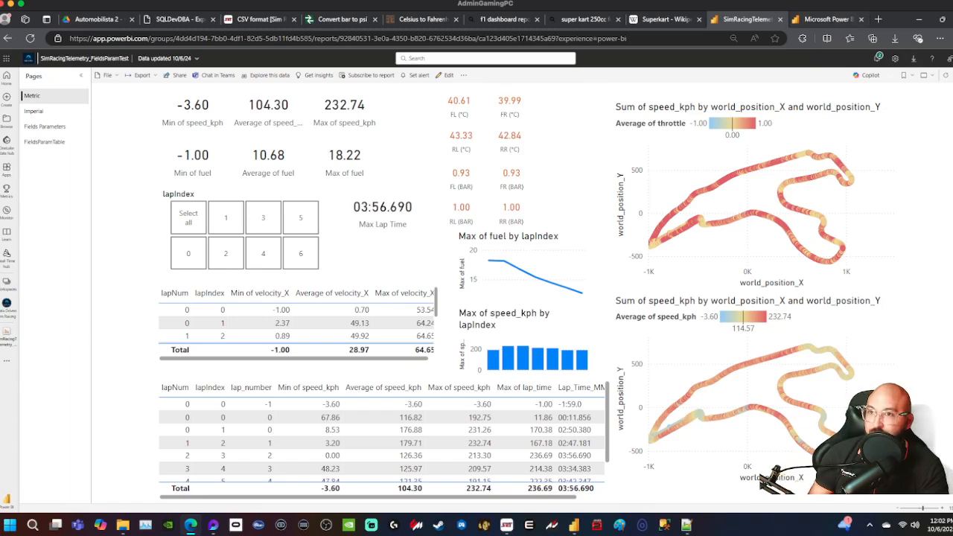
- Switch to the published Power BI report and copy its web address
key(ctrl+Tab)
key(ctrl+l)
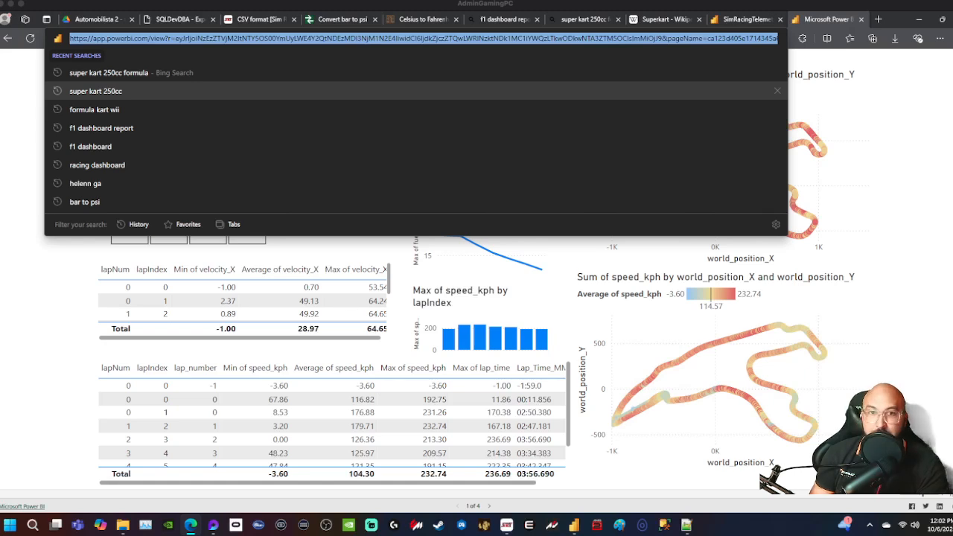
key(ctrl+c)
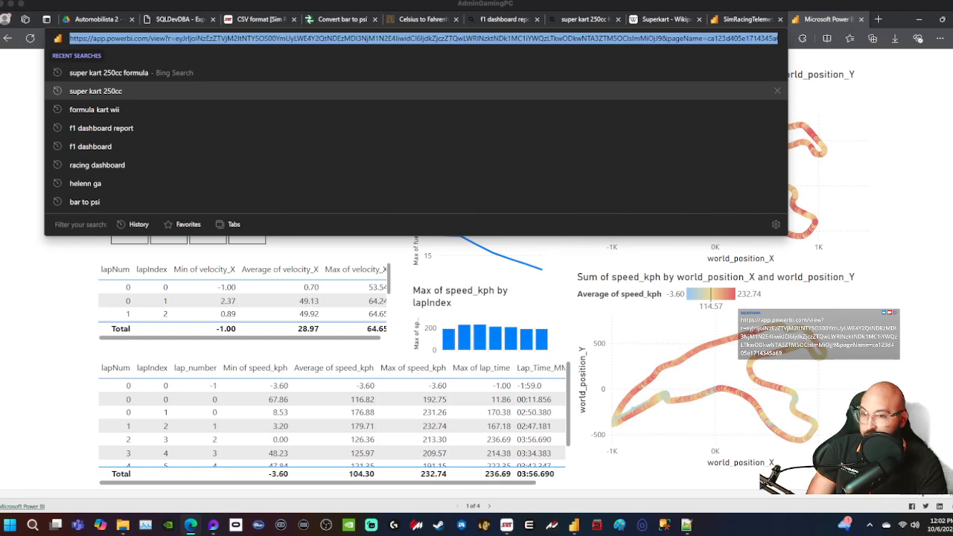
click(565, 260)
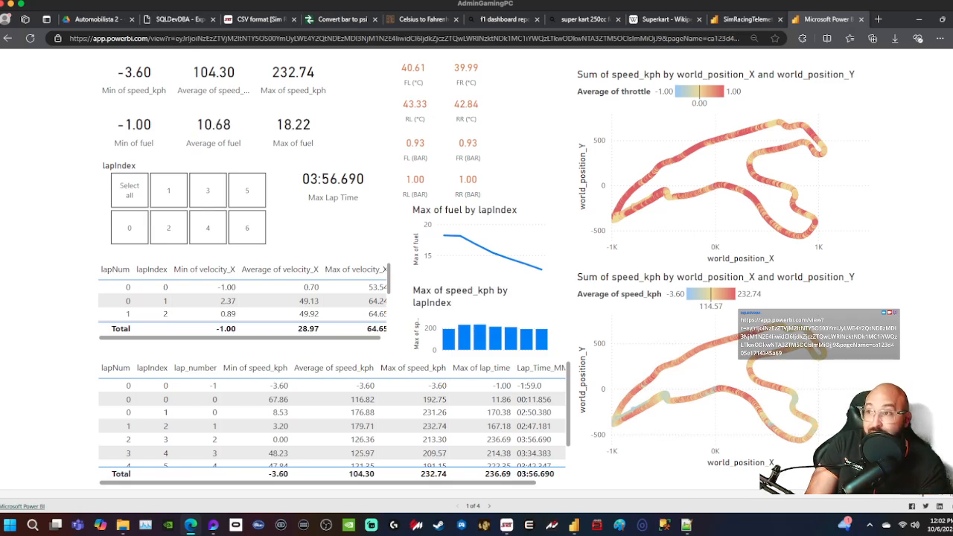
- Look at the image search results for "f1 dashboard report" and return to the published Power BI report
click(504, 19)
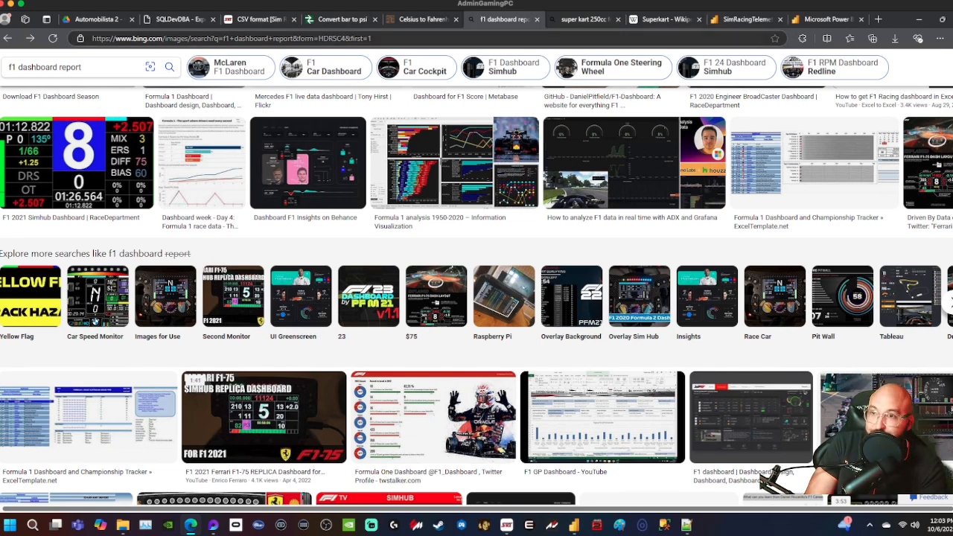
click(828, 19)
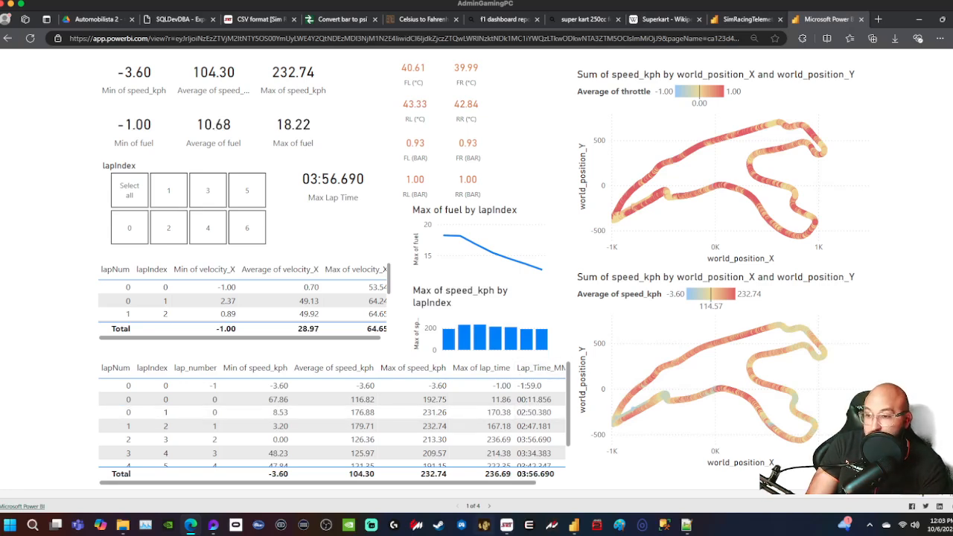
- Switch to Sim Racing Telemetry, open Automobilista 2 and look through its recorded sessions
key(alt+Tab)
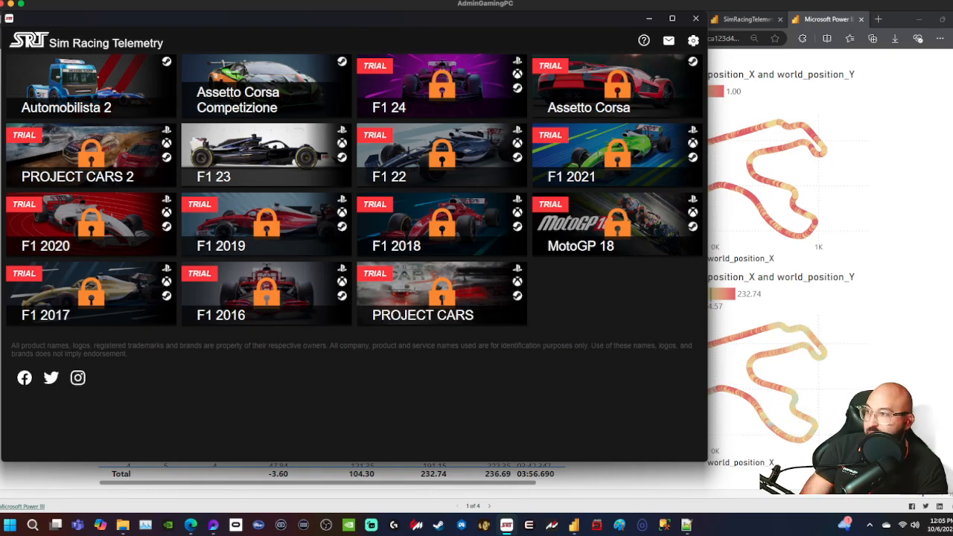
click(91, 86)
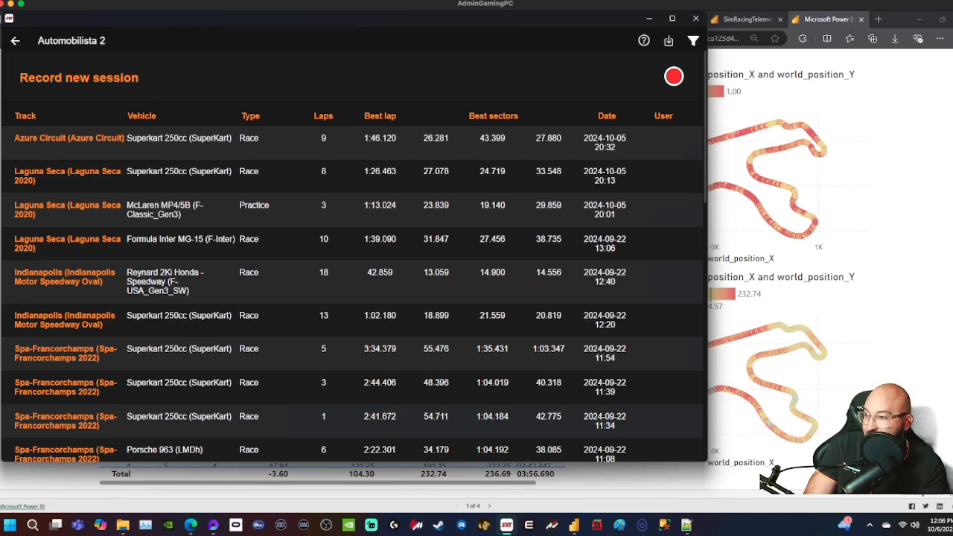
scroll(353, 261, down, 6)
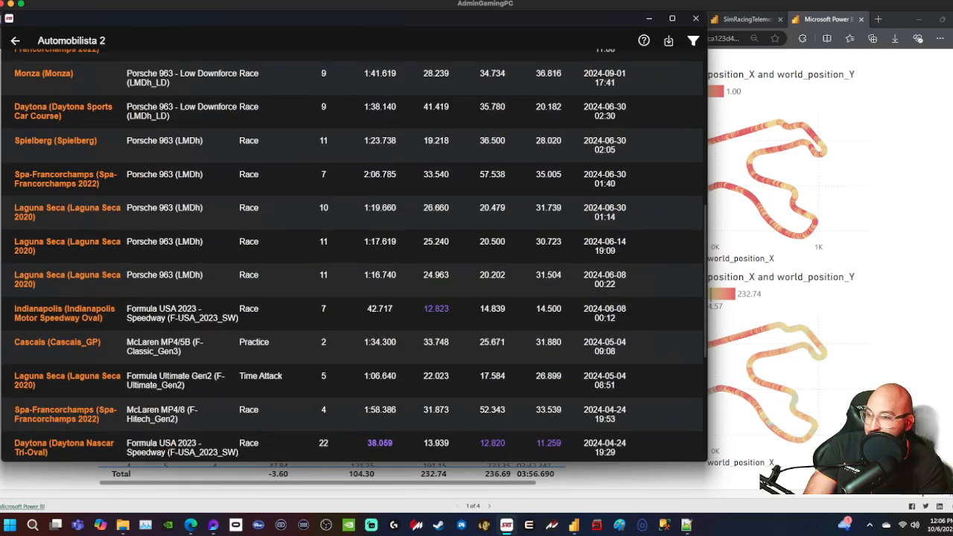
scroll(353, 261, down, 2)
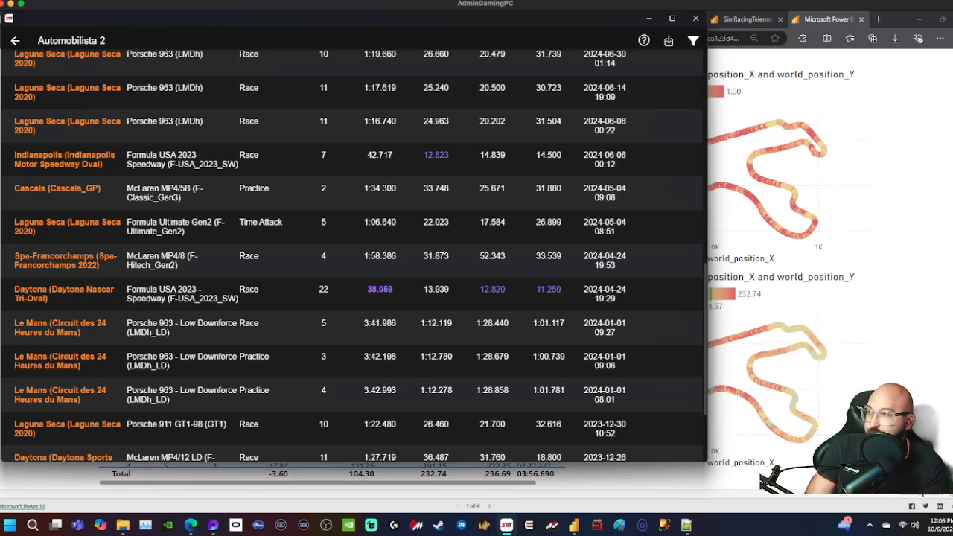
scroll(353, 256, up, 15)
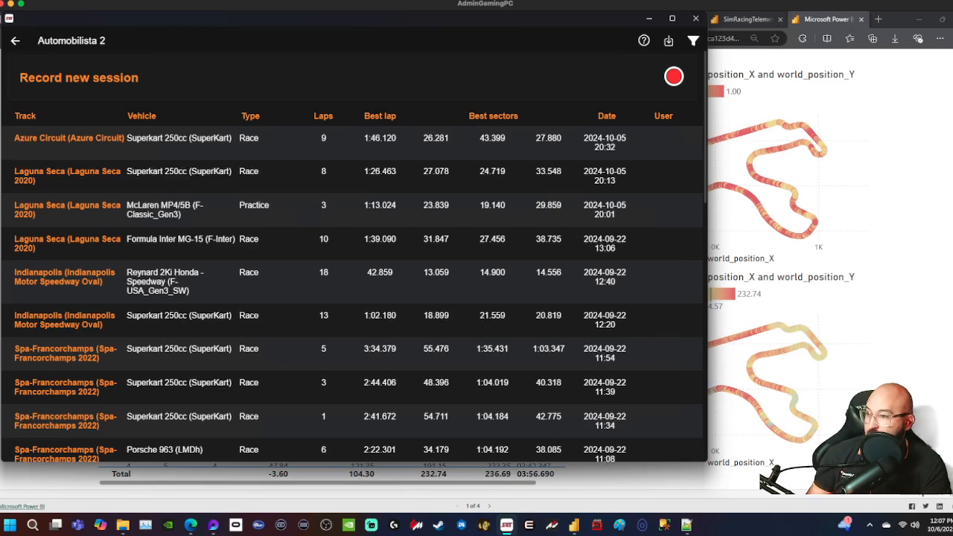
click(283, 353)
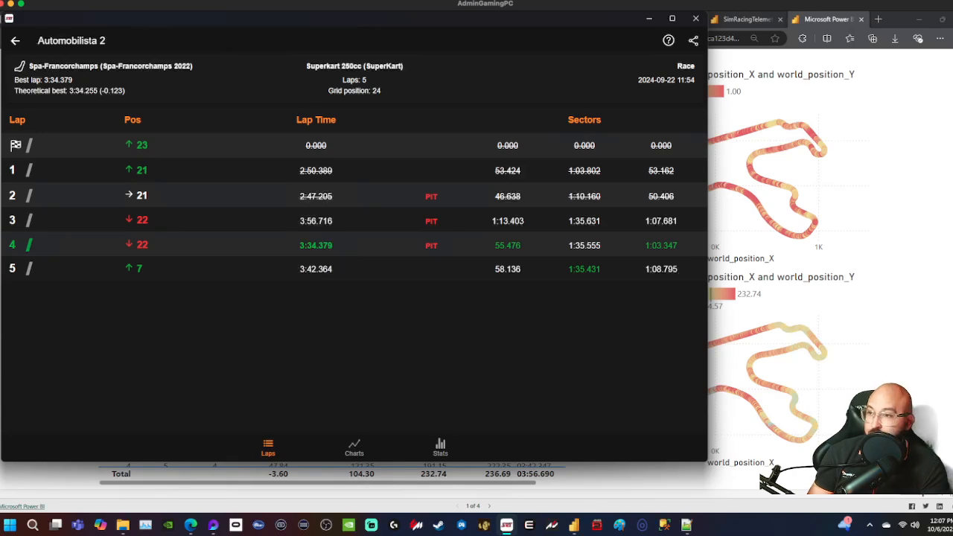
click(316, 245)
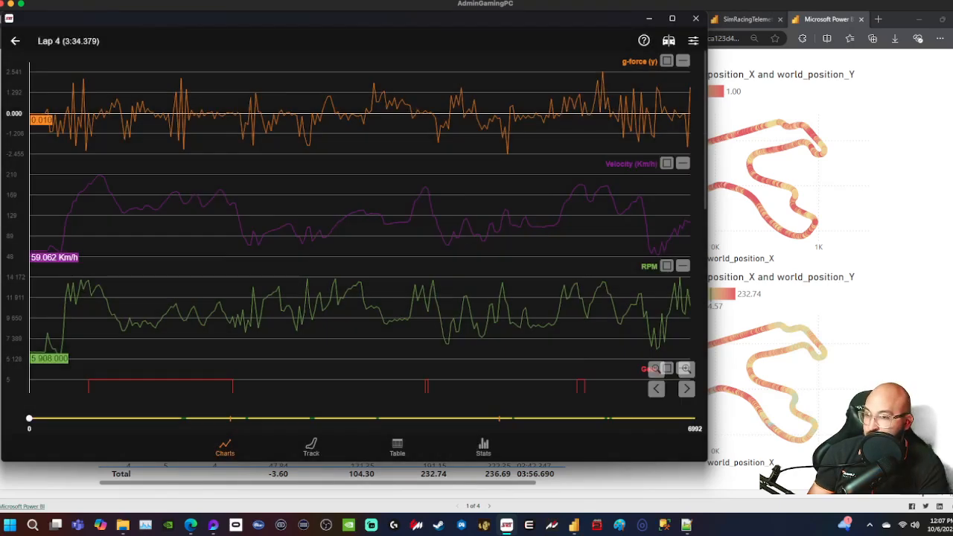
scroll(685, 370, down, 5)
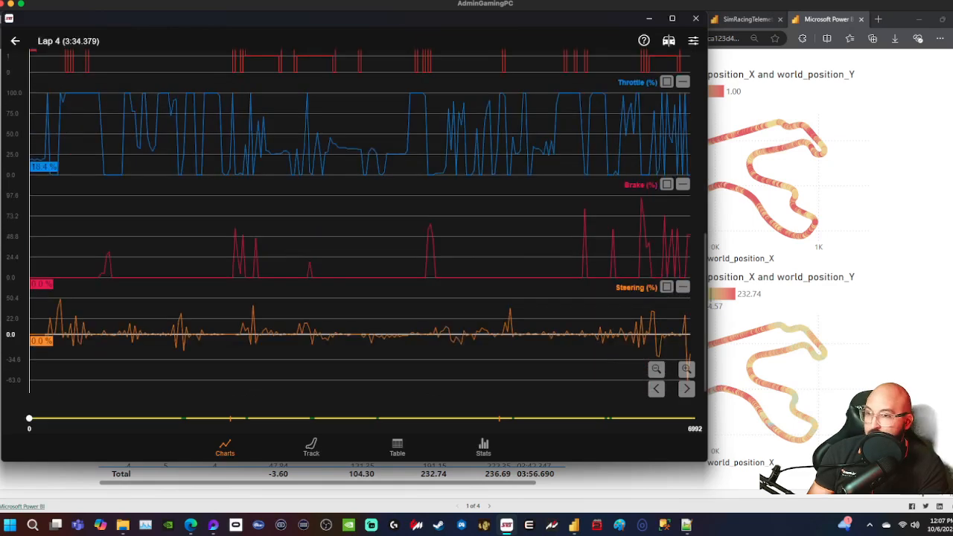
scroll(686, 370, up, 5)
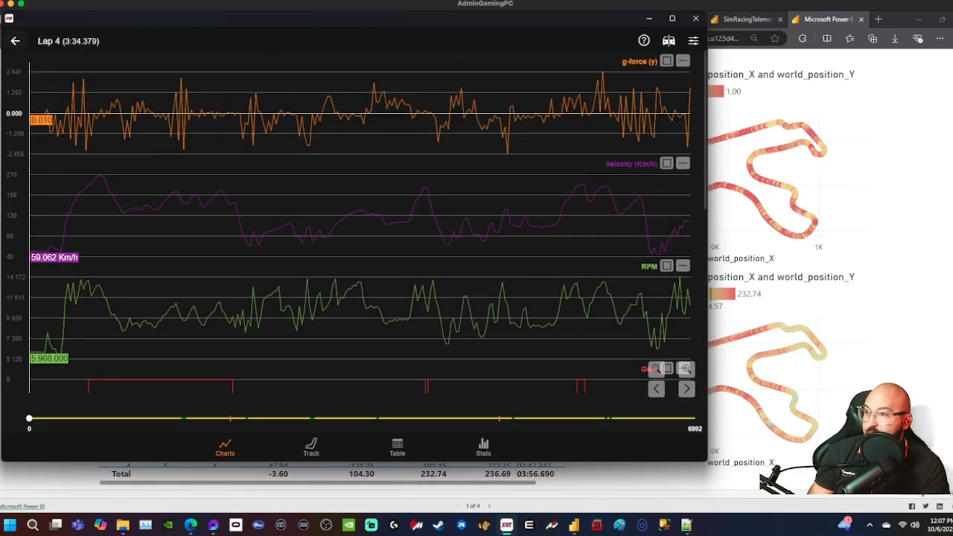
click(15, 41)
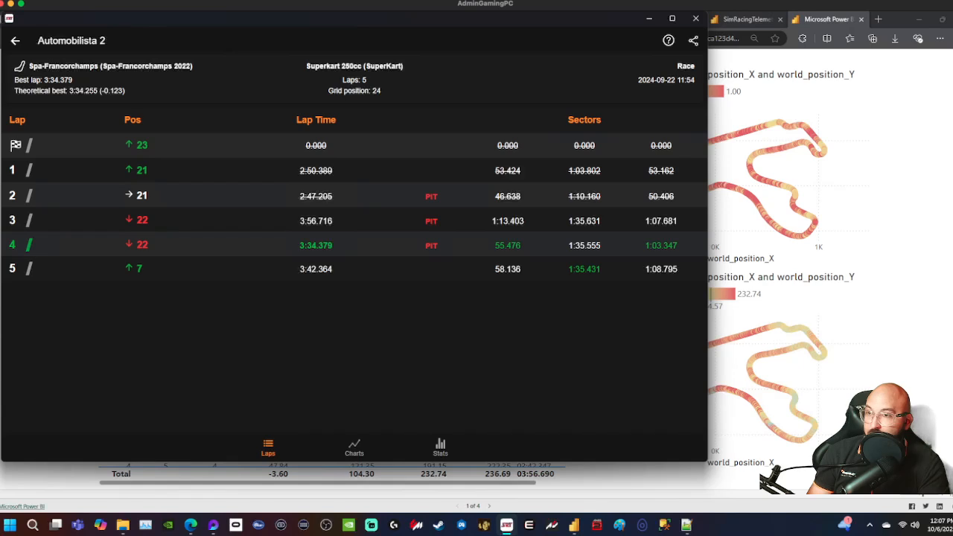
- Start a CSV export of the Spa-Francorchamps session and cancel it before saving
click(693, 40)
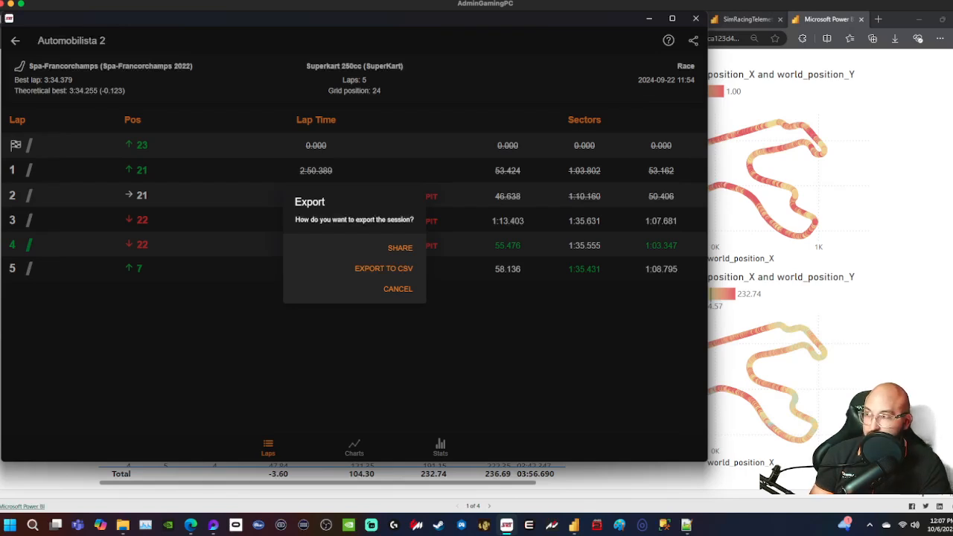
click(383, 268)
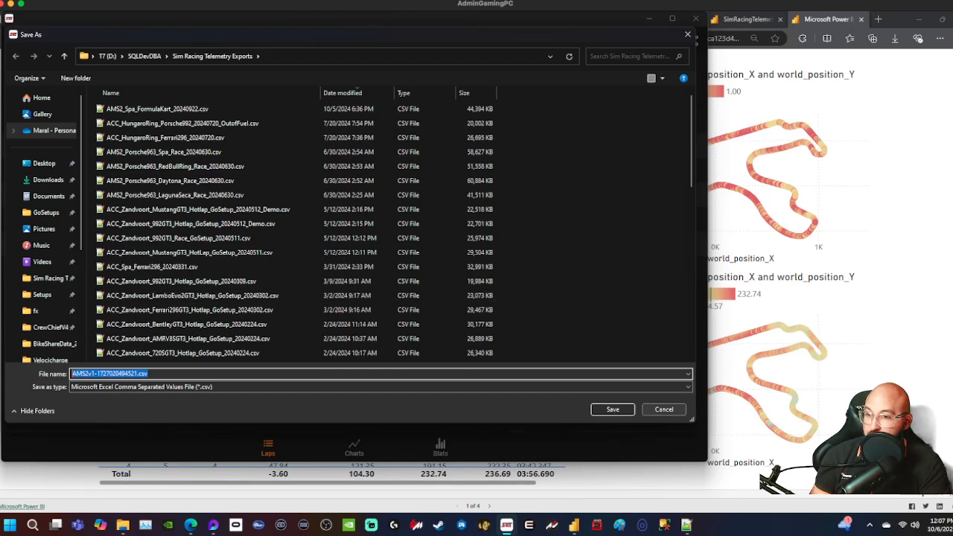
click(664, 410)
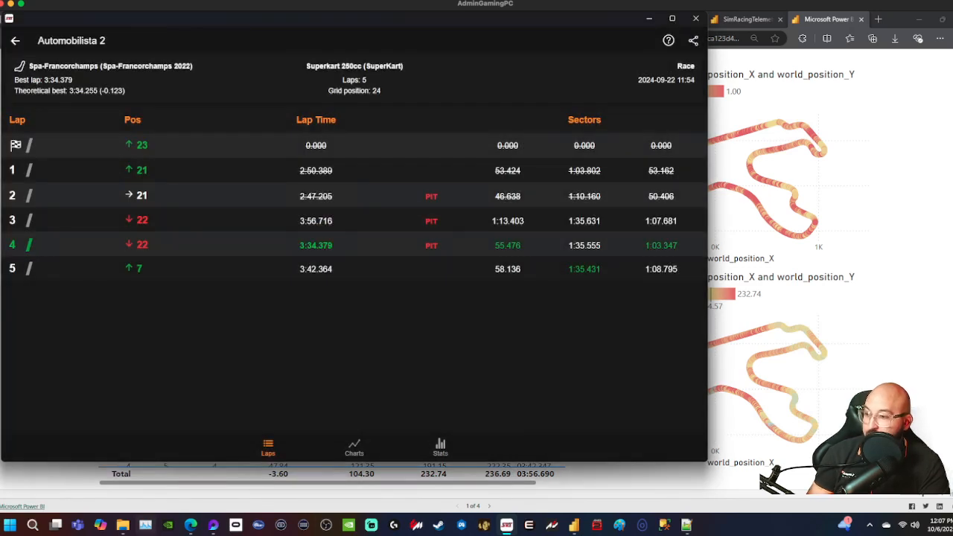
- Open AMS2_Spa_FormulaKart_20240922.csv from the Sim Racing Telemetry Exports folder in Notepad++ and enlarge its window to show more columns
mouse_move(122, 525)
click(171, 469)
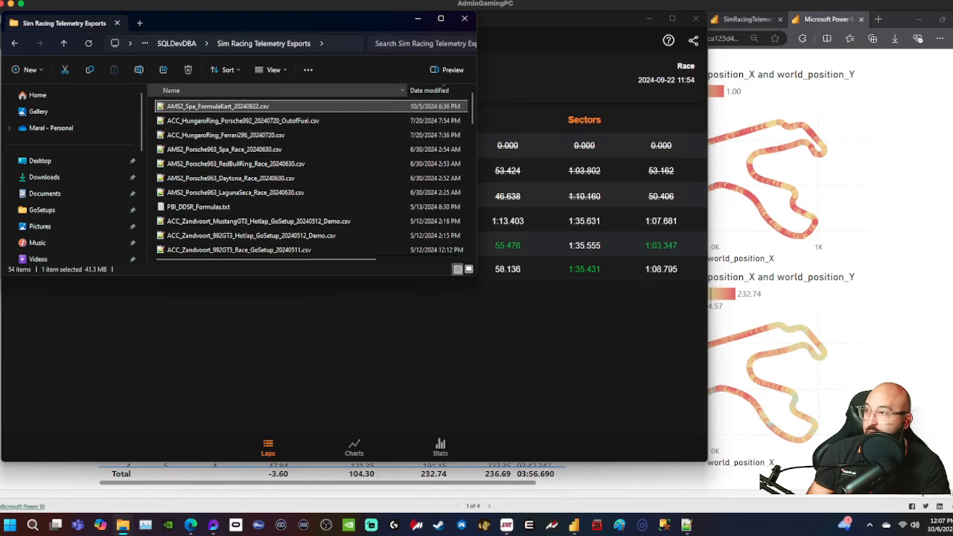
scroll(297, 178, down, 12)
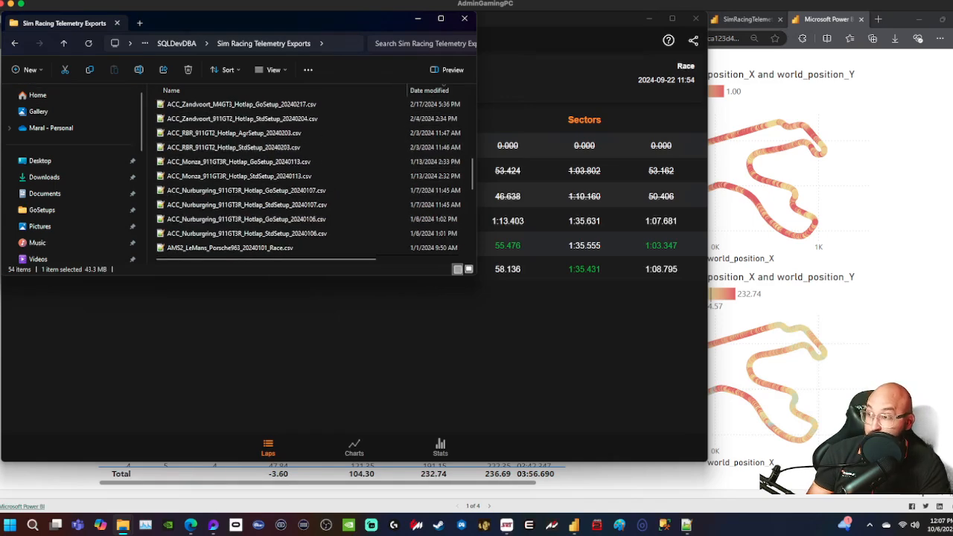
scroll(298, 178, up, 12)
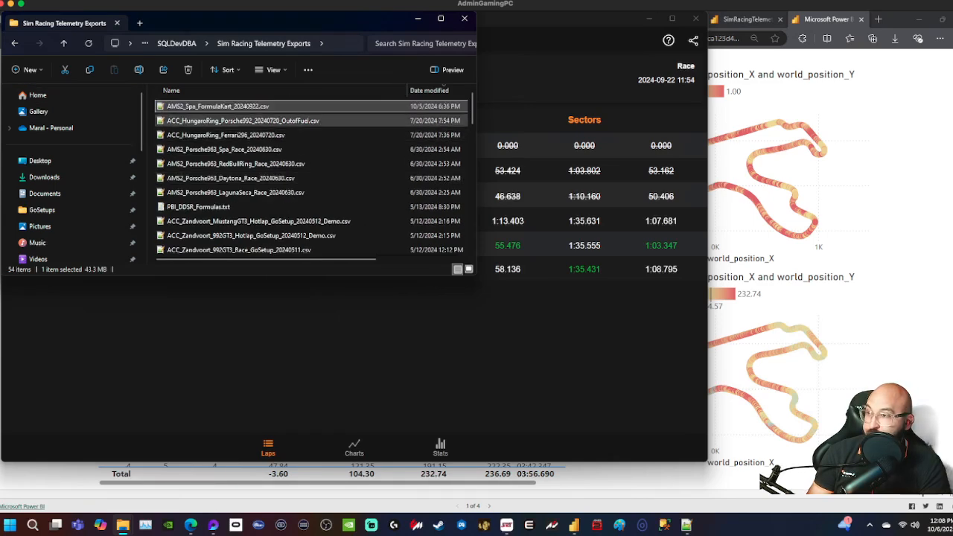
right_click(222, 107)
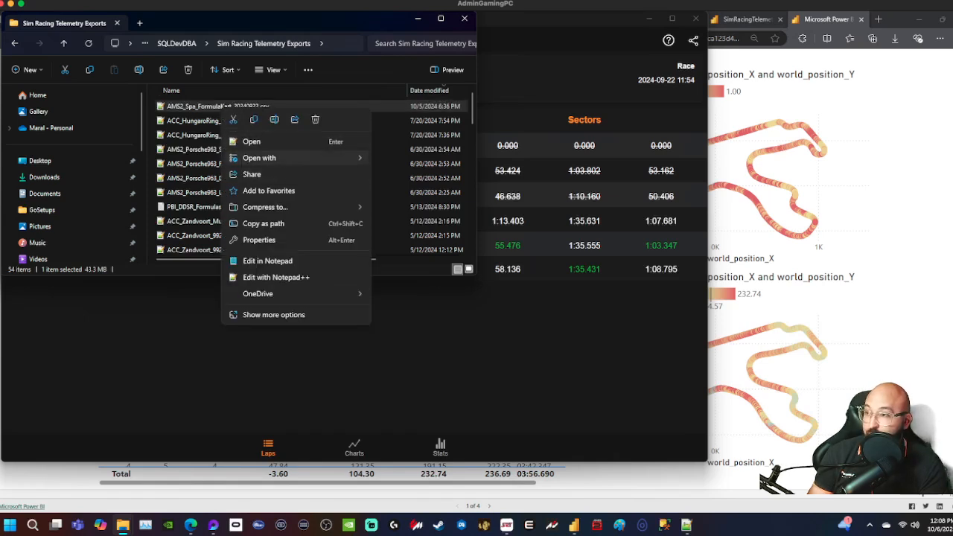
mouse_move(298, 158)
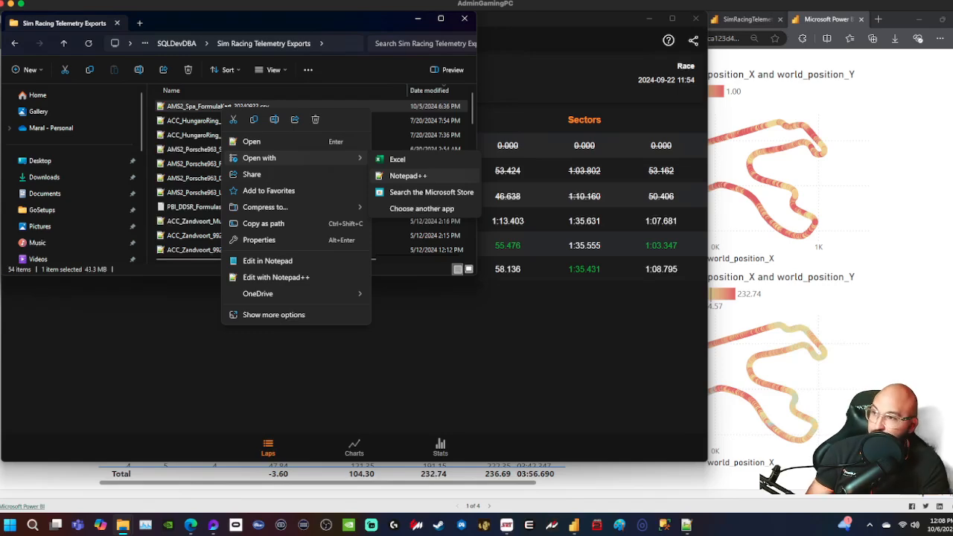
click(408, 176)
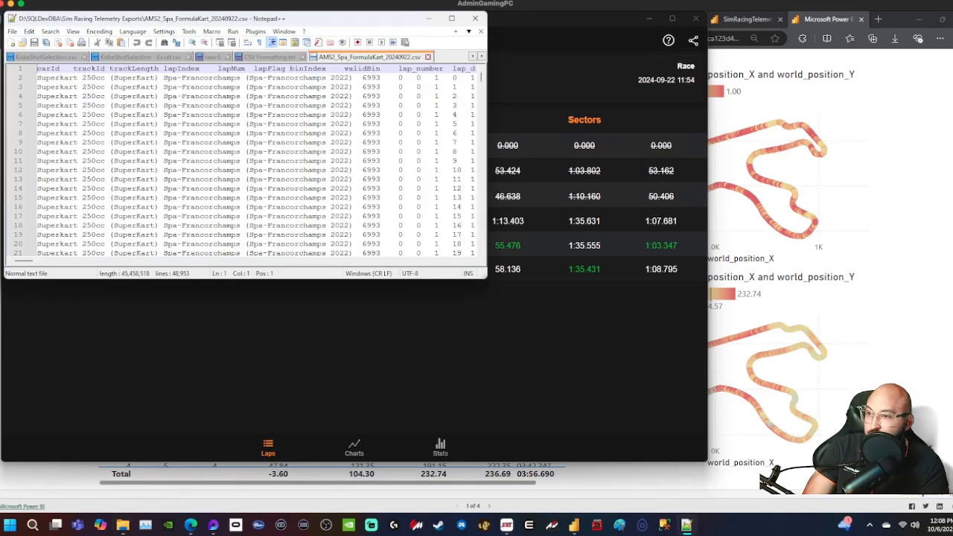
drag(487, 277, 950, 390)
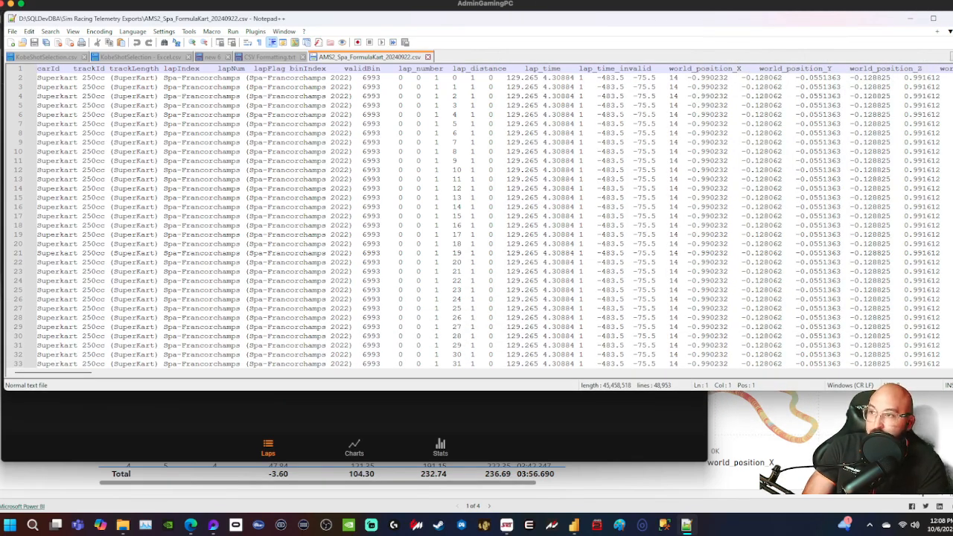
- Show all characters in the CSV file and select the tab delimiter after the validBin column header
click(380, 77)
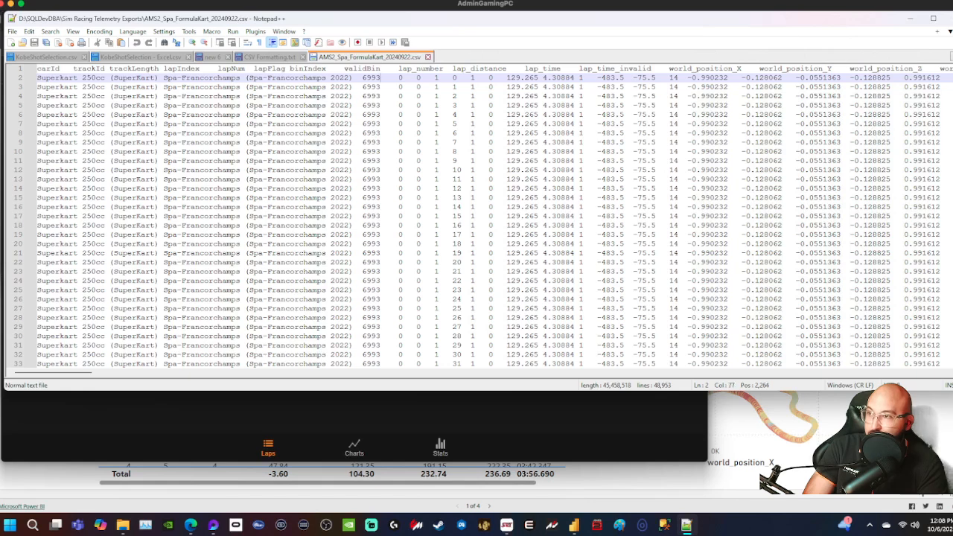
key(shift+Left)
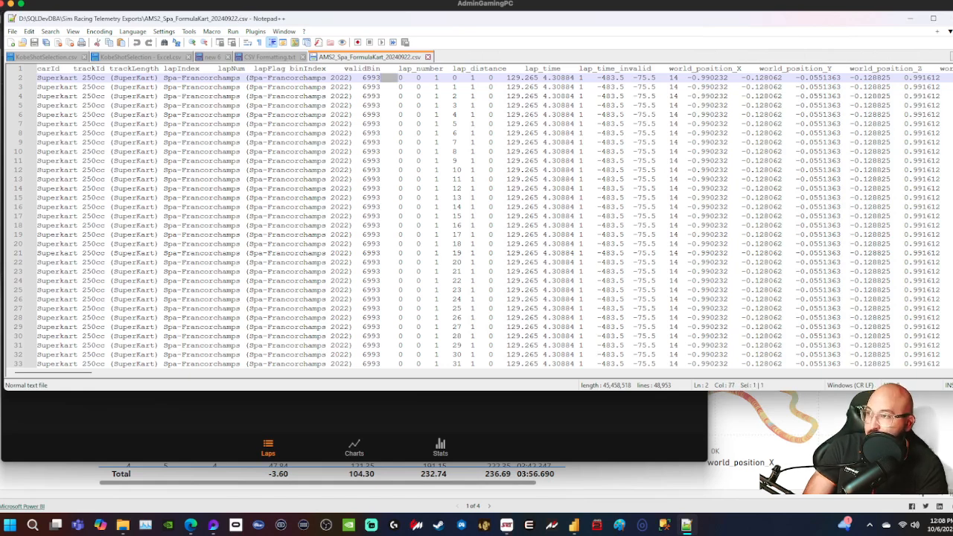
click(73, 31)
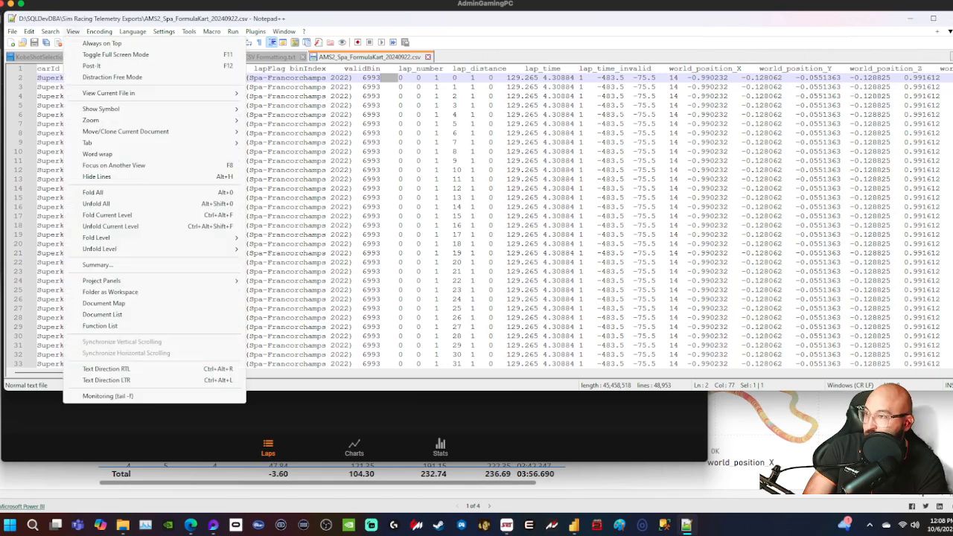
mouse_move(112, 108)
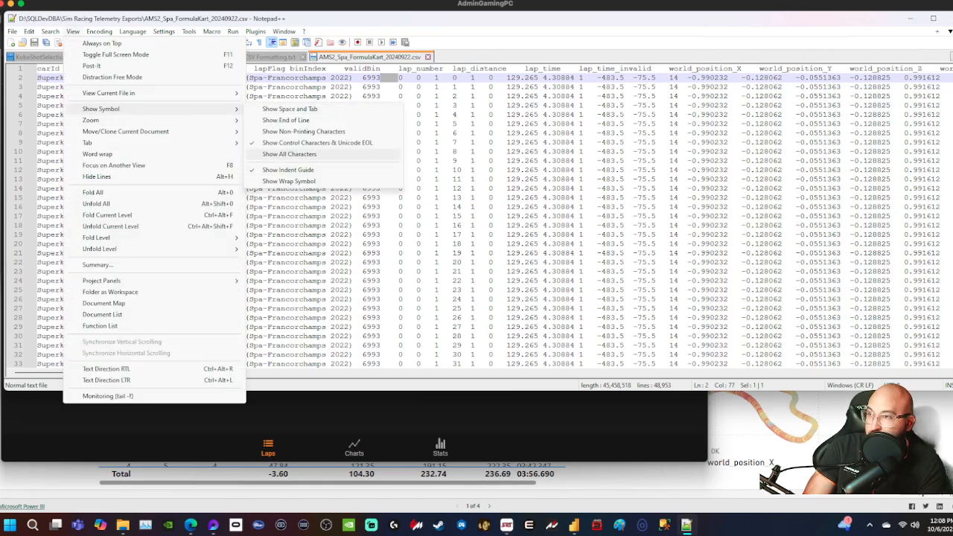
click(289, 155)
click(381, 77)
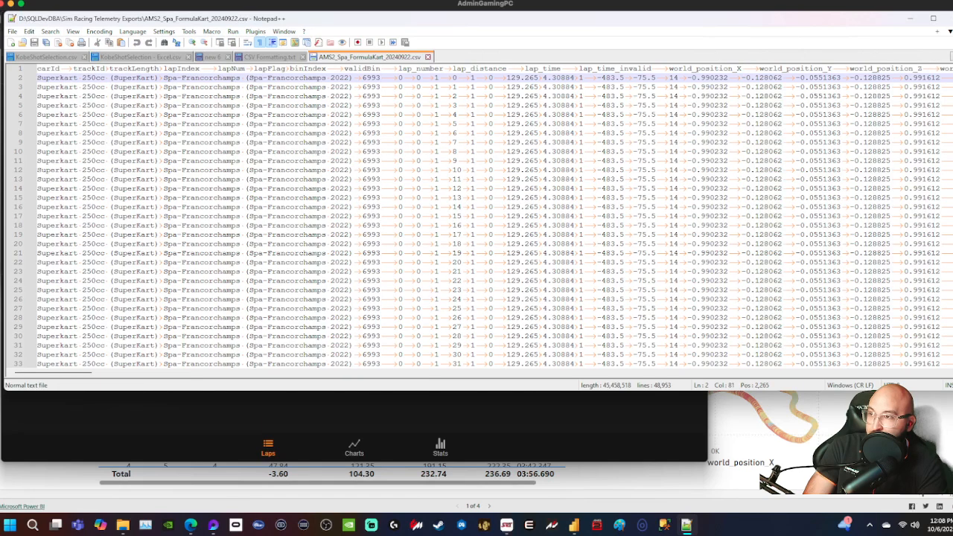
drag(398, 69, 376, 68)
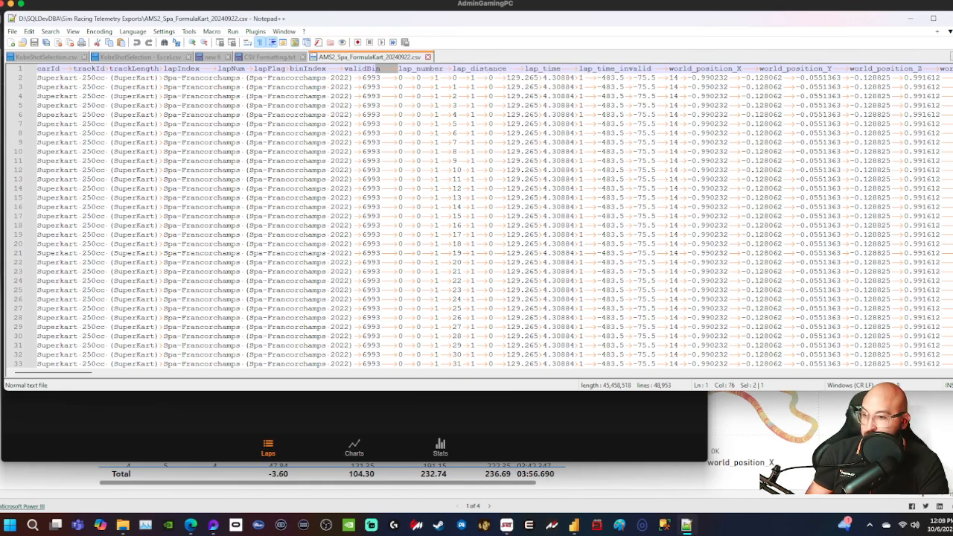
- Check the published report in the browser, return to Notepad++ and select "- Celcius - Fahrenheit" on the Temp line of CSV Formatting.txt
click(192, 525)
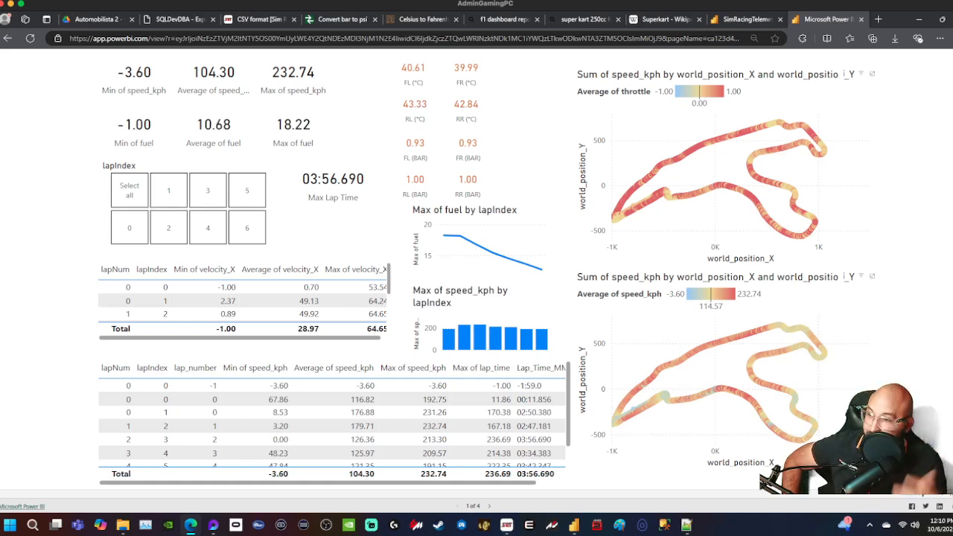
click(686, 525)
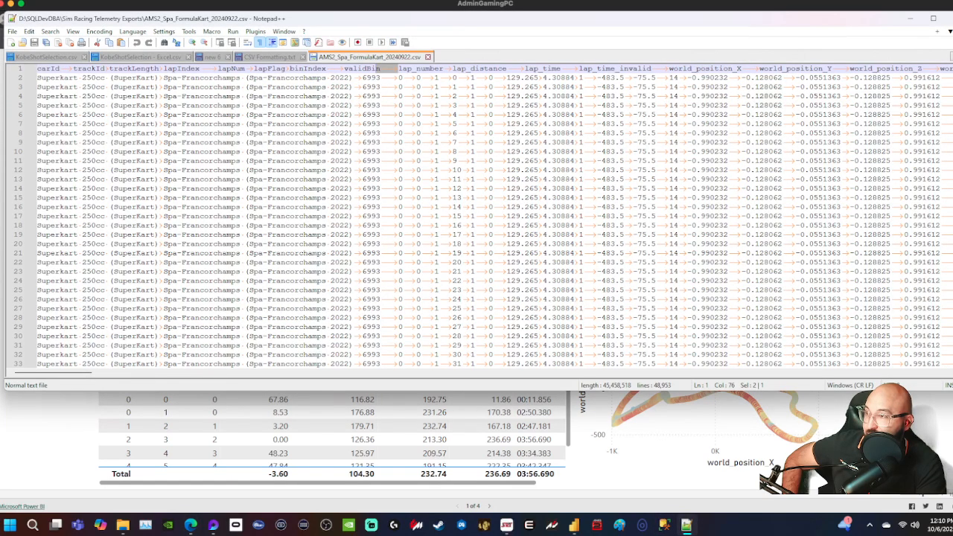
click(212, 58)
click(266, 58)
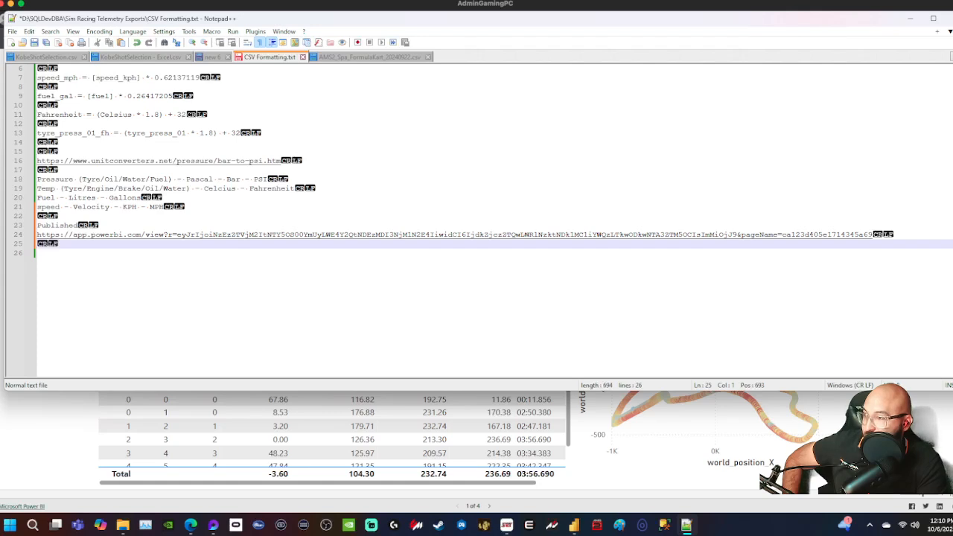
key(shift+Left)
key(shift+Left)
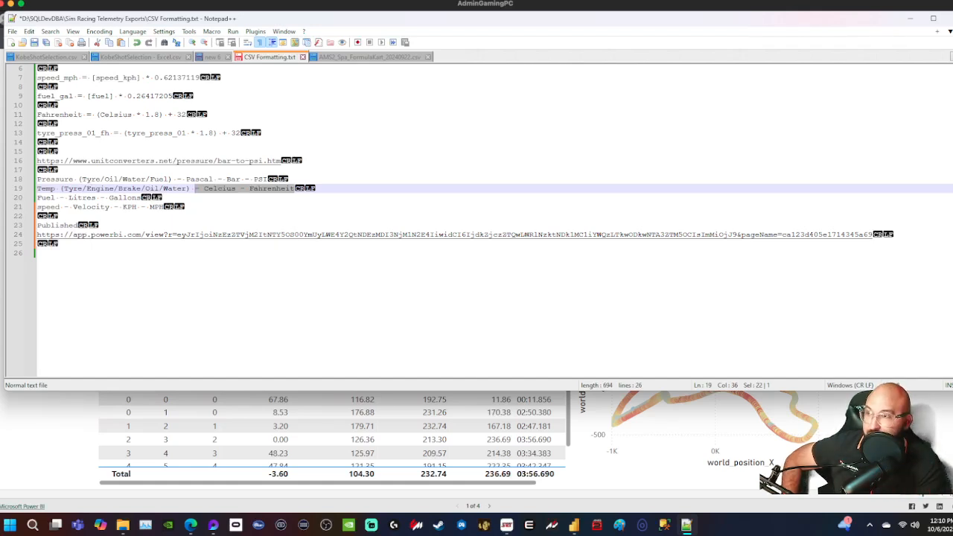
- Return to AMS2_Spa_FormulaKart_20240922.csv and place the cursor on its last data row, line 48952
click(370, 58)
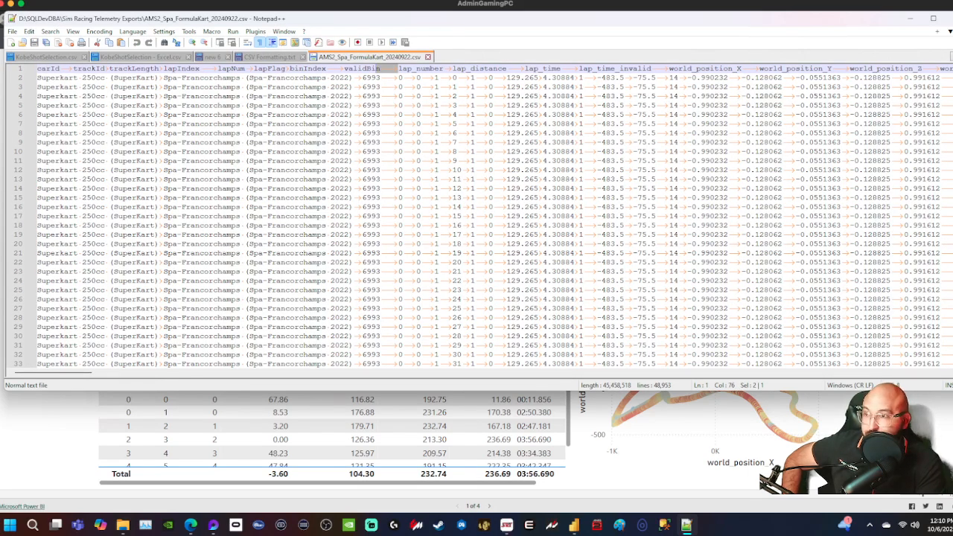
click(552, 143)
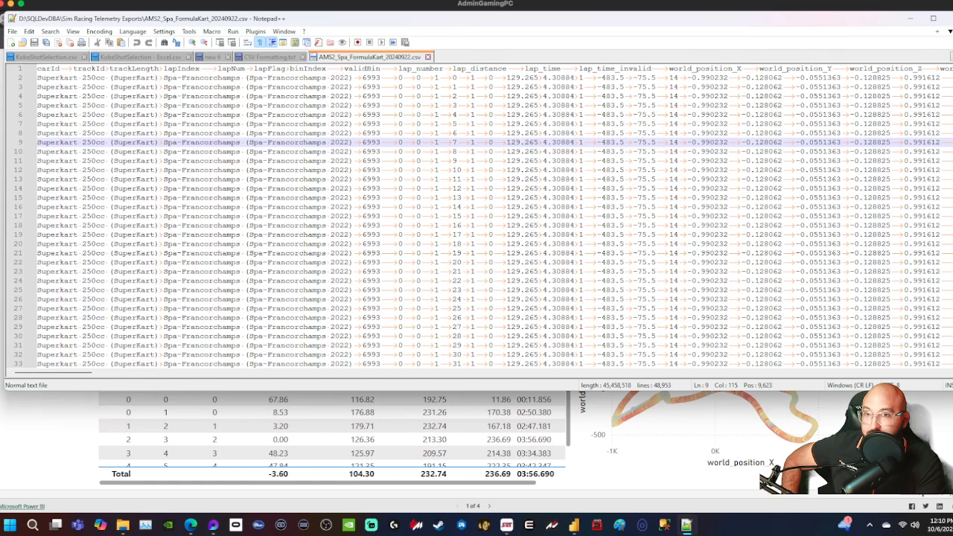
drag(952, 76, 952, 368)
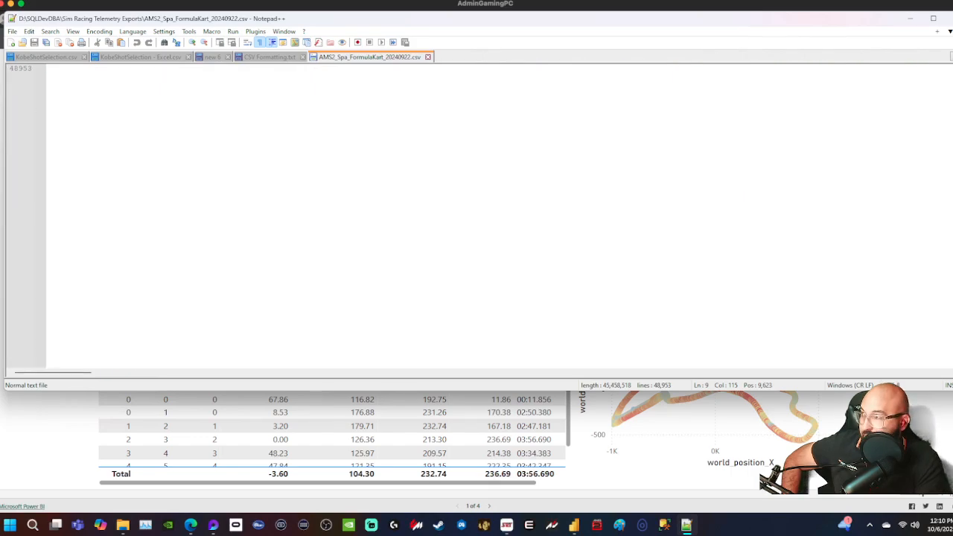
scroll(476, 216, up, 4)
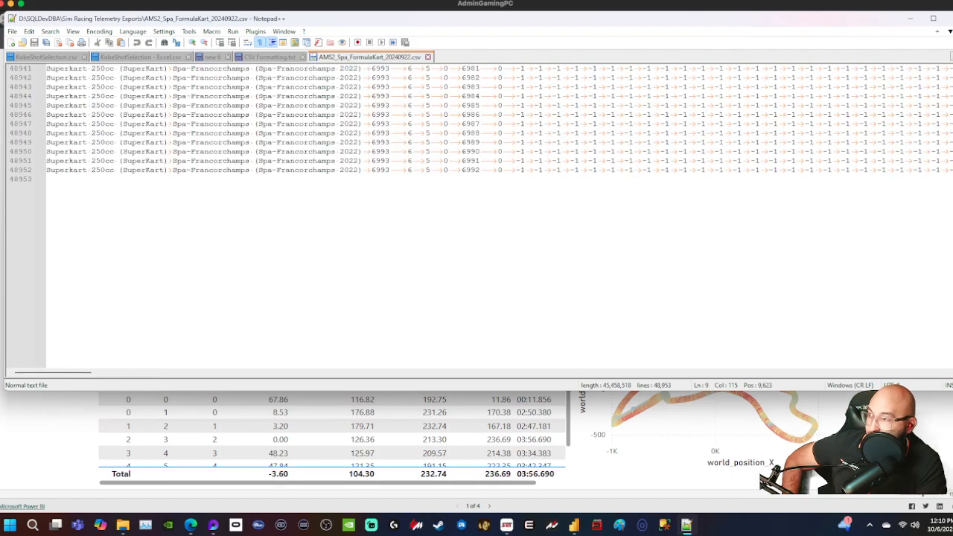
click(70, 169)
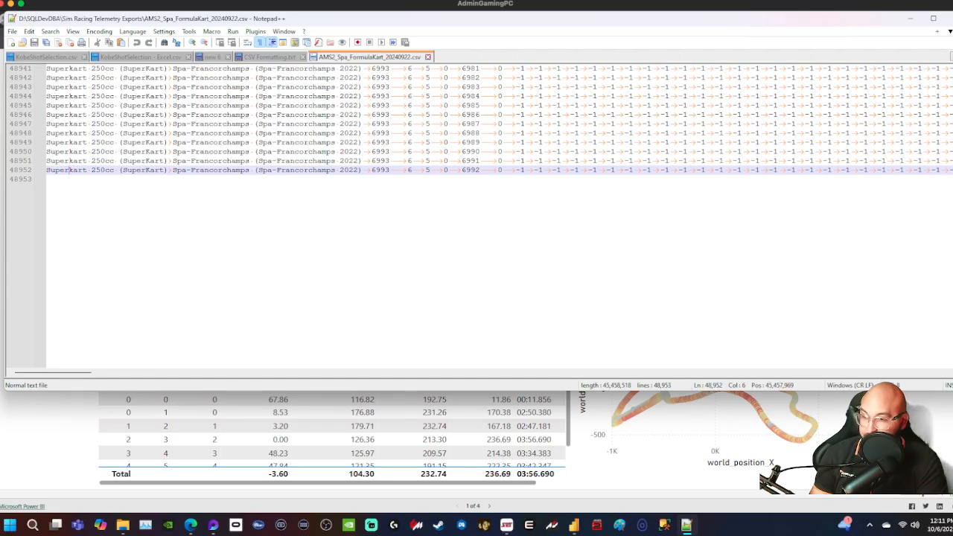
- Switch to the SimRacingTelemetry_FieldsParamTest report in Power BI Desktop and compare its Metric, Imperial and Fields Parameters pages
key(alt+Tab)
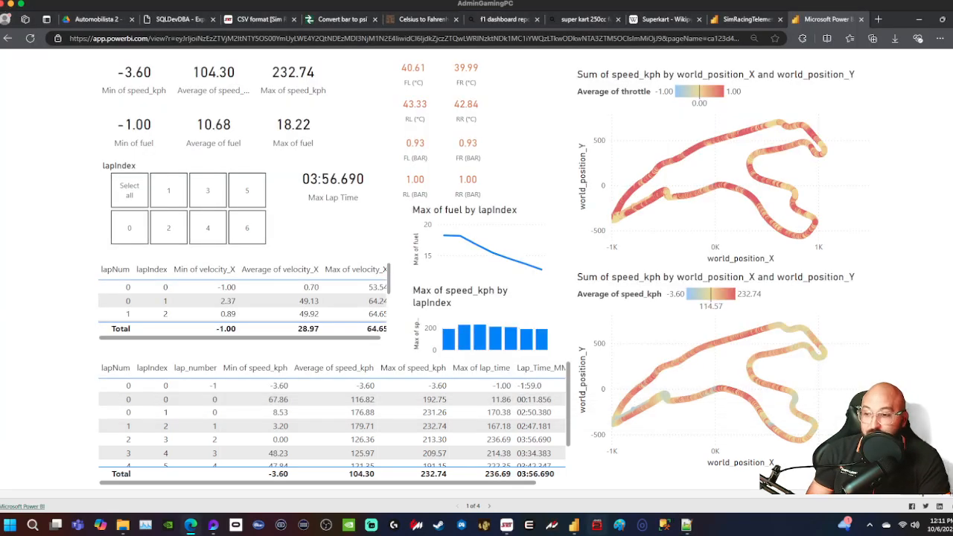
key(alt+Tab)
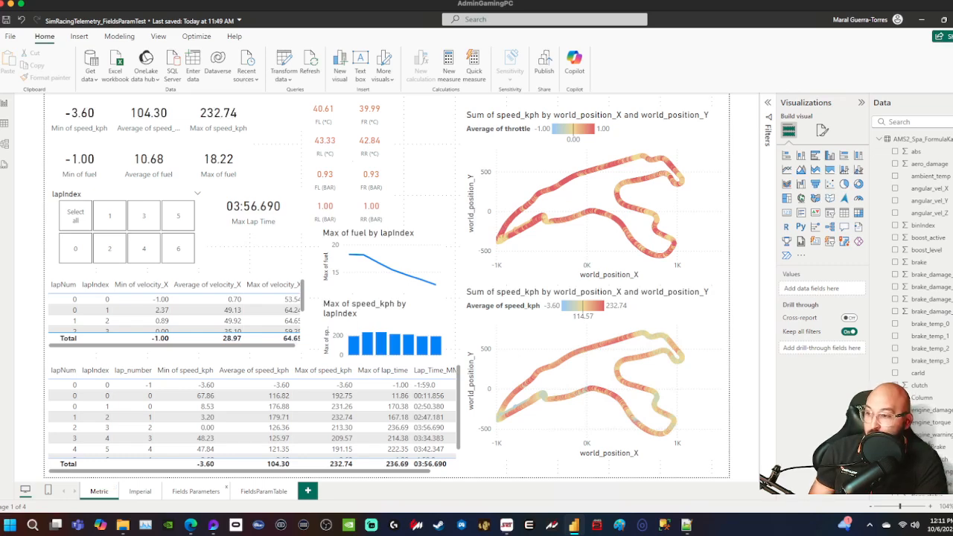
click(196, 492)
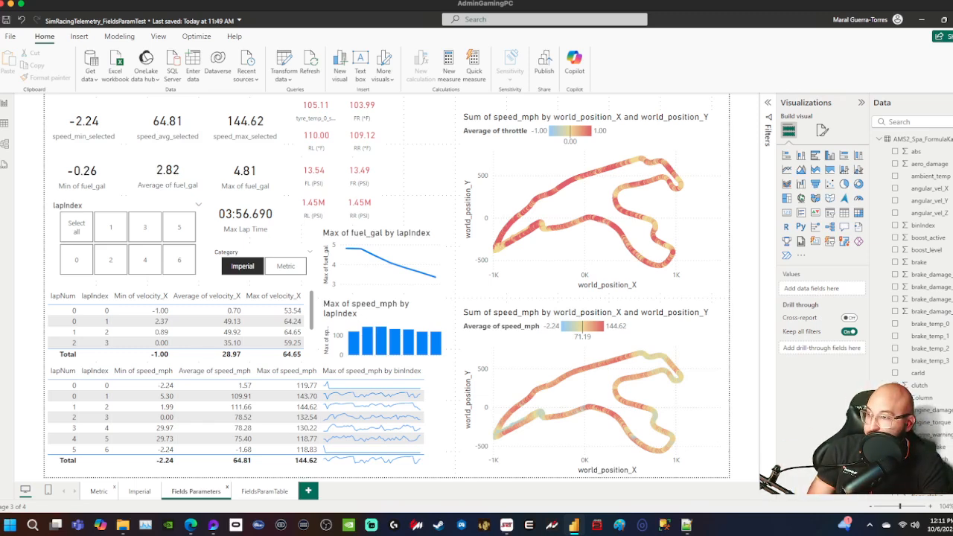
click(99, 491)
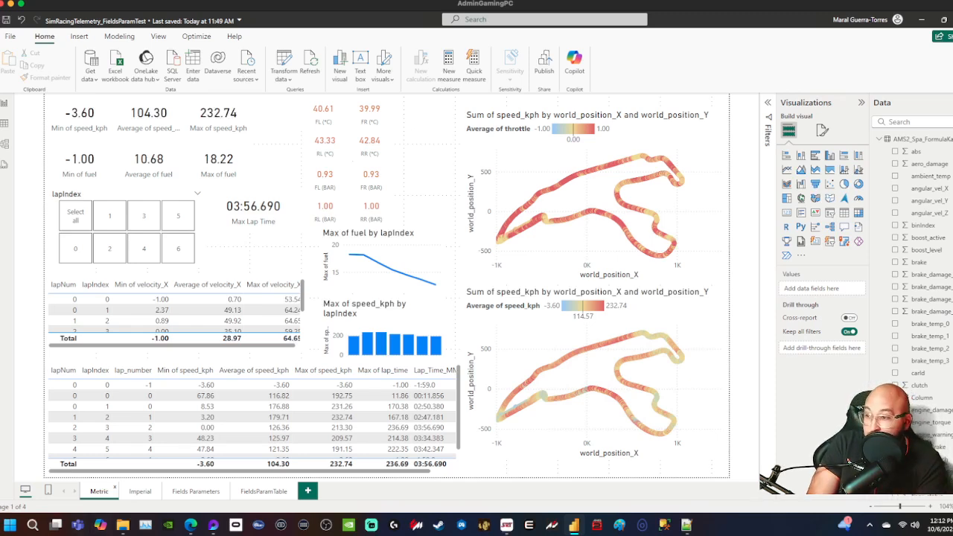
click(140, 492)
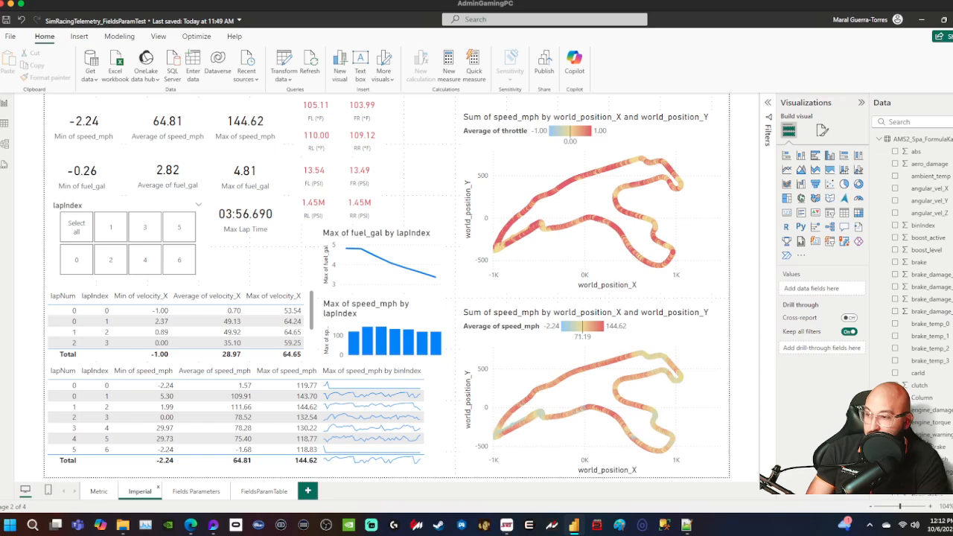
click(195, 492)
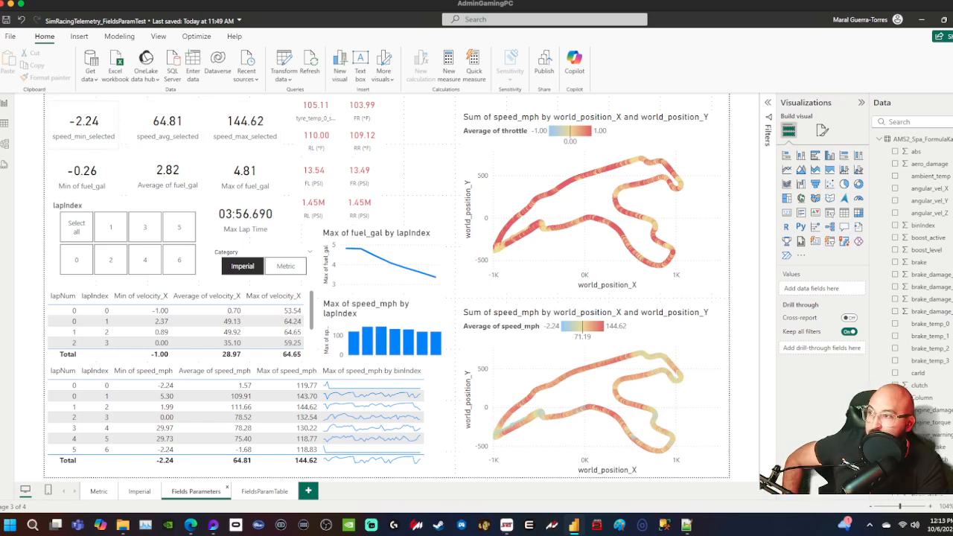
- Inspect the minimum, average and maximum selected-speed cards on the Fields Parameters page, first under Imperial and again with Category set to Metric
click(84, 125)
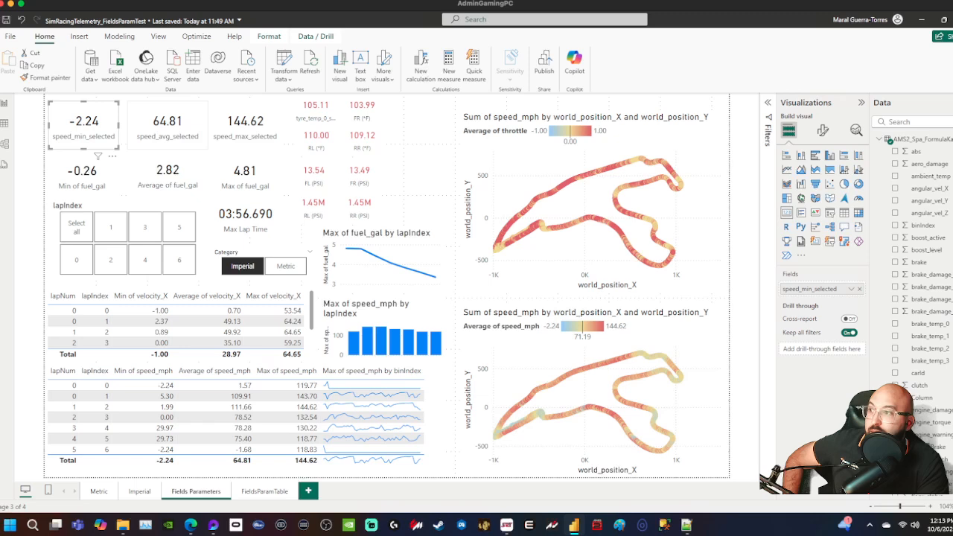
click(168, 126)
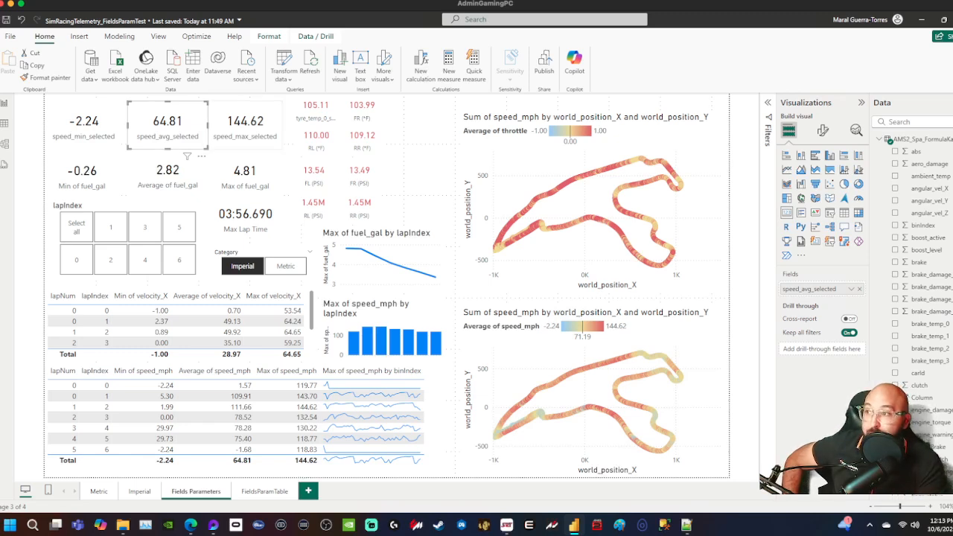
click(246, 127)
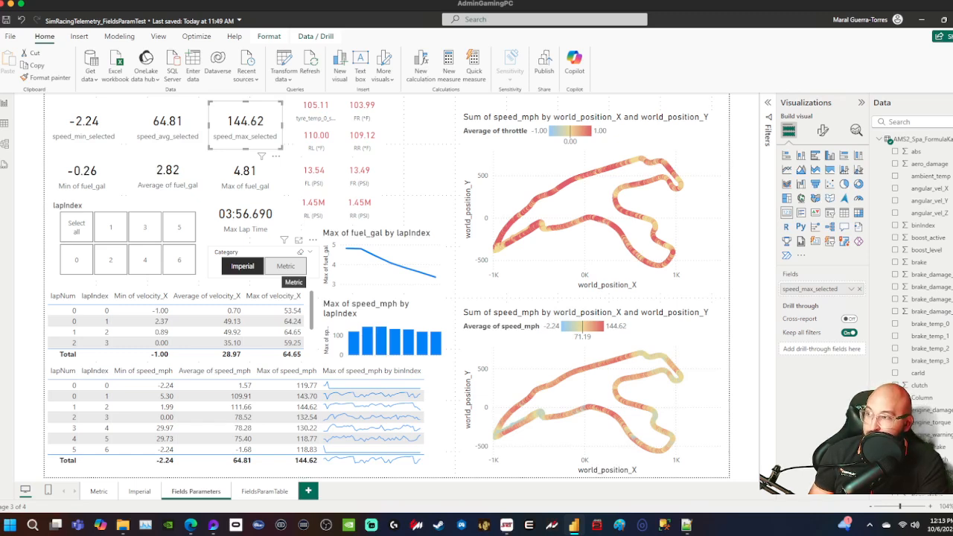
click(285, 266)
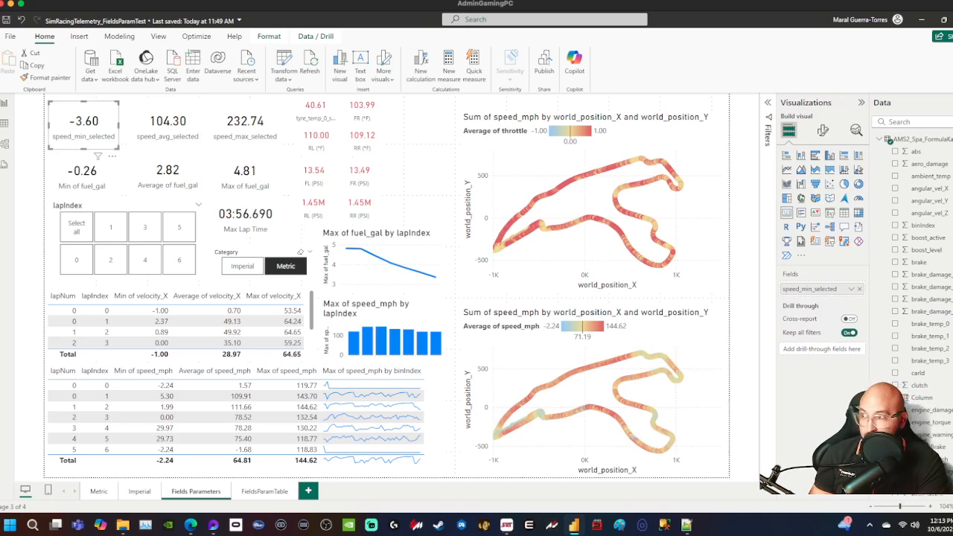
click(169, 127)
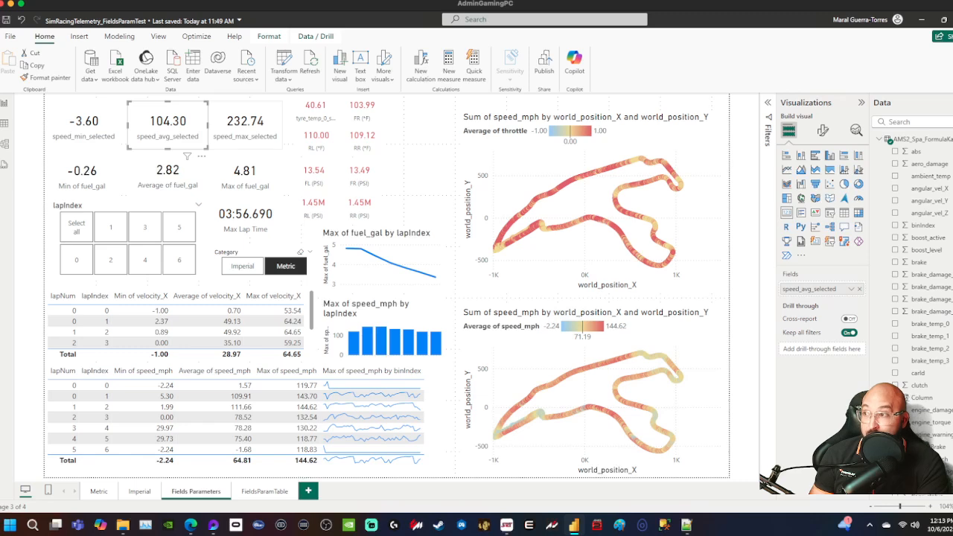
click(245, 127)
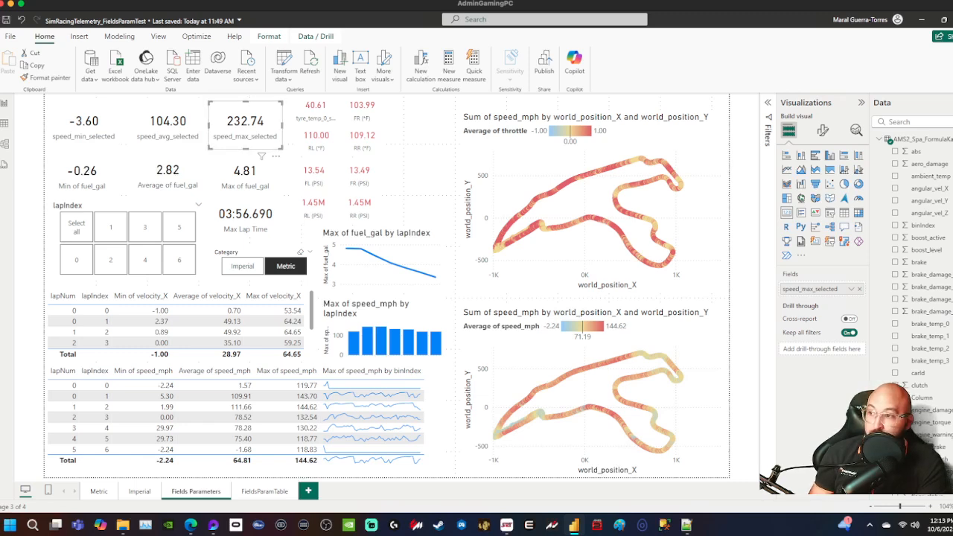
- Set the Category slicer to Imperial, select the tyre_temp_0_selected card and return the slicer to Metric
click(242, 266)
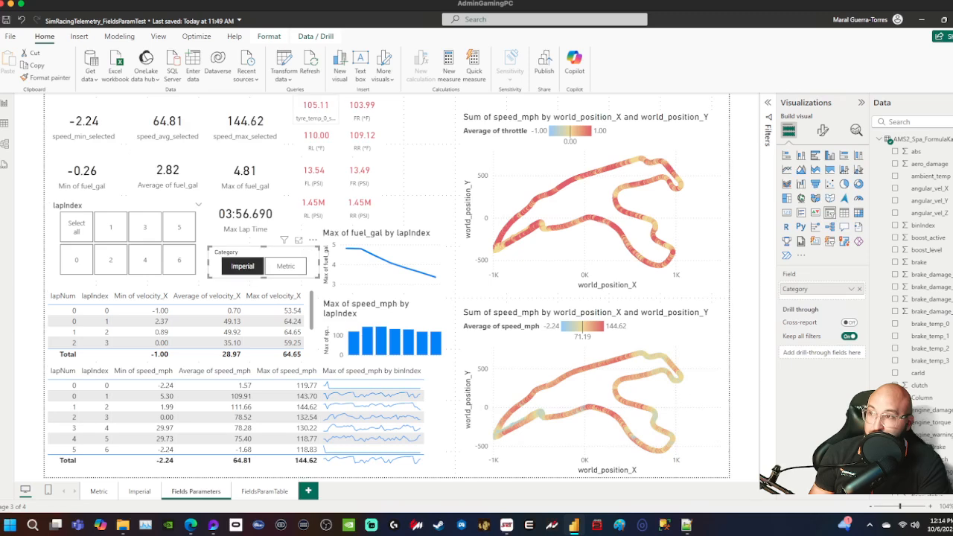
click(316, 125)
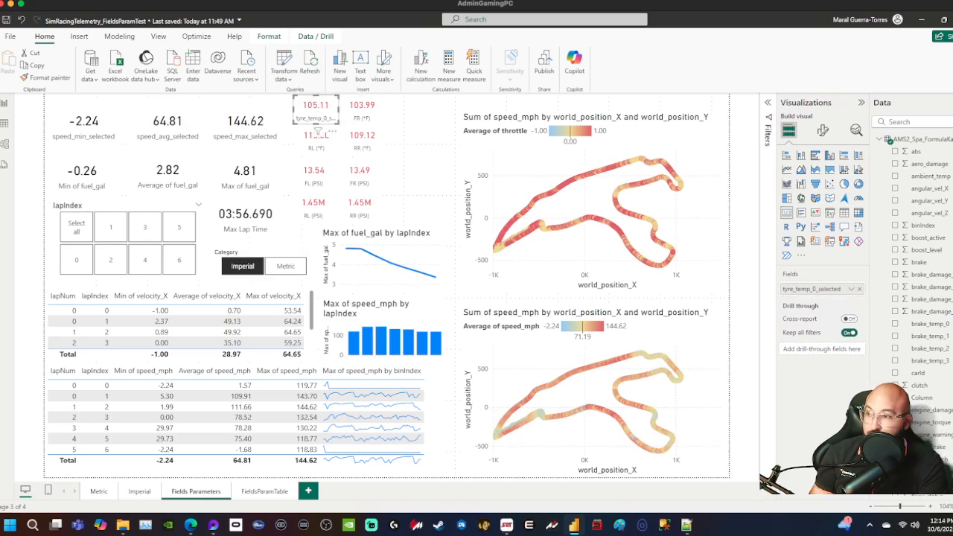
click(286, 265)
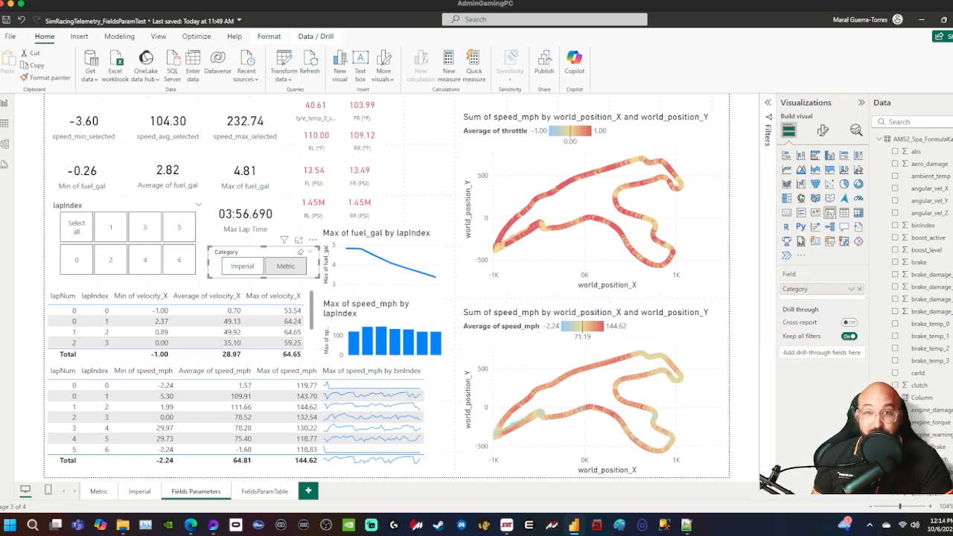
click(285, 266)
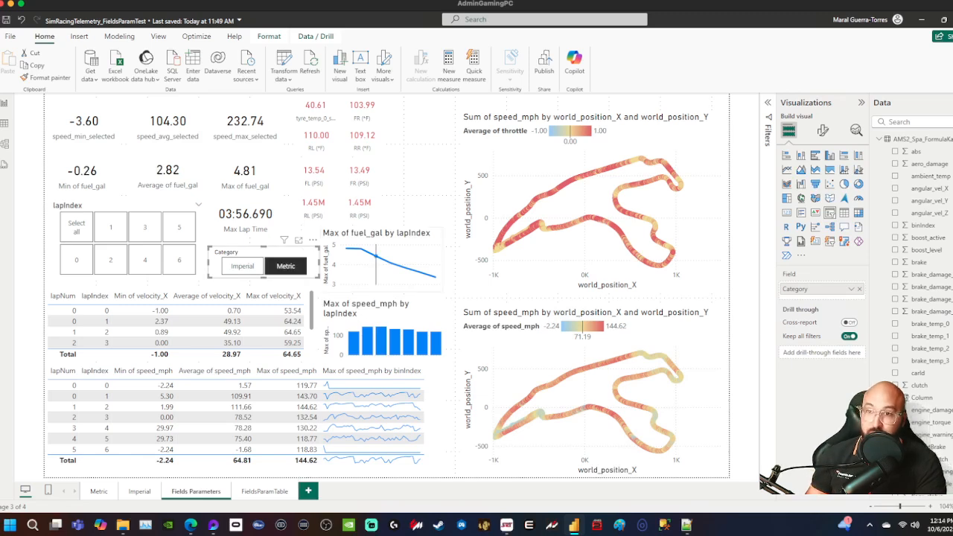
- Search the report's data fields for "temp" and for "press", and clear the search
click(908, 121)
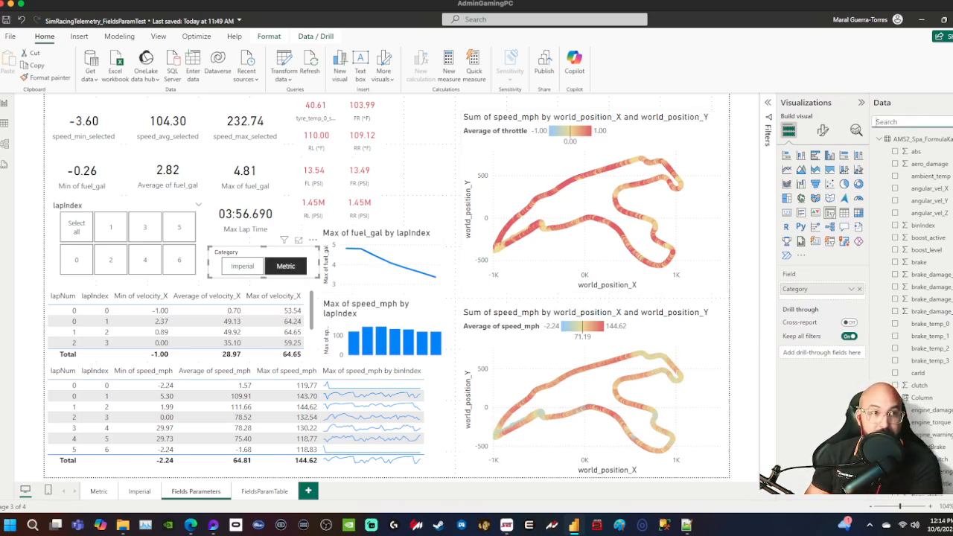
text(temp)
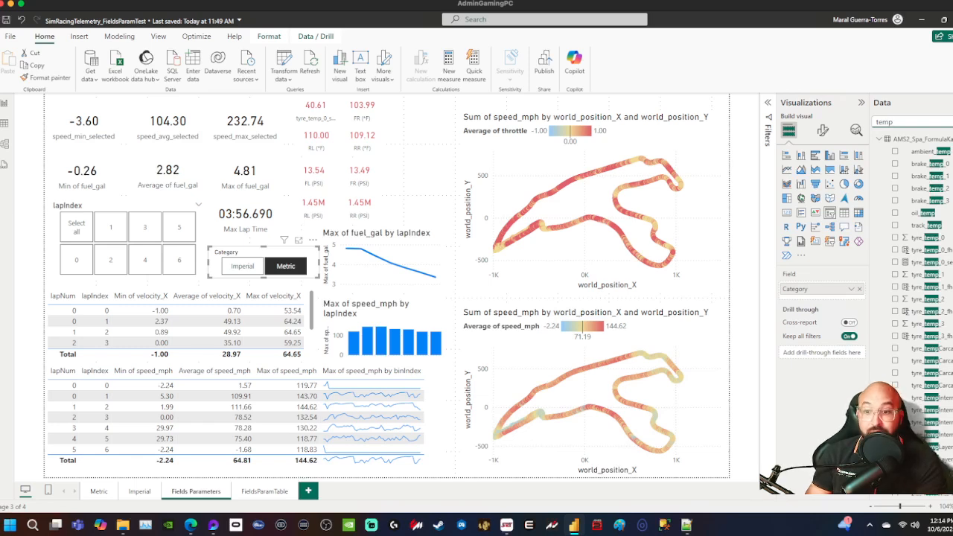
scroll(919, 298, down, 3)
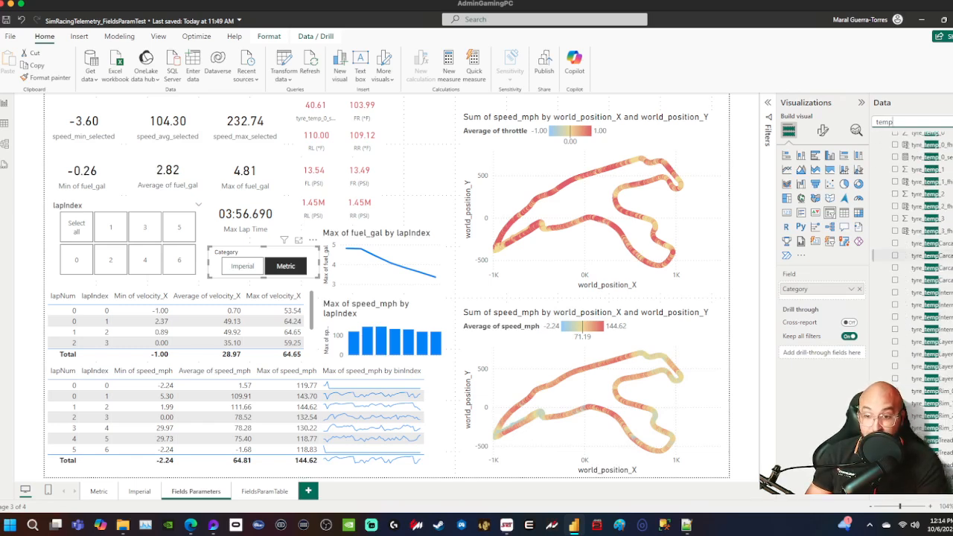
scroll(920, 298, up, 4)
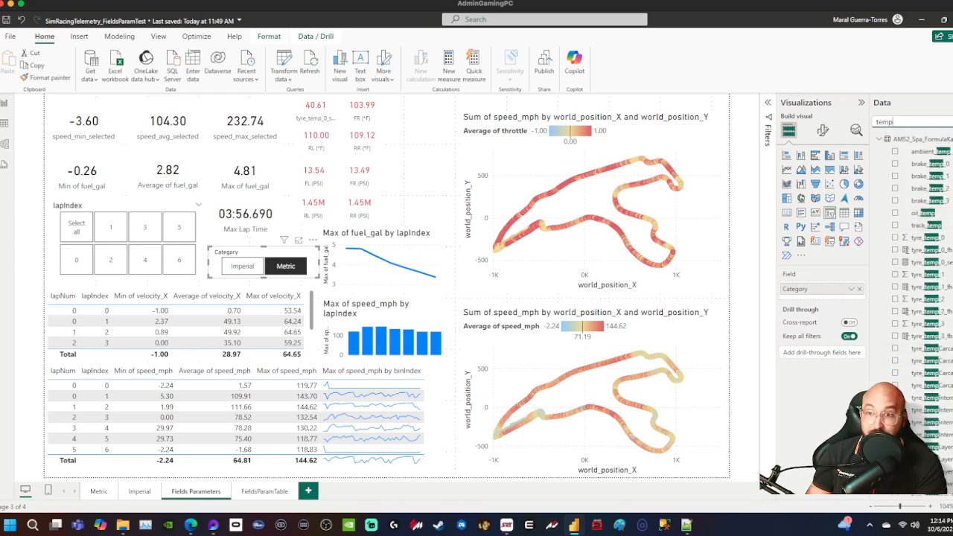
key(ctrl+a)
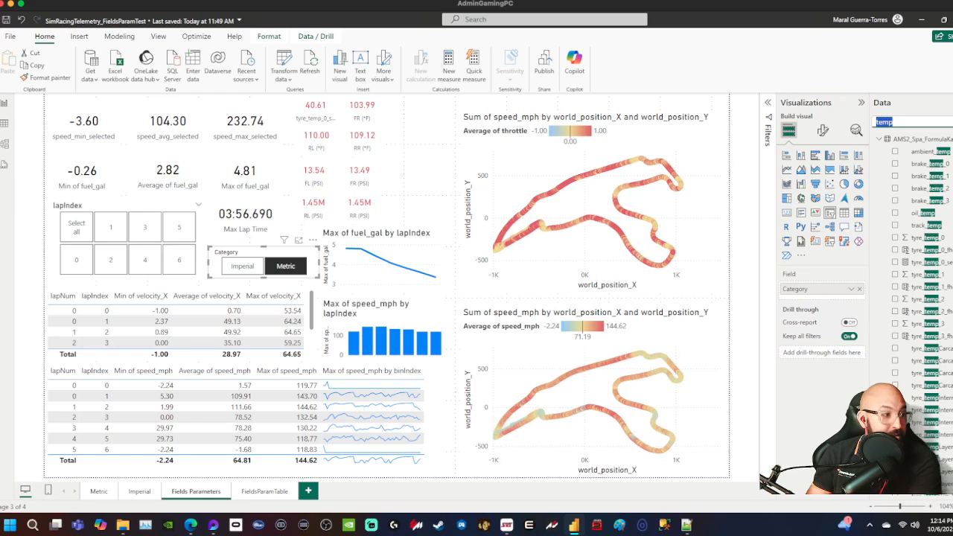
text(press)
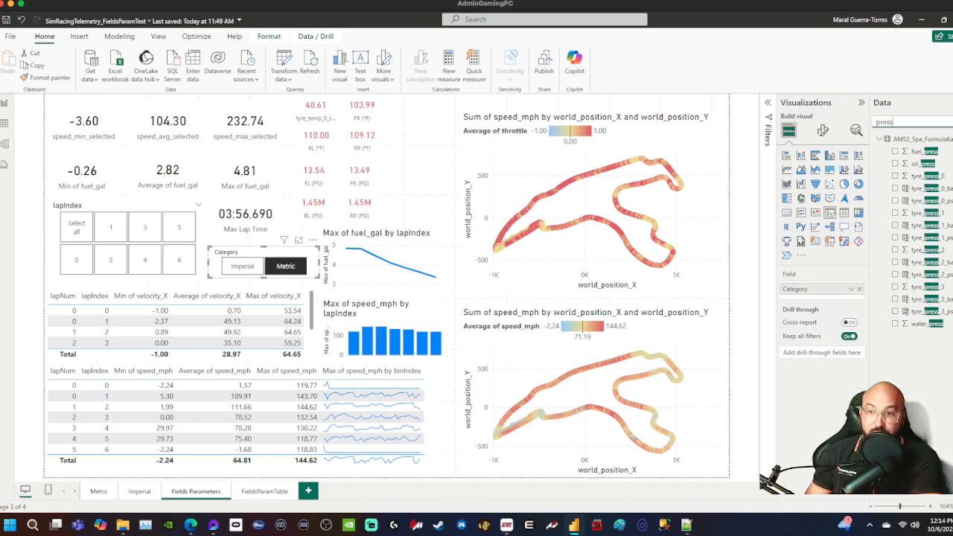
key(BackSpace)
key(BackSpace)
key(BackSpace)
key(BackSpace)
key(BackSpace)
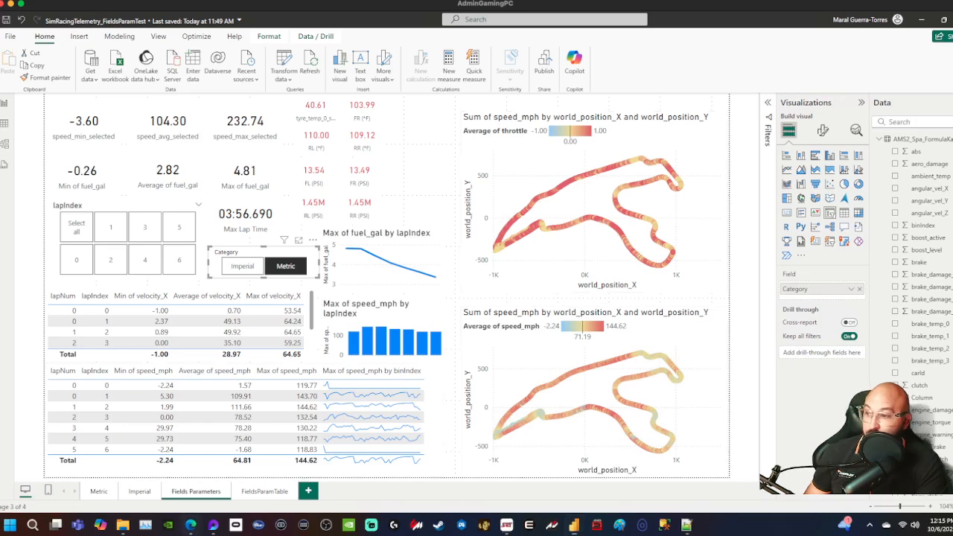
- Switch to the browser, open the Sim Racing Telemetry CSV format documentation page and copy its web address
click(190, 525)
click(261, 19)
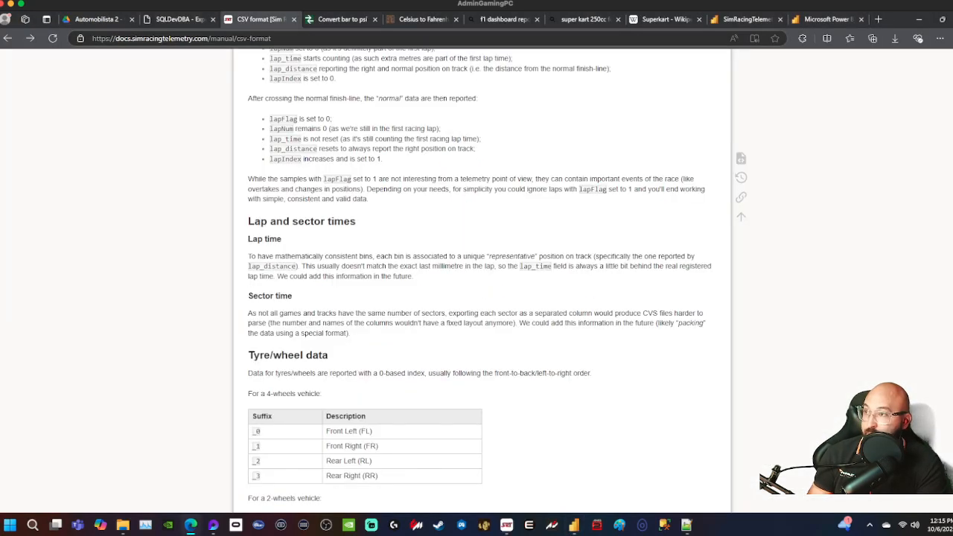
click(261, 38)
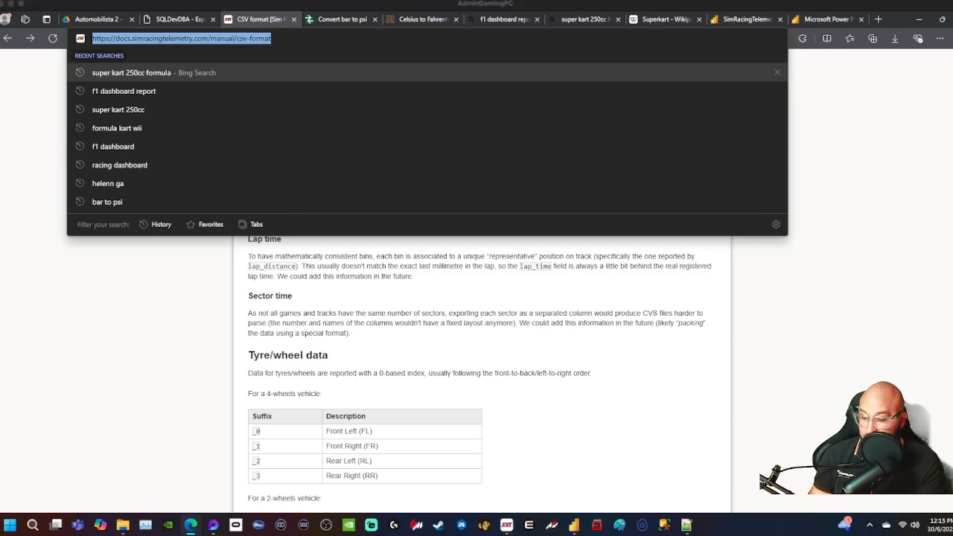
key(ctrl+c)
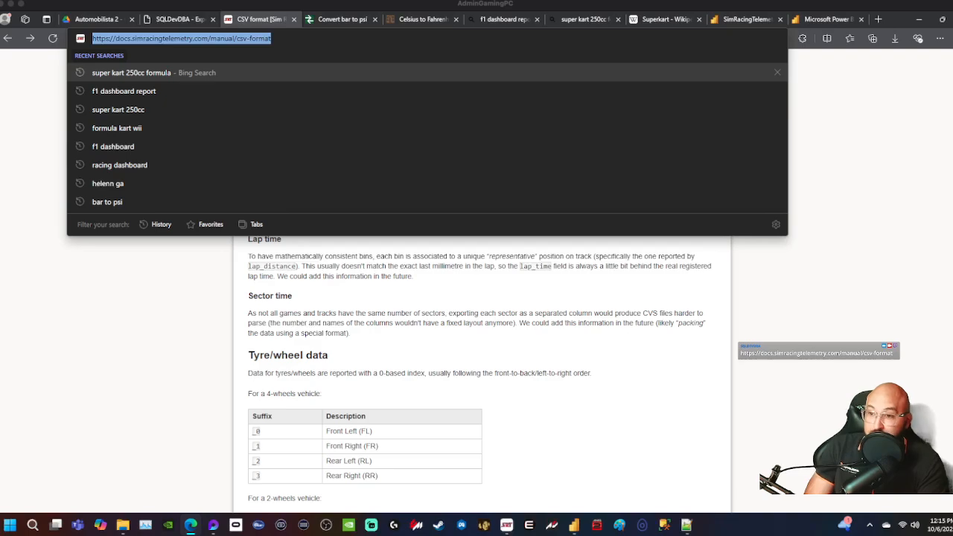
click(481, 335)
- Review the CSV format page's introduction and its settings for importing into Excel, LibreOffice and other software
scroll(481, 335, up, 5)
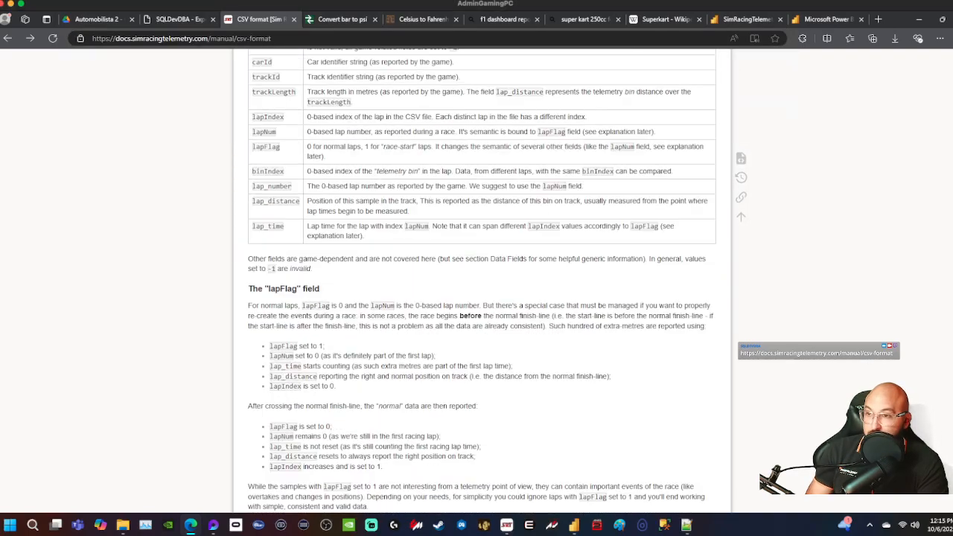
scroll(381, 279, up, 10)
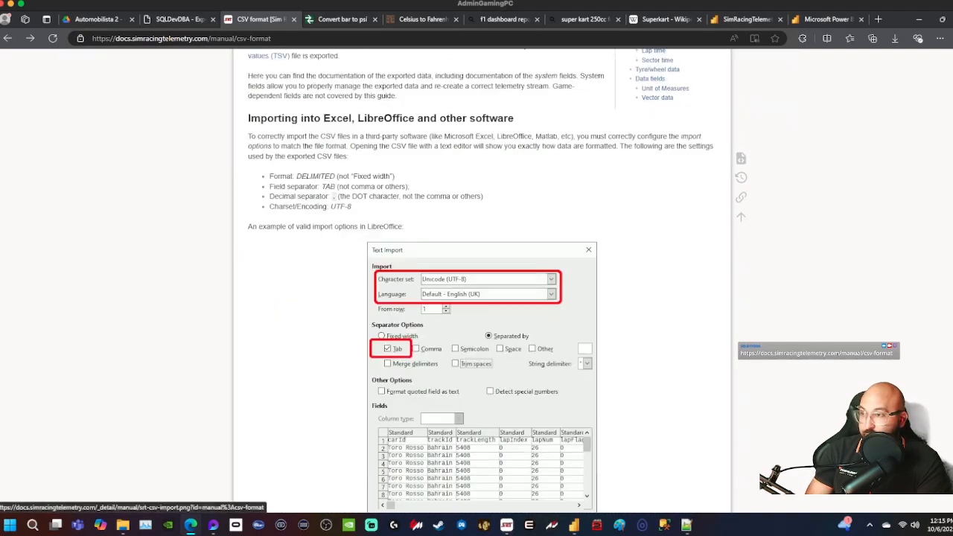
scroll(482, 372, up, 3)
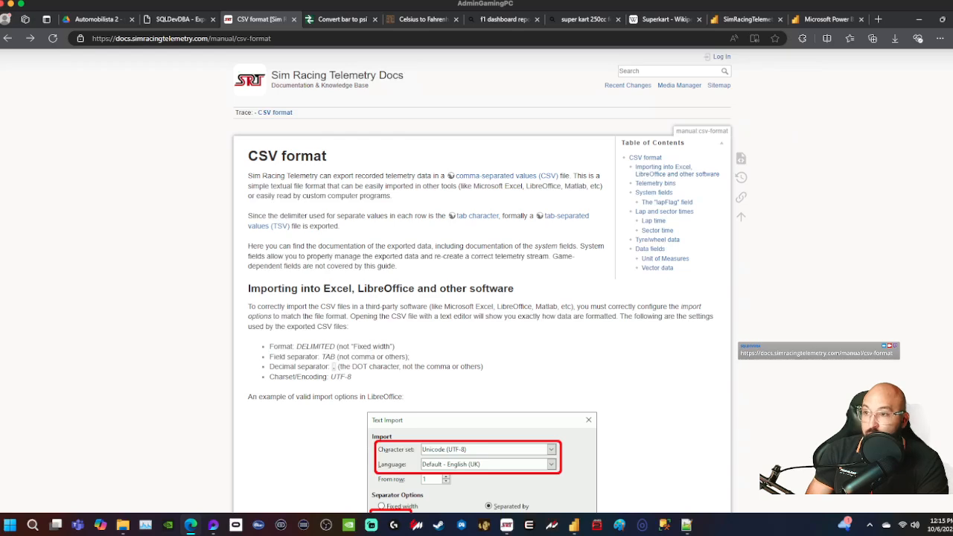
scroll(481, 298, down, 5)
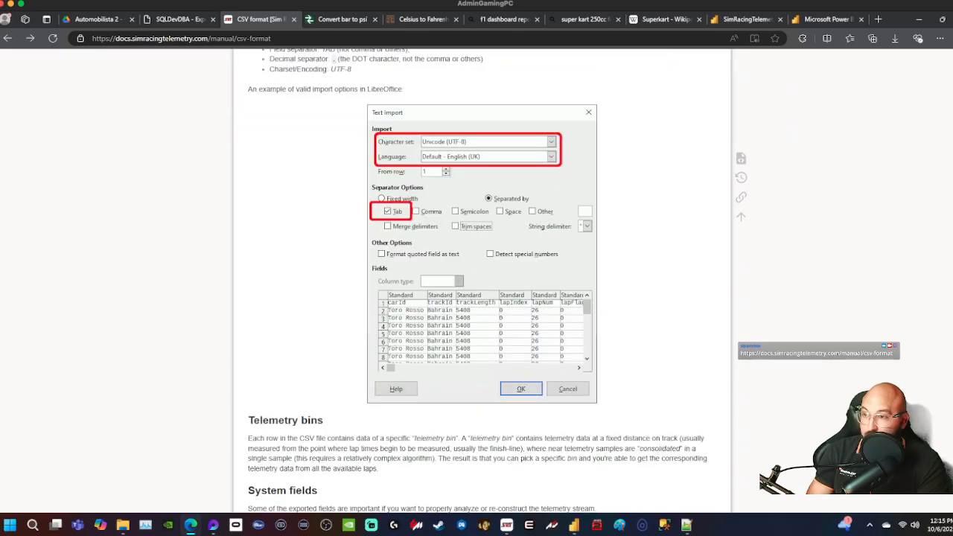
scroll(481, 298, up, 5)
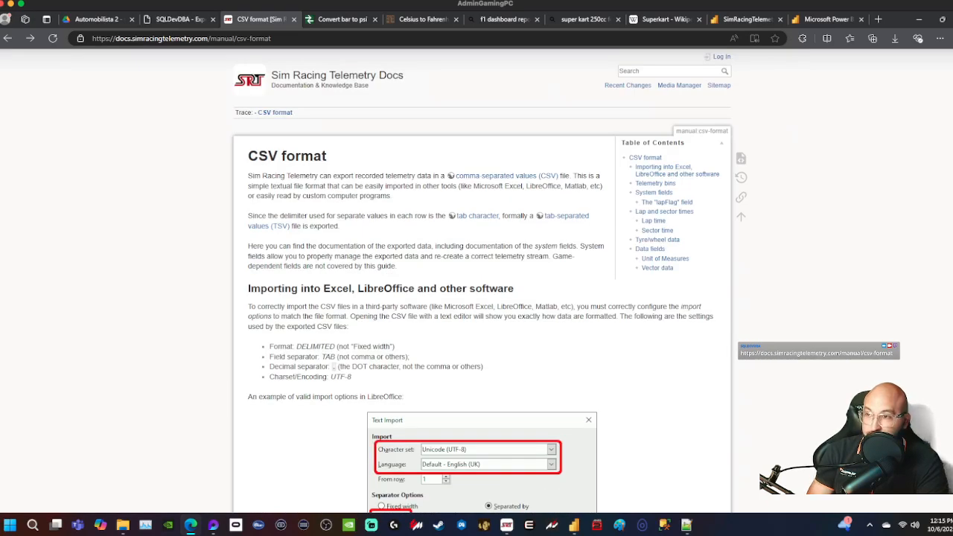
scroll(476, 219, down, 8)
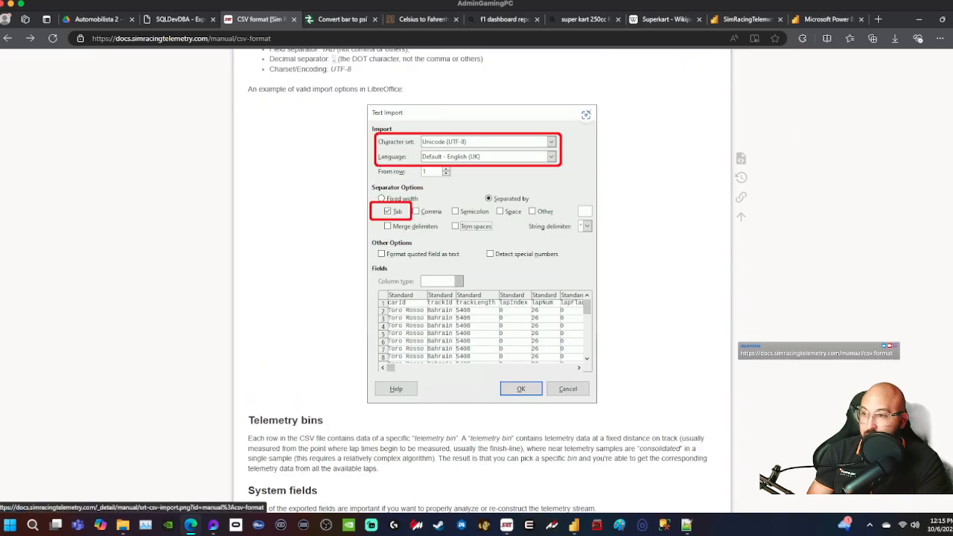
scroll(482, 298, up, 4)
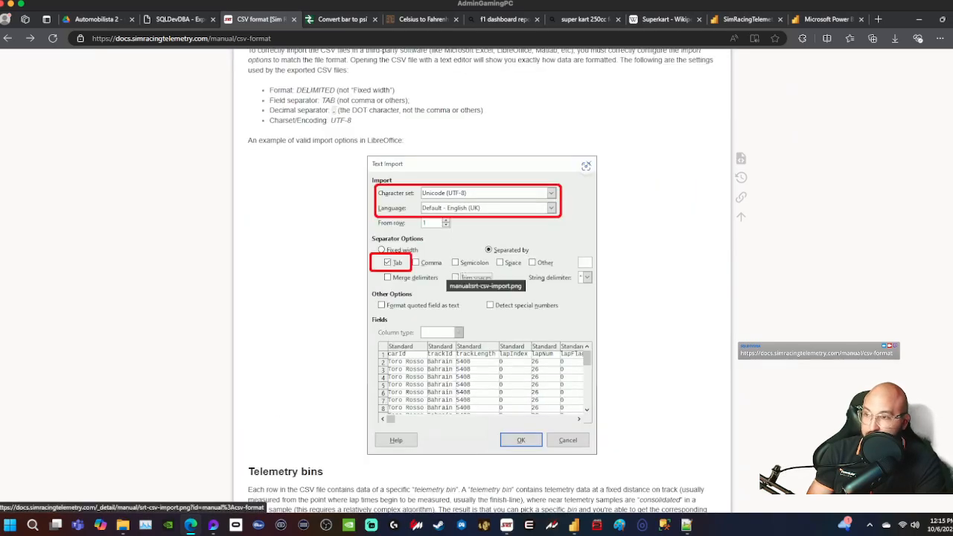
- Find the System fields table on the CSV format page and highlight the binIndex row
scroll(480, 260, down, 5)
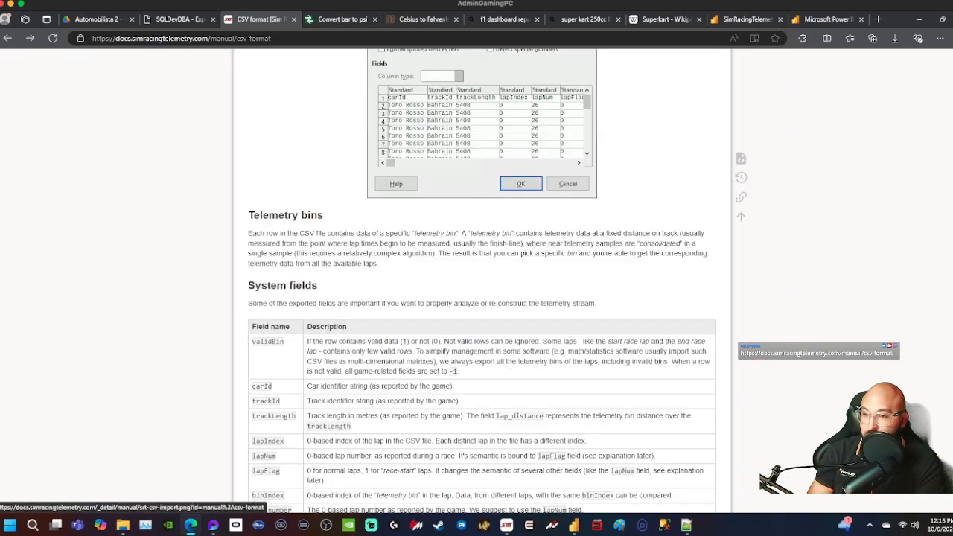
scroll(482, 286, down, 1)
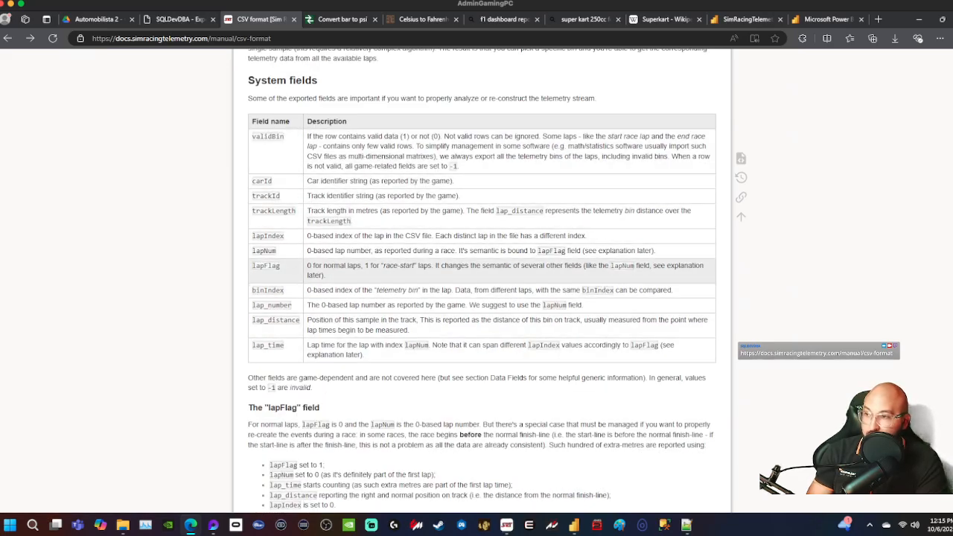
drag(674, 290, 252, 290)
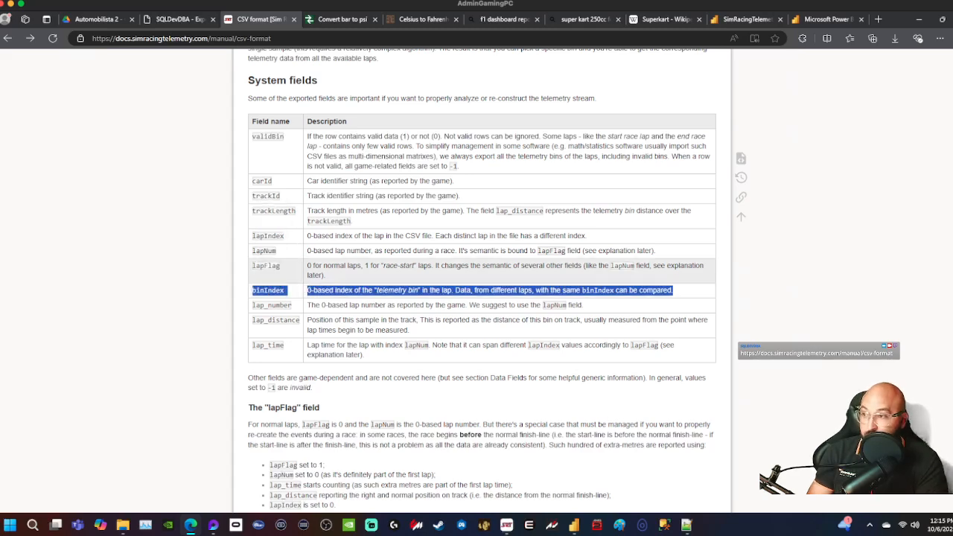
- Highlight the Unit of Measures passages on SI units, temperature in degrees Celsius and velocities in metres/second
scroll(482, 283, down, 6)
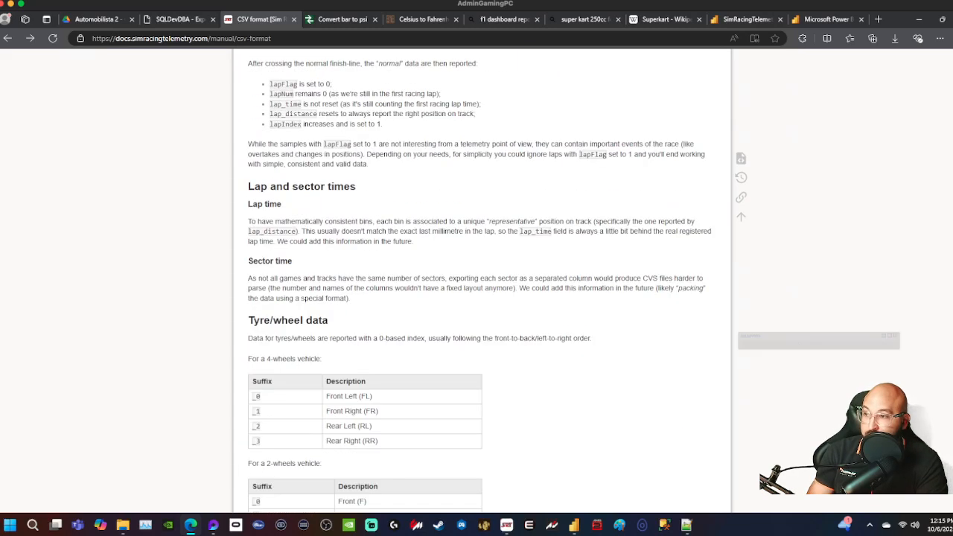
scroll(481, 283, down, 4)
drag(460, 308, 248, 281)
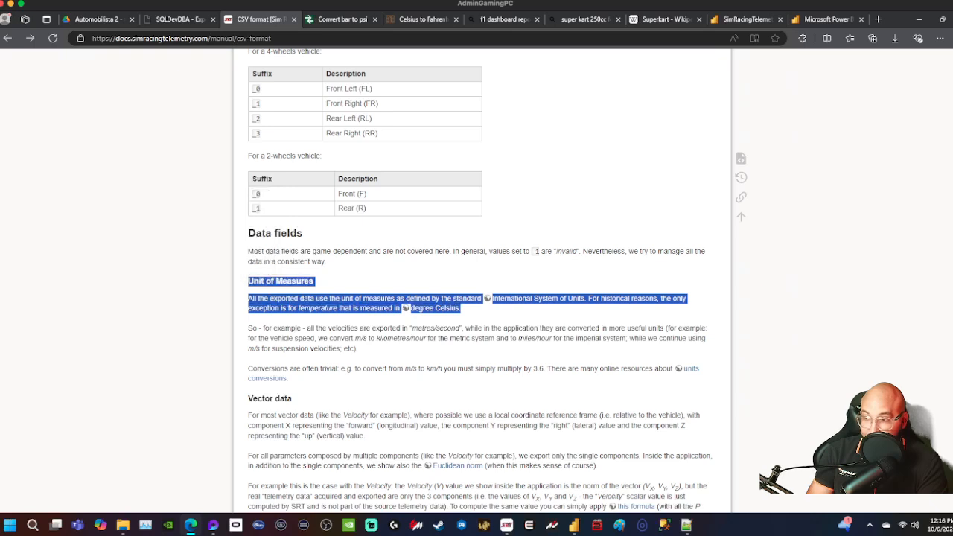
click(476, 309)
drag(461, 308, 348, 308)
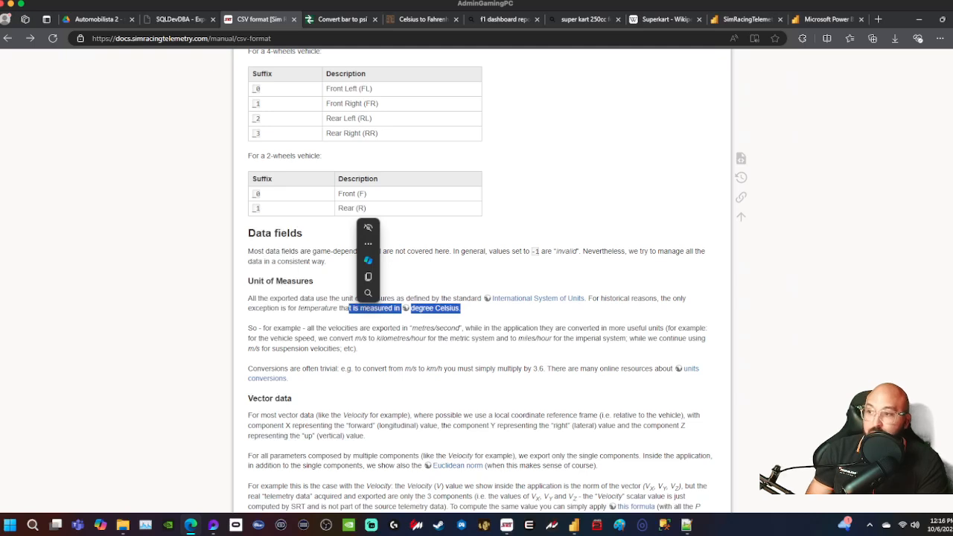
drag(358, 348, 251, 328)
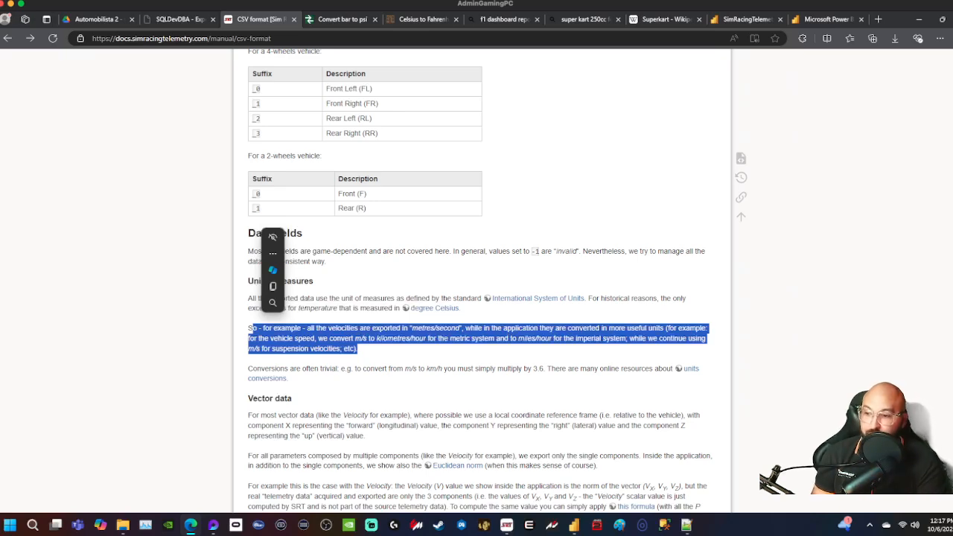
- Switch to Power BI Desktop and, in a blank report, open AMS2_Spa_FormulaKart_20240922.csv from Sim Racing Telemetry Exports as a Text/CSV source
click(573, 525)
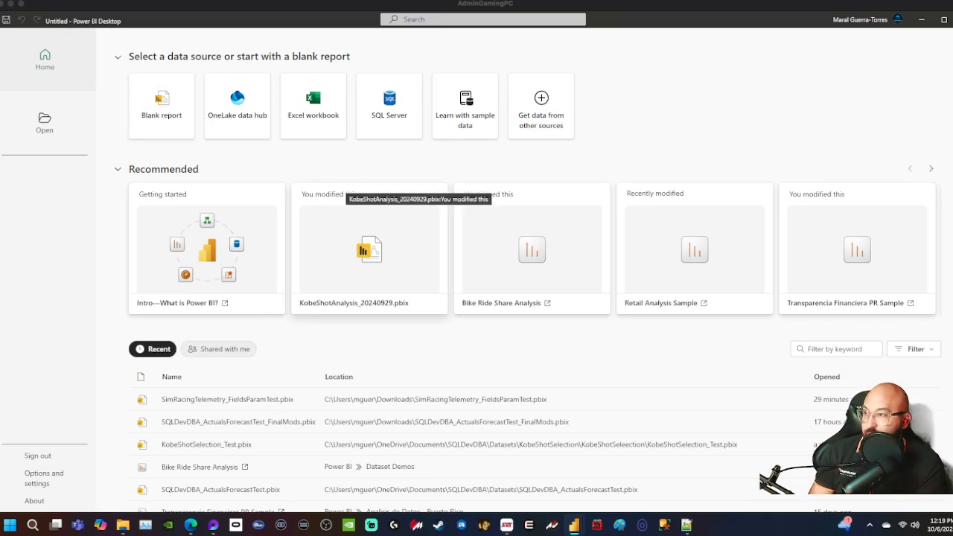
click(161, 105)
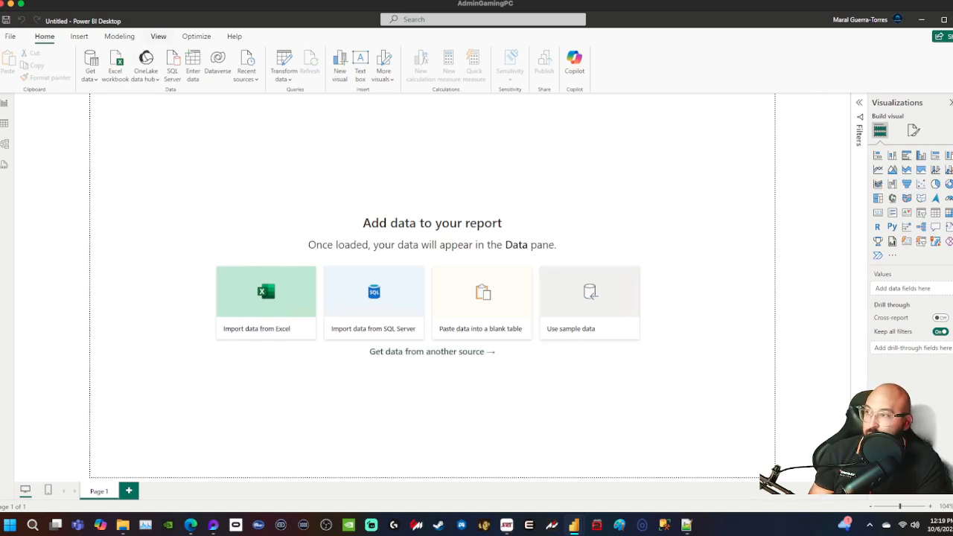
click(90, 77)
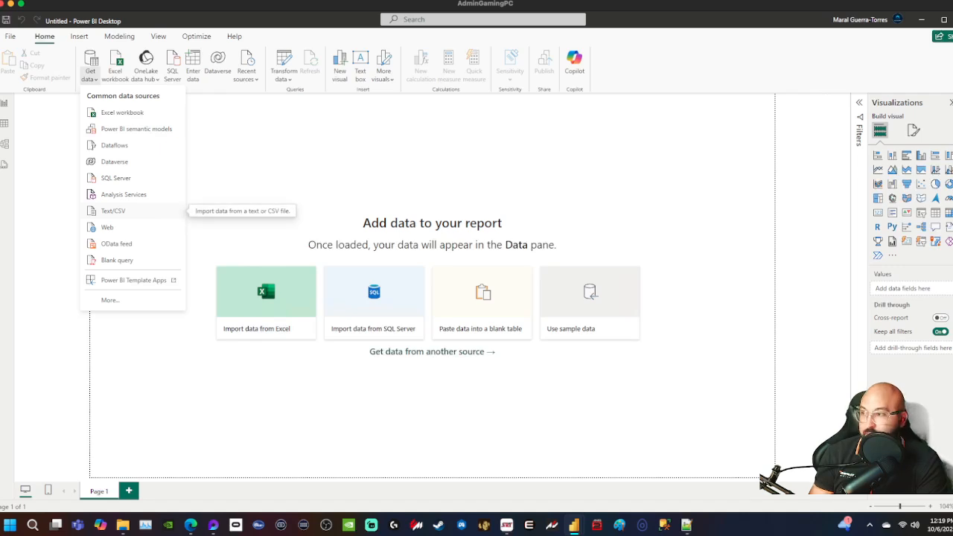
click(114, 211)
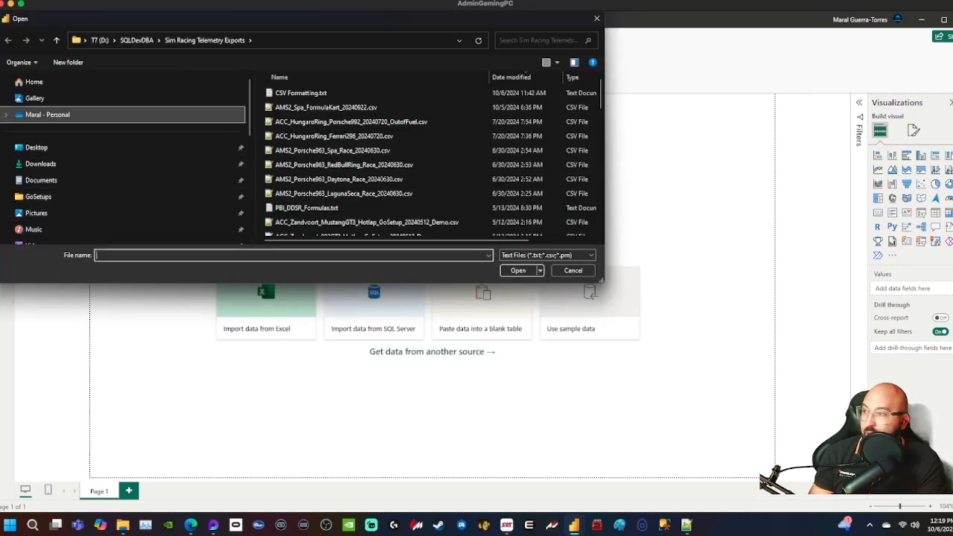
scroll(111, 157, down, 3)
click(65, 112)
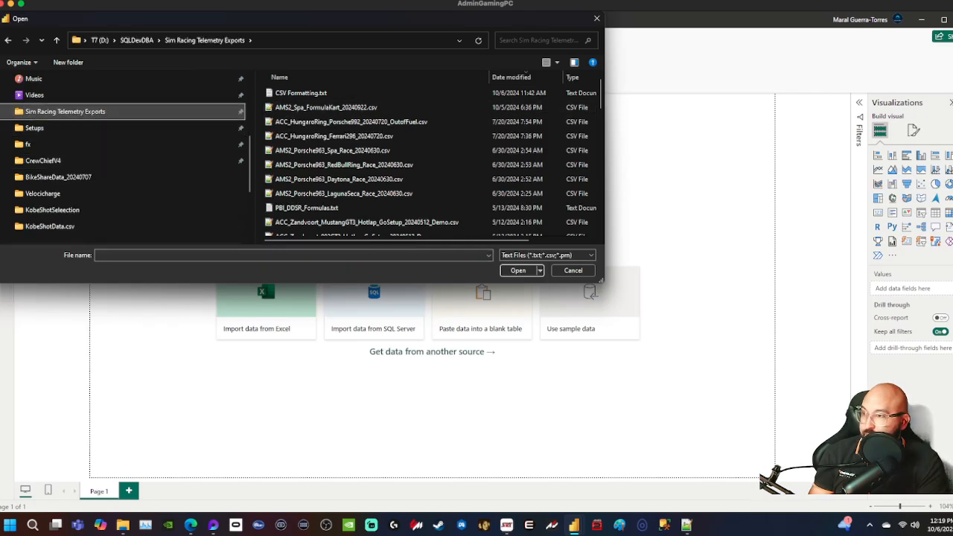
click(326, 108)
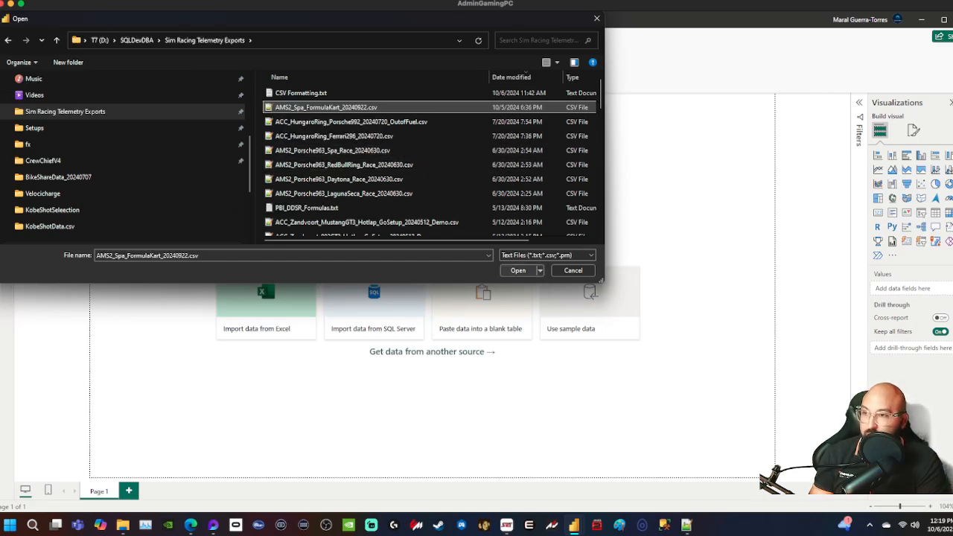
click(518, 271)
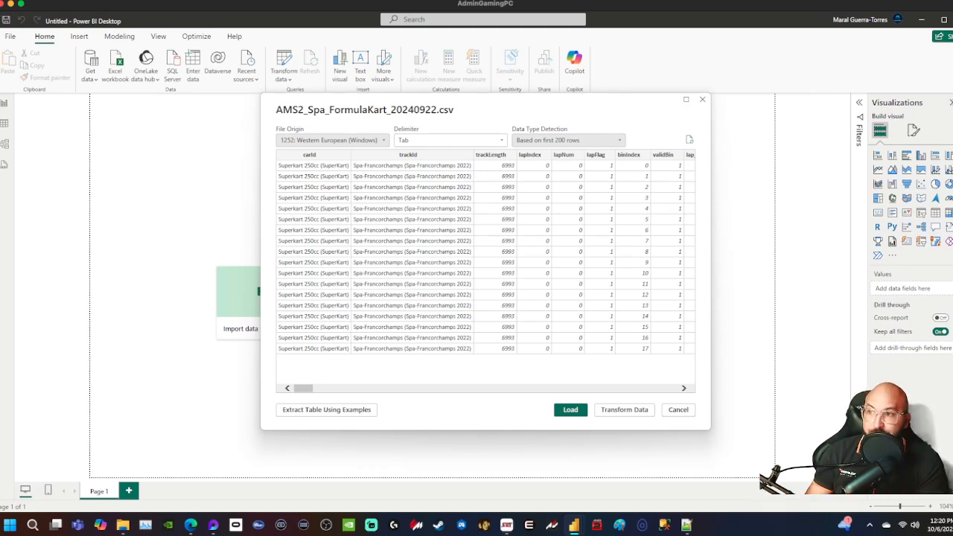
- Set the CSV's data type detection to Based on entire dataset and load it into the report
click(569, 140)
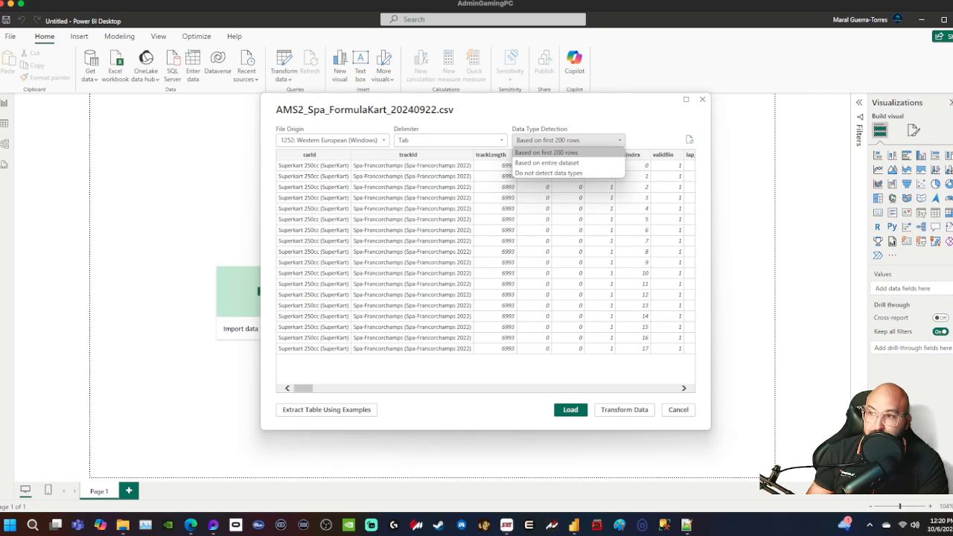
click(547, 163)
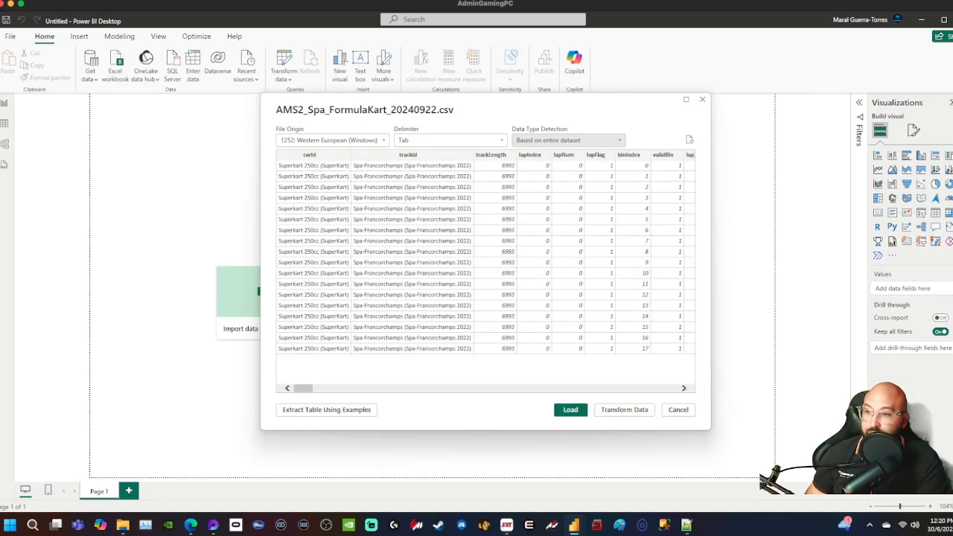
click(570, 410)
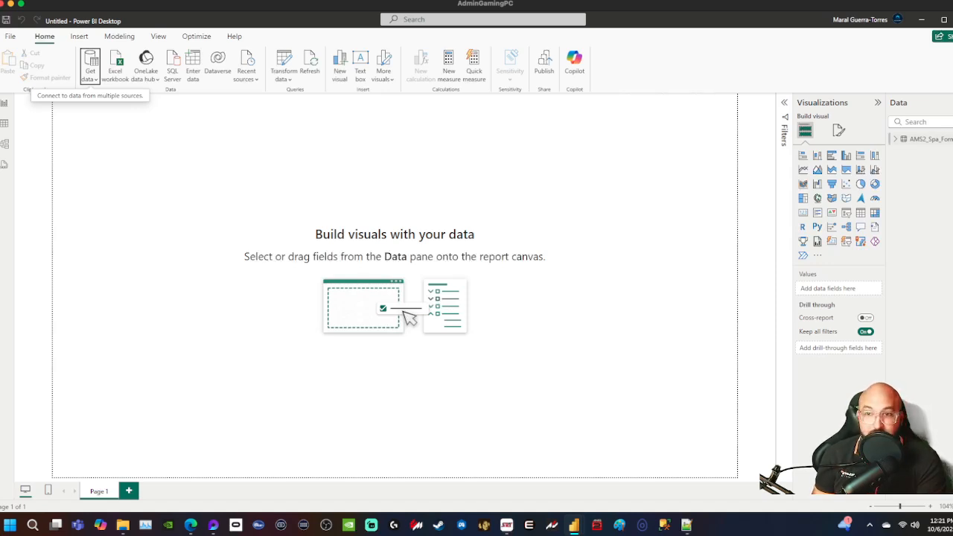
- Expand the AMS2_Spa_FormulaKart_20240922 table, widen the field list so the names are readable, and look through the imported fields
click(903, 139)
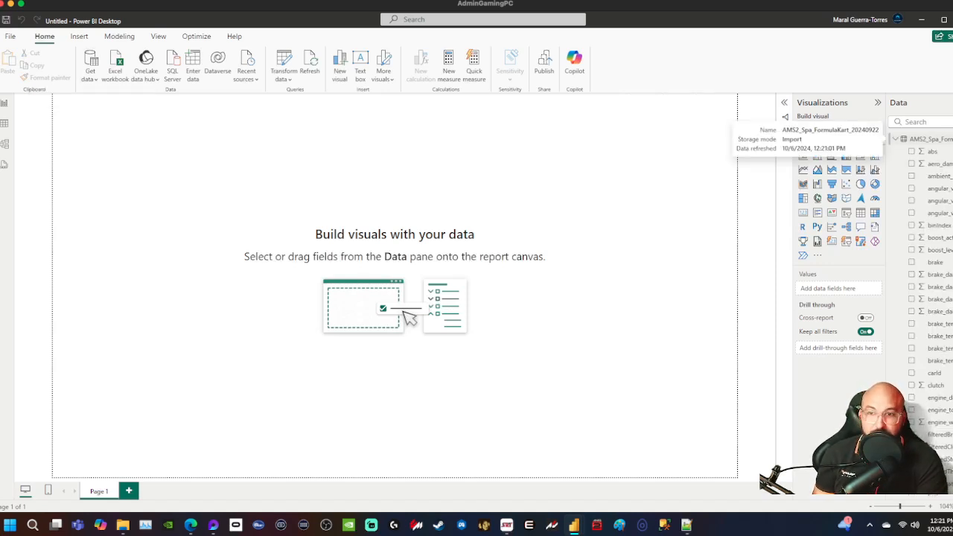
drag(886, 201, 765, 201)
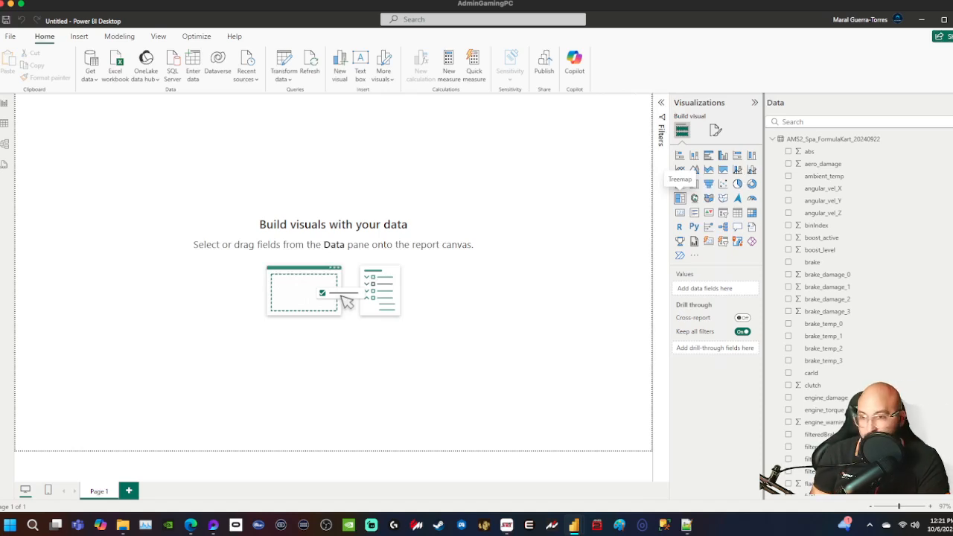
drag(765, 201, 839, 201)
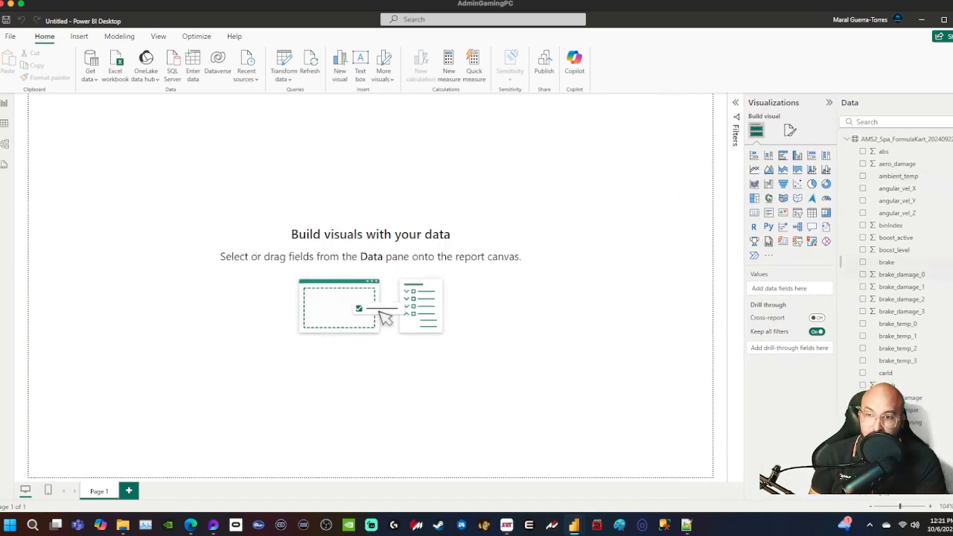
scroll(840, 261, down, 15)
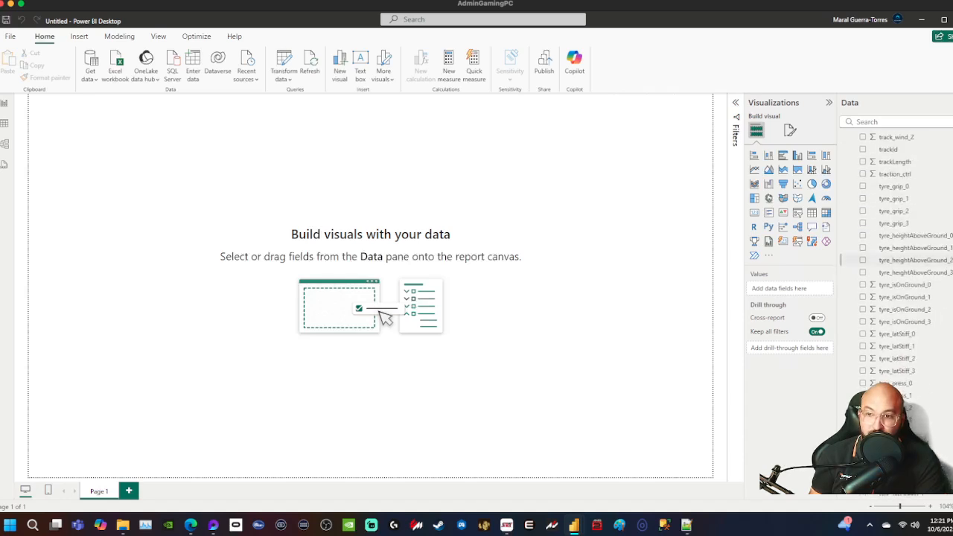
scroll(840, 260, down, 15)
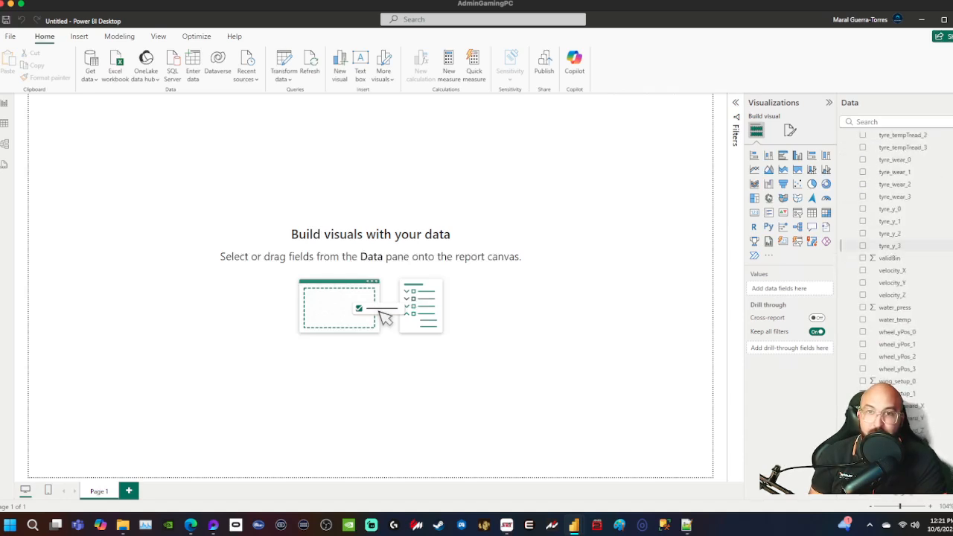
scroll(841, 246, down, 1)
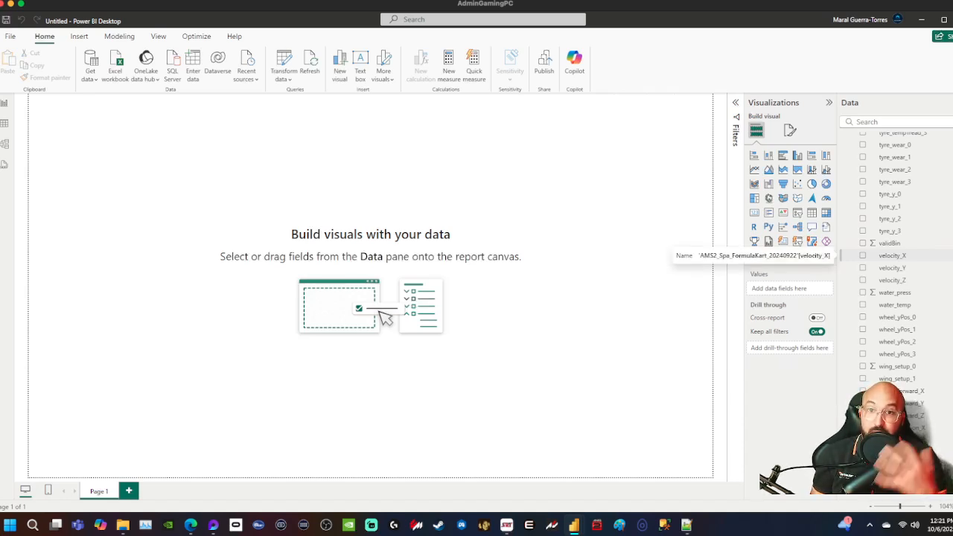
scroll(841, 256, up, 15)
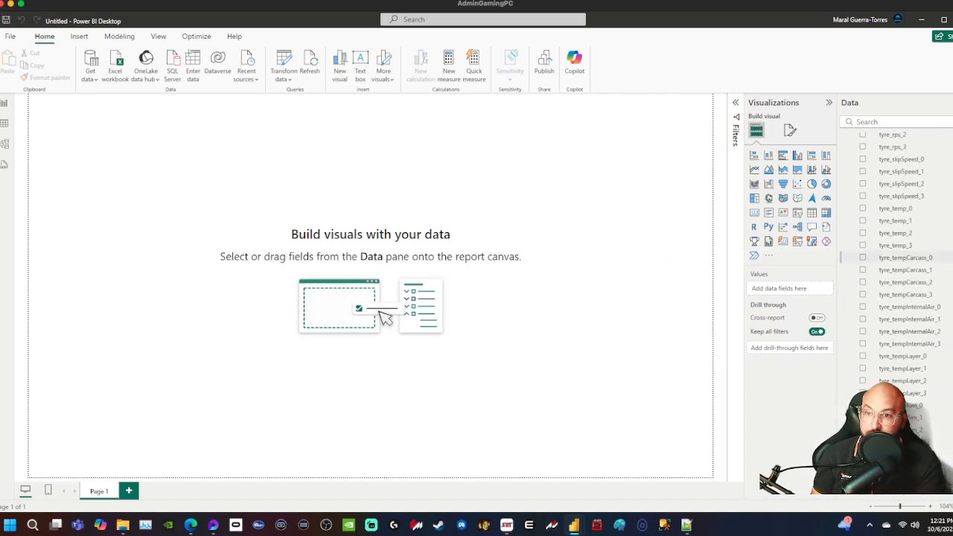
scroll(840, 255, up, 5)
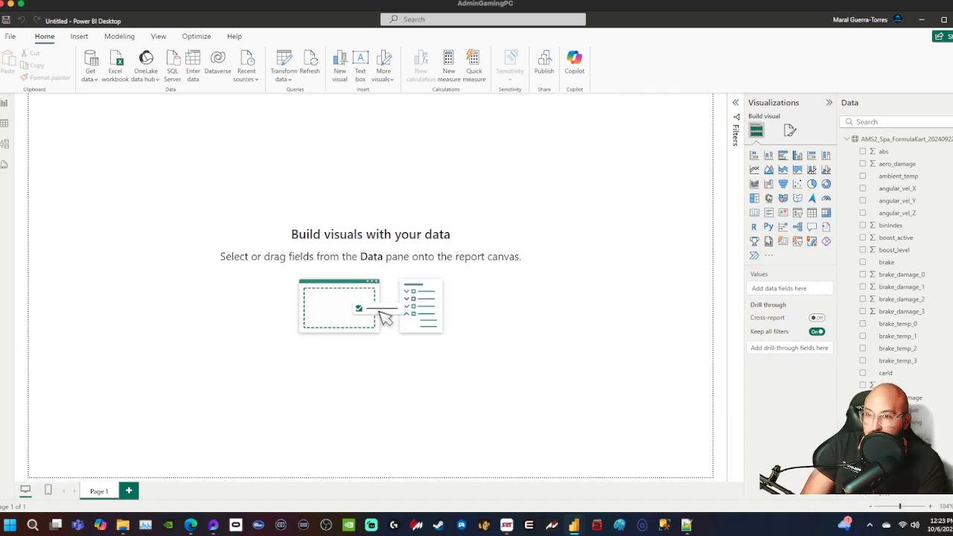
- Add an empty scatter chart to Page 1, place it in the page's upper right area and enlarge it
click(797, 184)
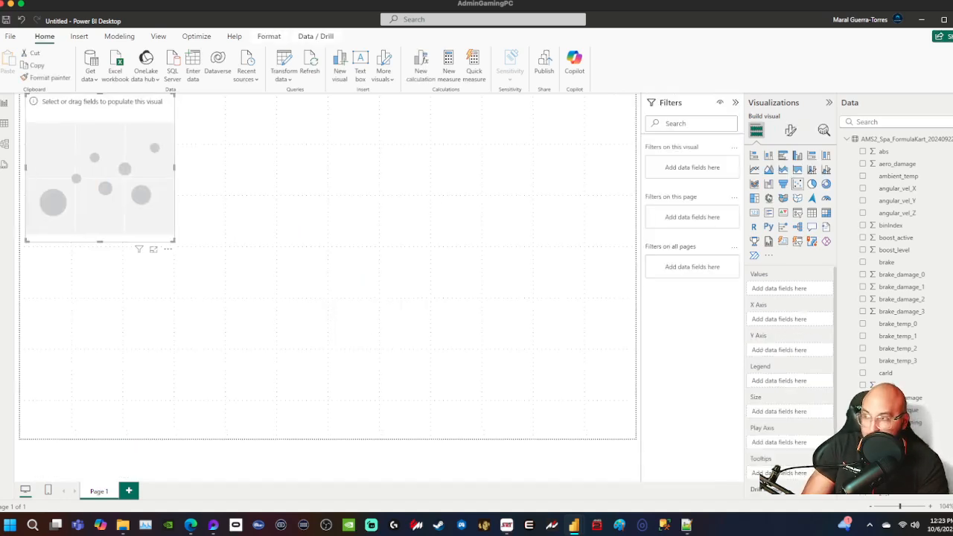
drag(91, 160, 448, 168)
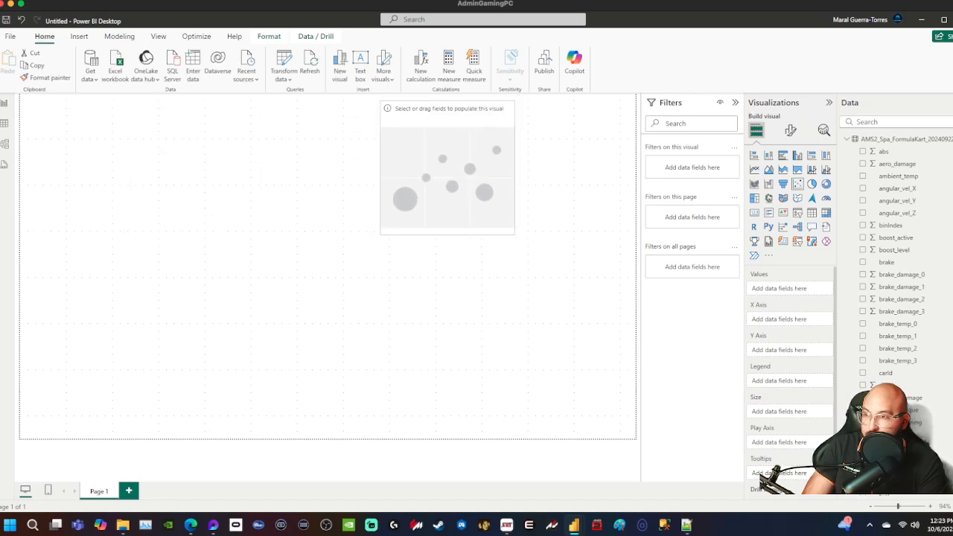
drag(513, 234, 622, 285)
click(521, 346)
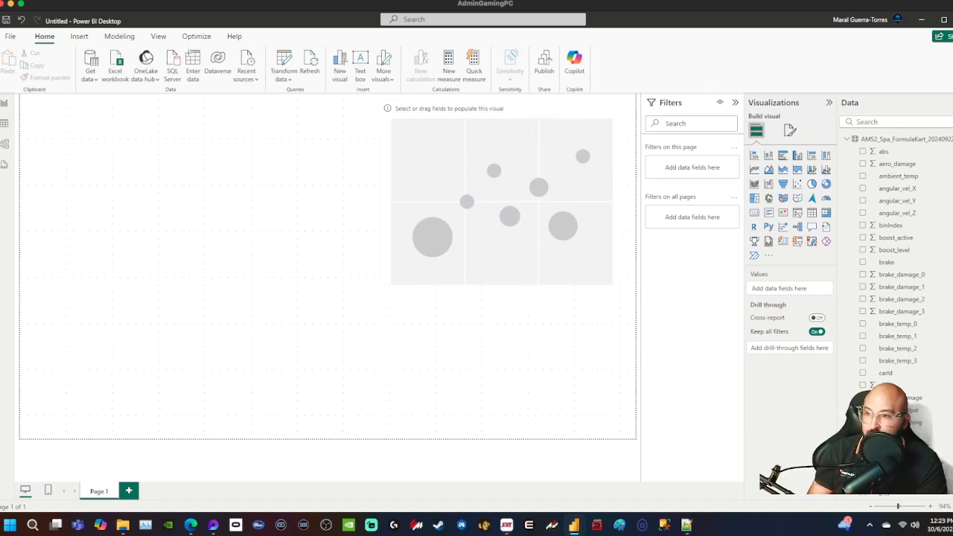
- Add an empty table visual to Page 1, place it directly below the scatter chart and widen it to the chart's width
click(812, 212)
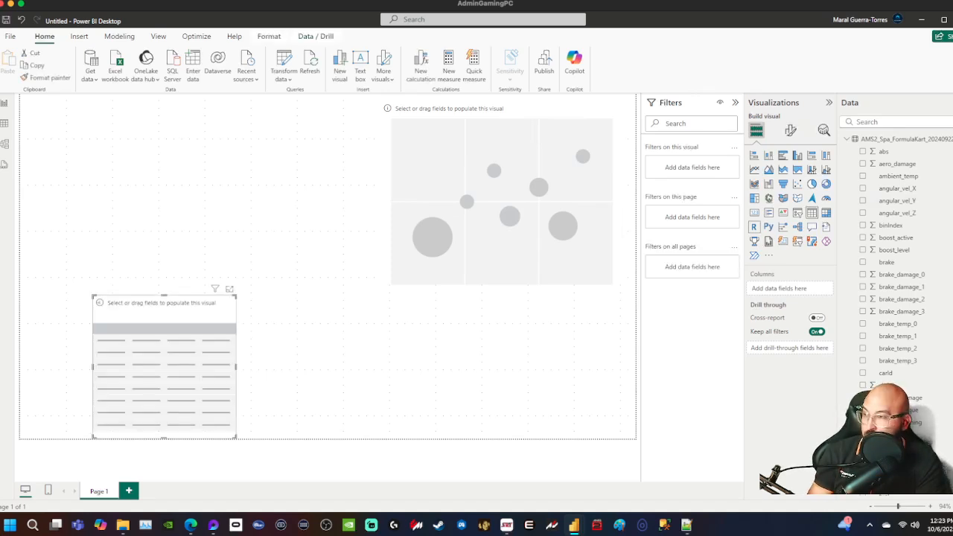
drag(163, 307, 461, 307)
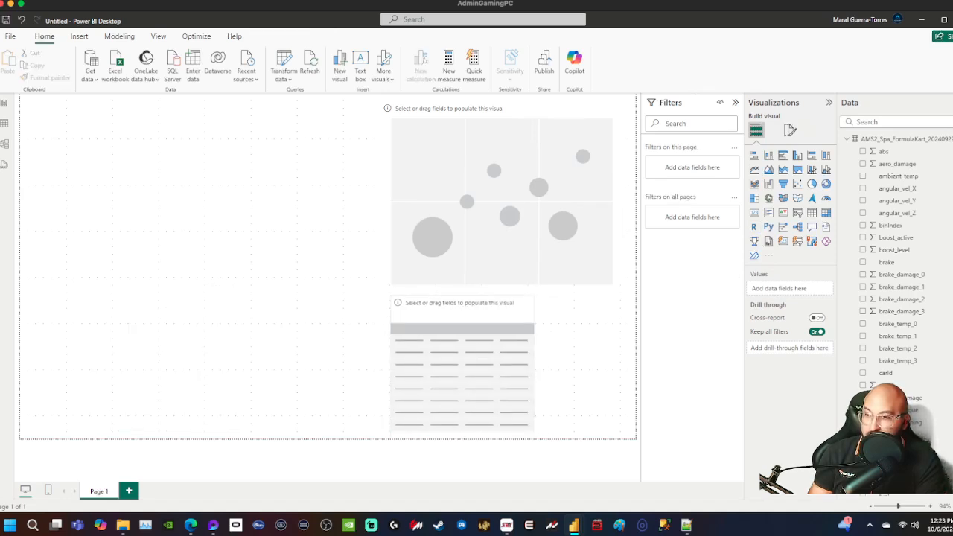
drag(534, 366, 612, 367)
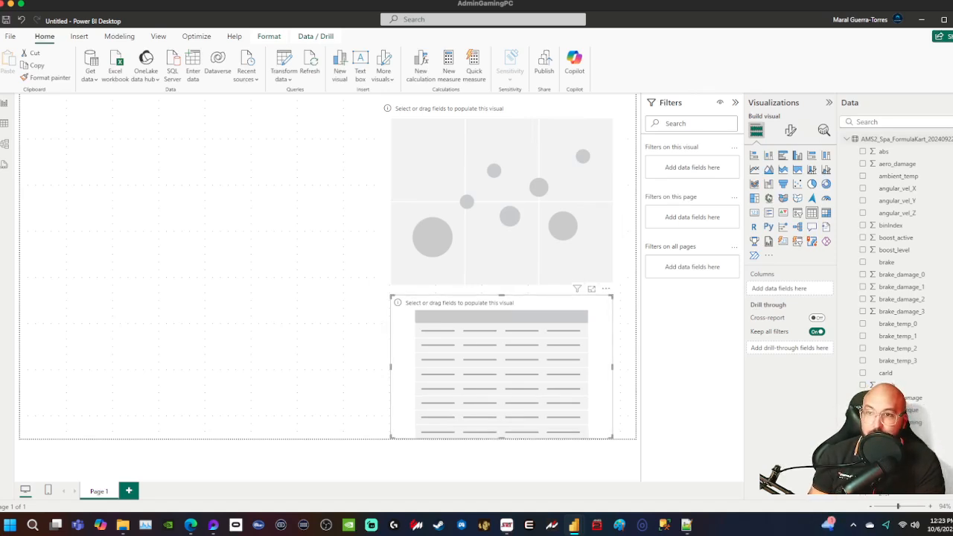
- Find the lap fields and add lapNum to the table as a column that is not summarized
click(893, 122)
text(lap)
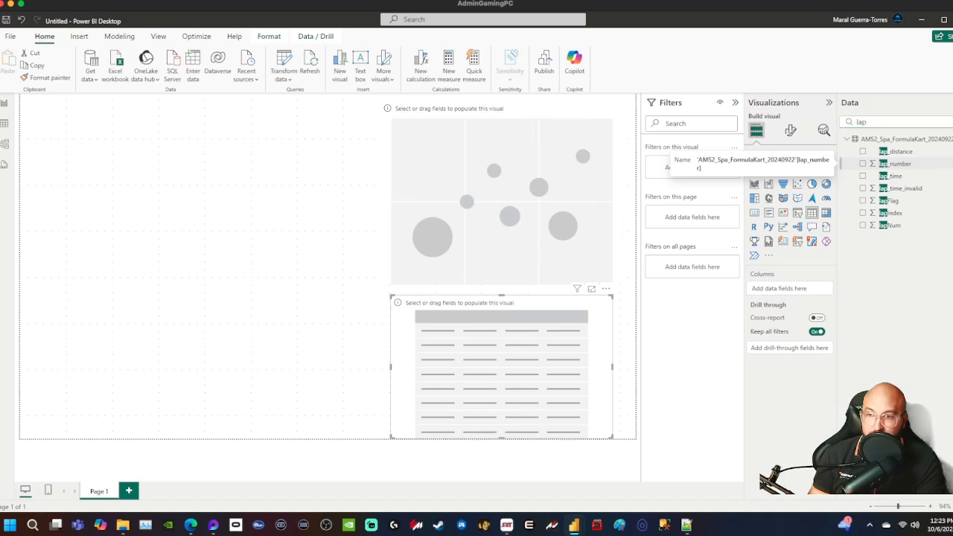
drag(897, 163, 774, 288)
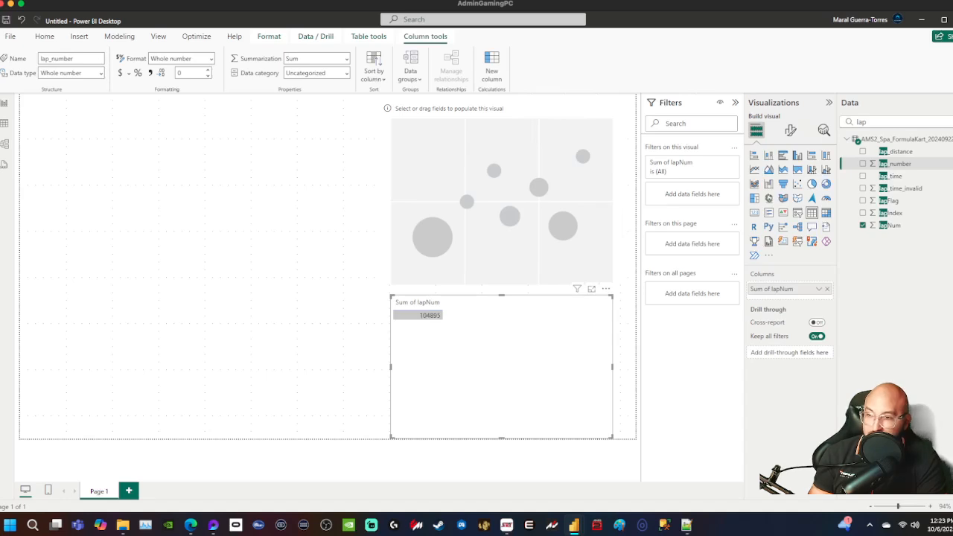
click(818, 288)
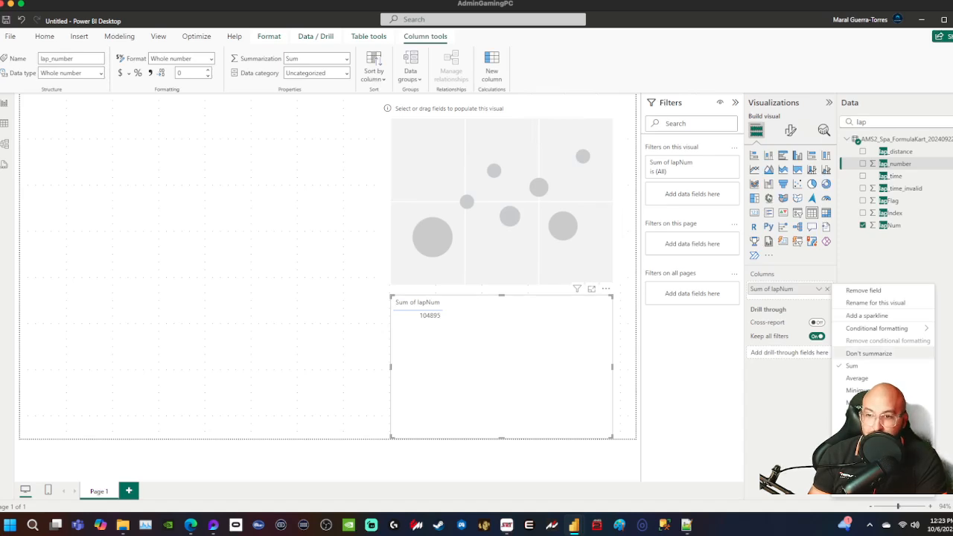
click(868, 353)
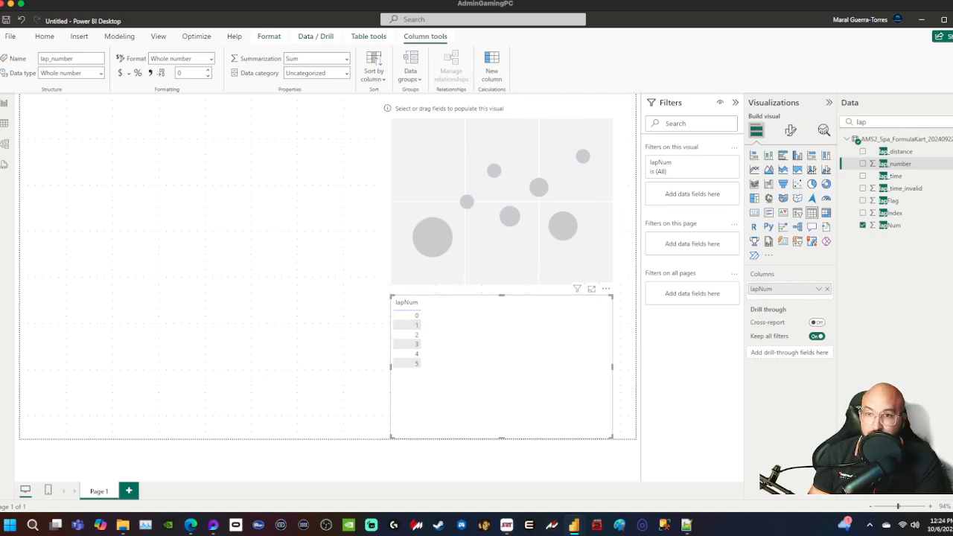
- Find the world position fields and add world_position_X, world_position_Y and world_position_Z as columns of the table
click(951, 121)
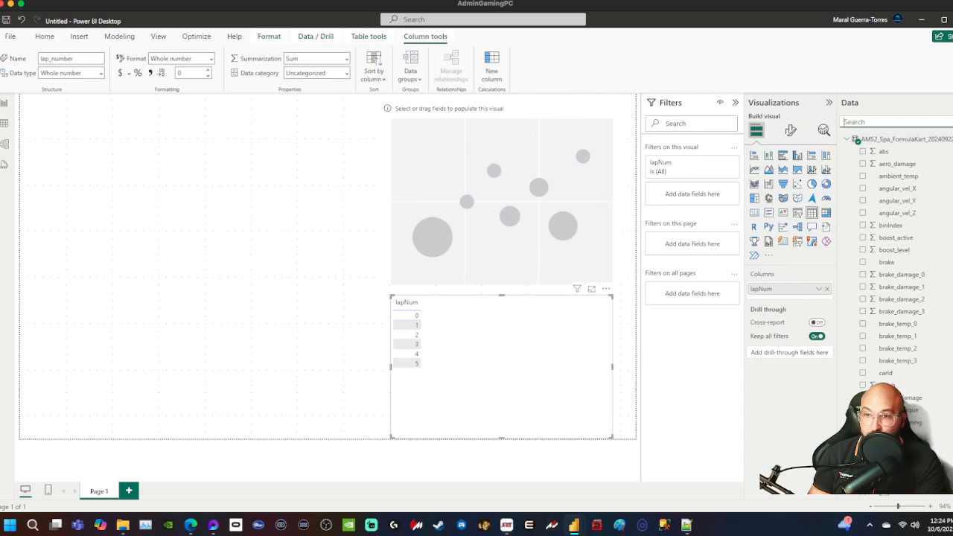
text(loc)
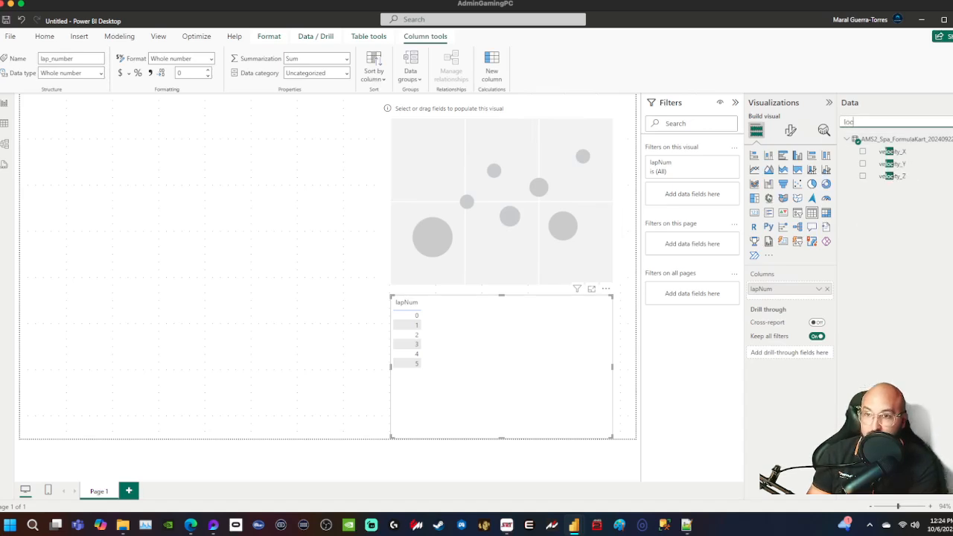
key(BackSpace)
key(BackSpace)
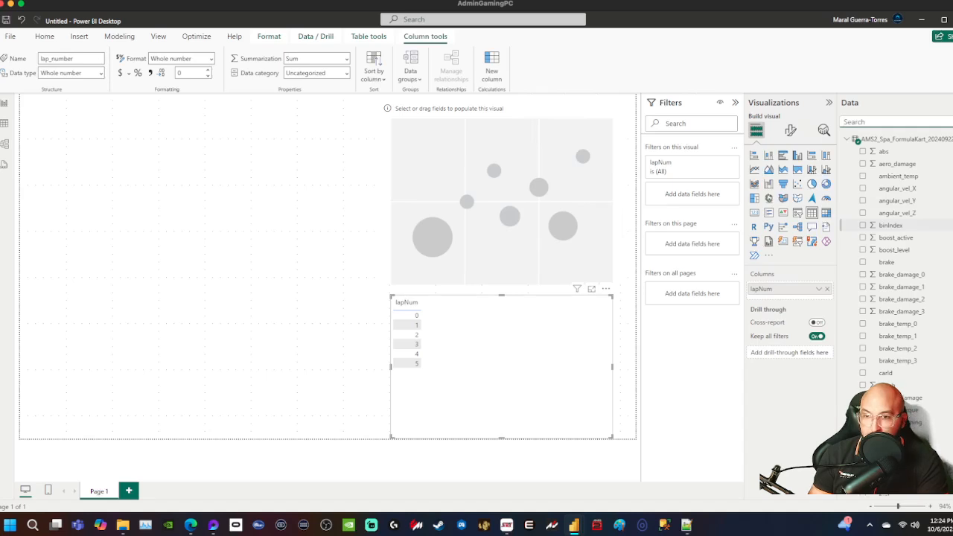
scroll(893, 225, down, 10)
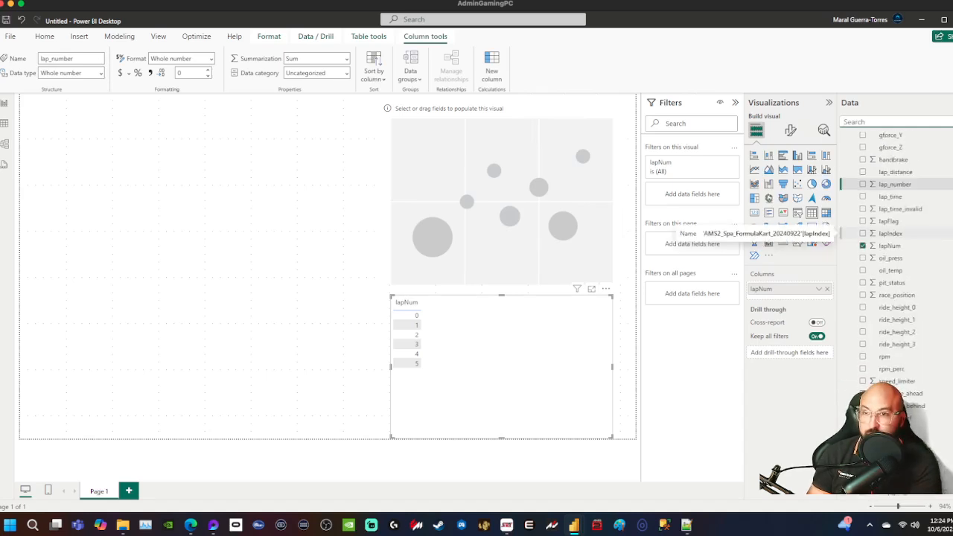
text(wi)
key(BackSpace)
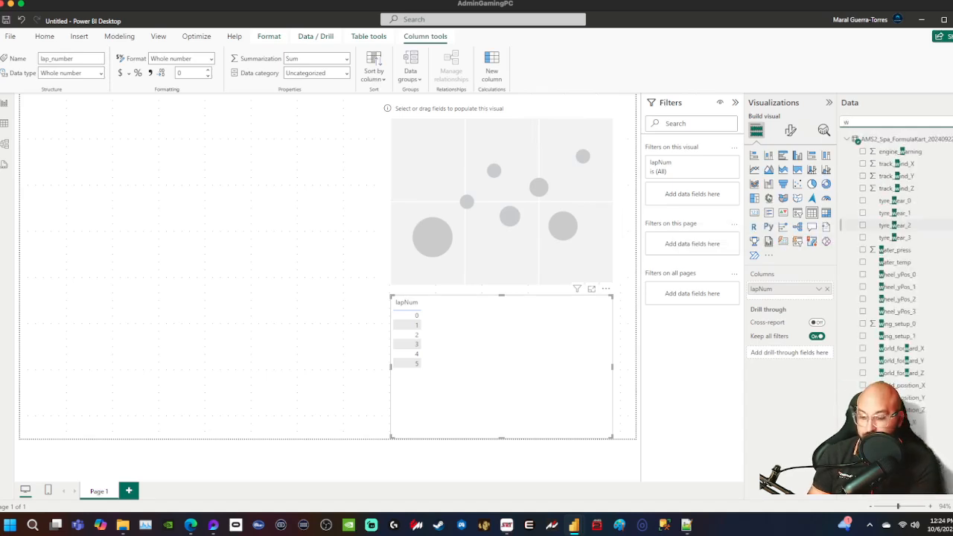
text(orld)
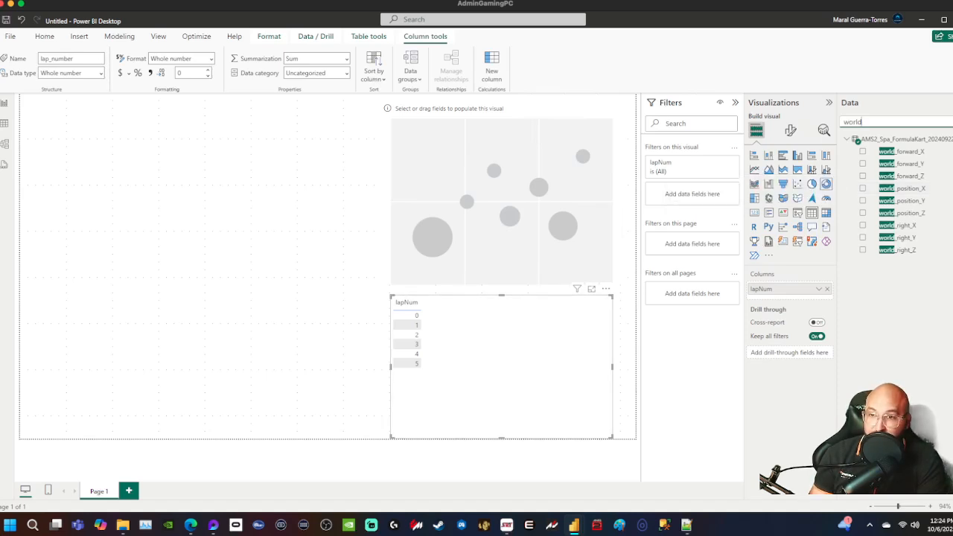
drag(894, 188, 492, 321)
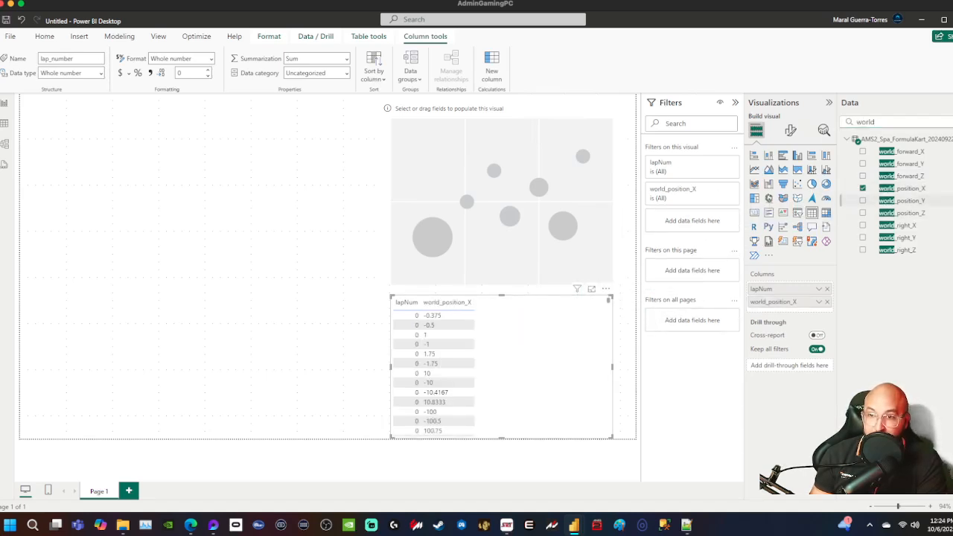
click(840, 200)
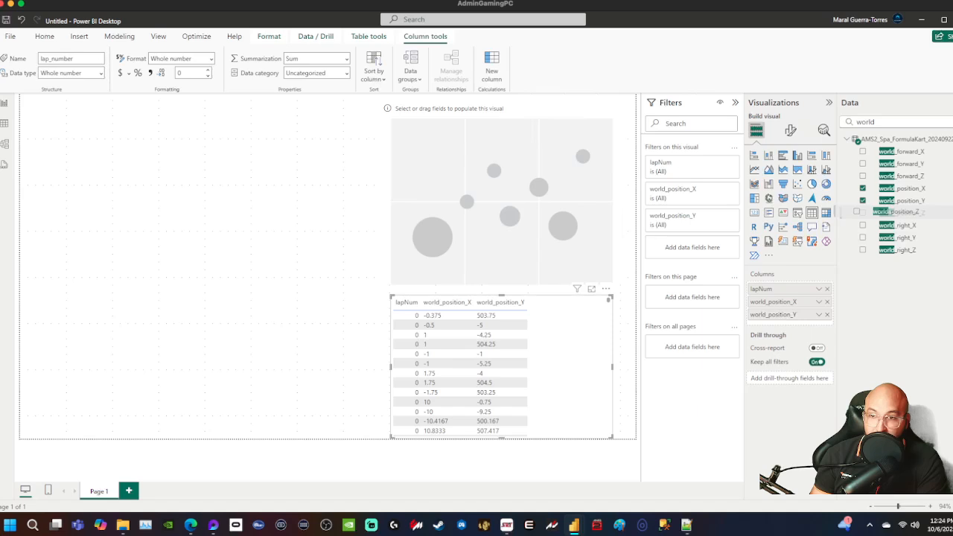
drag(890, 213, 761, 322)
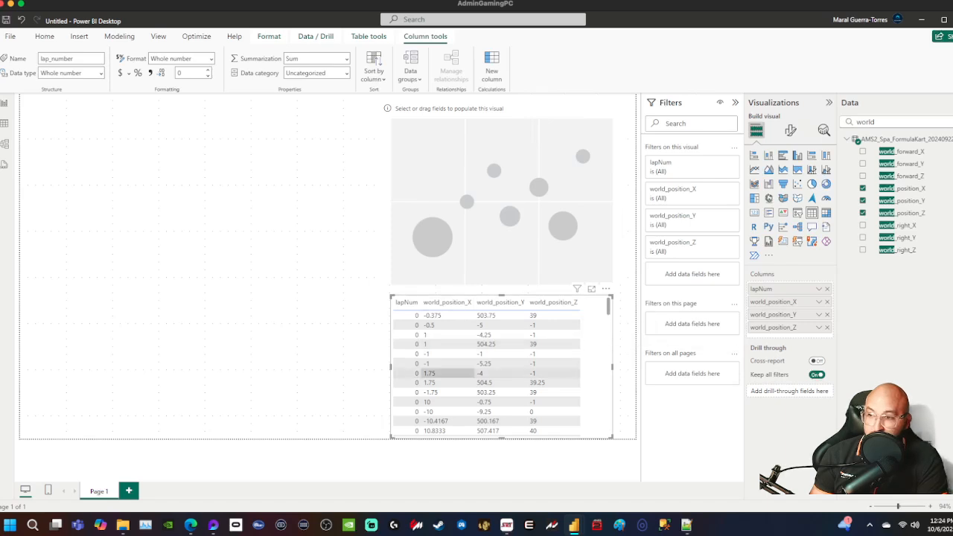
- Look through the table's rows of lap numbers and world positions, and return to the first rows
scroll(484, 372, down, 2)
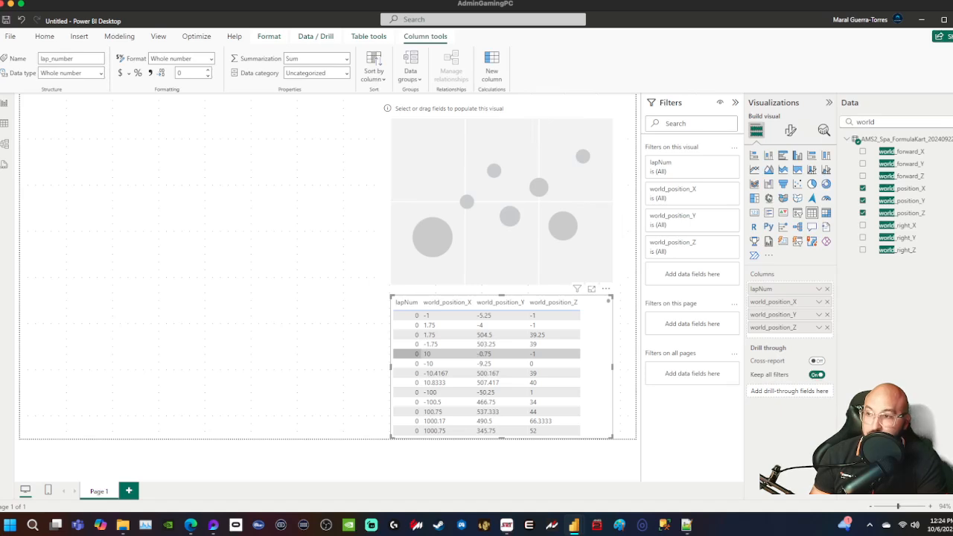
scroll(484, 354, down, 6)
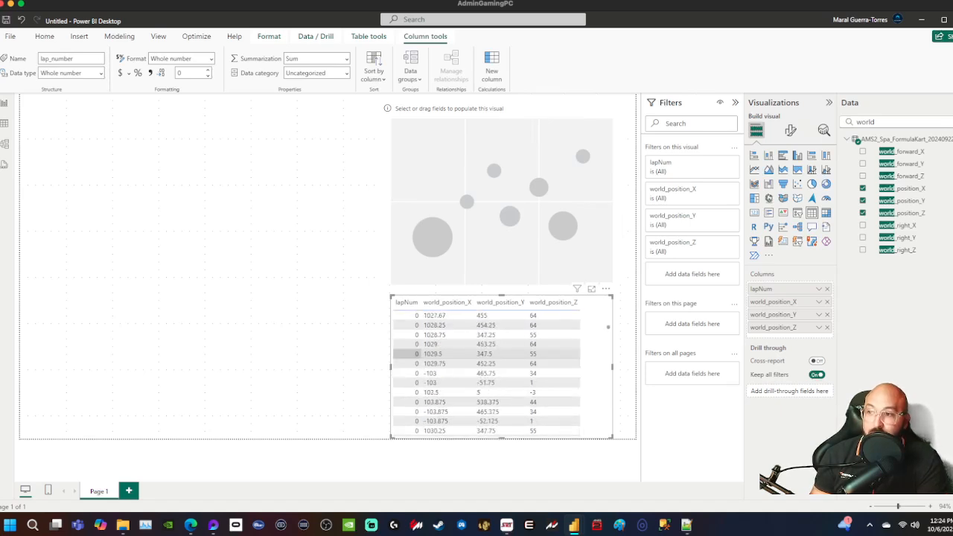
scroll(447, 353, down, 4)
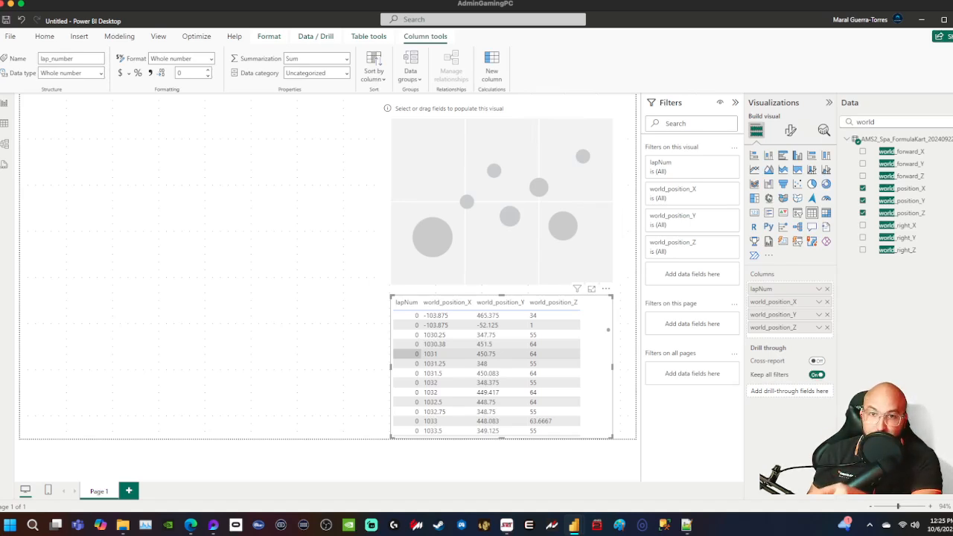
scroll(446, 354, down, 1)
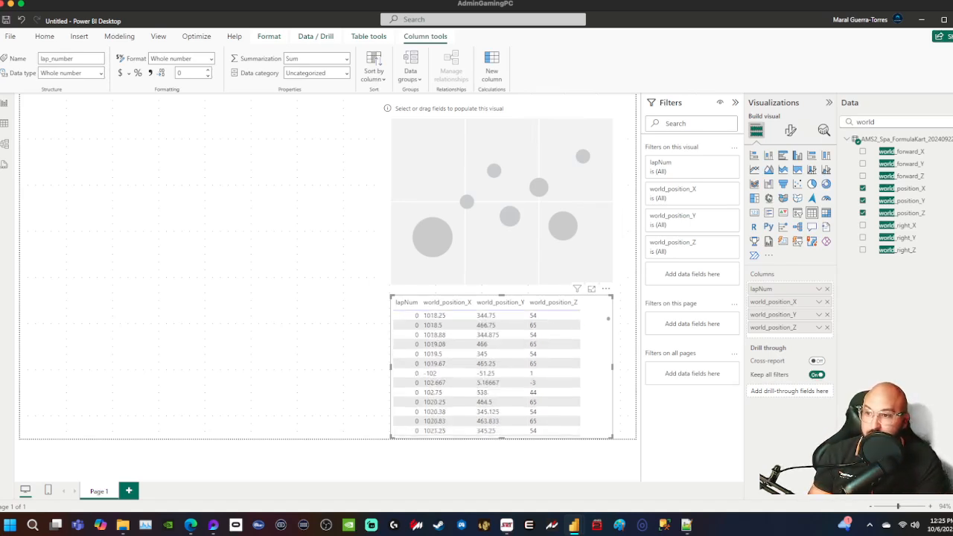
scroll(447, 354, up, 10)
- Put world_position_X on the scatter chart's X axis and try to place world_position_Y on its Y axis
click(501, 201)
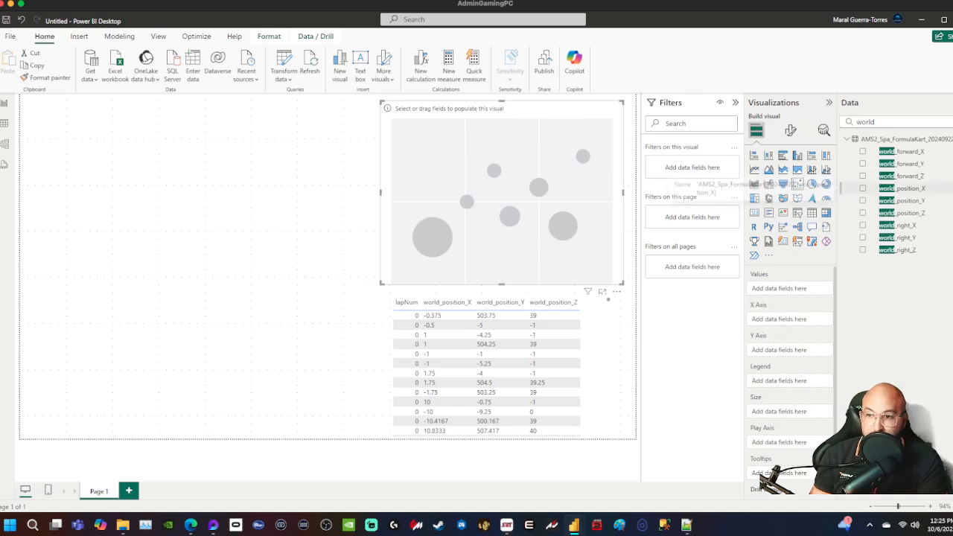
drag(902, 189, 778, 319)
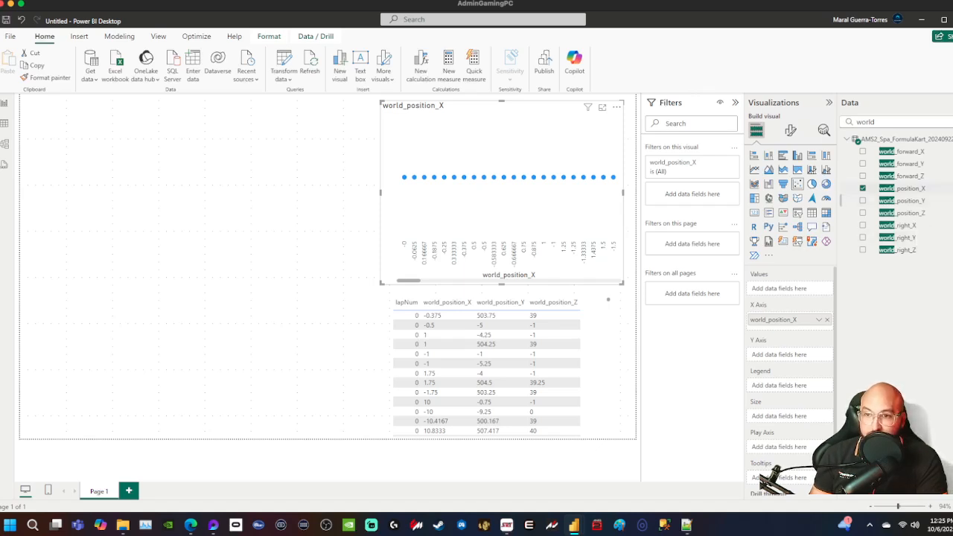
drag(901, 201, 787, 353)
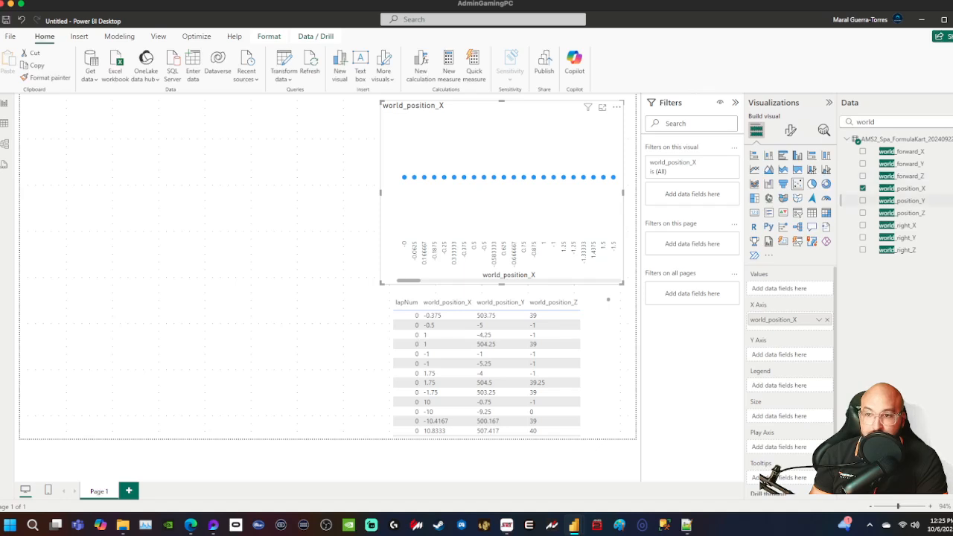
drag(901, 200, 774, 358)
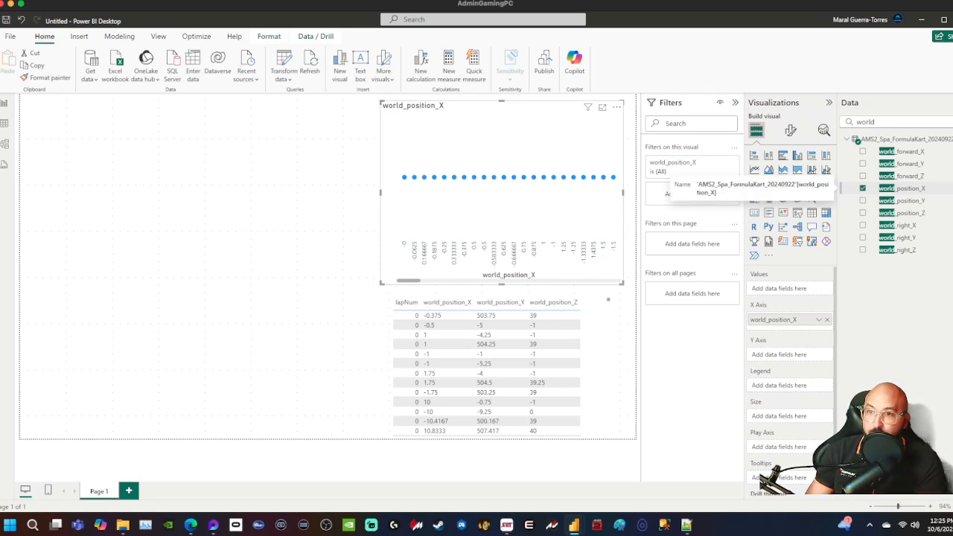
- Change the data type of world_position_X to Decimal number and check the plotted points in the scatter chart
click(904, 189)
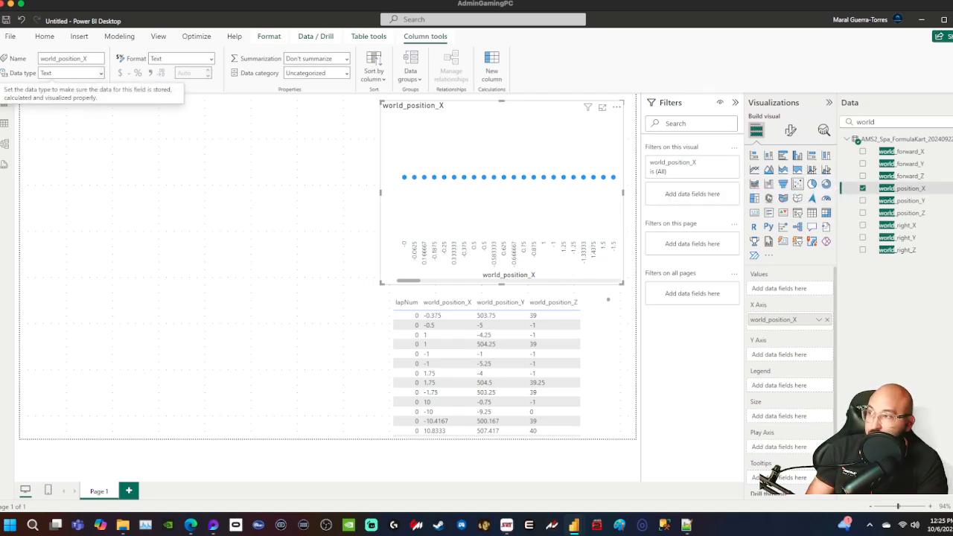
click(101, 72)
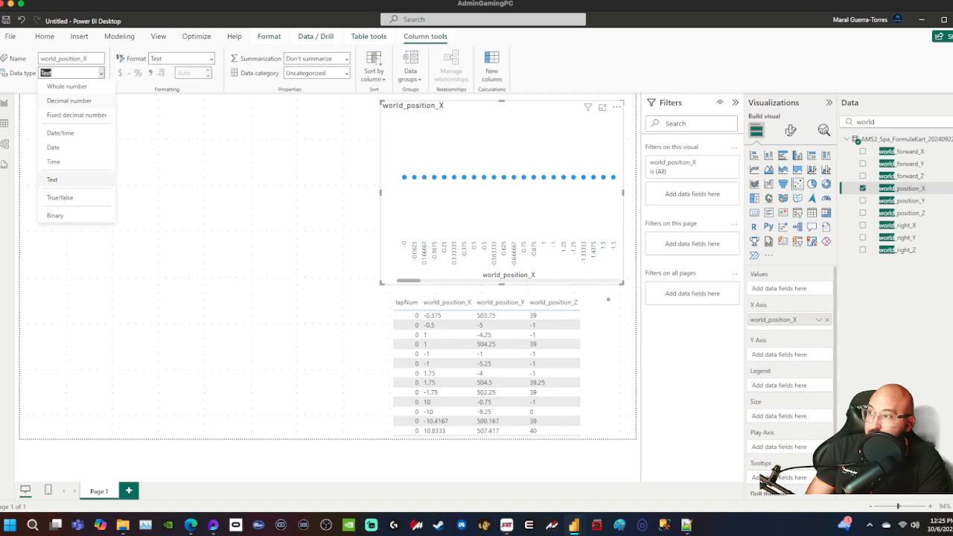
click(70, 101)
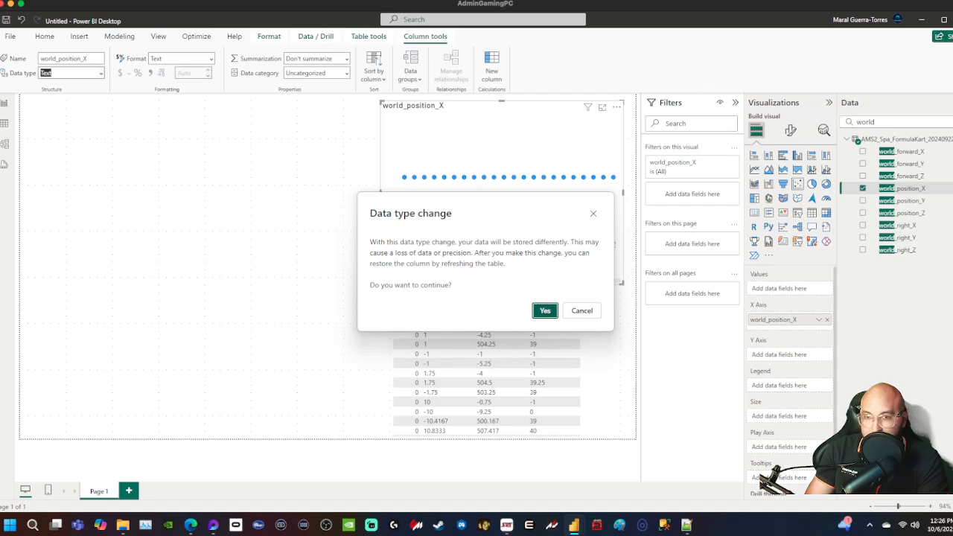
click(544, 310)
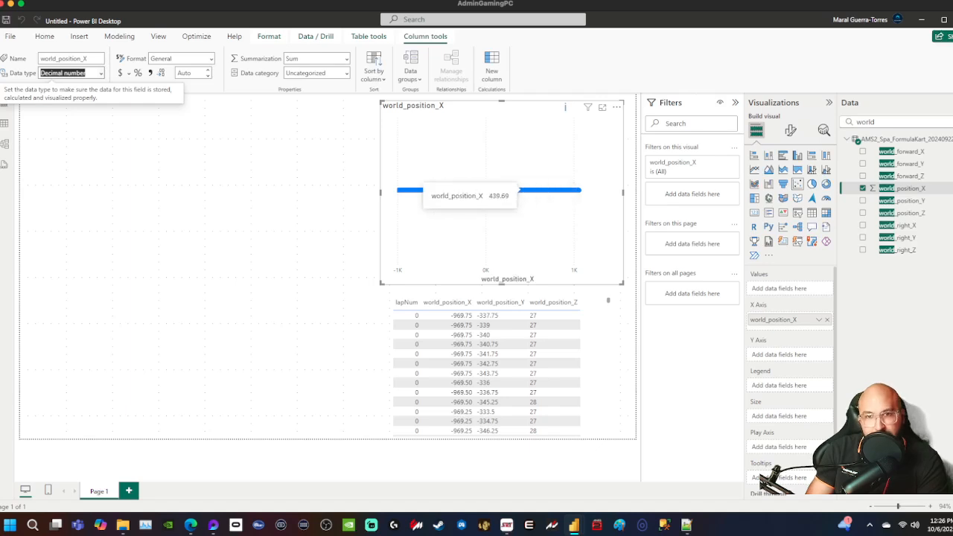
mouse_move(576, 191)
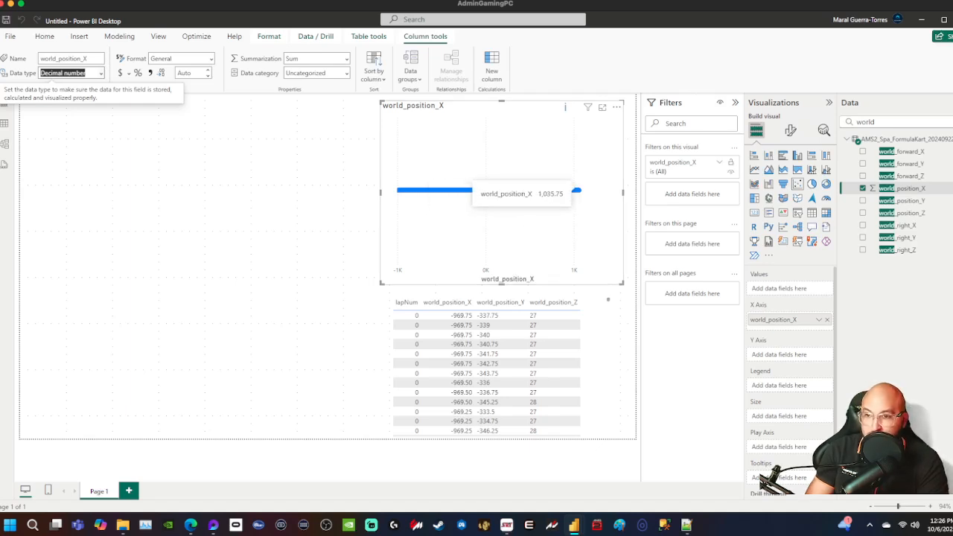
- Change the data type of world_position_Y to Decimal number and put the field on the scatter chart's Y axis
click(905, 201)
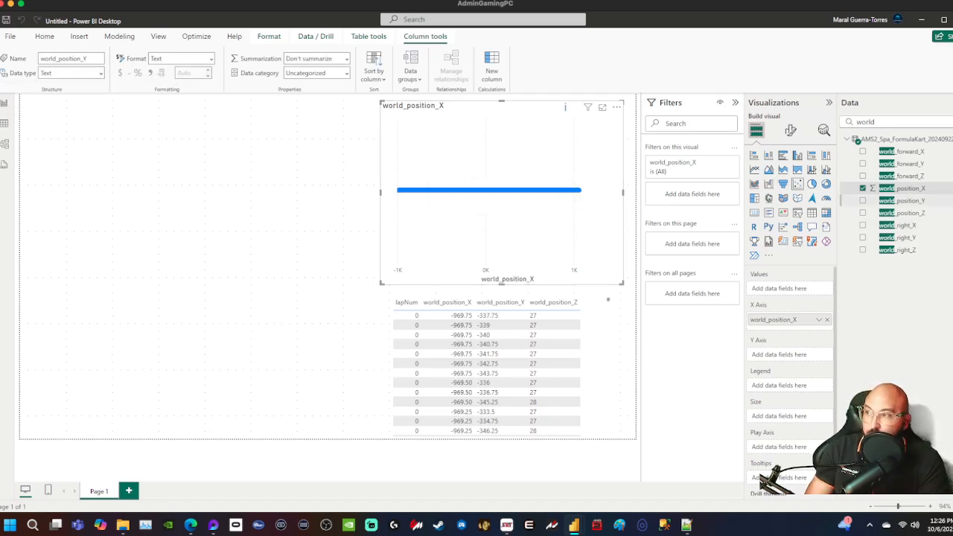
click(101, 73)
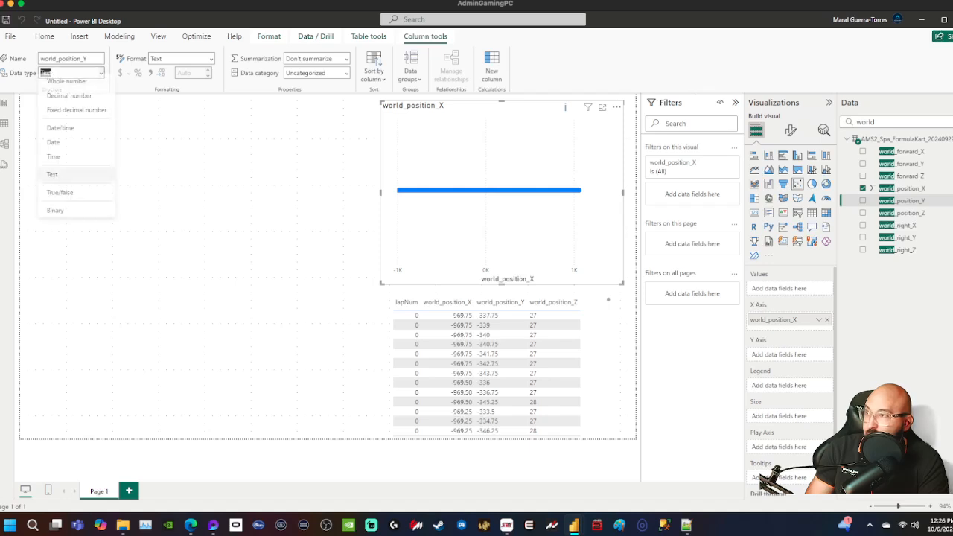
click(69, 101)
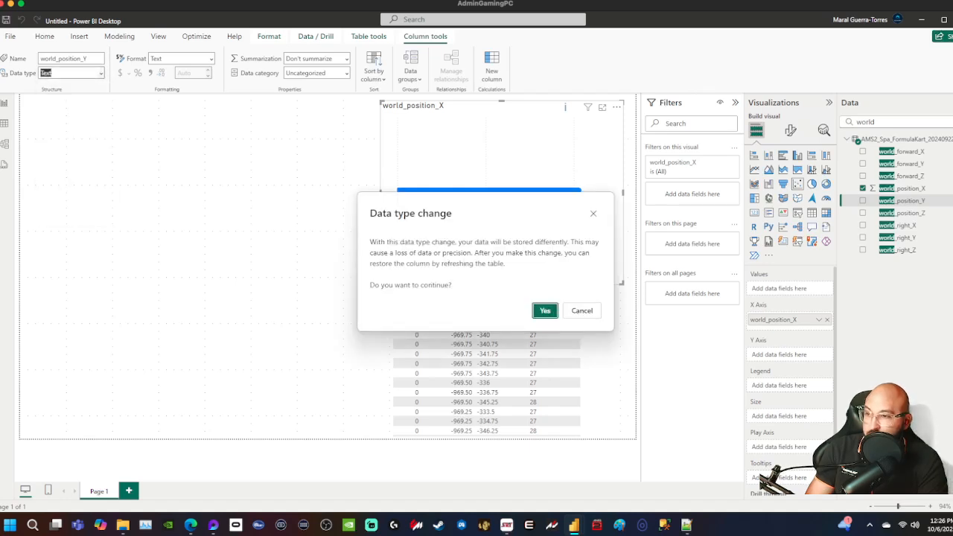
key(Return)
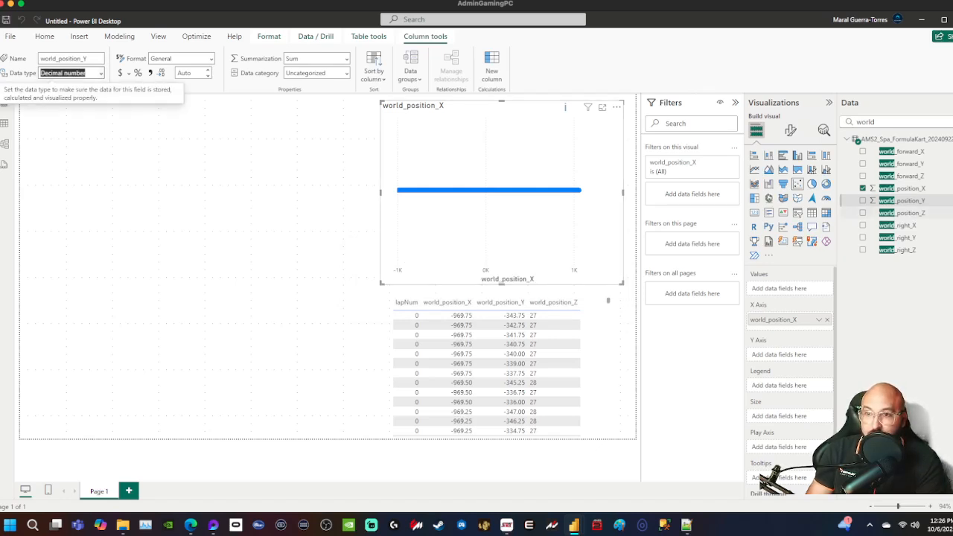
drag(901, 200, 752, 354)
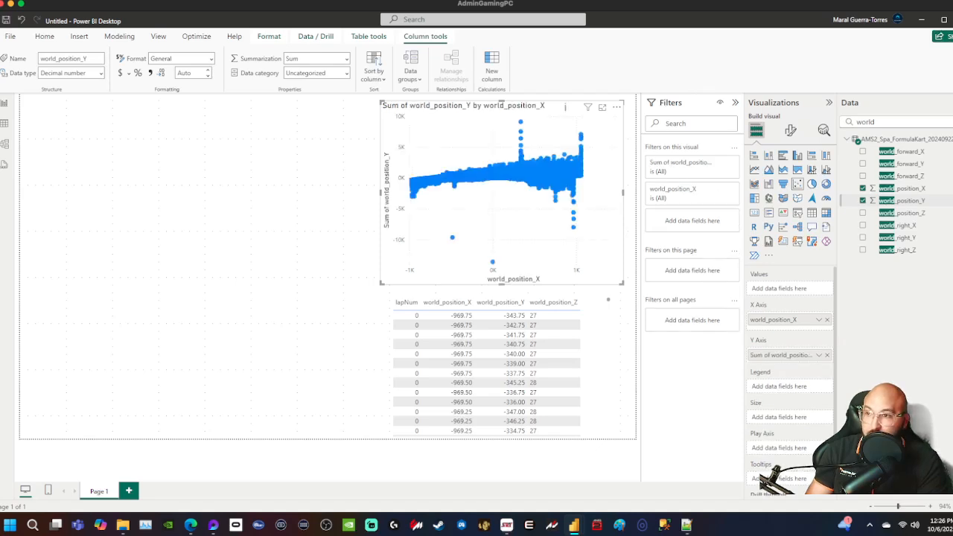
click(905, 201)
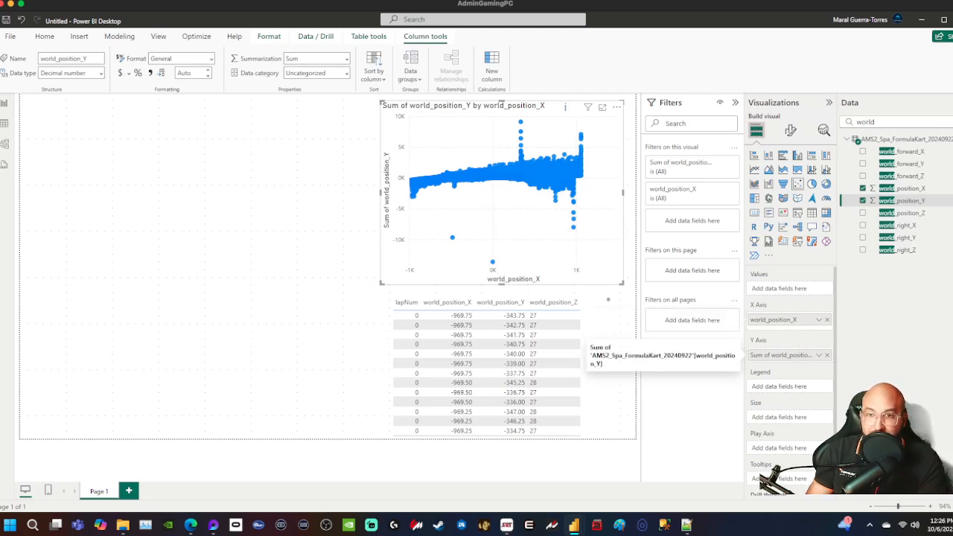
- Set world_position_Y on the scatter chart's Y axis to Don't summarize
click(818, 355)
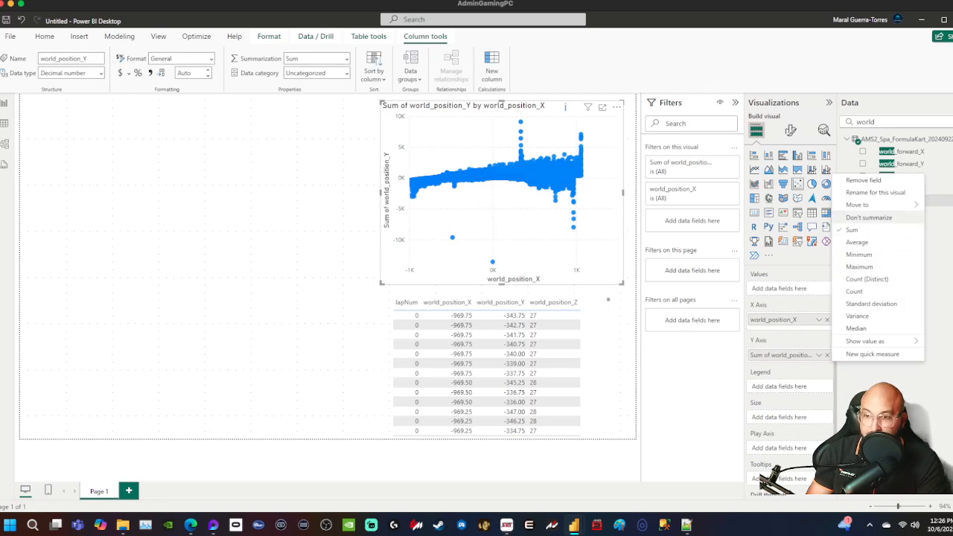
click(868, 217)
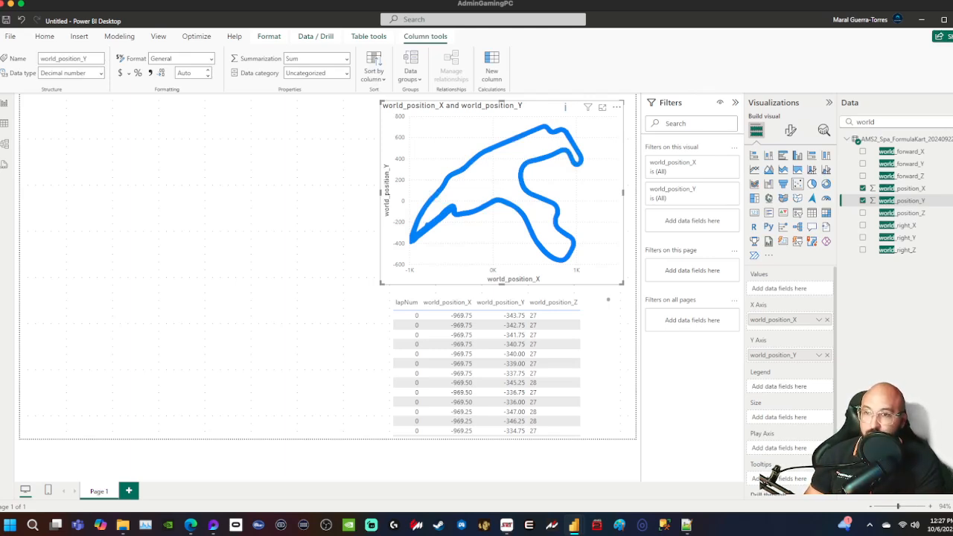
- Search the data fields for "speed" and for "veloci" to find the fields that describe the vehicle's speed
click(873, 121)
key(ctrl+a)
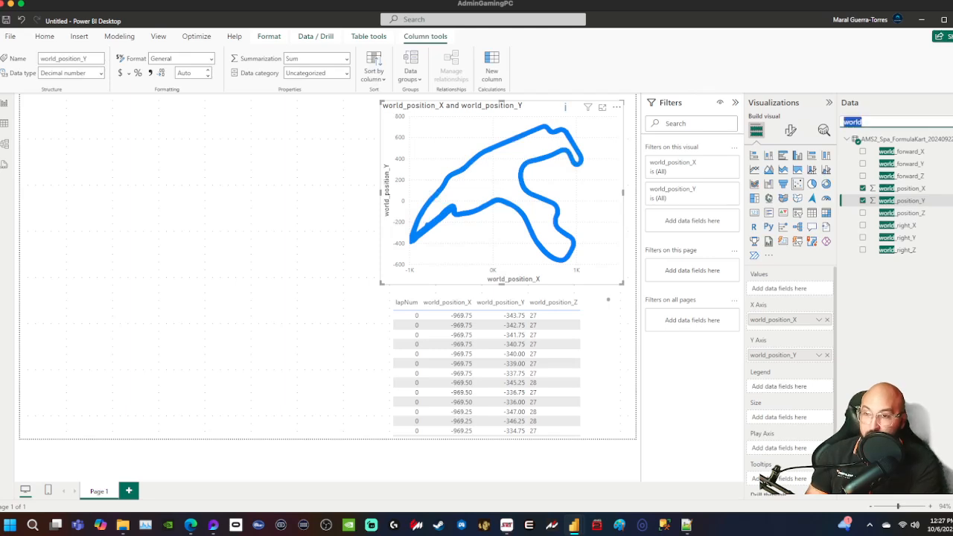
text(spped)
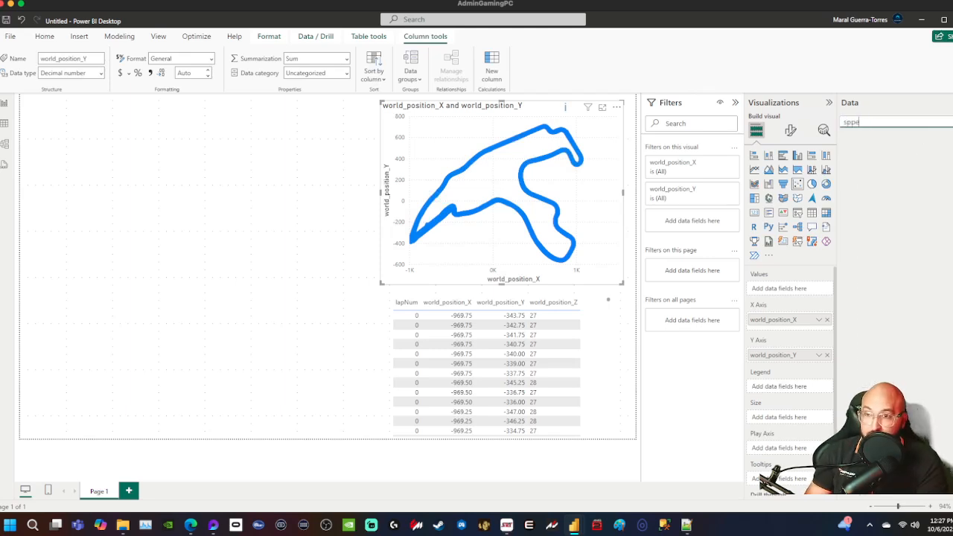
key(BackSpace)
key(BackSpace)
key(BackSpace)
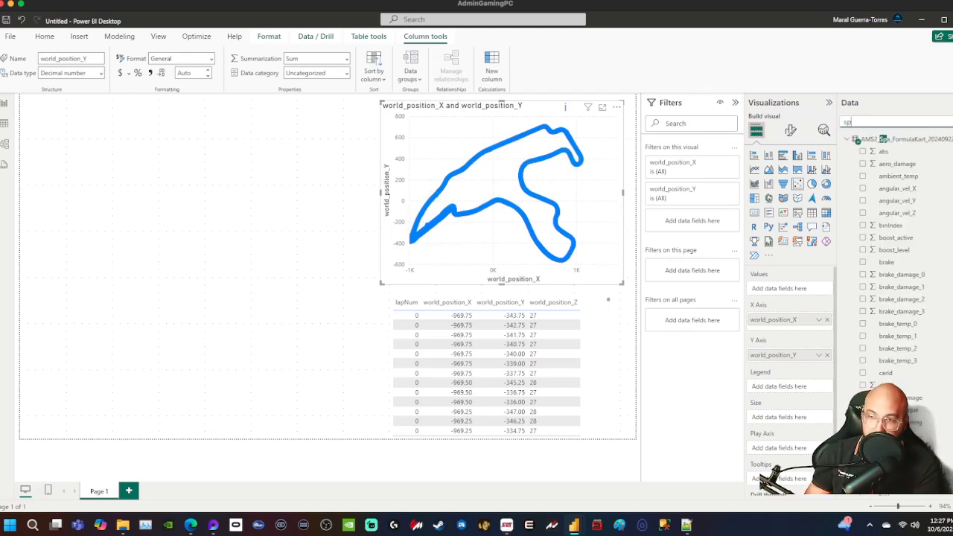
text(peed)
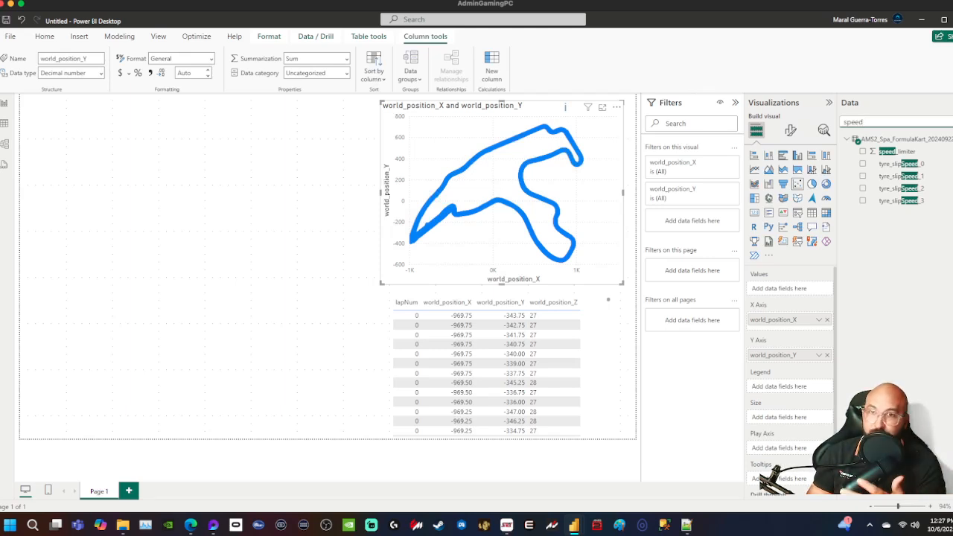
key(ctrl+a)
key(BackSpace)
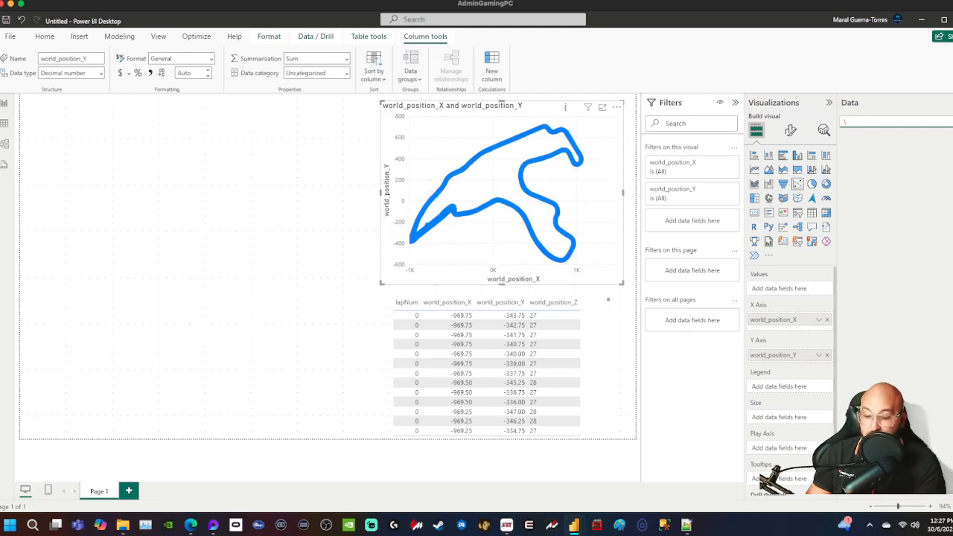
text(vel)
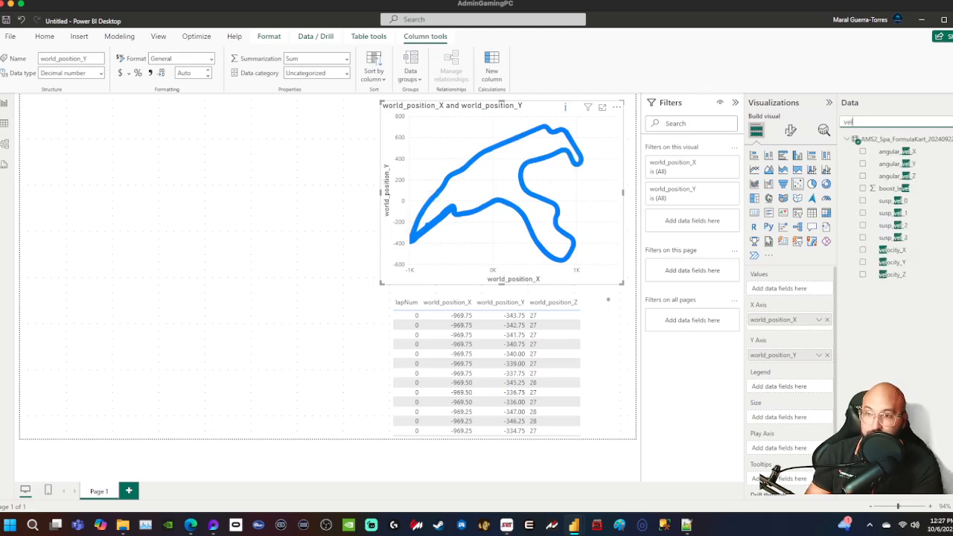
text(oci)
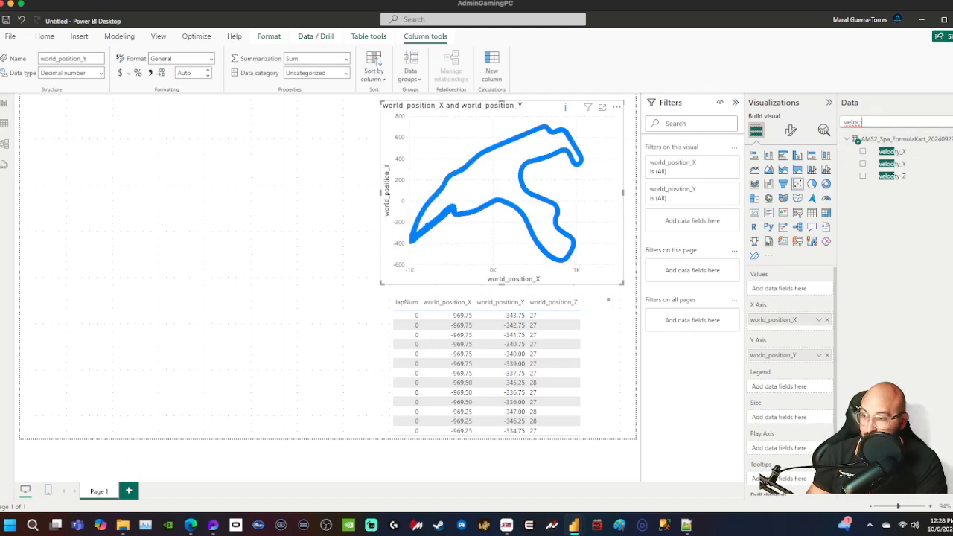
- Switch to the browser and to Notepad++, and look up the speed conversion functions in CSV Formatting.txt
click(191, 525)
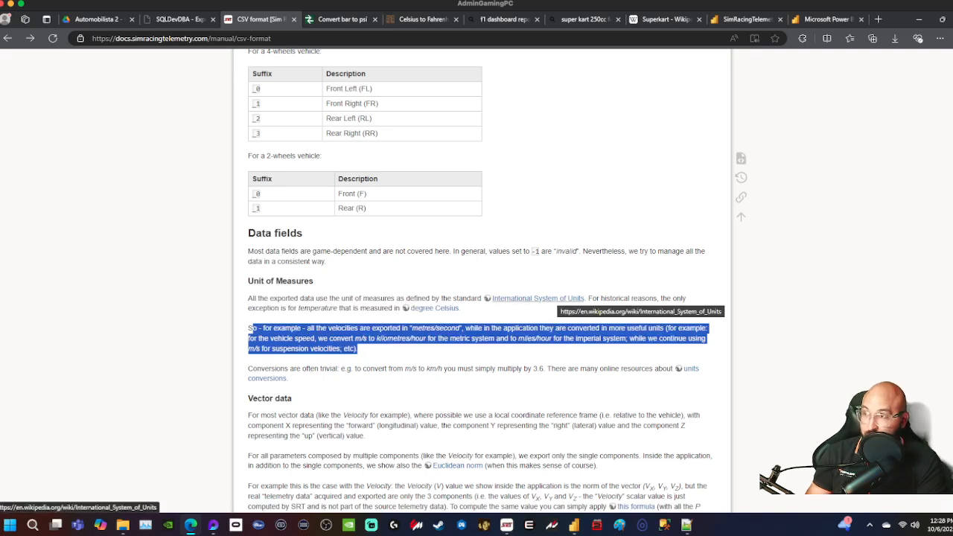
click(343, 18)
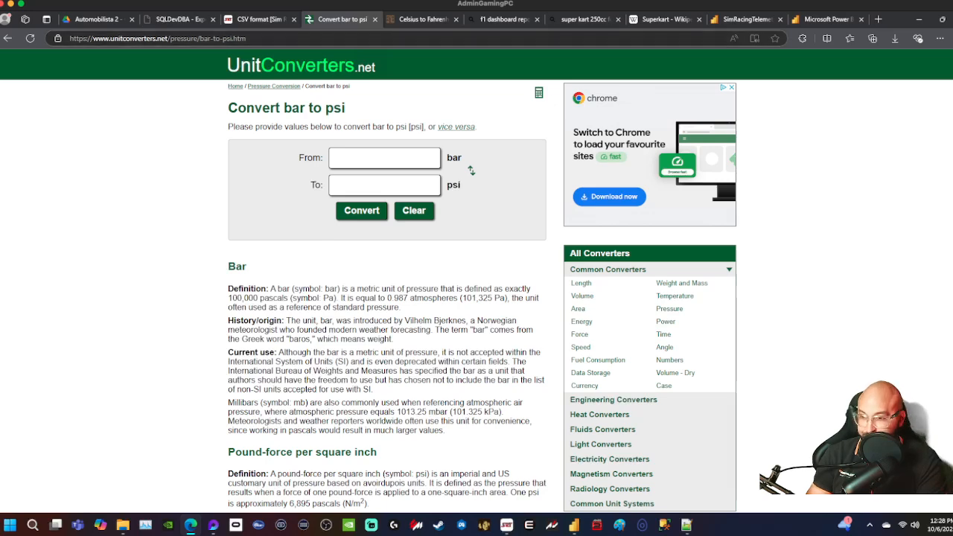
key(alt+Tab)
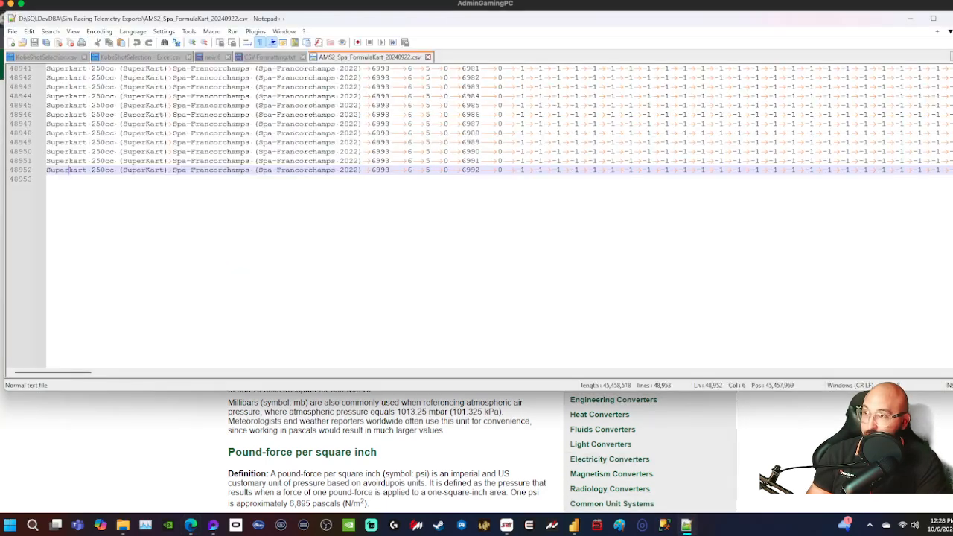
click(269, 57)
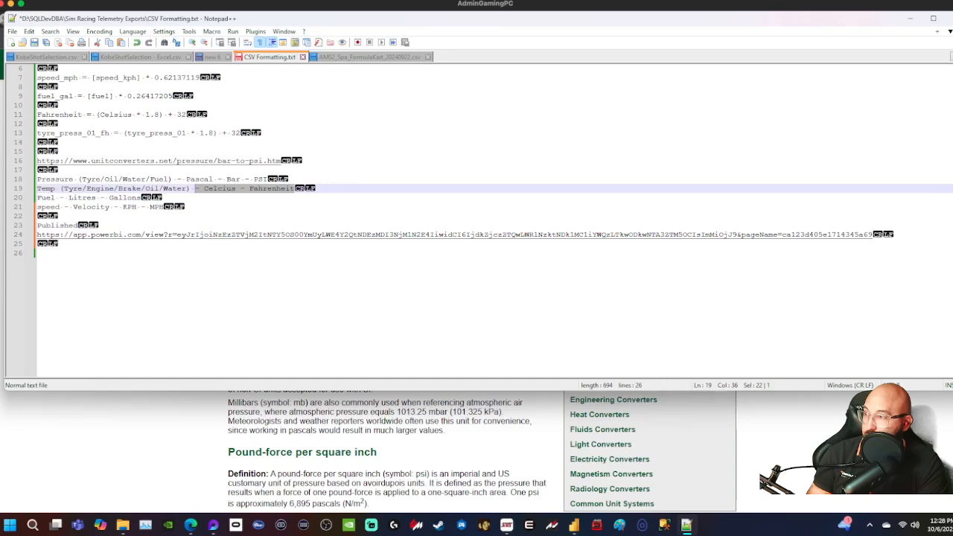
drag(92, 77, 182, 78)
click(186, 86)
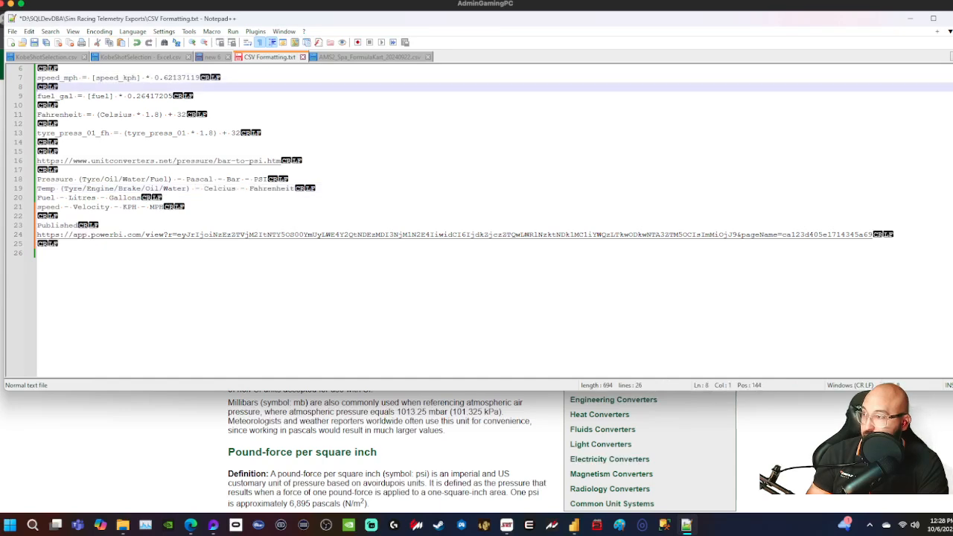
scroll(186, 112, down, 2)
scroll(476, 186, up, 4)
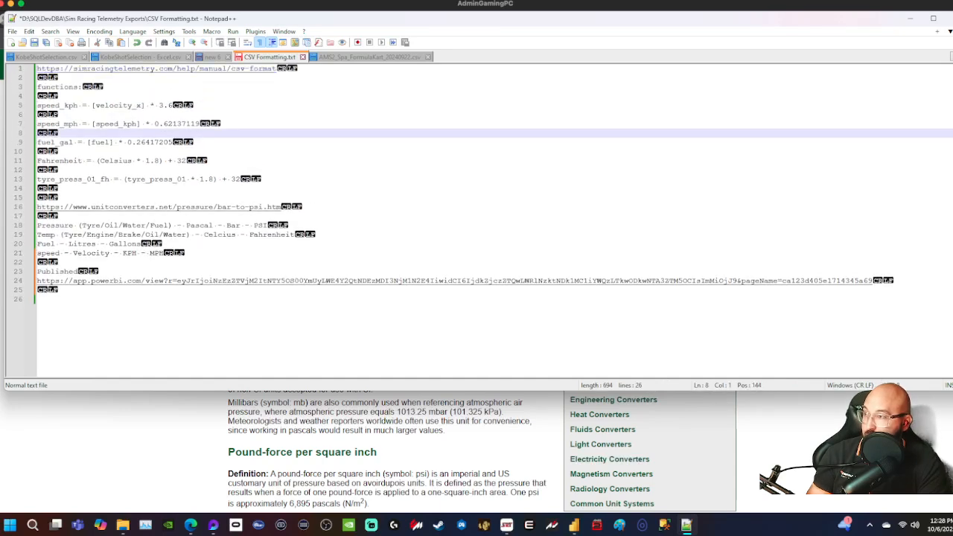
click(83, 87)
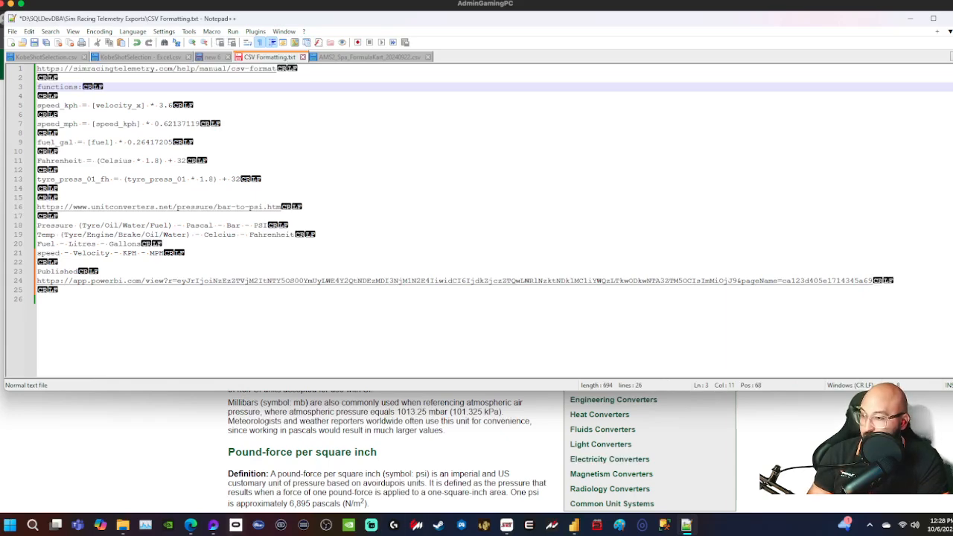
- Switch to Microsoft Loop and examine the Speed (KPH) formula in the Tech Spec page's sample code
click(214, 525)
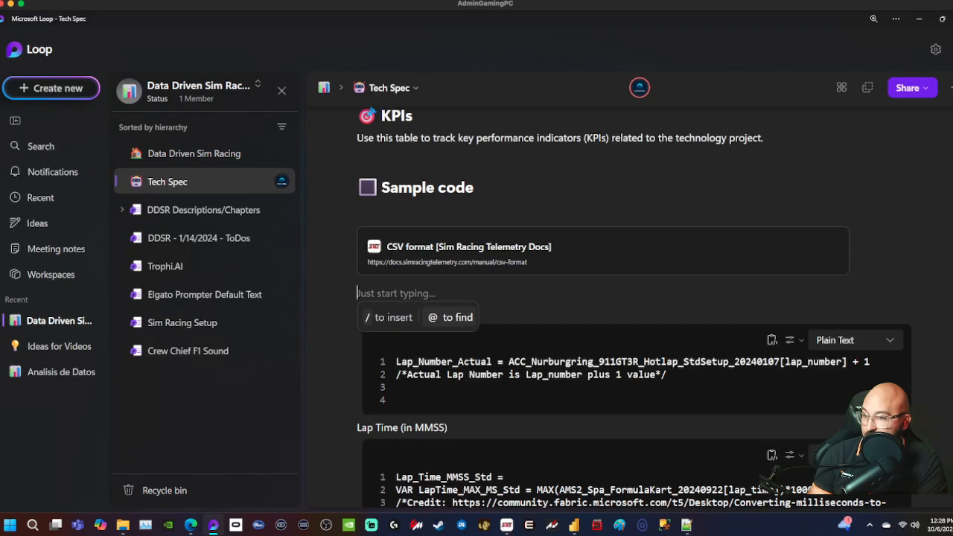
scroll(632, 305, down, 5)
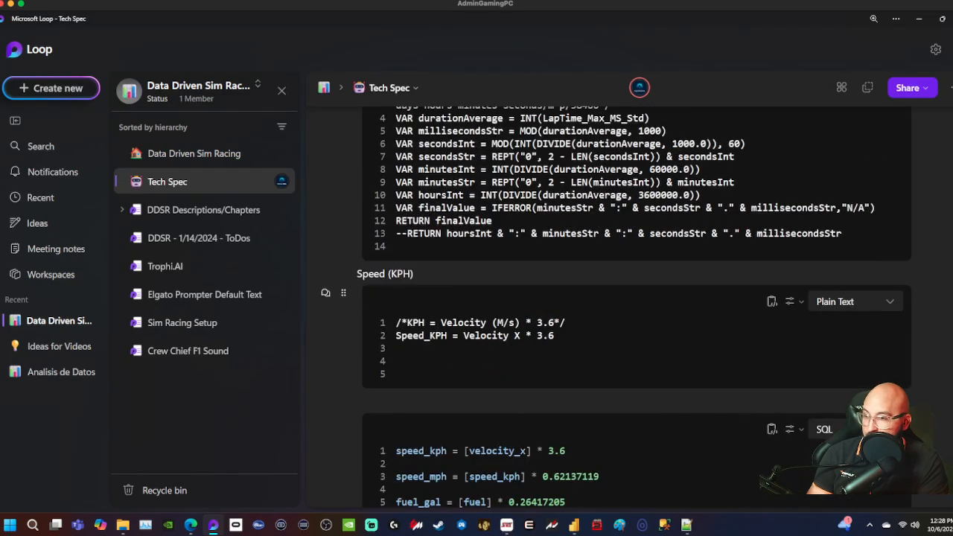
drag(407, 322, 426, 323)
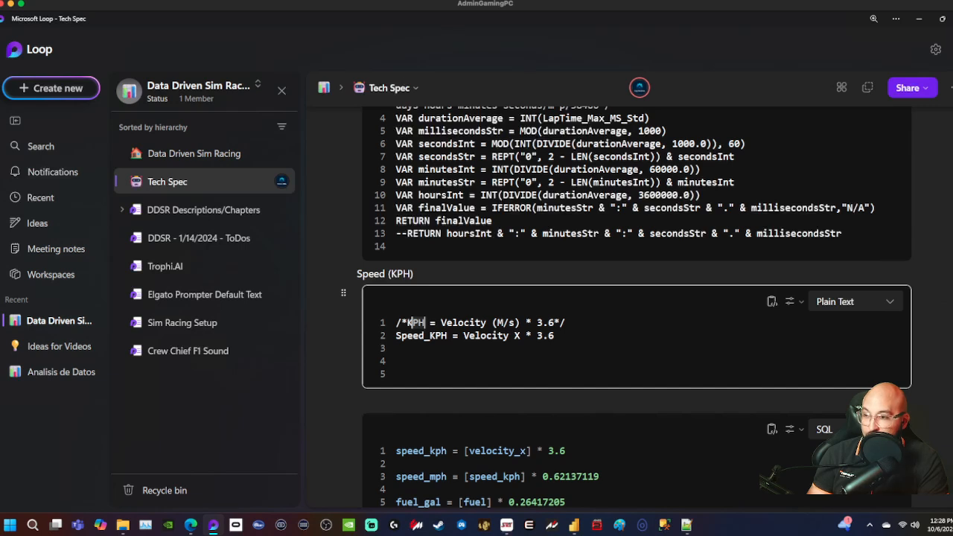
drag(554, 336, 461, 336)
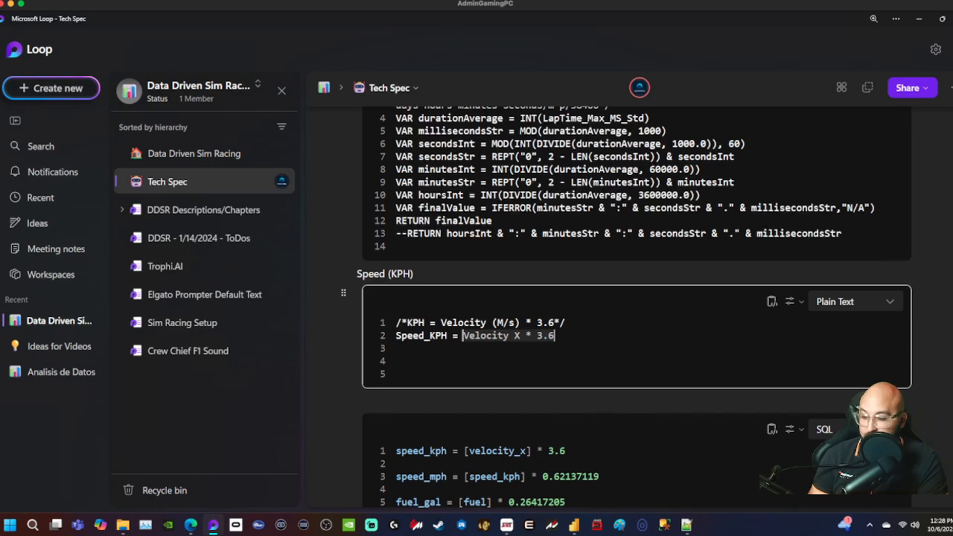
- Switch back to the untitled Power BI report and add a new table visual with lapNum set to Don't summarize
click(574, 525)
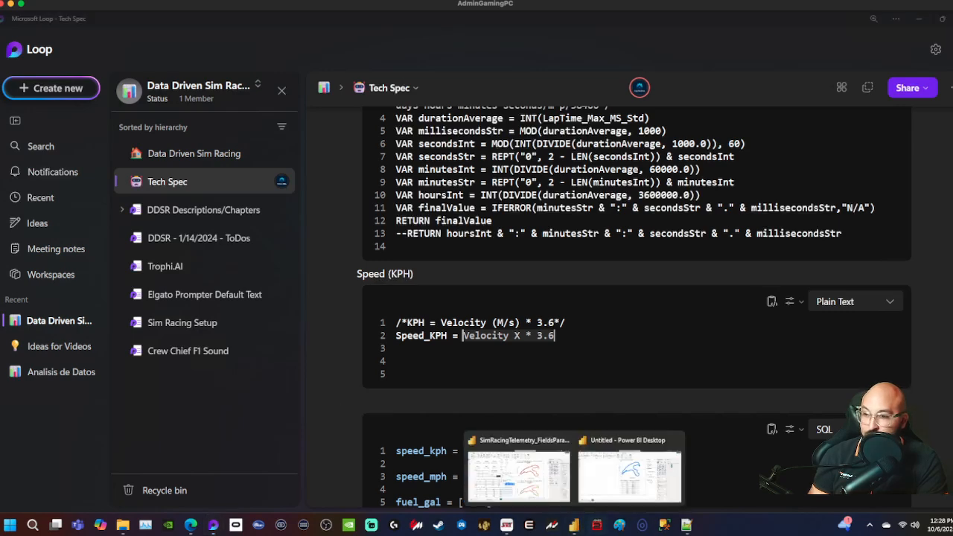
click(629, 468)
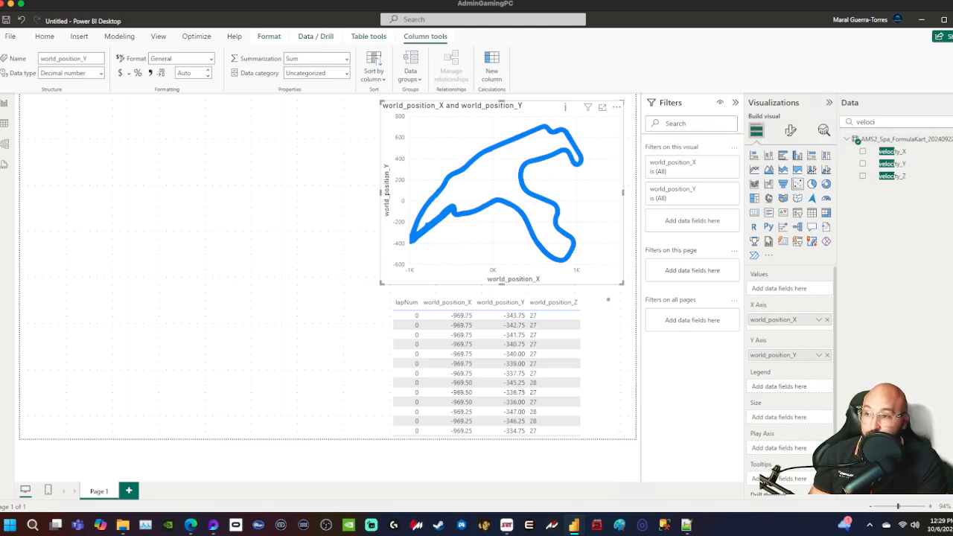
click(327, 320)
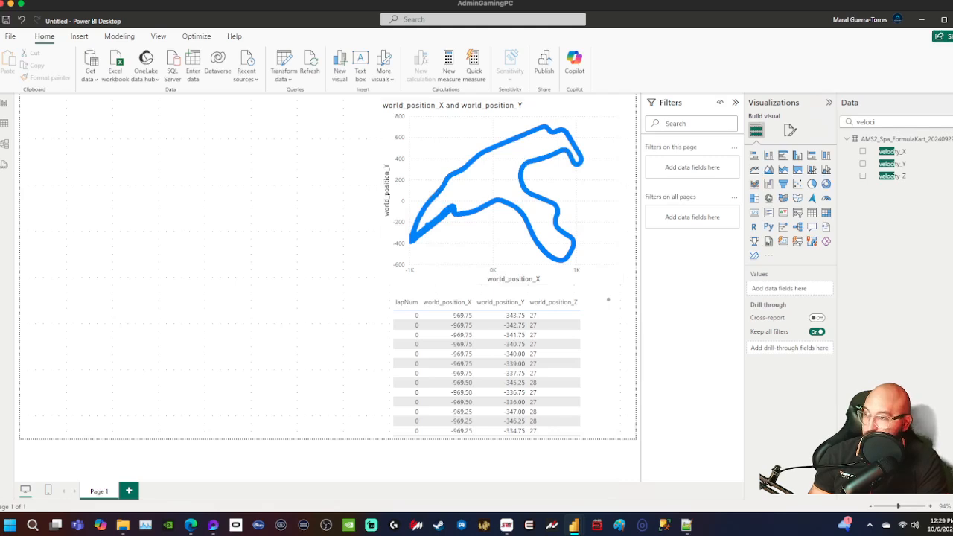
click(812, 212)
double_click(864, 122)
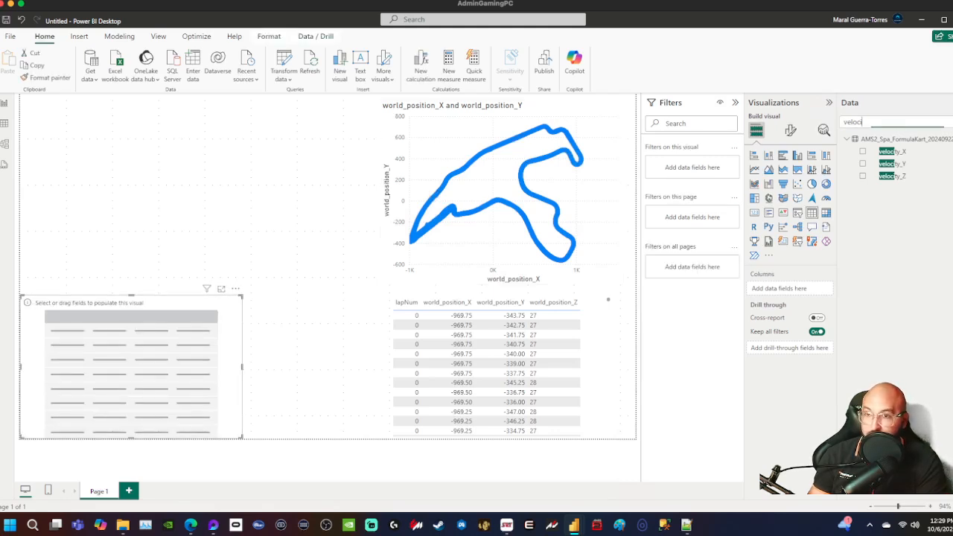
text(lapnu)
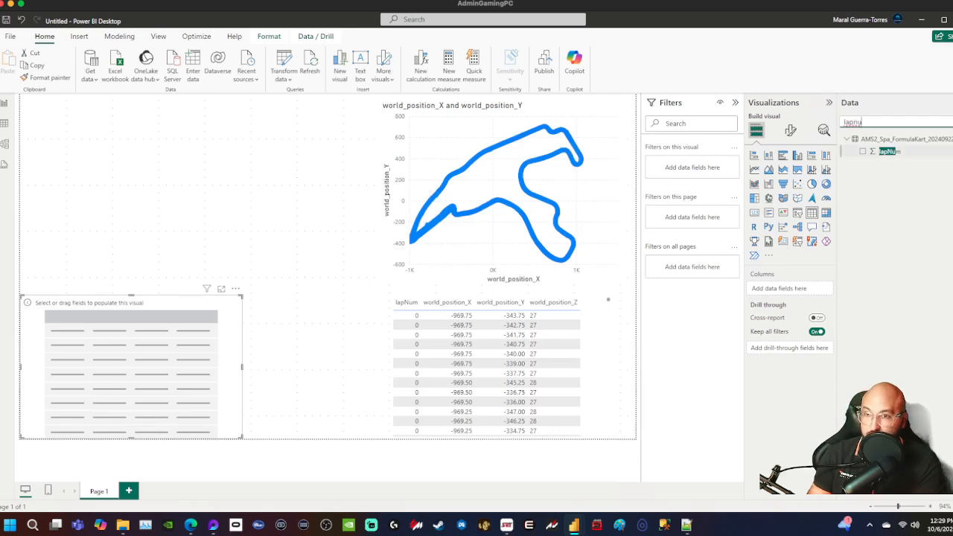
click(862, 151)
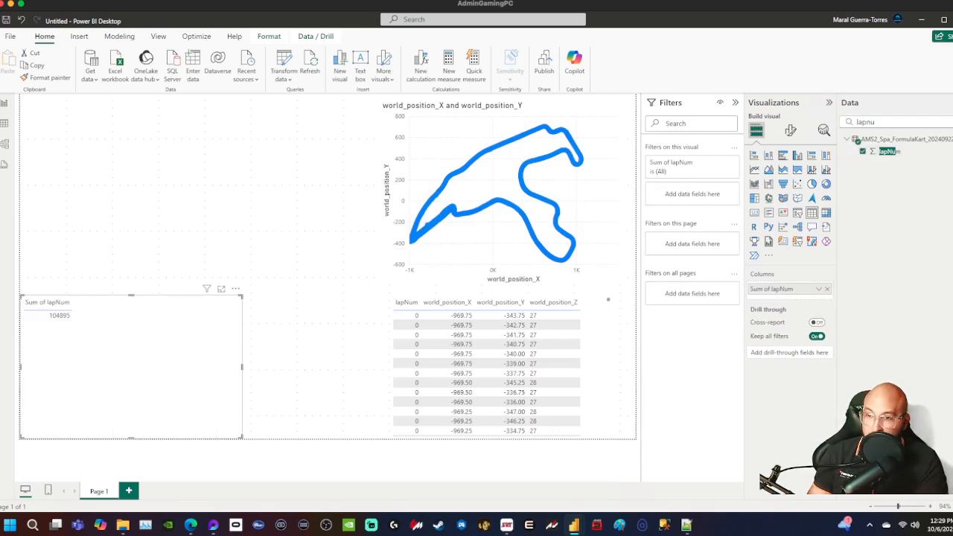
click(818, 289)
click(864, 352)
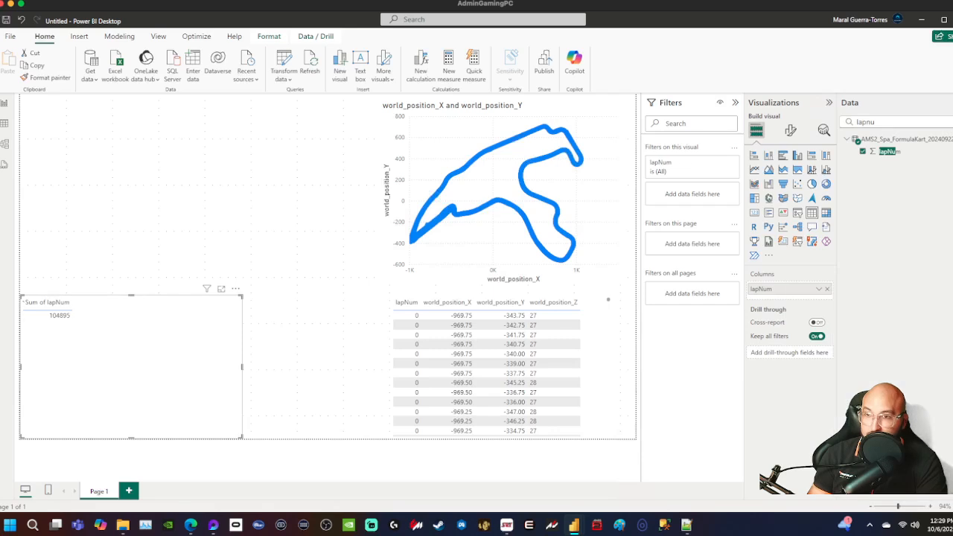
- Find the velocity fields, add velocity_X to the new lapNum table, and check the field's summarization options
click(885, 122)
key(ctrl+a)
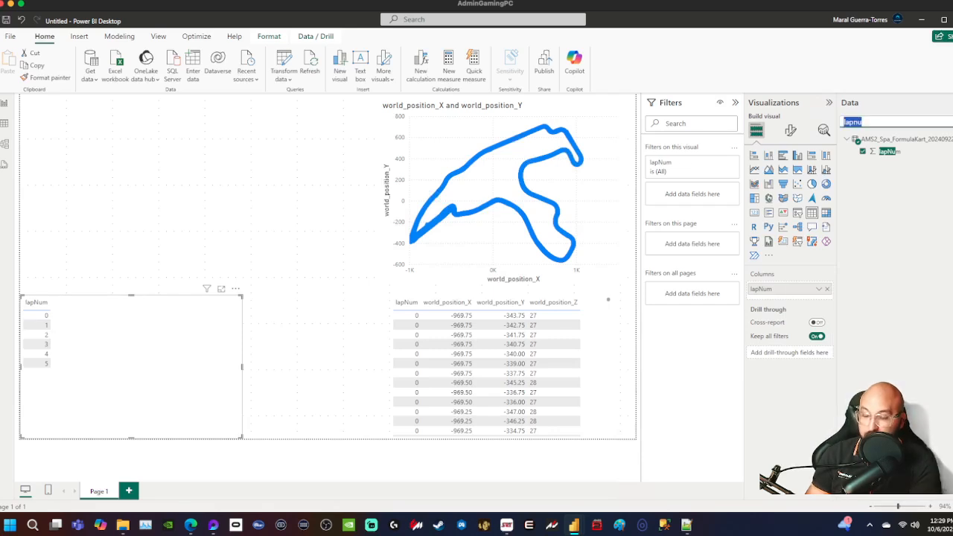
key(BackSpace)
text(velo)
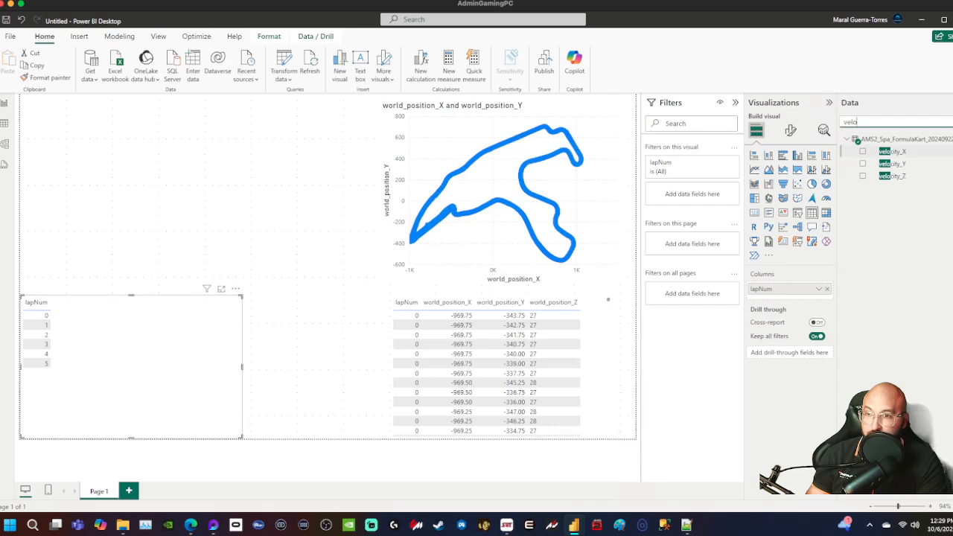
click(863, 151)
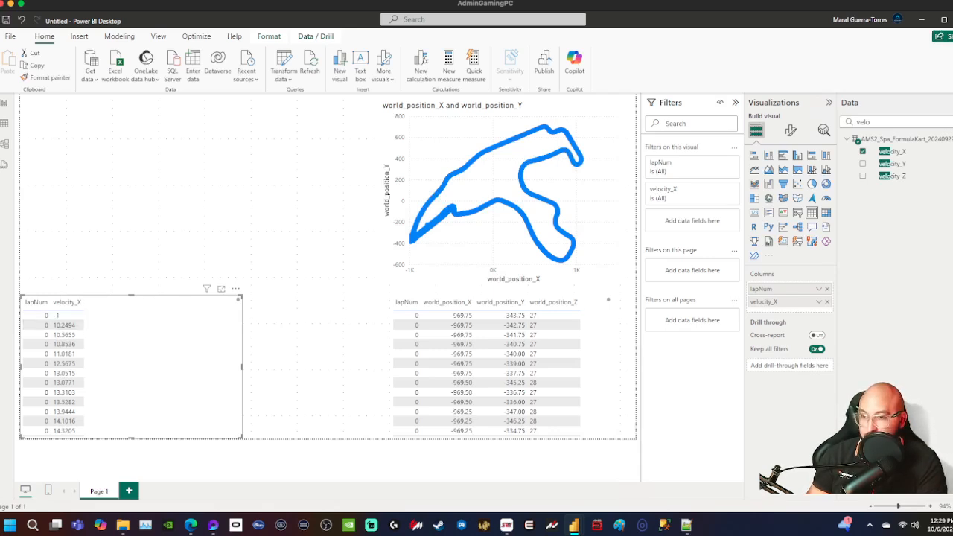
click(819, 302)
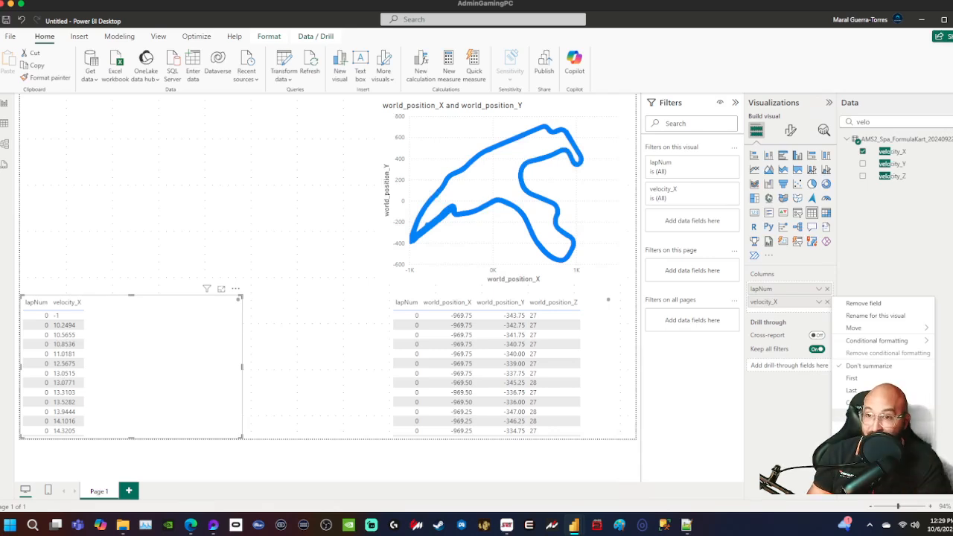
click(886, 238)
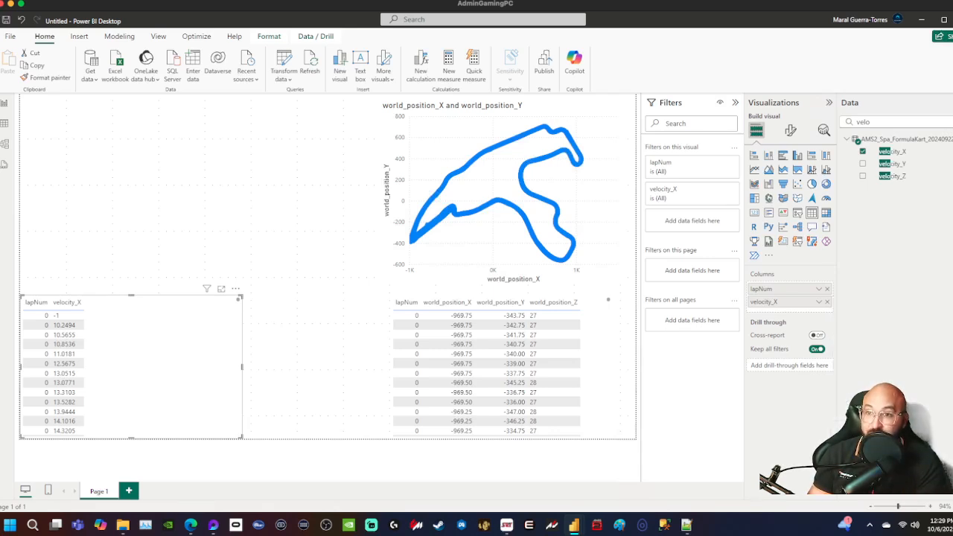
- Change the velocity_X column's data type to Decimal number and accept the data type change
click(893, 151)
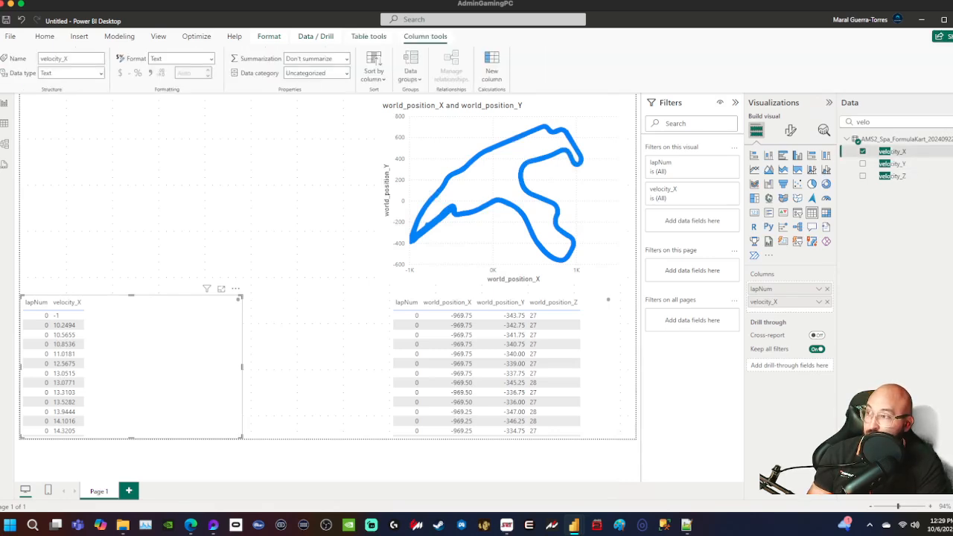
click(101, 73)
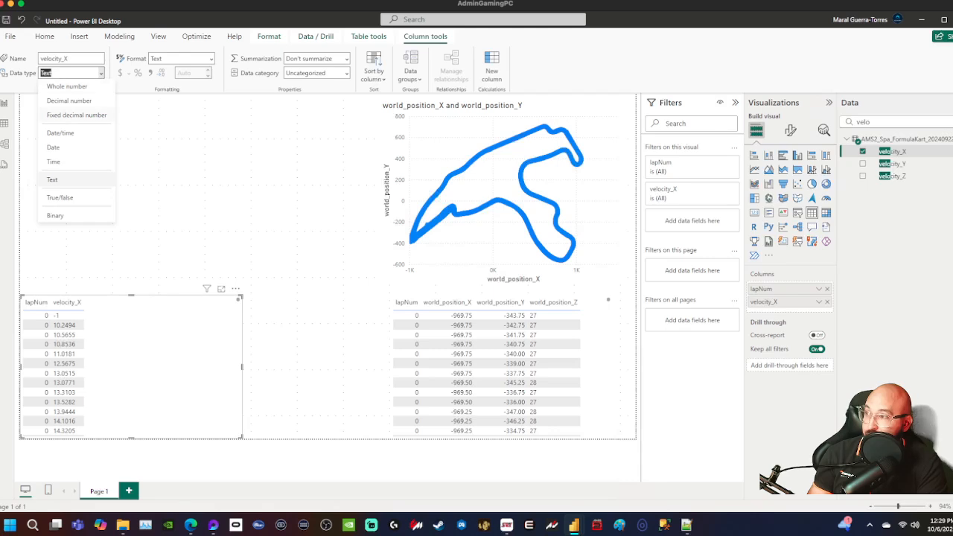
click(67, 87)
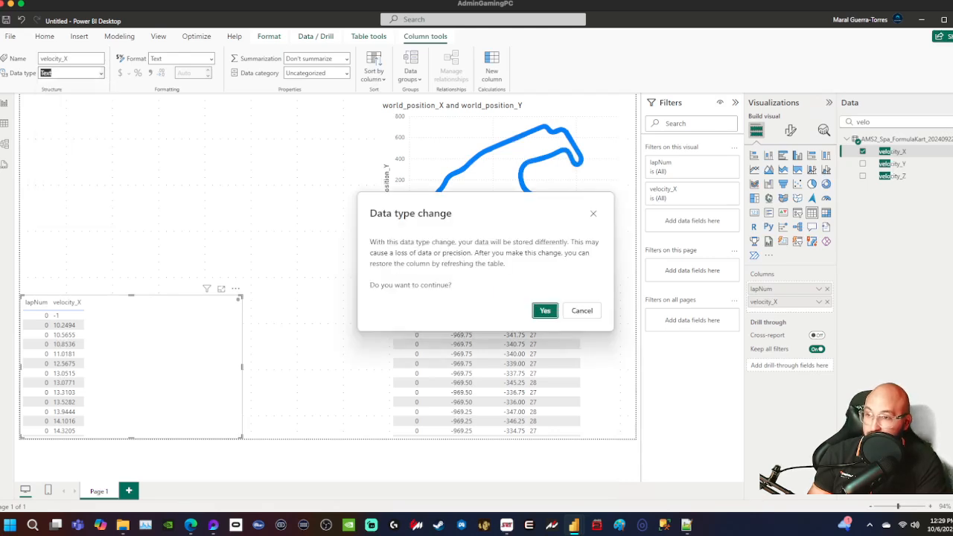
click(545, 311)
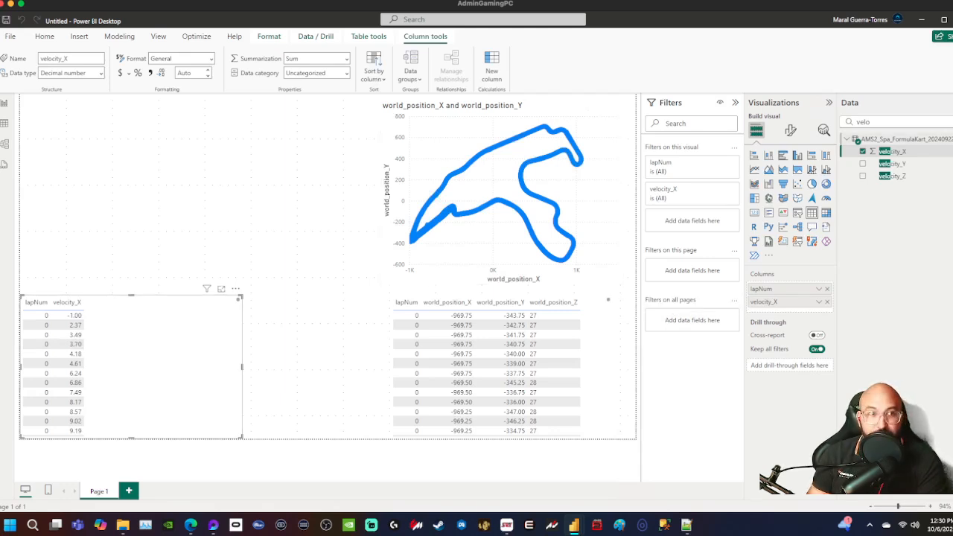
- Add a calculated column to the AMS2_Spa_FormulaKart table with the draft formula speed_kph = Velocity X * 3.6
right_click(872, 139)
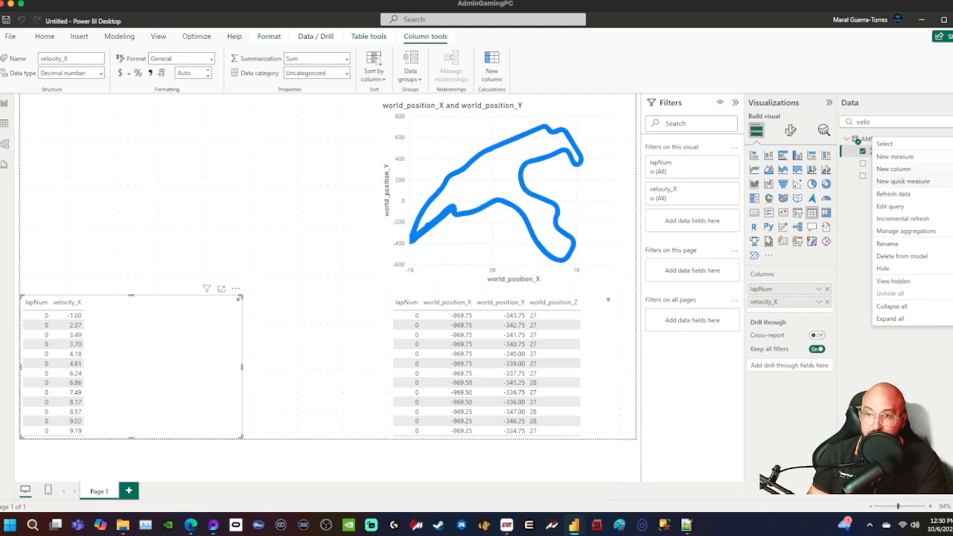
click(895, 170)
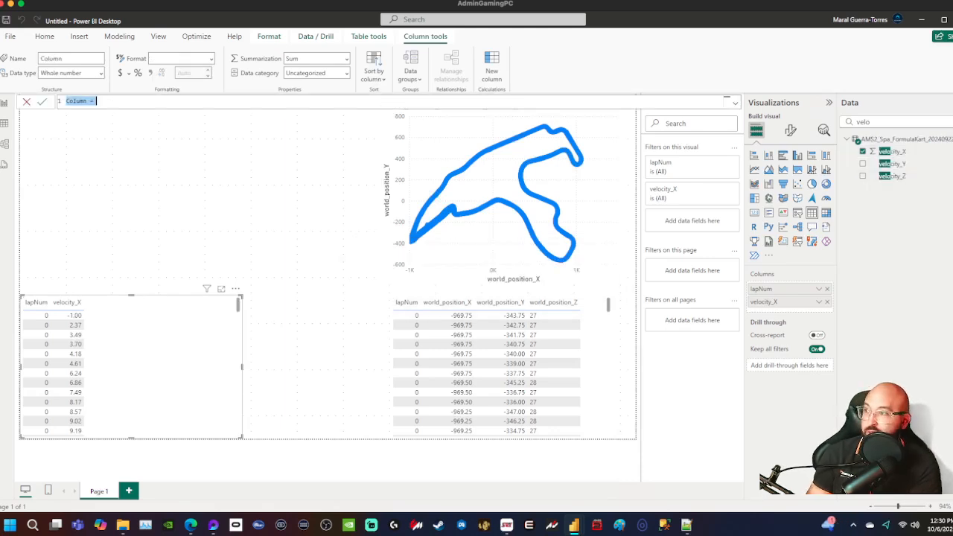
text(speed_kph)
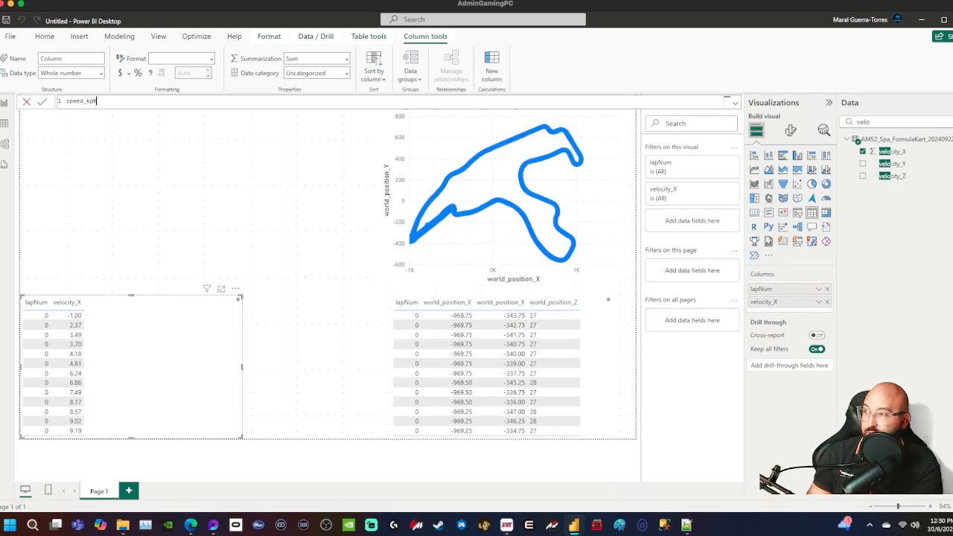
text(= Velocity_X * 3.6)
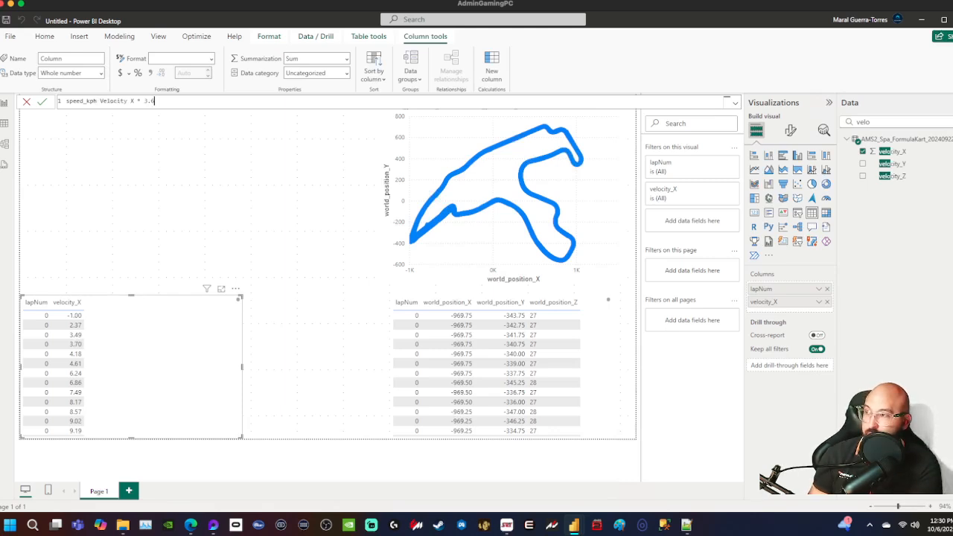
key(ctrl+z)
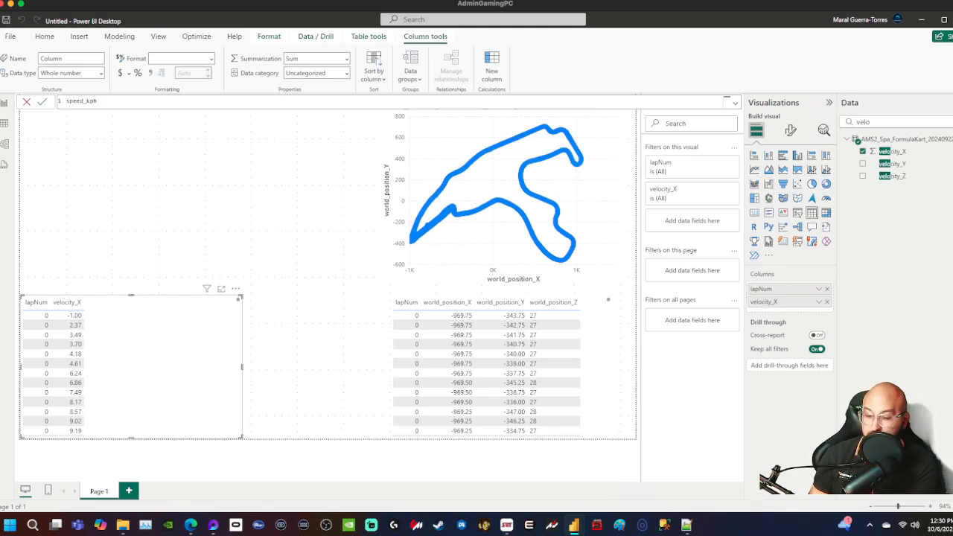
key(ctrl+y)
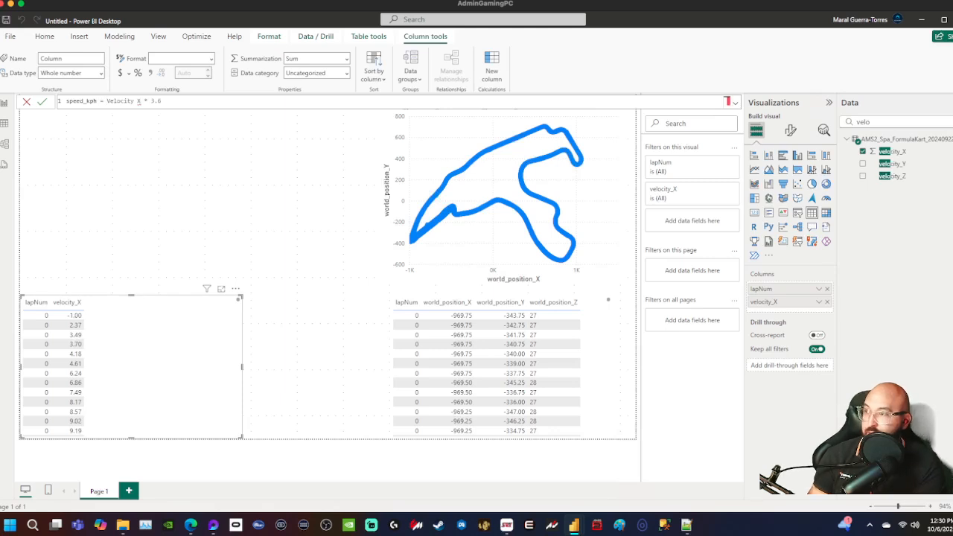
- Replace Velocity X in the speed_kph formula with the column reference AMS2_Spa_FormulaKart_20240922[velocity_X]
double_click(108, 101)
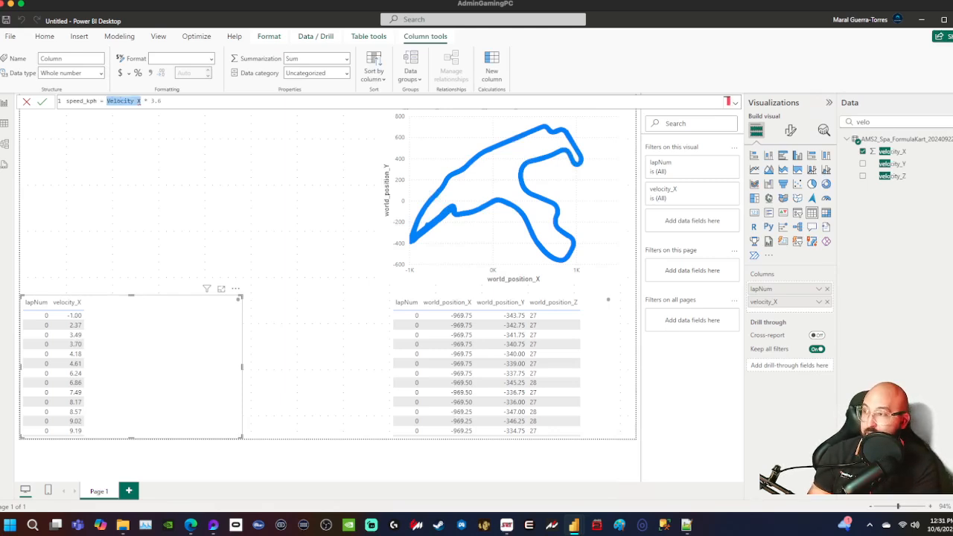
text(velo)
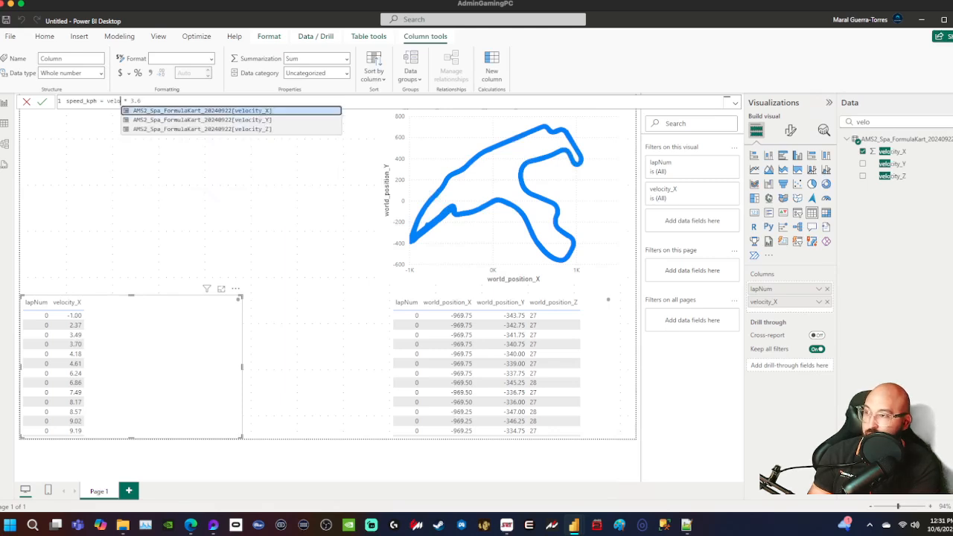
text(ci)
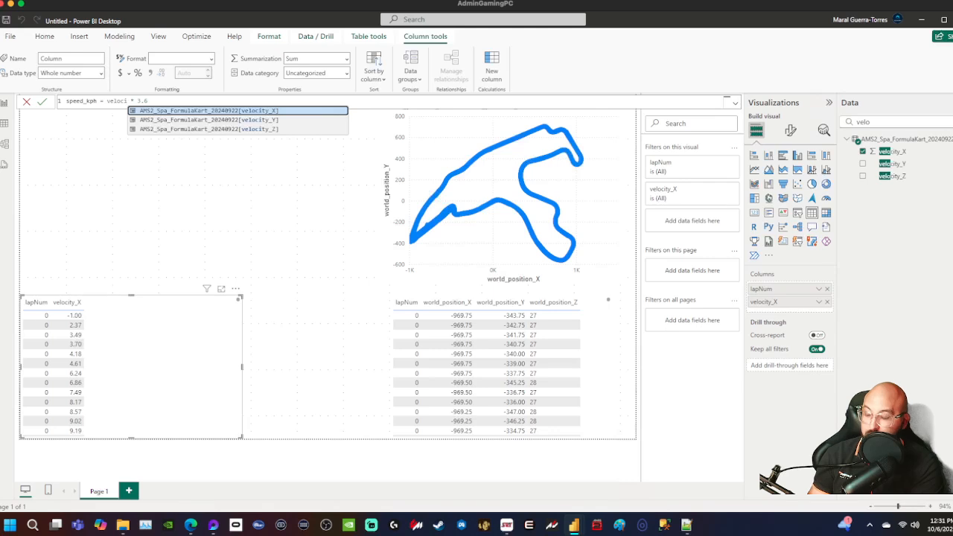
key(Tab)
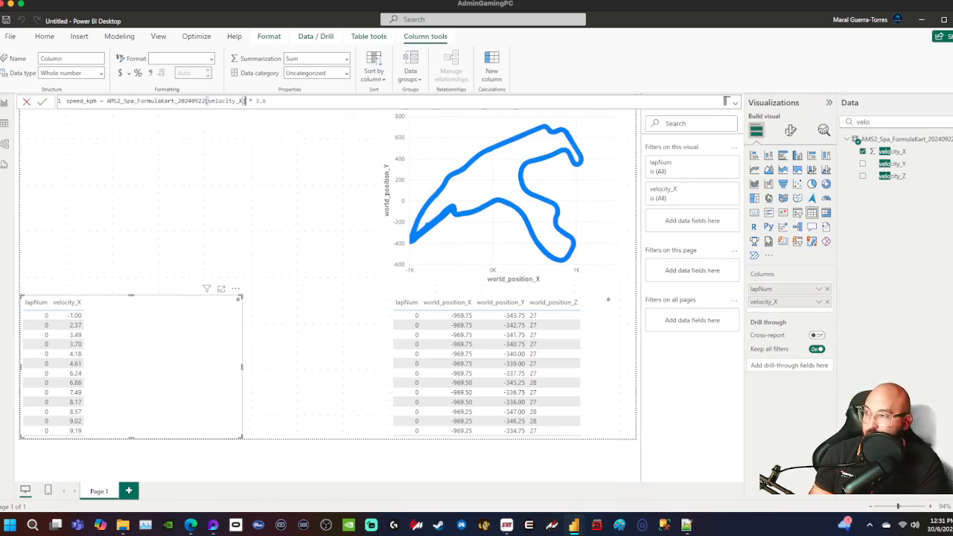
- Append the comment /*KPH = Velocity * 3.6*/ to the speed_kph formula and commit the column
click(267, 100)
double_click(261, 101)
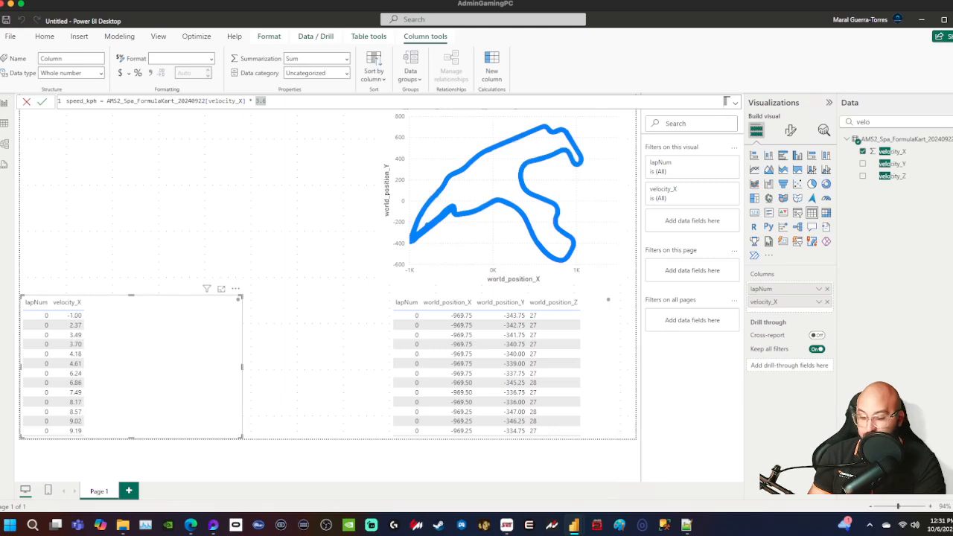
key(End)
text(/)
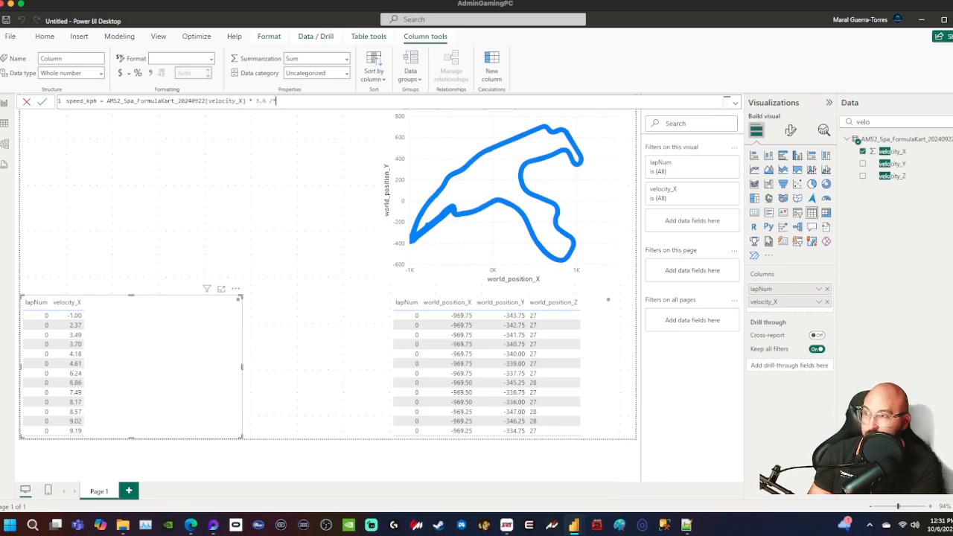
key(BackSpace)
key(BackSpace)
key(BackSpace)
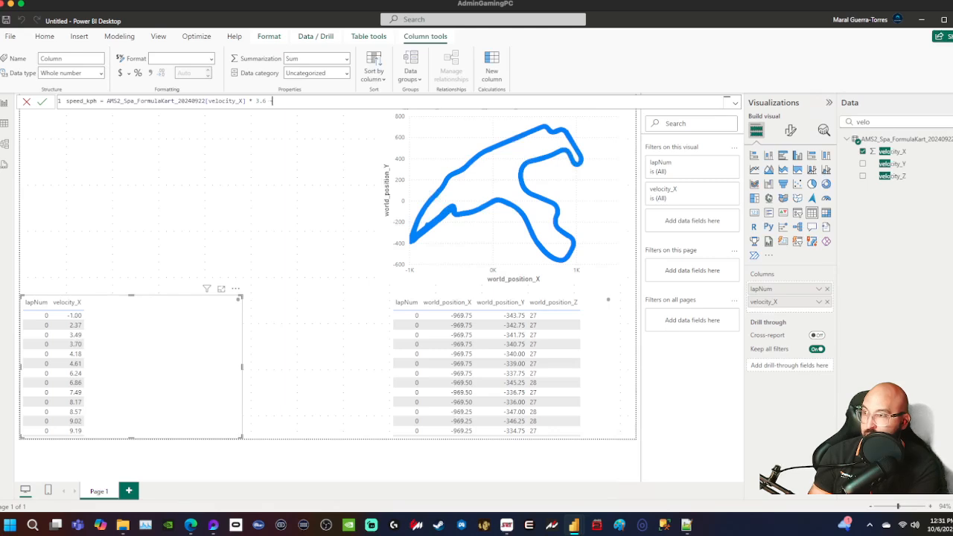
text(/*)
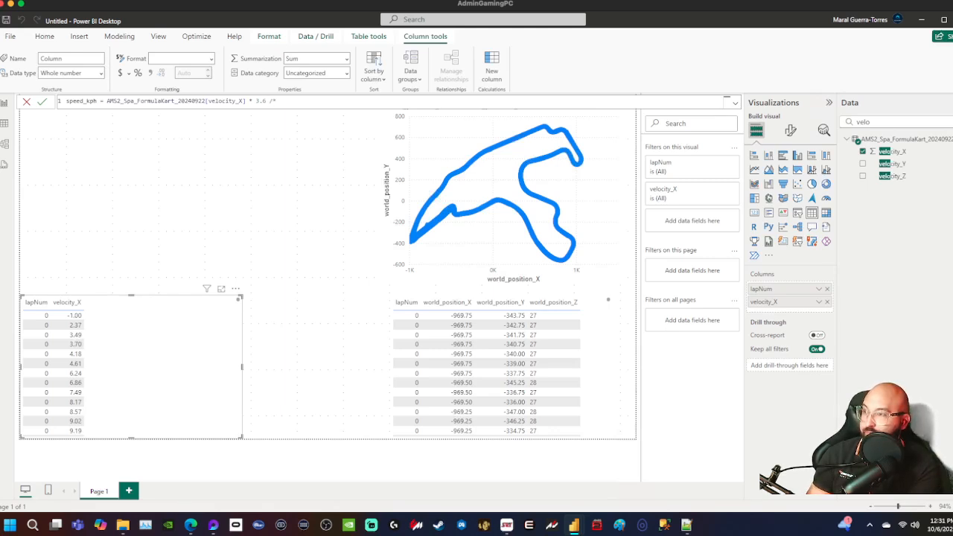
text(1PH)
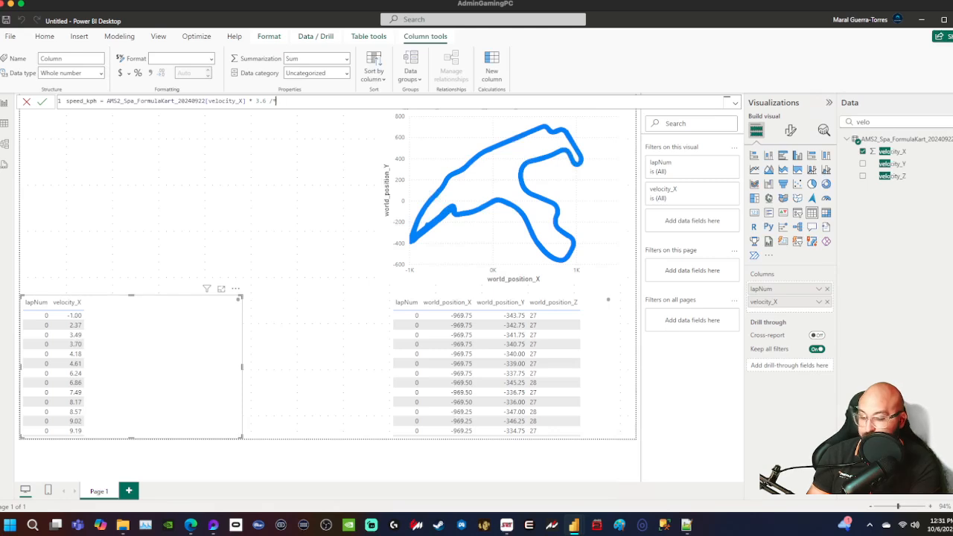
text( = Veloc)
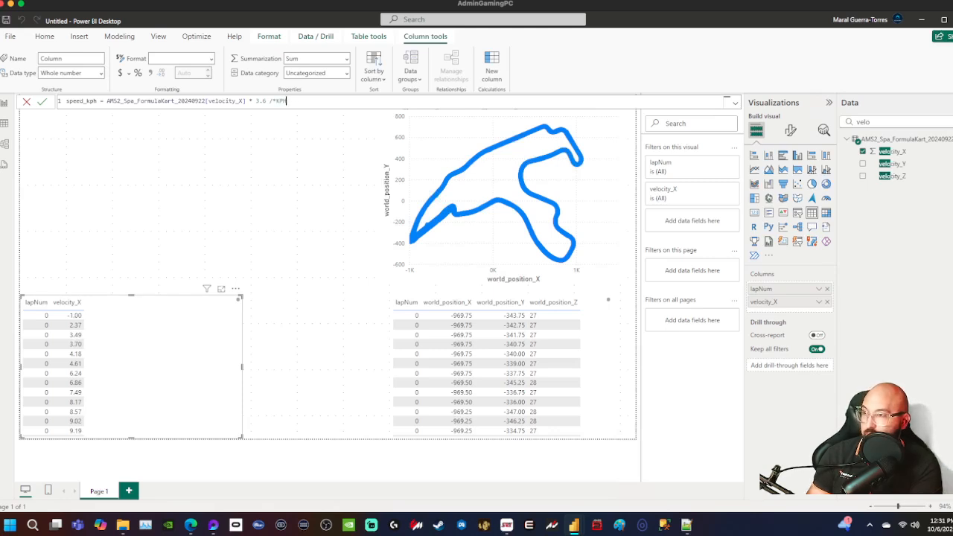
text(ity )
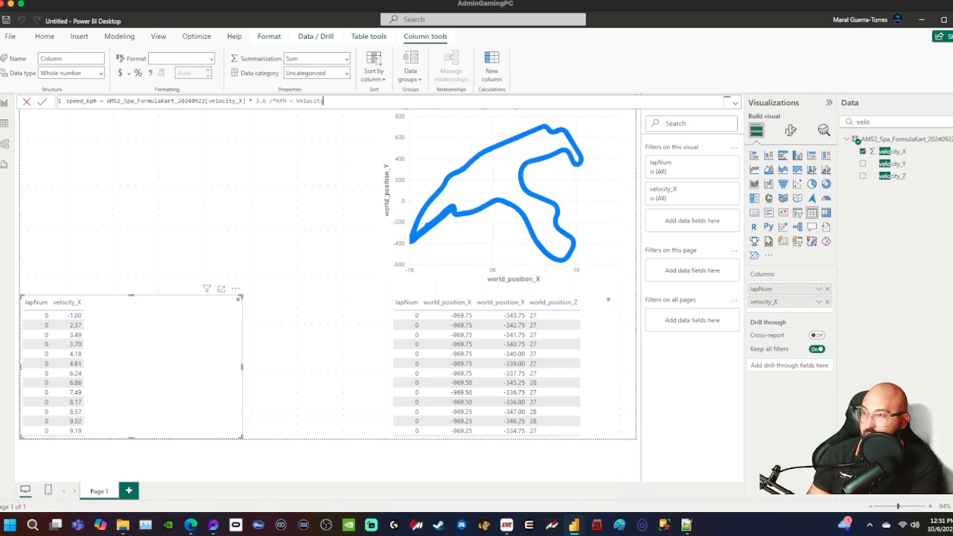
text(* 3.6)
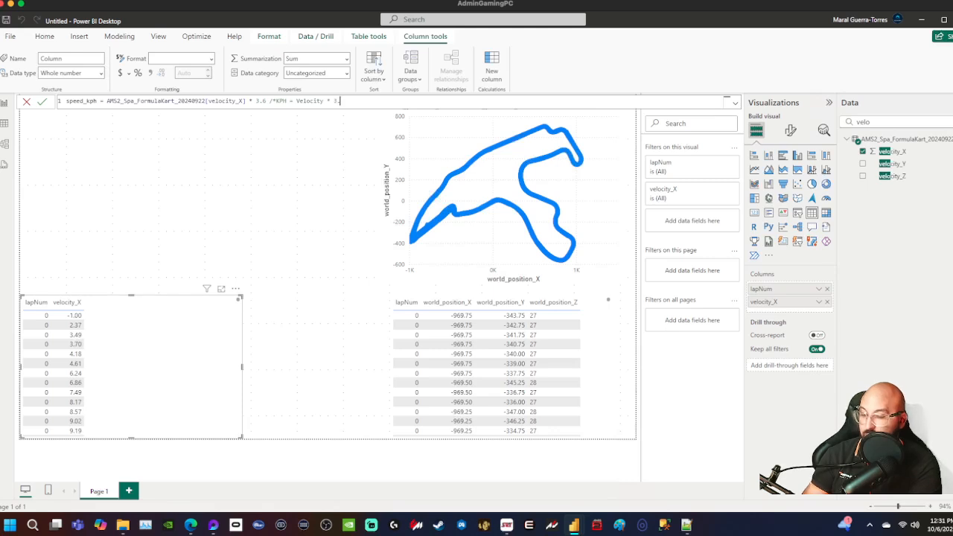
text(*/)
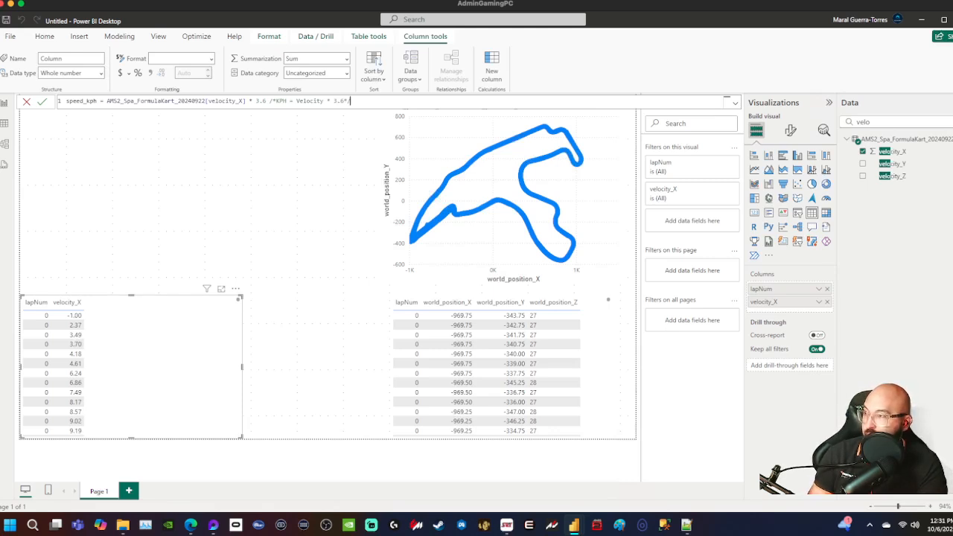
key(Return)
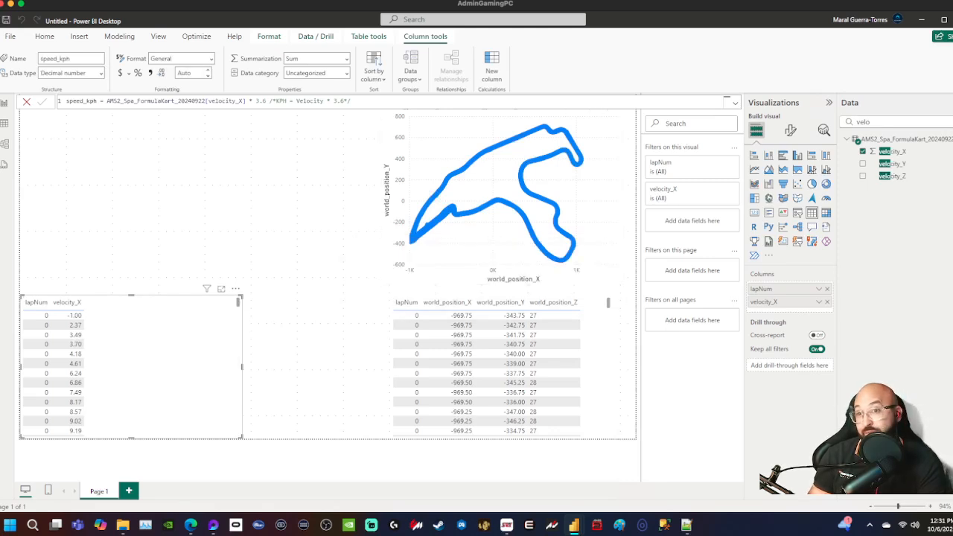
- Replace the field search term with "speed" to find the speed fields in the table
click(879, 122)
key(ctrl+a)
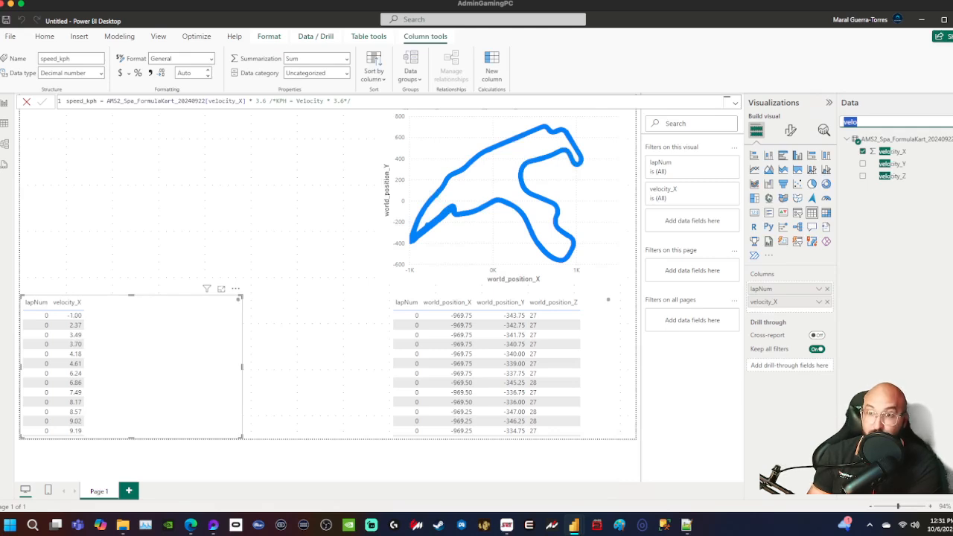
text(sppe)
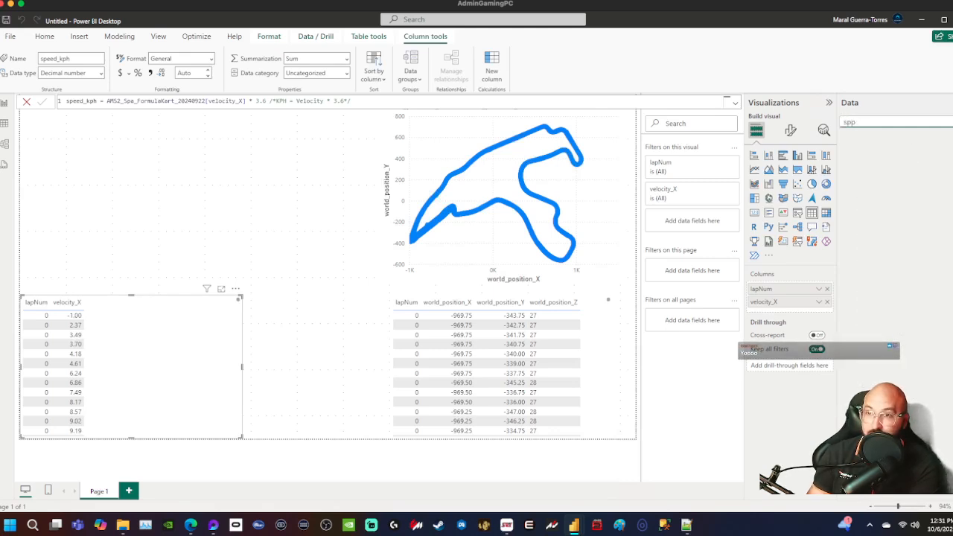
key(BackSpace)
text(eed)
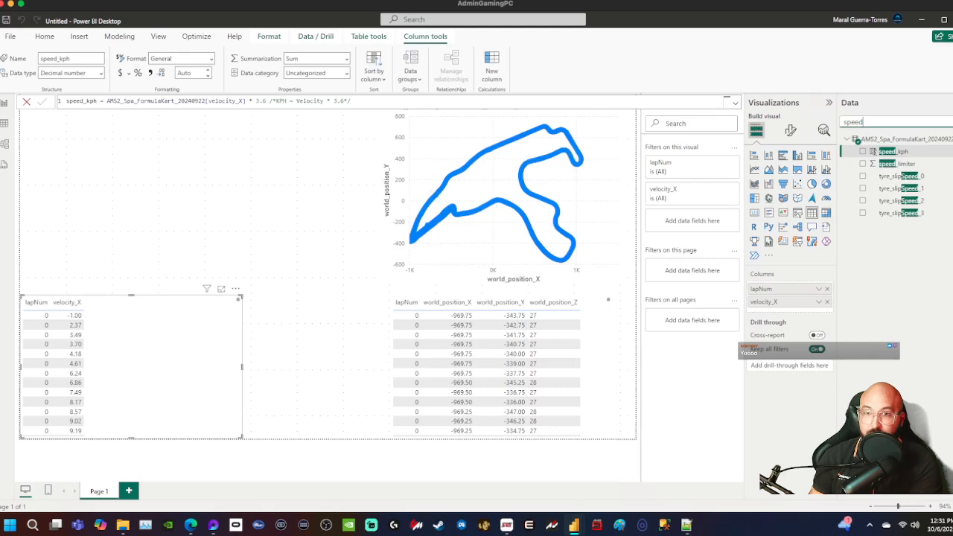
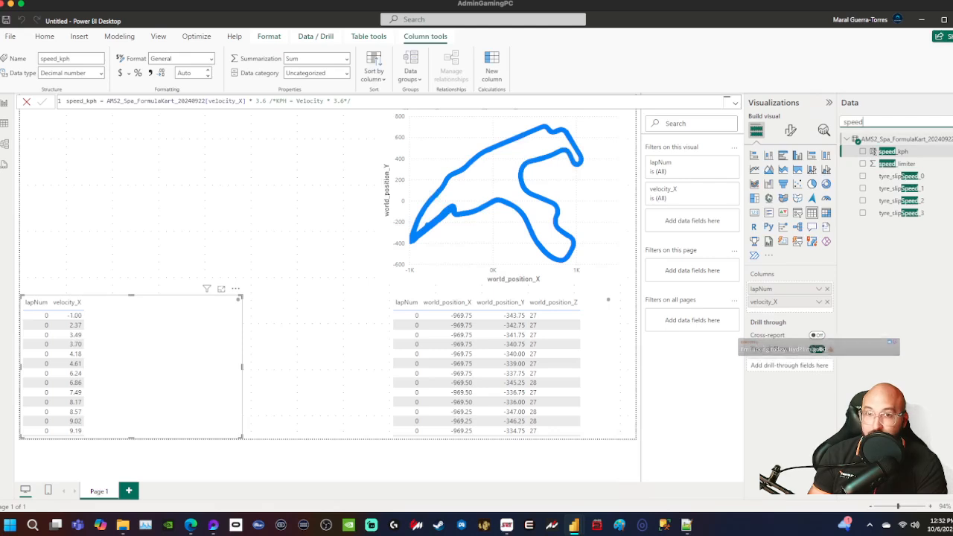
- Add a calculated column to the AMS2_Spa_FormulaKart table with the draft formula speed_mph = AMS2_Spa_FormulaKart_20240922[speed_kph] * .62
right_click(880, 139)
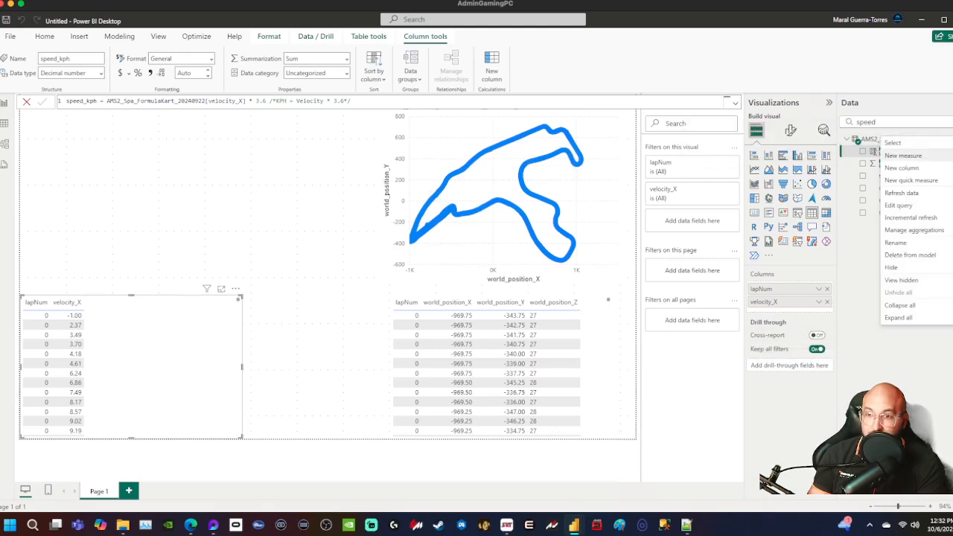
click(902, 168)
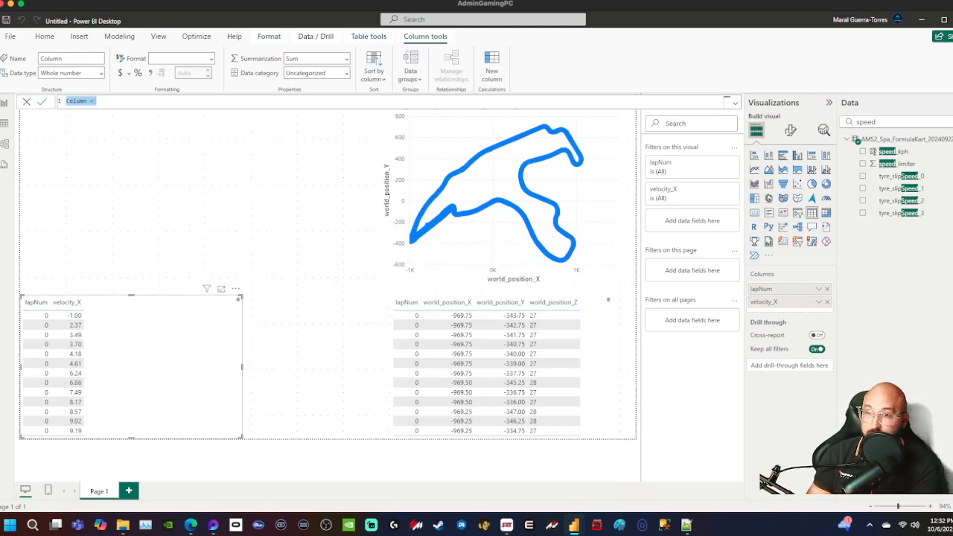
text(spee)
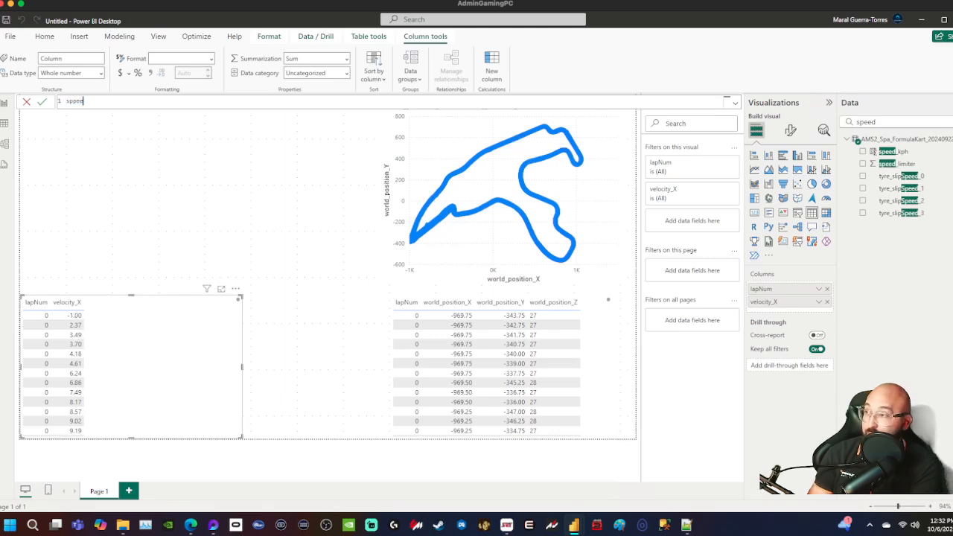
text(d_)
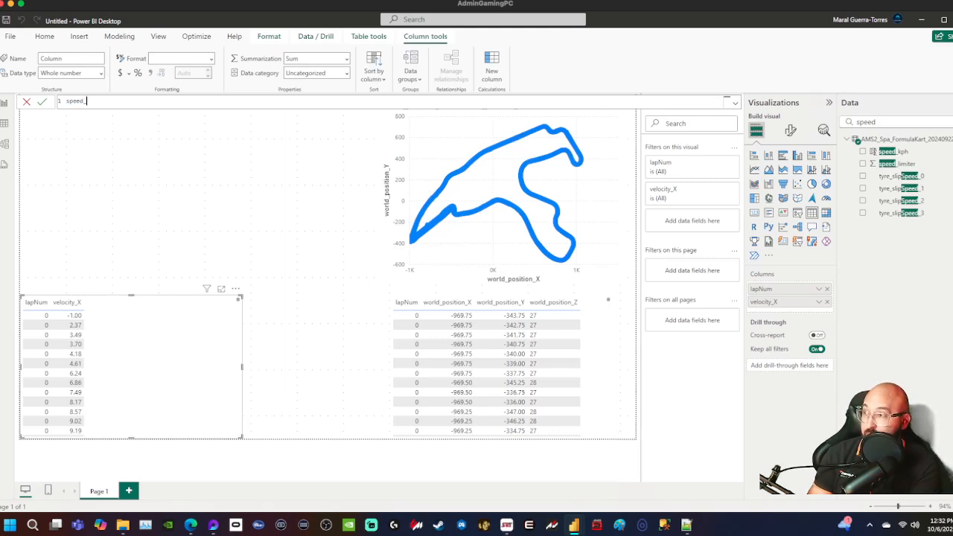
text(kph)
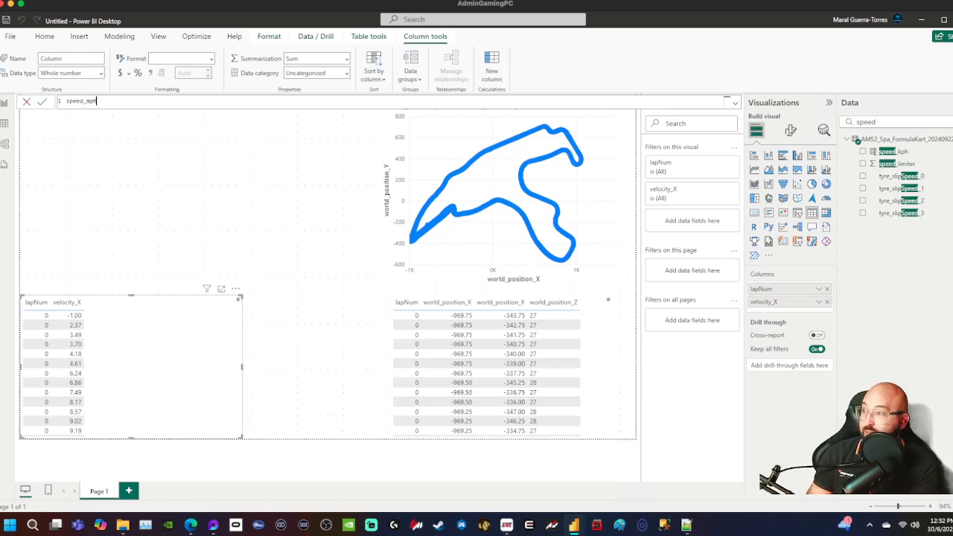
text(= )
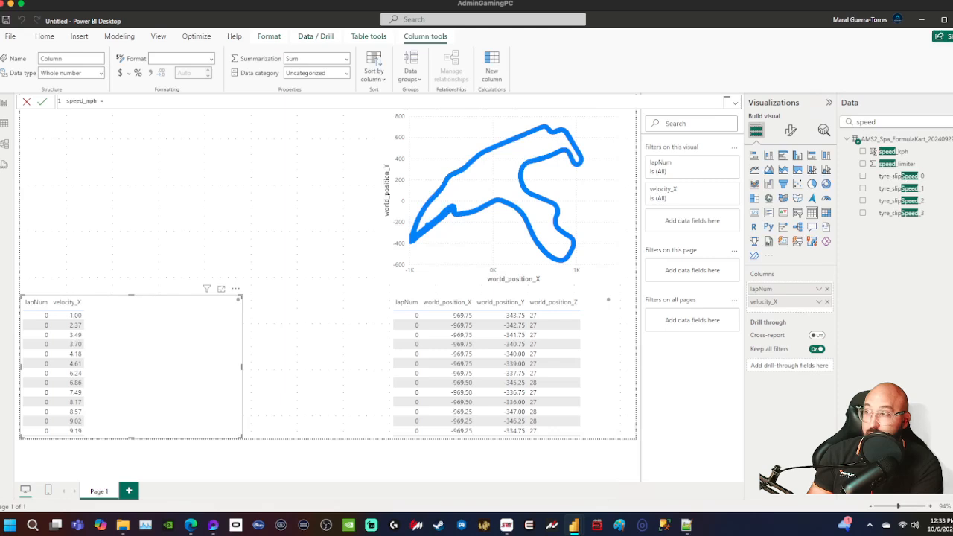
text(speed_kp)
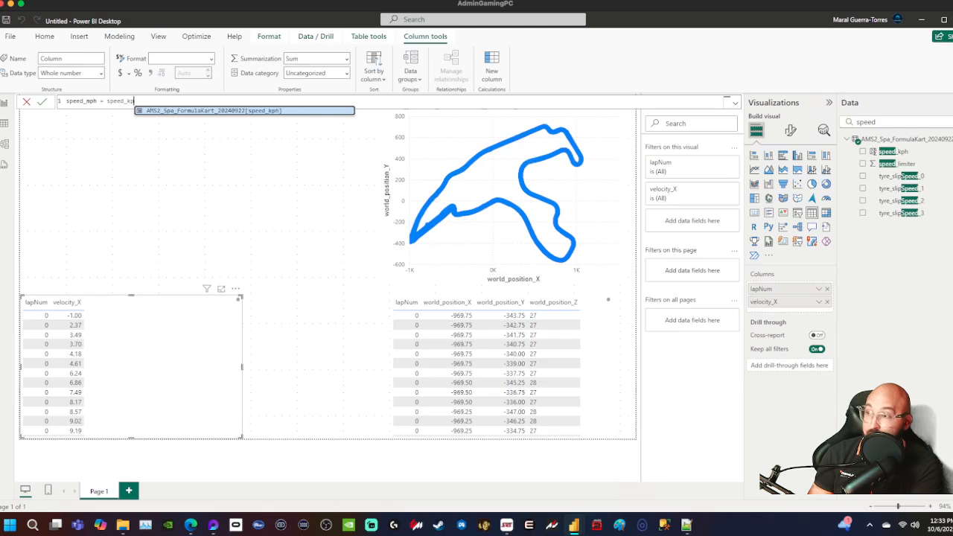
key(Tab)
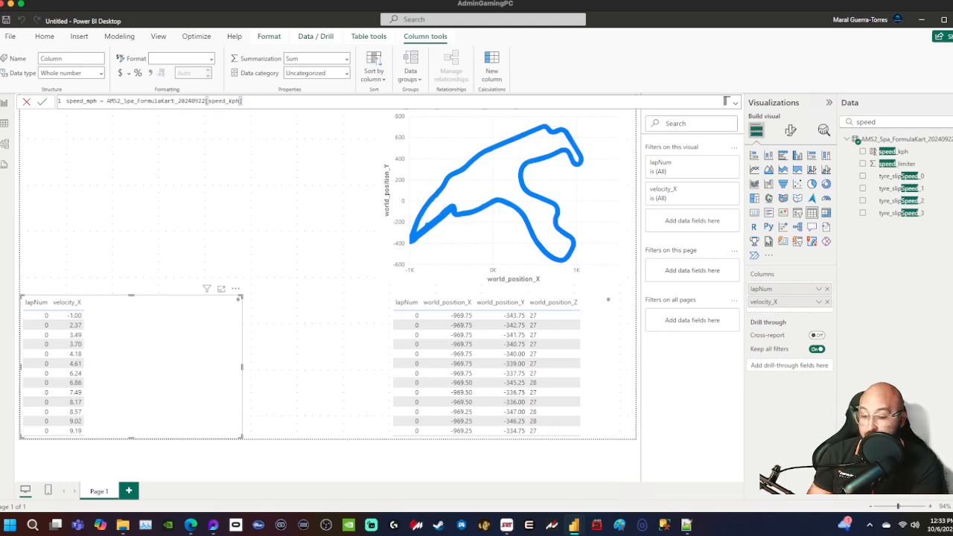
text(* )
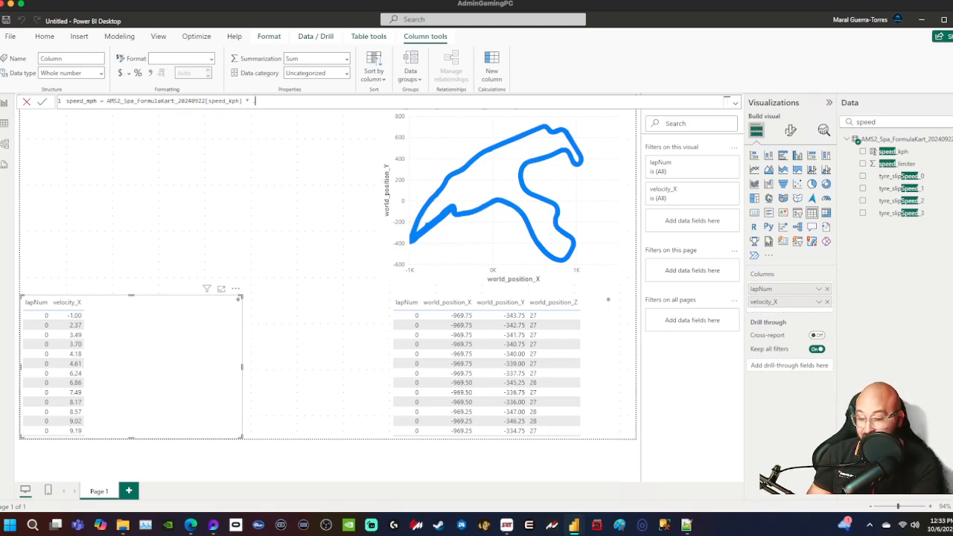
text(.62)
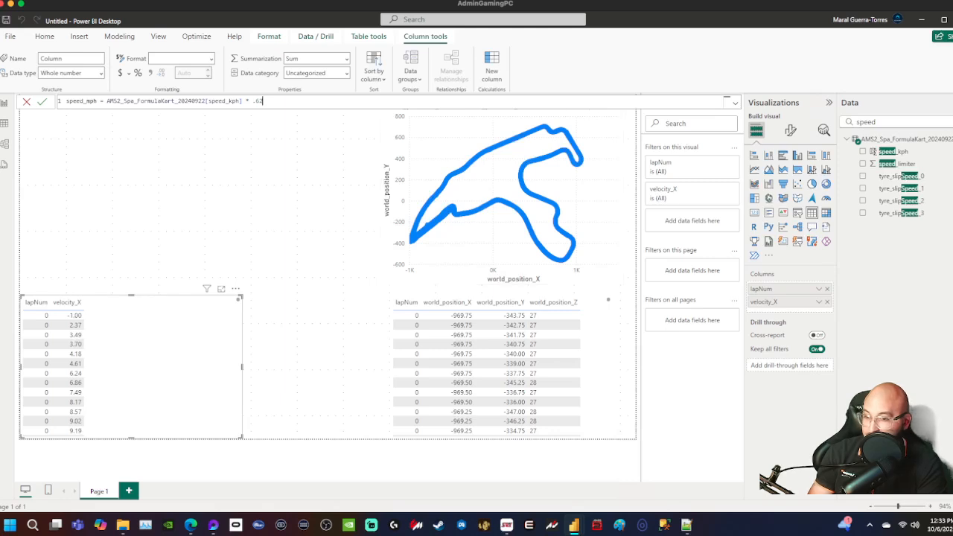
- Switch to Notepad++ and copy the factor 0.62137119 from the speed_mph line of CSV Formatting.txt
key(alt+Tab)
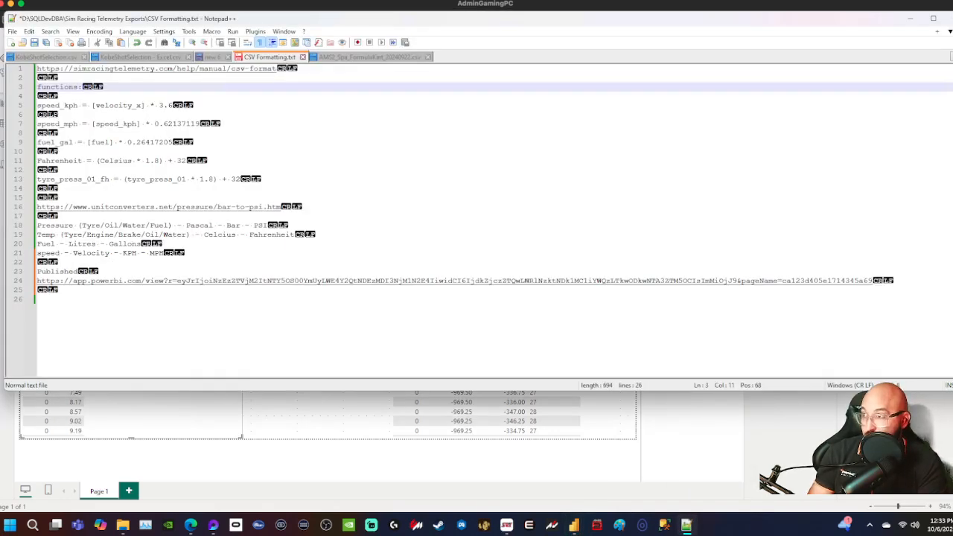
drag(155, 124, 200, 124)
key(ctrl+c)
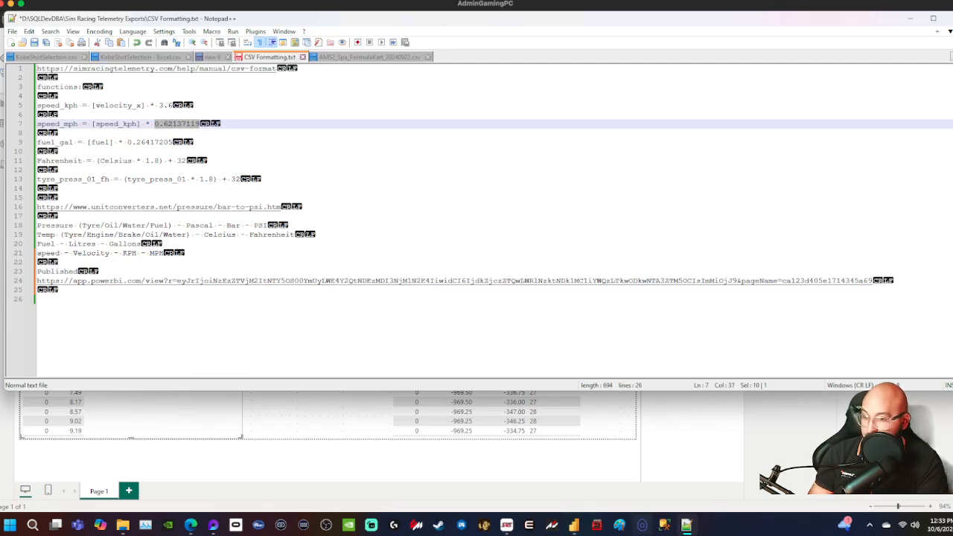
- Return to the untitled Power BI Desktop report, replace .62 in the speed_mph formula with 0.62137119, and commit the column
mouse_move(573, 525)
click(630, 473)
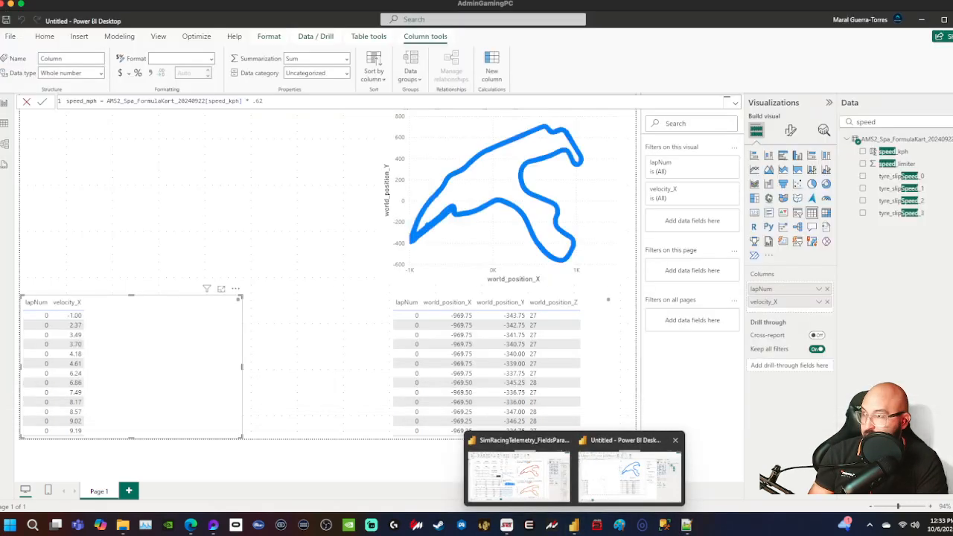
key(shift+Left)
key(shift+Left)
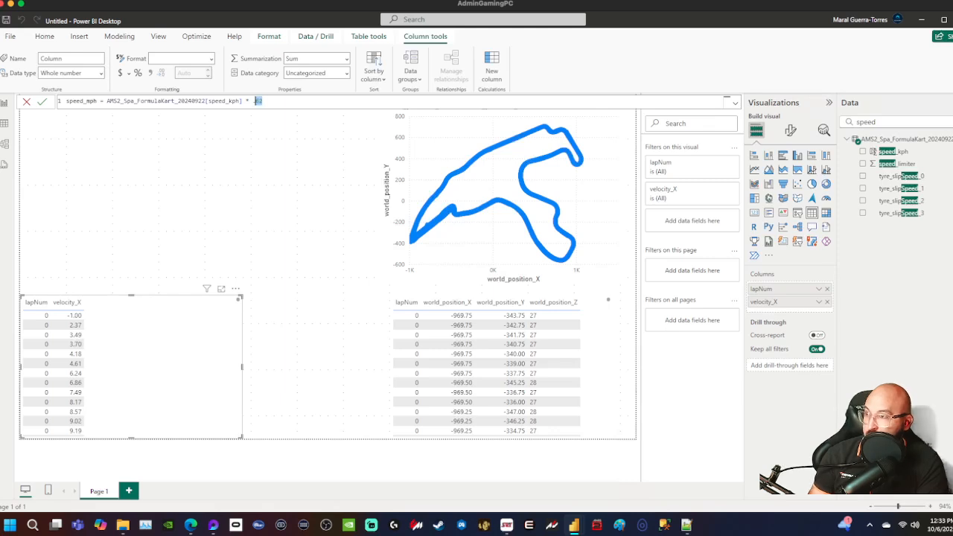
key(shift+Left)
key(ctrl+v)
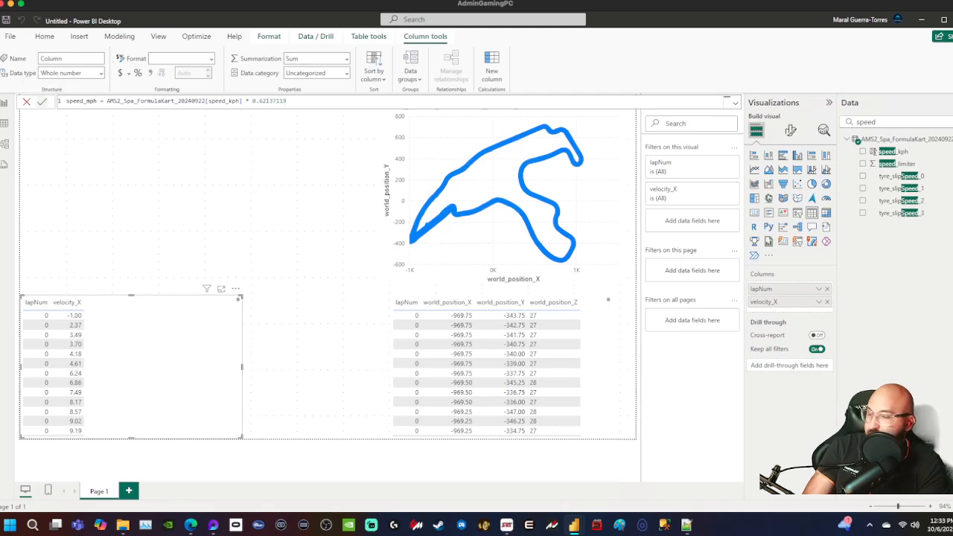
click(41, 101)
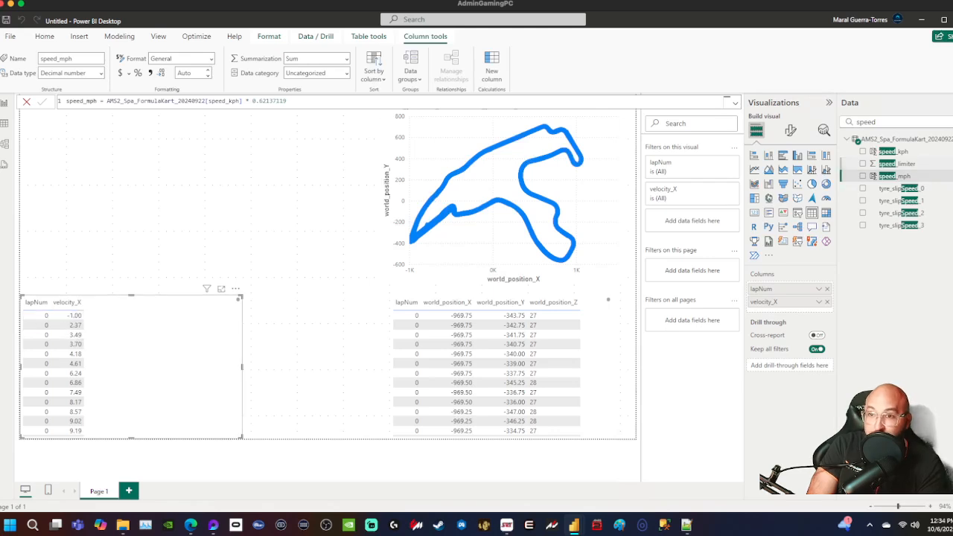
- Add the speed_kph and speed_mph columns to the table visual containing lapNum and velocity_X
drag(893, 151, 160, 347)
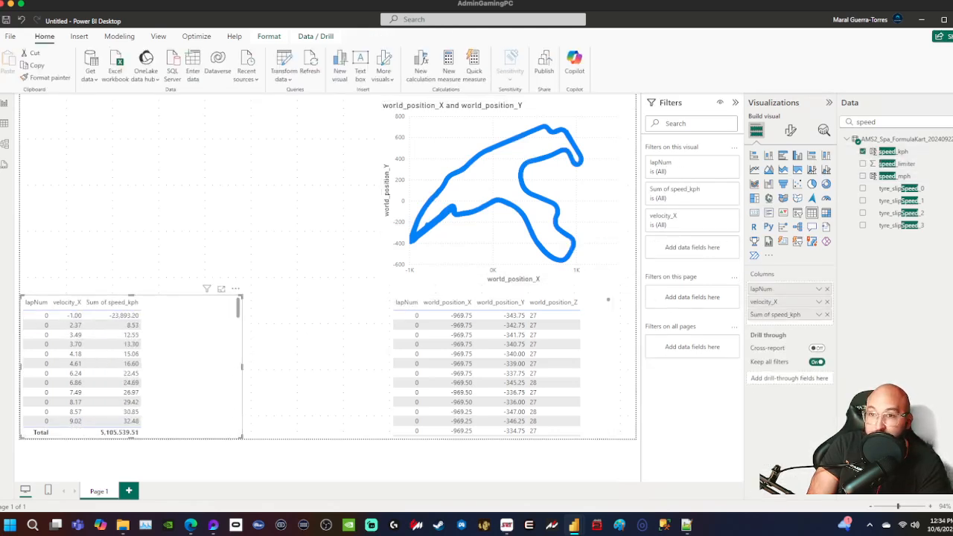
drag(893, 175, 170, 362)
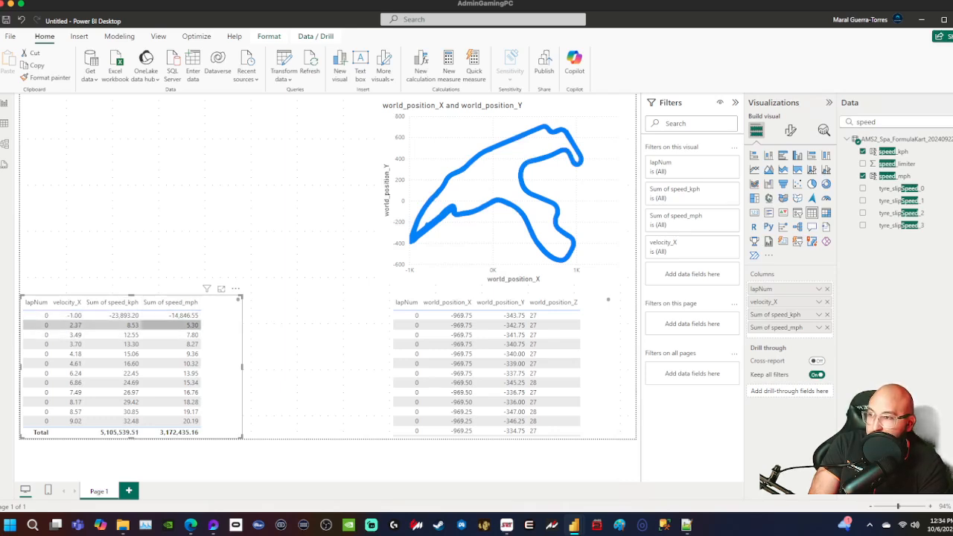
- Examine the velocity_X, speed_kph and speed_mph values across the table's rows to compare the converted speeds
scroll(186, 327, down, 10)
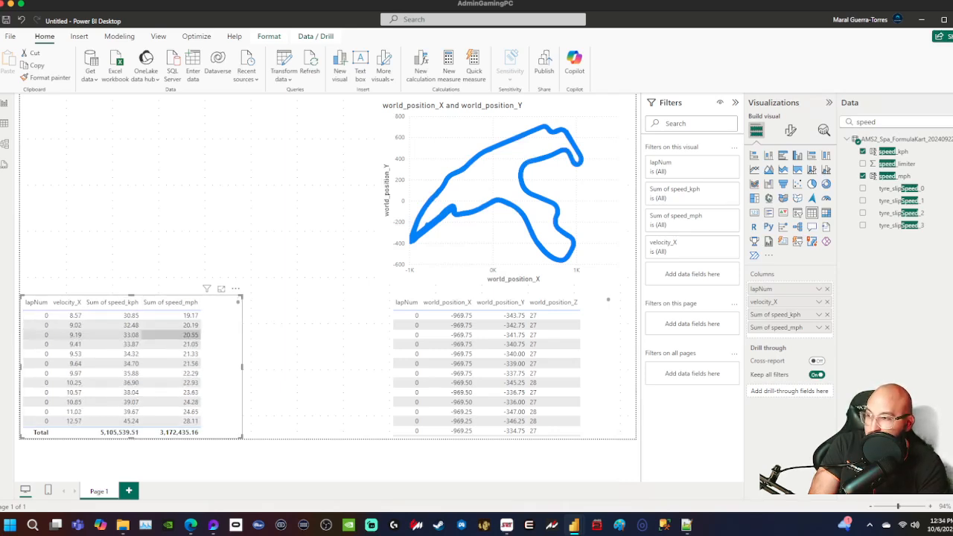
scroll(186, 334, down, 6)
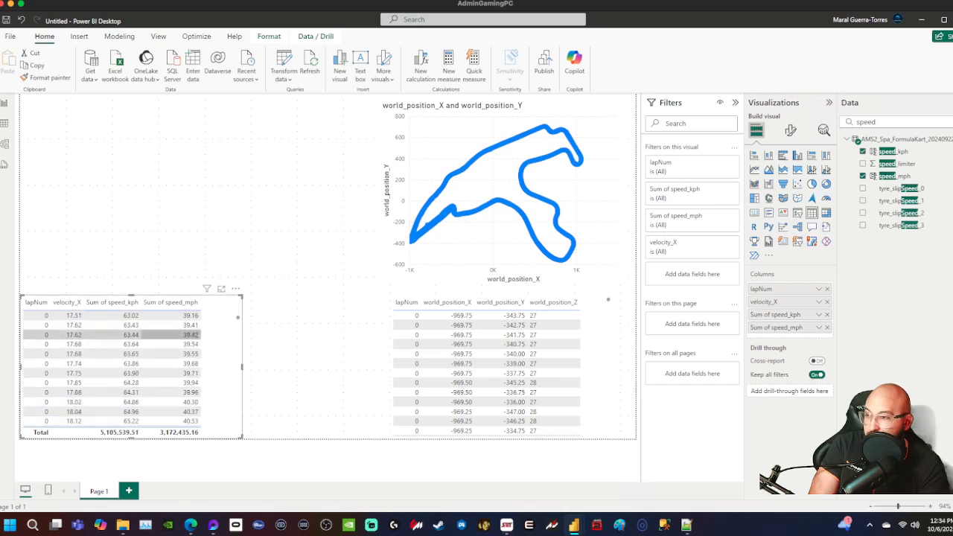
scroll(186, 335, up, 3)
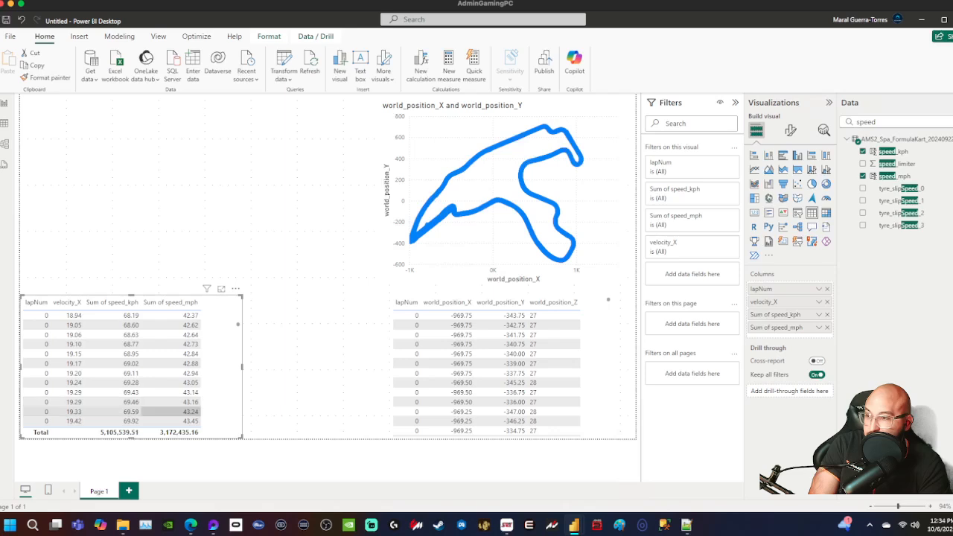
scroll(179, 402, down, 5)
scroll(178, 402, down, 8)
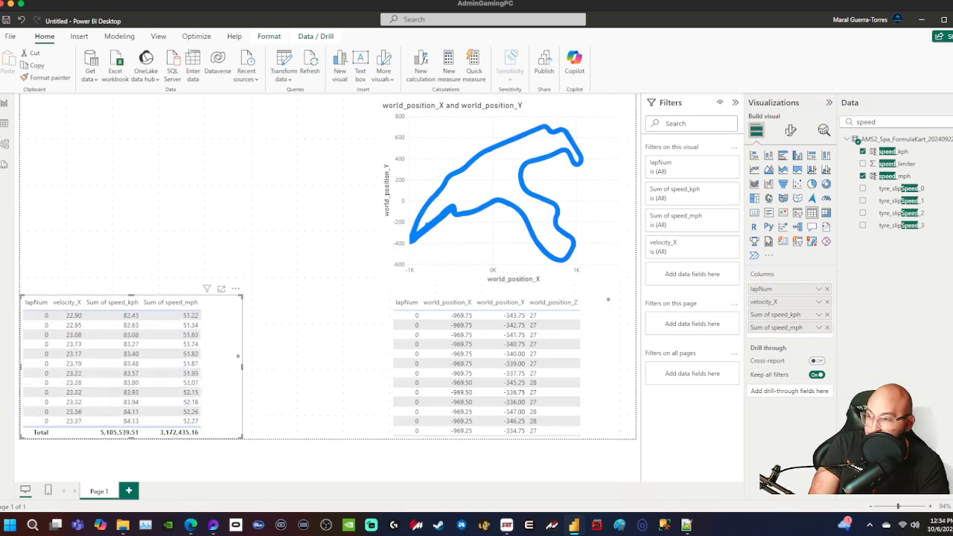
scroll(179, 402, up, 5)
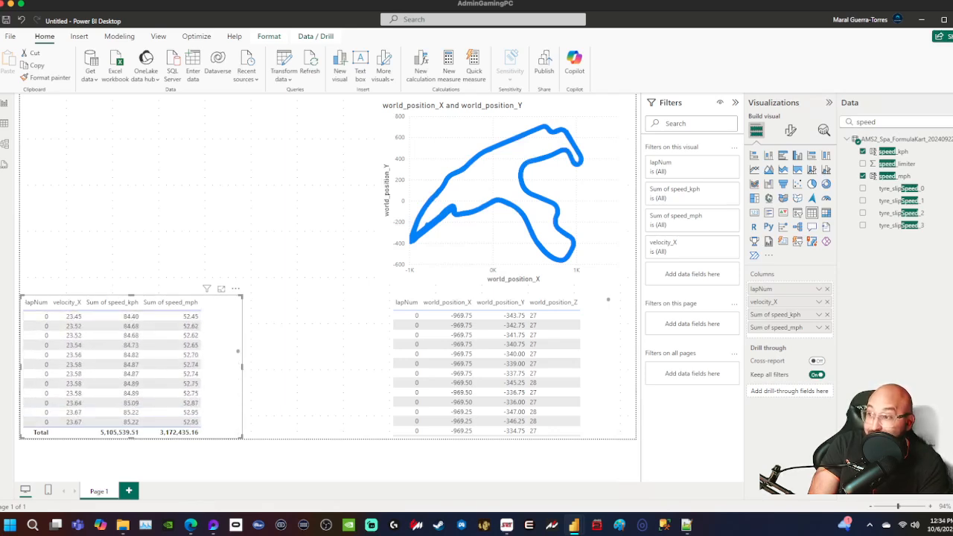
scroll(178, 402, up, 5)
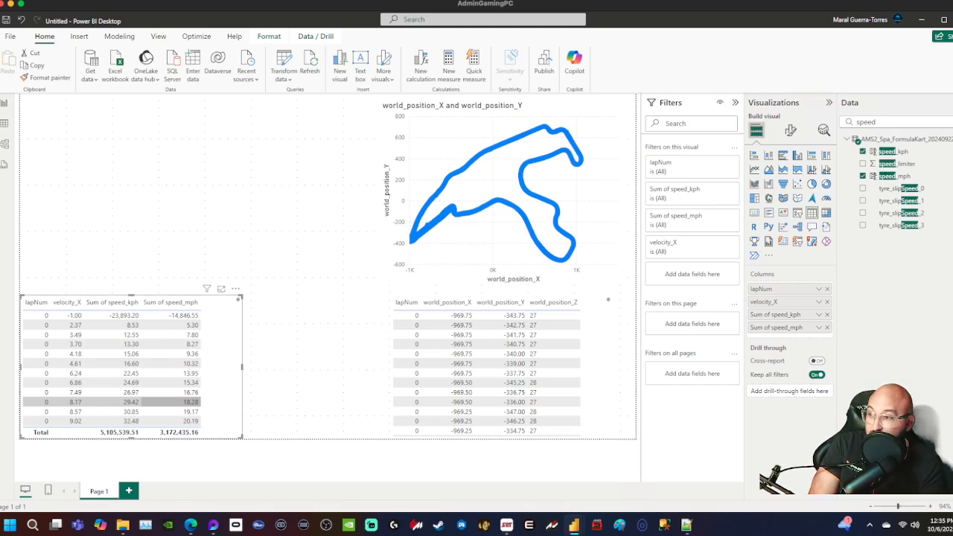
scroll(179, 402, down, 5)
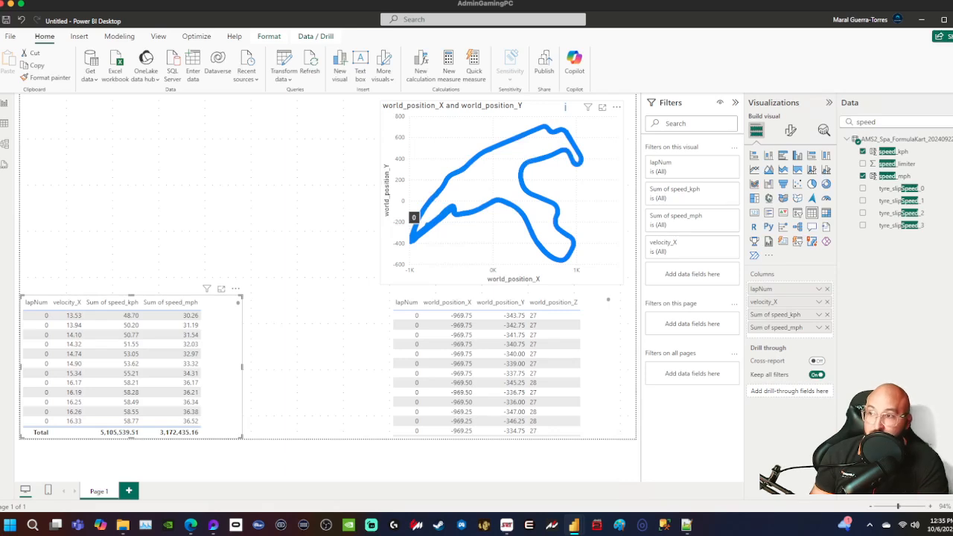
- Collapse the filters area and open the marker shape settings of the world_position_X and world_position_Y scatter chart
click(501, 179)
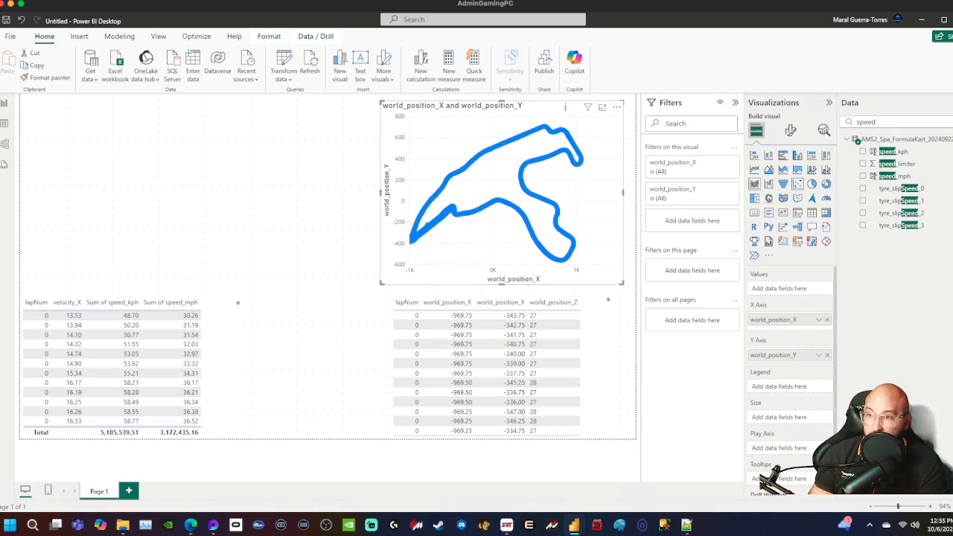
click(735, 102)
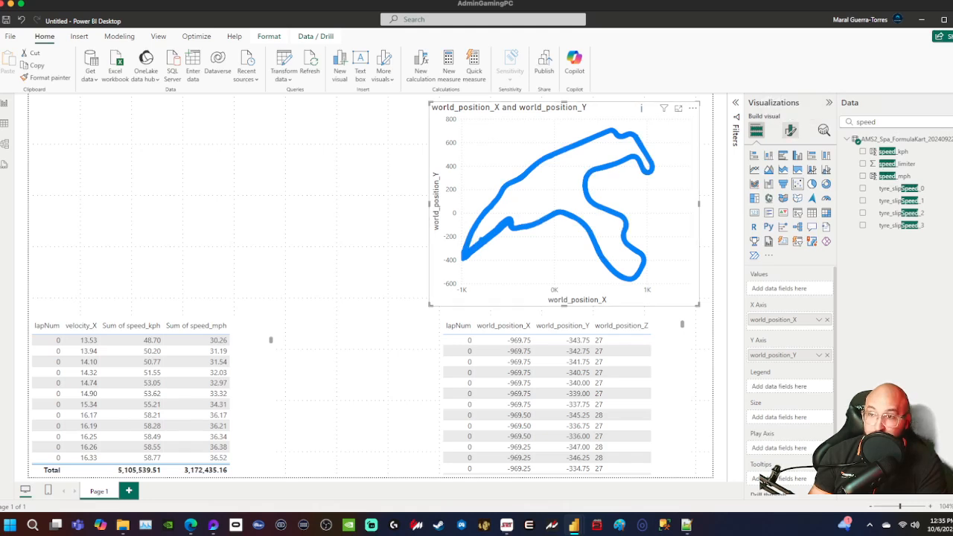
click(790, 130)
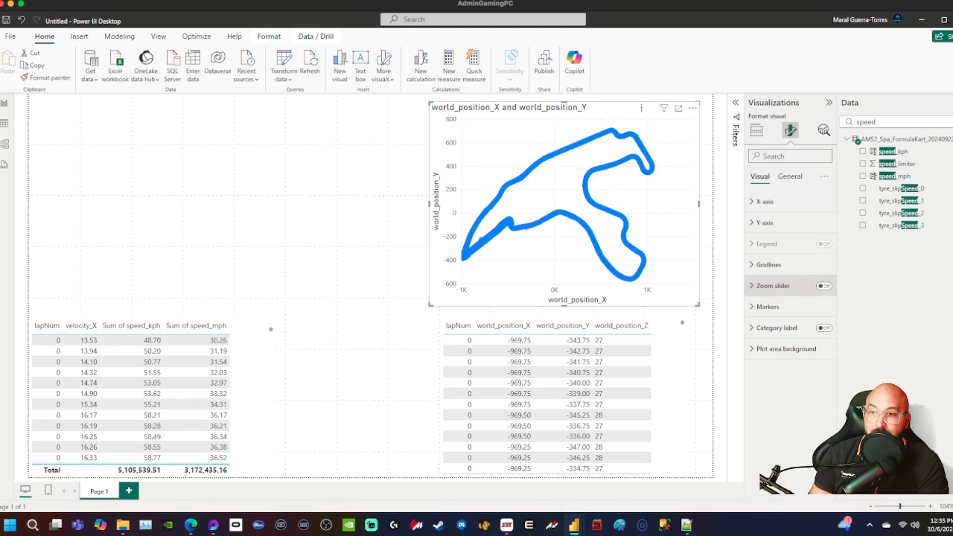
click(768, 306)
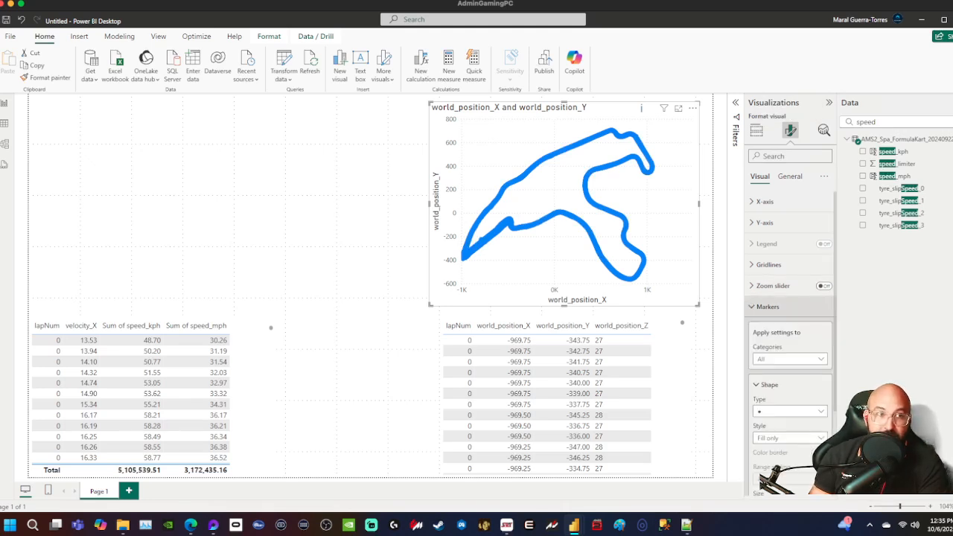
scroll(789, 335, down, 3)
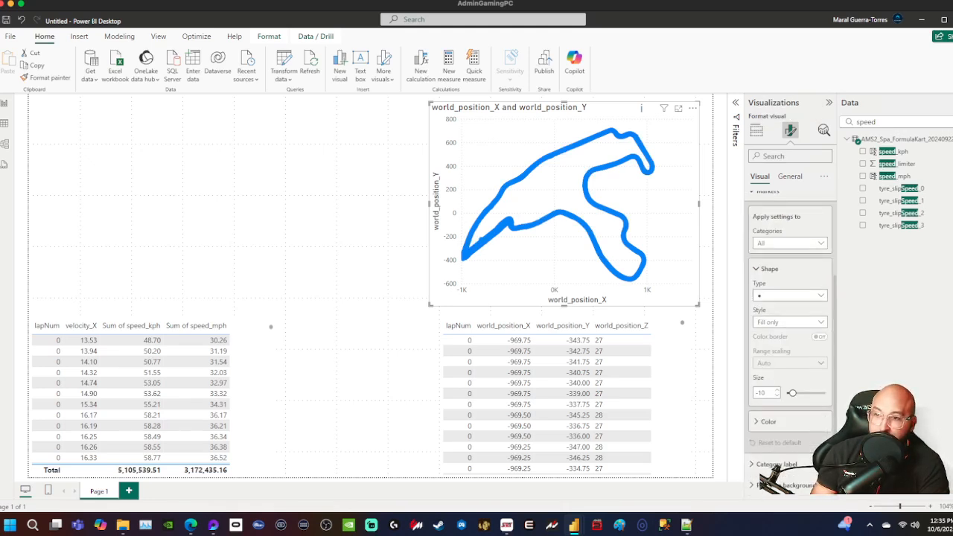
- Try the triangle, square, X, short-dash and long-dash marker types on the track-position scatter chart, ending back on the circle type
click(789, 296)
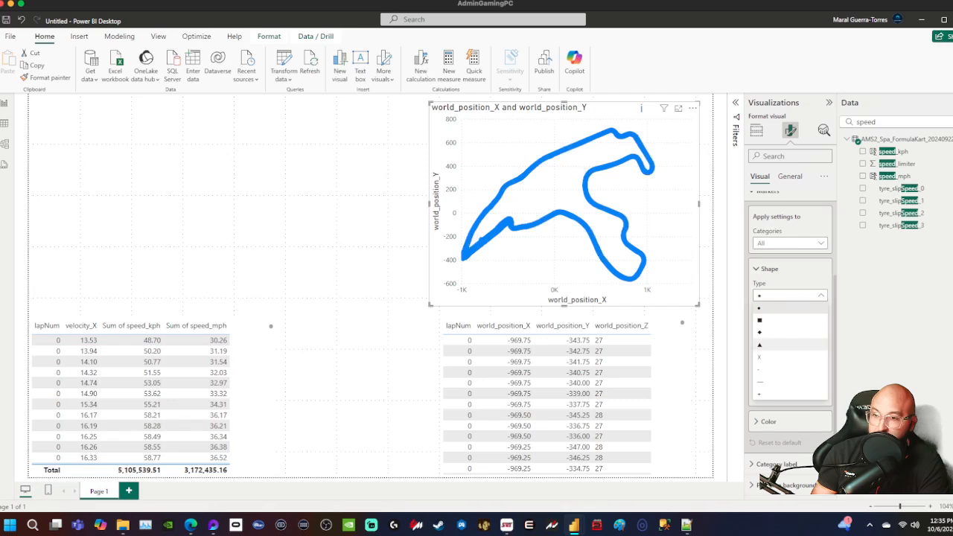
click(759, 344)
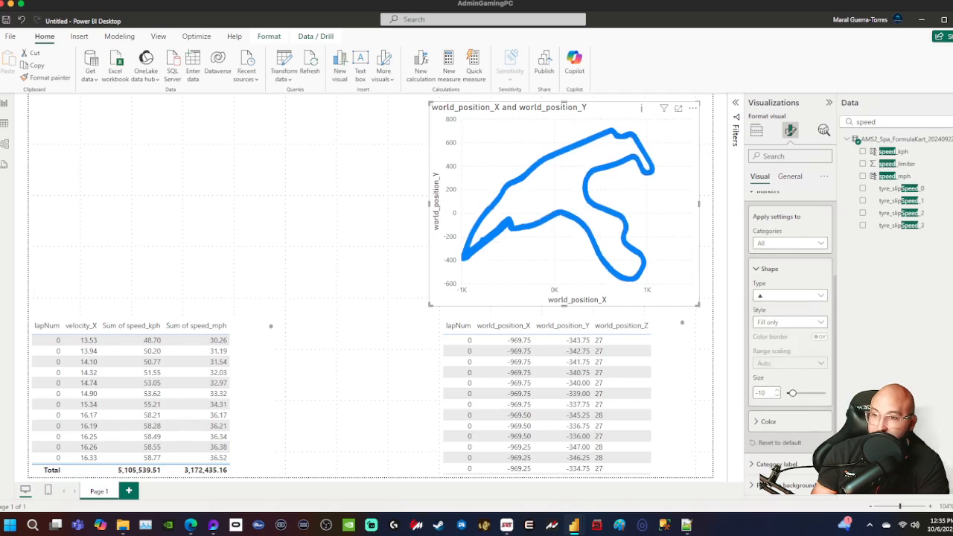
click(789, 295)
click(760, 320)
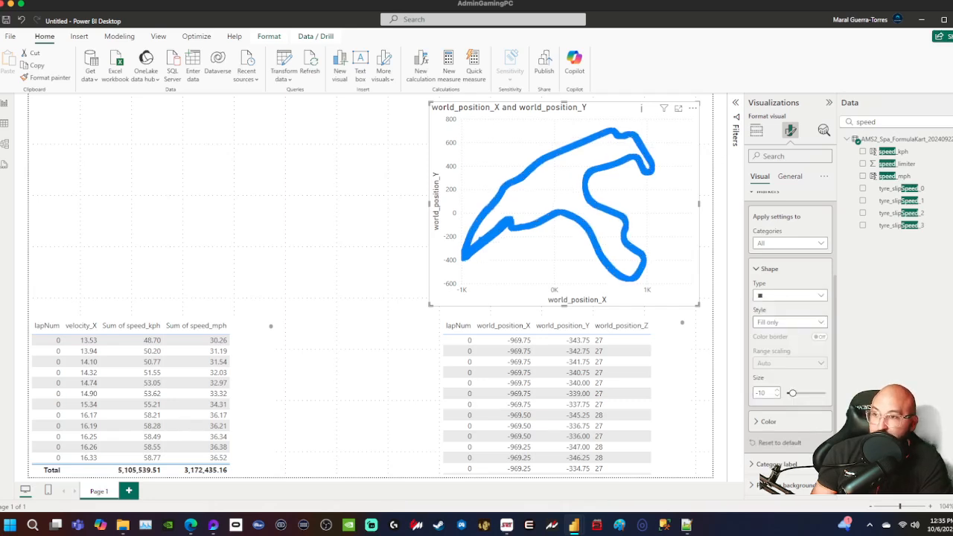
click(789, 295)
click(759, 356)
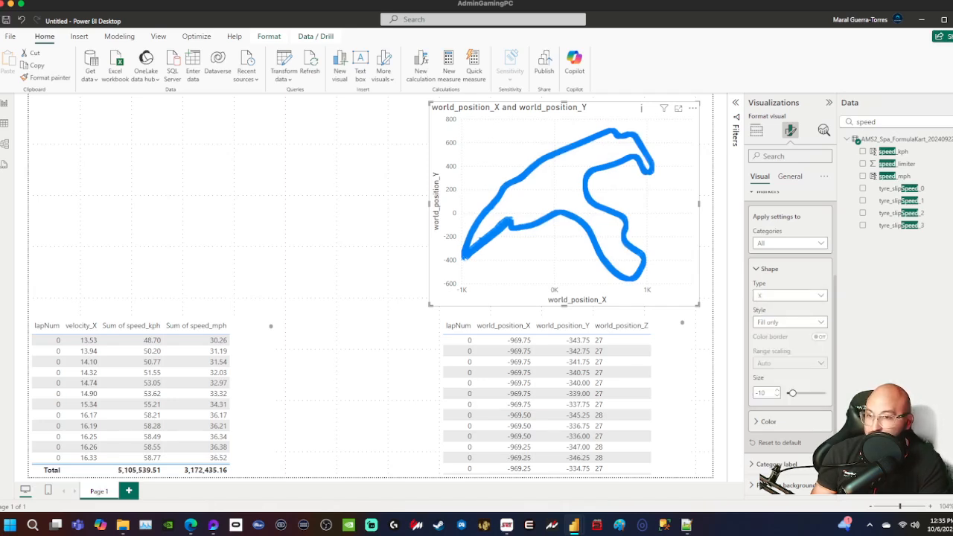
click(789, 296)
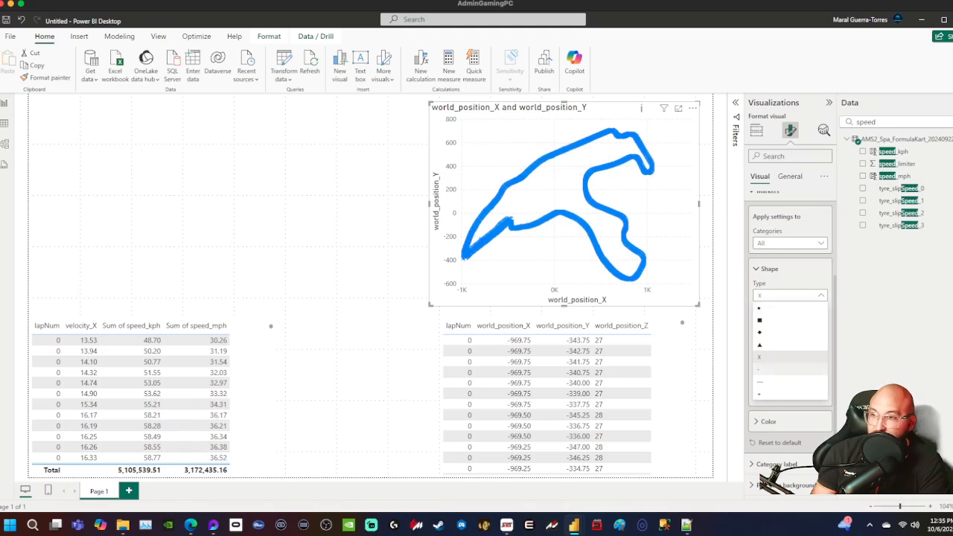
click(759, 369)
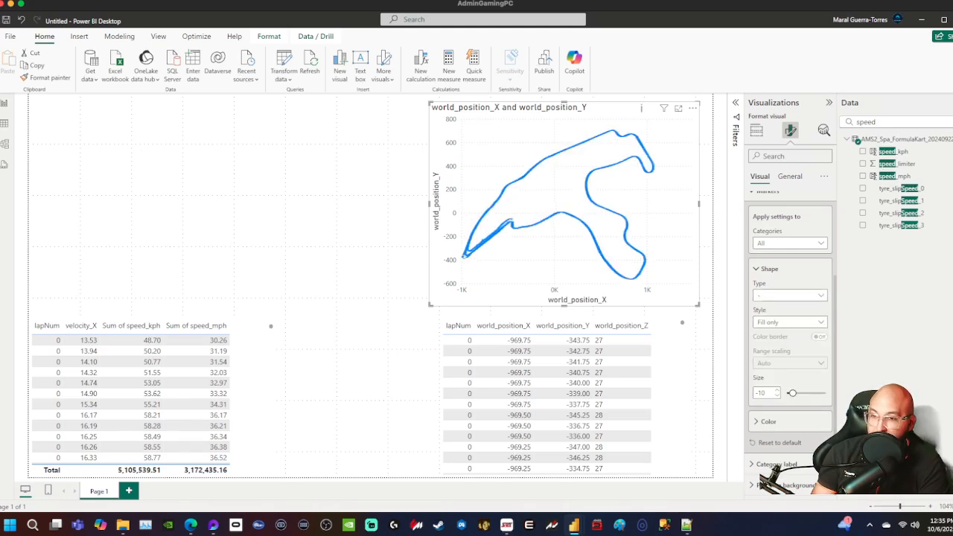
click(789, 296)
click(760, 381)
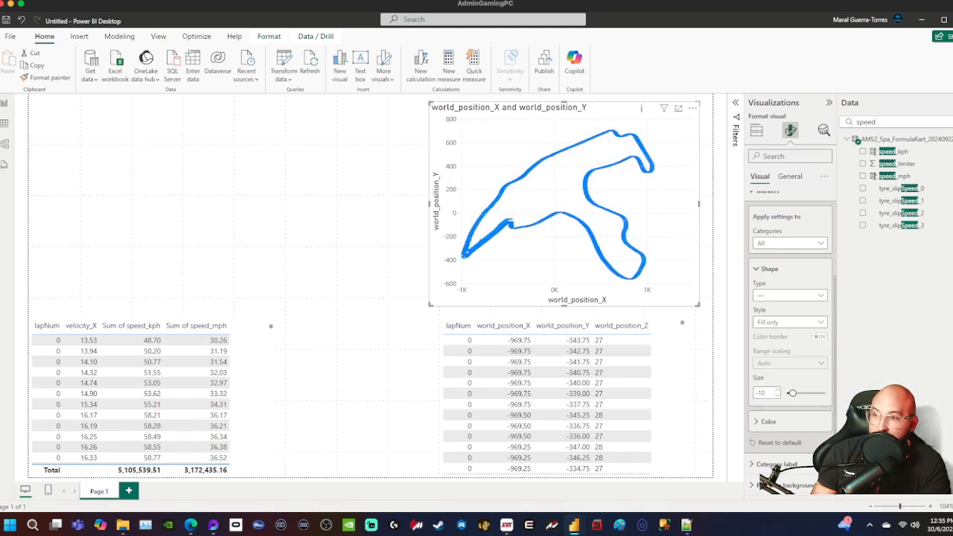
click(789, 296)
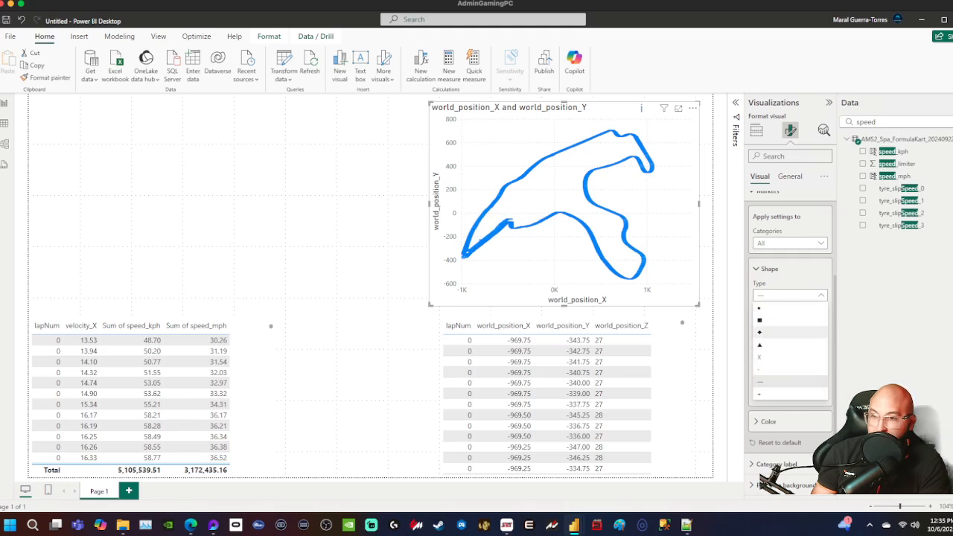
click(759, 307)
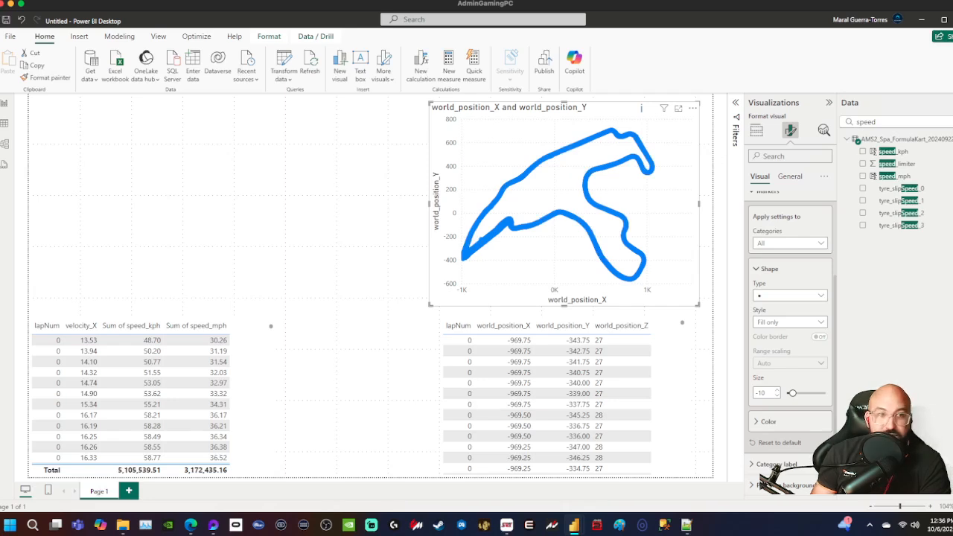
- Open the conditional formatting settings for the scatter chart's marker color and check the available format styles
click(767, 421)
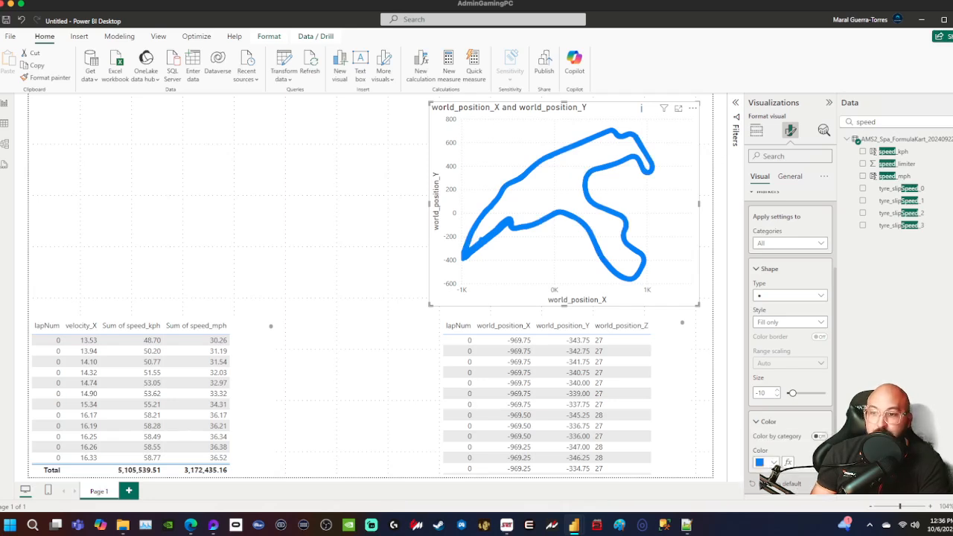
scroll(781, 421, down, 1)
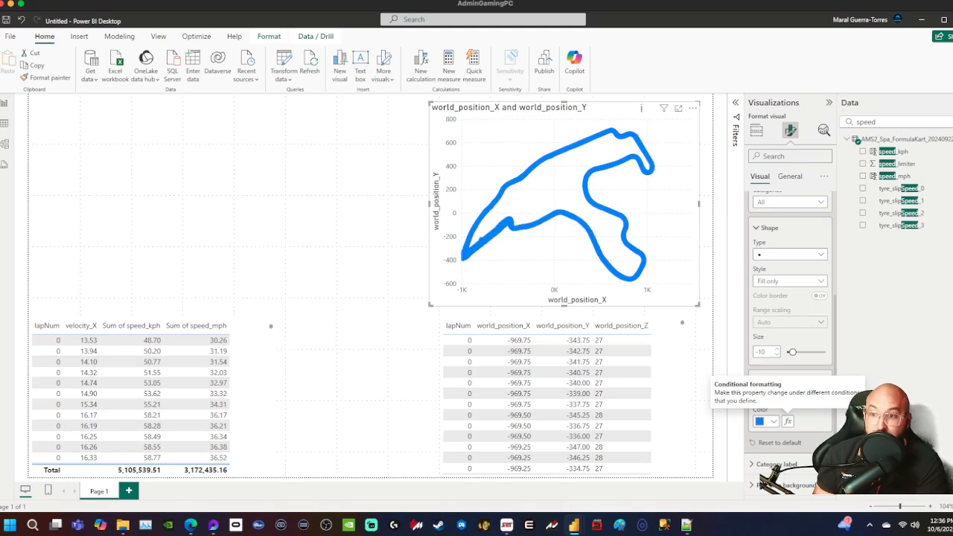
click(766, 421)
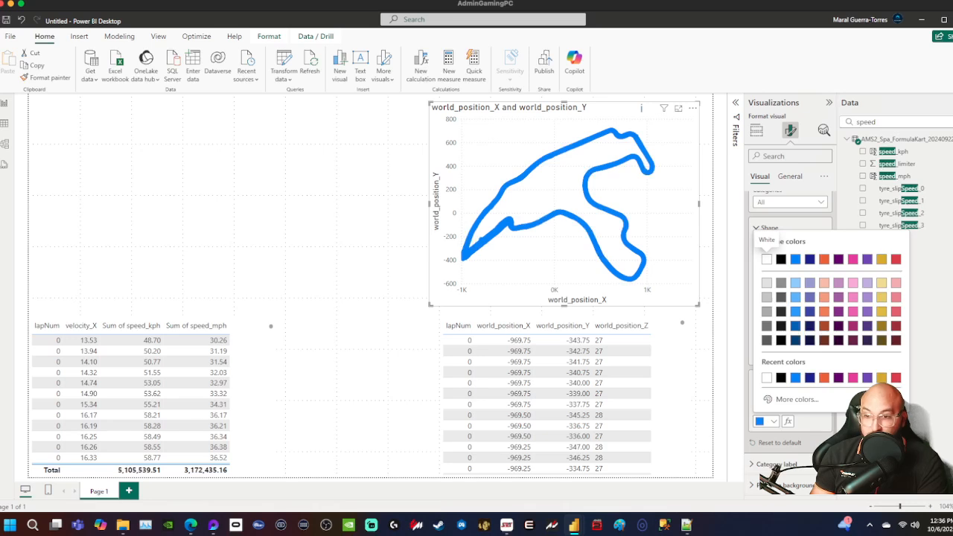
click(770, 422)
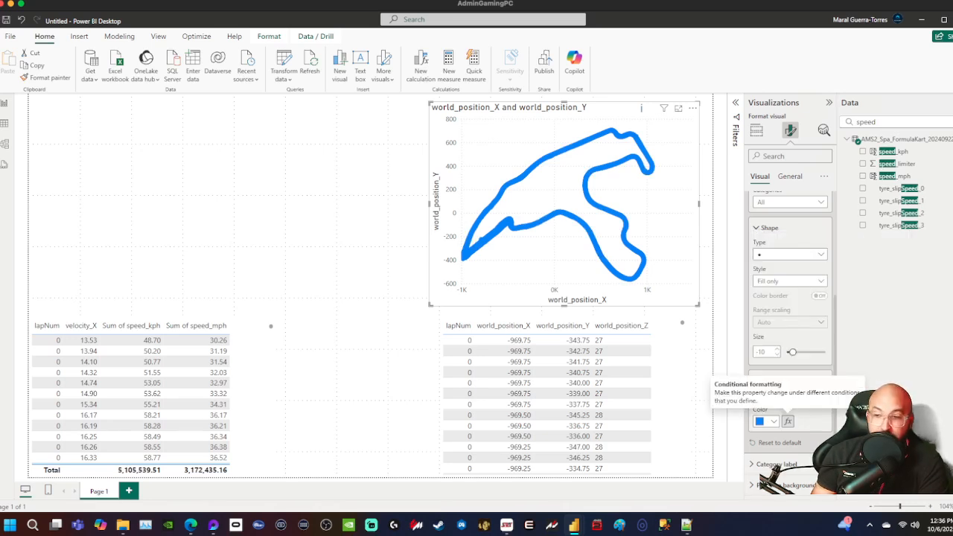
click(787, 422)
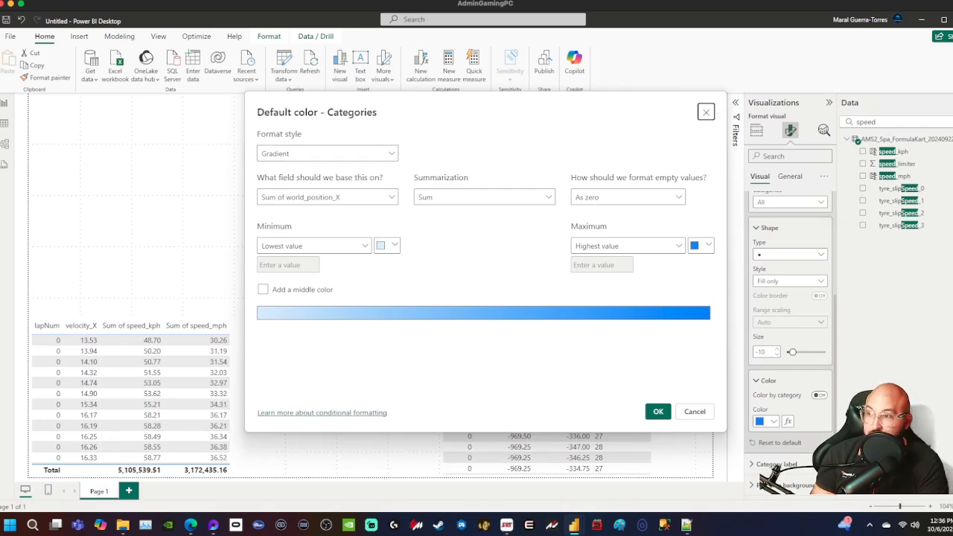
click(327, 153)
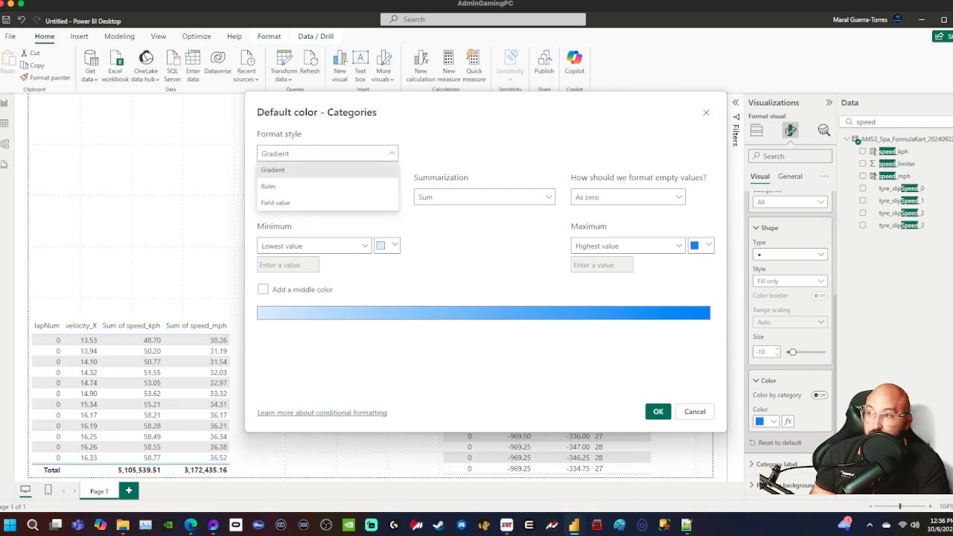
click(328, 155)
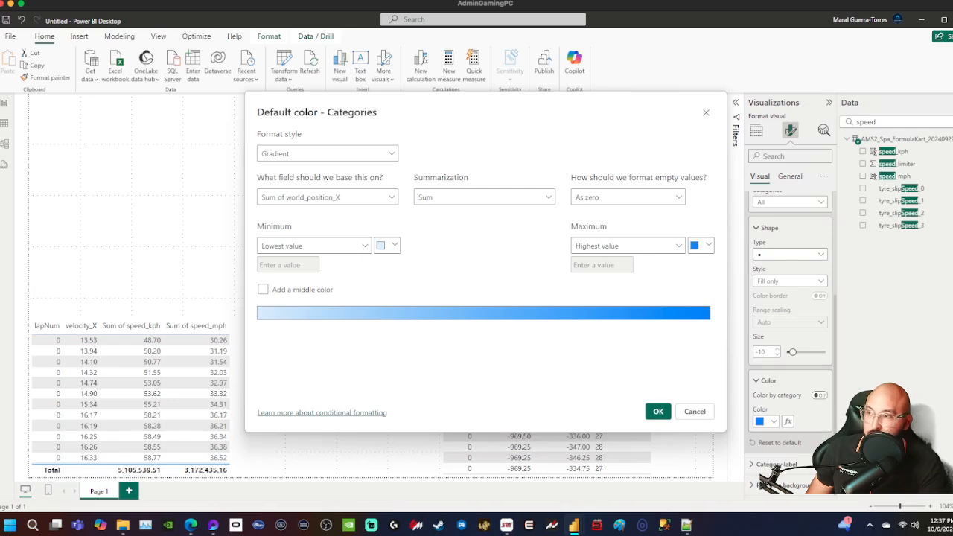
- Try the Rules format style with two additional rules for the marker color, and return to the Gradient style
click(328, 153)
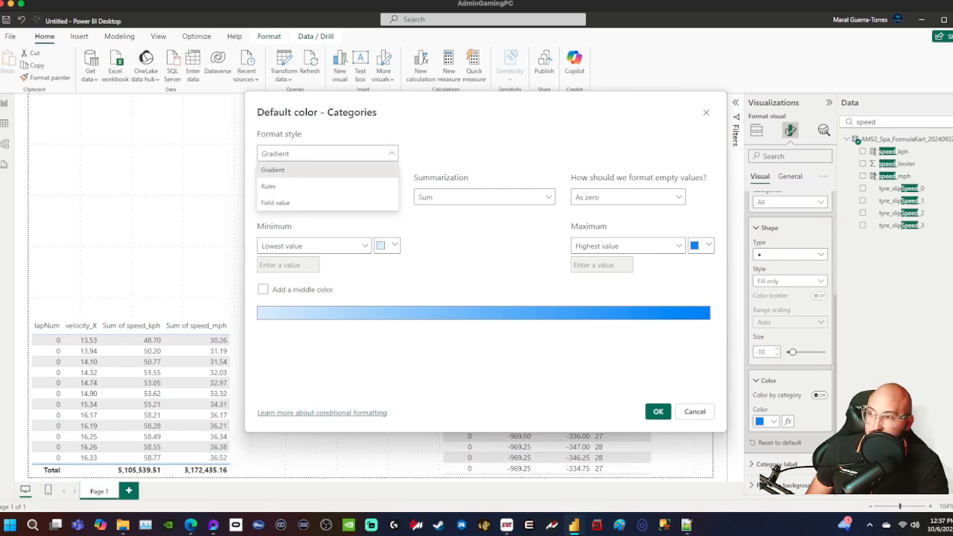
drag(283, 203, 285, 189)
click(285, 189)
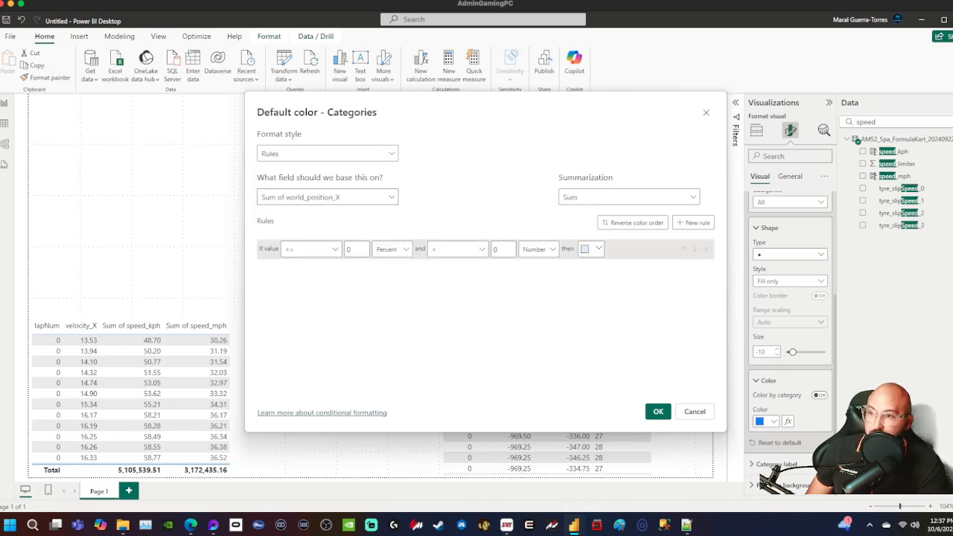
click(693, 222)
click(693, 222)
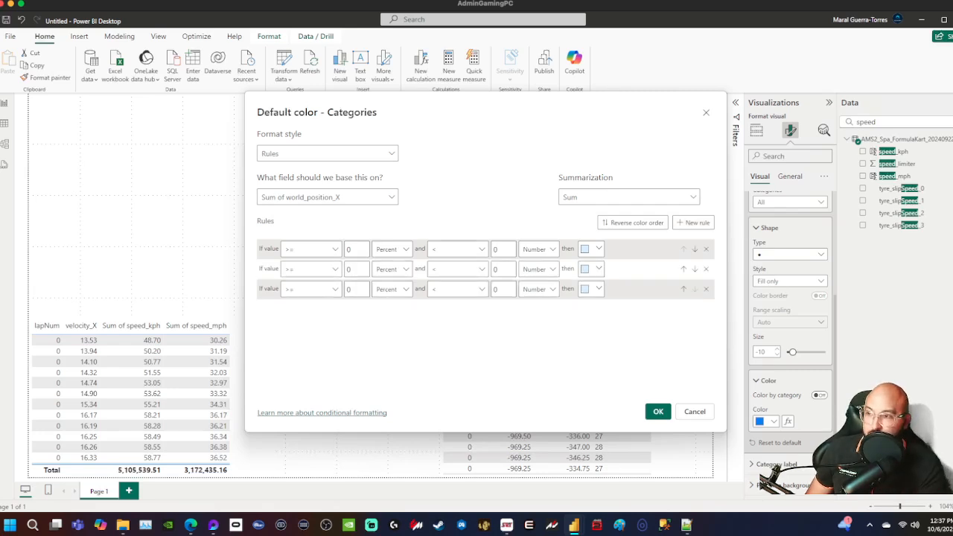
click(391, 249)
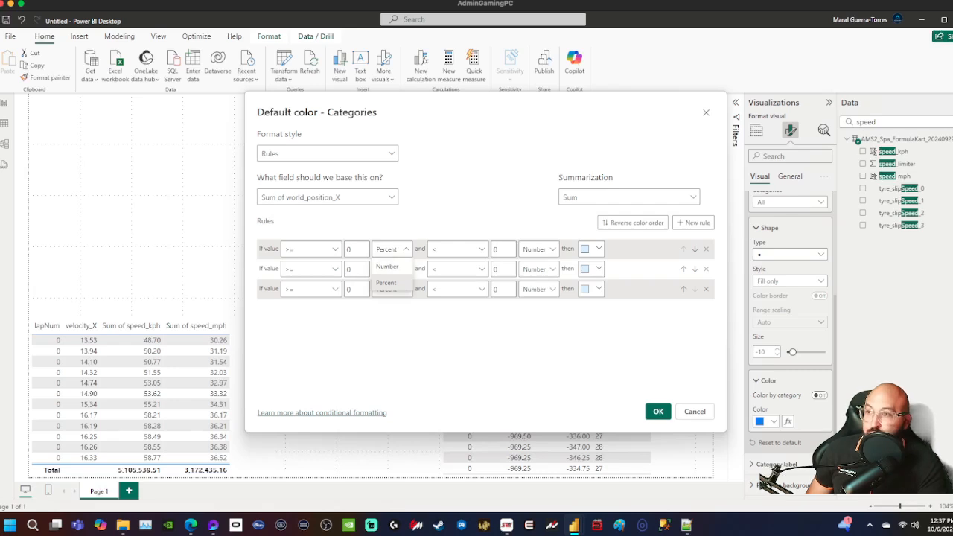
click(391, 249)
click(327, 153)
click(273, 169)
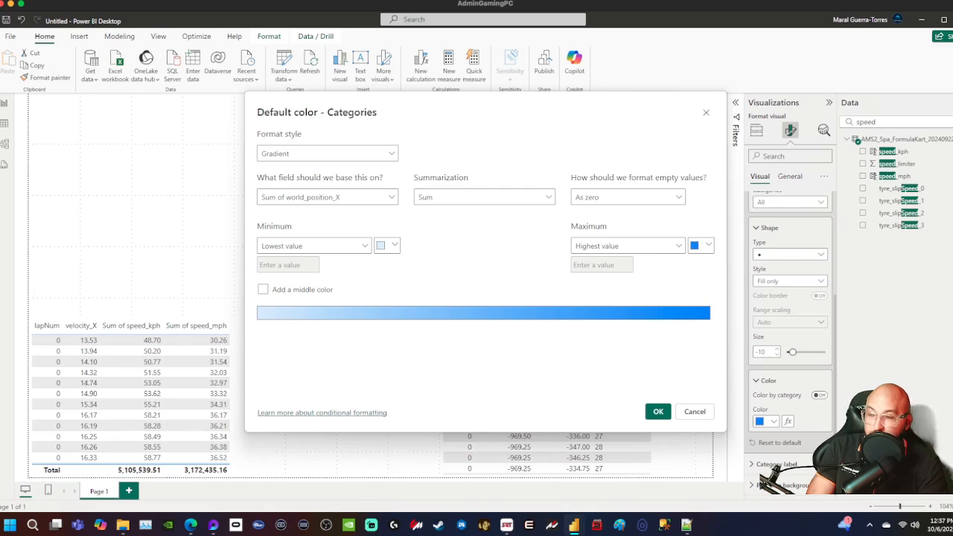
- Search the base fields for speed and base the marker color gradient on speed_kph
click(327, 197)
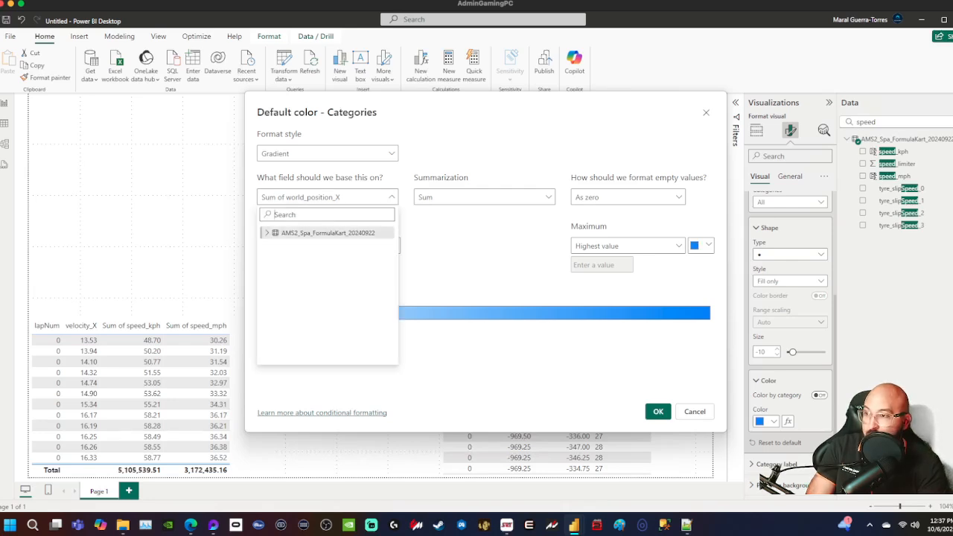
text(sppee)
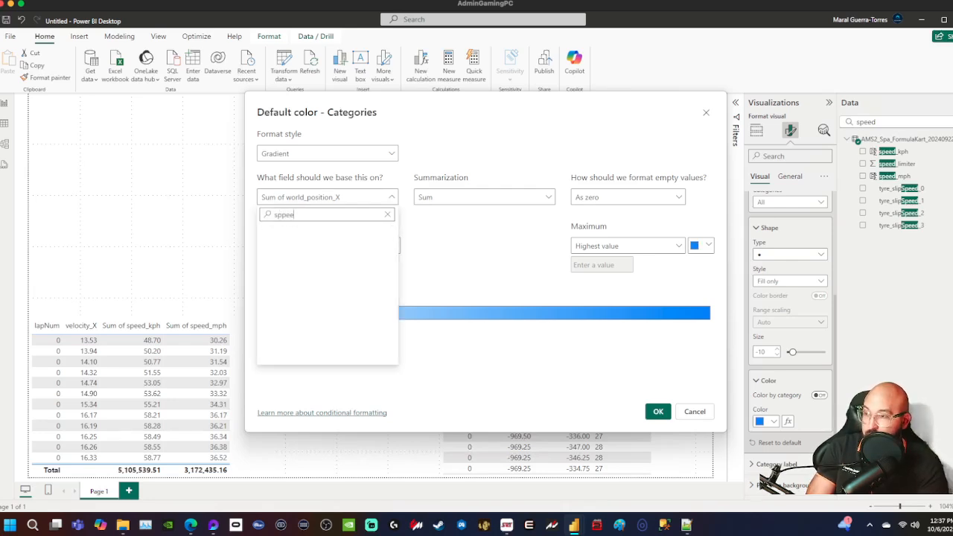
key(BackSpace)
key(BackSpace)
key(BackSpace)
text(eed)
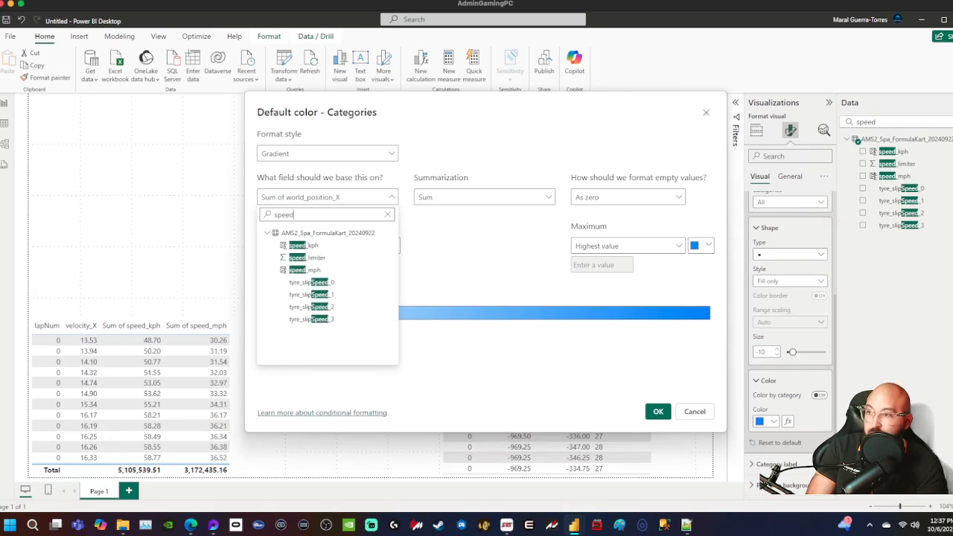
click(304, 245)
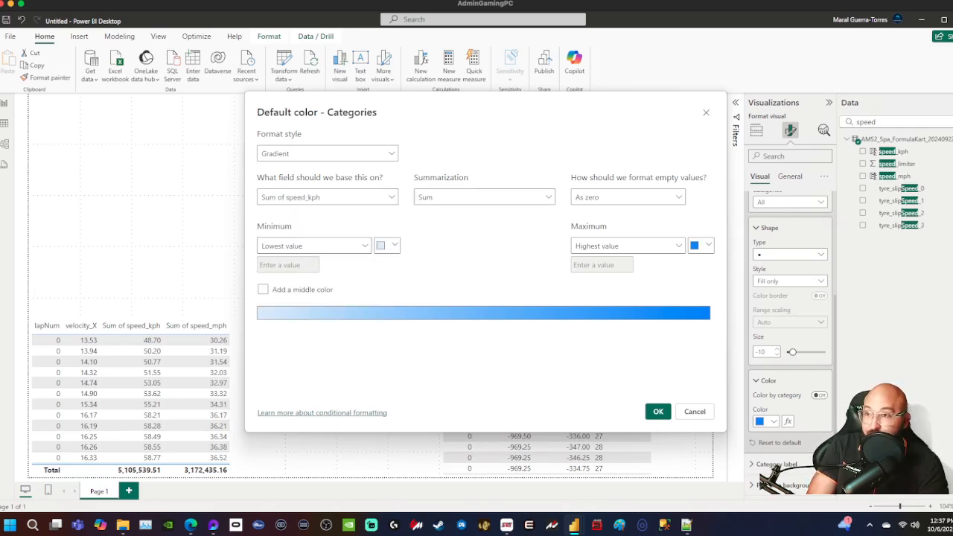
- Set the gradient's speed_kph summarization to Maximum
click(484, 197)
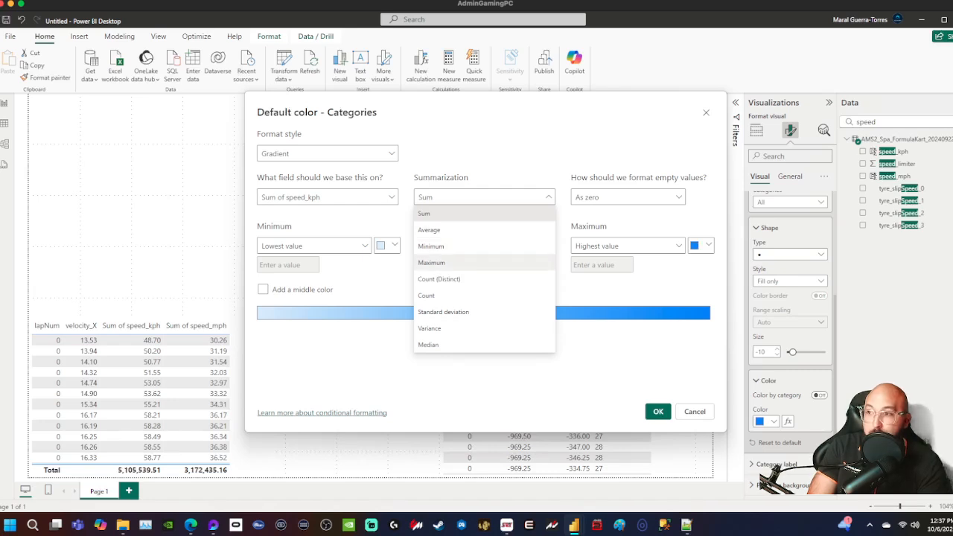
click(431, 262)
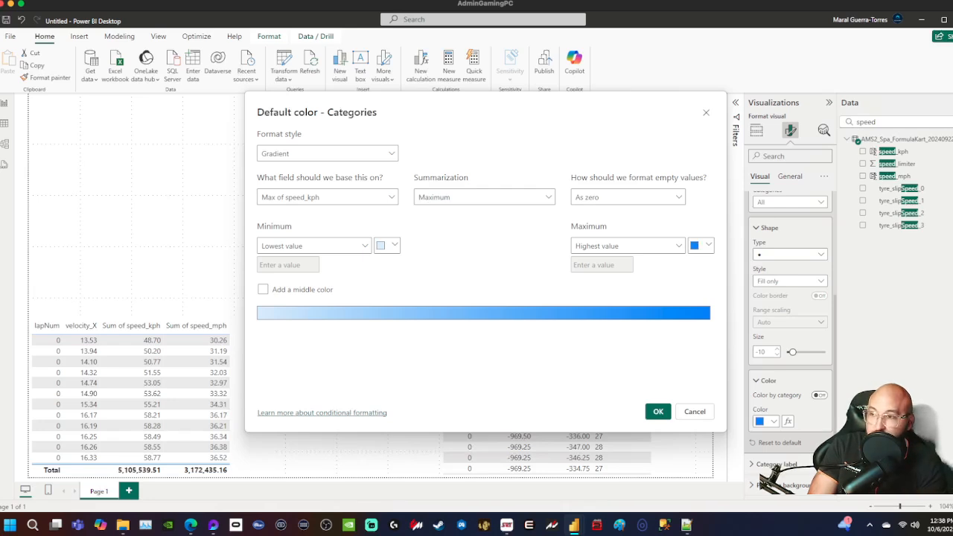
click(484, 198)
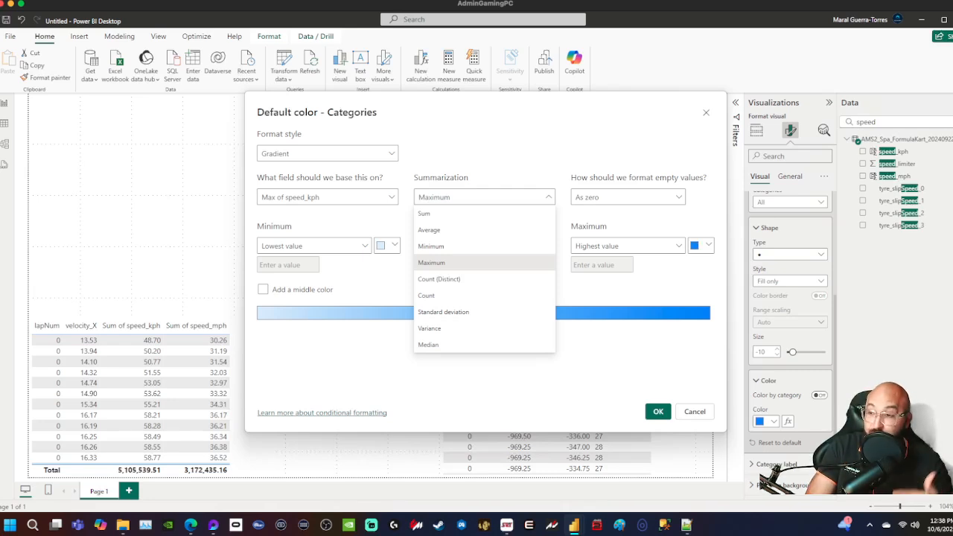
click(432, 263)
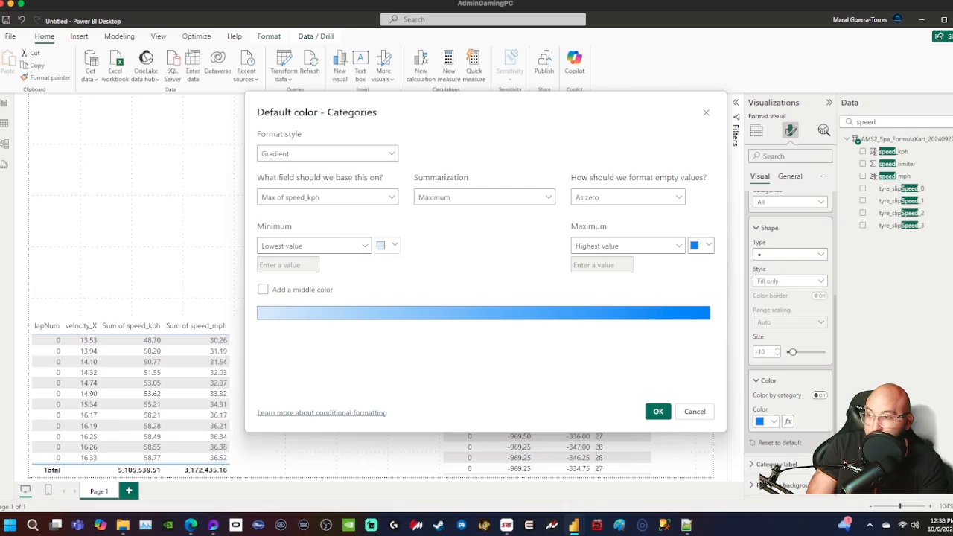
- Set the gradient's minimum color to a custom light green, #96DE92
click(391, 246)
click(414, 396)
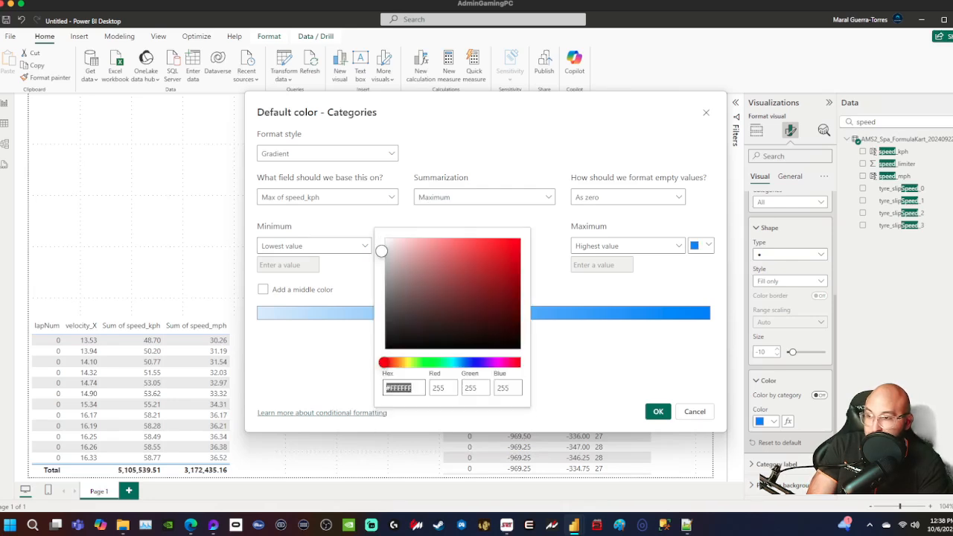
click(428, 362)
click(428, 251)
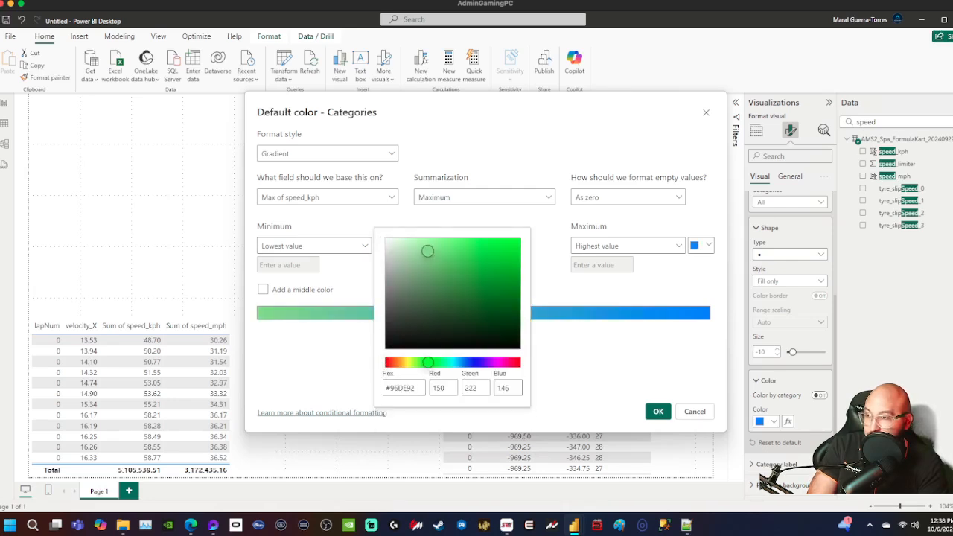
- Set the gradient's maximum color to red and add a yellow middle color for the Middle value
click(701, 245)
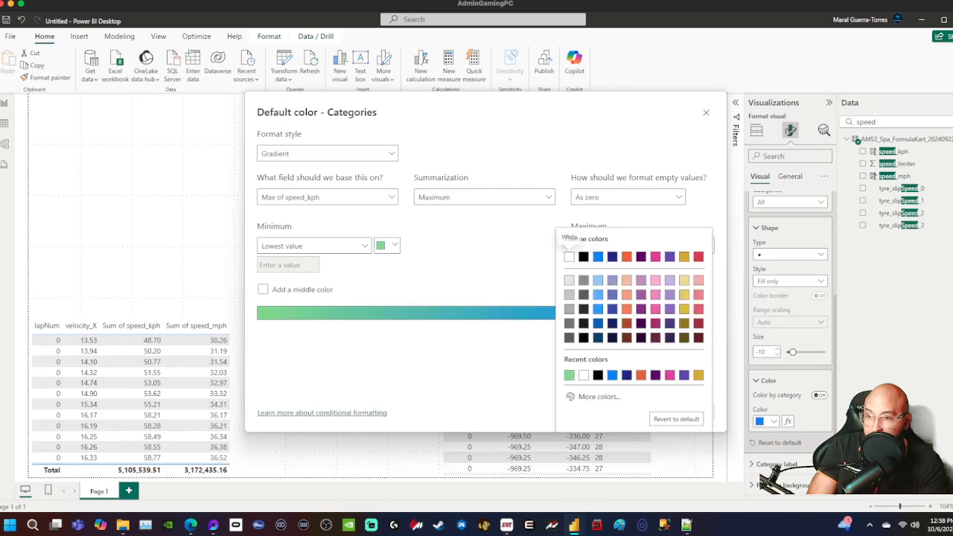
click(698, 257)
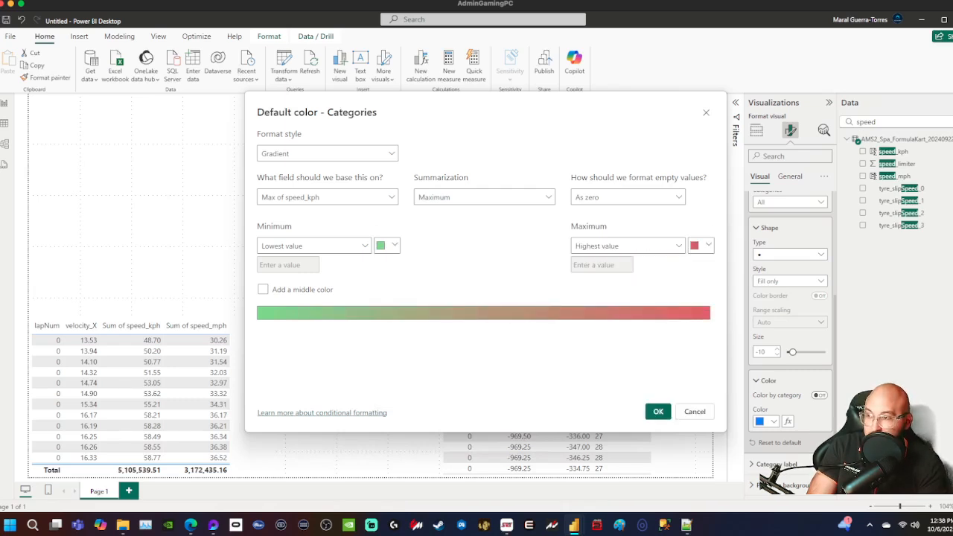
click(263, 289)
click(542, 245)
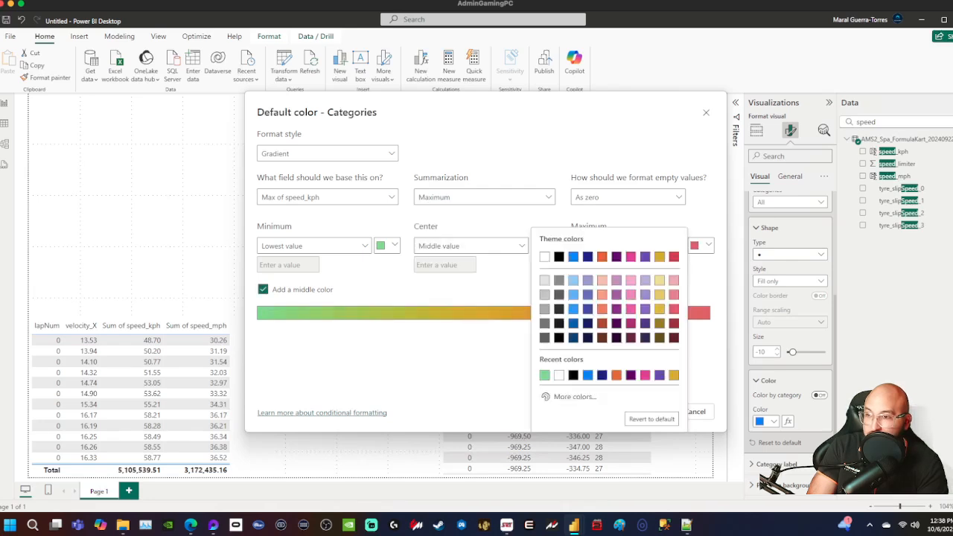
click(544, 257)
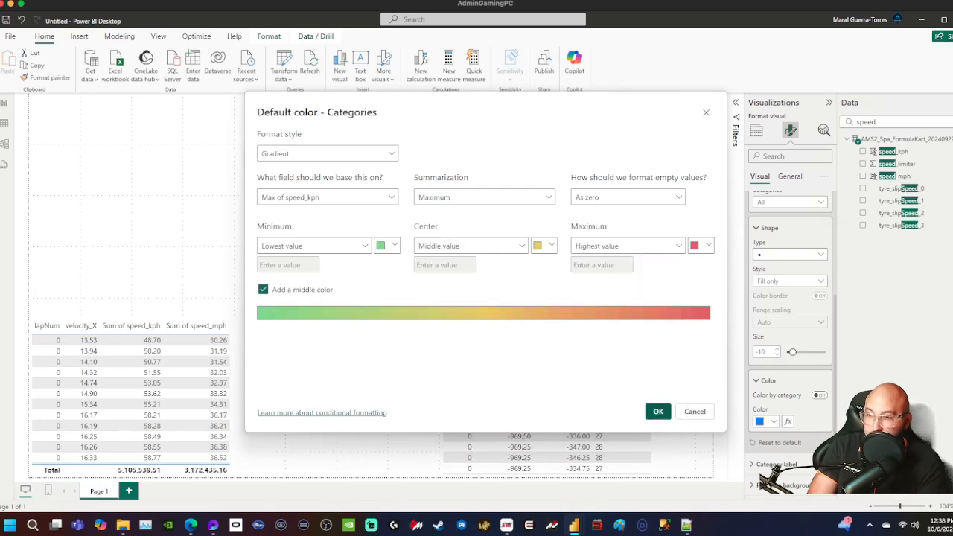
- Apply the speed_kph color gradient to the track-position chart's markers and look through the rows of the speed table
click(659, 411)
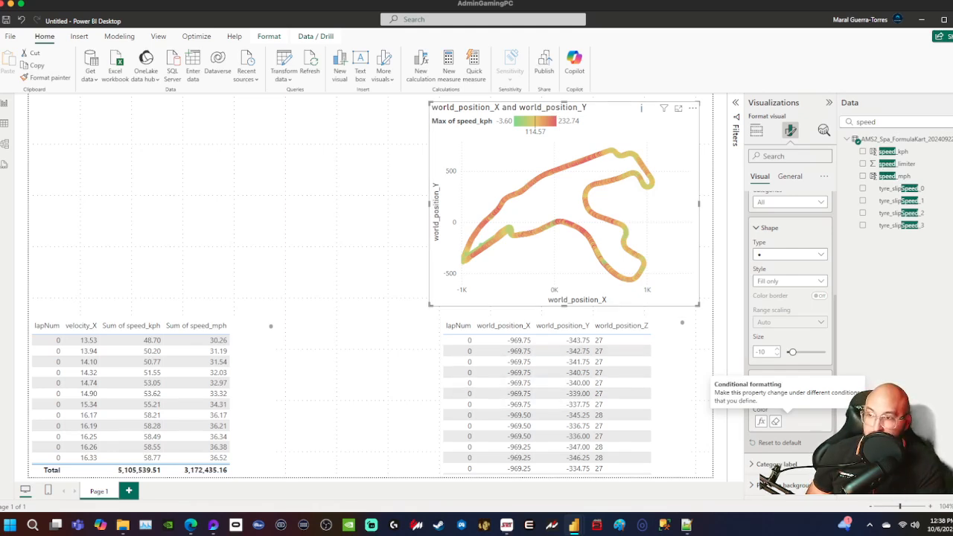
mouse_move(509, 230)
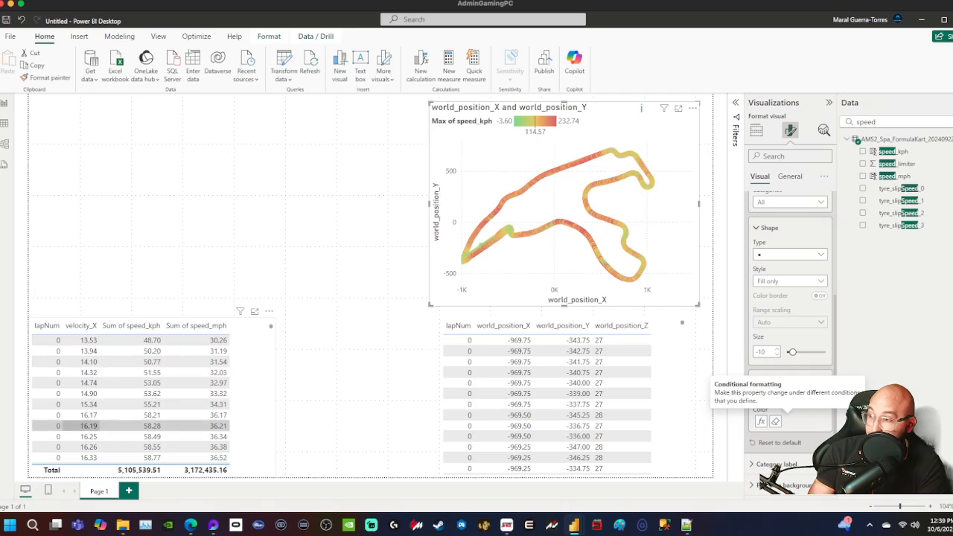
scroll(46, 382, down, 6)
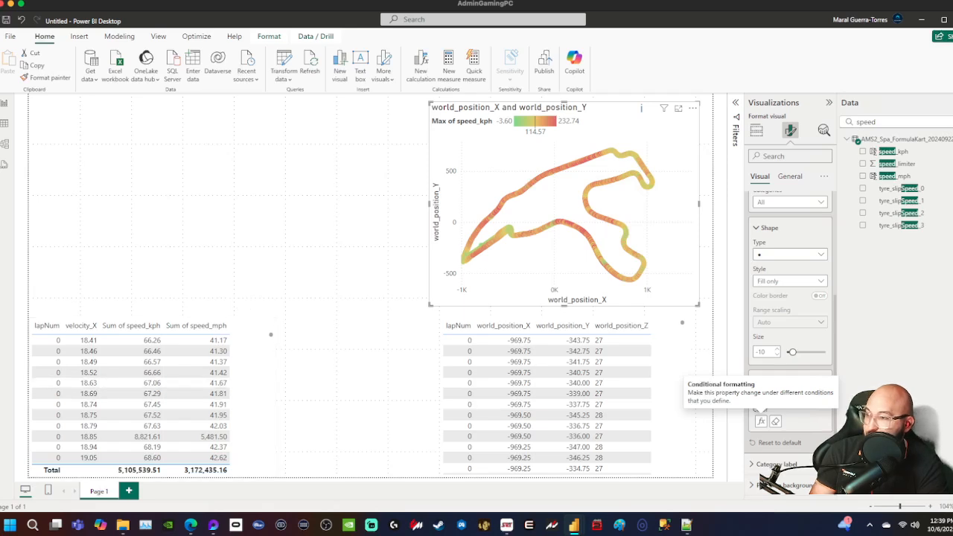
scroll(46, 404, down, 5)
scroll(46, 405, down, 3)
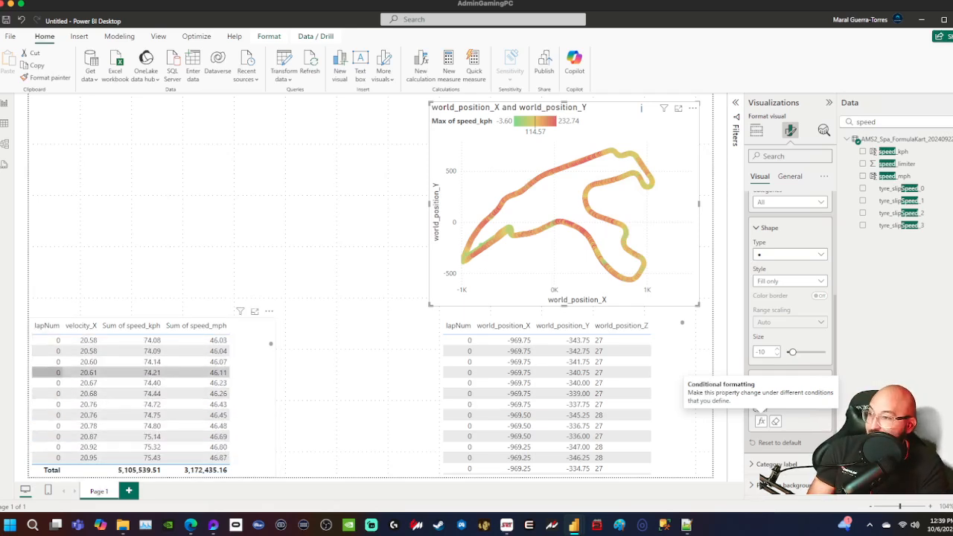
scroll(46, 395, down, 3)
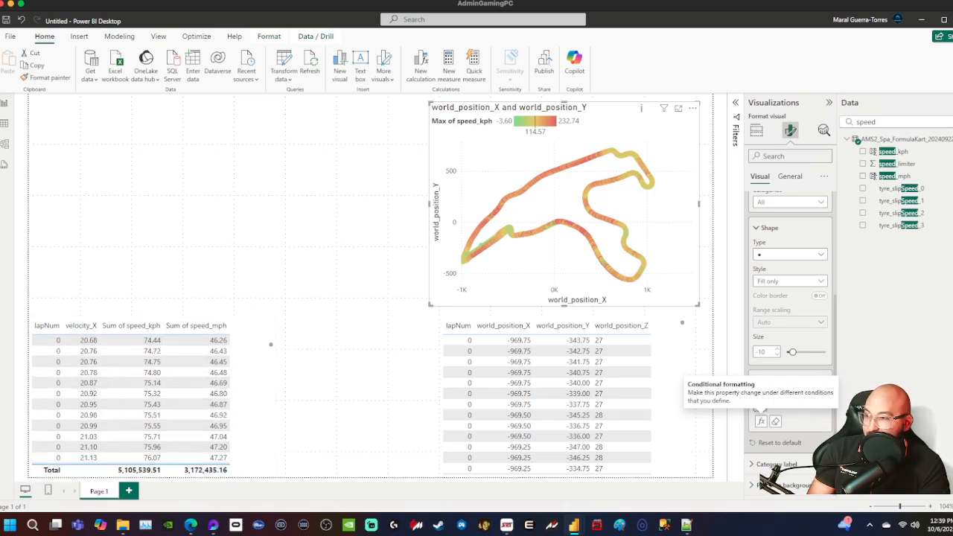
click(93, 280)
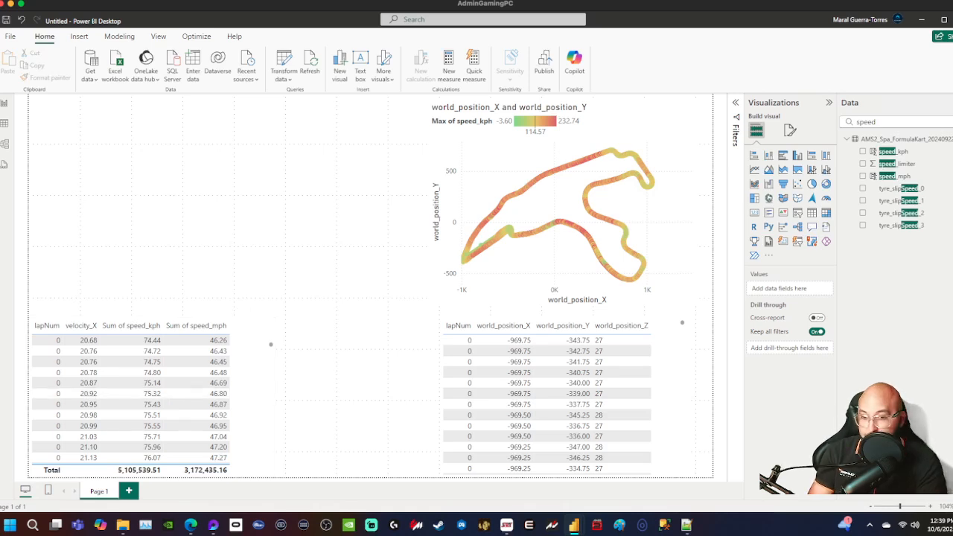
click(947, 524)
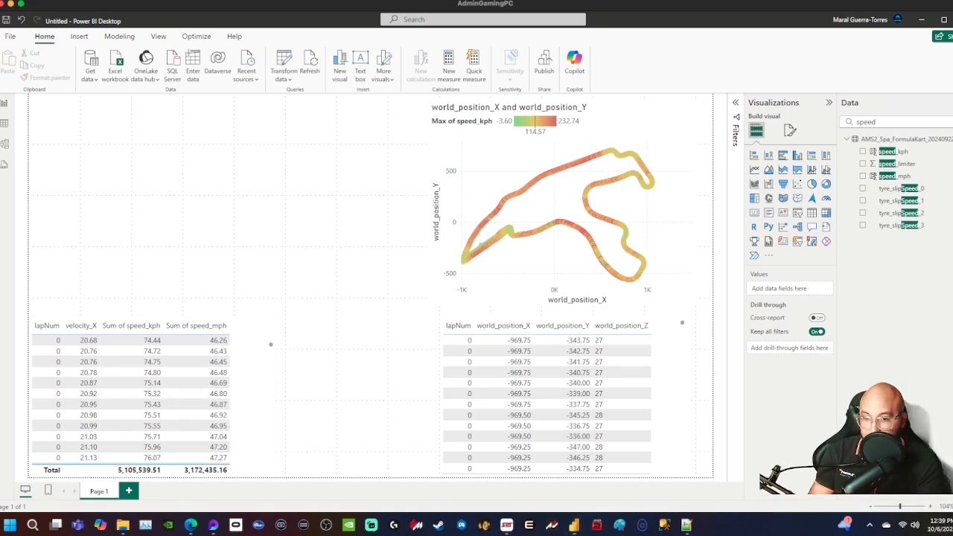
right_click(947, 525)
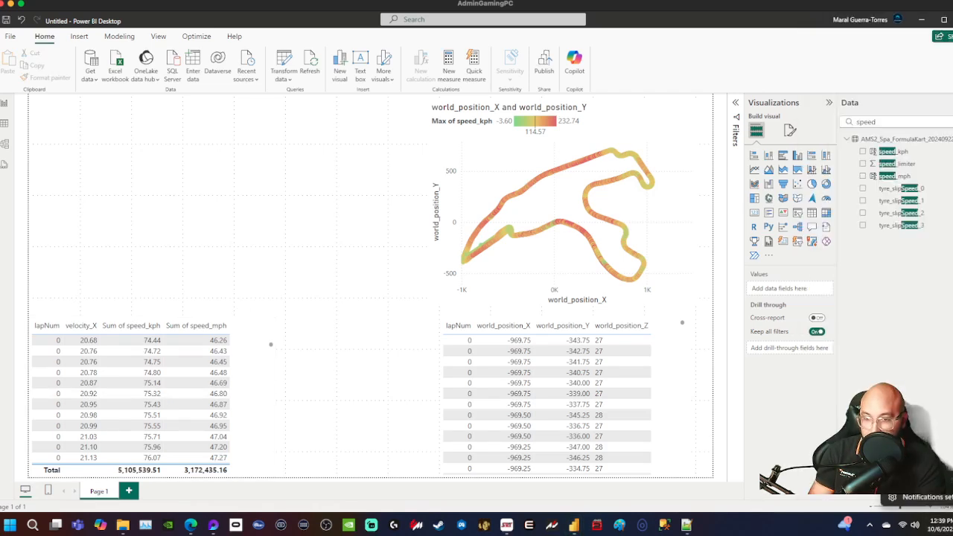
click(927, 497)
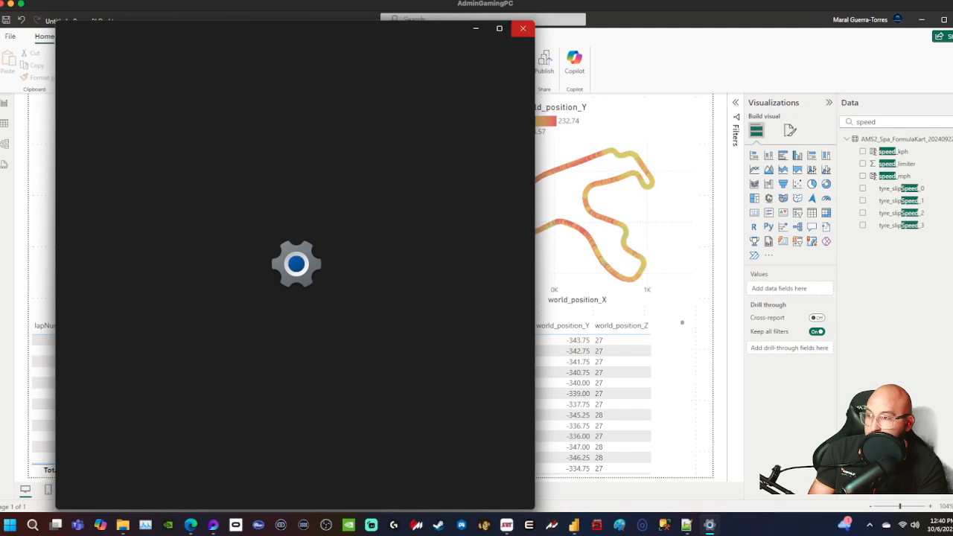
click(522, 28)
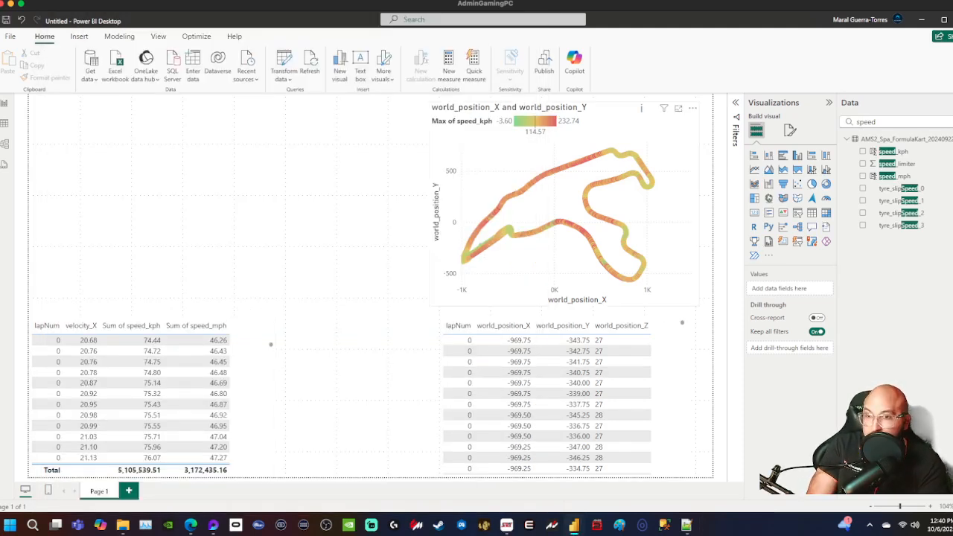
- Search the data fields for lapnum and create a lapNum slicer in the empty area beside the track-position chart
double_click(855, 122)
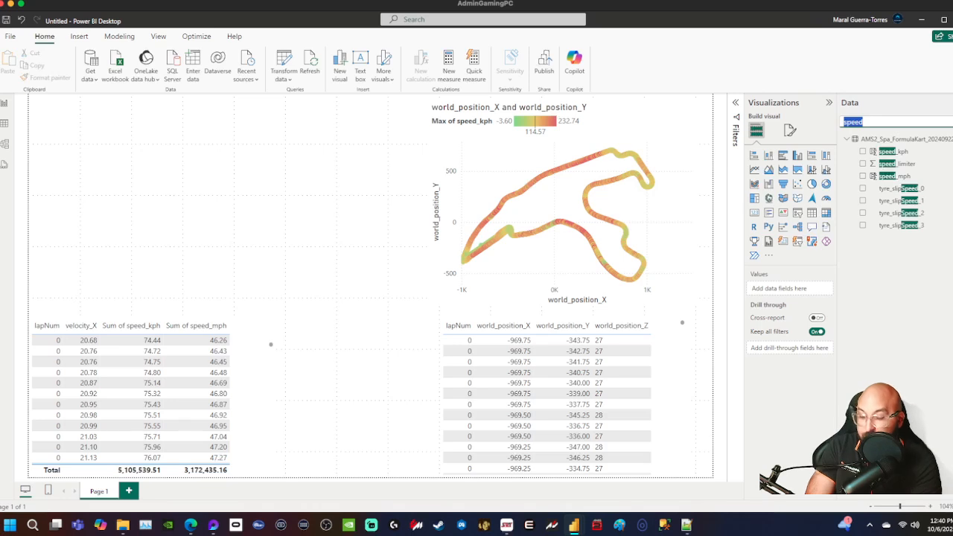
text(lap_nu)
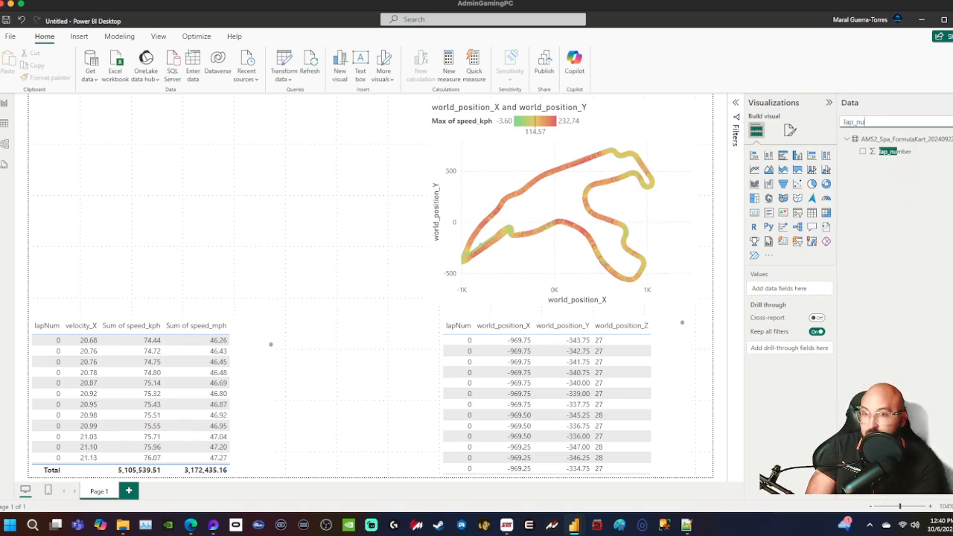
key(BackSpace)
key(BackSpace)
key(BackSpace)
text(num)
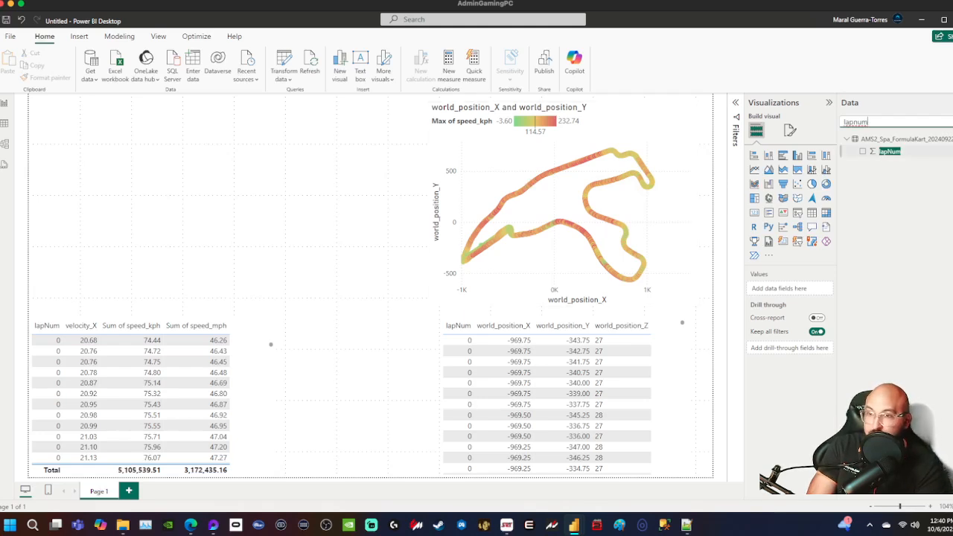
drag(889, 151, 303, 138)
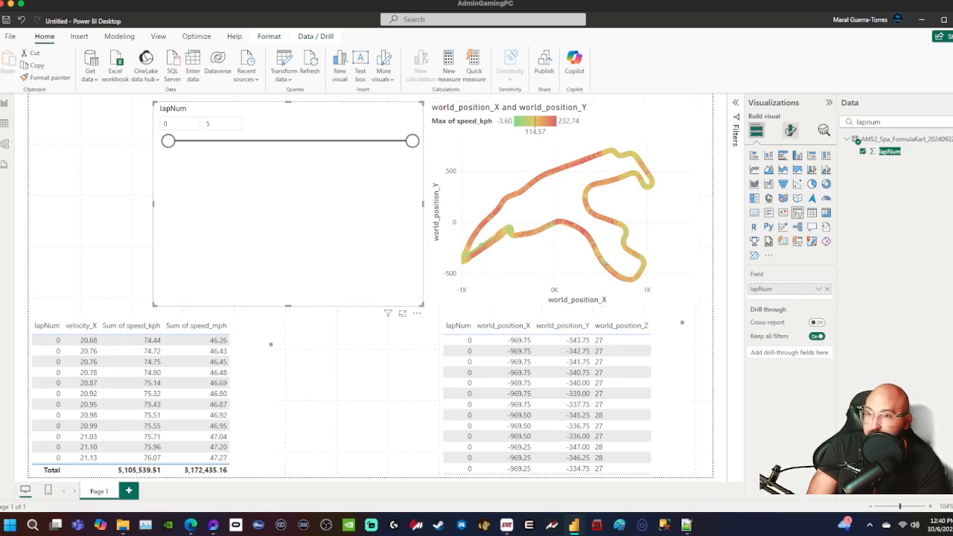
- Set the lapNum slicer's style to Tile and shrink the slicer so its tiles fit in a single row
click(790, 131)
click(789, 254)
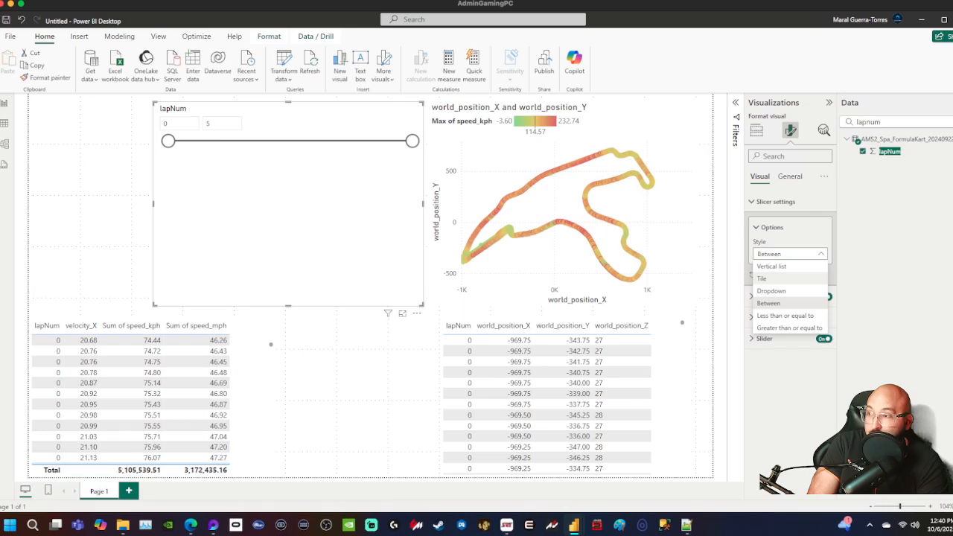
click(767, 279)
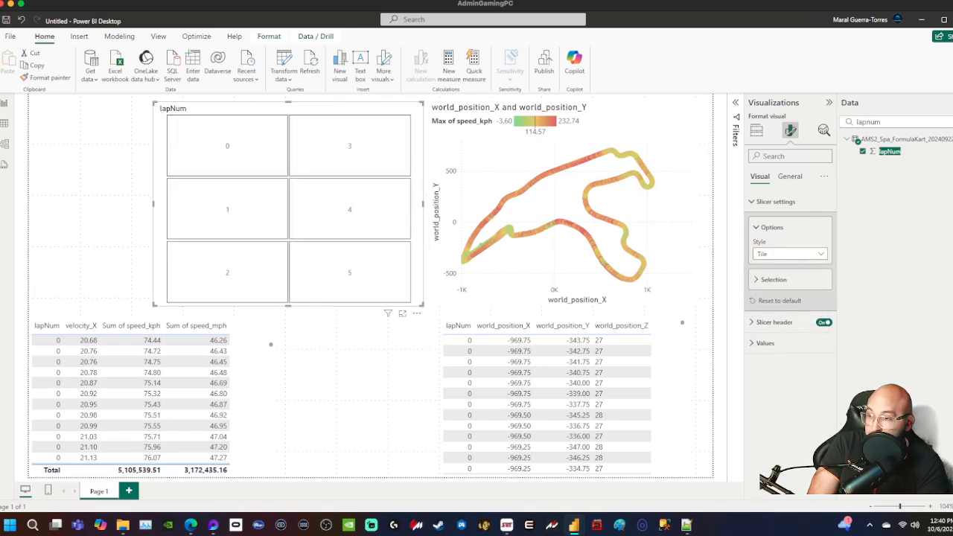
drag(423, 304, 407, 139)
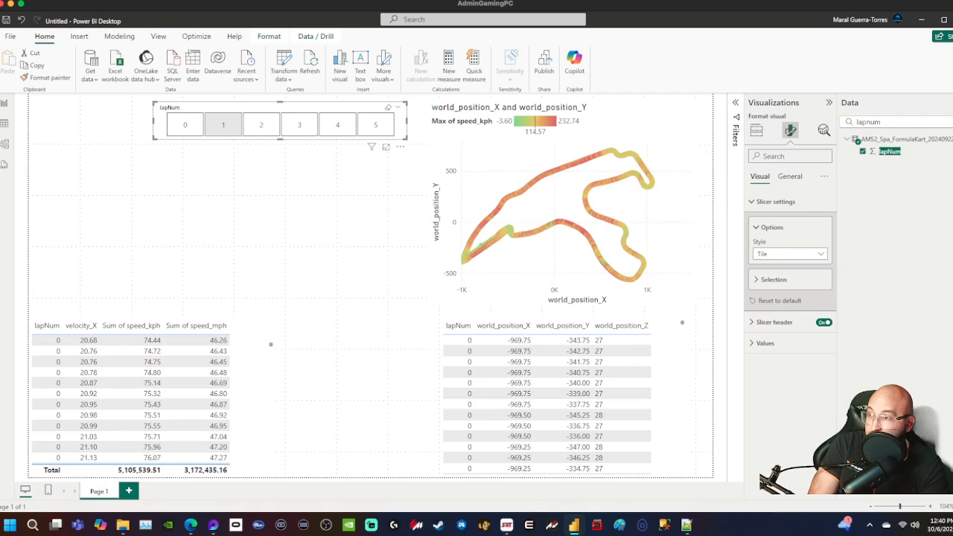
- Filter the report by the individual laps in the lapNum slicer to compare their speed gradients, finishing with lap 3 selected
click(222, 125)
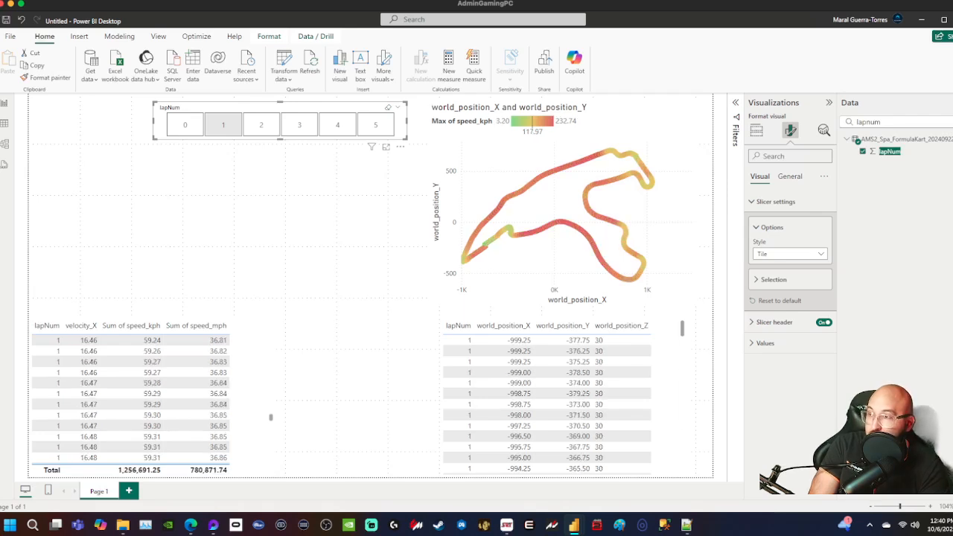
click(262, 124)
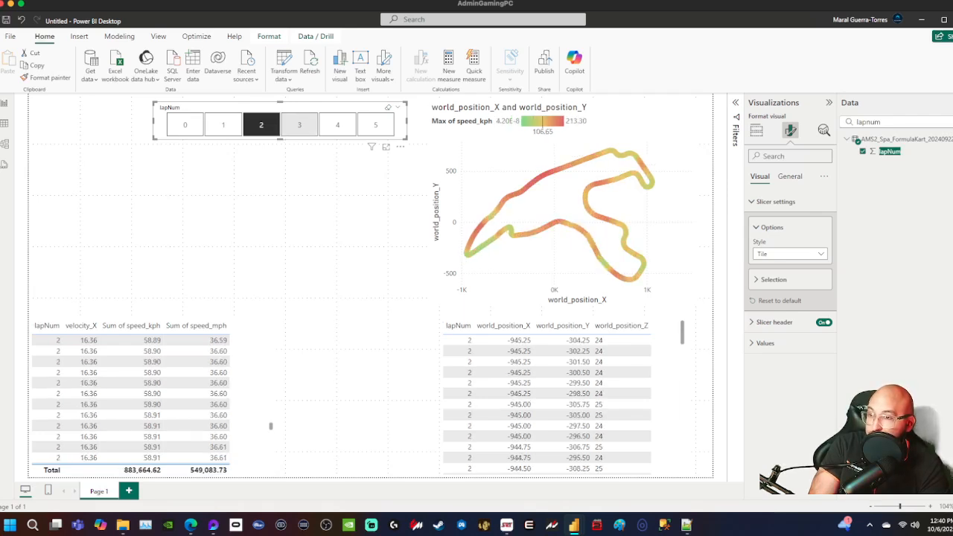
click(299, 125)
click(337, 125)
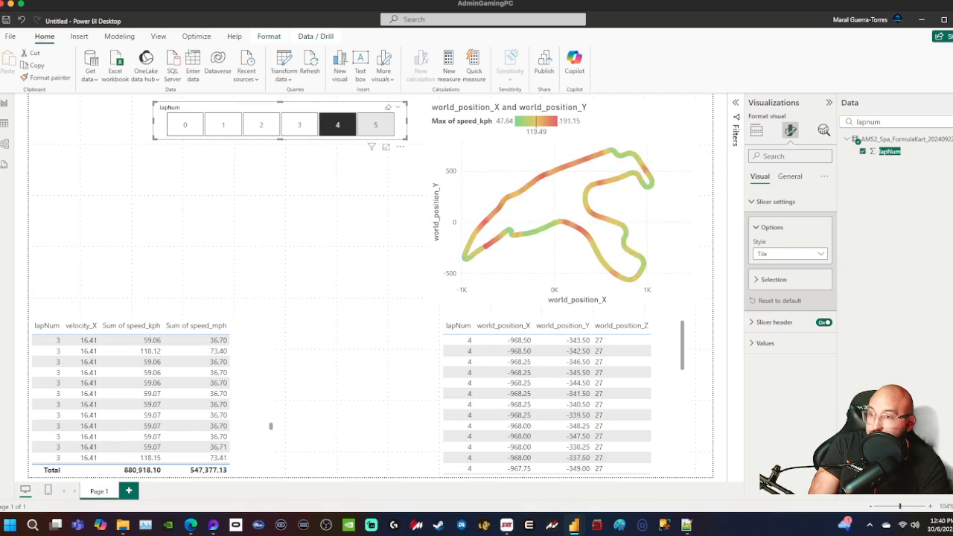
click(376, 124)
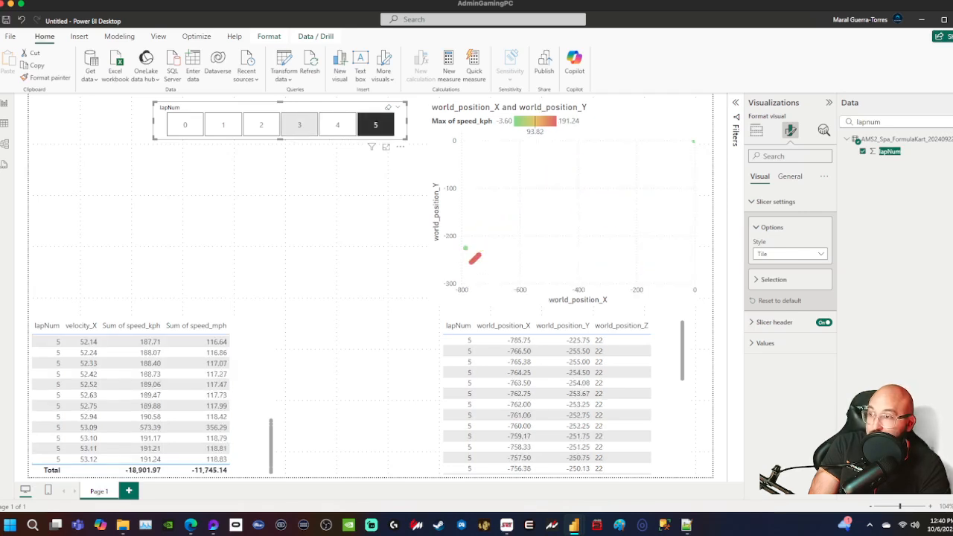
click(299, 124)
click(375, 124)
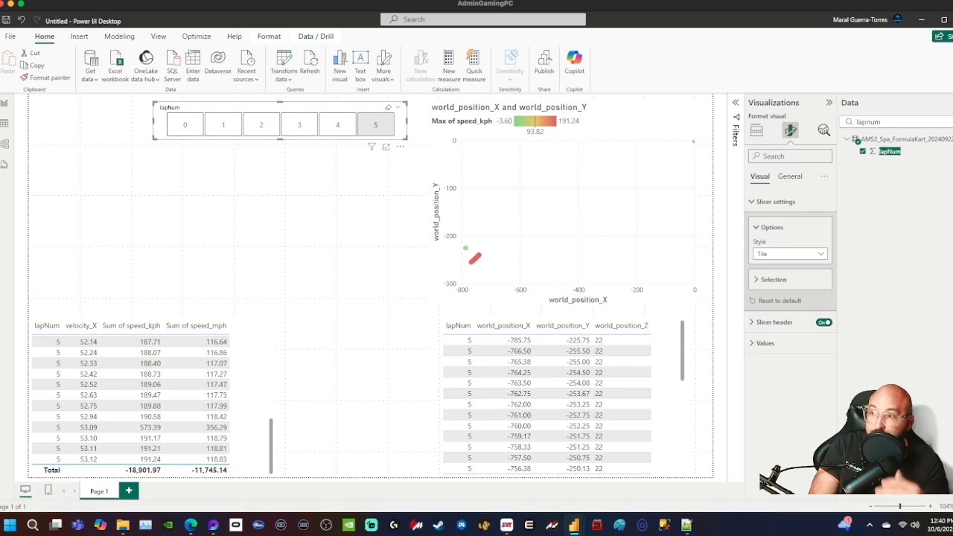
click(184, 124)
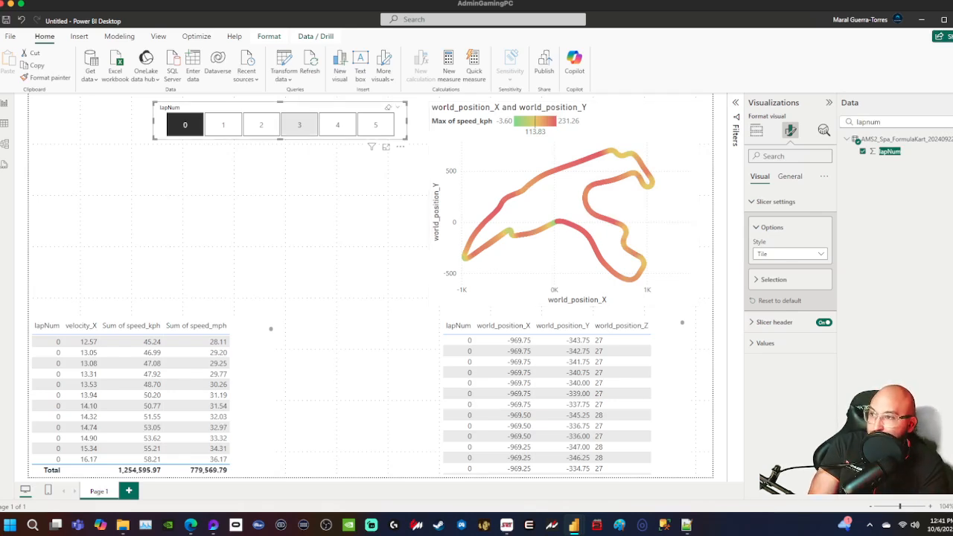
click(299, 125)
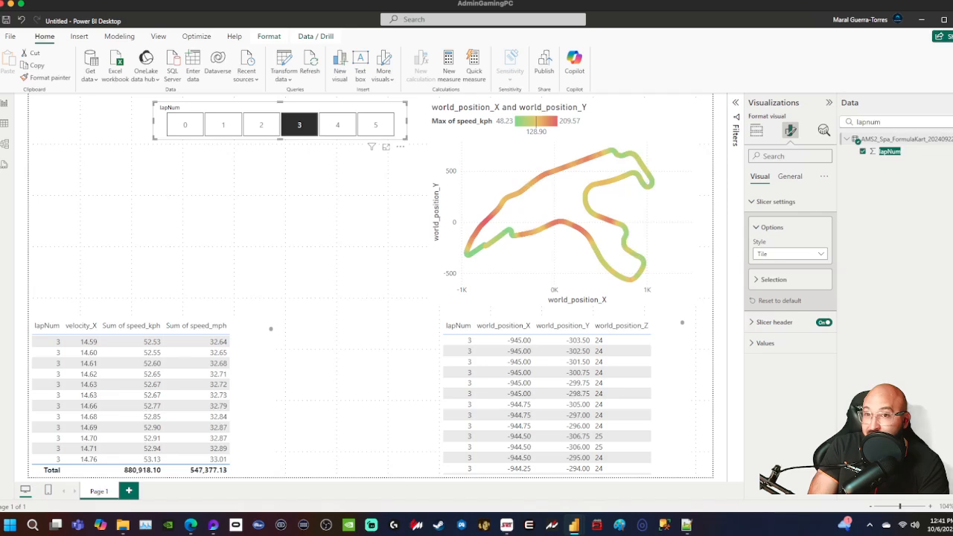
- Search the data fields for flag, widen the speed table, and add flags_status and lapFlag to it
click(908, 122)
key(ctrl+a)
key(BackSpace)
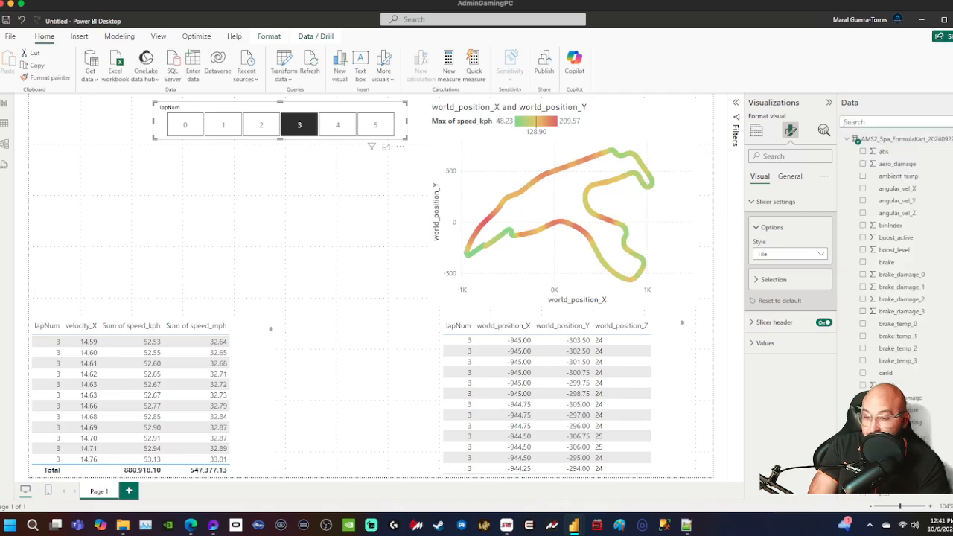
text(flag)
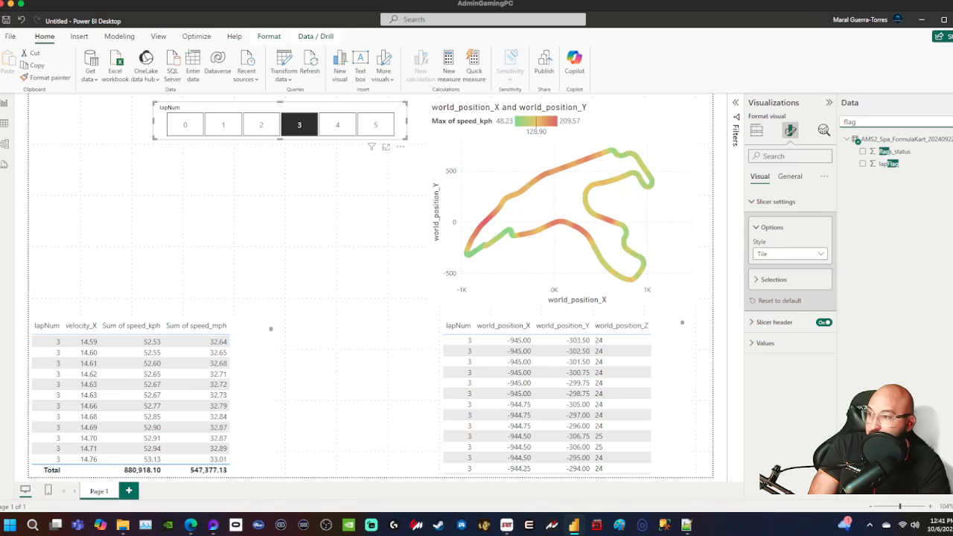
click(270, 328)
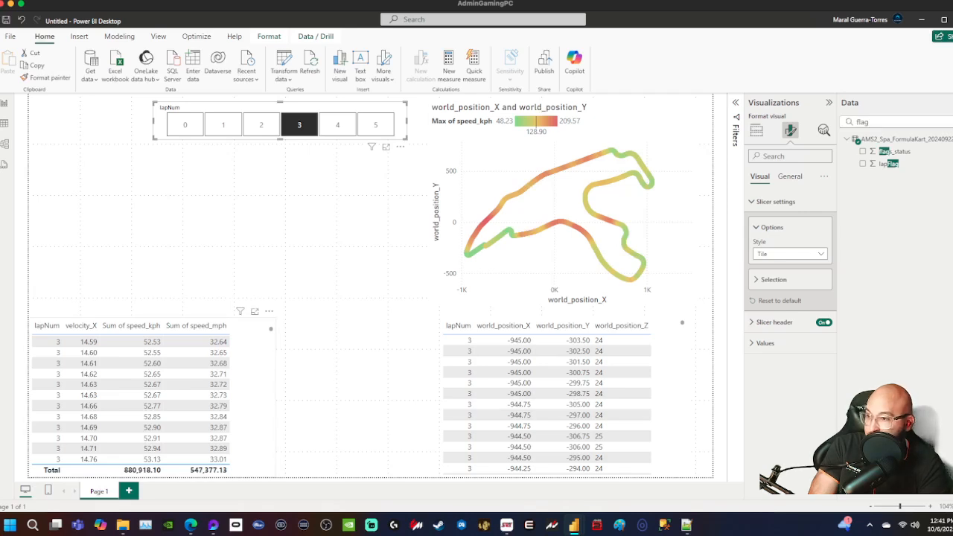
click(281, 397)
click(271, 397)
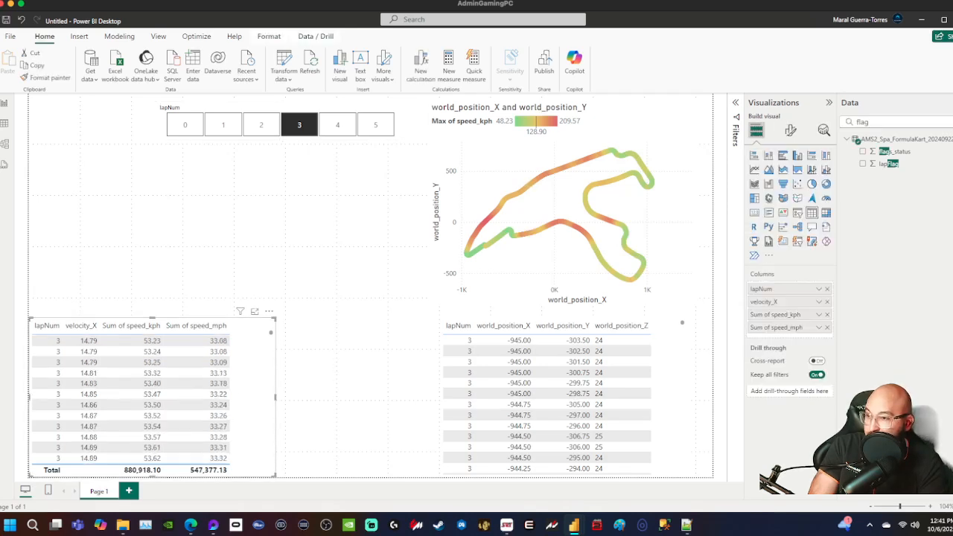
drag(276, 397, 390, 397)
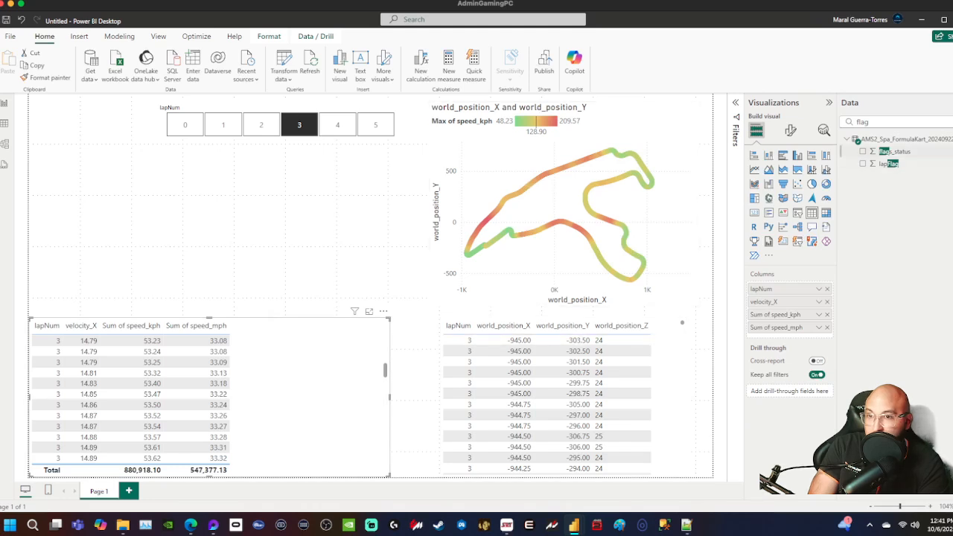
click(863, 151)
click(862, 163)
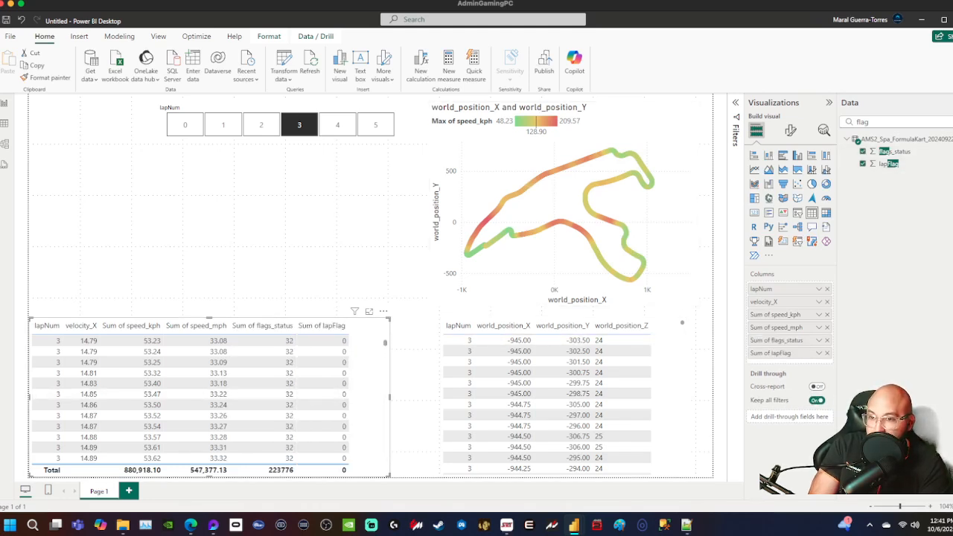
- Set the speed table's lapFlag and flags_status columns to Don't summarize
click(819, 353)
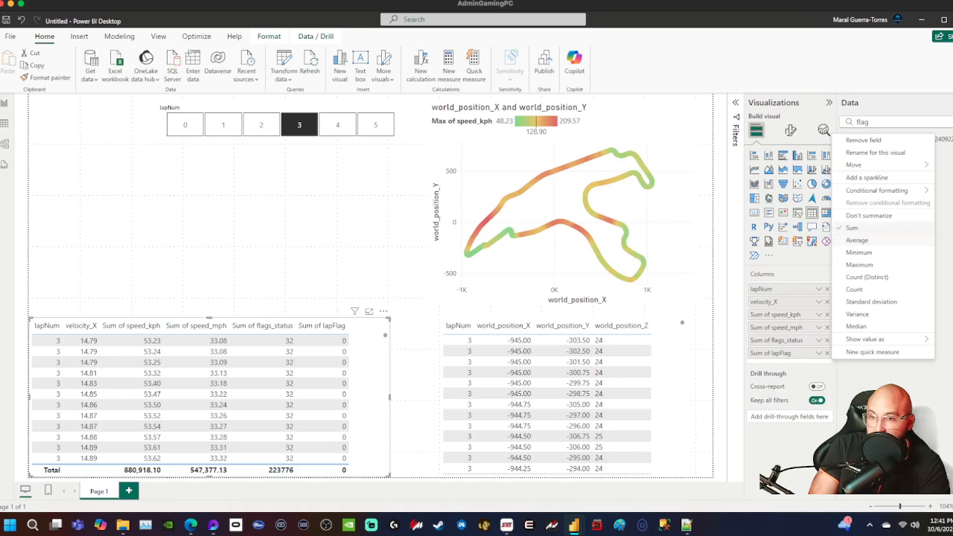
click(868, 215)
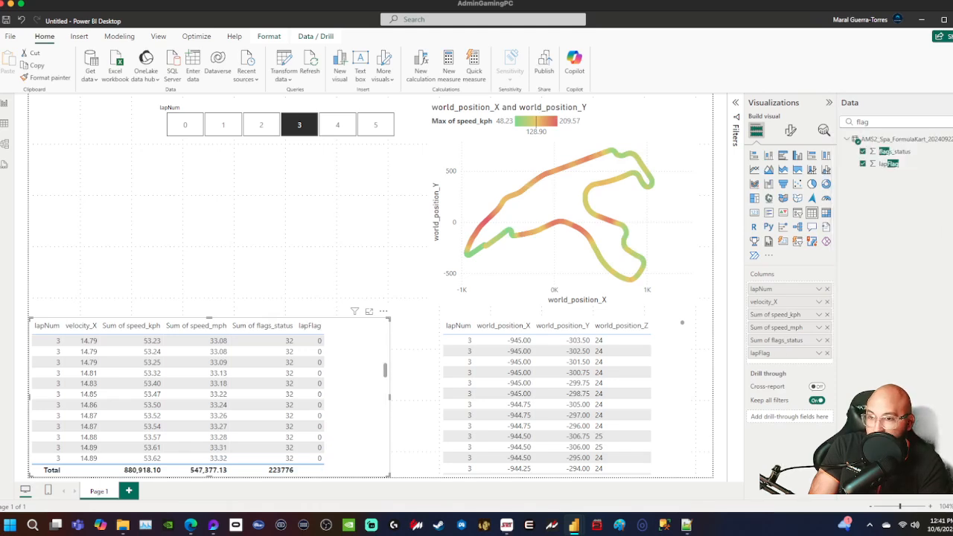
right_click(890, 163)
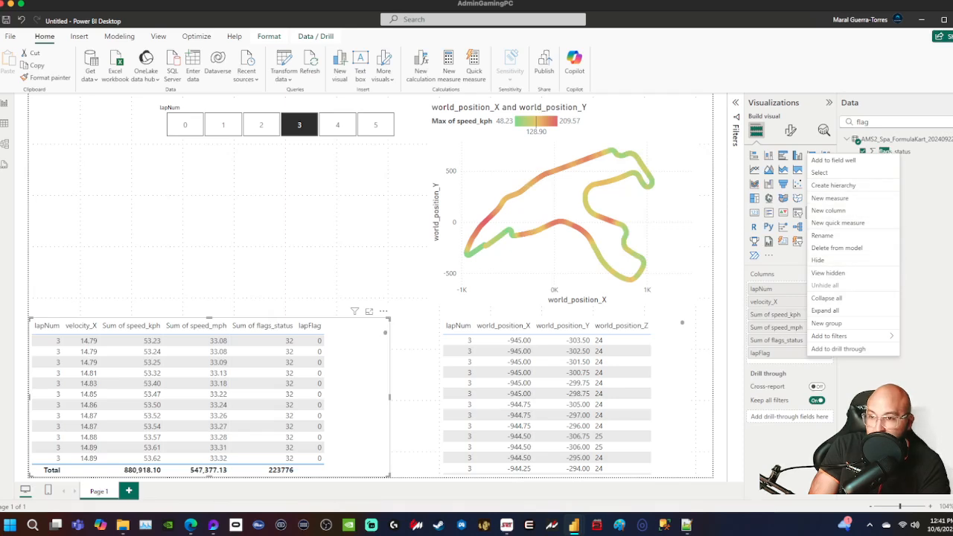
right_click(778, 340)
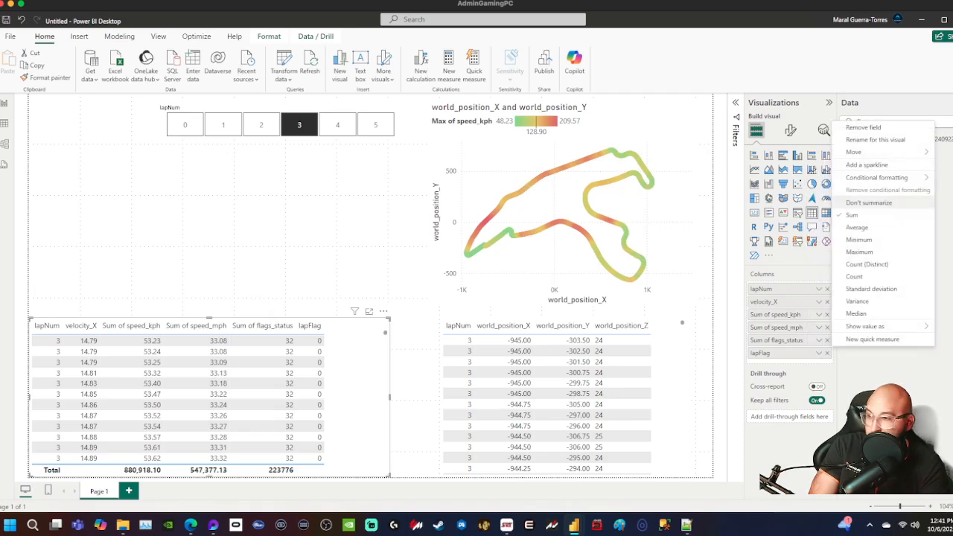
click(869, 203)
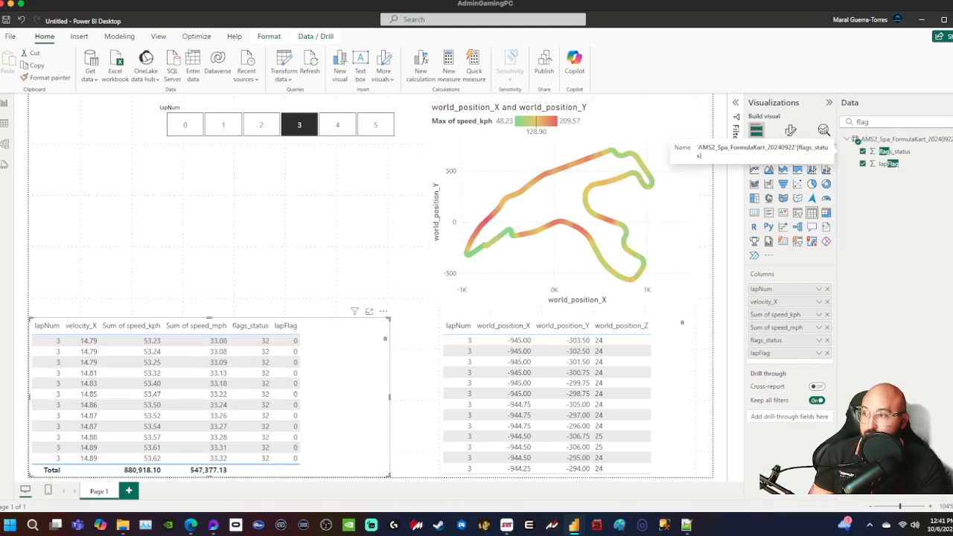
- Filter the report by laps 2 and 1 to compare their flag values, finishing with lap 3 selected
click(261, 125)
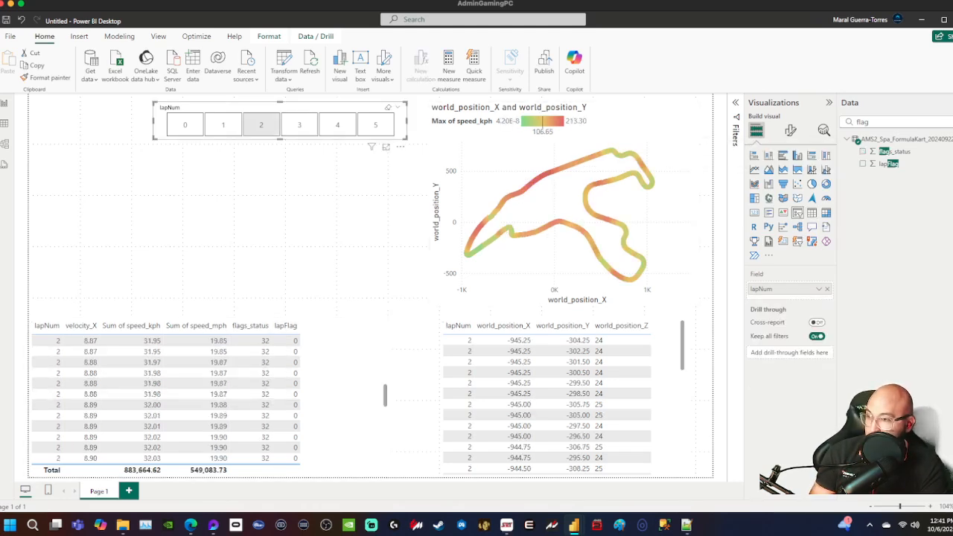
click(223, 124)
click(261, 124)
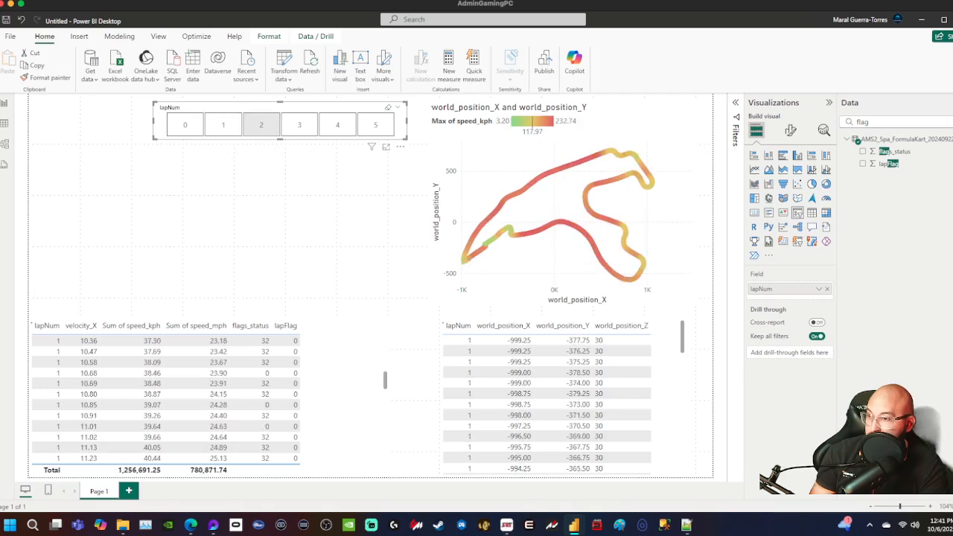
click(223, 124)
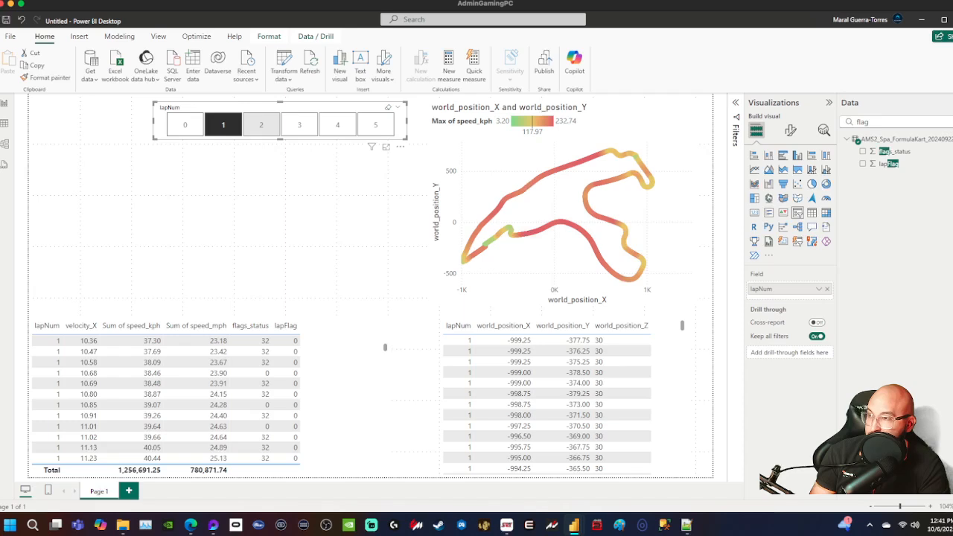
click(261, 124)
click(300, 125)
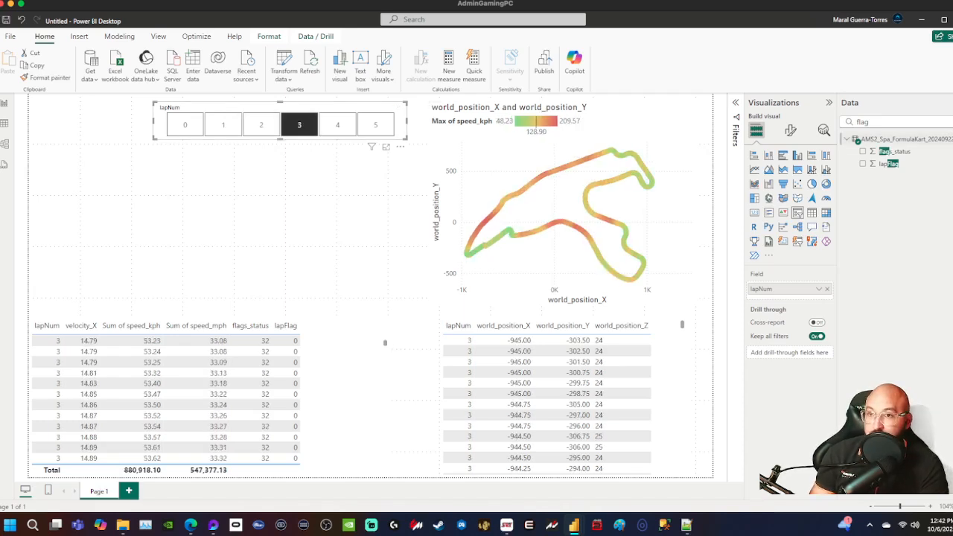
double_click(850, 121)
text(yell)
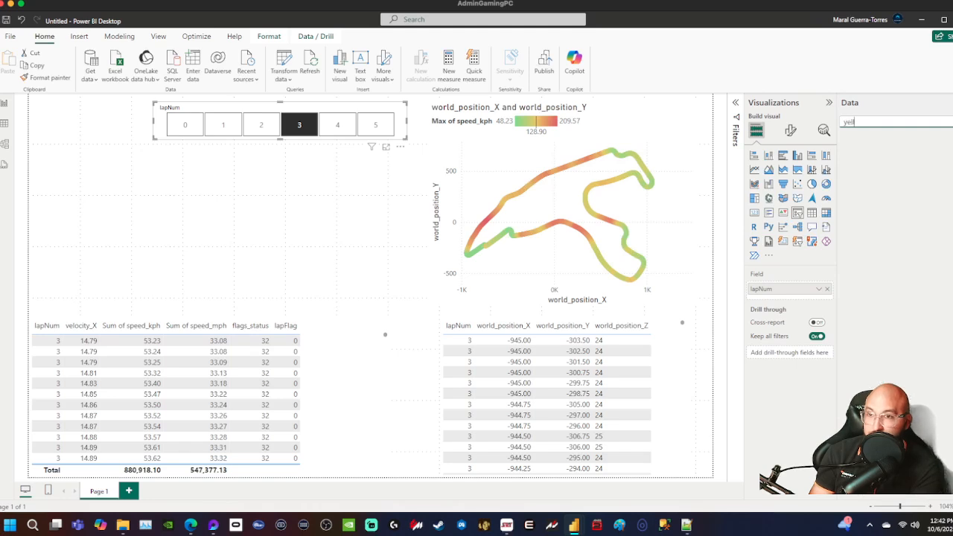
key(BackSpace)
key(BackSpace)
key(BackSpace)
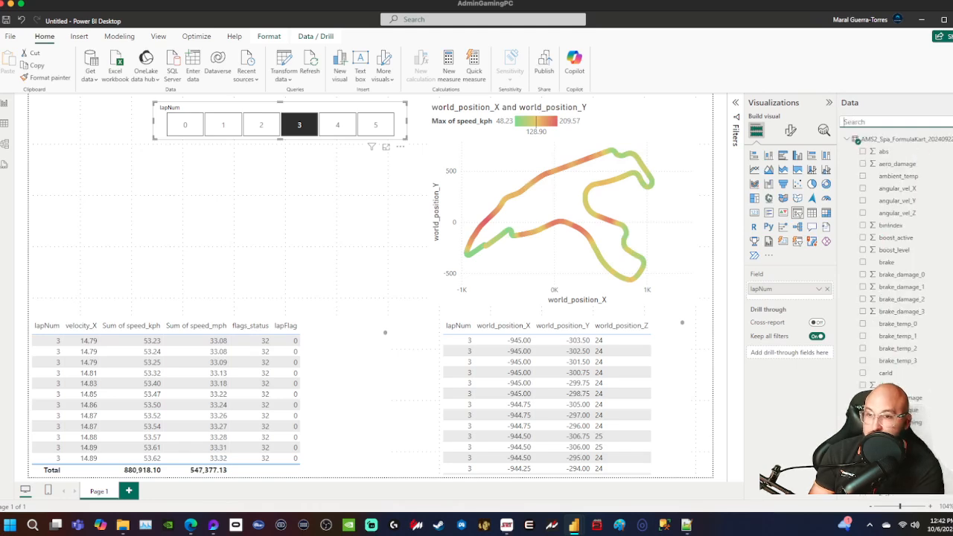
- Search the data fields for pit, add pit_status to the speed table as Don't summarize, and check its values
text(pit)
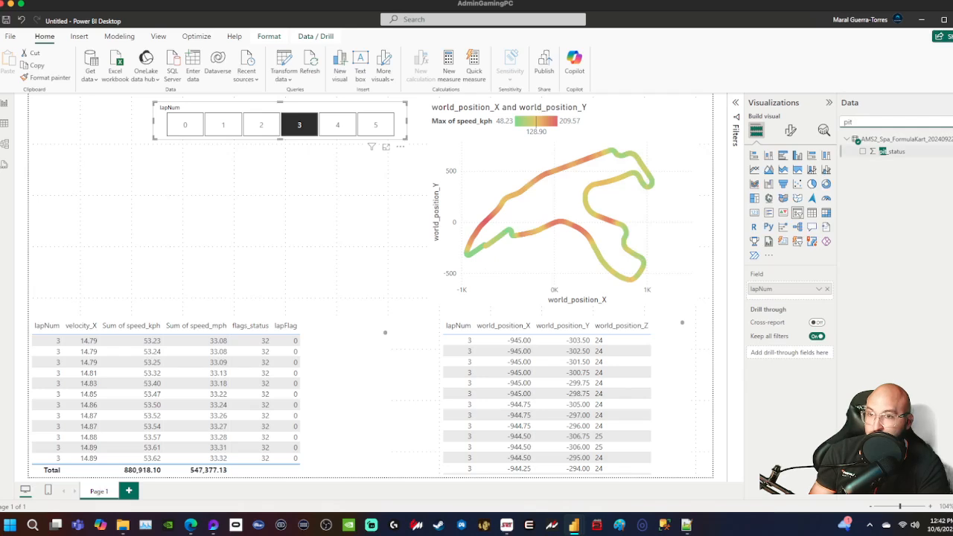
drag(893, 151, 320, 388)
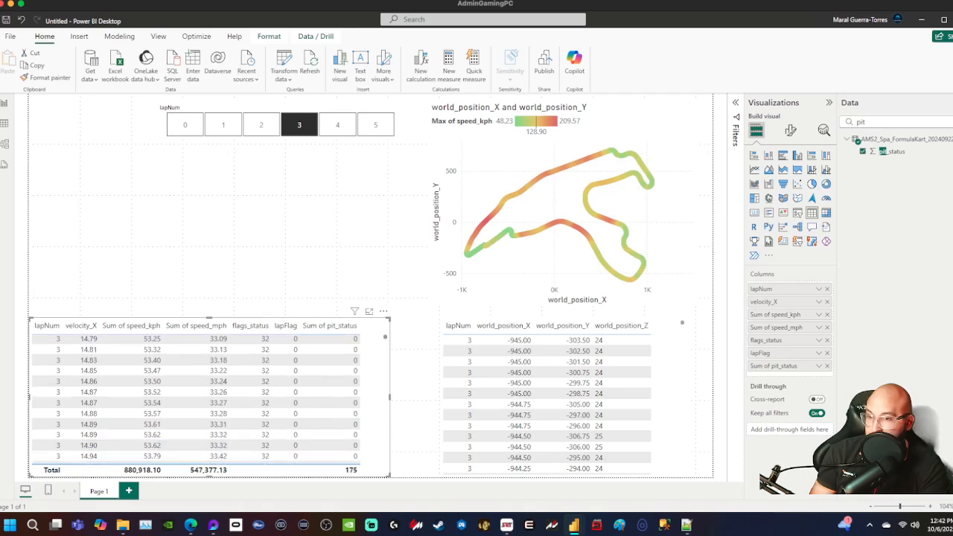
click(819, 366)
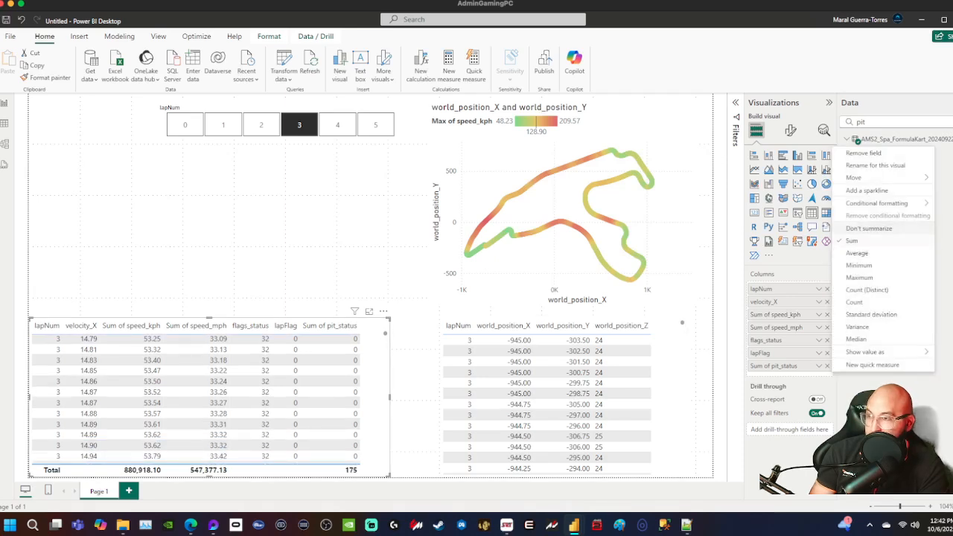
click(864, 228)
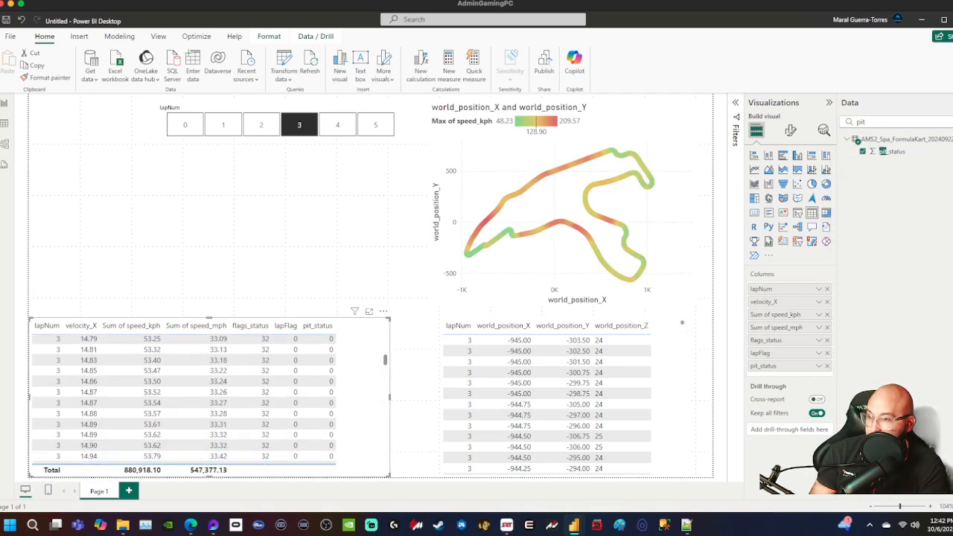
scroll(208, 398, down, 10)
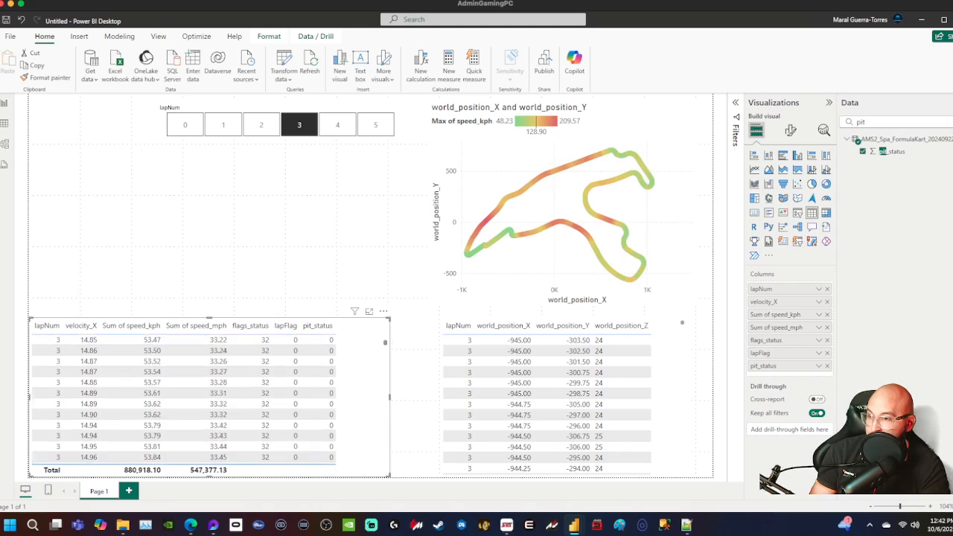
scroll(183, 398, down, 4)
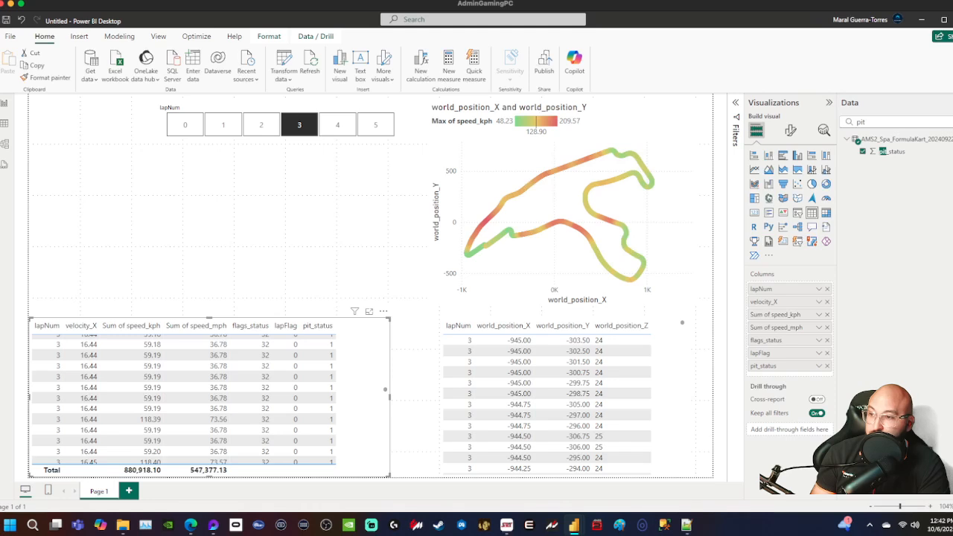
drag(385, 389, 385, 318)
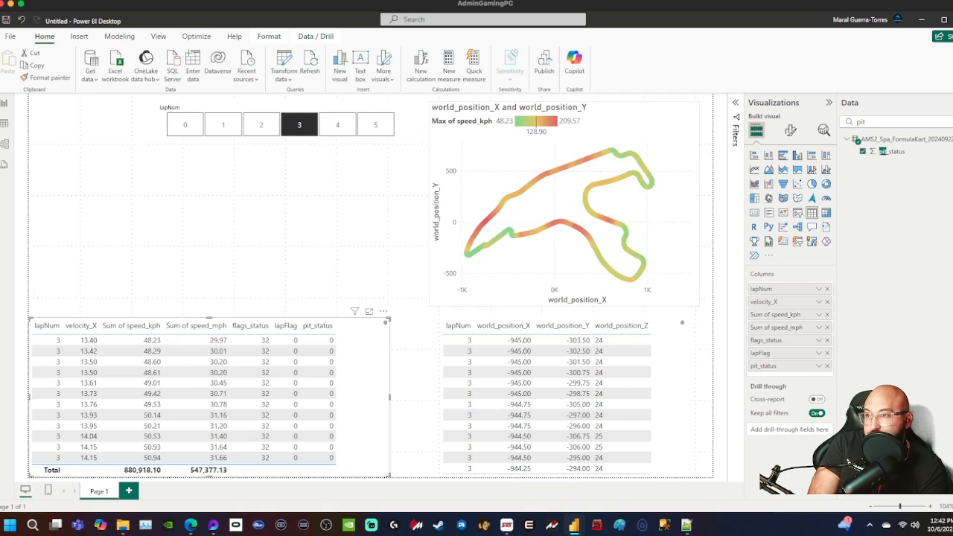
- Add a second report page, and switch to the SimRacingTelemetry_FieldsParamTest report
click(563, 203)
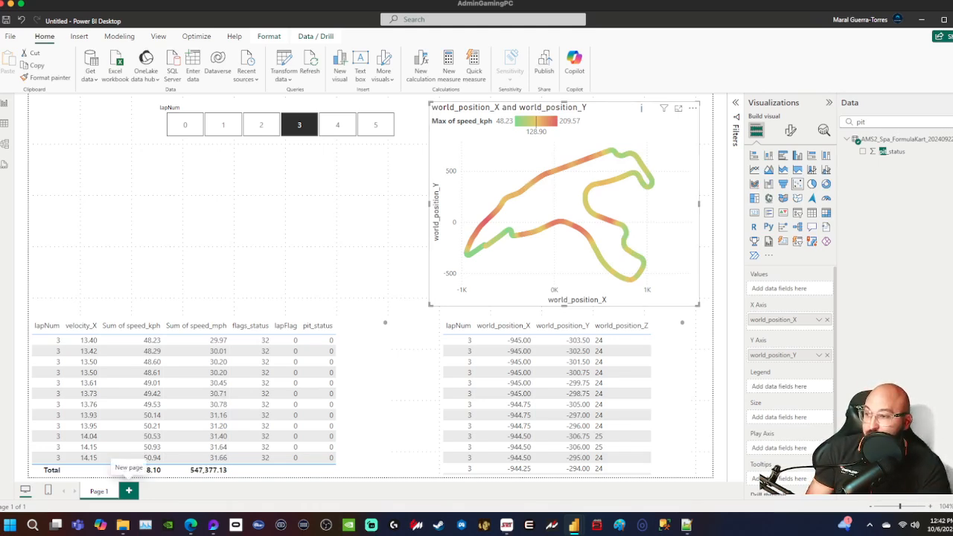
click(129, 491)
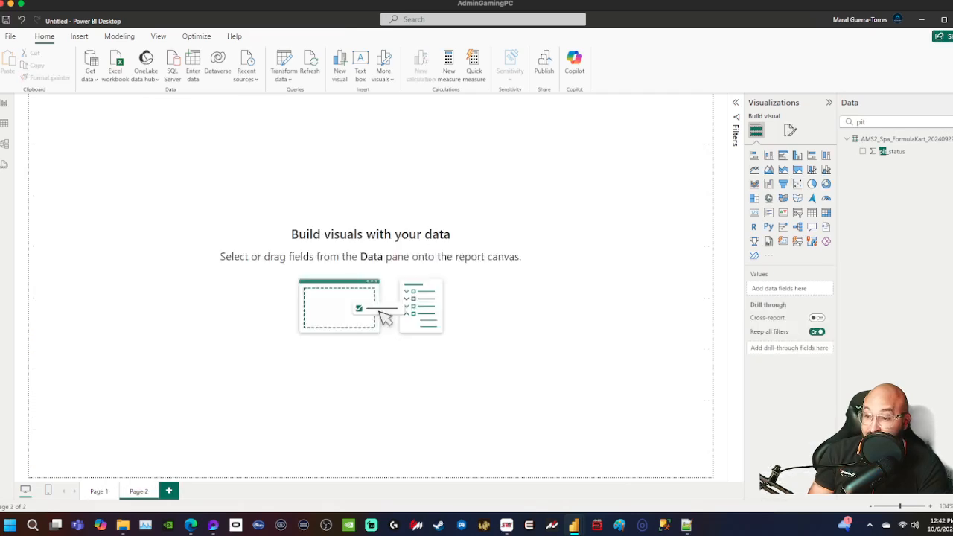
mouse_move(573, 525)
click(517, 488)
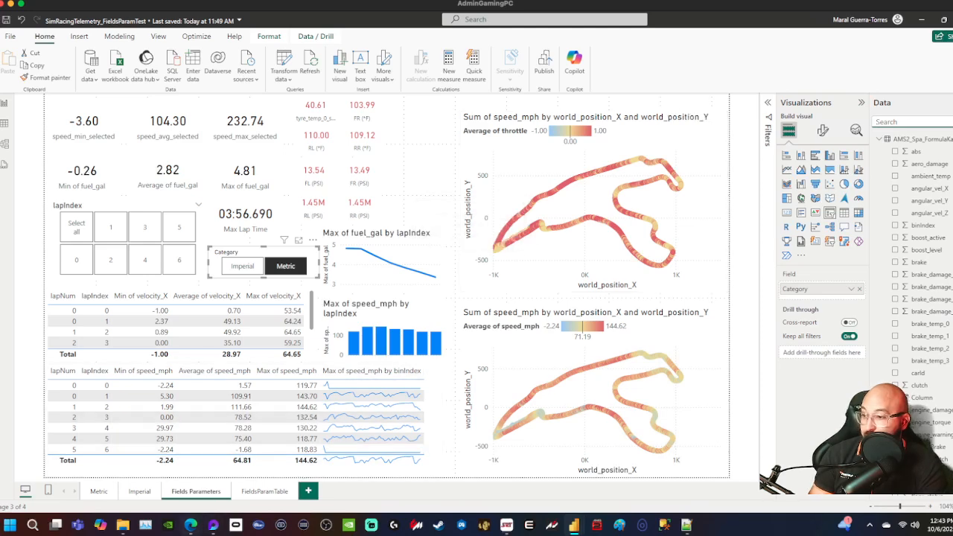
- Switch to the published Power BI report in the browser and copy its web address
key(alt+Tab)
key(ctrl+9)
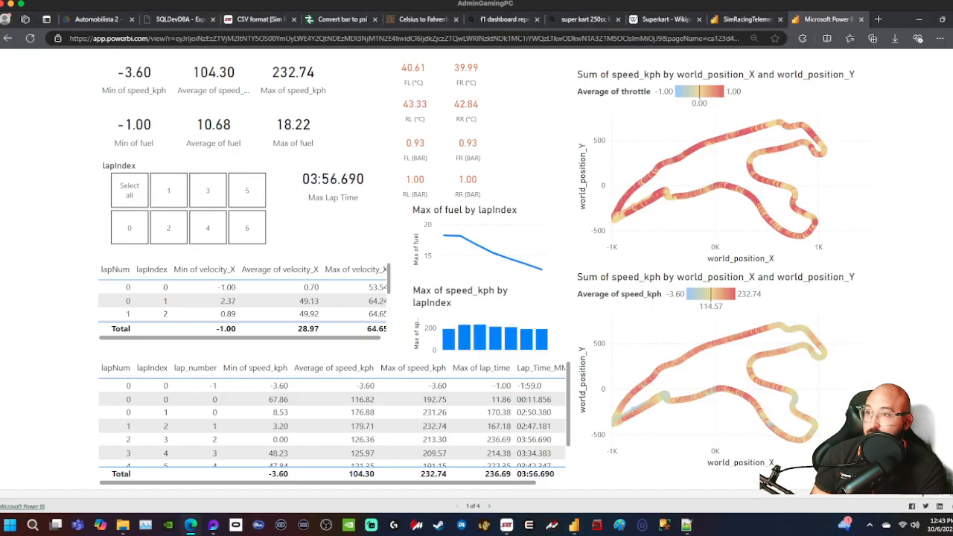
key(ctrl+l)
click(918, 38)
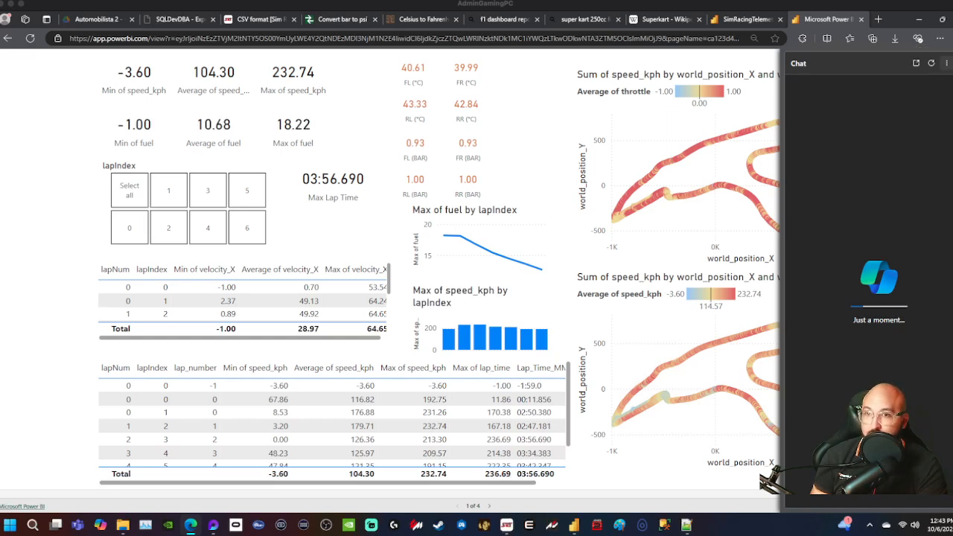
click(952, 63)
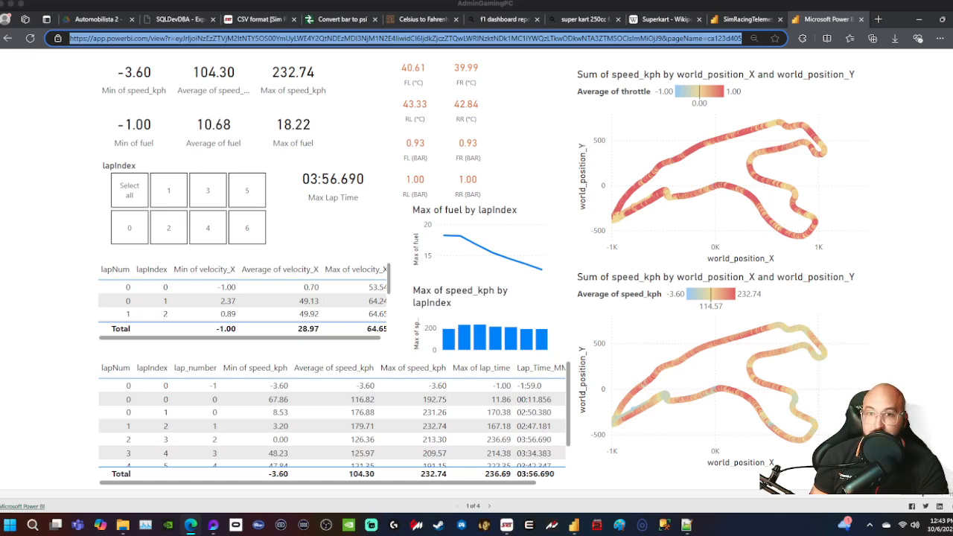
key(ctrl+c)
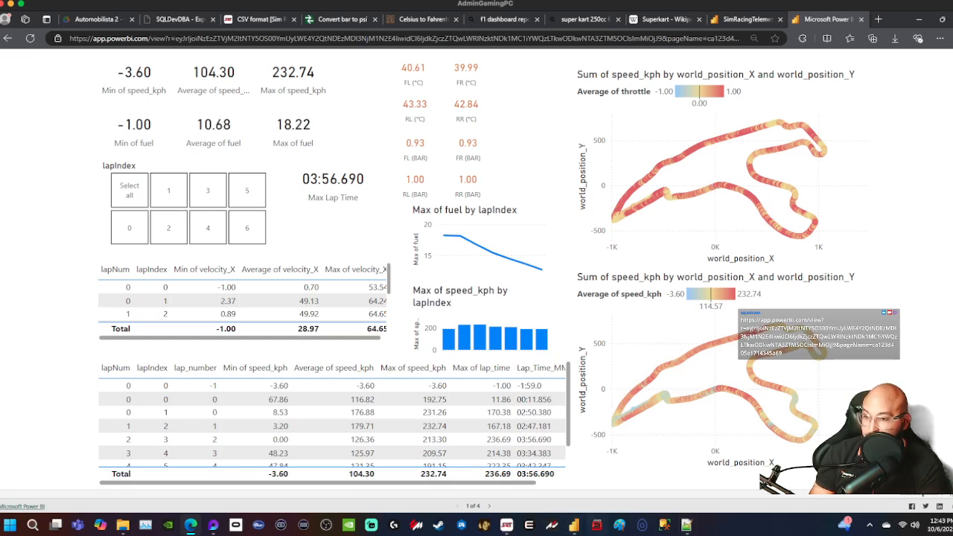
- Switch back to the Untitled report in Power BI Desktop and add a Card visual to Page 2
mouse_move(573, 526)
click(629, 465)
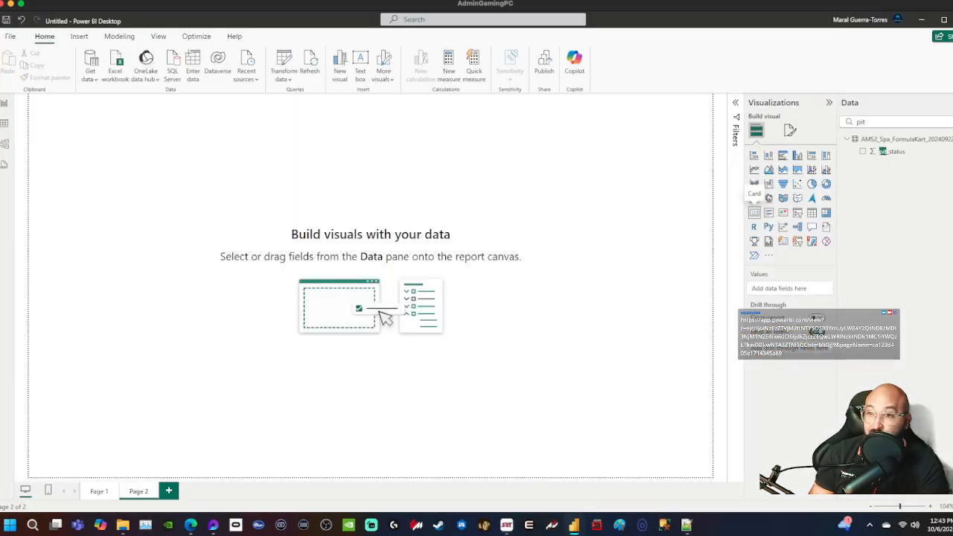
click(754, 183)
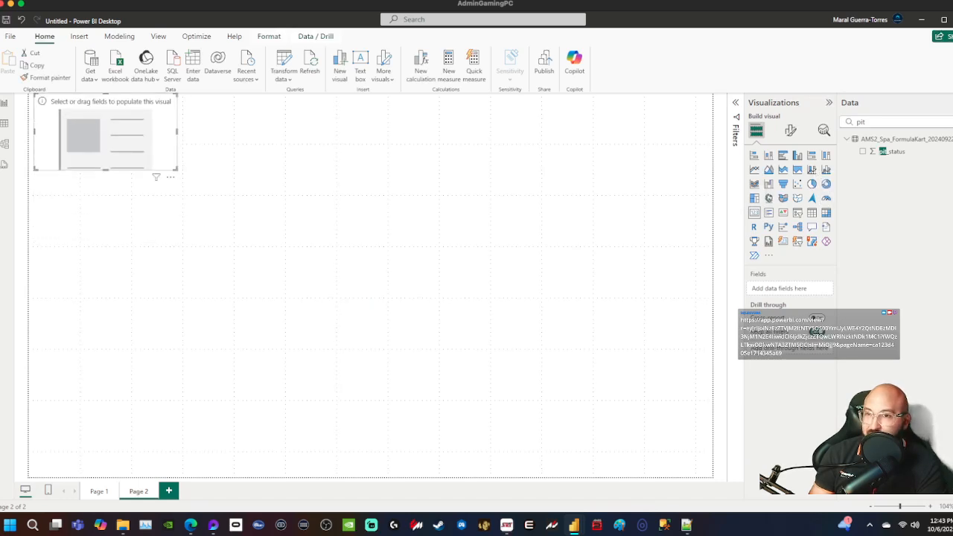
- Search the data fields for spee, add speed_kph to the card, and set its aggregation to Minimum
click(856, 122)
key(BackSpace)
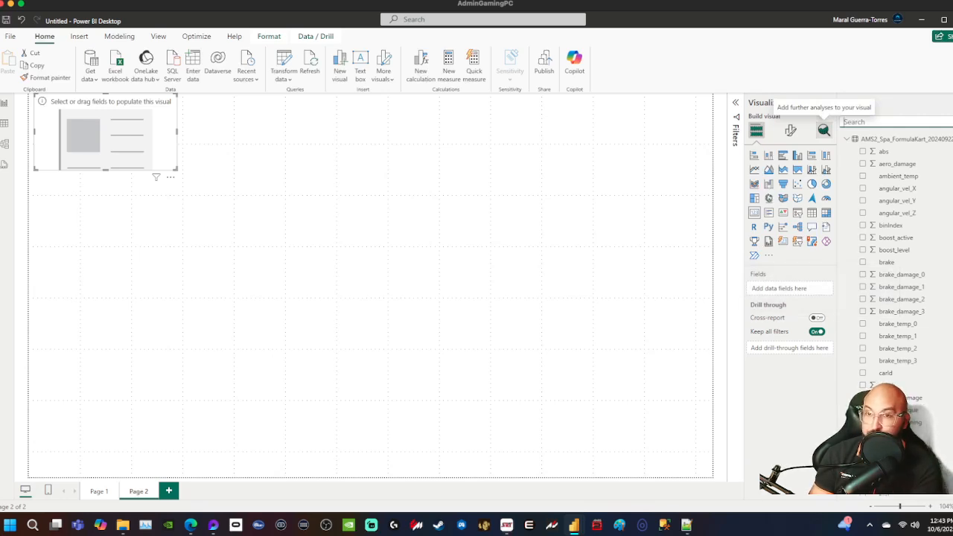
text(spee)
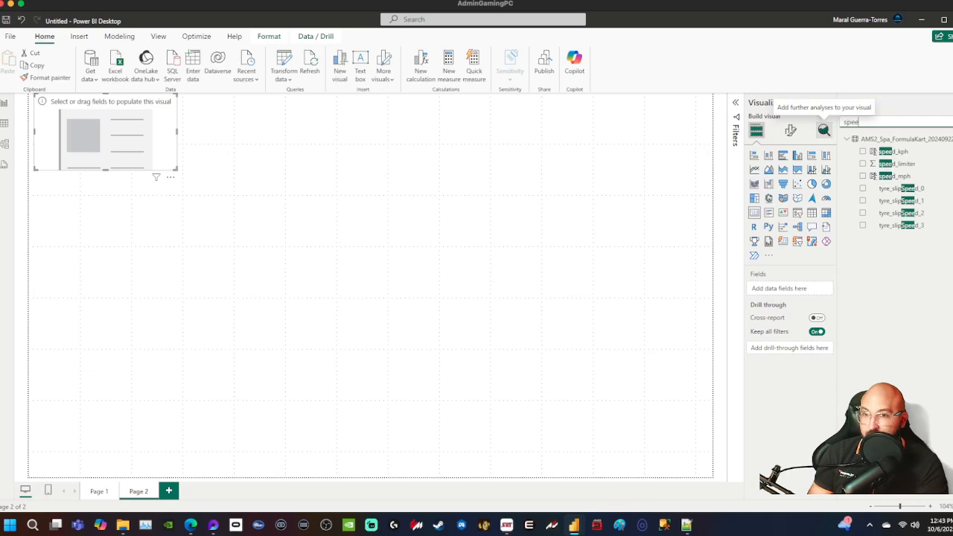
click(862, 151)
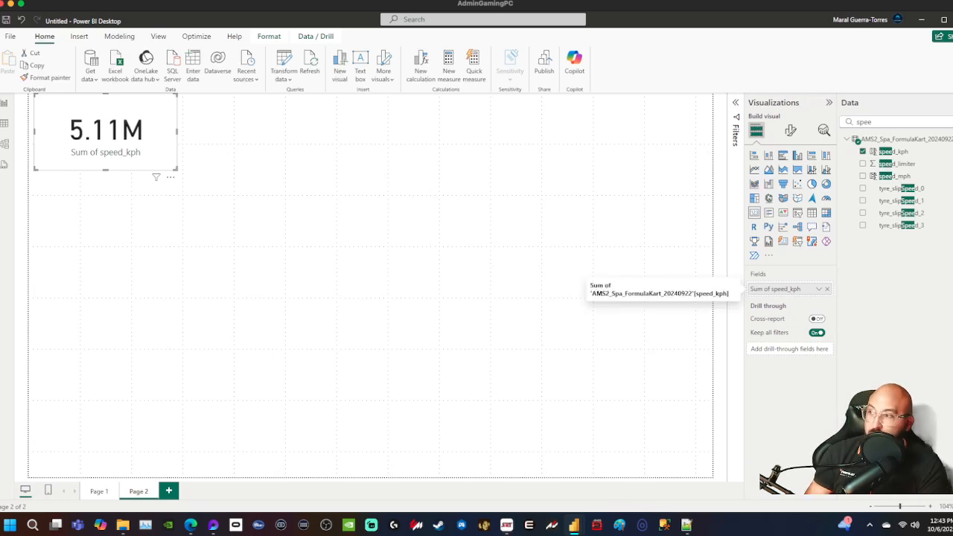
click(819, 288)
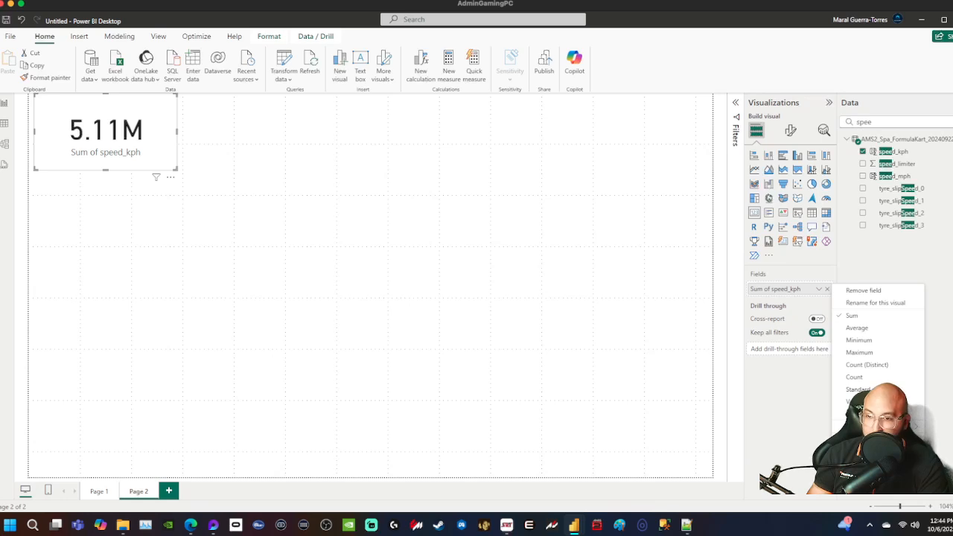
click(858, 340)
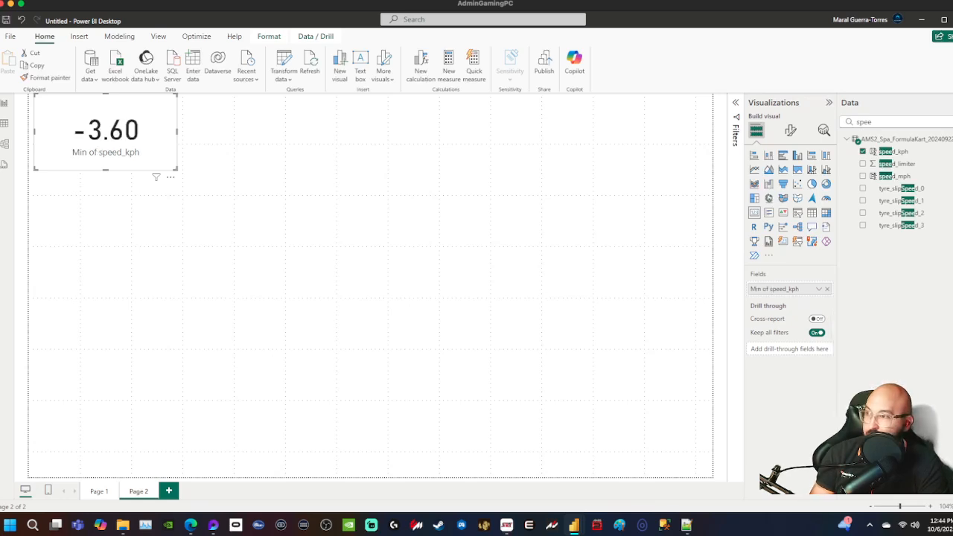
- Set the card's callout value font size to 12 and category label font size to 8, and shrink the card around its text
drag(177, 169, 148, 148)
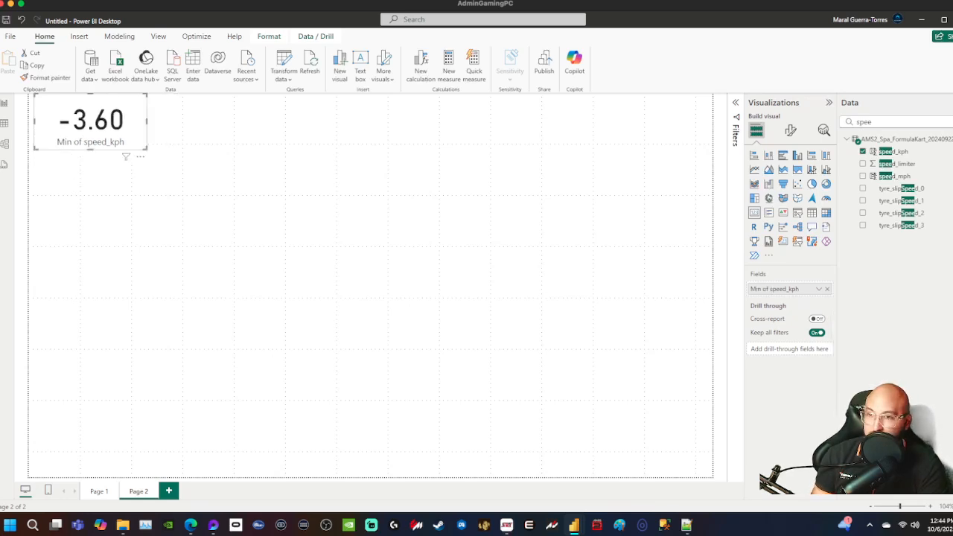
click(791, 131)
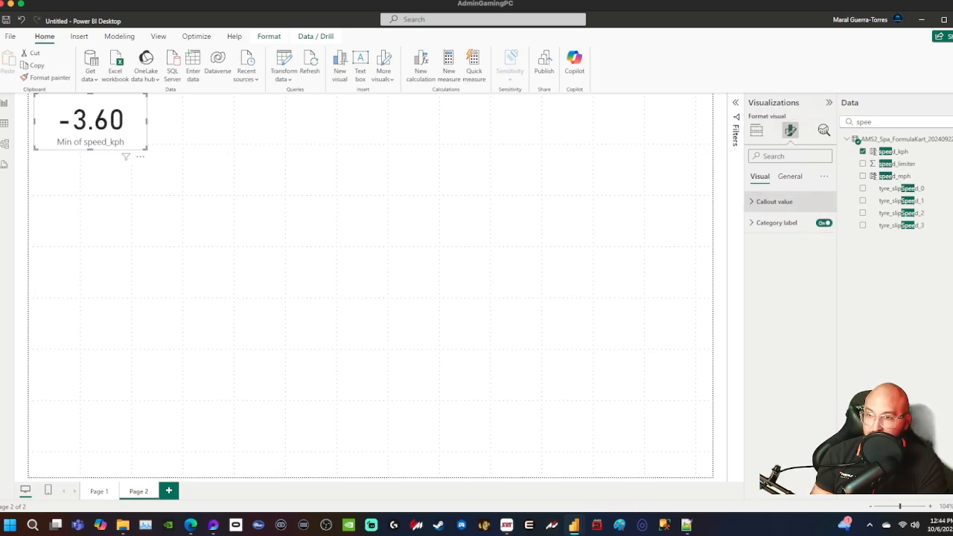
click(774, 201)
text(1)
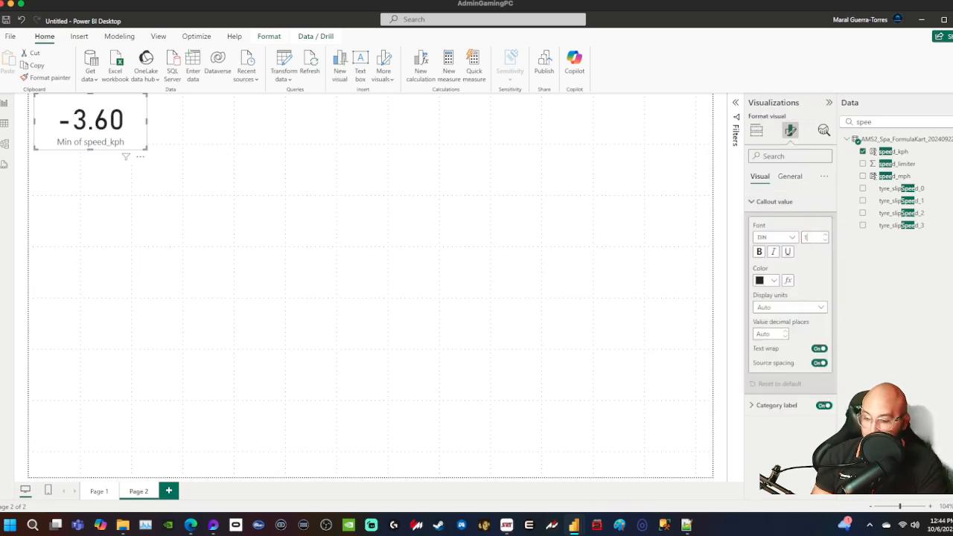
text(2)
click(774, 202)
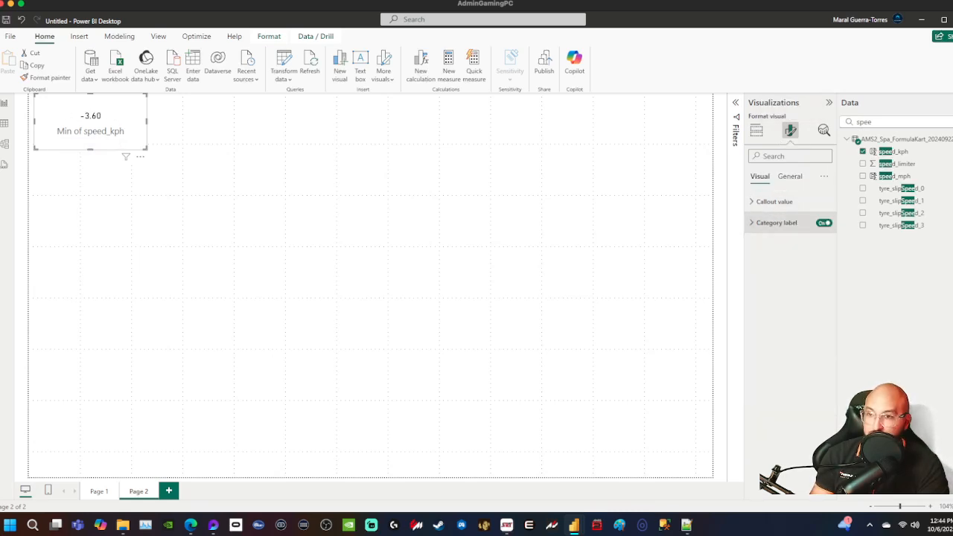
click(776, 223)
double_click(808, 258)
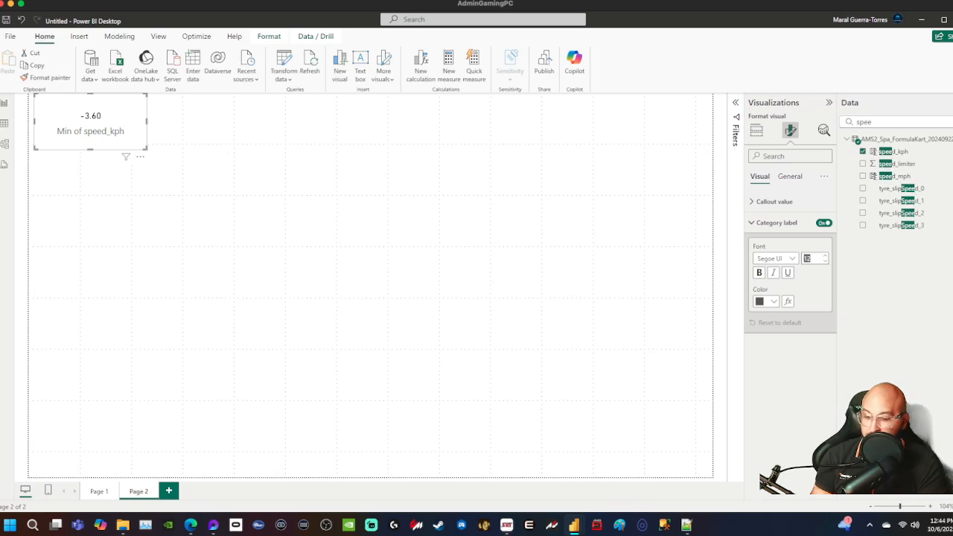
text(8)
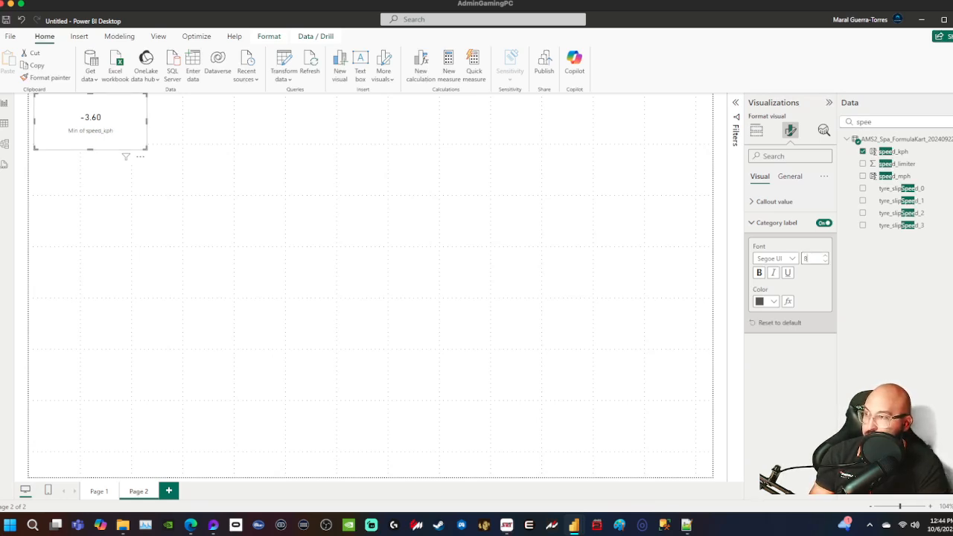
drag(146, 149, 124, 111)
- Duplicate the Min of speed_kph card, place the copy beside it, and set the copy's aggregation to Average
key(ctrl+c)
key(ctrl+v)
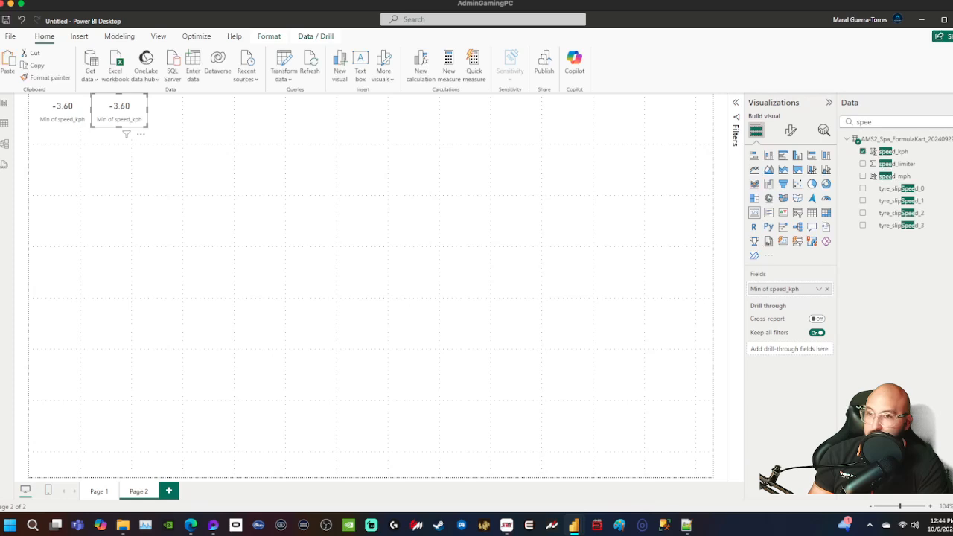
click(818, 289)
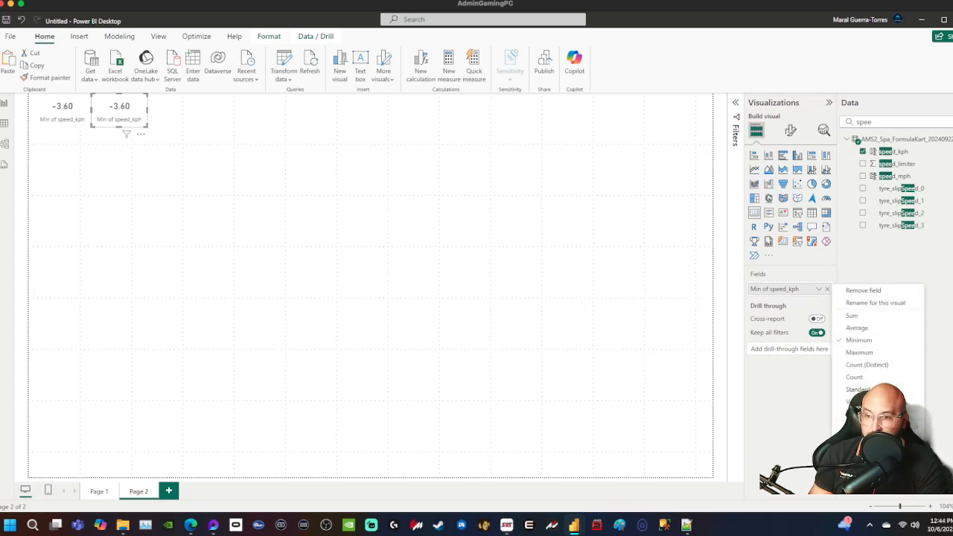
click(856, 339)
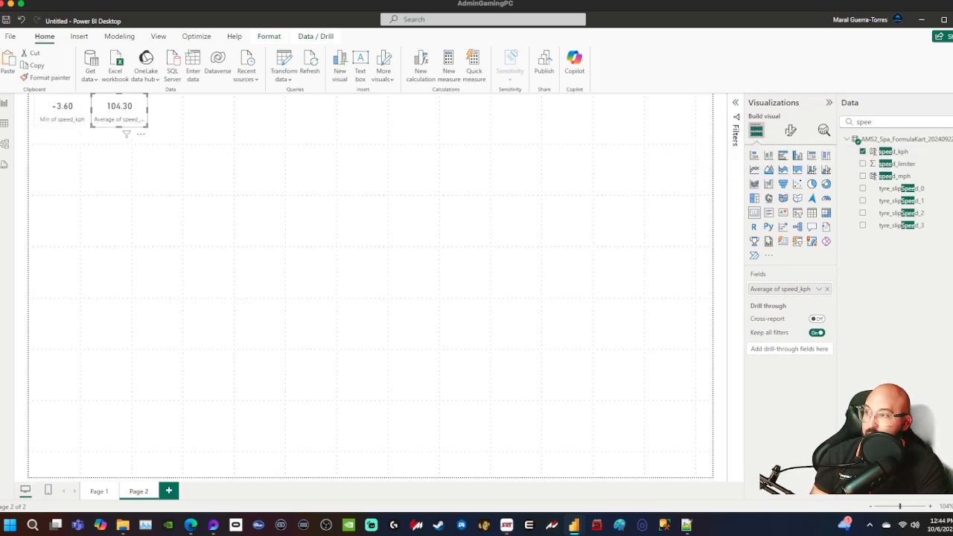
- Add another copy of the Average of speed_kph card next to it and set its aggregation to Maximum
key(ctrl+v)
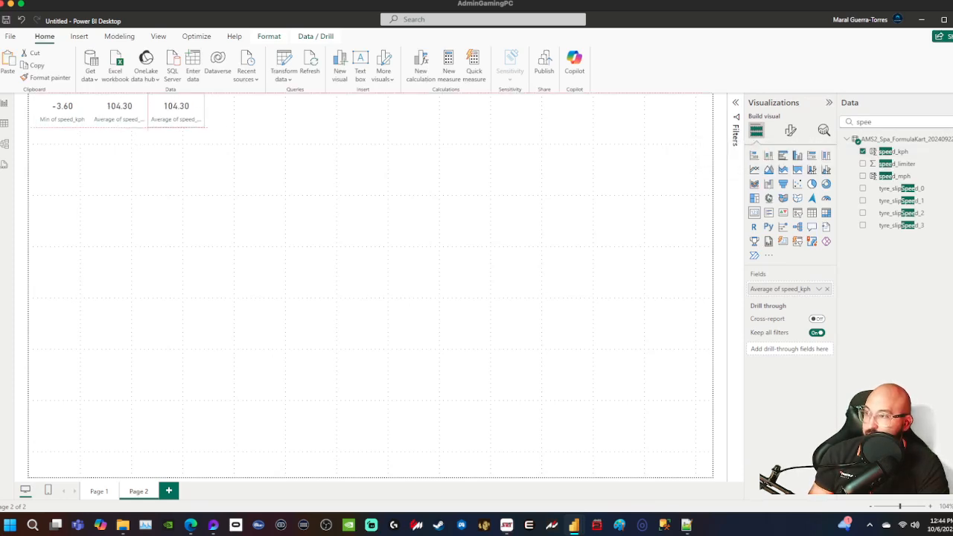
click(818, 289)
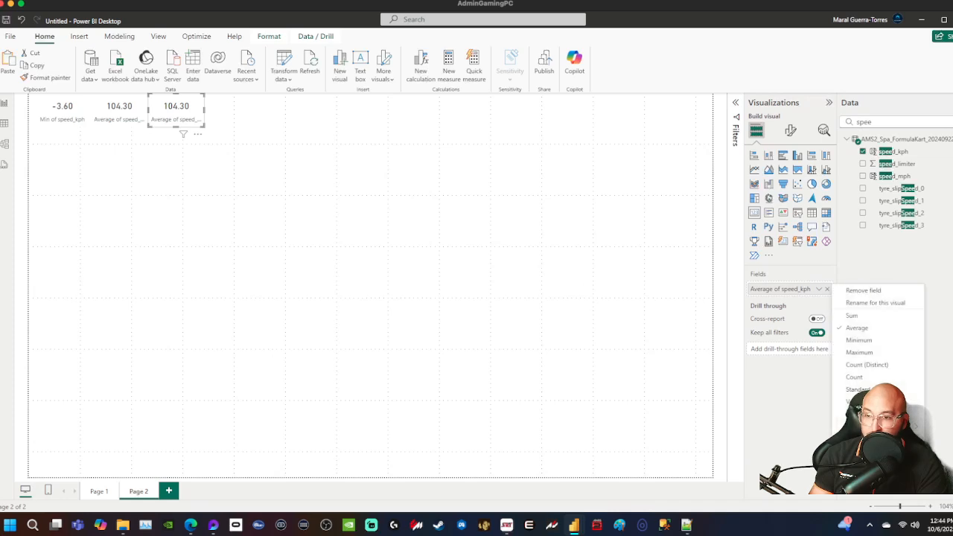
click(859, 352)
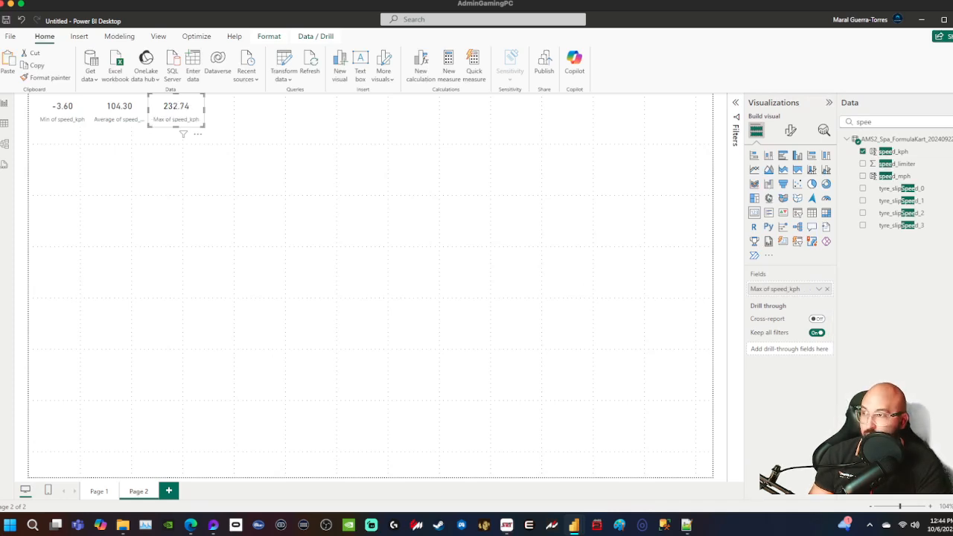
click(87, 160)
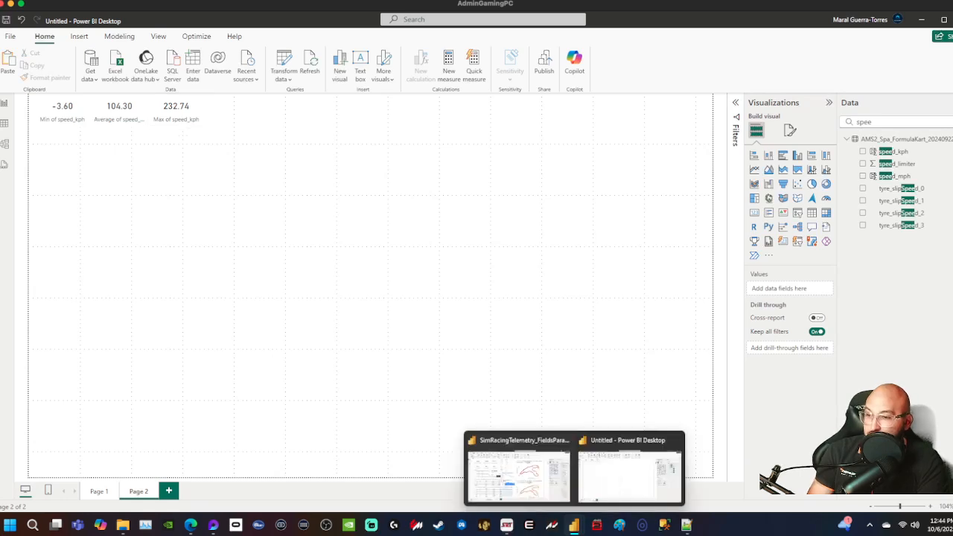
- Switch to the SimRacingTelemetry_FieldsParamTest report and examine the fuel cards on its Metric page
click(574, 526)
click(518, 469)
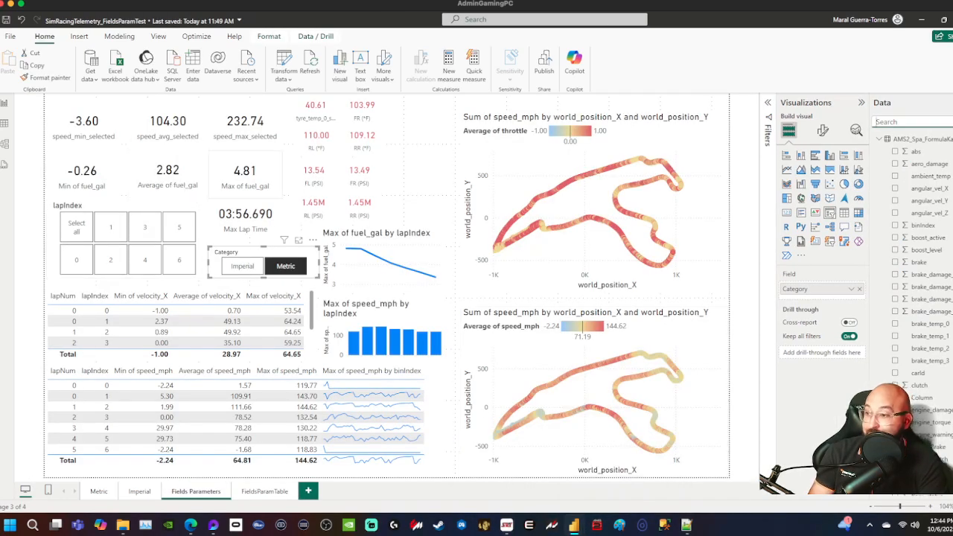
click(99, 491)
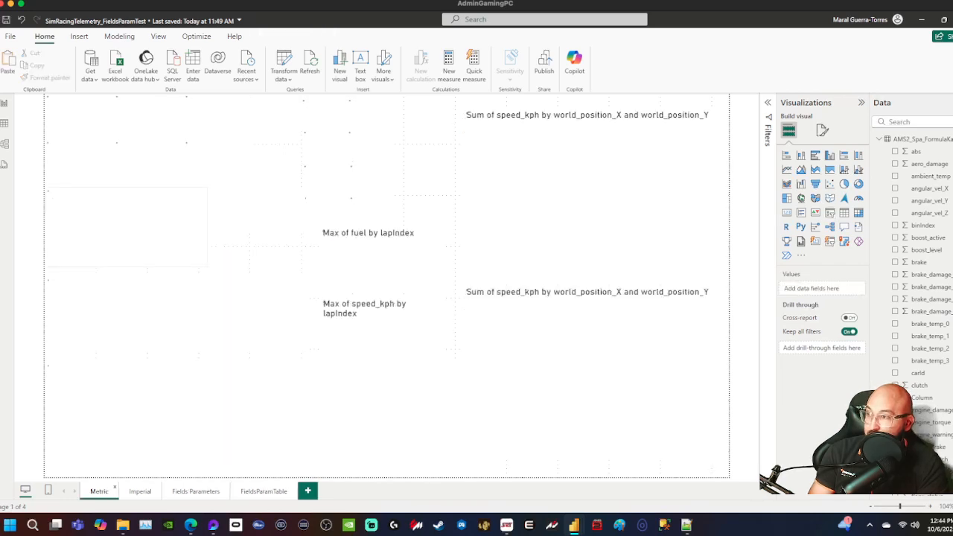
click(148, 159)
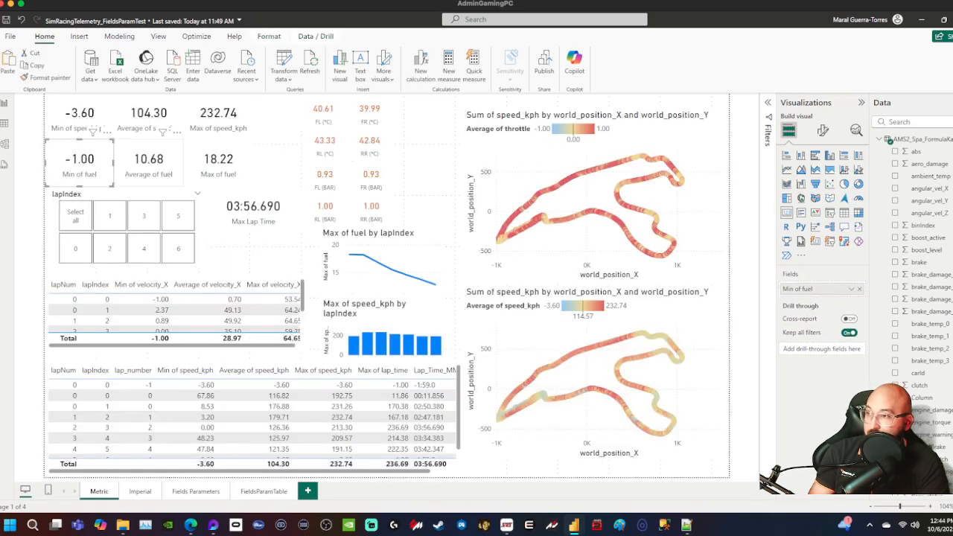
click(218, 160)
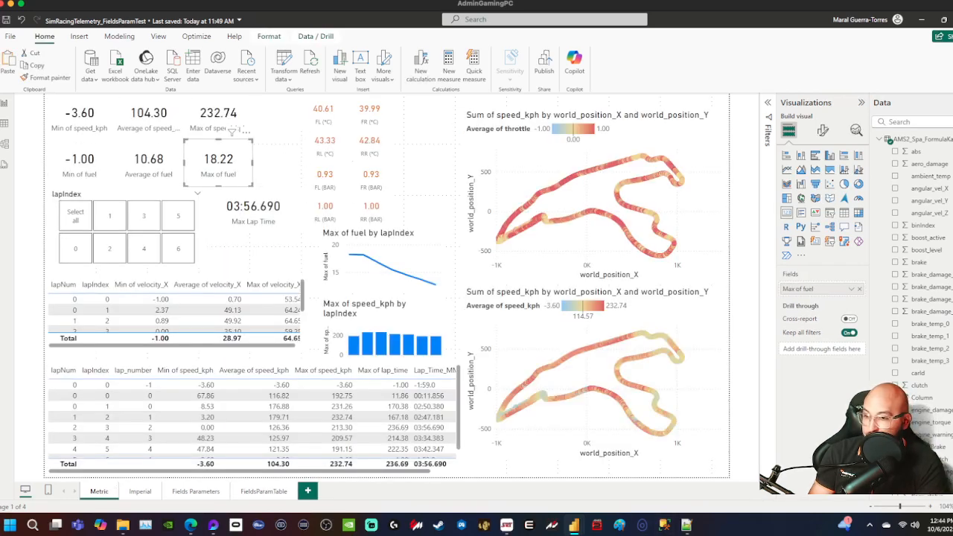
- Switch back to the Untitled report and search the data fields for fuel
mouse_move(574, 525)
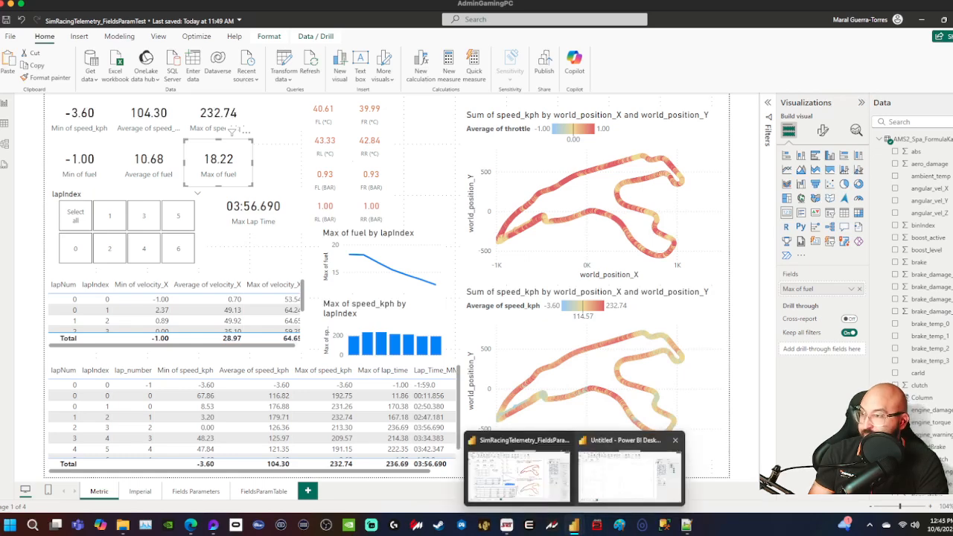
click(632, 474)
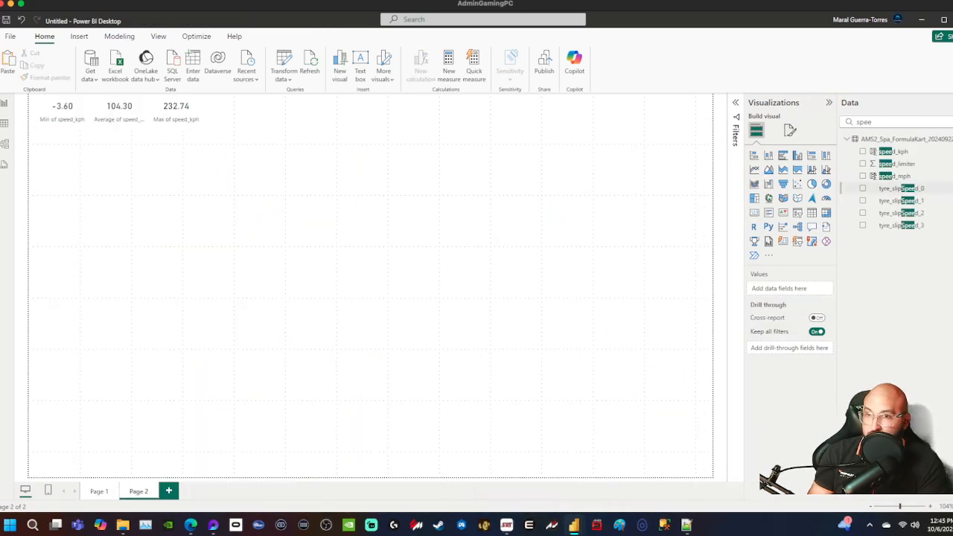
click(882, 122)
key(BackSpace)
key(BackSpace)
key(BackSpace)
key(BackSpace)
text(fuel)
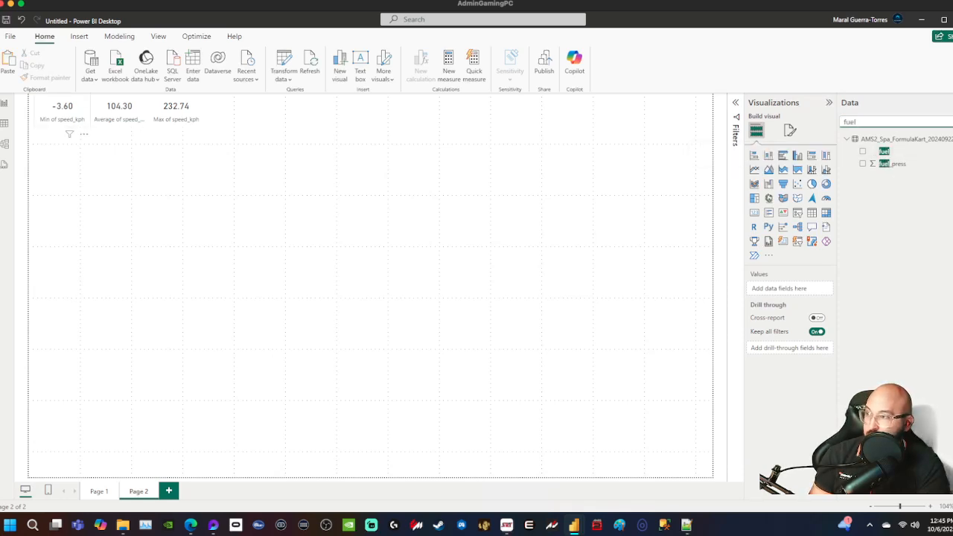
- Duplicate the Min of speed_kph card, place the copy directly below the original, and replace its field with fuel
click(62, 110)
key(ctrl+v)
drag(69, 117, 63, 145)
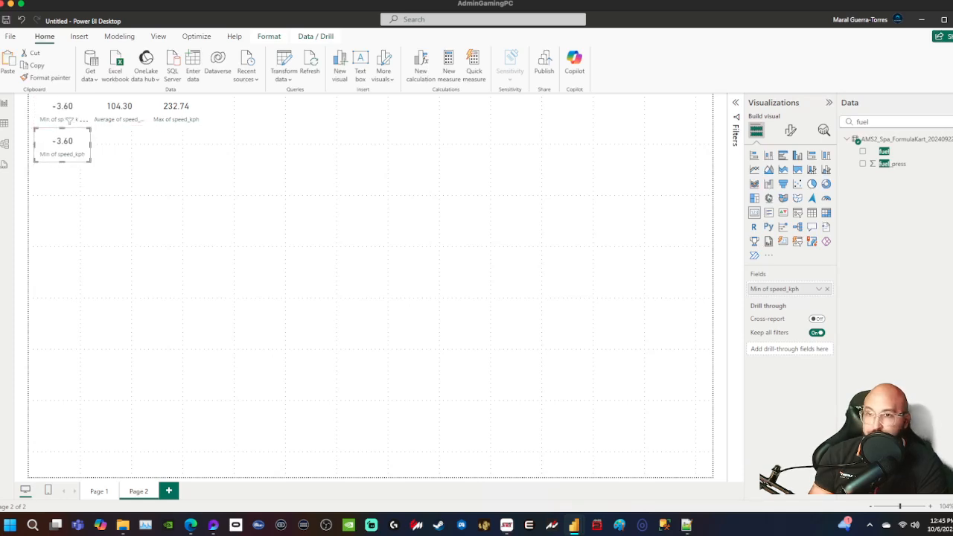
double_click(849, 122)
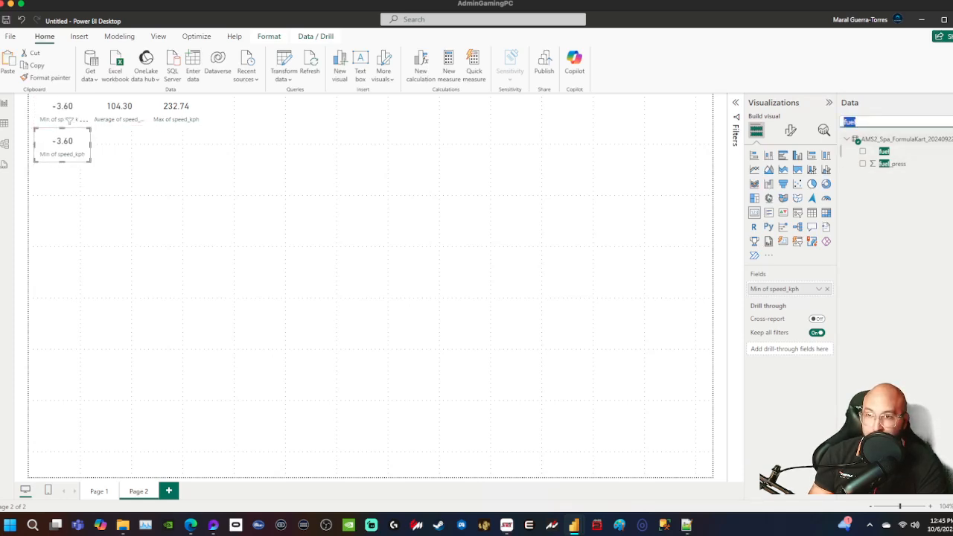
drag(884, 151, 785, 289)
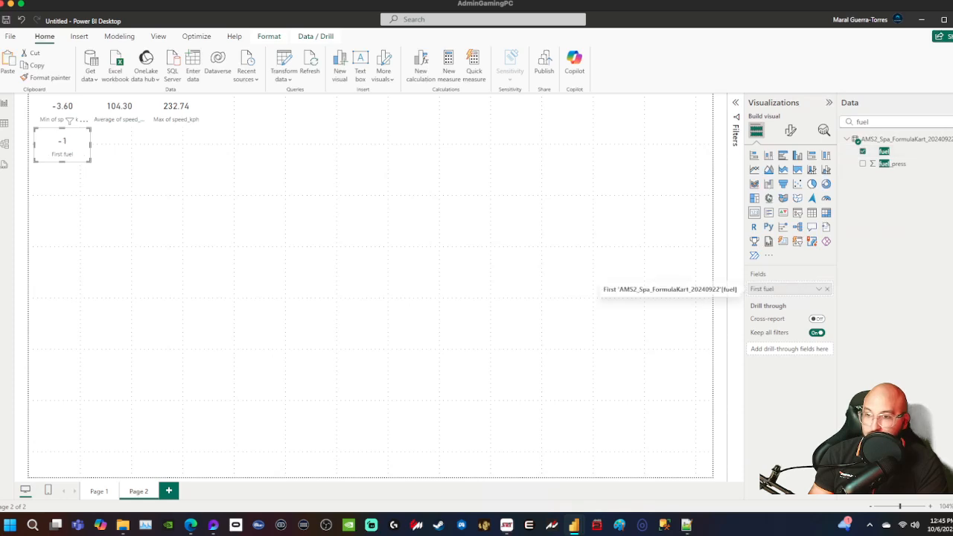
- Change the fuel column's data type to Decimal number and confirm the change
click(819, 288)
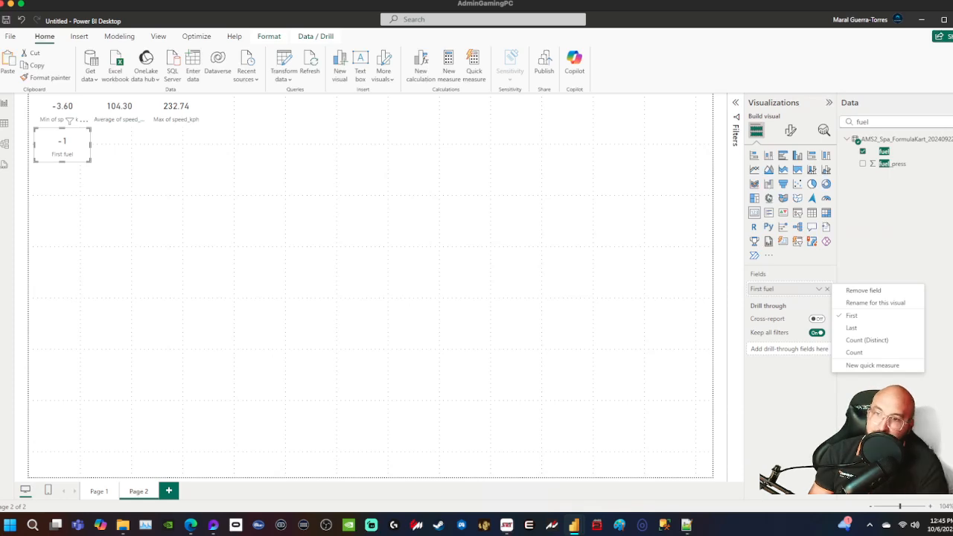
click(884, 151)
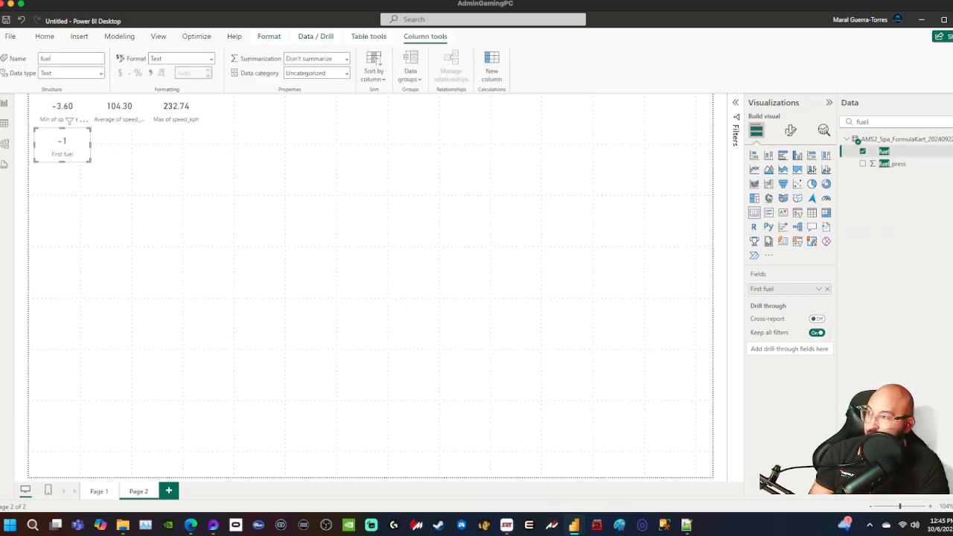
click(101, 73)
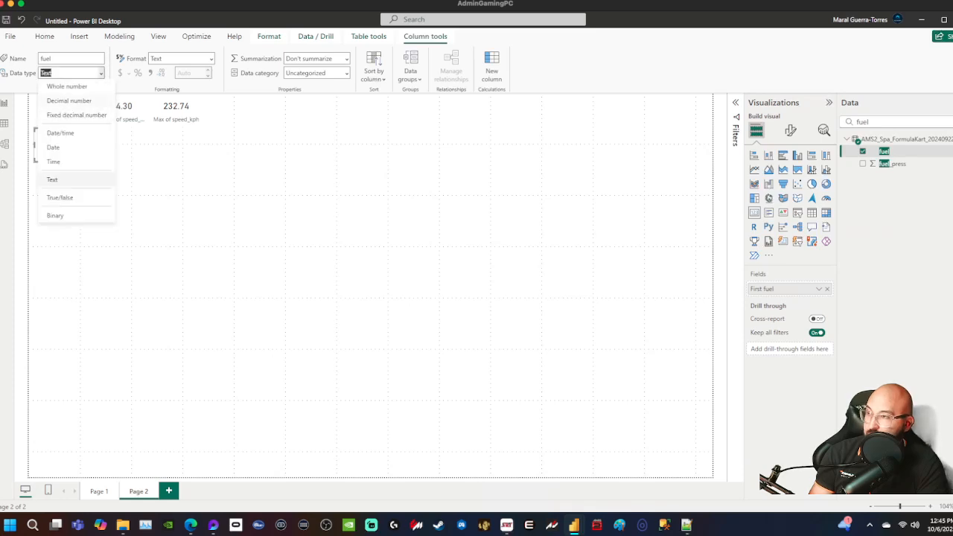
click(76, 115)
key(Return)
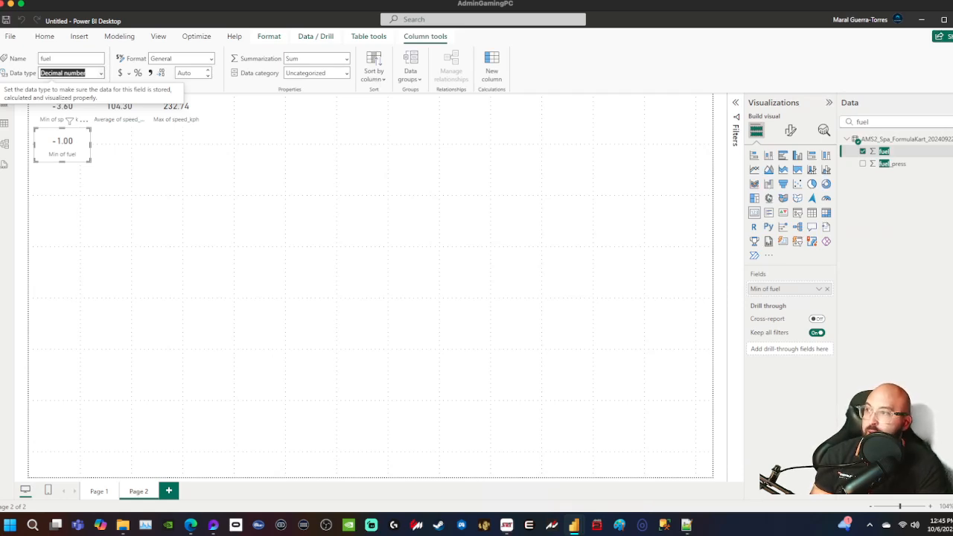
- Duplicate the Min of fuel card, place the copy under the average speed card, and set its aggregation to Average
drag(63, 144, 118, 143)
key(ctrl+v)
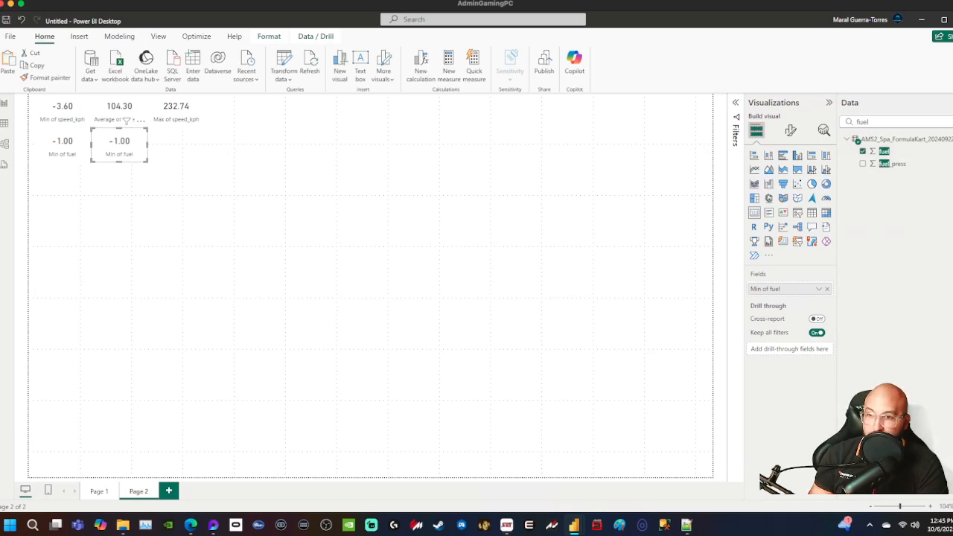
click(819, 289)
click(856, 327)
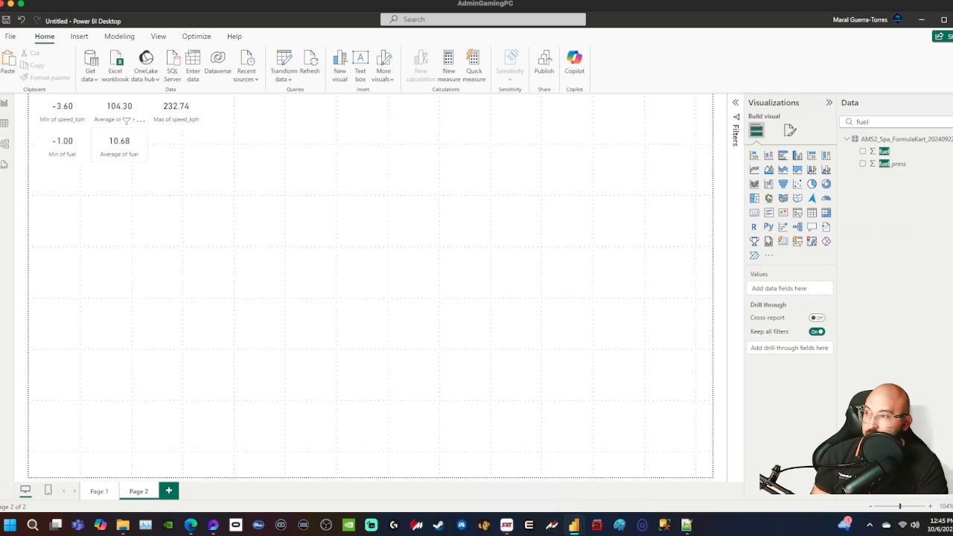
- Duplicate the Average of fuel card, place the copy under the maximum speed card, and open its aggregation options
drag(126, 121, 184, 121)
click(819, 289)
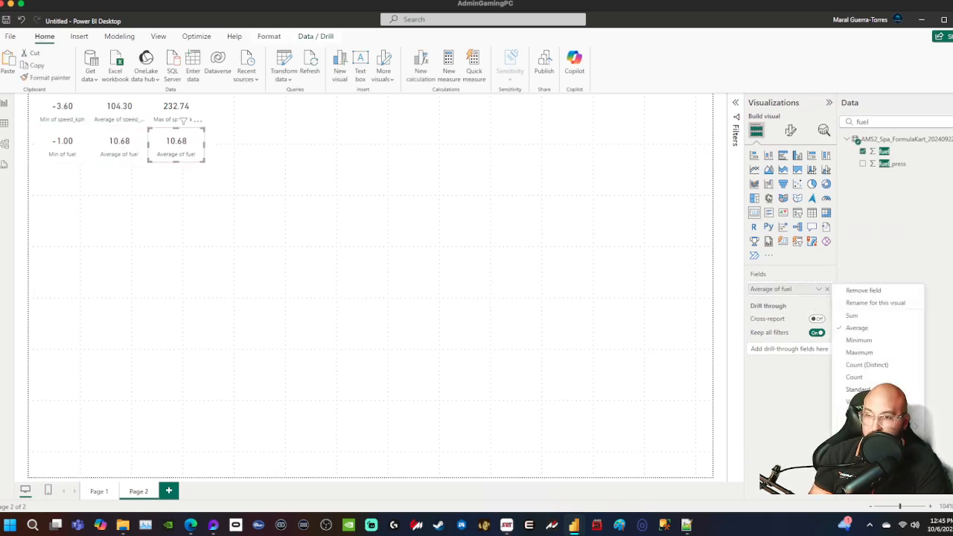
- Change the third fuel card's aggregation to Maximum
click(859, 352)
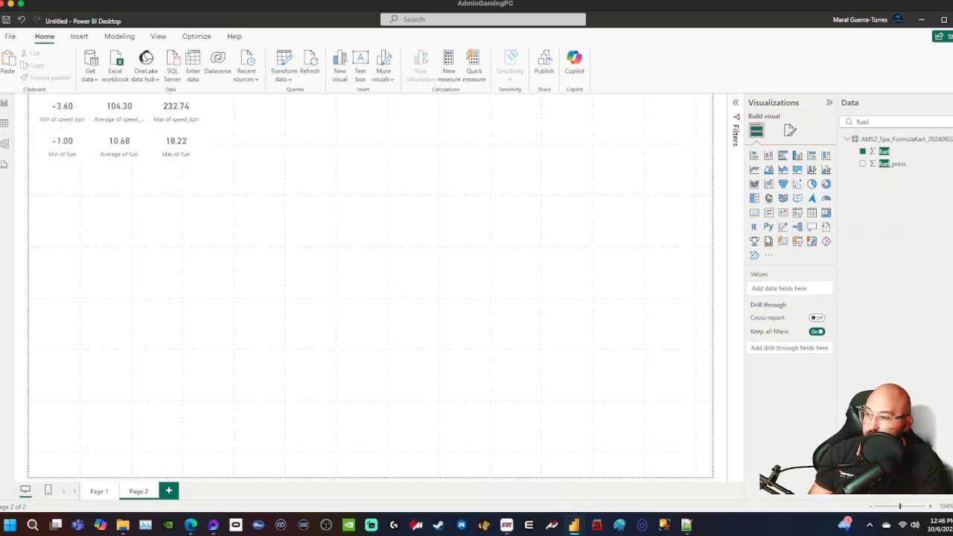
- Copy the lapNum slicer from Page 1 to Page 2, keep it synced, and place it beside the speed and fuel cards
click(99, 492)
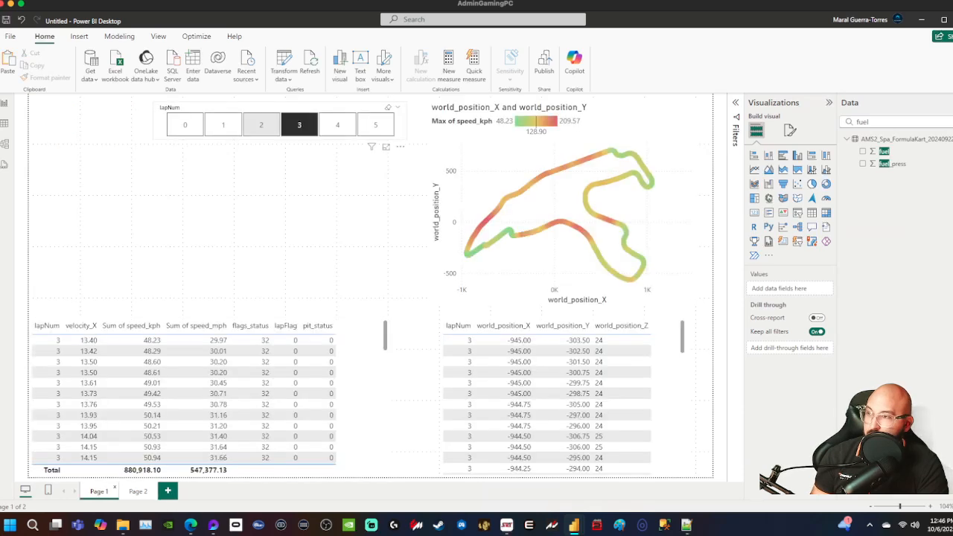
click(261, 108)
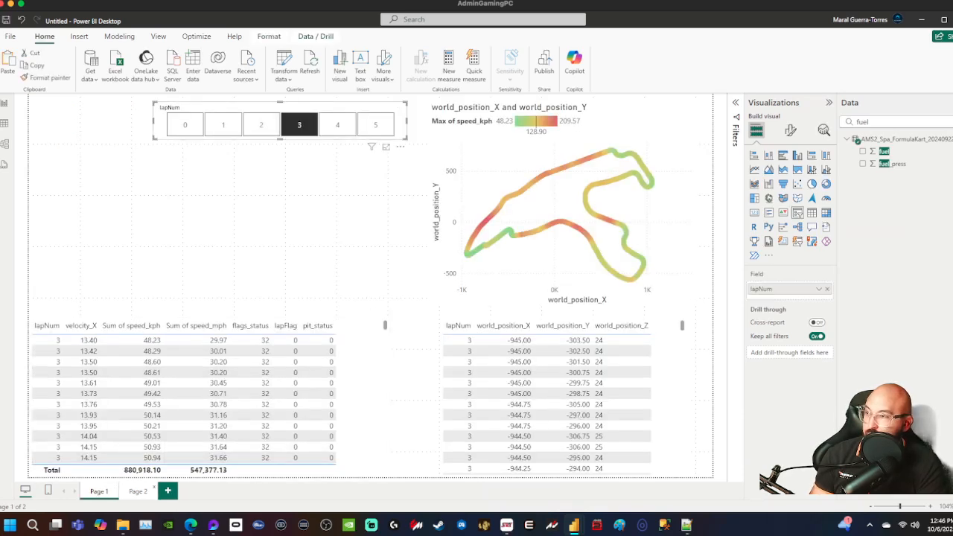
click(138, 491)
key(ctrl+v)
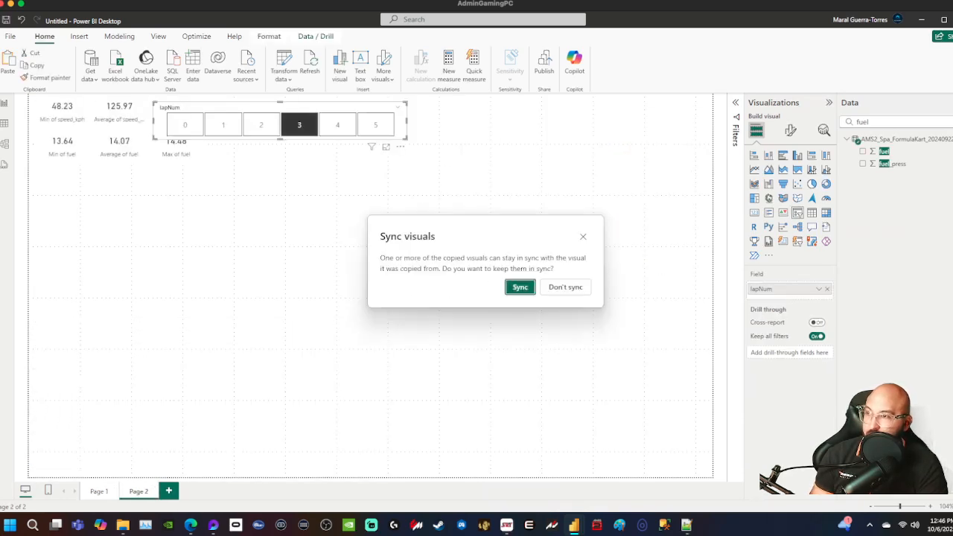
click(520, 286)
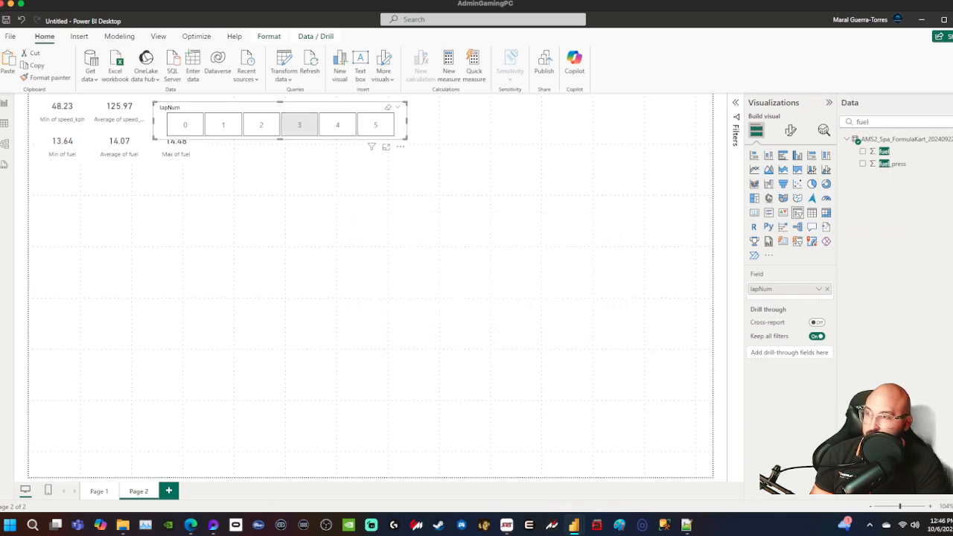
drag(382, 99, 360, 99)
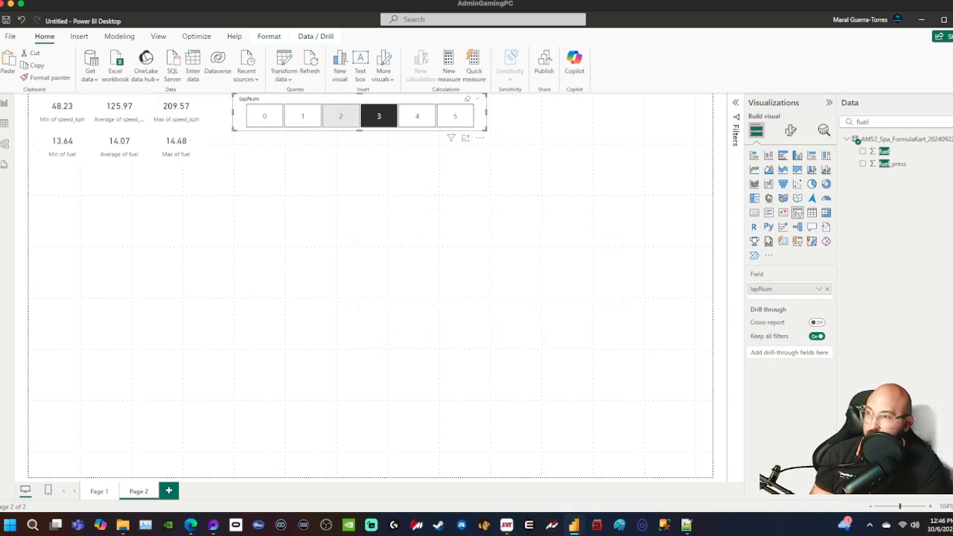
- Filter Page 2 by laps 1, 0, 2, 3, 4 and 5 in turn to compare the speed and fuel cards
click(302, 116)
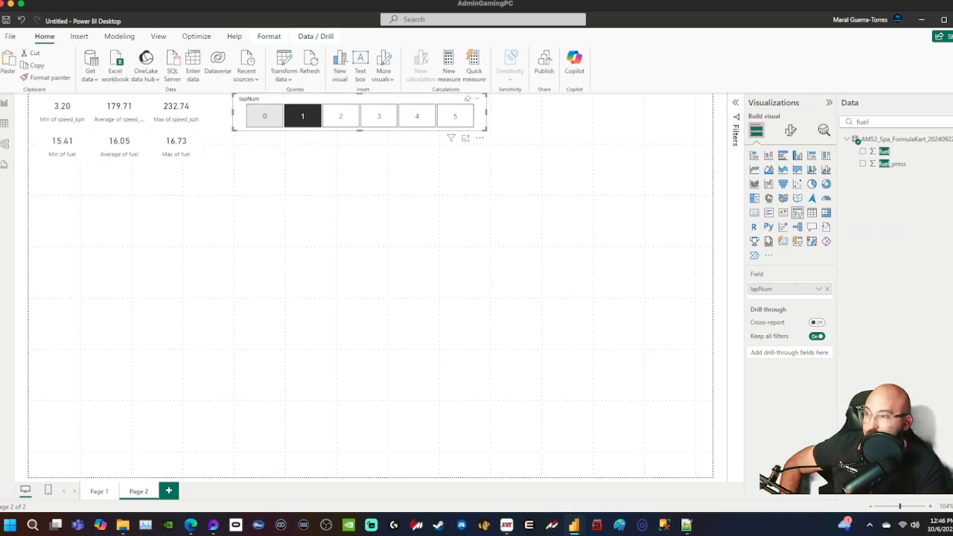
click(264, 117)
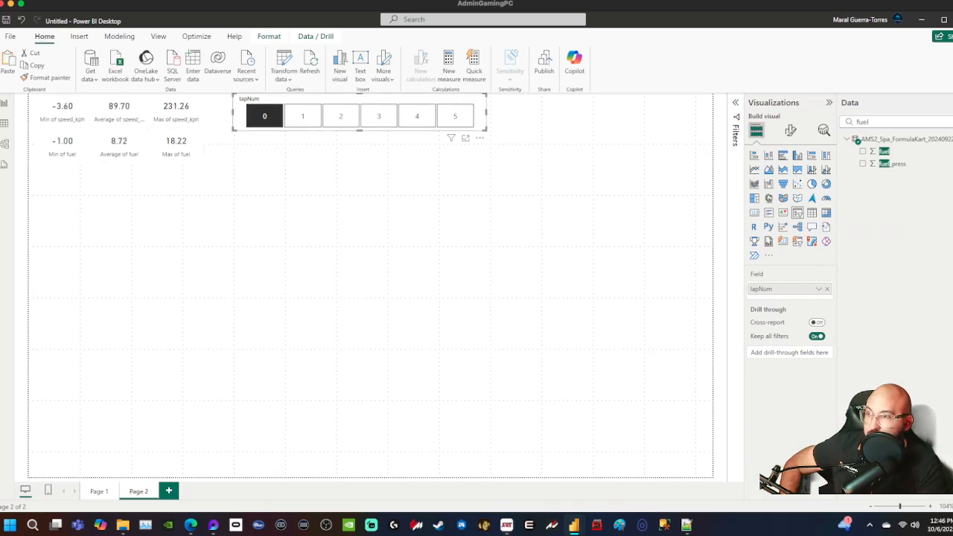
click(319, 123)
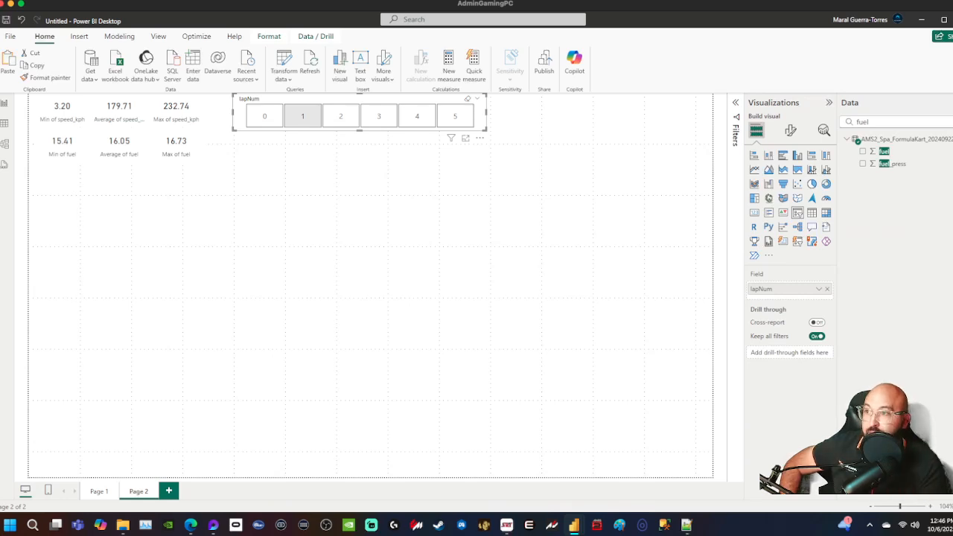
click(341, 116)
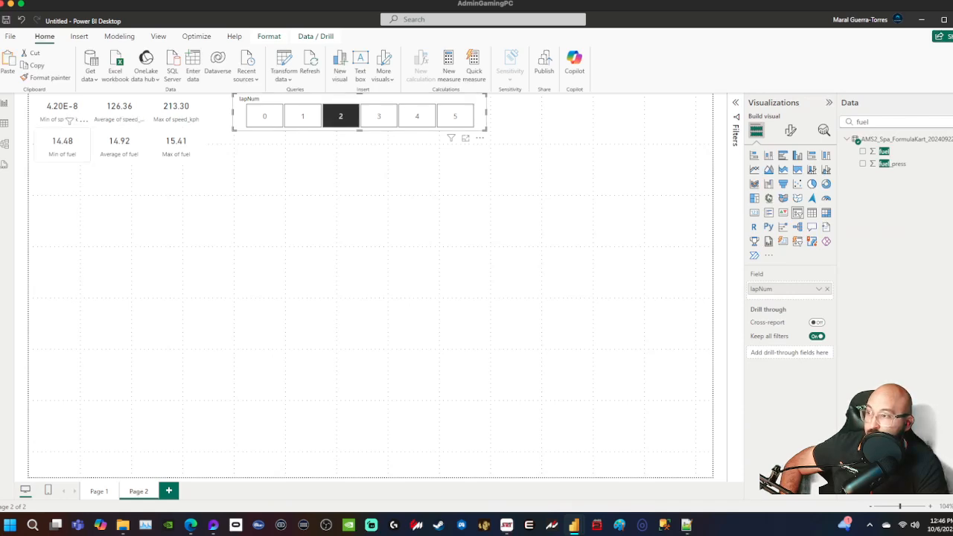
click(379, 116)
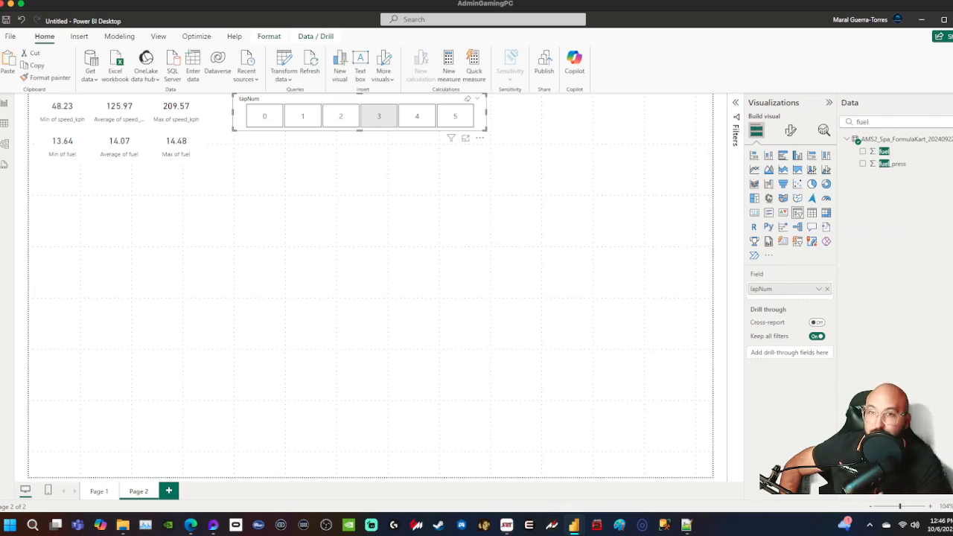
click(417, 116)
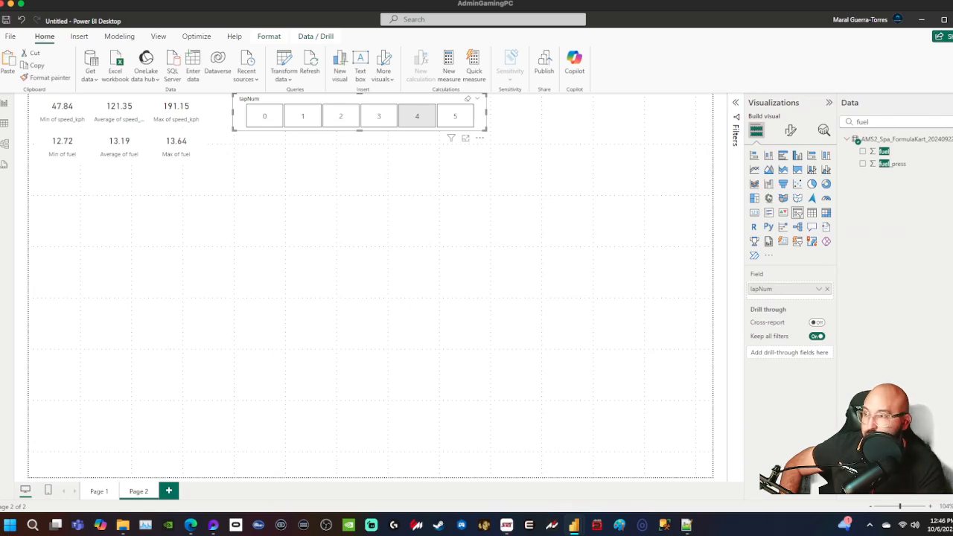
click(455, 116)
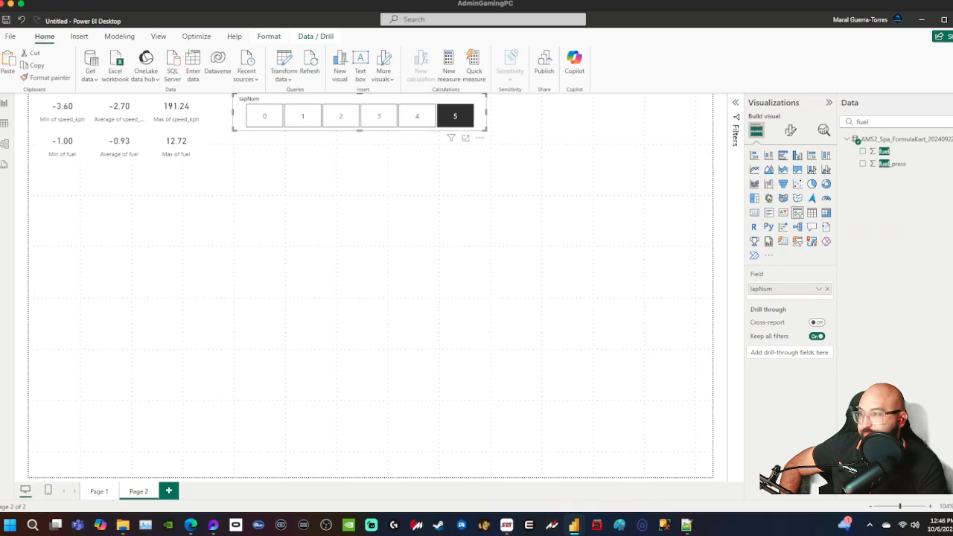
click(387, 223)
click(63, 147)
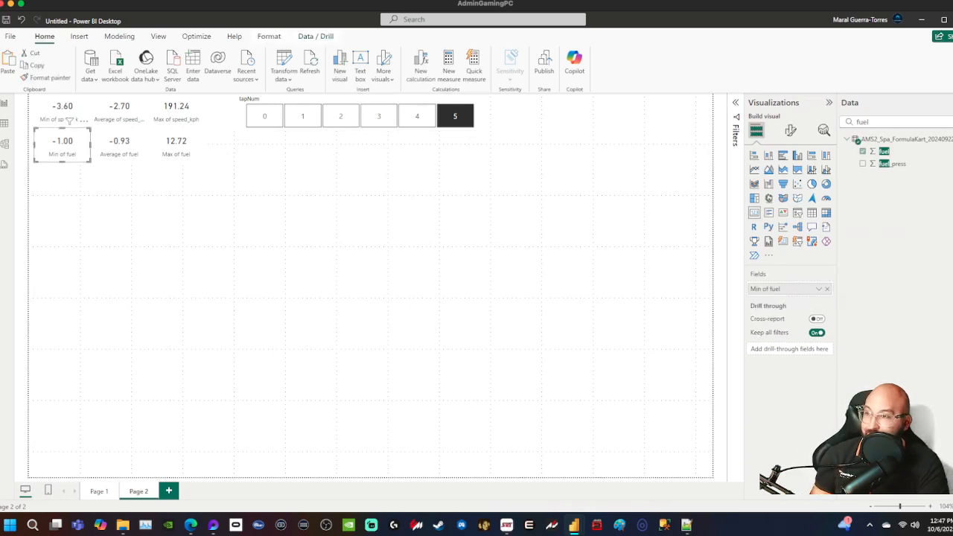
click(126, 216)
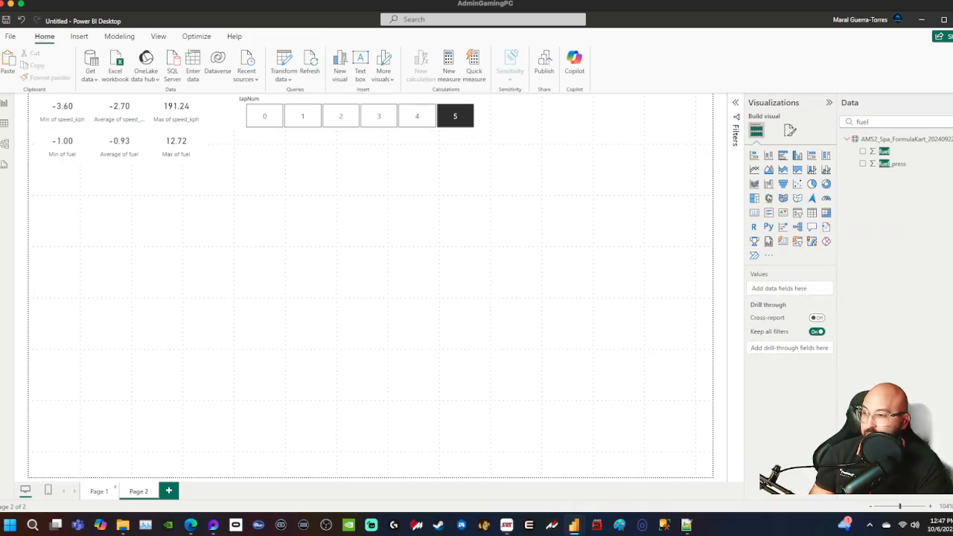
click(99, 491)
click(138, 492)
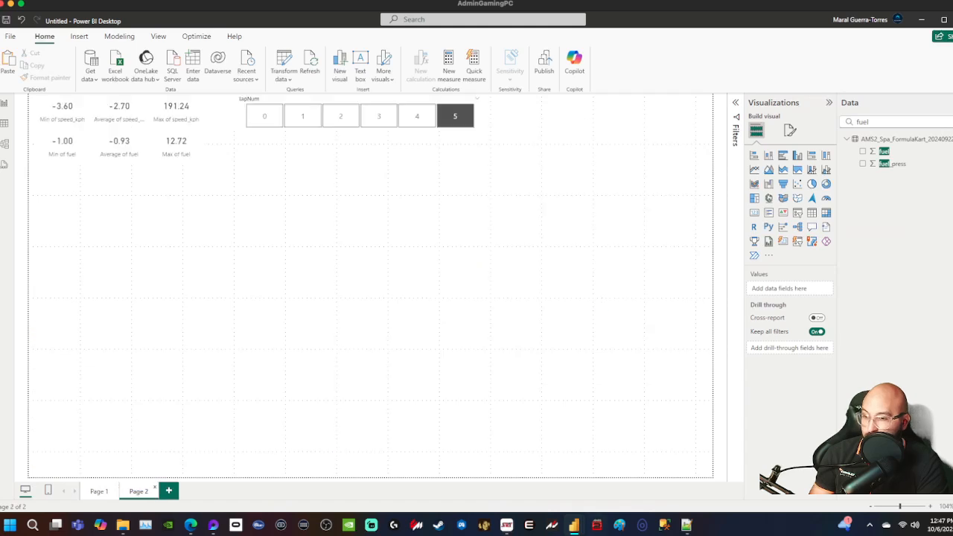
- Examine the fuel and speed charts by lapIndex in the SimRacingTelemetry_FieldsParamTest report, and return to the untitled report
mouse_move(573, 526)
click(517, 468)
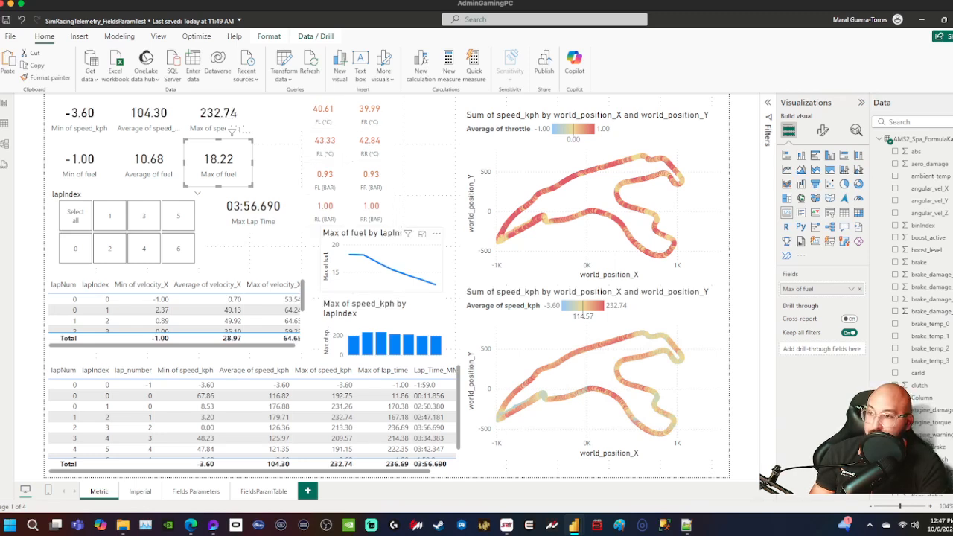
mouse_move(408, 234)
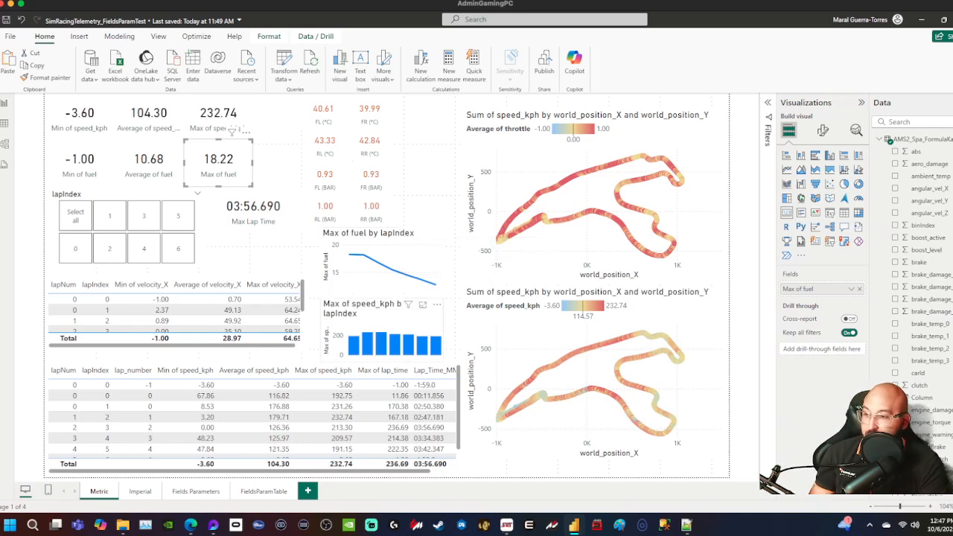
mouse_move(573, 525)
click(648, 466)
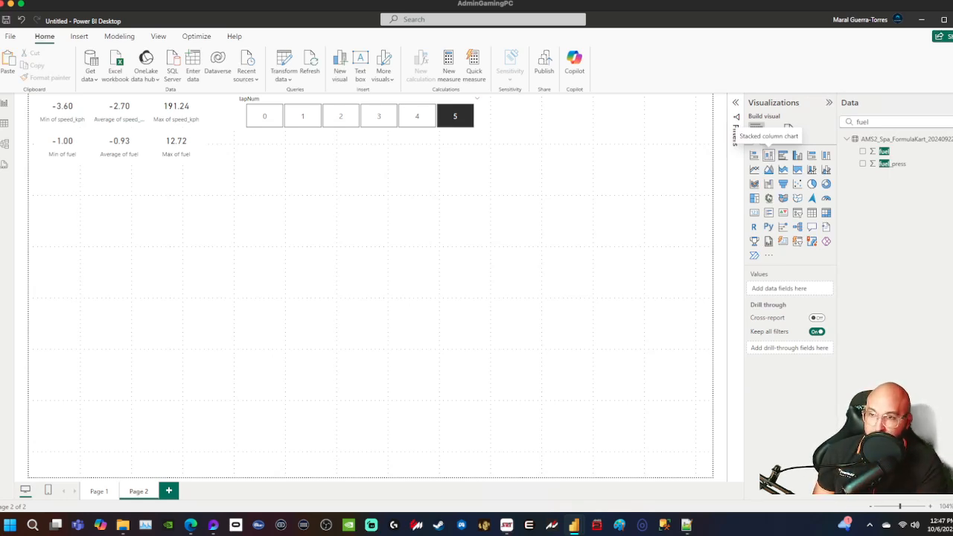
- Add a stacked column chart below the lapNum slicer on Page 2 with lapNum as its X-axis
click(768, 154)
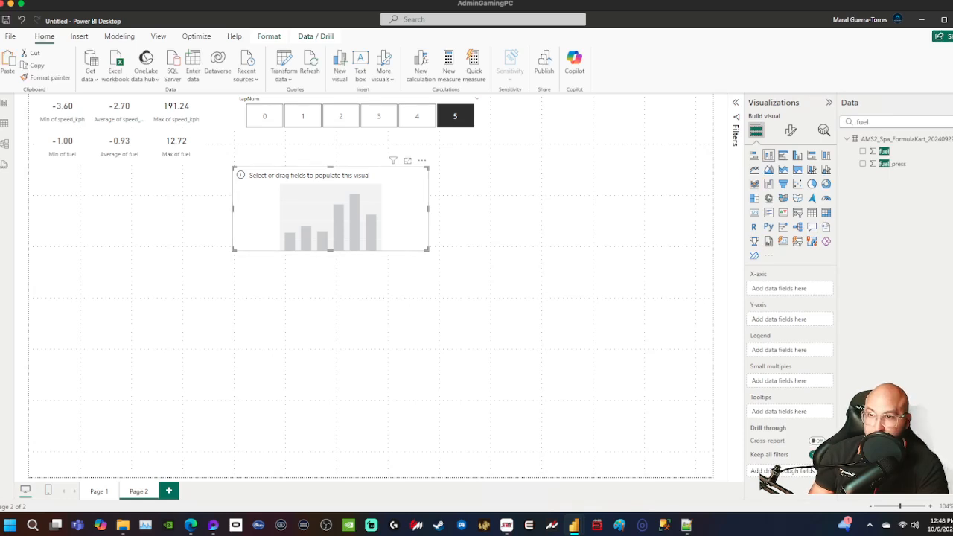
drag(873, 122, 824, 129)
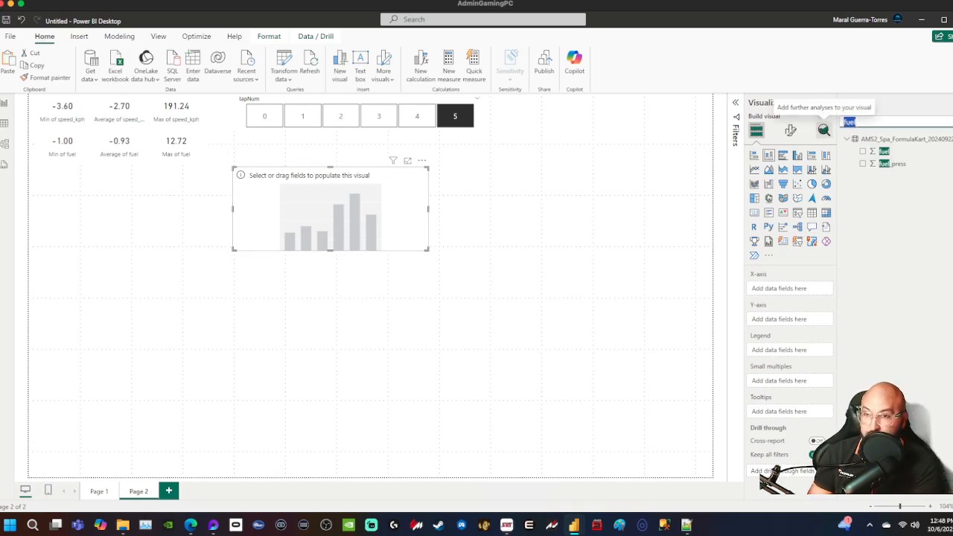
text(lap)
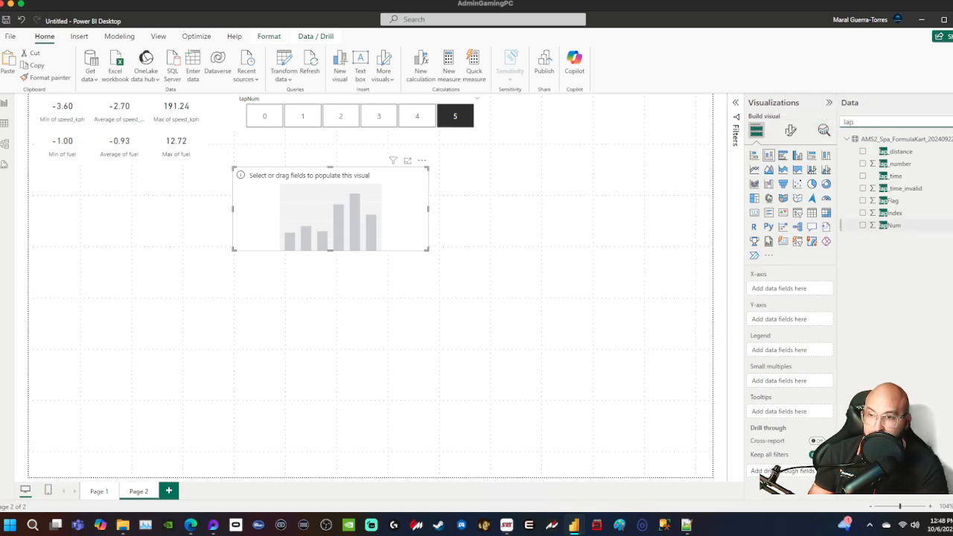
drag(891, 224, 775, 289)
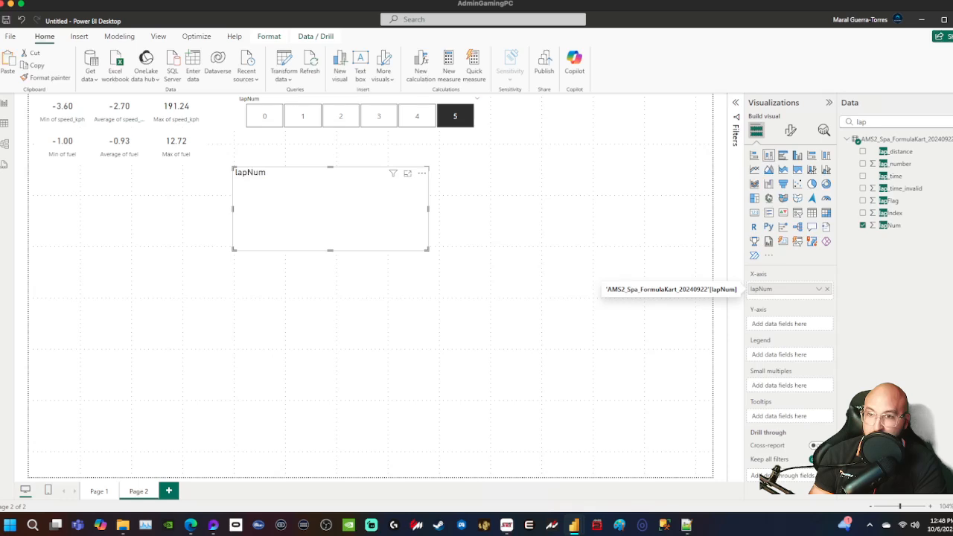
- Add speed_kph to the column chart's Y-axis and aggregate it as Maximum
double_click(843, 122)
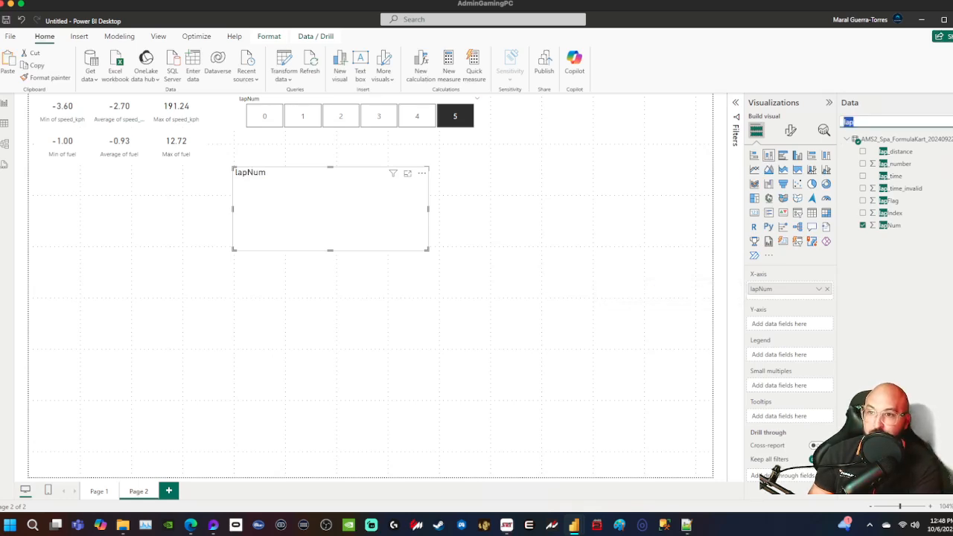
text(speed)
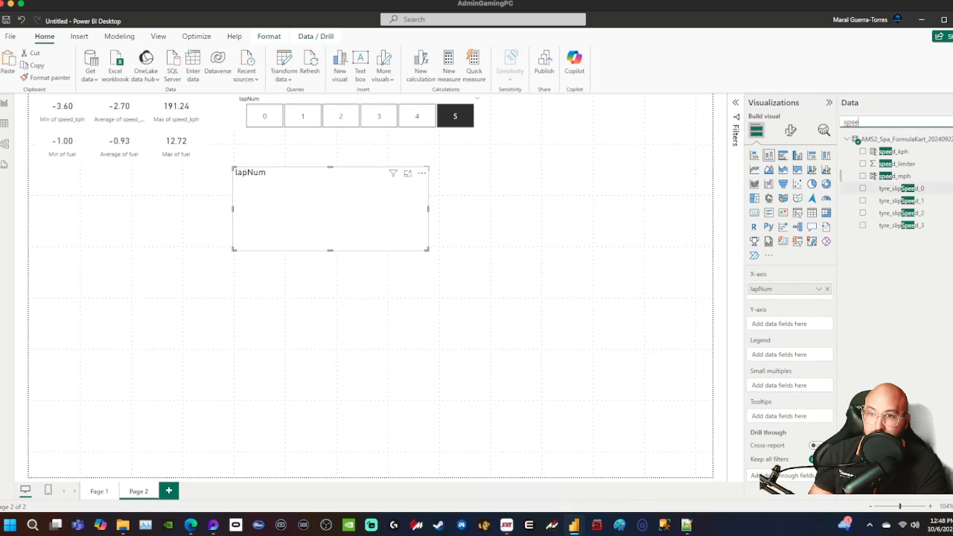
drag(893, 151, 781, 323)
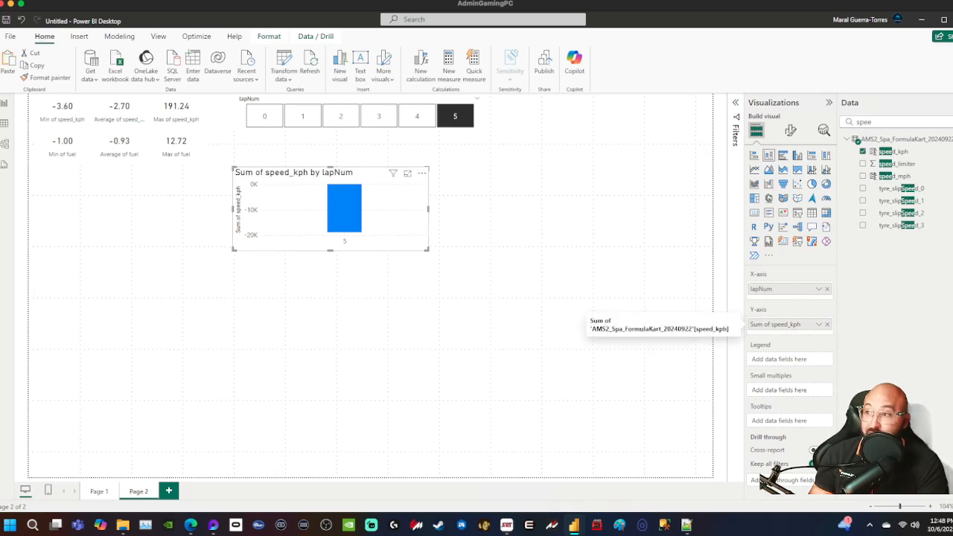
click(819, 325)
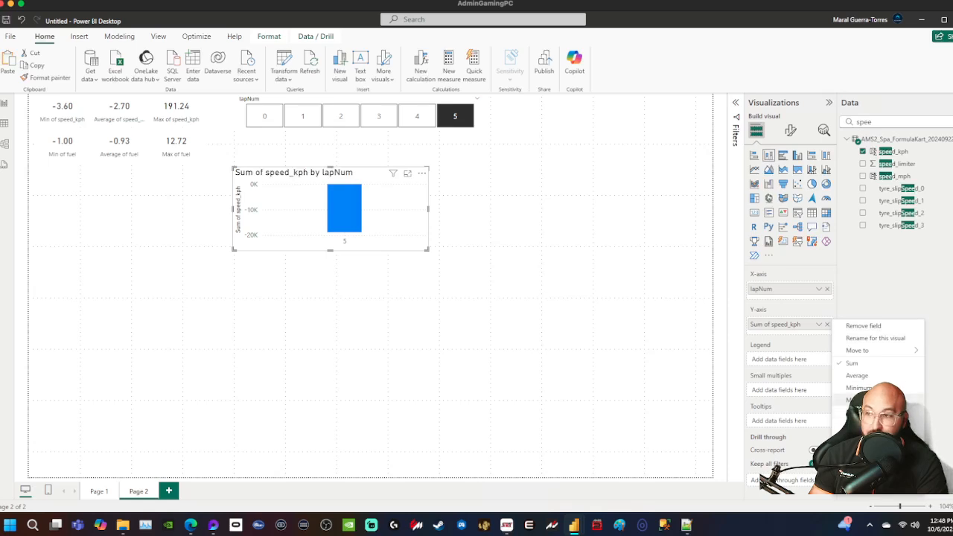
click(858, 400)
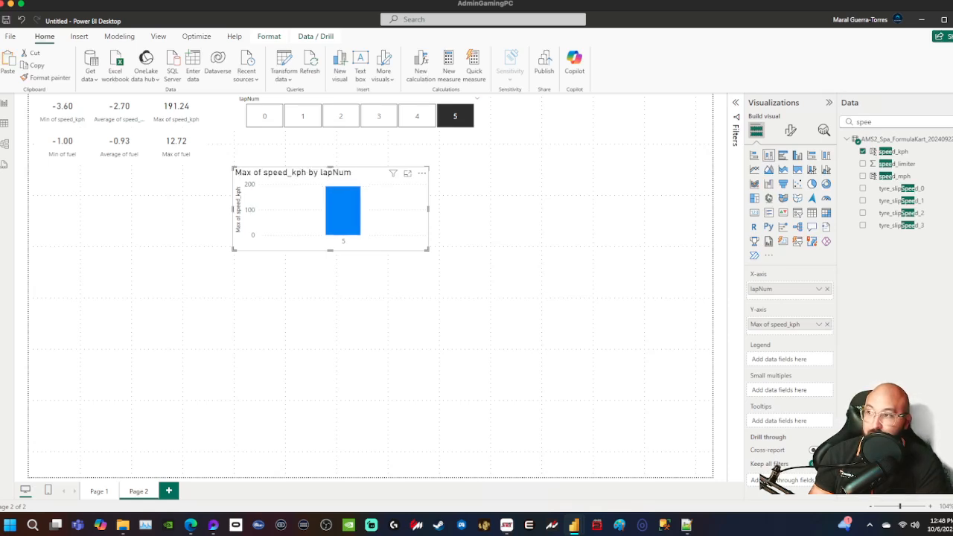
- Clear the lap 5 selection in the lapNum slicer so the column chart covers every lap
mouse_move(346, 195)
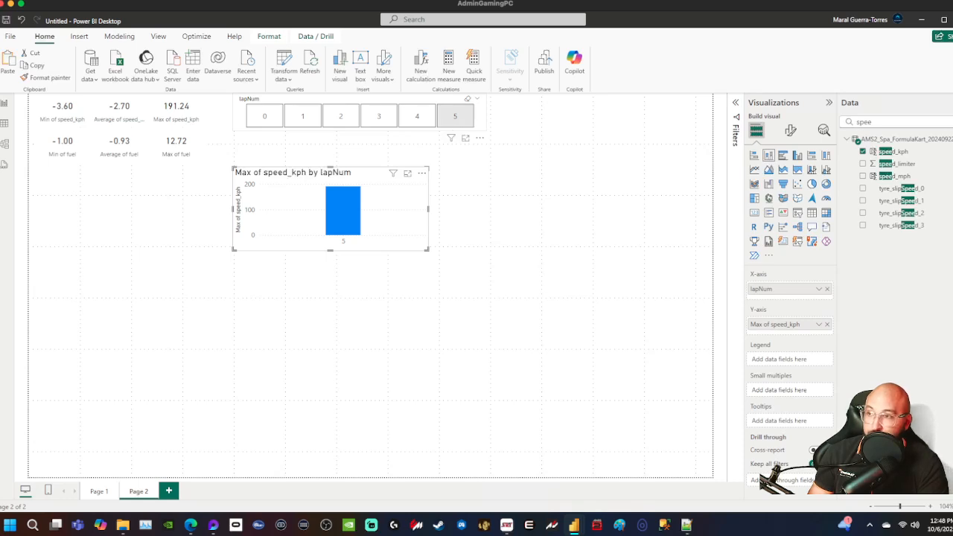
click(454, 116)
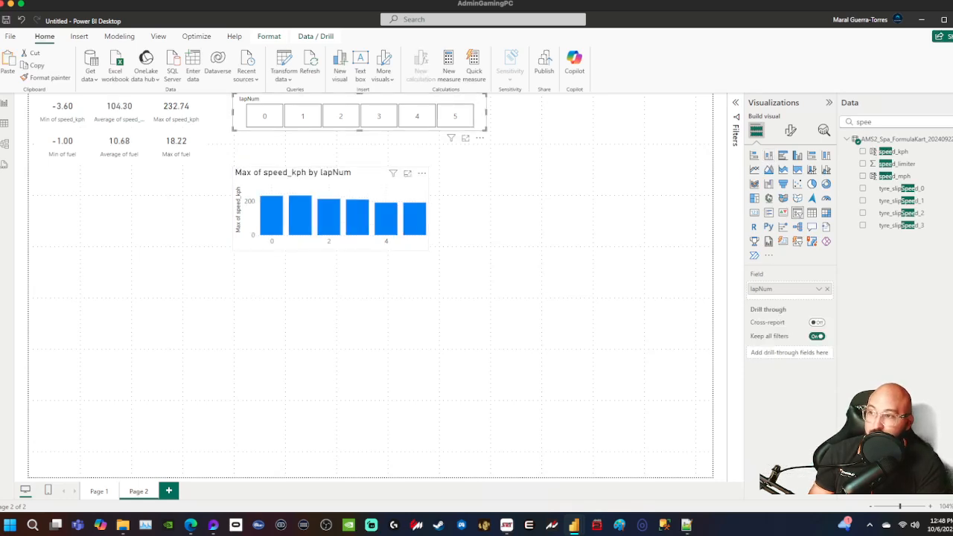
mouse_move(273, 226)
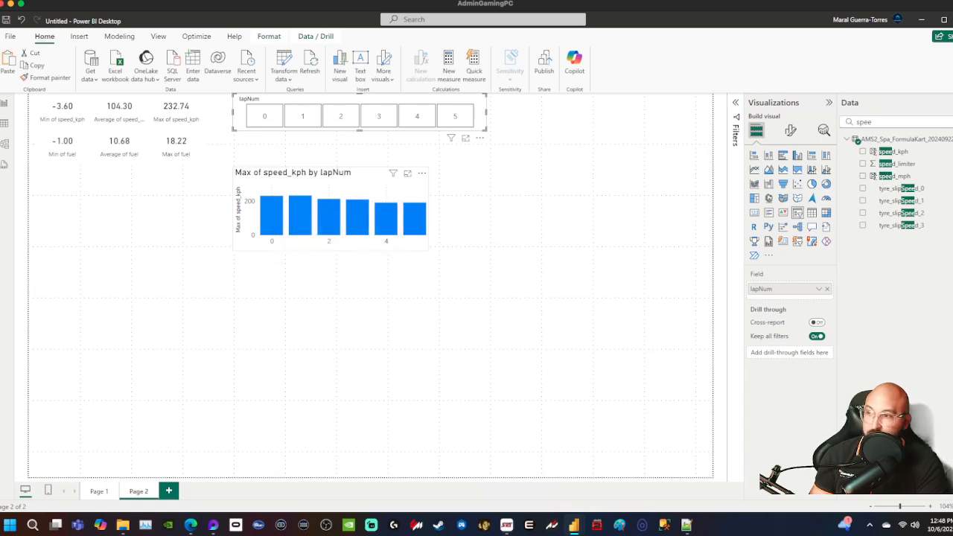
- Turn on data labels for the column chart of maximum speed by lap
click(369, 179)
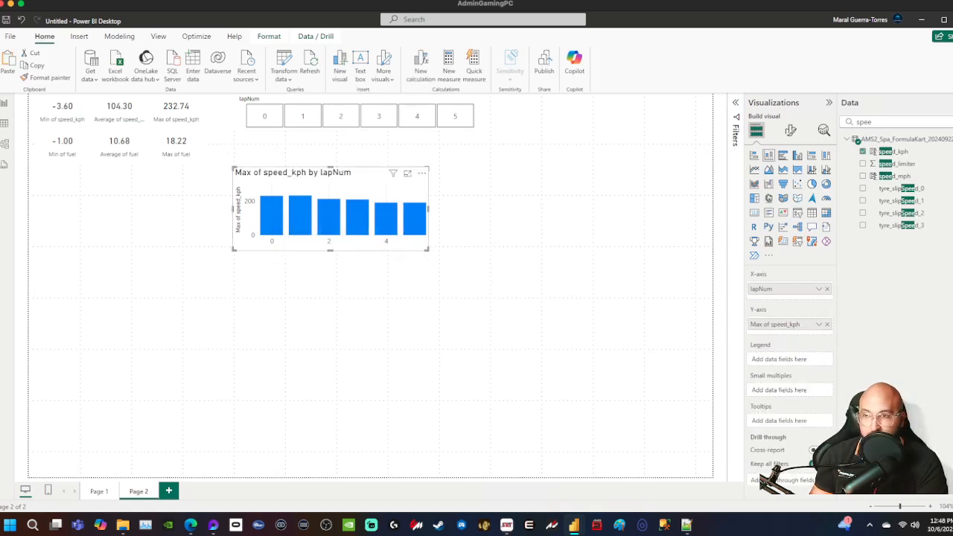
click(790, 131)
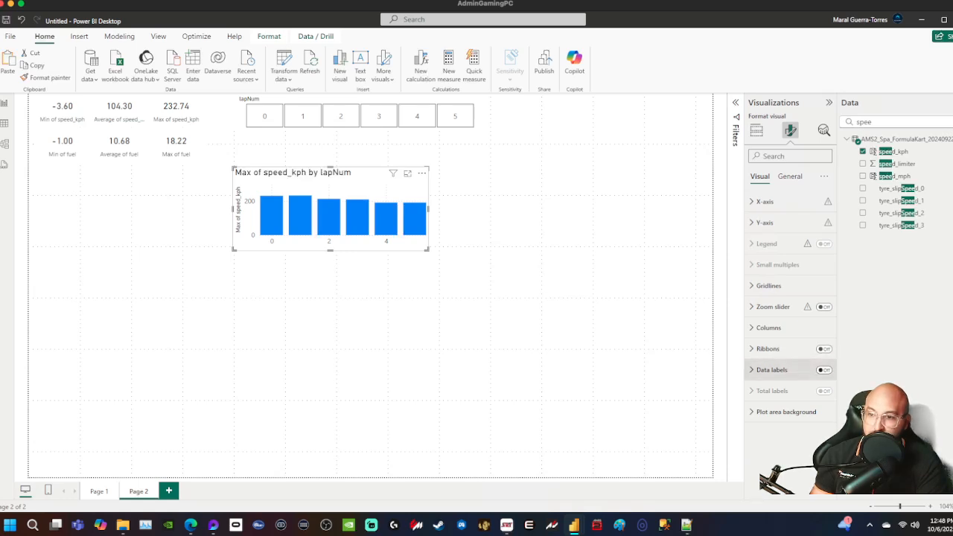
click(824, 370)
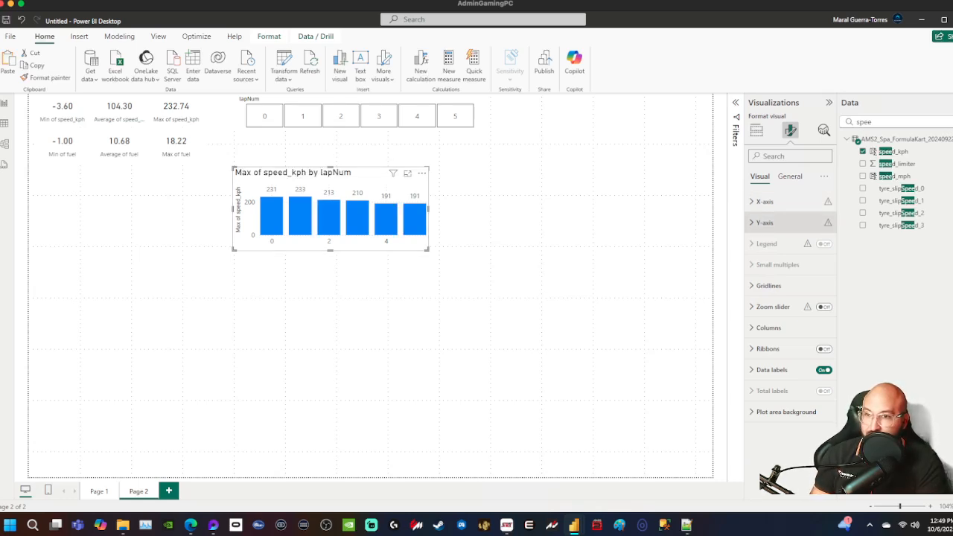
- Set the maximum speed chart's title font size to 10 and move the chart up closer beneath the lapNum slicer
click(790, 176)
click(763, 222)
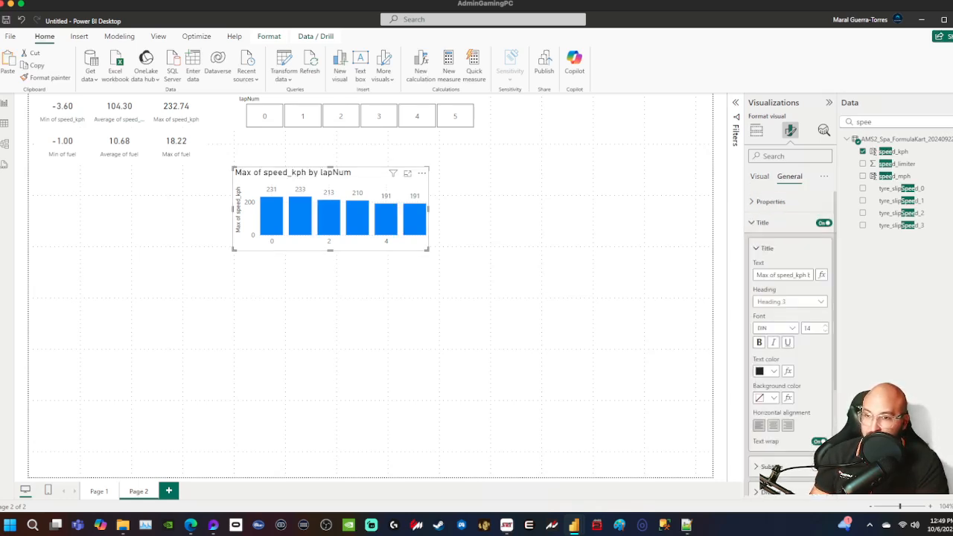
double_click(808, 329)
text(10)
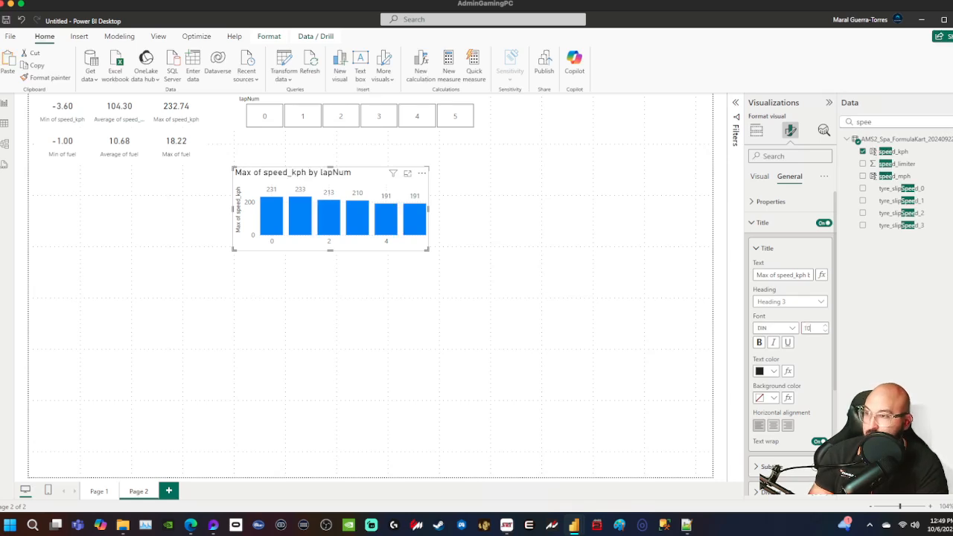
key(Return)
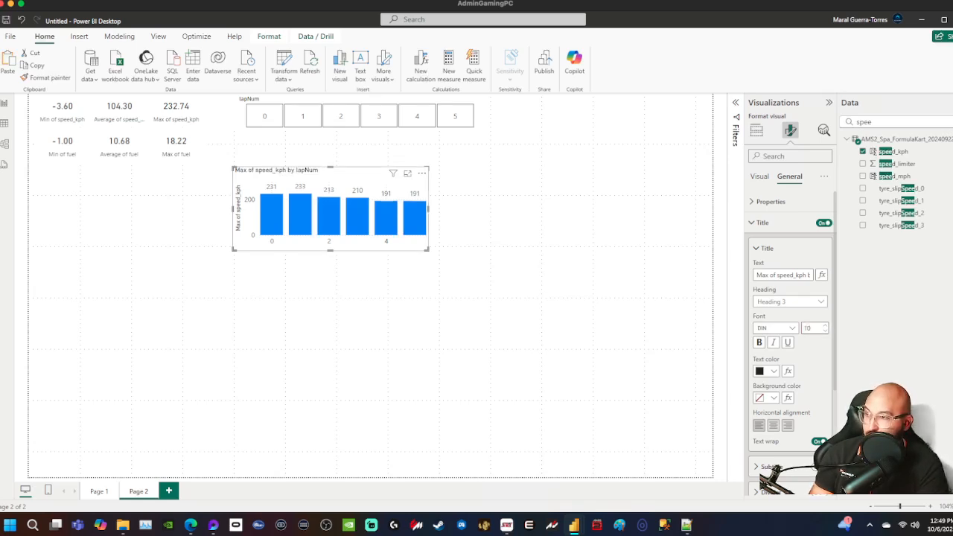
drag(350, 172, 362, 160)
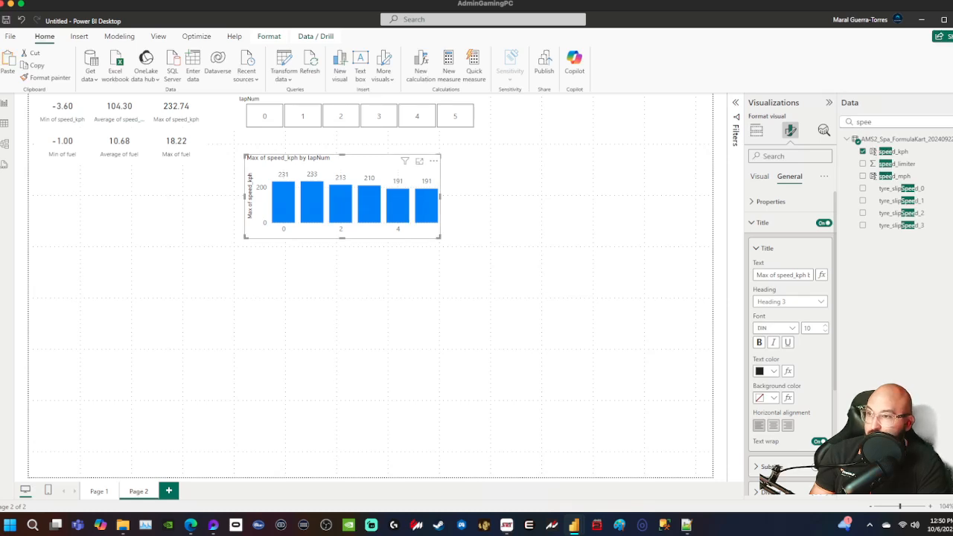
drag(361, 159, 353, 160)
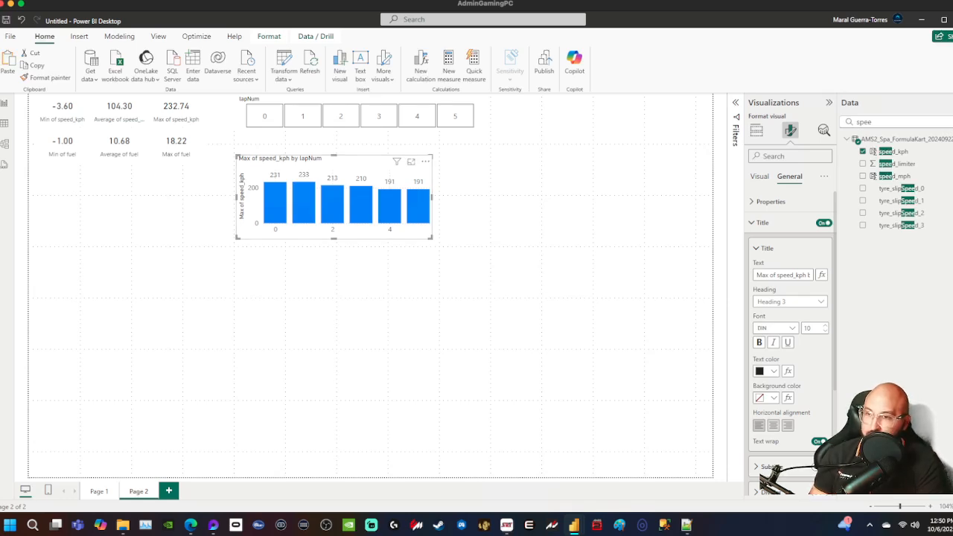
- Change the X-axis type of the maximum speed column chart to Categorical
click(763, 223)
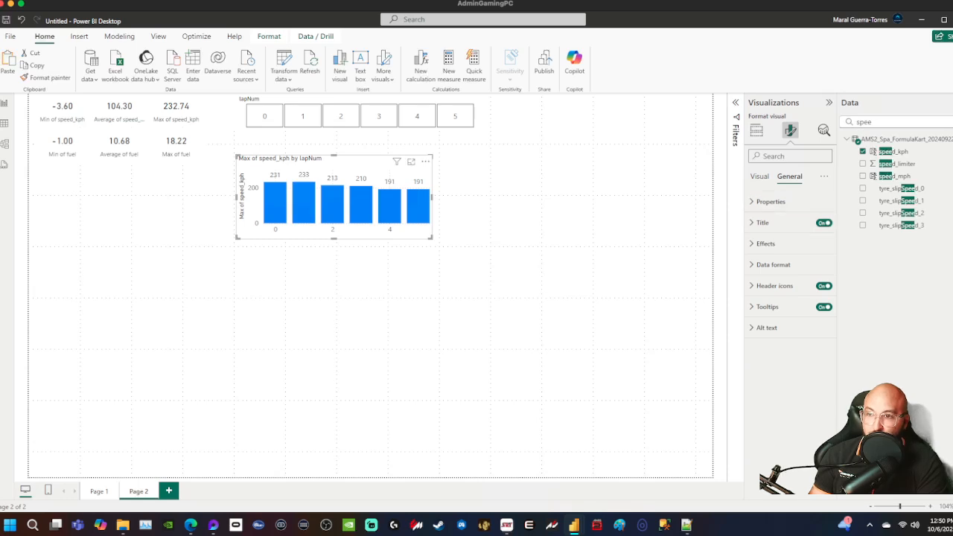
click(759, 176)
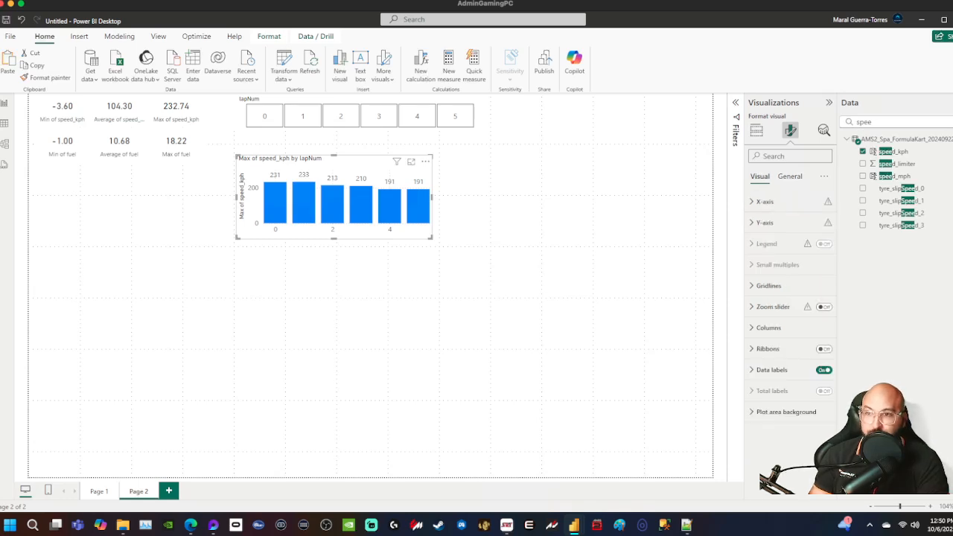
click(765, 201)
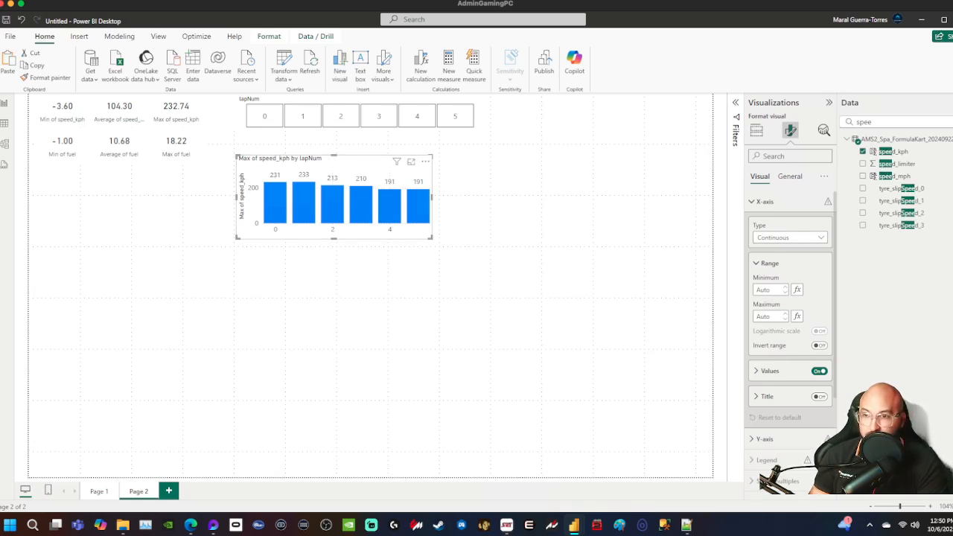
click(789, 238)
click(773, 262)
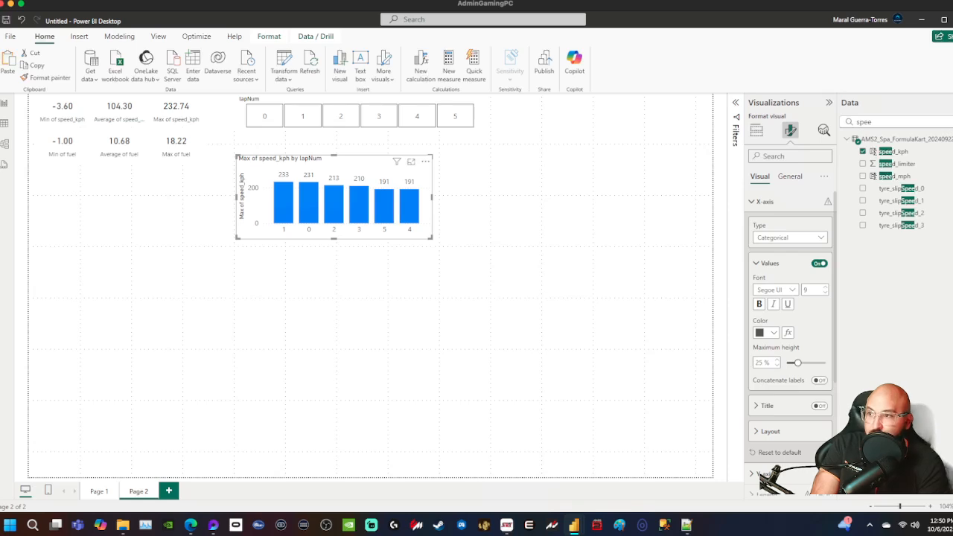
- Sort the maximum speed column chart's axis by lapNum in ascending order
click(425, 160)
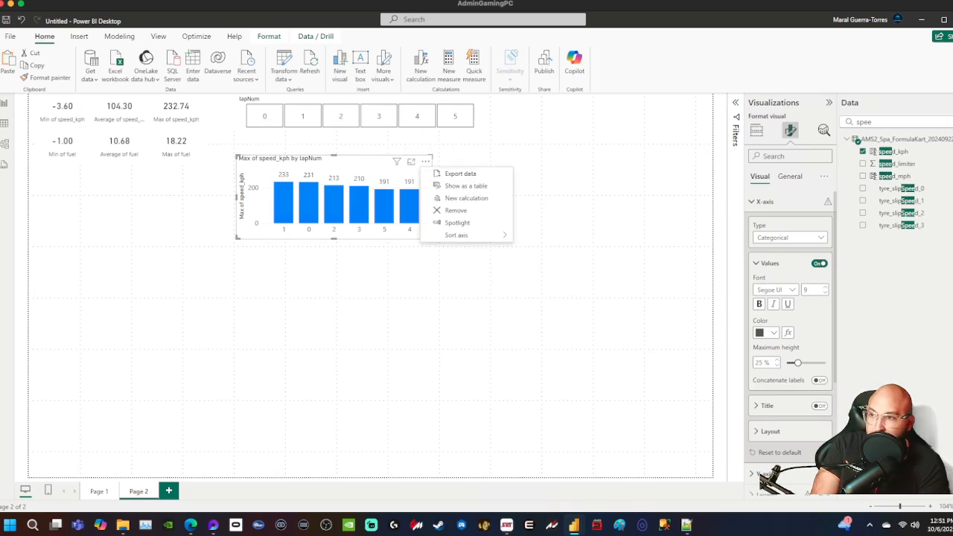
mouse_move(456, 234)
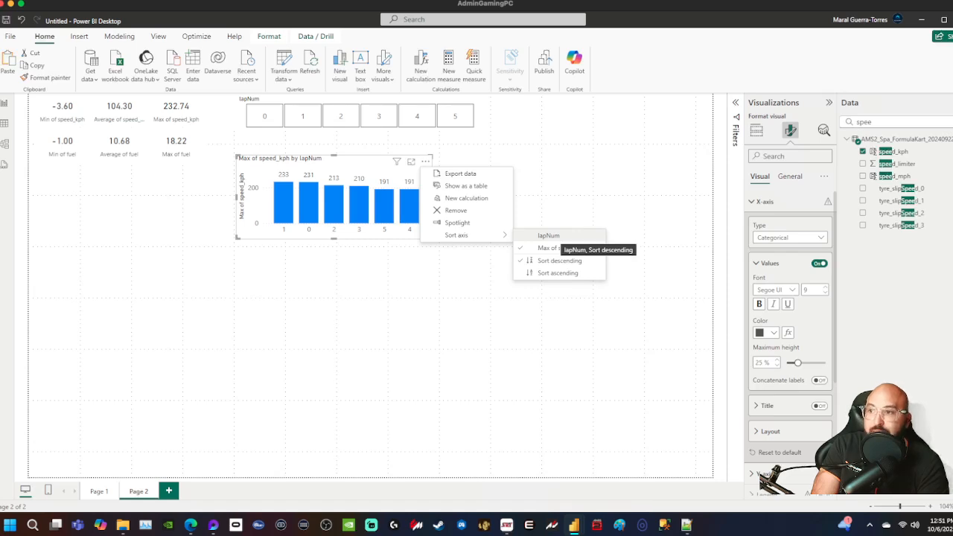
click(548, 236)
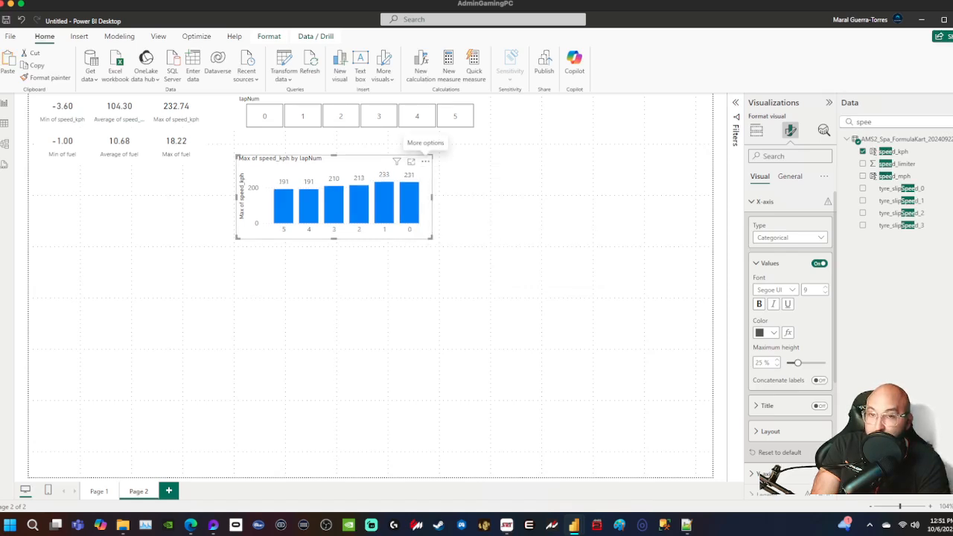
click(425, 161)
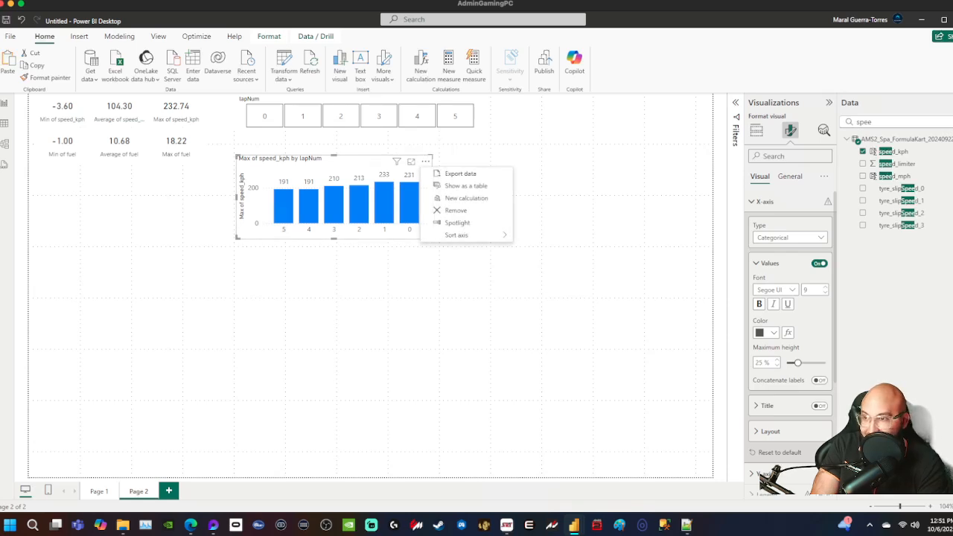
mouse_move(461, 235)
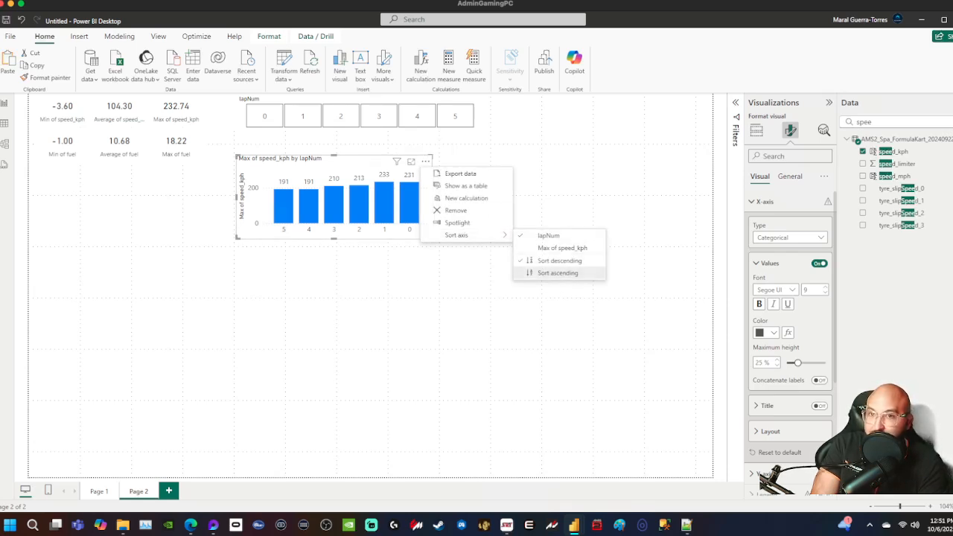
click(557, 272)
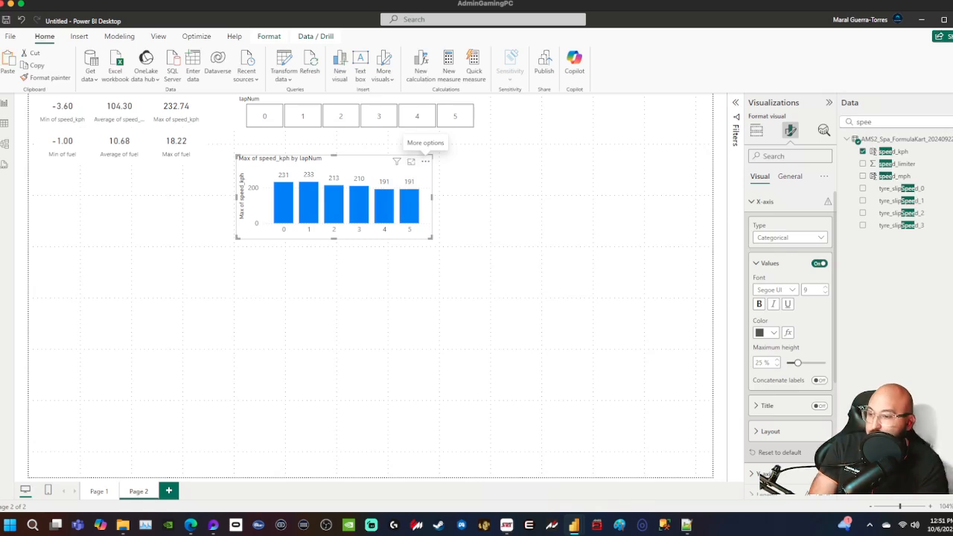
- Check the visuals on the Metric page of the SimRacingTelemetry_FieldsParamTest report and return to the untitled report
mouse_move(573, 525)
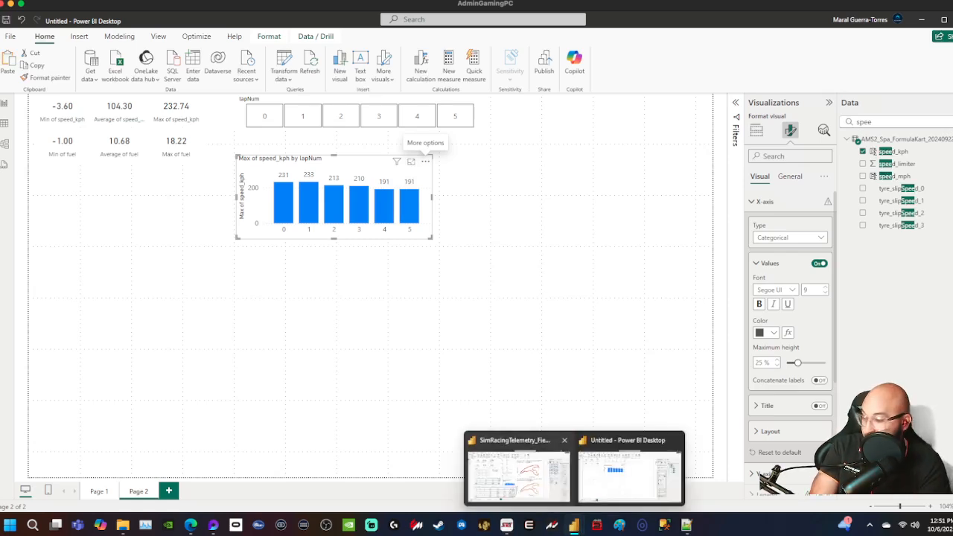
click(519, 461)
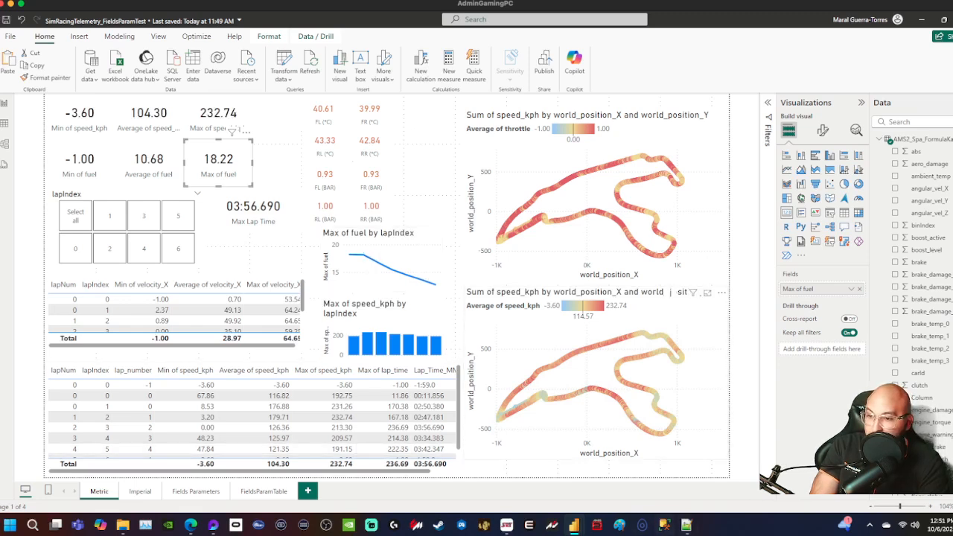
mouse_move(573, 525)
click(630, 495)
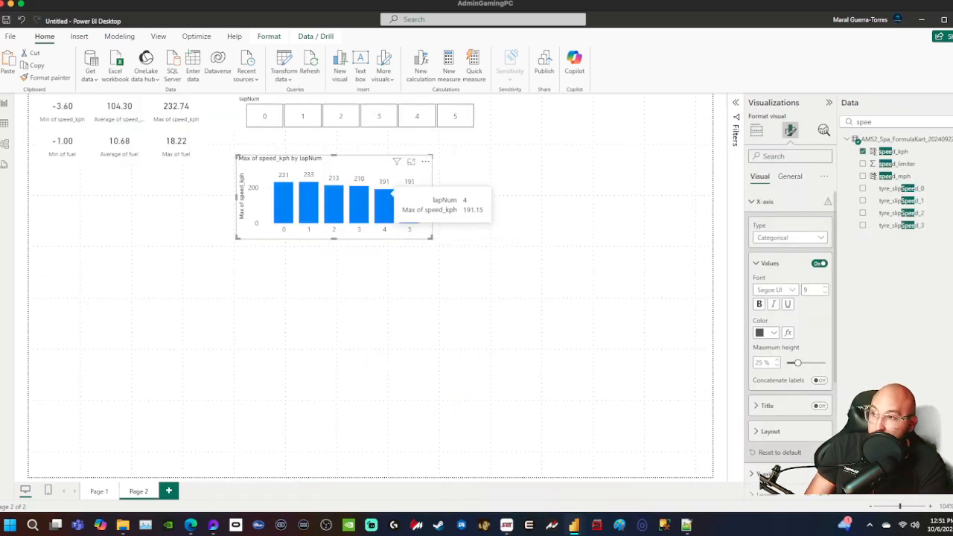
- Paste a copy of the maximum speed chart below the original and remove speed_kph from the copy's Y-axis
key(ctrl+v)
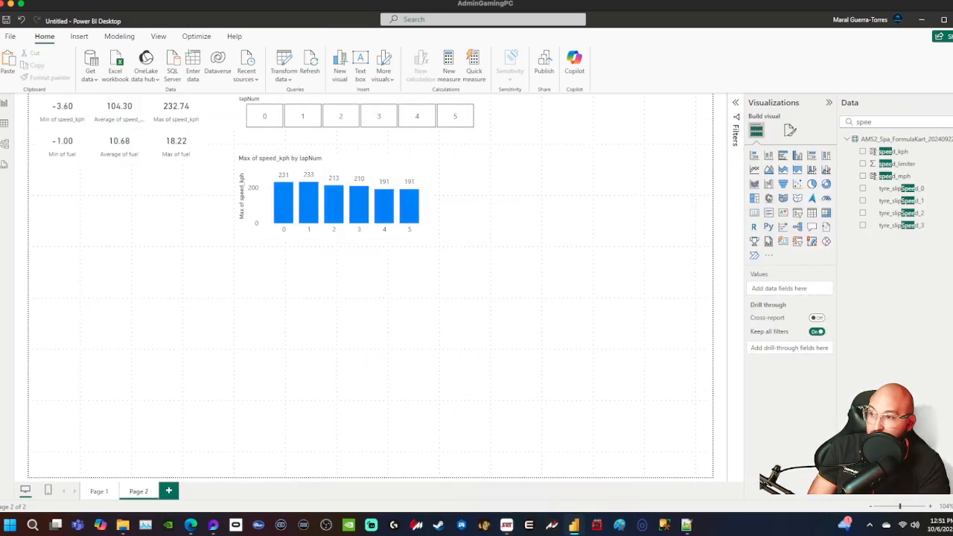
drag(340, 195, 333, 294)
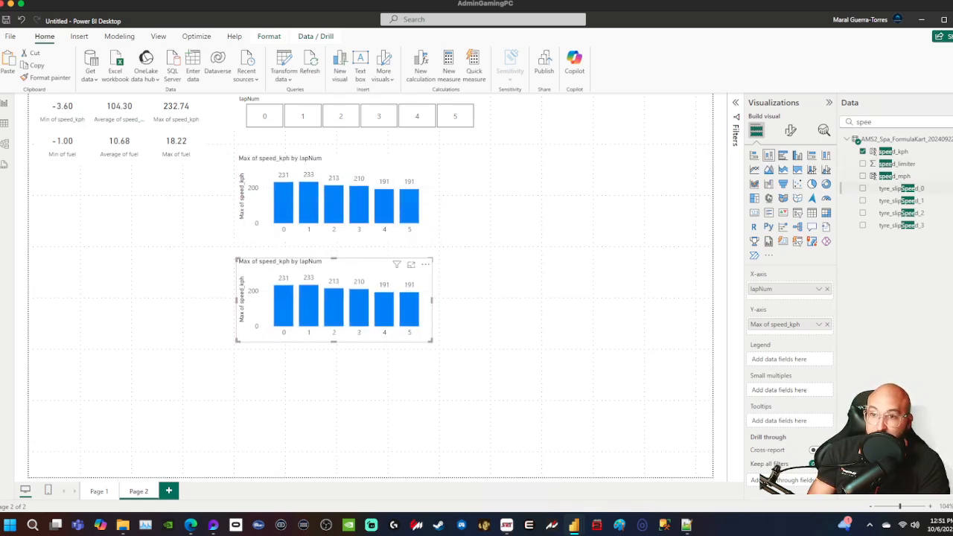
click(863, 151)
- Find the fuel field, add it to the copied chart's Y-axis and aggregate it as Maximum
click(868, 122)
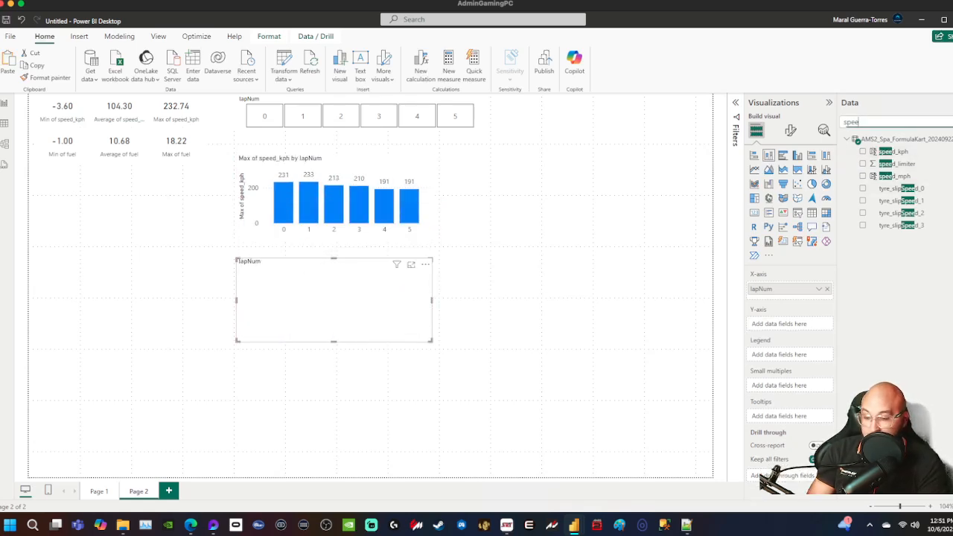
key(BackSpace)
key(BackSpace)
key(BackSpace)
key(BackSpace)
text(fuel)
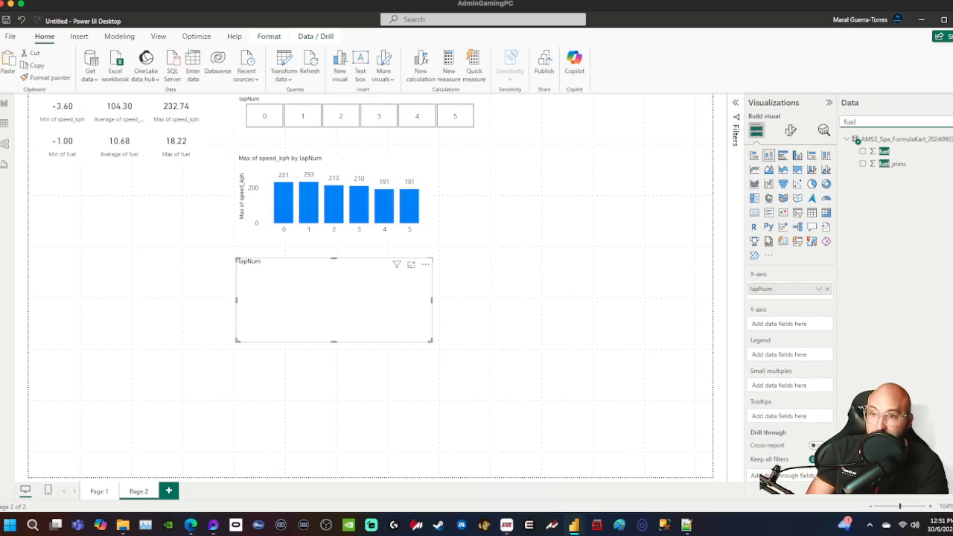
click(863, 151)
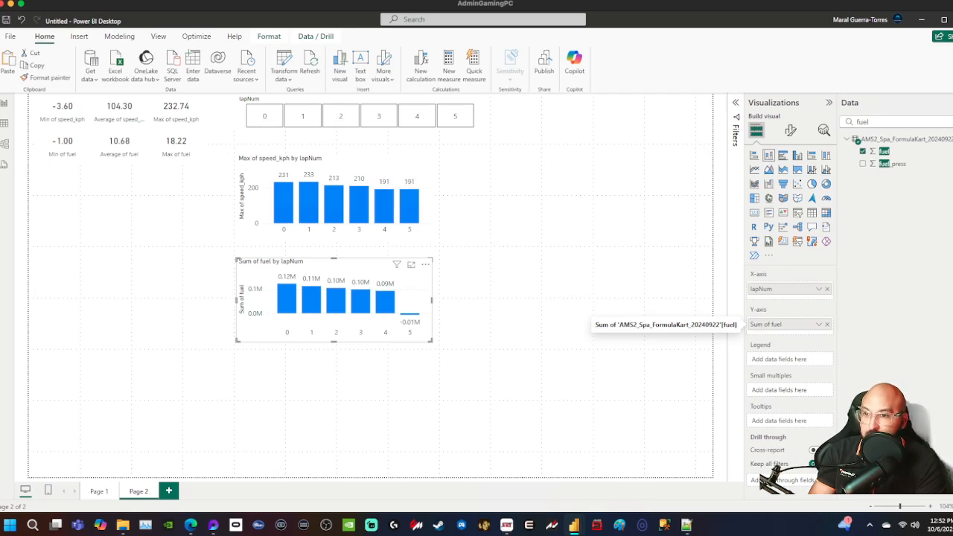
click(819, 324)
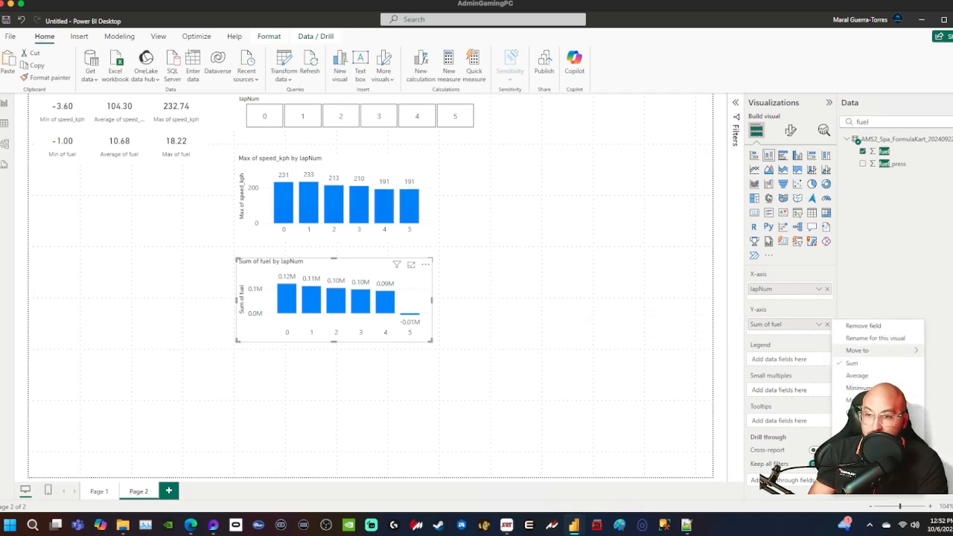
click(858, 400)
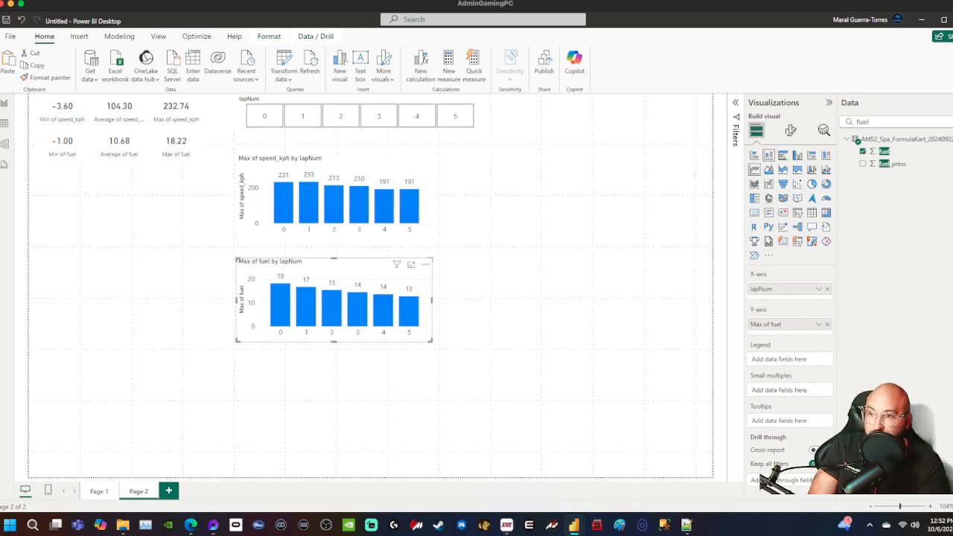
- Try the maximum fuel by lap visual as a line chart and convert it to an area chart
click(754, 169)
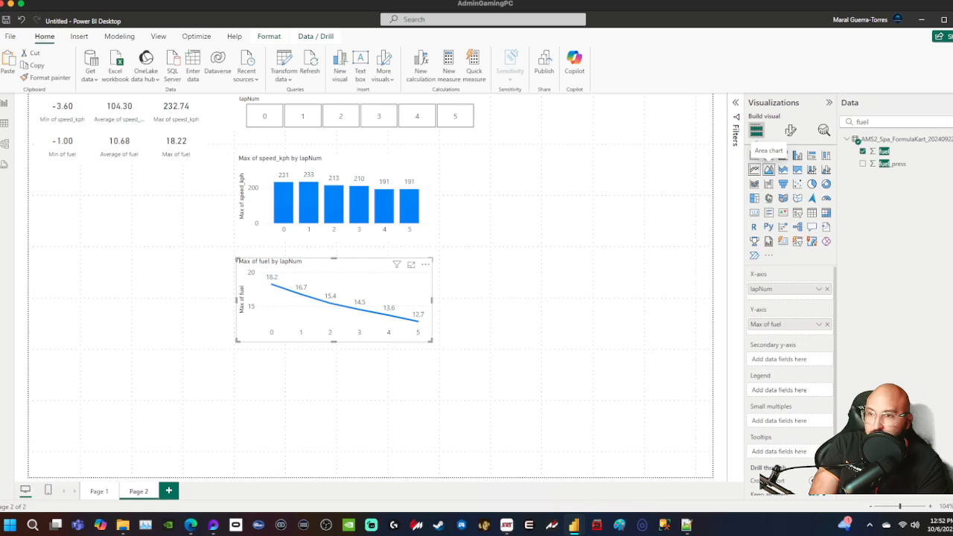
click(767, 169)
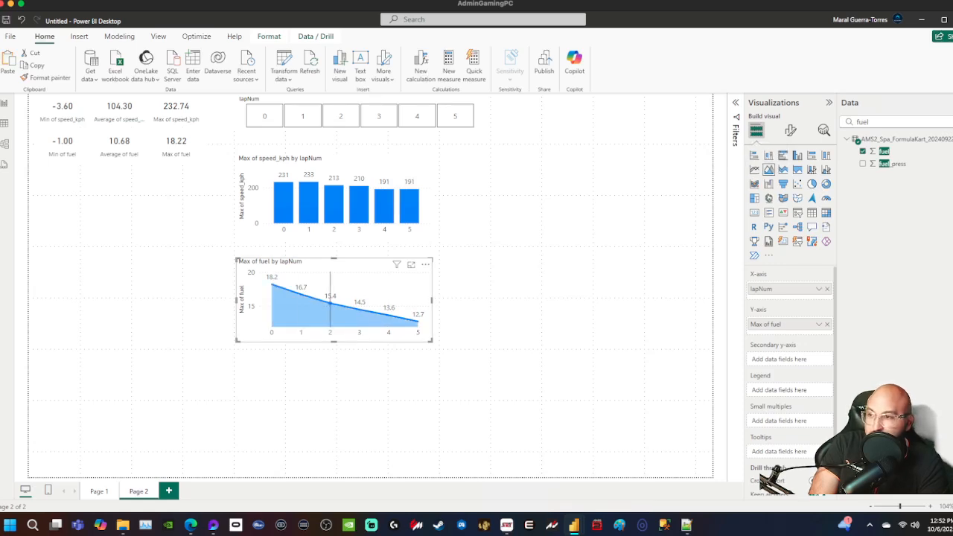
mouse_move(388, 322)
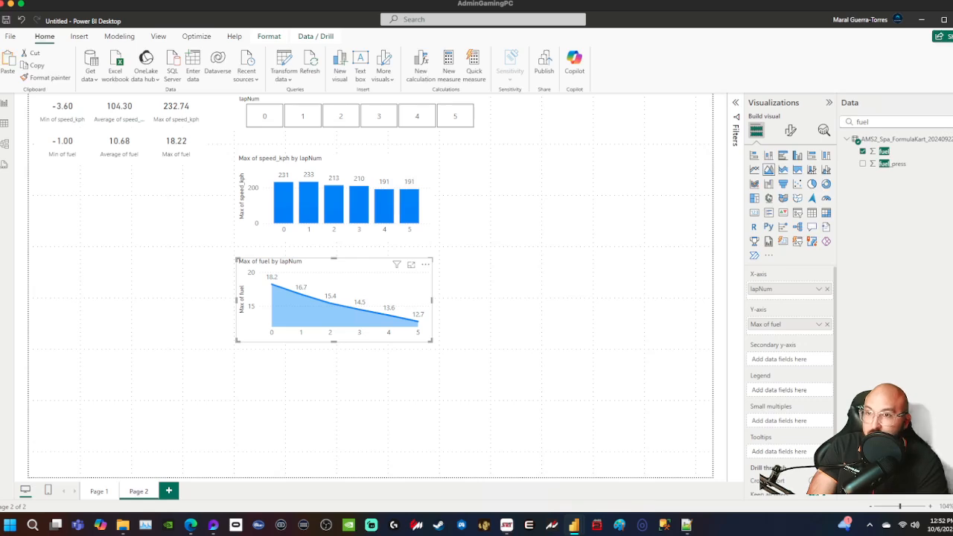
- Add a Y-axis constant line with a value of 14 to the fuel area chart
click(790, 130)
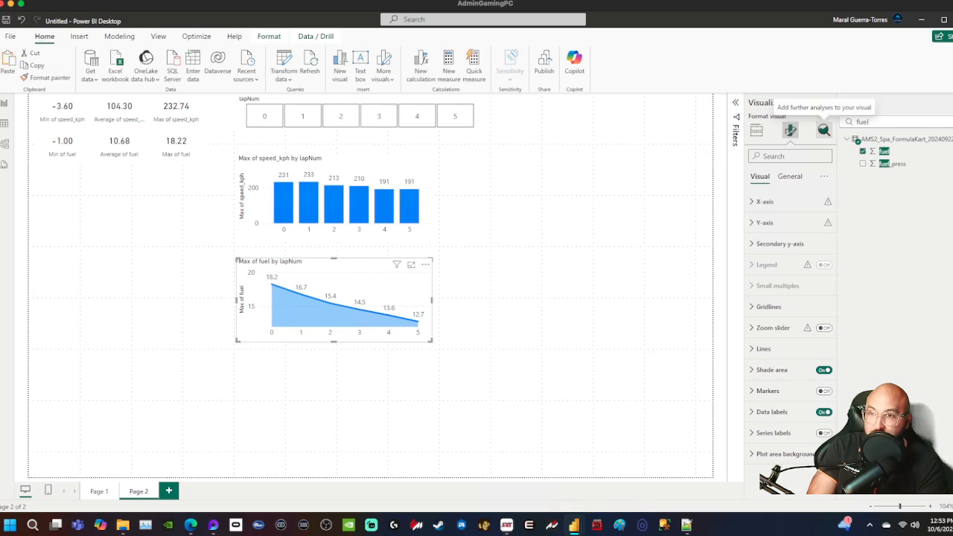
click(823, 131)
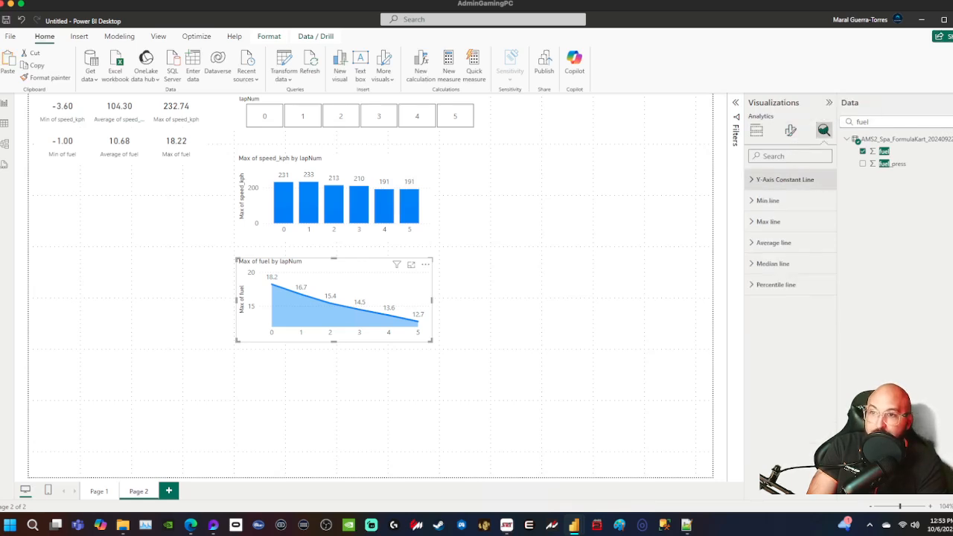
click(785, 180)
click(770, 217)
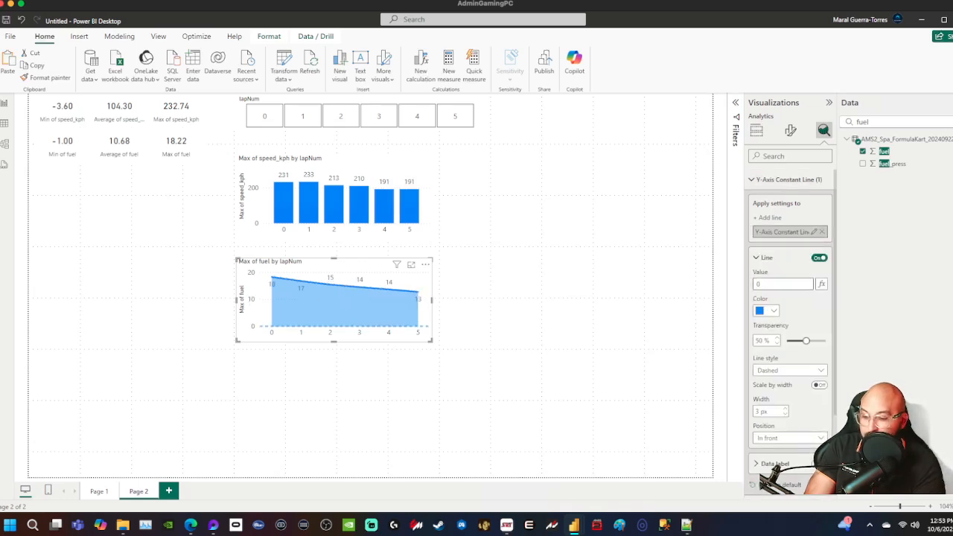
text(14)
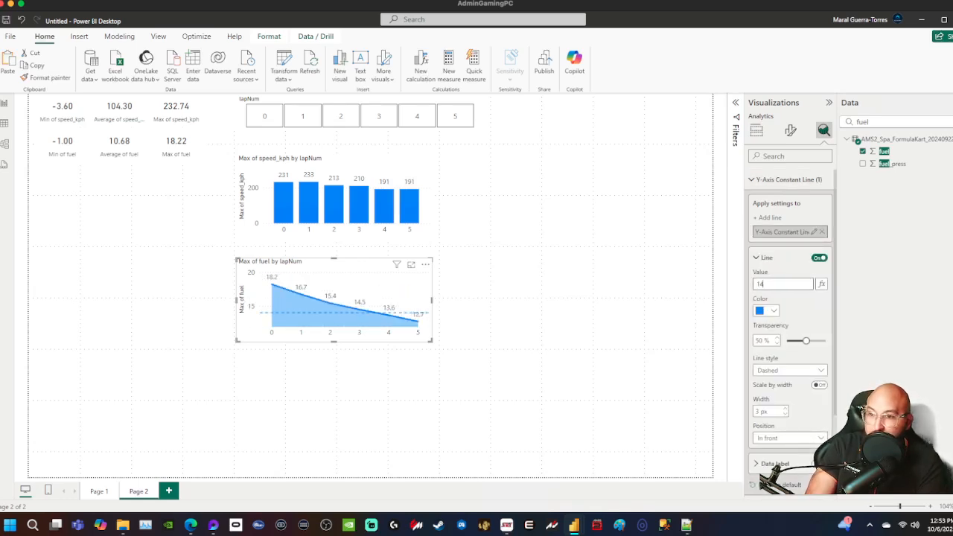
- Set the fuel chart's constant line color to the gold theme color and its transparency to 20%
click(767, 310)
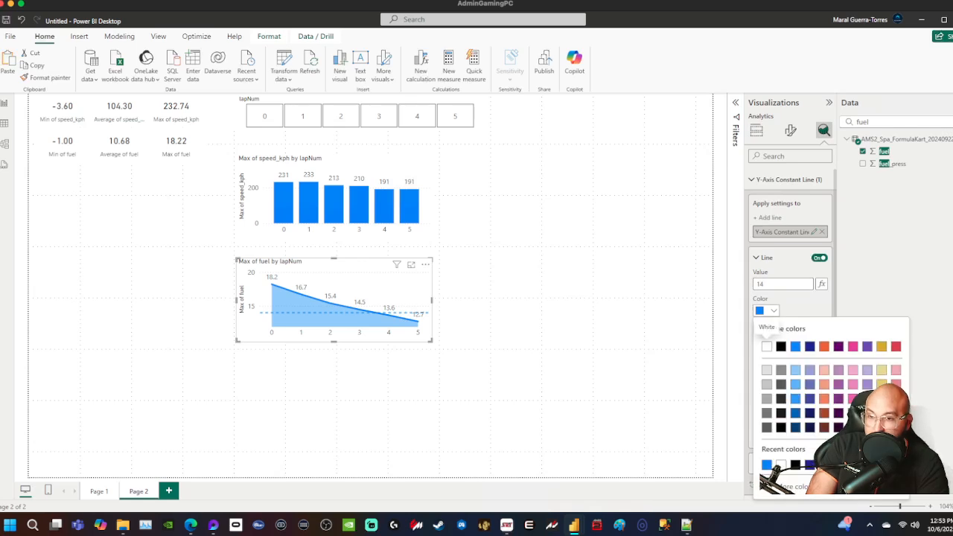
click(881, 346)
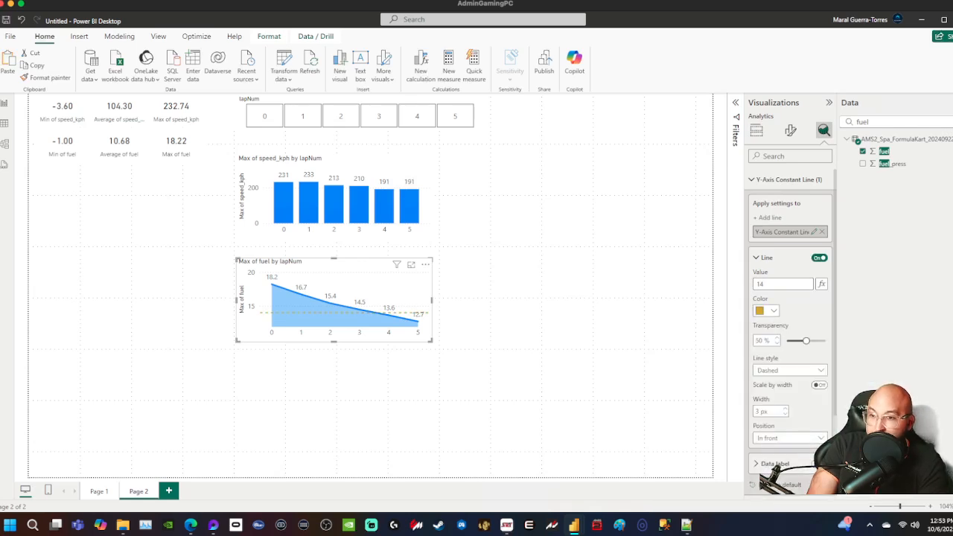
double_click(759, 340)
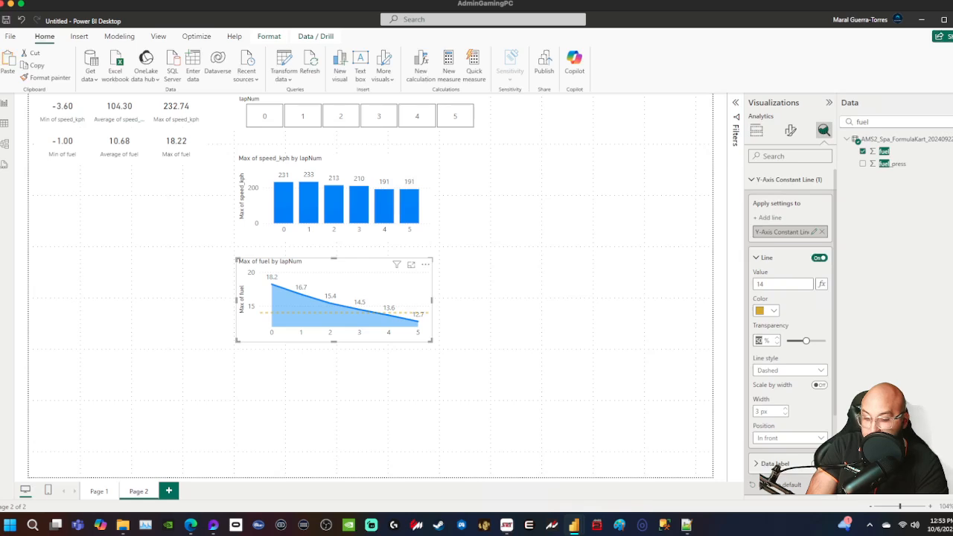
text(20)
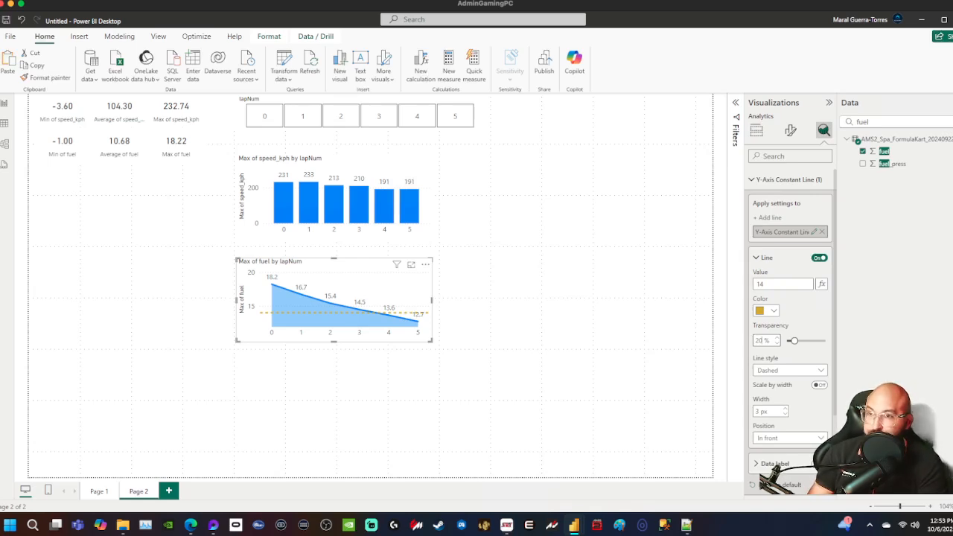
click(756, 130)
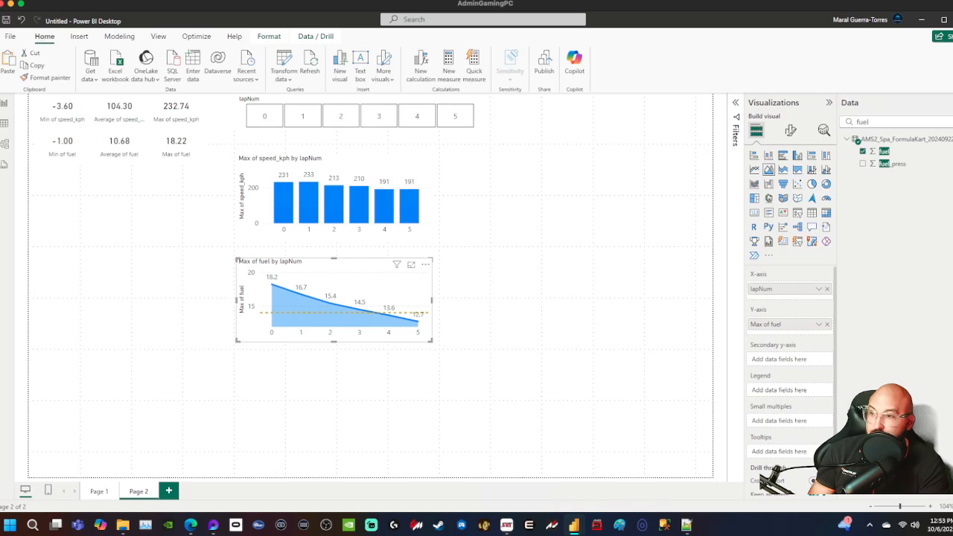
- Switch to the SimRacingTelemetry_FieldsParamTest report, examine which fields the tyre temperature cards use, and return to the untitled report
mouse_move(573, 525)
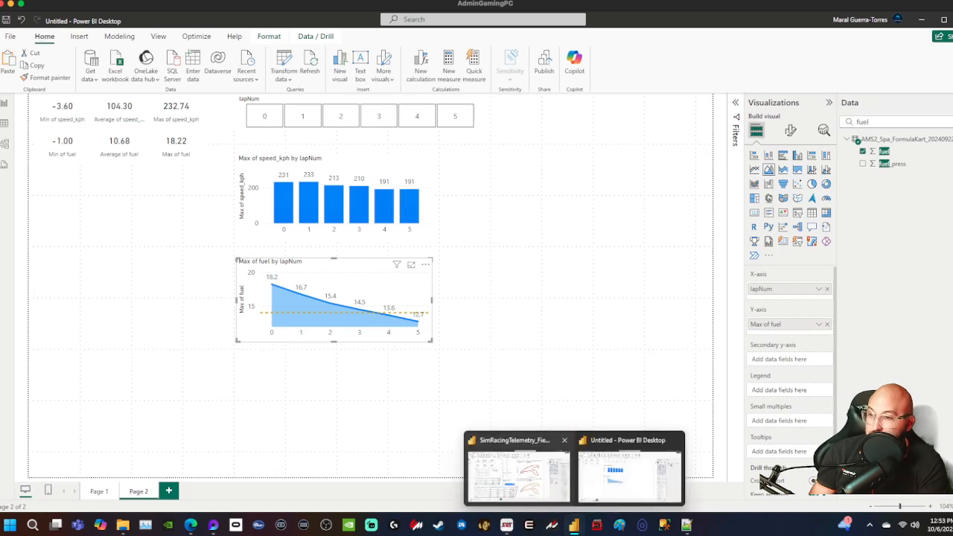
click(516, 447)
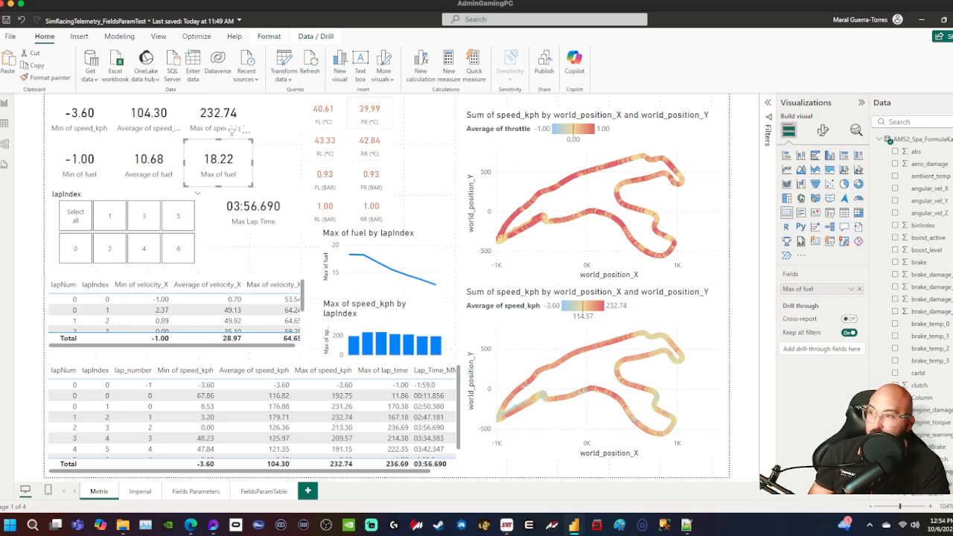
click(323, 119)
click(369, 112)
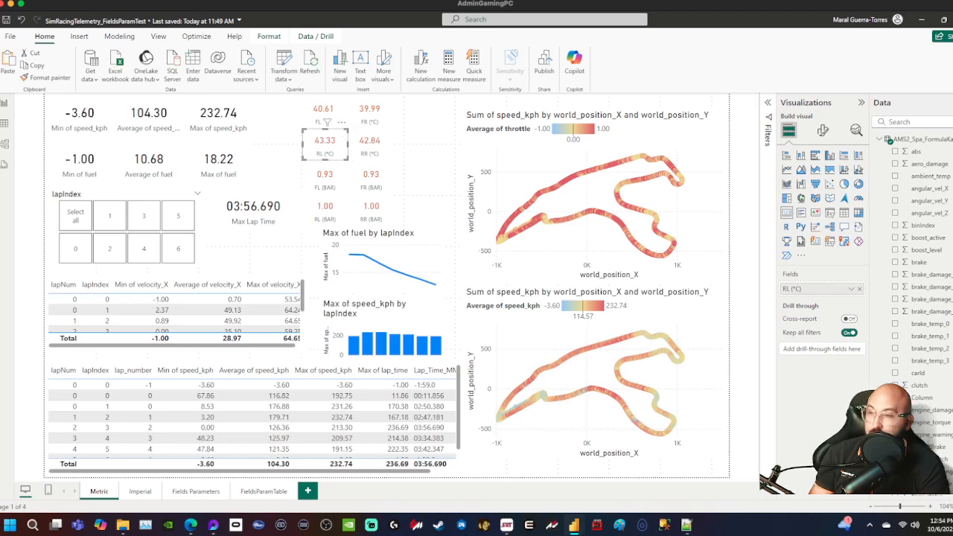
click(370, 140)
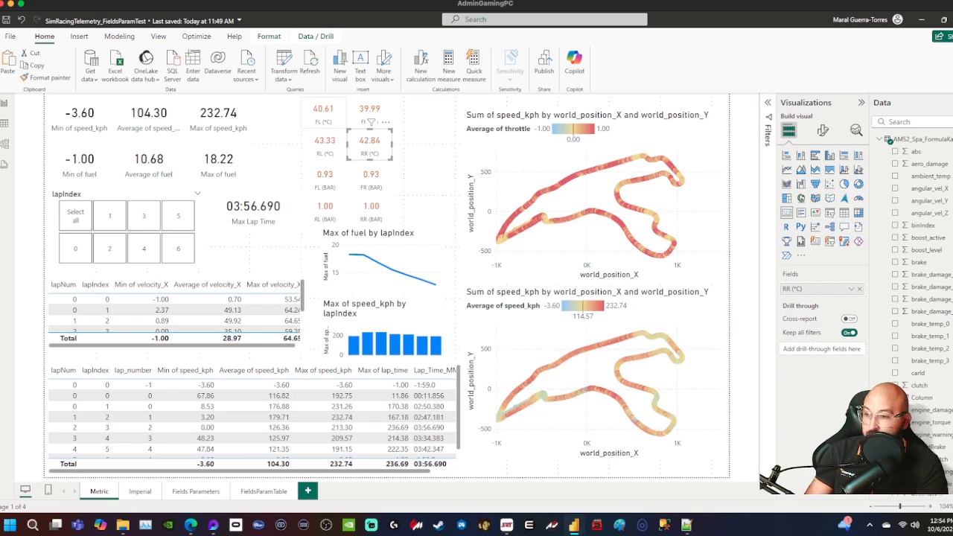
mouse_move(573, 525)
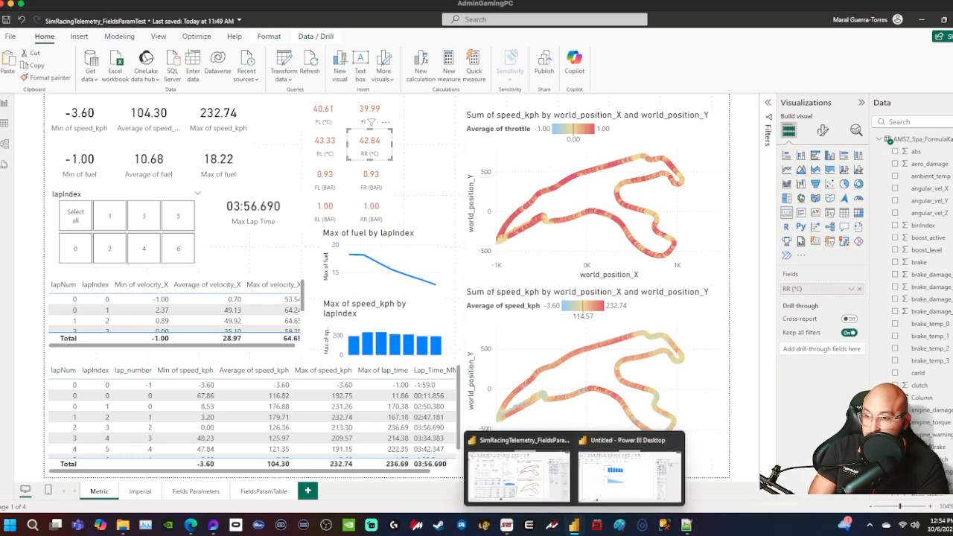
click(630, 469)
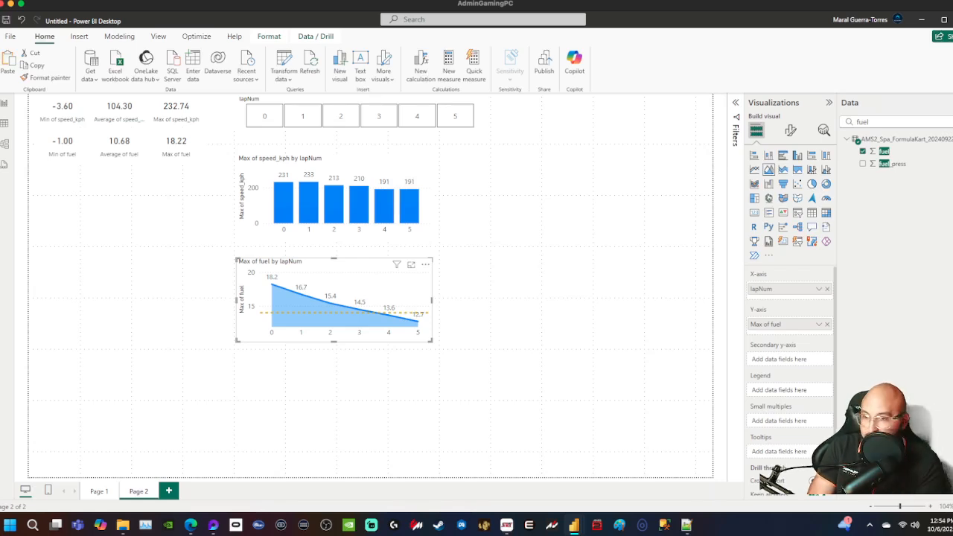
key(Escape)
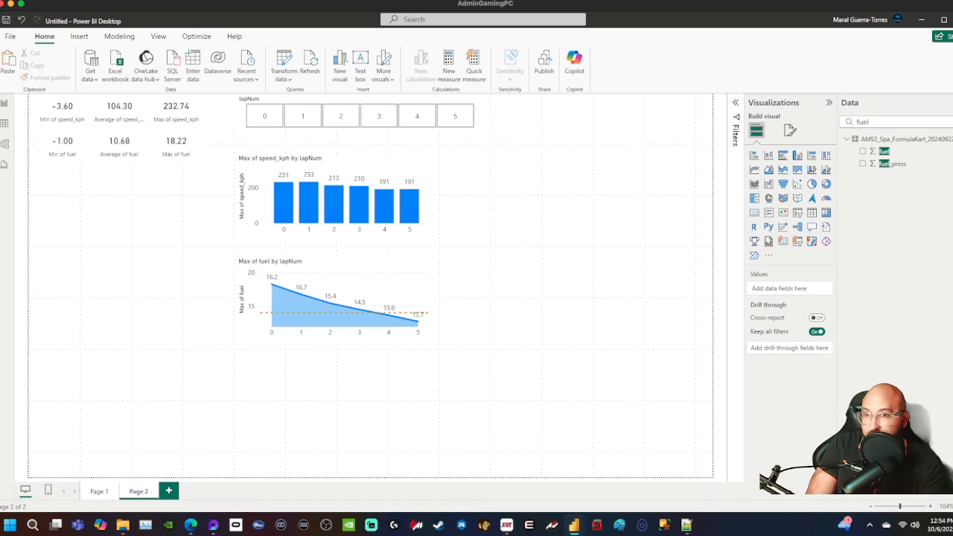
double_click(863, 122)
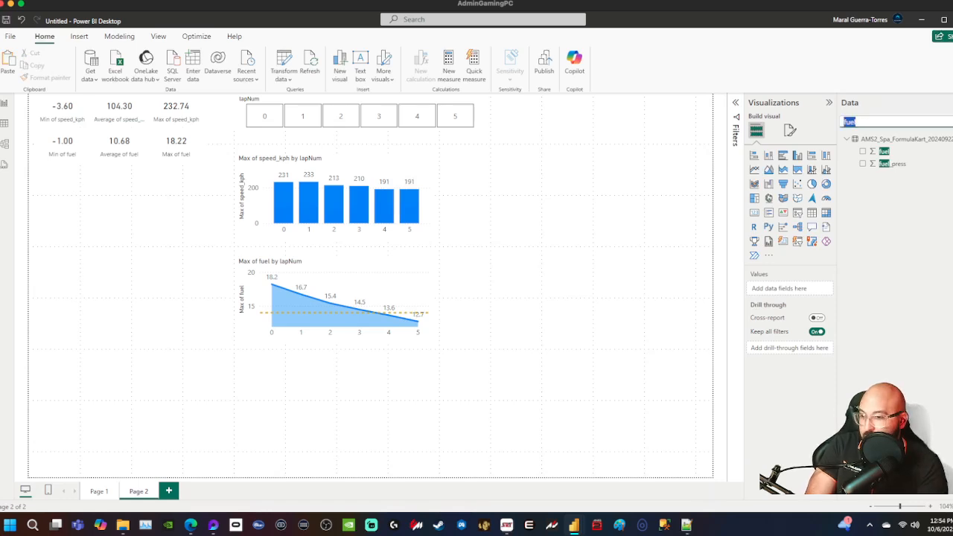
click(574, 525)
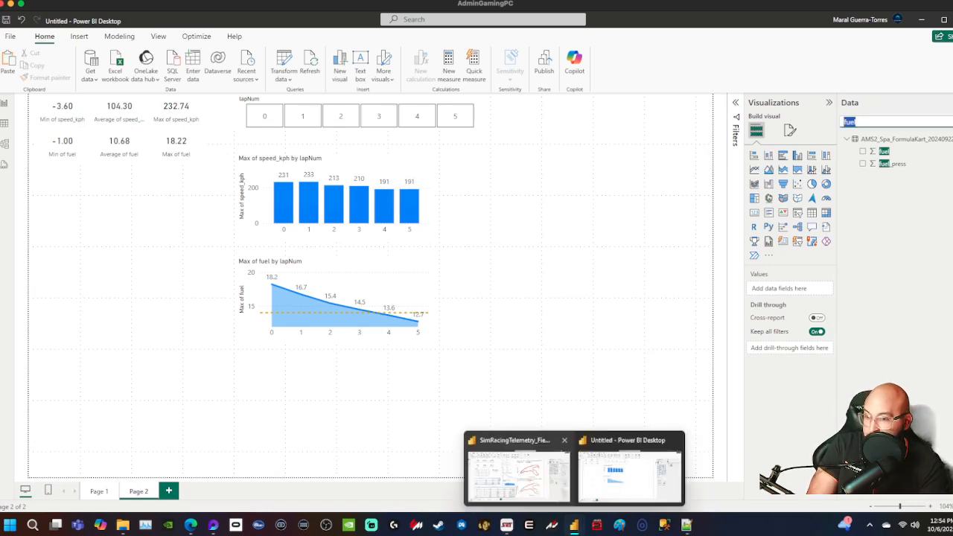
click(519, 470)
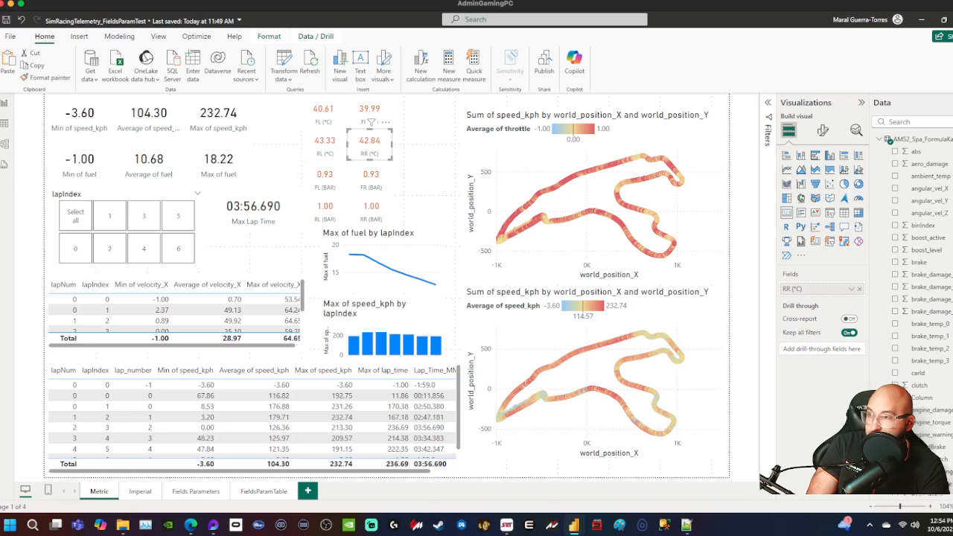
click(324, 121)
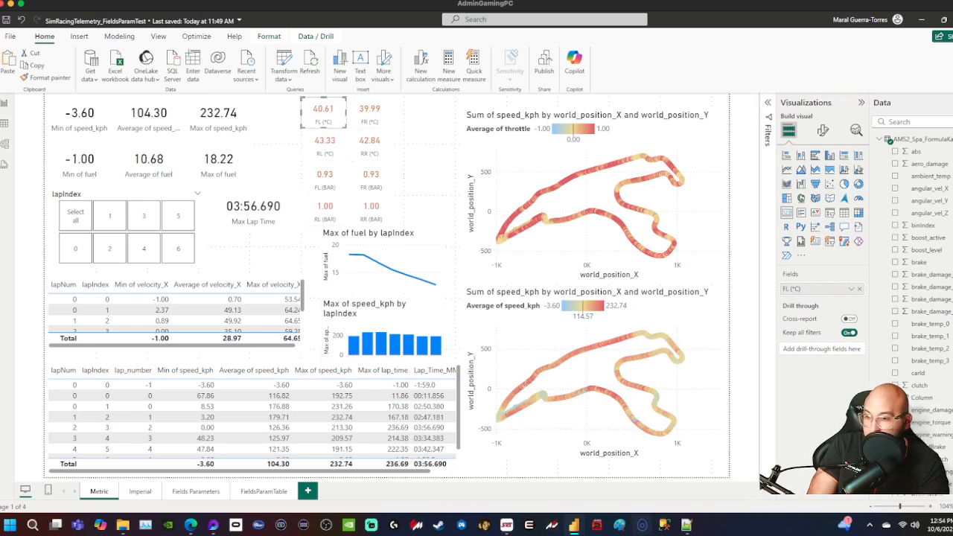
mouse_move(573, 526)
click(629, 469)
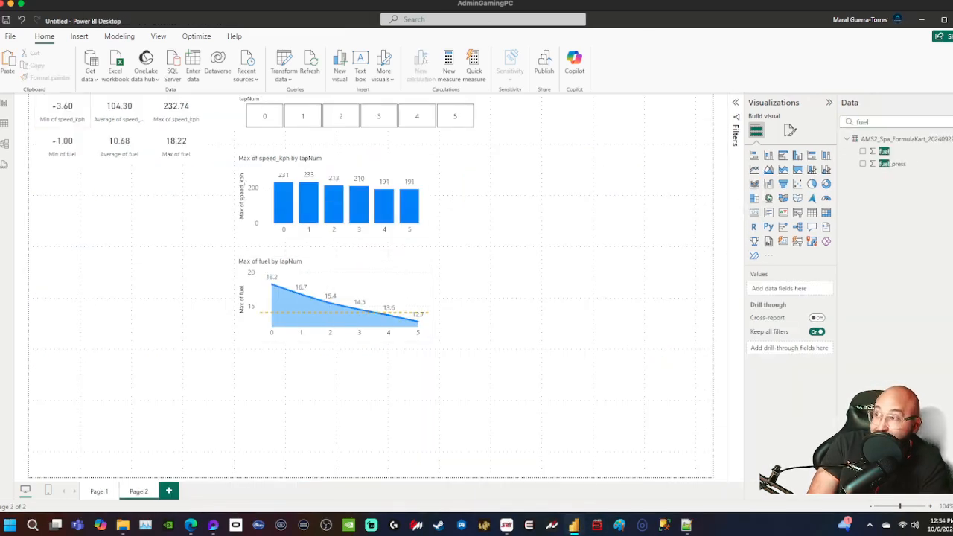
- Paste a copy of the minimum speed card below the minimum fuel card and search the data fields for "press"
click(65, 118)
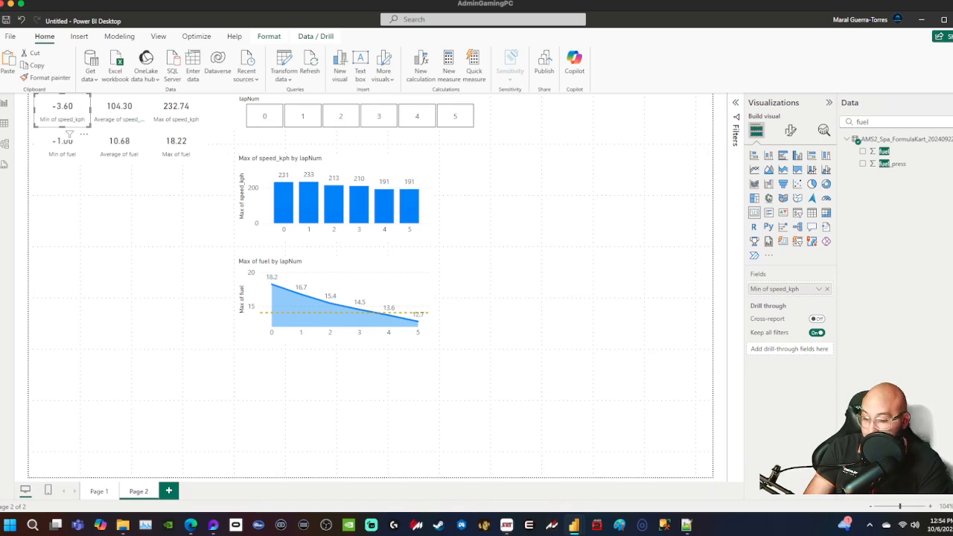
key(ctrl+c)
key(ctrl+v)
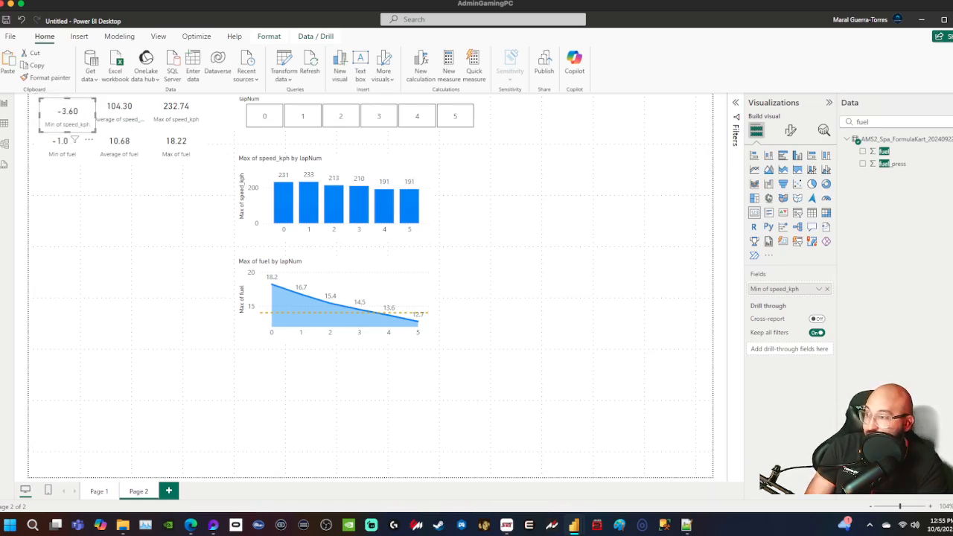
drag(66, 118, 69, 210)
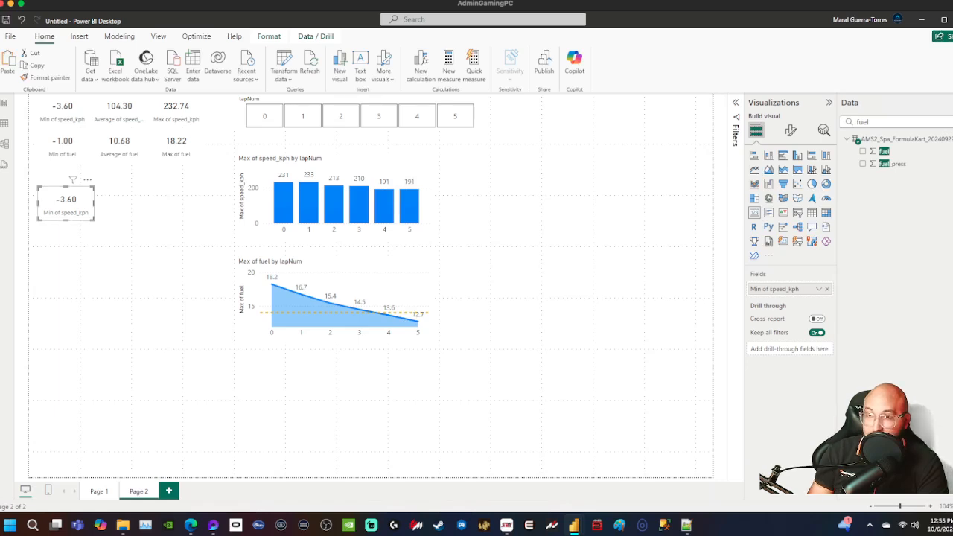
double_click(862, 121)
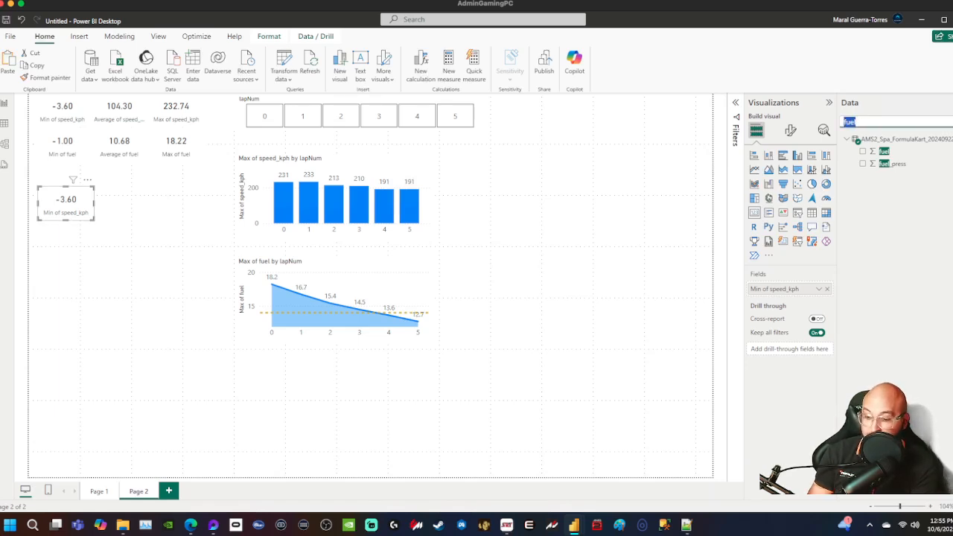
text(press)
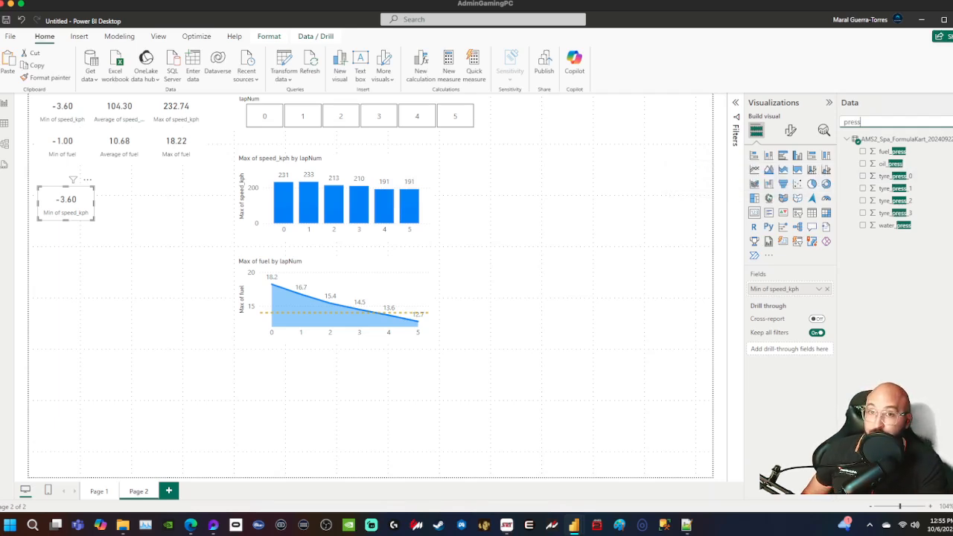
- Switch to the browser and read the tyre/wheel suffix tables for 4-wheel and 2-wheel vehicles in the SimRacingTelemetry CSV format documentation
click(190, 525)
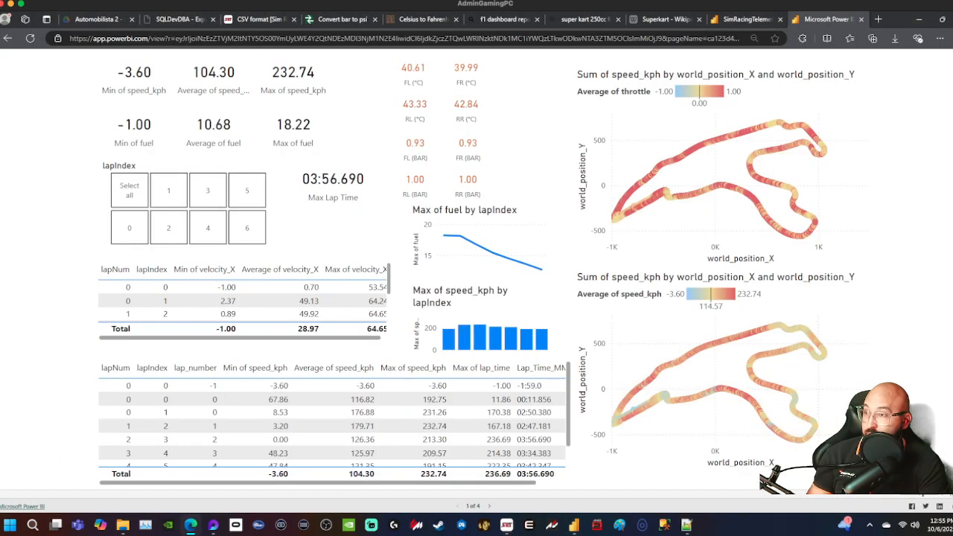
click(262, 19)
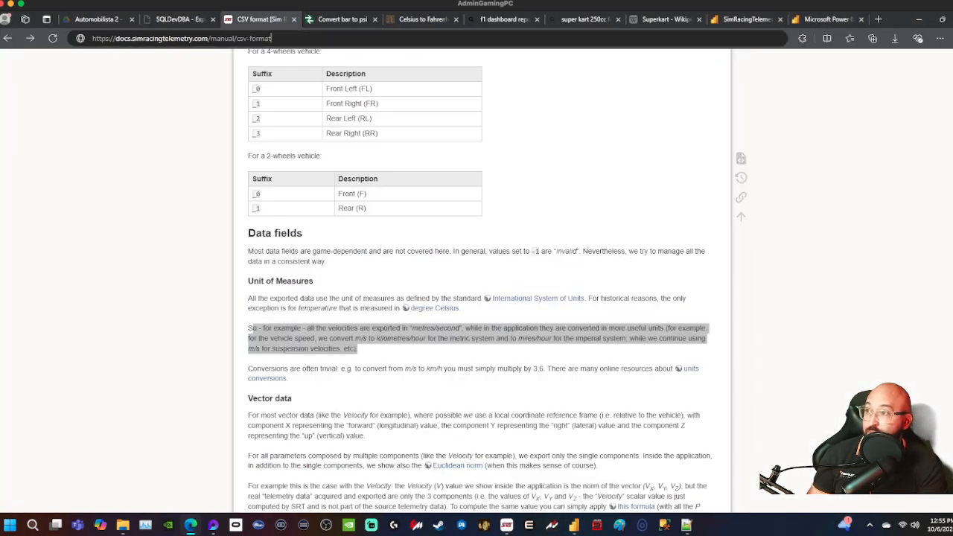
click(271, 37)
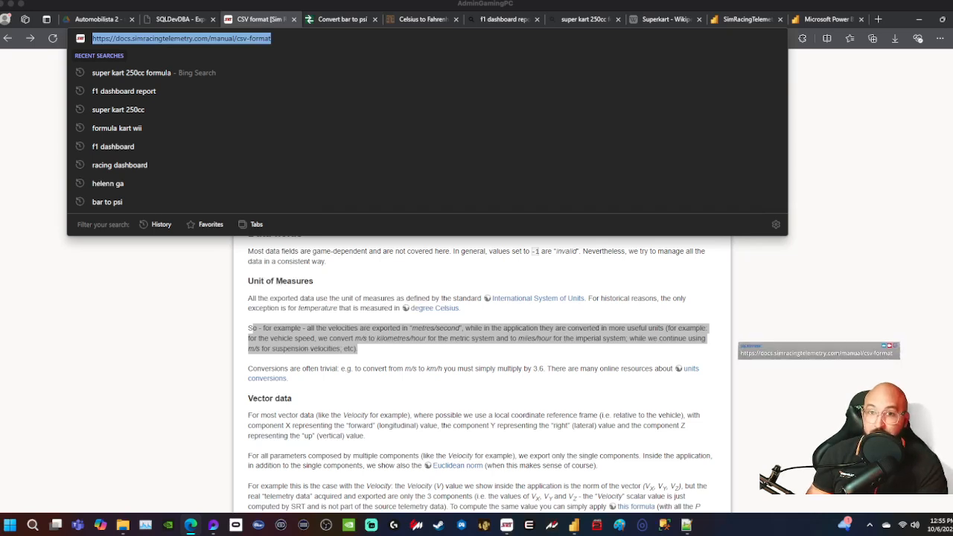
click(149, 313)
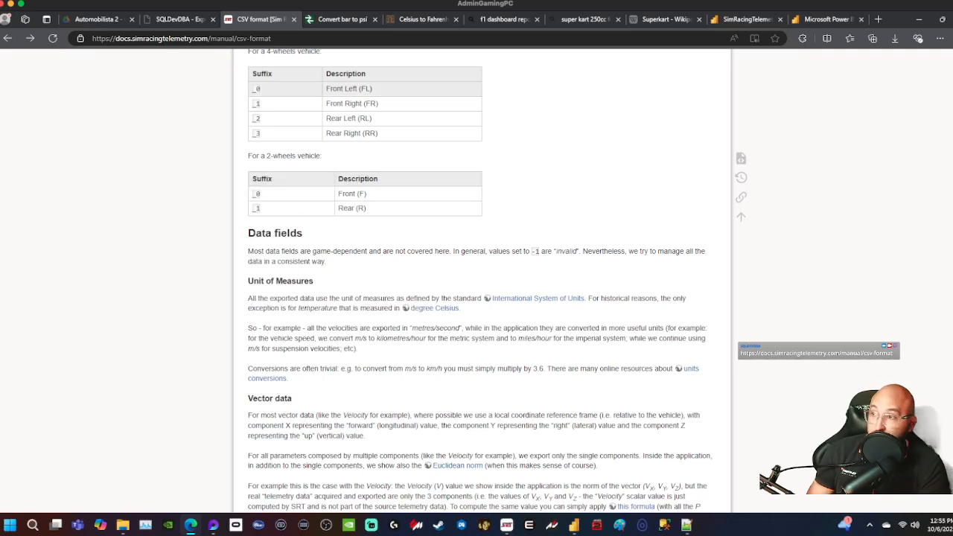
drag(327, 89, 257, 89)
scroll(313, 191, up, 2)
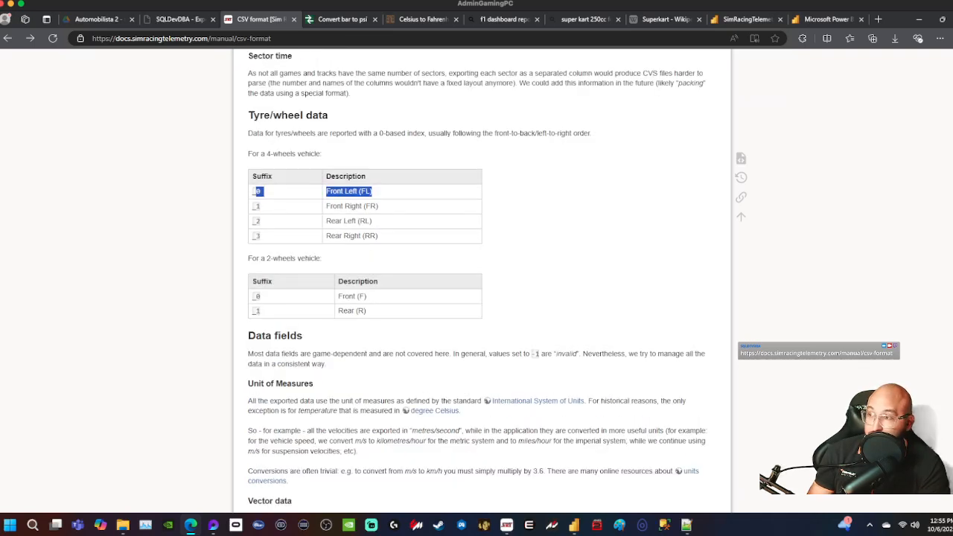
click(313, 191)
double_click(258, 191)
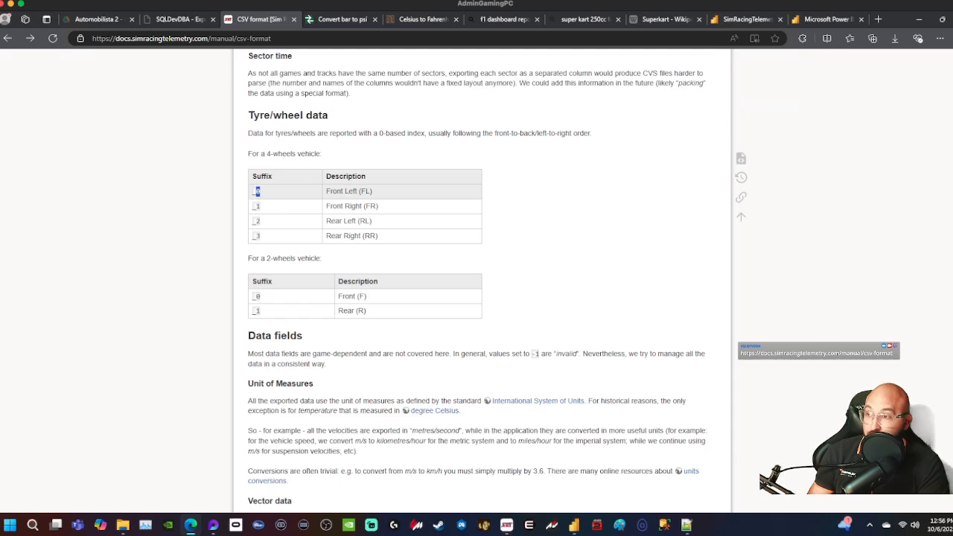
drag(373, 191, 326, 206)
click(380, 206)
click(373, 221)
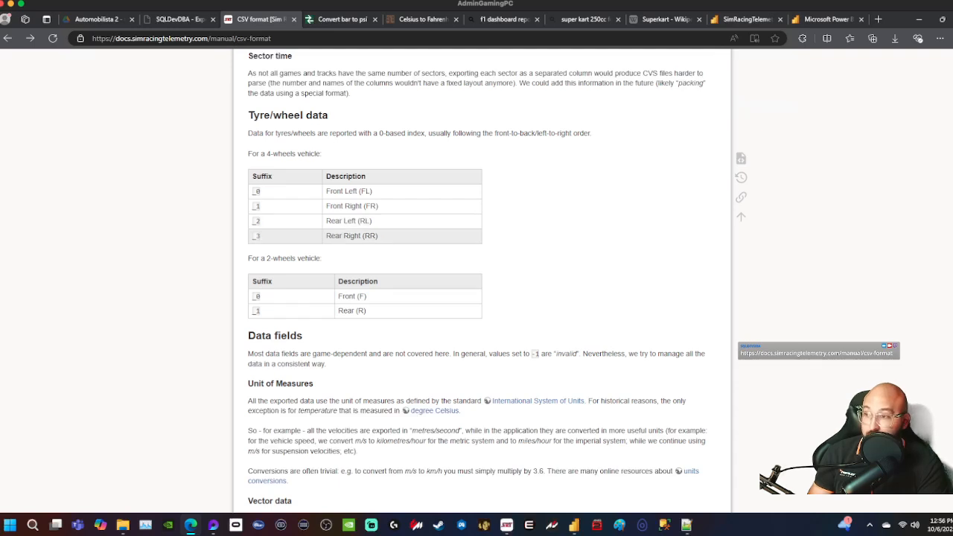
drag(379, 236, 325, 236)
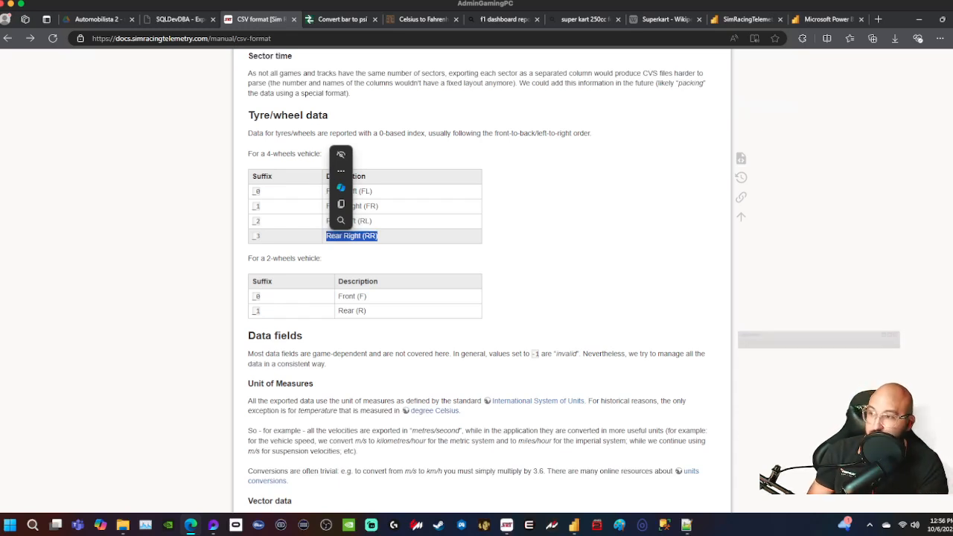
drag(367, 311, 251, 296)
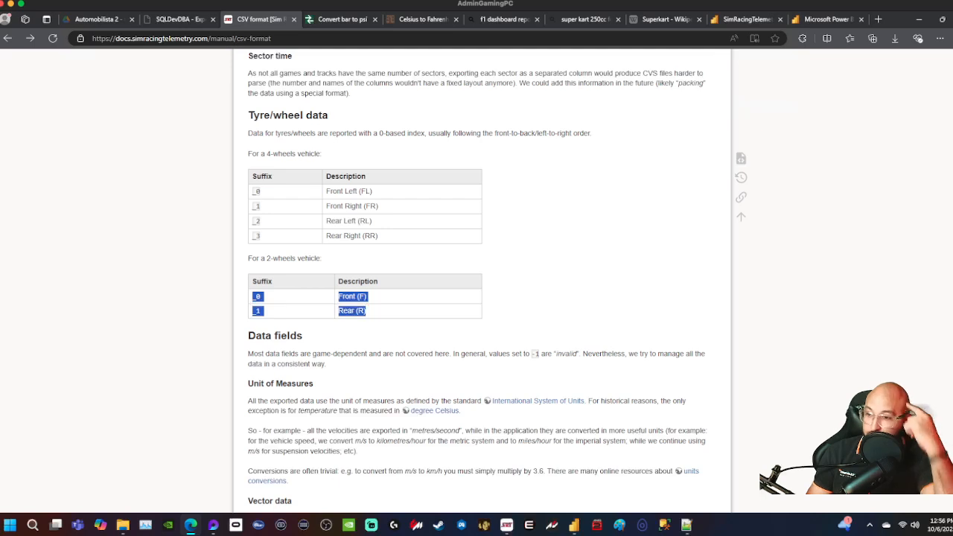
- Switch back to the untitled Power BI report, search the data fields for "temp" and replace the copied speed card's field with tyre_temp_0
click(573, 525)
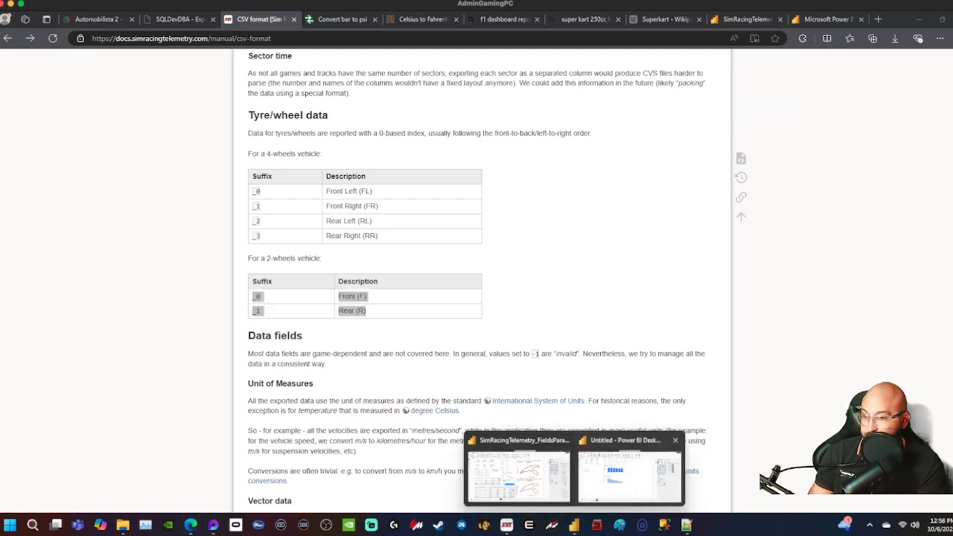
click(627, 491)
click(565, 335)
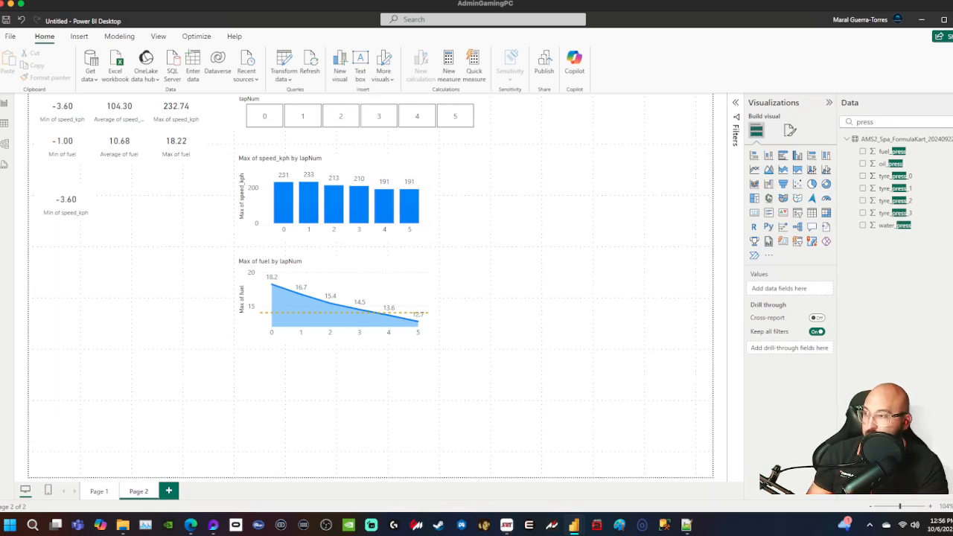
click(66, 203)
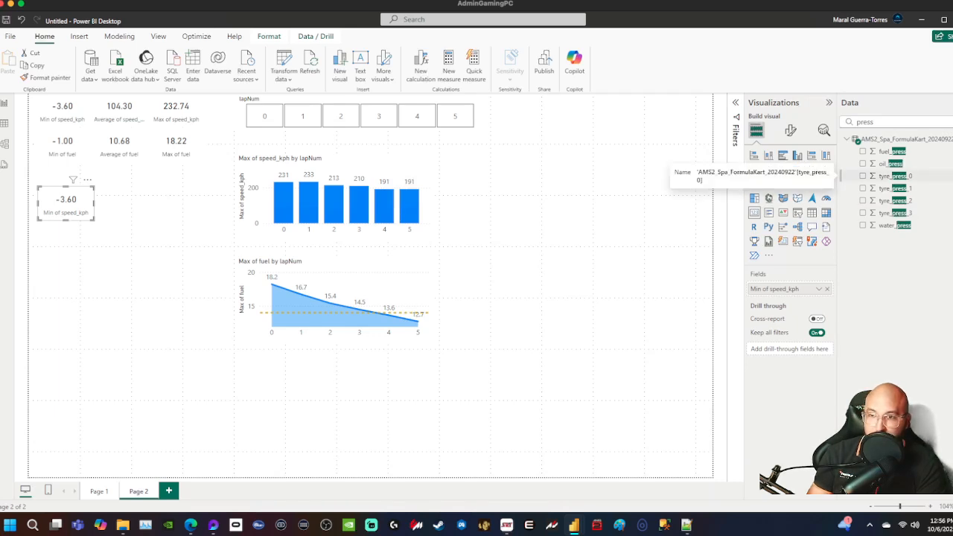
double_click(866, 122)
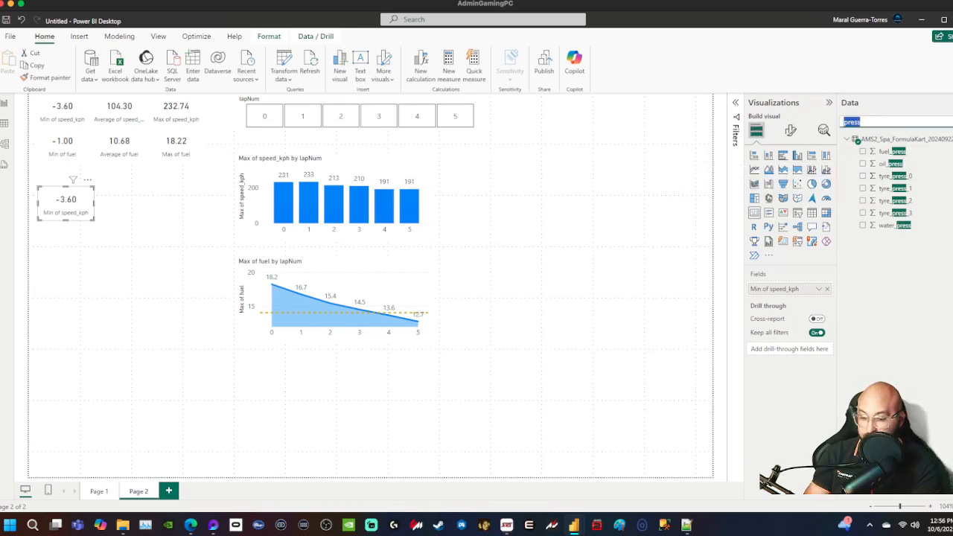
text(temp)
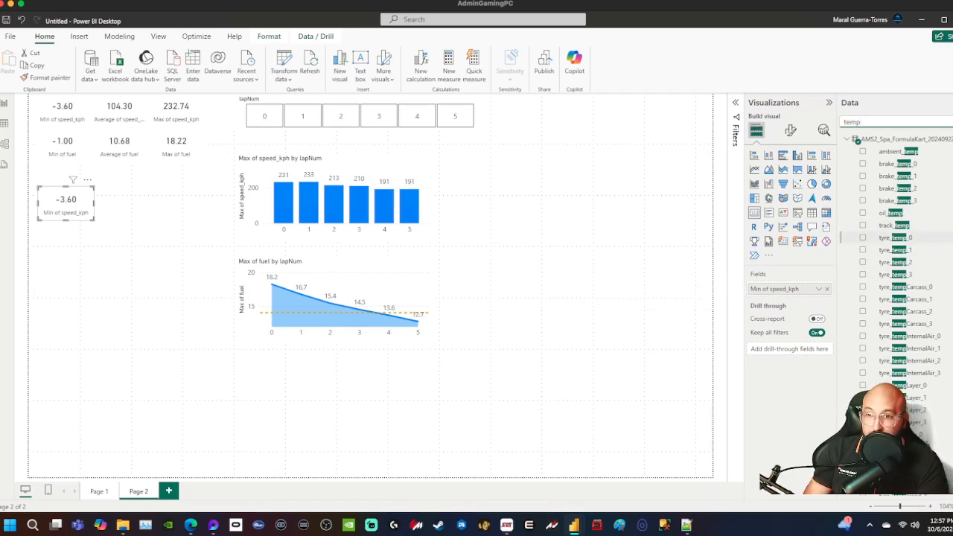
drag(841, 238, 794, 290)
drag(781, 290, 782, 290)
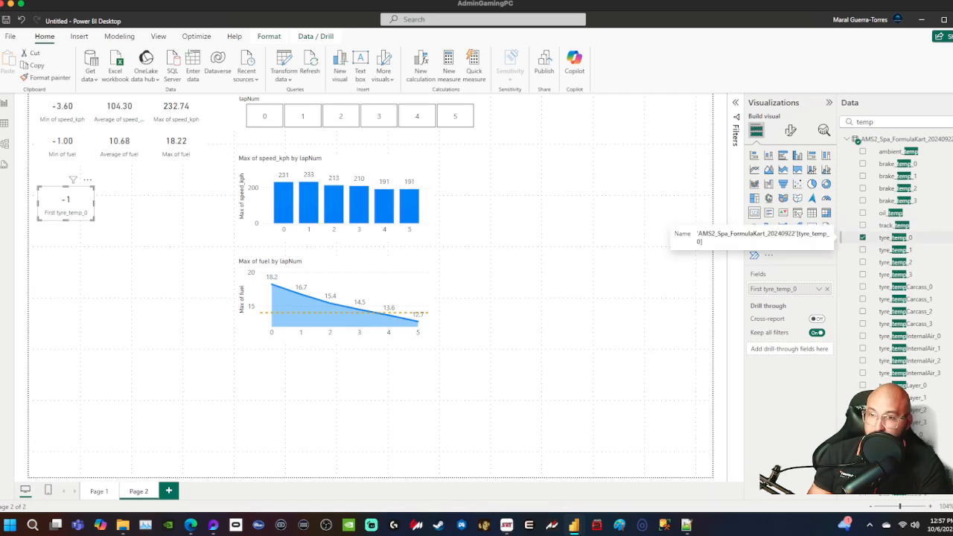
- Change the data type of the tyre_temp_0 and tyre_temp_1 columns to Decimal number, accepting the data type change
click(895, 237)
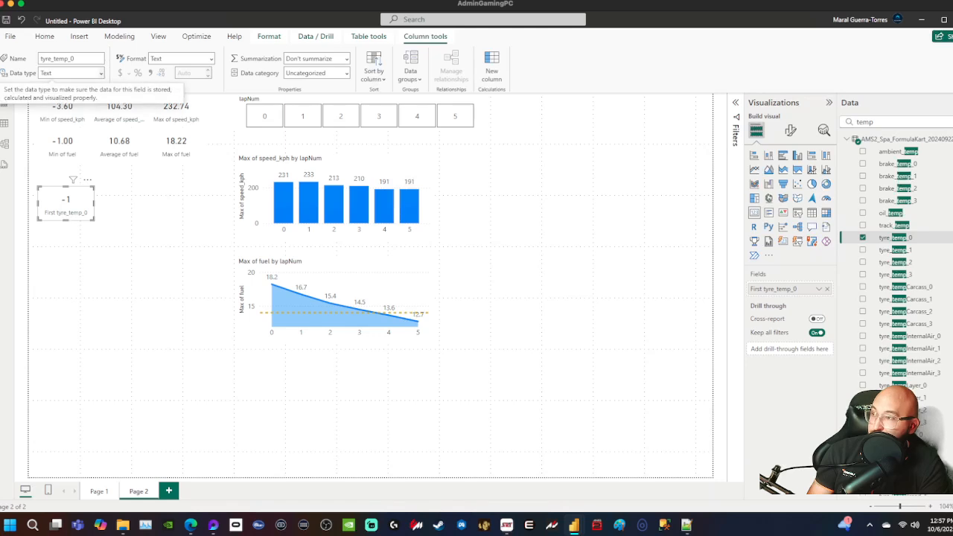
click(75, 73)
click(69, 101)
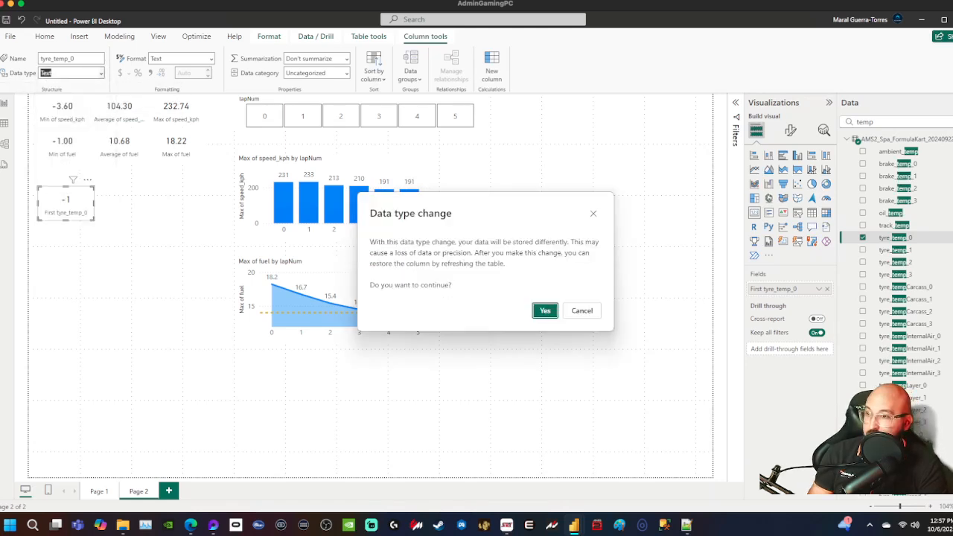
click(545, 311)
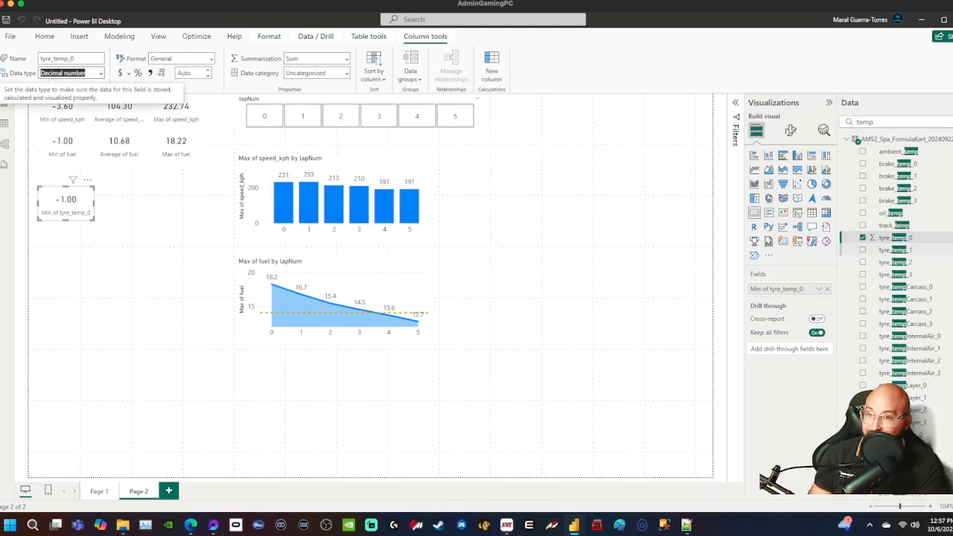
click(896, 250)
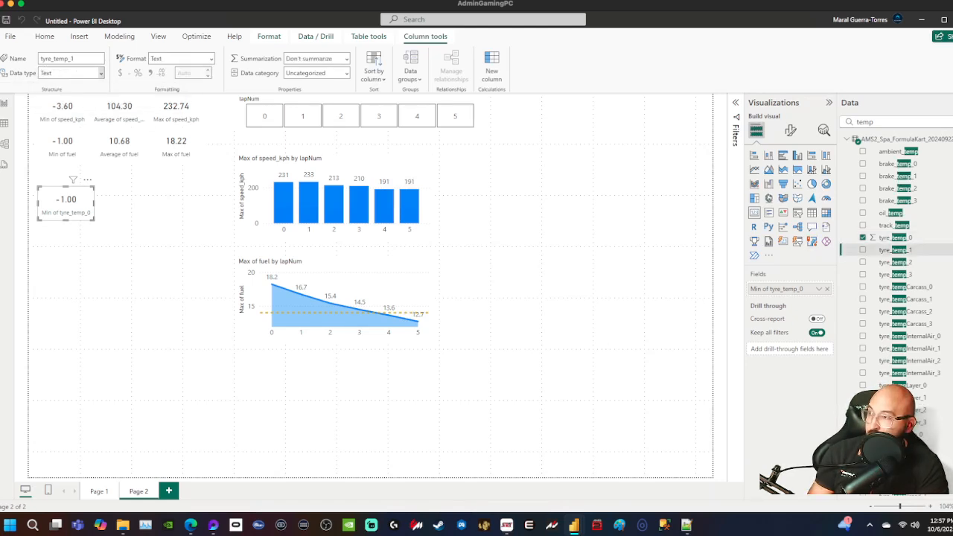
click(101, 73)
click(64, 87)
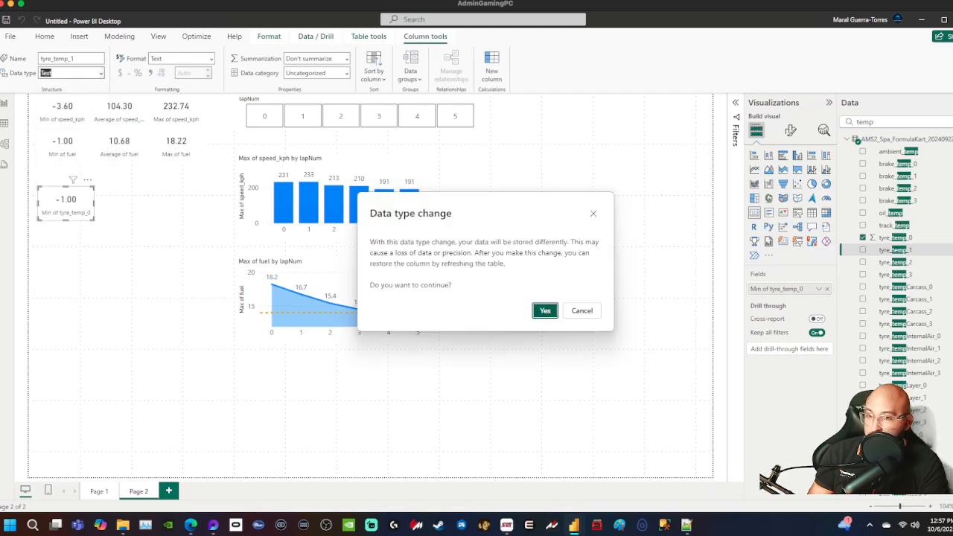
click(545, 310)
- Change the data type of the tyre_temp_2 and tyre_temp_3 columns to Decimal number, accepting the data type change
click(896, 262)
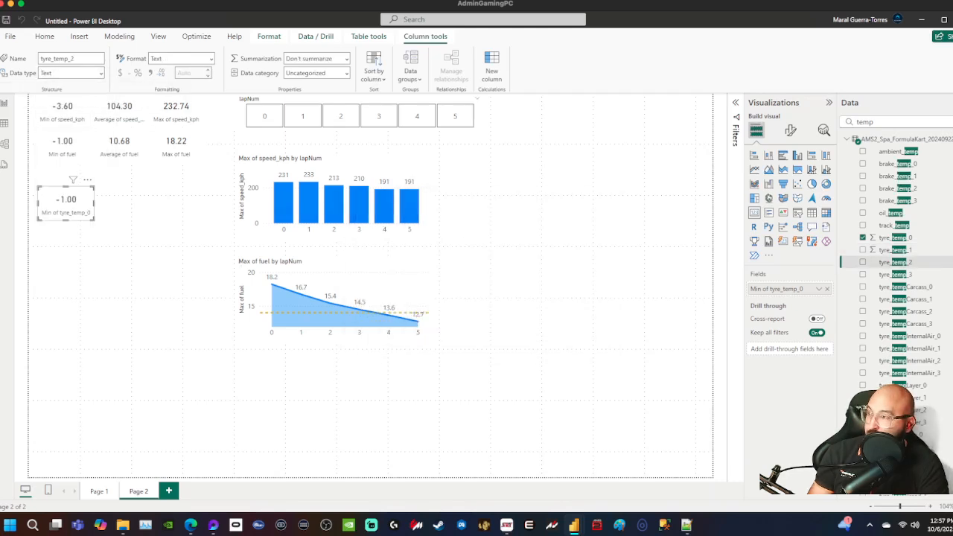
click(101, 72)
click(64, 87)
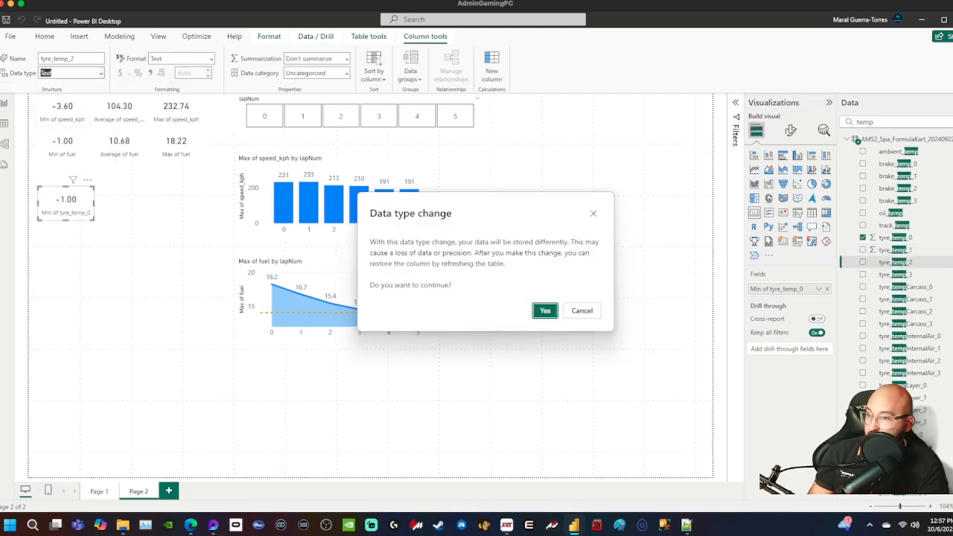
click(545, 311)
click(896, 273)
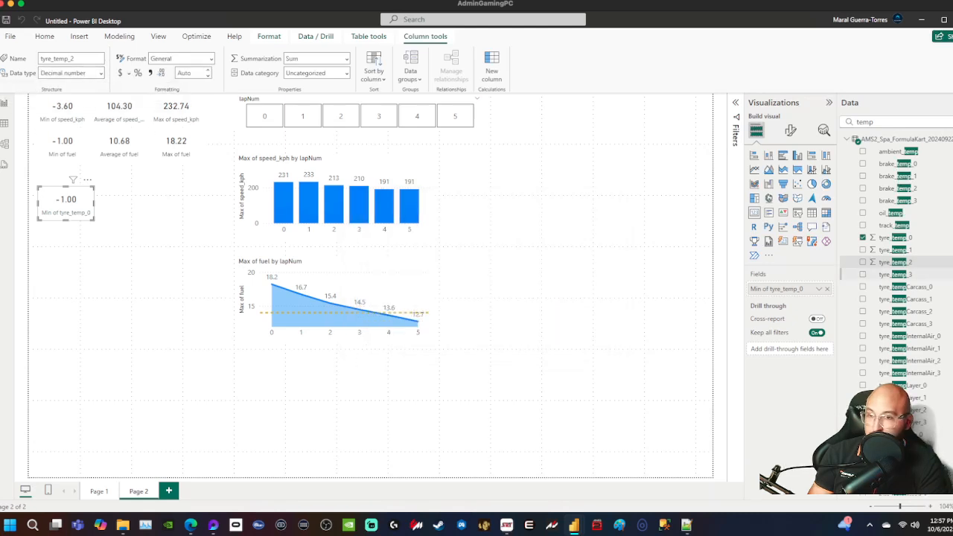
click(100, 73)
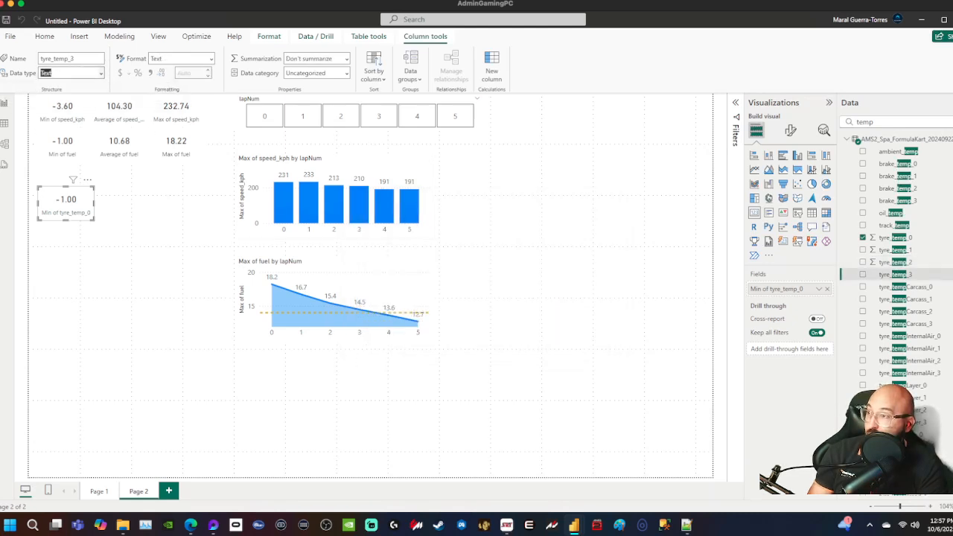
click(69, 100)
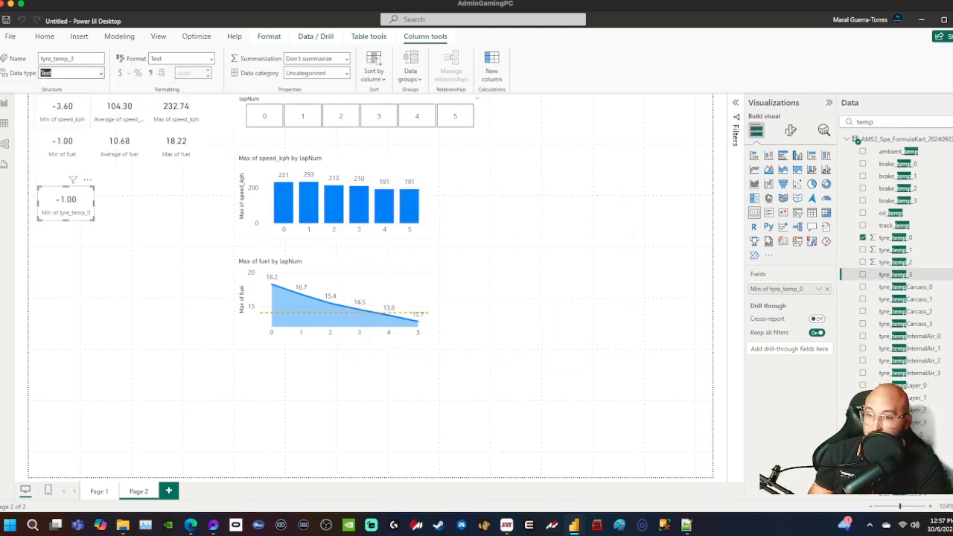
click(544, 310)
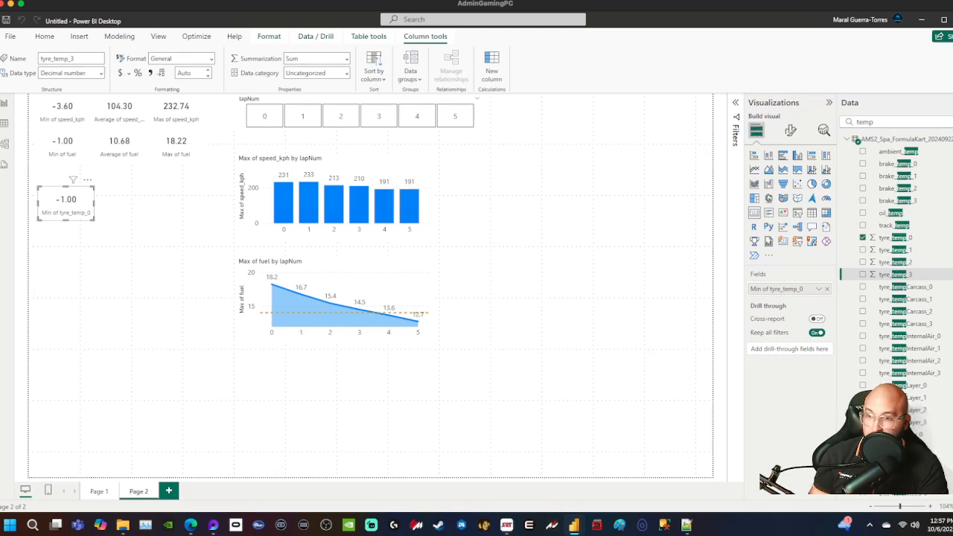
- Try the Maximum aggregation on the tyre_temp_0 card, then set it to Average
click(819, 289)
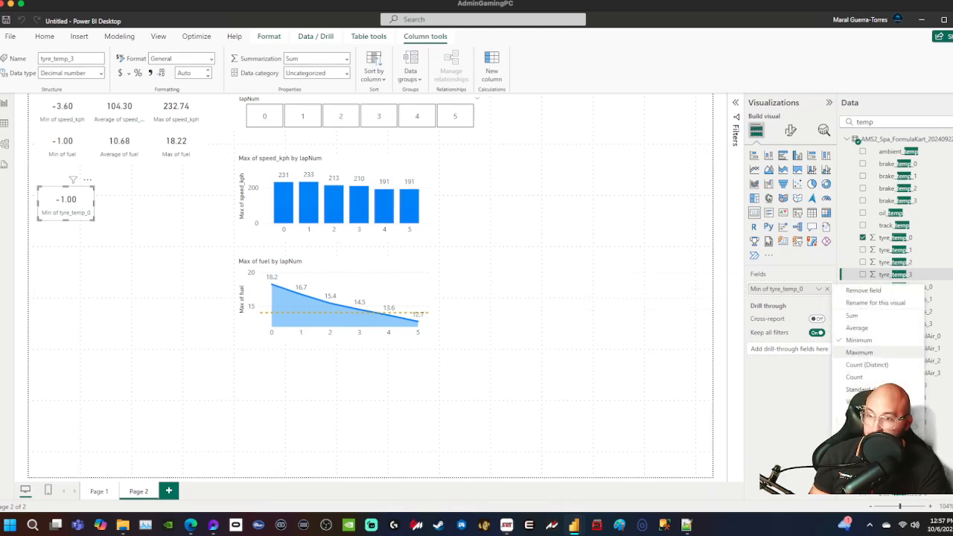
click(860, 352)
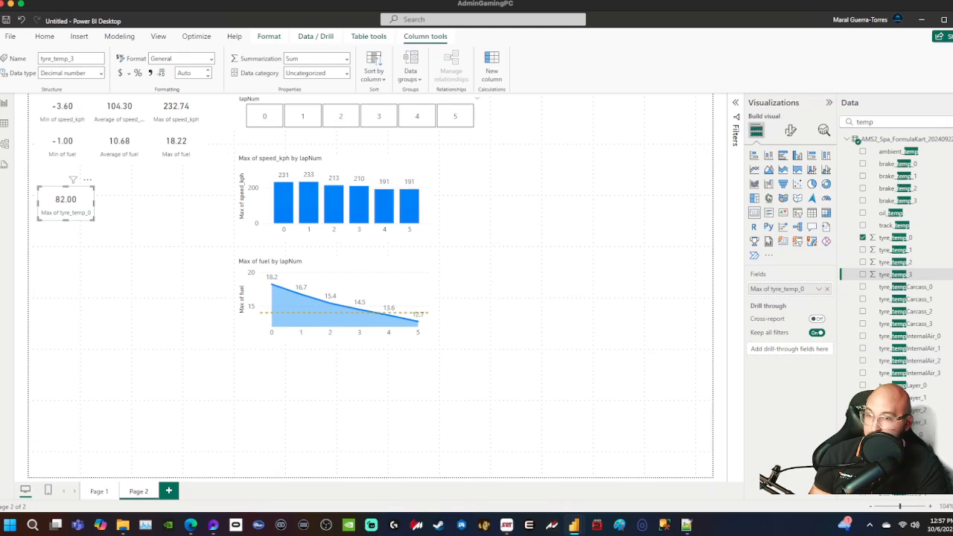
click(819, 289)
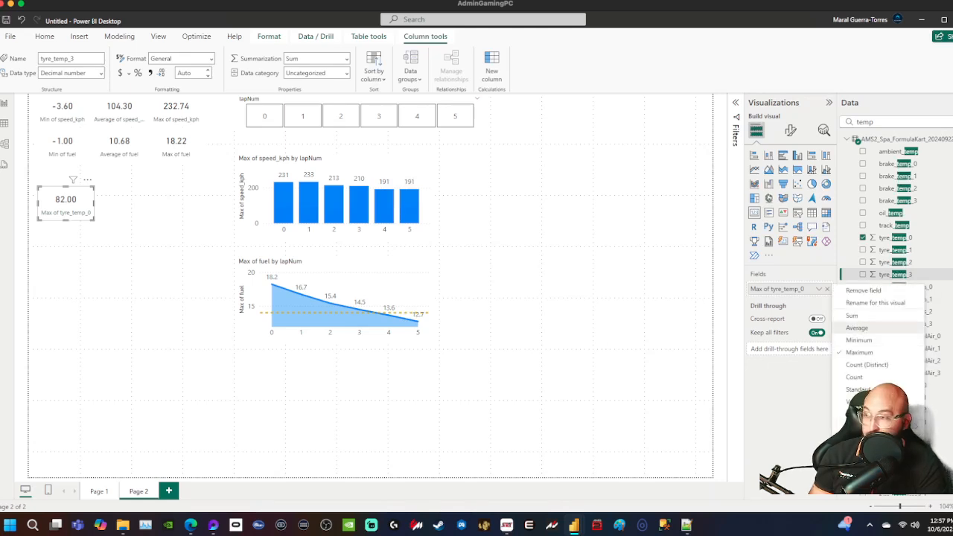
click(856, 327)
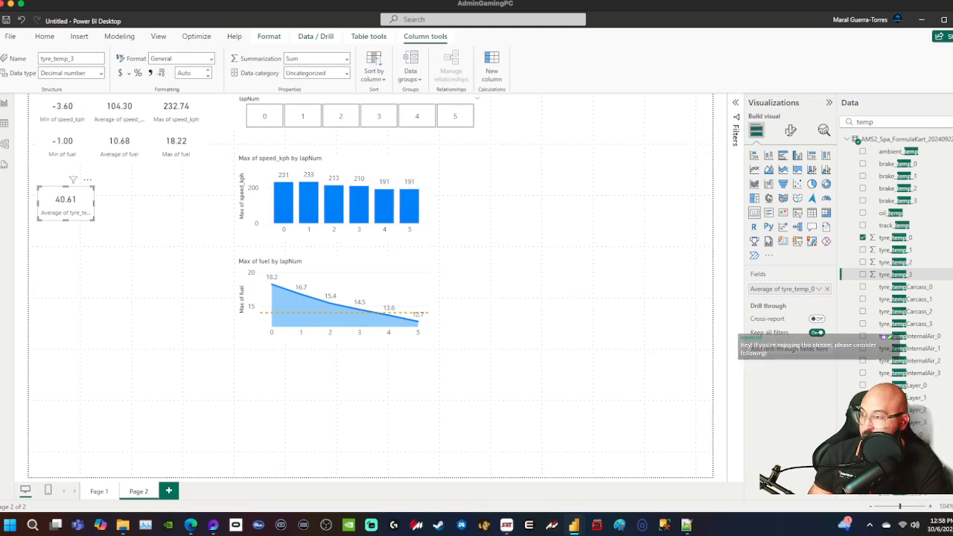
- Paste three copies of the average tyre_temp_0 card and arrange all four cards in a two-by-two grid below the fuel cards
click(66, 202)
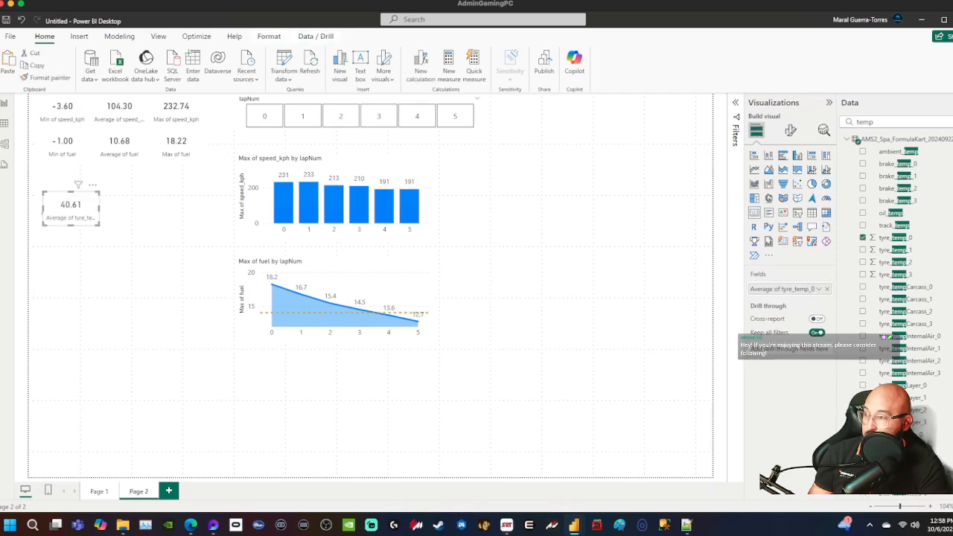
key(ctrl+v)
drag(127, 203, 123, 202)
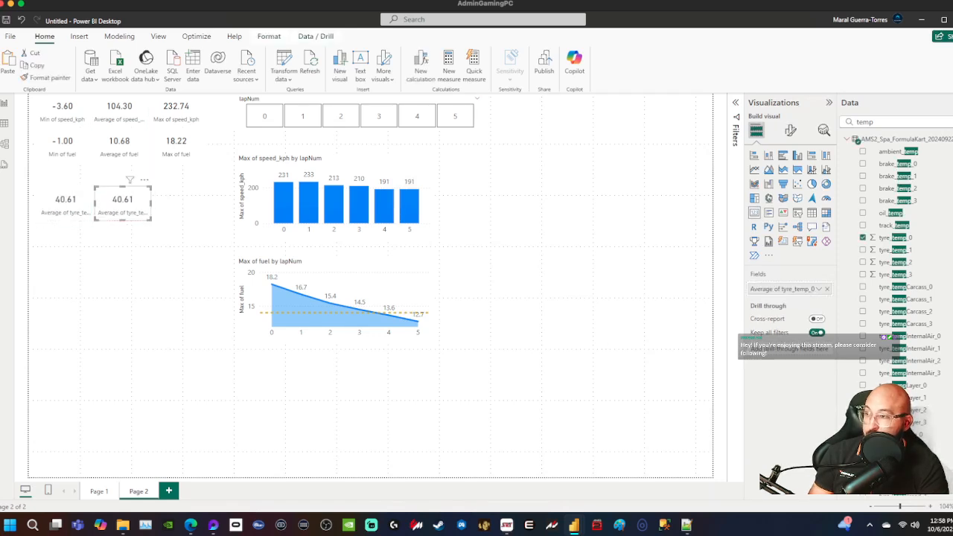
key(ctrl+v)
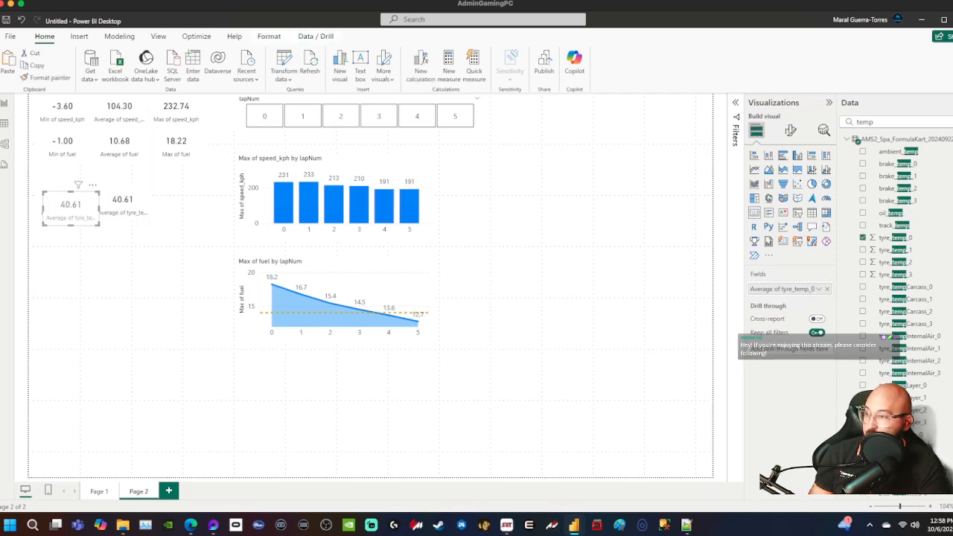
drag(71, 209, 123, 240)
key(ctrl+v)
key(Escape)
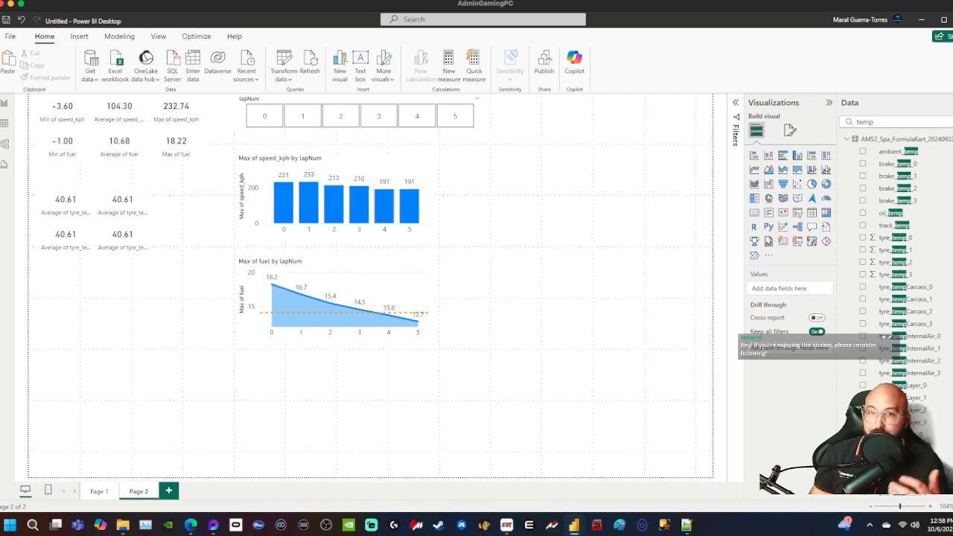
click(65, 201)
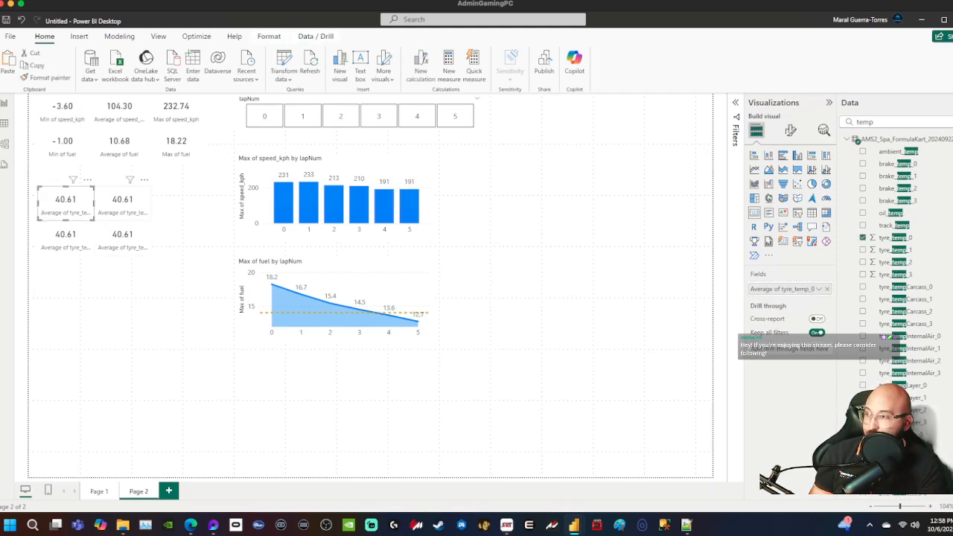
click(122, 201)
click(66, 237)
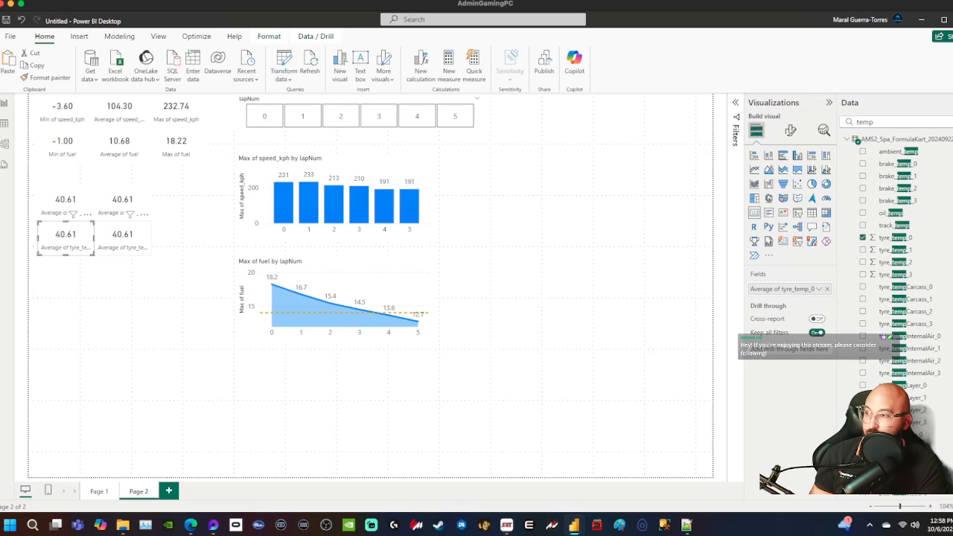
click(122, 237)
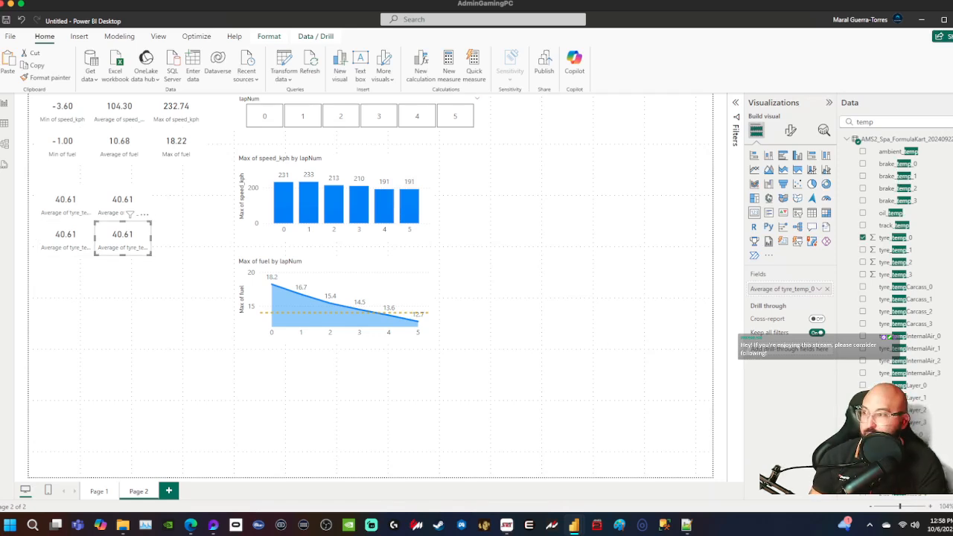
- Replace the field of the tyre grid's upper-right card with tyre_temp_1 and summarize it as Average
click(123, 202)
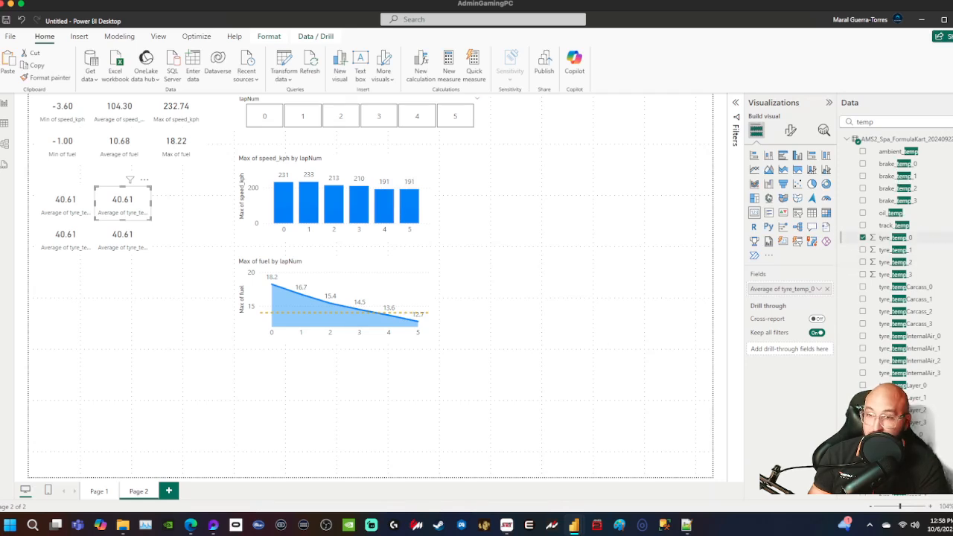
drag(893, 250, 778, 290)
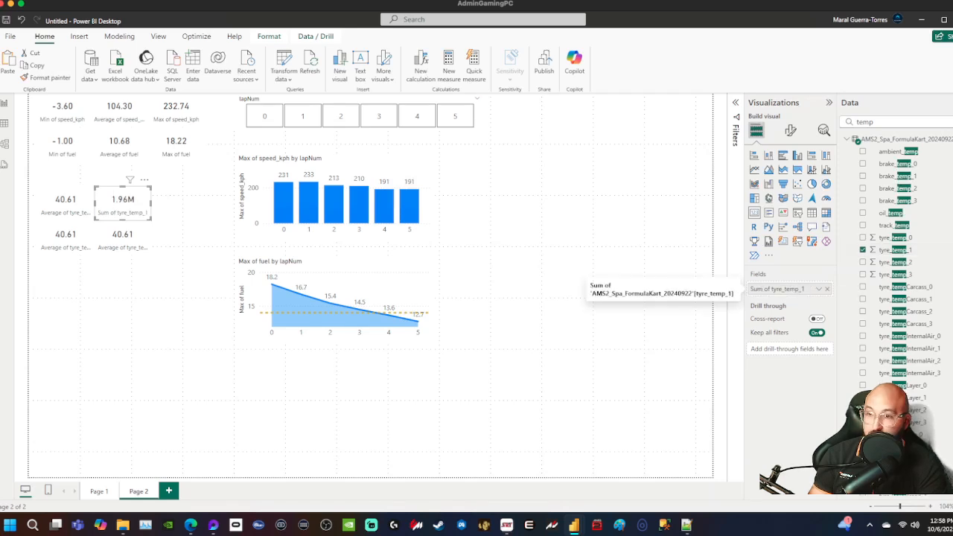
click(819, 289)
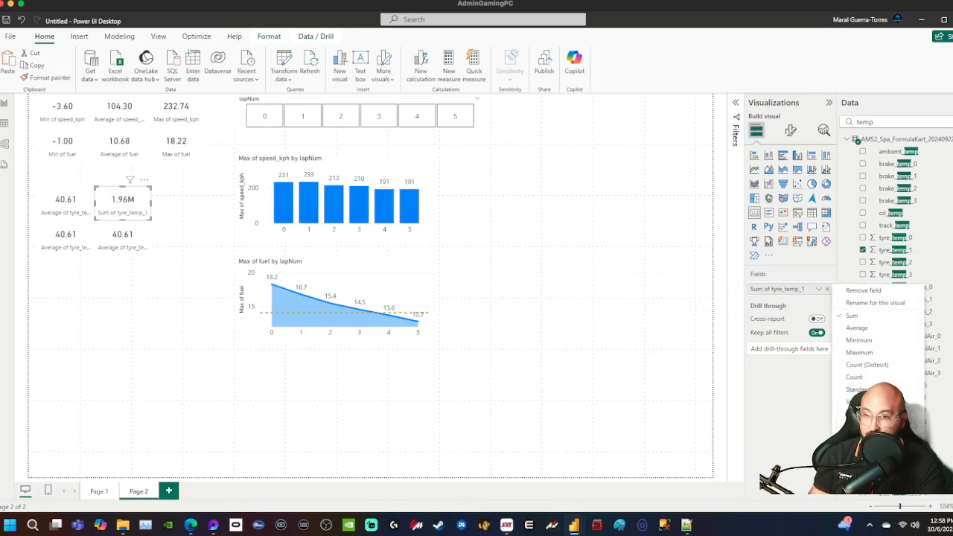
click(867, 327)
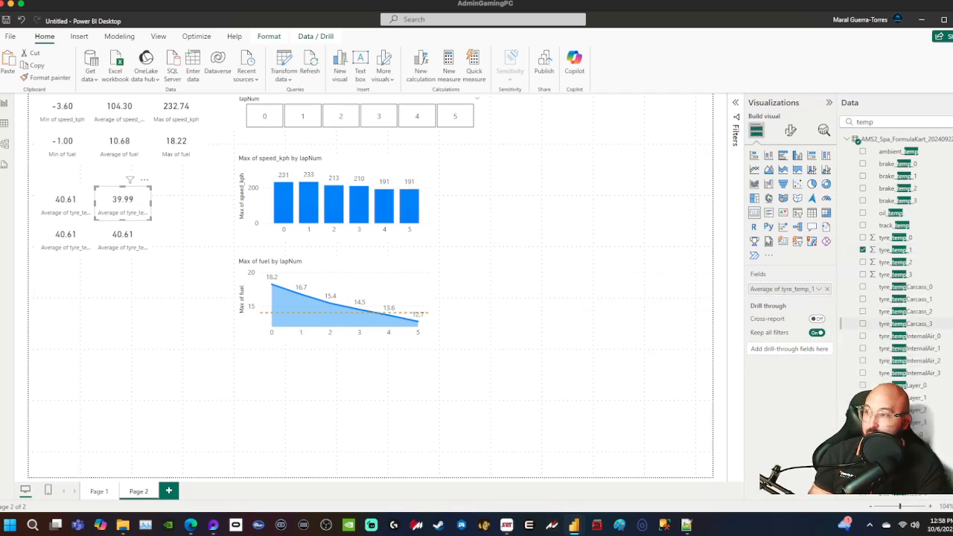
- Replace the field of the tyre grid's lower-left card with tyre_temp_2 and summarize it as Average
click(65, 239)
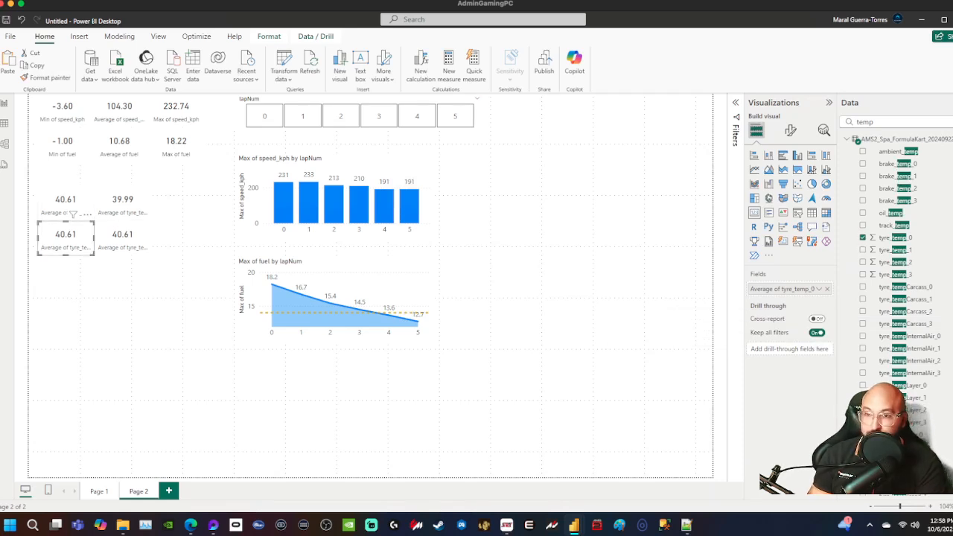
drag(893, 262, 755, 290)
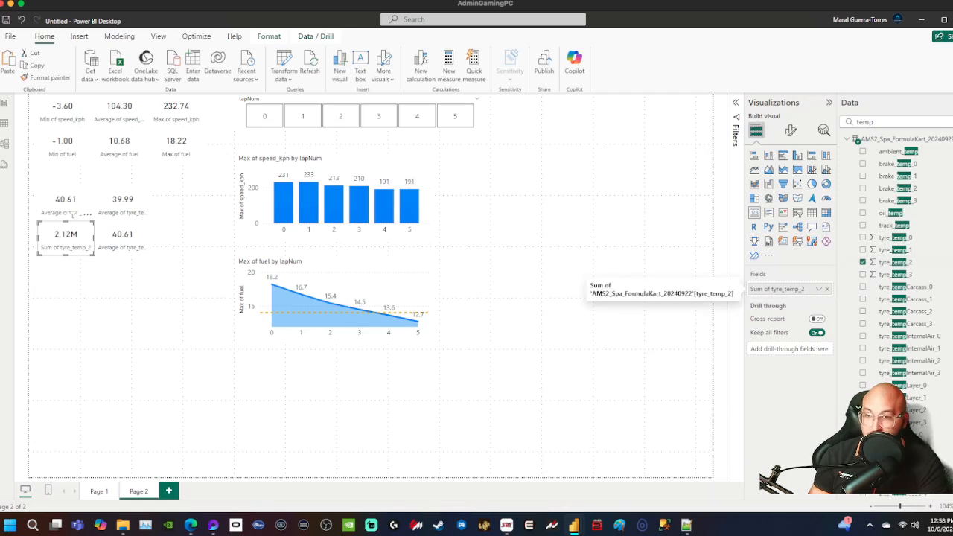
click(819, 289)
click(856, 327)
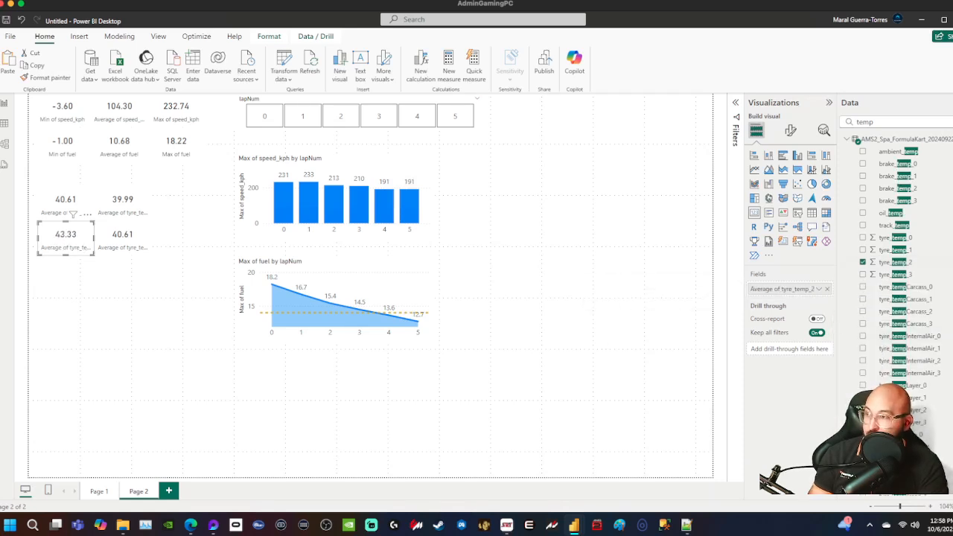
- Replace the field of the tyre grid's lower-right card with tyre_temp_3 and summarize it as Average
click(129, 213)
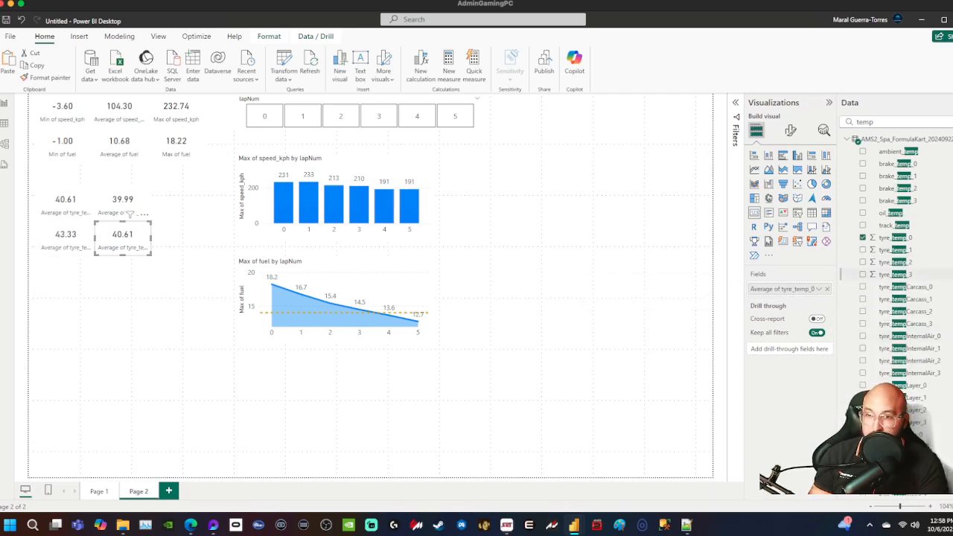
drag(895, 275, 781, 289)
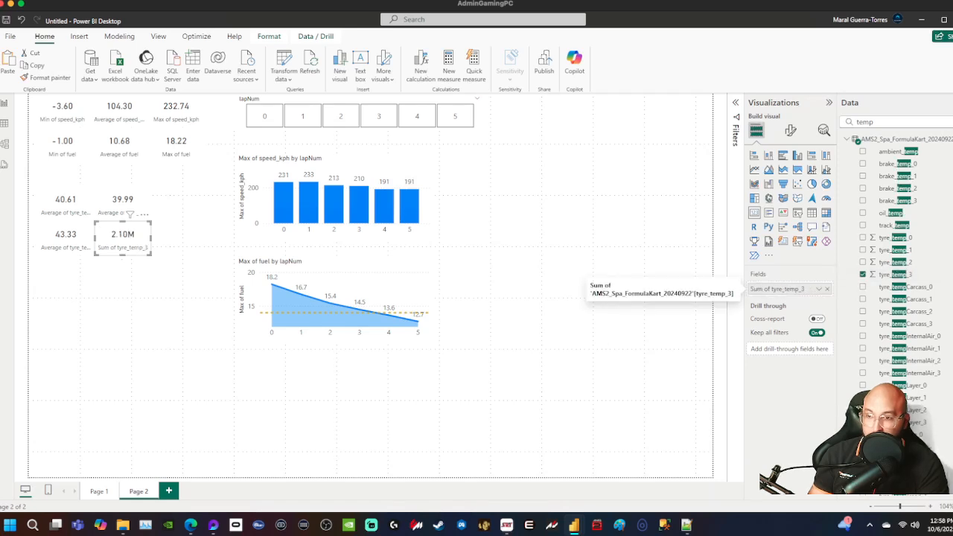
click(819, 289)
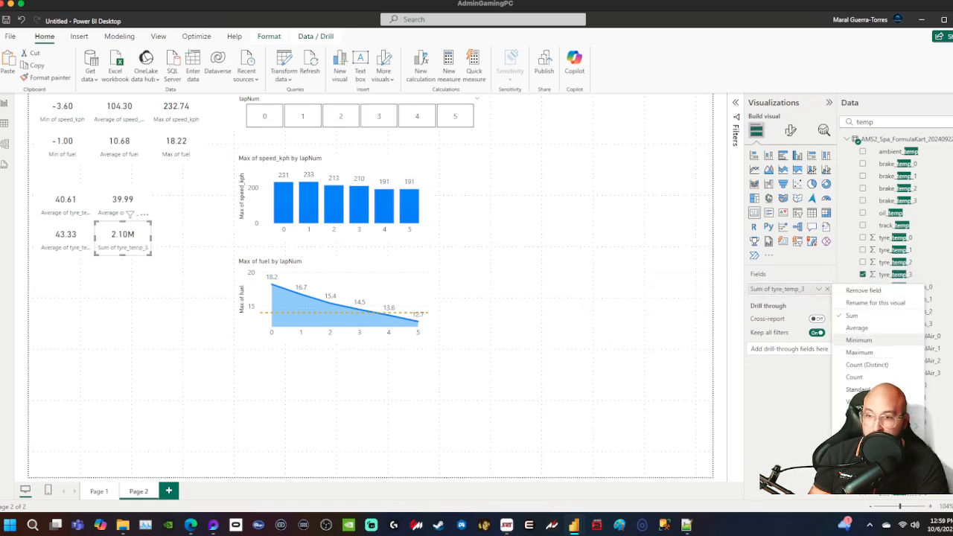
click(857, 328)
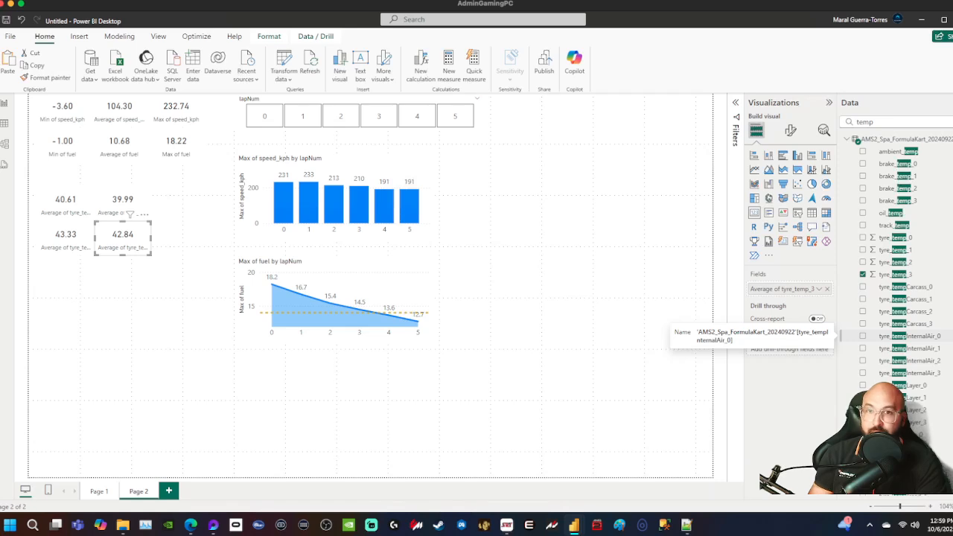
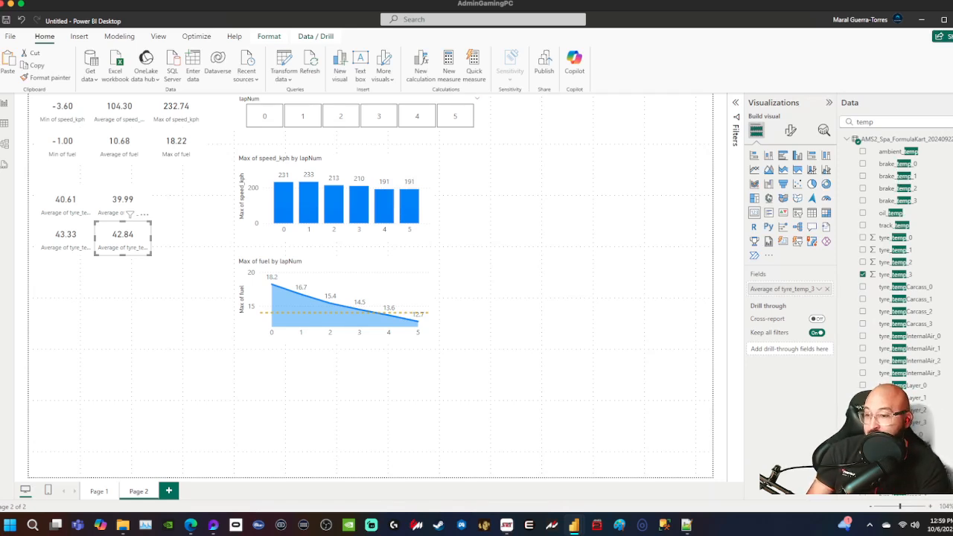
- Examine the finished SimRacingTelemetry_FieldsParamTest report's Metric page as a reference, and return to the untitled report
mouse_move(574, 525)
click(514, 461)
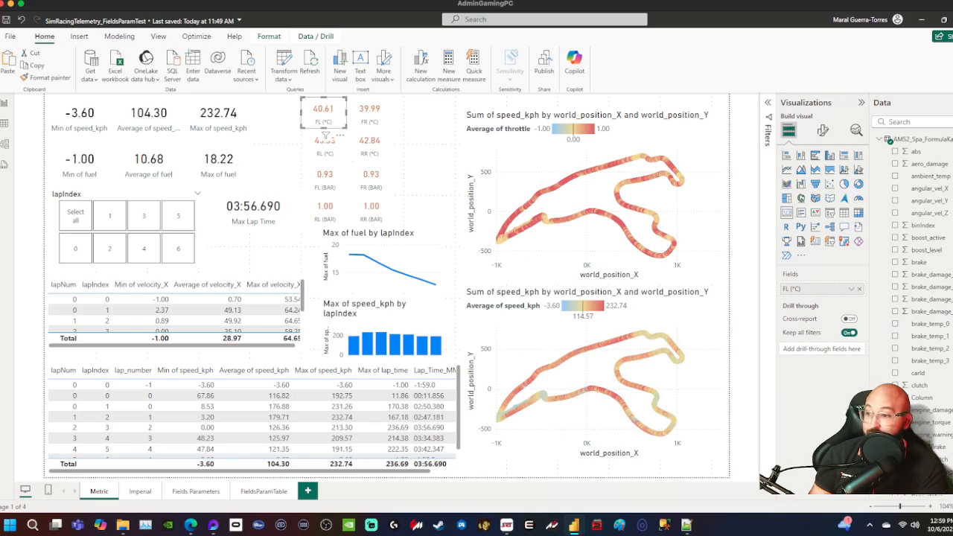
mouse_move(574, 525)
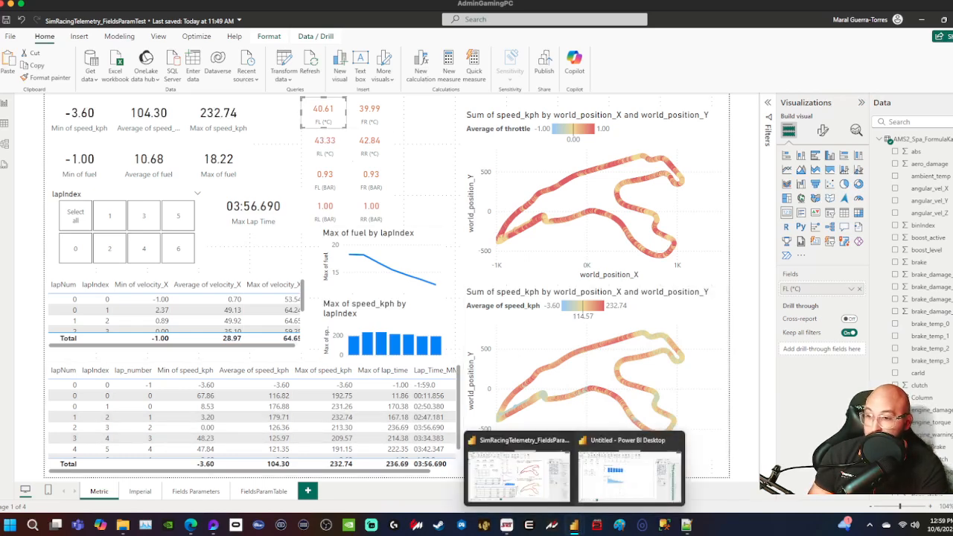
click(629, 467)
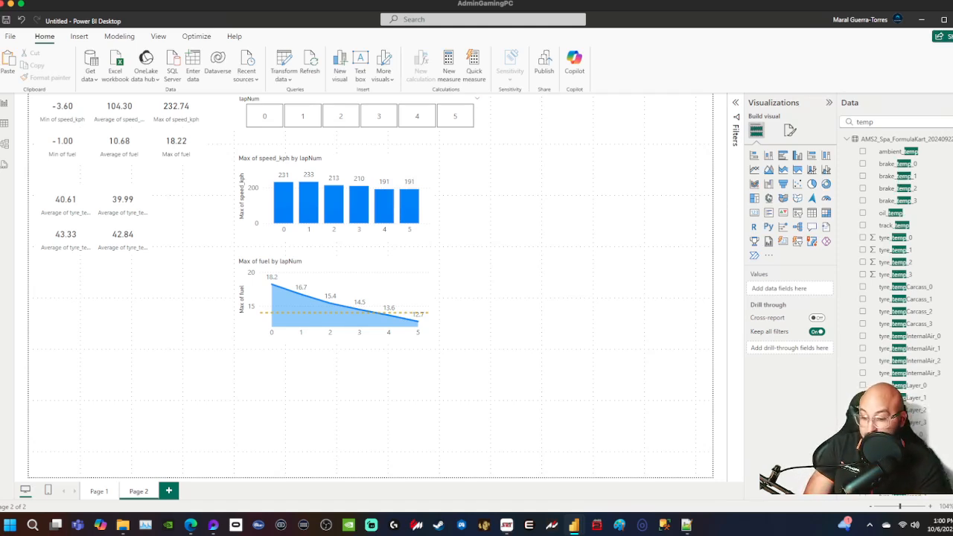
- Save the report in Downloads as SimRacingTelemetry_Demo_Twitch_v2_fFinal_Thisone_DontDelete_v4
key(ctrl+s)
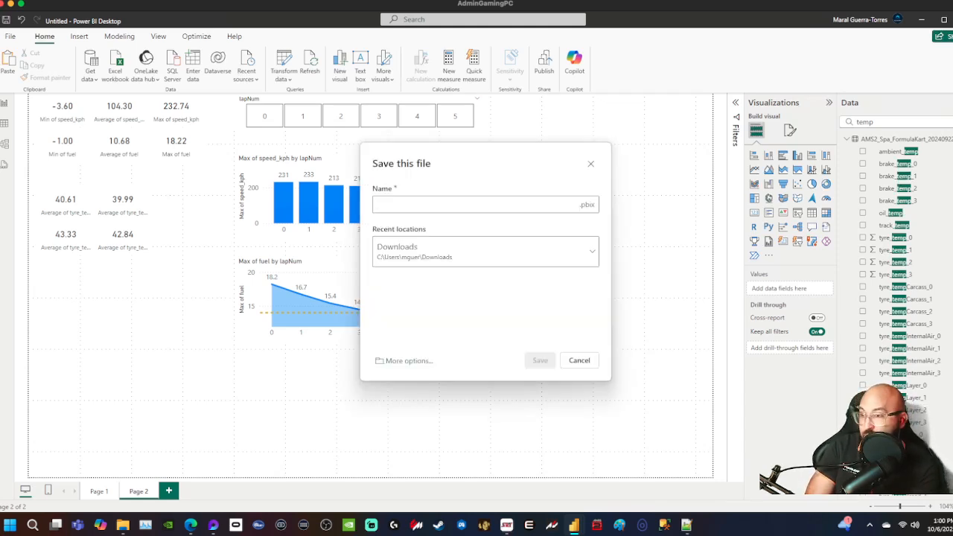
text(SimRacin)
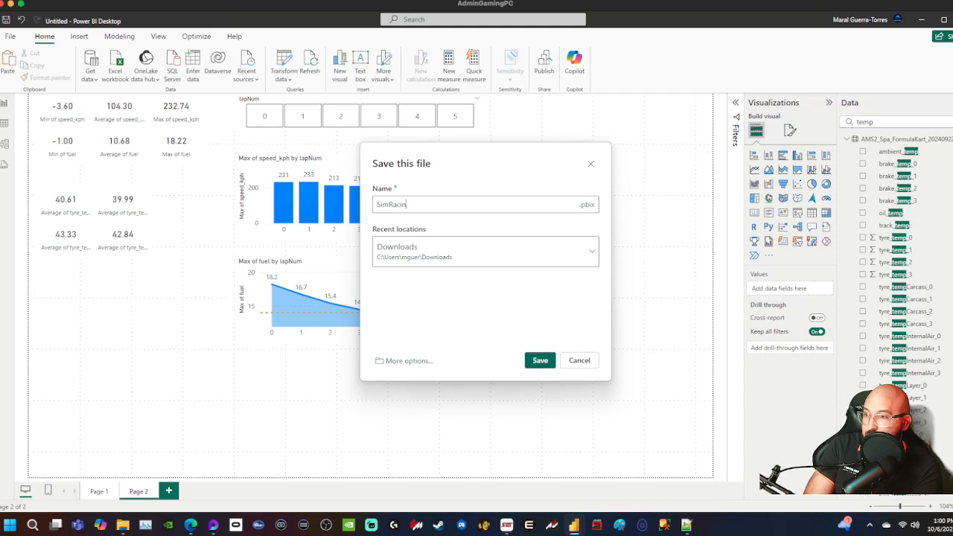
text(gTelemetry)
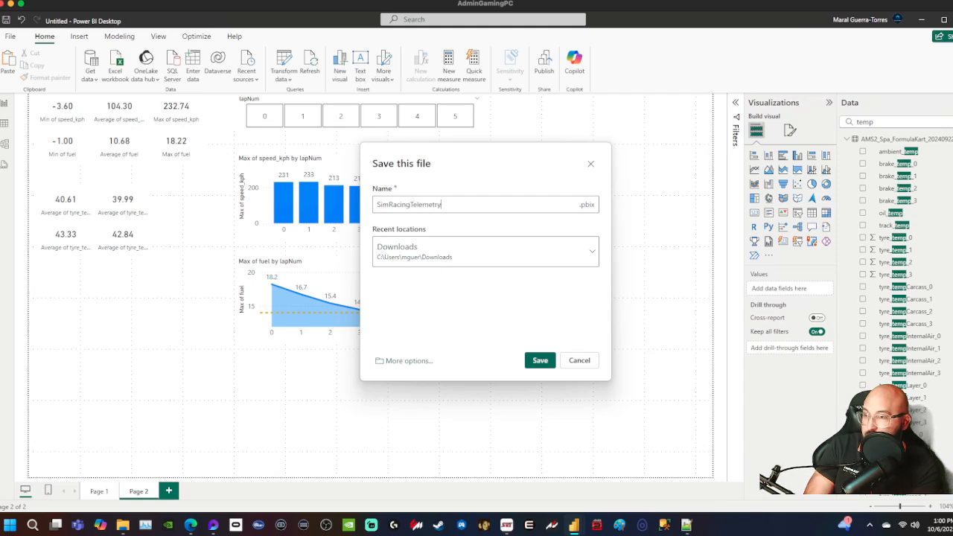
text(_Demo_Twitch_)
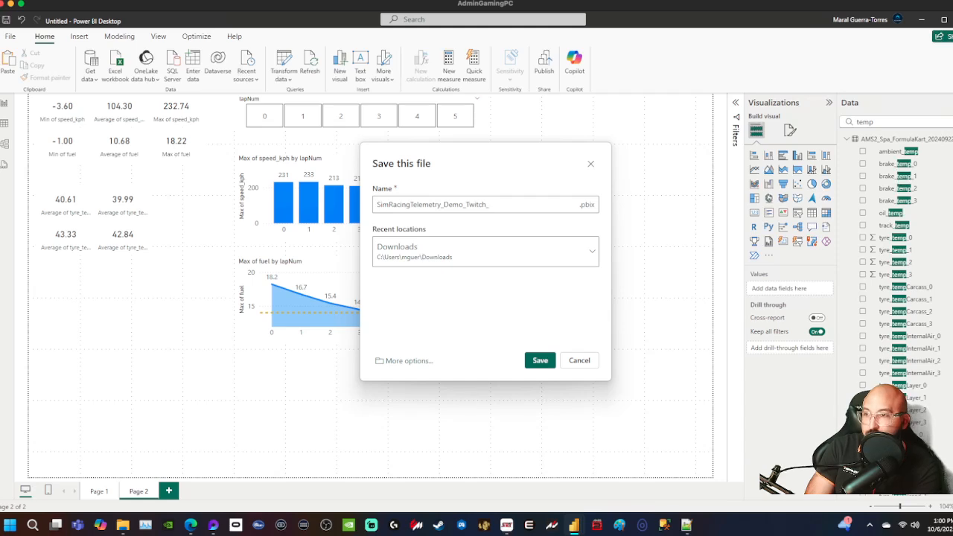
text(v2_fFinal)
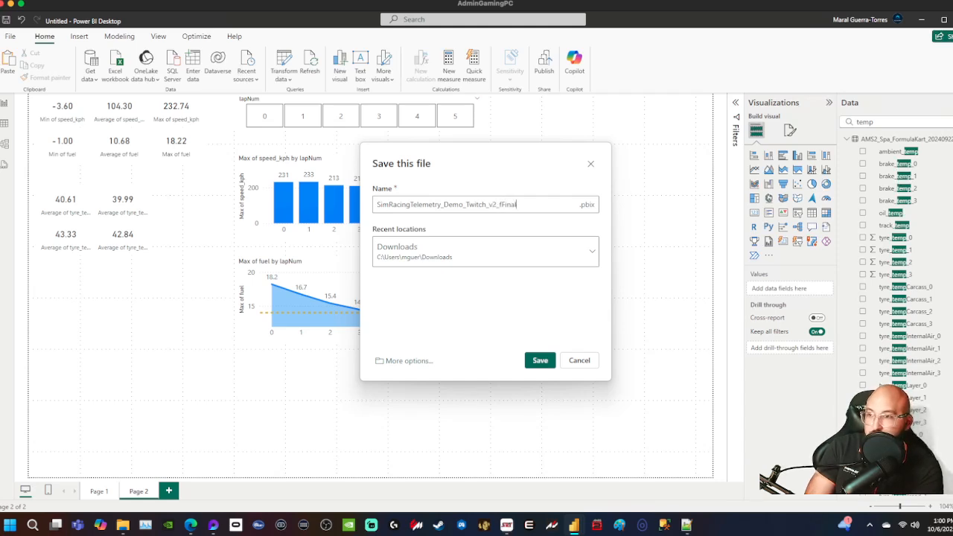
text(_Thisone)
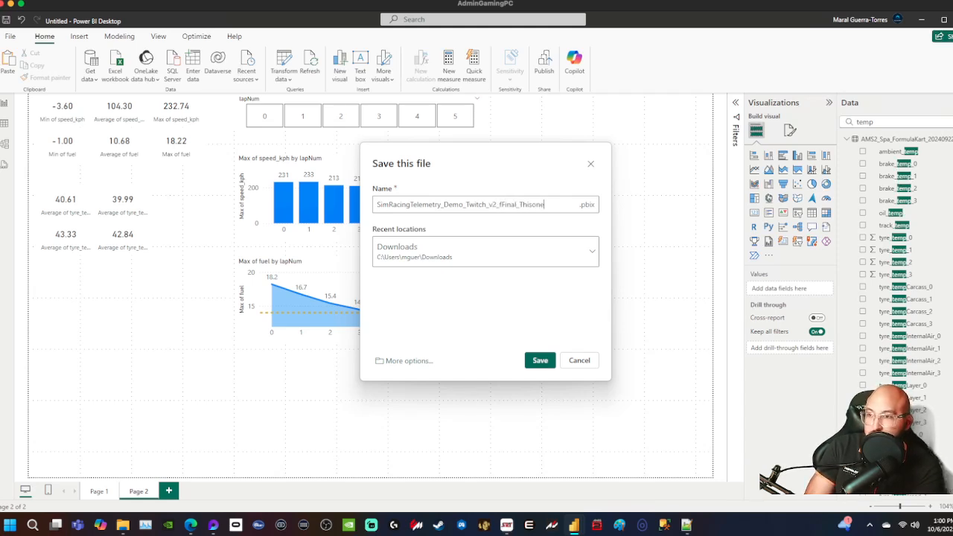
text(_Dont)
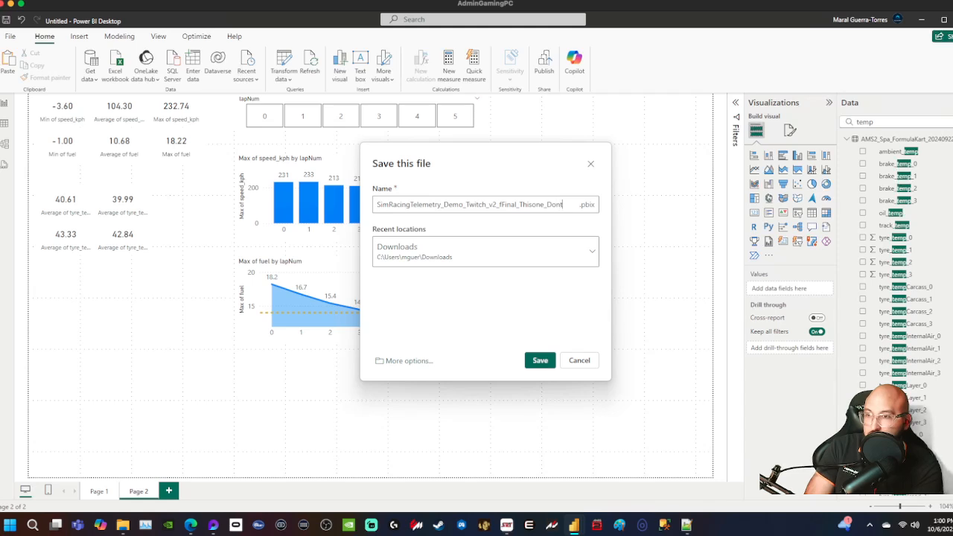
text(Delete)
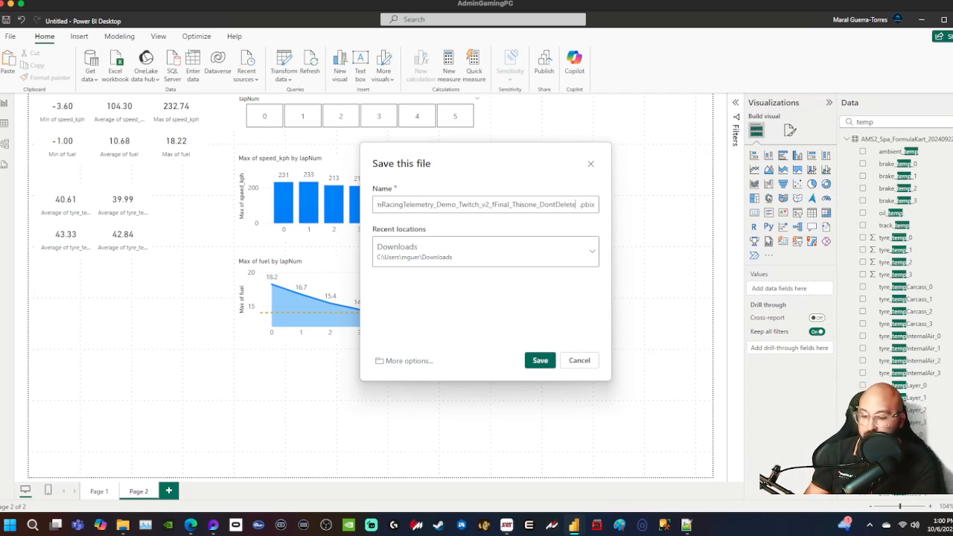
text(_v4)
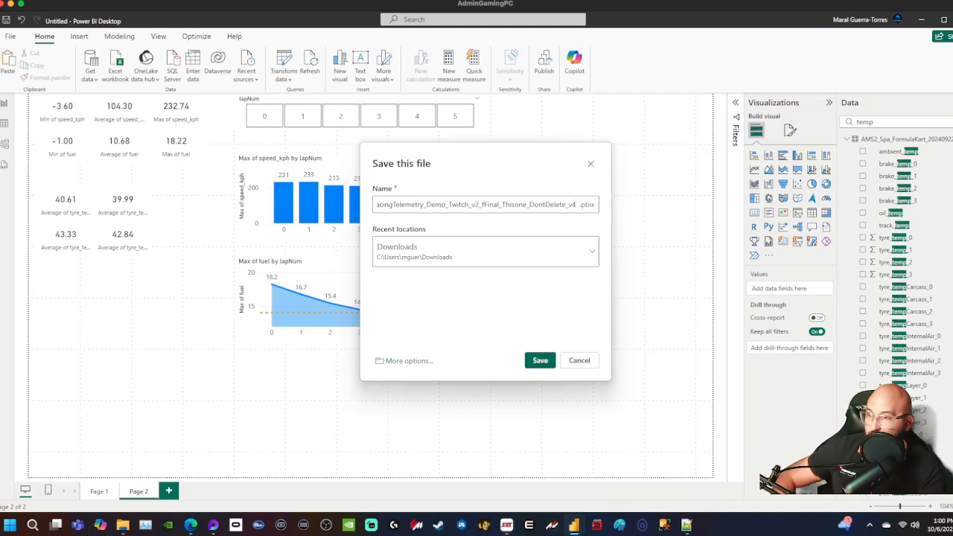
drag(481, 204, 468, 204)
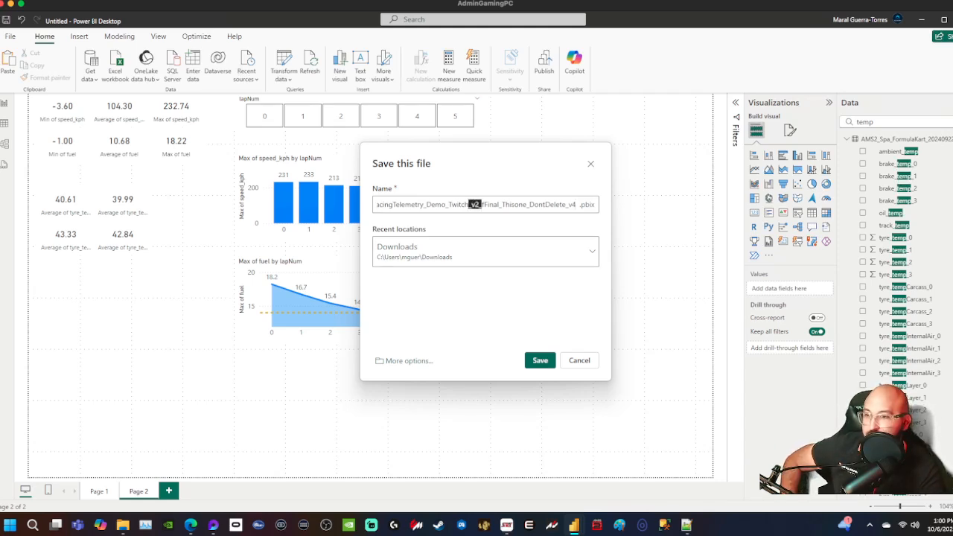
key(Escape)
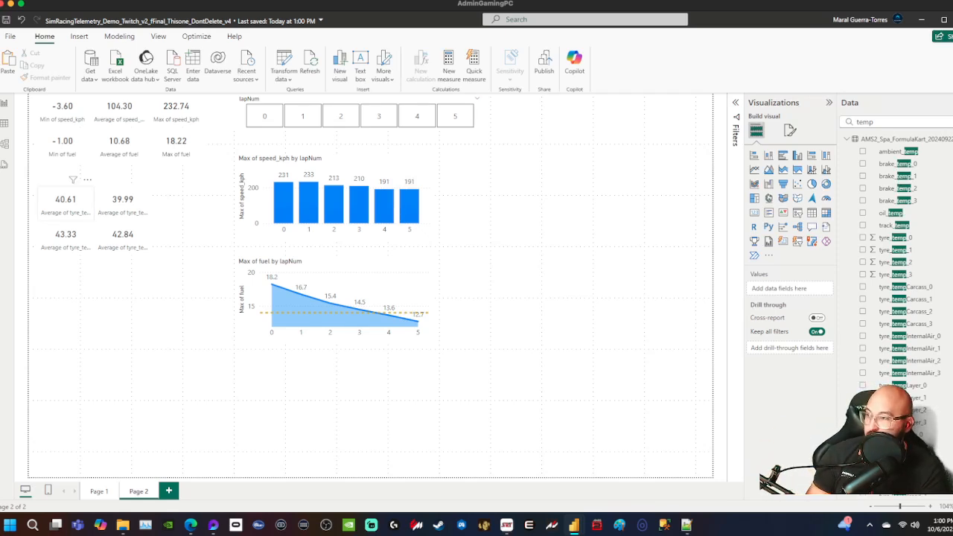
- Open the conditional formatting for the callout value color of the tyre grid's upper-left card
click(65, 201)
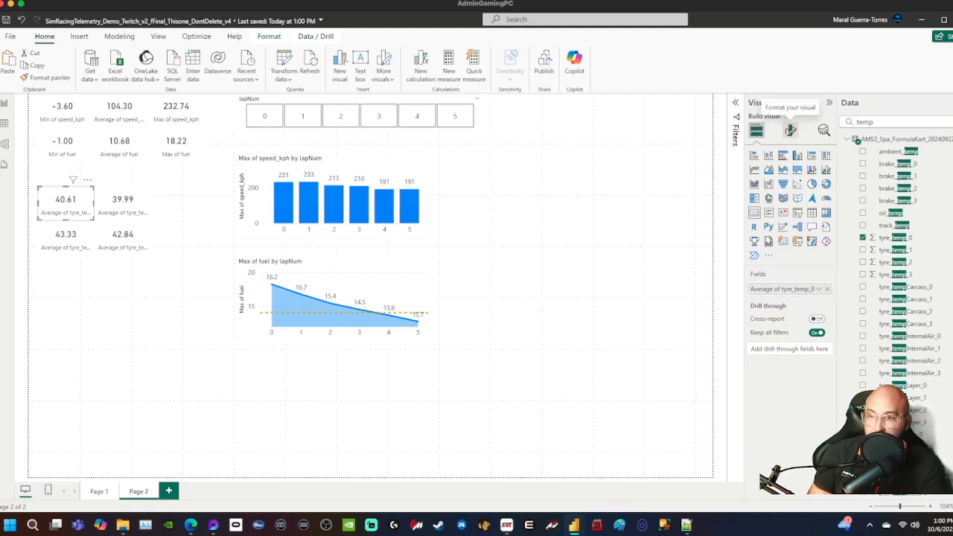
click(790, 131)
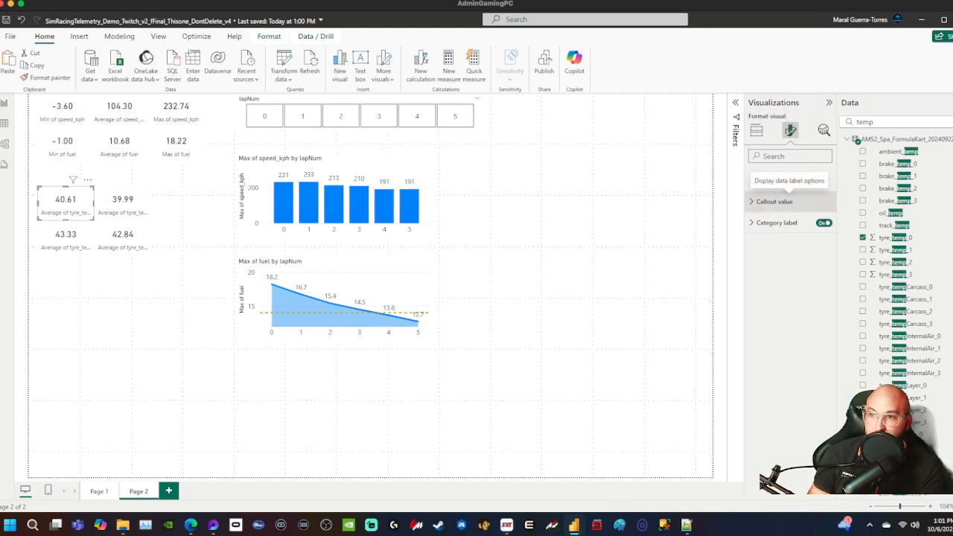
click(770, 201)
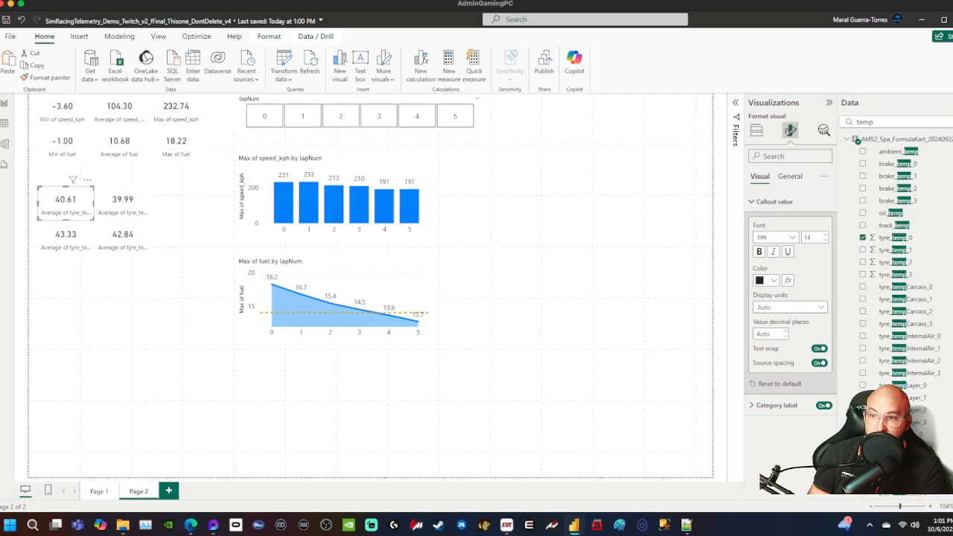
click(767, 281)
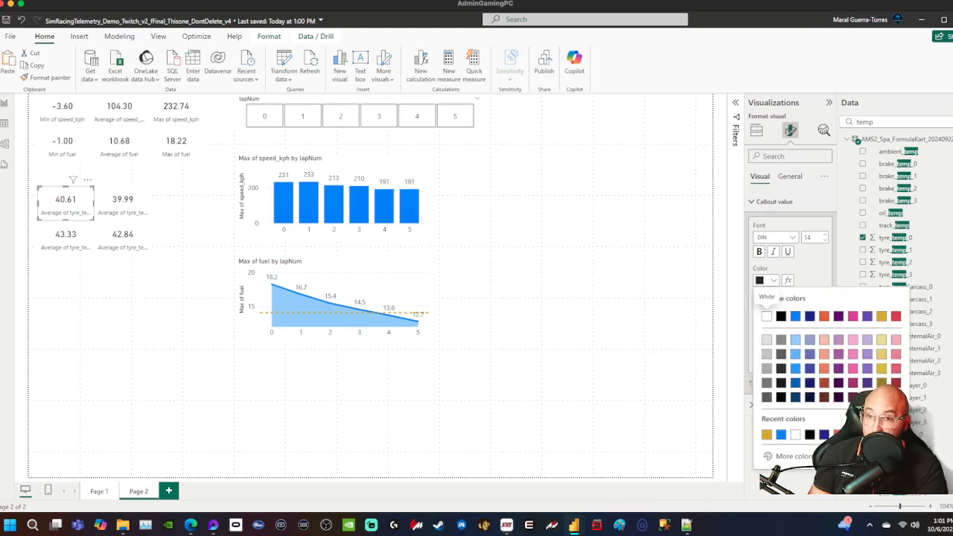
click(767, 281)
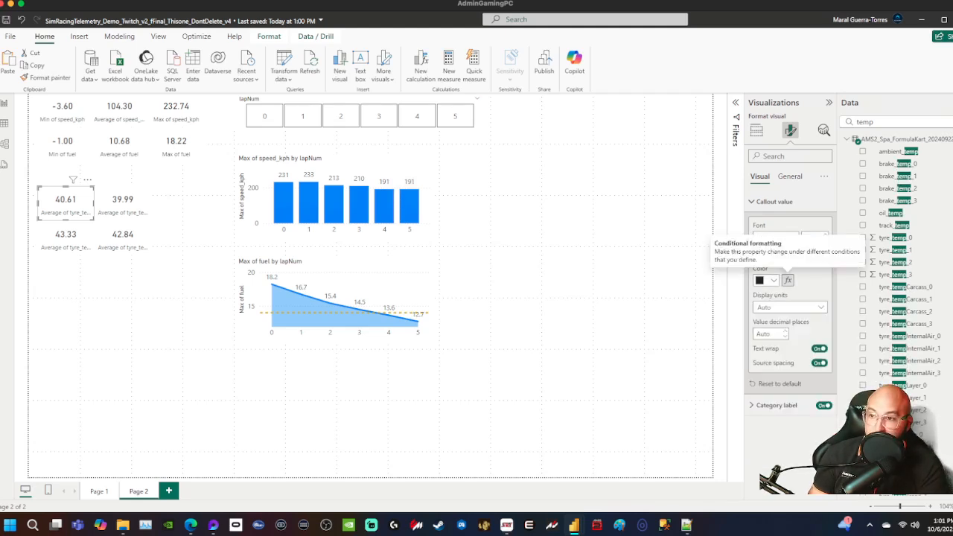
click(787, 280)
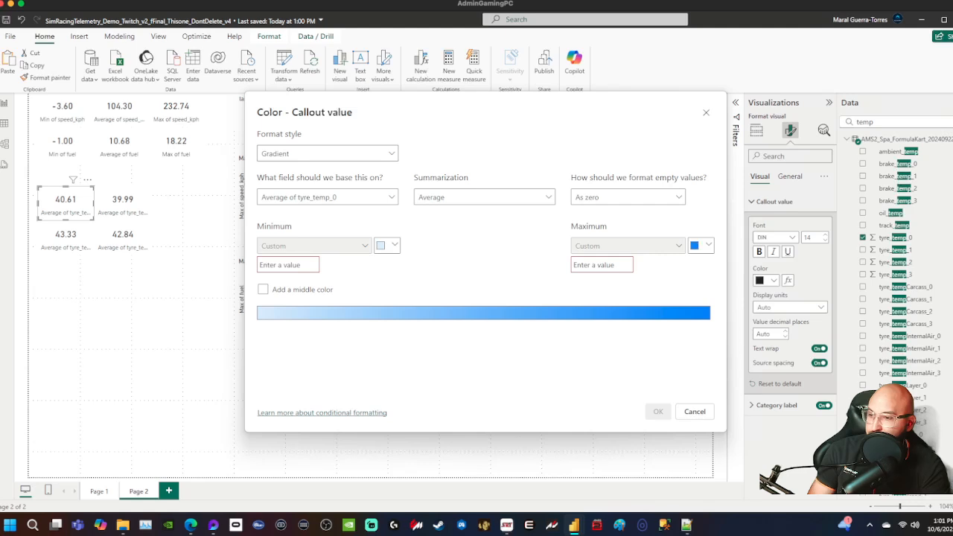
- Check the tyre card colors in the SimRacingTelemetry_FieldsParamTest report, and return to the callout value color settings
mouse_move(573, 525)
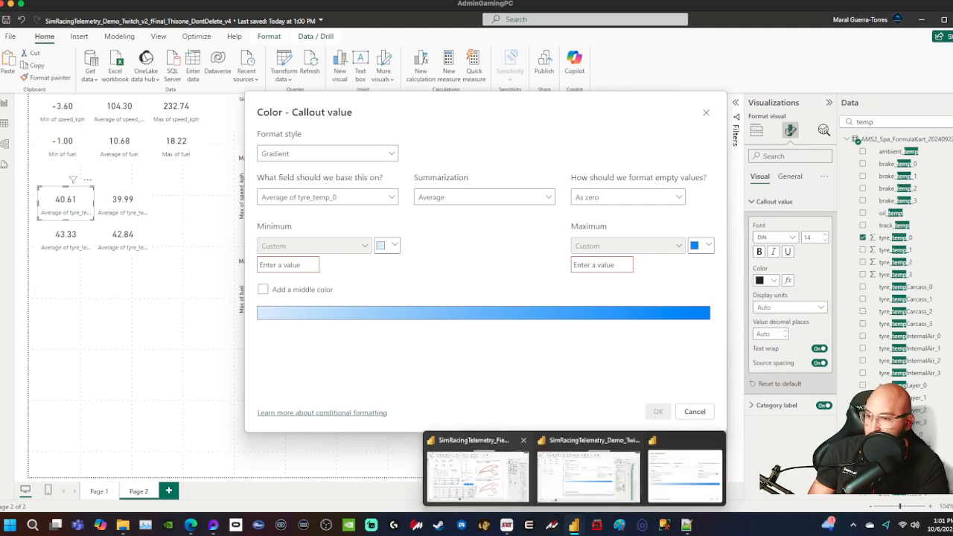
click(477, 469)
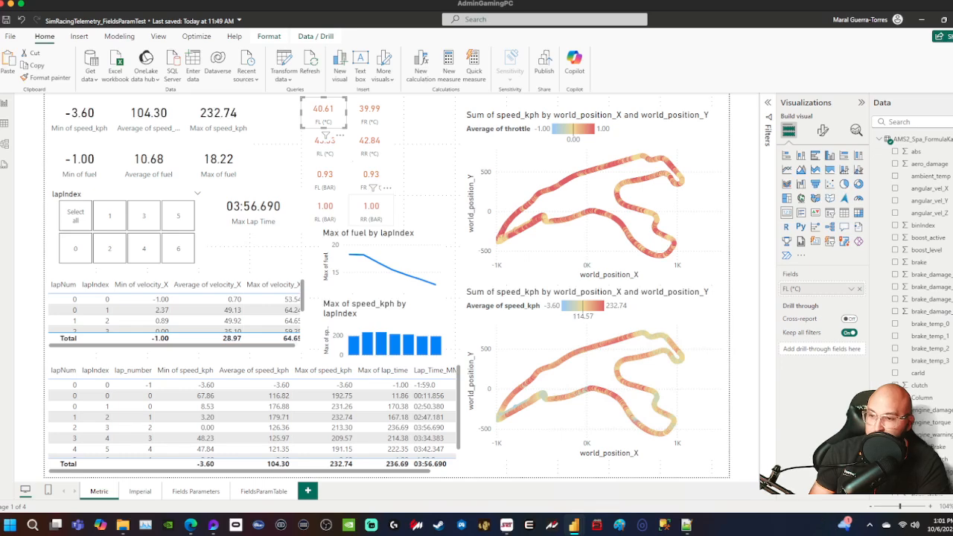
mouse_move(573, 525)
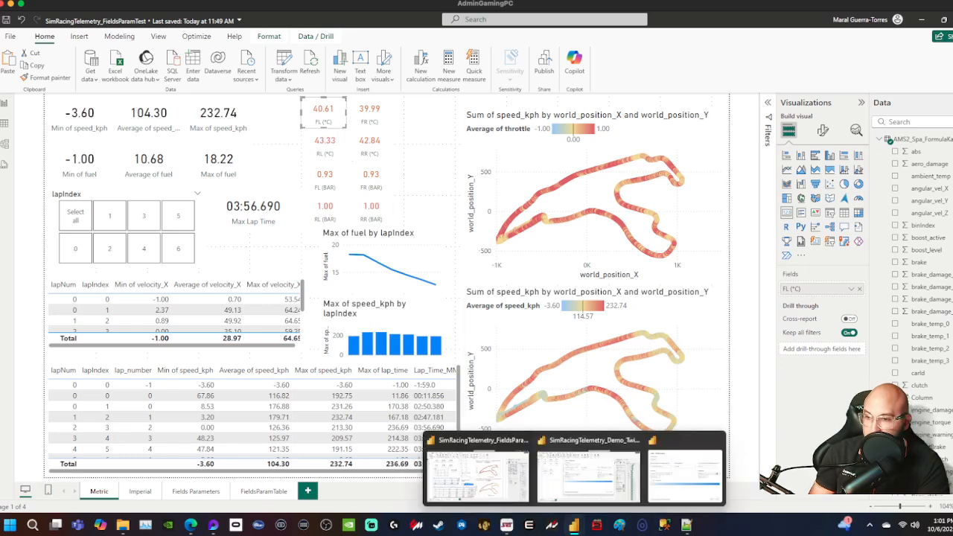
click(655, 461)
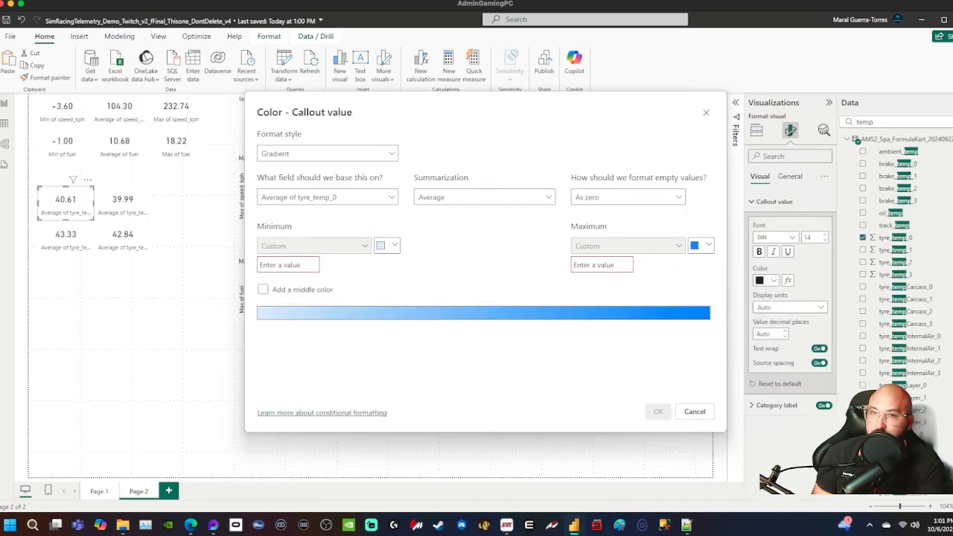
- Set the callout color's format style to Rules and add two more rules for a total of three
click(328, 153)
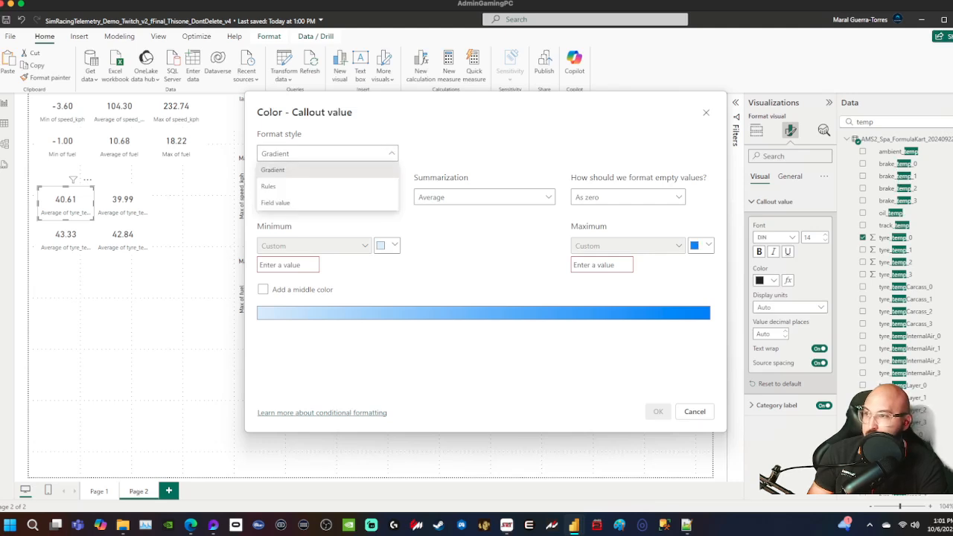
click(328, 186)
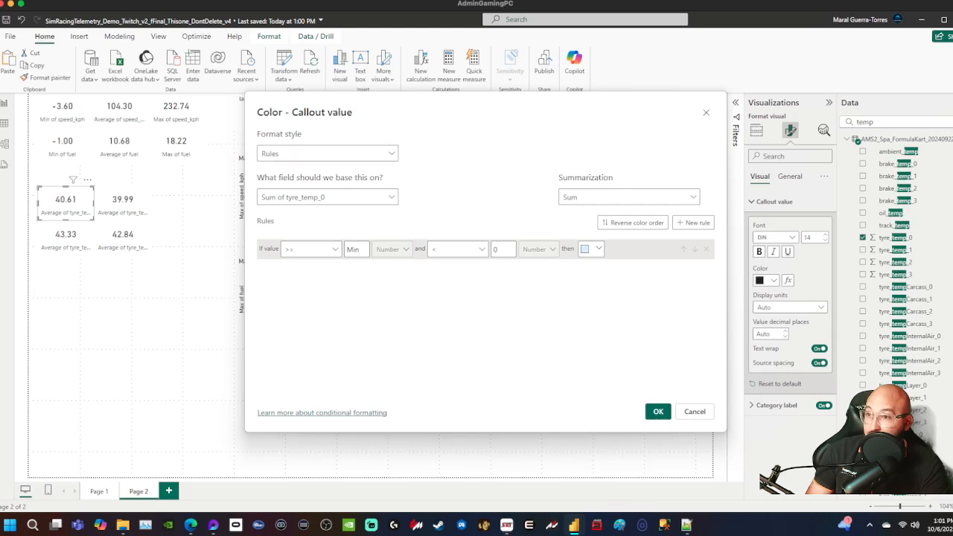
click(694, 223)
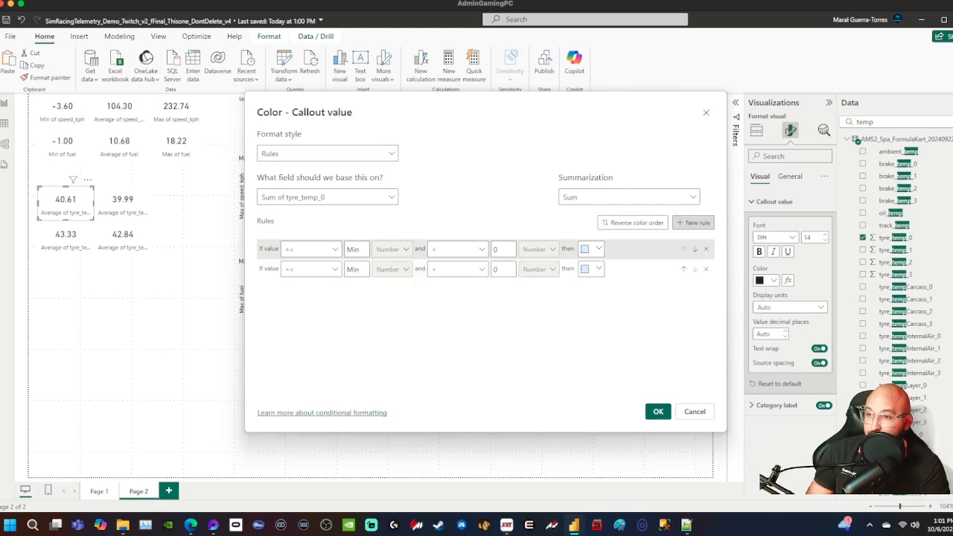
click(694, 222)
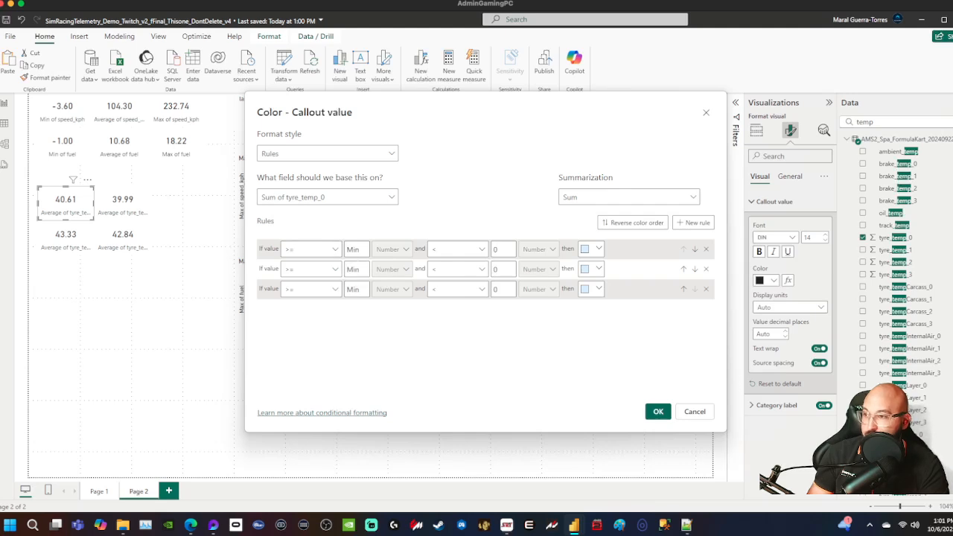
- Set the first color rule's range to values from 0 up to below 20
click(312, 248)
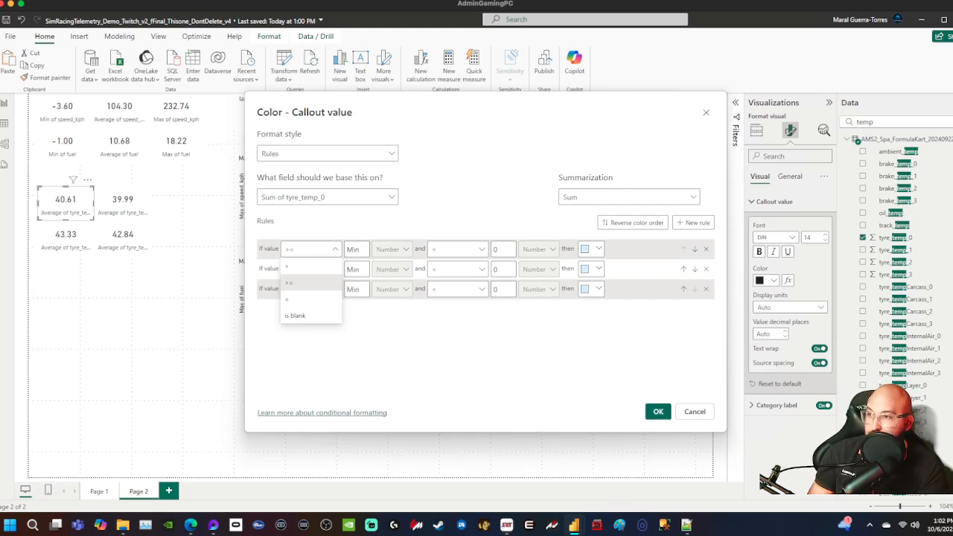
click(356, 249)
text(0)
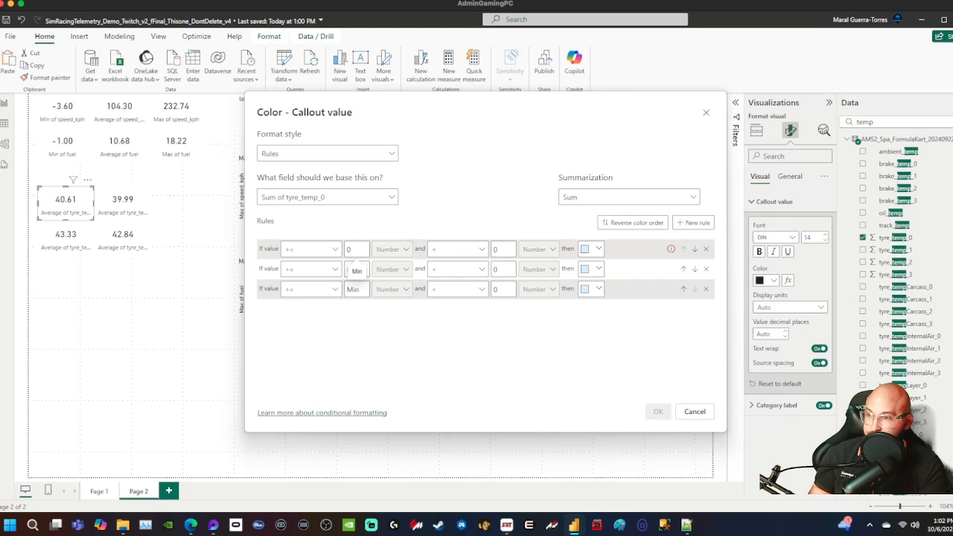
click(499, 249)
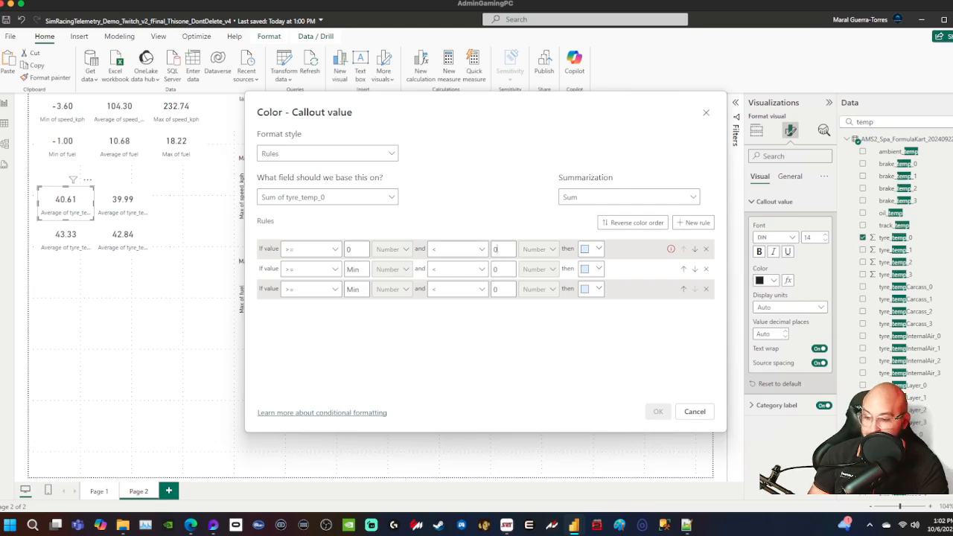
key(BackSpace)
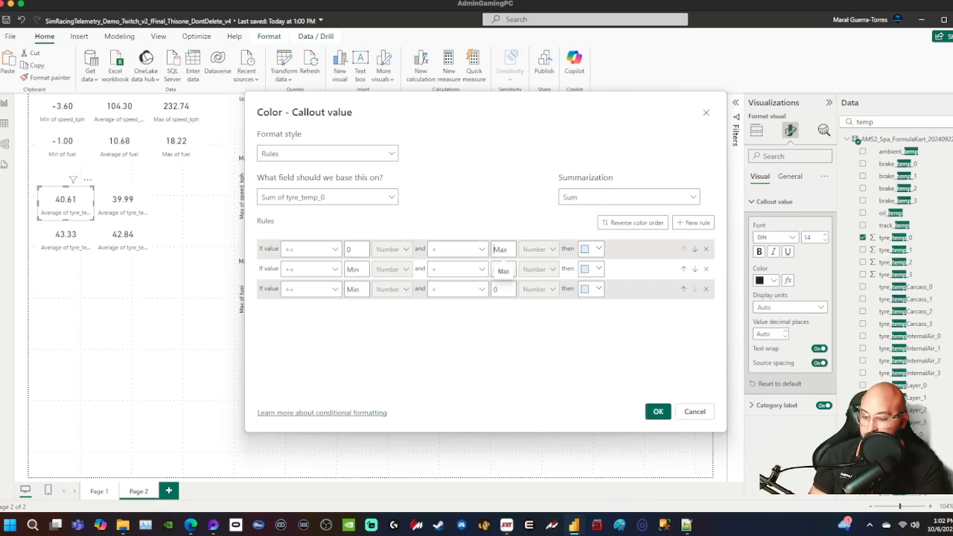
text(20)
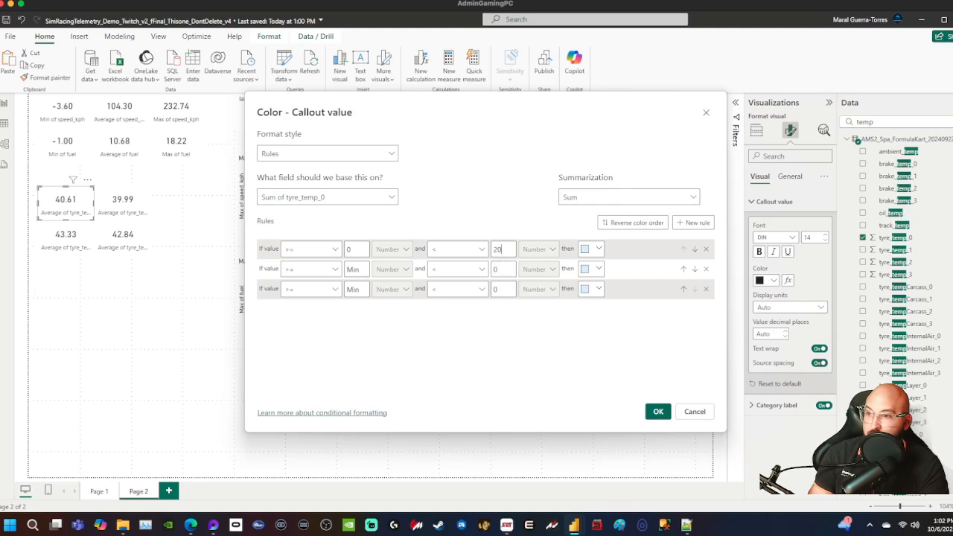
- Give the first rule a custom teal color
click(592, 249)
click(550, 397)
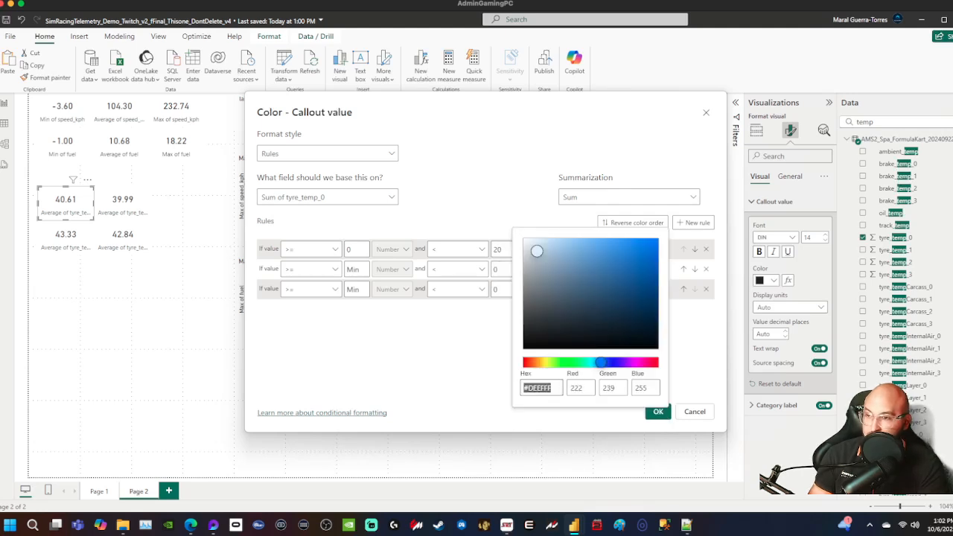
click(592, 265)
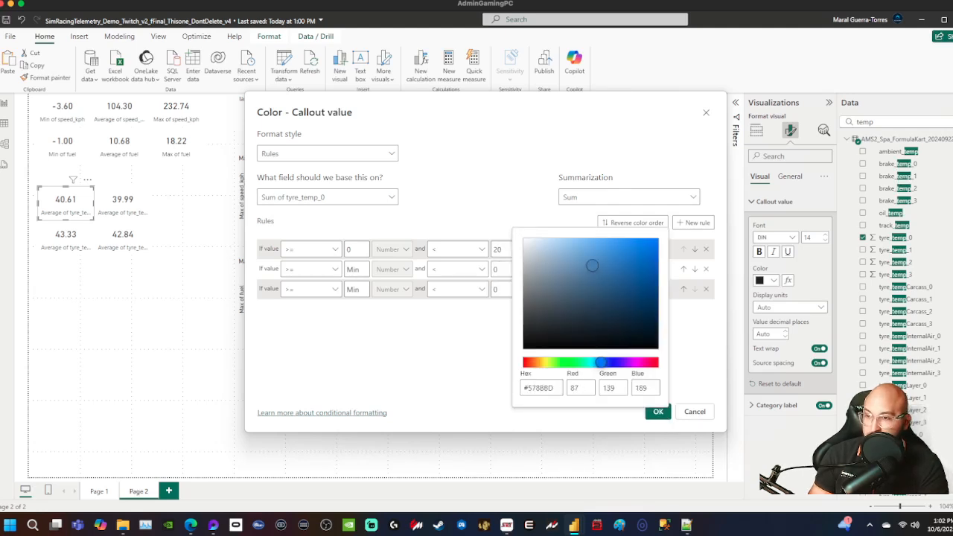
drag(600, 362, 592, 362)
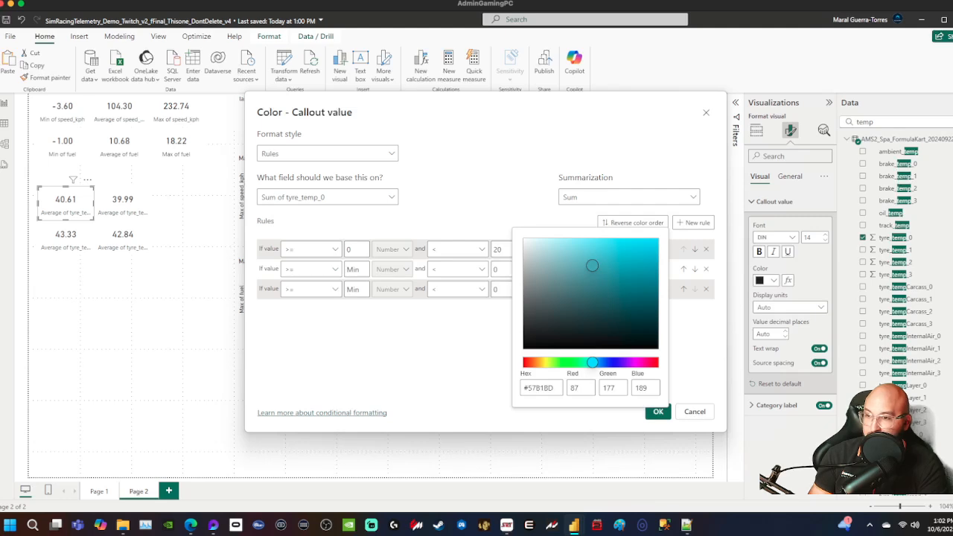
click(463, 355)
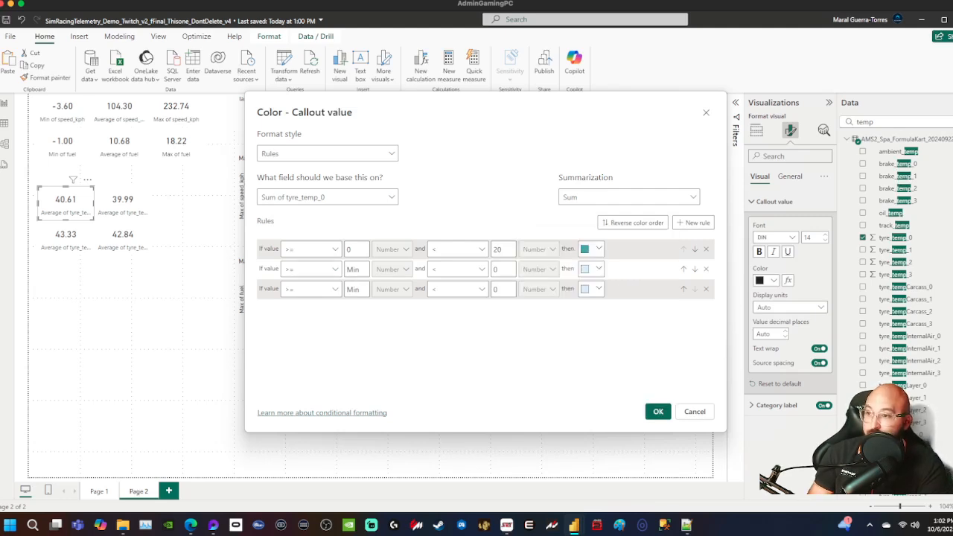
- Set the second rule to values from 20 up to below 45 in yellow, and the third rule's lower limit to 45
click(348, 269)
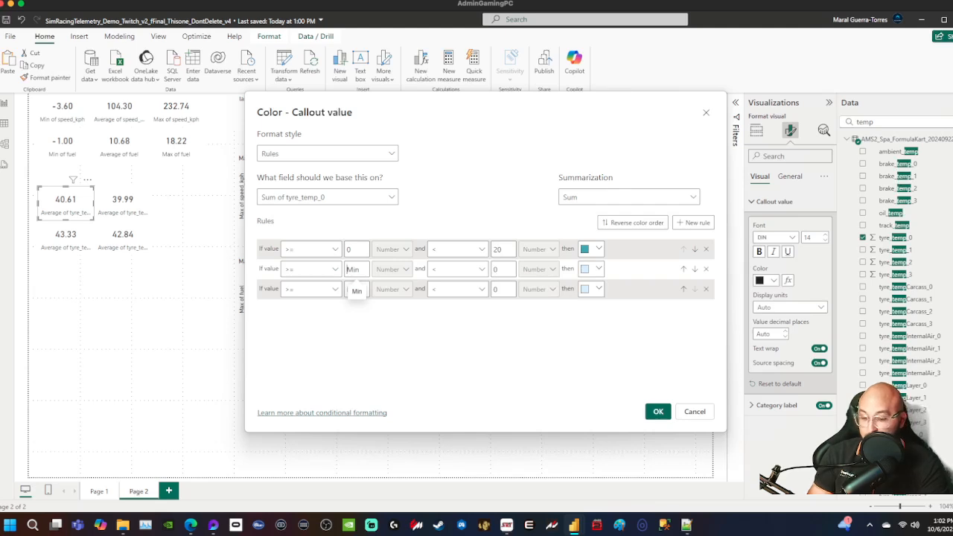
text(20)
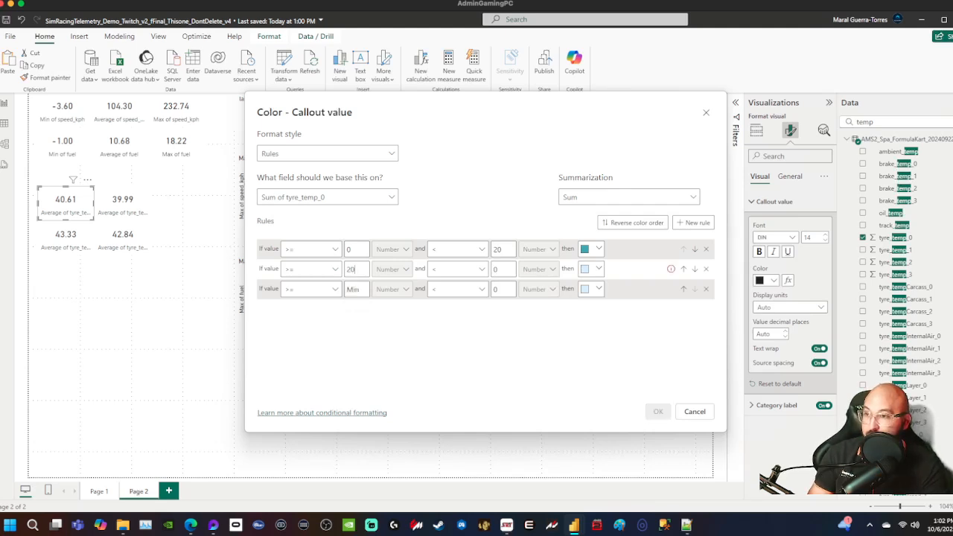
click(498, 269)
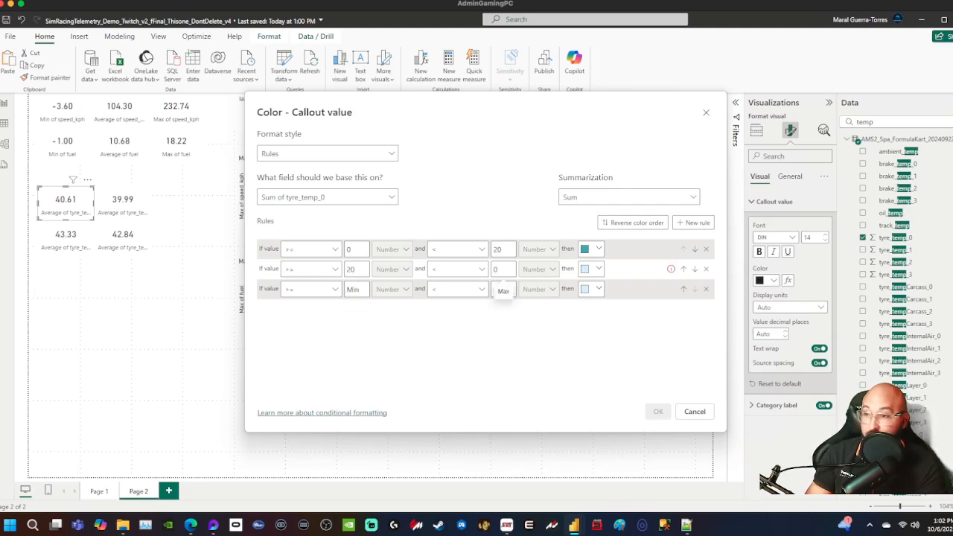
text(45)
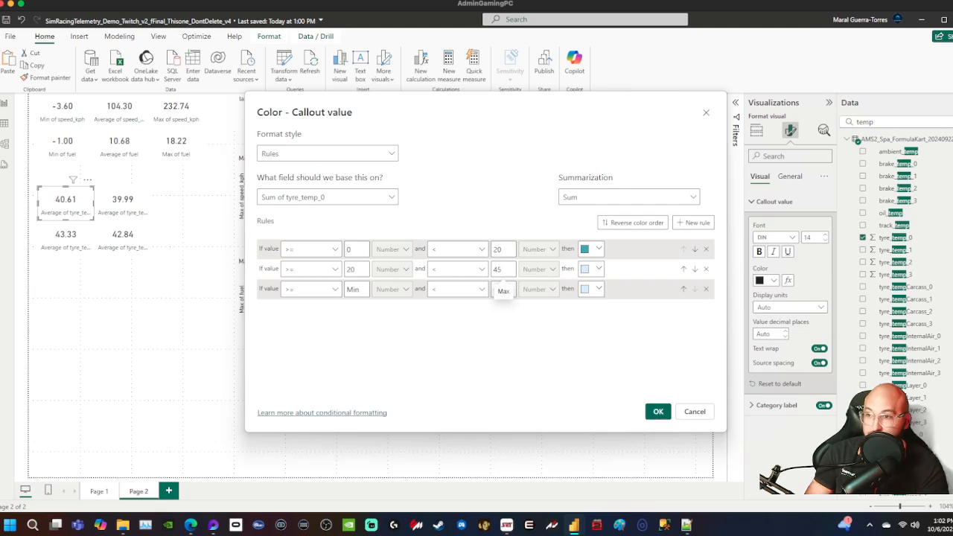
click(590, 288)
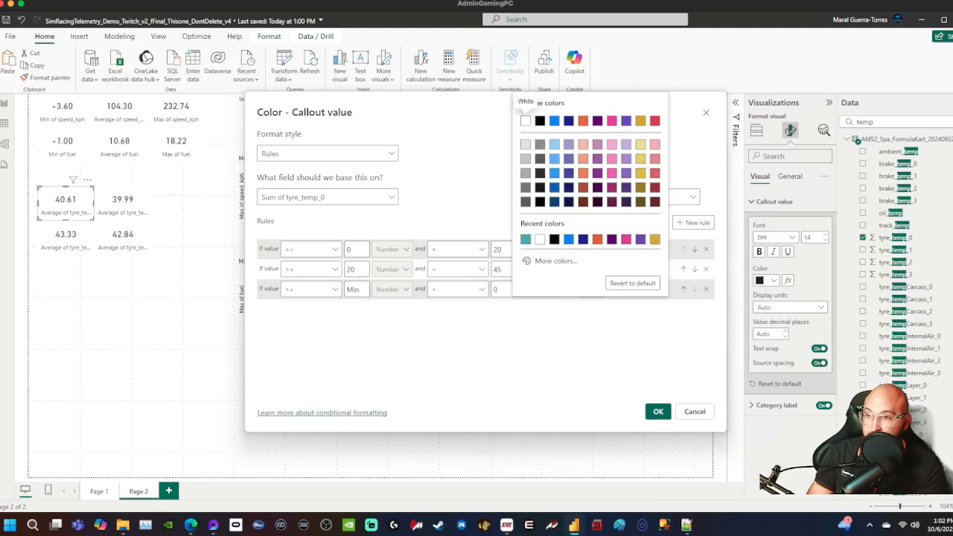
click(525, 120)
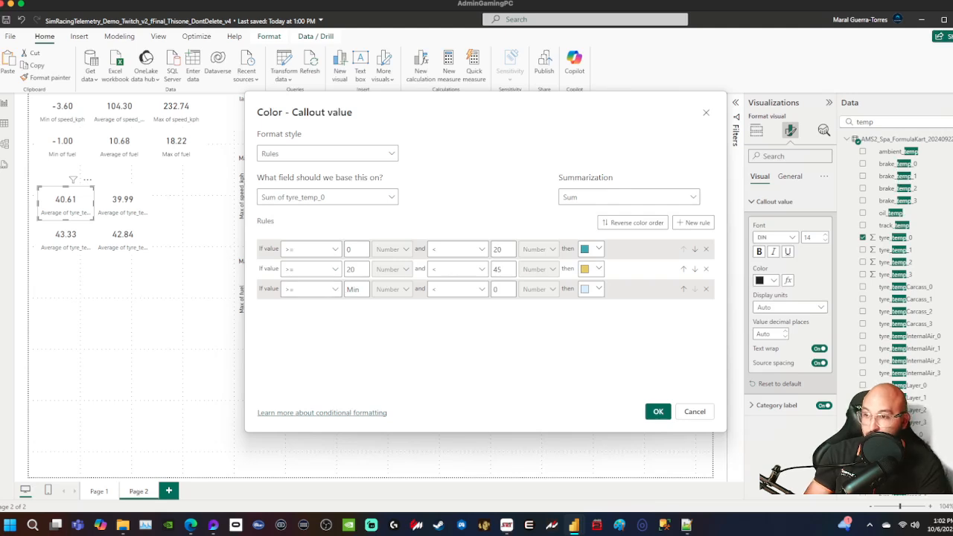
text(45)
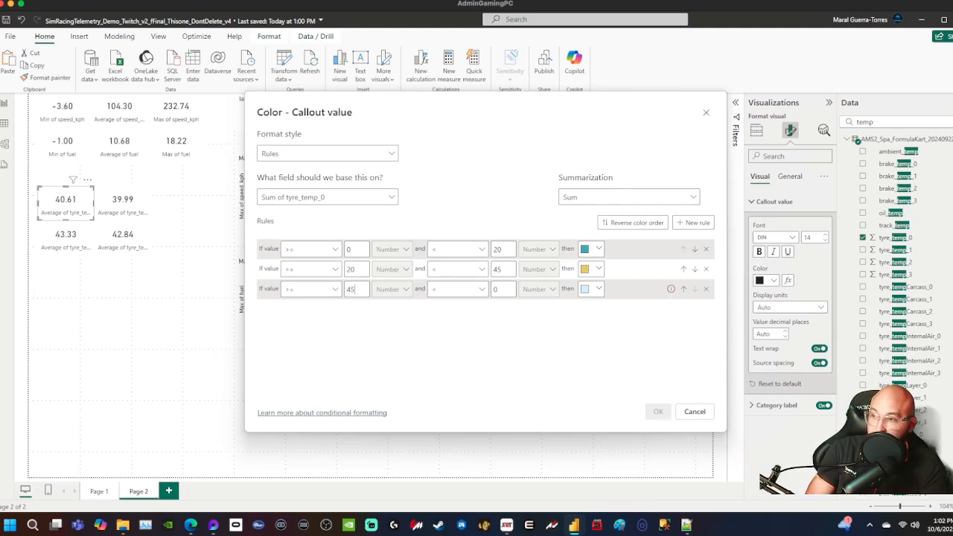
- Compare the upper limit of each color rule with the lower limit of the following rule
click(497, 249)
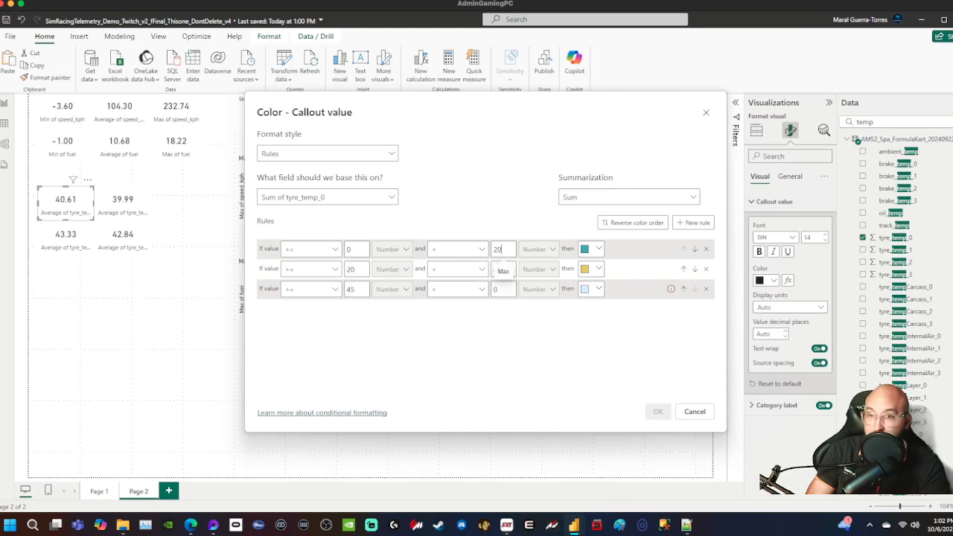
double_click(497, 250)
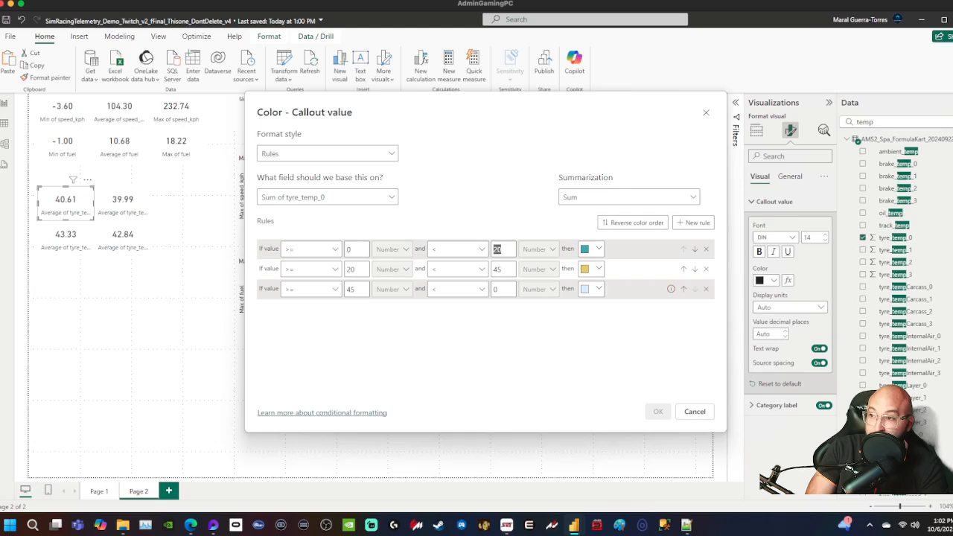
click(335, 270)
click(350, 269)
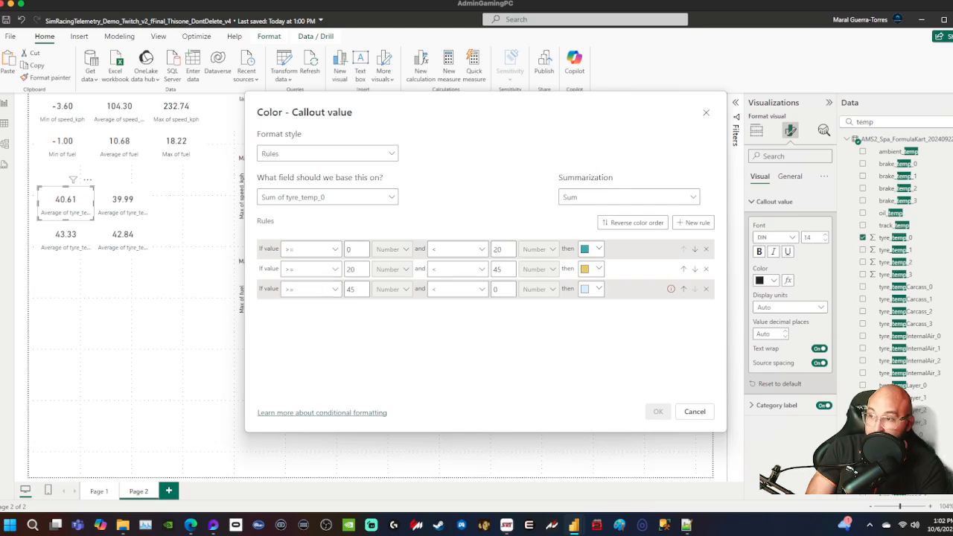
double_click(350, 270)
double_click(498, 250)
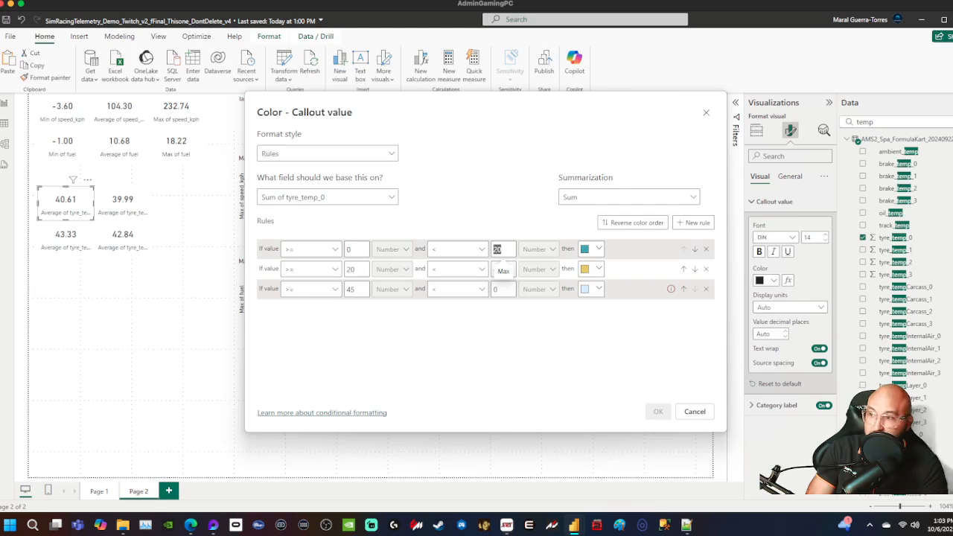
click(356, 269)
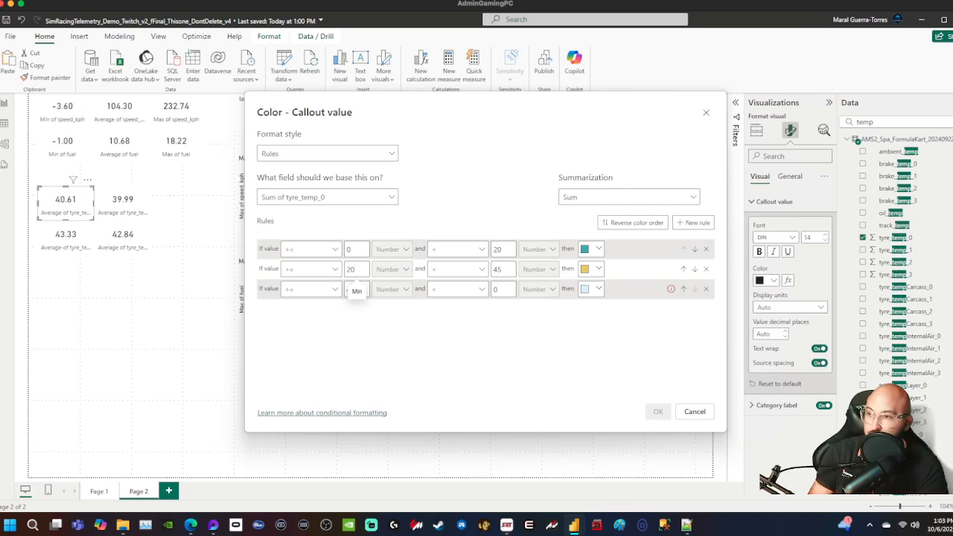
click(357, 289)
text(45)
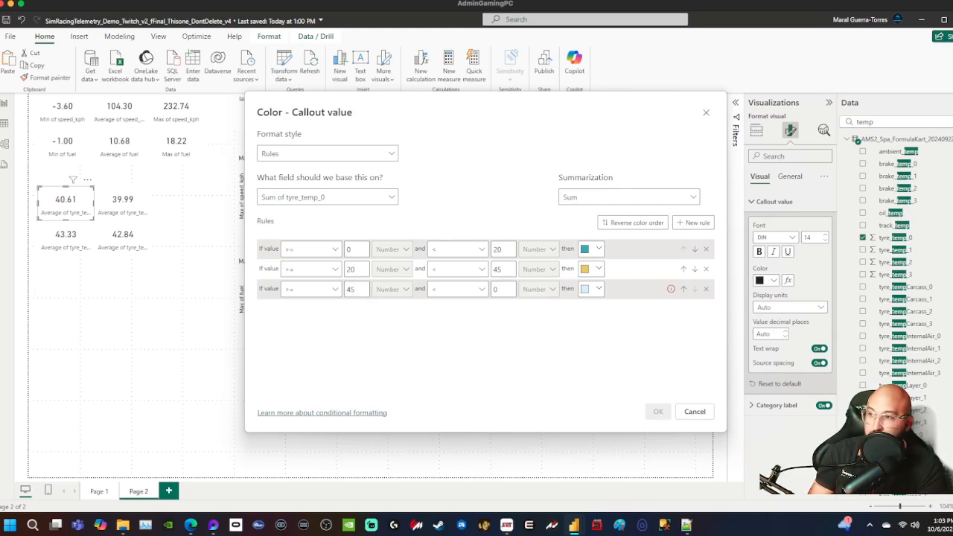
double_click(350, 269)
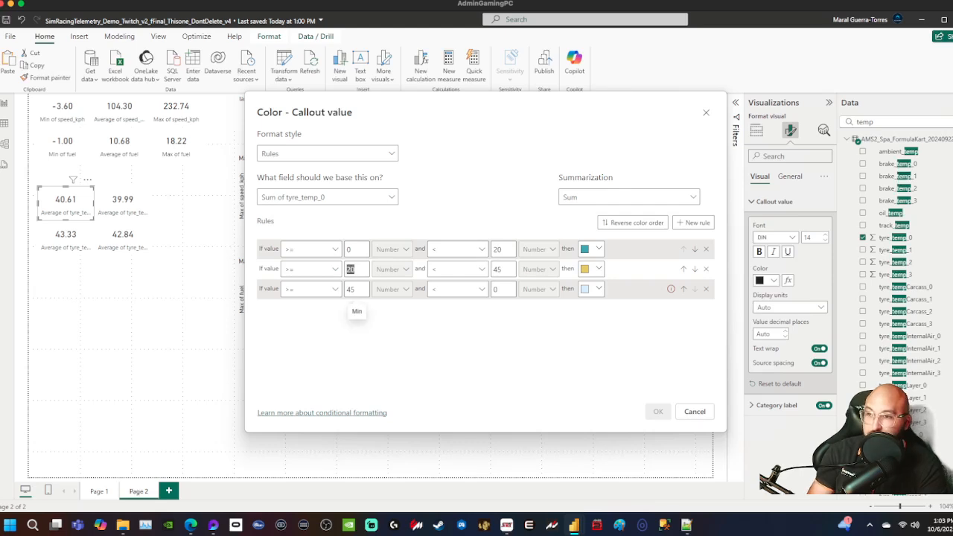
- Color the third rule red and set its upper limit to below 999999
click(591, 289)
click(655, 172)
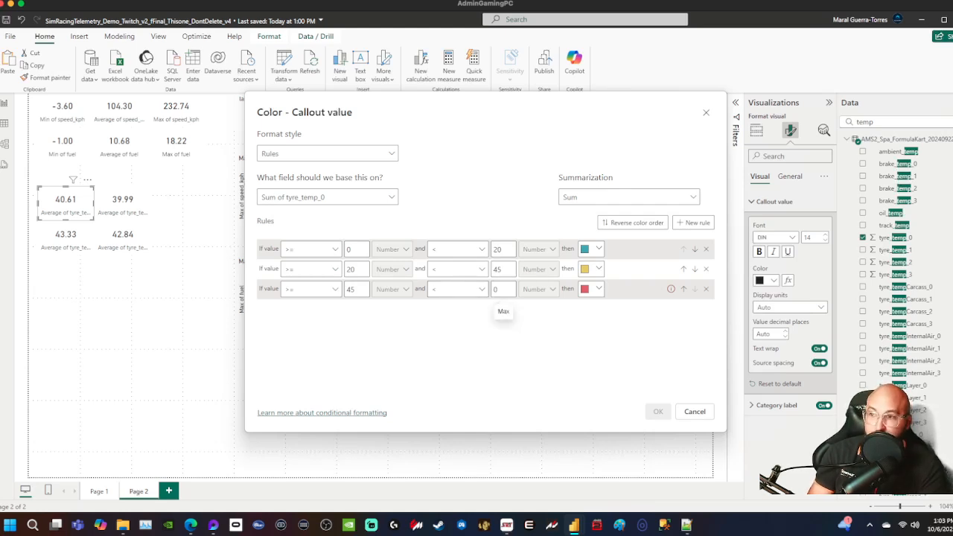
double_click(496, 289)
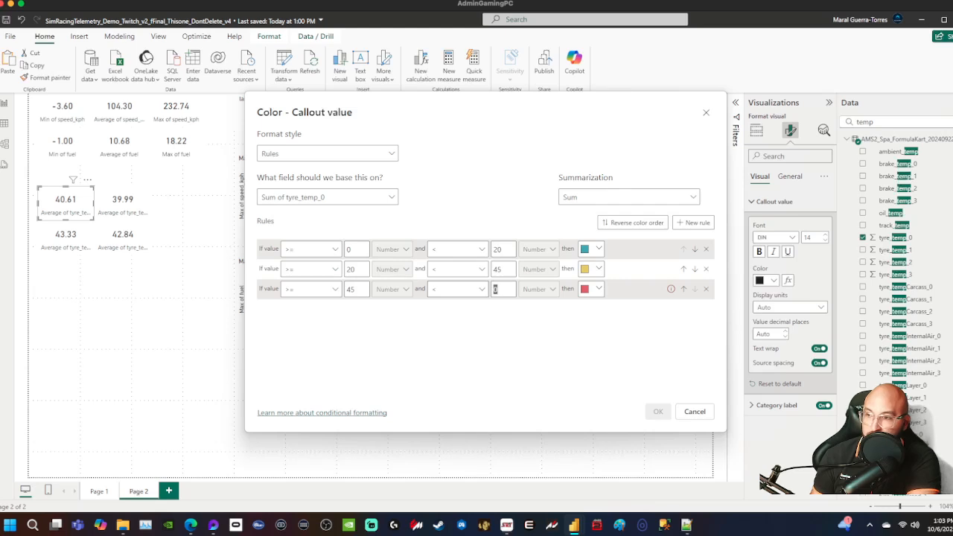
text(999999)
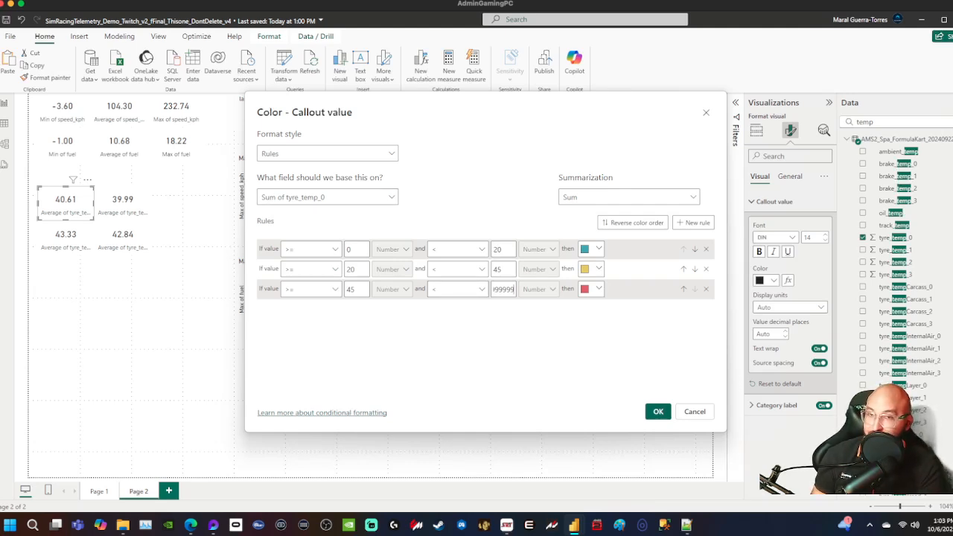
- Base the color rules on tyre_temp_0 with the Average summarization, apply them to the card, and recheck the saved rules
click(328, 197)
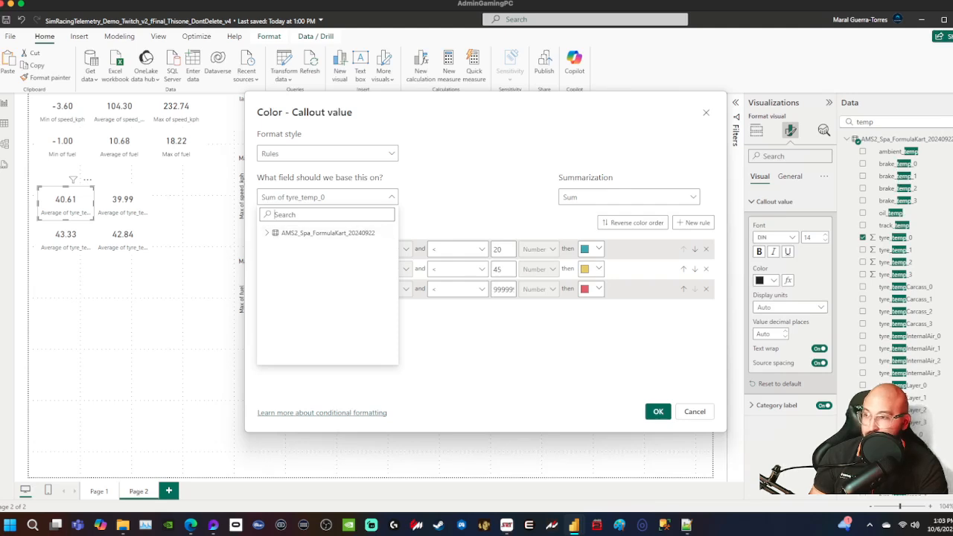
text(tyre_)
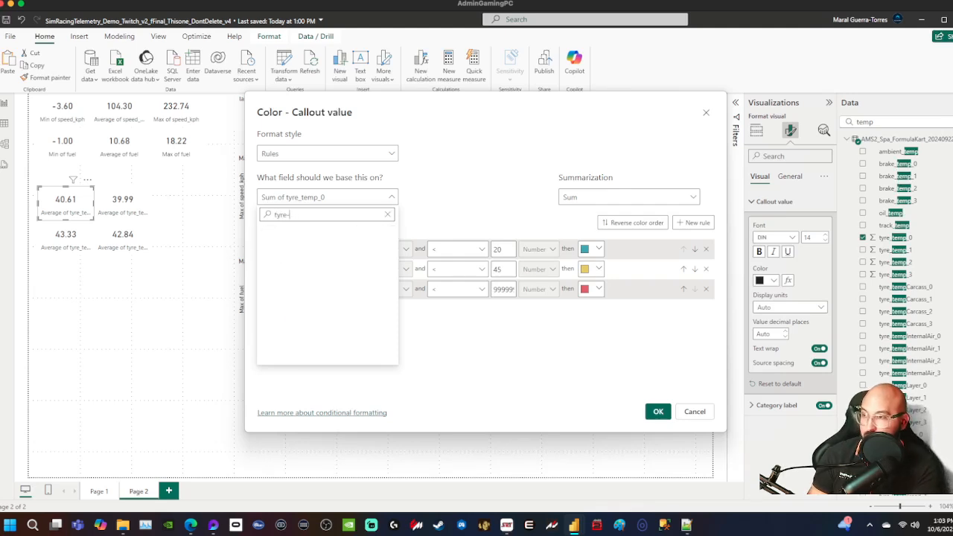
text(re)
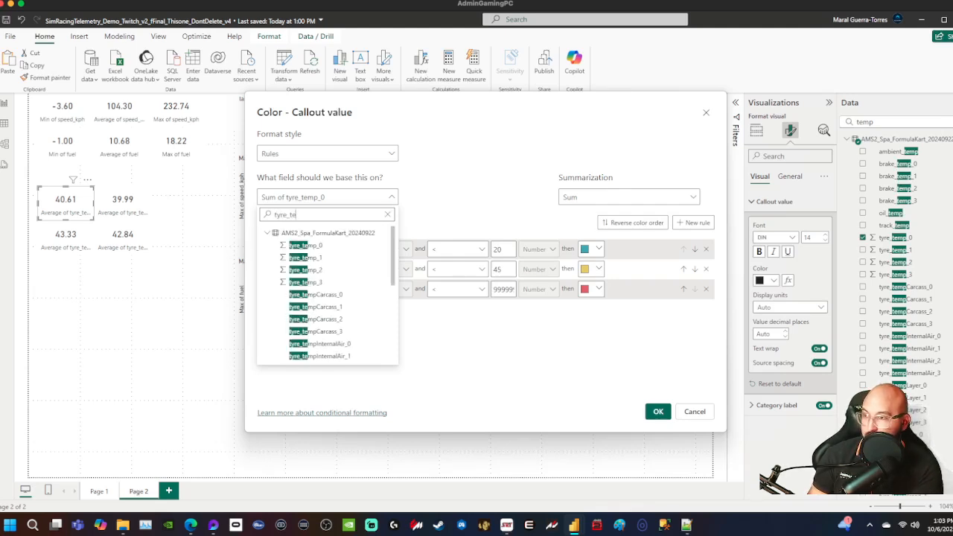
key(Escape)
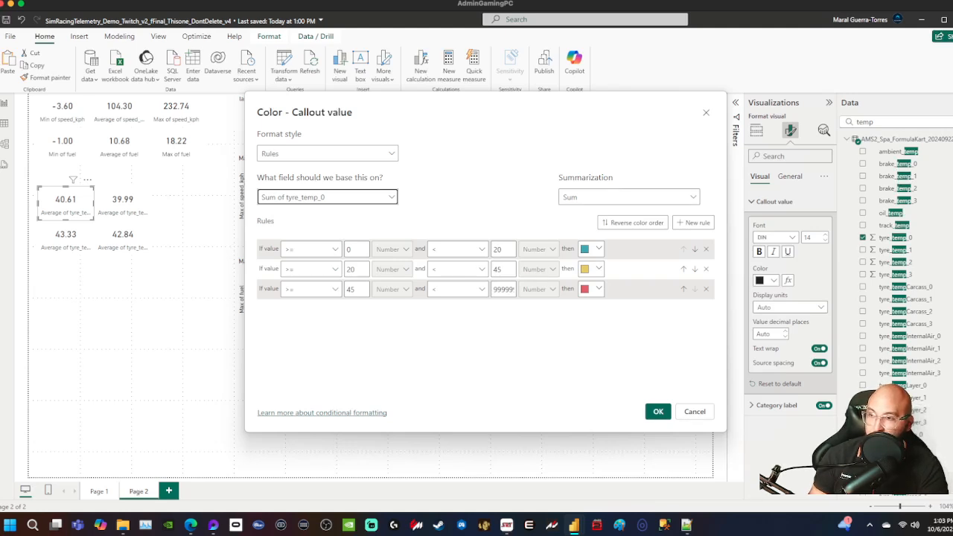
click(629, 198)
click(588, 229)
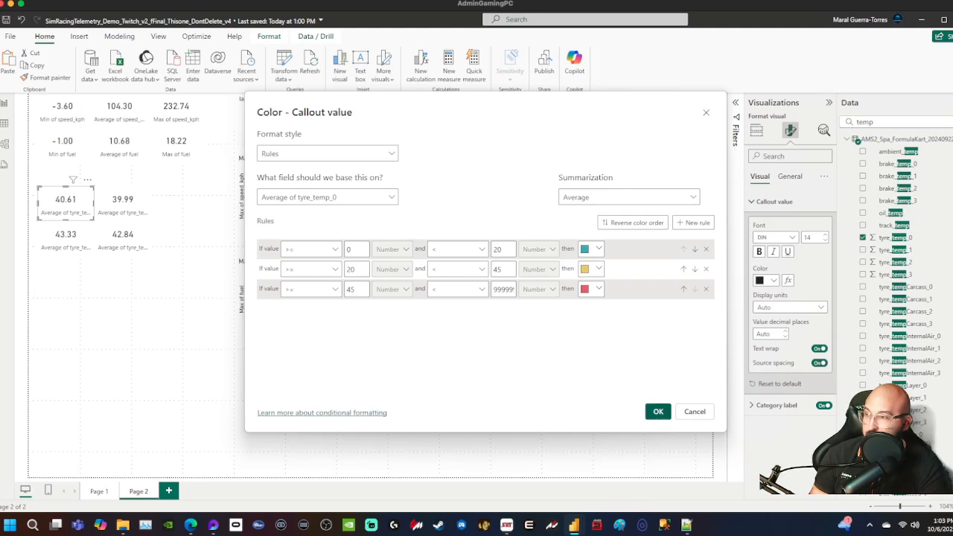
click(659, 412)
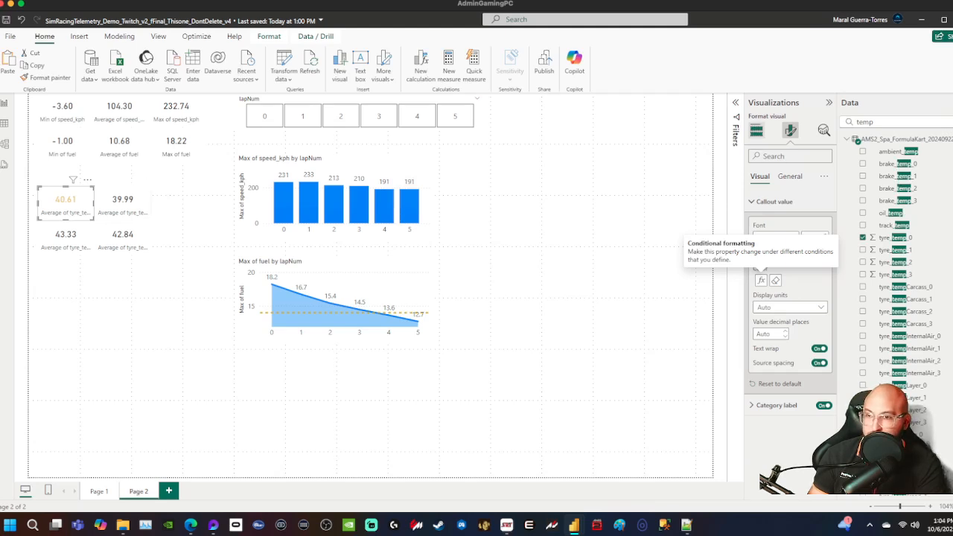
click(760, 280)
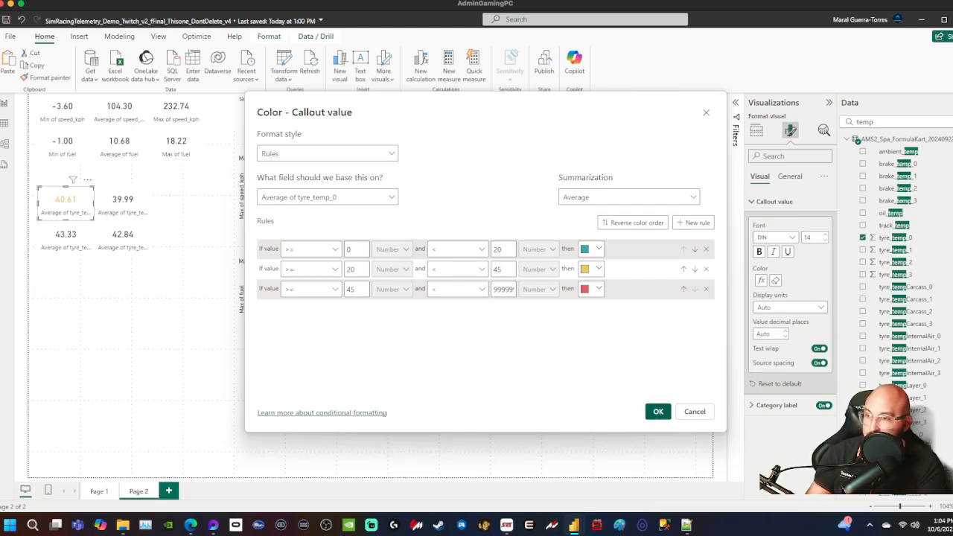
click(658, 411)
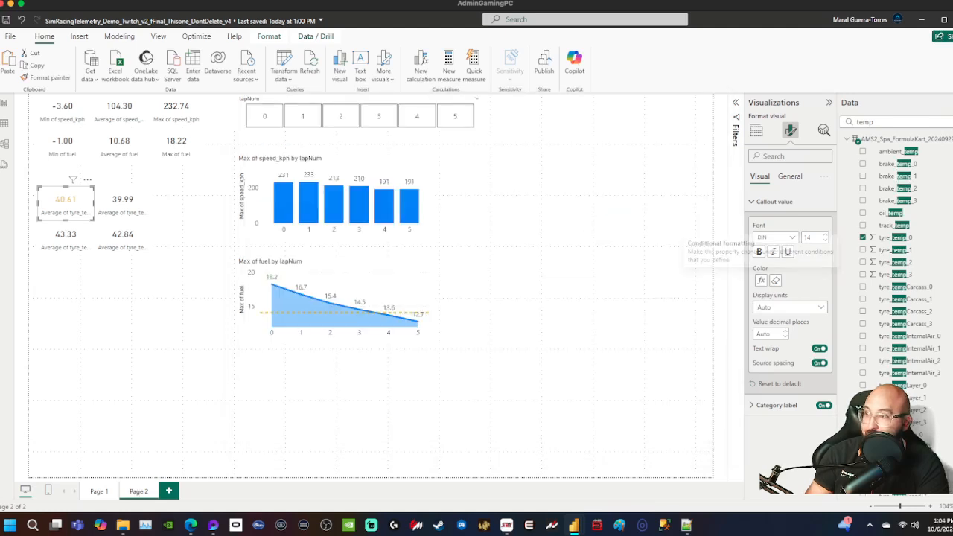
- Copy the tyre_temp_0 card's formatting onto the tyre_temp_1 card and review the copied callout value color rules
click(123, 200)
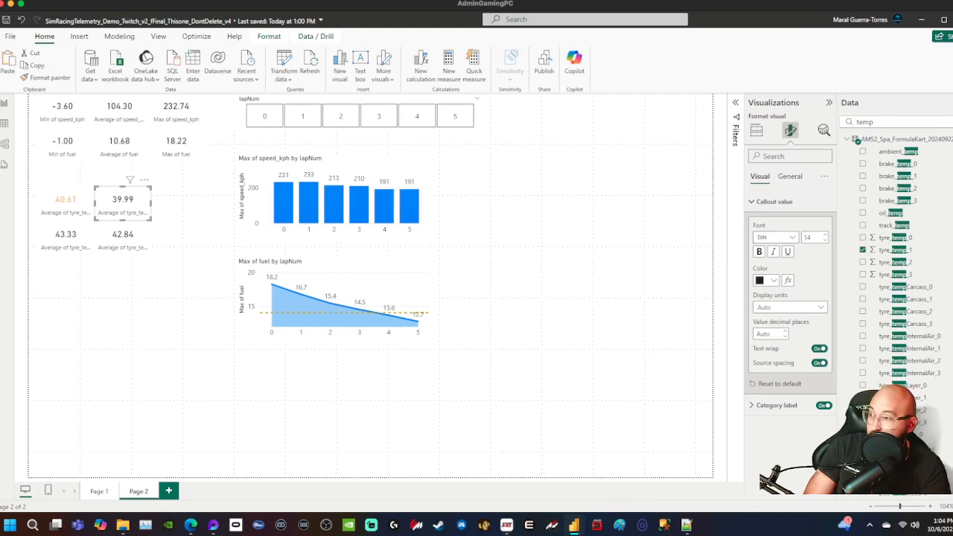
click(66, 201)
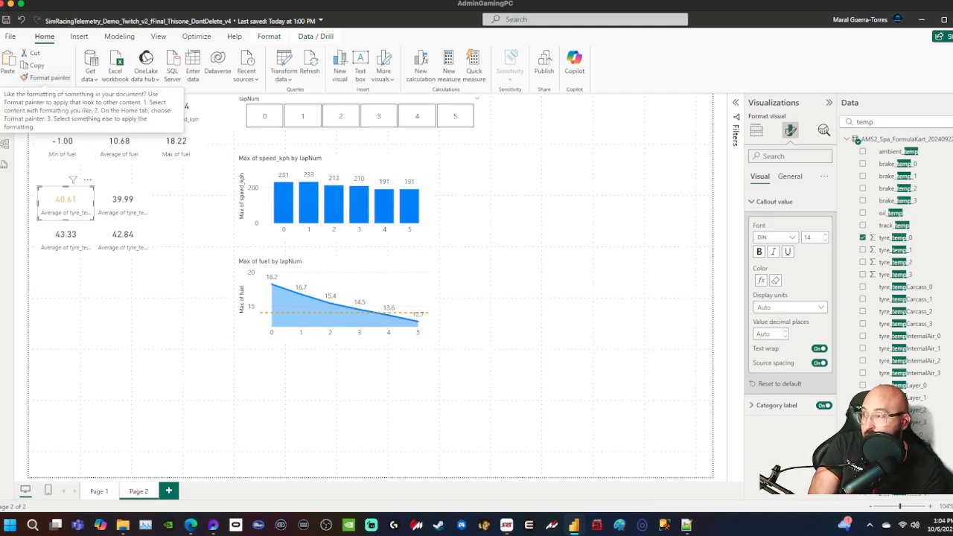
click(44, 78)
click(101, 193)
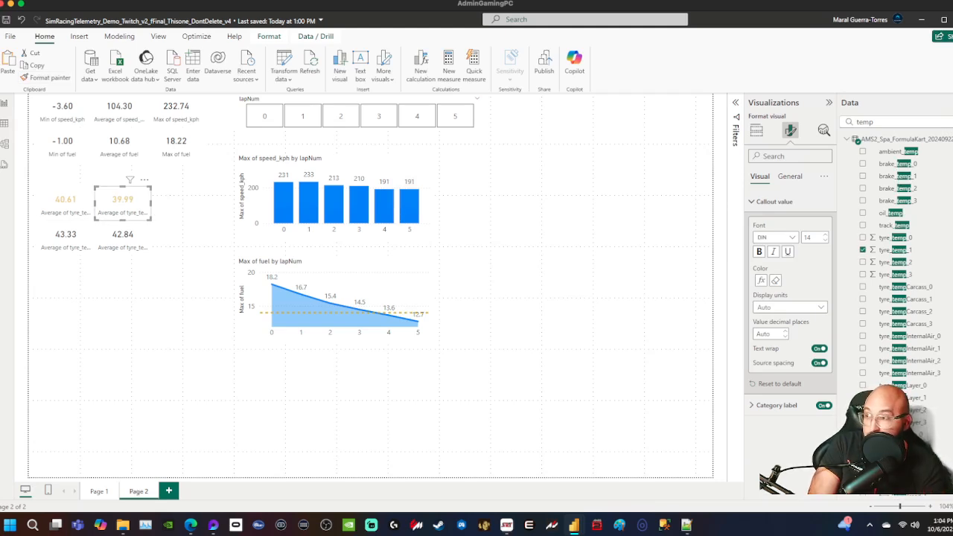
click(760, 280)
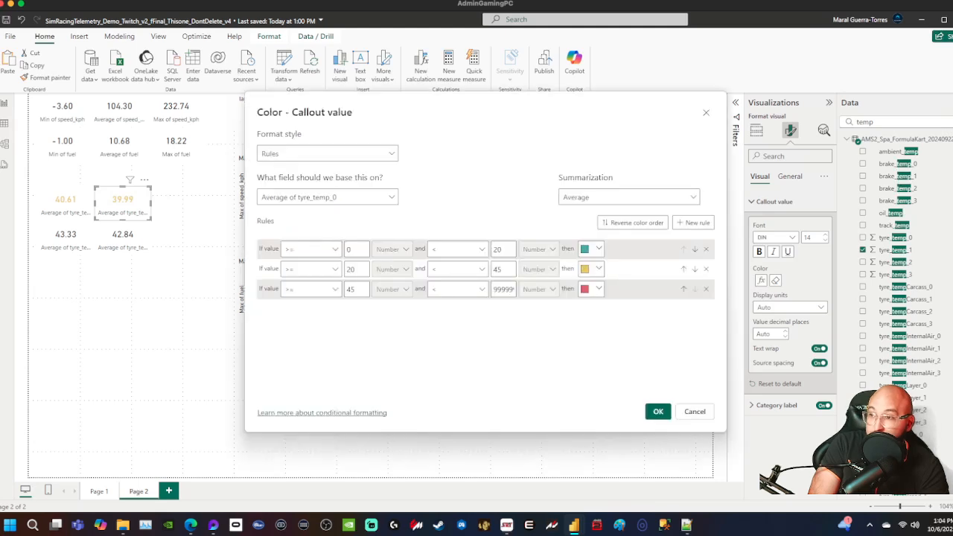
click(658, 411)
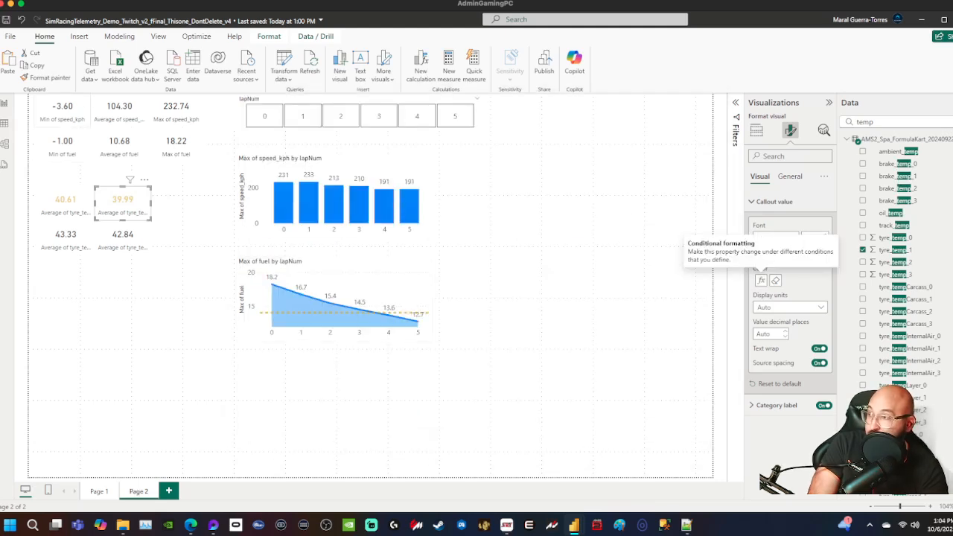
- Copy the same rule-based color formatting onto the tyre_temp_2 and tyre_temp_3 cards
click(71, 237)
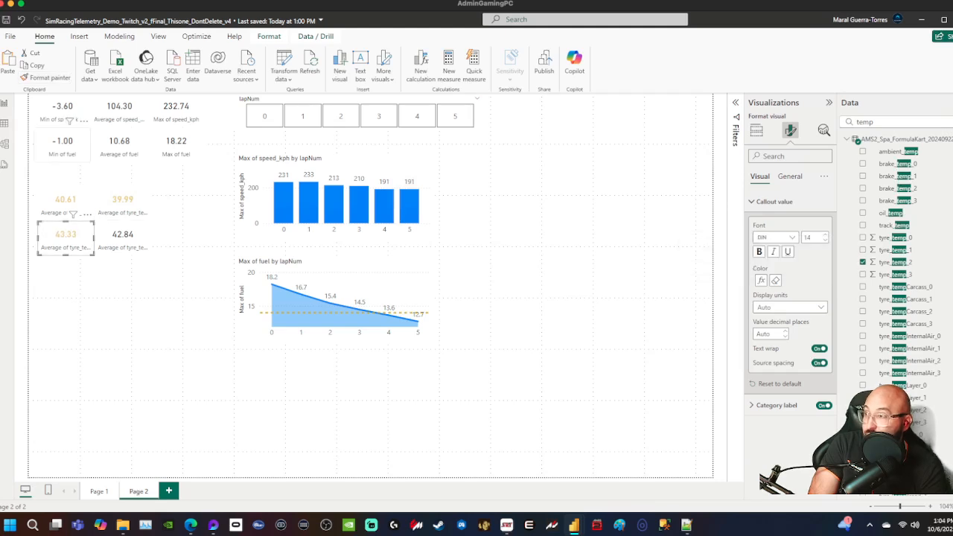
click(45, 77)
click(123, 237)
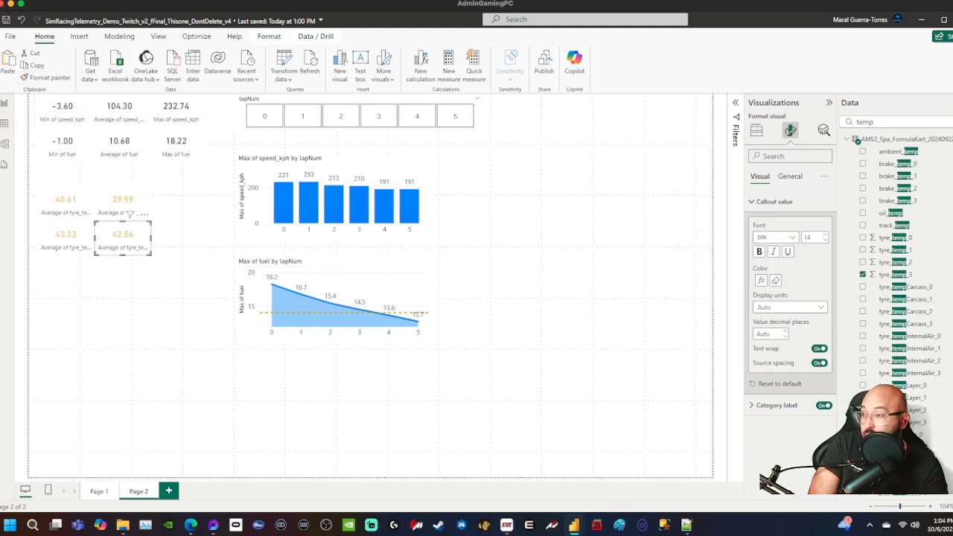
drag(179, 290, 32, 186)
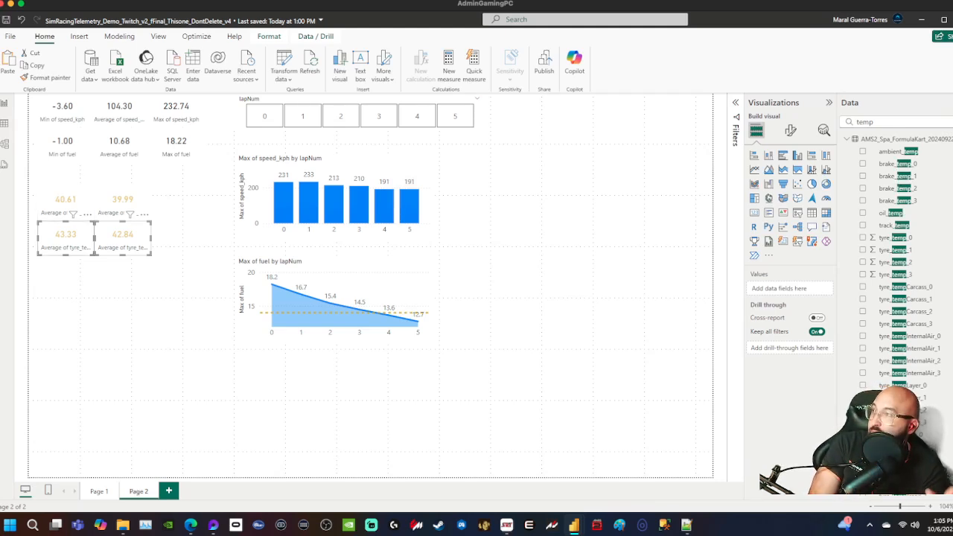
key(Escape)
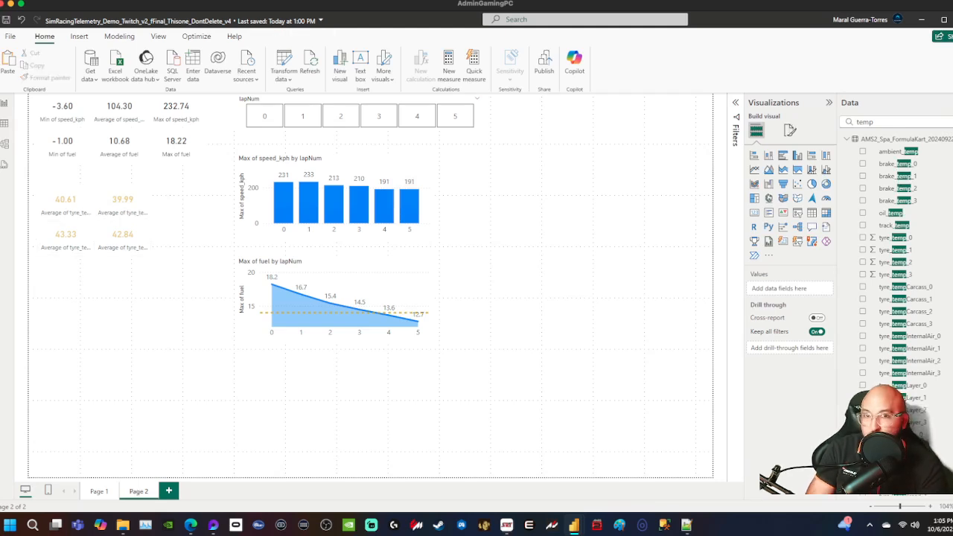
- Rename the tyre_temp_0 card's field as "Tyre Temp (°C)"
click(73, 223)
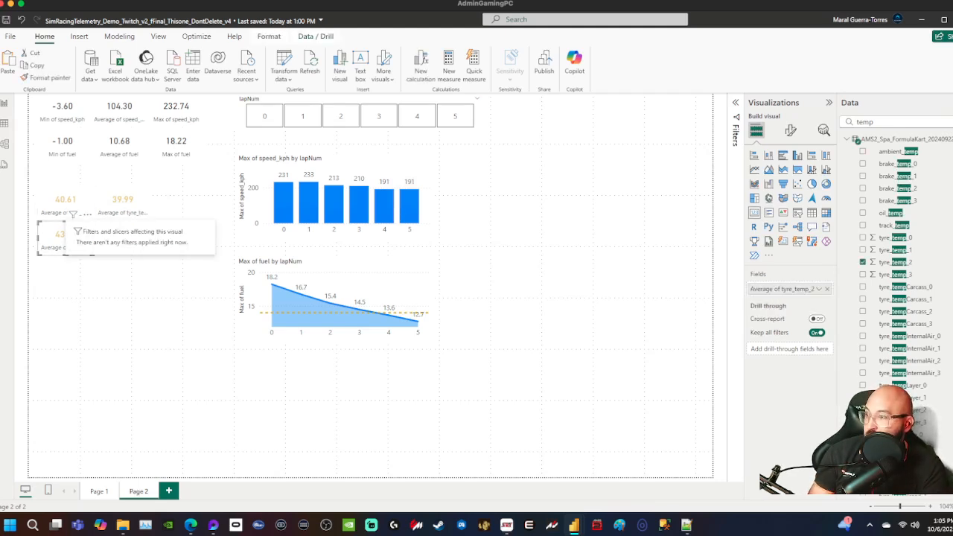
click(65, 201)
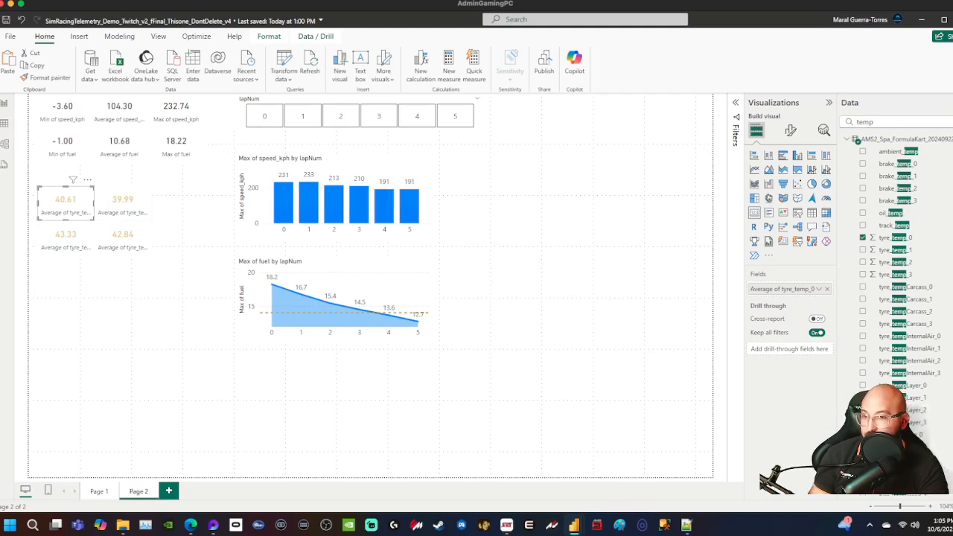
double_click(782, 289)
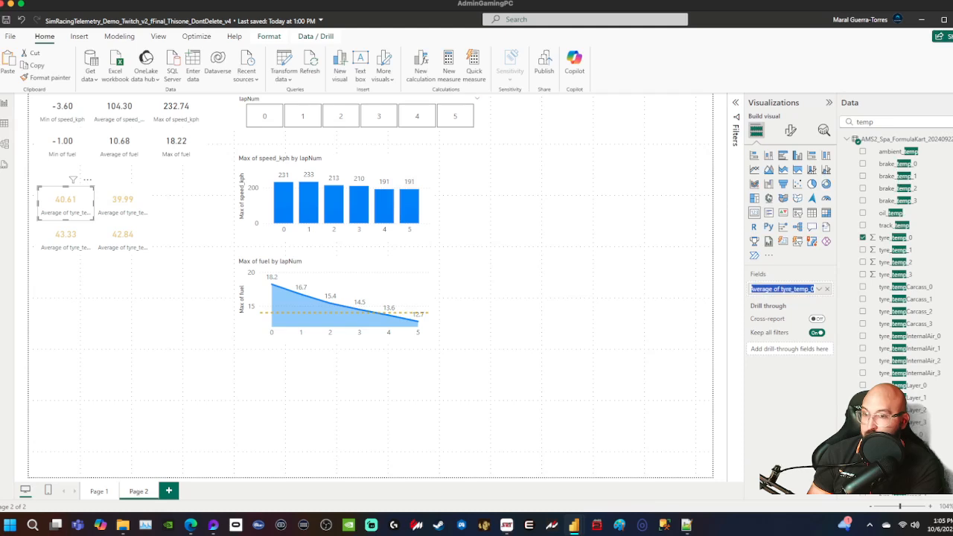
key(BackSpace)
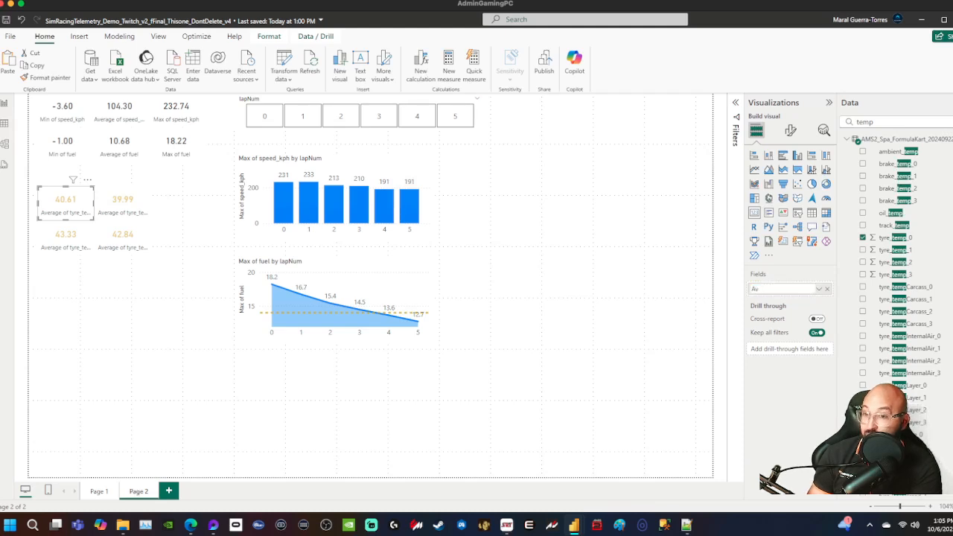
text(Tyre Temp)
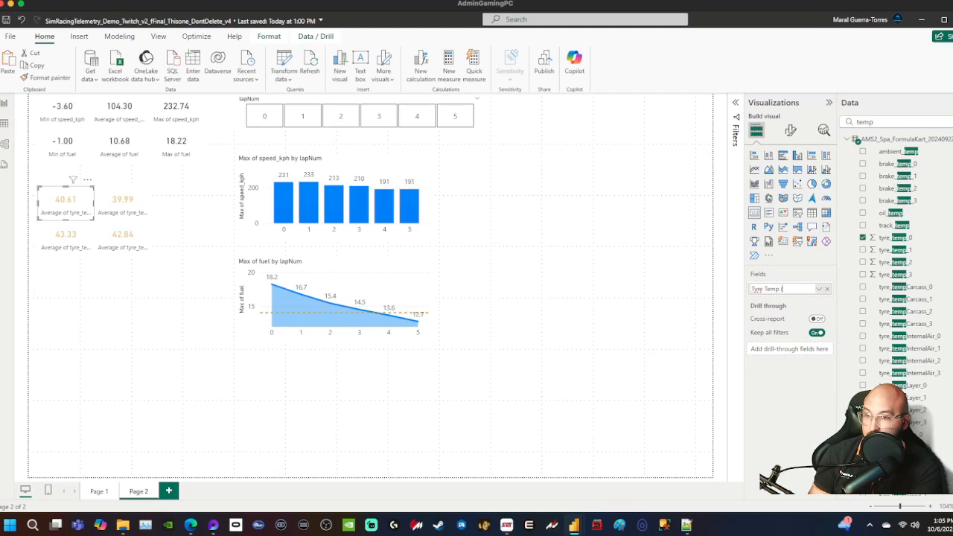
text( (°C))
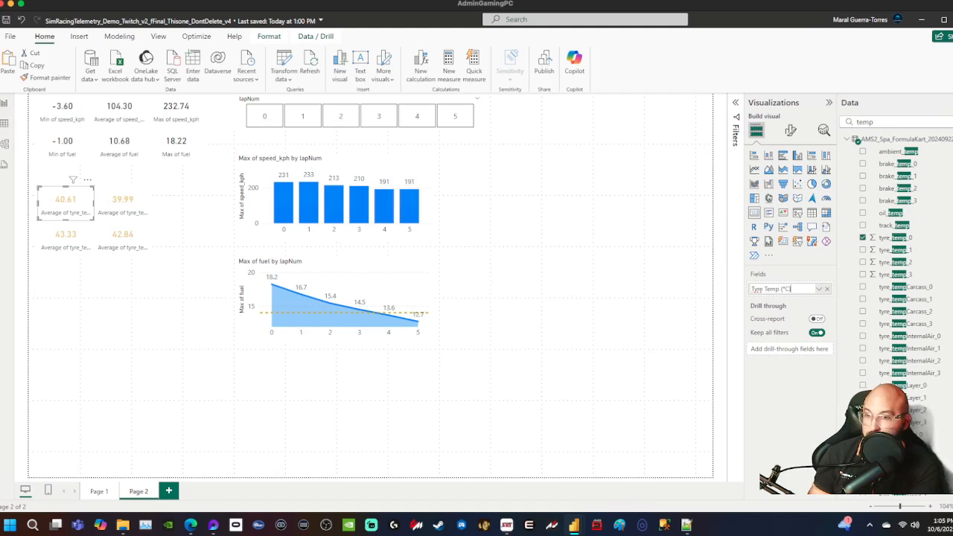
key(Return)
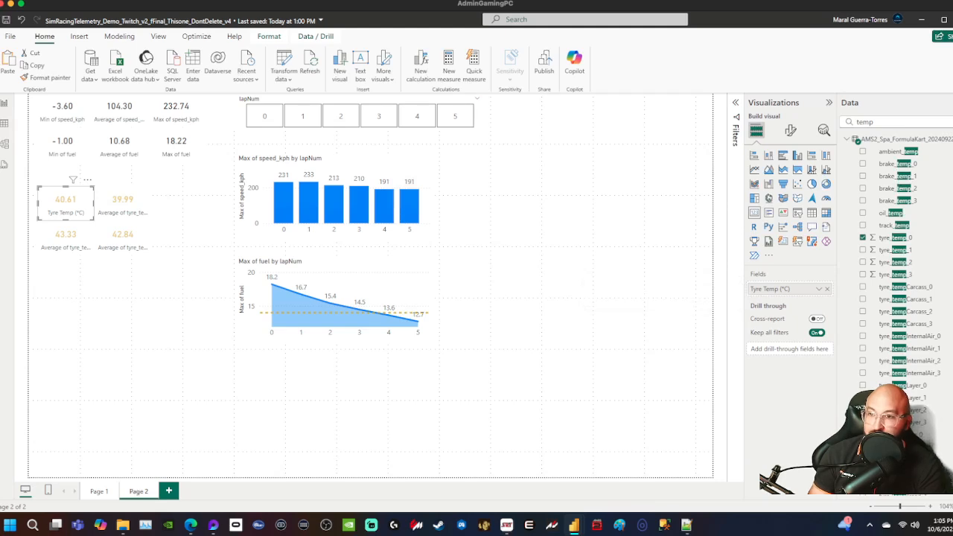
double_click(780, 289)
drag(780, 289, 750, 289)
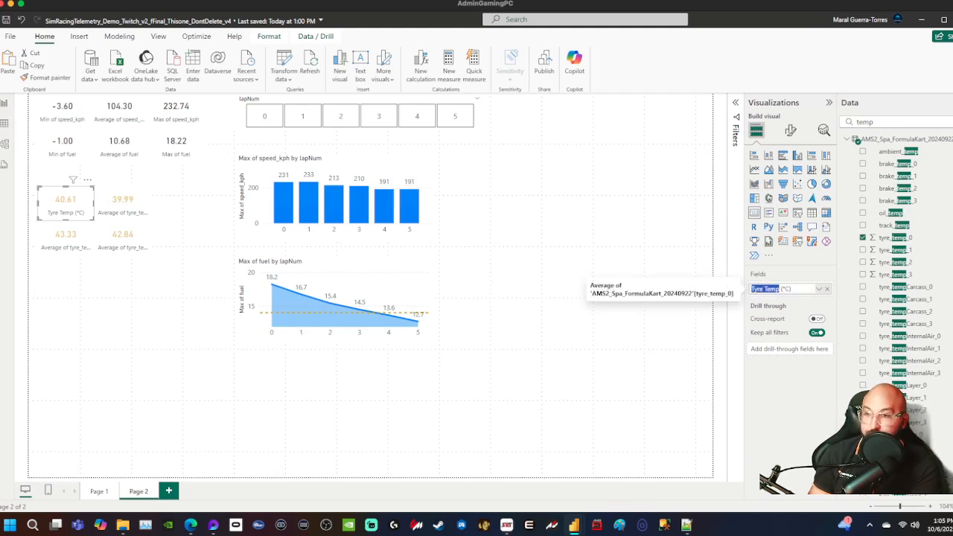
text(FL)
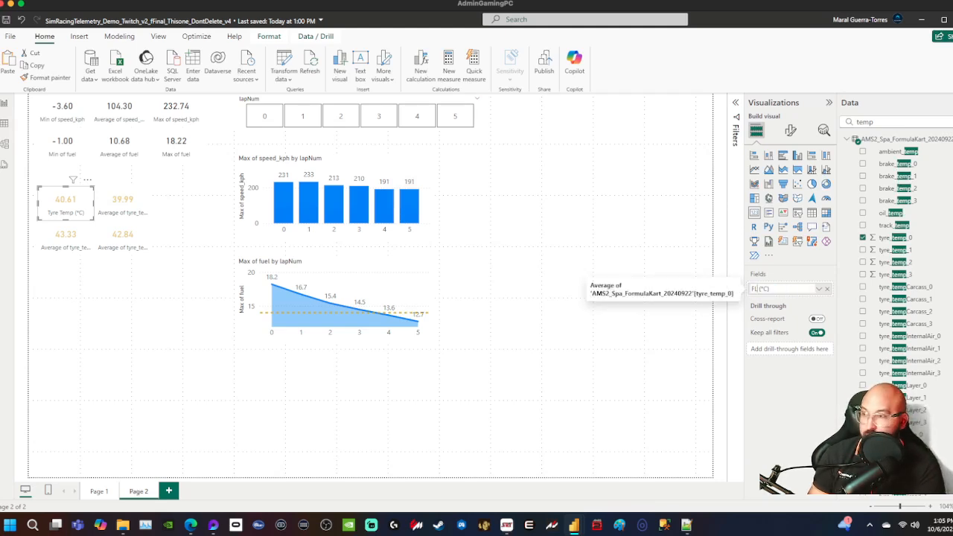
key(Escape)
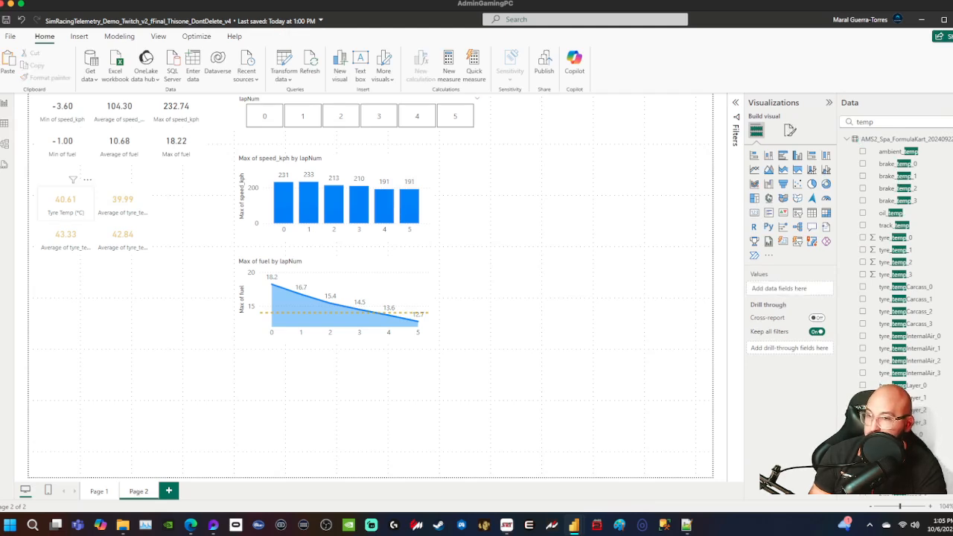
- Change the tyre_temp_0 card's field name to "FL (°C)", keeping the unit suffix
click(66, 203)
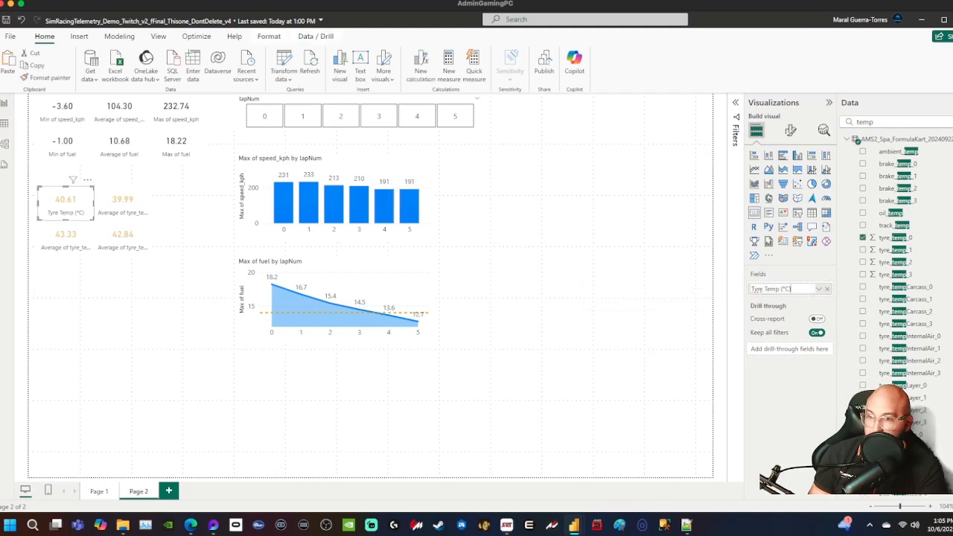
double_click(767, 289)
text(FL)
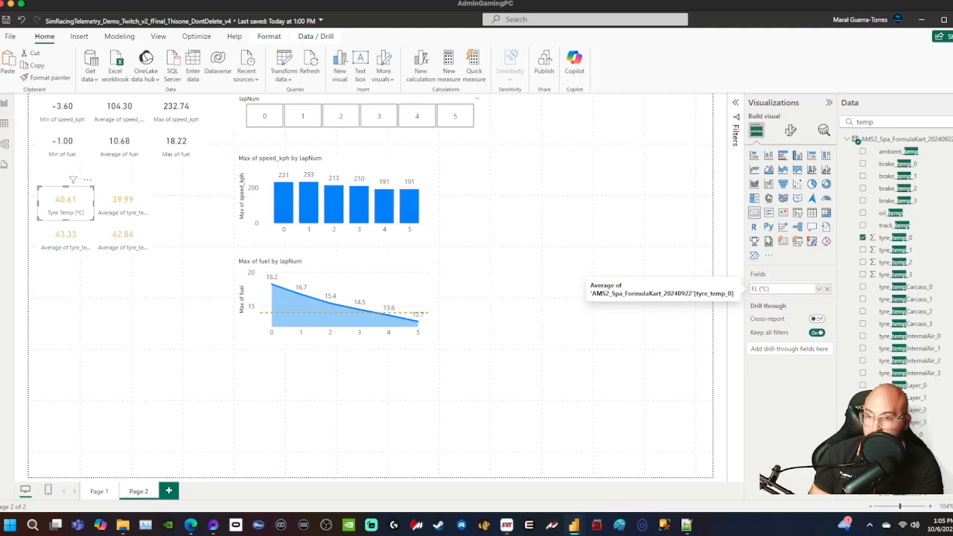
key(Return)
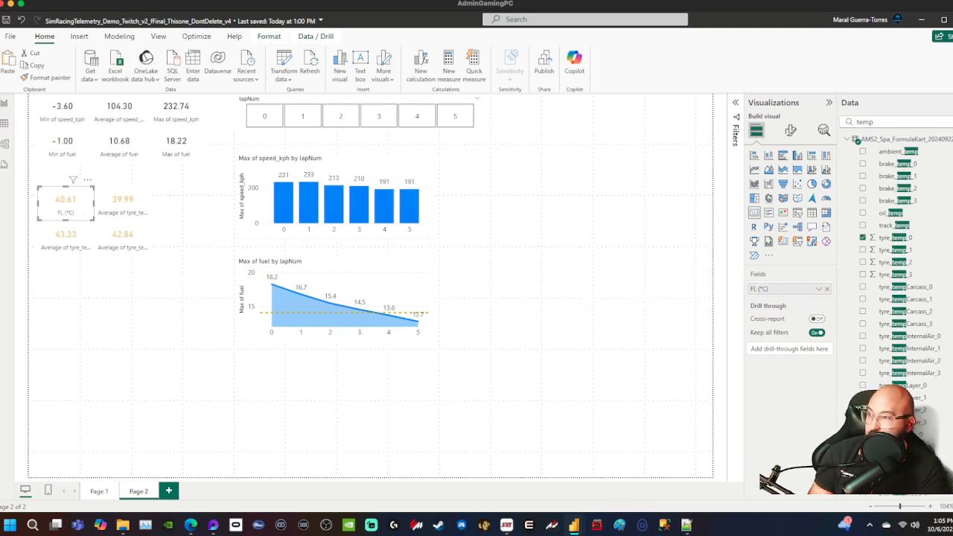
- Rename the tyre_temp_1 card's field as "FR (°C)"
click(123, 203)
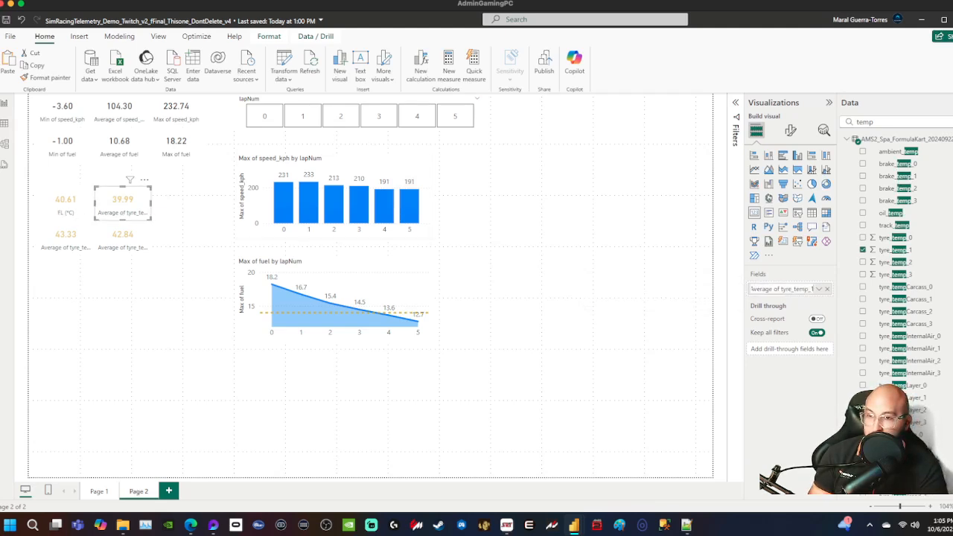
double_click(781, 289)
text(FR (°)
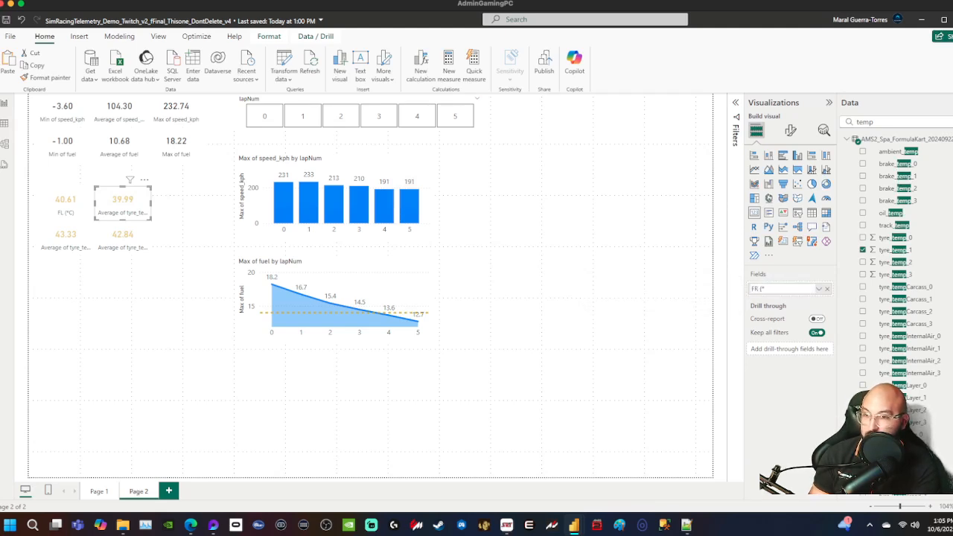
text(C))
key(Return)
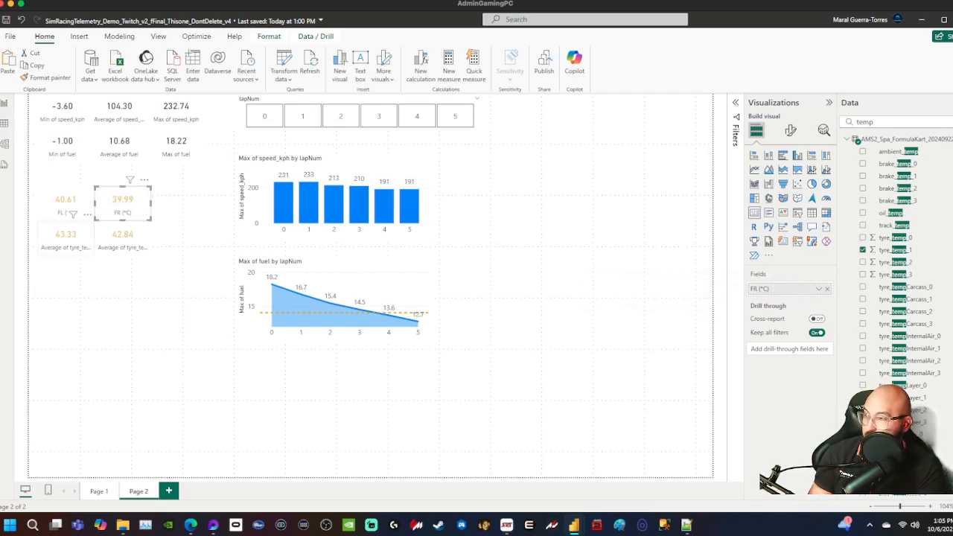
- Rename the tyre_temp_2 card's field as "RL (°C)"
click(66, 237)
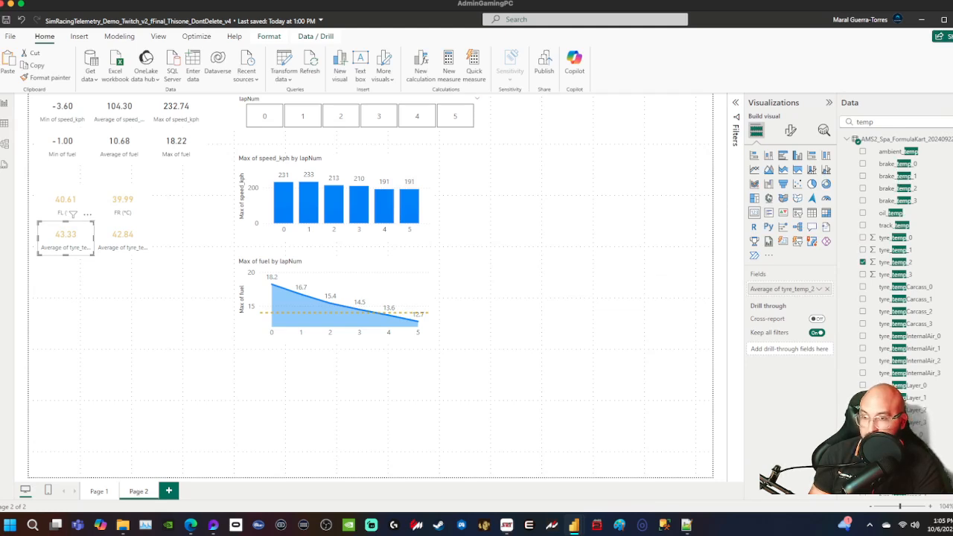
double_click(782, 289)
key(ctrl+a)
text(TR)
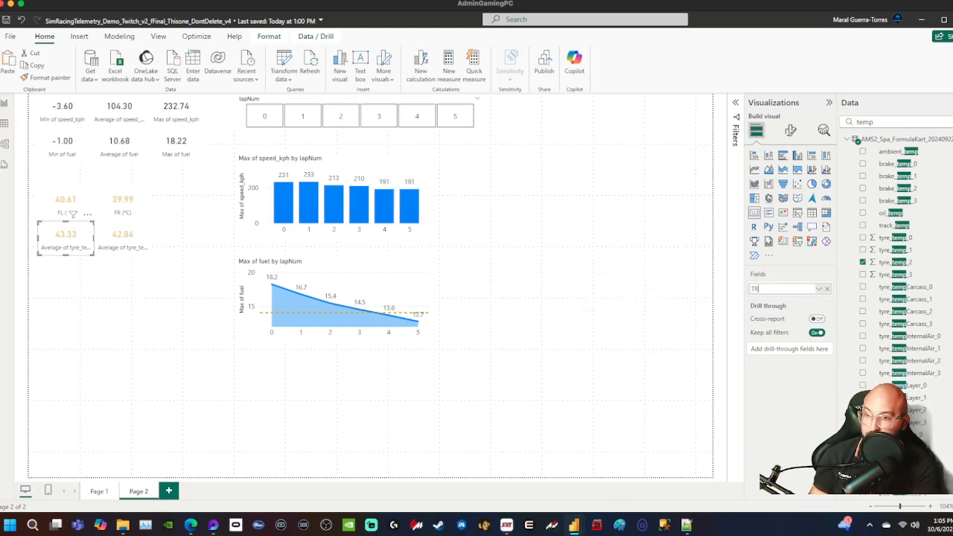
key(BackSpace)
key(BackSpace)
text(RL (°C))
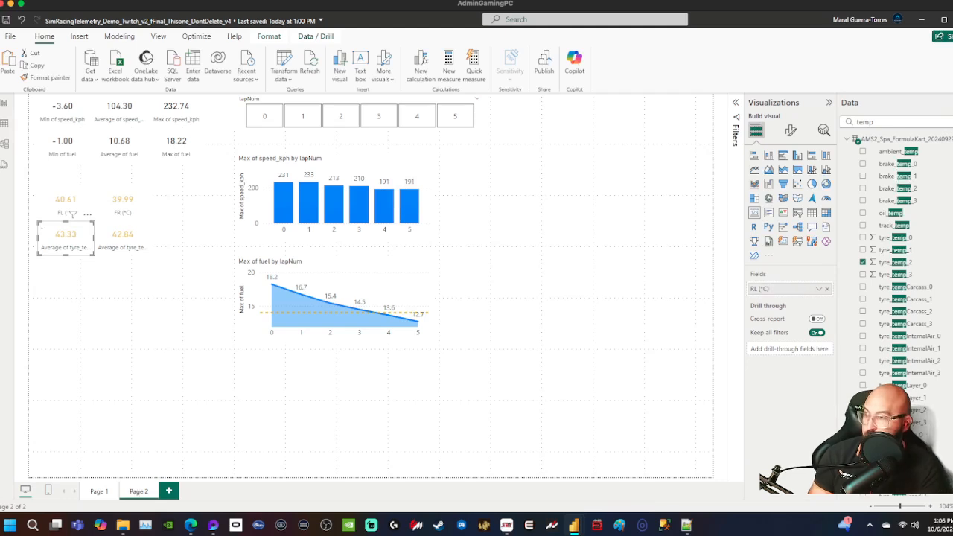
key(Return)
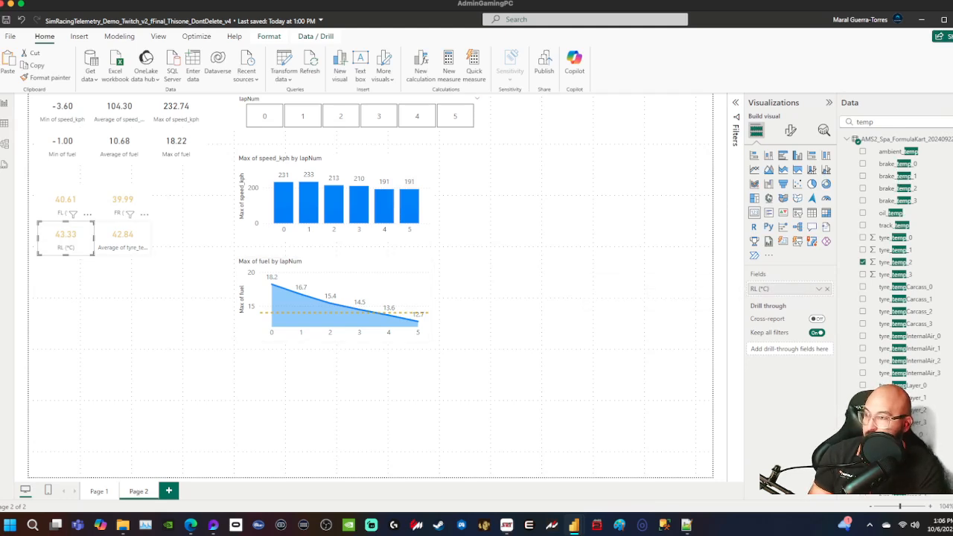
- Rename the tyre_temp_3 card's field as "RR (°C)" and check the source fields of the RL and FL cards
click(123, 237)
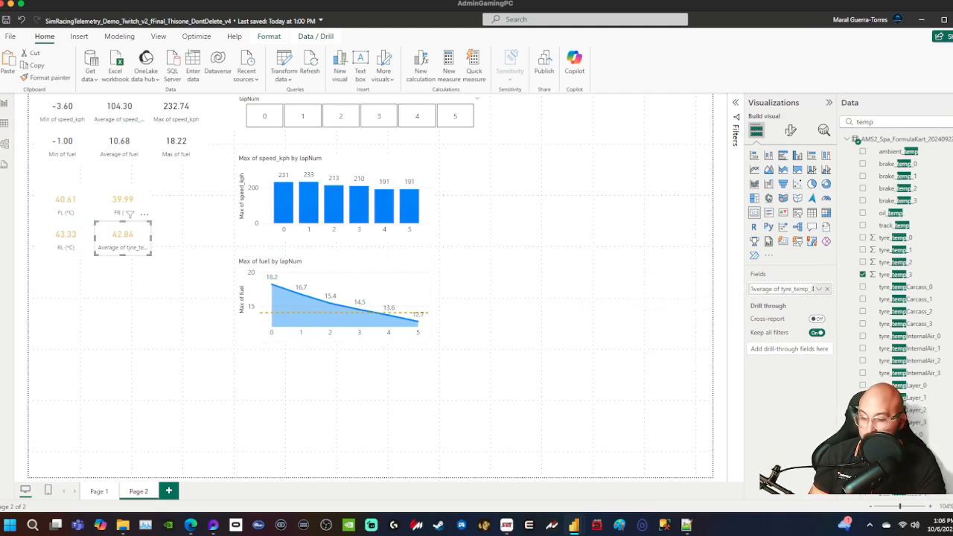
double_click(782, 288)
text(RR (°C)
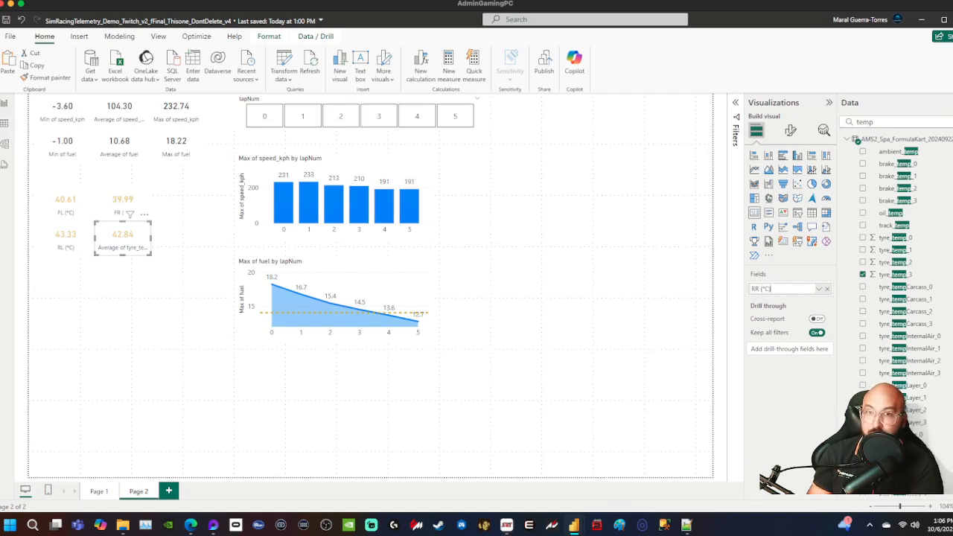
key(Return)
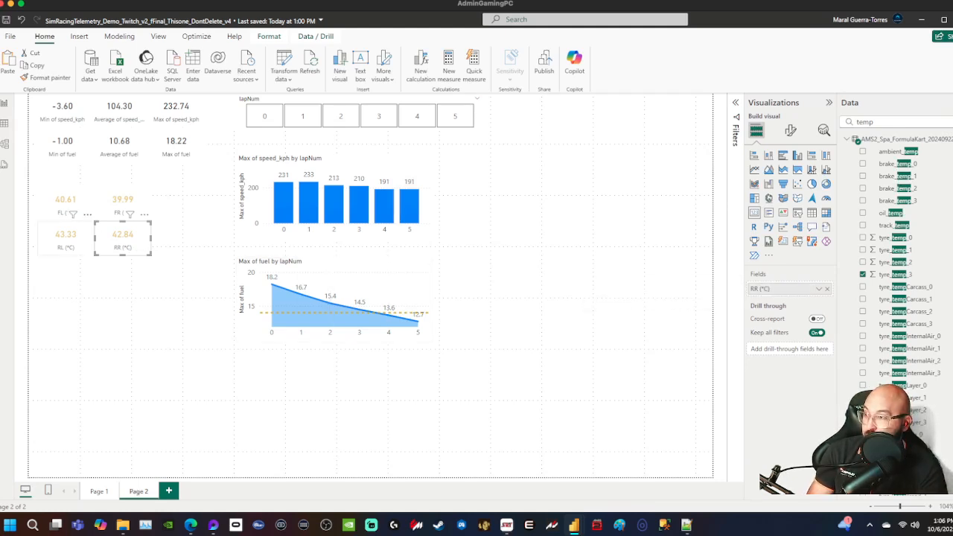
click(66, 239)
click(65, 202)
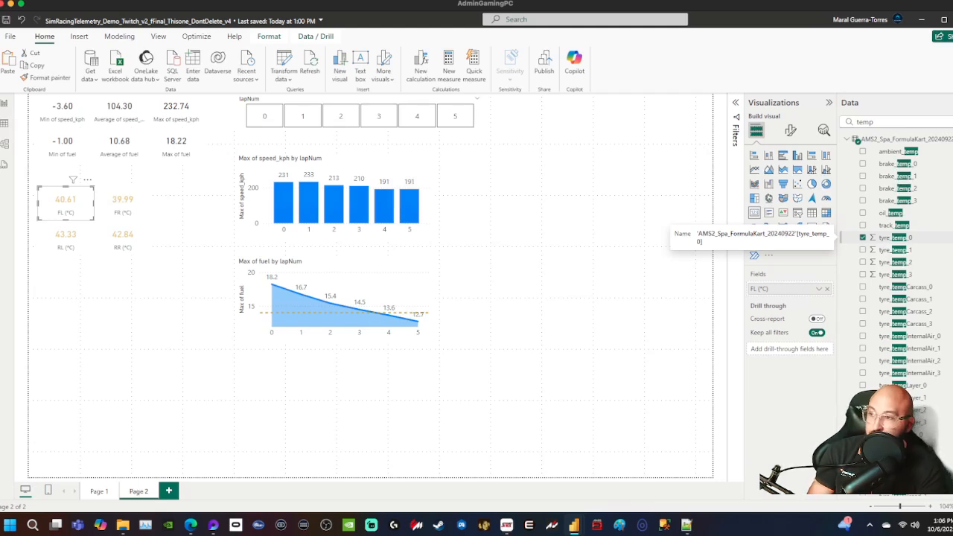
- Select the maximum speed by lap column chart and clear the "temp" search from the field list
click(368, 164)
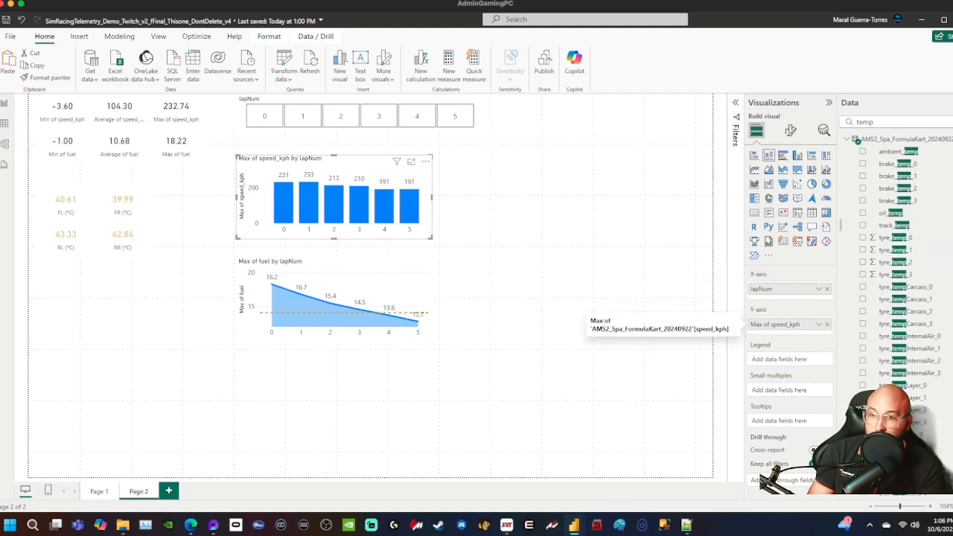
scroll(901, 261, down, 1)
click(949, 121)
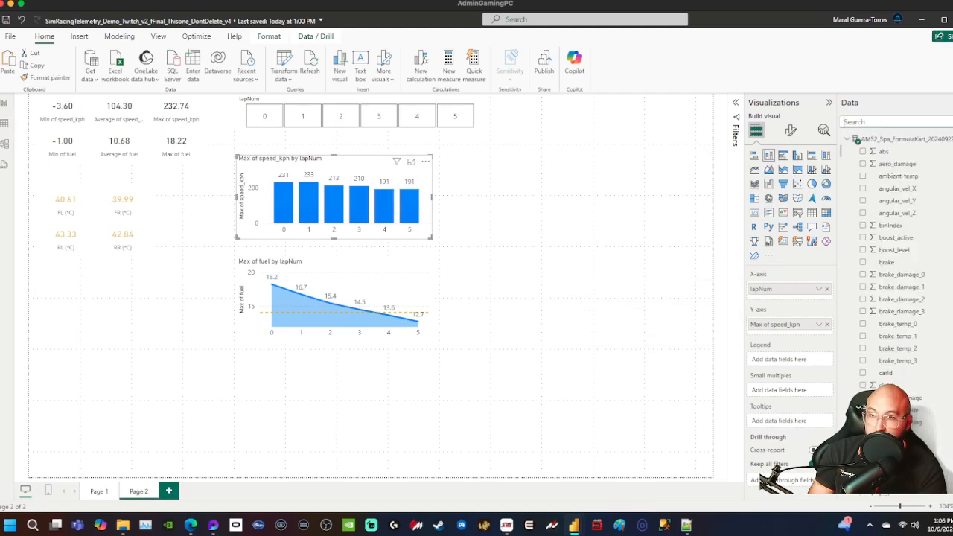
- Switch to the SimRacingTelemetry_FieldsParamTest report and examine its tyre pressure (BAR) cards and the fields they use
scroll(901, 249, down, 5)
scroll(901, 261, down, 3)
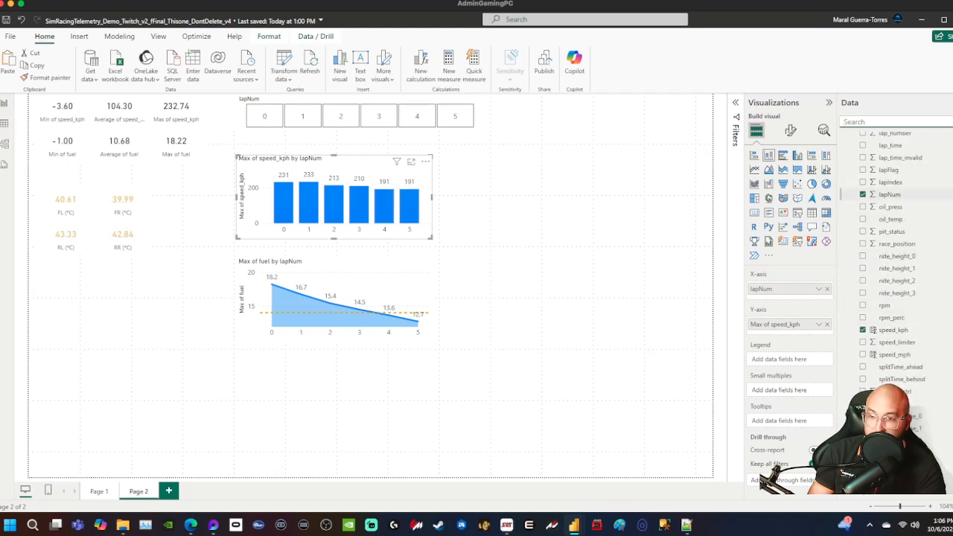
click(581, 304)
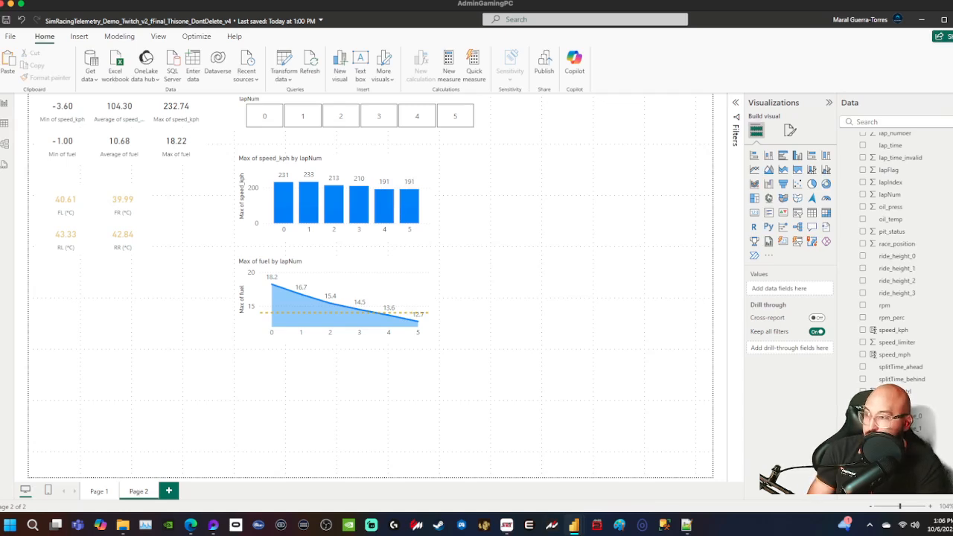
mouse_move(574, 525)
click(521, 462)
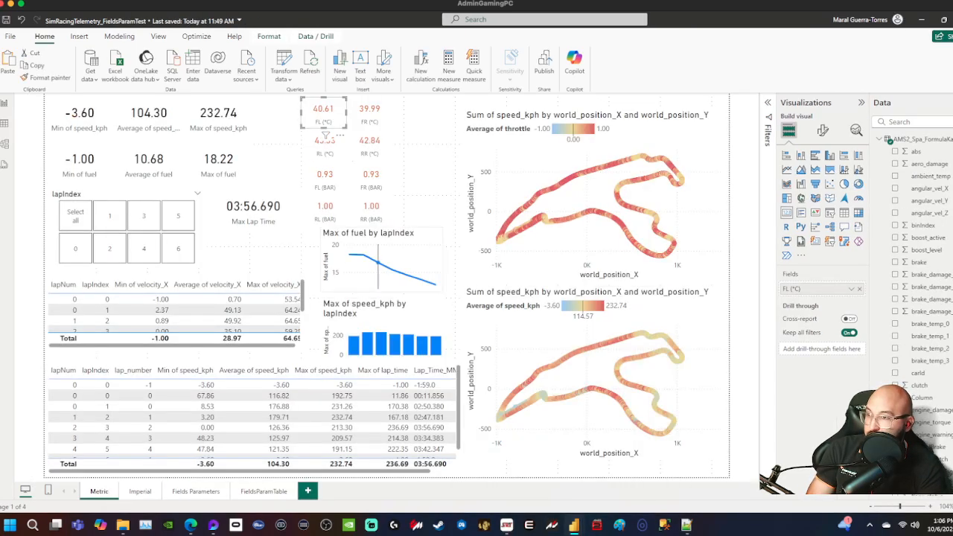
click(325, 177)
click(371, 177)
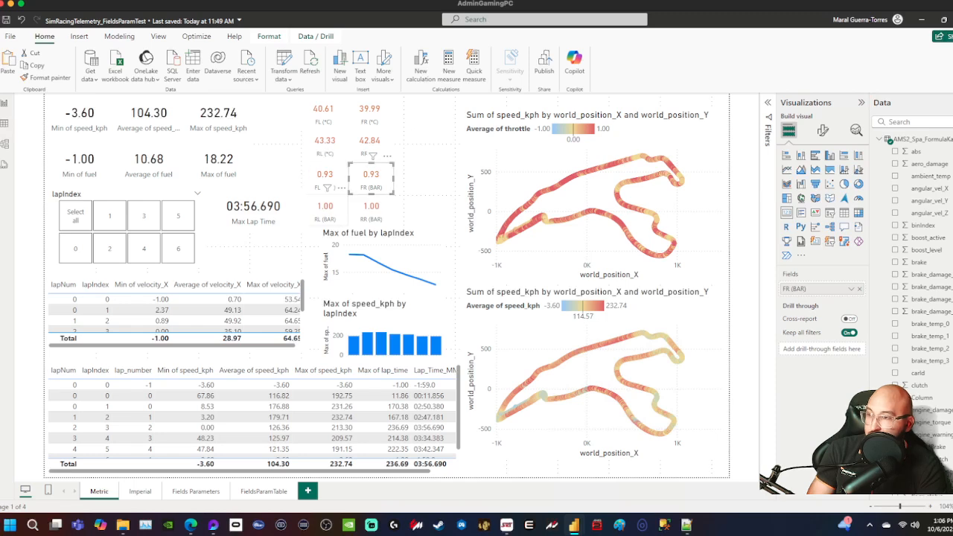
click(371, 209)
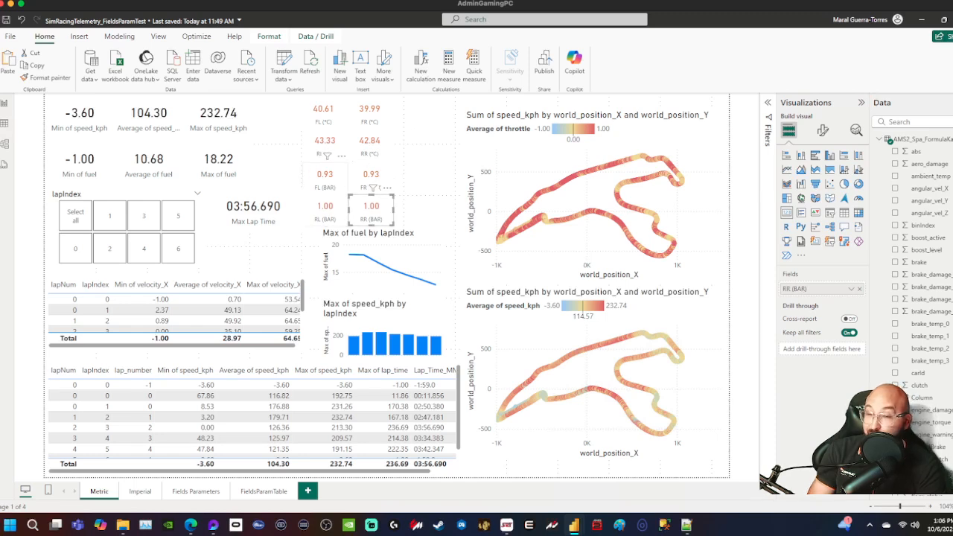
click(325, 176)
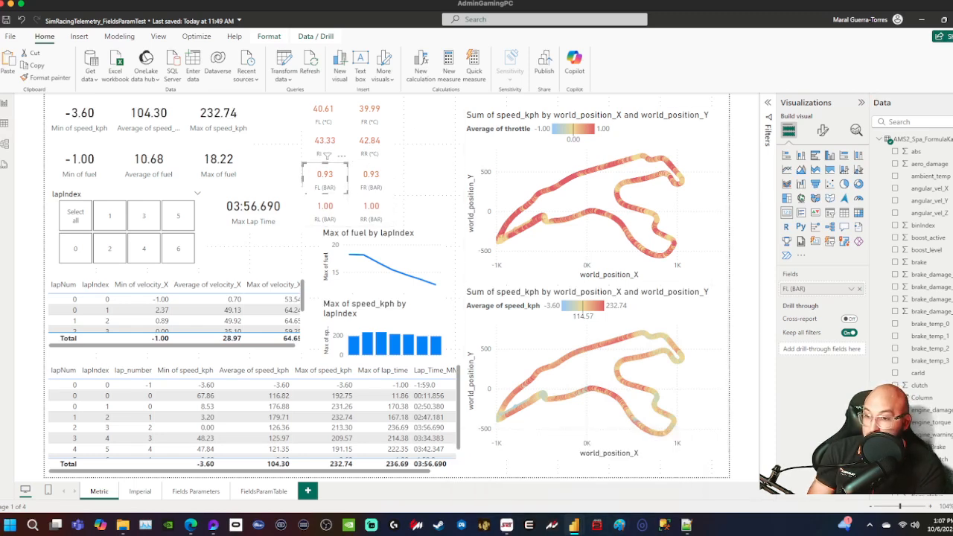
- Switch back to the demo report with the lap charts and filter the field list by "pres"
click(630, 468)
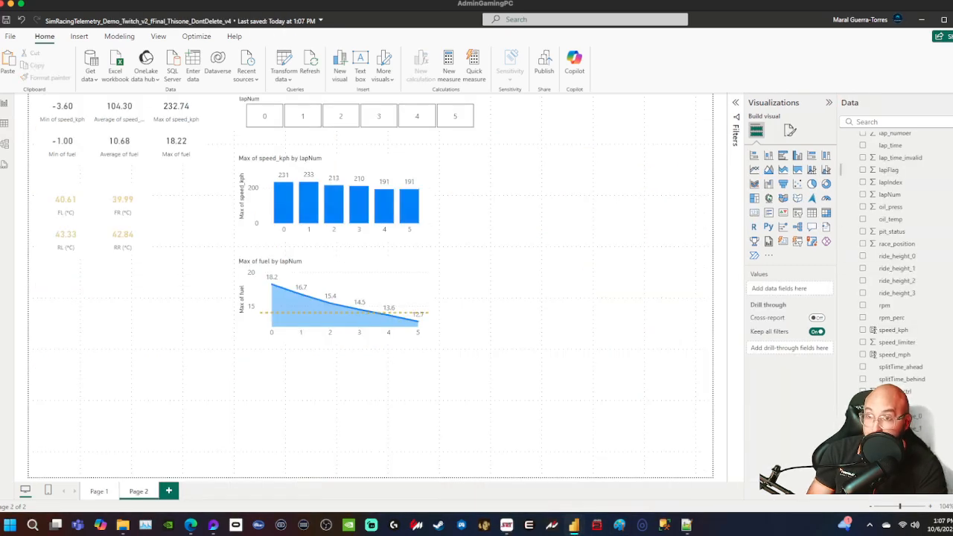
click(842, 122)
text(pres)
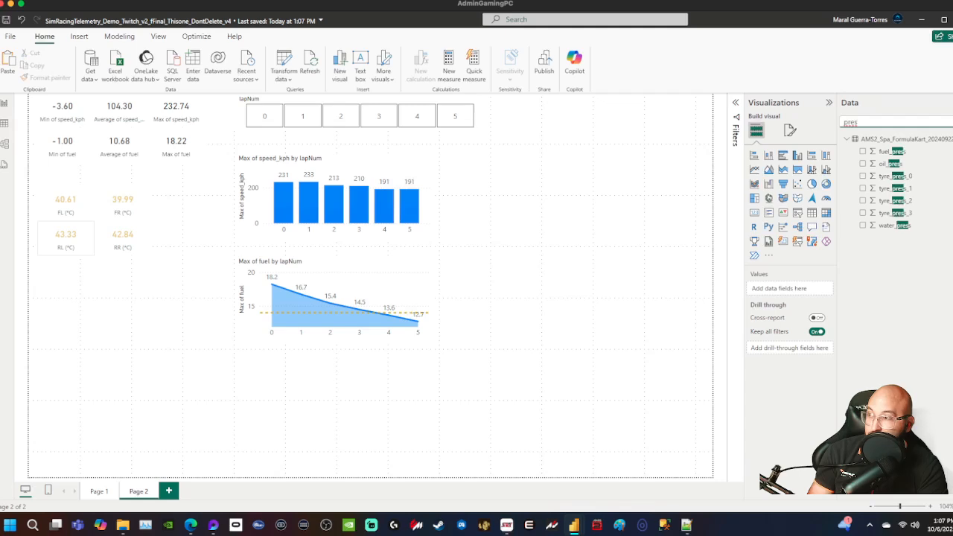
- Duplicate the minimum speed card and place the copy below the RL (°C) tyre temperature card
click(66, 204)
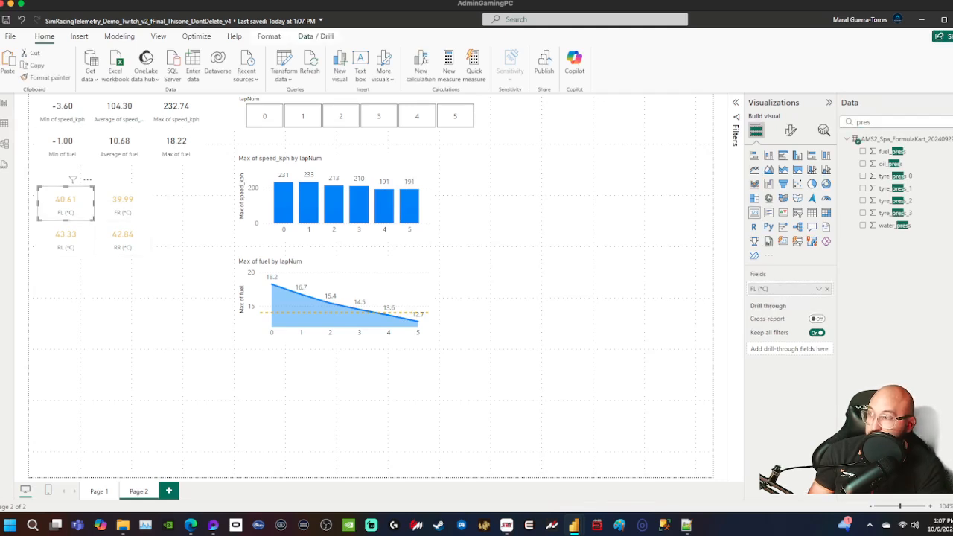
click(69, 119)
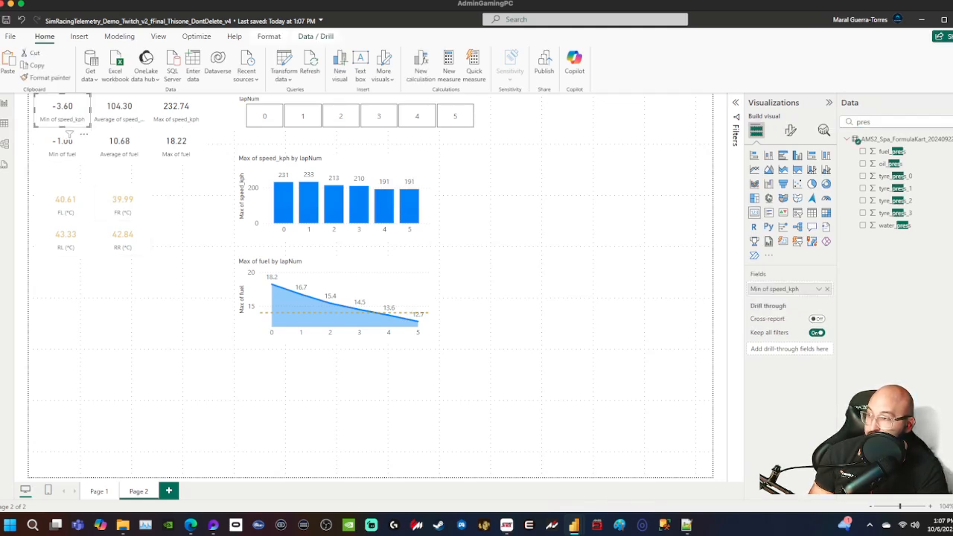
key(ctrl+v)
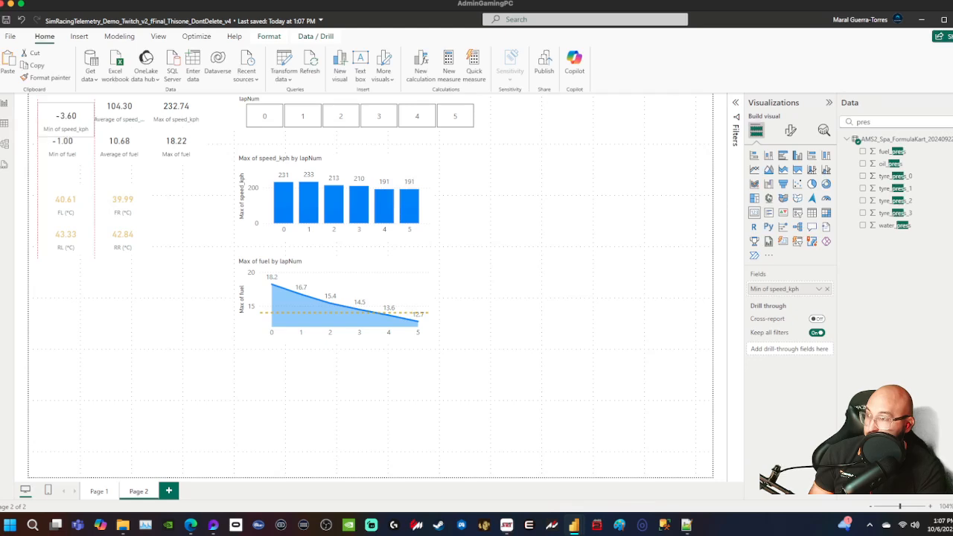
drag(67, 111, 65, 290)
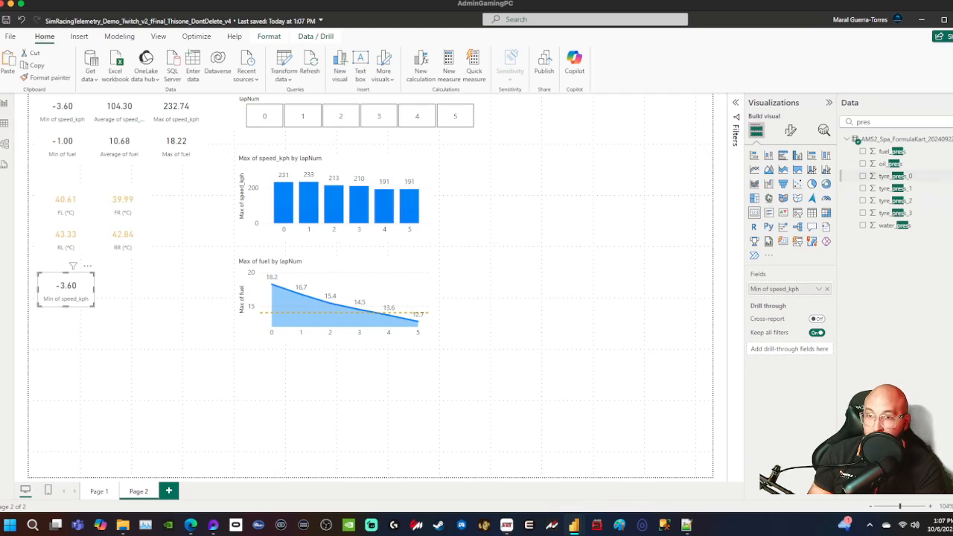
- Replace the duplicated card's field with tyre_press_0 and summarize it as an average
click(862, 176)
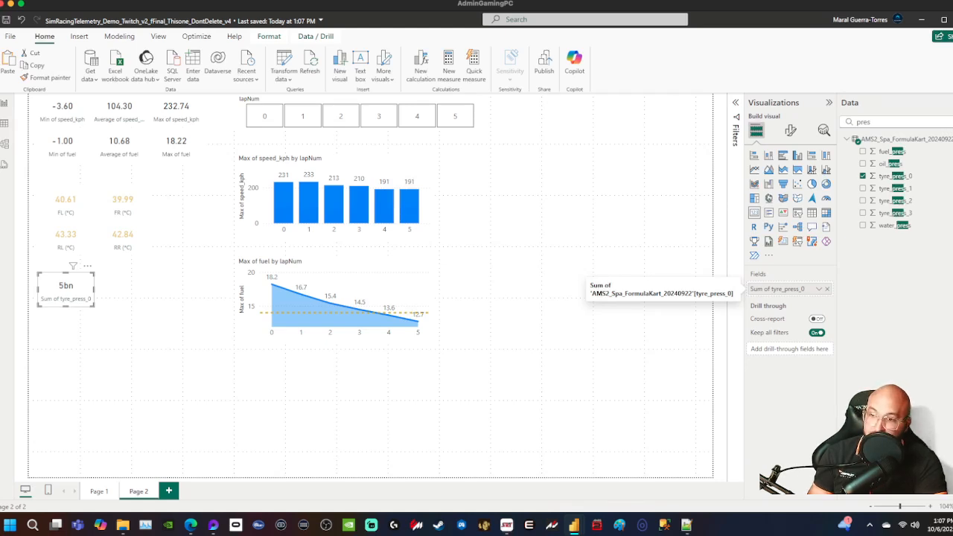
click(819, 289)
click(863, 327)
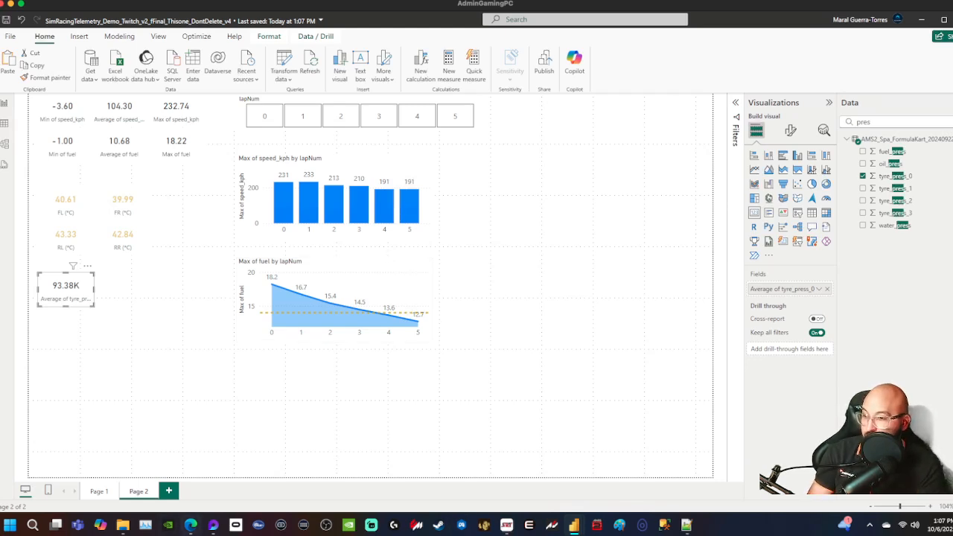
- Switch to CSV Formatting.txt in Notepad++ and check the unit conversion notes, including the tyre_press_01 formula
click(686, 525)
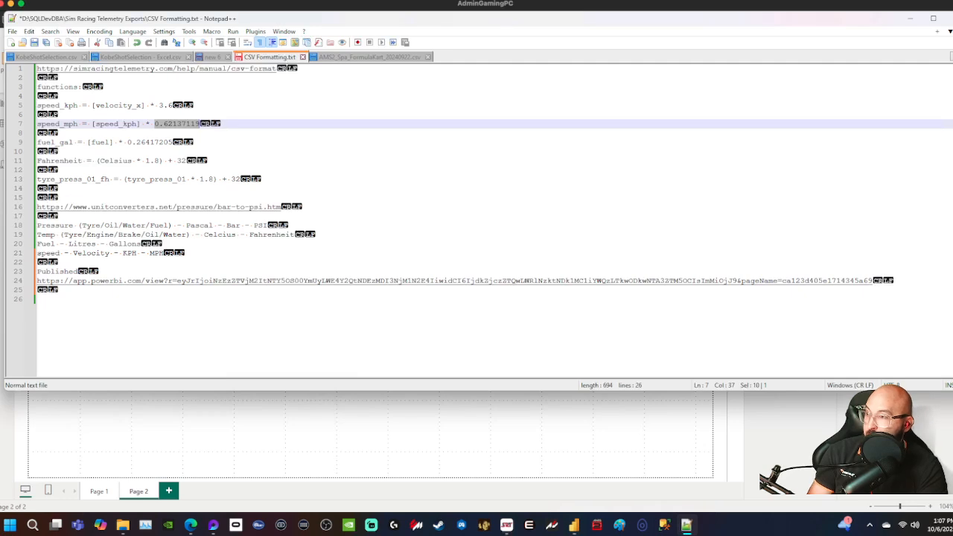
click(38, 115)
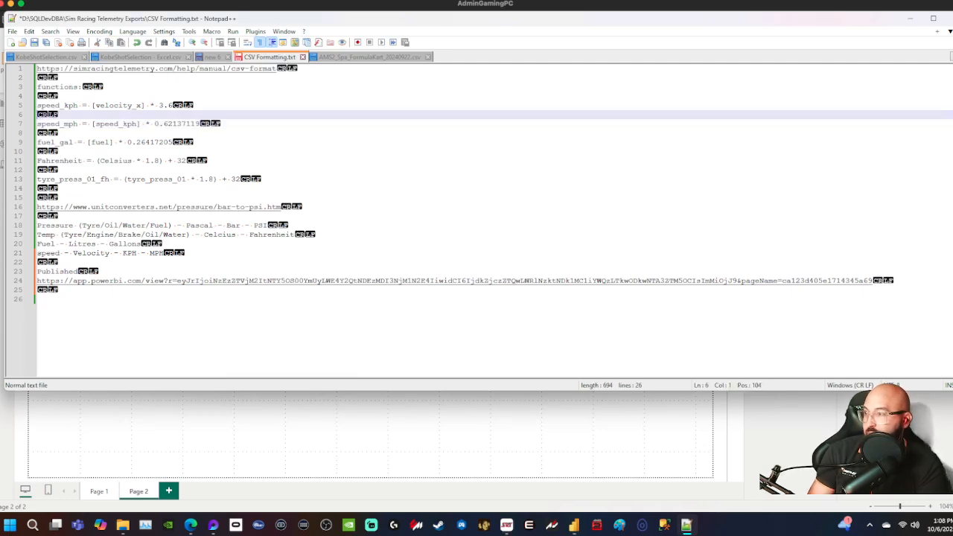
click(146, 180)
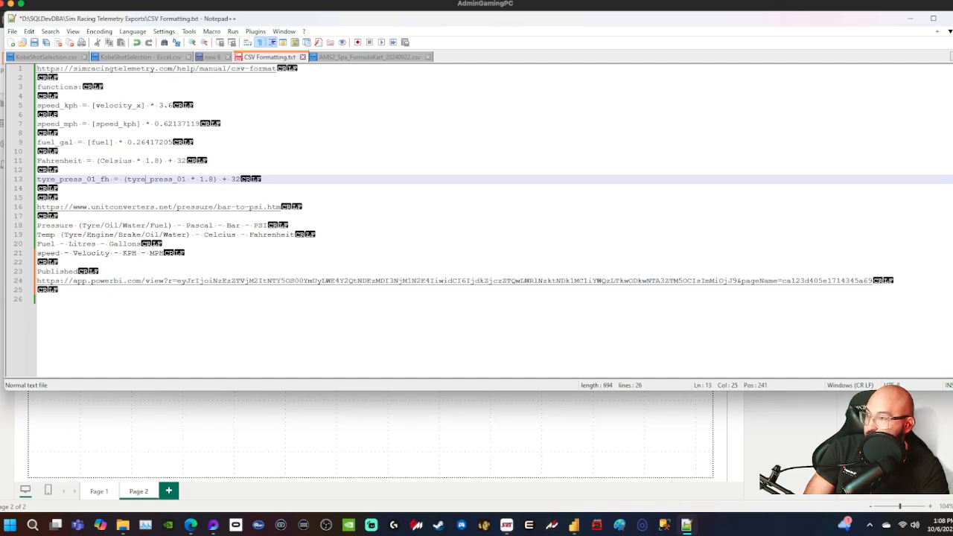
key(ctrl+Left)
key(ctrl+shift+Right)
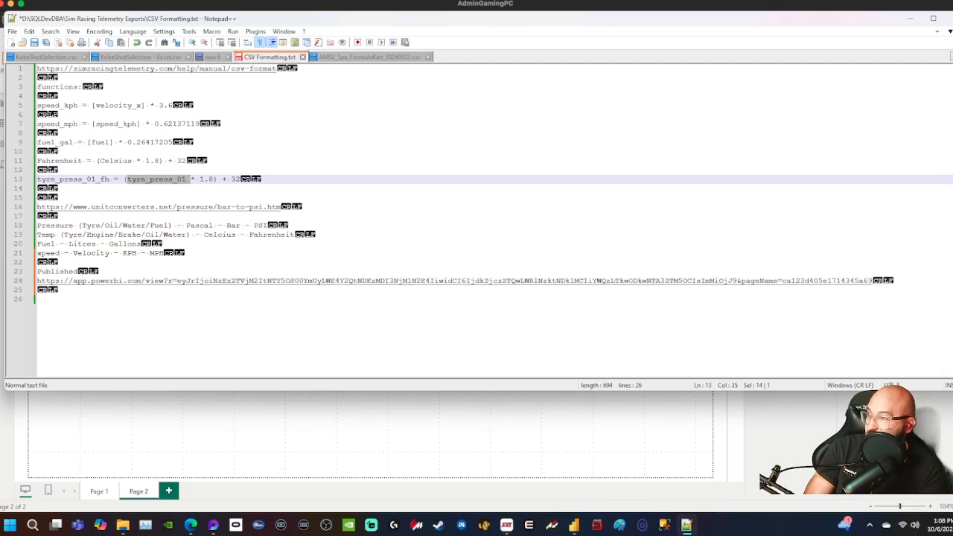
- Switch to the Edge browser, check the open unit conversion pages and search for "pascal to bar" in a new tab
click(190, 525)
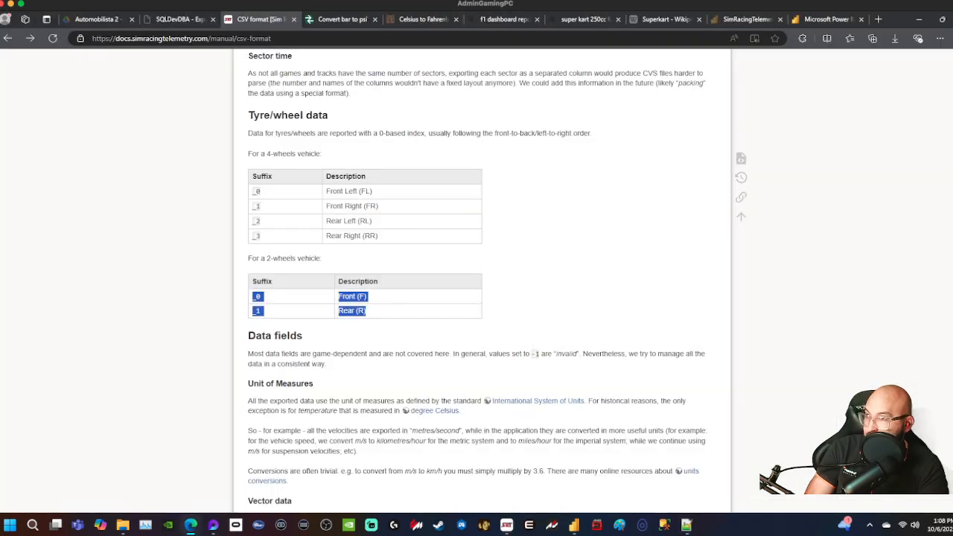
click(418, 20)
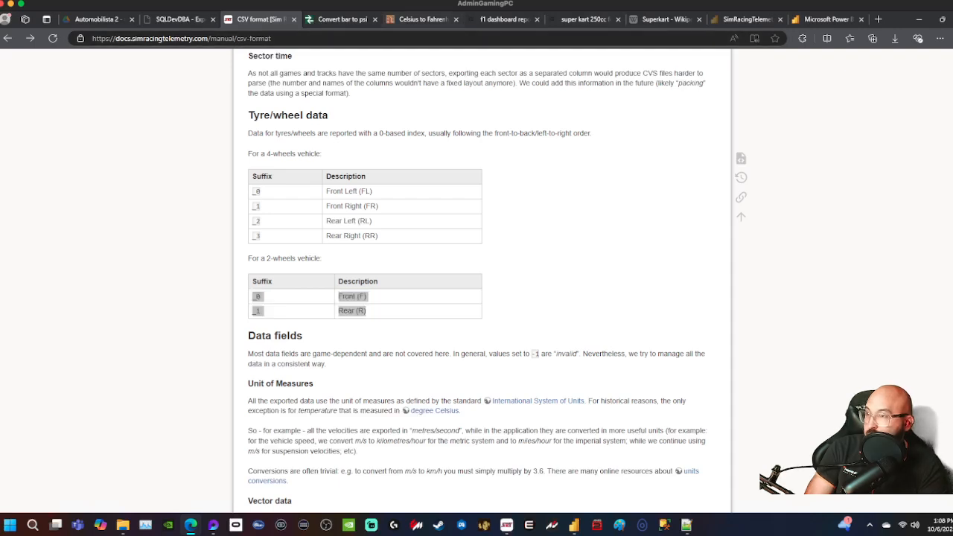
click(344, 19)
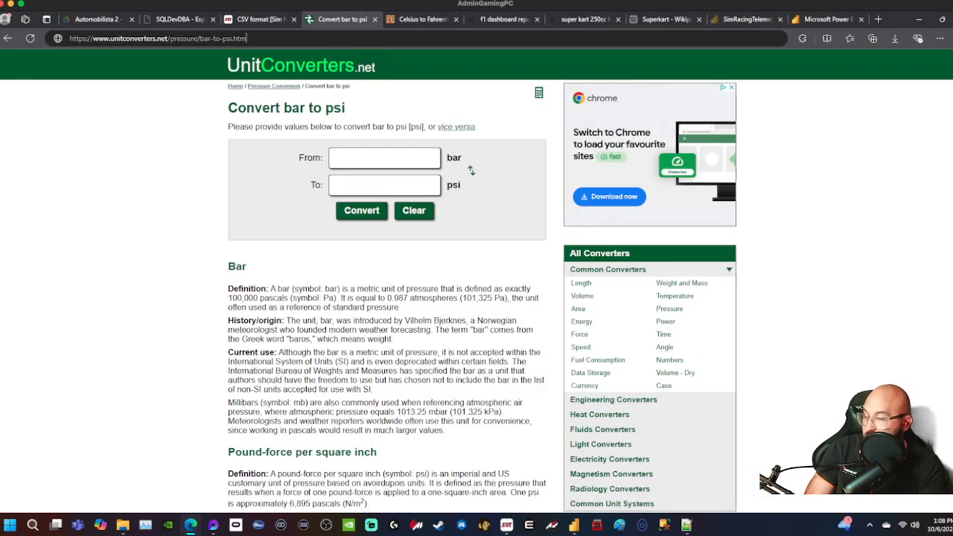
key(ctrl+l)
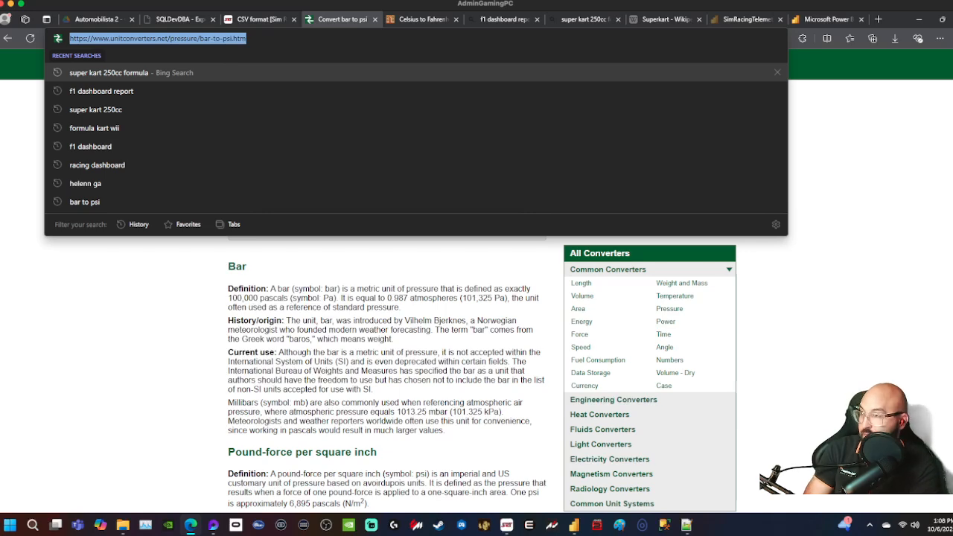
key(ctrl+t)
text(pascal)
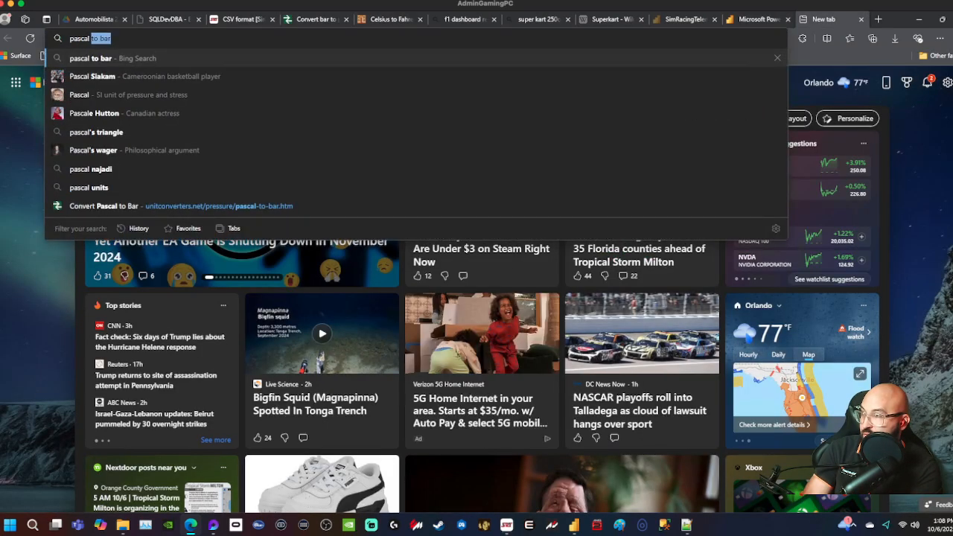
text( to)
key(Return)
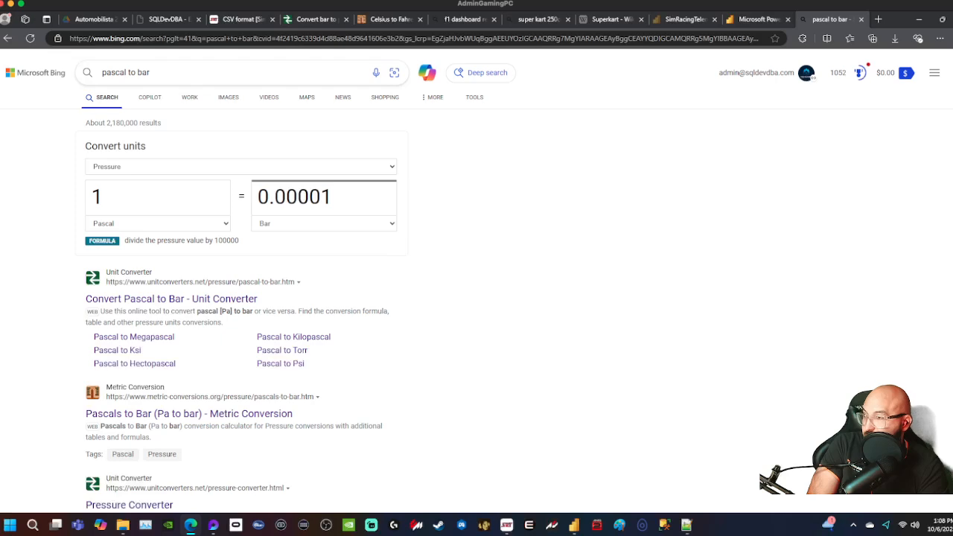
- Open the Unit Converter page for pascal to bar and look up the number of pascals per bar
click(172, 298)
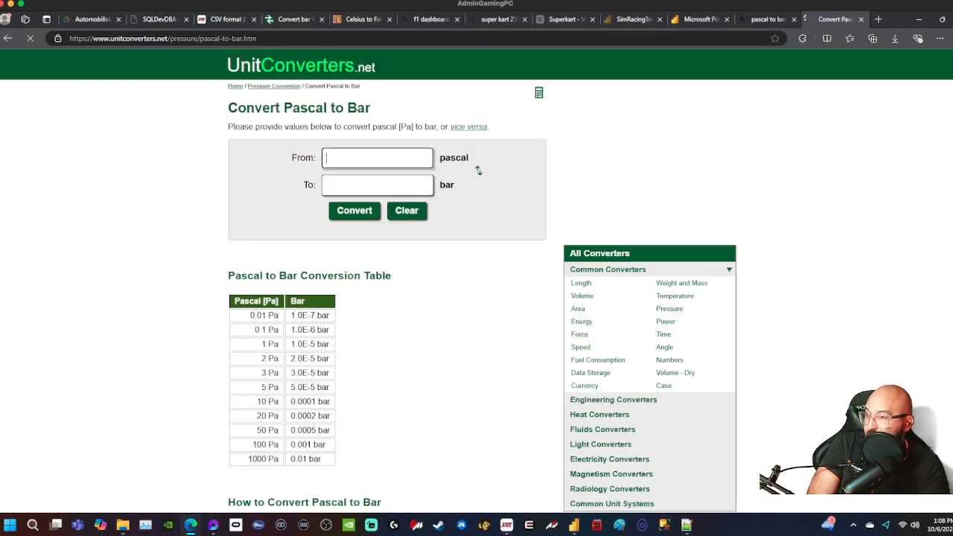
scroll(479, 170, down, 4)
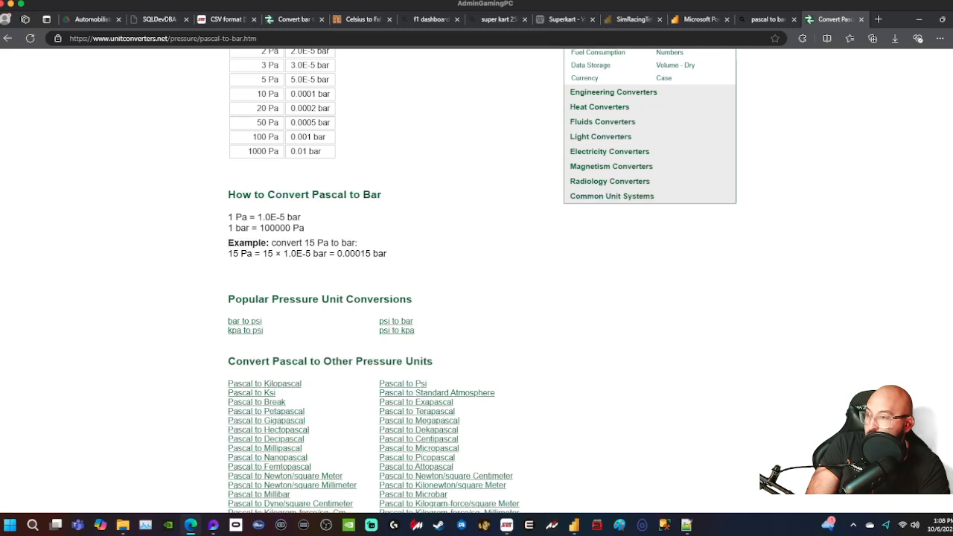
drag(293, 228, 260, 228)
click(234, 227)
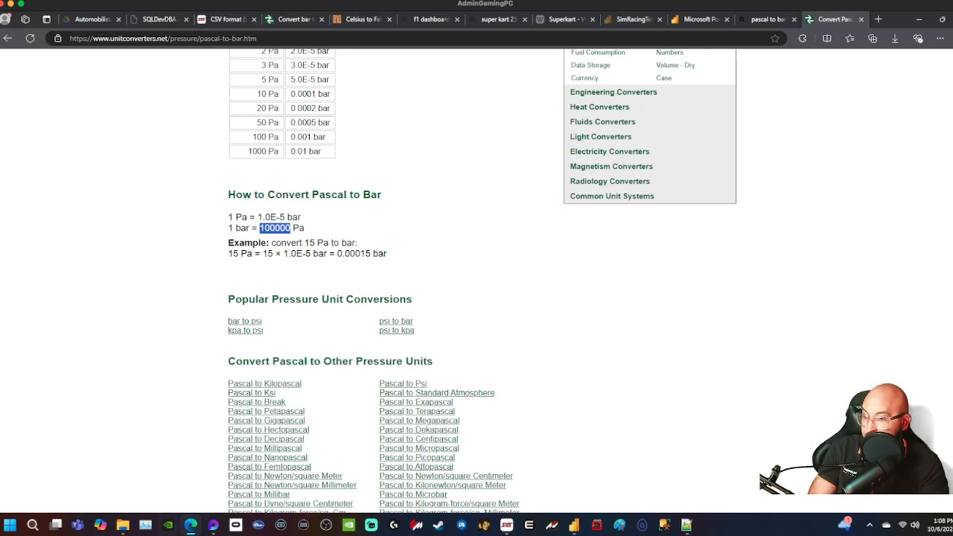
- Switch to the Power BI report and start a calculated column named tyre_press_0_bar in the AMS2_Spa_FormulaKart_20240922 table
mouse_move(573, 524)
click(633, 472)
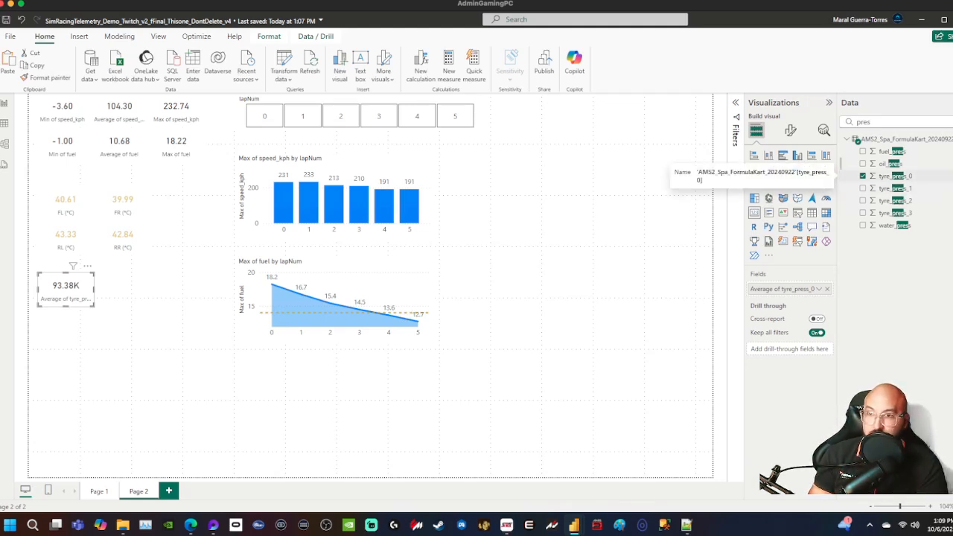
right_click(879, 140)
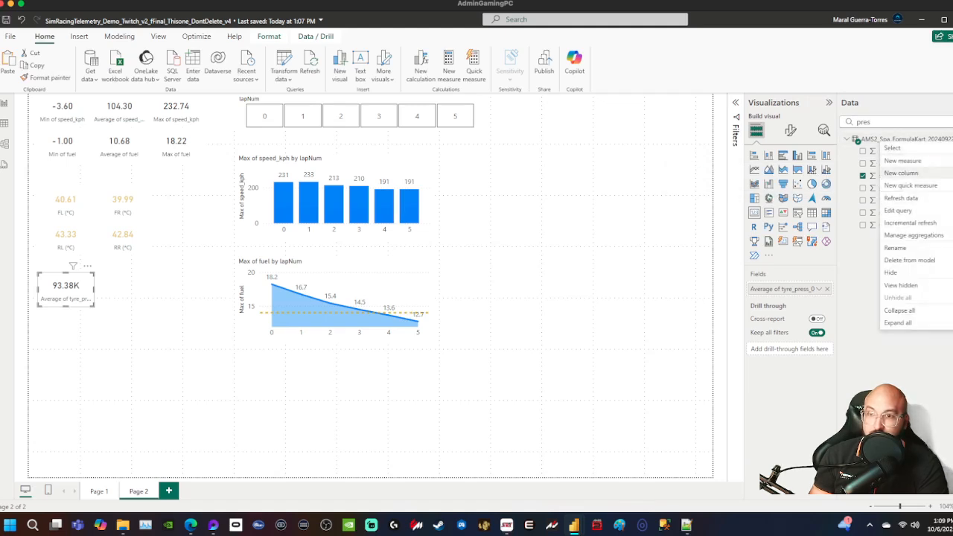
key(Escape)
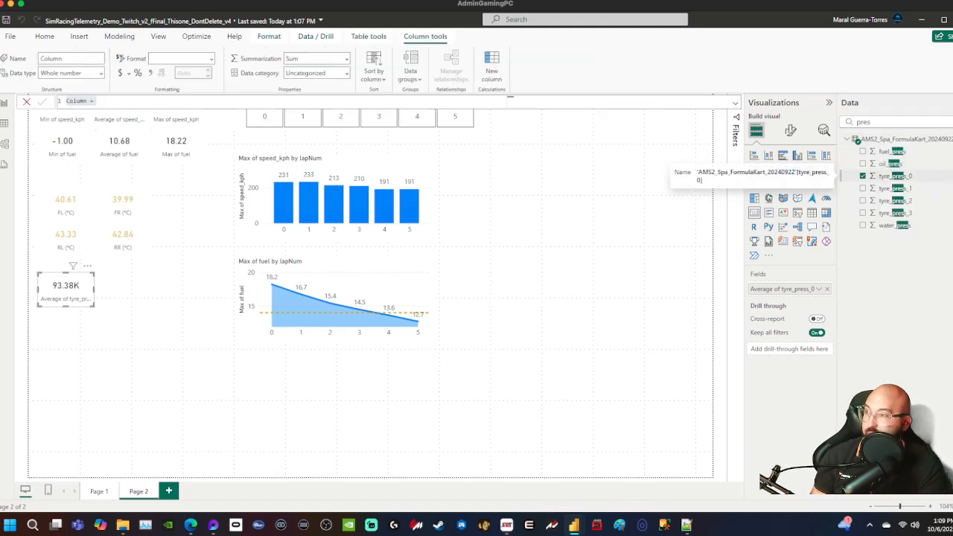
text(ty)
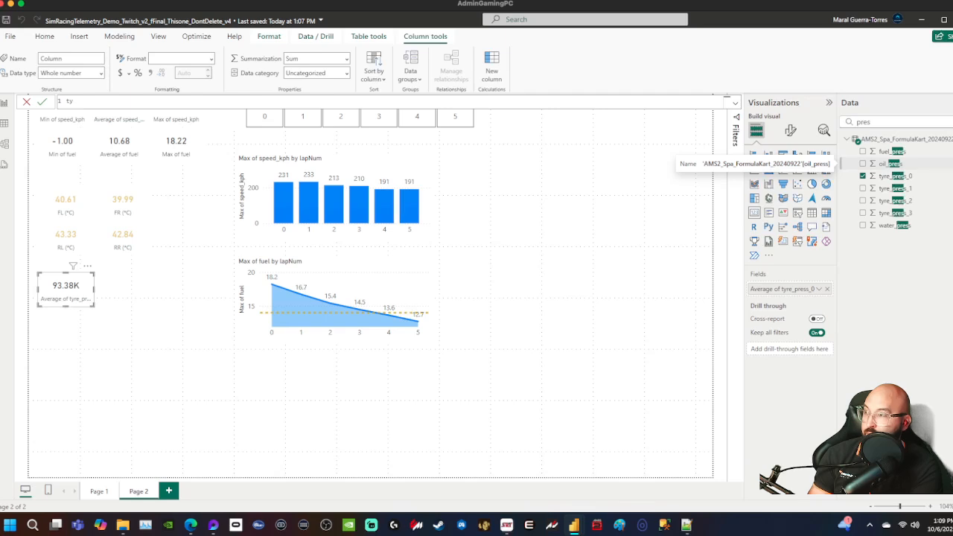
text(re_press_)
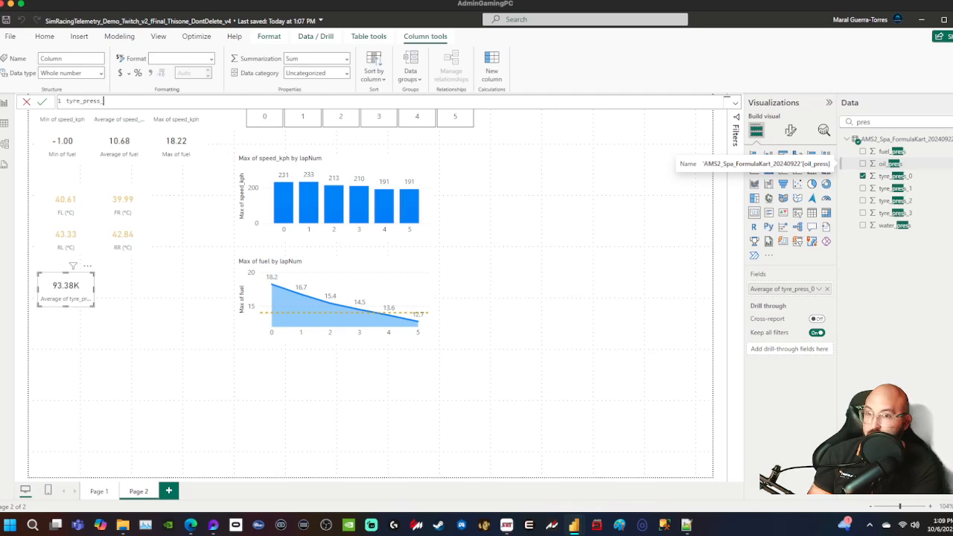
text(0)
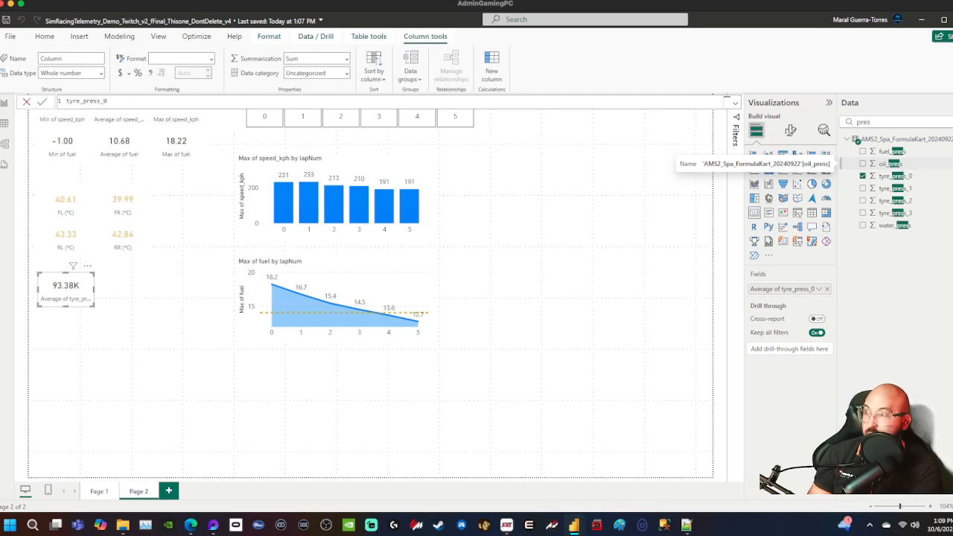
text(_bar)
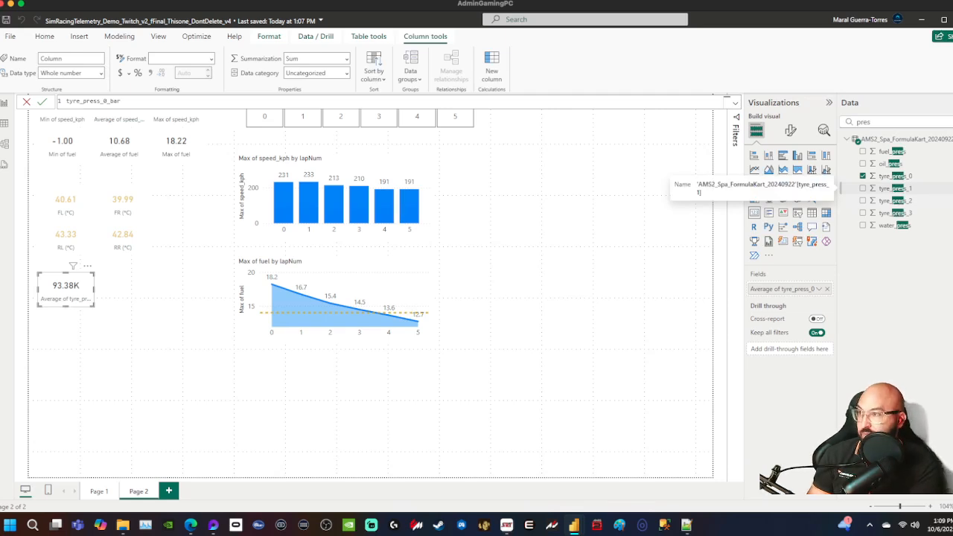
text(=)
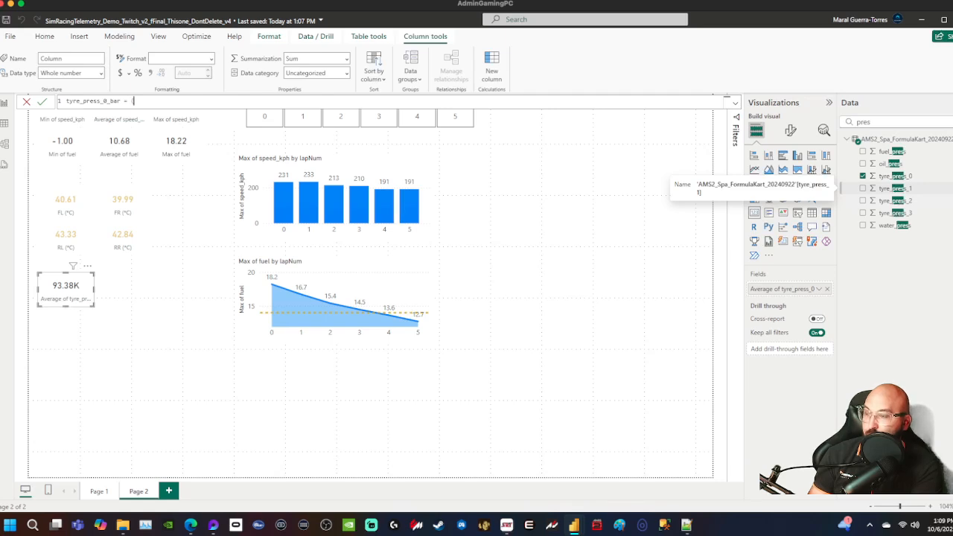
- Write the tyre_press_0_bar expression as AMS2_Spa_FormulaKart_20240922[tyre_press_0] / 100000, starting with an opening parenthesis
text((tyre_press)
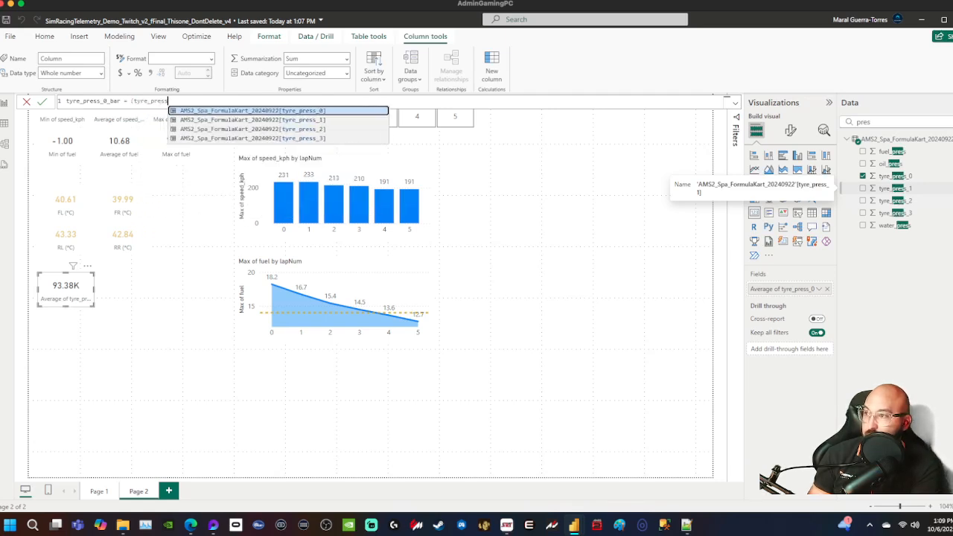
key(Tab)
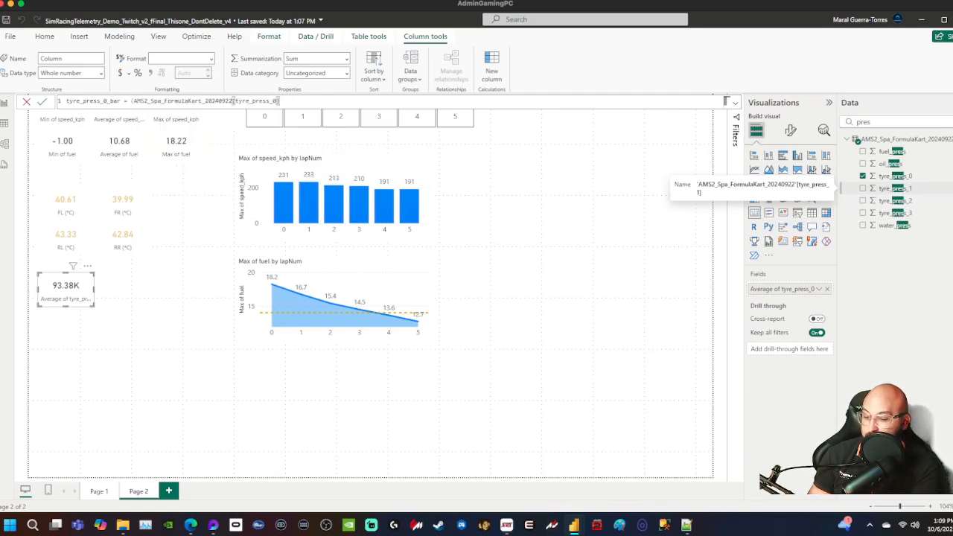
text(/ 100000)
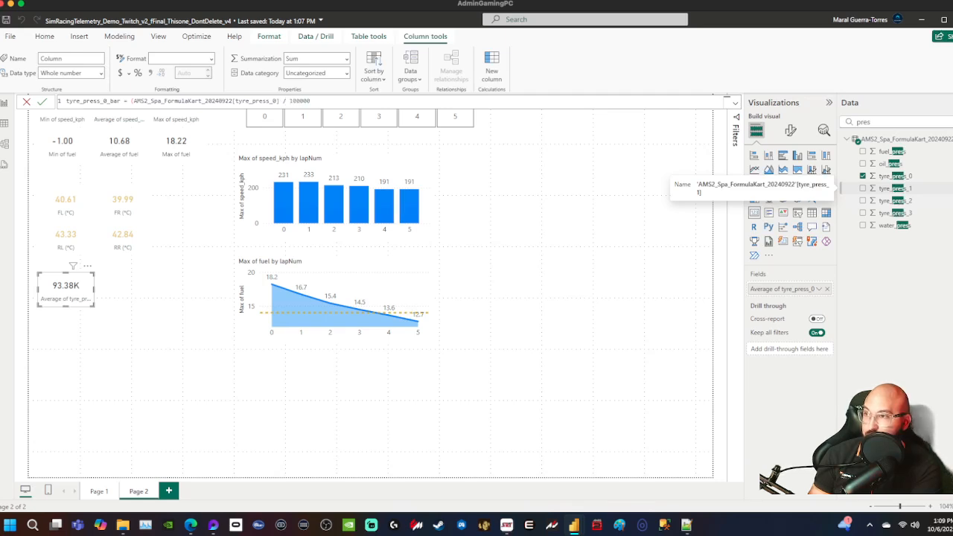
key(Left)
key(Left)
key(Left)
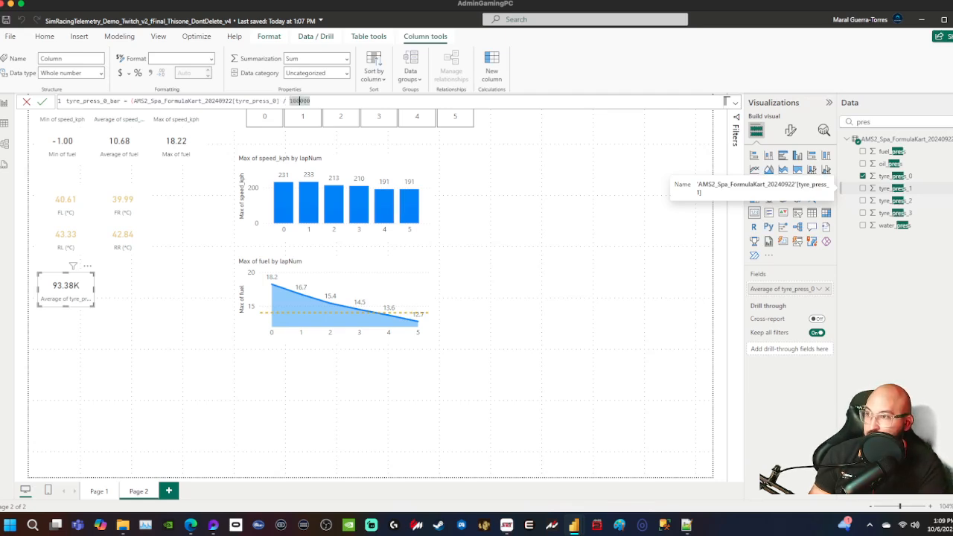
key(End)
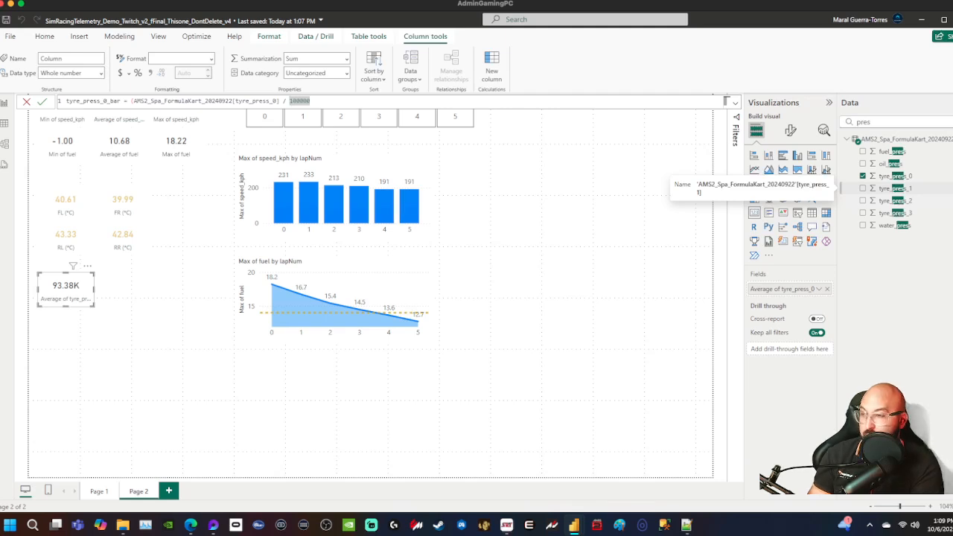
- Close the parenthesis, append the comment /* 1 bar = 100000 pa*/ and commit the tyre_press_0_bar formula
text() /*)
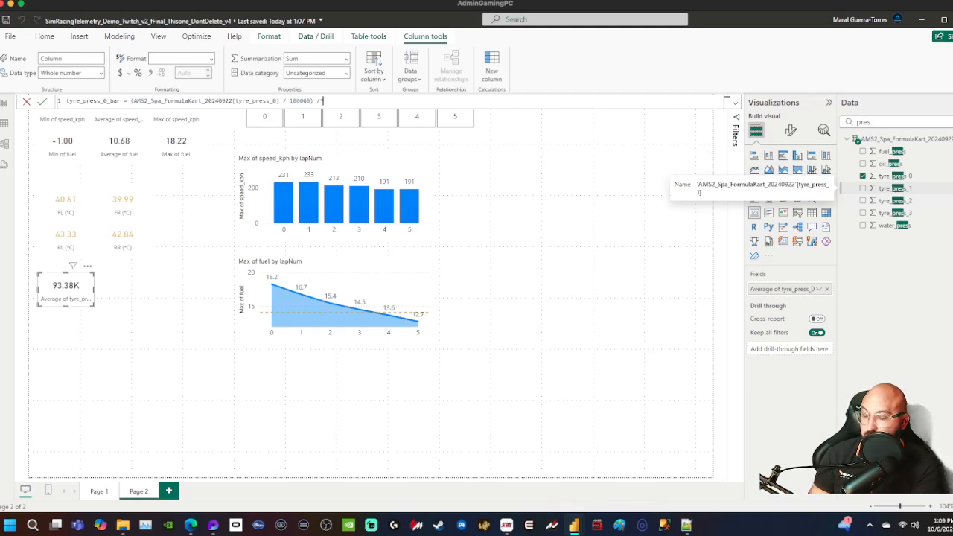
text( 1 bar )
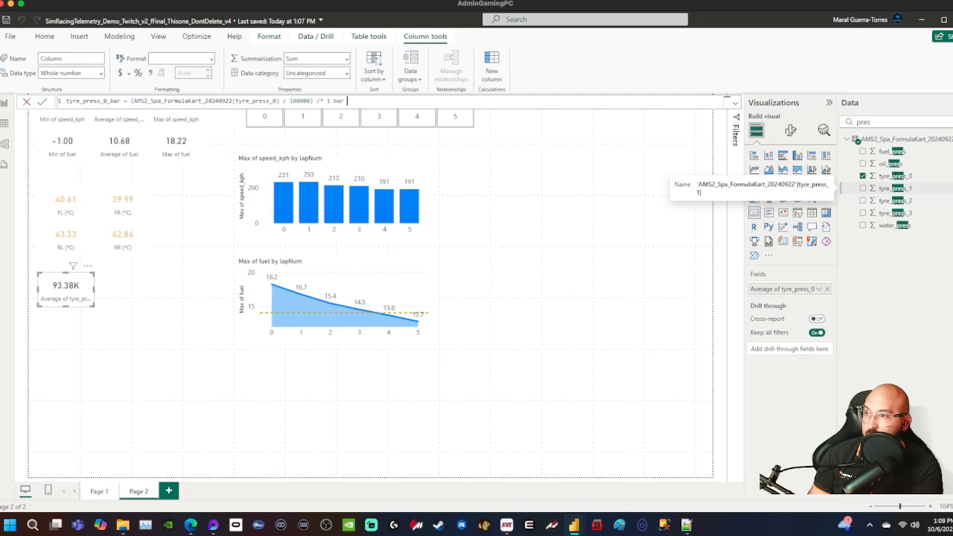
text(= 100000)
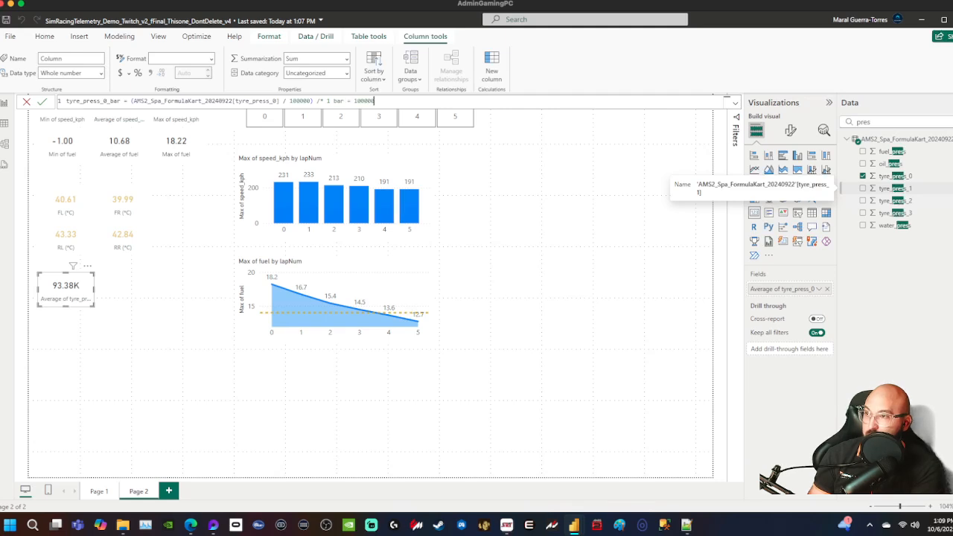
text( pa)
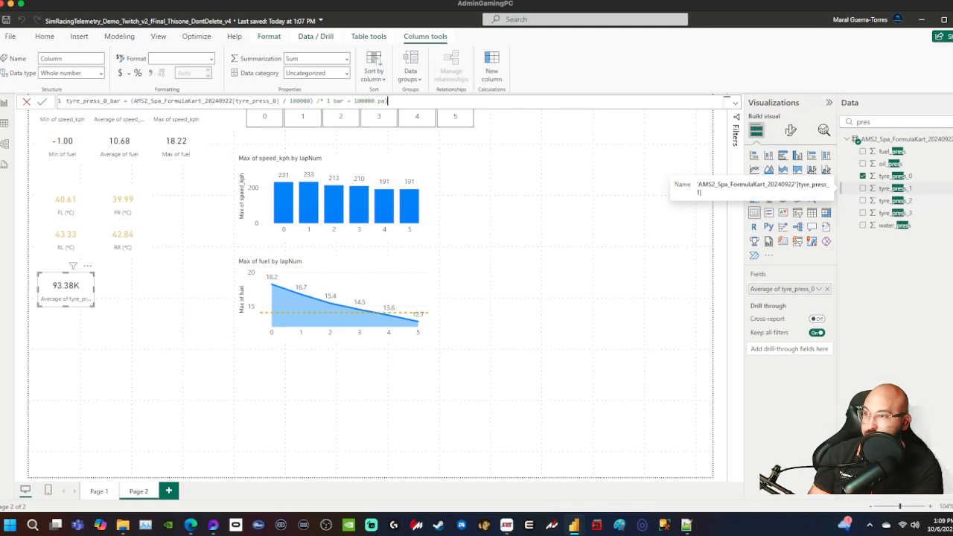
text(*/)
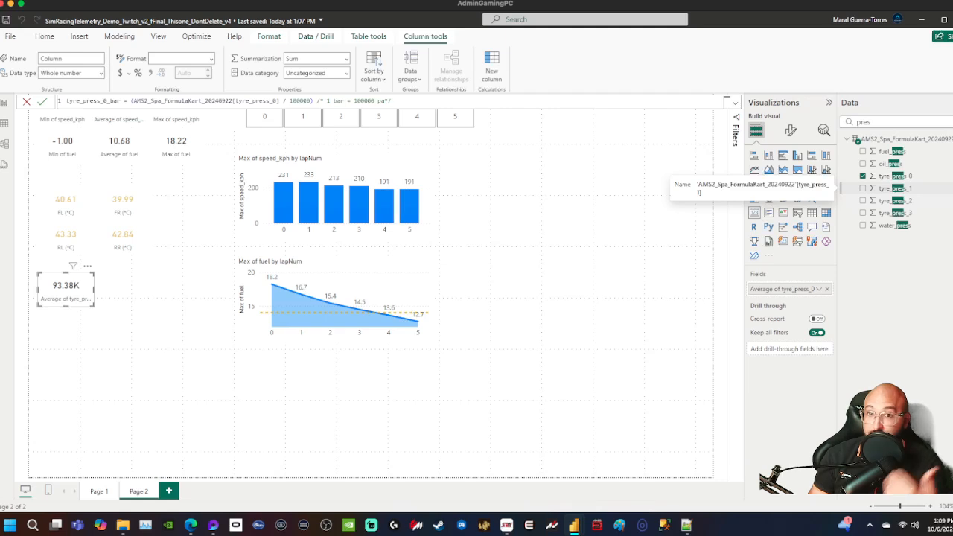
key(Return)
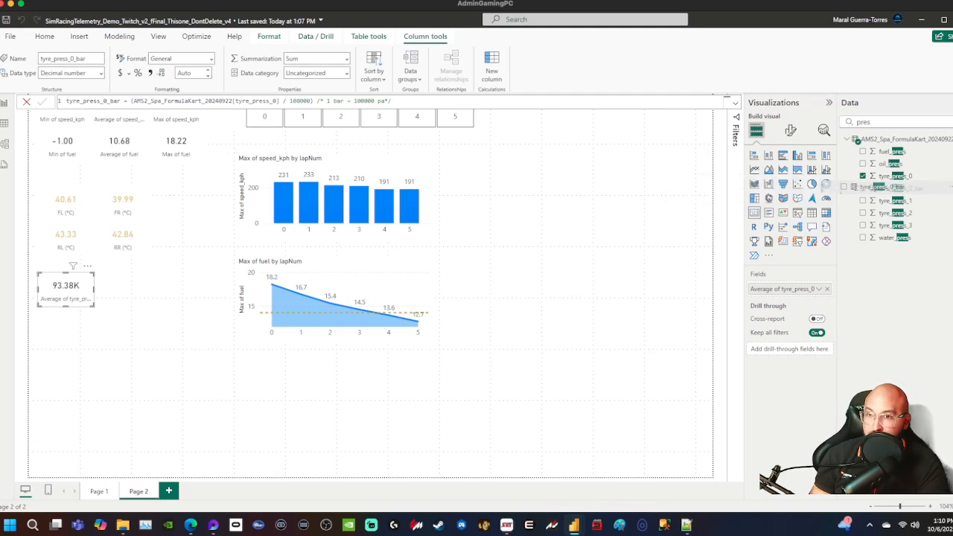
- Replace the pressure card's field with tyre_press_0_bar and summarize it as an average
drag(897, 189, 778, 288)
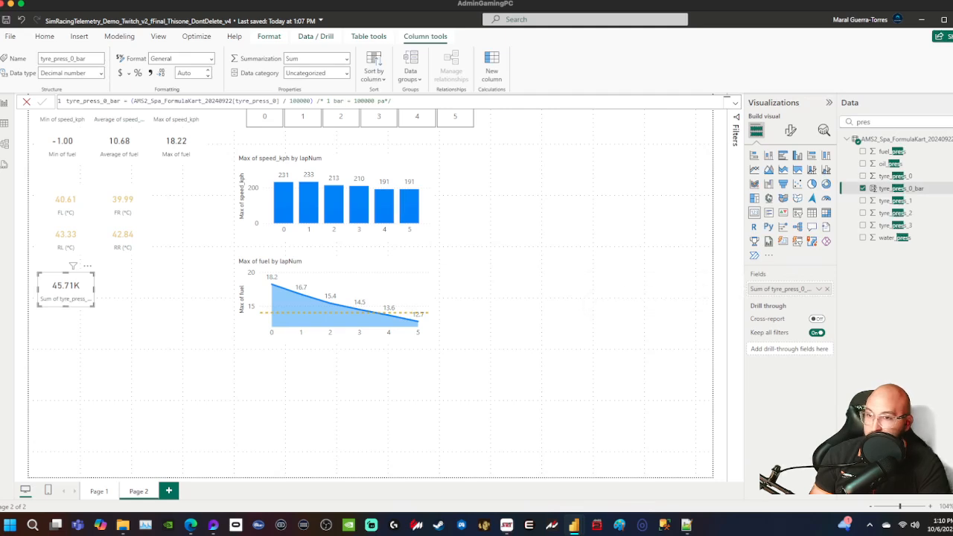
click(818, 289)
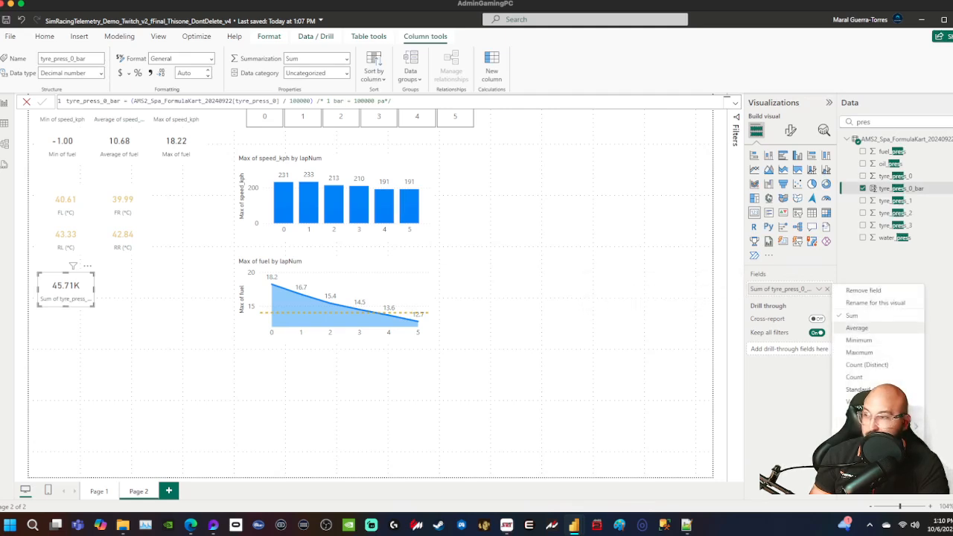
click(863, 328)
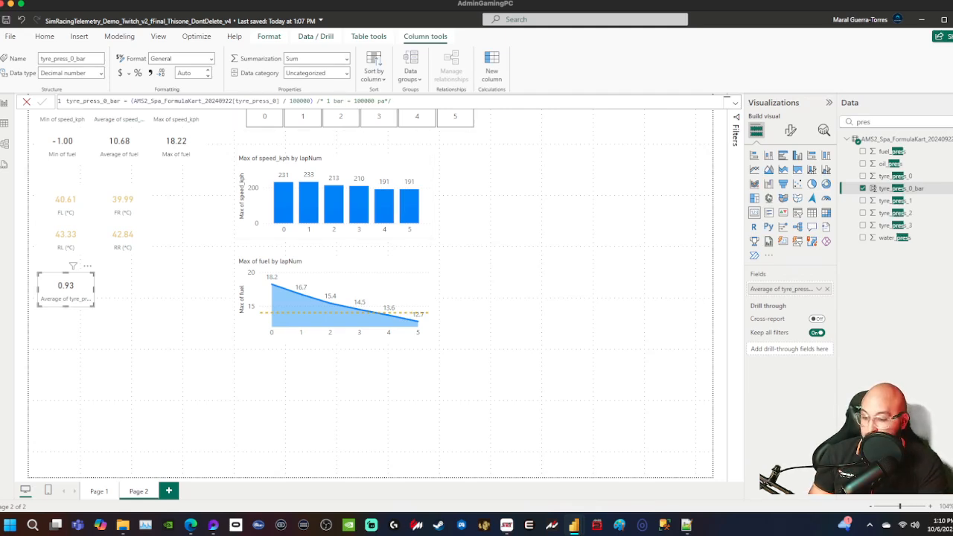
- Duplicate the tyre pressure card and place the copy directly to the right of the original
key(ctrl+c)
key(ctrl+v)
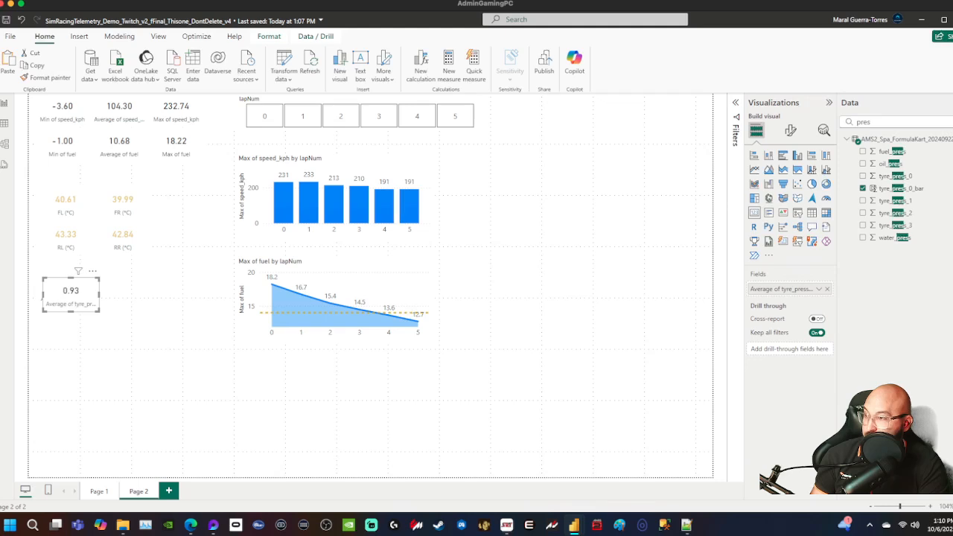
drag(70, 293, 123, 289)
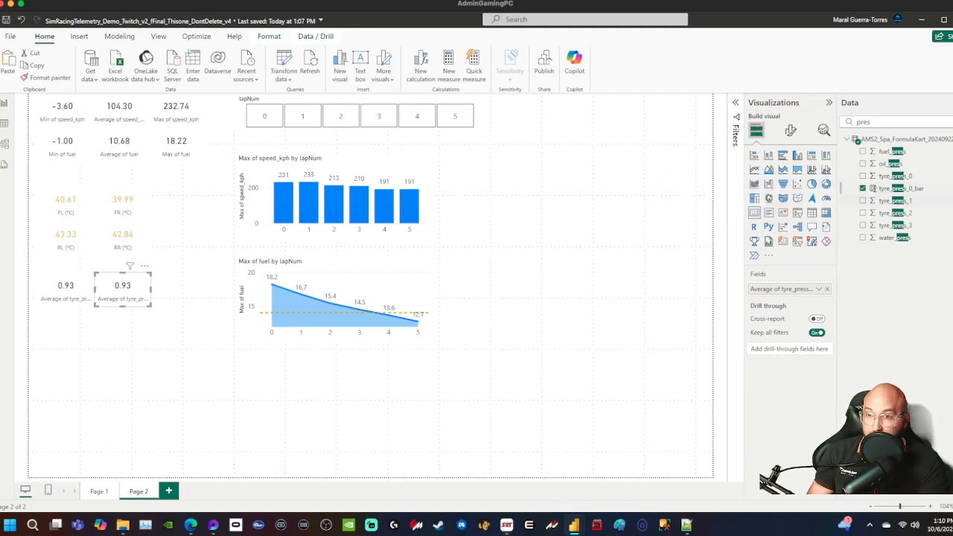
- Create a calculated column tyre_press_1_bar by reusing the tyre_press_0_bar formula with tyre_press_1 as its source field
click(901, 189)
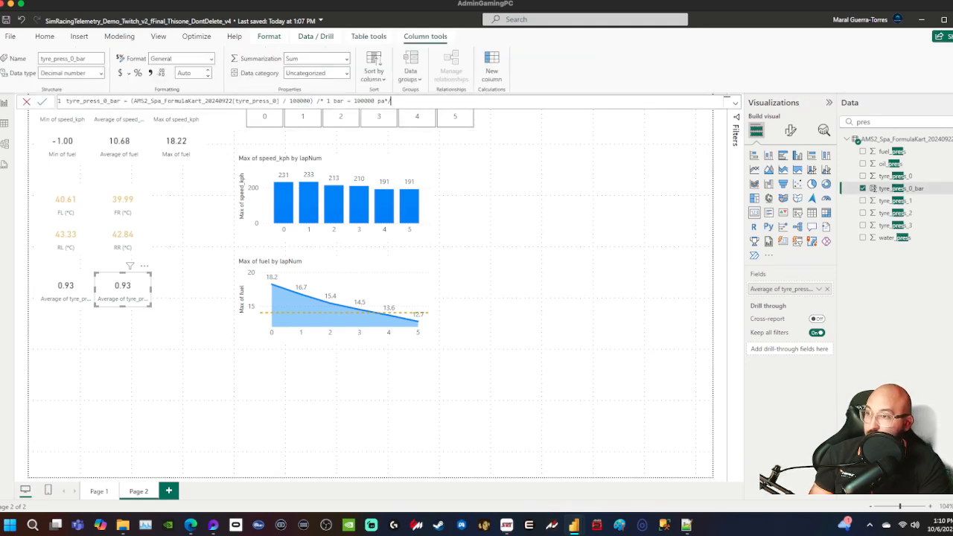
key(ctrl+a)
key(ctrl+c)
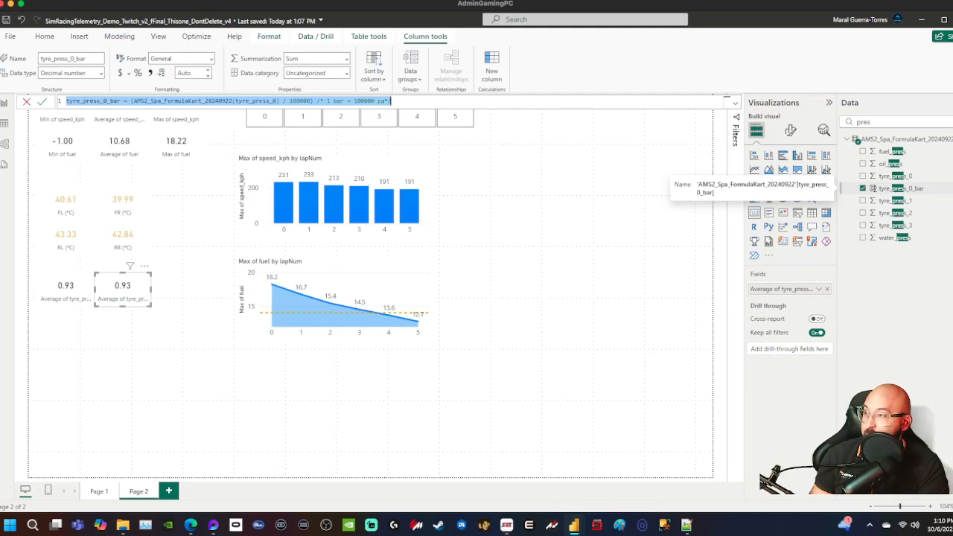
right_click(907, 140)
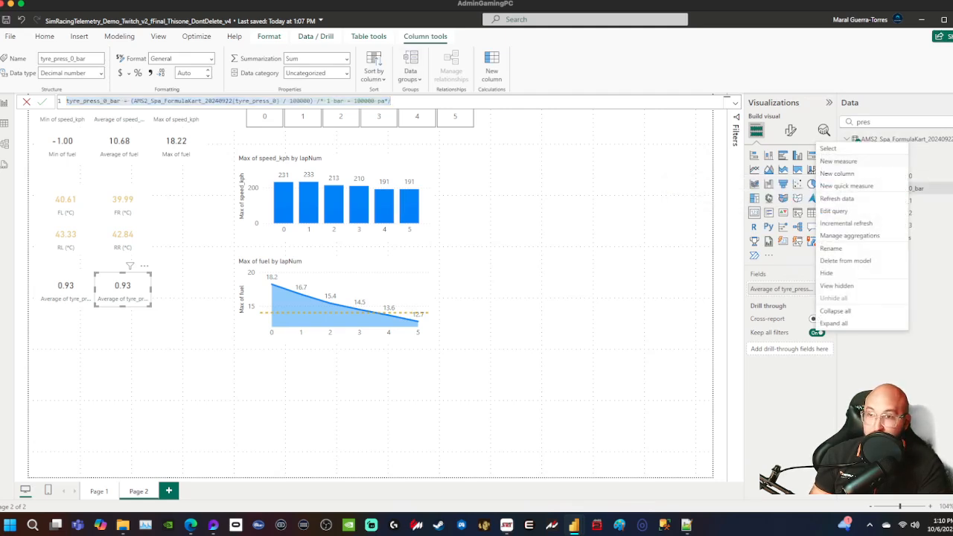
click(836, 174)
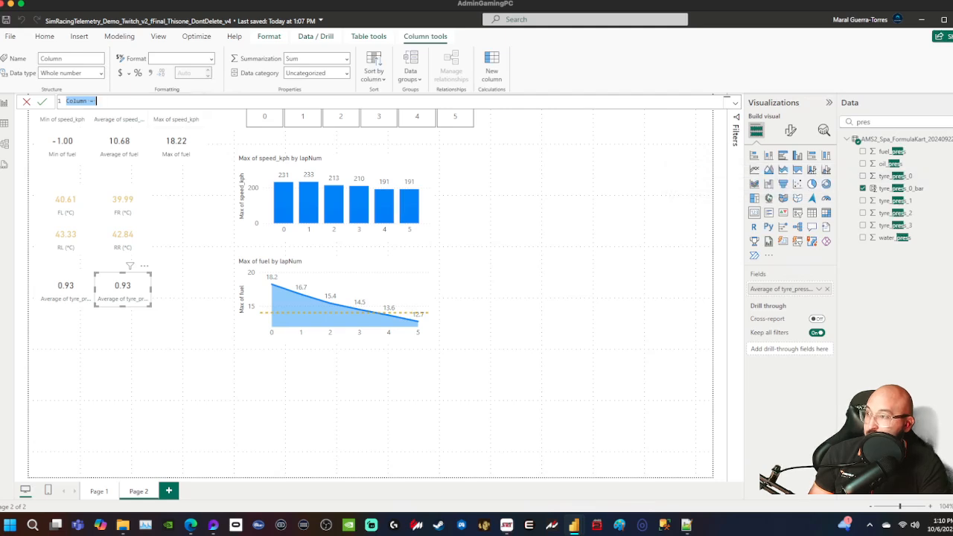
key(ctrl+v)
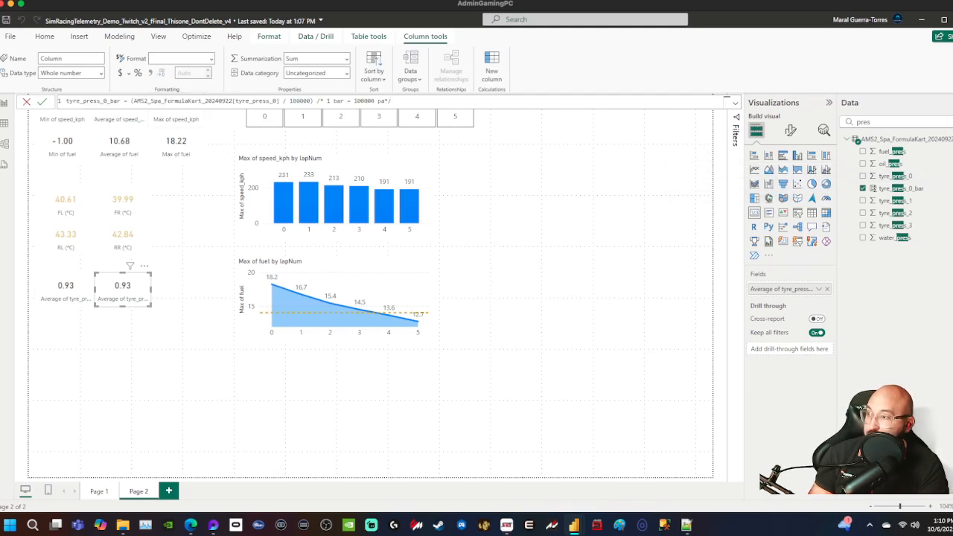
key(BackSpace)
text(1)
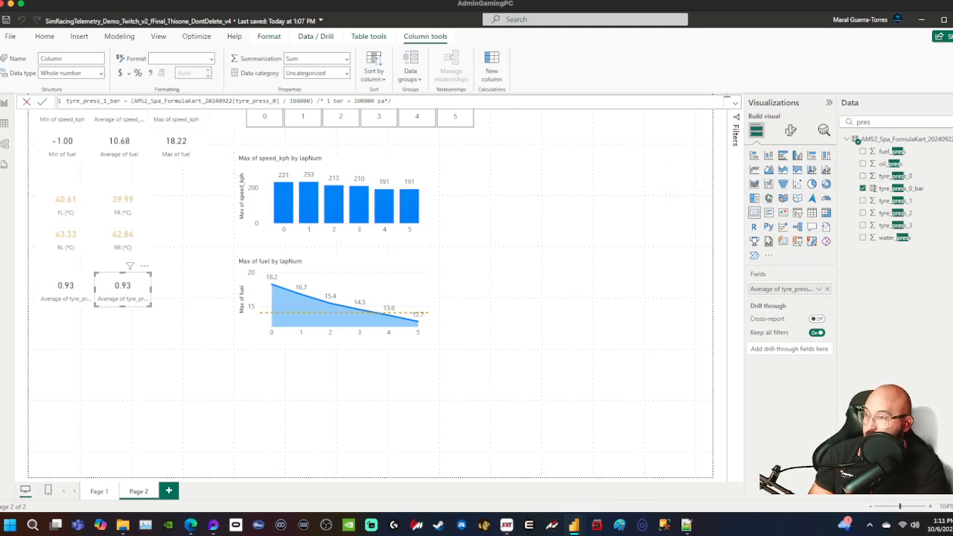
click(276, 101)
key(BackSpace)
text(1)
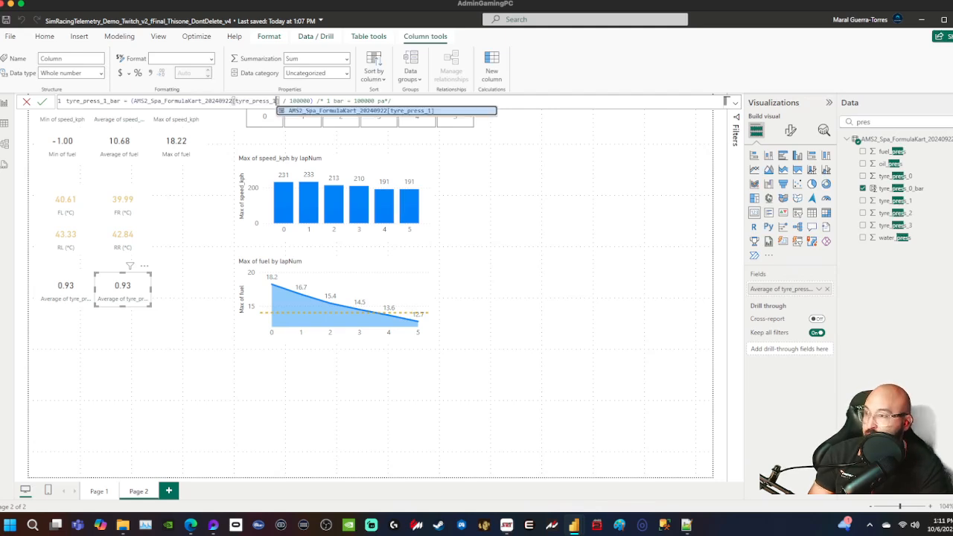
click(42, 101)
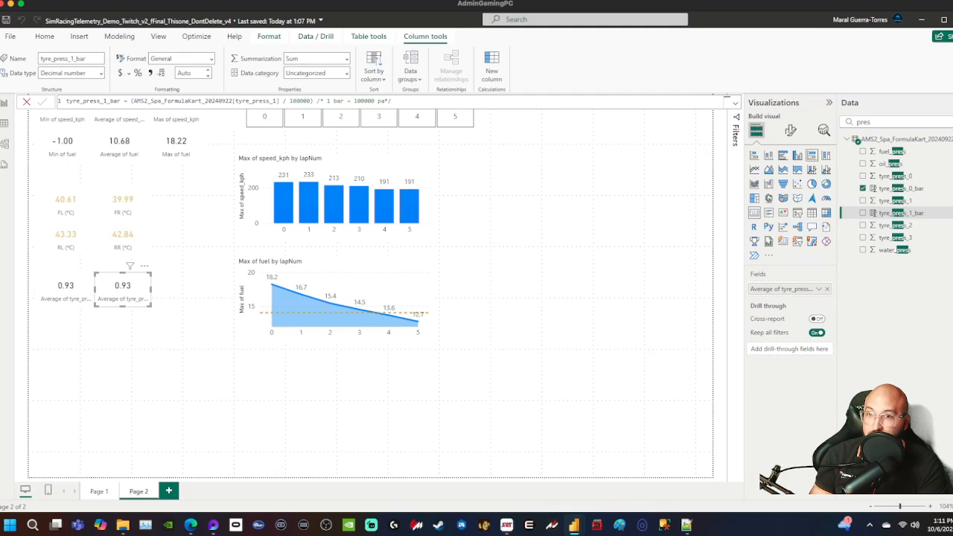
- Create a calculated column tyre_press_2_bar by reusing the tyre_press_0_bar formula with tyre_press_2 as its source field
right_click(898, 140)
click(828, 173)
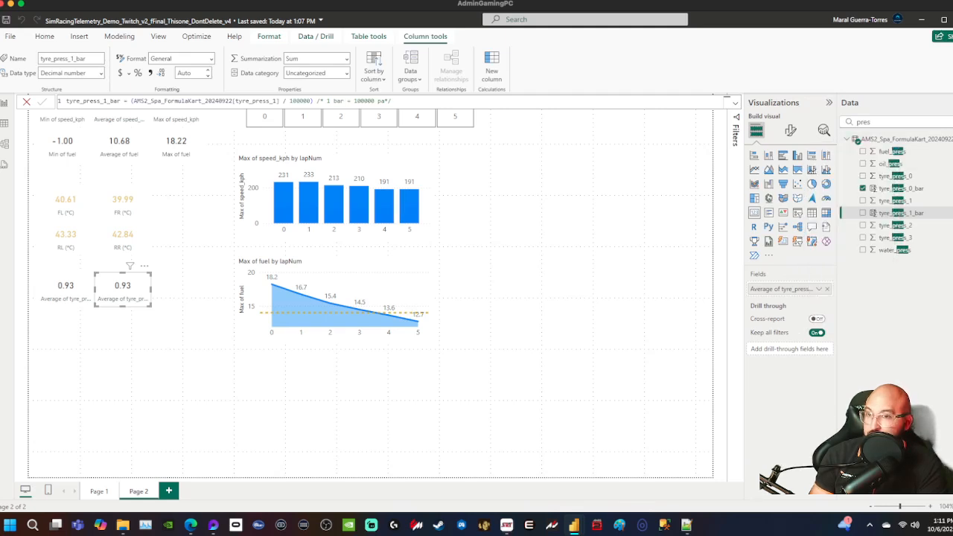
key(ctrl+a)
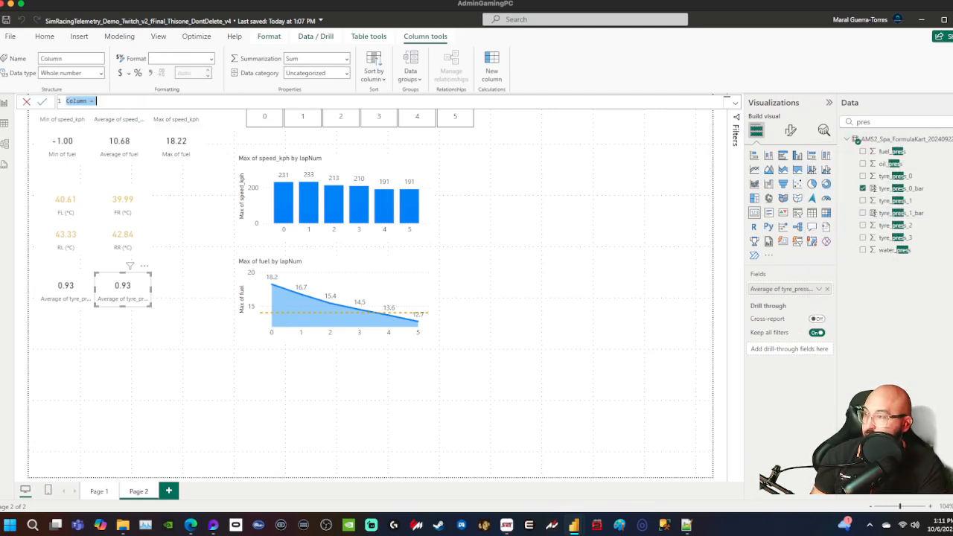
key(ctrl+v)
click(106, 101)
key(BackSpace)
text(2)
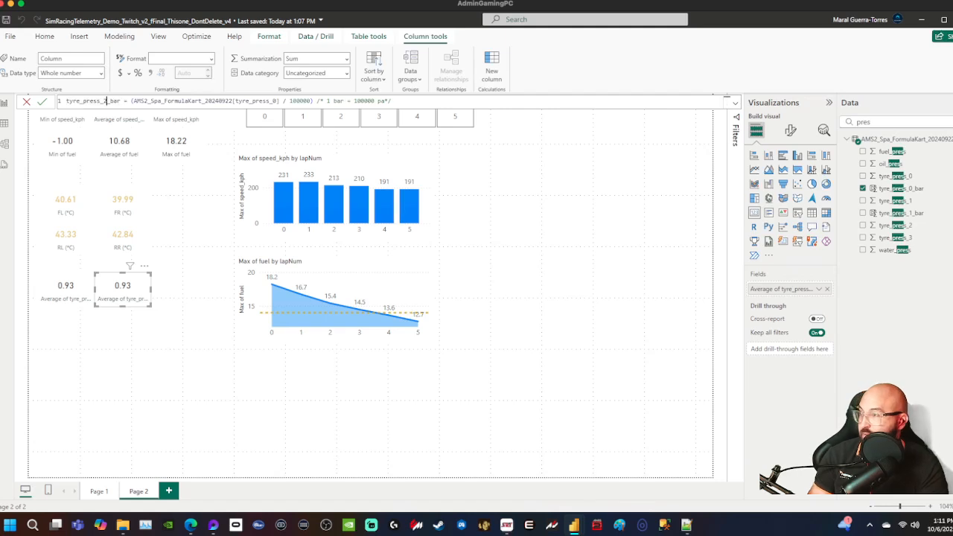
click(276, 101)
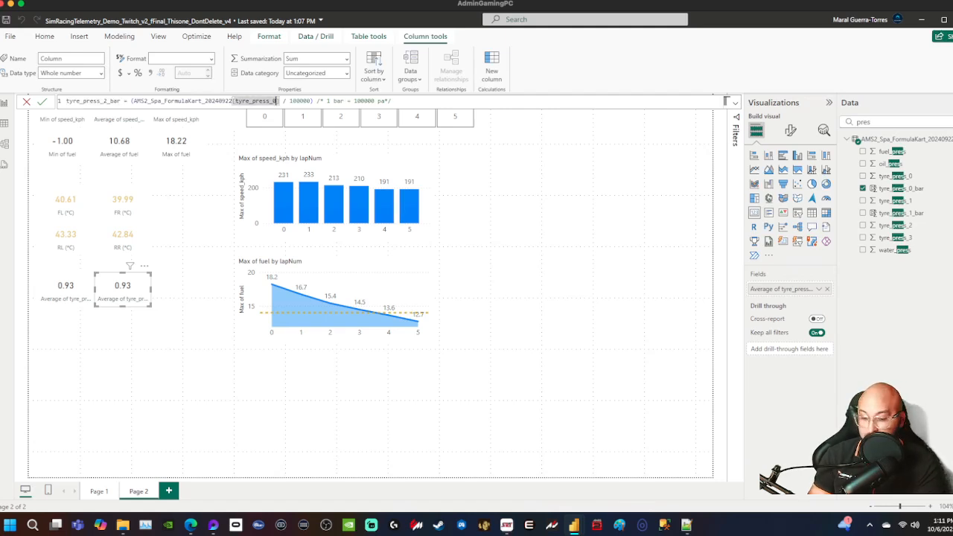
key(BackSpace)
text(2)
key(Return)
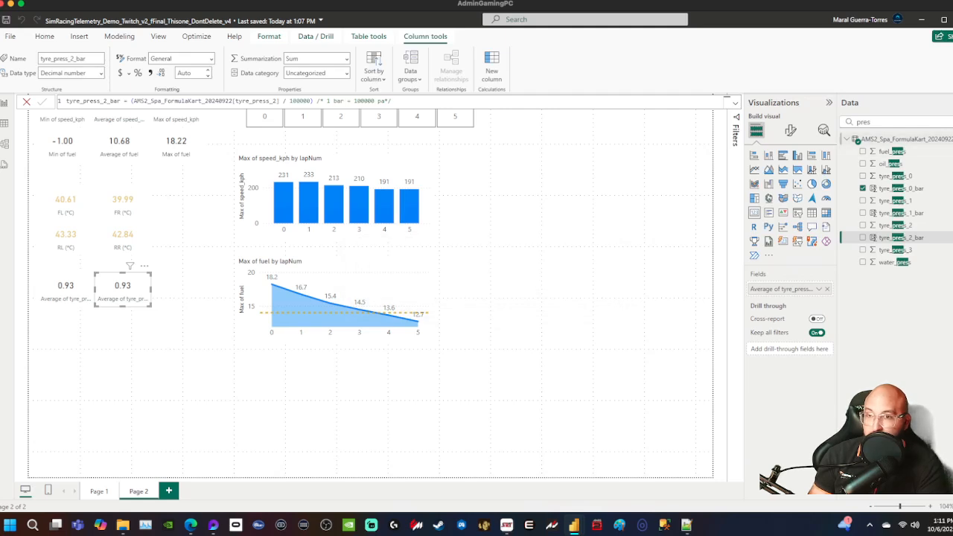
- Create a calculated column tyre_press_3_bar by reusing the tyre_press_0_bar formula with tyre_press_3 as its source field
right_click(876, 140)
click(897, 172)
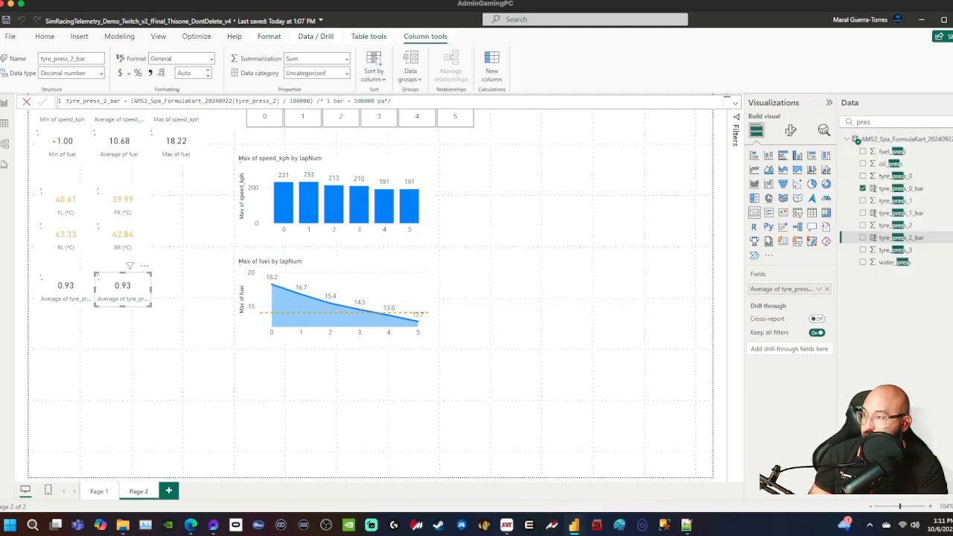
key(ctrl+v)
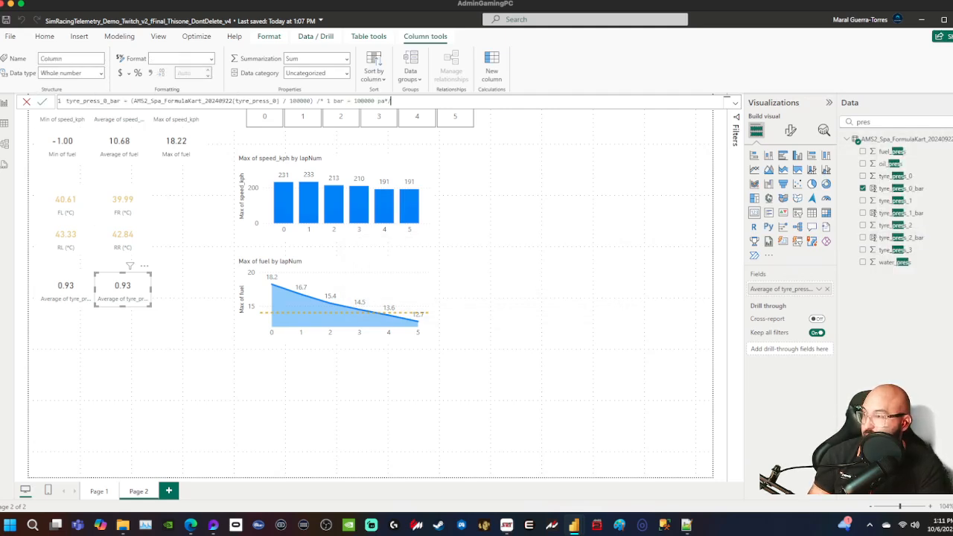
double_click(104, 101)
click(105, 101)
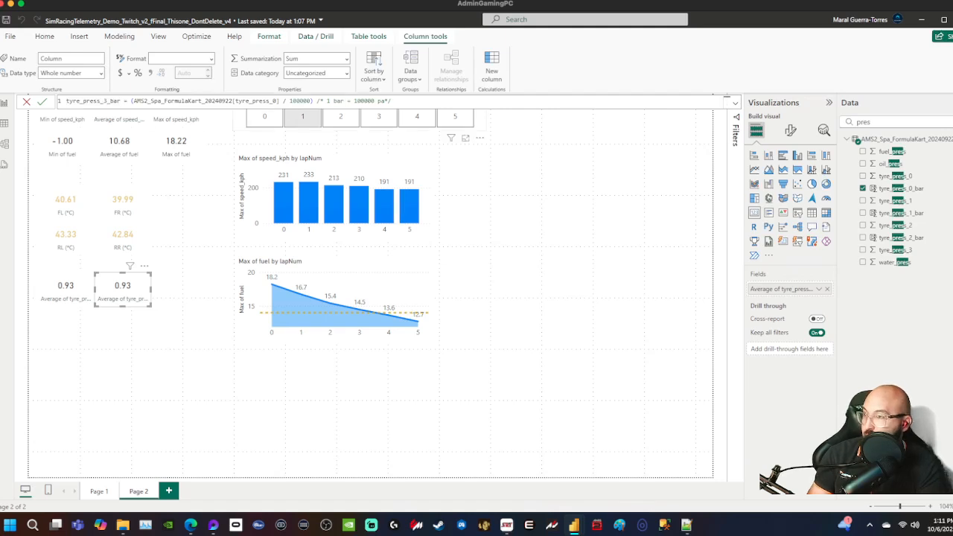
click(276, 101)
key(BackSpace)
text(3)
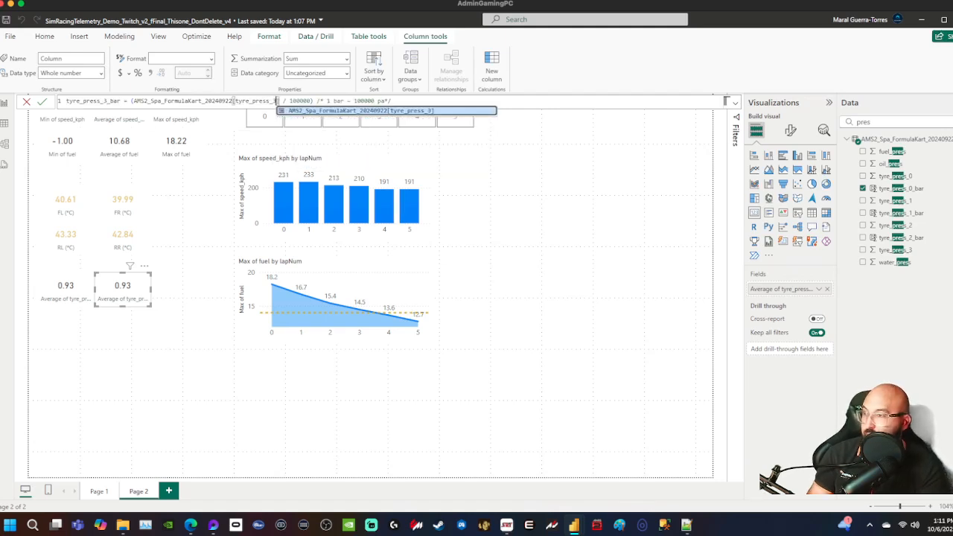
key(Return)
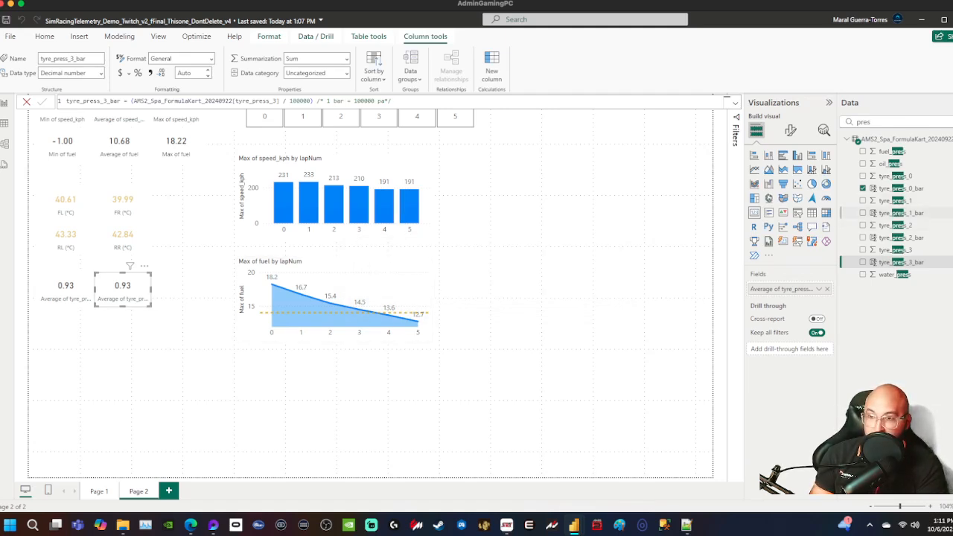
- Replace the second pressure card's field with tyre_press_1_bar and summarize it as an average
drag(897, 213, 783, 289)
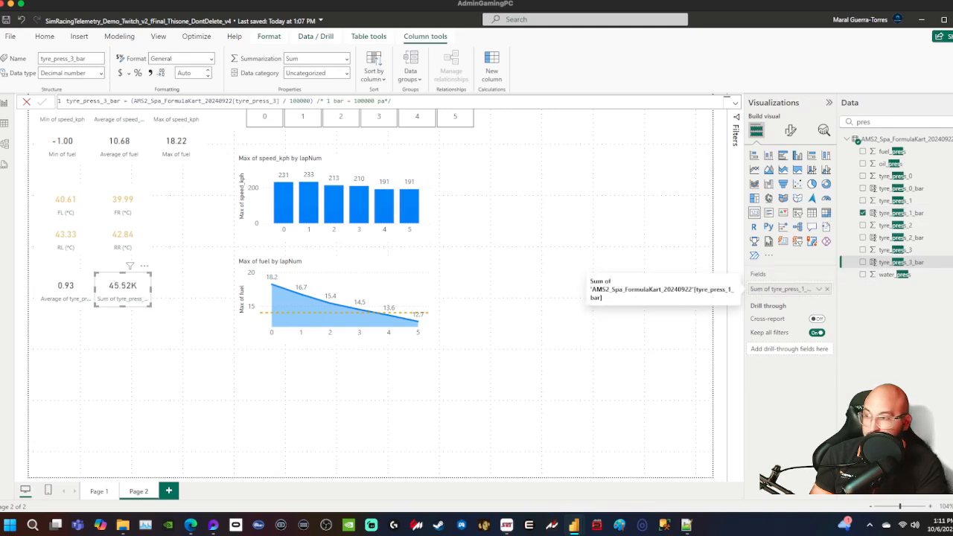
click(818, 288)
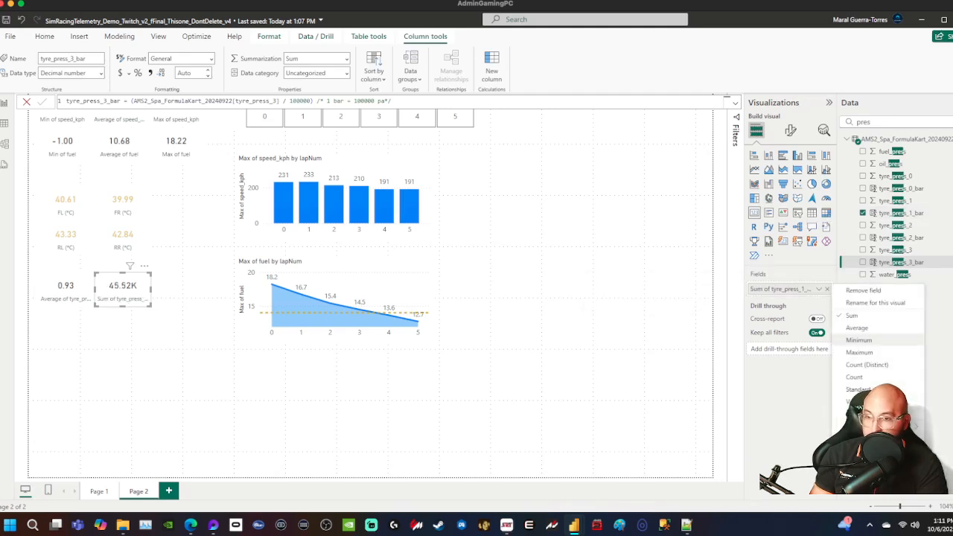
click(856, 328)
- Duplicate the two tyre pressure cards and place the copies directly below the originals as a second row
click(67, 286)
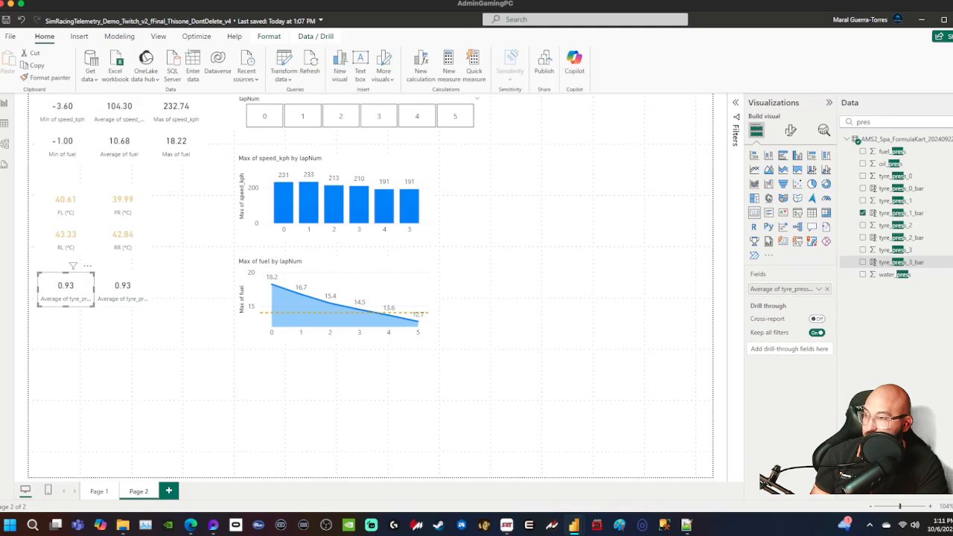
key(ctrl+c)
key(ctrl+v)
drag(128, 292, 123, 317)
click(67, 318)
click(68, 356)
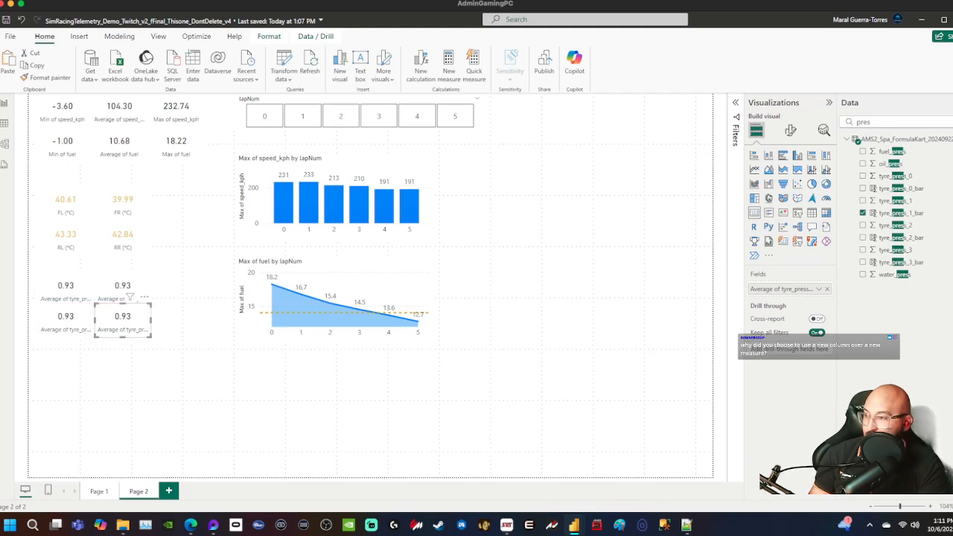
- Replace the field of the first card in the lower pressure row with tyre_press_2_bar, summarized as an average
click(67, 318)
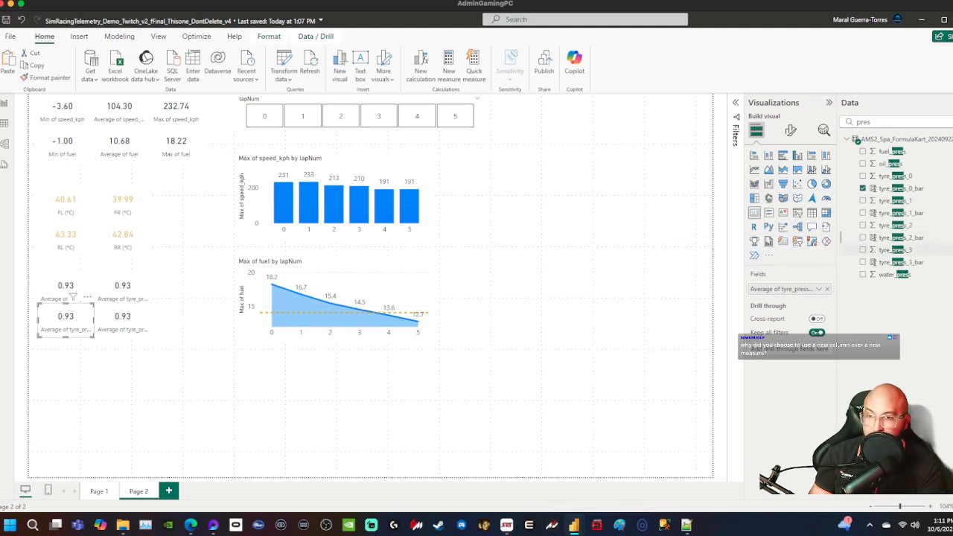
drag(900, 238, 793, 290)
click(819, 289)
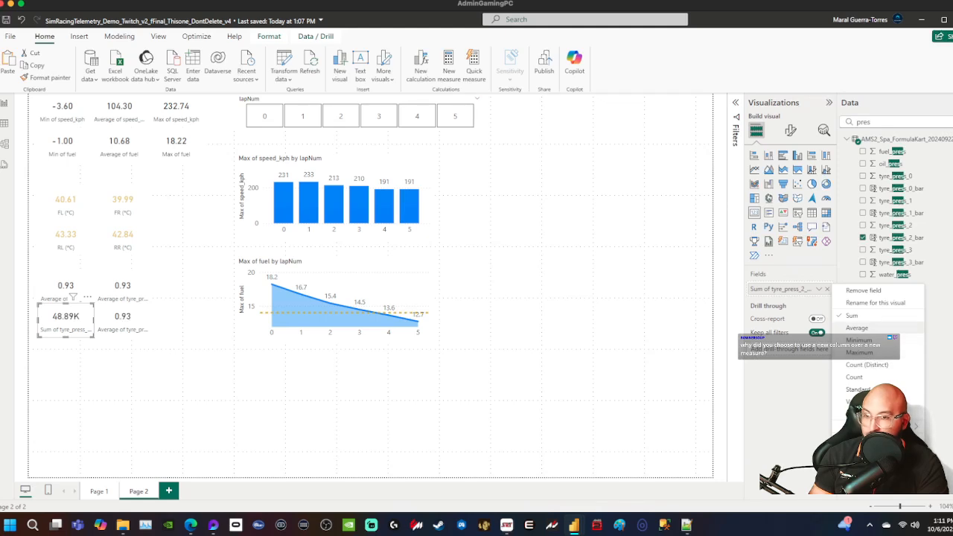
click(845, 337)
- Replace the field of the second card in the lower pressure row with tyre_press_3_bar, summarized as an average
click(123, 318)
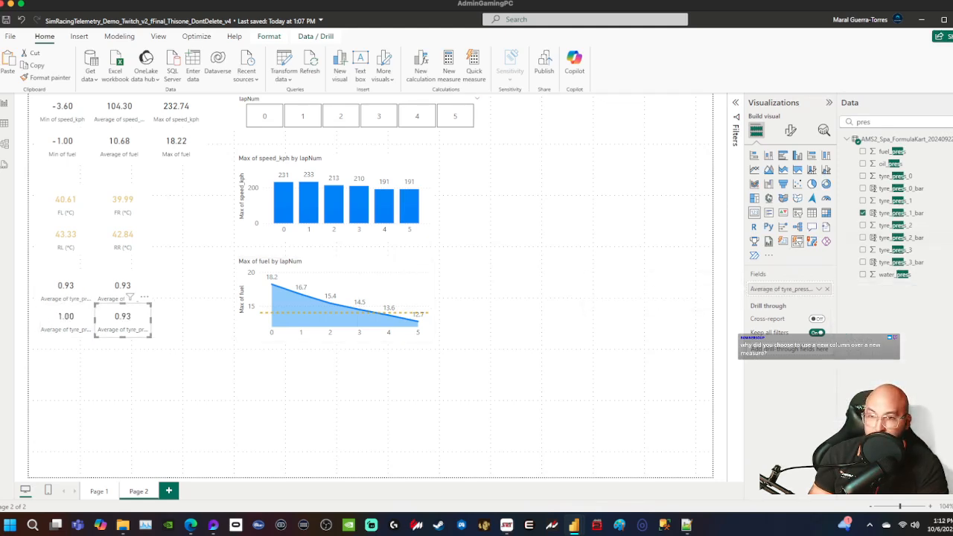
drag(901, 262, 784, 289)
click(818, 289)
click(856, 335)
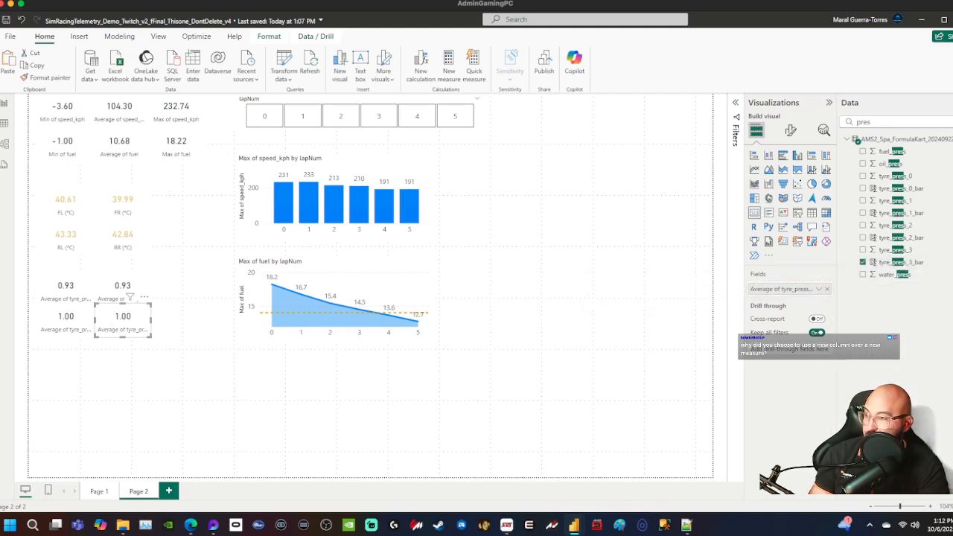
- Rename the tyre_press_0_bar card's field to FL (BAR) for this visual
click(123, 287)
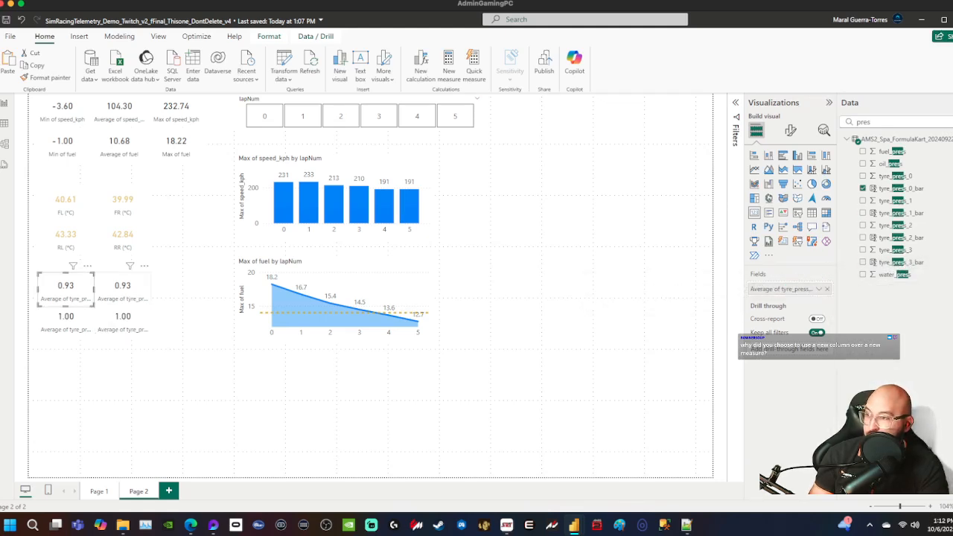
click(67, 318)
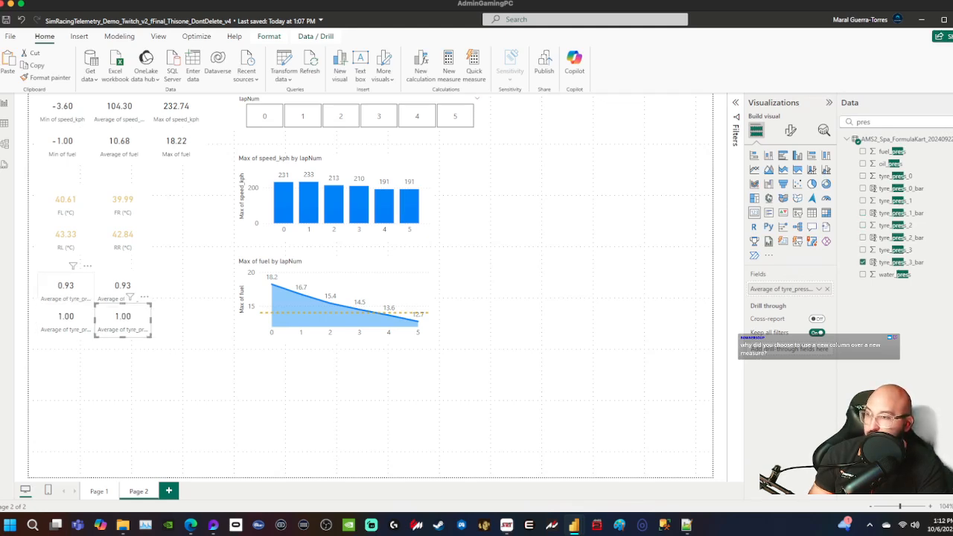
click(66, 286)
double_click(782, 289)
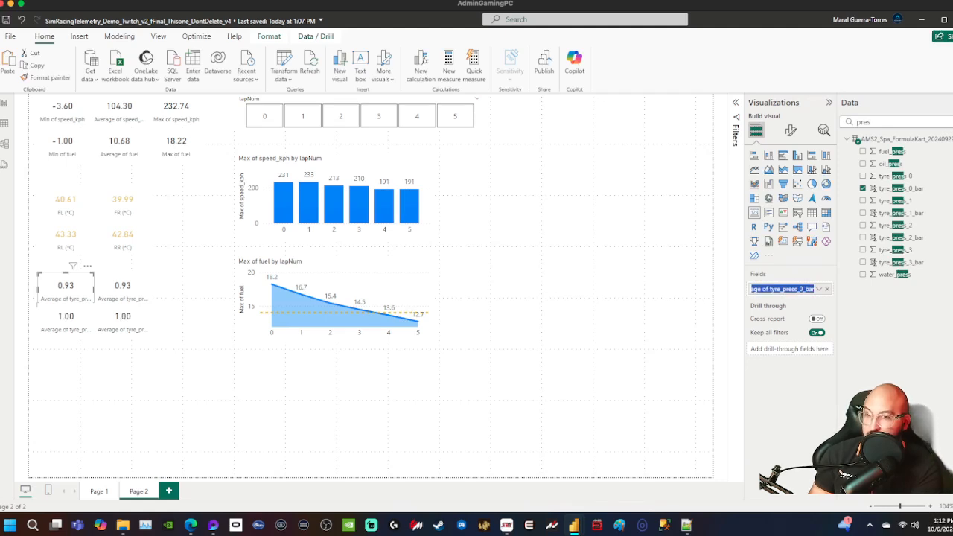
text(FL ()
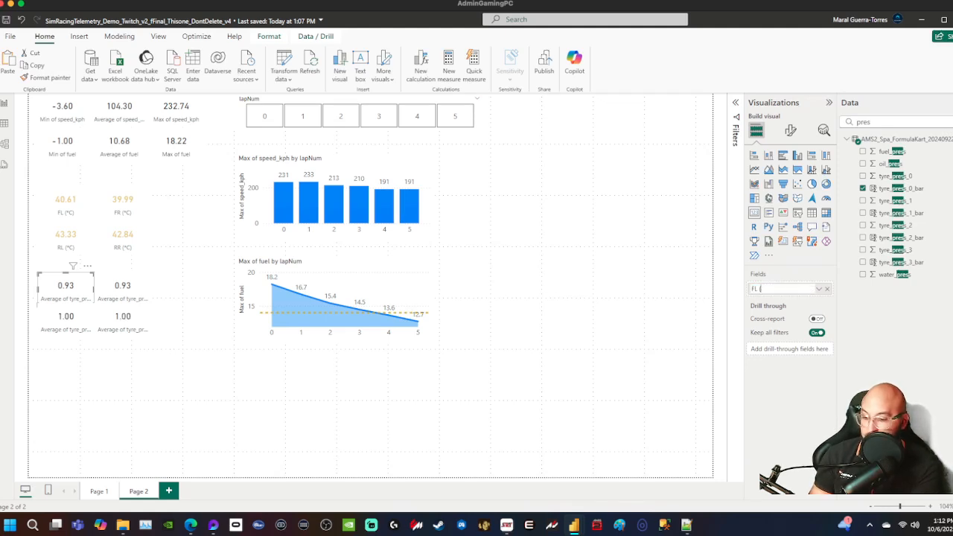
text(BAR)
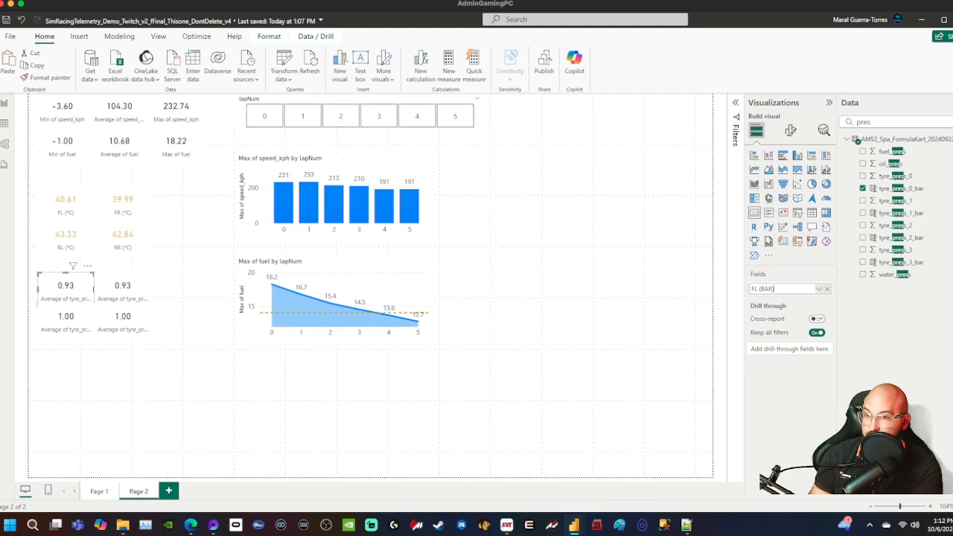
key(BackSpace)
key(BackSpace)
key(BackSpace)
text(bar)
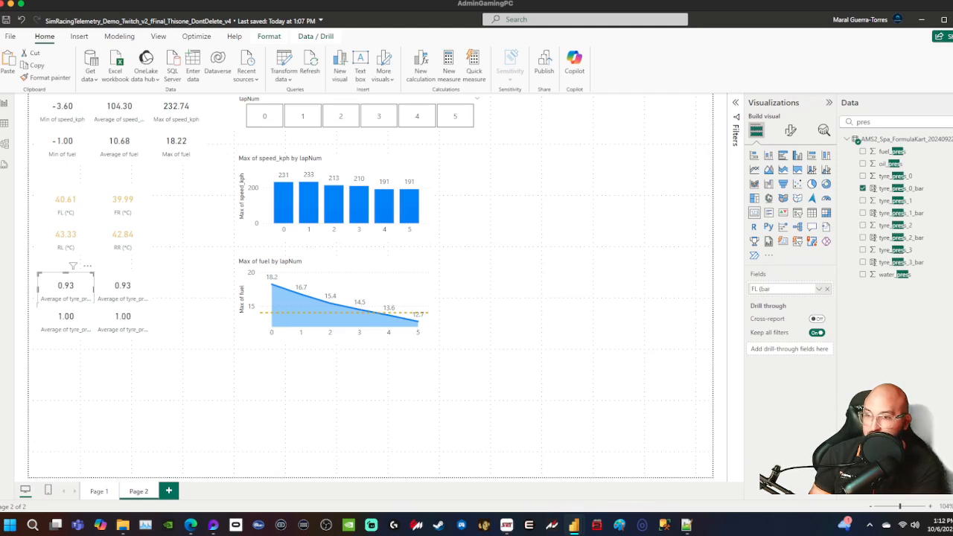
key(BackSpace)
key(BackSpace)
key(BackSpace)
text(BAR)
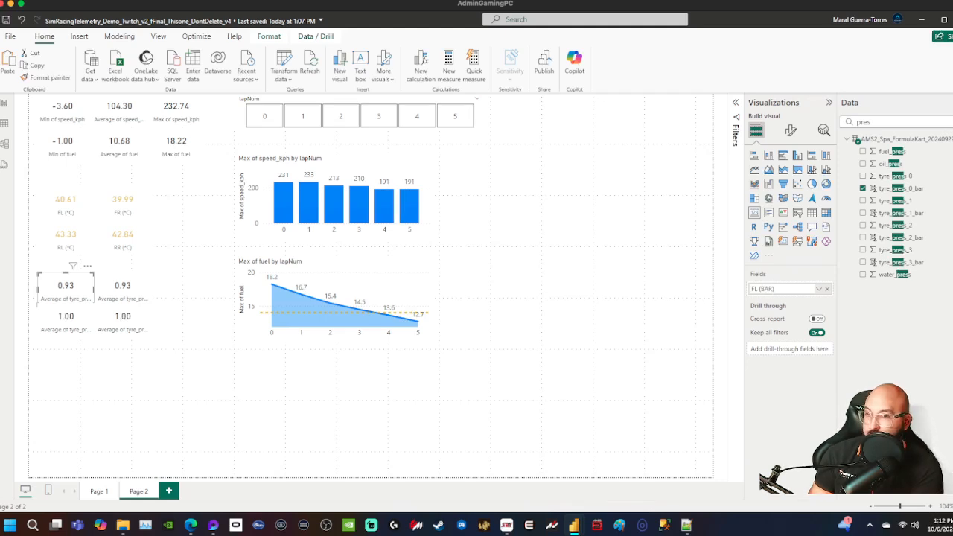
key(Return)
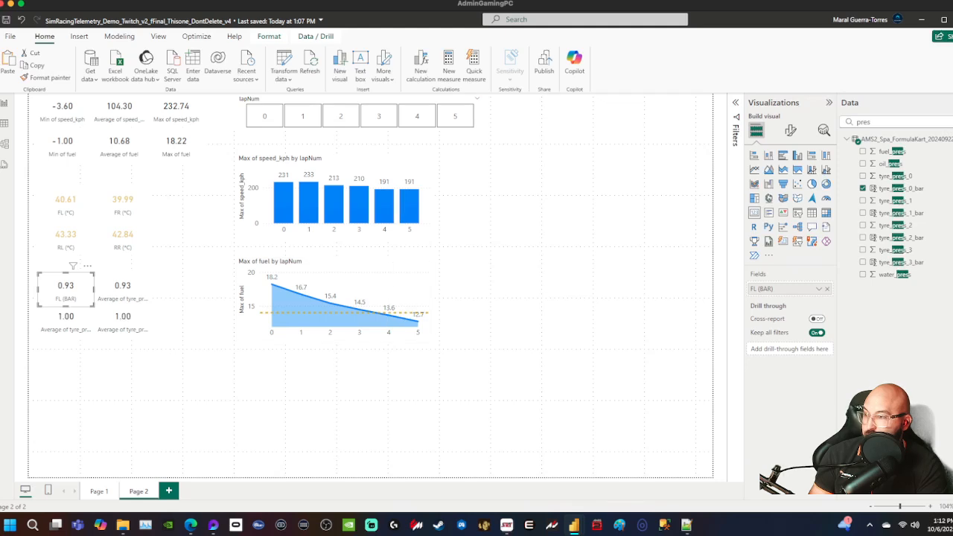
- Rename the tyre_press_1_bar card's field to FR (BAR) for this visual
click(123, 288)
double_click(782, 289)
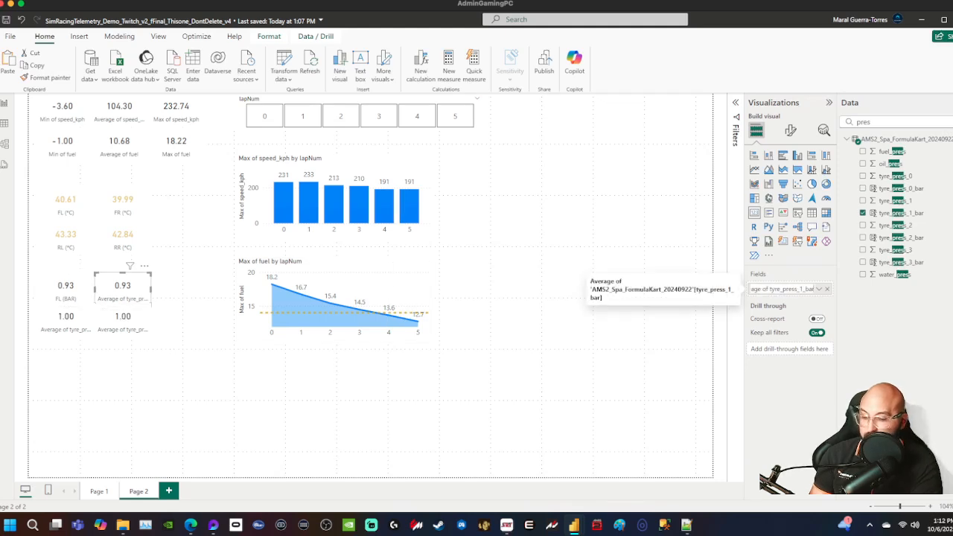
text(FR ()
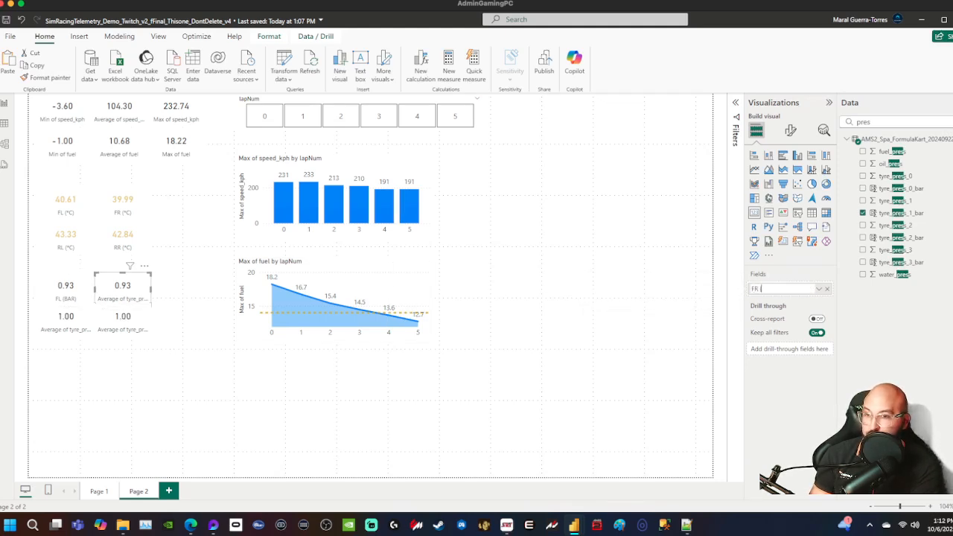
text(BAR))
key(Return)
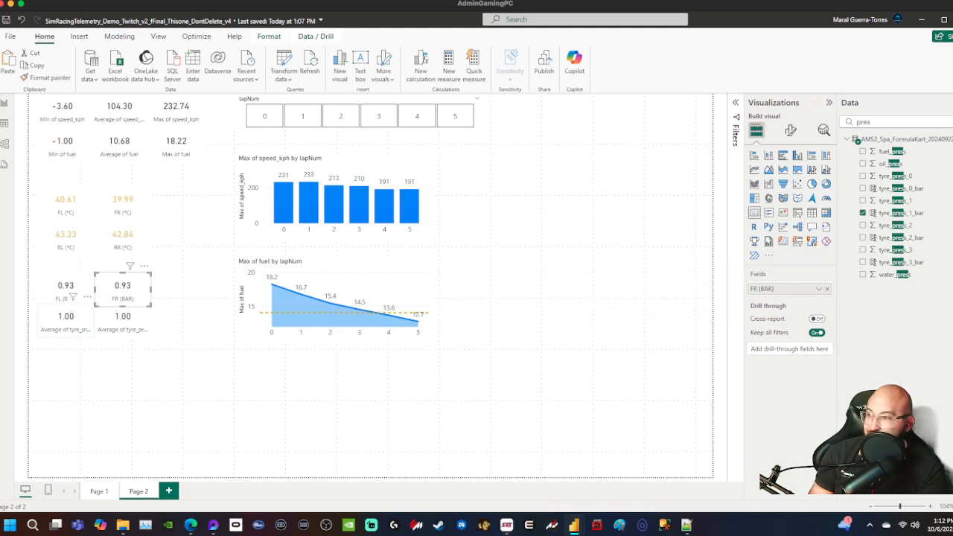
- Rename the tyre_press_2_bar card's field to RL (BAR) for this visual
click(67, 319)
double_click(781, 289)
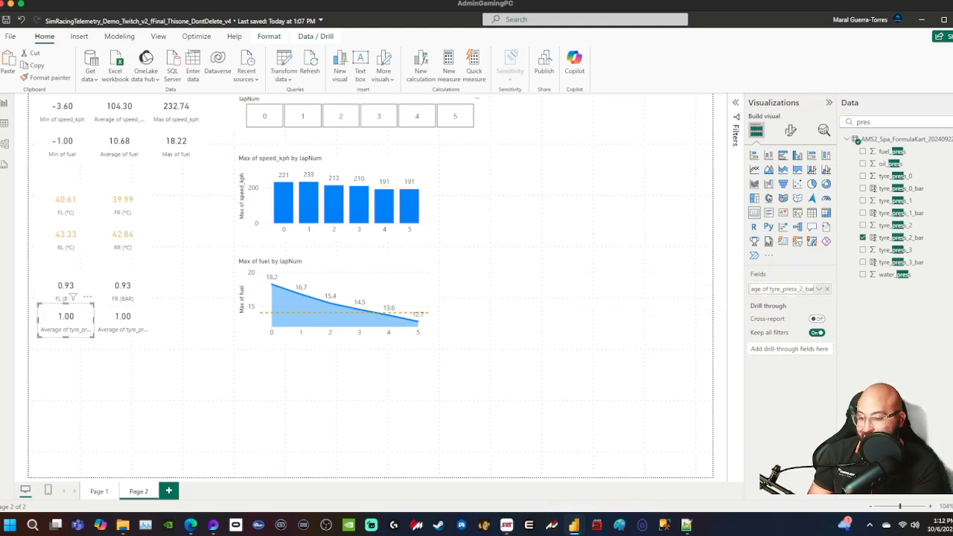
key(ctrl+a)
text(RL (BAR))
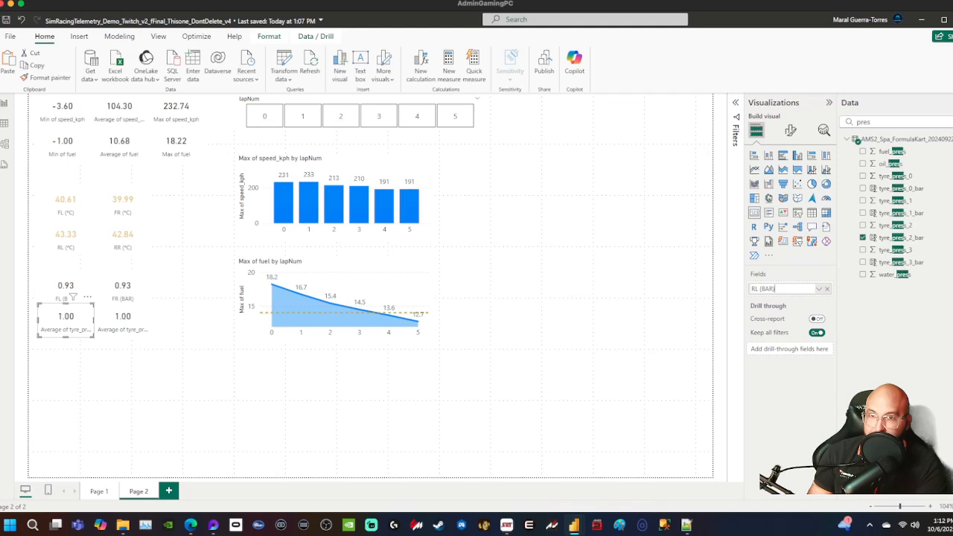
key(Return)
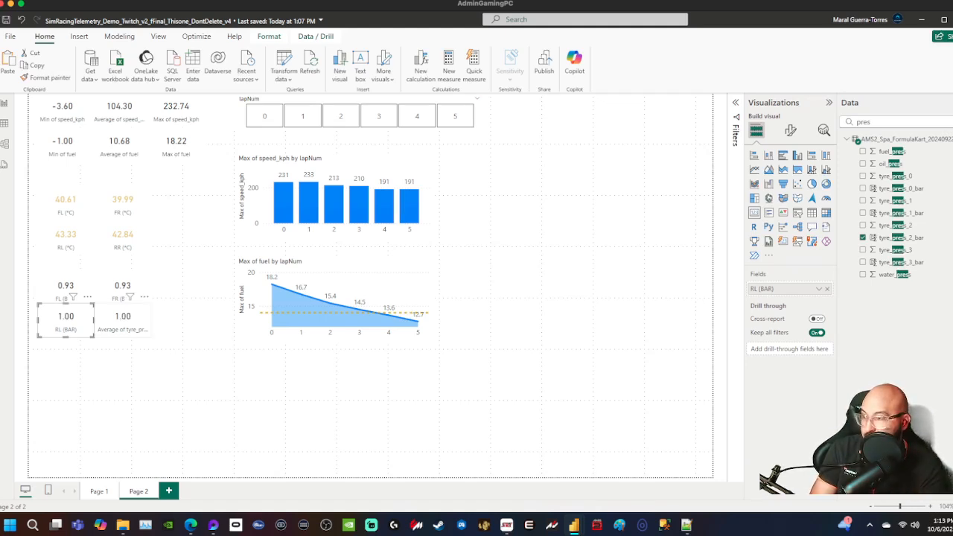
- Rename the tyre_press_3_bar card's field to RR (BAR) for this visual
click(122, 320)
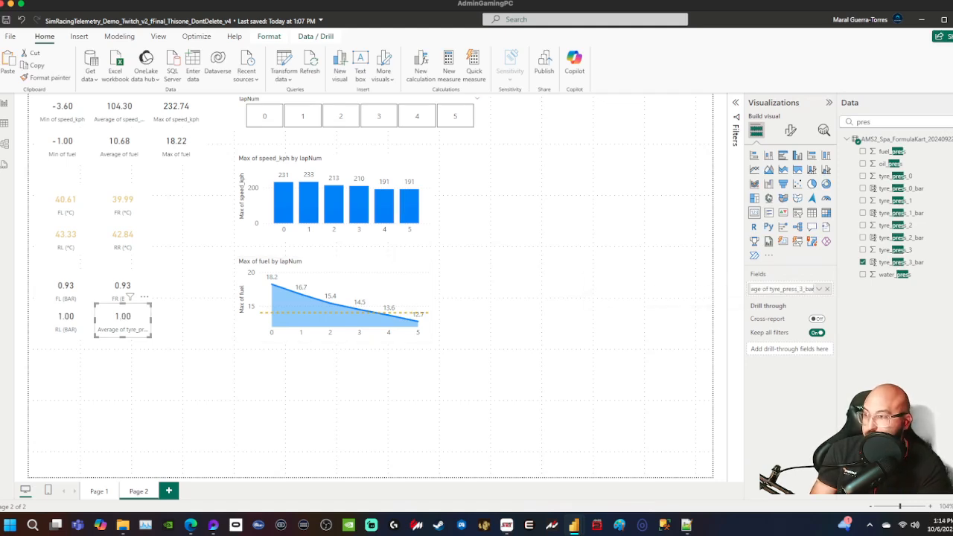
double_click(782, 288)
text(RR ()
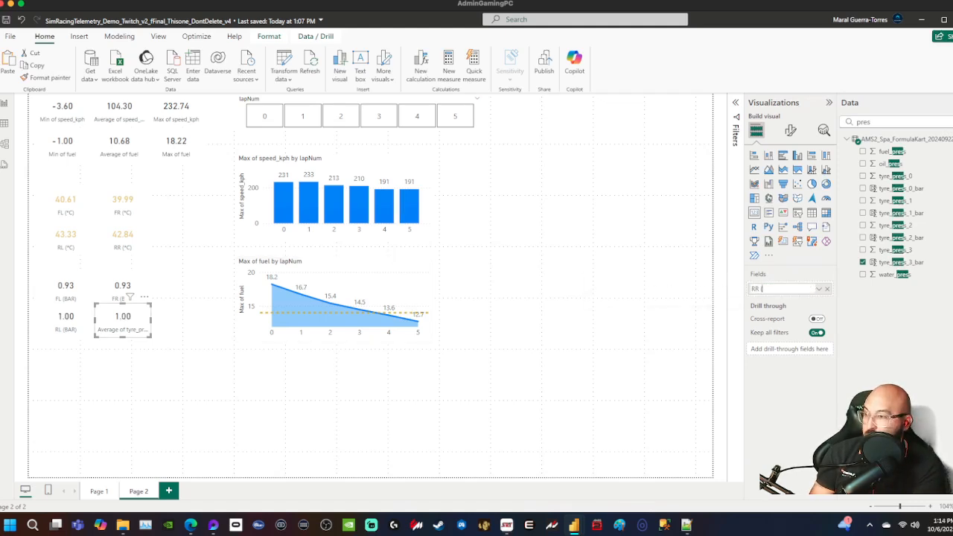
text(BAR))
key(Return)
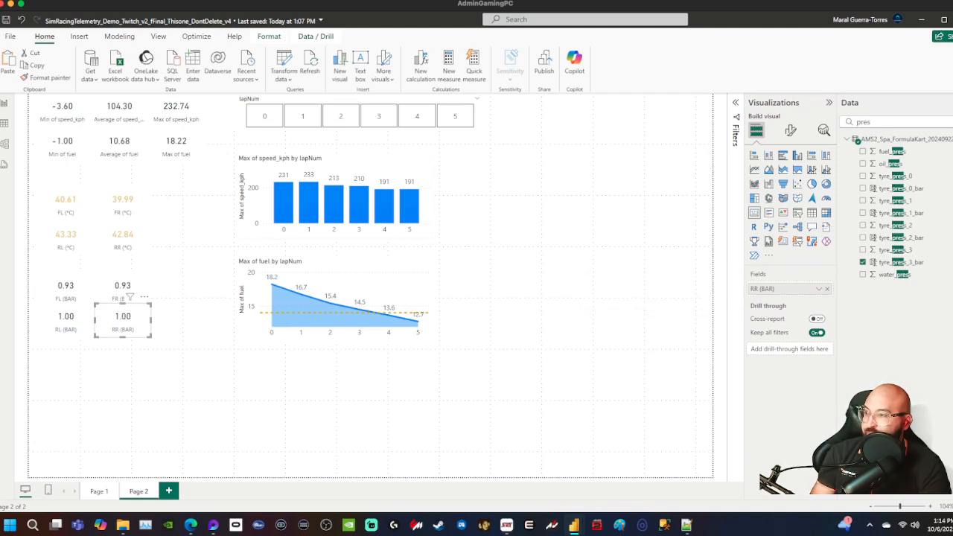
- Insert a rectangle shape in the empty area below the tyre pressure cards and enlarge it slightly
click(195, 297)
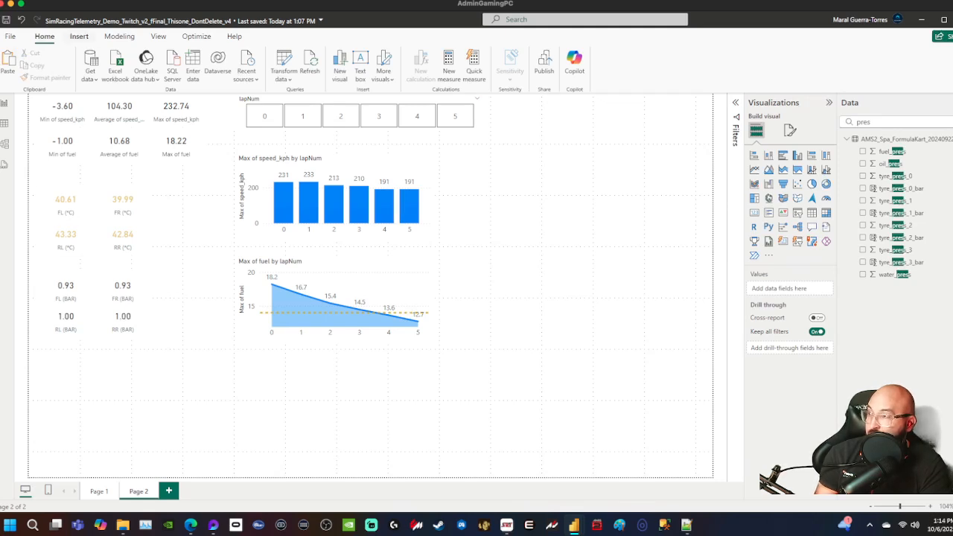
click(79, 36)
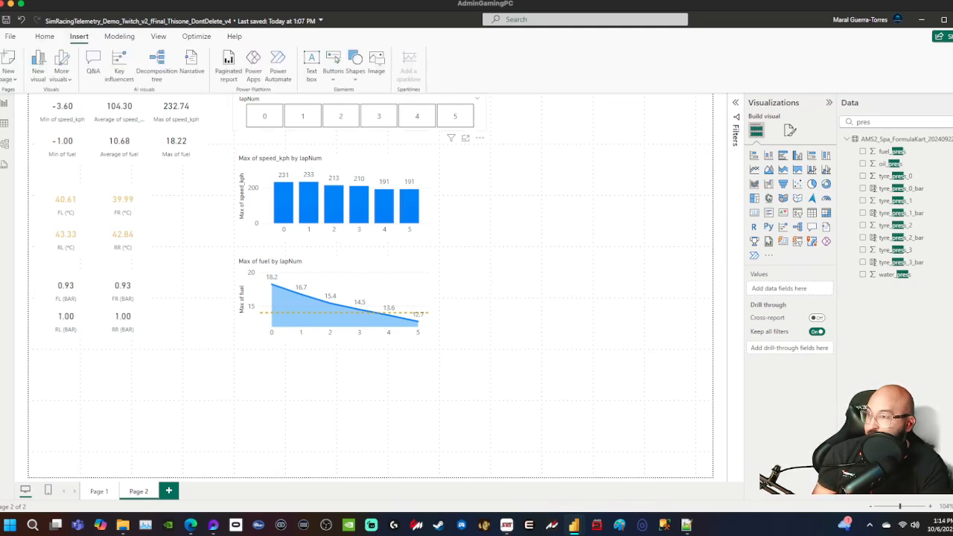
click(355, 63)
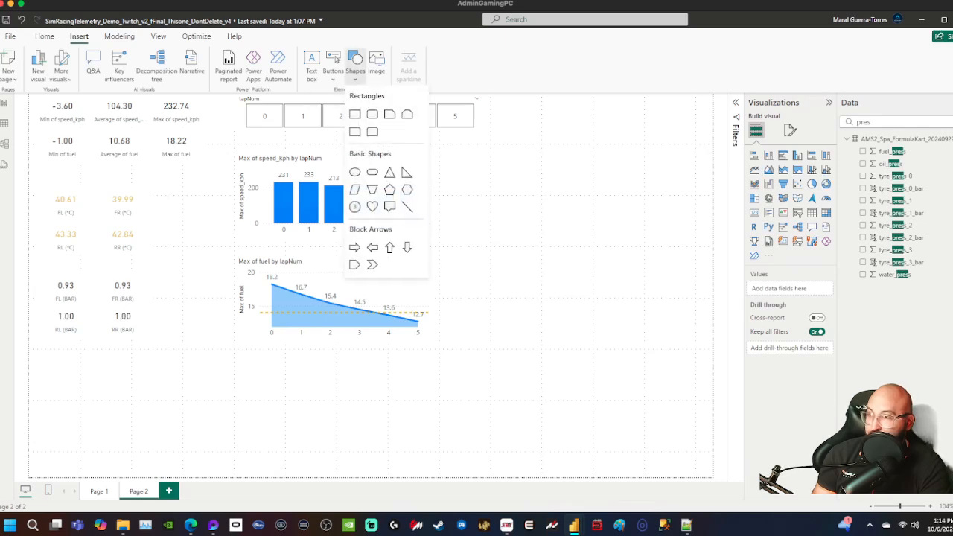
click(389, 114)
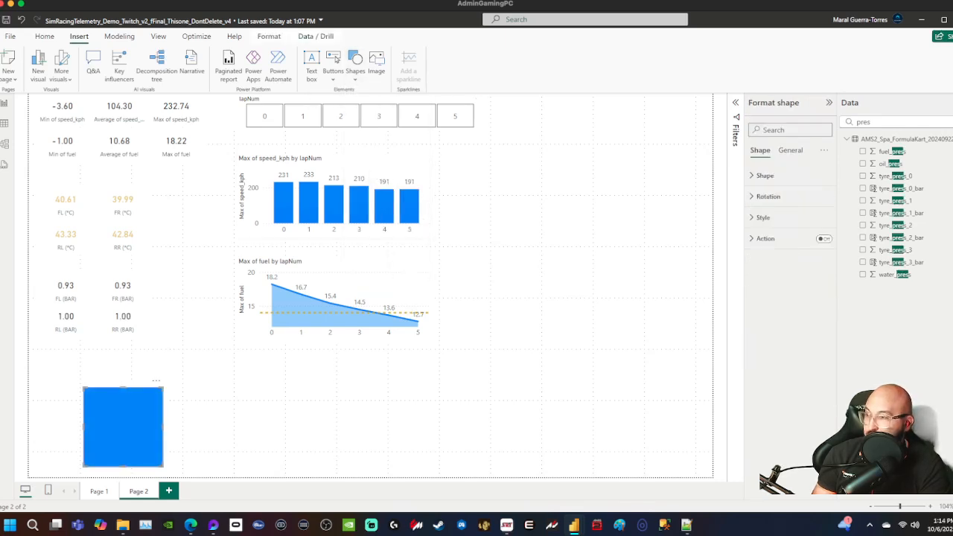
drag(121, 424, 114, 413)
drag(155, 453, 180, 468)
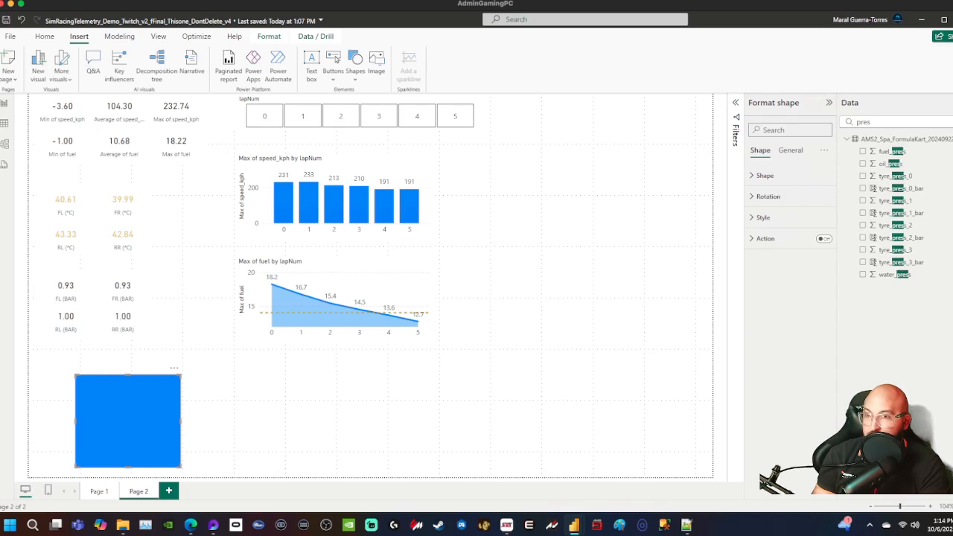
- Change the new shape to a Rounded Rectangle with 5% rounded corners
click(790, 149)
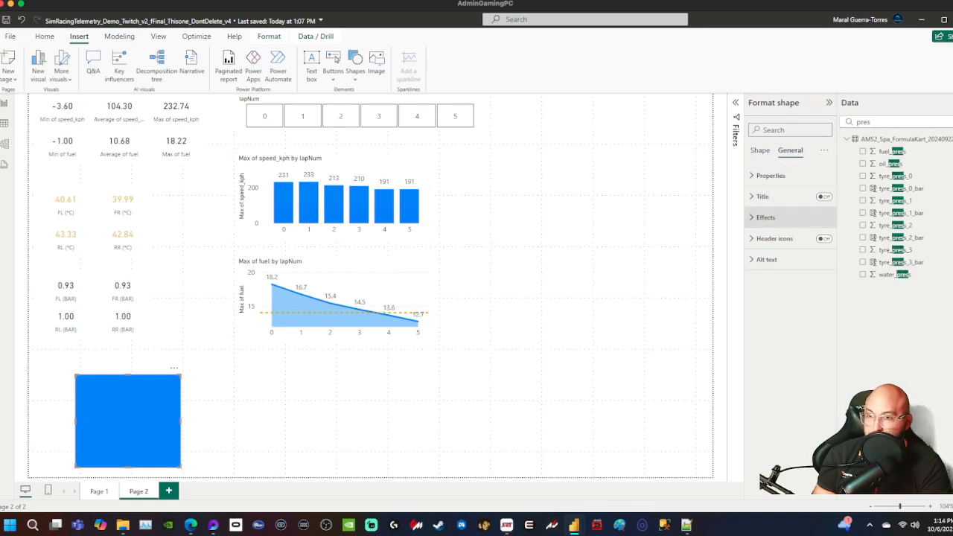
click(760, 150)
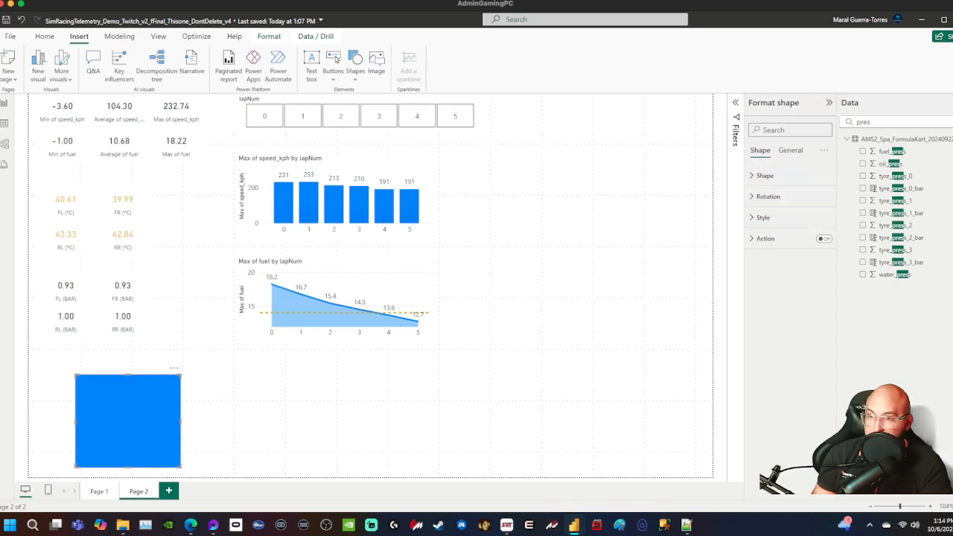
click(765, 175)
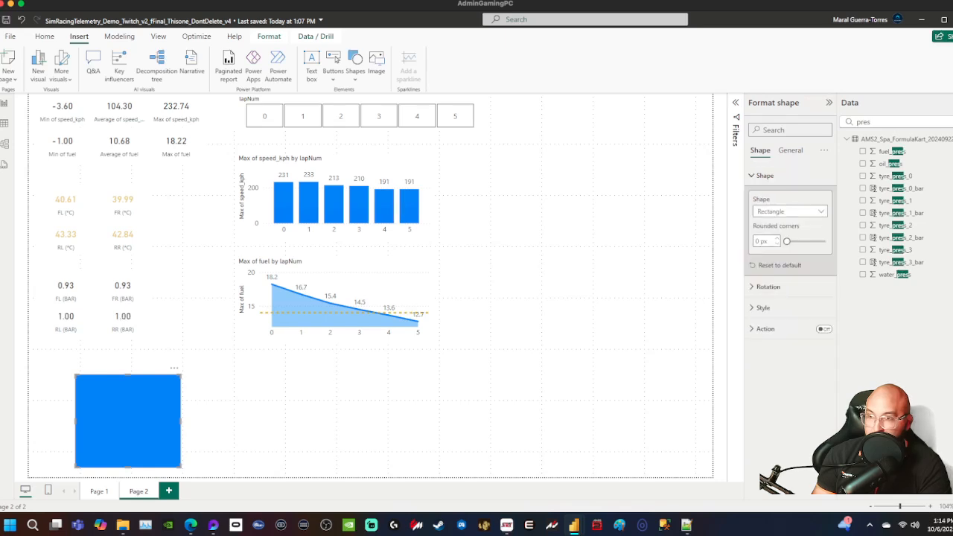
click(789, 211)
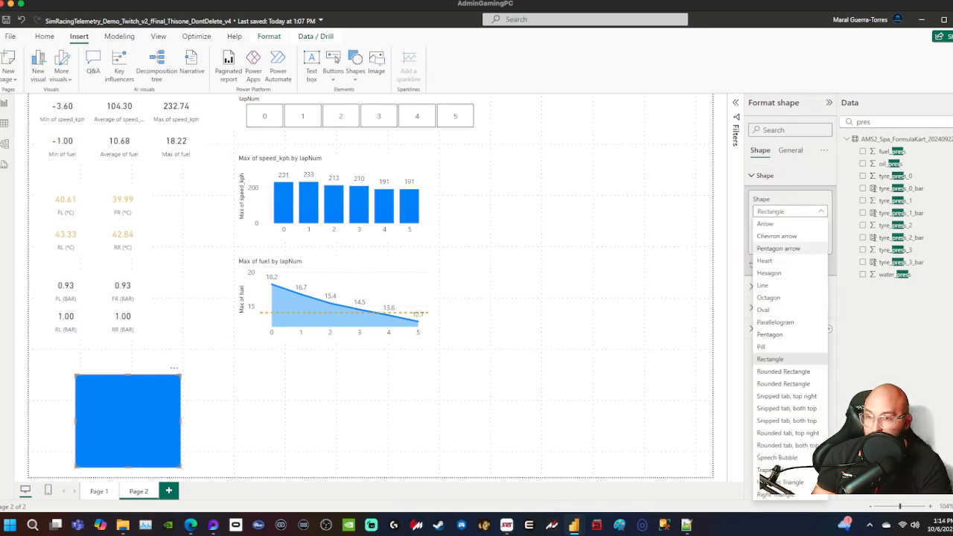
click(783, 370)
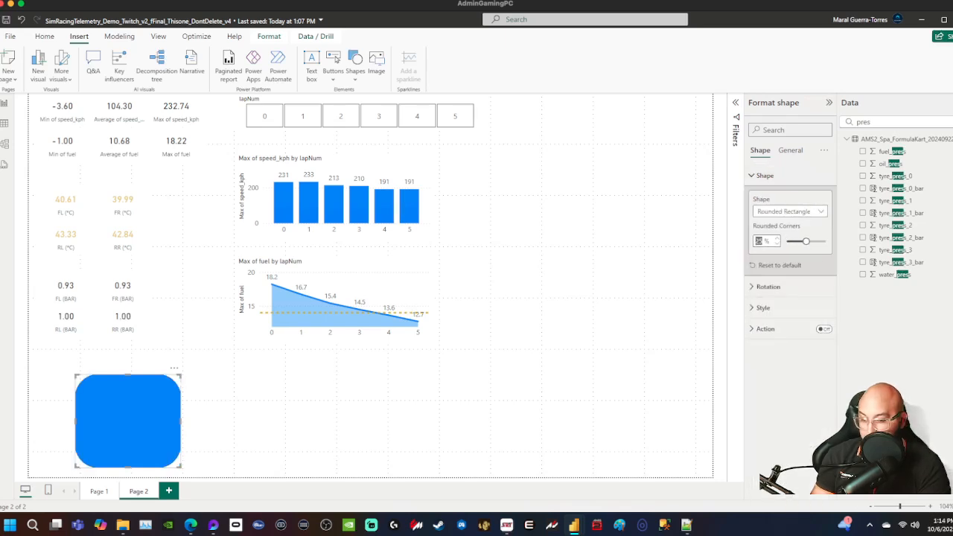
text(5)
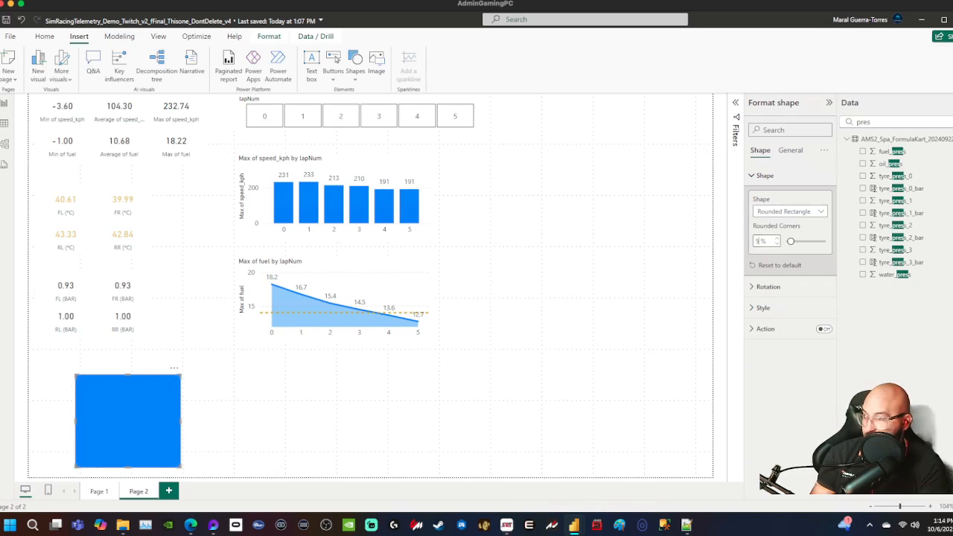
click(297, 416)
- Set the rounded rectangle's fill color to the light grey directly below white in the theme colors
click(128, 422)
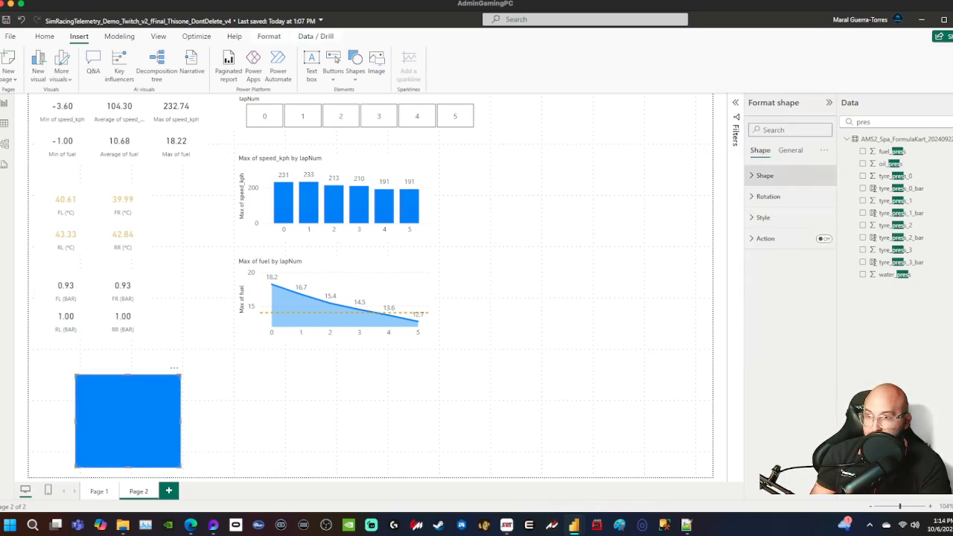
click(765, 175)
click(766, 176)
click(763, 217)
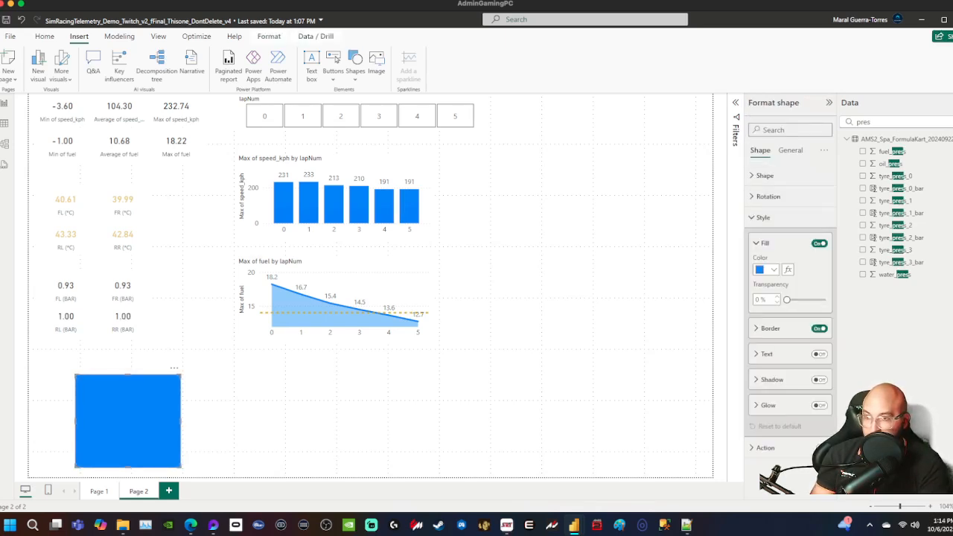
click(767, 270)
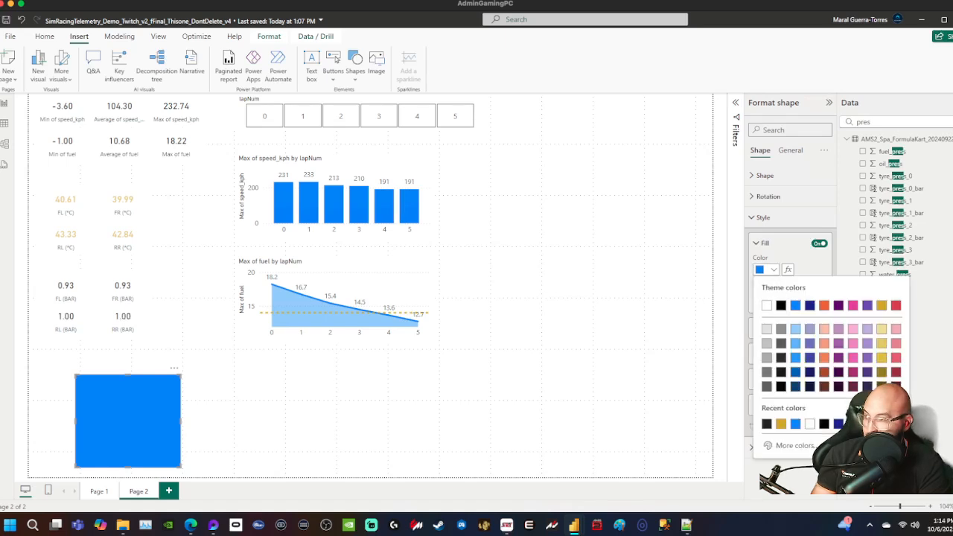
click(767, 329)
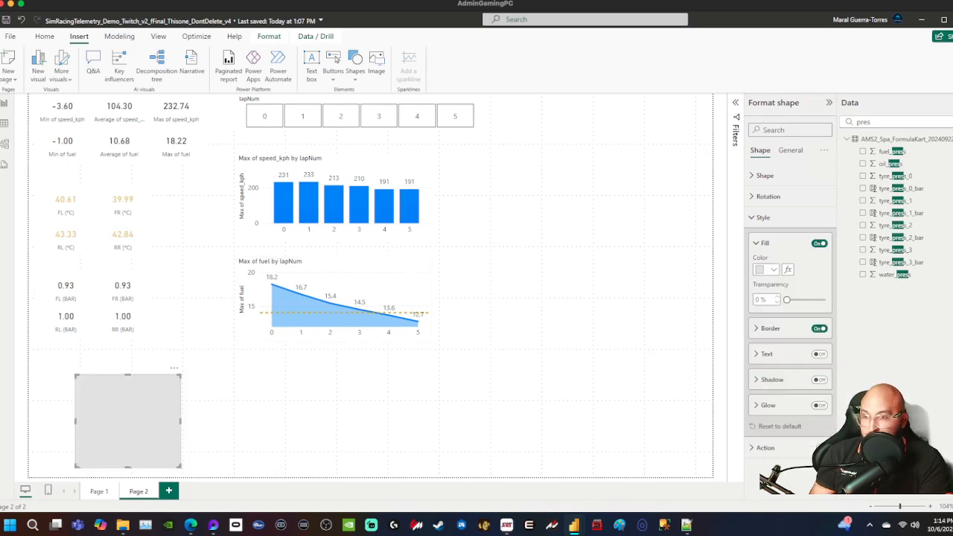
click(764, 243)
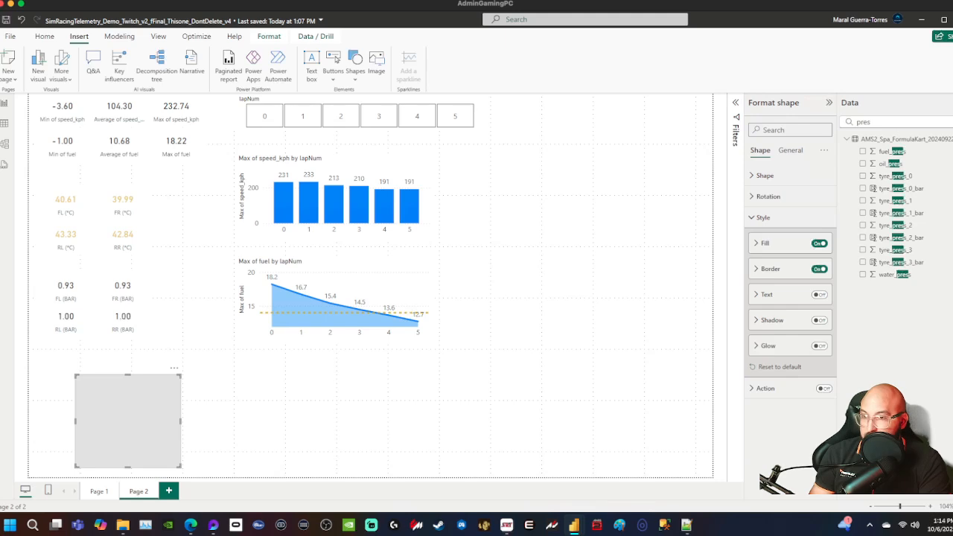
- Set the rounded rectangle's border color to the same light grey as its fill
click(770, 269)
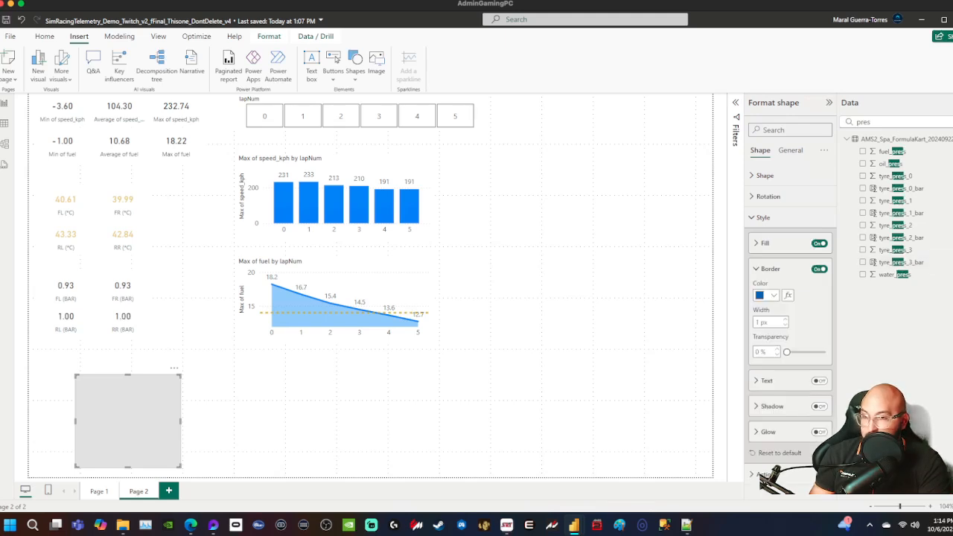
click(767, 295)
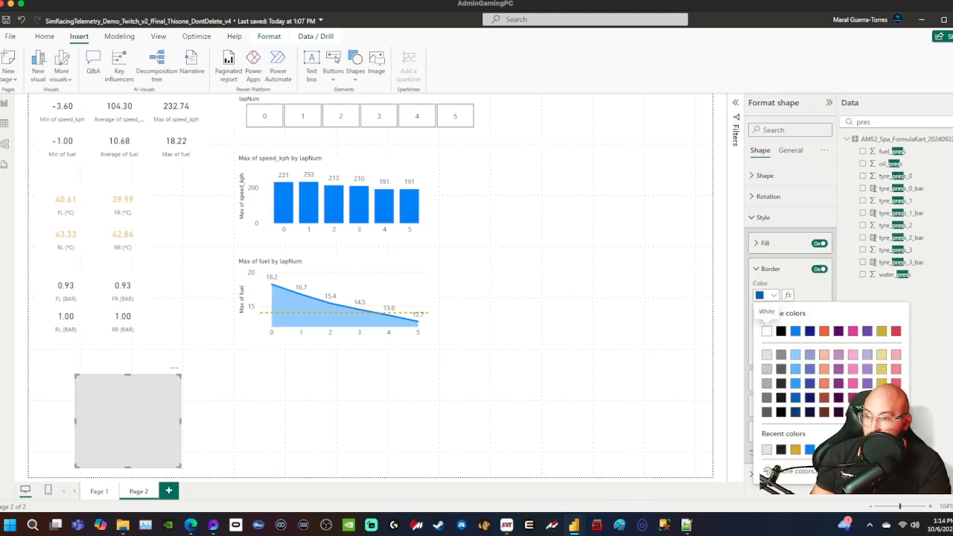
click(766, 332)
click(767, 296)
click(767, 354)
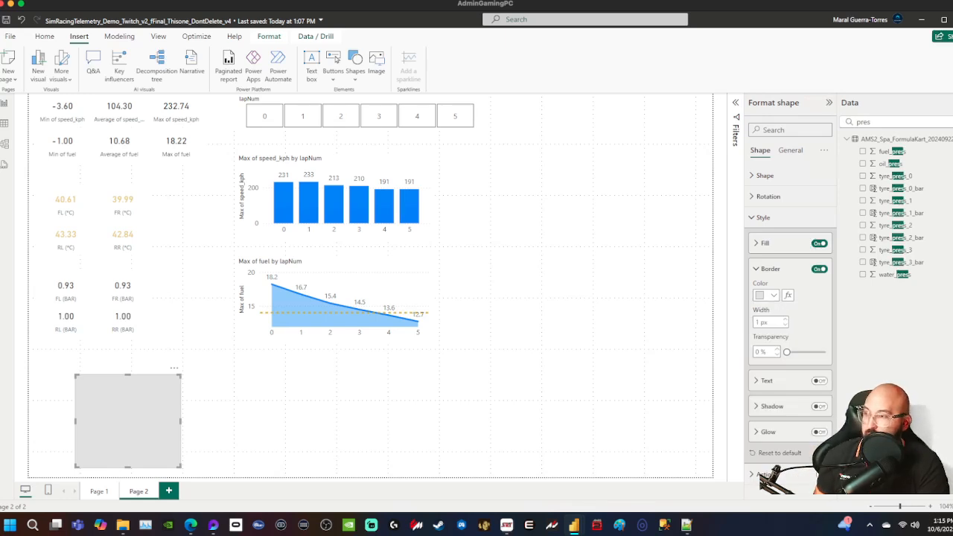
- Move the grey rounded rectangle up over the four tyre temperature cards and deselect it
drag(128, 421, 98, 224)
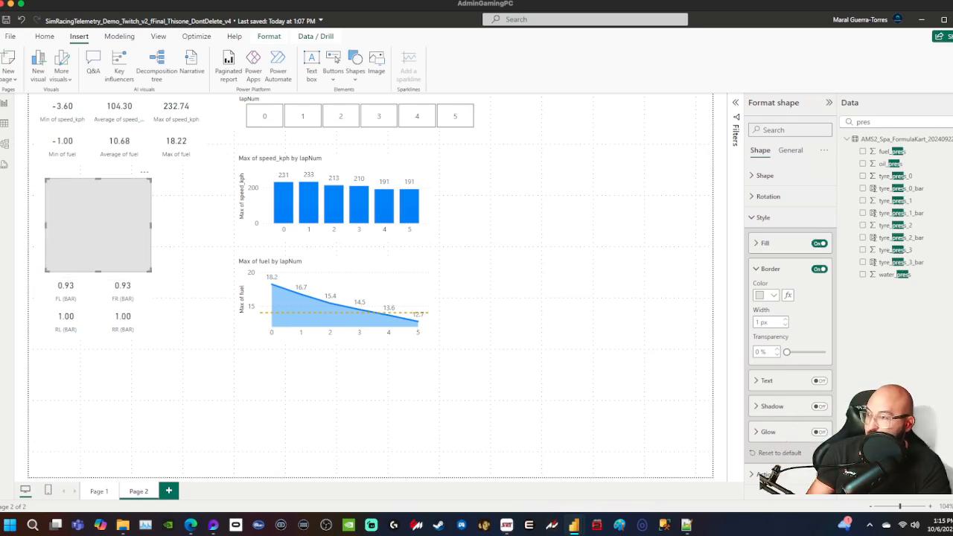
click(505, 320)
click(816, 331)
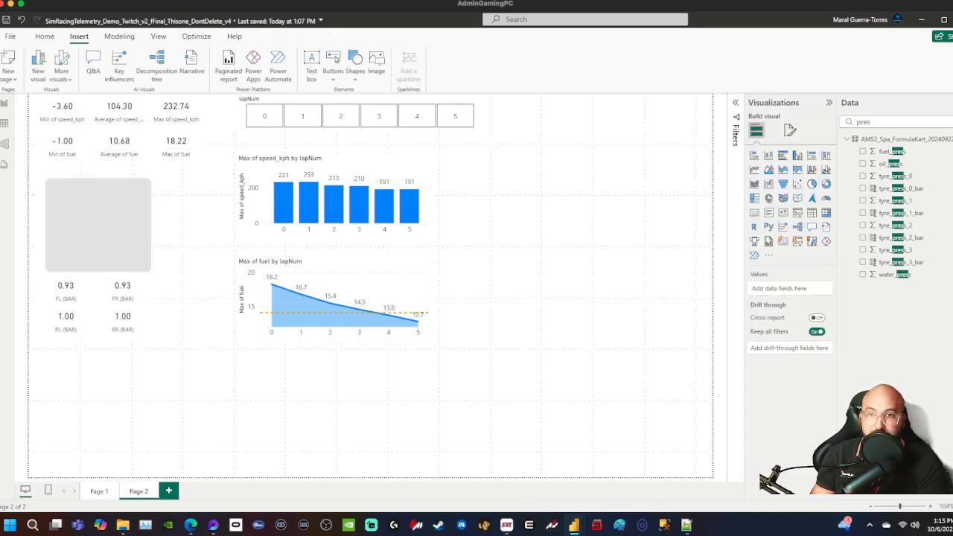
- Show the page's layer order and move the grey shape to the very bottom, behind all the cards
click(159, 36)
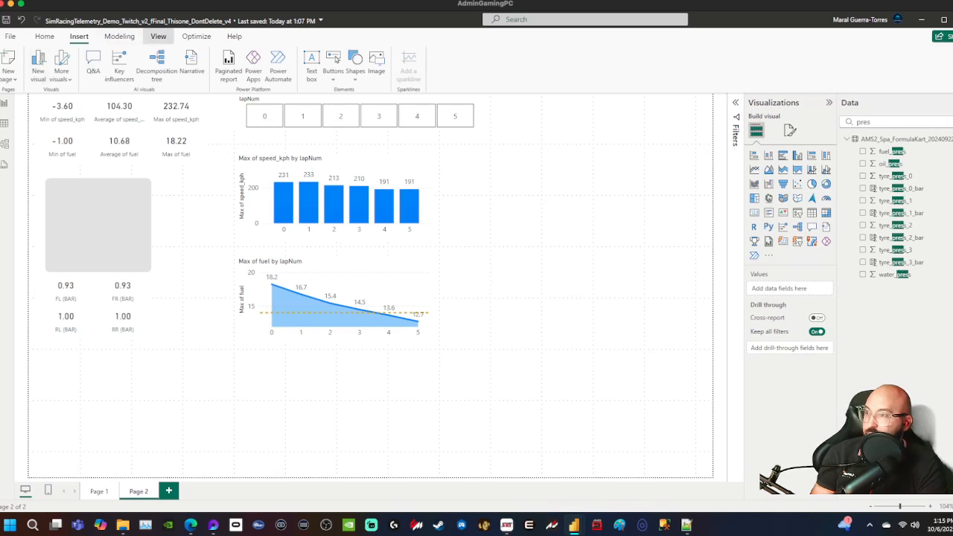
click(441, 63)
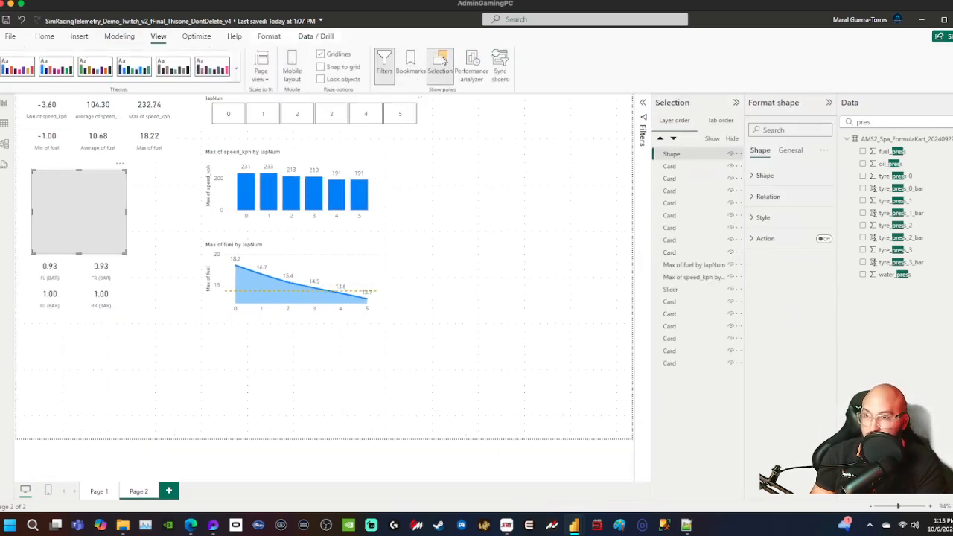
drag(671, 153, 673, 363)
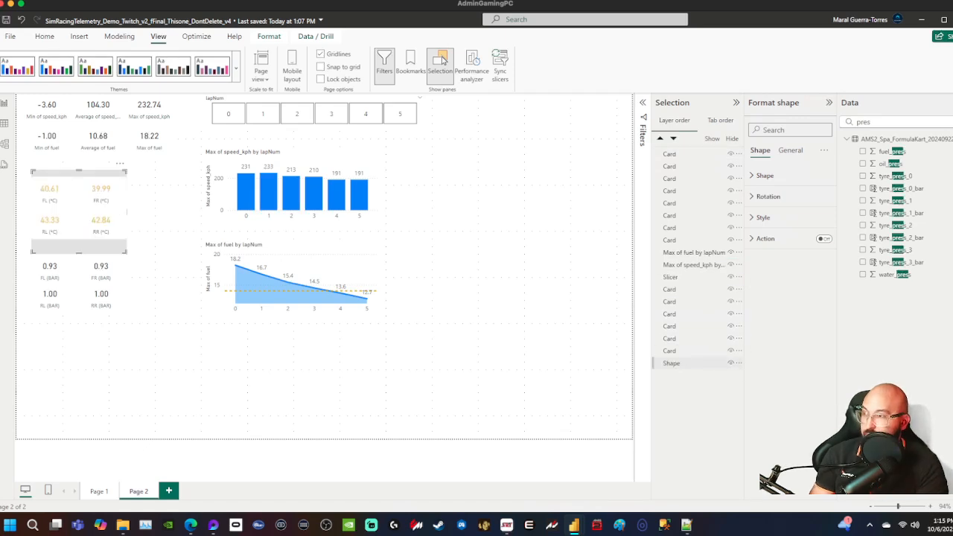
click(674, 364)
click(167, 298)
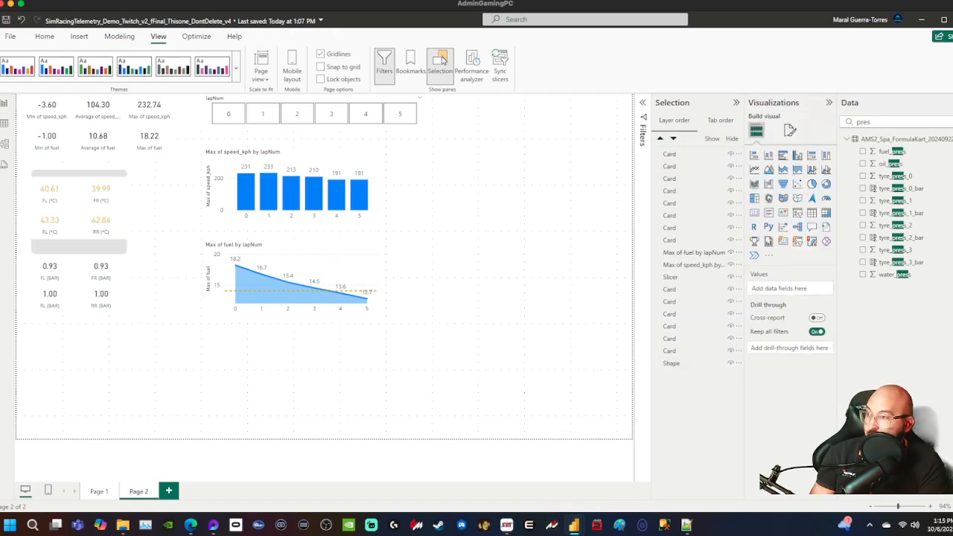
- Turn off the background of the four tyre temperature cards (FL, FR, RL and RR in °C)
click(674, 364)
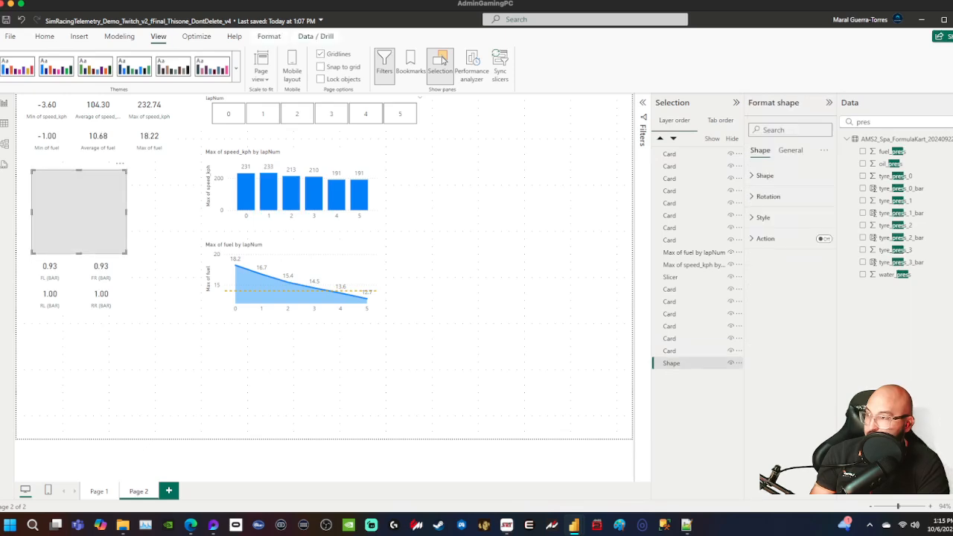
click(167, 224)
click(49, 192)
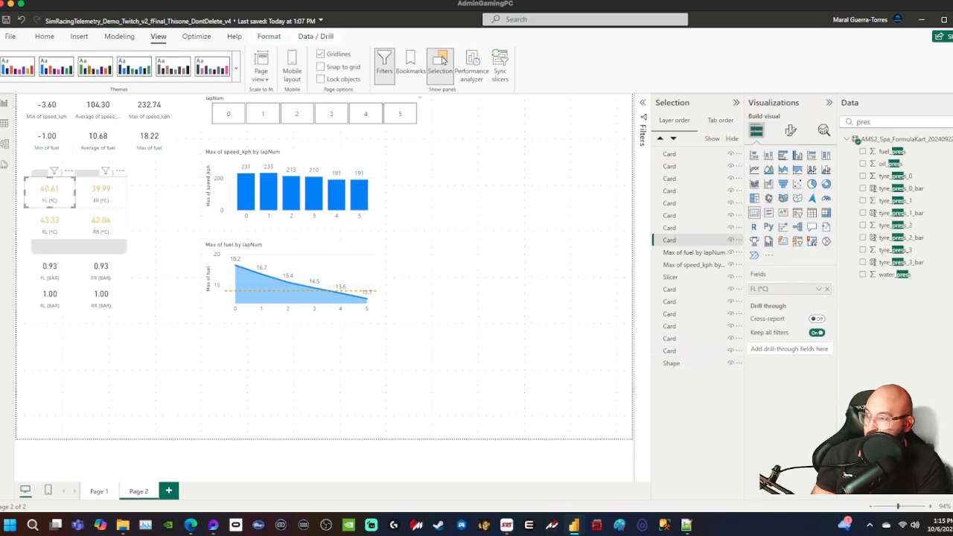
ctrl+click(101, 192)
ctrl+click(49, 224)
ctrl+click(100, 224)
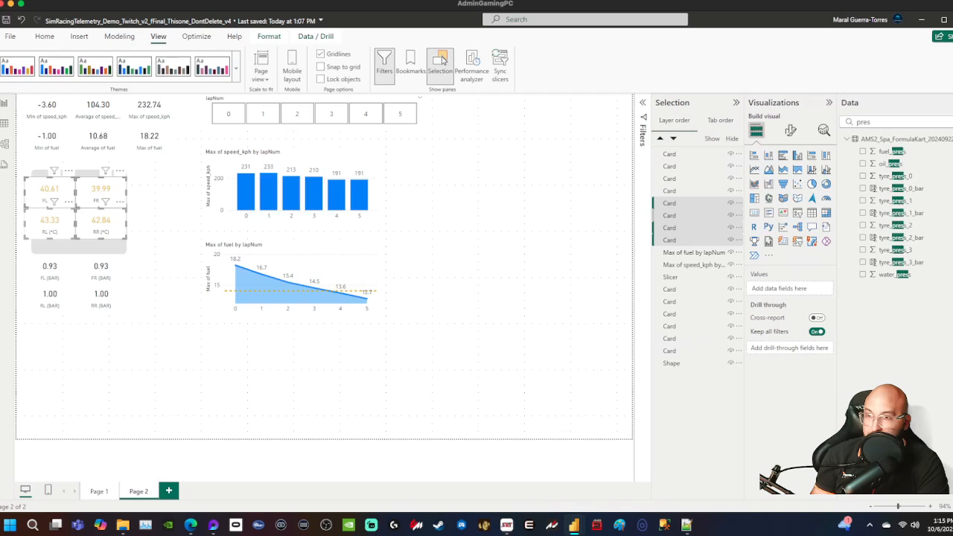
click(790, 131)
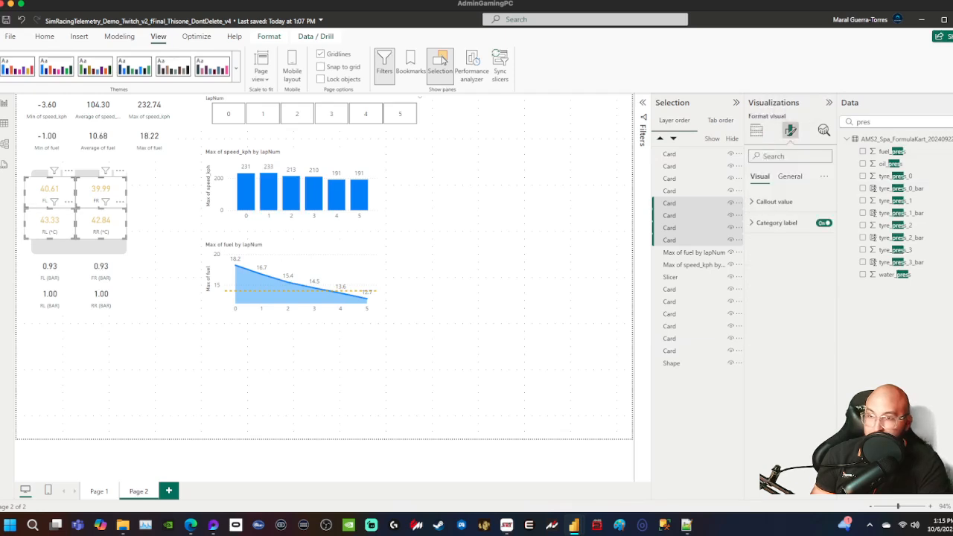
click(759, 176)
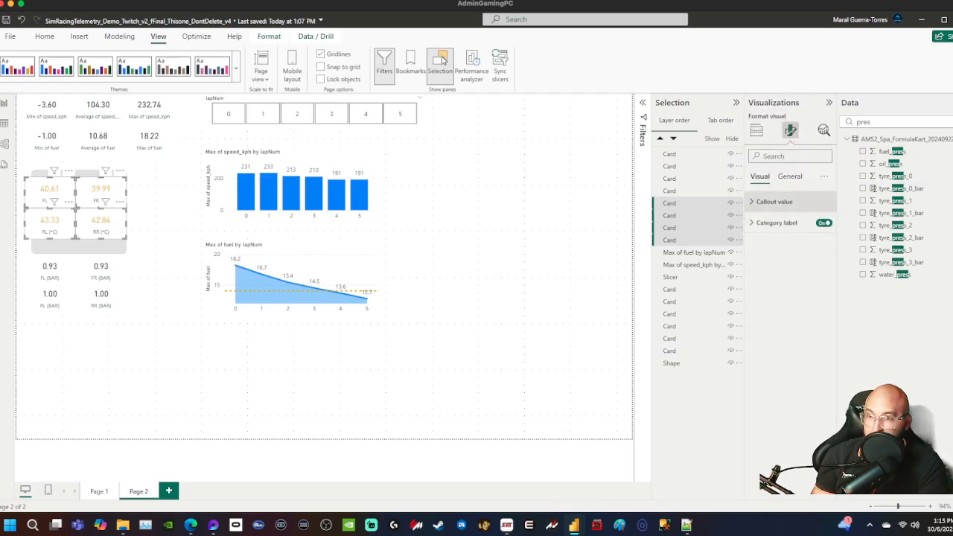
click(789, 176)
click(765, 243)
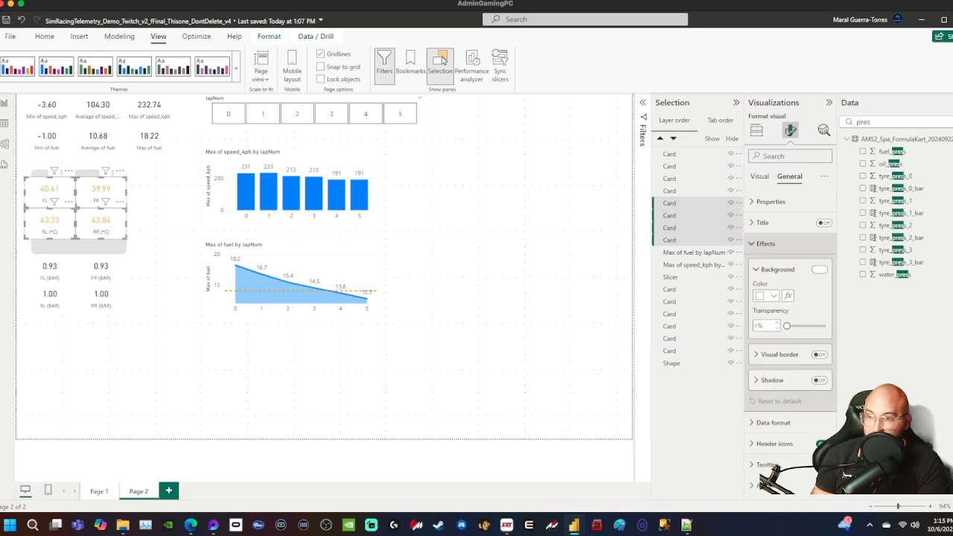
click(819, 269)
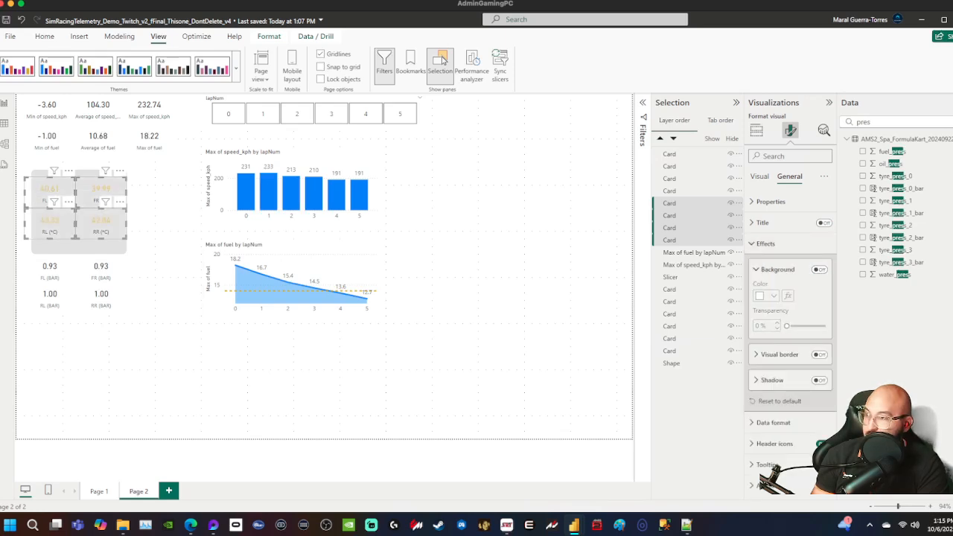
key(Escape)
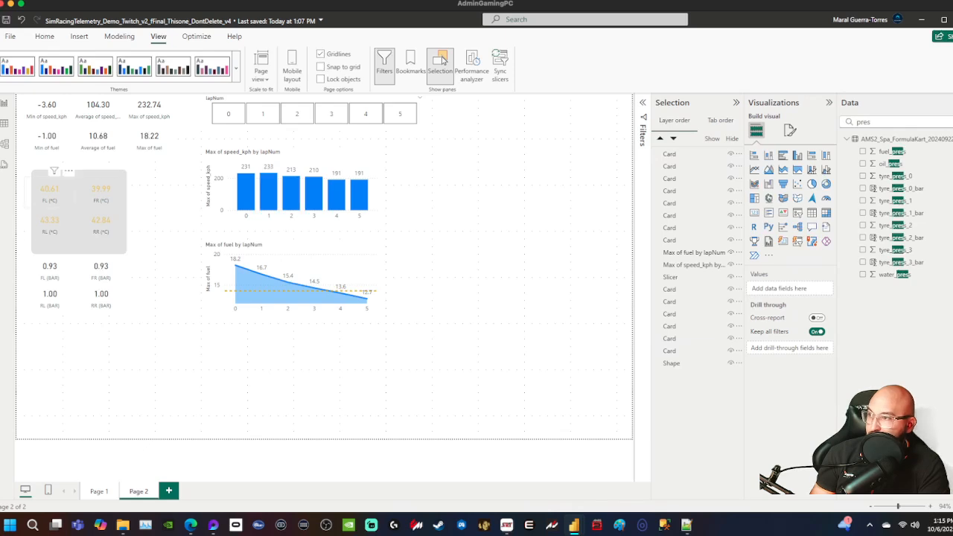
- Set the fill transparency of the rounded rectangle behind the temperature cards to 60% and nudge it slightly up and left
click(671, 363)
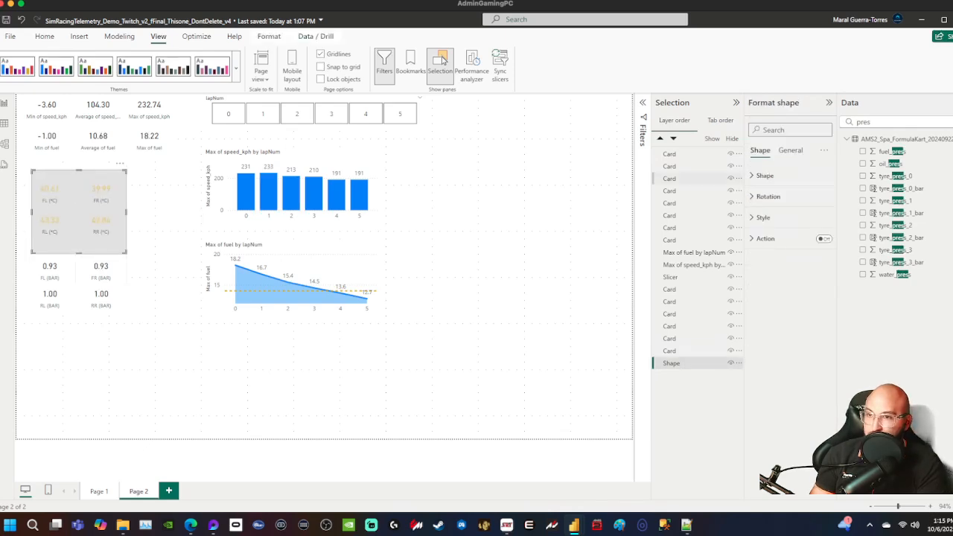
click(768, 196)
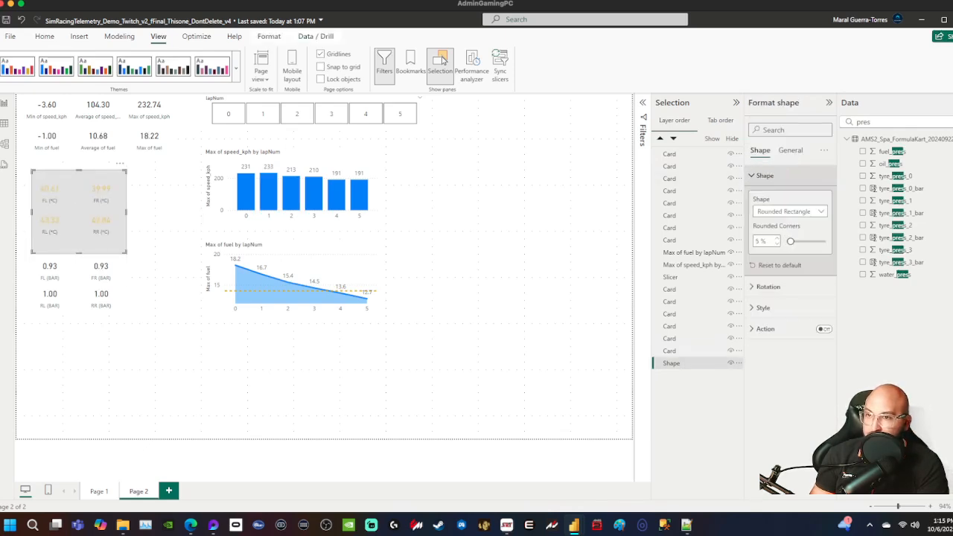
click(768, 196)
click(764, 217)
click(767, 269)
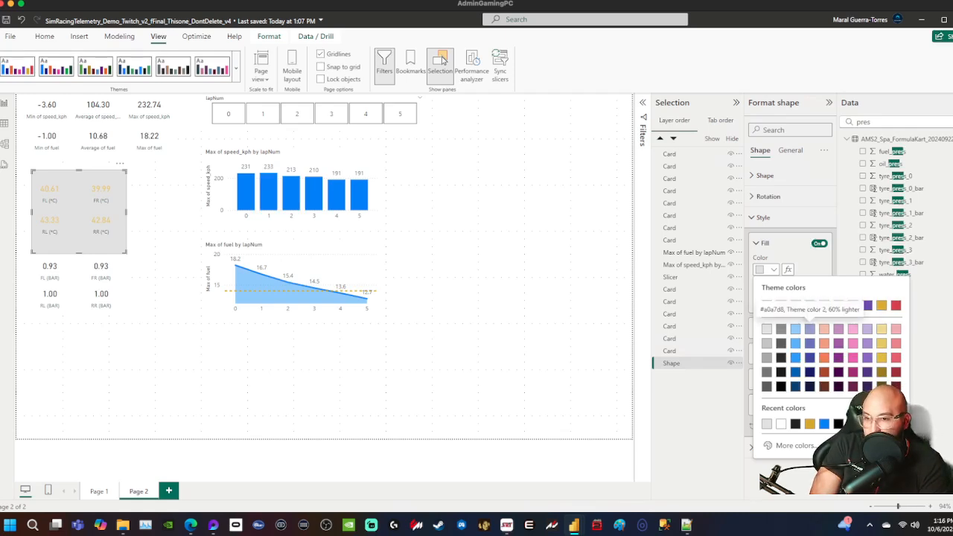
key(Escape)
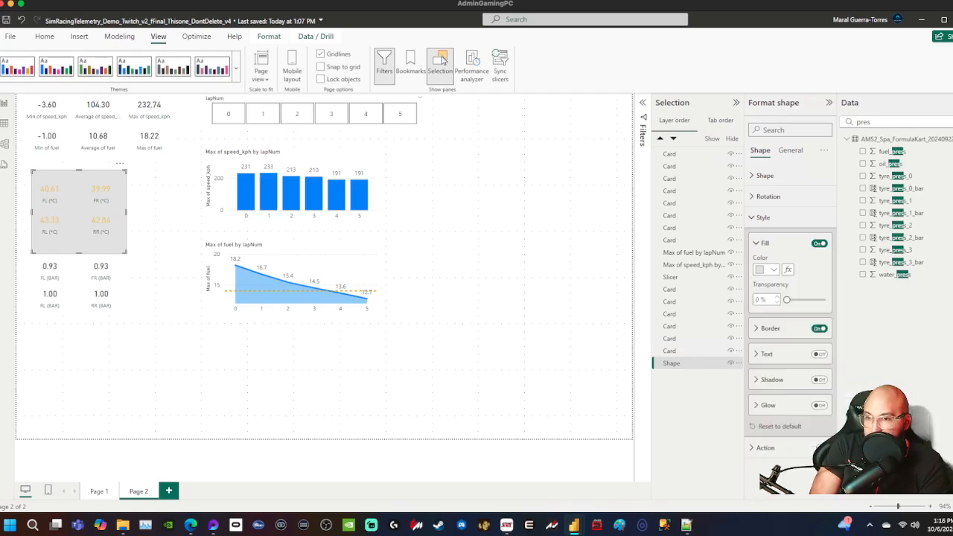
double_click(757, 299)
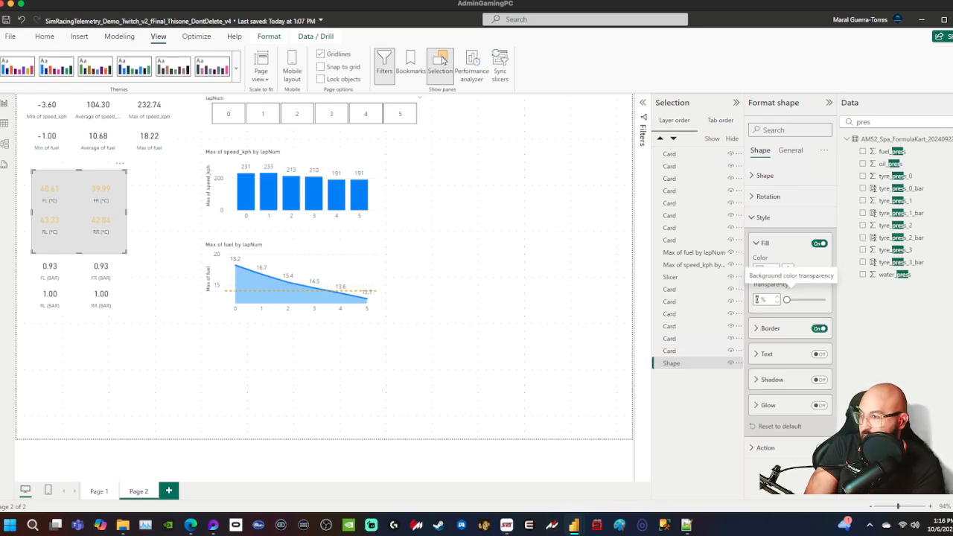
text(60)
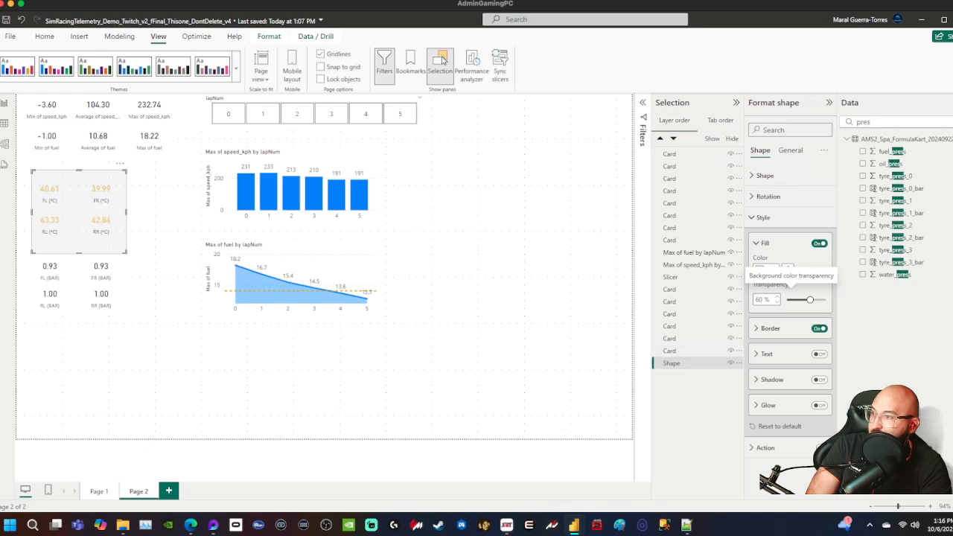
key(Escape)
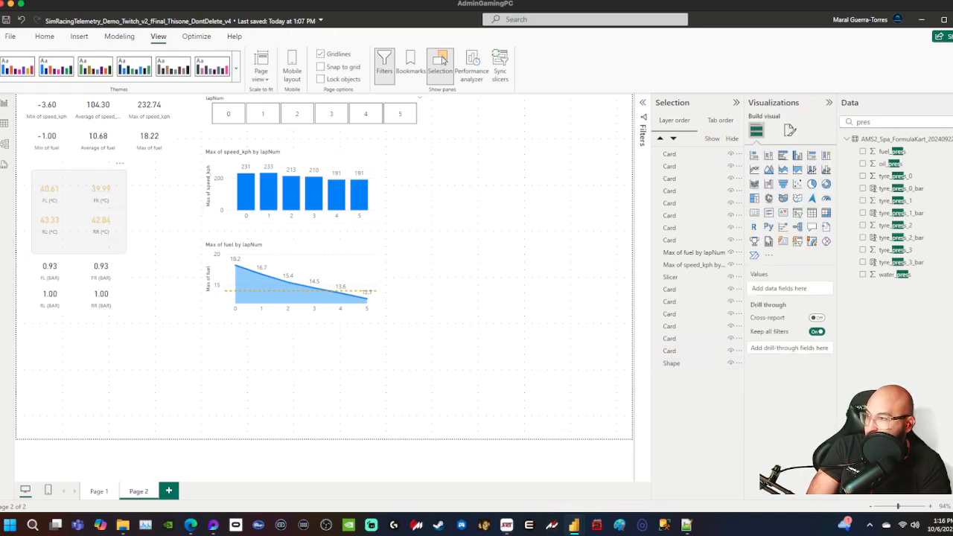
click(80, 240)
drag(80, 240, 77, 236)
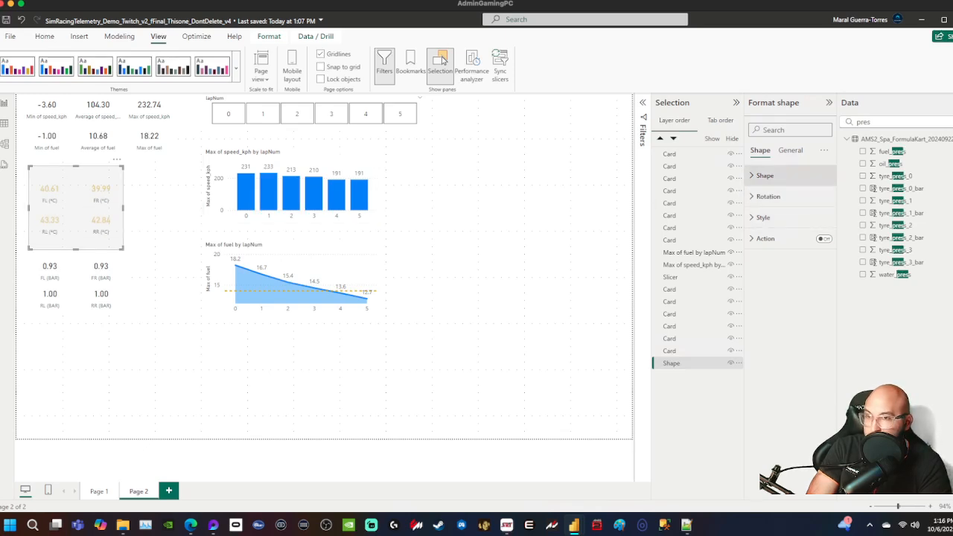
- Try light orange and light purple fills on the rounded rectangle behind the temperature cards, and restore its light grey fill
click(763, 217)
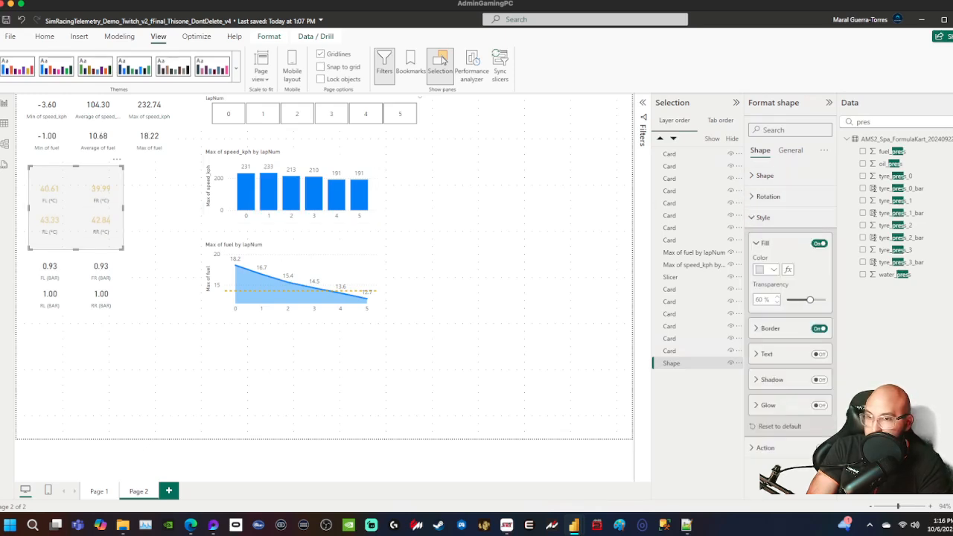
click(765, 269)
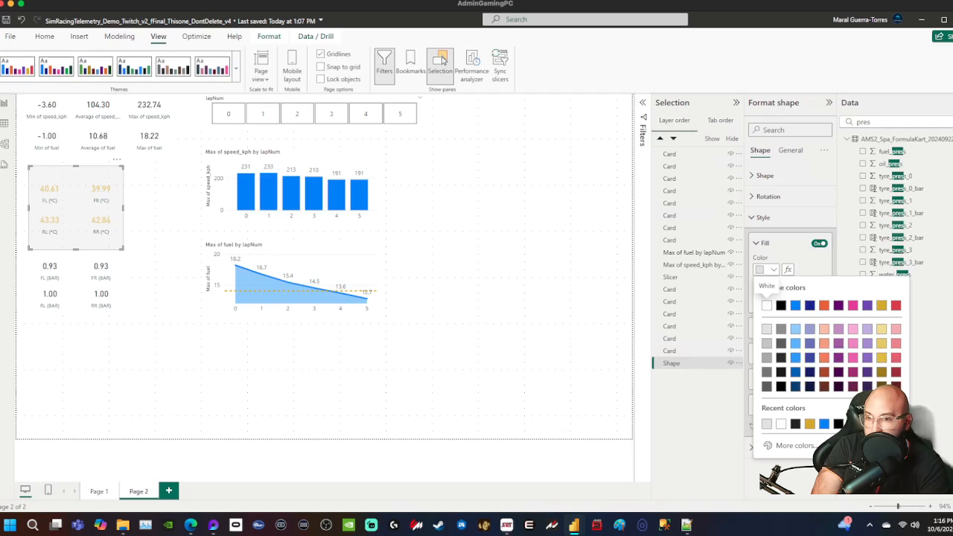
click(823, 329)
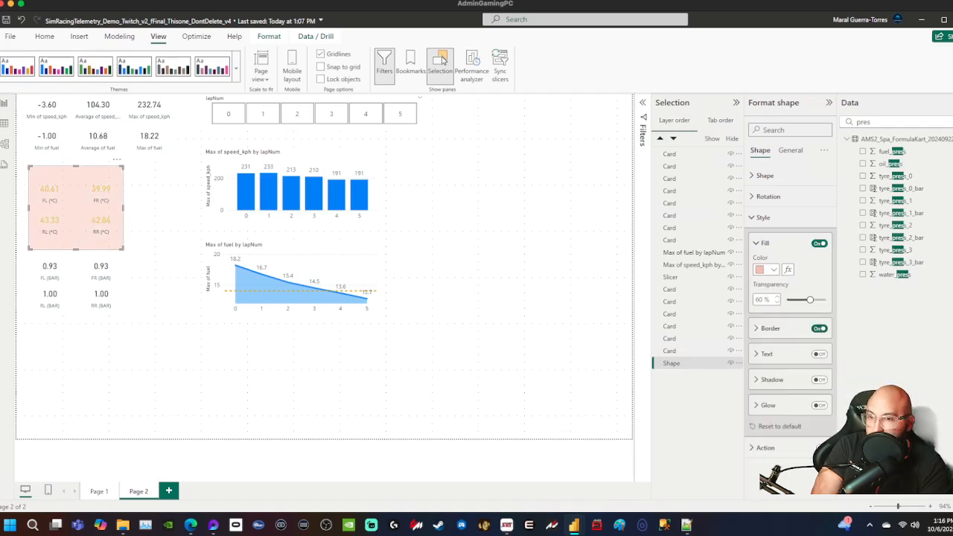
click(766, 270)
click(867, 329)
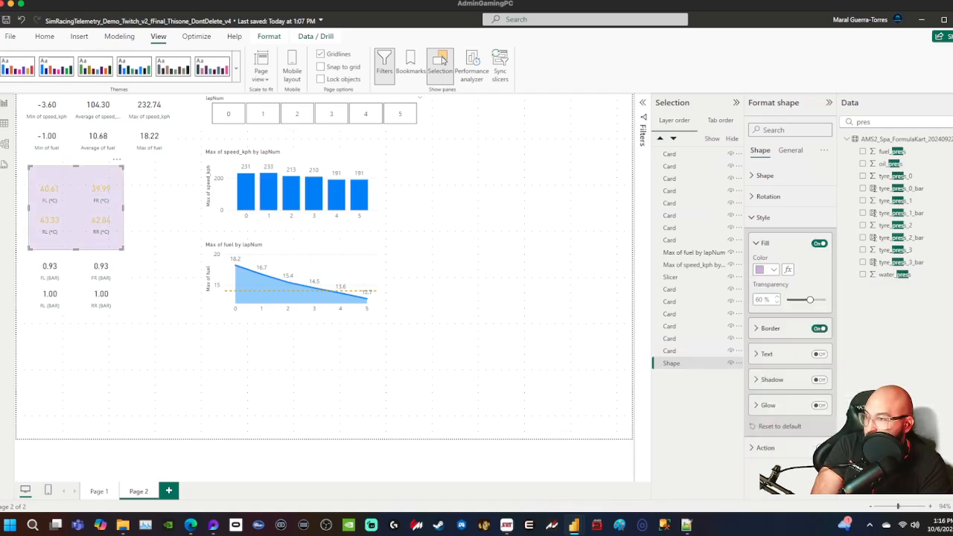
click(765, 269)
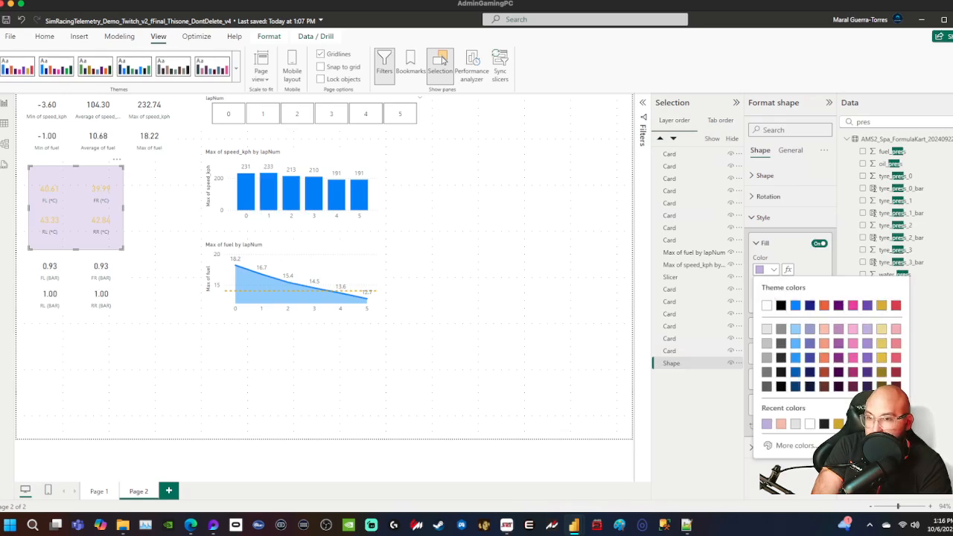
click(766, 329)
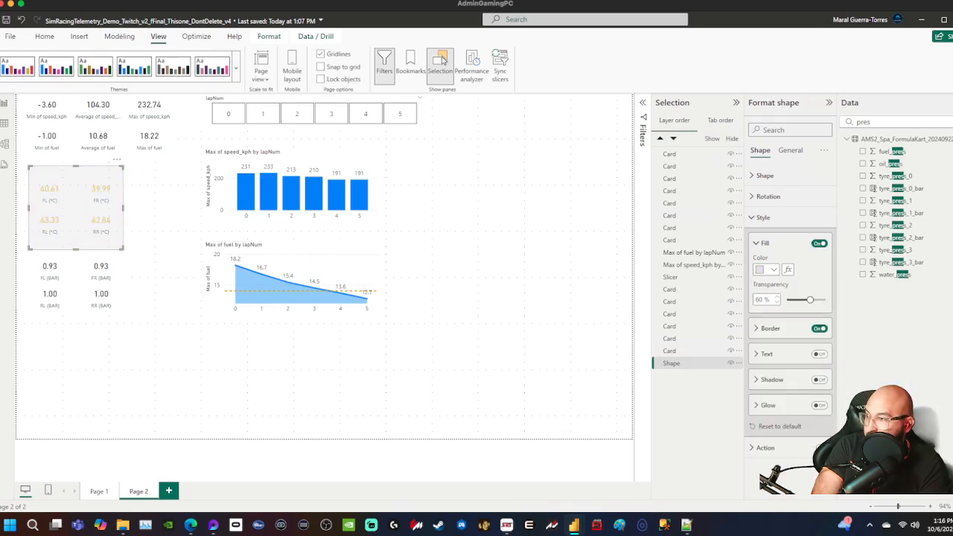
key(Escape)
click(101, 222)
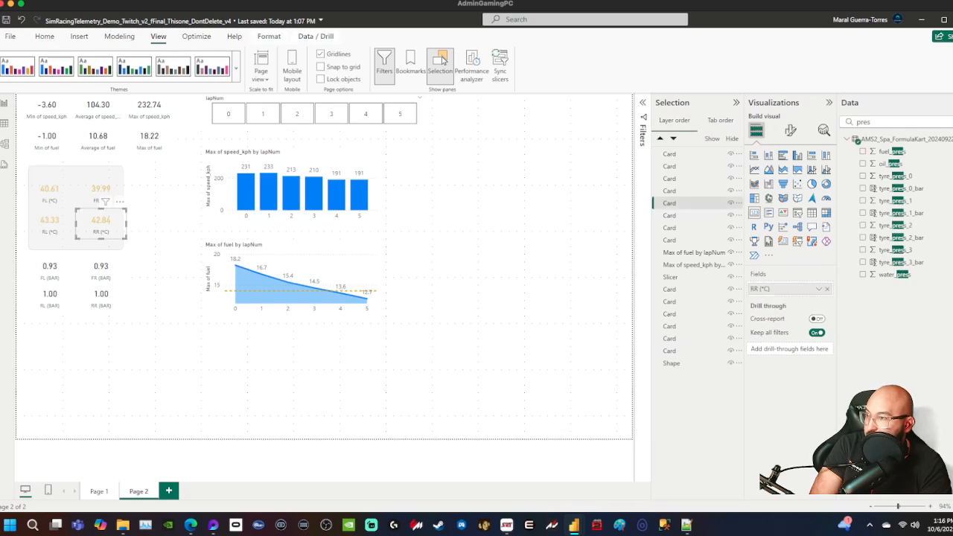
ctrl+click(51, 222)
ctrl+click(50, 191)
ctrl+click(100, 191)
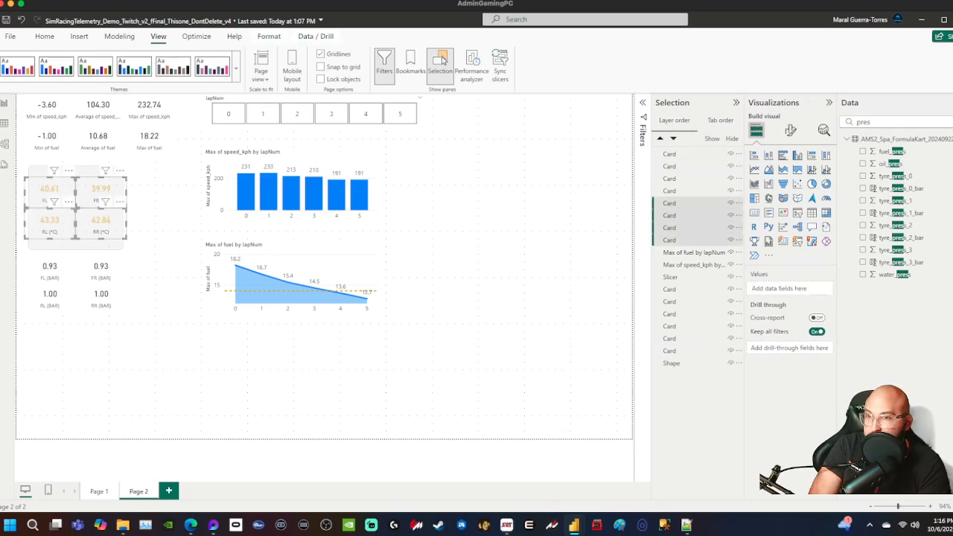
click(790, 130)
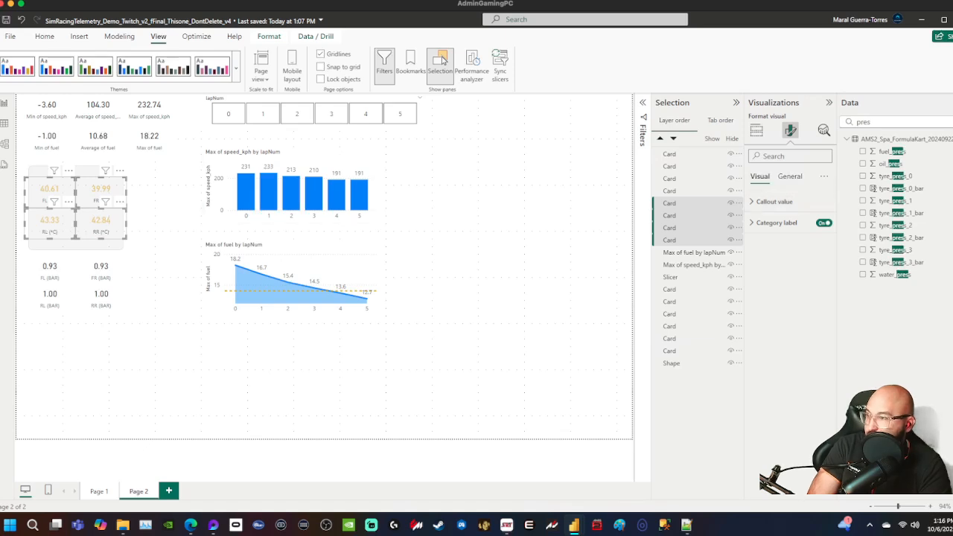
click(162, 195)
- Change the 20-to-45 rule color of the FL (°C) card's callout value to orange (Theme color 3, 20% lighter)
click(49, 191)
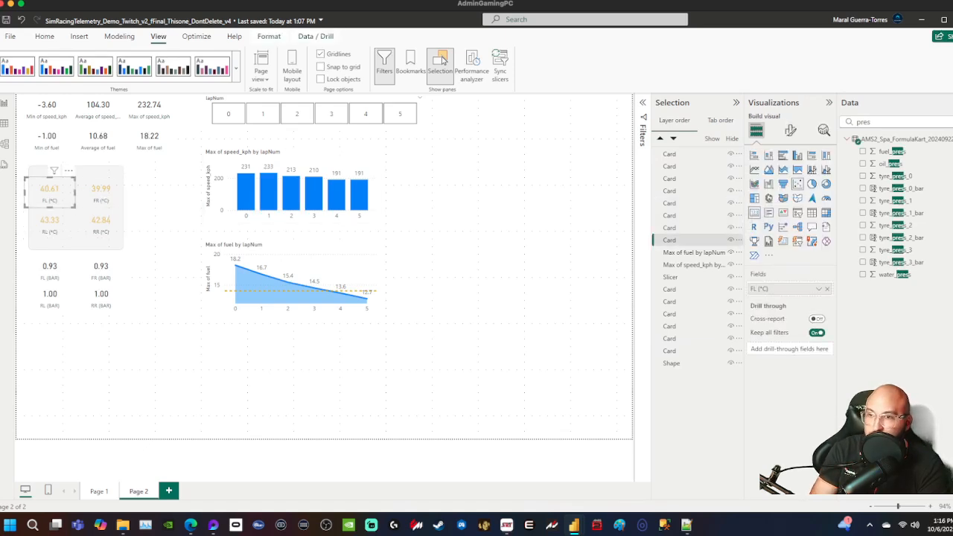
click(790, 131)
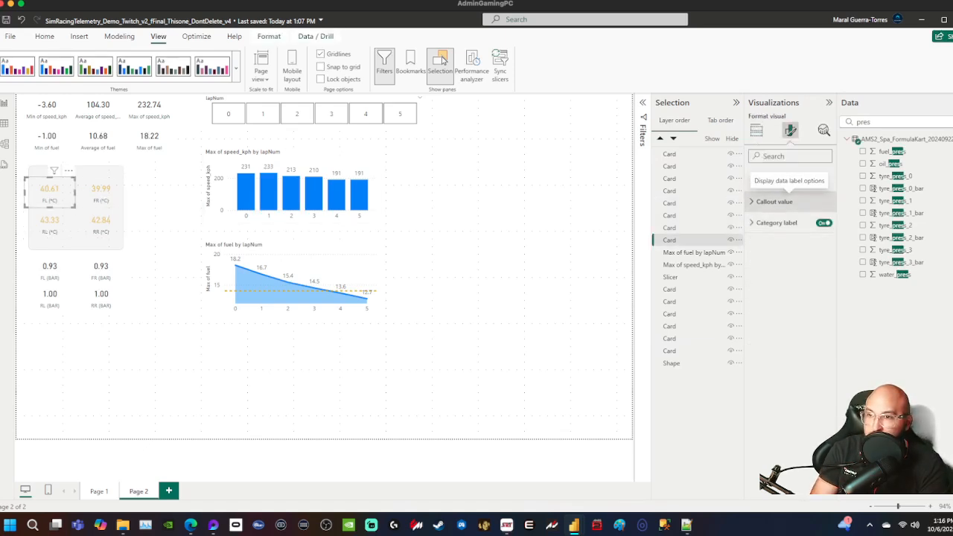
click(774, 201)
click(760, 281)
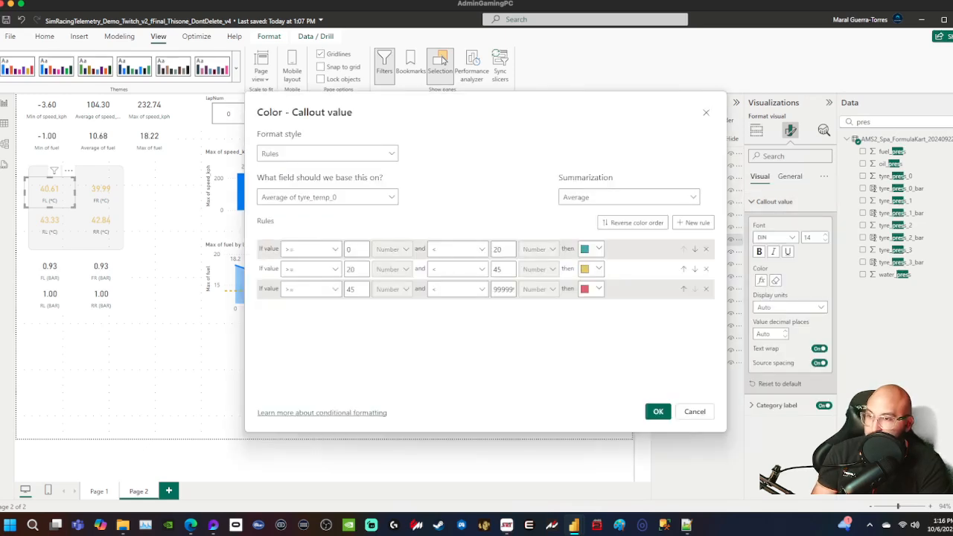
click(591, 269)
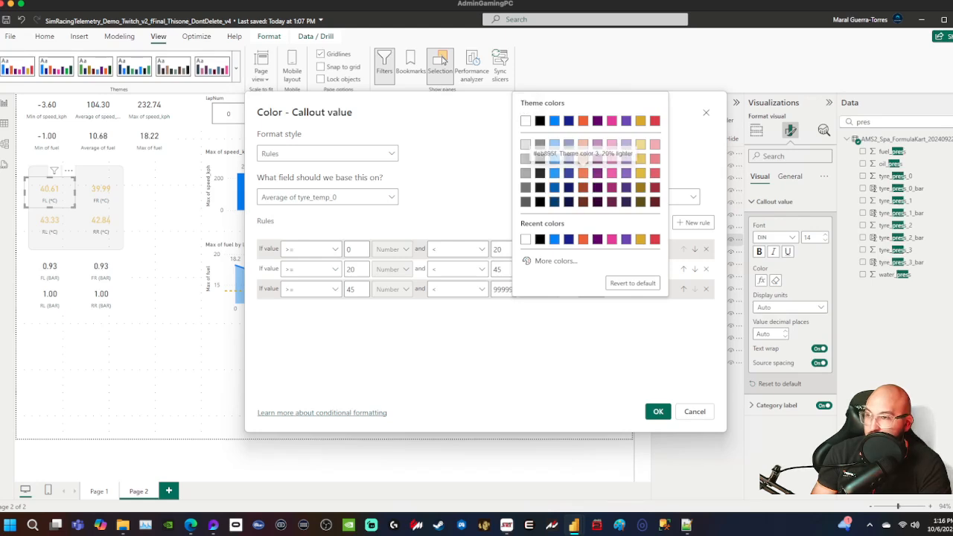
click(583, 173)
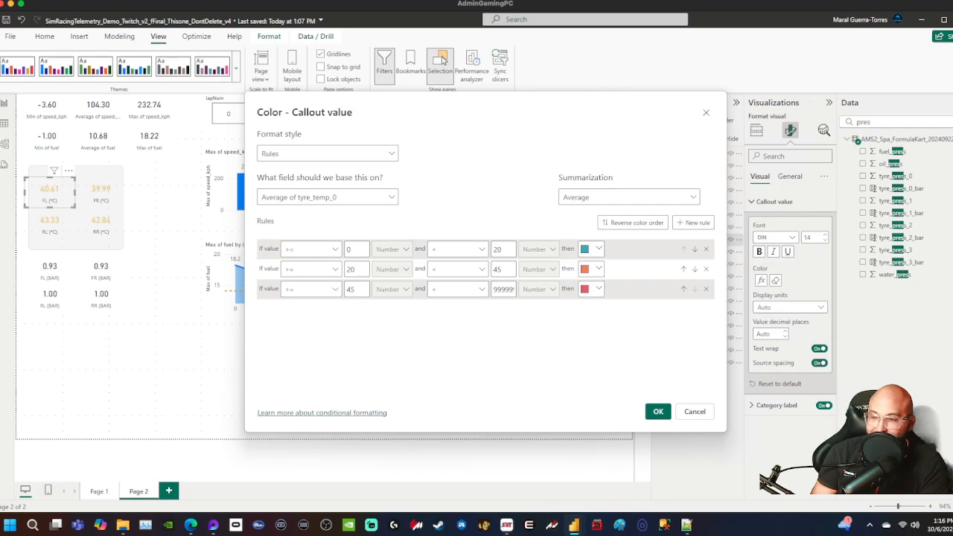
click(658, 411)
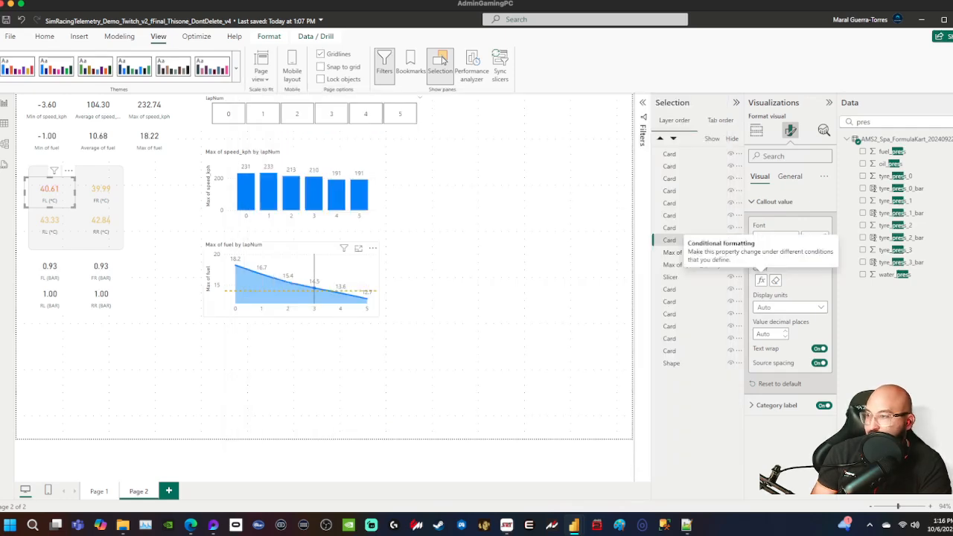
- Copy the FL (°C) card's formatting to the FR, RL and RR temperature cards with Format painter
click(44, 37)
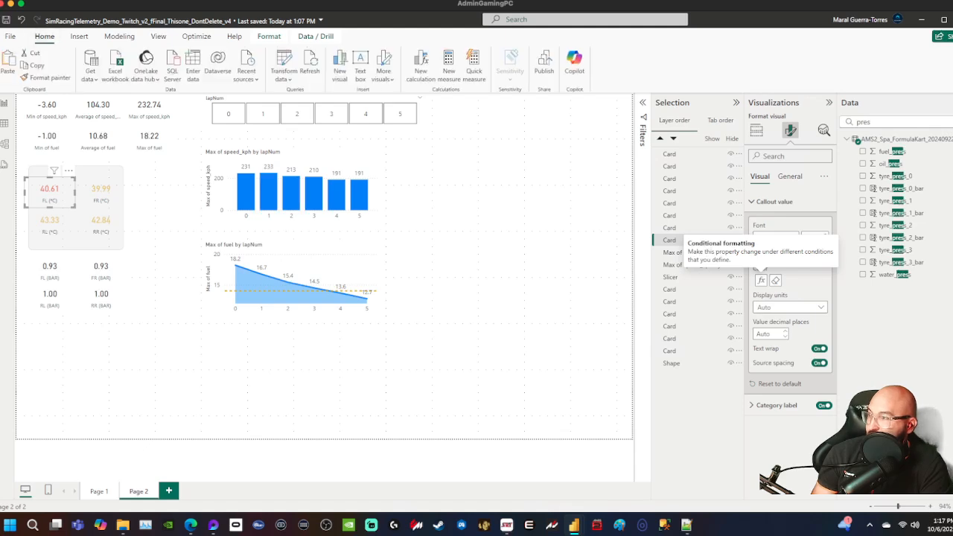
click(46, 78)
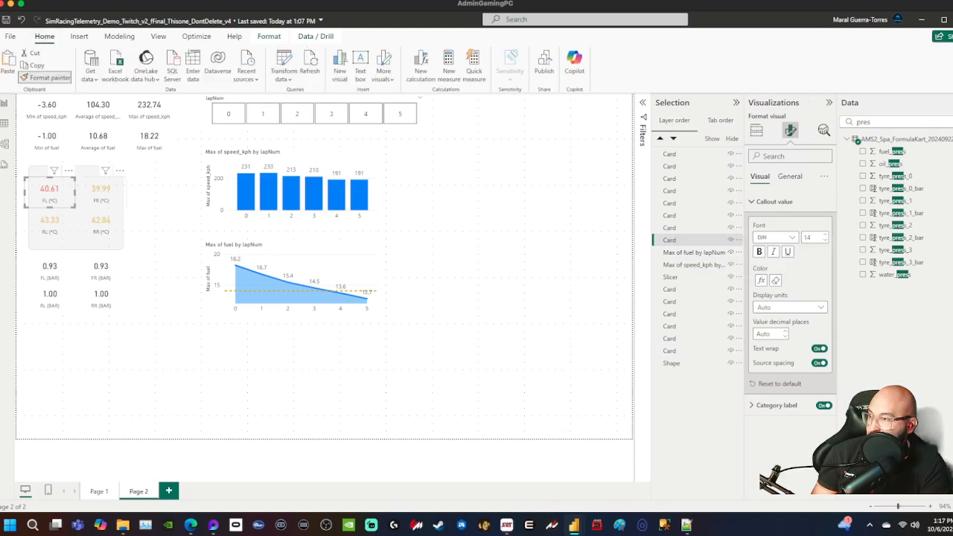
click(102, 191)
click(44, 78)
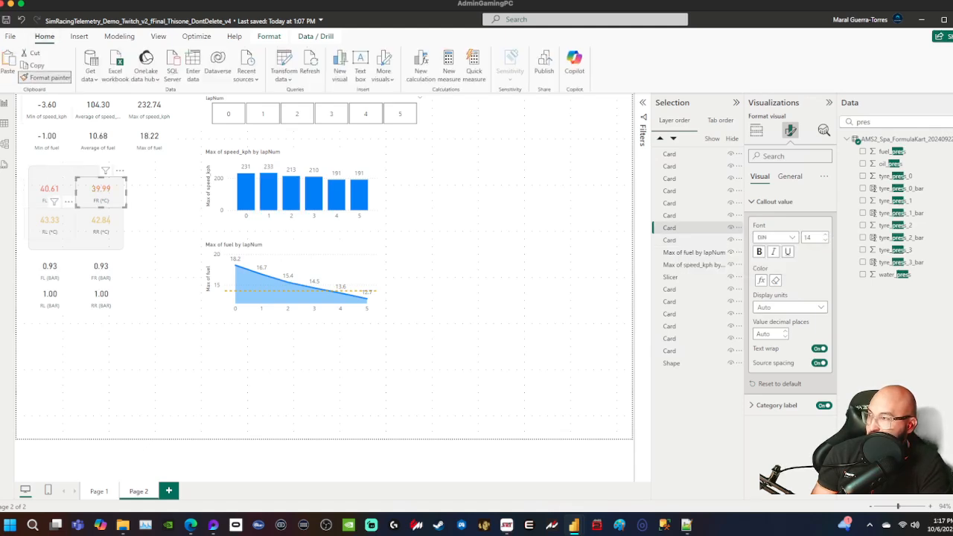
click(50, 224)
click(101, 222)
click(161, 227)
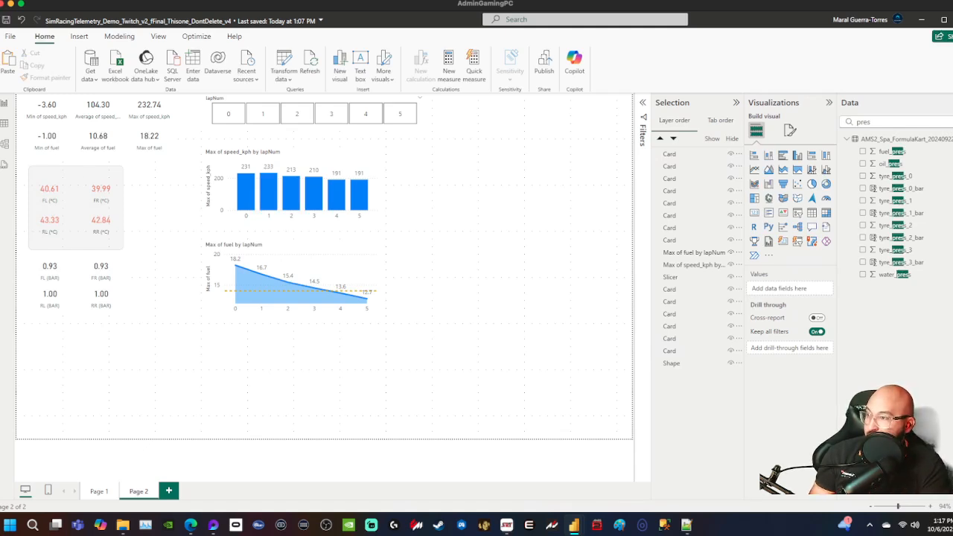
- Add a text box to the report page with the text Tyre Temp (°C)
click(109, 186)
click(111, 171)
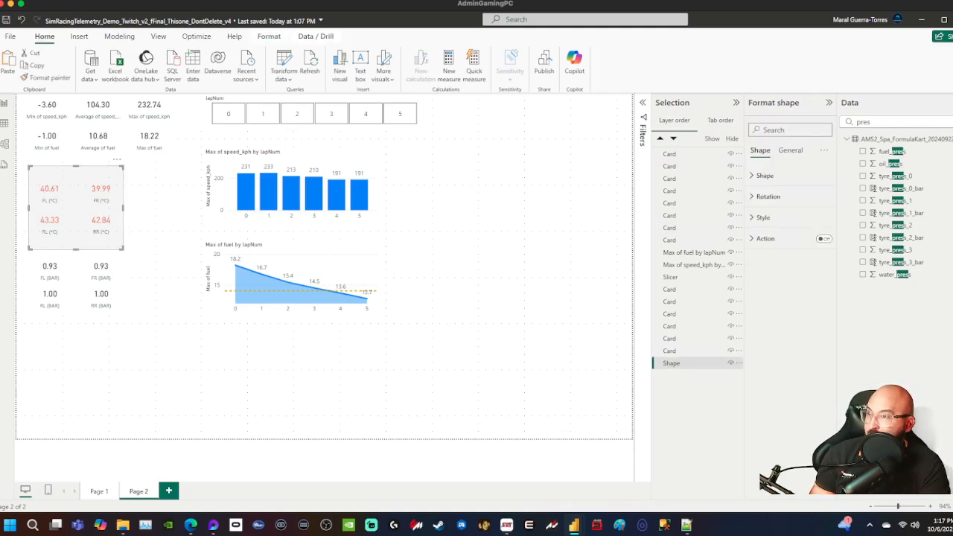
click(360, 65)
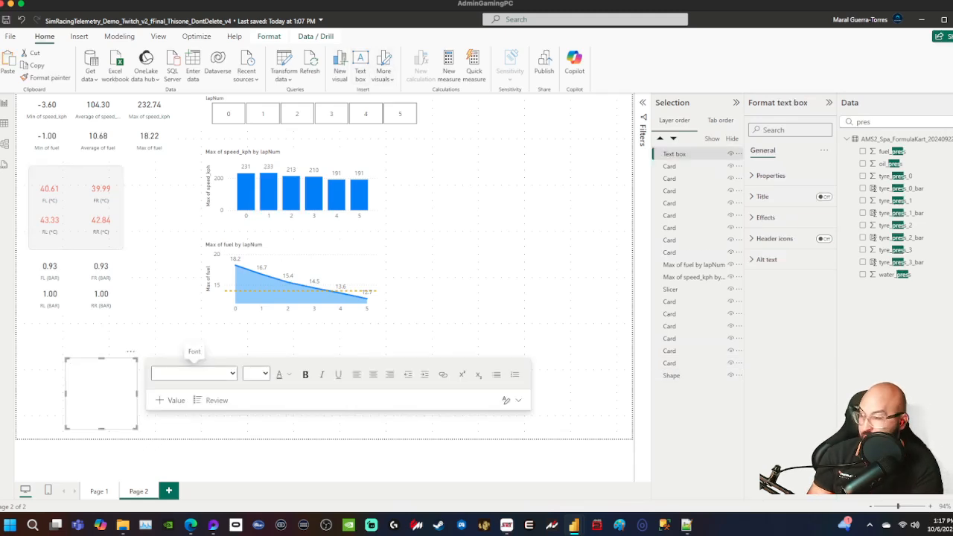
text(Tyre)
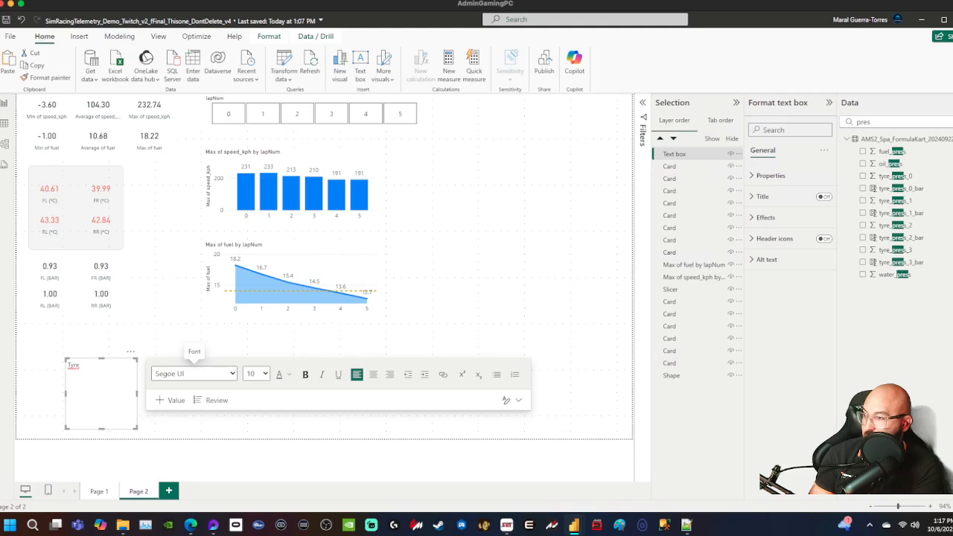
text( Temp)
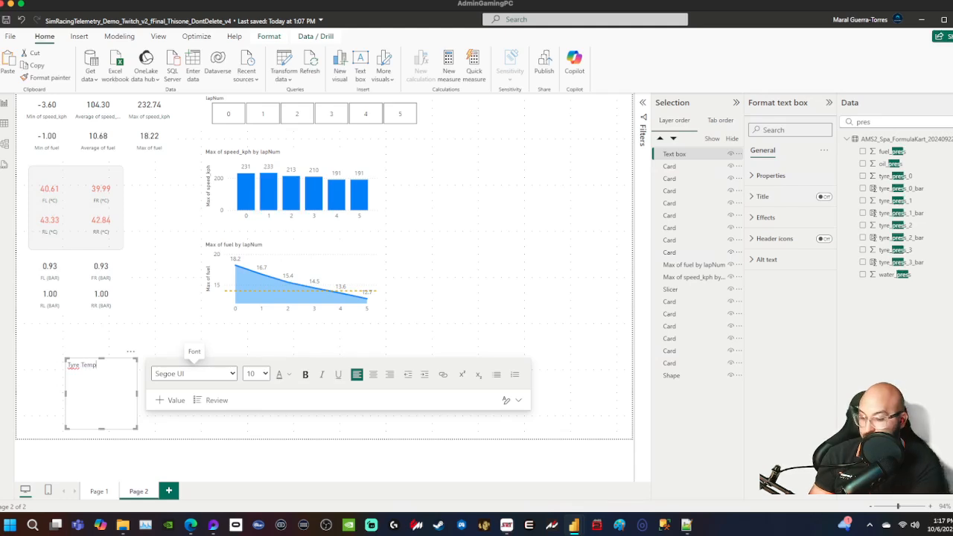
text( (°C))
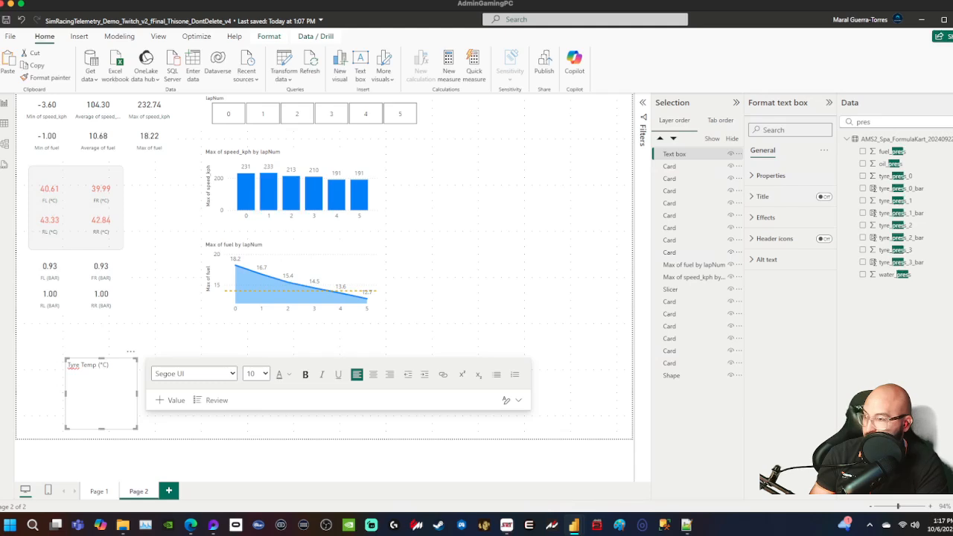
- Shrink the Tyre Temp (°C) text box to one line and fit it across the top of the temperature cards' rounded rectangle
drag(102, 428, 102, 371)
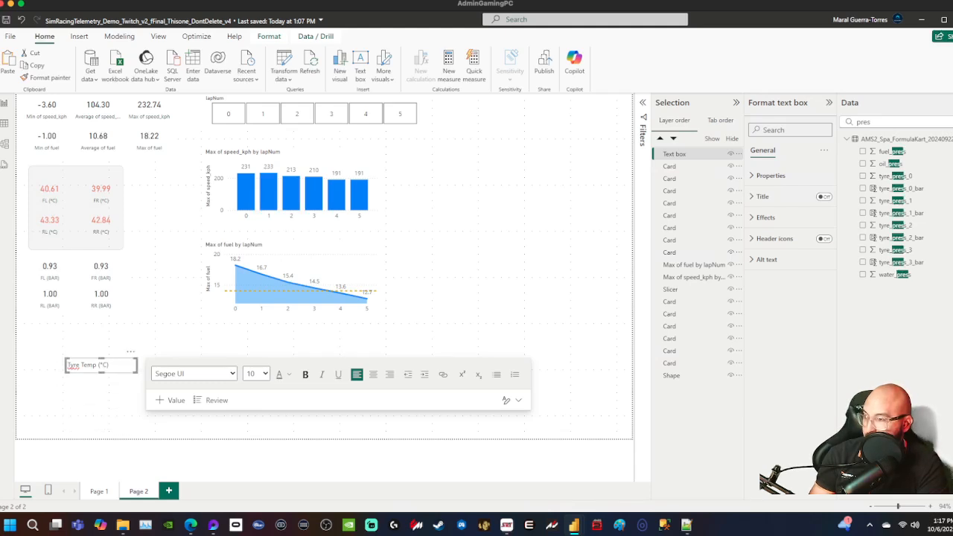
drag(97, 360, 80, 167)
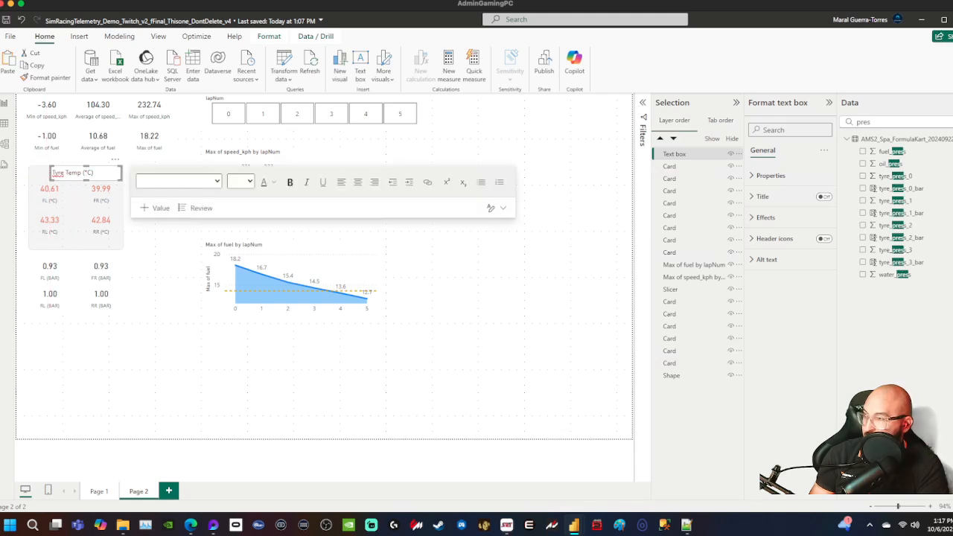
drag(50, 173, 29, 173)
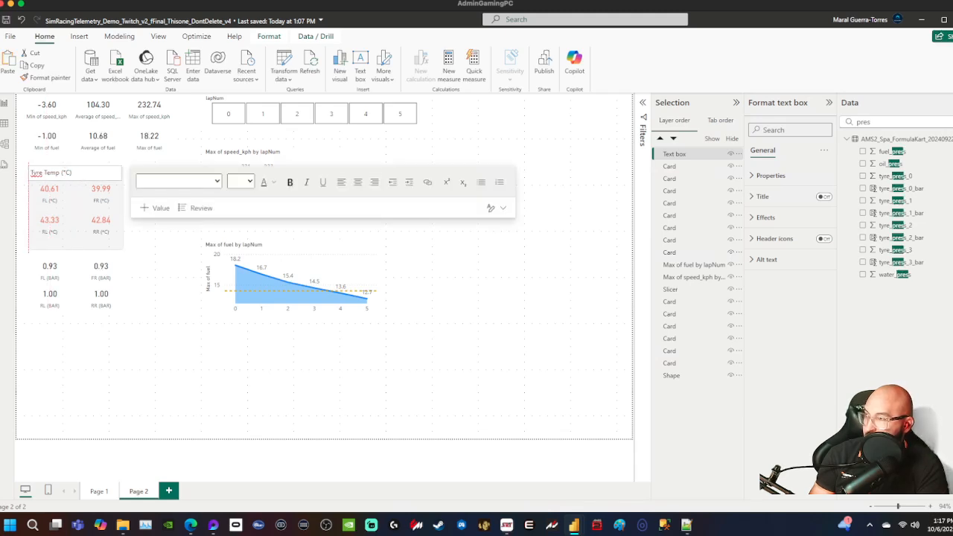
- Center the text of the Tyre Temp (°C) title and turn off the text box's background
click(357, 182)
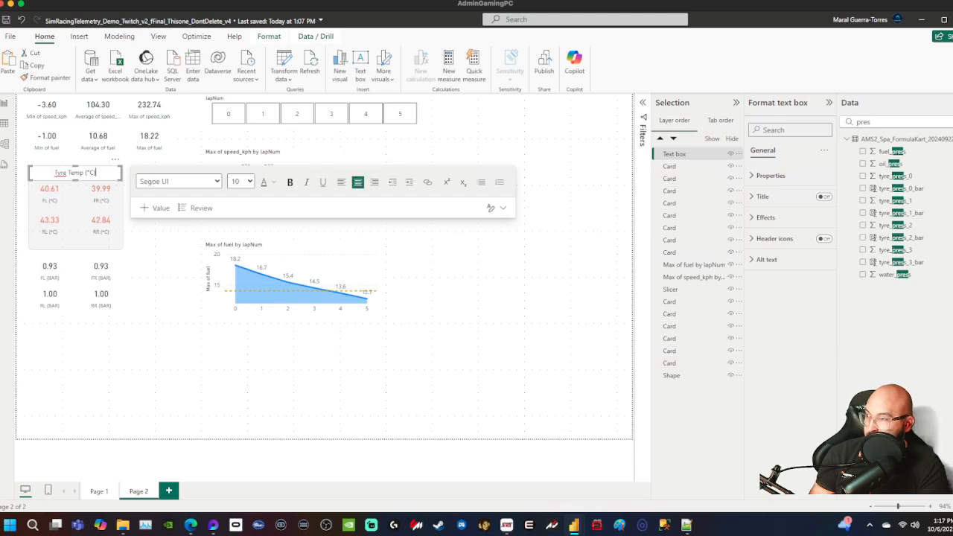
click(766, 217)
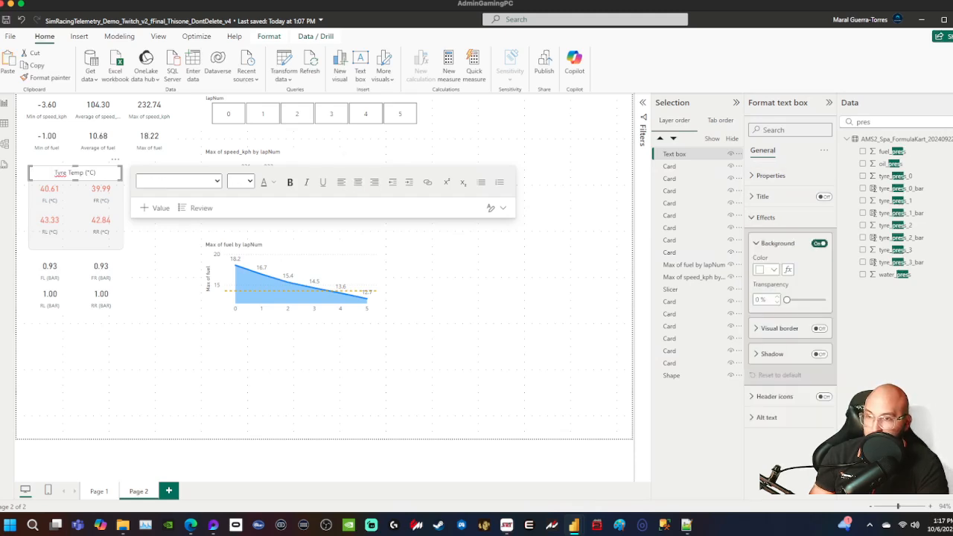
click(819, 244)
click(543, 194)
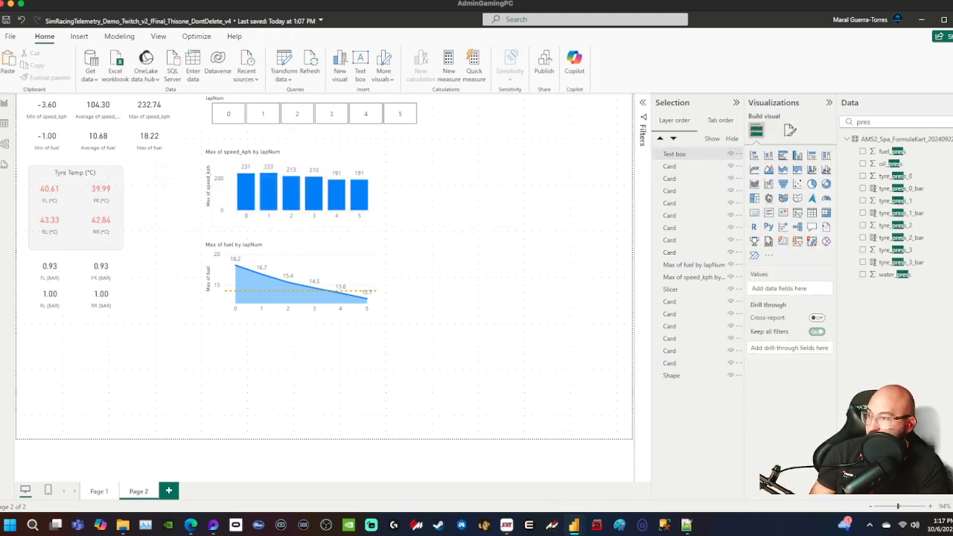
- Duplicate the Tyre Temp (°C) title and its rounded rectangle, and place the copies below the pressure cards with the title at the rectangle's top
click(57, 172)
click(61, 185)
click(85, 173)
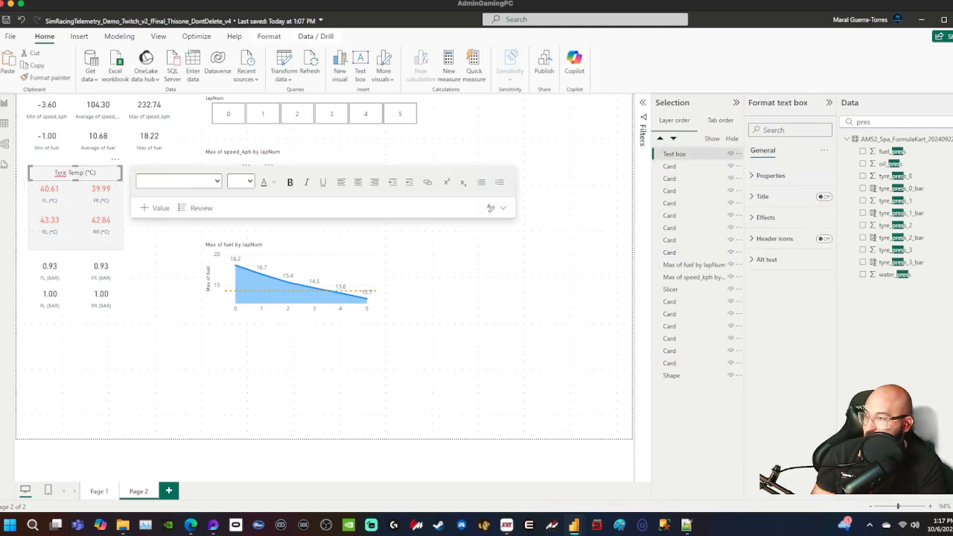
ctrl+click(75, 241)
key(ctrl+v)
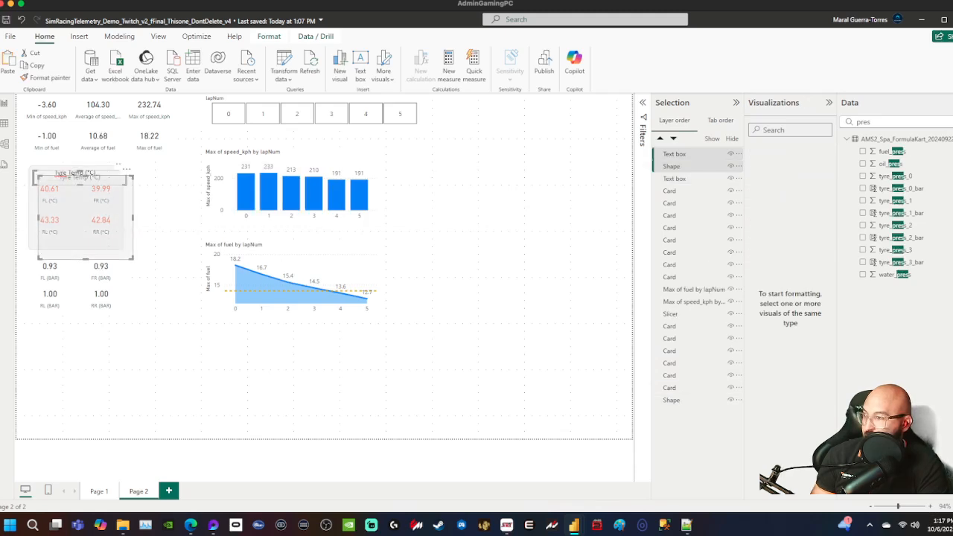
drag(75, 176, 76, 331)
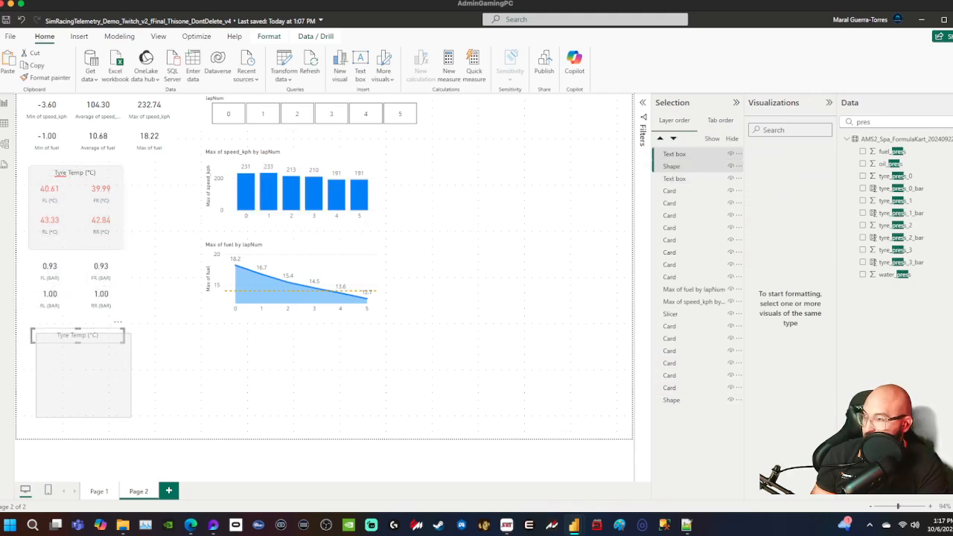
click(82, 372)
click(171, 365)
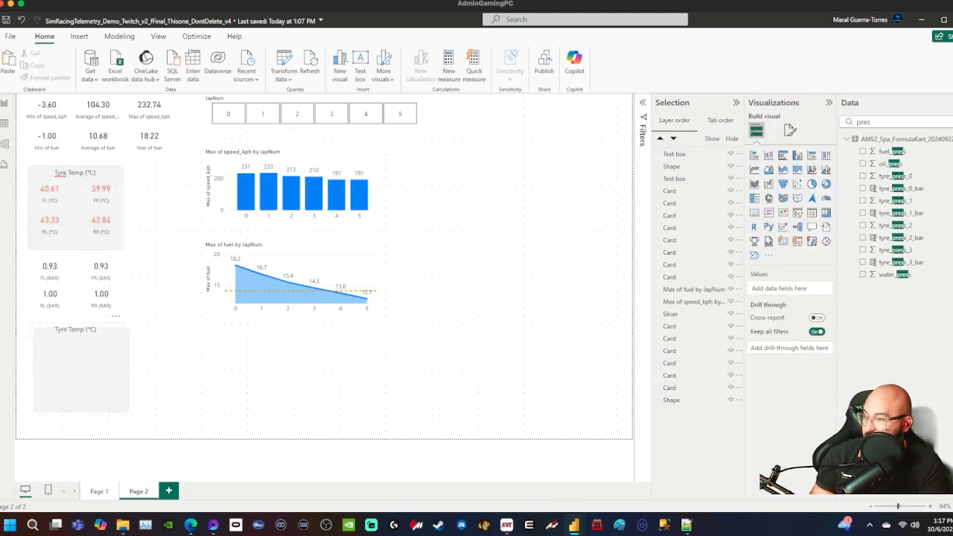
click(75, 330)
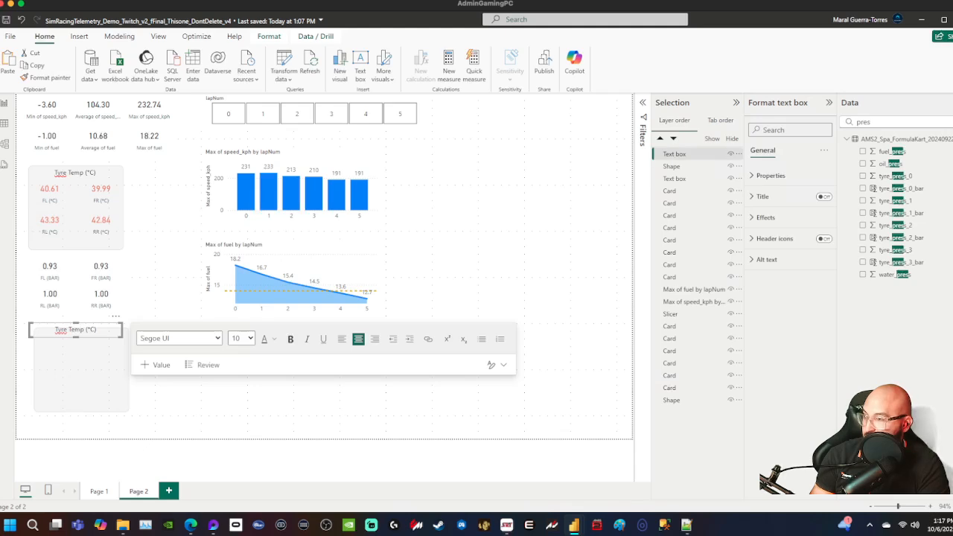
drag(75, 334, 72, 334)
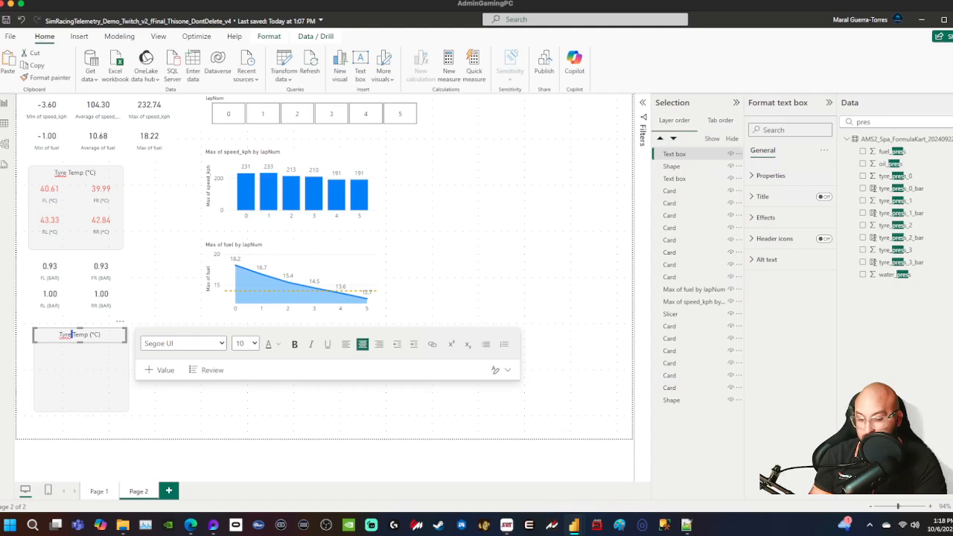
- Change the copied title's text to Tyre Pressure (BAR)
key(Delete)
key(Delete)
key(Delete)
key(Delete)
text(P)
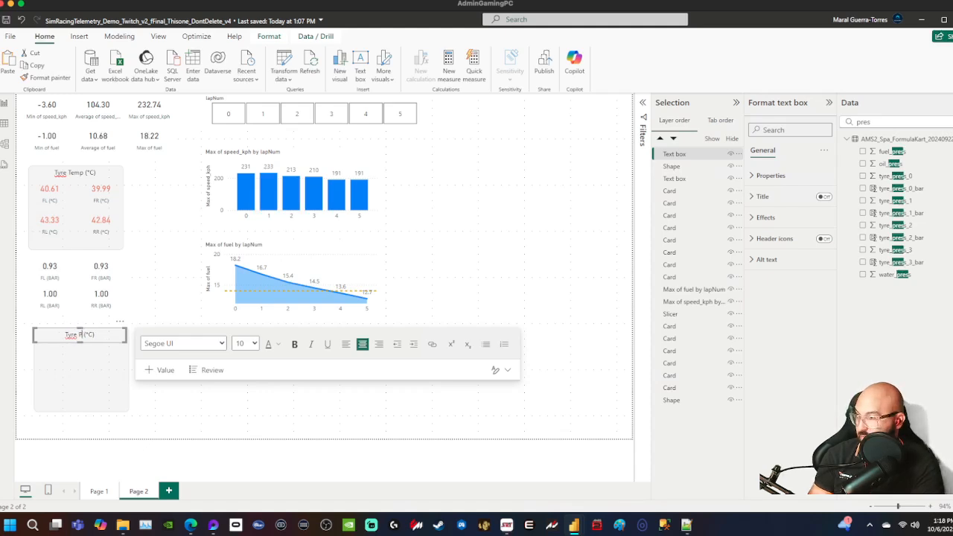
text(ressure)
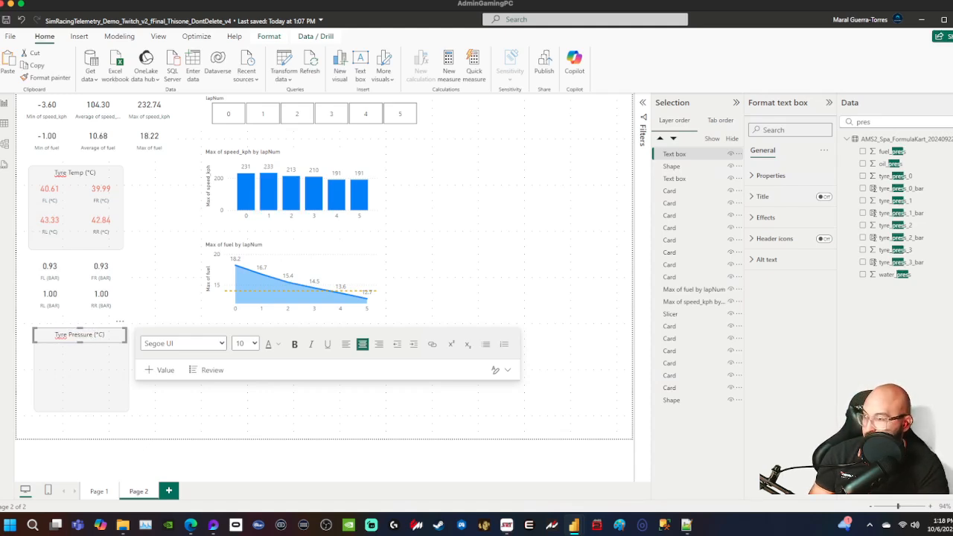
key(BackSpace)
key(BackSpace)
text(BAR)
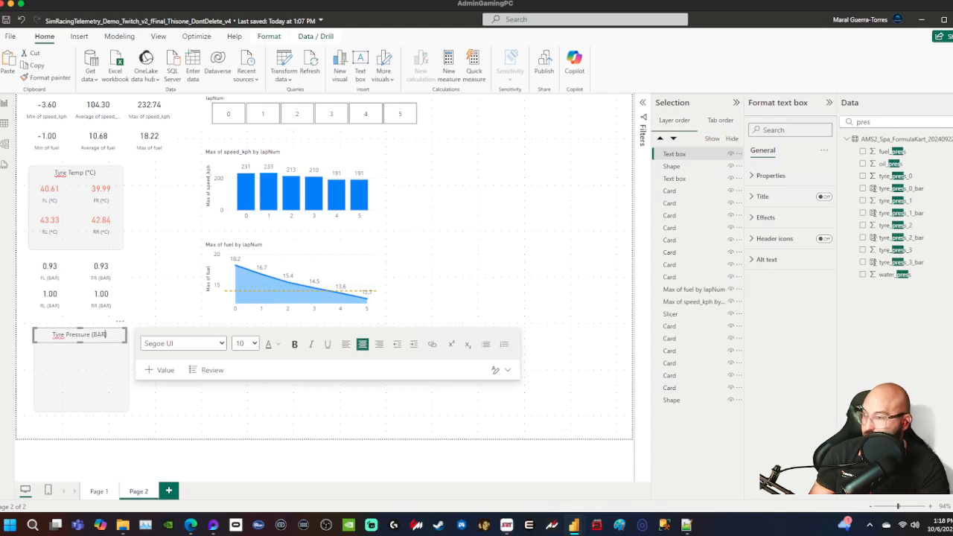
key(Escape)
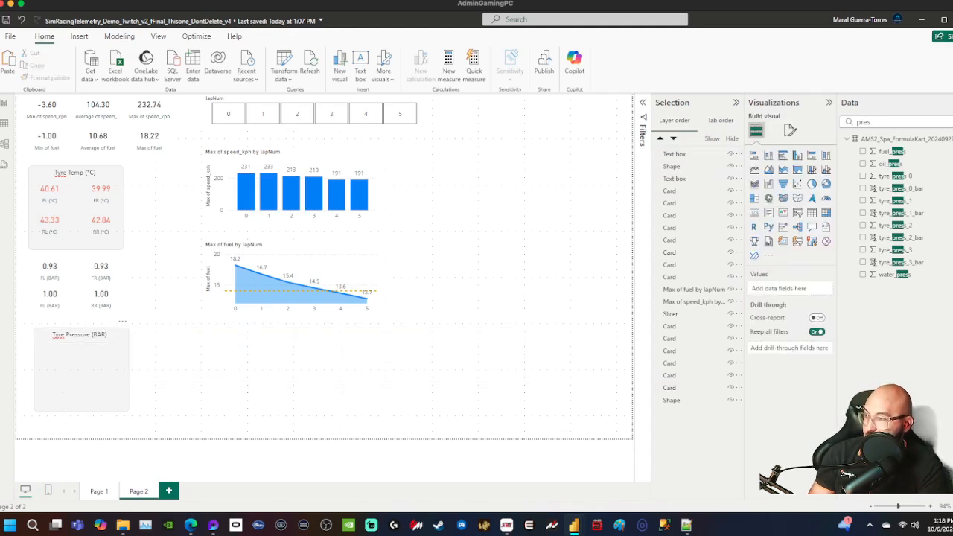
- Move the four tyre pressure cards together onto the copied rounded rectangle, below the Tyre Pressure (BAR) title
drag(20, 250, 128, 314)
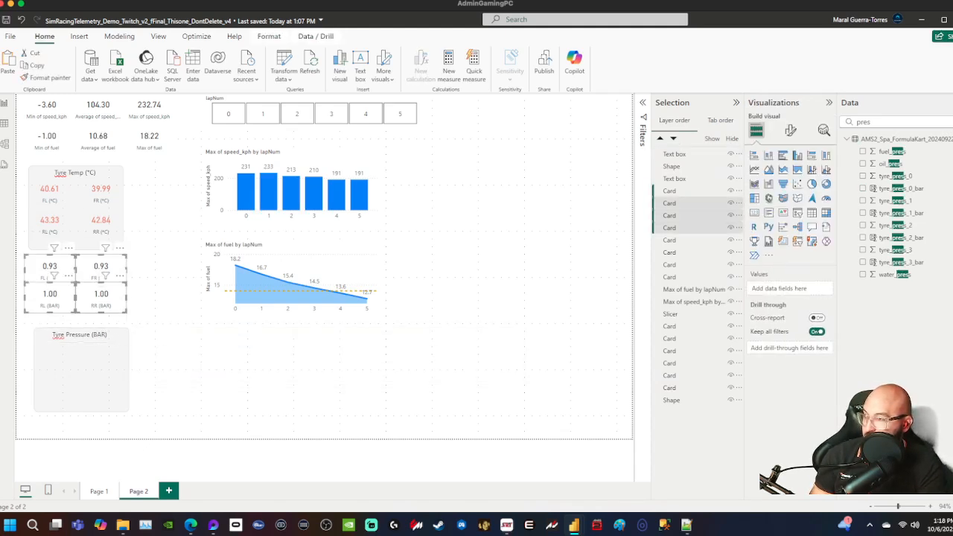
drag(104, 281, 110, 366)
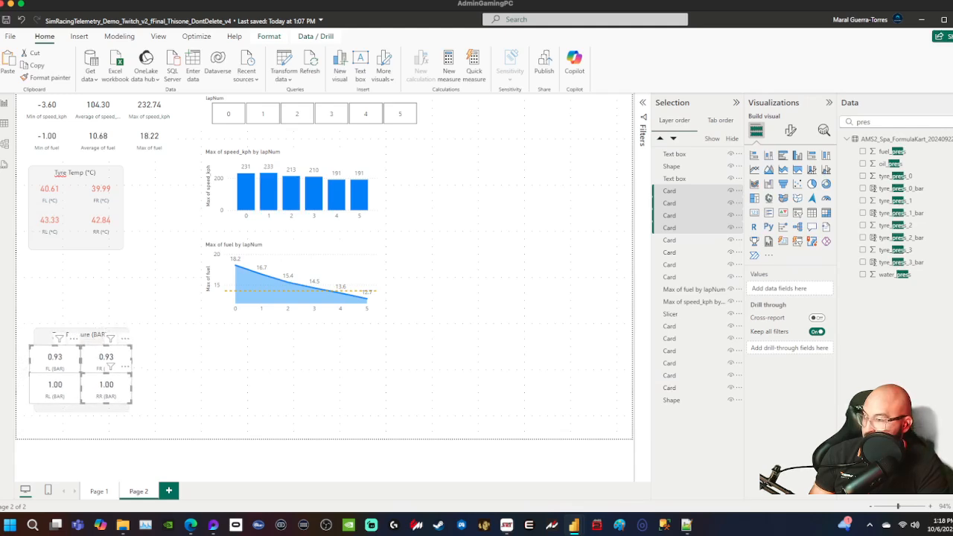
click(55, 387)
click(165, 379)
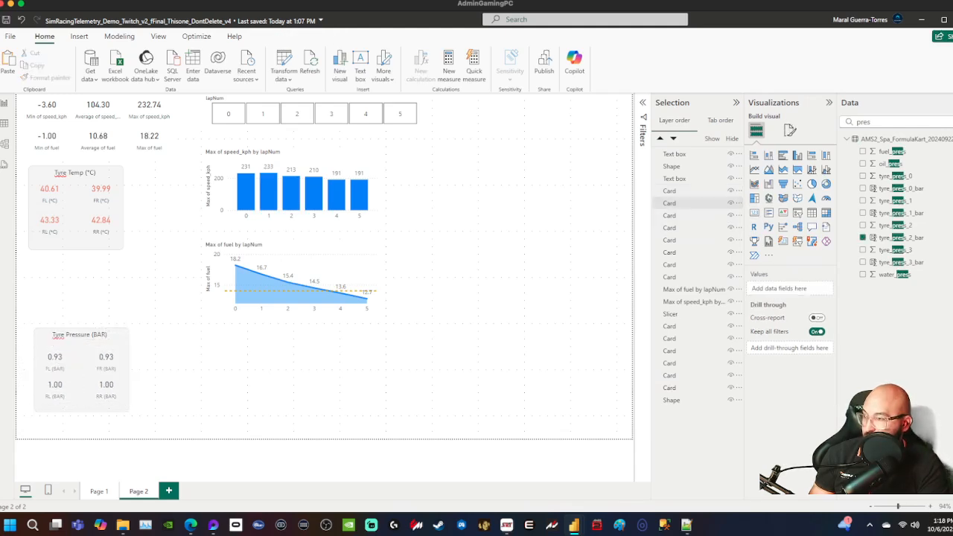
- Send the copied rounded rectangle to the bottom of the layer order, behind the pressure cards
drag(156, 293, 38, 417)
key(Escape)
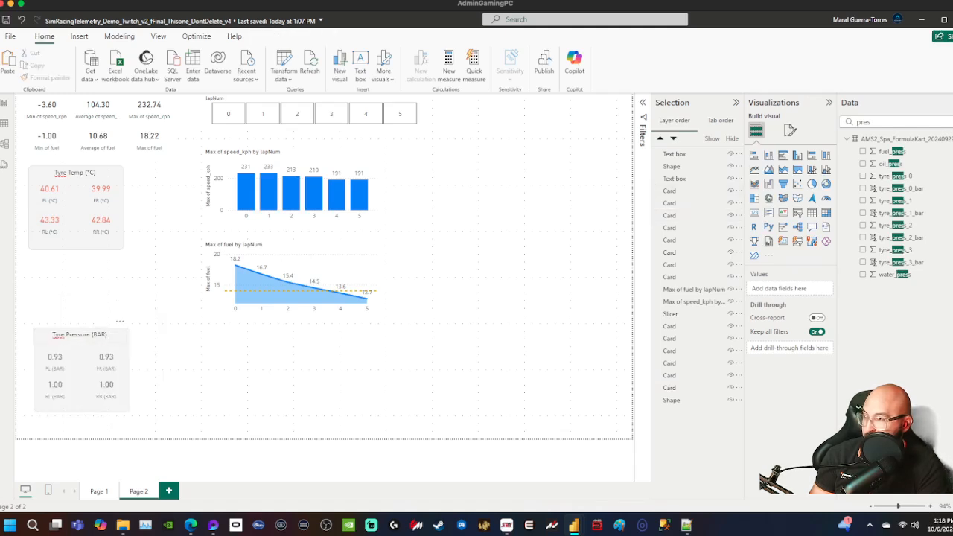
click(671, 166)
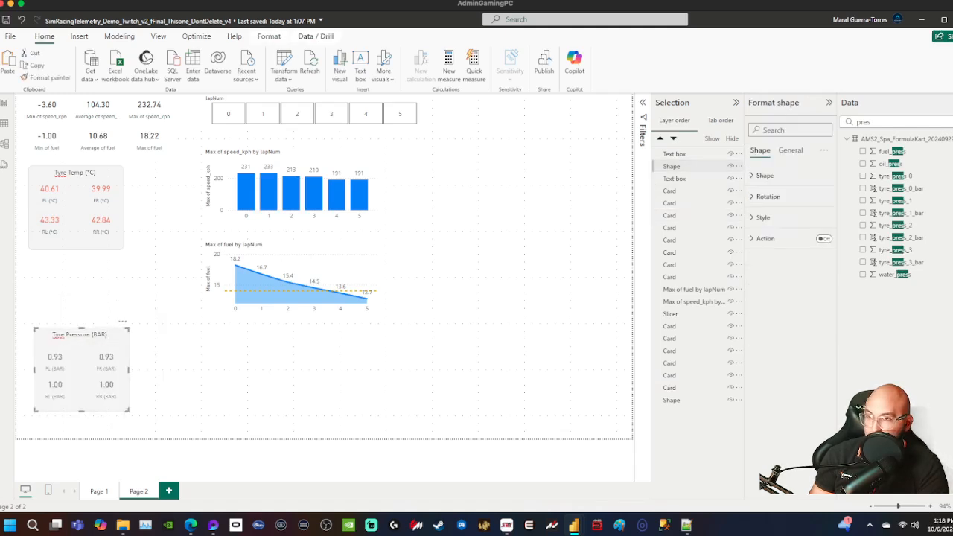
drag(671, 166, 671, 400)
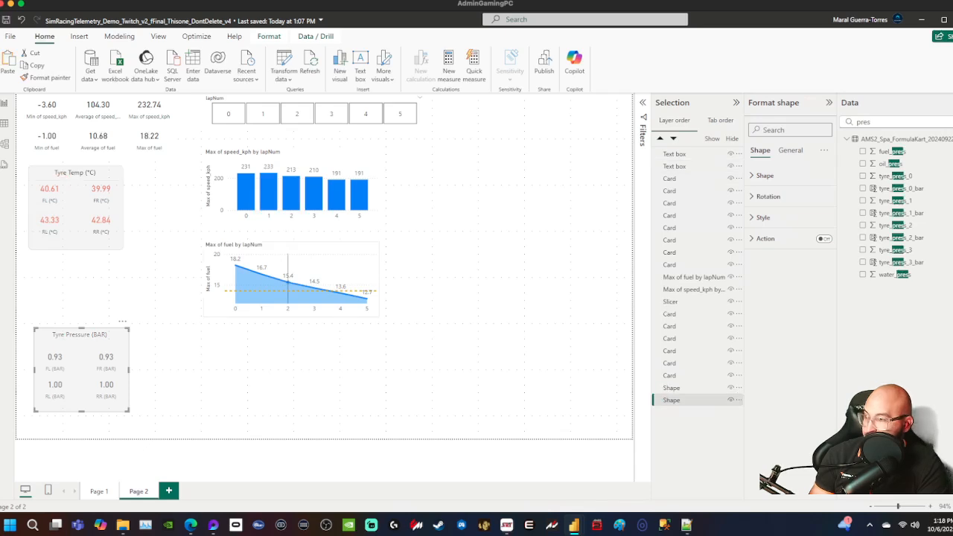
key(Escape)
- Turn off the background of the FL, FR, RL and RR (BAR) pressure cards together
click(55, 384)
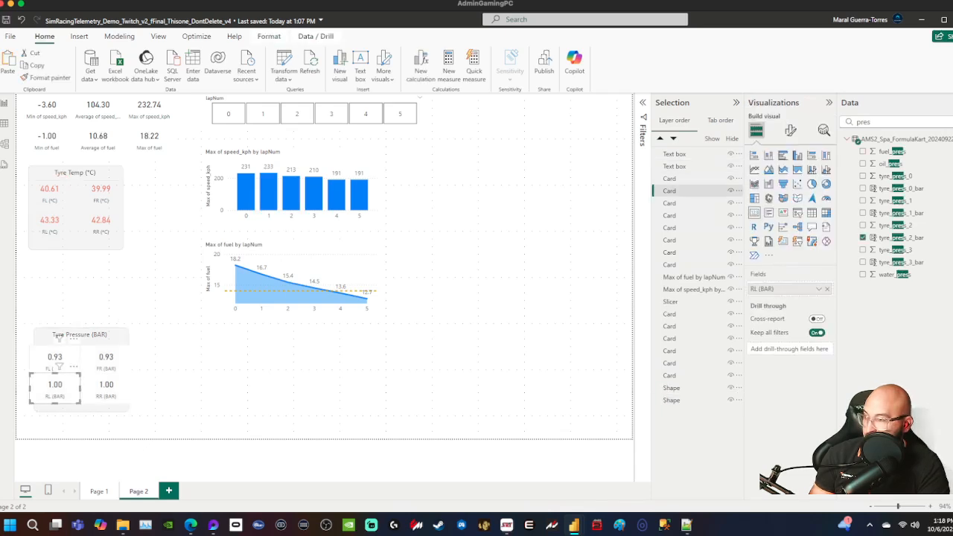
ctrl+click(55, 357)
ctrl+click(106, 357)
ctrl+click(106, 385)
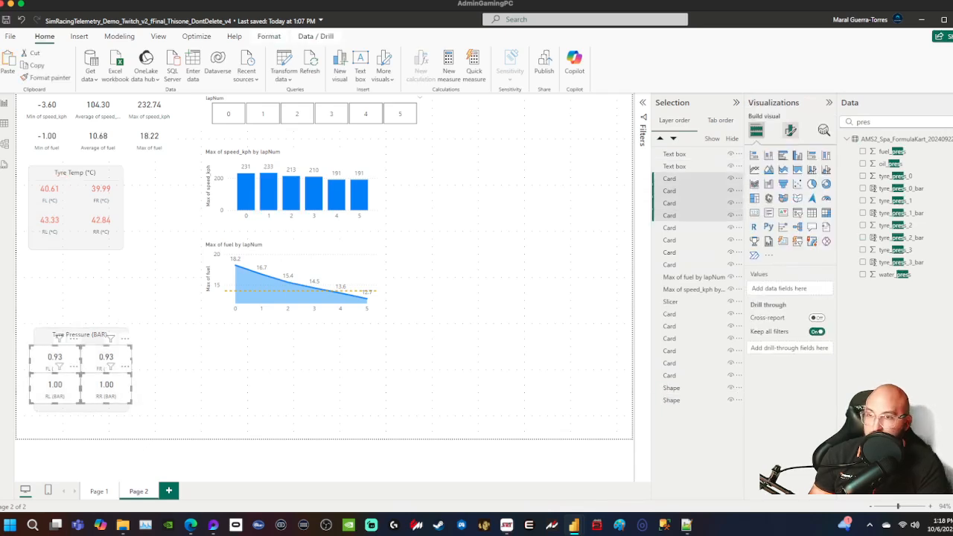
click(790, 130)
click(775, 201)
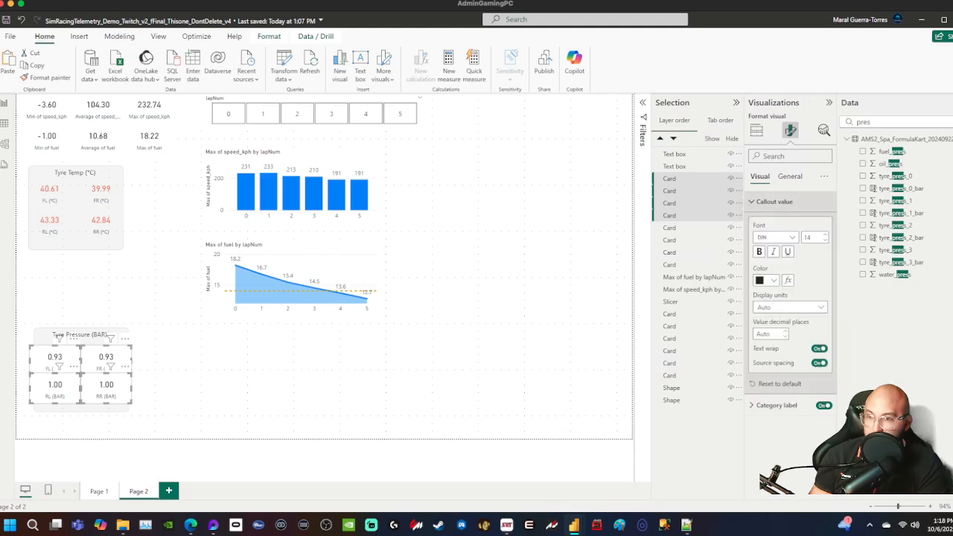
click(774, 201)
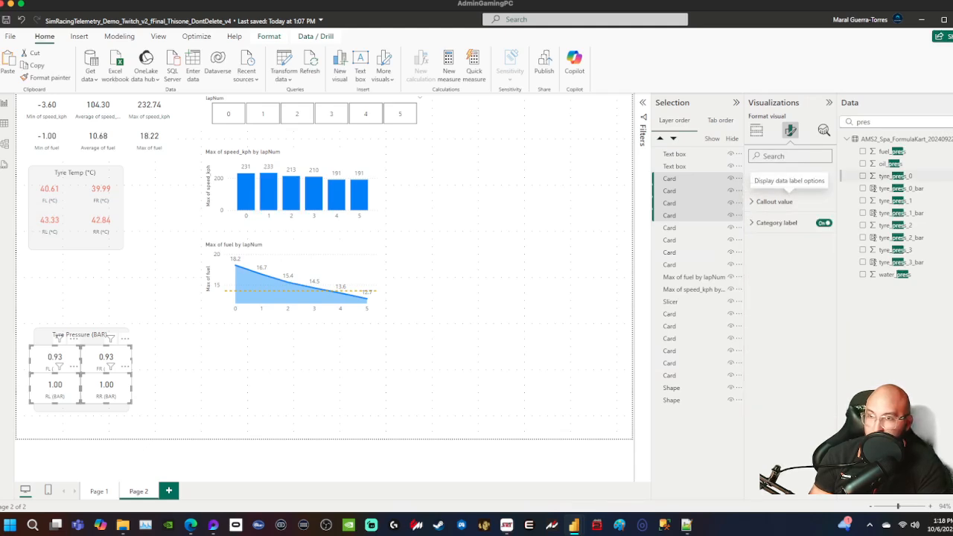
click(789, 176)
click(765, 243)
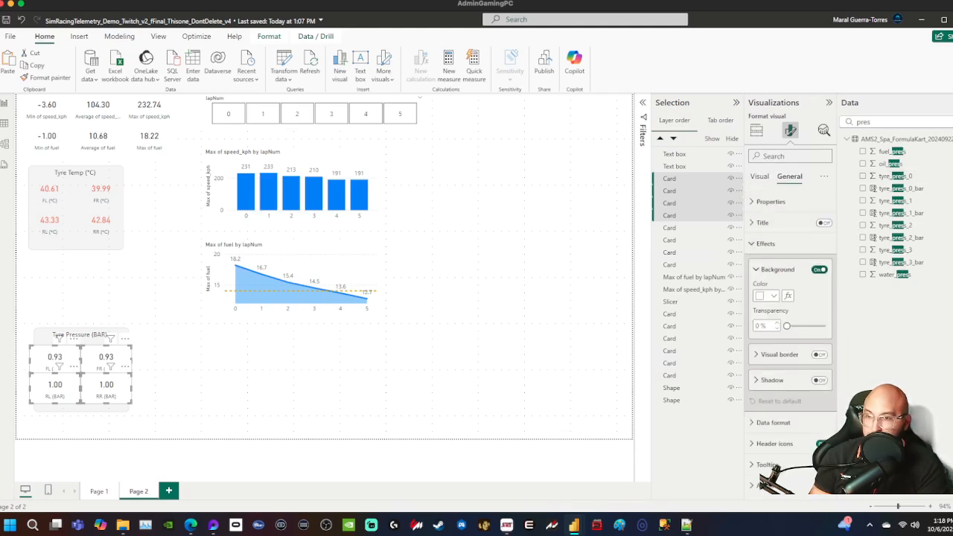
click(819, 269)
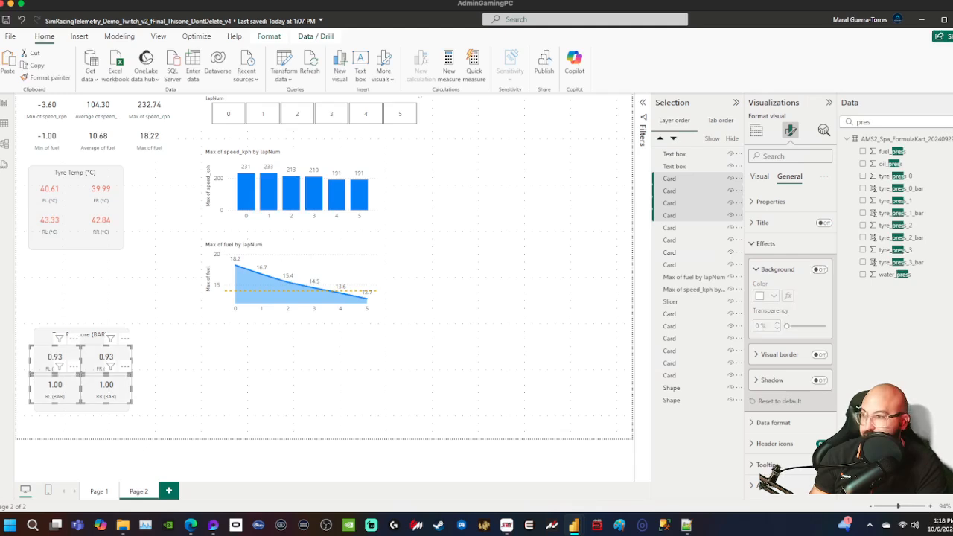
click(491, 313)
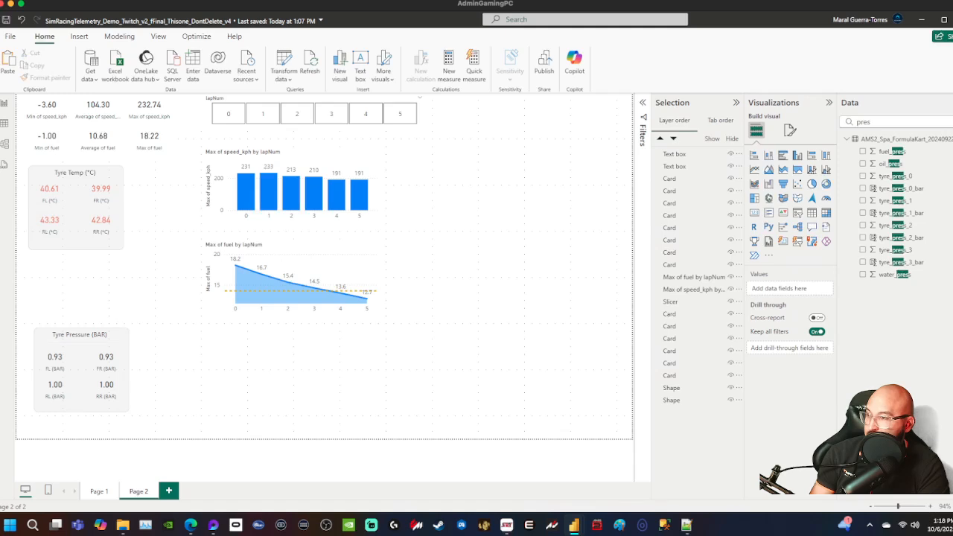
- Move the whole tyre pressure group, with its title, cards and background shape, directly beneath the Tyre Temp group
drag(129, 311, 48, 417)
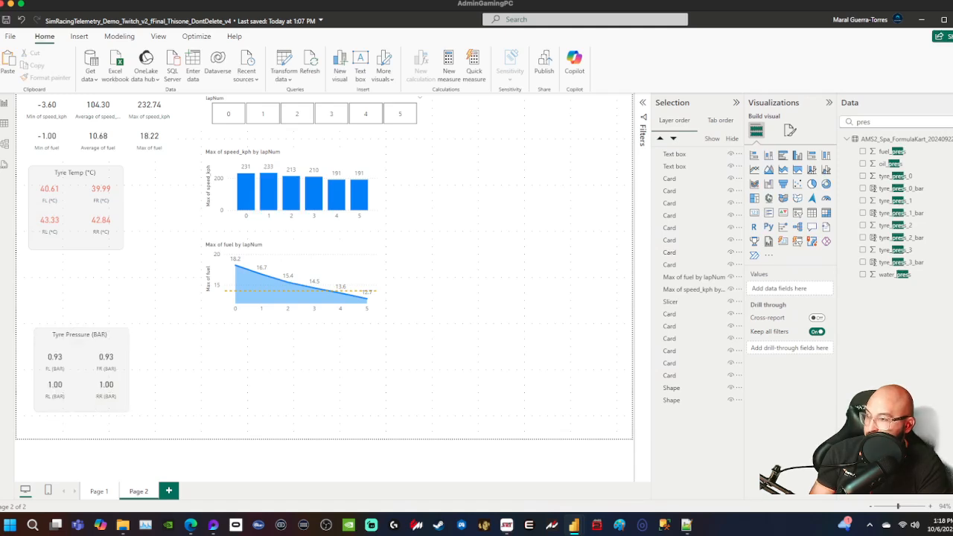
drag(160, 426, 20, 312)
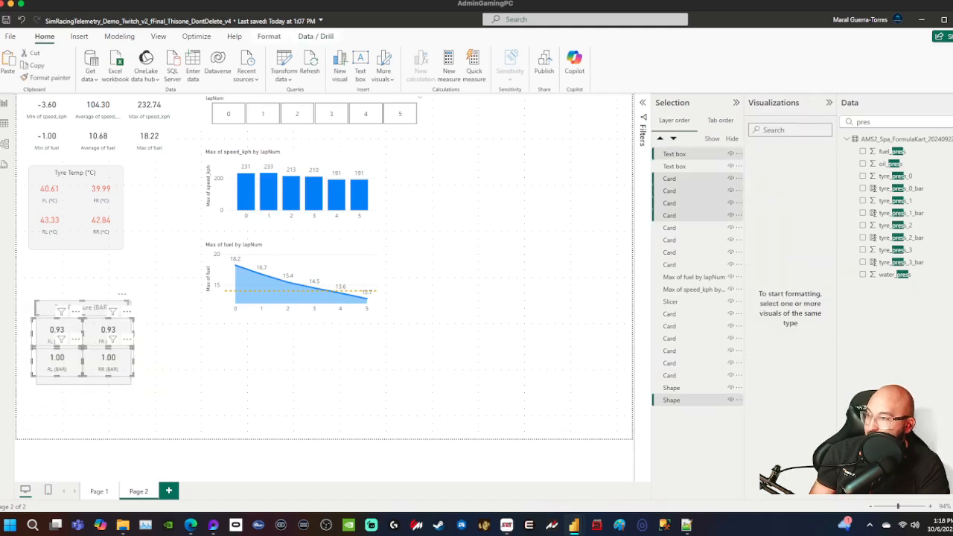
drag(82, 342, 76, 306)
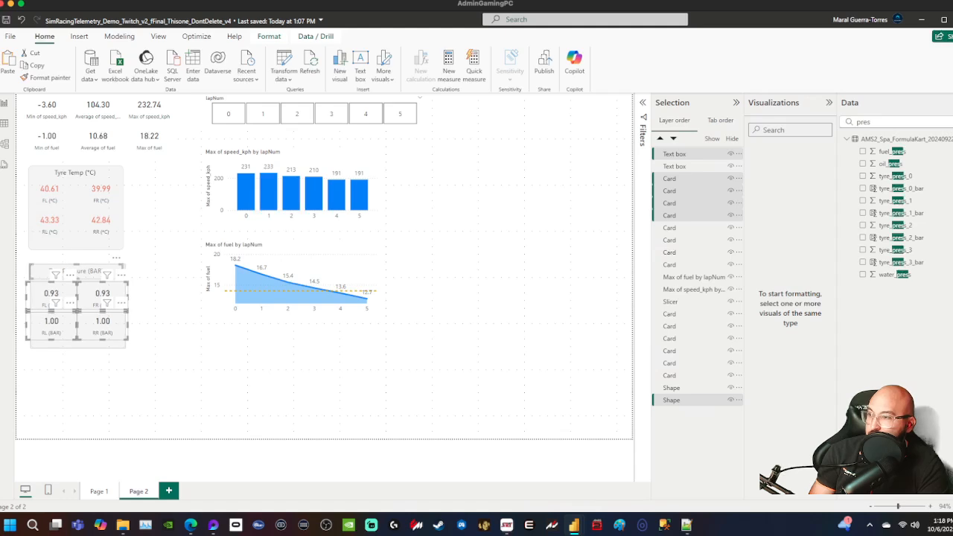
click(76, 305)
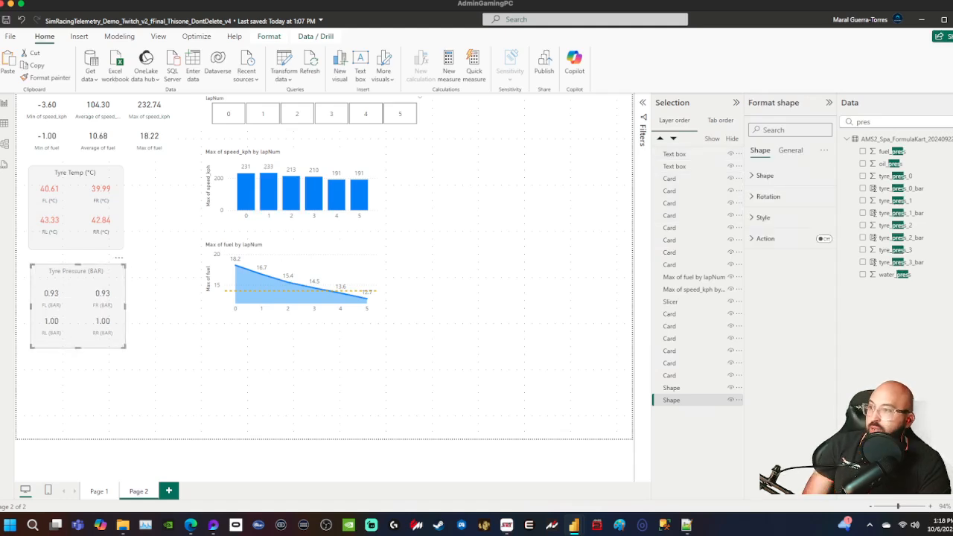
click(160, 380)
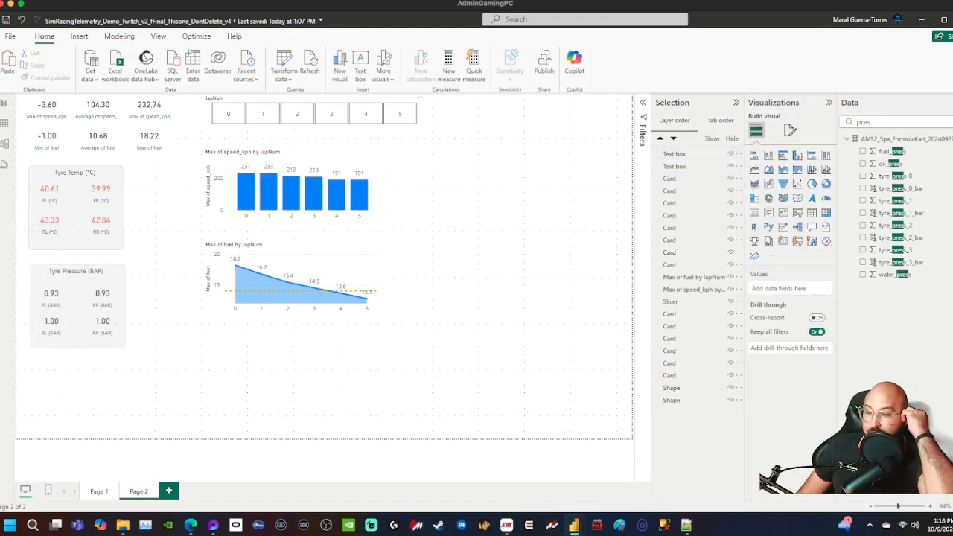
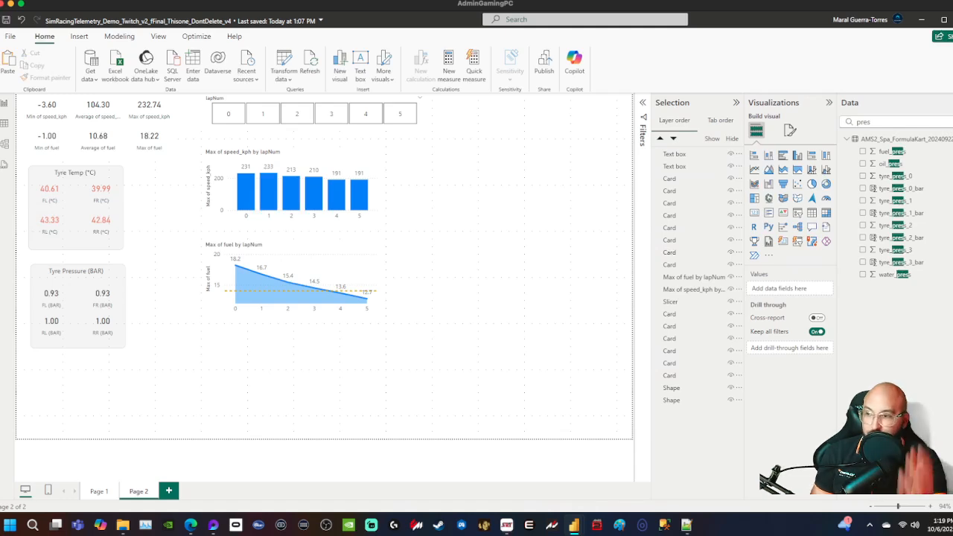
- Copy the world_position_X and world_position_Y track chart from Page 1 to Page 2 and narrow it to clear the lapNum slicer
click(99, 491)
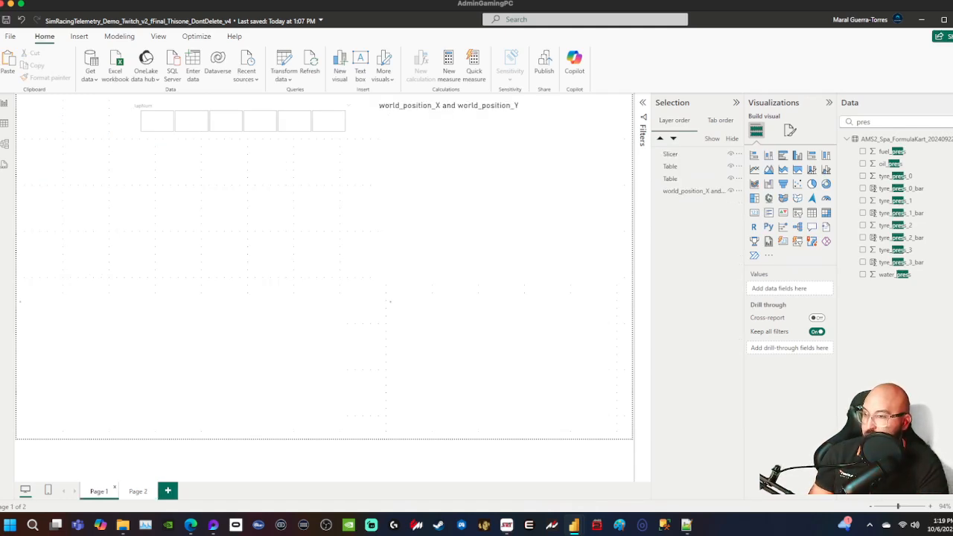
click(476, 182)
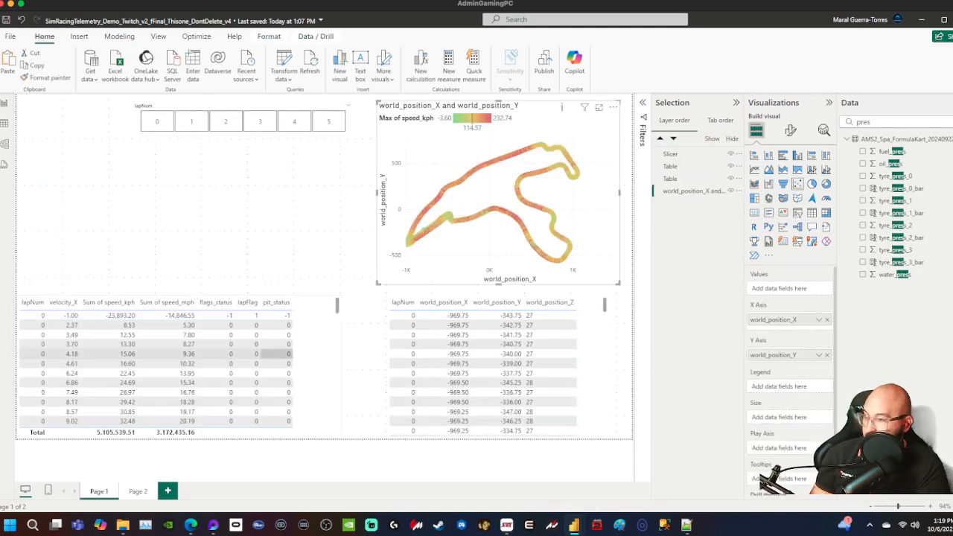
click(138, 492)
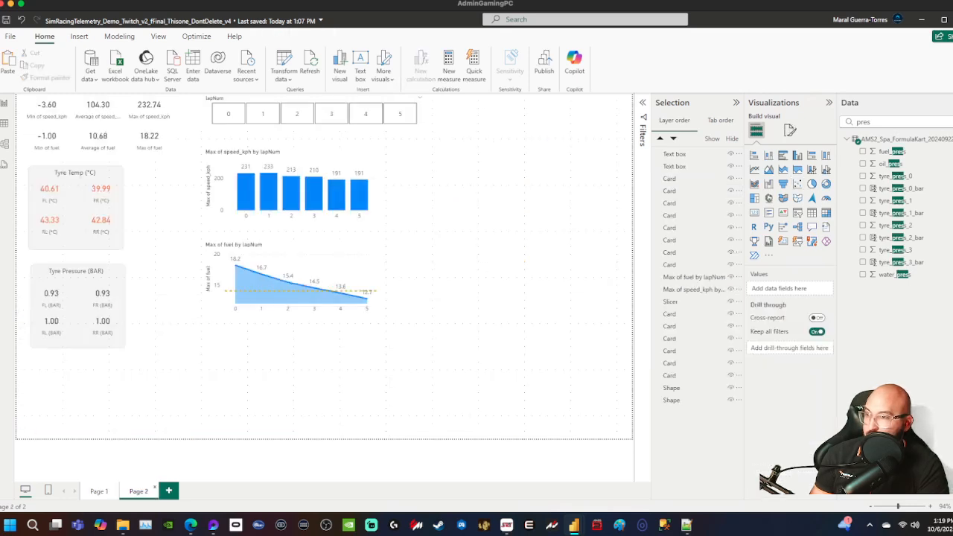
key(ctrl+v)
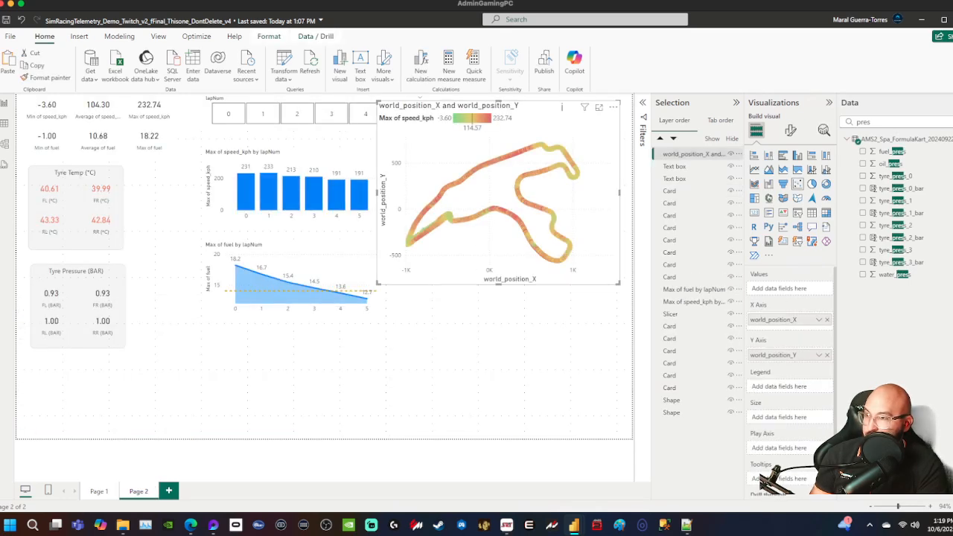
drag(377, 193, 423, 193)
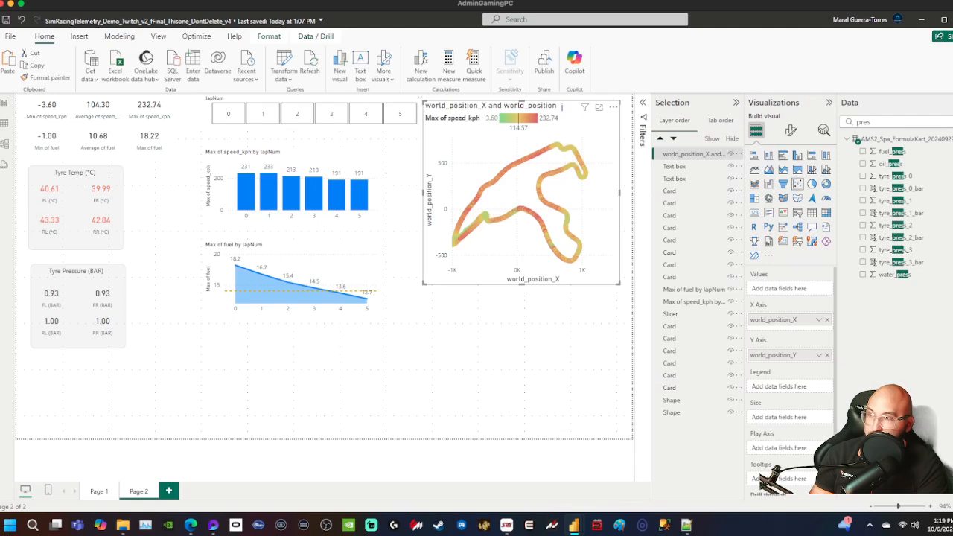
click(491, 358)
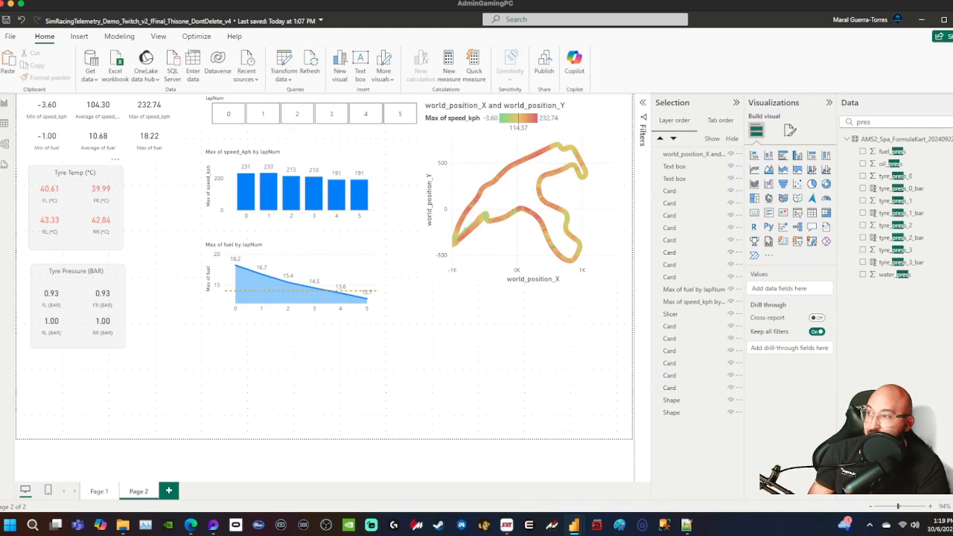
- Remove the (°C) unit from the tyre temperature title so it reads Tyre Temp
click(94, 172)
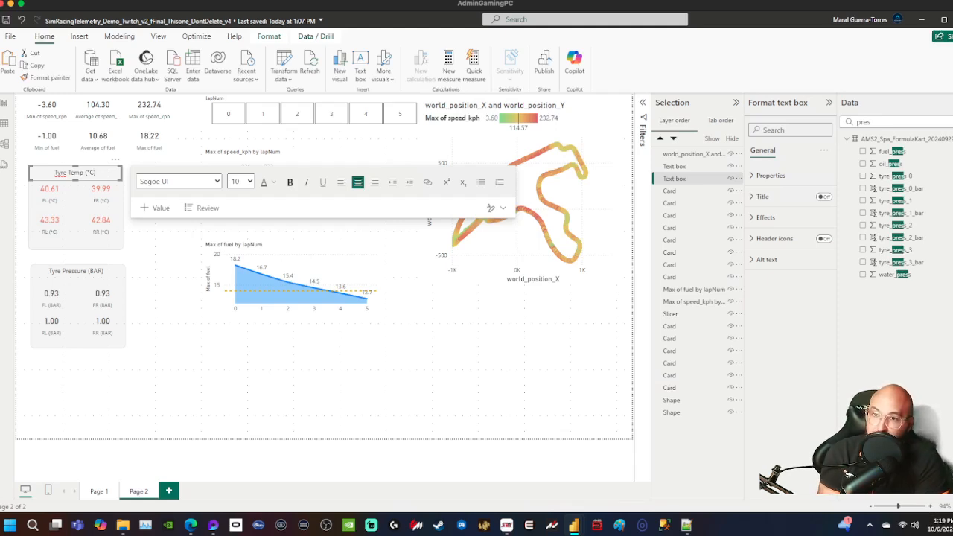
key(BackSpace)
key(BackSpace)
key(BackSpace)
key(BackSpace)
key(BackSpace)
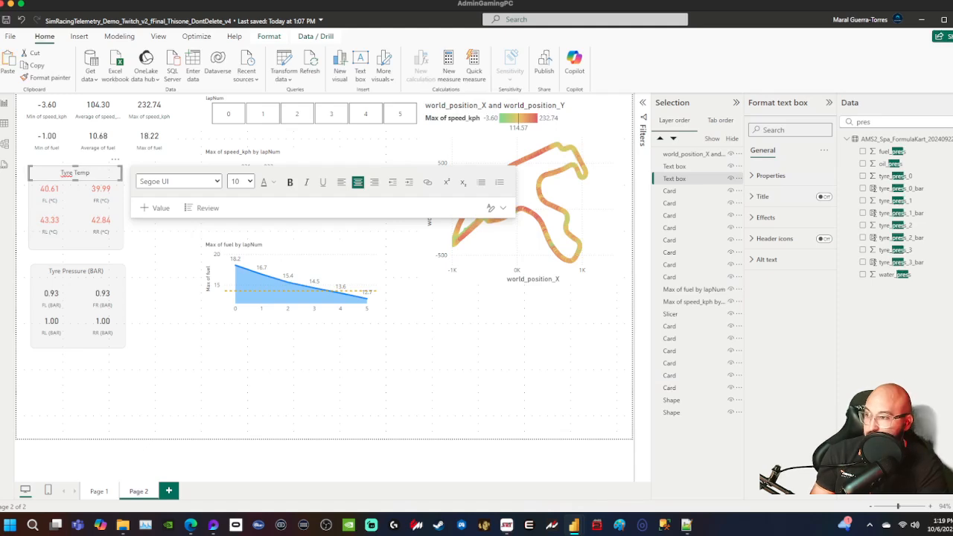
click(160, 320)
- Remove (BAR) from the tyre pressure title so it reads Tyre Pressure, and save the report
click(76, 271)
double_click(96, 271)
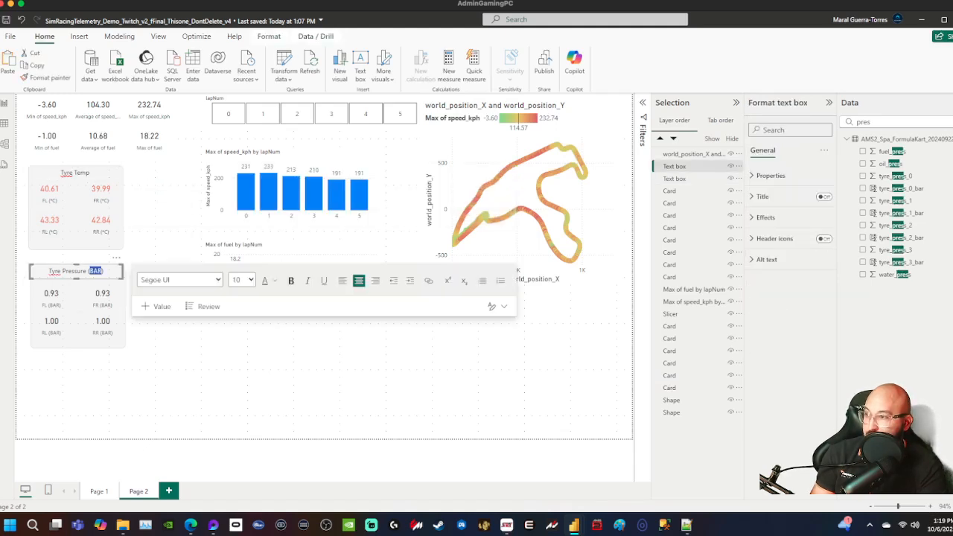
key(BackSpace)
key(BackSpace)
key(BackSpace)
key(BackSpace)
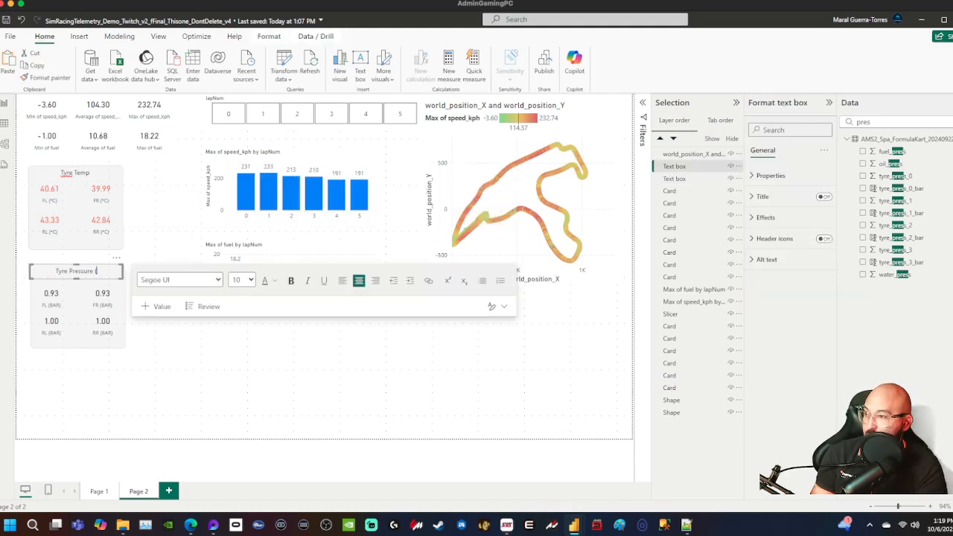
click(161, 345)
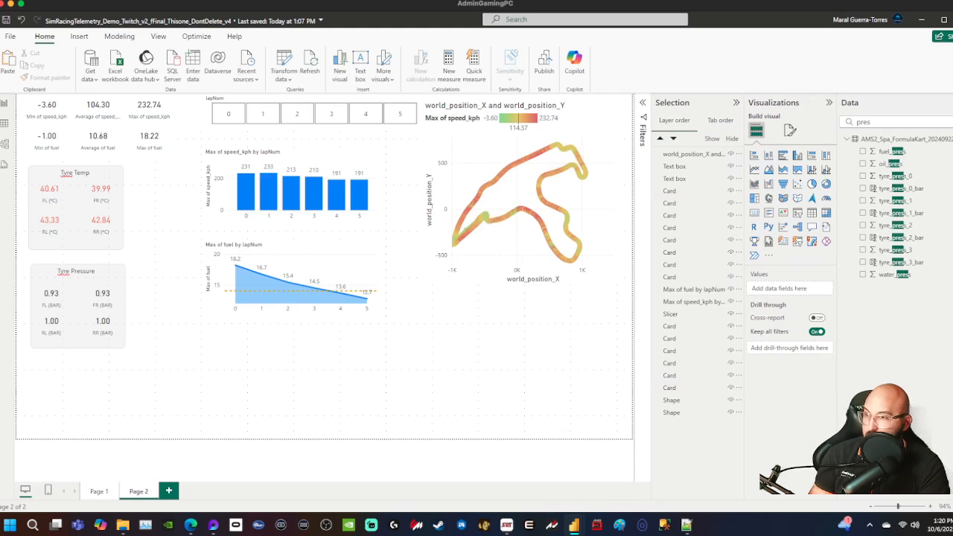
key(ctrl+s)
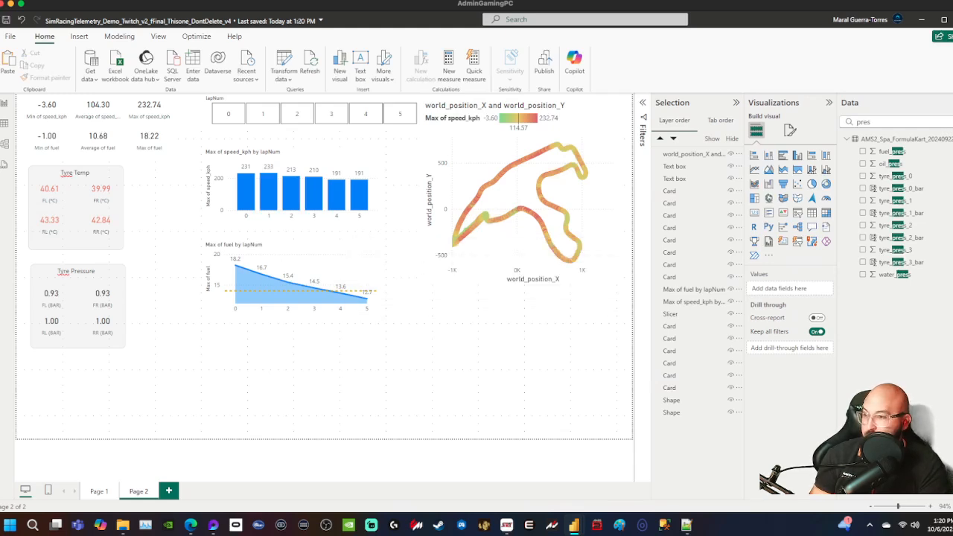
- Switch to the SimRacingTelemetry_FieldsParamTest report, review its Metric and FieldsParamTable pages, and return to the demo report
mouse_move(573, 525)
click(516, 472)
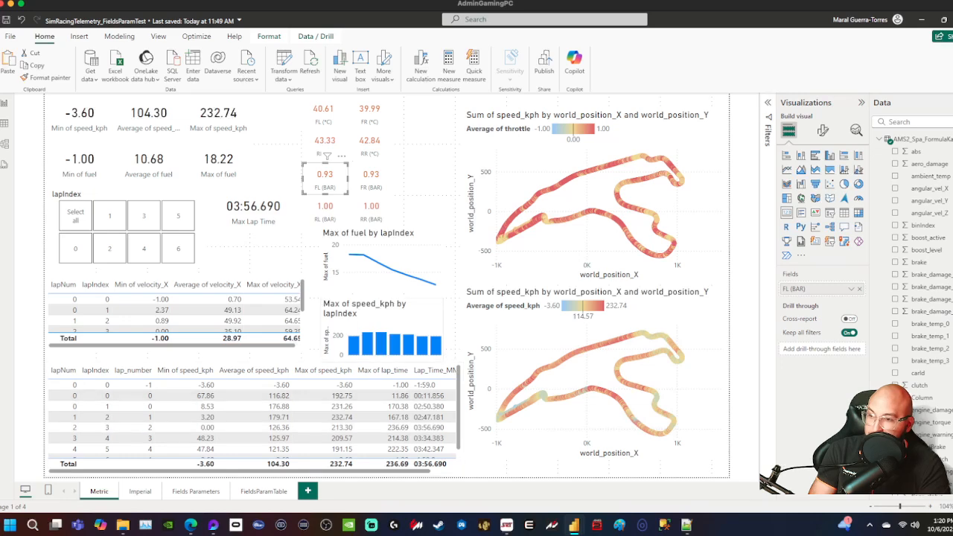
scroll(254, 406, right, 2)
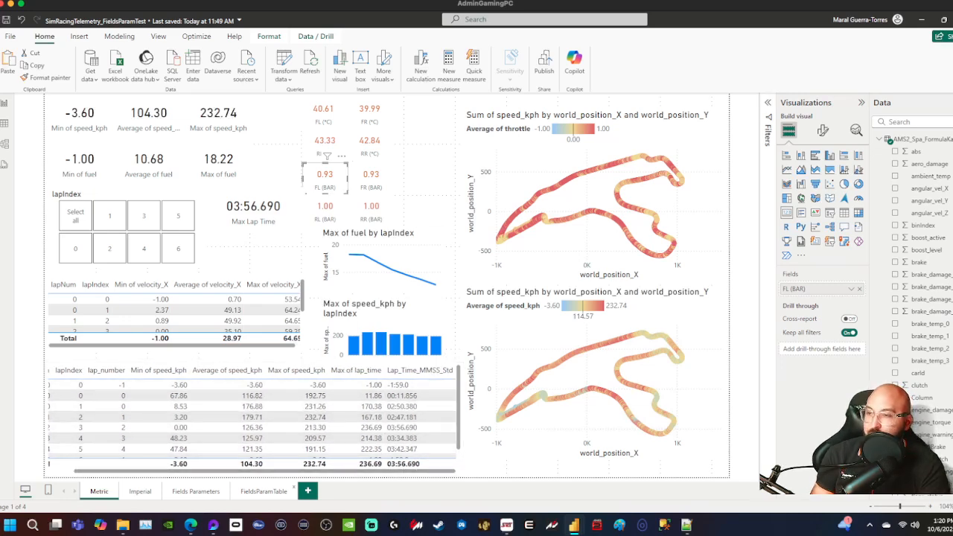
click(263, 491)
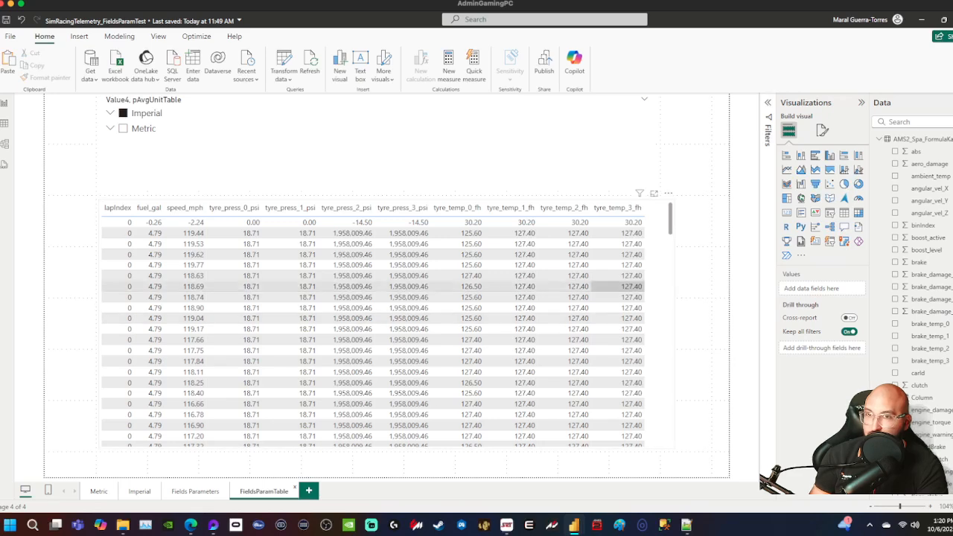
click(921, 20)
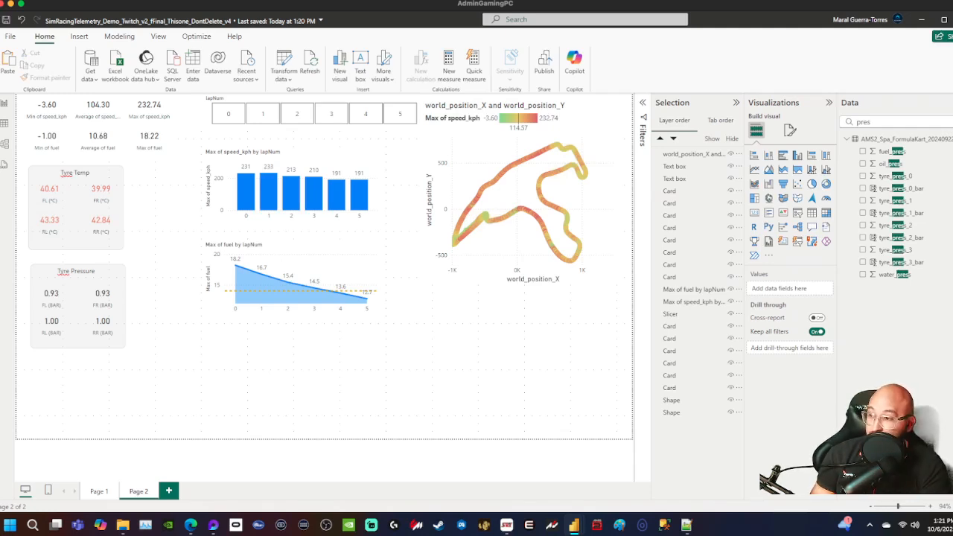
- Rename Page 2 as Metric
double_click(139, 492)
key(ctrl+a)
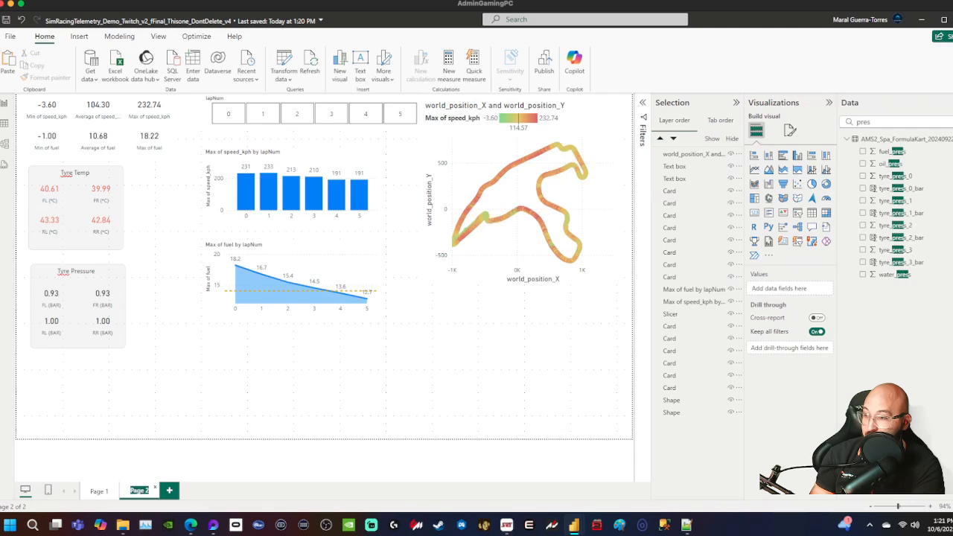
text(N)
key(BackSpace)
text(Metric)
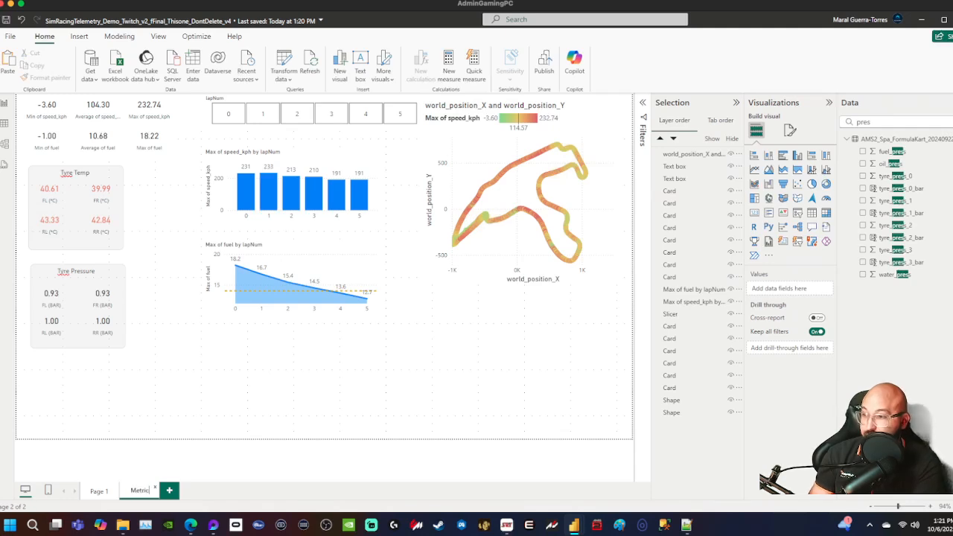
- Duplicate the Metric page and name the copy Imperial
right_click(138, 491)
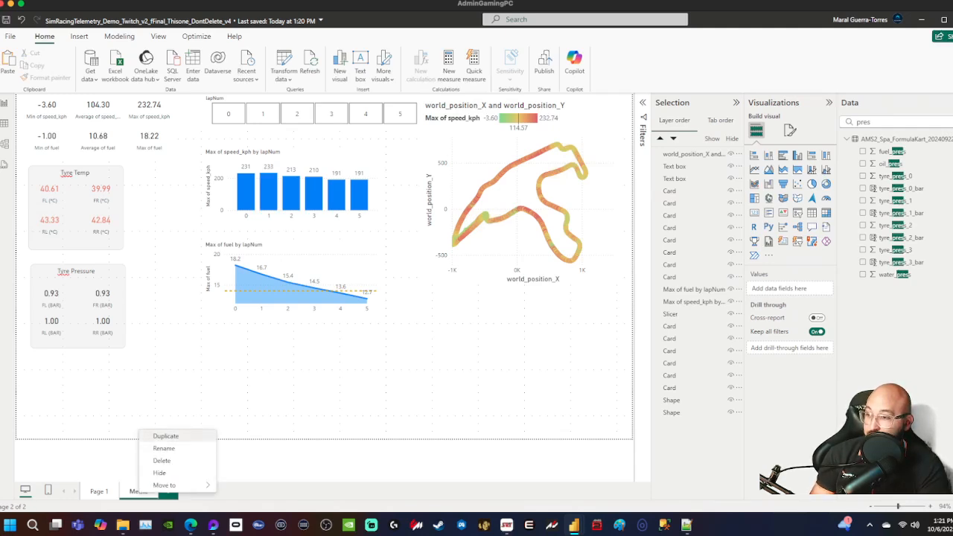
click(165, 437)
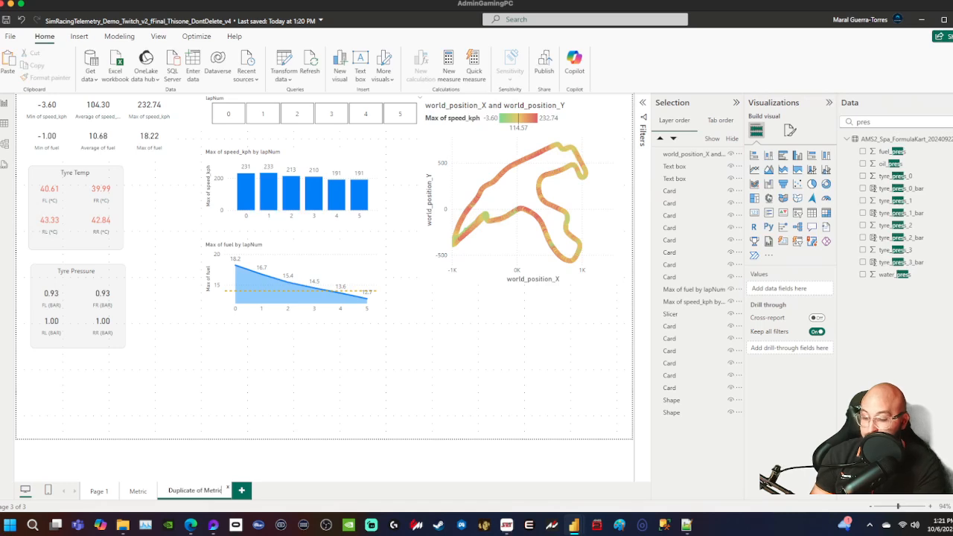
double_click(195, 490)
text(Imperial)
key(Return)
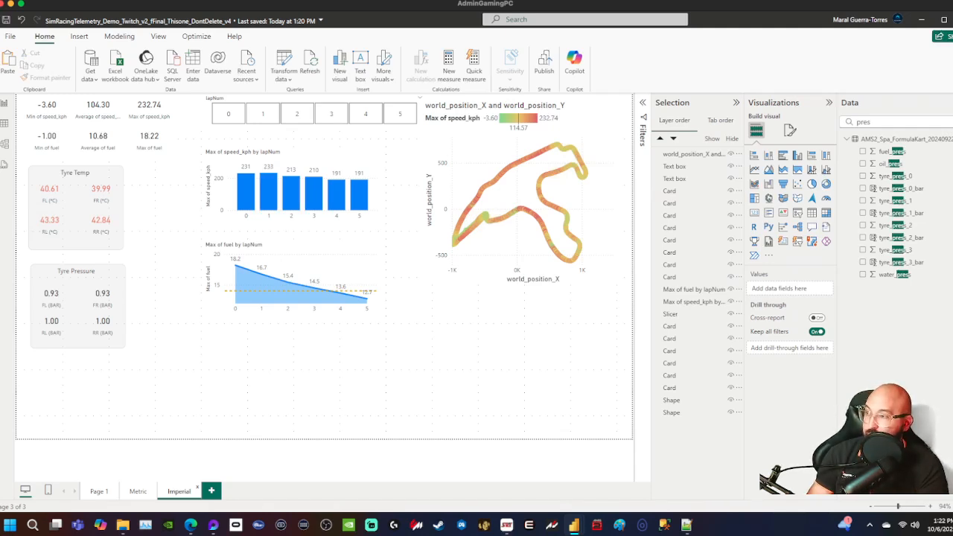
- On the Imperial page, replace the minimum speed card's field with speed_mph, aggregated as Minimum
click(47, 108)
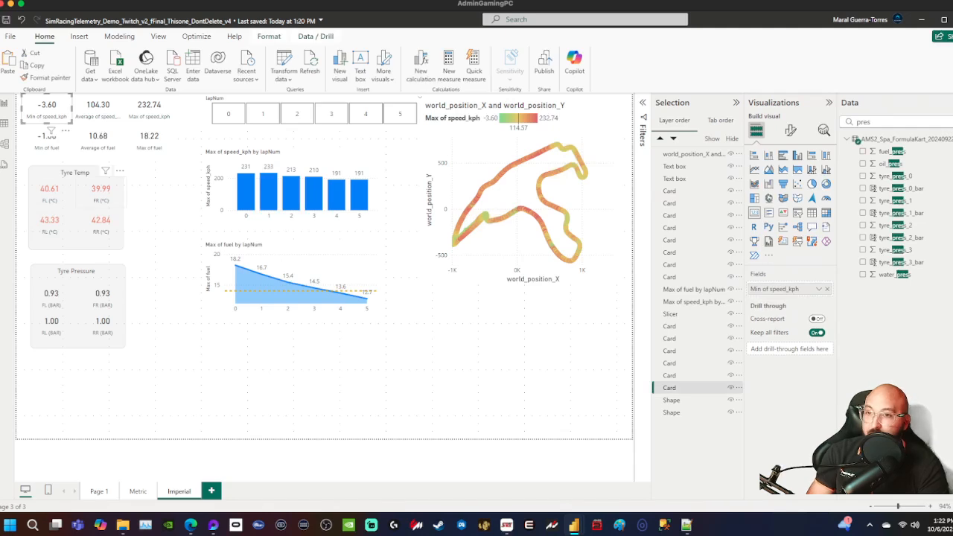
key(BackSpace)
key(BackSpace)
key(BackSpace)
key(BackSpace)
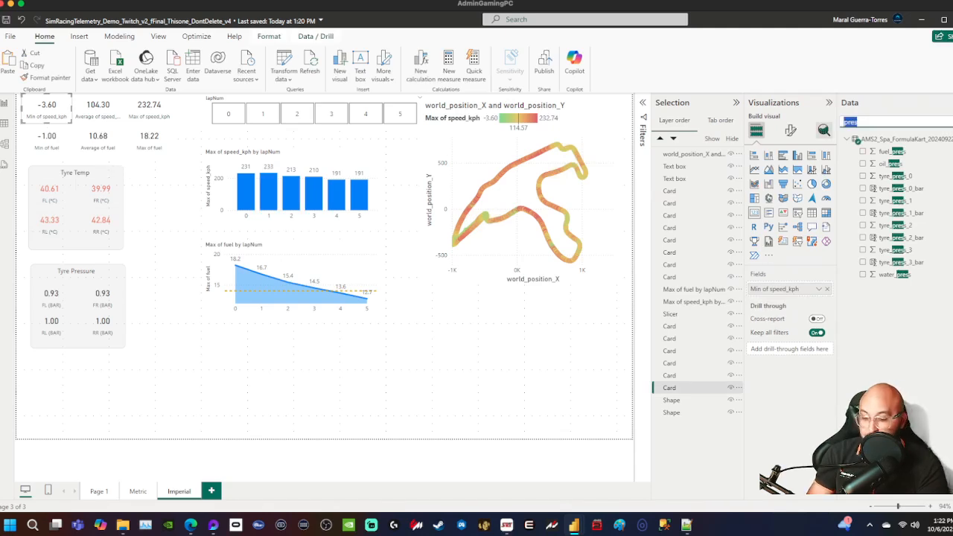
text(mph)
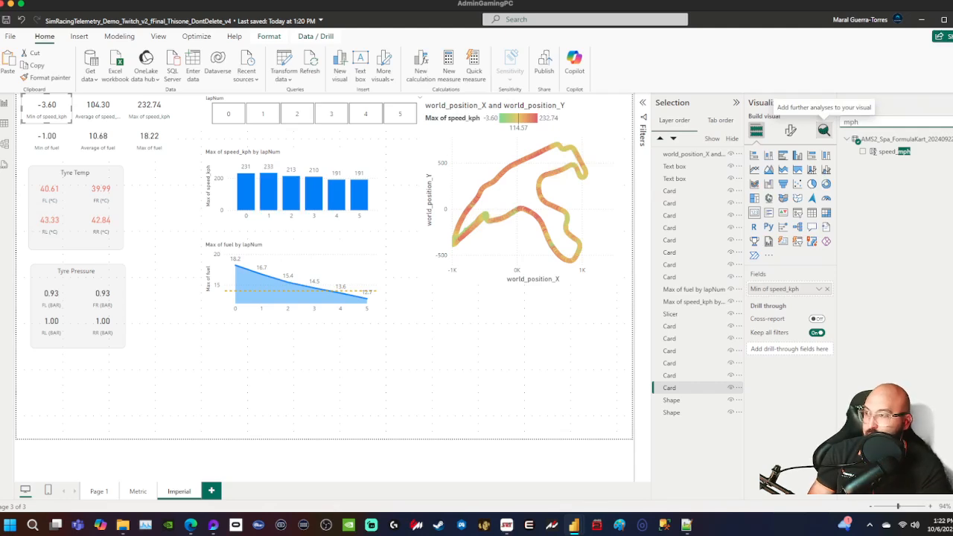
drag(888, 151, 775, 289)
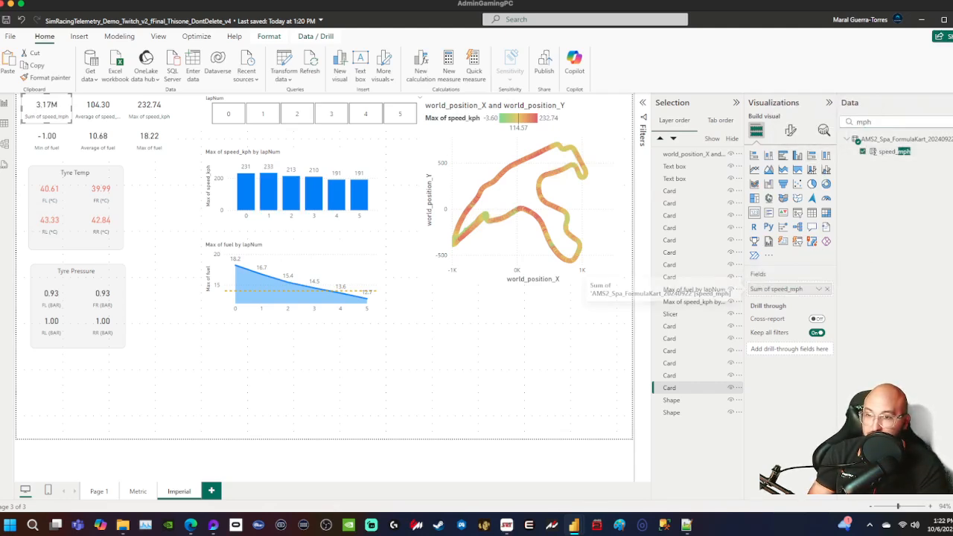
click(818, 289)
click(858, 339)
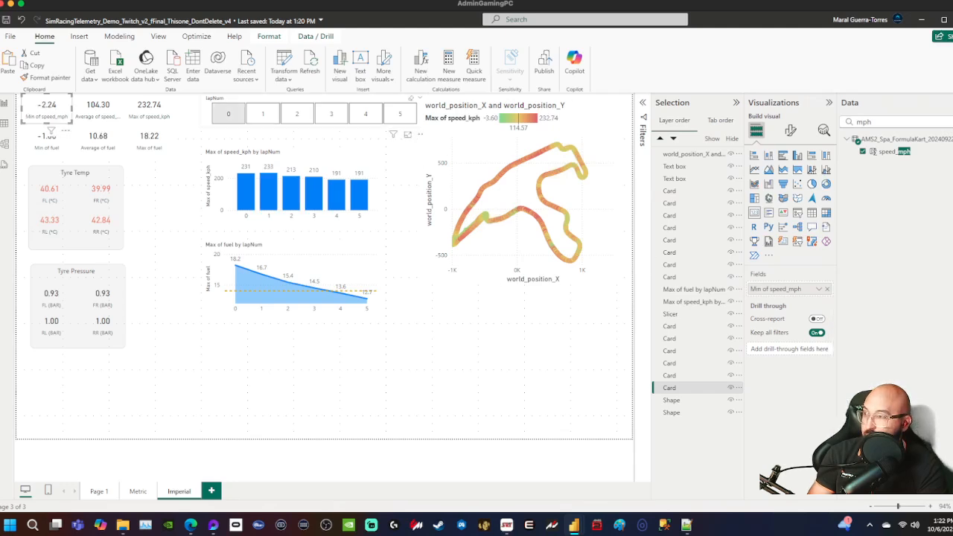
- Replace the average speed card's field with speed_mph, aggregated as Average
click(97, 110)
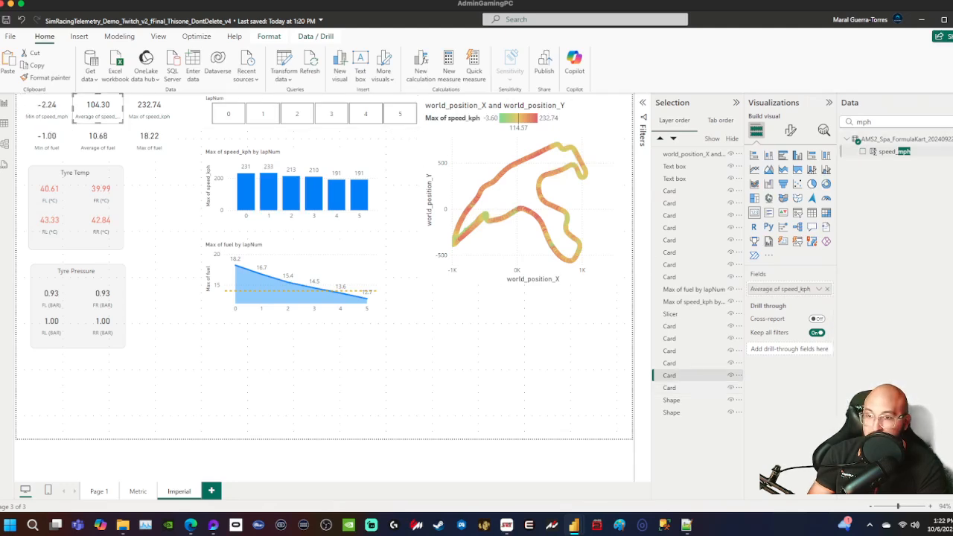
drag(889, 151, 774, 290)
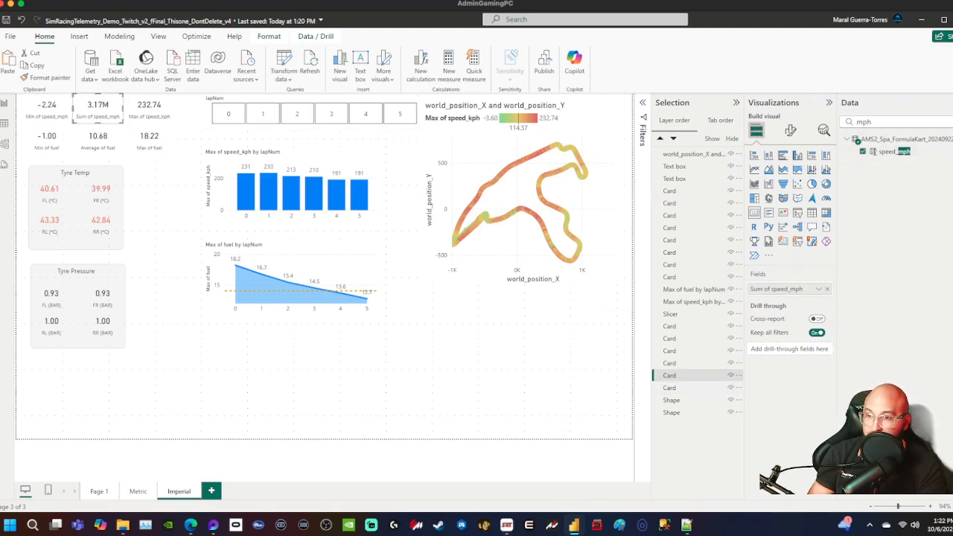
click(818, 289)
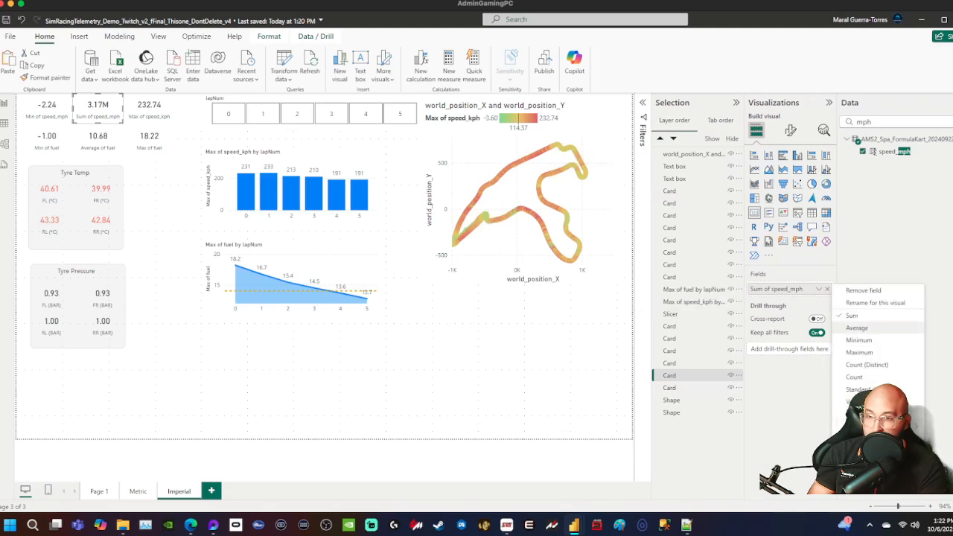
click(856, 327)
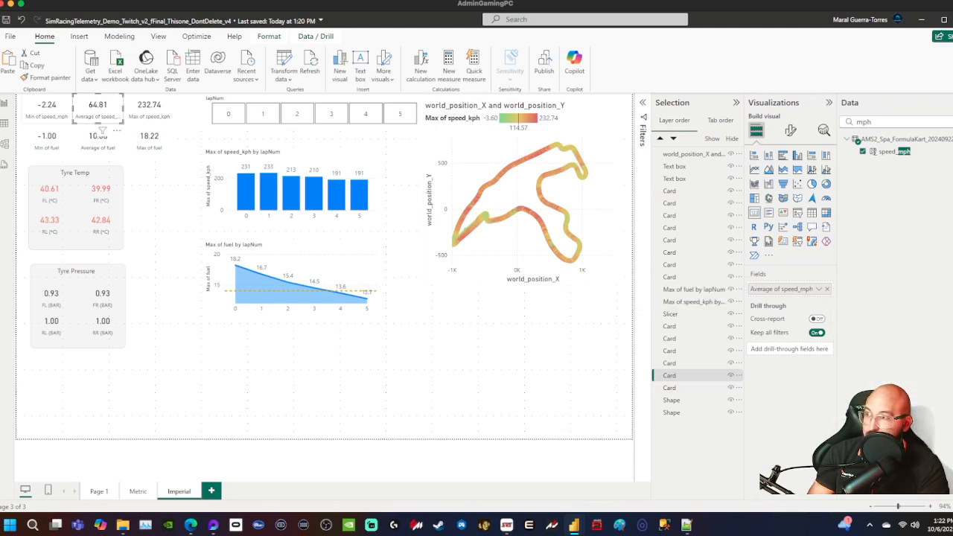
- Replace the maximum speed card's field with speed_mph, aggregated as Maximum
click(149, 108)
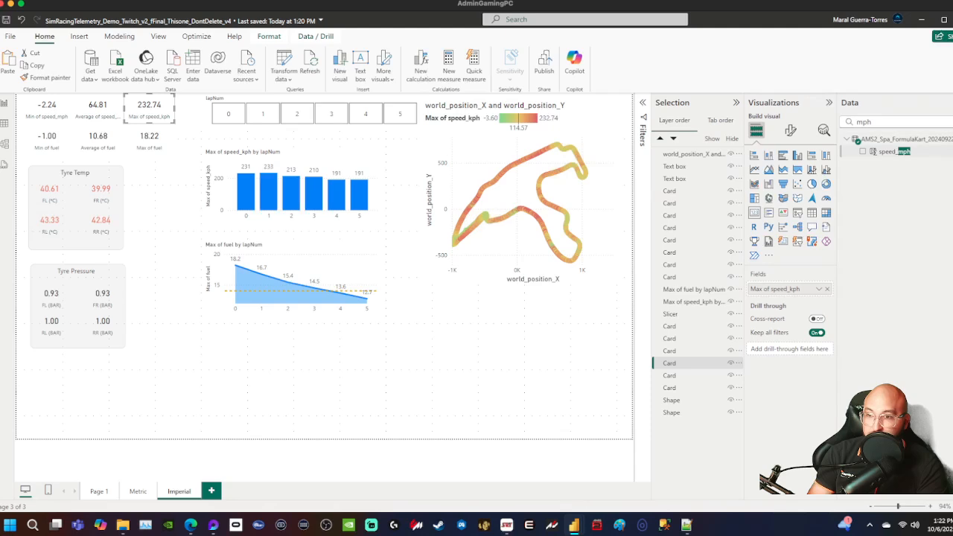
drag(886, 152, 781, 292)
click(819, 288)
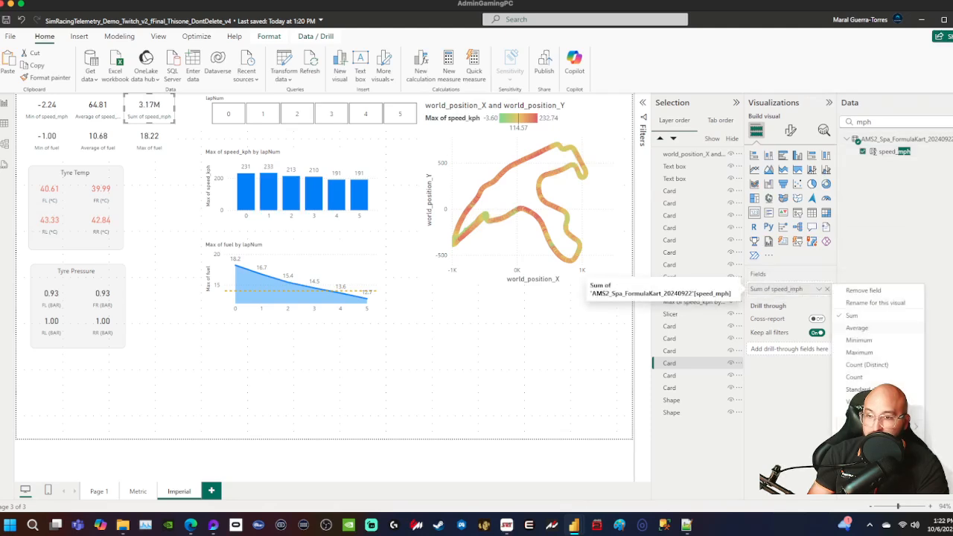
click(860, 352)
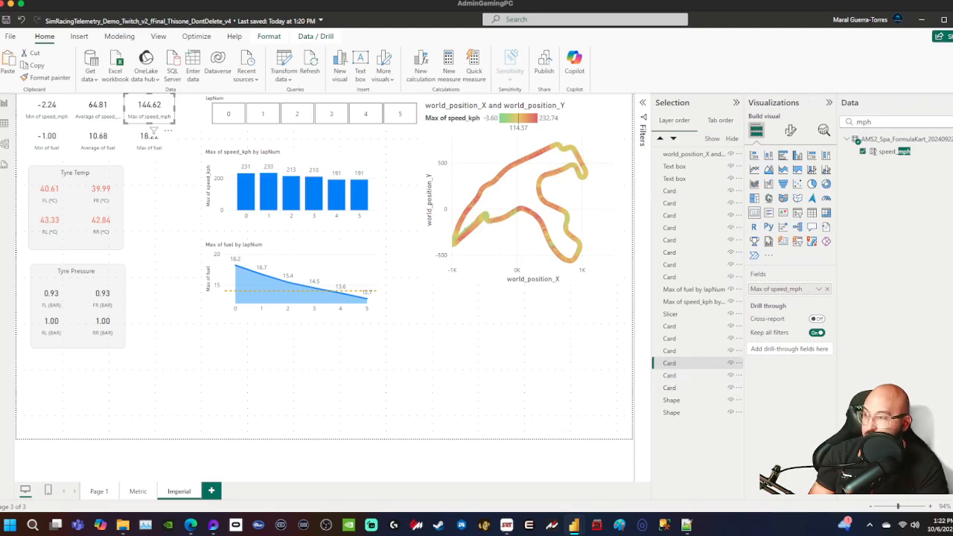
- Select the minimum fuel card and search the data fields for fuel
click(46, 134)
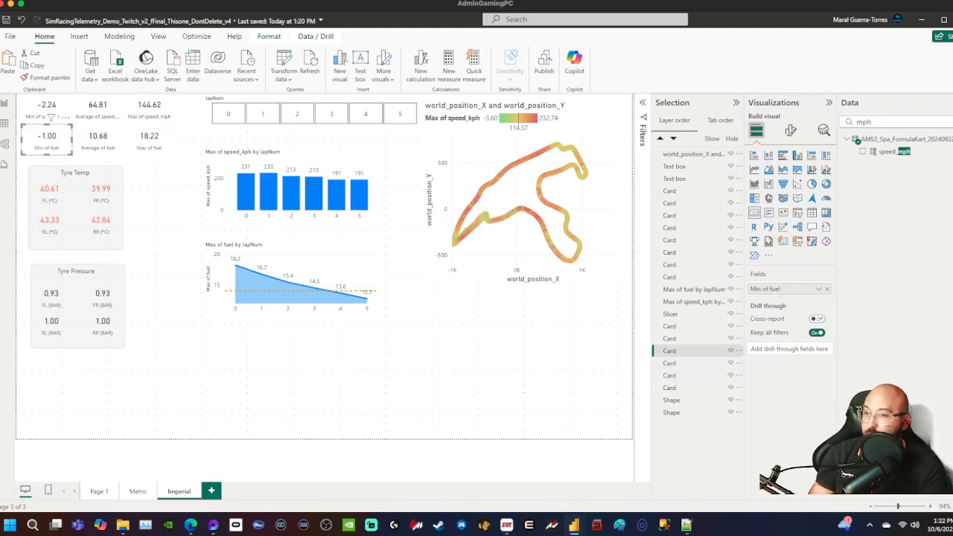
double_click(863, 122)
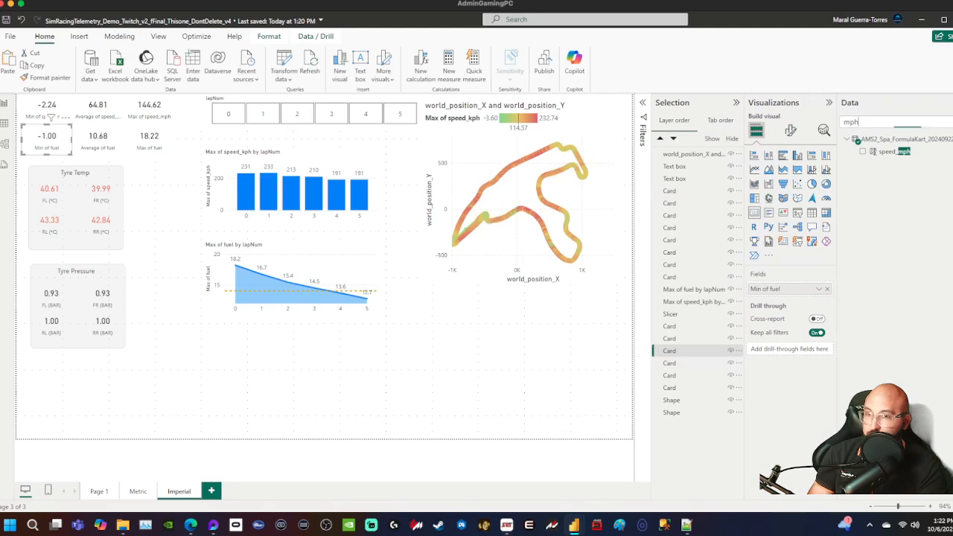
text(fuel)
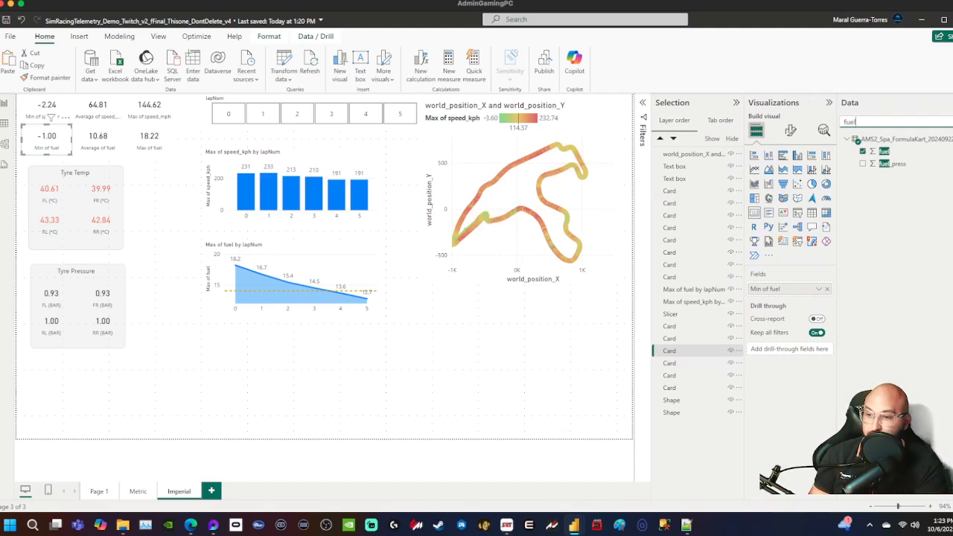
- Switch to CSV Formatting.txt in Notepad++, copy the gallon conversion expression [fuel] * 0.26417205, and return to the report
click(686, 525)
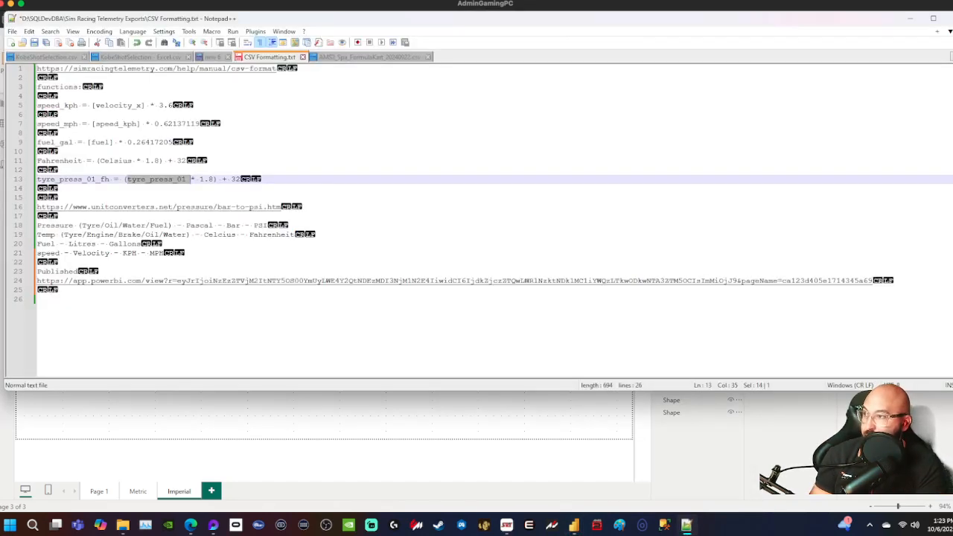
click(116, 123)
drag(88, 141, 172, 142)
key(ctrl+c)
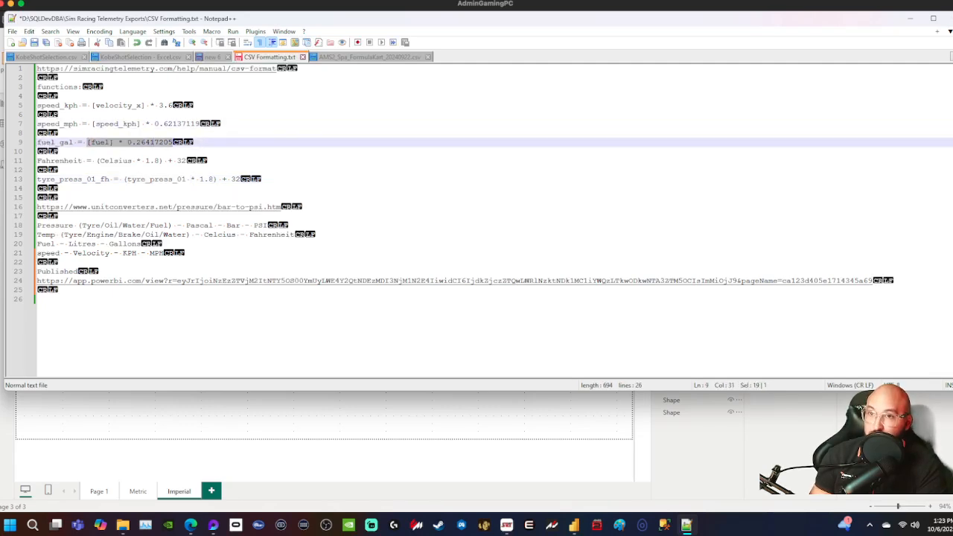
click(909, 18)
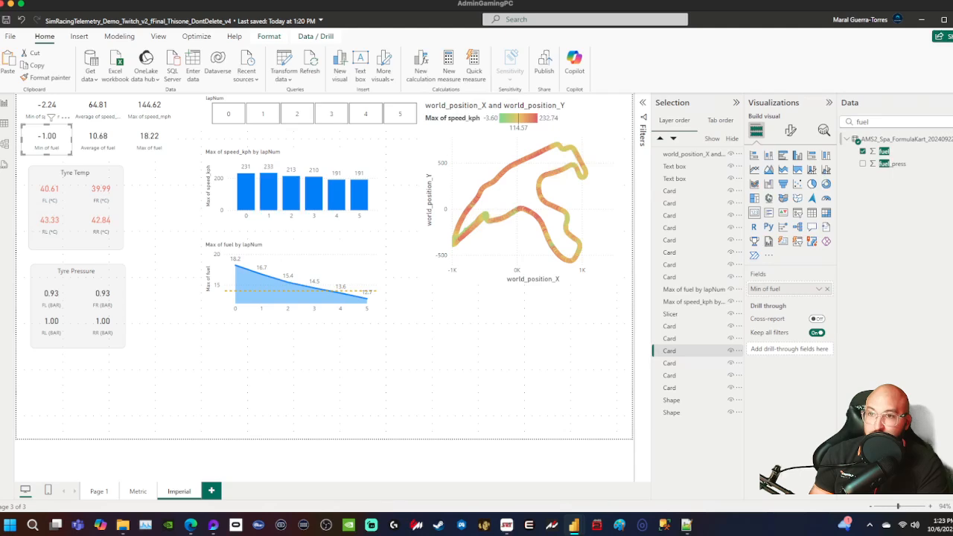
- Add a calculated column to the AMS2_Spa_FormulaKart_20240922 table with the formula fuel_gal = [fuel] * 0.26417205
right_click(879, 139)
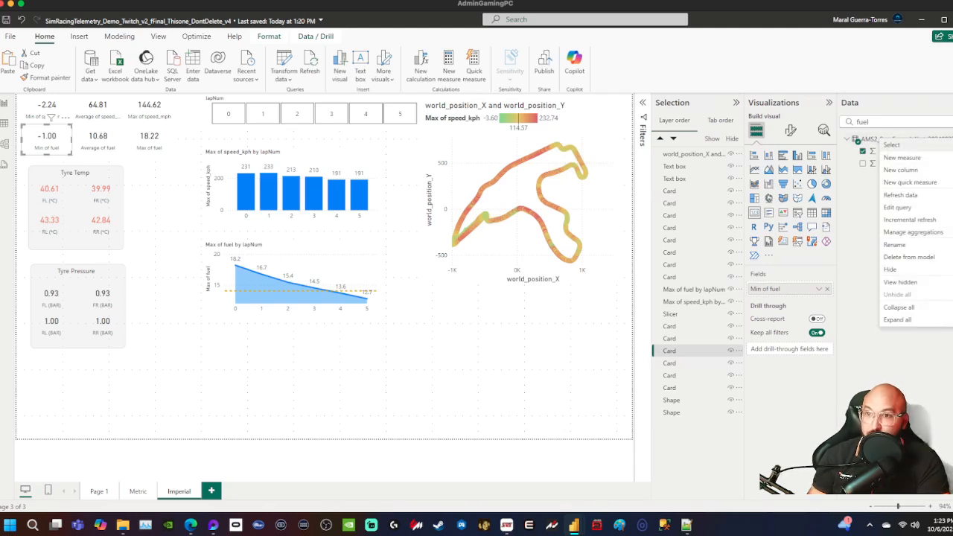
click(901, 171)
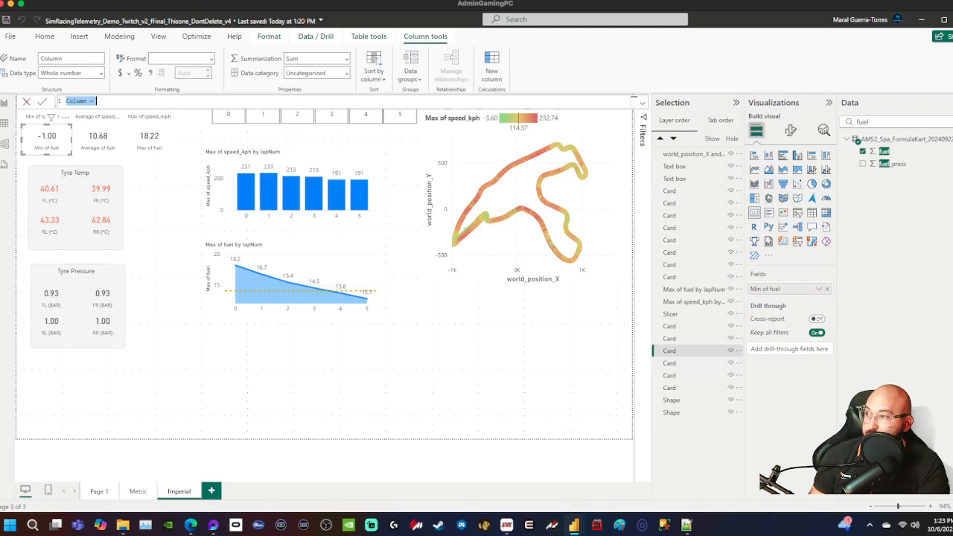
key(ctrl+v)
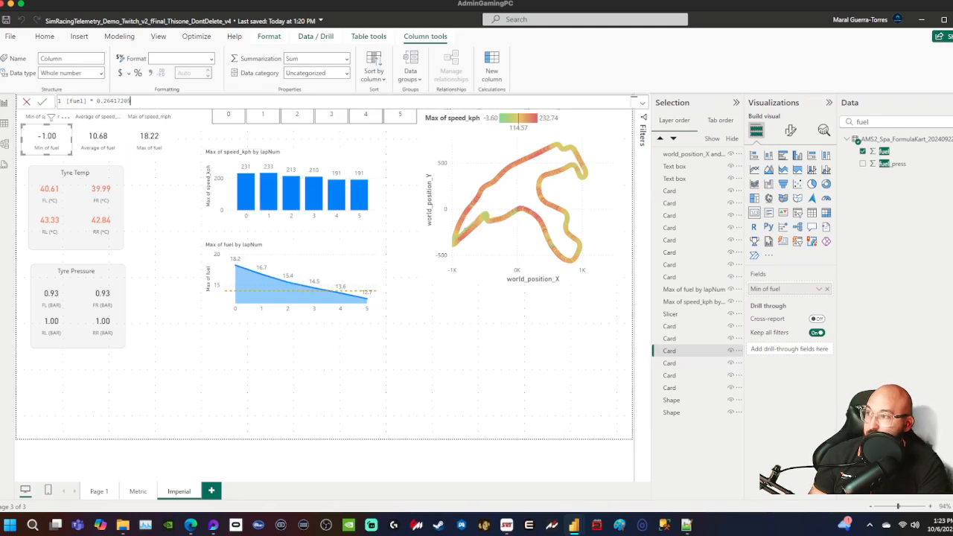
click(67, 101)
text(fuel)
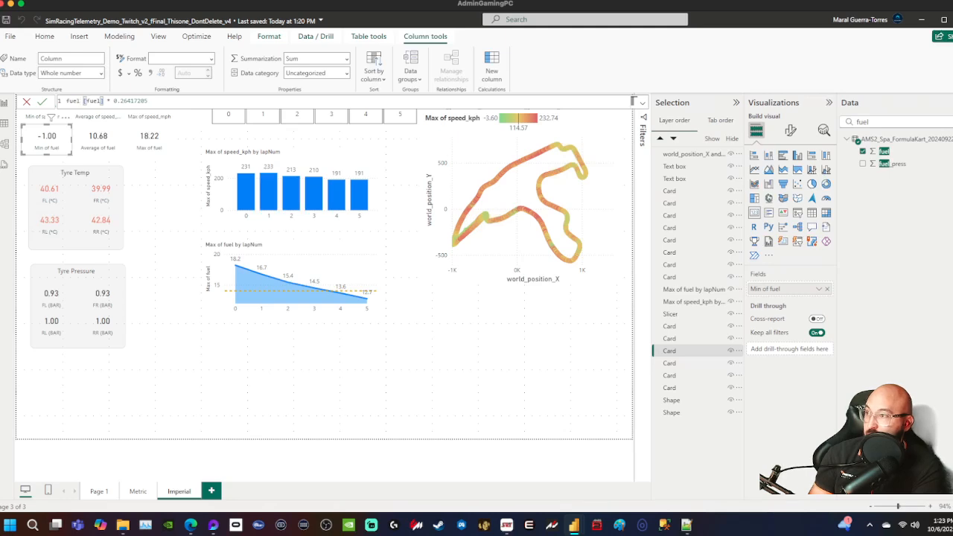
key(BackSpace)
text(_gal)
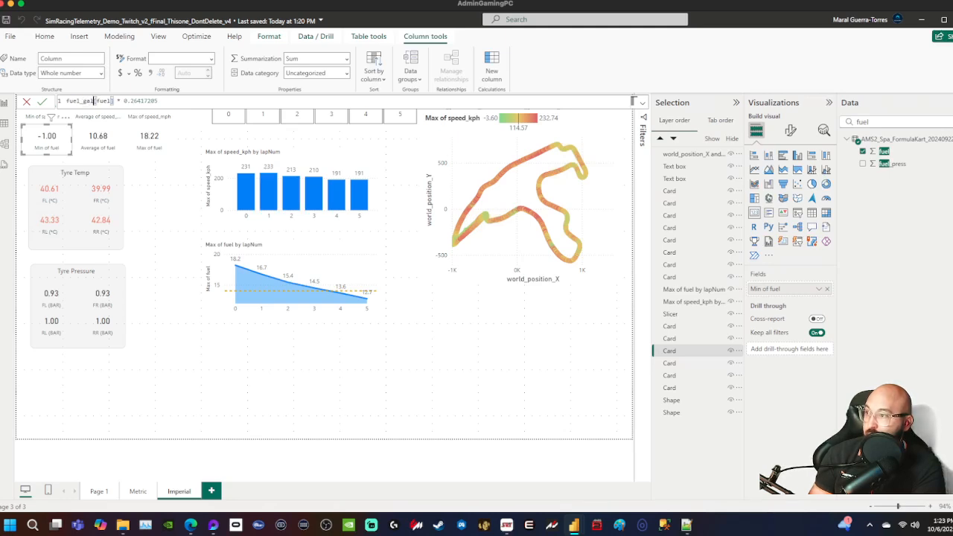
text( =)
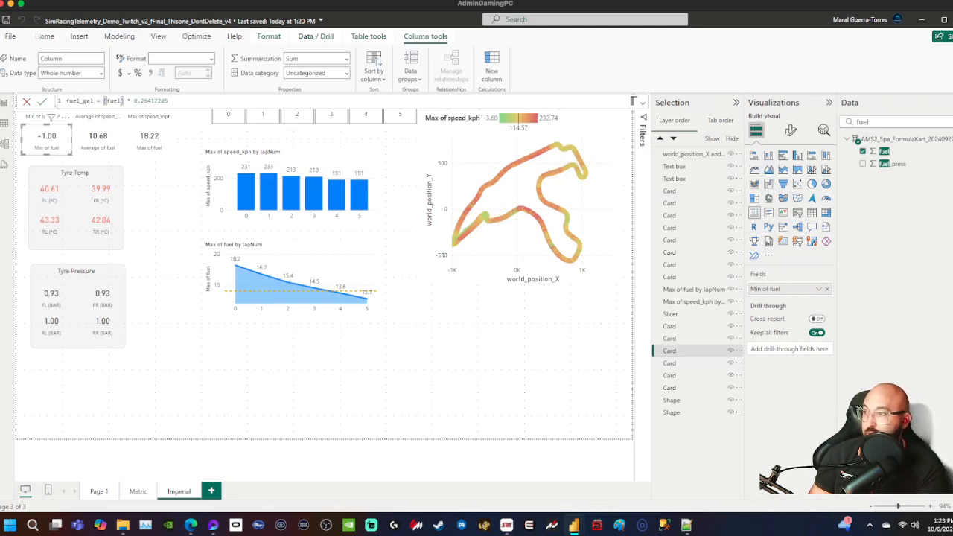
- Replace [fuel] in the fuel_gal formula with the qualified reference AMS2_Spa_FormulaKart_20240922[fuel] and commit the column
click(127, 101)
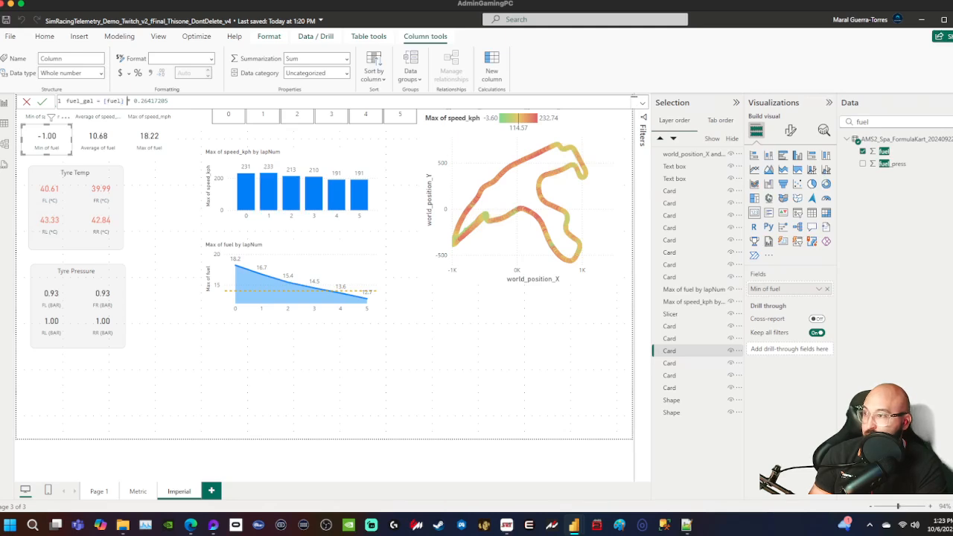
key(BackSpace)
key(BackSpace)
key(BackSpace)
key(BackSpace)
key(BackSpace)
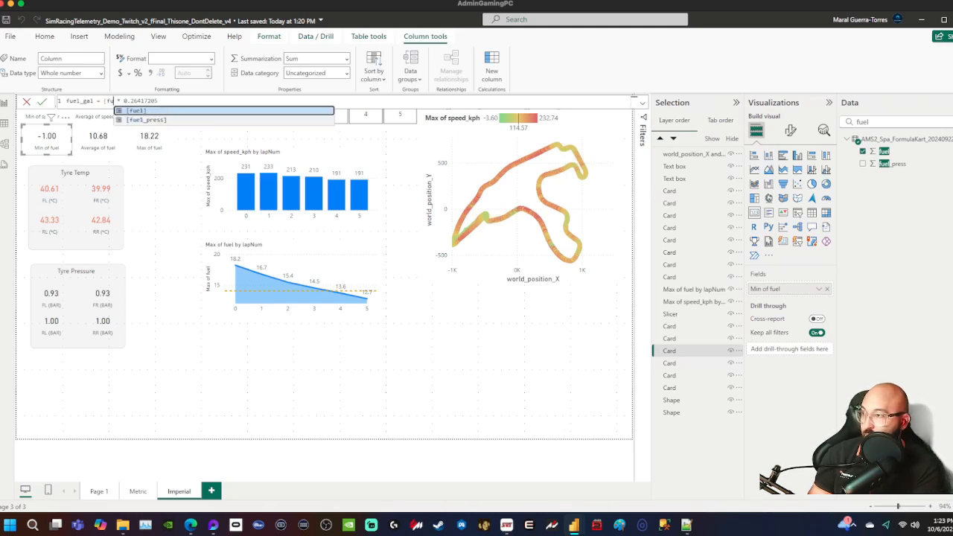
key(BackSpace)
text(fuel)
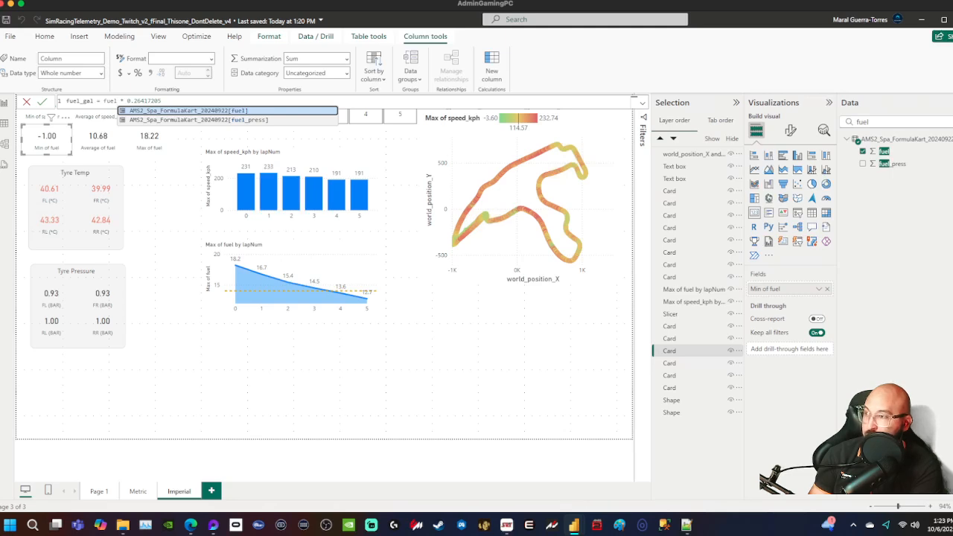
key(Tab)
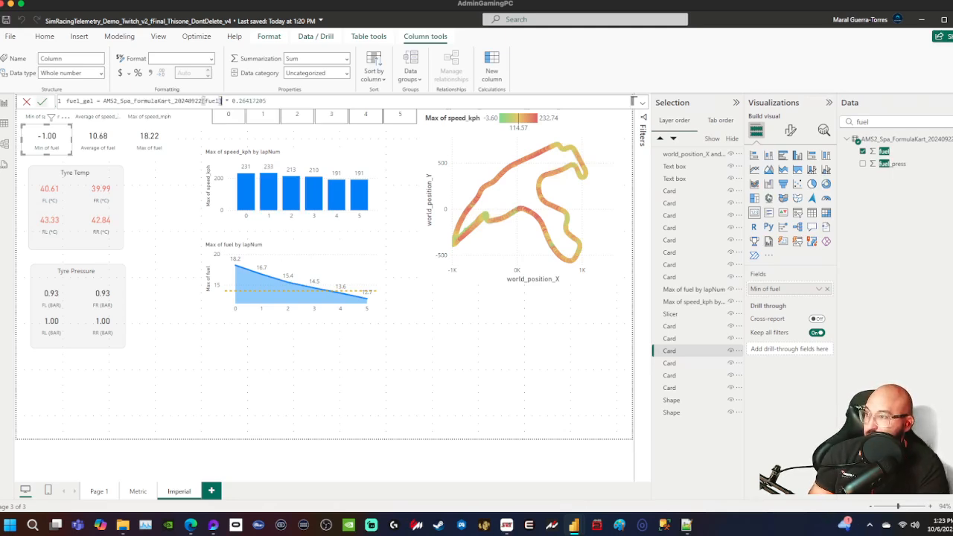
click(42, 102)
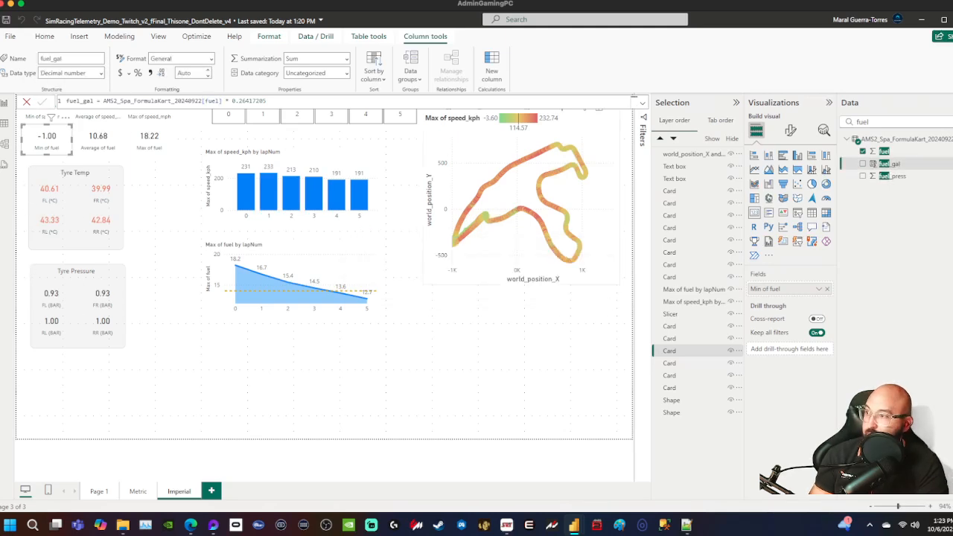
- Replace the minimum fuel card's field with fuel_gal, aggregated as Minimum
drag(889, 163, 776, 289)
click(819, 289)
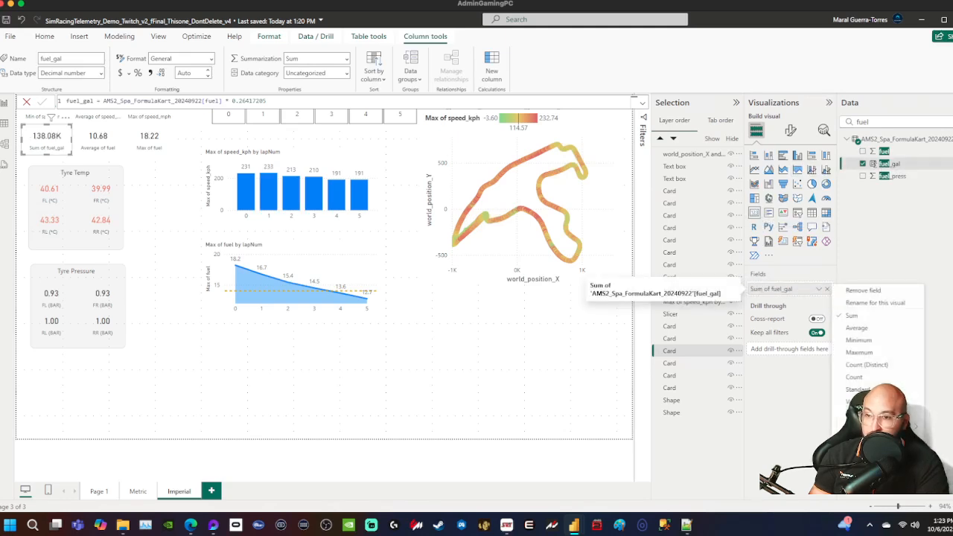
click(864, 344)
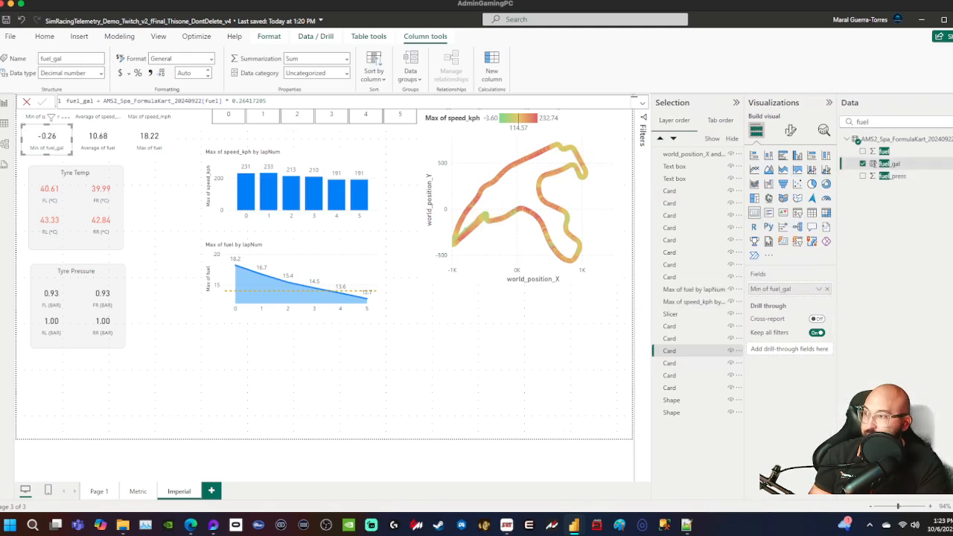
- Replace the average fuel card's field with fuel_gal, aggregated as Average
click(101, 120)
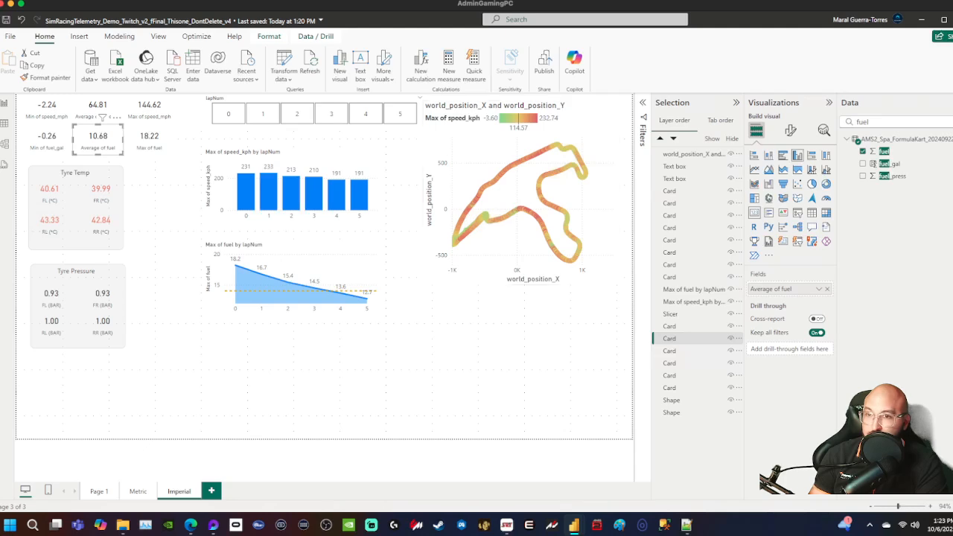
drag(889, 163, 782, 289)
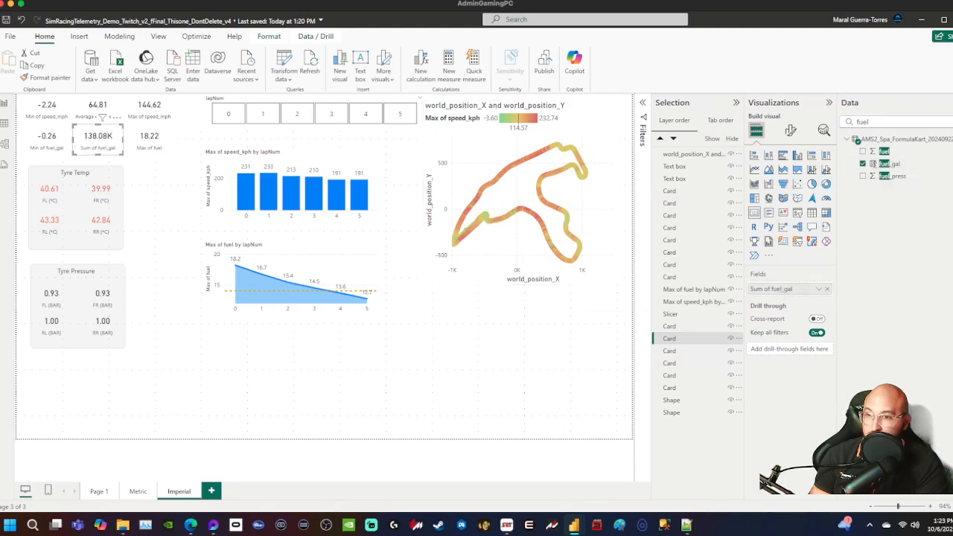
click(819, 288)
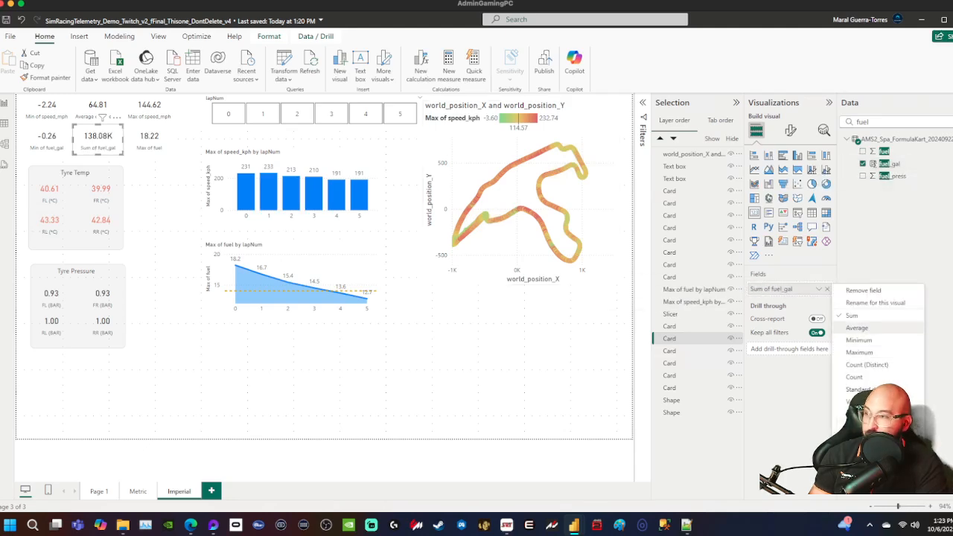
click(849, 328)
- Replace the maximum fuel card's field with fuel_gal, aggregated as Maximum, and deselect the card
click(149, 136)
drag(888, 163, 782, 289)
click(818, 289)
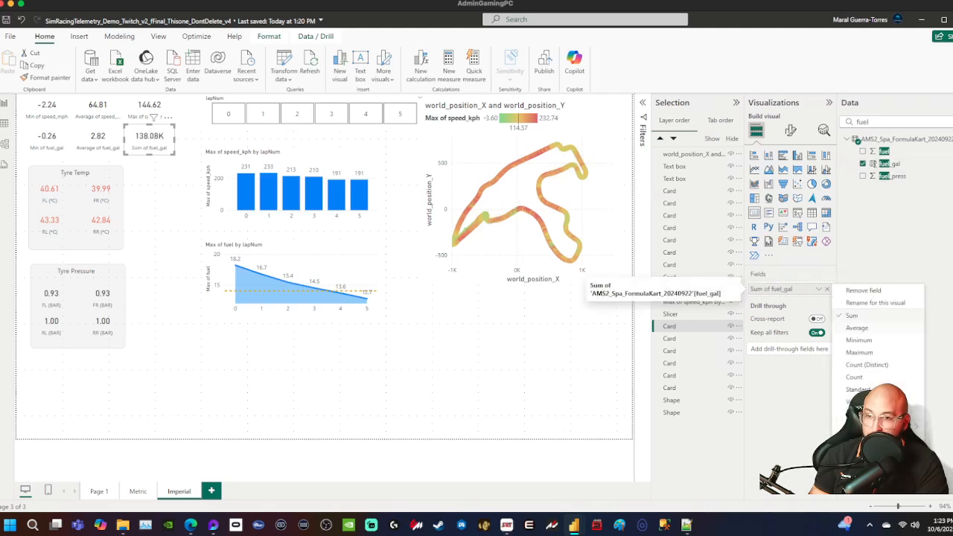
click(859, 352)
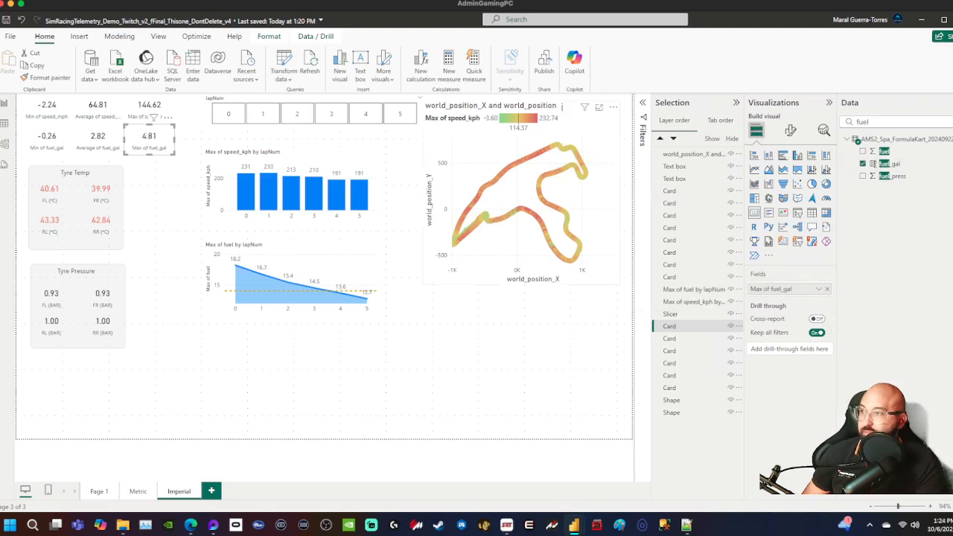
click(298, 354)
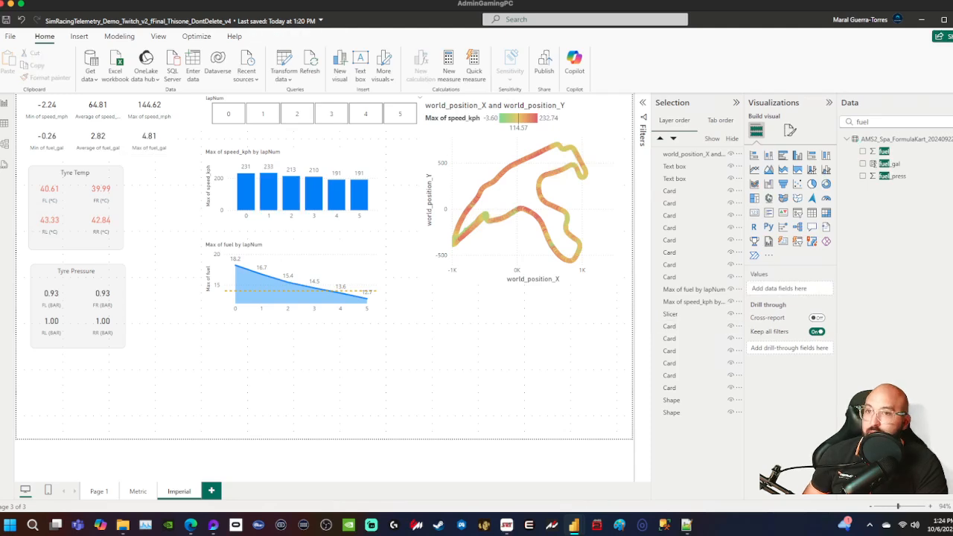
- Replace the speed-by-lap column chart's Y-axis field with speed_mph, aggregated as Maximum
click(302, 159)
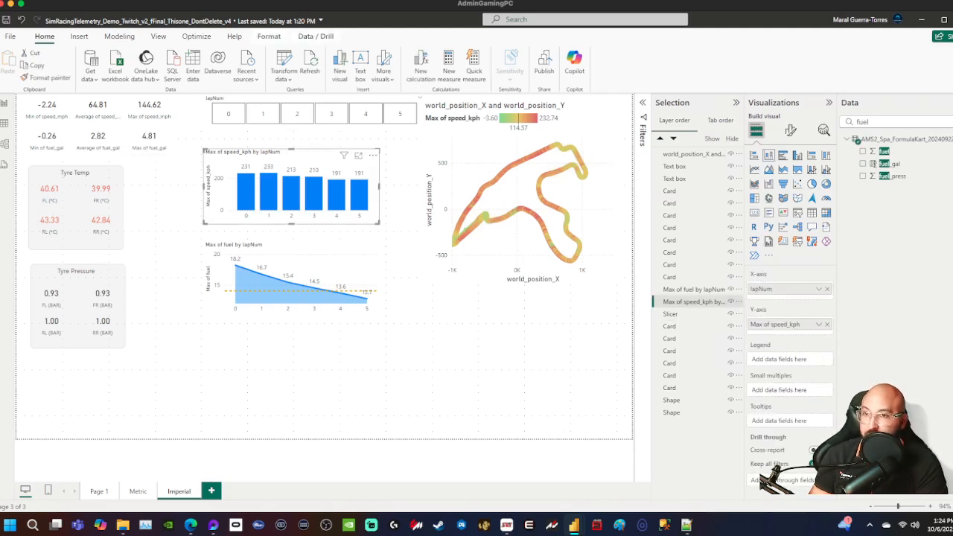
double_click(850, 122)
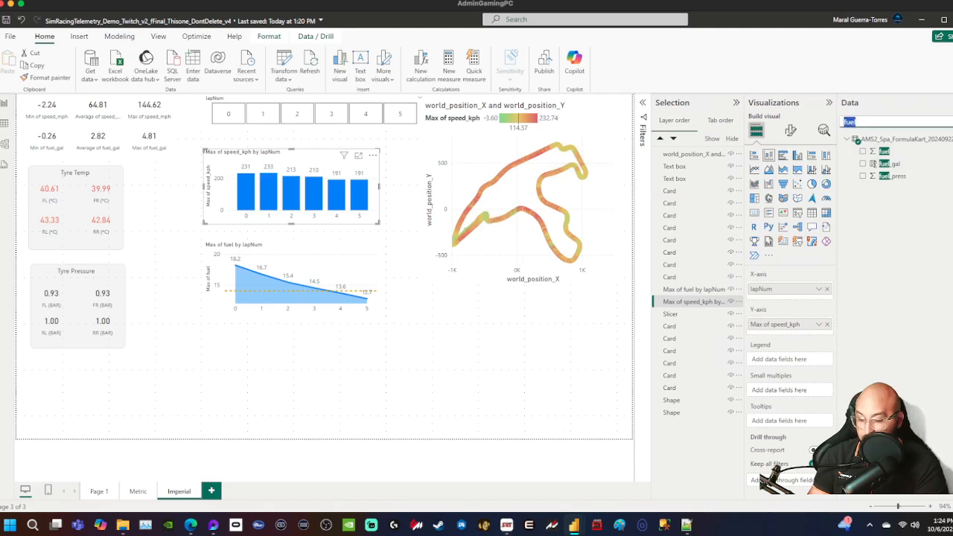
text(mph)
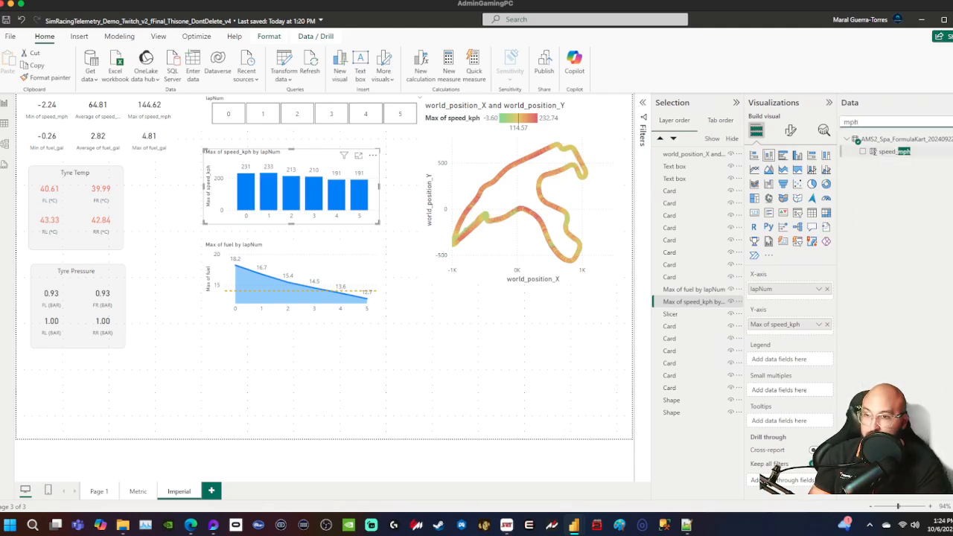
drag(890, 151, 752, 333)
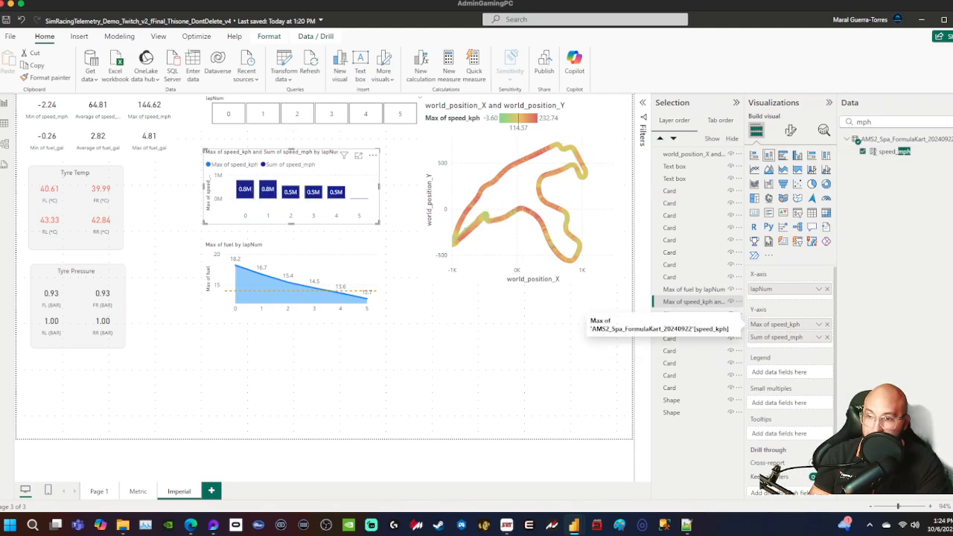
click(828, 325)
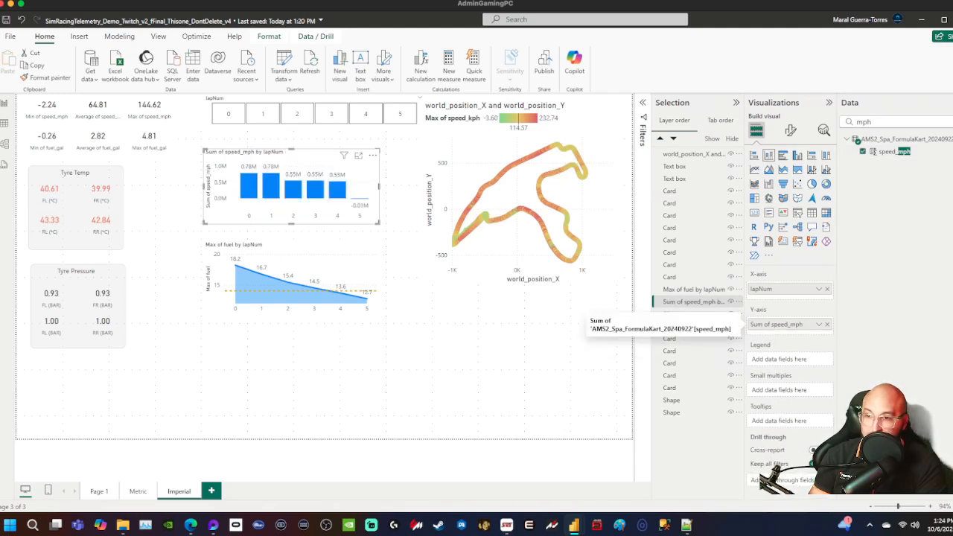
click(819, 324)
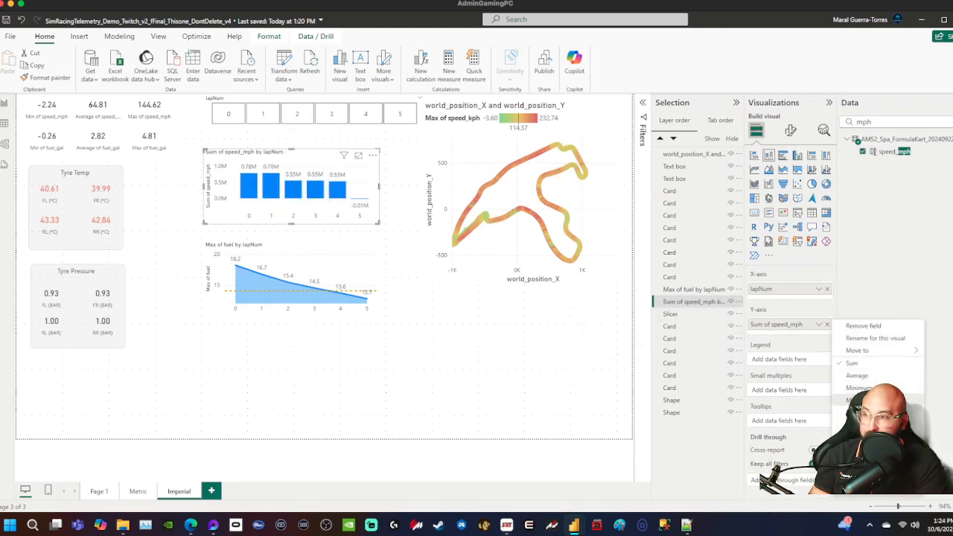
click(856, 399)
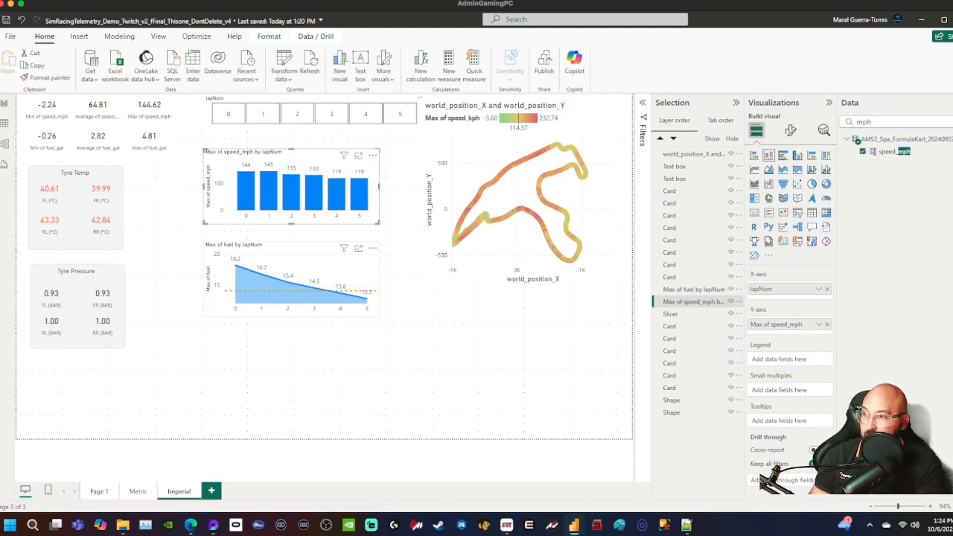
- Replace the fuel-by-lap area chart's Y-axis field with fuel_gal, aggregated as Maximum
click(298, 260)
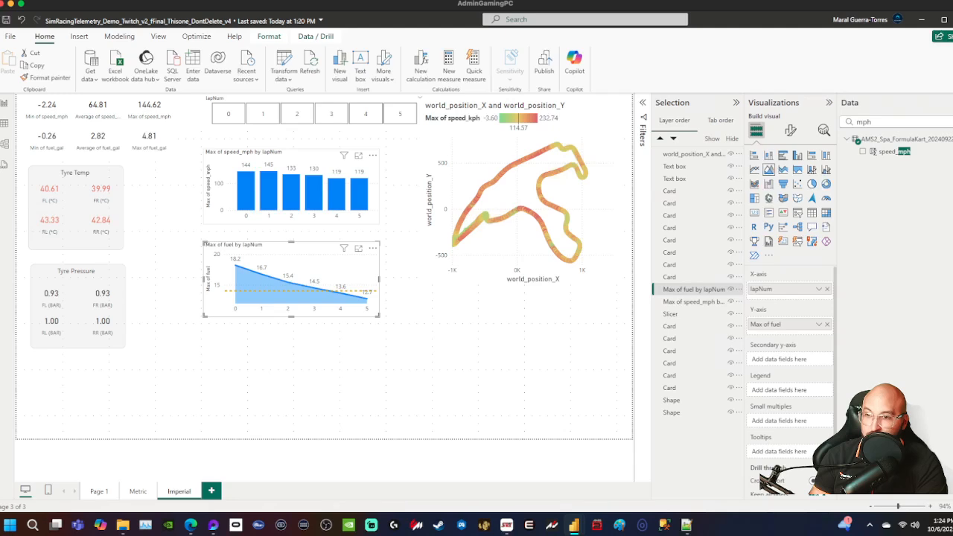
click(861, 122)
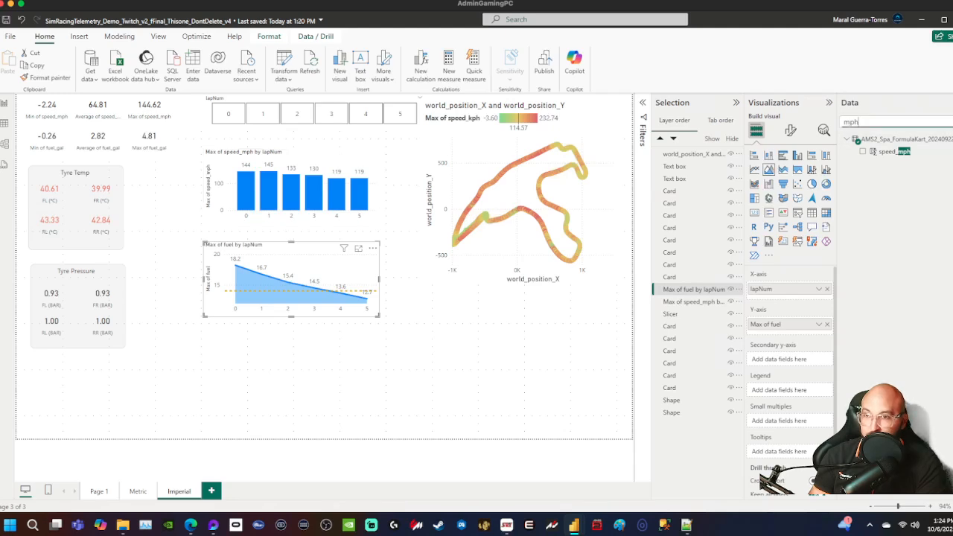
key(ctrl+a)
text(gal)
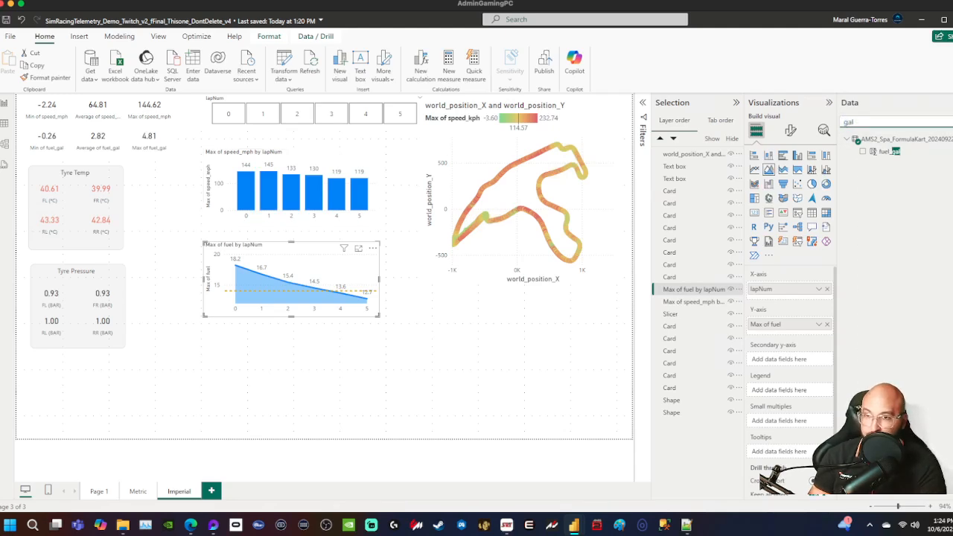
drag(790, 314, 778, 330)
click(819, 336)
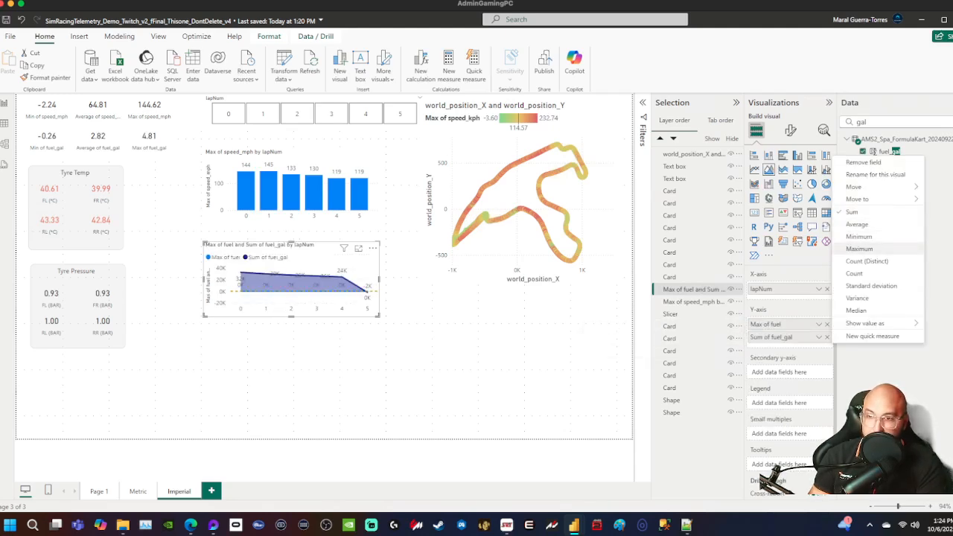
click(859, 249)
click(826, 323)
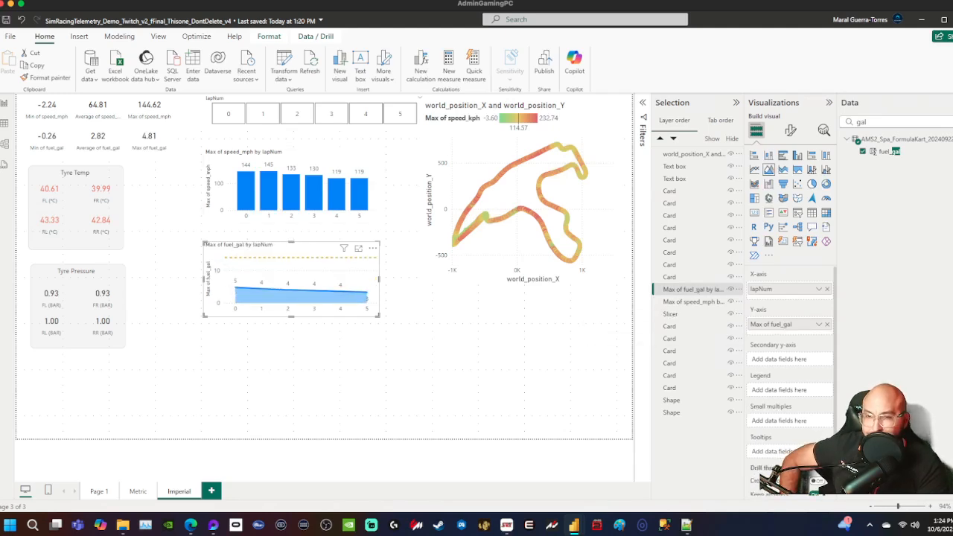
- Set the Y-axis constant line of the fuel-by-lap area chart to 4
mouse_move(367, 262)
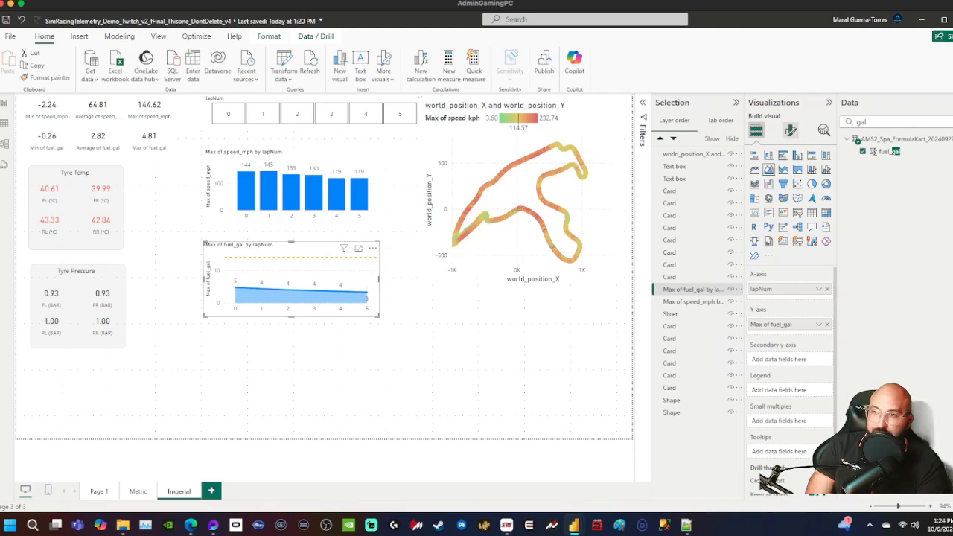
click(790, 130)
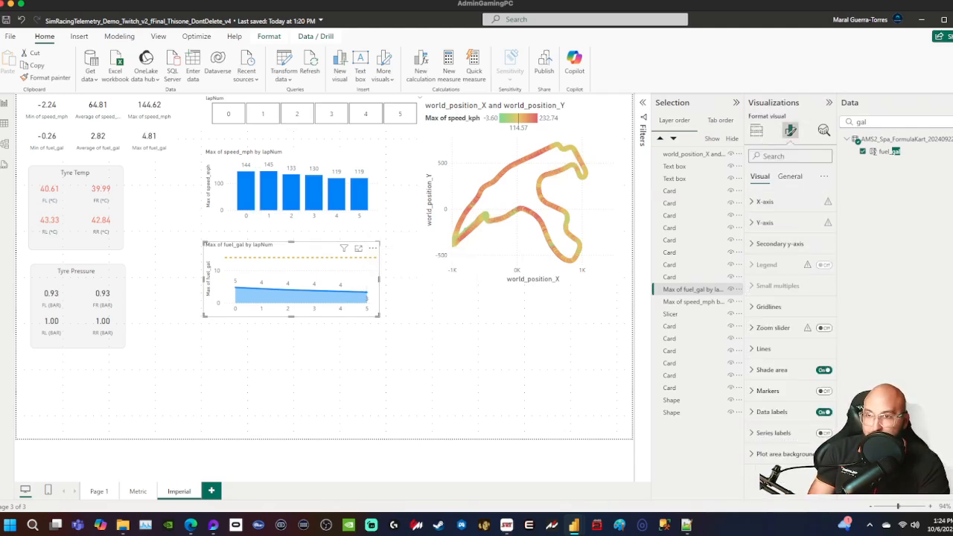
click(824, 130)
click(782, 180)
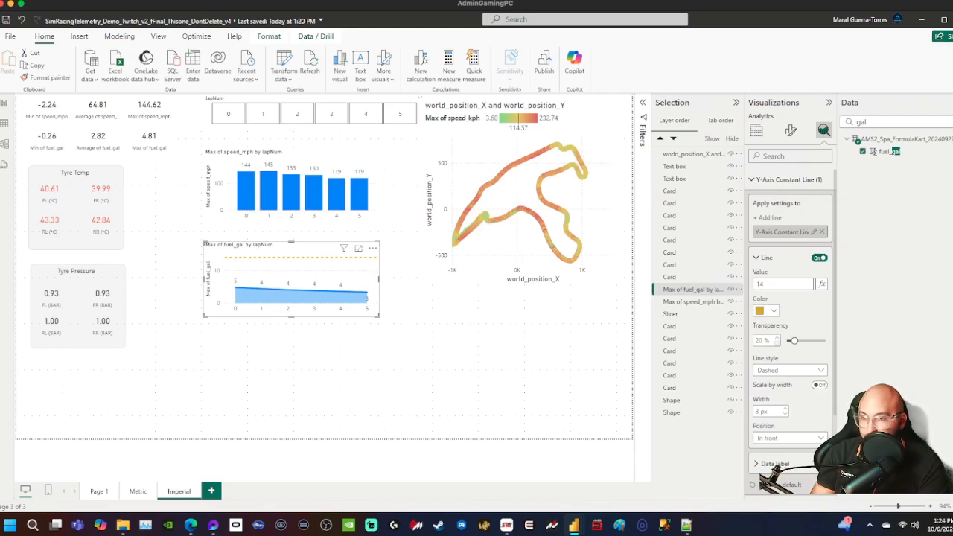
double_click(760, 283)
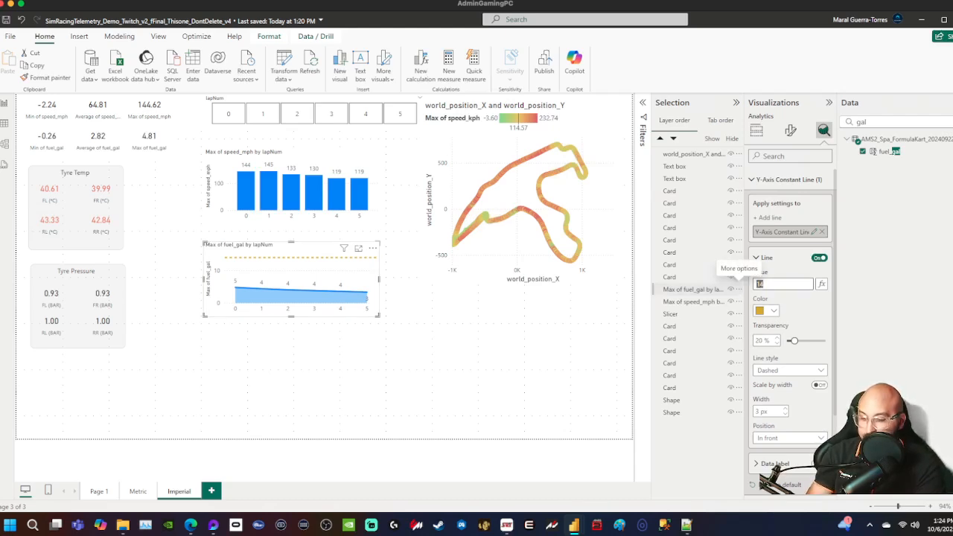
text(4.5)
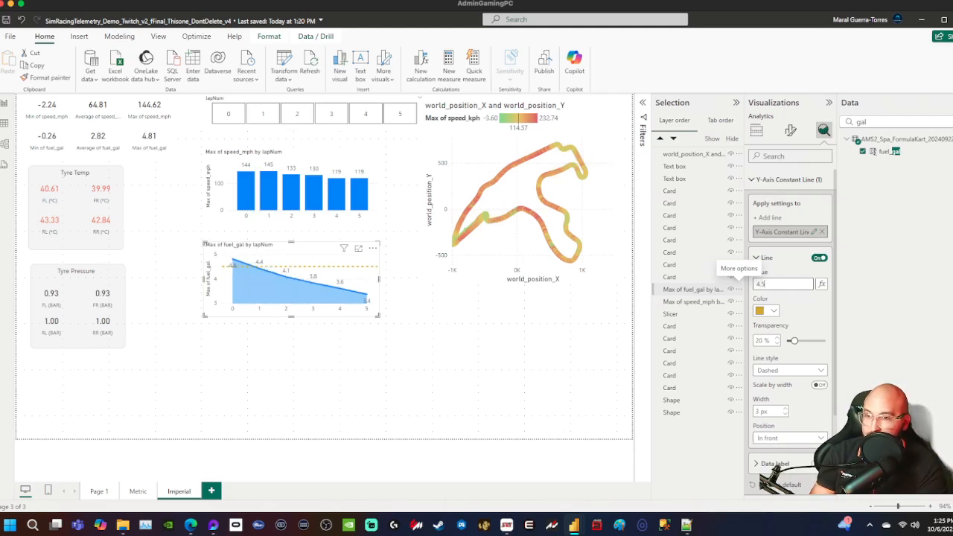
key(BackSpace)
key(BackSpace)
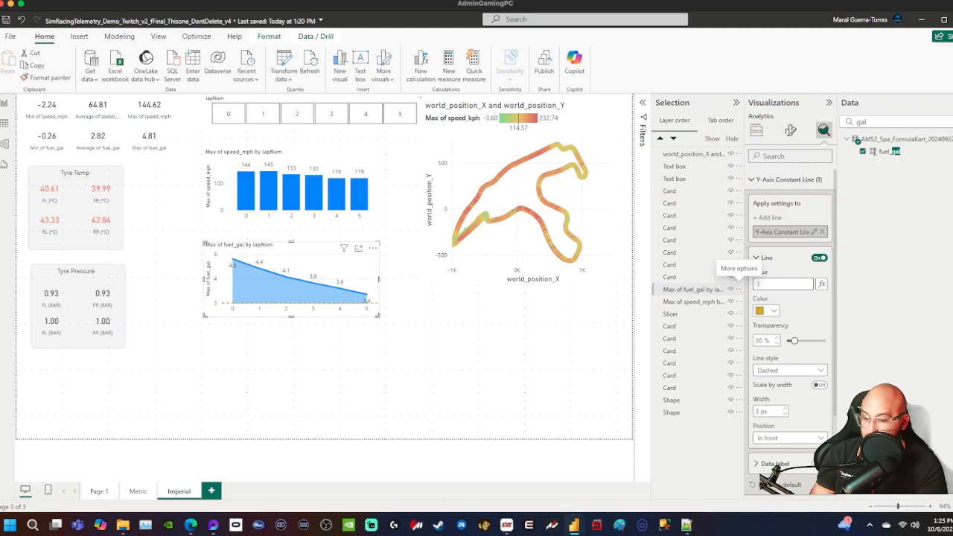
text(4.6)
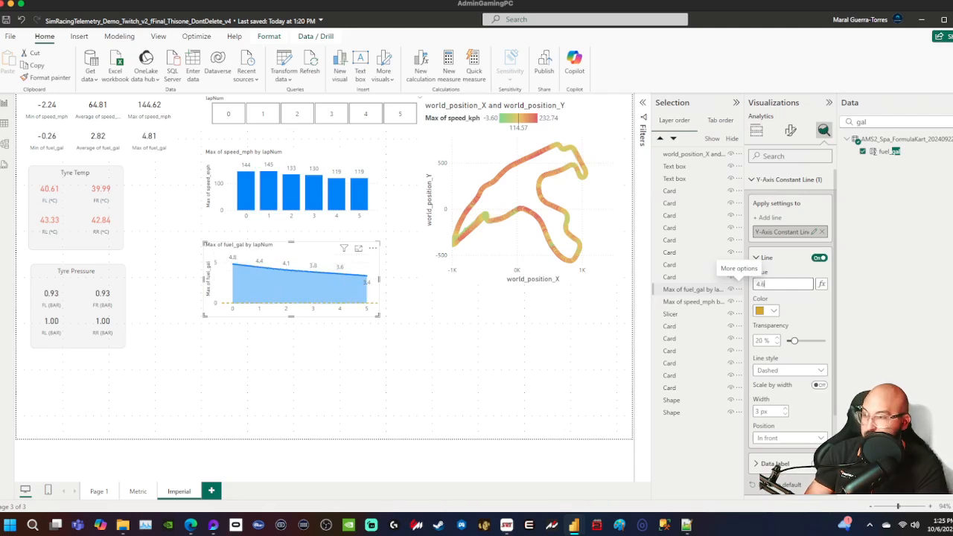
key(BackSpace)
key(BackSpace)
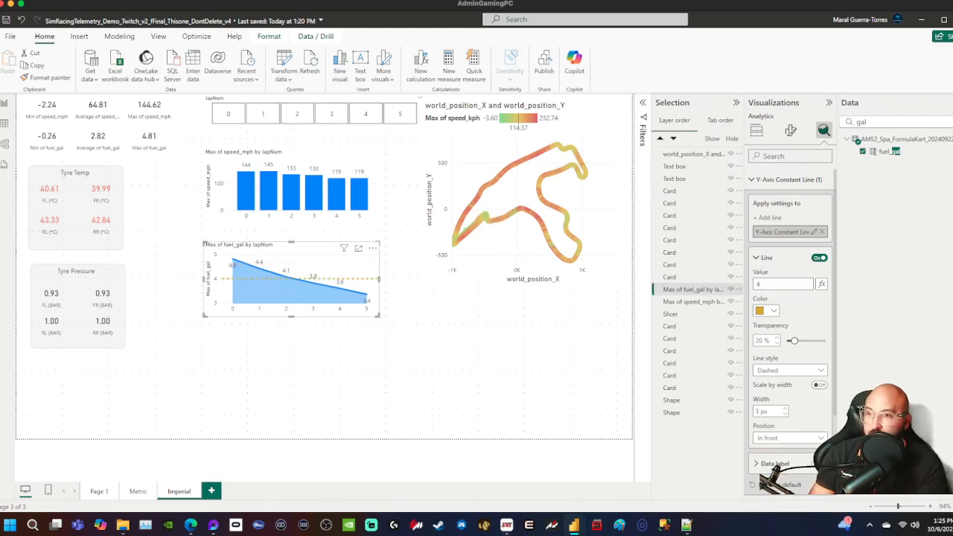
click(789, 179)
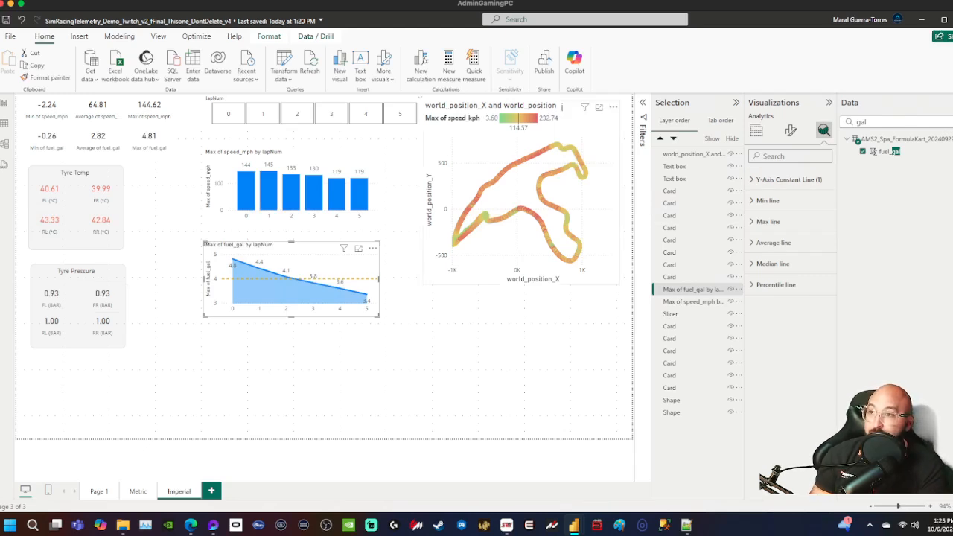
- Base the track map's marker color gradient on speed_mph with Maximum summarization, apply it, and deselect the visual
click(562, 106)
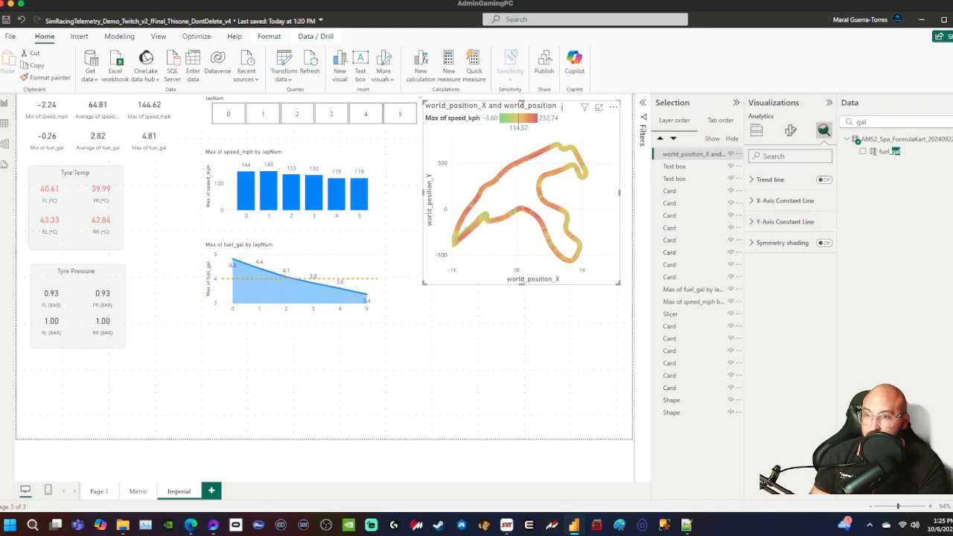
click(756, 131)
click(790, 130)
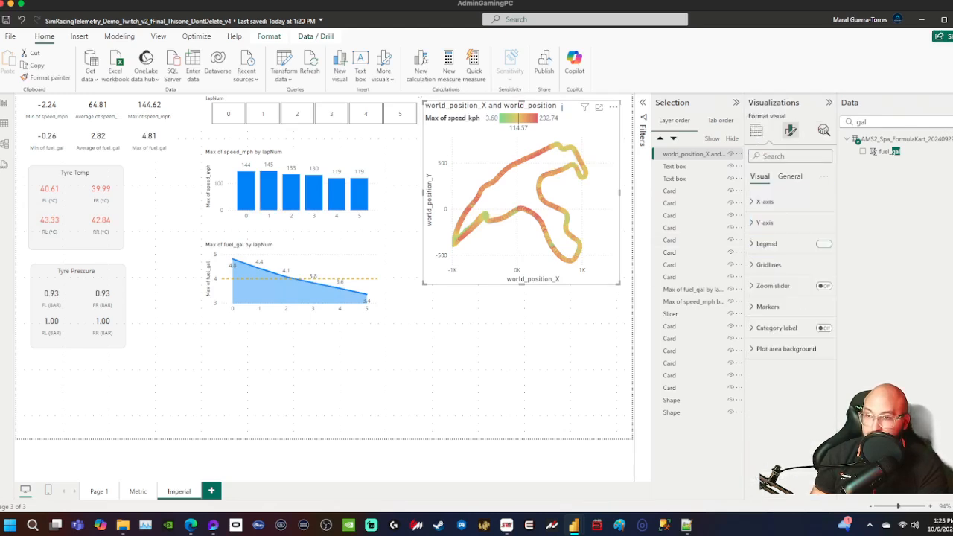
click(768, 306)
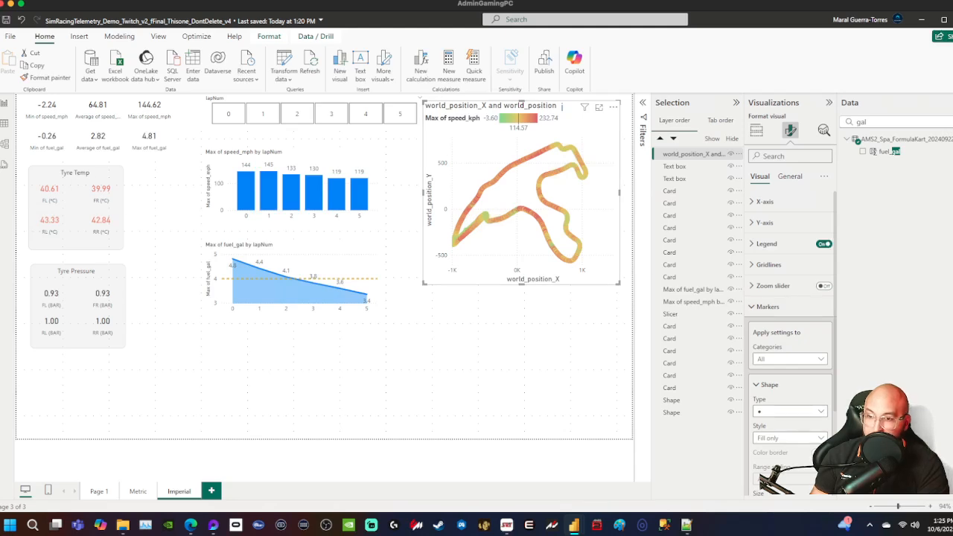
scroll(790, 298, down, 3)
click(768, 421)
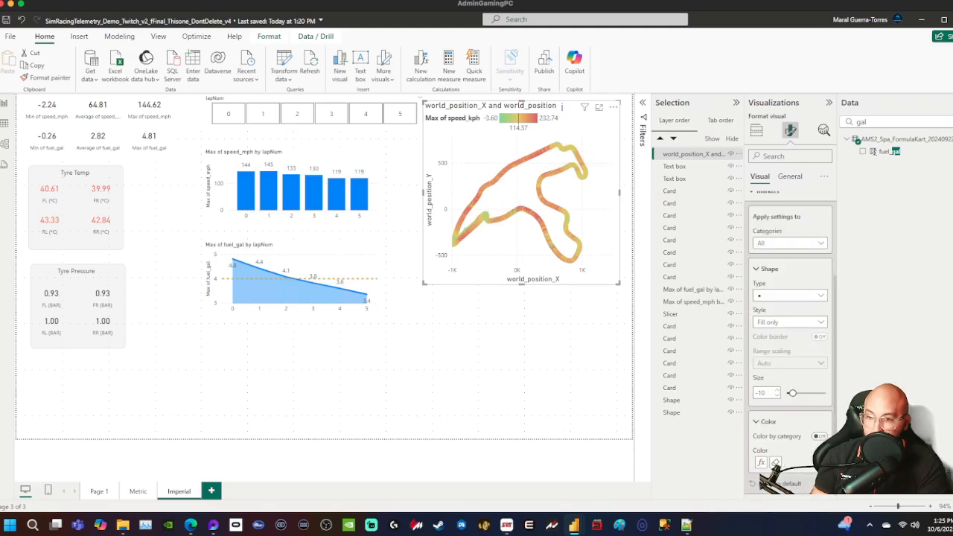
scroll(768, 422, down, 1)
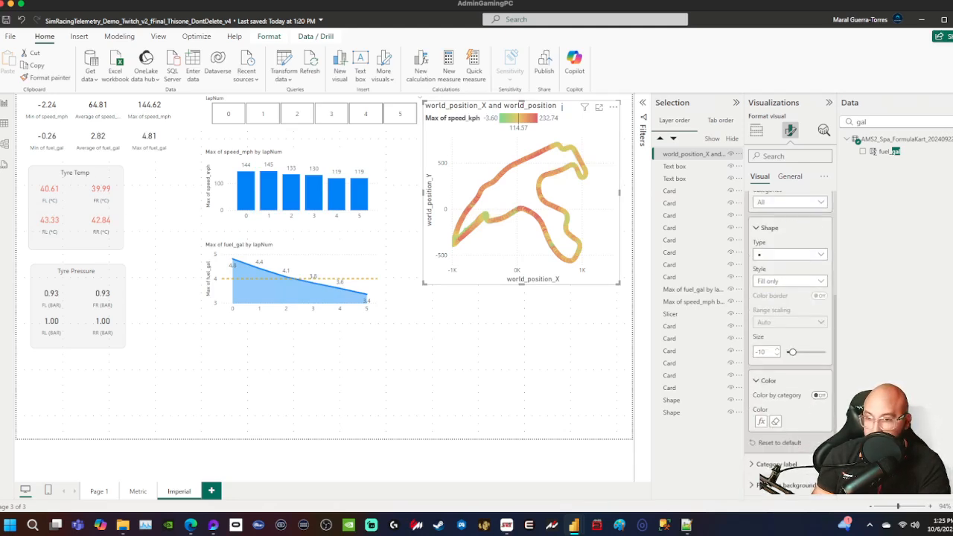
click(761, 421)
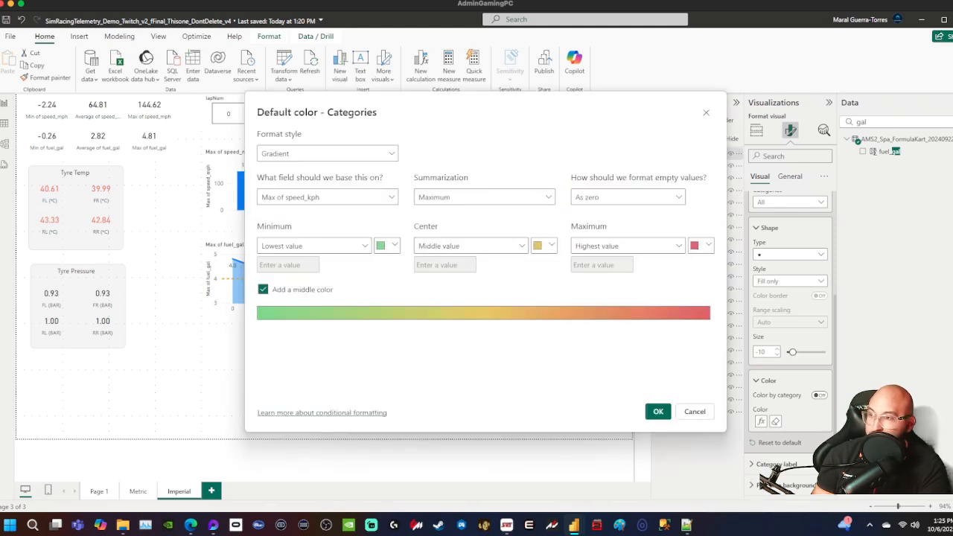
click(327, 197)
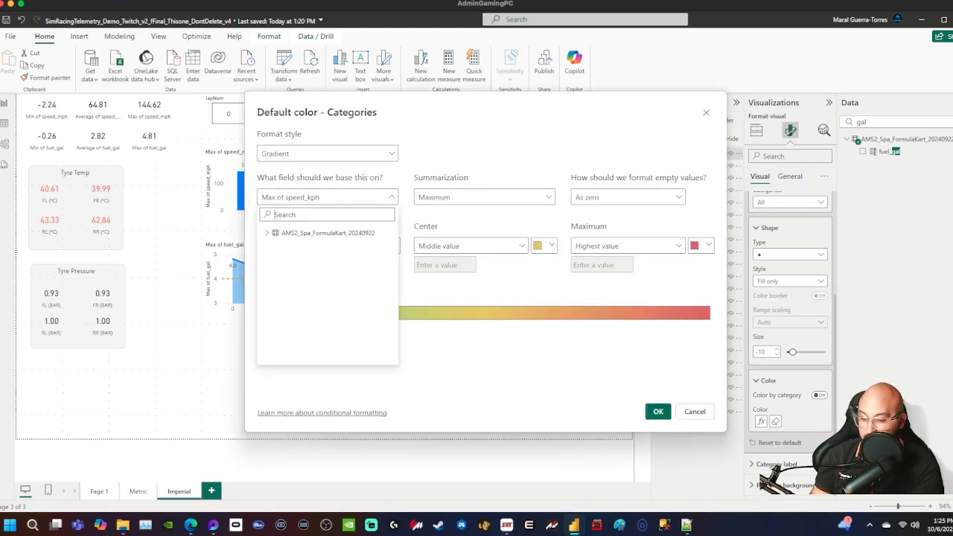
text(mph)
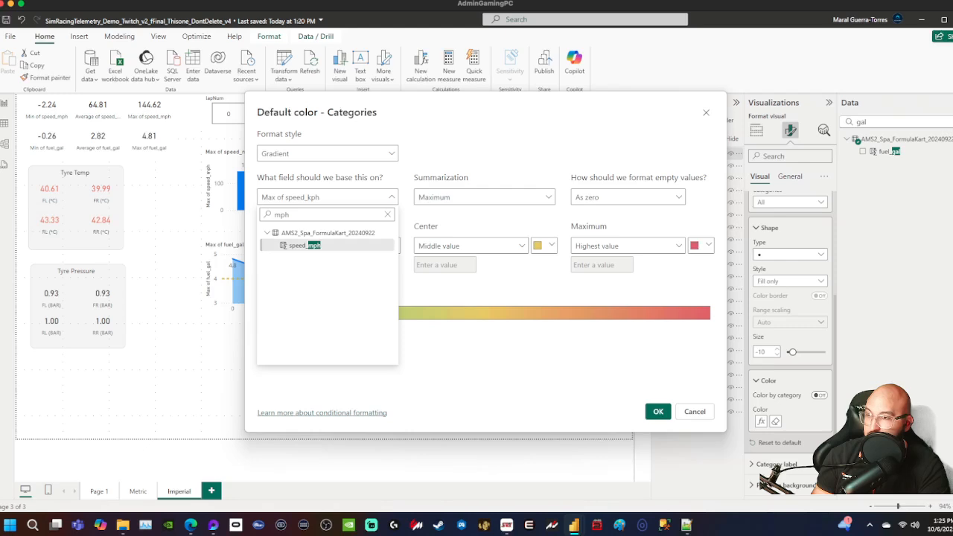
click(305, 246)
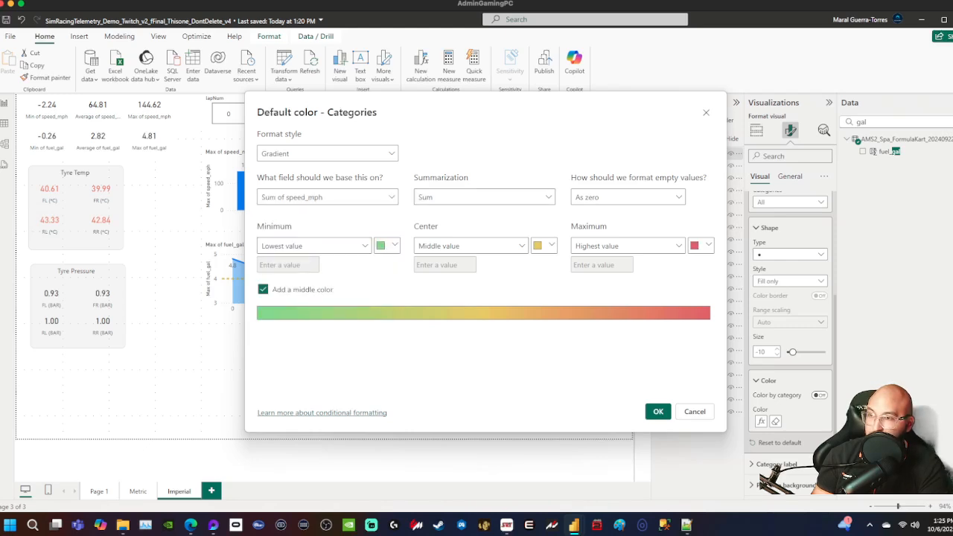
click(483, 197)
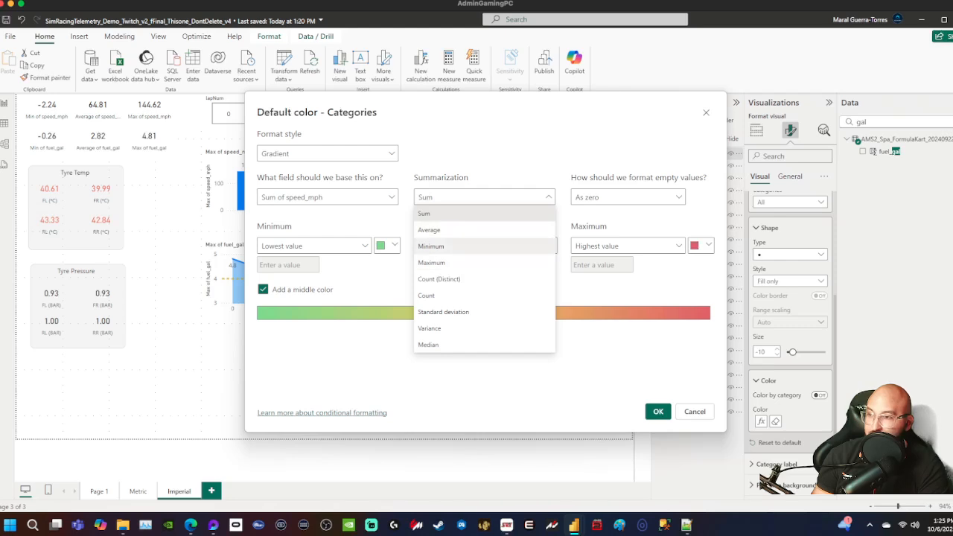
click(432, 262)
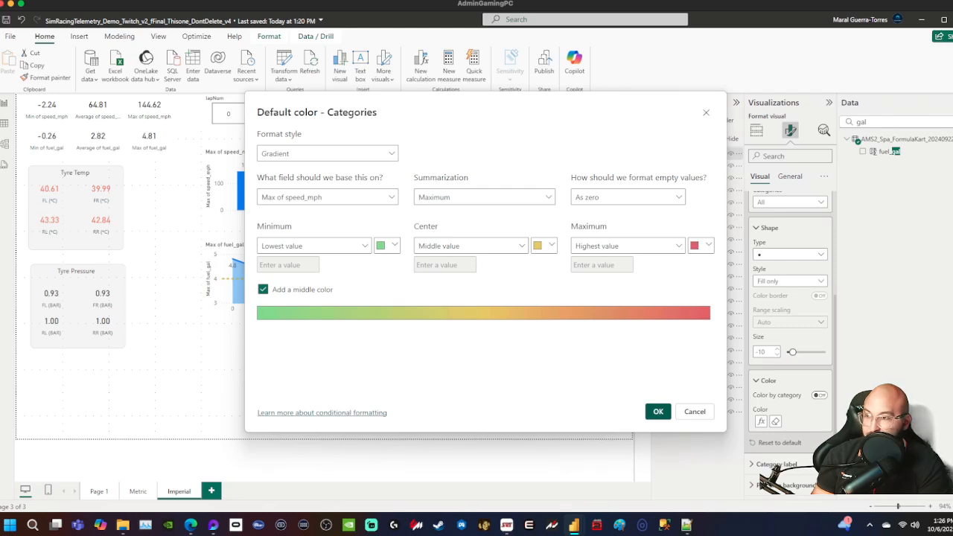
click(658, 412)
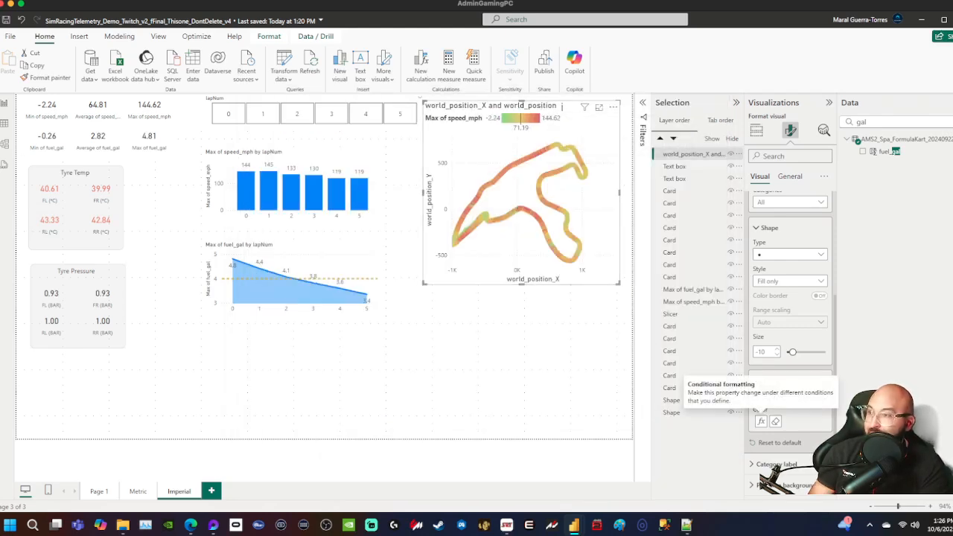
click(523, 336)
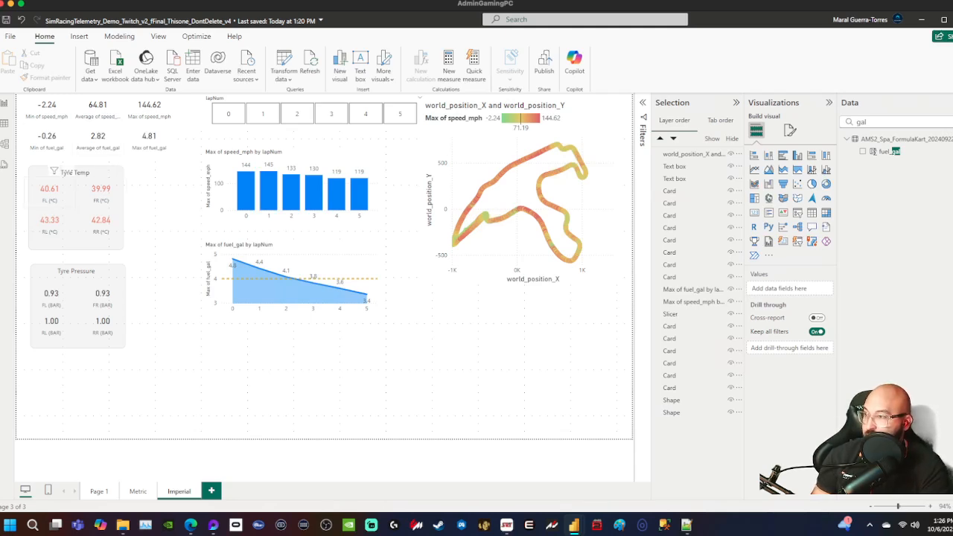
- Select the front-left tyre temperature card and filter the data fields by "temp"
click(51, 186)
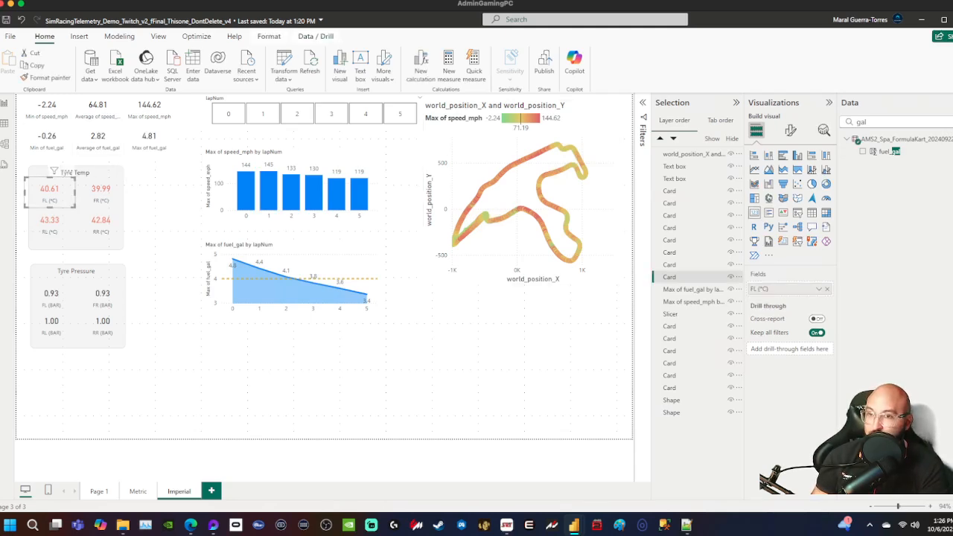
click(951, 122)
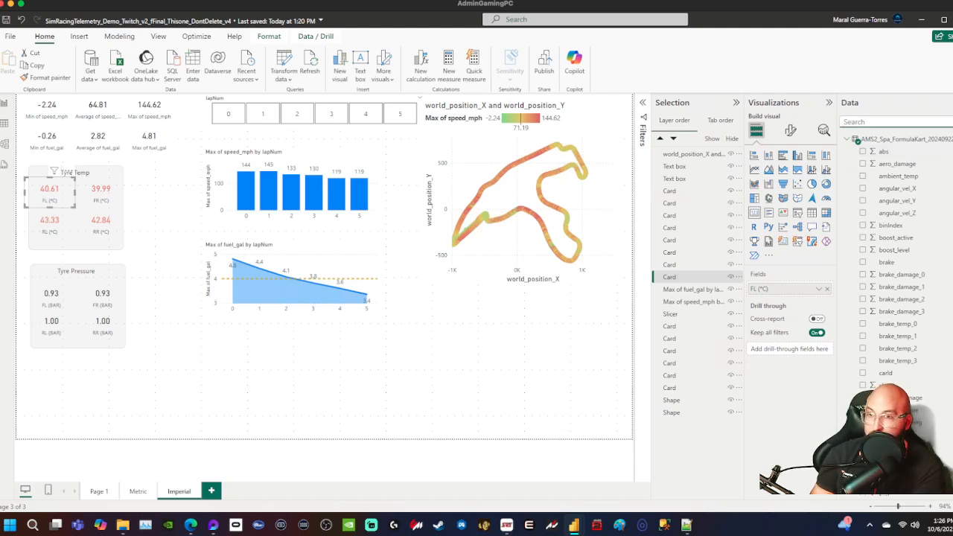
text(temp)
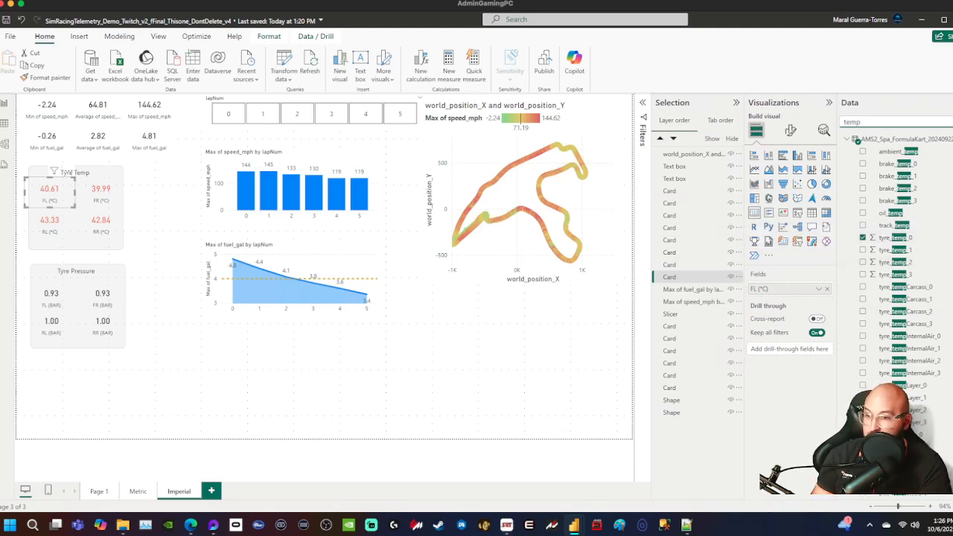
- Switch to Notepad++, copy the Fahrenheit conversion (Celsius * 1.8) + 32 from CSV Formatting.txt, and return to the telemetry report in Power BI
click(573, 525)
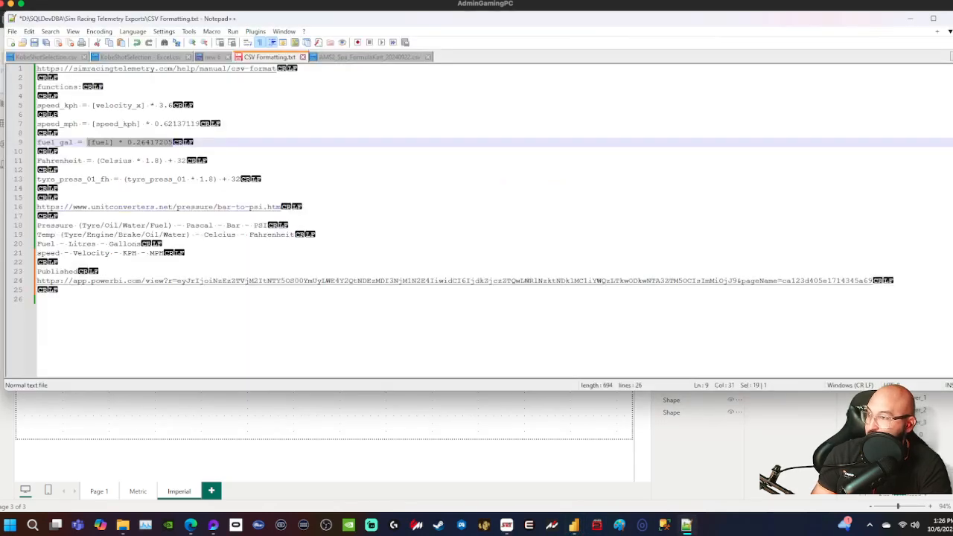
drag(206, 160, 96, 160)
key(ctrl+c)
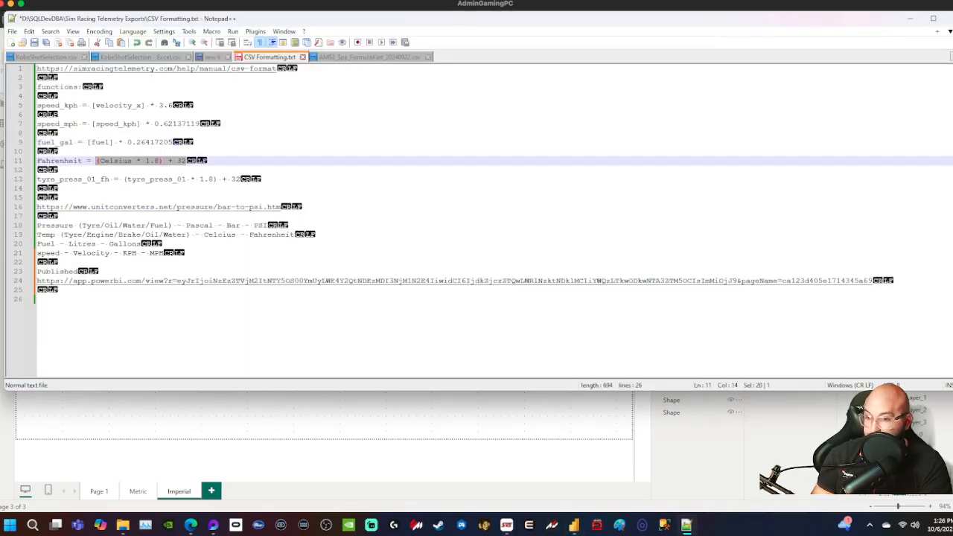
mouse_move(574, 525)
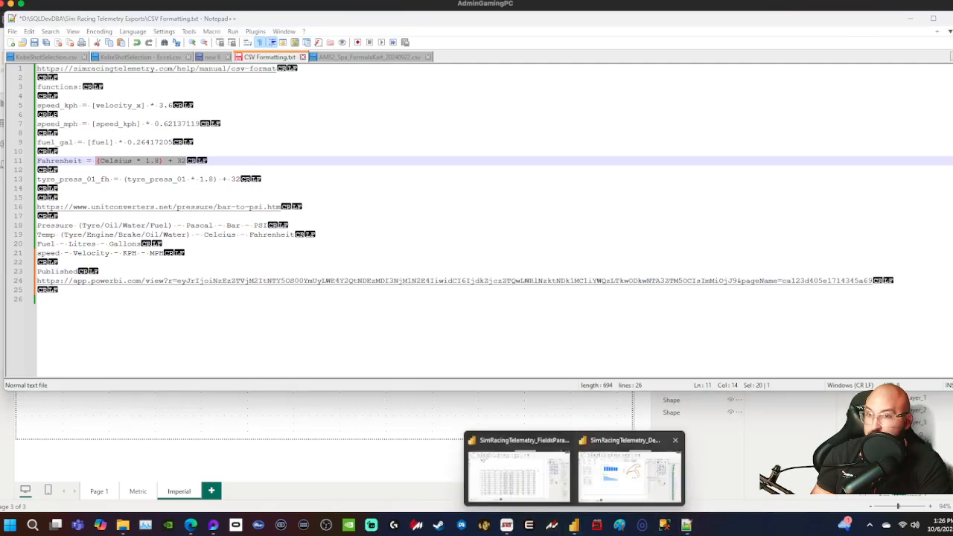
click(627, 469)
- Add a calculated column tyre_temp_0_fh to the AMS2_Spa_FormulaKart_20240922 table, starting its formula with the tyre_temp_0 field multiplied
right_click(845, 140)
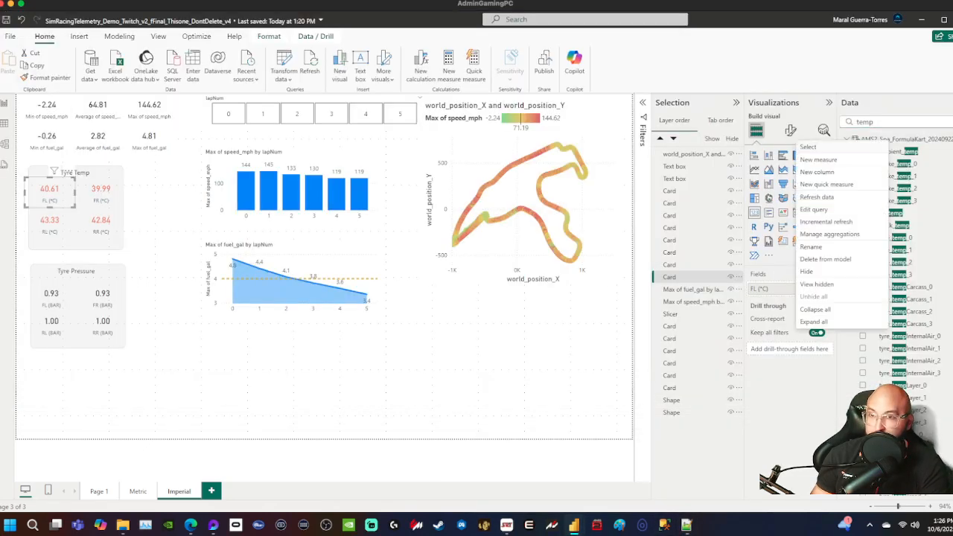
click(816, 172)
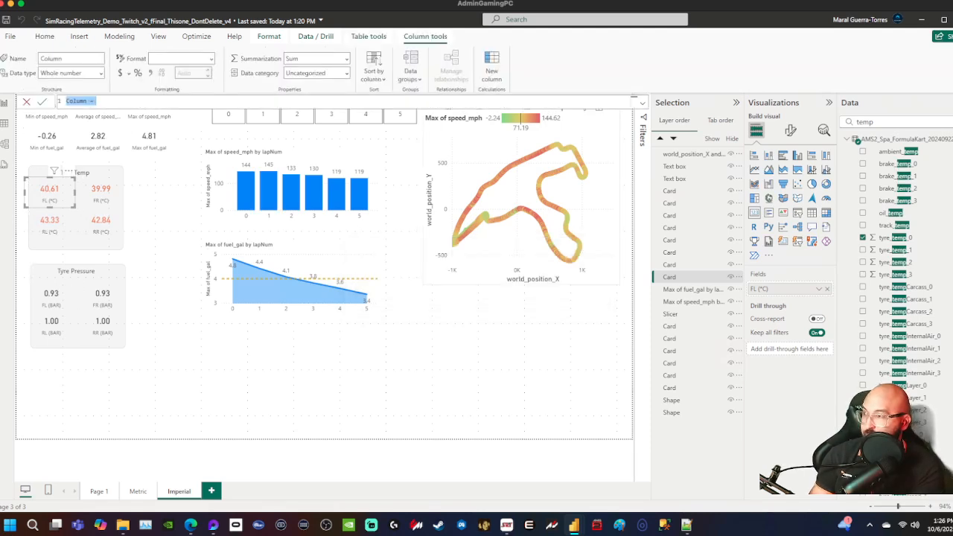
text(tyre_te)
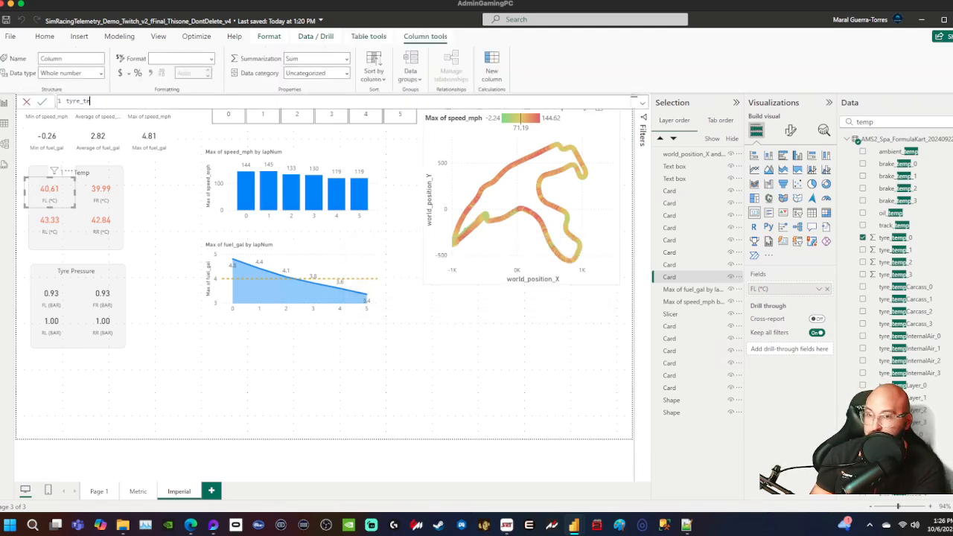
text(mp_0)
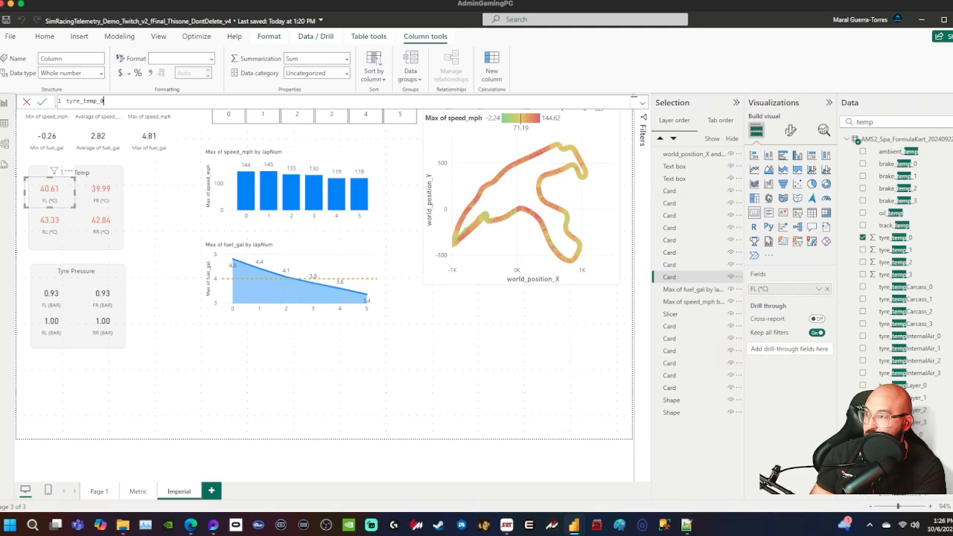
text(_)
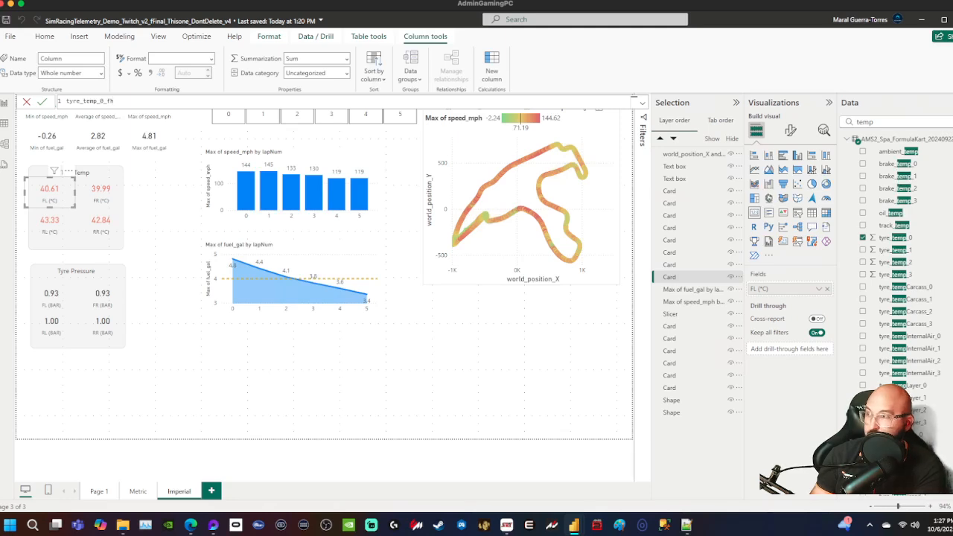
text(f)
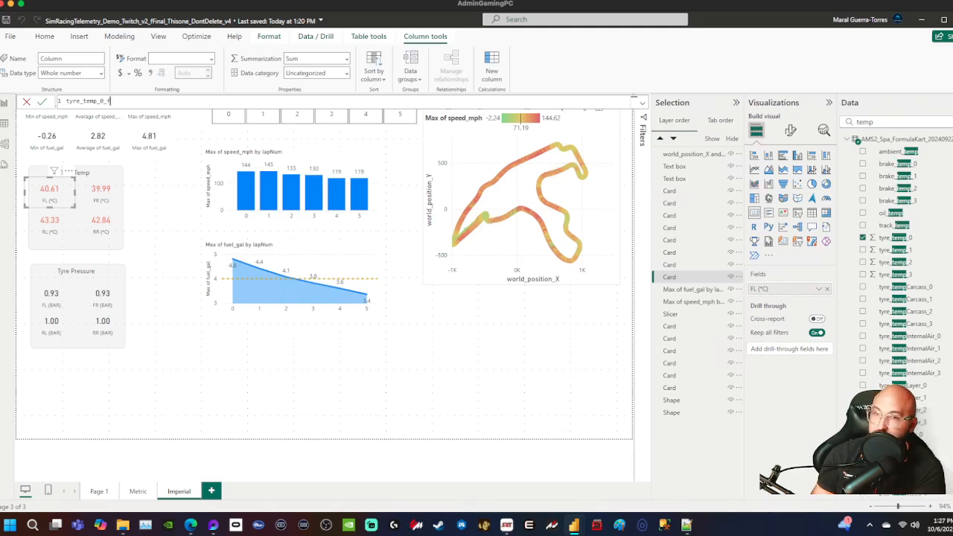
text(h = )
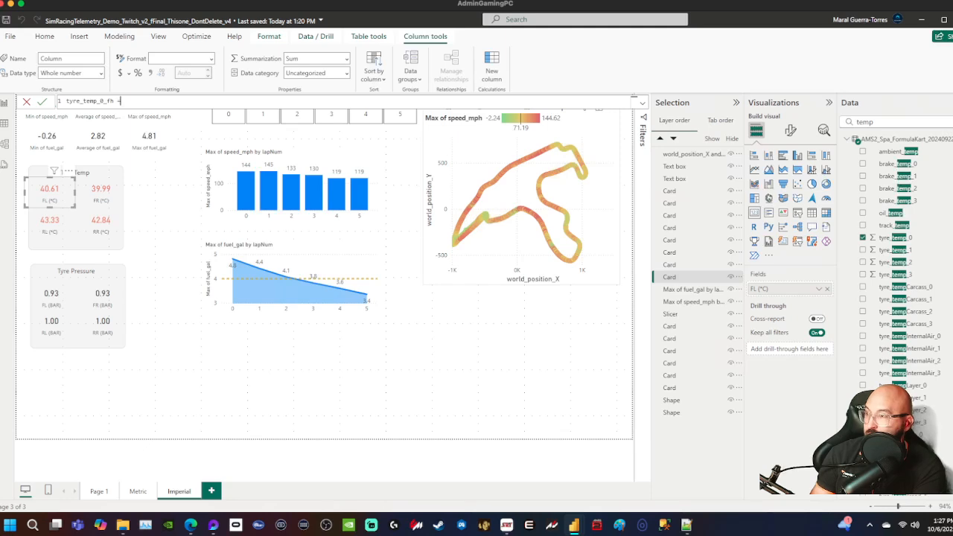
text(tyre_temp)
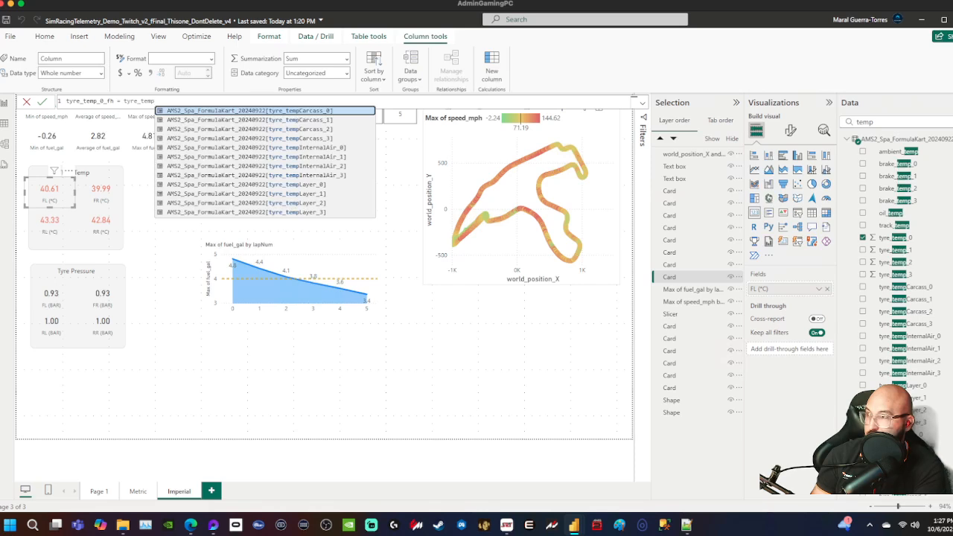
text(_0)
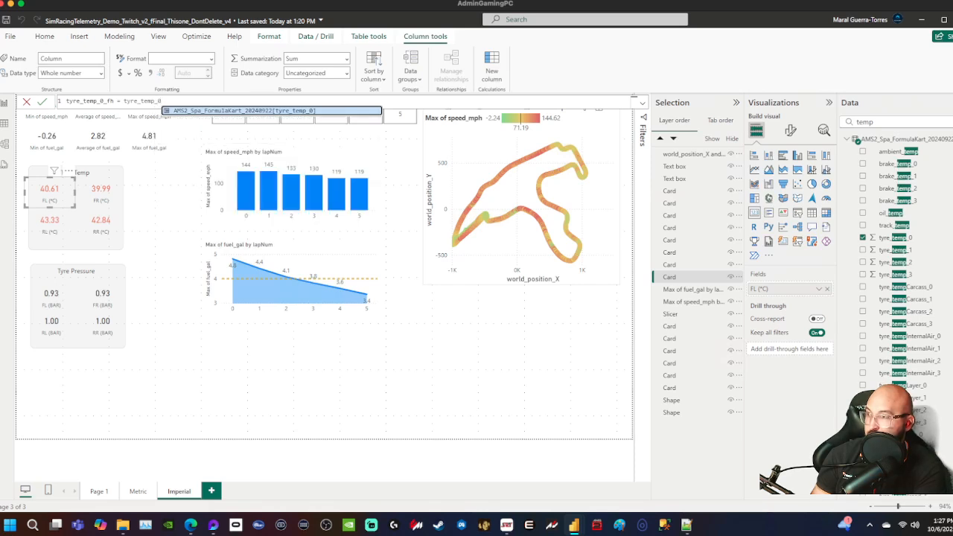
key(Tab)
text(*)
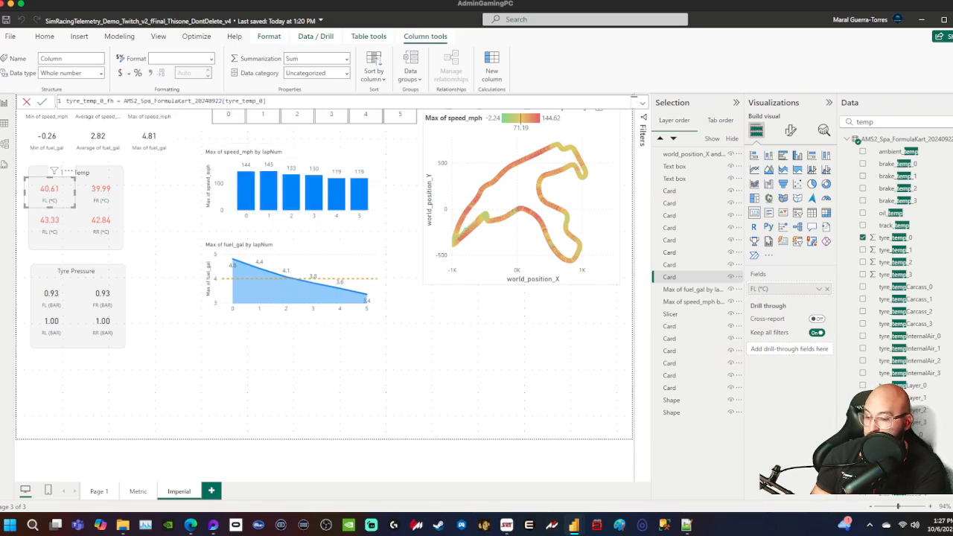
- Paste the conversion (Celsius * 1.8) + 32 at the end of the formula and comment it out with /* */
key(ctrl+v)
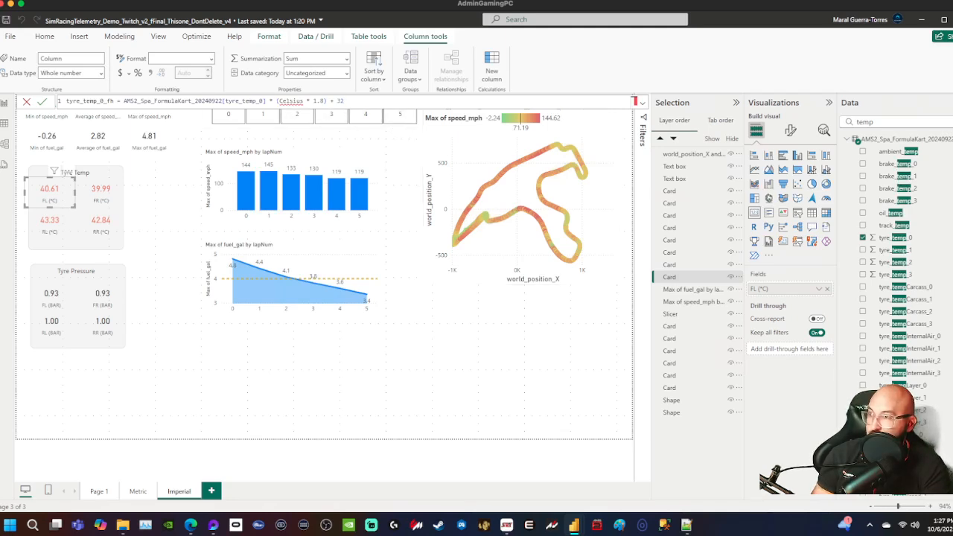
click(277, 102)
text(/*)
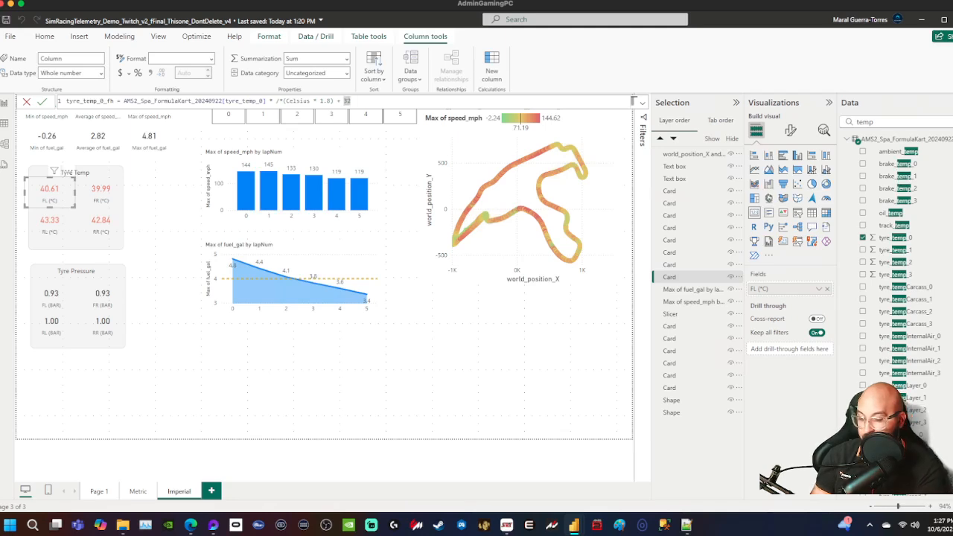
text(*/)
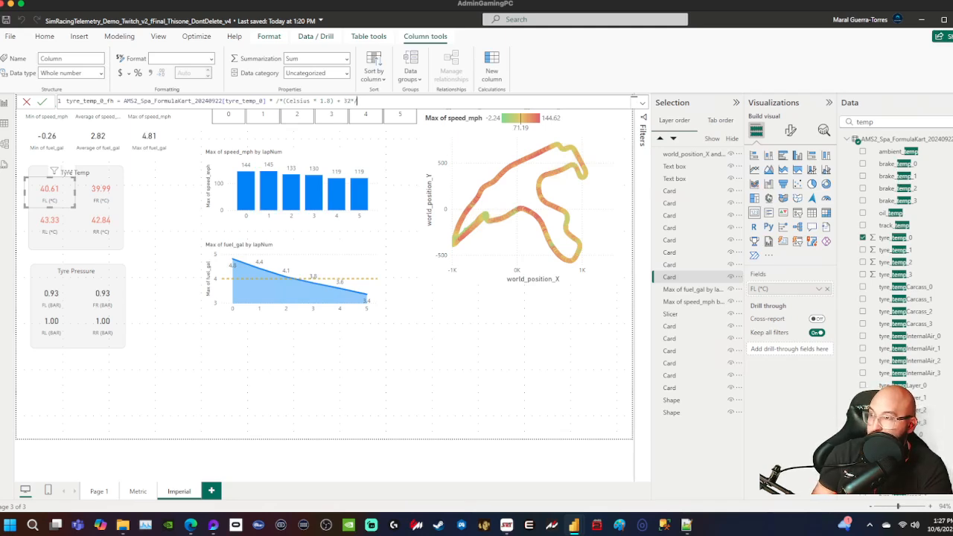
- Complete the formula as (AMS2_Spa_FormulaKart_20240922[tyre_temp_0] * 1.8) + 32 before the comment and commit the column
double_click(298, 100)
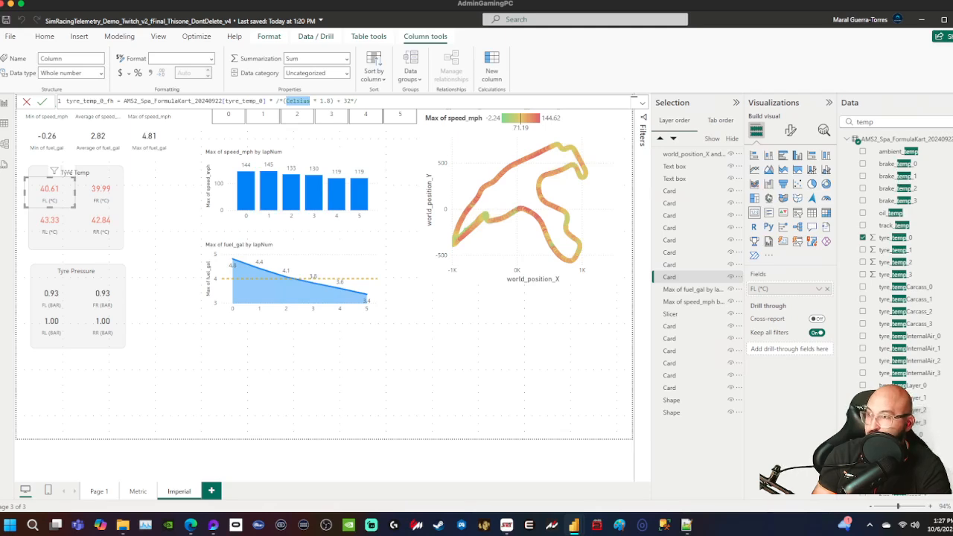
drag(283, 100, 335, 100)
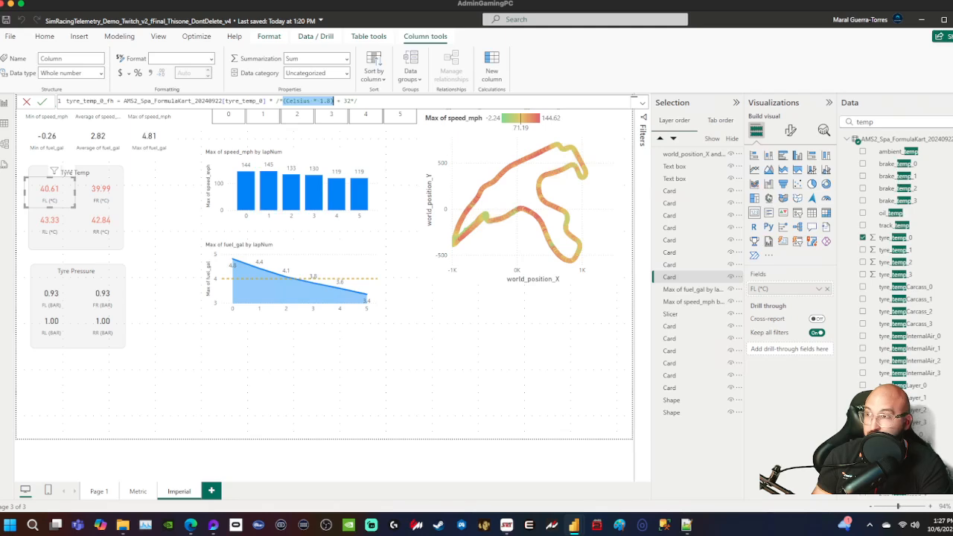
click(124, 101)
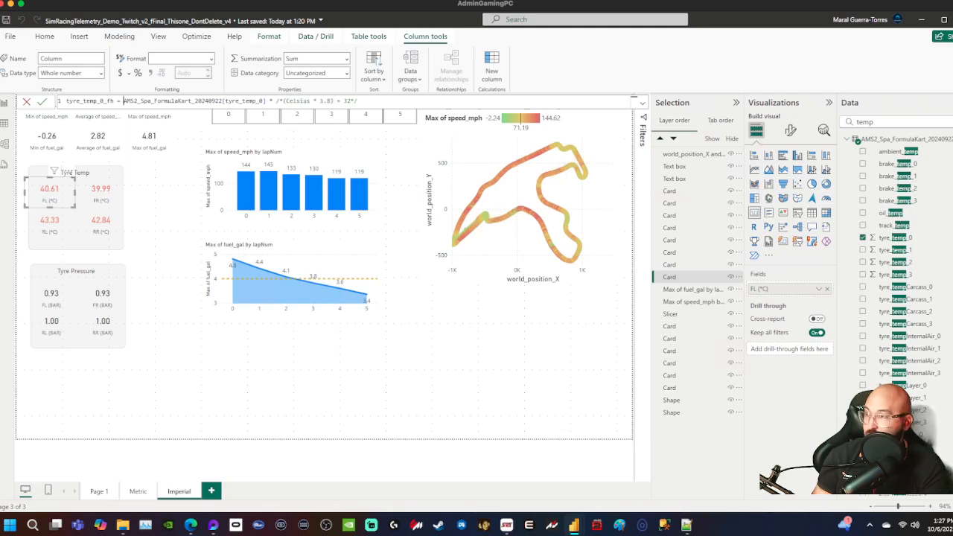
text(()
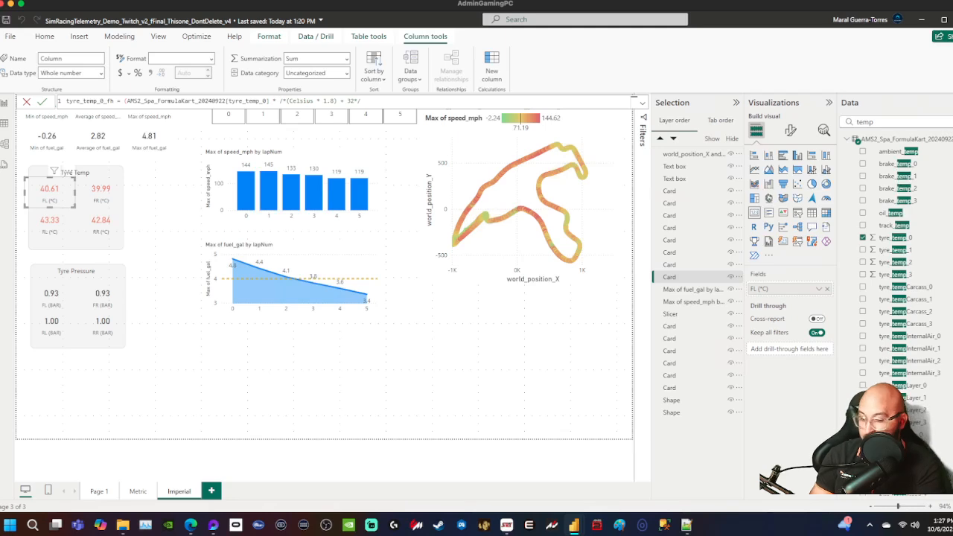
text(1.8)
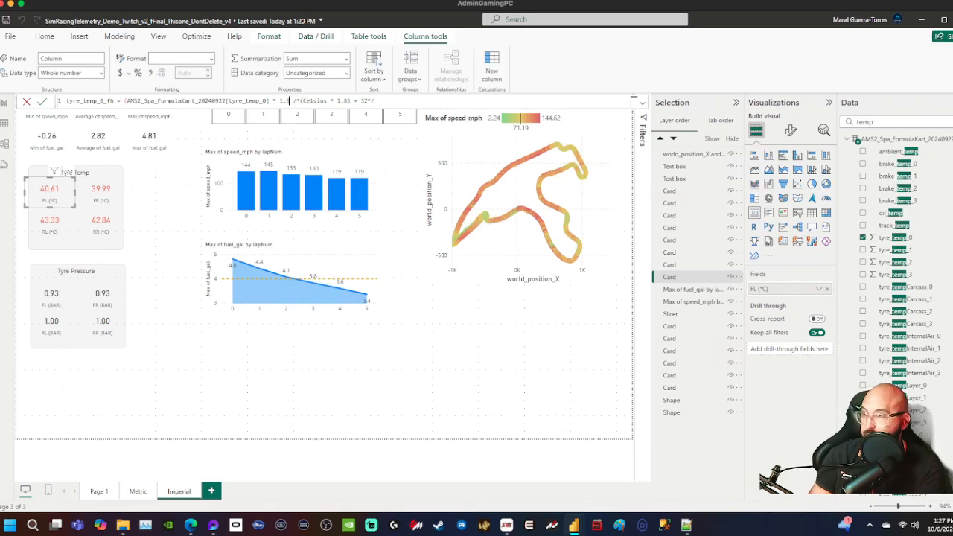
text( + 32)
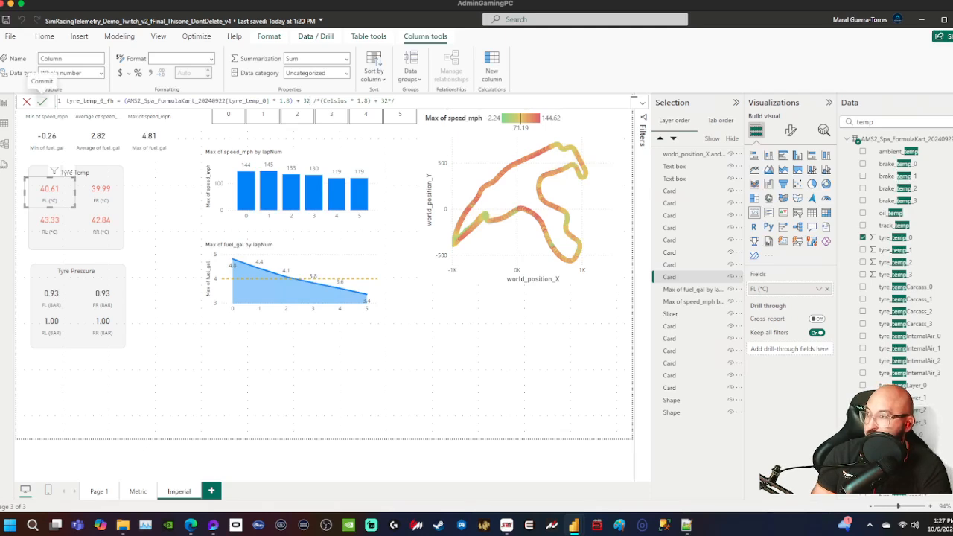
click(42, 101)
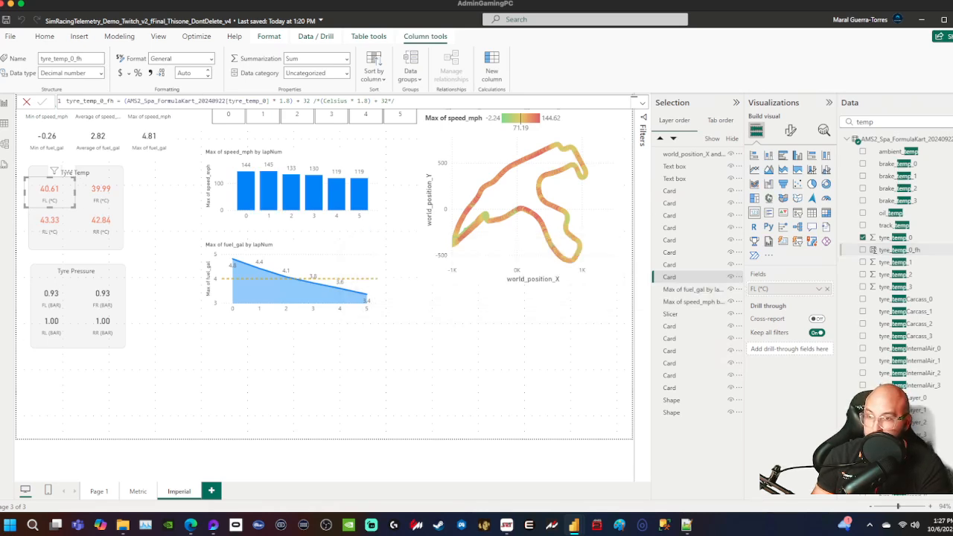
- Replace the front-left tyre temperature card's field with tyre_temp_0_fh, aggregated as Average
drag(890, 249, 767, 291)
click(819, 289)
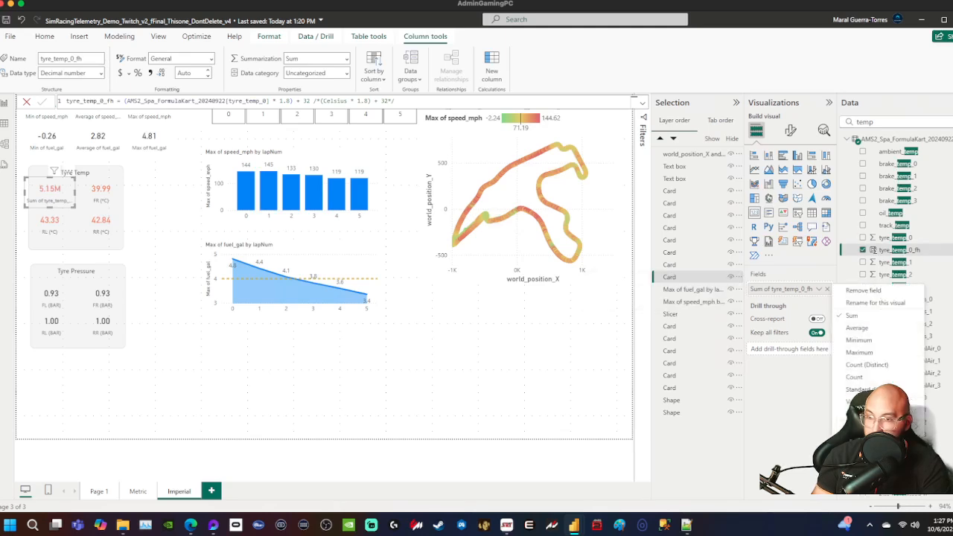
click(856, 328)
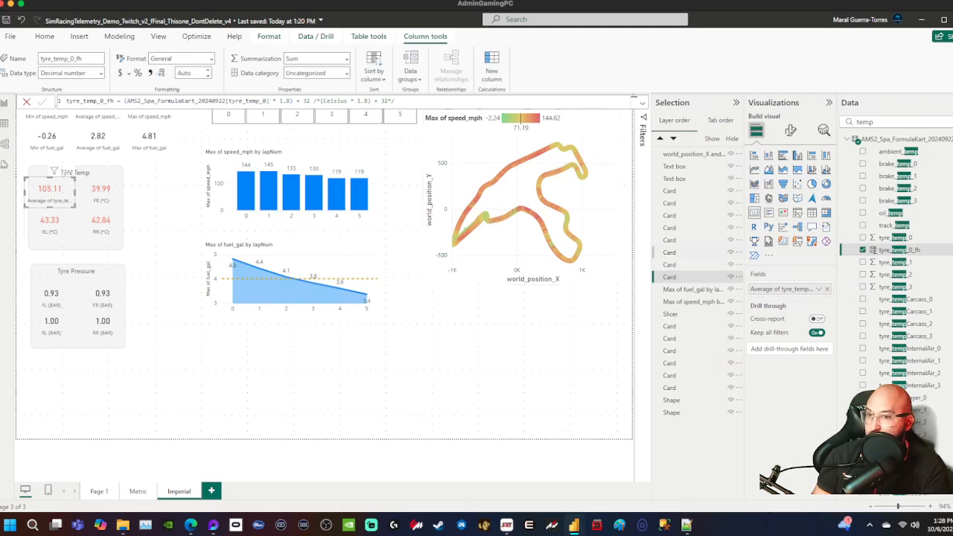
- Rename the card's field for this visual to FL (°F)
key(ctrl+a)
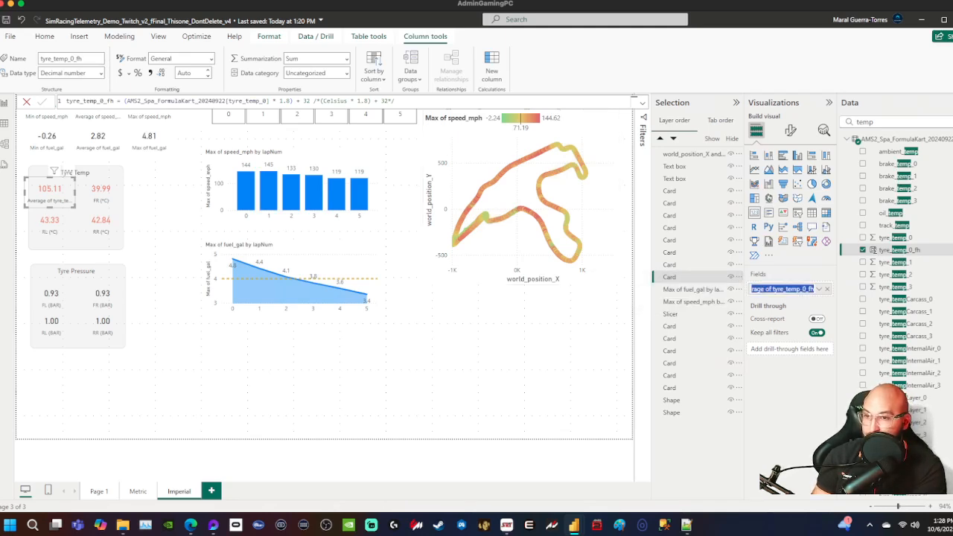
text(F)
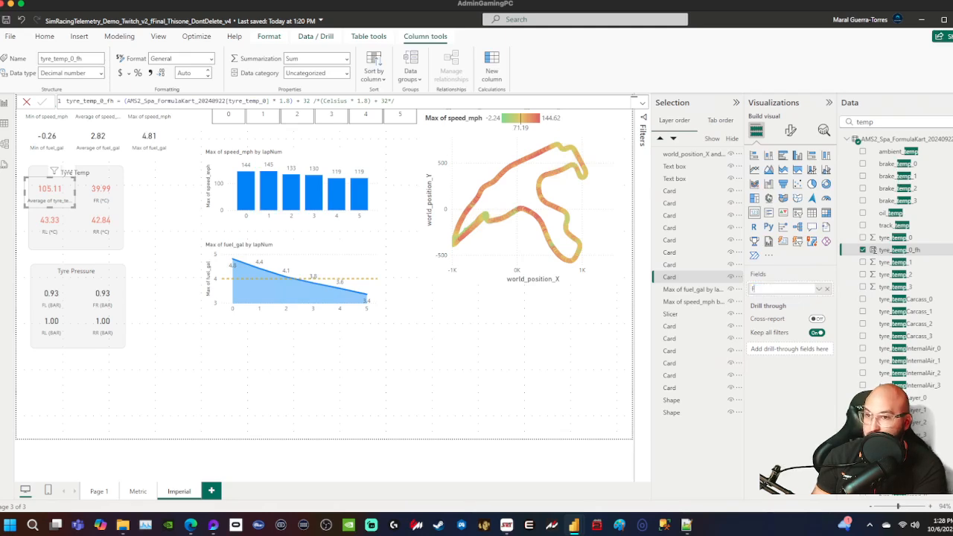
text(L ()
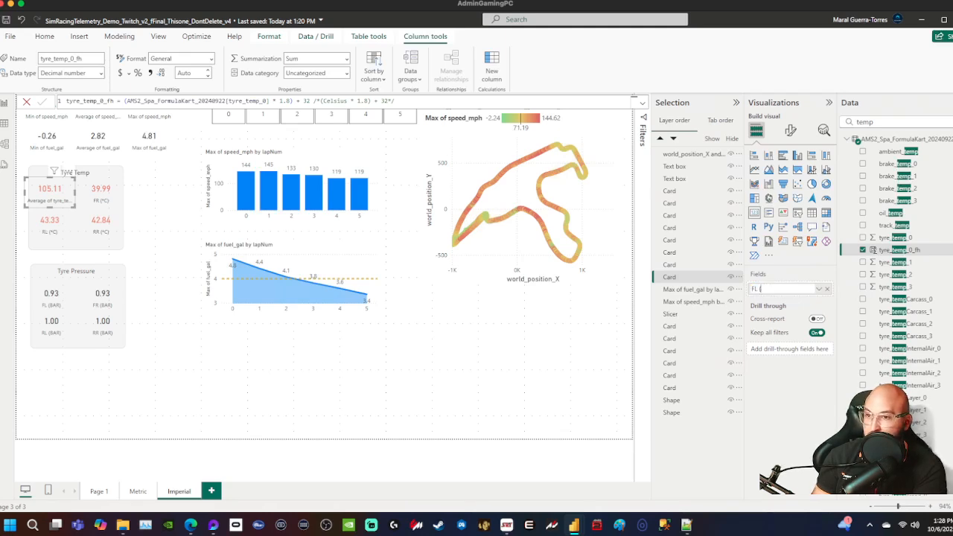
text(°F))
key(Return)
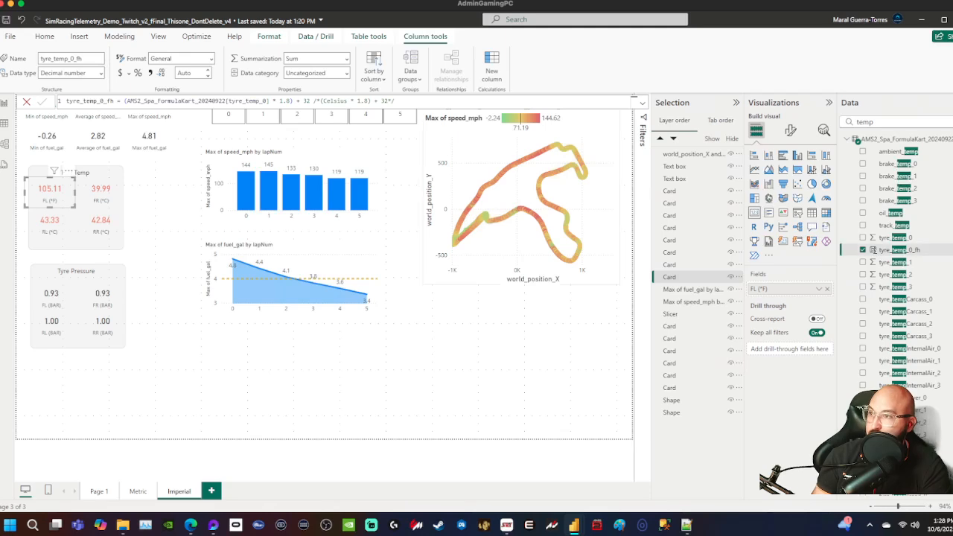
- Copy the whole tyre_temp_0_fh formula and paste it into a new column in the AMS2_Spa_FormulaKart_20240922 table
key(ctrl+a)
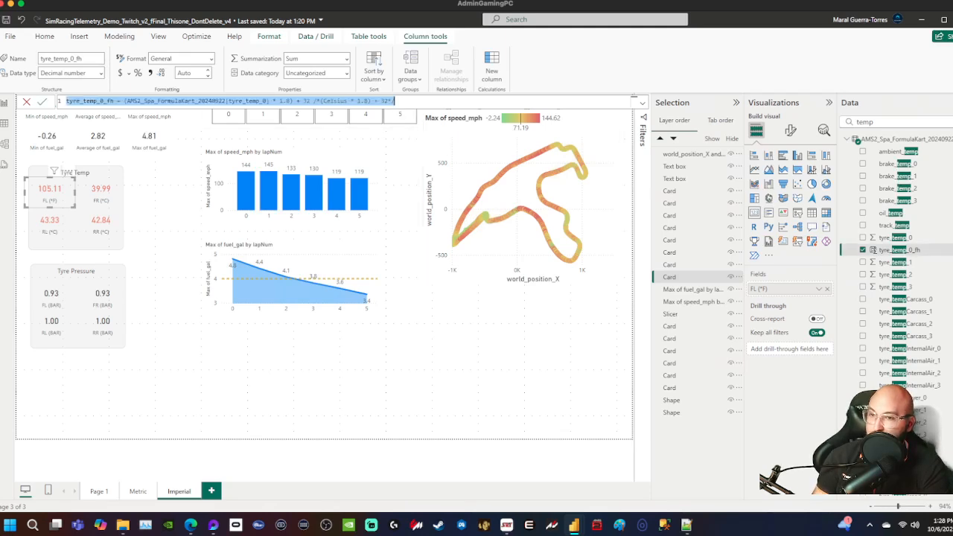
right_click(842, 139)
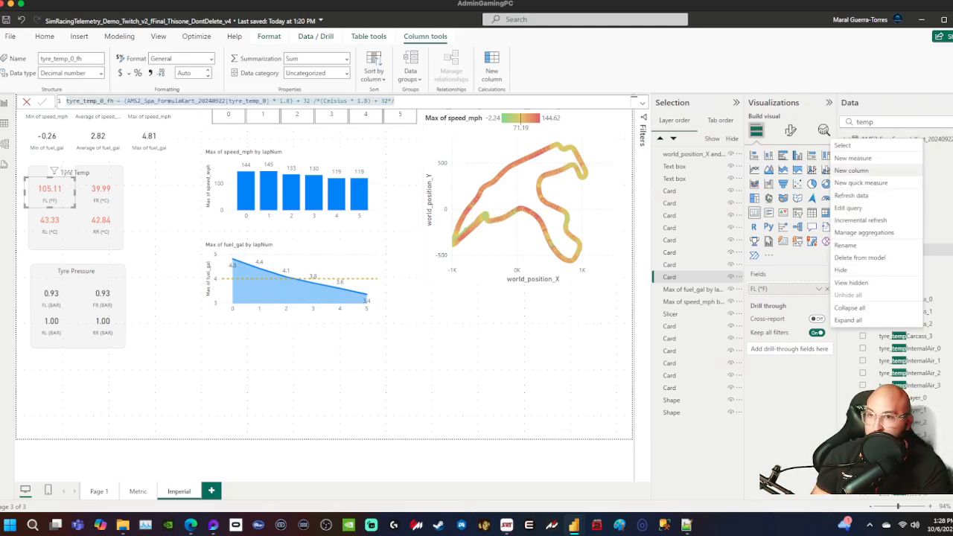
click(851, 170)
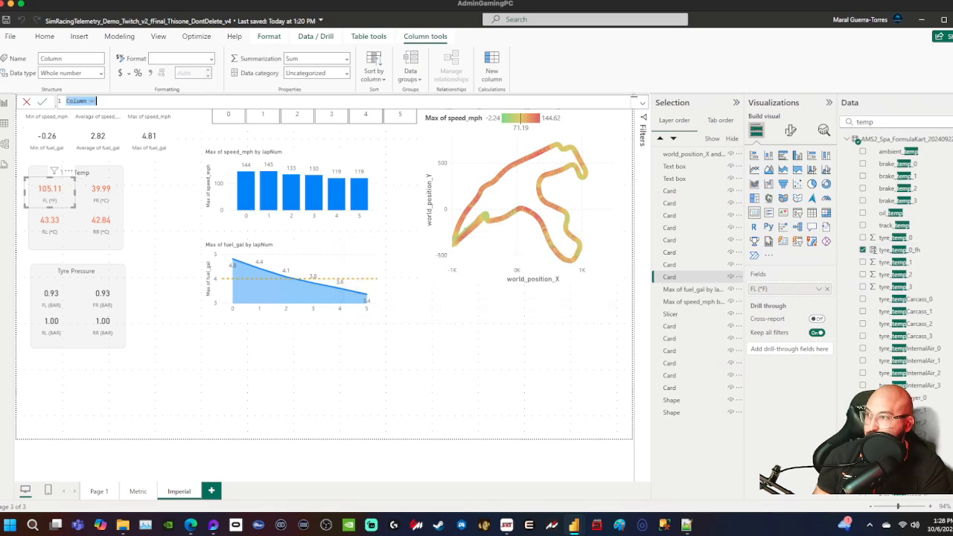
key(ctrl+v)
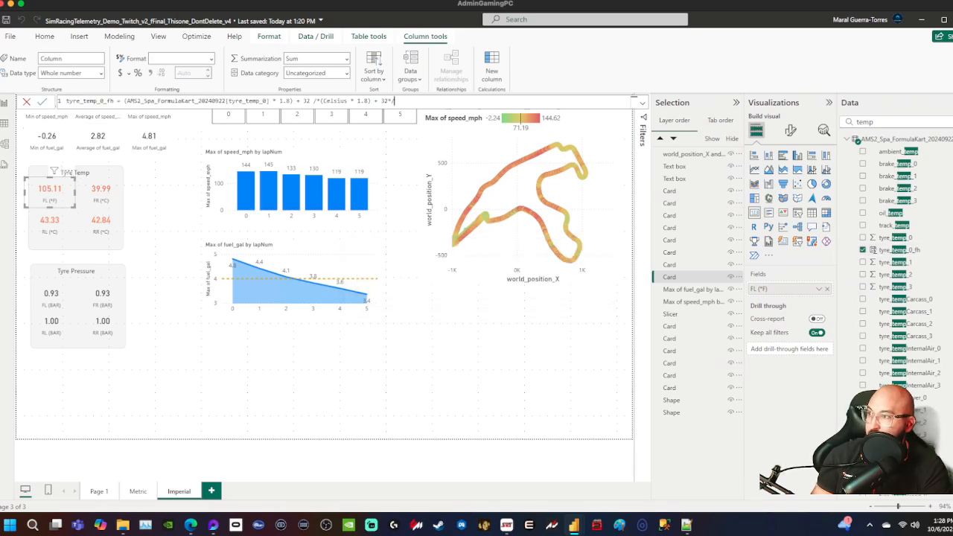
- Rename the pasted column tyre_temp_1_fh, make its formula reference tyre_temp_1, and commit it
click(104, 100)
key(BackSpace)
text(1)
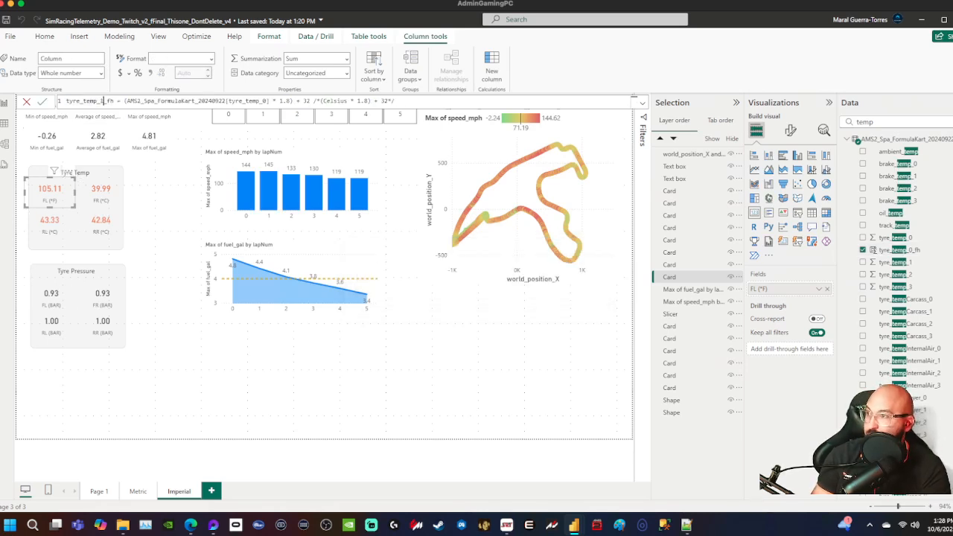
click(266, 100)
key(BackSpace)
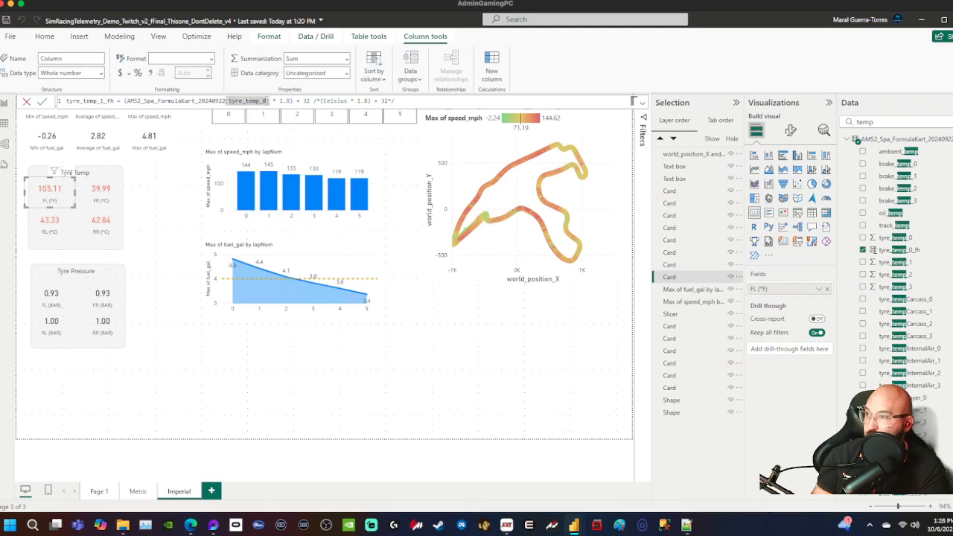
text(1)
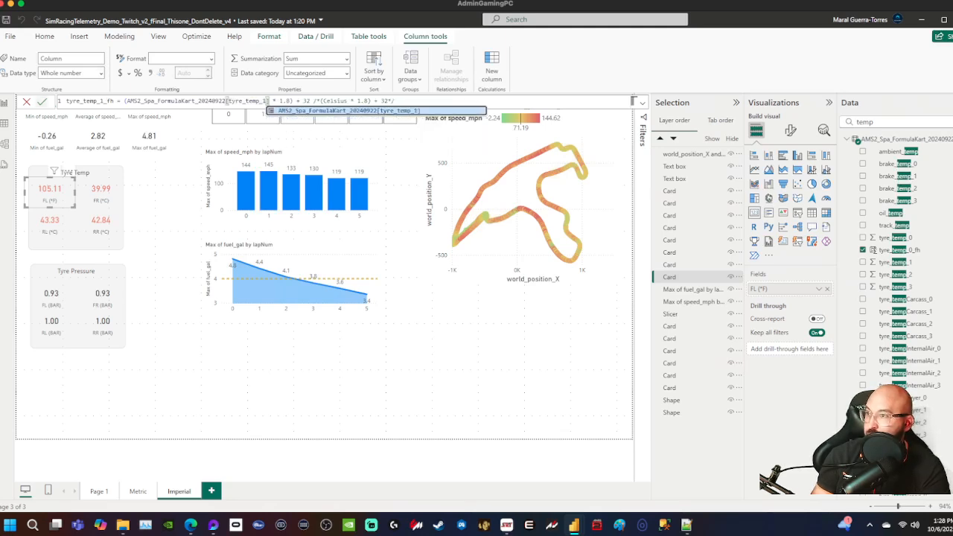
click(42, 101)
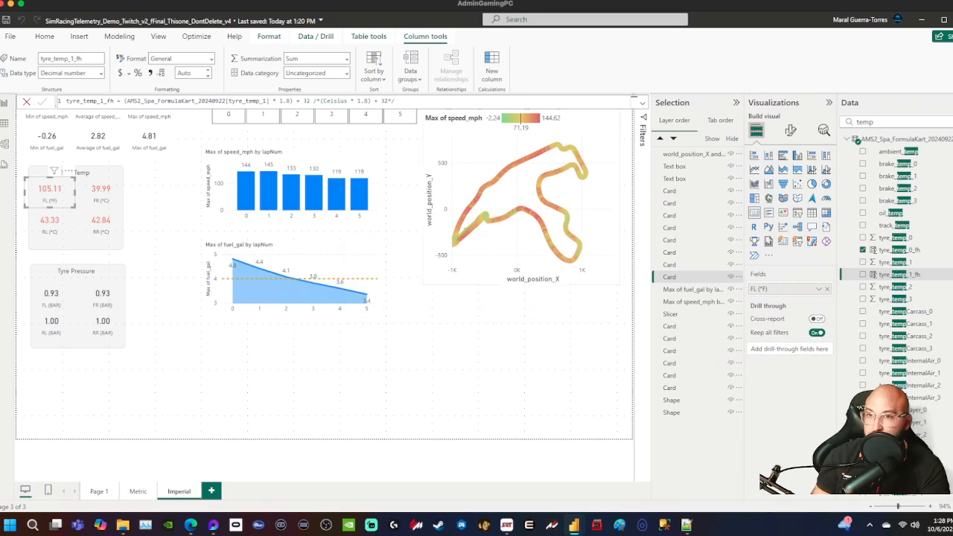
- Create a column tyre_temp_2_fh from the copied Fahrenheit formula, referencing tyre_temp_2
right_click(865, 140)
click(888, 173)
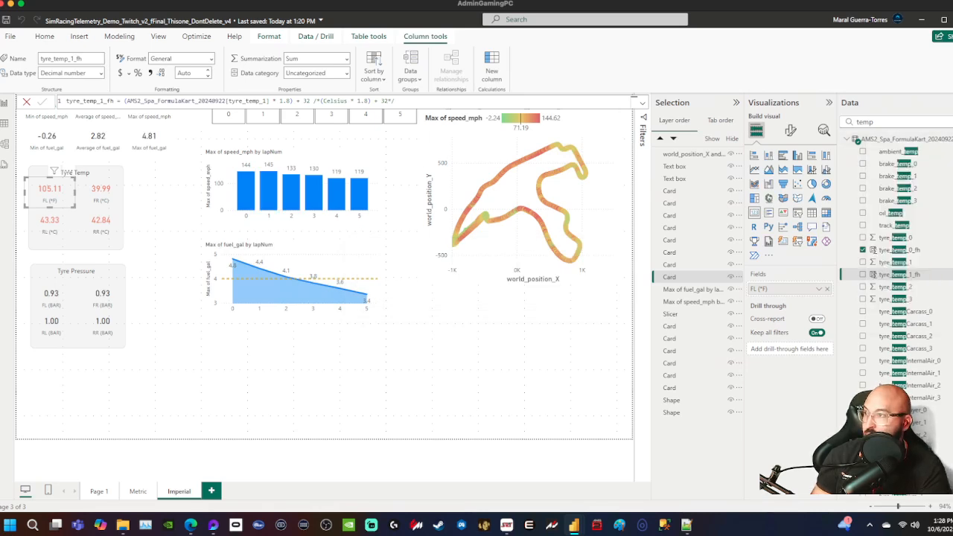
key(ctrl+v)
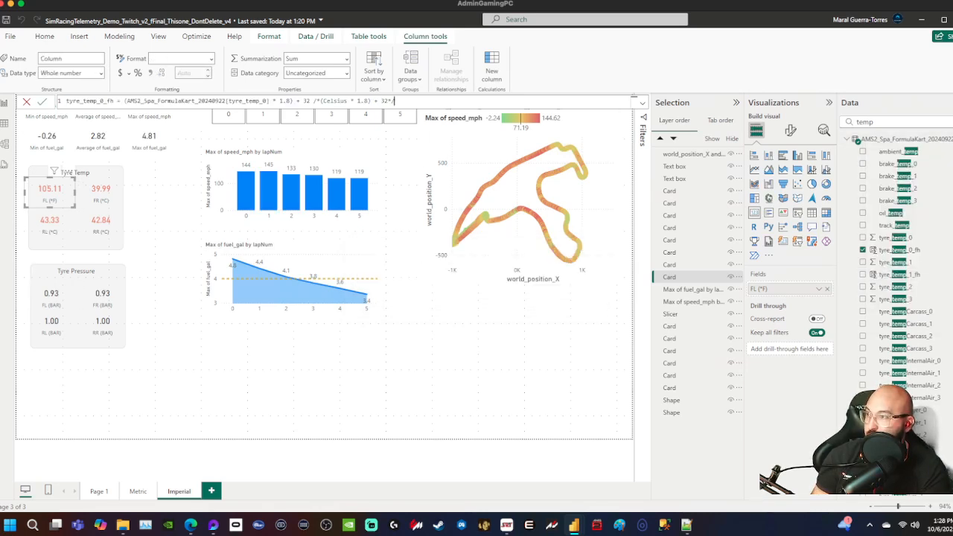
drag(107, 101, 104, 101)
text(2)
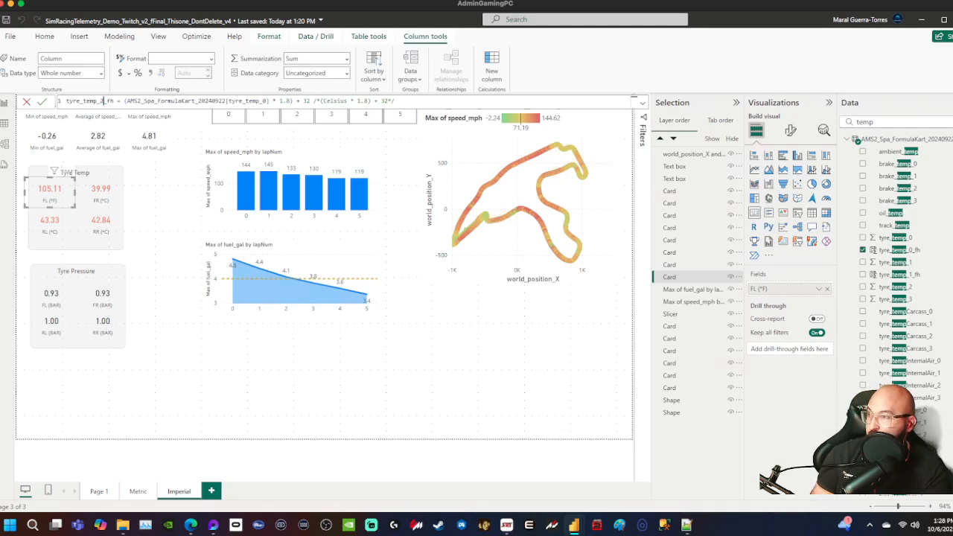
double_click(228, 100)
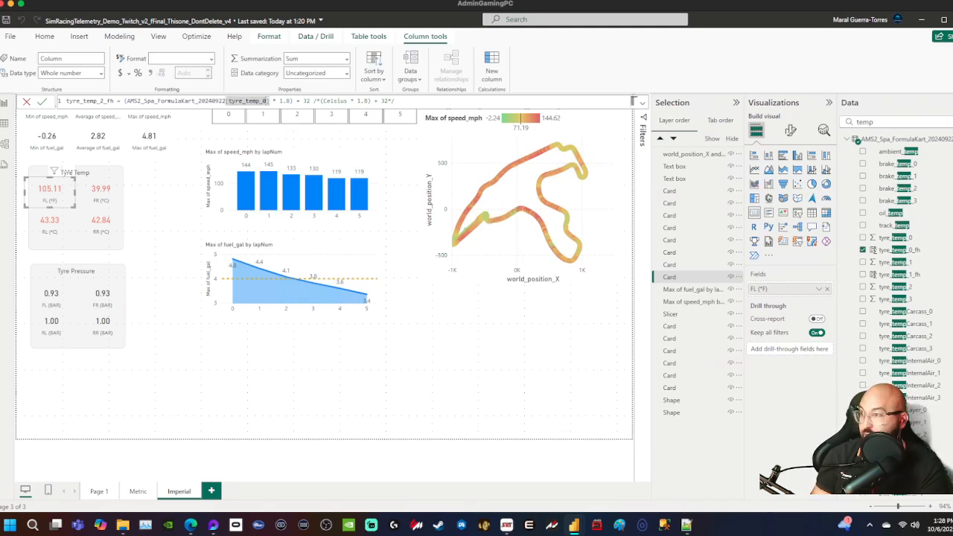
text(tyre_temp_2)
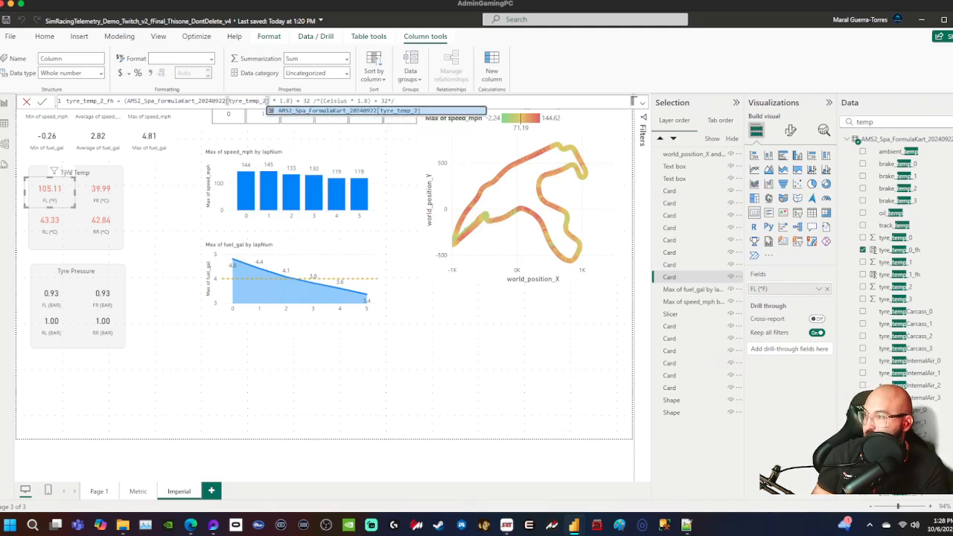
click(42, 101)
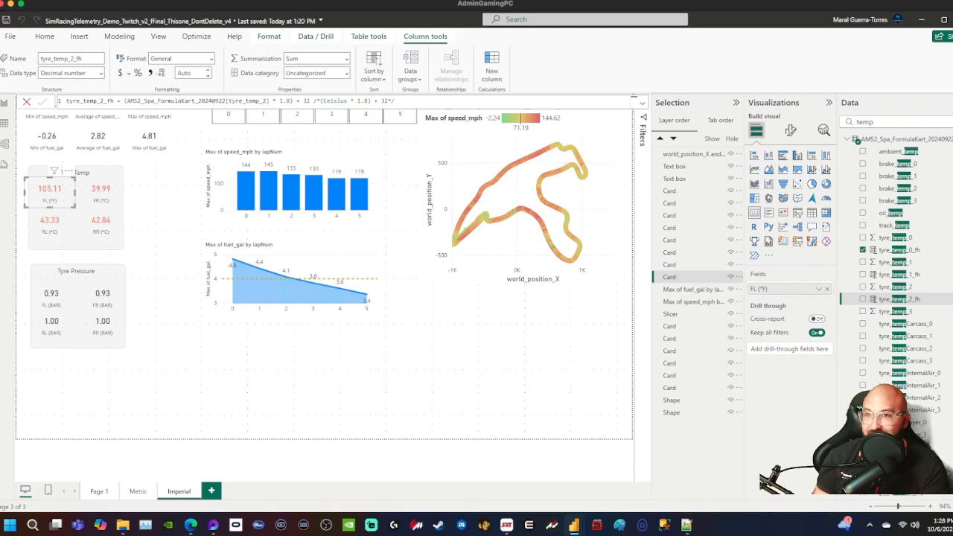
- Create a column tyre_temp_3_fh from the copied Fahrenheit formula, referencing tyre_temp_3
right_click(875, 141)
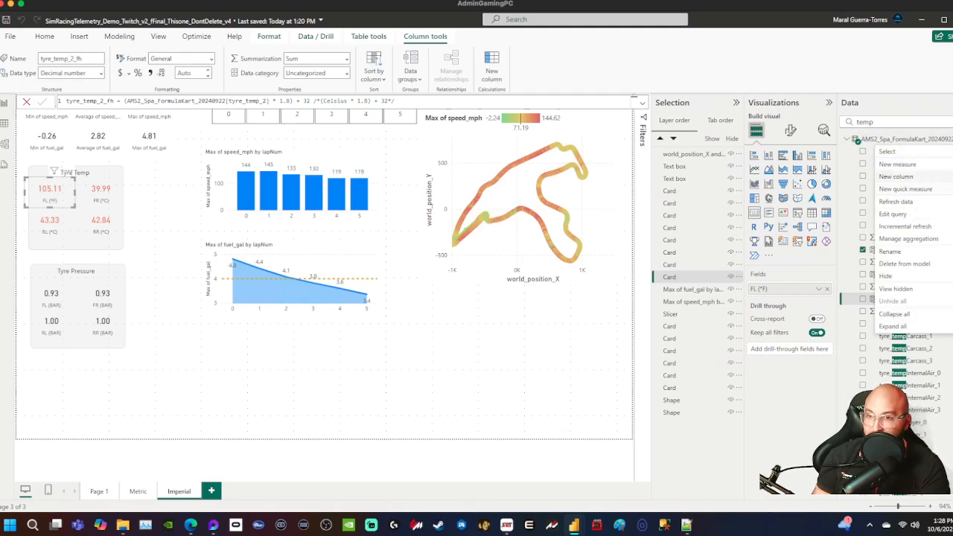
click(896, 176)
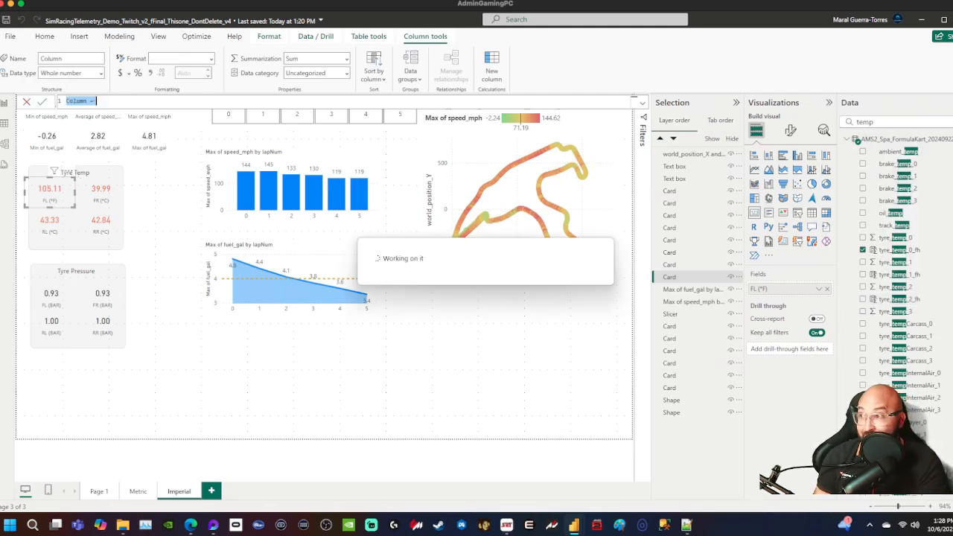
key(ctrl+v)
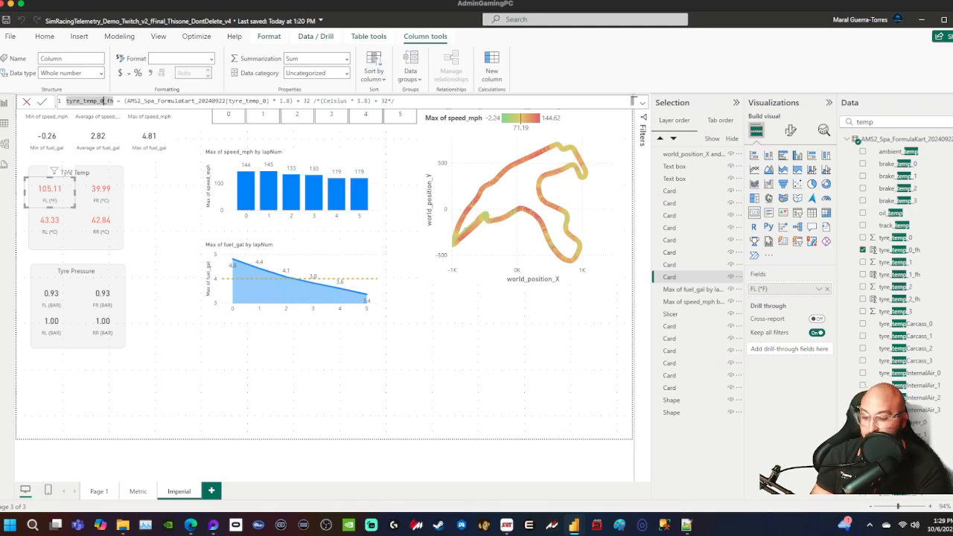
text(1)
click(266, 100)
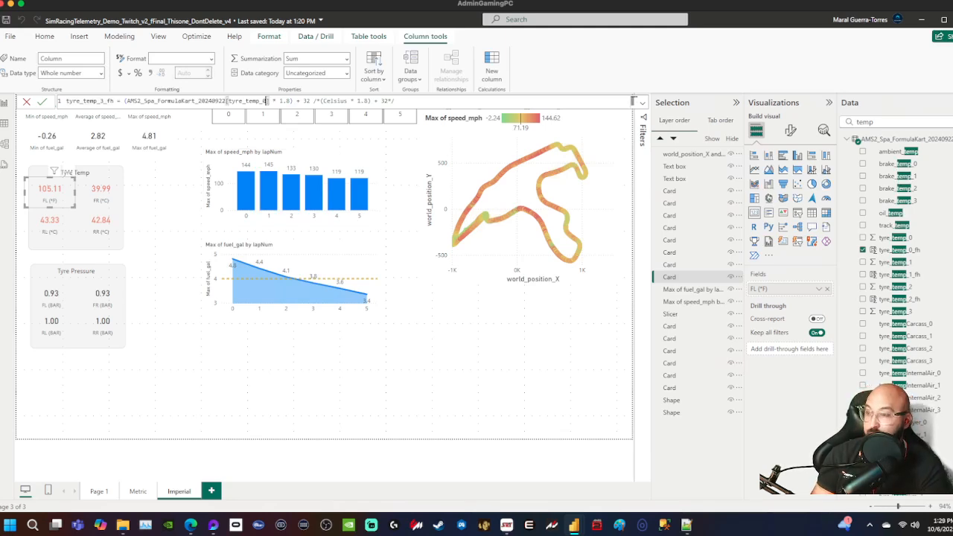
key(BackSpace)
text(3)
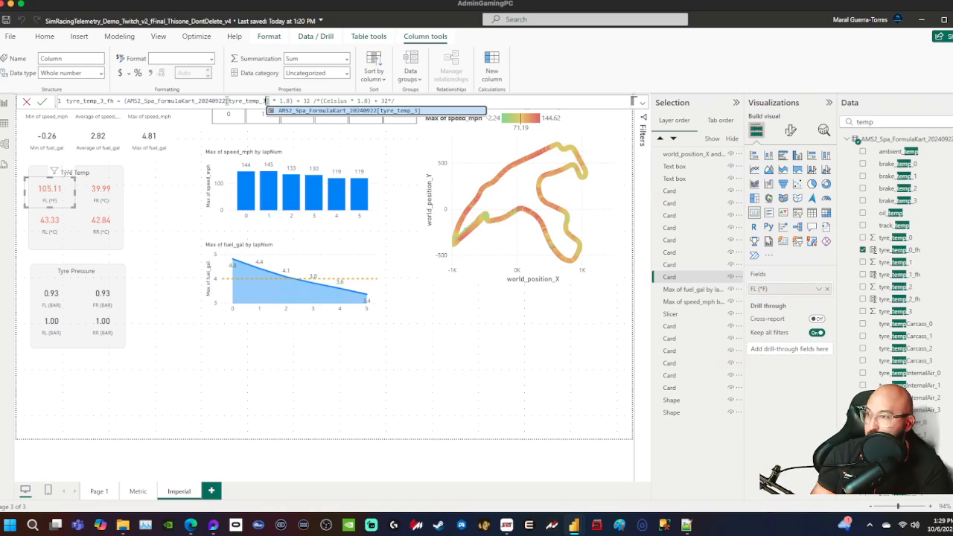
key(Tab)
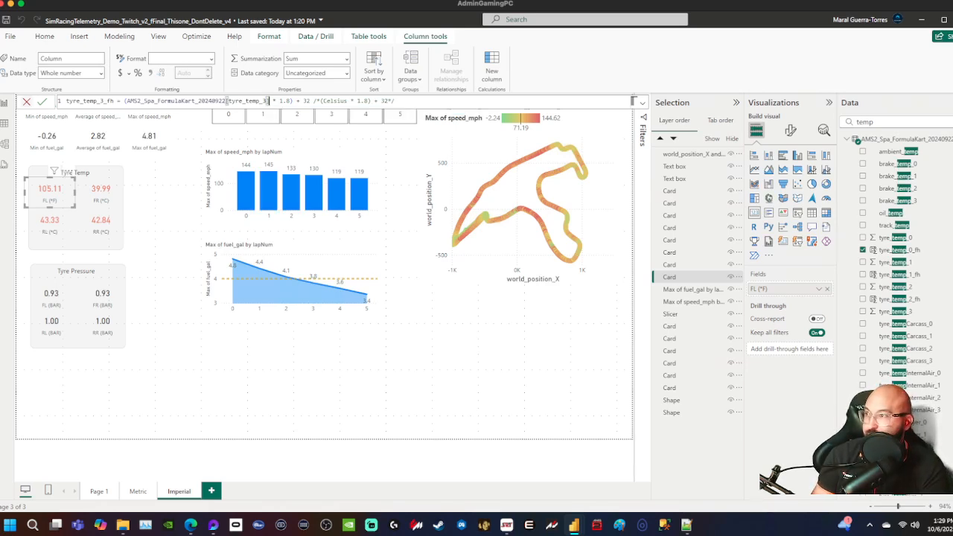
key(Return)
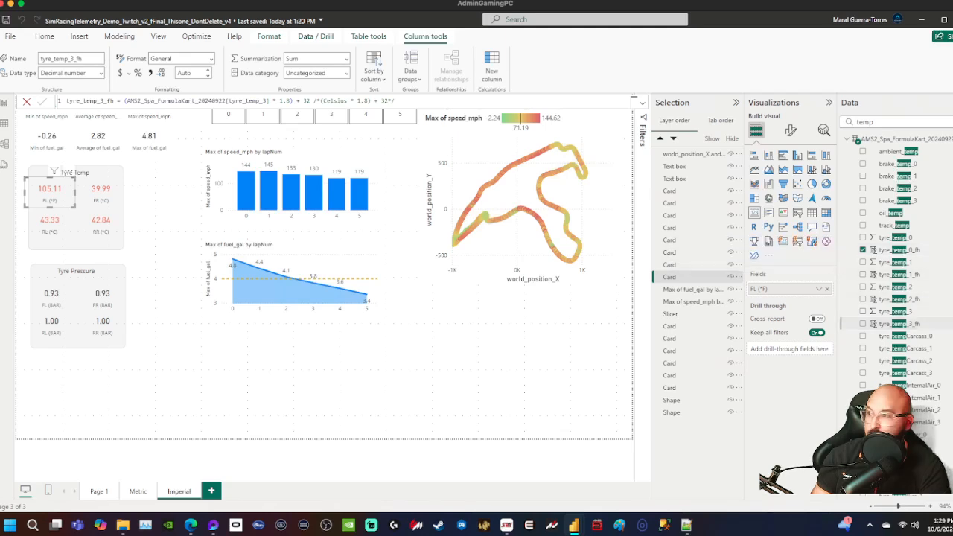
- Replace the front-right tyre temperature card's field with tyre_temp_1_fh, labelled FR (°F) and aggregated as Average
click(101, 194)
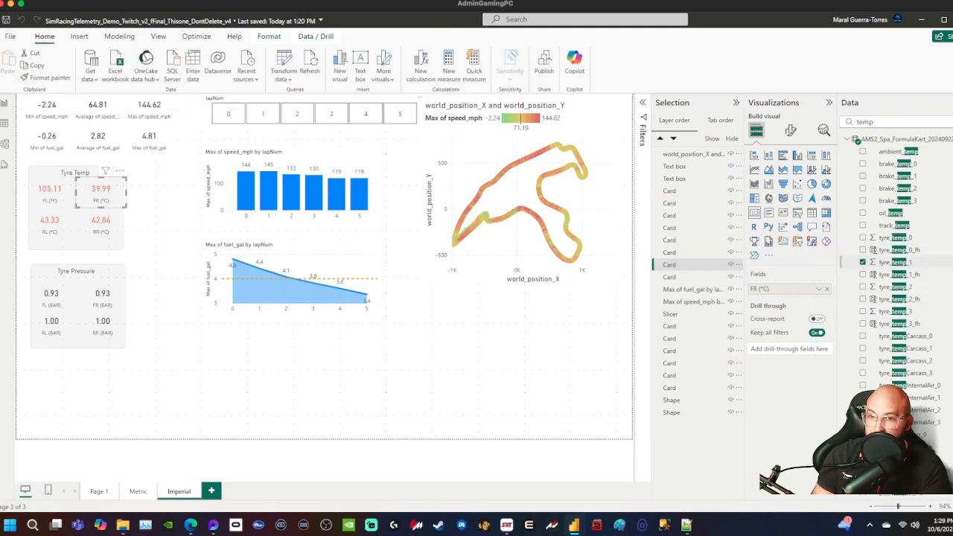
drag(899, 275, 786, 288)
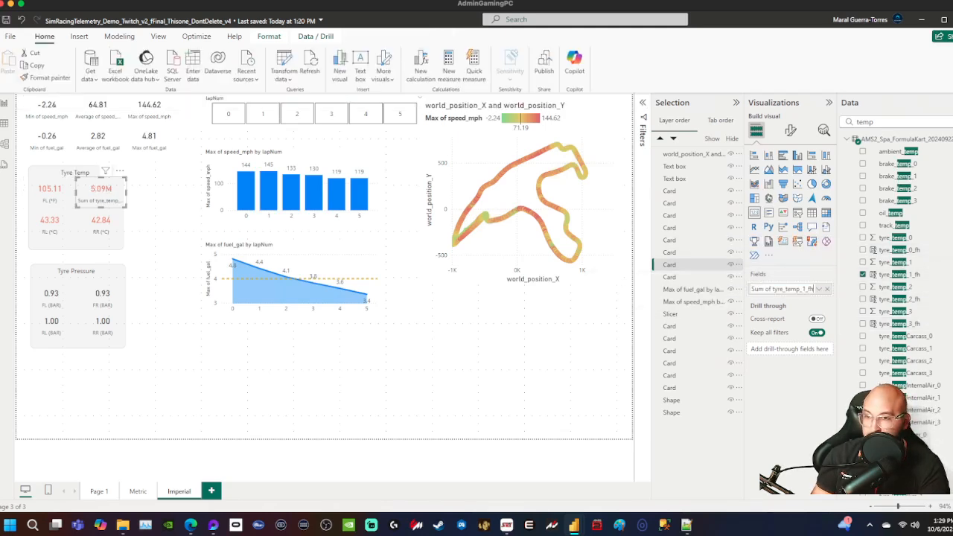
double_click(784, 289)
text(FR)
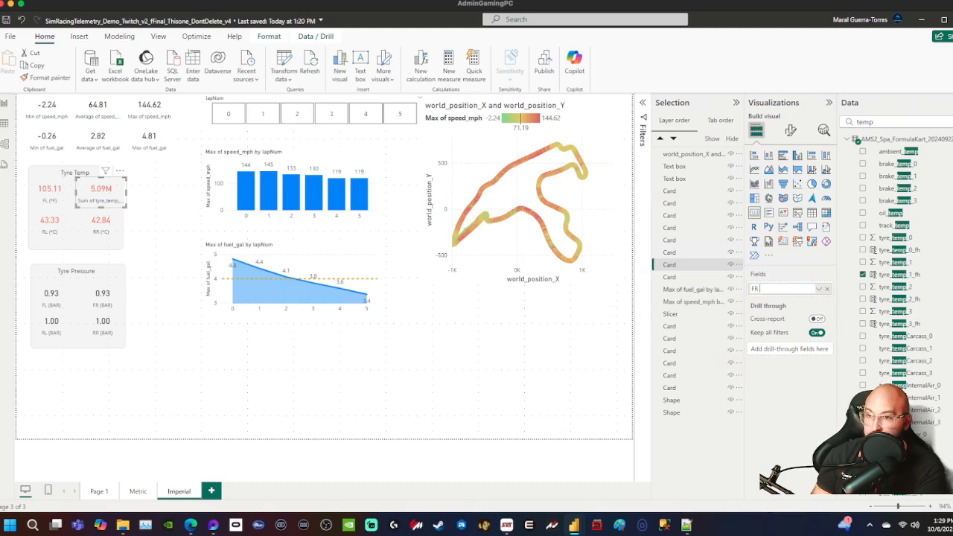
text( (°F))
key(Return)
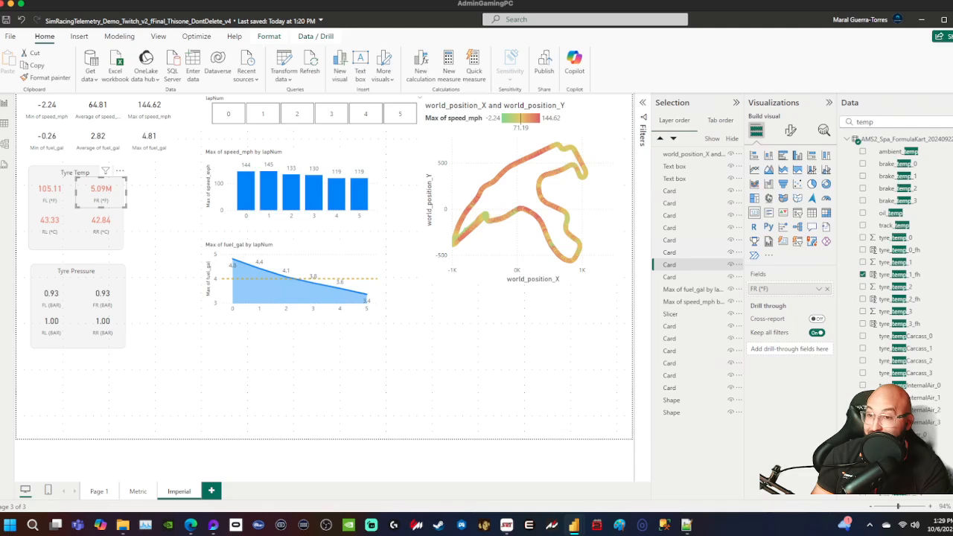
click(818, 289)
click(856, 327)
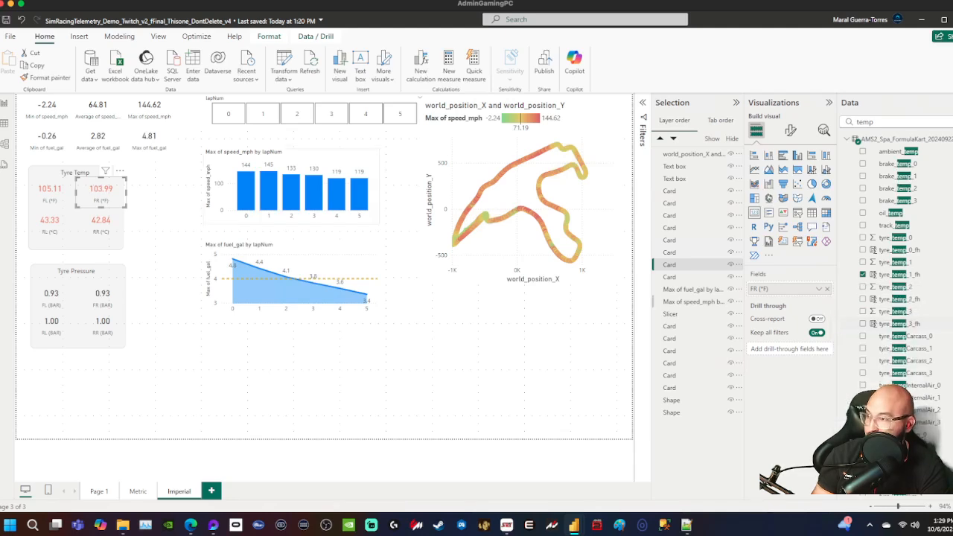
- Replace the rear-left tyre temperature card's field with tyre_temp_2_fh and rename it for this visual to RL (°F)
click(50, 222)
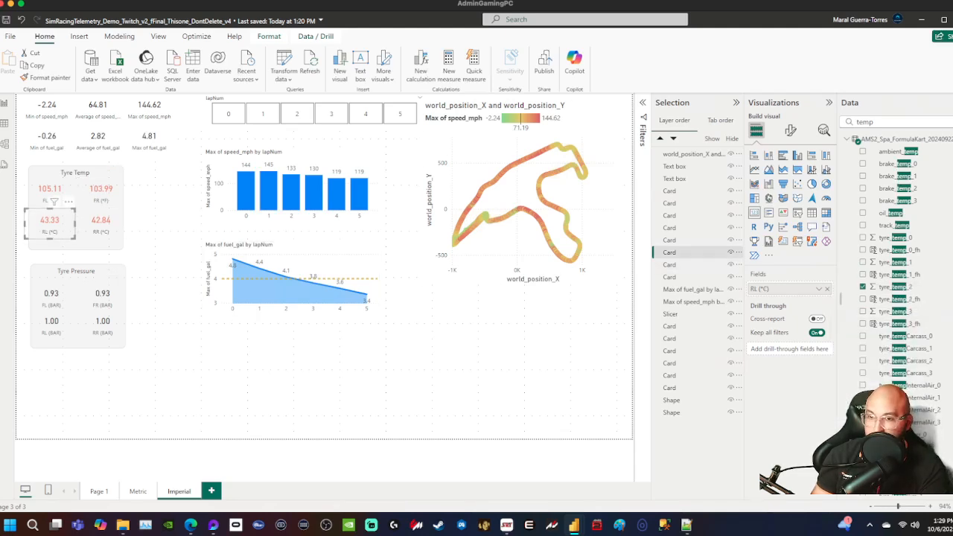
drag(897, 299, 790, 289)
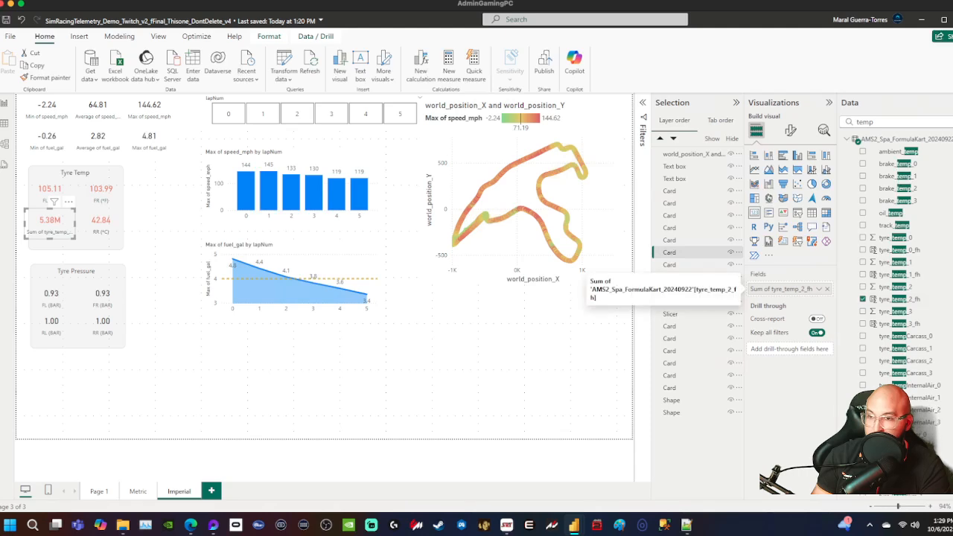
double_click(788, 288)
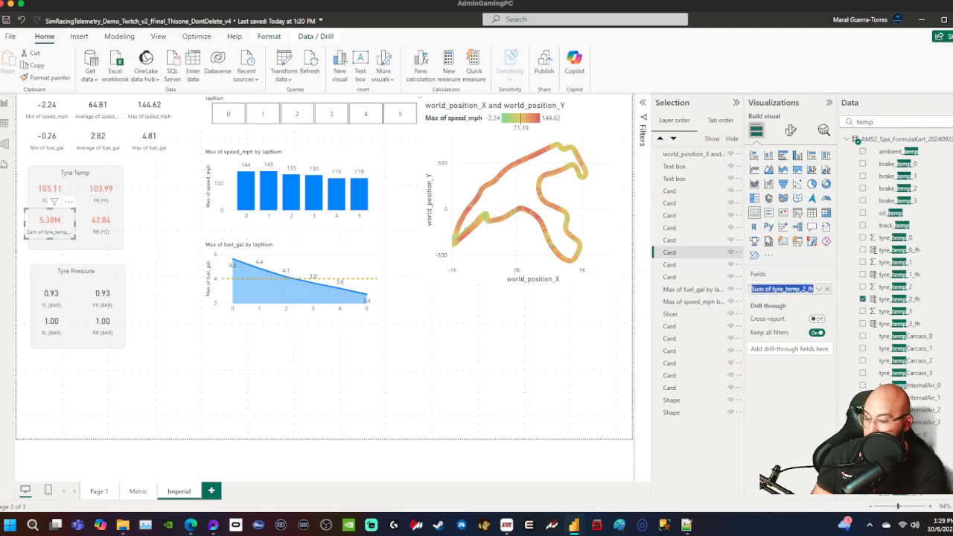
text(RL ()
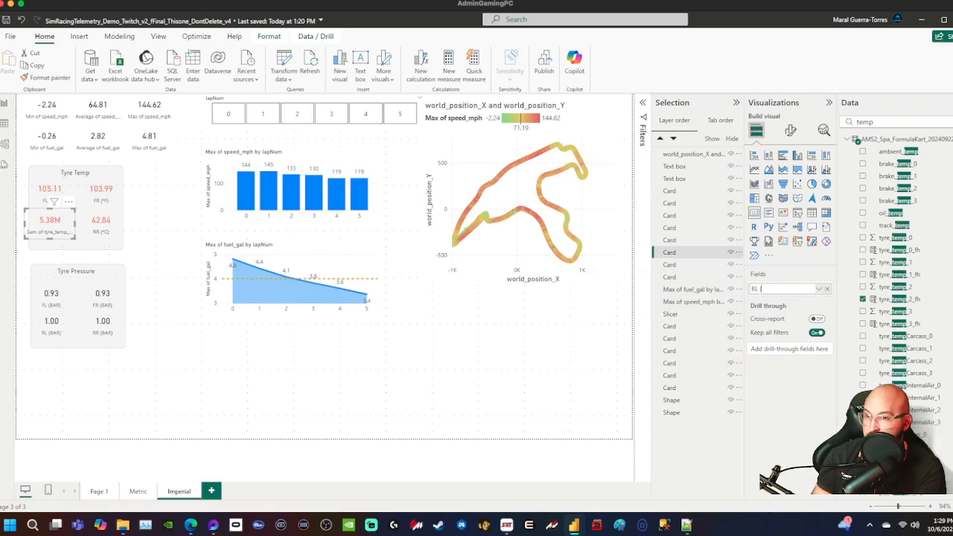
text(°F))
key(Return)
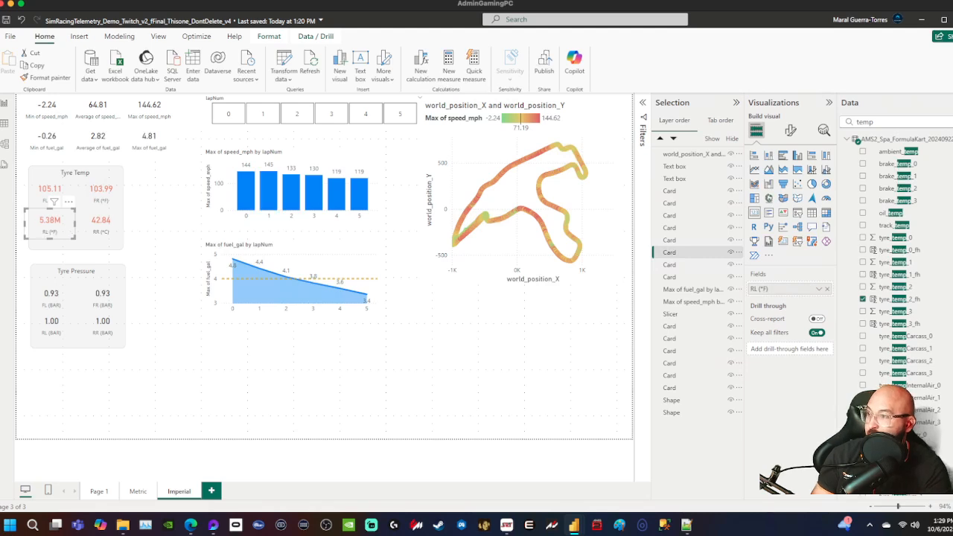
- Replace the rear-right tyre temperature card's field with tyre_temp_3_fh, aggregated as Average and renamed for this visual to RR (°F)
click(102, 222)
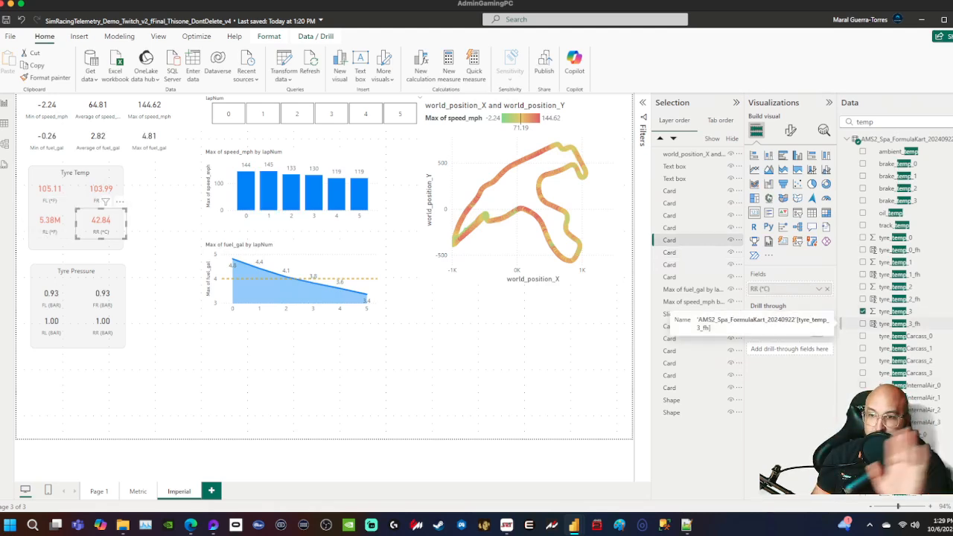
drag(899, 324, 780, 287)
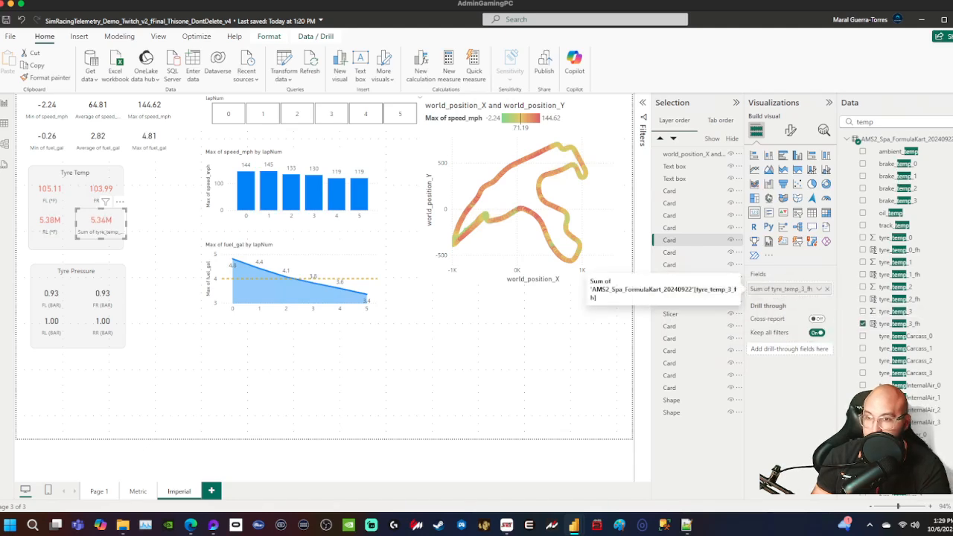
click(819, 289)
click(849, 329)
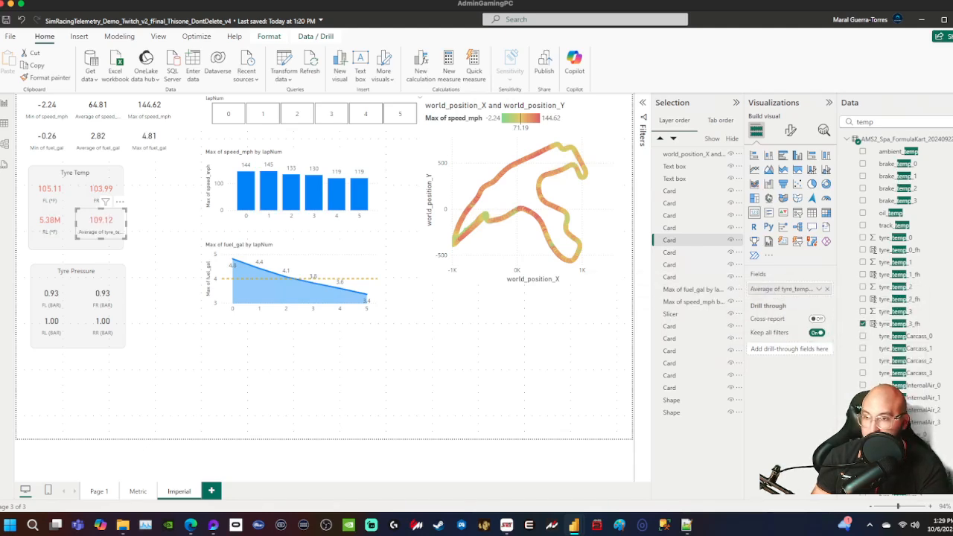
double_click(782, 289)
text(RR)
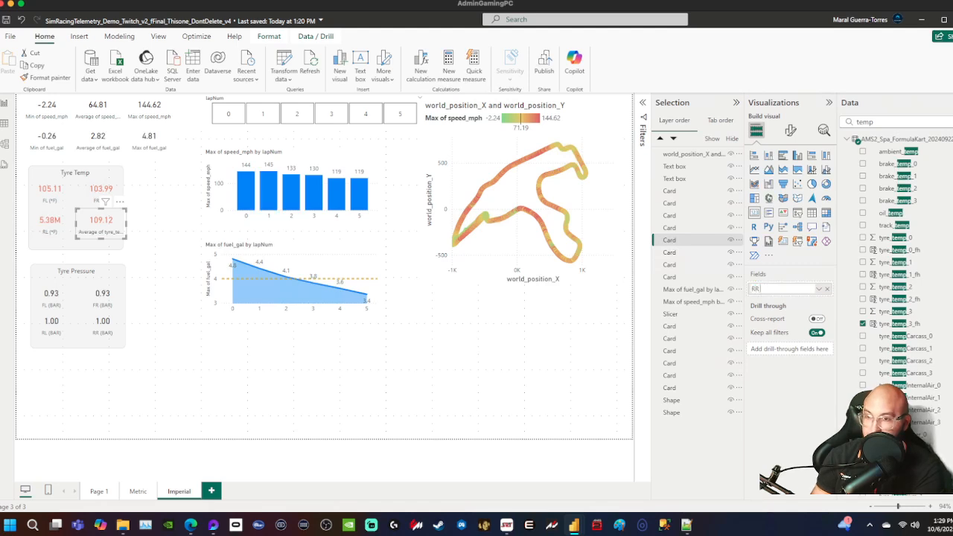
text( (°)
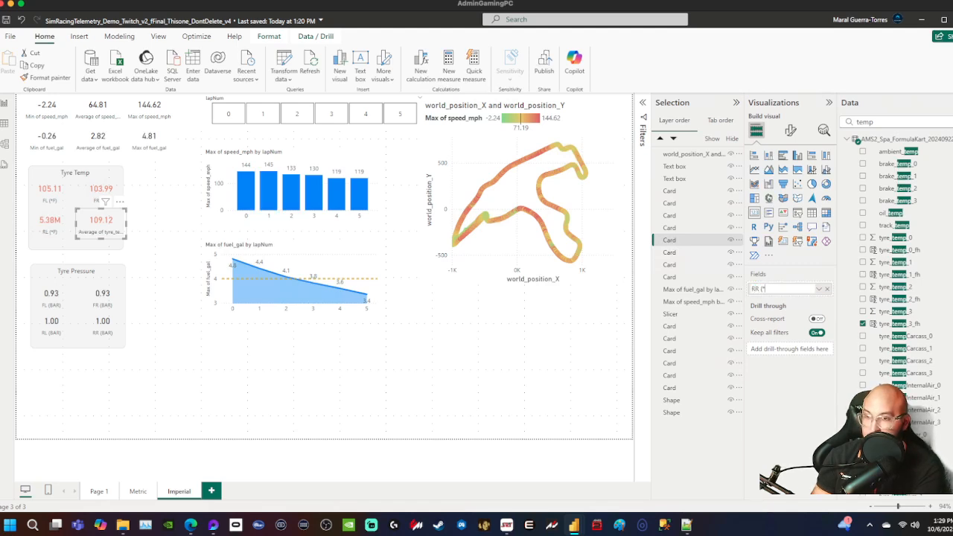
text(F))
key(Return)
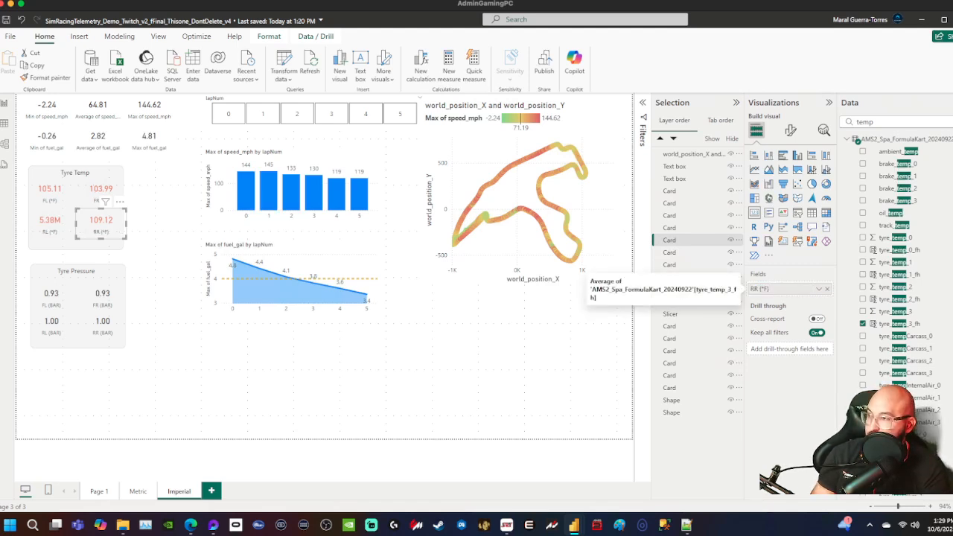
- Set the rear-left tyre temperature card's aggregation to Average and compare the Imperial page with the Metric page
click(50, 224)
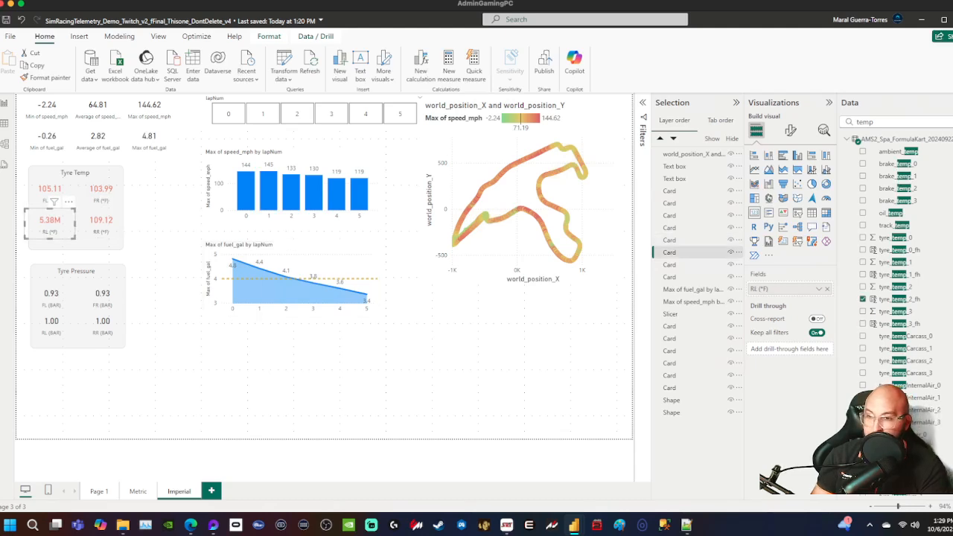
click(819, 289)
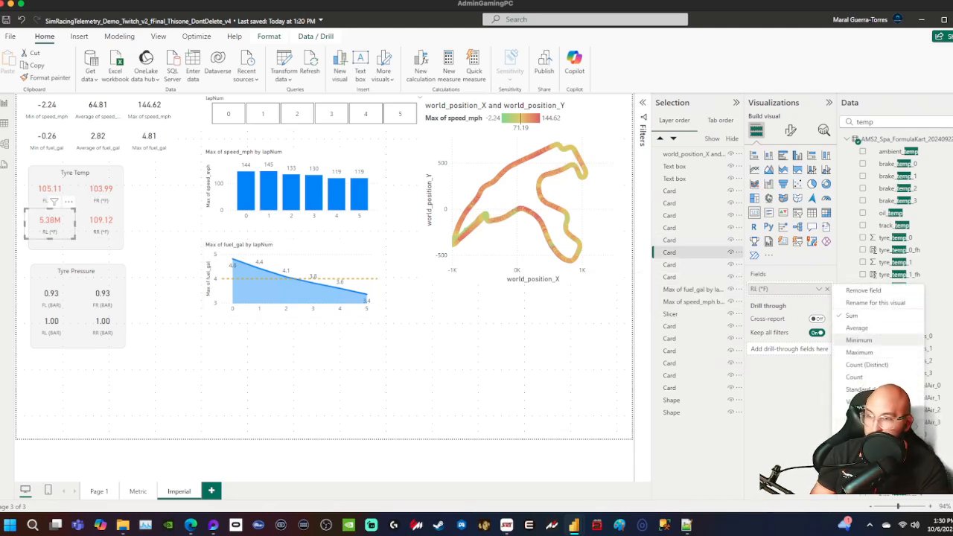
click(859, 340)
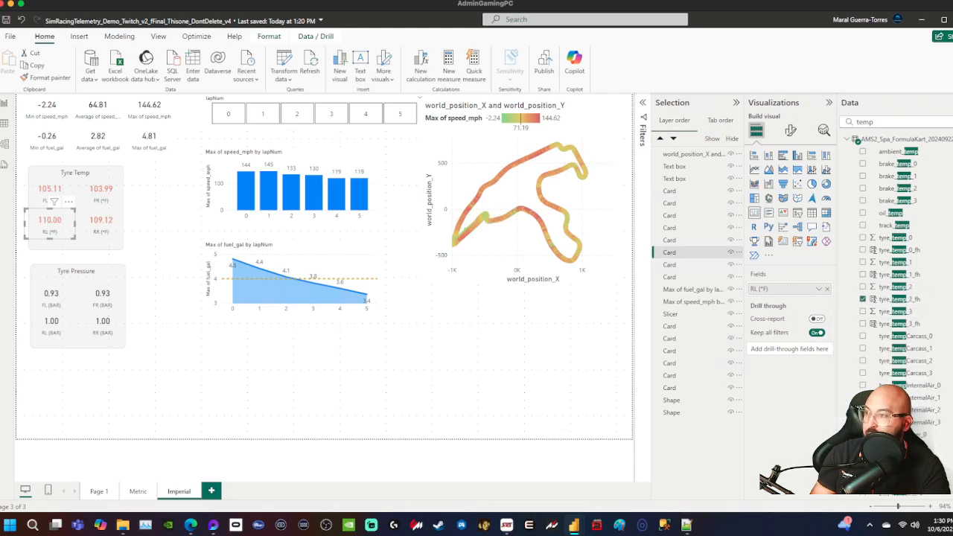
click(447, 358)
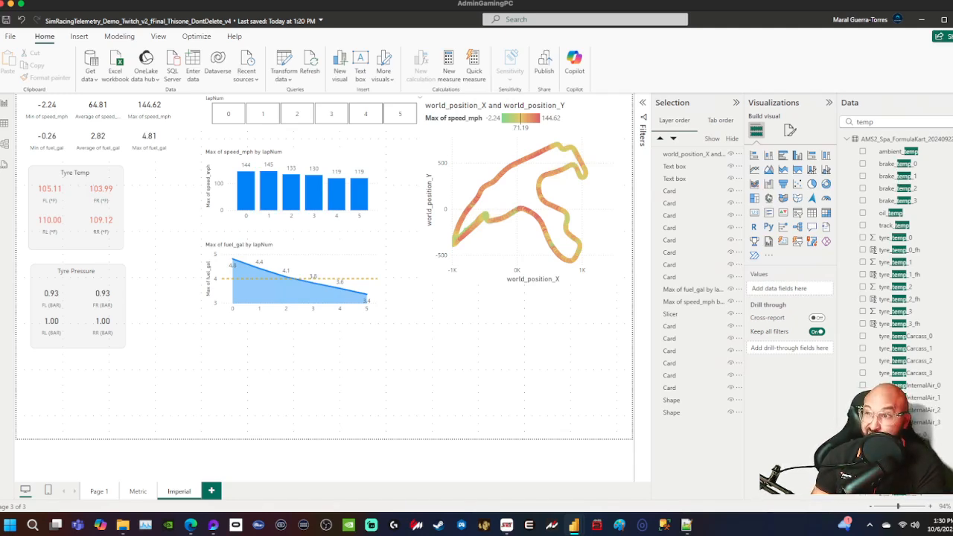
click(138, 491)
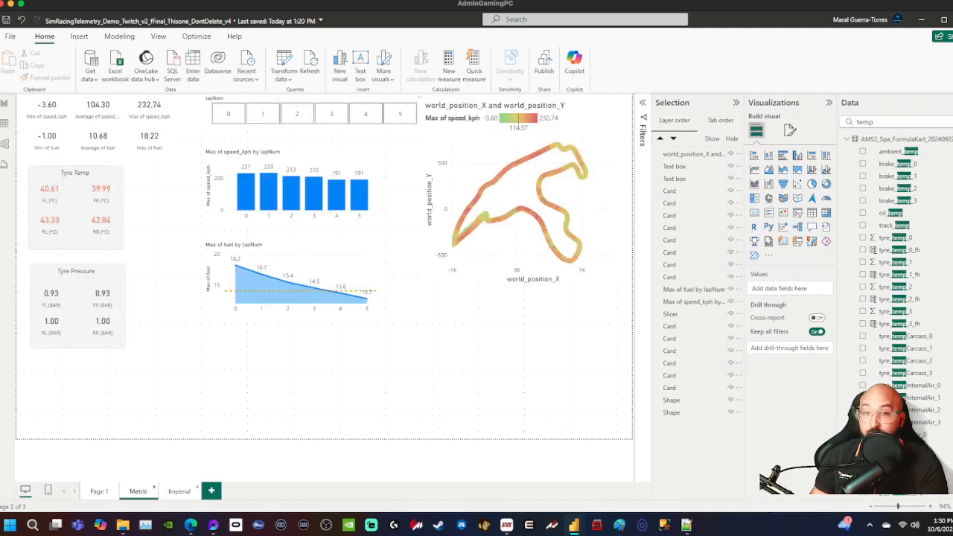
click(179, 491)
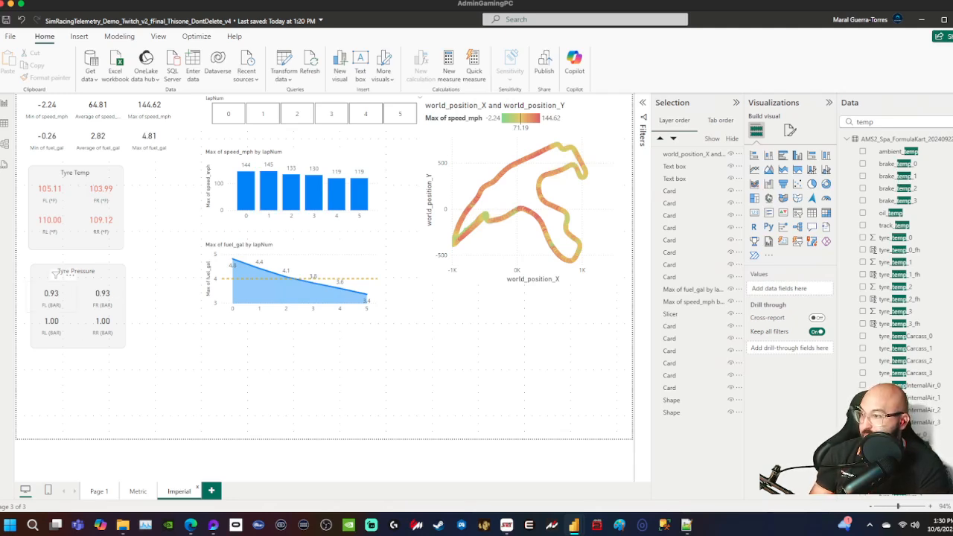
- Check the conversion formulas in CSV Formatting.txt in Notepad++ for a tyre pressure conversion, and return to the Power BI report
click(51, 296)
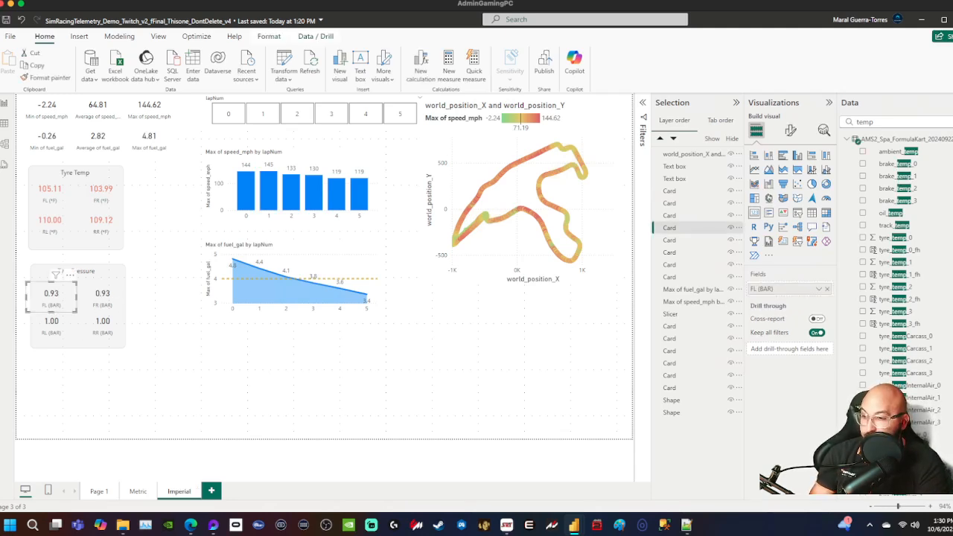
click(665, 525)
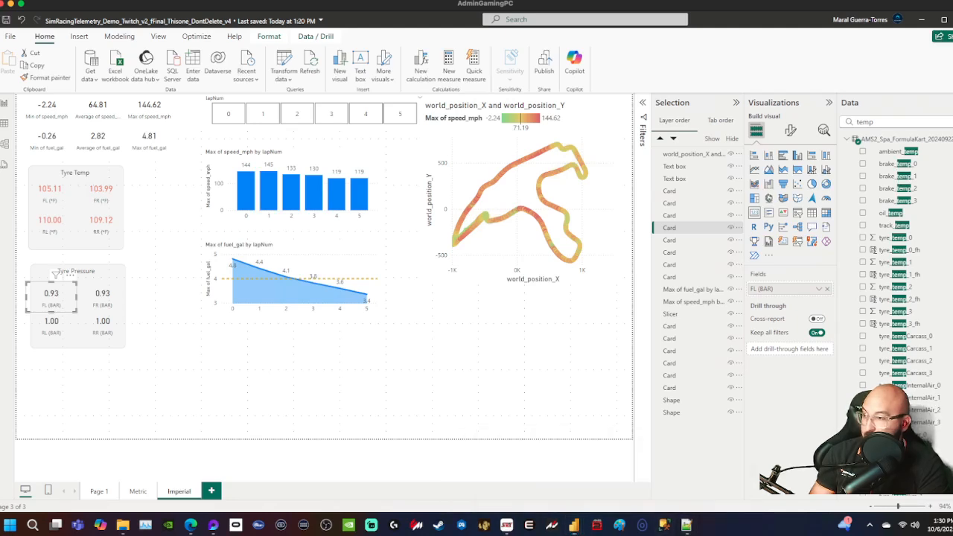
click(686, 525)
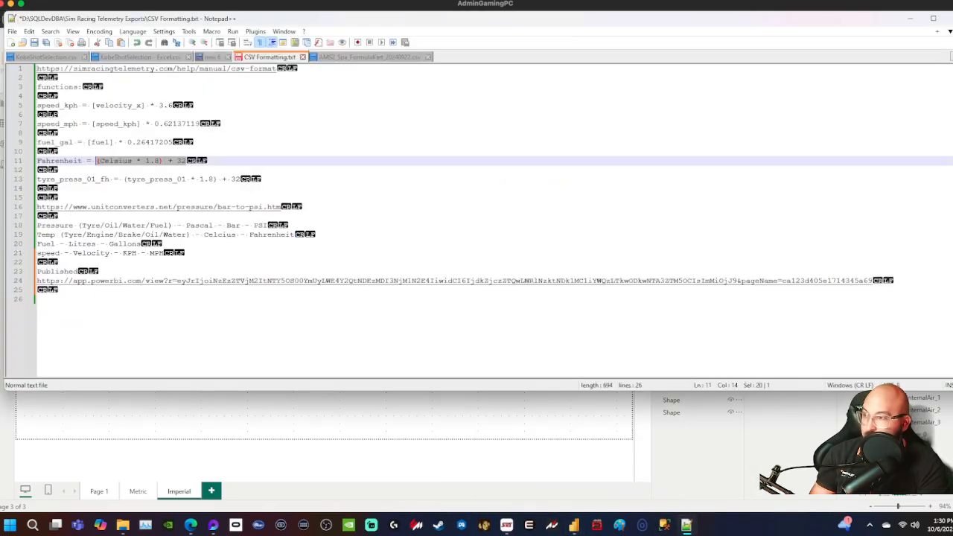
click(38, 134)
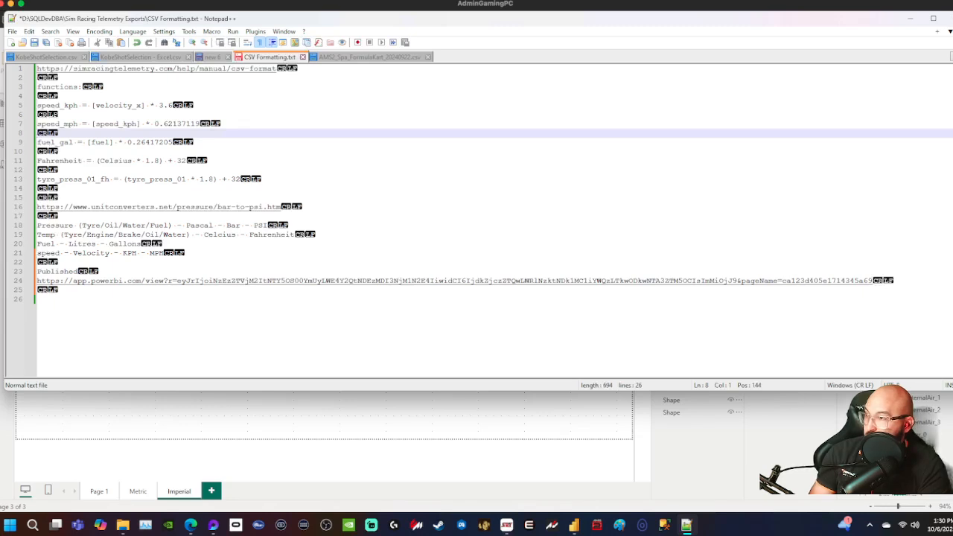
click(198, 179)
drag(242, 179, 127, 179)
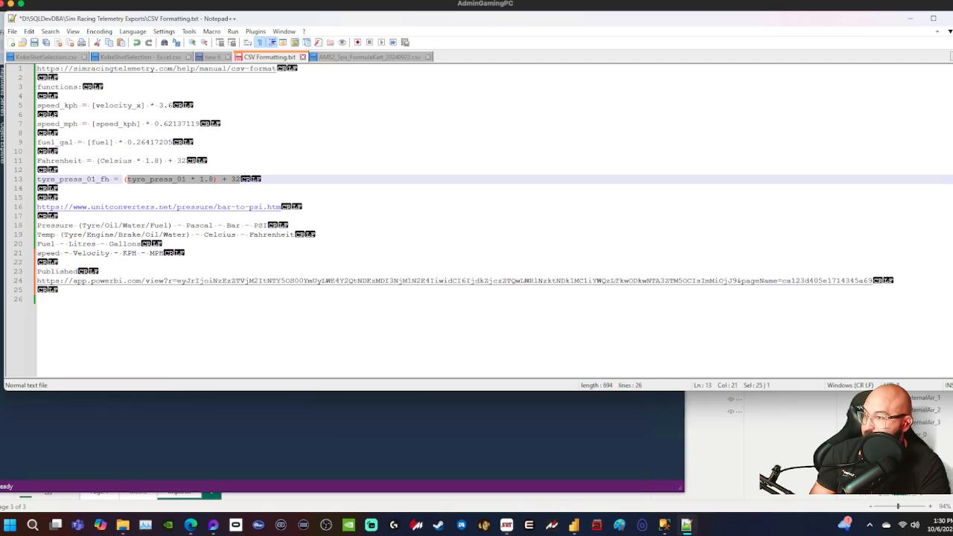
click(38, 262)
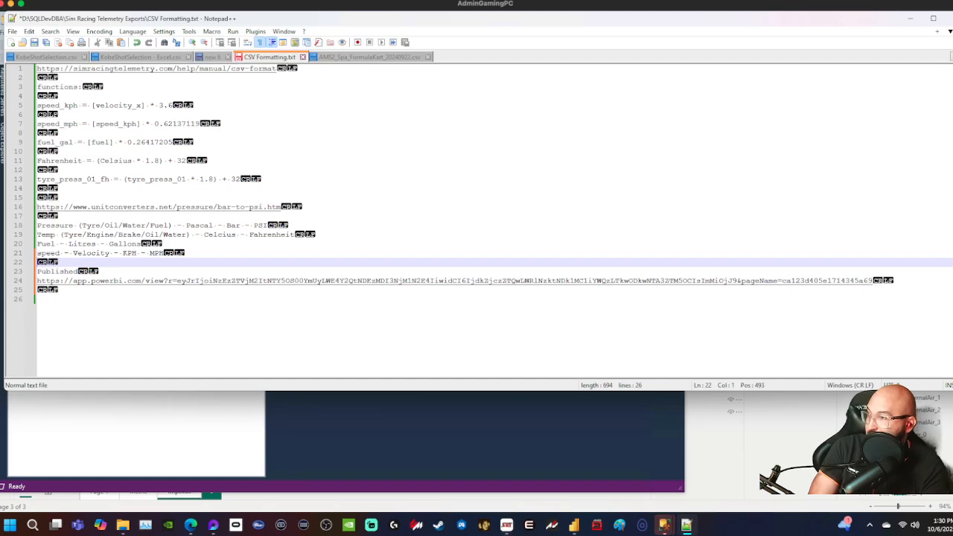
click(39, 151)
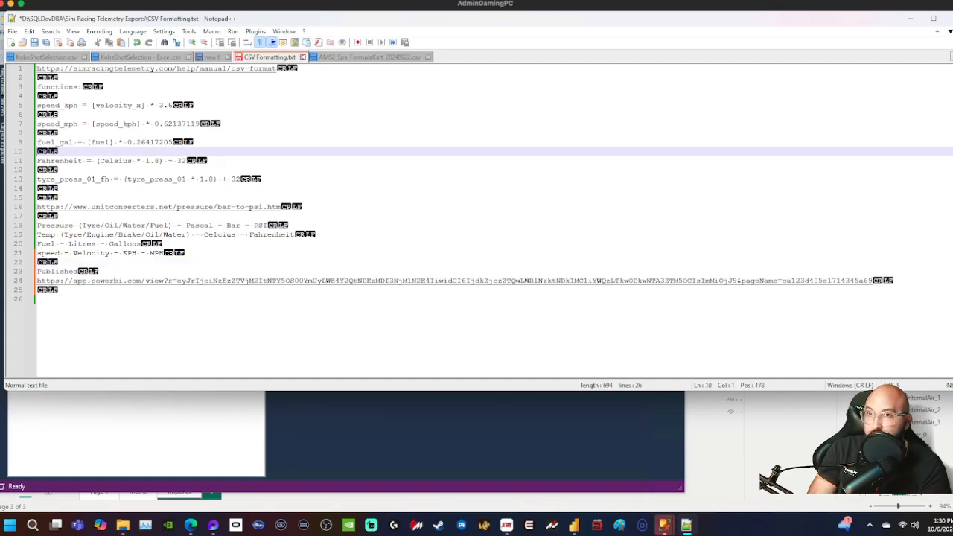
click(910, 18)
click(348, 279)
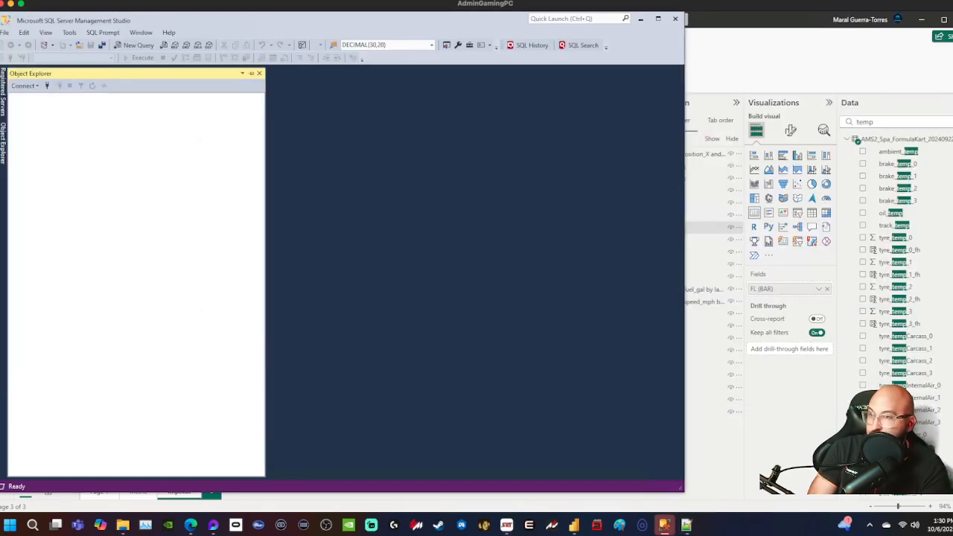
click(675, 19)
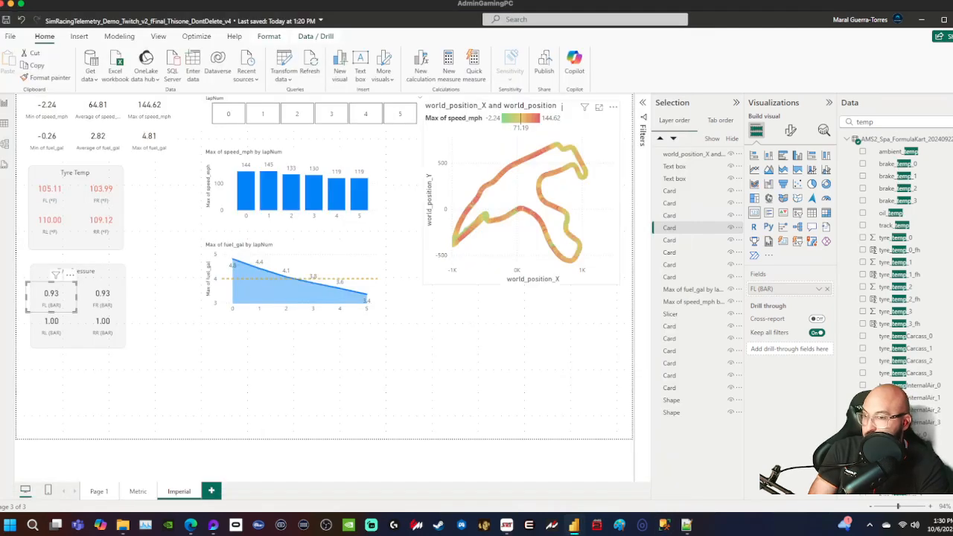
click(462, 350)
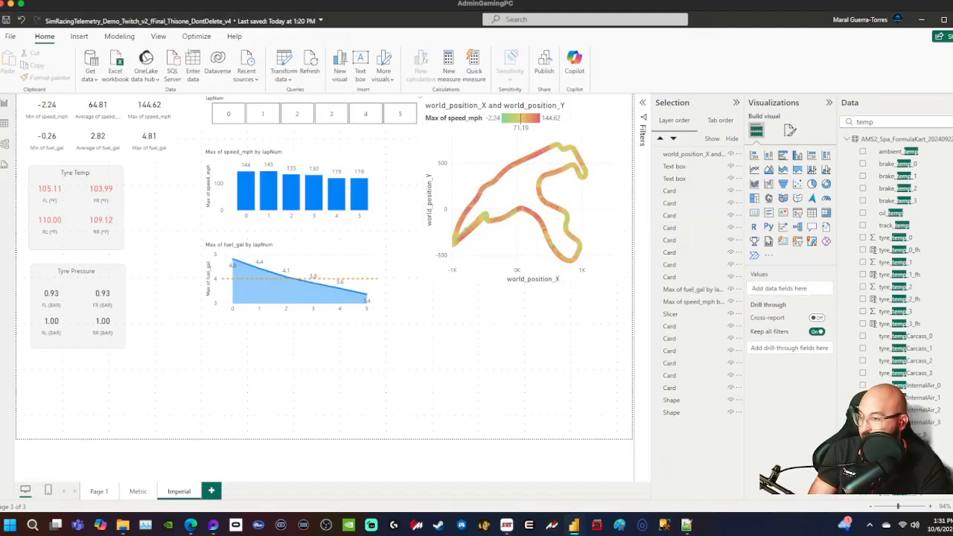
- Copy the bar-to-psi factor 14.503773773 from the open UnitConverters.net page in the browser and return to the report
mouse_move(190, 525)
click(191, 446)
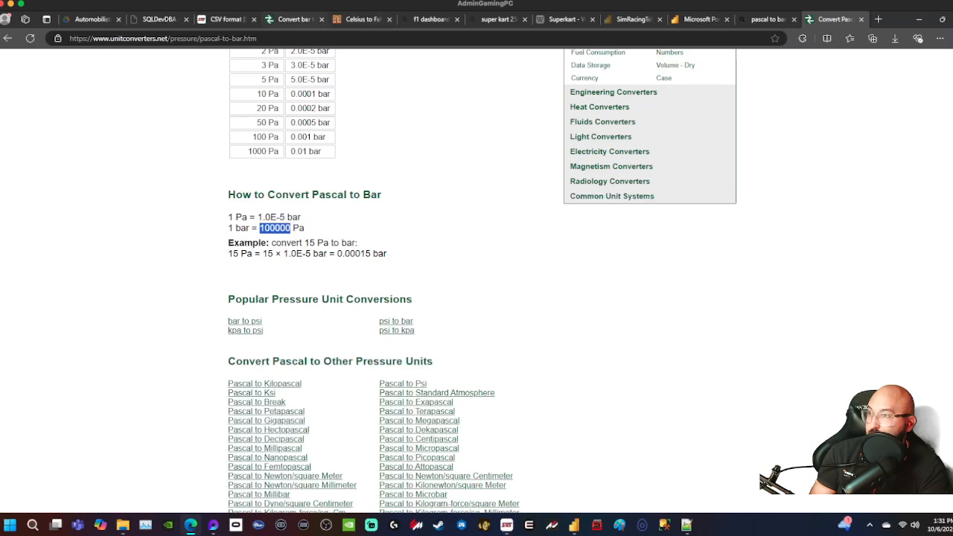
click(295, 19)
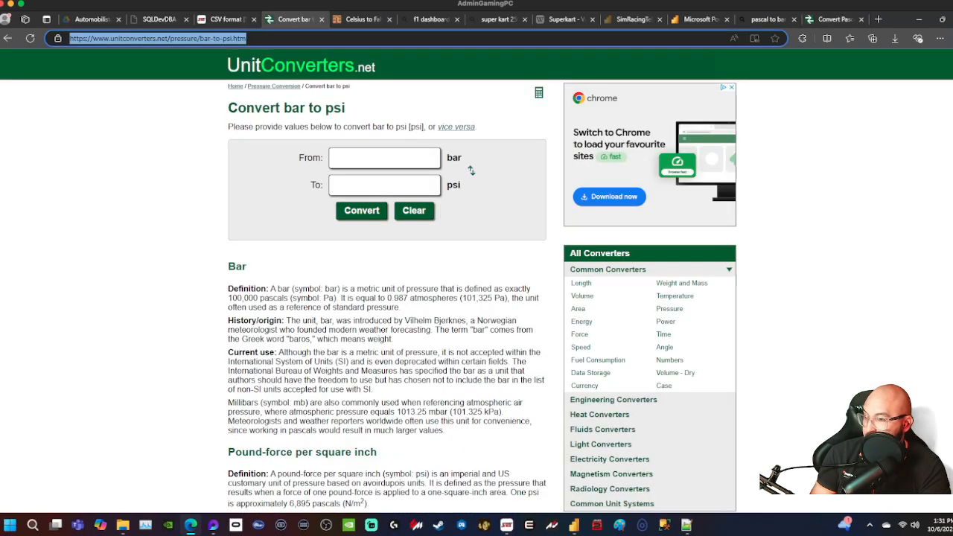
scroll(476, 283, down, 10)
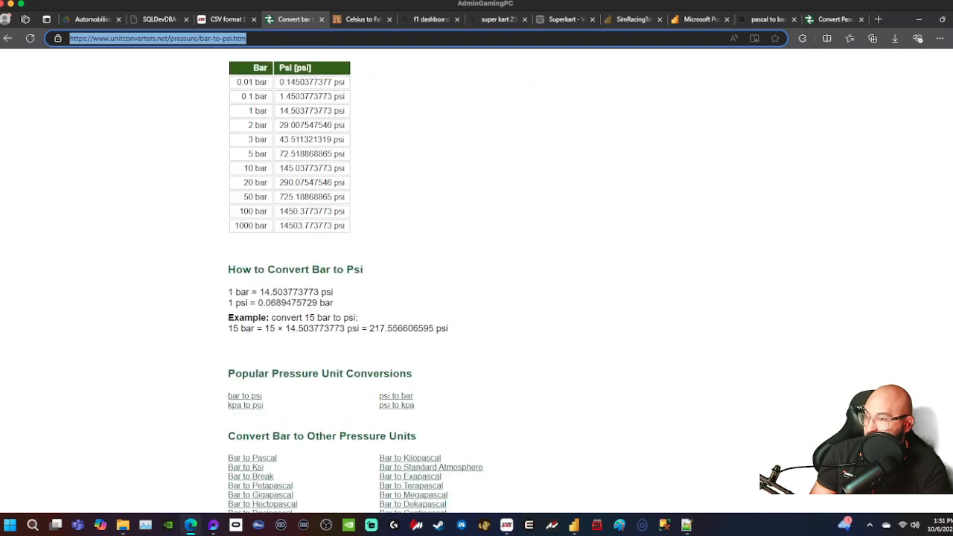
drag(323, 269, 365, 270)
click(417, 271)
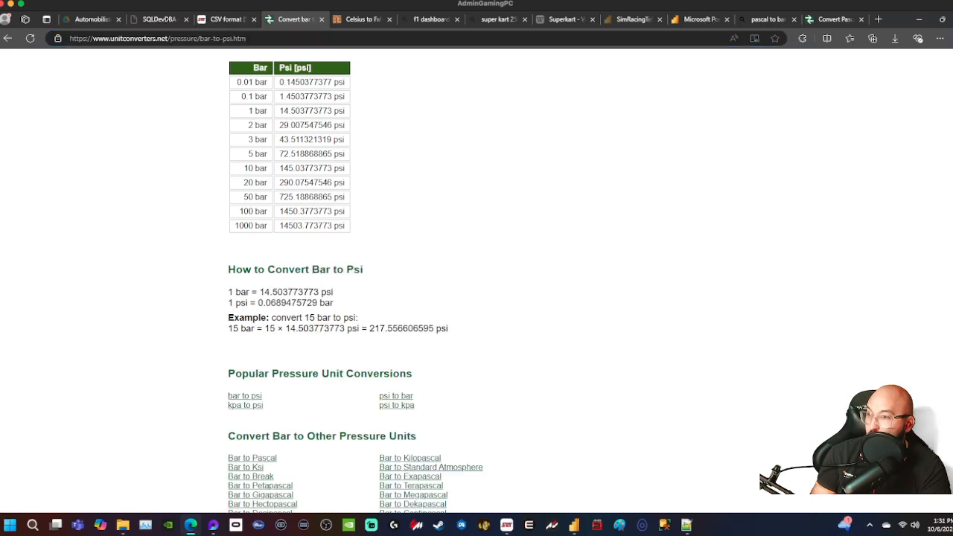
drag(318, 292, 259, 292)
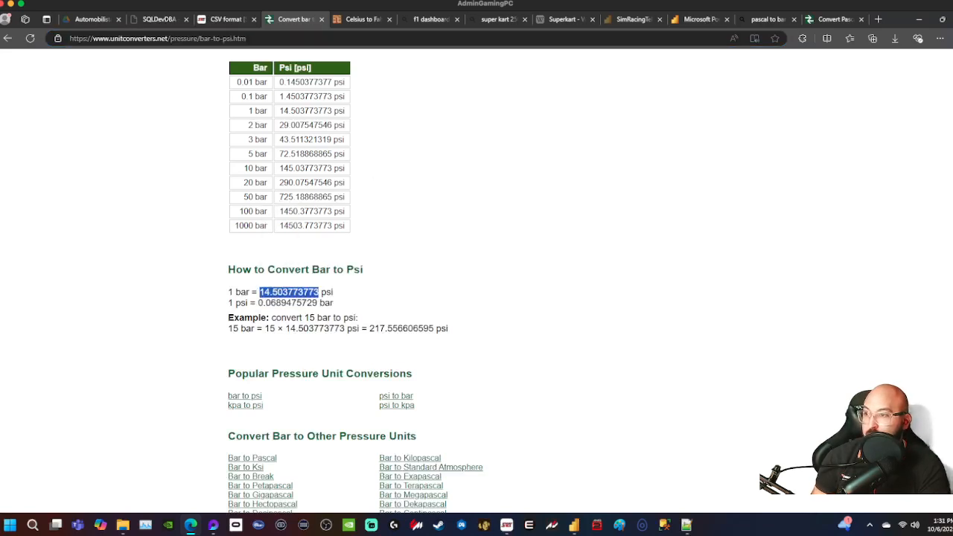
click(919, 19)
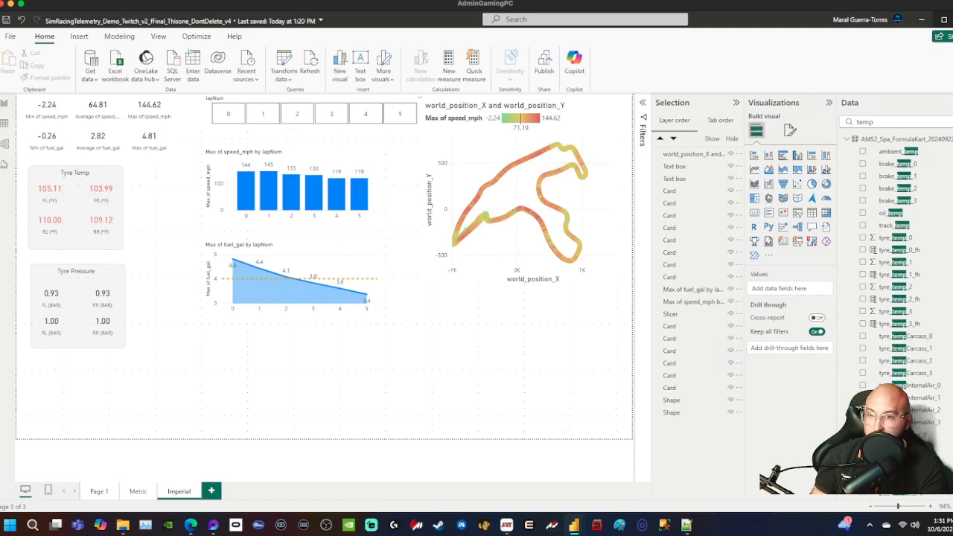
- Filter the report's field list by the term press to find the tyre pressure fields
click(863, 122)
double_click(856, 122)
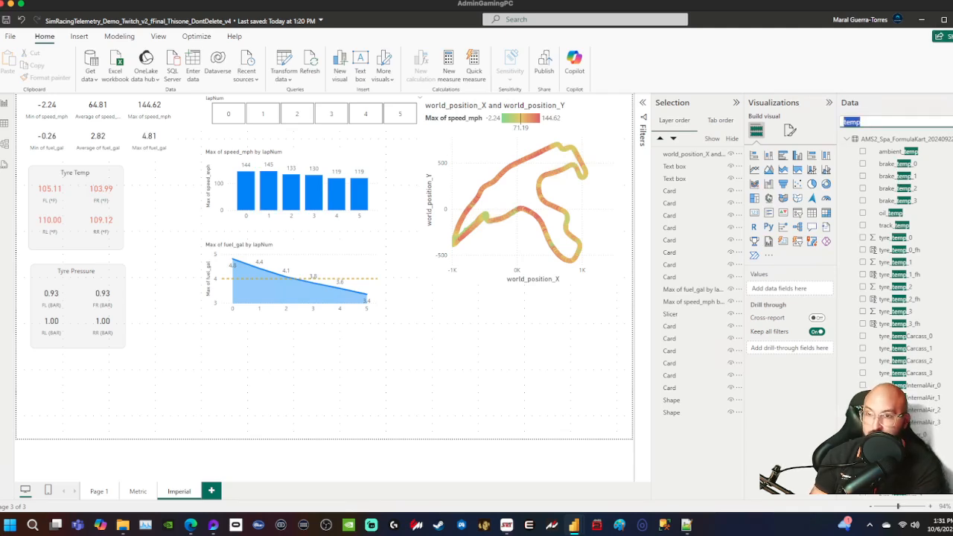
text(press)
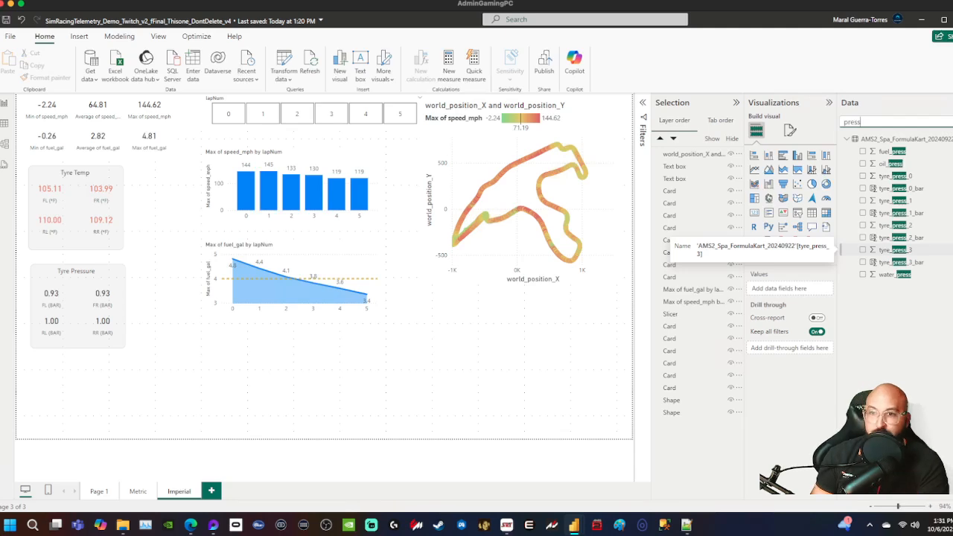
- Add a calculated column to the telemetry table: tyre_press_0_psi = AMS2_Spa_FormulaKart_20240922[tyre_press_0_bar] * 14.503773773
right_click(843, 140)
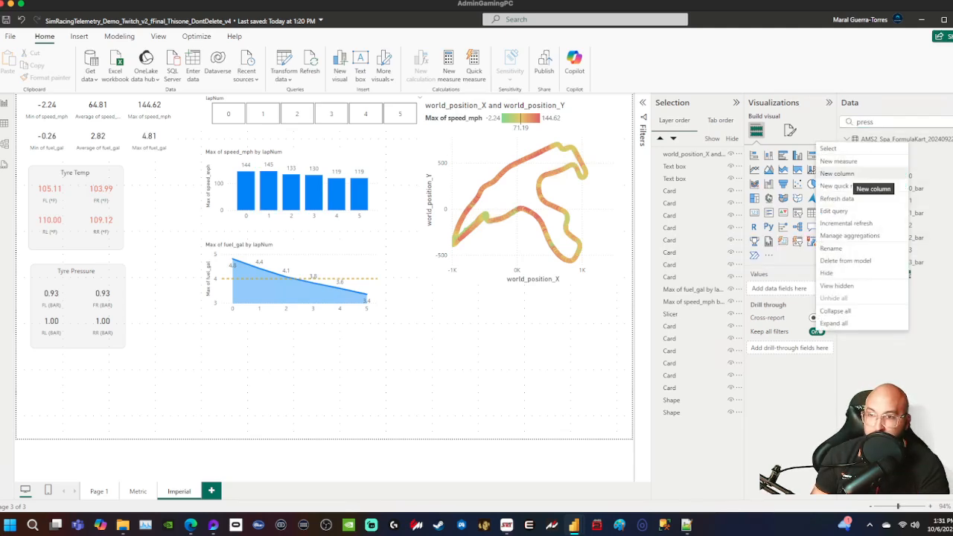
click(837, 174)
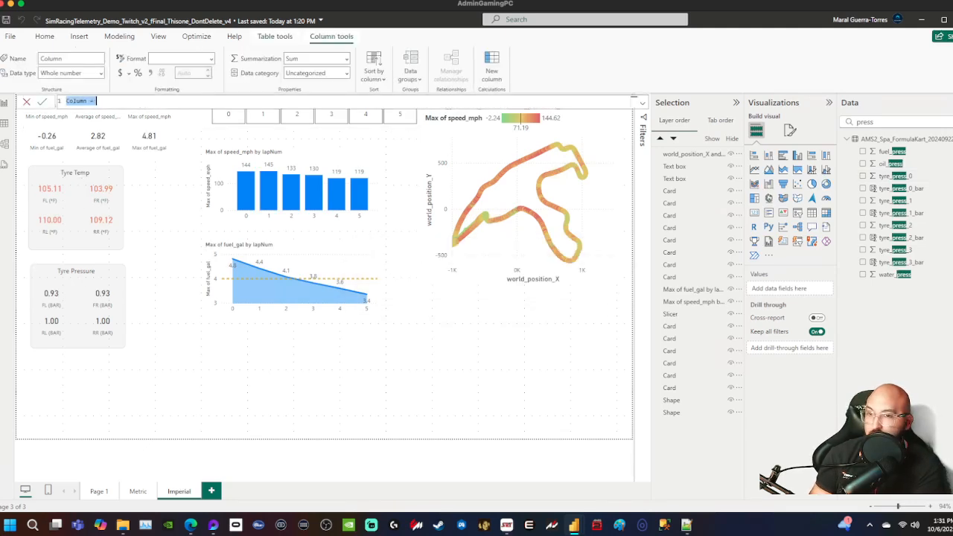
text(tyre_pr)
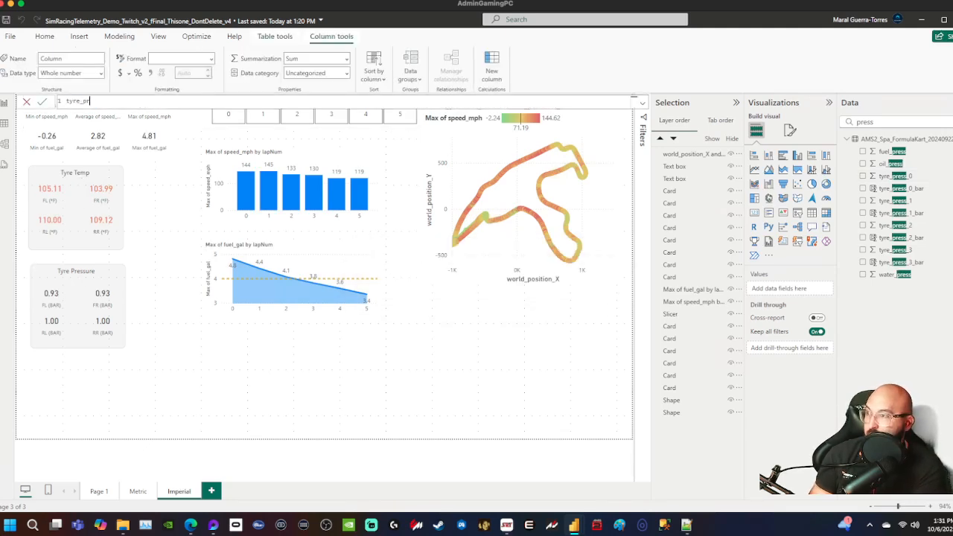
text(ess_0_psi )
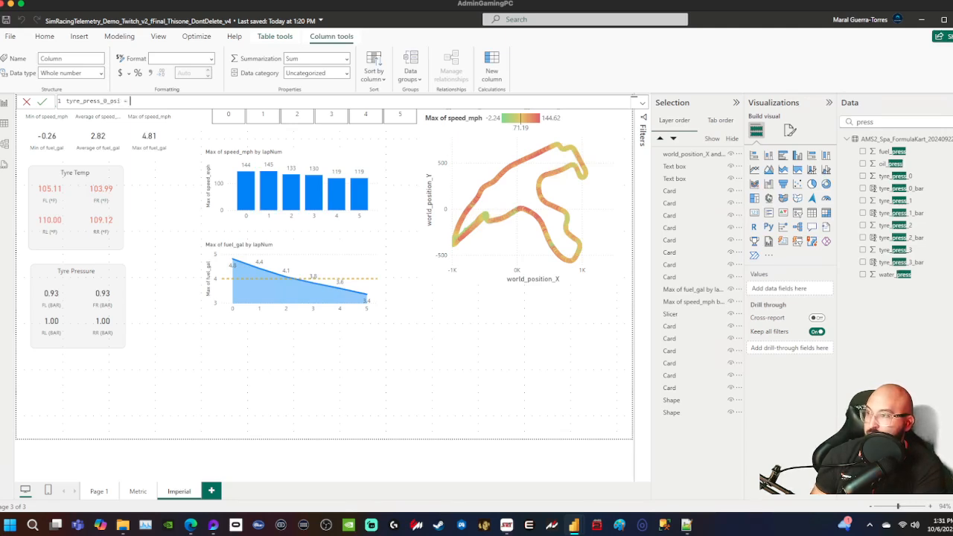
text(= 14.503773773)
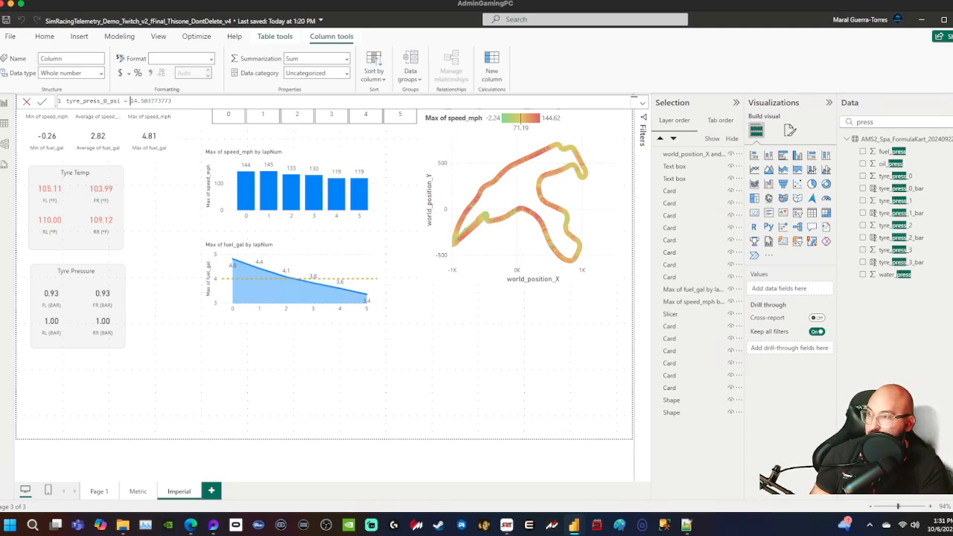
key(ctrl+shift+Left)
key(ctrl+shift+Left)
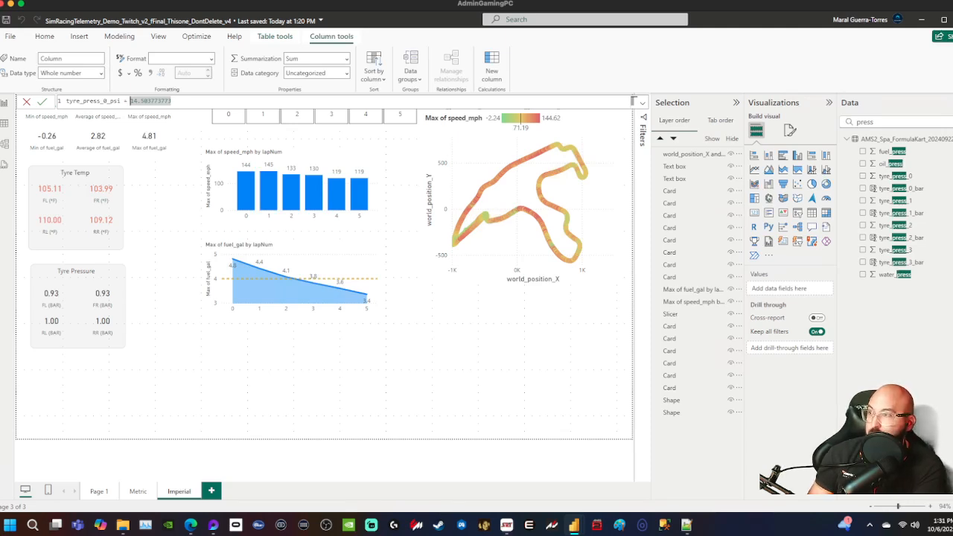
key(Left)
text(tyre_press)
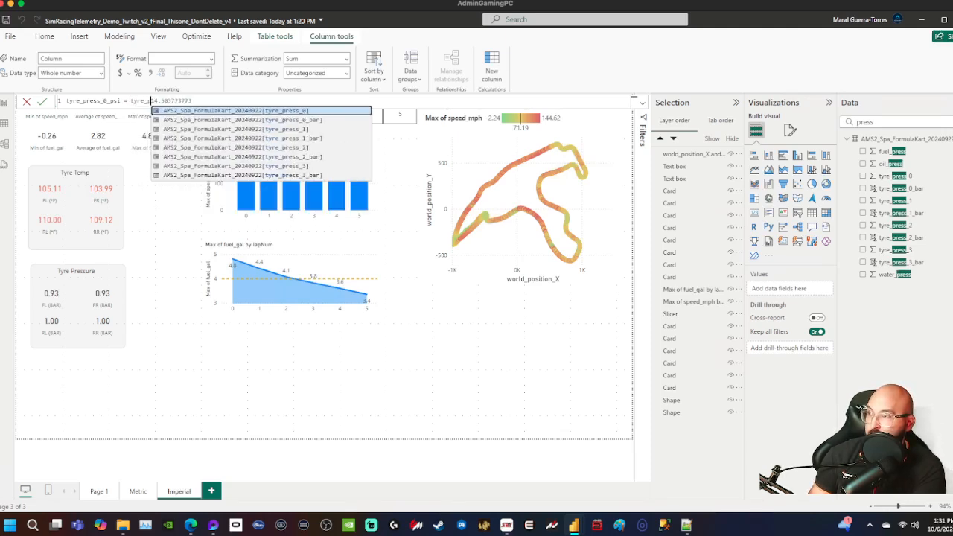
text(_0_ba)
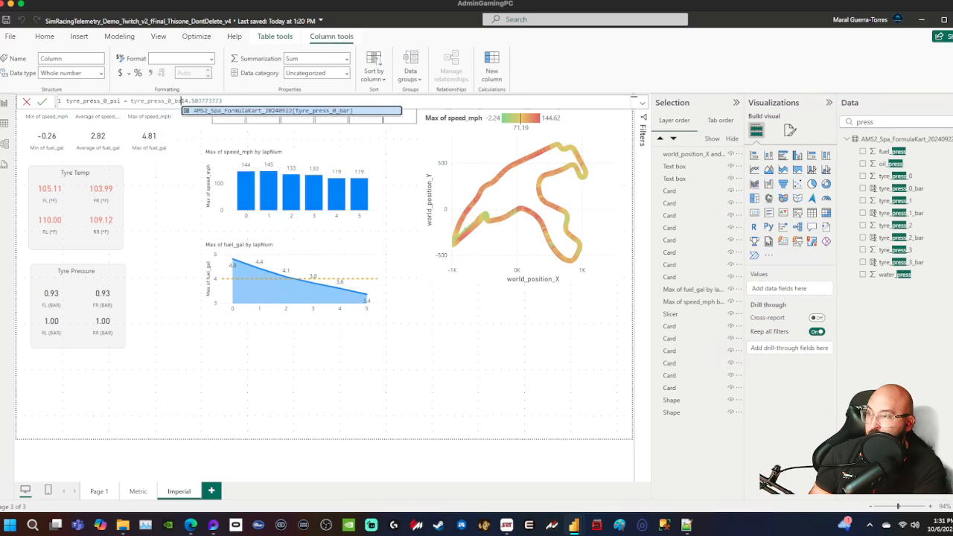
key(Tab)
text(*)
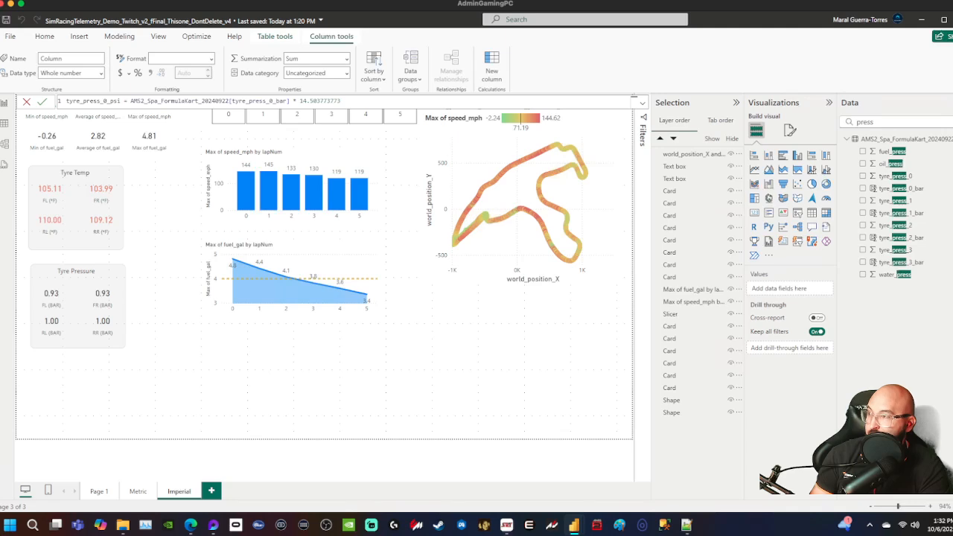
key(Return)
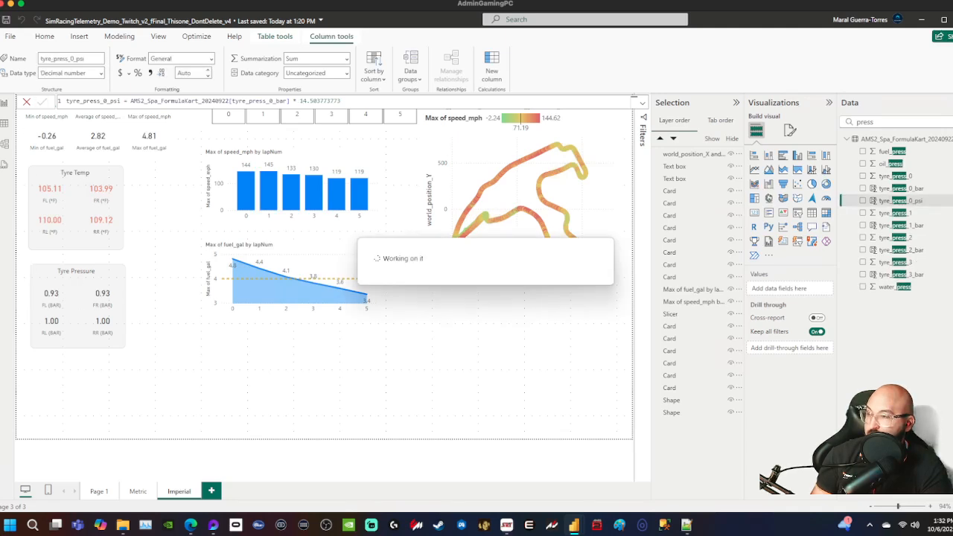
- Replace the front-left tyre pressure card's field with tyre_press_0_psi, aggregated as Average
click(56, 277)
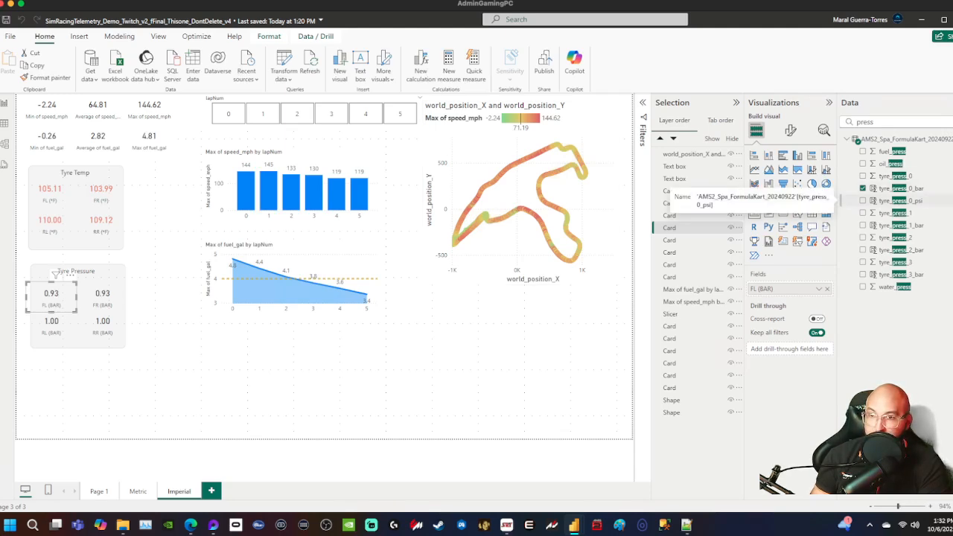
drag(893, 200, 745, 289)
click(819, 289)
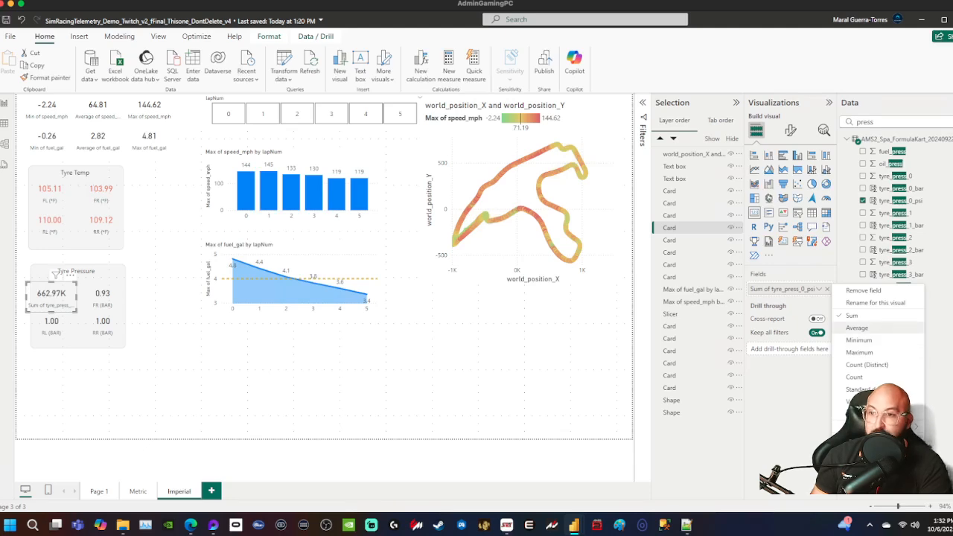
click(857, 328)
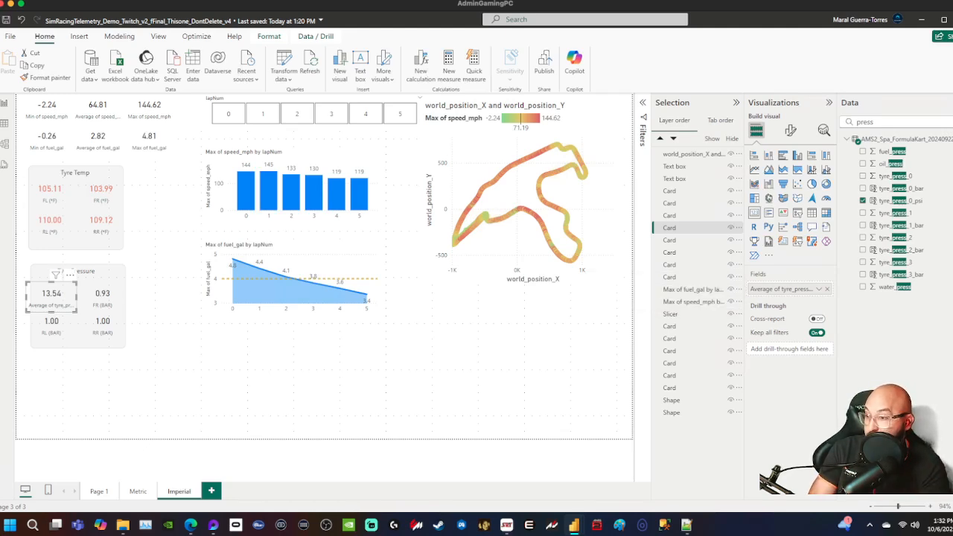
- Switch to the Edge browser, bring up the open Wikipedia article on Superkart, copy its web address and reload the page
click(191, 525)
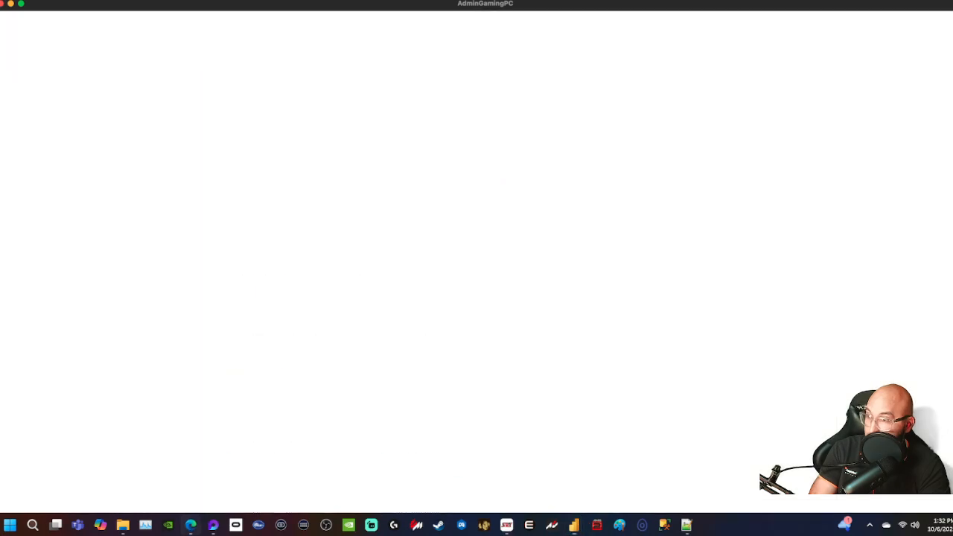
click(495, 18)
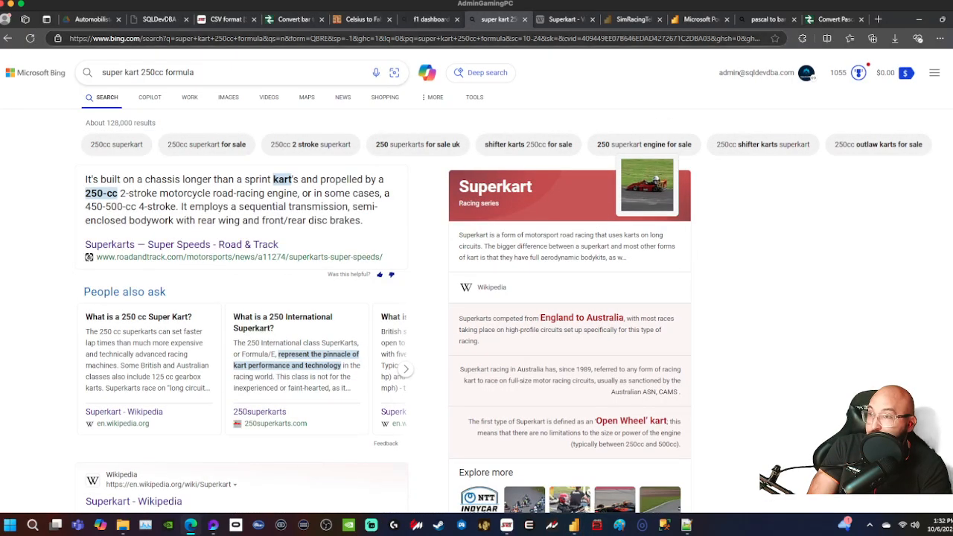
click(564, 20)
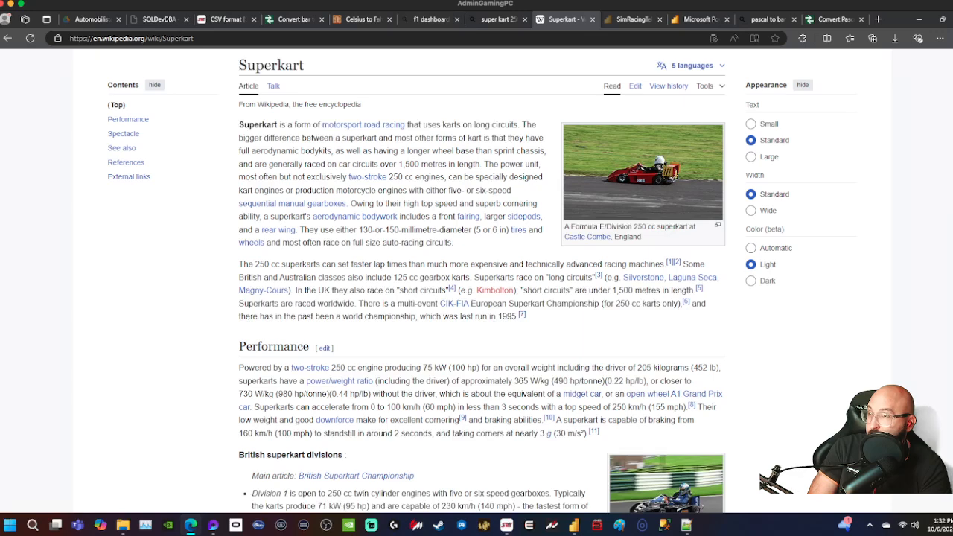
key(ctrl+l)
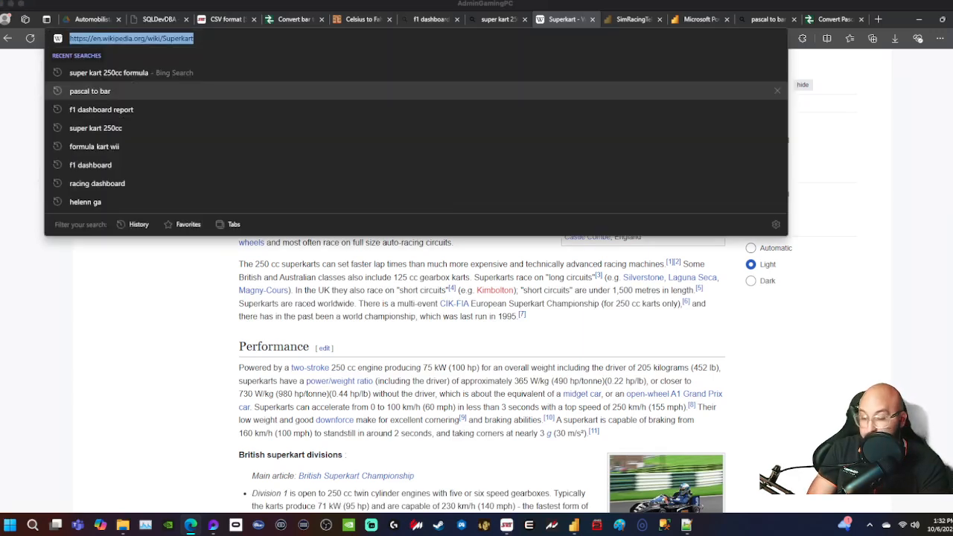
key(ctrl+c)
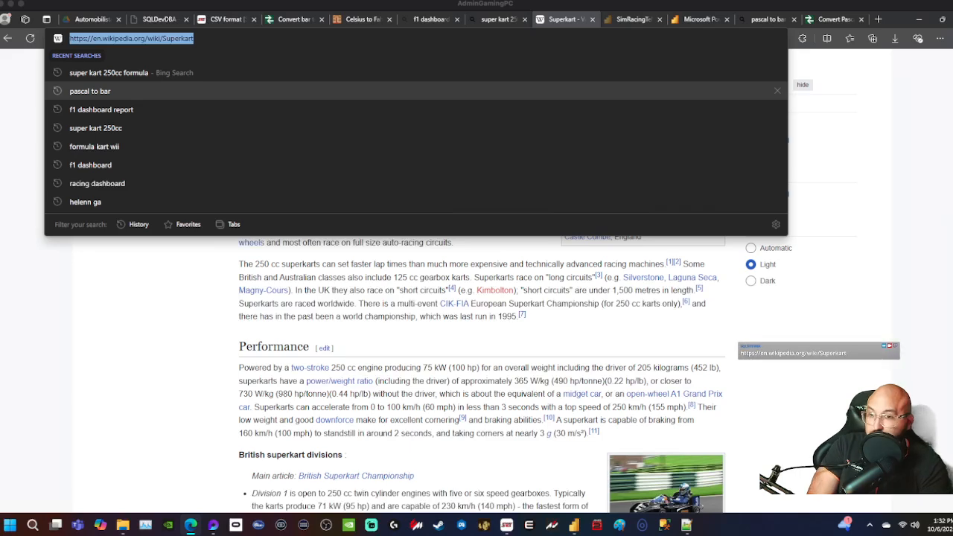
key(Return)
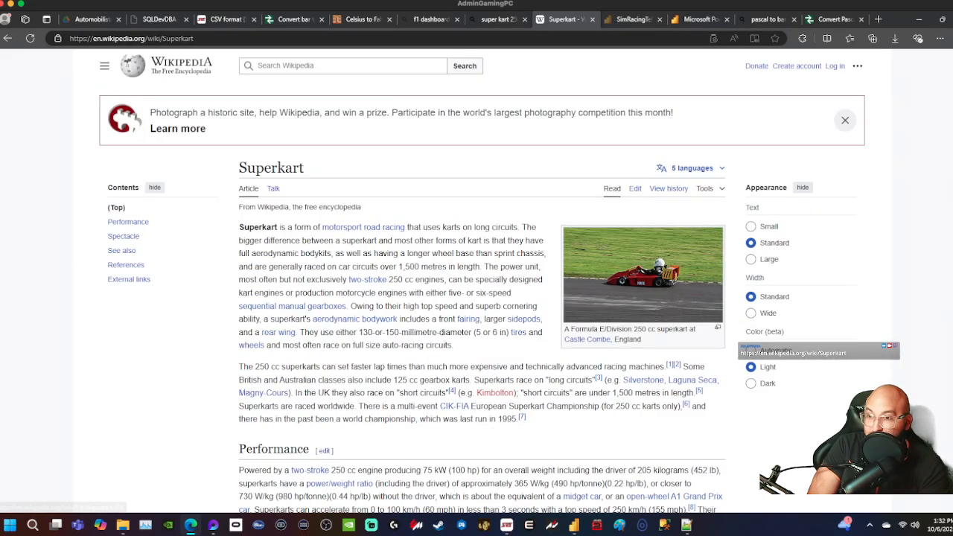
- Examine the superkart's engine size, top speed and class descriptions in the article, and return to the SimRacingTelemetry_Demo report in Power BI
drag(634, 329, 656, 329)
scroll(481, 283, down, 2)
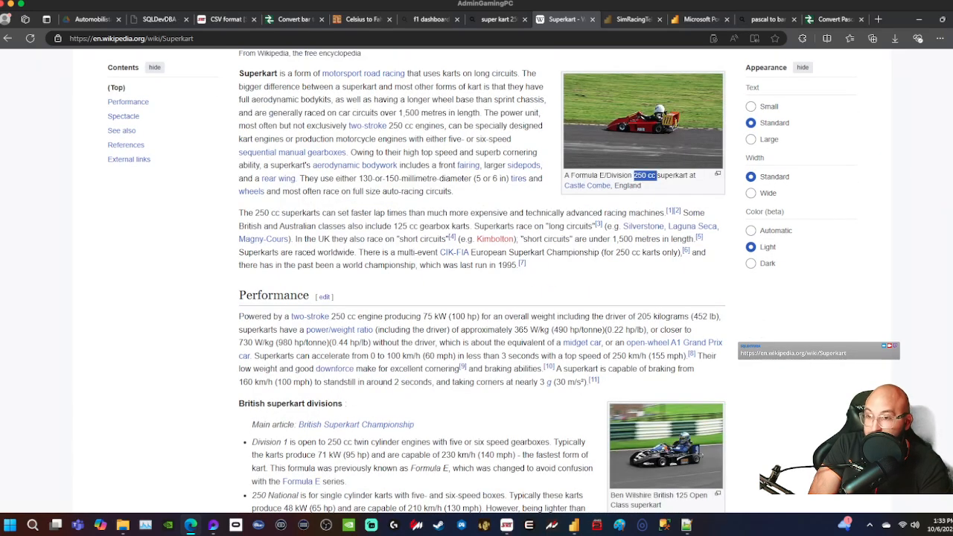
drag(685, 356, 650, 356)
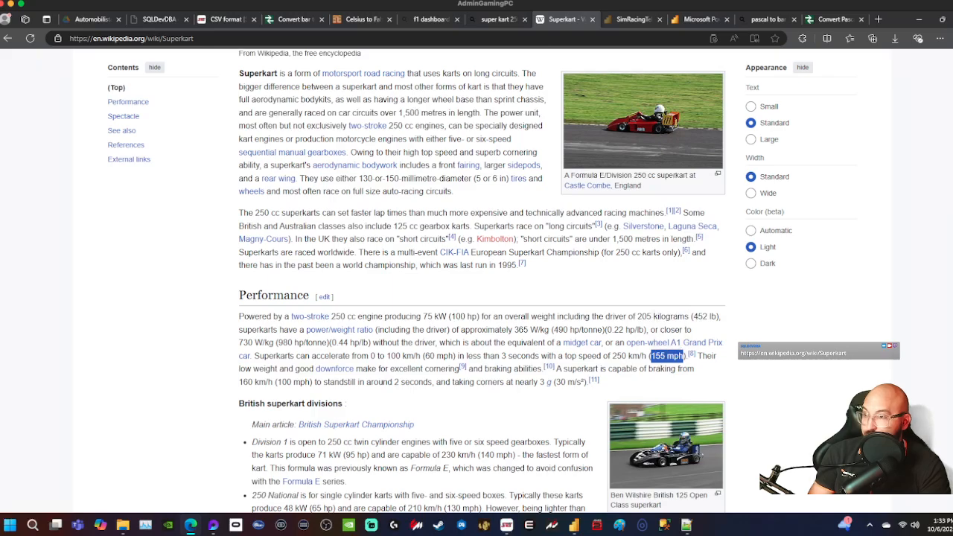
scroll(476, 283, down, 8)
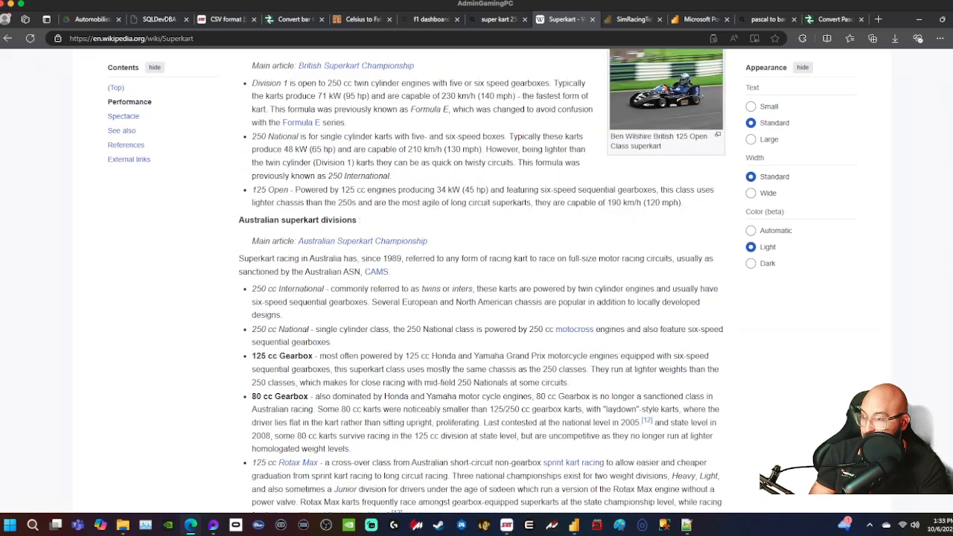
scroll(482, 282, down, 7)
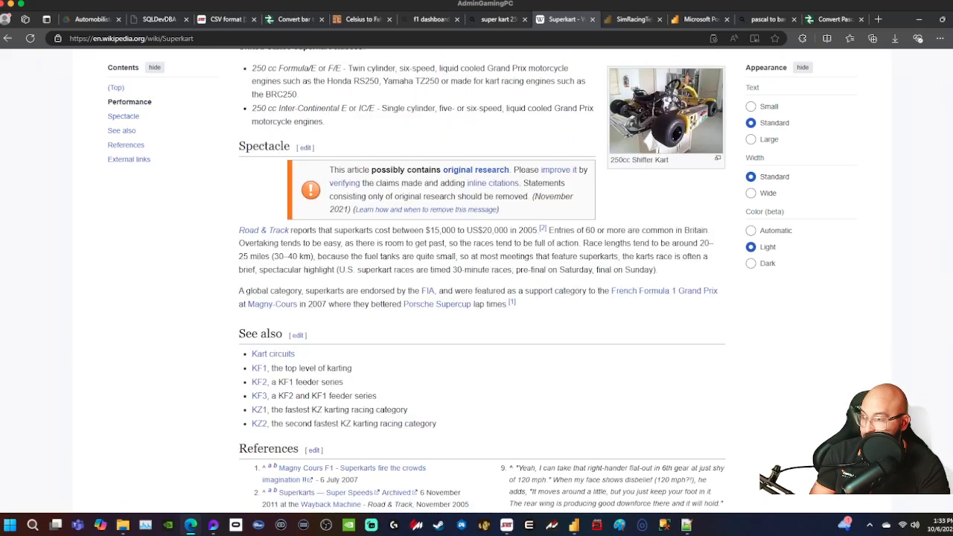
scroll(476, 283, up, 8)
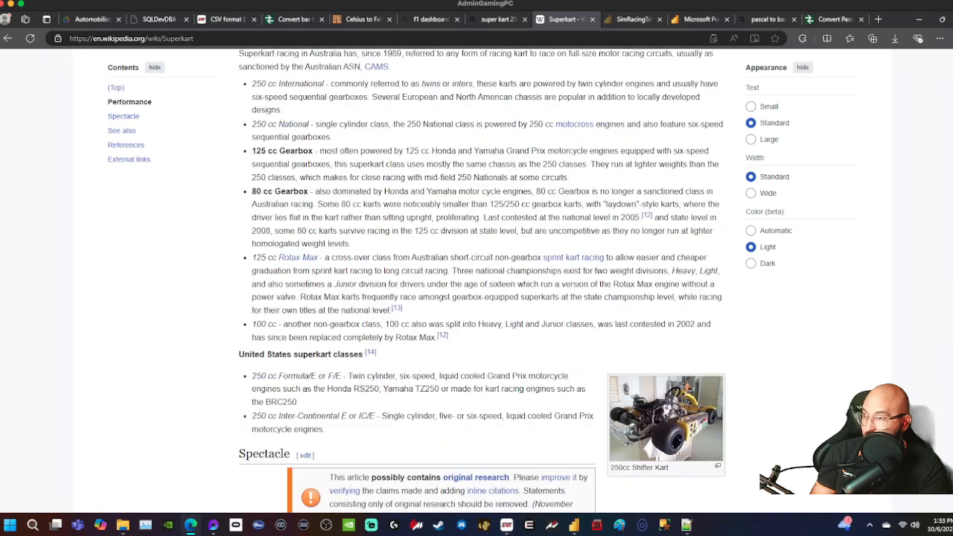
scroll(476, 283, up, 5)
scroll(477, 283, up, 1)
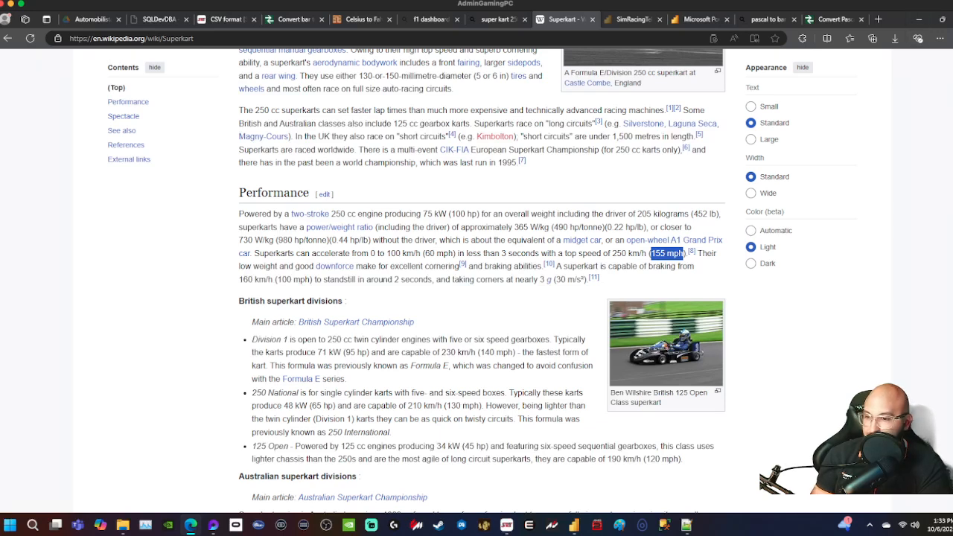
click(574, 525)
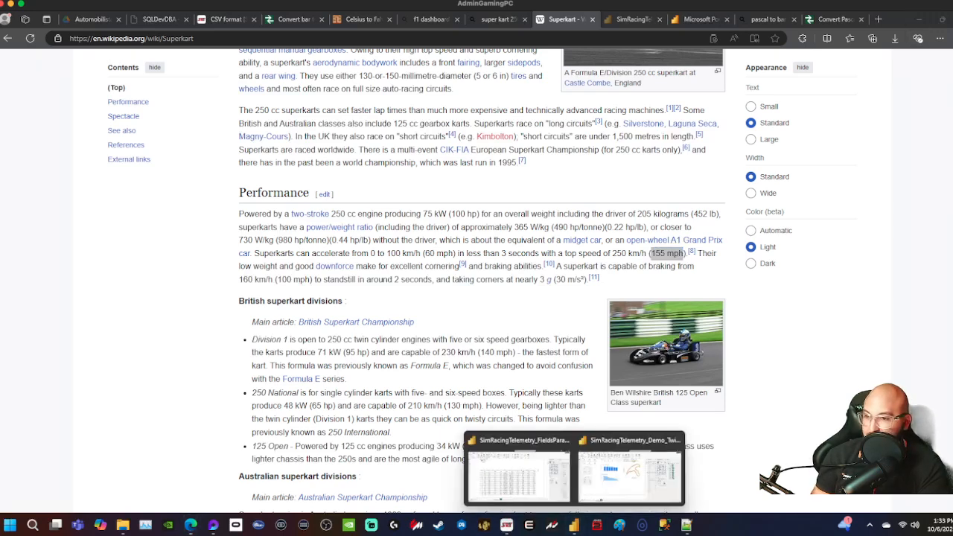
click(636, 478)
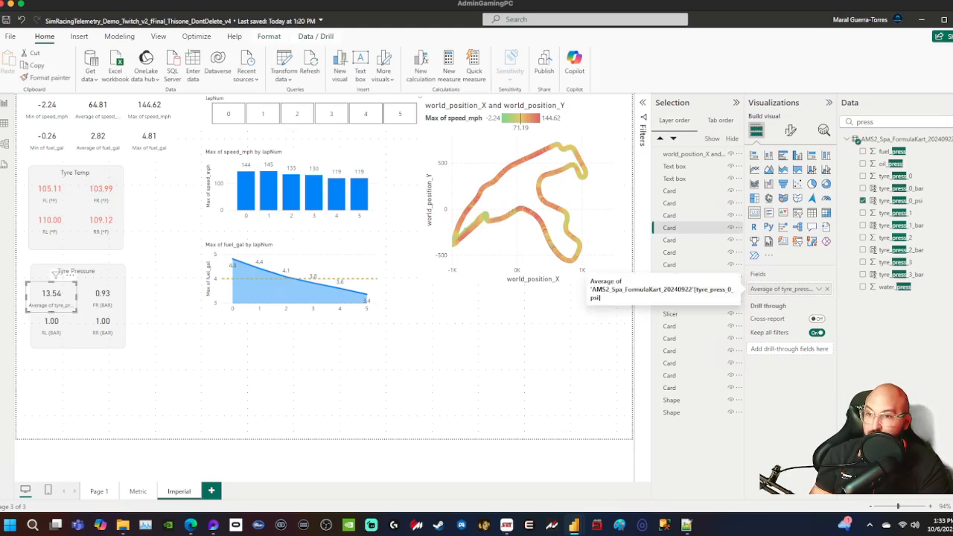
- Rename the front-left tyre pressure card's field for this visual to FL (PSI)
double_click(781, 289)
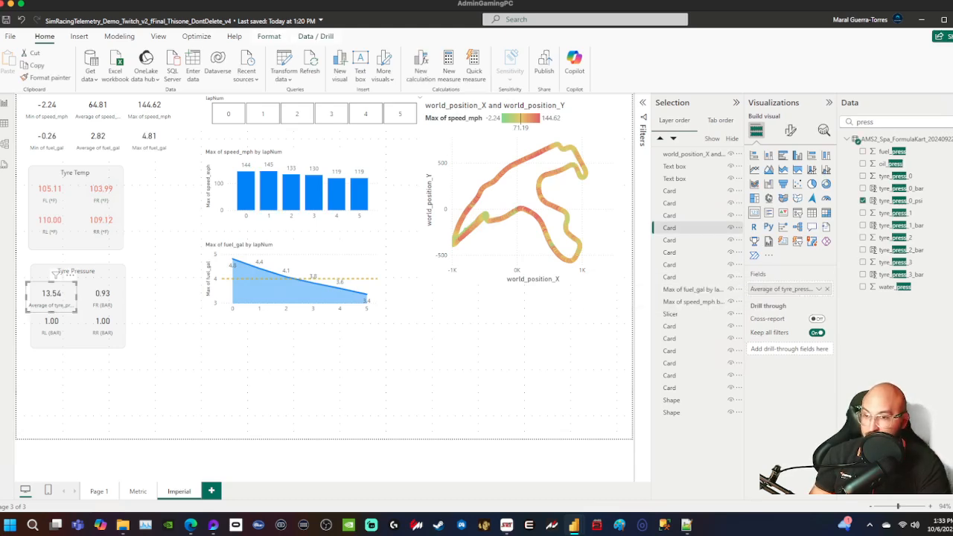
key(ctrl+a)
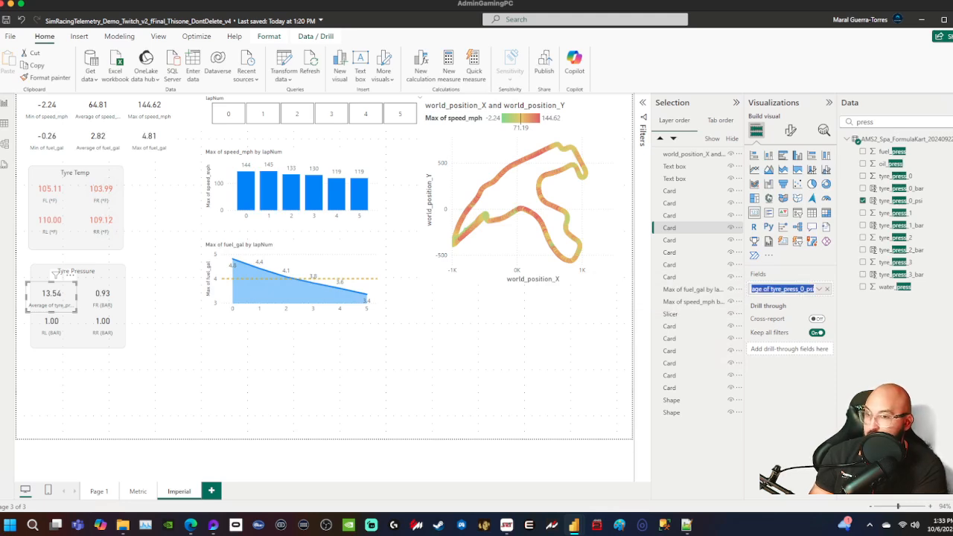
text(FL)
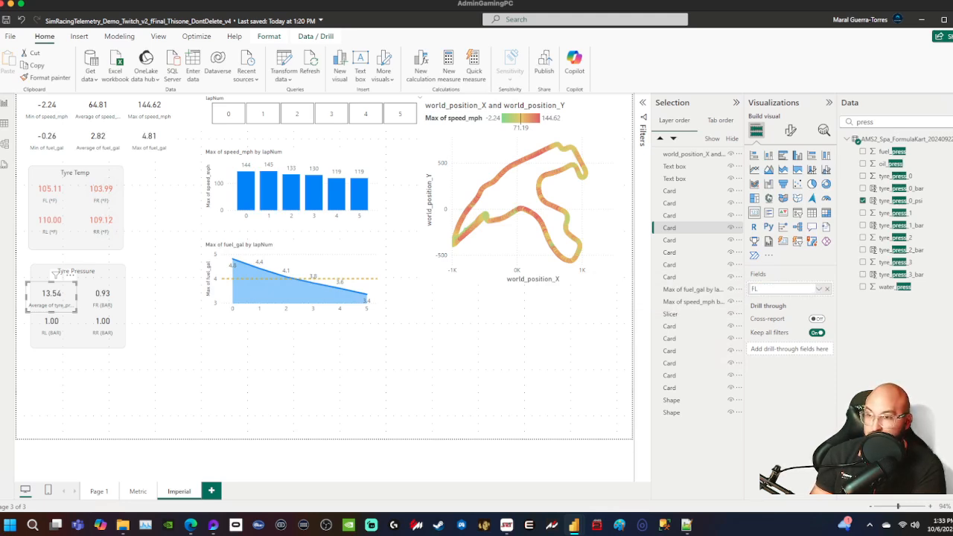
text( (P)
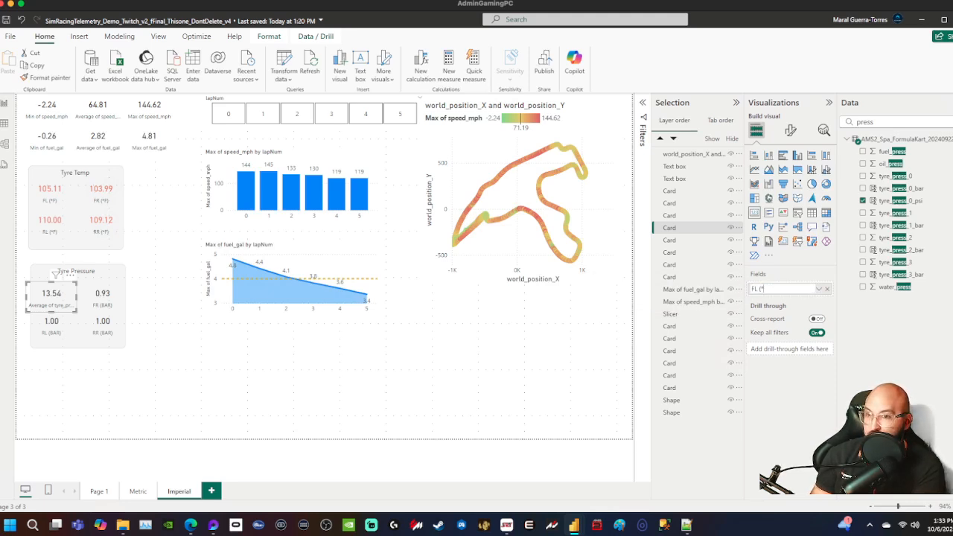
text(SI))
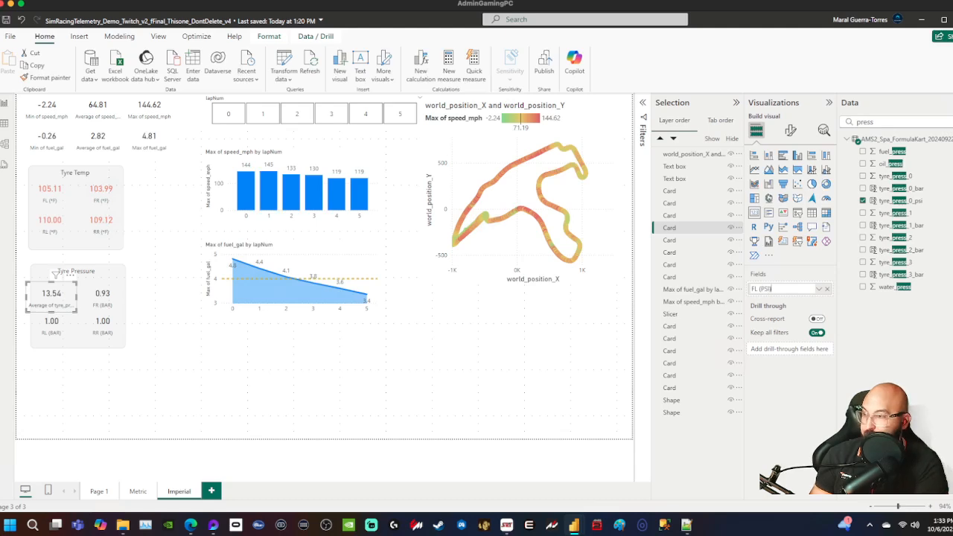
key(Return)
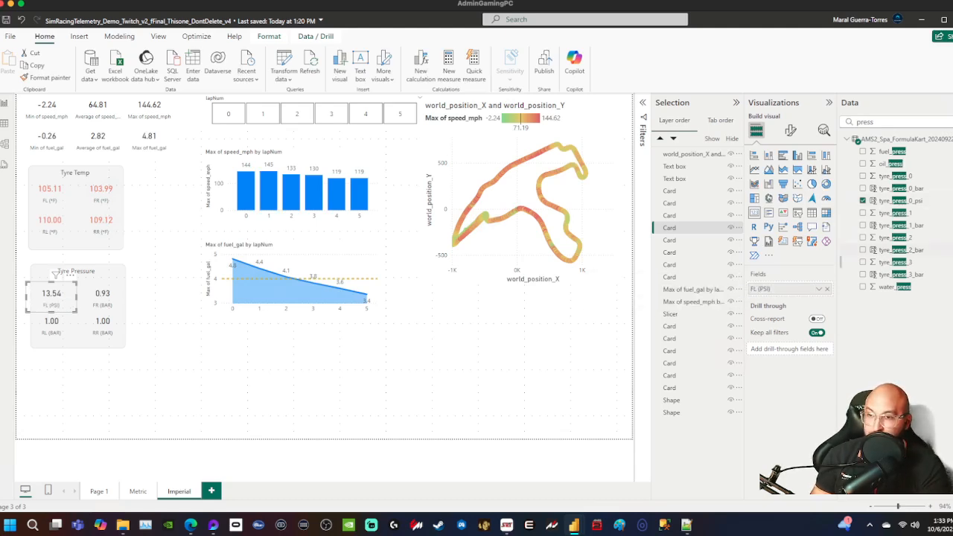
- Open the tyre_press_0_psi column's formula and copy the whole expression
click(901, 201)
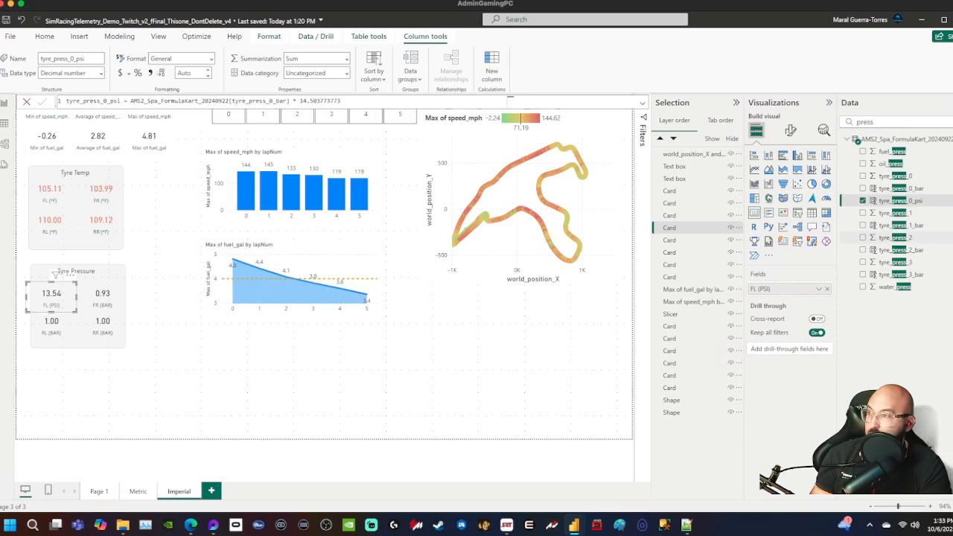
click(364, 101)
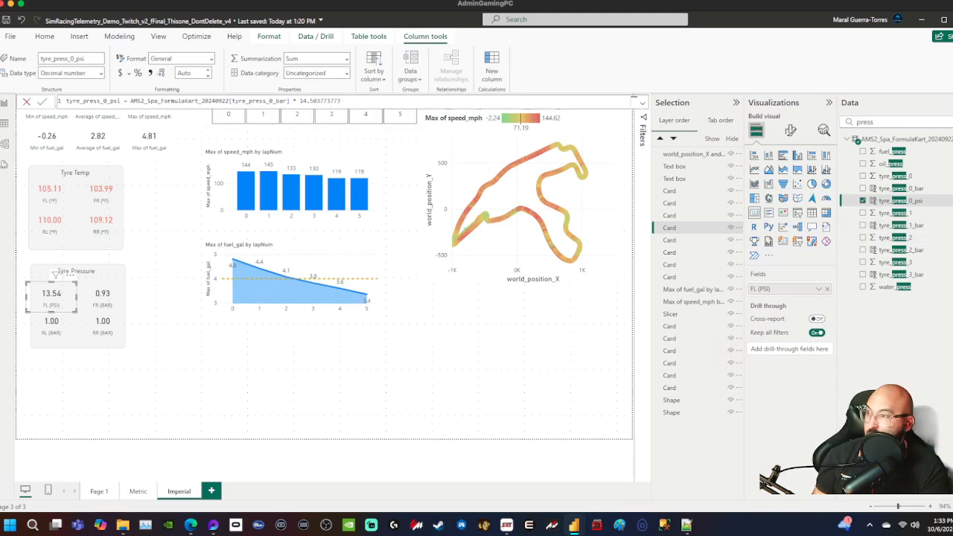
key(ctrl+a)
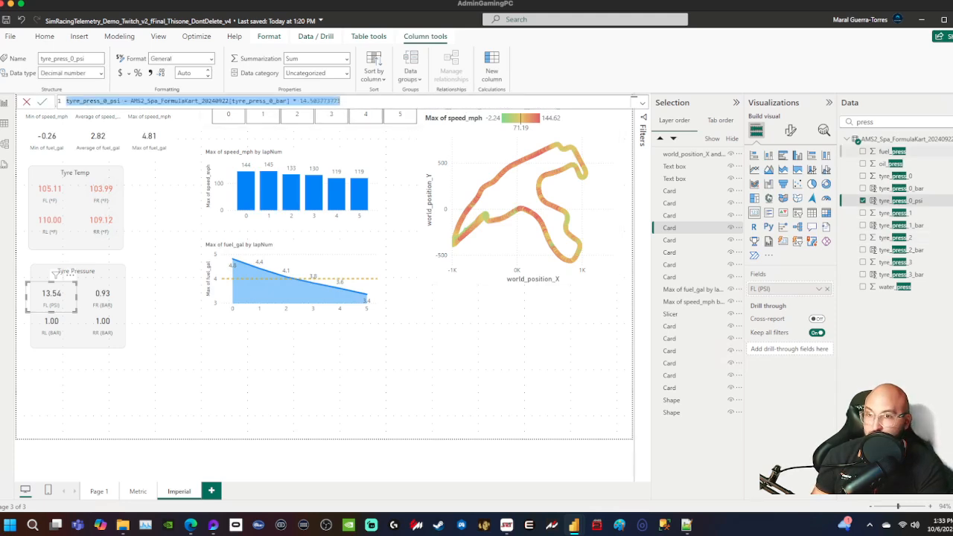
- Create the calculated column tyre_press_1_psi = AMS2_Spa_FormulaKart_20240922[tyre_press_1] * 14.503773773 by adapting the copied formula
right_click(903, 140)
click(886, 173)
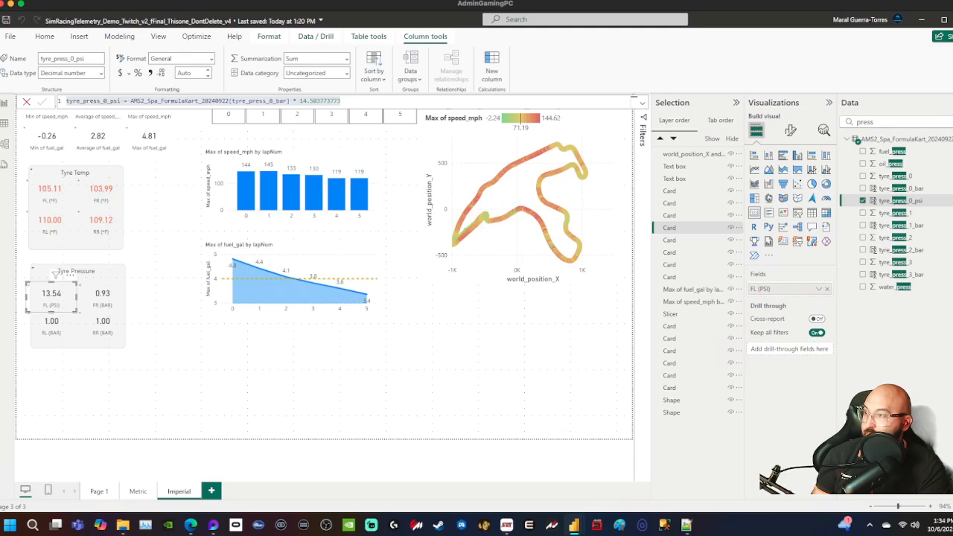
key(ctrl+v)
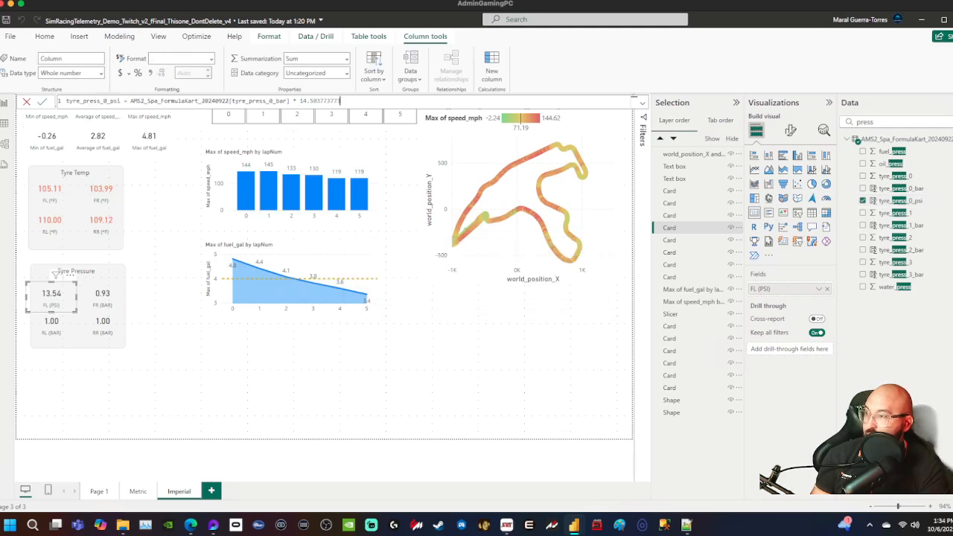
key(BackSpace)
text(1)
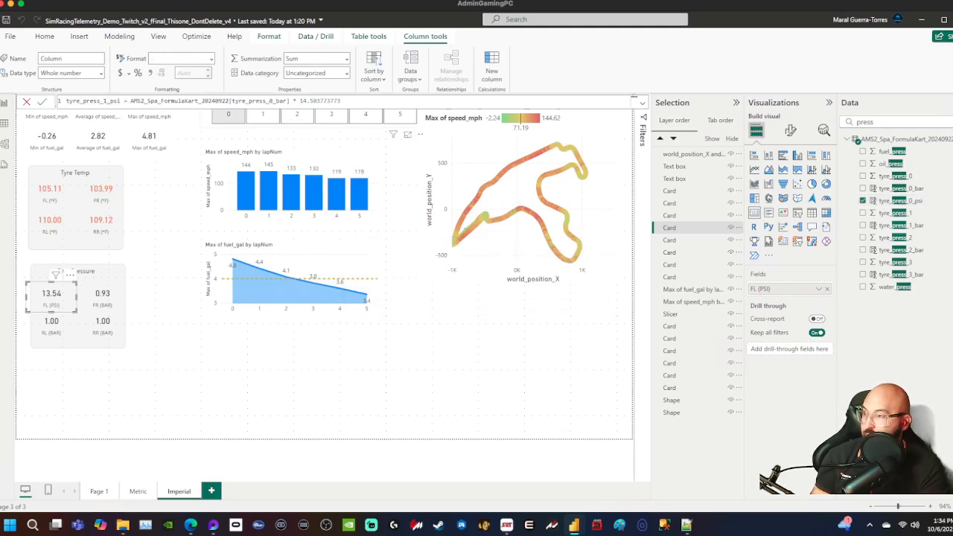
click(272, 102)
key(BackSpace)
text(1)
key(Return)
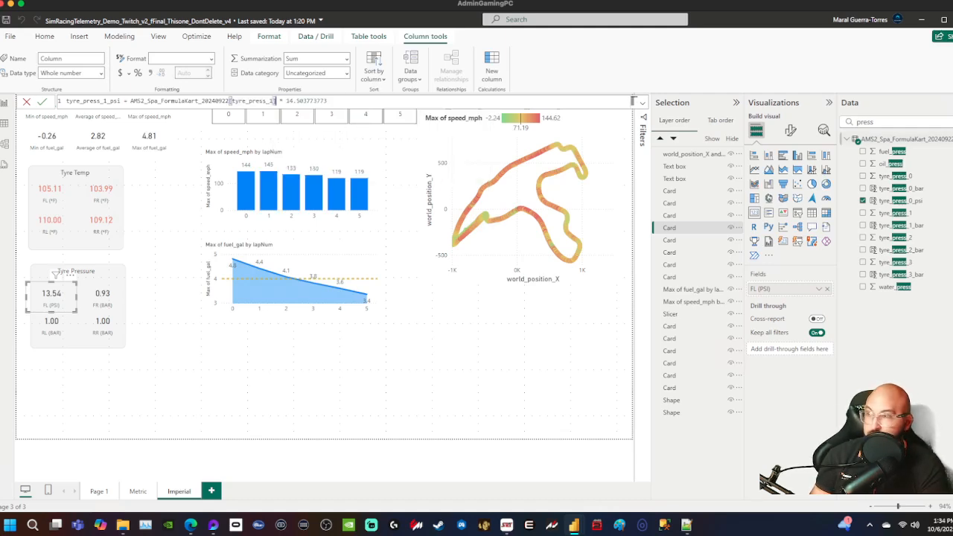
key(Return)
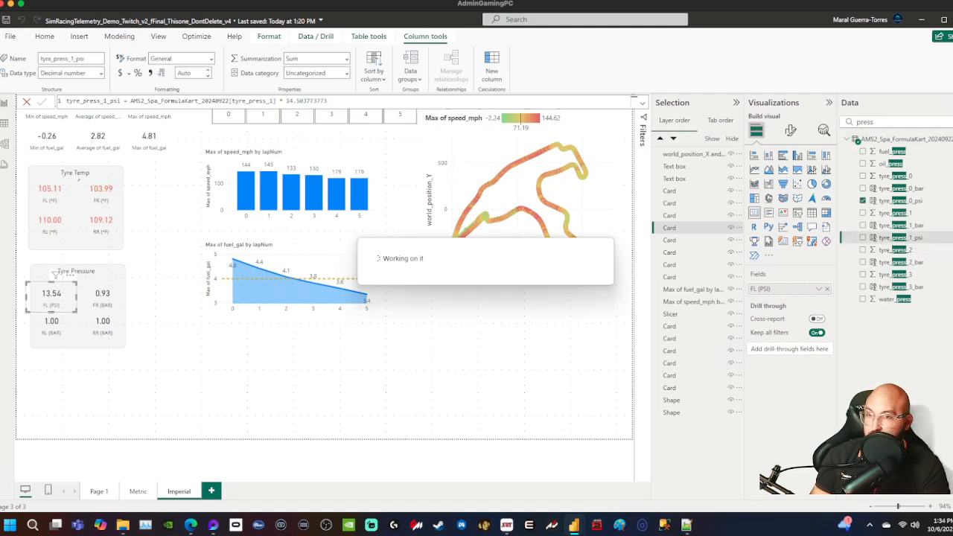
- Create the calculated column tyre_press_2_psi = AMS2_Spa_FormulaKart_20240922[tyre_press_2_bar] * 14.503773773 from the copied formula
right_click(893, 139)
click(846, 173)
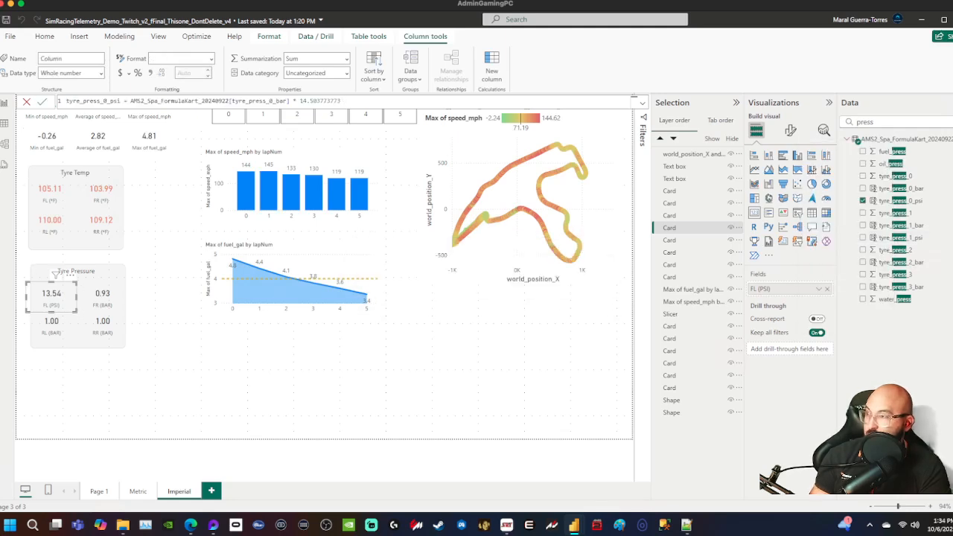
double_click(104, 100)
click(105, 101)
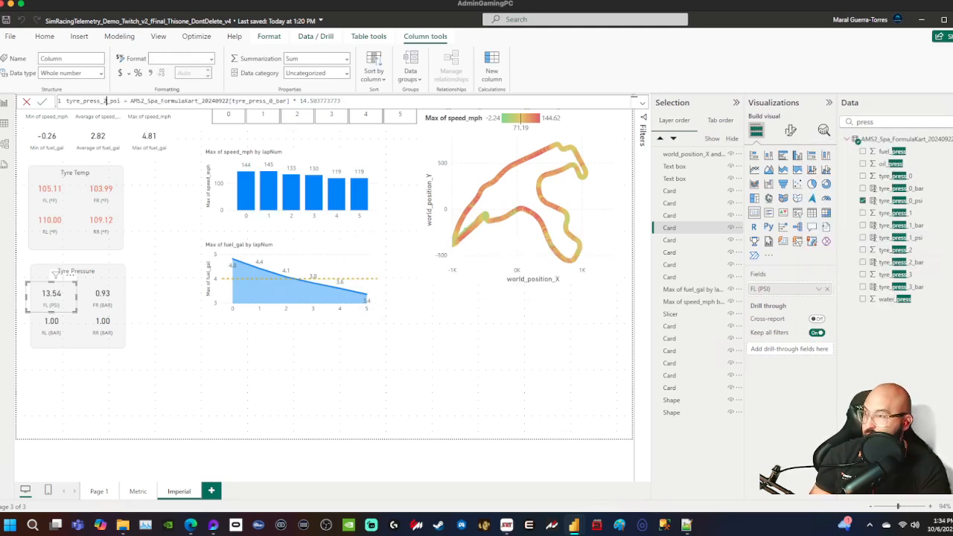
click(273, 101)
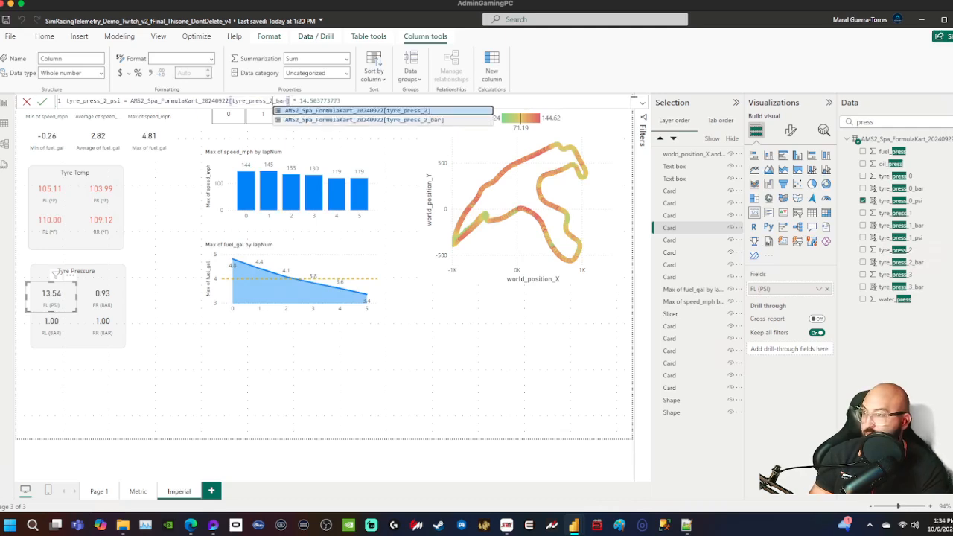
key(BackSpace)
text(2)
key(Return)
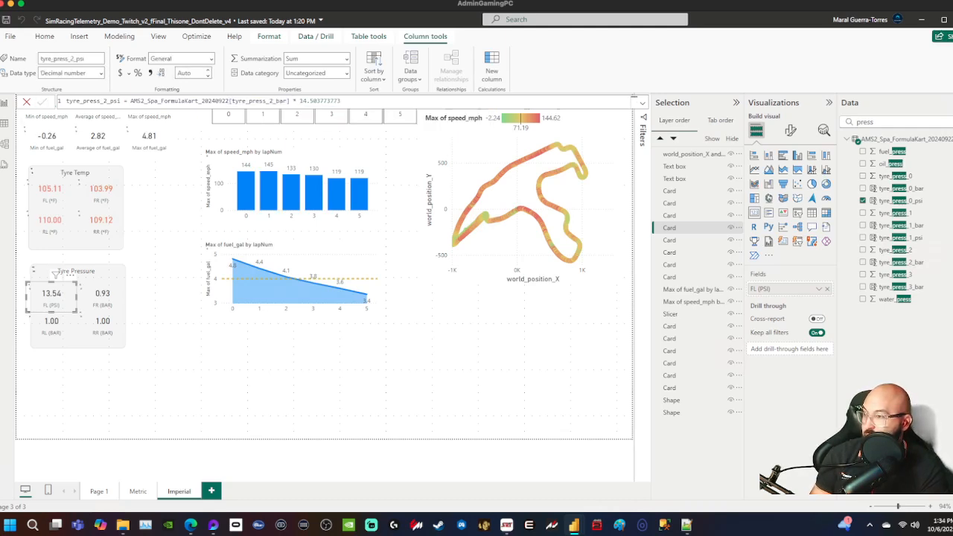
- Create the calculated column tyre_press_3_psi = AMS2_Spa_FormulaKart_20240922[tyre_press_3] * 14.503773773 from the copied formula
right_click(878, 139)
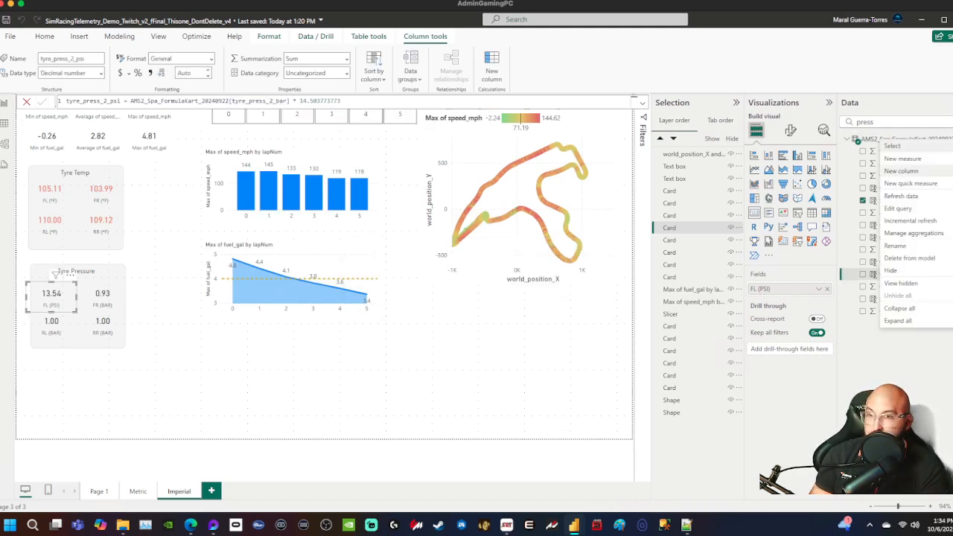
click(901, 173)
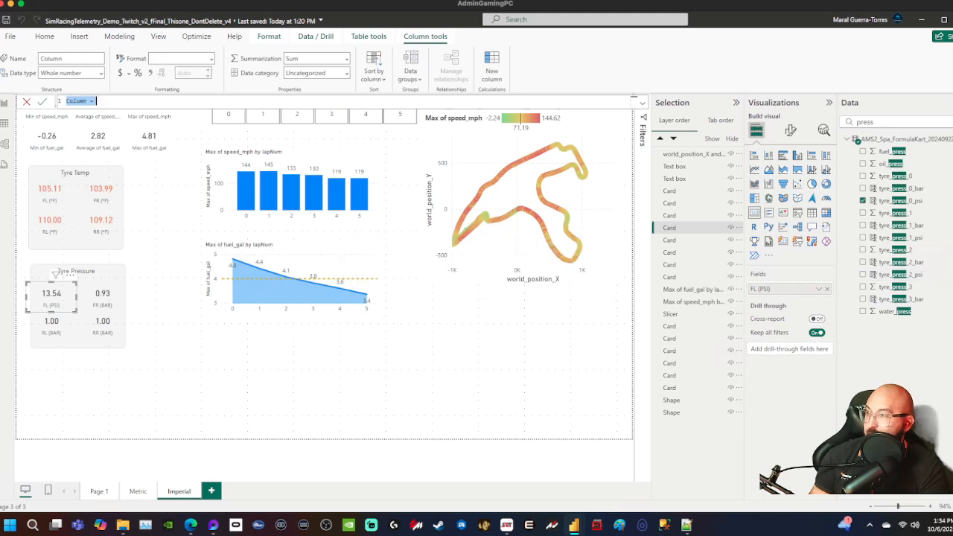
click(108, 100)
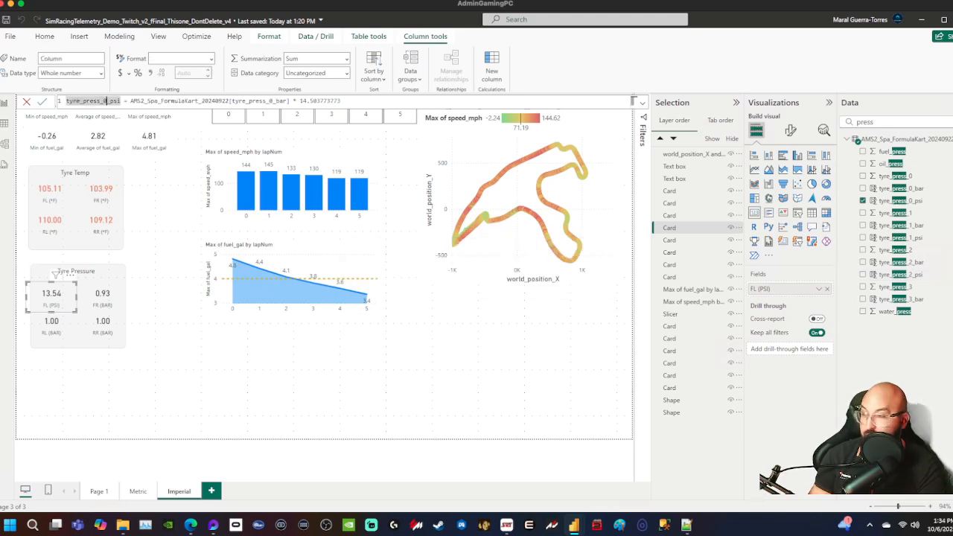
key(BackSpace)
text(3)
click(273, 101)
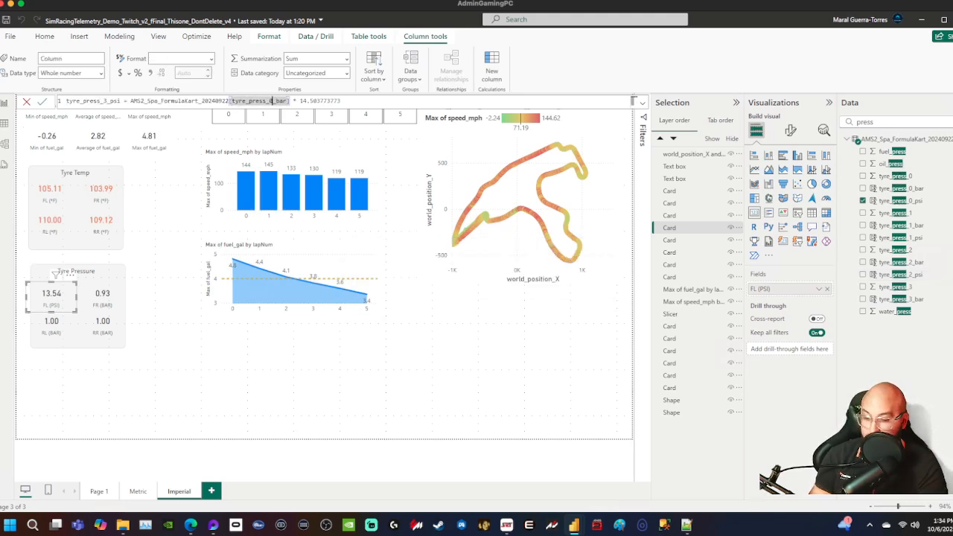
key(BackSpace)
text(3)
key(Tab)
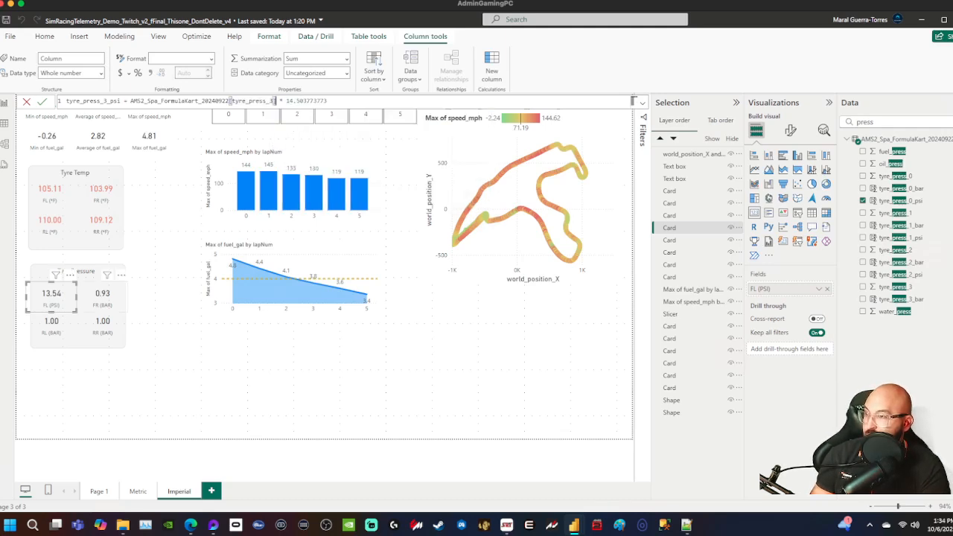
key(Return)
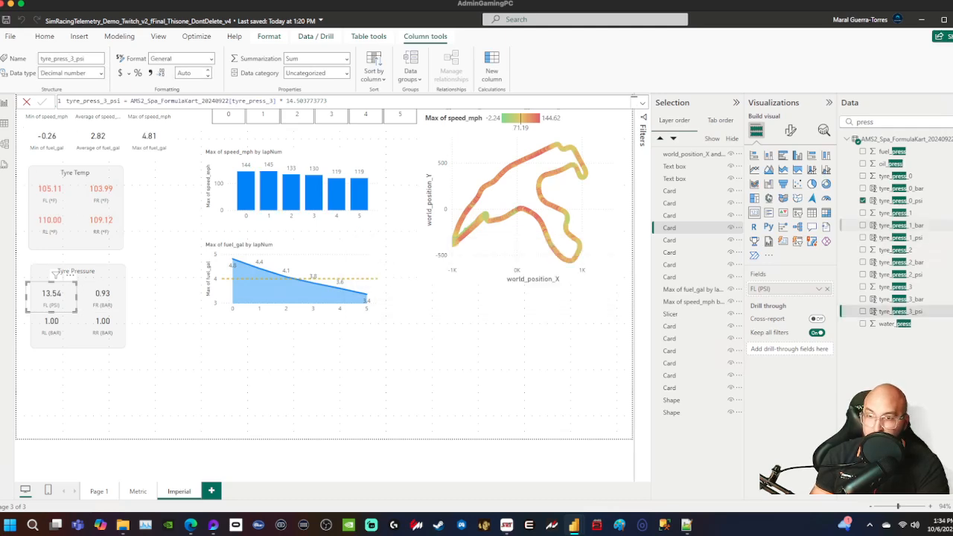
- Try tyre_press_1_psi as the front-left pressure card's field, averaged and renamed FR (PSI), and undo the rename and aggregation
drag(900, 238, 783, 289)
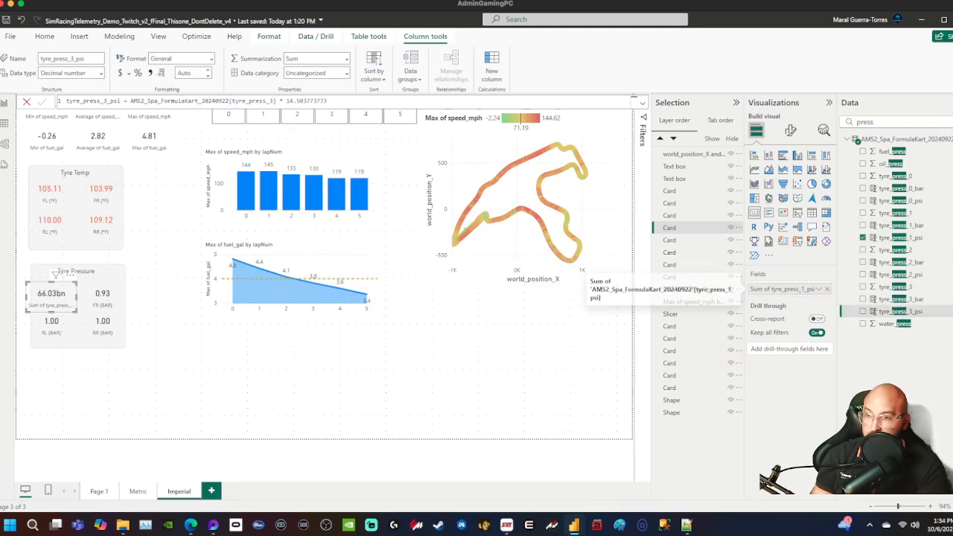
click(819, 289)
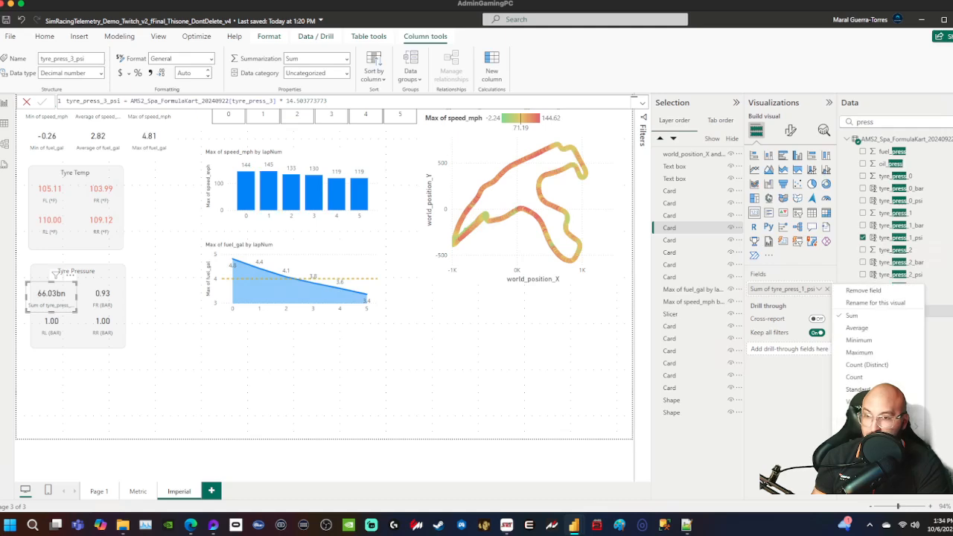
click(864, 326)
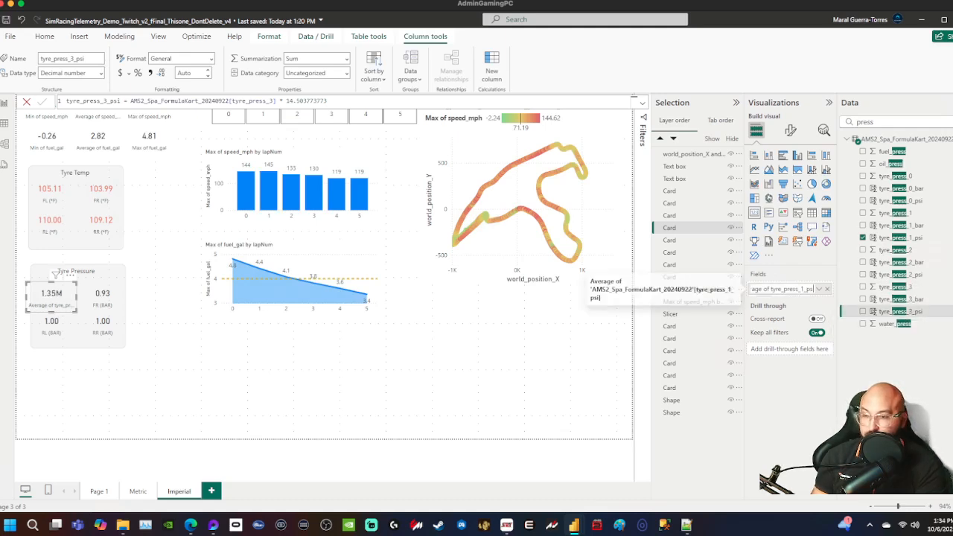
double_click(784, 289)
text(FR)
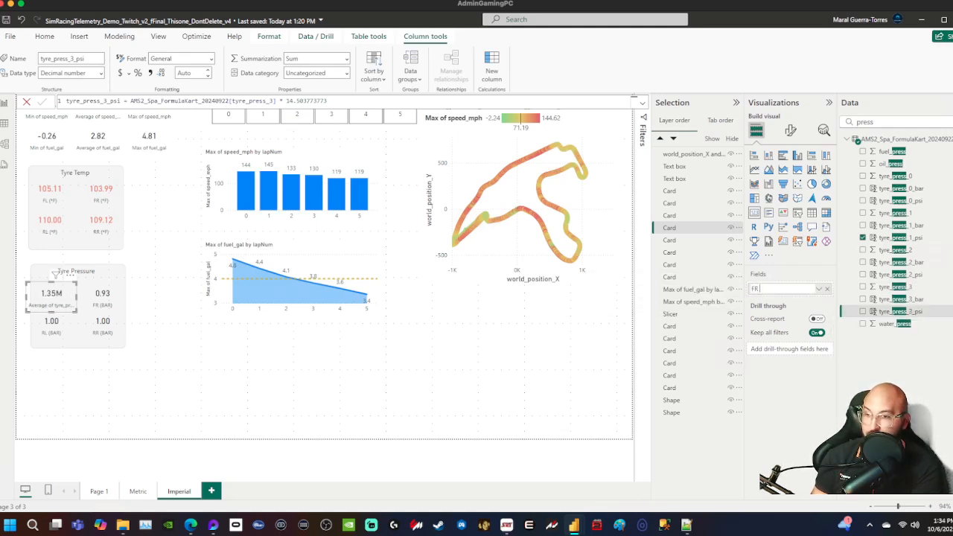
text( (PSI)
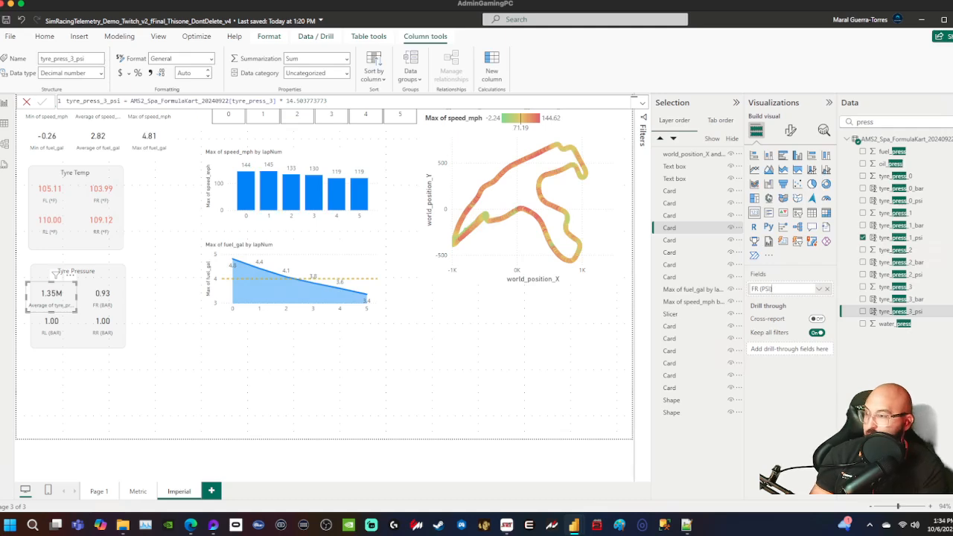
text())
key(Return)
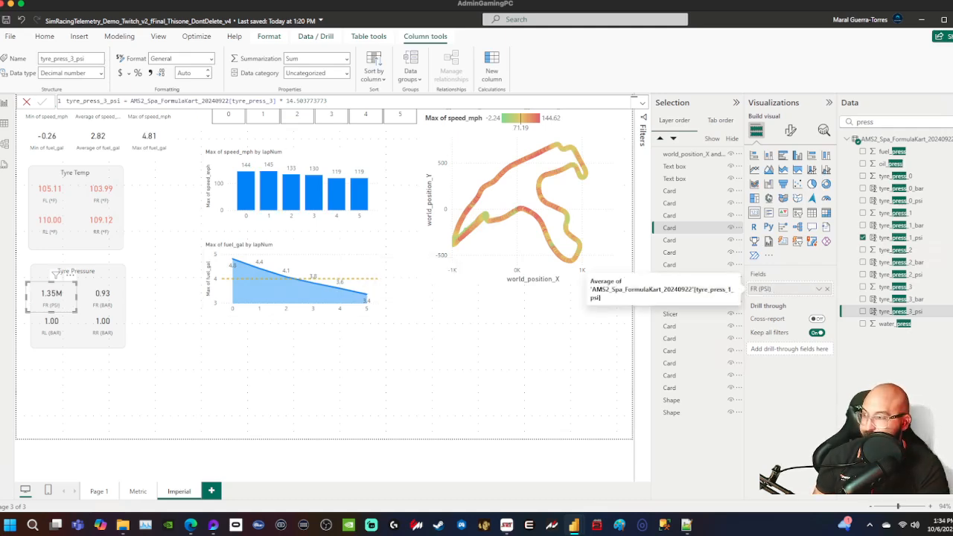
key(ctrl+z)
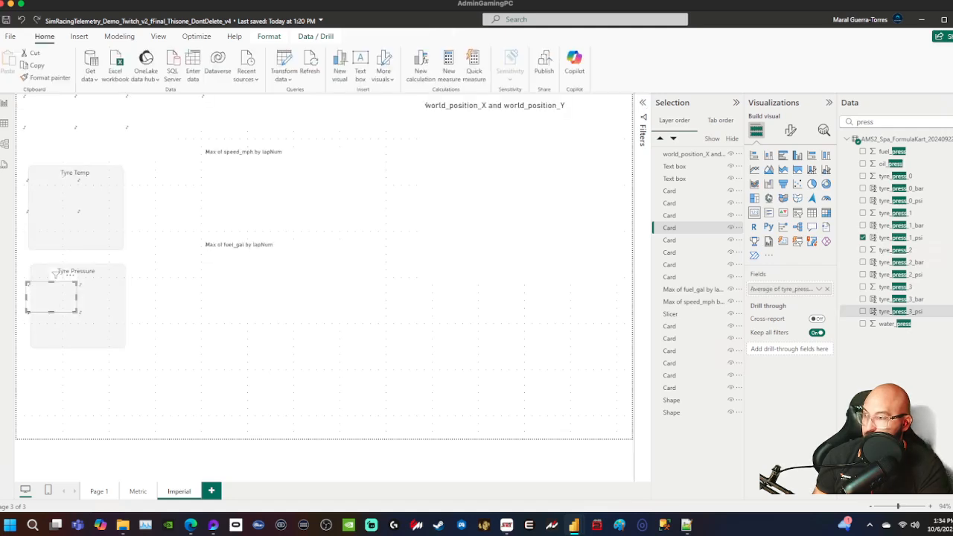
key(ctrl+z)
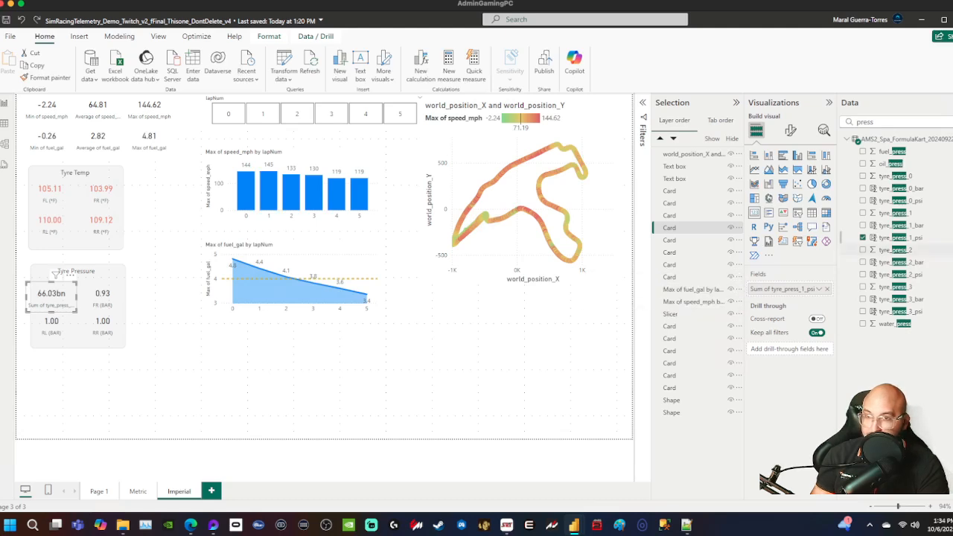
- Set the front-left tyre pressure card's field back to tyre_press_0_psi, aggregated as Average and renamed FL (PSI)
drag(897, 200, 782, 289)
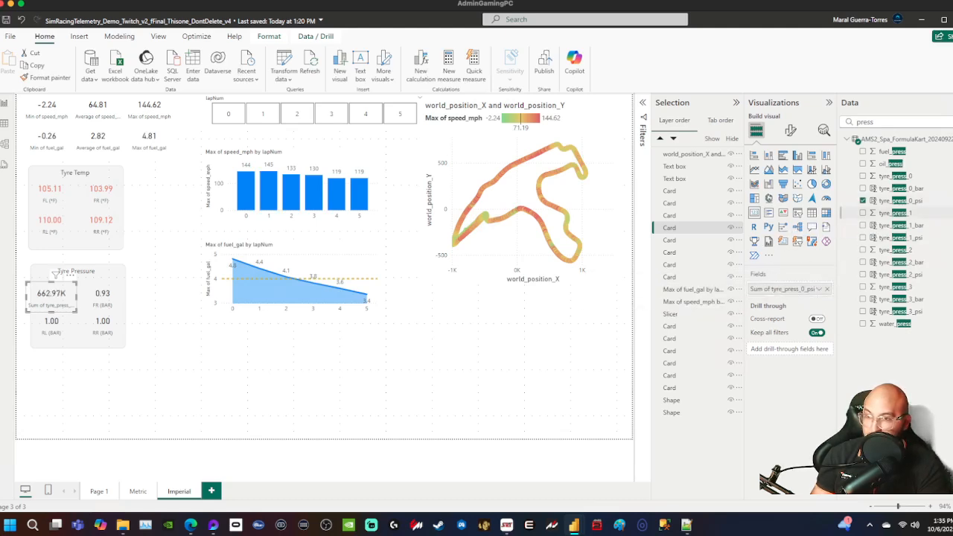
click(818, 289)
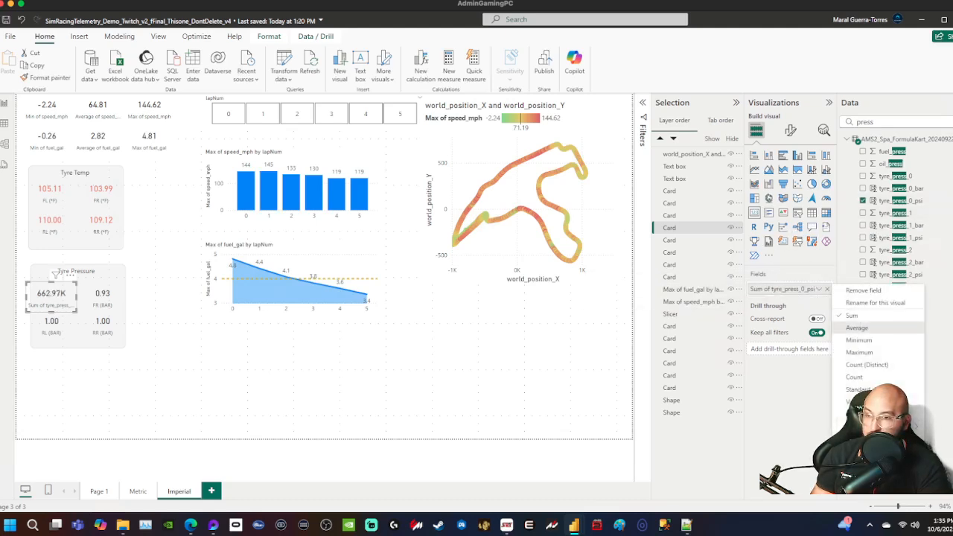
click(848, 328)
double_click(781, 289)
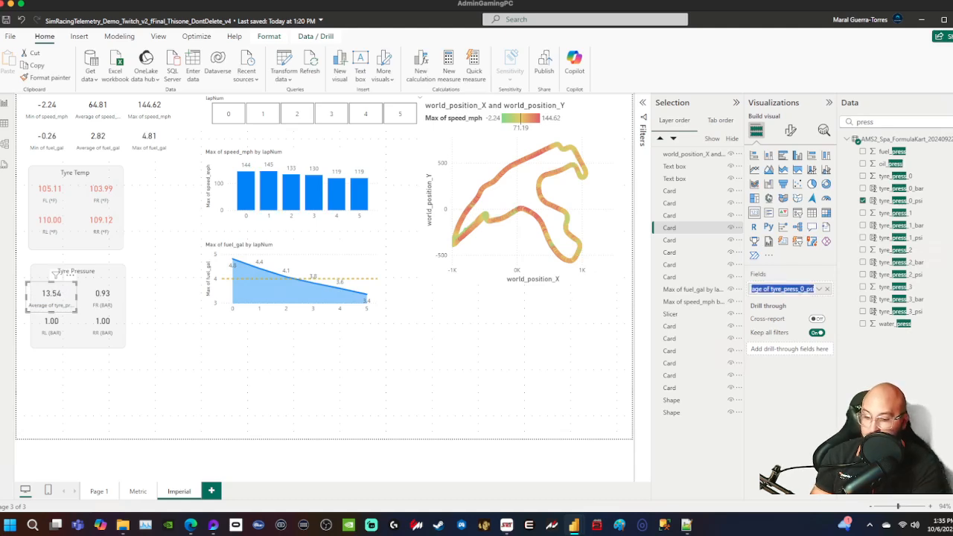
text(FL (PSI))
key(Return)
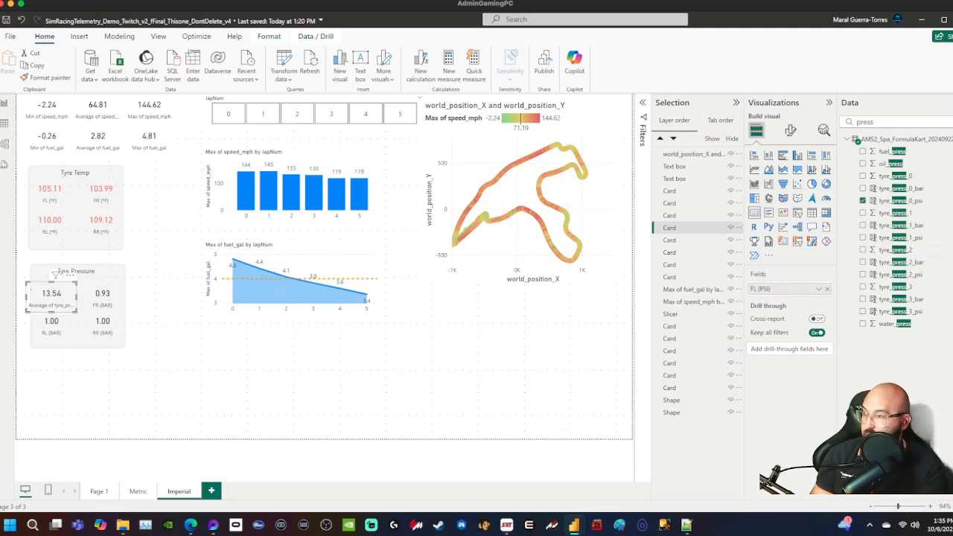
- Set the front-right tyre pressure card's field to tyre_press_1_psi, aggregated as Average and renamed FR (PSI)
click(104, 296)
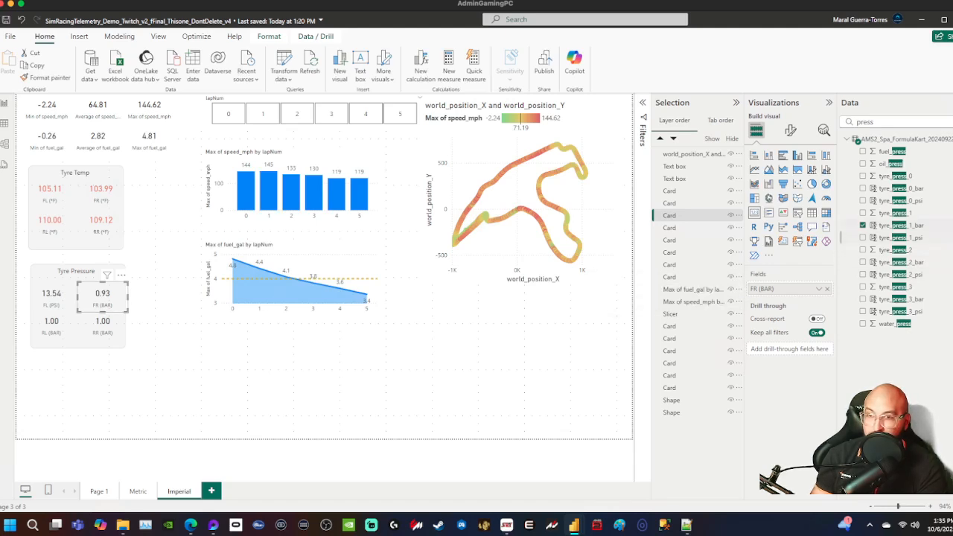
click(862, 238)
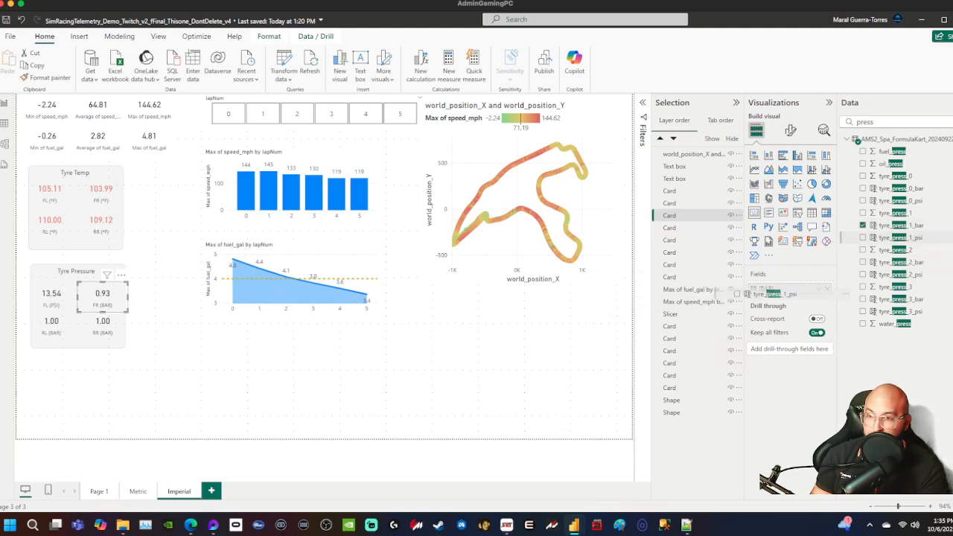
click(818, 289)
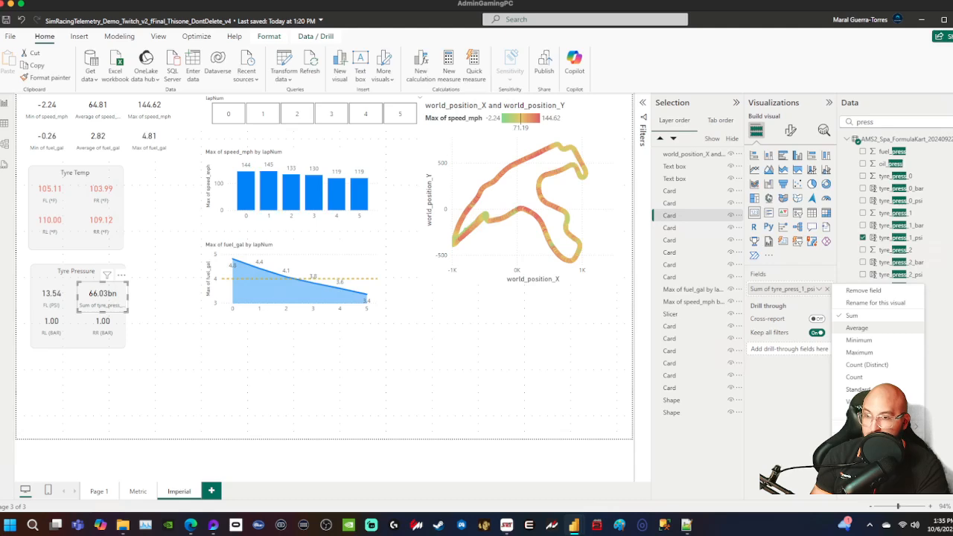
click(856, 328)
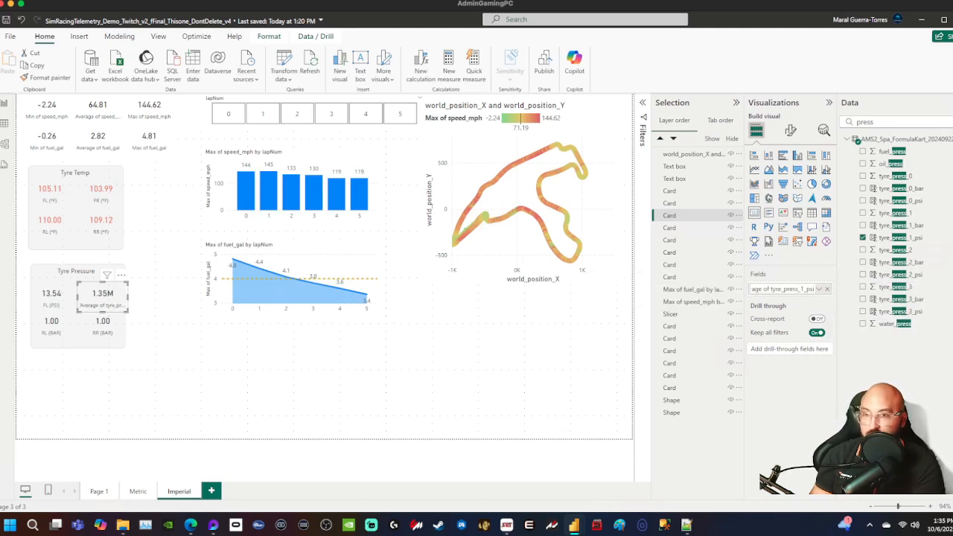
double_click(781, 288)
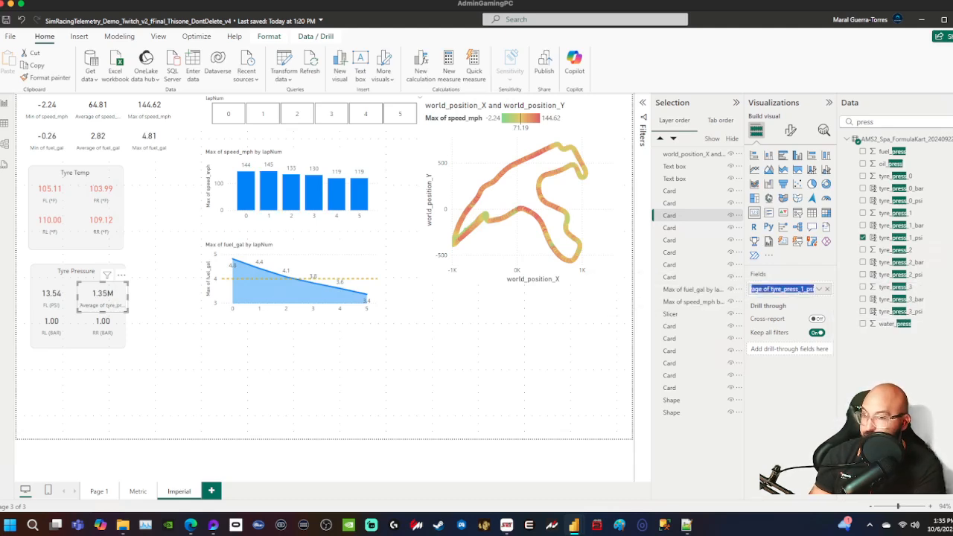
text(FR (PSI)
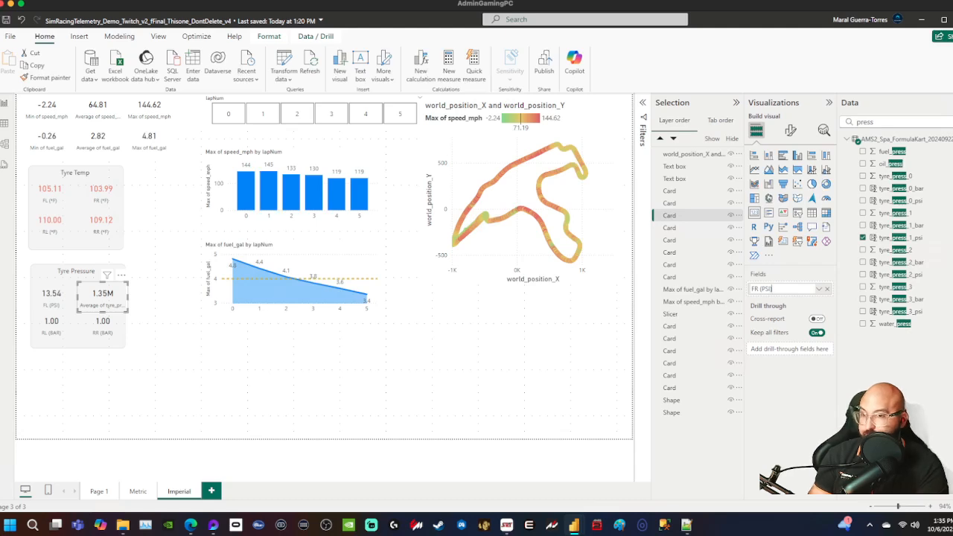
text())
key(Return)
- Set the rear-left tyre pressure card's field to tyre_press_2_psi, renamed RL (PSI) and aggregated as Average
click(52, 316)
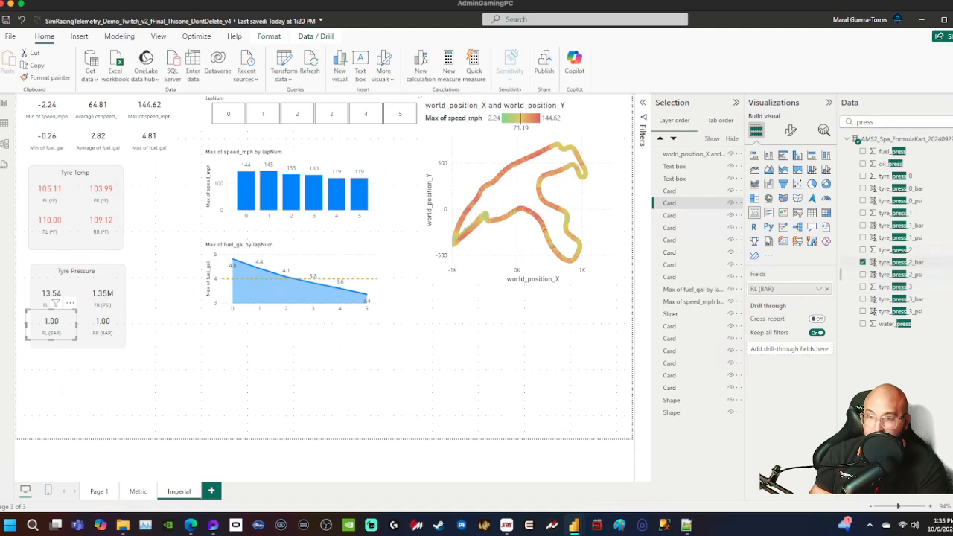
drag(893, 274, 781, 290)
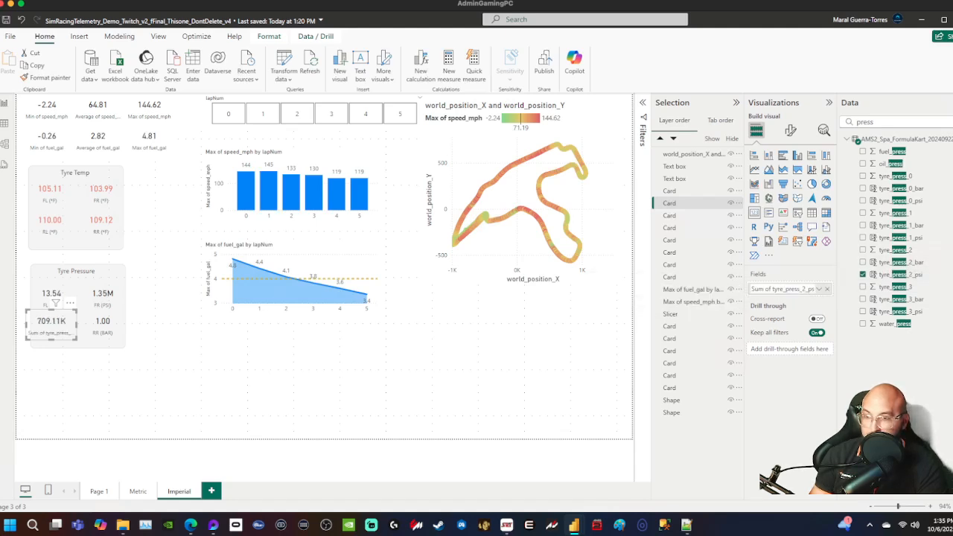
double_click(782, 289)
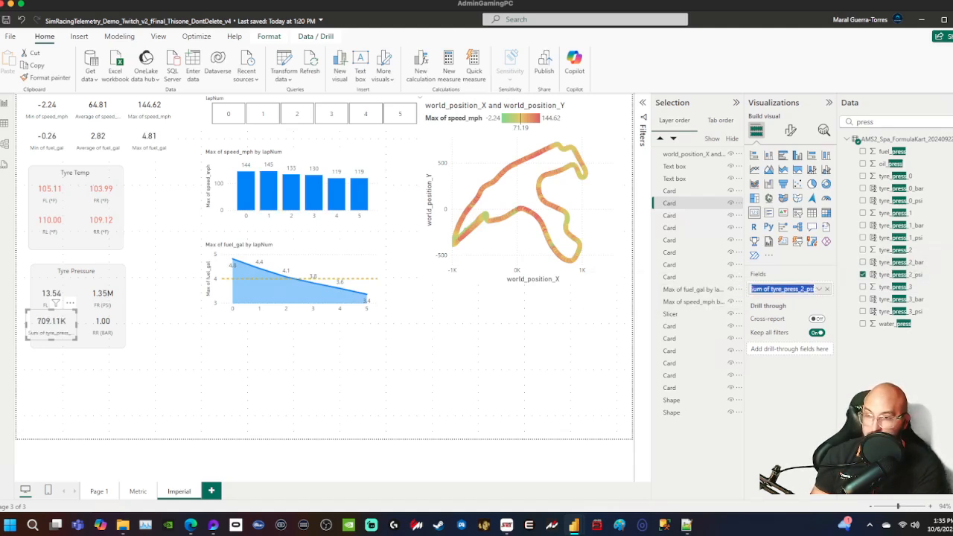
text(RL (PSI))
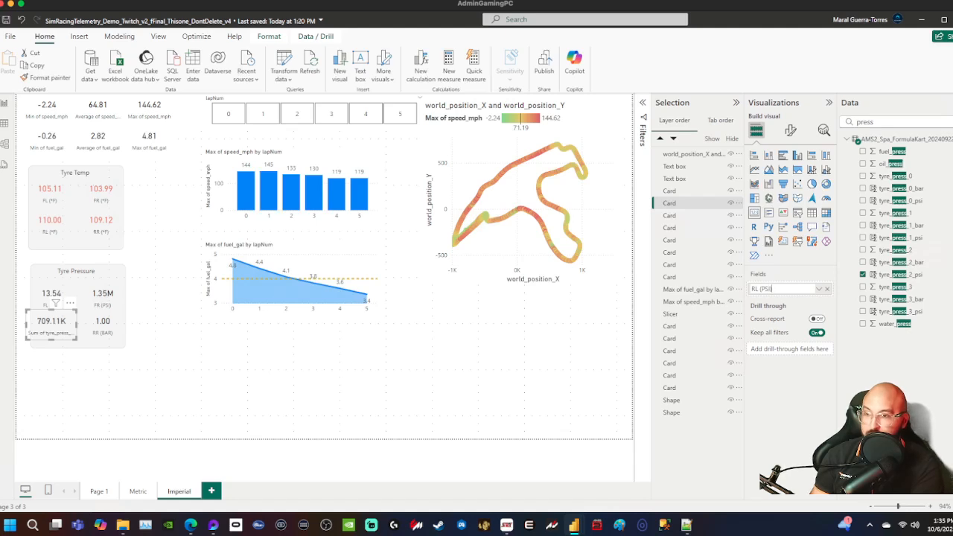
key(Return)
click(819, 289)
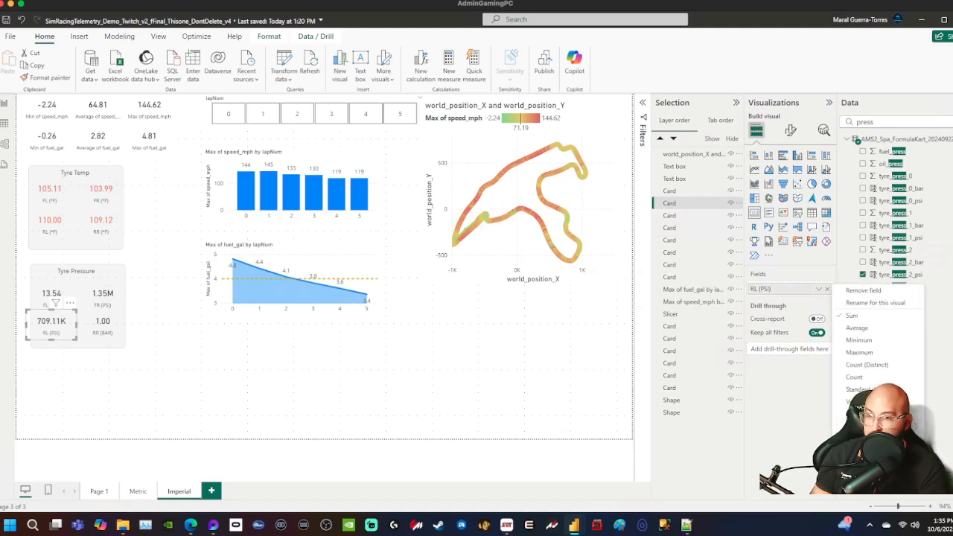
click(859, 339)
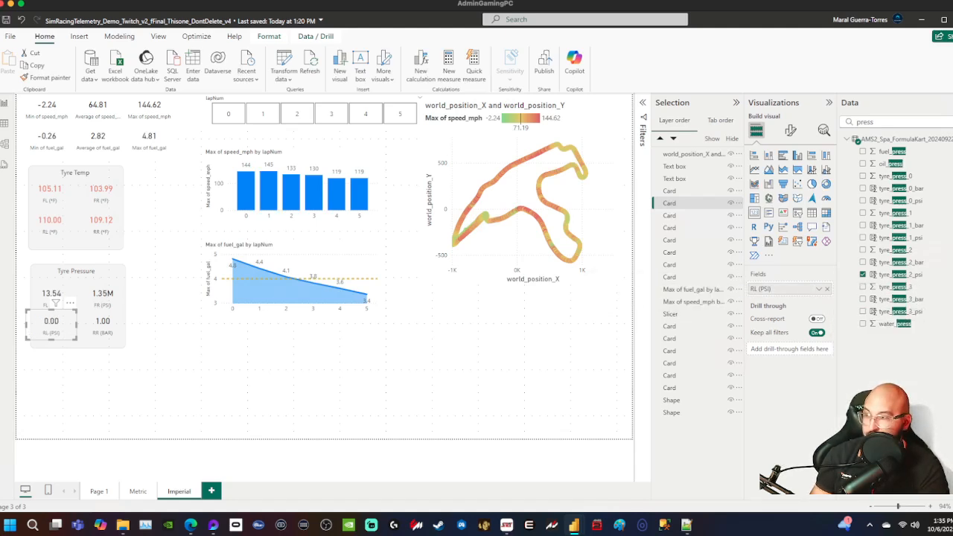
click(819, 289)
click(856, 326)
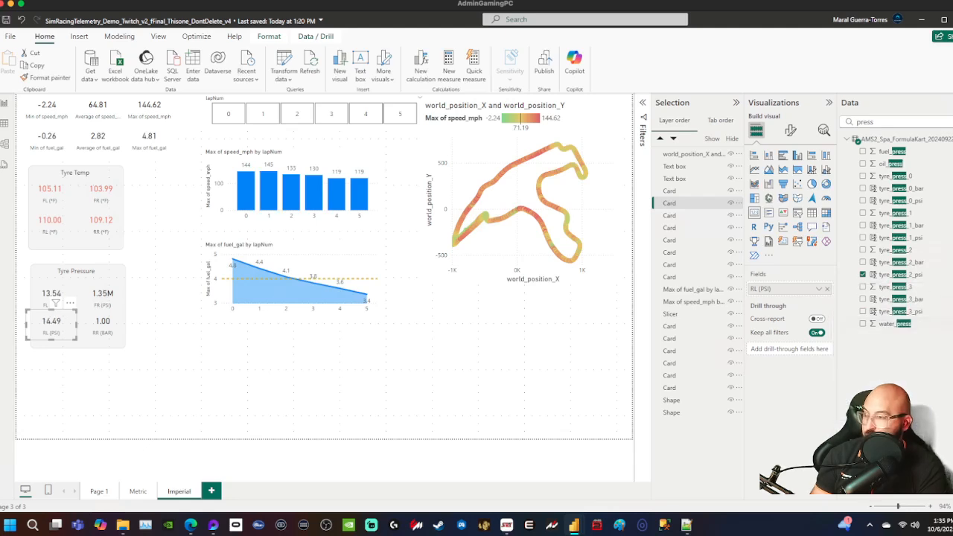
- Set the rear-right tyre pressure card's field to tyre_press_3_psi, aggregated as Average and renamed RR (PSI)
click(103, 322)
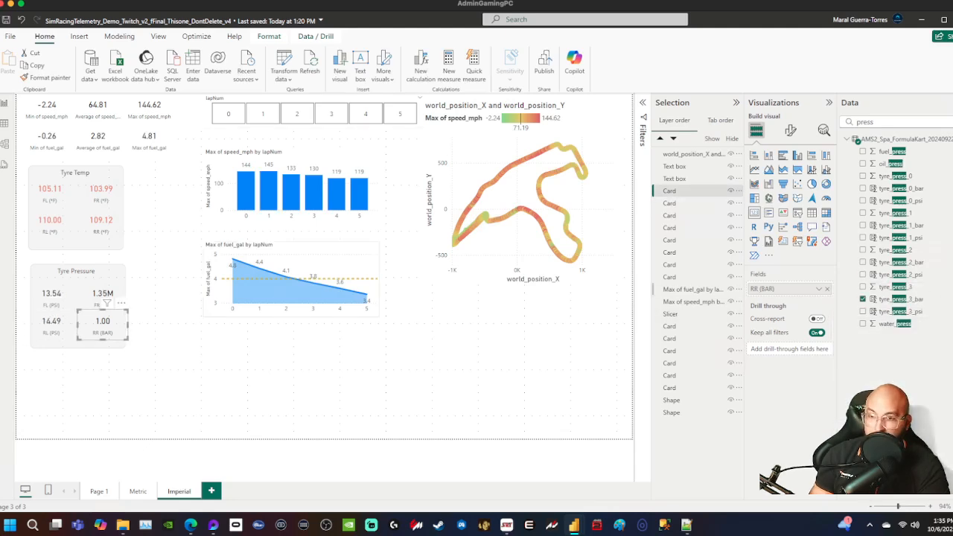
drag(893, 311, 787, 289)
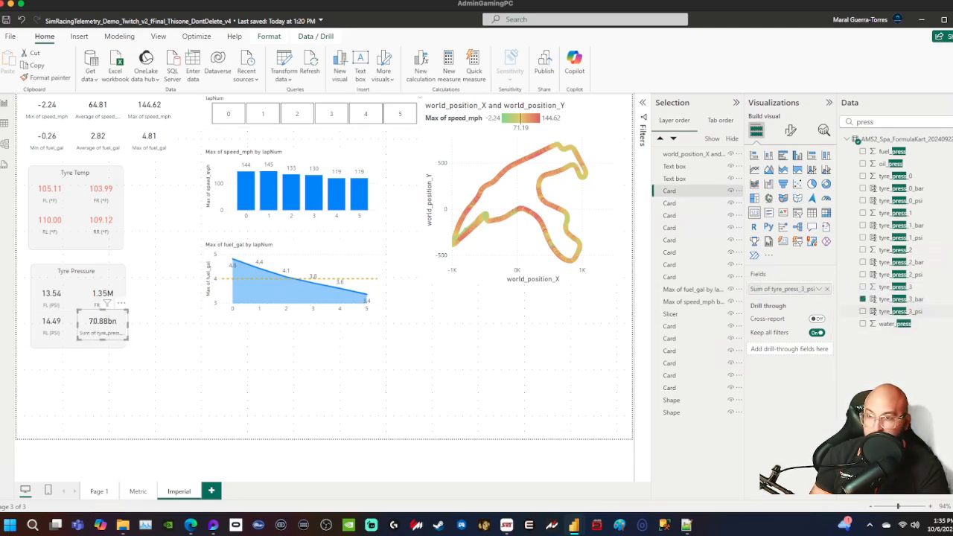
click(819, 289)
click(856, 339)
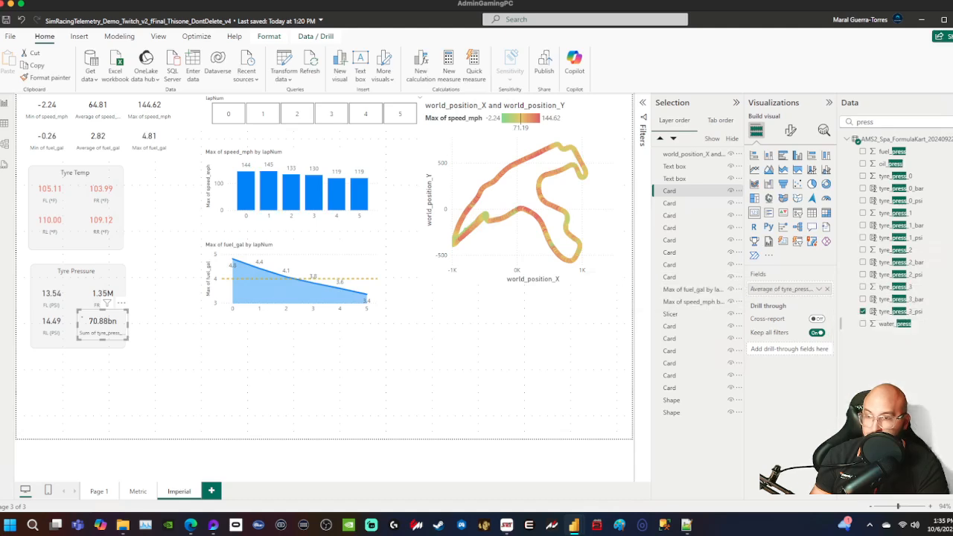
double_click(782, 288)
key(ctrl+a)
text(R)
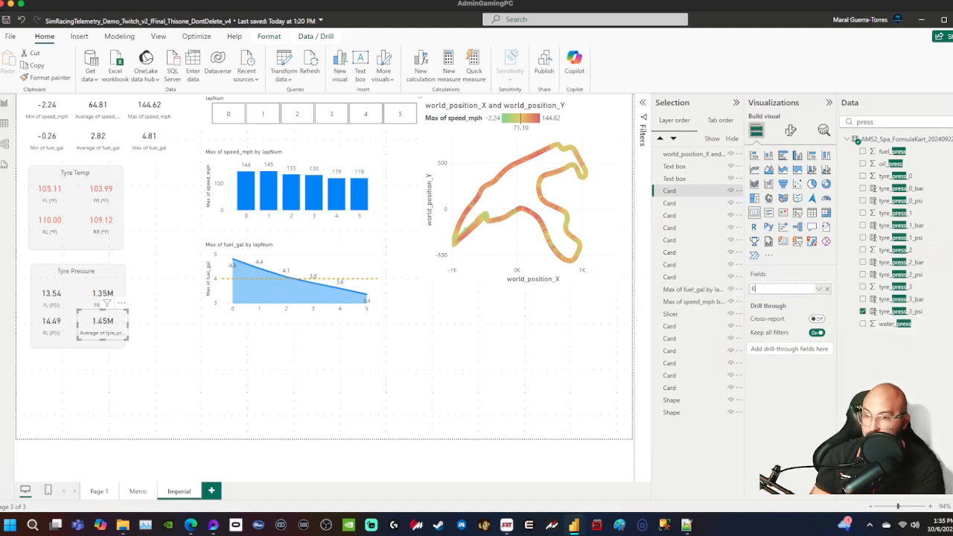
text(R (PSI))
key(Return)
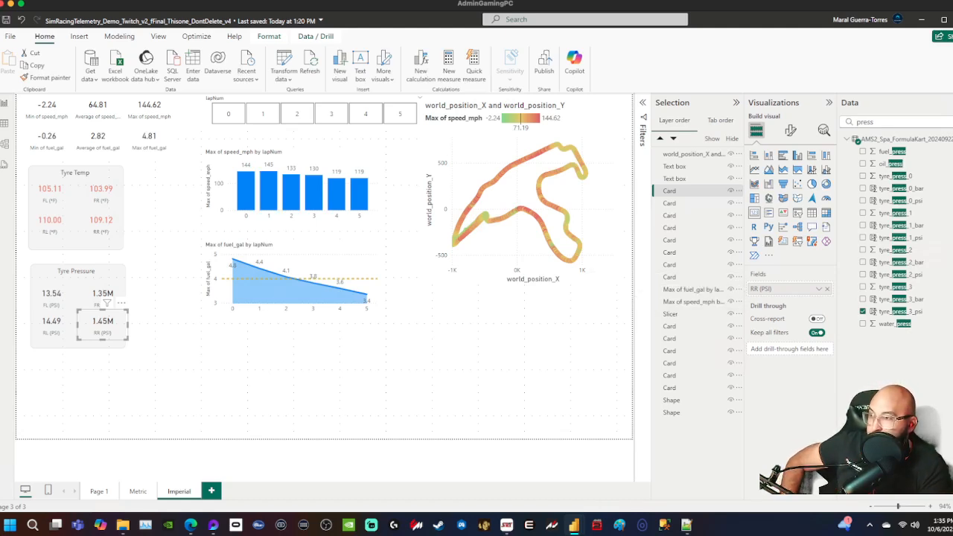
click(476, 365)
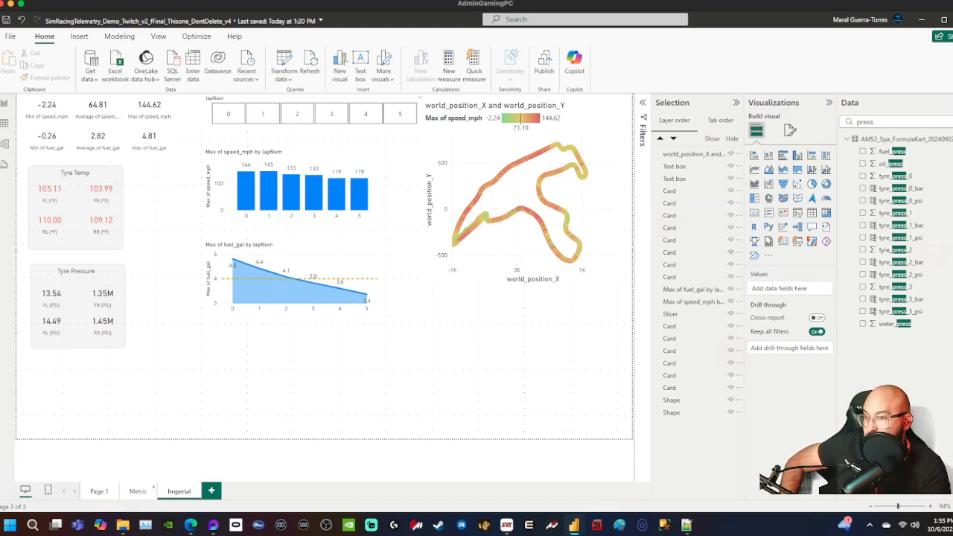
- Look over the Metric page and its minimum fuel card, and return to the Imperial page
click(138, 492)
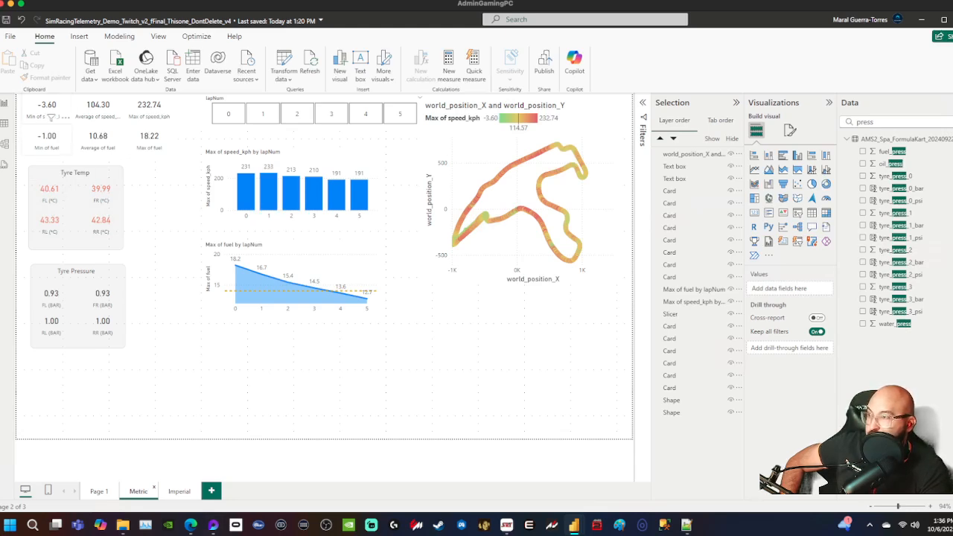
click(46, 137)
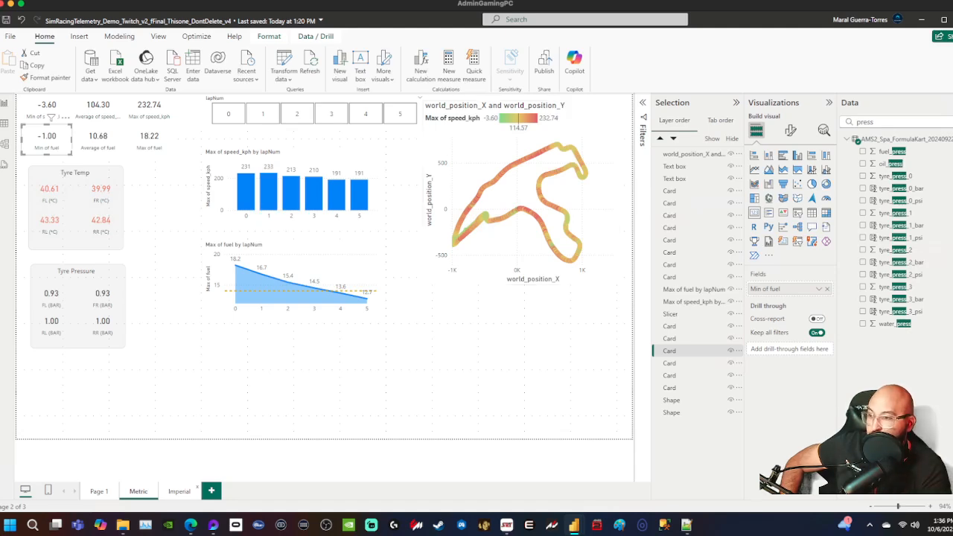
click(180, 492)
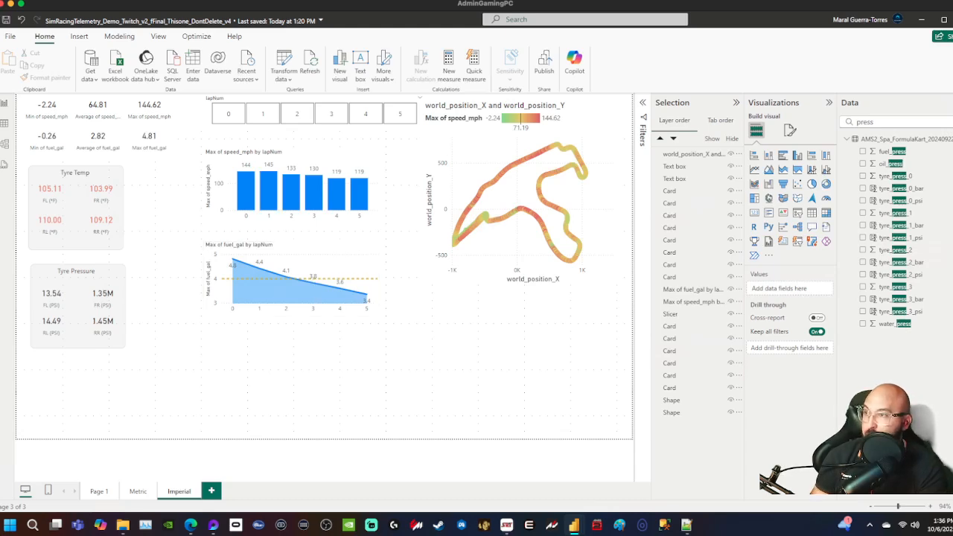
- Insert a page navigator on the Imperial page and place it in the empty area below the charts
click(79, 36)
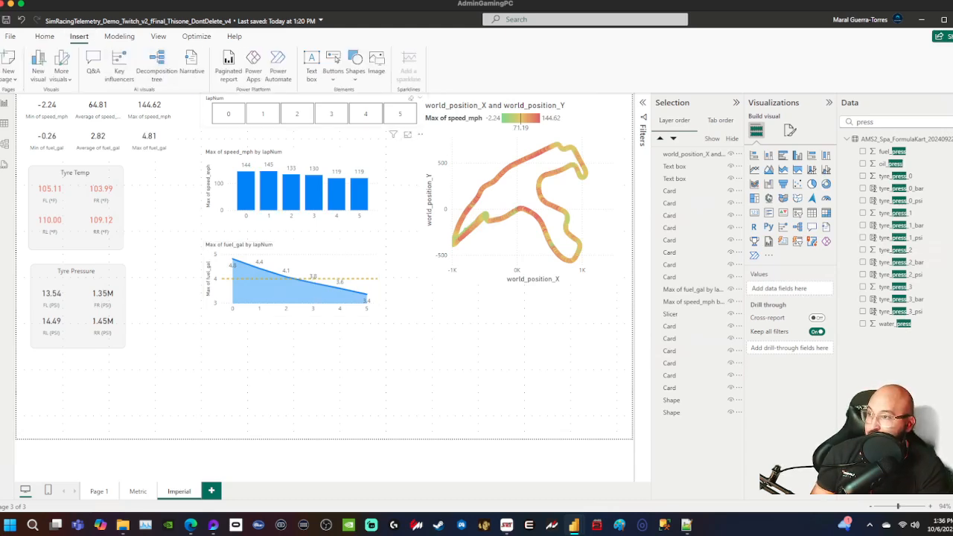
click(332, 70)
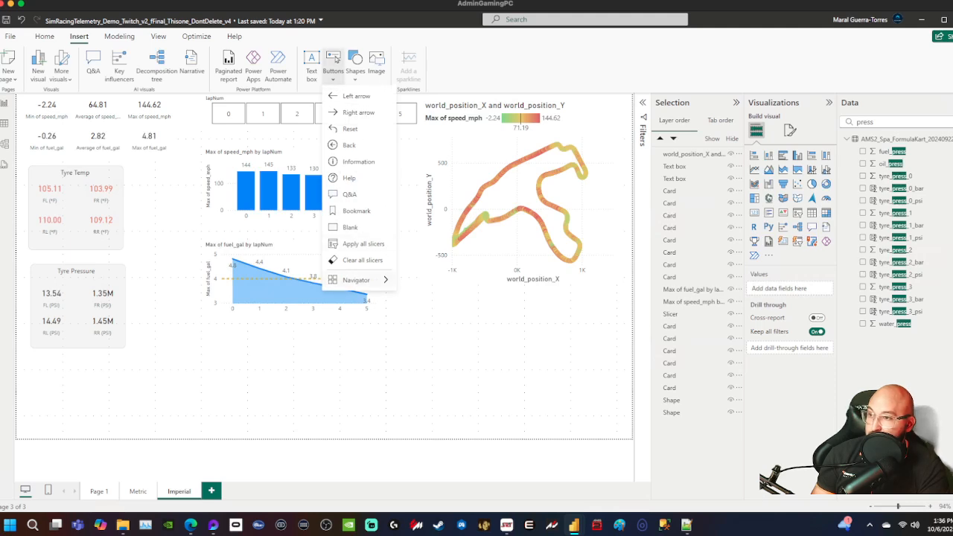
mouse_move(355, 279)
click(421, 283)
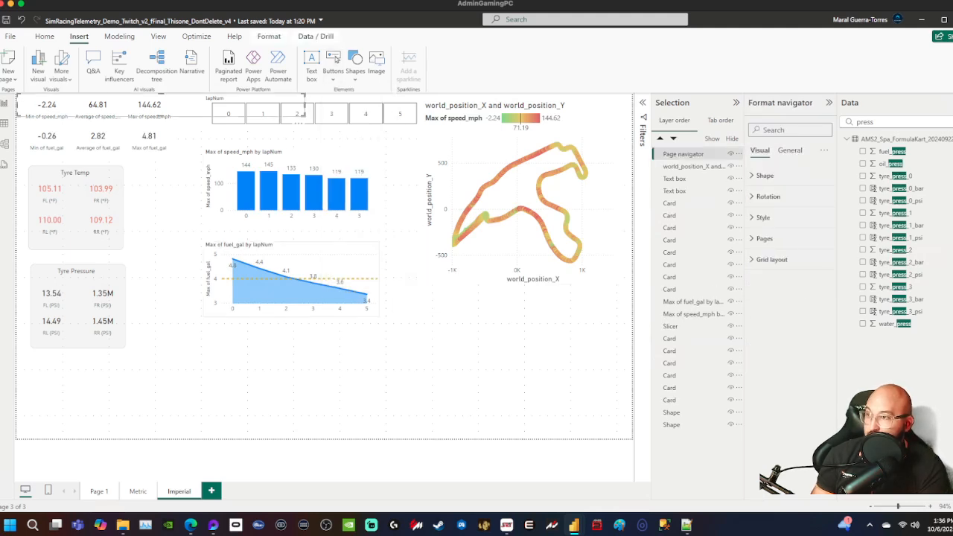
drag(160, 105, 422, 402)
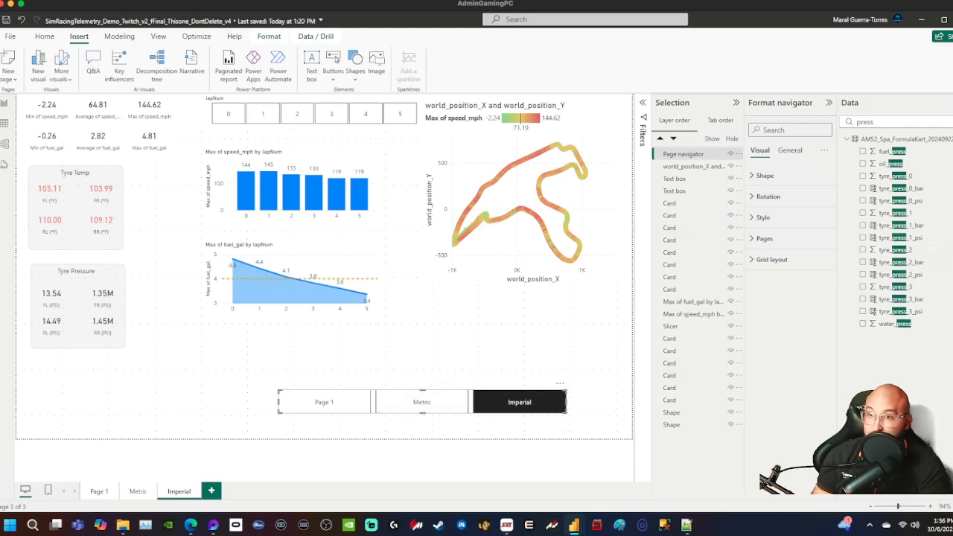
- Hide Page 1 from the page navigator, leaving only the Metric and Imperial buttons
click(765, 238)
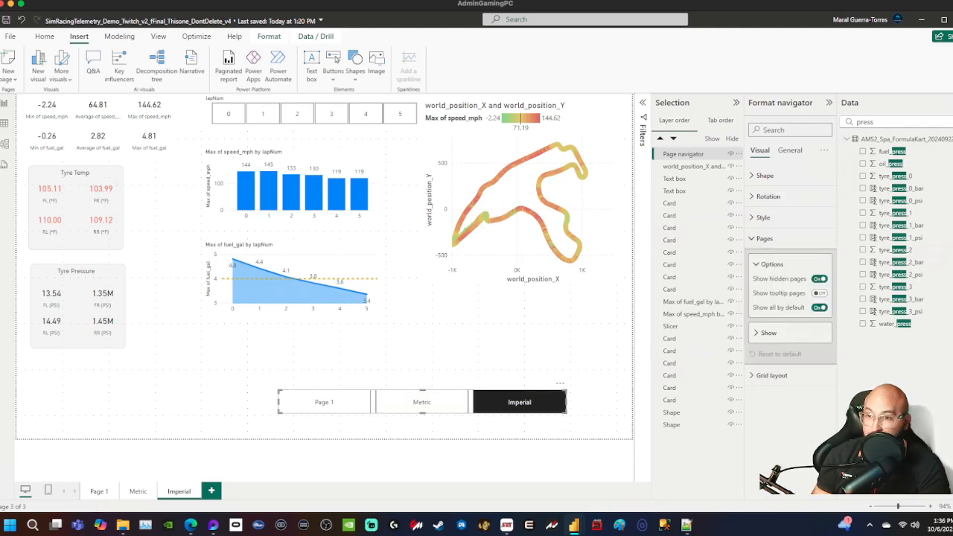
click(768, 333)
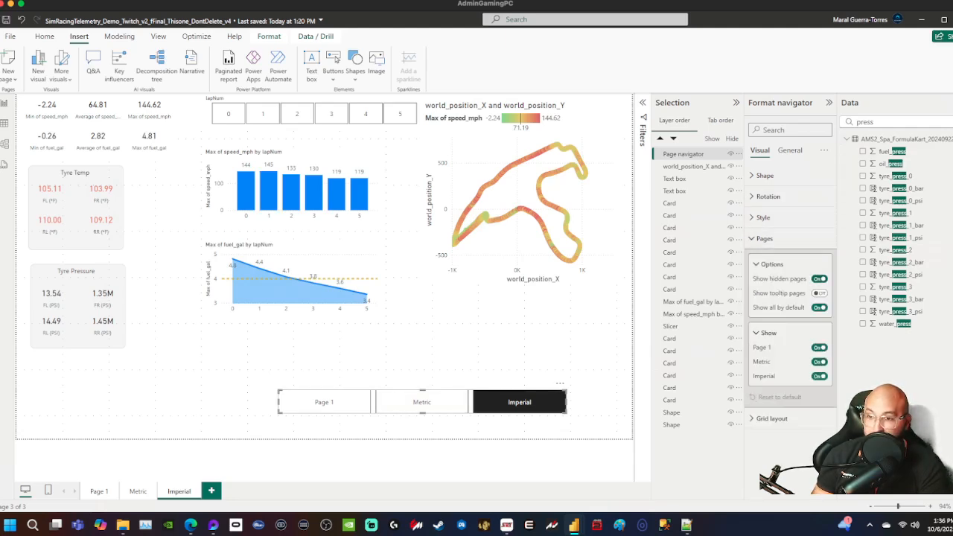
click(819, 347)
click(506, 343)
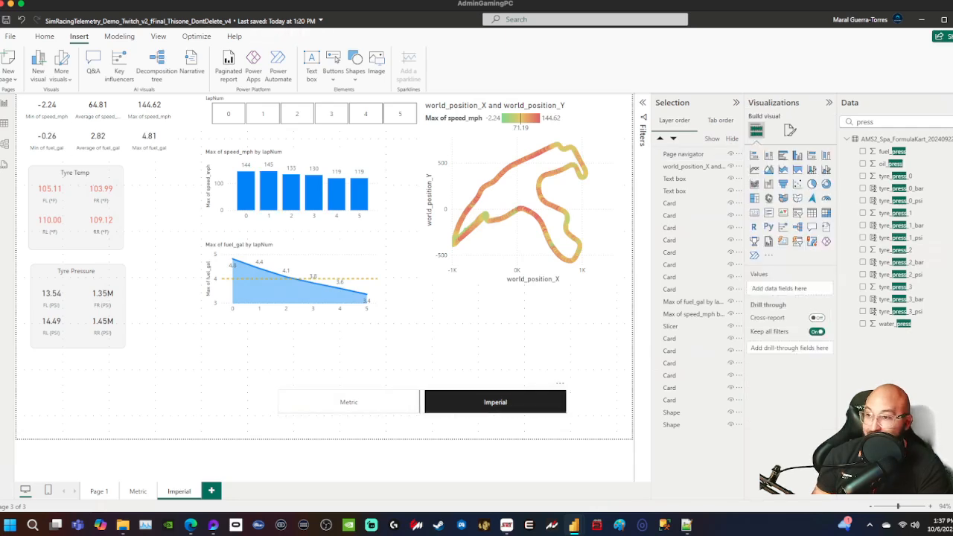
- Narrow the page navigator on the Imperial page to about half its width and follow its Metric button
click(447, 402)
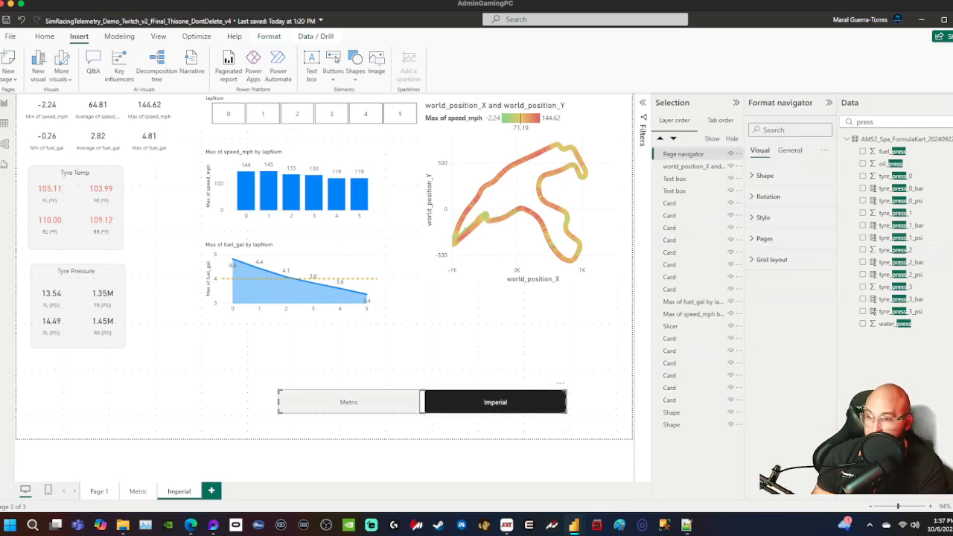
drag(566, 391, 422, 395)
click(454, 361)
ctrl+click(312, 404)
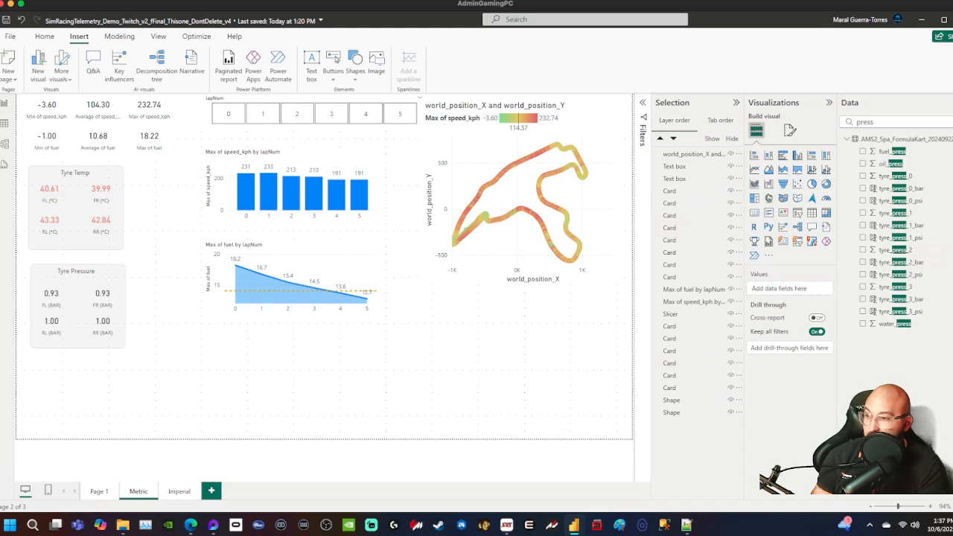
- Copy the page navigator from the Imperial page to the Metric page and place it at the canvas's lower-right corner
click(180, 491)
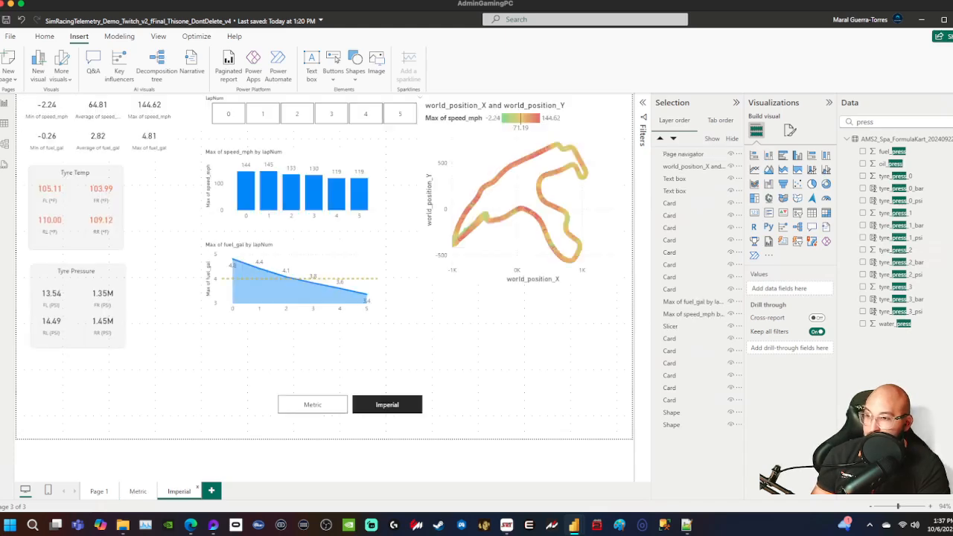
click(370, 404)
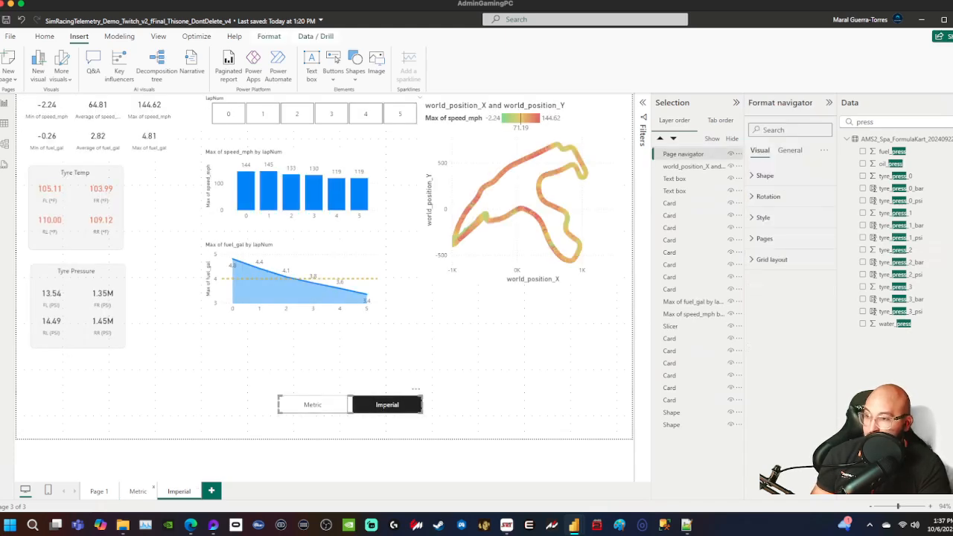
click(138, 491)
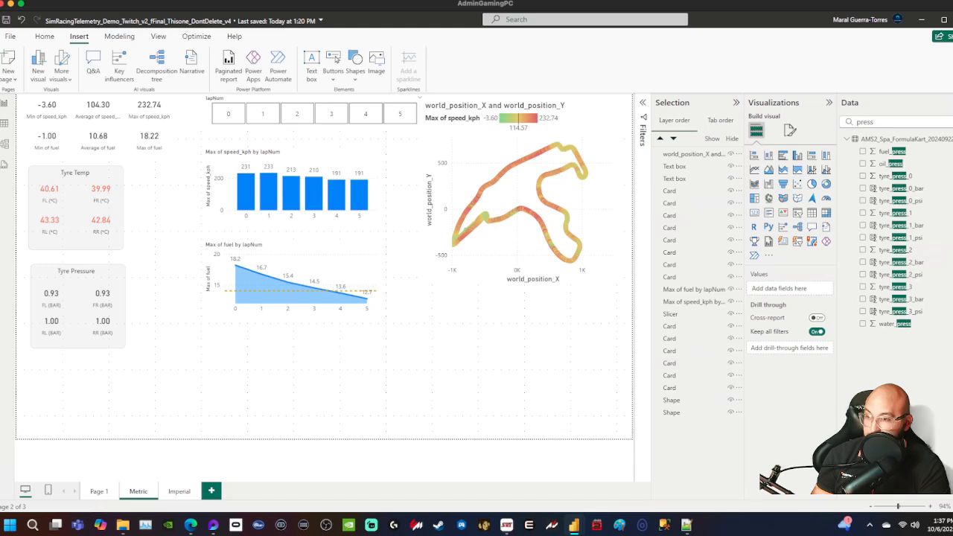
drag(372, 404, 581, 429)
- Move the Imperial page's navigator to the canvas's lower-right corner and test its Metric and Imperial buttons
click(179, 491)
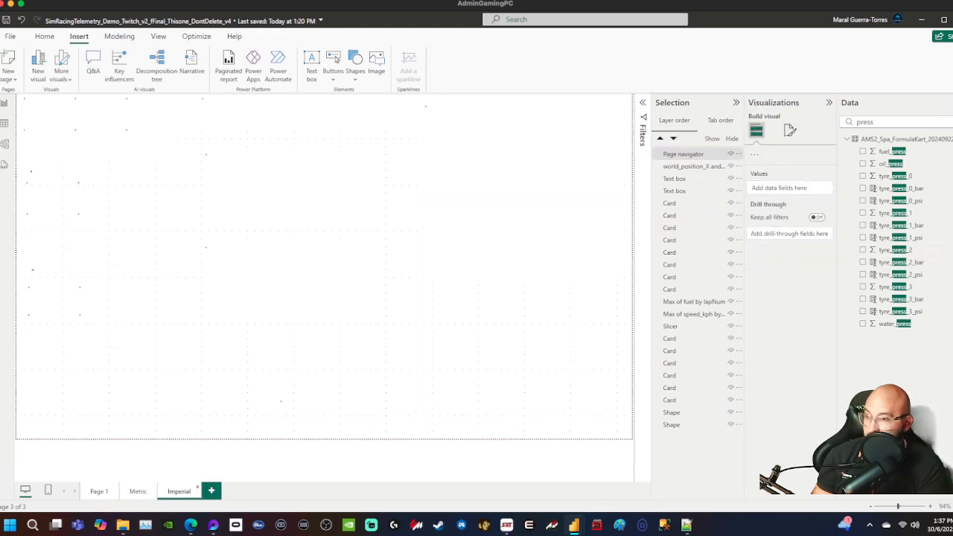
drag(372, 404, 581, 430)
ctrl+click(522, 430)
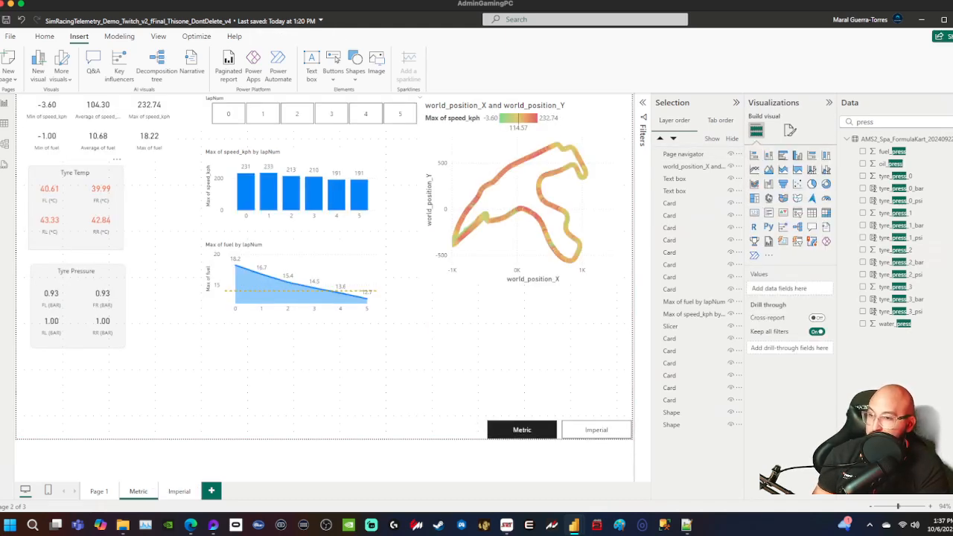
ctrl+click(597, 429)
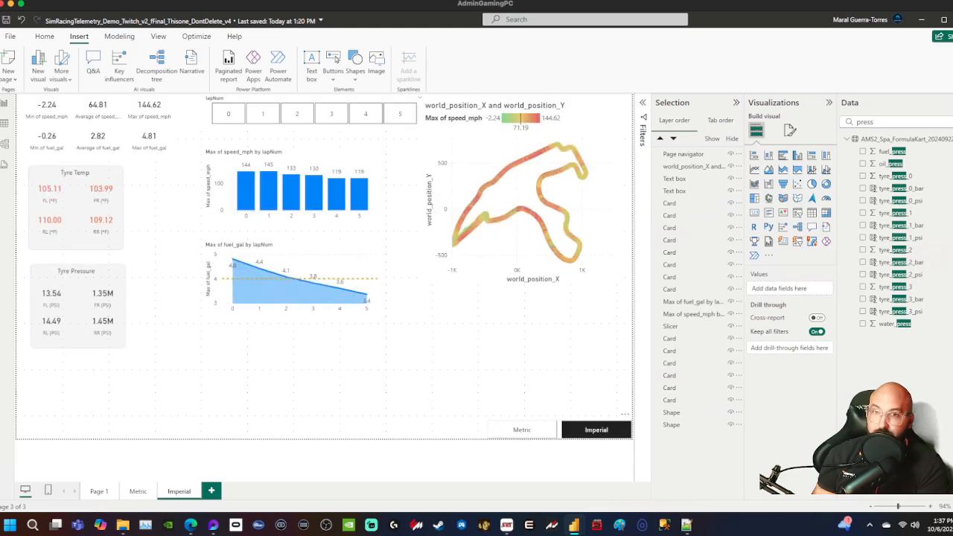
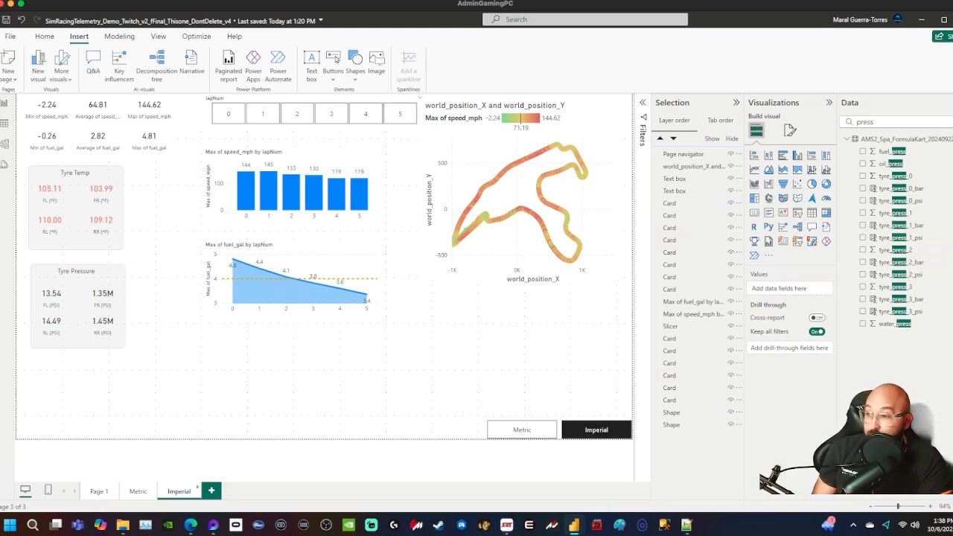
- Duplicate the Imperial page and rename the copy Field Parameters
right_click(179, 490)
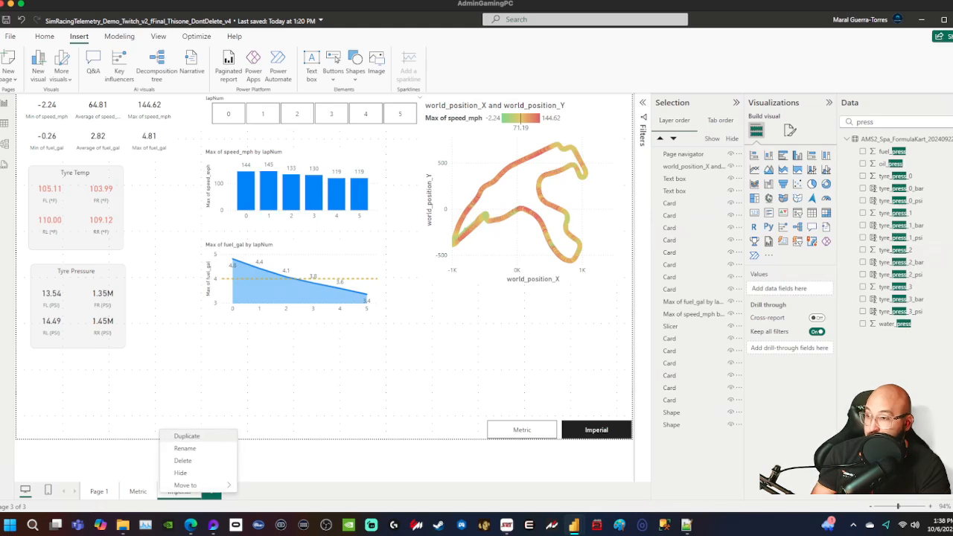
click(187, 436)
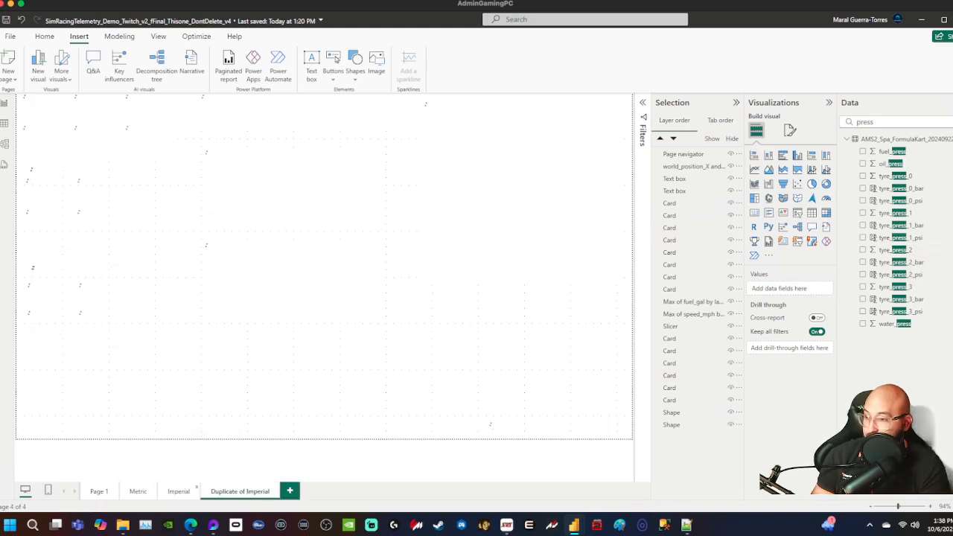
double_click(240, 490)
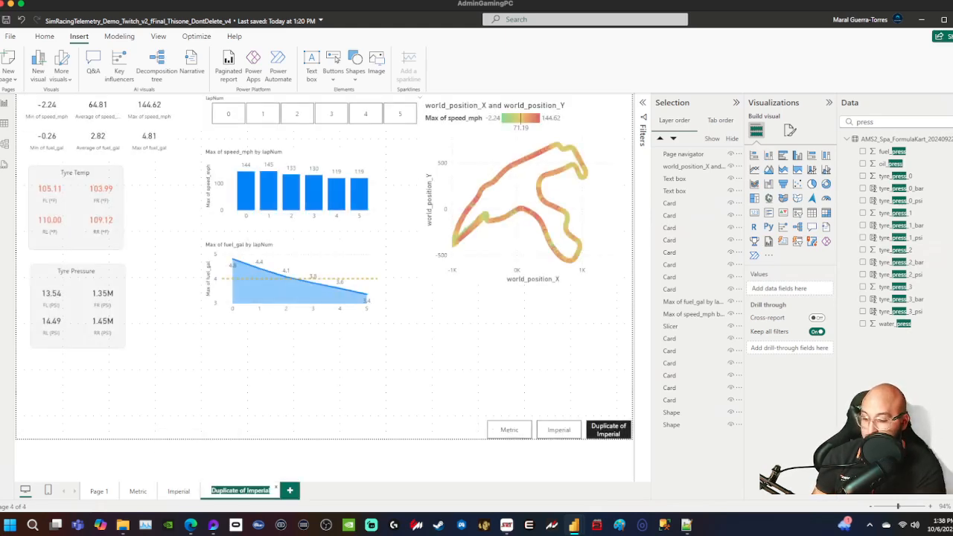
text(Field Par)
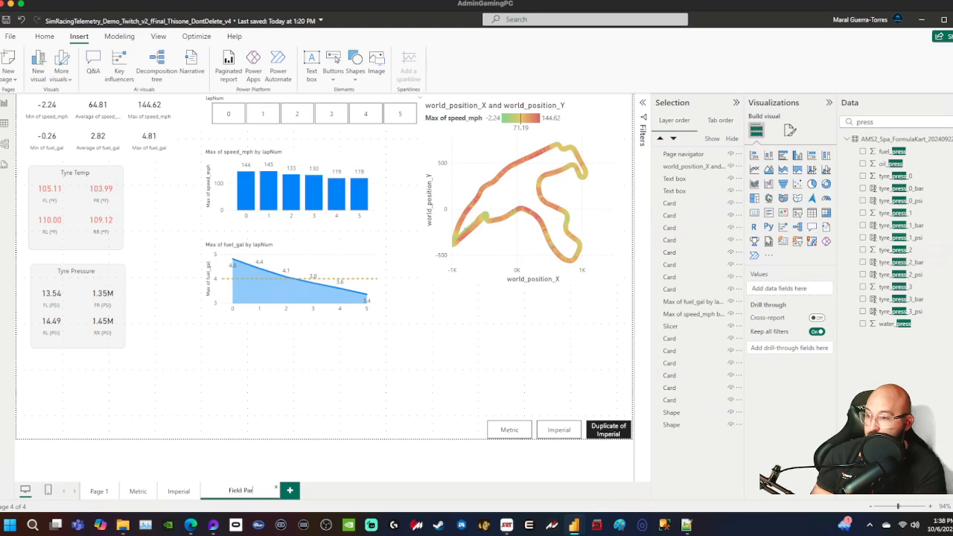
text(ameters)
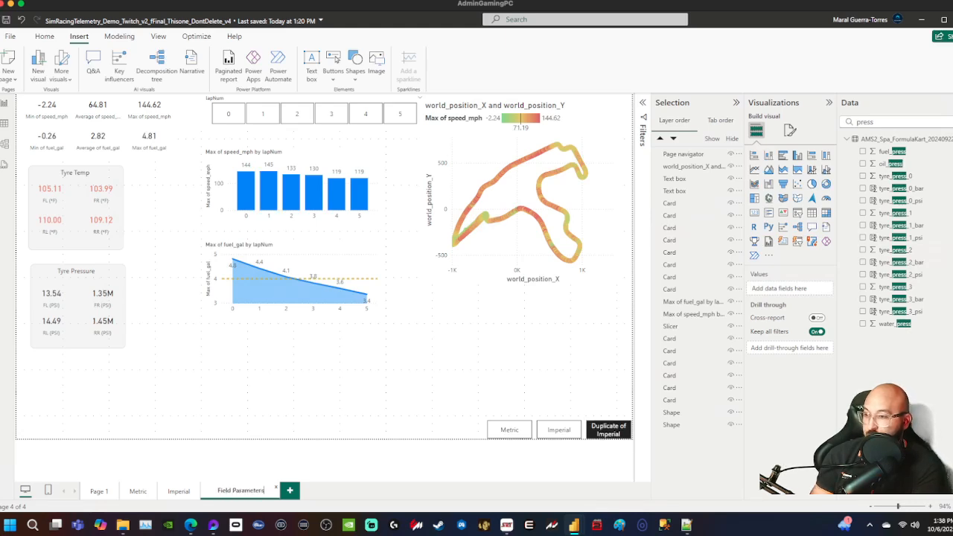
key(Return)
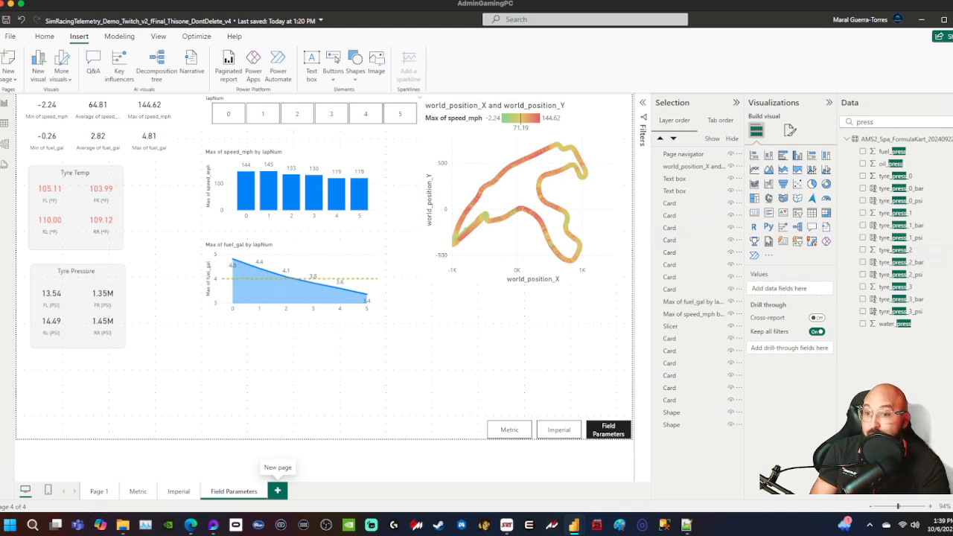
- Add a blank report page named FieldParamEasy
click(277, 490)
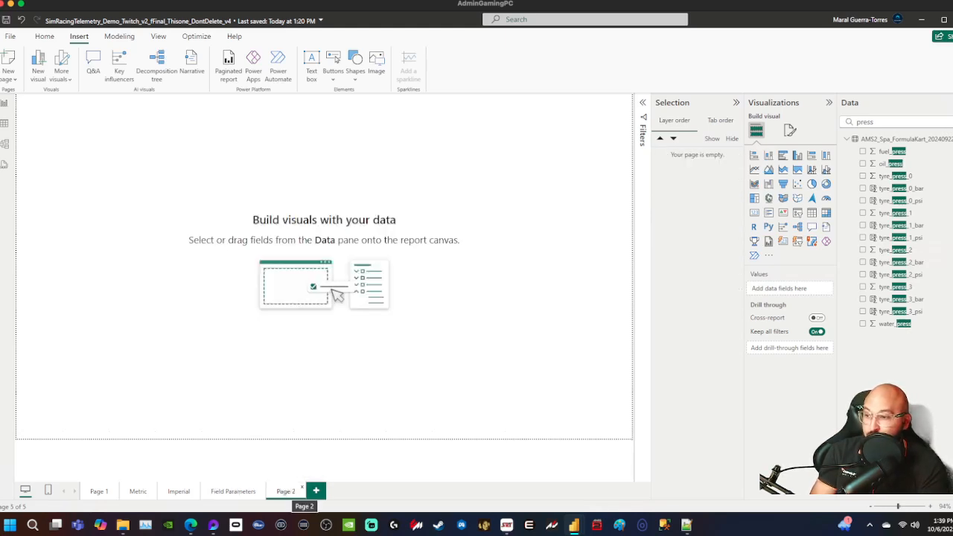
key(ctrl+a)
text(Fiel)
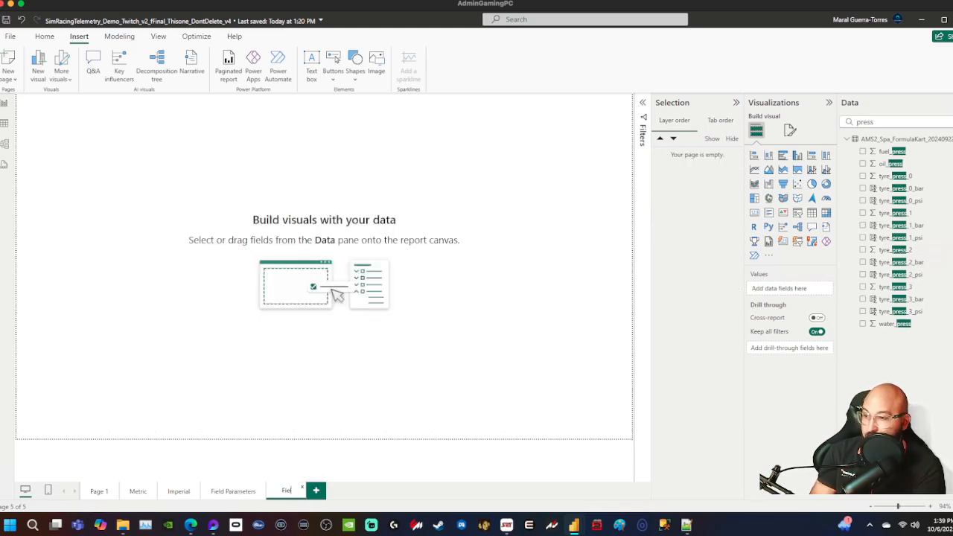
text(dParamEasy)
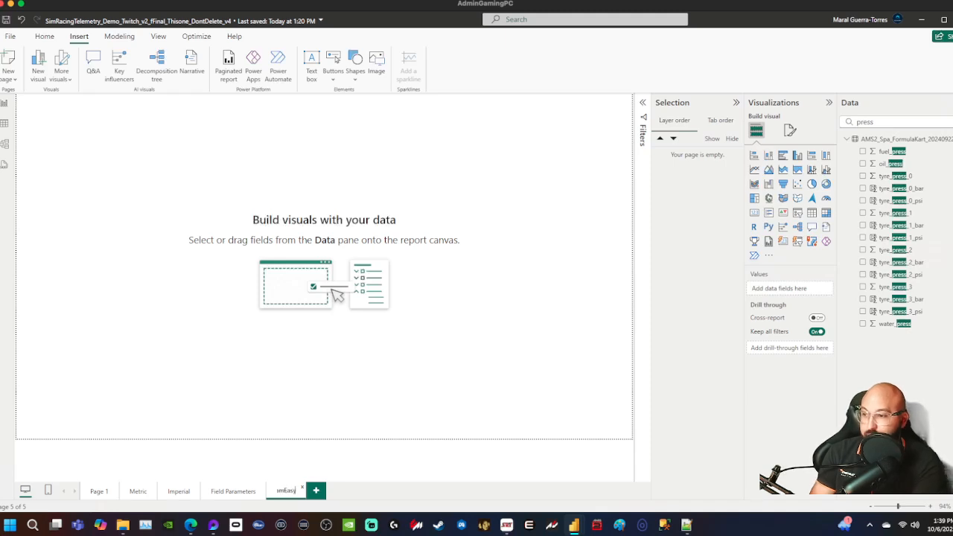
key(Return)
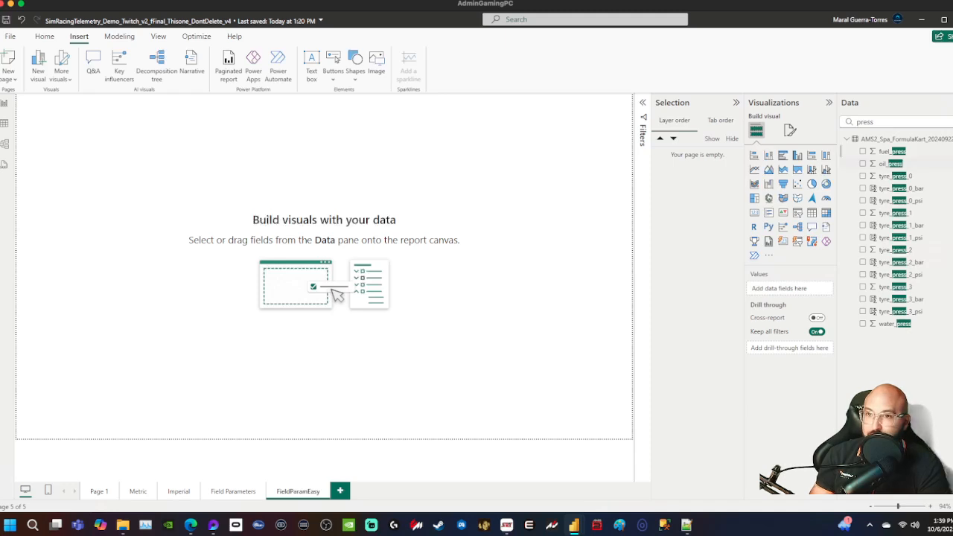
- Insert a table visual on the FieldParamEasy page and add the lapNum field as its column
click(811, 213)
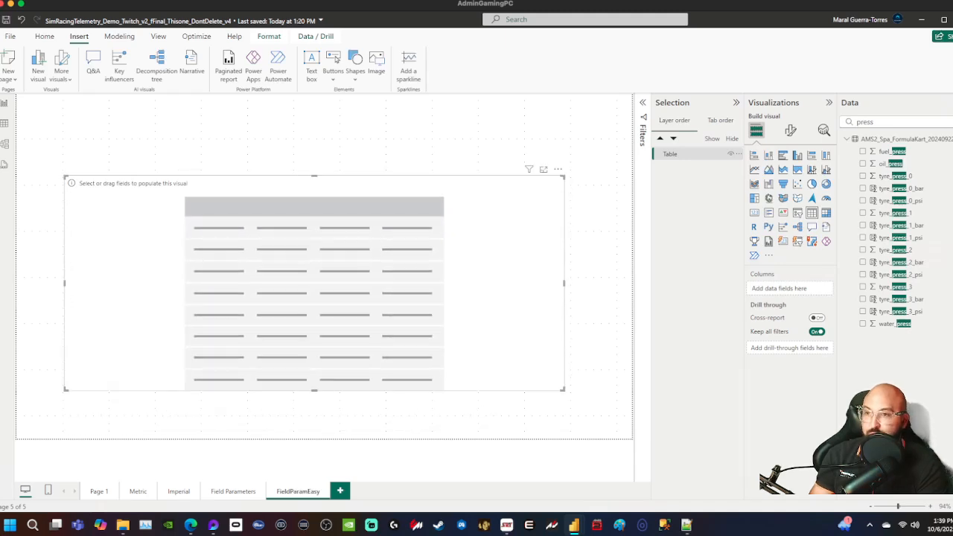
click(893, 122)
key(ctrl+a)
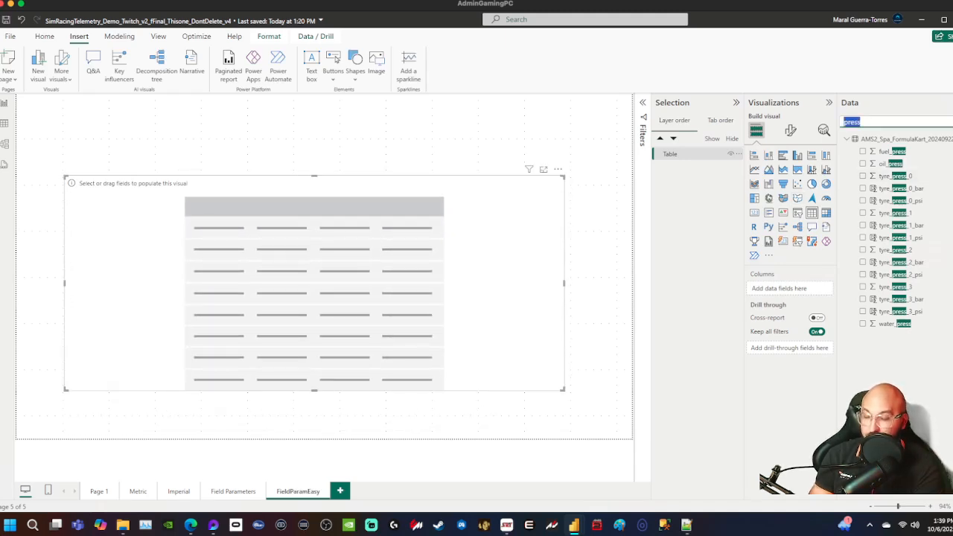
text(lap)
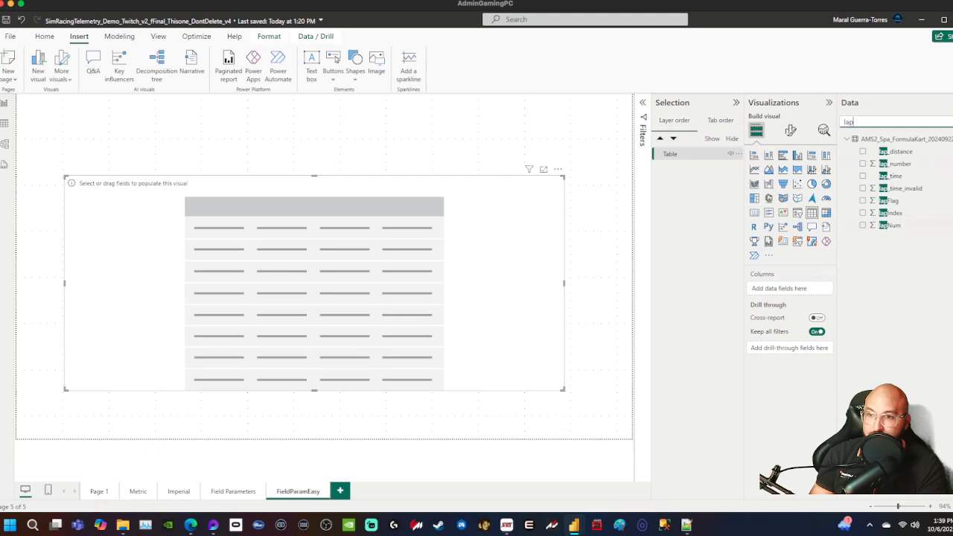
click(862, 225)
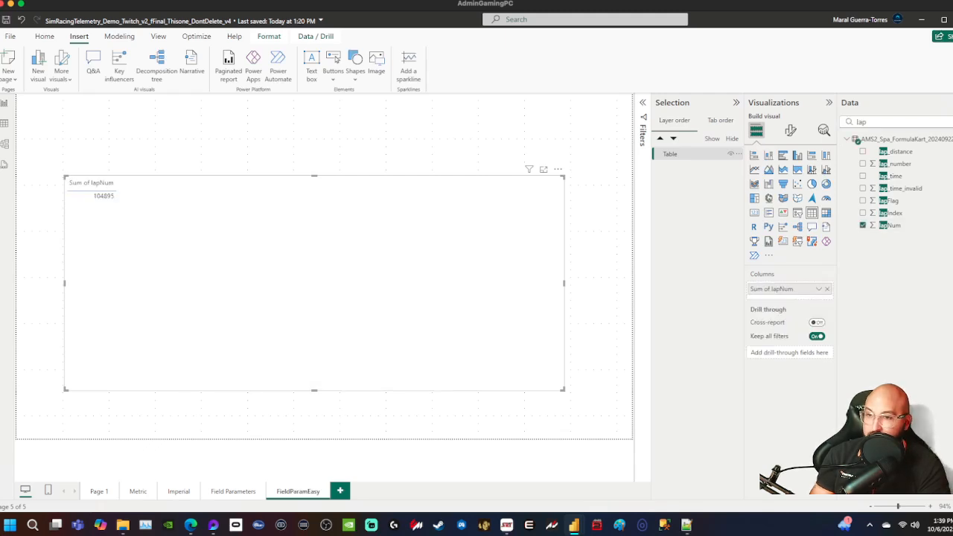
- Set the table's lapNum column to Don't summarize and lower the table's upper edge slightly
click(819, 289)
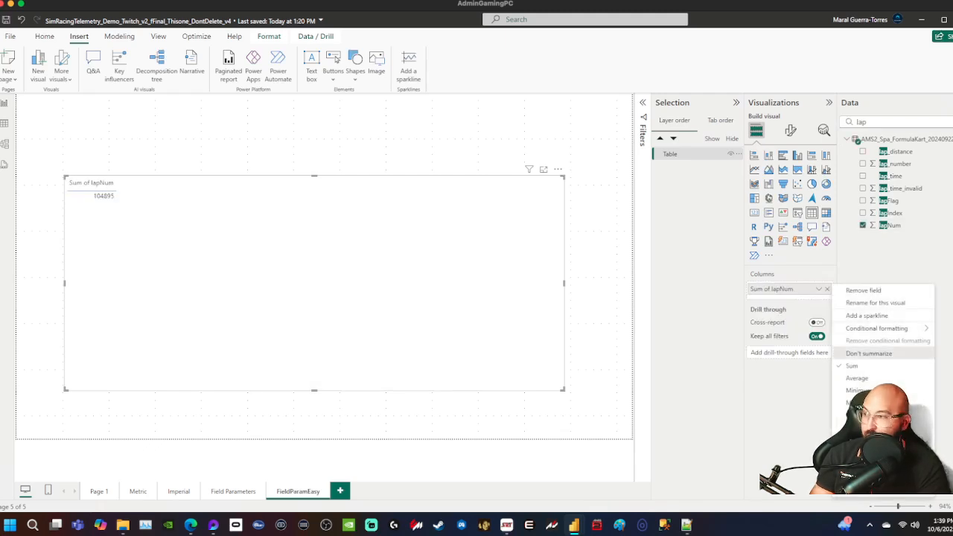
click(848, 352)
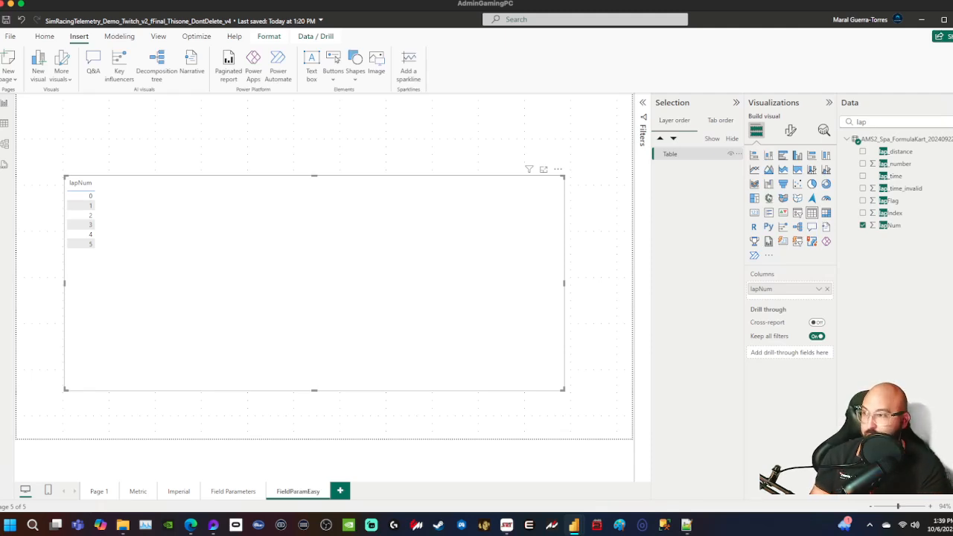
drag(314, 176, 315, 198)
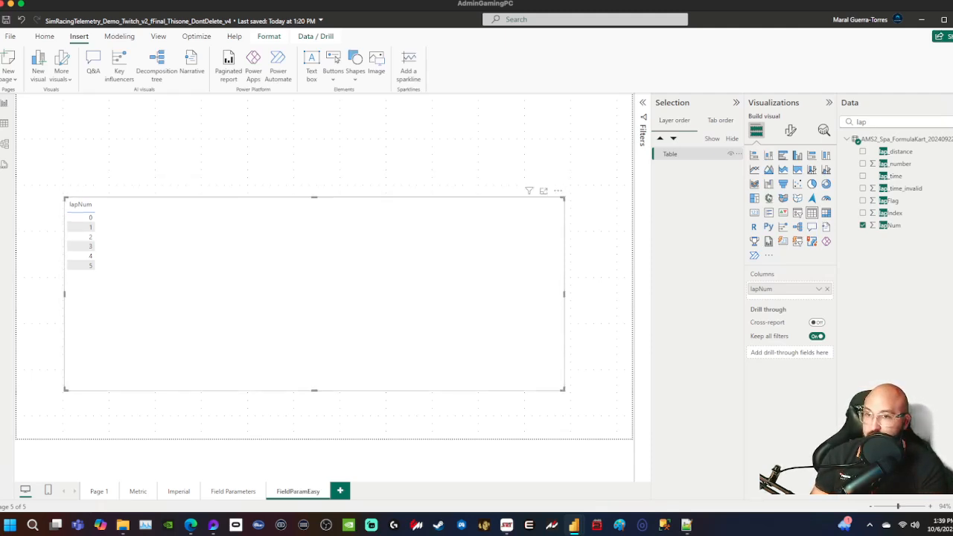
- Find the speed_kph field by searching for kph and add it to the table
click(893, 122)
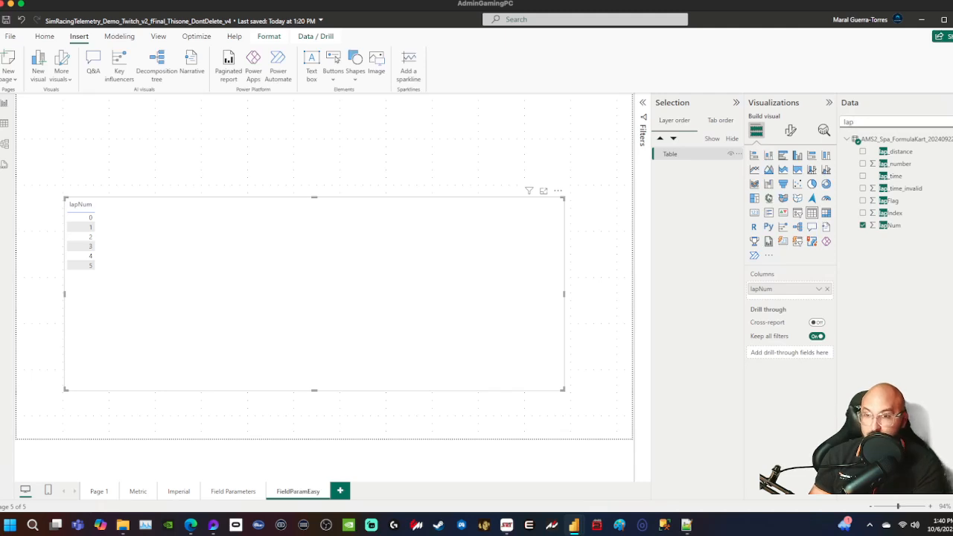
key(BackSpace)
key(BackSpace)
key(BackSpace)
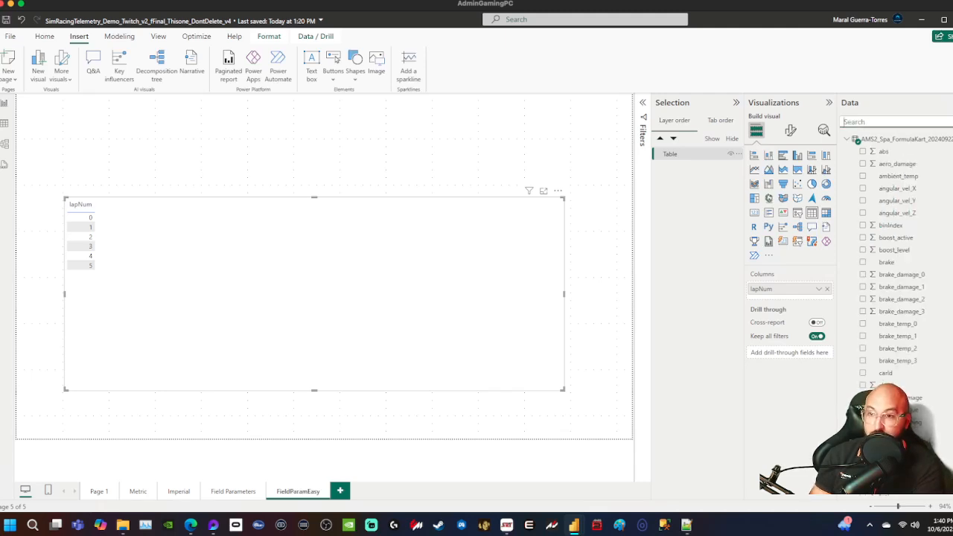
text(kph)
click(863, 151)
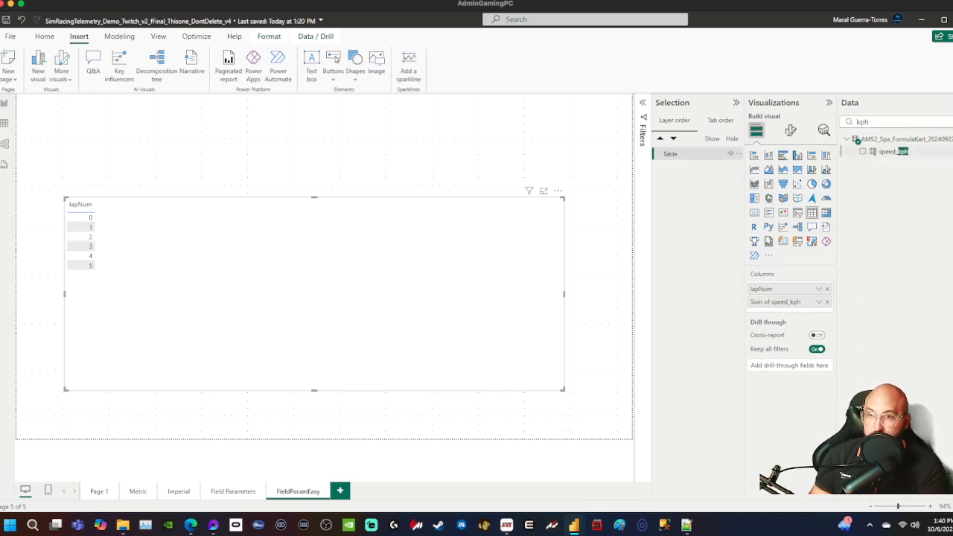
- Search the fields for bar and add tyre_press_0_bar, tyre_press_2_bar, tyre_press_1_bar and tyre_press_3_bar to the table
double_click(851, 122)
text(bar)
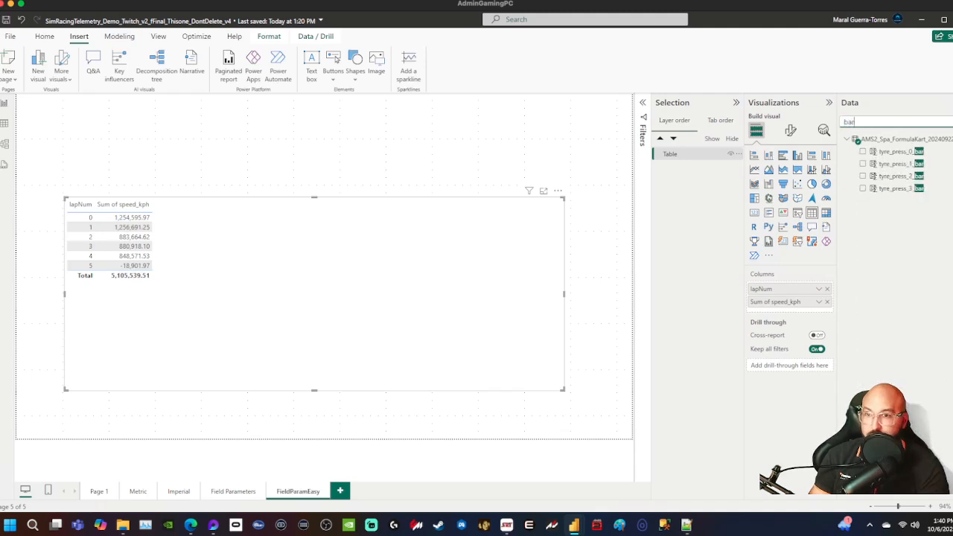
click(863, 151)
click(867, 163)
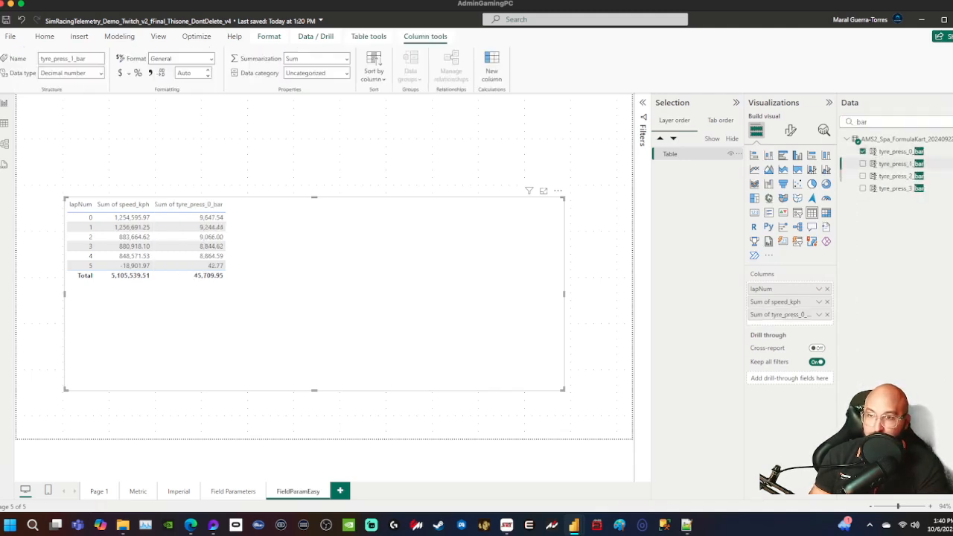
click(863, 175)
click(863, 164)
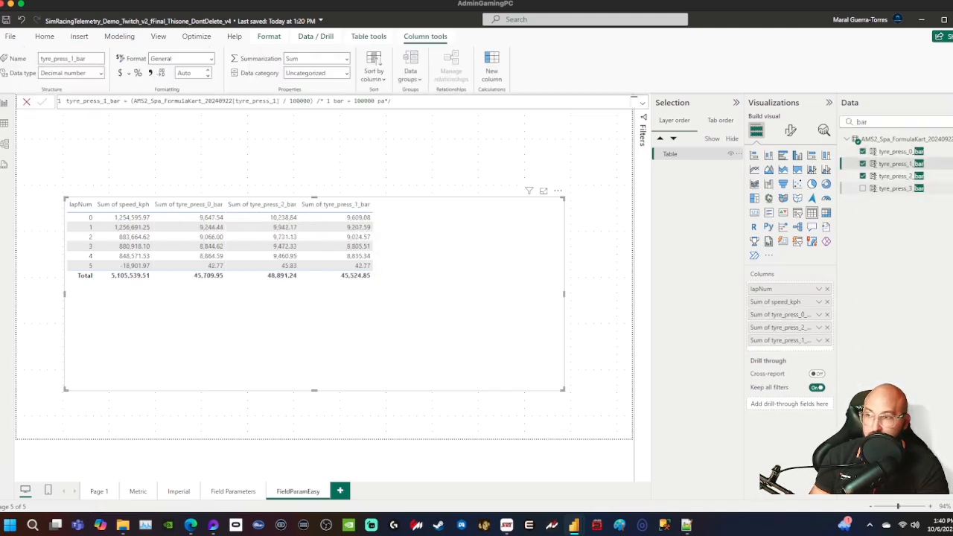
click(863, 189)
- Move the table up near the canvas's upper edge and shorten it to just below the Total row
drag(446, 321, 461, 240)
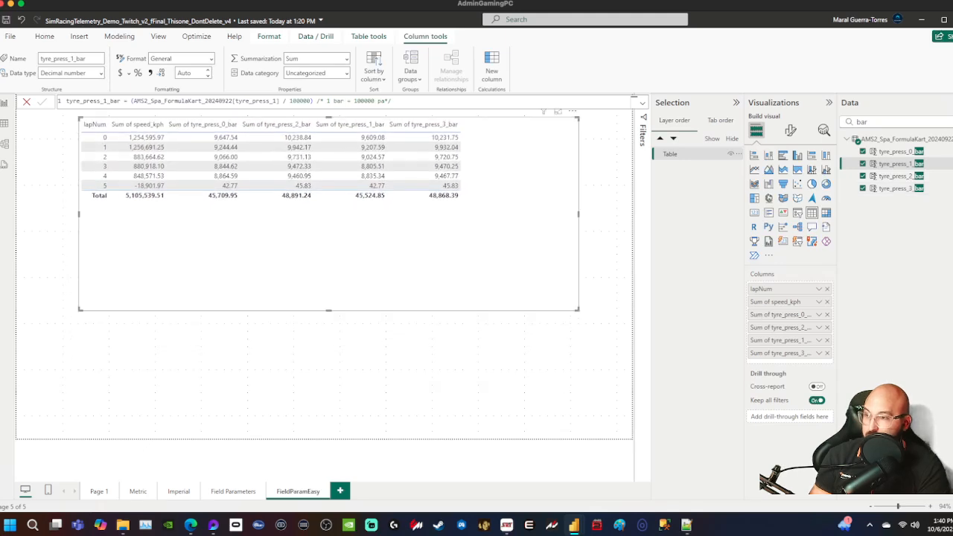
click(328, 349)
click(329, 283)
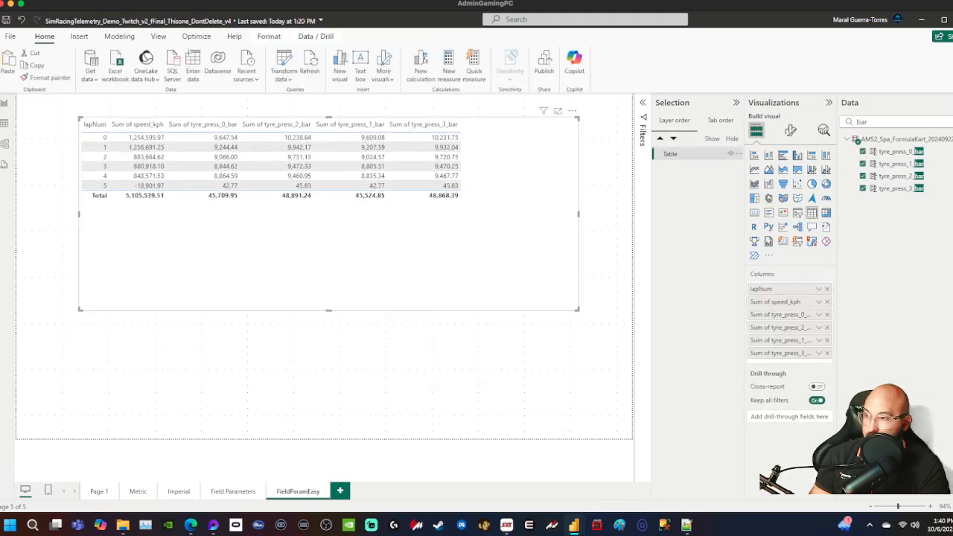
drag(329, 310, 328, 230)
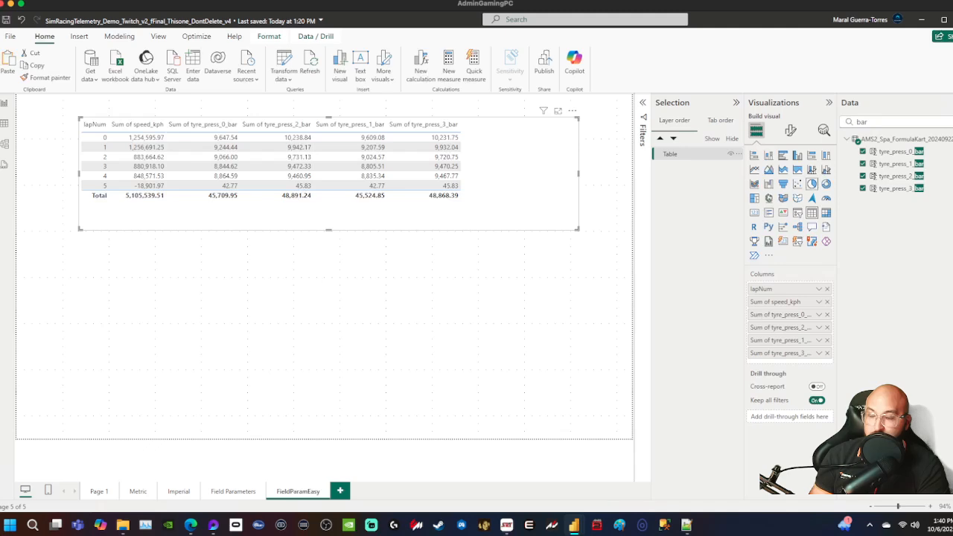
- Search the fields for temp and add tyre_temp_0, tyre_temp_1, tyre_temp_2 and tyre_temp_3 to the table
double_click(862, 122)
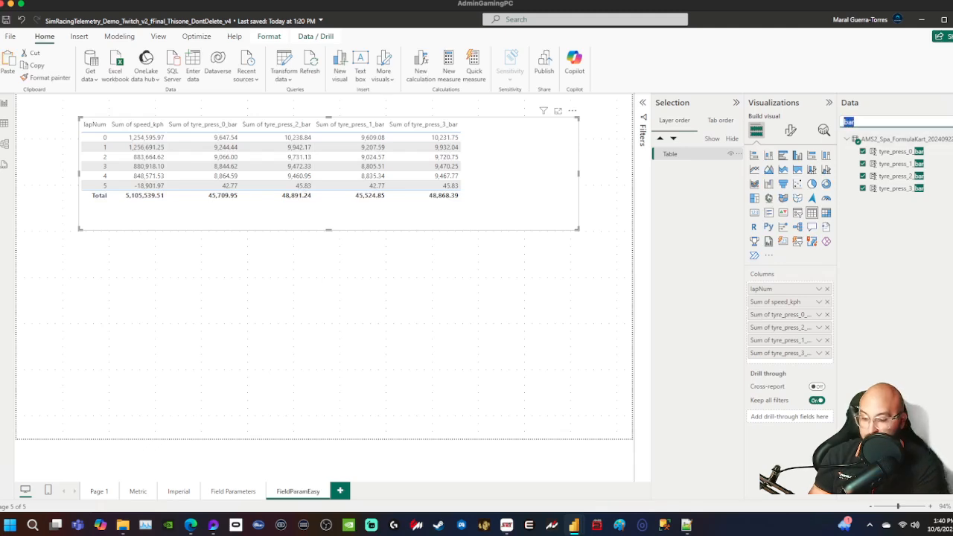
text(temp)
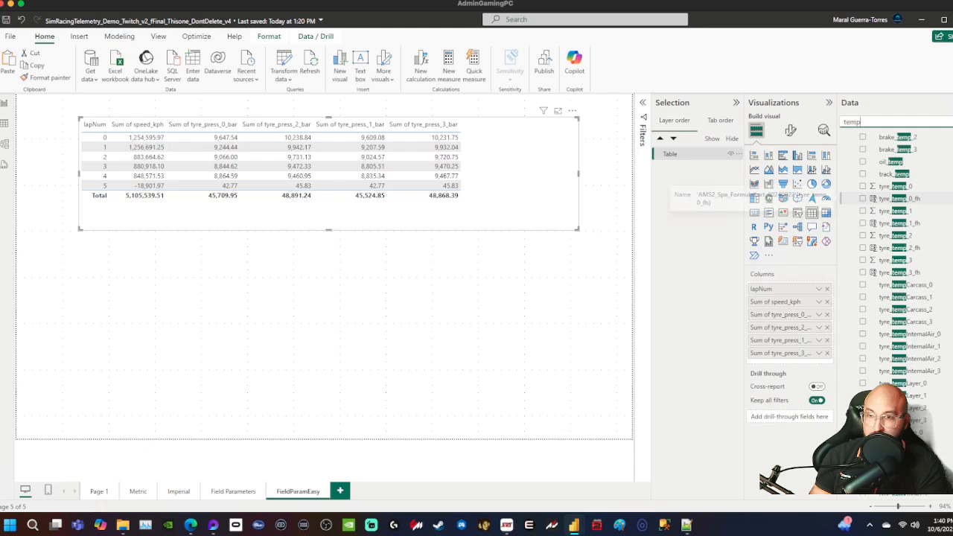
click(862, 186)
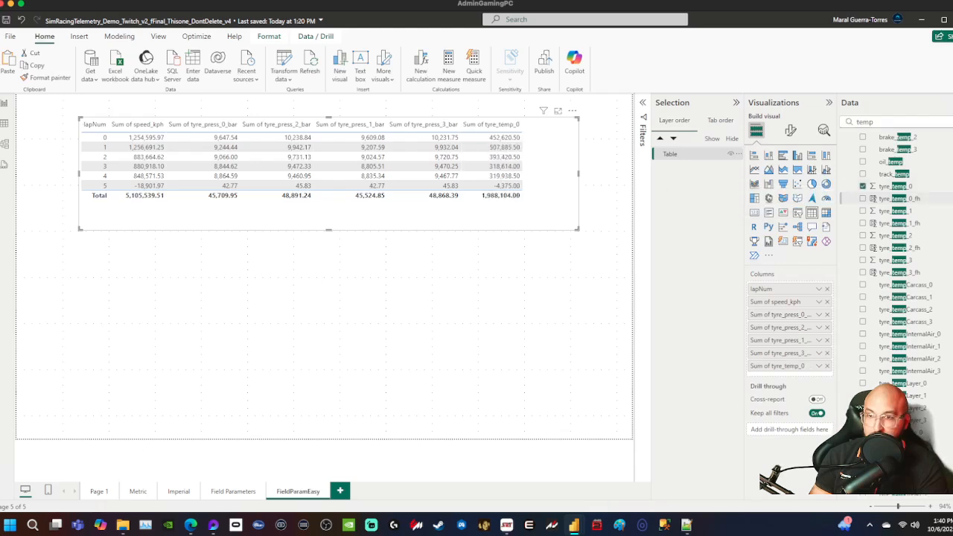
click(862, 211)
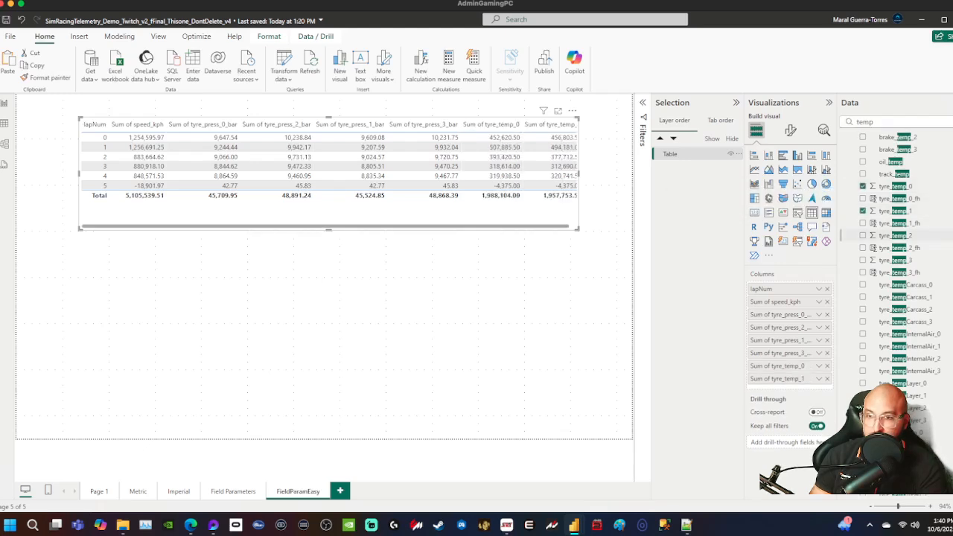
click(862, 236)
click(862, 260)
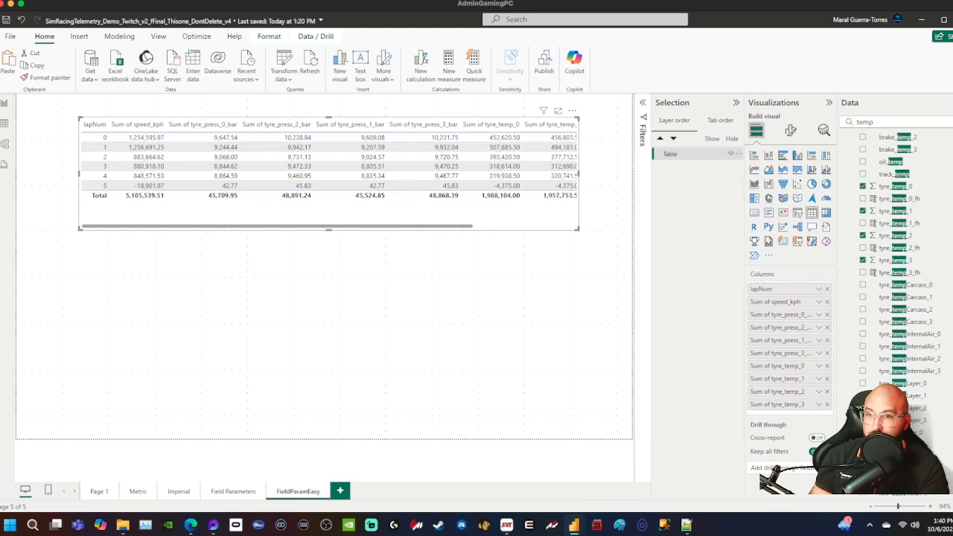
- Find the fuel field by searching for fuel, add it to the table and place it directly after speed_kph
double_click(851, 121)
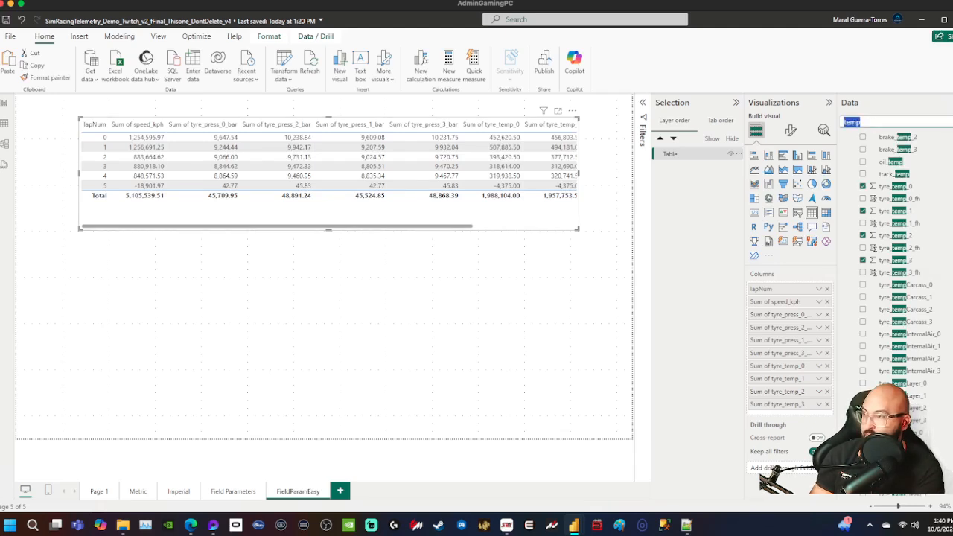
text(fuel)
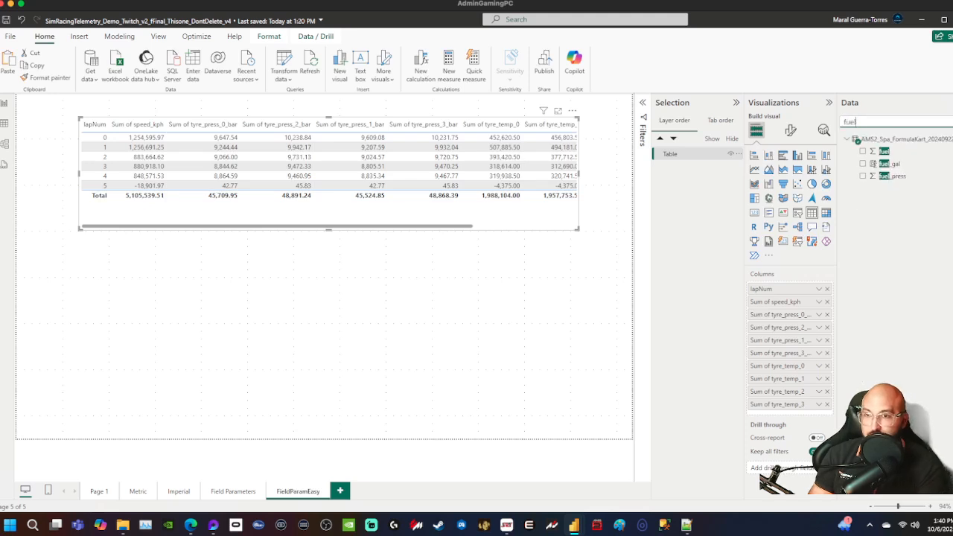
click(862, 151)
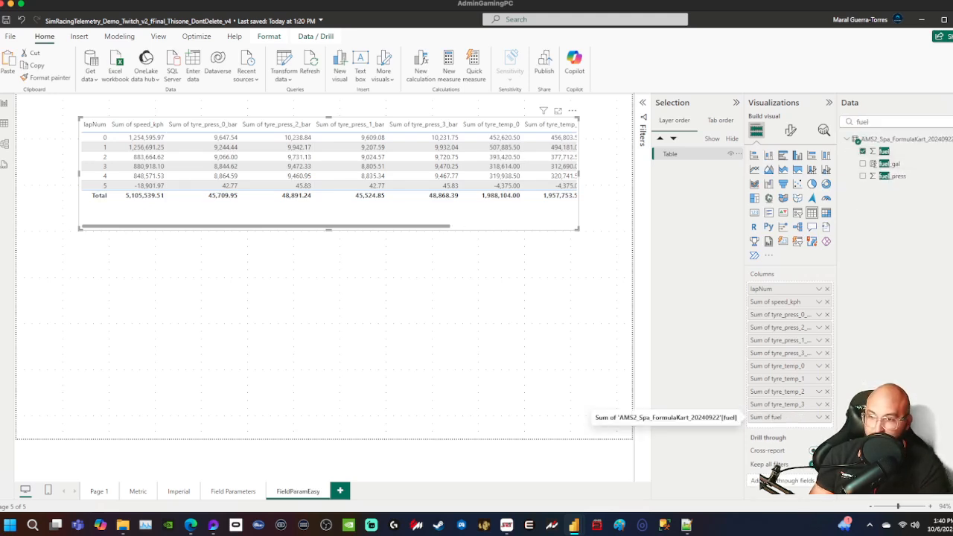
drag(767, 417, 766, 309)
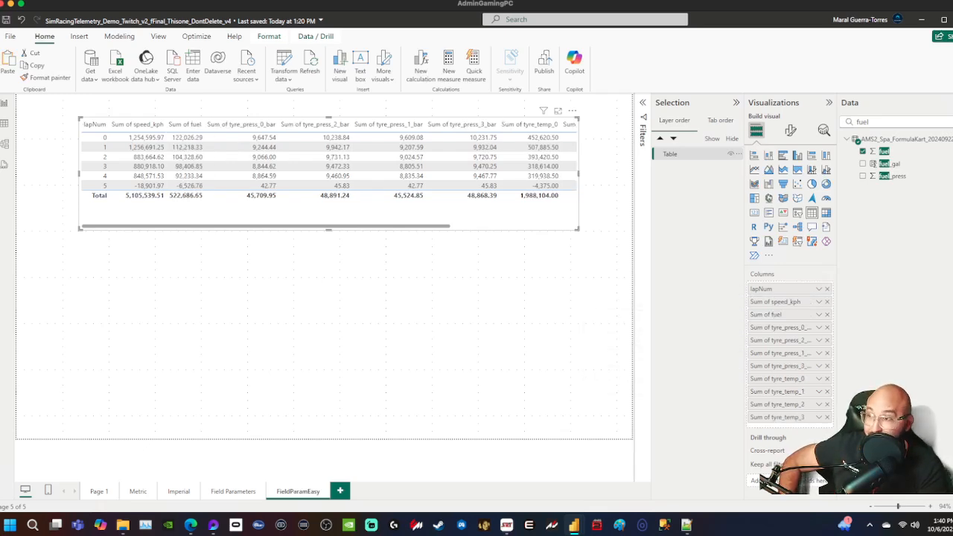
- Change the aggregation of the table's speed_kph and fuel columns to Average
click(819, 314)
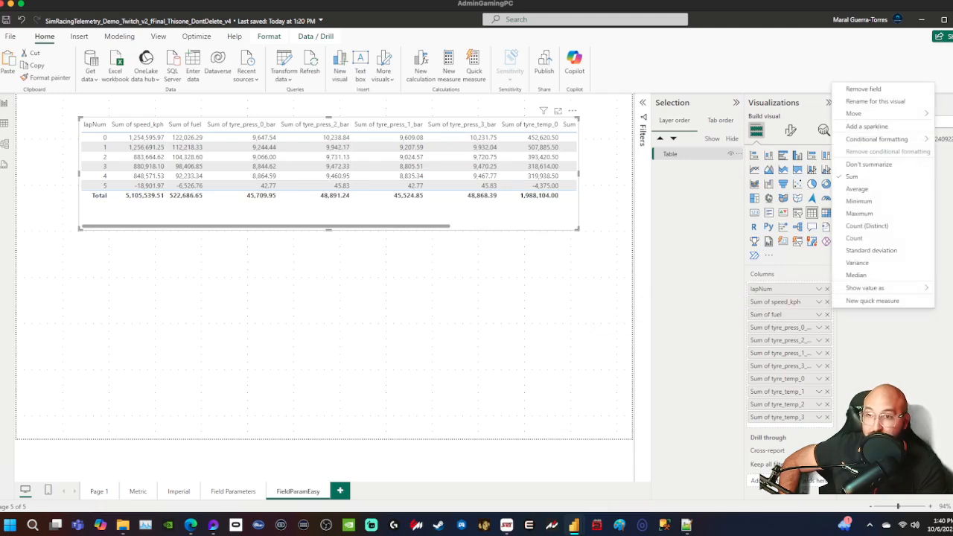
click(875, 189)
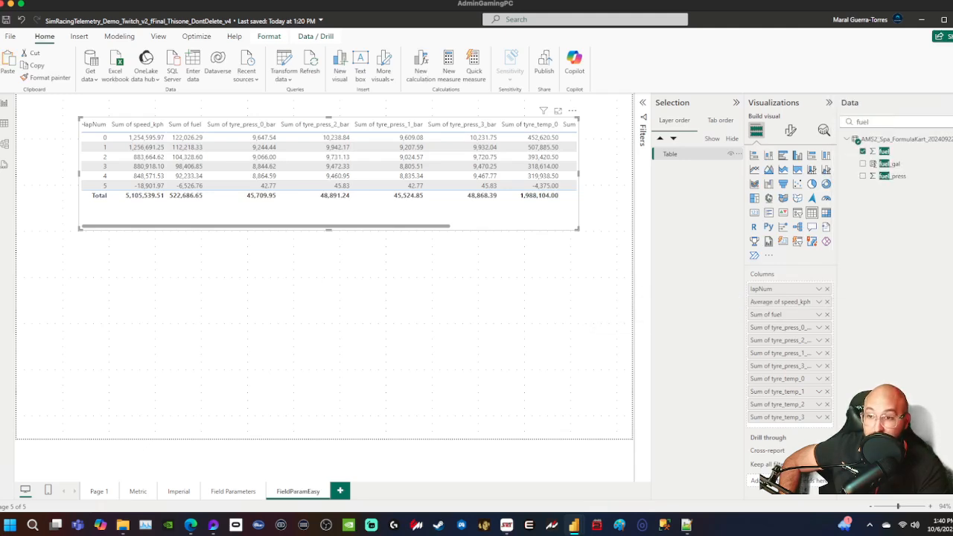
click(819, 314)
click(856, 201)
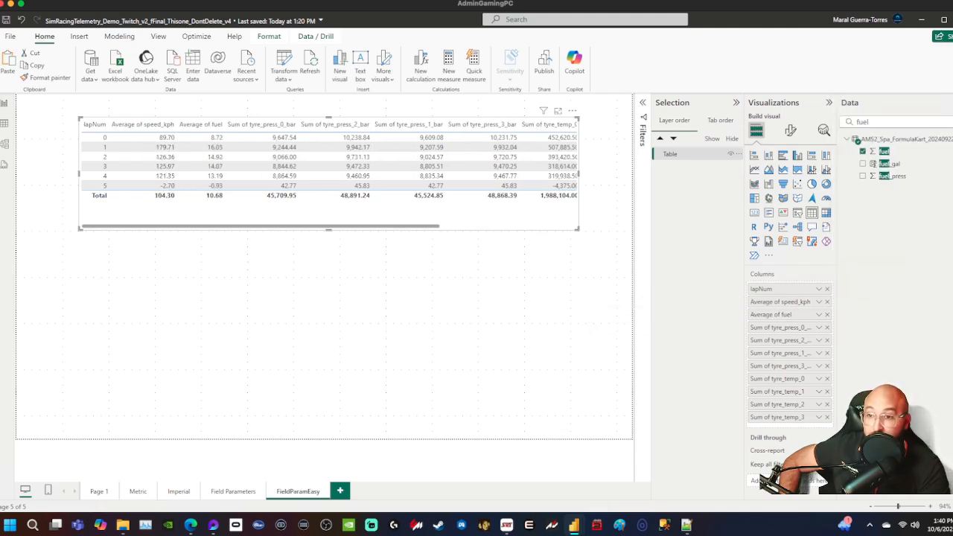
- Set the four tyre pressure columns, tyre_press_0_bar through tyre_press_3_bar, to Average in the table
click(819, 327)
click(856, 214)
click(819, 339)
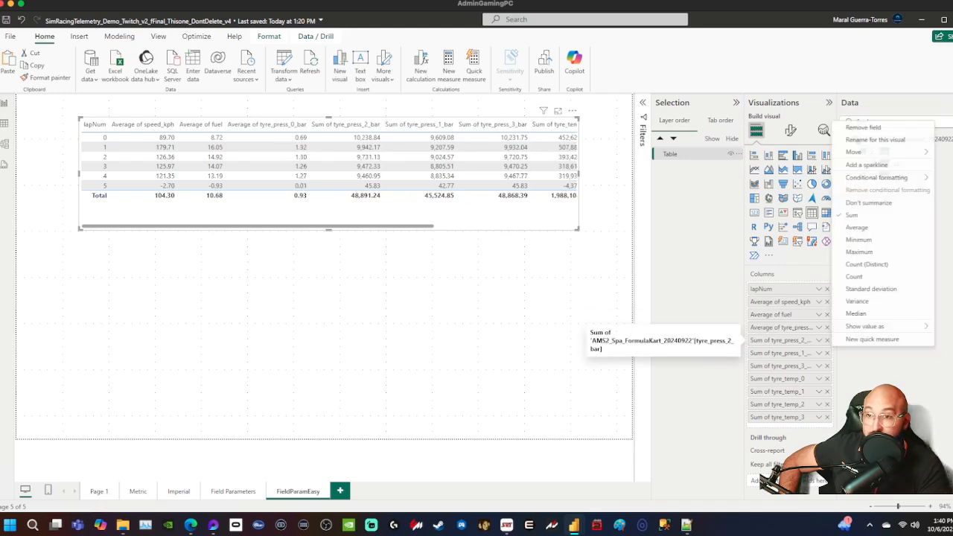
click(856, 227)
click(819, 352)
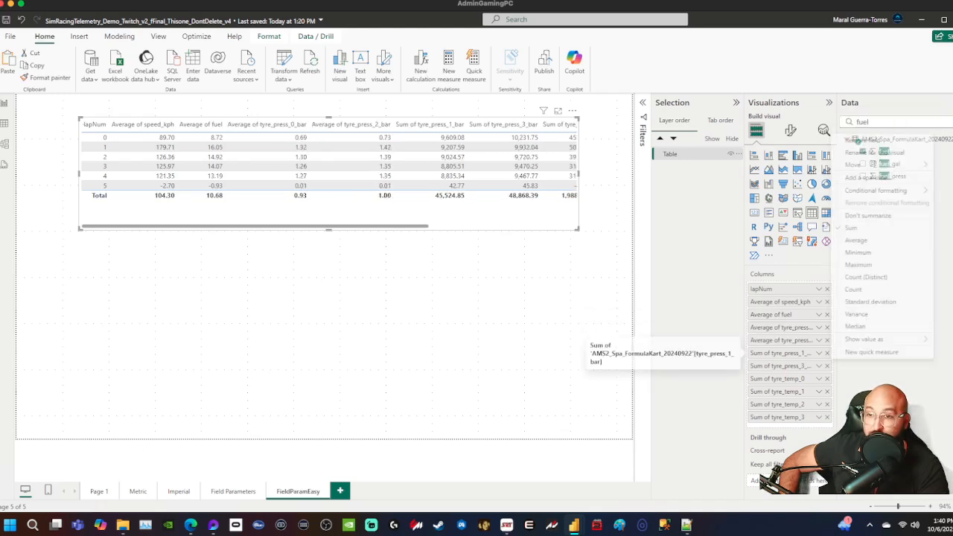
click(857, 240)
click(819, 366)
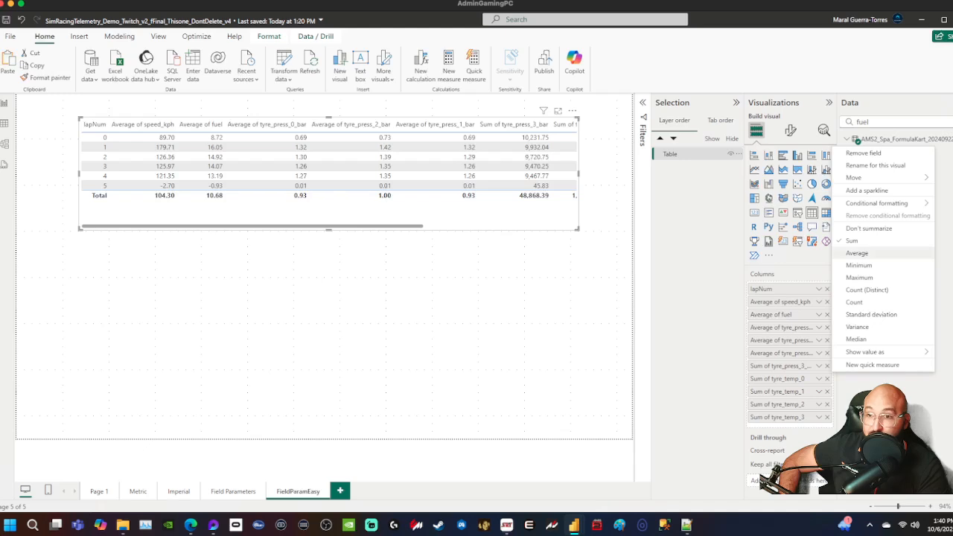
click(856, 252)
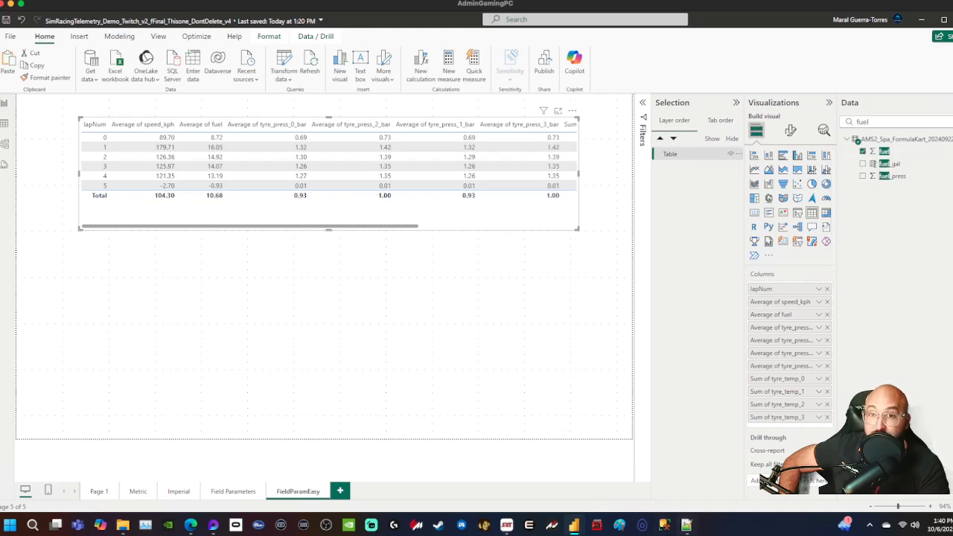
- Switch to Notepad++ and examine the rows of AMS2_Spa_FormulaKart_20240922.csv, then return to the Power BI report
click(686, 525)
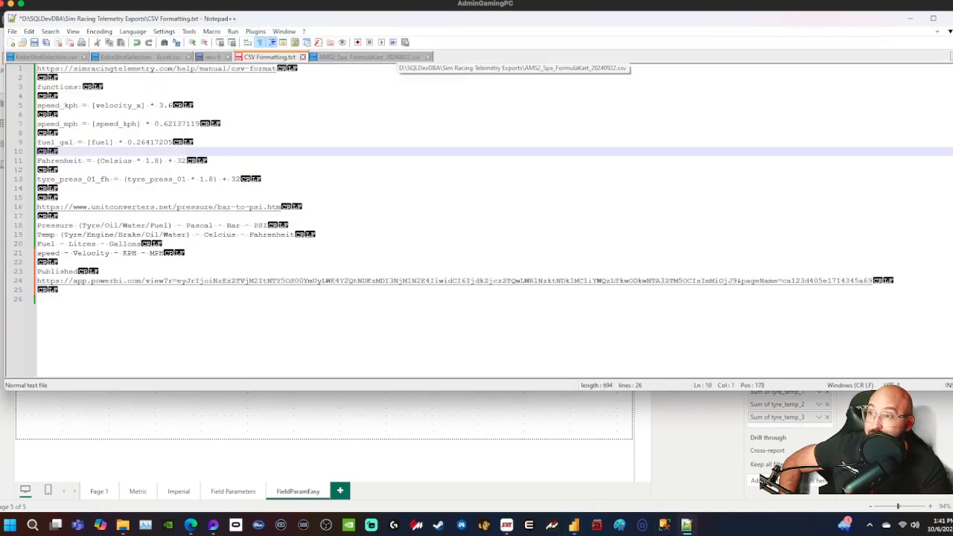
click(396, 57)
scroll(476, 216, down, 2)
scroll(476, 216, up, 20)
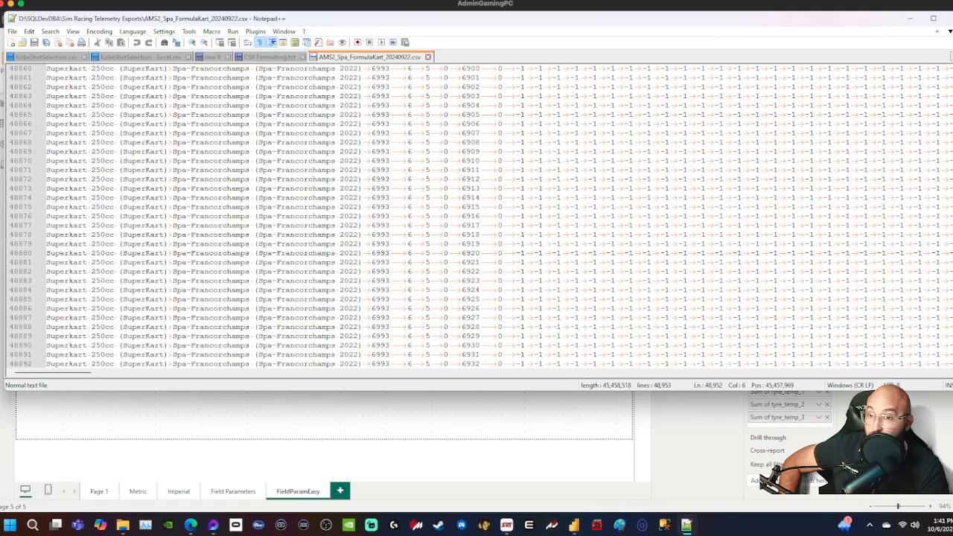
scroll(477, 216, up, 20)
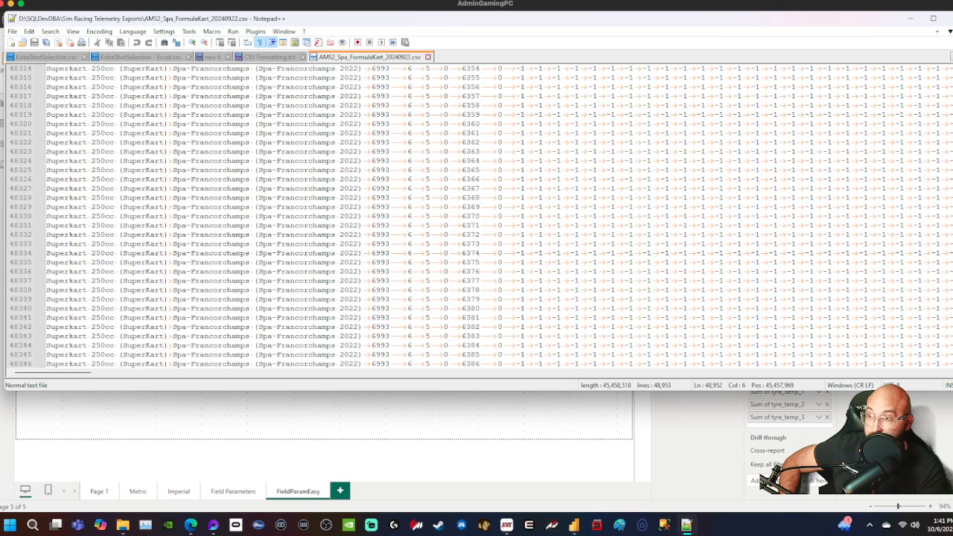
key(alt+Tab)
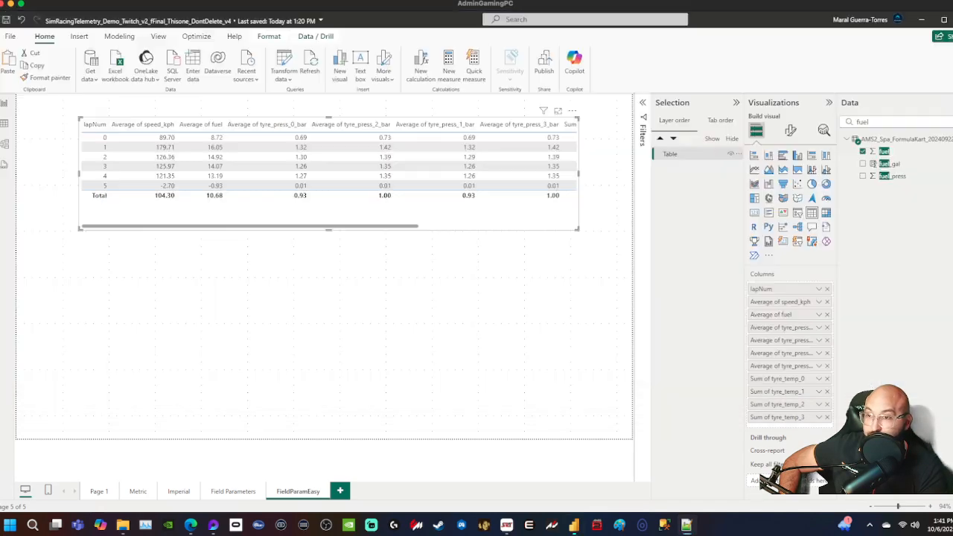
- Summarize the table's tyre_temp_0, tyre_temp_1, tyre_temp_2 and tyre_temp_3 columns by Average
click(819, 379)
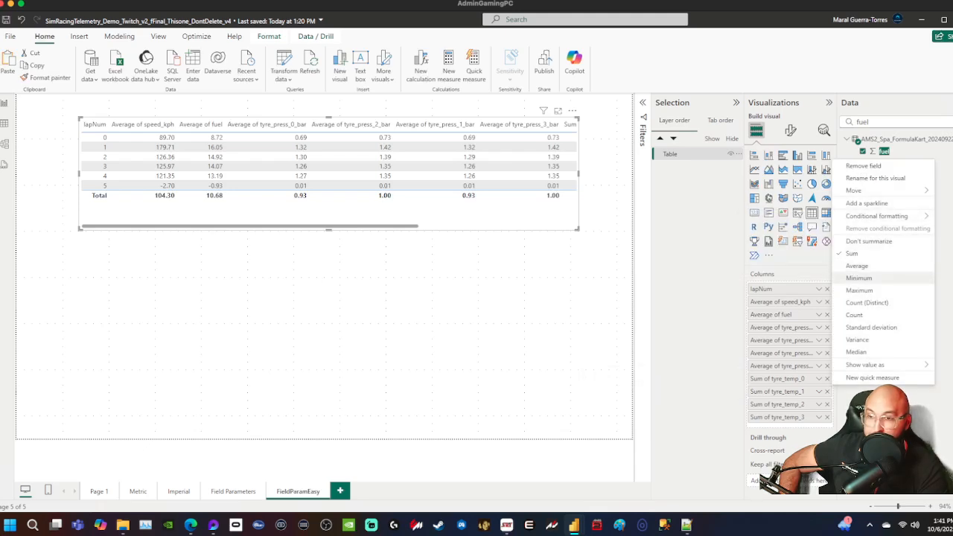
click(856, 266)
click(818, 391)
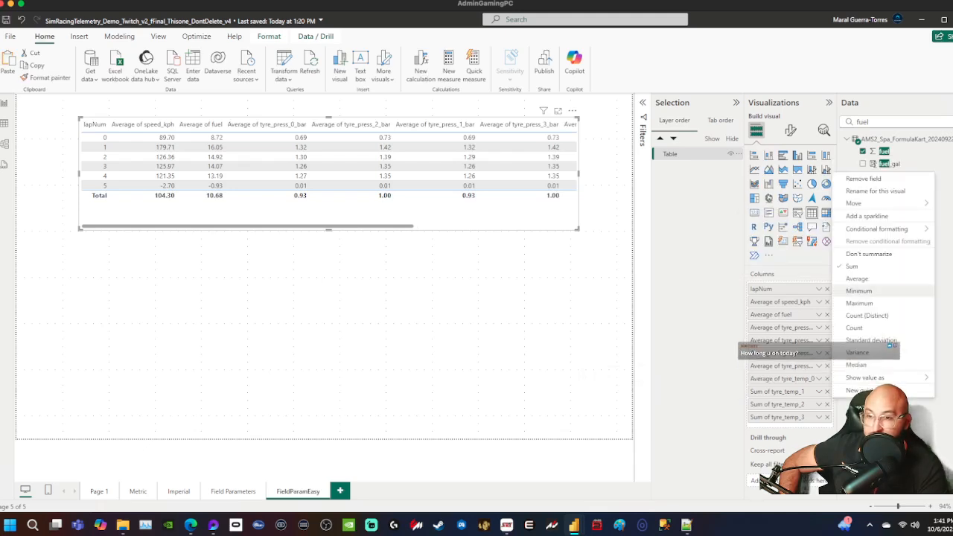
click(856, 277)
click(819, 405)
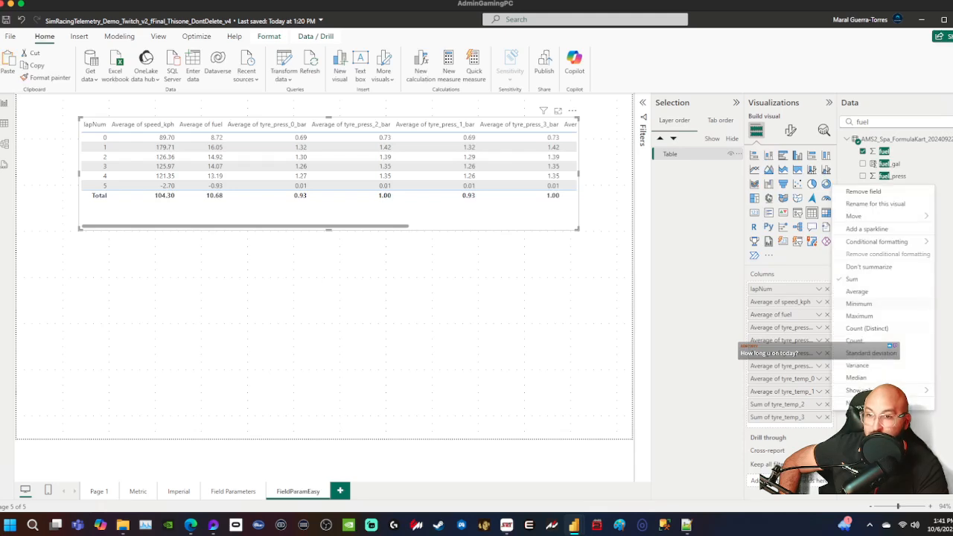
click(856, 291)
click(819, 417)
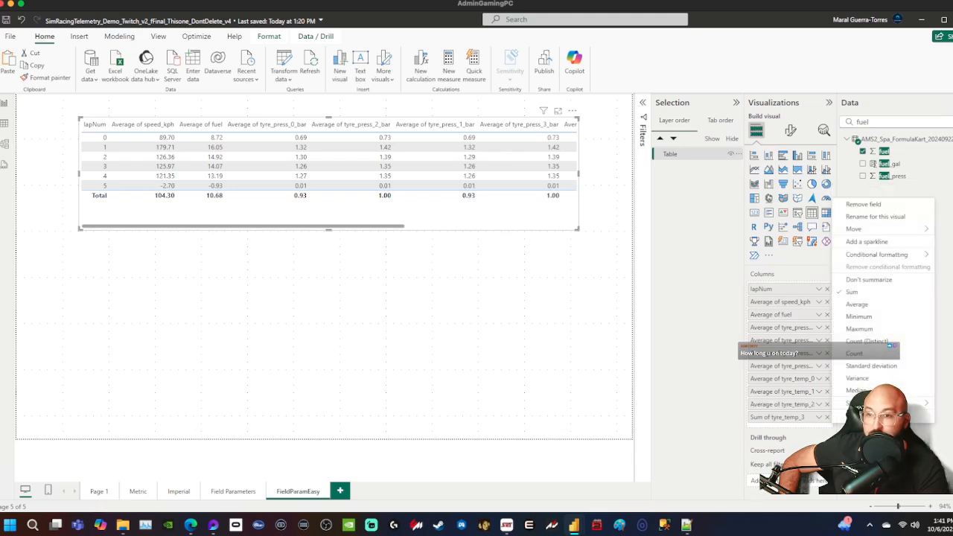
click(856, 304)
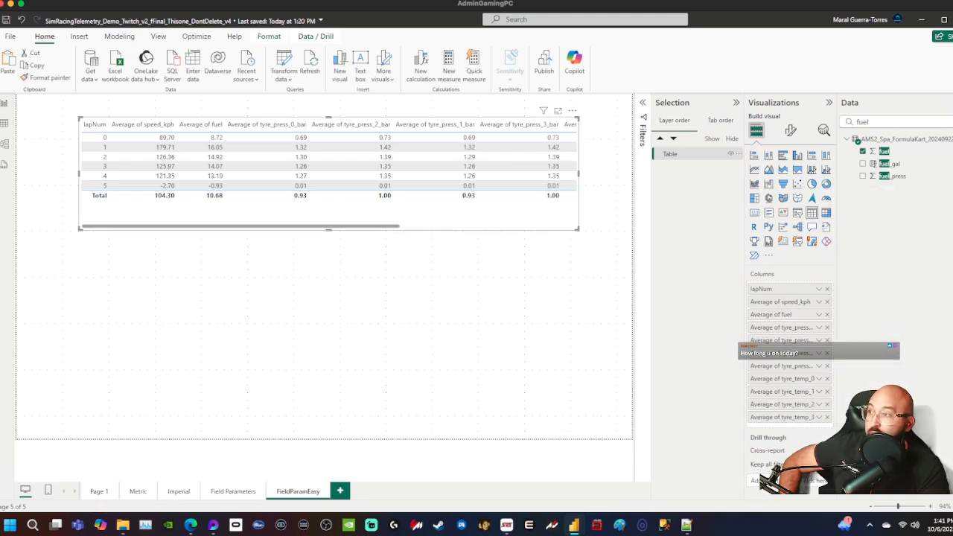
- Widen the table on both sides to nearly the full page width and shorten it to just below the Total row
drag(78, 174, 26, 174)
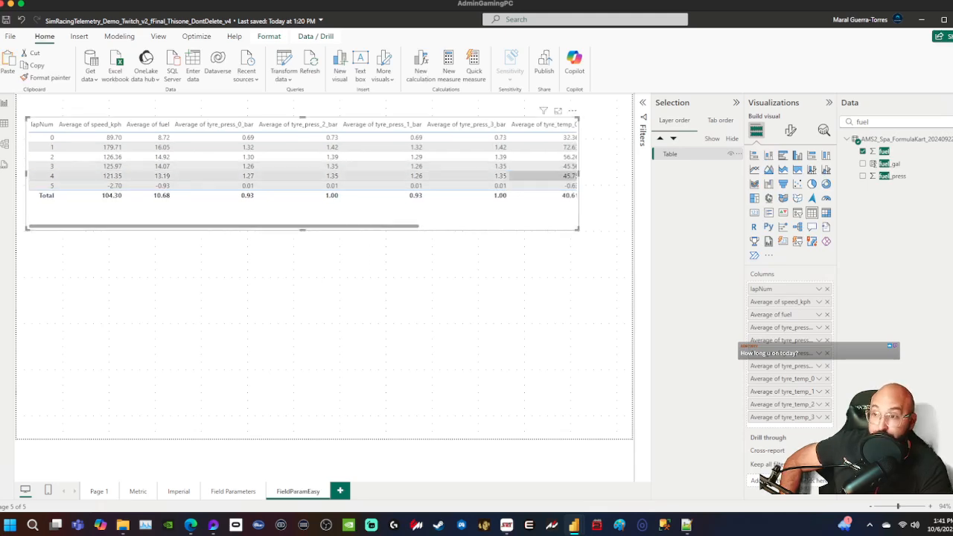
drag(578, 173, 617, 173)
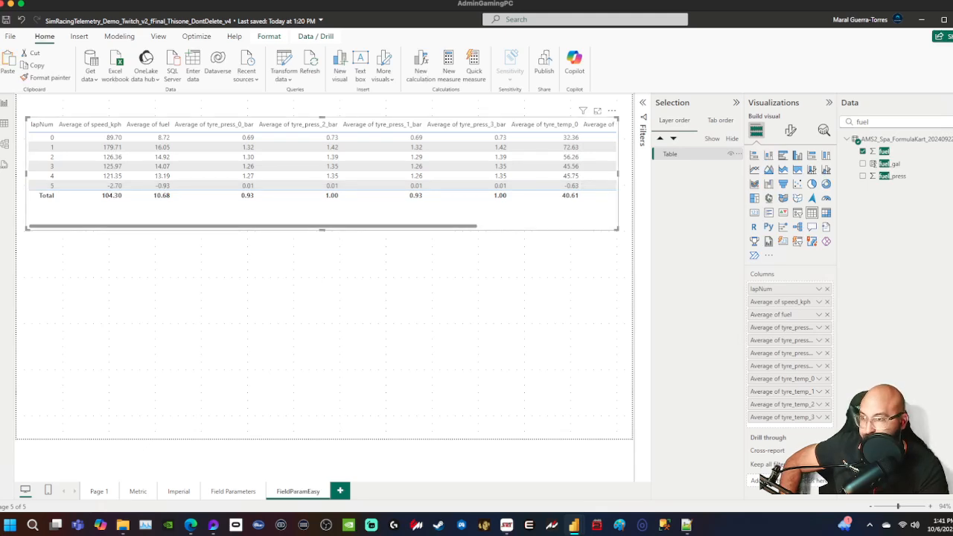
mouse_move(313, 226)
mouse_down()
mouse_move(453, 225)
mouse_move(313, 225)
mouse_up()
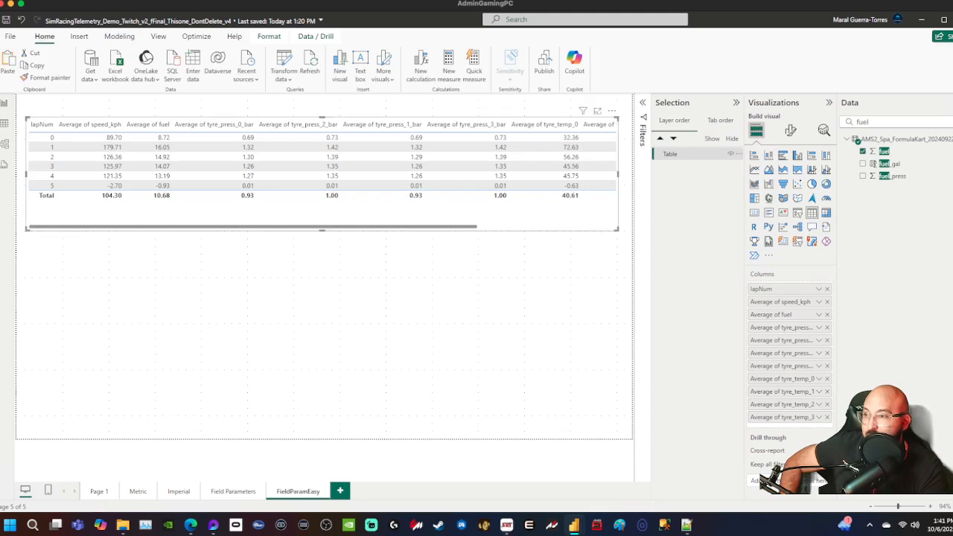
drag(322, 230, 322, 219)
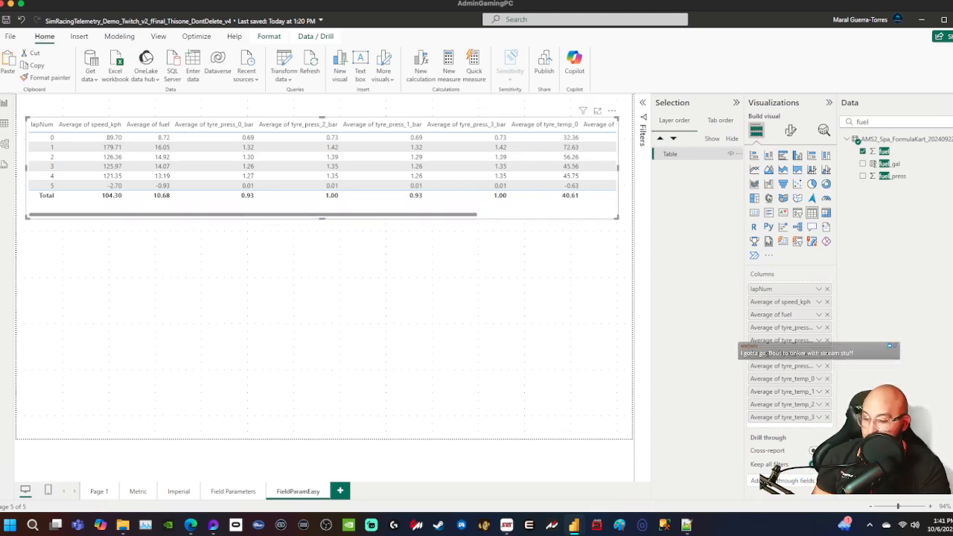
click(325, 283)
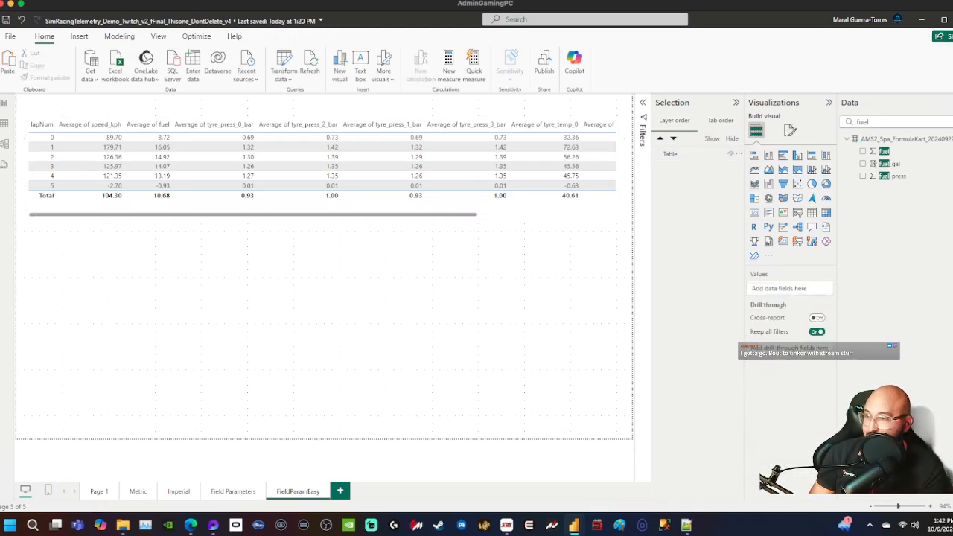
click(325, 204)
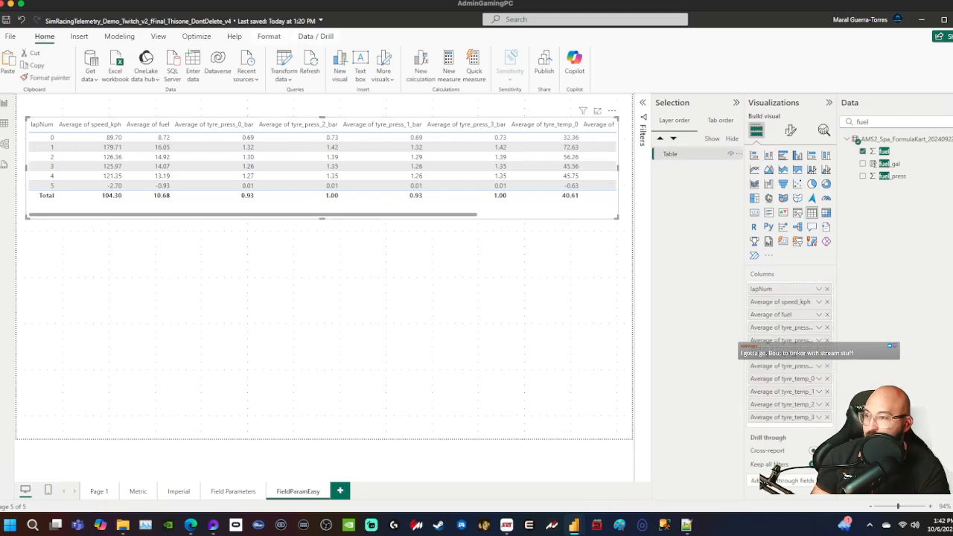
drag(321, 218, 321, 213)
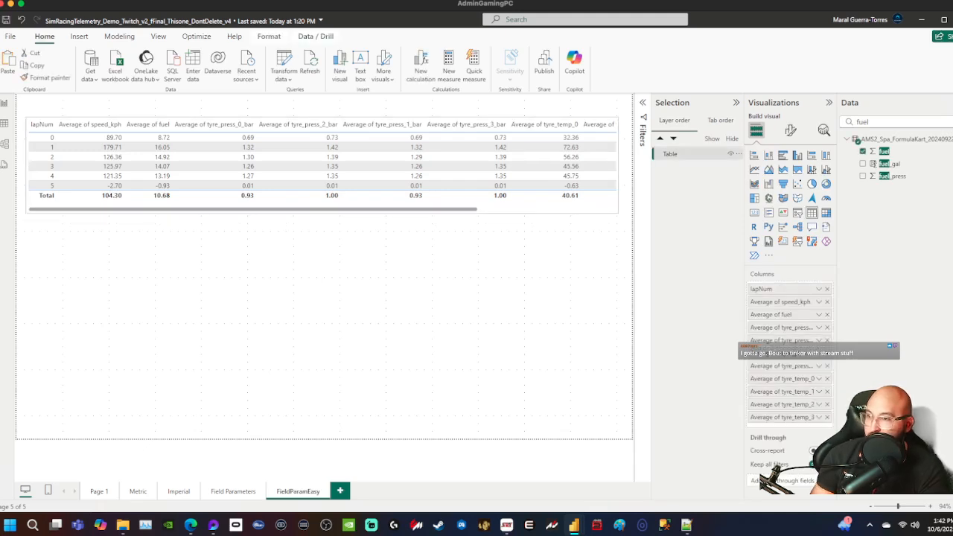
- Deselect the metric table and insert a second, empty table visual beneath it on the FieldParamEasy page
key(Escape)
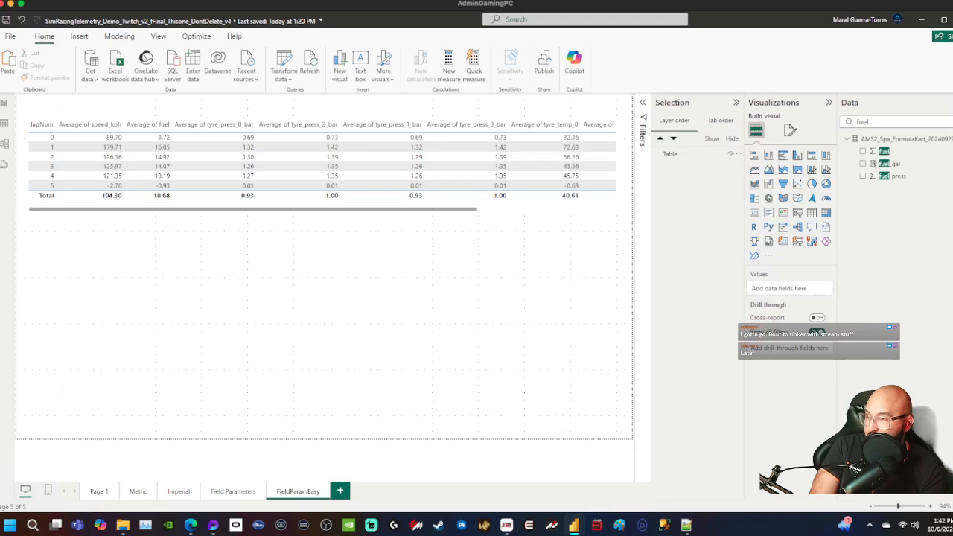
click(320, 163)
key(Escape)
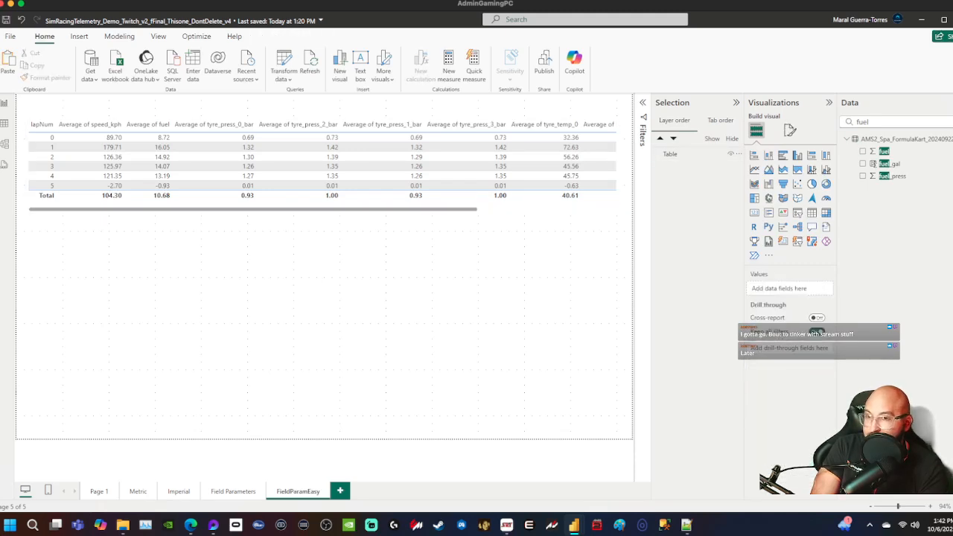
click(811, 213)
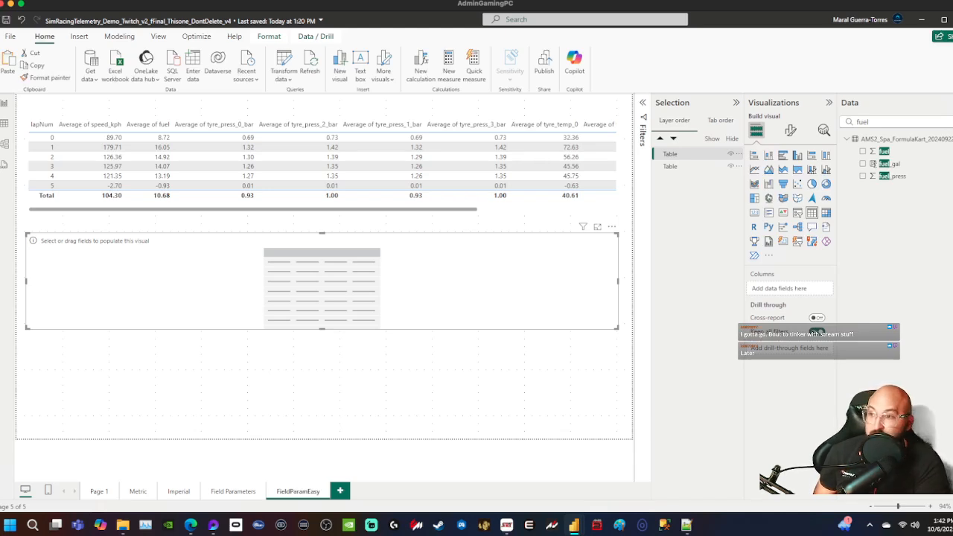
- Nudge the empty table up beneath the metric table and add the speed_mph and fuel_gal fields to it
key(Up)
key(Up)
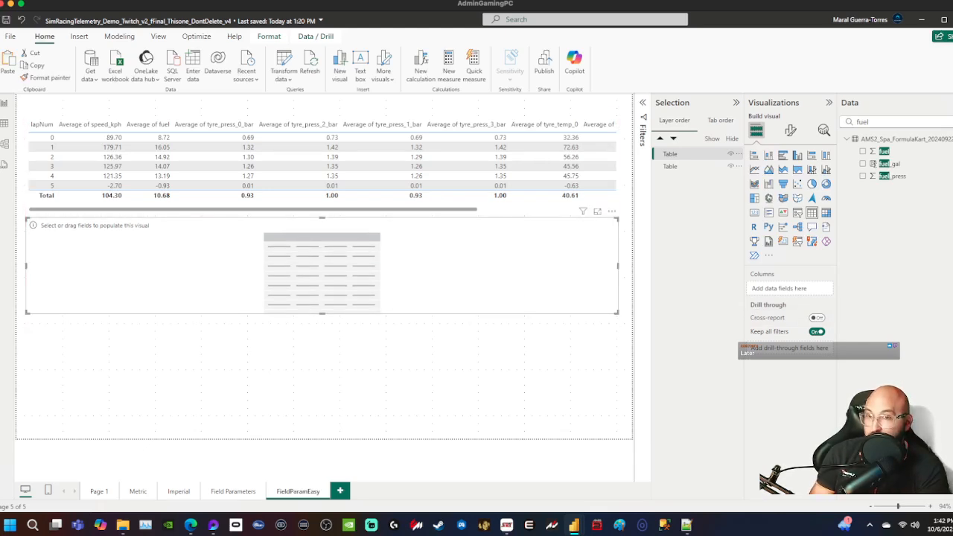
click(950, 121)
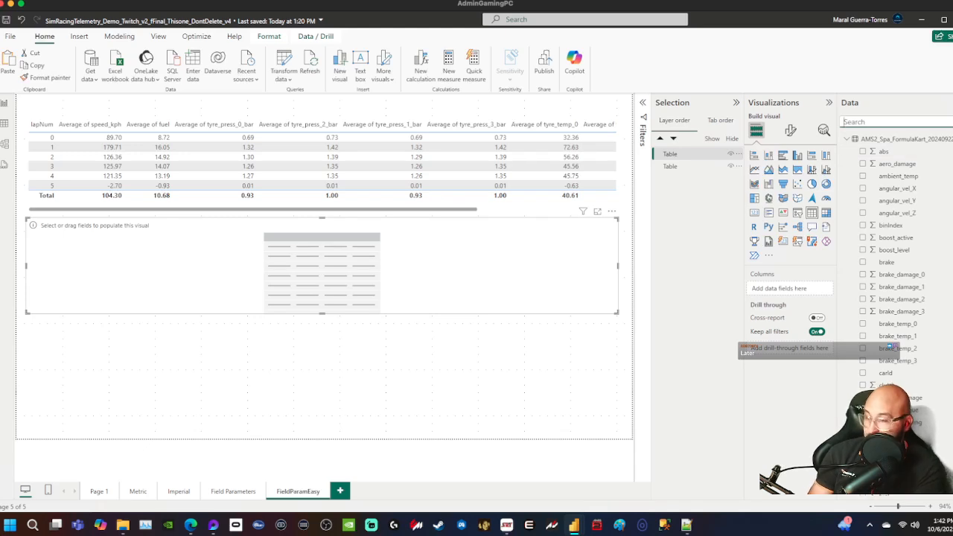
text(speed)
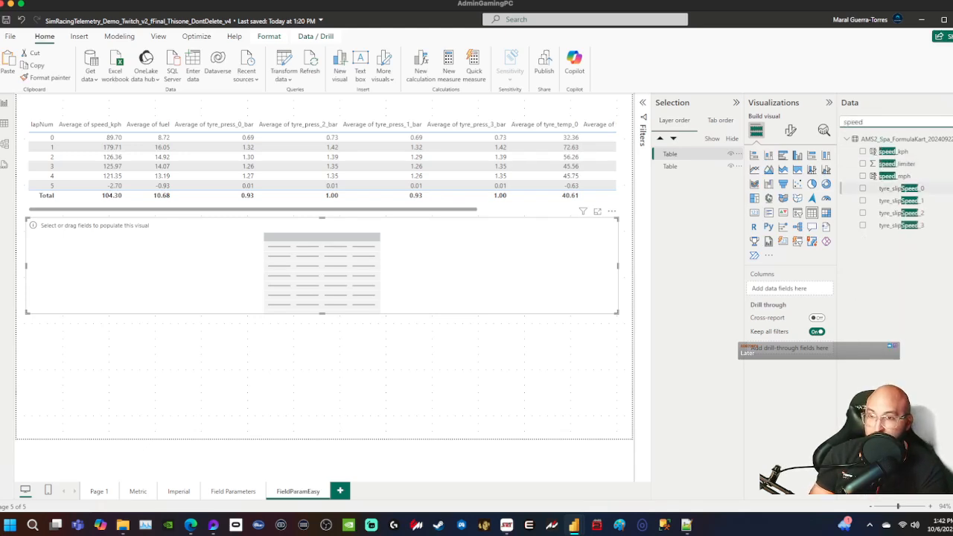
click(863, 176)
drag(879, 122, 825, 128)
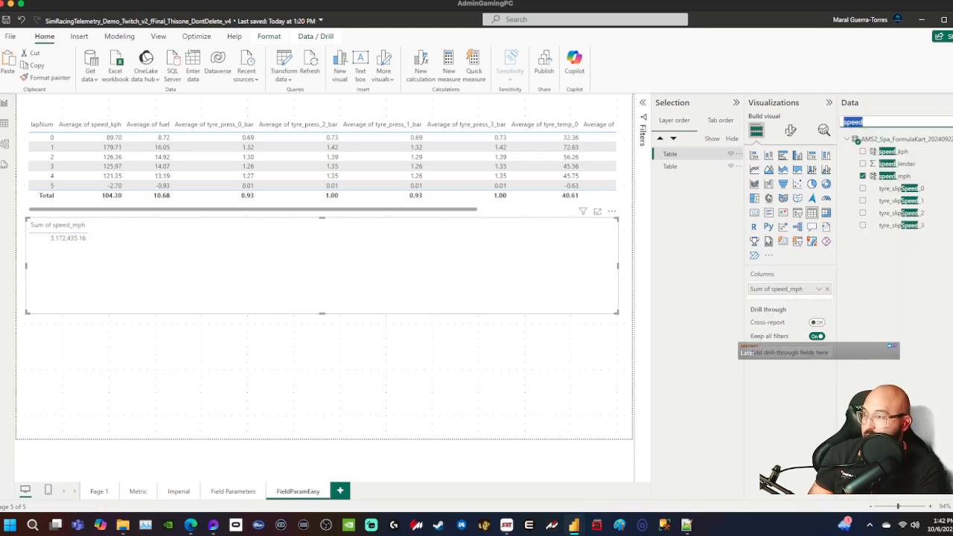
text(fuel)
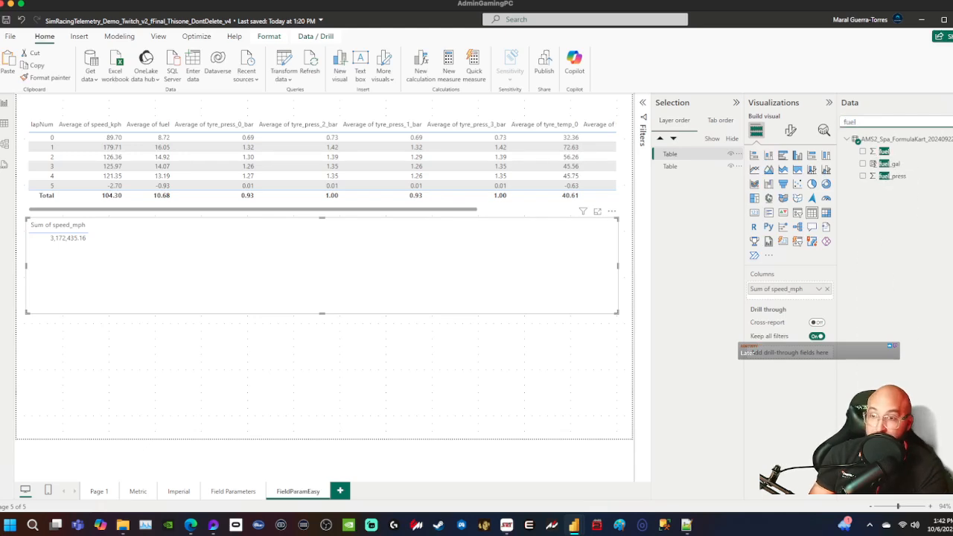
click(863, 163)
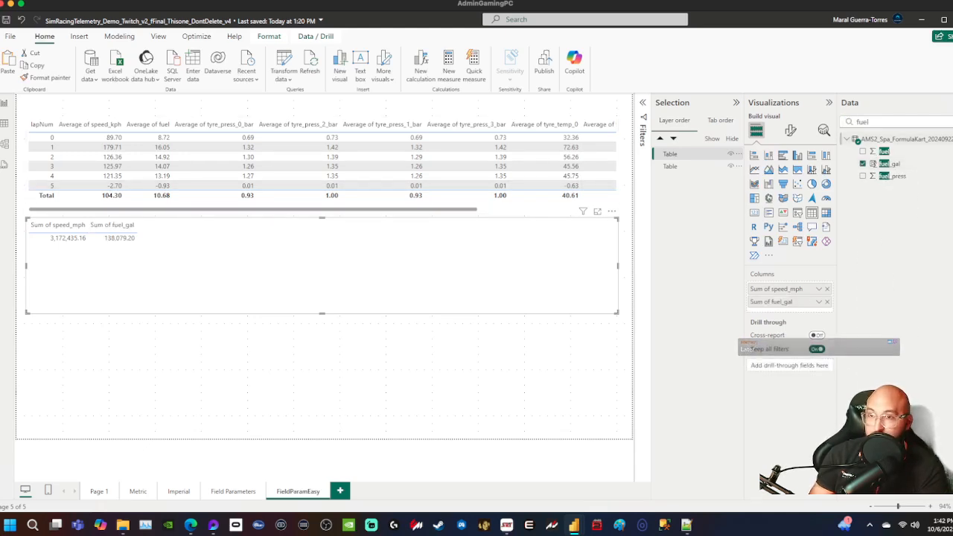
- Add lapNum as the lower table's first column and set it to Don't summarize
drag(876, 122, 835, 124)
text(lap)
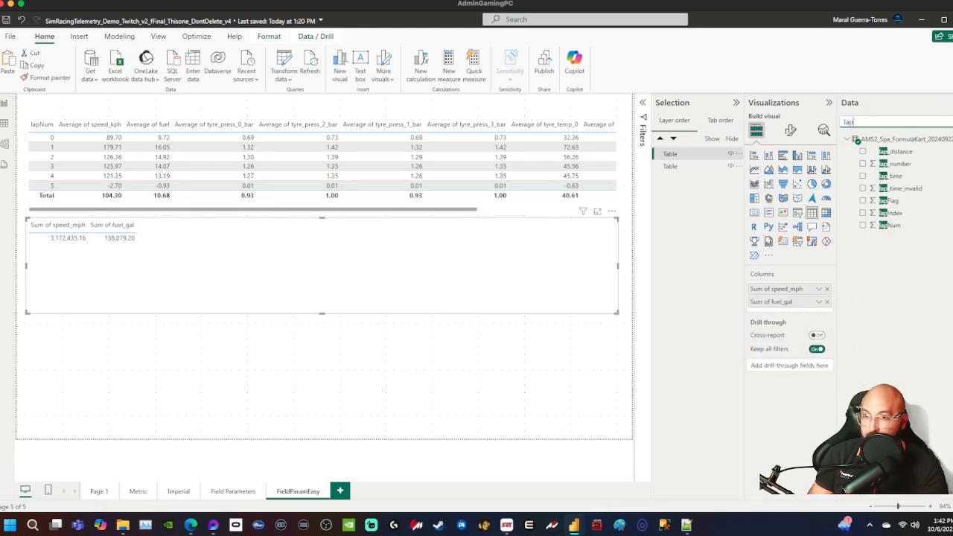
drag(893, 224, 775, 288)
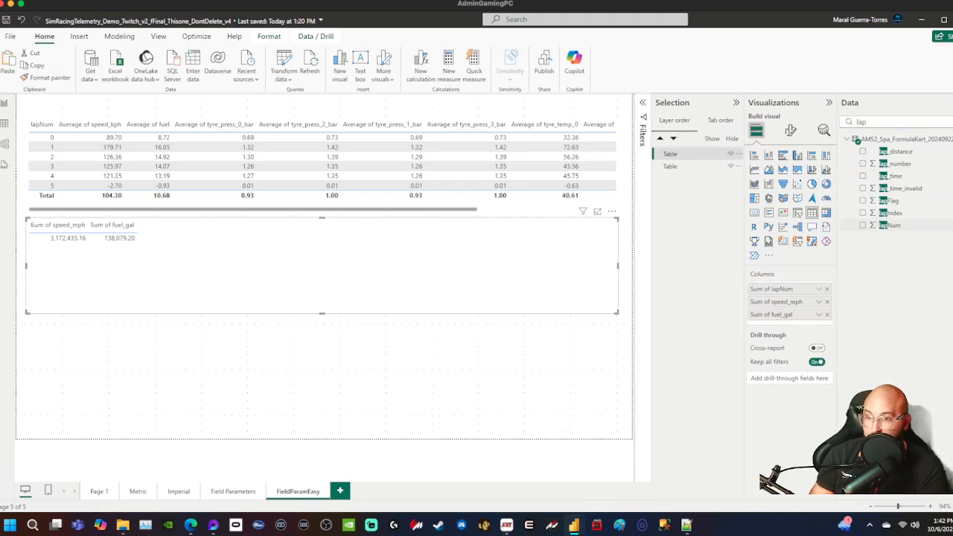
click(819, 289)
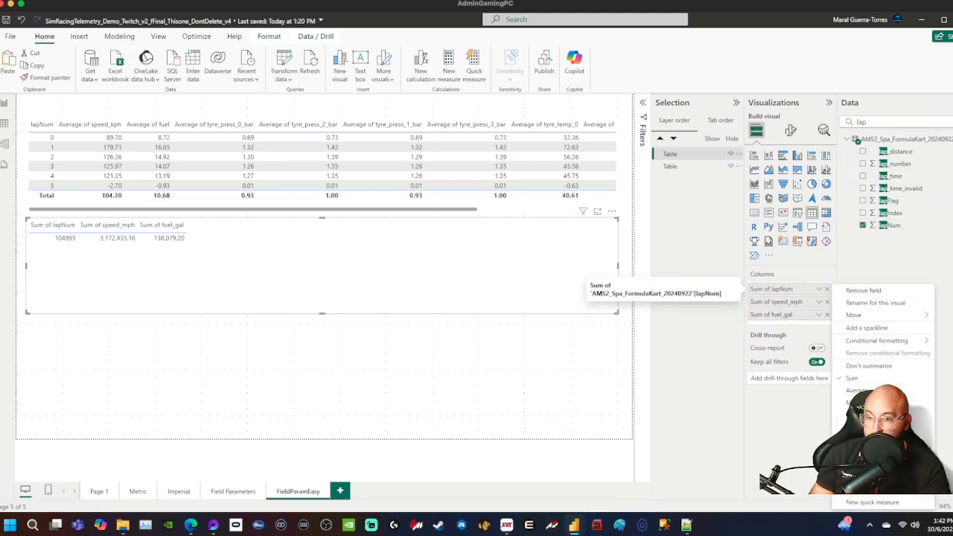
click(868, 365)
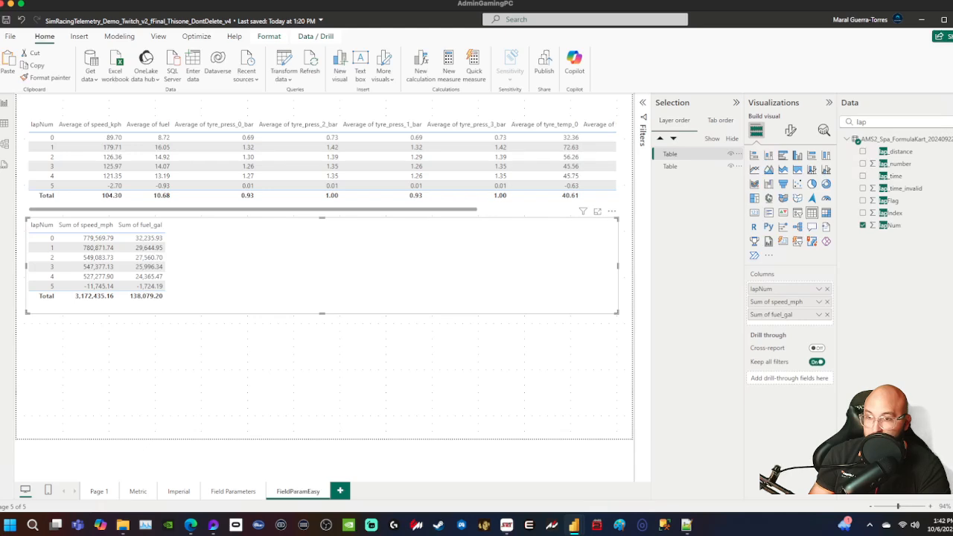
- Summarize the lower table's speed_mph and fuel_gal columns by Average
click(819, 301)
click(878, 188)
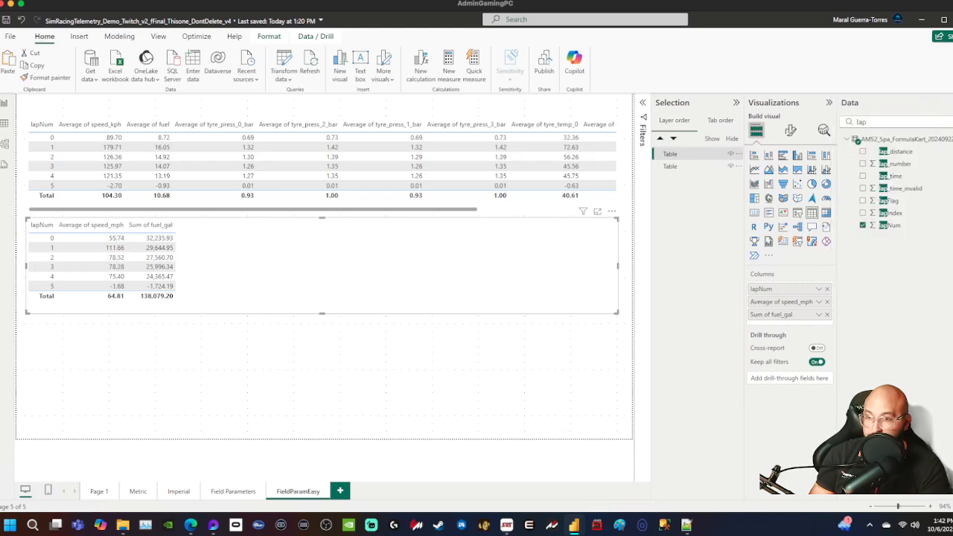
click(819, 314)
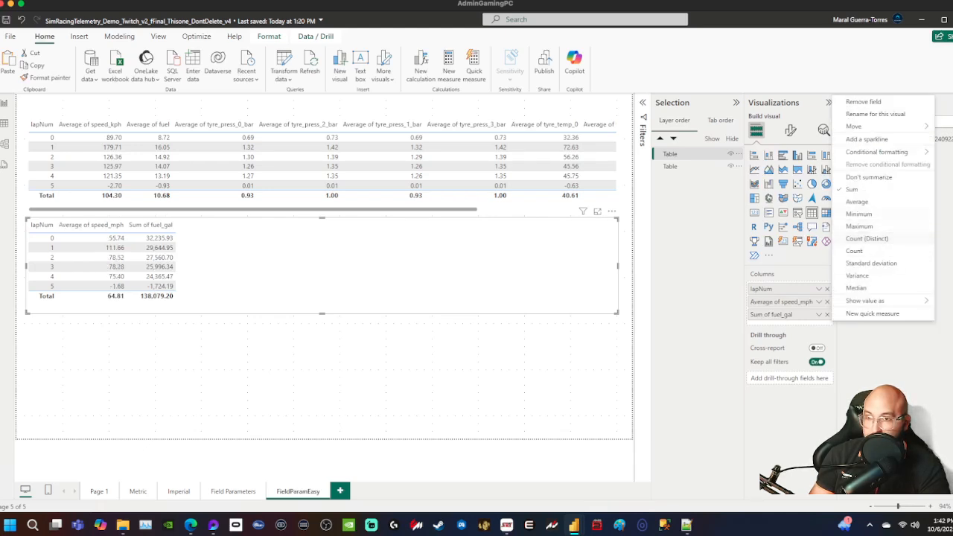
click(857, 201)
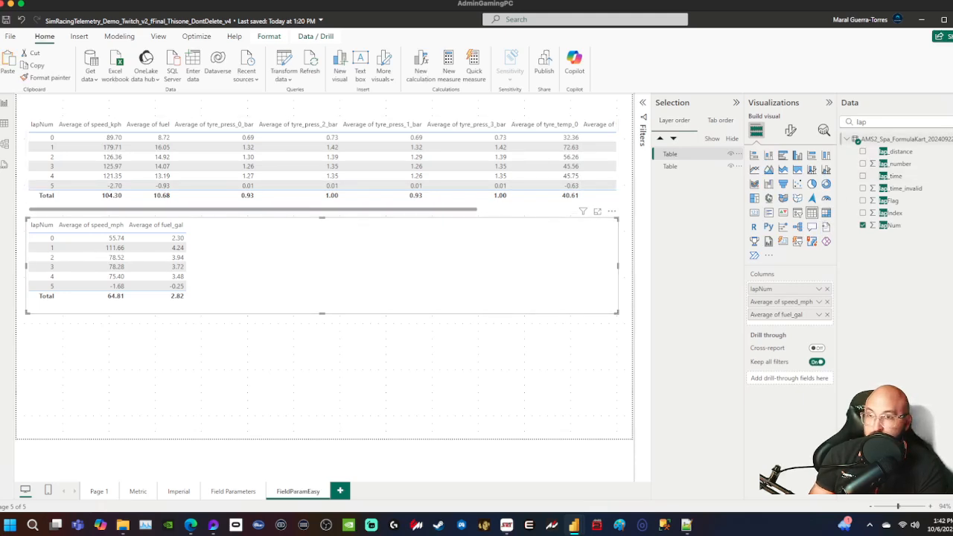
- Add the tyre_press_0_psi, tyre_press_1_psi, tyre_press_2_psi and tyre_press_3_psi fields to the lower table
drag(877, 122, 824, 129)
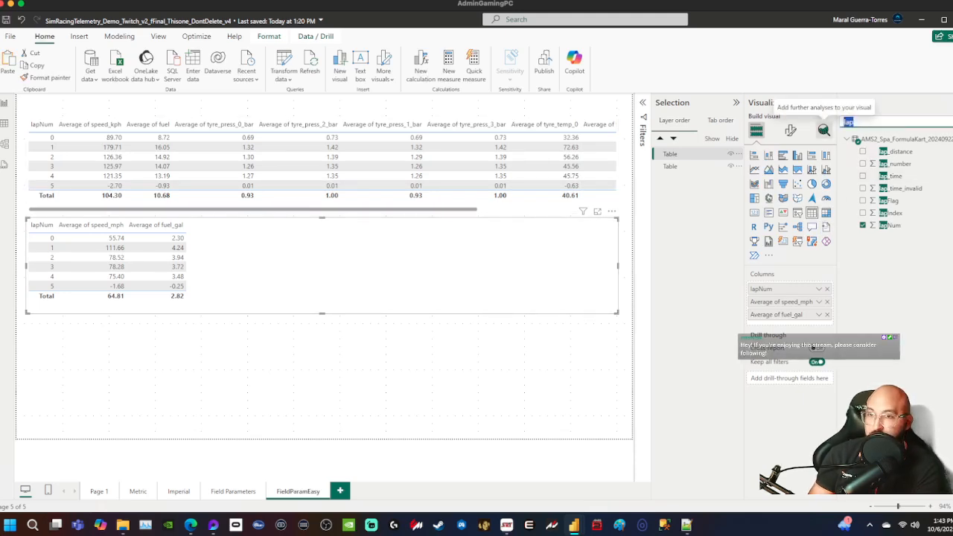
text(press)
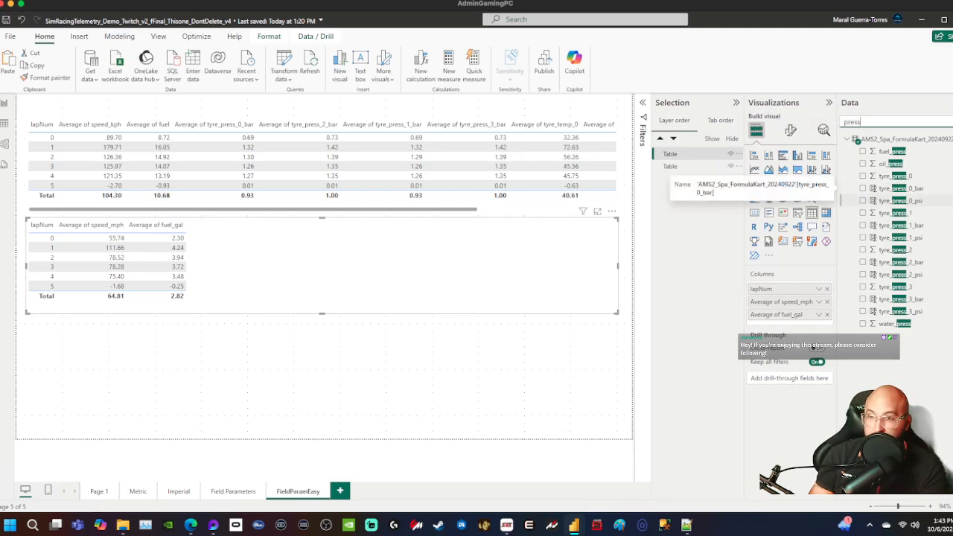
click(864, 200)
click(864, 237)
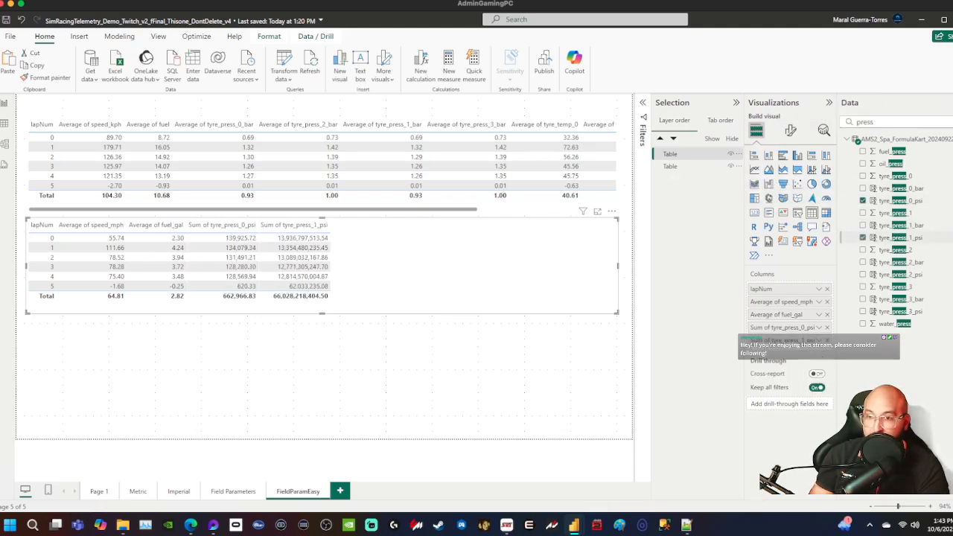
click(864, 274)
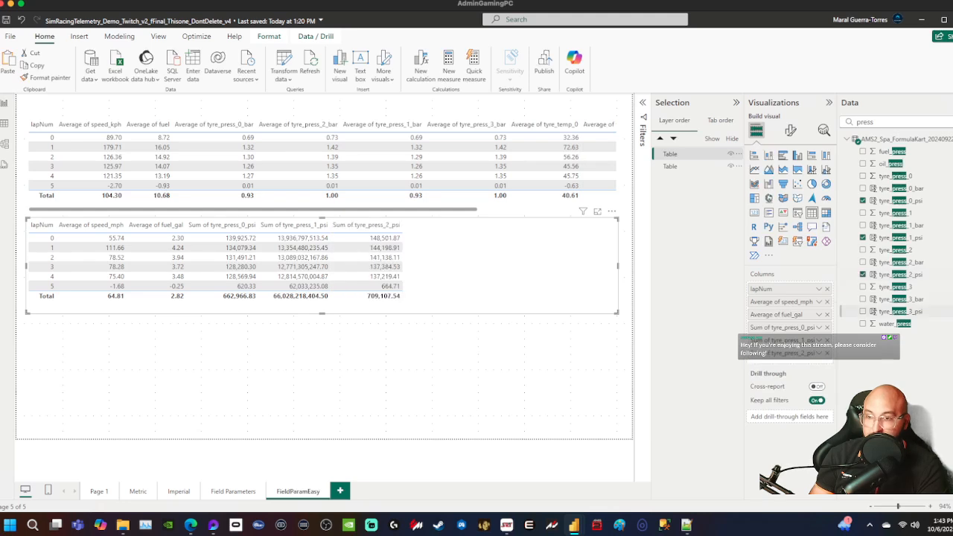
click(863, 311)
- Summarize the lower table's four tyre pressure psi columns by Average
click(819, 328)
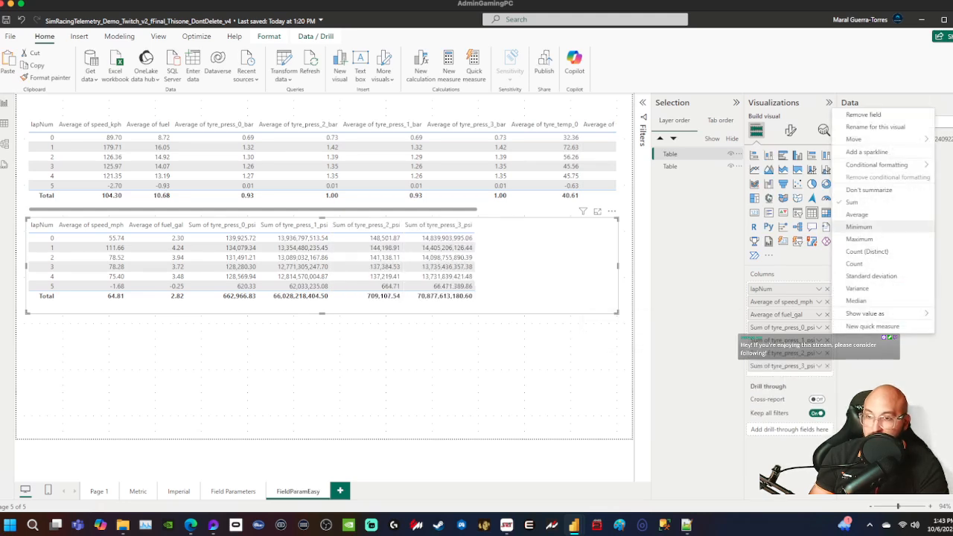
click(857, 214)
click(819, 341)
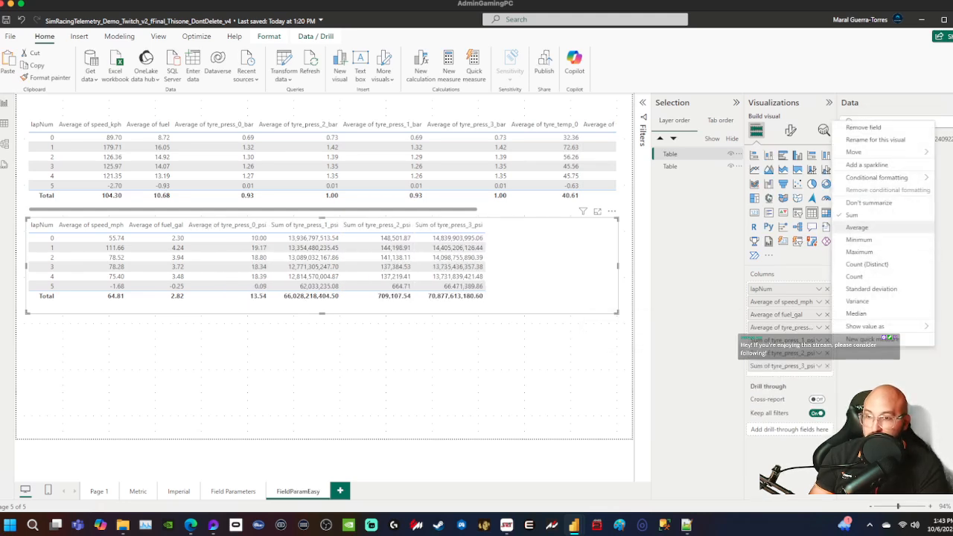
click(857, 226)
click(819, 353)
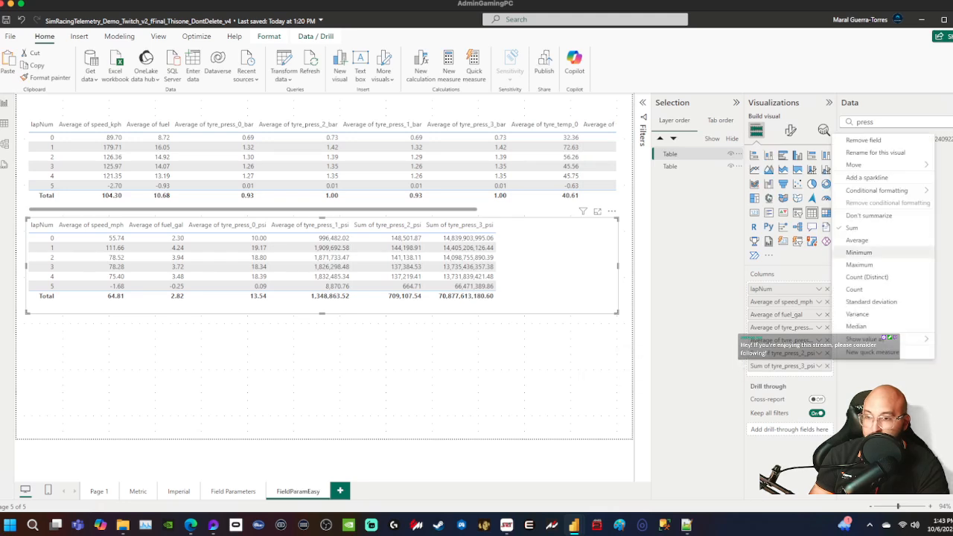
click(856, 253)
click(819, 366)
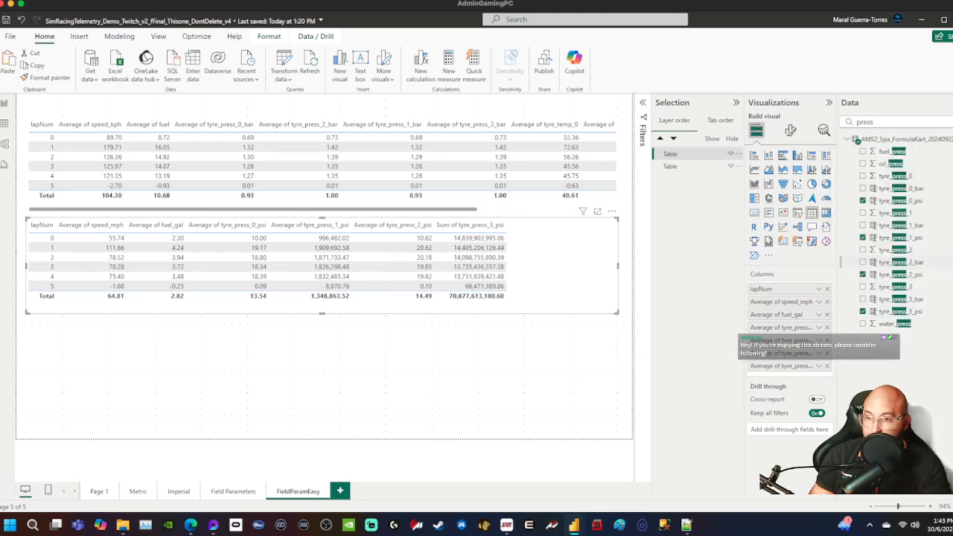
click(856, 253)
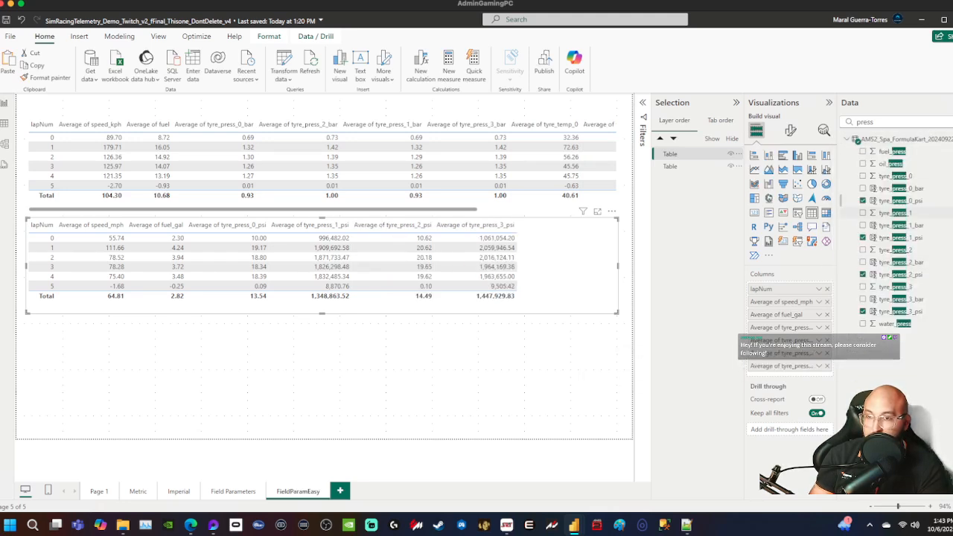
- Find the Fahrenheit fields with _fh and add tyre_temp_0_fh, tyre_temp_1_fh, tyre_temp_2_fh and tyre_temp_3_fh to the lower table
double_click(852, 122)
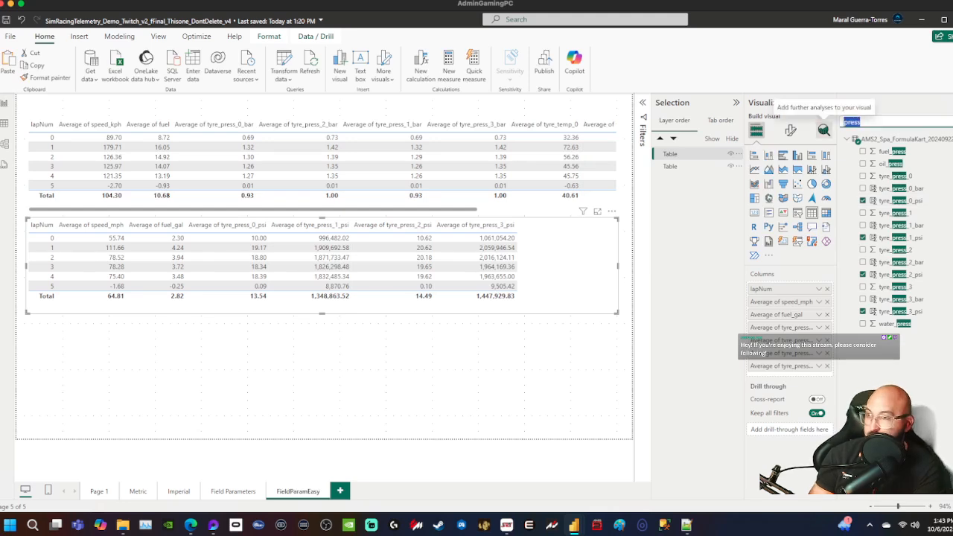
text(temp)
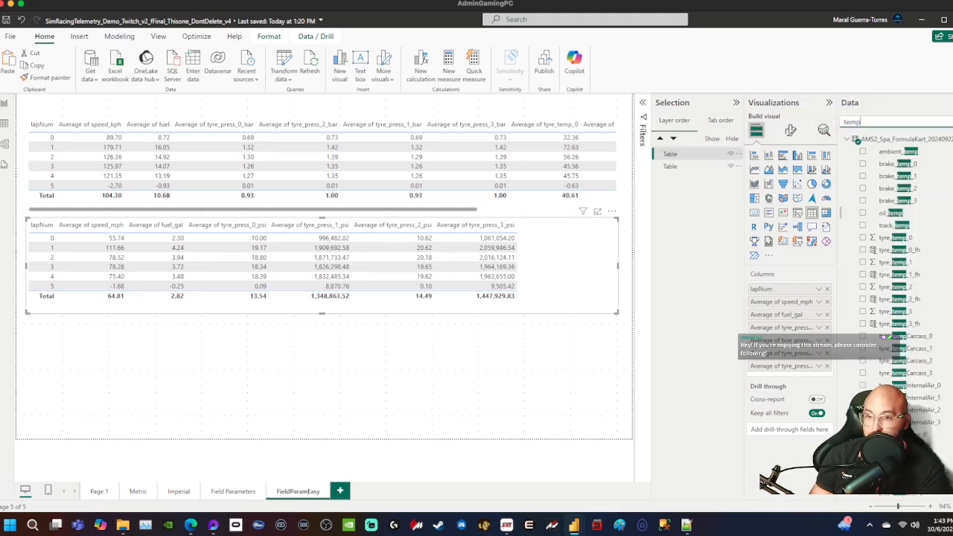
double_click(852, 121)
text(tyre_temp)
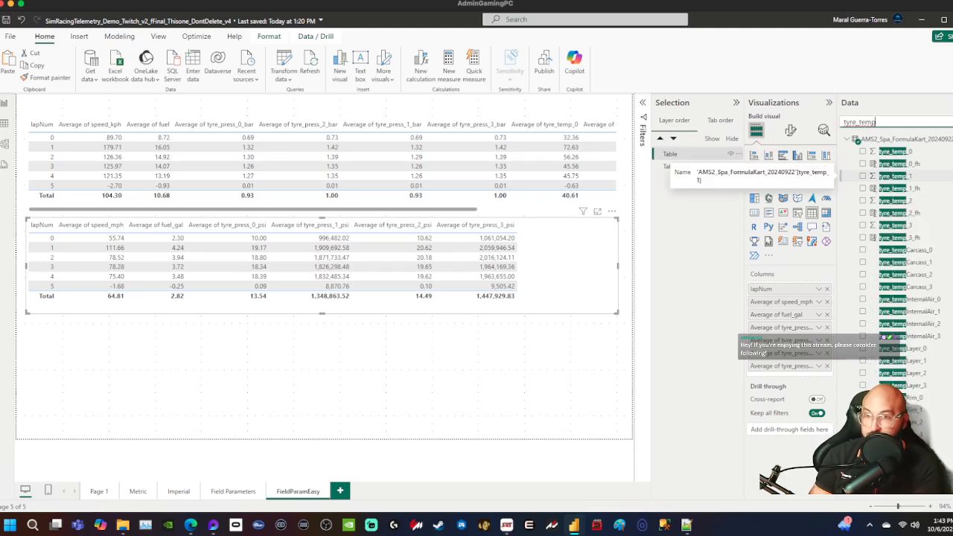
key(ctrl+a)
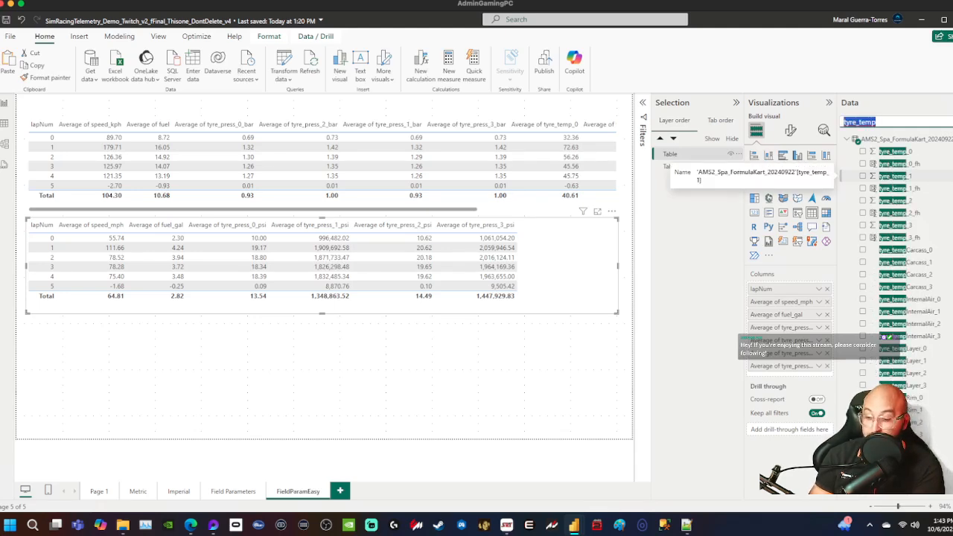
text(_fh)
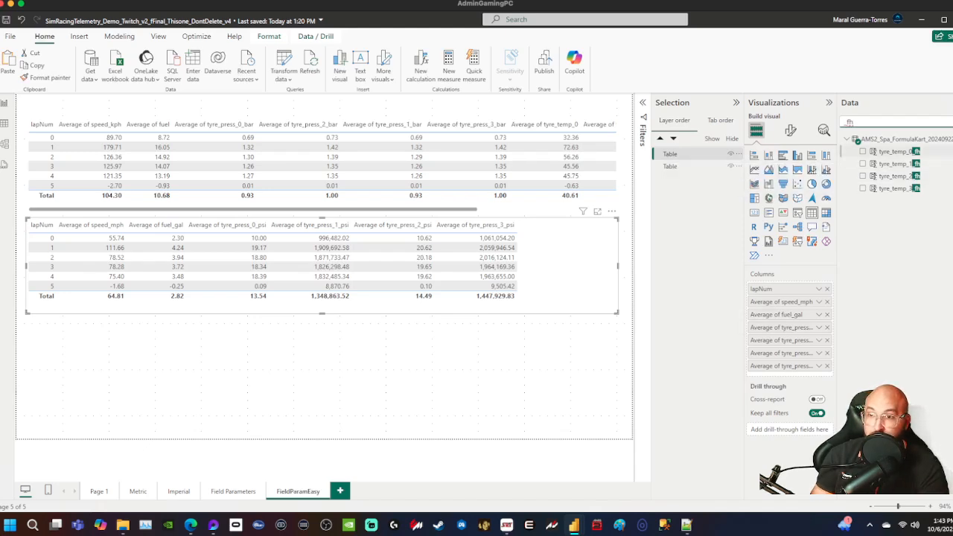
click(862, 151)
click(863, 164)
click(863, 177)
click(862, 188)
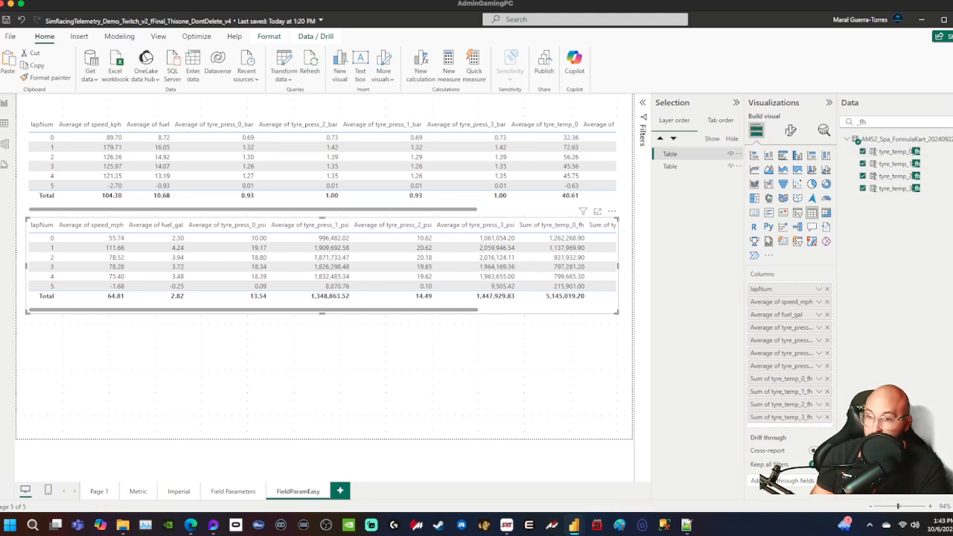
- Summarize the lower table's tyre_temp_0_fh, tyre_temp_1_fh, tyre_temp_2_fh and tyre_temp_3_fh columns by Average
click(819, 378)
click(879, 265)
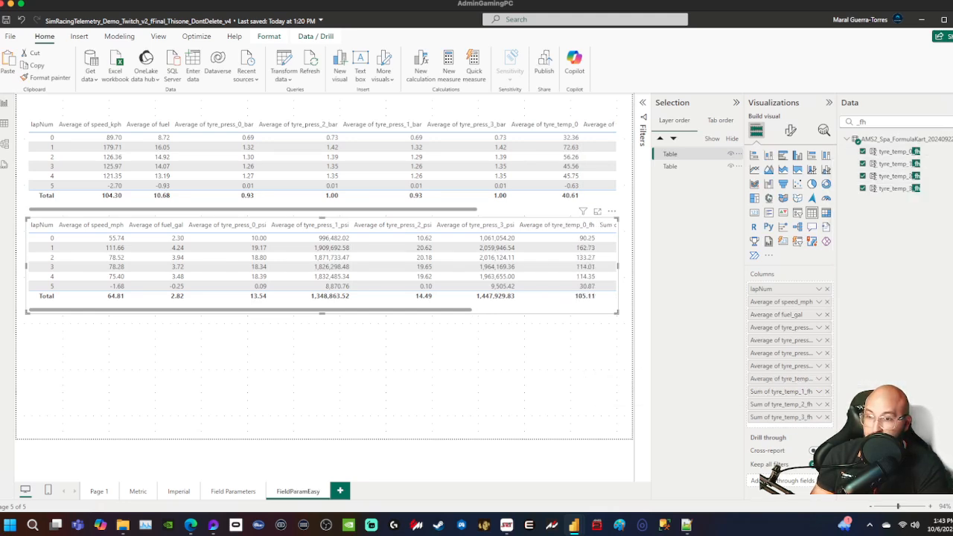
click(819, 391)
click(819, 404)
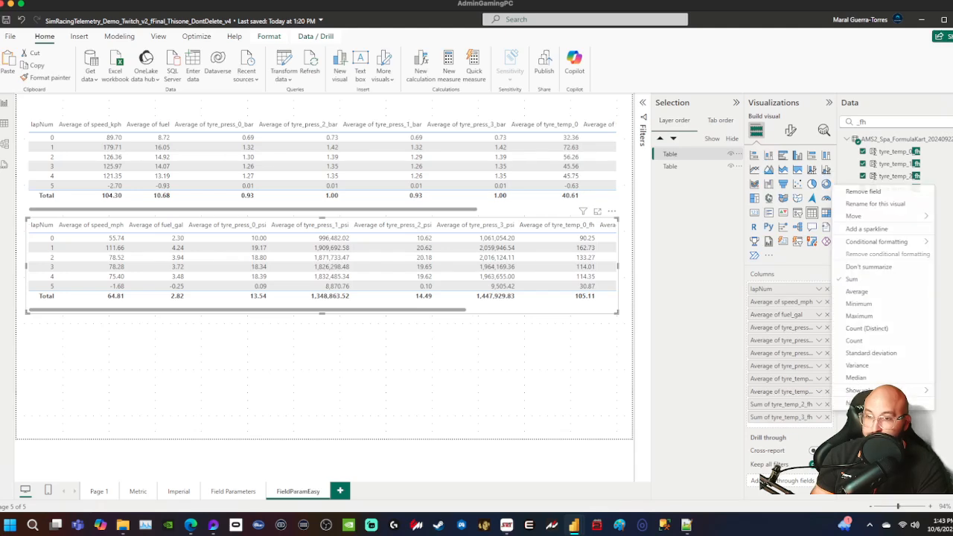
click(857, 291)
click(819, 417)
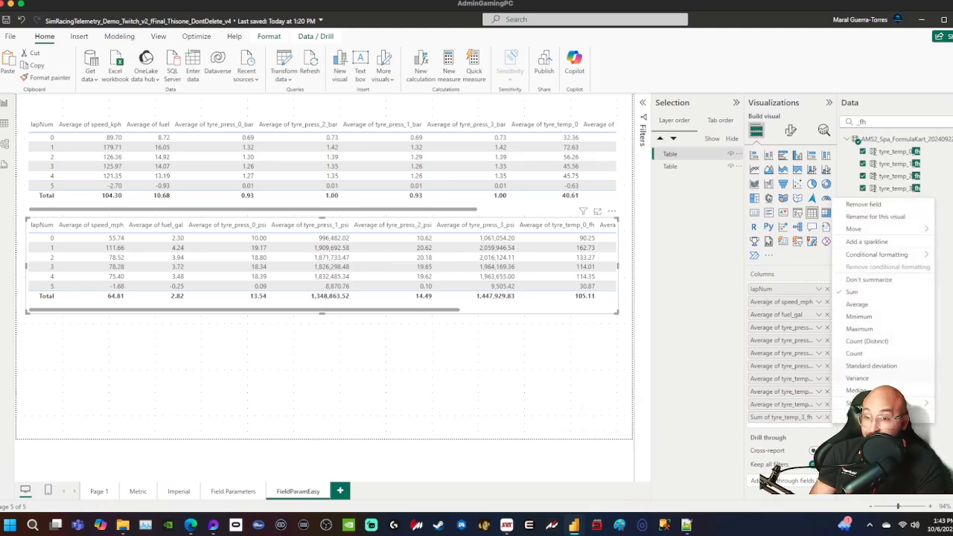
click(857, 303)
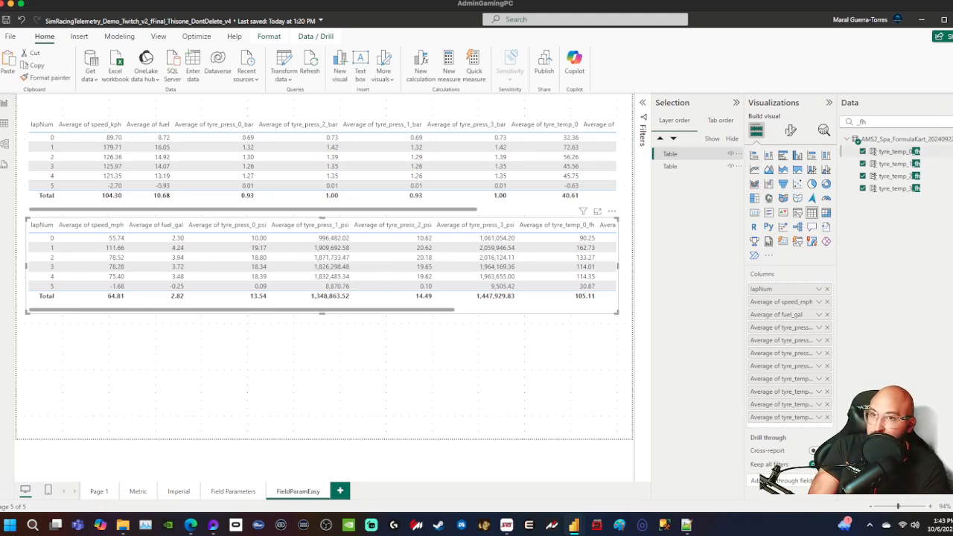
- Examine the default summarization options of the tyre_temp_0_fh column
click(897, 152)
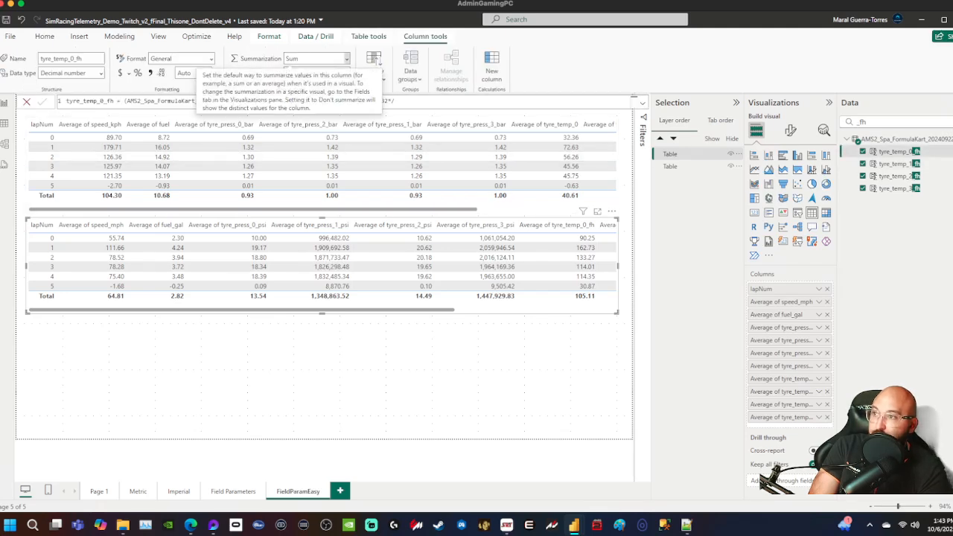
click(317, 58)
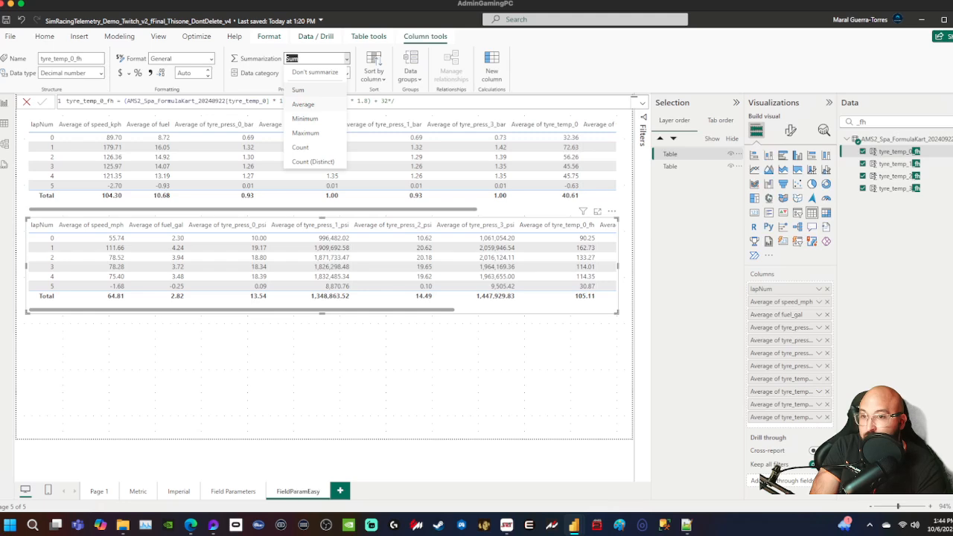
click(303, 104)
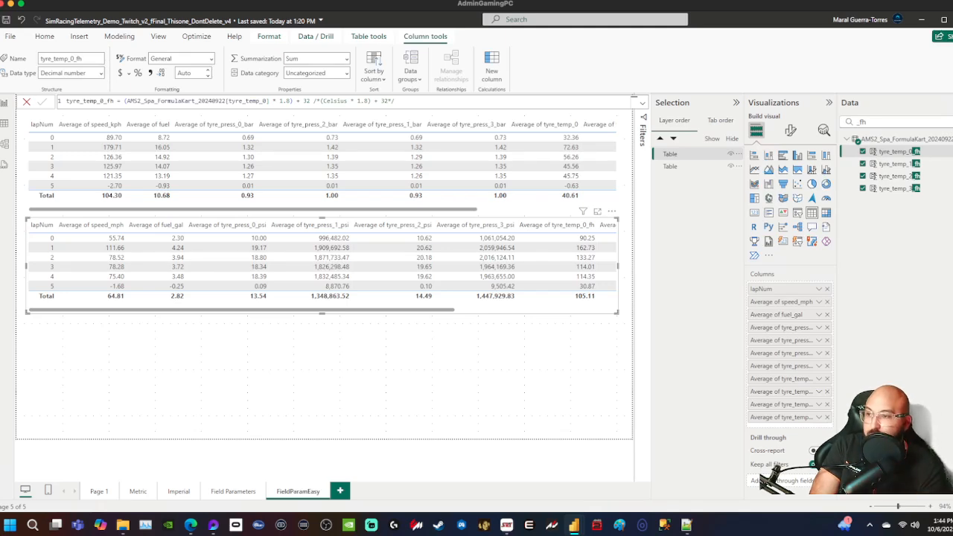
- Widen the Visualizations pane and check the summarization options of the lower table's tyre_press_1_psi column
key(Escape)
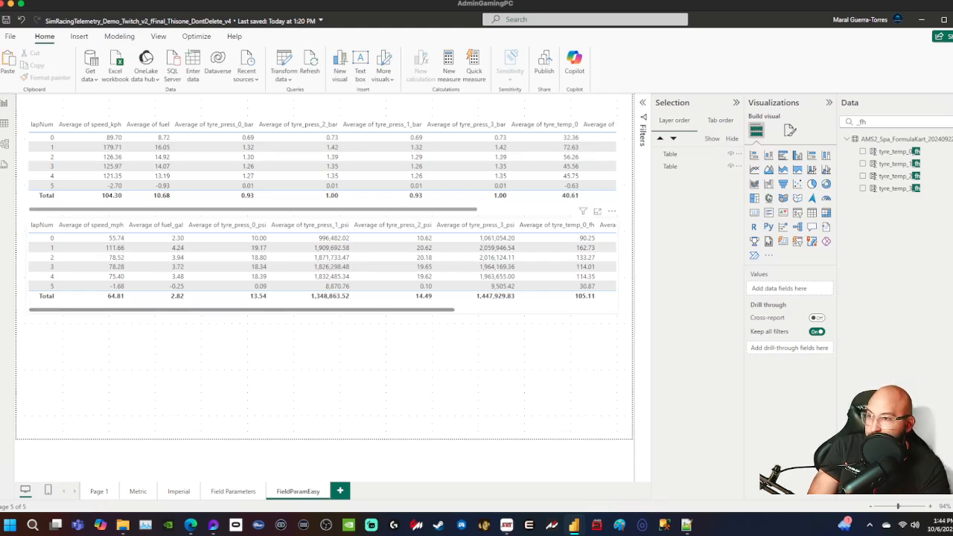
click(327, 257)
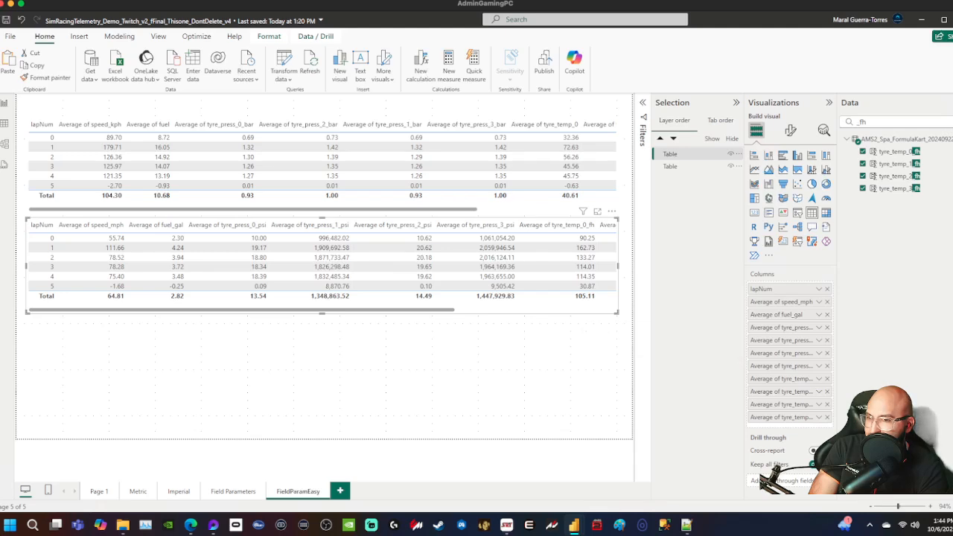
drag(744, 340, 718, 340)
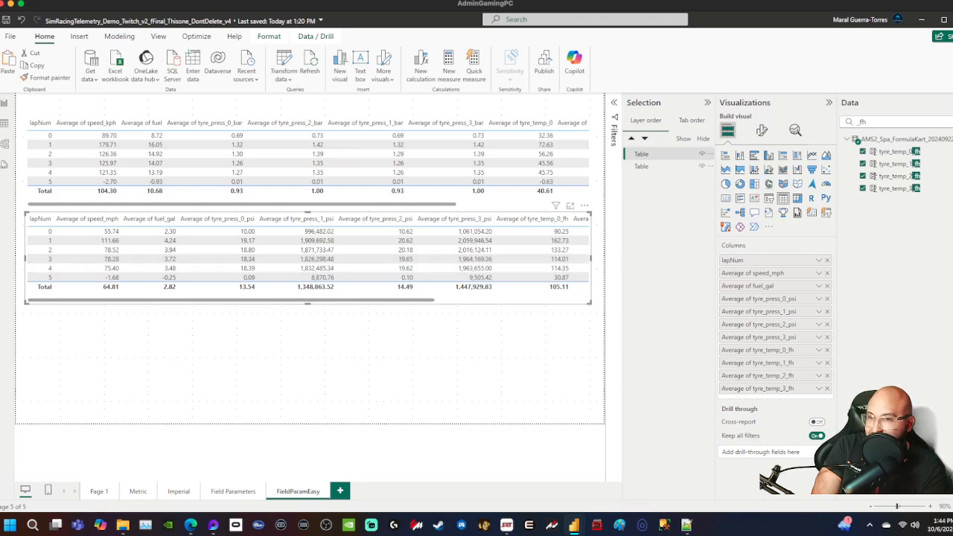
click(819, 312)
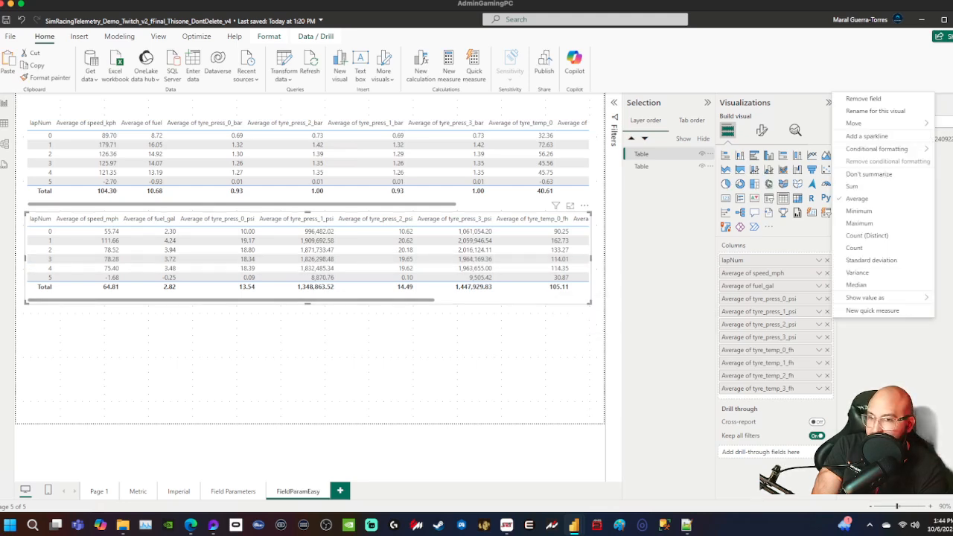
key(Escape)
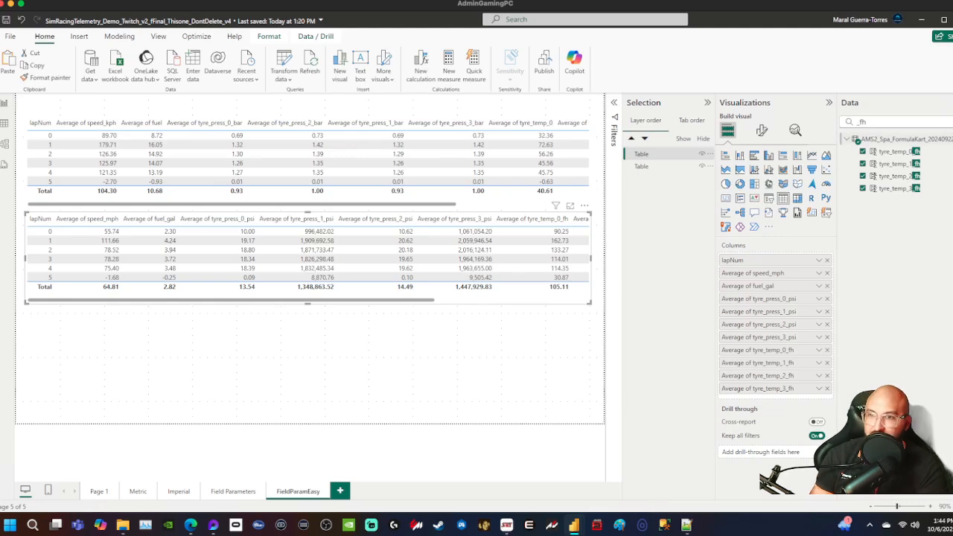
- Find the _psi fields and compare the formulas of tyre_press_0_psi and tyre_press_1_psi, including source column and conversion factor
double_click(864, 122)
text(_psi)
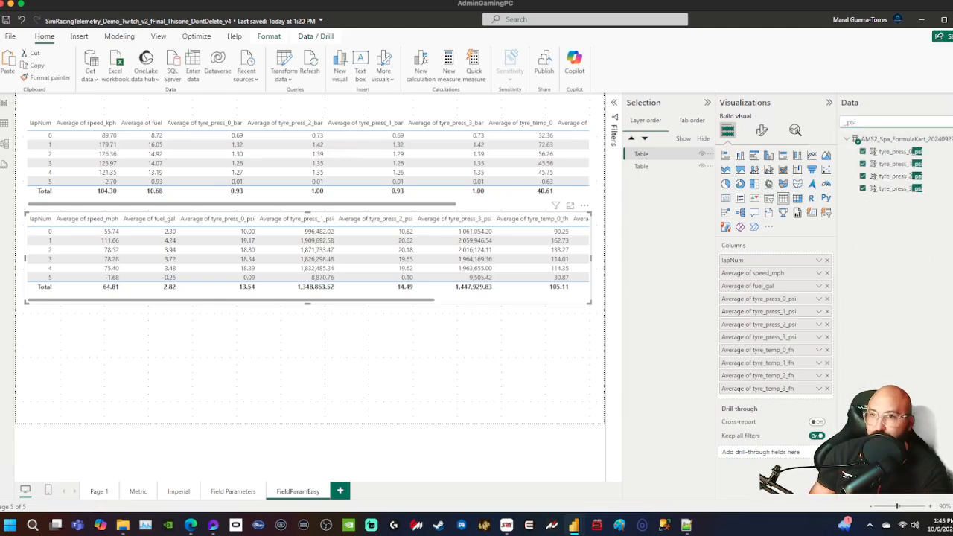
click(897, 151)
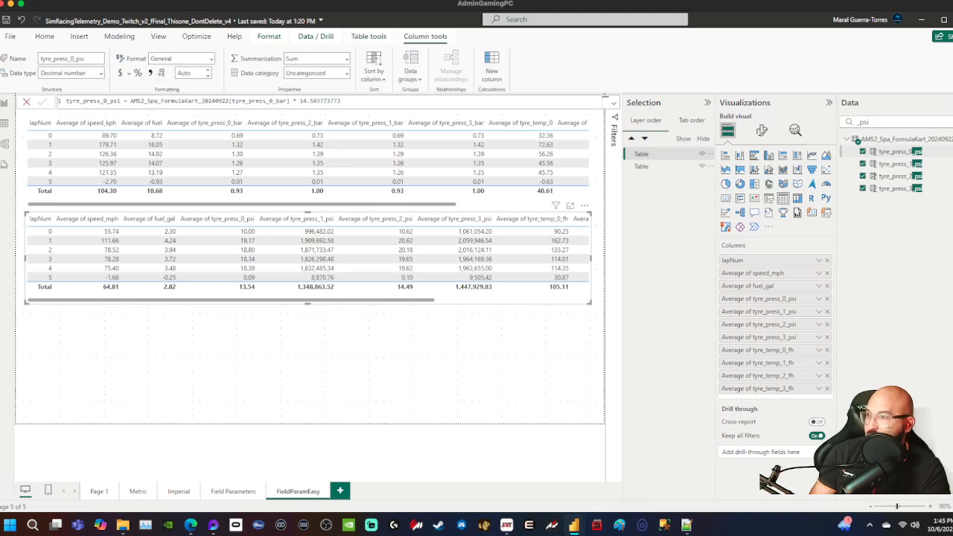
click(897, 164)
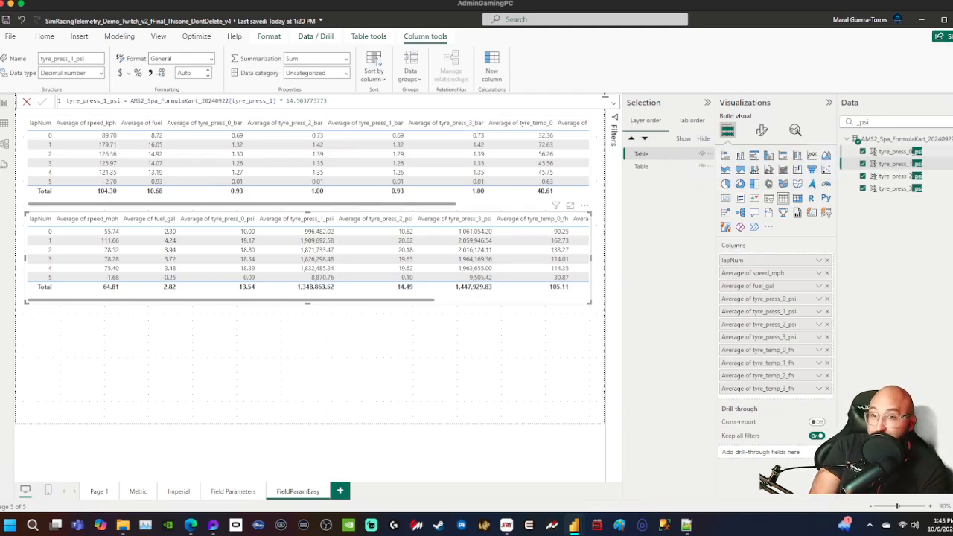
click(895, 151)
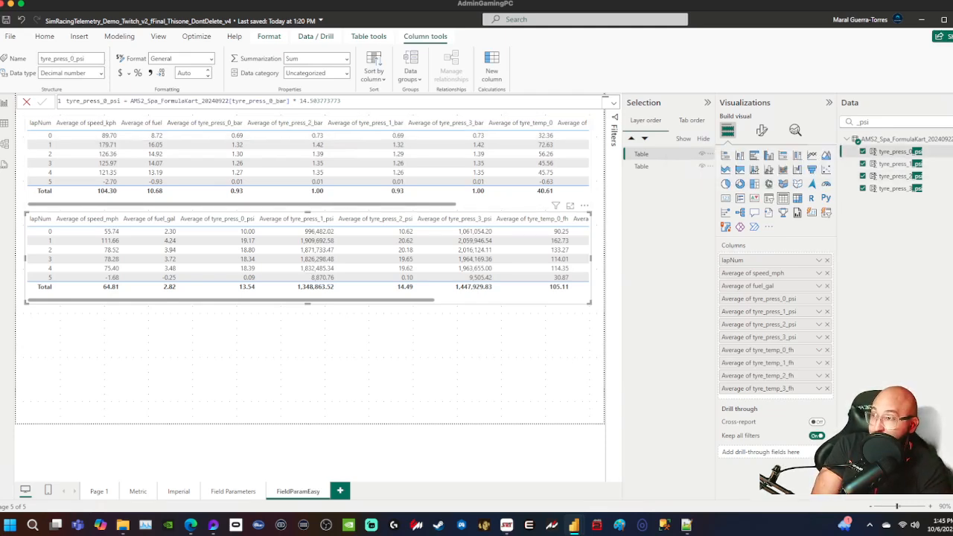
drag(130, 100, 294, 101)
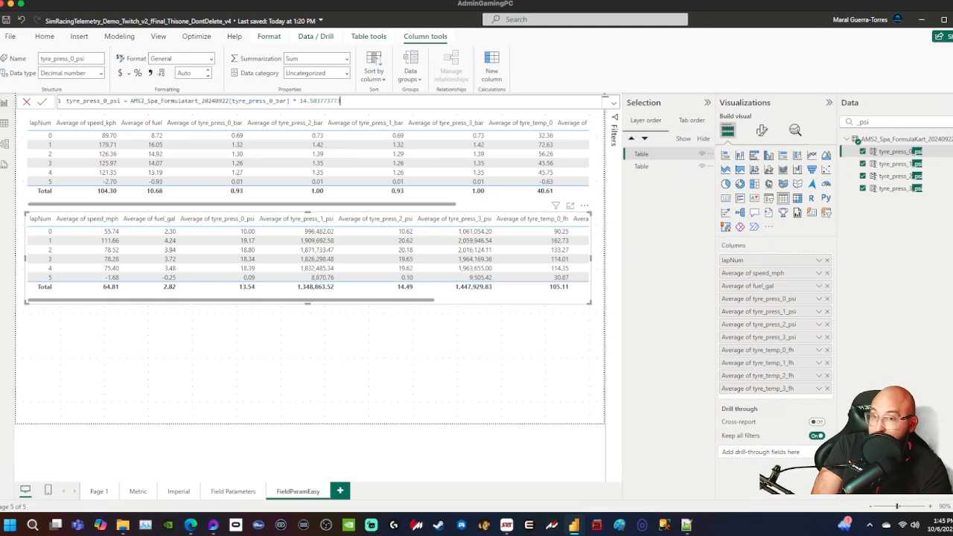
double_click(320, 100)
click(899, 164)
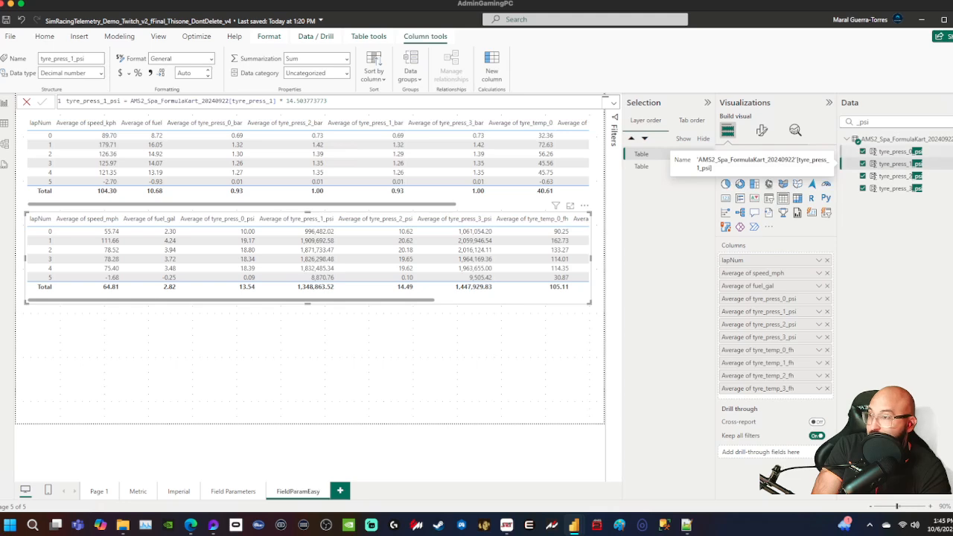
click(899, 151)
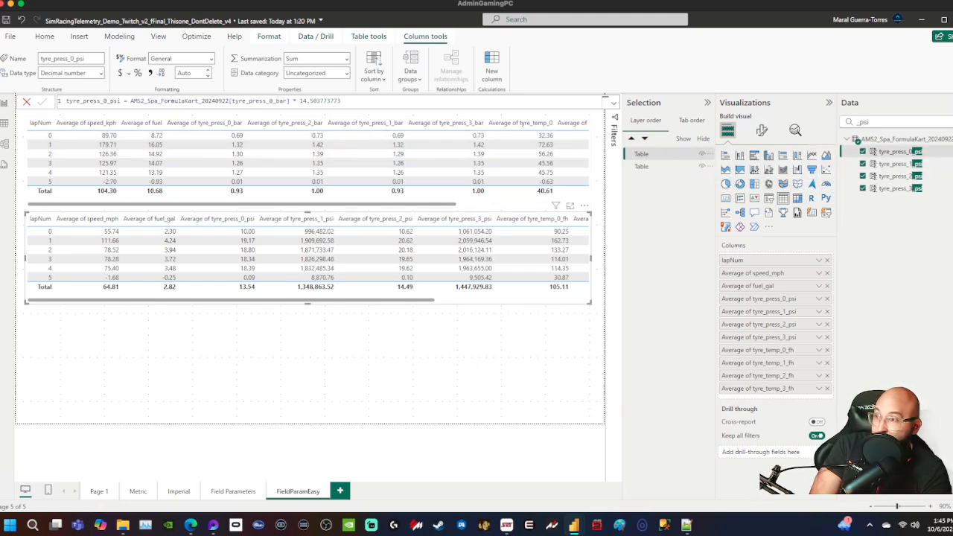
drag(289, 102, 232, 102)
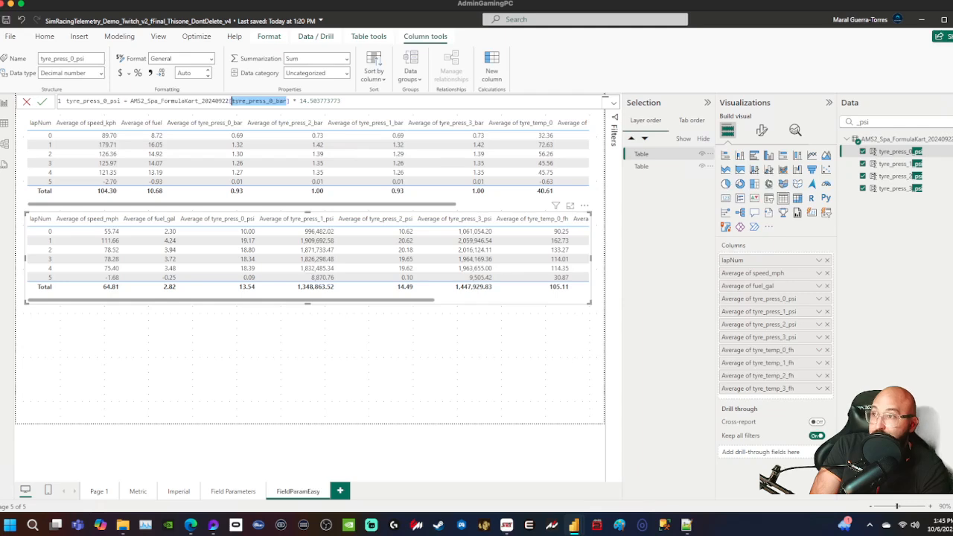
drag(299, 101, 341, 102)
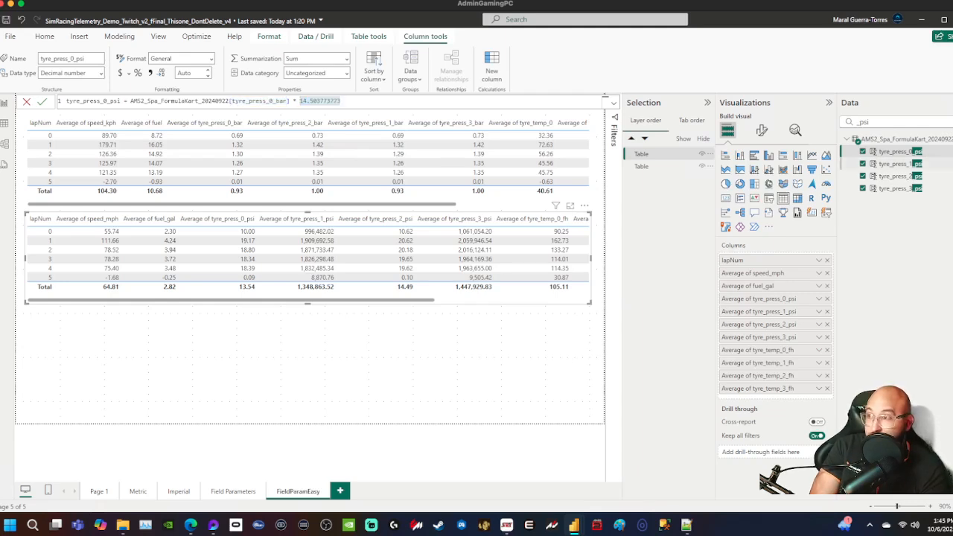
- Correct the tyre_press_1_psi formula to reference tyre_press_1_bar as its source column
click(898, 163)
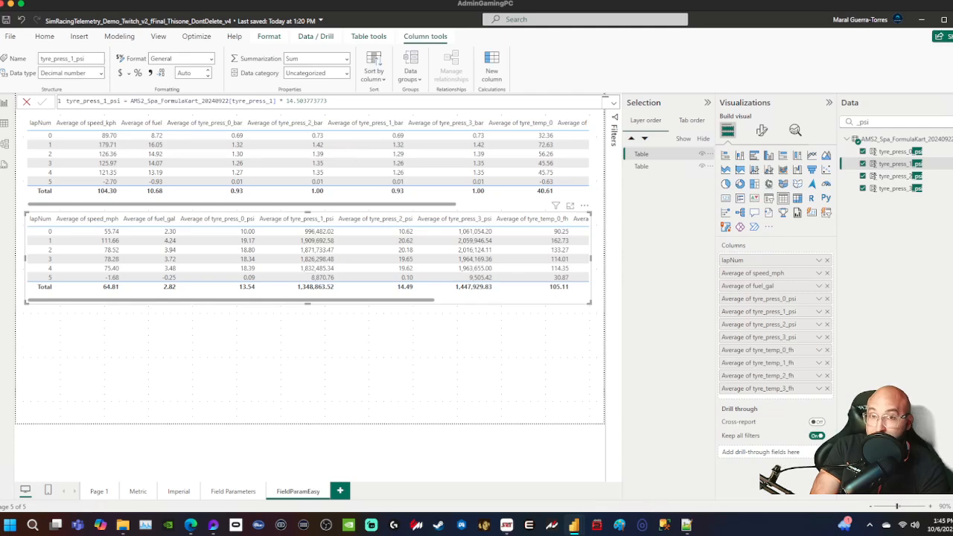
double_click(271, 102)
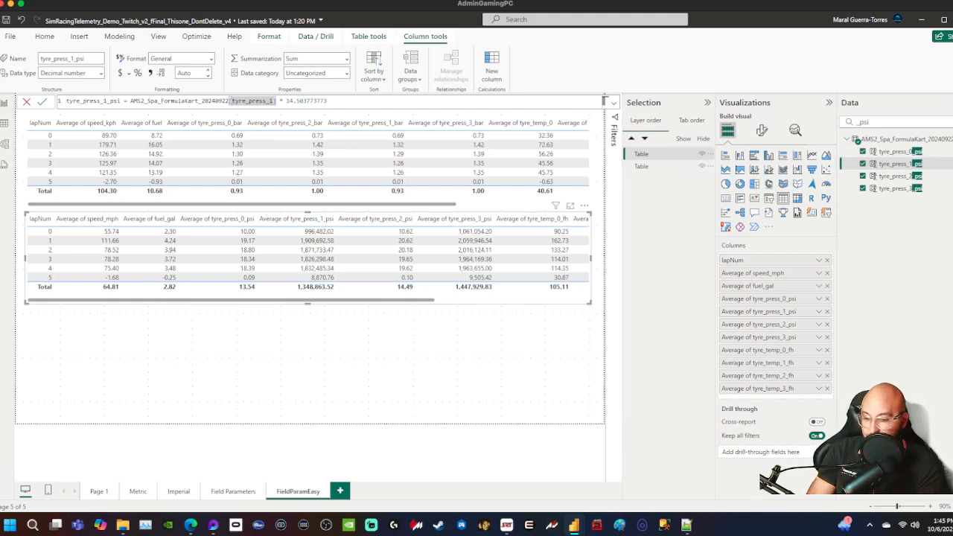
text(_bar)
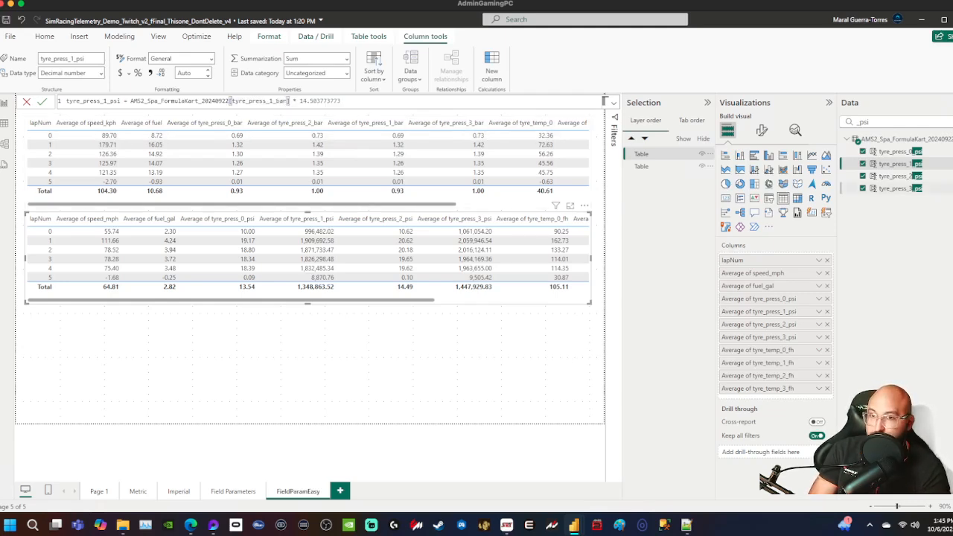
key(Return)
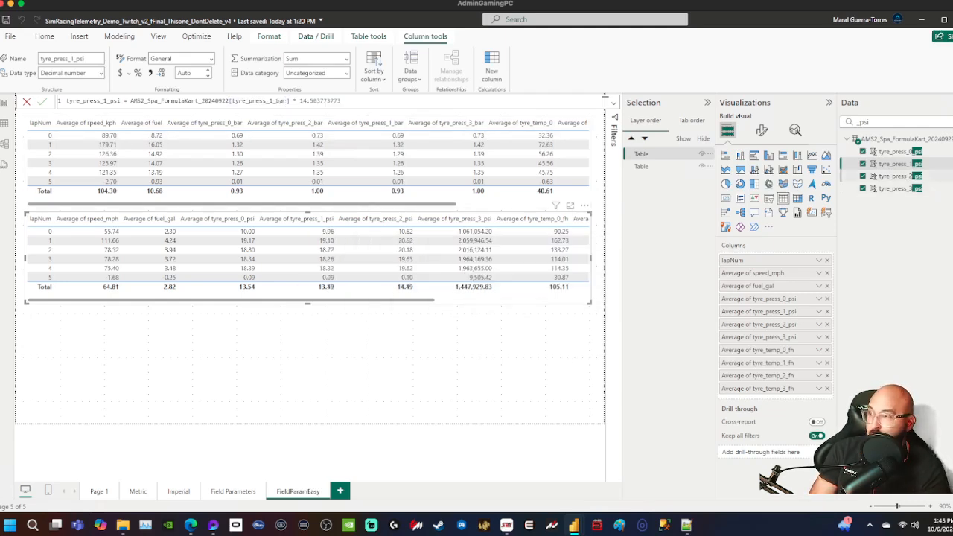
- Check the tyre_press_2_psi formula and correct tyre_press_3_psi to reference tyre_press_3_bar
click(896, 176)
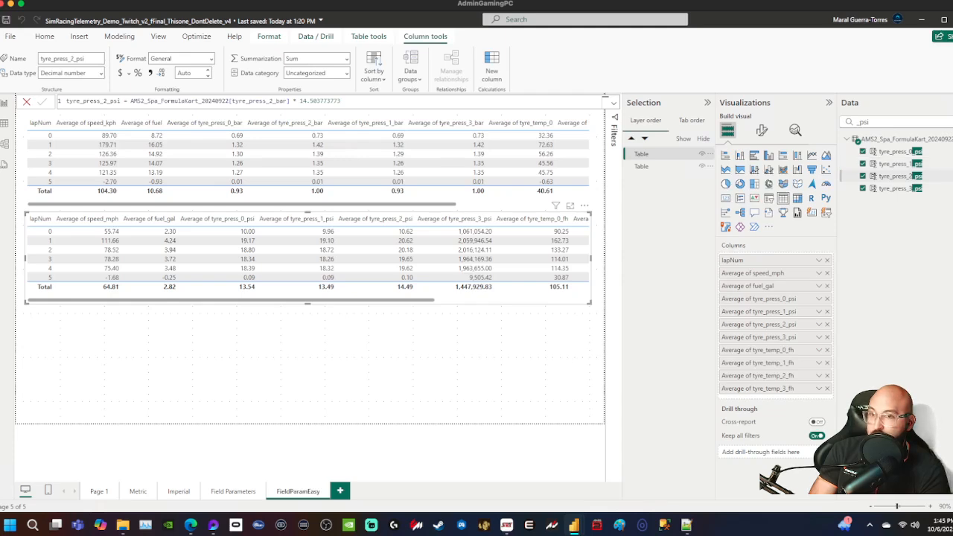
click(896, 188)
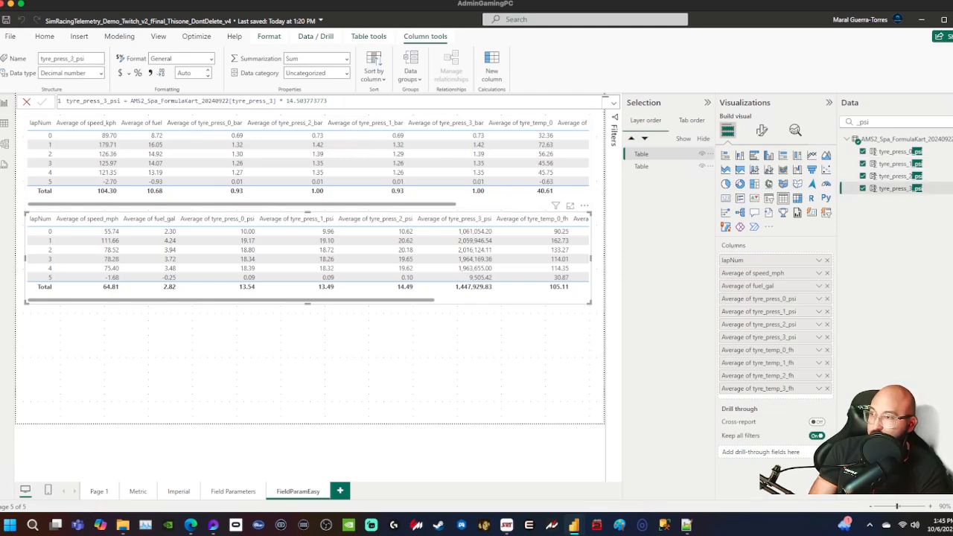
click(273, 101)
text(_ba)
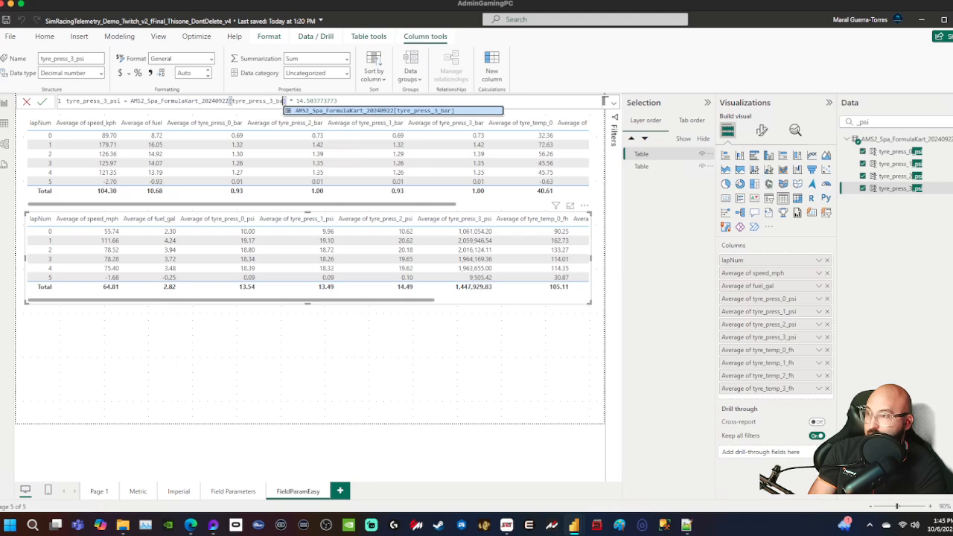
text(r)
key(Return)
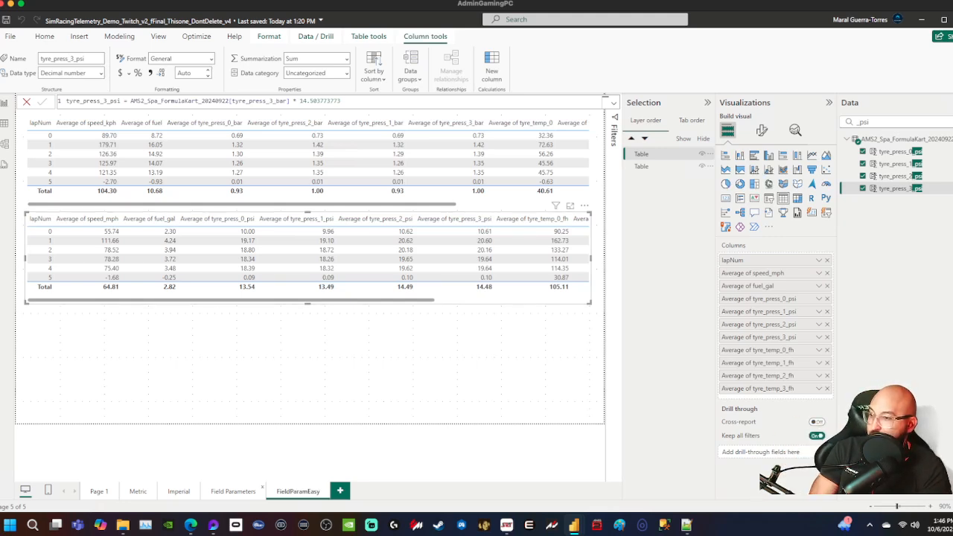
- Review the tyre pressure cards on the Field Parameters and Imperial pages, and return to FieldParamEasy
click(233, 491)
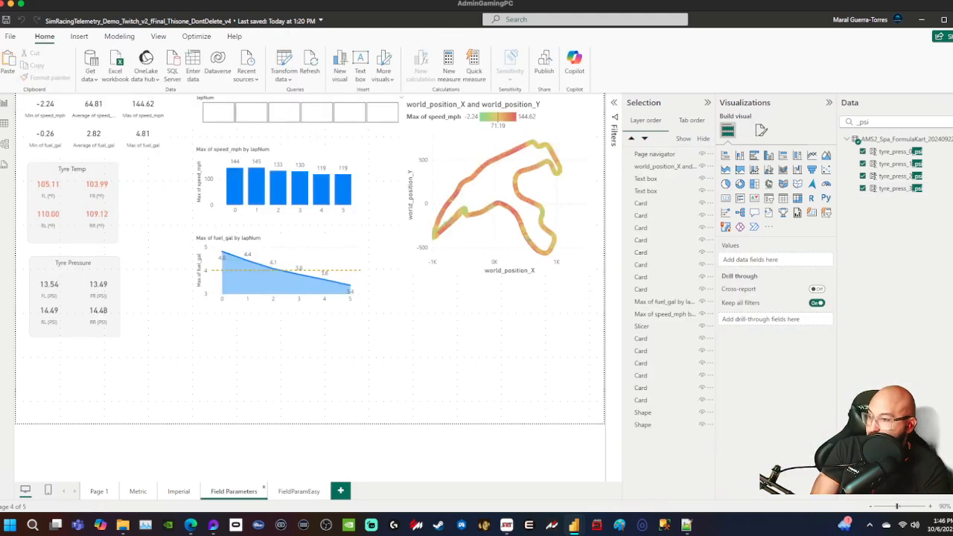
click(178, 491)
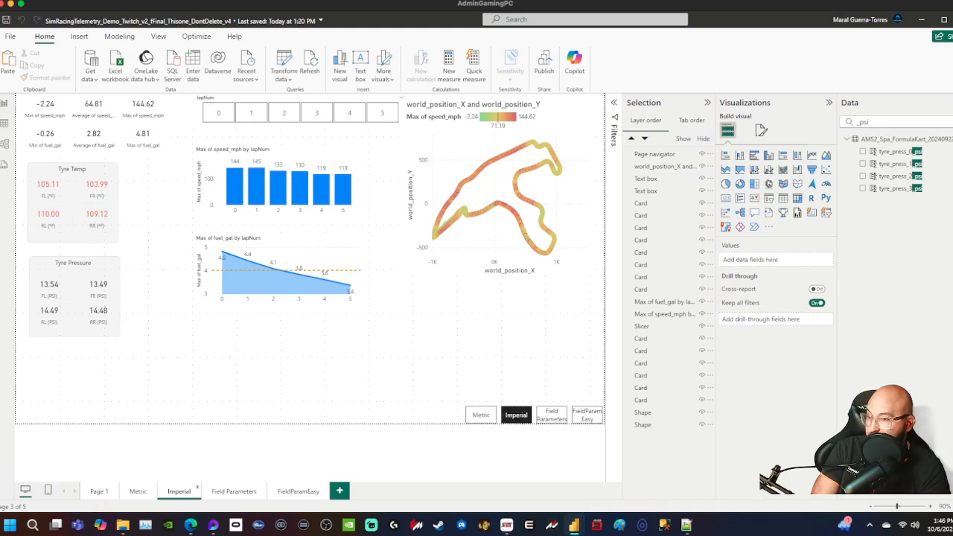
click(297, 491)
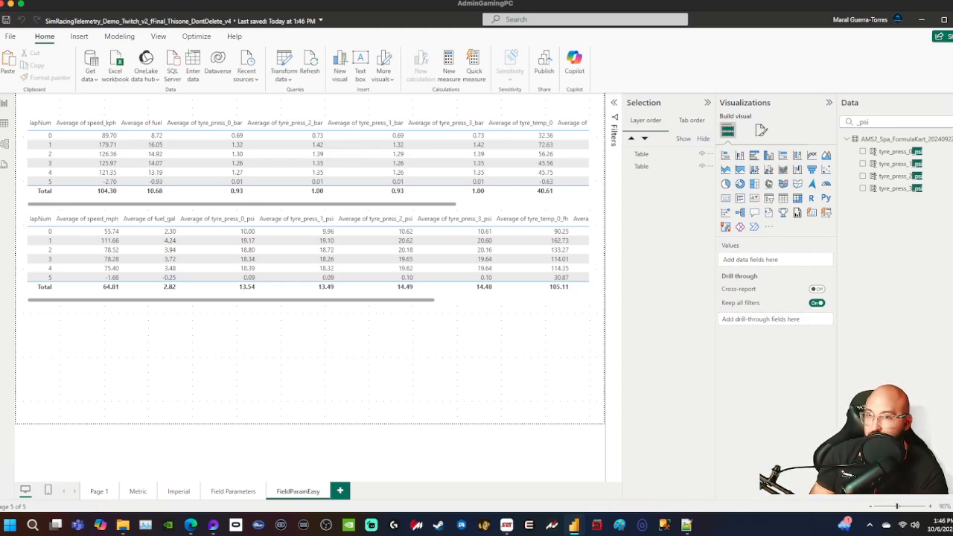
- Insert a third table below the two existing ones and narrow it to about a third of the page width
click(890, 121)
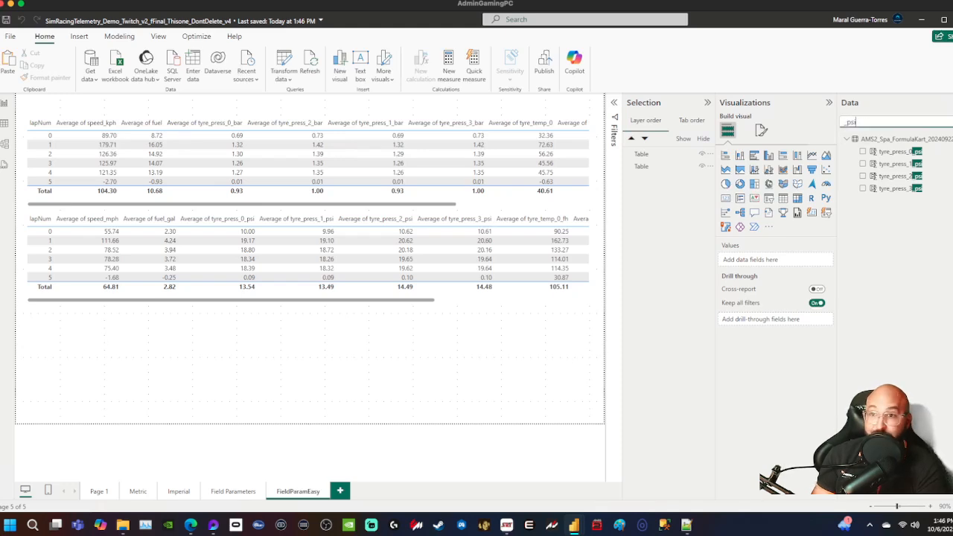
key(ctrl+a)
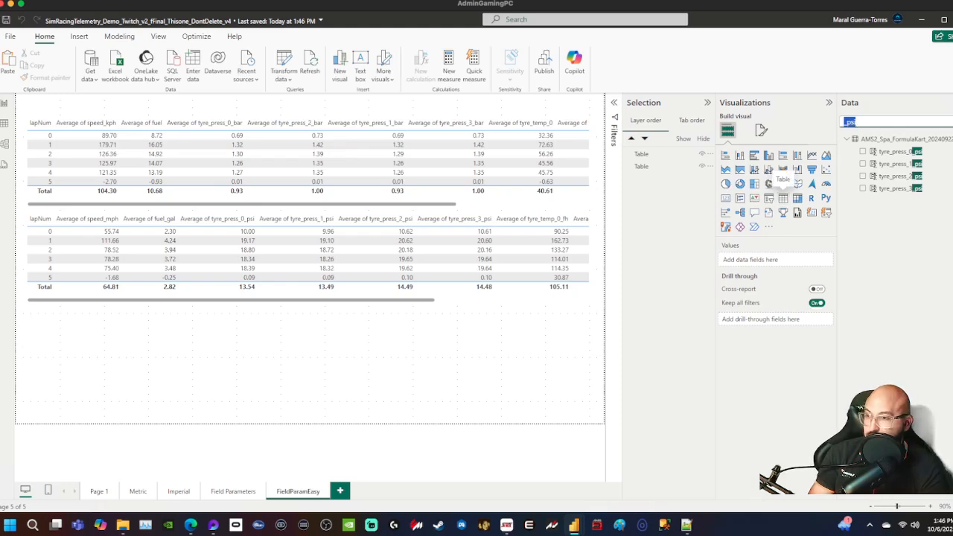
click(507, 356)
click(782, 198)
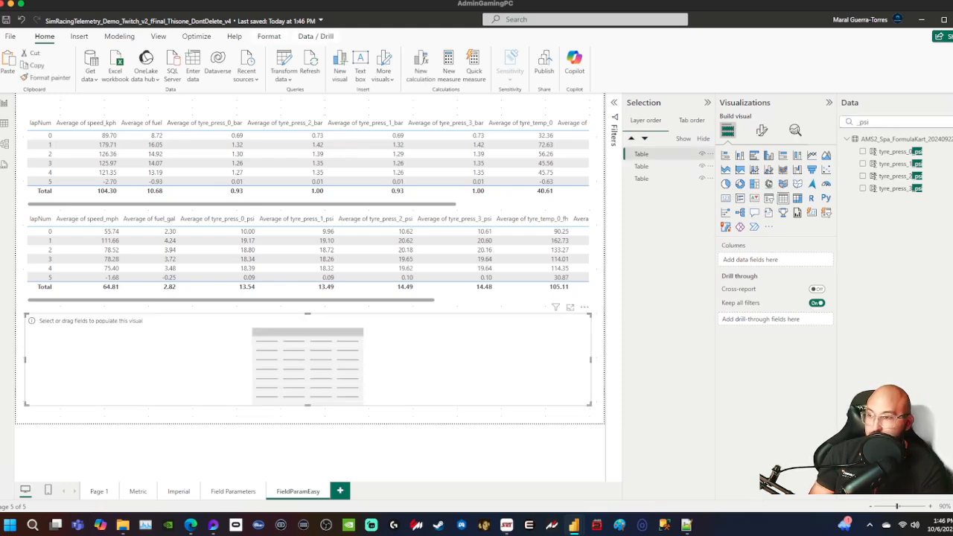
drag(590, 360, 199, 359)
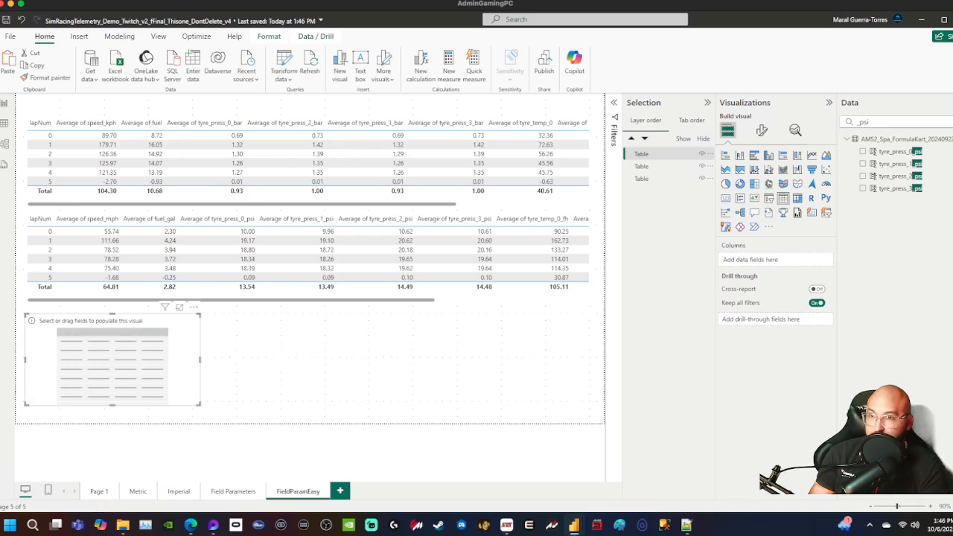
- Search the fields for lap and add lapNum to the new table without summarizing it
click(880, 121)
key(BackSpace)
key(BackSpace)
key(BackSpace)
key(BackSpace)
text(lap)
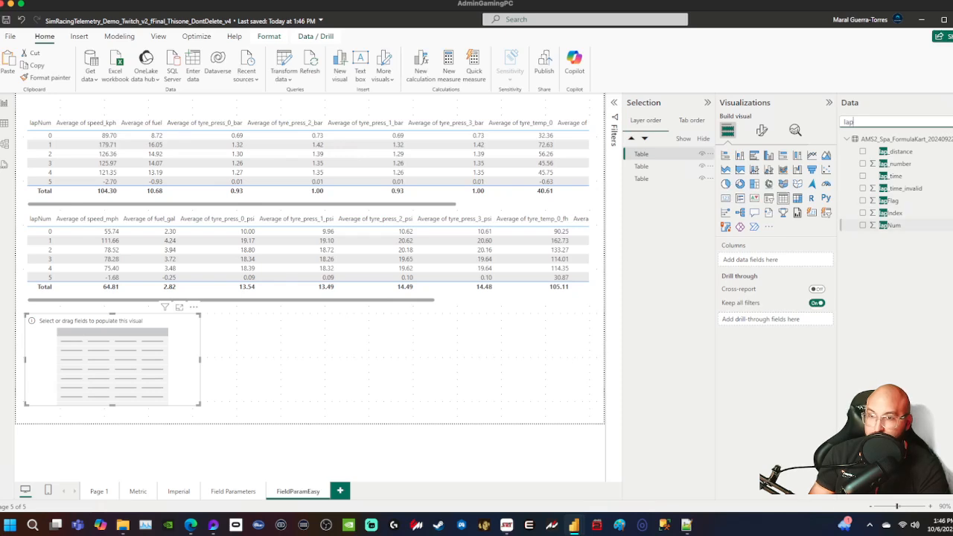
click(863, 225)
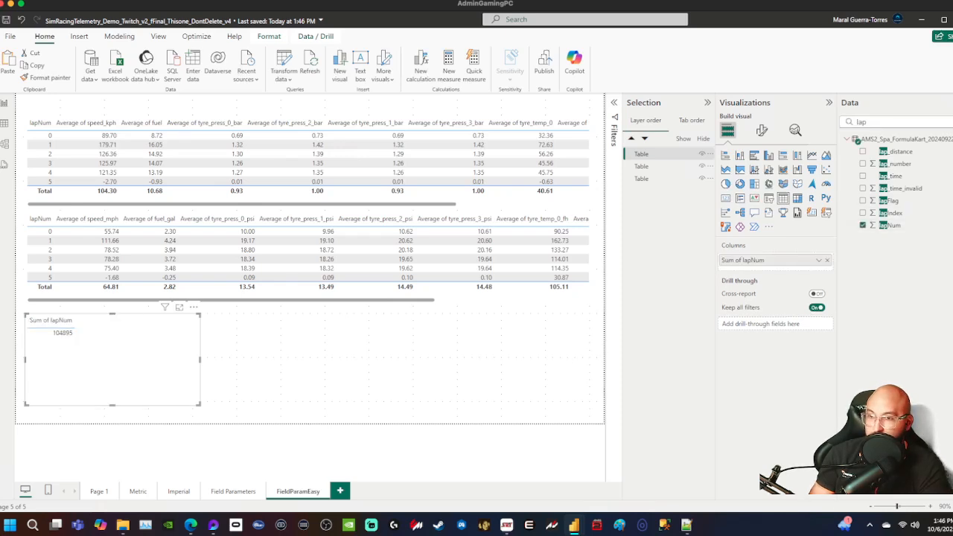
click(819, 260)
click(869, 324)
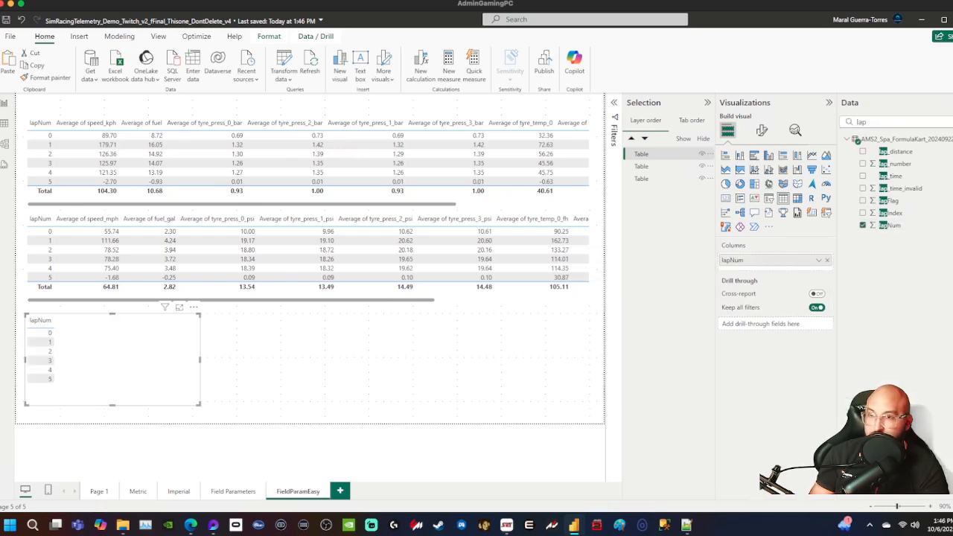
- Search the fields for speed and add speed_kph and speed_mph to the new table
click(853, 122)
text(lap)
key(BackSpace)
key(BackSpace)
key(BackSpace)
text(speed)
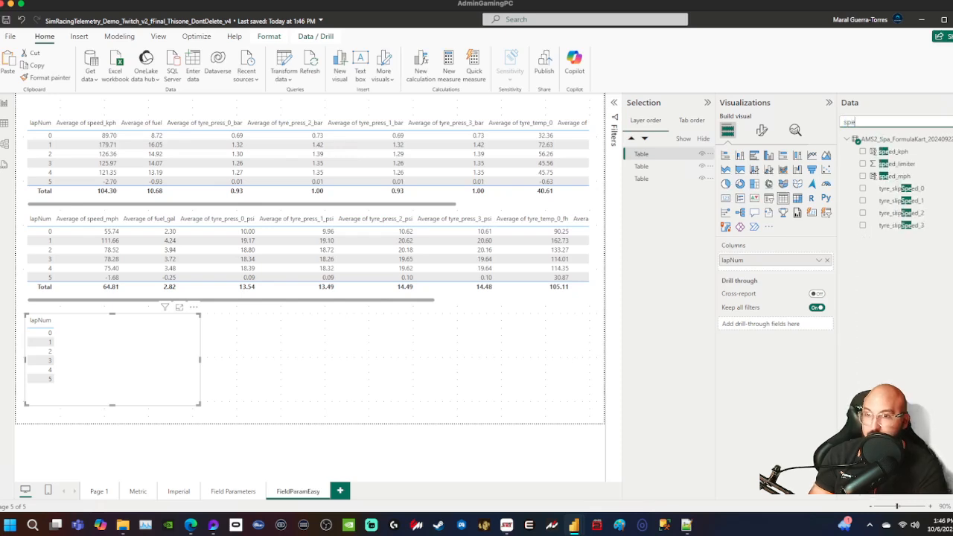
click(863, 151)
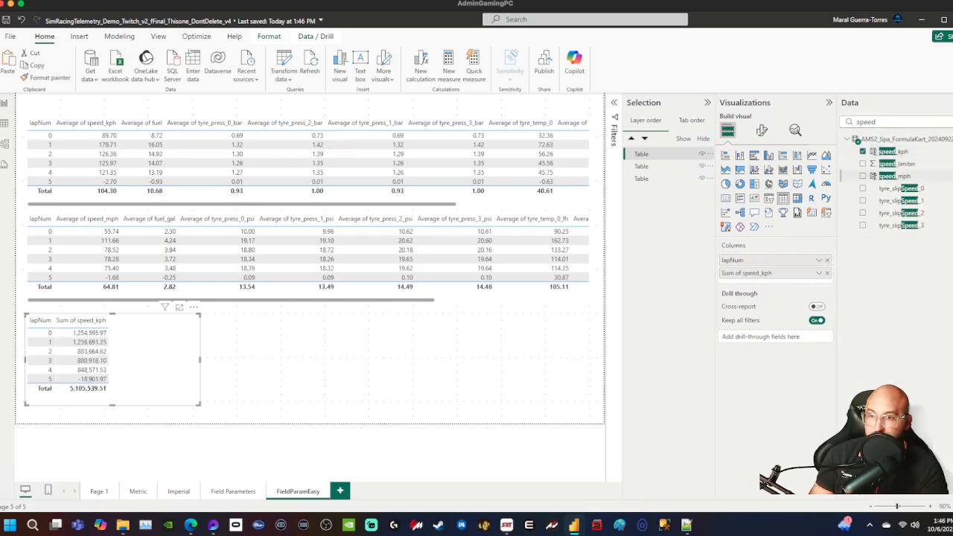
click(863, 176)
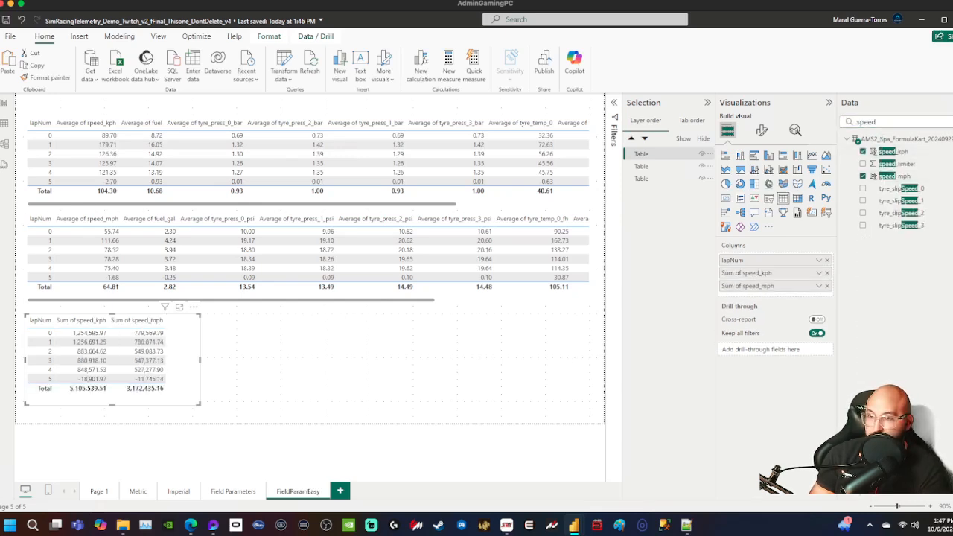
- Summarize speed_kph and speed_mph as averages in the third table
click(819, 273)
click(856, 375)
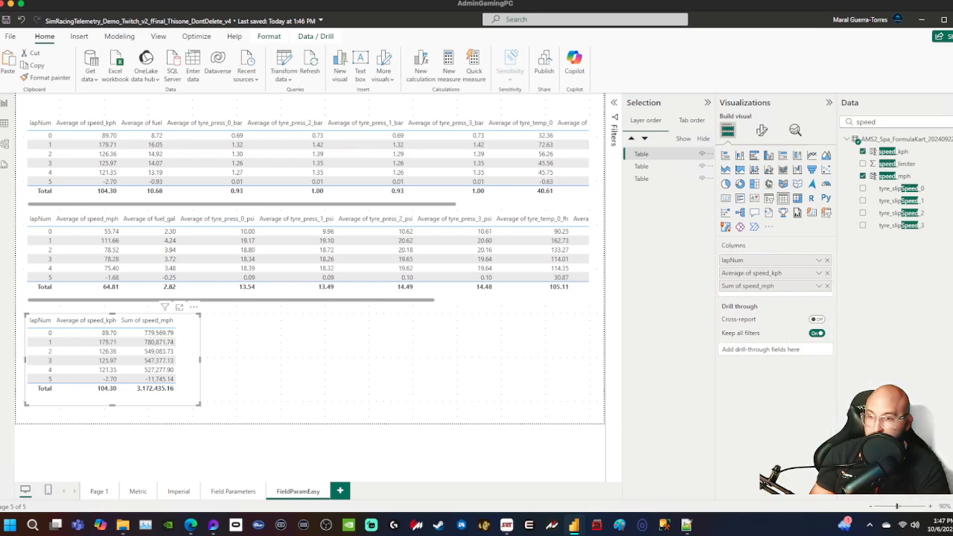
click(818, 286)
click(857, 388)
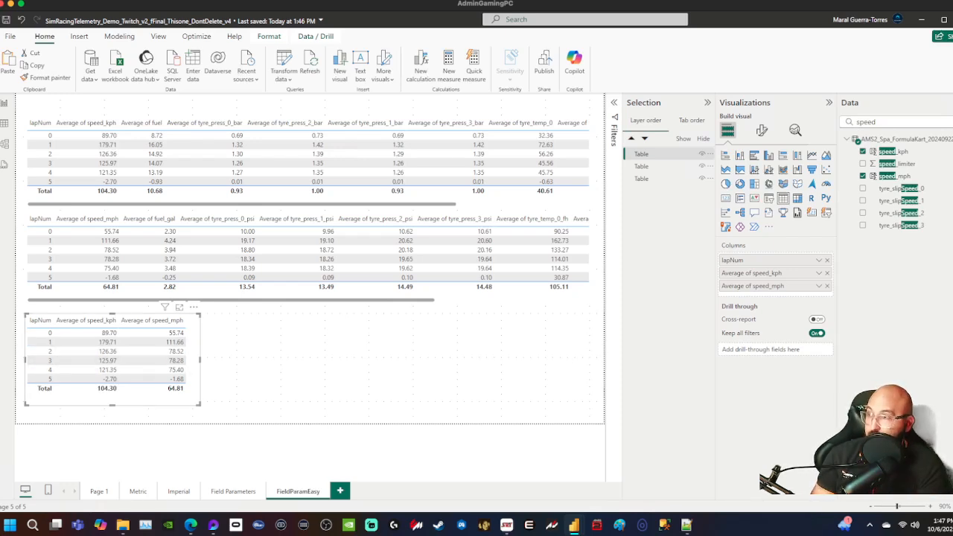
click(356, 344)
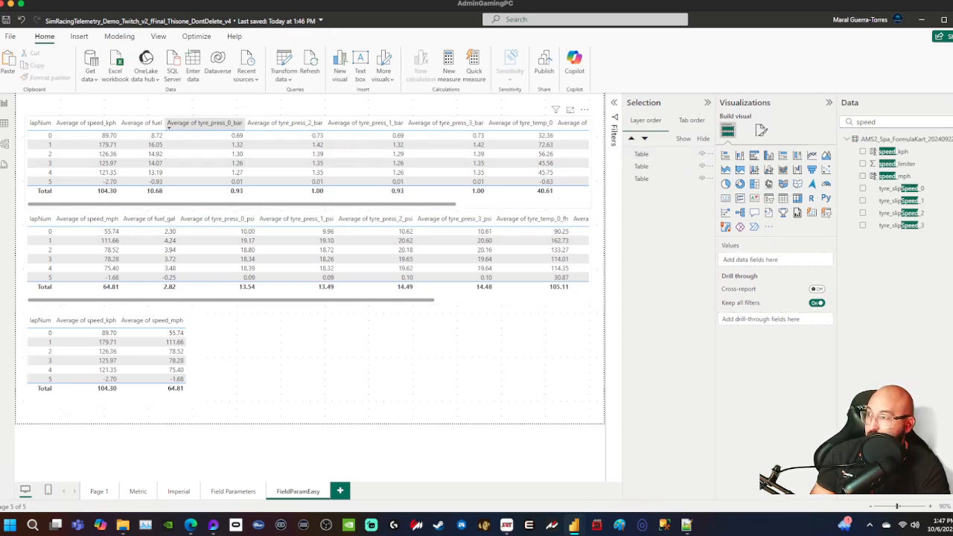
- Start a new fields parameter and name it pKphMph
click(79, 36)
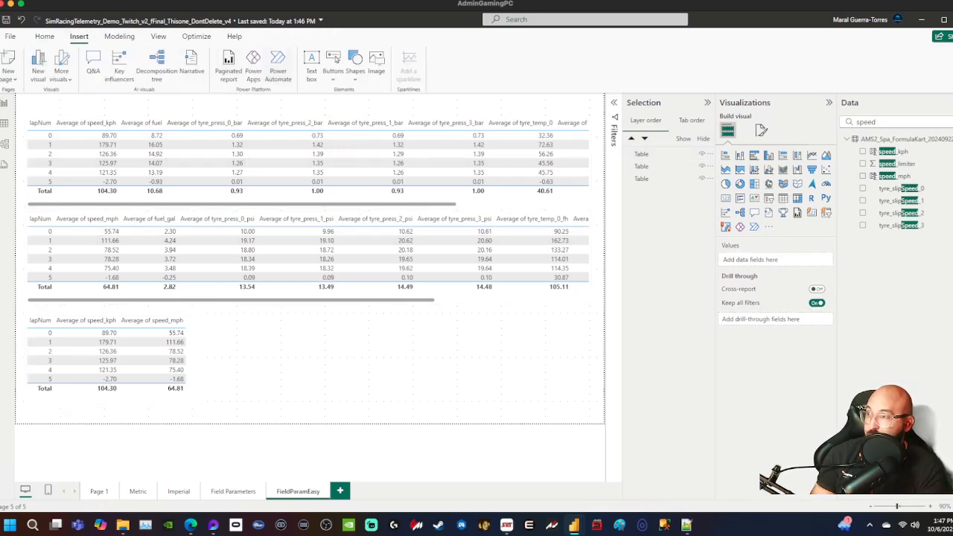
click(119, 35)
click(199, 67)
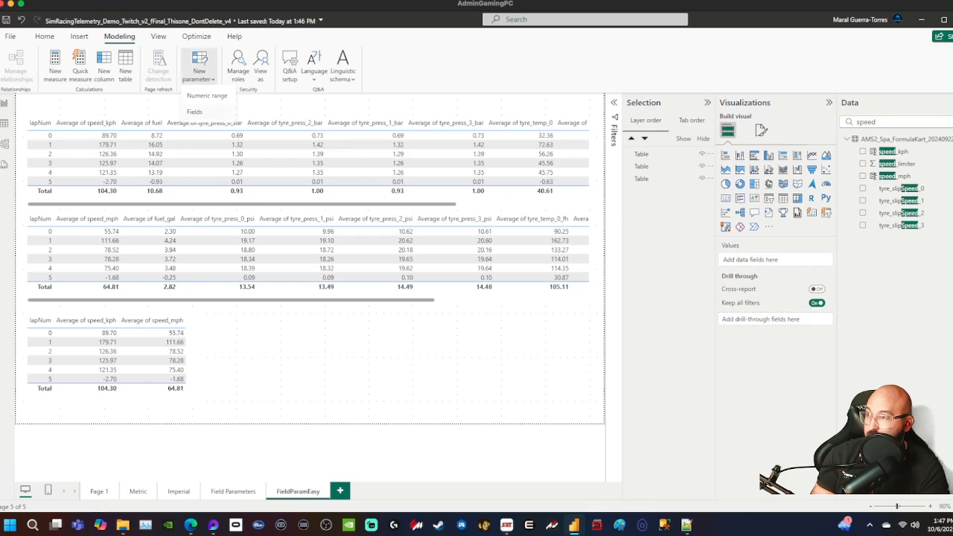
click(194, 112)
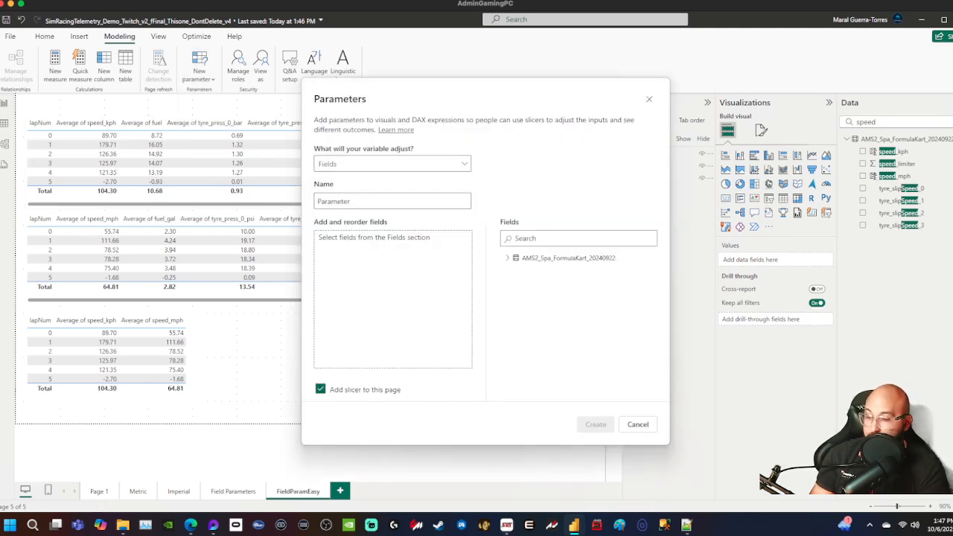
key(ctrl+a)
text(p)
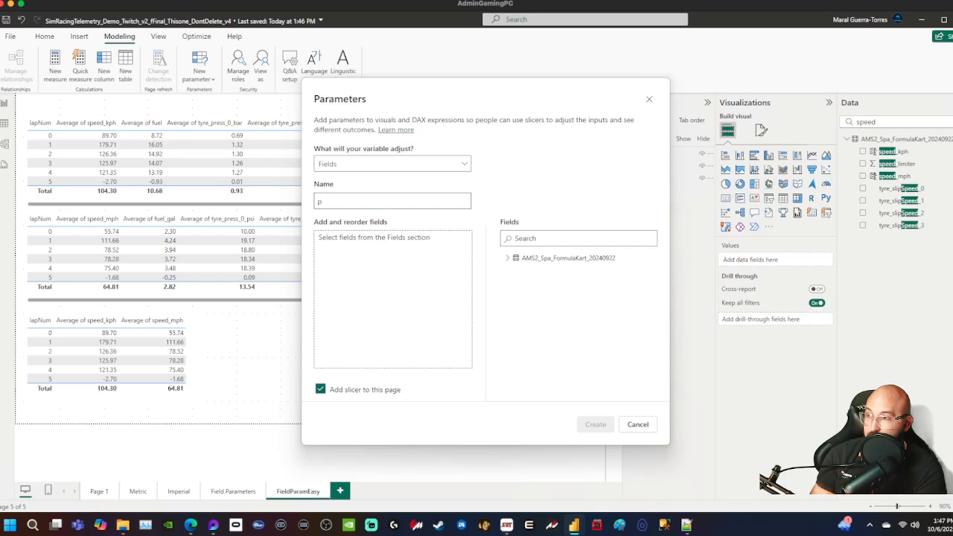
text(KphMph)
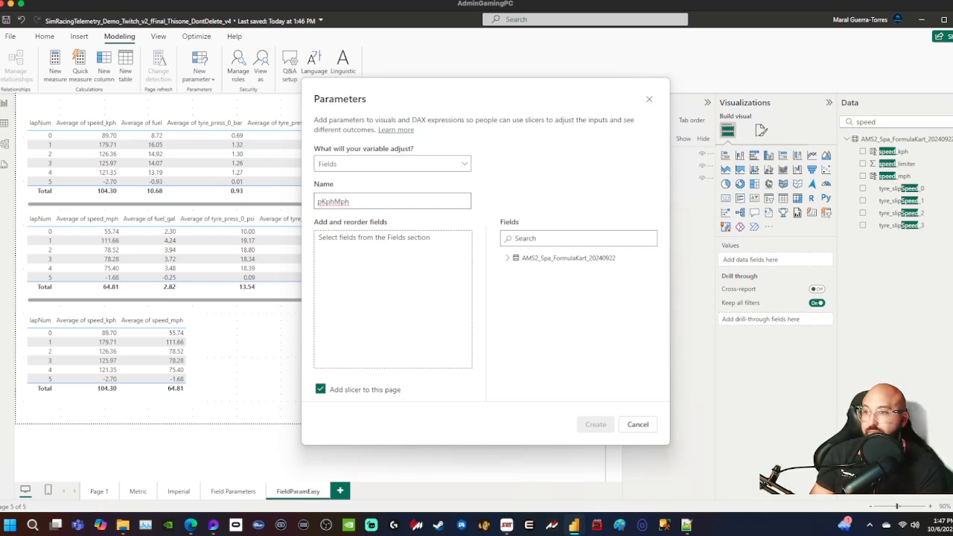
- Add speed_kph and speed_mph to the parameter and create it with a slicer on the page
click(559, 238)
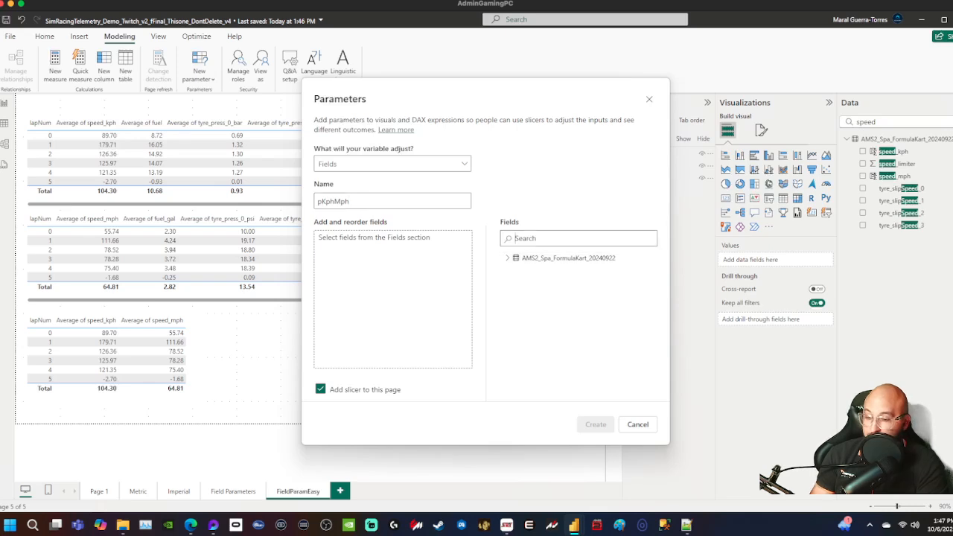
text(speed)
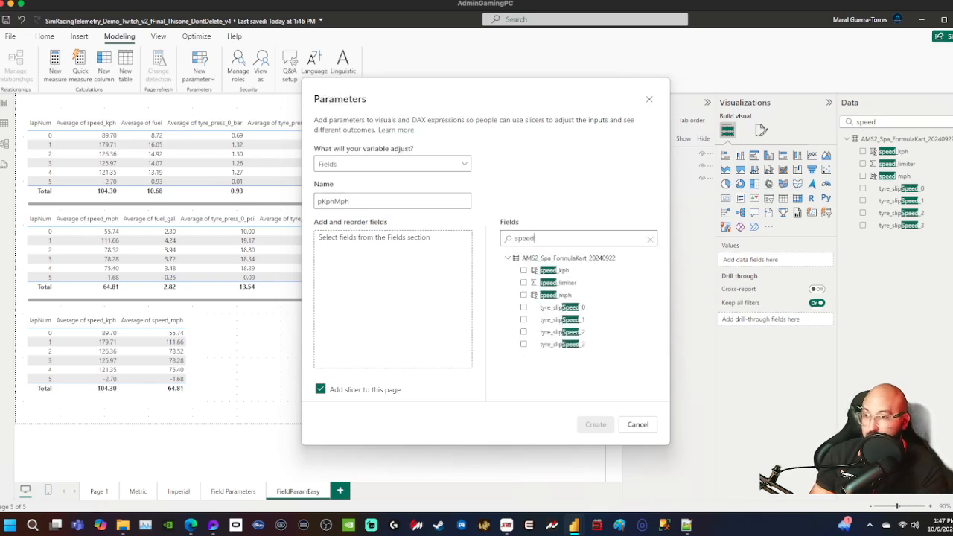
click(524, 270)
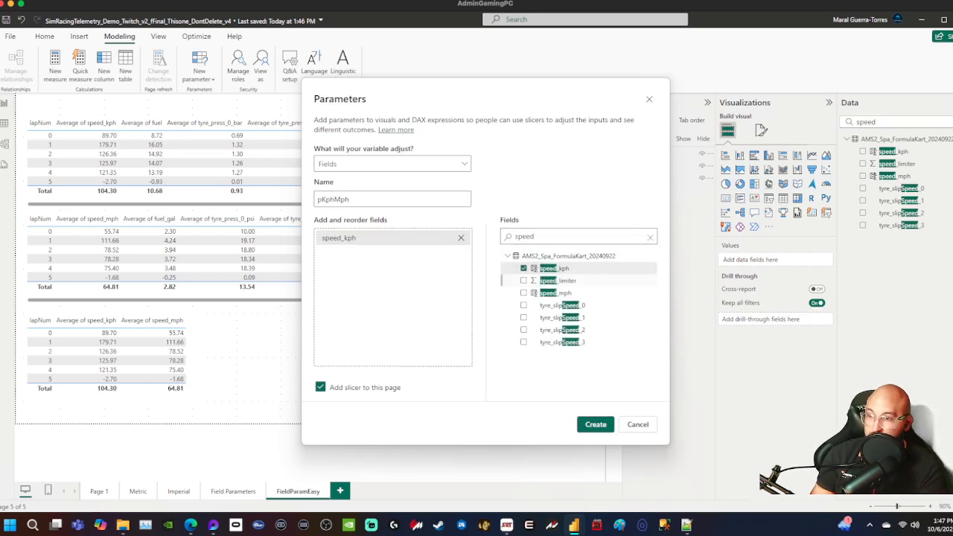
click(523, 293)
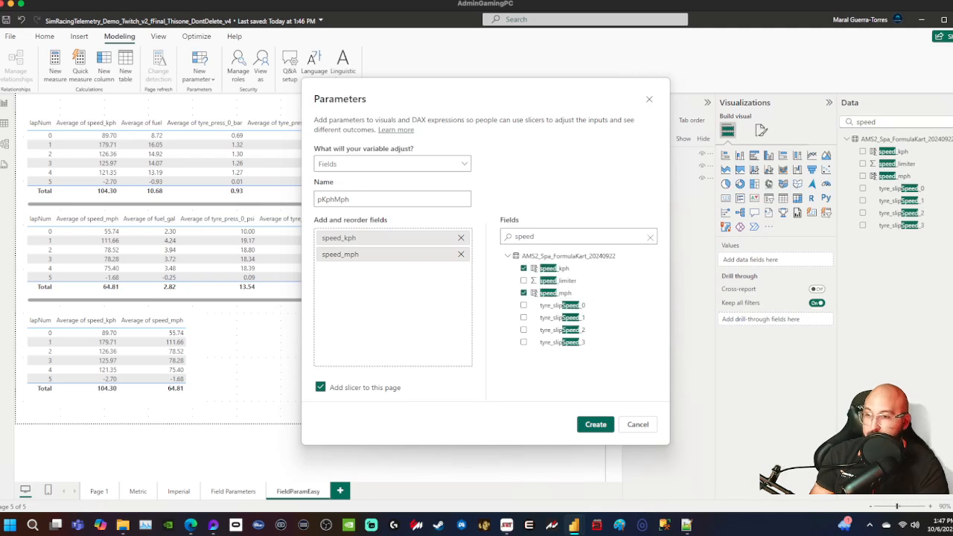
click(596, 424)
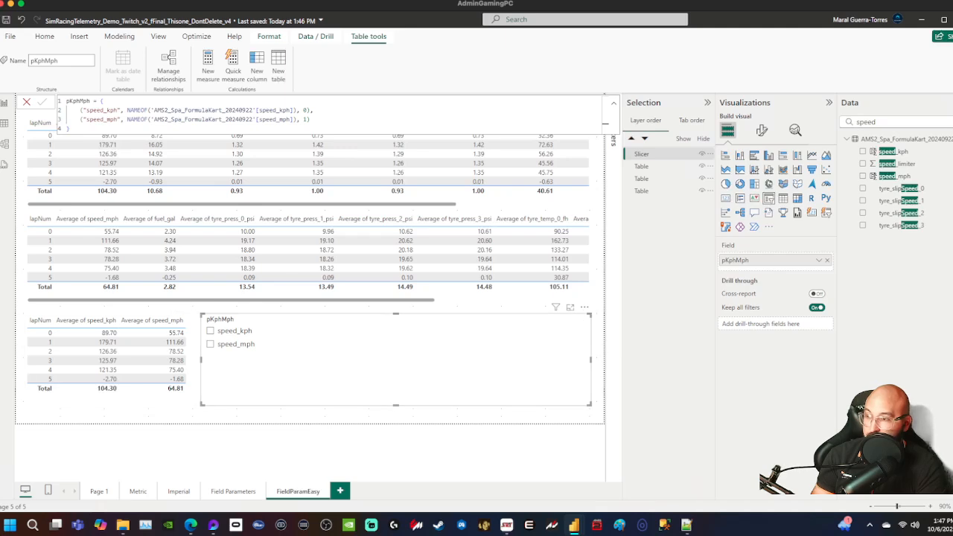
- Narrow the pKphMph slicer to about half its width from its inner edge and select speed_kph in it
drag(201, 359, 400, 359)
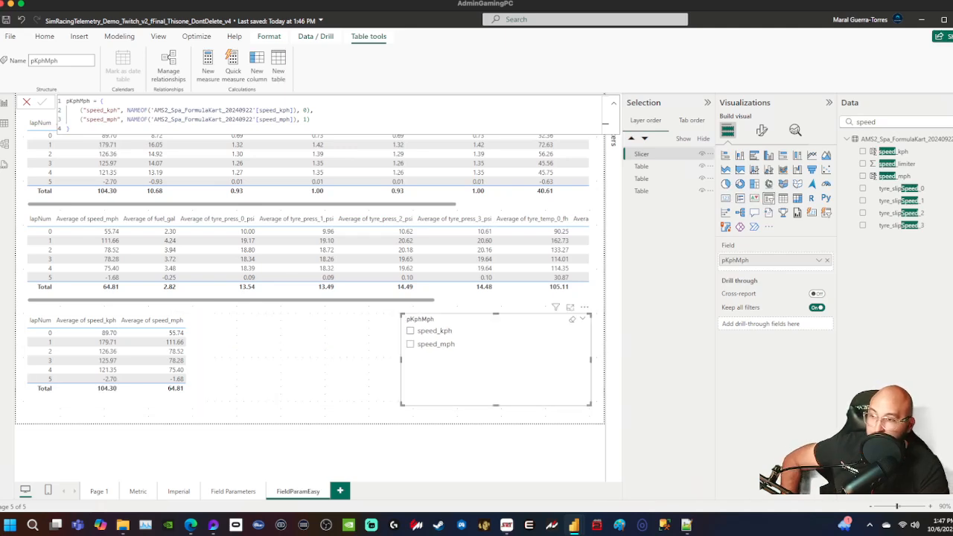
click(411, 330)
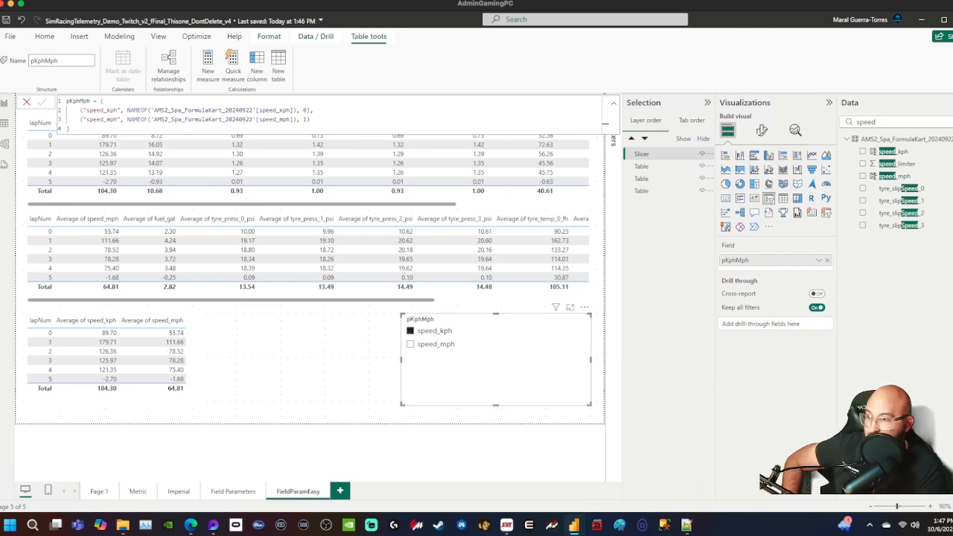
- Remove the average speed_kph and speed_mph columns from the third table, keeping only lapNum
click(141, 396)
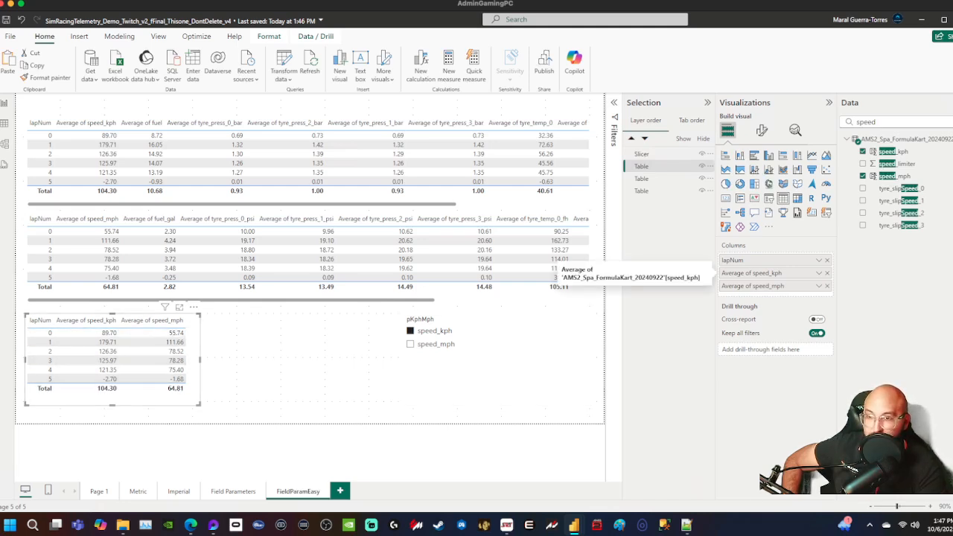
click(826, 272)
click(826, 273)
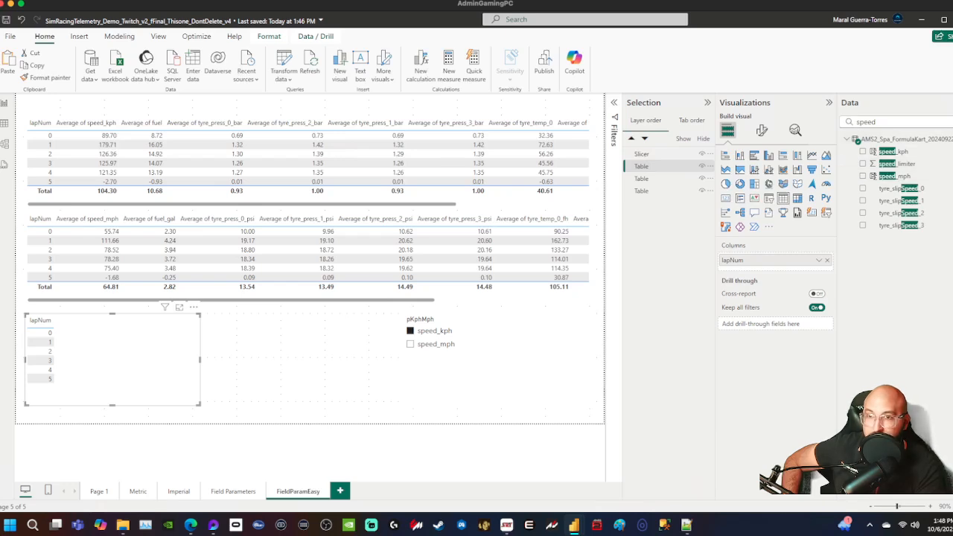
- Clear the field search, expand the pKphMph table, and examine its card in the model view
click(951, 122)
click(846, 139)
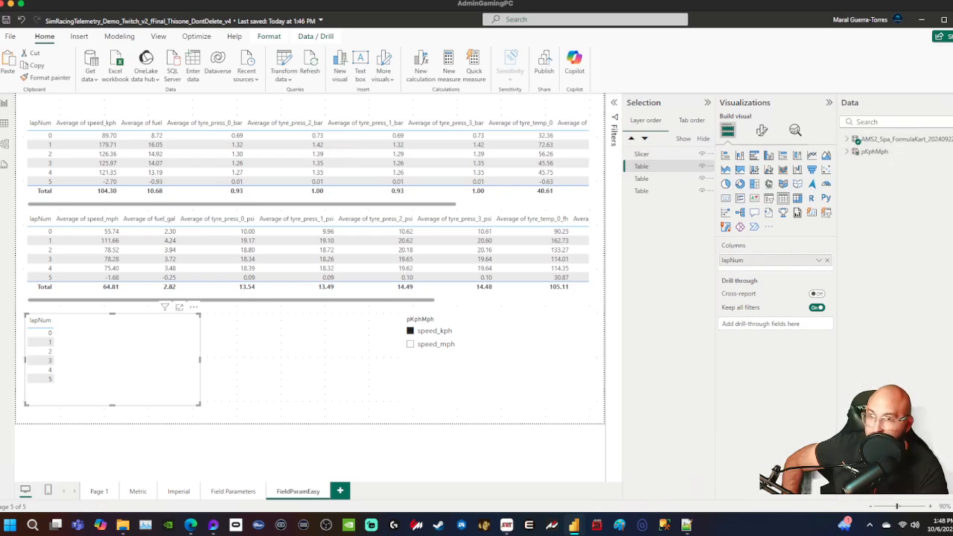
click(846, 151)
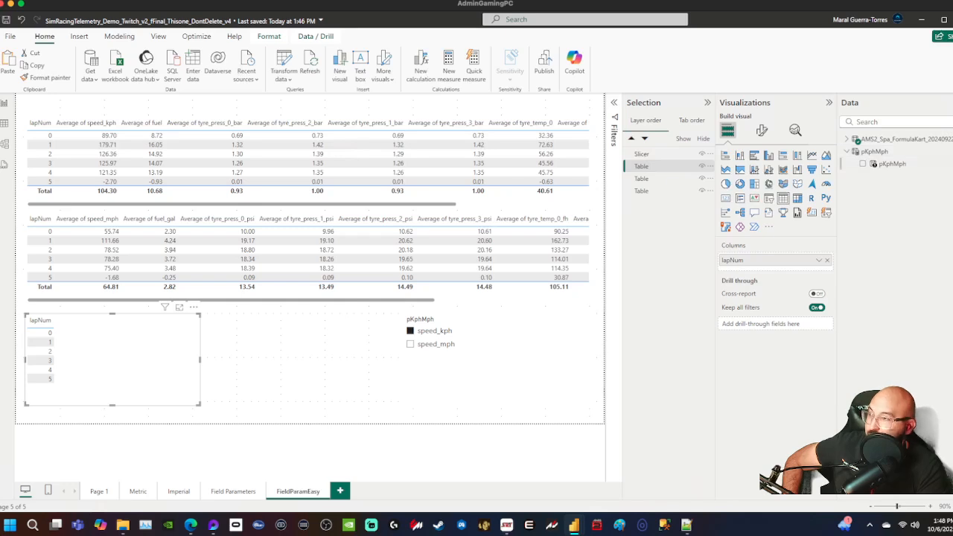
click(4, 144)
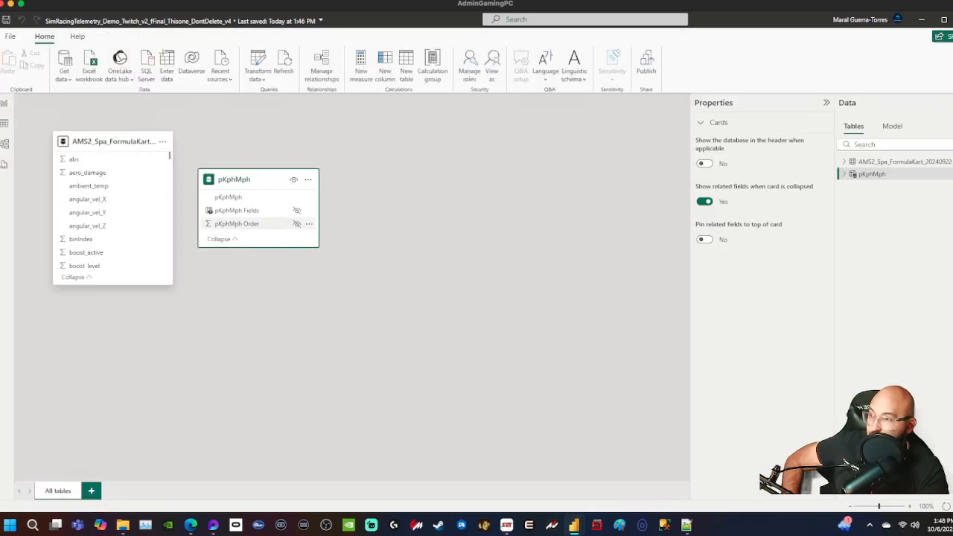
drag(249, 180, 297, 175)
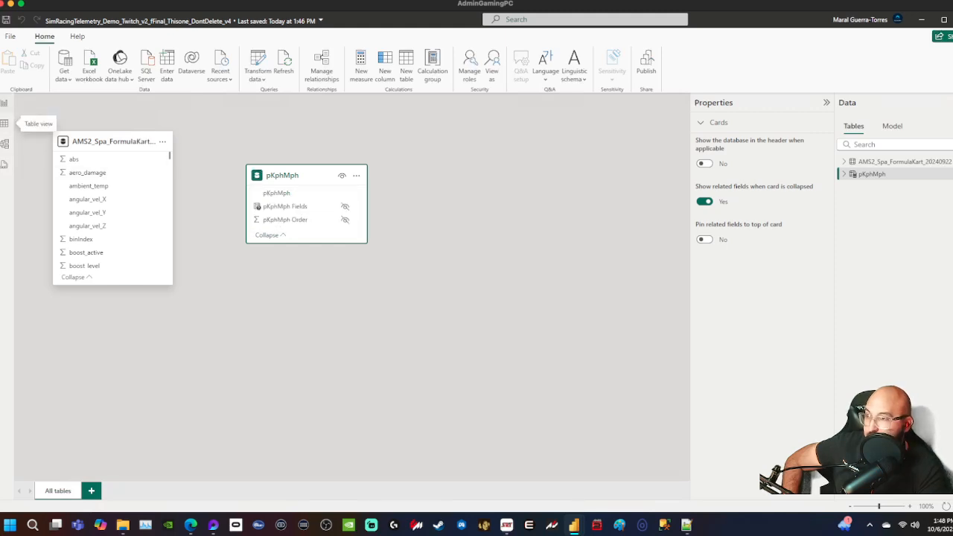
click(4, 103)
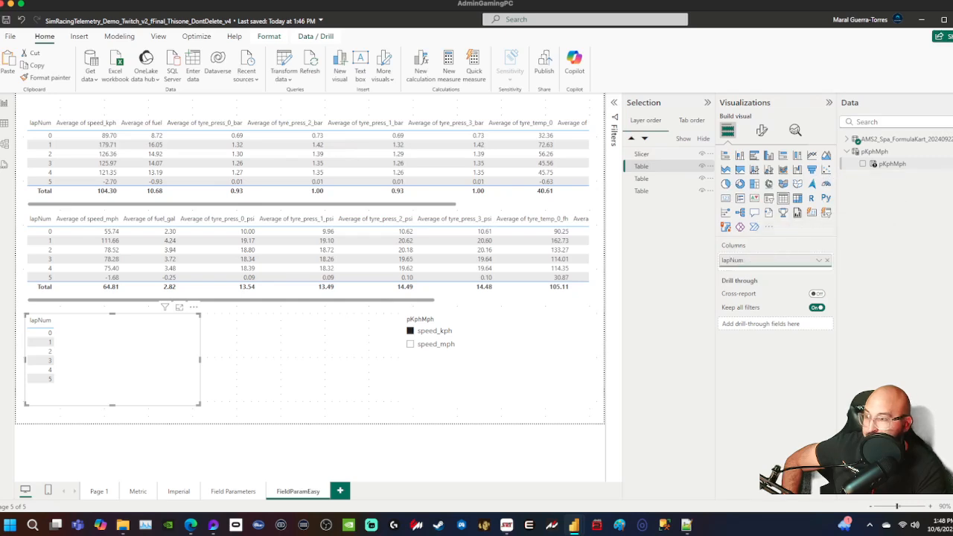
- Add the pKphMph field to the third table and test the slicer by switching between speed_mph and speed_kph
click(863, 164)
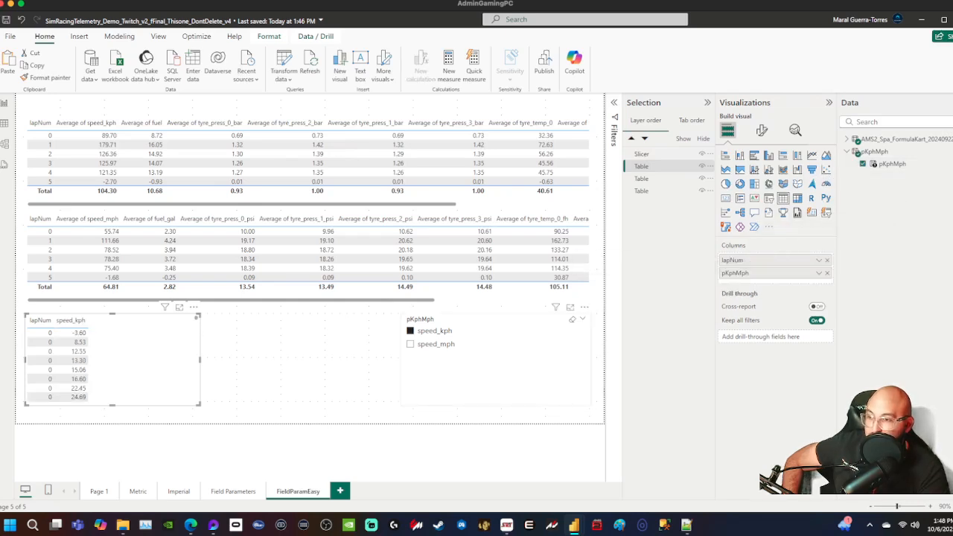
click(410, 344)
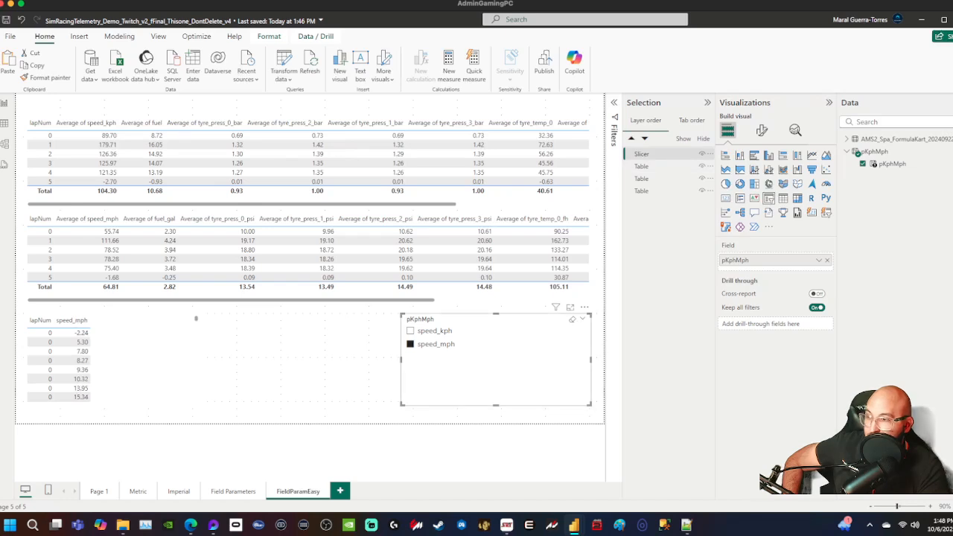
click(411, 331)
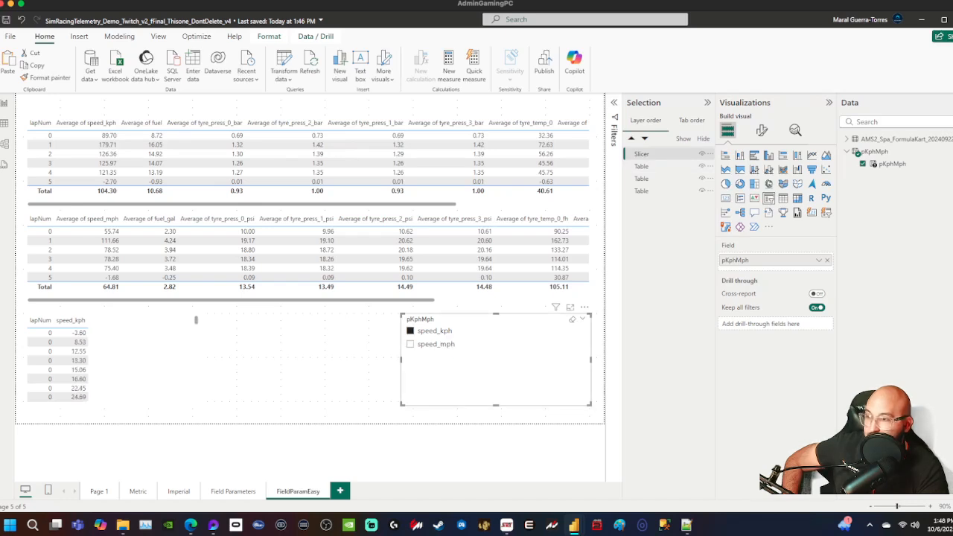
click(410, 344)
click(411, 331)
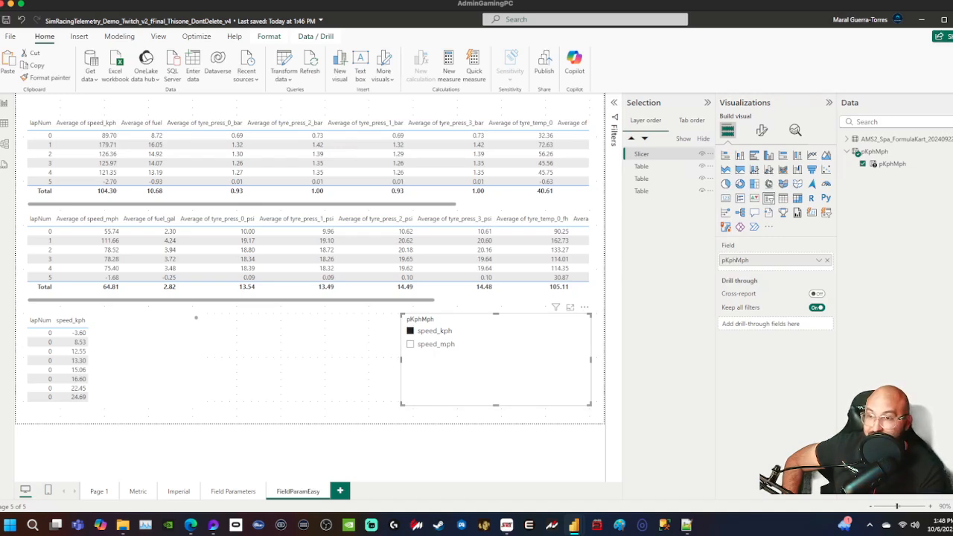
- Check the options of the slicer's pKphMph field and review the parameter's DAX definition
click(818, 260)
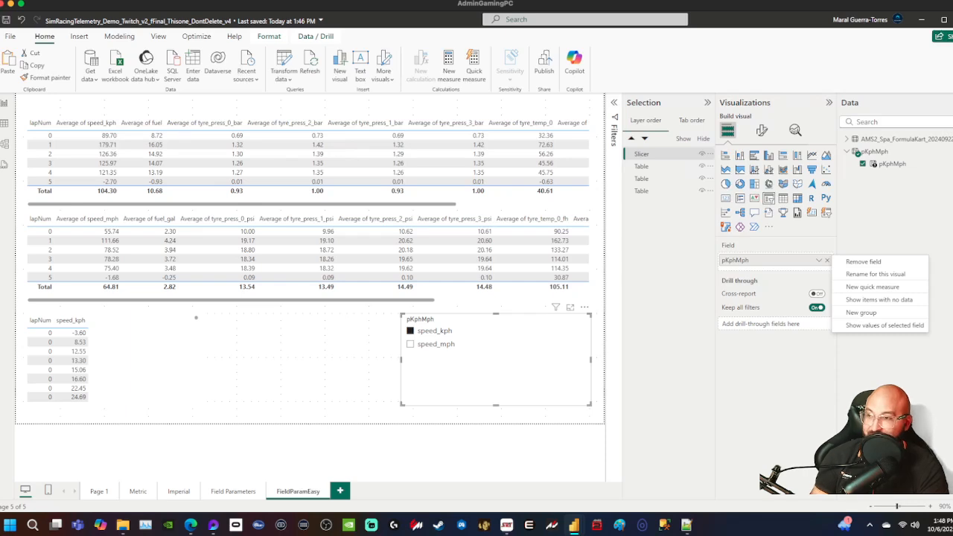
key(Escape)
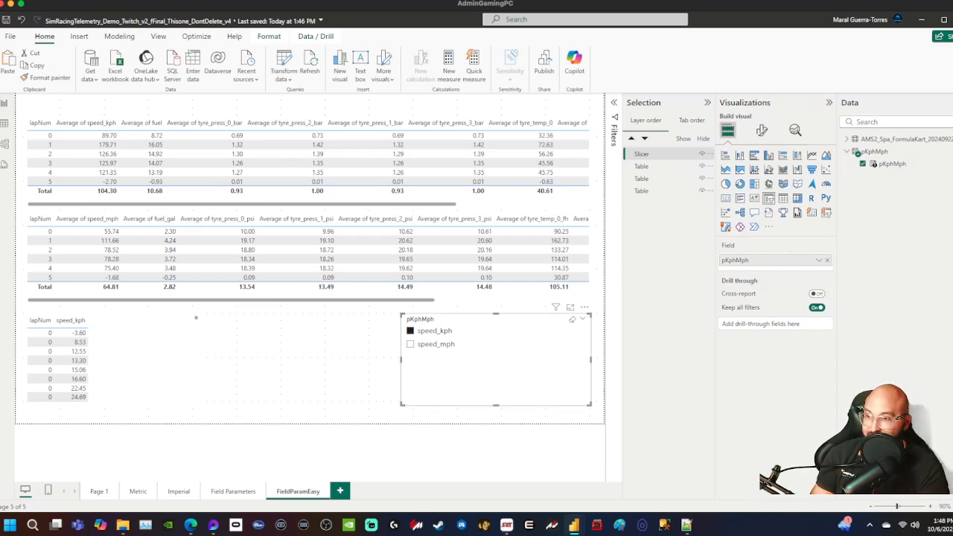
click(889, 163)
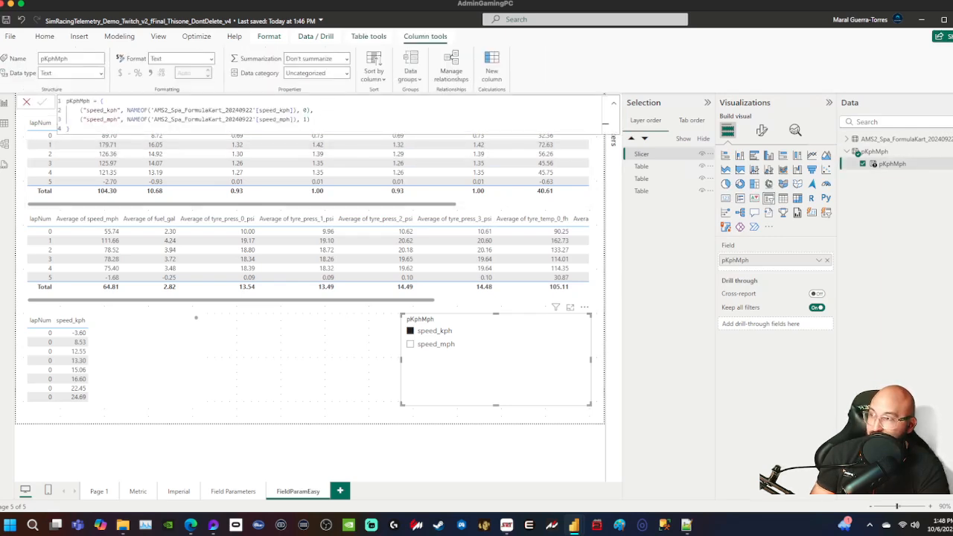
drag(71, 128, 66, 101)
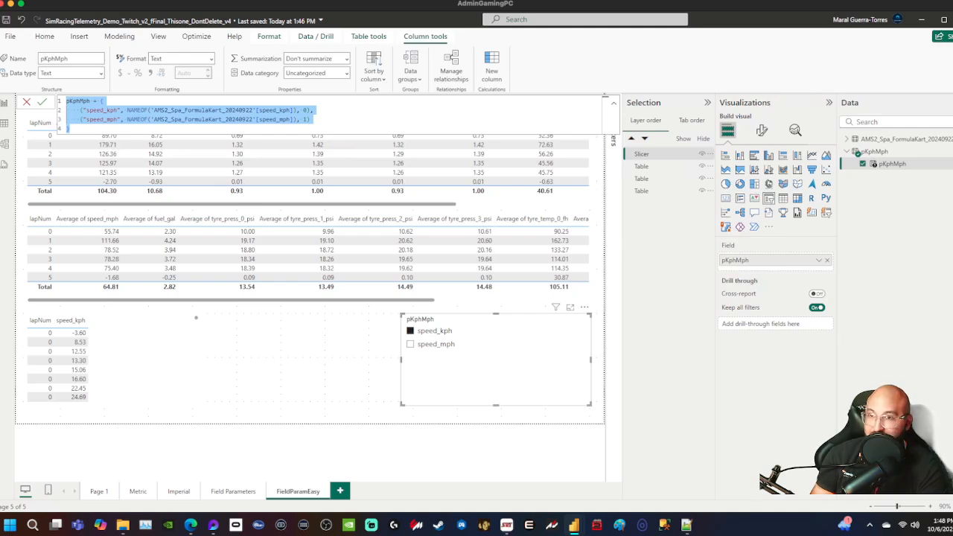
- Create a measure speed_kph_avg in the AMS2_Spa_FormulaKart_20240922 table that returns the AVERAGE of its speed_kph column
click(846, 139)
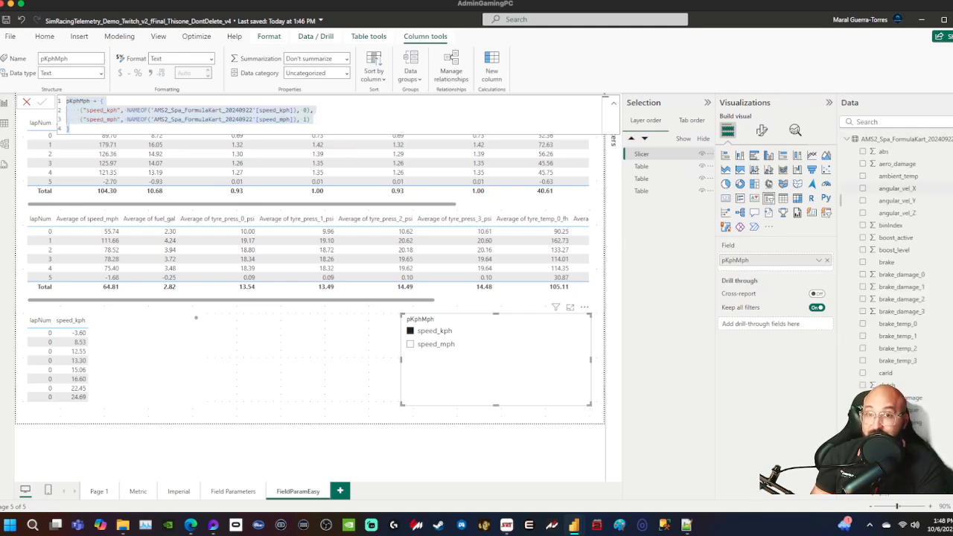
scroll(893, 239, down, 10)
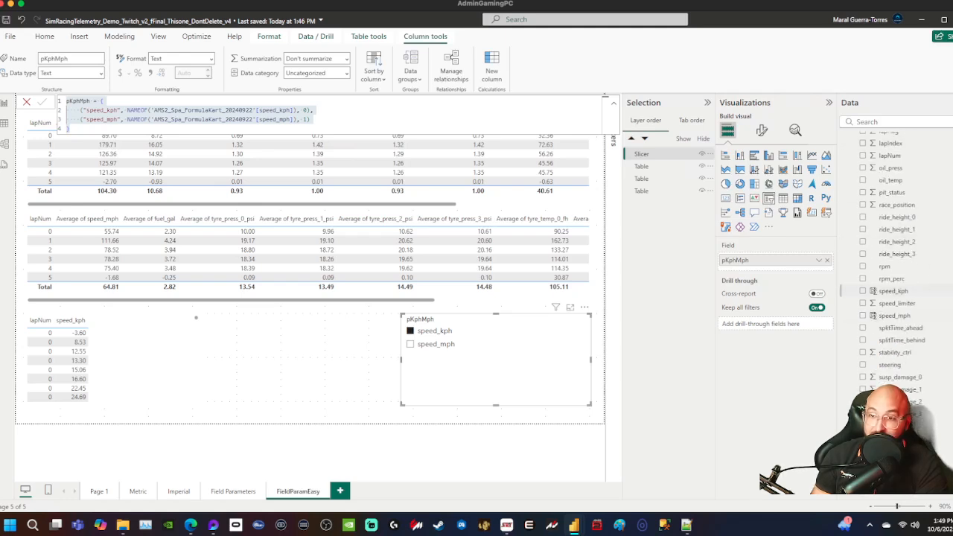
scroll(894, 254, up, 10)
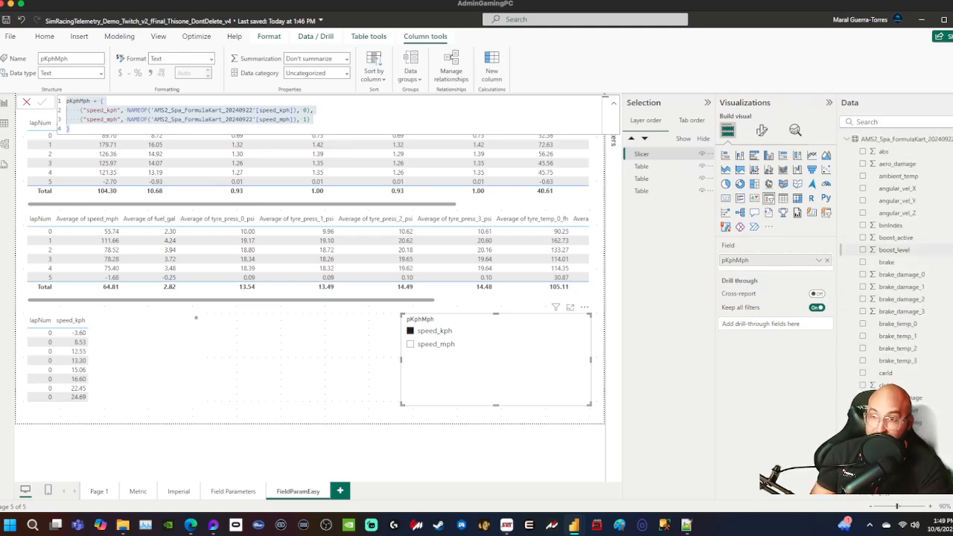
right_click(900, 140)
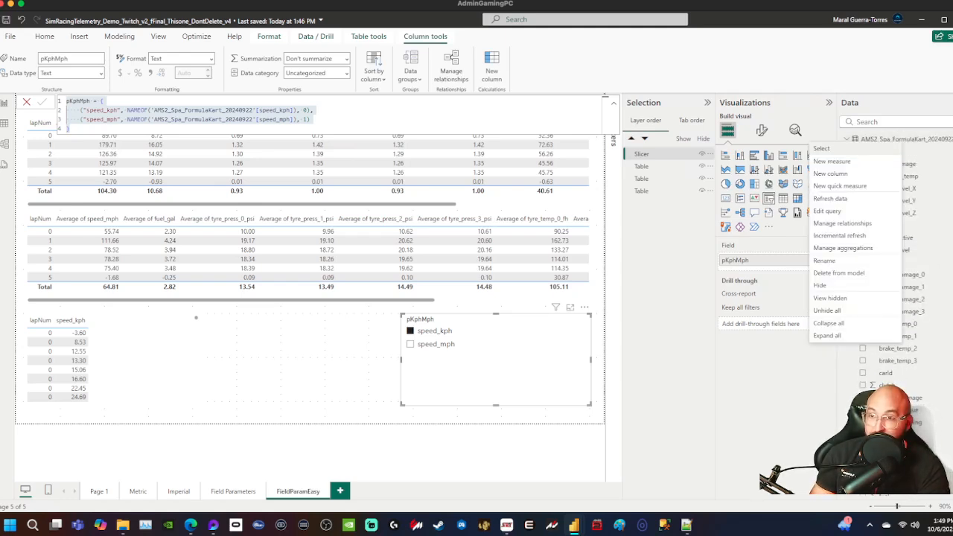
click(832, 161)
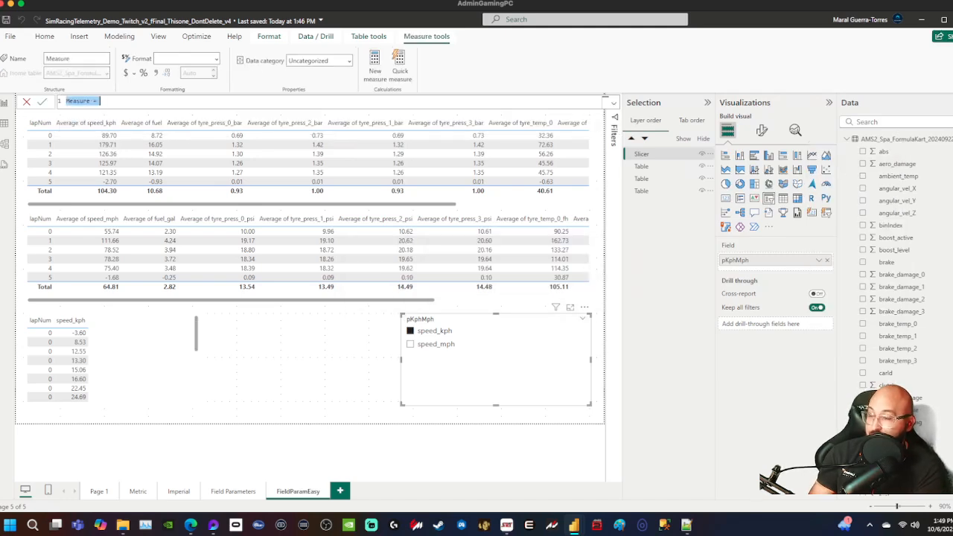
text(speed_kph)
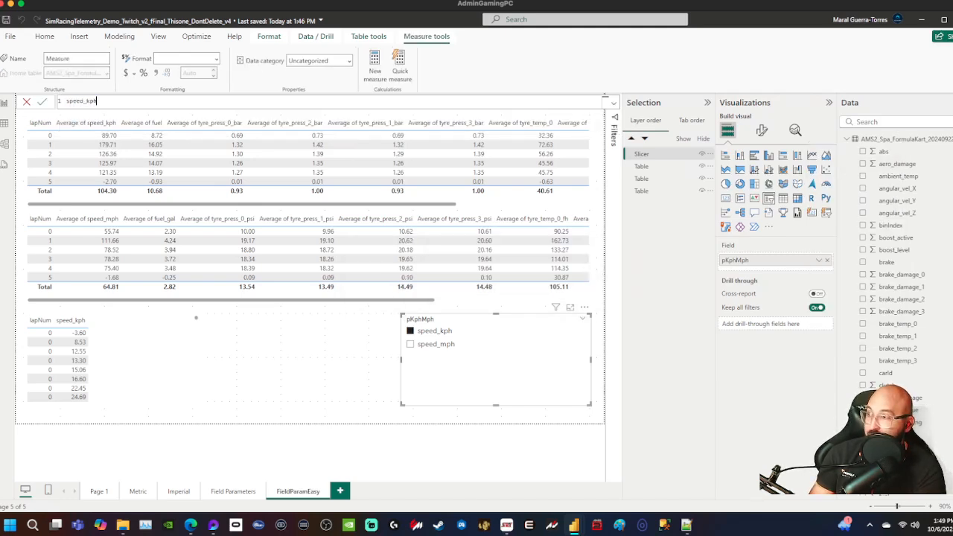
text(_avg = A)
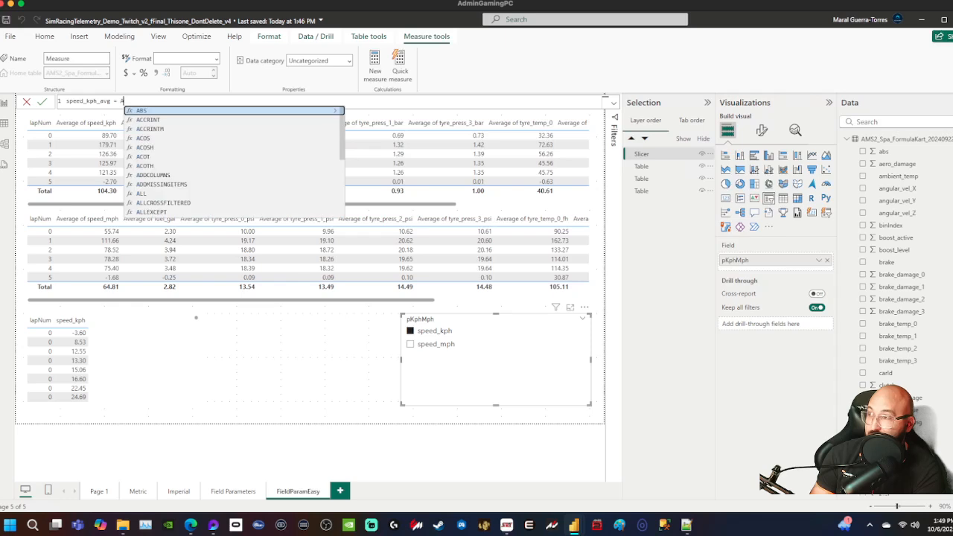
text(VERAGE)
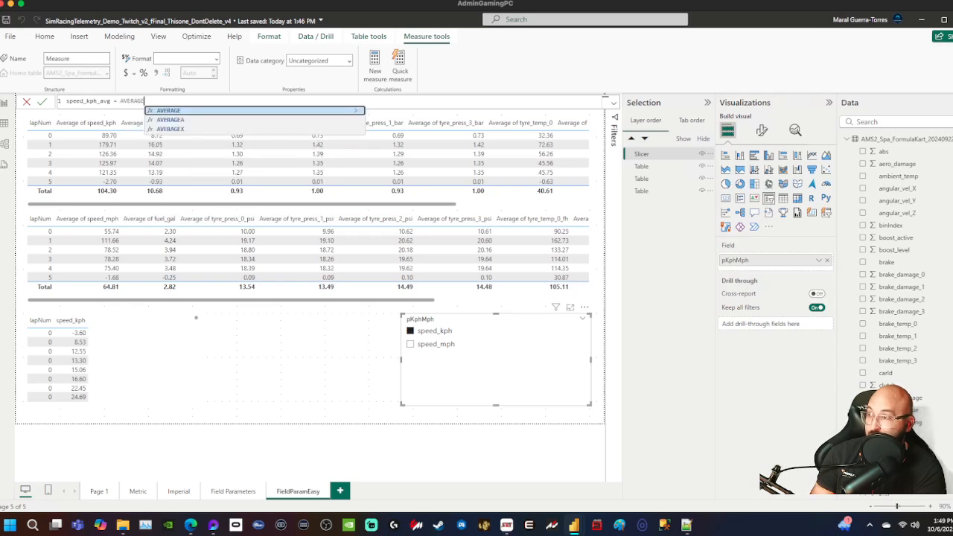
text((speed_k)
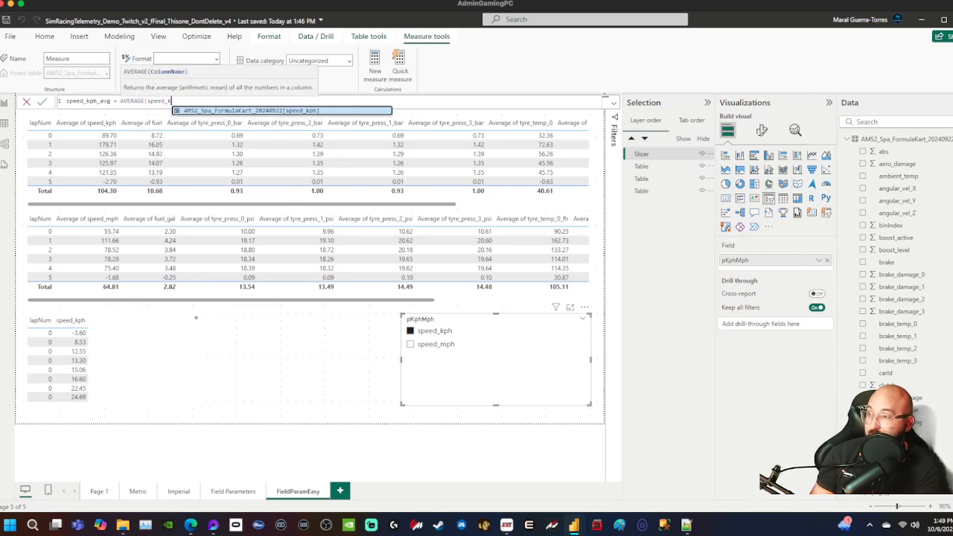
key(Tab)
text())
key(Return)
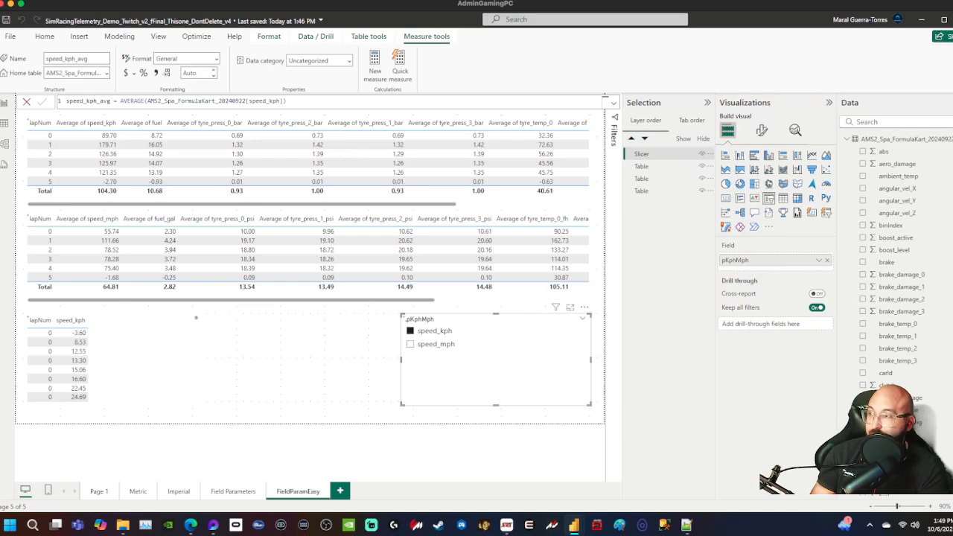
- Create a measure speed_mph_avg in the AMS2_Spa_FormulaKart_20240922 table that returns the AVERAGE of its speed_mph column
right_click(874, 140)
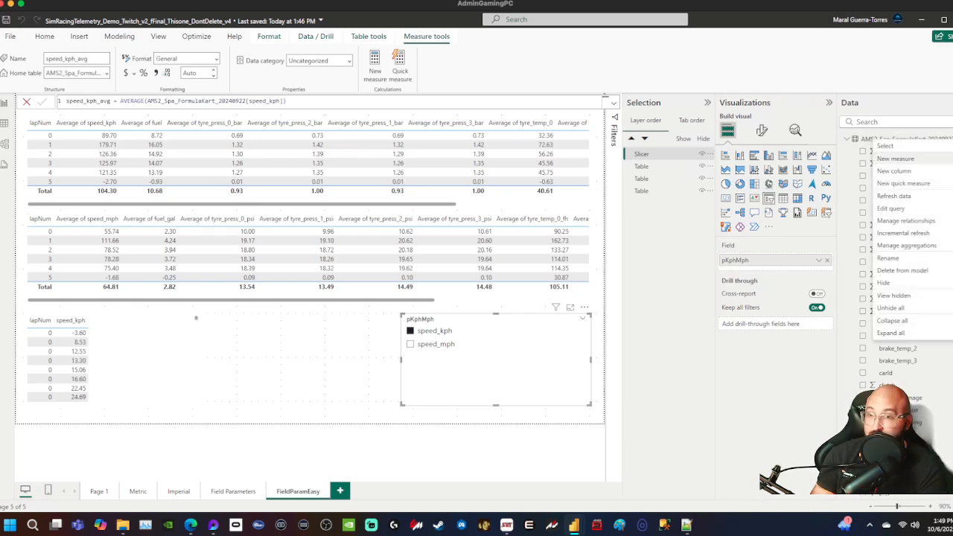
click(895, 159)
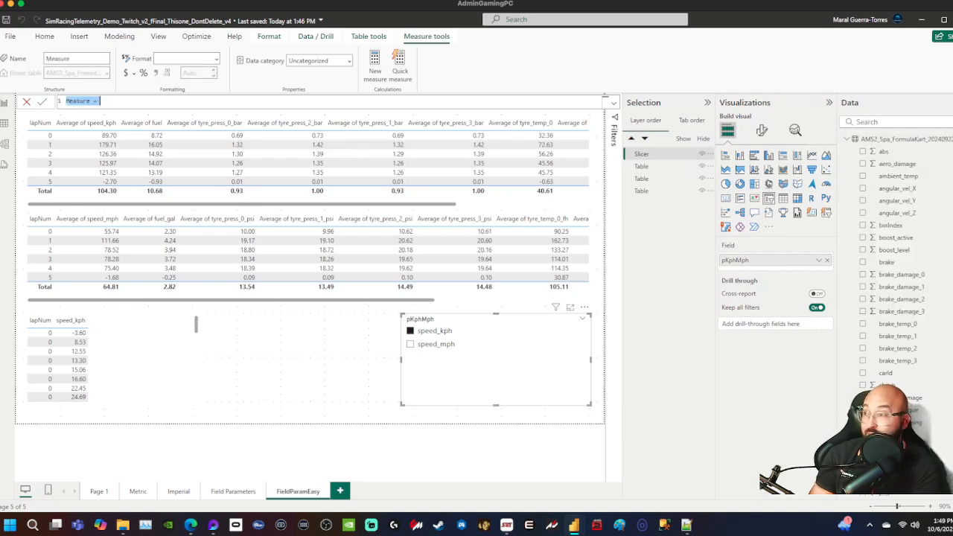
text(spee)
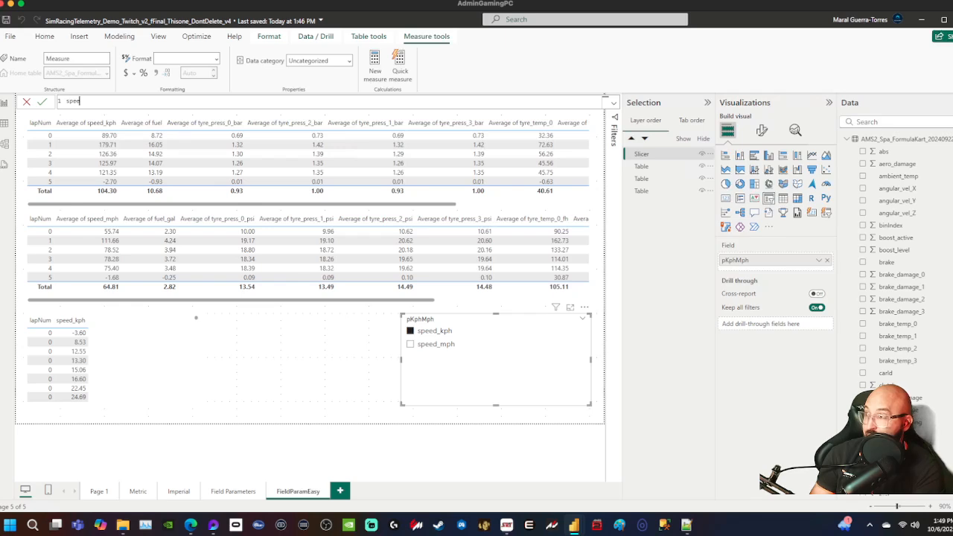
text(d_mph_a)
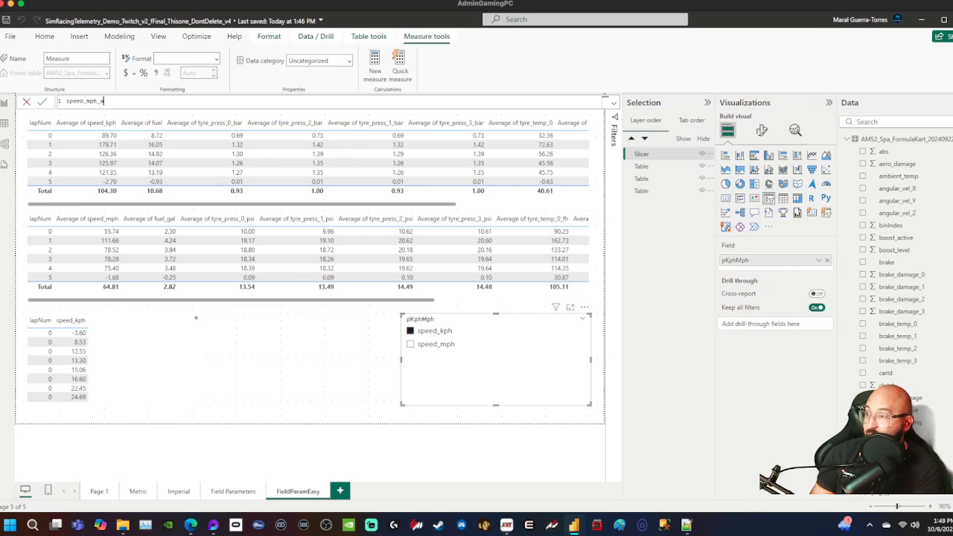
text(vg = AVER)
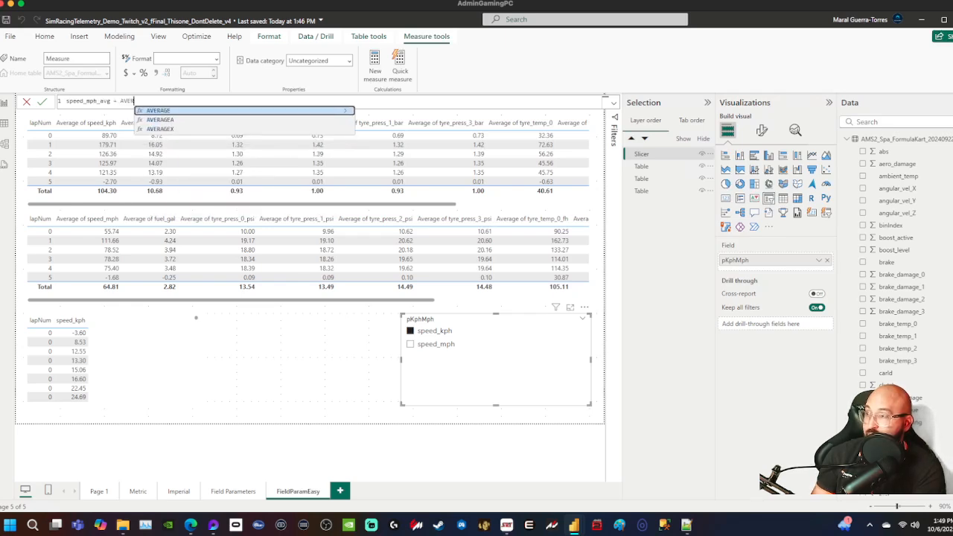
text(AGE(speed_mph)
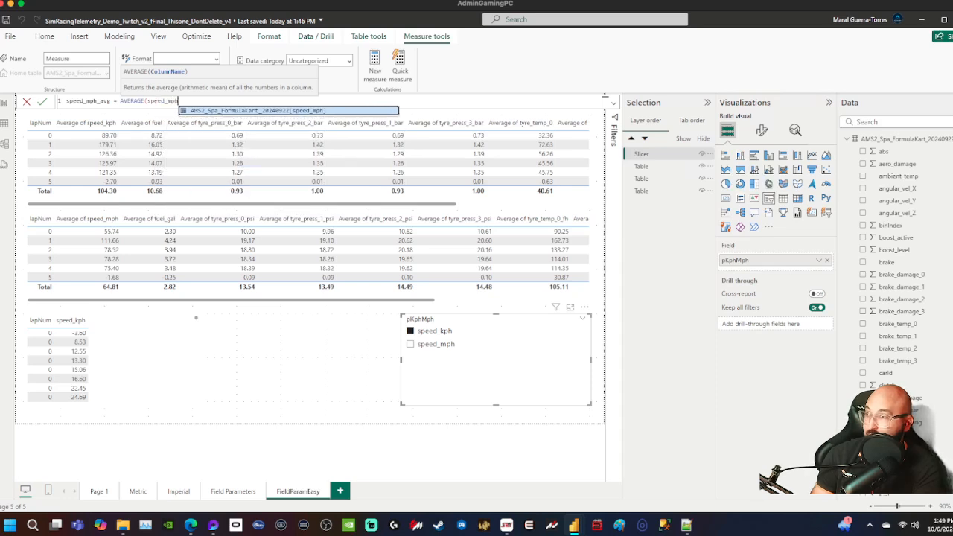
key(Tab)
text())
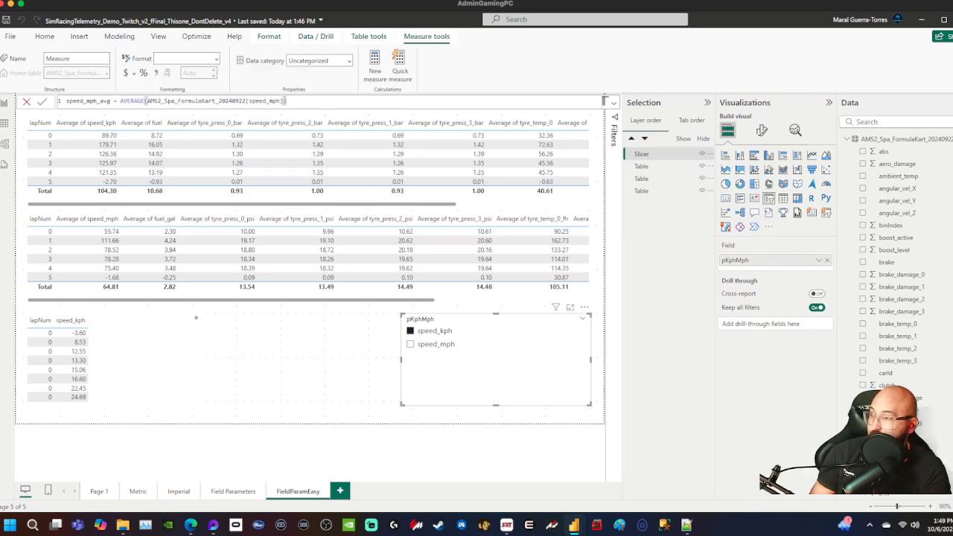
key(Return)
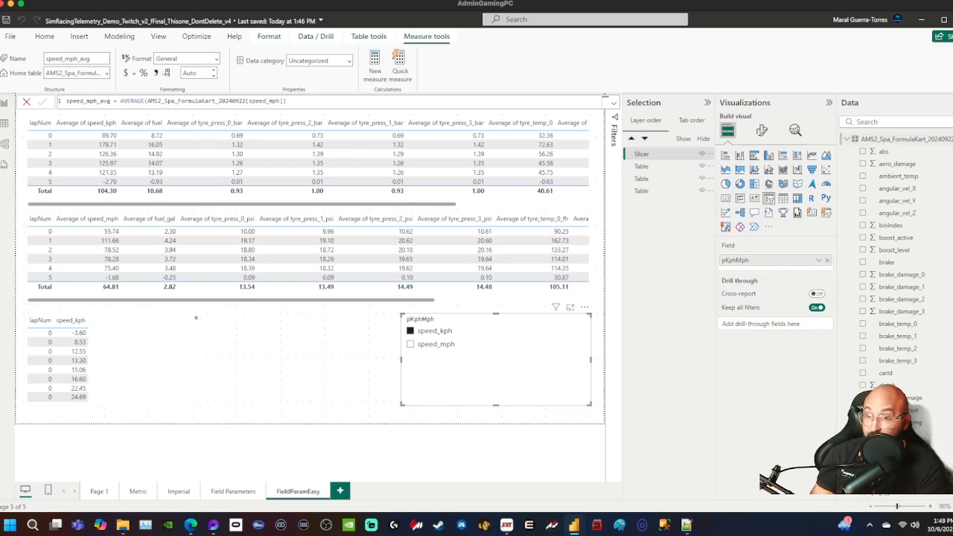
- In the pKphMph definition, replace the two NAMEOF column references with the measures [speed_kph_avg] and [speed_mph_avg]
click(892, 164)
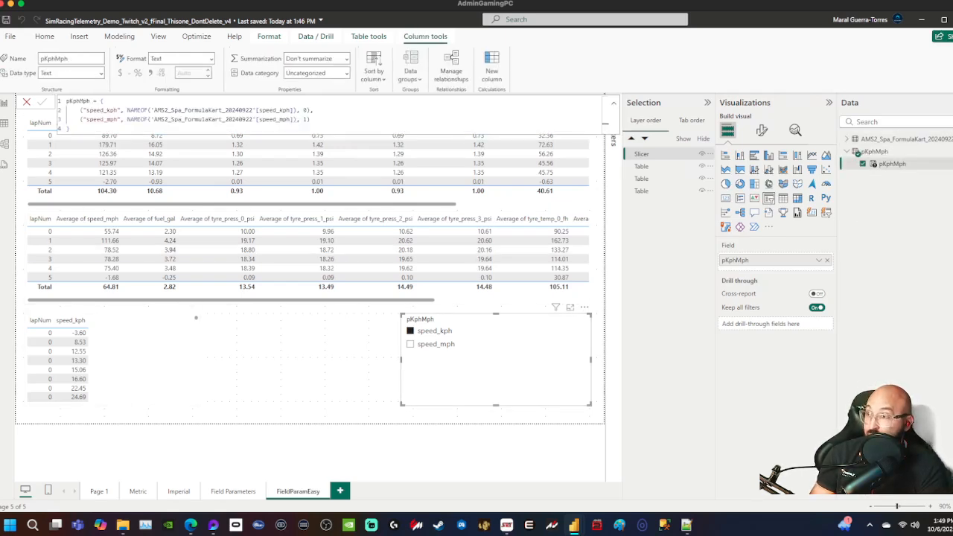
drag(294, 110, 150, 110)
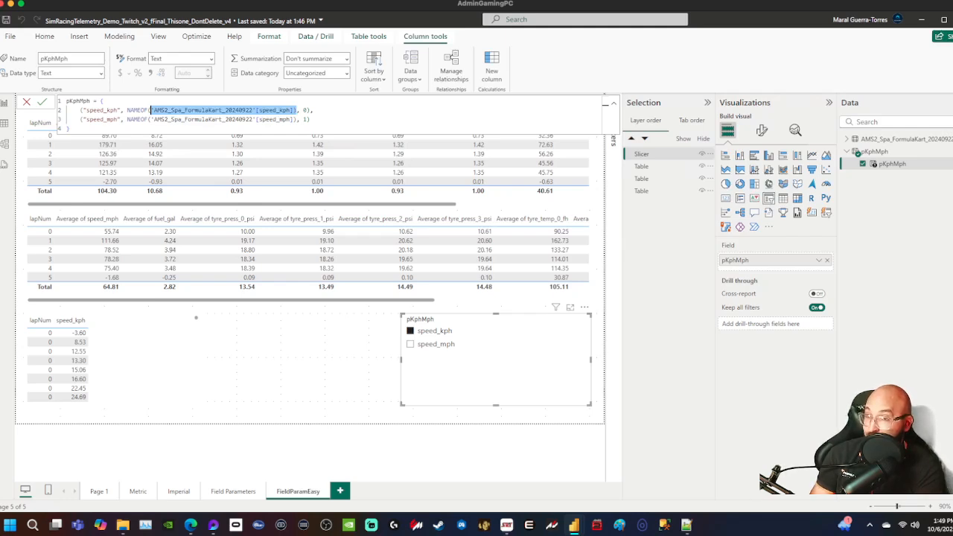
text(speed_kph", NAMEOF(speed)
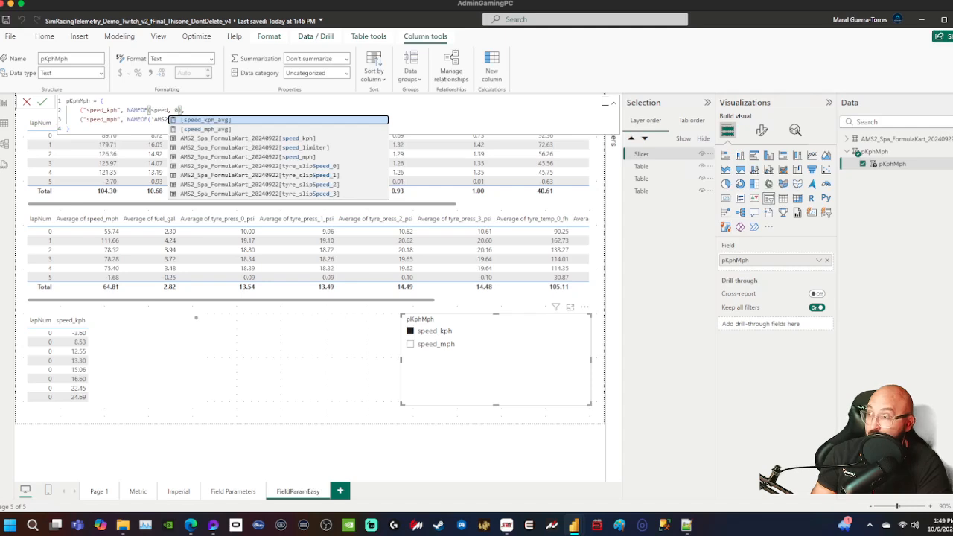
key(Tab)
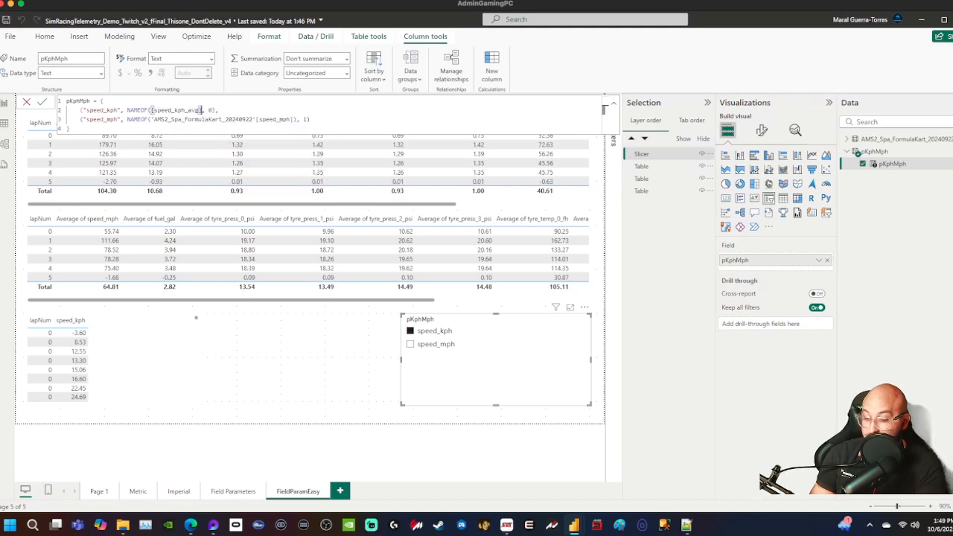
text())
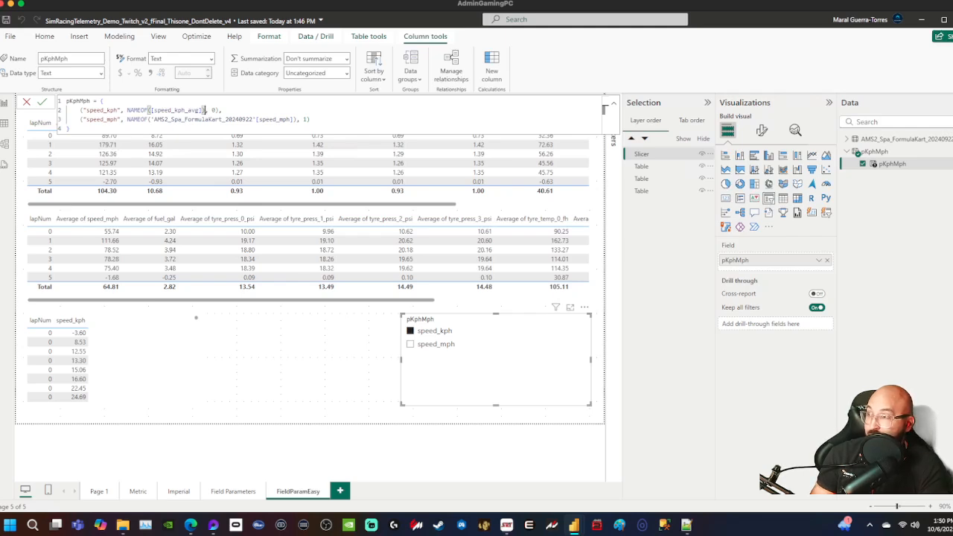
drag(152, 119, 294, 120)
text(speed_mph", NAMEOF(speed_)
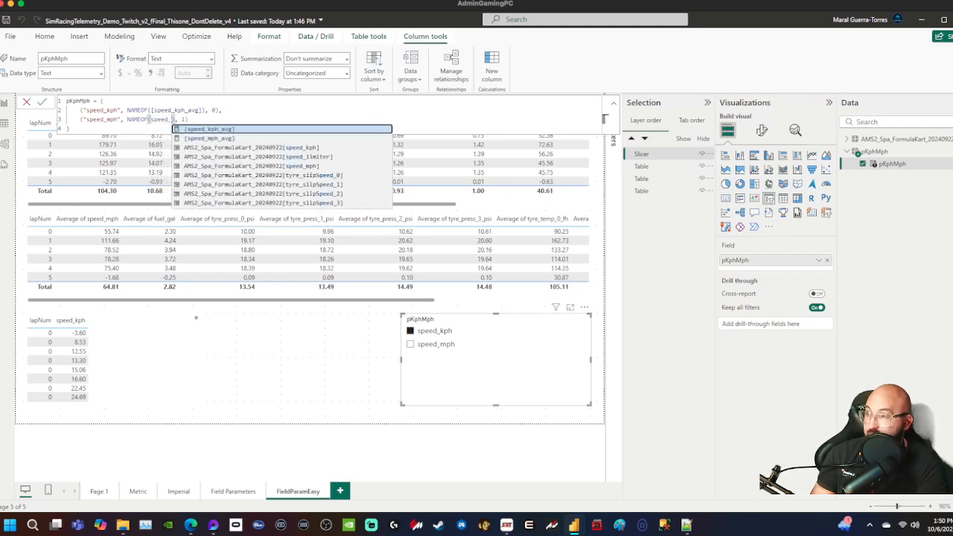
key(Down)
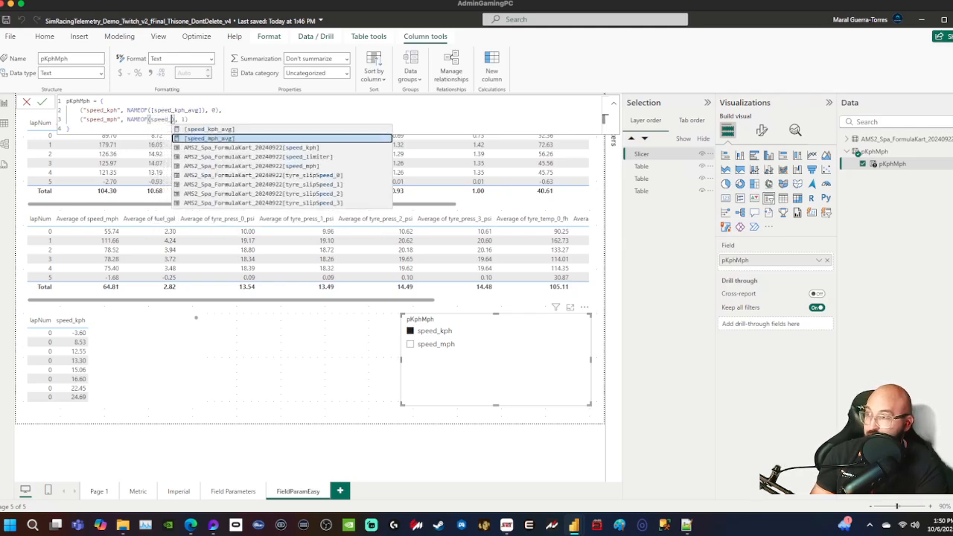
key(Tab)
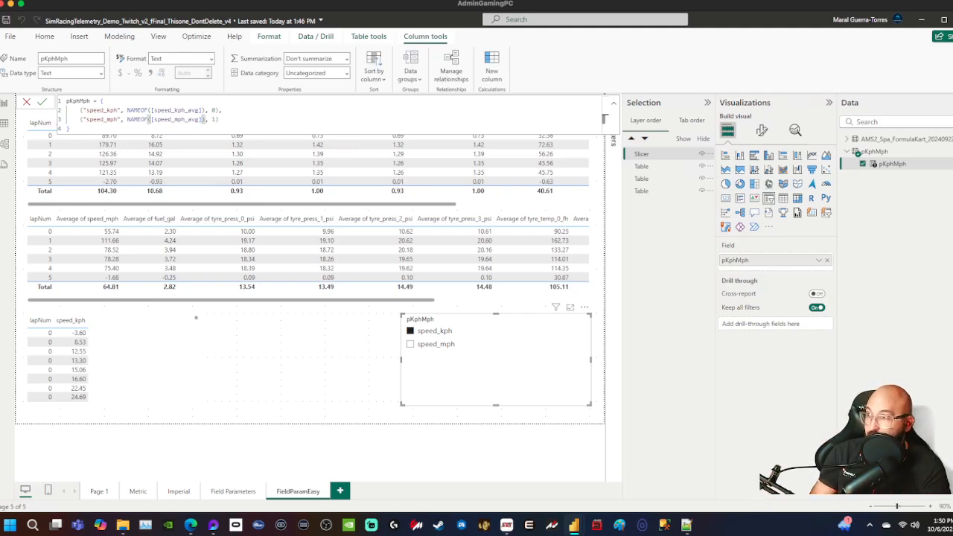
- Rename the two option labels in the pKphMph definition to "KPH" and "MPH" and commit the formula
double_click(102, 110)
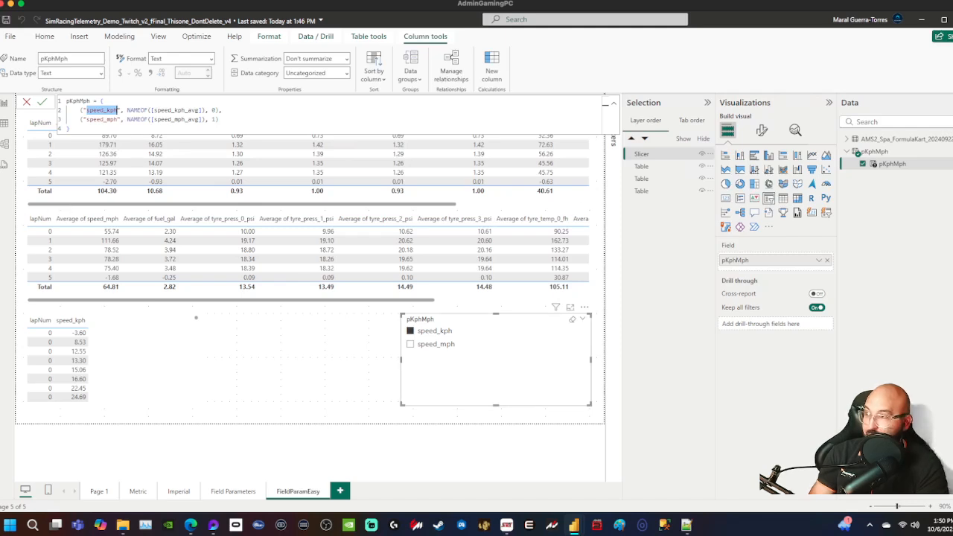
text(KpH)
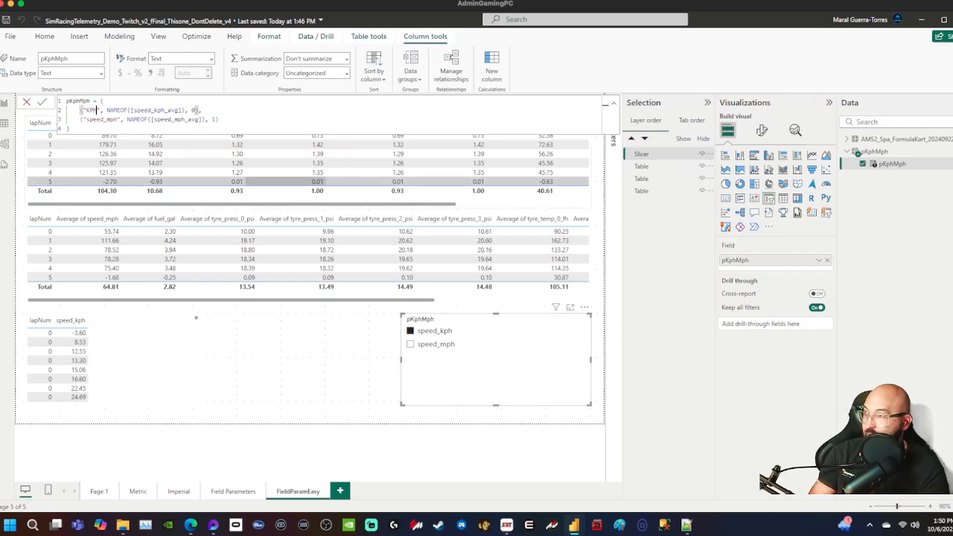
click(107, 119)
double_click(106, 119)
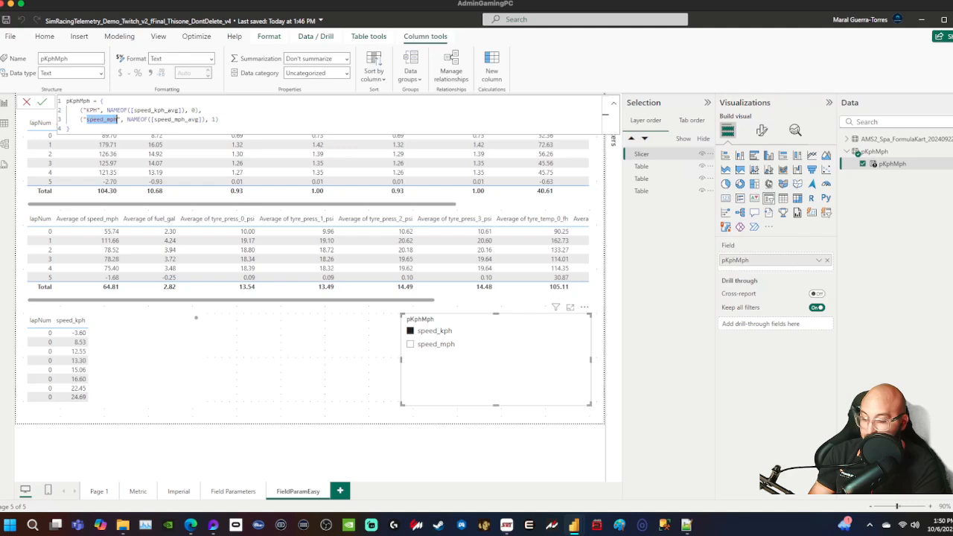
text(MPH)
key(Return)
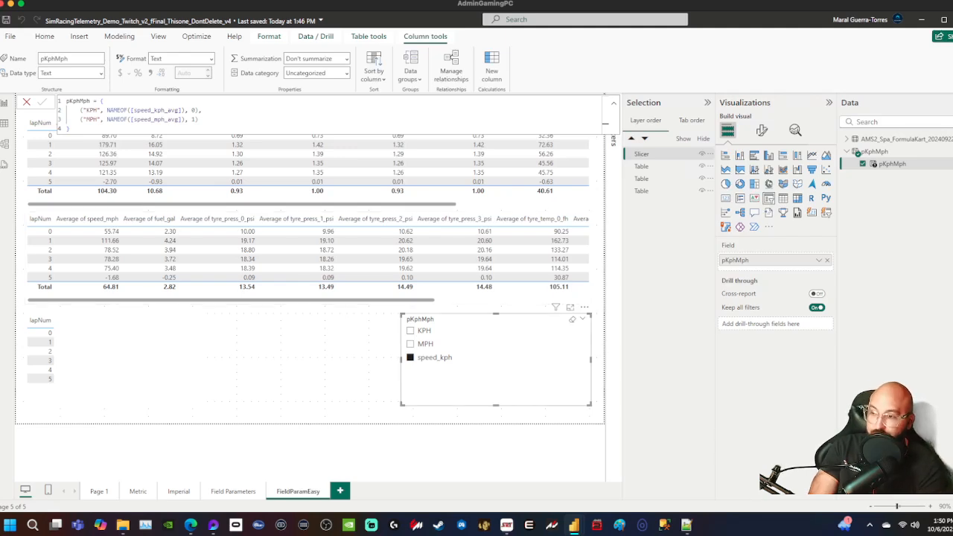
- Test the pKphMph slicer by switching between MPH and KPH, leaving MPH selected
click(411, 344)
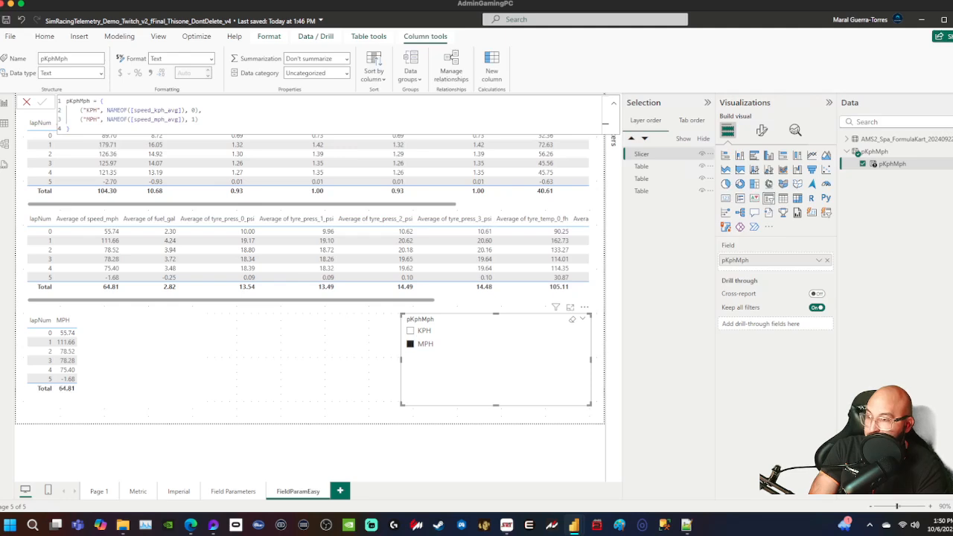
click(410, 330)
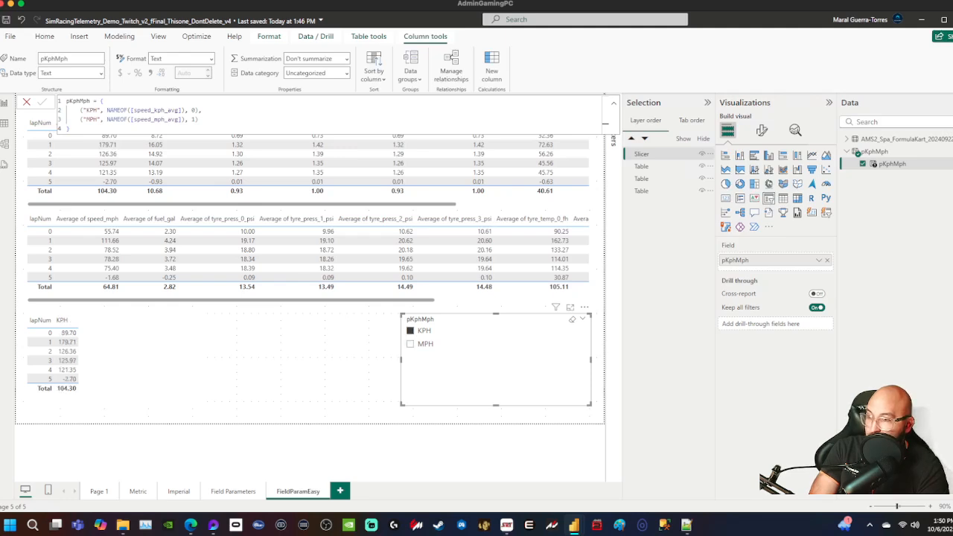
click(410, 344)
click(410, 331)
click(410, 344)
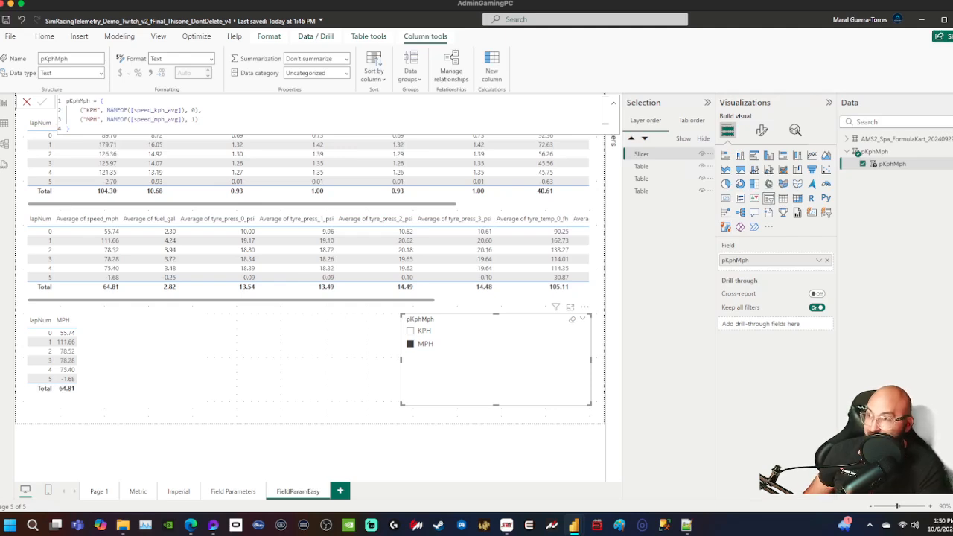
- Start a new fields parameter named pMetricImperial
click(313, 300)
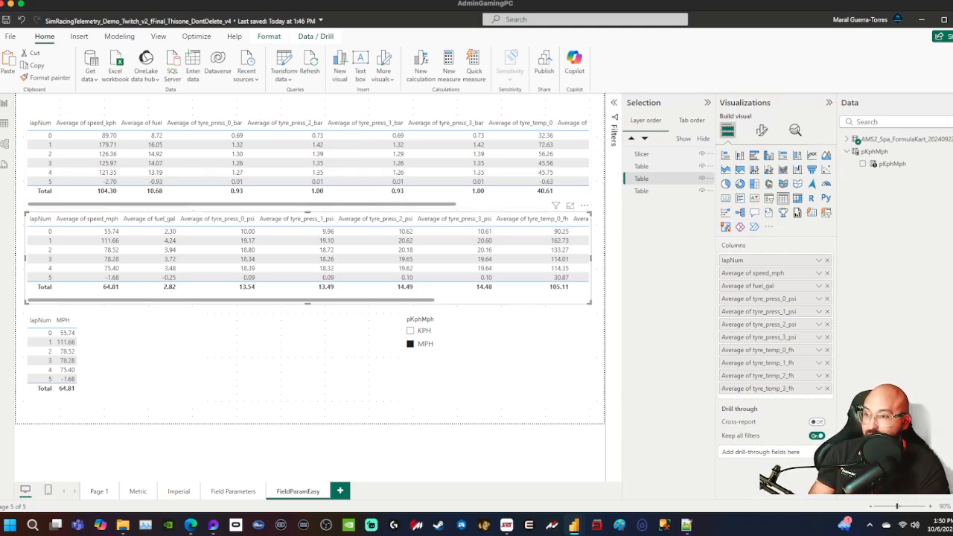
click(572, 320)
click(119, 35)
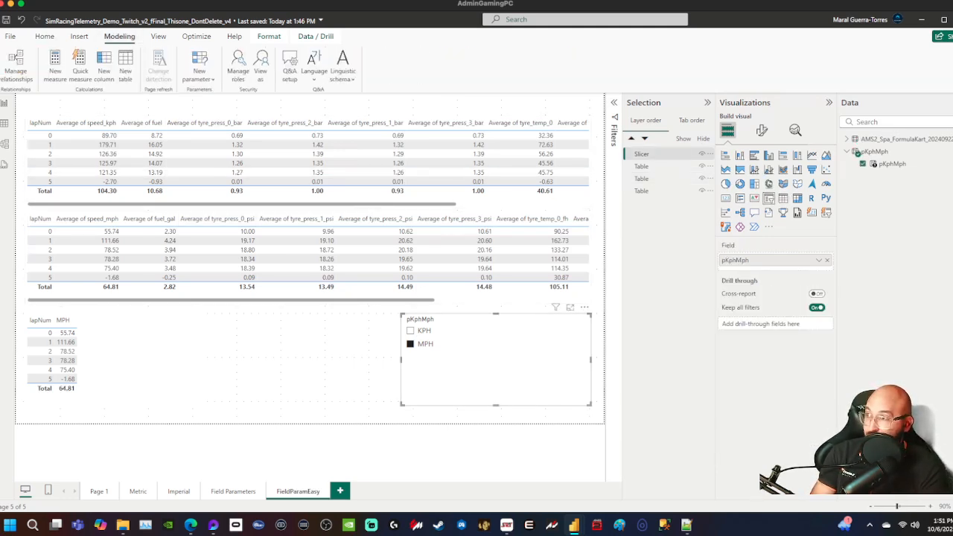
click(199, 73)
click(199, 112)
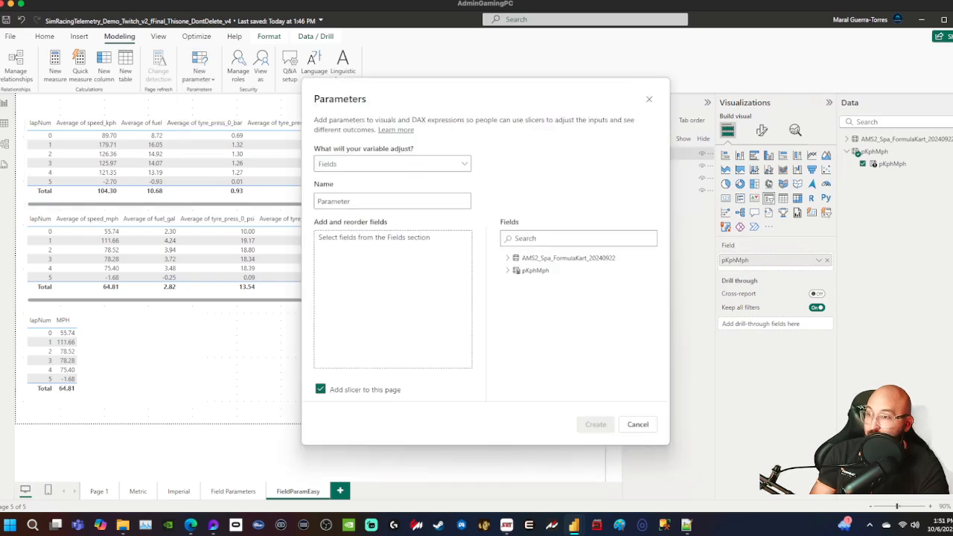
double_click(334, 201)
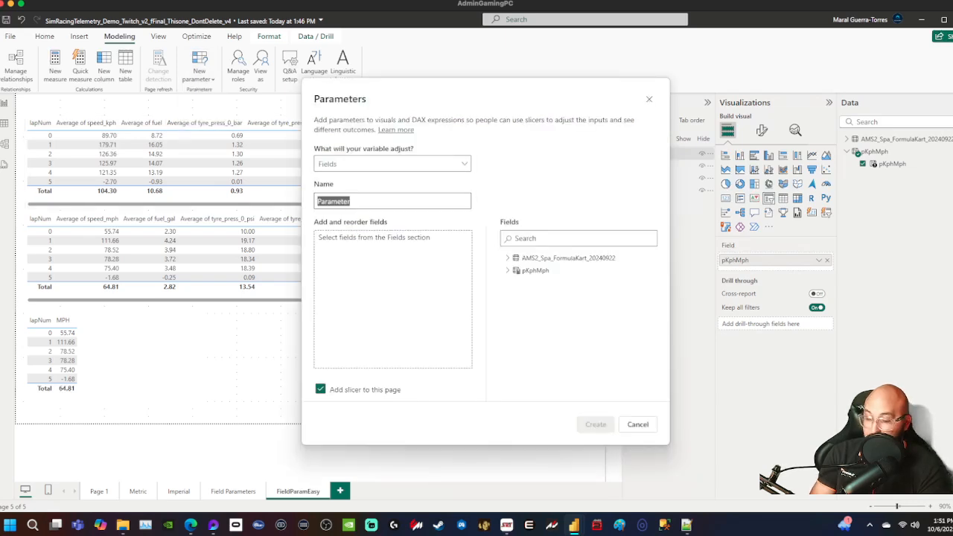
text(p)
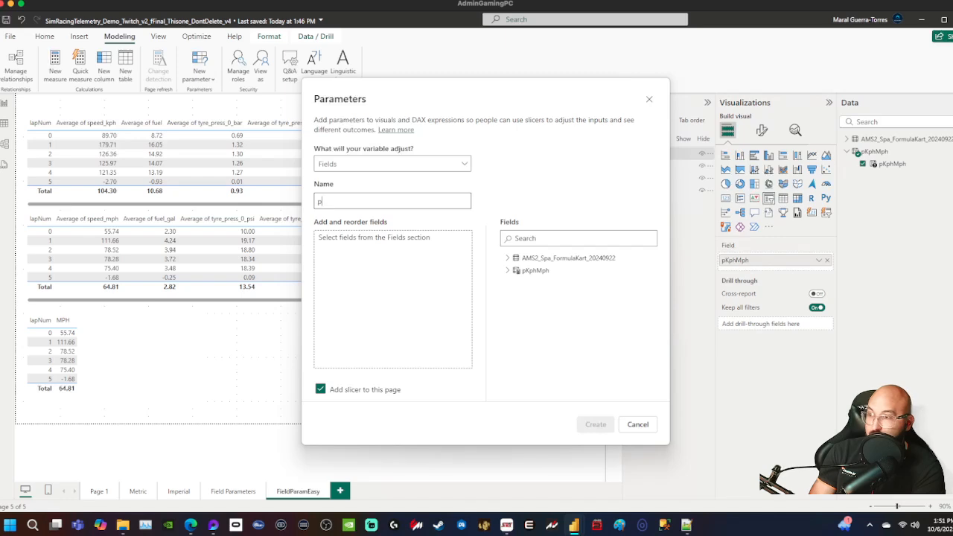
text(Metric)
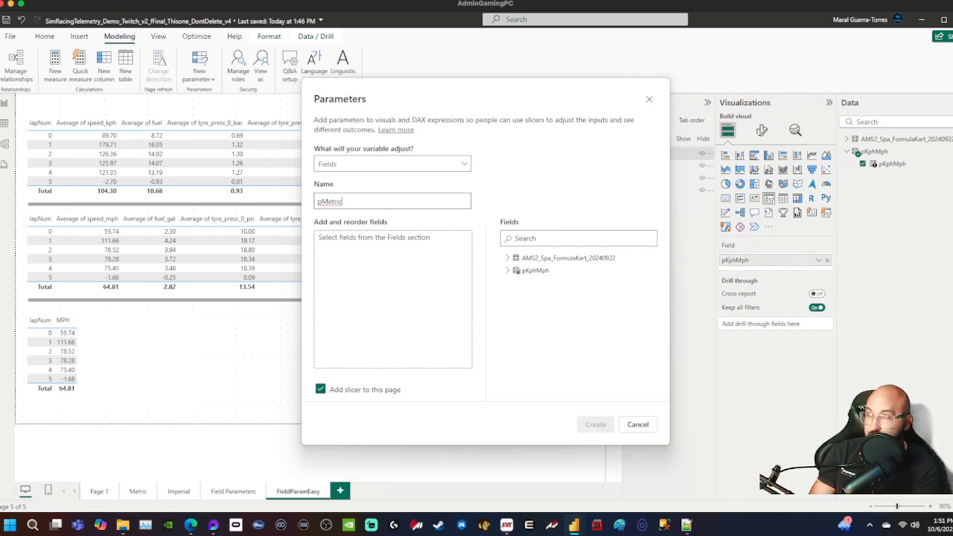
text(Impre)
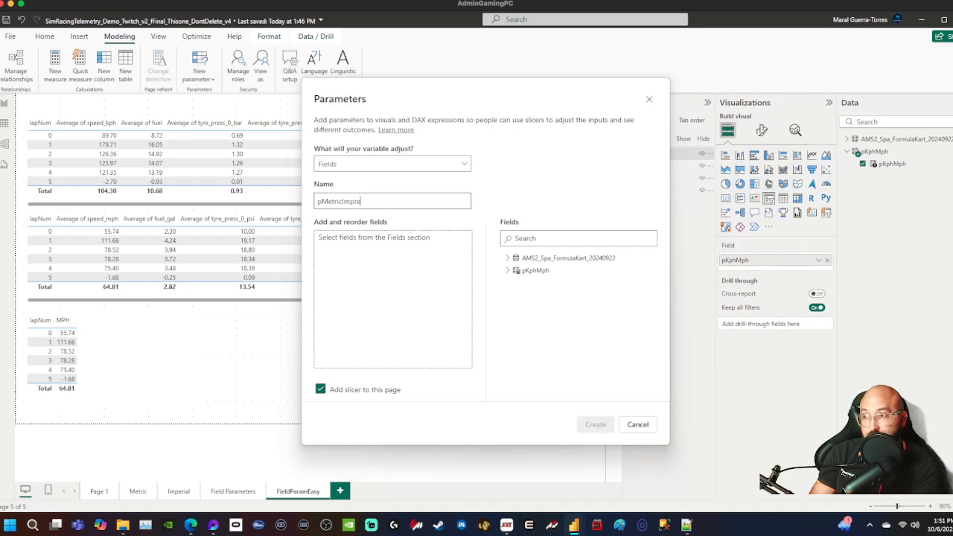
key(BackSpace)
key(BackSpace)
text(erial)
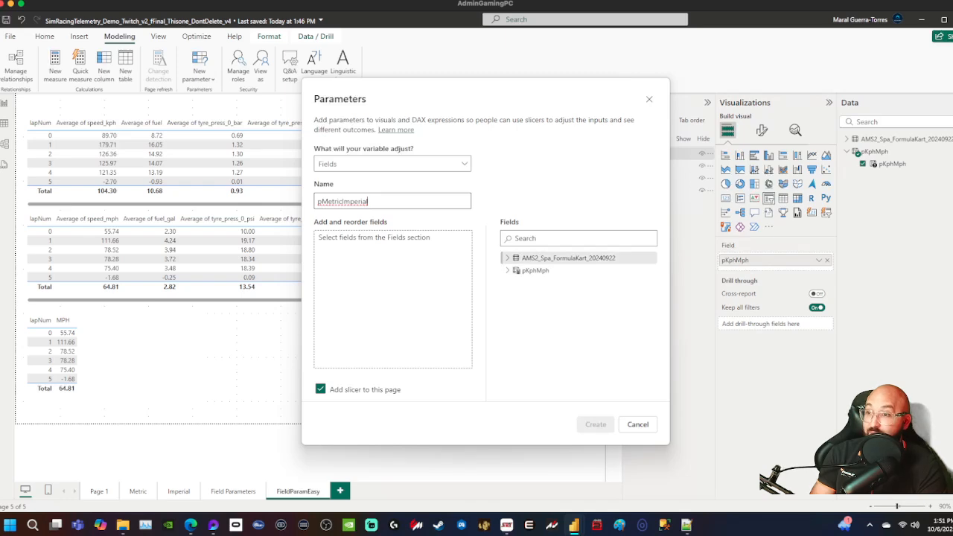
- Add speed_kph and speed_kph_avg from the AMS2_Spa_FormulaKart_20240922 table to the pMetricImperial parameter
click(515, 238)
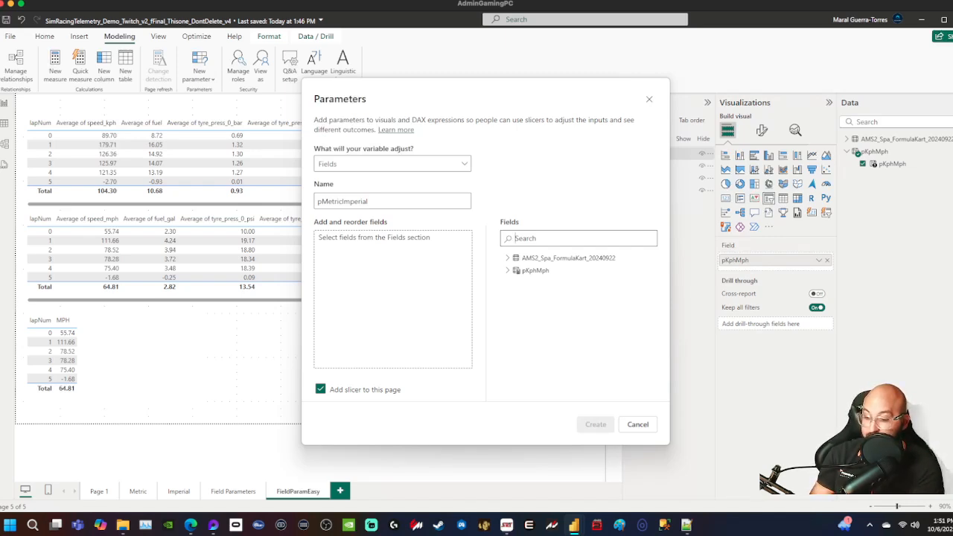
text(kph)
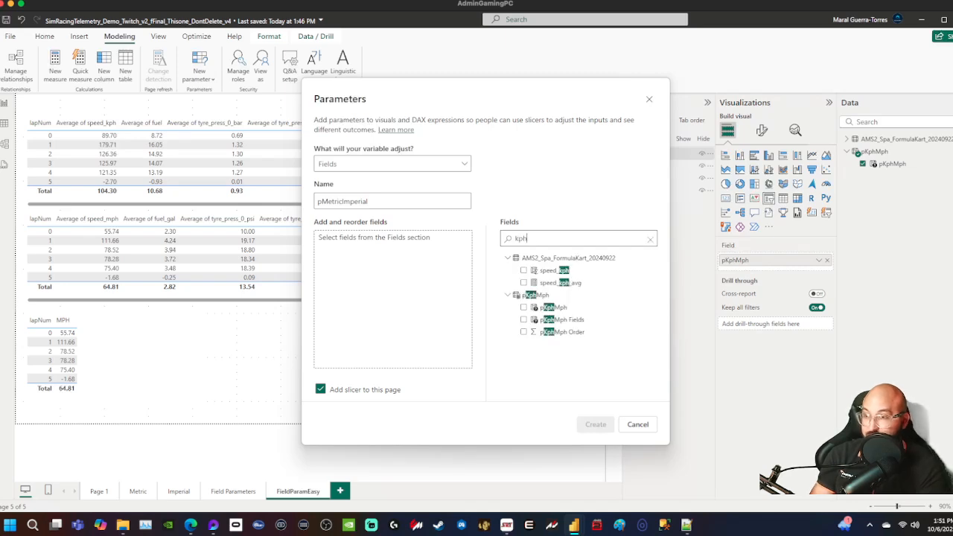
click(523, 270)
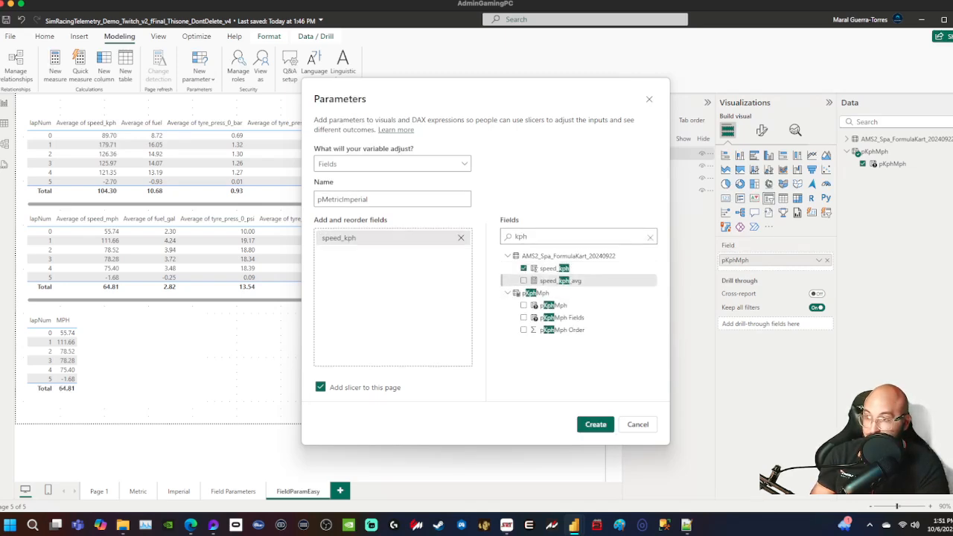
click(524, 281)
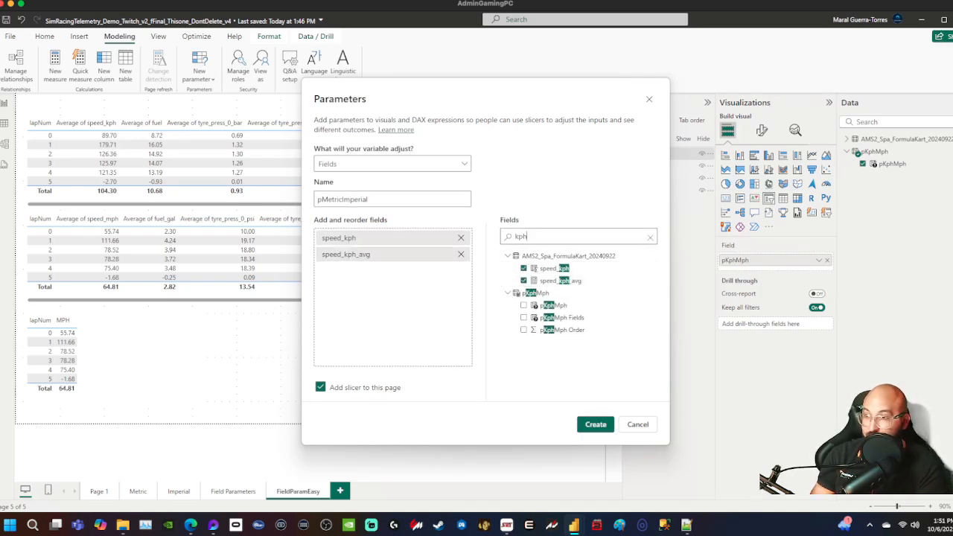
- Find the fuel field and add it to the pMetricImperial parameter
key(BackSpace)
key(BackSpace)
key(BackSpace)
text(fue)
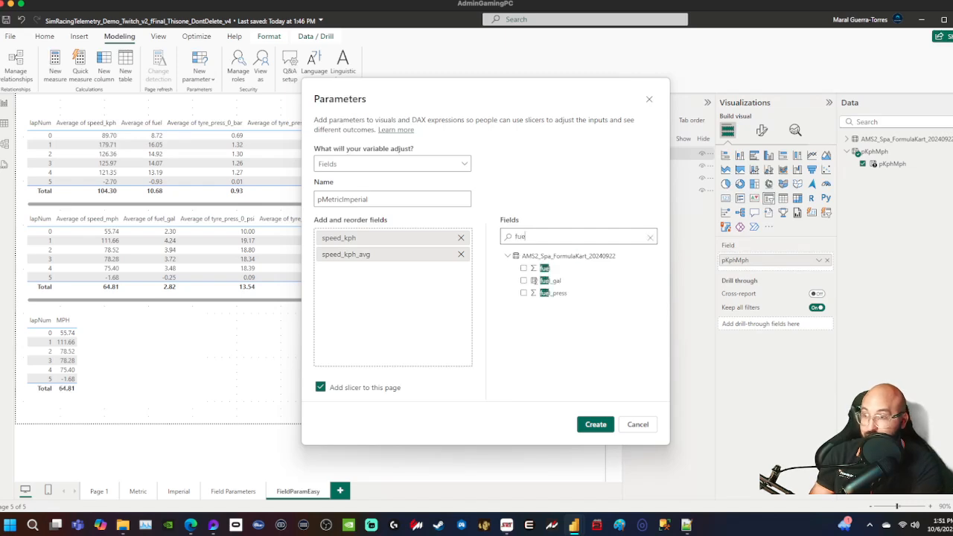
text(l)
click(523, 268)
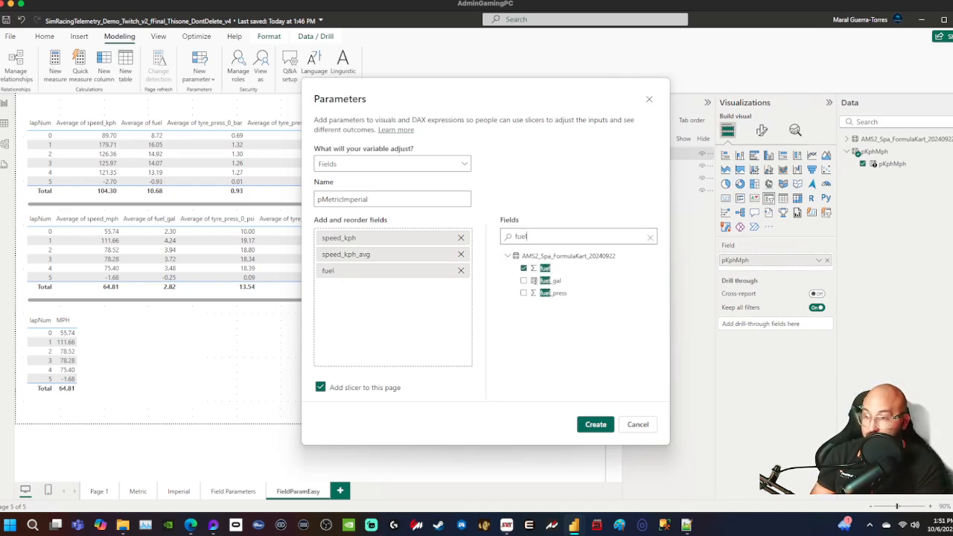
- Add the four bar tyre pressure fields, tyre_press_0_bar through tyre_press_3_bar, to the pMetricImperial parameter
double_click(521, 237)
text(press)
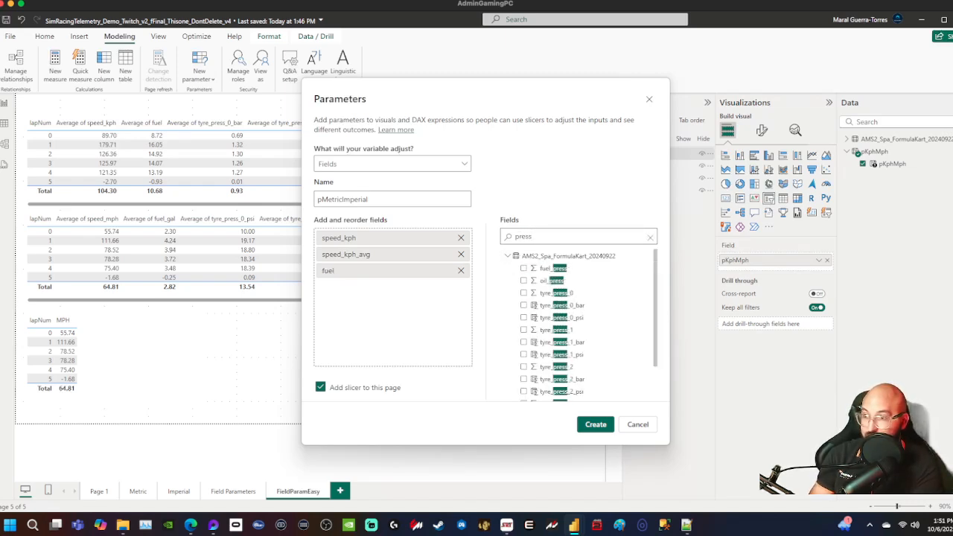
key(BackSpace)
key(BackSpace)
key(BackSpace)
key(BackSpace)
key(BackSpace)
text(_bar)
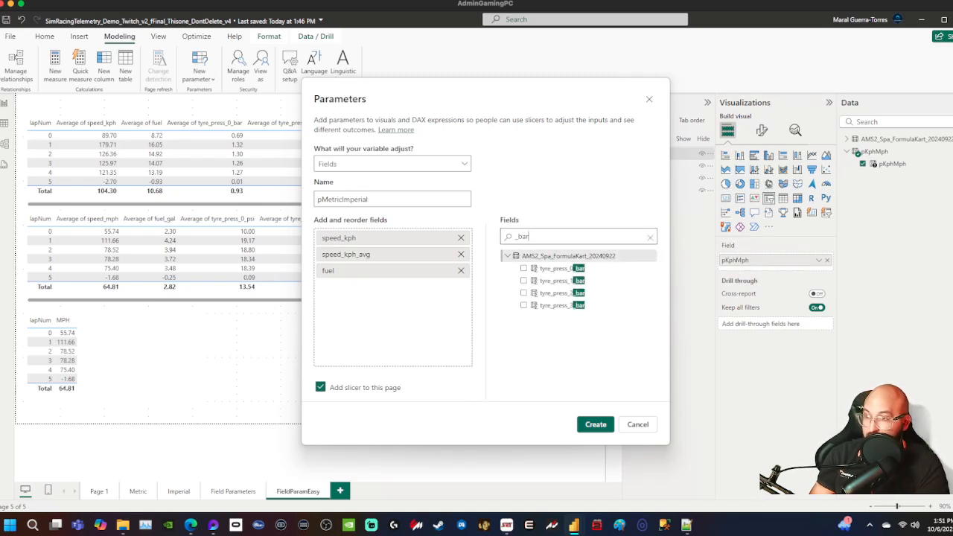
click(523, 268)
click(523, 280)
click(523, 293)
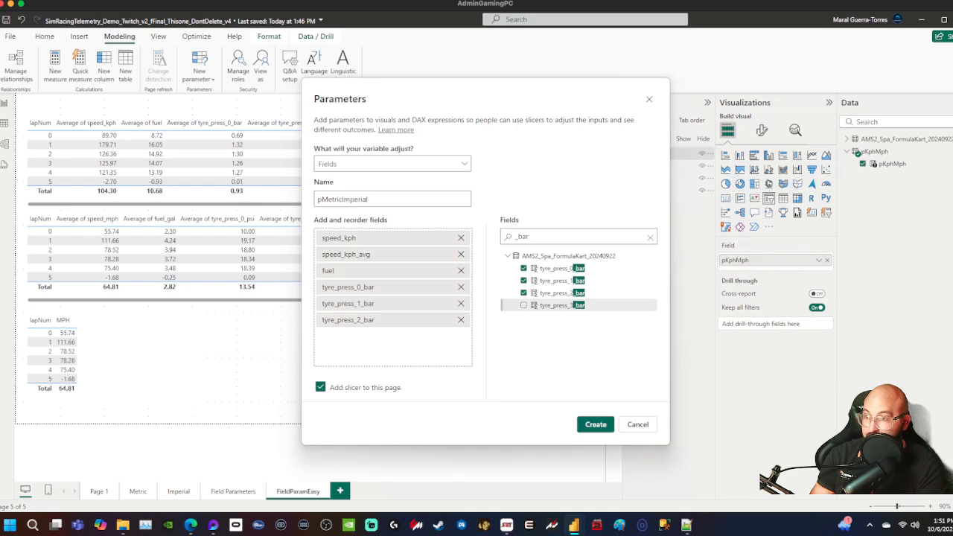
click(523, 305)
- Add the metric tyre temperature fields tyre_temp_0, tyre_temp_1, tyre_temp_2 and tyre_temp_3 to the pMetricImperial parameter
key(ctrl+a)
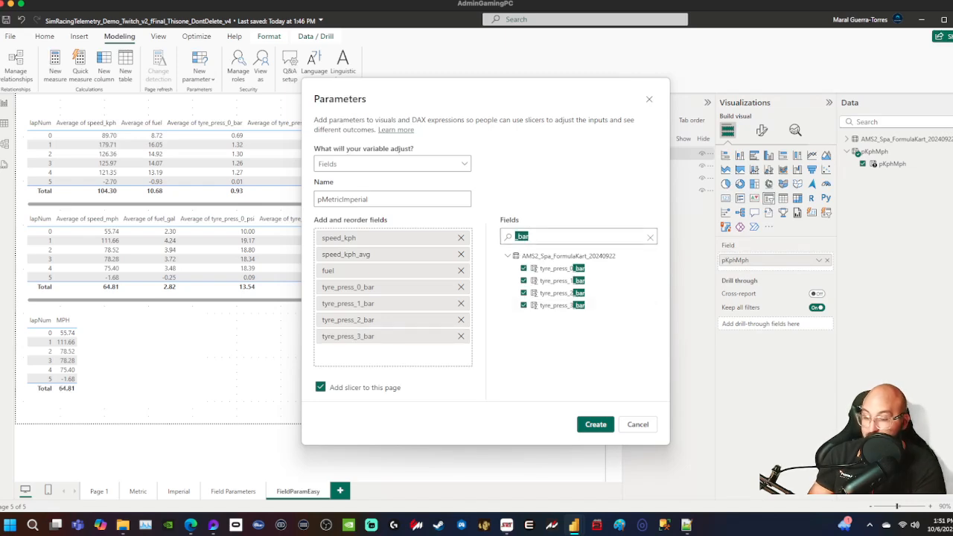
text(_)
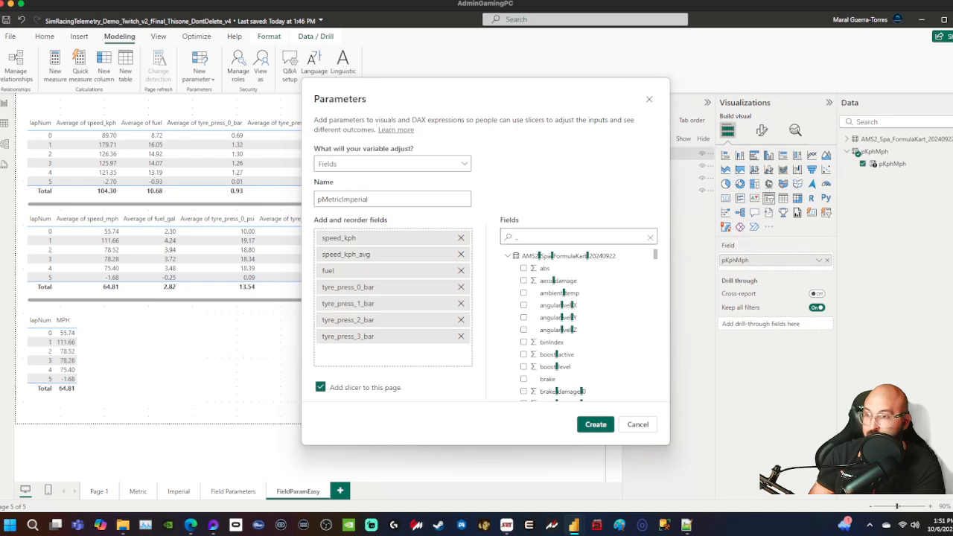
key(BackSpace)
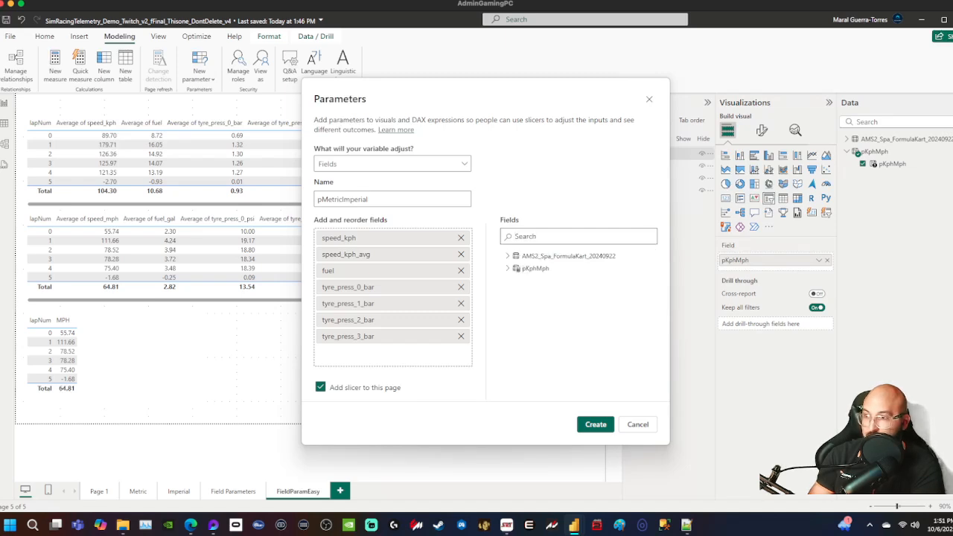
text(_)
key(BackSpace)
text(ty)
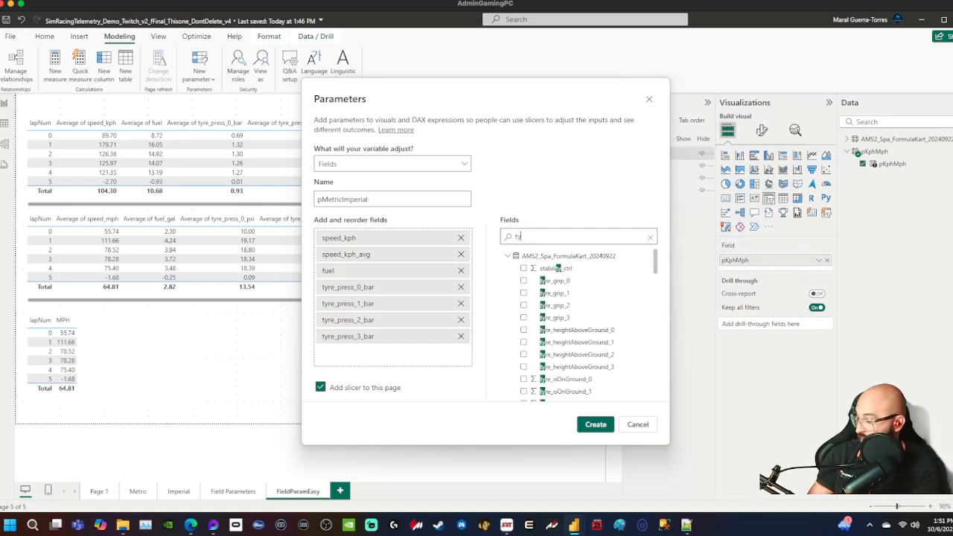
text(re_temp)
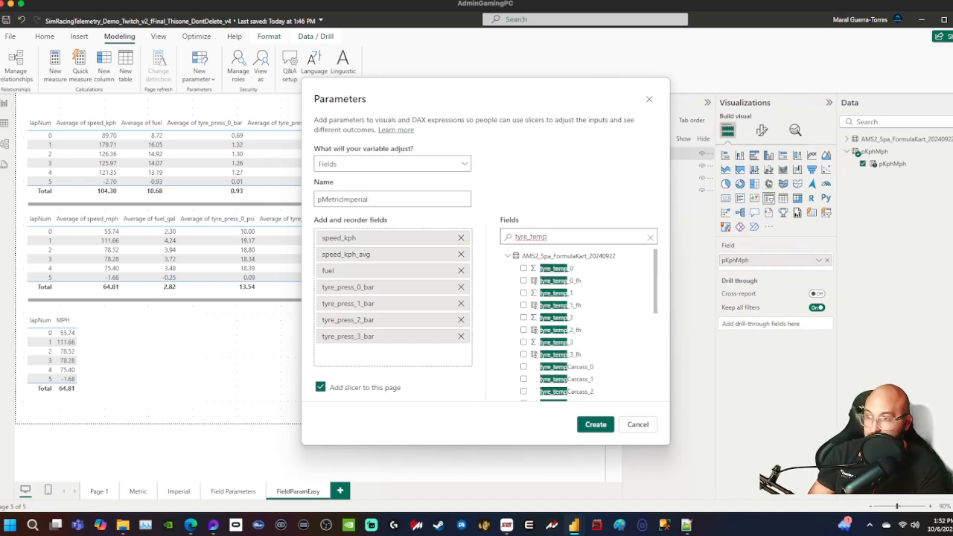
click(524, 268)
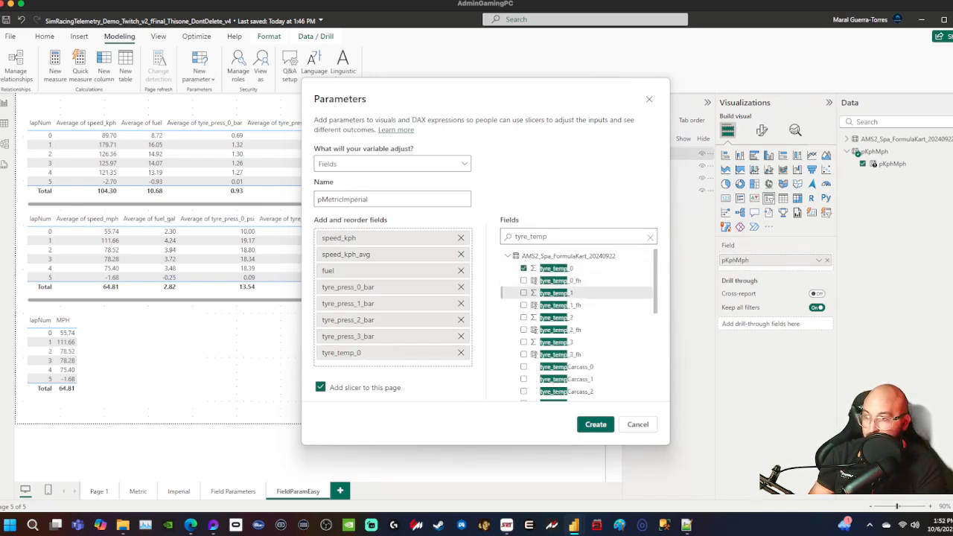
click(524, 293)
click(523, 317)
click(524, 342)
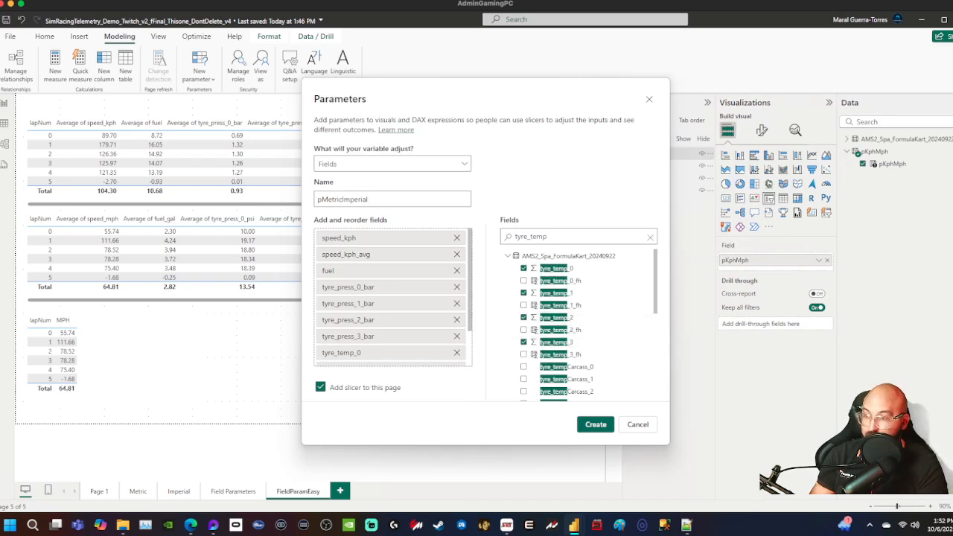
- Add the imperial fields speed_mph, speed_mph_avg and fuel_gal to the pMetricImperial parameter
double_click(531, 236)
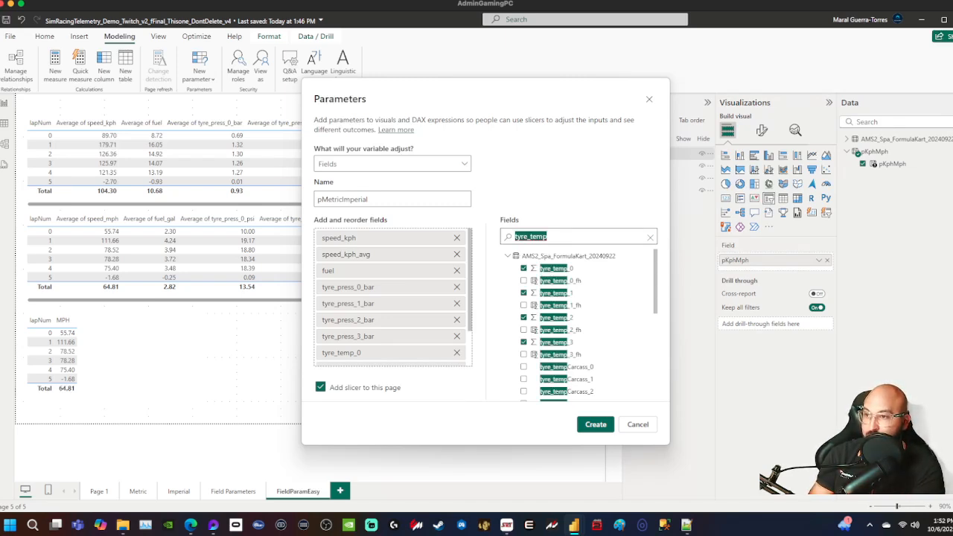
text(speed)
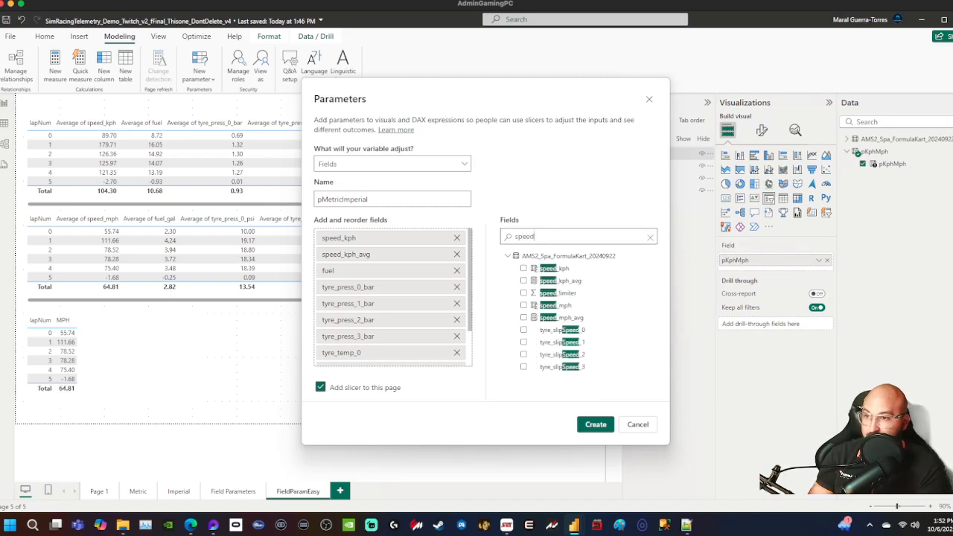
click(524, 305)
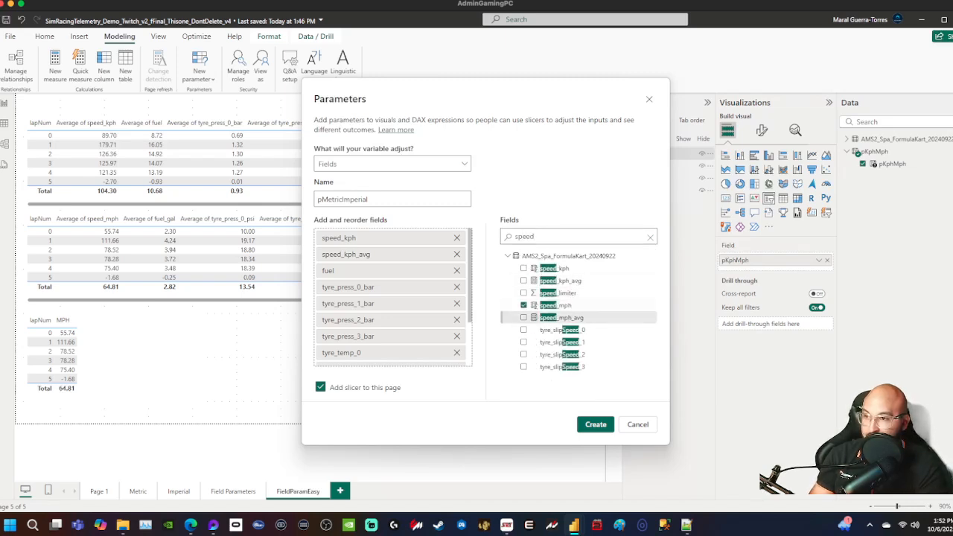
click(524, 317)
key(ctrl+a)
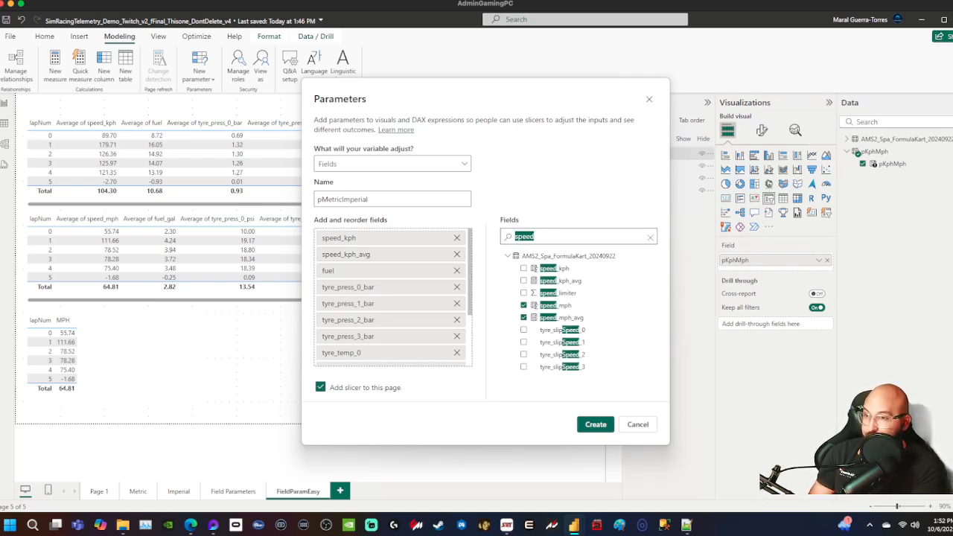
text(fuel)
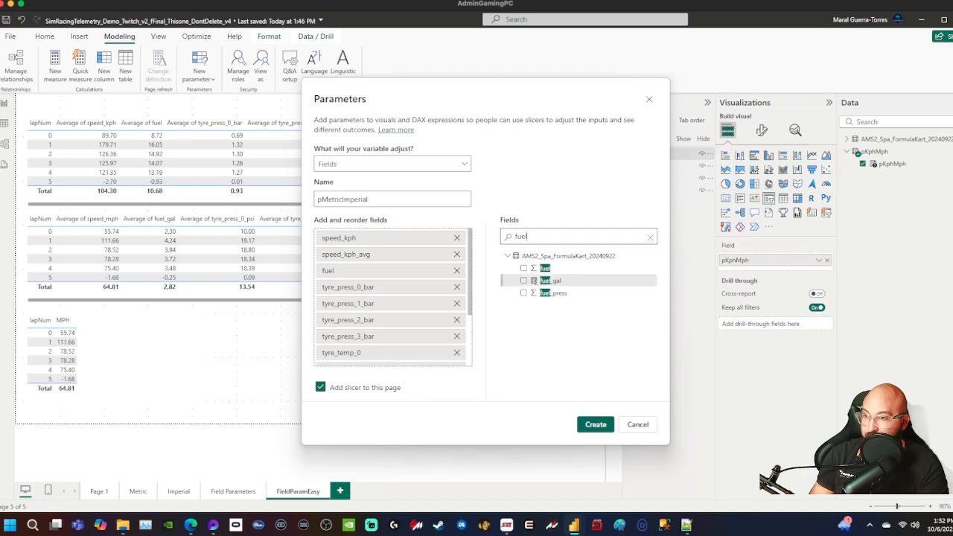
click(523, 281)
- Add the four psi tyre pressure fields, tyre_press_0_psi through tyre_press_3_psi, to the pMetricImperial parameter
double_click(521, 236)
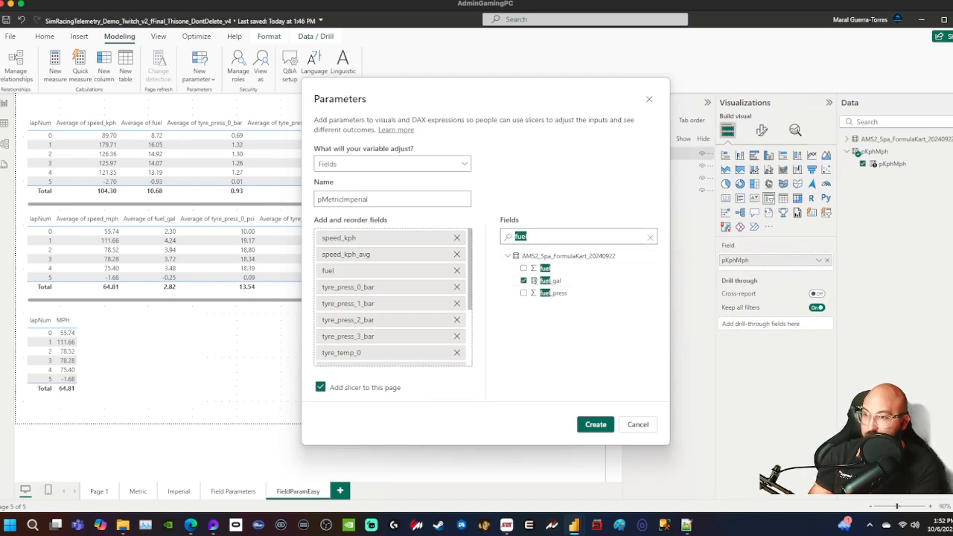
text(press_)
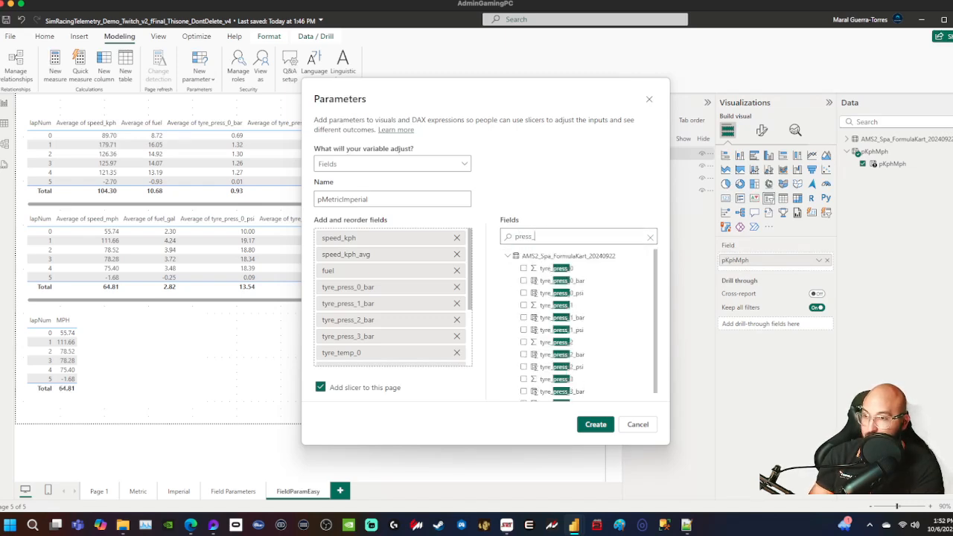
click(523, 293)
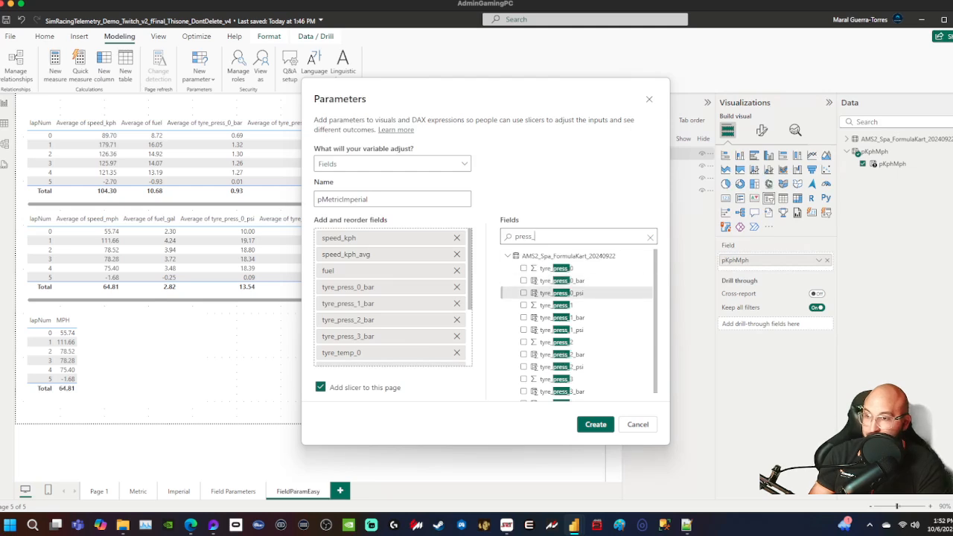
click(523, 329)
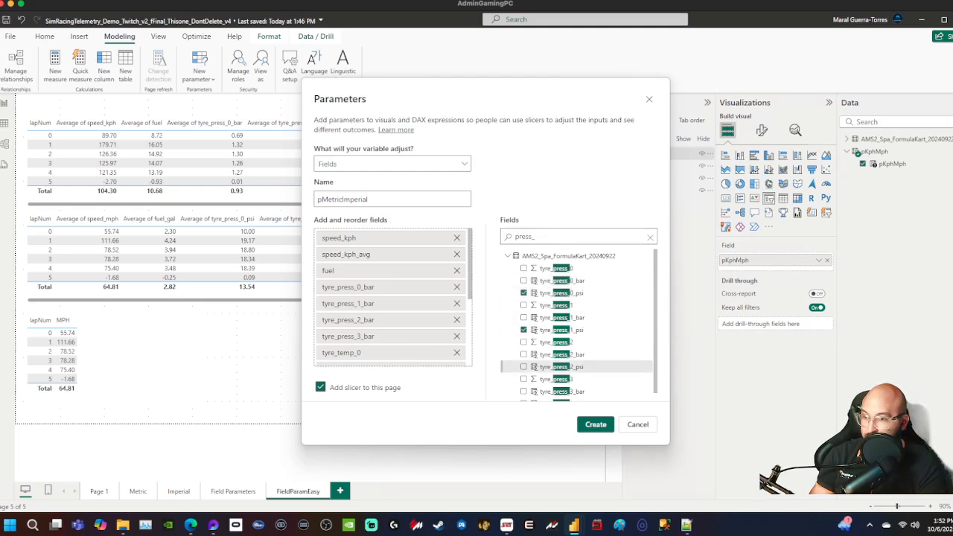
click(523, 366)
scroll(566, 372, down, 1)
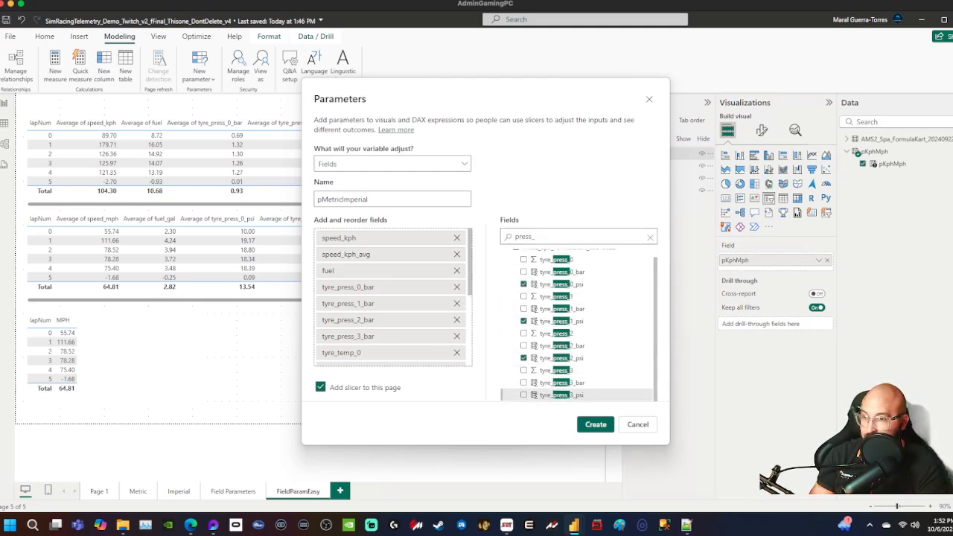
click(524, 394)
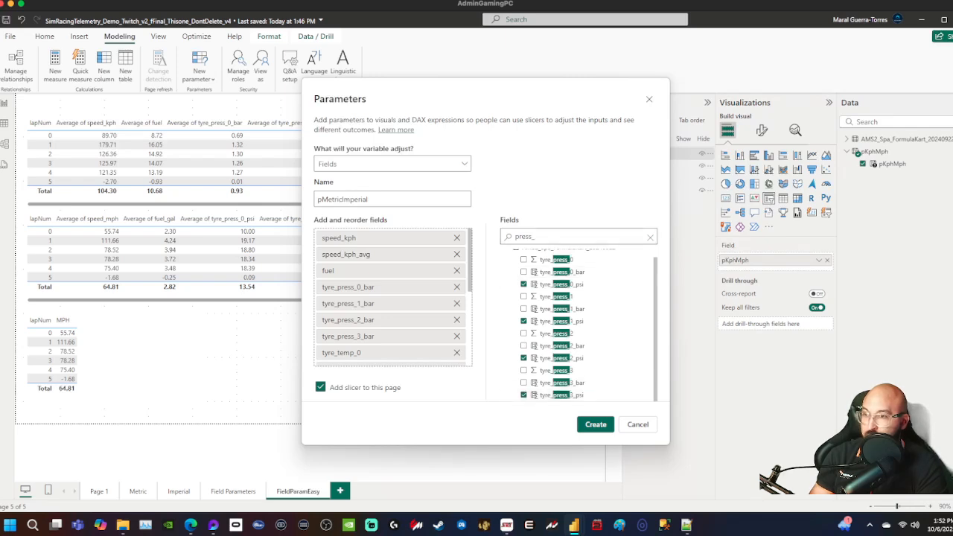
- Add the Fahrenheit fields tyre_temp_0_fh through tyre_temp_3_fh to the pMetricImperial parameter and create it with its slicer on the page
drag(535, 236, 513, 236)
text(temp_)
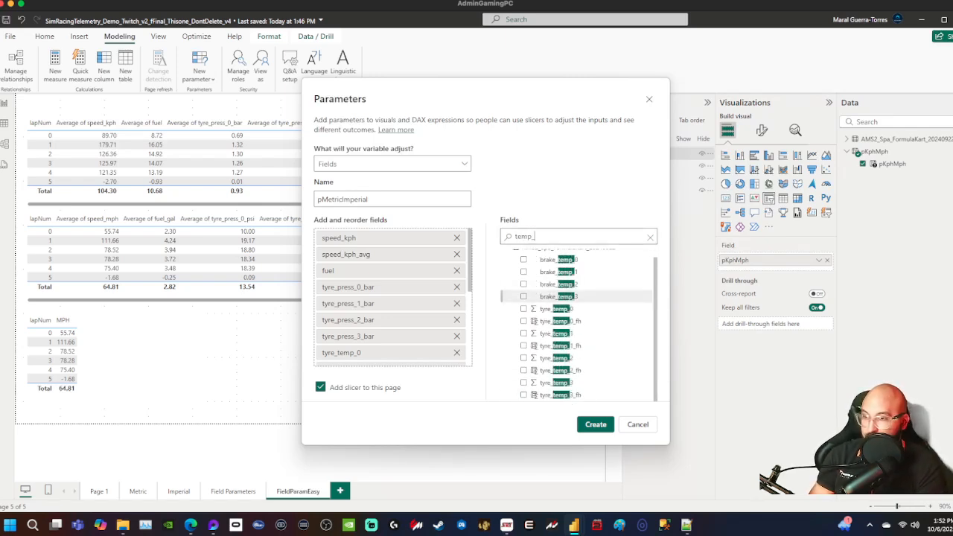
click(523, 321)
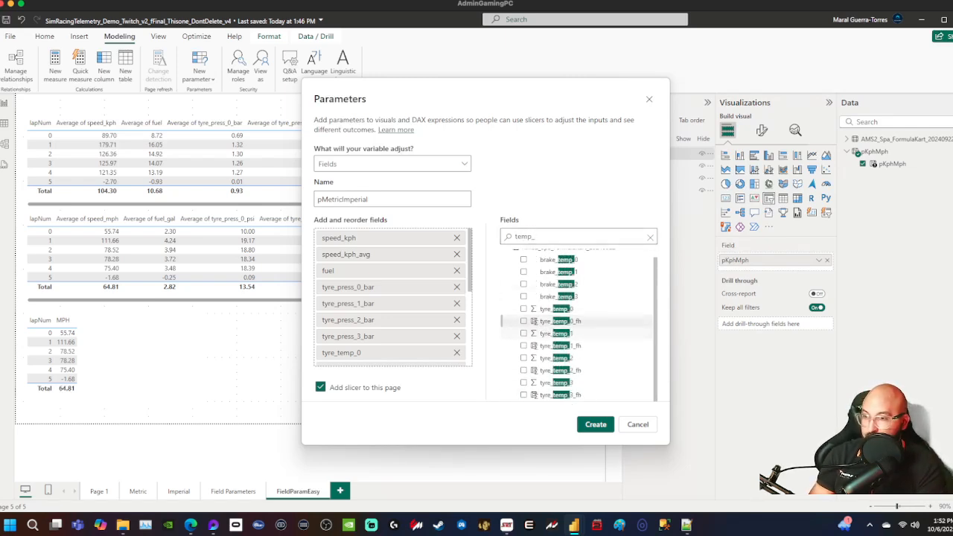
click(524, 345)
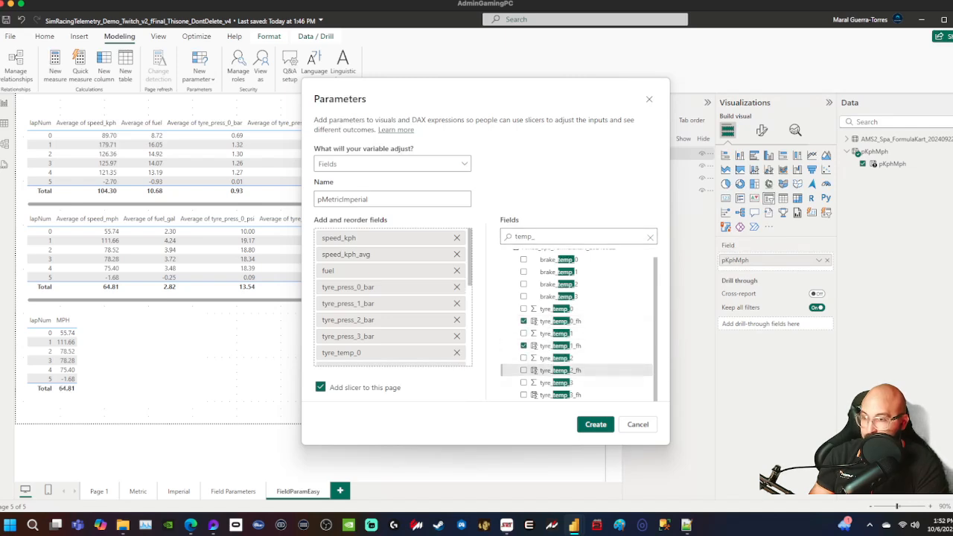
click(523, 370)
click(523, 395)
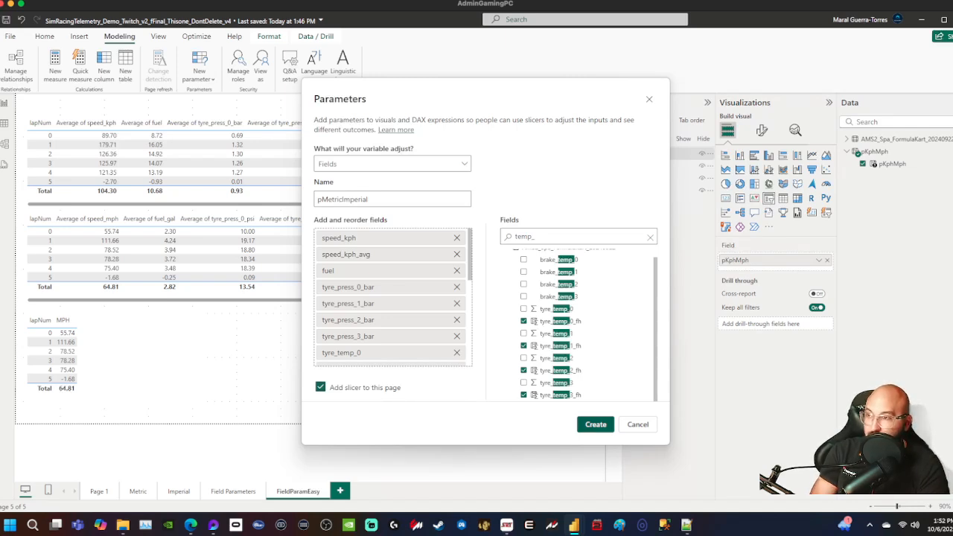
click(596, 424)
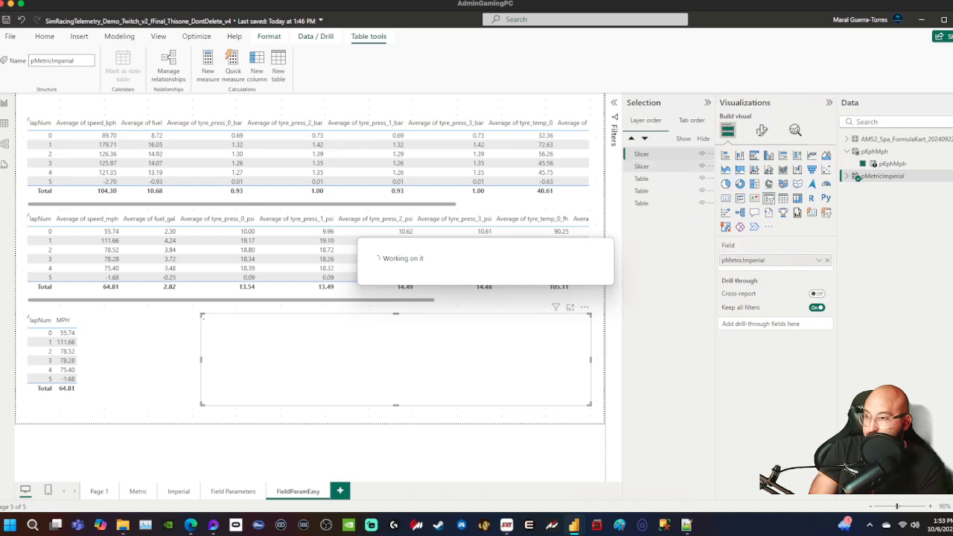
- Narrow the pMetricImperial slicer, look through its field list, and move it up over the two upper tables
scroll(394, 365, down, 1)
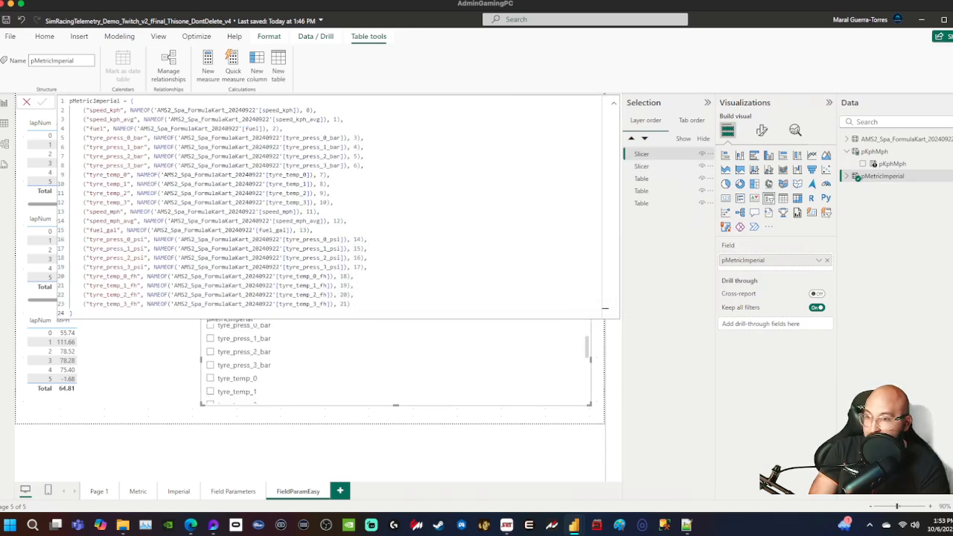
drag(589, 404, 374, 404)
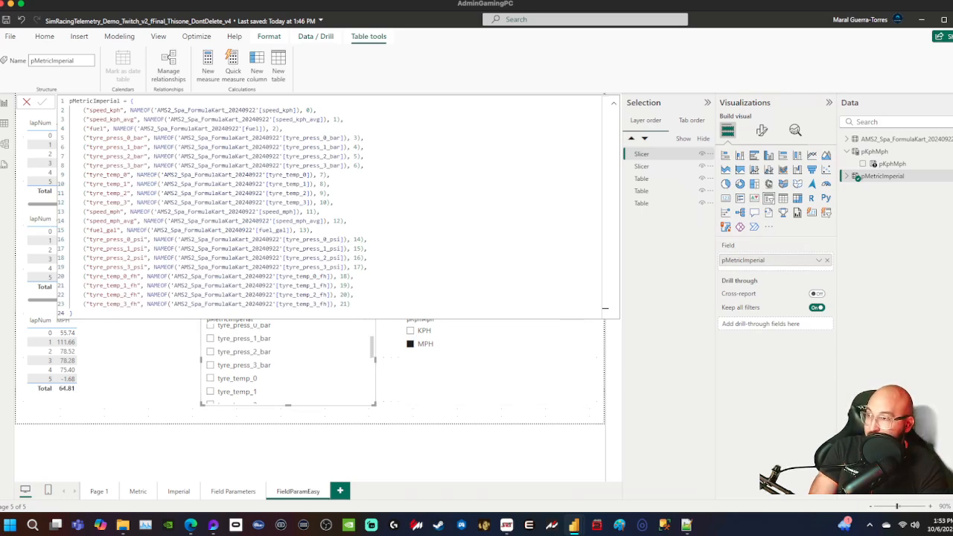
drag(176, 110, 349, 303)
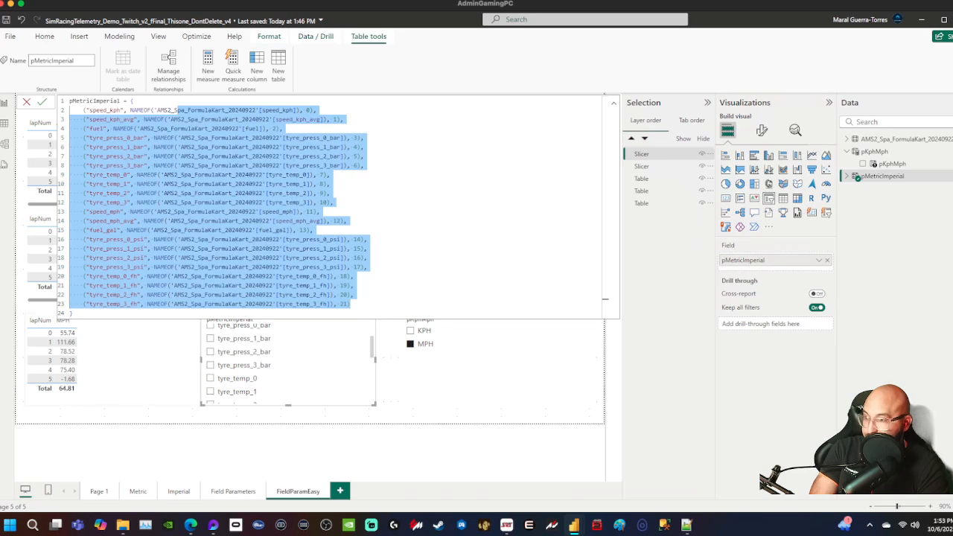
click(149, 365)
scroll(290, 364, up, 2)
scroll(290, 364, down, 4)
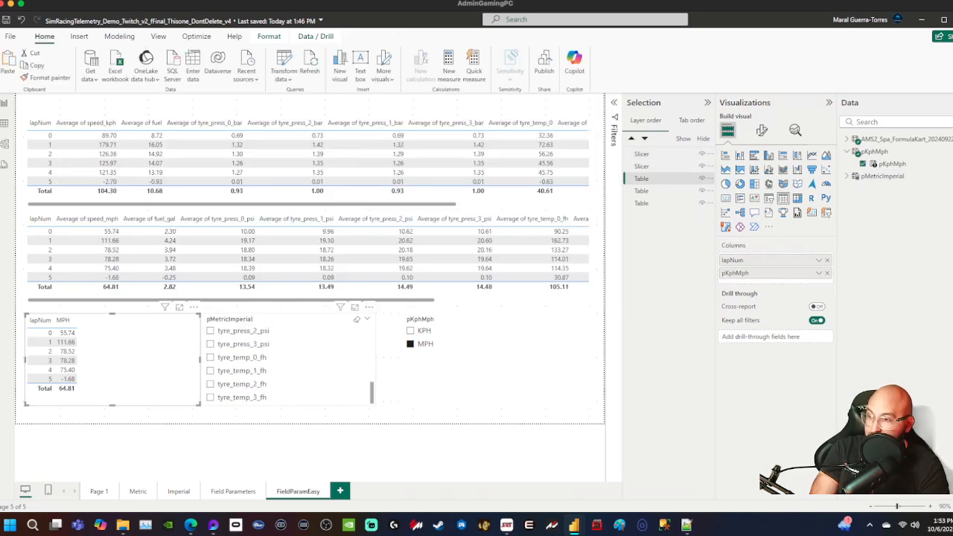
scroll(291, 365, up, 5)
scroll(290, 365, down, 5)
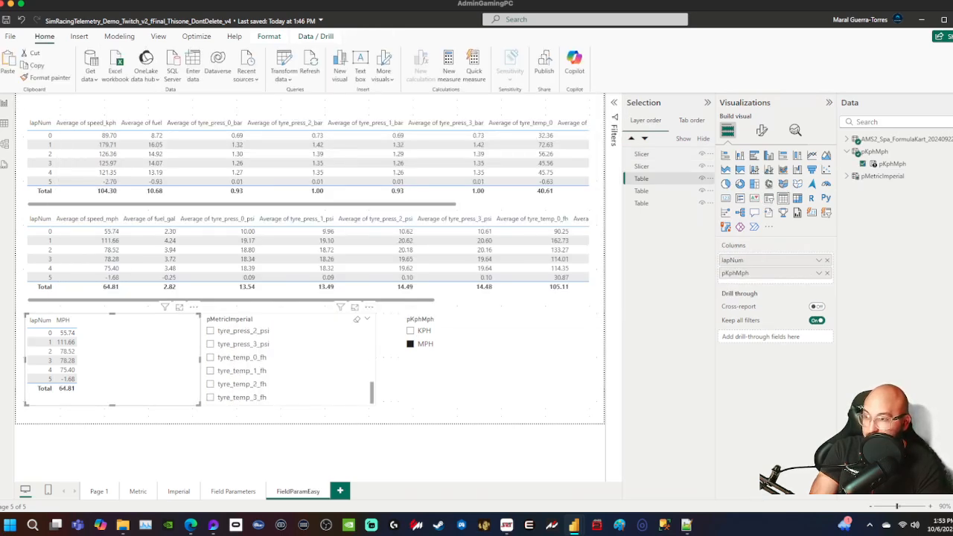
drag(291, 318, 331, 170)
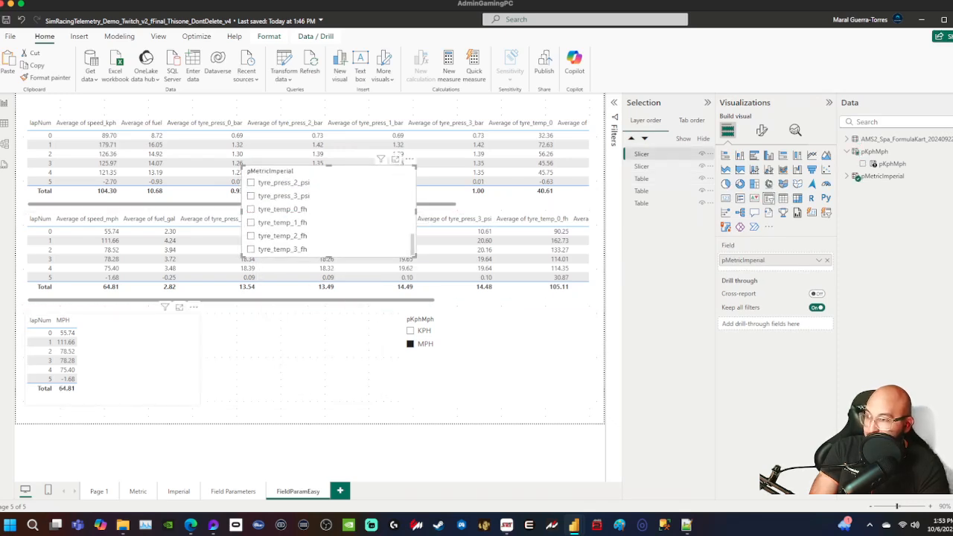
- Replace pKphMph with the pMetricImperial field parameter in the columns of the bottom lapNum table
click(141, 360)
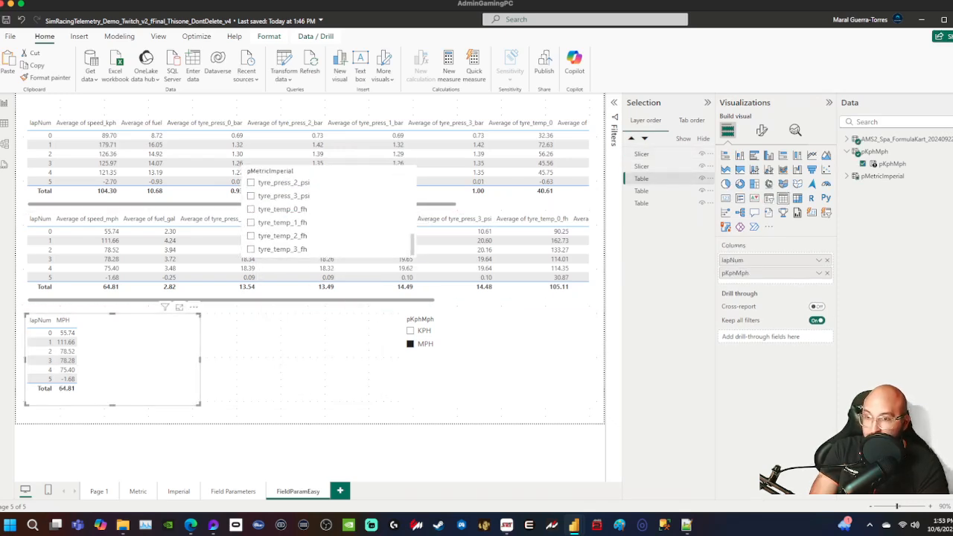
drag(735, 273, 647, 275)
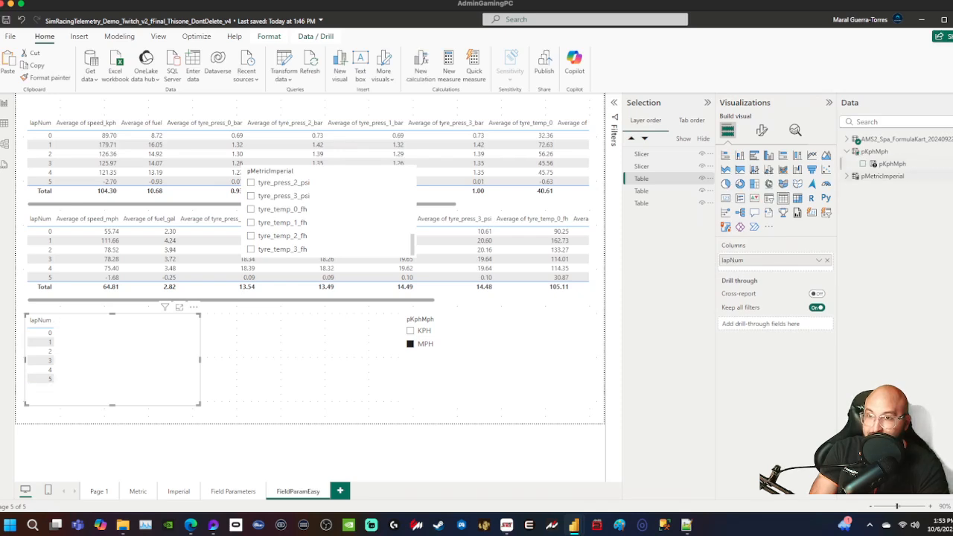
click(847, 176)
drag(899, 188, 737, 266)
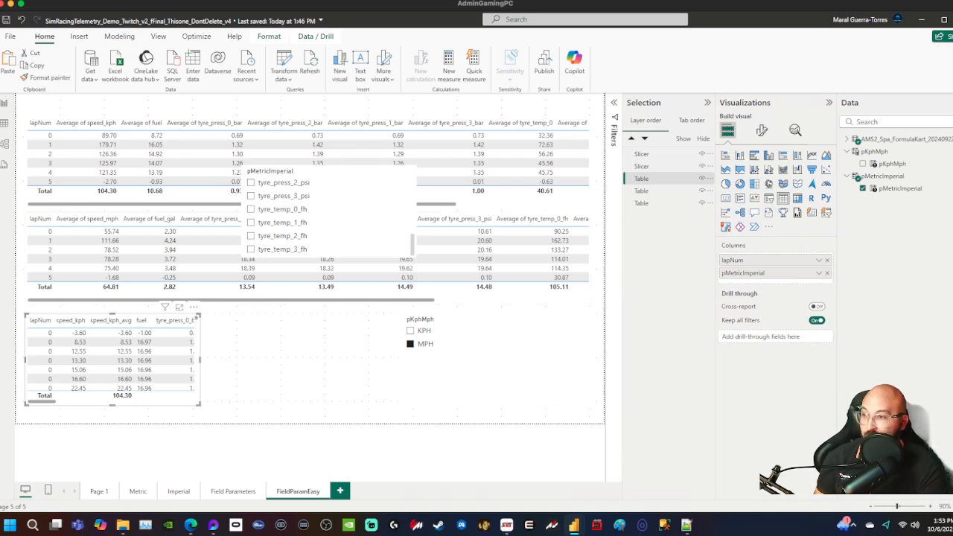
- Delete the pKphMph slicer and widen the bottom table to match the width of the tables above
click(496, 363)
key(Delete)
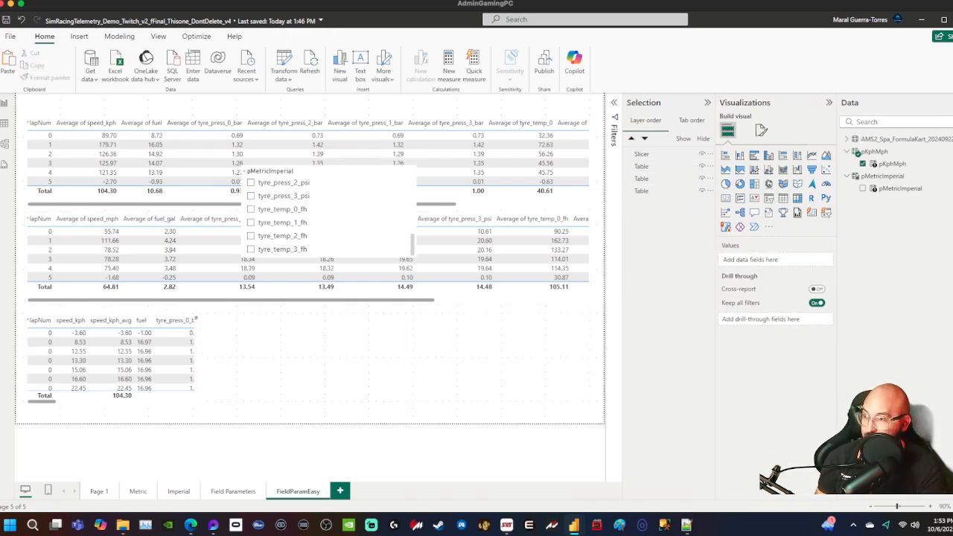
click(182, 360)
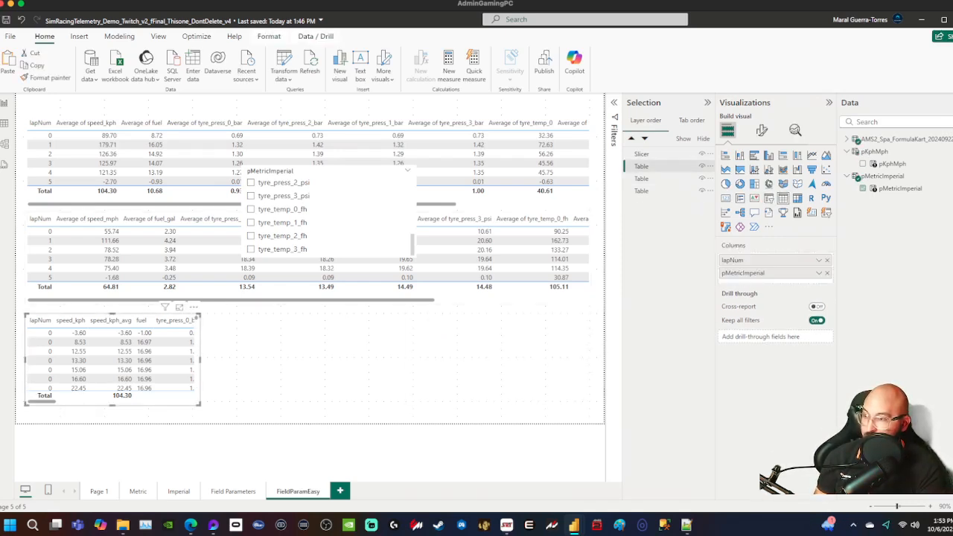
drag(199, 360, 590, 360)
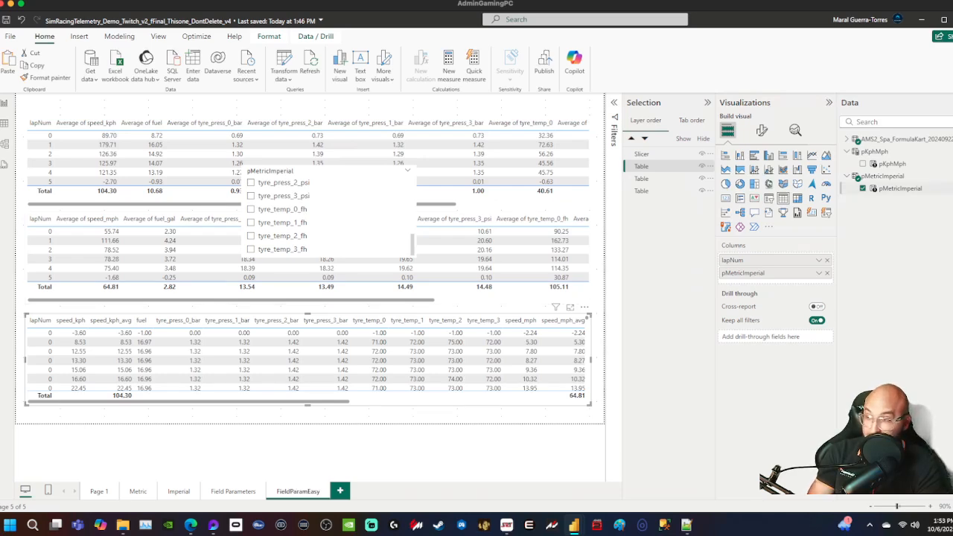
- Insert the comment /*Metric*/ above the speed_kph row in the pMetricImperial DAX definition
click(900, 188)
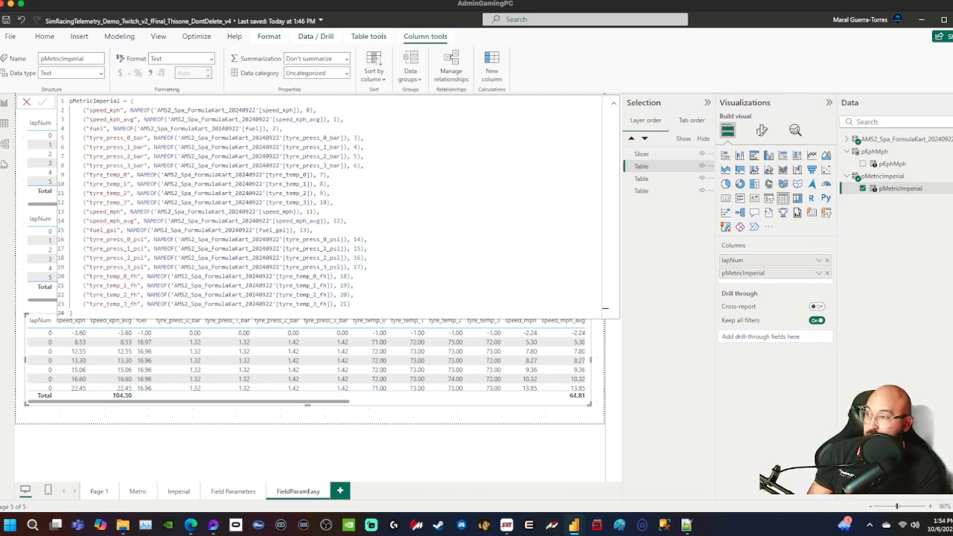
click(134, 101)
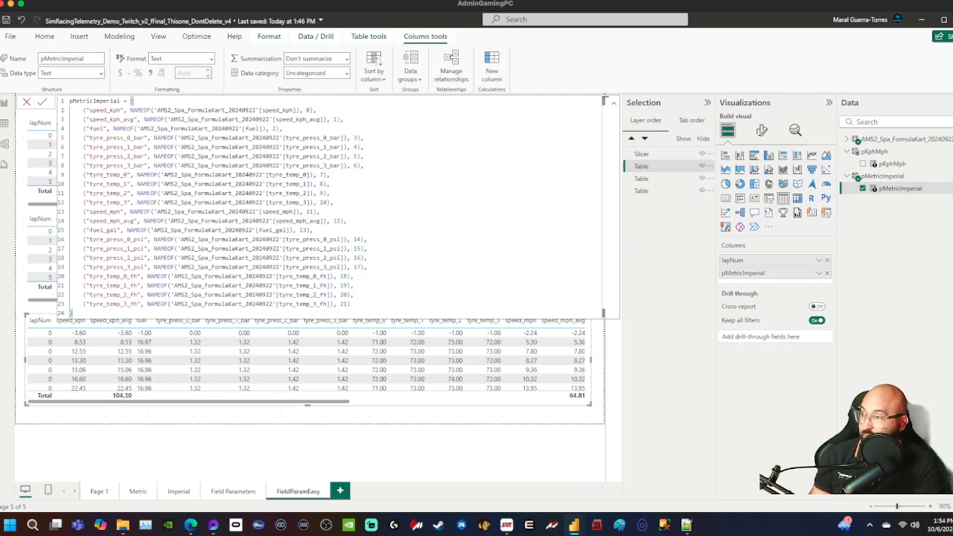
key(Return)
text(/*)
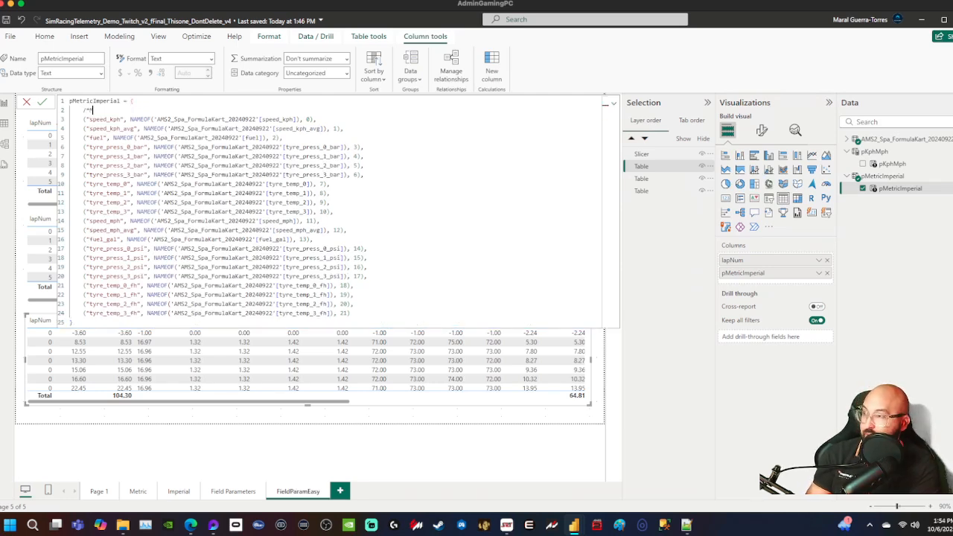
text(Metric)
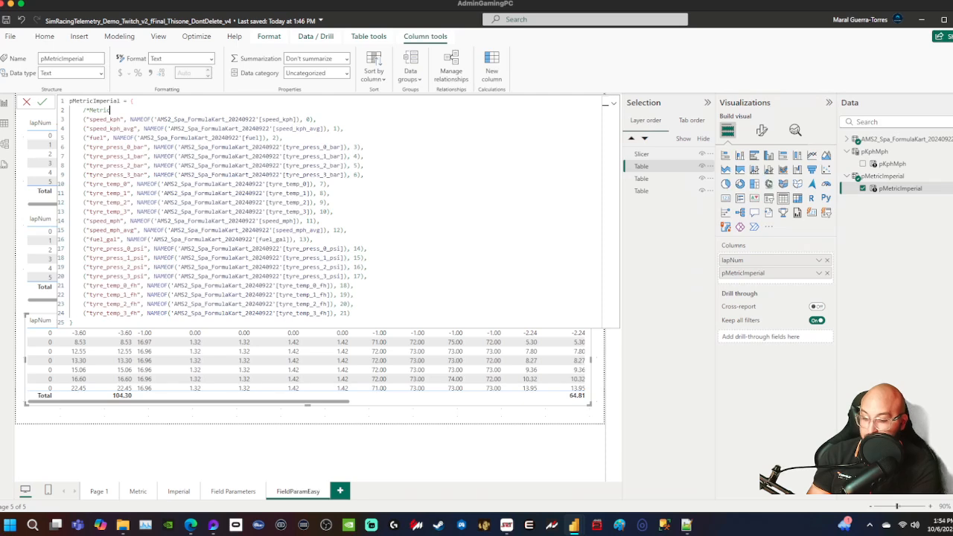
text(*/)
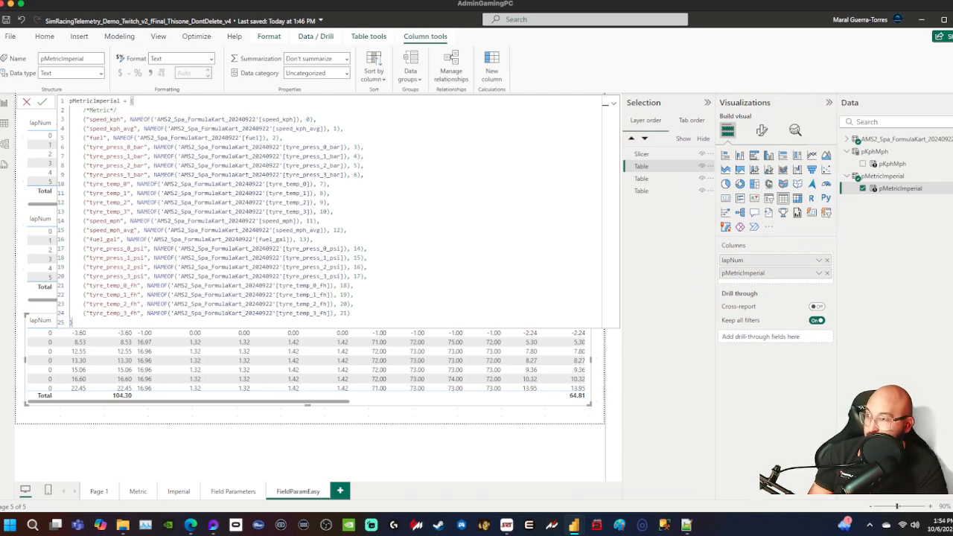
- Insert the comment /*Imperial*/ above the speed_mph row in the pMetricImperial definition
click(150, 221)
click(335, 212)
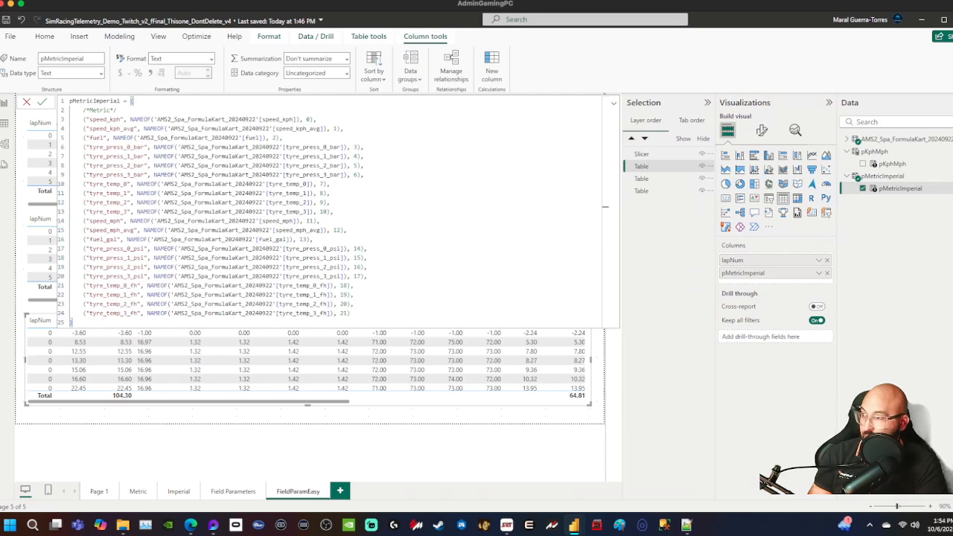
key(Return)
text(/*Imper)
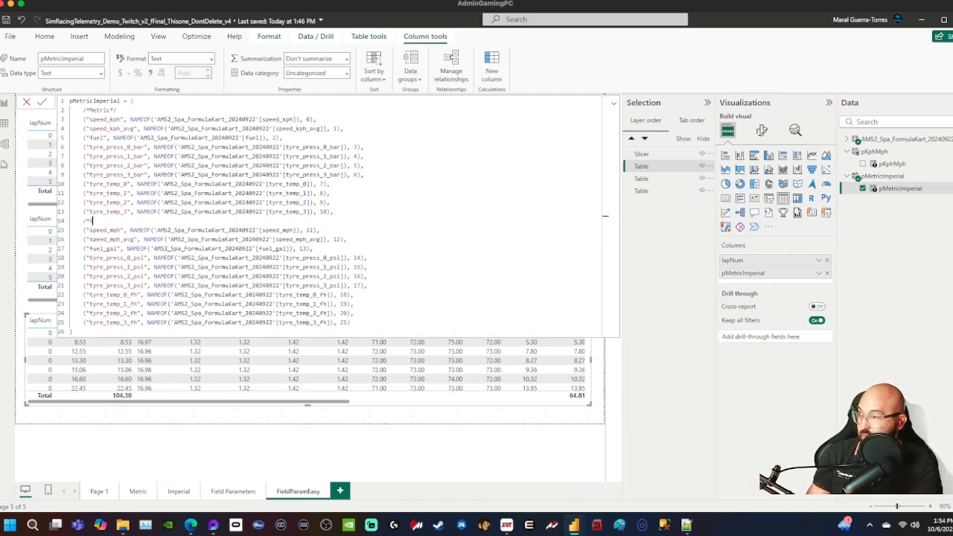
text(ial*/)
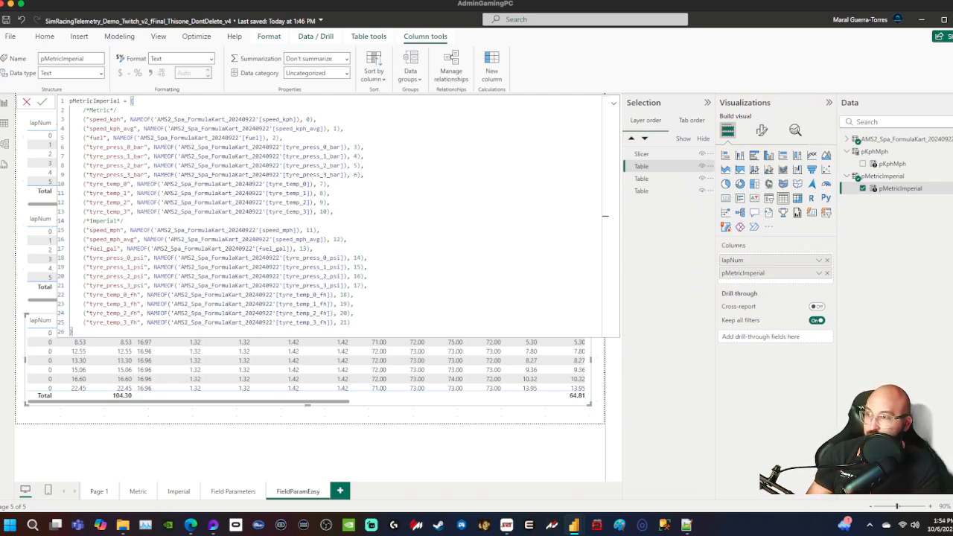
- Add "Metric" as a fourth value after the 0 in the speed_kph row of the definition
click(310, 119)
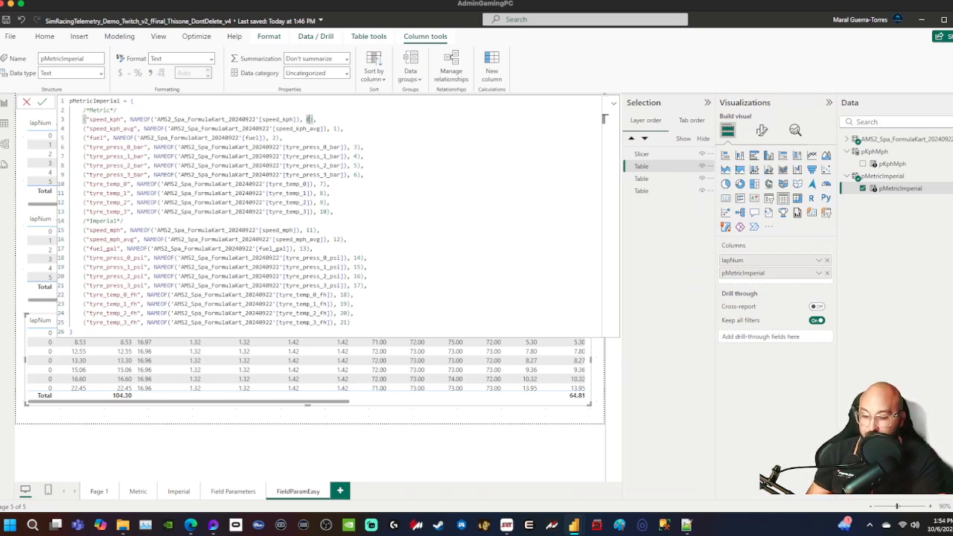
text(,0)
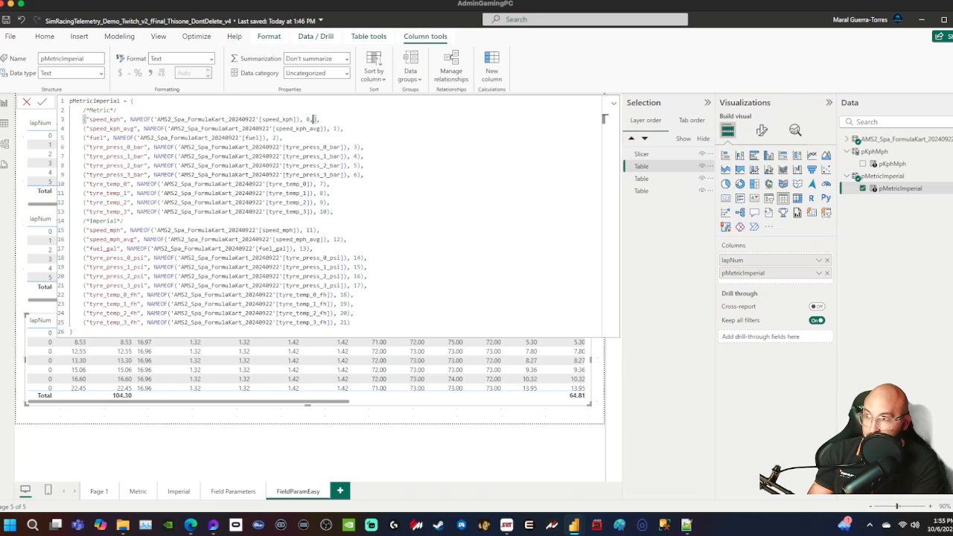
key(BackSpace)
text(")
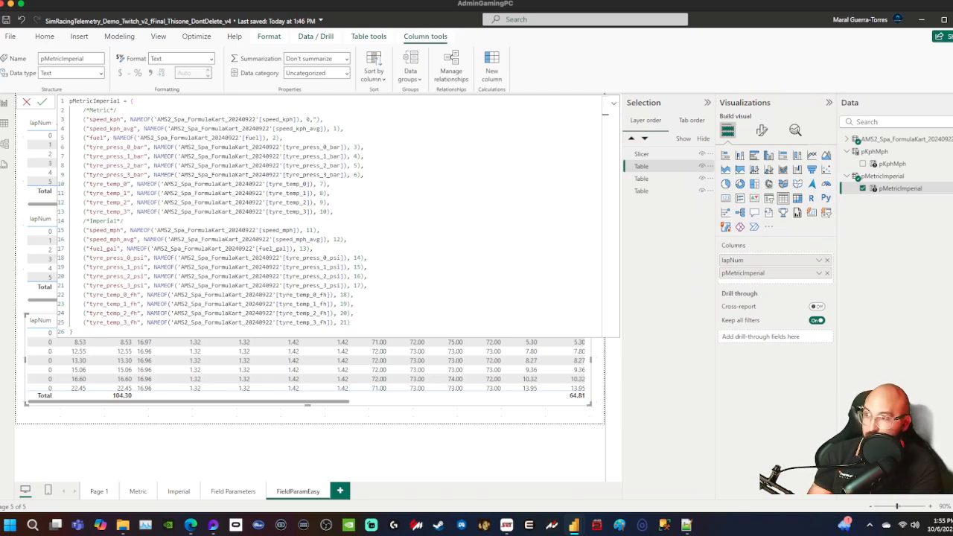
text(Metric")
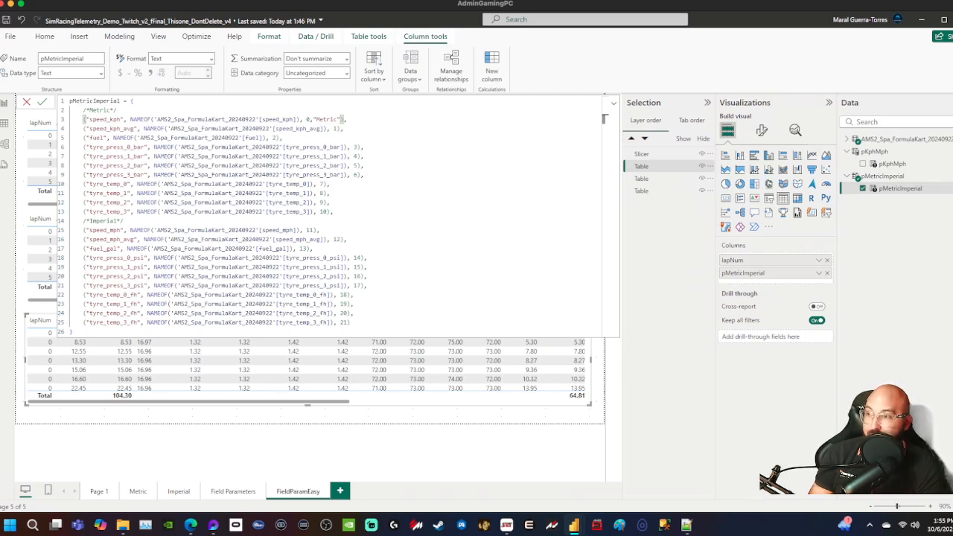
- Copy the ,"Metric" value from the speed_kph row to the end of the speed_kph_avg and fuel rows
drag(343, 119, 308, 119)
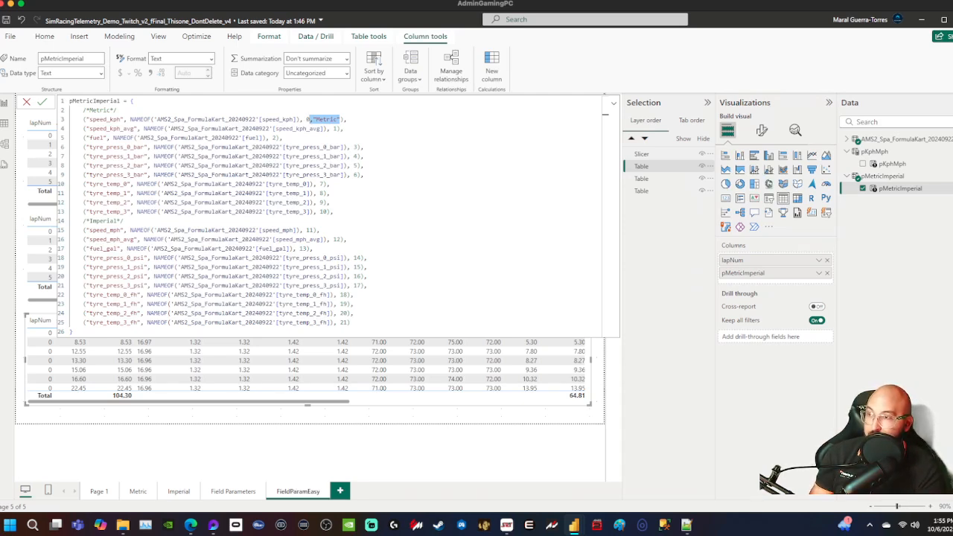
key(ctrl+c)
click(335, 128)
key(ctrl+v)
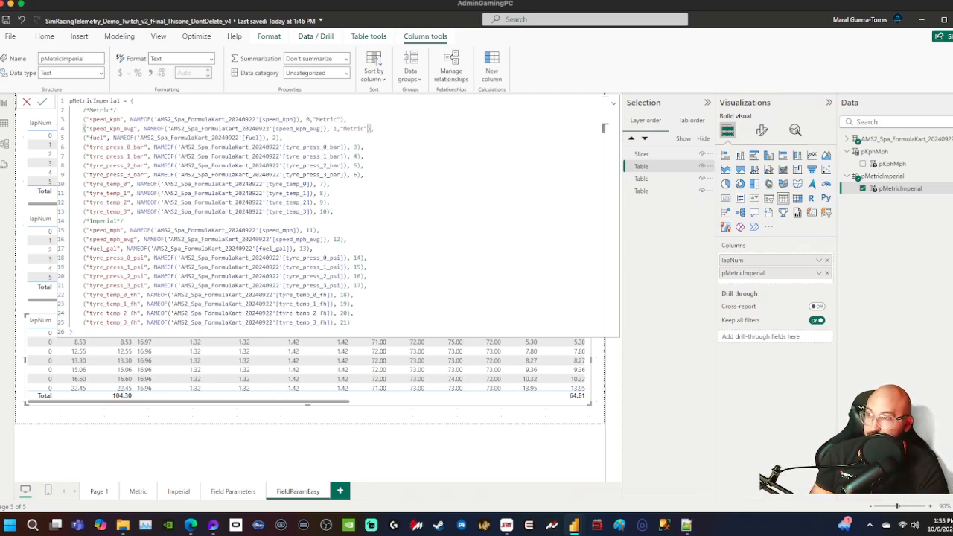
click(277, 138)
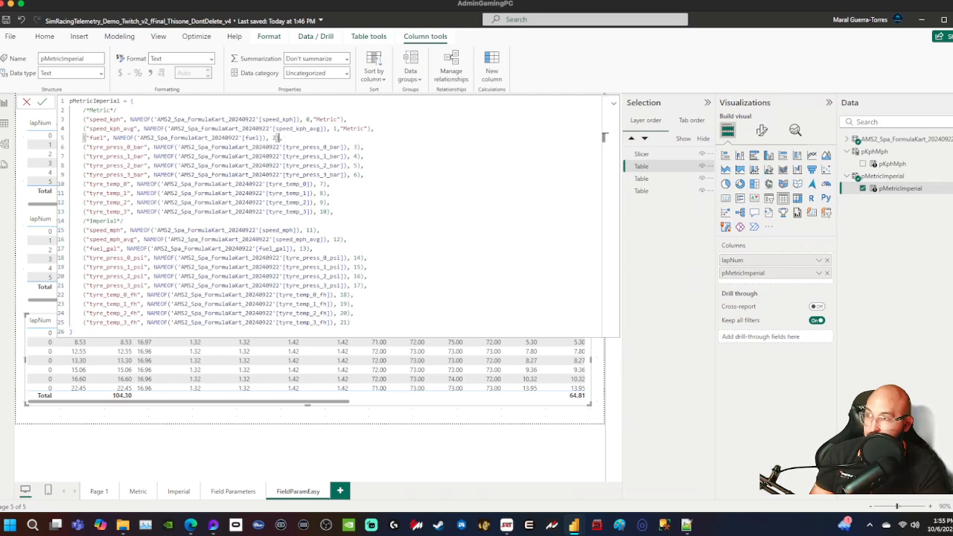
key(ctrl+v)
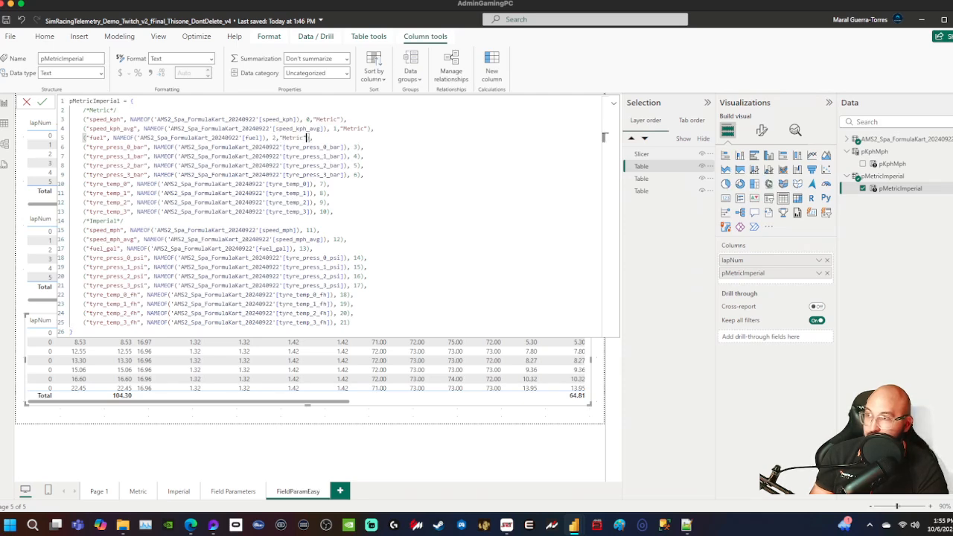
- Append ,"Metric" after the index number in the four tyre_press bar rows of the pMetricImperial definition
click(356, 146)
key(ctrl+v)
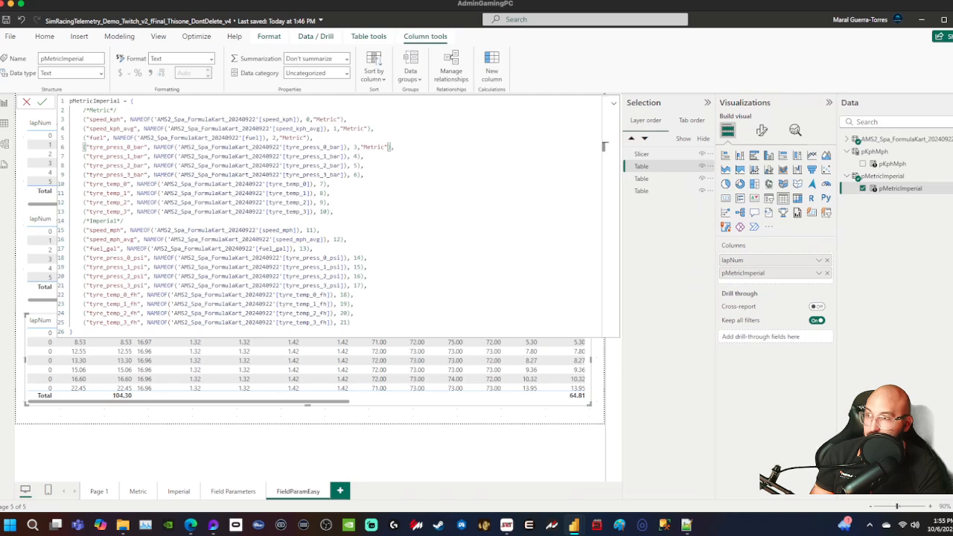
click(358, 157)
key(ctrl+v)
click(357, 166)
key(ctrl+v)
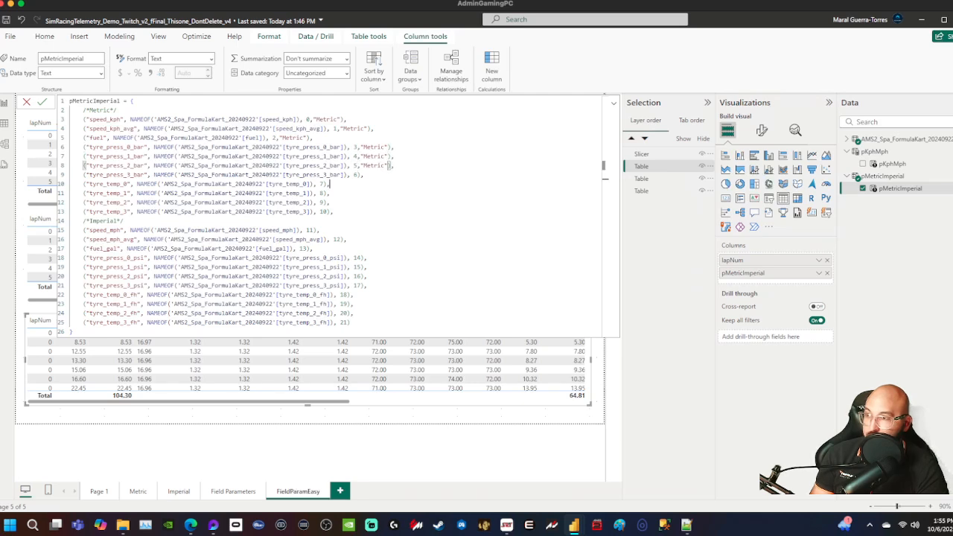
click(358, 174)
key(ctrl+v)
- Append ,"Metric" after the index number in the tyre_temp_0, tyre_temp_1, tyre_temp_2 and tyre_temp_3 rows
click(322, 183)
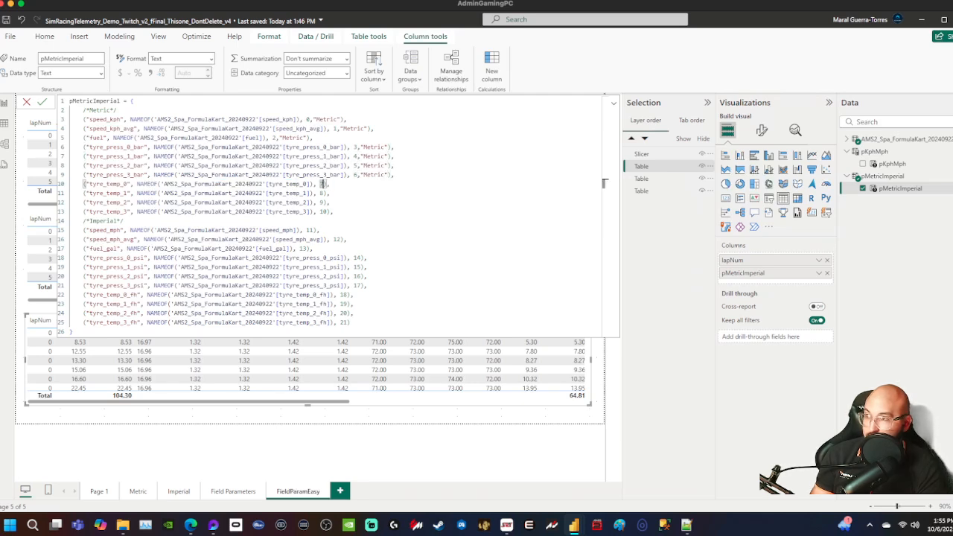
key(ctrl+v)
click(322, 193)
key(ctrl+v)
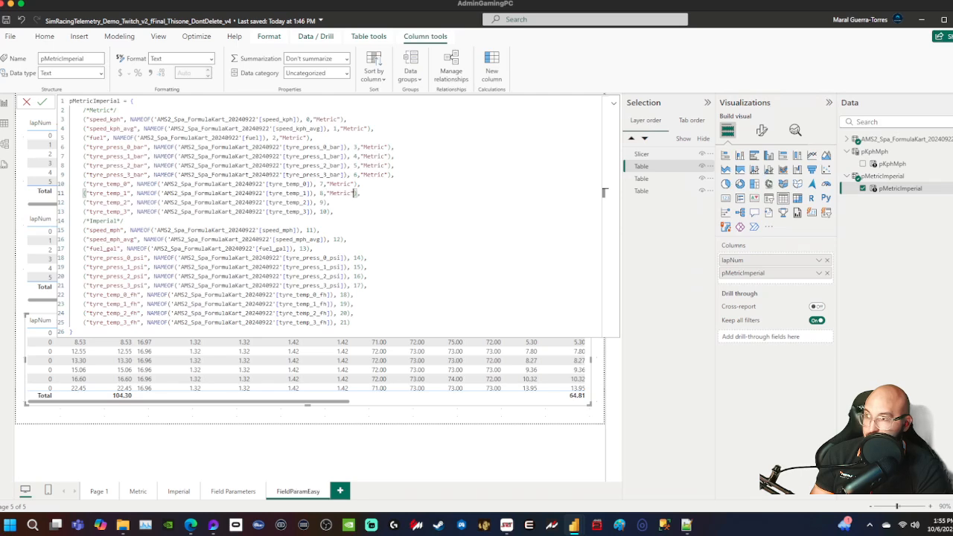
click(603, 201)
key(Left)
key(Left)
key(ctrl+v)
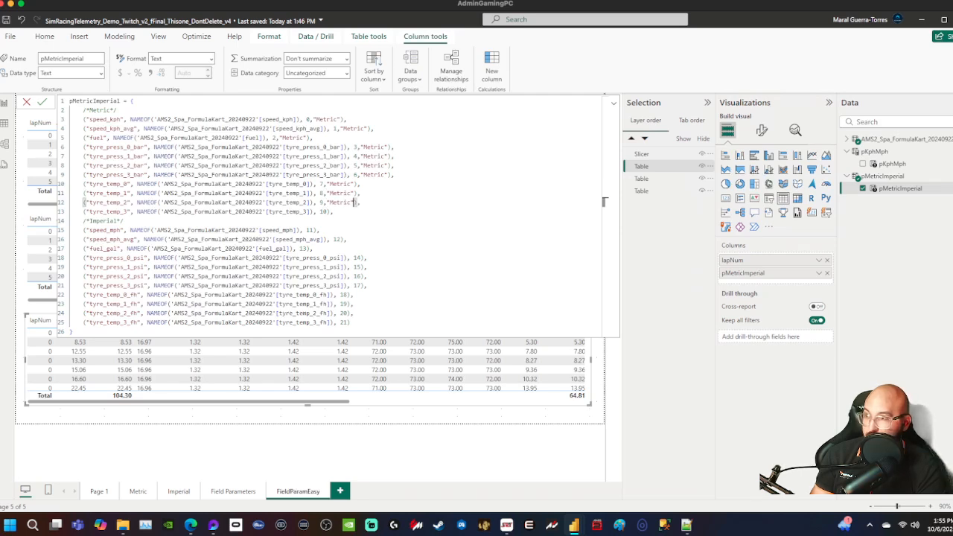
click(605, 212)
key(Left)
key(Left)
key(ctrl+v)
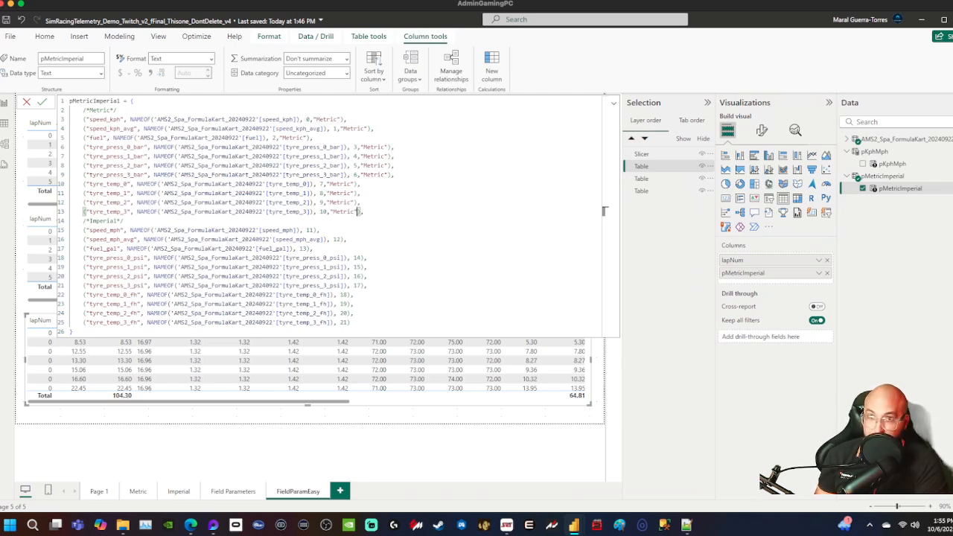
- Add "Imperial" as a fourth value after the 11 in the speed_mph row of the definition
click(604, 229)
key(Left)
key(Left)
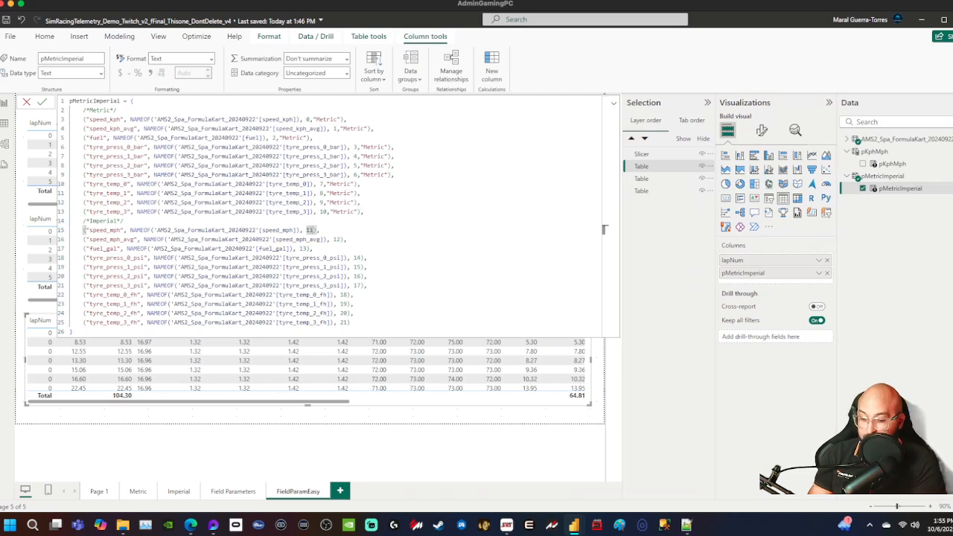
text(,"Imperial")
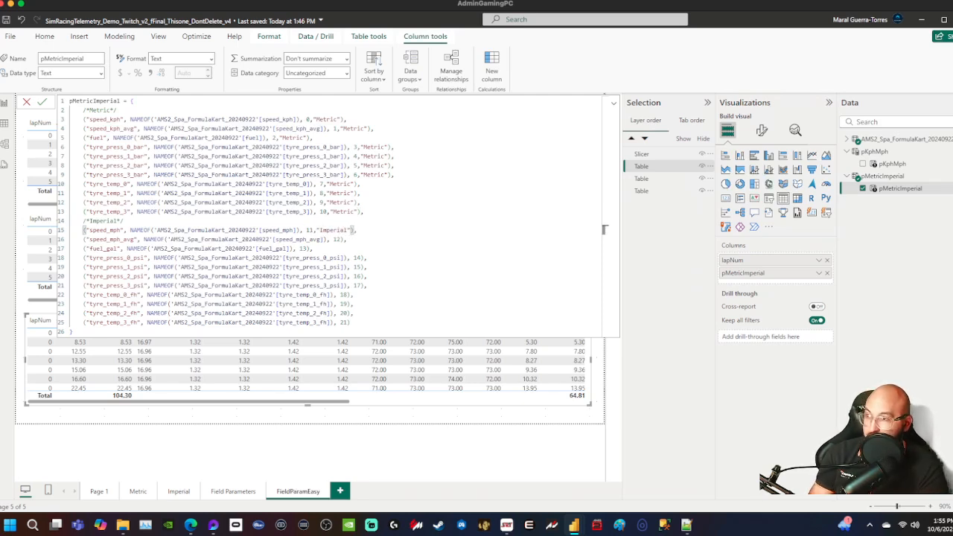
- Copy the "Imperial" value from the speed_mph row to the end of the speed_mph_avg and fuel_gal rows
key(ctrl+shift+Left)
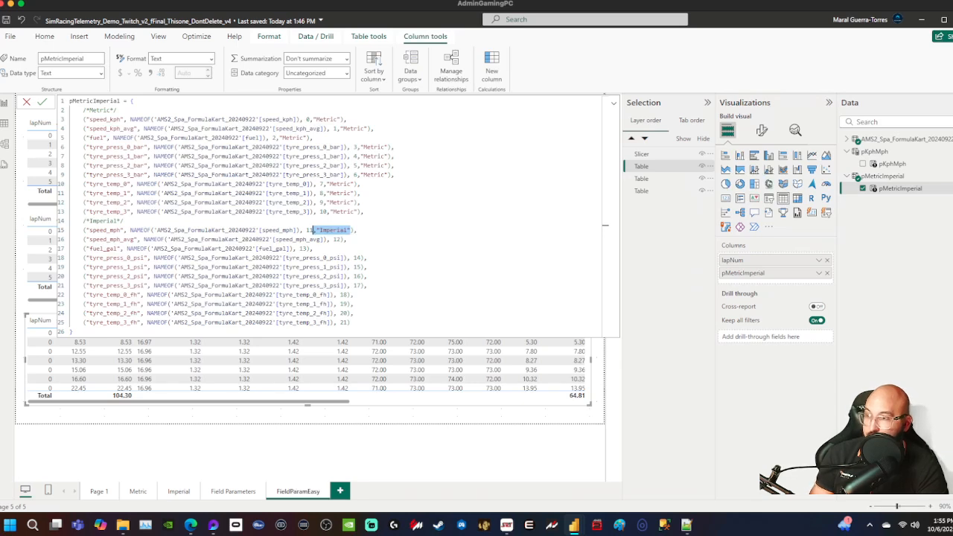
key(ctrl+c)
key(Down)
key(Left)
key(Left)
text(,)
key(ctrl+v)
key(Down)
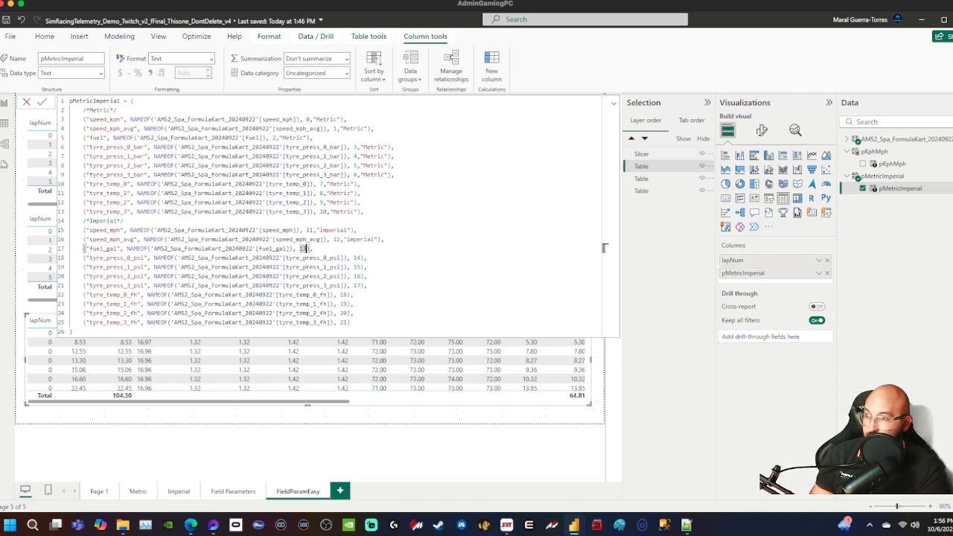
text(,)
key(ctrl+v)
- Append ,"Imperial" after the index number in the four tyre_press psi rows of the definition
text(,)
key(ctrl+v)
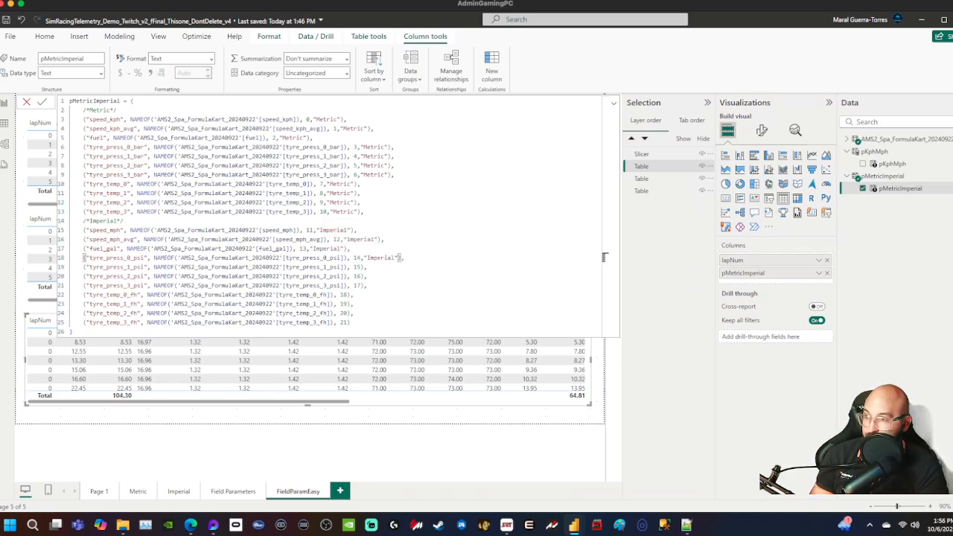
key(Down)
key(Left)
key(Left)
text(,)
key(ctrl+v)
key(Down)
key(Left)
key(Left)
text(,)
key(ctrl+v)
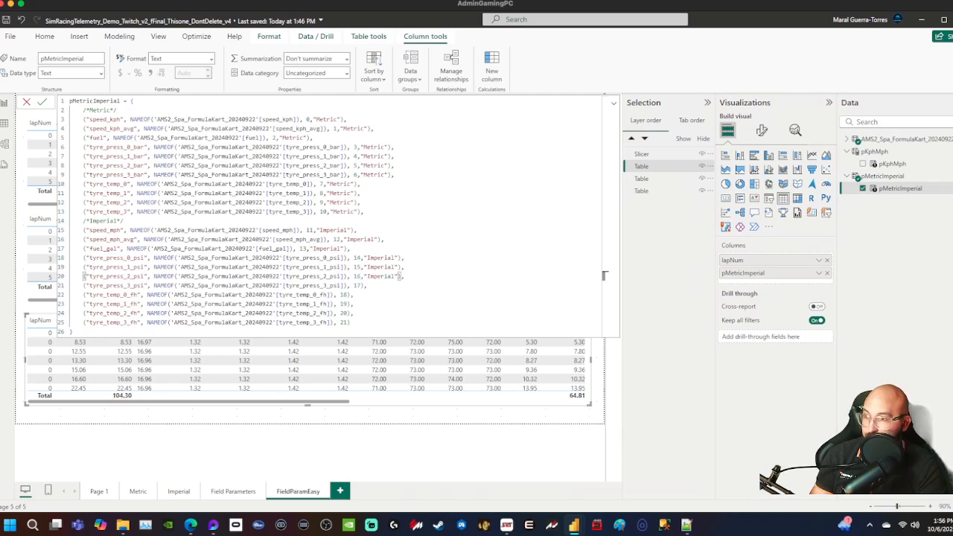
key(Down)
key(Left)
key(Left)
text(,)
key(ctrl+v)
- Append ,"Imperial" after the index number in the four tyre_temp fh rows at the end of the definition
key(Down)
key(Left)
key(Left)
text(,)
key(ctrl+v)
key(Down)
key(Left)
key(Left)
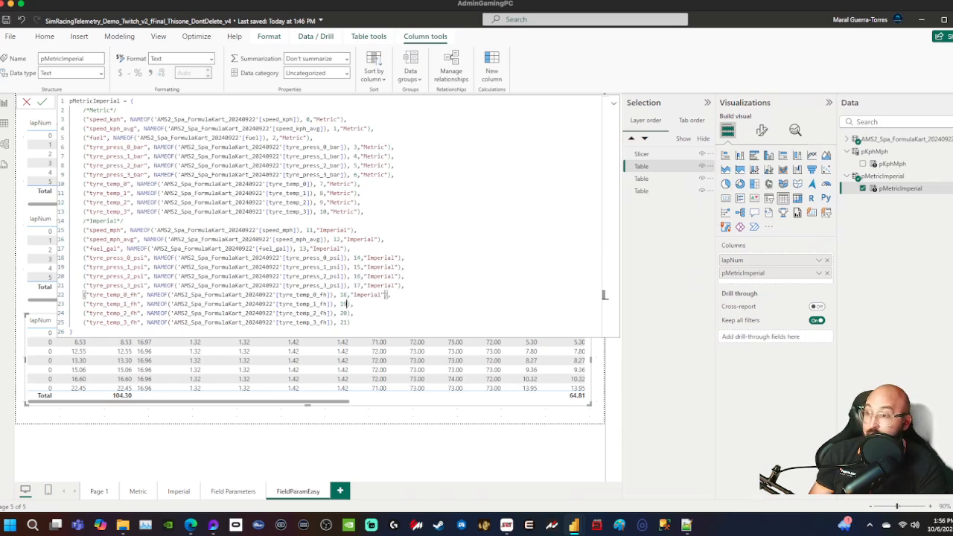
text(,)
key(ctrl+v)
key(Down)
key(Left)
key(Left)
text(,)
key(ctrl+v)
key(Down)
key(Left)
key(Left)
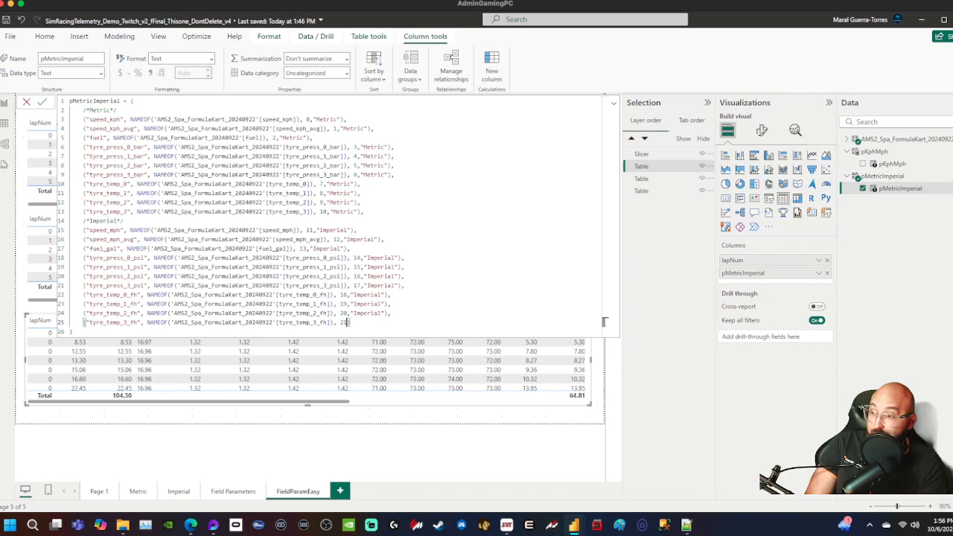
text(,)
key(ctrl+v)
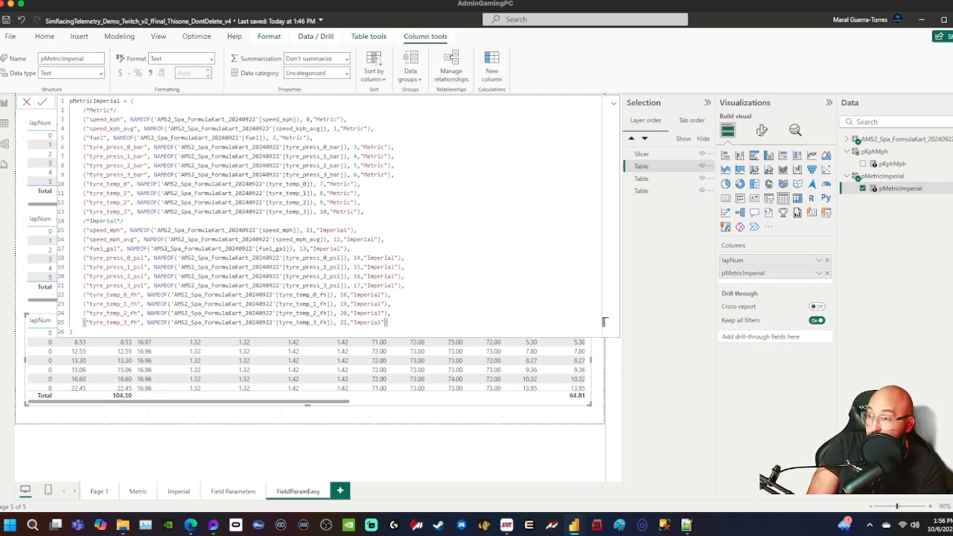
click(271, 184)
drag(317, 258, 317, 248)
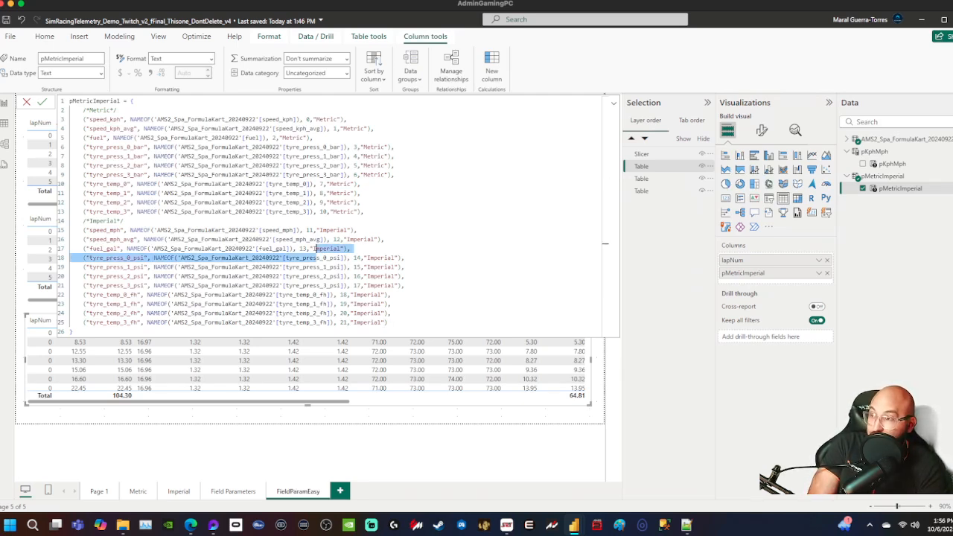
double_click(288, 166)
drag(264, 147, 170, 138)
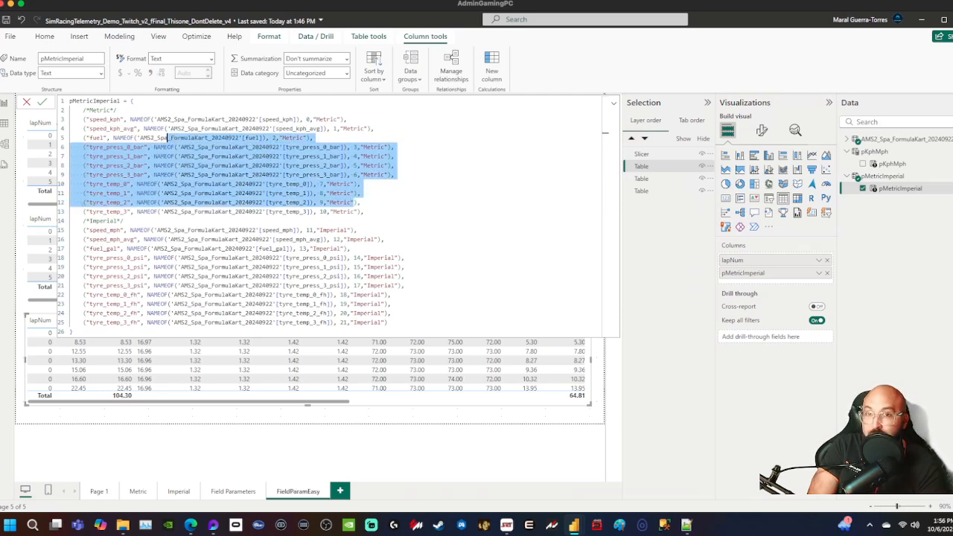
click(385, 175)
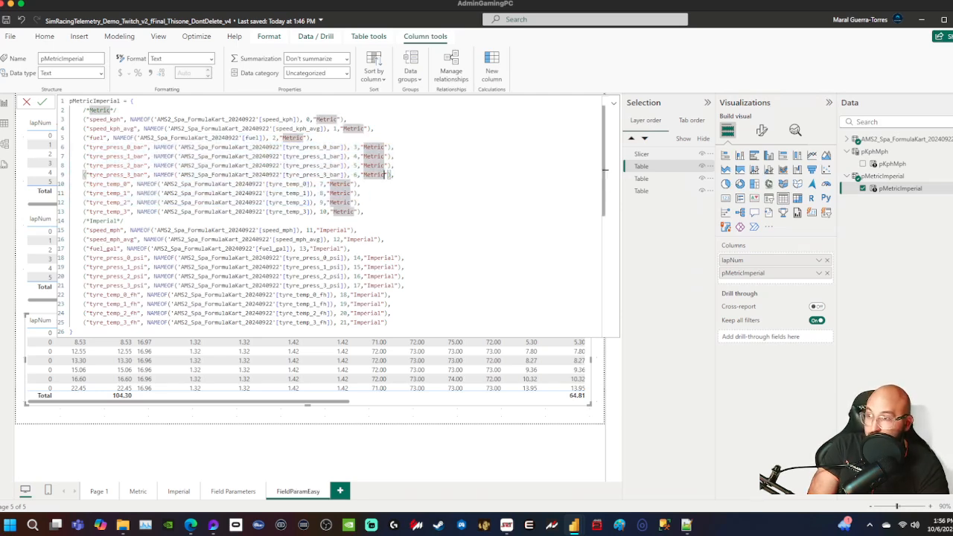
- Try moving the metric tyre_temp_2 row to a new line below the tyre_temp_3_fh row
click(361, 203)
key(shift+Up)
key(ctrl+x)
click(388, 313)
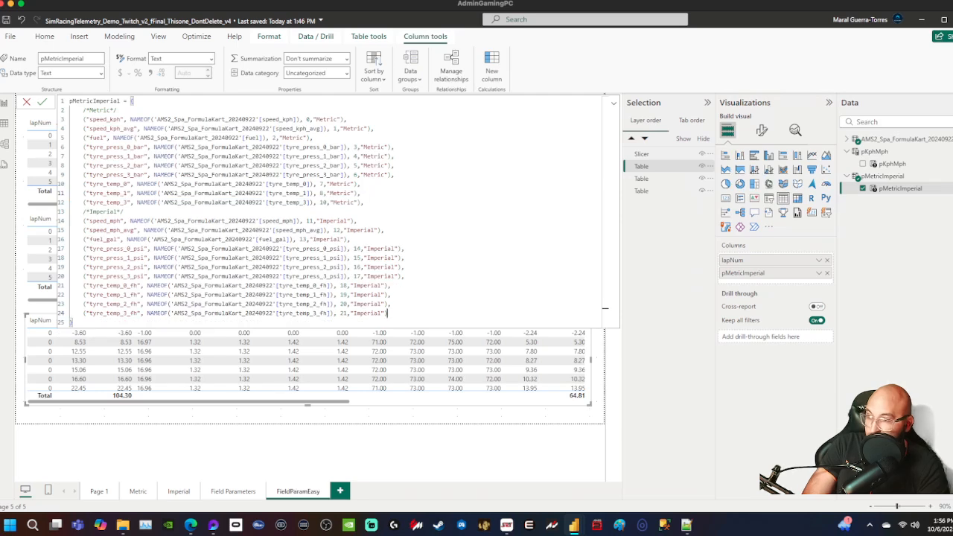
key(ctrl+v)
key(ctrl+z)
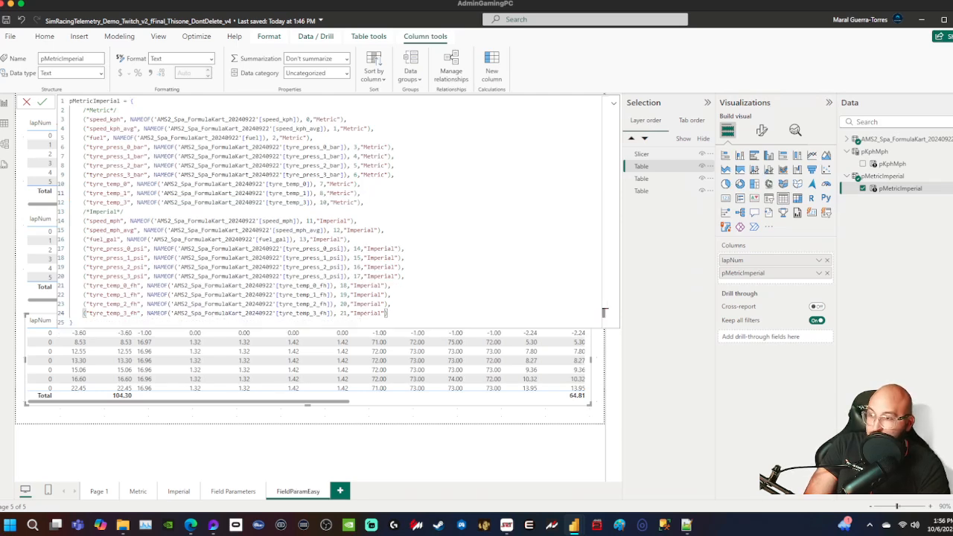
key(ctrl+v)
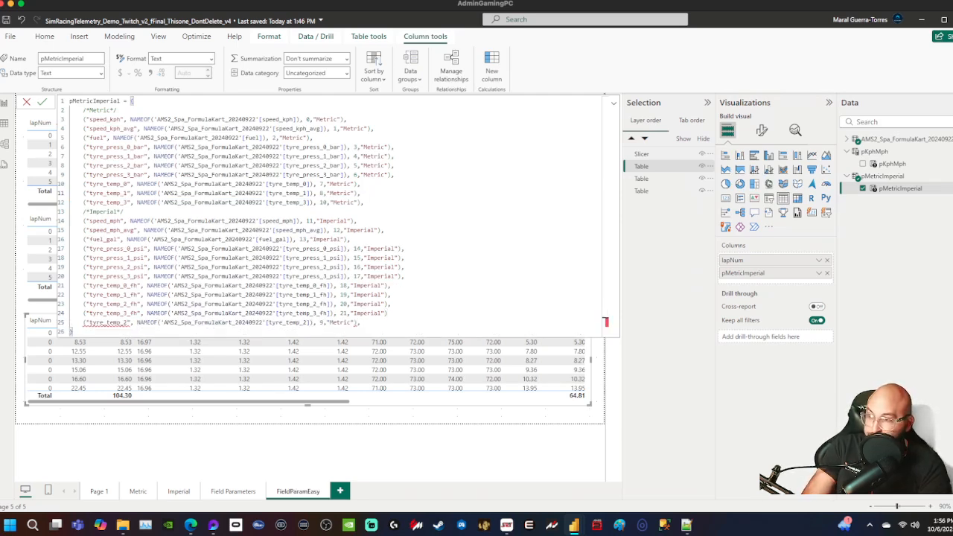
double_click(322, 322)
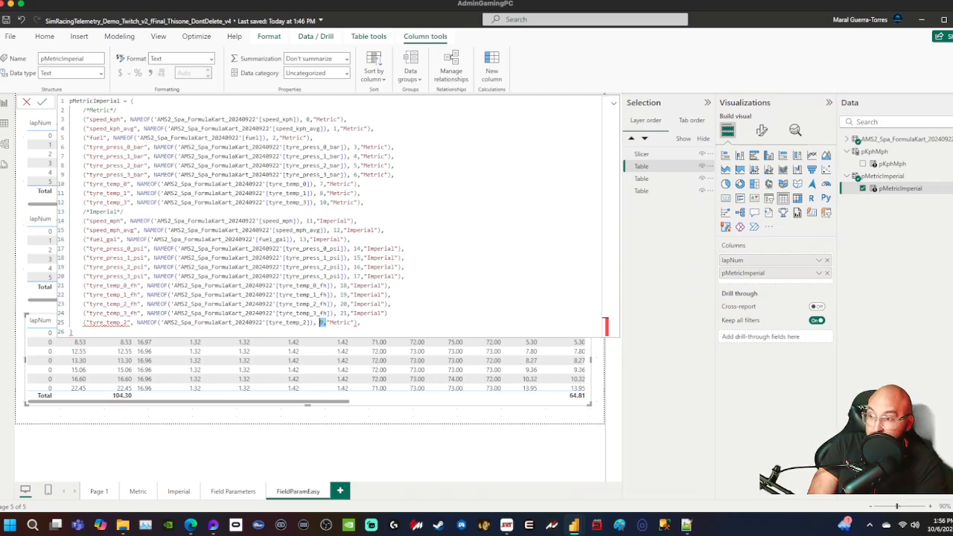
click(323, 322)
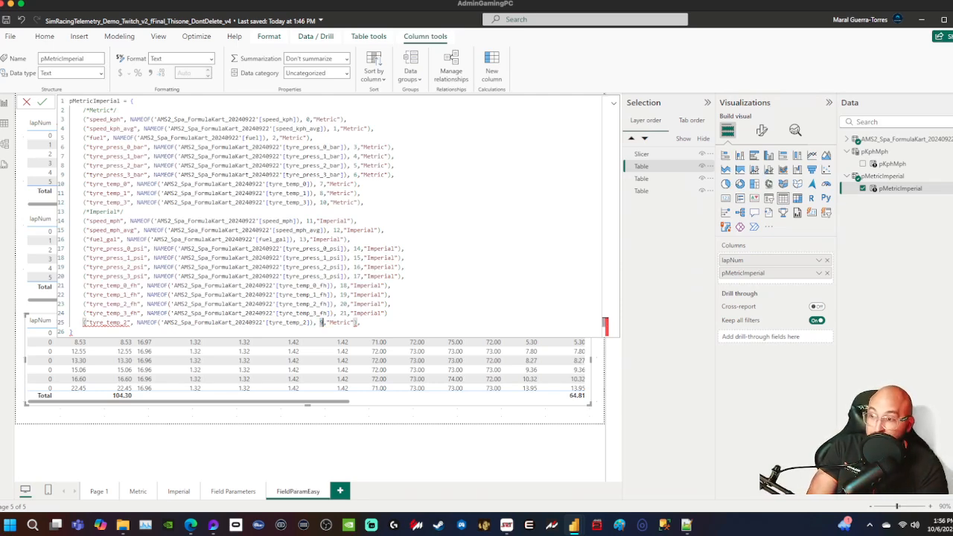
click(388, 313)
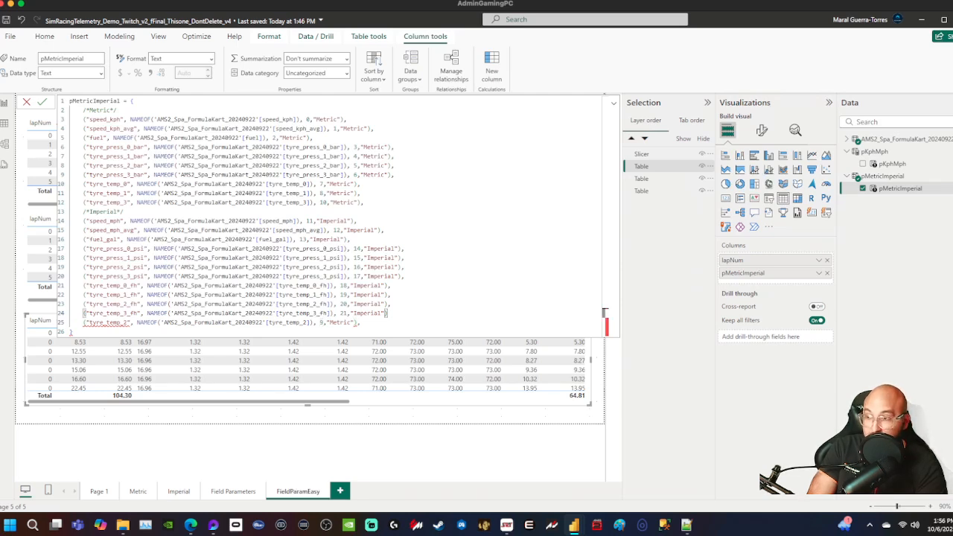
drag(388, 313, 350, 314)
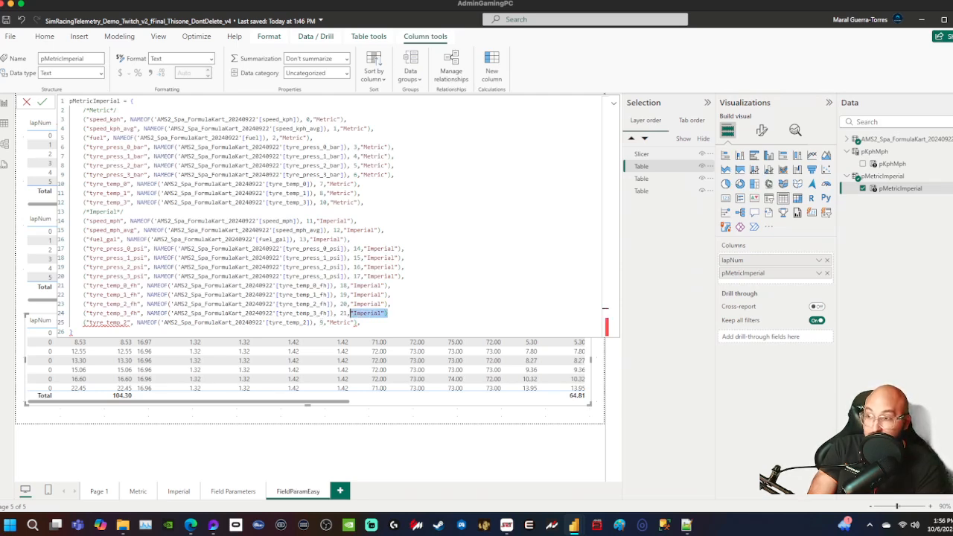
click(361, 322)
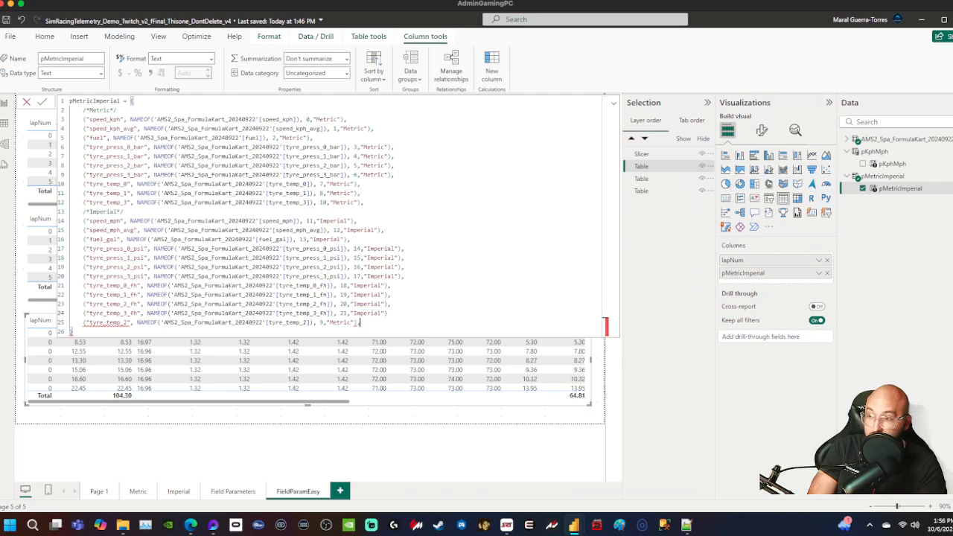
- Undo the move of the tyre_temp_2 row within the definition
key(ctrl+z)
key(ctrl+z)
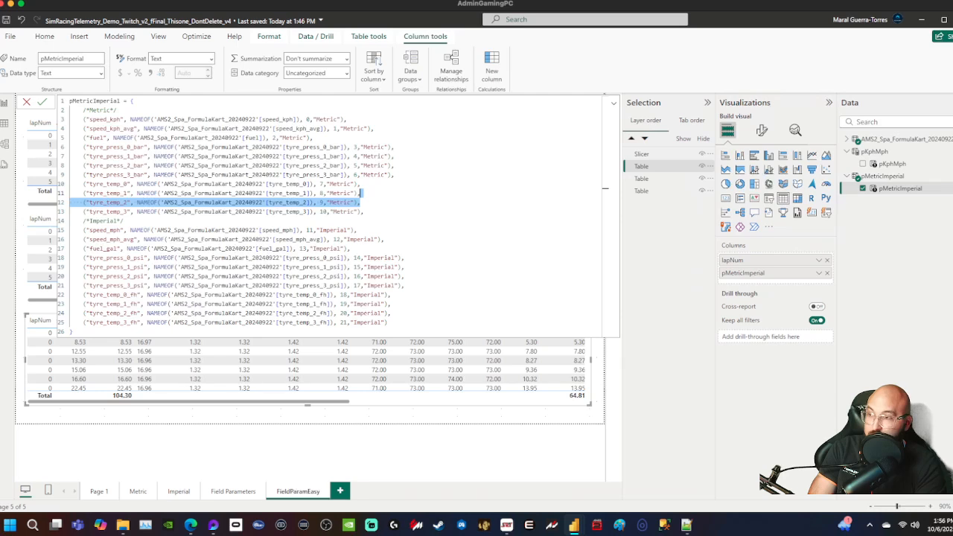
click(364, 211)
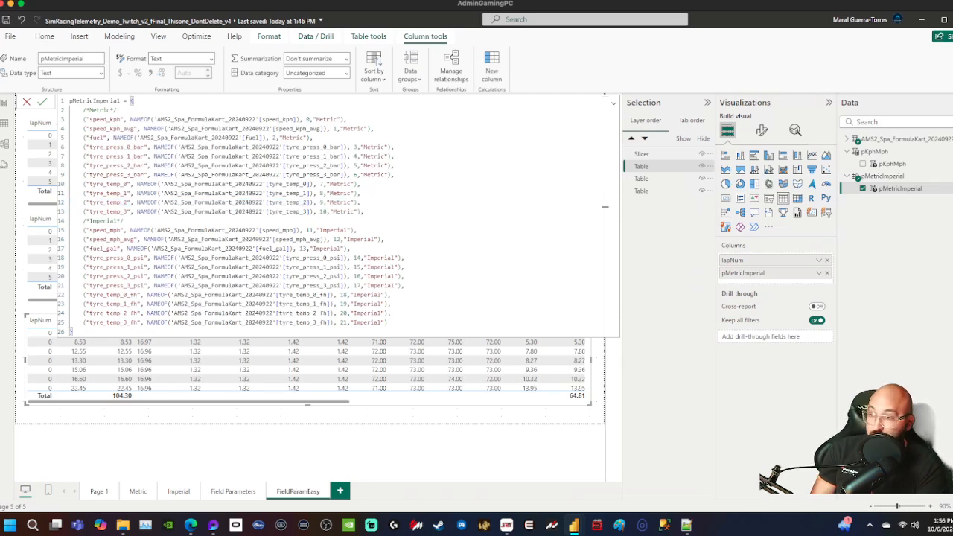
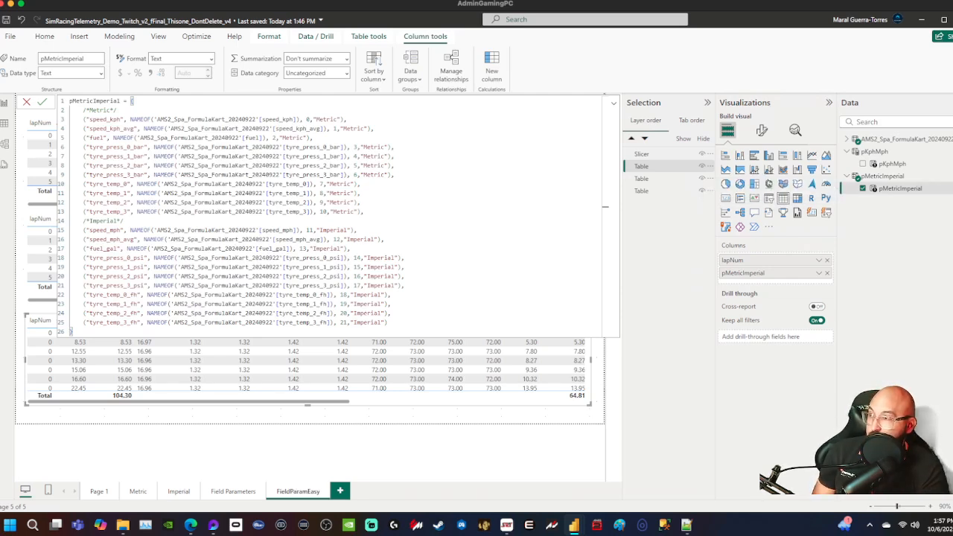
- Commit the edited pMetricImperial definition and rename its Value4 column to Category
click(41, 102)
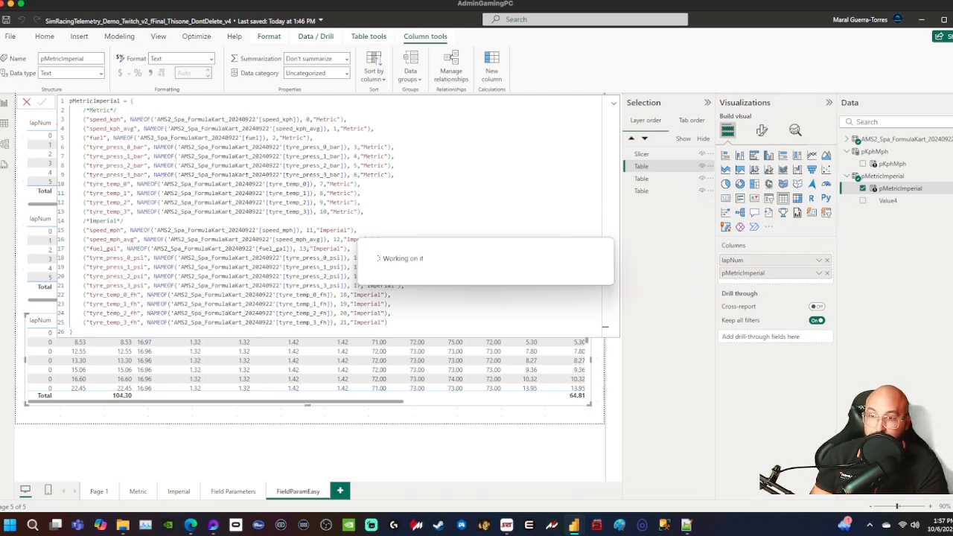
click(887, 201)
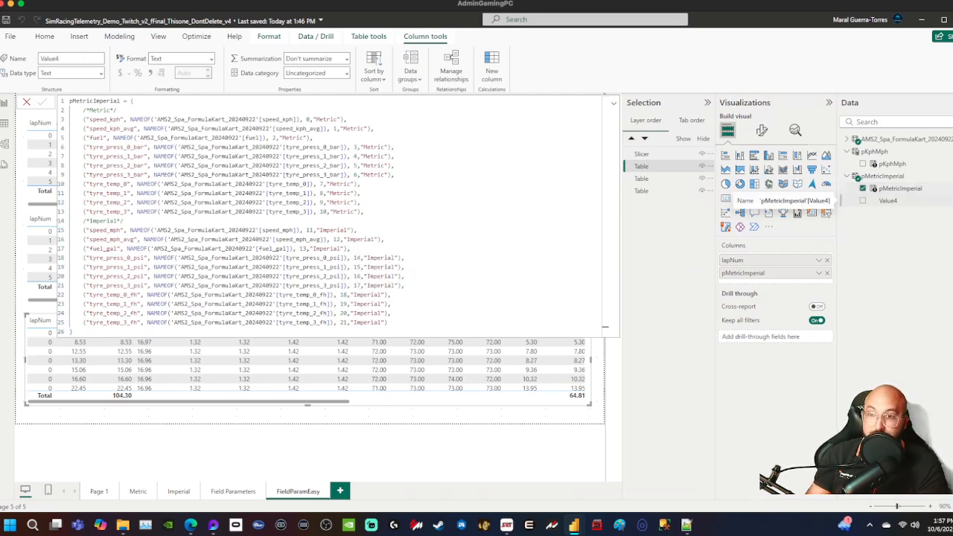
right_click(887, 201)
click(856, 281)
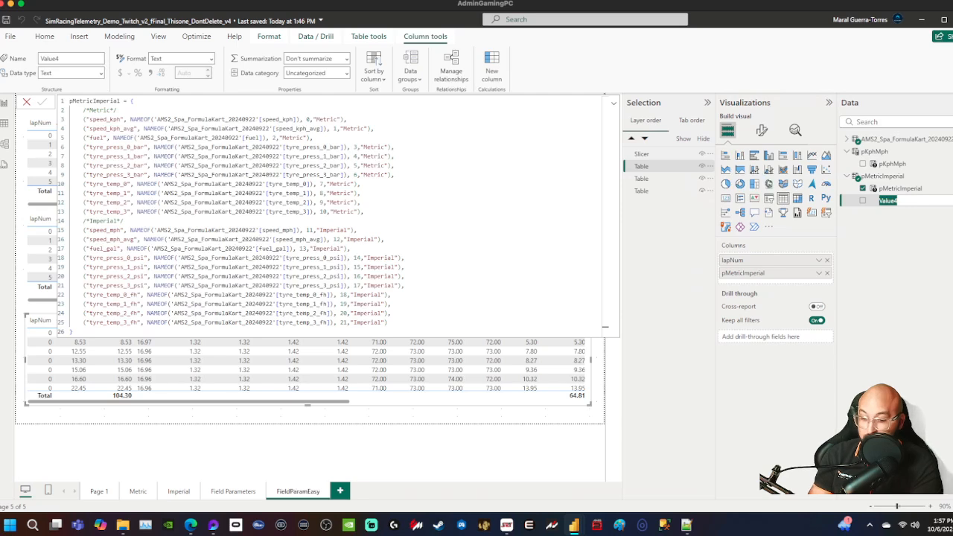
text(Category)
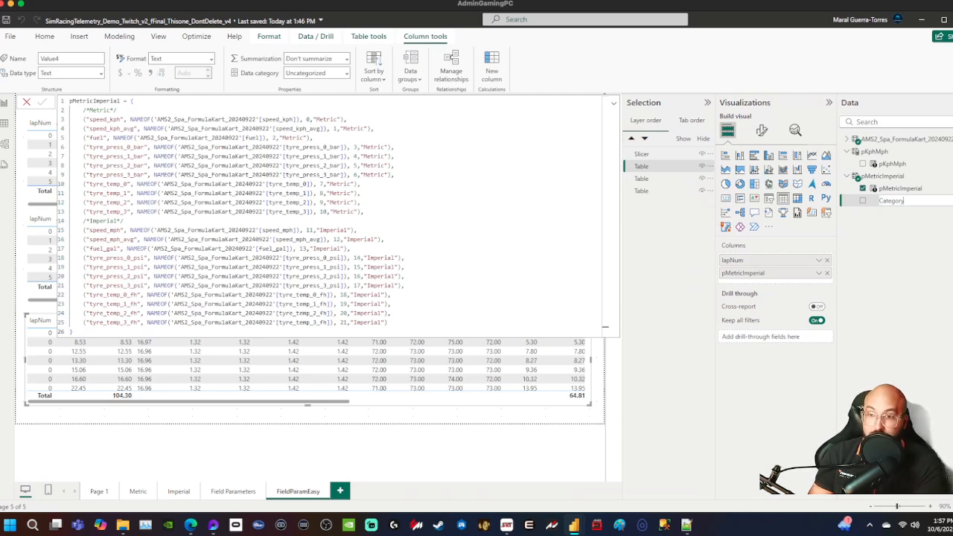
key(Return)
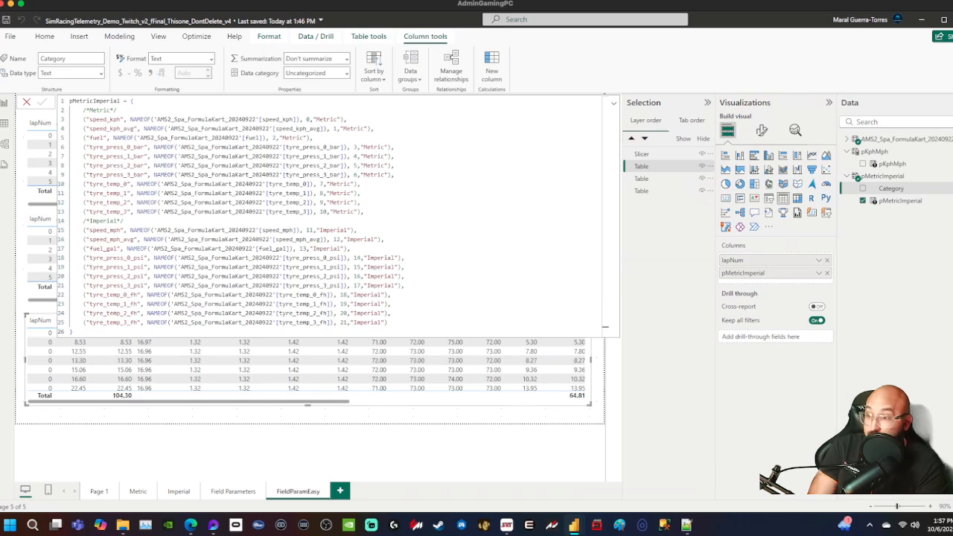
click(298, 449)
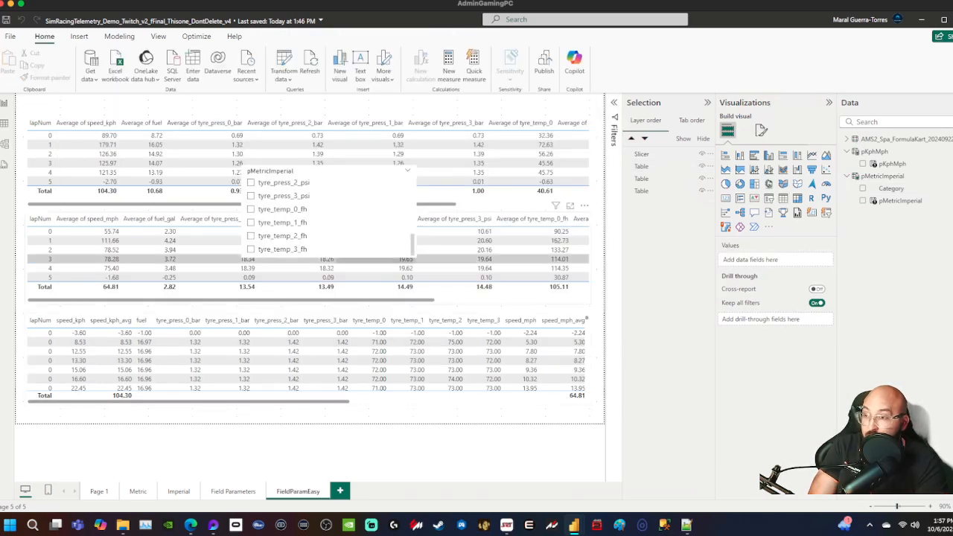
- Enlarge the pMetricImperial slicer and add the Category field above pMetricImperial as its top level
click(365, 172)
drag(414, 256, 512, 295)
drag(377, 165, 377, 116)
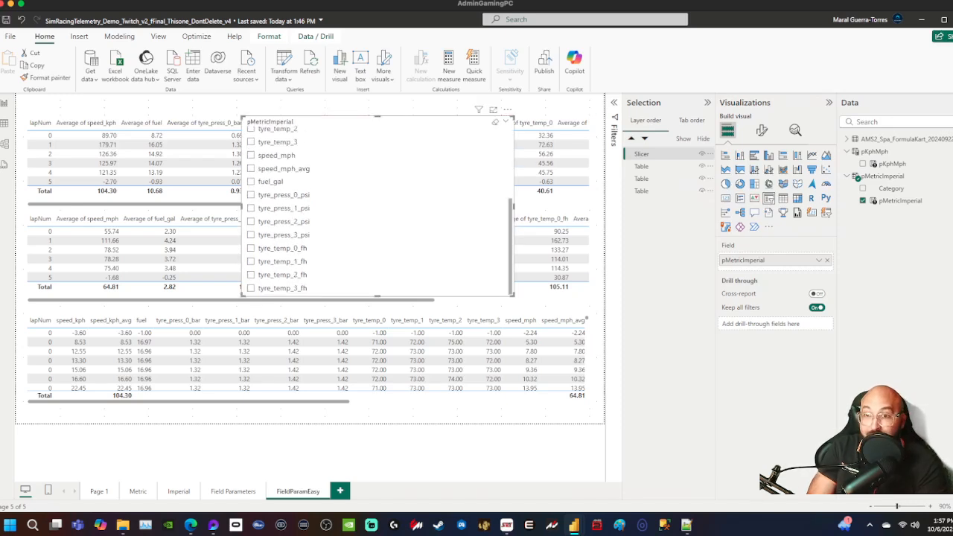
drag(882, 189, 722, 258)
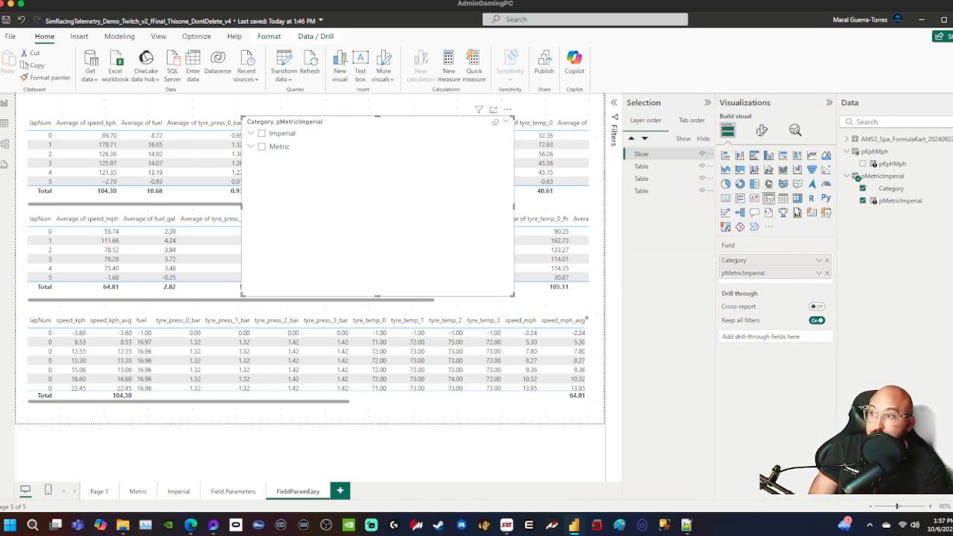
- Examine the fields grouped under Imperial and Metric in the slicer, and filter the bottom table by each category in turn
click(251, 133)
scroll(377, 211, down, 1)
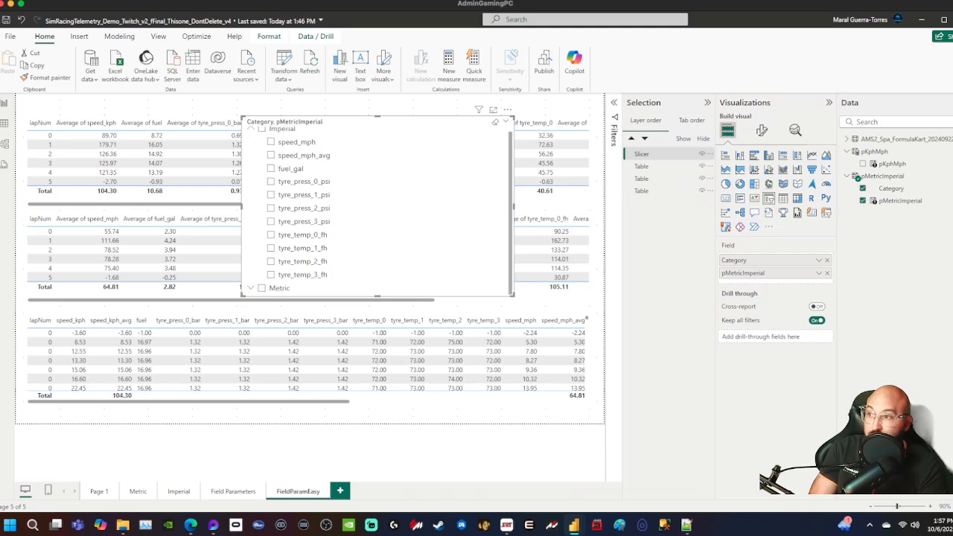
scroll(378, 212, up, 1)
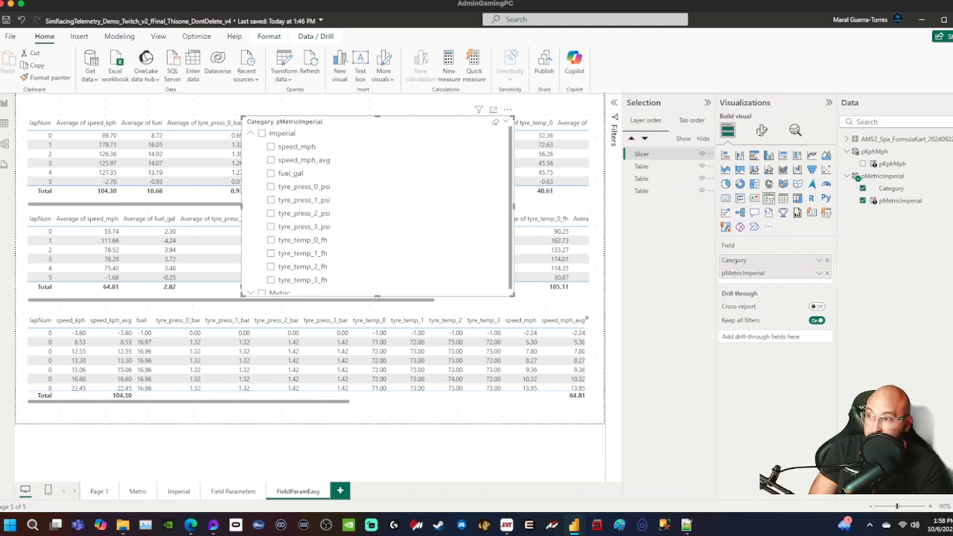
click(251, 133)
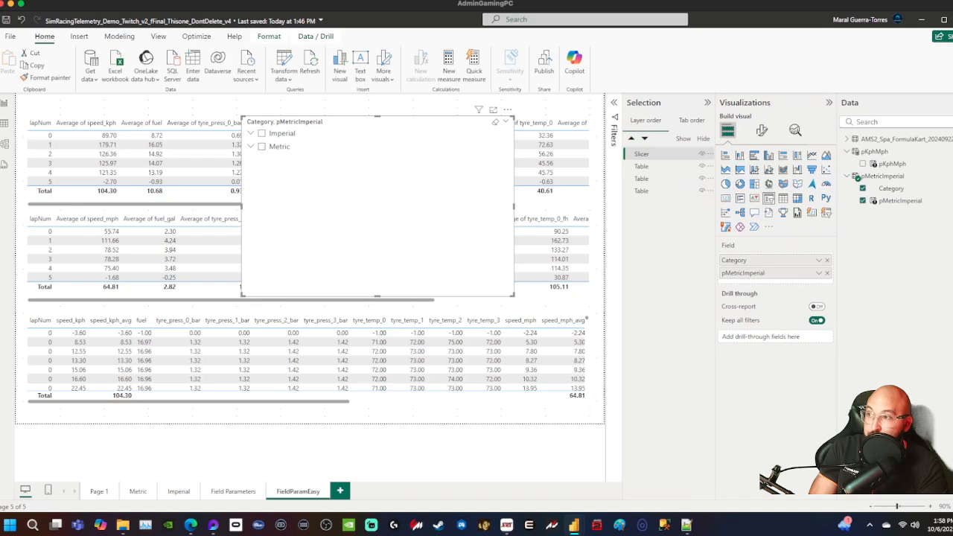
click(251, 146)
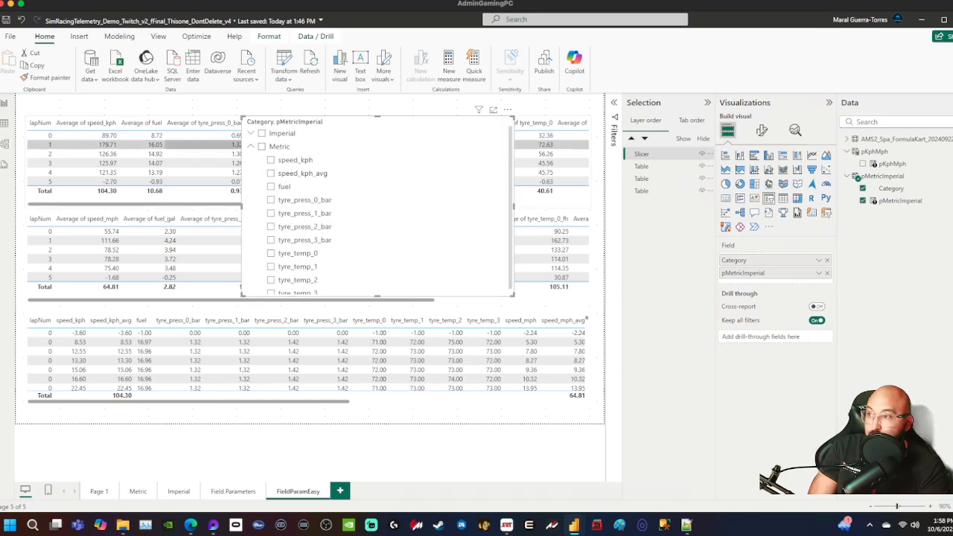
click(251, 146)
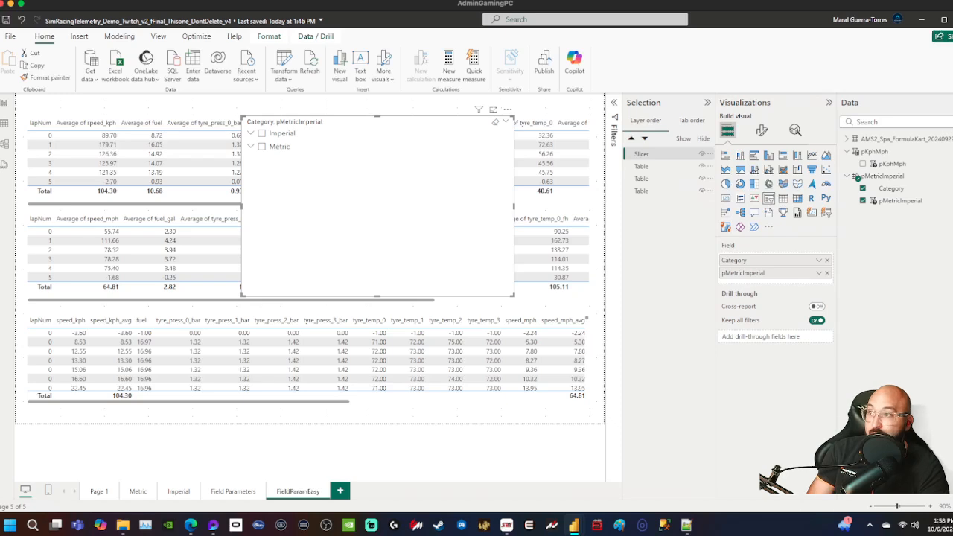
click(262, 134)
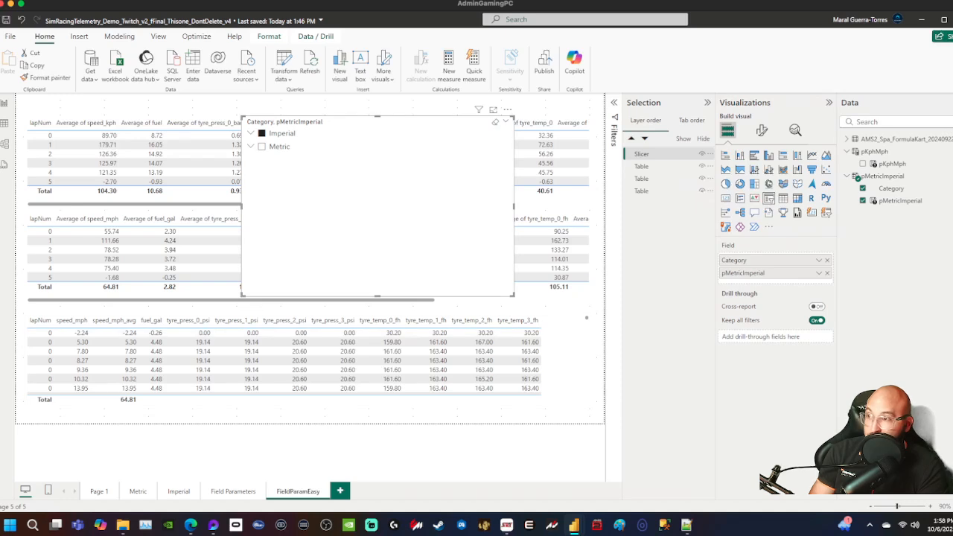
click(261, 147)
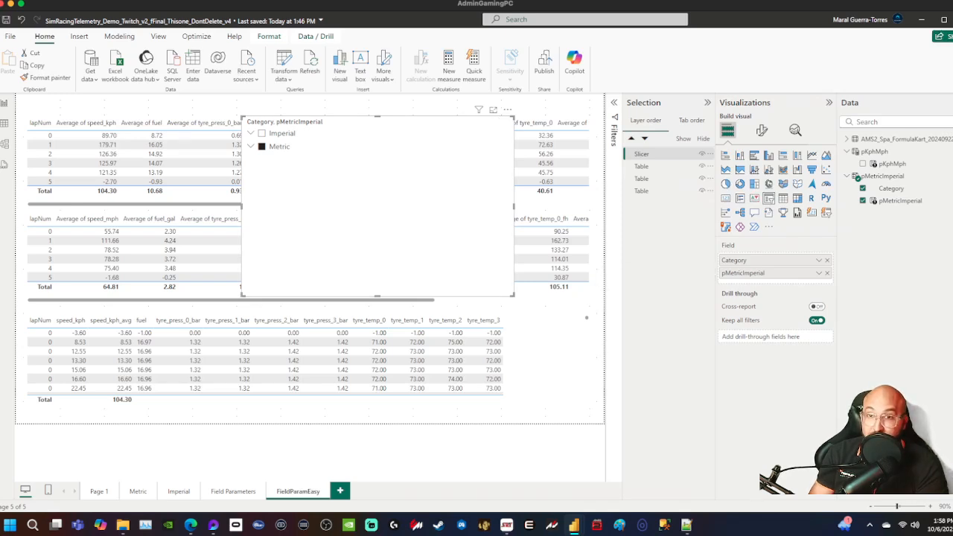
- Remove pMetricImperial from the slicer, keeping only Category, and try the Imperial and Metric choices
click(827, 273)
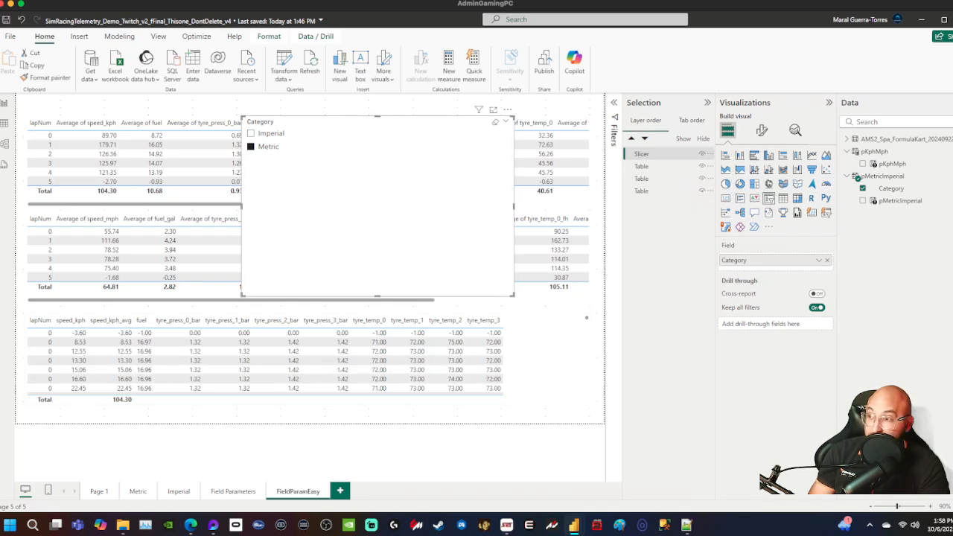
click(251, 133)
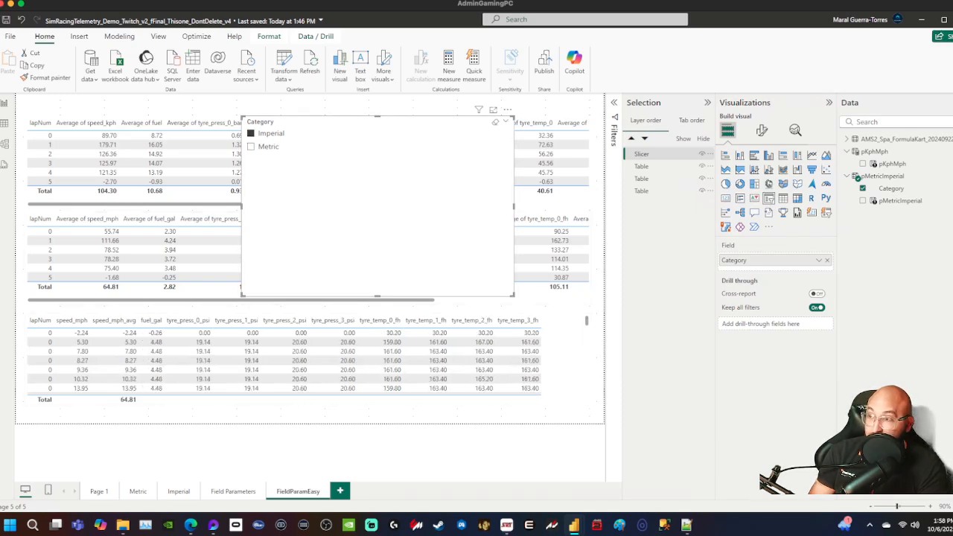
click(251, 147)
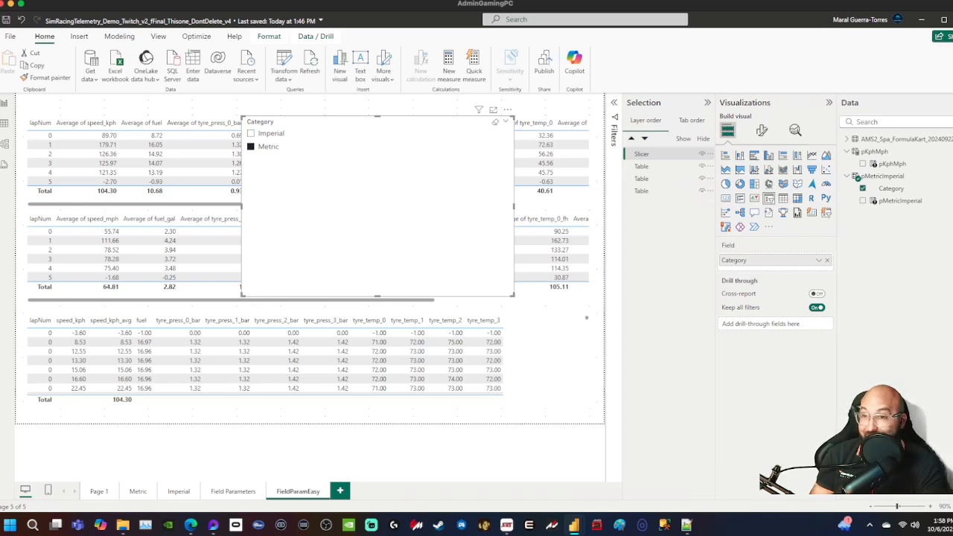
- Set the Category slicer's style to Tile, shrink it to a single row and place it above the top table
click(761, 131)
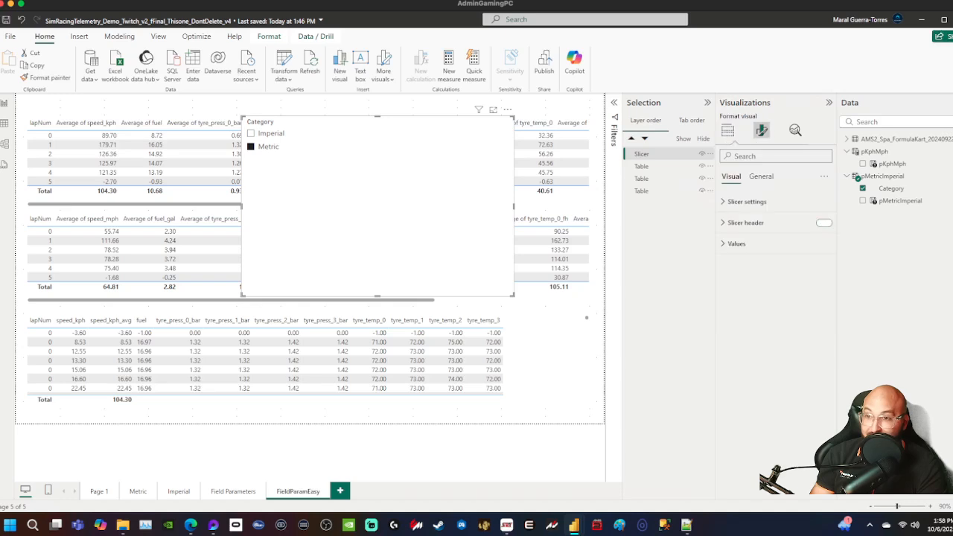
click(774, 254)
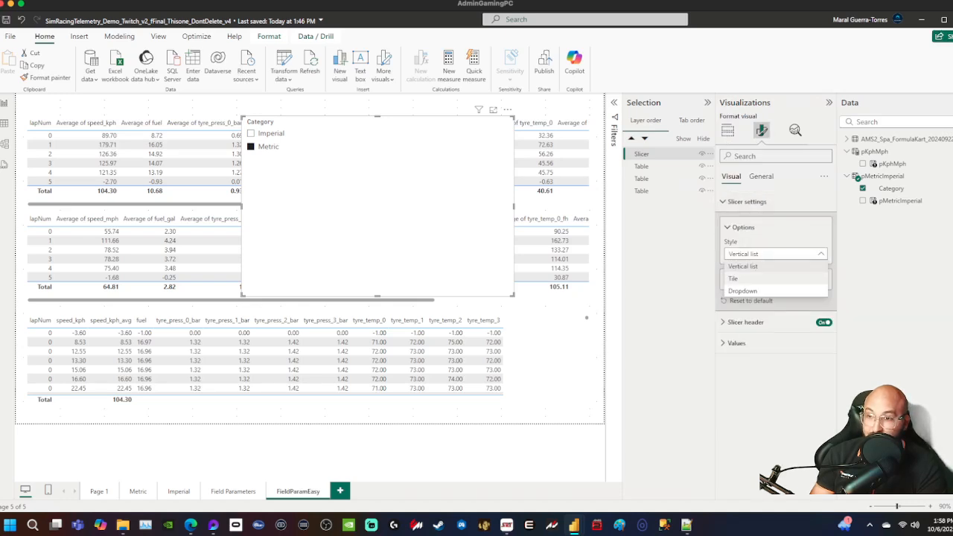
click(733, 278)
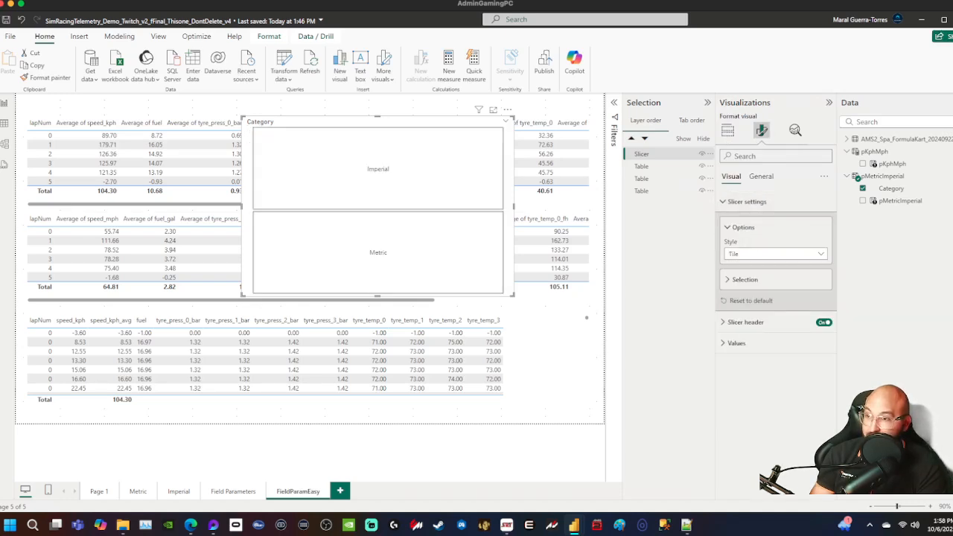
drag(514, 295, 526, 144)
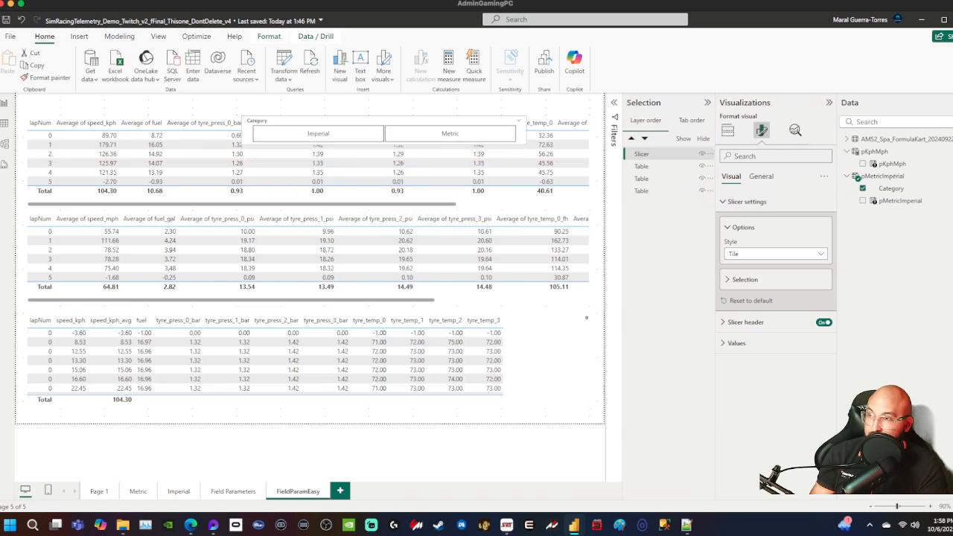
drag(446, 120, 454, 98)
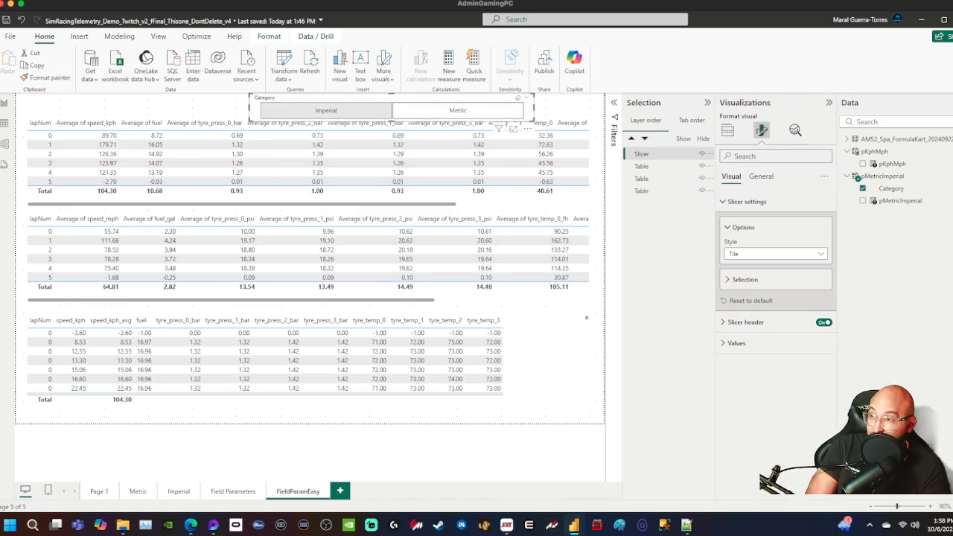
- Switch the Category slicer to Imperial and back to Metric, and narrow the bottom table to less than half its width
click(326, 110)
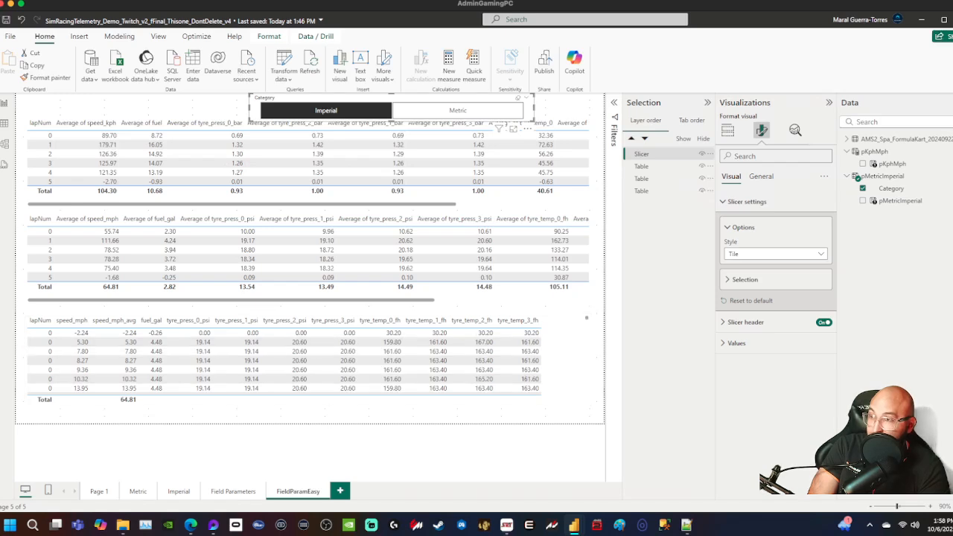
click(458, 111)
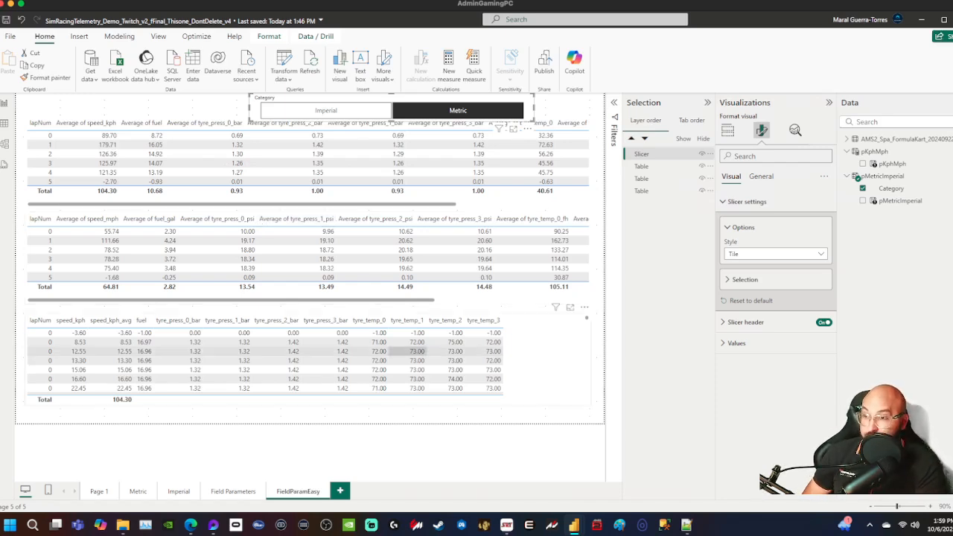
click(542, 361)
drag(590, 360, 273, 360)
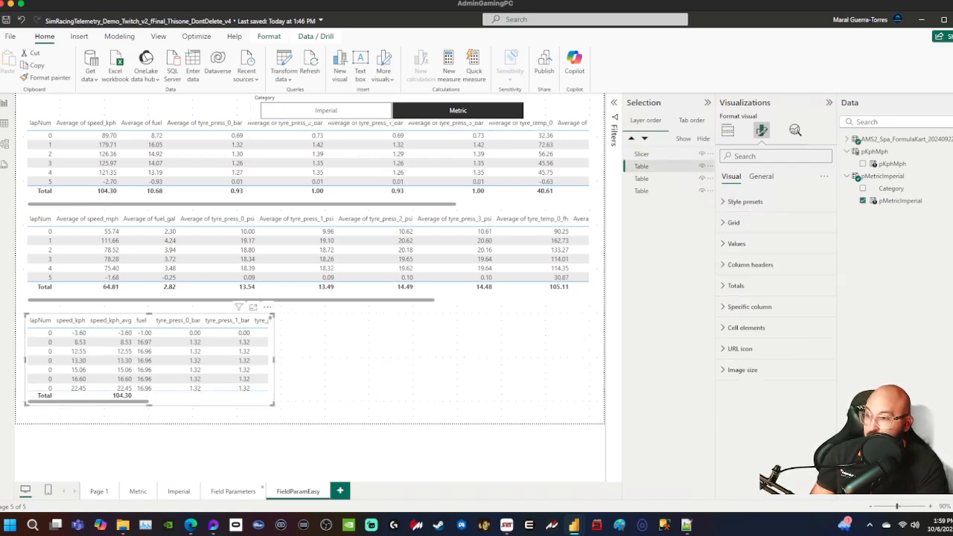
- Copy the Max of speed_mph by lapNum column chart from the Field Parameters page to FieldParamEasy and place it beside the bottom table
click(233, 492)
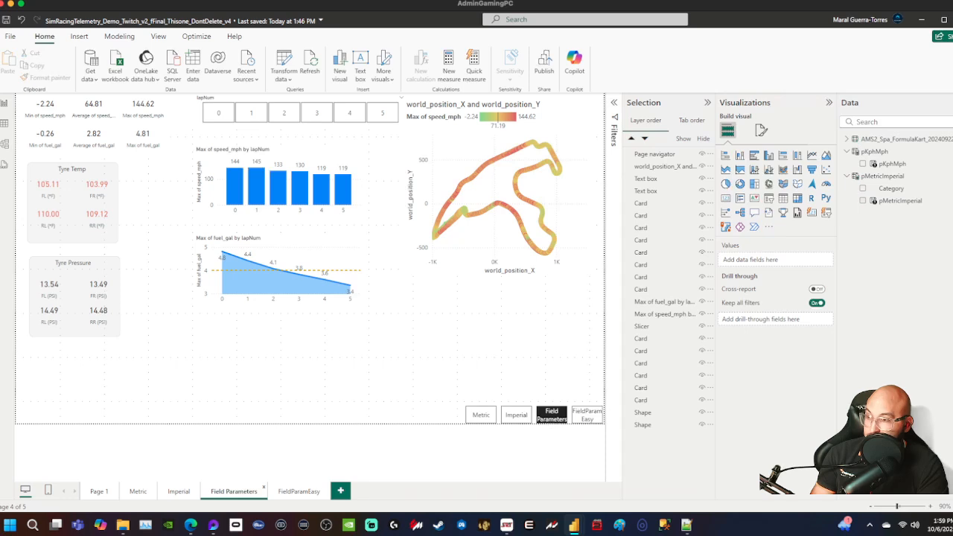
click(305, 156)
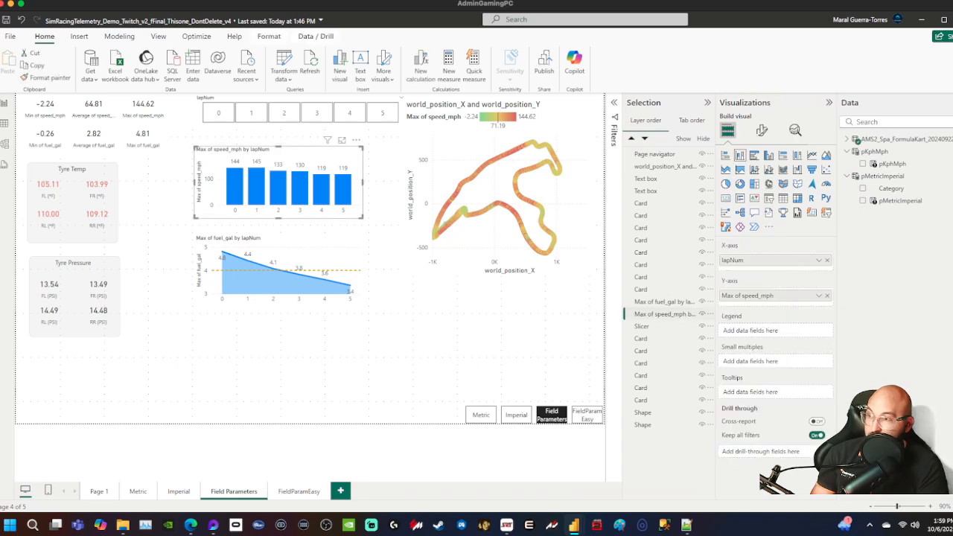
click(312, 250)
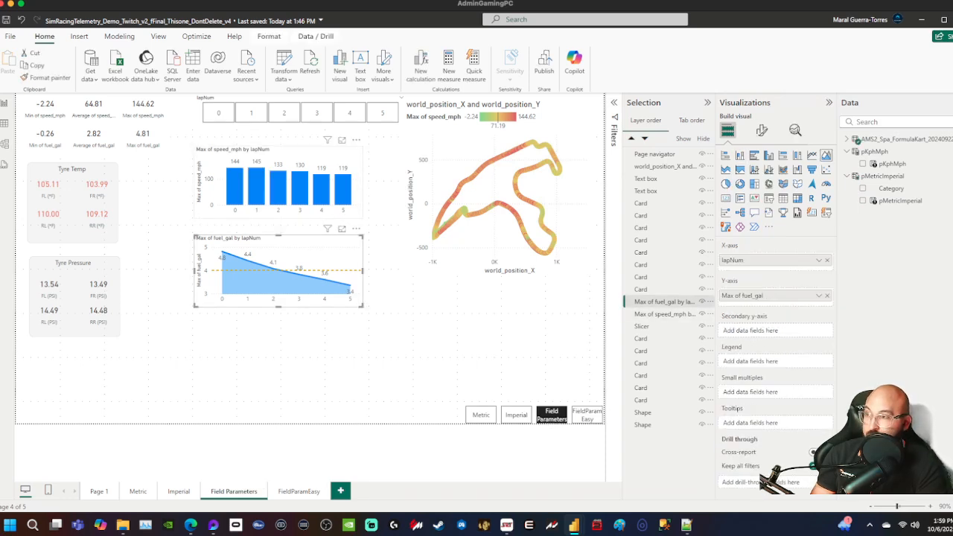
click(306, 157)
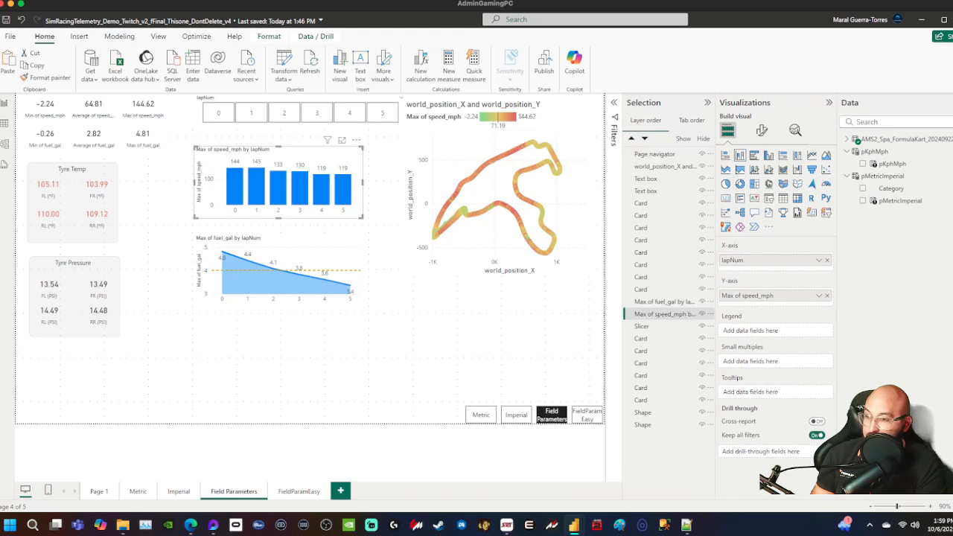
click(299, 491)
key(ctrl+v)
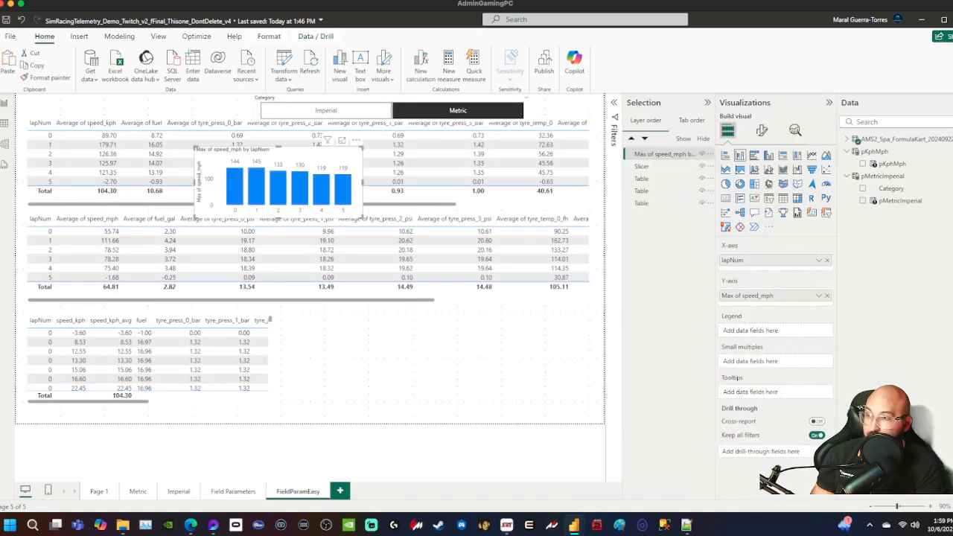
drag(278, 173, 484, 369)
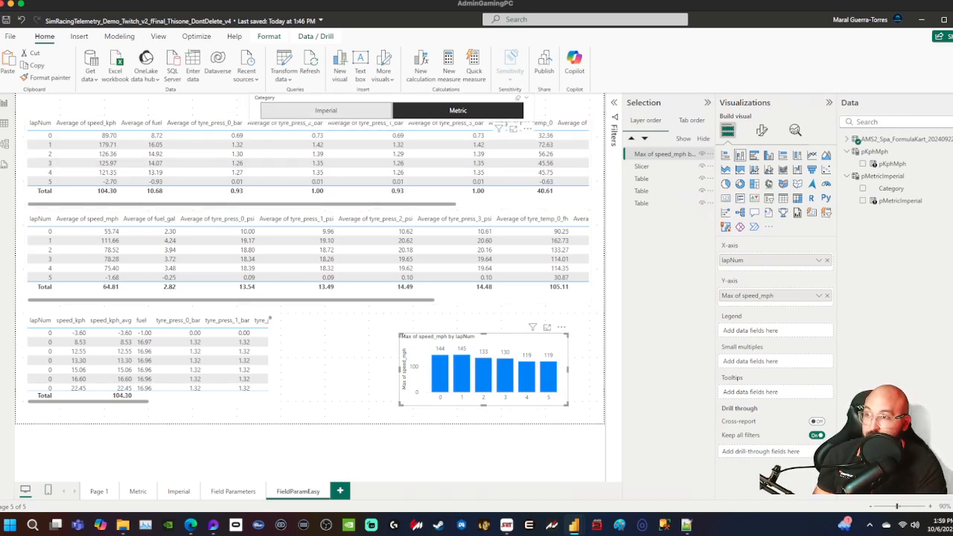
- Test the copied chart with the Category slicer, and replace Max of speed_mph on its Y-axis with pMetricImperial
click(325, 110)
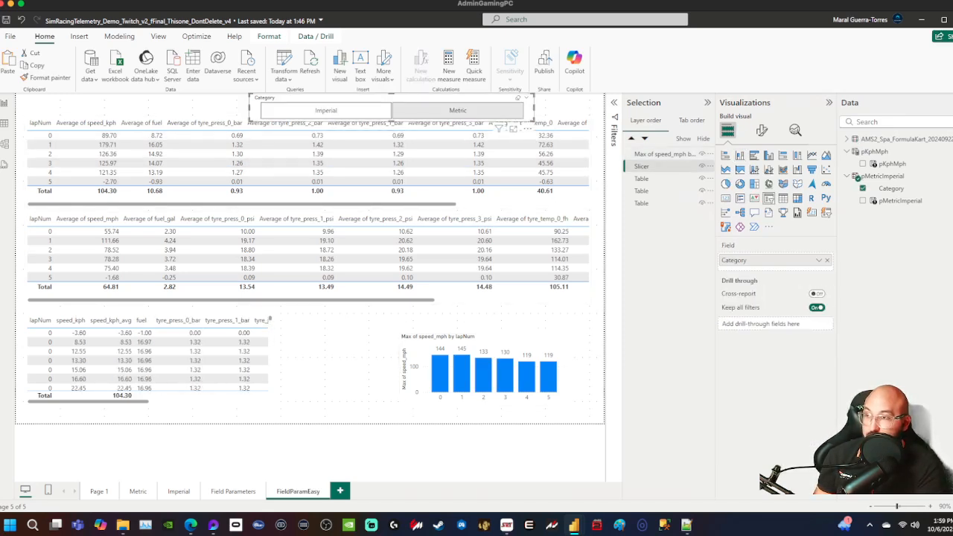
click(458, 110)
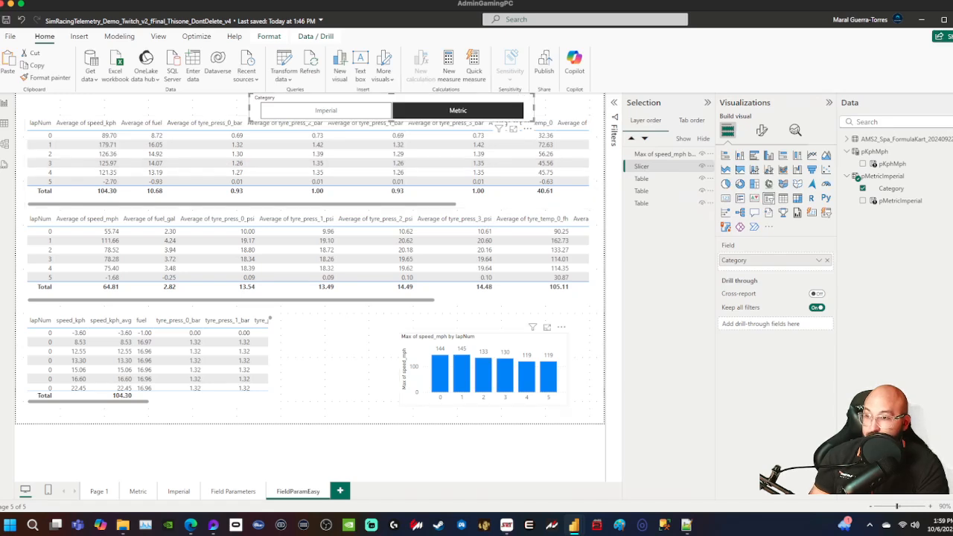
click(484, 369)
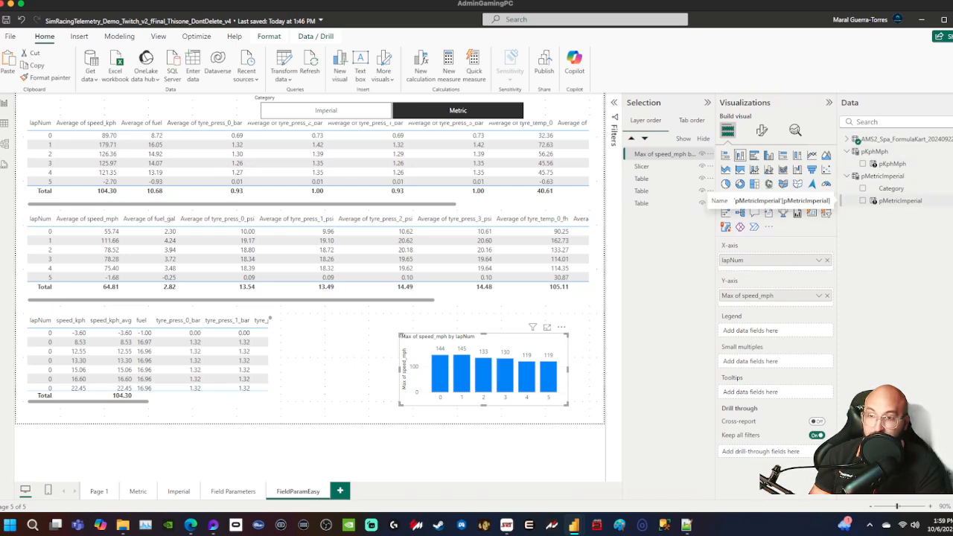
drag(894, 201, 753, 296)
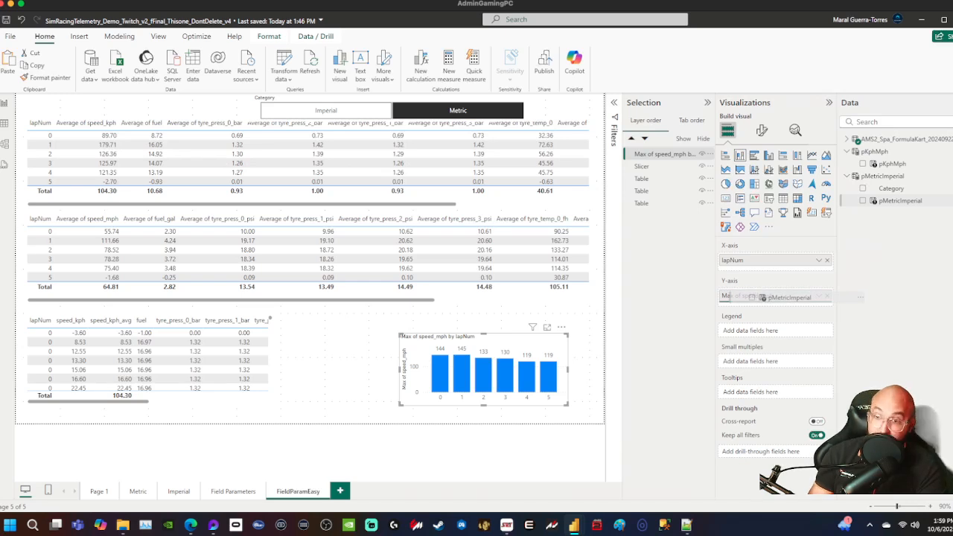
drag(754, 296, 749, 296)
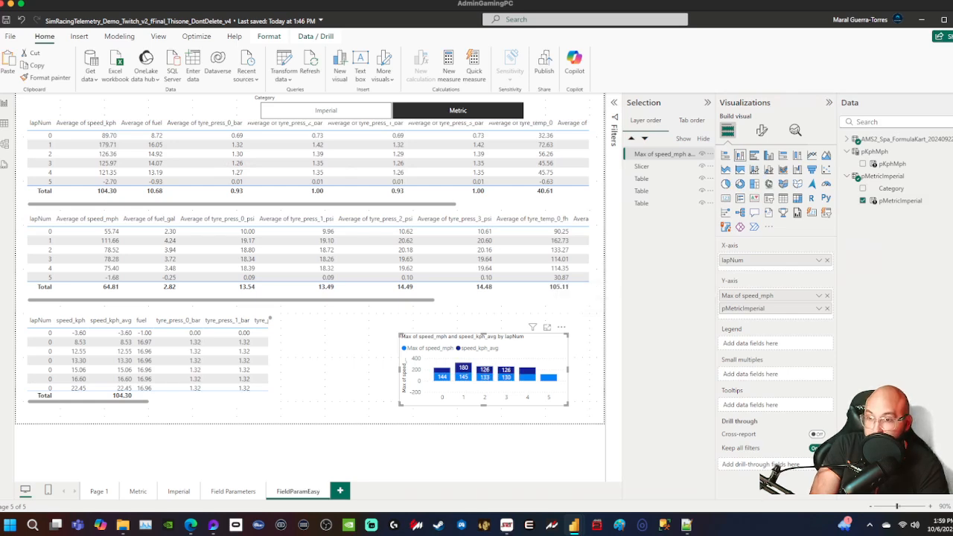
click(826, 296)
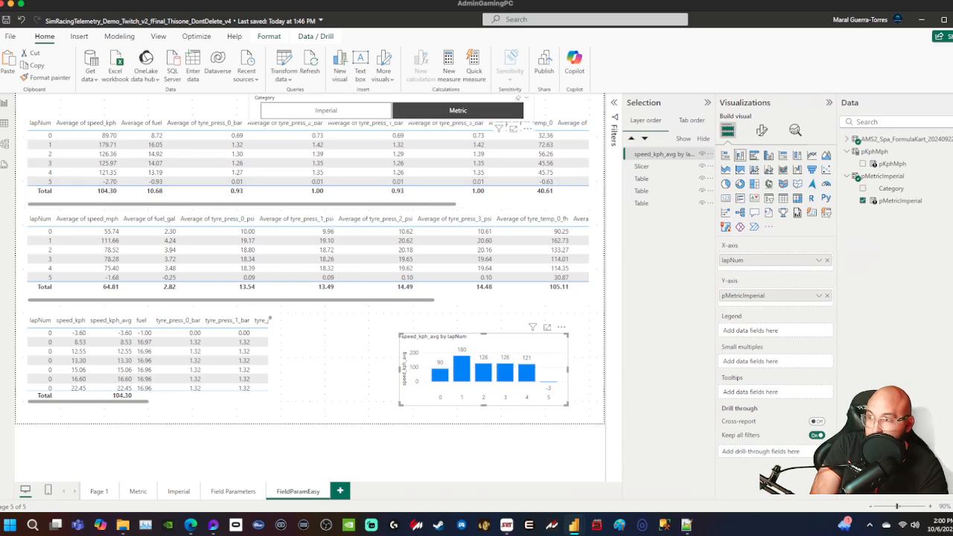
- Switch the Category slicer repeatedly between Imperial and Metric to check the bottom table and column chart, ending on Metric
click(326, 110)
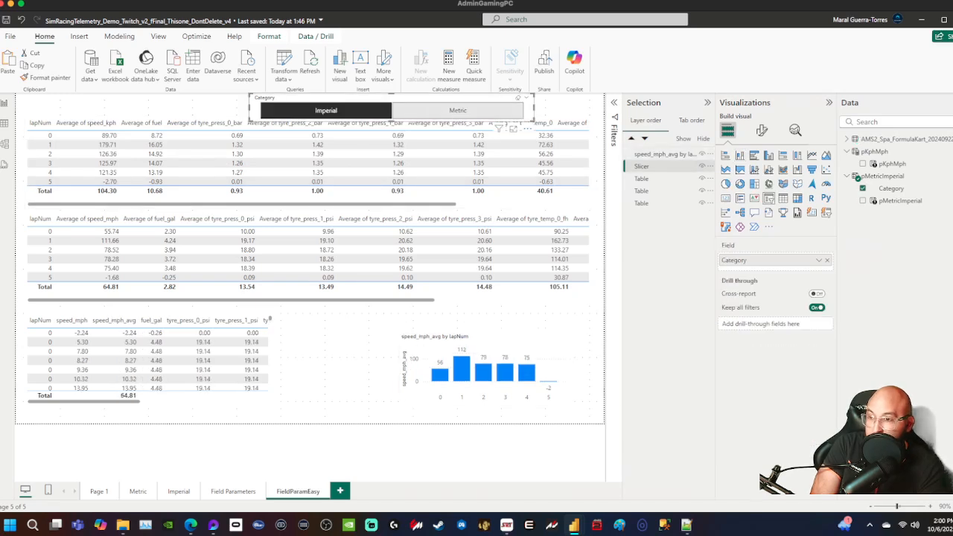
click(457, 110)
click(327, 110)
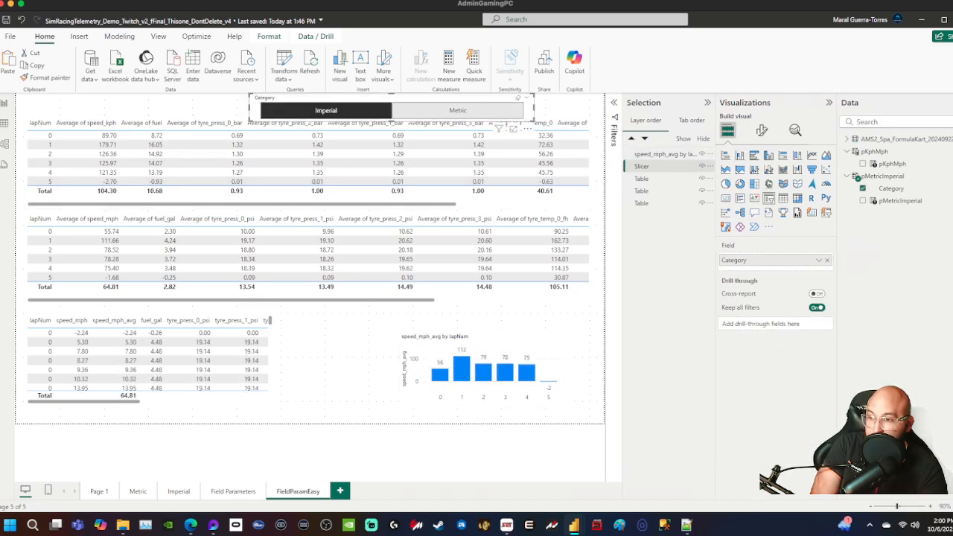
click(457, 110)
click(326, 110)
click(458, 110)
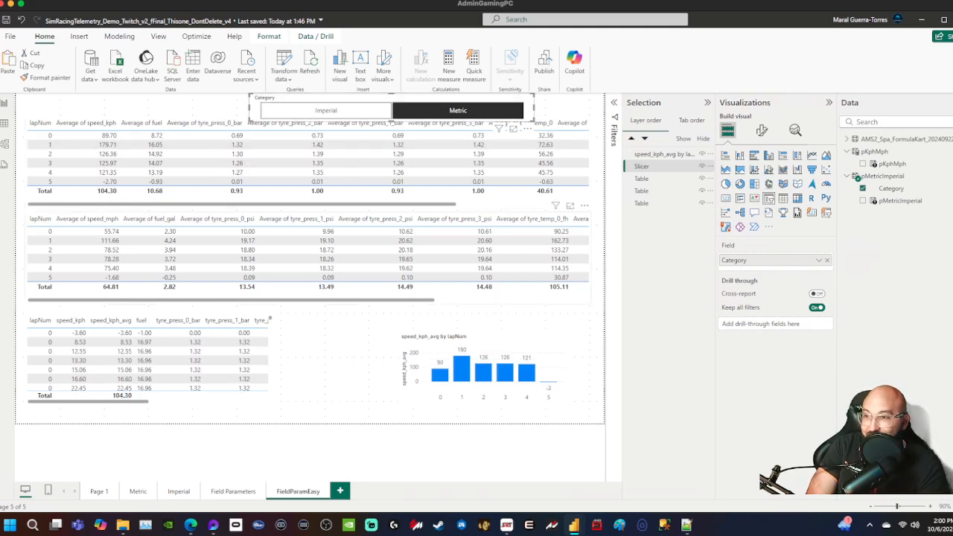
- Move the column chart closer to the bottom table and narrow it to free space beside it
drag(484, 344, 382, 328)
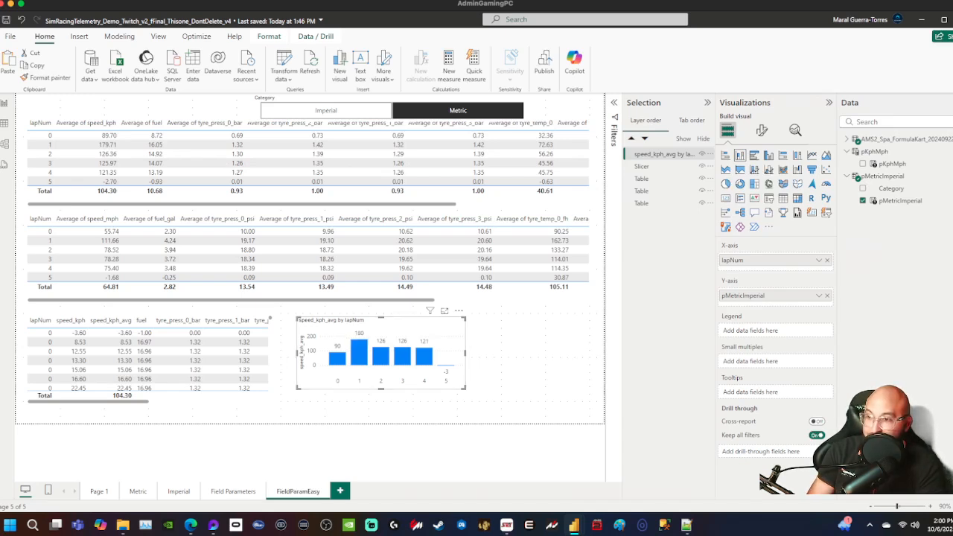
drag(466, 353, 418, 353)
click(470, 359)
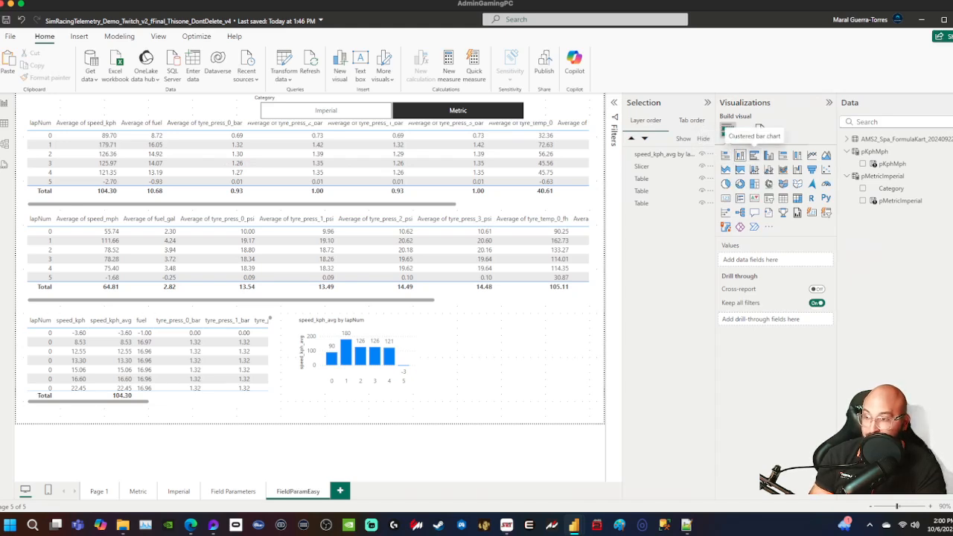
- Add a new stacked column chart beside the existing chart with lapNum on its X-axis
click(739, 155)
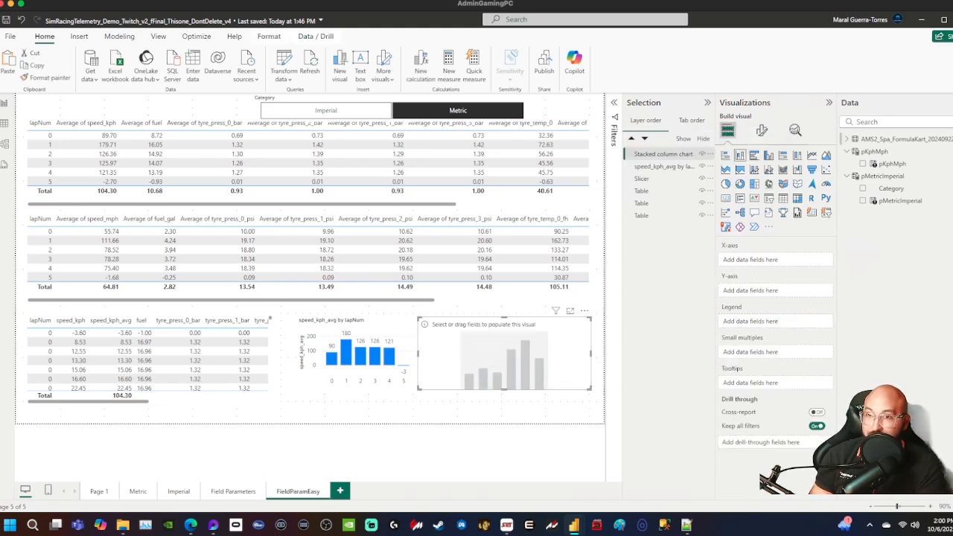
click(886, 122)
text(lapn)
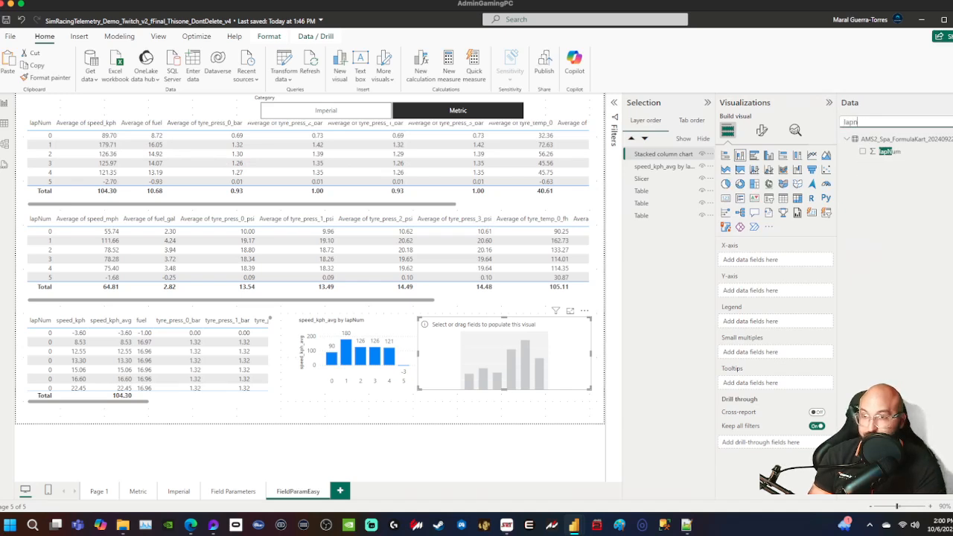
text(u)
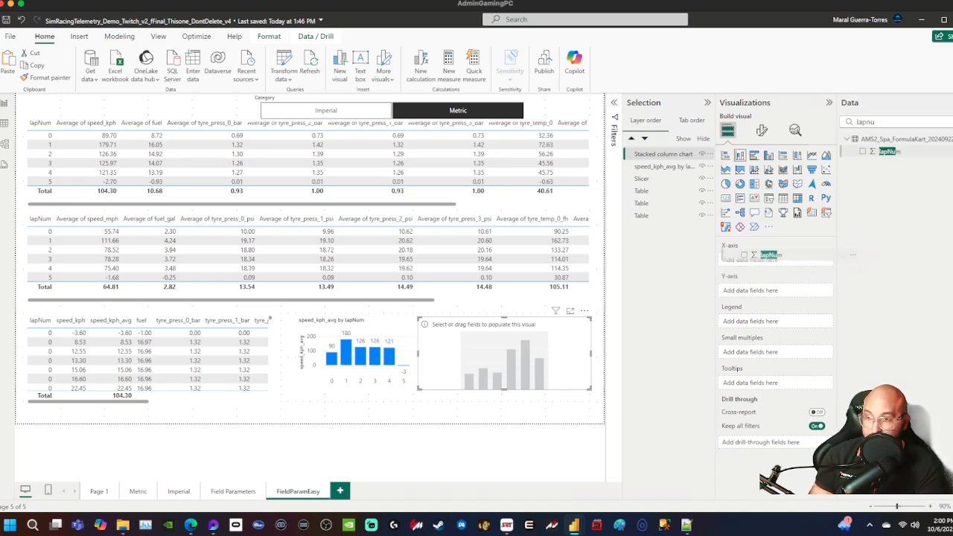
click(862, 151)
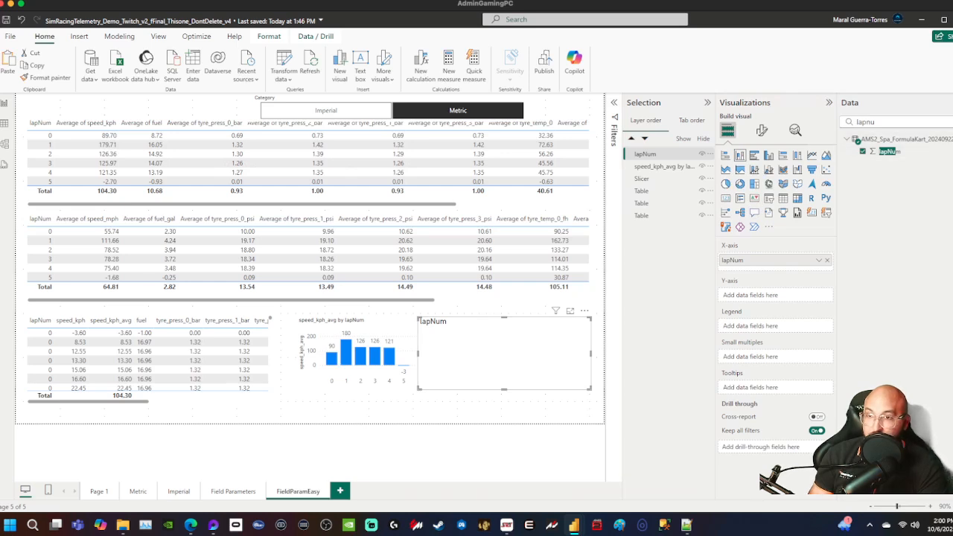
- Put pMetricImperial on the new chart's Y-axis and test it by switching the Category slicer to Imperial and back to Metric
double_click(853, 122)
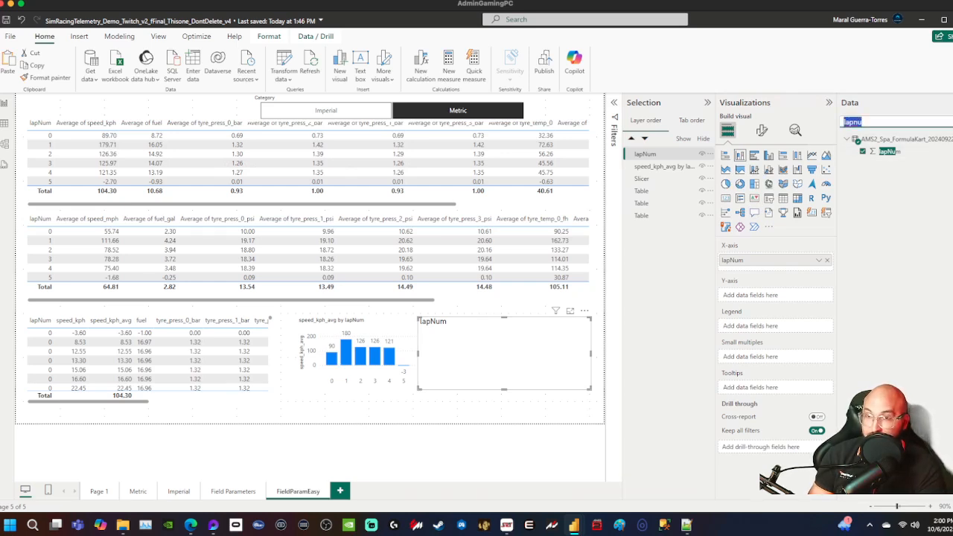
key(BackSpace)
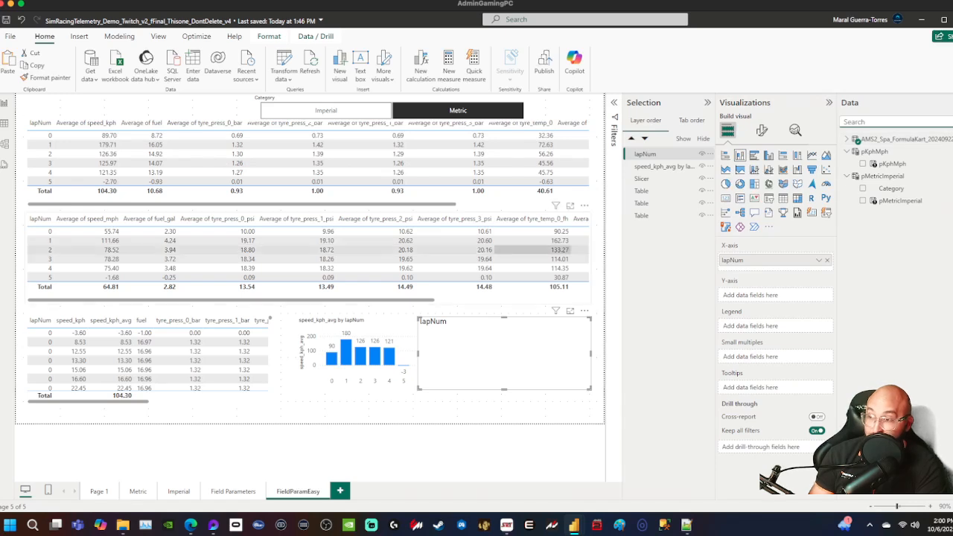
click(373, 332)
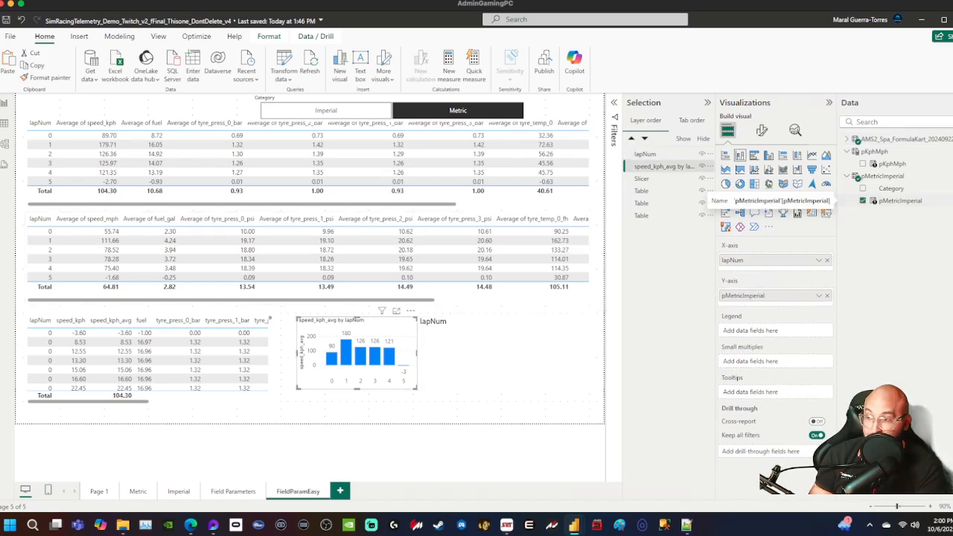
click(500, 353)
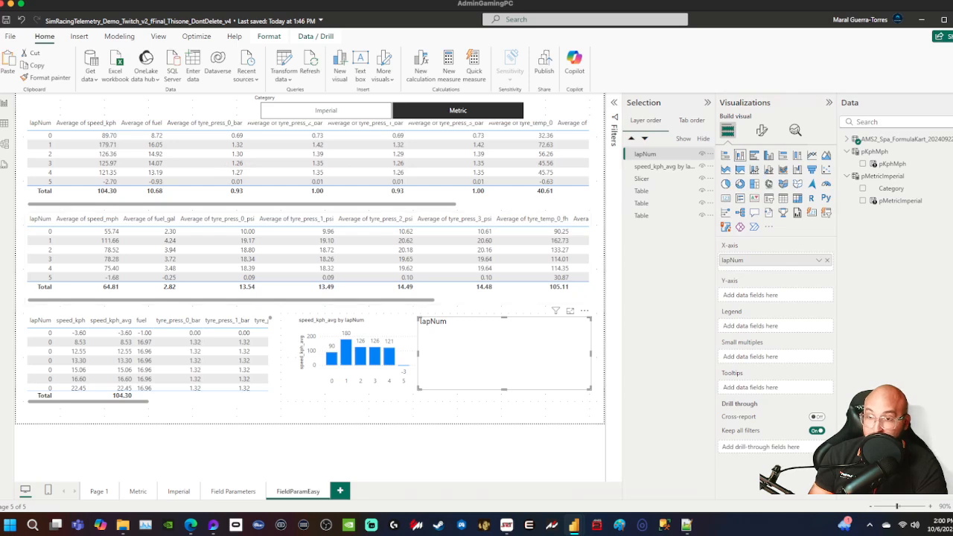
drag(900, 200, 731, 295)
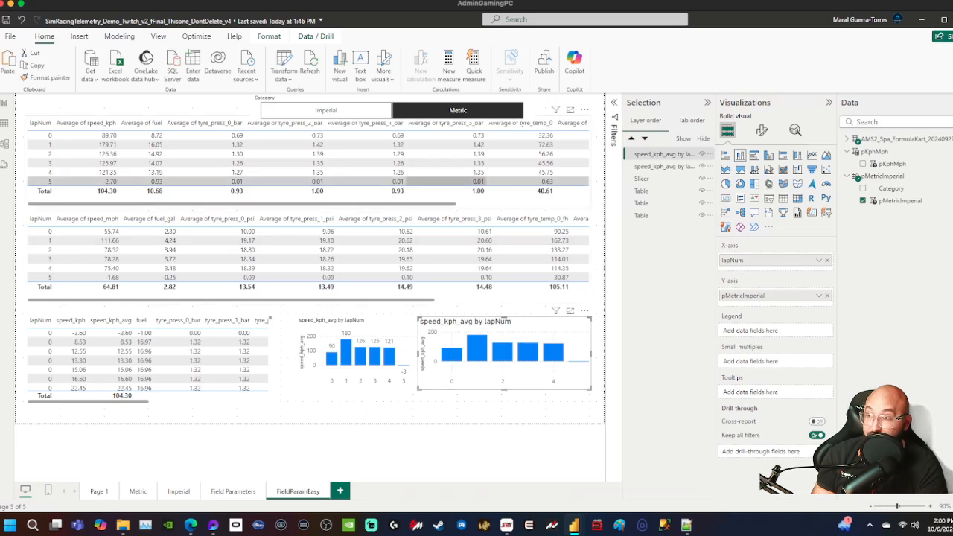
click(326, 110)
click(458, 110)
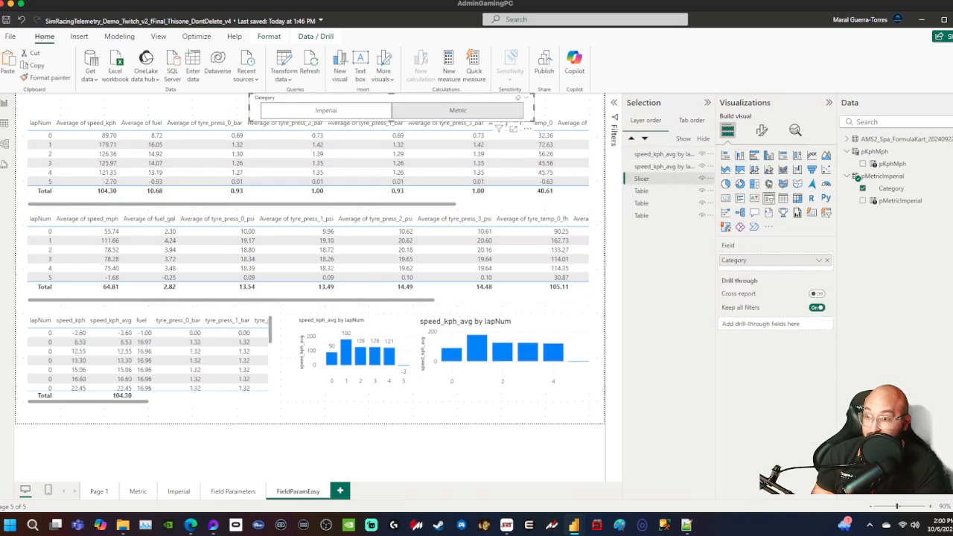
- Remove pMetricImperial from the Y-axis of the larger speed-by-lapNum column chart on the FieldParamEasy page
mouse_move(478, 347)
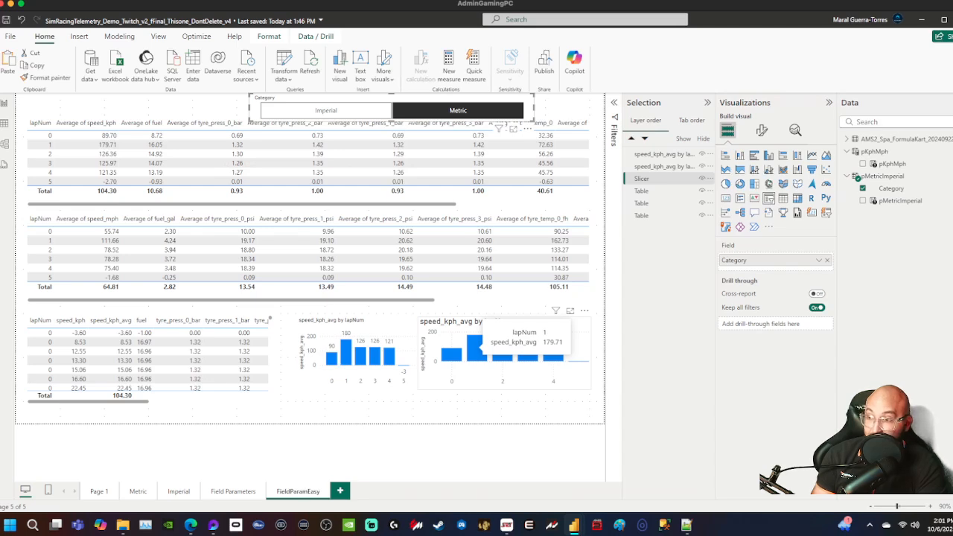
click(521, 373)
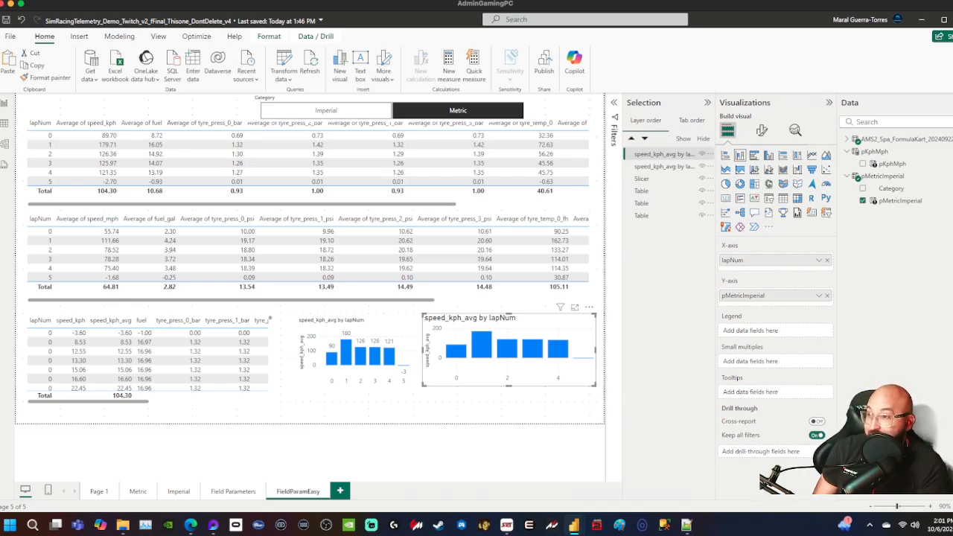
click(826, 296)
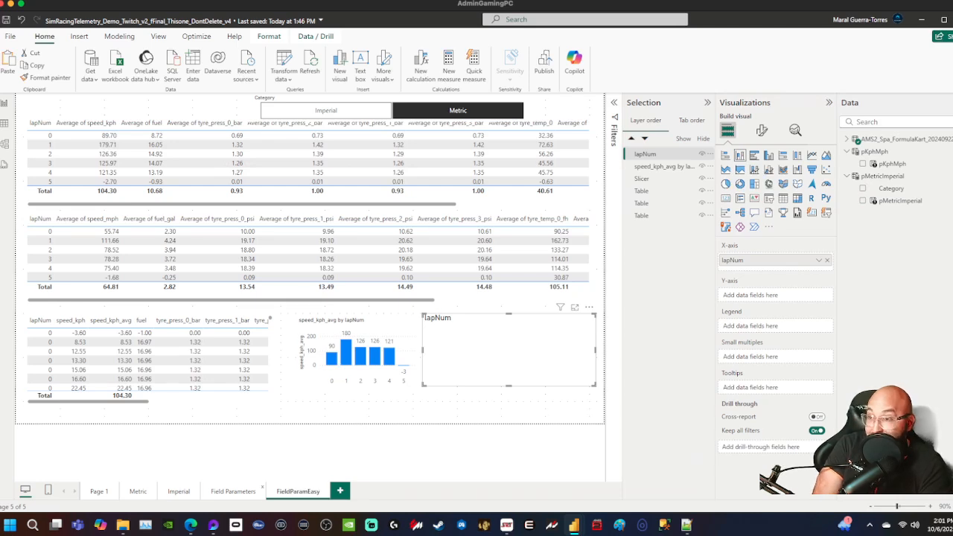
click(233, 492)
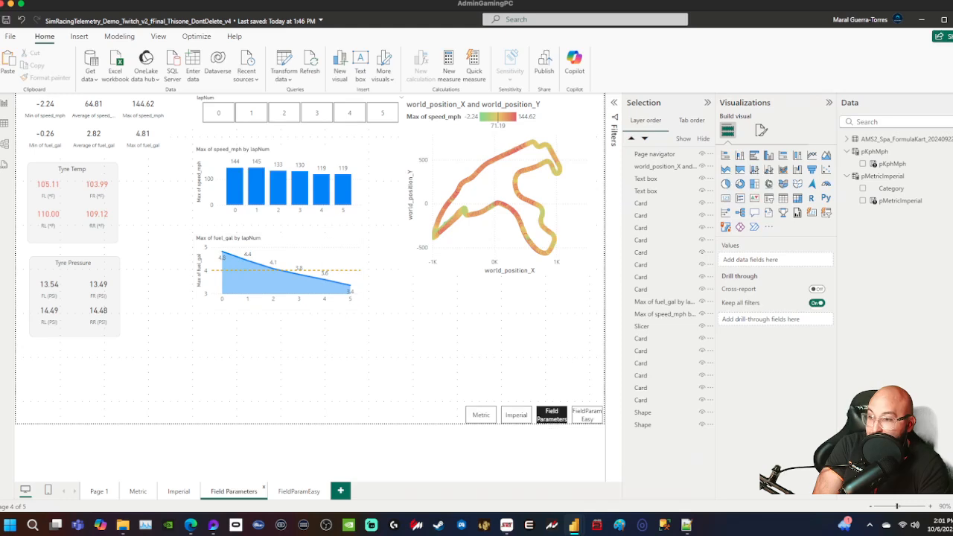
click(299, 492)
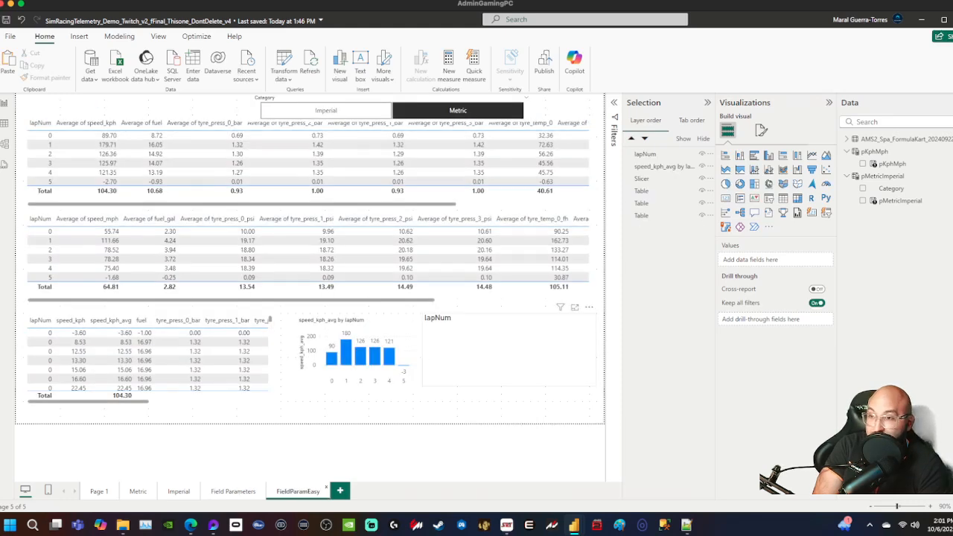
- Add the fuel field and the pMetricImperial parameter to the Y-axis of the emptied lapNum column chart
click(508, 352)
click(894, 121)
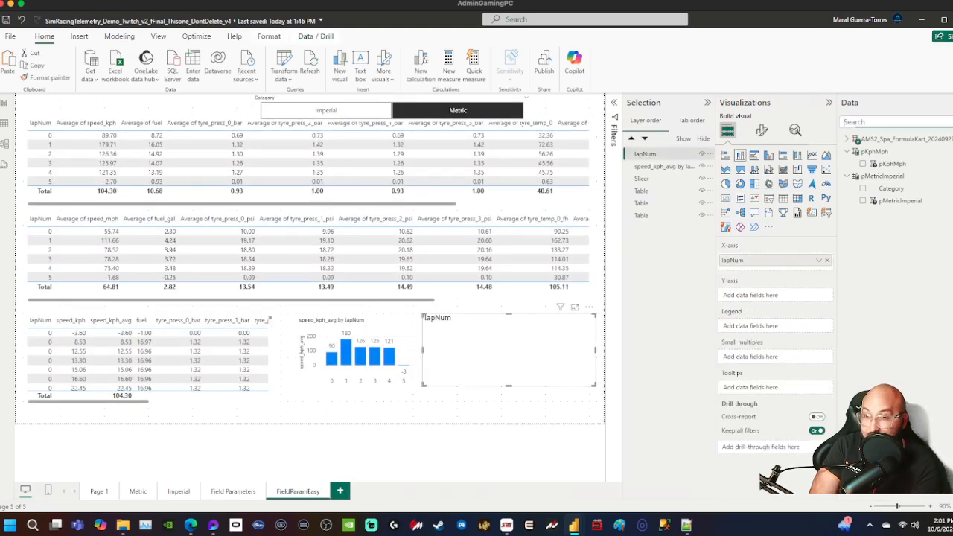
text(fuel)
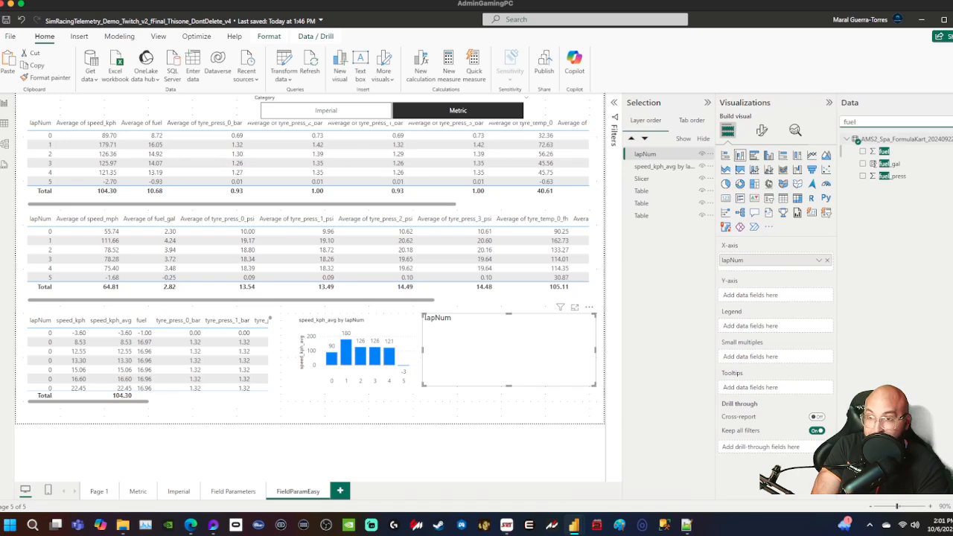
drag(884, 151, 760, 290)
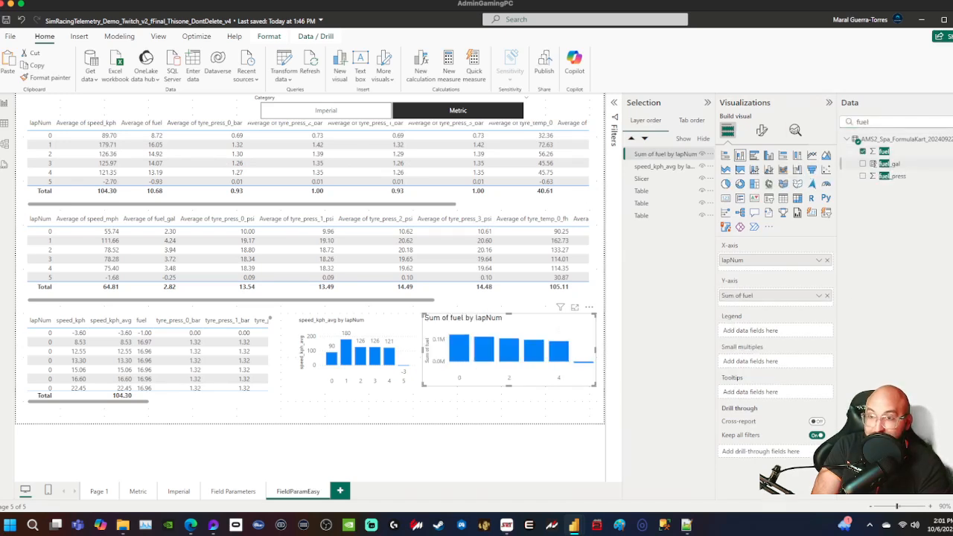
click(949, 122)
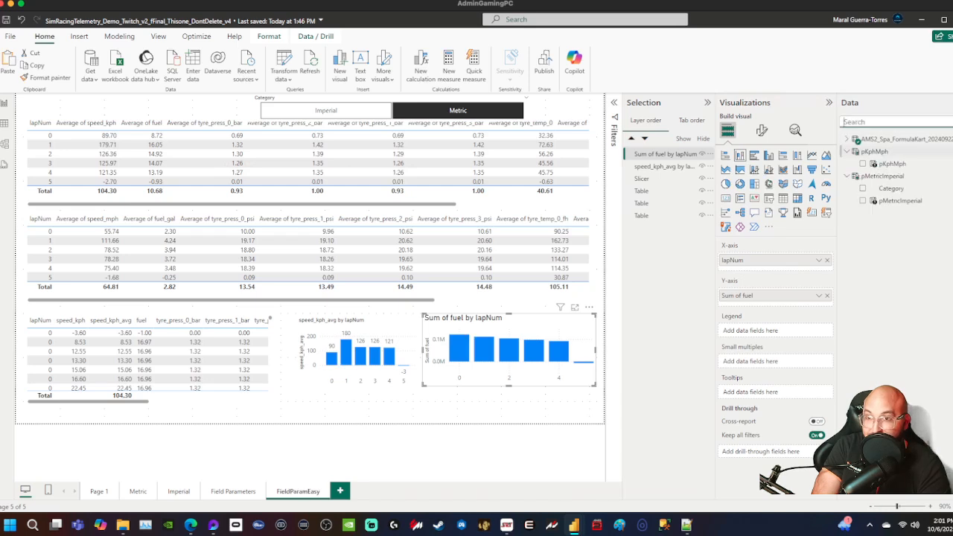
drag(897, 200, 754, 300)
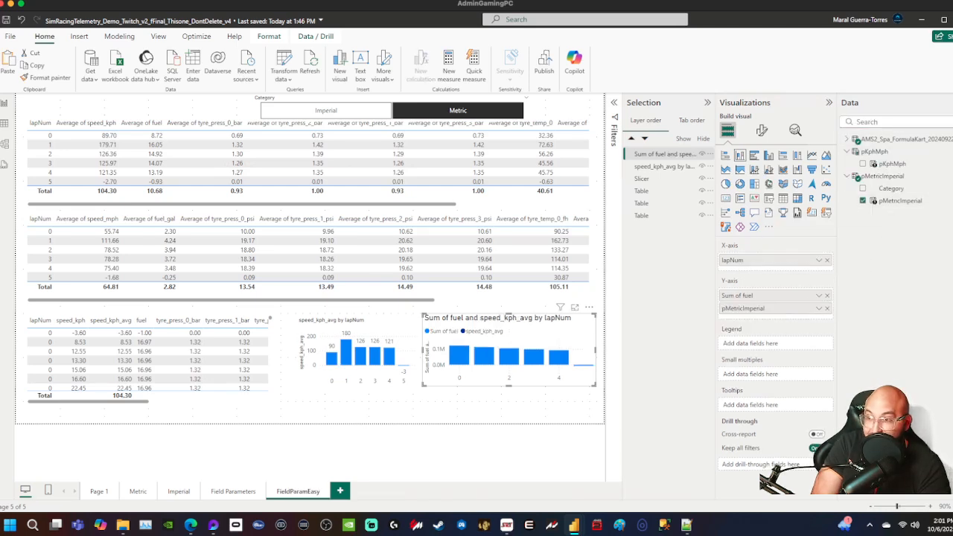
- Set the Category slicer to Imperial to check how the combined fuel and speed chart responds
click(326, 110)
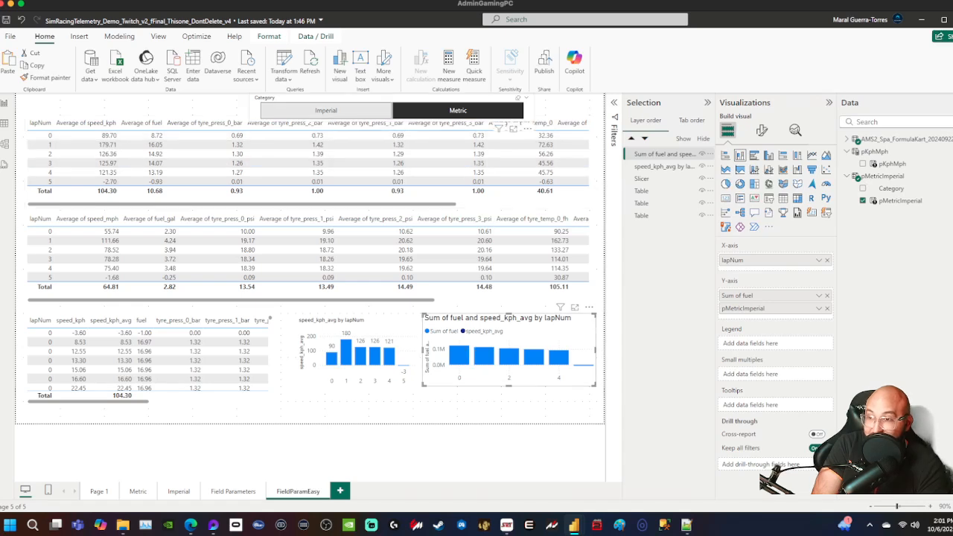
click(425, 110)
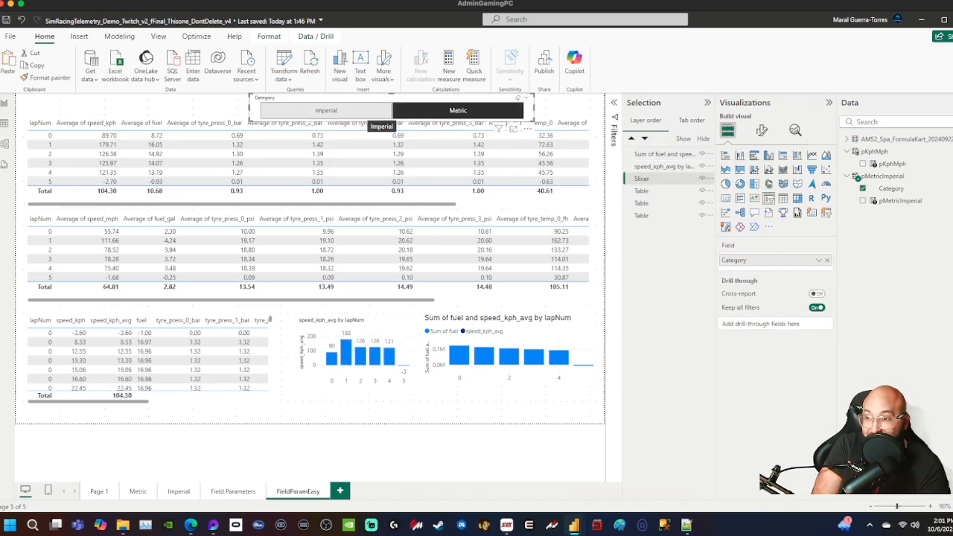
click(368, 111)
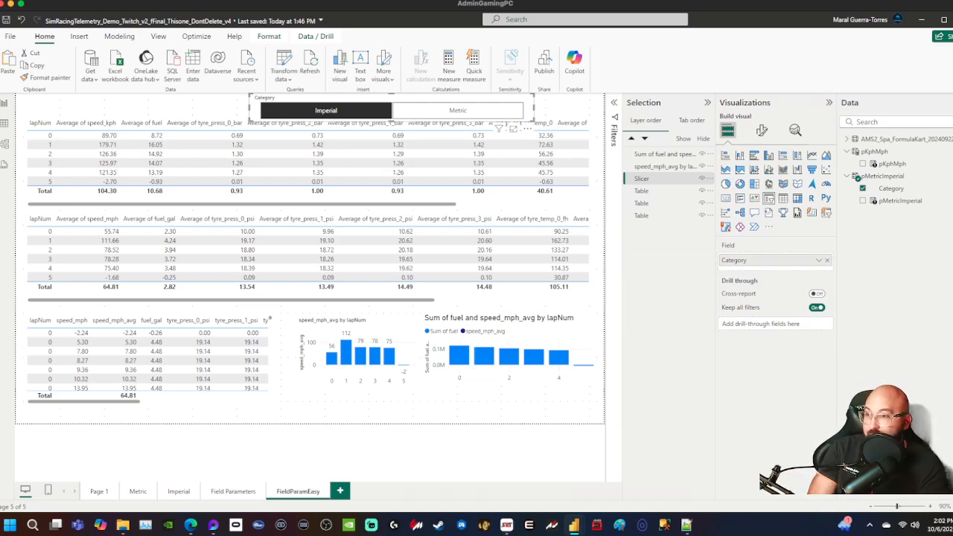
- Delete both lapNum column charts from the FieldParamEasy page
click(507, 350)
key(Delete)
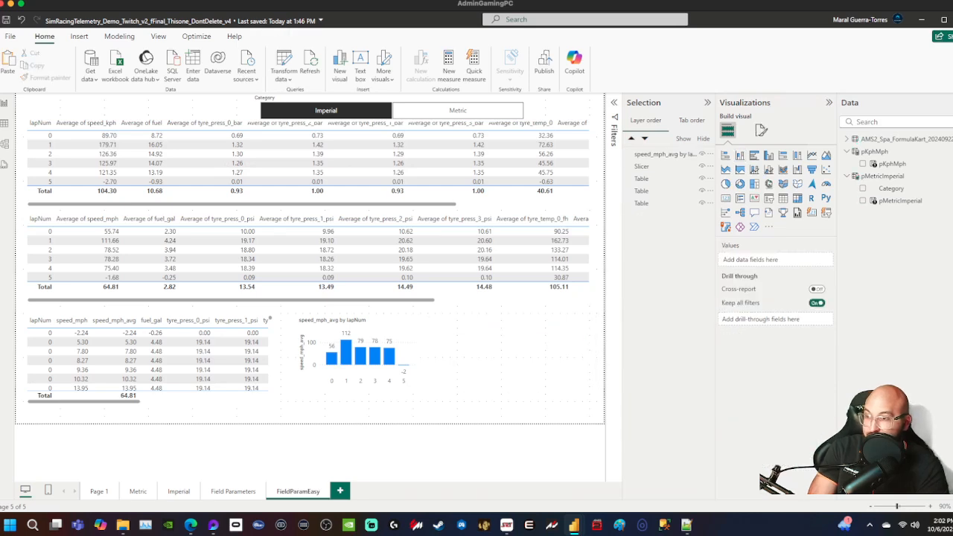
click(399, 332)
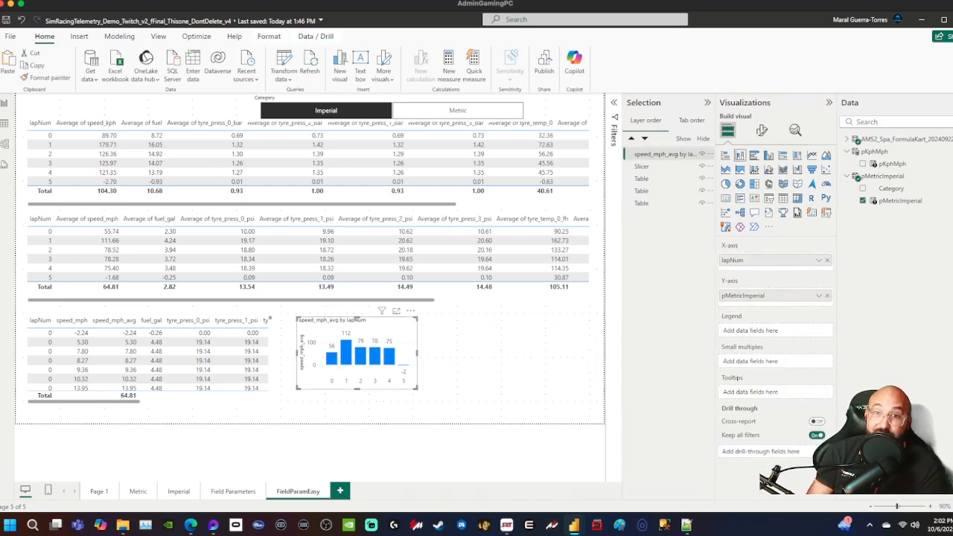
key(Delete)
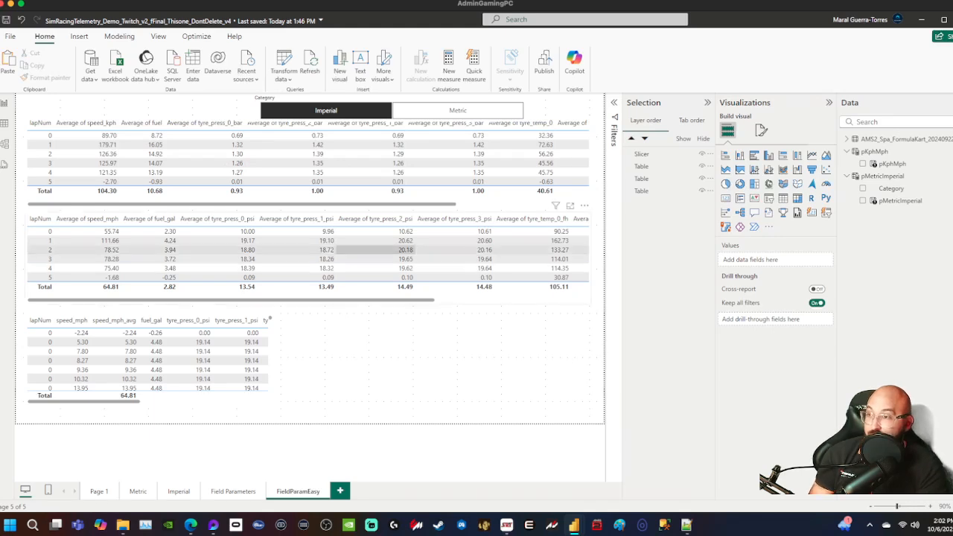
- Widen the pMetricImperial table across the page so all its tyre temperature columns fit, and save the report
click(458, 110)
click(325, 110)
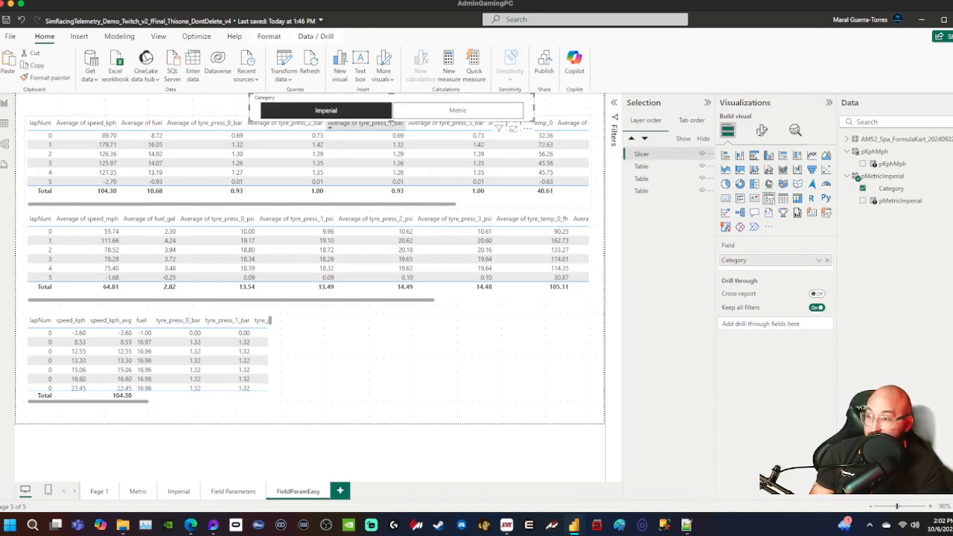
drag(270, 320, 270, 324)
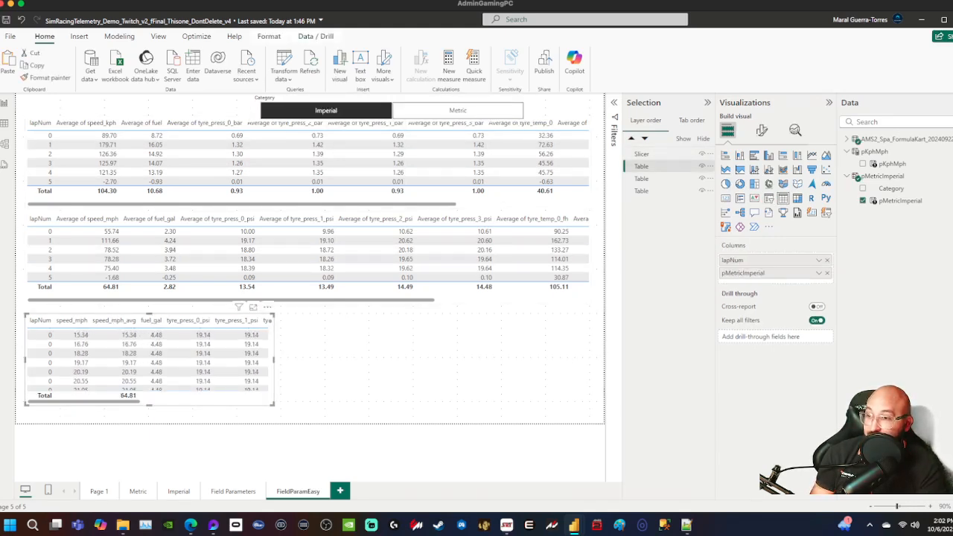
drag(274, 359, 582, 360)
click(551, 453)
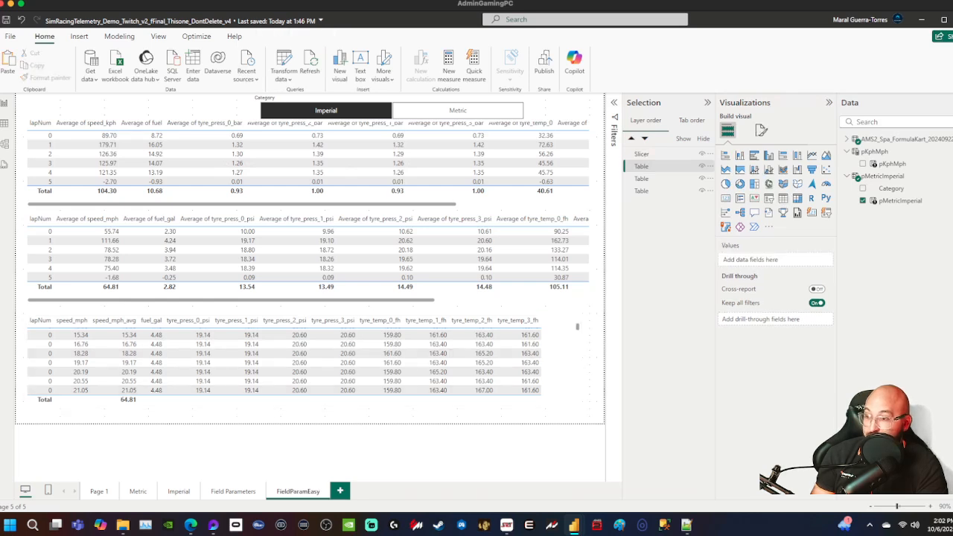
key(ctrl+s)
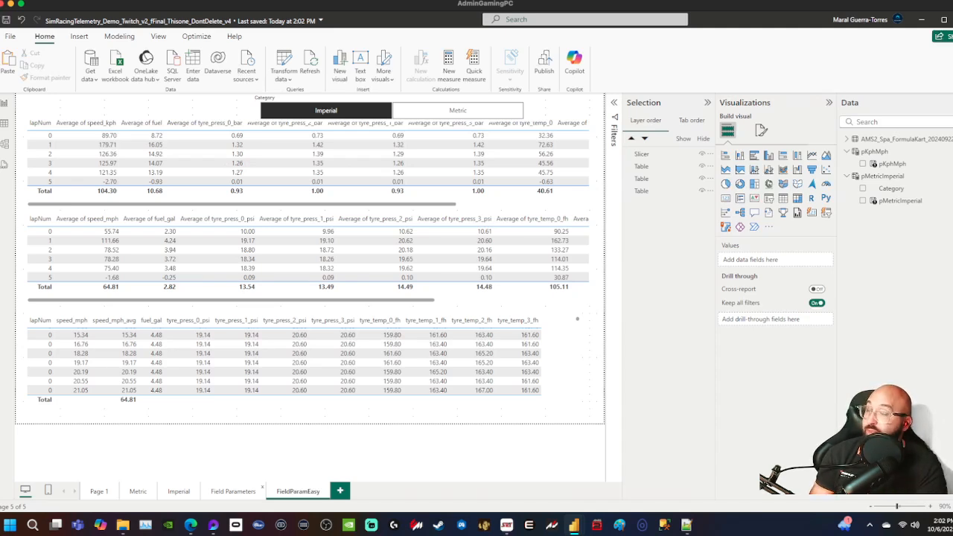
- Rename the Field Parameters page as Dynamic
click(233, 491)
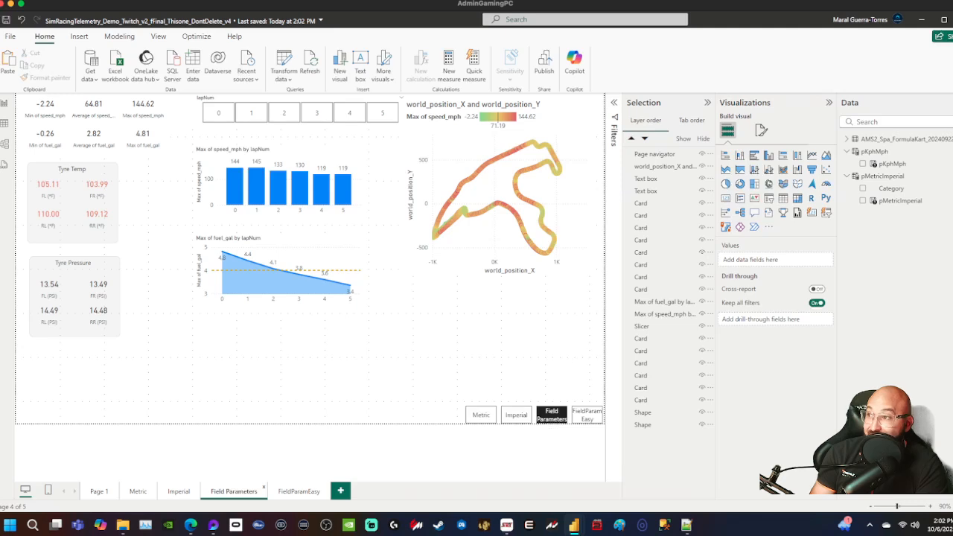
double_click(233, 491)
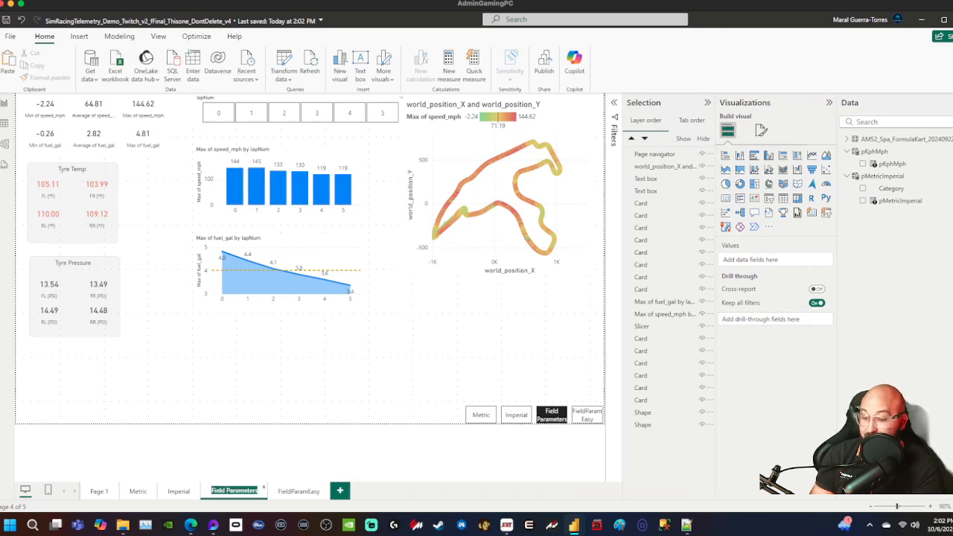
text(Dynamic)
key(Return)
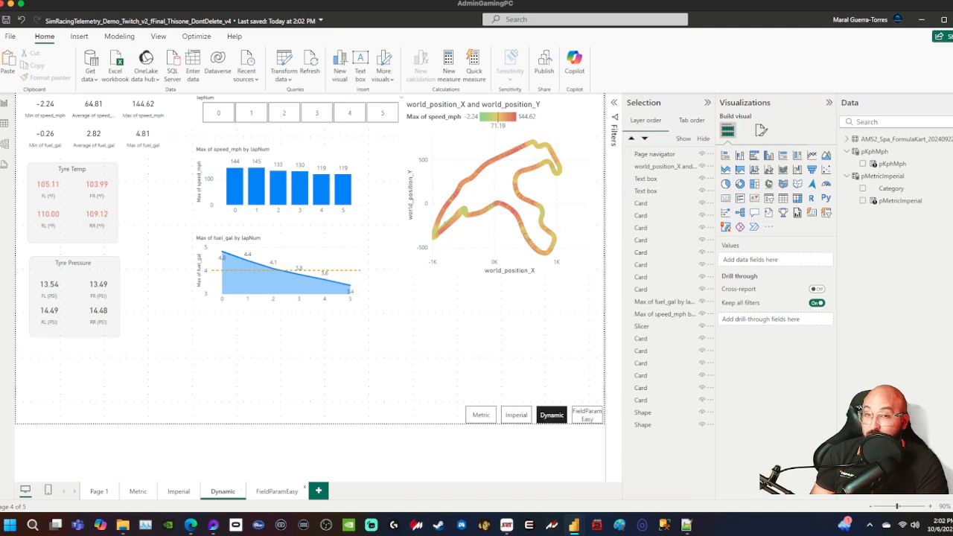
- Review the tables on the FieldParamEasy page and return to the Dynamic page
click(277, 491)
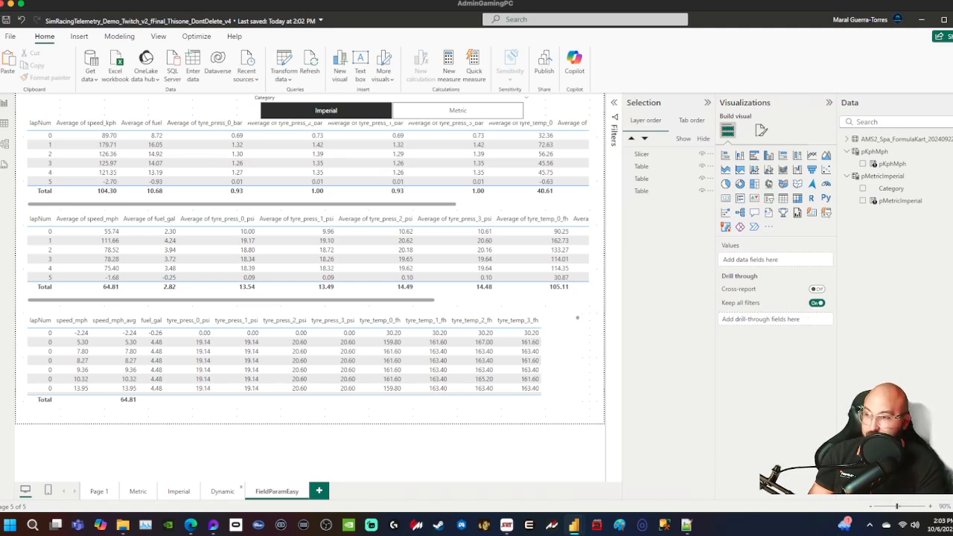
click(222, 491)
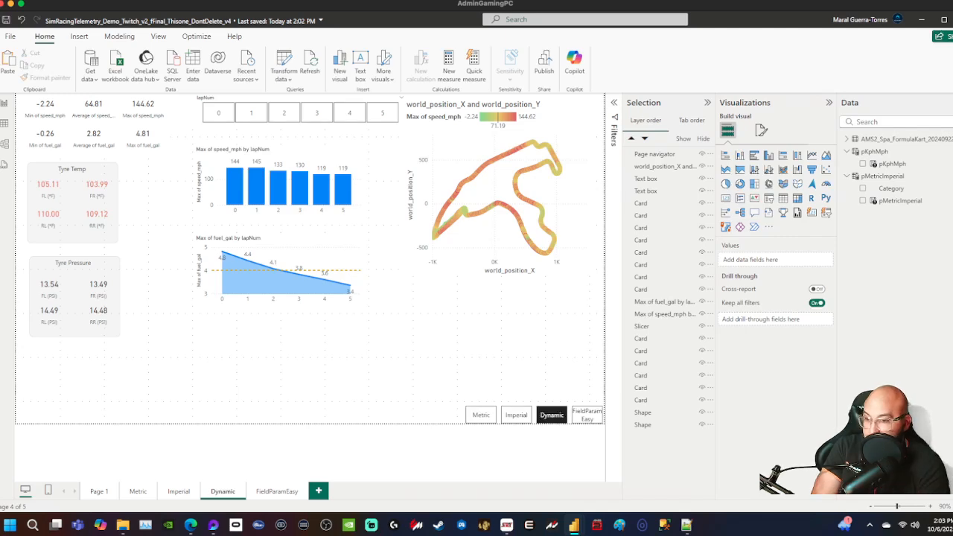
- Switch to the SimRacingTelemetry_FieldsParamTest report and compare its FieldsParamTable table in Metric and Imperial units
mouse_move(573, 524)
click(639, 466)
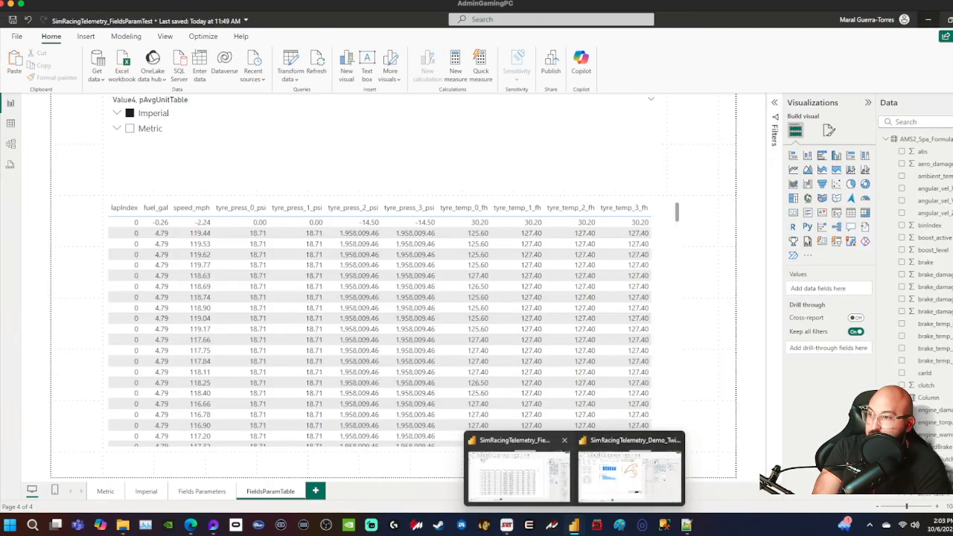
click(123, 129)
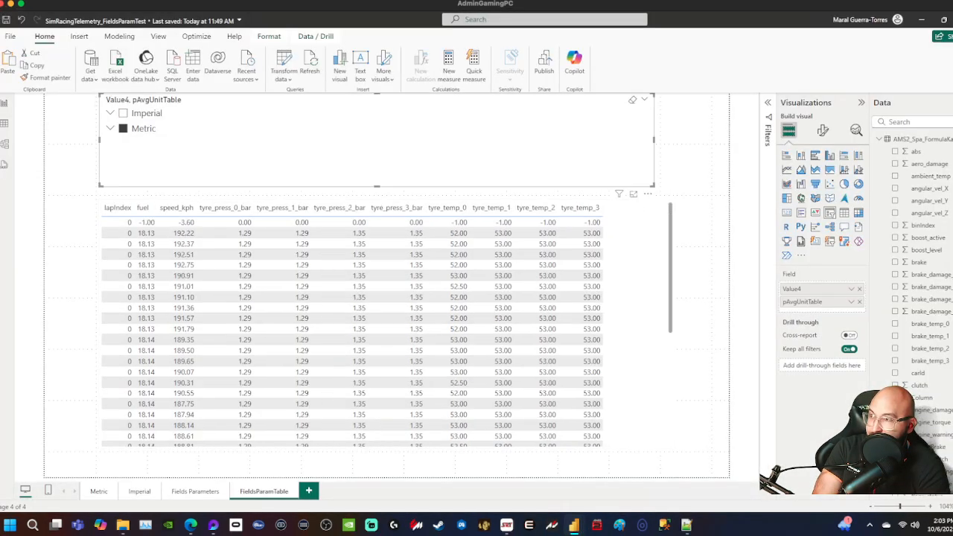
click(123, 113)
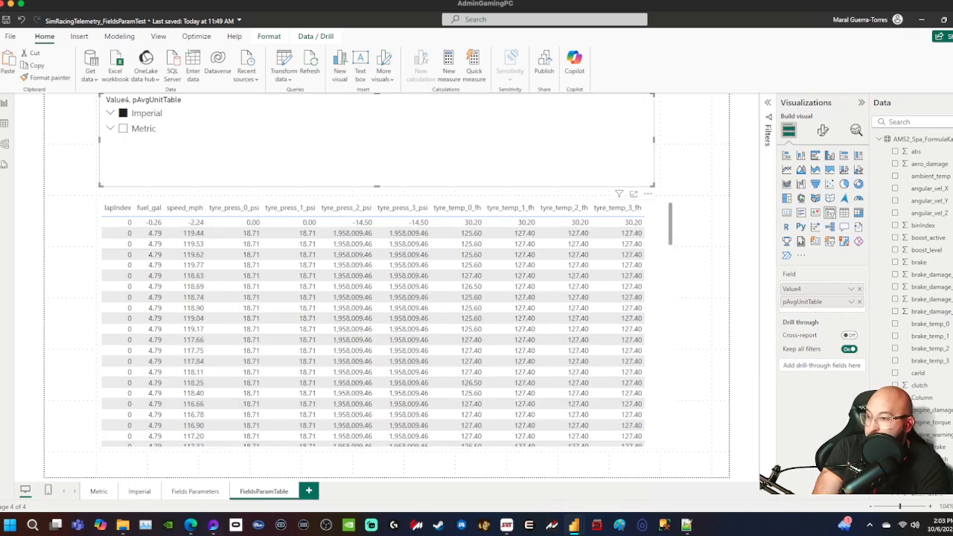
- Compare the Fields Parameters page's cards under the Imperial and Metric categories, and inspect the field behind the tyre_temp_0_selected card
click(195, 492)
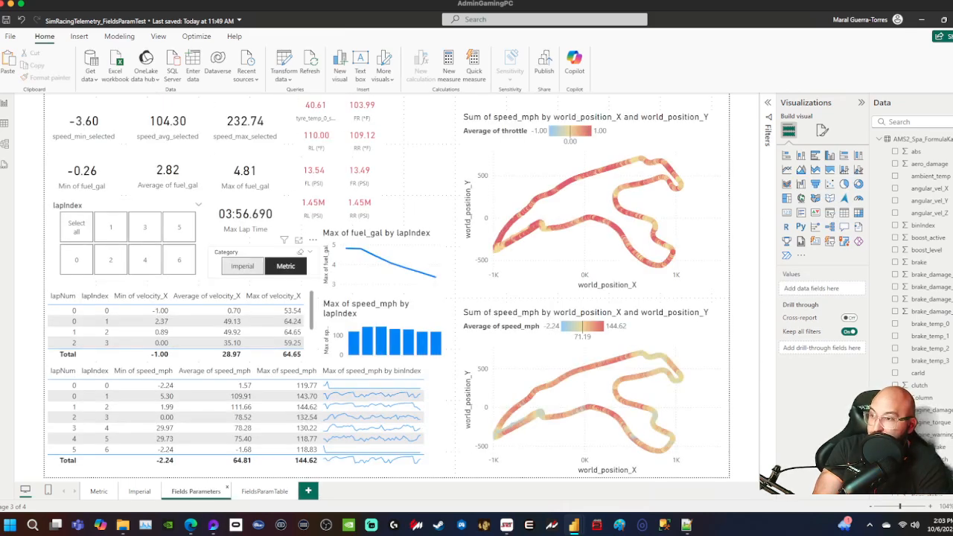
click(242, 265)
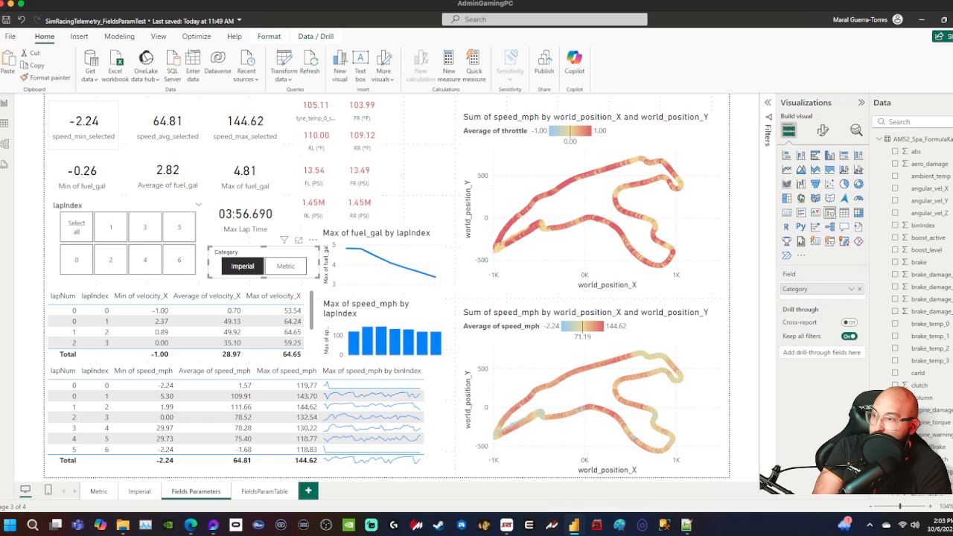
click(283, 267)
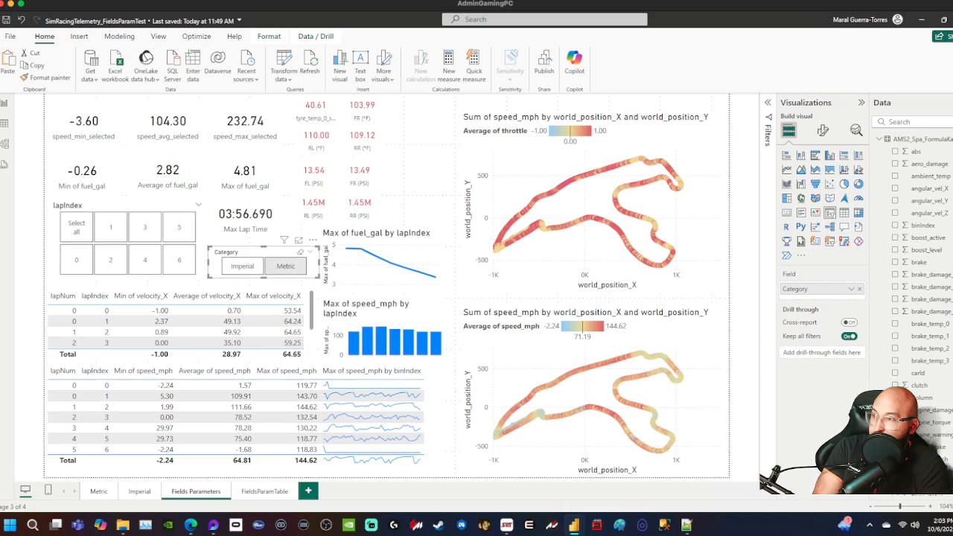
click(242, 266)
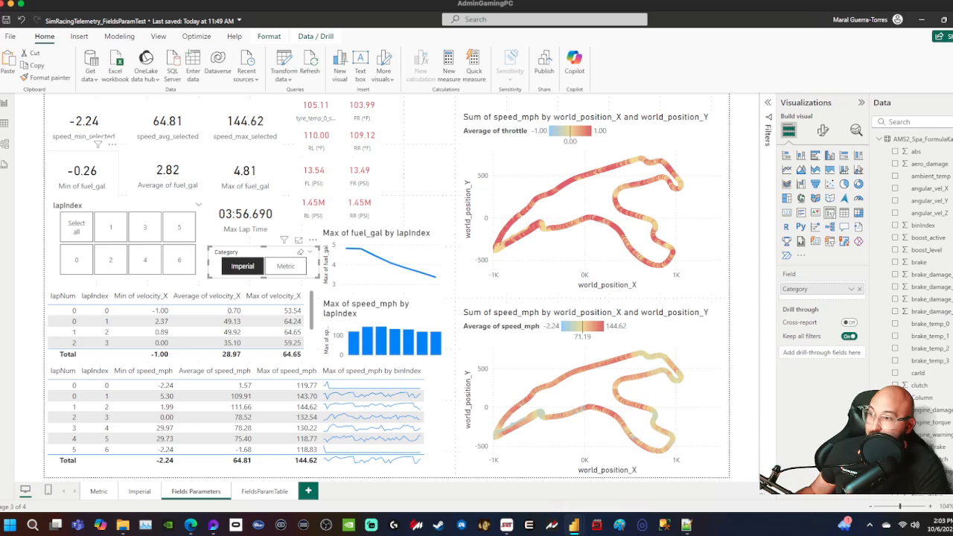
click(285, 266)
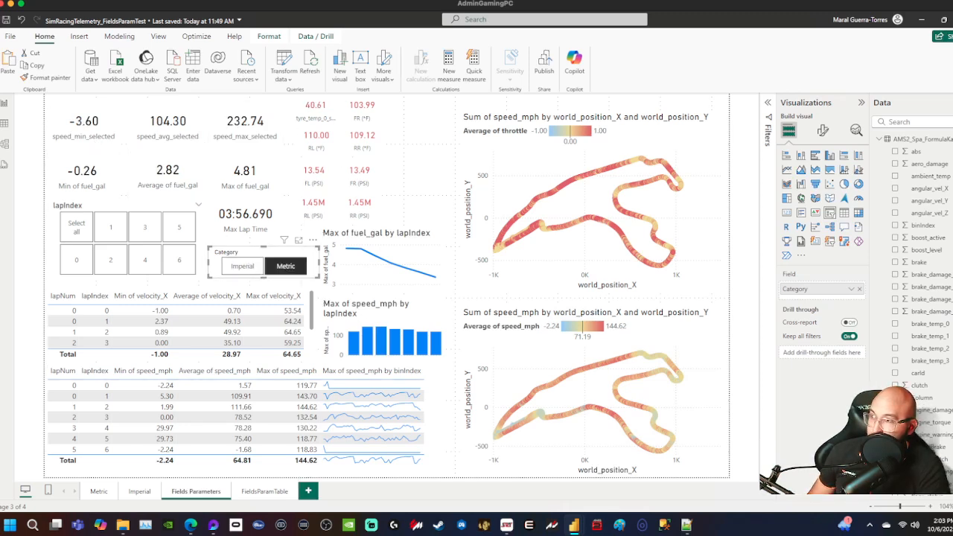
click(242, 266)
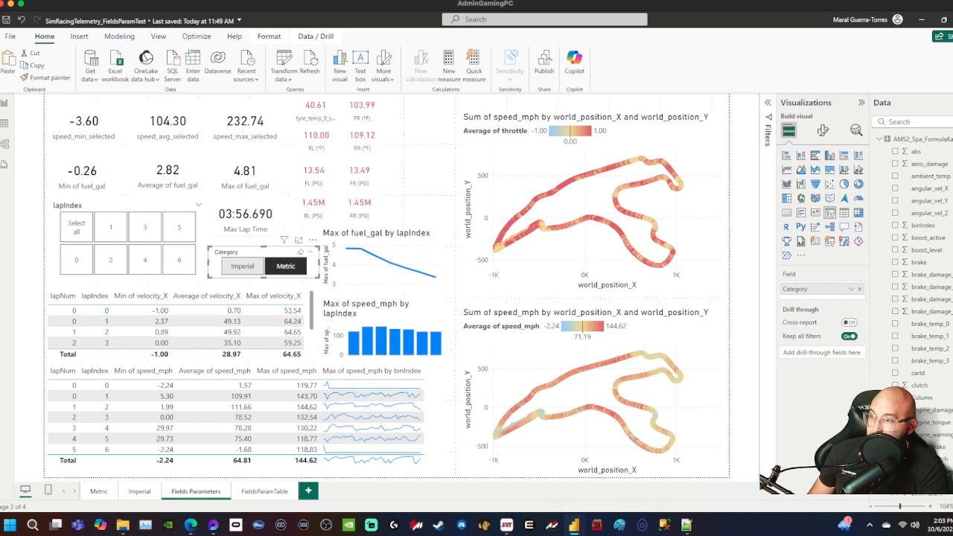
click(316, 117)
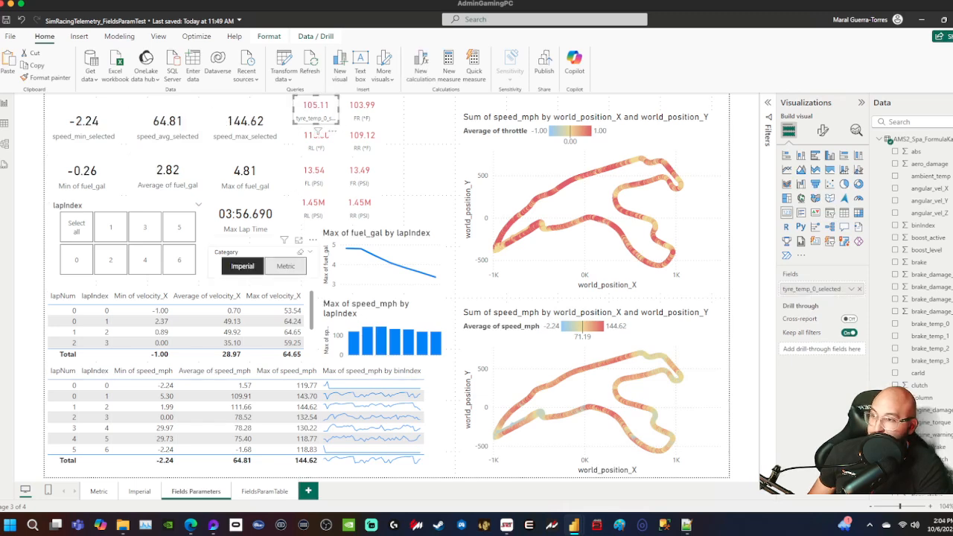
- Set the Category slicer to Metric and switch back to the SimRacingTelemetry_Demo_Twitch report
click(286, 265)
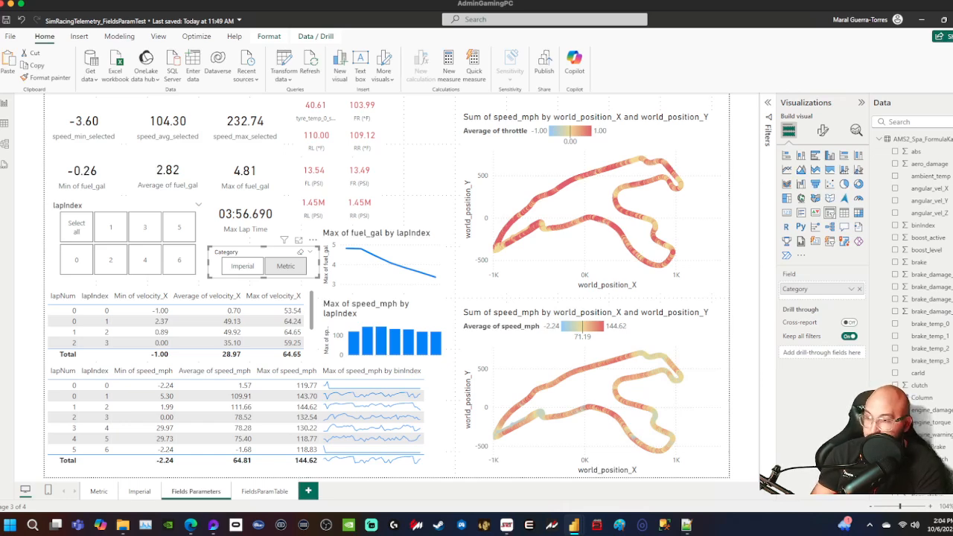
click(285, 266)
mouse_move(573, 525)
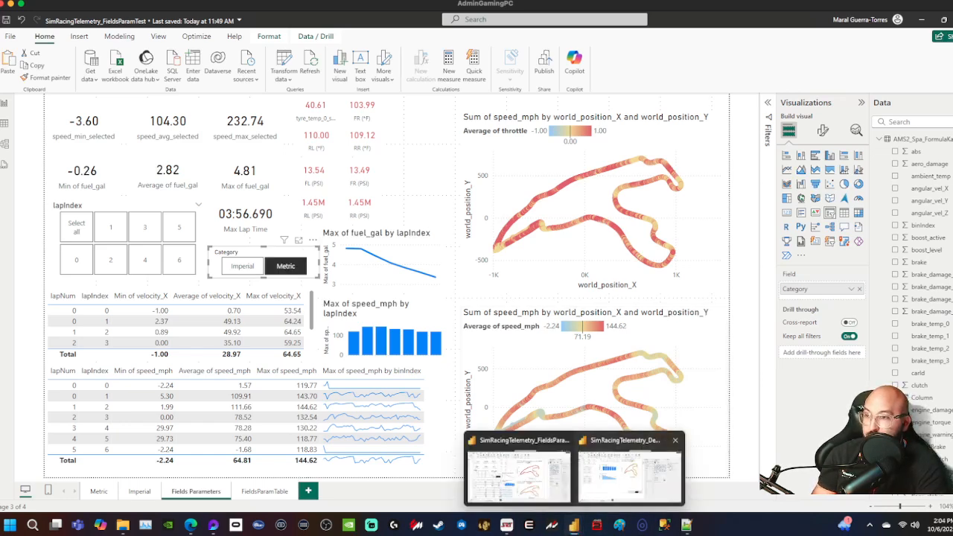
click(629, 469)
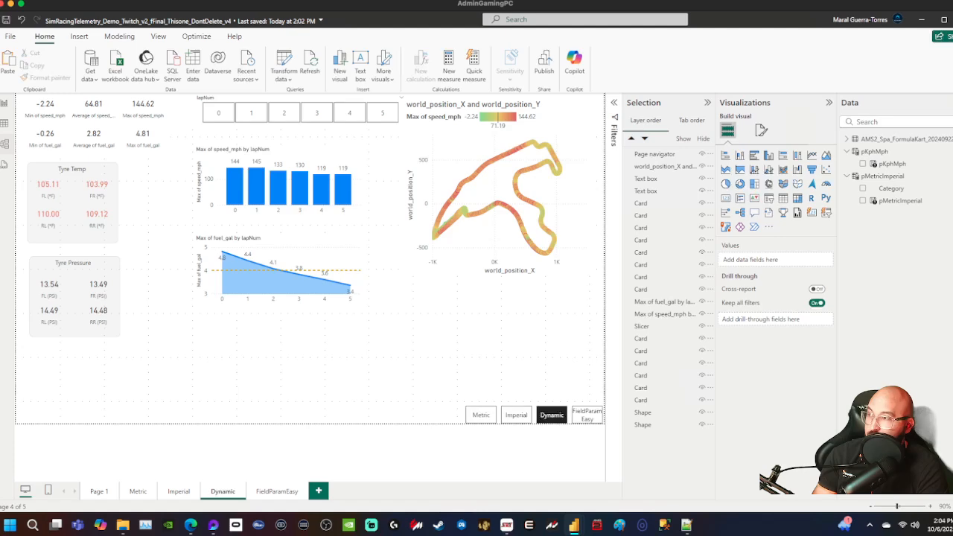
- Start a manually entered table from the model diagram and name its first column Category
click(5, 123)
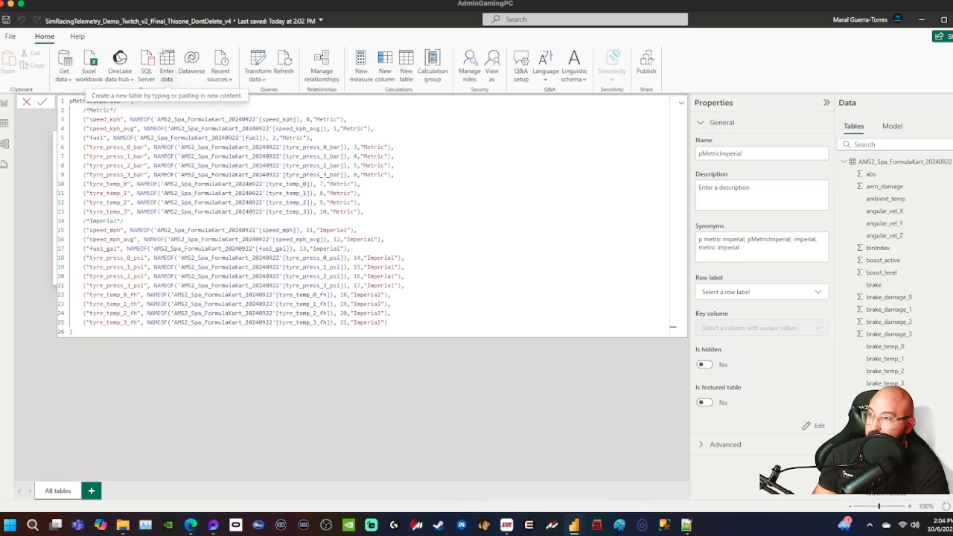
click(167, 67)
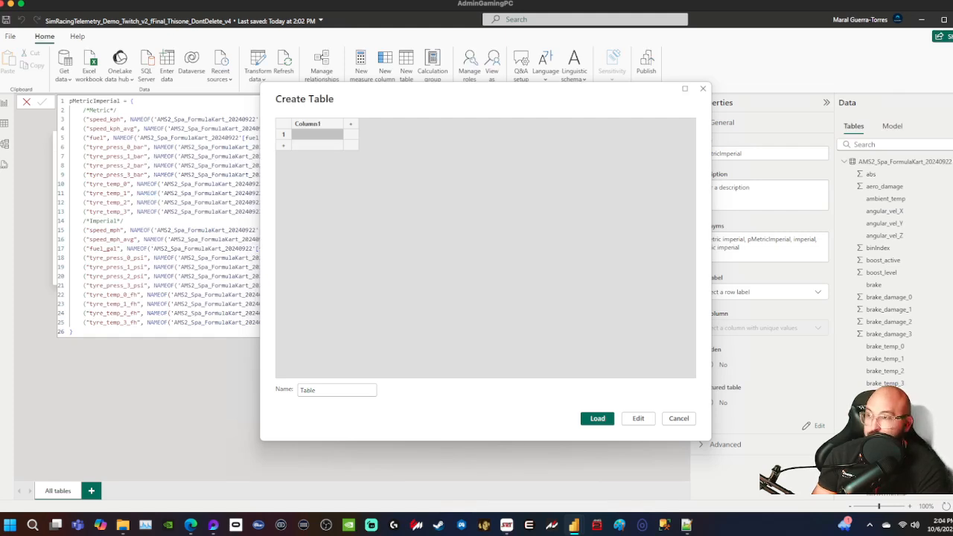
double_click(308, 124)
text(Un)
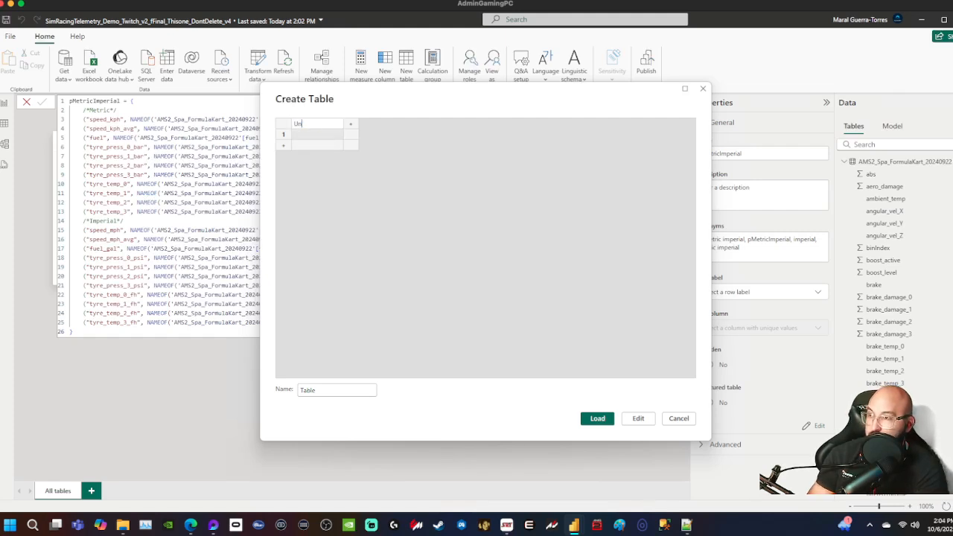
text(it)
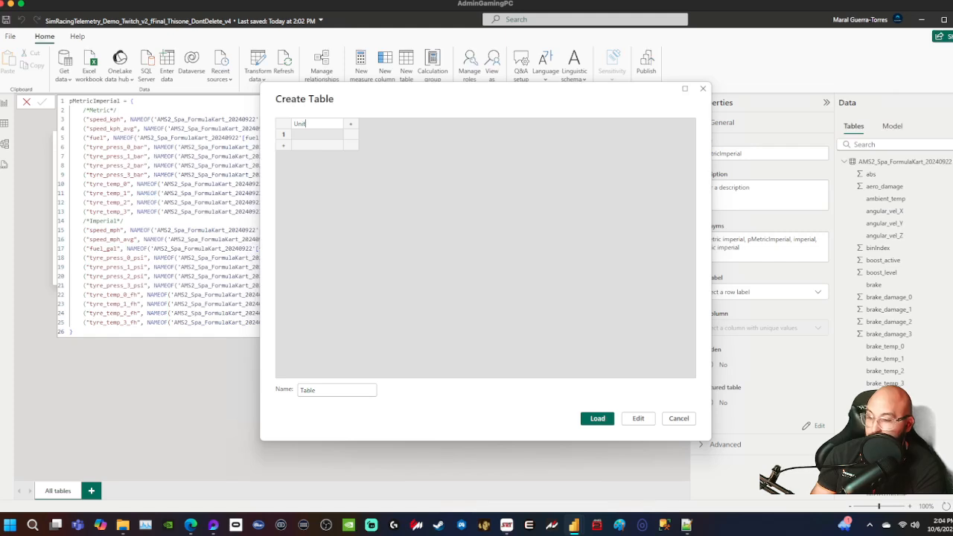
text(s)
key(BackSpace)
key(BackSpace)
key(BackSpace)
key(BackSpace)
key(BackSpace)
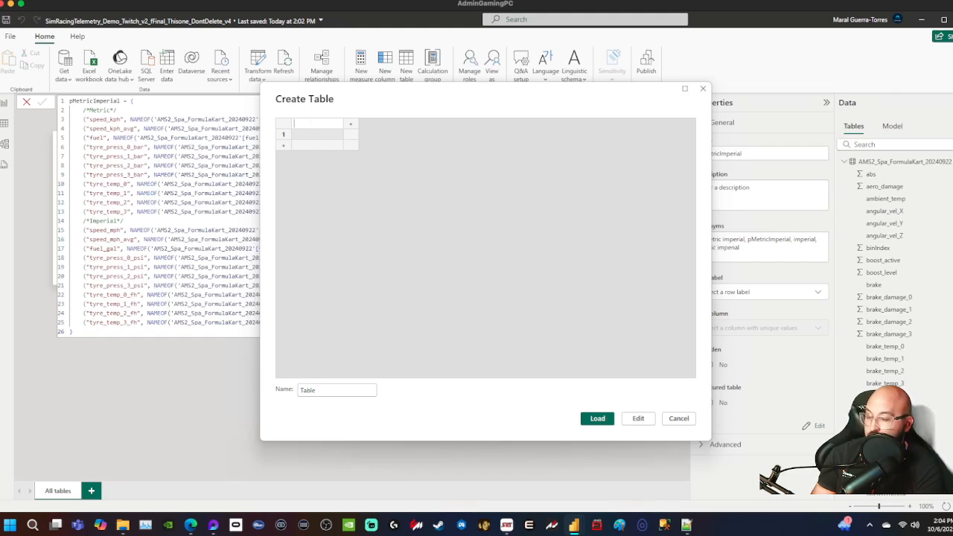
text(Category)
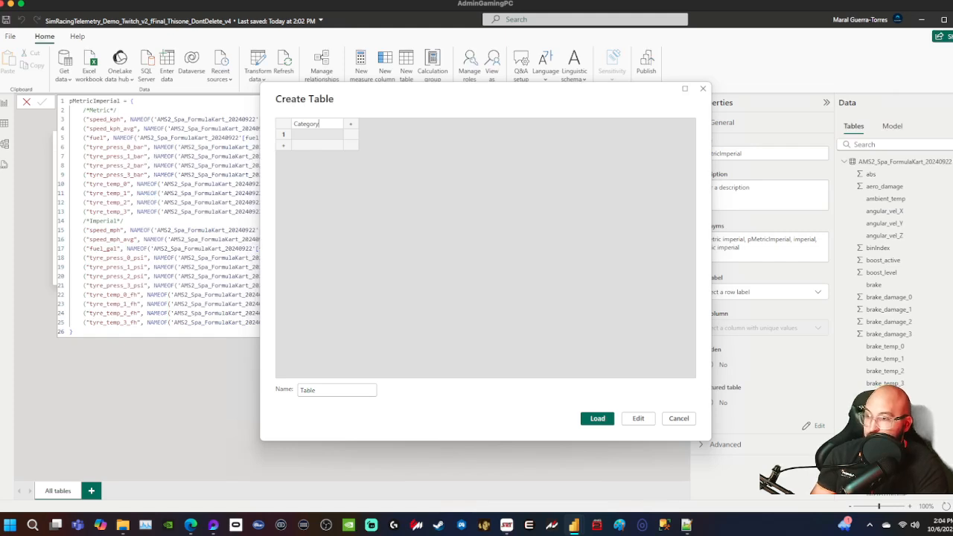
- Name the new table UnitOfMeasurement
key(Tab)
text(Uni)
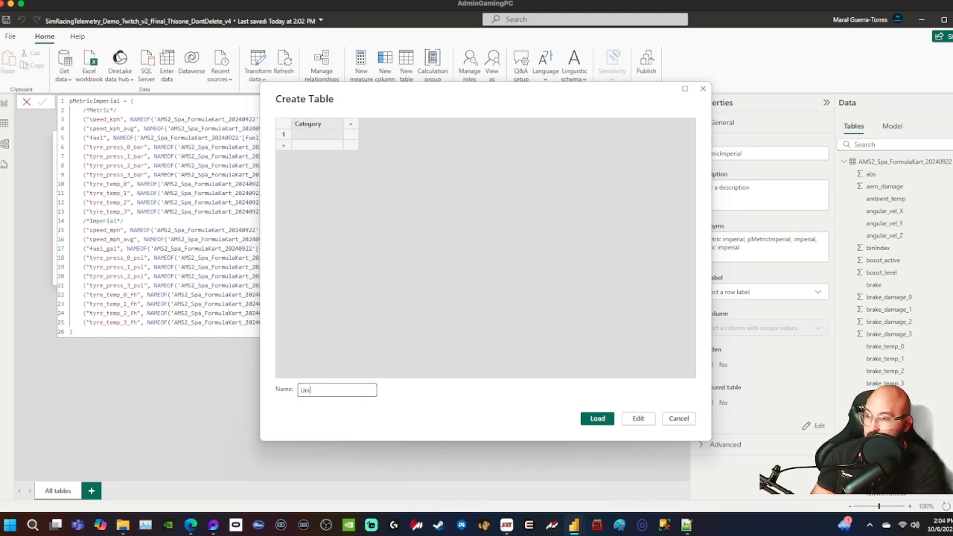
text(tOfMeasurement)
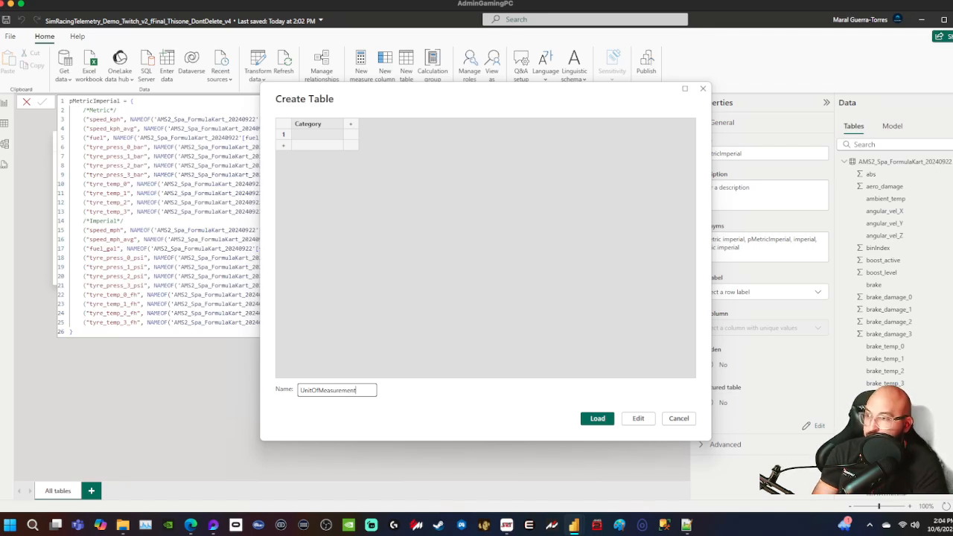
- Enter Metric and Imperial as the only two Category rows, remove the surplus column and row, and load the table
click(317, 135)
double_click(317, 135)
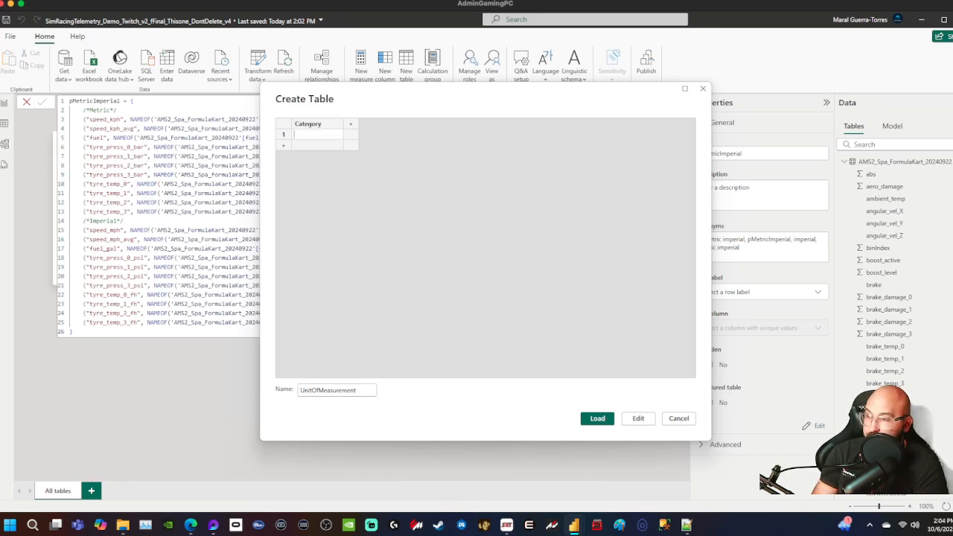
text(Metric)
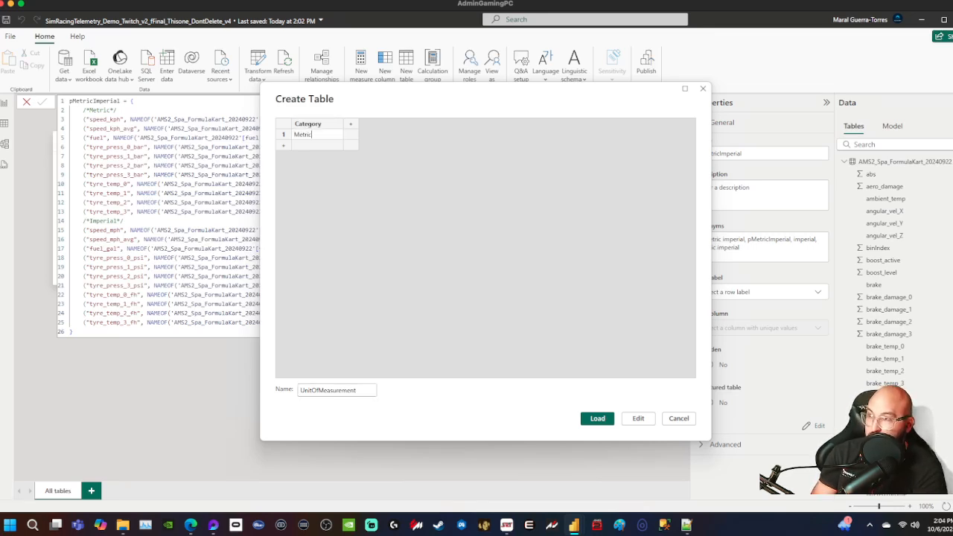
key(Tab)
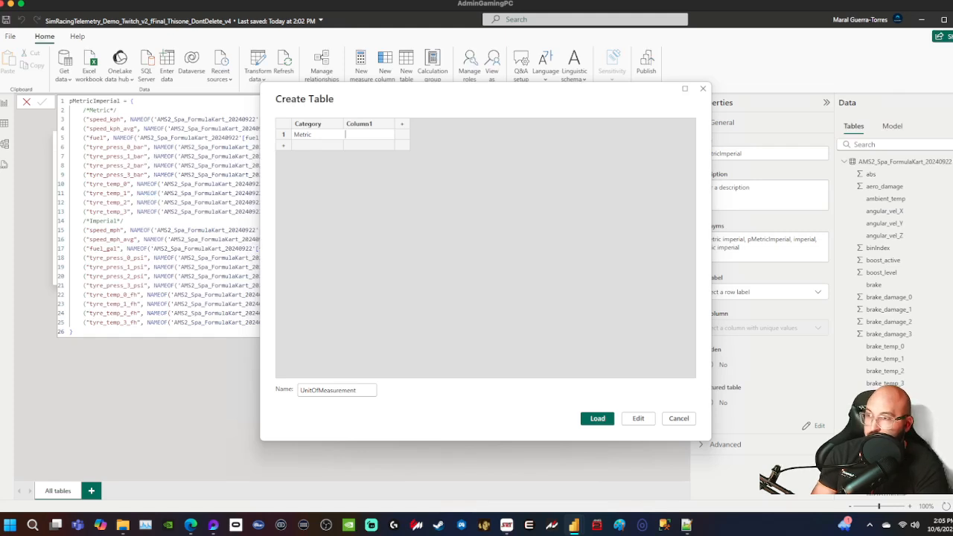
right_click(350, 124)
click(394, 181)
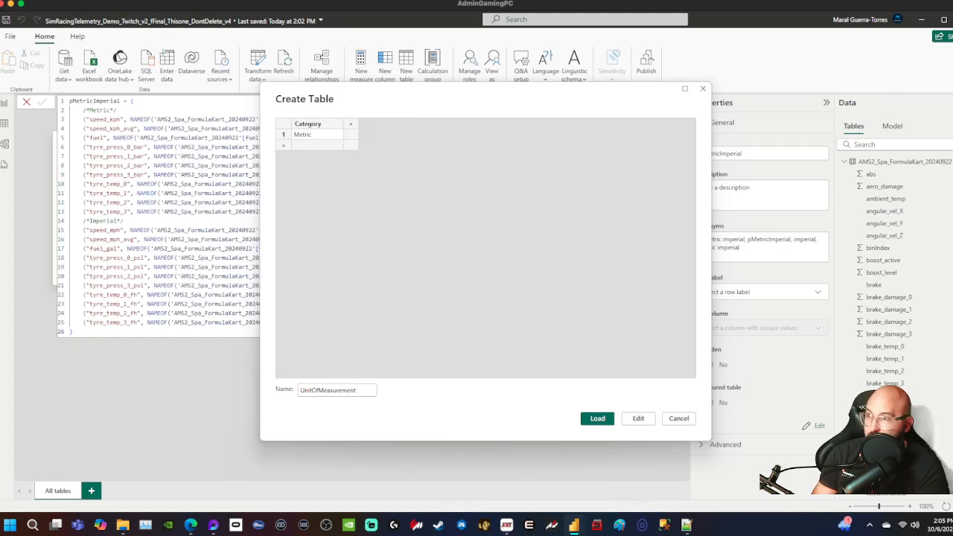
click(317, 145)
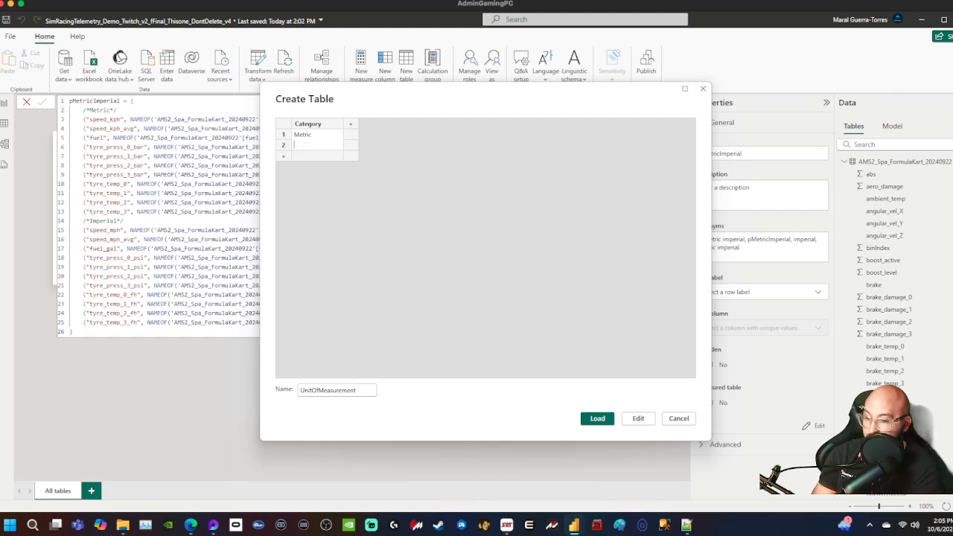
text(Imperial)
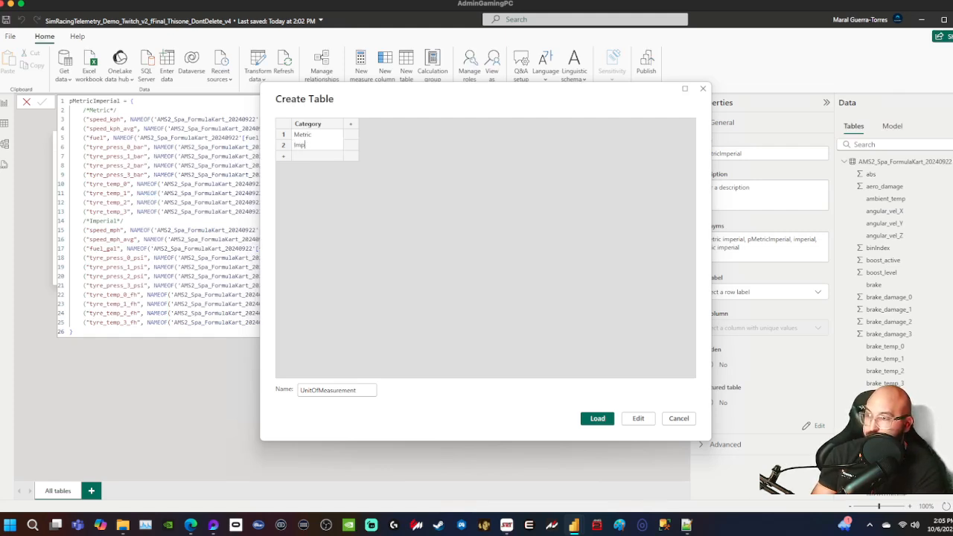
key(Return)
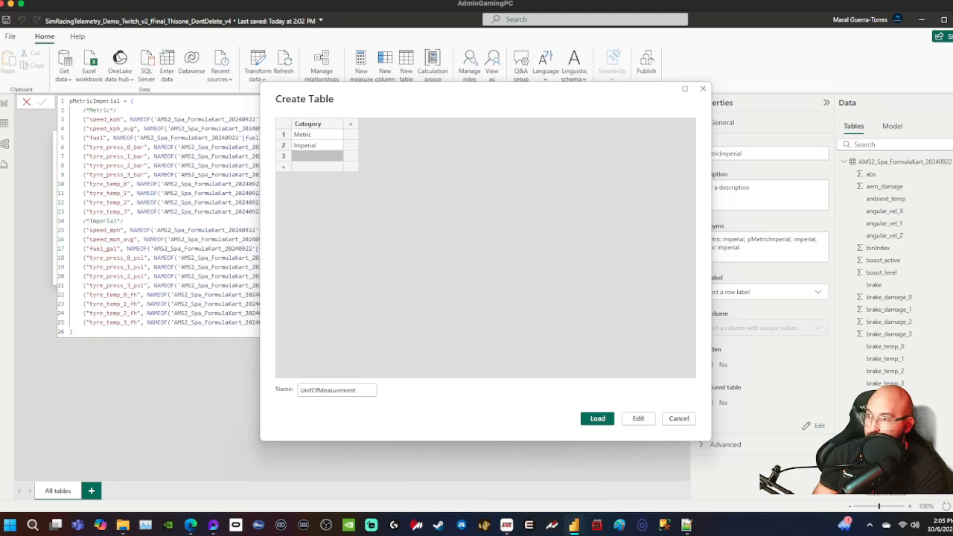
right_click(279, 155)
click(317, 215)
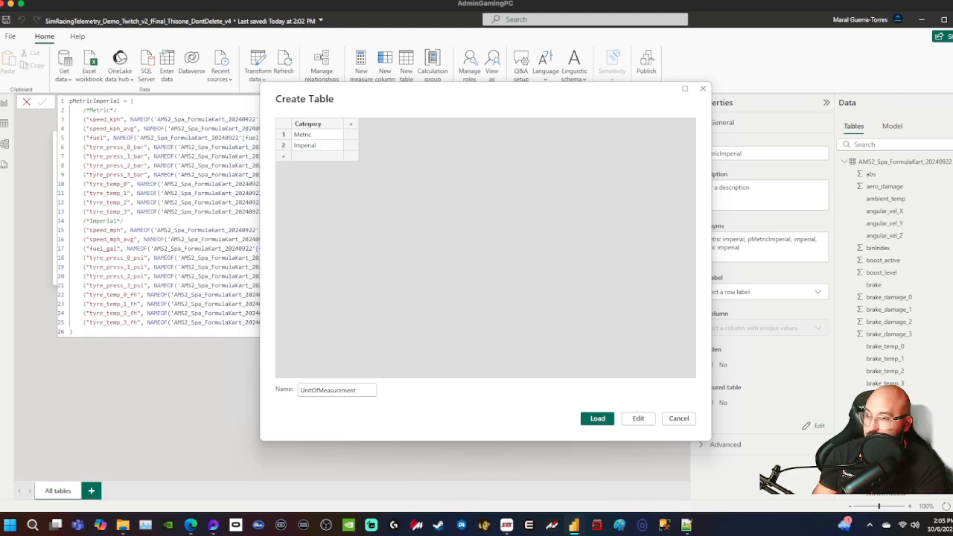
click(597, 418)
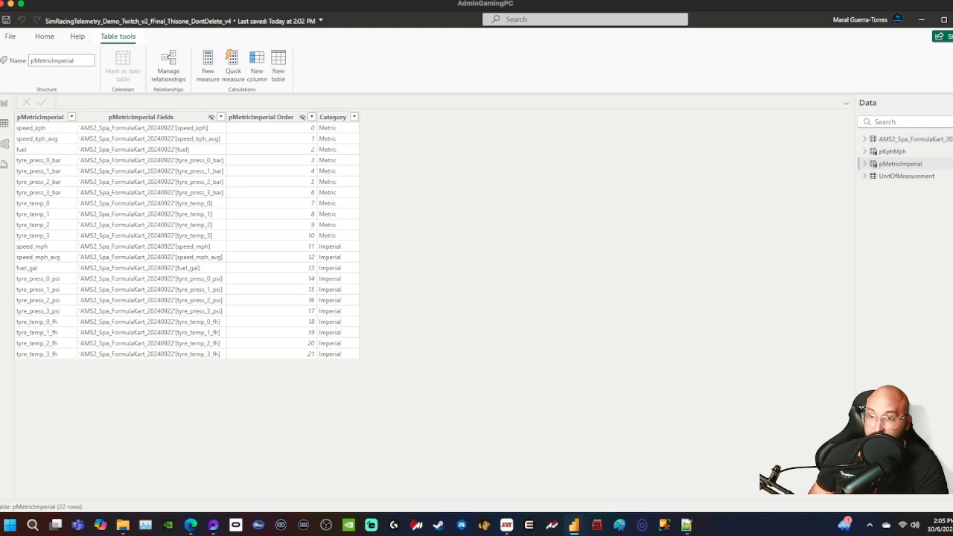
- In the model diagram, place the UnitOfMeasurement table below pKphMph and pMetricImperial, and lengthen the AMS2_Spa_FormulaKart card
click(906, 176)
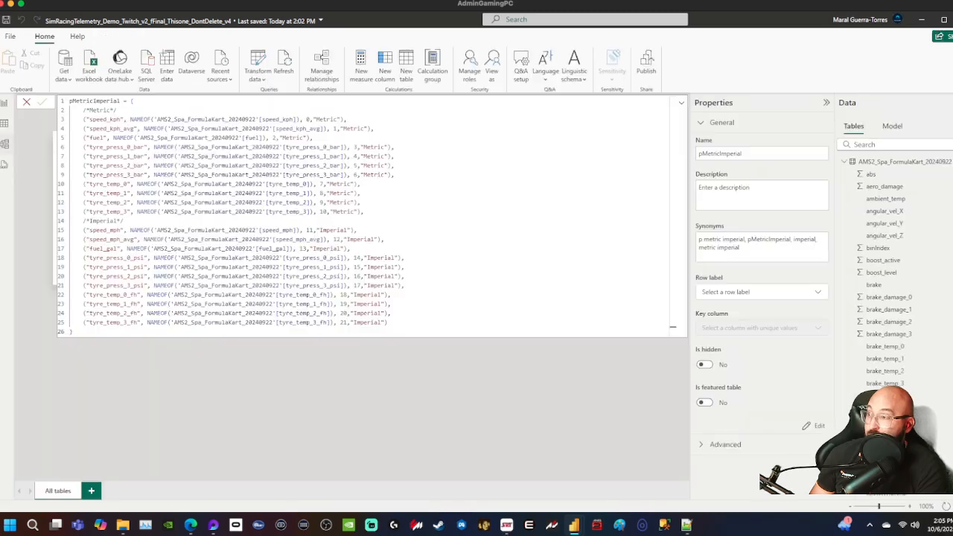
click(4, 144)
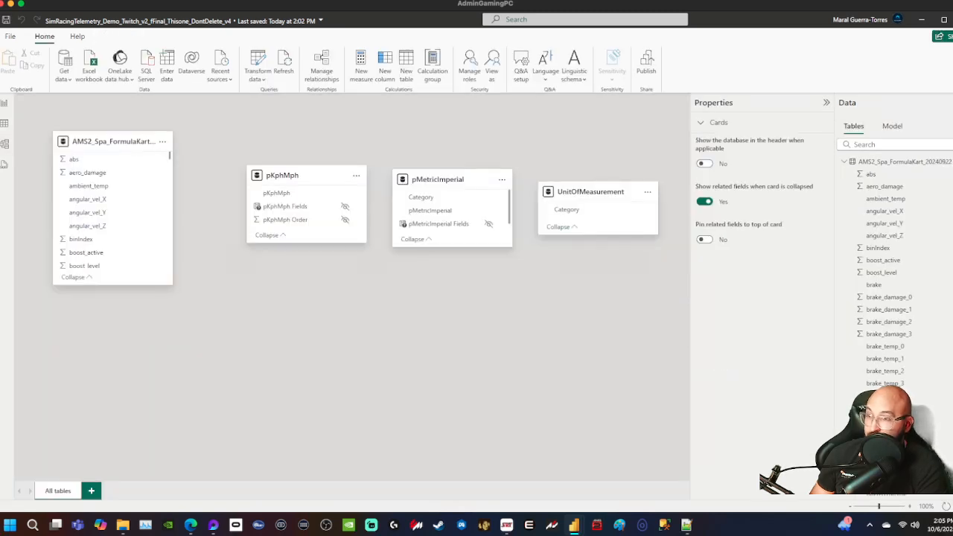
drag(633, 192, 400, 312)
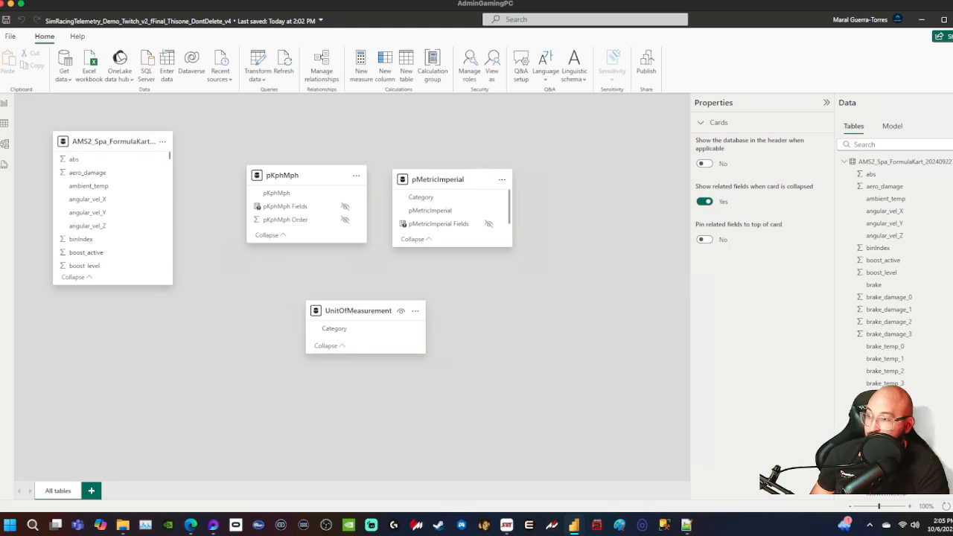
drag(112, 284, 112, 454)
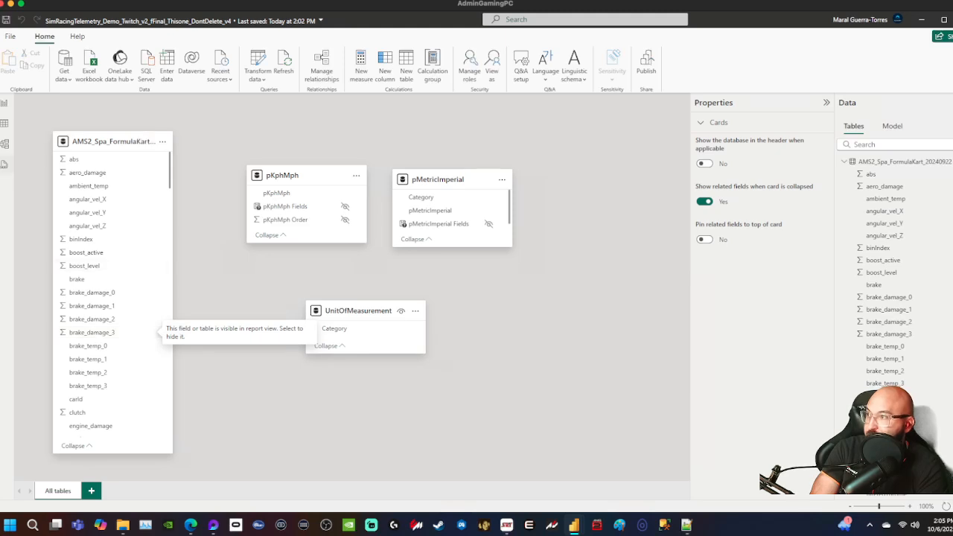
- Return to the Dynamic report page, search the data fields for speed_avg_se, and clear the search
click(5, 104)
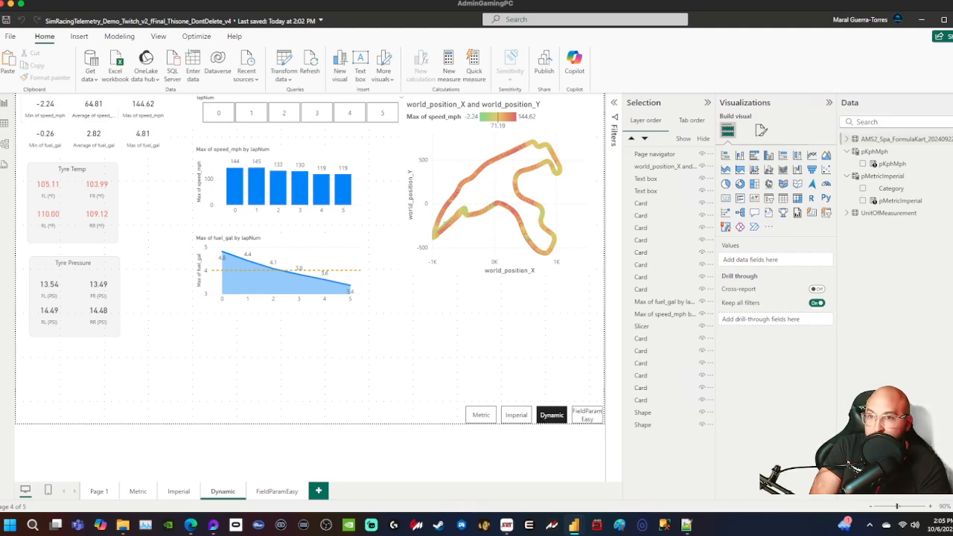
click(847, 139)
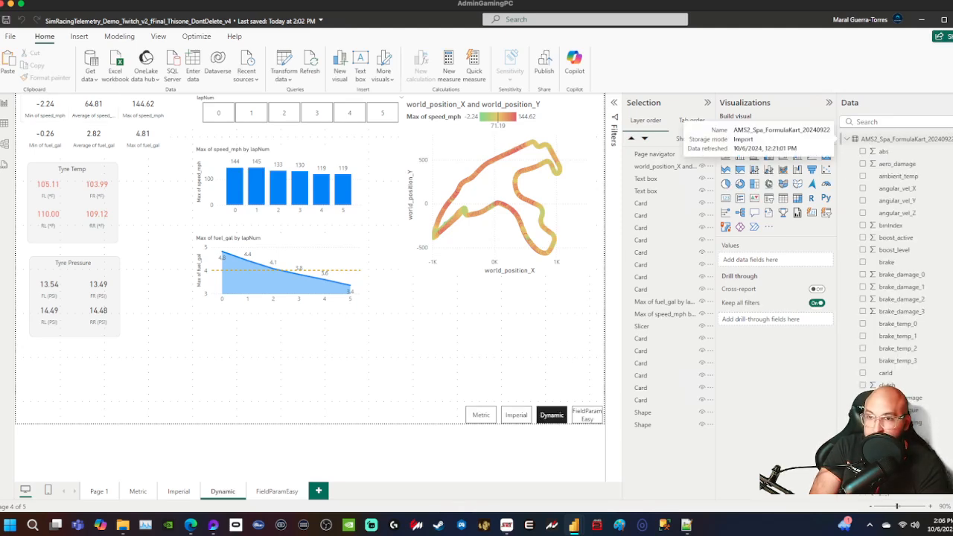
click(846, 139)
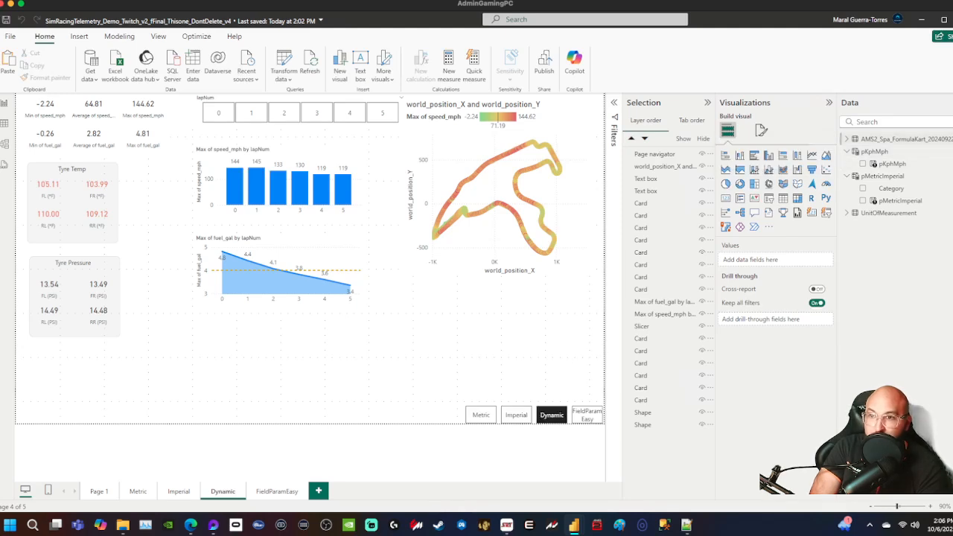
click(847, 139)
click(878, 122)
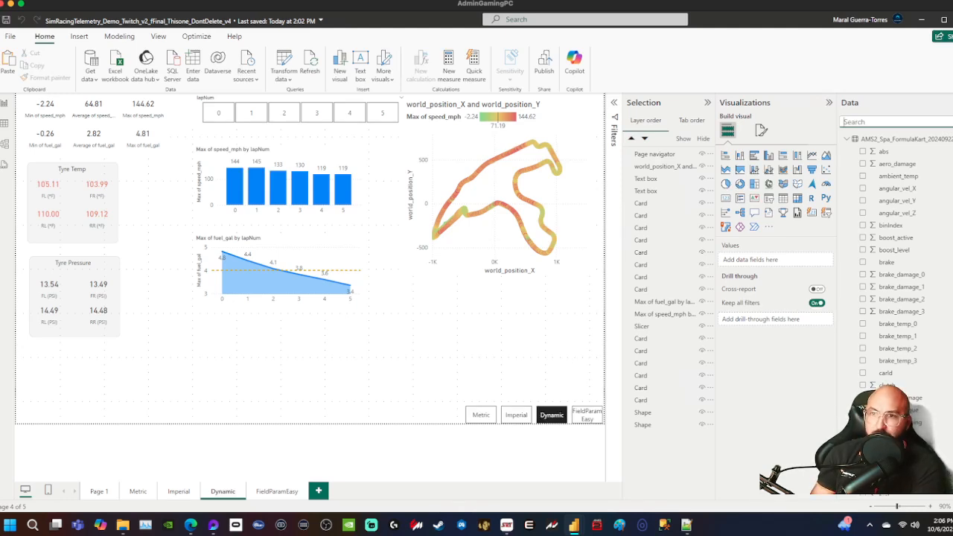
text(speed)
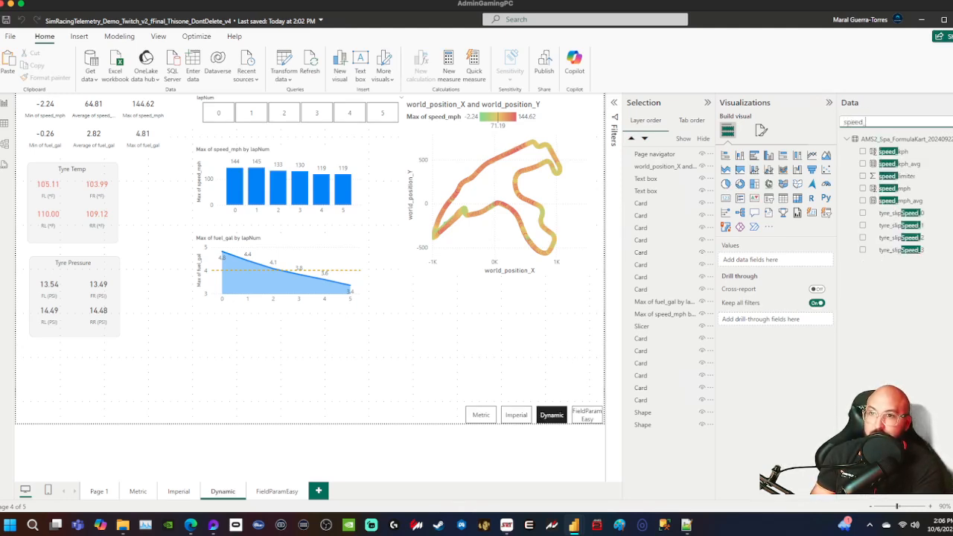
text(_avg_se)
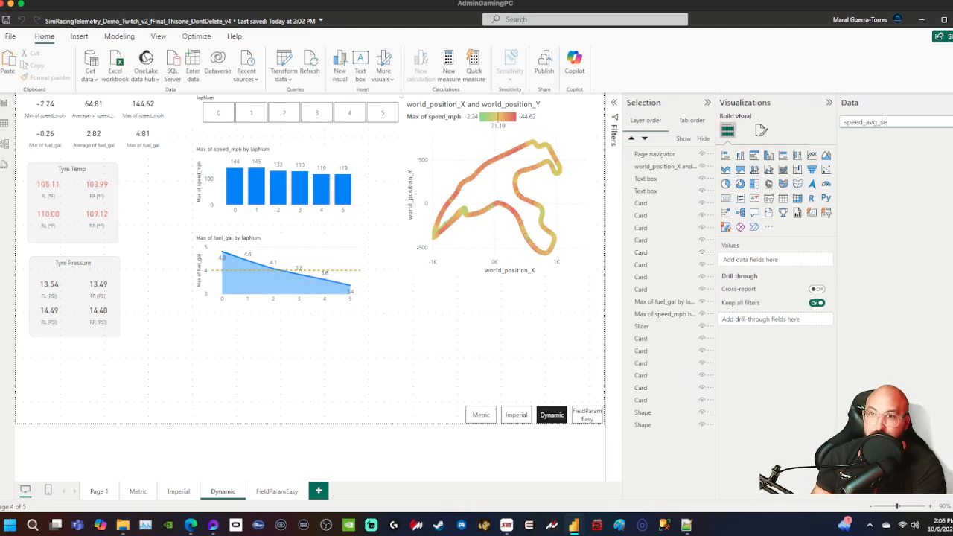
key(ctrl+a)
key(BackSpace)
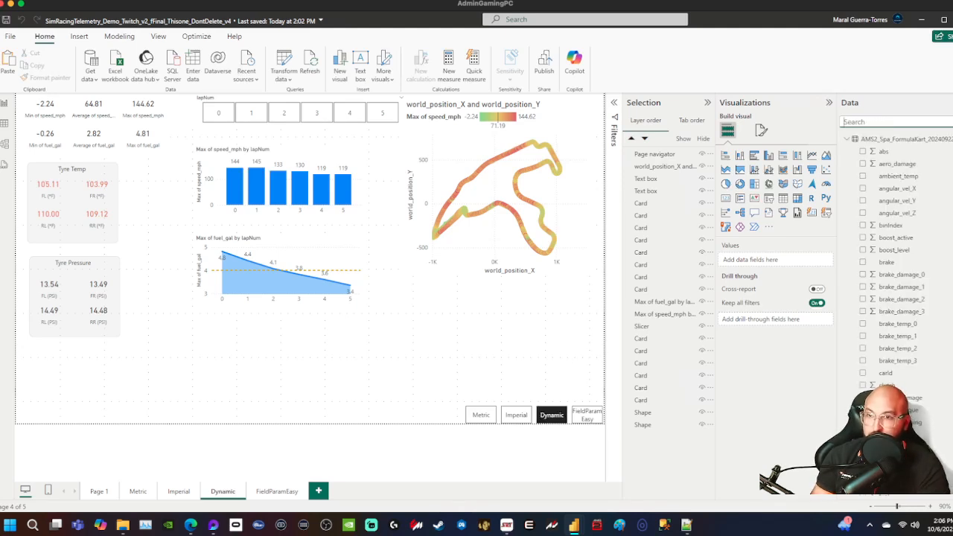
- Create a new measure in the AMS2_Spa_FormulaKart table and name it speed_avg_selected
right_click(890, 140)
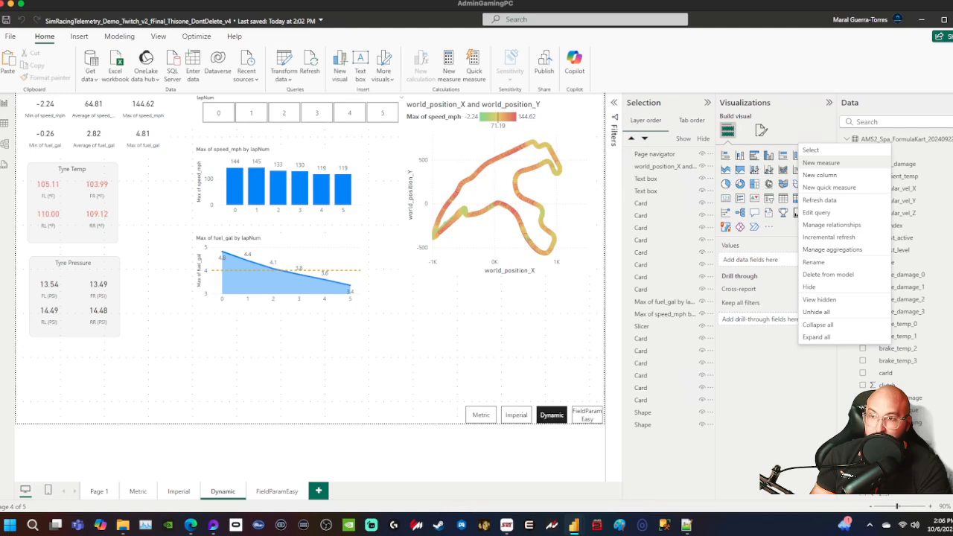
click(856, 163)
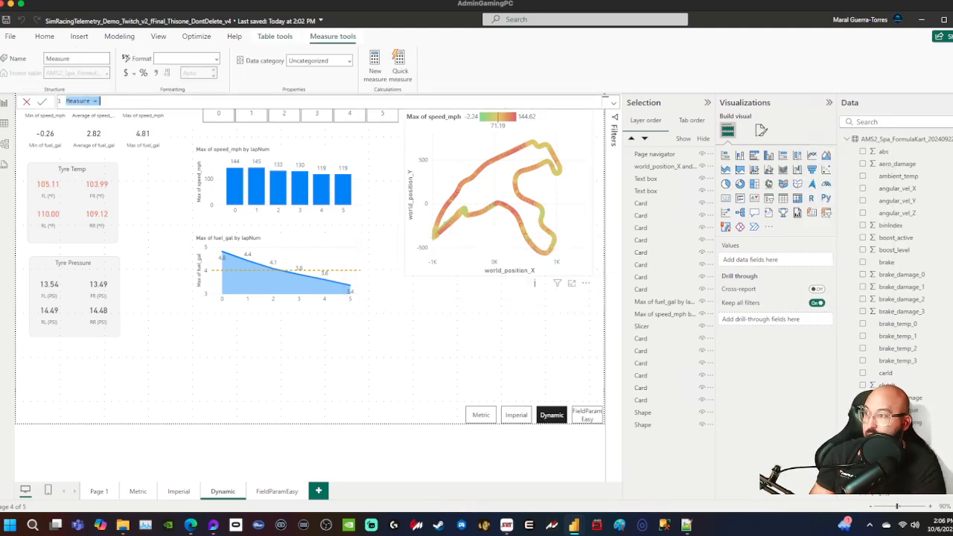
text(spe)
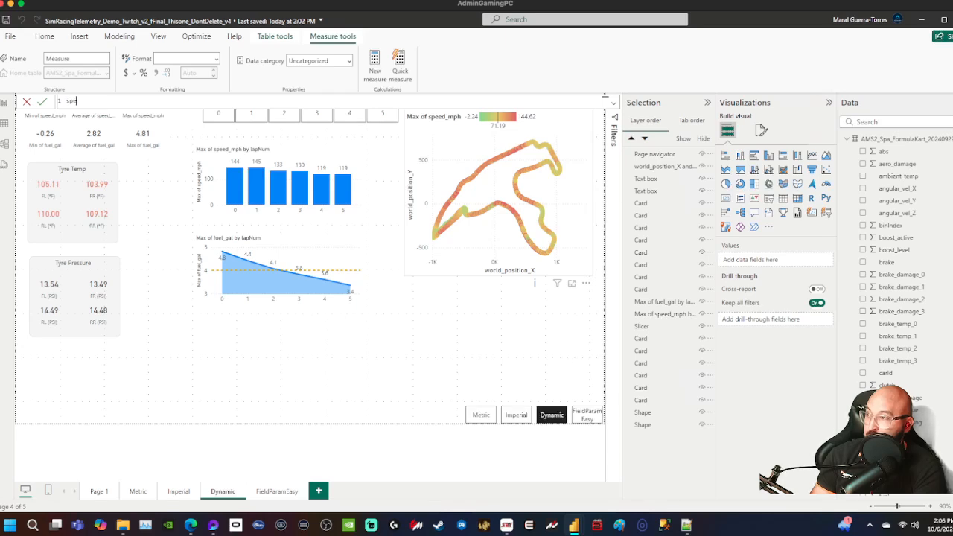
text(ed_a)
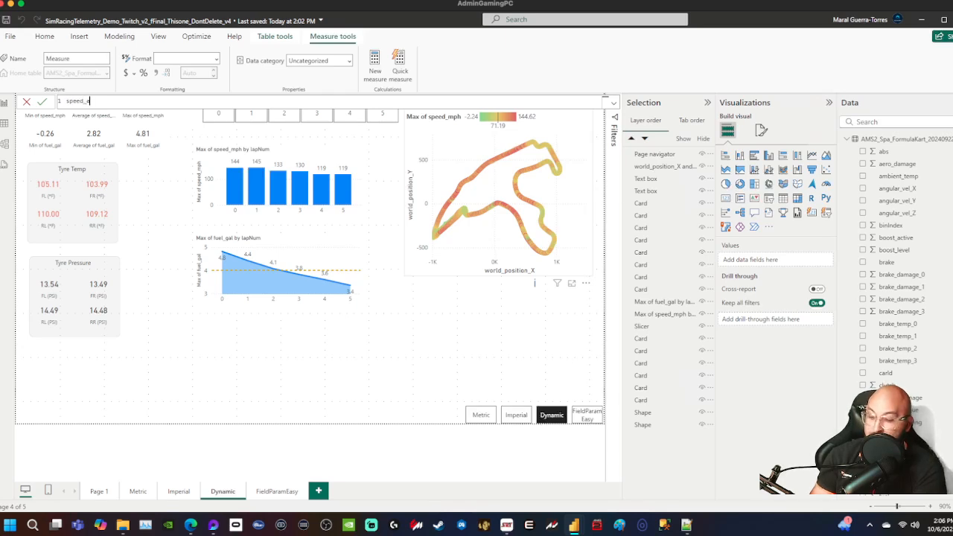
text(vg_selected)
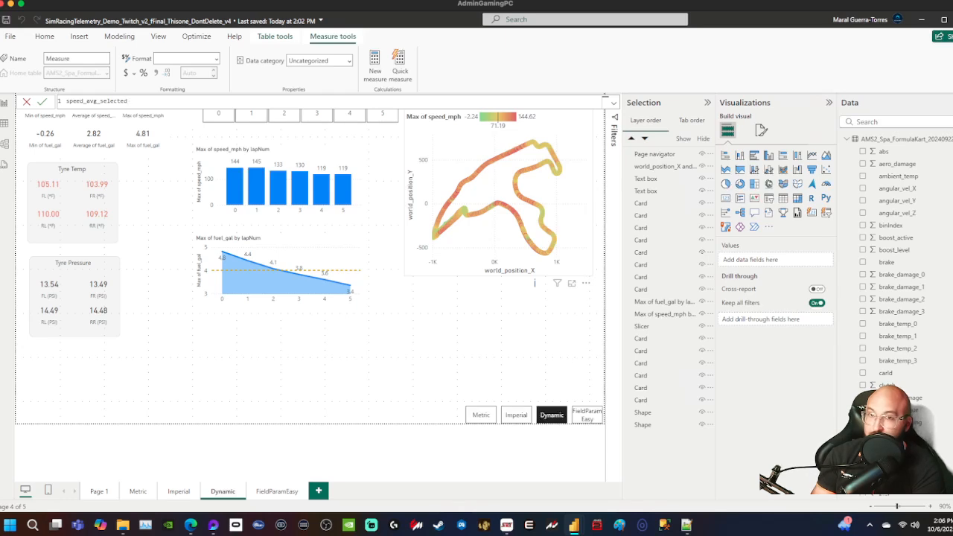
- Begin the measure's definition with the comment /*Avg speed in the unit of measurement selected*/ on the name line
text( = /*)
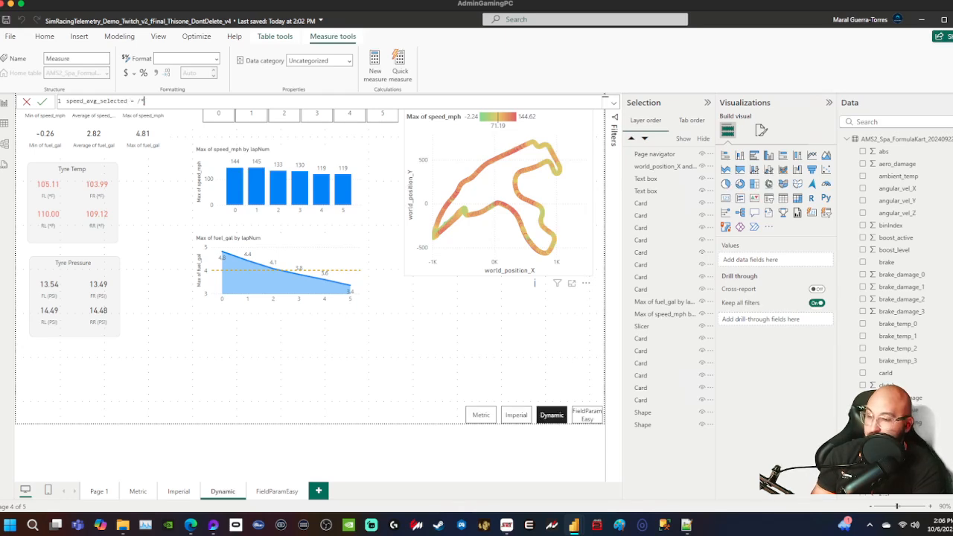
text(Avg)
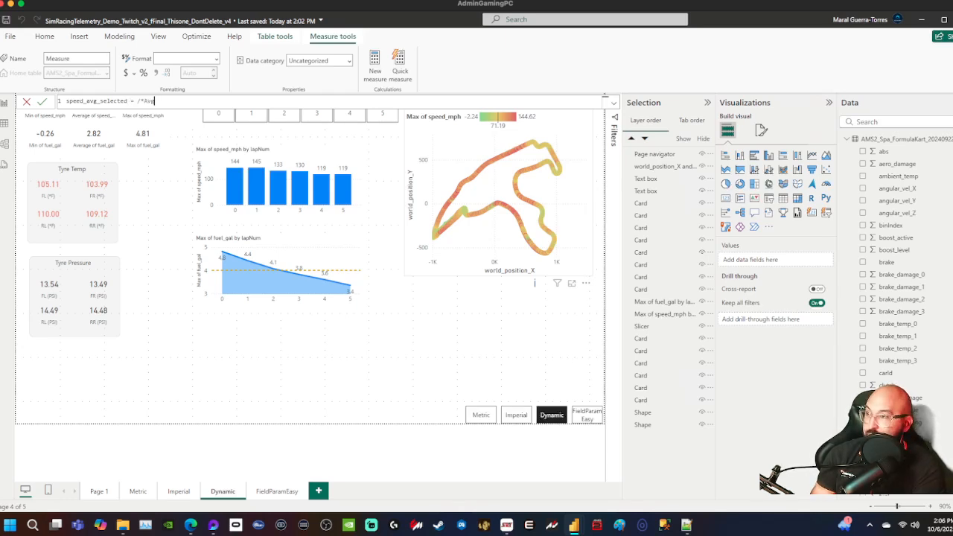
text( speed in the )
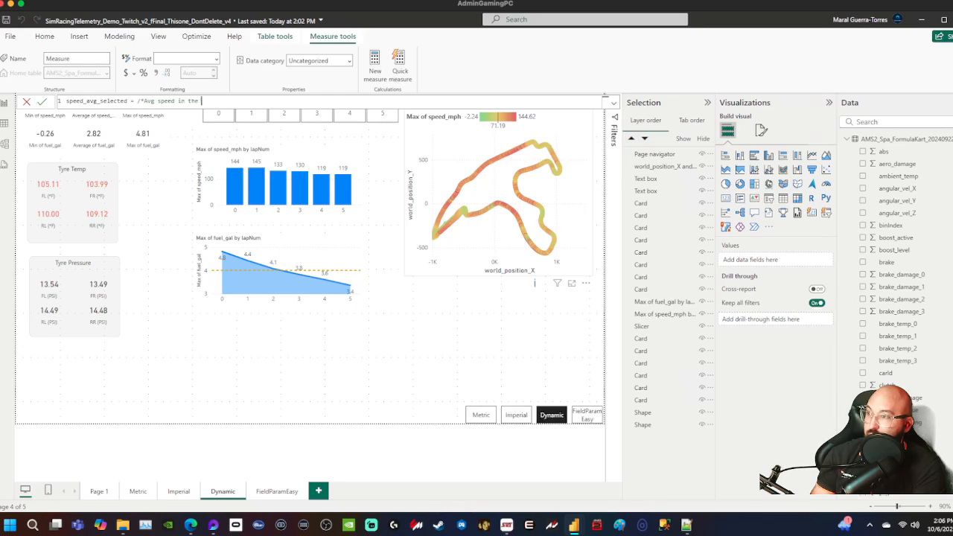
text(unit of m)
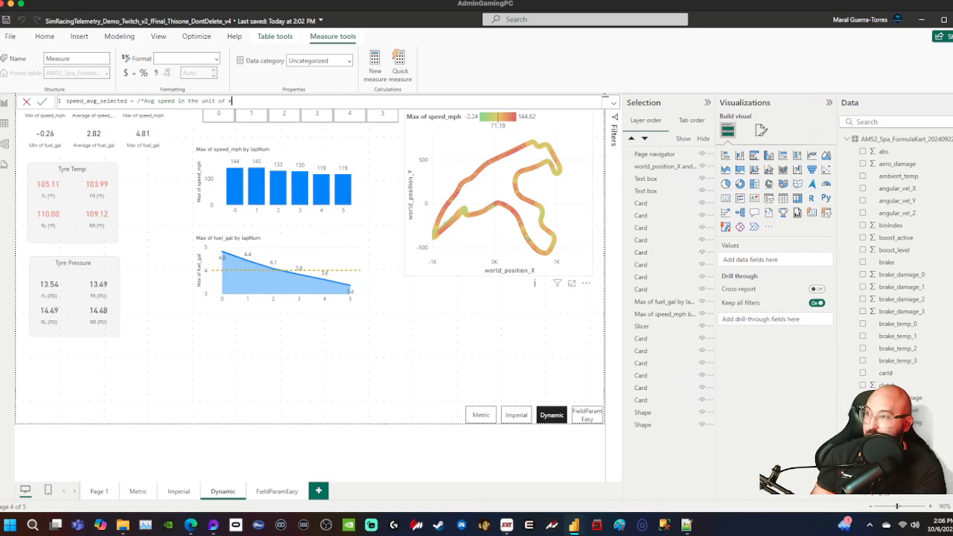
text(easurement selec)
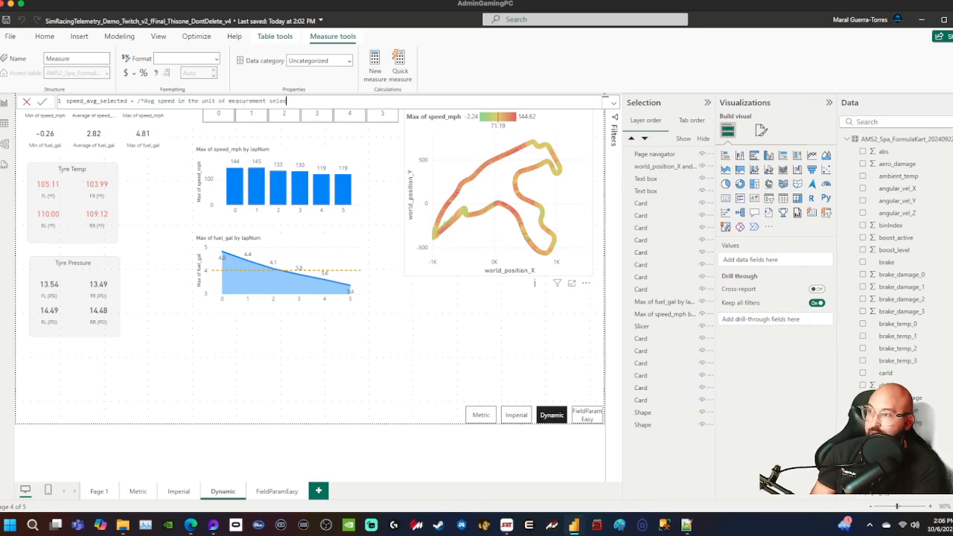
text(ted(/)
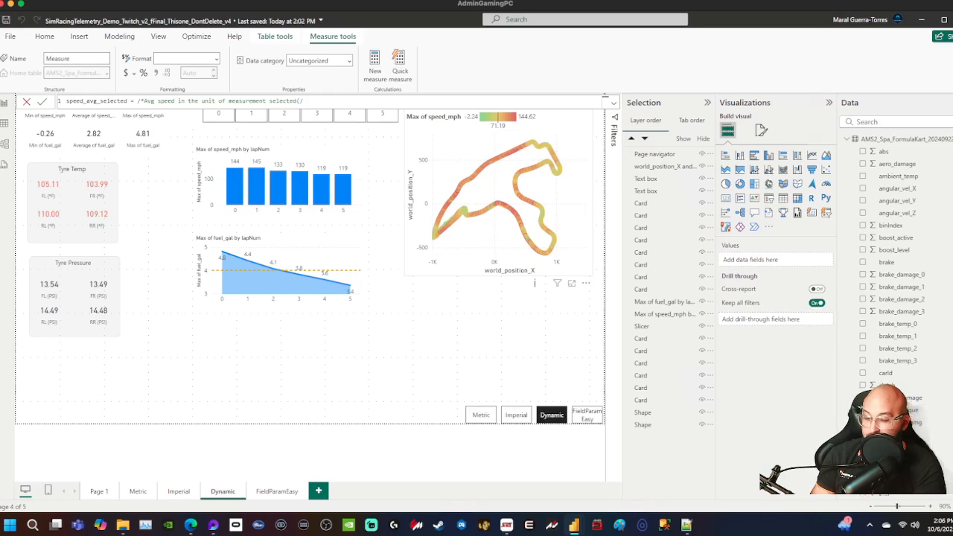
key(shift+Return)
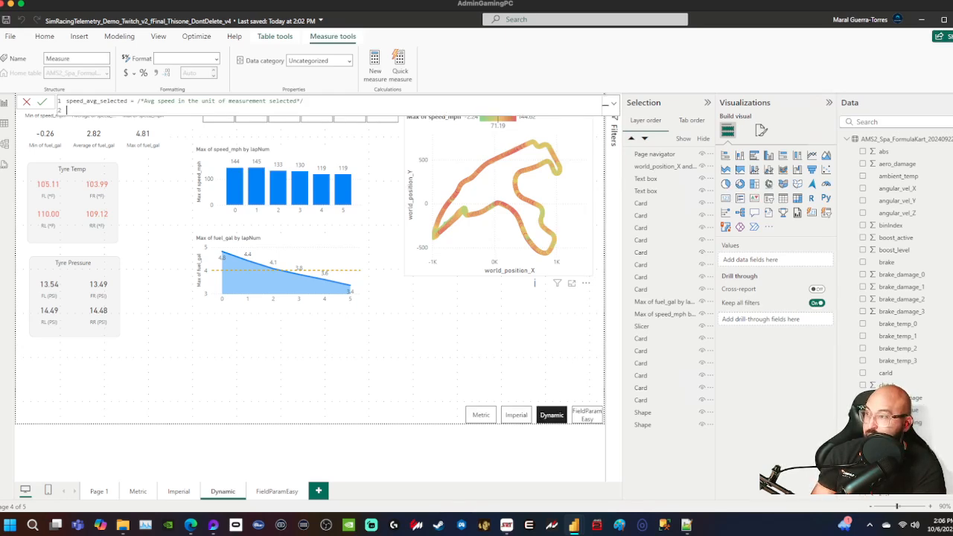
- On an indented second line, start a SWITCH whose expression is SELECTEDVALUE(UnitOfMeasurement[Category])
key(Tab)
key(Tab)
text(SW#IT)
key(BackSpace)
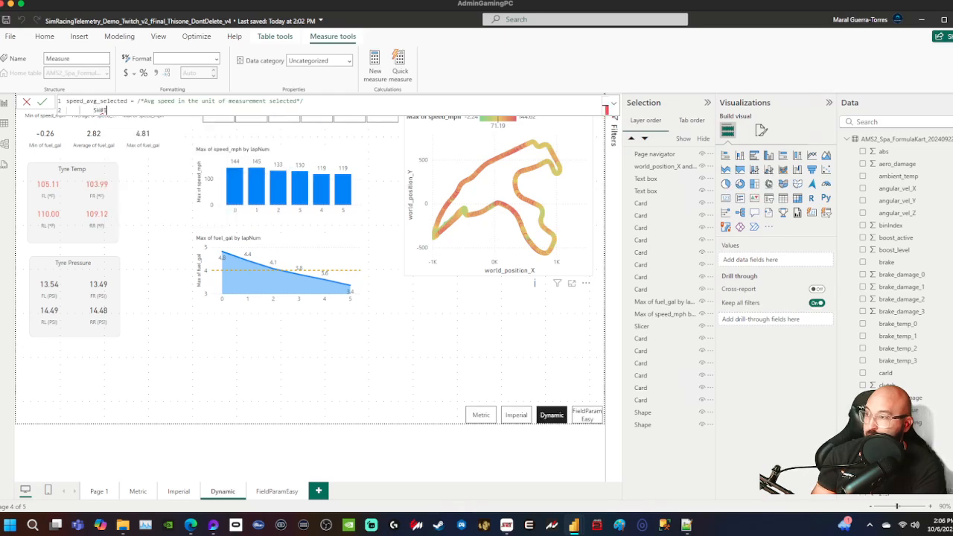
text(TCH()
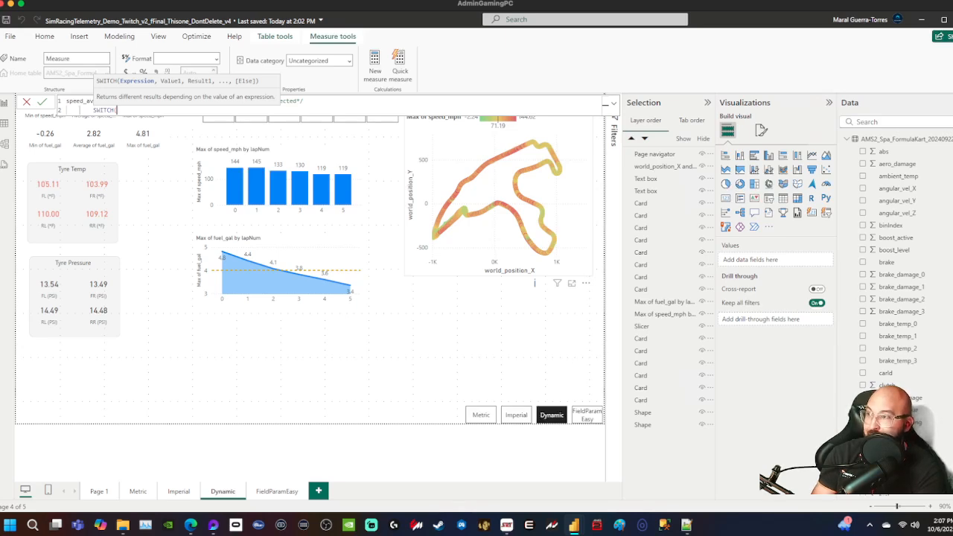
text(SELECTED)
text(VALUE()
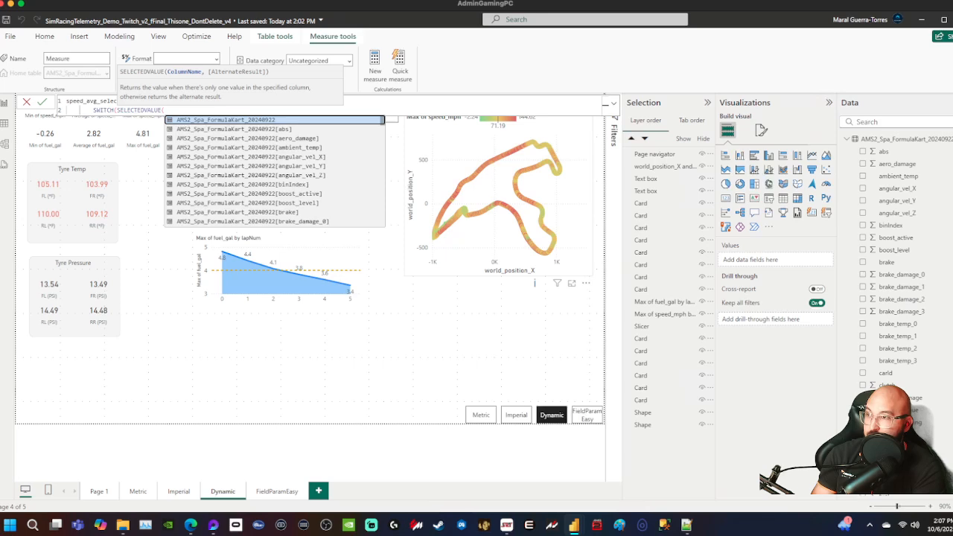
text(uni)
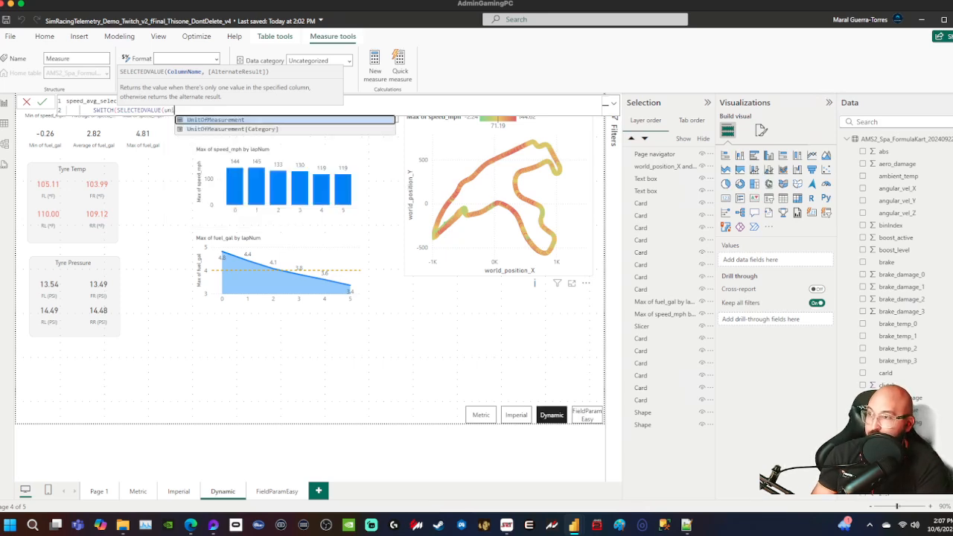
key(Down)
key(Tab)
text())
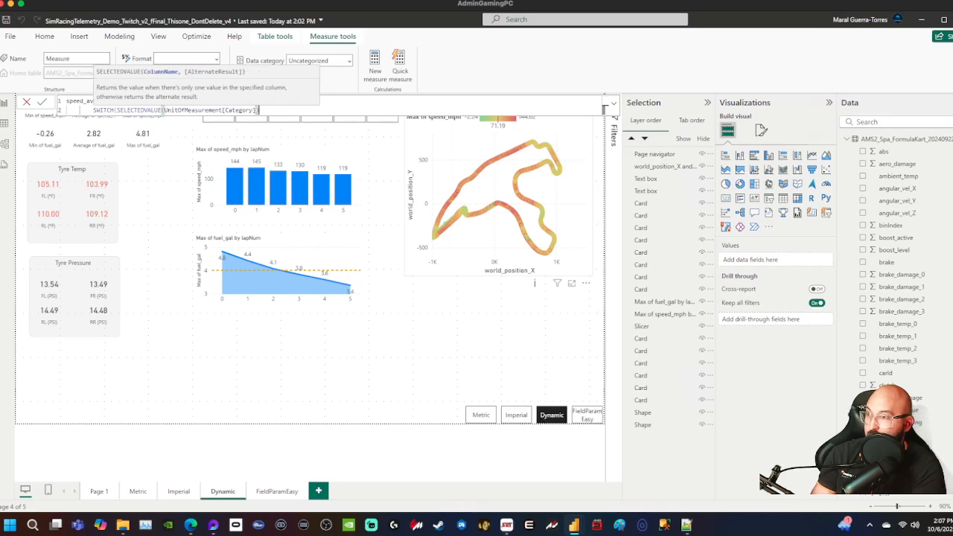
- Add the "Imperial" case on its own line, returning AVERAGE of the AMS2_Spa_FormulaKart_20240922[speed_mph] column
key(shift+Return)
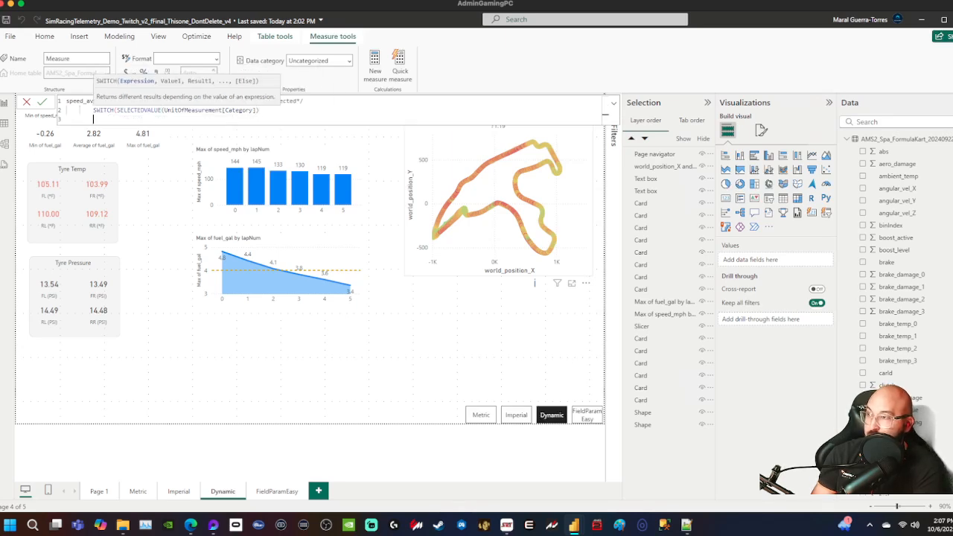
text(,"Imp)
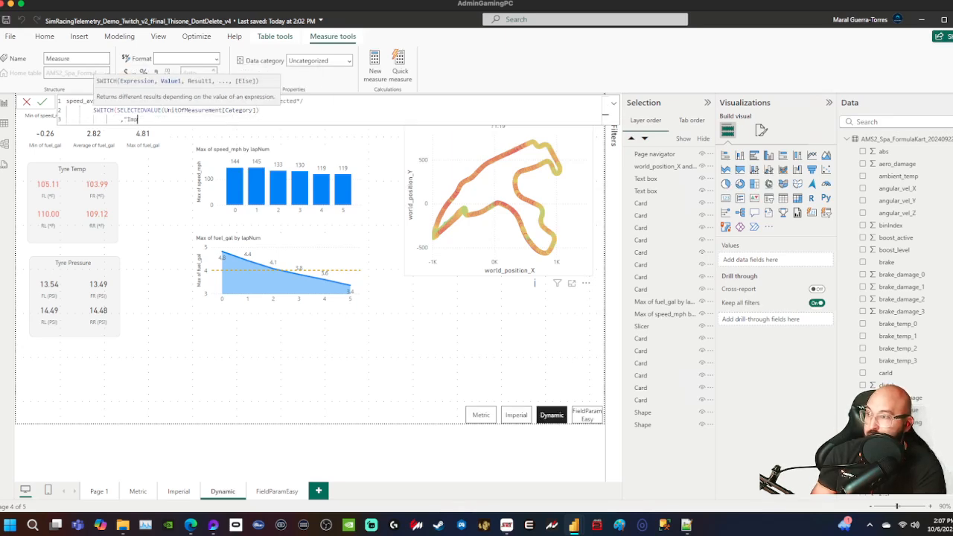
text(erial",)
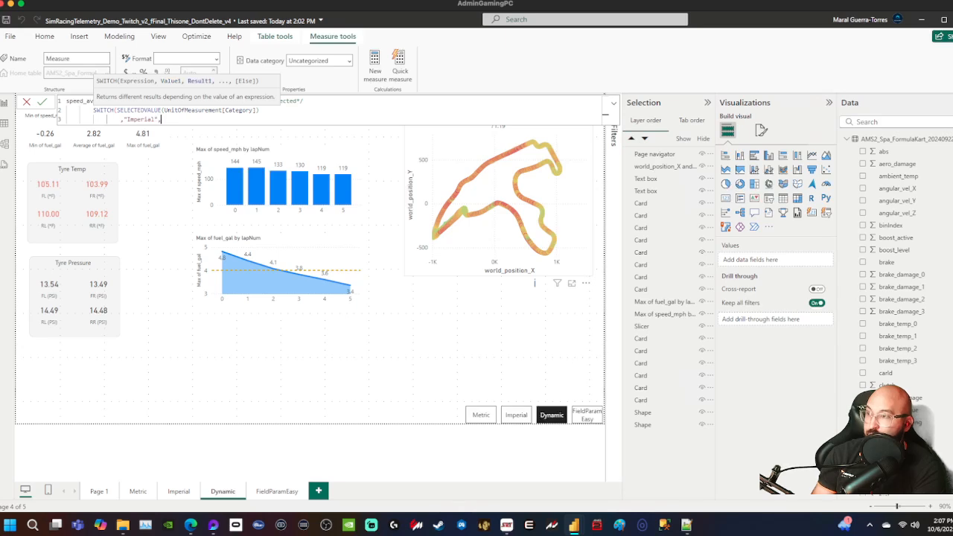
text(AVERAGE()
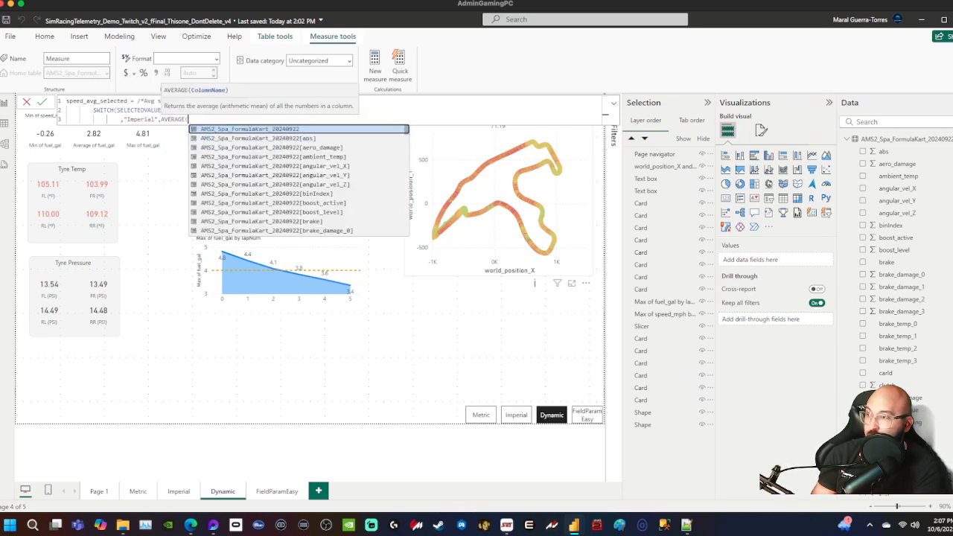
text(speed)
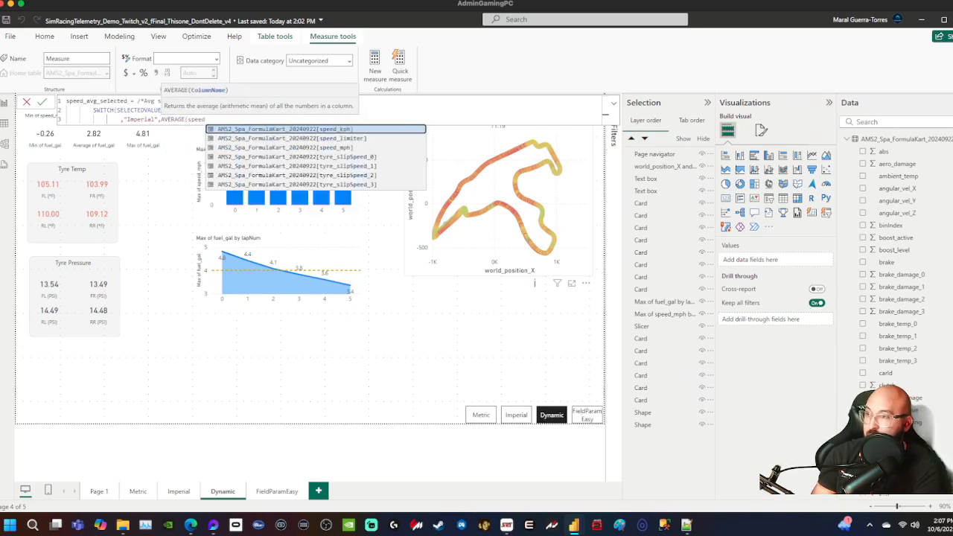
key(Down)
key(Down)
key(Tab)
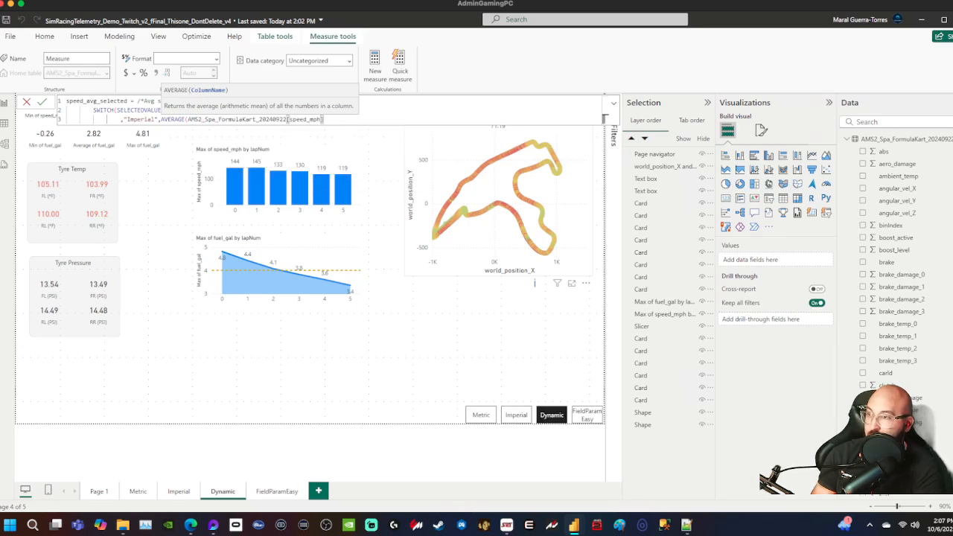
text())
- Add the "Metric" case on its own line, returning AVERAGE of the AMS2_Spa_FormulaKart_20240922[speed_kph] column
key(shift+Return)
text(,")
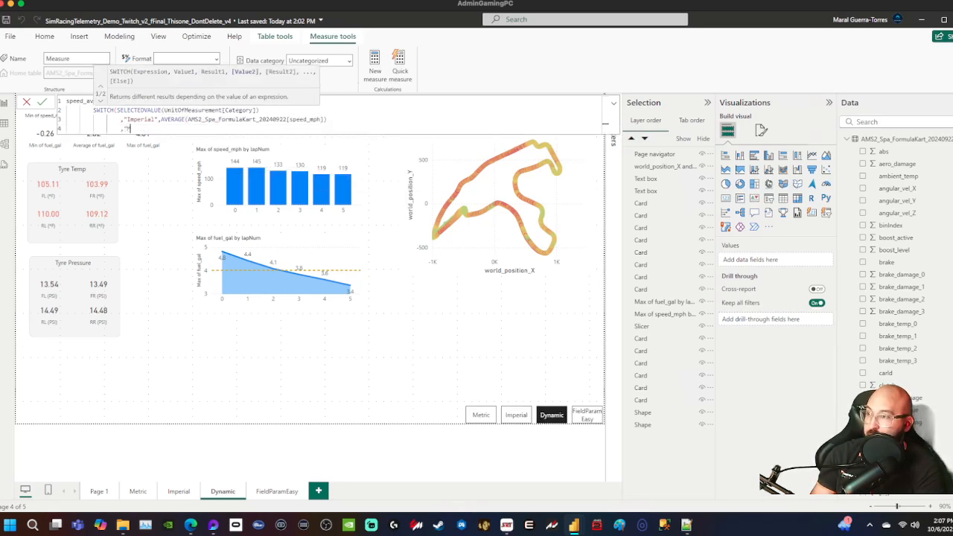
text(Metric")
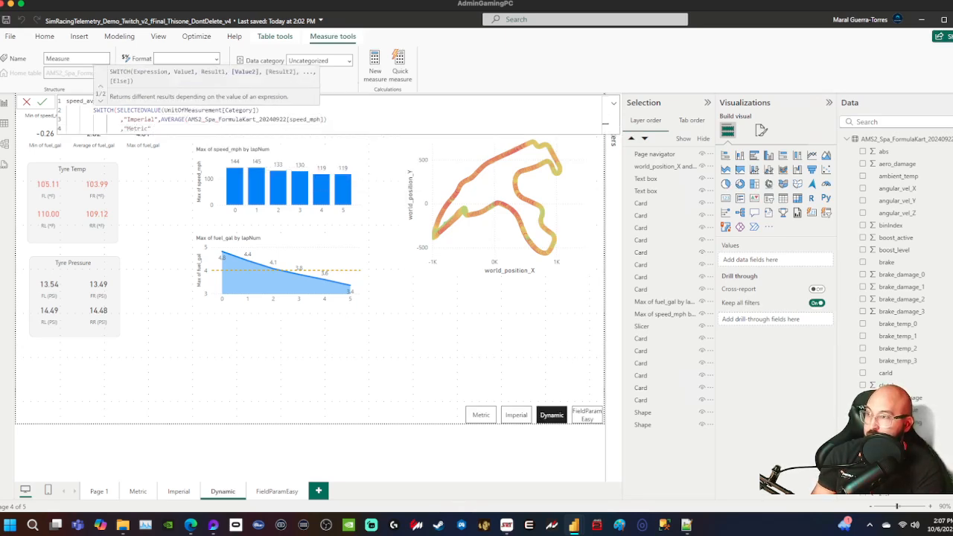
text(,AVERA)
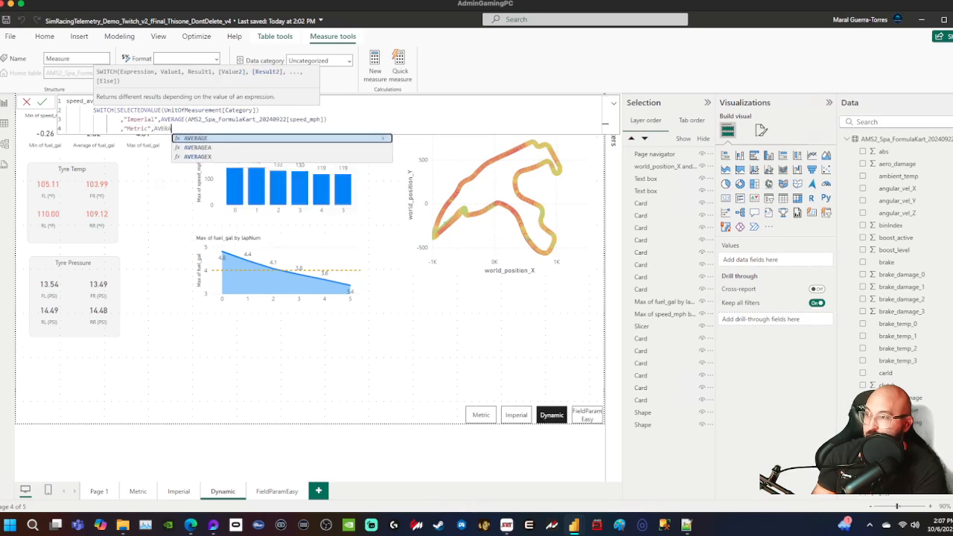
text(GE(speed)
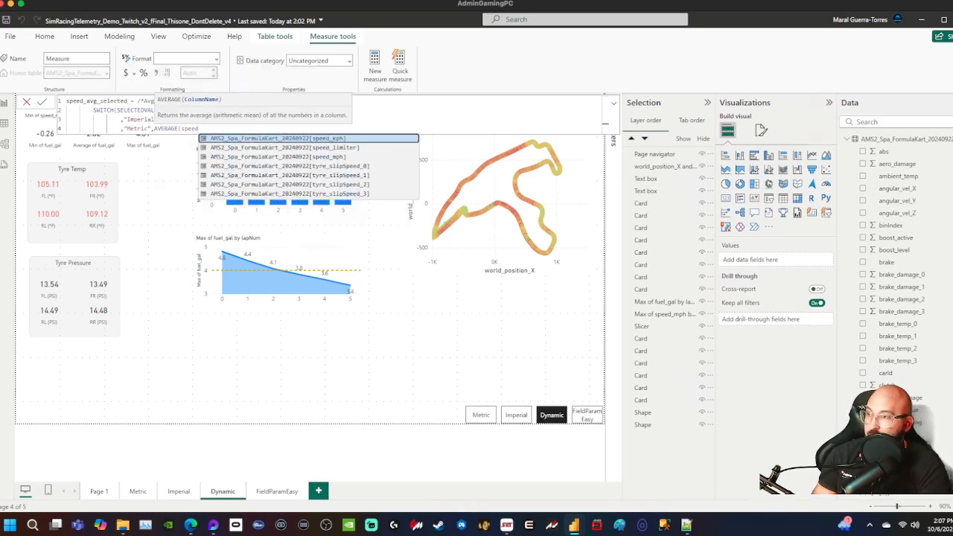
key(Tab)
text())
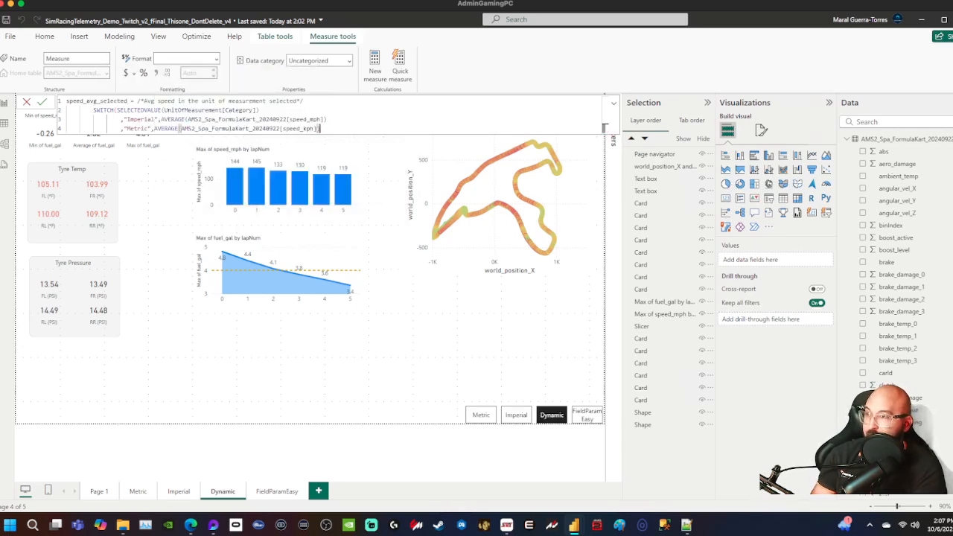
- End the SWITCH with a default result of 0, commit the speed_avg_selected measure, and leave the formula editor
key(shift+Return)
text(,)
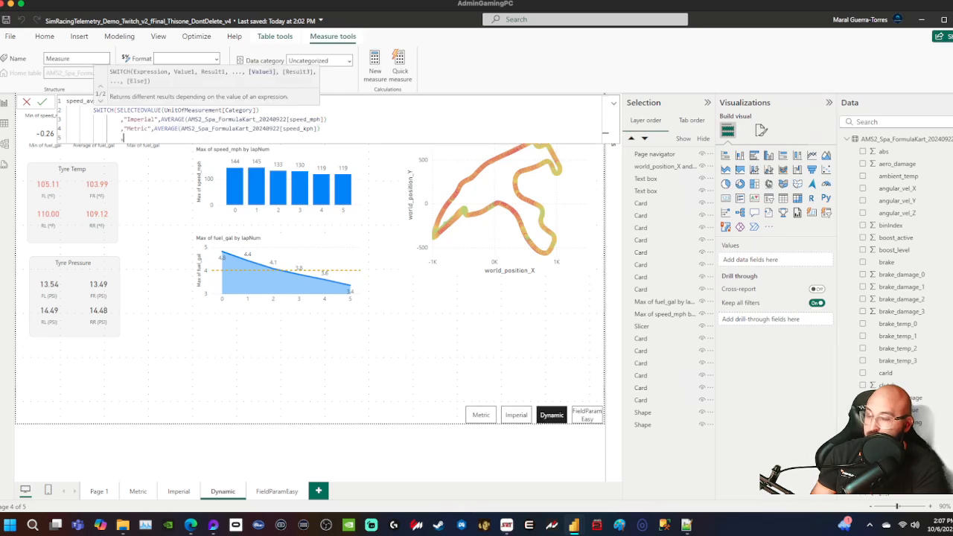
text(0))
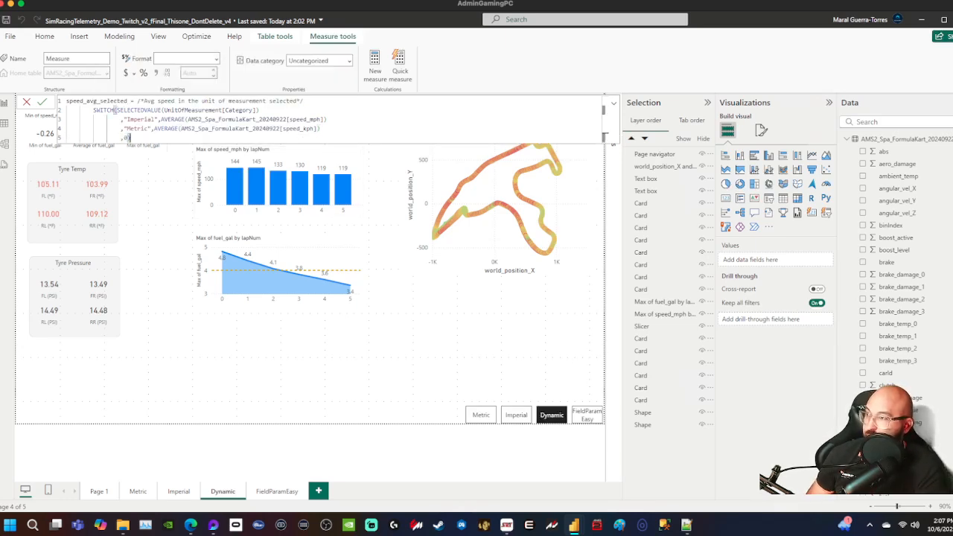
key(Return)
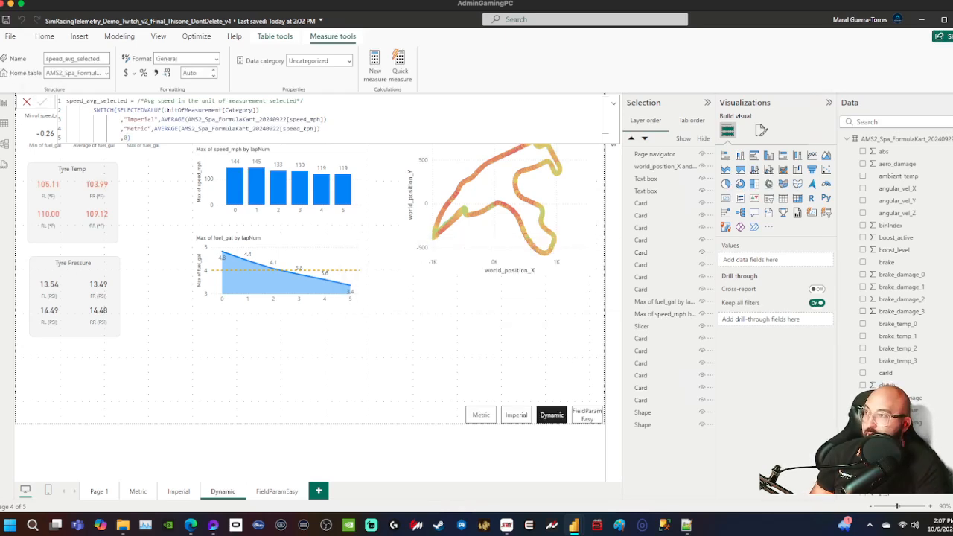
click(298, 352)
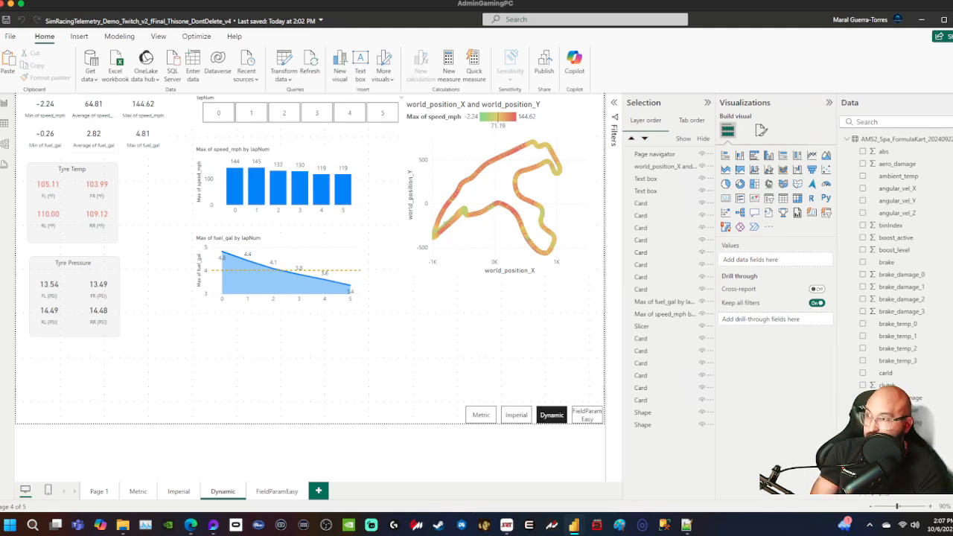
- Replace the field of the average speed card with the speed_avg_selected measure
click(93, 110)
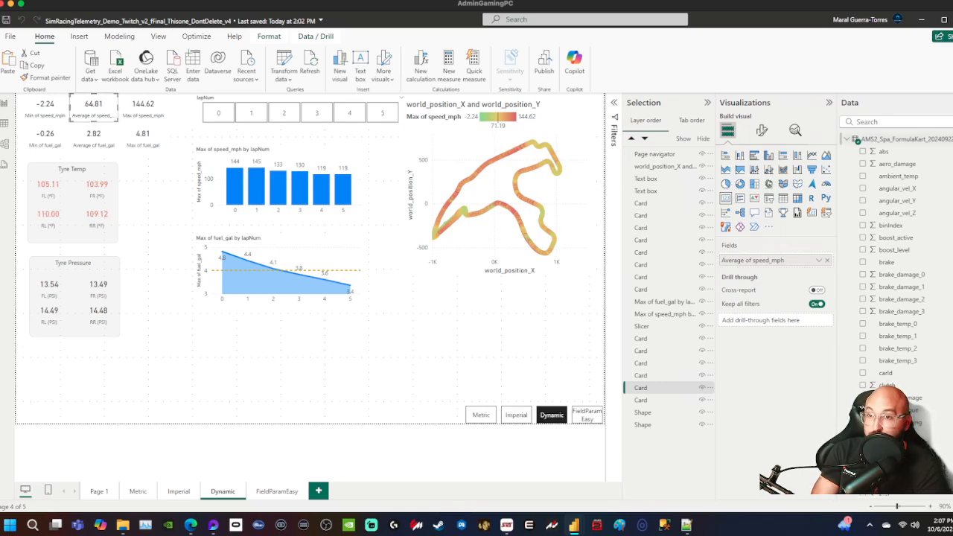
click(878, 123)
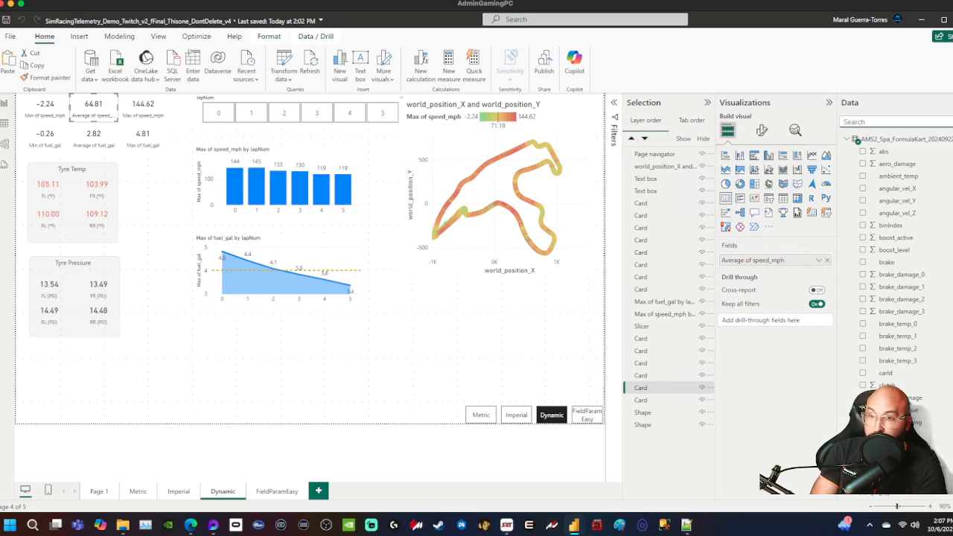
text(_sele)
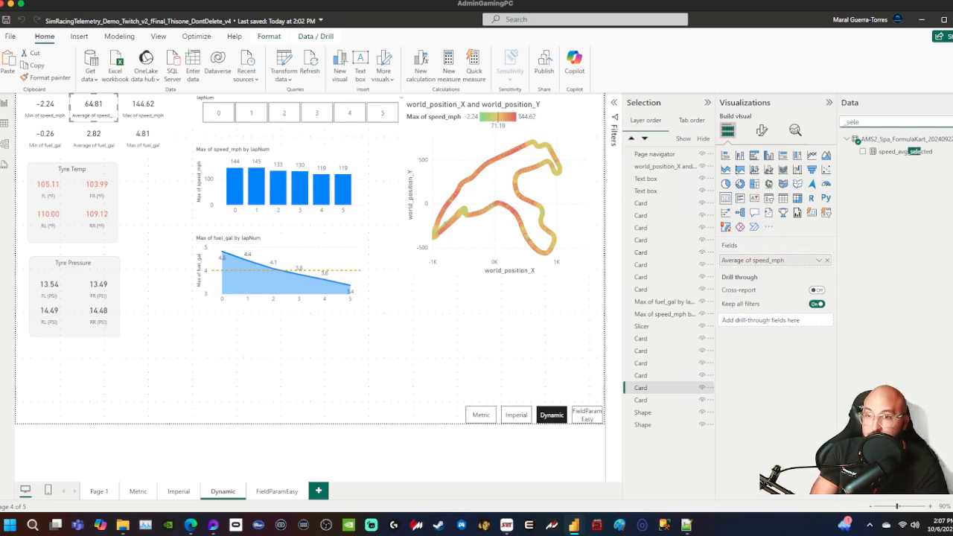
drag(900, 151, 770, 260)
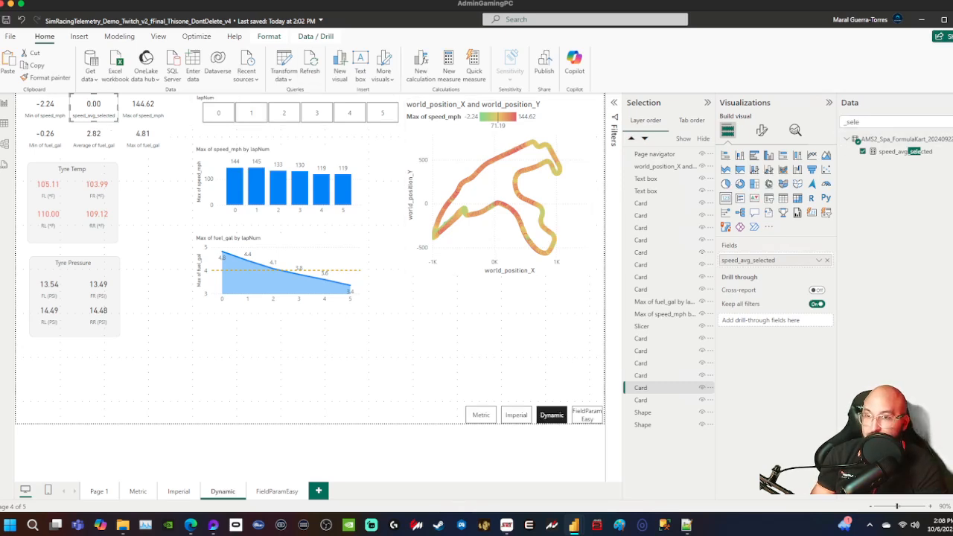
- Add a slicer below the fuel-by-lap chart and fill it with the Category field of the UnitOfMeasurement table
click(950, 122)
click(906, 139)
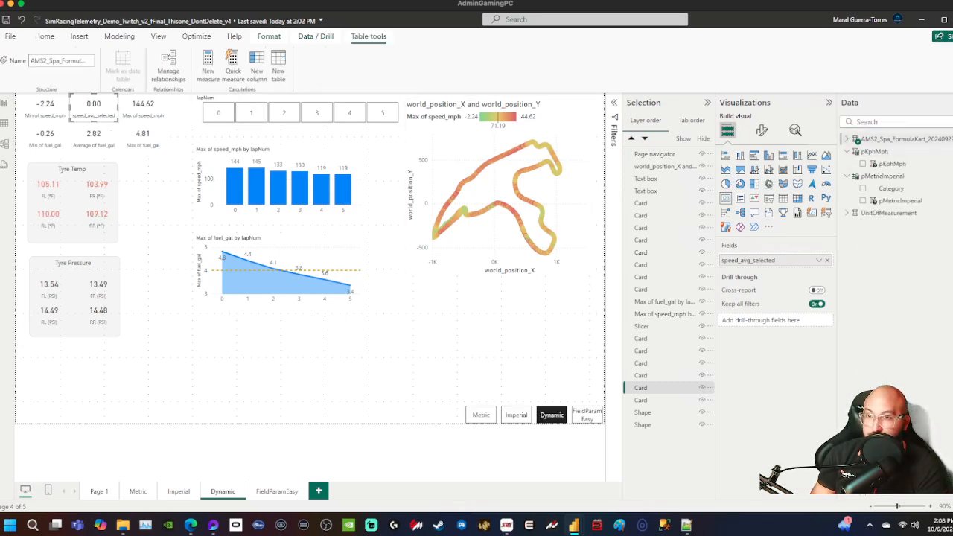
click(846, 213)
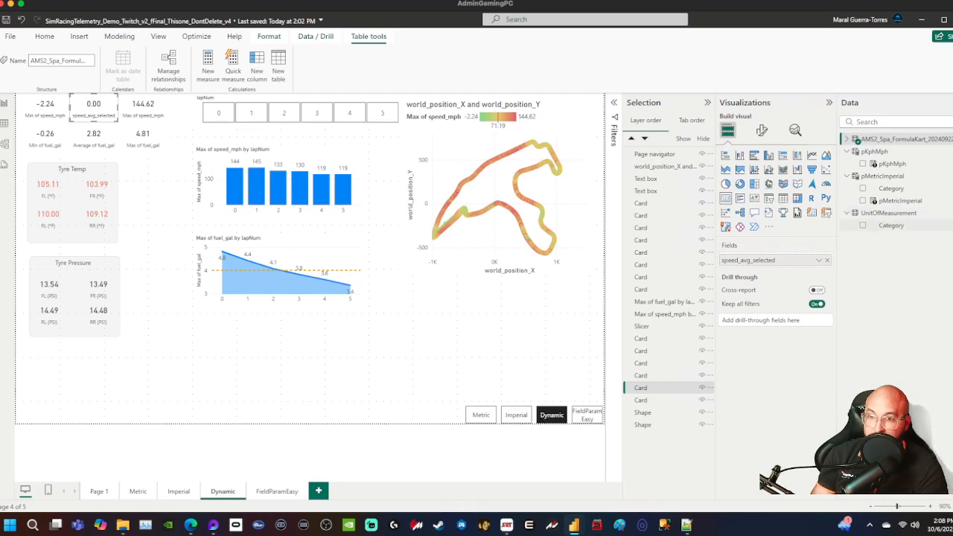
click(891, 225)
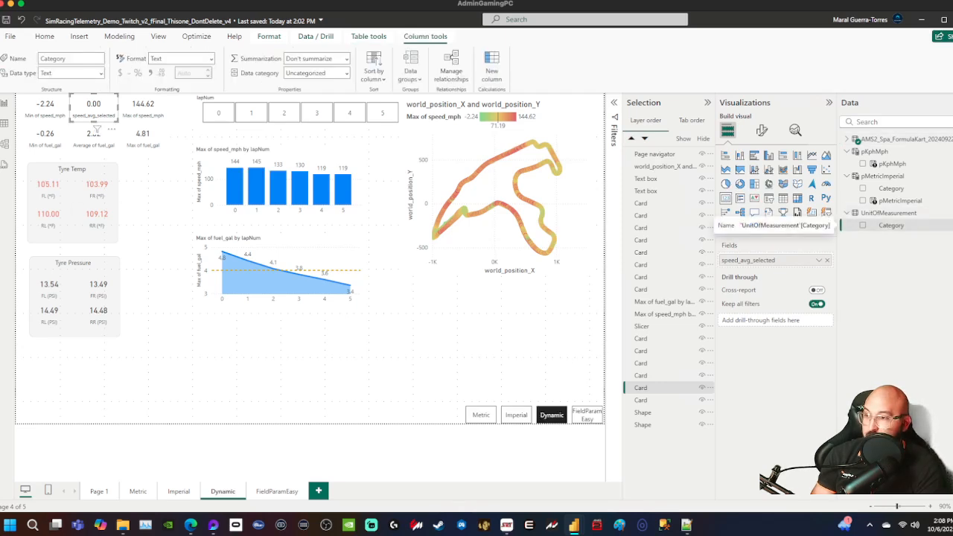
click(93, 130)
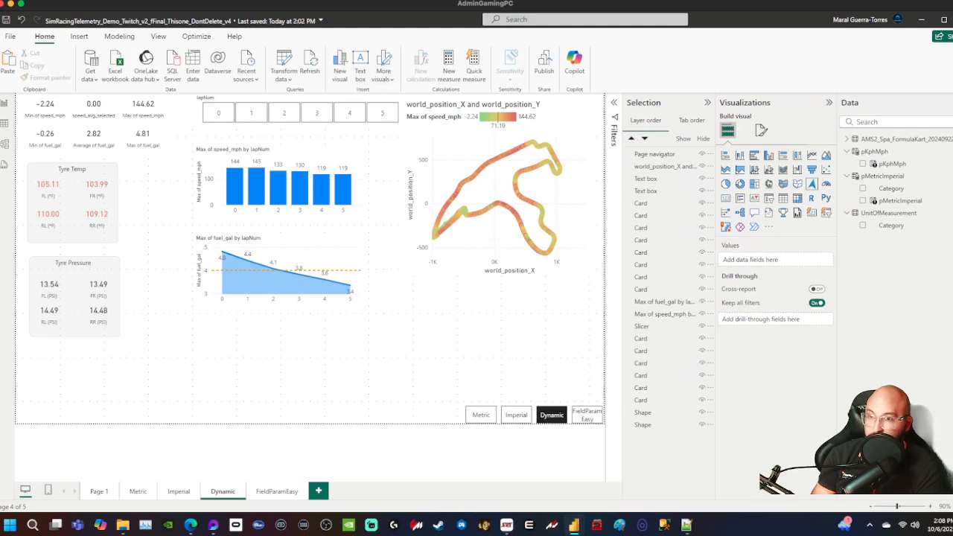
click(769, 198)
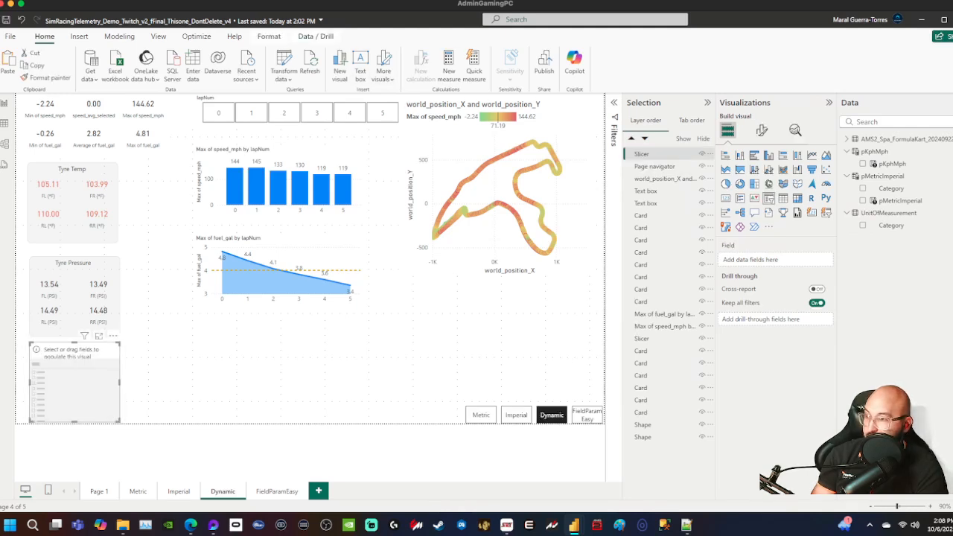
drag(74, 372, 251, 367)
drag(891, 225, 774, 259)
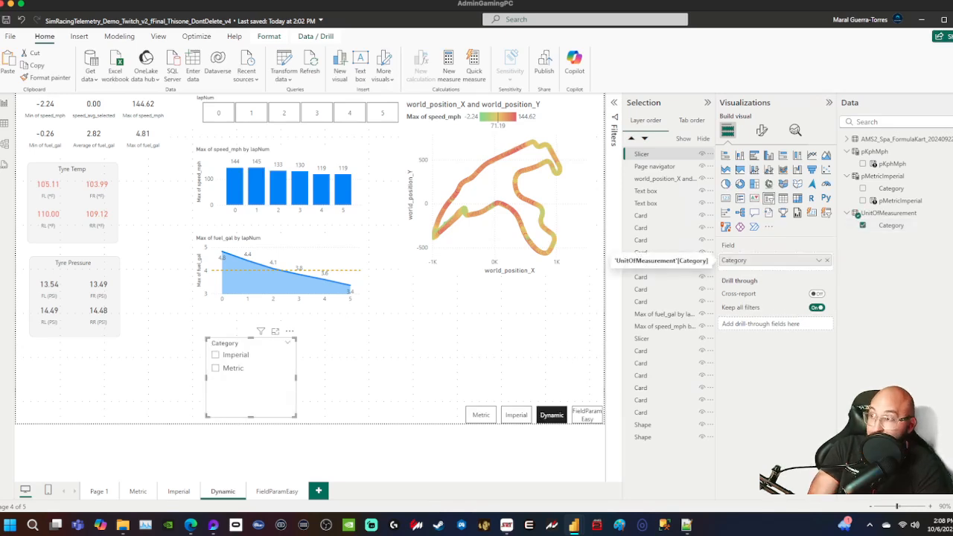
- Test the average speed card by selecting Imperial and Metric in turn in the Category slicer
click(93, 109)
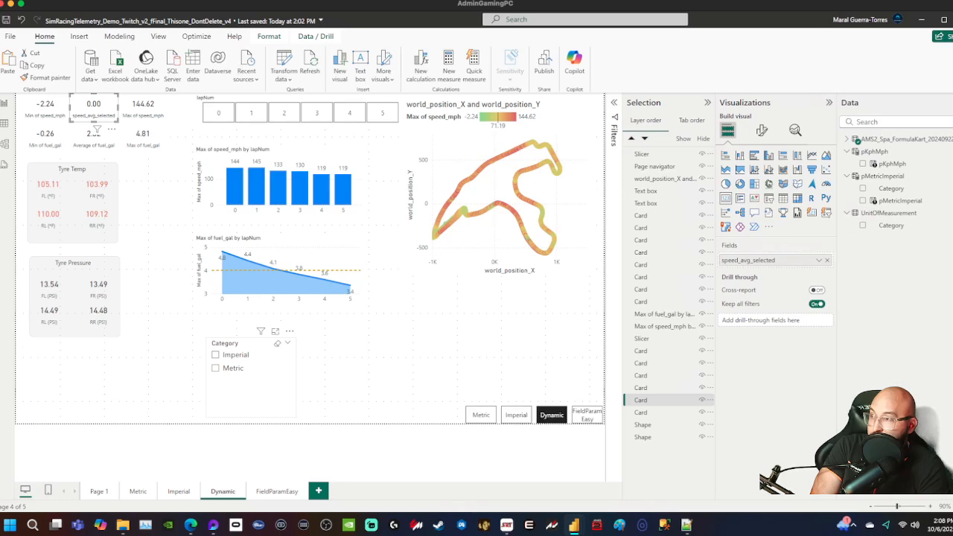
click(222, 355)
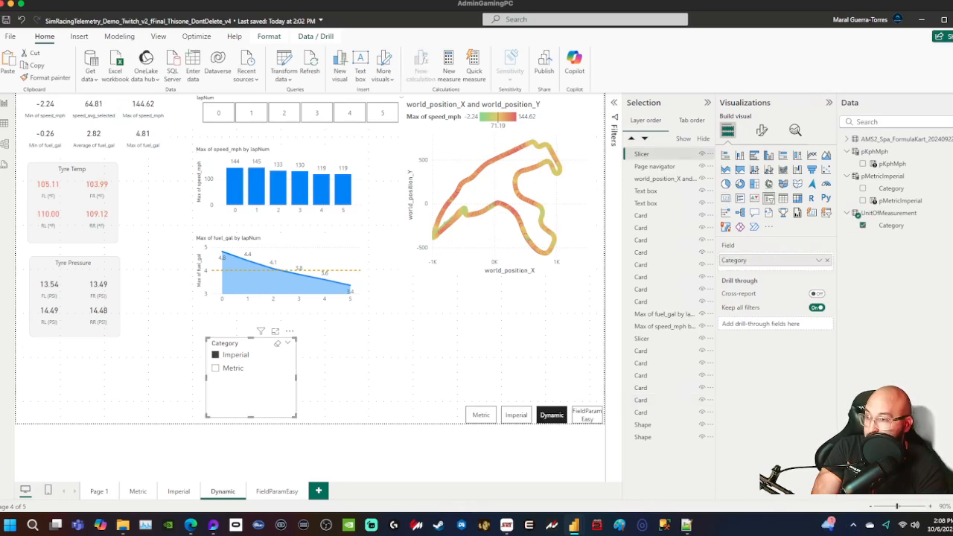
click(223, 368)
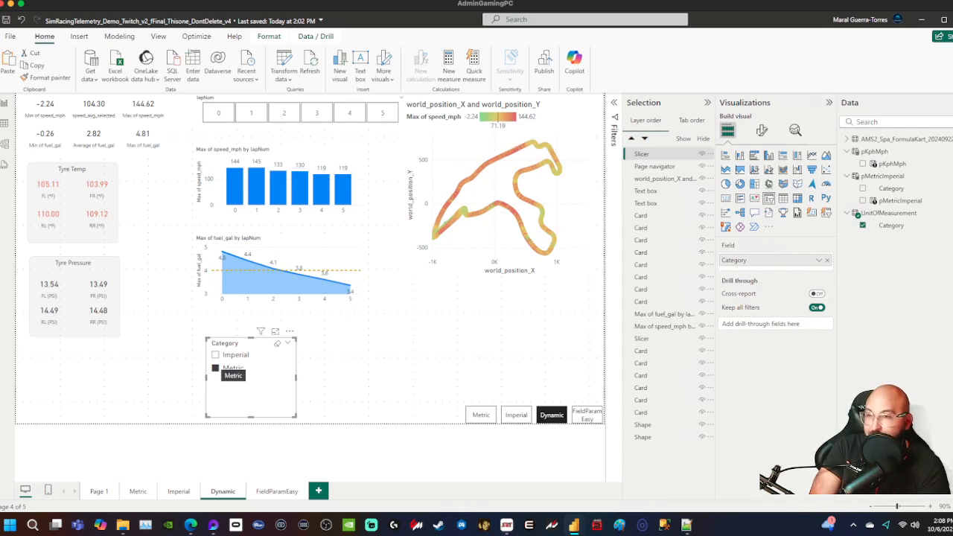
- Examine the conditional formatting options for the title text of the Category slicer's header
click(761, 130)
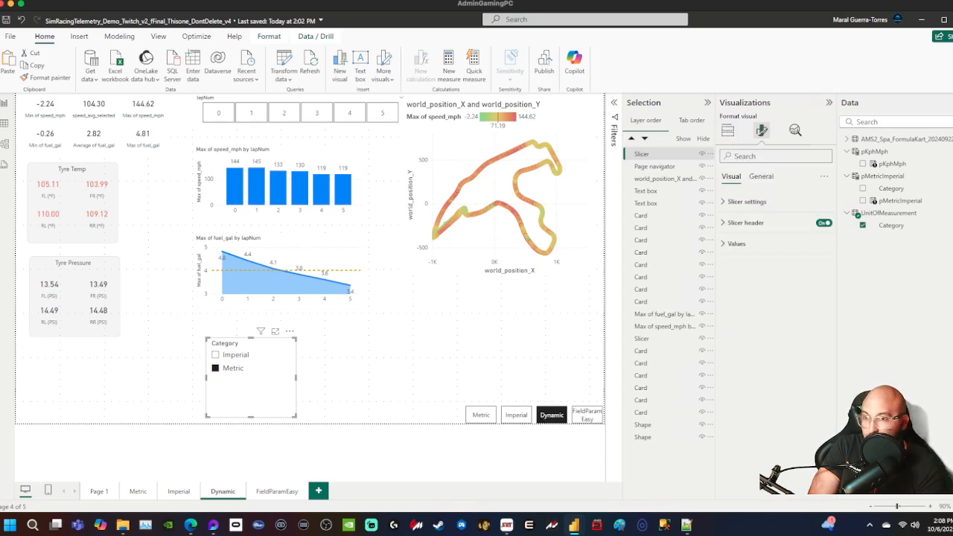
click(761, 177)
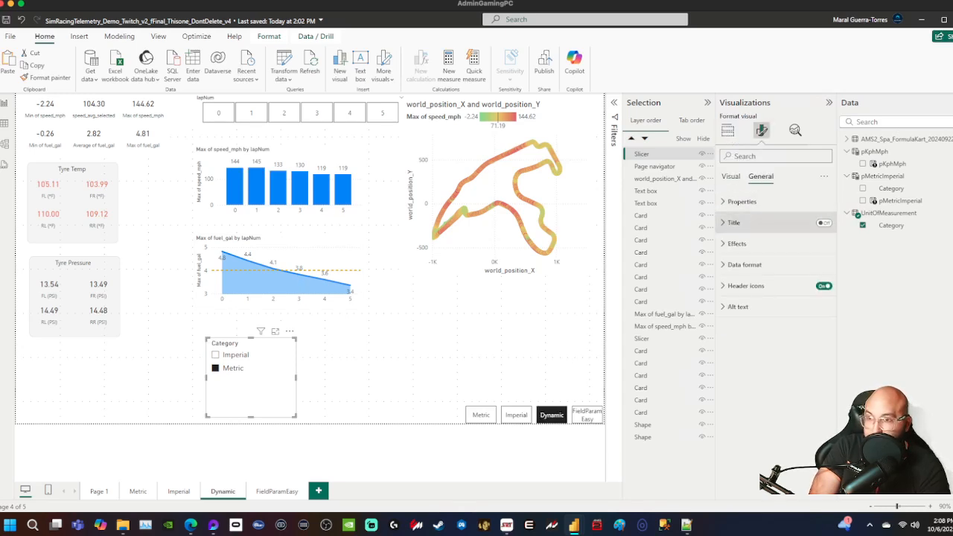
click(731, 177)
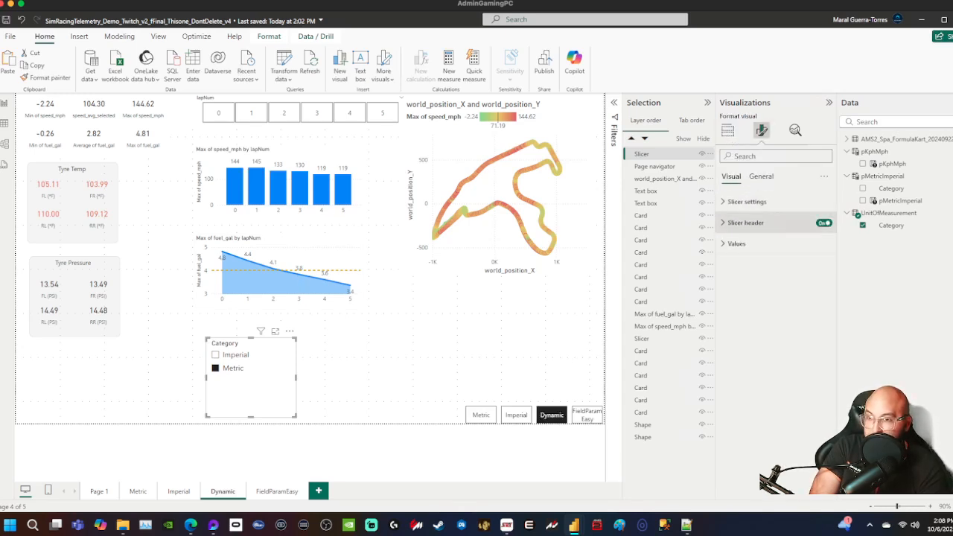
click(745, 222)
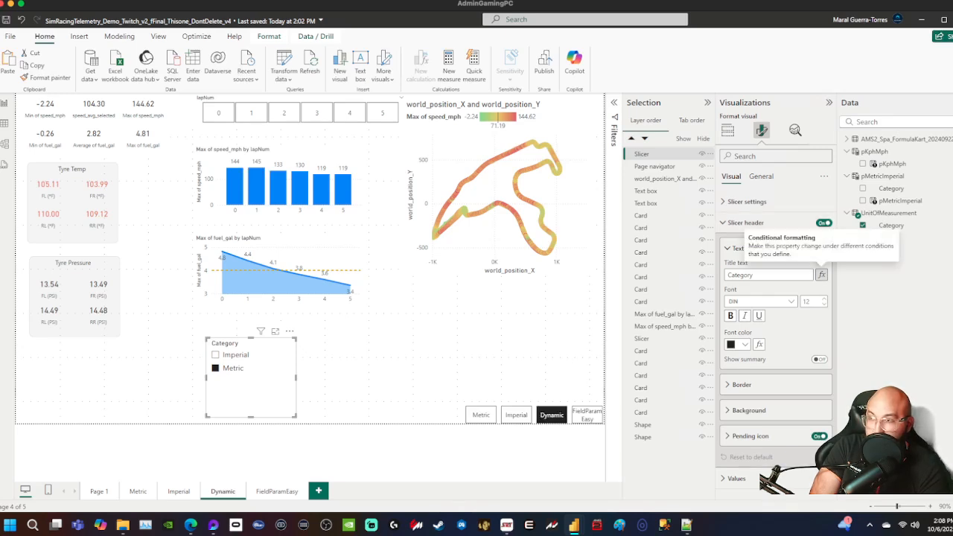
click(821, 274)
click(328, 153)
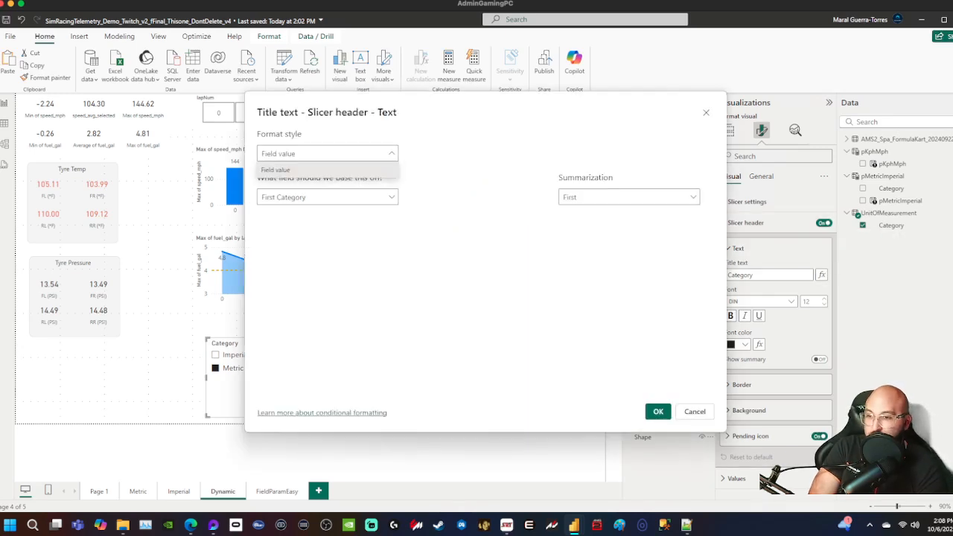
click(695, 412)
click(447, 350)
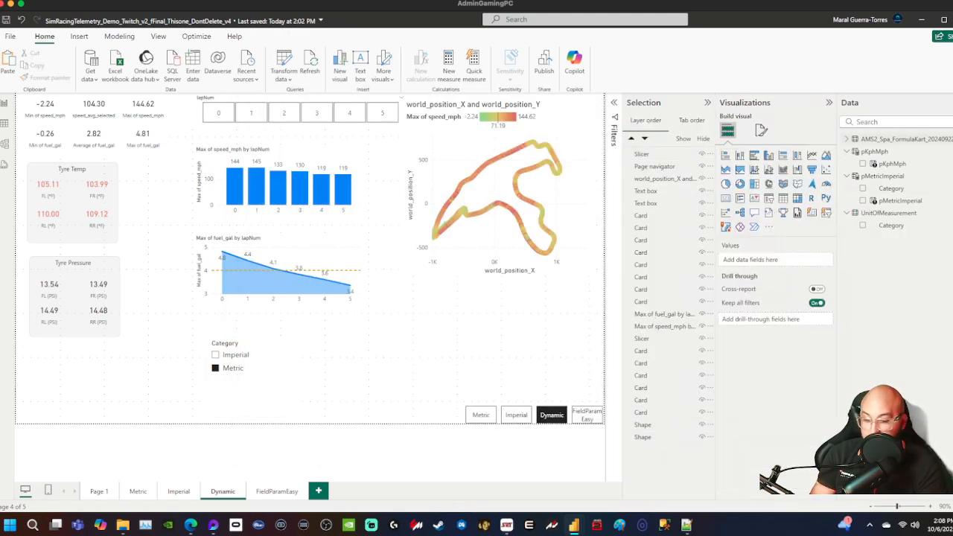
- Search the fields for "_sele" and copy the entire formula of the speed_avg_selected measure
click(893, 121)
text(_sele)
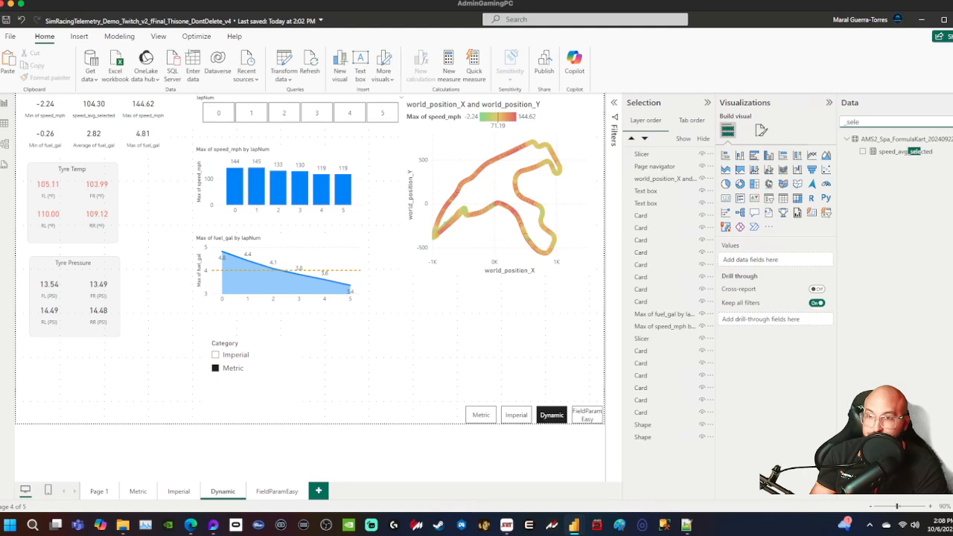
key(ctrl+a)
click(905, 152)
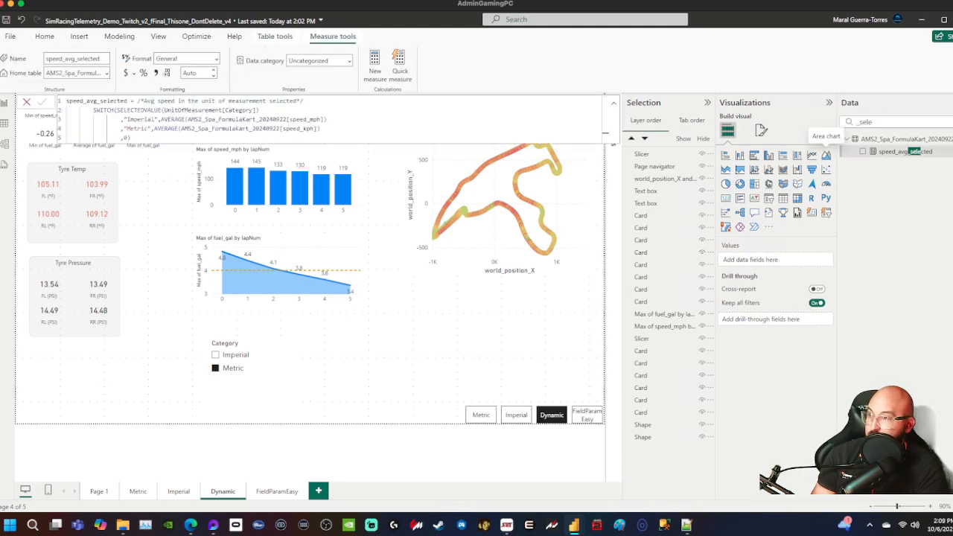
key(ctrl+a)
key(ctrl+c)
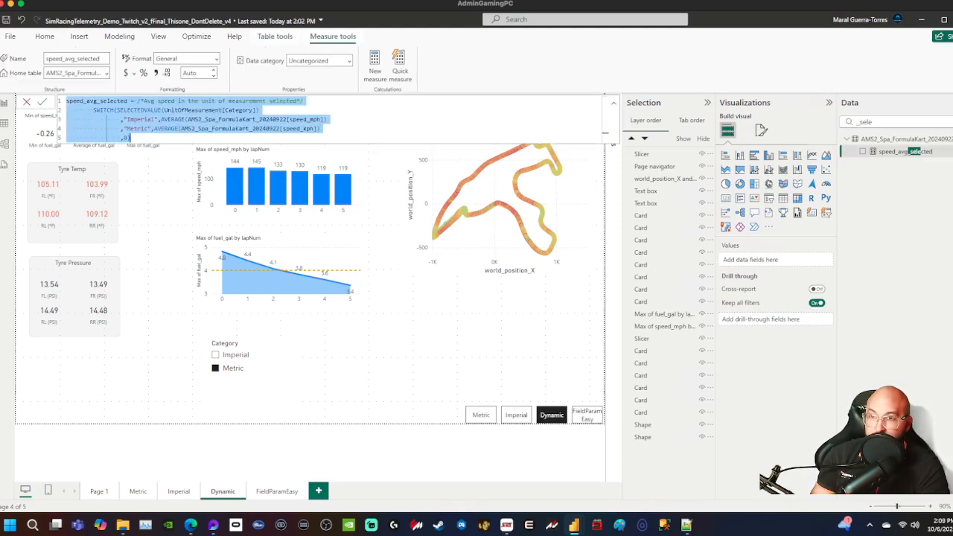
- Create a new measure in the AMS2_Spa_FormulaKart_20240922 table from the copied formula and name it speed_avg_selected_label
click(904, 140)
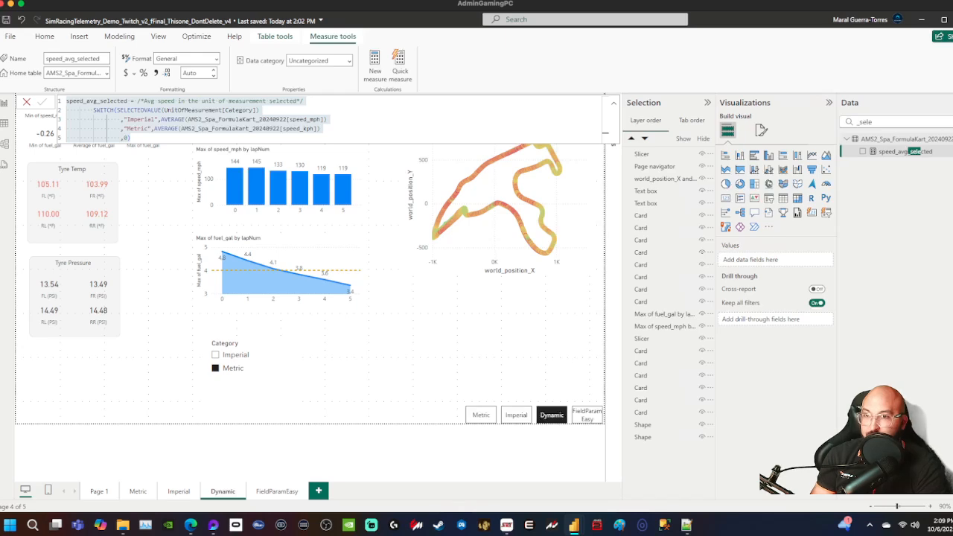
right_click(881, 139)
click(902, 157)
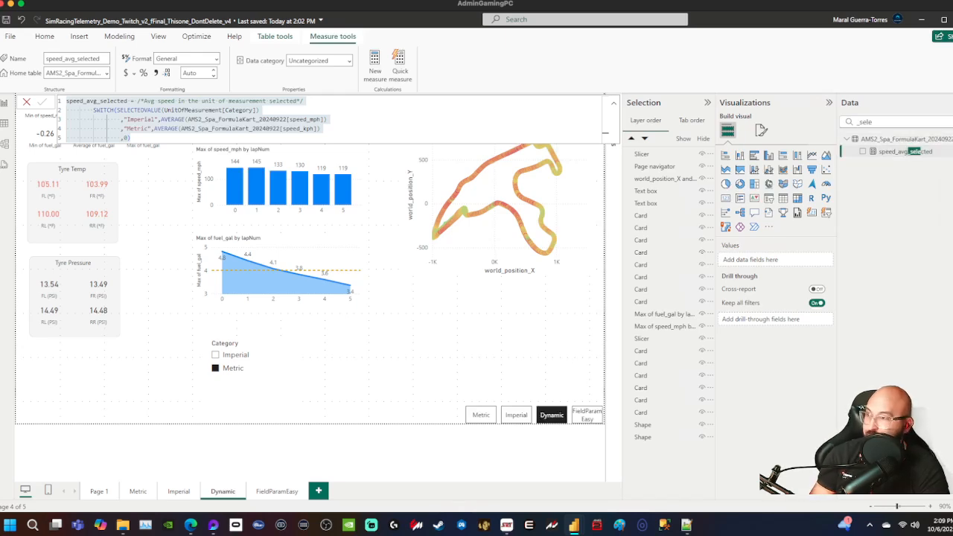
key(ctrl+v)
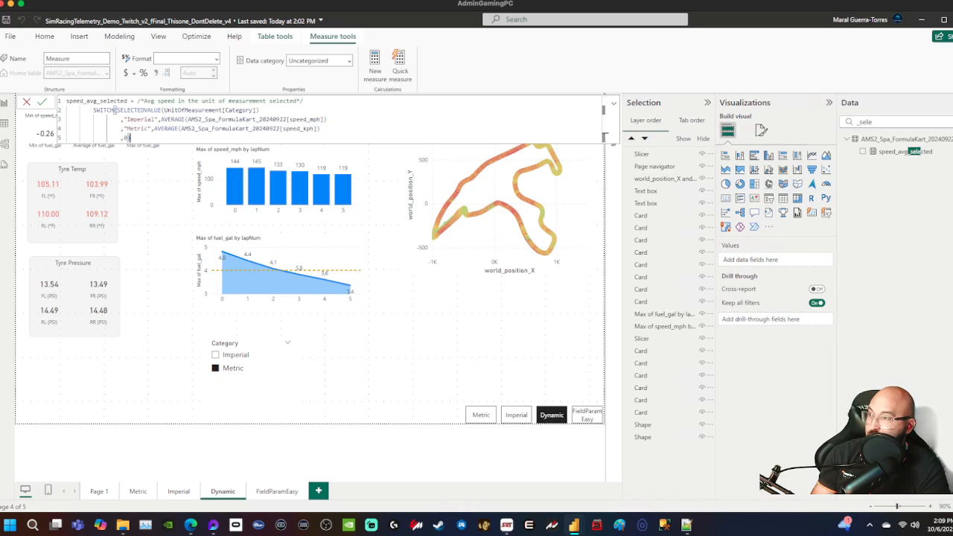
click(128, 100)
text(_la)
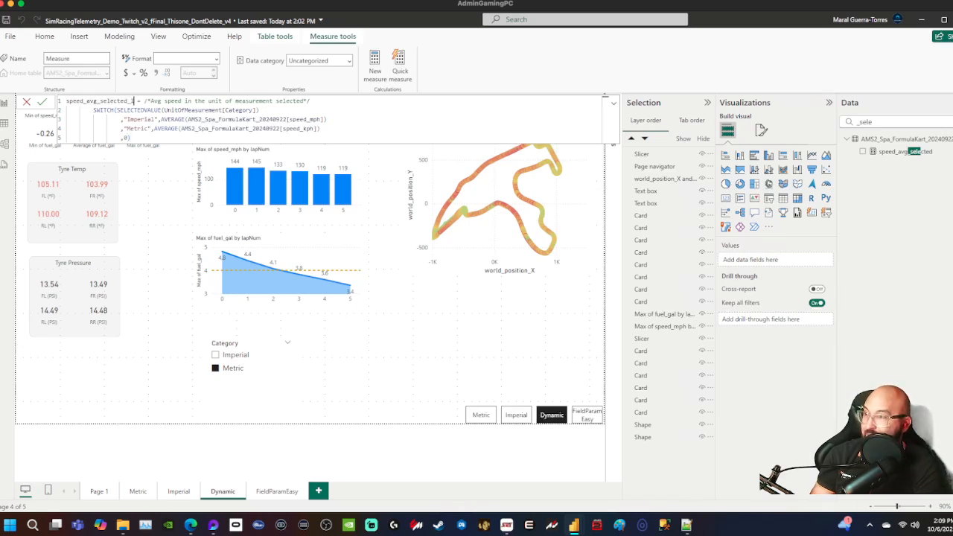
text(bel)
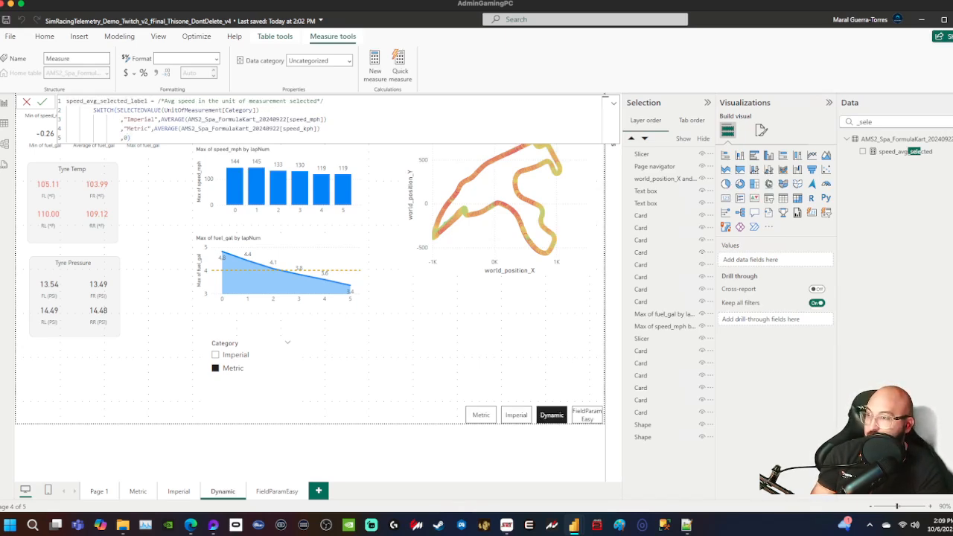
- Replace the AVERAGE expression in the label measure's "Imperial" case with the text "MPH"
drag(328, 119, 161, 119)
click(236, 119)
drag(328, 119, 161, 119)
key(BackSpace)
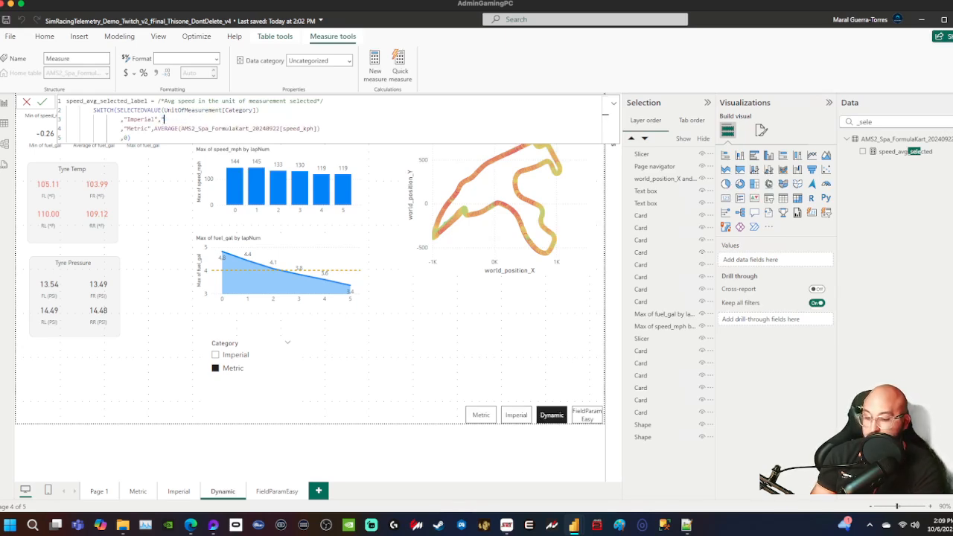
text("MPH")
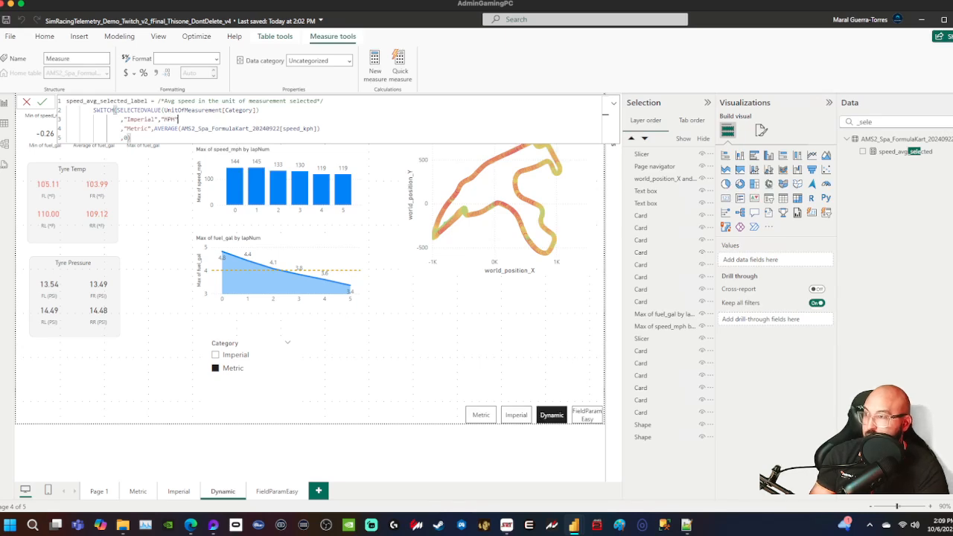
- Replace the AVERAGE expression in the label measure's "Metric" case with the text "KPH"
drag(321, 128, 155, 128)
text(KPH)
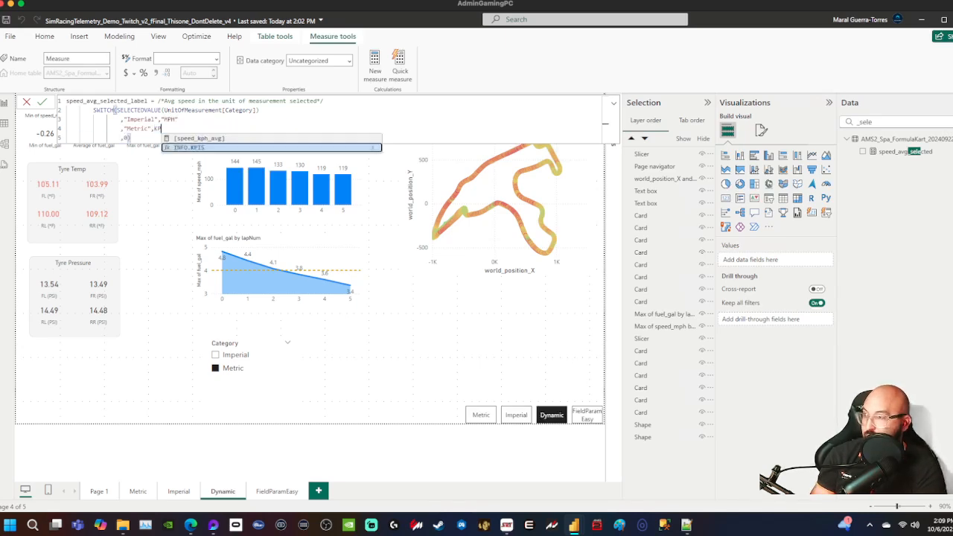
key(BackSpace)
key(BackSpace)
key(BackSpace)
text(")
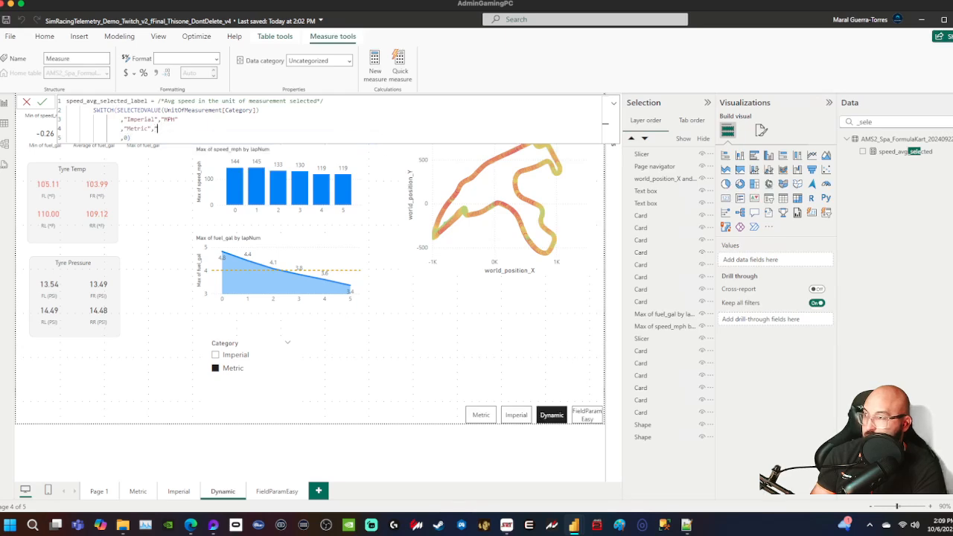
text(KPH")
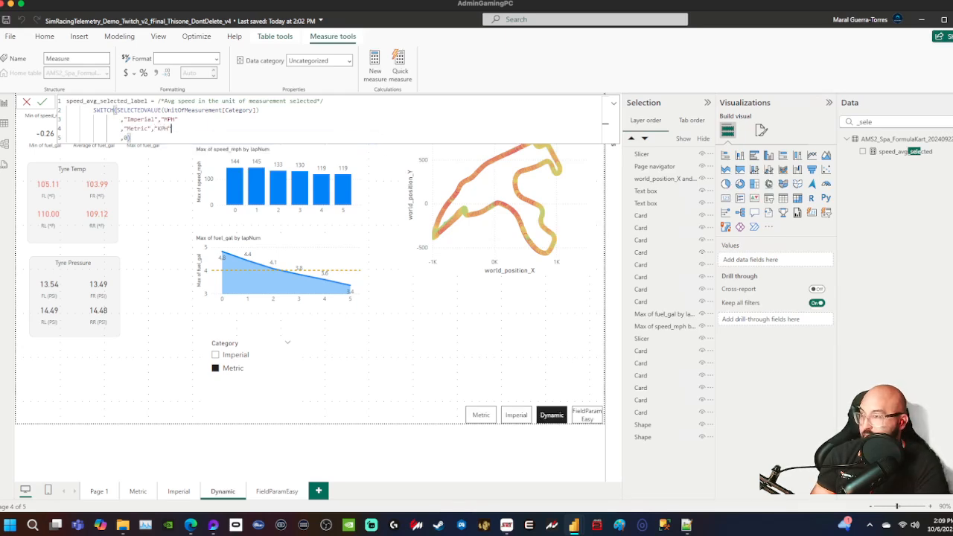
- Change the SWITCH default result to "N/A" and commit the speed_avg_selected_label measure
key(Left)
key(BackSpace)
text("N)
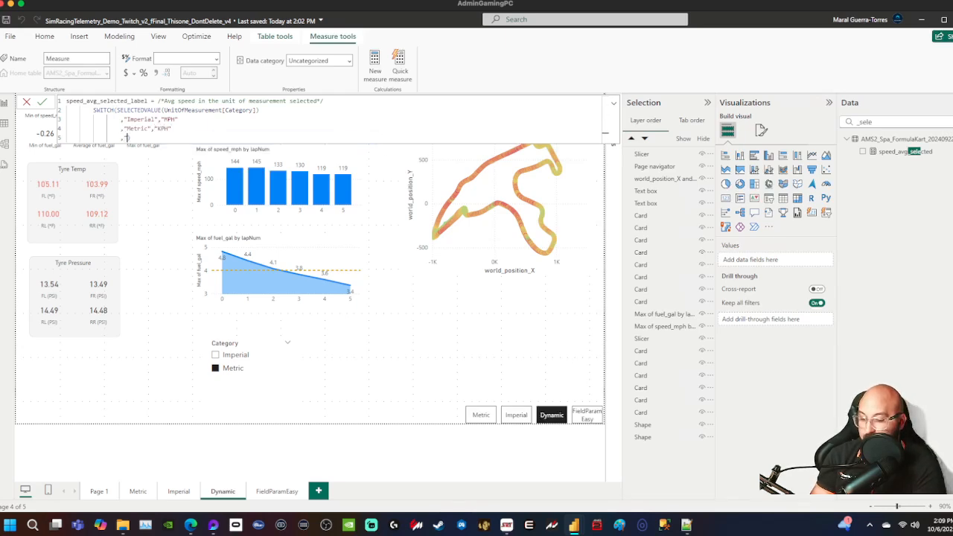
text(/A")
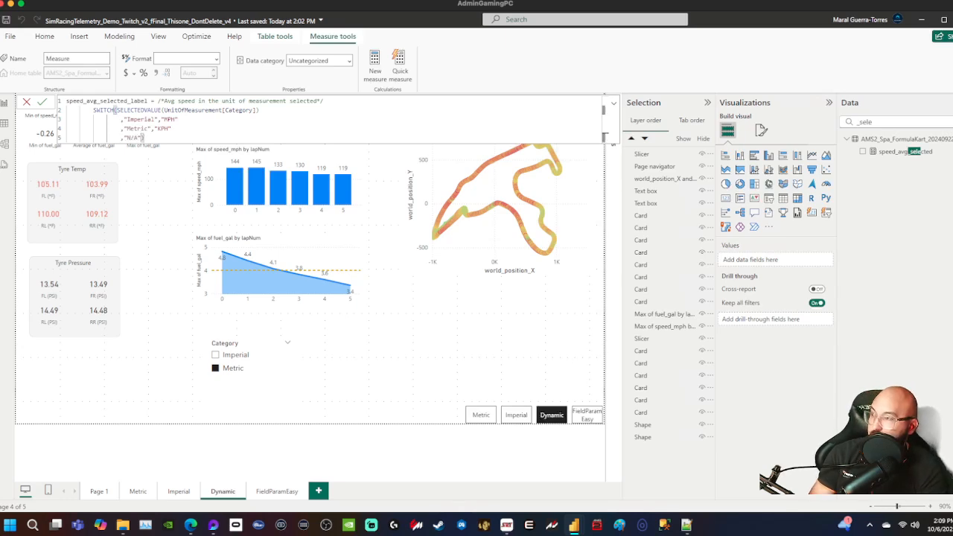
click(42, 102)
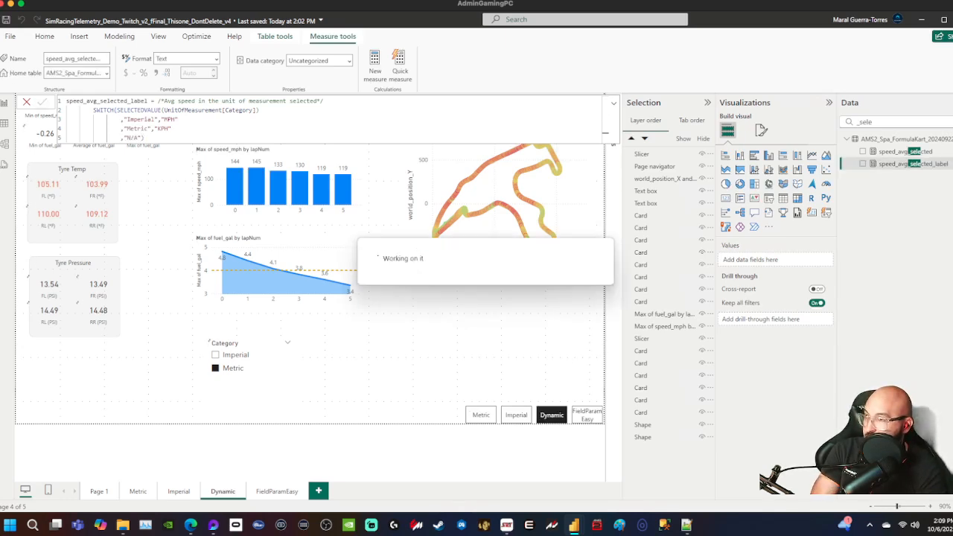
- Switch the Category slicer's selection to Imperial
click(387, 332)
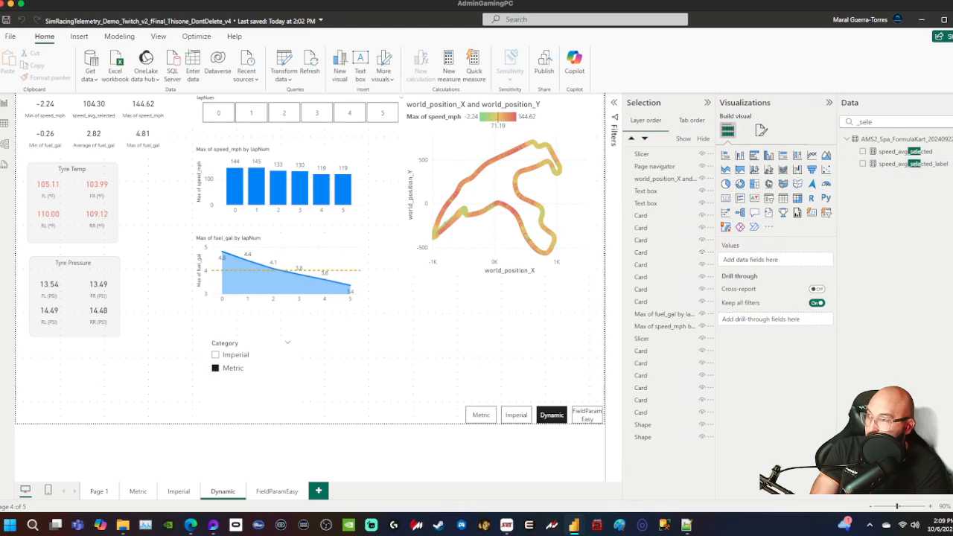
click(97, 123)
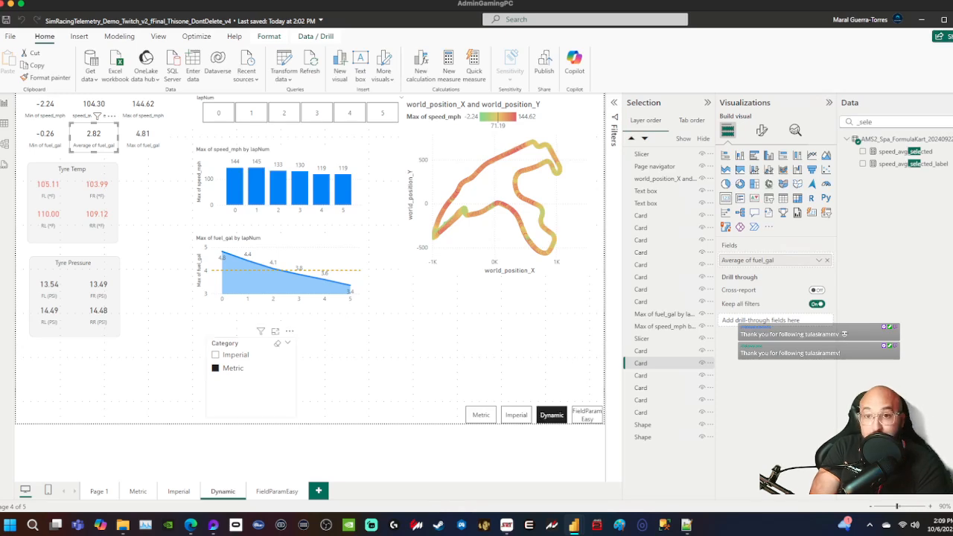
click(219, 355)
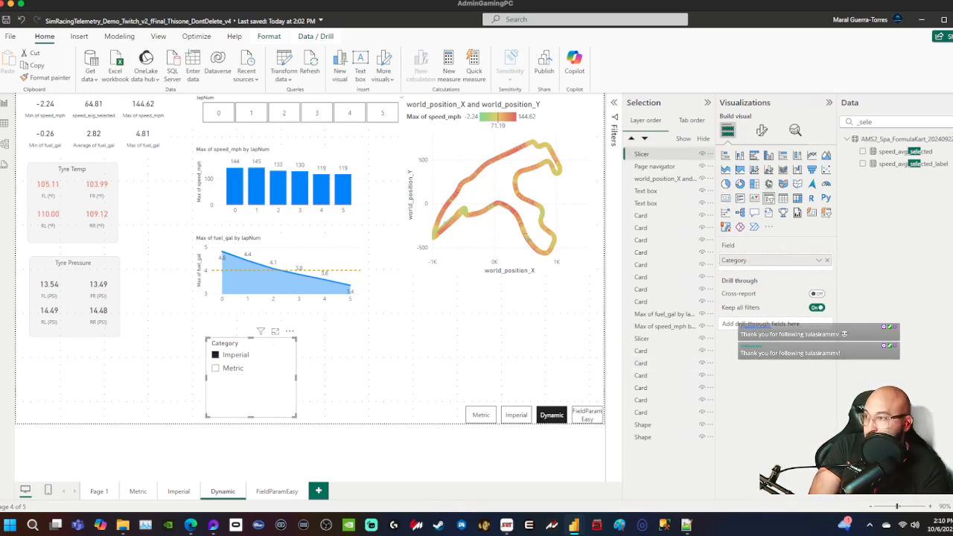
- Examine the callout value and category label formatting options of the average speed card
click(95, 120)
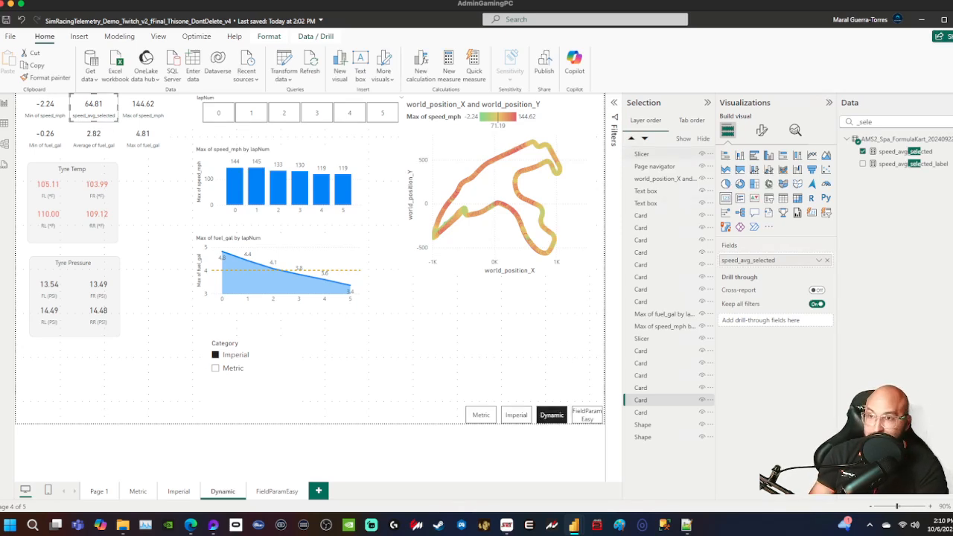
click(761, 131)
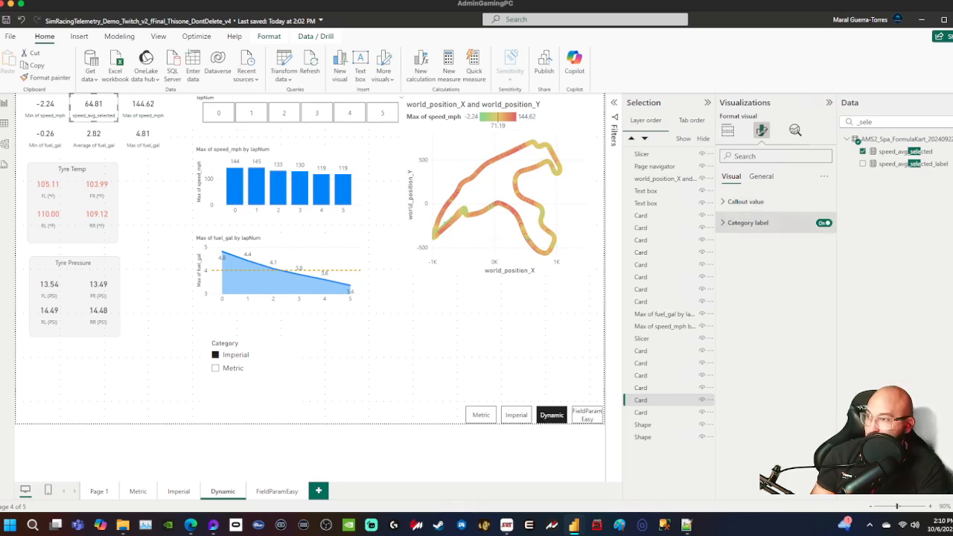
click(747, 223)
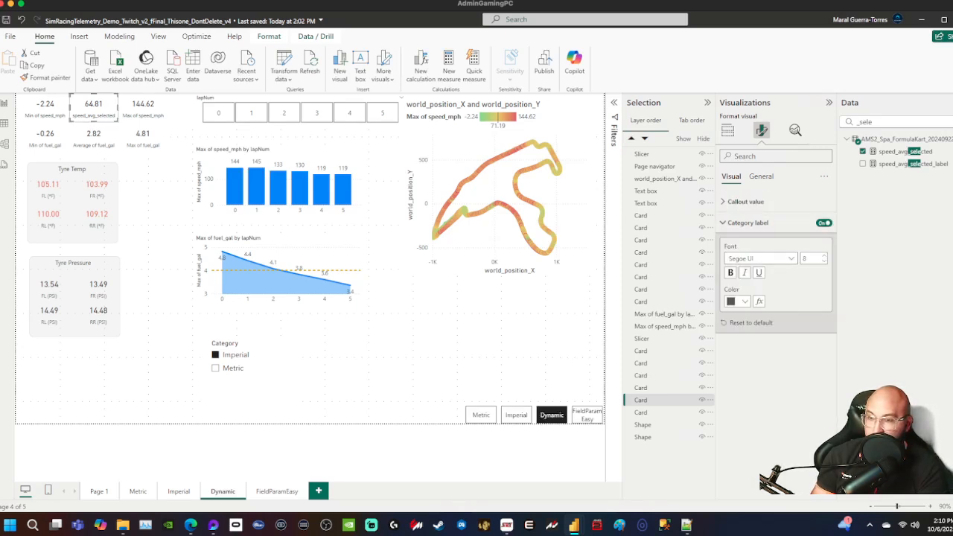
click(747, 223)
click(746, 201)
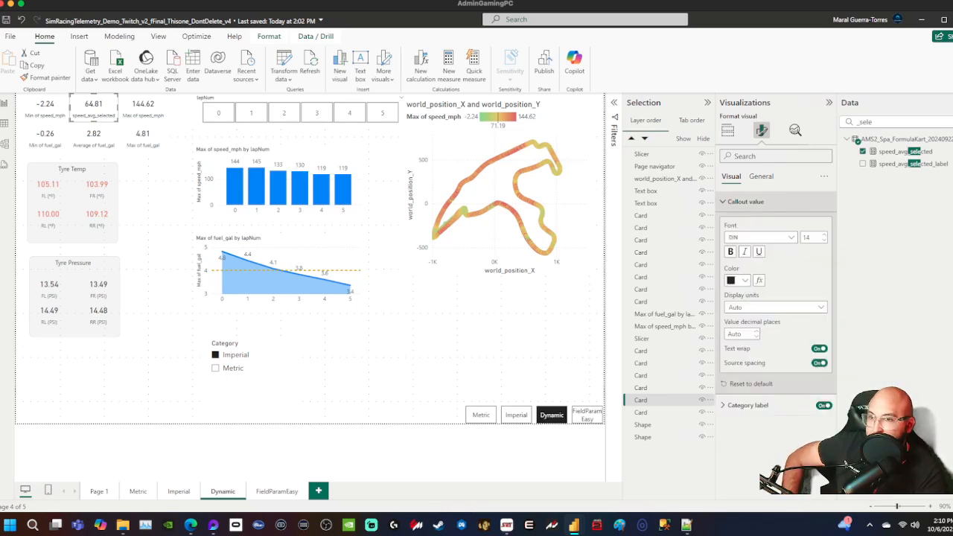
click(745, 202)
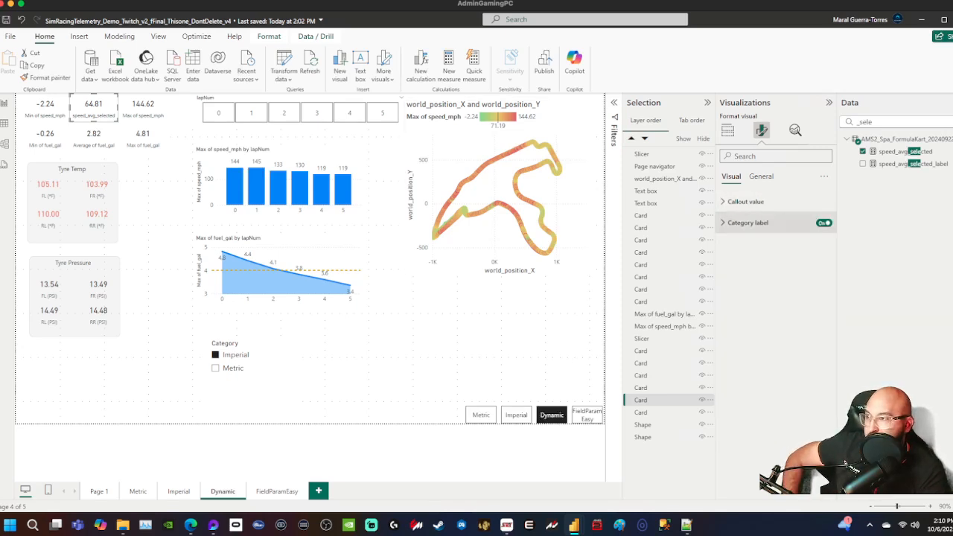
click(747, 223)
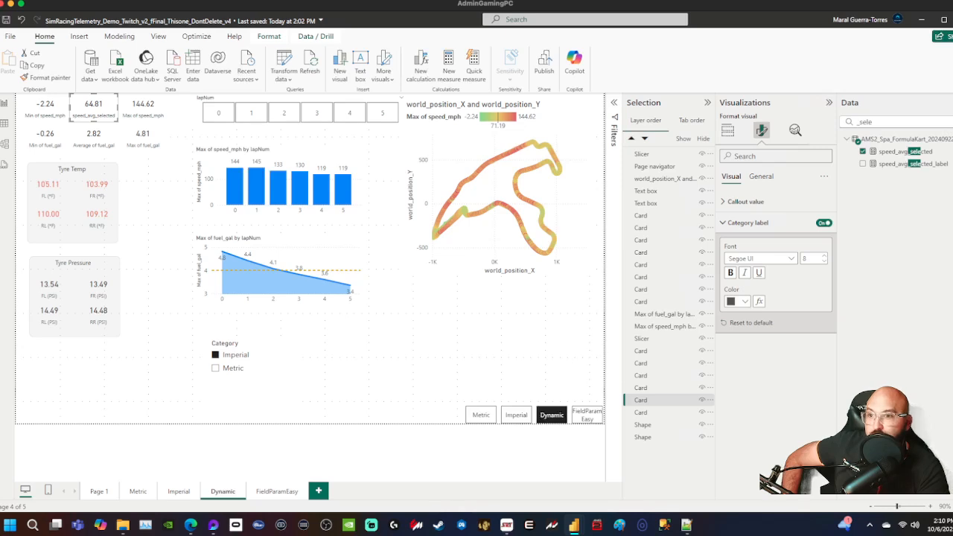
click(747, 222)
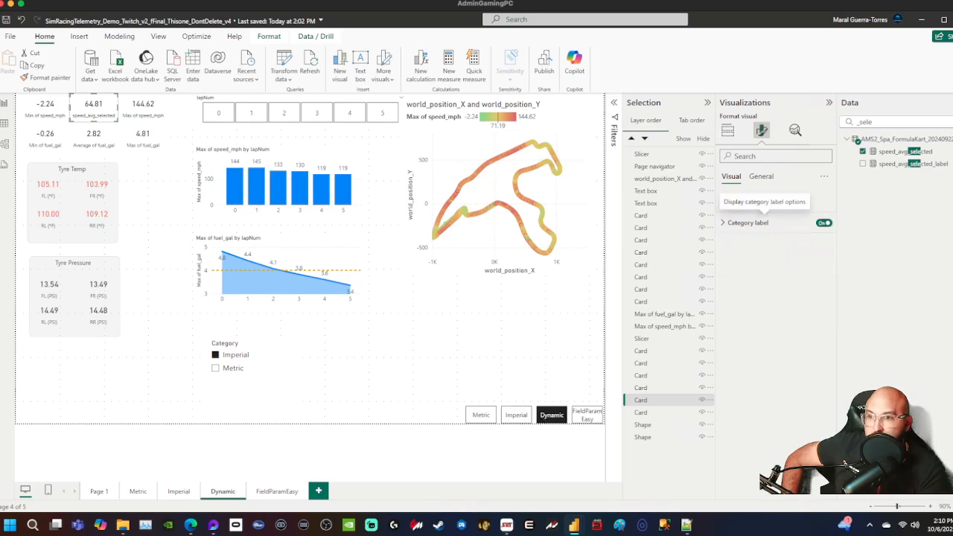
click(748, 222)
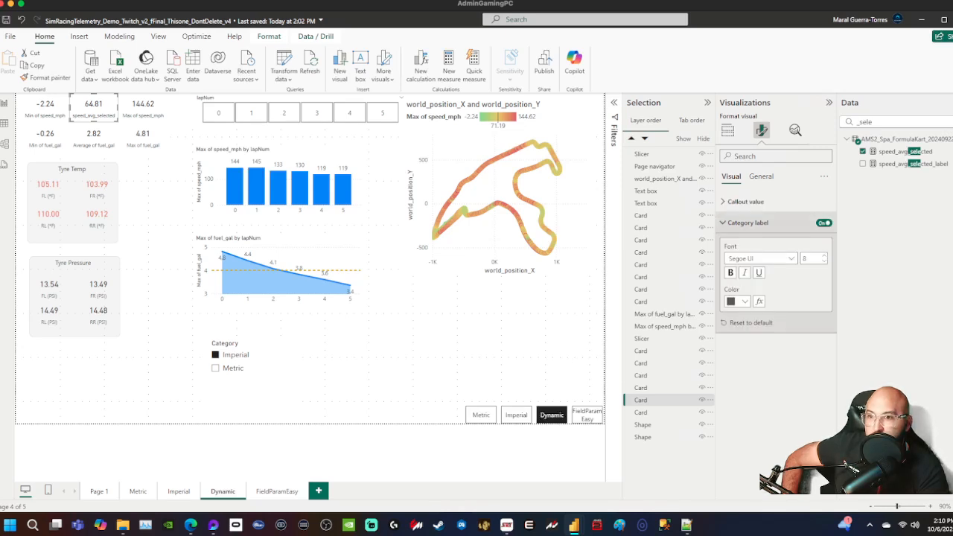
click(748, 222)
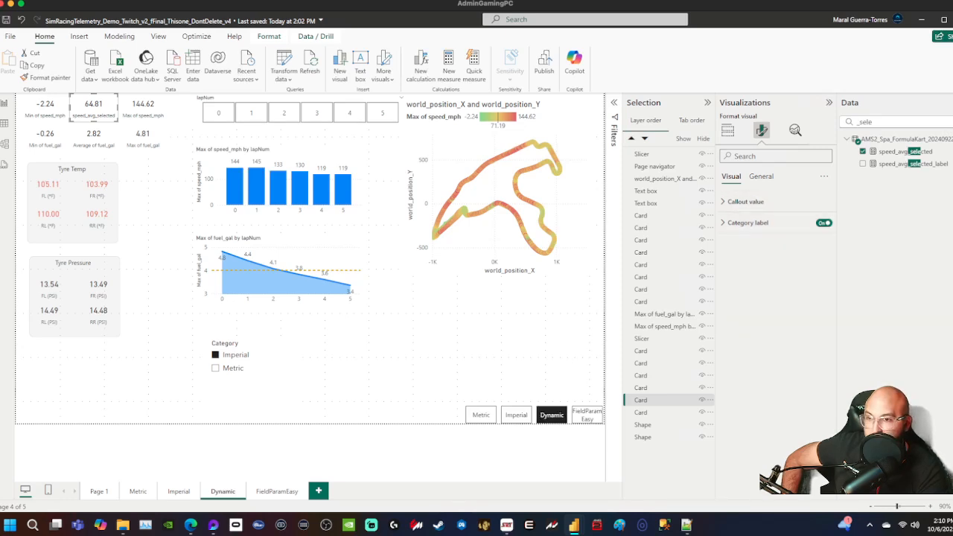
- Turn on the average speed card's title and base its text on the speed_avg_selected_label field value
click(761, 175)
click(734, 222)
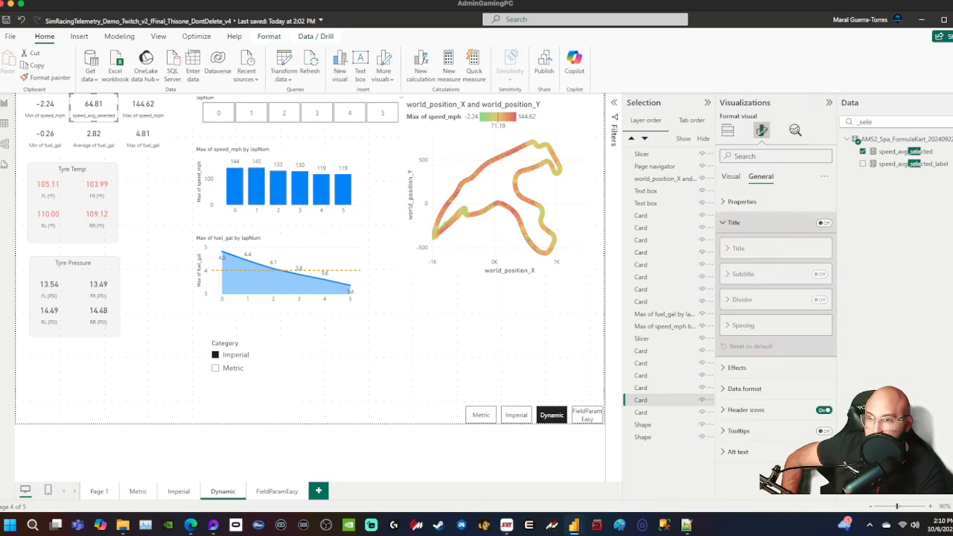
click(824, 222)
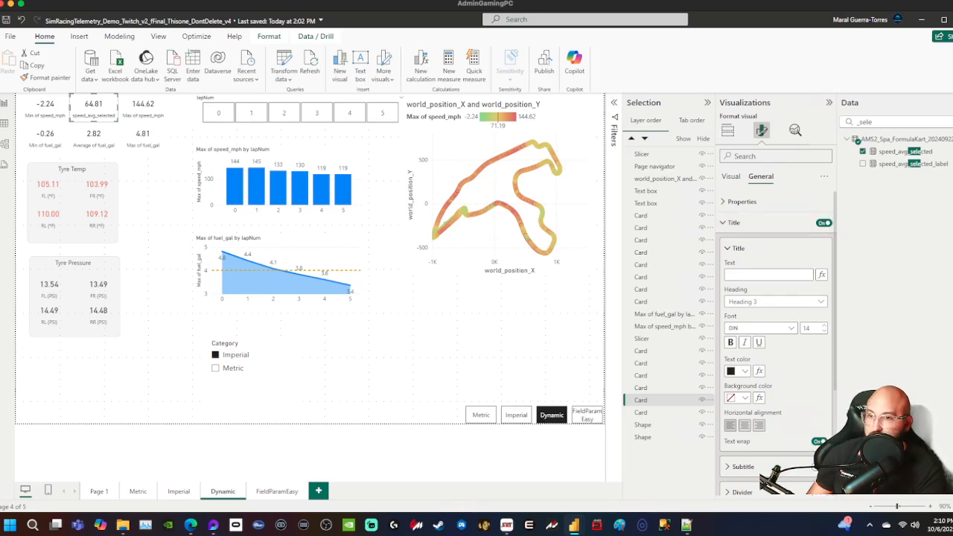
click(822, 274)
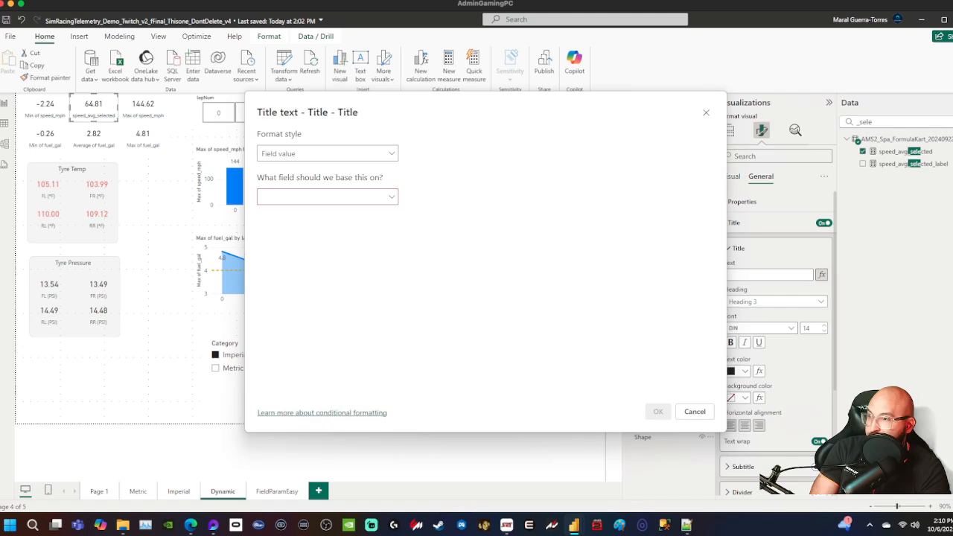
click(328, 197)
text(_sele)
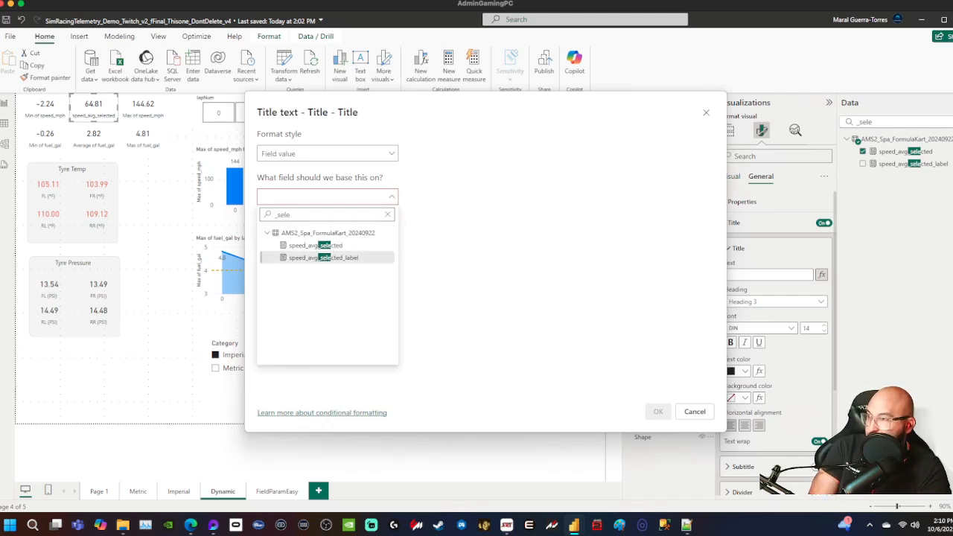
click(322, 257)
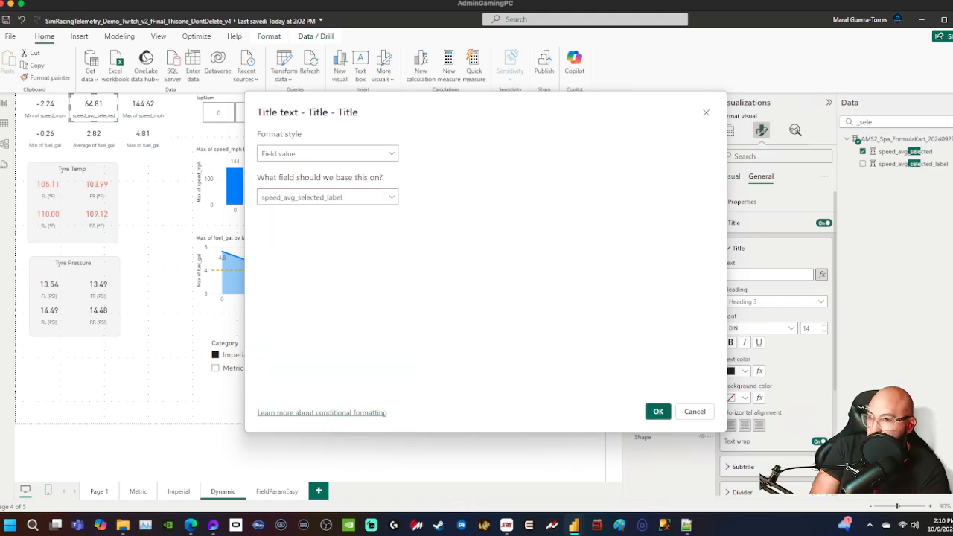
click(658, 411)
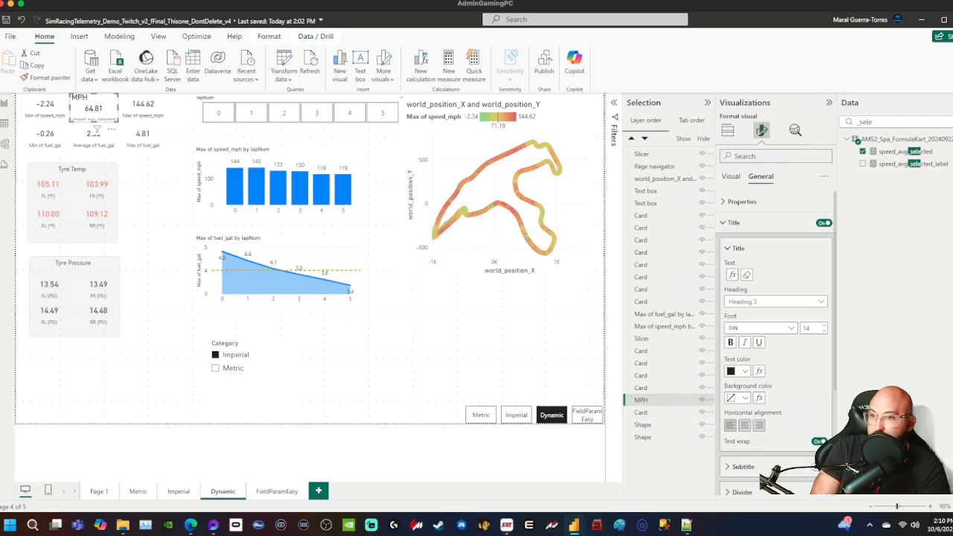
- Center the average speed card's title horizontally and set its font size to 8
click(744, 425)
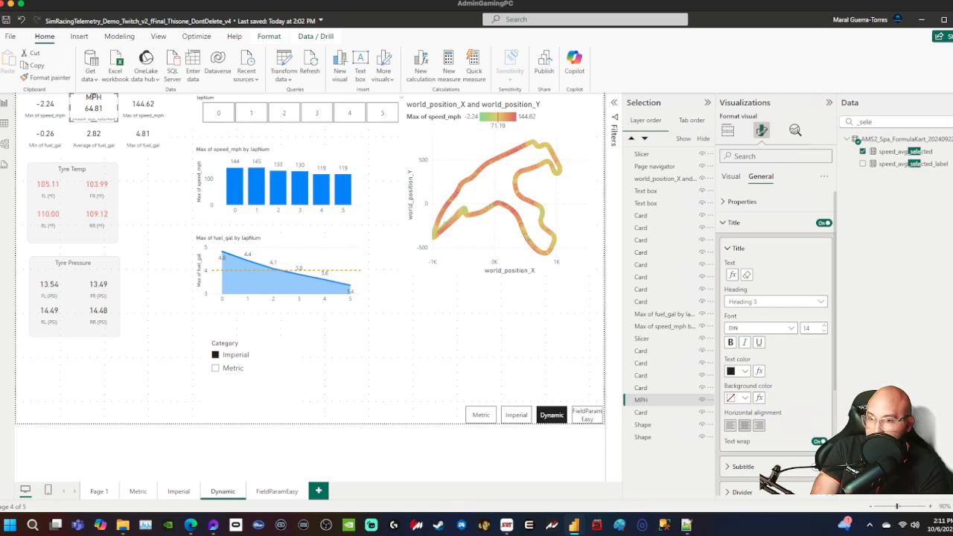
double_click(807, 328)
text(8)
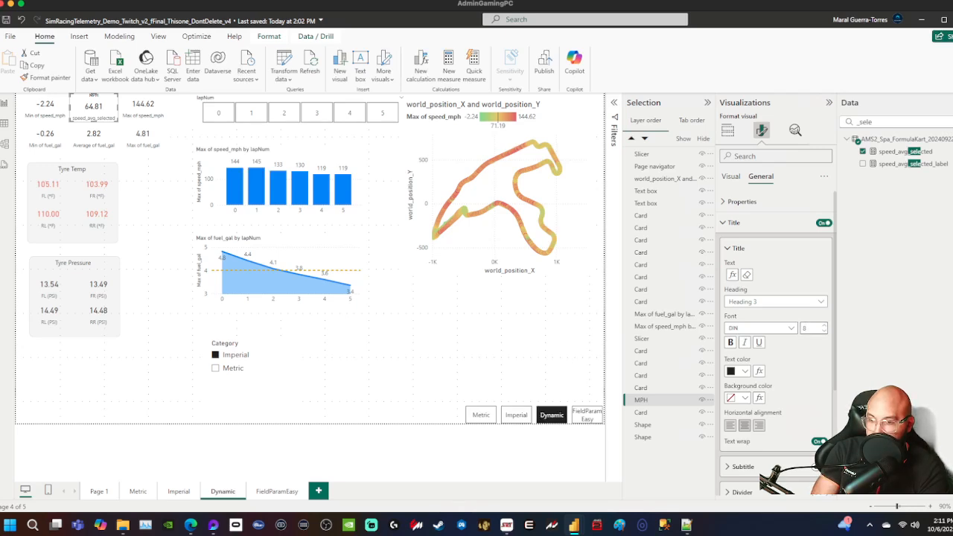
scroll(774, 298, down, 2)
scroll(774, 298, up, 2)
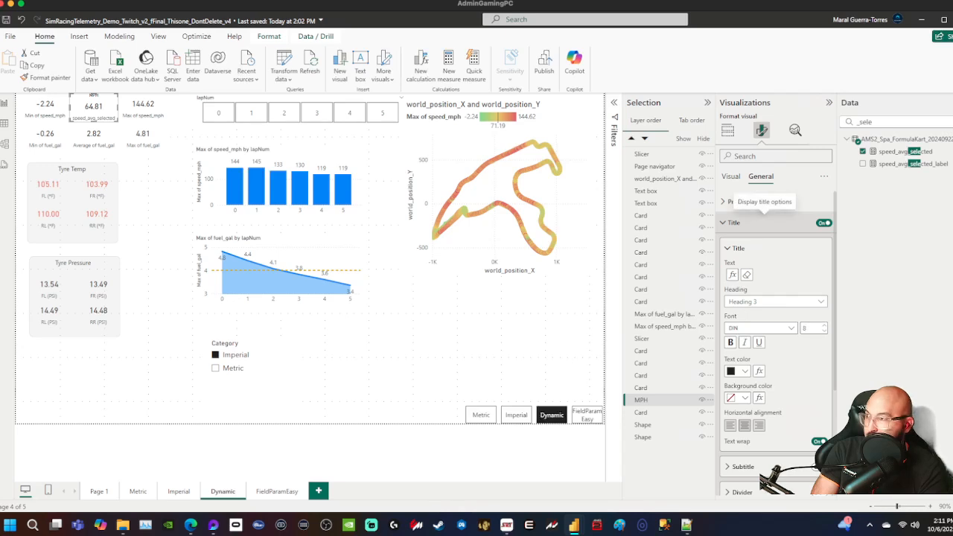
click(745, 221)
- Change the "Imperial" result in the speed_avg_selected_label measure to "Speed (MPH)"
click(901, 151)
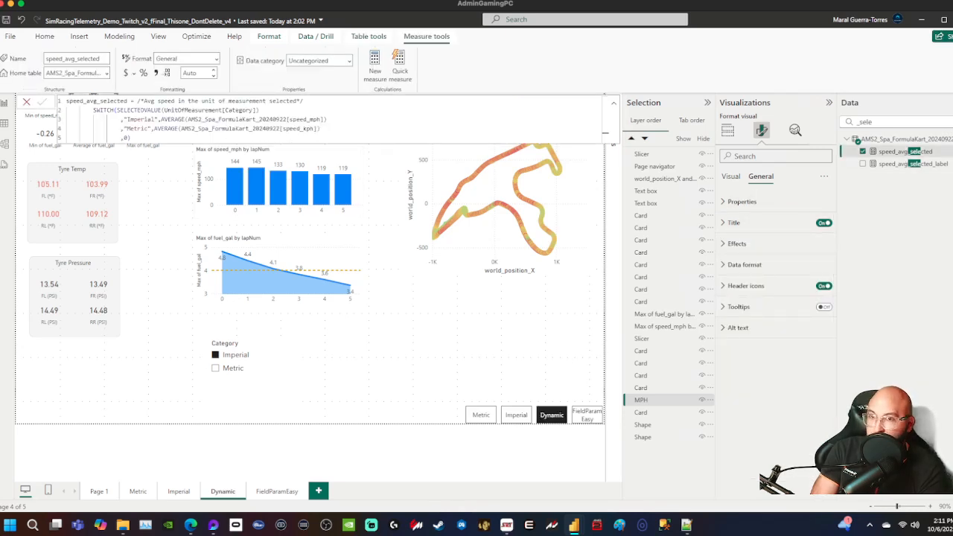
click(913, 164)
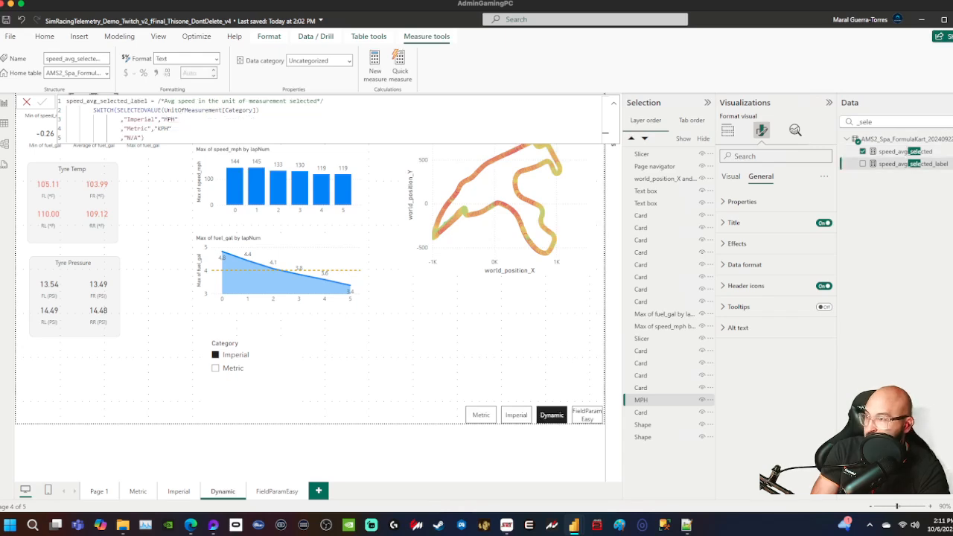
click(165, 119)
text(Speed )
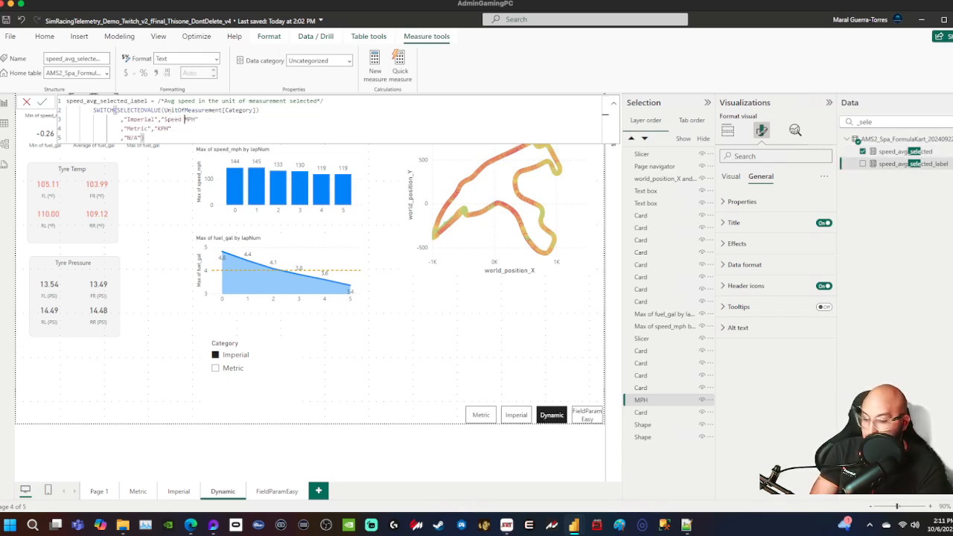
text((MPH)
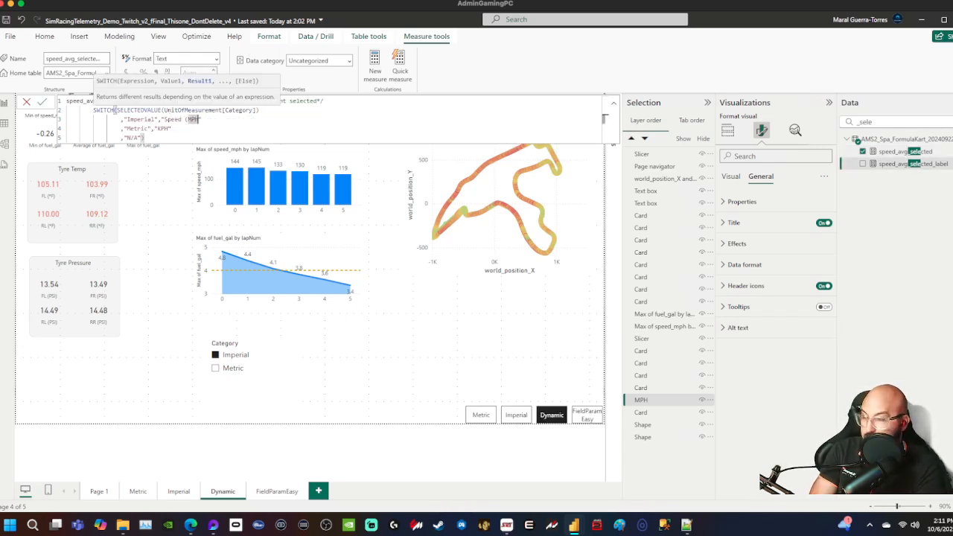
text())
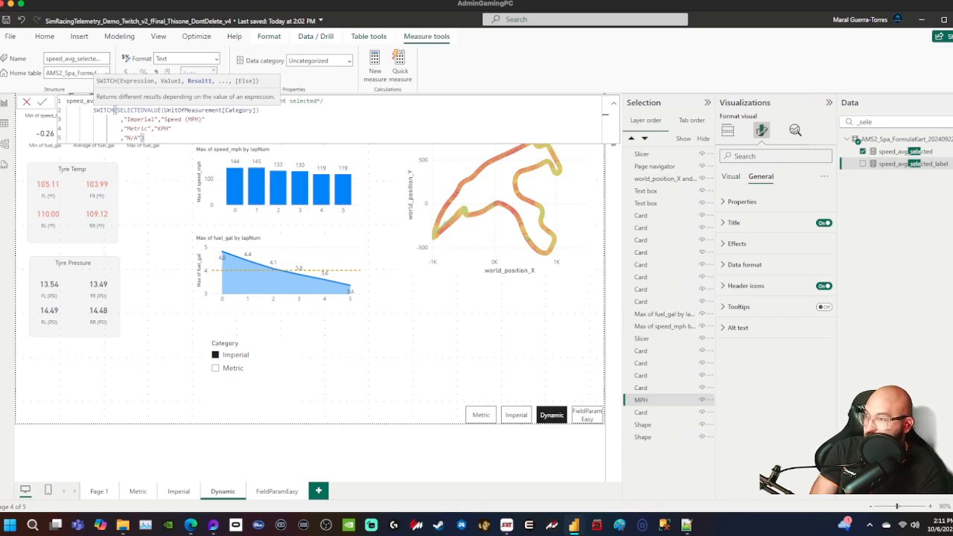
- Change the "Metric" result in the speed_avg_selected_label measure to "Speed (KPH)" and commit the formula
click(158, 129)
text(Speed)
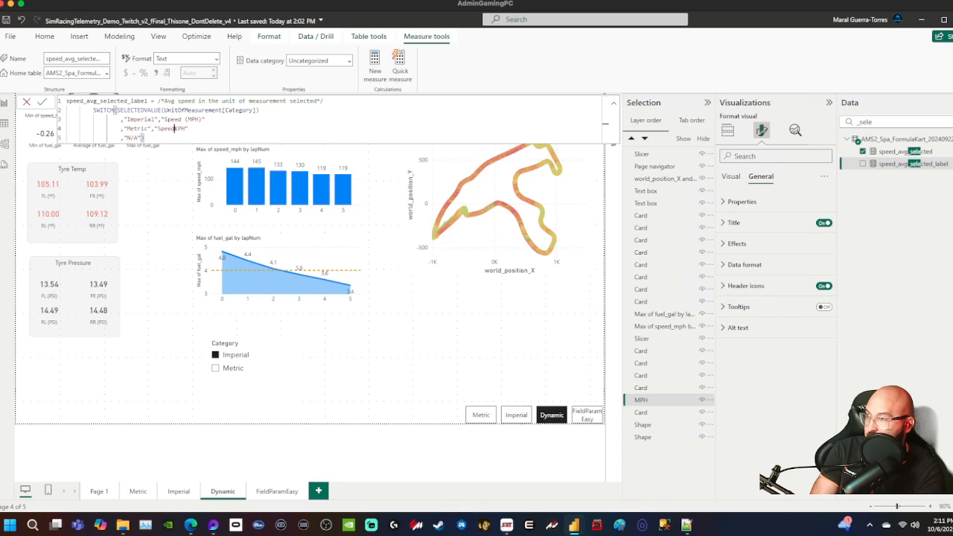
text( (KPH)
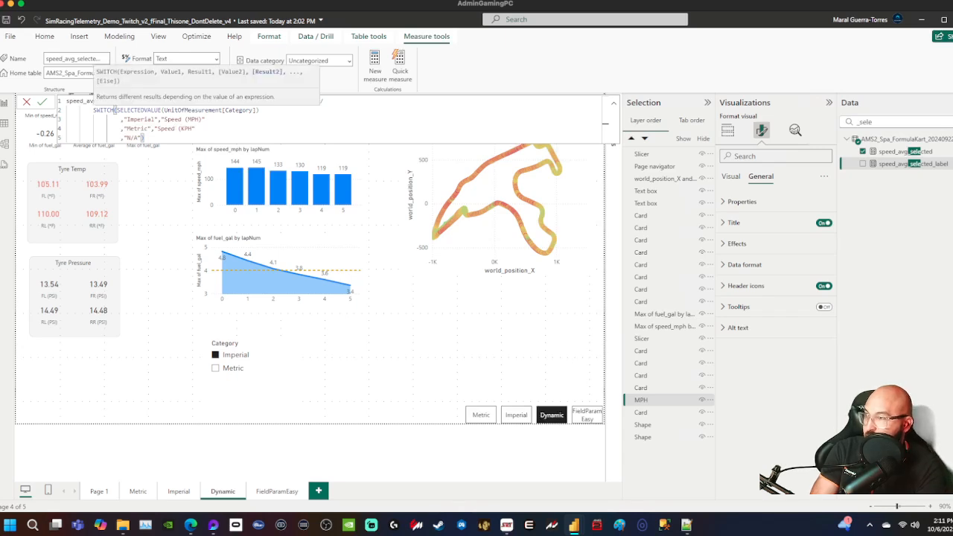
text())
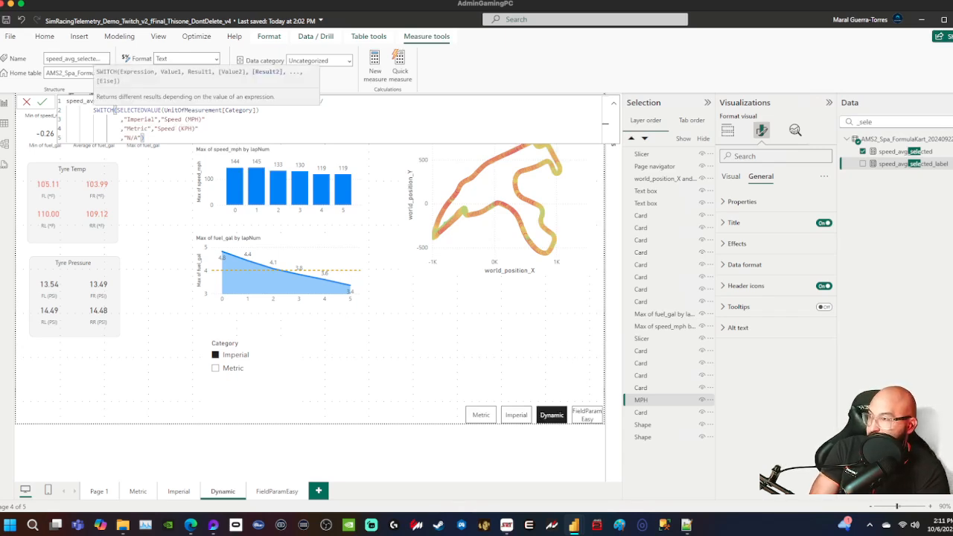
click(41, 102)
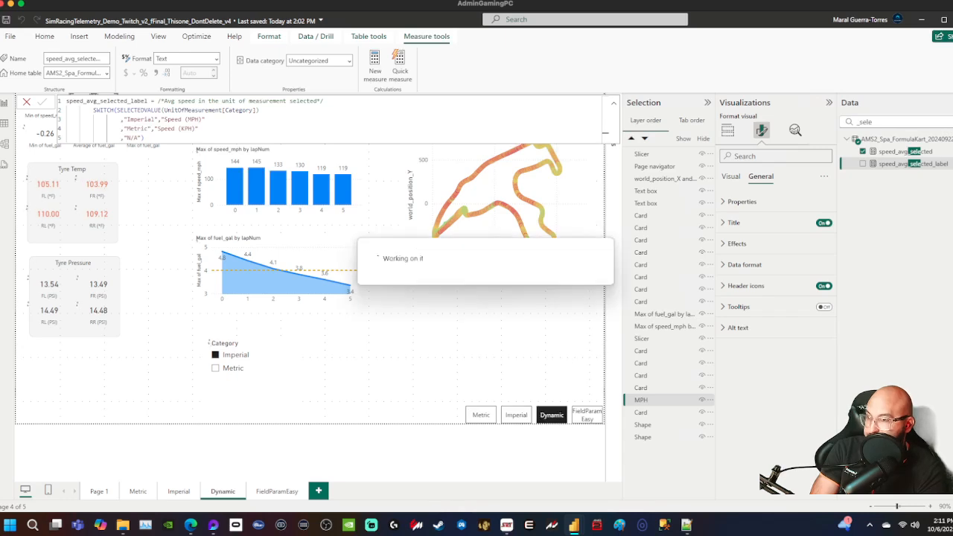
click(155, 193)
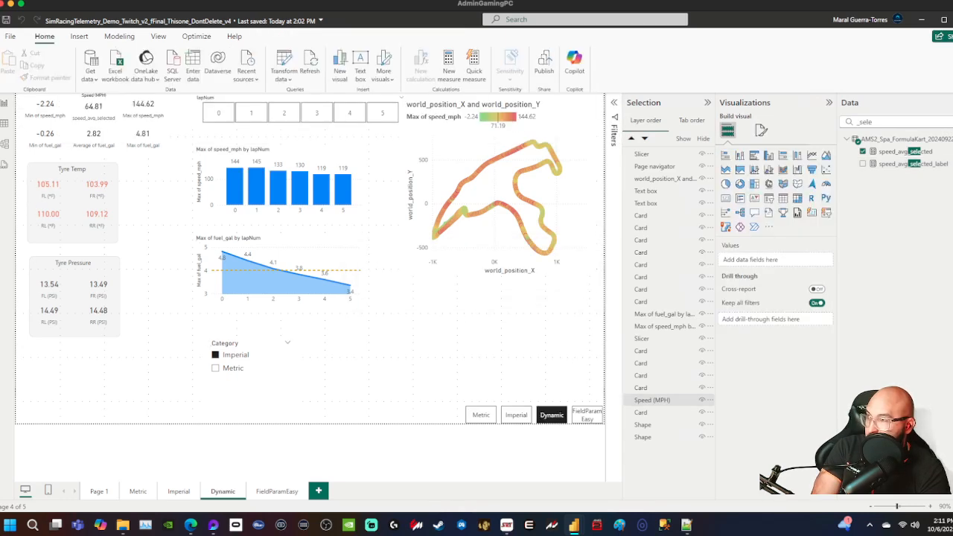
- Rename the speed_avg_selected field for the average speed card only, as "Avgb"
click(94, 112)
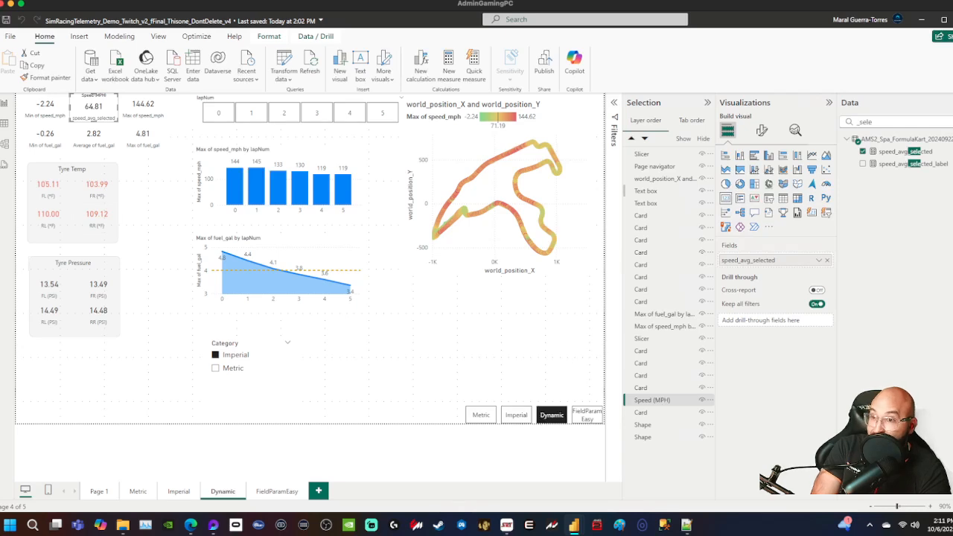
double_click(756, 260)
text(A)
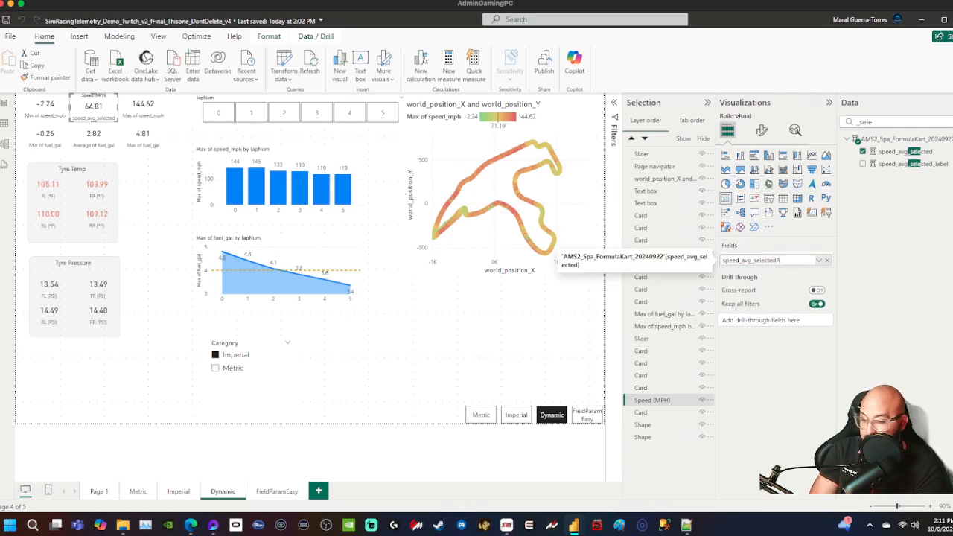
key(ctrl+a)
text(Avgb)
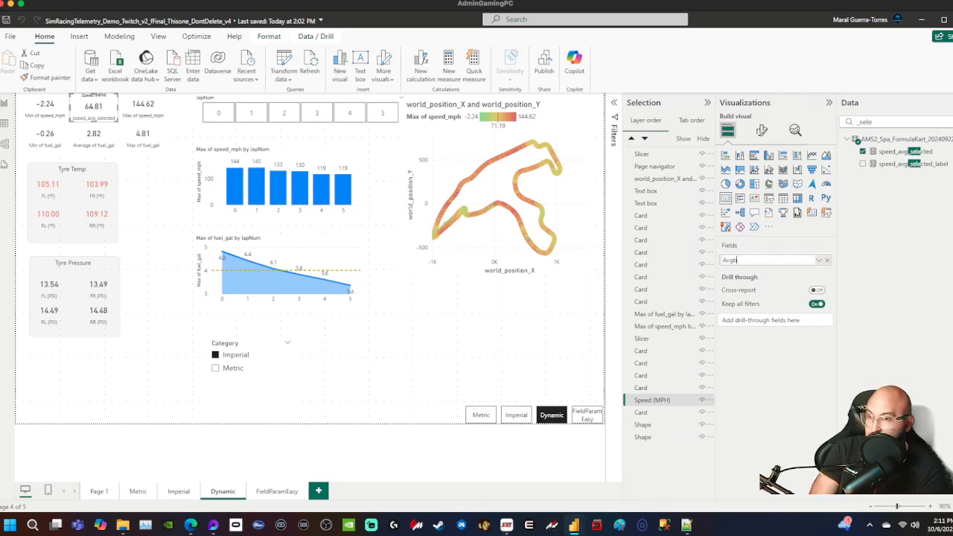
key(Return)
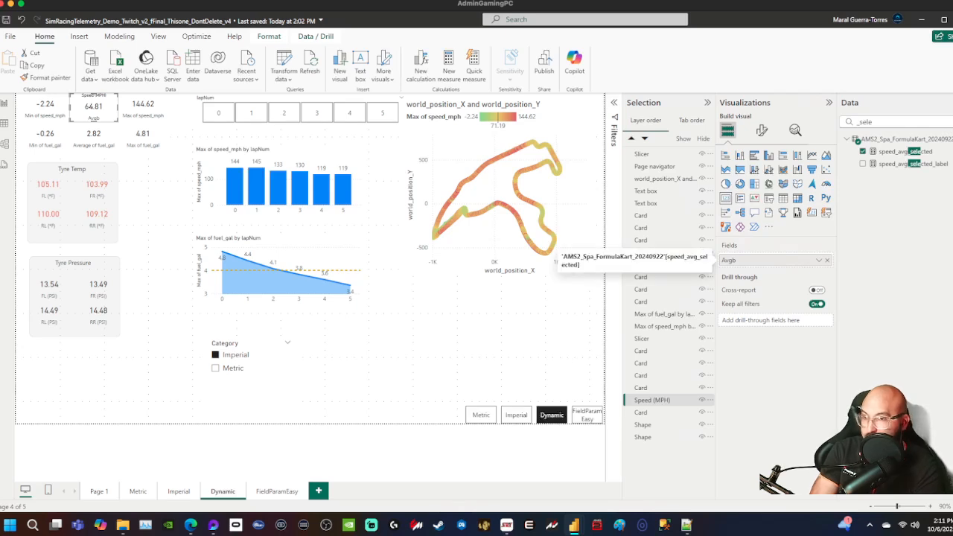
- Rename the average speed card's field to "Avg Speed" for this visual only
double_click(745, 260)
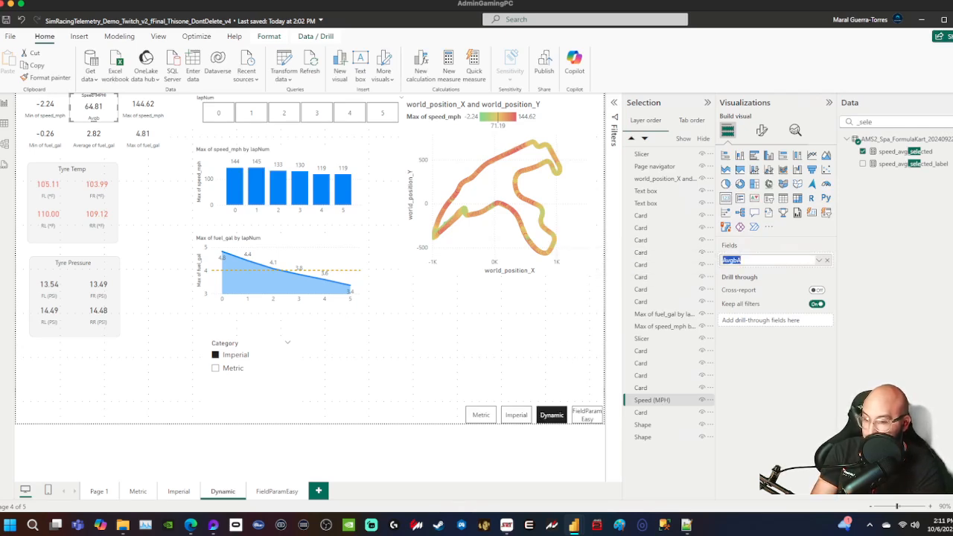
text(Avg)
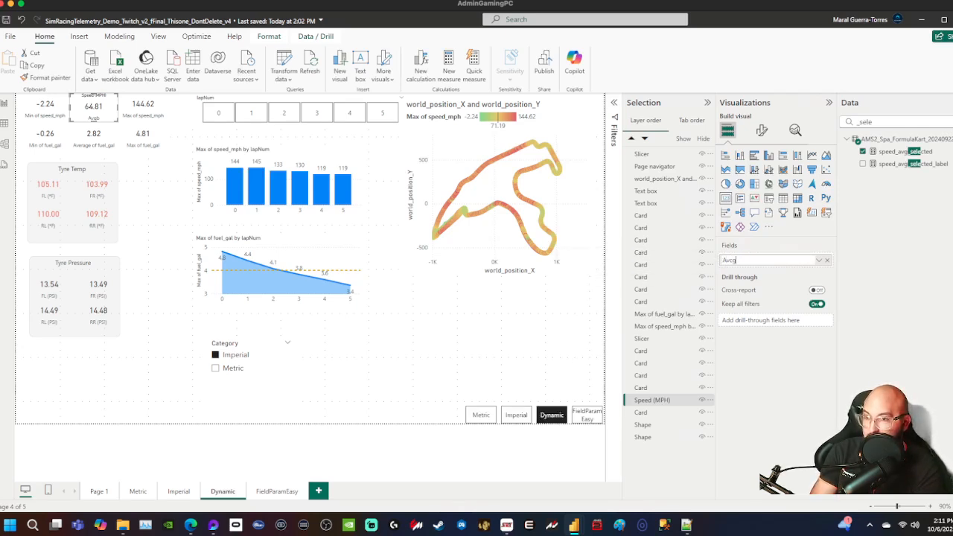
text( Speed)
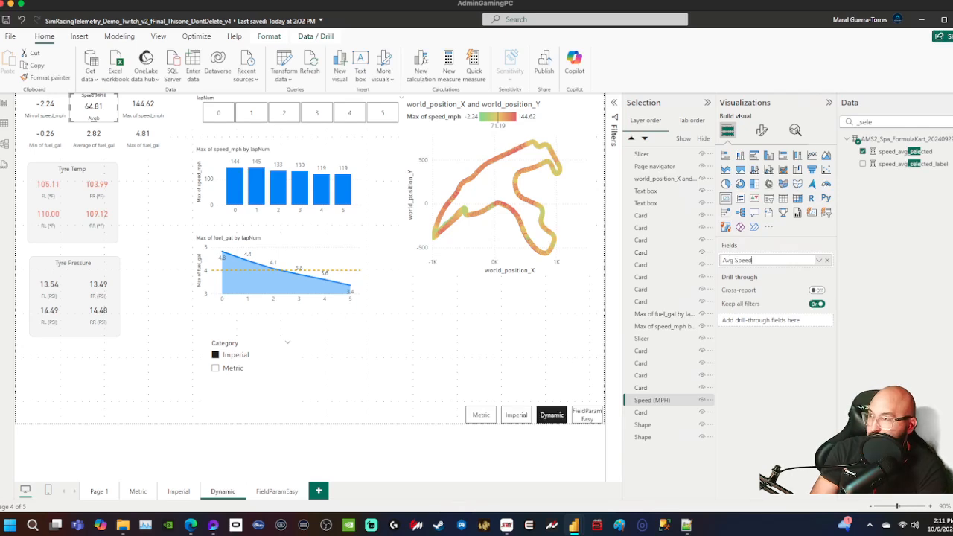
key(Return)
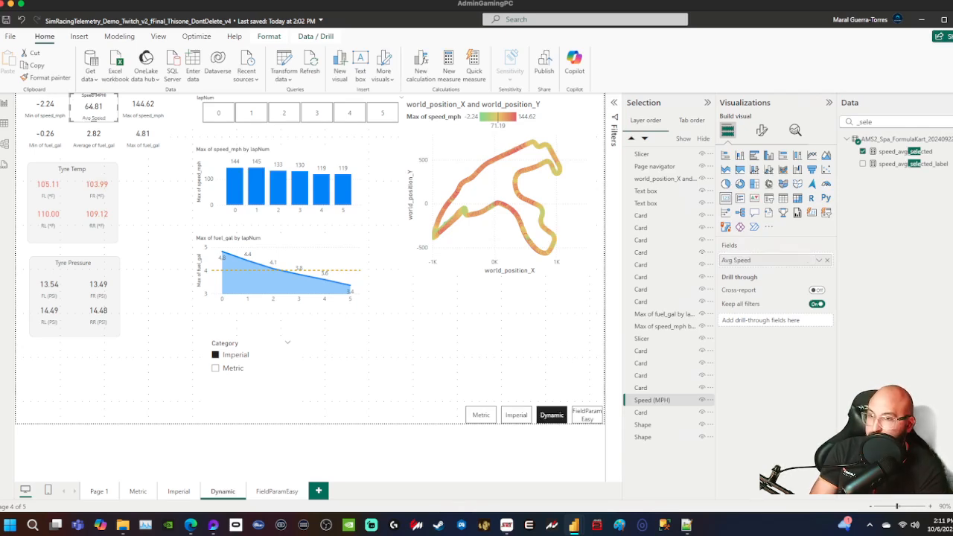
- Shorten the Imperial and Metric results in the speed_avg_selected_label measure to "(MPH)" and "(KPH)" and commit the formula
click(761, 130)
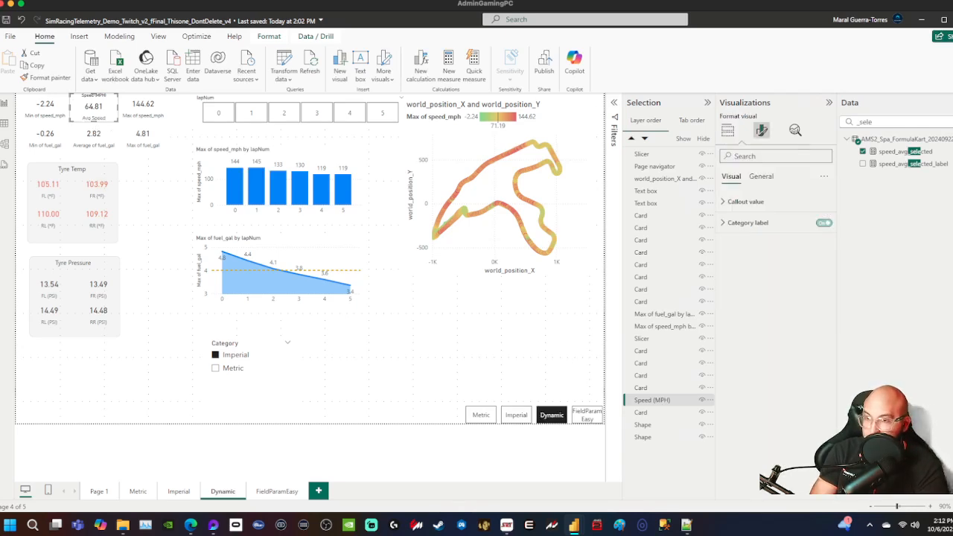
click(747, 223)
click(761, 176)
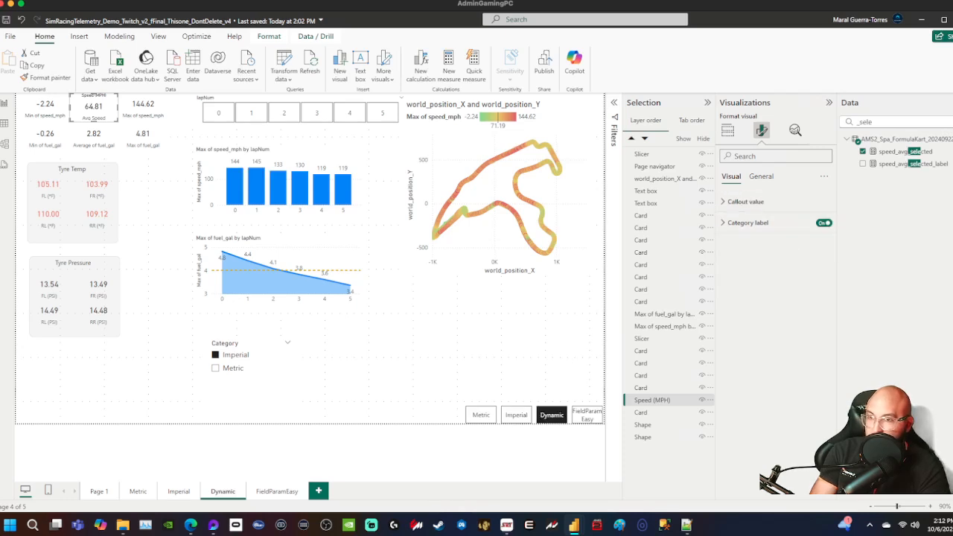
click(734, 222)
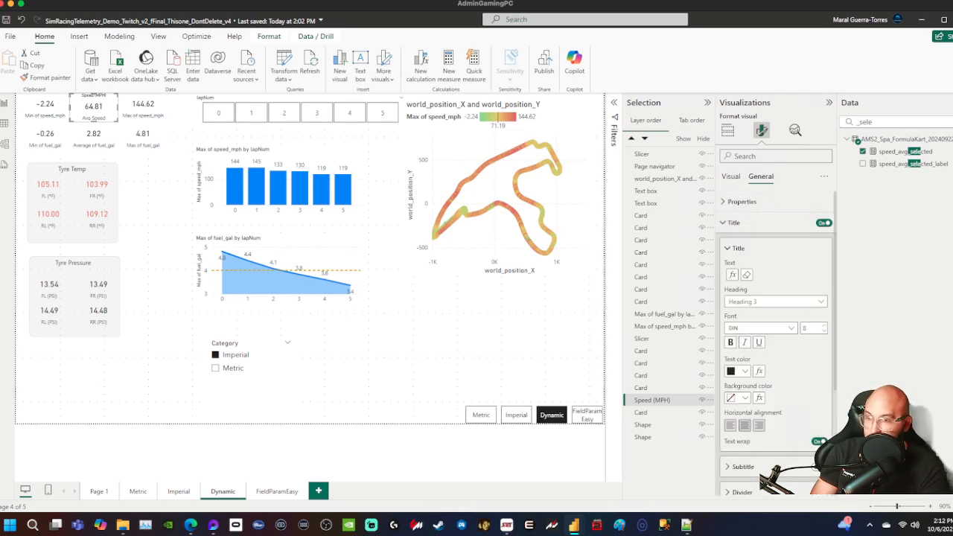
click(904, 163)
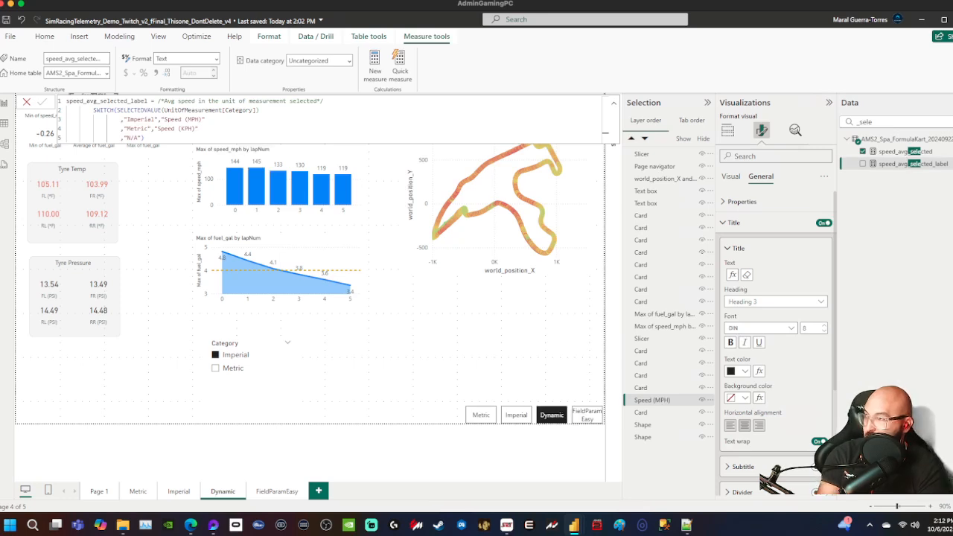
double_click(173, 119)
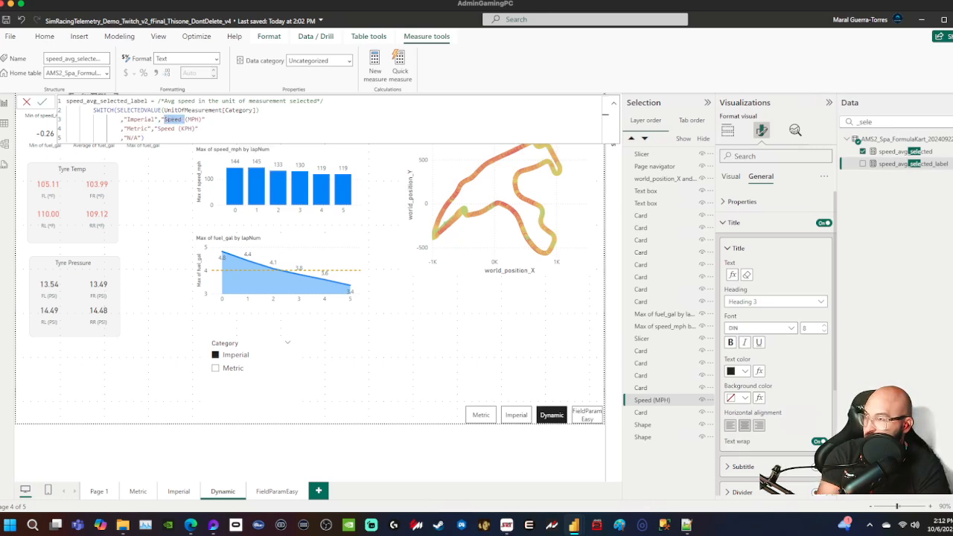
key(BackSpace)
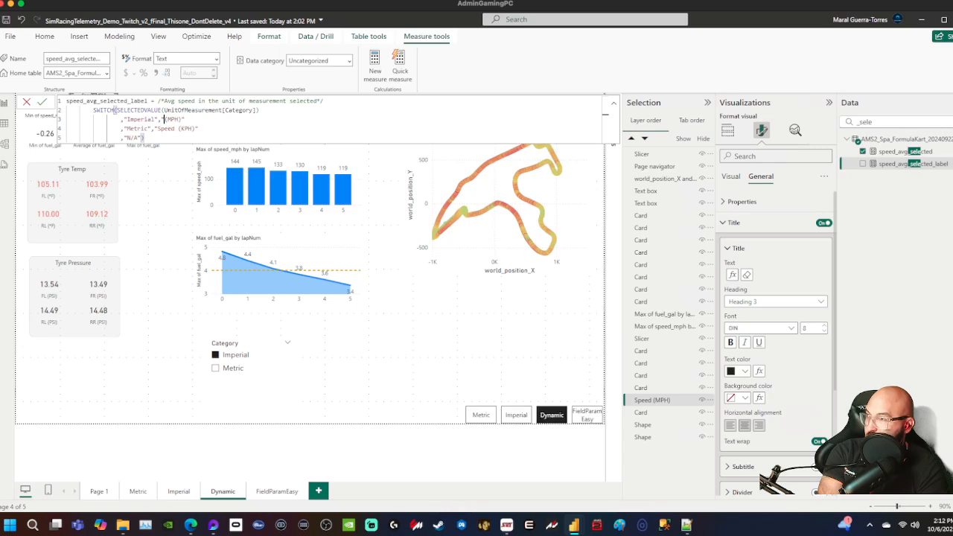
key(ctrl+shift+Left)
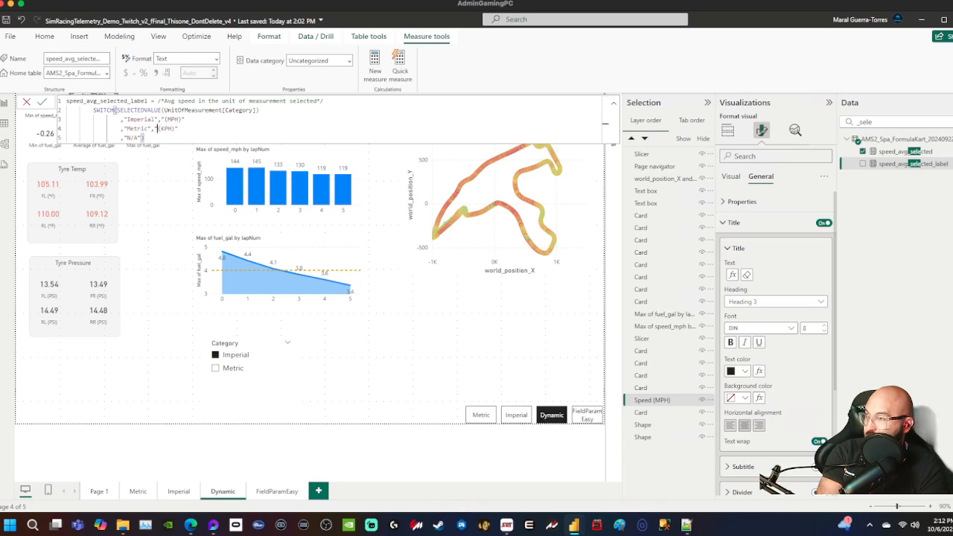
key(BackSpace)
click(283, 347)
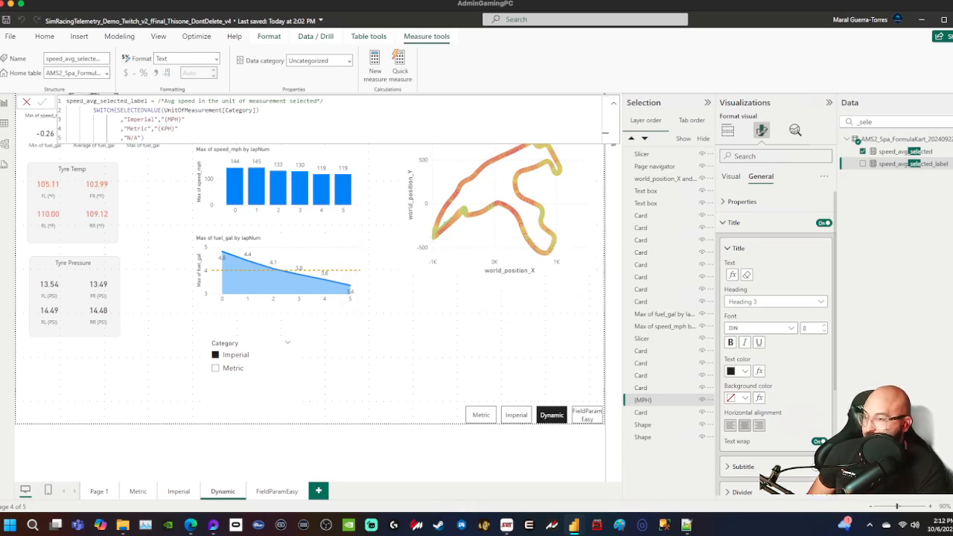
- Switch the unit slicer between Metric and Imperial, ending on Metric, to check the average speed card's value and title
click(94, 111)
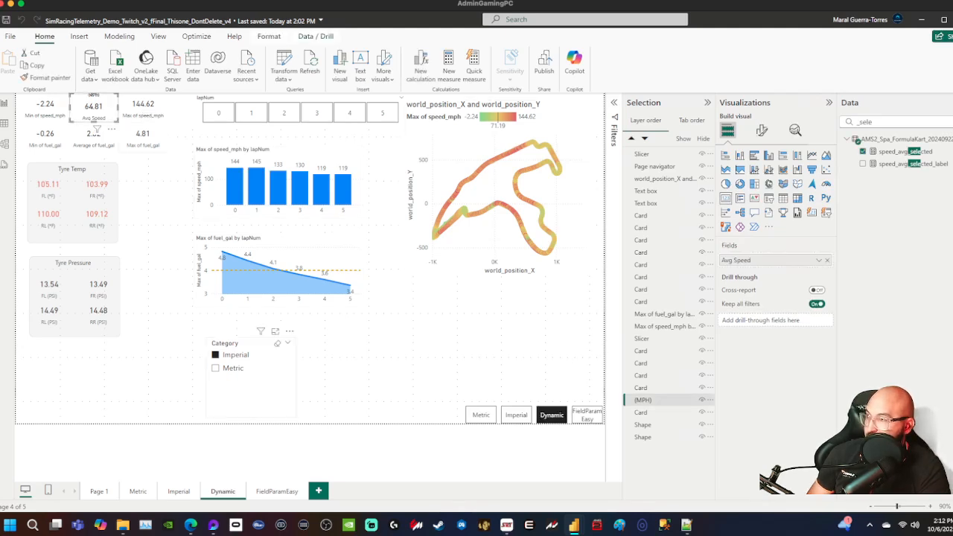
click(216, 367)
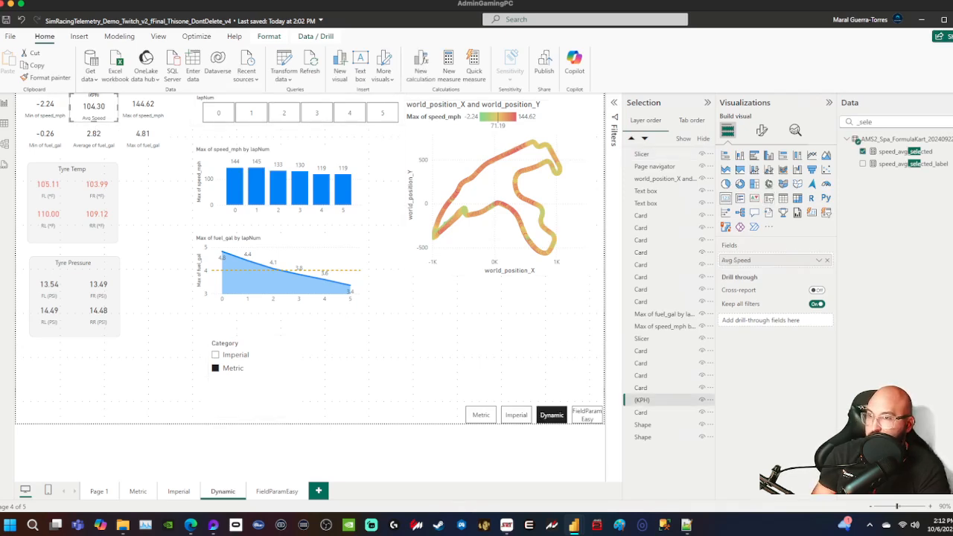
click(96, 129)
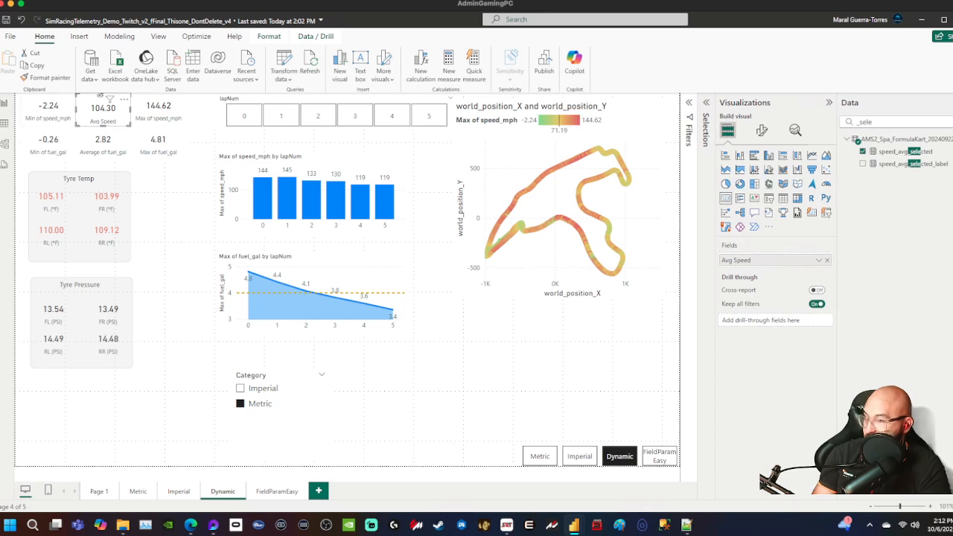
click(365, 402)
click(256, 388)
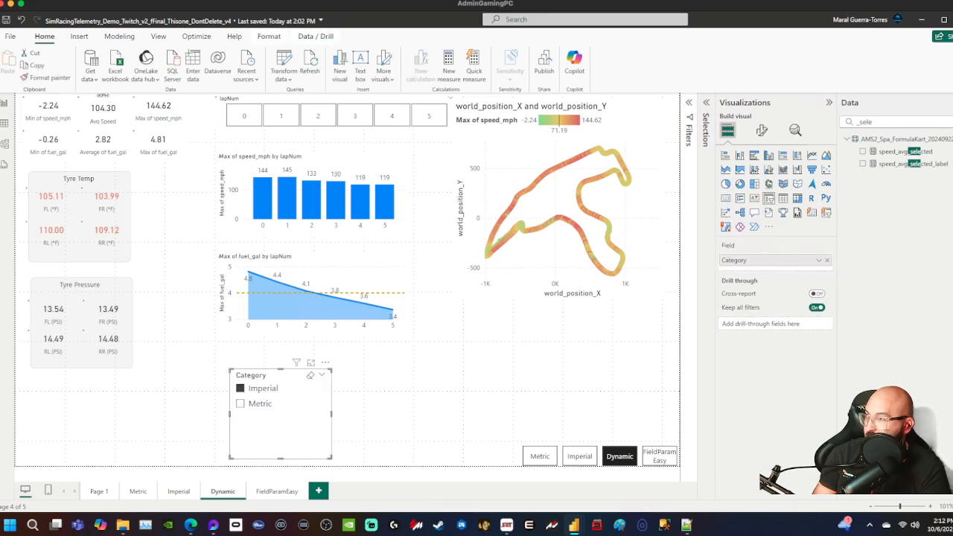
click(240, 403)
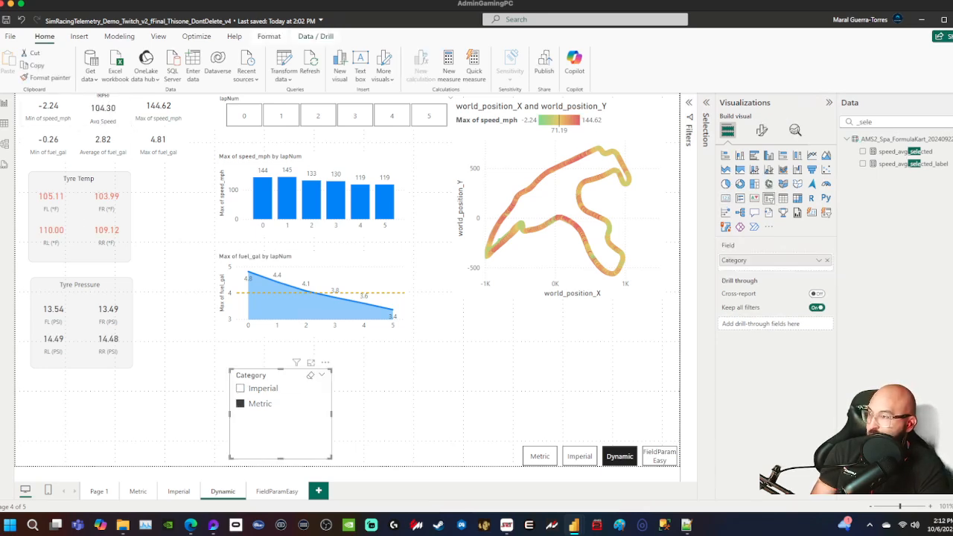
- Rename the speed_avg_selected_label measure to speed_selected_label in its formula and commit the change
click(109, 121)
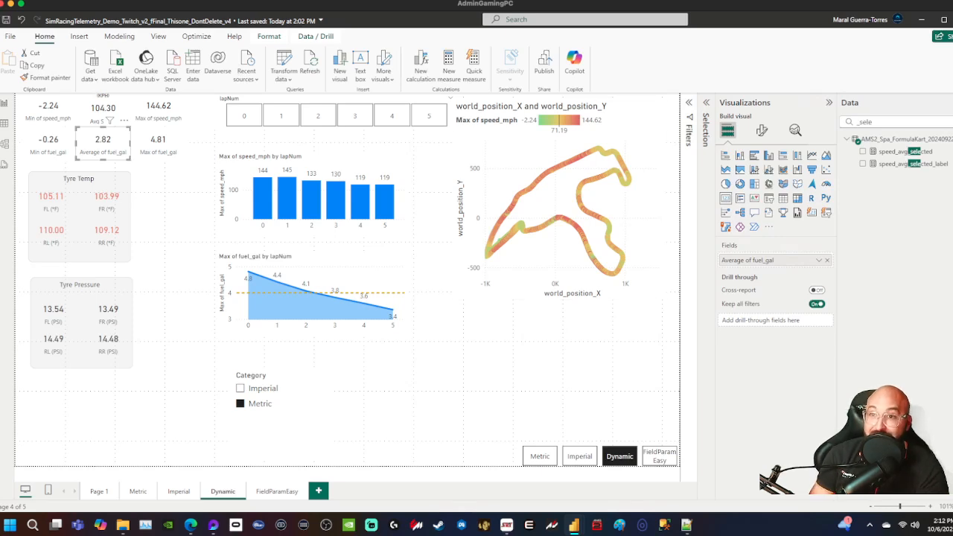
click(912, 164)
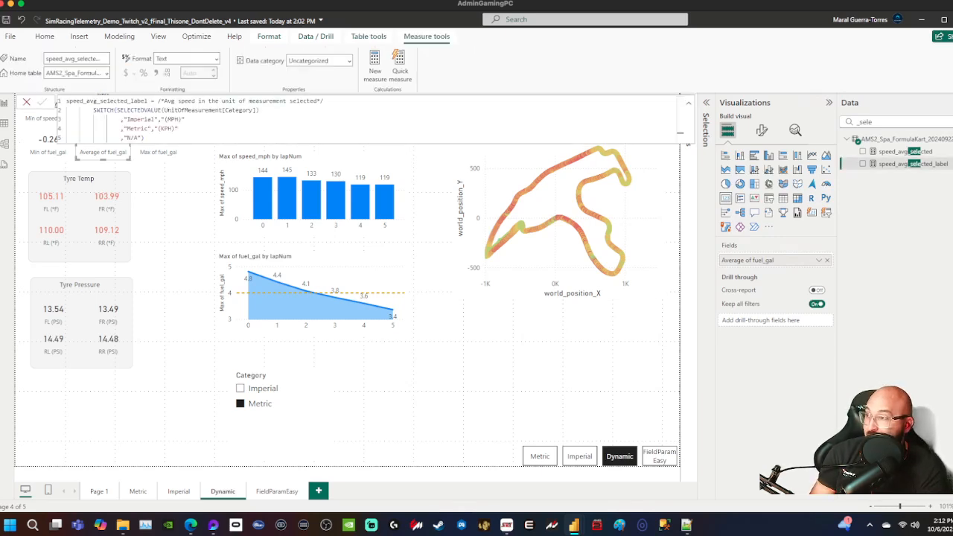
double_click(100, 101)
click(100, 100)
key(BackSpace)
key(BackSpace)
key(BackSpace)
key(BackSpace)
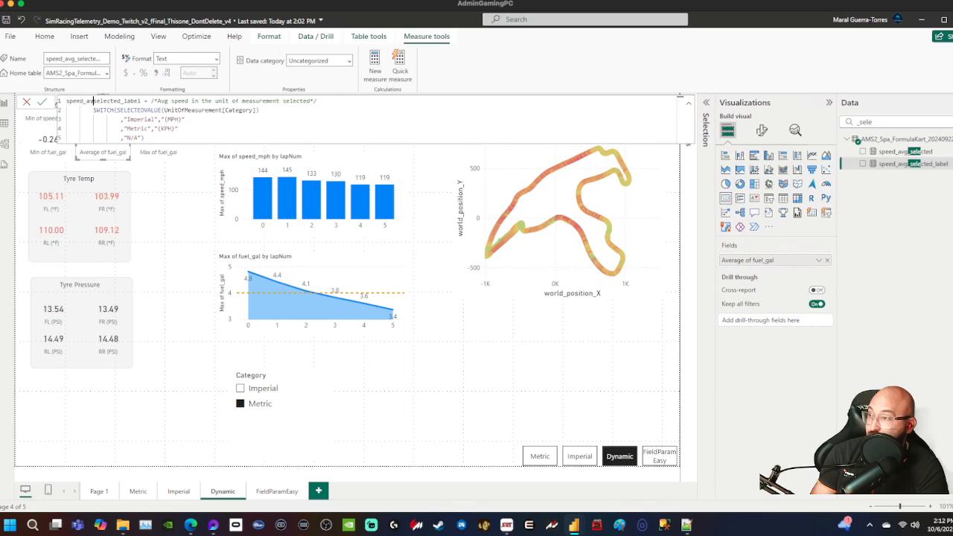
key(Return)
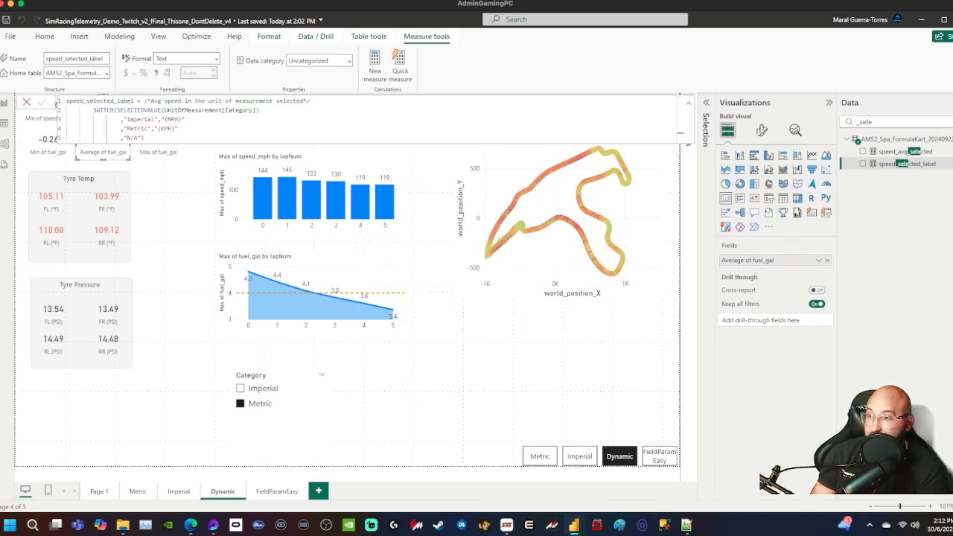
click(186, 257)
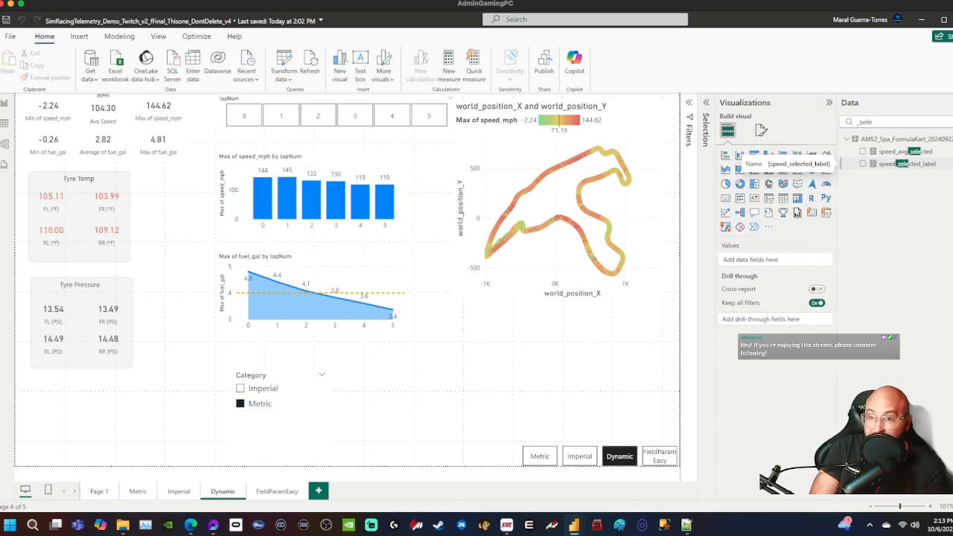
- Create a new measure in the AMS2_Spa_FormulaKart_20240922 table from a copy of the speed_avg_selected formula
right_click(894, 163)
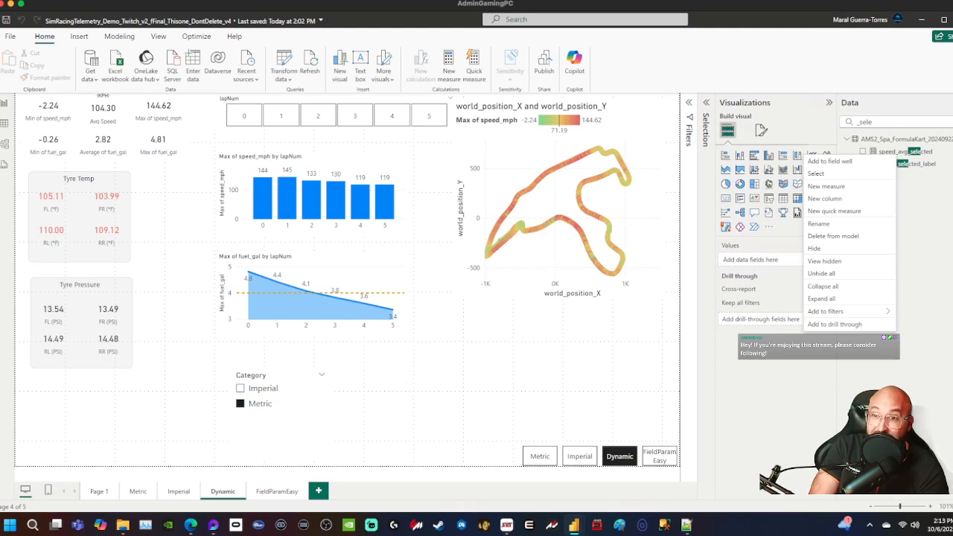
click(898, 164)
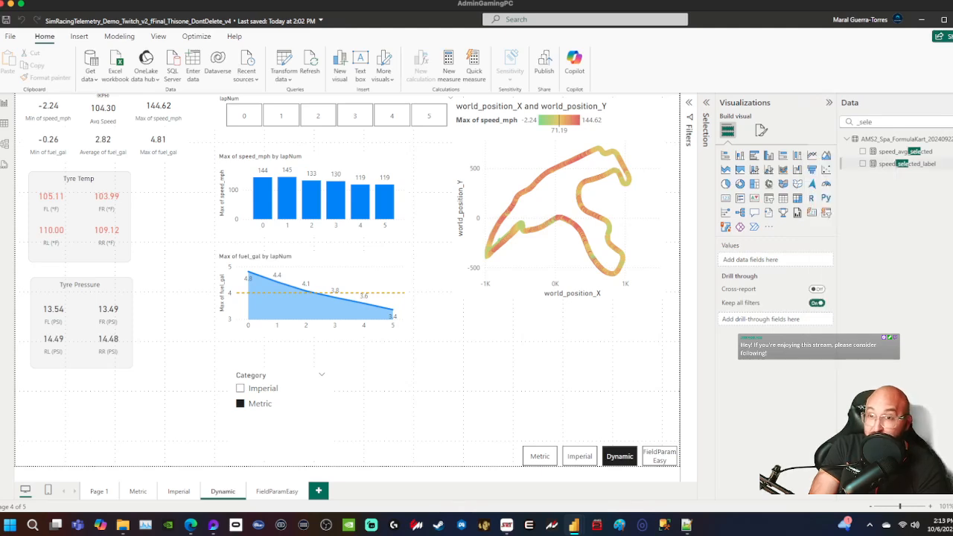
click(904, 151)
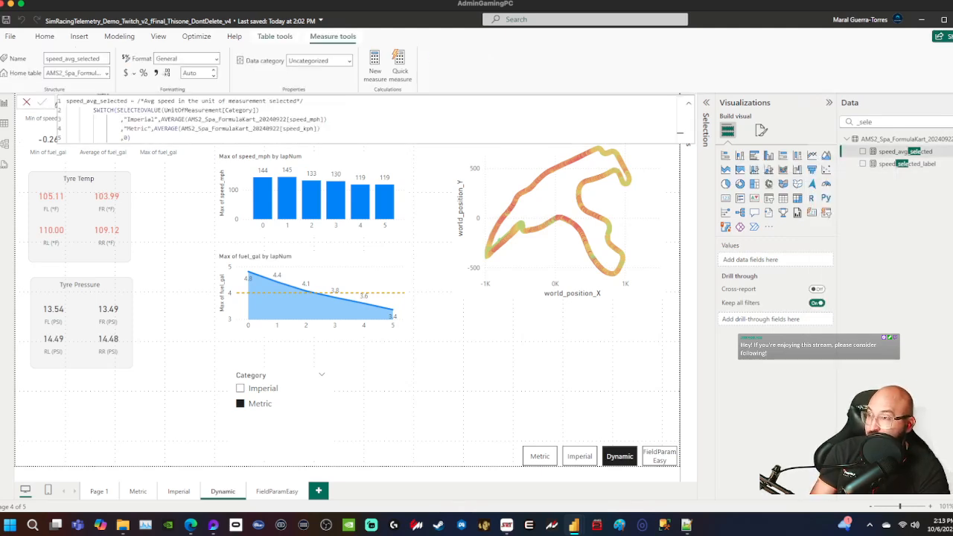
key(ctrl+a)
key(ctrl+c)
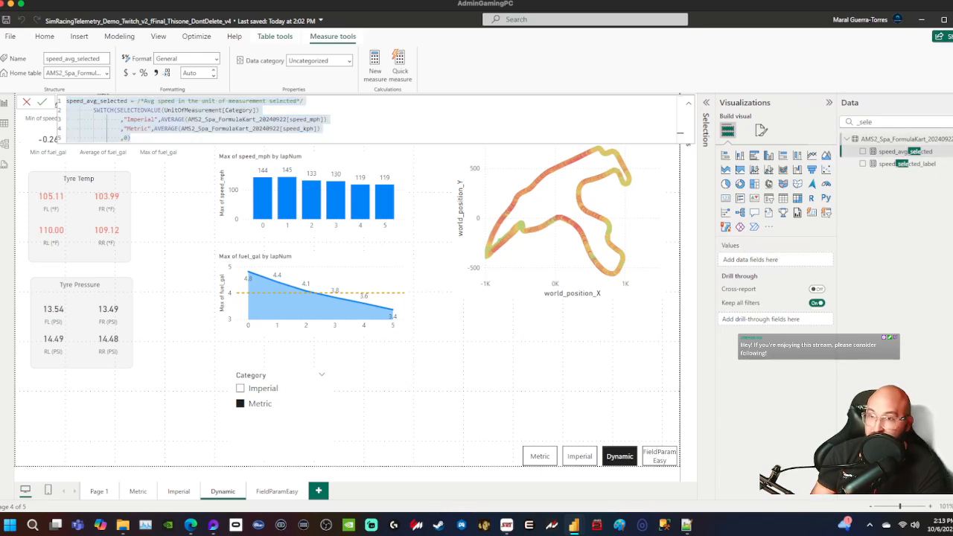
right_click(902, 140)
key(Escape)
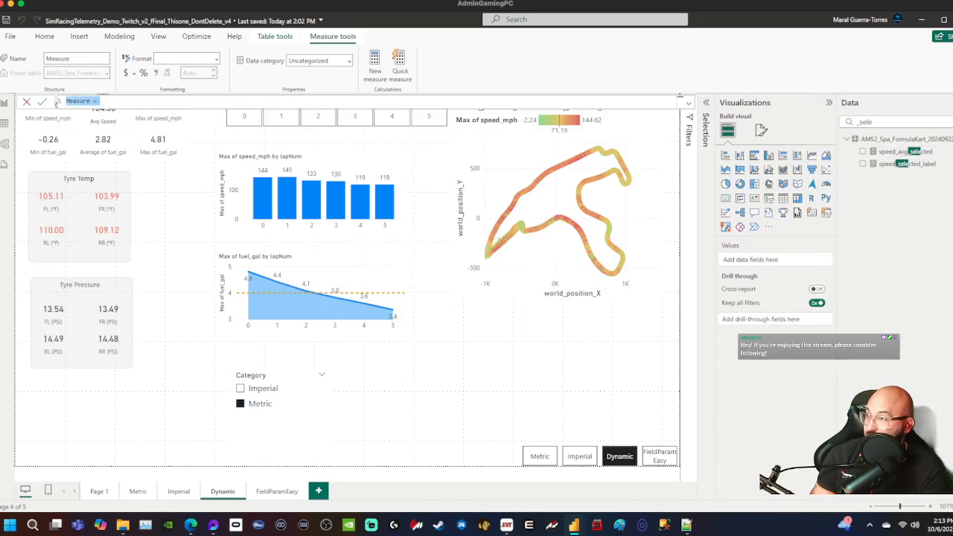
key(ctrl+v)
- Change the measure name in the copied formula to speed_min_selected
double_click(95, 101)
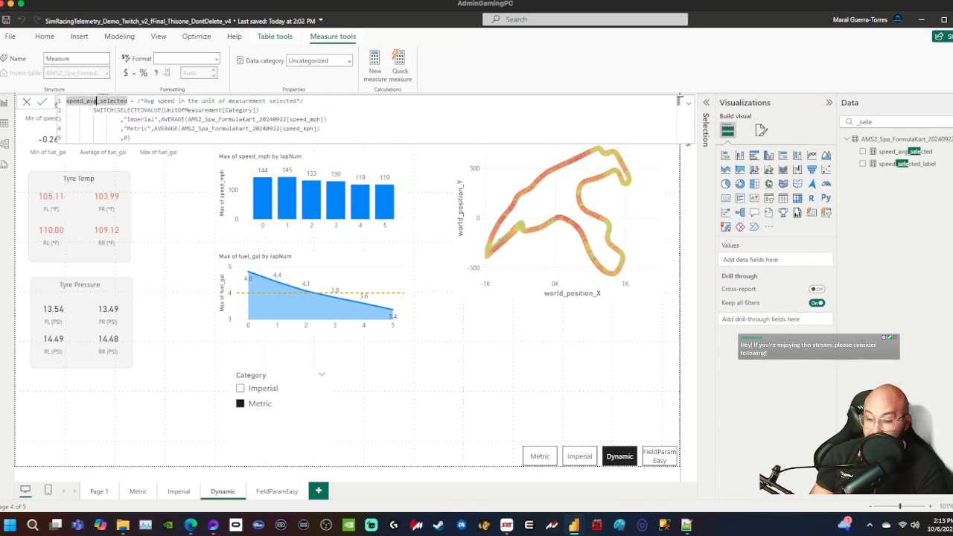
click(97, 101)
key(BackSpace)
key(BackSpace)
key(BackSpace)
text(min)
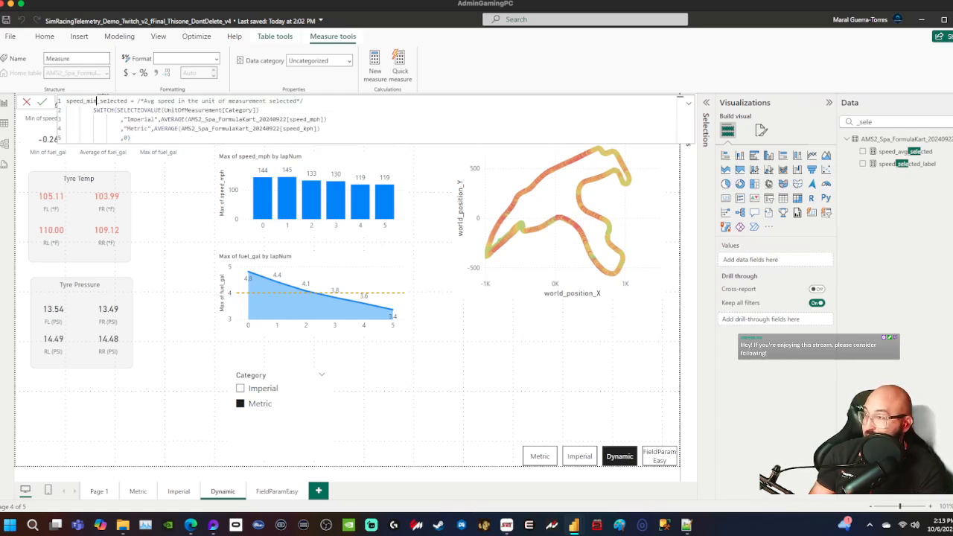
- Replace AVERAGE with MIN in both the Imperial and Metric results of the speed_min_selected formula
drag(161, 119, 191, 119)
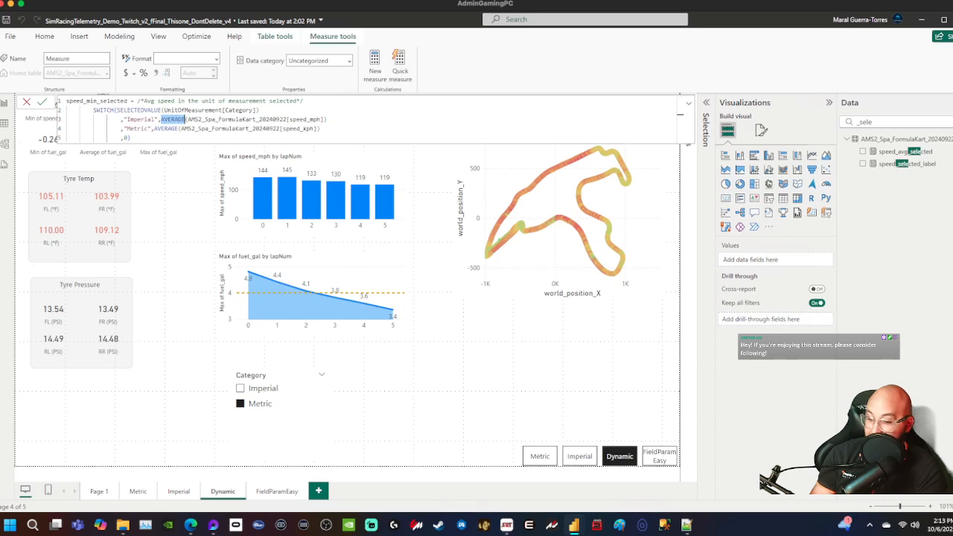
text(MIN)
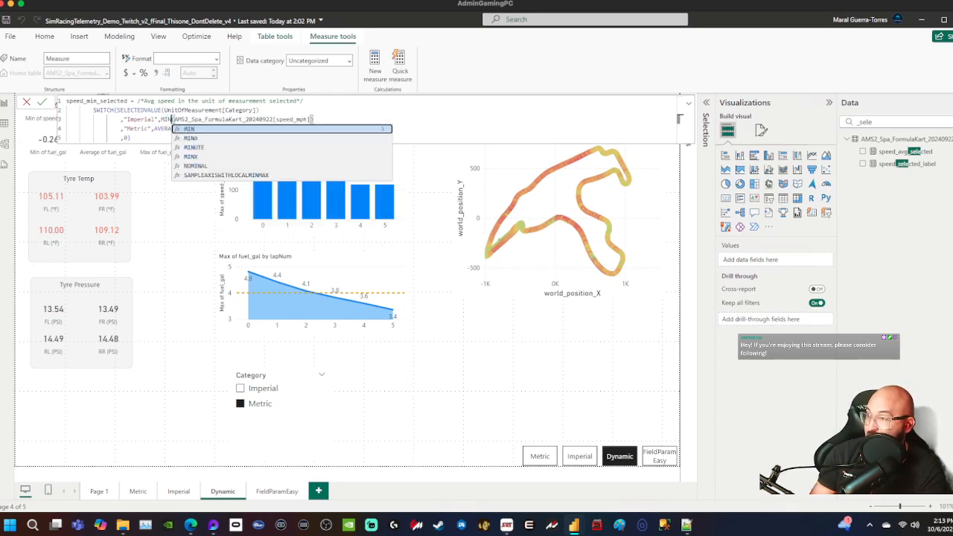
double_click(165, 129)
text(MIN)
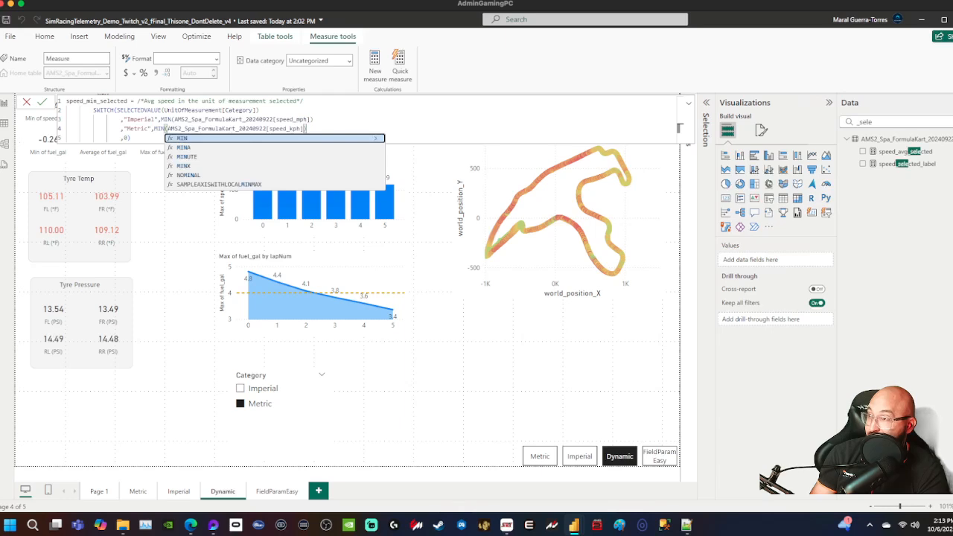
- Change the formula comment to "Min speed in the unit of measurement selected" and commit the speed_min_selected measure
double_click(149, 100)
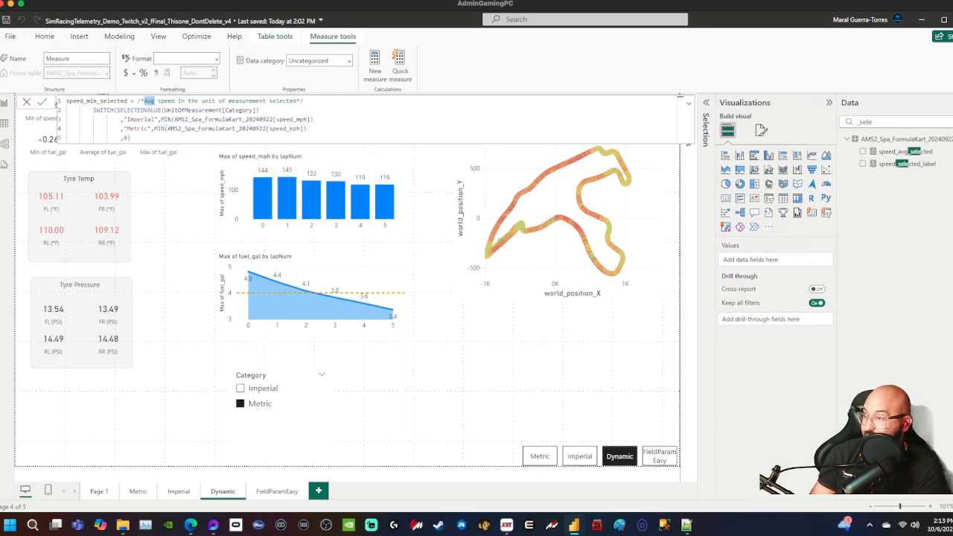
text(Min)
key(BackSpace)
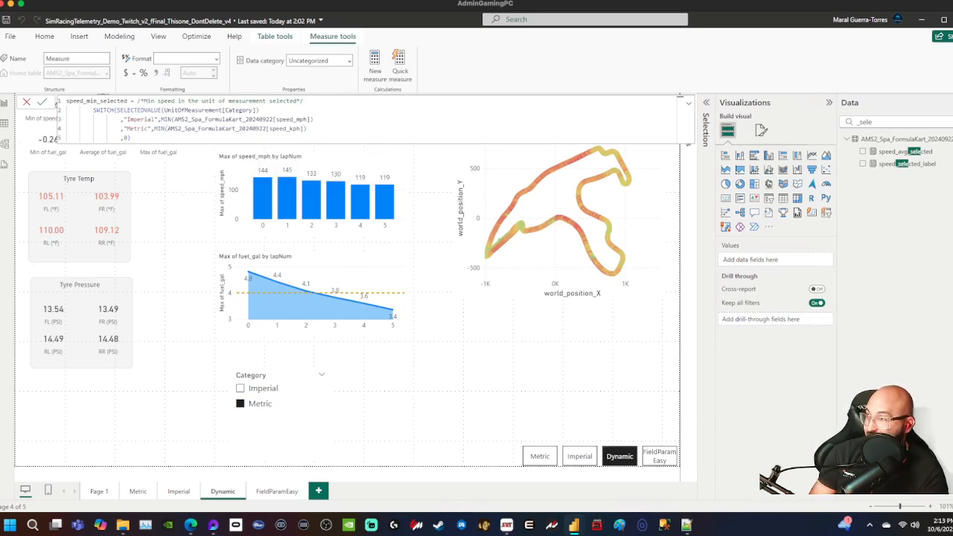
click(41, 101)
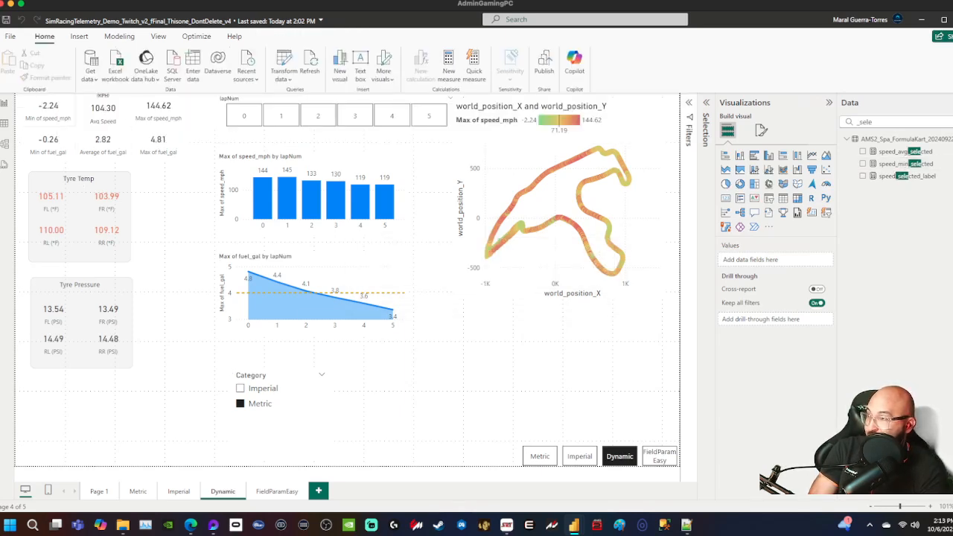
- Copy the Avg Speed card's formatting onto the Min of speed_mph card with the Format Painter
click(105, 111)
click(46, 77)
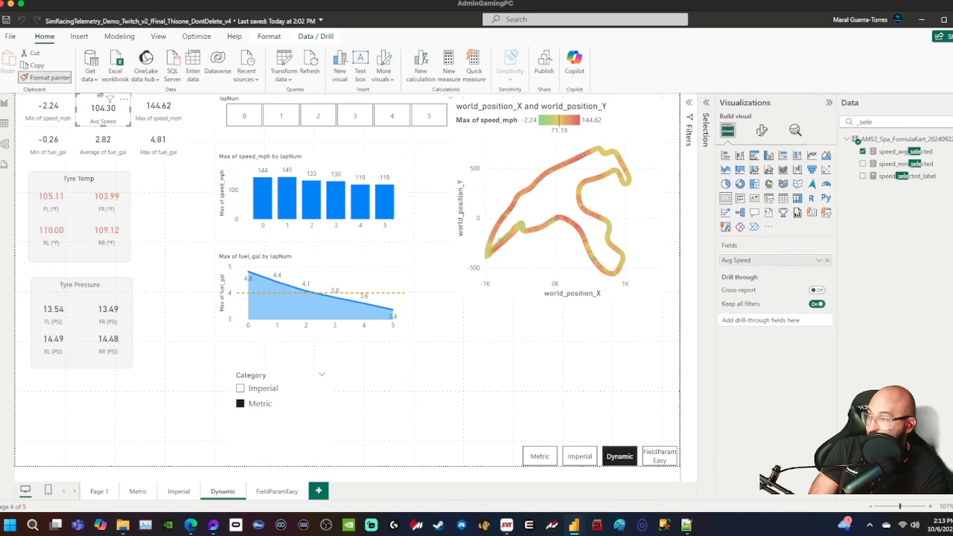
click(48, 108)
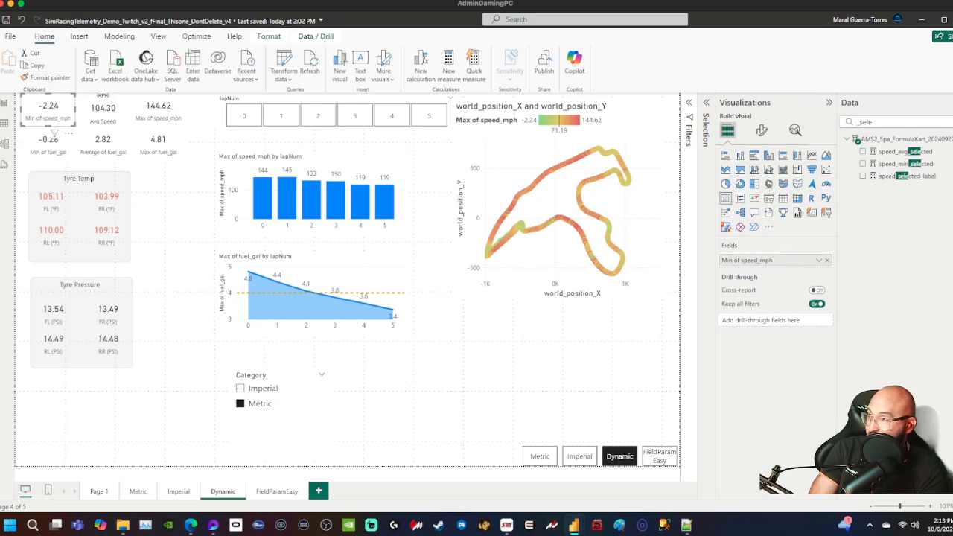
click(46, 77)
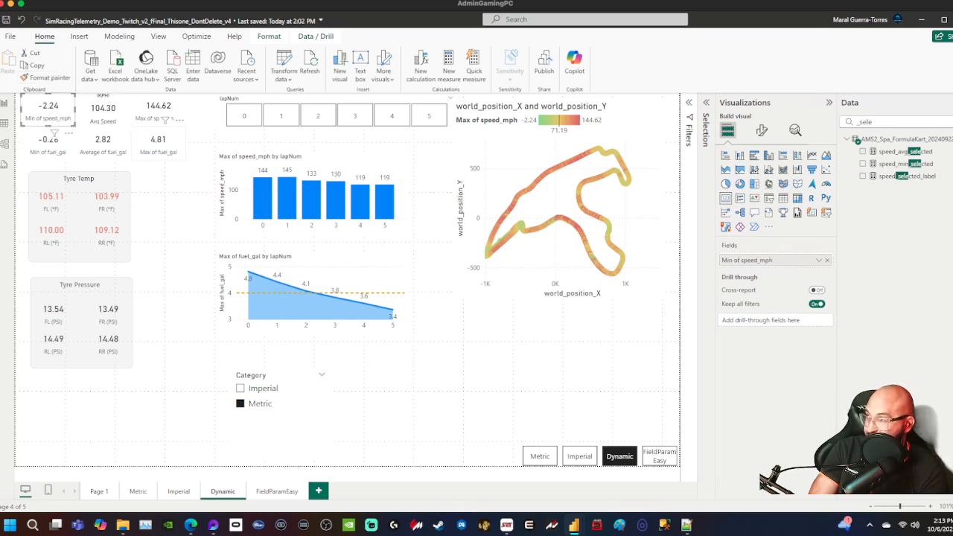
click(199, 148)
- Base the Min of speed_mph card's title text on the speed_selected_label measure through field-value conditional formatting
click(49, 109)
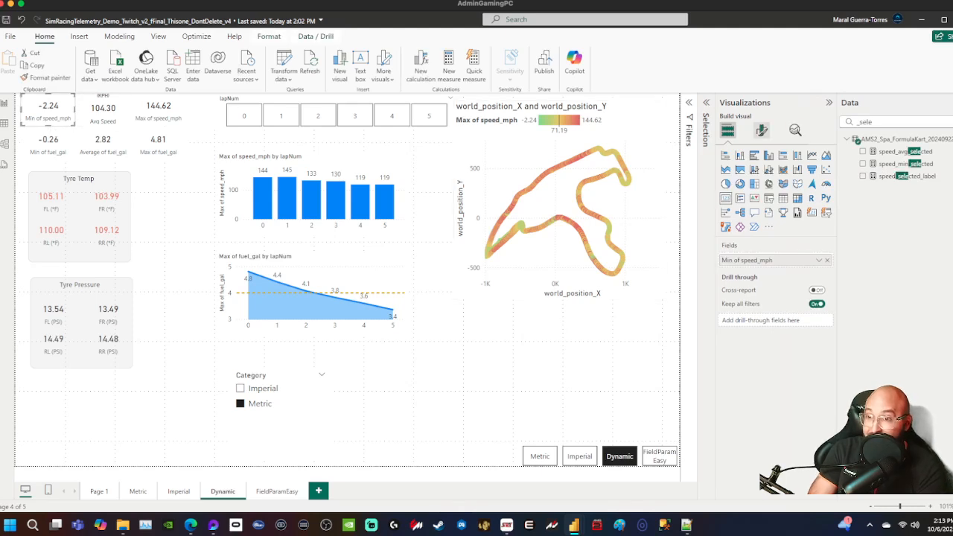
click(761, 130)
click(761, 175)
click(734, 223)
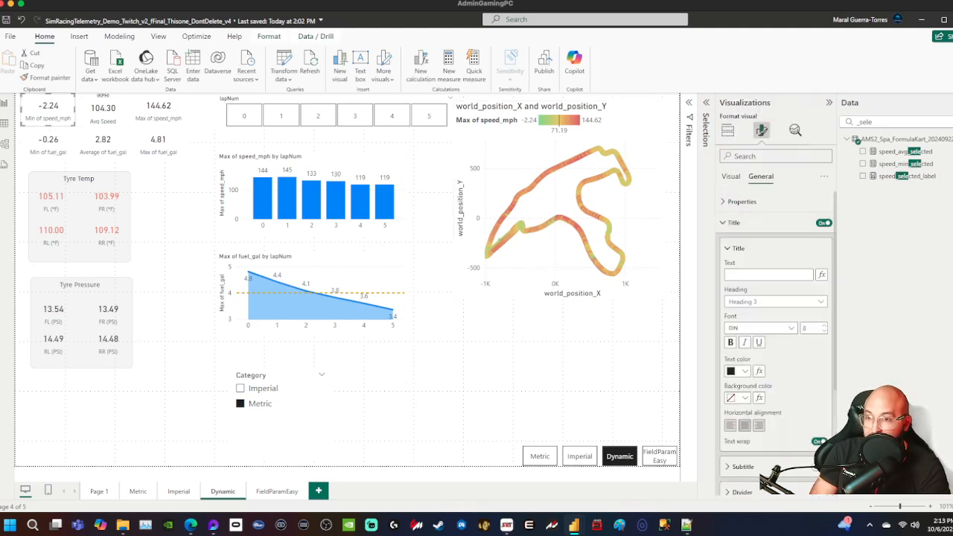
click(821, 275)
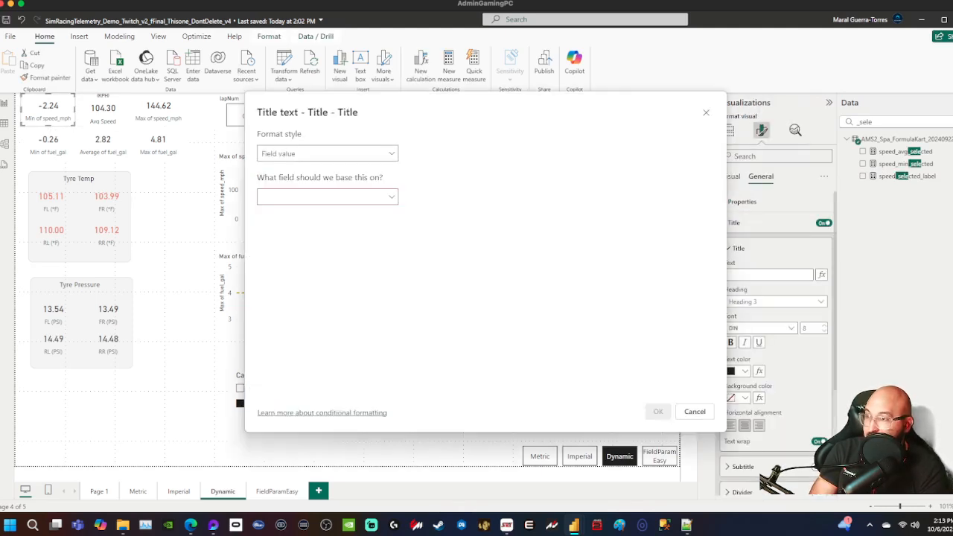
click(327, 196)
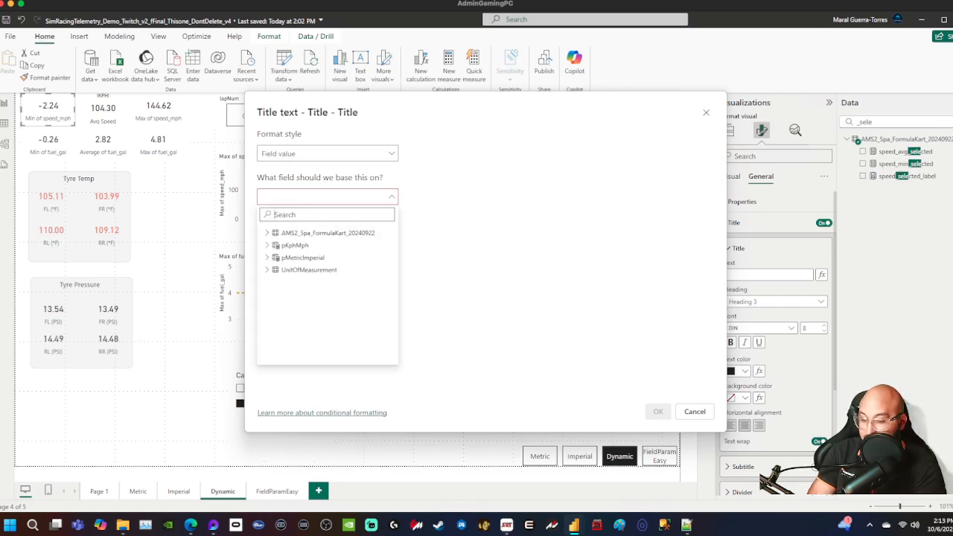
text(_sele)
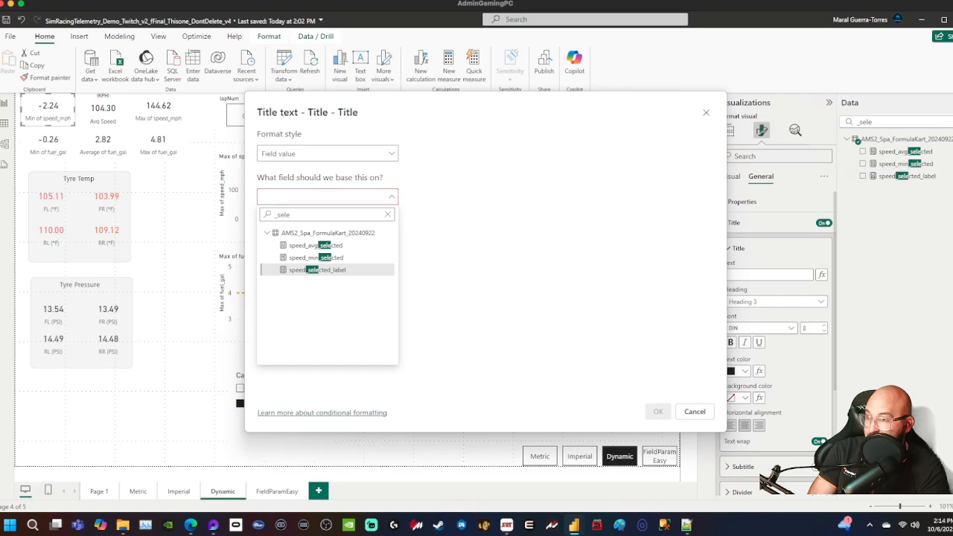
click(262, 270)
click(658, 411)
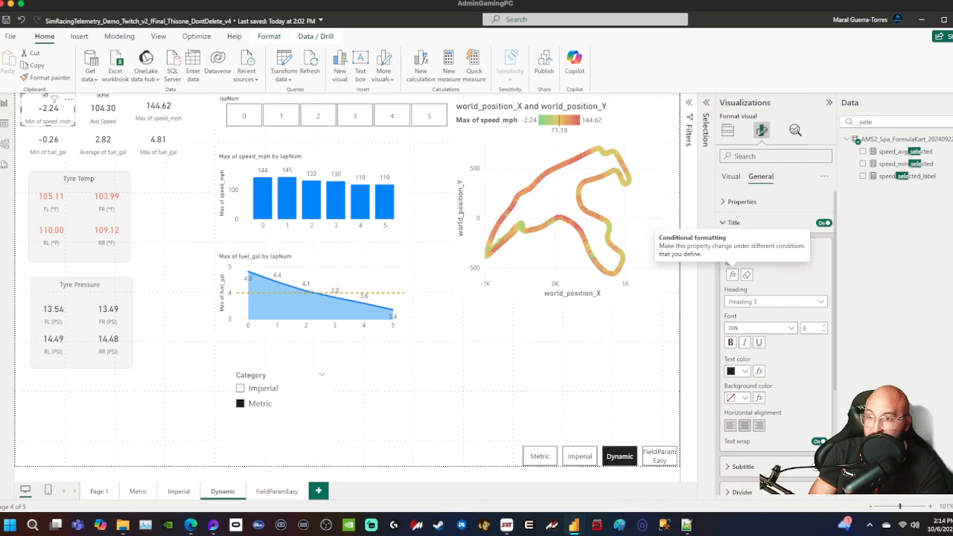
- Replace the card's Min of speed_mph field with speed_min_selected and rename it Min Speed for this visual
click(727, 130)
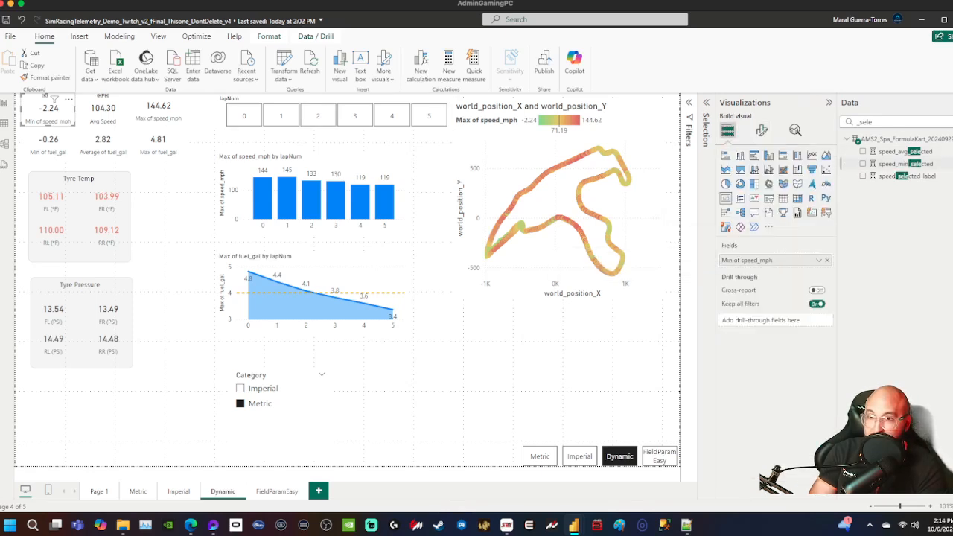
drag(906, 164, 761, 259)
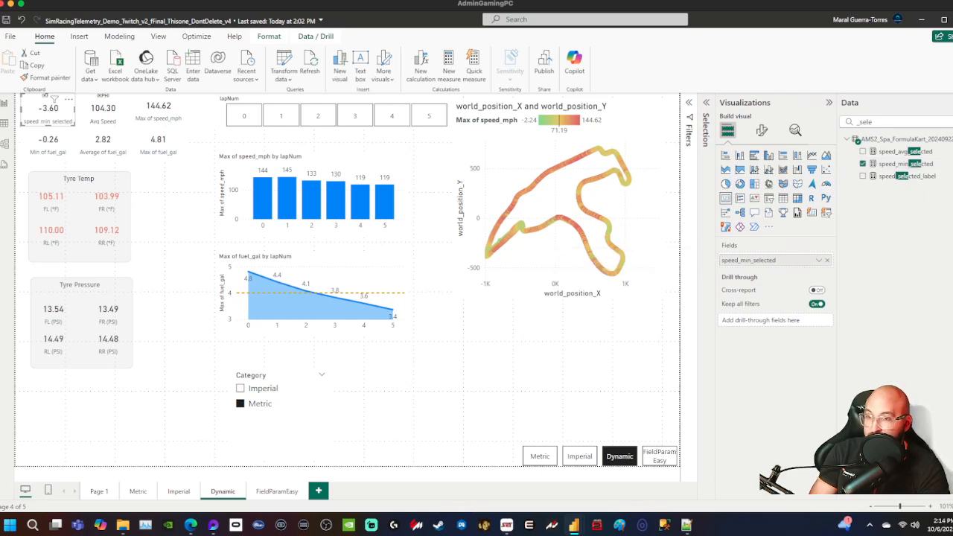
double_click(761, 260)
text(Min Speed)
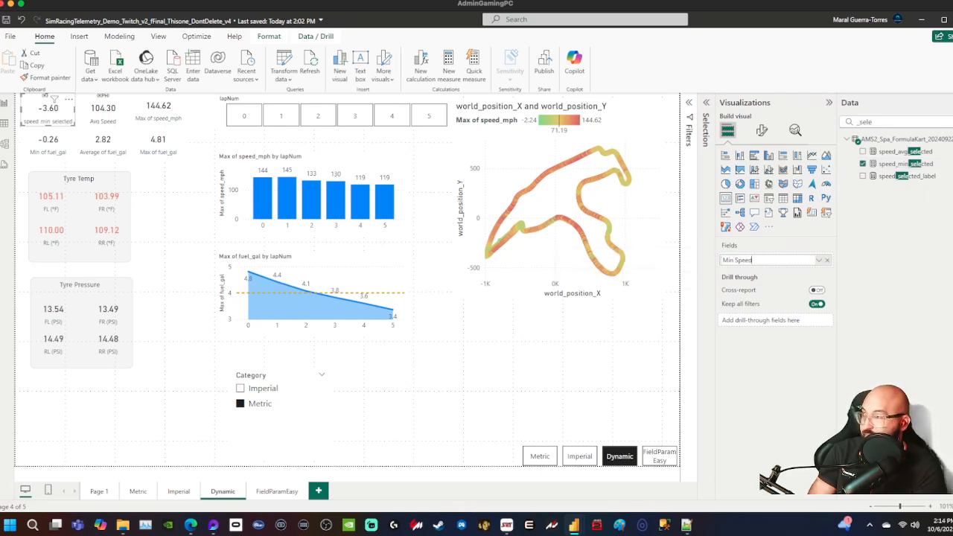
key(Return)
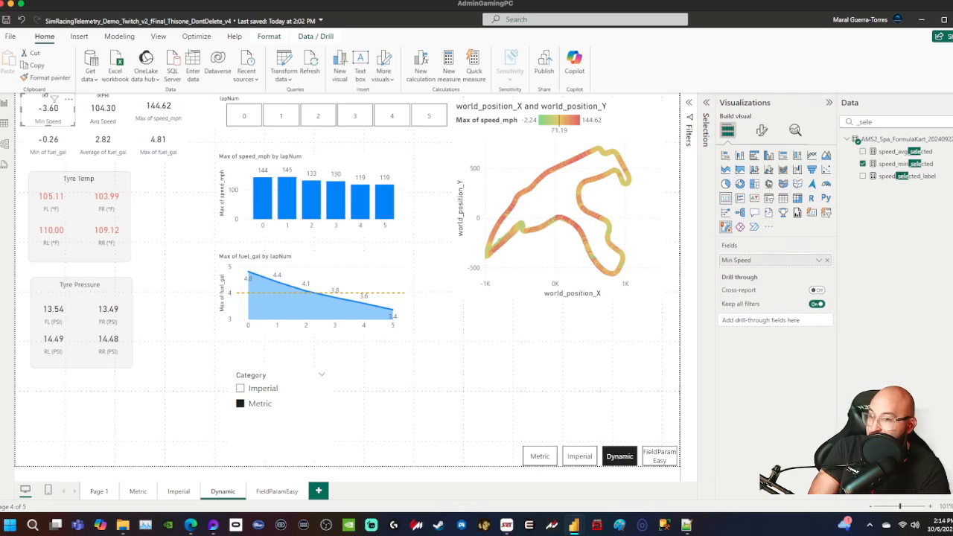
- Filter the page to lap 2 and compare the Min Speed card under the Imperial and Metric categories, ending on Metric
click(240, 388)
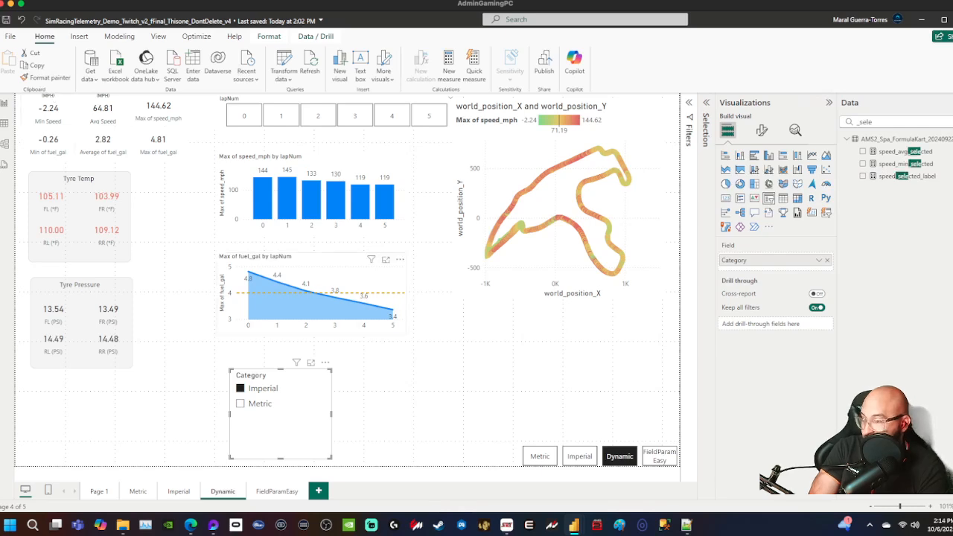
click(318, 115)
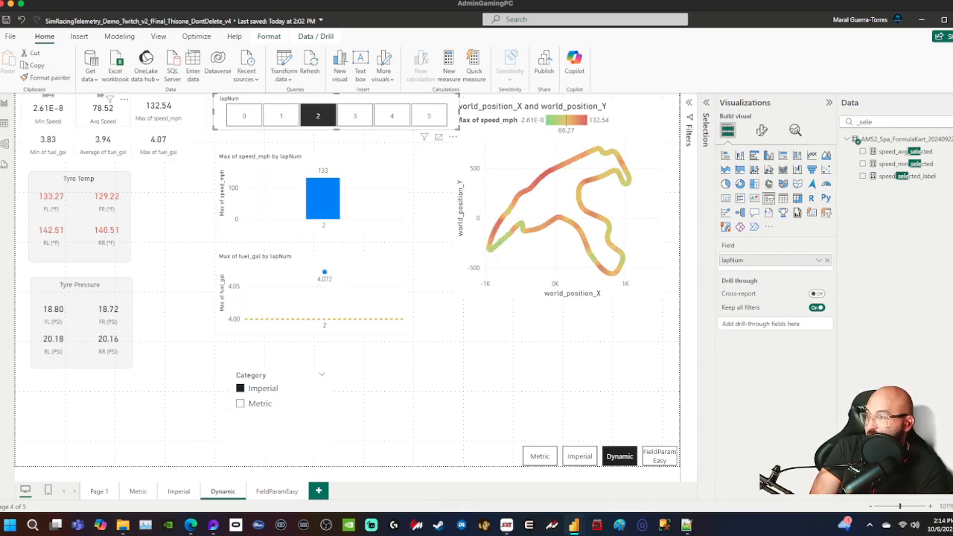
click(52, 102)
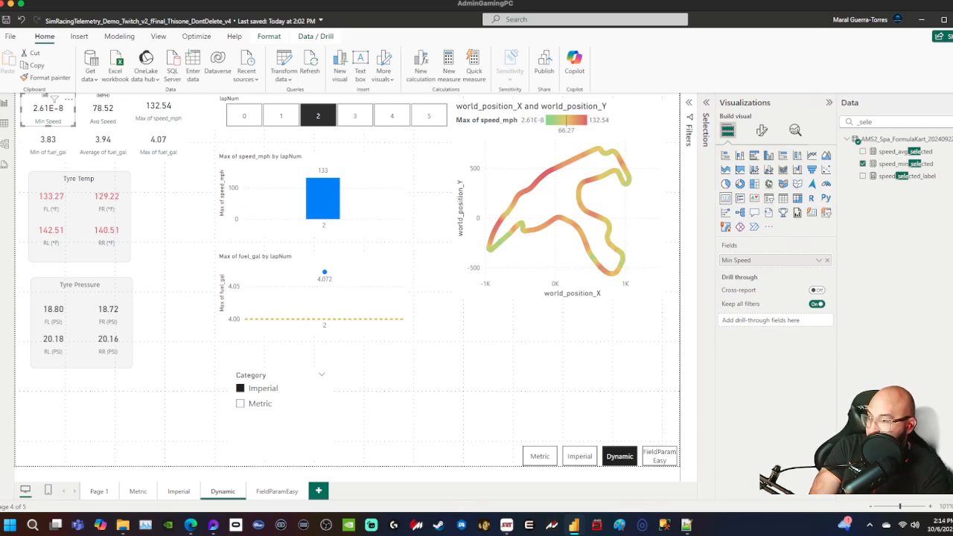
click(240, 404)
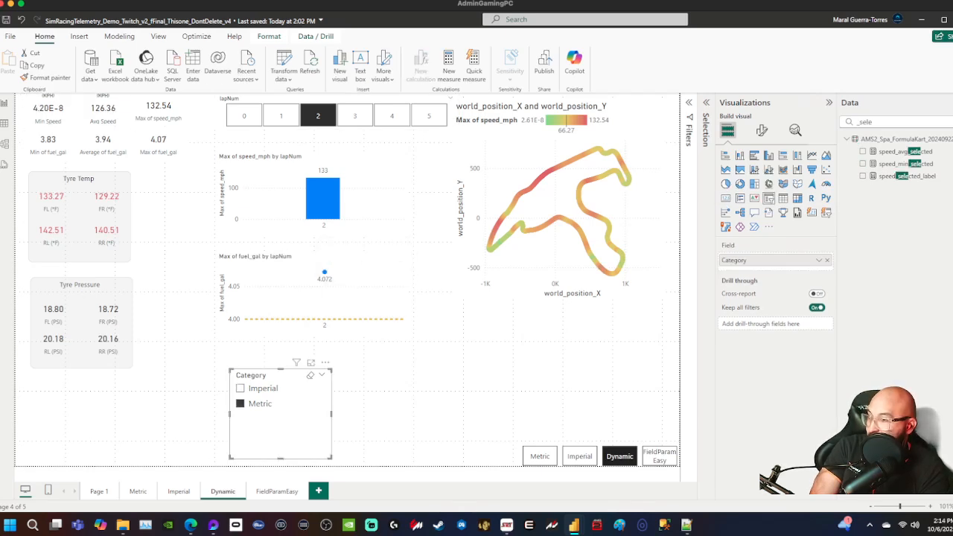
click(253, 388)
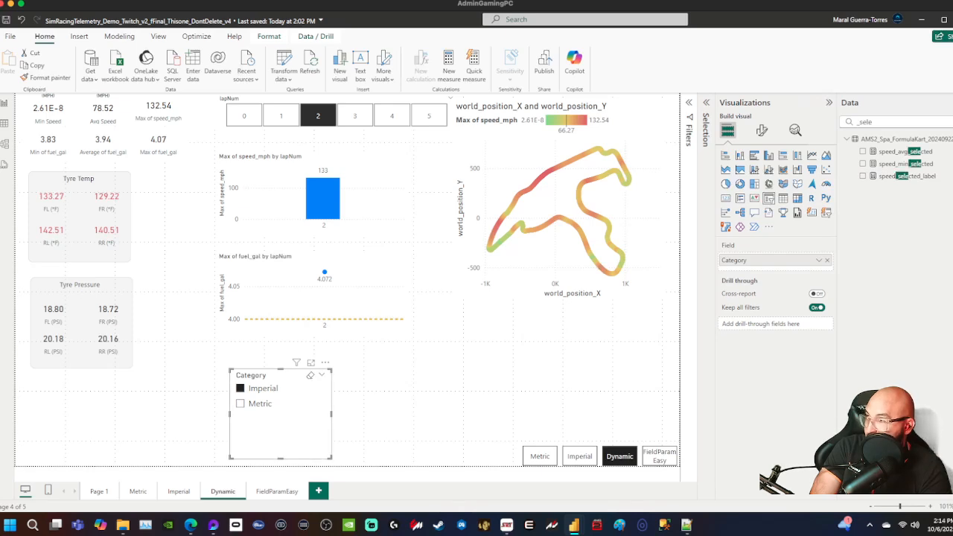
click(239, 403)
click(50, 138)
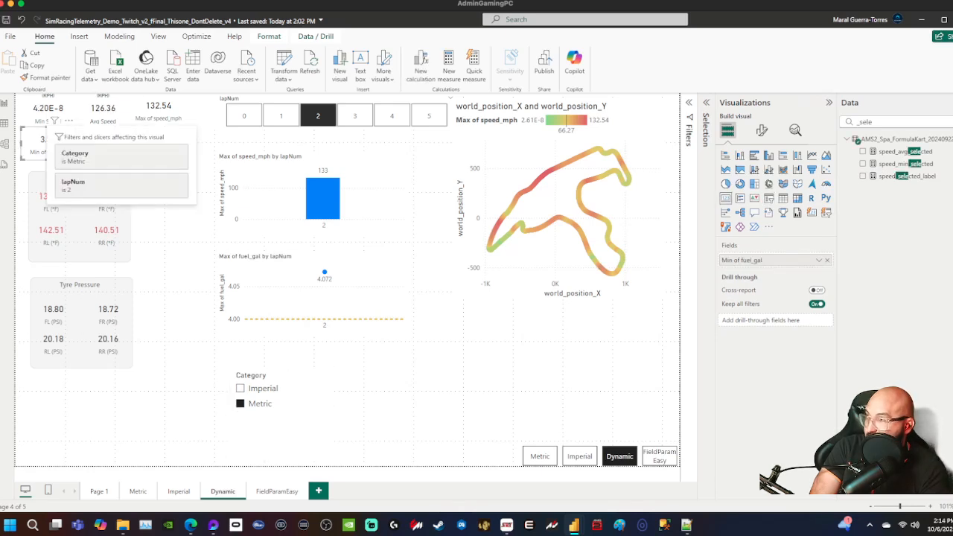
click(48, 108)
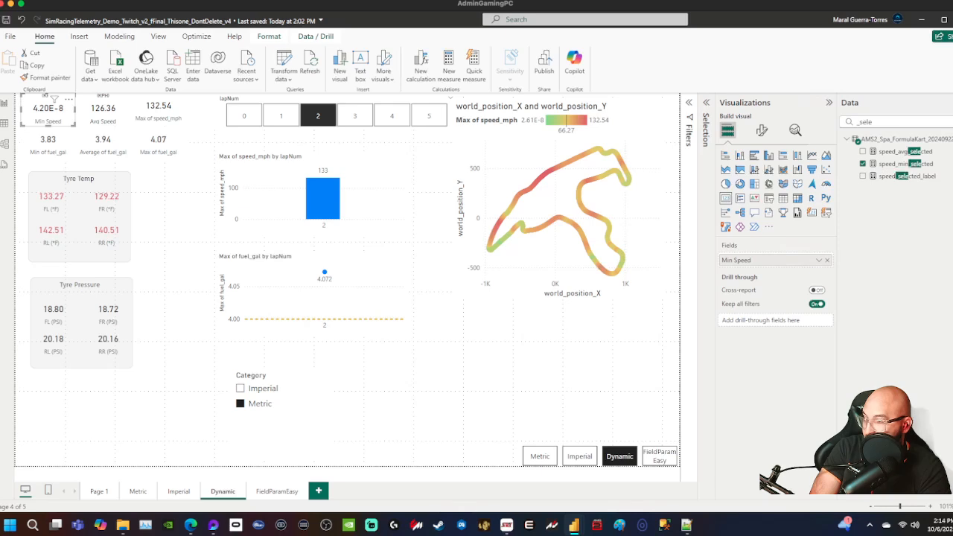
- On the Imperial page, search the data fields for mph and examine the speed_mph column's formula
click(179, 491)
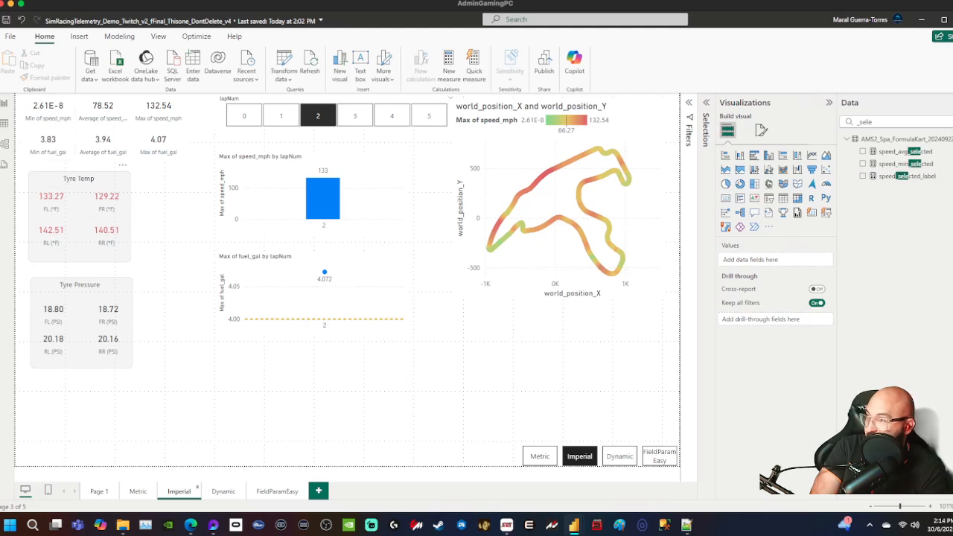
click(49, 110)
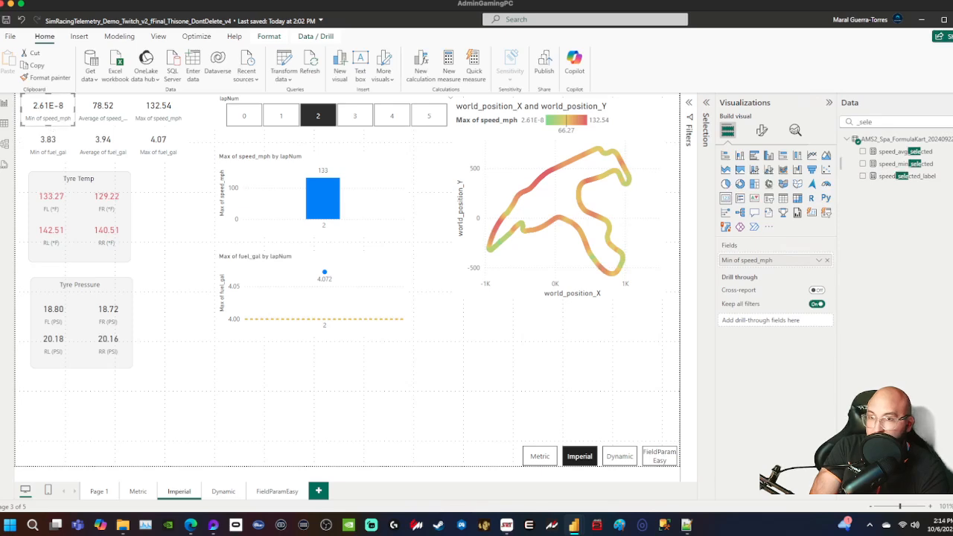
click(949, 123)
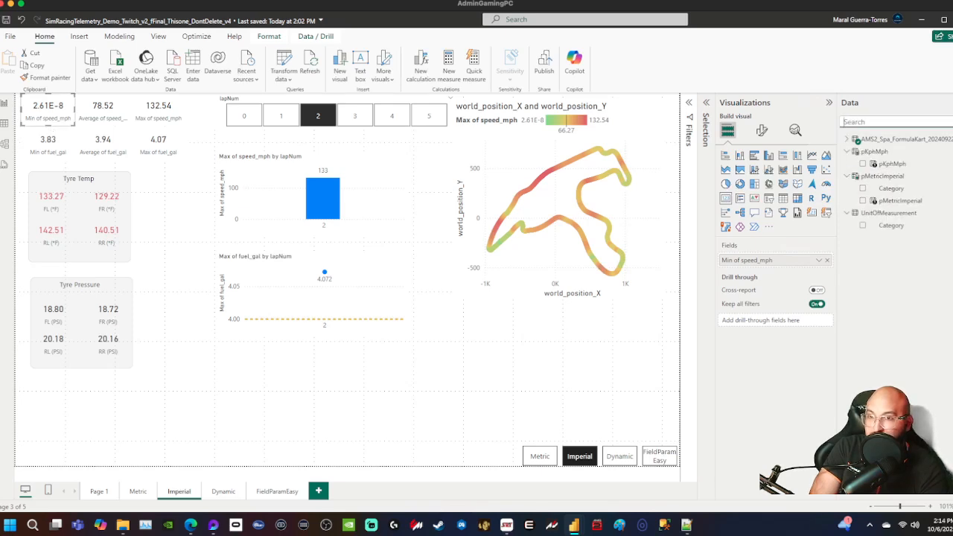
click(845, 139)
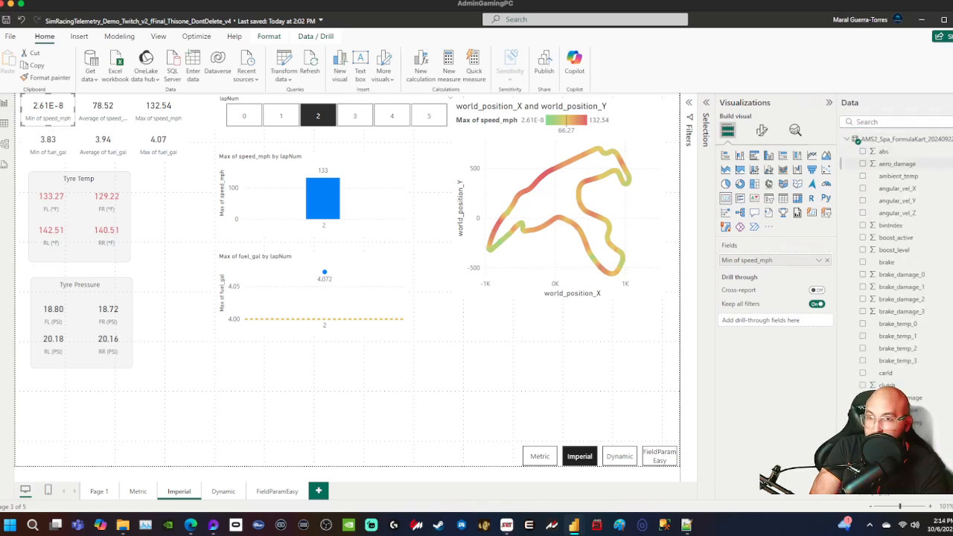
click(893, 122)
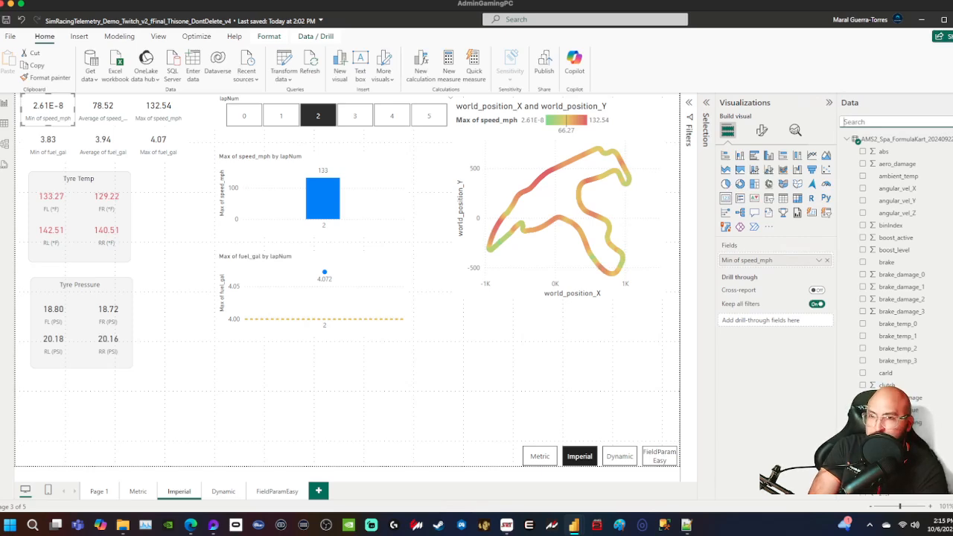
text(mph)
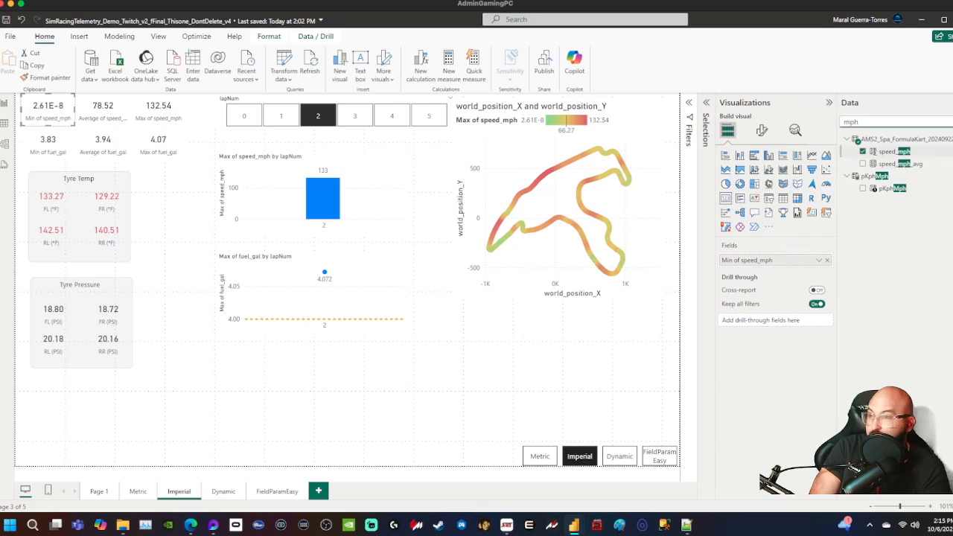
click(894, 151)
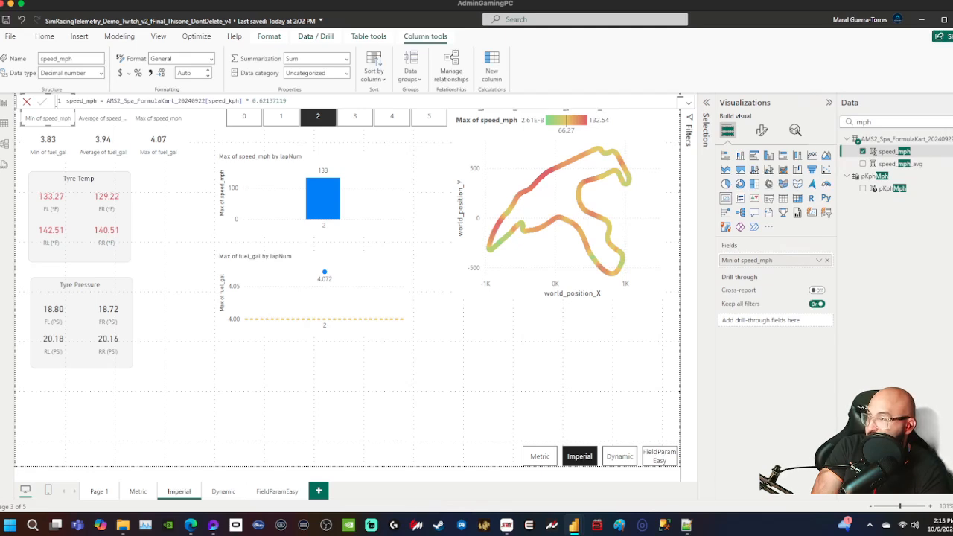
drag(287, 102, 235, 101)
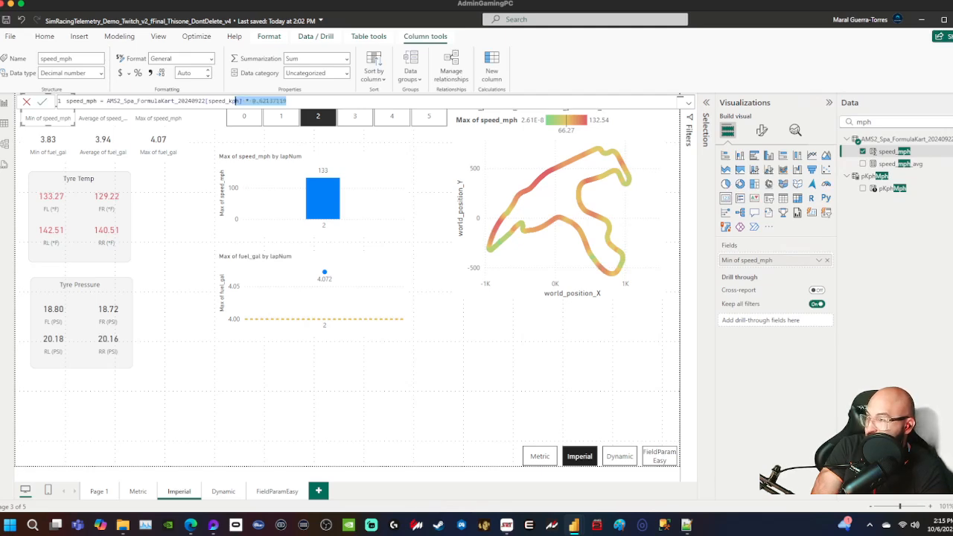
click(152, 186)
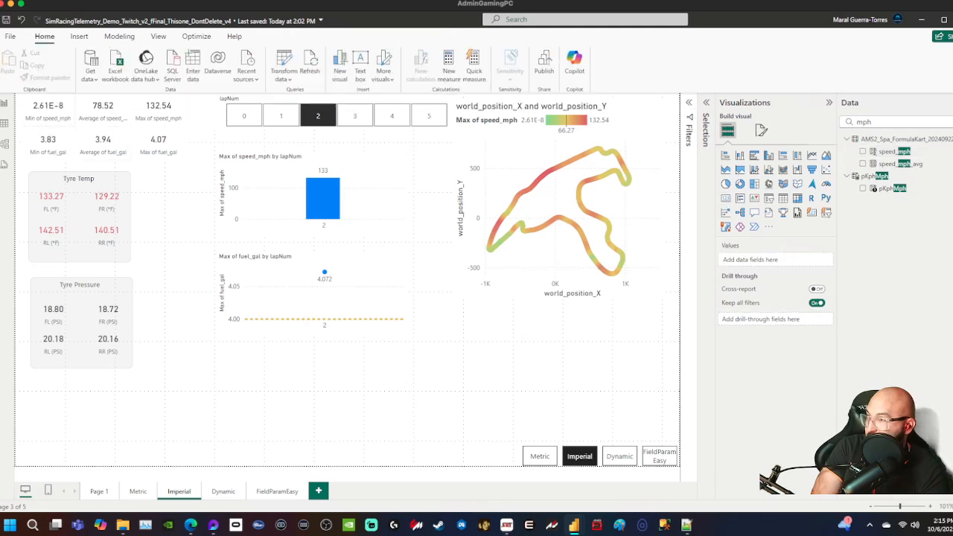
- Check the field options of the Min of speed_mph card on the Imperial page
click(52, 120)
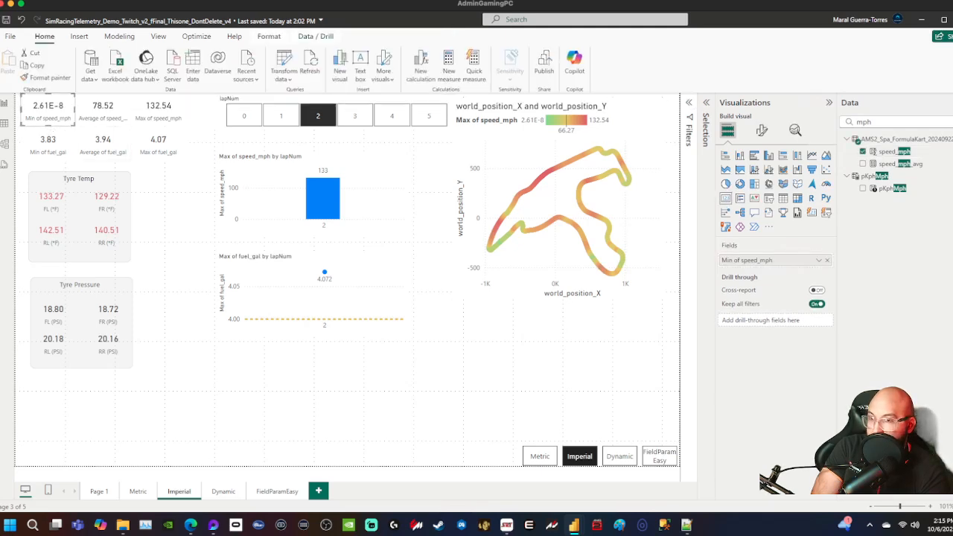
click(818, 261)
key(Escape)
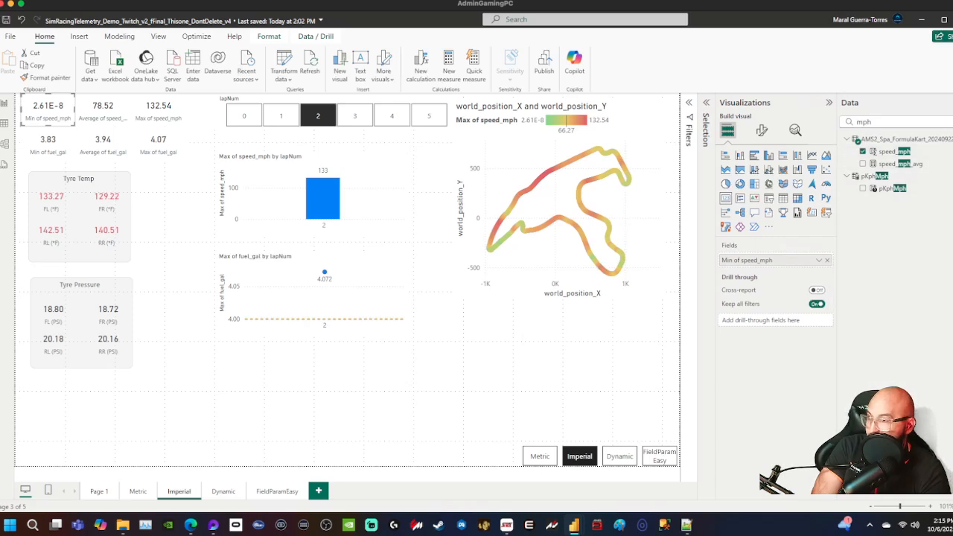
key(Escape)
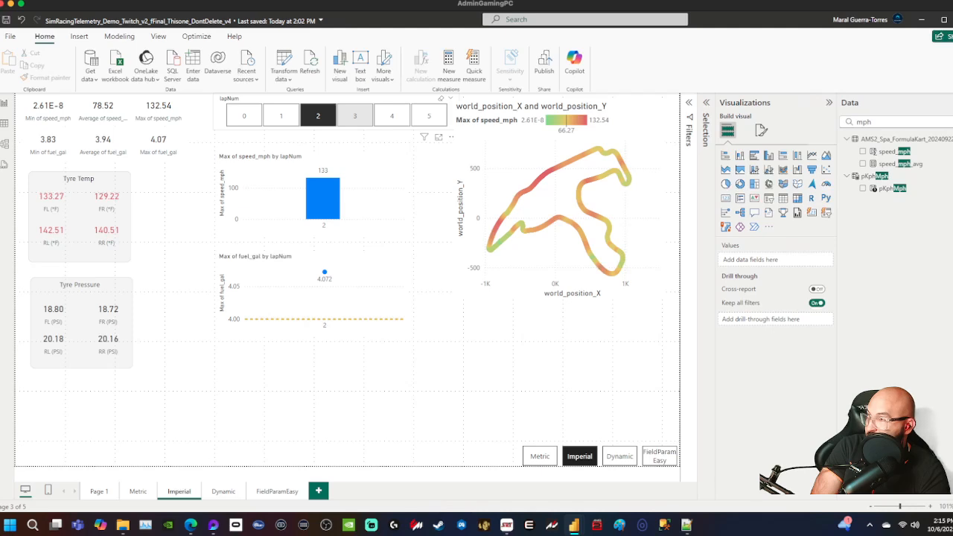
- Switch the Imperial page's lapNum filter among laps 3, 2 and 1 to compare card values, ending on lap 2
click(355, 116)
click(317, 116)
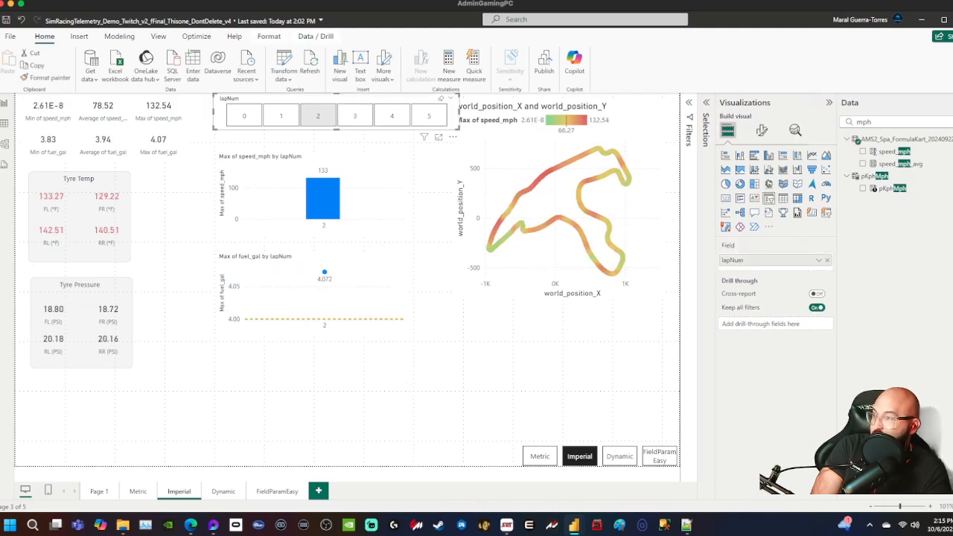
click(281, 115)
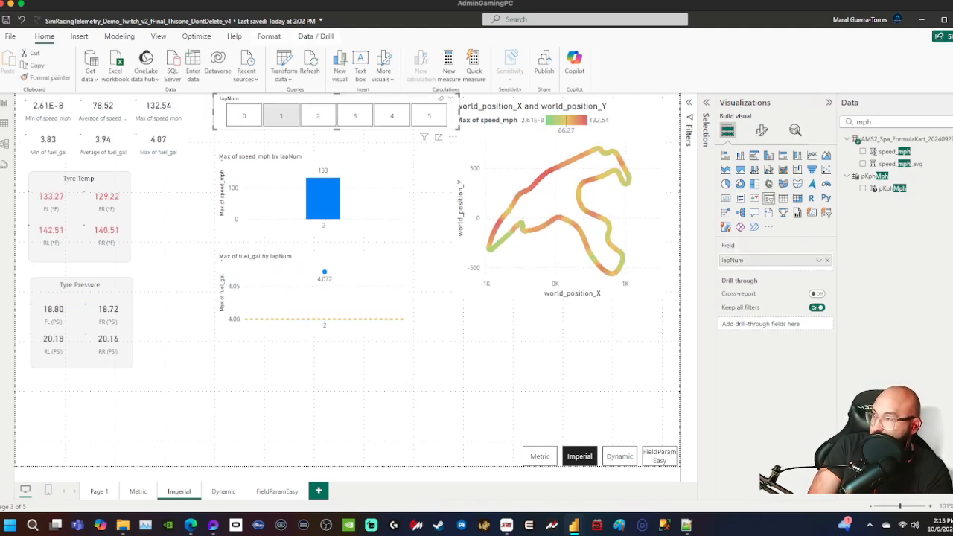
click(318, 115)
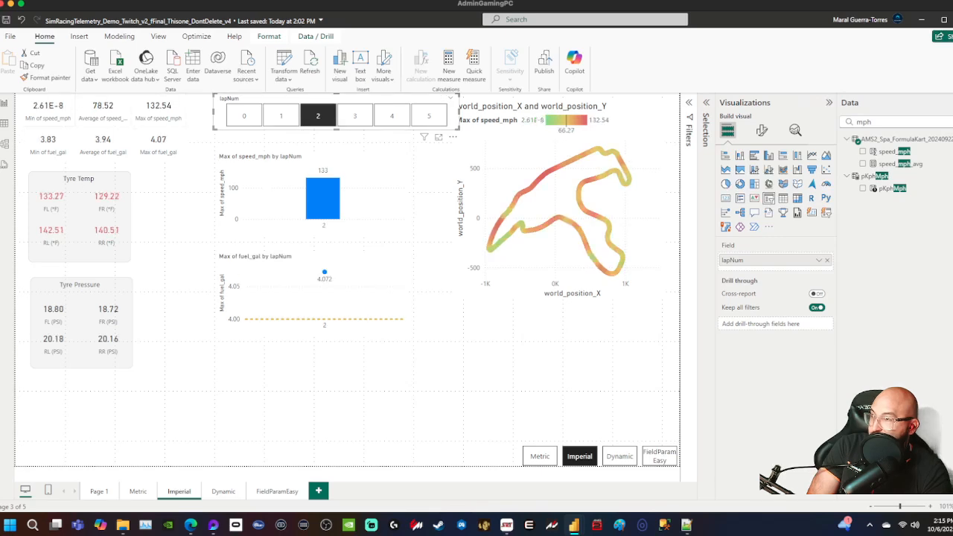
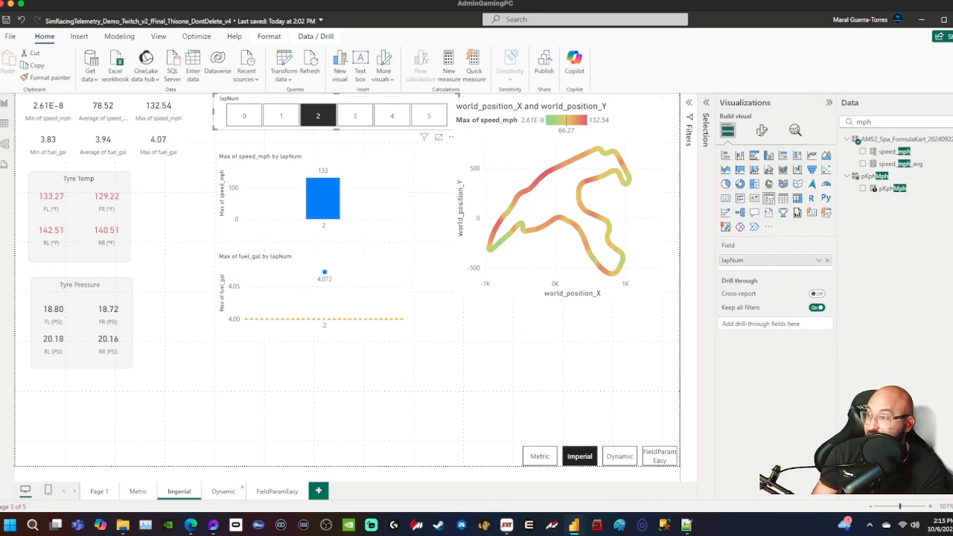
- On the Dynamic page, switch the lapNum filter among laps 3, 4 and 2 to compare card values, ending on lap 2
click(223, 492)
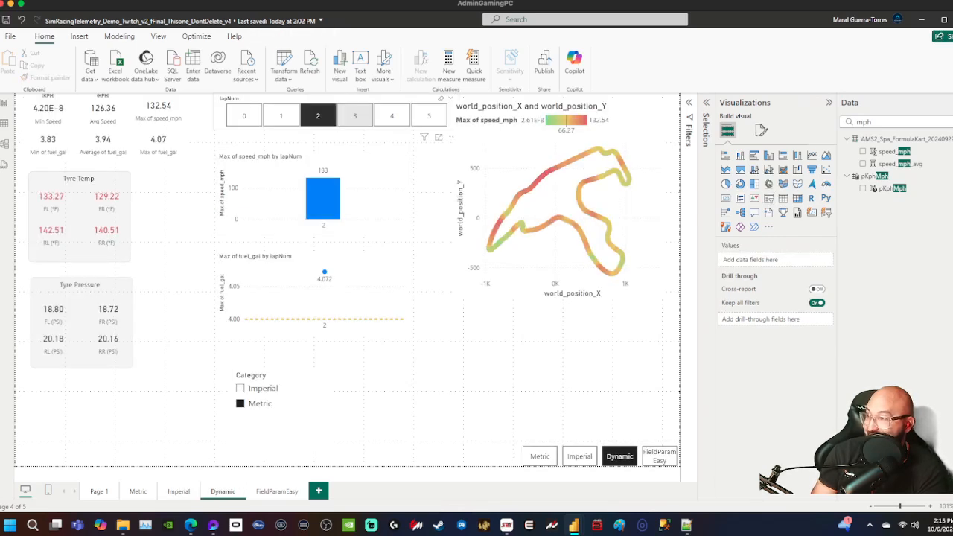
click(355, 116)
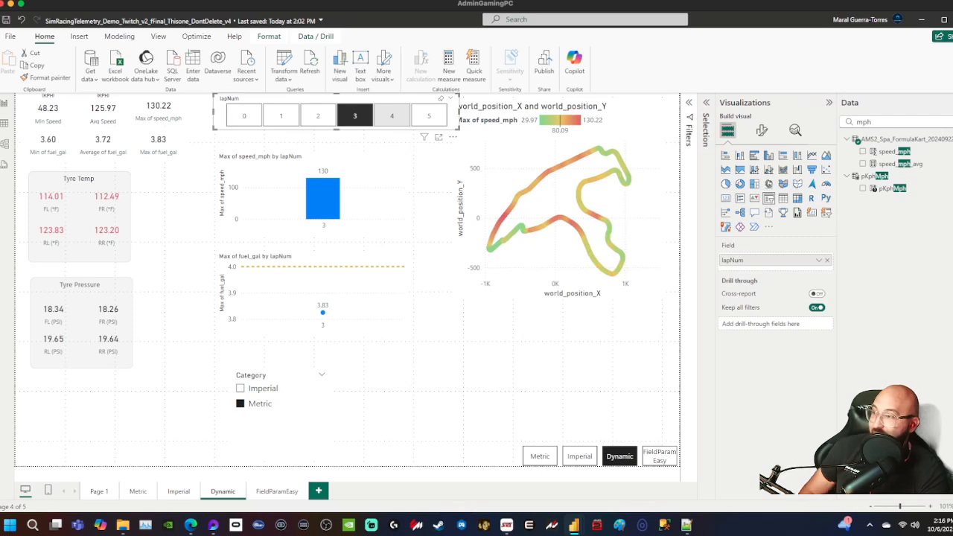
click(392, 116)
click(318, 116)
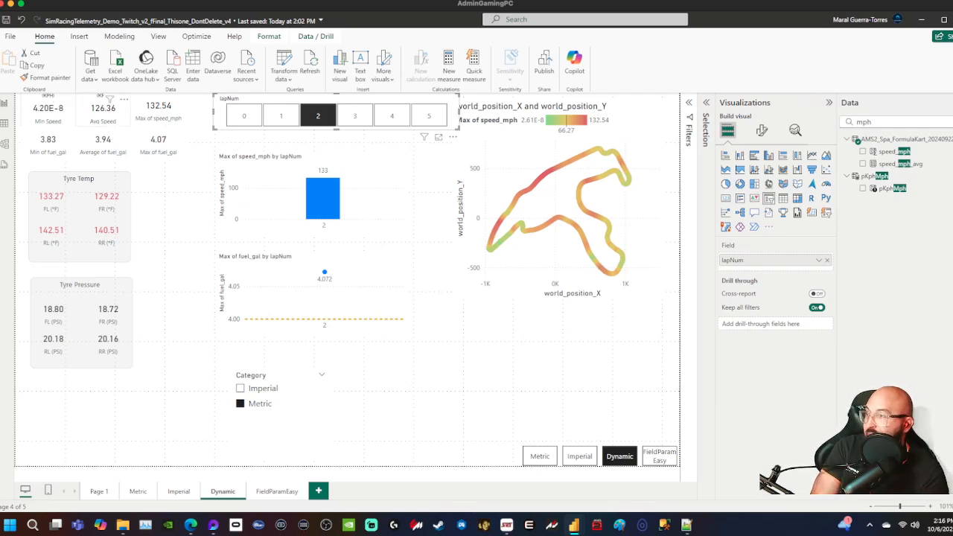
- Search the data fields for _sele and create a new measure from a copy of the speed_avg_selected formula
click(159, 111)
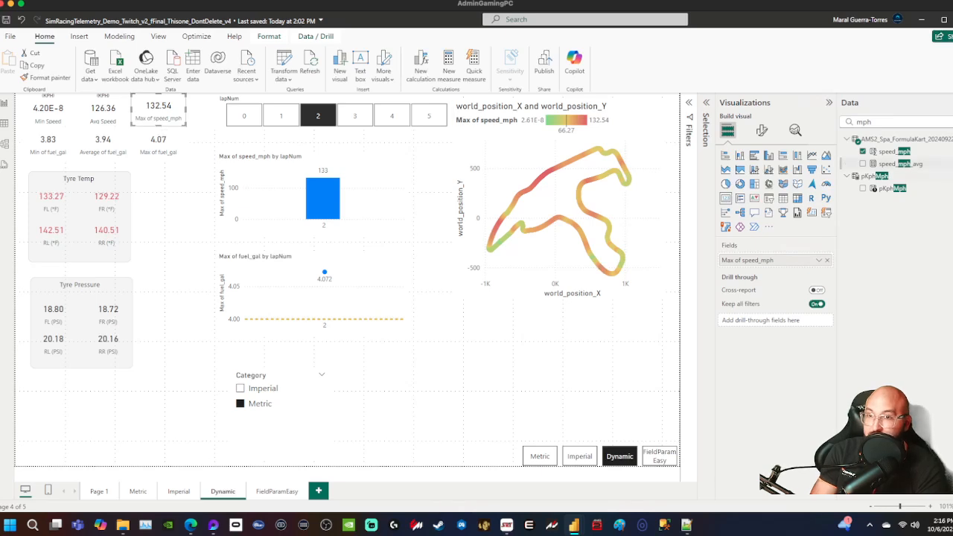
drag(873, 122, 842, 122)
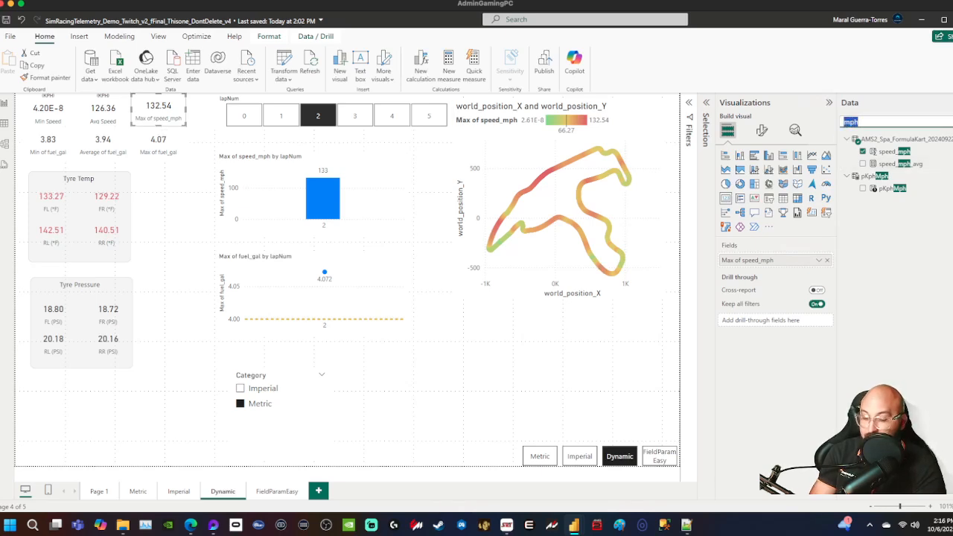
text(sele)
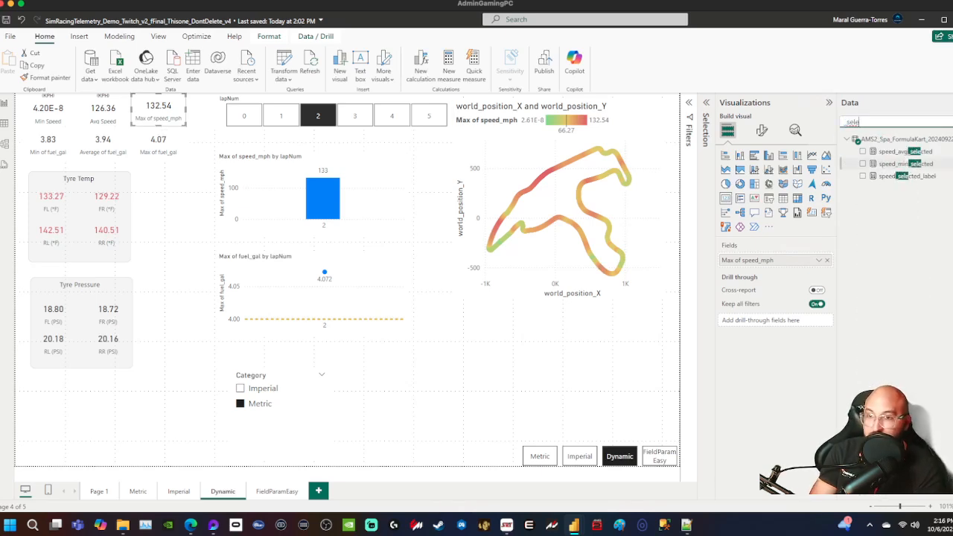
click(845, 151)
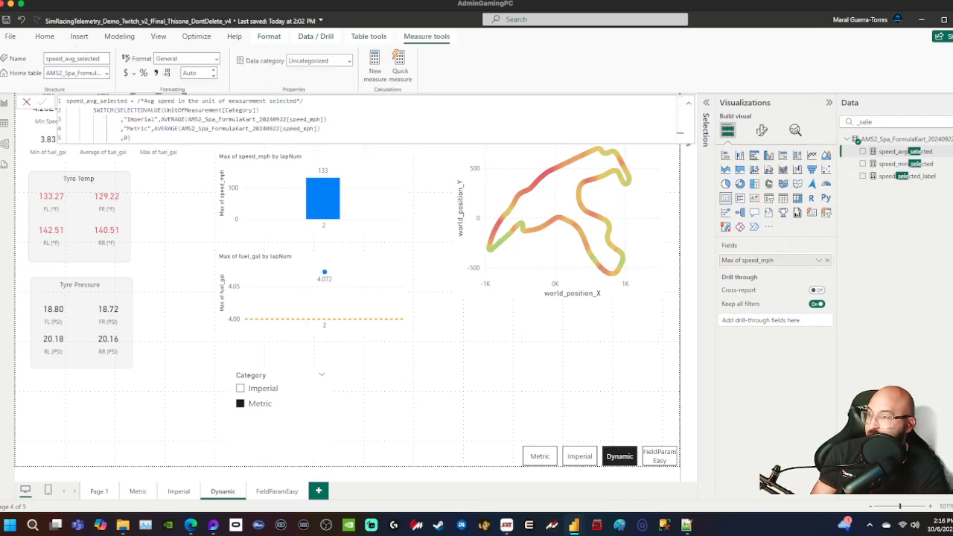
key(ctrl+a)
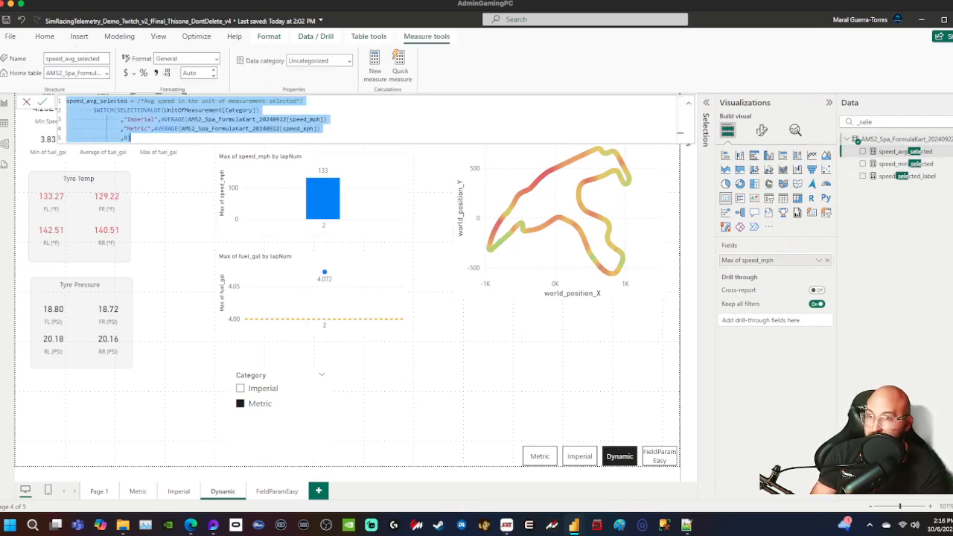
right_click(841, 139)
click(844, 161)
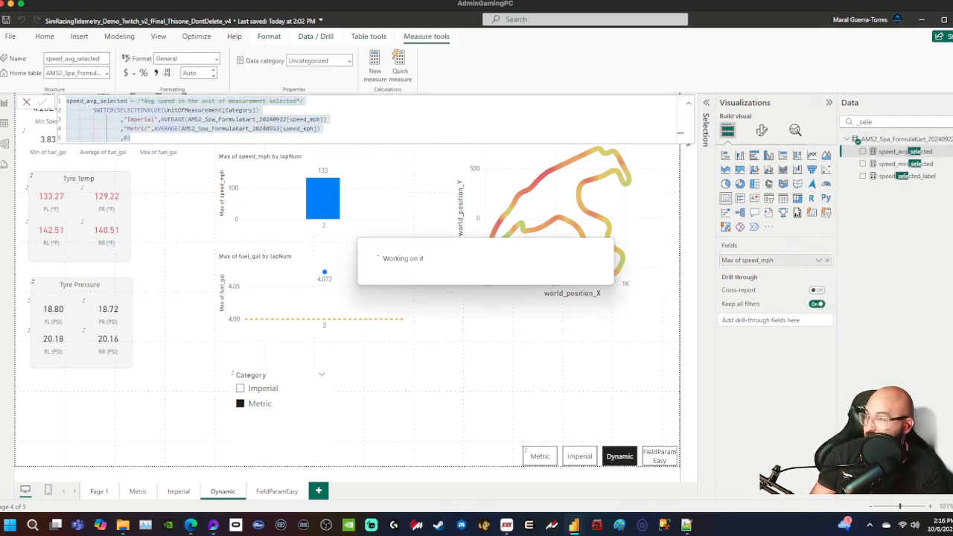
key(ctrl+v)
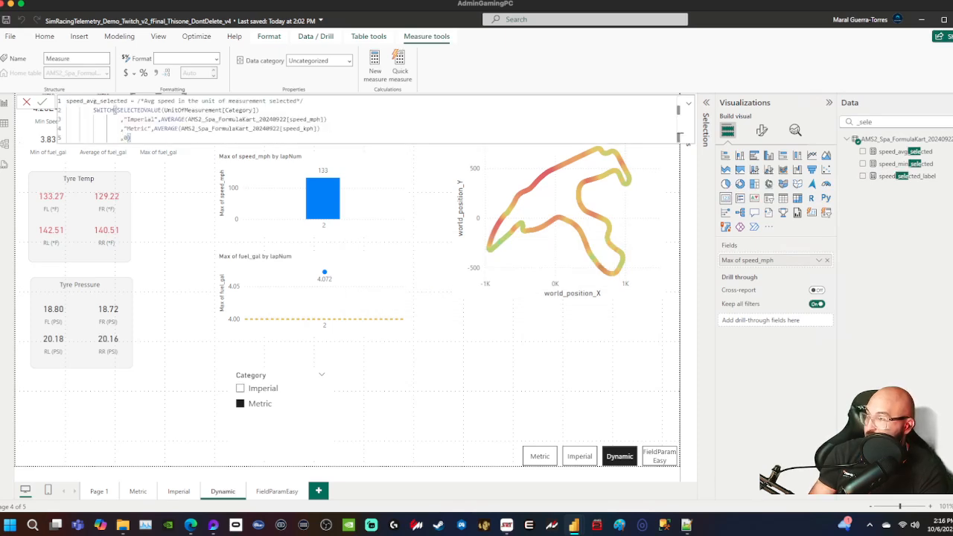
- Rename the copied measure to speed_max_selected and change Avg to max in its comment
click(97, 101)
key(BackSpace)
key(BackSpace)
key(BackSpace)
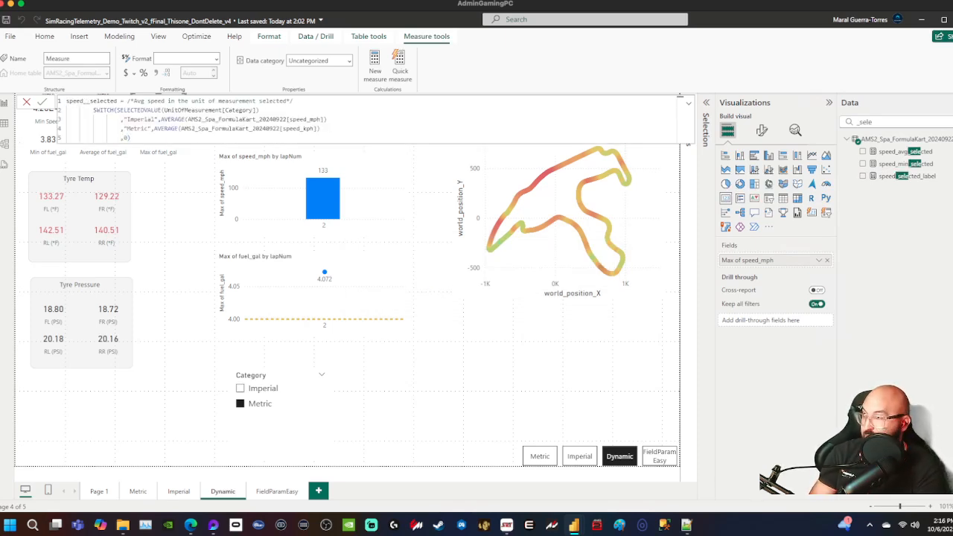
text(max)
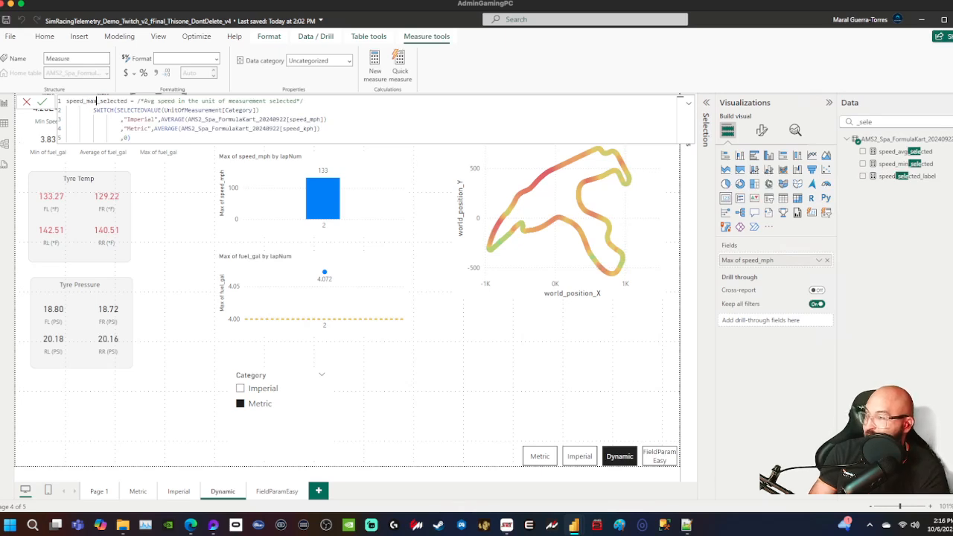
double_click(150, 101)
text(max)
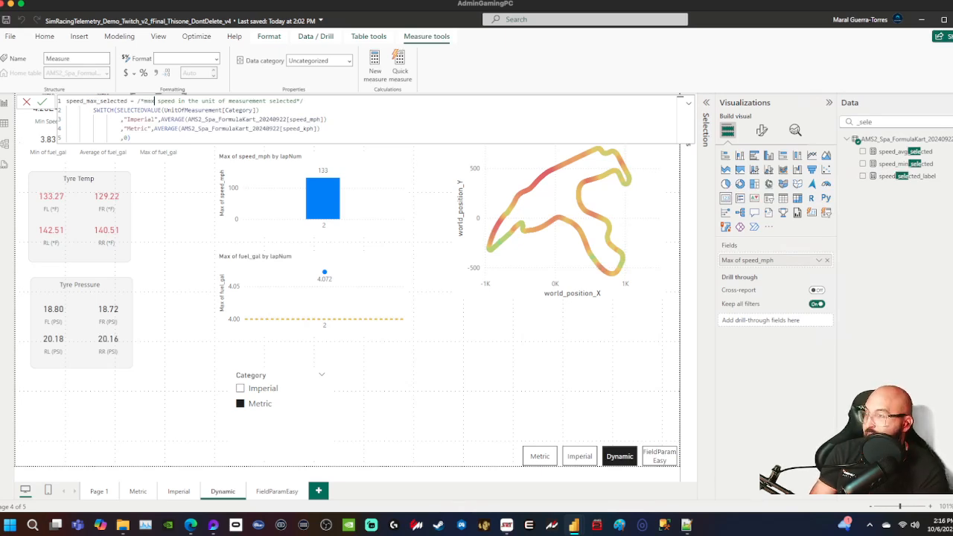
- Replace AVERAGE with MAX in the Imperial and Metric branches of speed_max_selected and commit the formula
double_click(173, 119)
text(MAX)
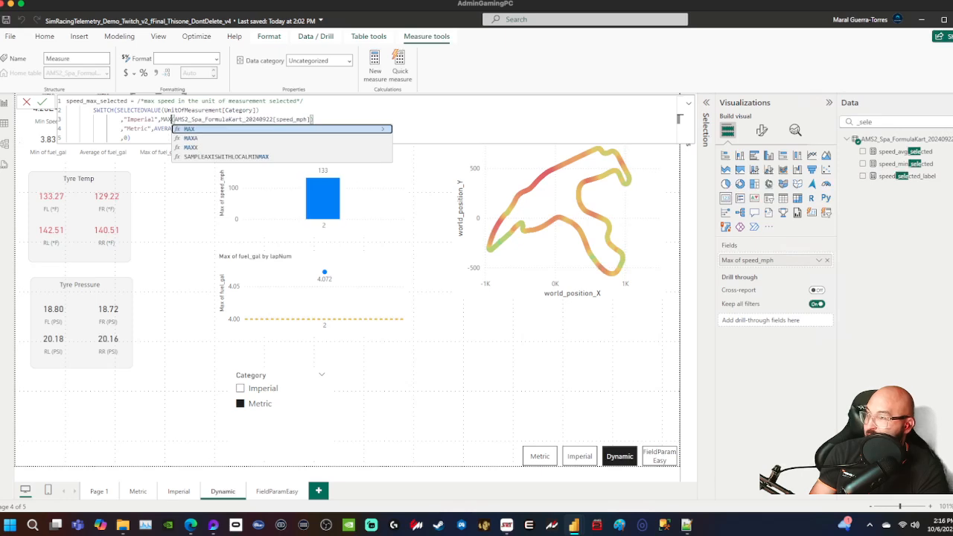
double_click(165, 129)
text(MAX)
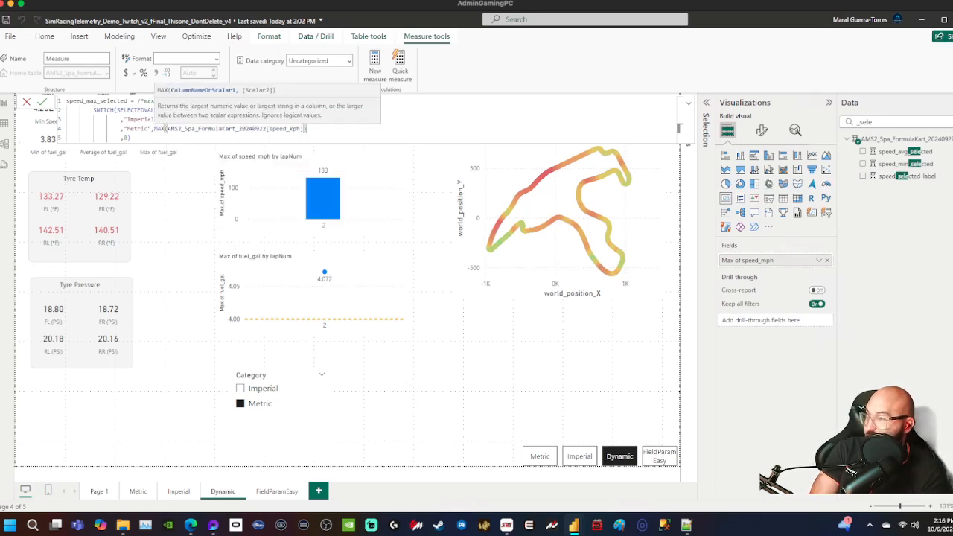
click(42, 102)
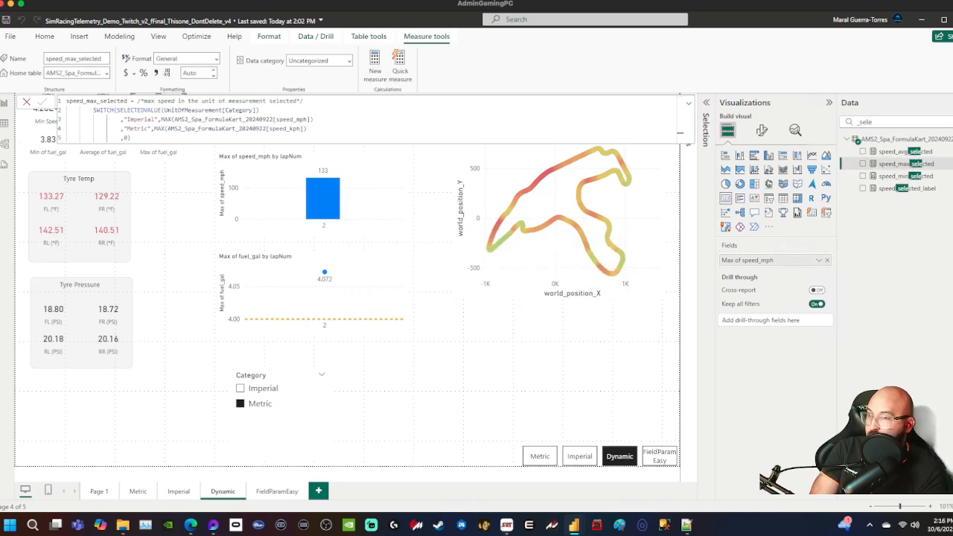
- Replace the Max of speed_mph card's field with speed_max_selected and rename it for this visual as Max Speed
click(372, 359)
click(159, 112)
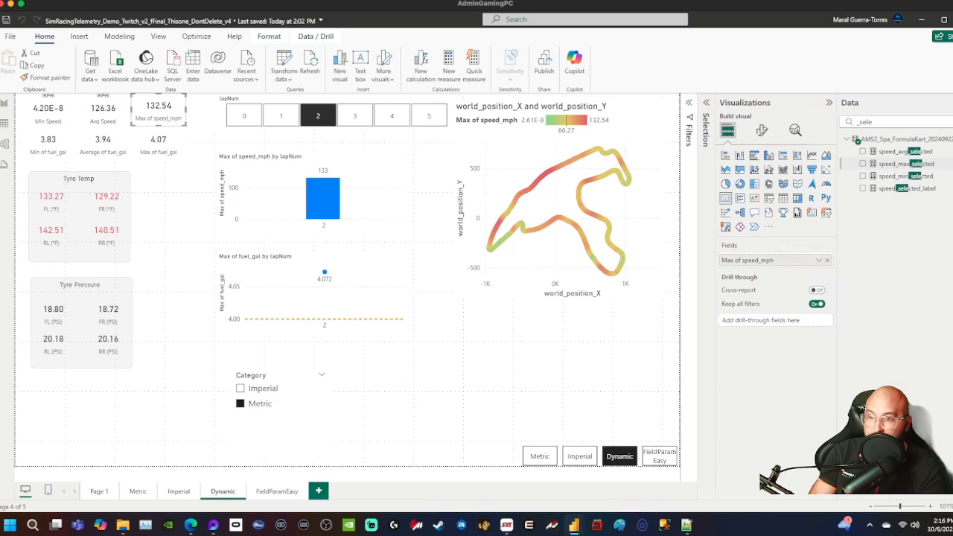
drag(904, 163, 767, 260)
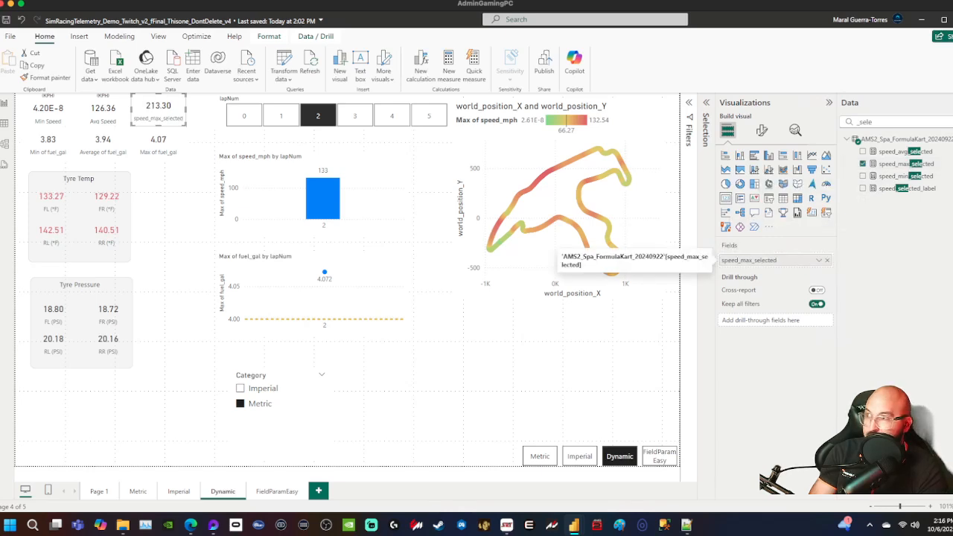
double_click(767, 260)
key(ctrl+a)
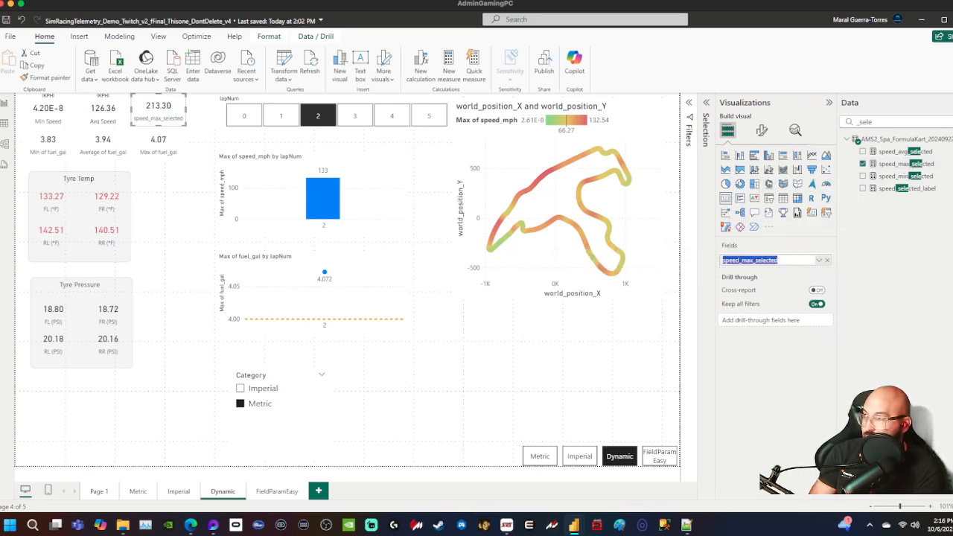
text(Max Speed)
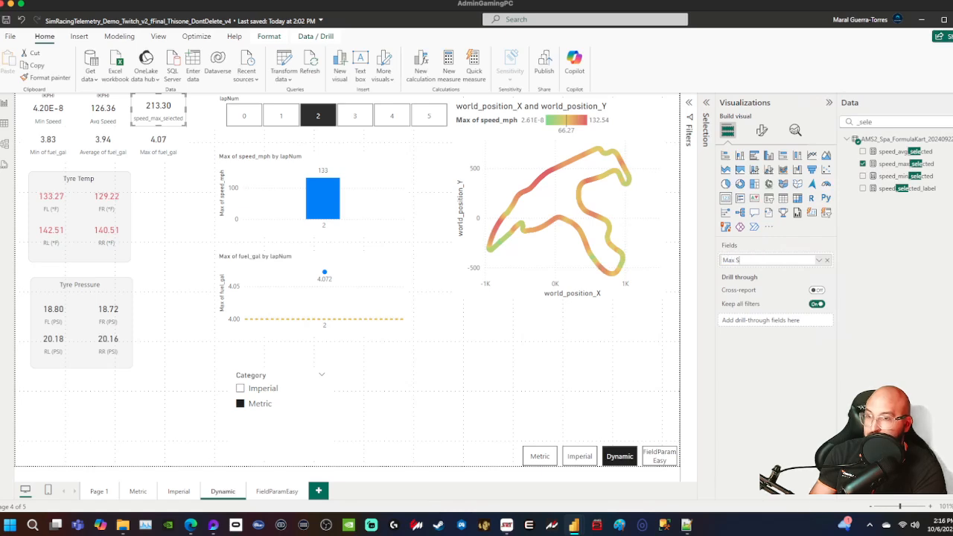
key(Return)
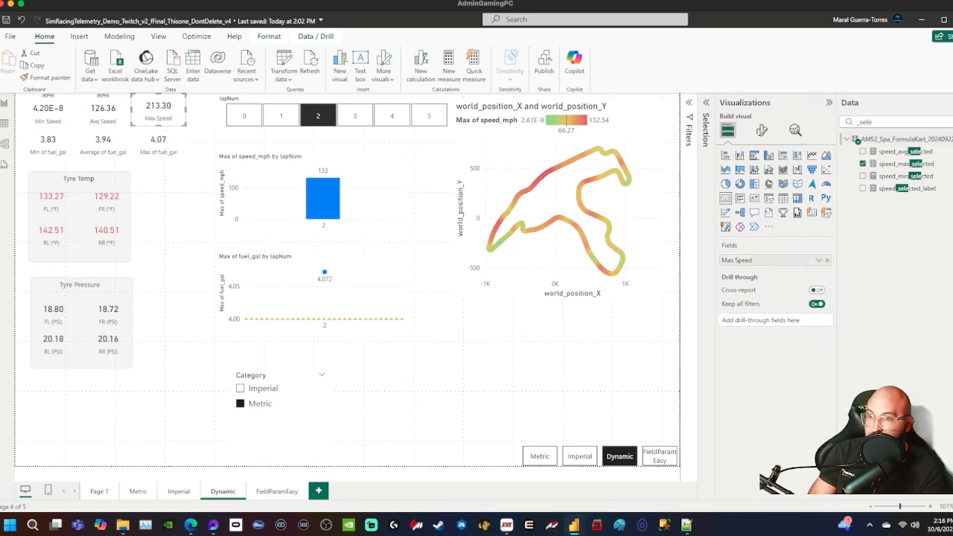
- Base the Max Speed card's title text on the speed_selected_label measure by field value
click(761, 130)
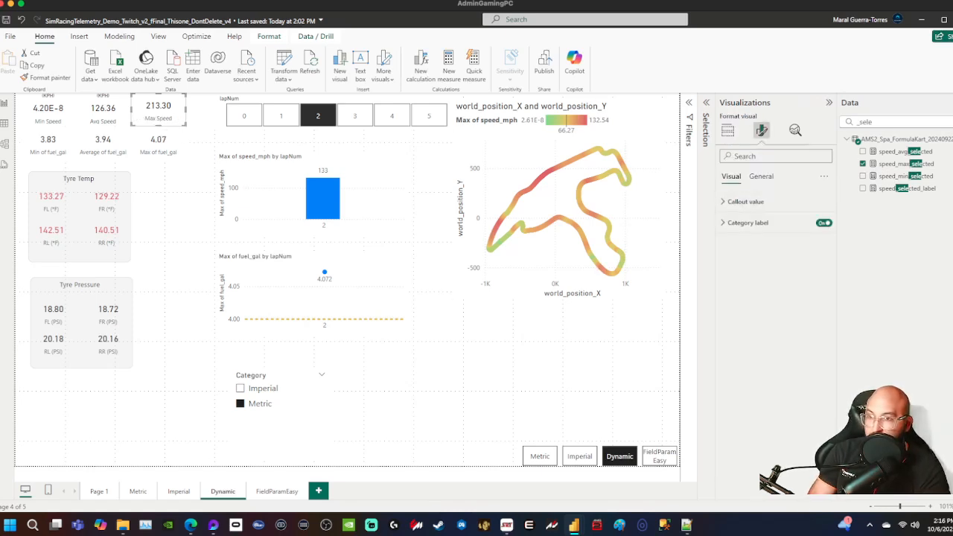
click(761, 176)
click(733, 222)
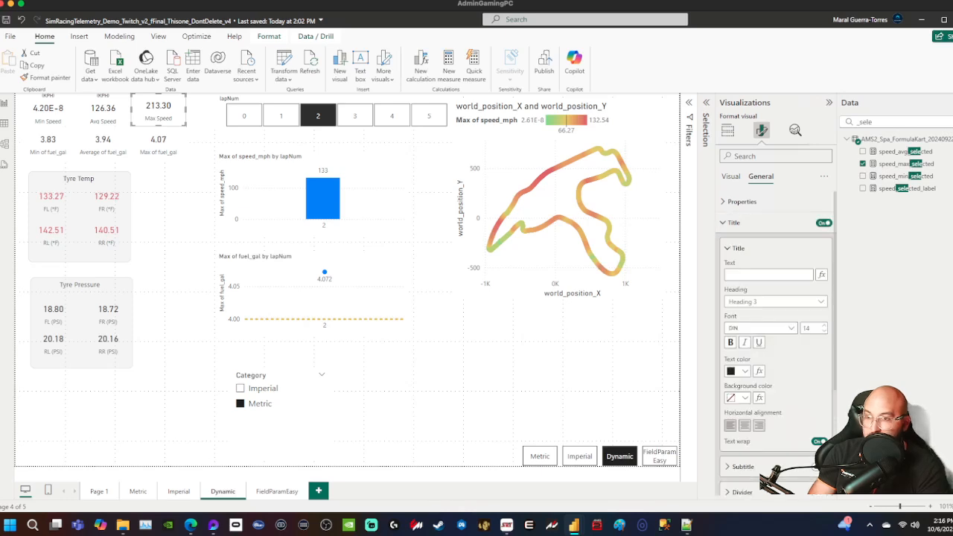
click(737, 248)
click(737, 247)
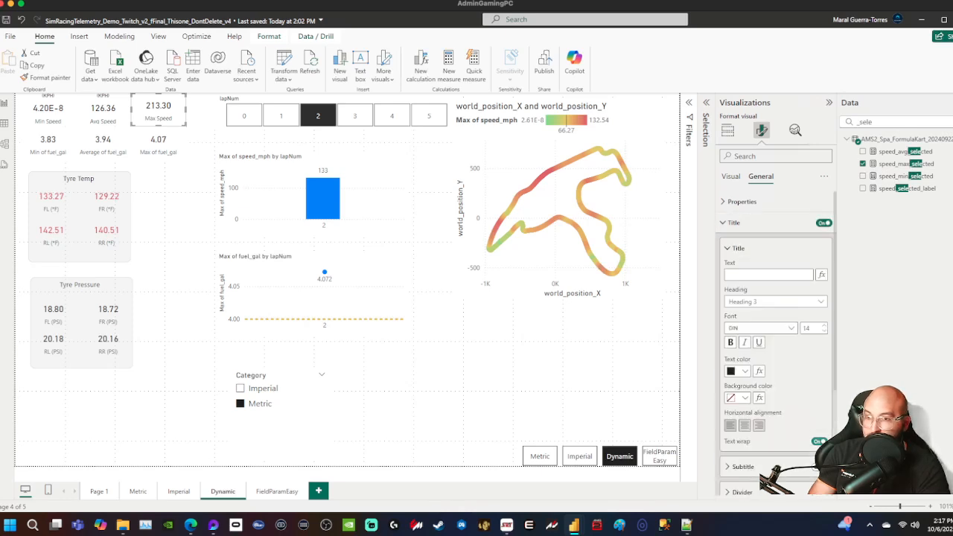
click(821, 275)
click(327, 197)
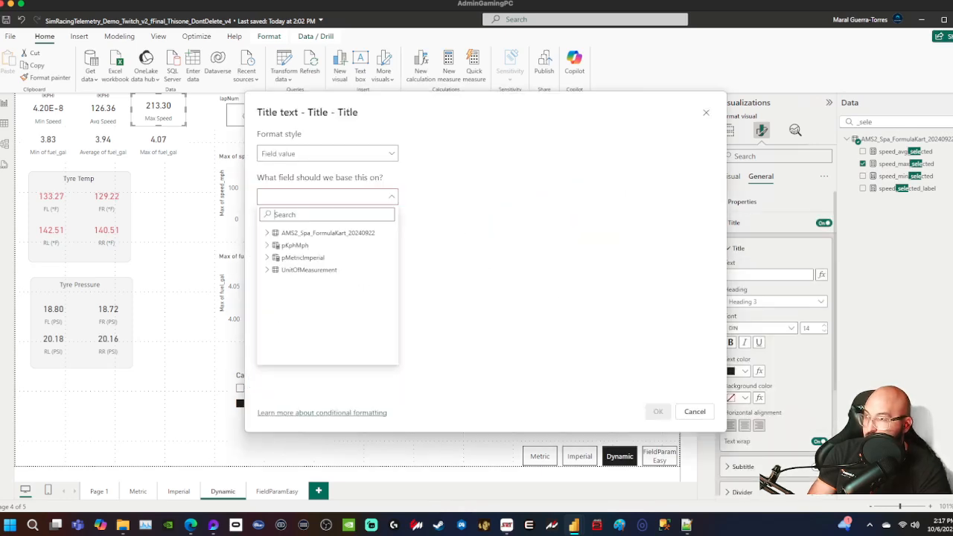
text(sele)
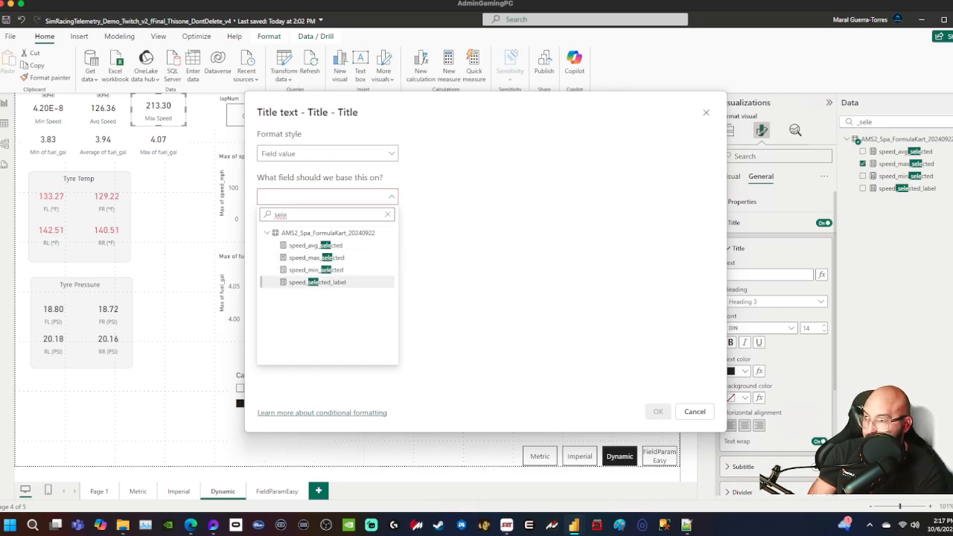
click(316, 282)
click(658, 412)
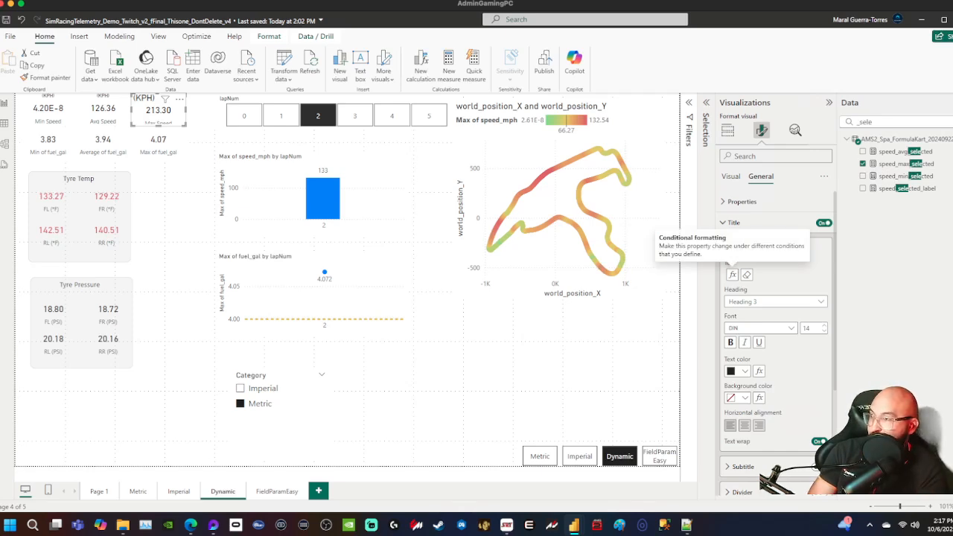
- Copy the Avg Speed card's formatting onto the Max Speed card with the format painter
click(106, 101)
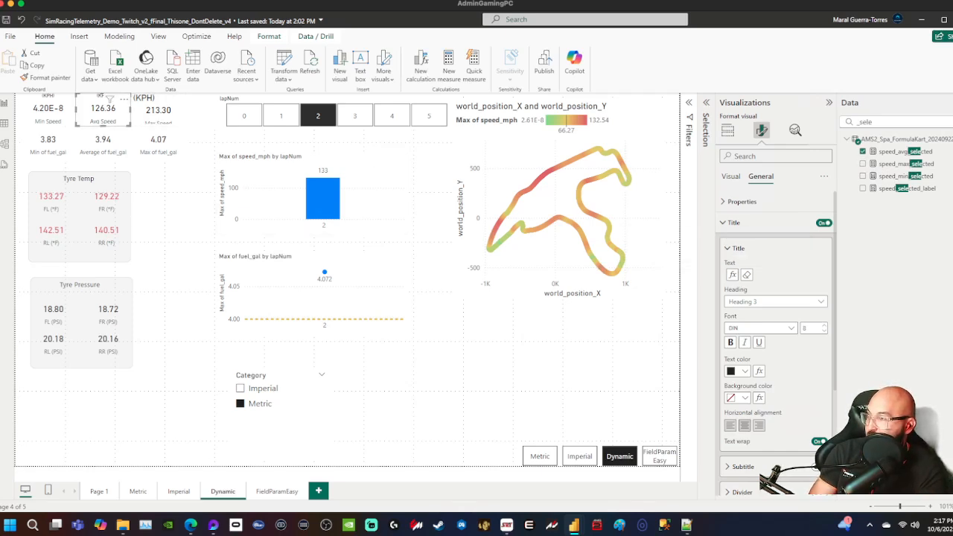
click(46, 78)
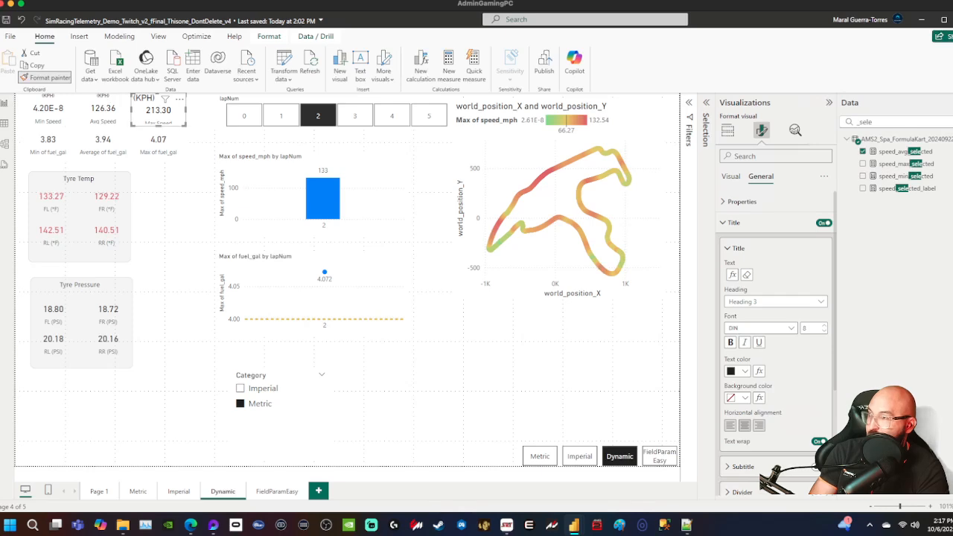
click(158, 110)
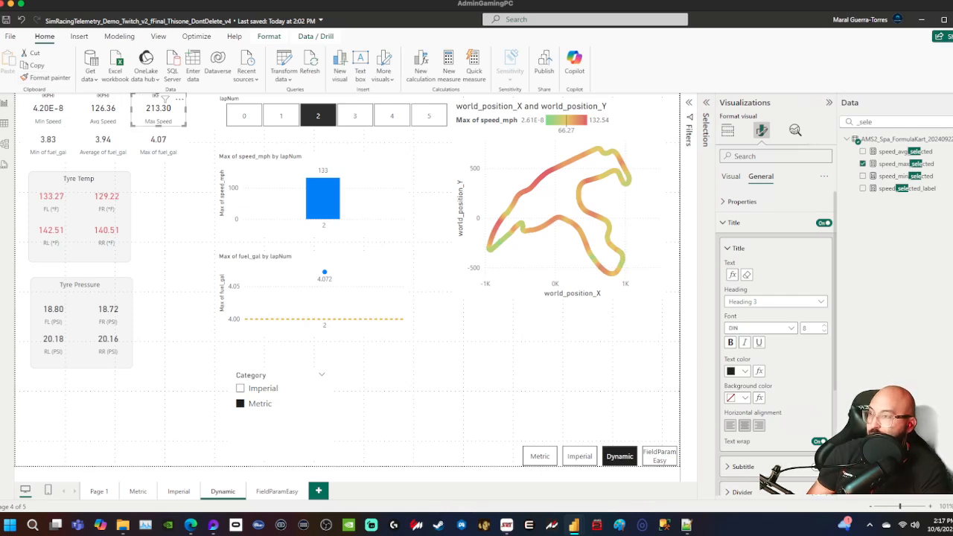
click(177, 197)
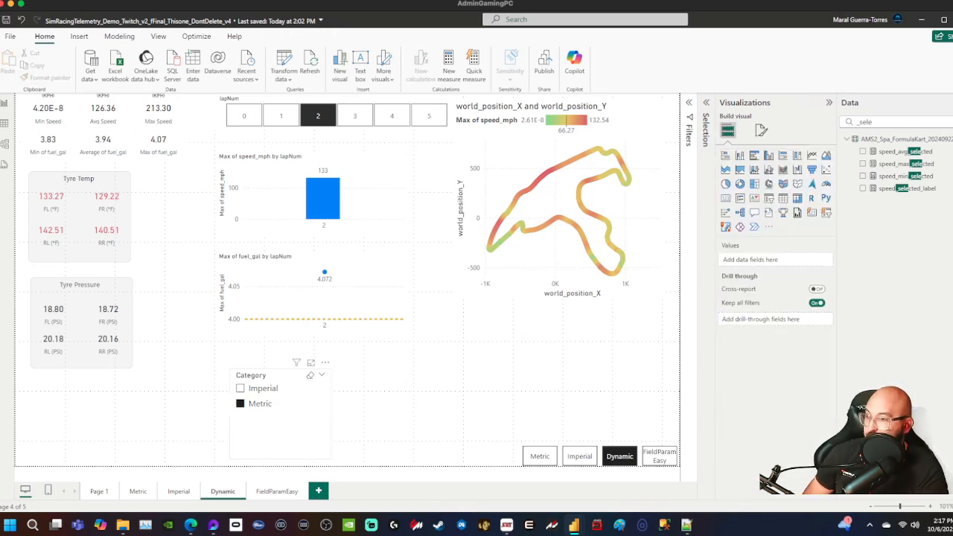
- Toggle the Category slicer between Imperial and Metric to check the speed cards, ending on Imperial
click(283, 432)
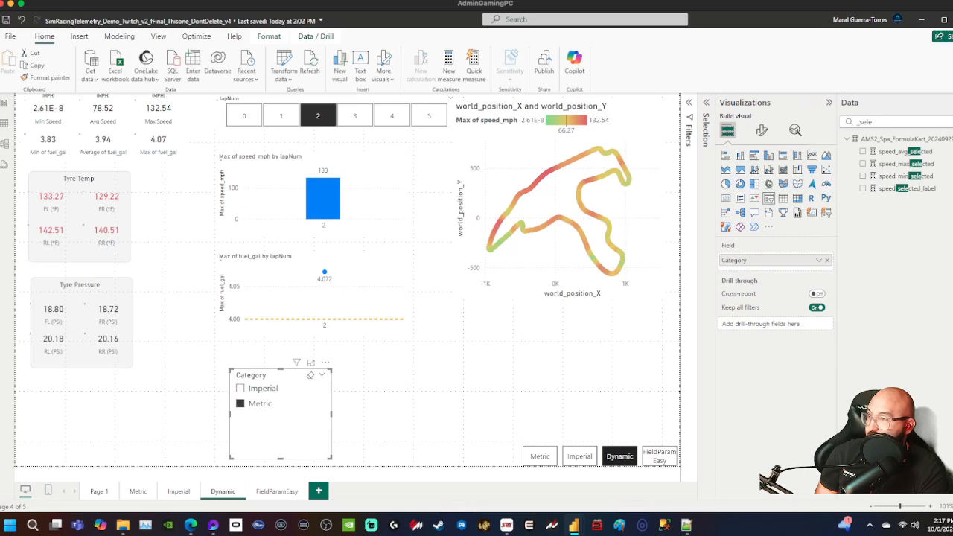
click(240, 388)
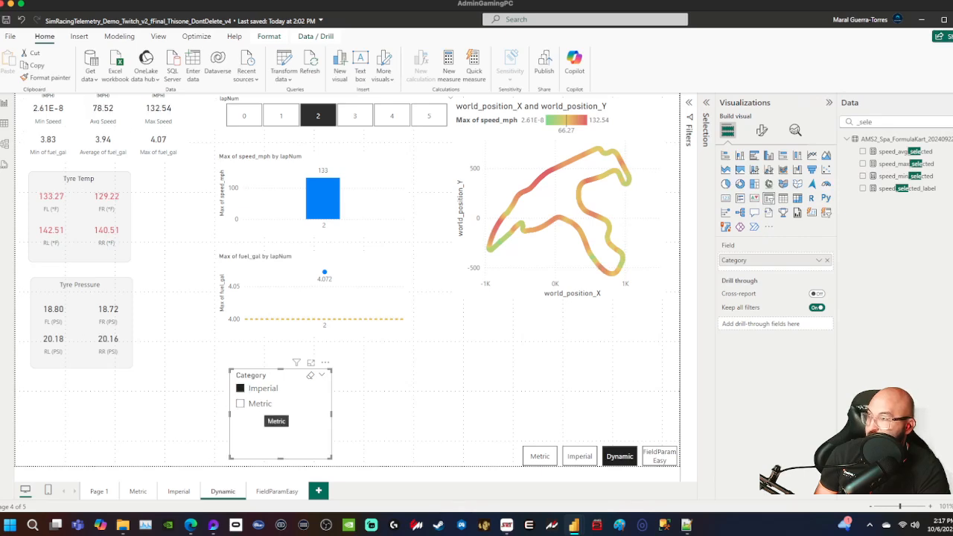
click(239, 402)
click(240, 388)
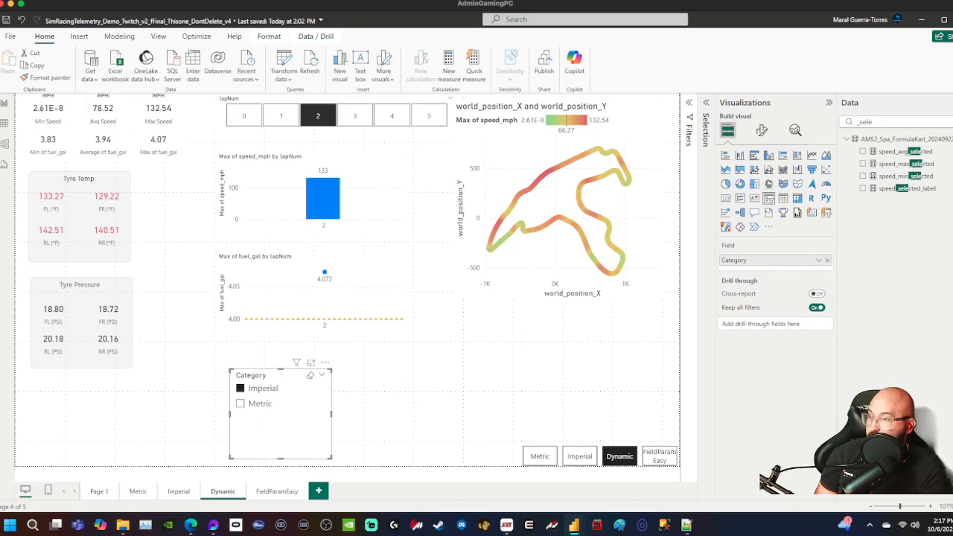
- Switch the Category slicer to Metric and filter the data fields by _sele
click(240, 402)
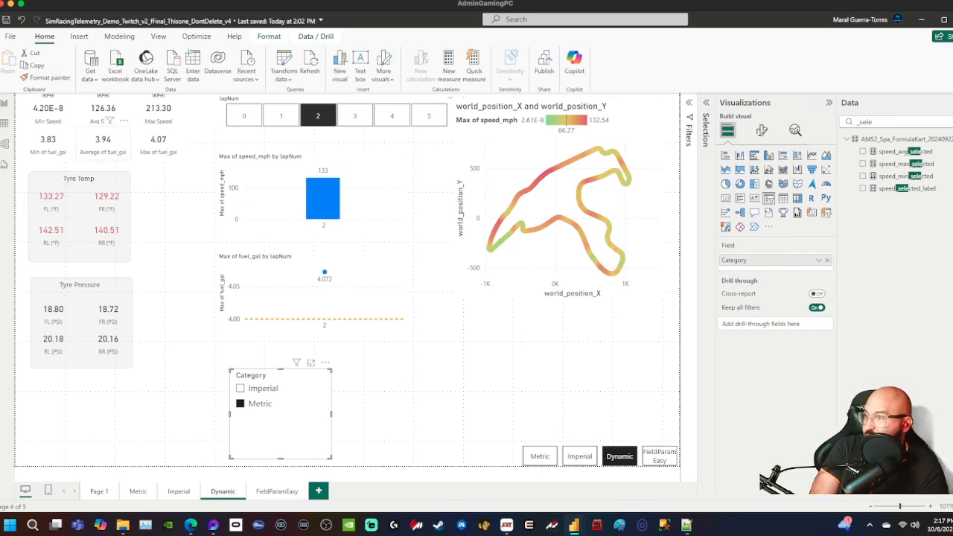
click(506, 365)
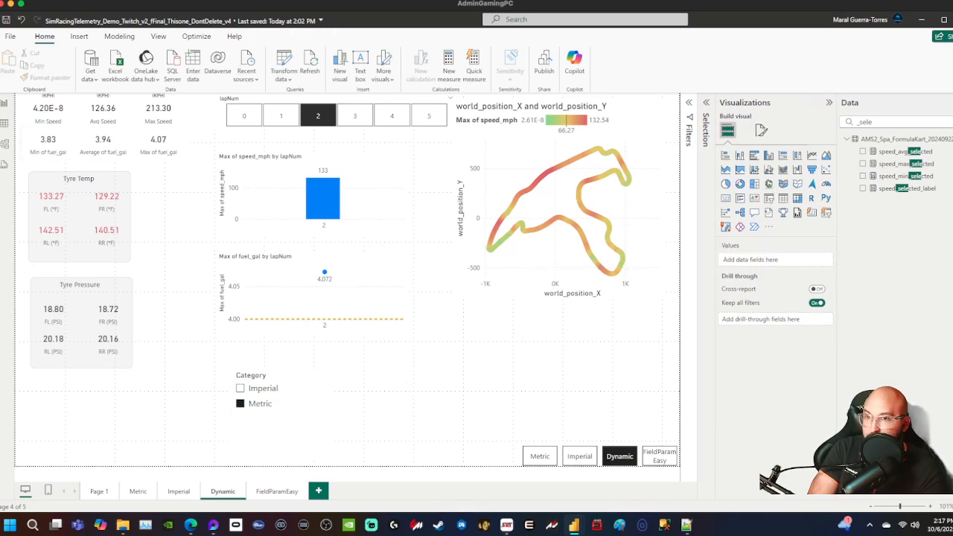
click(894, 122)
key(BackSpace)
key(BackSpace)
key(BackSpace)
key(BackSpace)
key(BackSpace)
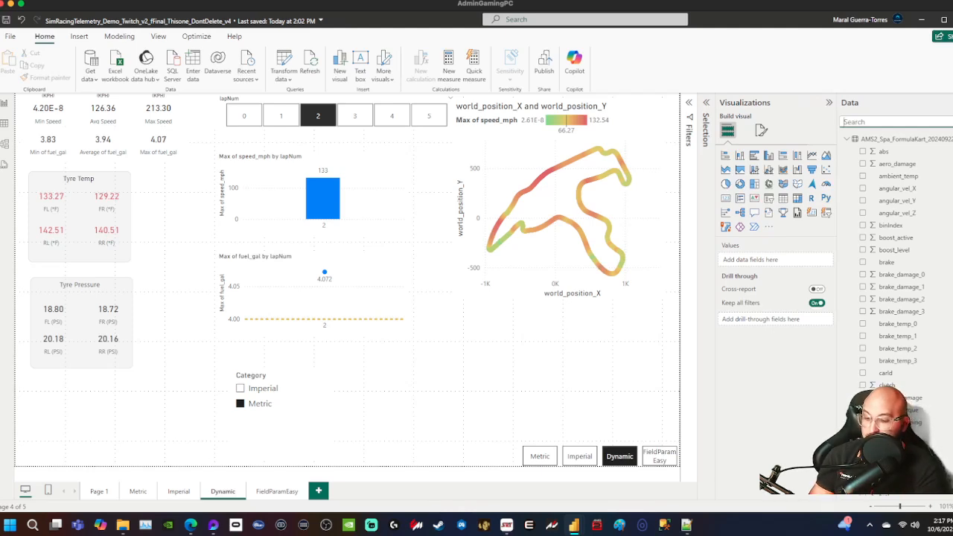
text(_sele)
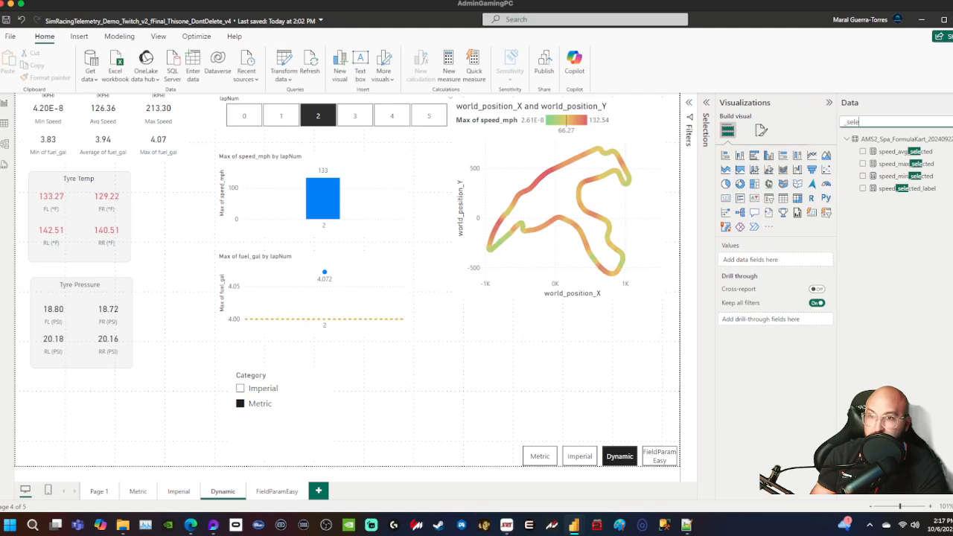
- Create a new measure in the AMS2_Spa_FormulaKart table from a copy of the speed_min_selected formula
click(905, 152)
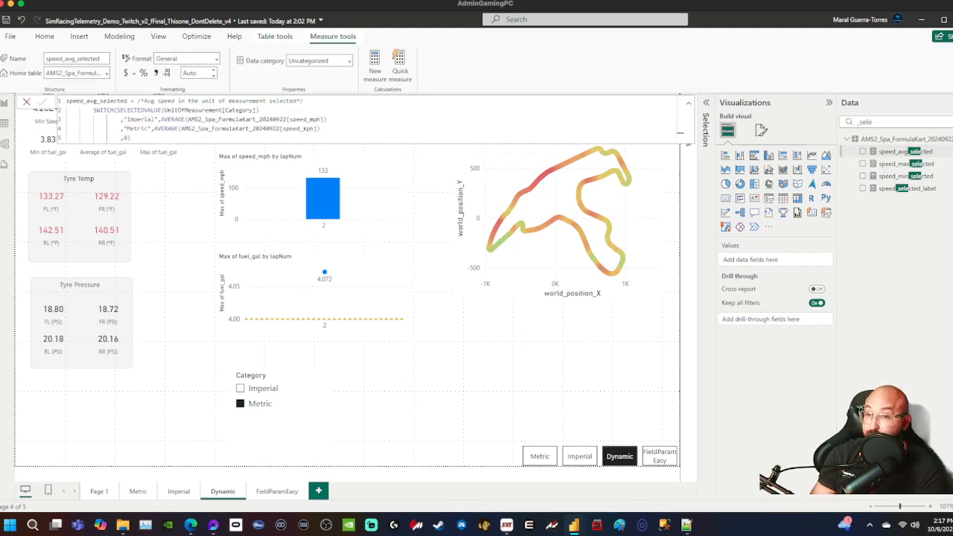
click(905, 176)
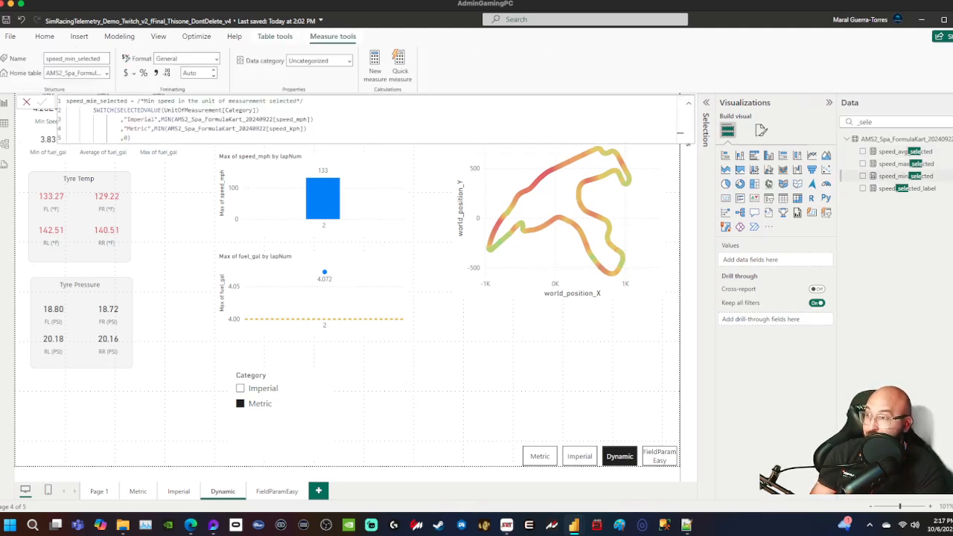
key(ctrl+a)
key(ctrl+c)
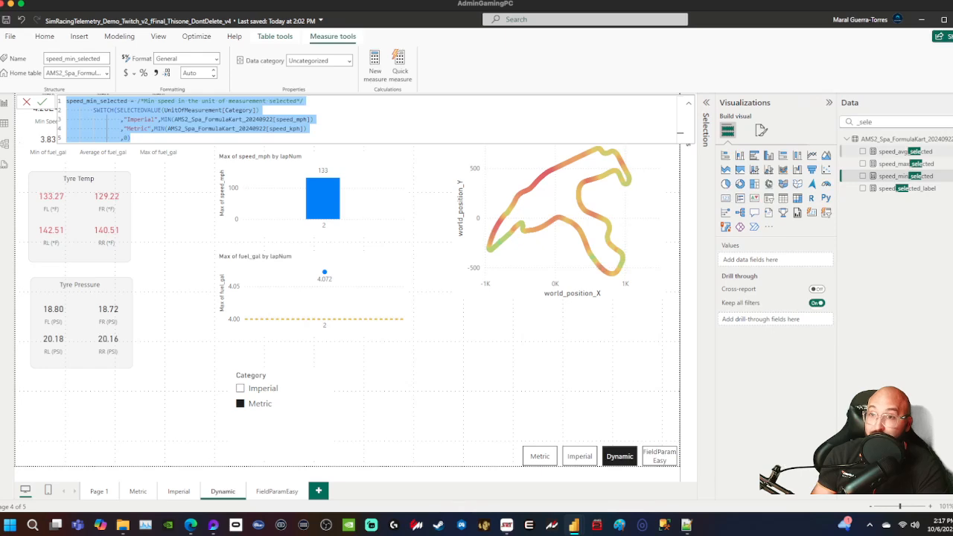
right_click(841, 139)
click(845, 156)
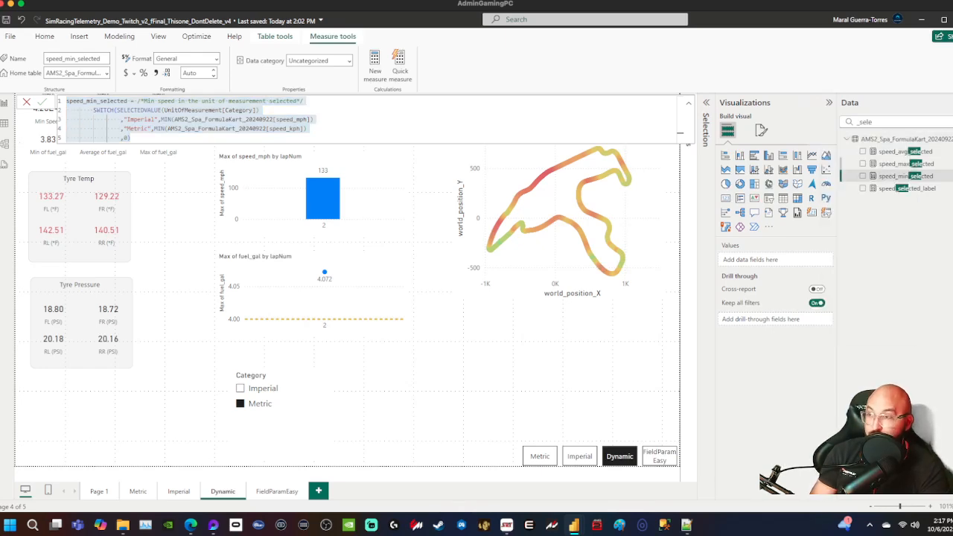
key(ctrl+v)
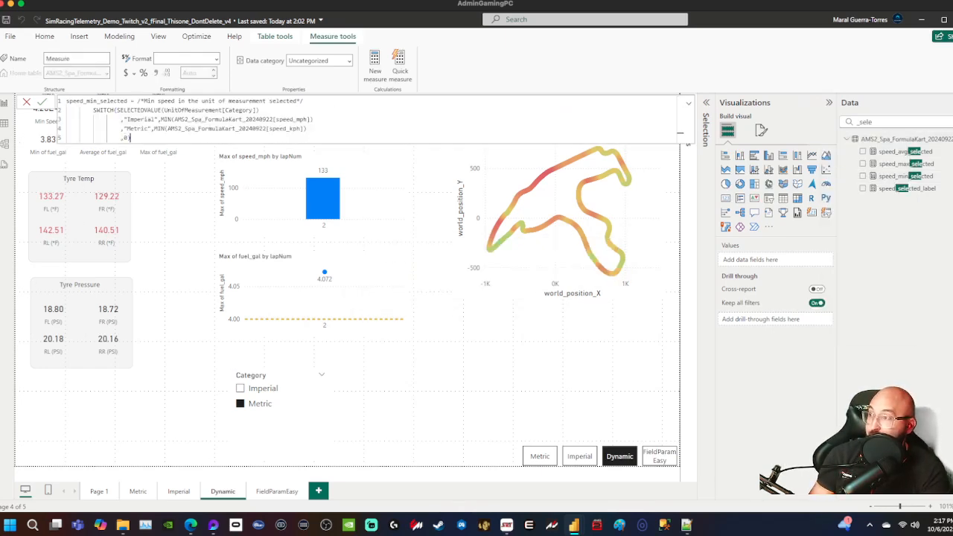
- Name the new measure fuel_min_selected and change its comment to "Min fuel in the unit of measurement selected"
drag(83, 100, 66, 100)
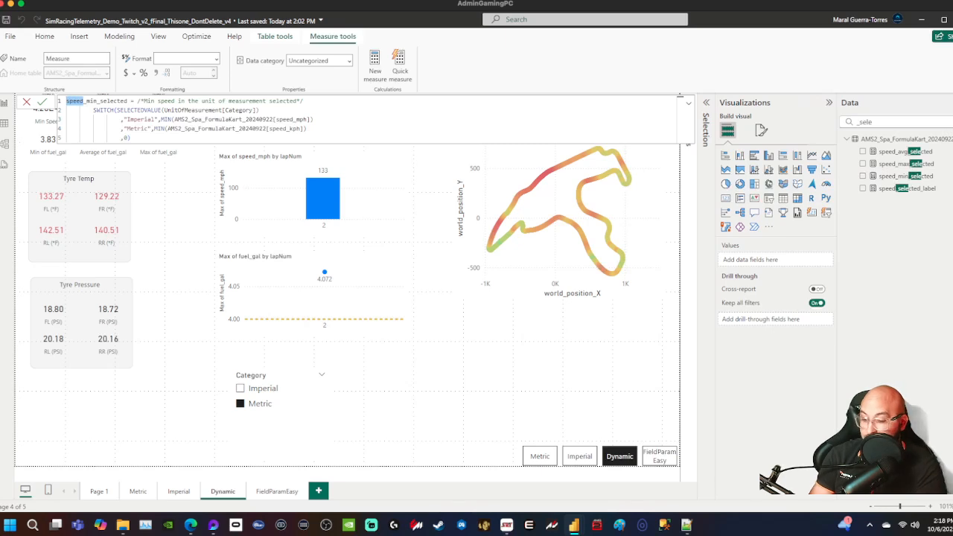
text(fuel)
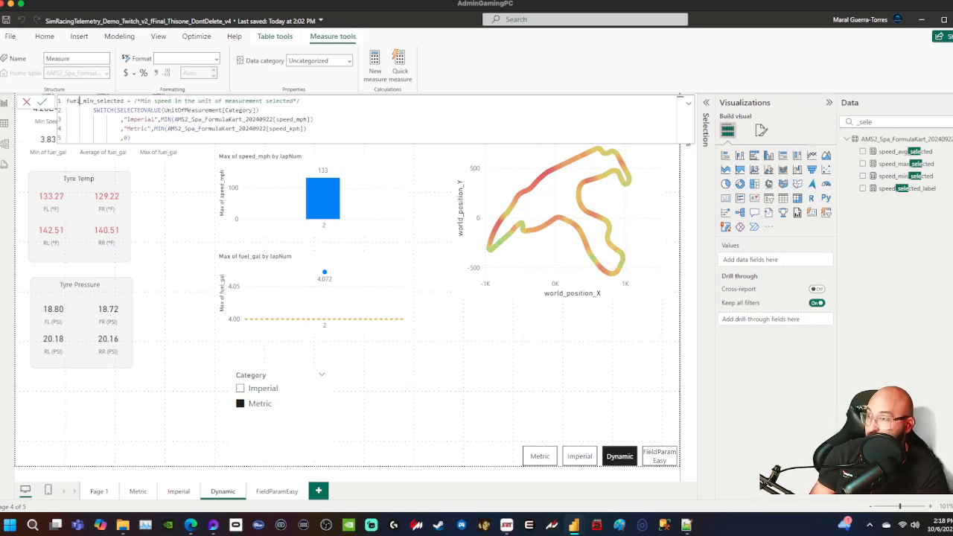
double_click(160, 101)
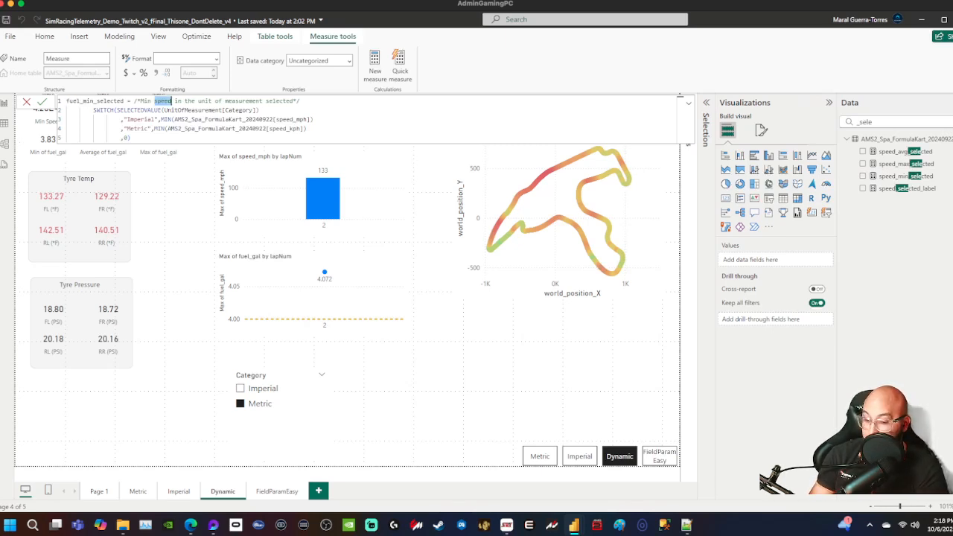
text(fuel)
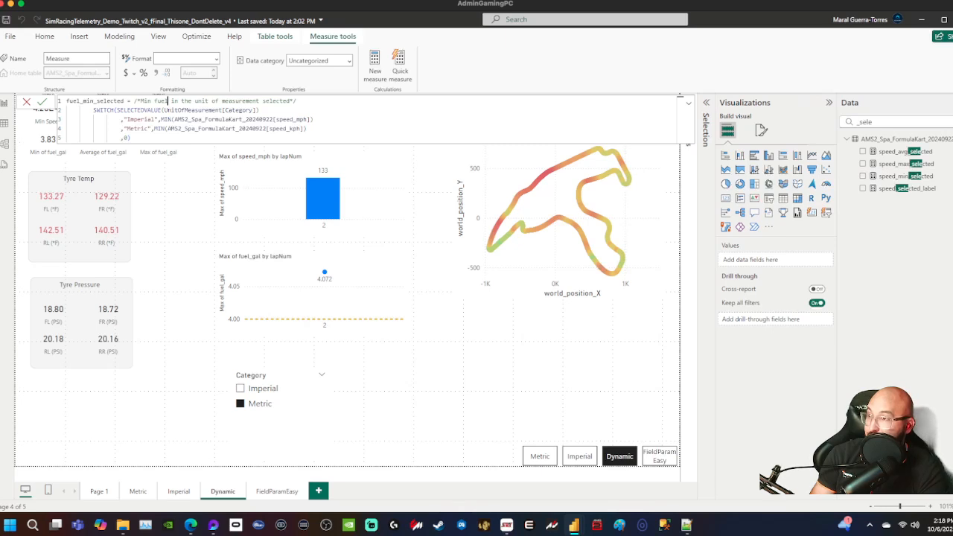
- Point the fuel_min_selected measure's Imperial branch at fuel_gal and its Metric branch at fuel, and commit the formula
double_click(305, 119)
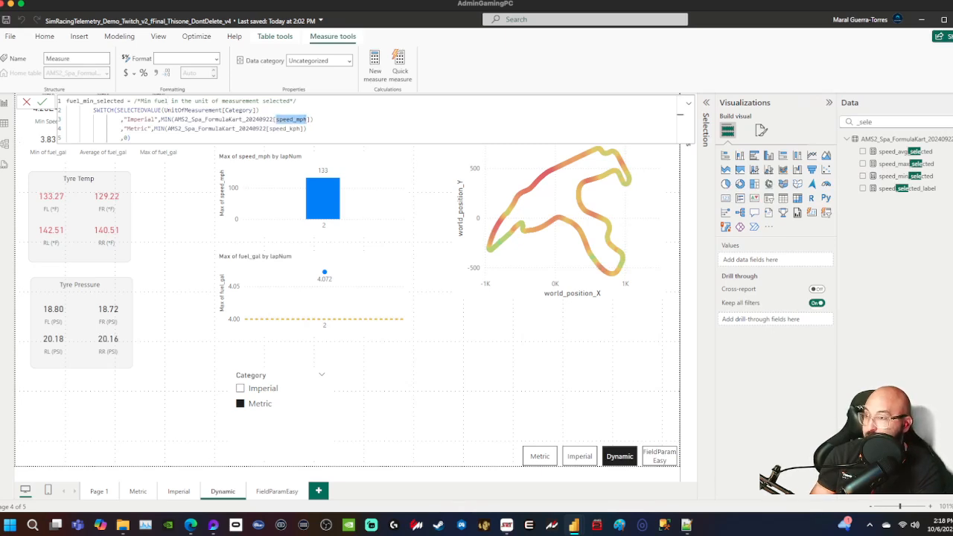
text(fuel_gal)
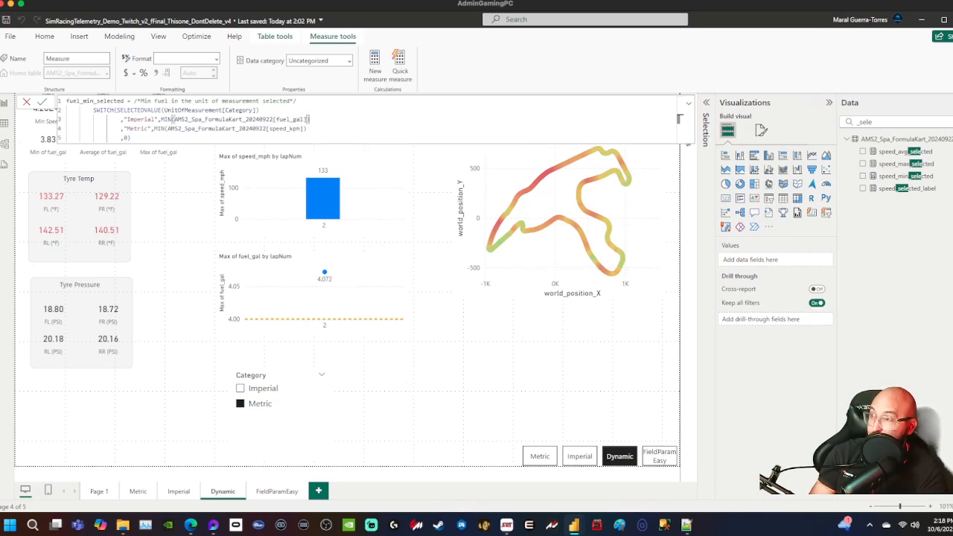
double_click(285, 128)
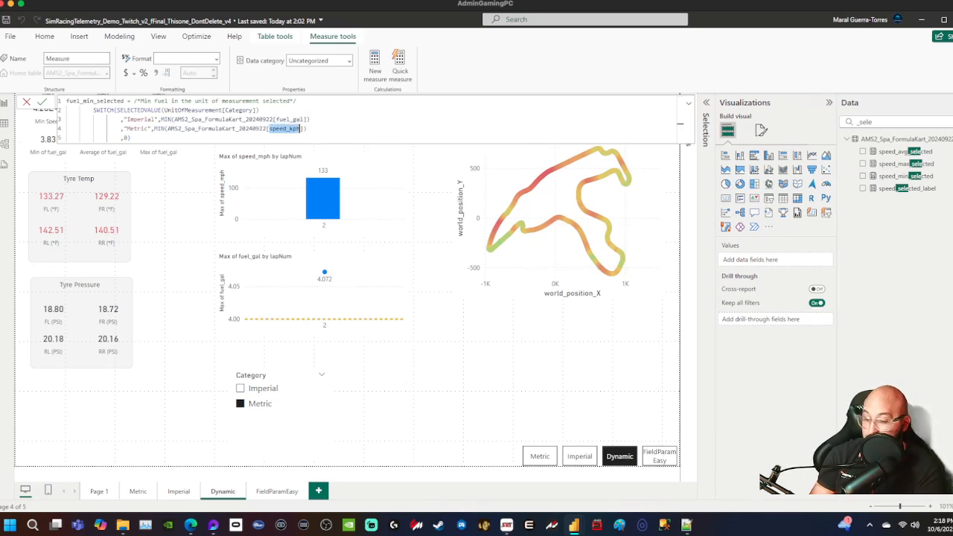
text(fuel)
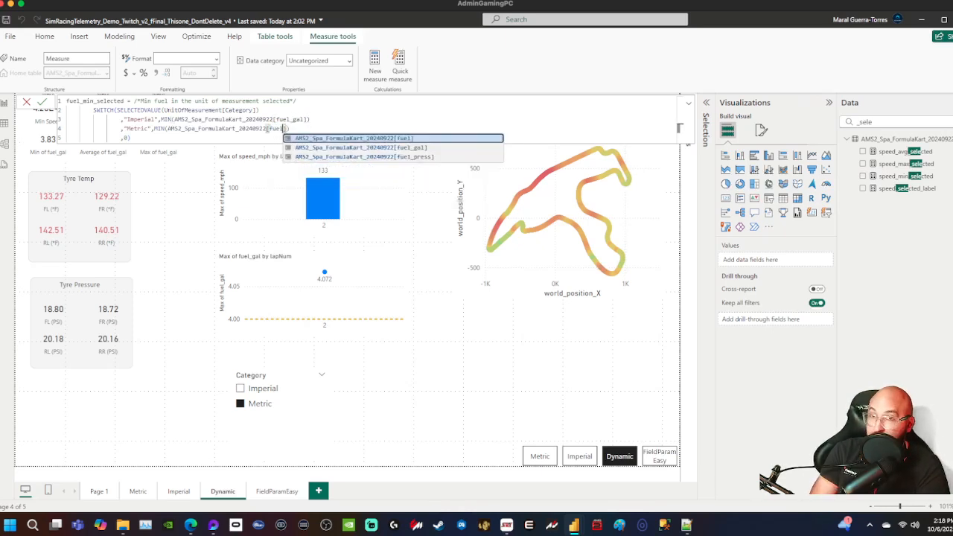
key(Right)
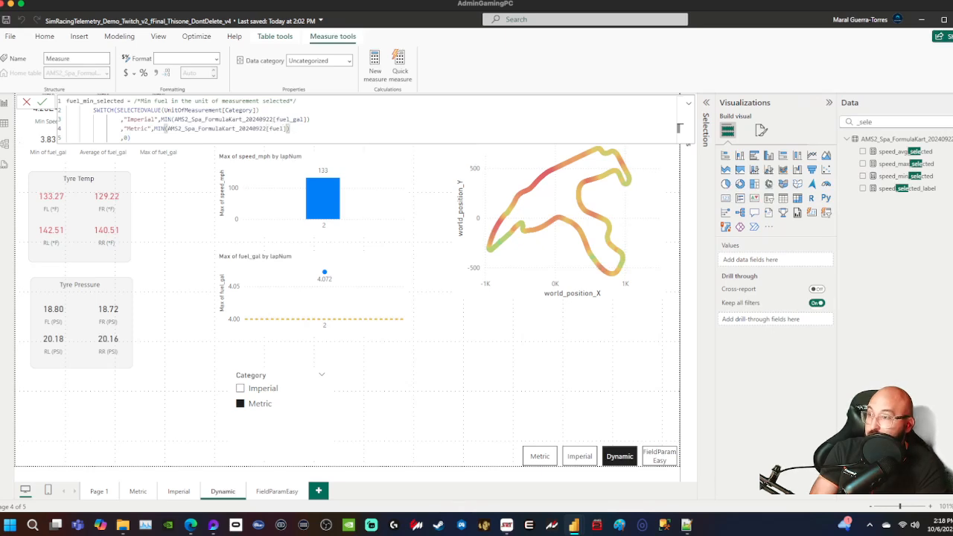
key(BackSpace)
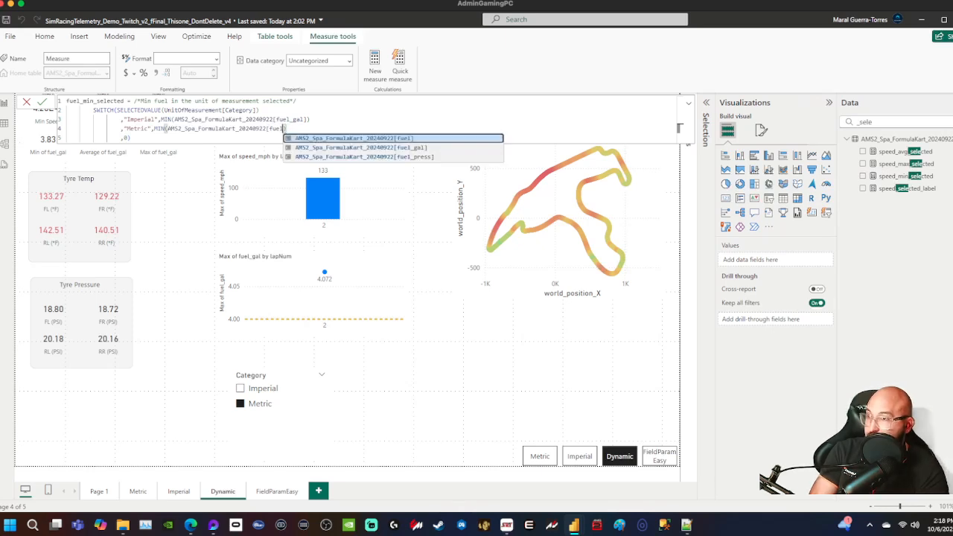
text())
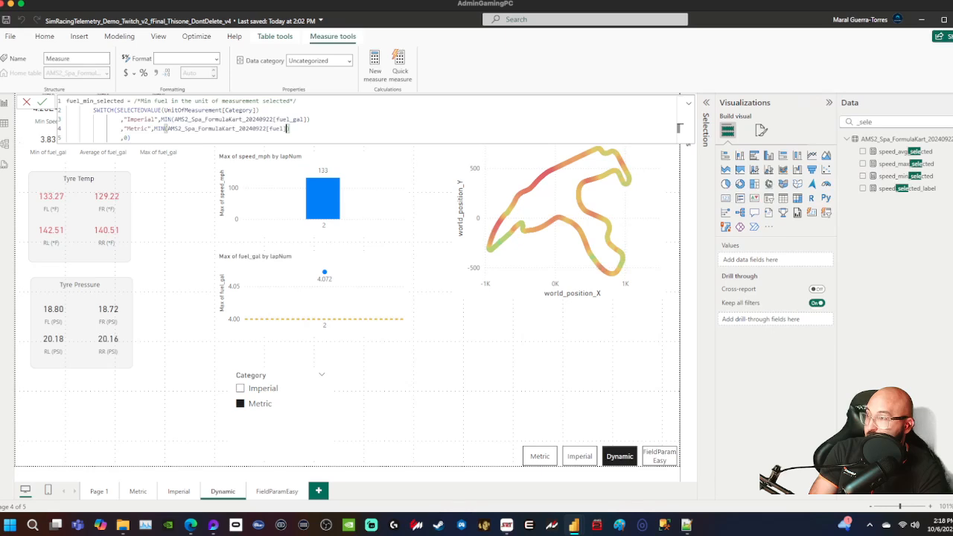
click(42, 102)
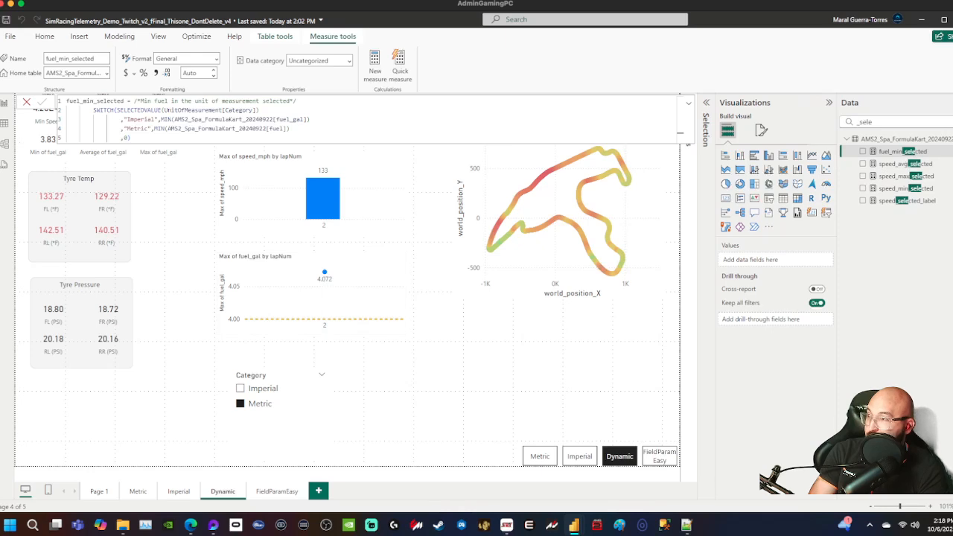
- Replace the Min of fuel_gal card's field with fuel_min_selected
click(172, 224)
click(47, 139)
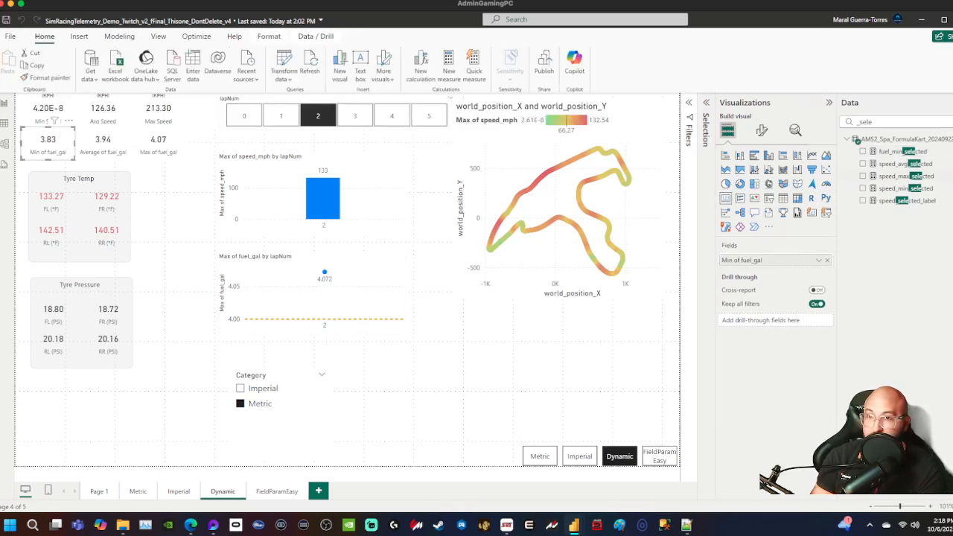
drag(902, 151, 752, 259)
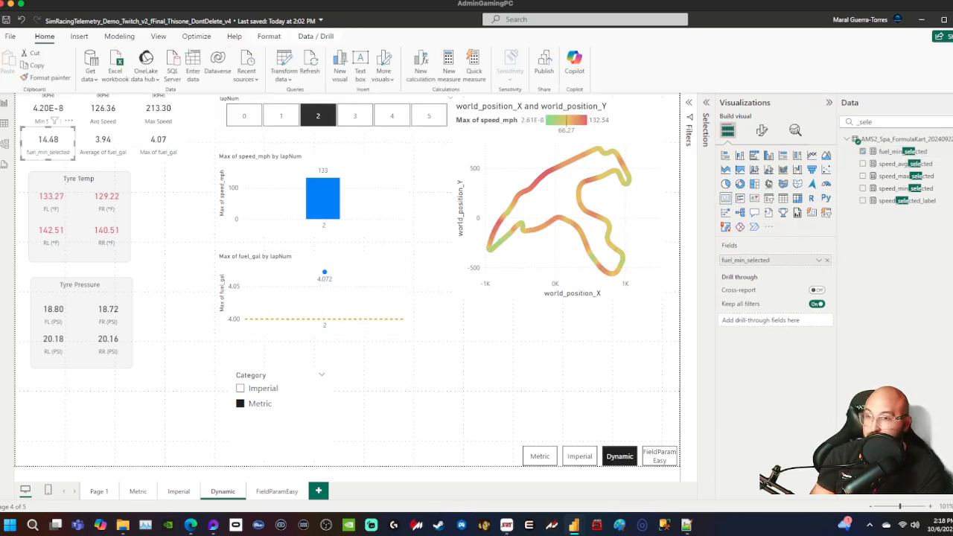
- Rename the card's field for this visual as Min Fuel and switch the Category slicer to Imperial
double_click(747, 260)
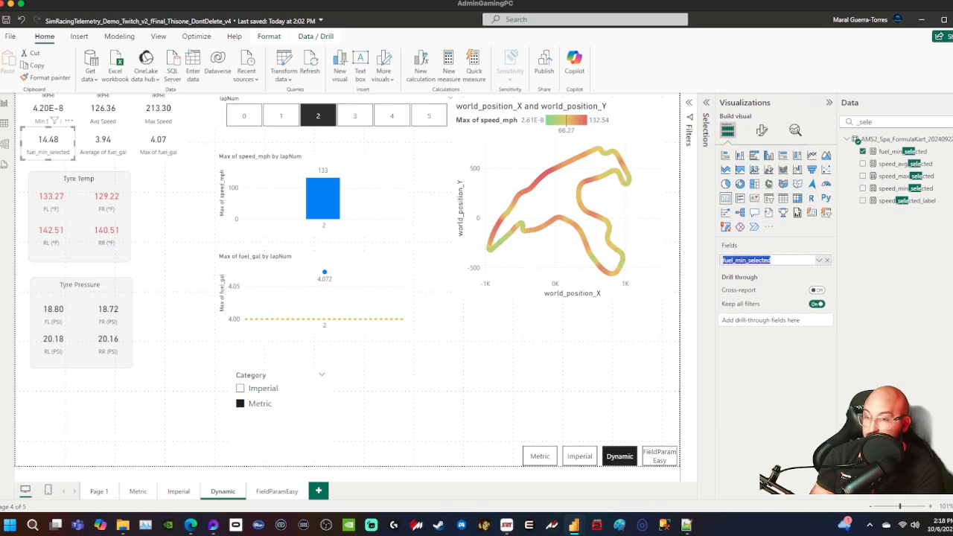
text(Fue)
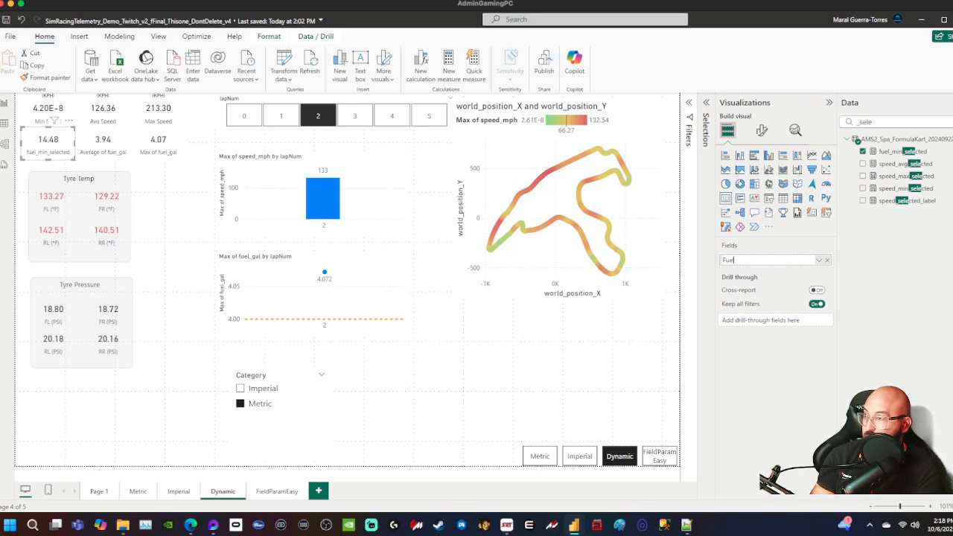
text(l)
key(Home)
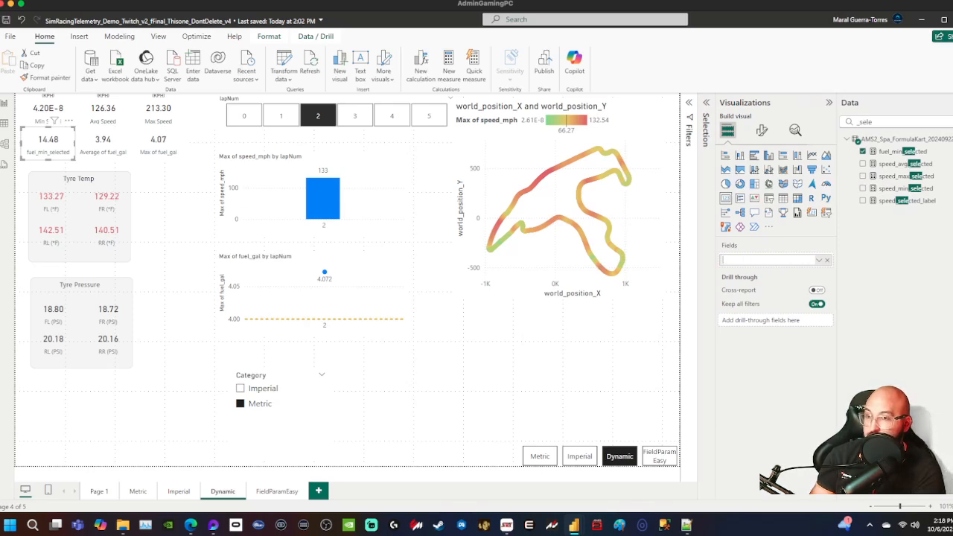
text(Min Fuel)
key(Return)
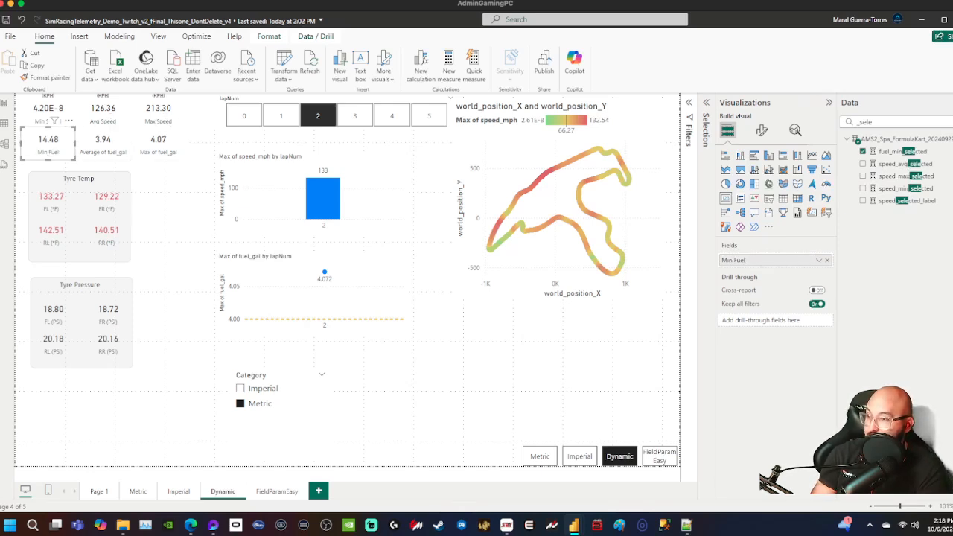
click(253, 388)
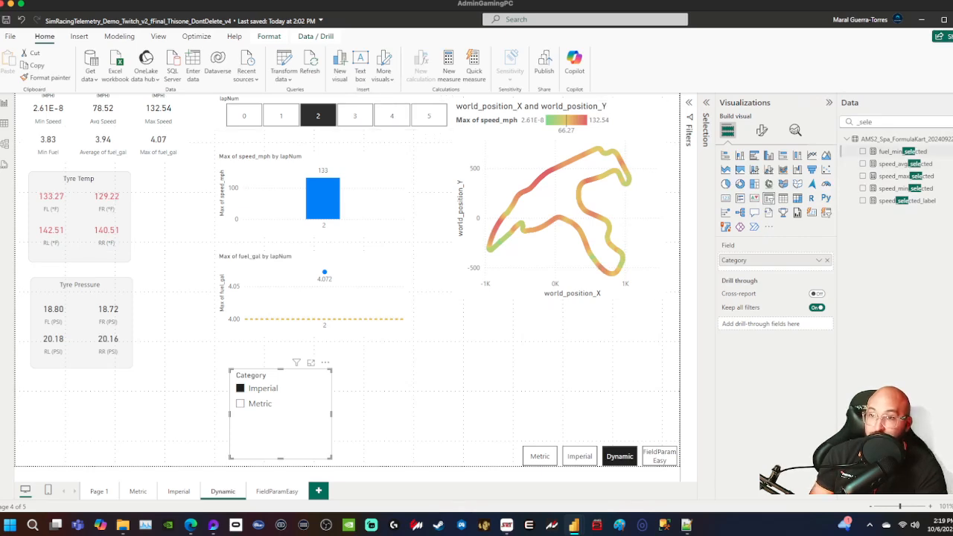
- Create a new measure in the AMS2_Spa_FormulaKart table from a copy of the fuel_min_selected formula and name it fuel_avg_selected
click(842, 151)
key(ctrl+a)
key(ctrl+c)
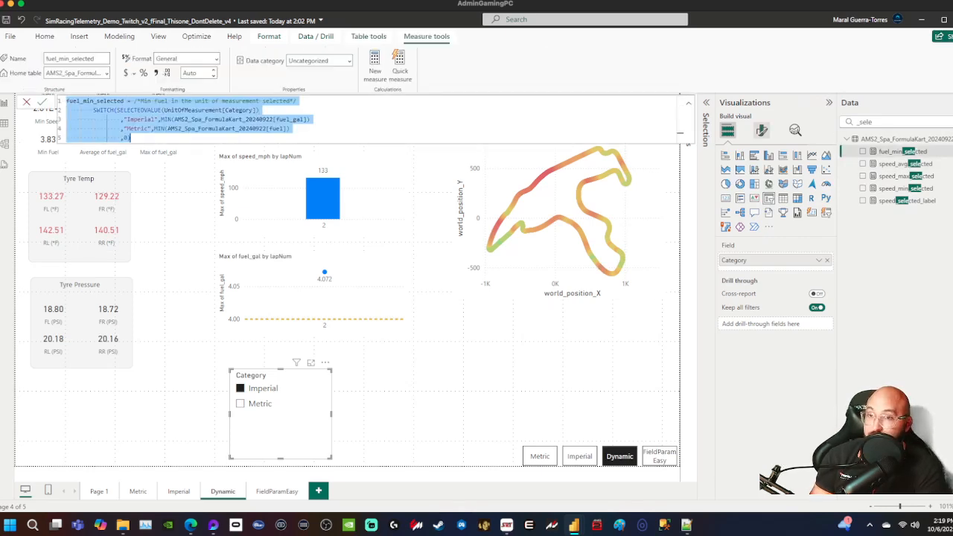
right_click(906, 139)
click(863, 153)
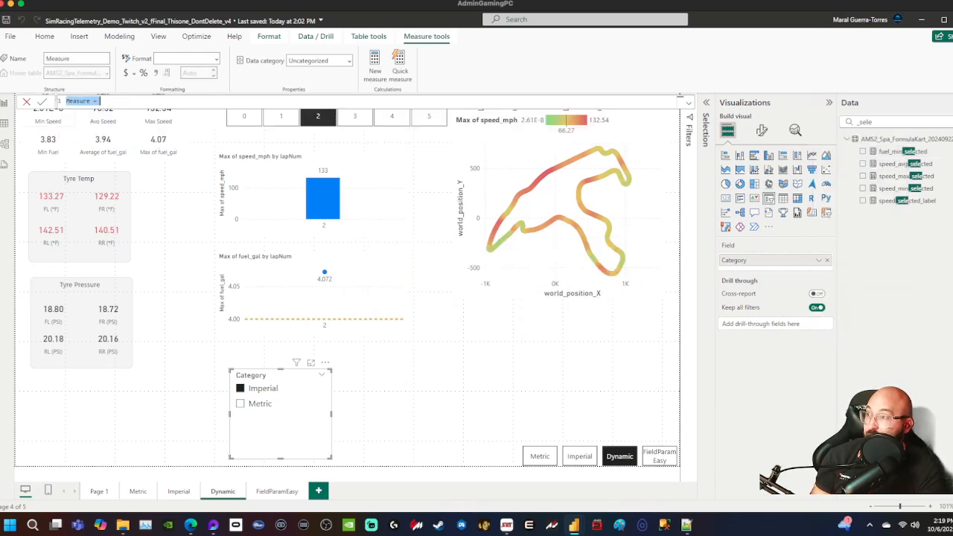
key(ctrl+v)
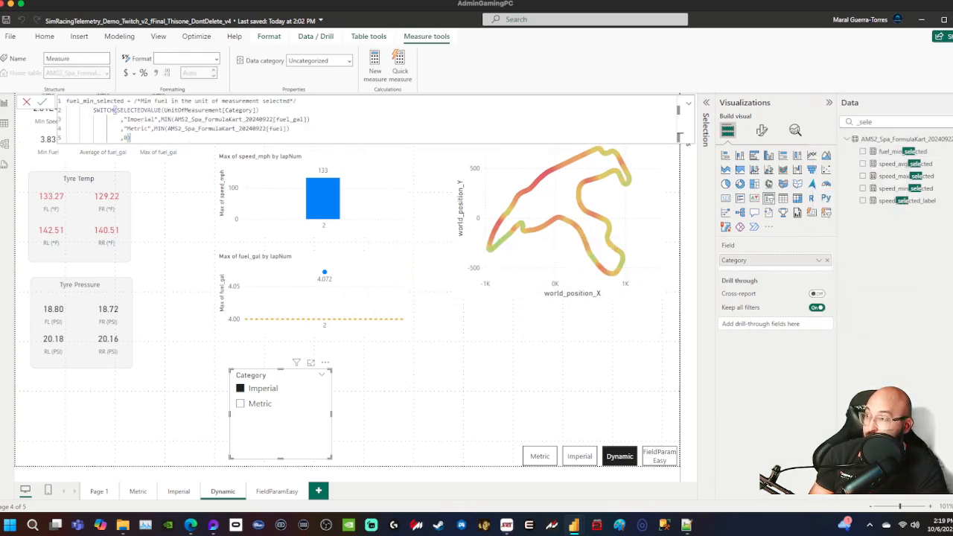
double_click(97, 100)
text(fuel_avg_selected)
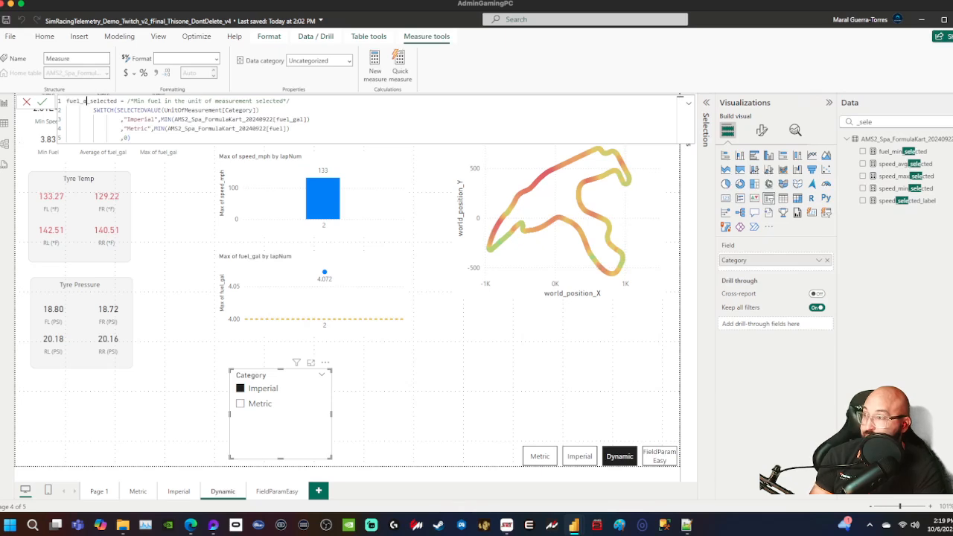
click(95, 101)
key(BackSpace)
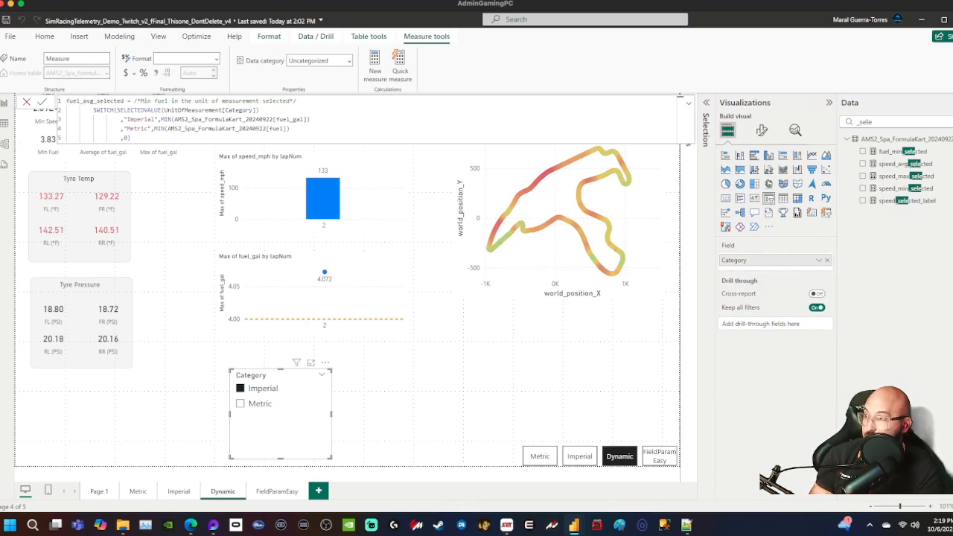
- Try AVG in place of MIN in the Imperial and Metric branches of the fuel_avg_selected formula
double_click(164, 119)
text(AVG)
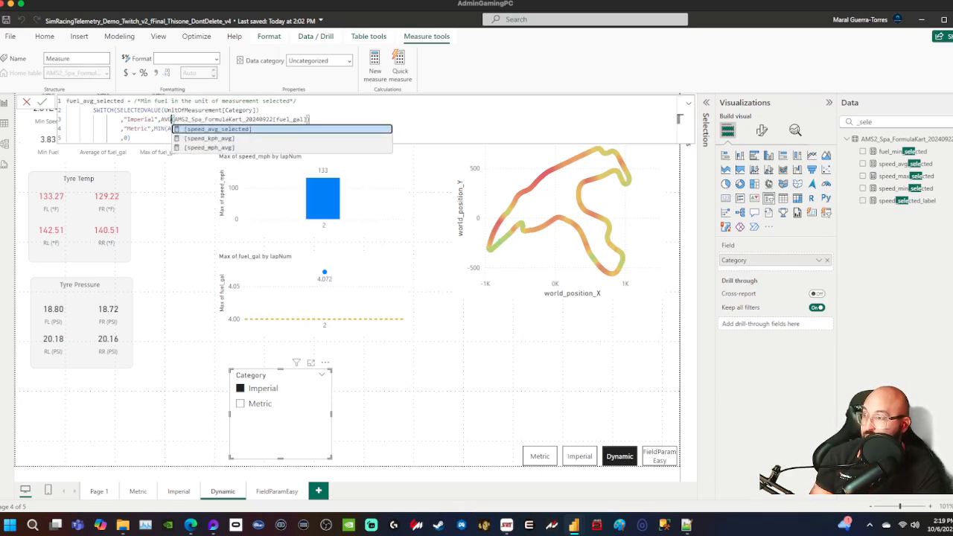
double_click(160, 129)
text(AVG)
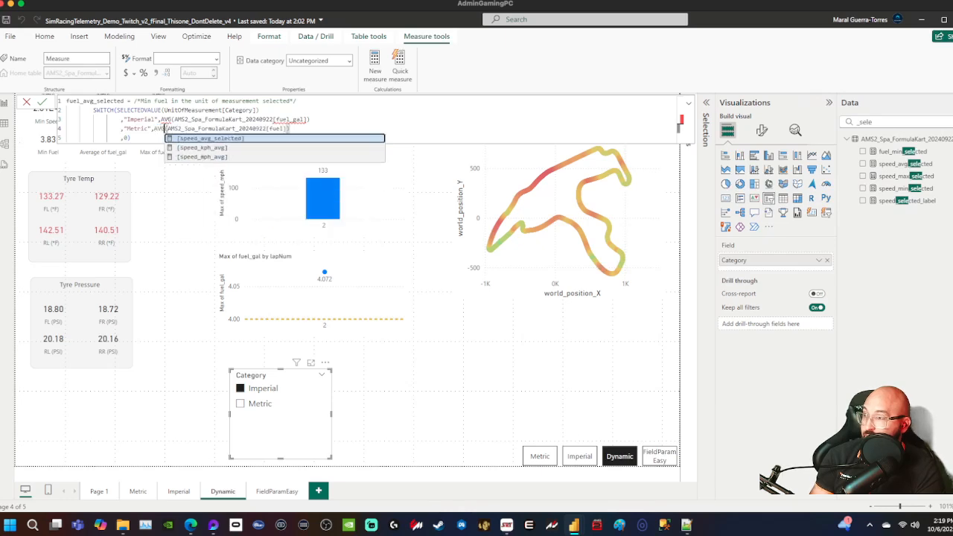
click(215, 119)
double_click(215, 119)
- Change the fuel_avg_selected formula's comment to read "AVG fuel in the unit of measurement selected"
double_click(149, 100)
text(AVG)
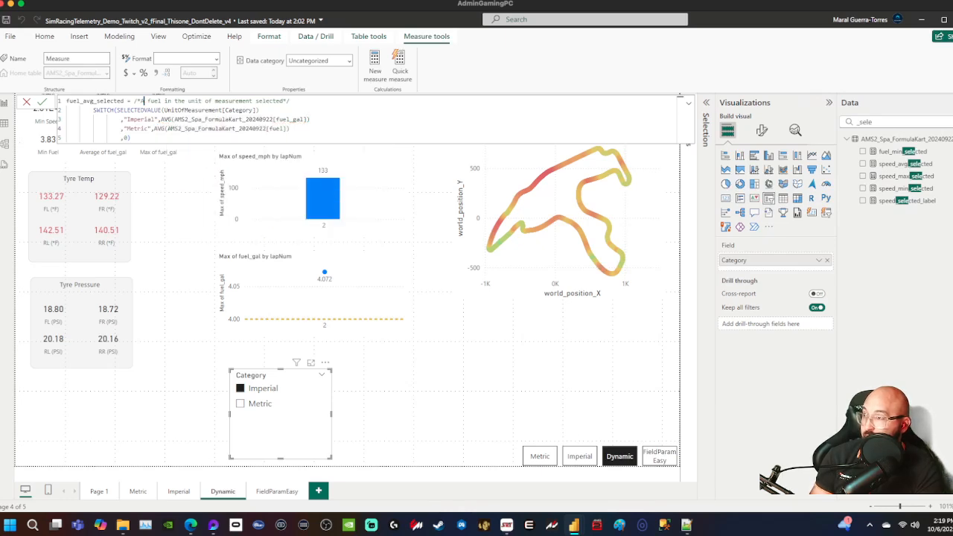
click(259, 110)
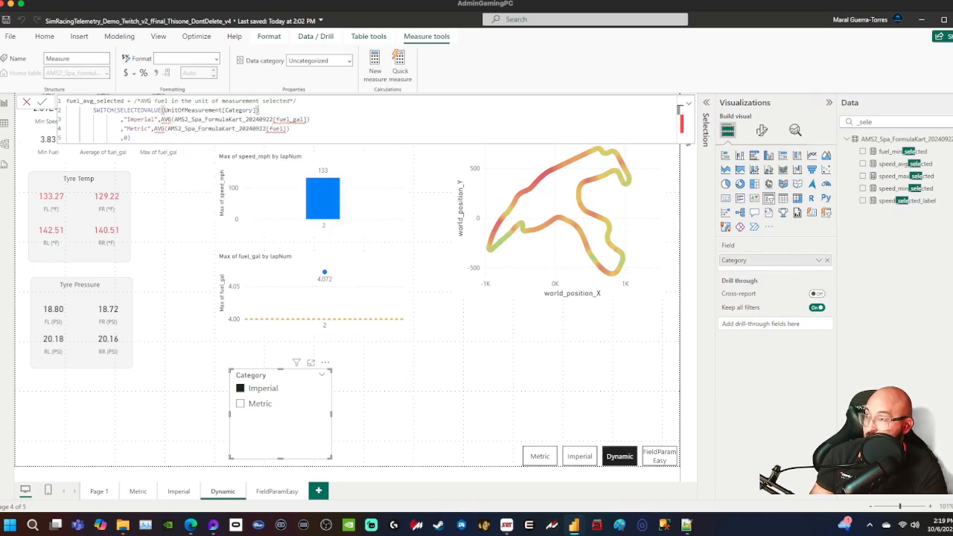
- Set the aggregation function to AVERAGE in both the Imperial and Metric branches of fuel_avg_selected and commit the formula
double_click(167, 119)
text(AVERAGE)
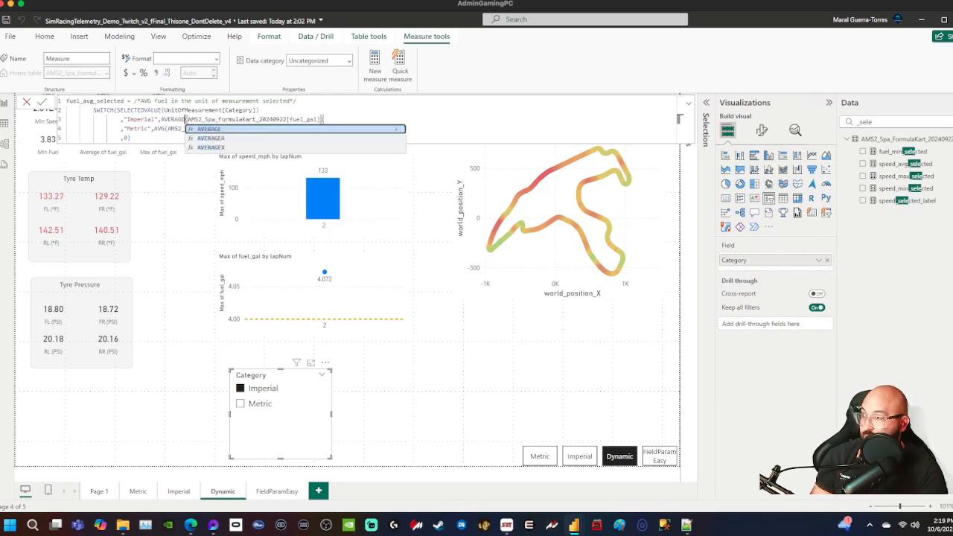
key(Tab)
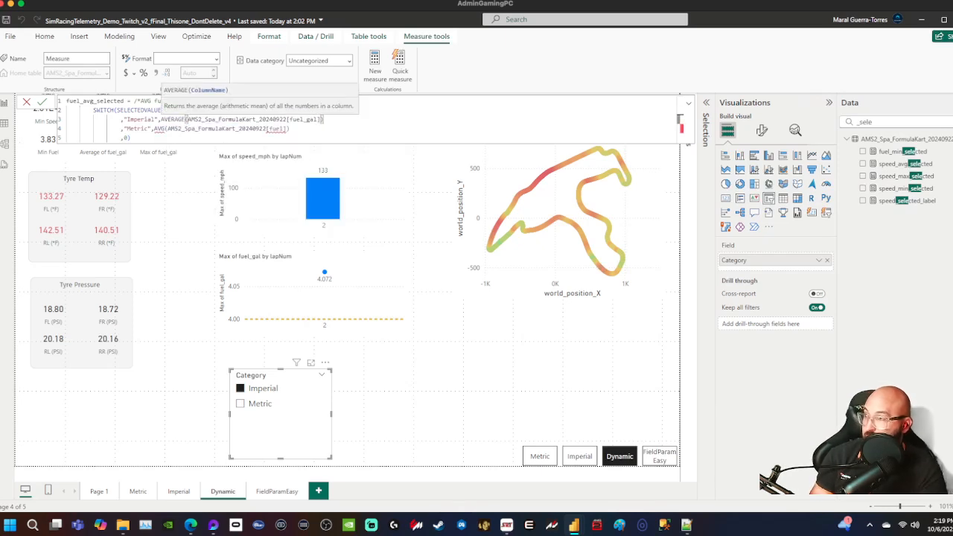
double_click(161, 128)
text(AVER)
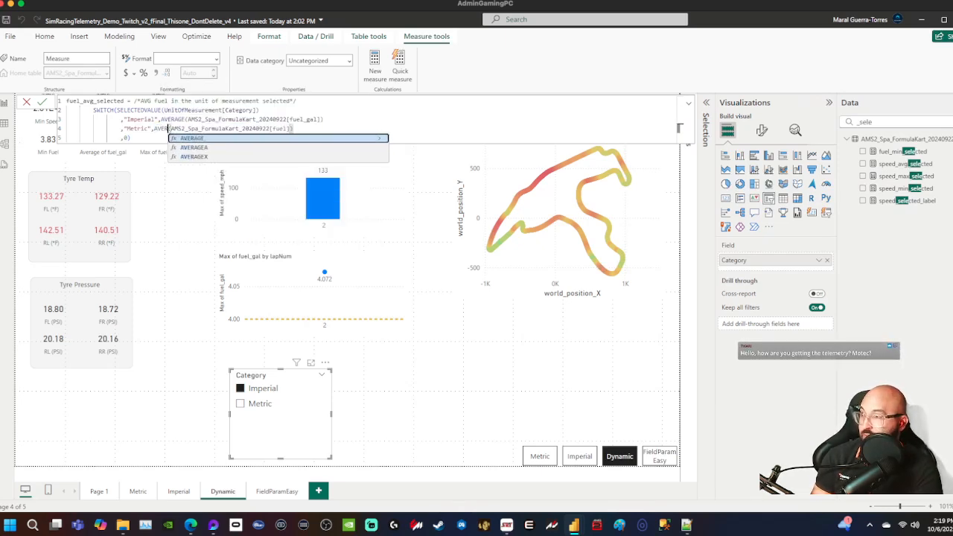
text(AGE)
key(Escape)
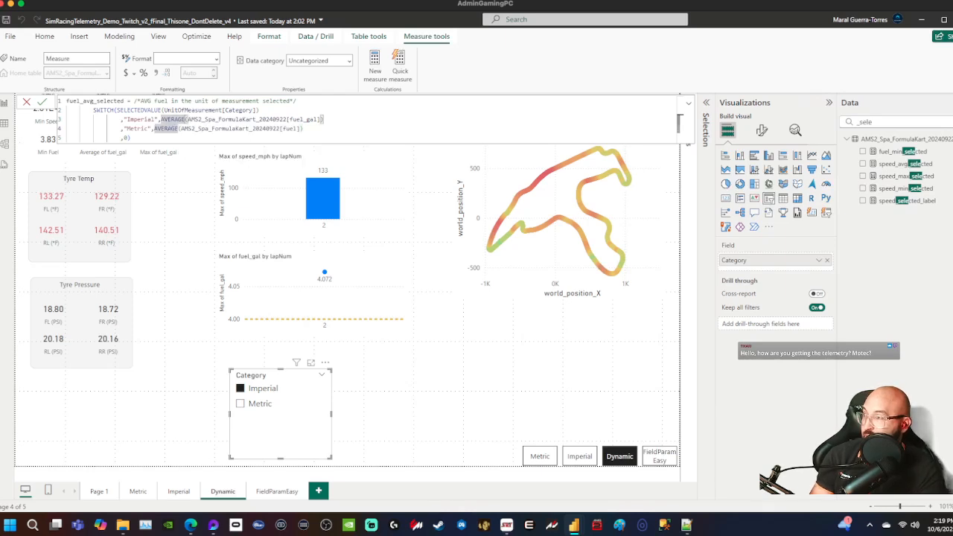
key(Return)
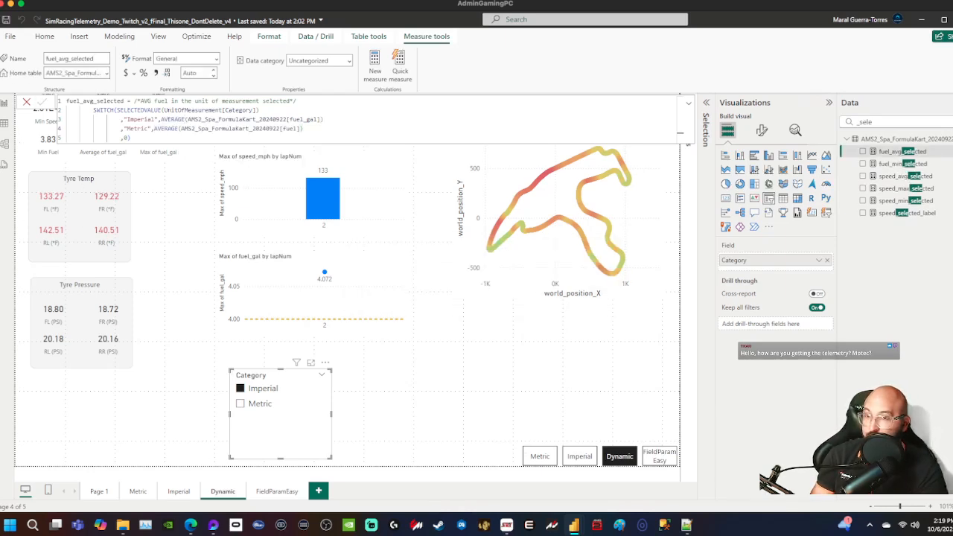
- Replace the Average of fuel_gal card's field with fuel_avg_selected and rename it for this visual as Avg Fuel
click(168, 186)
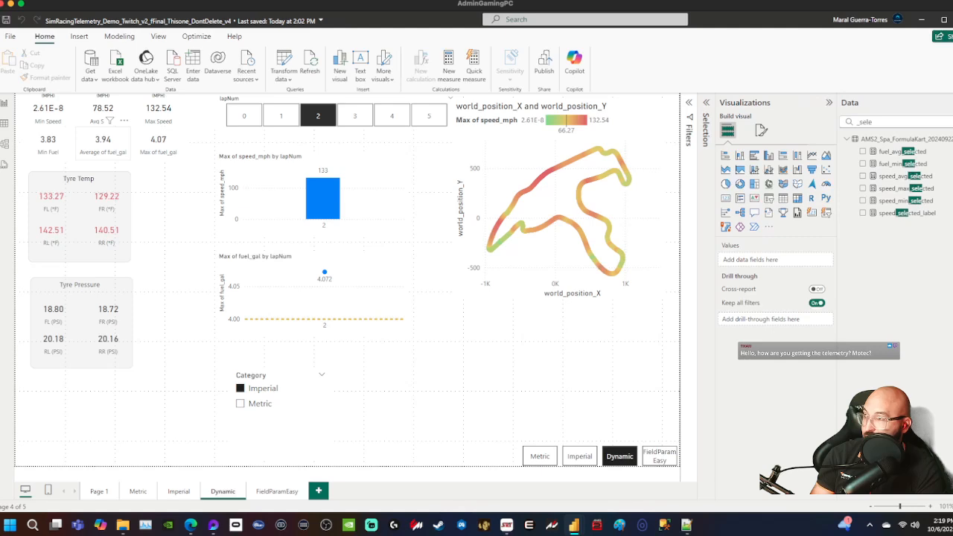
click(103, 143)
drag(897, 151, 774, 260)
click(819, 261)
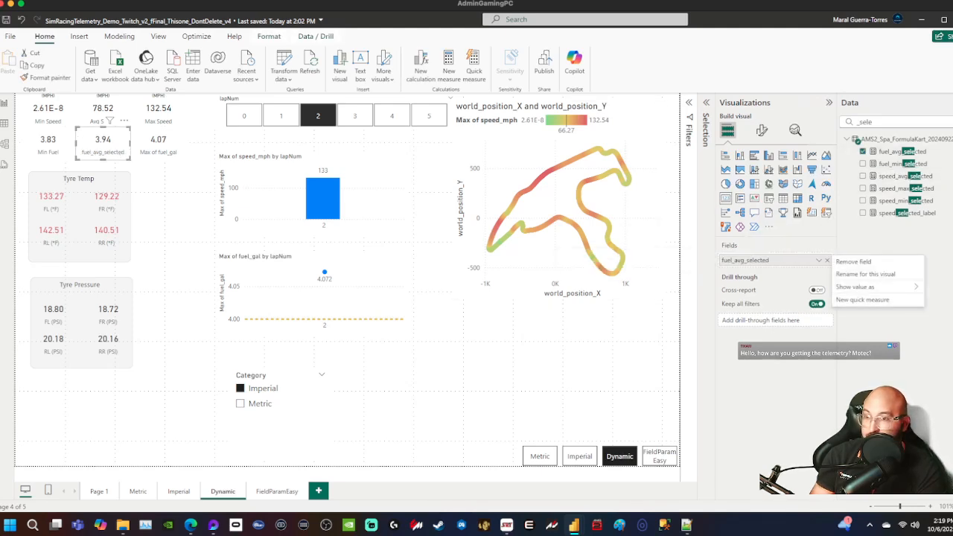
click(864, 274)
text(Avg Fuel)
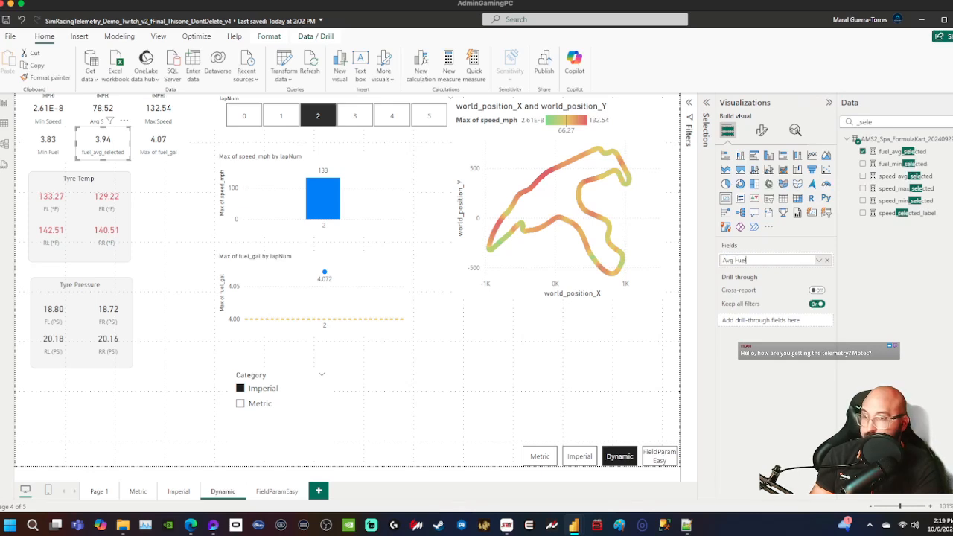
key(Return)
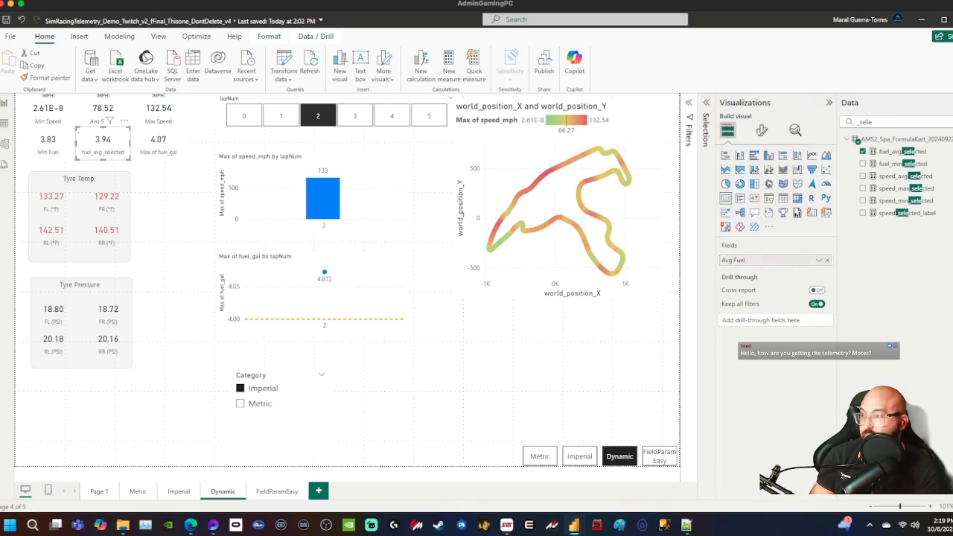
- Check the card values under Metric and Imperial with the Category slicer, ending on Metric
click(241, 404)
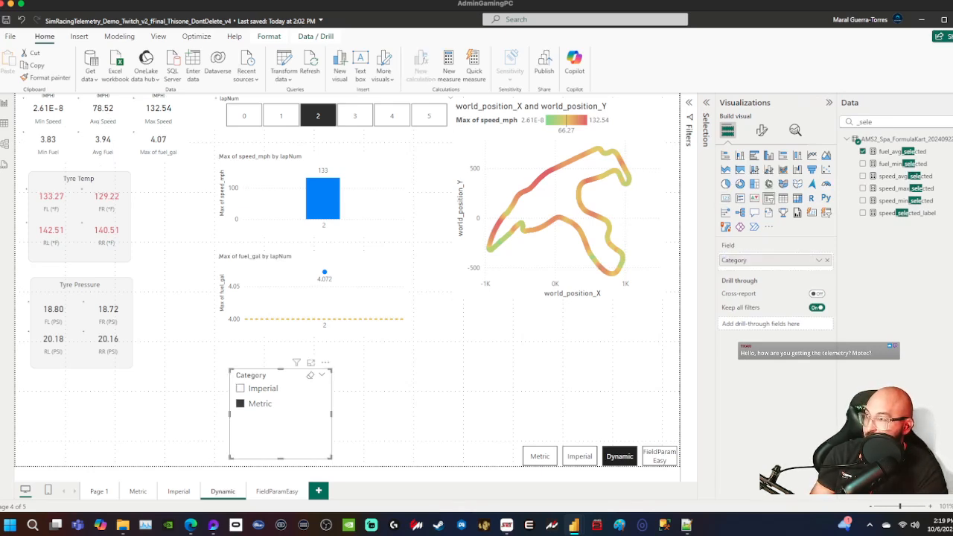
click(241, 388)
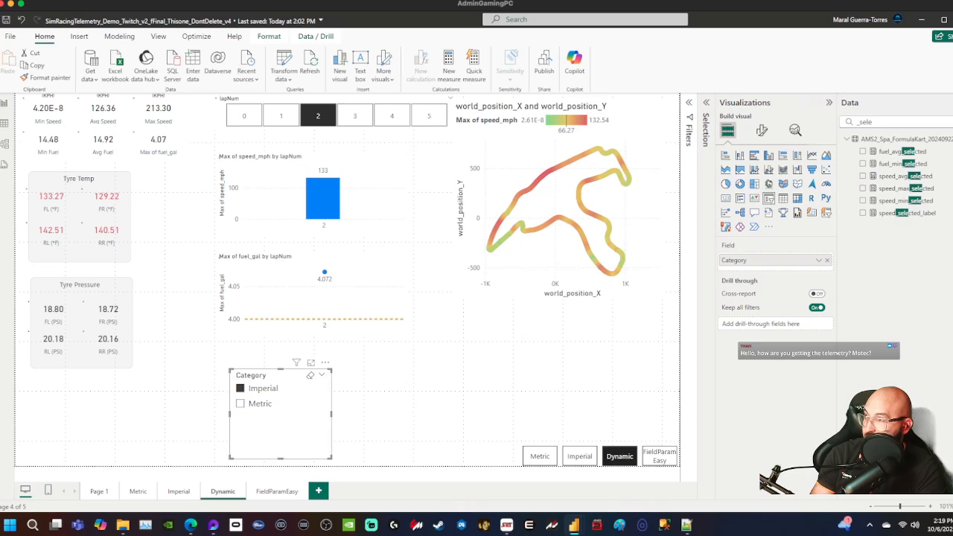
click(240, 404)
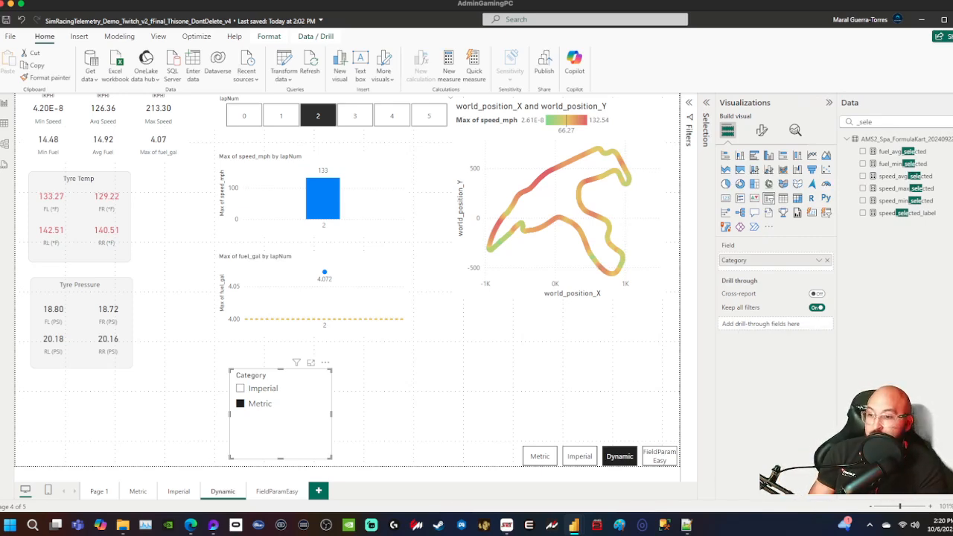
- Switch to Sim Racing Telemetry and look through the list of recorded Automobilista 2 sessions
click(506, 525)
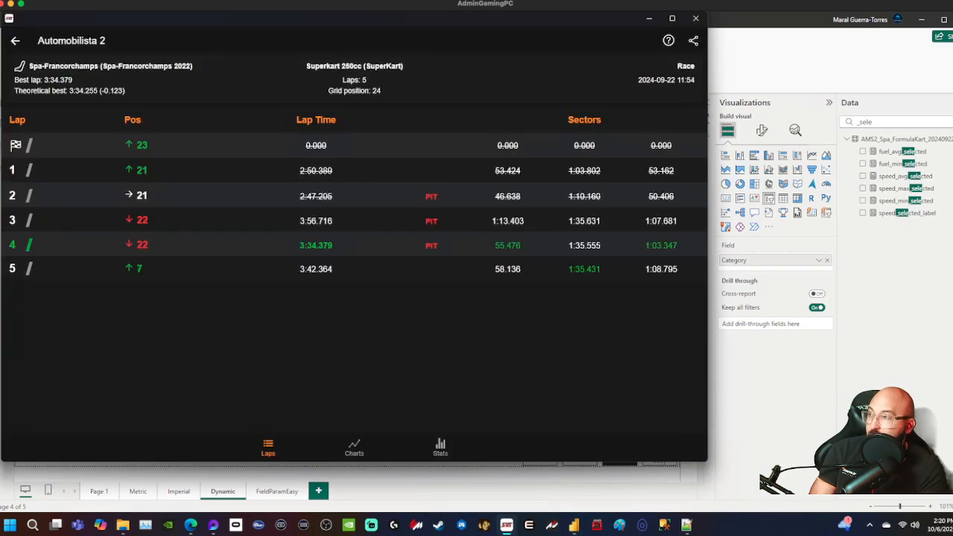
click(15, 41)
click(15, 40)
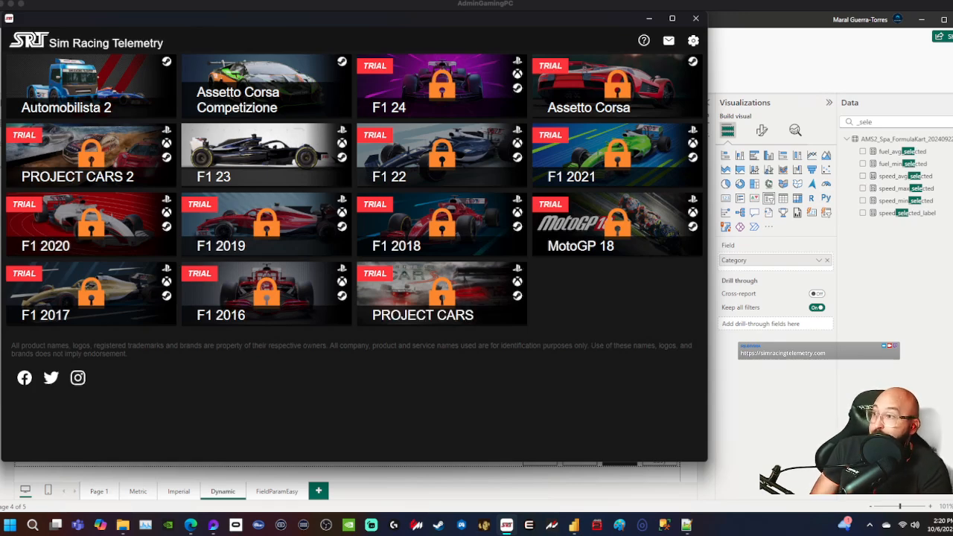
click(91, 87)
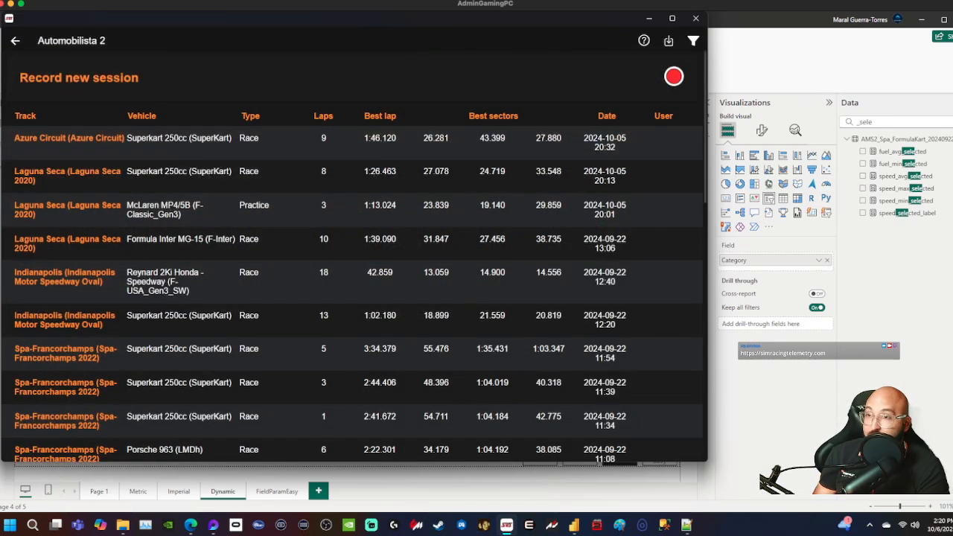
scroll(354, 261, down, 15)
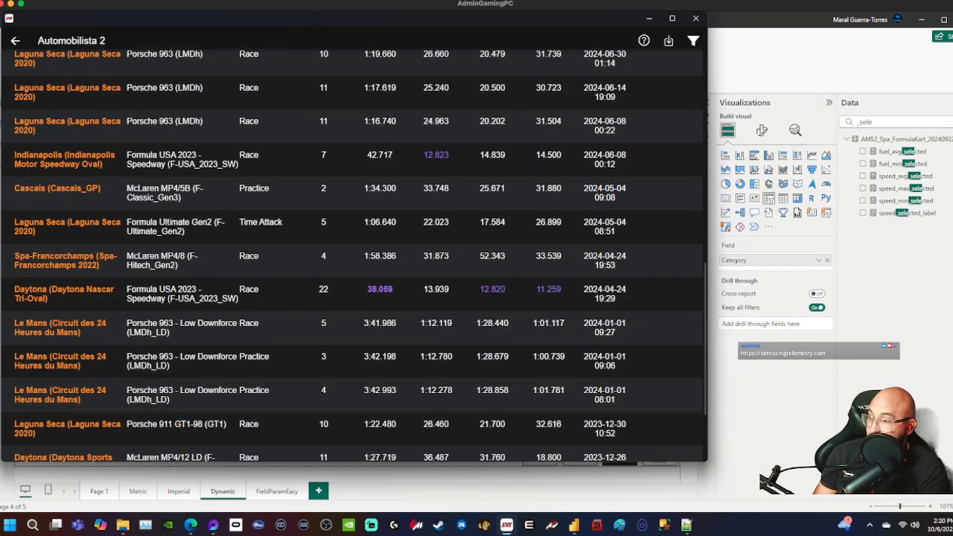
scroll(353, 261, up, 15)
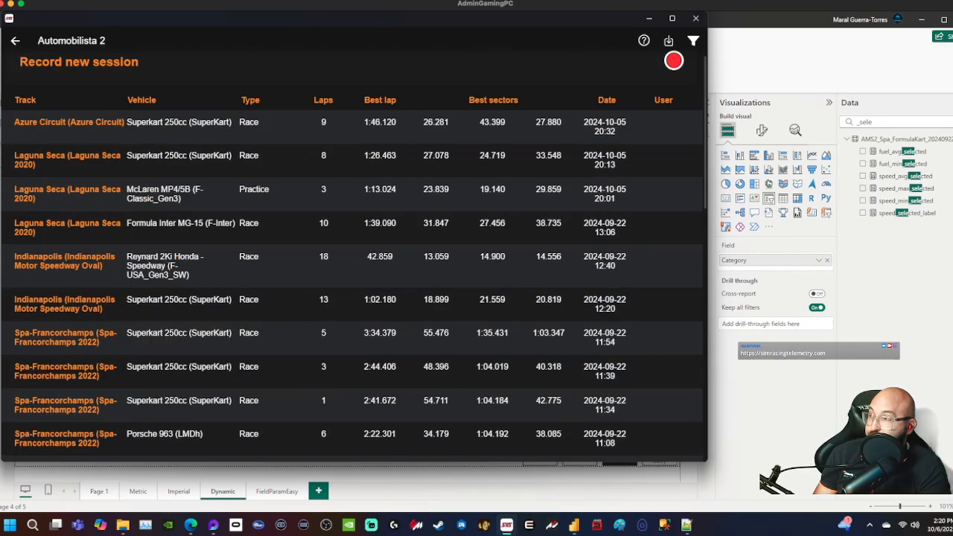
- Look through the list of recorded Assetto Corsa Competizione sessions
click(15, 41)
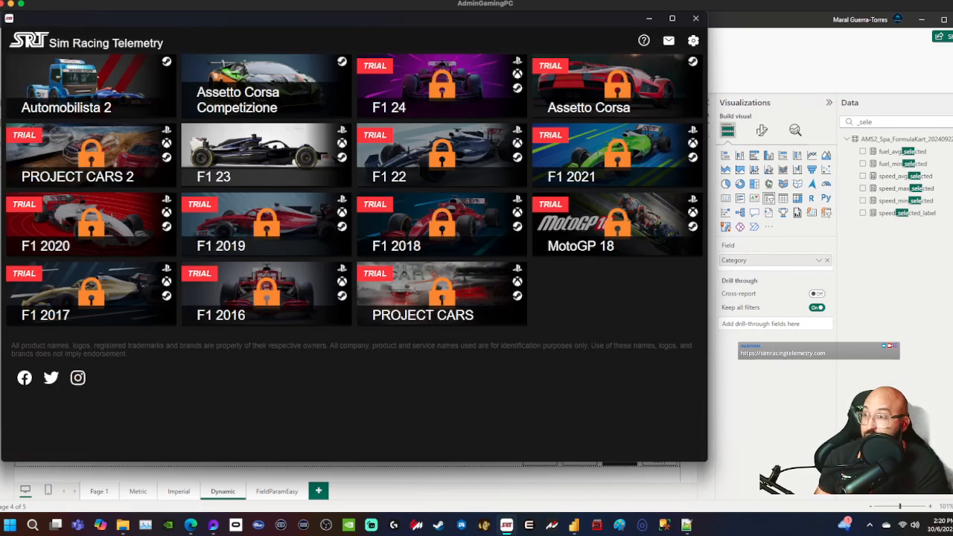
click(266, 88)
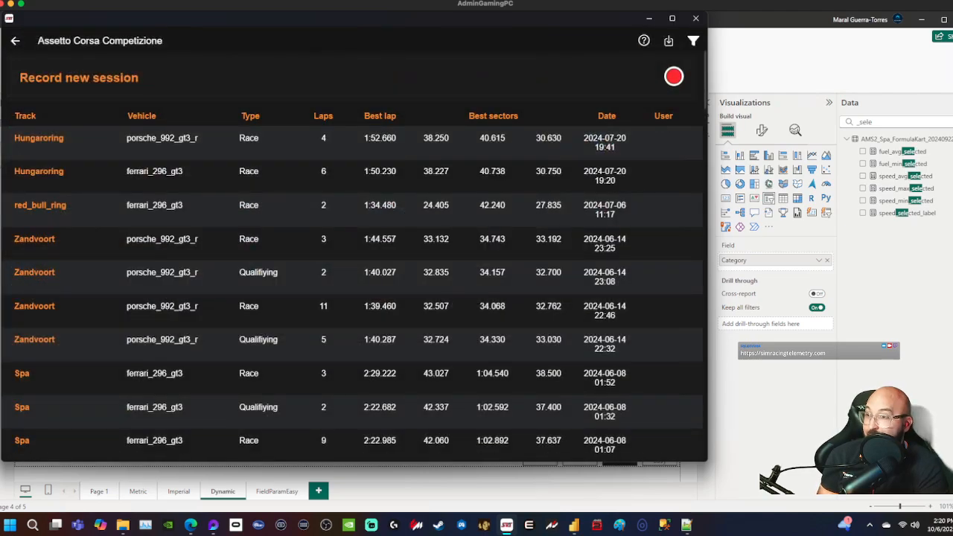
scroll(353, 261, down, 15)
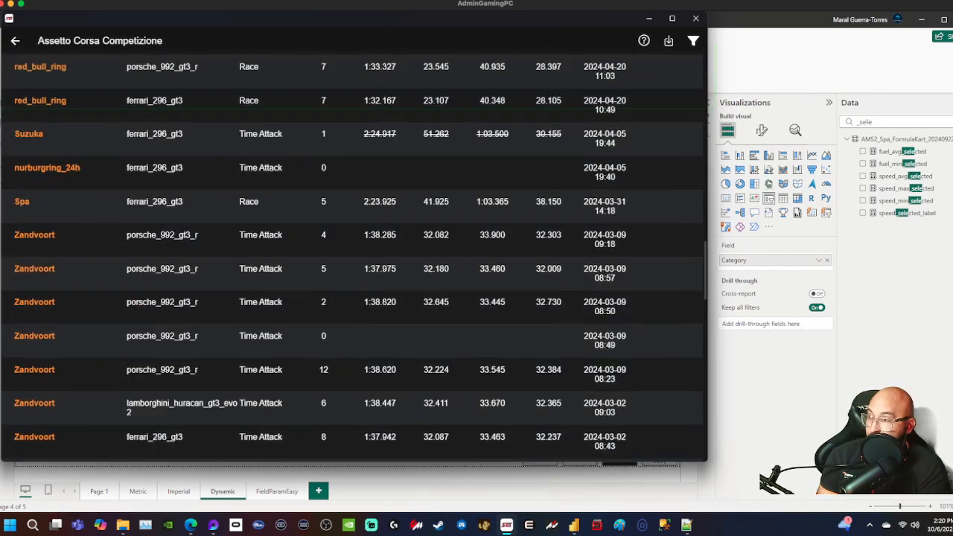
scroll(354, 260, up, 15)
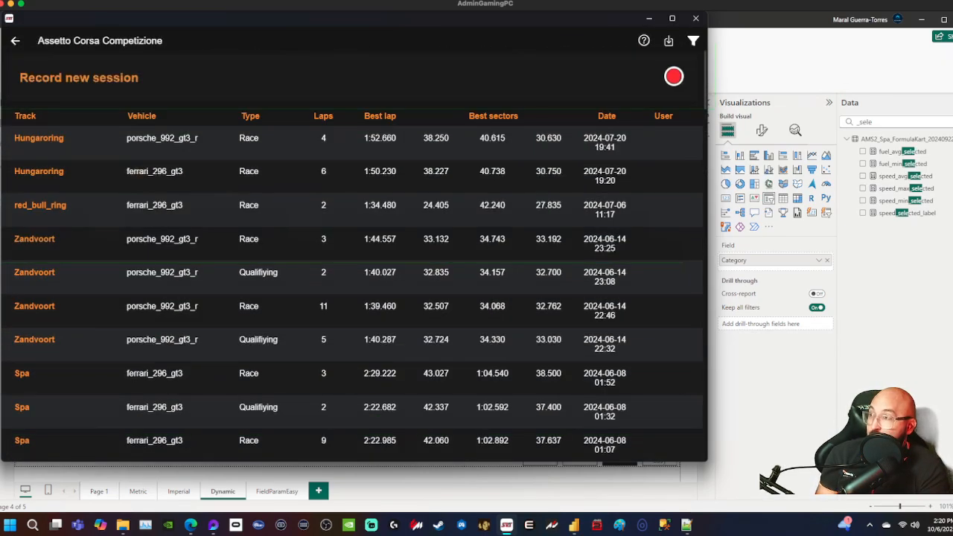
click(15, 41)
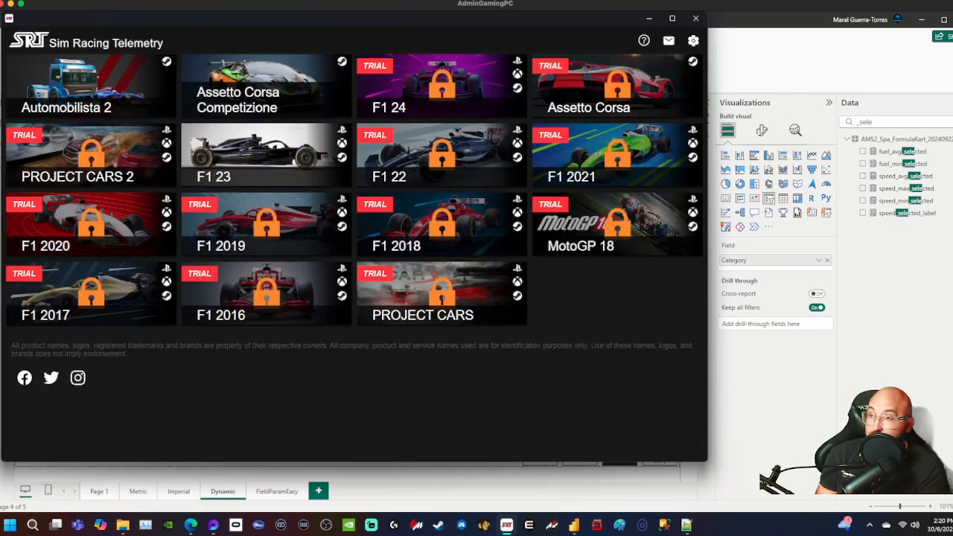
click(91, 87)
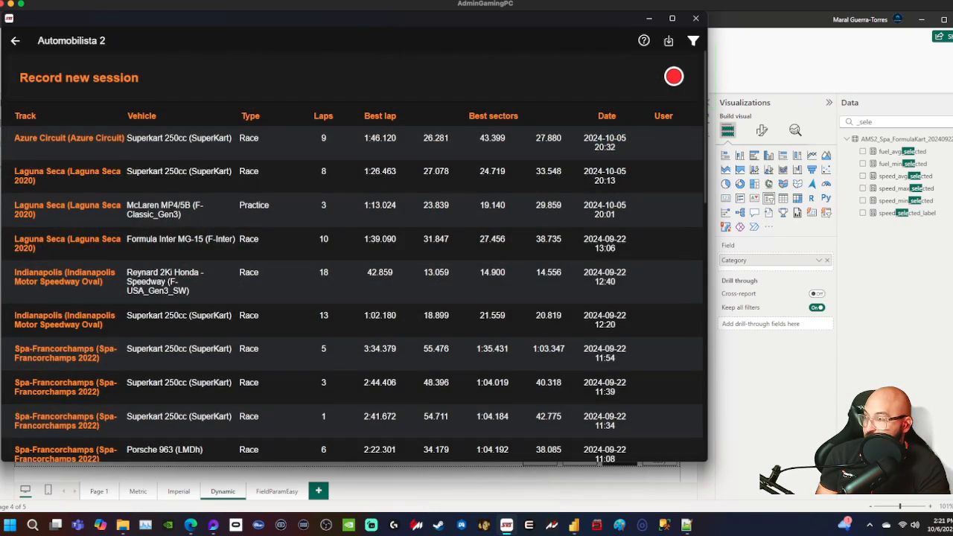
click(91, 175)
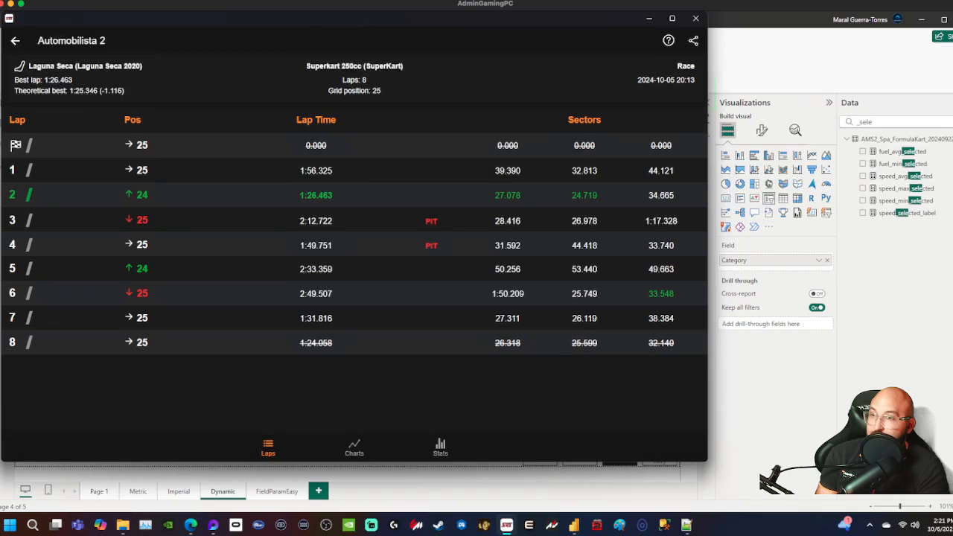
click(693, 40)
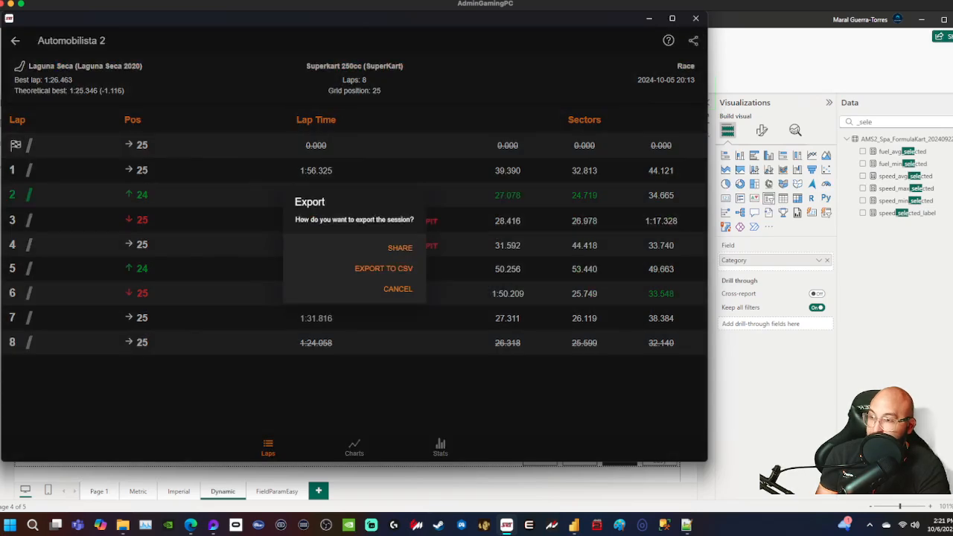
click(397, 289)
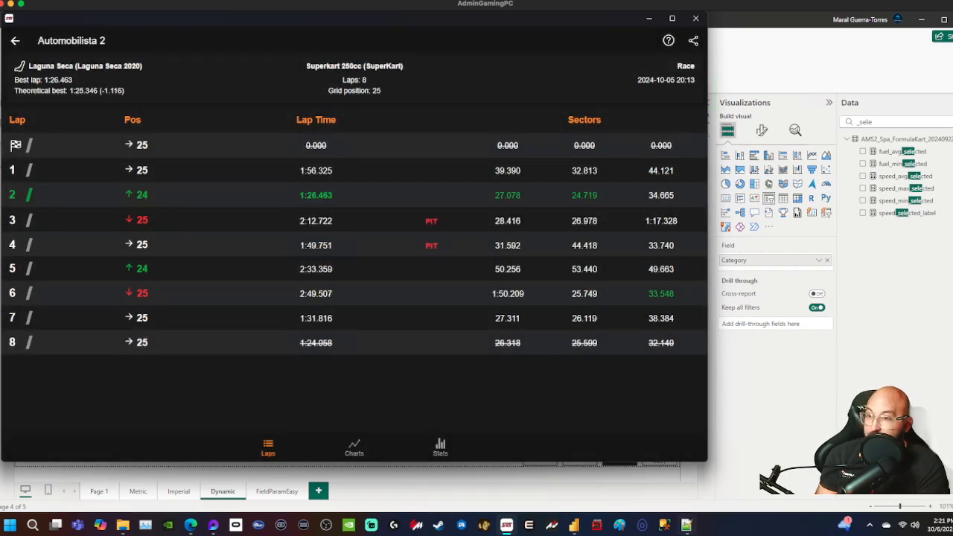
- Switch to Notepad++, examine the last rows of the exported AMS2_Spa_FormulaKart_20240922.csv file, and minimize the window
click(686, 524)
click(461, 308)
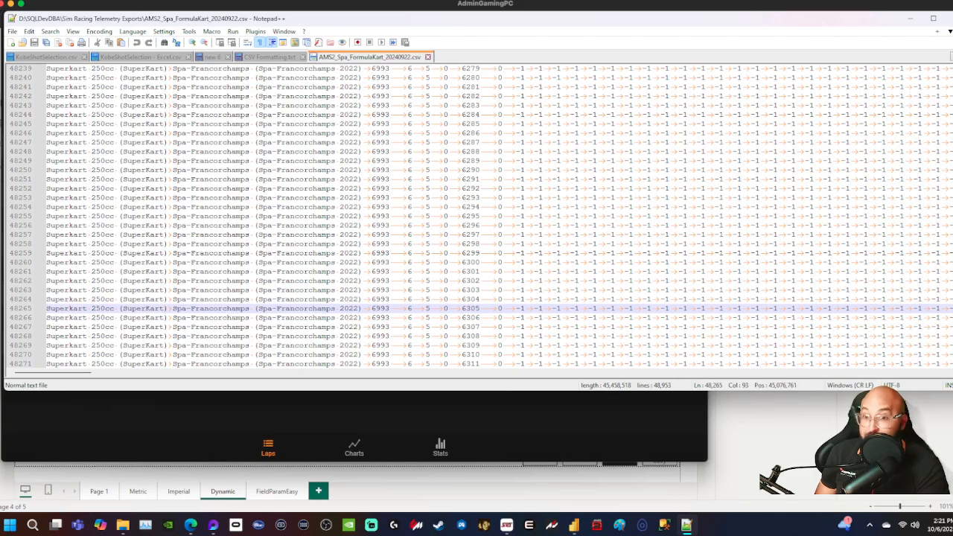
mouse_move(952, 359)
mouse_down()
mouse_move(952, 71)
mouse_move(952, 363)
mouse_up()
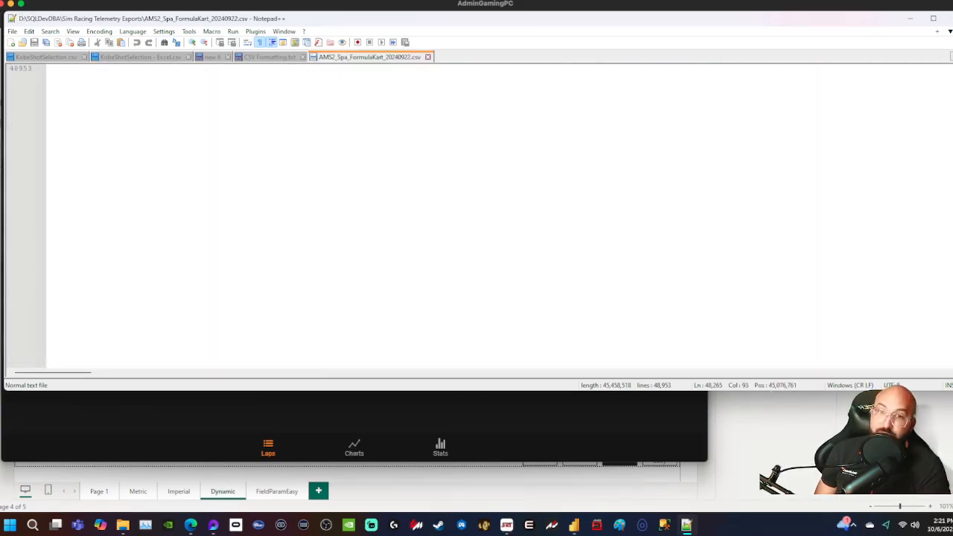
scroll(477, 216, up, 10)
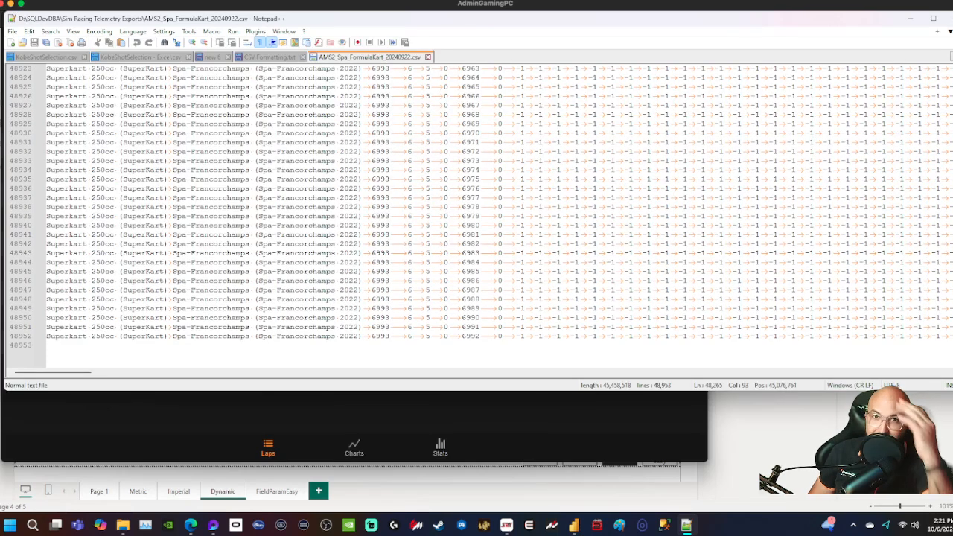
scroll(477, 216, up, 8)
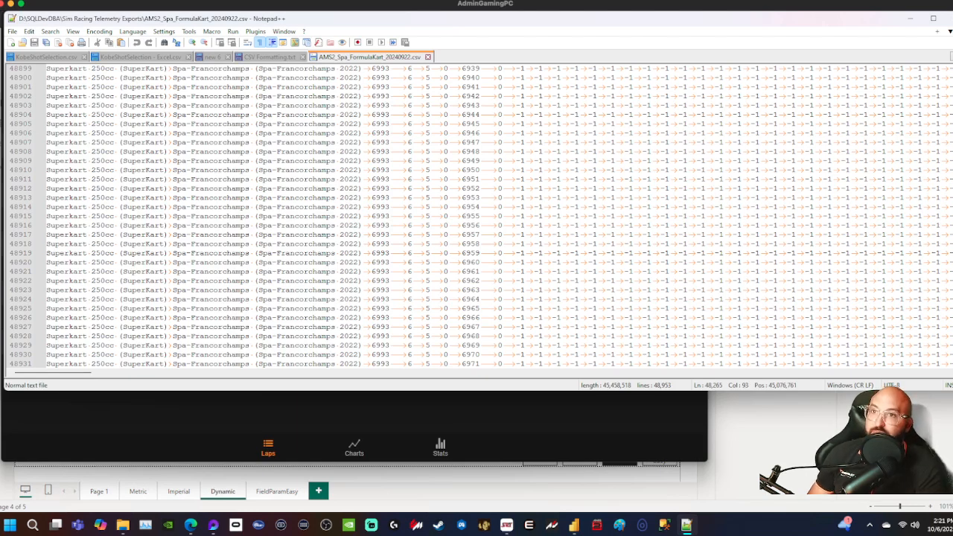
click(910, 18)
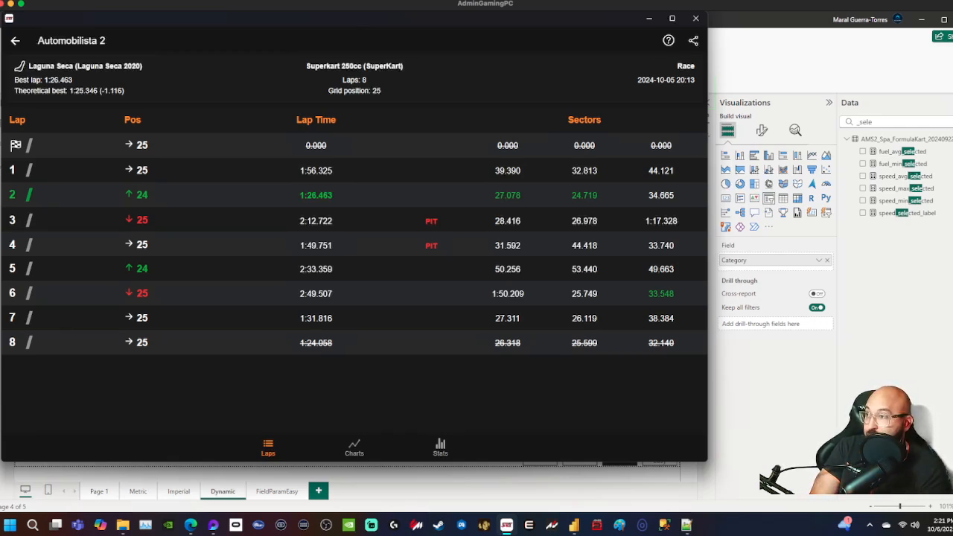
- Leave the Laguna Seca session, look over the supported games overview, and reopen and browse the list of recorded Automobilista 2 sessions
click(15, 40)
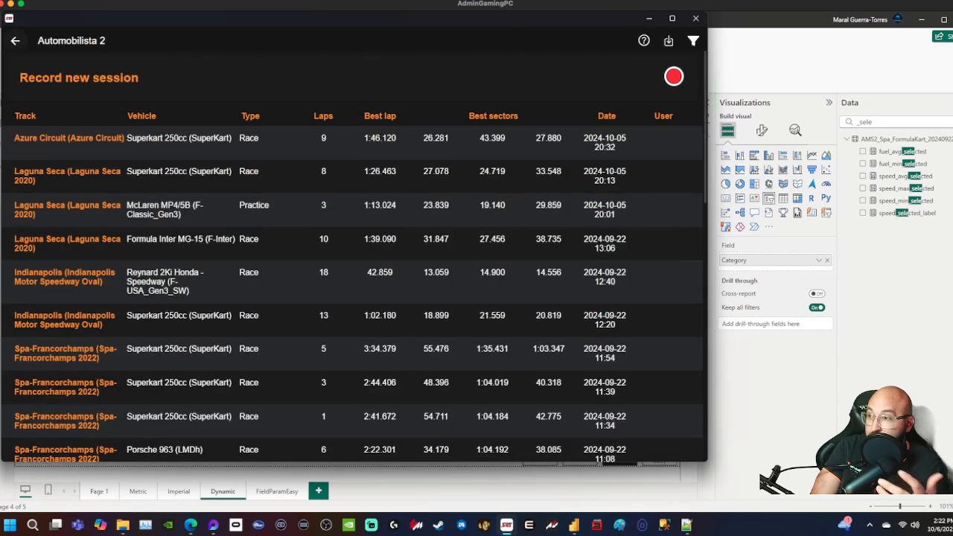
click(15, 40)
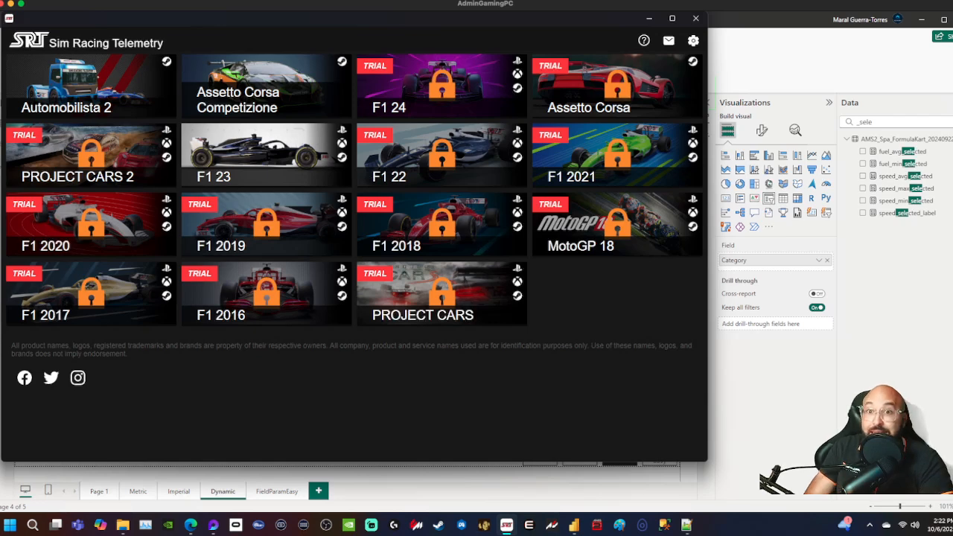
click(91, 87)
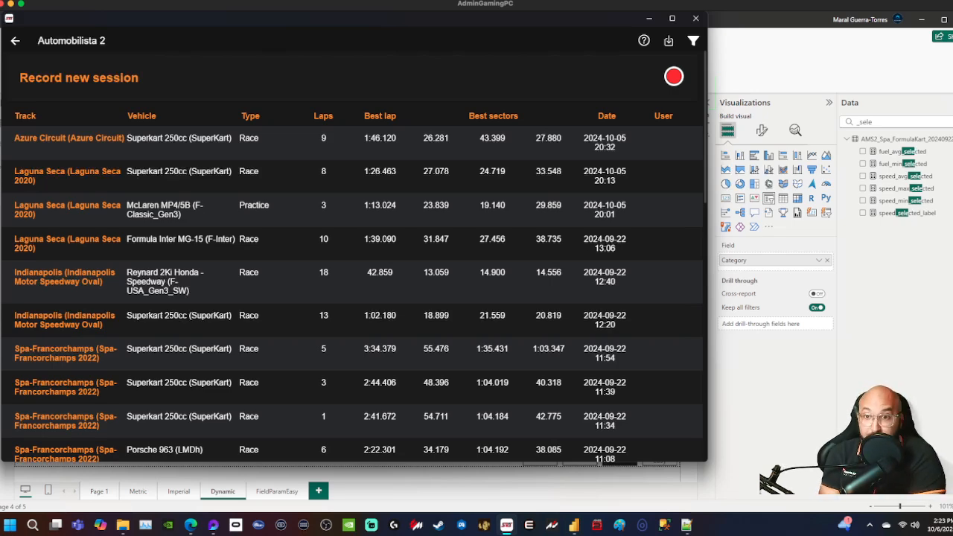
scroll(354, 254, down, 5)
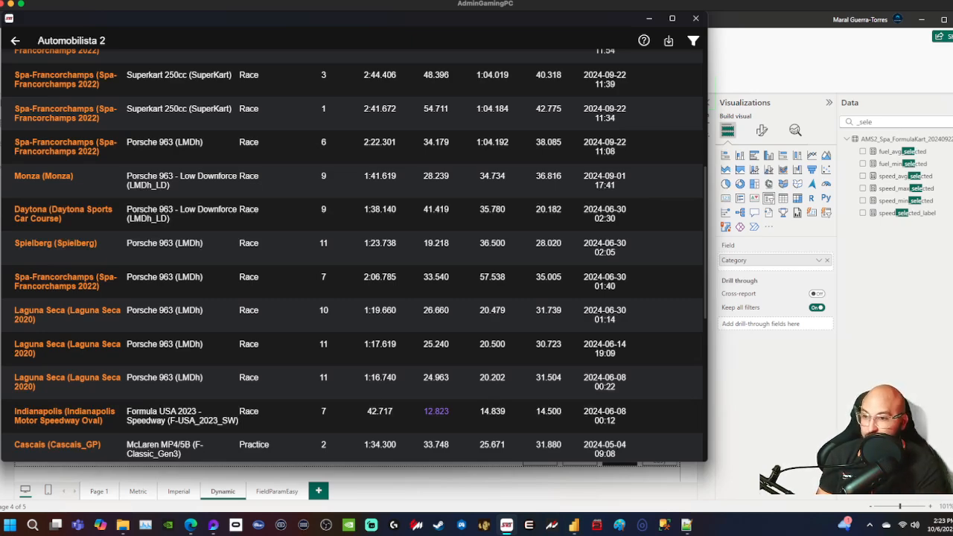
- Switch to Power BI and select the Max of fuel_gal card on the Dynamic page
key(alt+Tab)
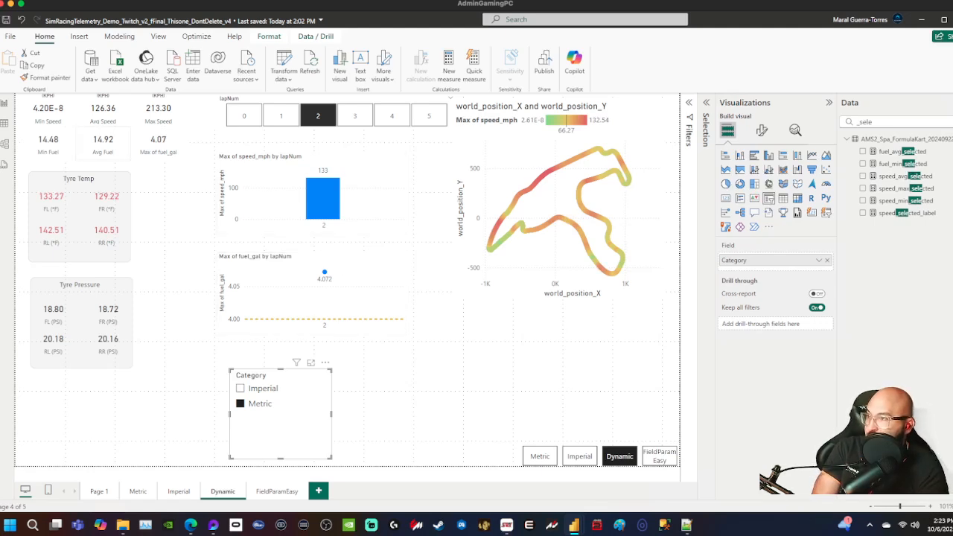
click(49, 142)
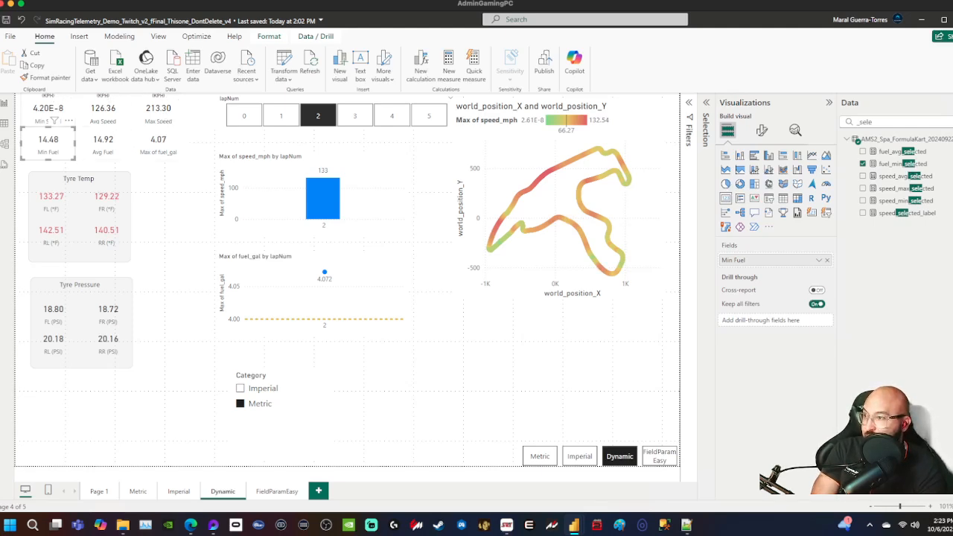
click(82, 165)
click(159, 145)
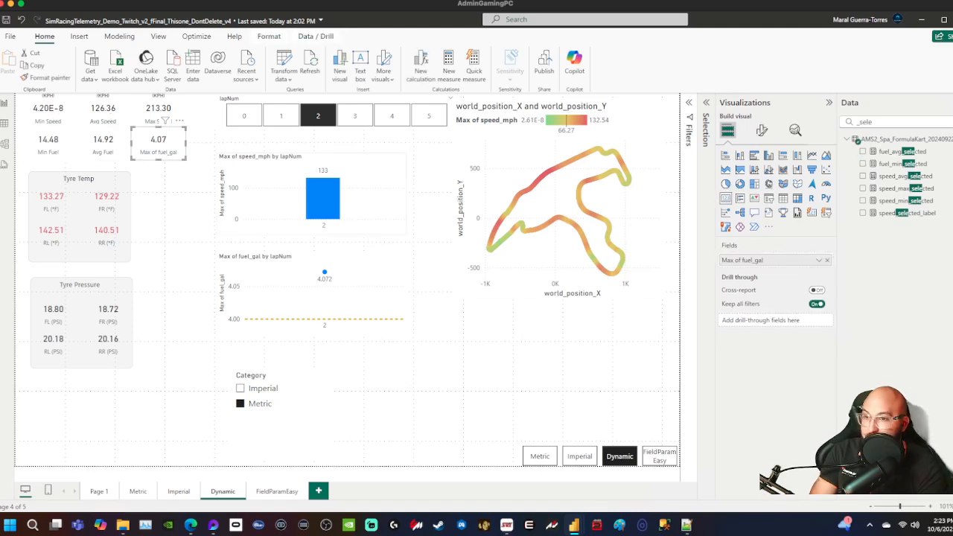
double_click(745, 260)
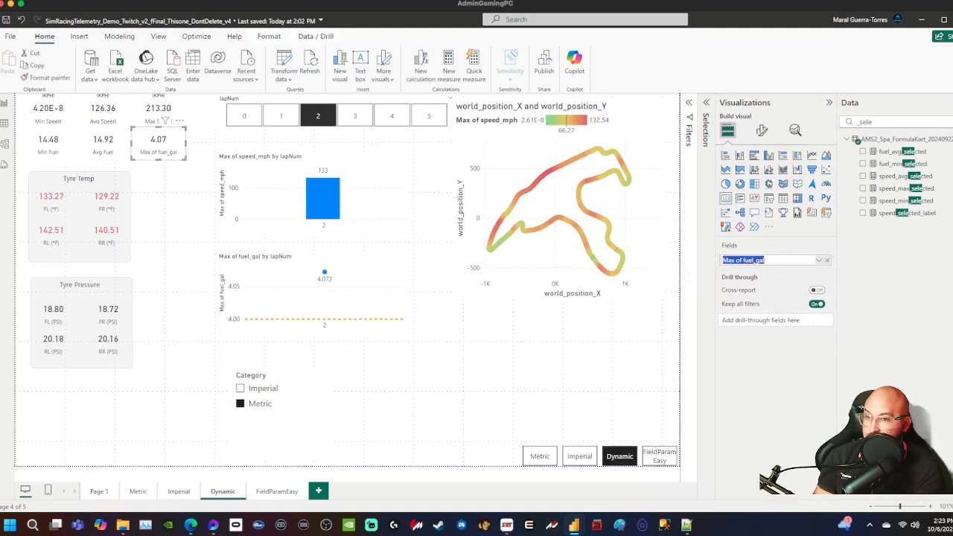
key(BackSpace)
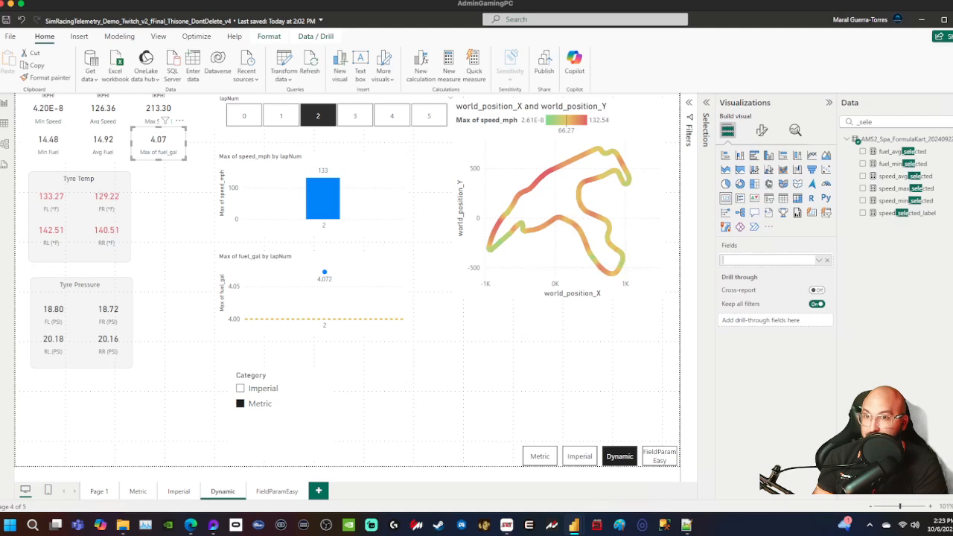
key(Escape)
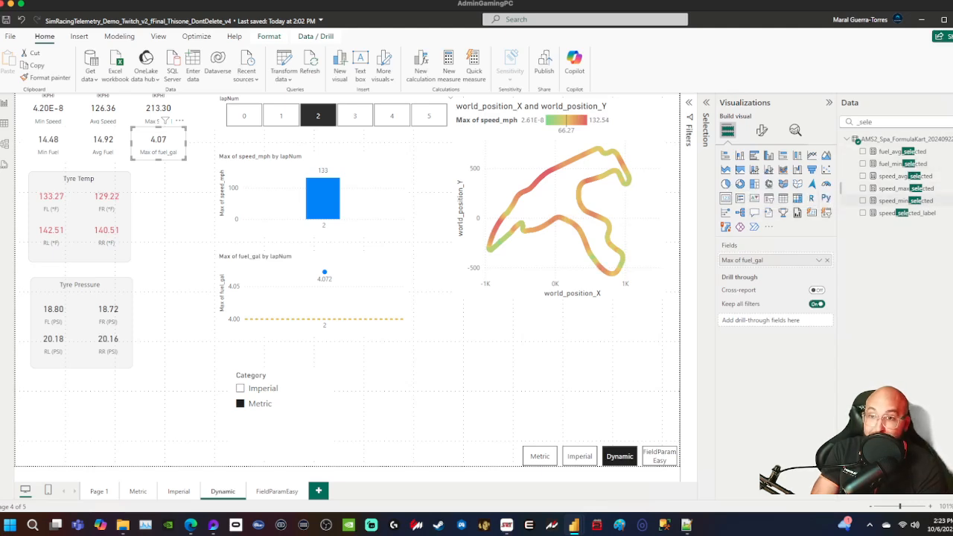
- Copy the whole speed_max_selected formula and start a new measure in the AMS2_Spa_FormulaKart_20240922 table
click(905, 188)
key(ctrl+a)
key(ctrl+c)
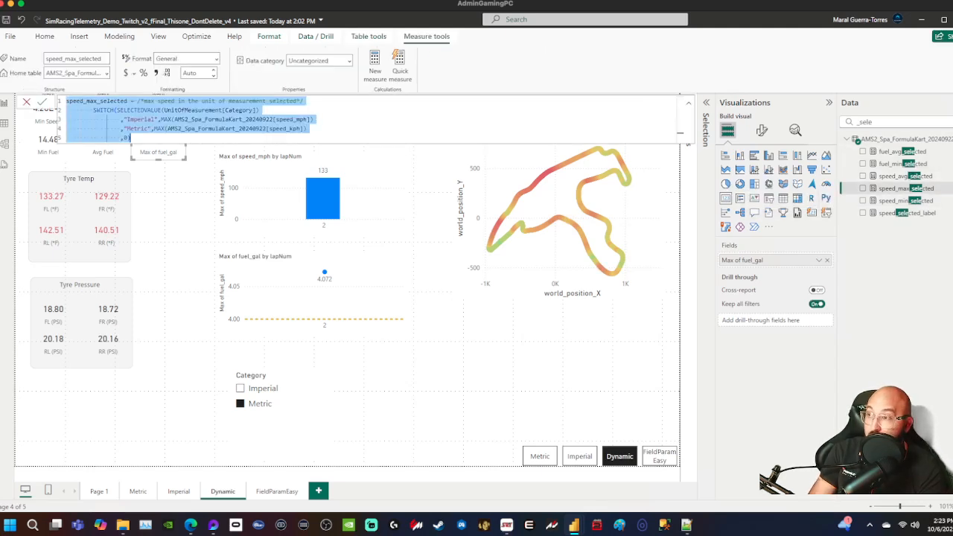
right_click(899, 140)
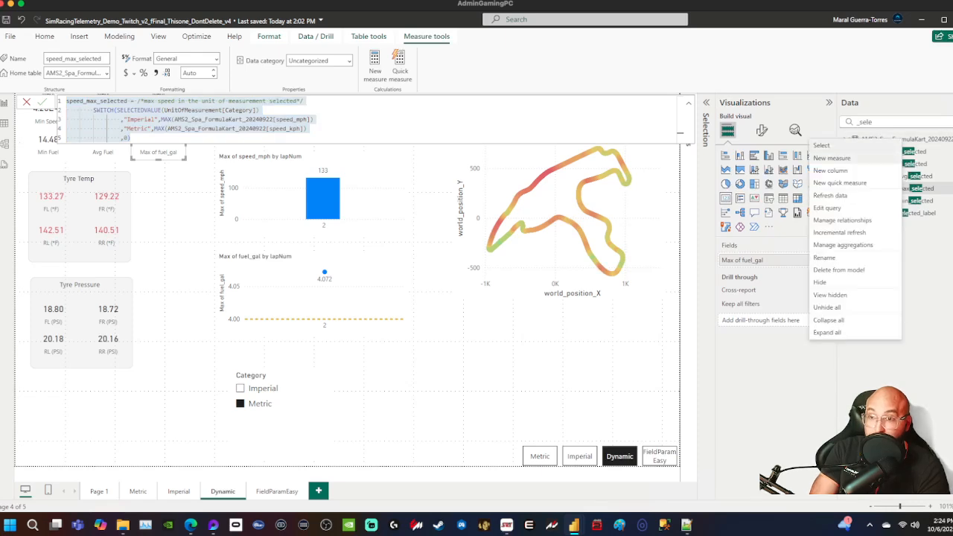
- Create a measure from the copied speed_max_selected formula and make its Imperial case return the MAX of fuel_gal
click(831, 158)
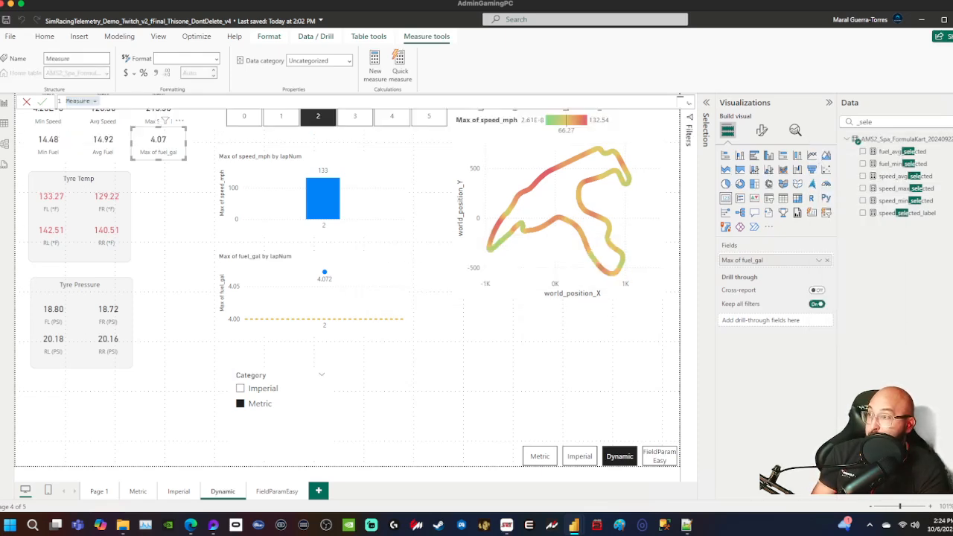
key(ctrl+a)
key(ctrl+v)
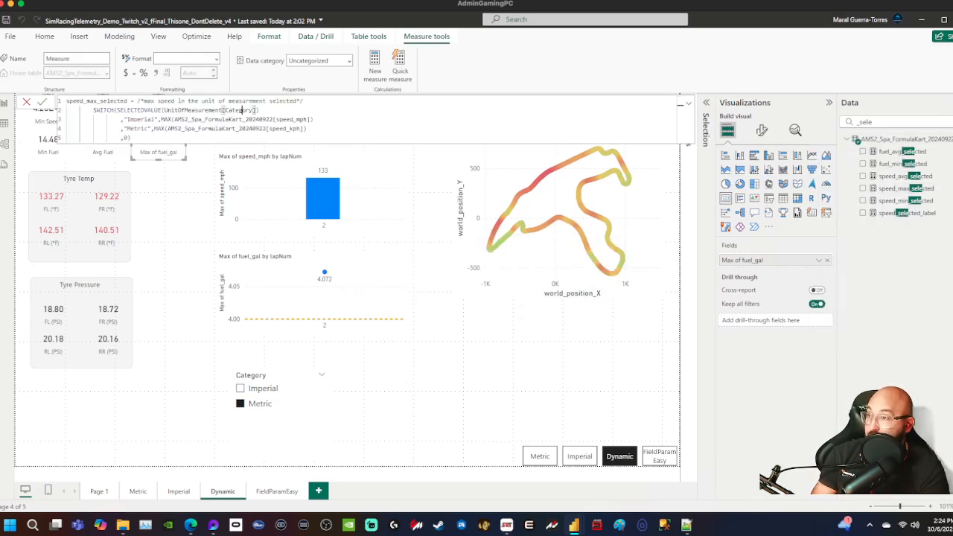
double_click(290, 119)
text(fuel)
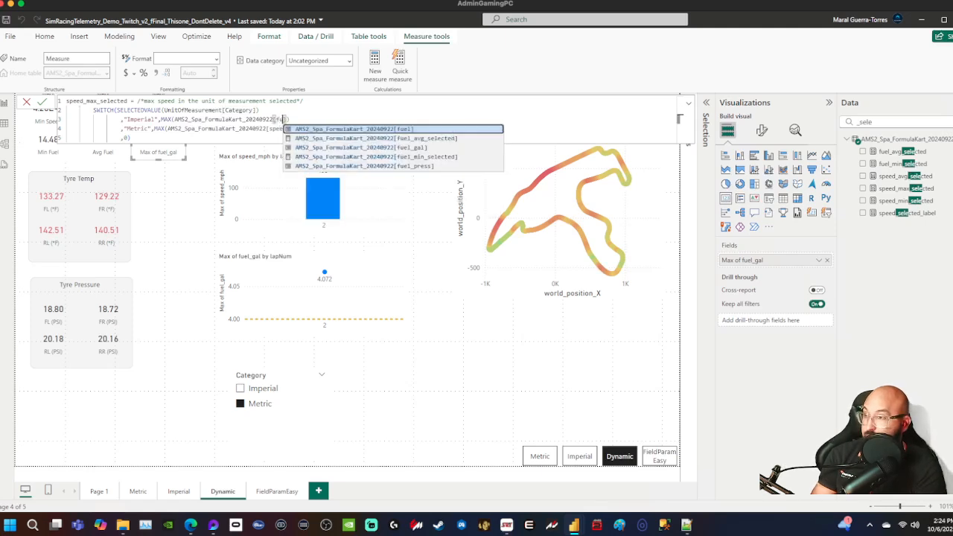
key(Down)
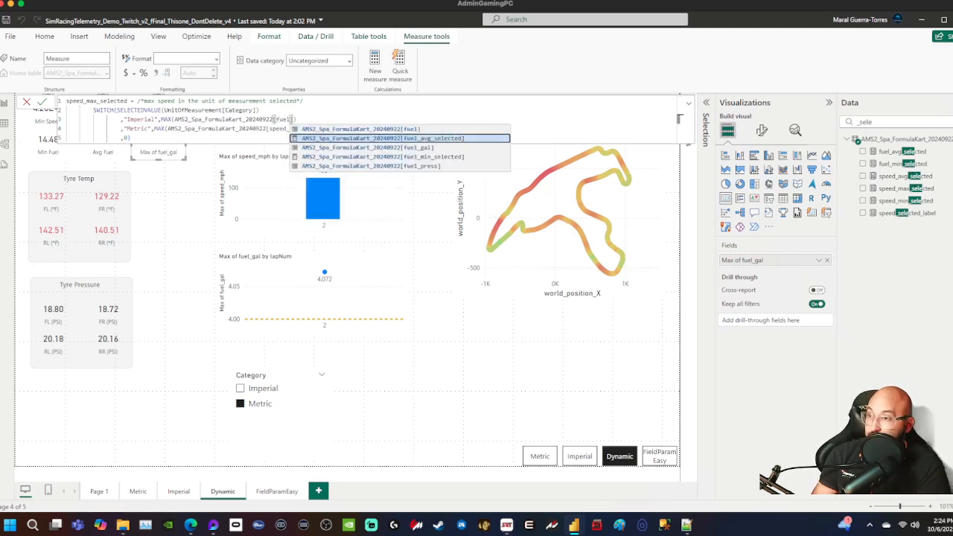
key(Down)
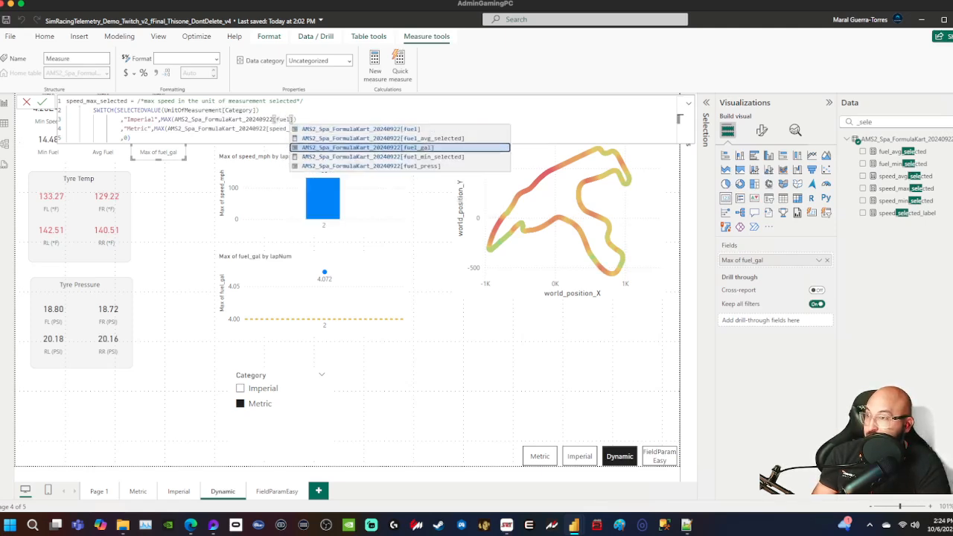
key(Tab)
- Replace speed_kph with the fuel column in the Metric case of the new measure's formula
double_click(298, 128)
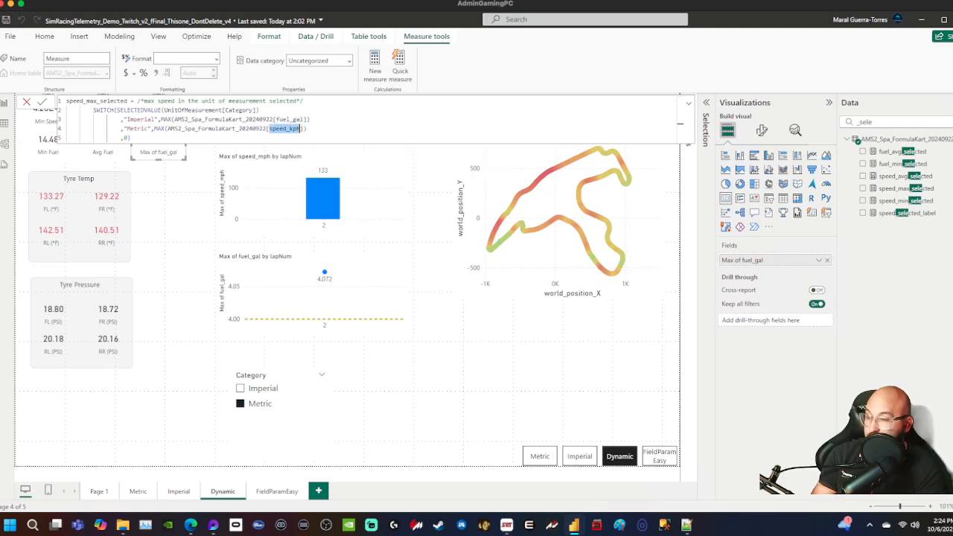
text(fuel)
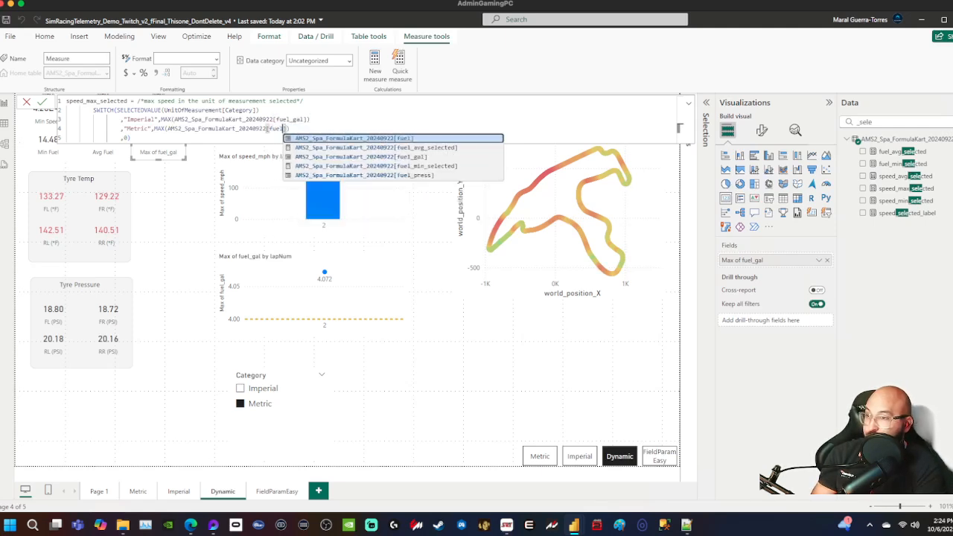
key(Down)
key(Down)
key(Up)
key(Up)
key(Tab)
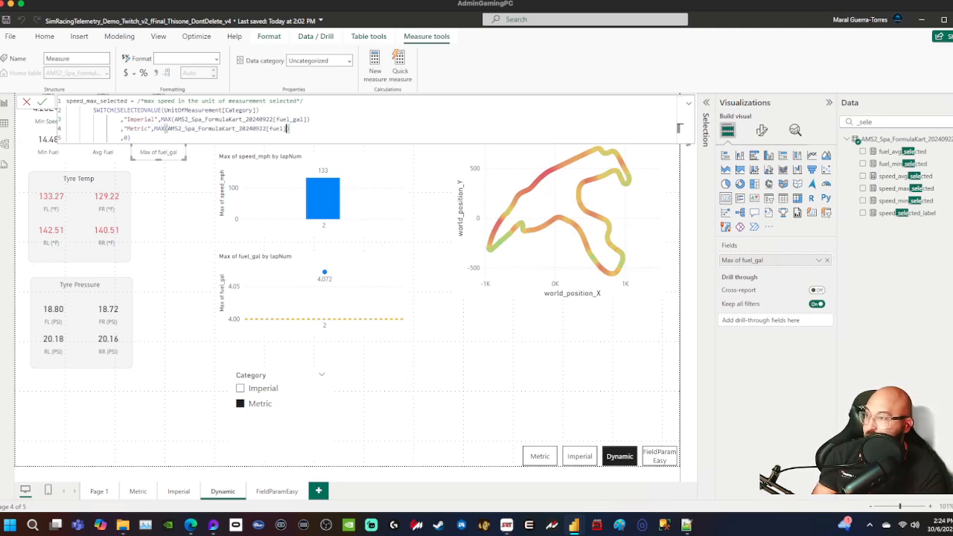
- Name the measure fuel_max_selected, change "speed" to "fuel" in its comment, and commit the formula
drag(82, 100, 66, 101)
text(fuel)
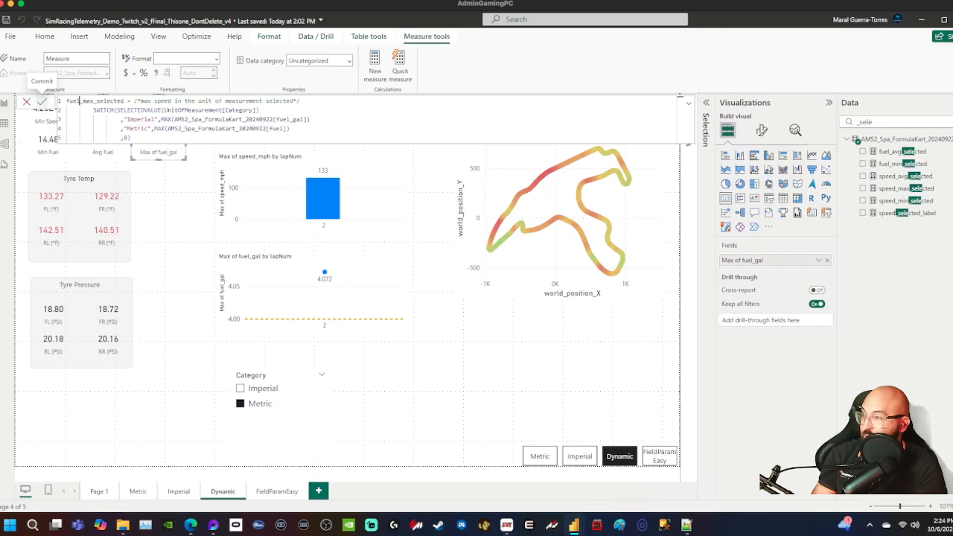
double_click(164, 101)
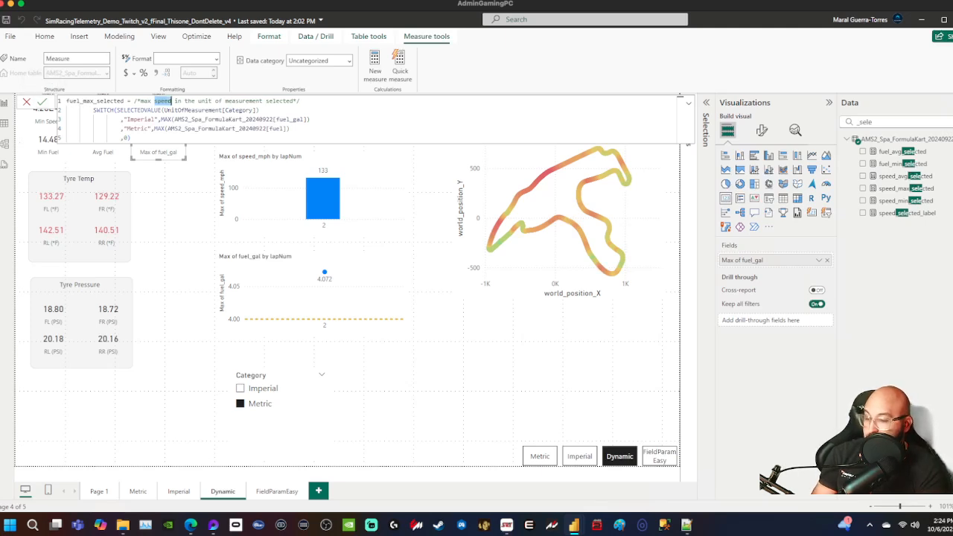
text(fuel)
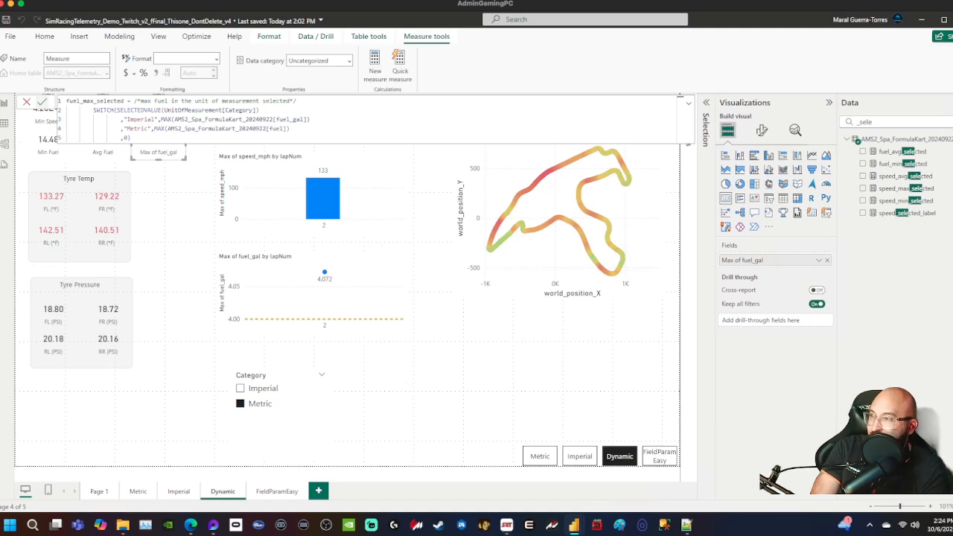
click(41, 102)
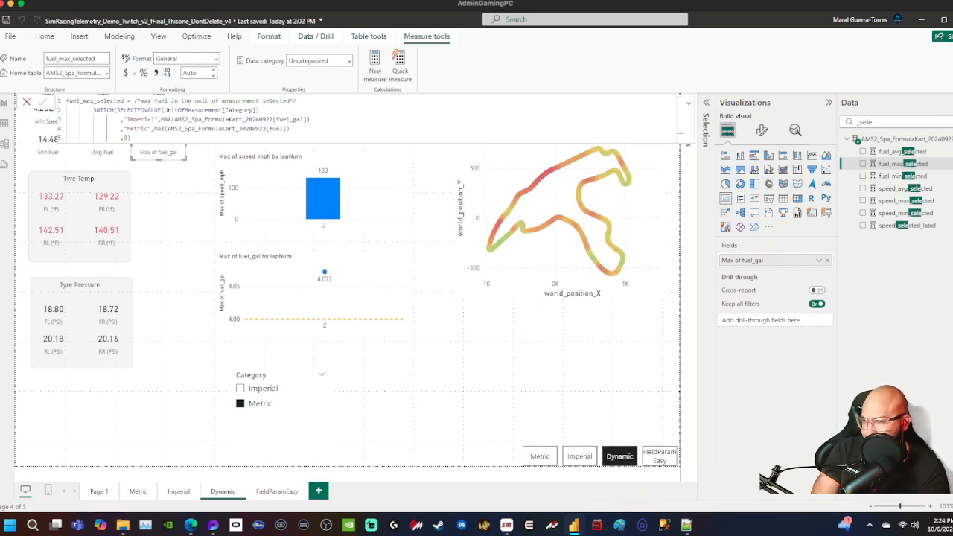
- Replace the Max of fuel_gal card's field with fuel_max_selected and rename it "Max Fuel" for this visual
click(439, 357)
click(158, 141)
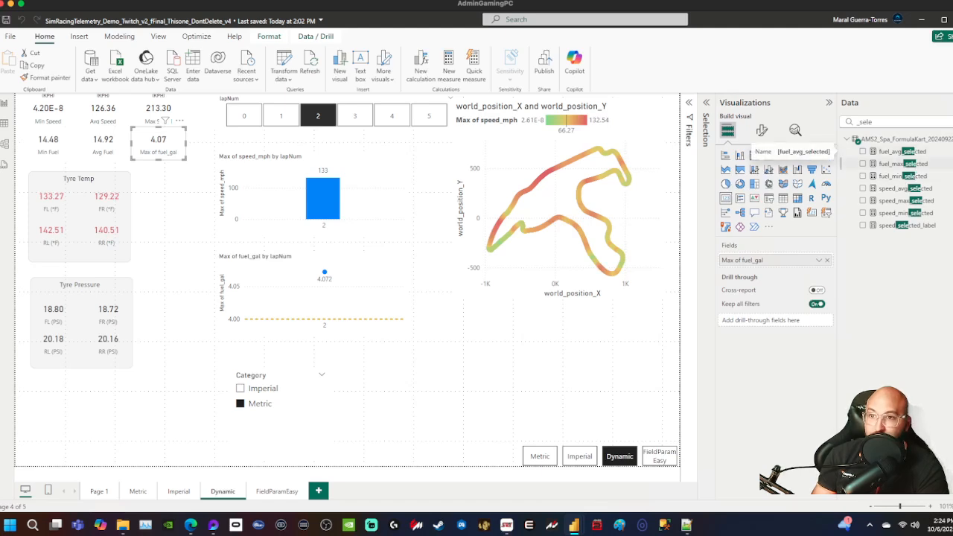
drag(903, 163, 758, 261)
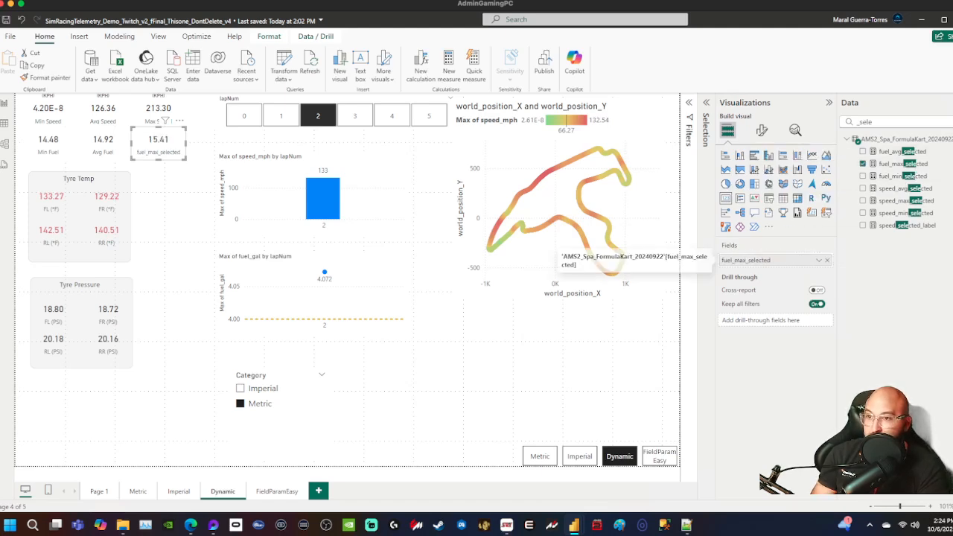
double_click(758, 260)
key(ctrl+a)
text(Max Fue)
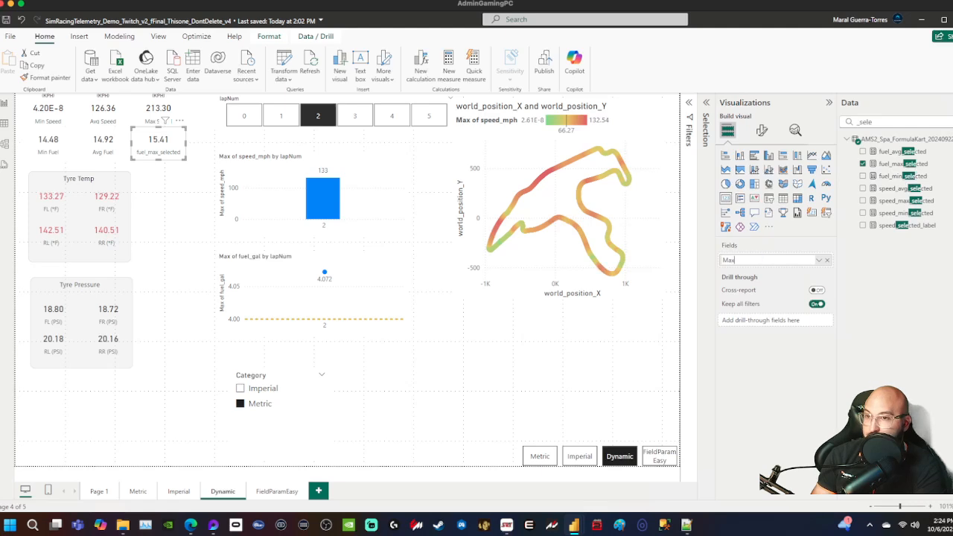
key(Return)
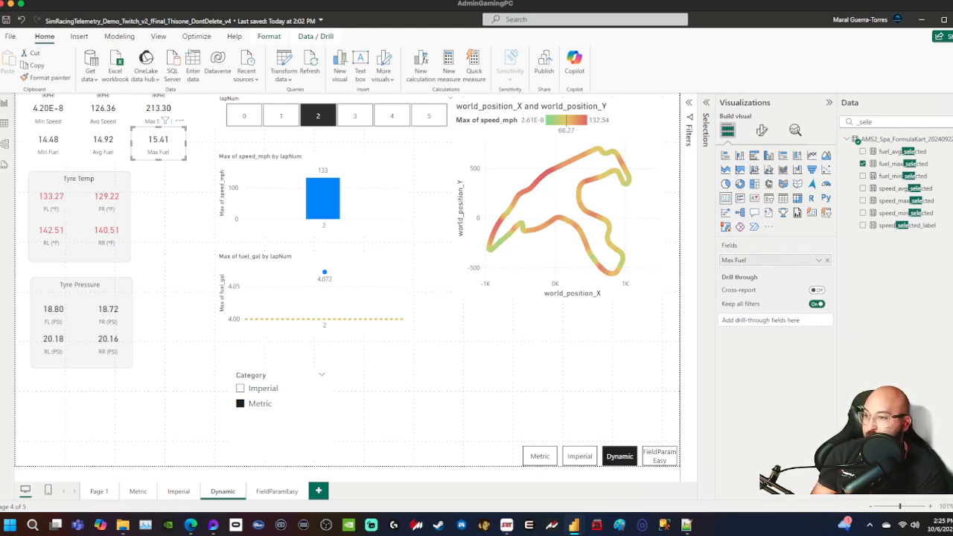
- Switch the Category slicer to Imperial and back to Metric to check the fuel cards
click(240, 389)
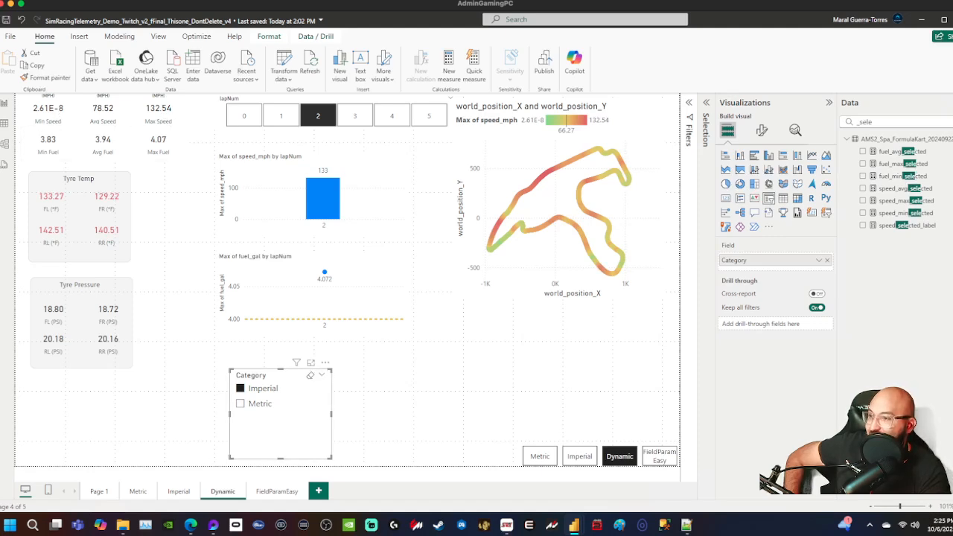
click(240, 404)
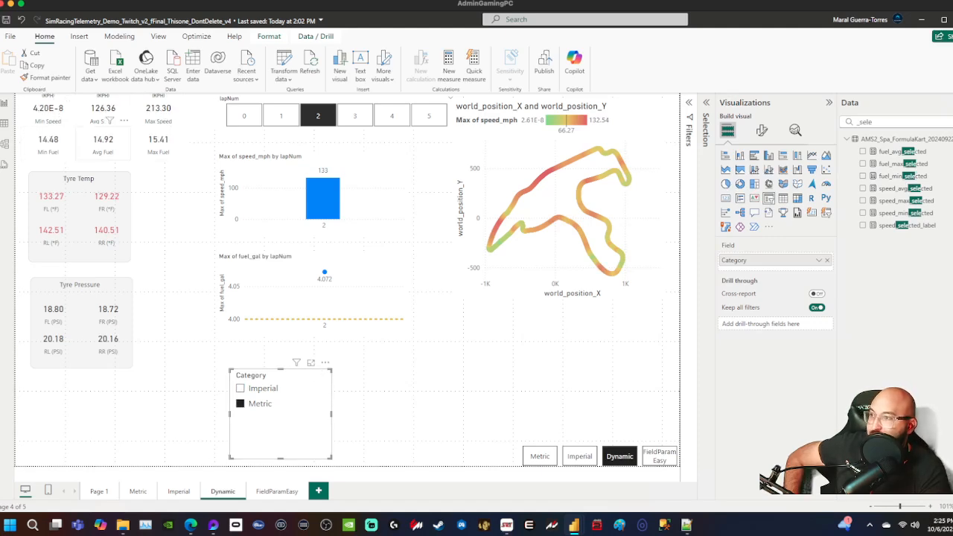
- Turn on the title for the Min Fuel card in its general formatting
click(48, 140)
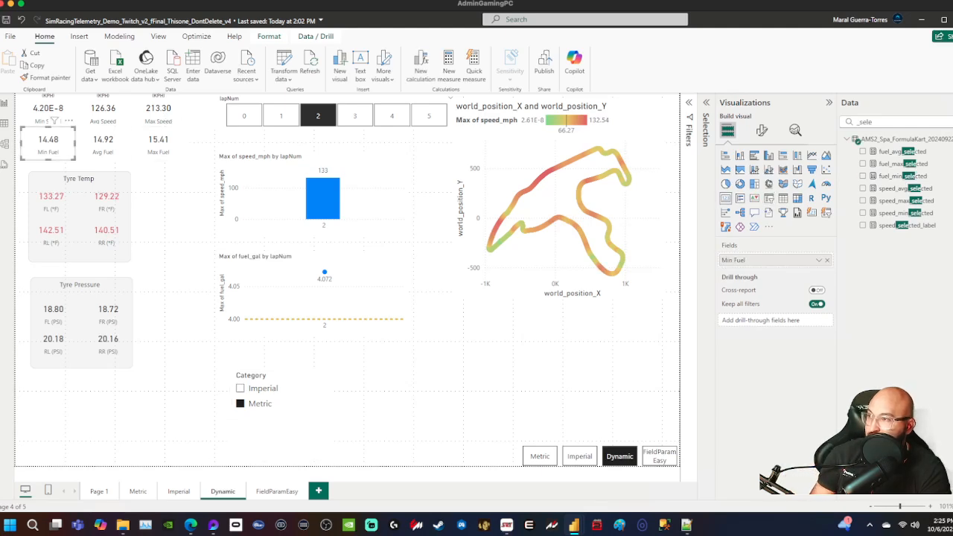
click(760, 131)
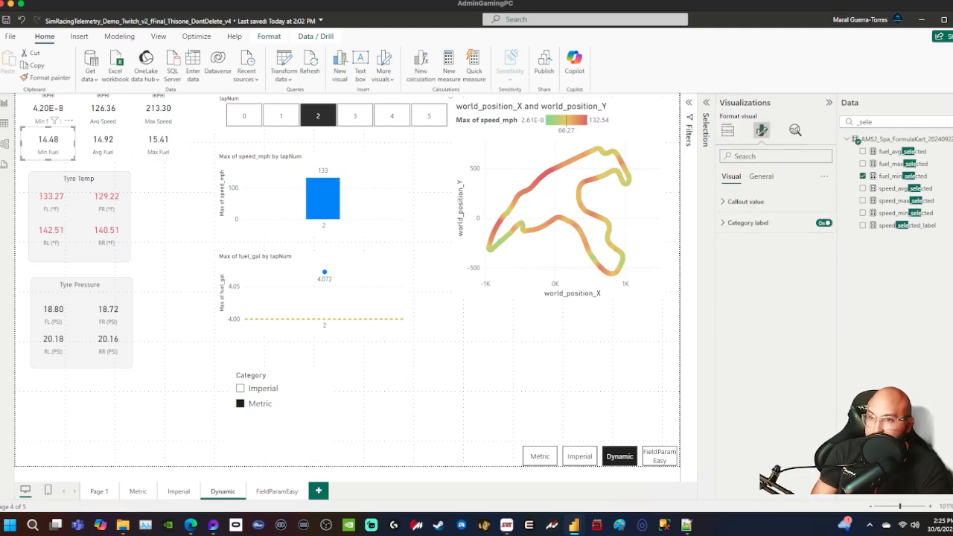
click(761, 176)
click(734, 223)
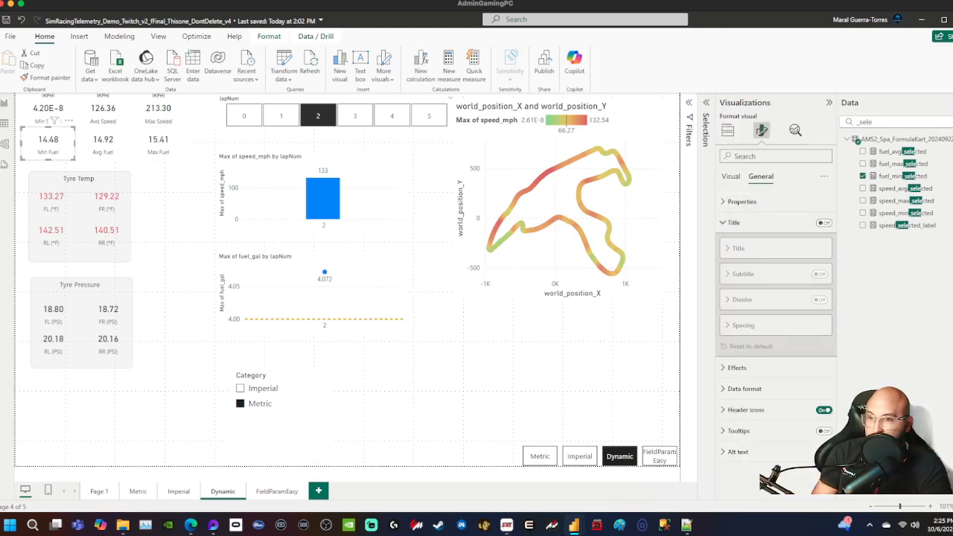
click(823, 223)
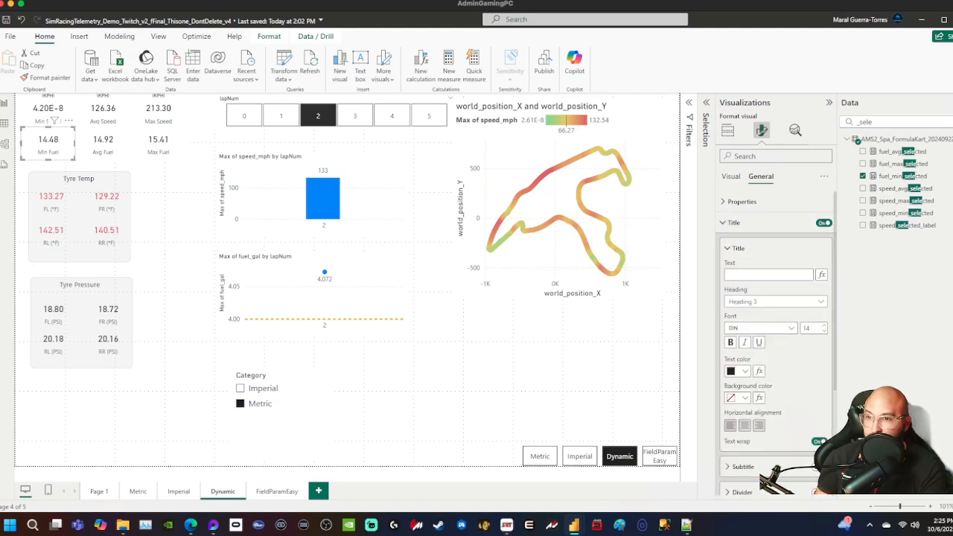
click(821, 274)
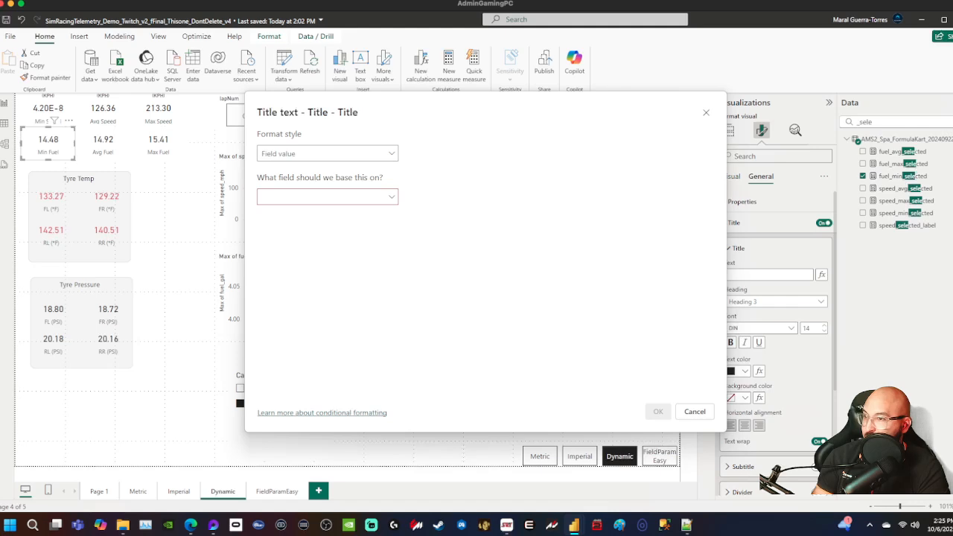
click(327, 197)
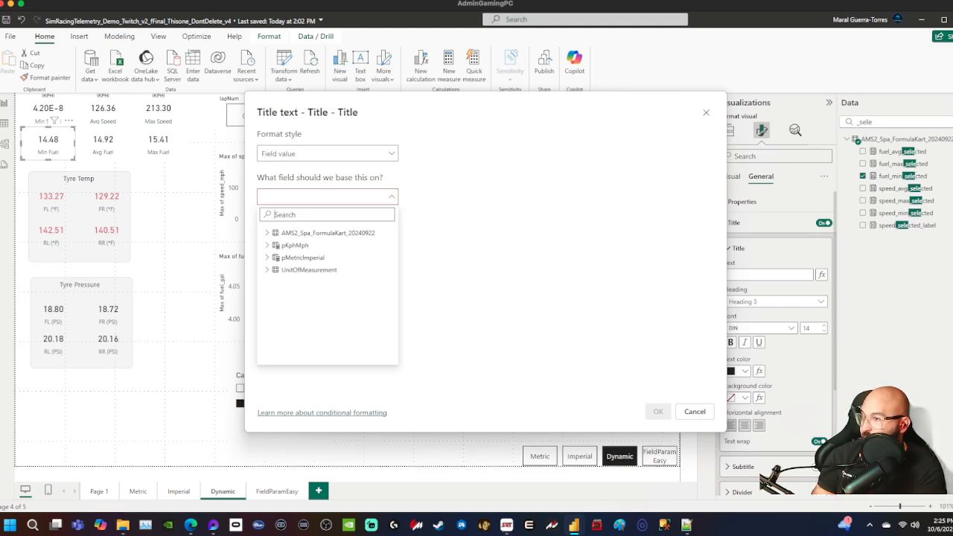
text(fuel)
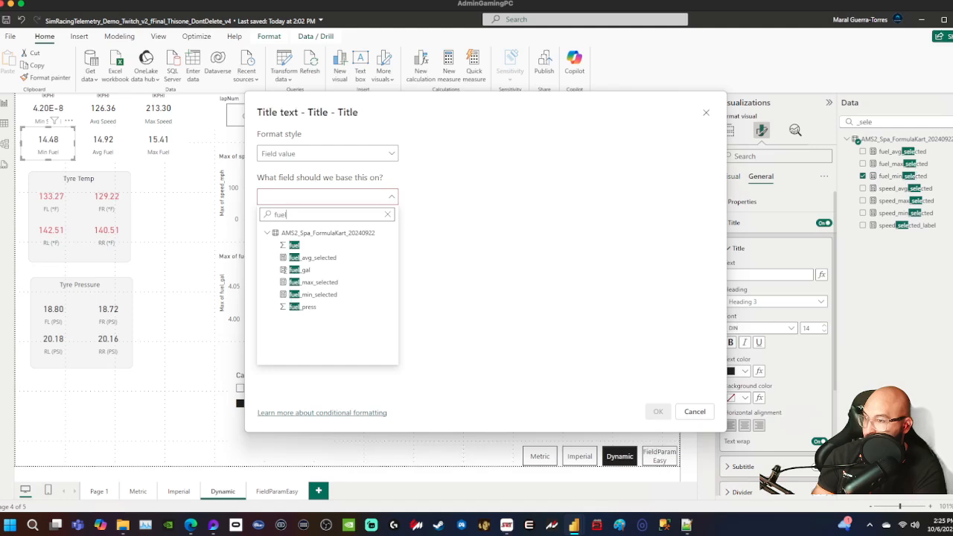
key(Escape)
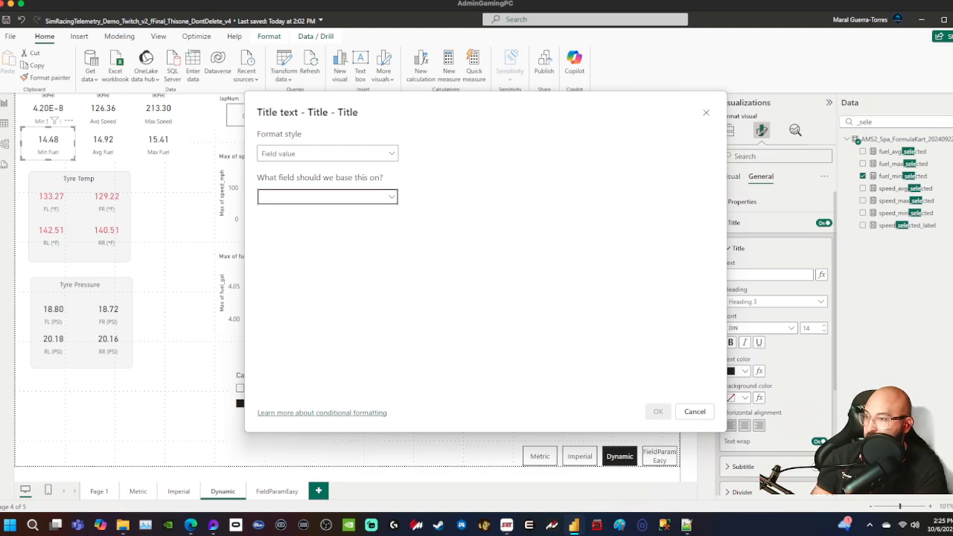
click(695, 411)
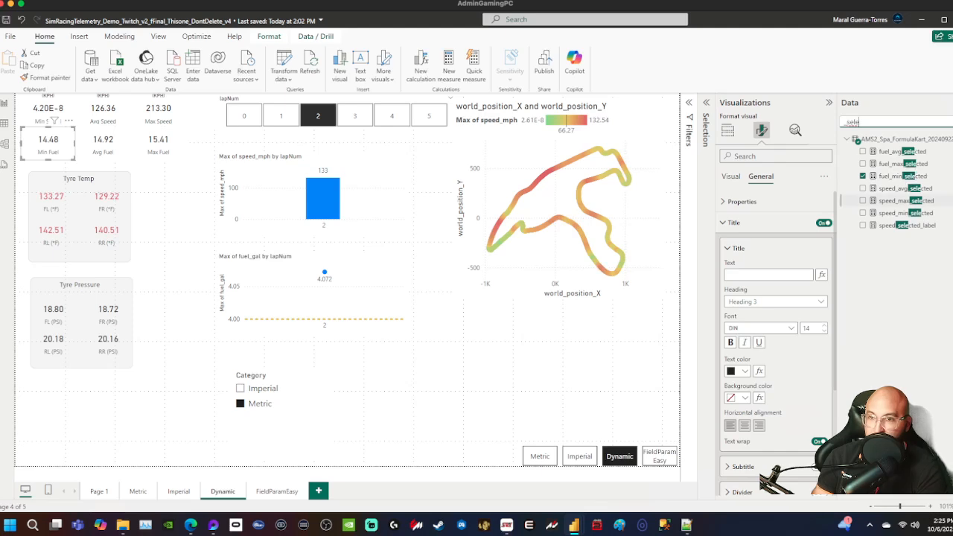
- Create a new measure from a copy of the speed_selected_label formula and name it fuel_selected_label
click(902, 188)
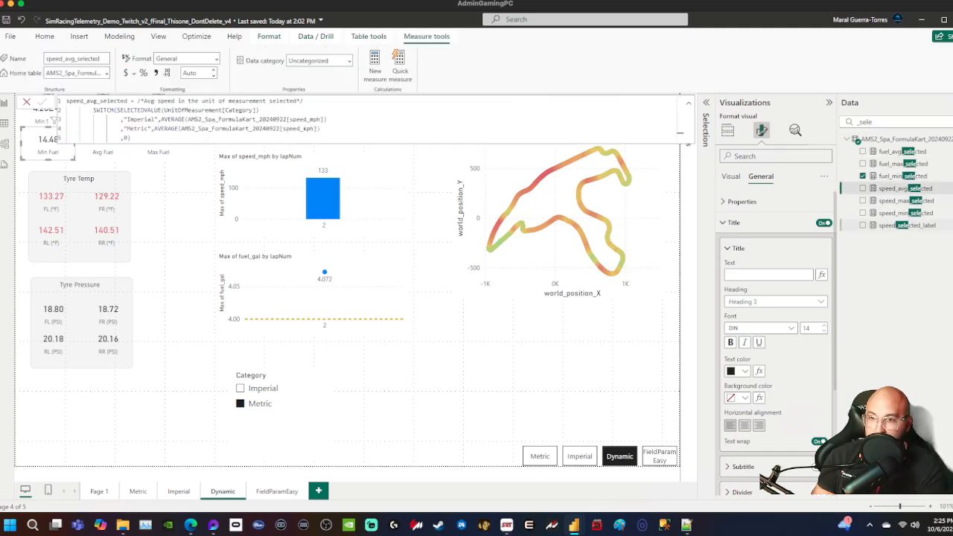
click(904, 225)
key(ctrl+a)
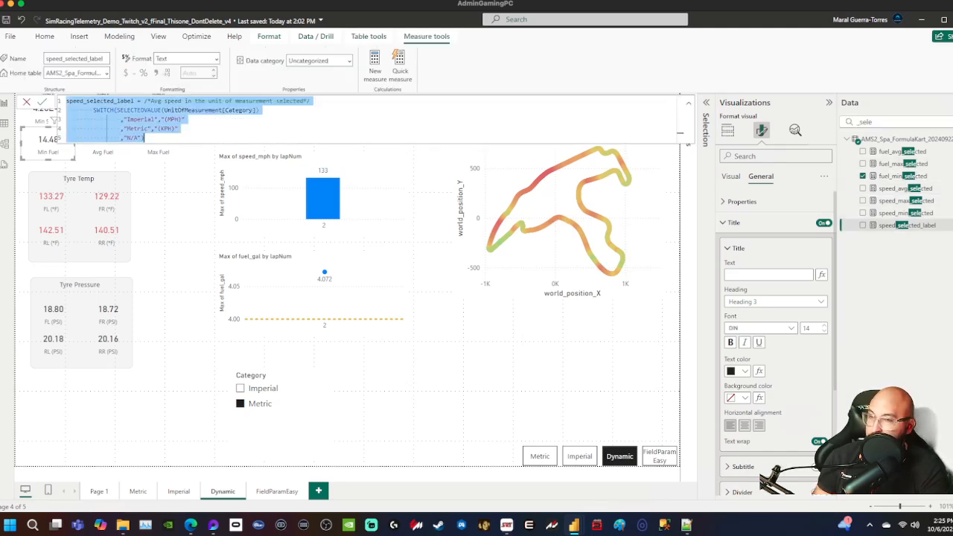
right_click(794, 132)
right_click(901, 139)
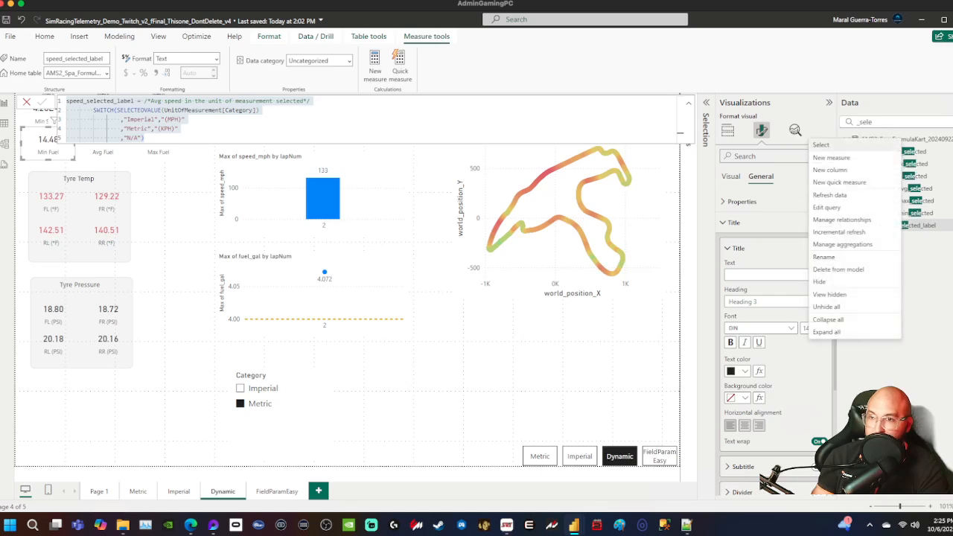
click(864, 158)
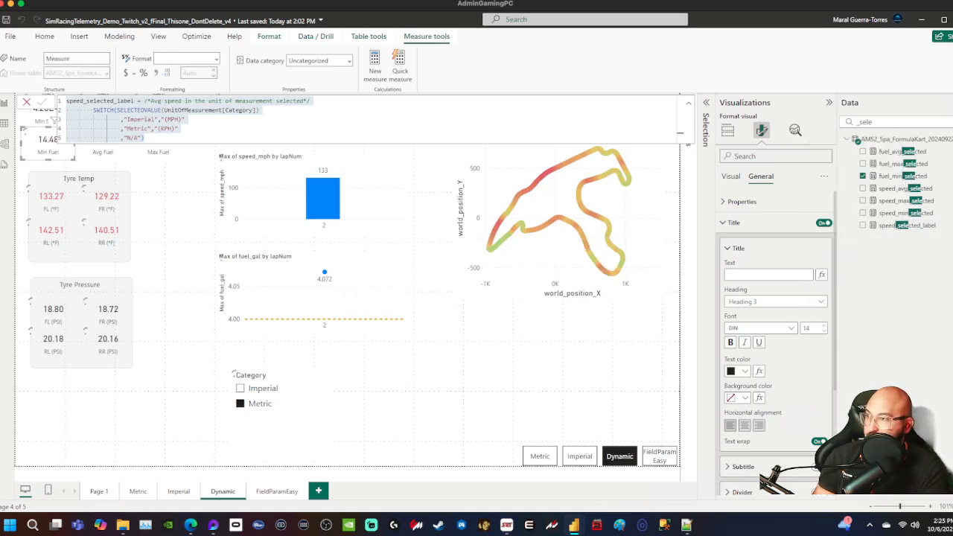
double_click(74, 101)
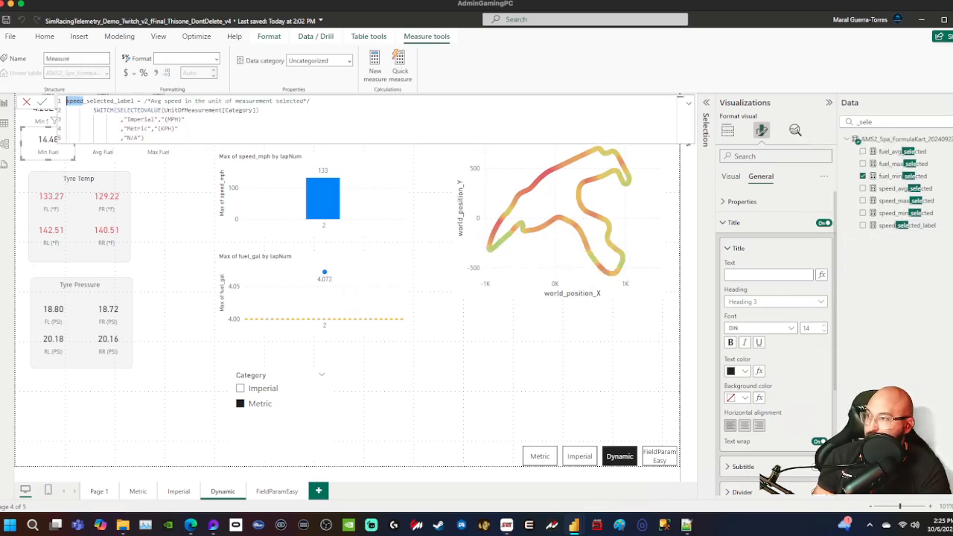
text(fuel)
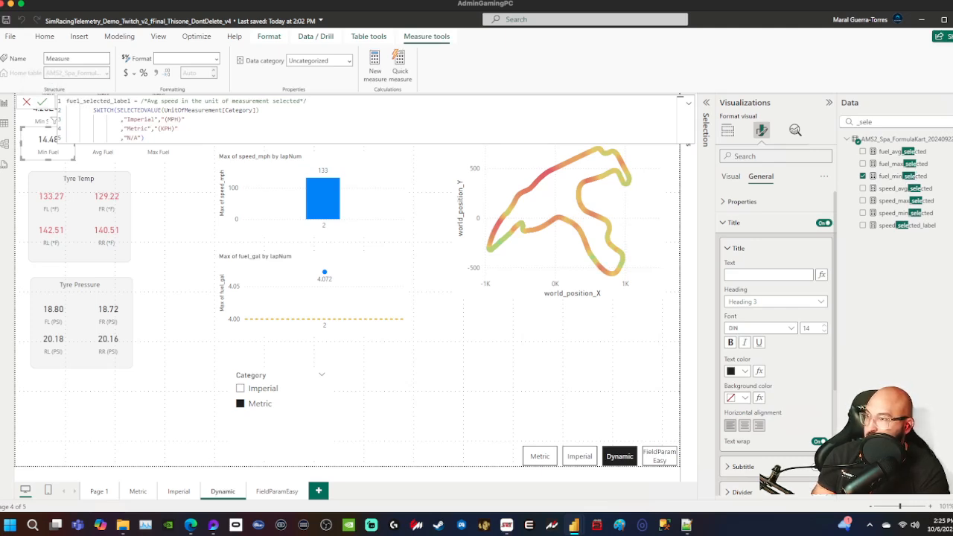
- Change the comment in the fuel_selected_label formula to "Fuel in the unit of measurement selected"
click(209, 101)
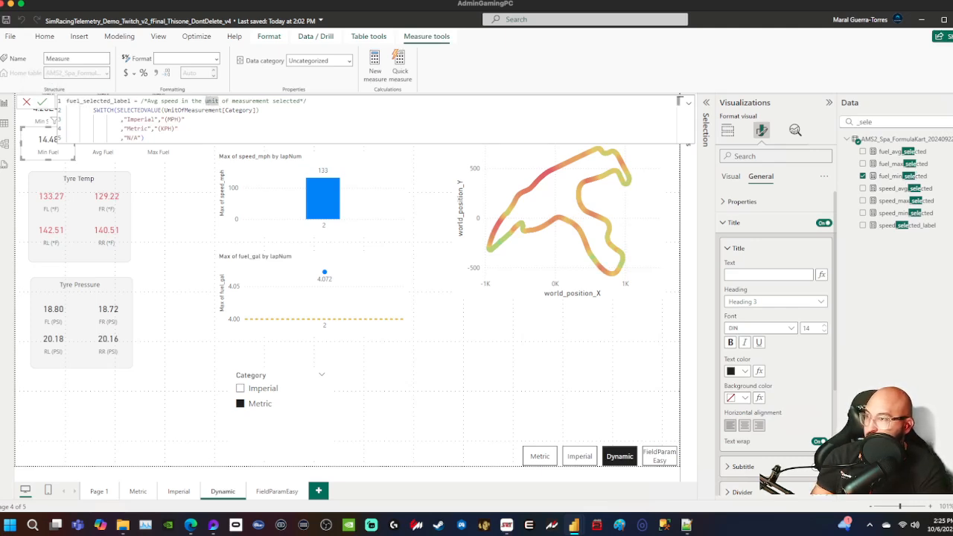
click(151, 100)
double_click(170, 101)
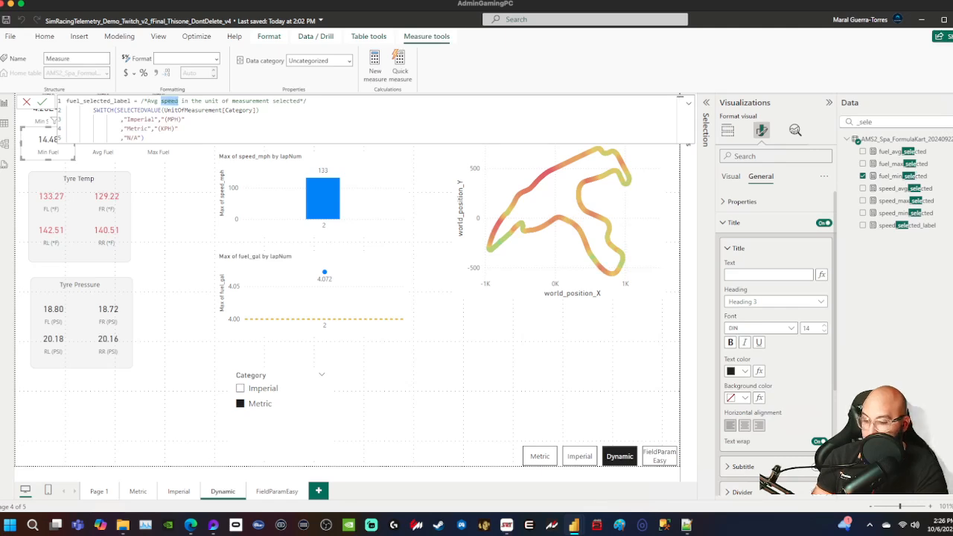
text(Fuel)
key(BackSpace)
key(BackSpace)
key(BackSpace)
key(BackSpace)
key(BackSpace)
key(BackSpace)
key(BackSpace)
key(BackSpace)
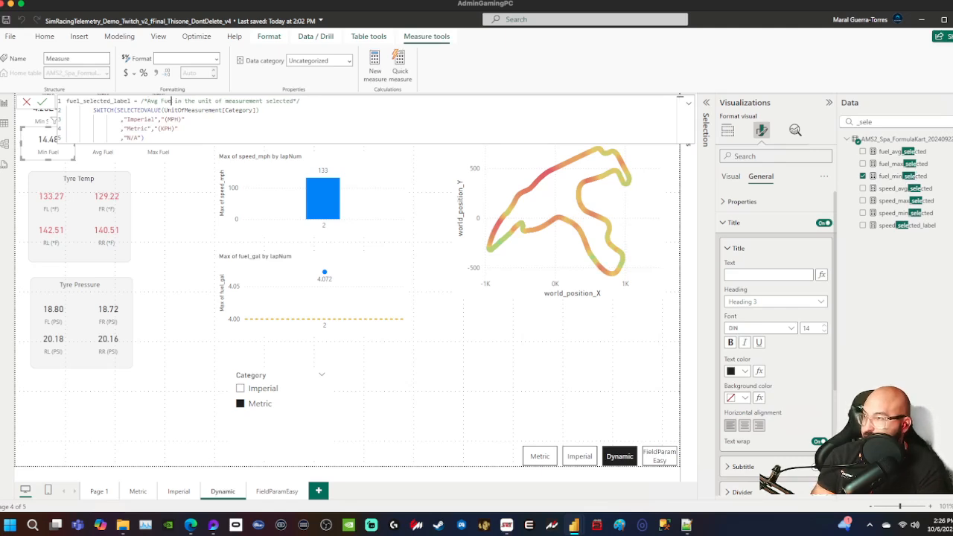
text(Fuel)
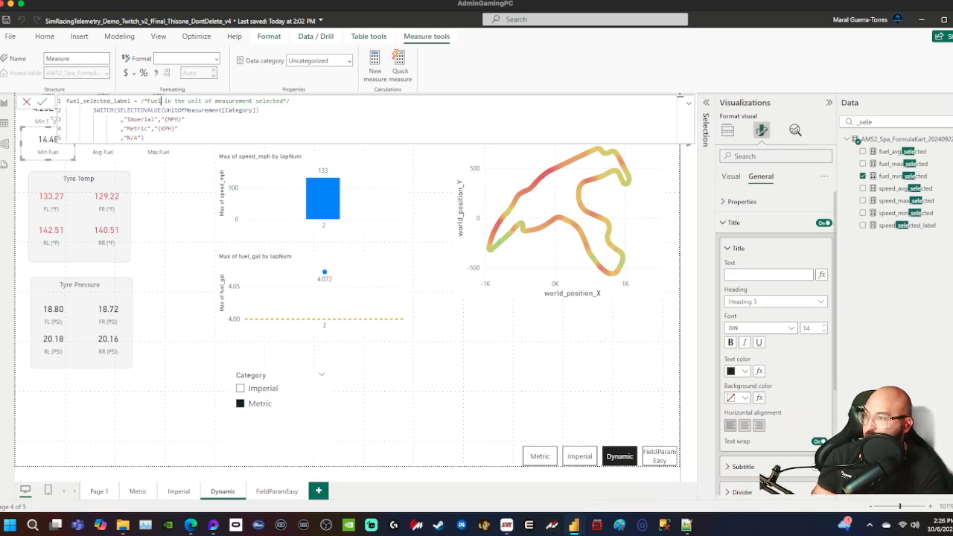
- Make fuel_selected_label return "(Gallons)" for Imperial and "(Litres)" for Metric, and commit the measure
drag(180, 119, 168, 119)
text(Gal)
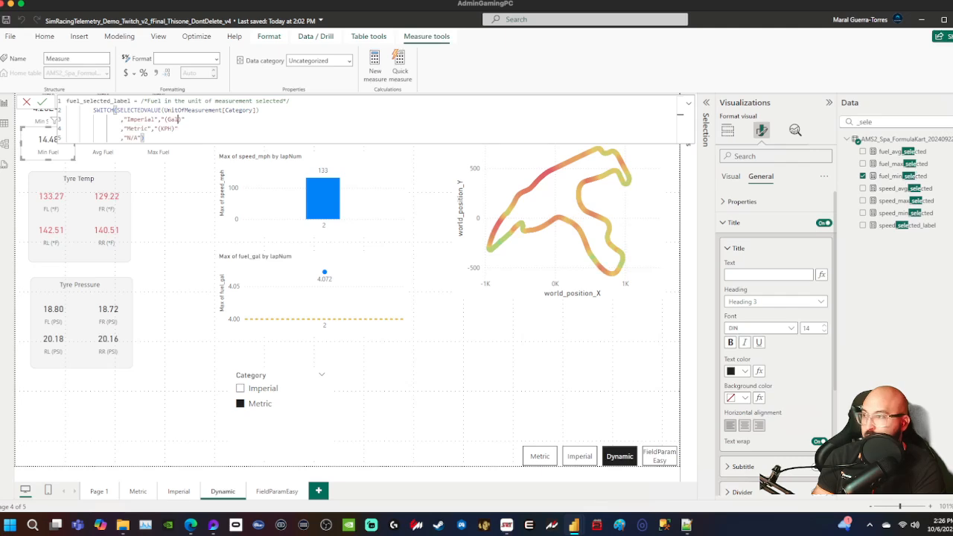
key(Down)
key(shift+Left)
key(shift+Left)
key(shift+Left)
key(BackSpace)
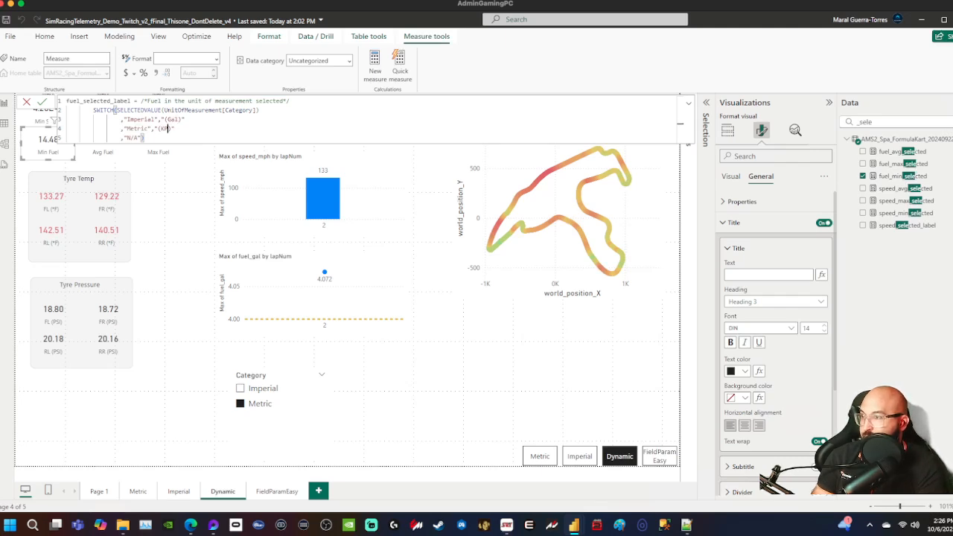
text(Litre)
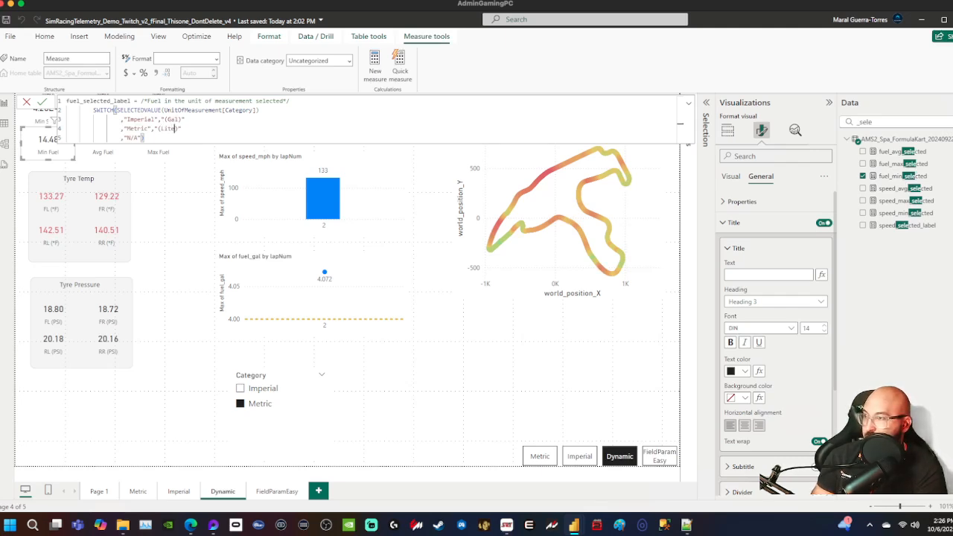
text(s)
key(Up)
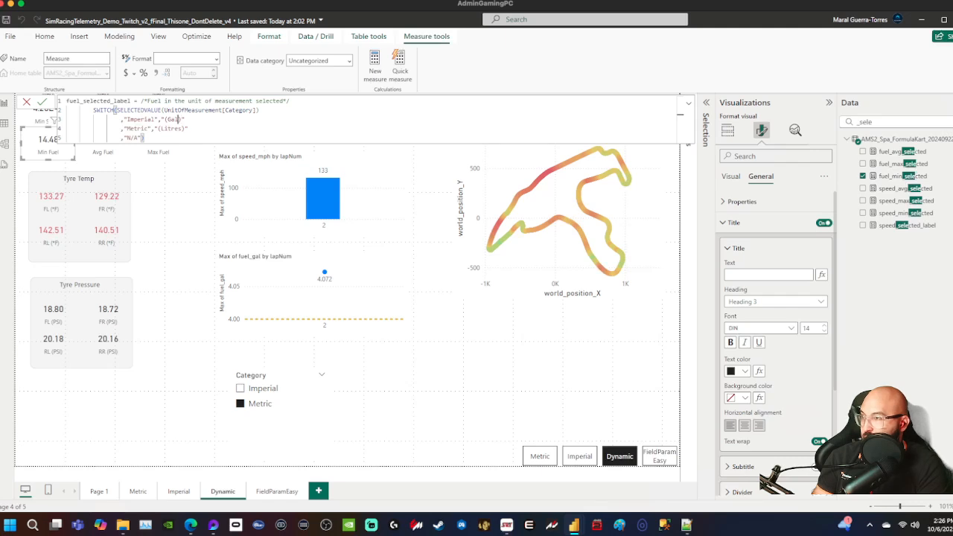
text(lons)
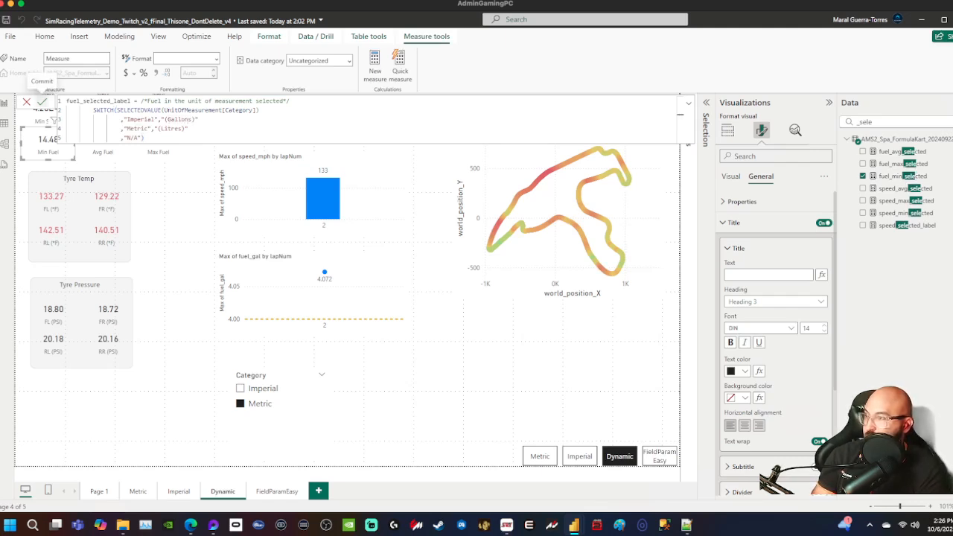
click(42, 101)
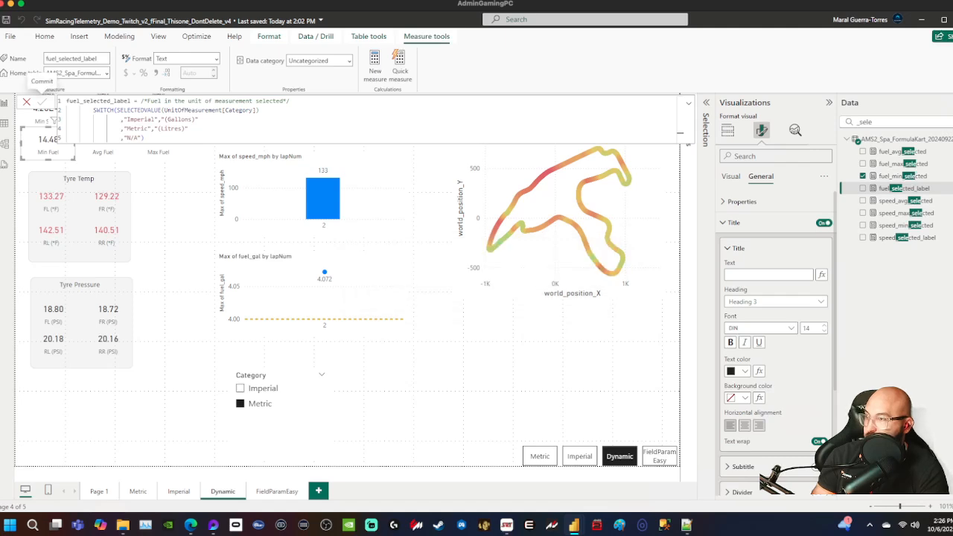
- Base the Min Fuel card's title text on the field value of fuel_selected_label
click(54, 119)
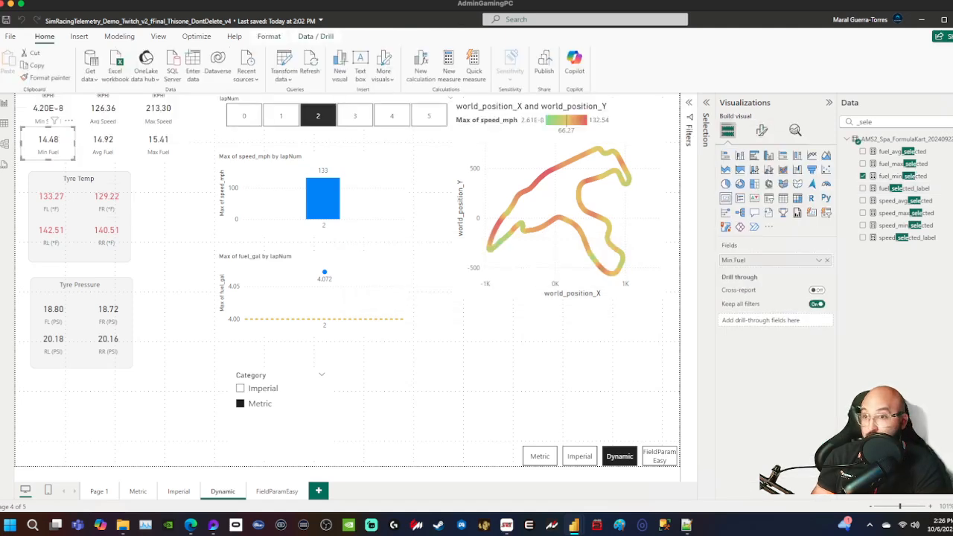
click(760, 130)
click(761, 177)
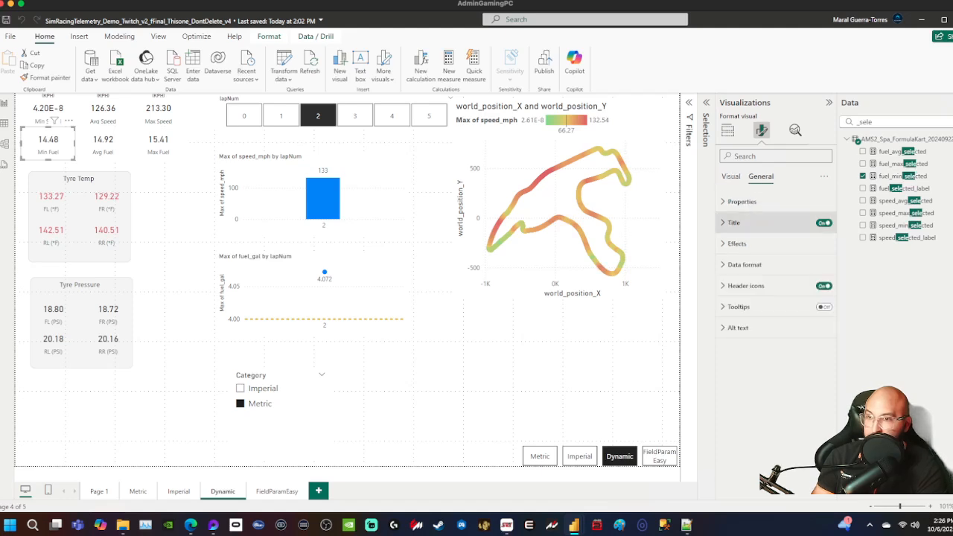
click(734, 222)
click(822, 275)
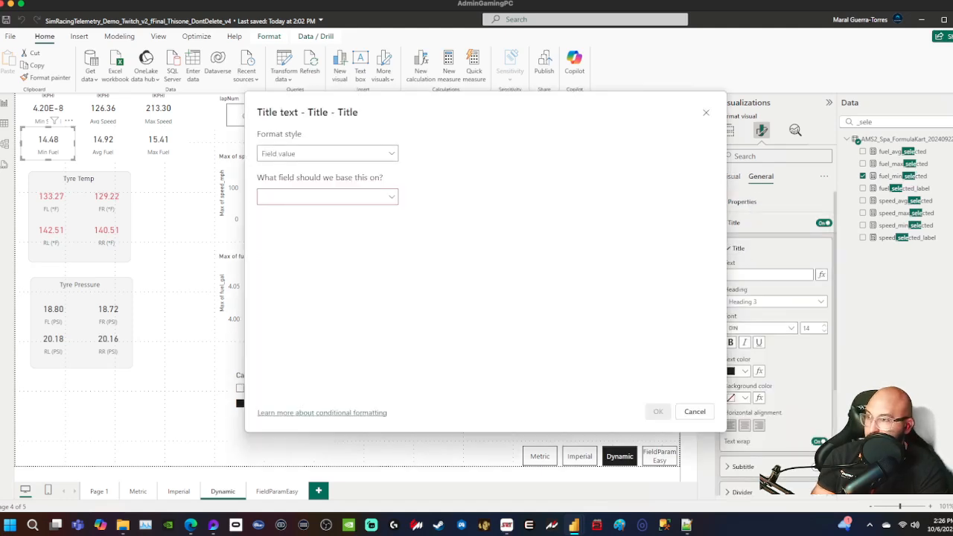
click(327, 196)
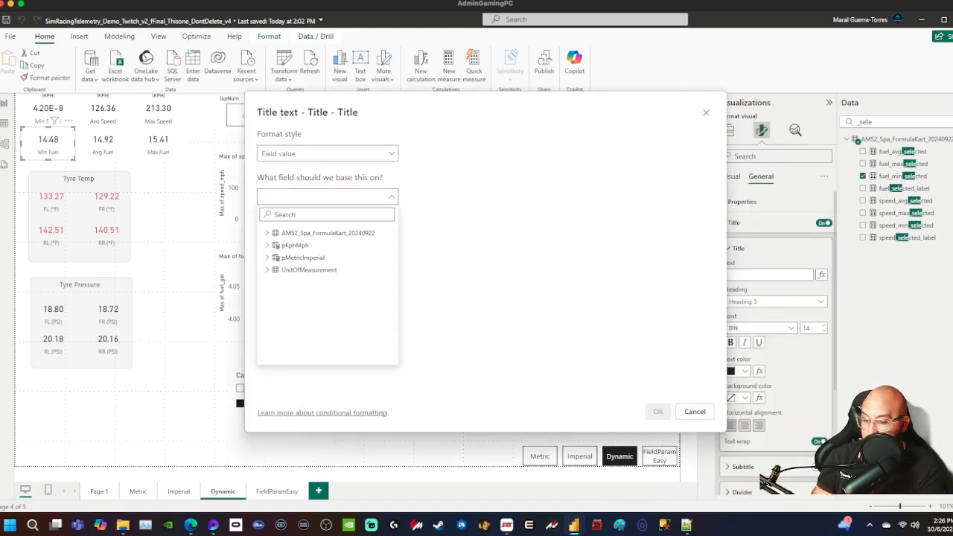
text(_sele)
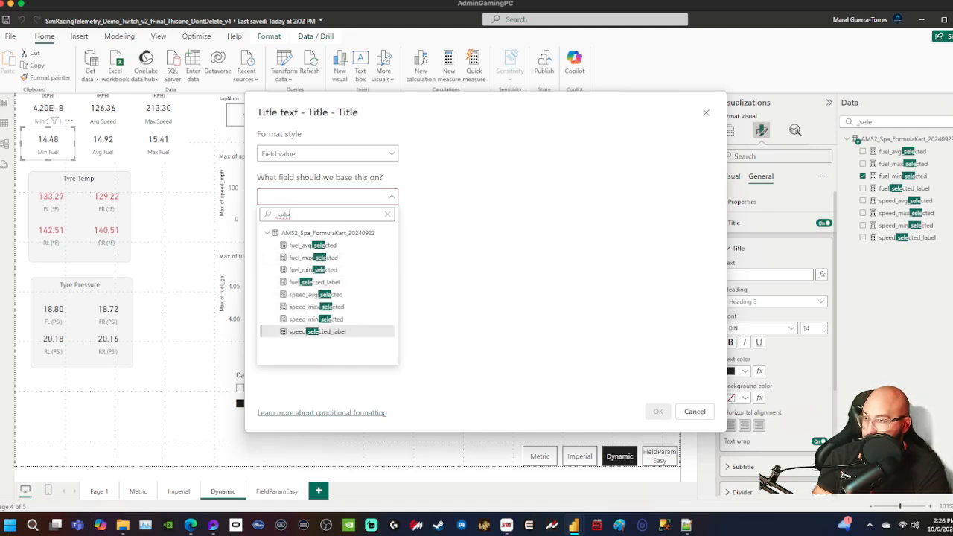
click(314, 282)
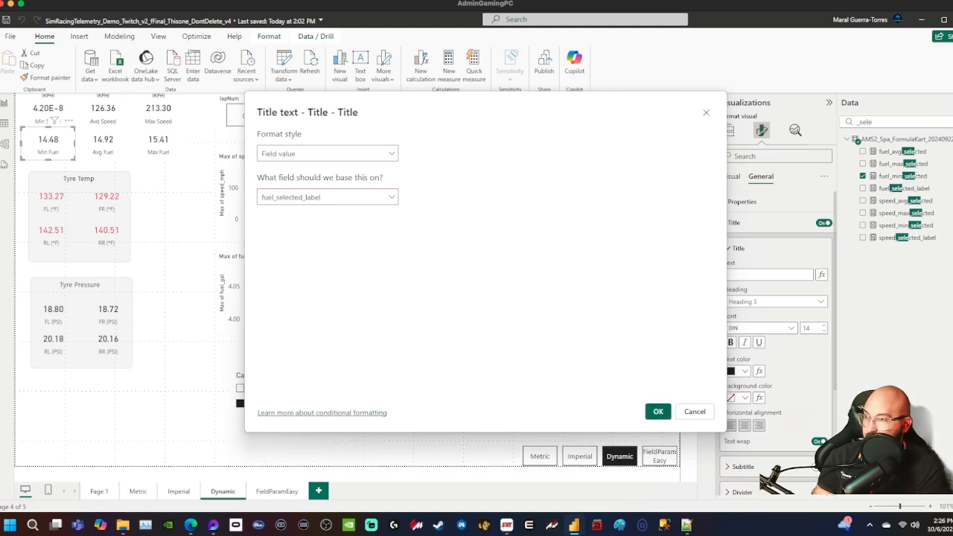
key(Return)
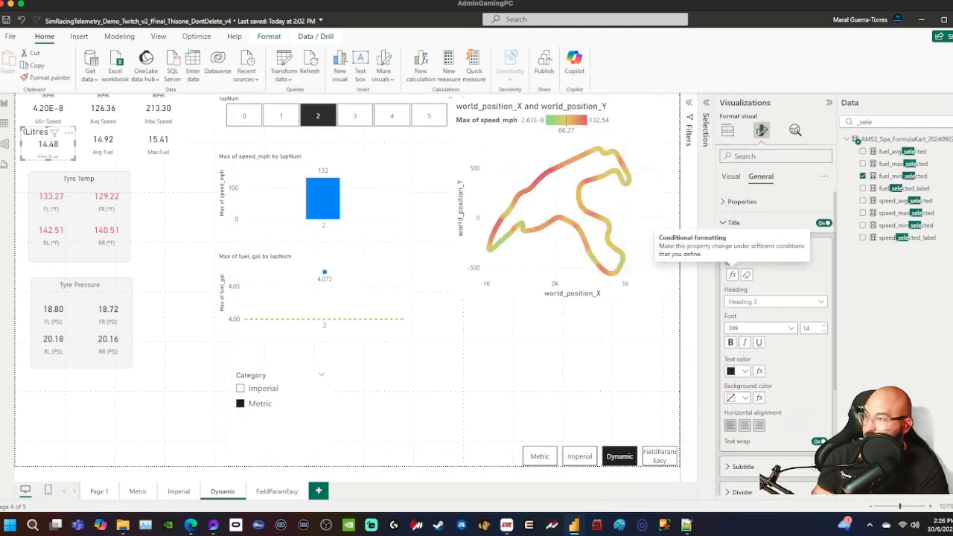
- Copy the Min Speed card's formatting onto the Min Fuel card with Format painter
click(49, 110)
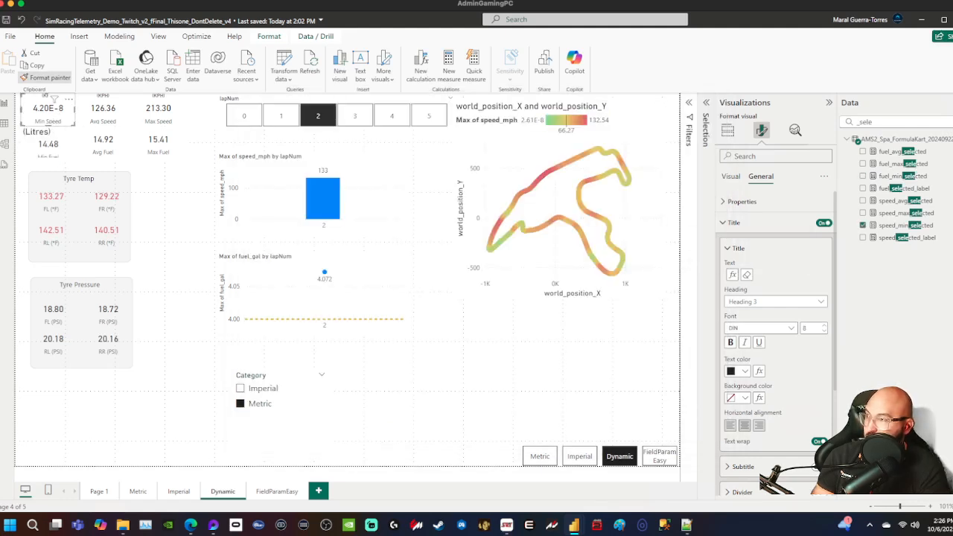
click(45, 78)
click(46, 128)
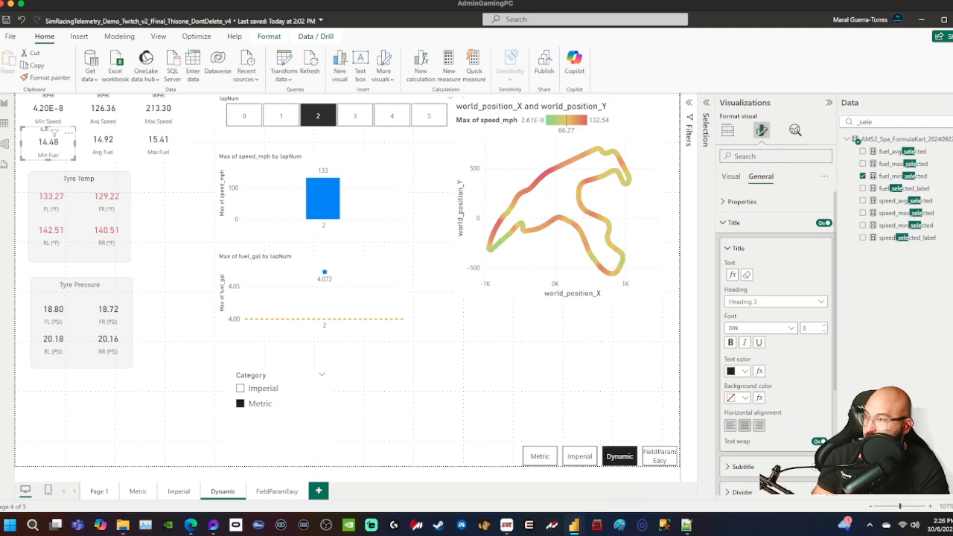
click(165, 210)
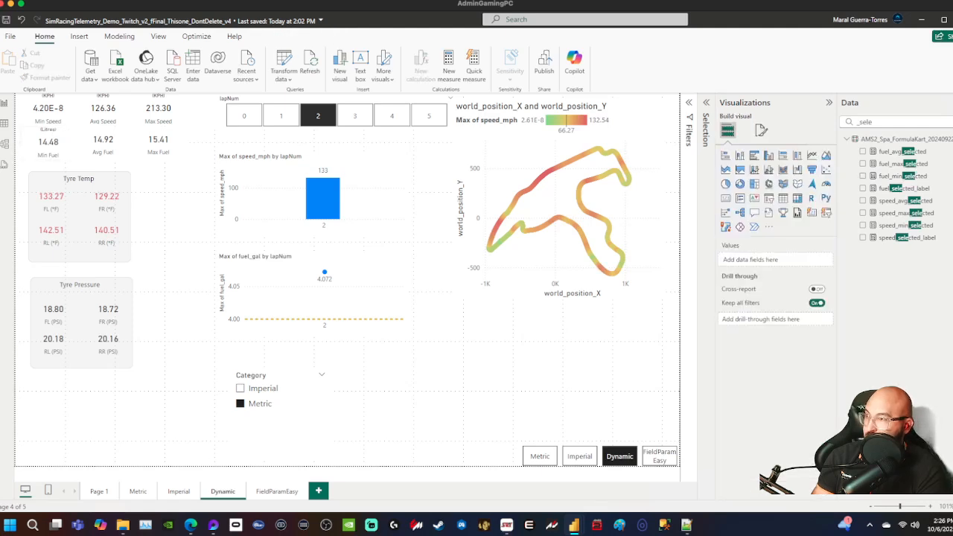
- Turn on the Avg Fuel card's title and base its text on the field value of fuel_selected_label
click(103, 141)
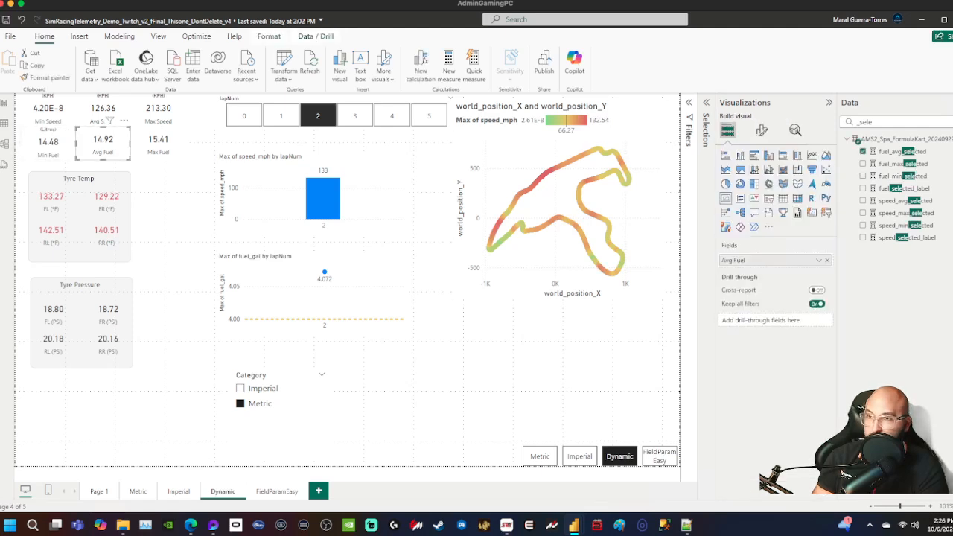
click(761, 130)
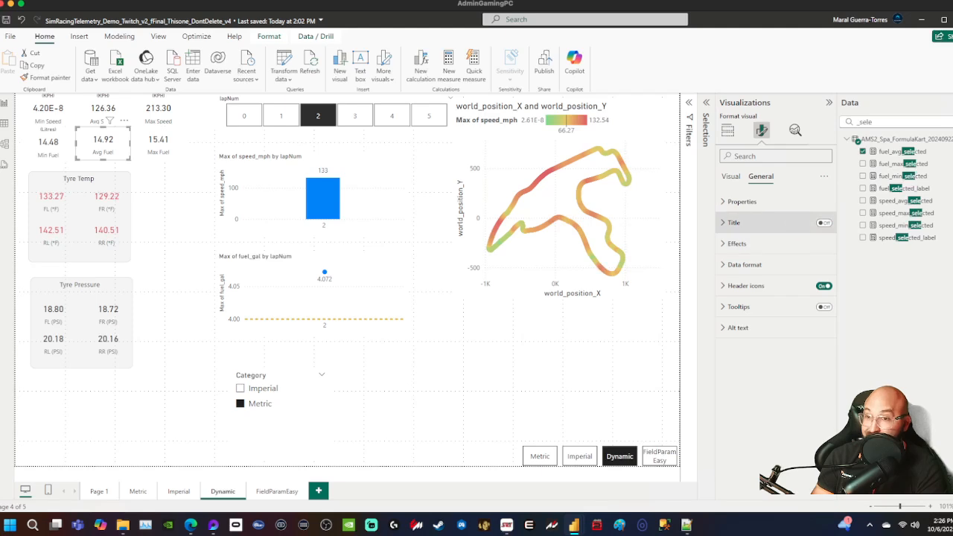
click(734, 222)
click(823, 222)
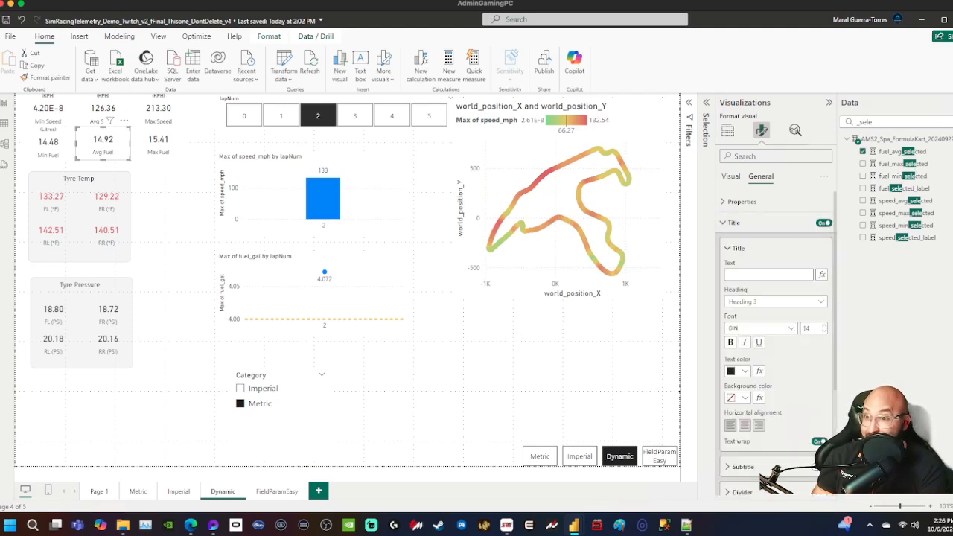
click(821, 274)
click(328, 196)
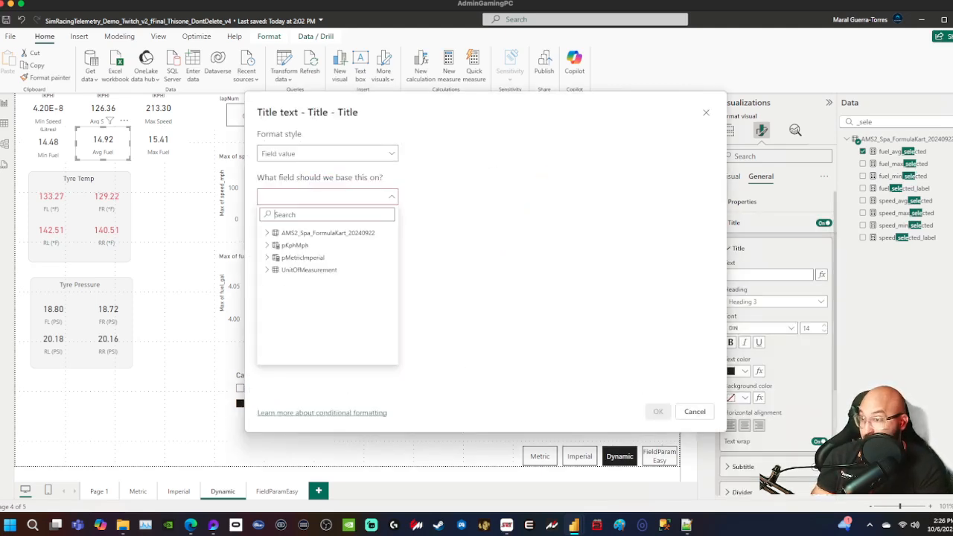
text(_fue)
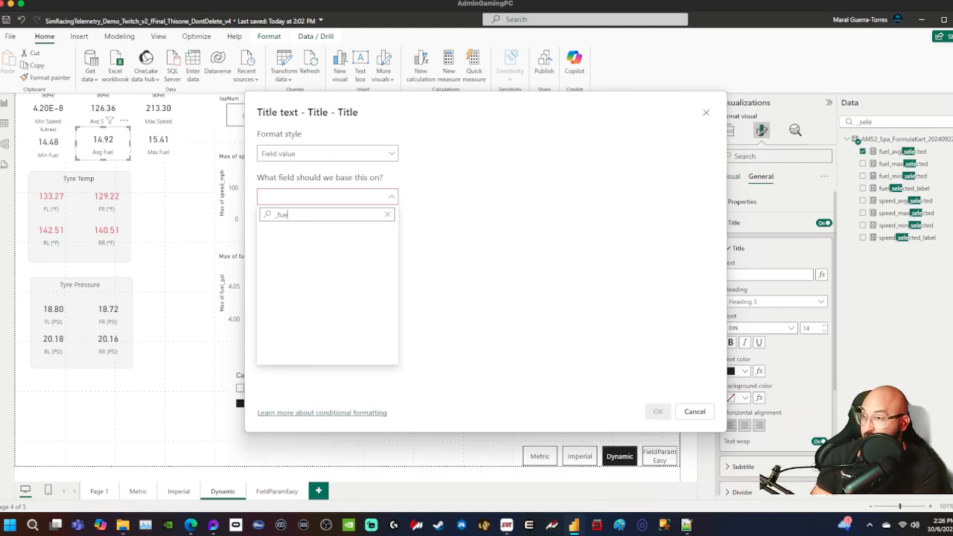
key(BackSpace)
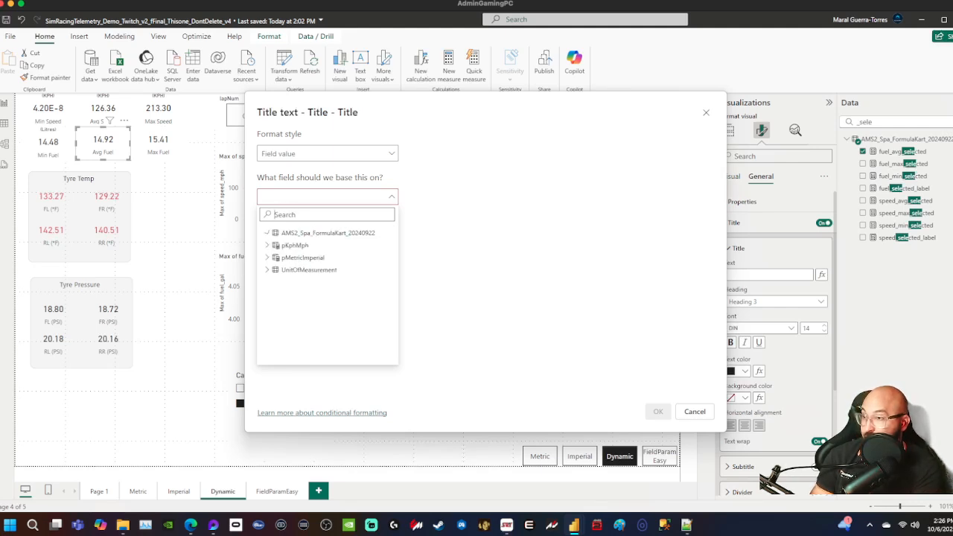
text(_sele)
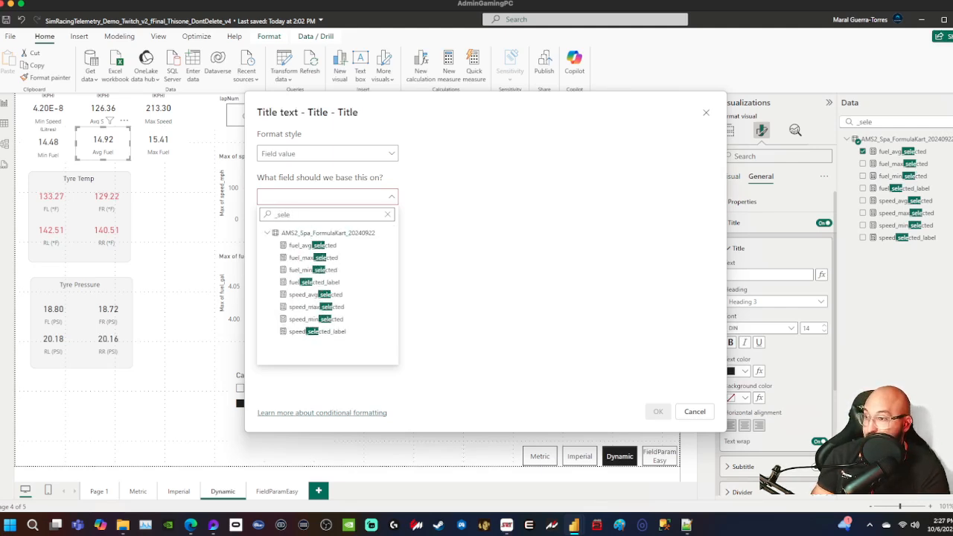
click(314, 282)
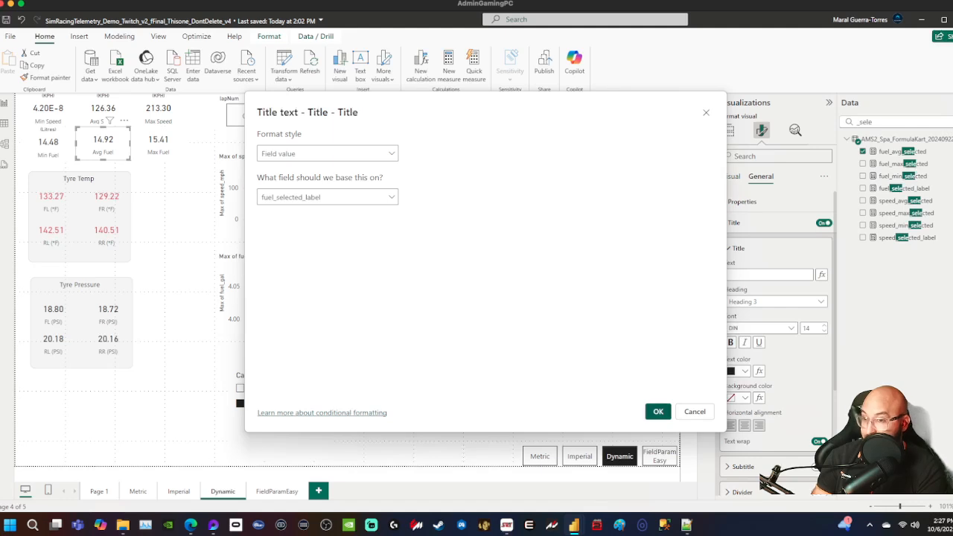
click(667, 412)
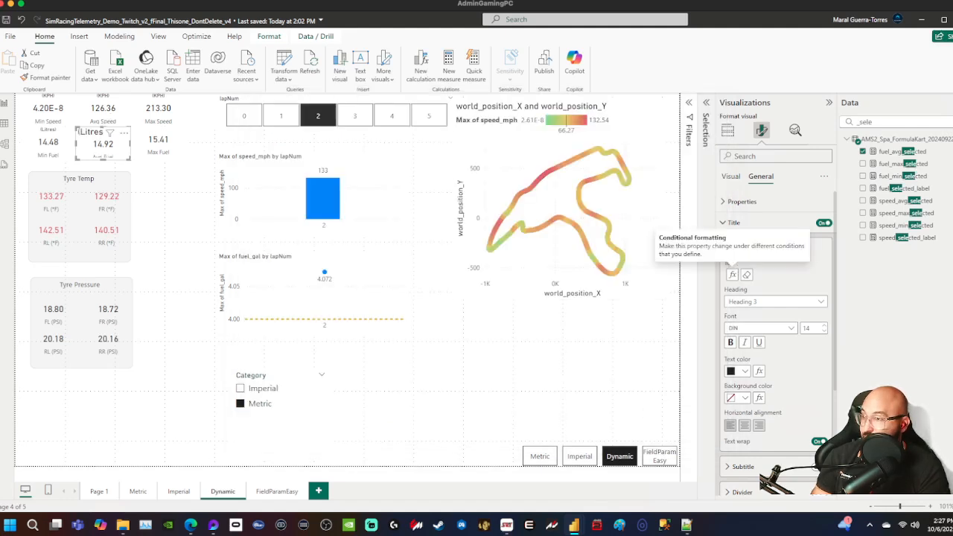
- Turn on the Max Fuel card's title and base its text on the field value of fuel_selected_label
click(160, 138)
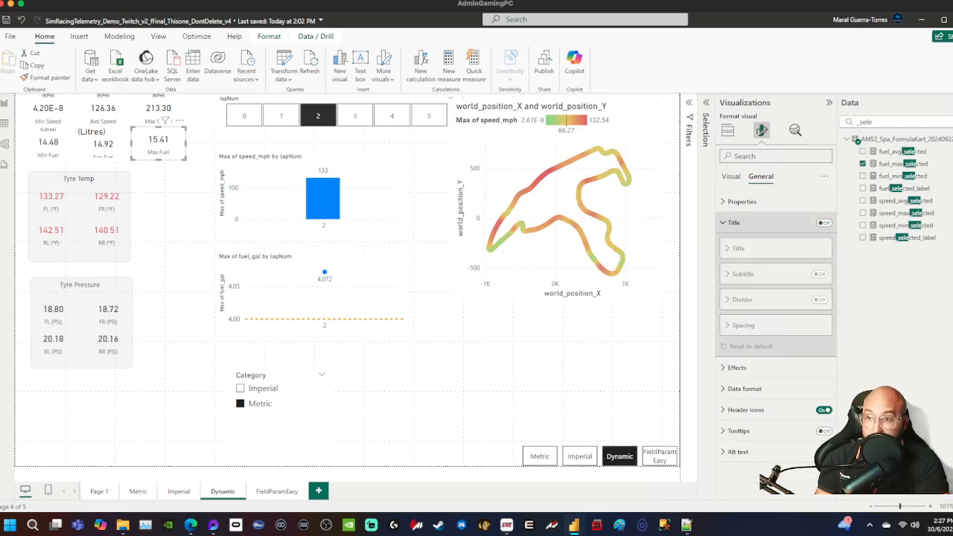
click(823, 222)
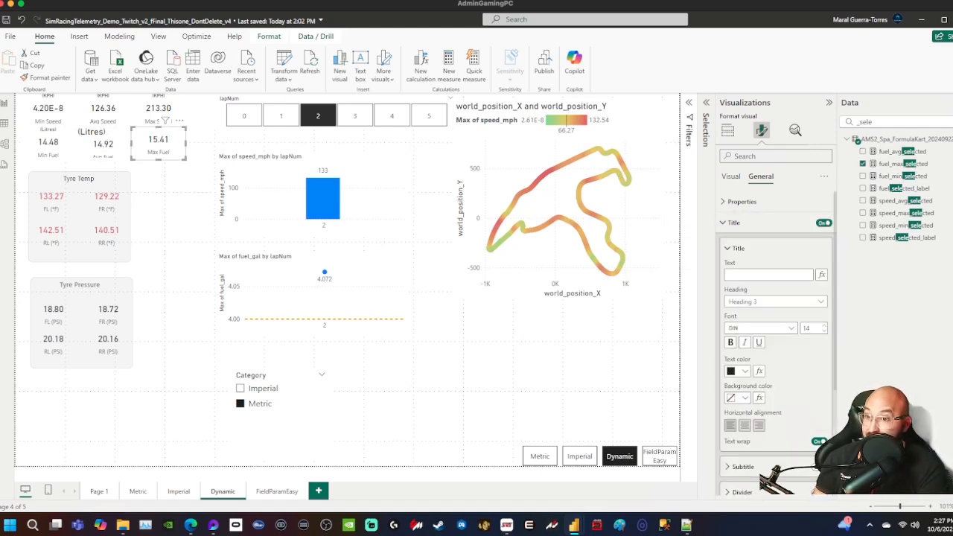
click(738, 248)
click(822, 274)
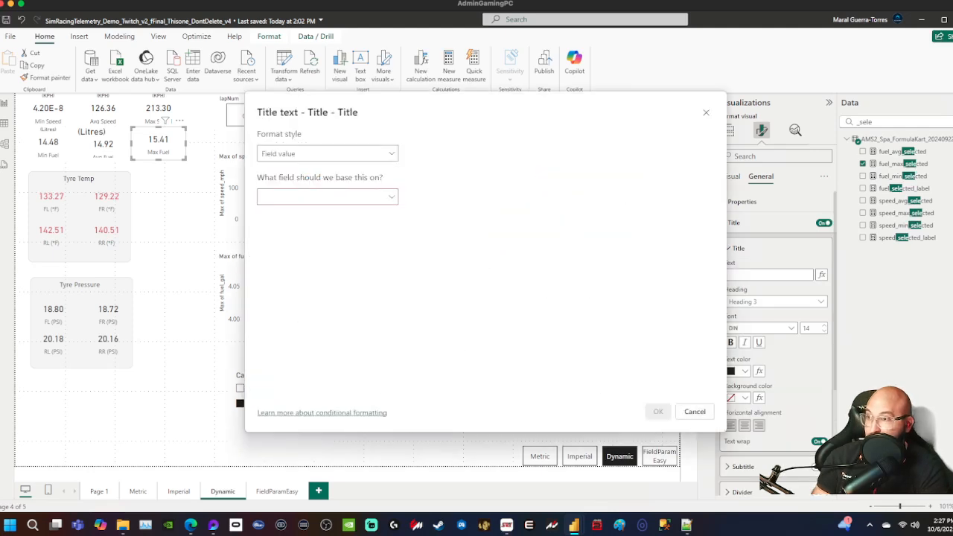
click(328, 197)
text(_)
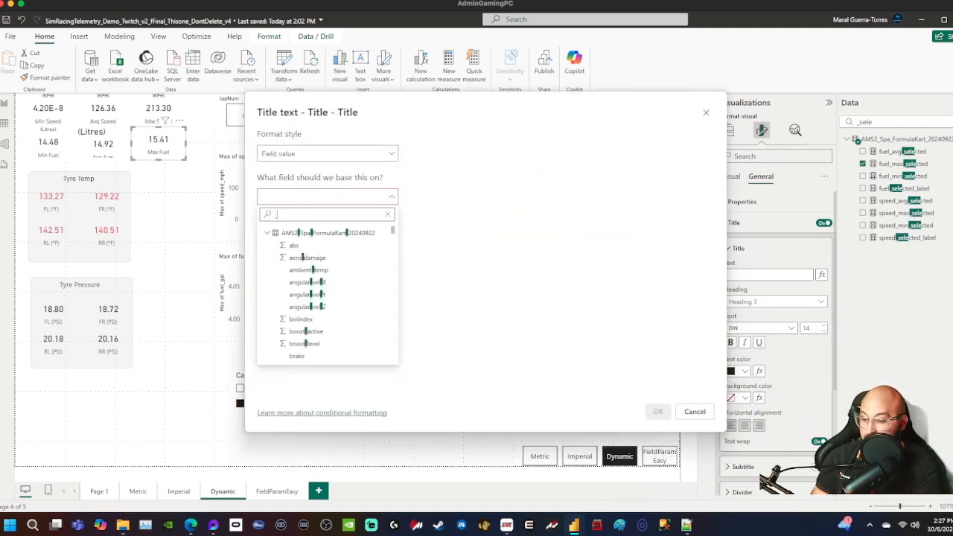
text(labe)
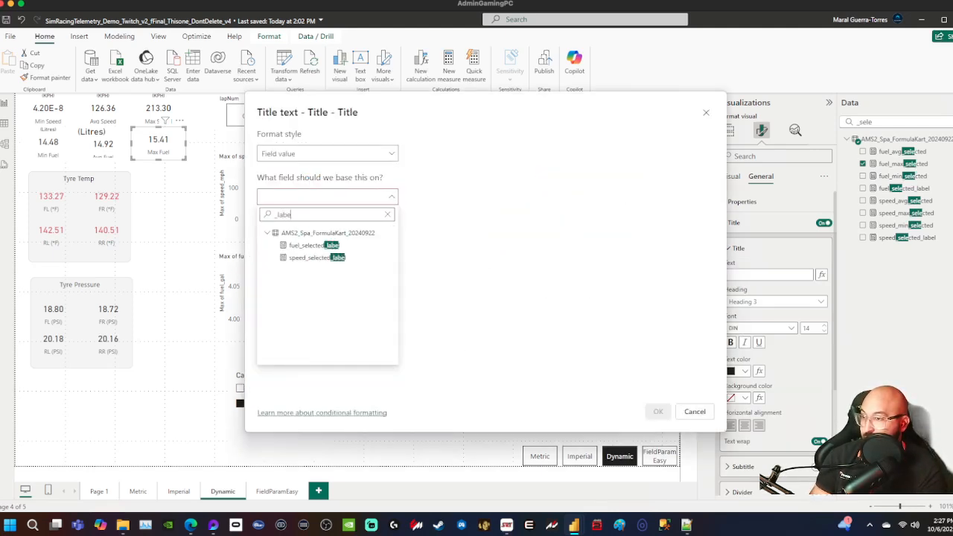
click(305, 245)
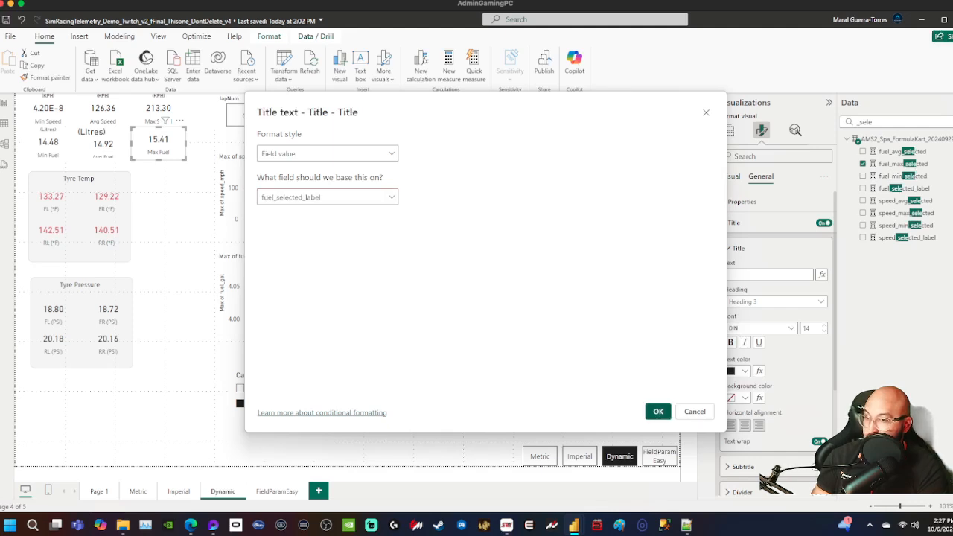
click(658, 410)
- Copy the Min Fuel card's formatting onto the Avg Fuel and Max Fuel cards with Format painter
click(46, 77)
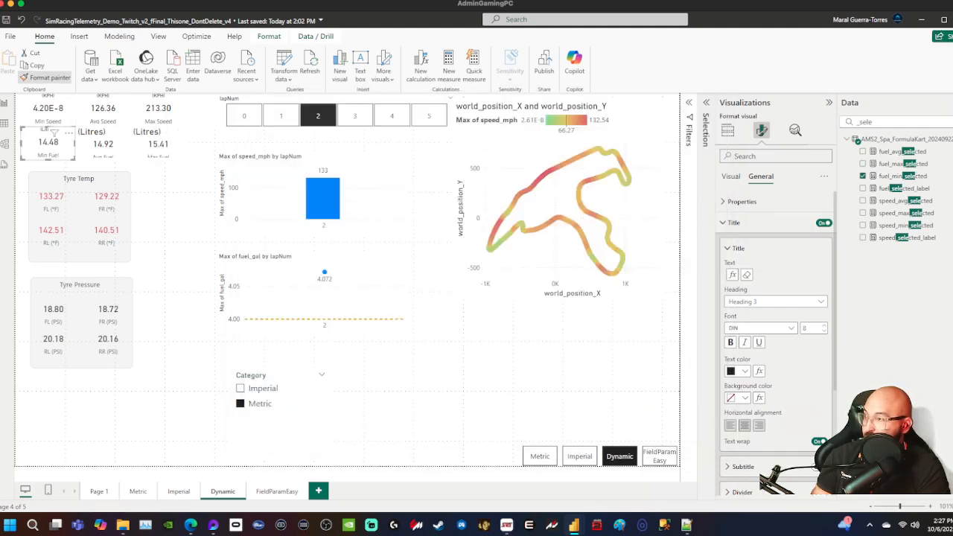
click(105, 141)
click(159, 144)
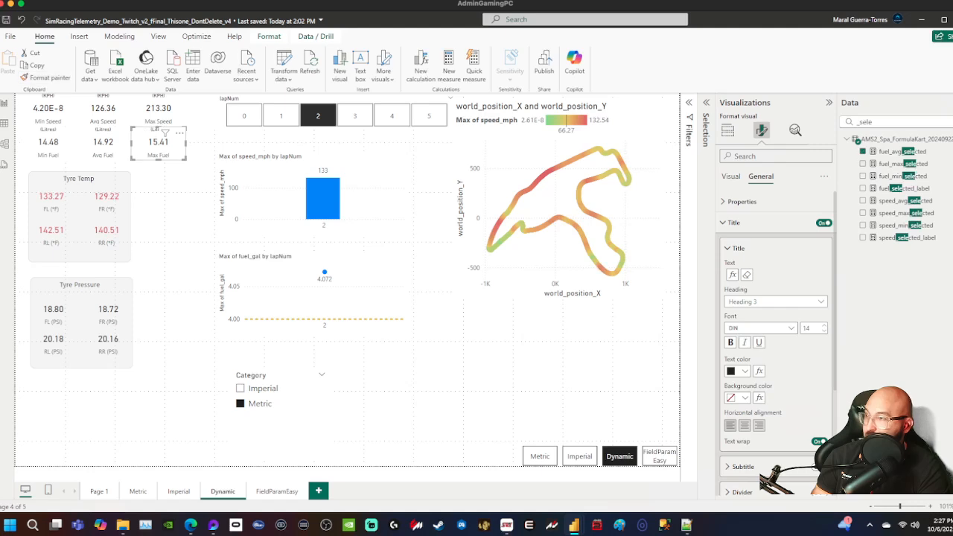
click(177, 192)
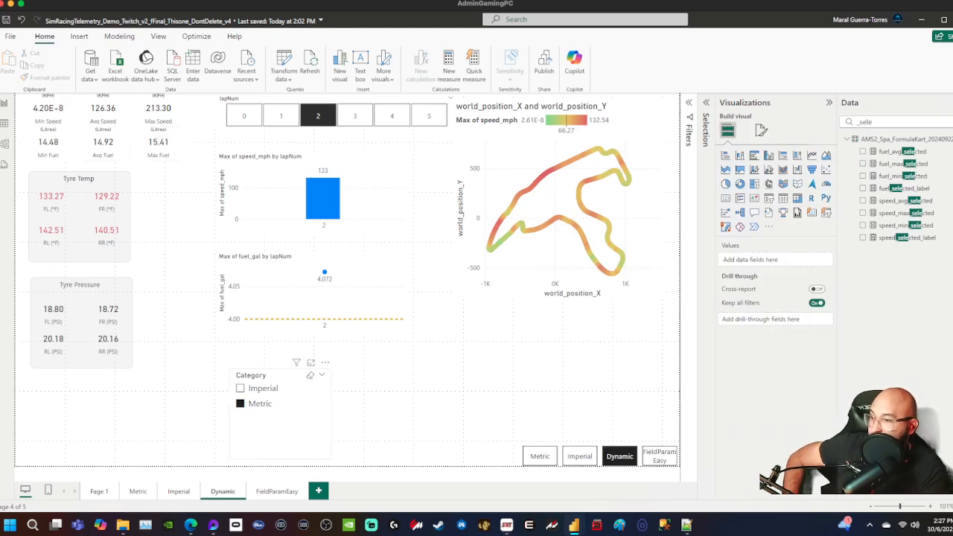
- Clear the lap 2 selection in the lapNum slicer and compare the page with the Category slicer on Imperial and on Metric
click(261, 388)
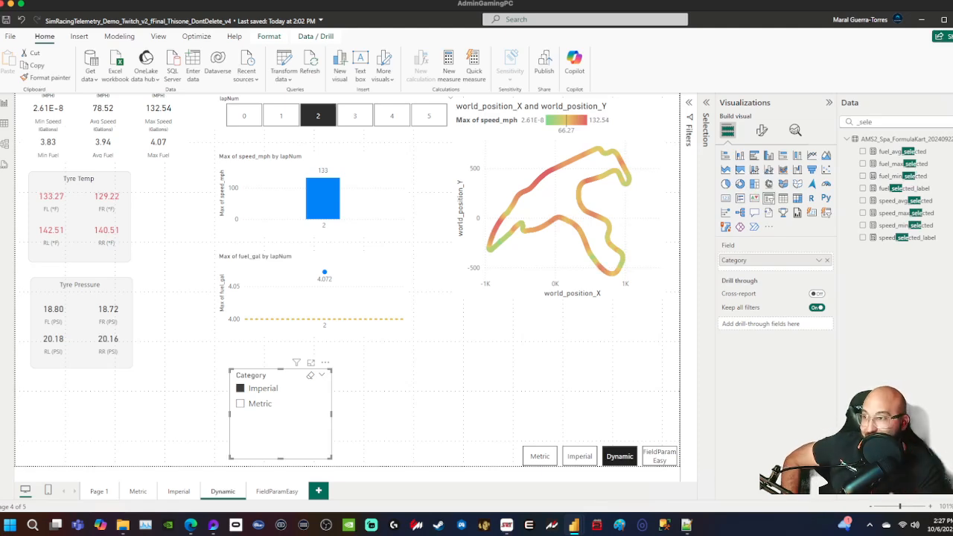
click(360, 186)
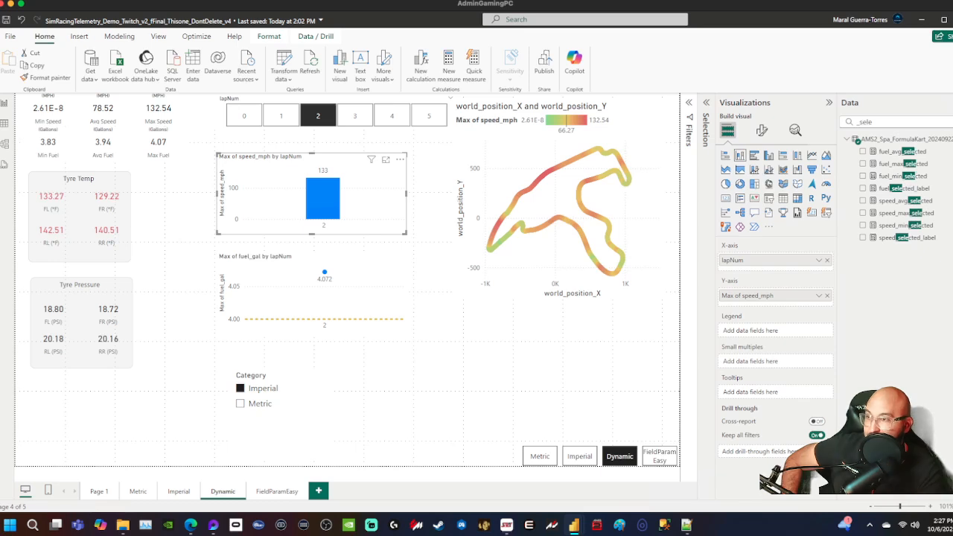
click(318, 115)
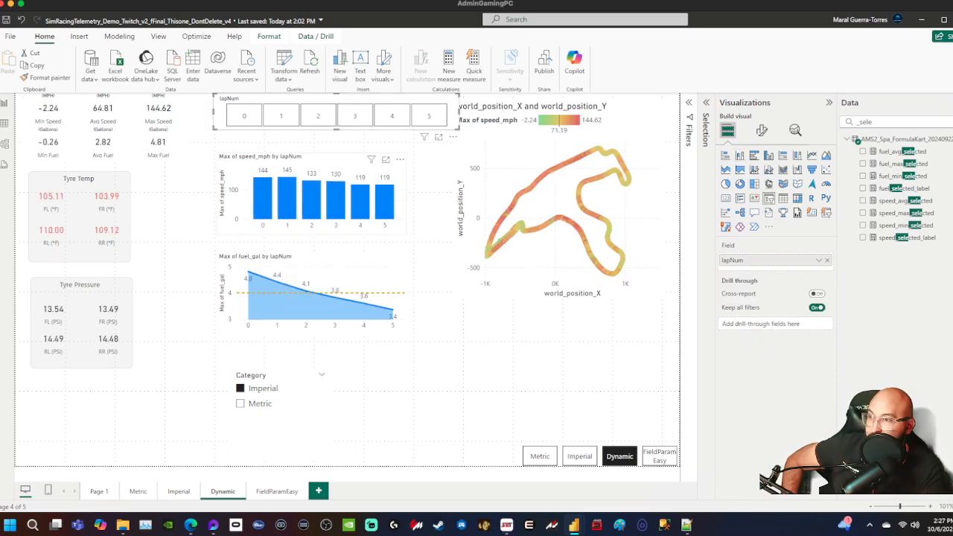
click(350, 165)
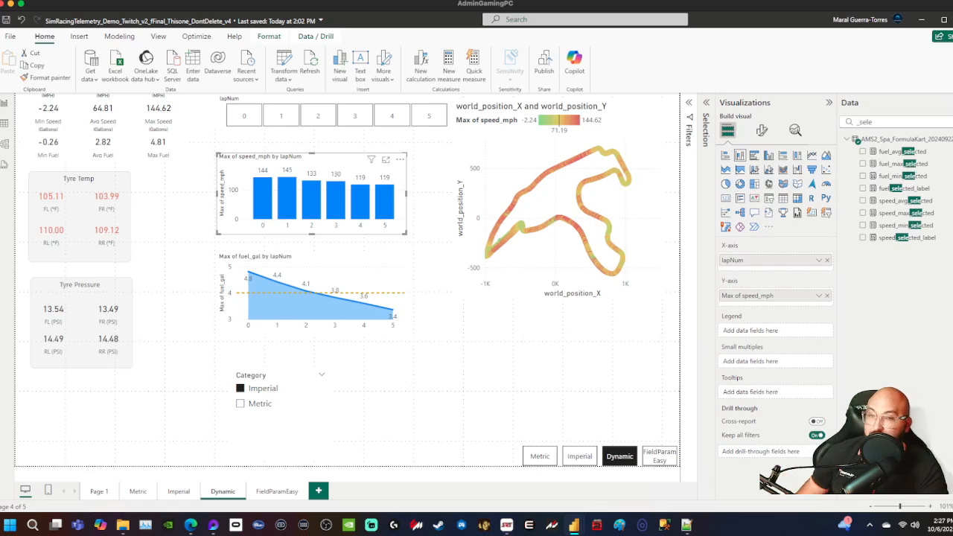
mouse_move(308, 195)
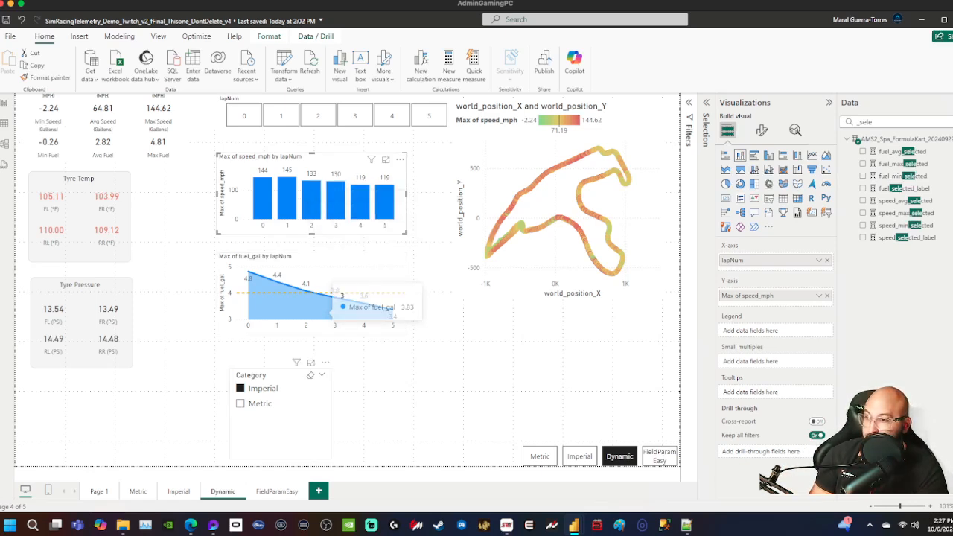
click(239, 403)
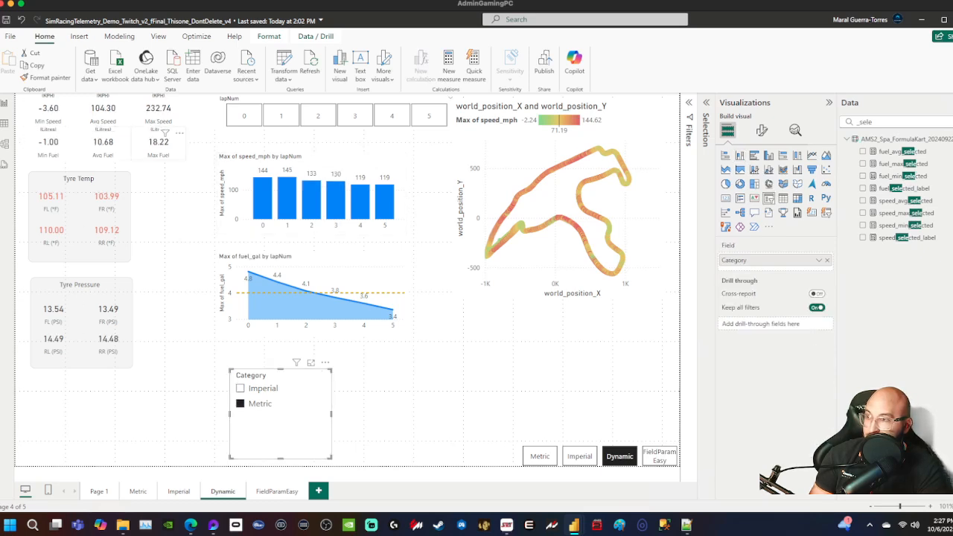
- Replace Max of speed_mph with speed_max_selected as the Y-axis field of the speed column chart
click(335, 164)
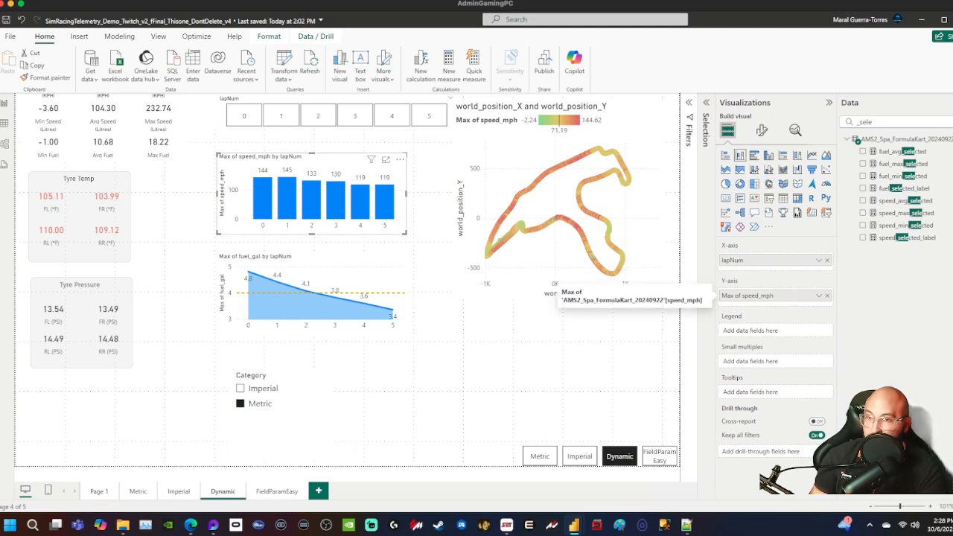
double_click(864, 122)
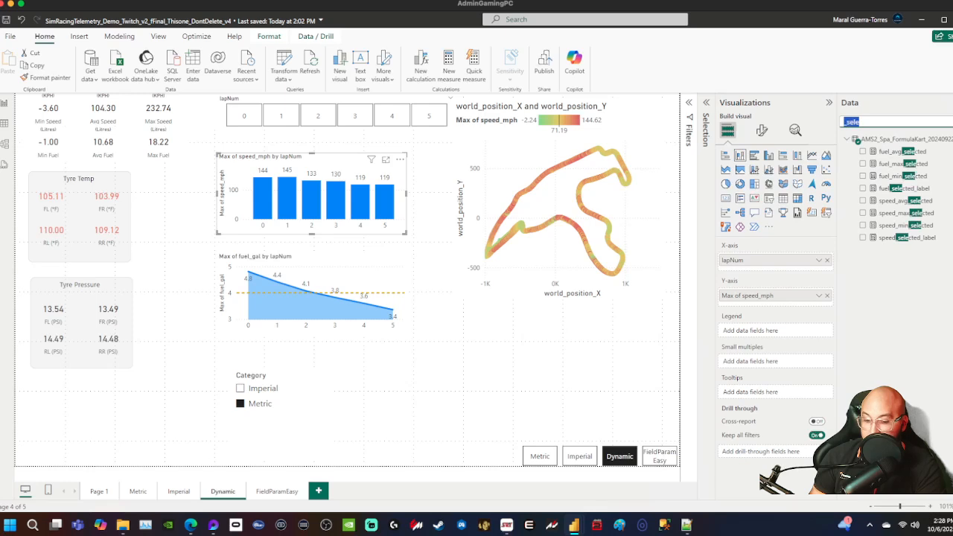
key(BackSpace)
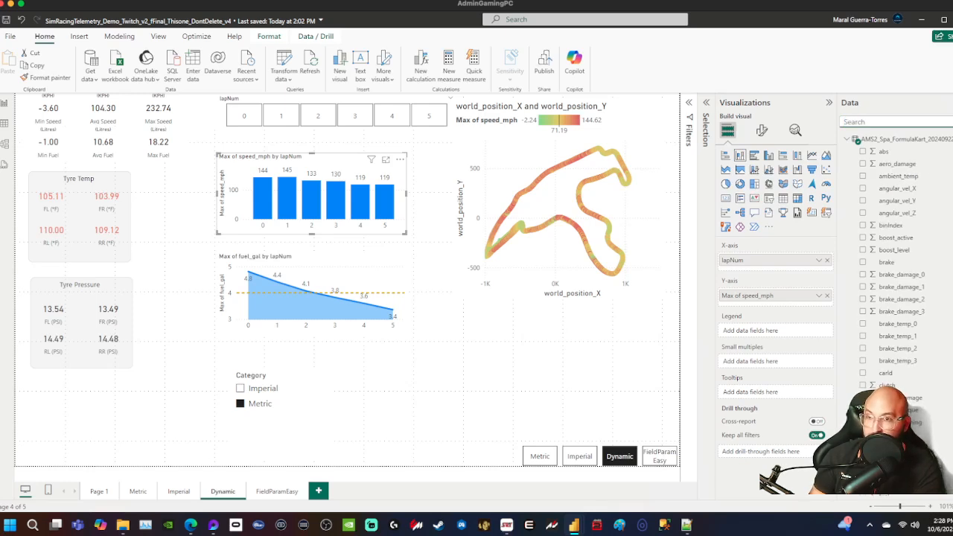
text(max_)
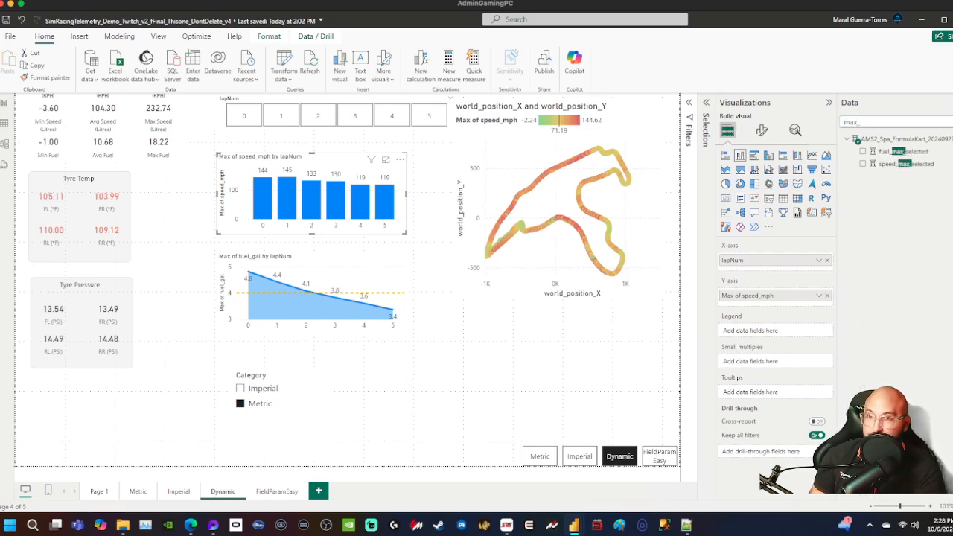
drag(903, 164, 801, 298)
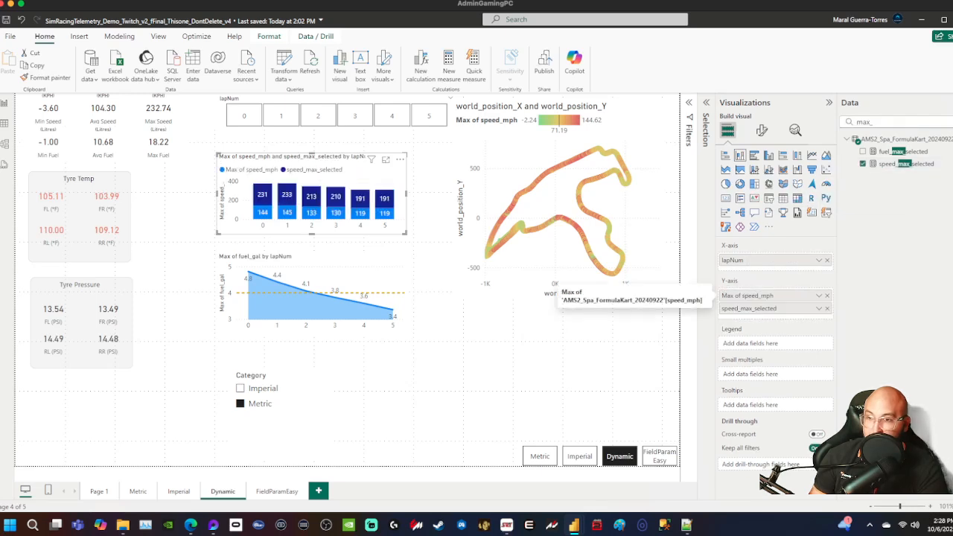
click(827, 296)
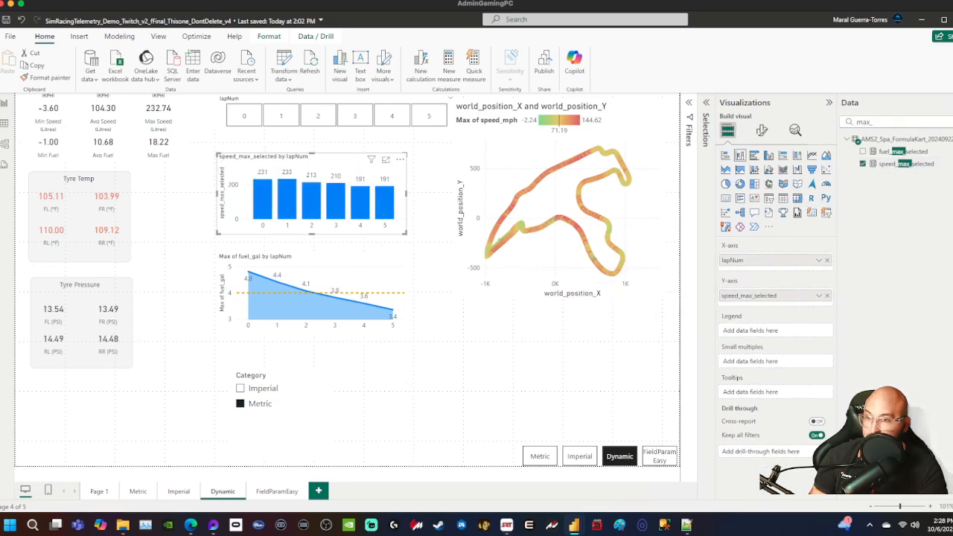
- Rename the speed column chart's Y-axis field to "Max Speed" and its X-axis field to "Lap"
double_click(748, 295)
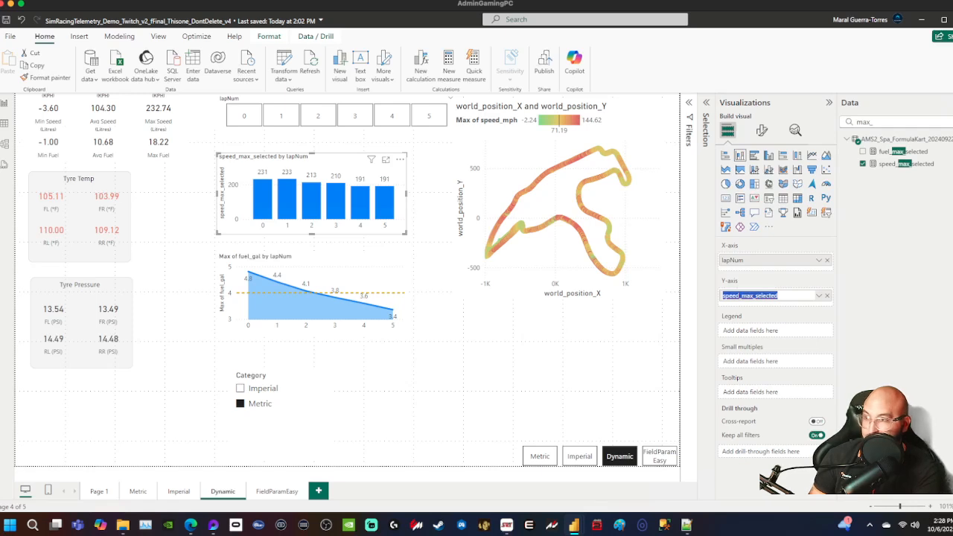
key(BackSpace)
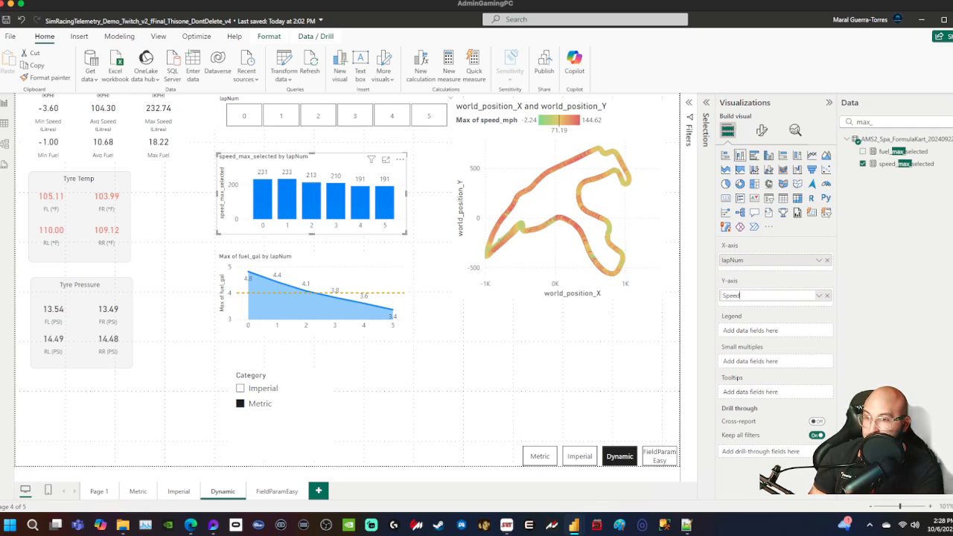
text(Max Speed)
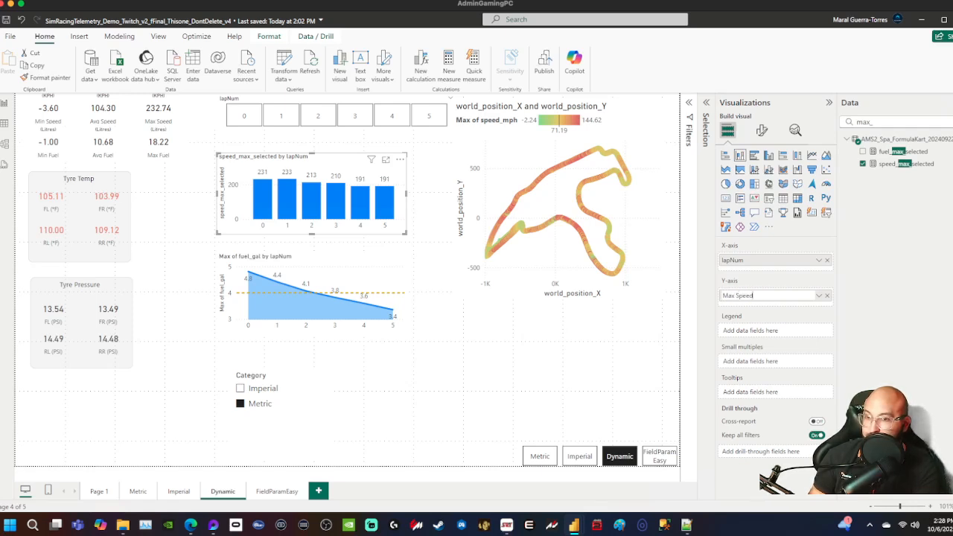
key(Return)
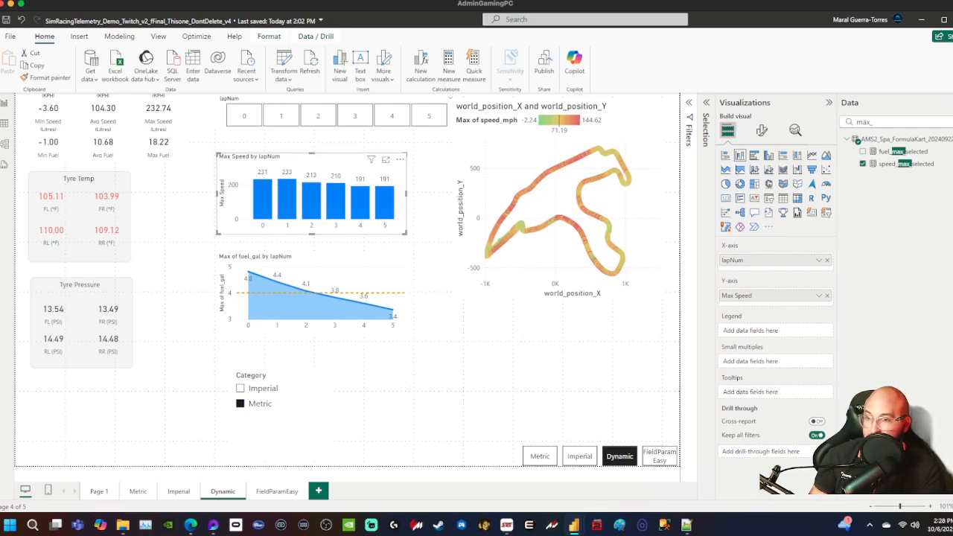
double_click(735, 260)
key(ctrl+a)
text(Lap)
key(Return)
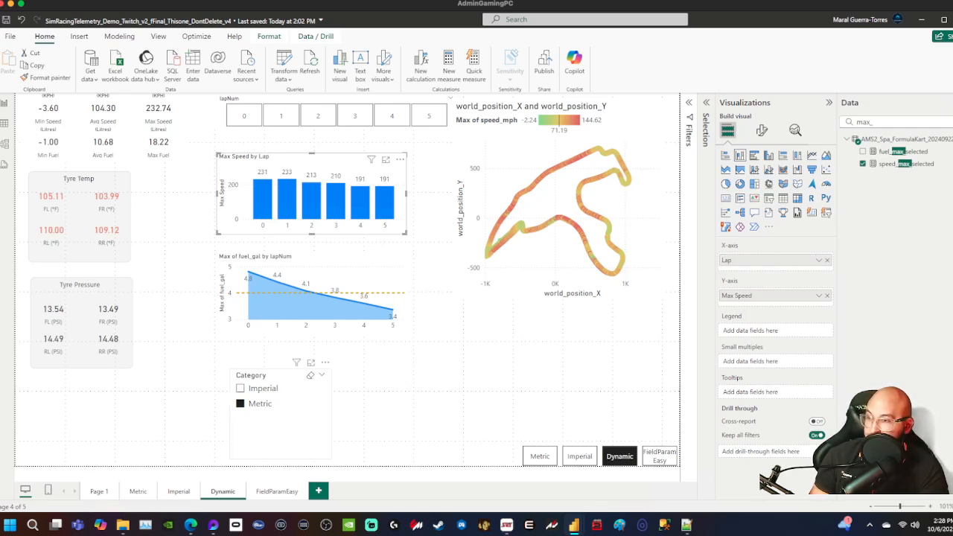
- Switch the Category slicer between Imperial and Metric to check the Max Speed by Lap chart, ending on Imperial
click(240, 387)
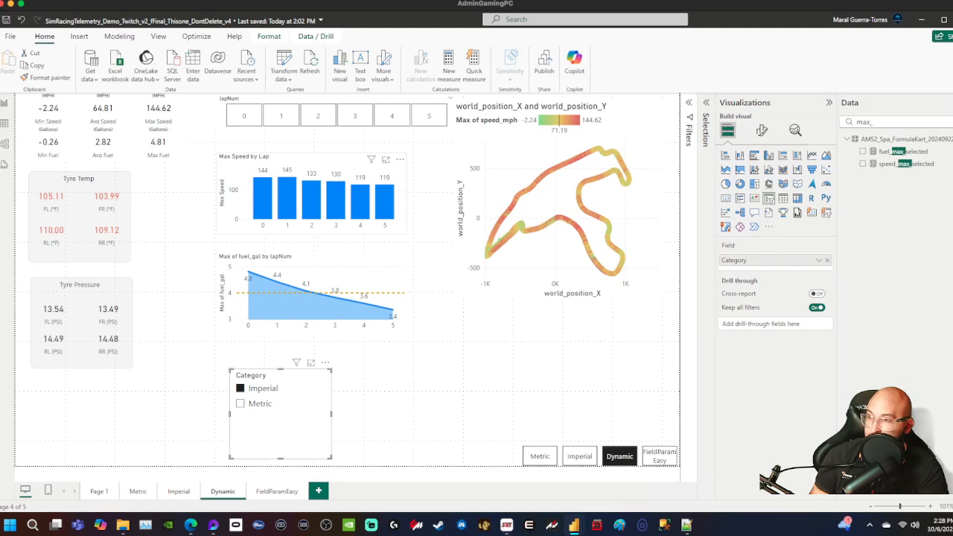
click(240, 403)
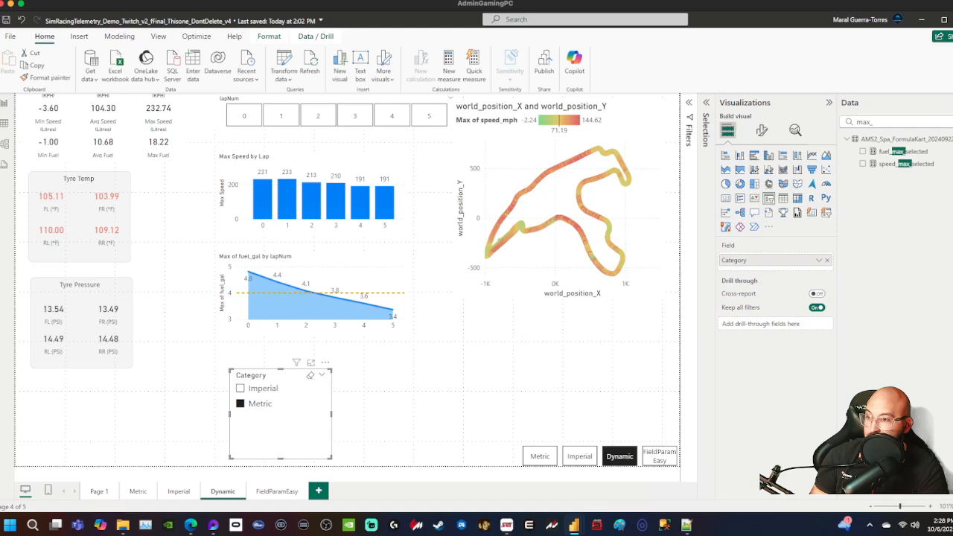
click(240, 388)
- Turn on the subtitle of the Max Speed by Lap column chart
click(761, 130)
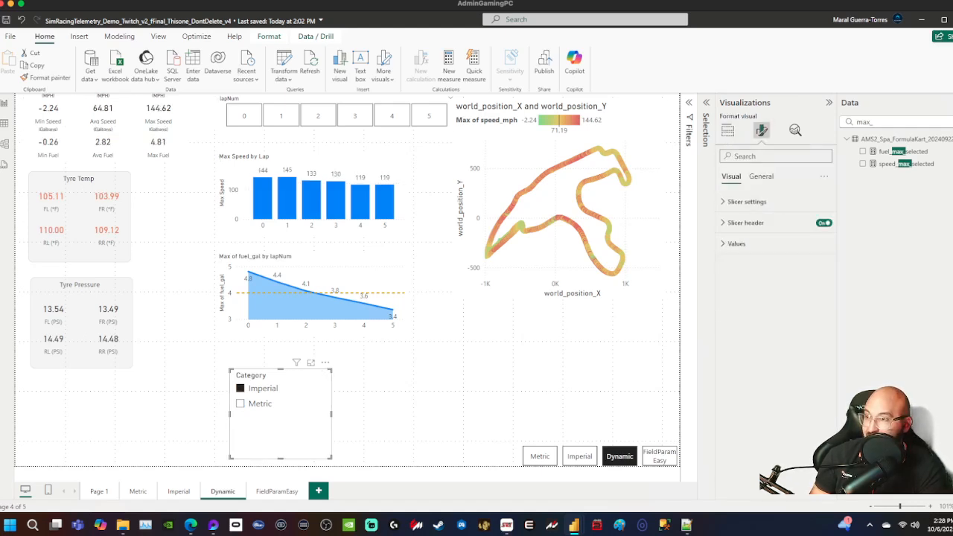
click(311, 178)
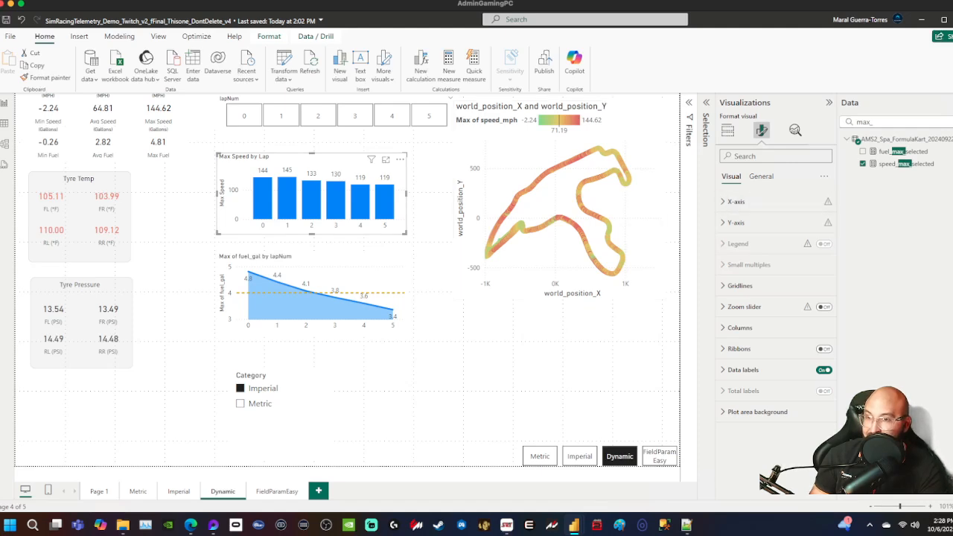
click(761, 176)
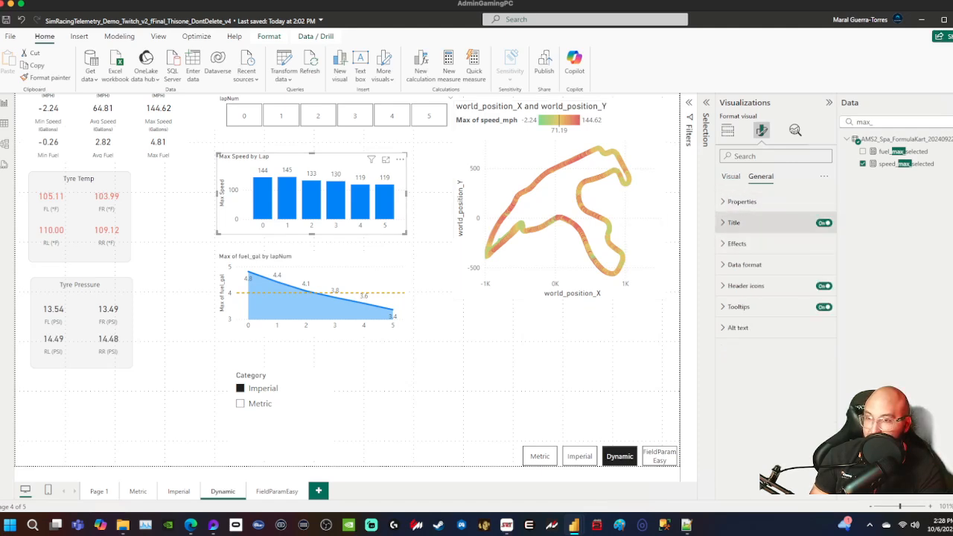
click(737, 223)
click(738, 248)
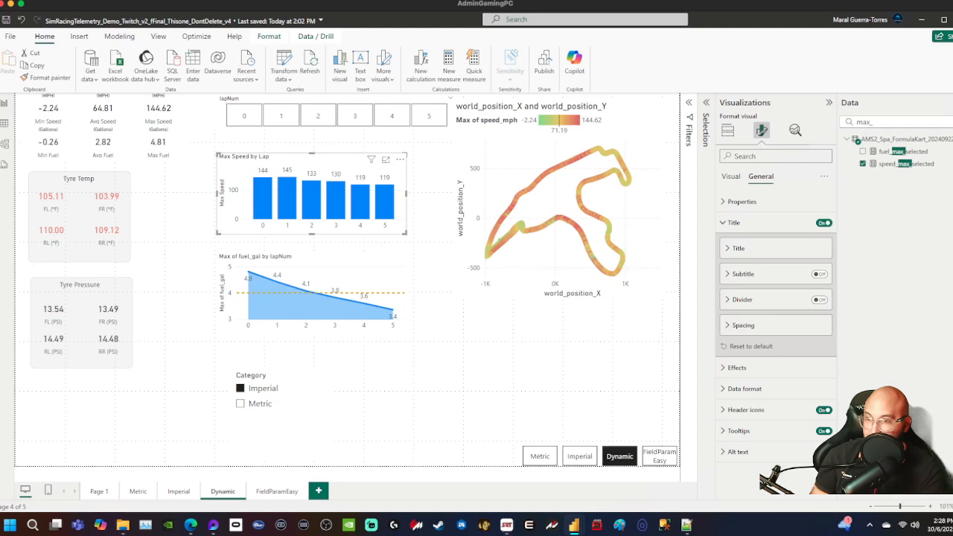
click(743, 274)
click(820, 274)
- Base the Max Speed by Lap chart's subtitle text on the speed_selected_label field value
click(822, 300)
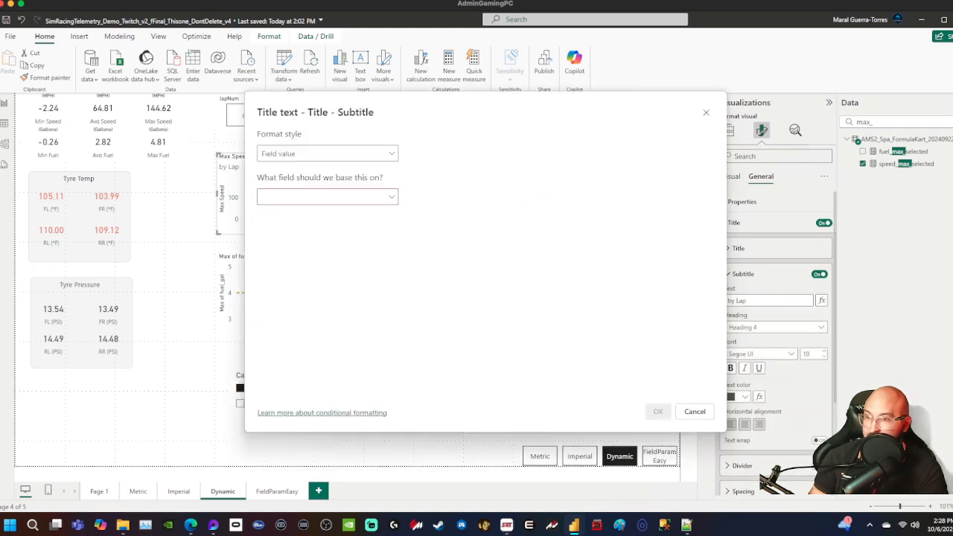
click(327, 196)
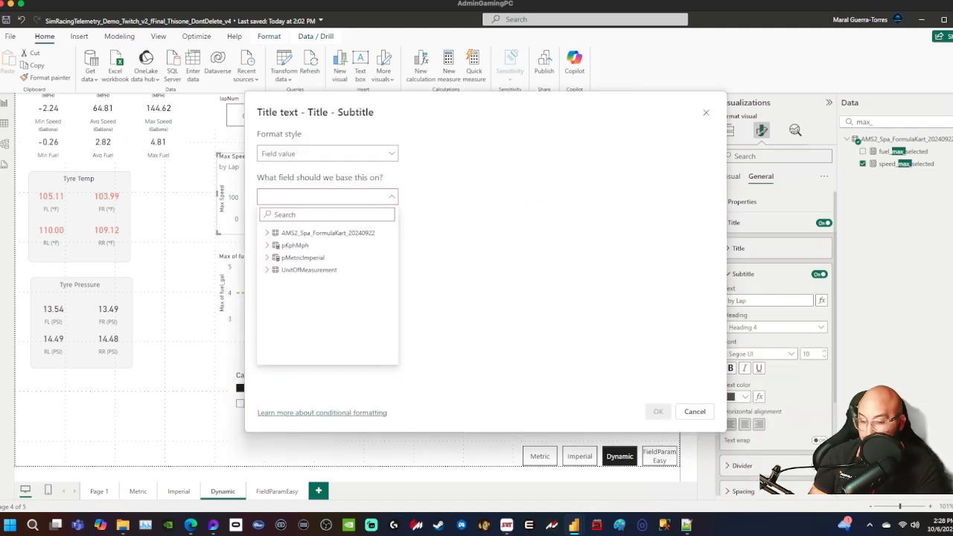
text(_labe)
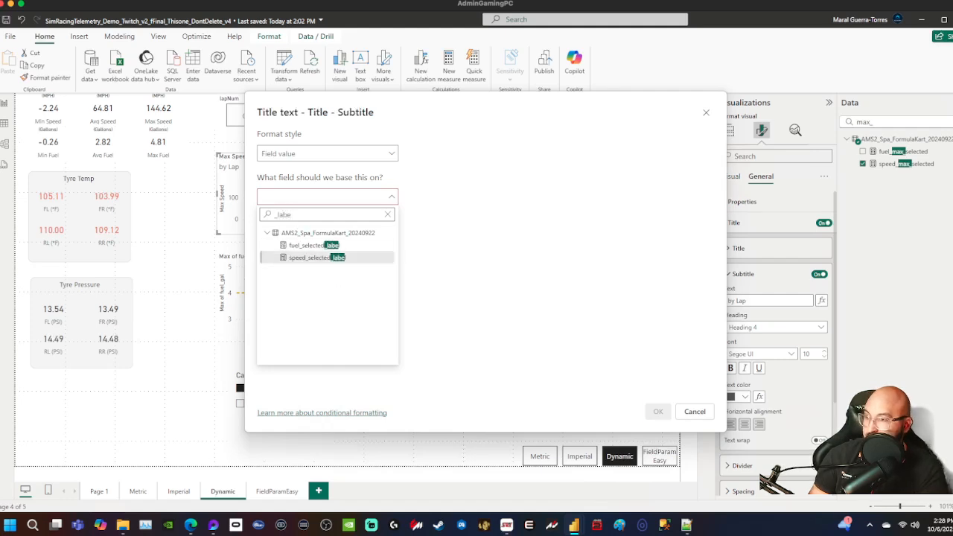
click(308, 256)
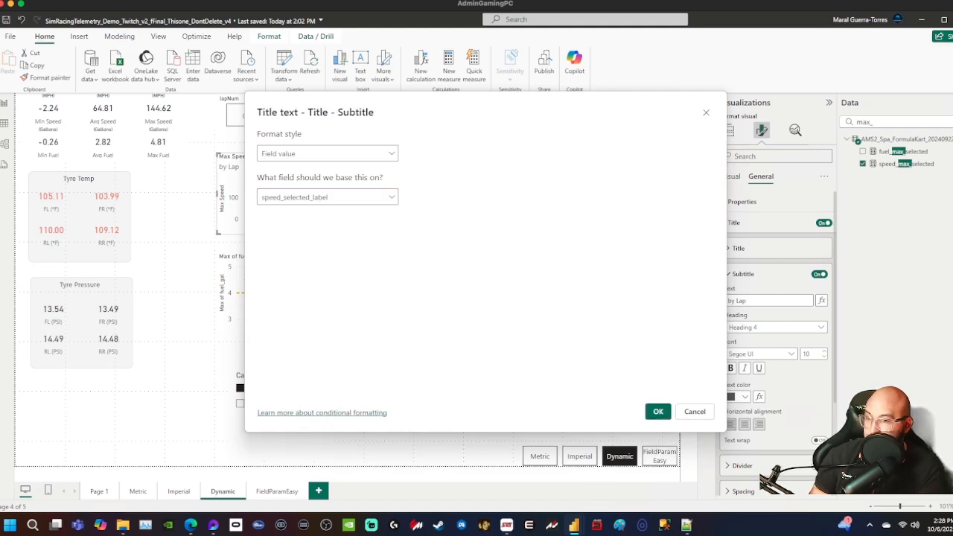
click(659, 411)
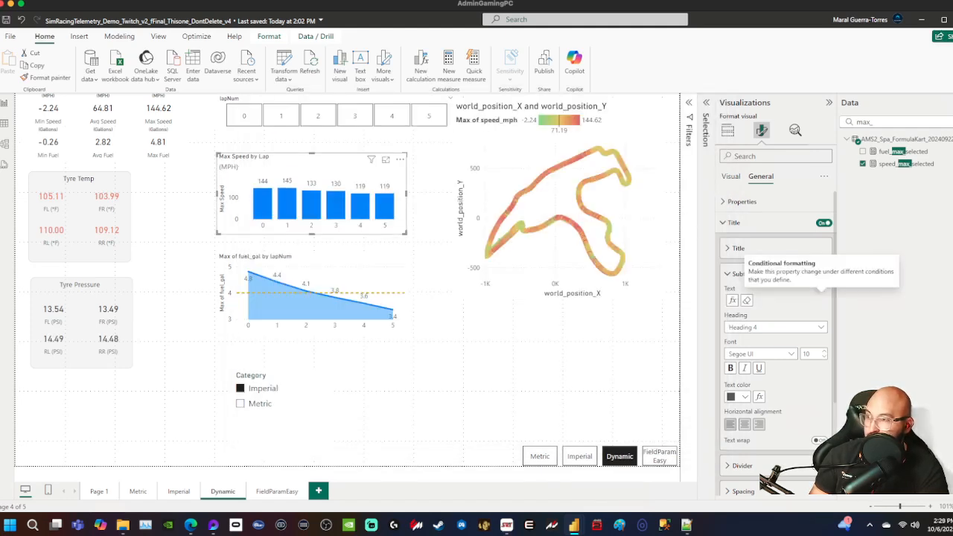
- Set the font size of the Max Speed by Lap chart's subtitle to 8
click(807, 353)
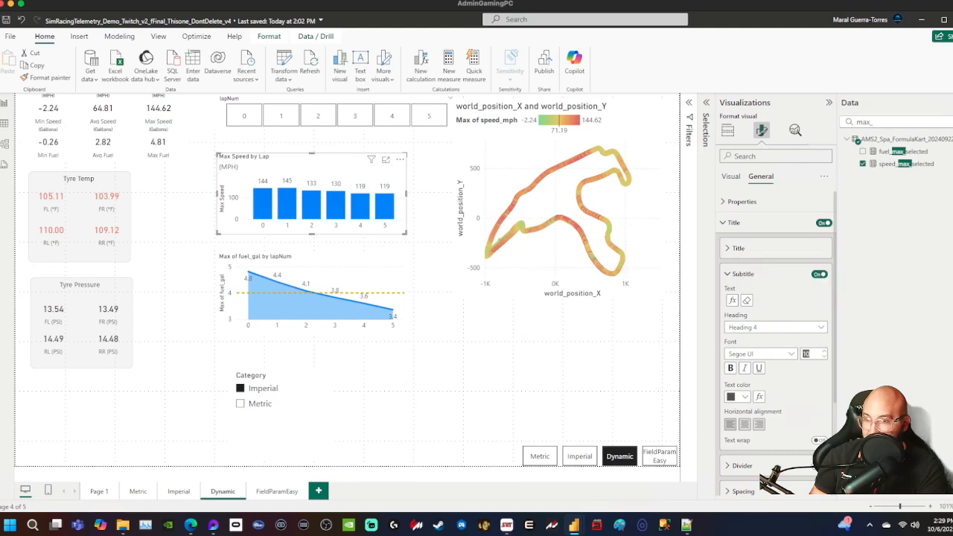
key(BackSpace)
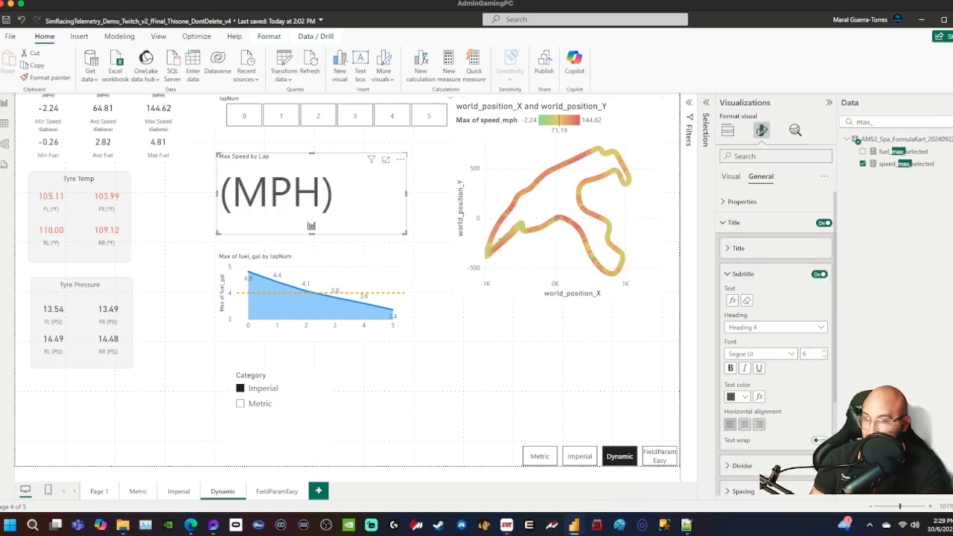
text(8)
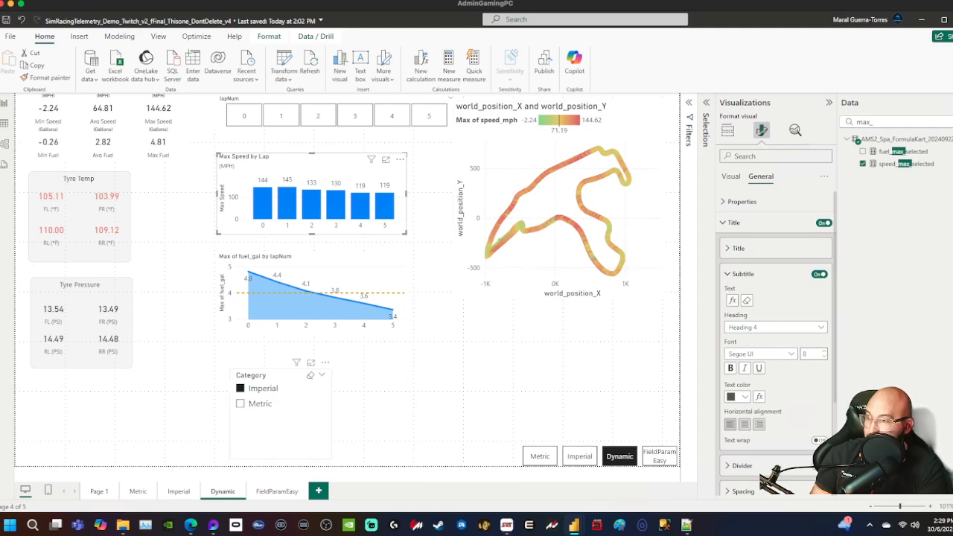
- Switch the Category slicer between Metric and Imperial to check the speed chart's unit subtitle, ending on Metric
click(240, 404)
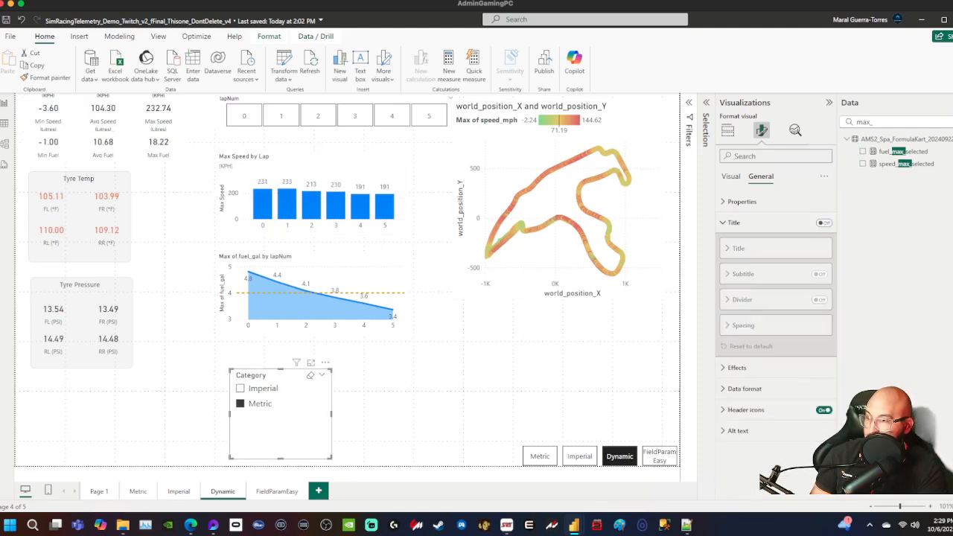
click(240, 388)
click(240, 403)
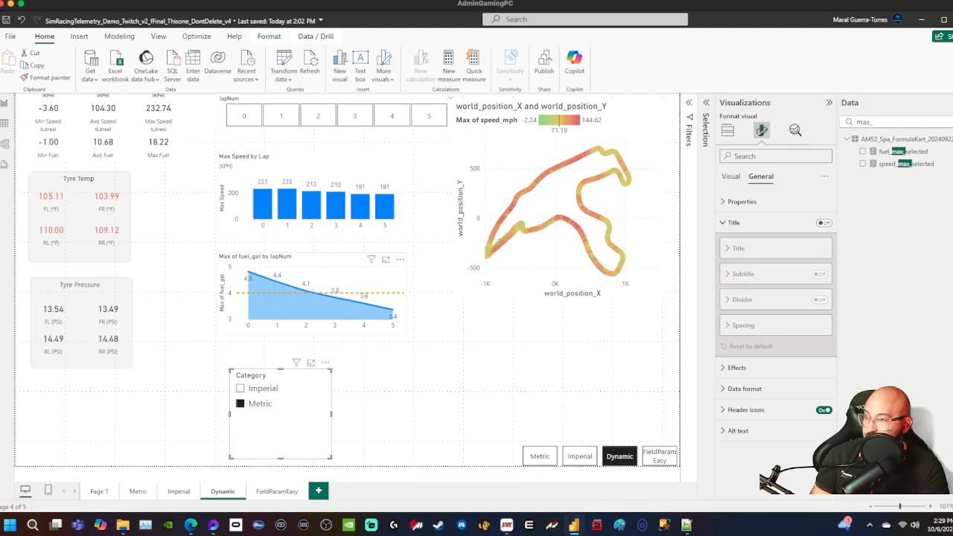
- Remove the Y-axis constant line at 4 from the Max of fuel_gal by lapNum area chart
click(304, 257)
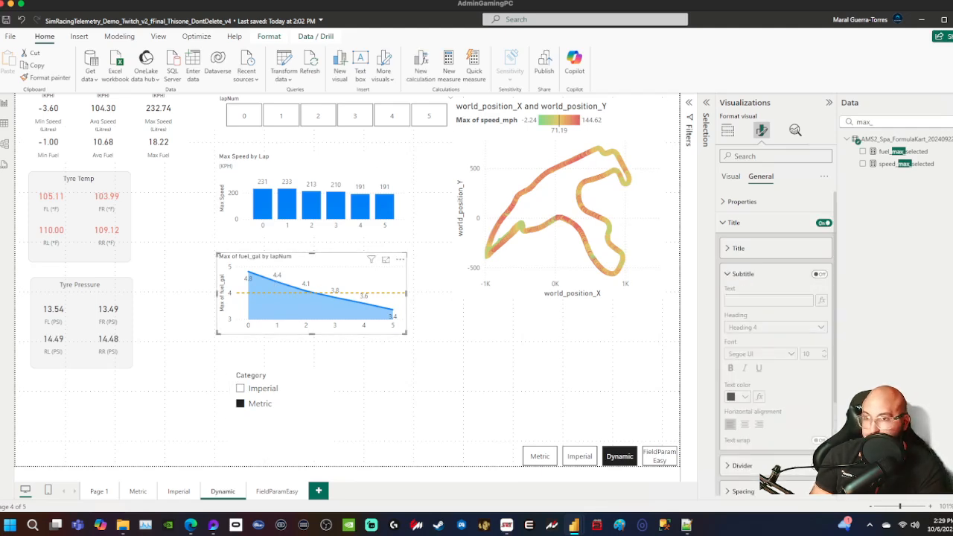
click(733, 223)
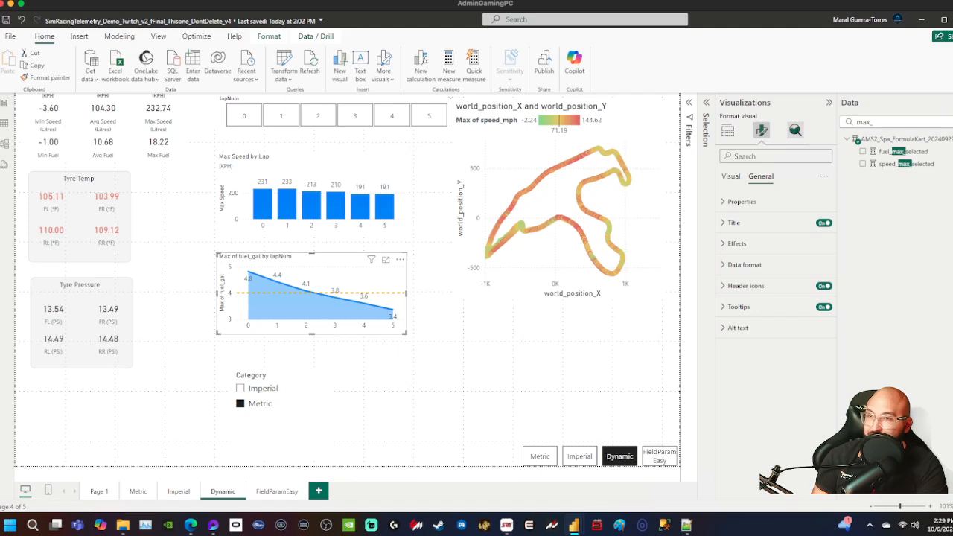
click(795, 130)
click(759, 179)
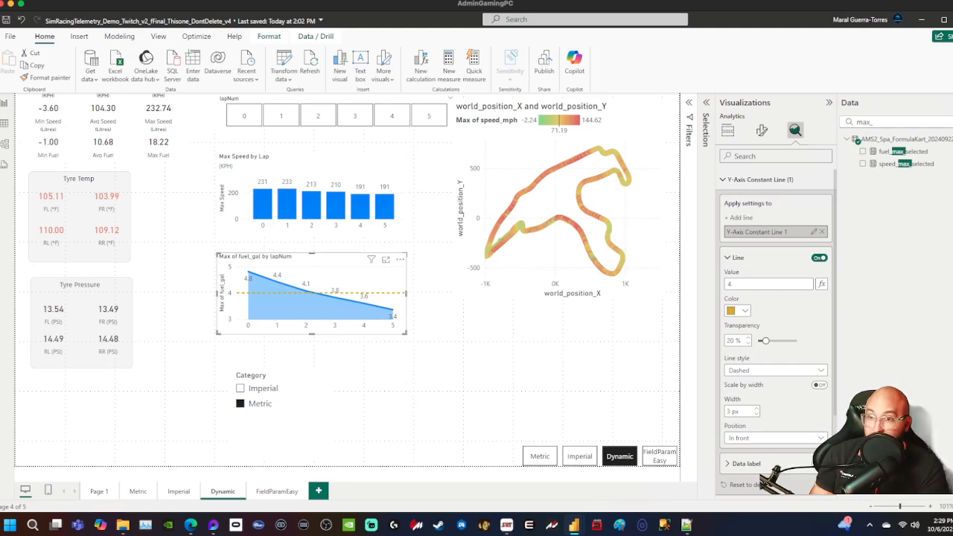
click(821, 232)
click(756, 180)
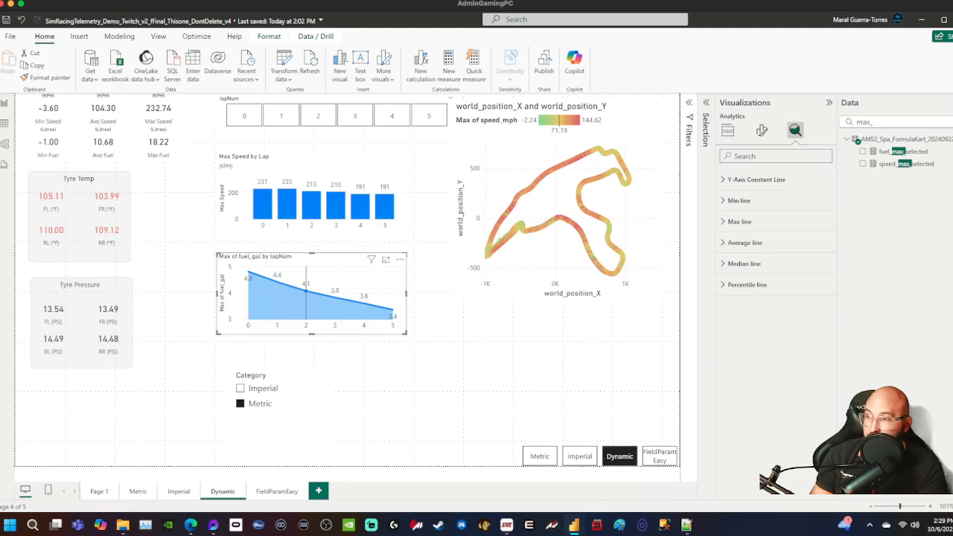
- Replace Max of fuel_gal with fuel_max_selected as the Y-axis field of the fuel area chart
click(886, 122)
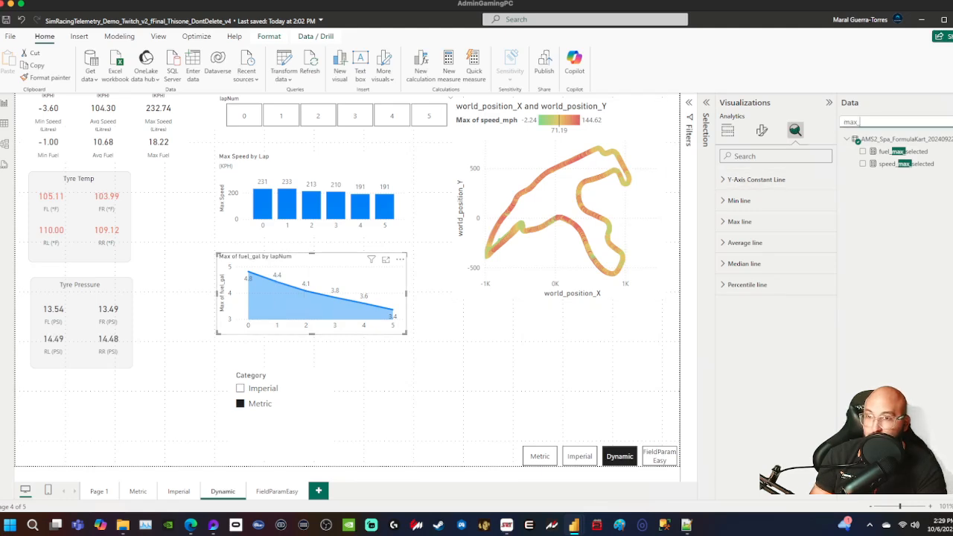
key(ctrl+a)
text(fuel)
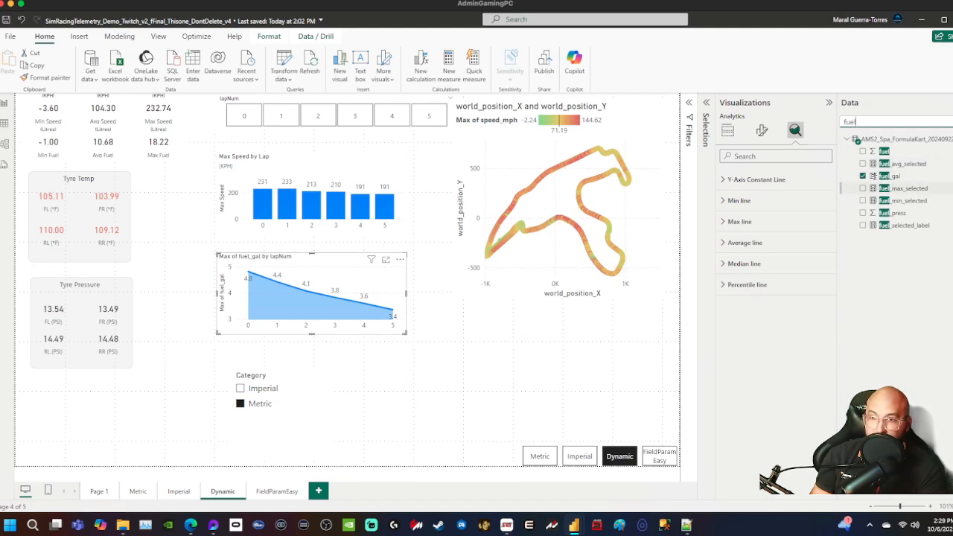
click(727, 131)
drag(903, 188, 744, 298)
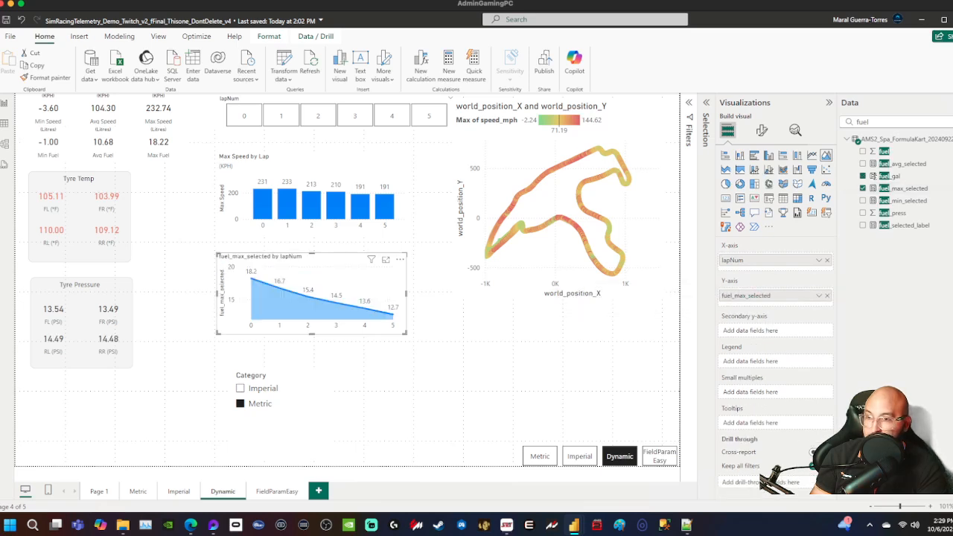
- Rename the fuel area chart's X-axis field to "Lap" and its Y-axis field to "Max Fuel"
double_click(737, 261)
key(ctrl+a)
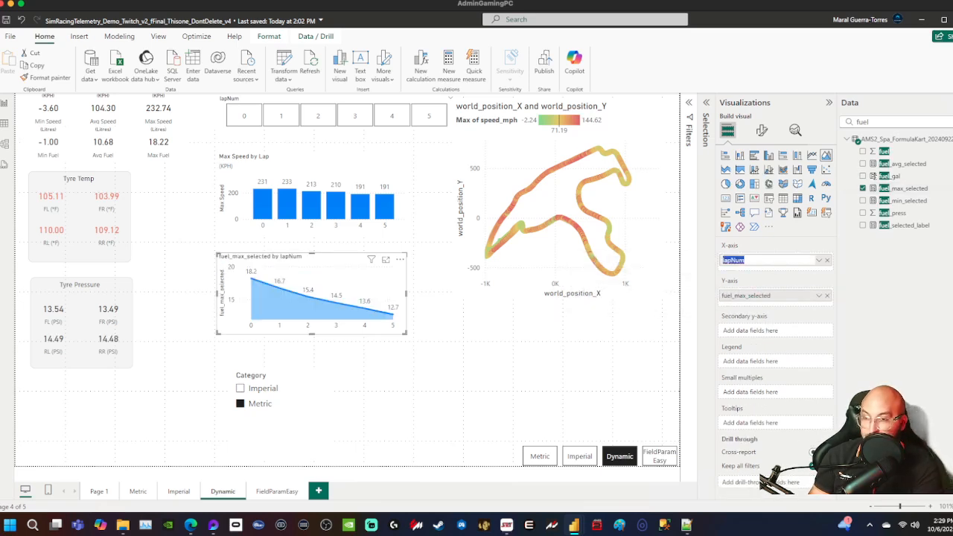
text(Lap)
key(Return)
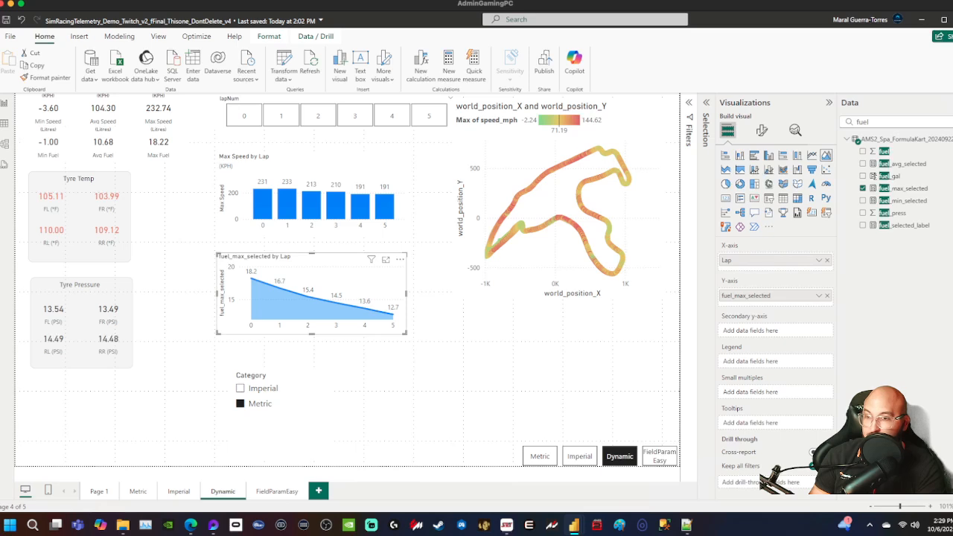
double_click(745, 296)
text(Max)
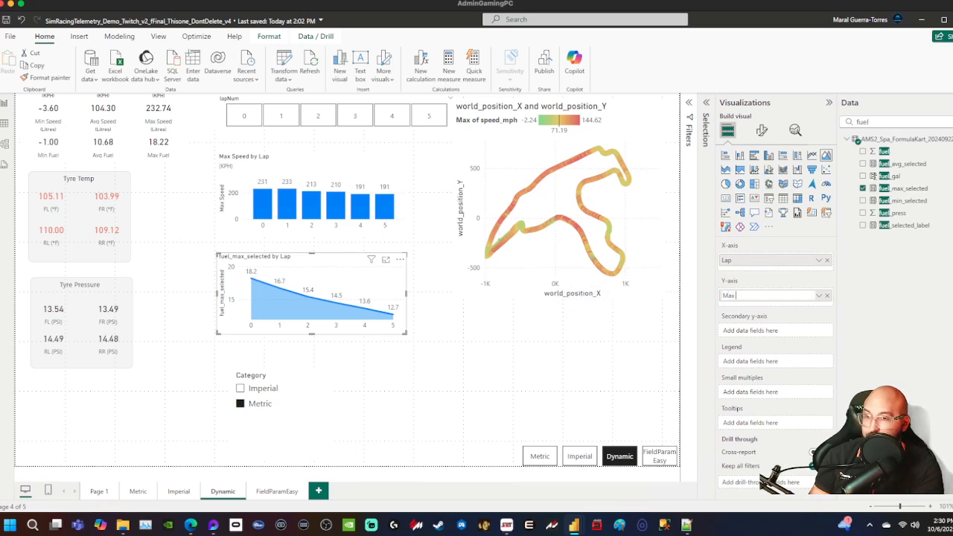
text( Fuel)
key(Return)
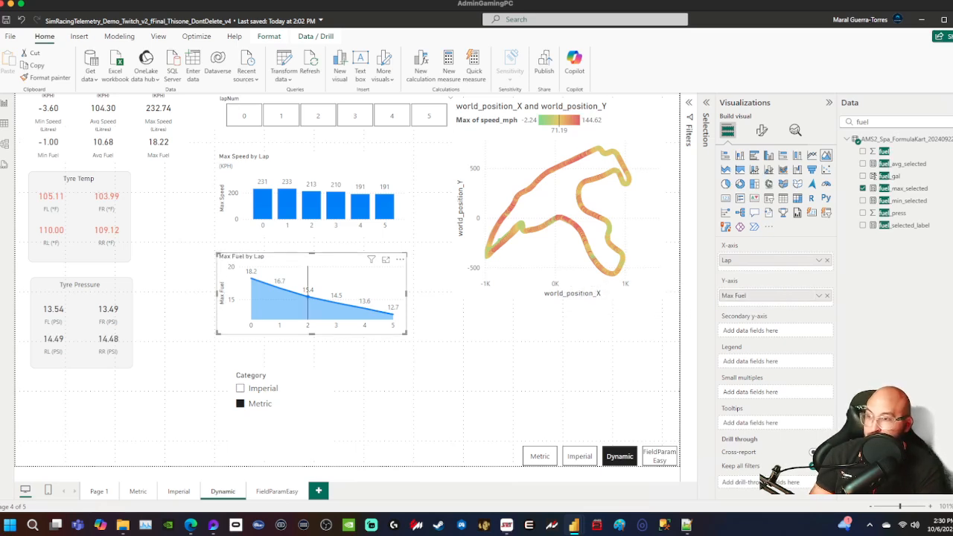
- Turn on the subtitle of the Max Fuel by Lap area chart
click(761, 130)
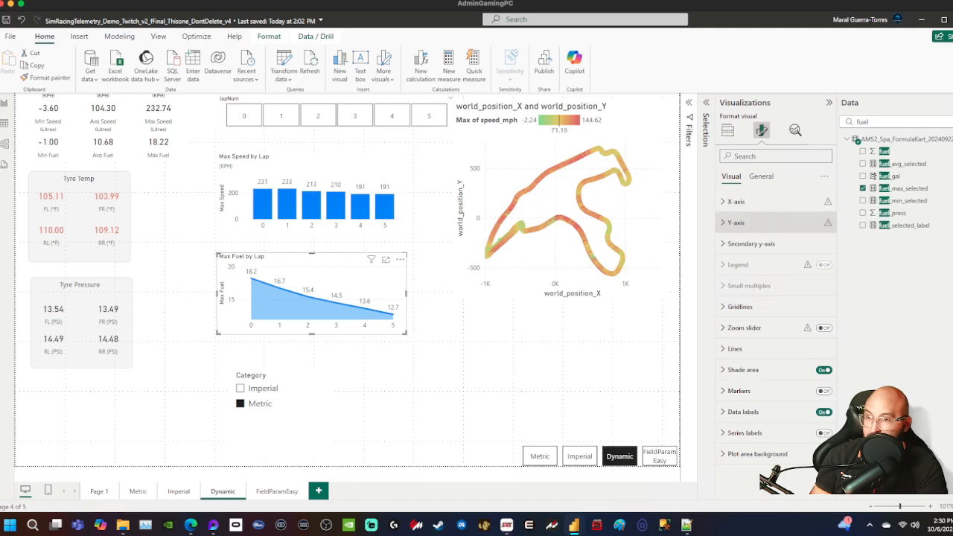
click(761, 176)
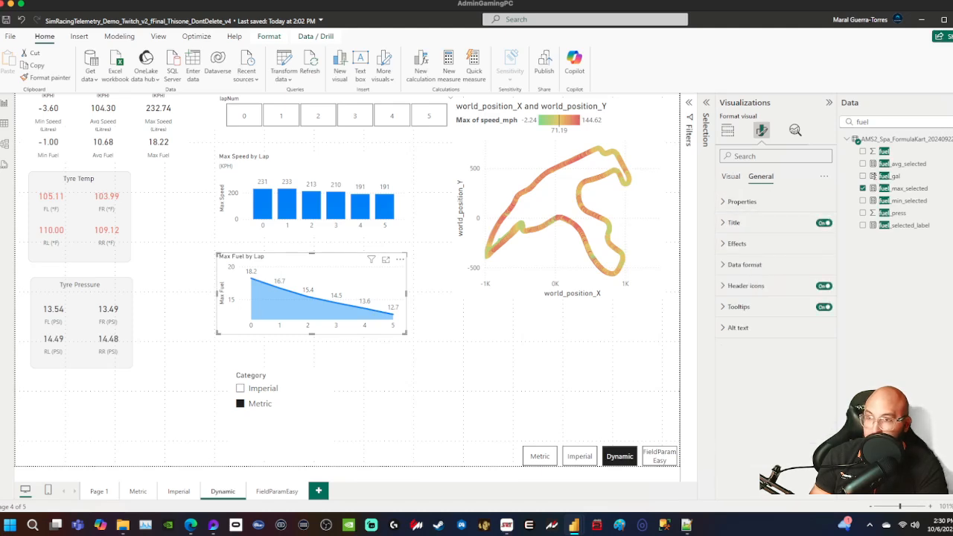
click(734, 222)
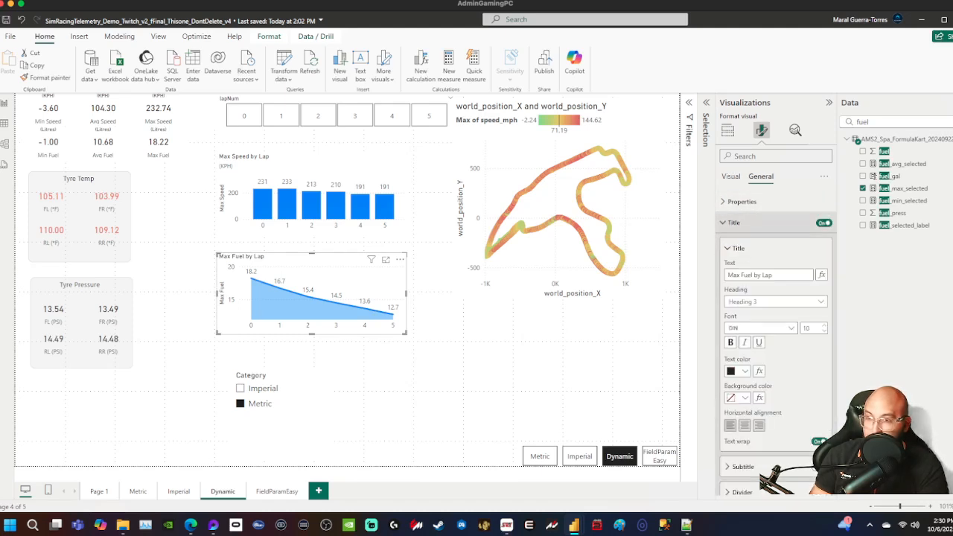
click(737, 249)
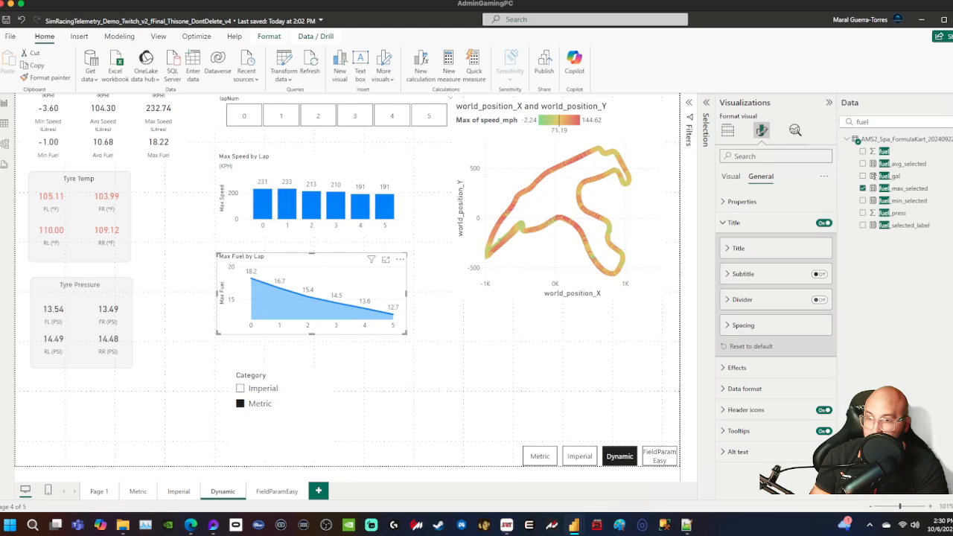
click(820, 274)
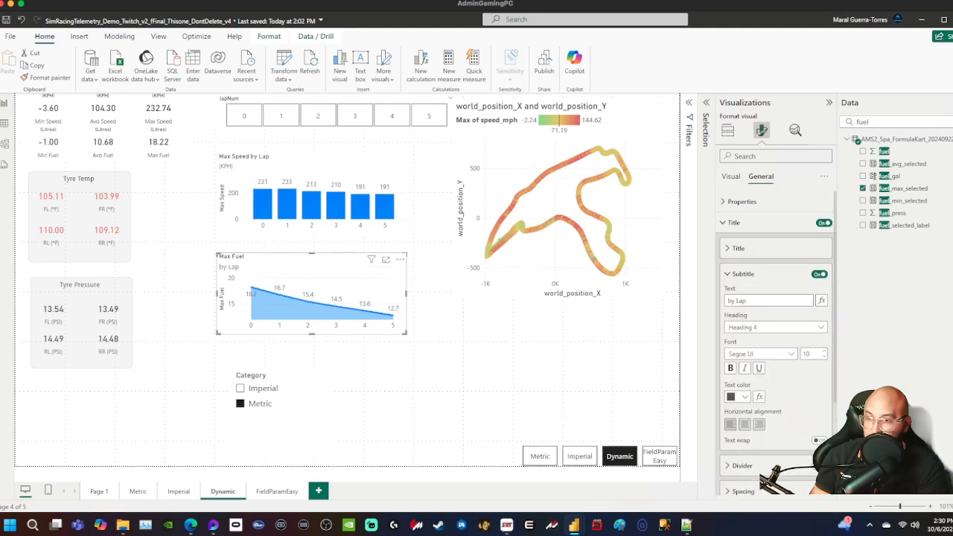
- Base the Max Fuel by Lap chart's subtitle text on the fuel_selected_label field value
key(ctrl+a)
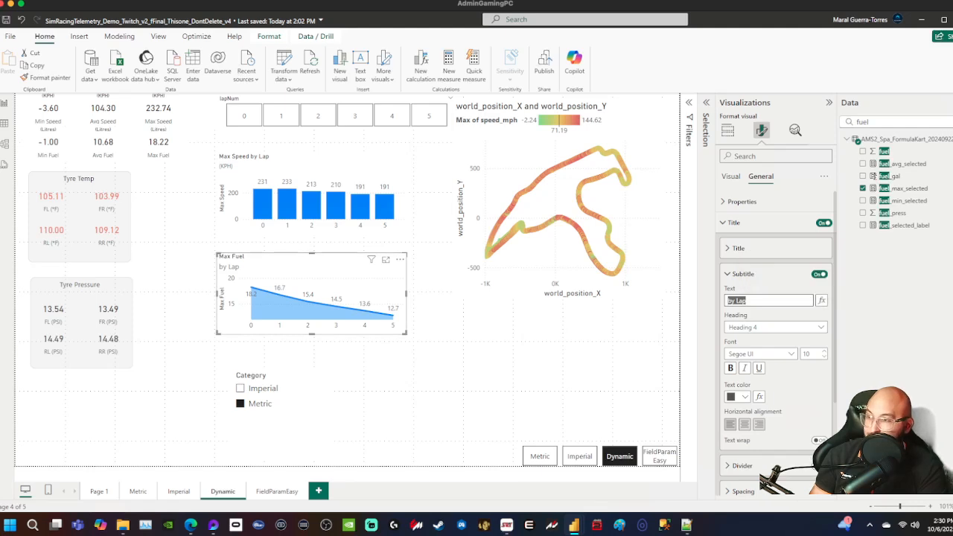
click(822, 300)
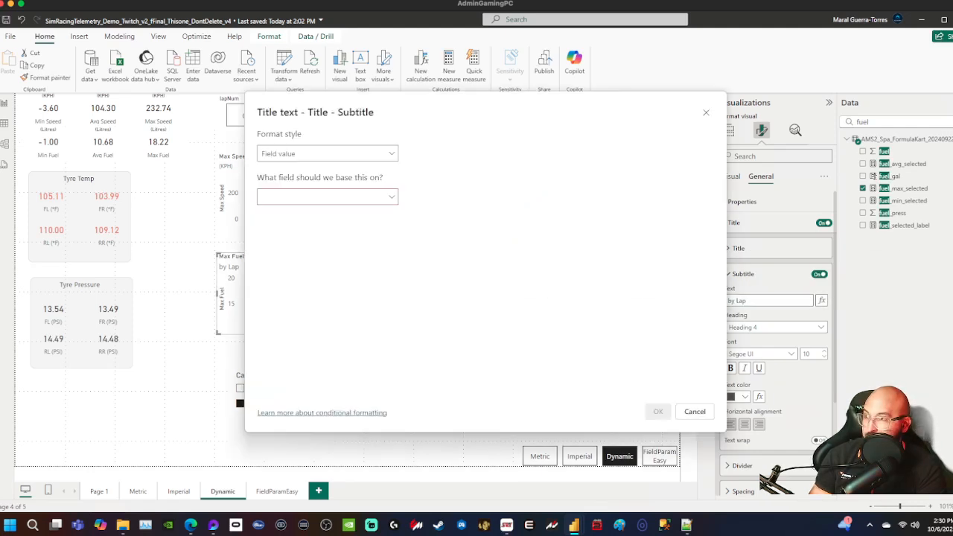
click(328, 197)
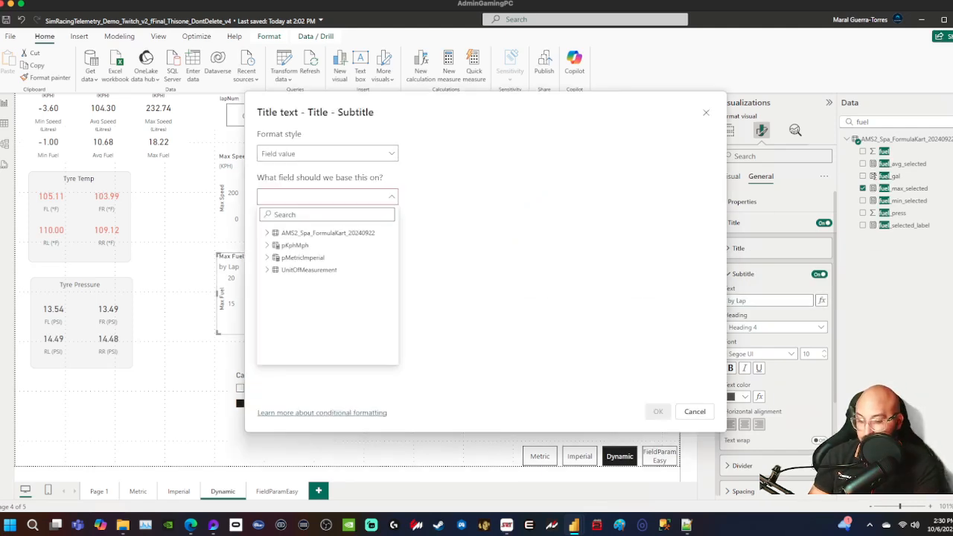
text(_labe)
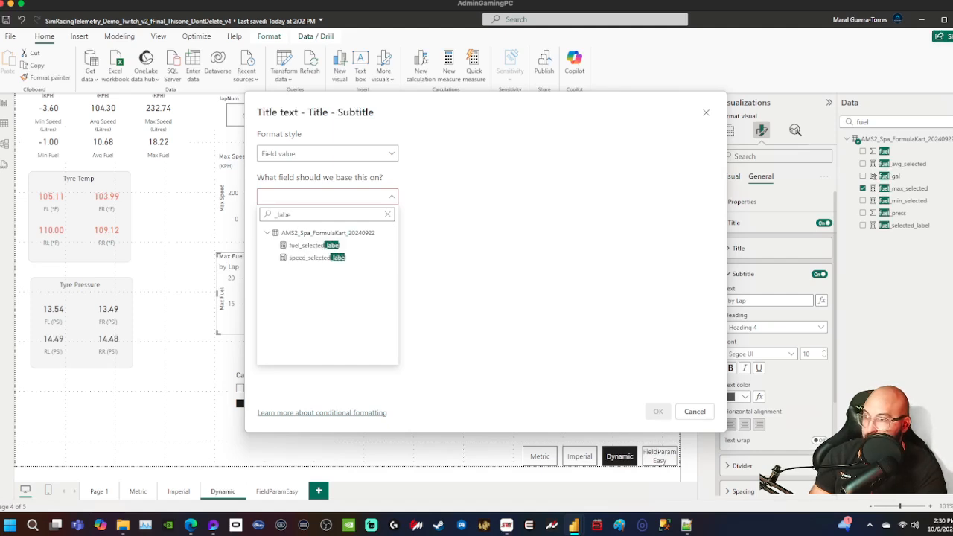
click(308, 245)
click(659, 411)
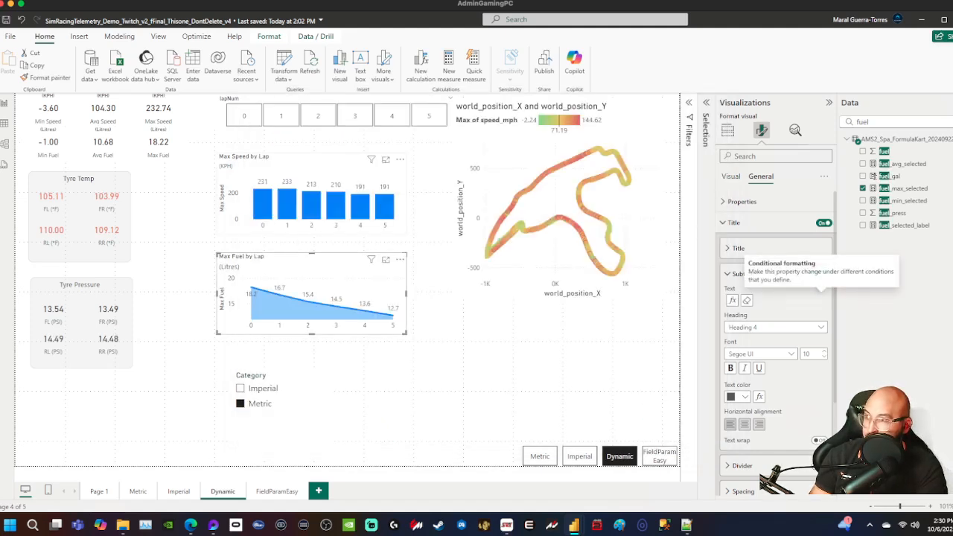
- Set the Max Fuel by Lap chart's subtitle font size to 8 and test the slicer with Imperial and back to Metric
double_click(806, 353)
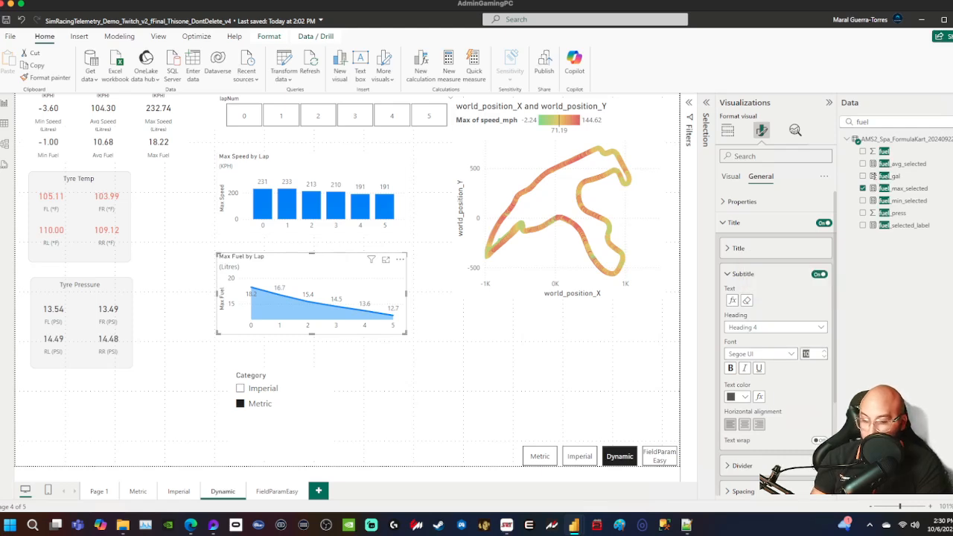
text(8)
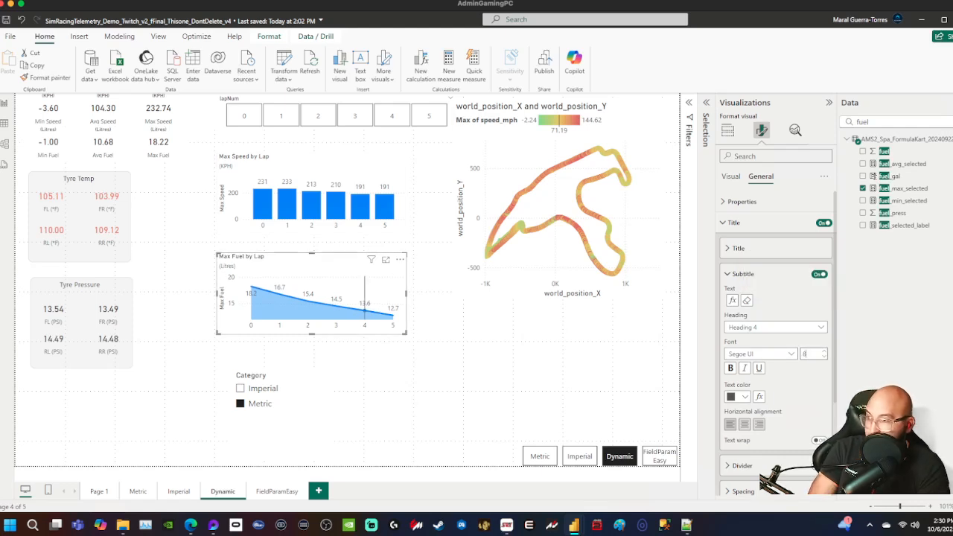
click(257, 388)
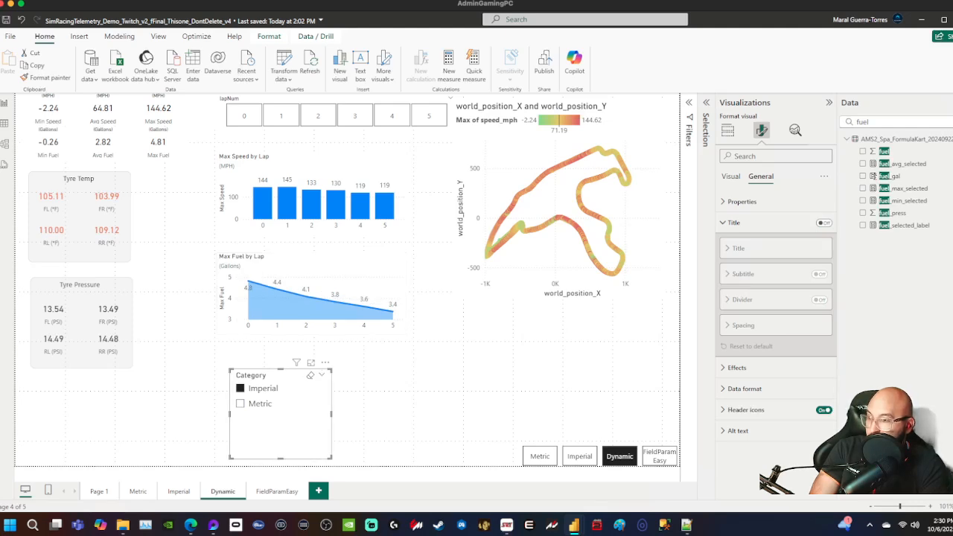
click(257, 403)
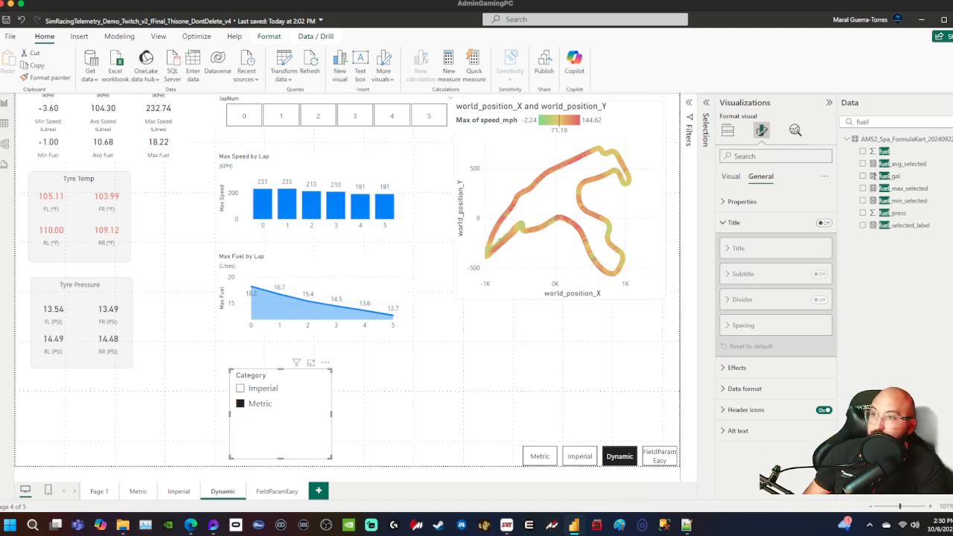
- Turn off the X-axis values and X-axis title of the world_position track scatter chart
click(559, 193)
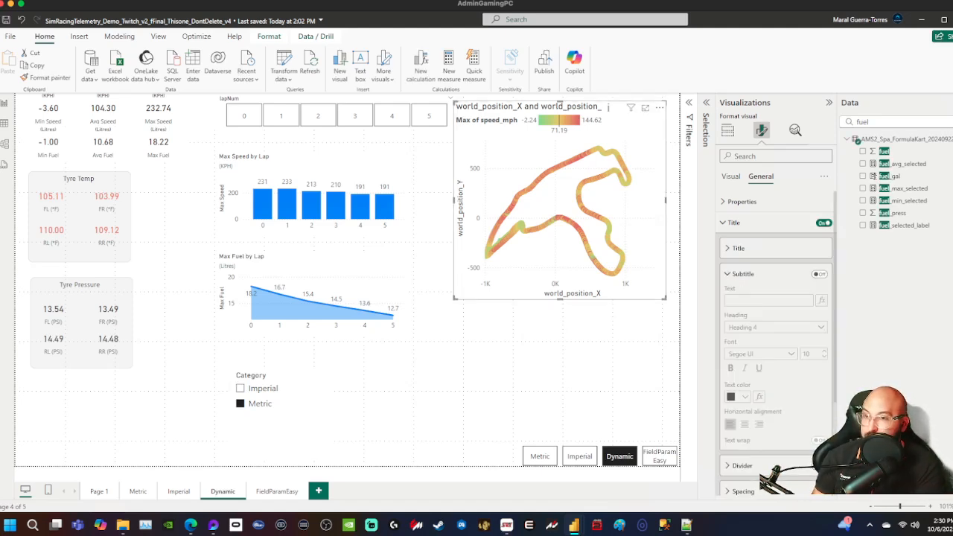
click(733, 222)
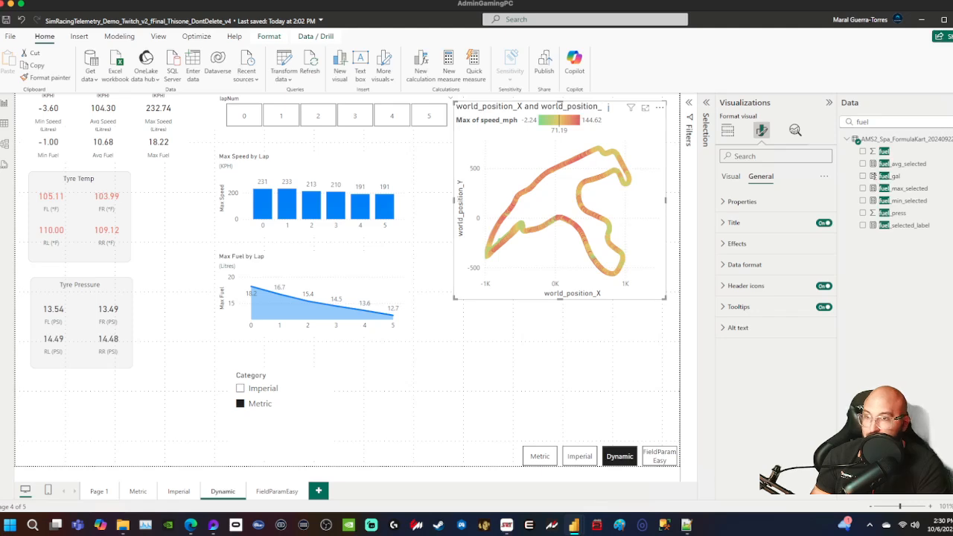
click(734, 222)
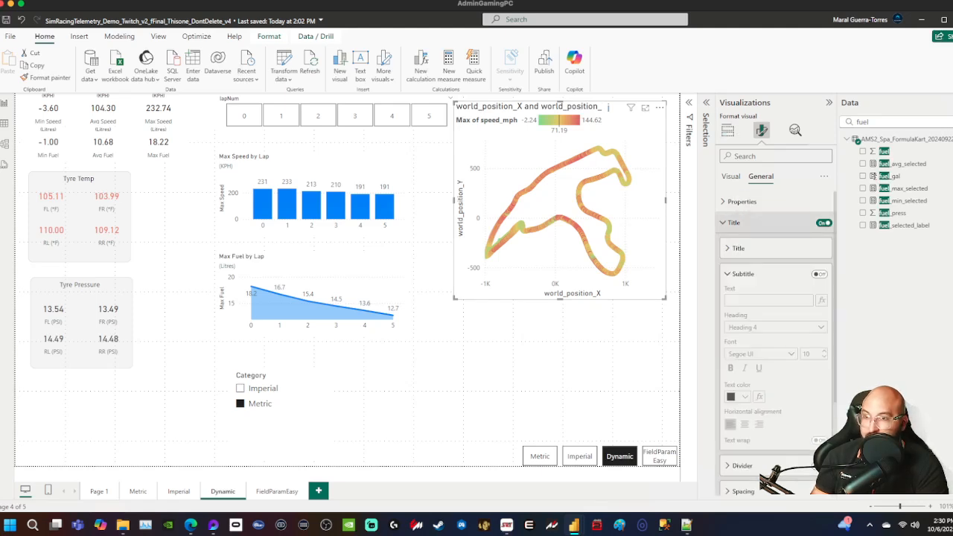
click(733, 221)
click(728, 130)
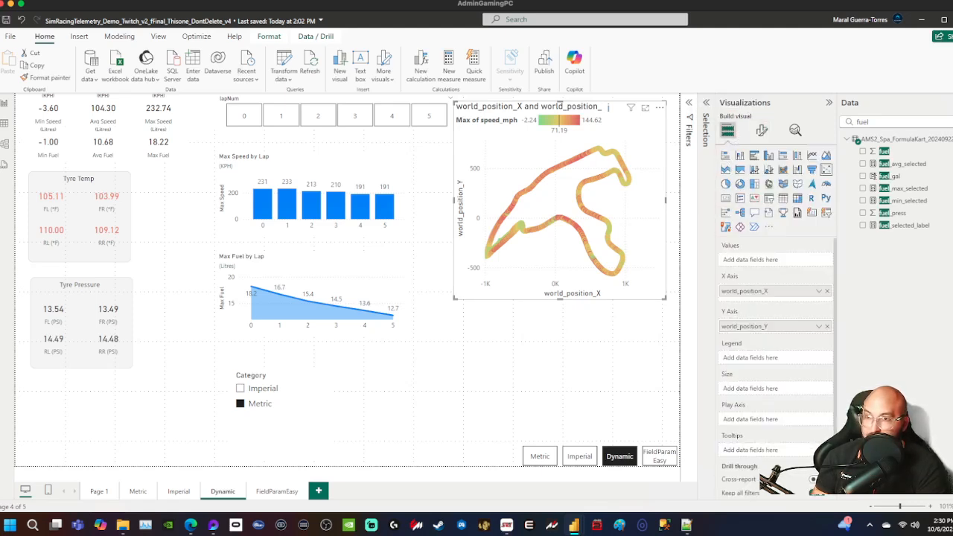
click(761, 130)
click(735, 201)
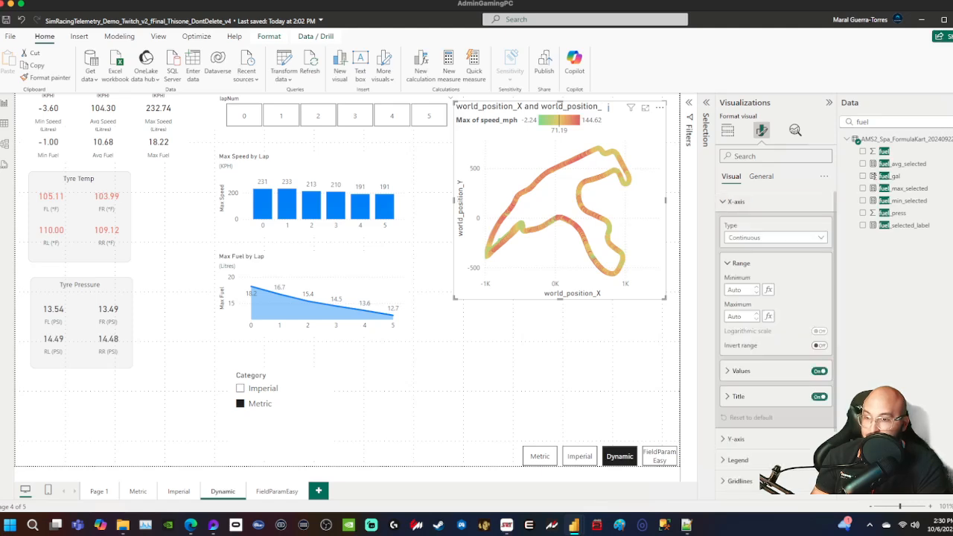
click(819, 371)
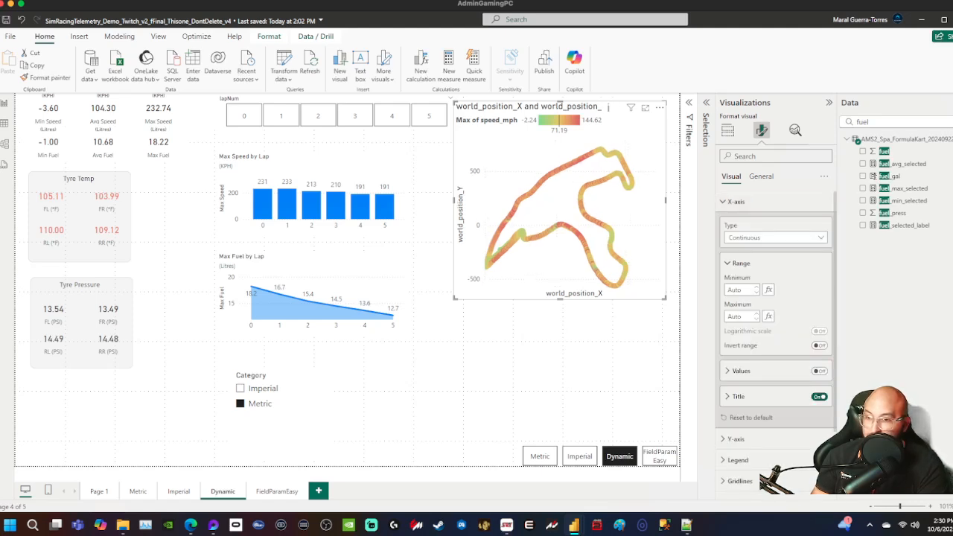
click(819, 397)
click(736, 201)
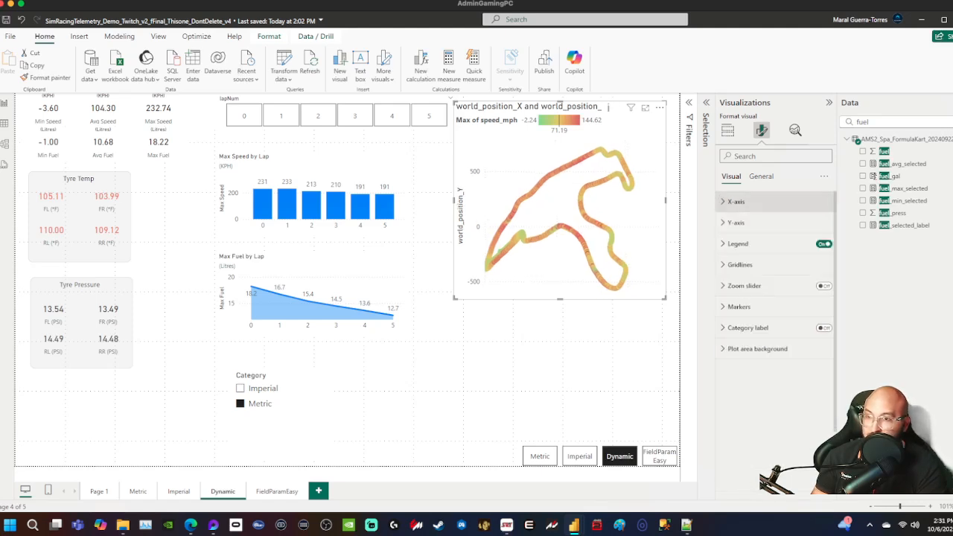
- Turn off the track scatter chart's Y-axis values and title, and widen the chart to the page's edge
click(736, 222)
click(819, 356)
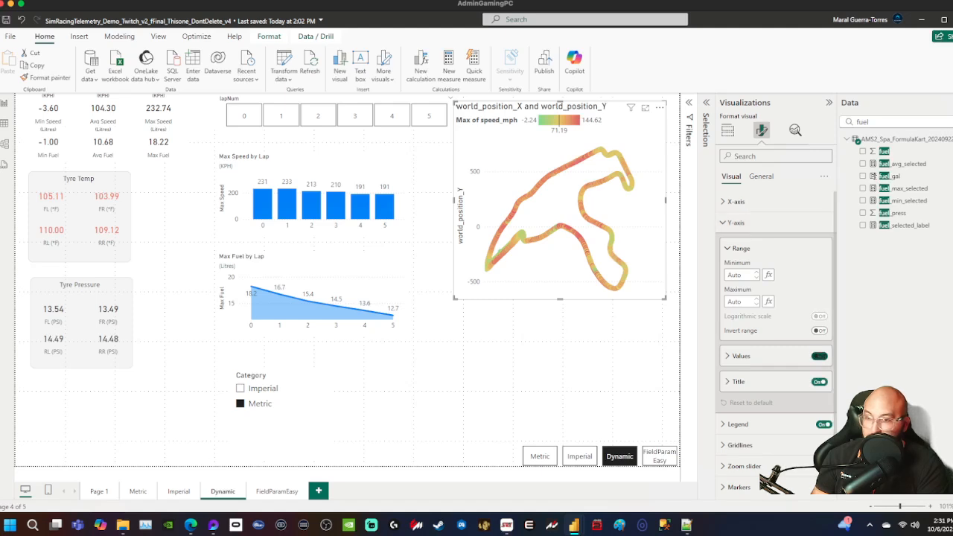
click(819, 381)
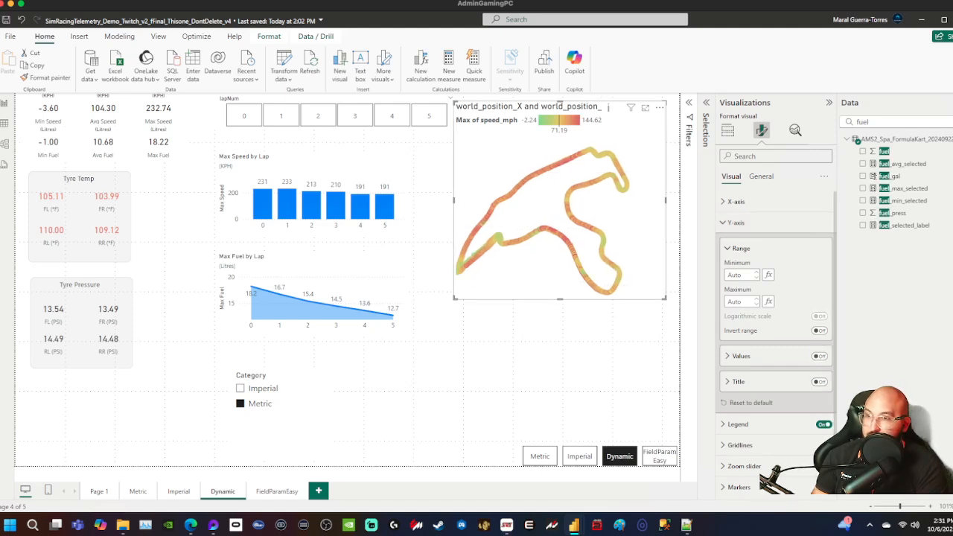
drag(665, 200, 679, 200)
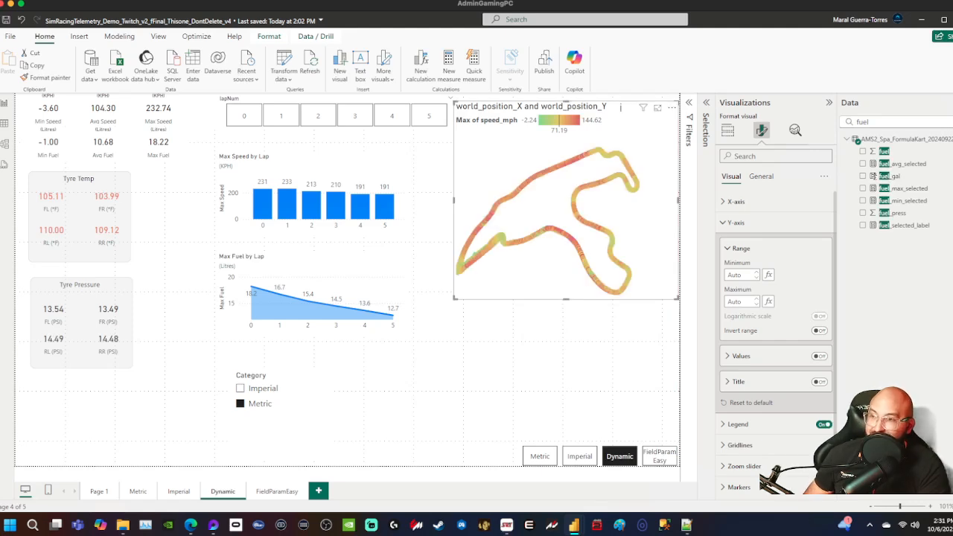
click(571, 356)
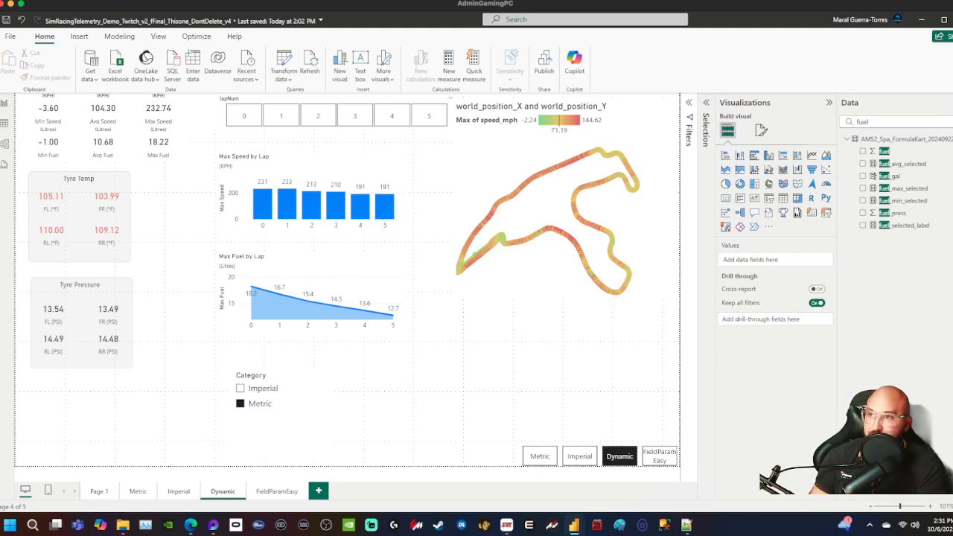
- Turn the Y-axis and X-axis values of the track scatter chart back on
click(620, 108)
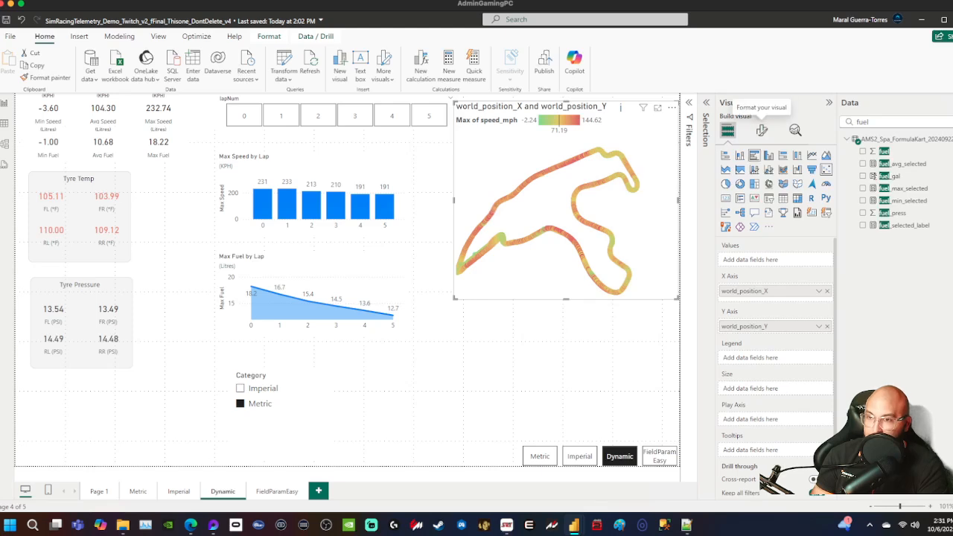
click(761, 131)
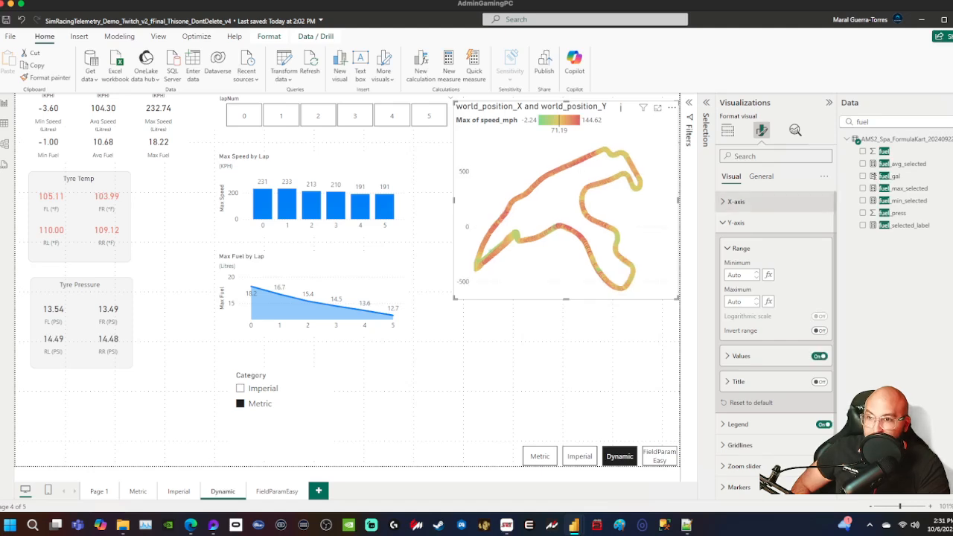
click(735, 201)
click(819, 370)
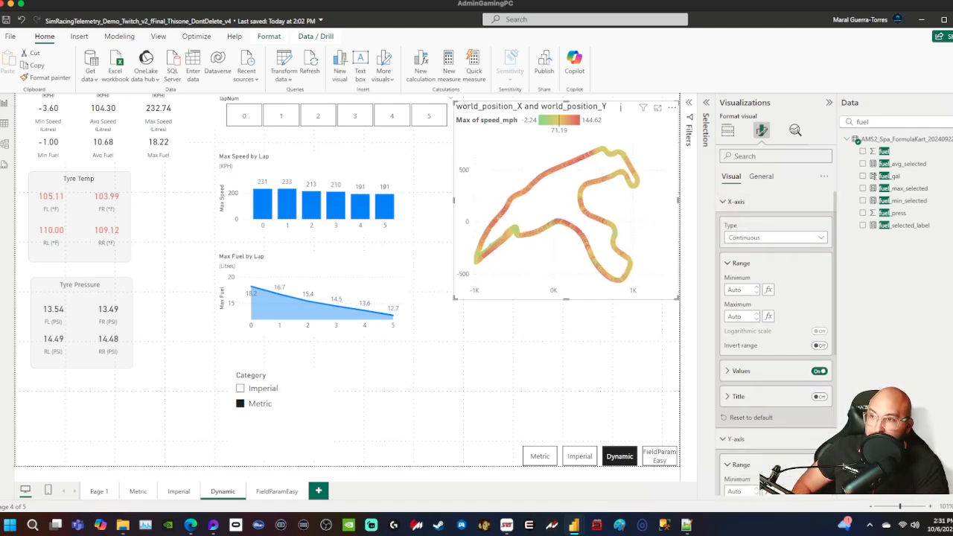
- Hide the X-axis and Y-axis values of the track scatter chart again
mouse_move(604, 150)
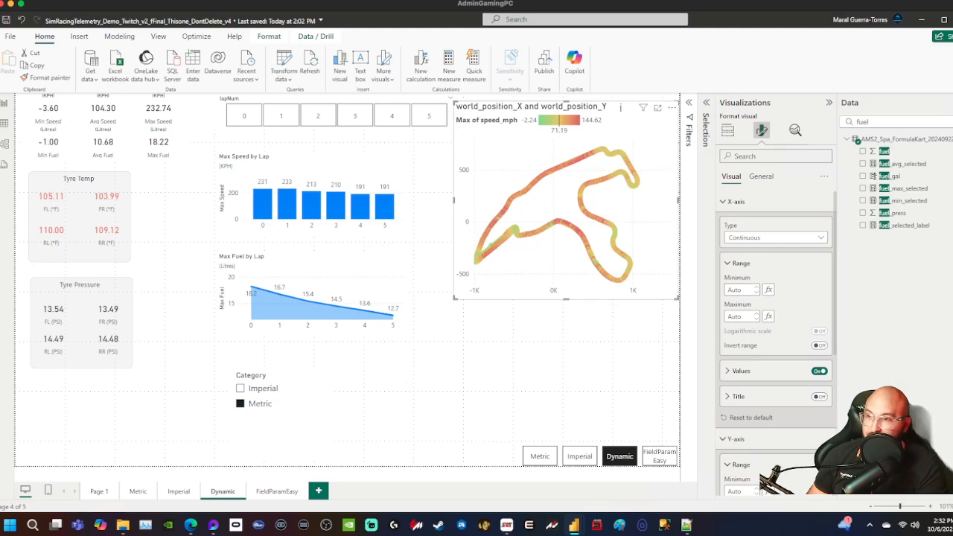
click(554, 361)
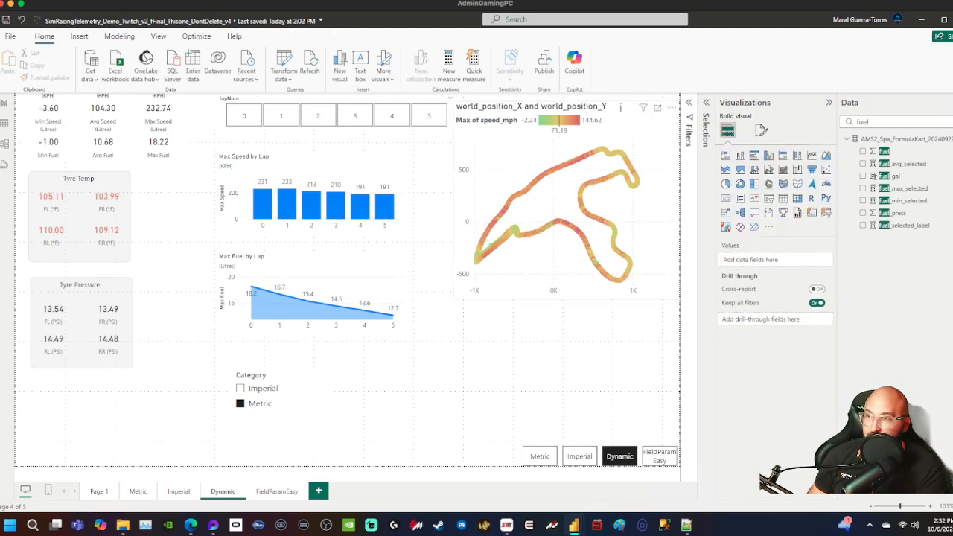
click(566, 223)
click(761, 131)
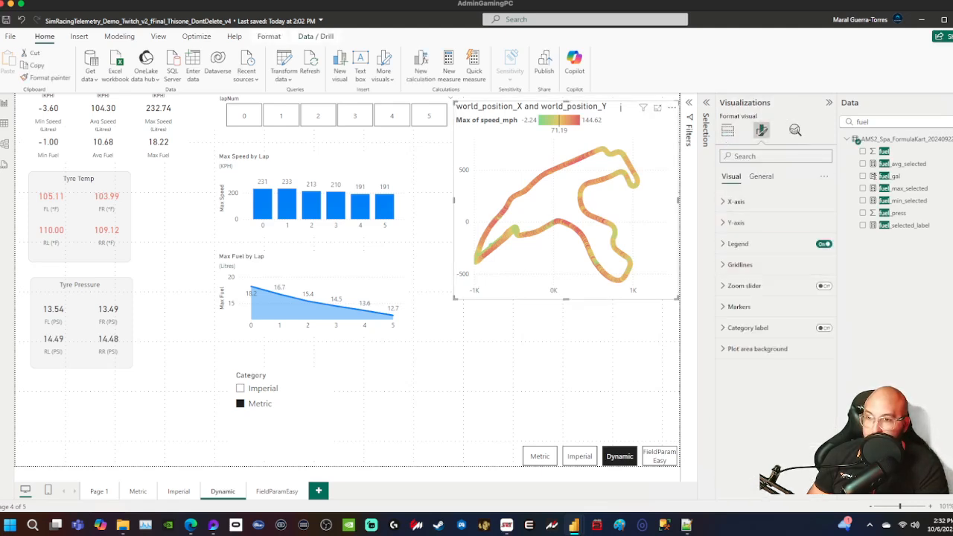
click(735, 201)
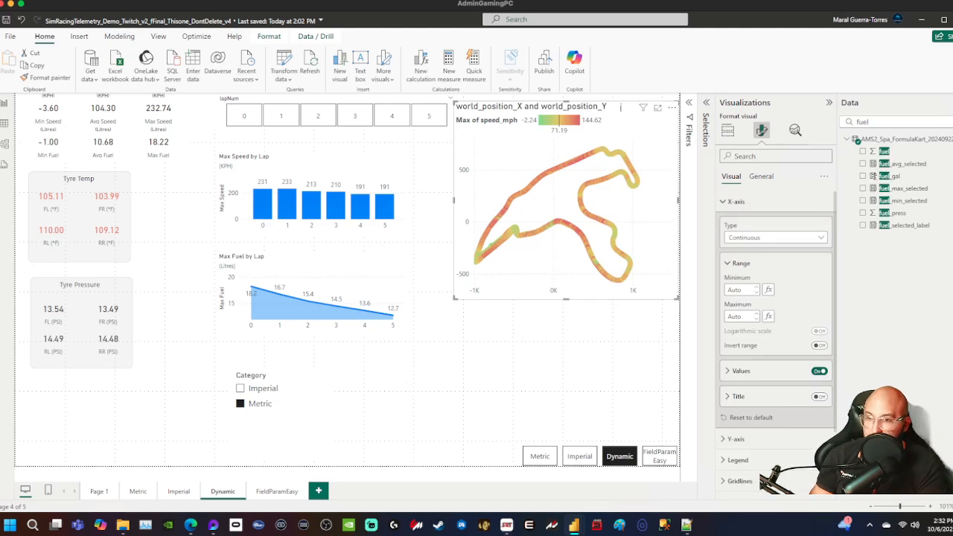
click(736, 201)
click(735, 223)
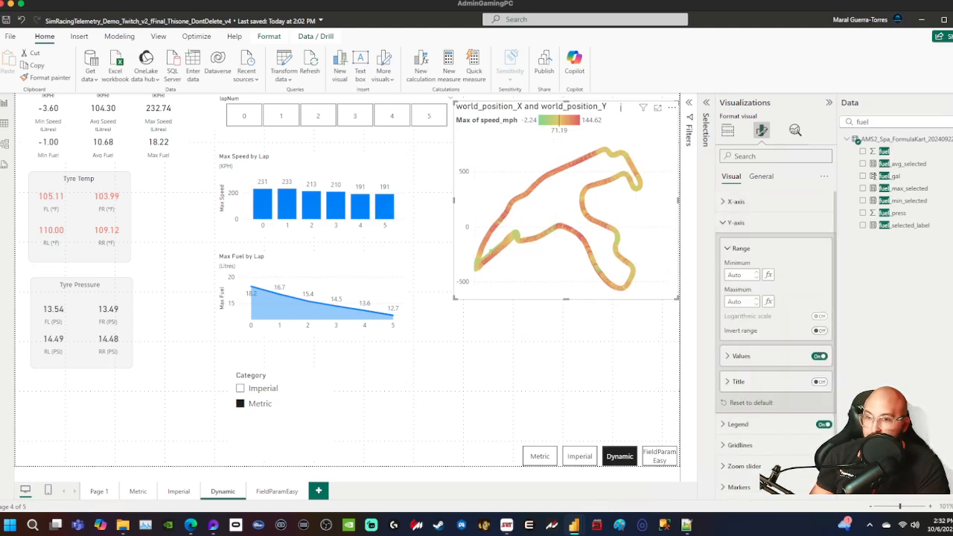
click(819, 356)
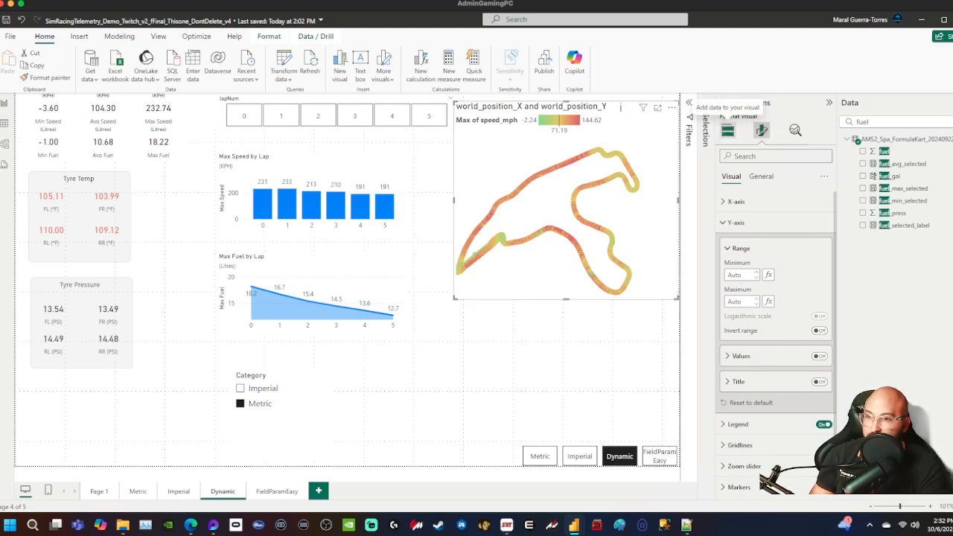
click(737, 223)
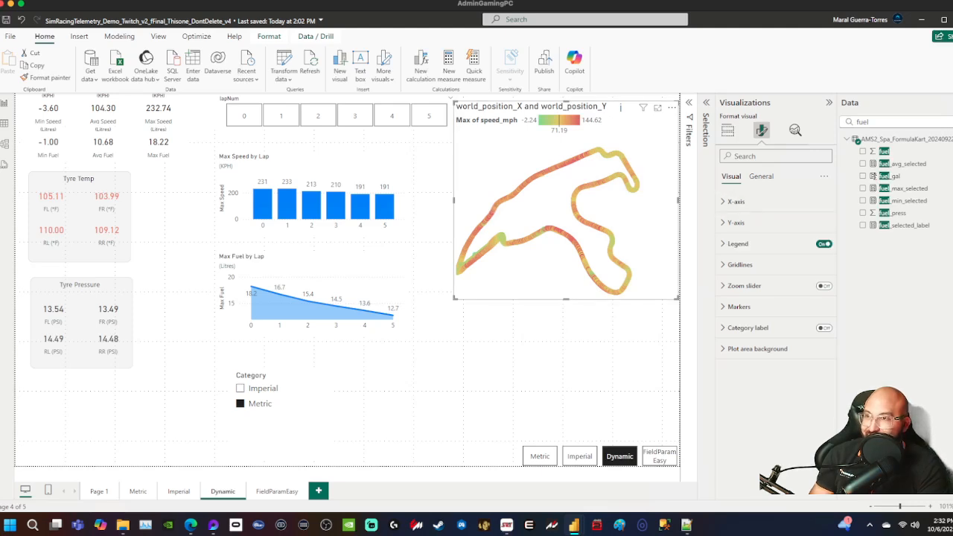
- Turn off the track scatter chart's title and narrow the chart slightly from its outer edge nearest the bar chart
click(760, 175)
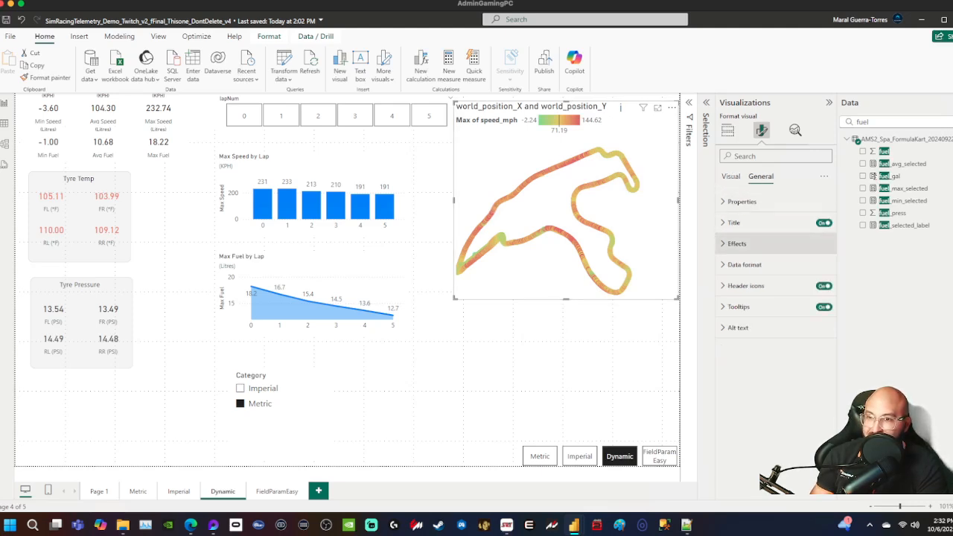
click(824, 223)
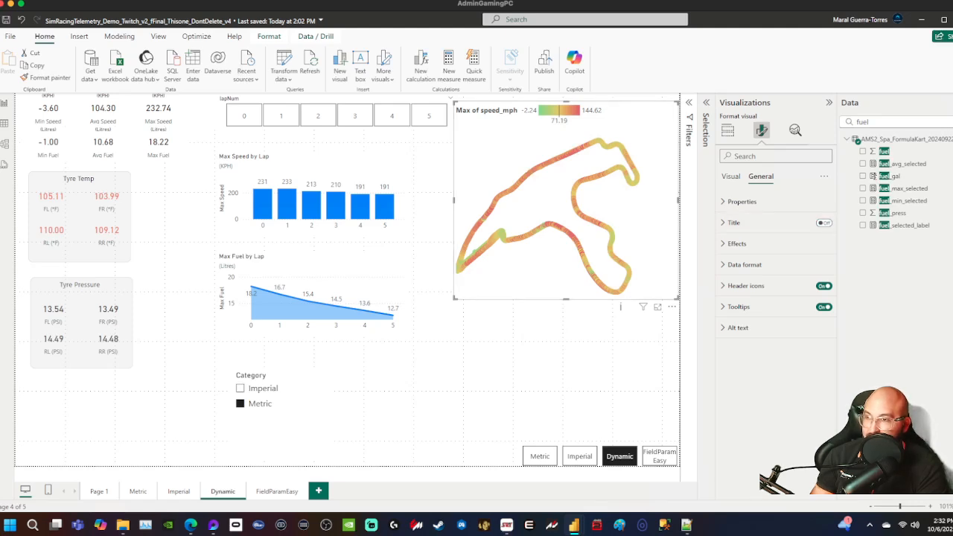
drag(454, 199, 460, 199)
click(462, 350)
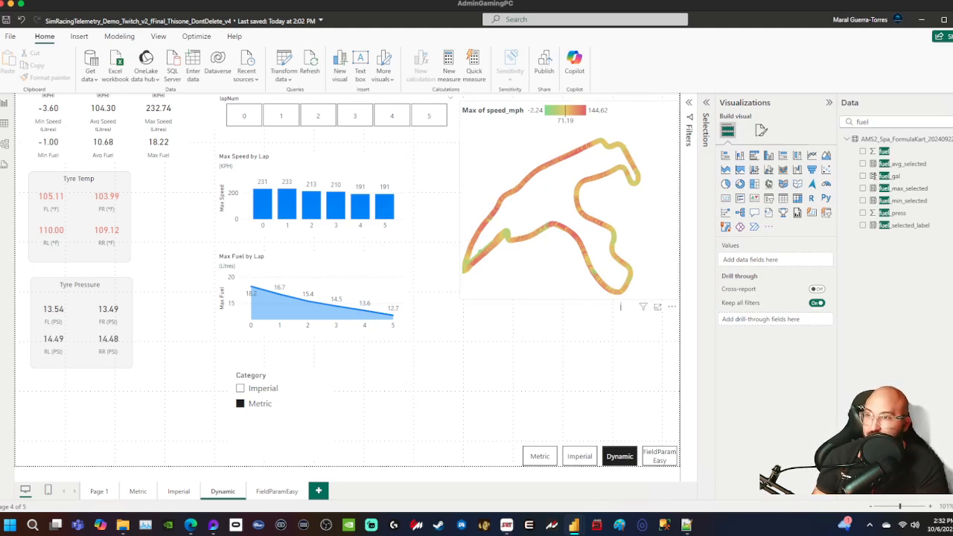
click(620, 306)
click(439, 178)
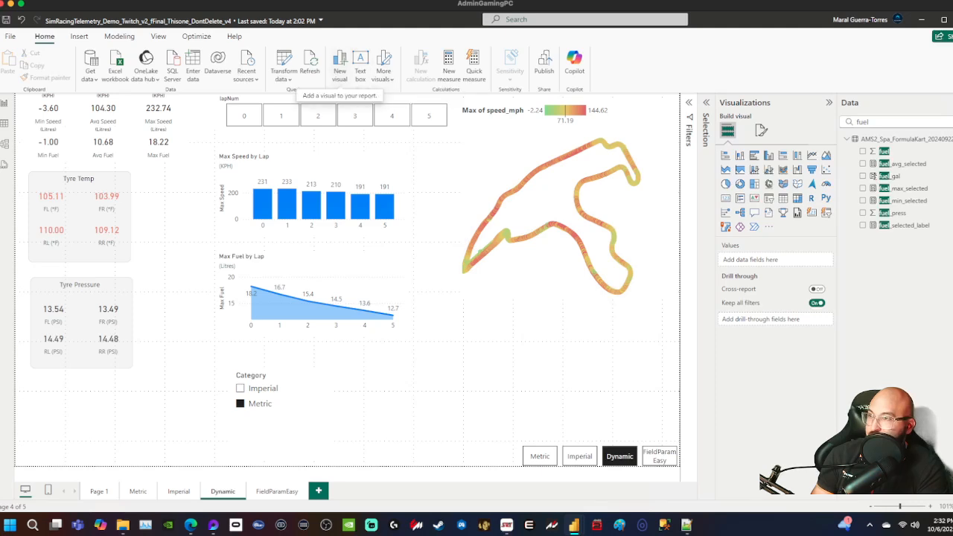
- Insert a rectangle shape and place it in the empty area below the track scatter chart
click(79, 36)
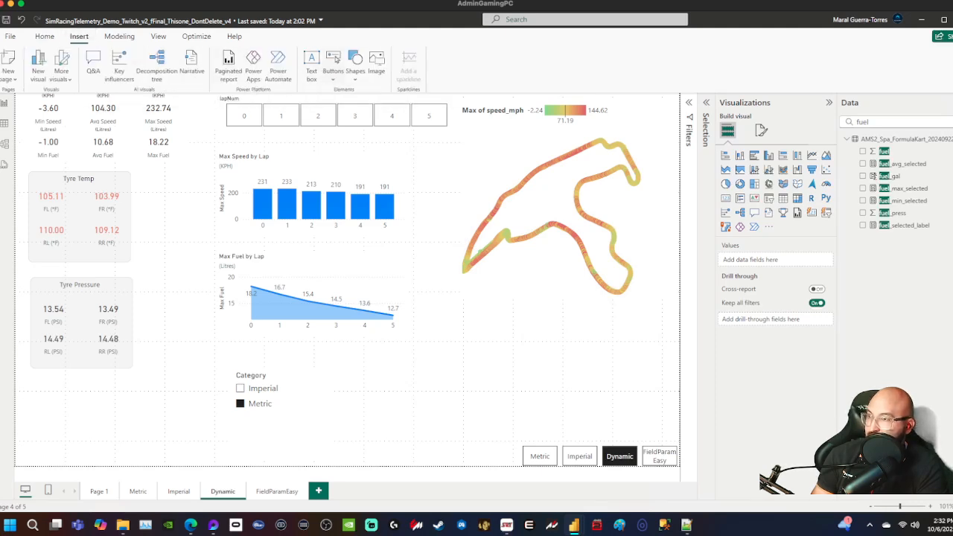
click(354, 63)
click(354, 115)
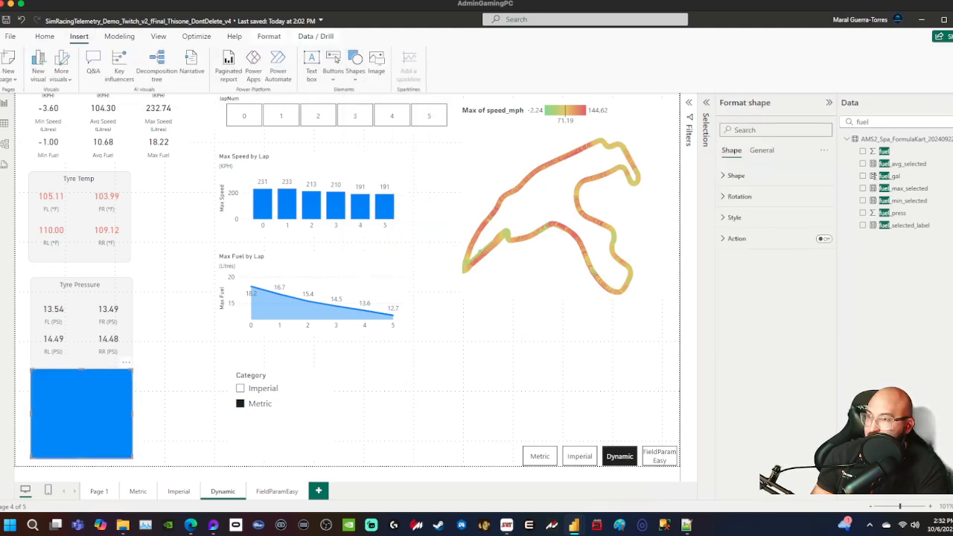
drag(81, 413, 507, 369)
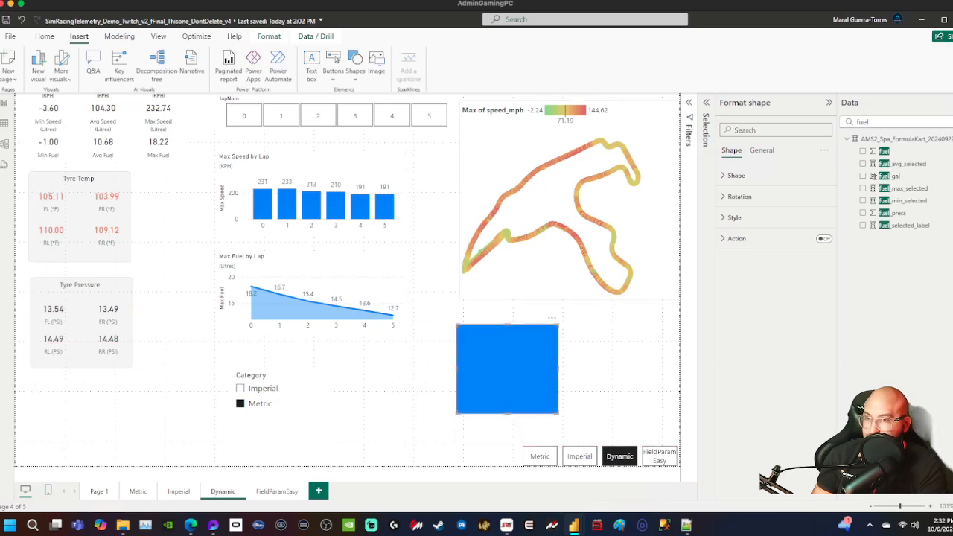
- Set both the fill color and the border color of the rectangle below the track scatter chart to white
click(734, 217)
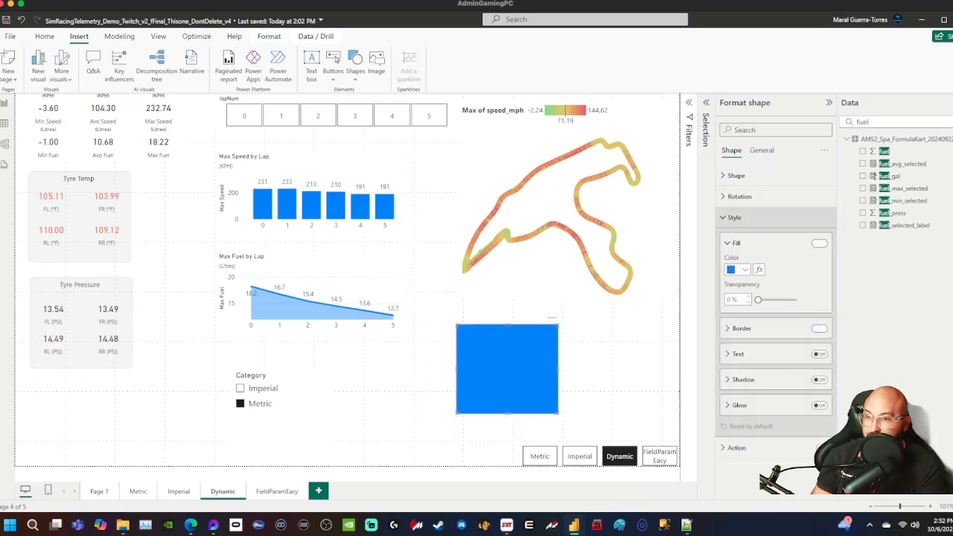
click(738, 269)
click(737, 305)
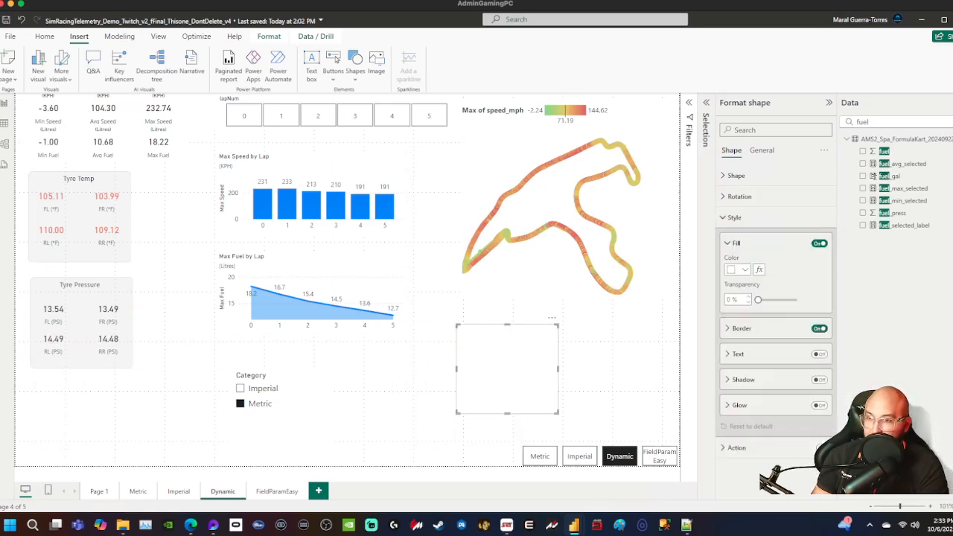
click(737, 328)
click(738, 355)
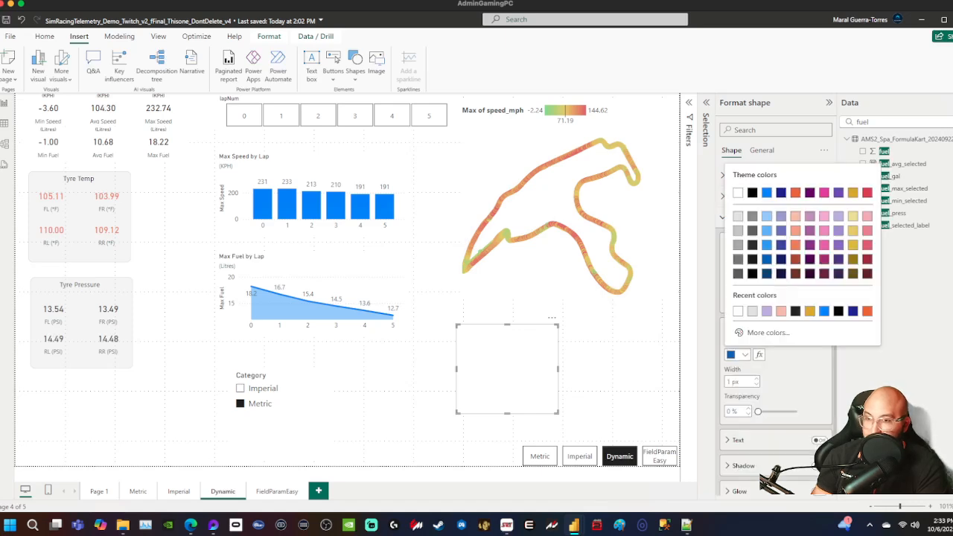
click(738, 192)
- Move the white rectangle over the track scatter chart and enlarge it to cover the whole chart area up to the page's outer edge
drag(507, 368, 492, 268)
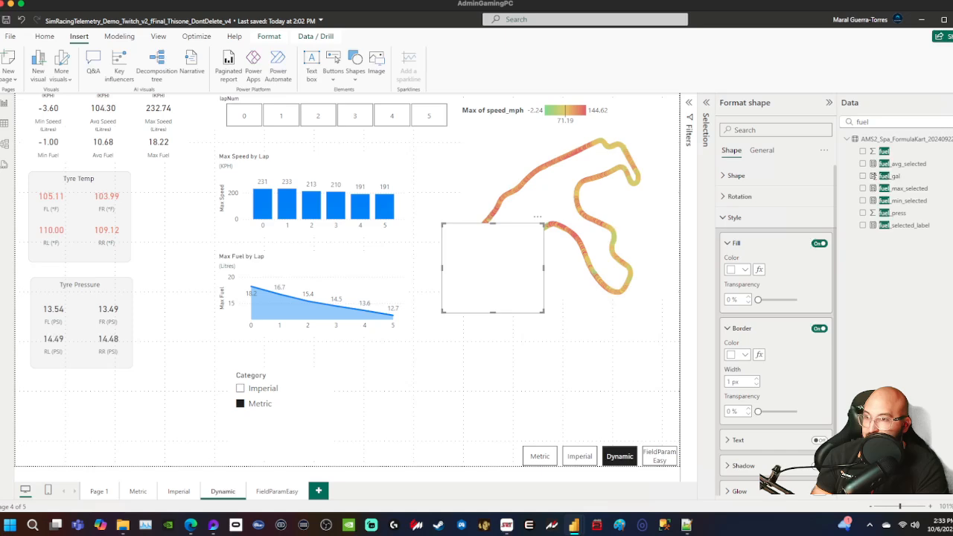
drag(544, 224, 679, 92)
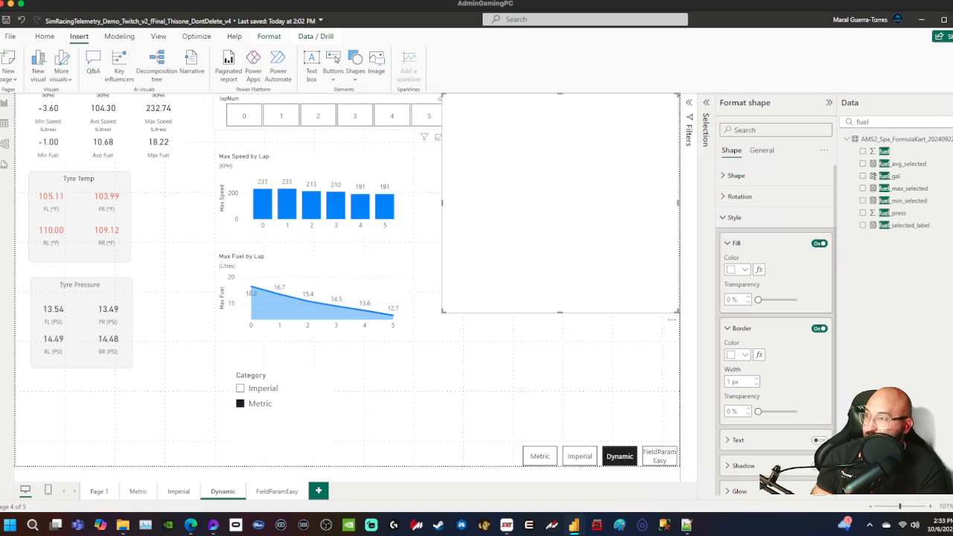
- Show the layer order of the page objects and put the white rectangle last, behind the track scatter chart
click(157, 36)
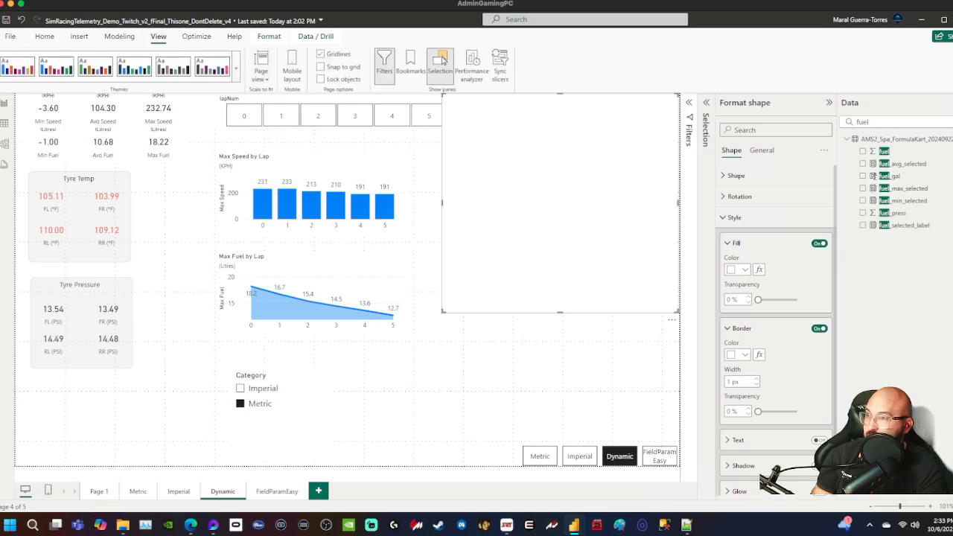
click(441, 62)
click(441, 62)
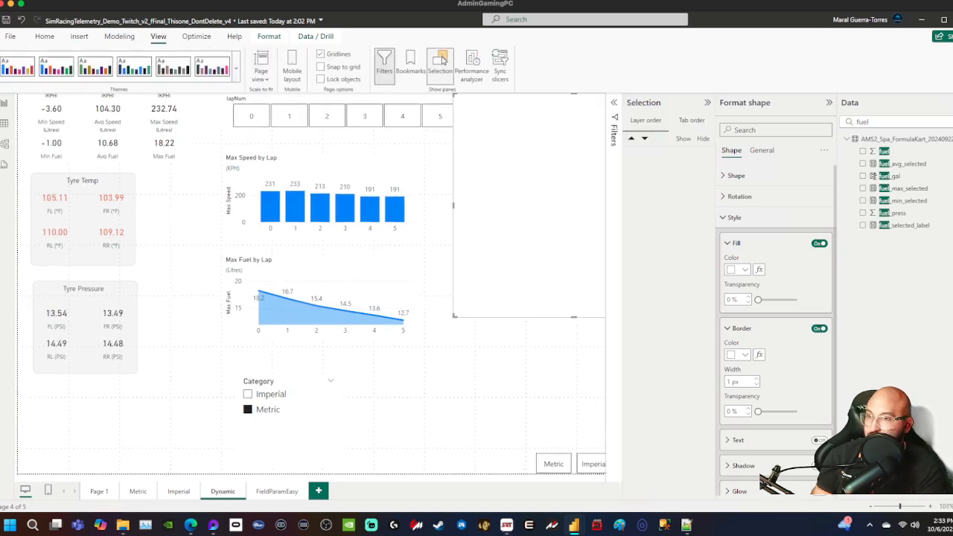
drag(658, 481, 655, 449)
click(492, 342)
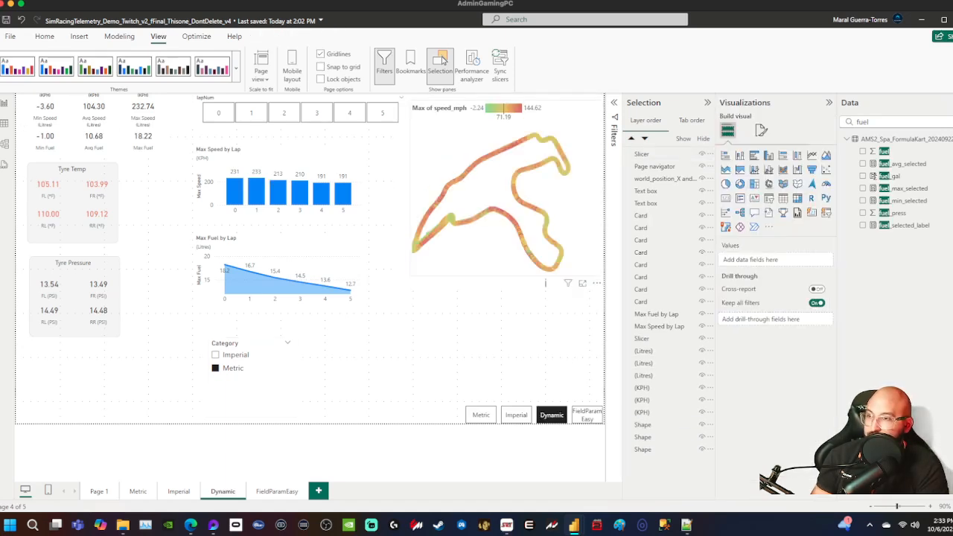
- Shift the white background rectangle slightly towards the bar chart, then deselect it
click(645, 450)
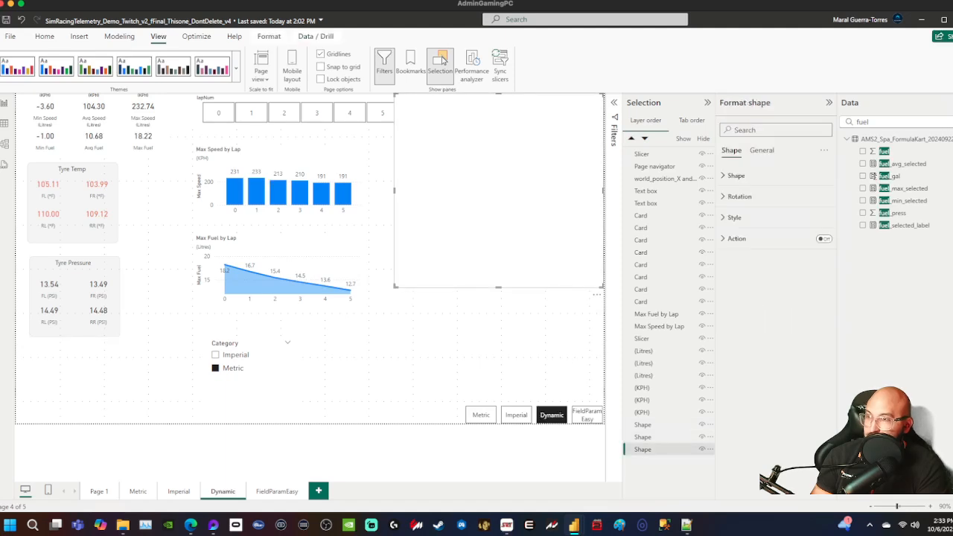
drag(498, 190, 495, 191)
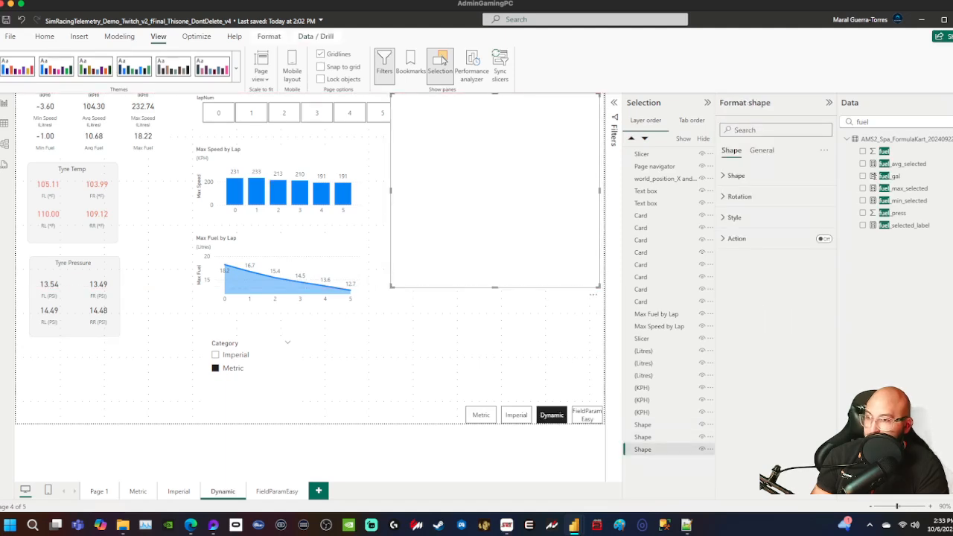
click(492, 342)
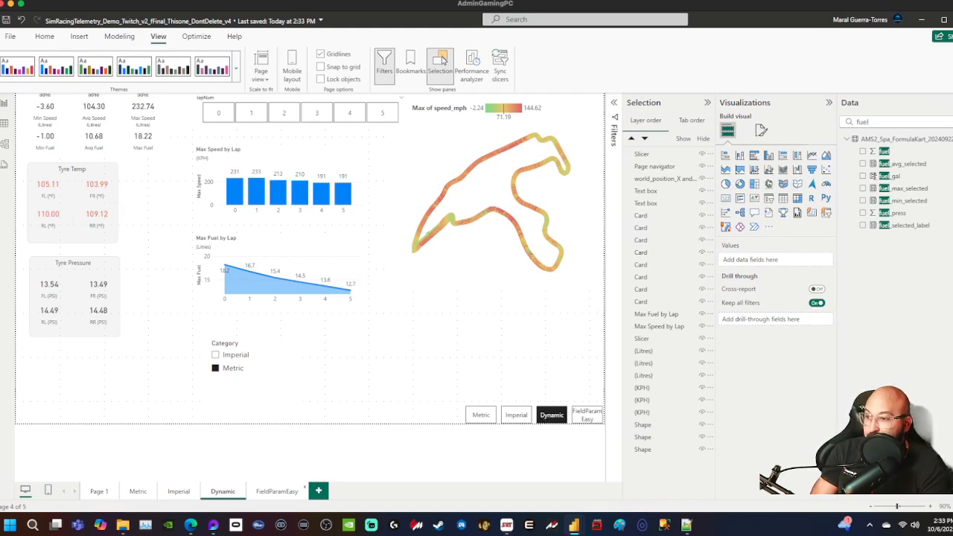
- On the FieldParamEasy page, switch the Category slicer to Metric, to Imperial and back to Metric to compare the detail table
click(277, 492)
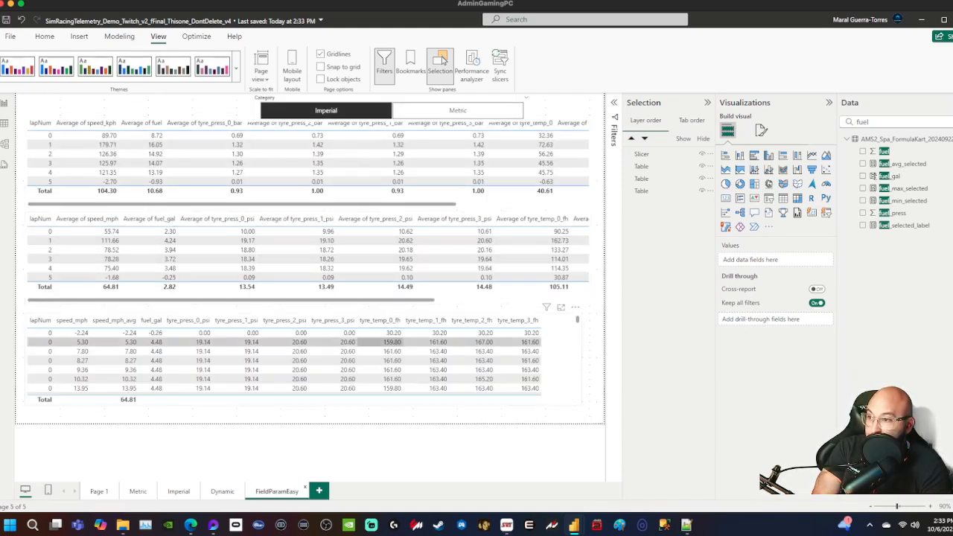
click(458, 111)
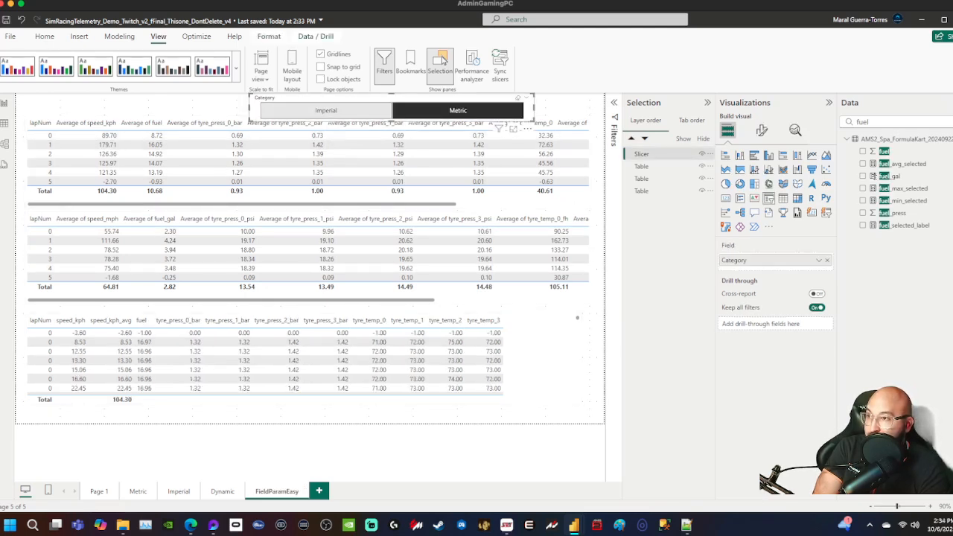
click(328, 110)
click(458, 110)
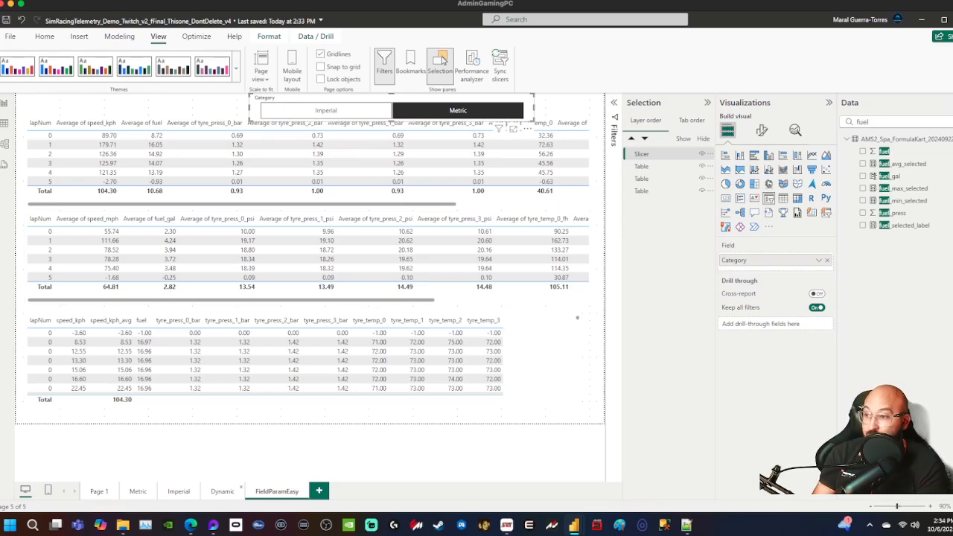
- Examine the rows of the UnitOfMeasurement table and where it and pMetricImperial sit in the model diagram
click(223, 492)
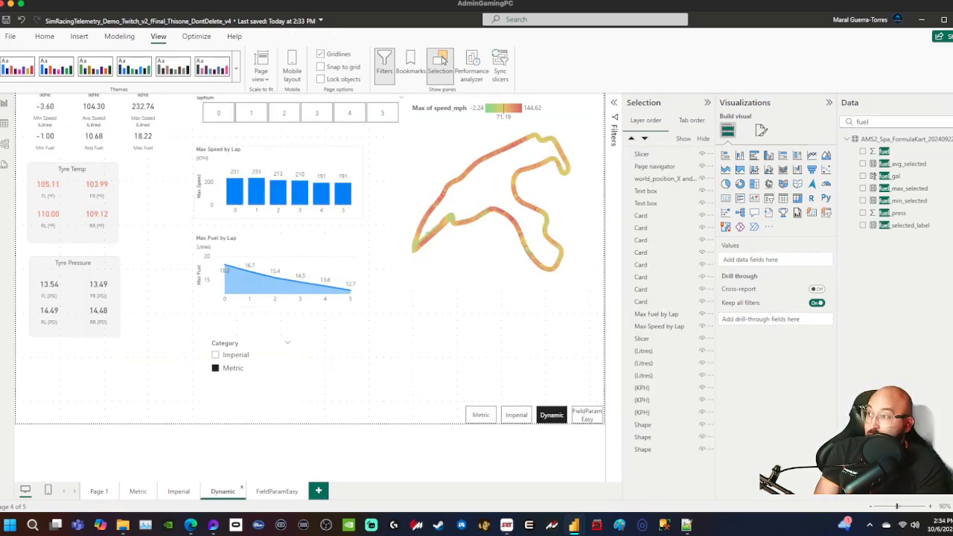
click(5, 143)
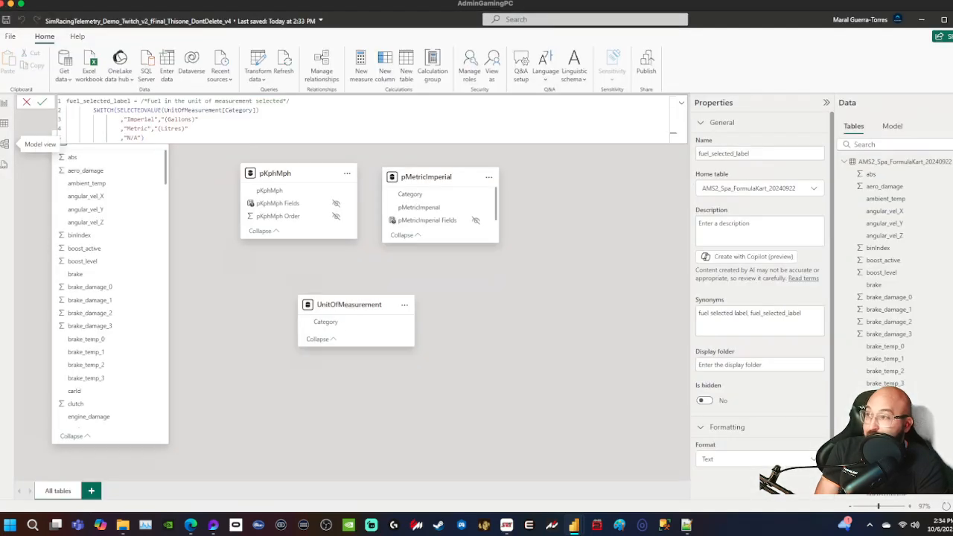
click(5, 124)
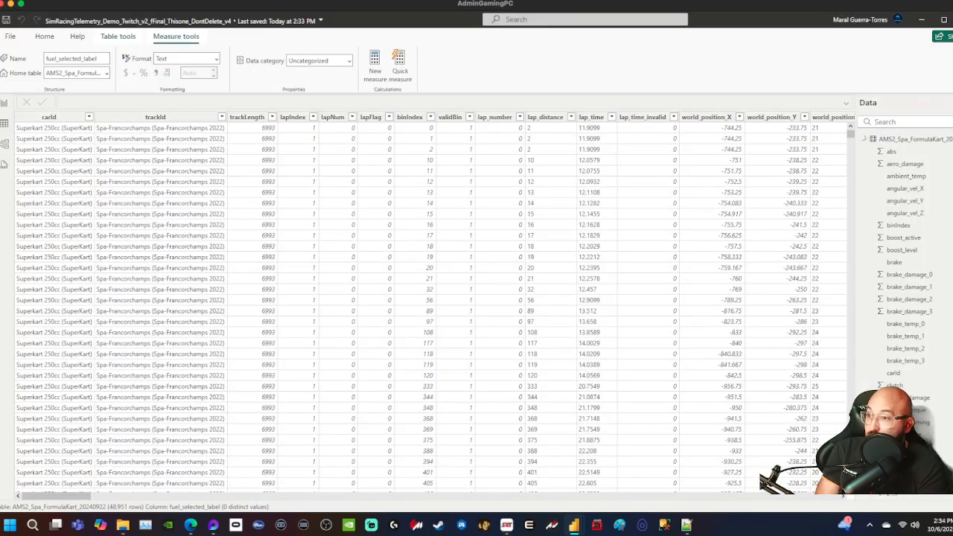
click(862, 139)
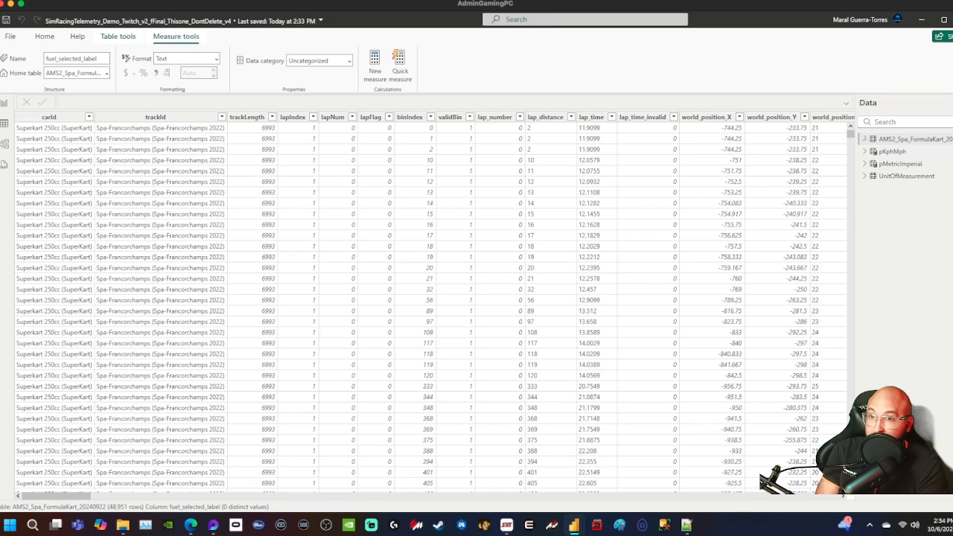
click(906, 176)
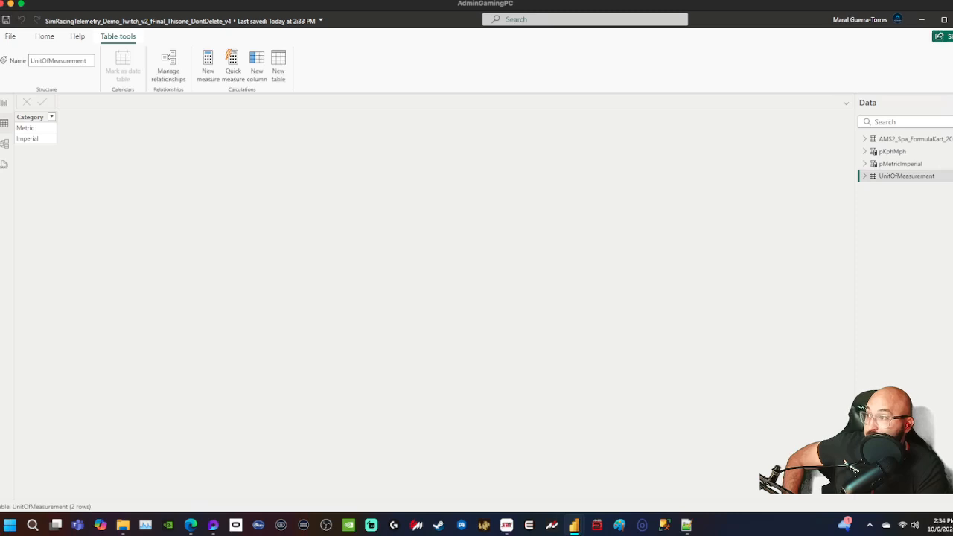
click(4, 144)
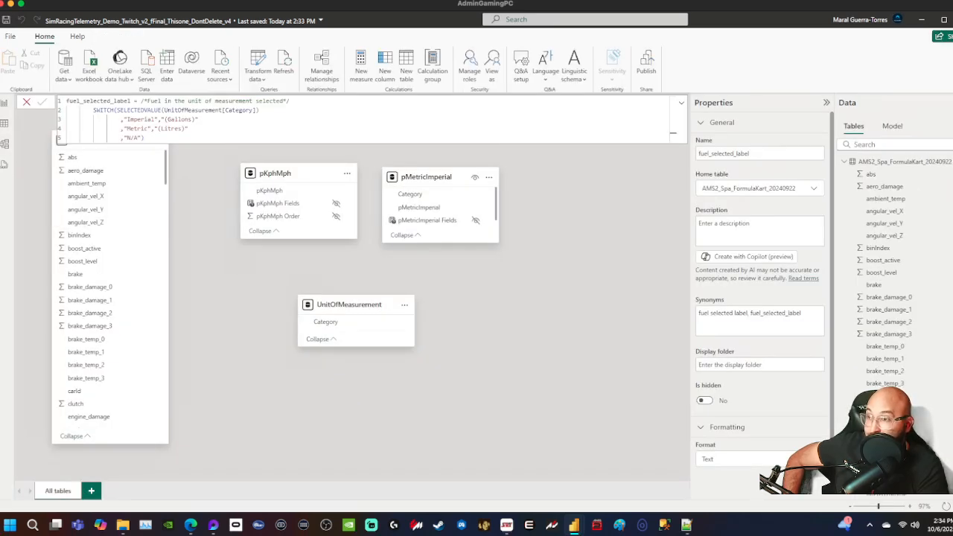
drag(447, 177, 537, 170)
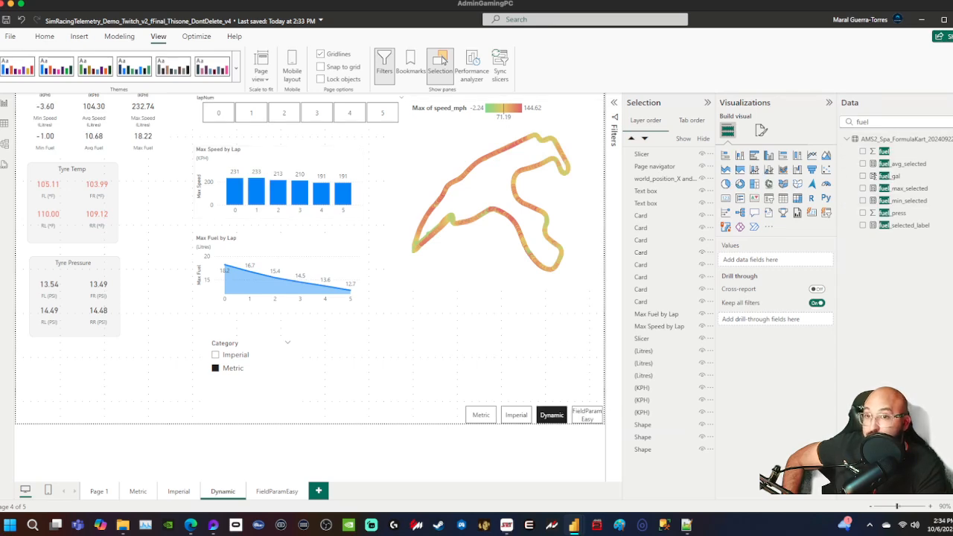
- Search the data fields for "_sele" and examine the SELECTEDVALUE function in the fuel_avg_selected measure's formula
key(BackSpace)
key(BackSpace)
key(BackSpace)
key(BackSpace)
text(_)
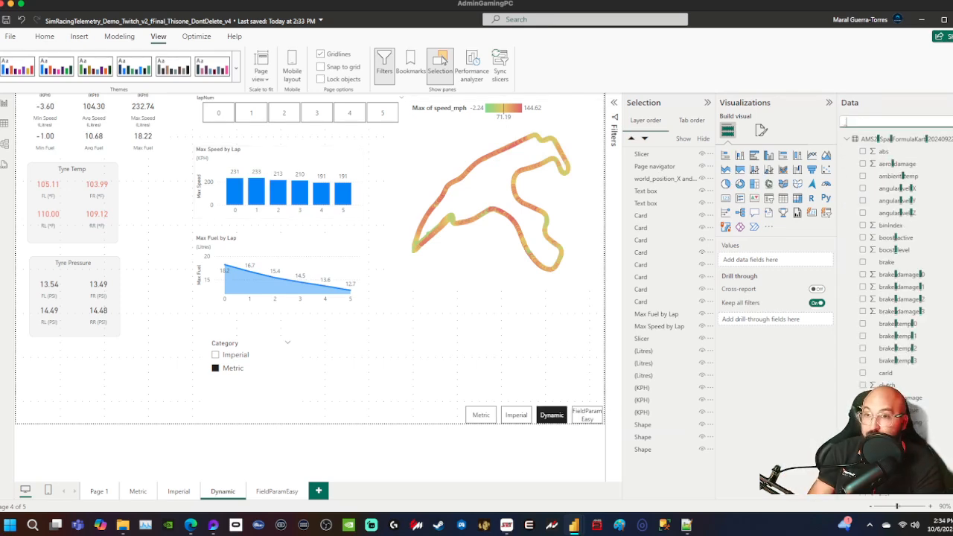
text(sele)
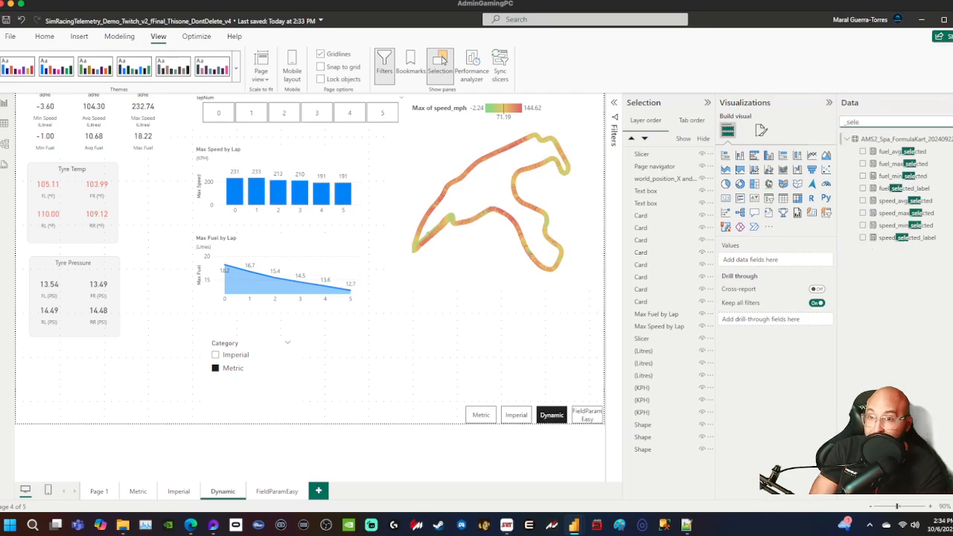
click(903, 151)
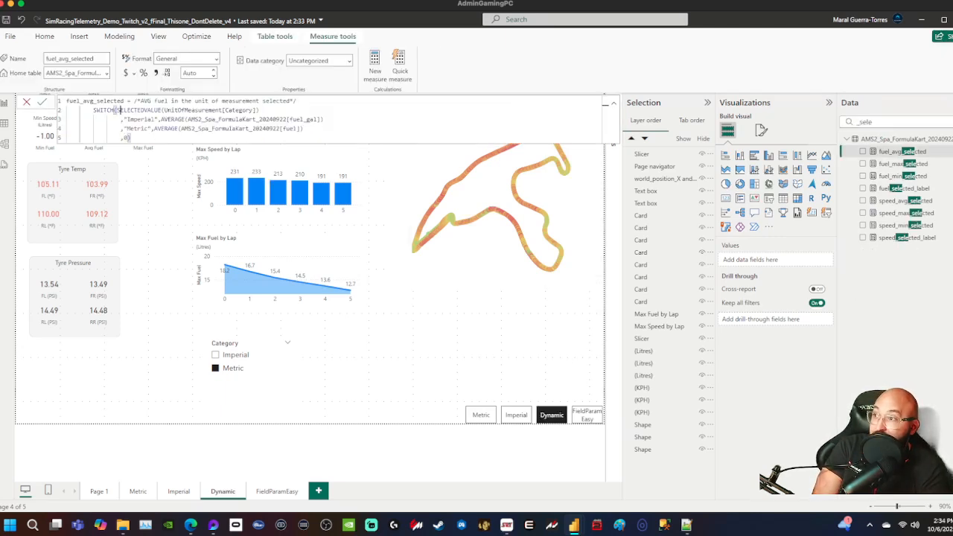
double_click(138, 110)
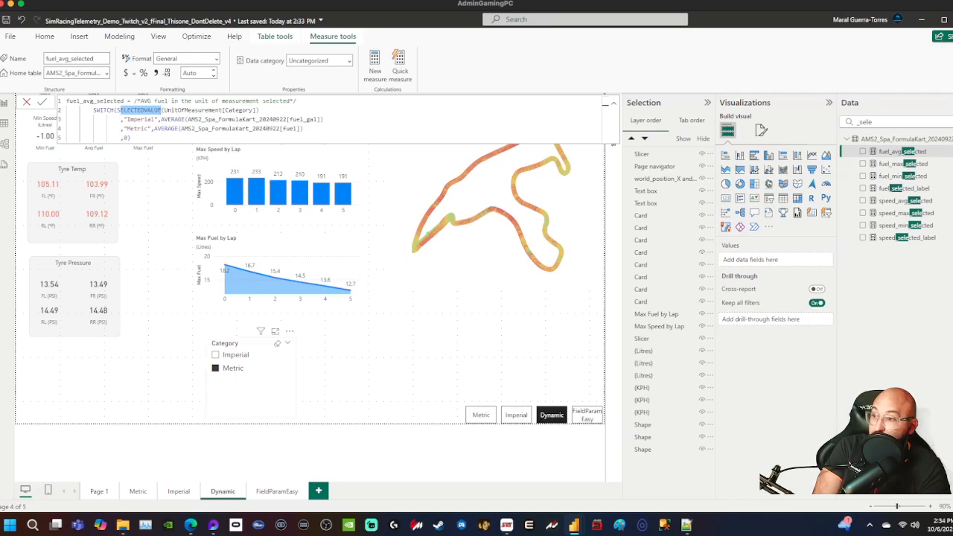
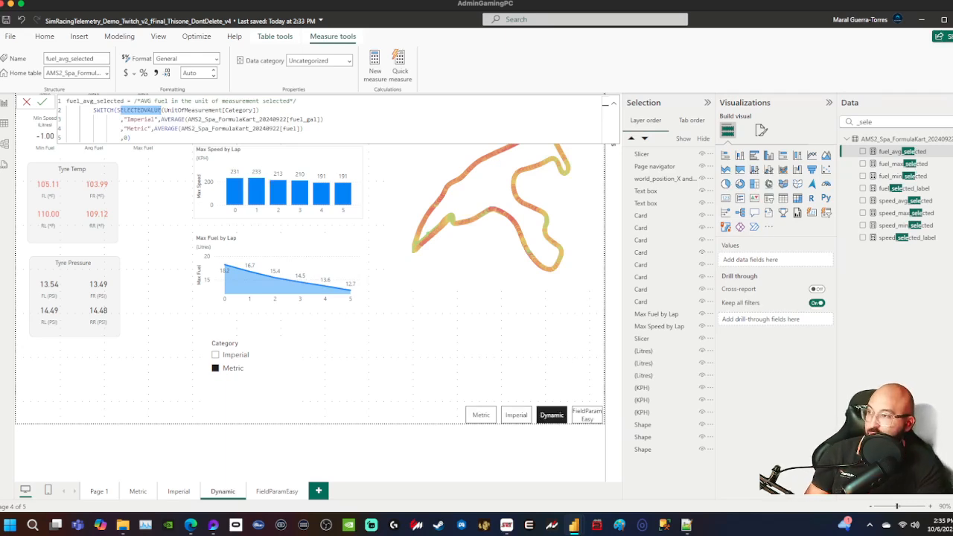
- Select the front-left tyre temperature card, then clear the field search and collapse the layer order list
click(49, 188)
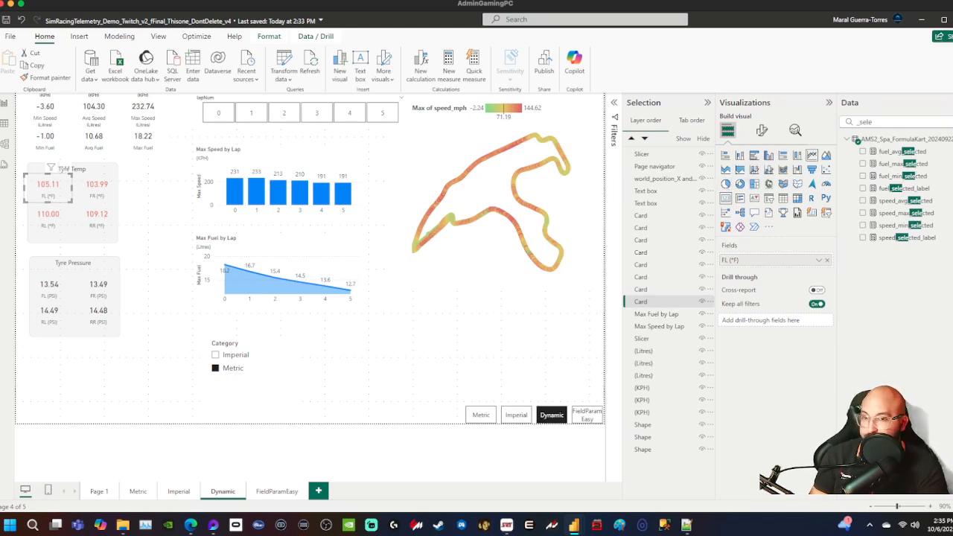
click(950, 121)
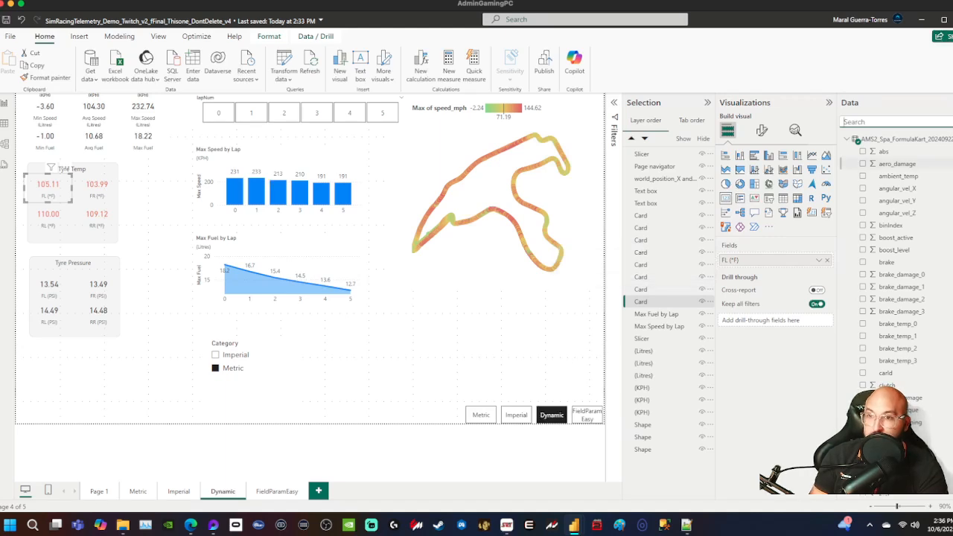
right_click(888, 140)
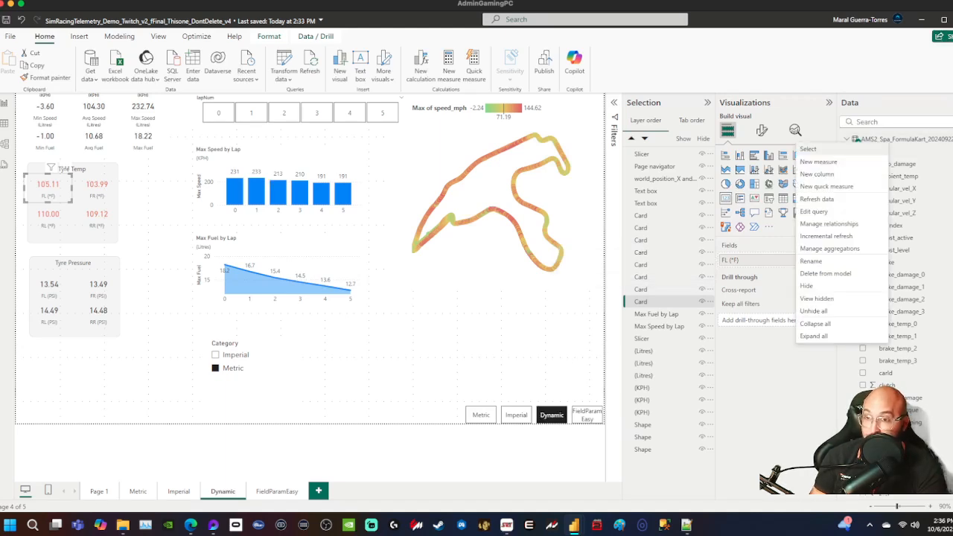
click(952, 103)
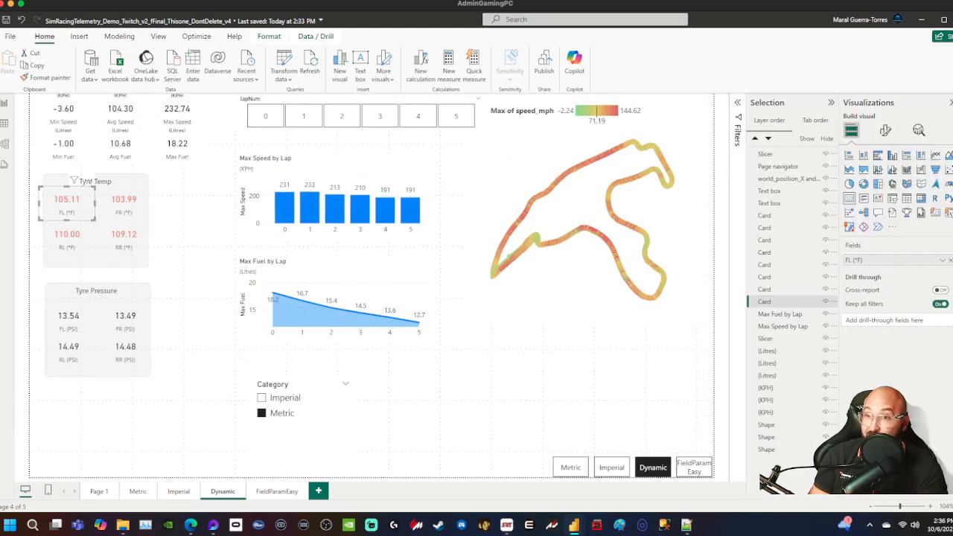
click(952, 286)
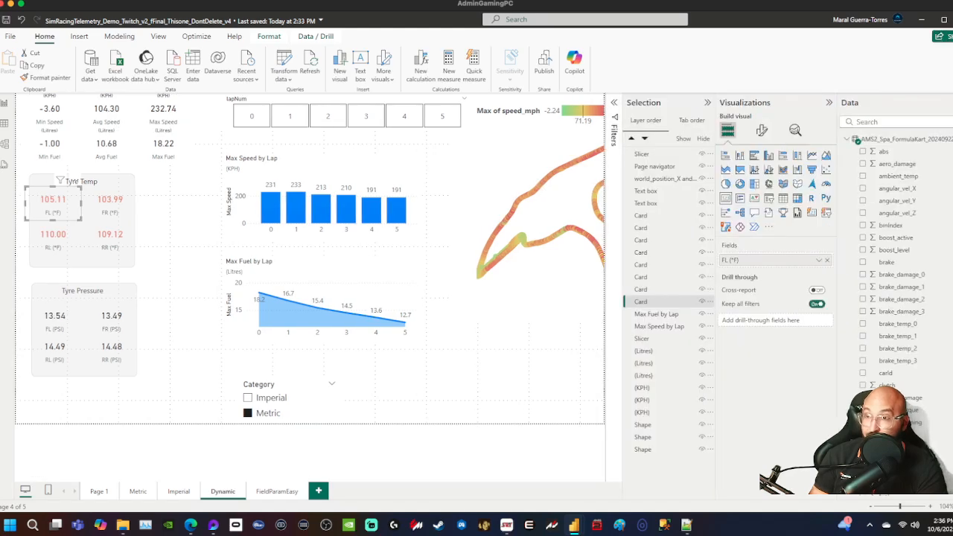
click(706, 103)
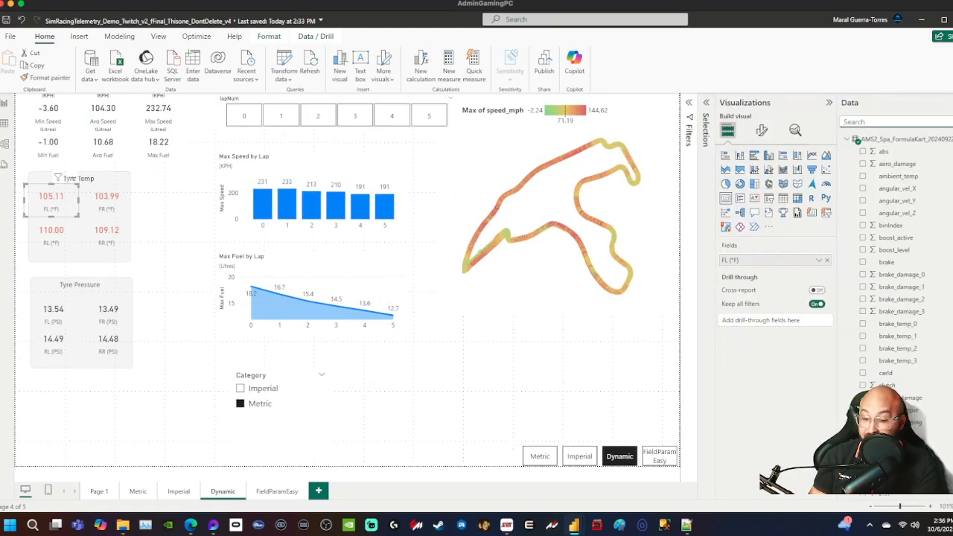
- Search the data fields for "_sele" and copy the entire formula of the fuel_avg_selected measure
text(_sele)
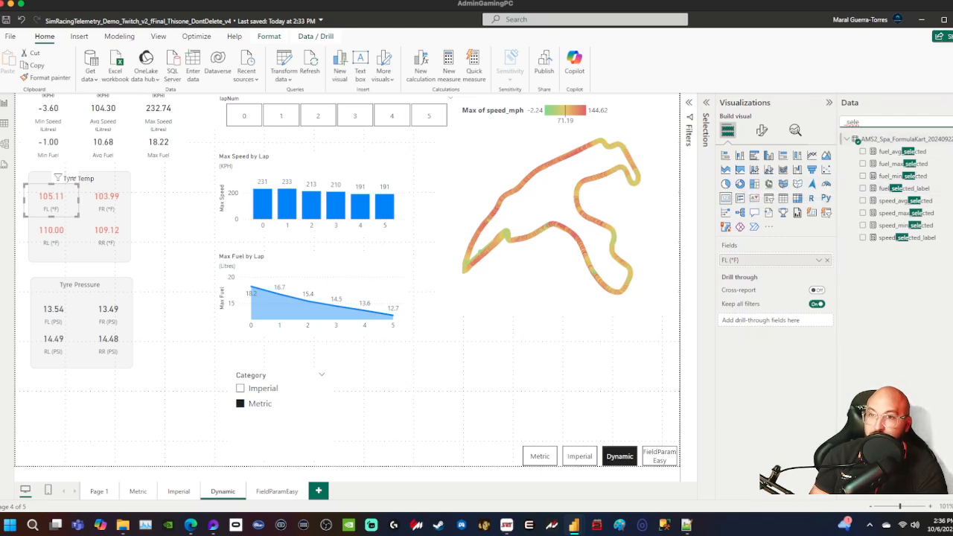
click(902, 152)
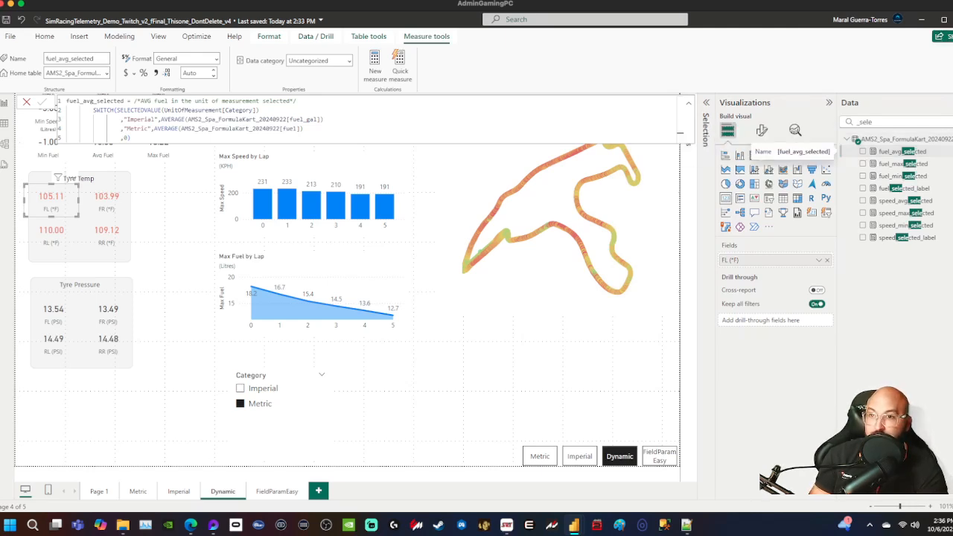
key(ctrl+a)
key(ctrl+c)
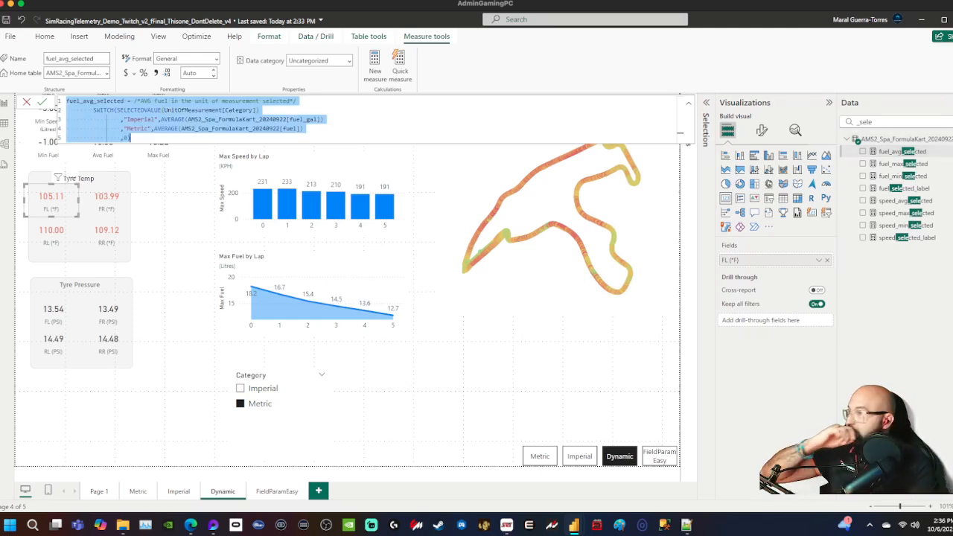
- Create a new measure in the AMS2_Spa_FormulaKart_20240922 table and paste the copied fuel_avg_selected formula into it
right_click(901, 144)
right_click(894, 139)
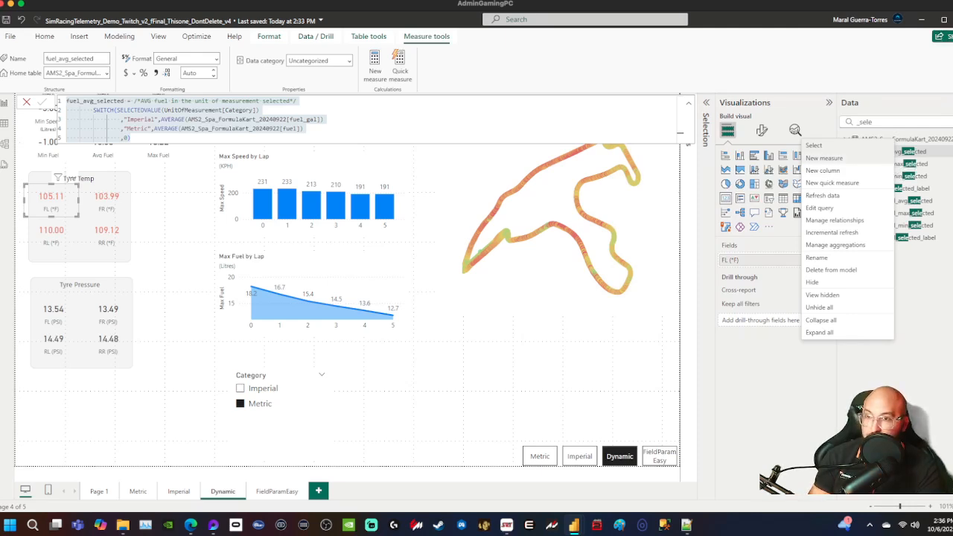
click(824, 158)
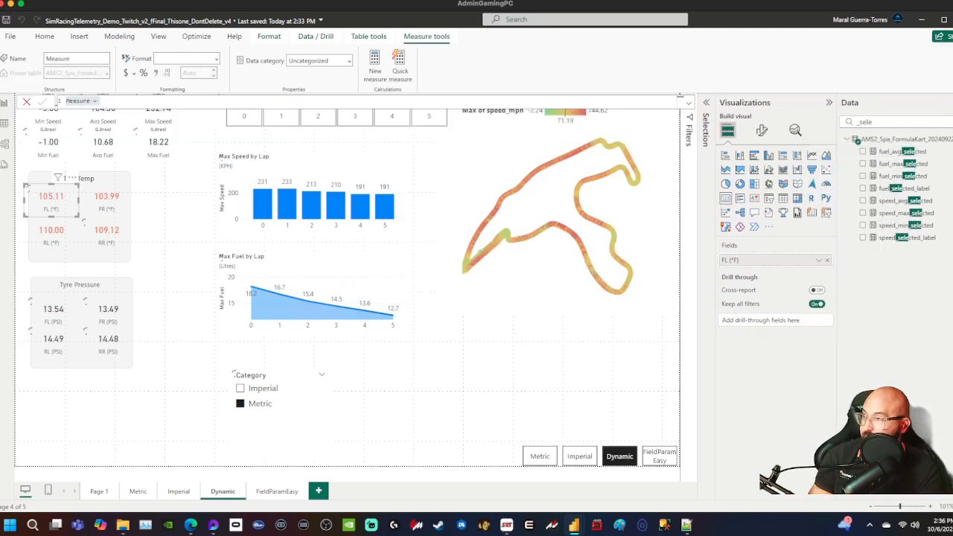
key(ctrl+v)
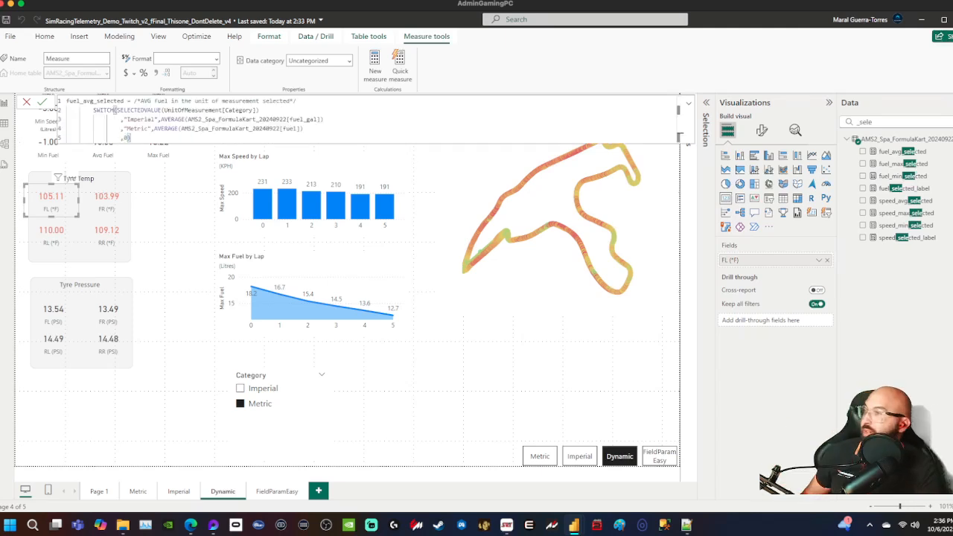
- Reword the new measure's comment to "Depending on the unit of measurement selected"
double_click(145, 101)
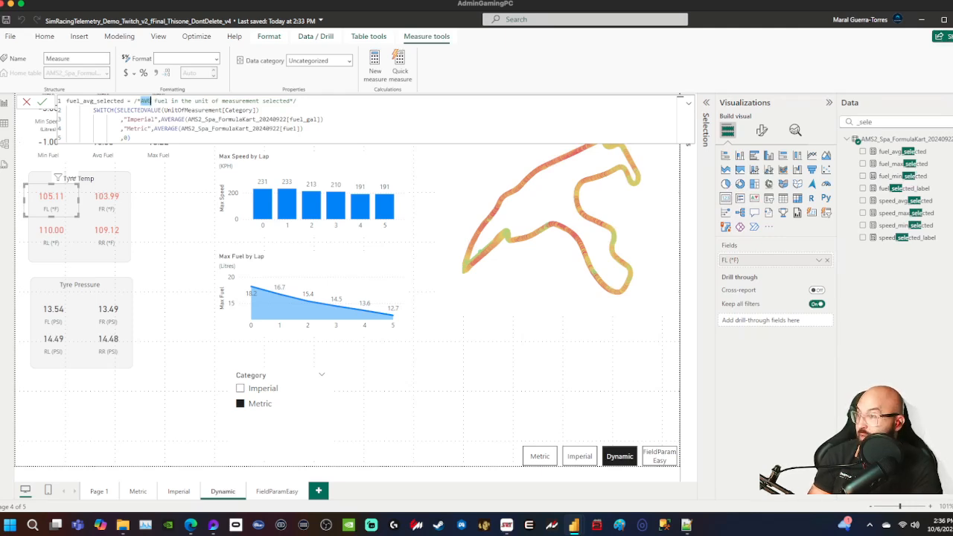
key(Delete)
key(Delete)
key(Delete)
key(Delete)
key(Delete)
key(Delete)
key(Delete)
key(Delete)
key(Delete)
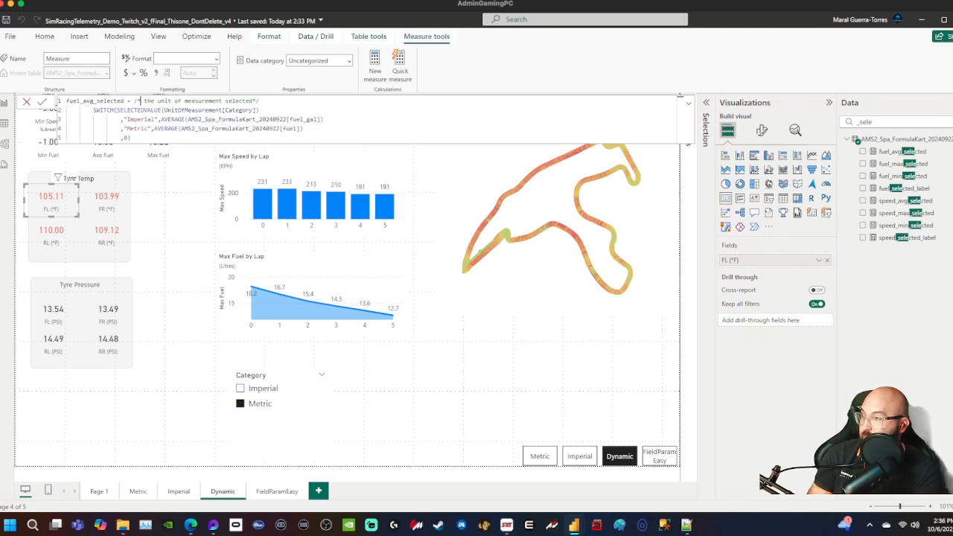
text(Depend)
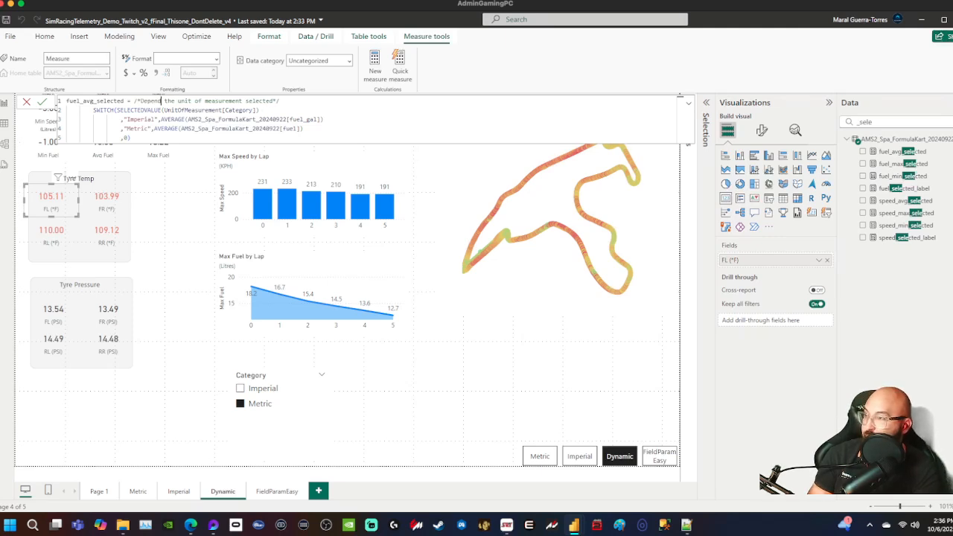
text(ing on)
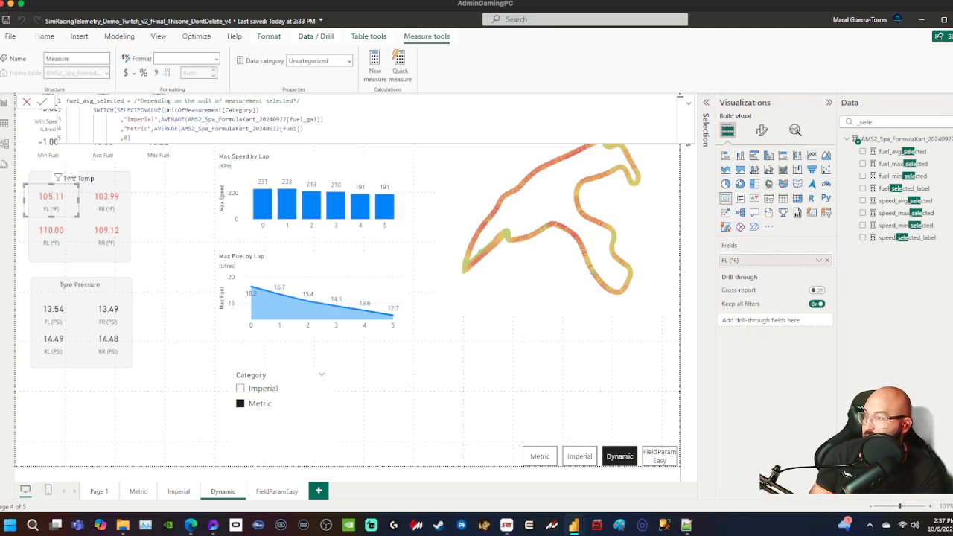
- Rename the new measure in its formula as tyre_temp_0_avg_selected
drag(80, 101, 64, 101)
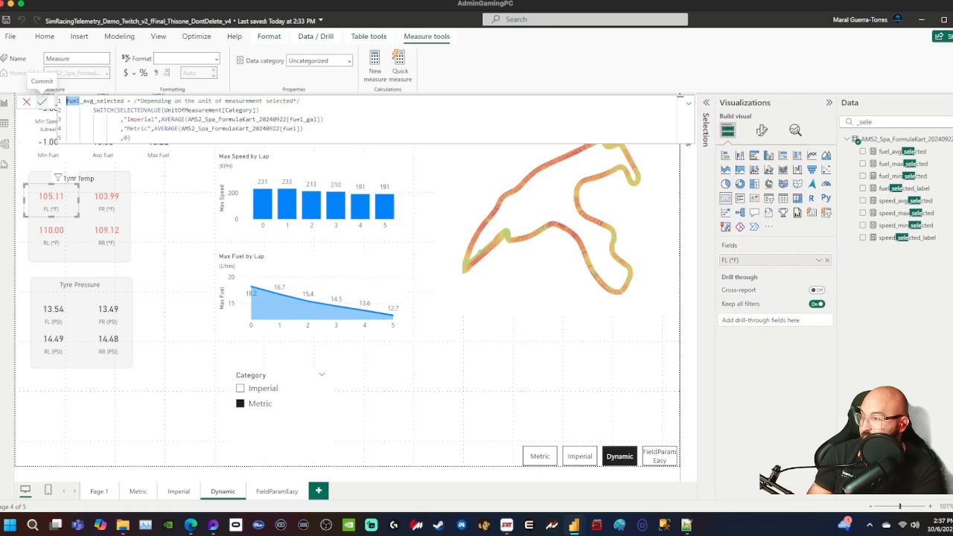
text(typ)
text(e_temp)
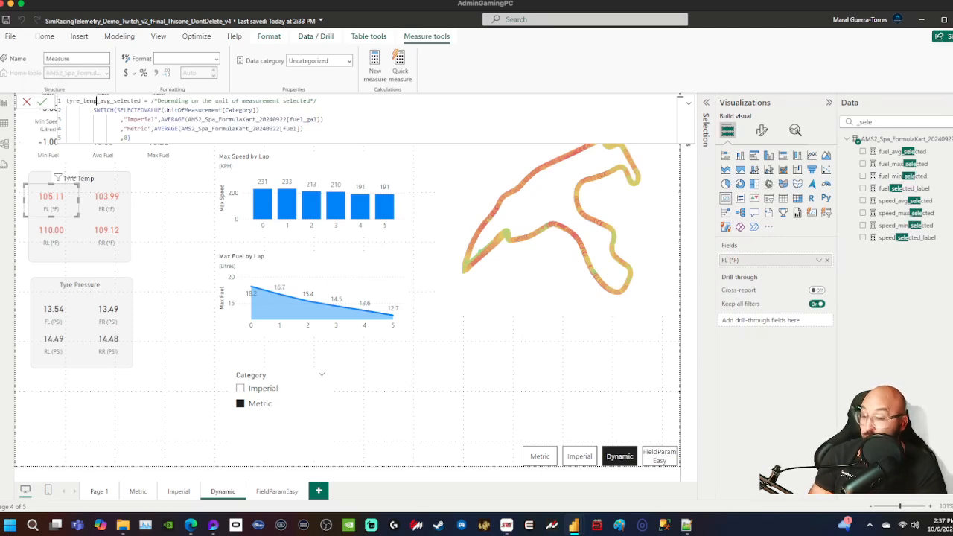
text(_f)
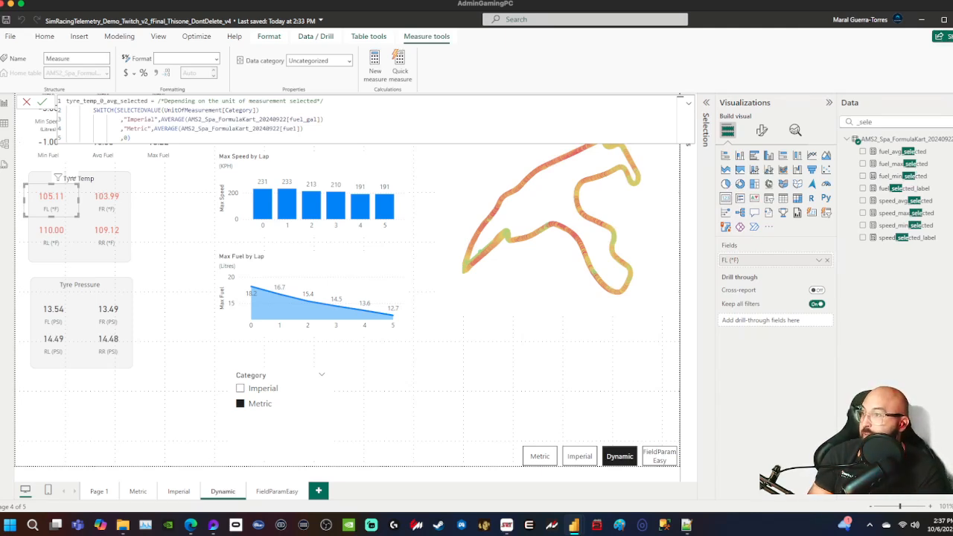
- Change the column averaged in the formula's Imperial case to tyre_temp_0_fh
click(201, 119)
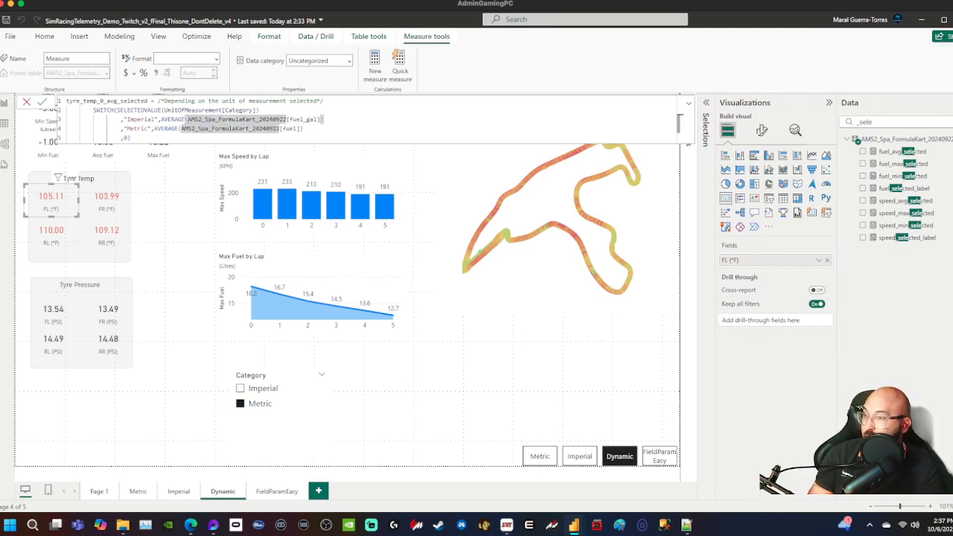
double_click(305, 120)
text(tyre)
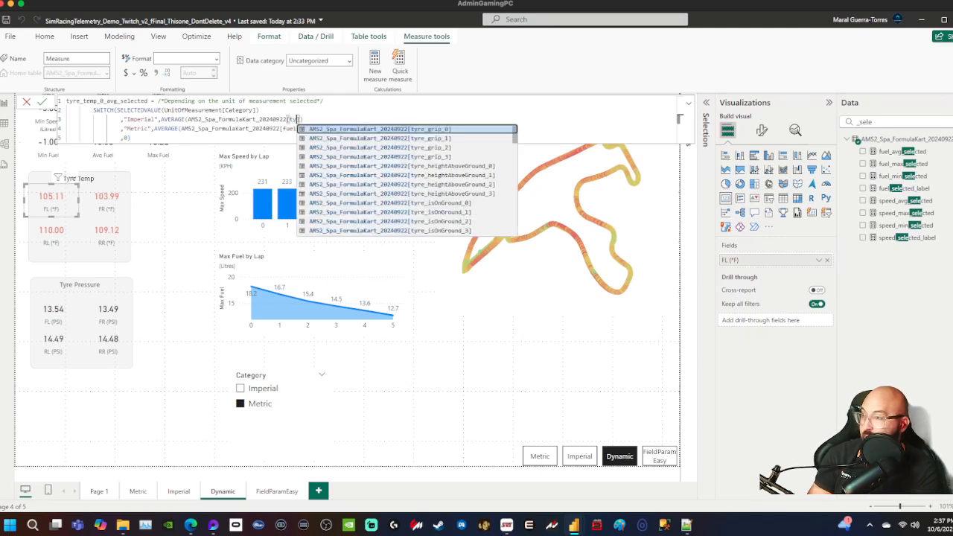
text(_temp_)
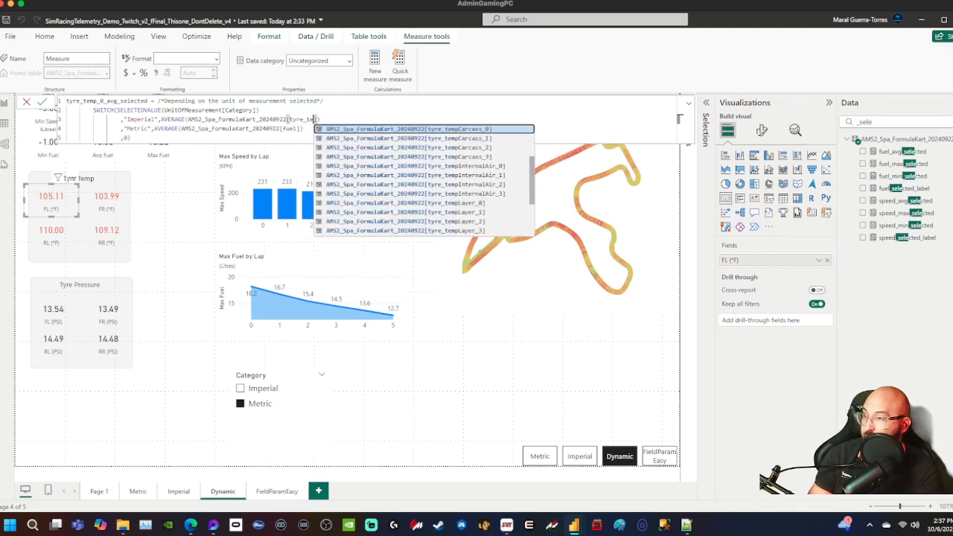
text(0)
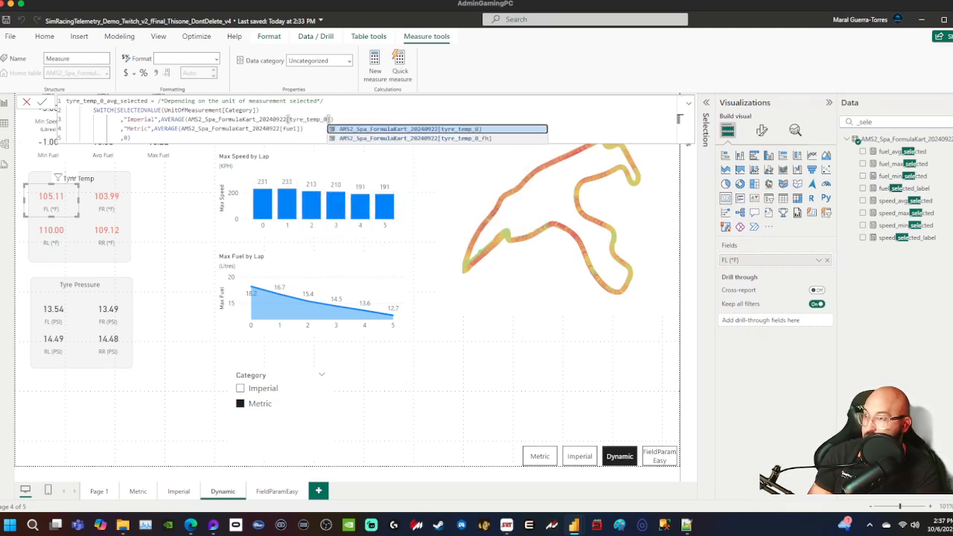
key(Down)
key(Tab)
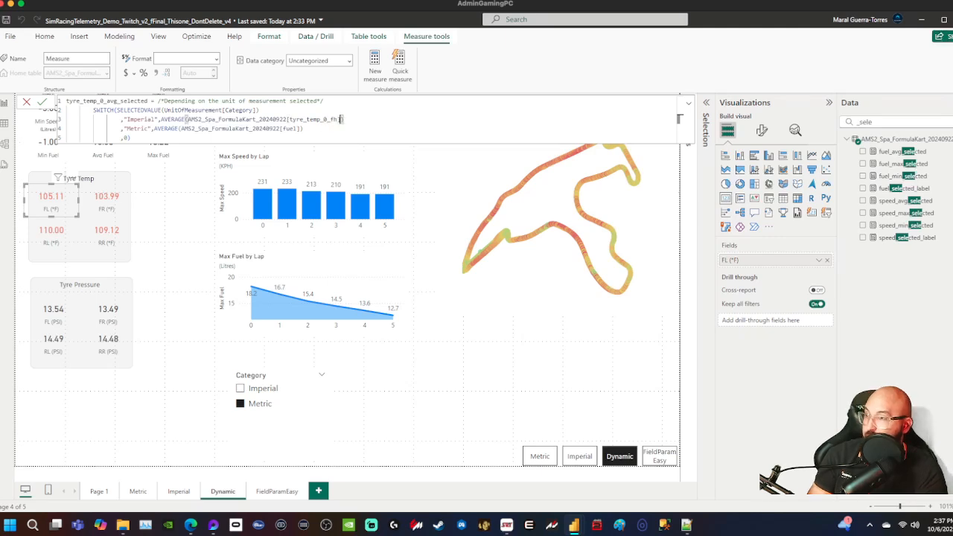
- Change the column averaged in the Metric case to tyre_temp_0 and commit the measure
double_click(290, 129)
text(tyre_)
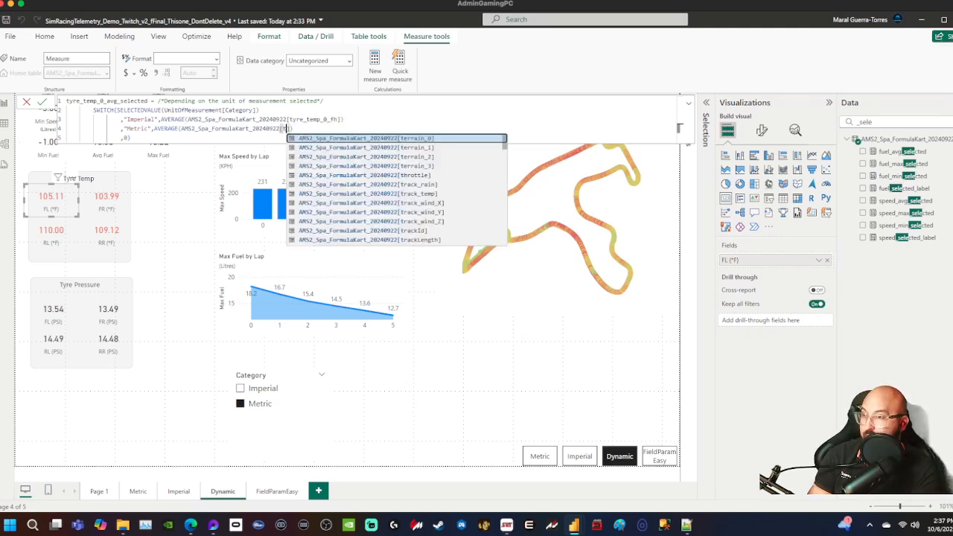
text(tem)
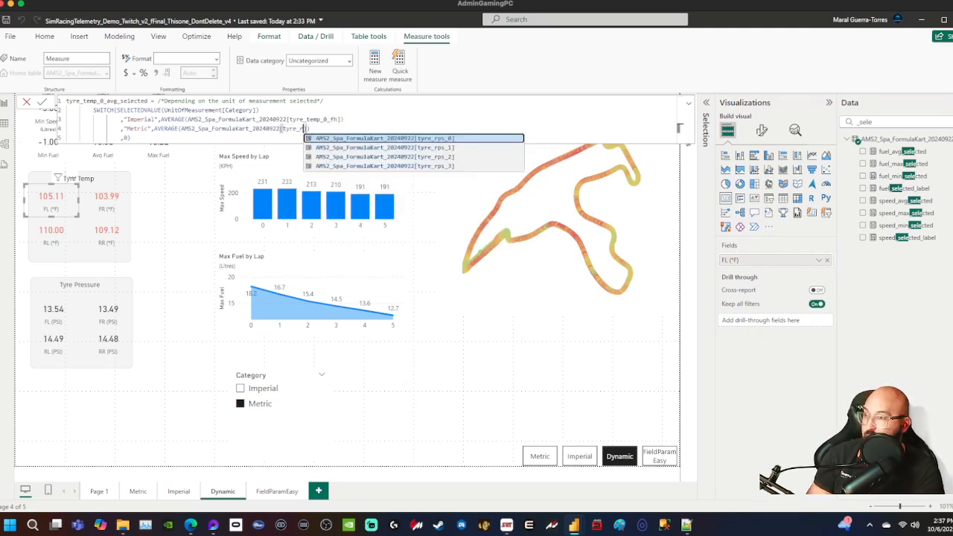
text(p_0)
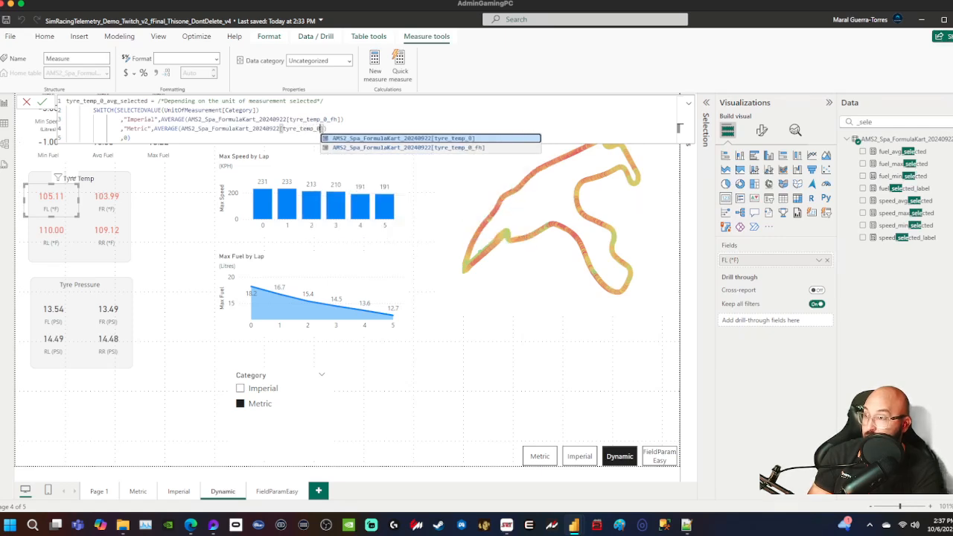
key(Tab)
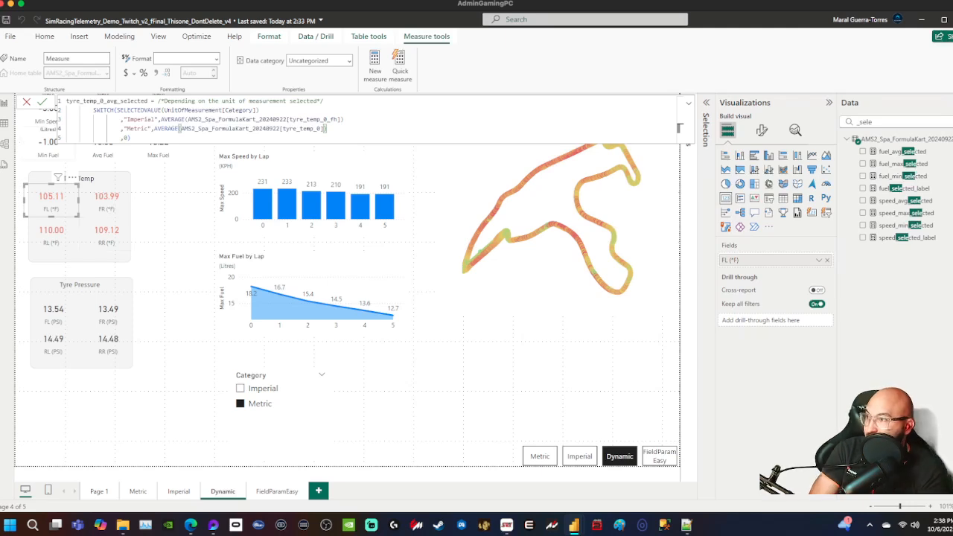
click(41, 101)
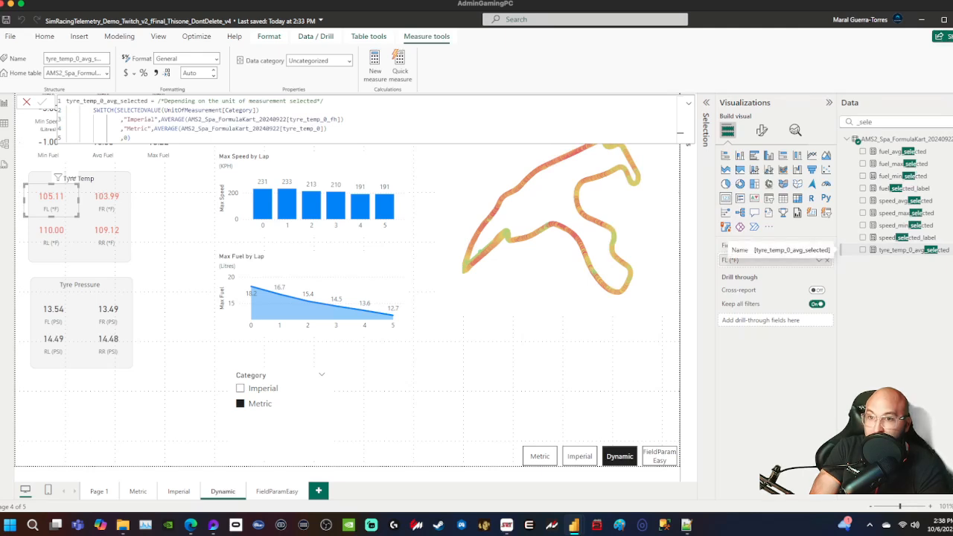
- Replace the front-left tyre temperature card's field with tyre_temp_0_avg_selected and rename it FL on the visual
drag(730, 254, 752, 260)
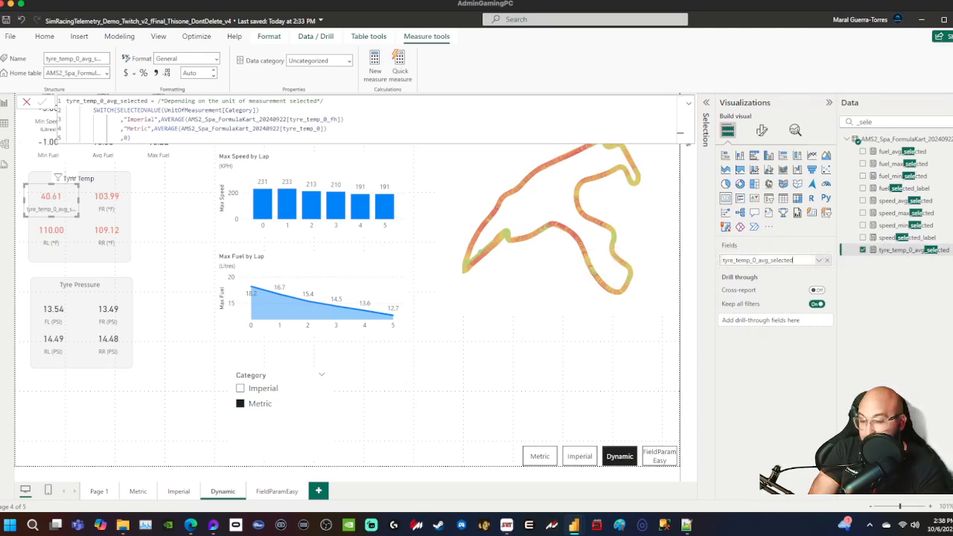
double_click(752, 260)
text(FL)
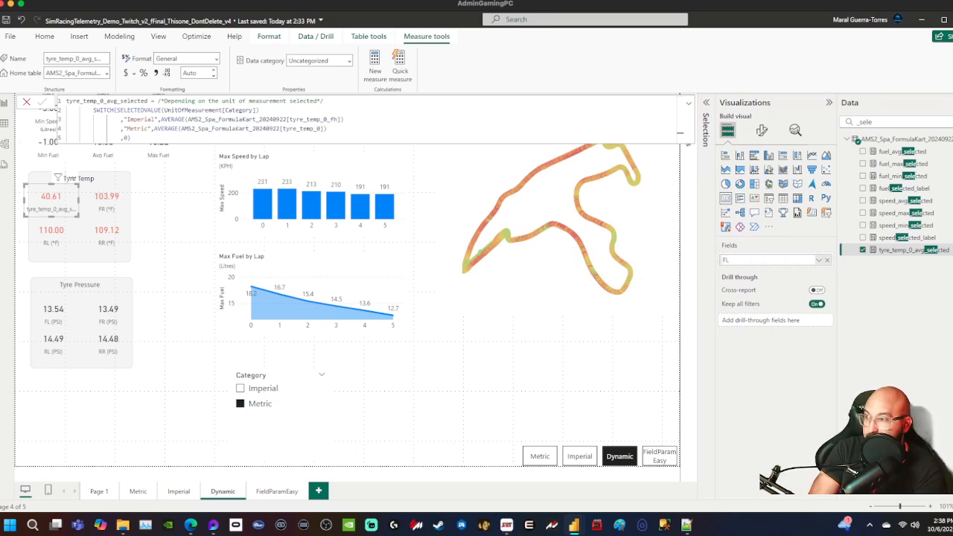
key(Return)
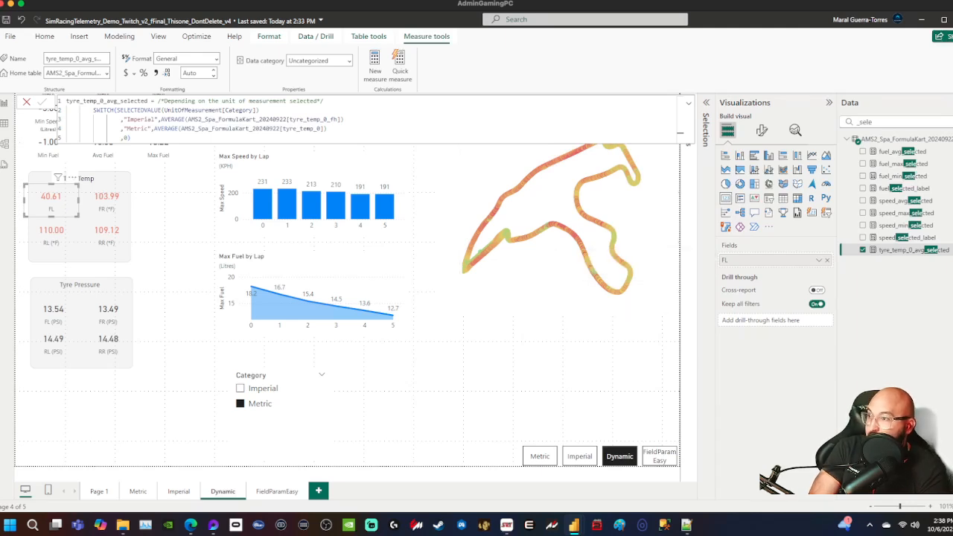
- Select the front-right tyre temperature card, then copy the tyre_temp_0_avg_selected formula into a new measure in the same table
click(106, 198)
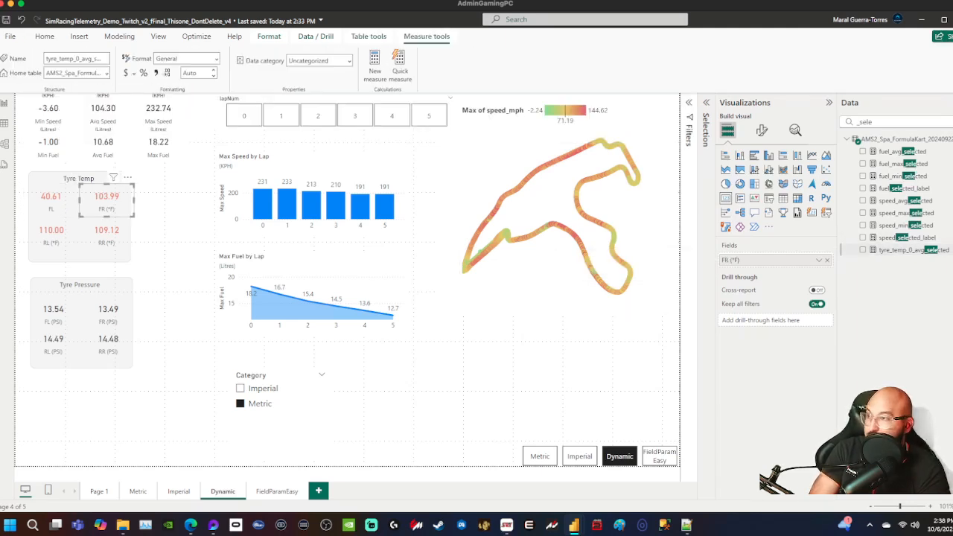
click(913, 250)
click(223, 111)
key(ctrl+a)
key(ctrl+c)
right_click(898, 139)
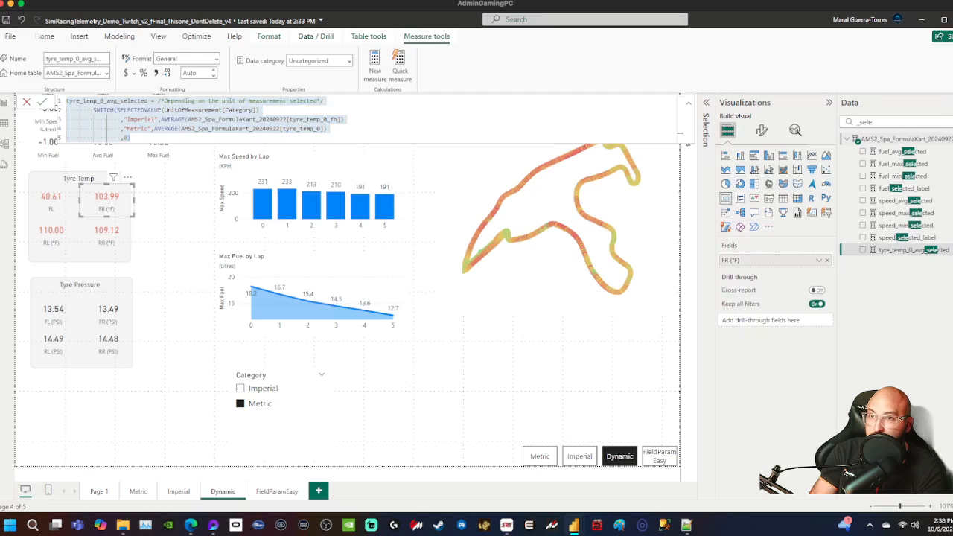
click(902, 158)
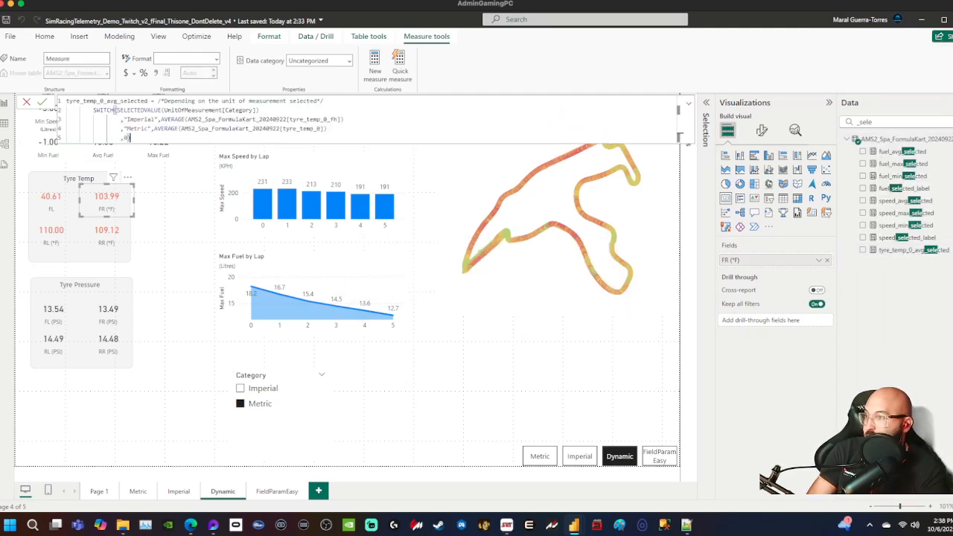
- Rename the copied measure tyre_temp_1_avg_selected, switch its averages to tyre_temp_1_fh for Imperial and tyre_temp_1 for Metric, and commit it
click(103, 100)
key(BackSpace)
text(1)
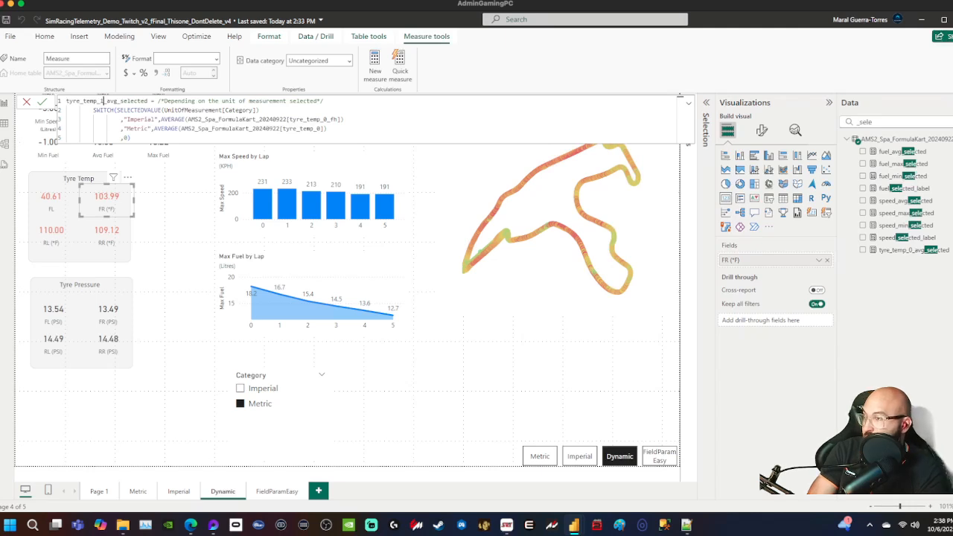
click(328, 119)
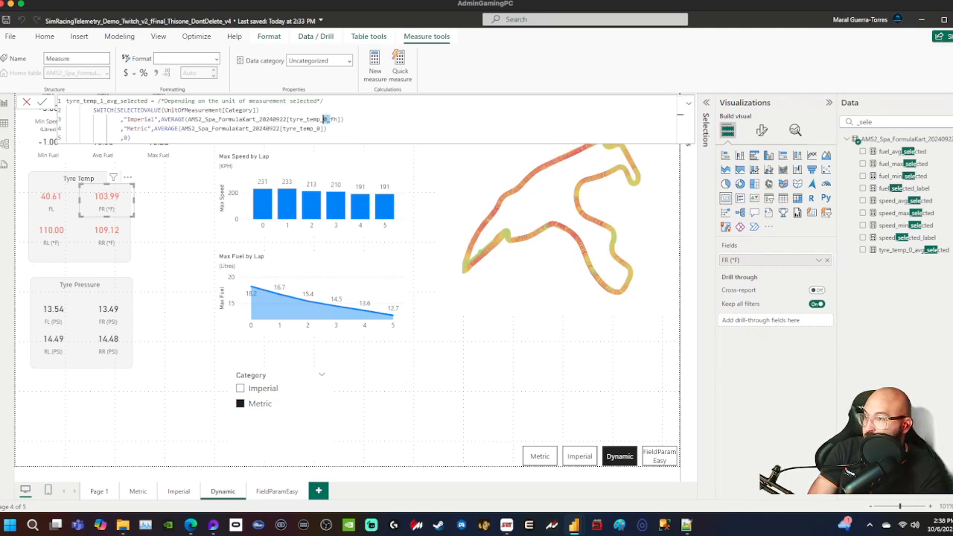
key(BackSpace)
text(1_)
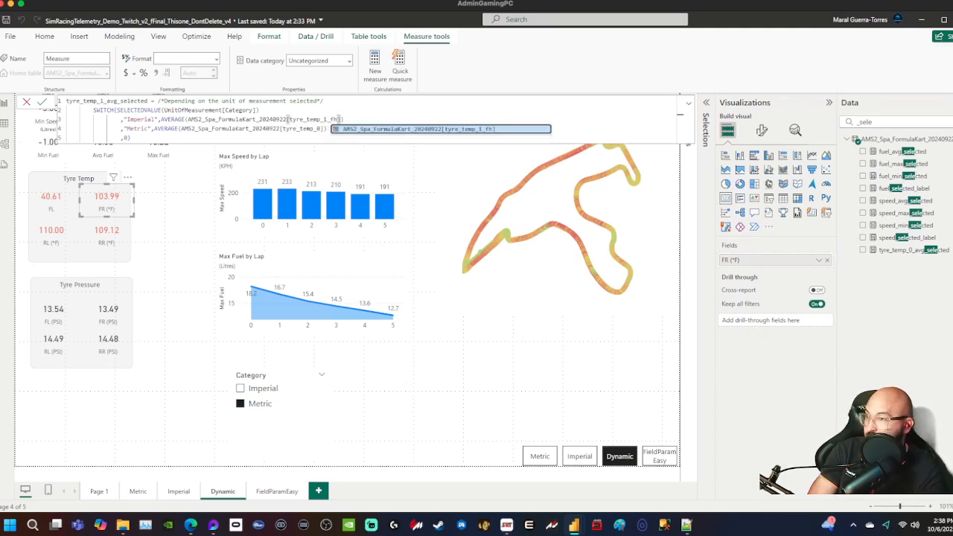
click(320, 129)
key(BackSpace)
text(1)
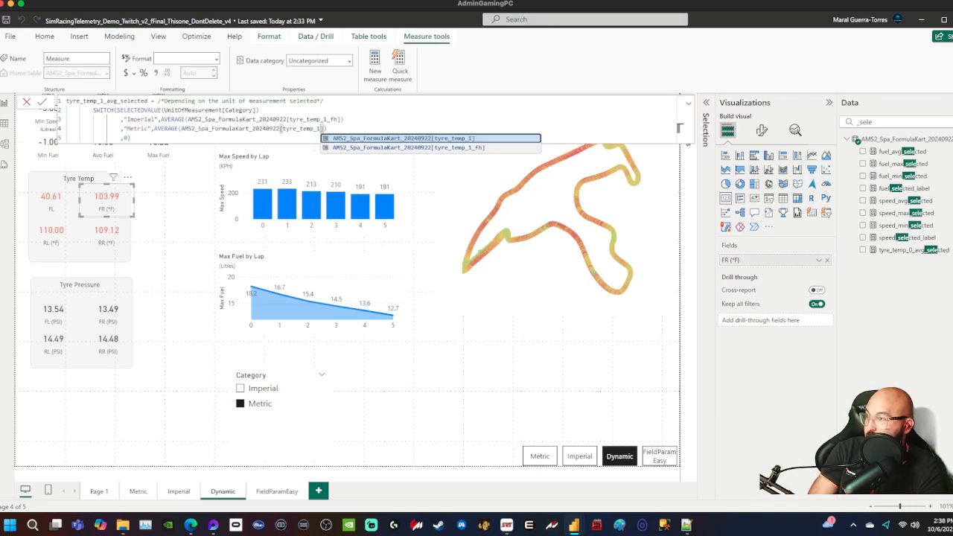
click(42, 102)
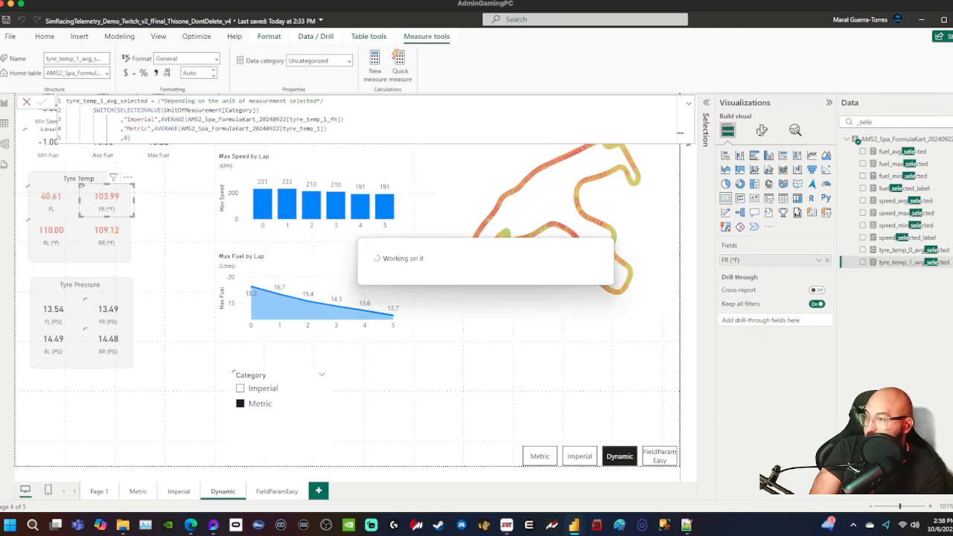
- Replace the front-right tyre temperature card's field with tyre_temp_1_avg_selected and rename it FR on the visual
click(863, 262)
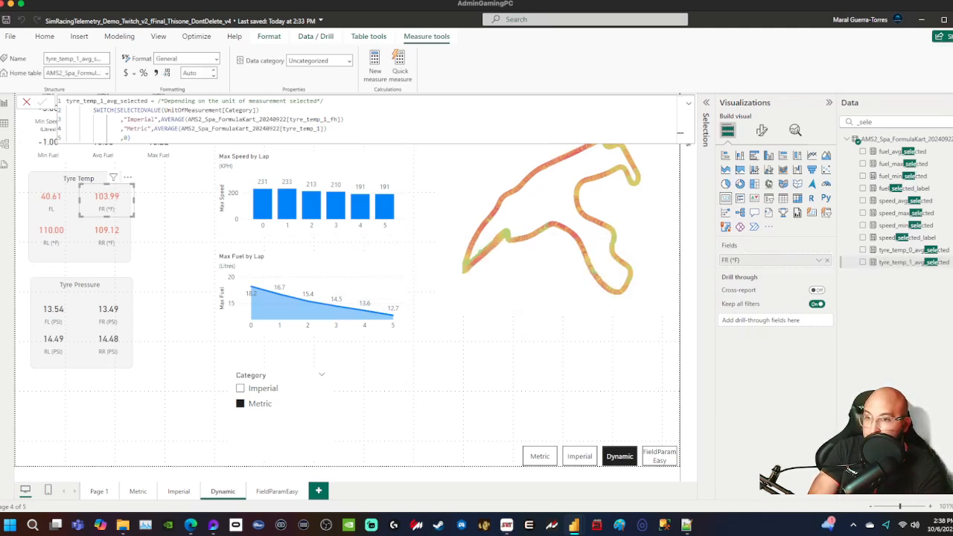
double_click(757, 261)
key(ctrl+a)
text(FR)
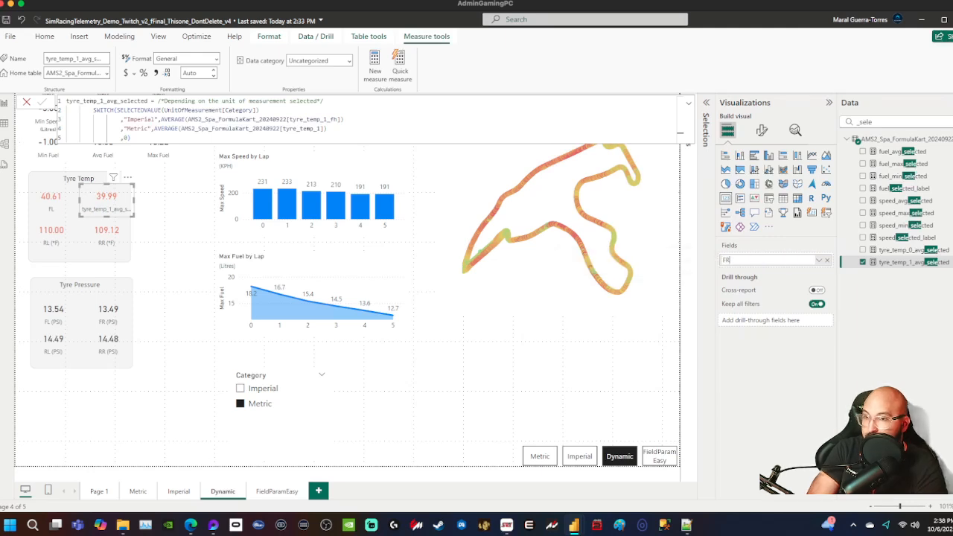
key(Return)
- Select the rear-left tyre temperature card and paste the tyre_temp_0_avg_selected formula into a new measure in the AMS2_Spa_FormulaKart table
click(51, 231)
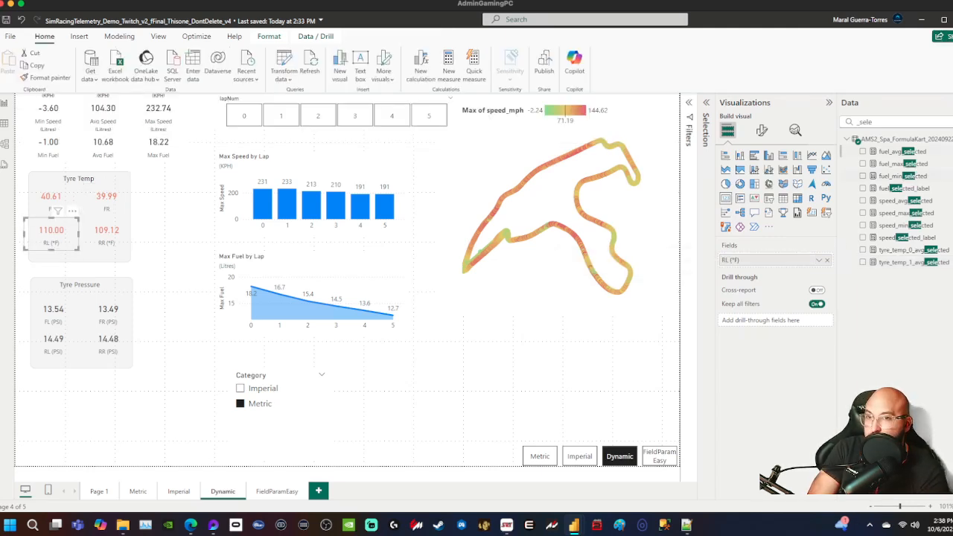
right_click(910, 140)
click(840, 161)
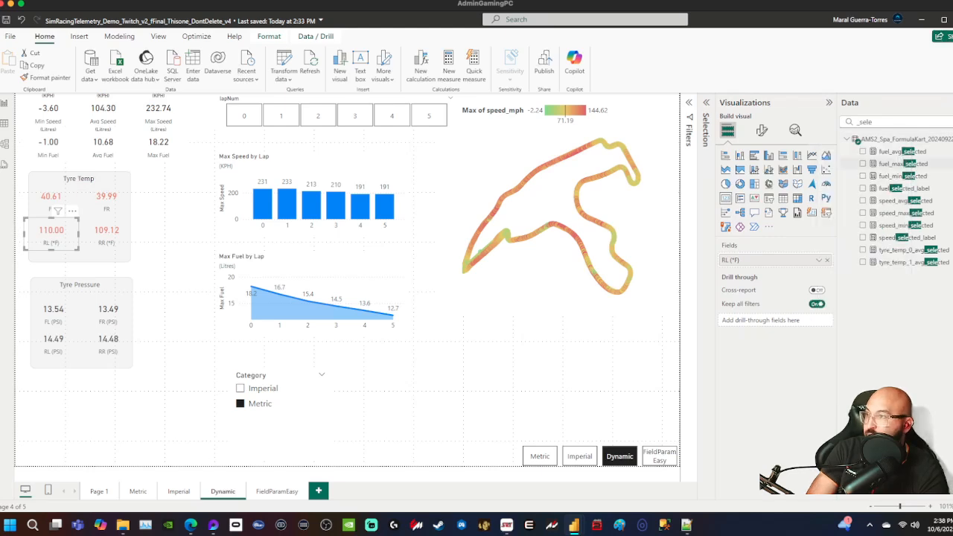
key(ctrl+v)
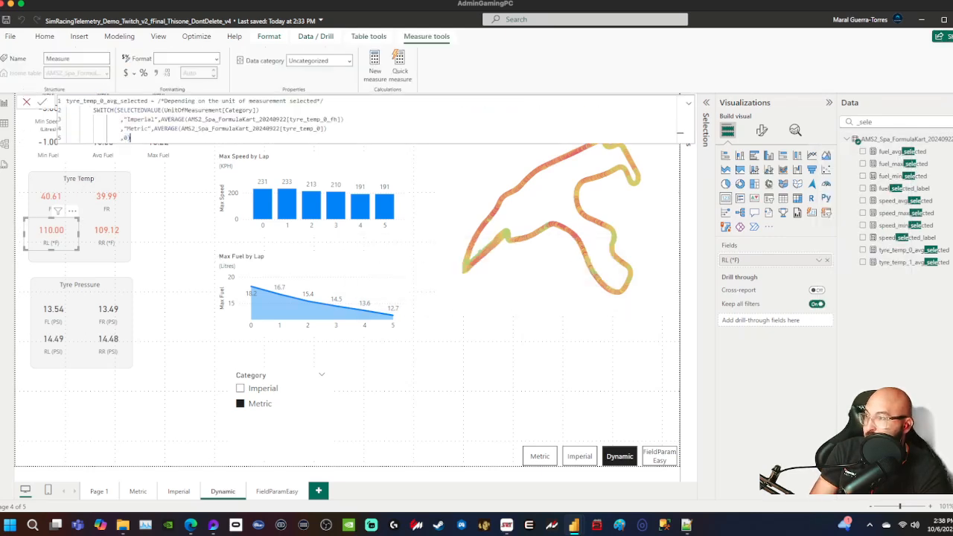
- Rename the pasted measure tyre_temp_2_avg_selected, switch its averages to tyre_temp_2_fh for Imperial and tyre_temp_2 for Metric, and commit it
click(103, 101)
key(BackSpace)
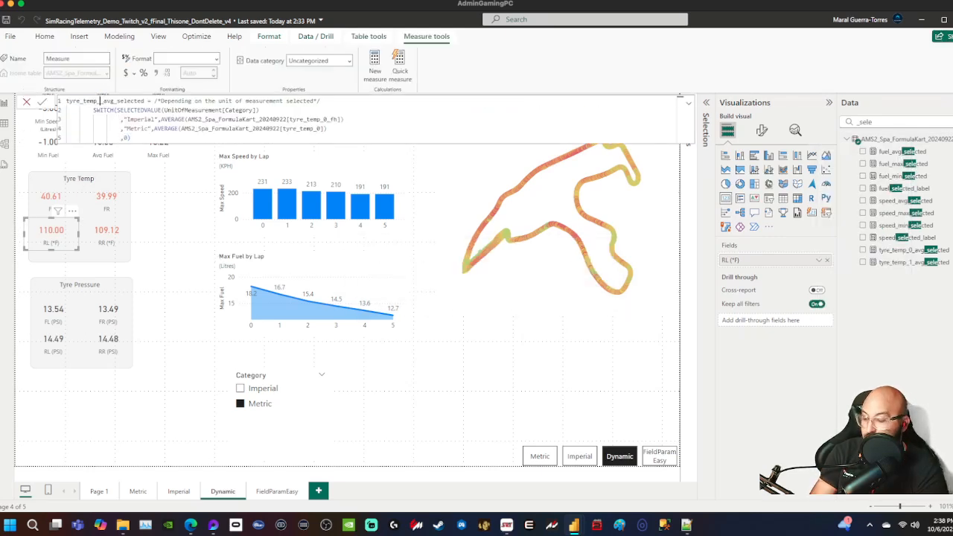
text(2)
double_click(325, 119)
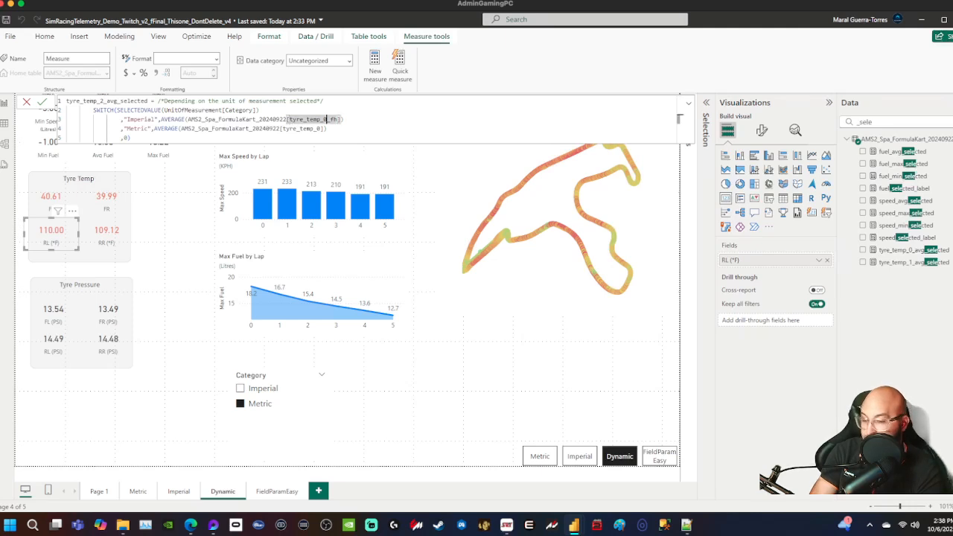
key(BackSpace)
text(2)
click(321, 128)
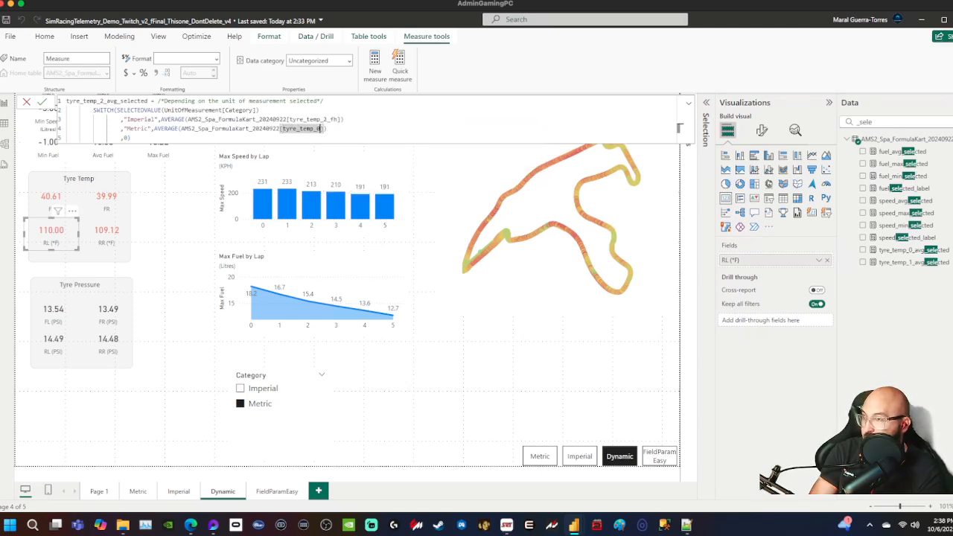
key(BackSpace)
text(2)
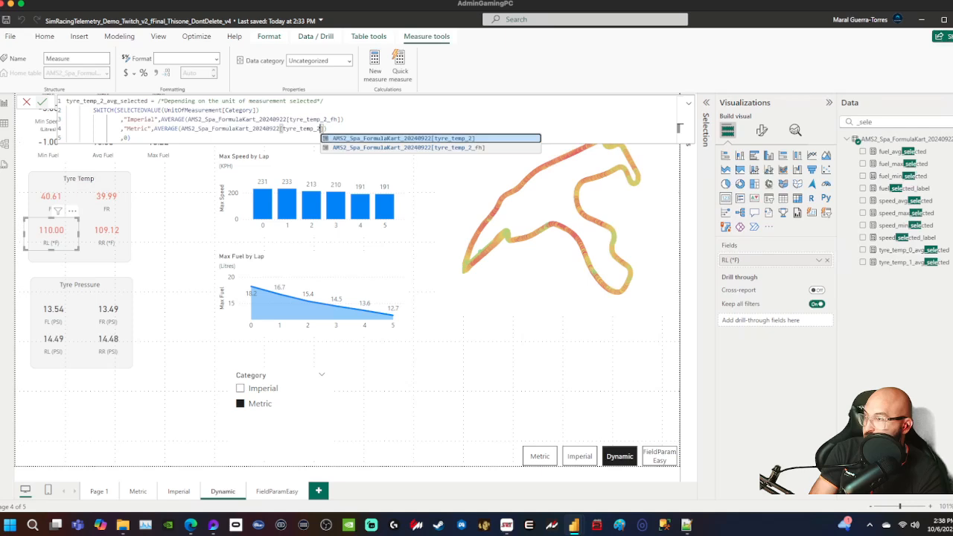
key(Return)
key(Return)
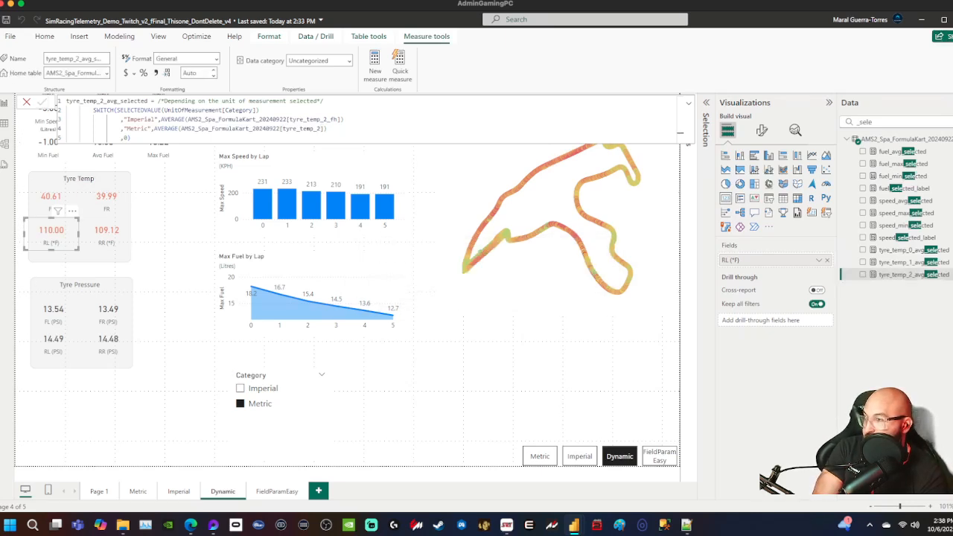
- Select the rear-right tyre temperature card and paste the tyre_temp_0_avg_selected formula into another new measure in the same table
click(107, 227)
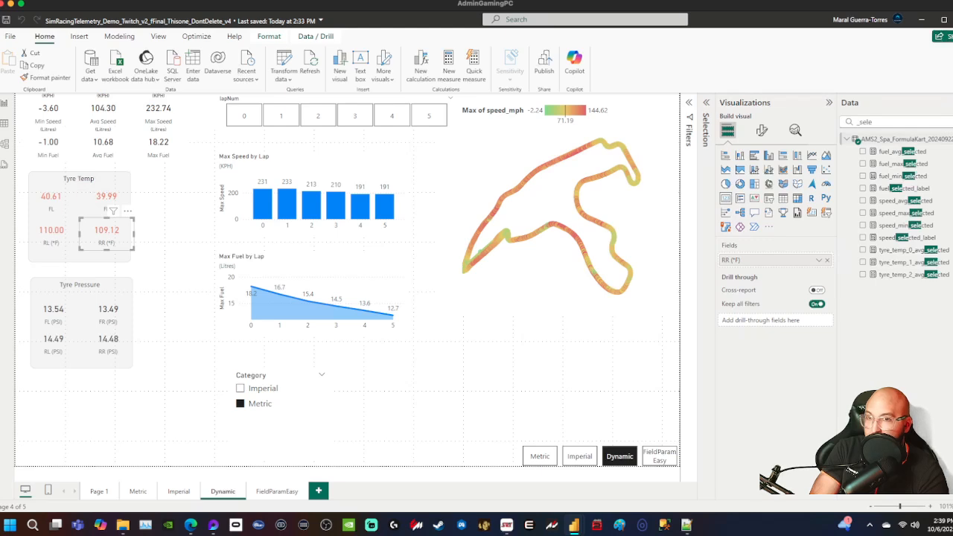
right_click(843, 140)
click(833, 160)
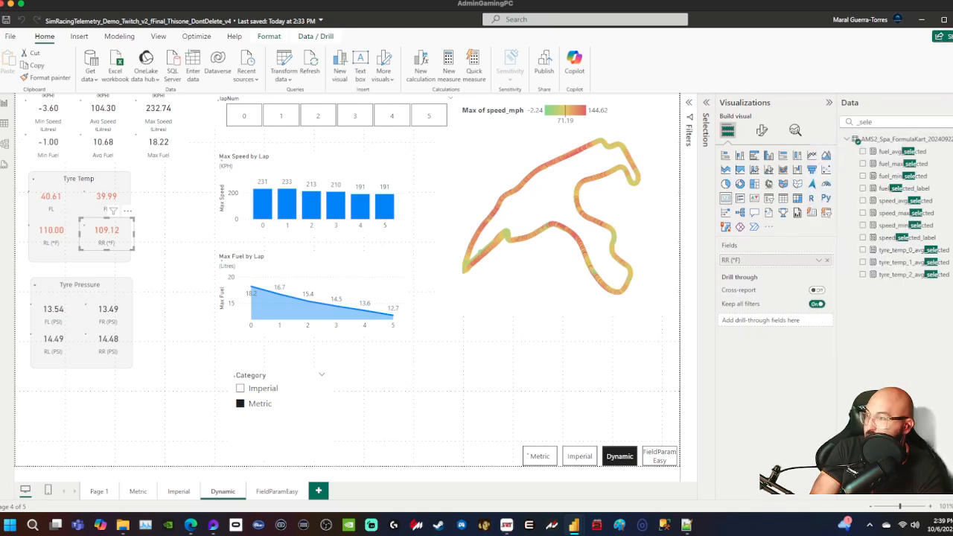
key(ctrl+v)
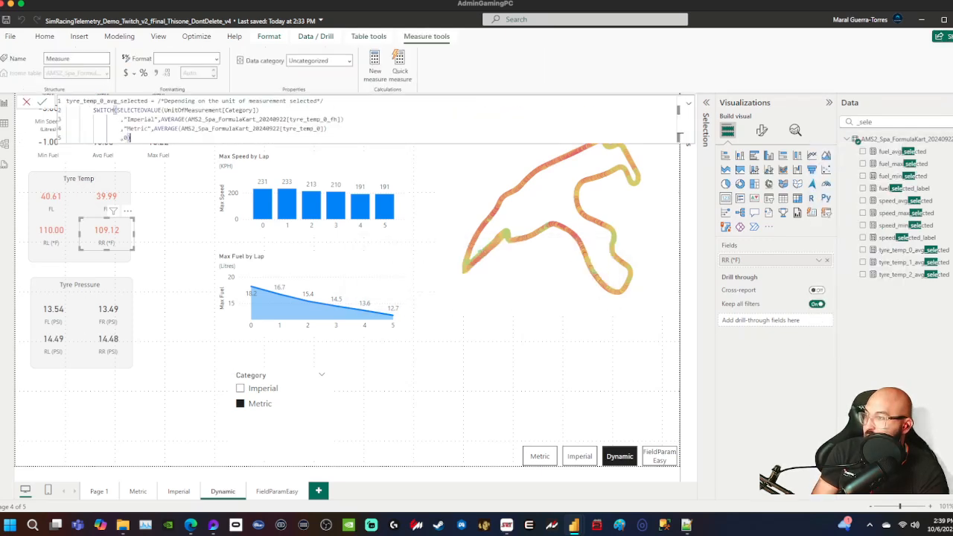
- Rename the pasted measure tyre_temp_3_avg_selected, switch its averages to tyre_temp_3_fh for Imperial and tyre_temp_3 for Metric, and commit it
double_click(103, 100)
click(103, 101)
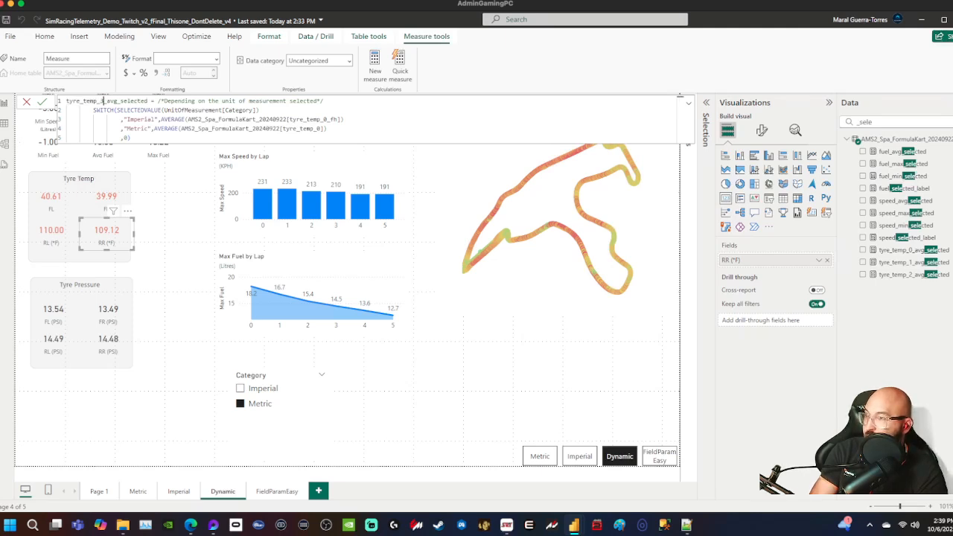
click(326, 119)
key(BackSpace)
text(3)
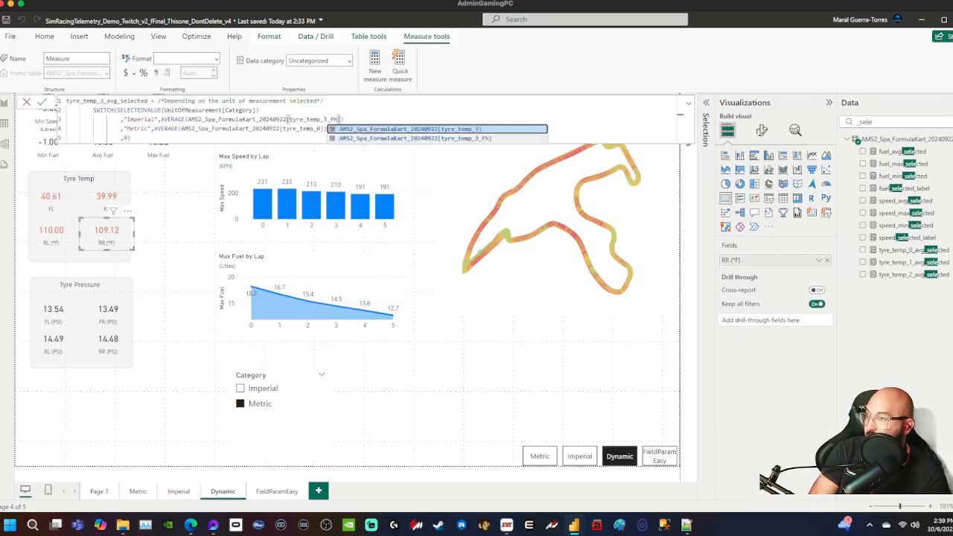
click(324, 128)
key(Left)
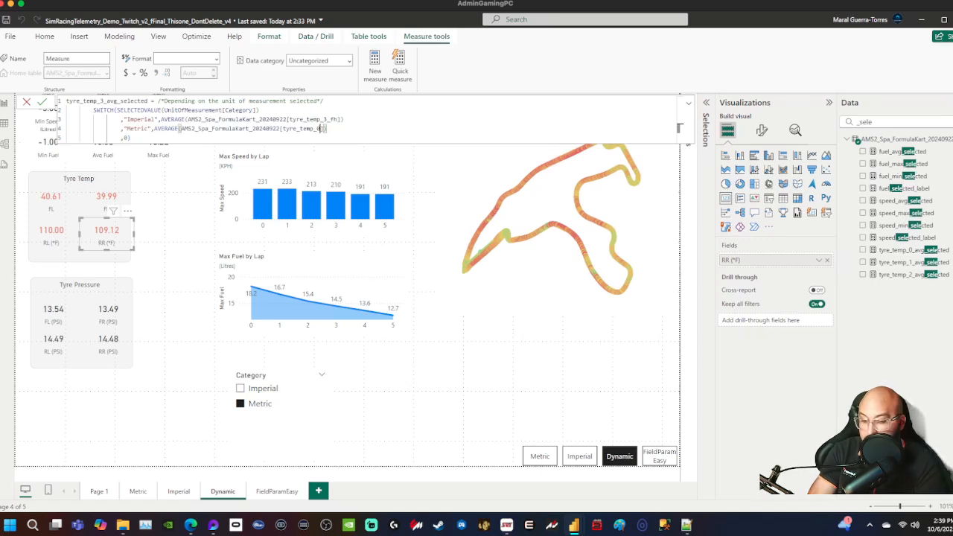
key(BackSpace)
text(3)
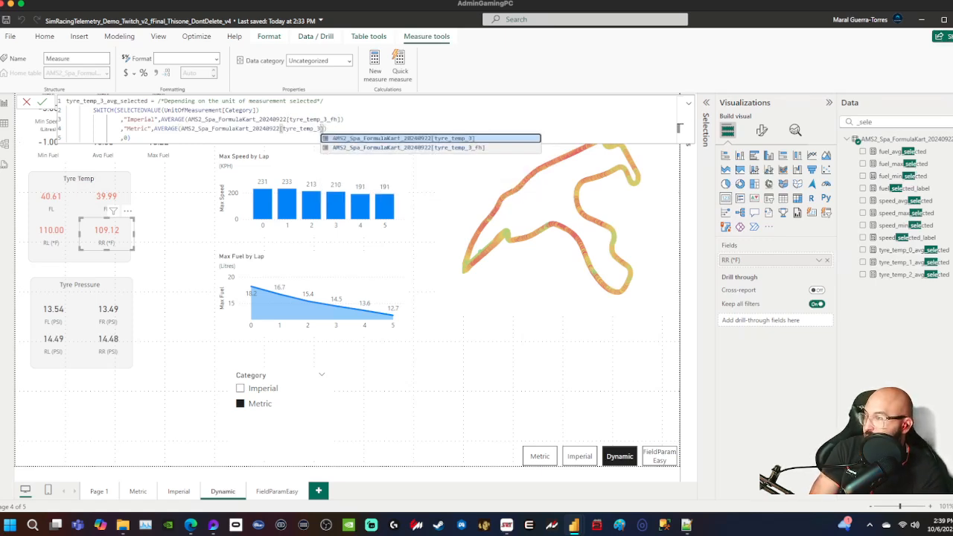
click(42, 102)
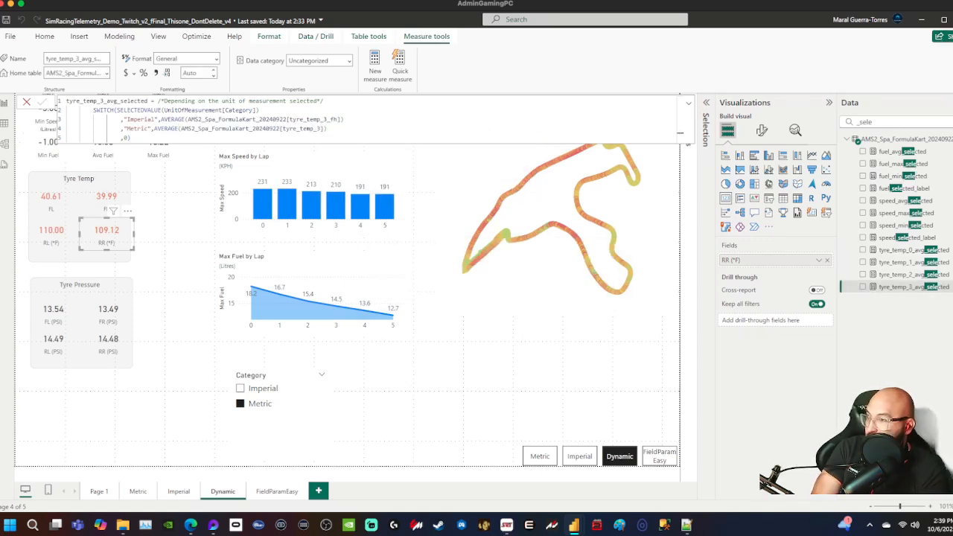
- Replace the rear-right tyre temperature card's field with tyre_temp_3_avg_selected and rename it RR on the visual
drag(905, 287, 744, 259)
double_click(755, 260)
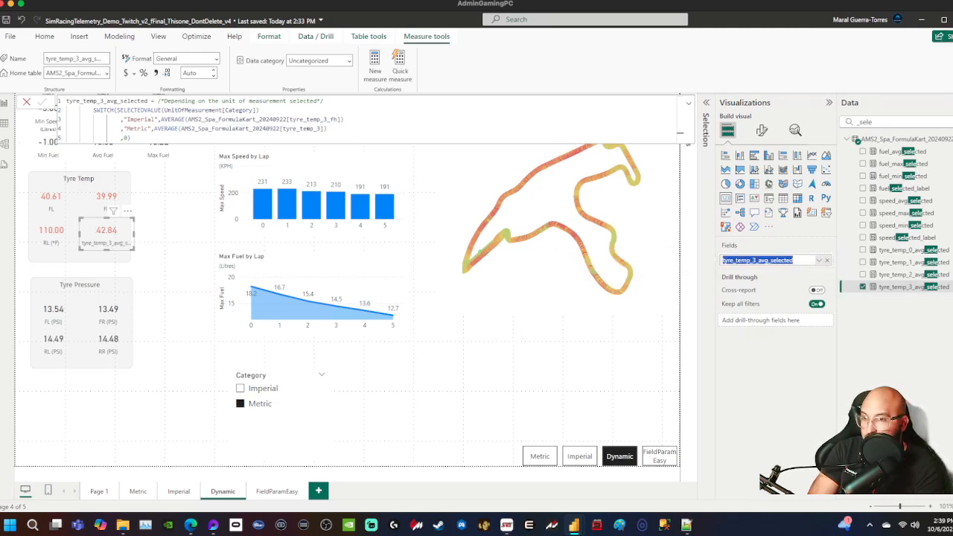
text(RR)
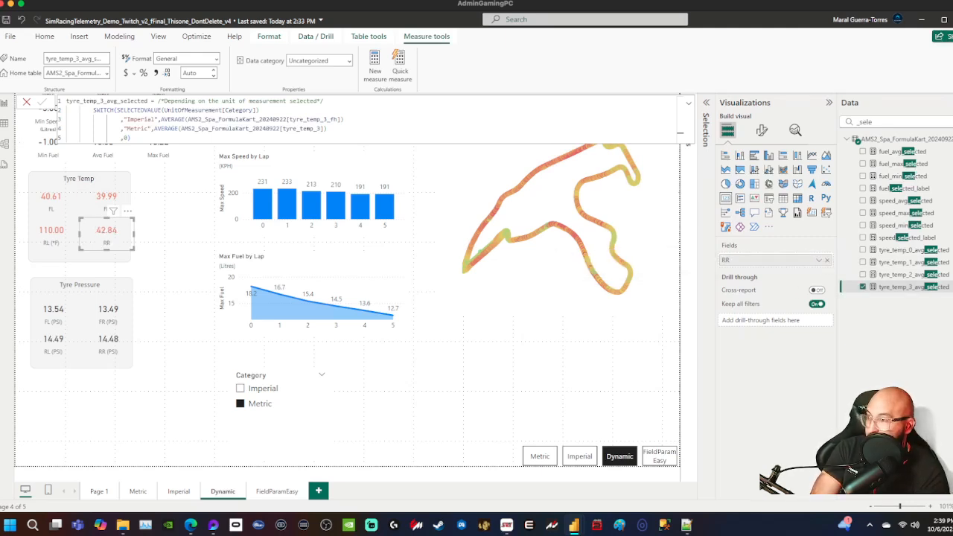
- Replace the rear-left tyre temperature card's field with tyre_temp_2_avg_selected, rename it RL on the visual, and deselect the card
click(51, 232)
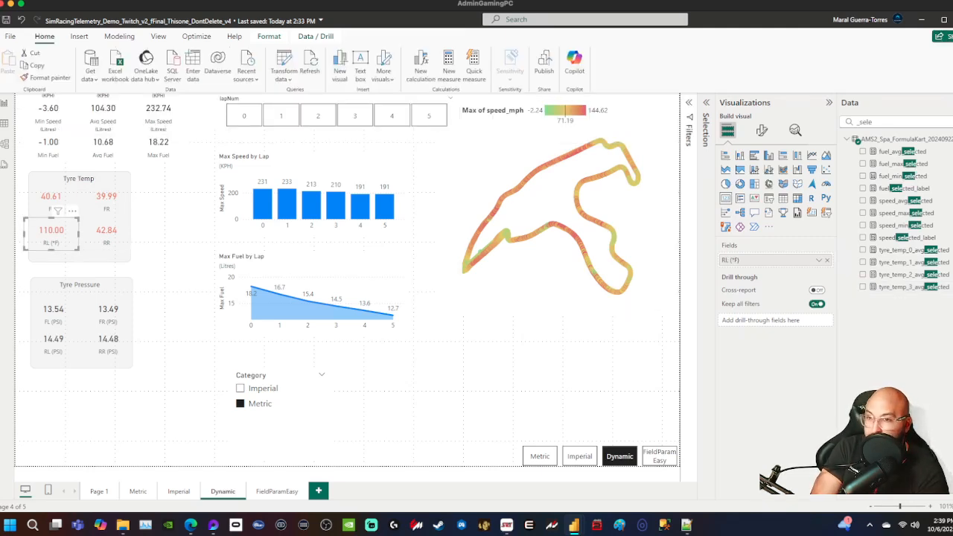
drag(909, 274, 747, 260)
double_click(747, 259)
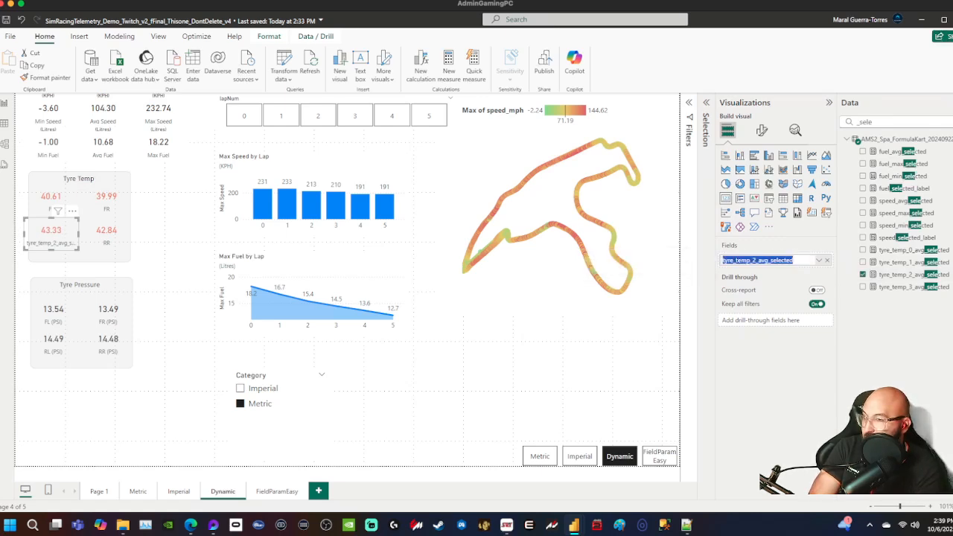
text(RL)
key(Return)
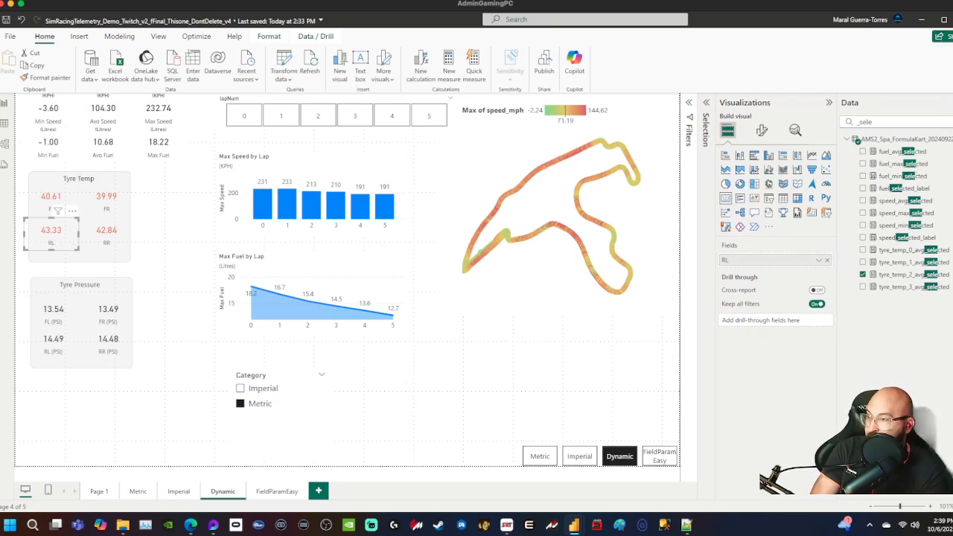
key(Escape)
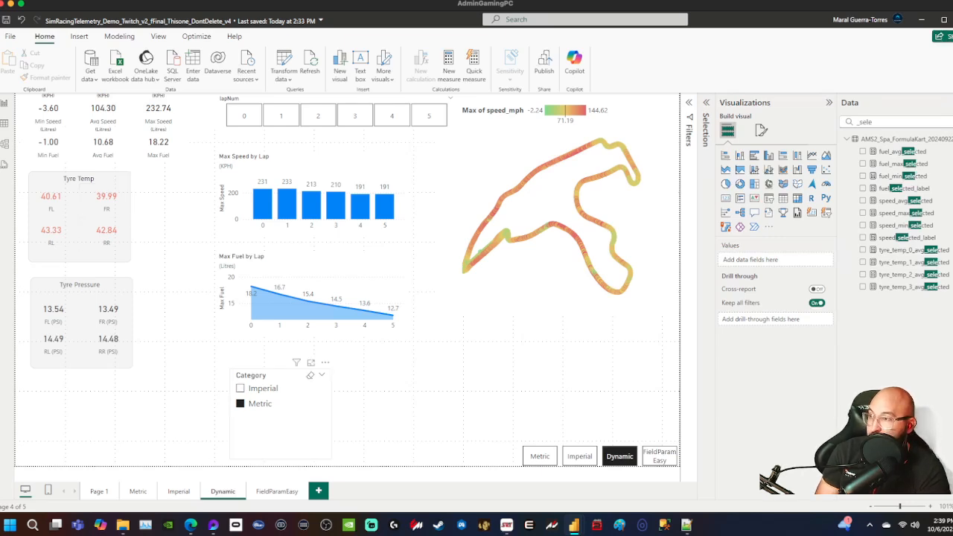
- Set the unit slicer to Imperial and check the tyre temperature cards across laps 2, 3, 4 and 1
click(241, 389)
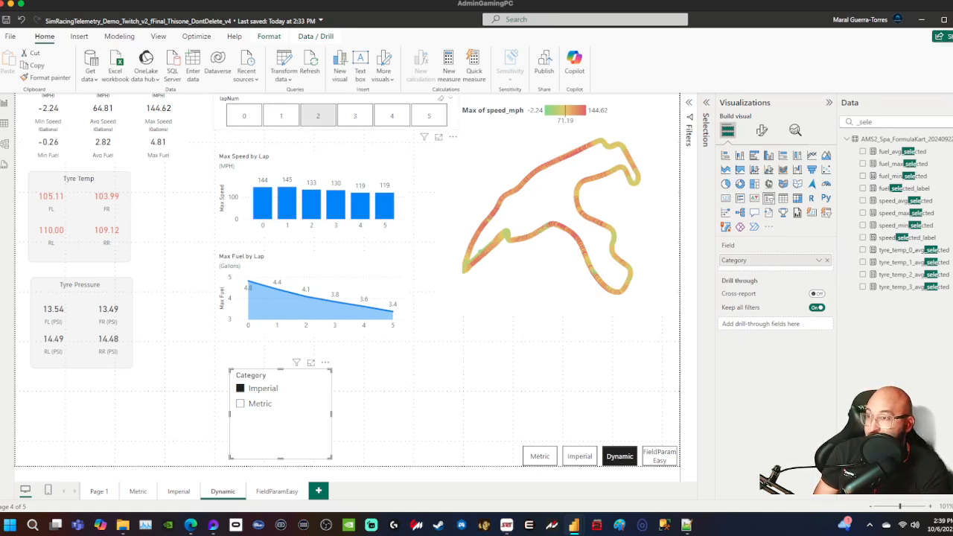
click(318, 116)
click(318, 115)
click(355, 116)
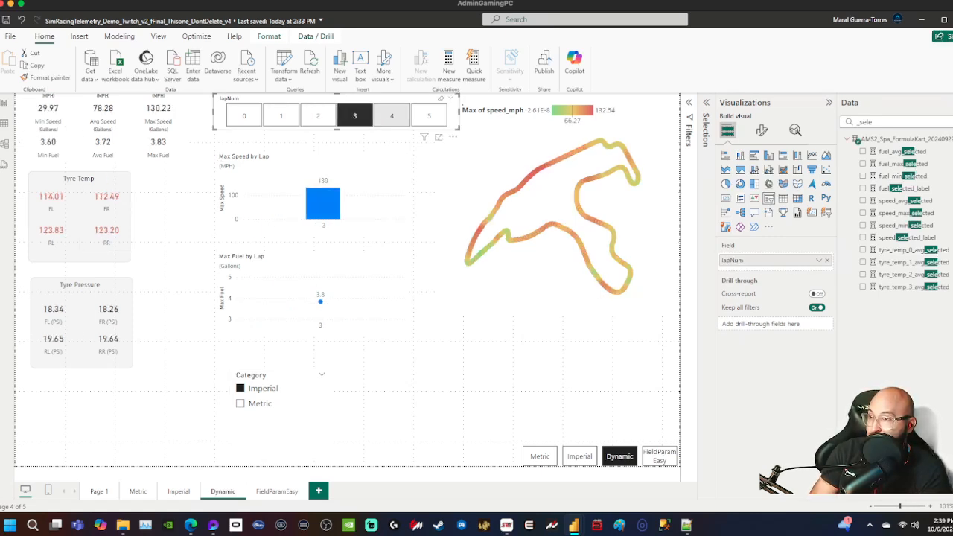
click(391, 115)
click(281, 115)
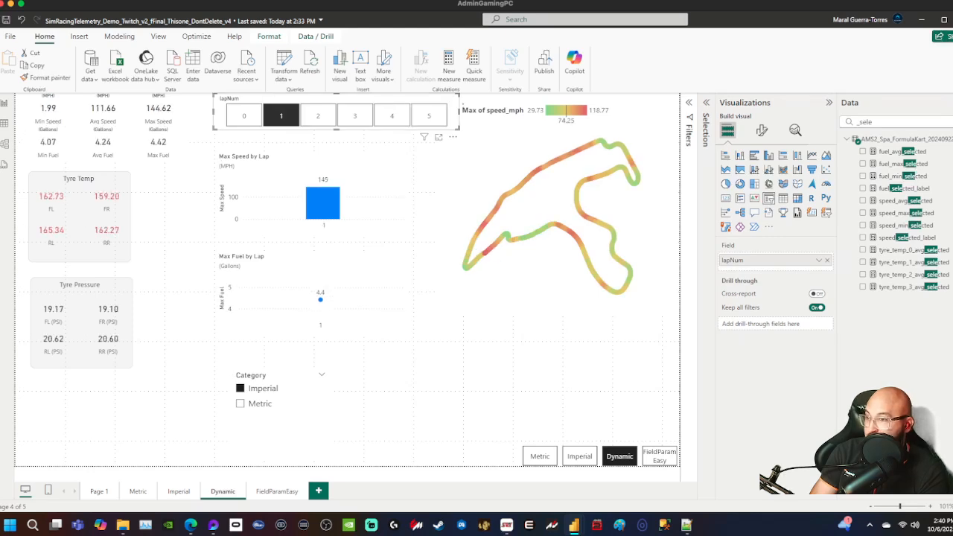
- Toggle the unit slicer between Metric and Imperial for lap 1, ending on Metric, to compare the tyre temperature cards
click(239, 402)
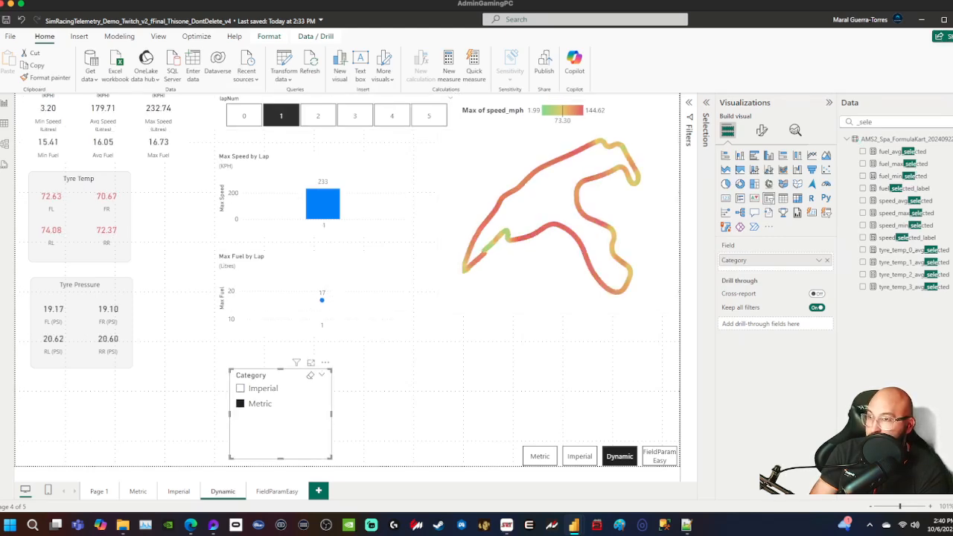
click(239, 388)
click(239, 403)
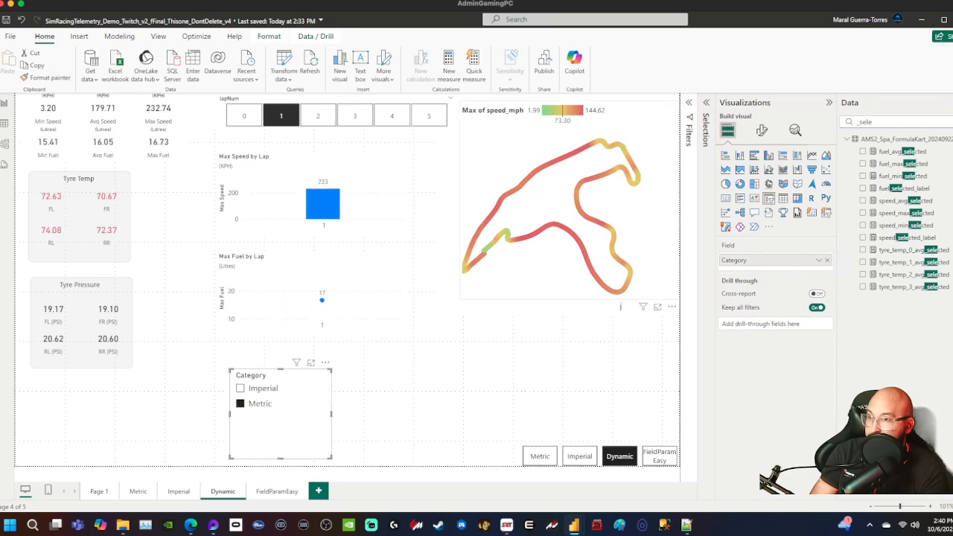
- Open the conditional formatting settings for the marker color of the track map scatter chart
click(620, 306)
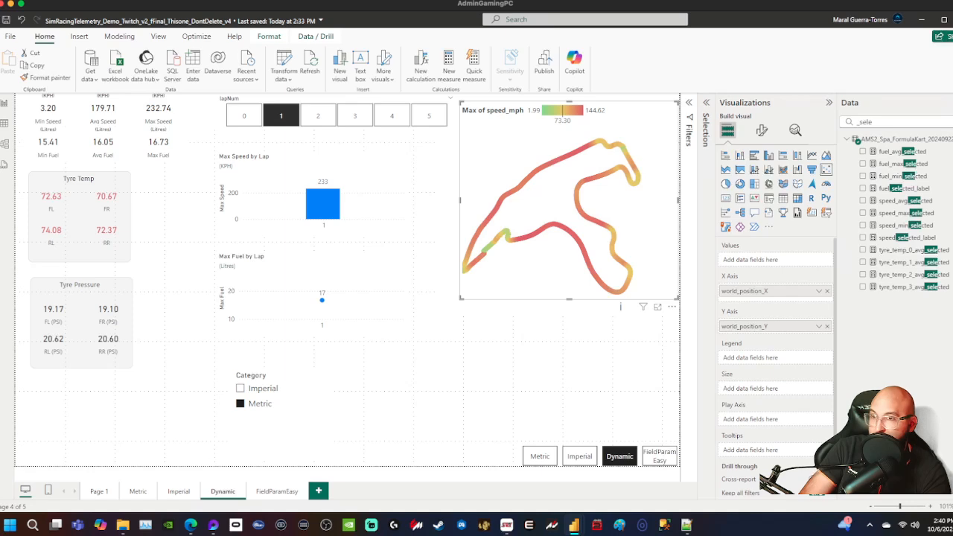
click(761, 131)
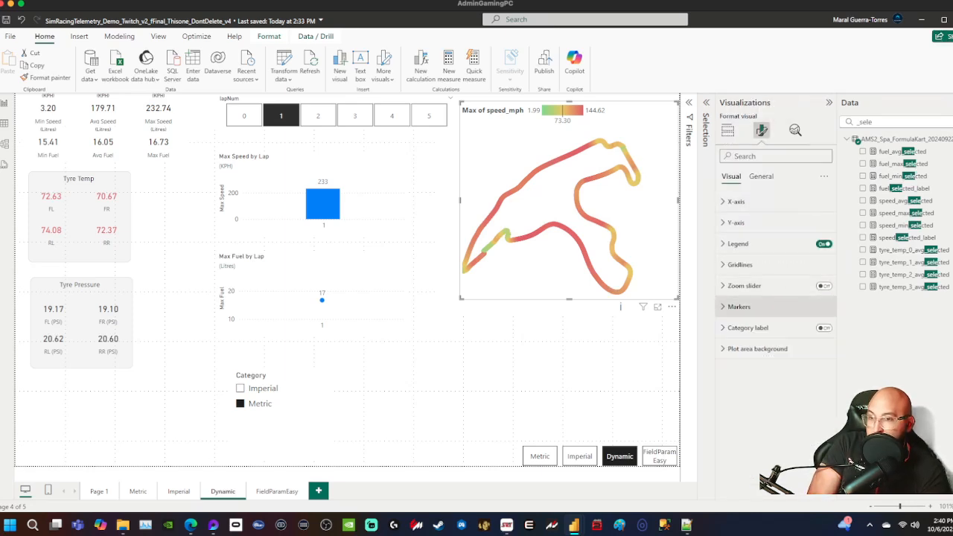
click(738, 307)
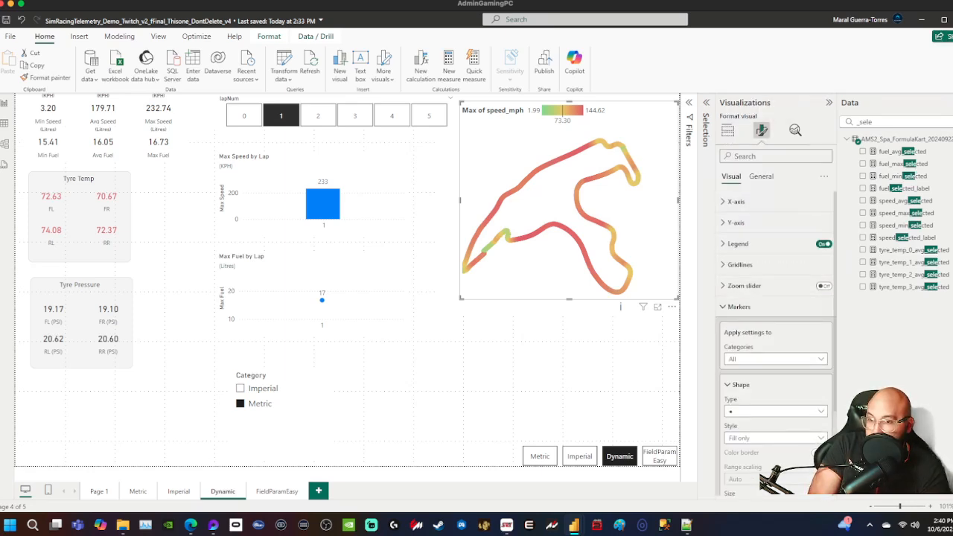
click(740, 385)
click(739, 410)
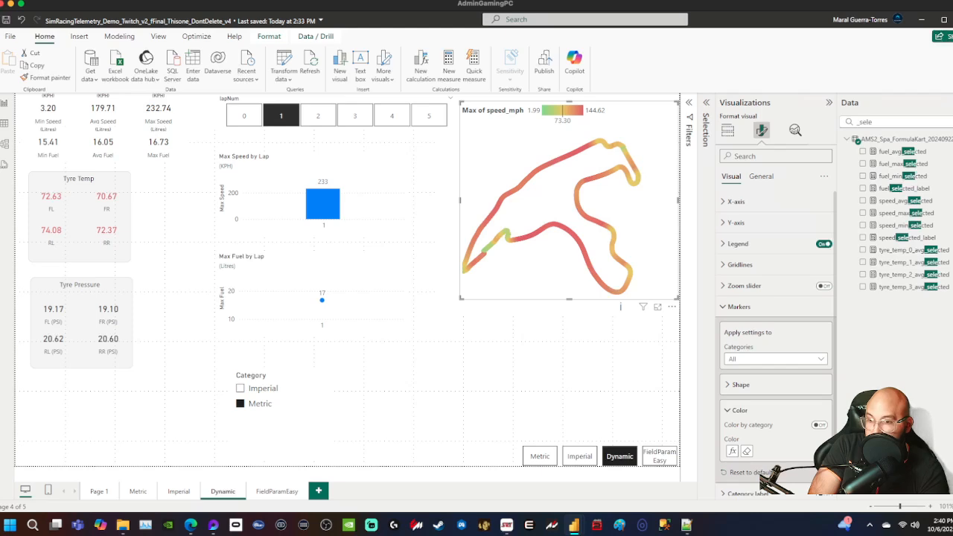
click(733, 451)
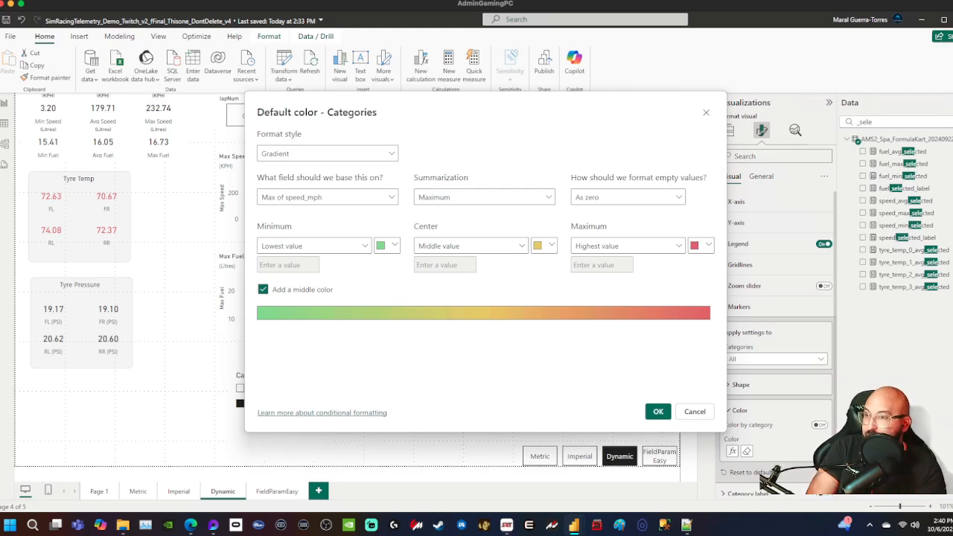
- Base the track map's marker color gradient on the speed_avg_selected measure
click(360, 197)
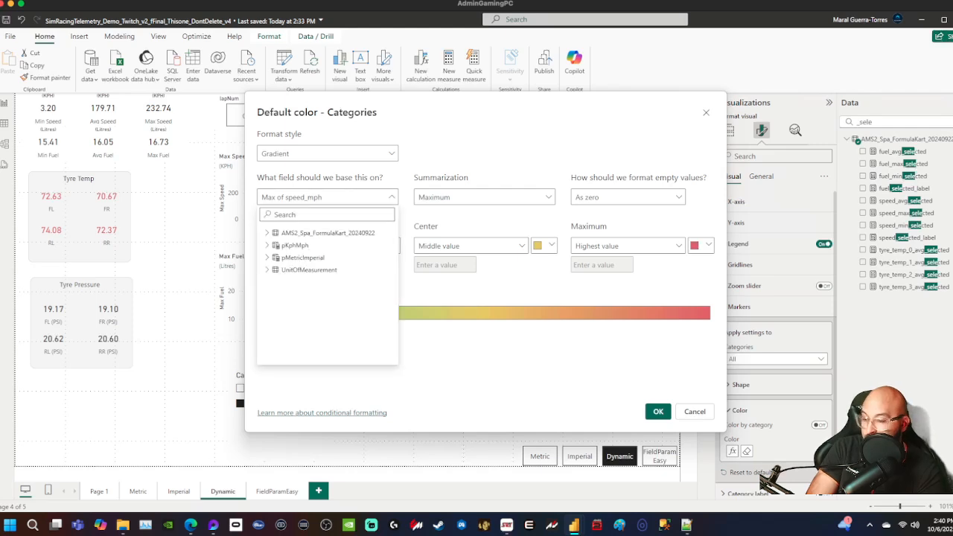
text(_s)
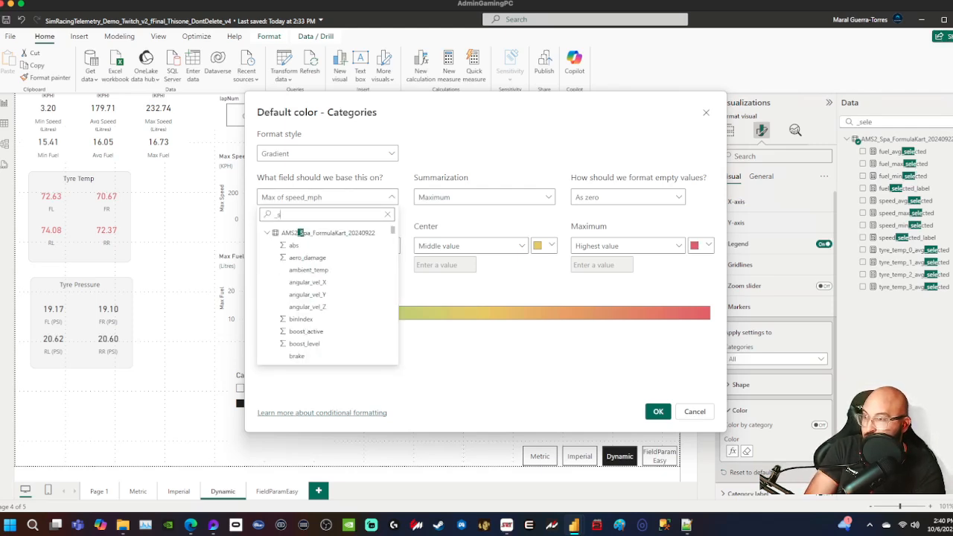
text(elected)
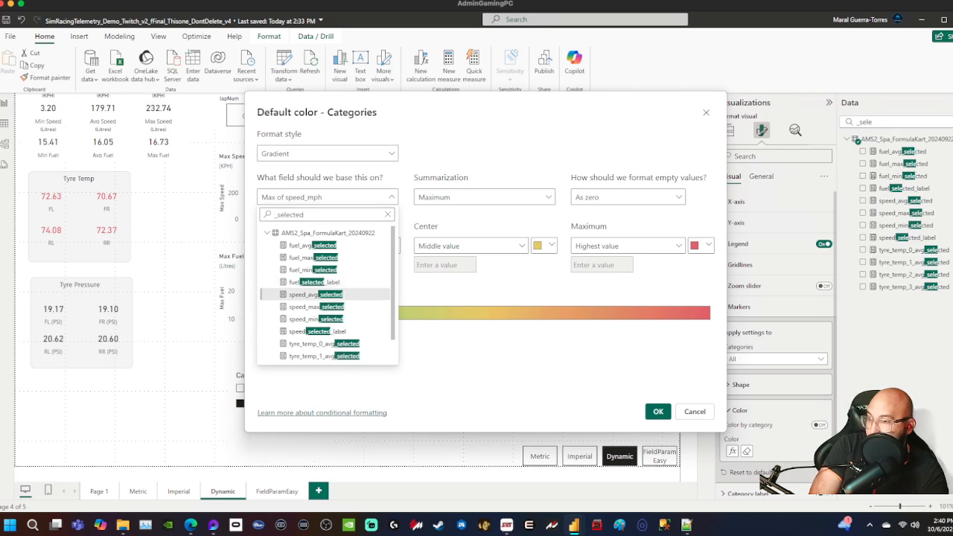
click(313, 295)
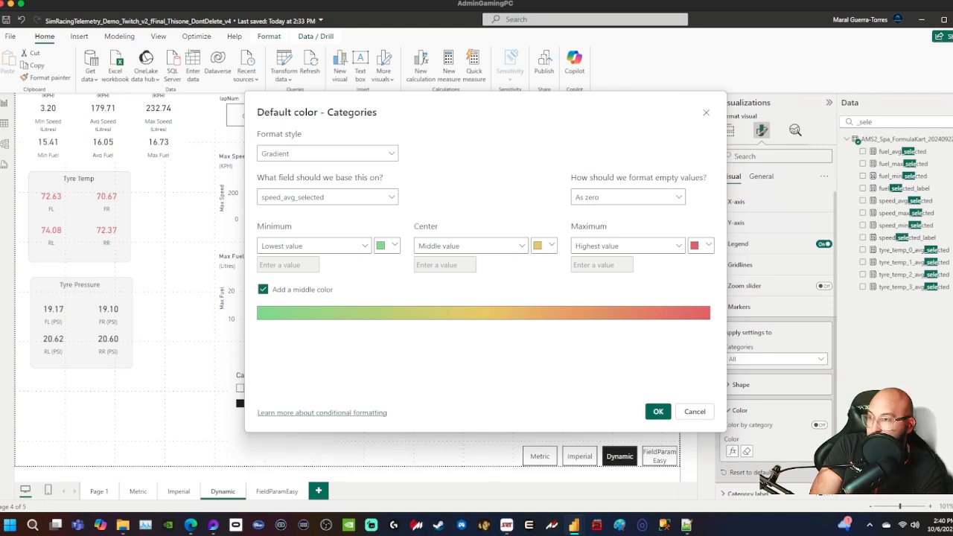
- Base the track map's marker color gradient on the speed_max_selected measure and apply the conditional formatting
click(327, 197)
key(BackSpace)
key(BackSpace)
key(BackSpace)
key(BackSpace)
key(BackSpace)
key(BackSpace)
key(BackSpace)
key(BackSpace)
key(BackSpace)
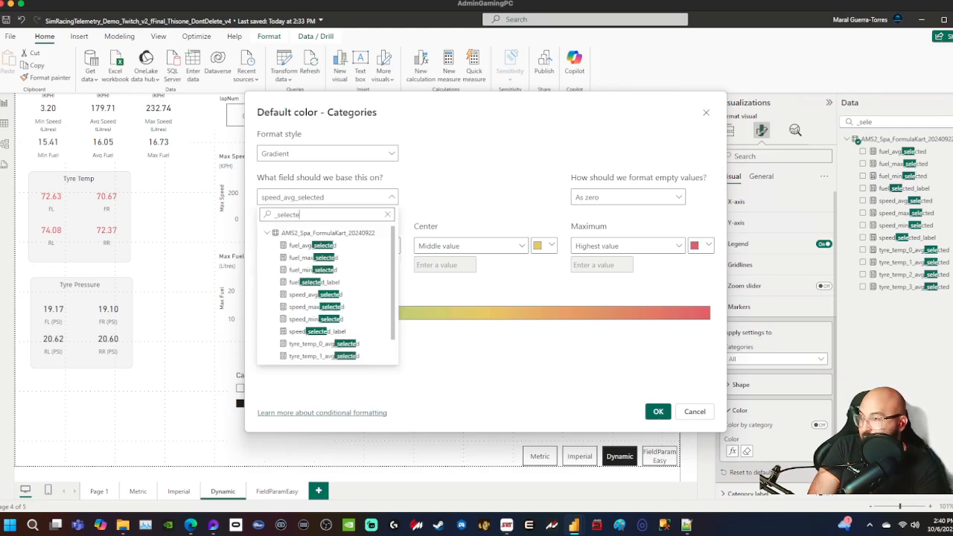
text(_max)
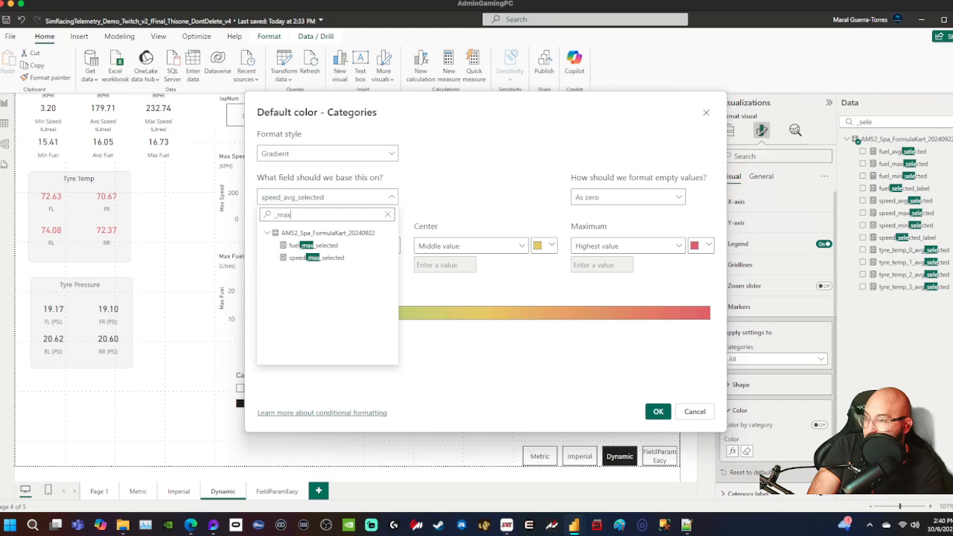
key(Down)
key(Down)
key(Down)
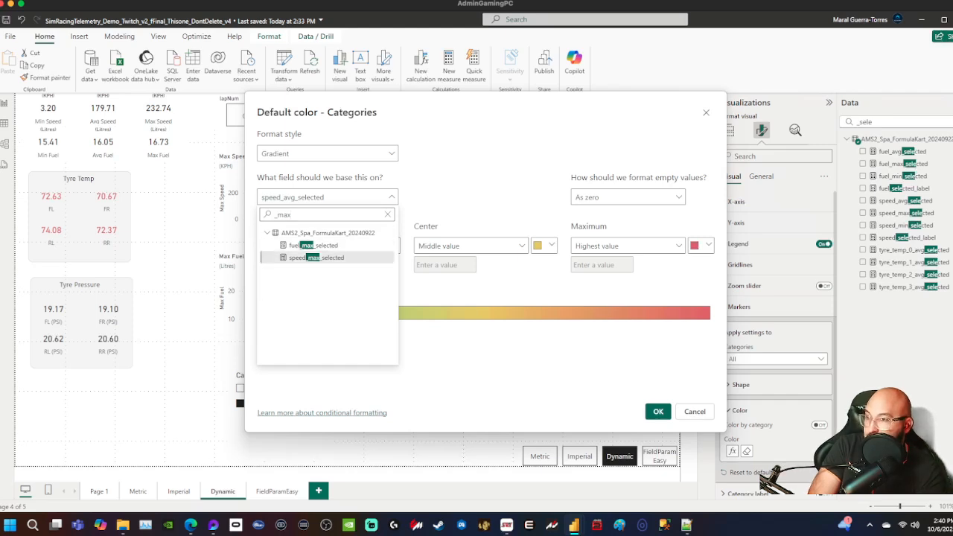
key(Return)
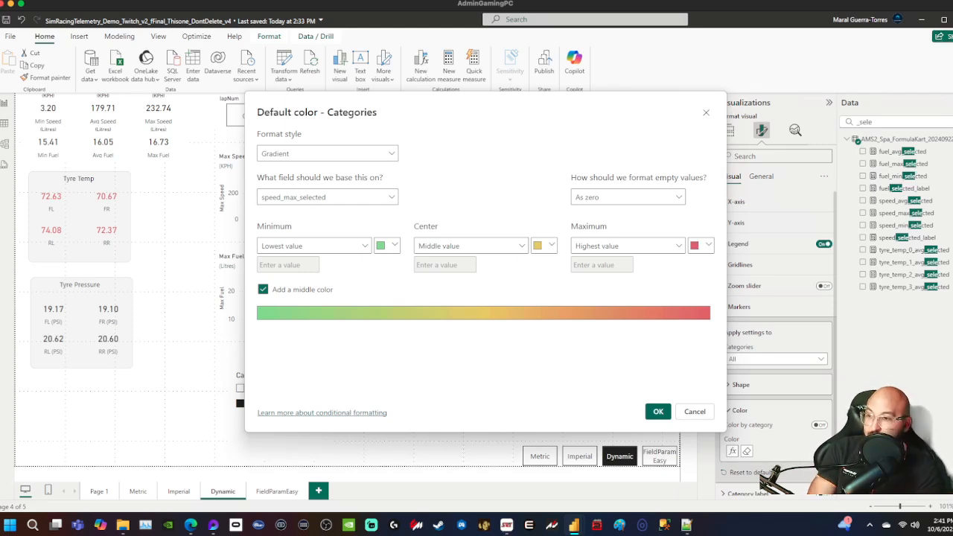
click(658, 411)
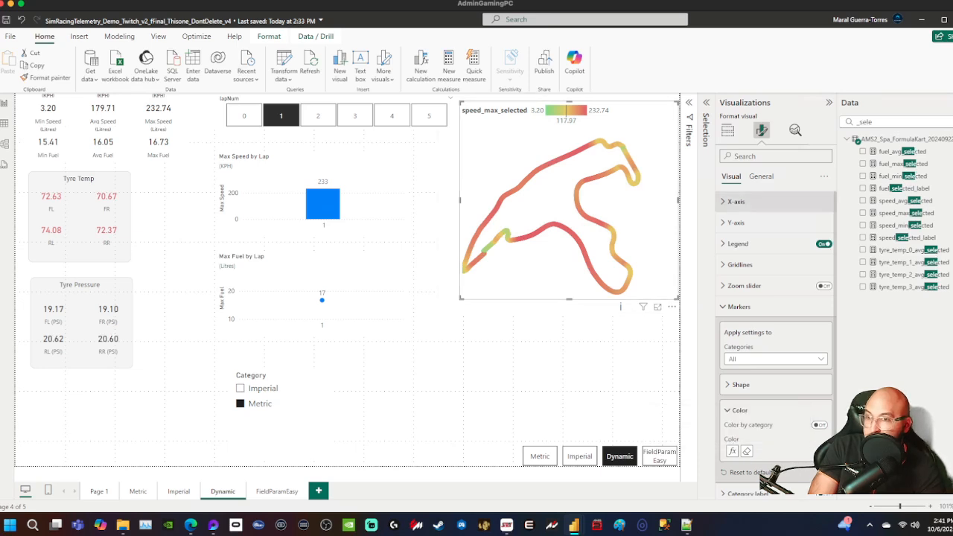
- Switch the unit slicer to Imperial and back to Metric to compare the track map's speed legend
click(727, 131)
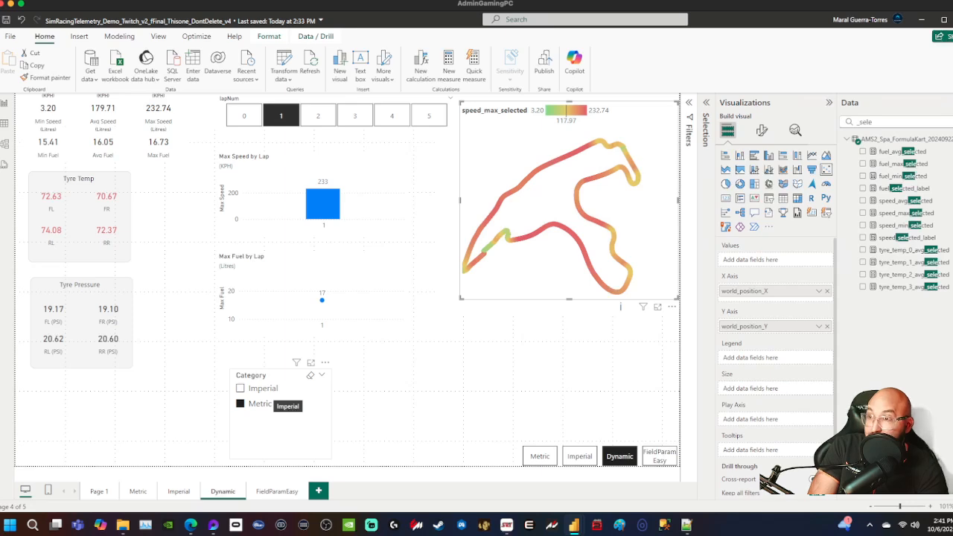
click(257, 388)
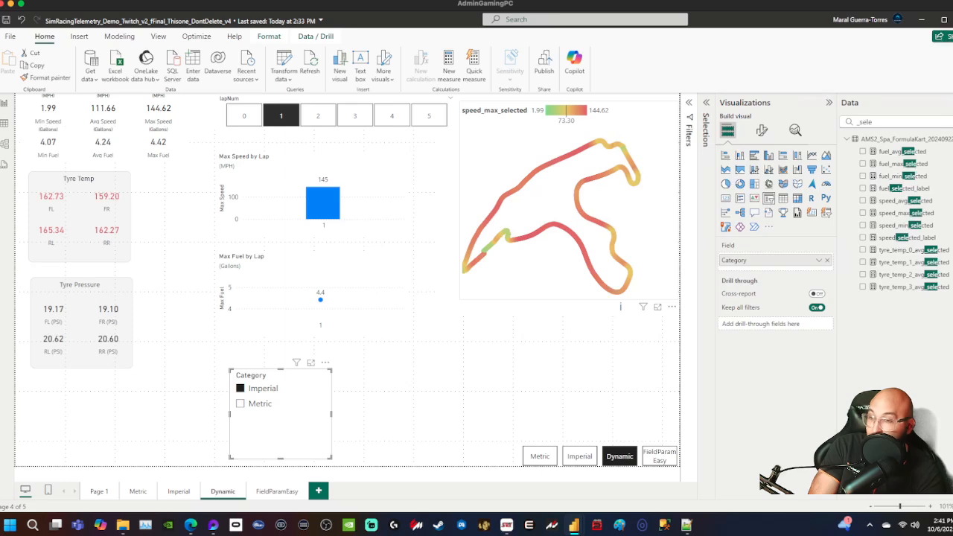
click(260, 403)
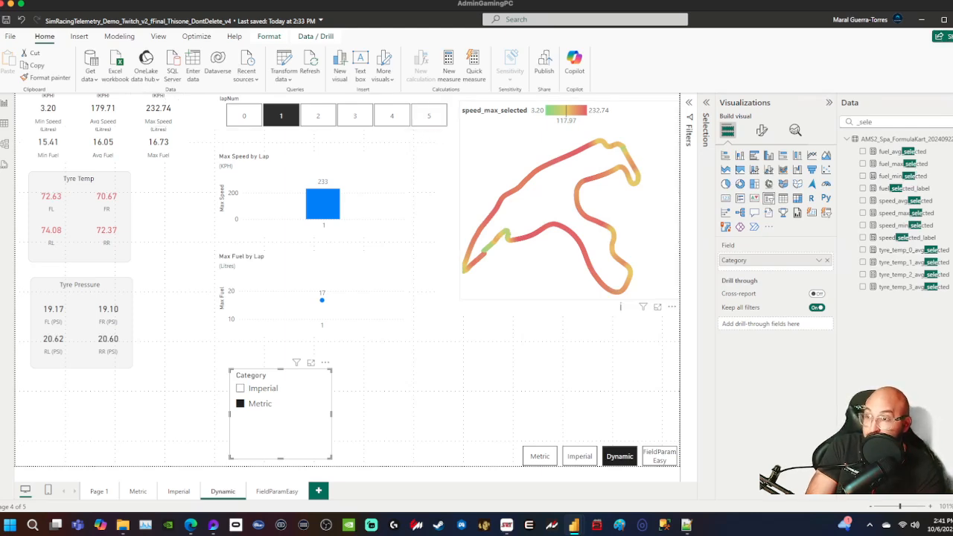
- Examine the track map's marker formatting options, including the categories the settings can apply to
click(611, 291)
click(761, 131)
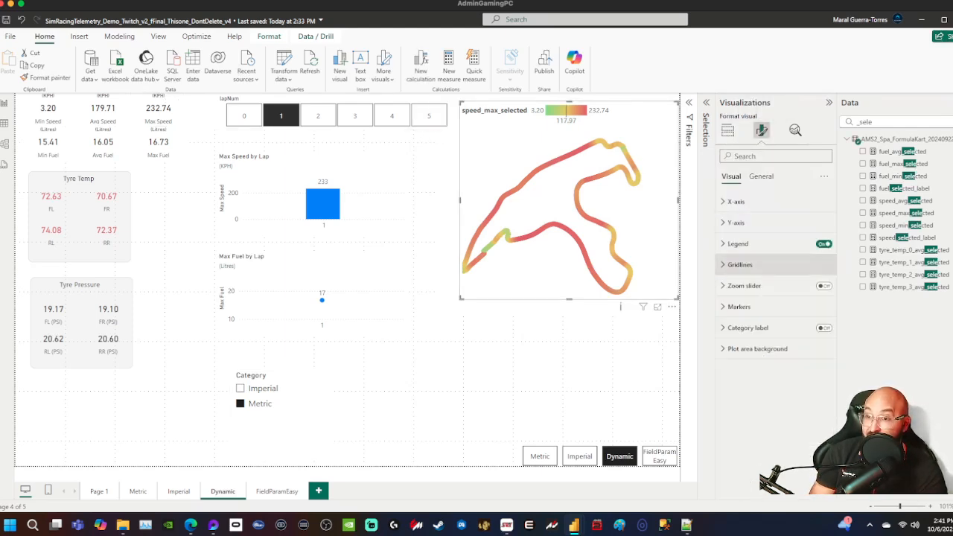
click(739, 306)
scroll(776, 297, down, 2)
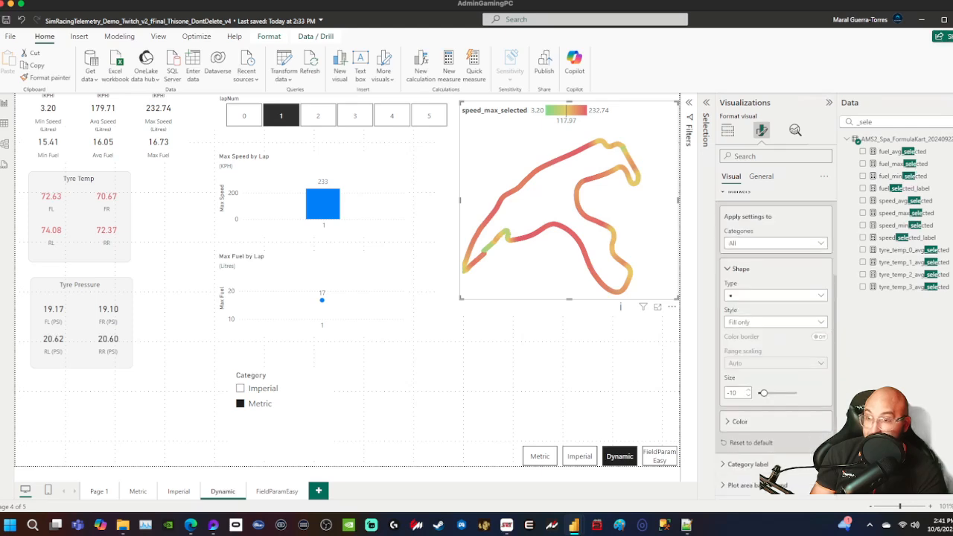
click(740, 293)
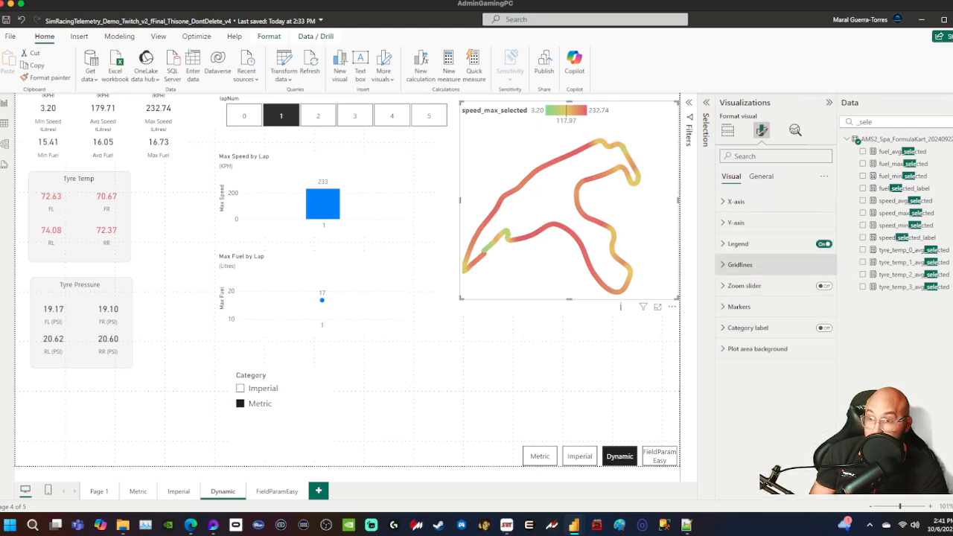
click(740, 306)
scroll(776, 306, down, 2)
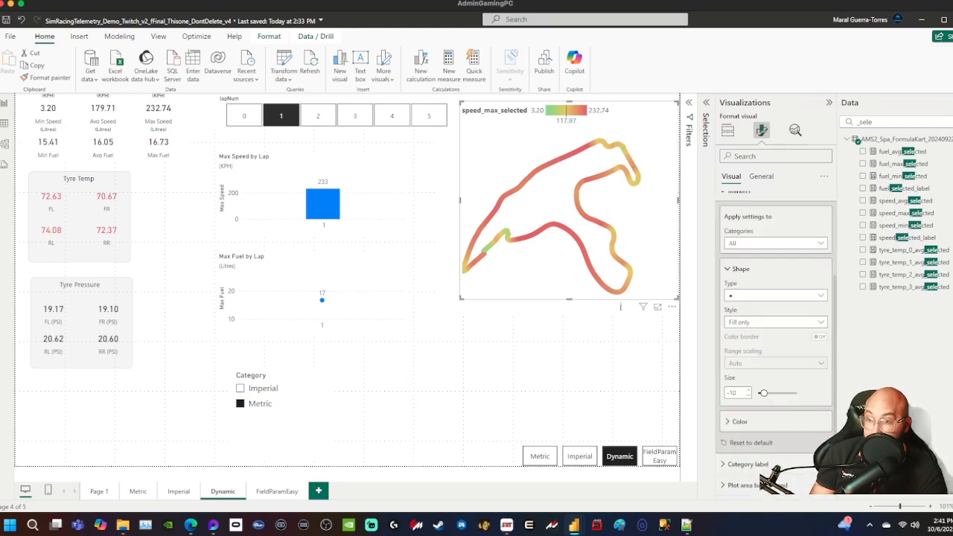
scroll(776, 298, up, 1)
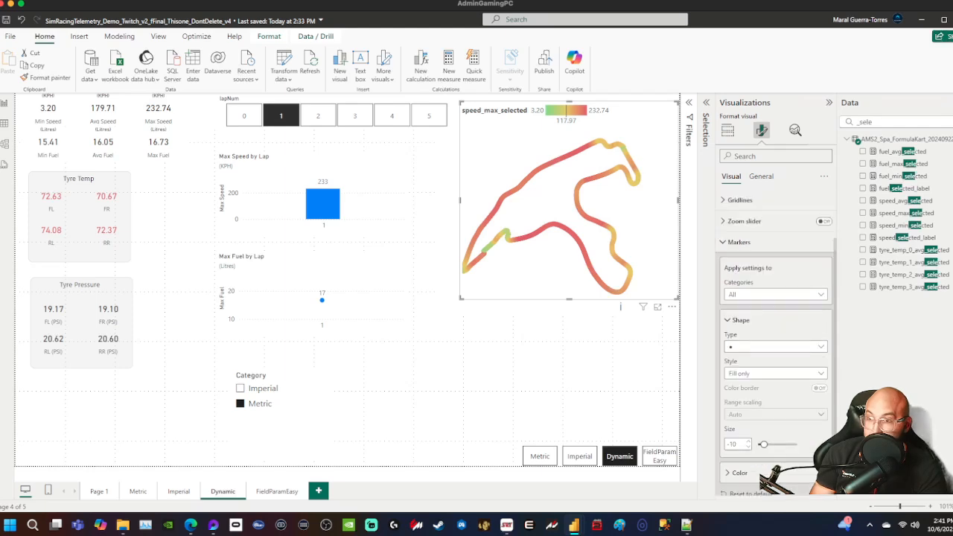
click(775, 295)
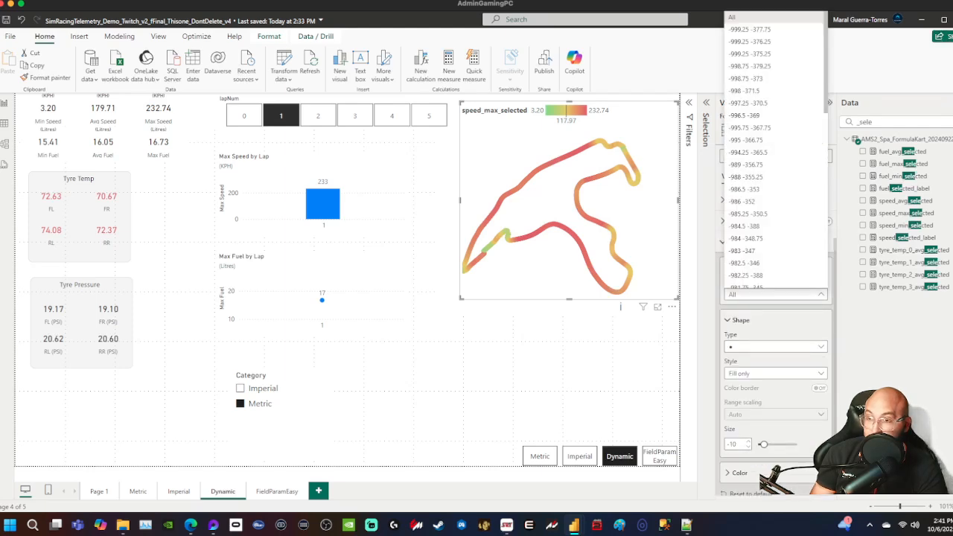
click(775, 295)
scroll(776, 298, down, 1)
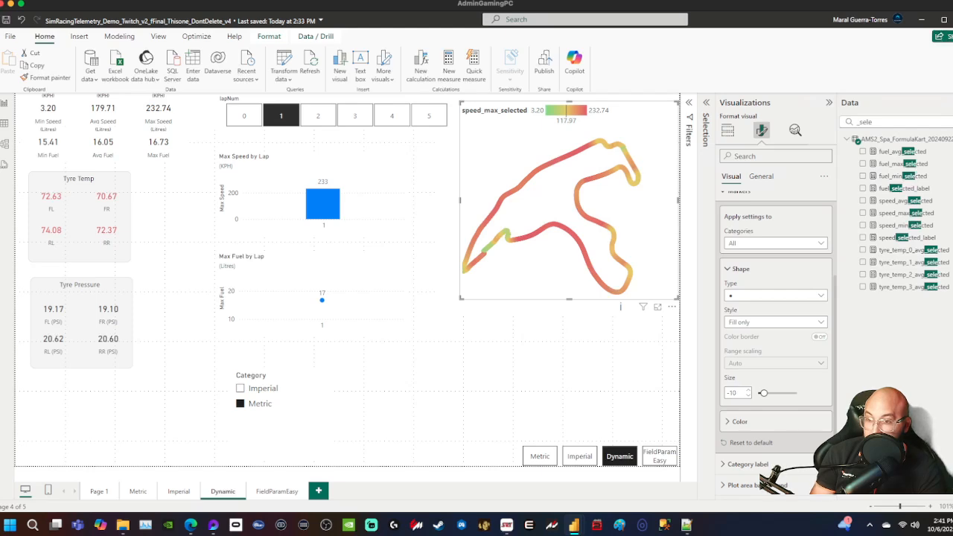
- Try coloring the track map's markers by category, then turn that option back off
click(740, 421)
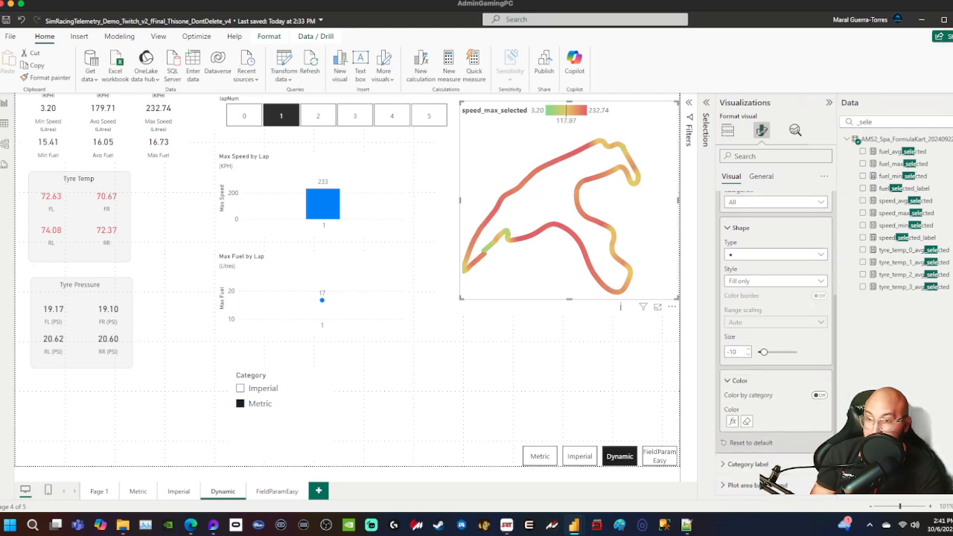
click(819, 395)
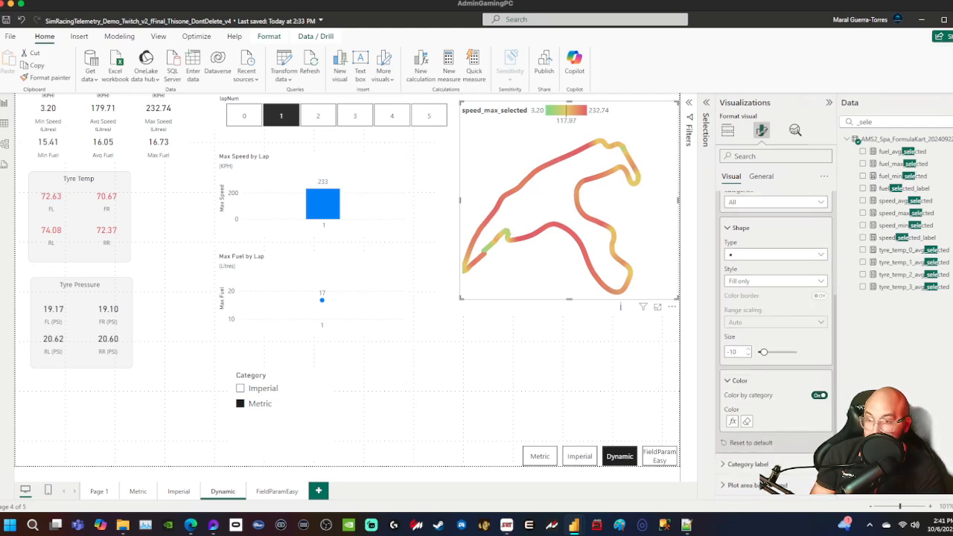
click(819, 395)
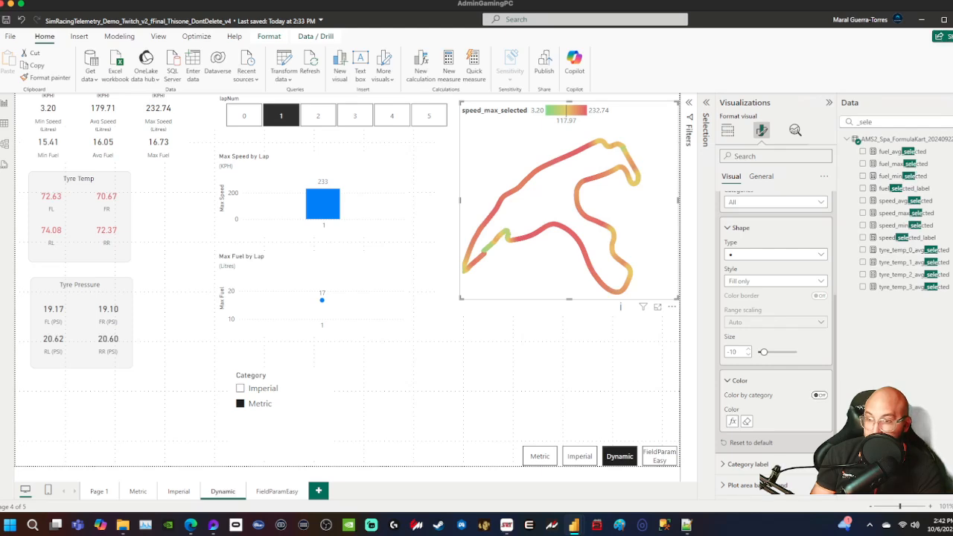
click(739, 380)
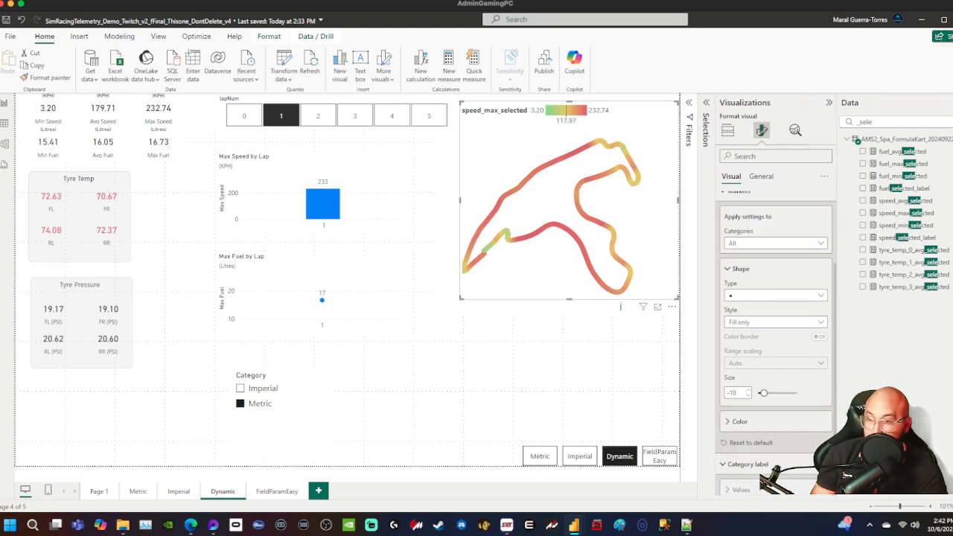
- Try showing category labels on the track map, then turn them back off
click(748, 463)
click(822, 391)
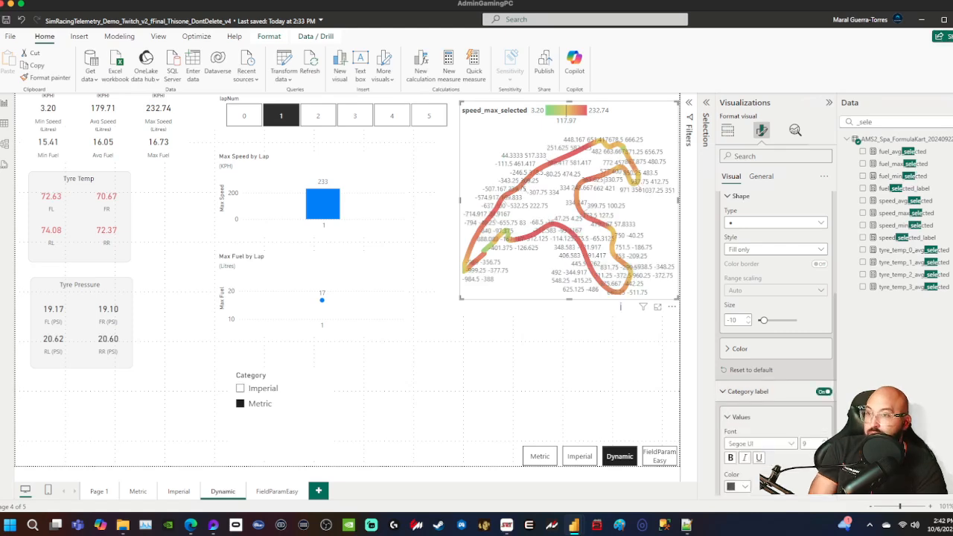
scroll(774, 335, down, 2)
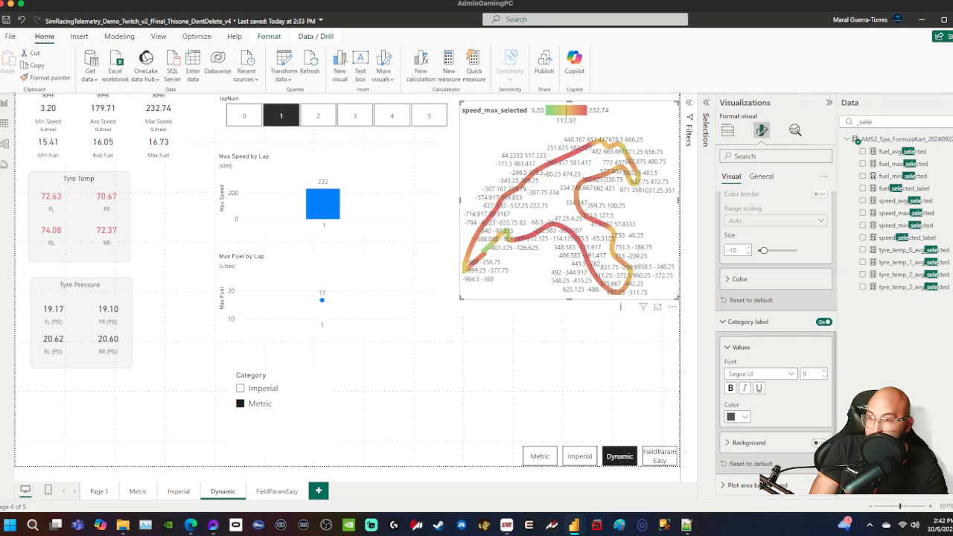
click(823, 322)
click(733, 320)
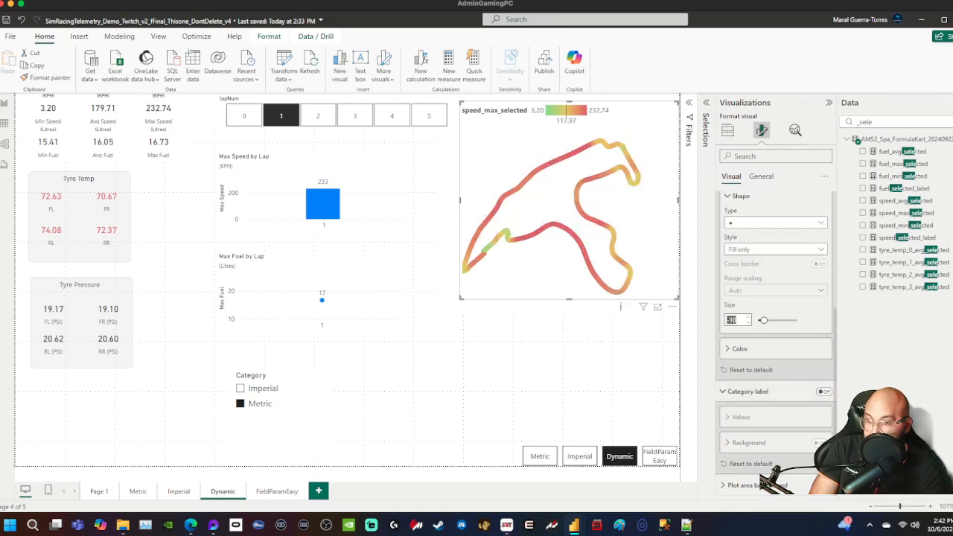
scroll(774, 298, up, 5)
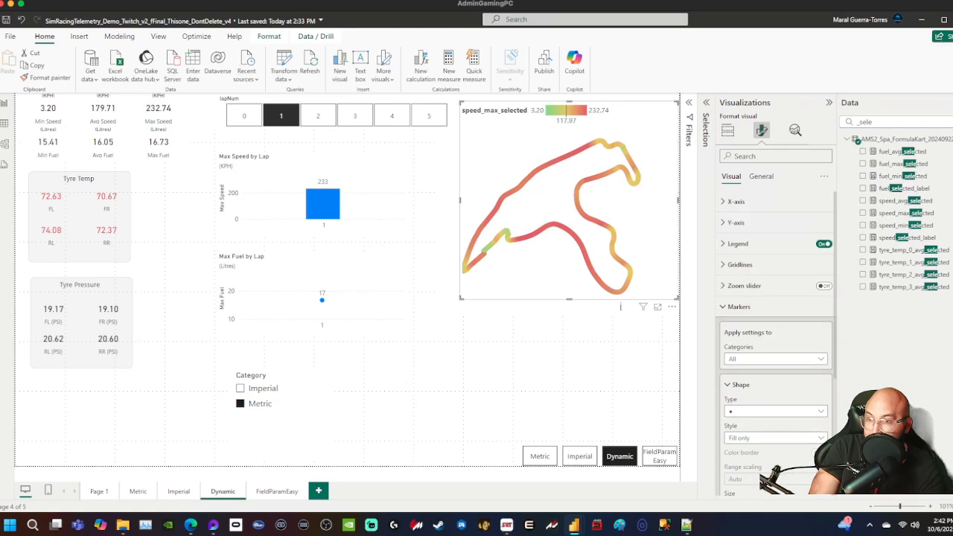
click(738, 306)
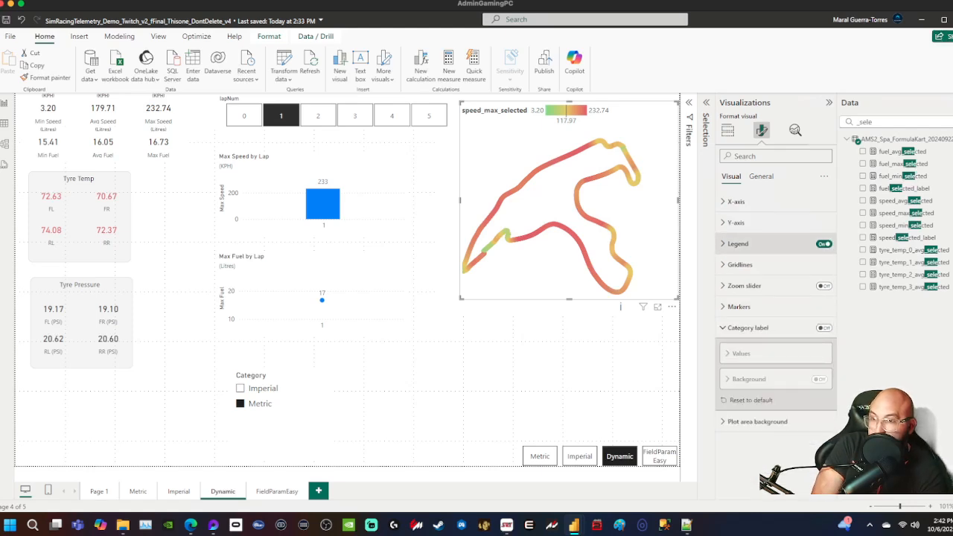
- Replace the track map's legend title text with Max Speed
click(738, 243)
click(737, 321)
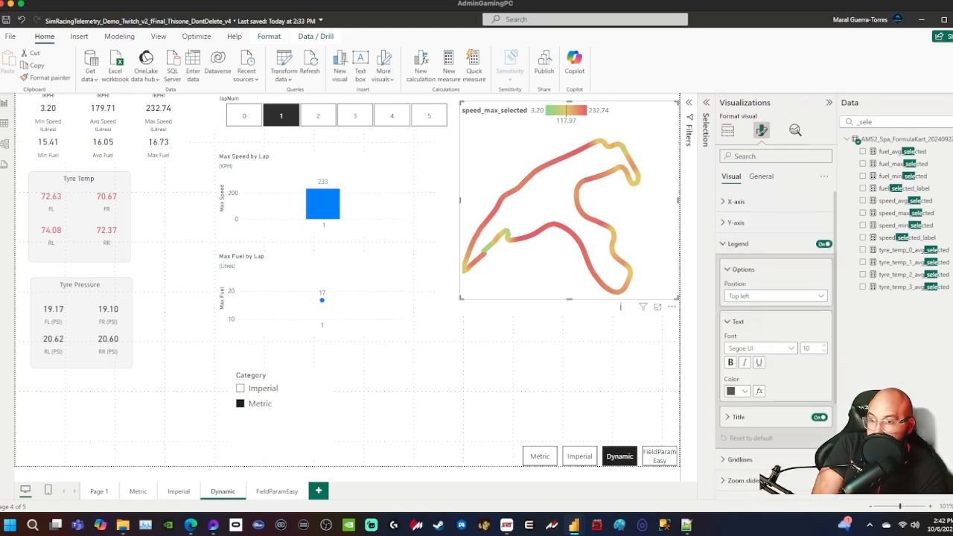
click(737, 417)
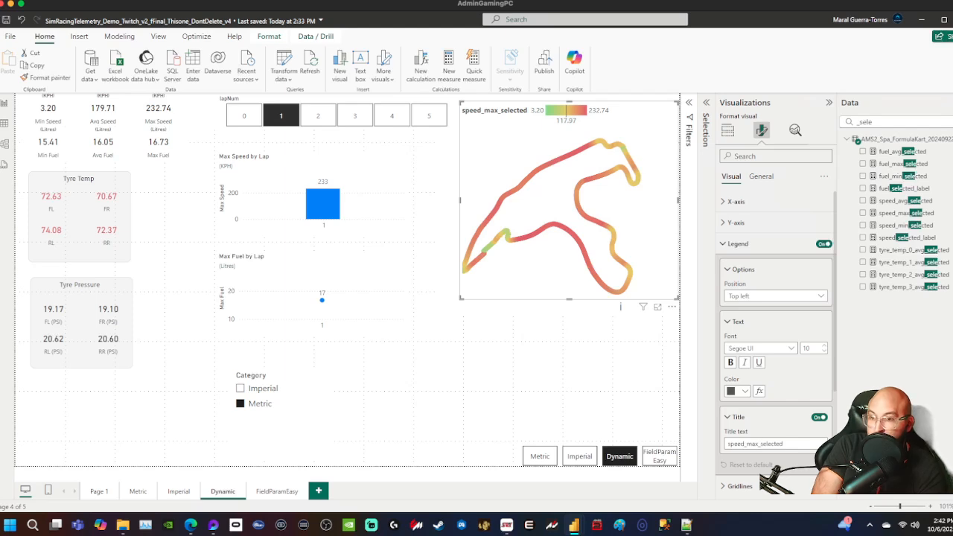
click(755, 443)
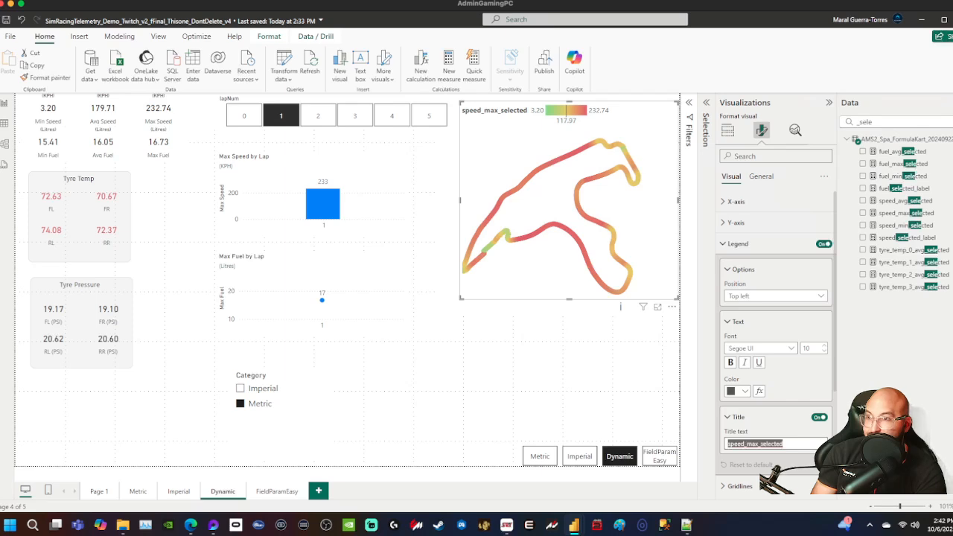
text(Speed)
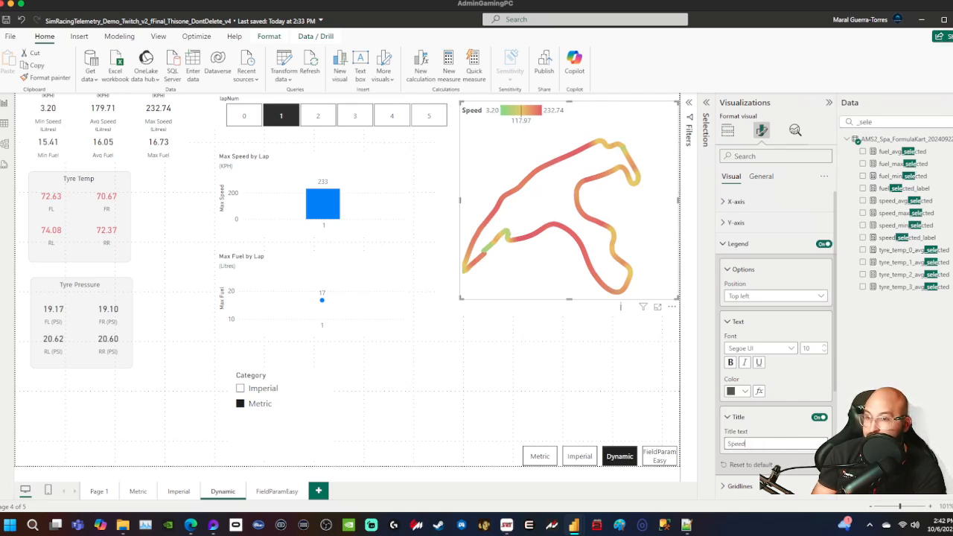
key(ctrl+a)
key(BackSpace)
text(Max Spe)
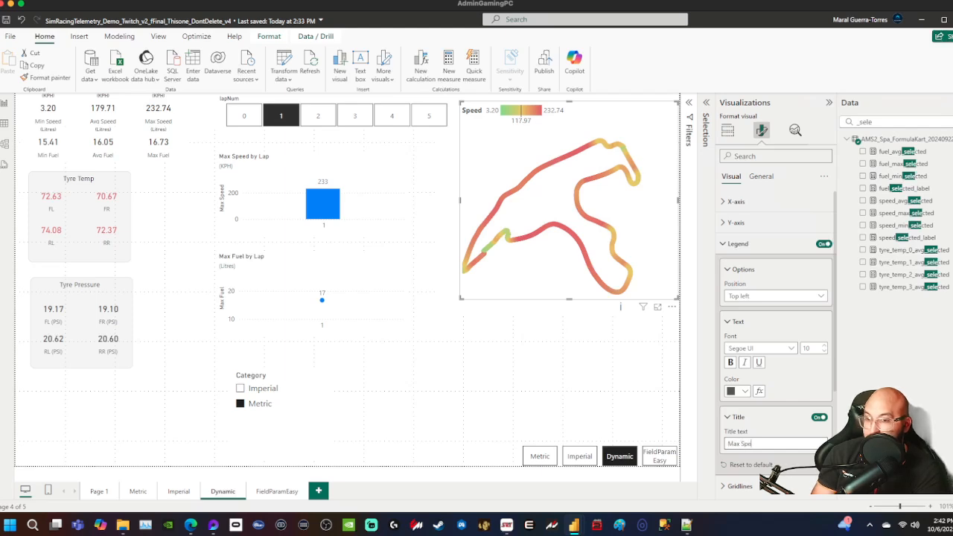
text(ed)
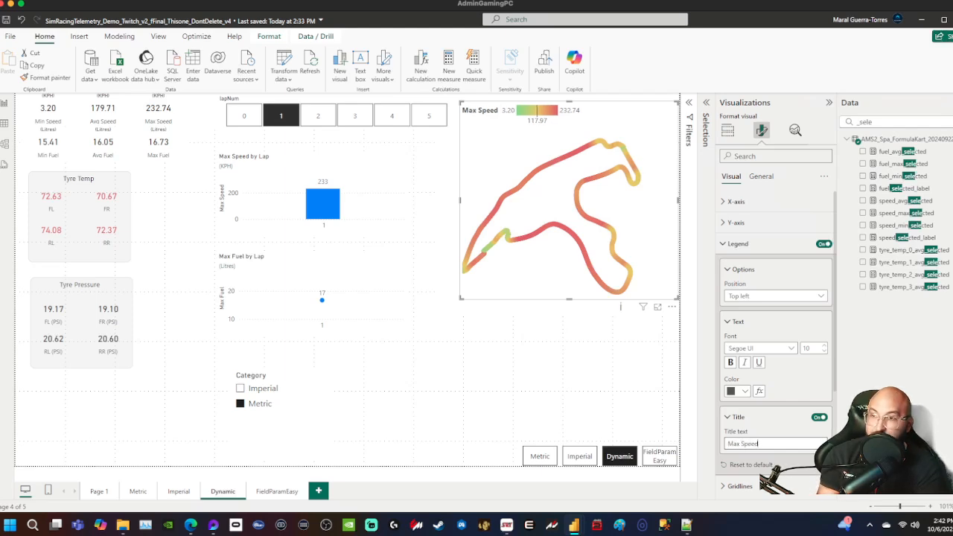
key(ctrl+a)
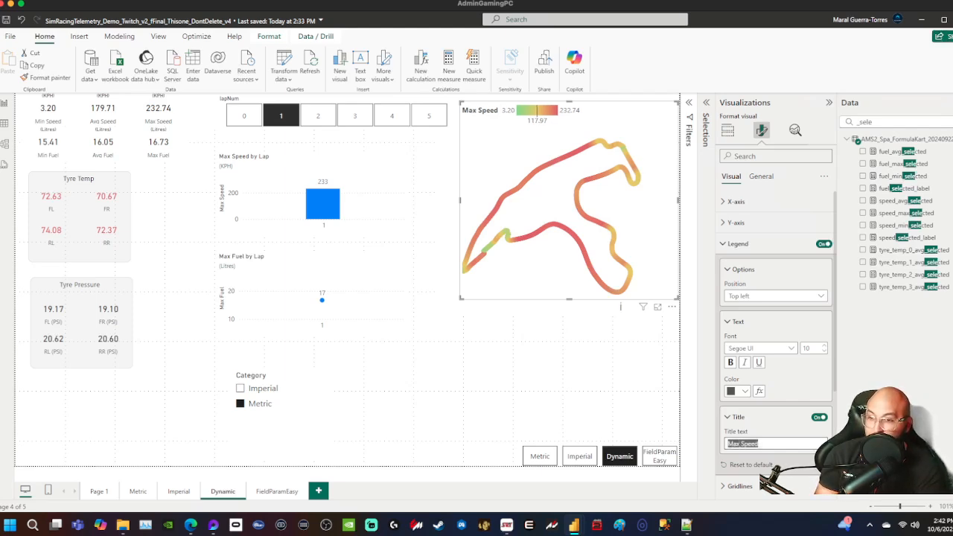
- Turn on the track map's title and set its text to Max Speed
click(737, 244)
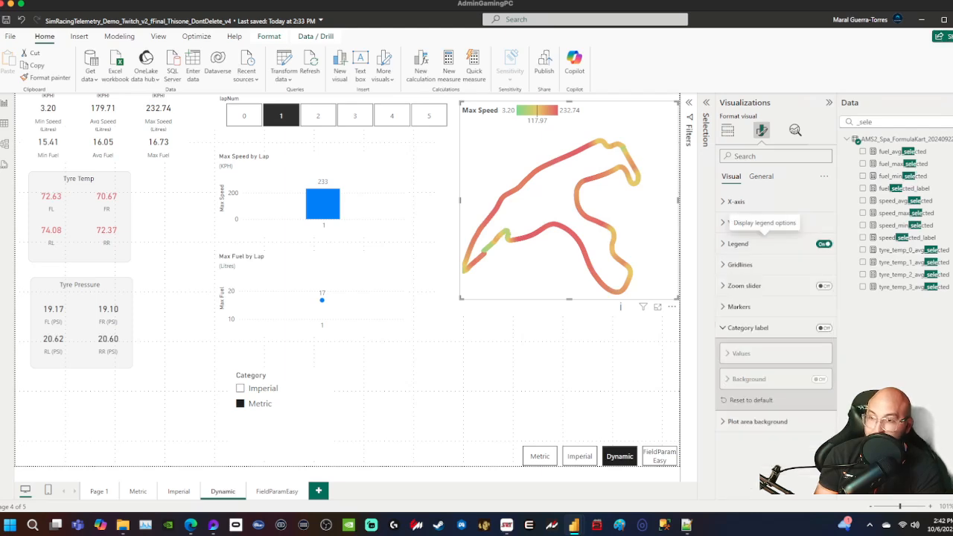
click(761, 176)
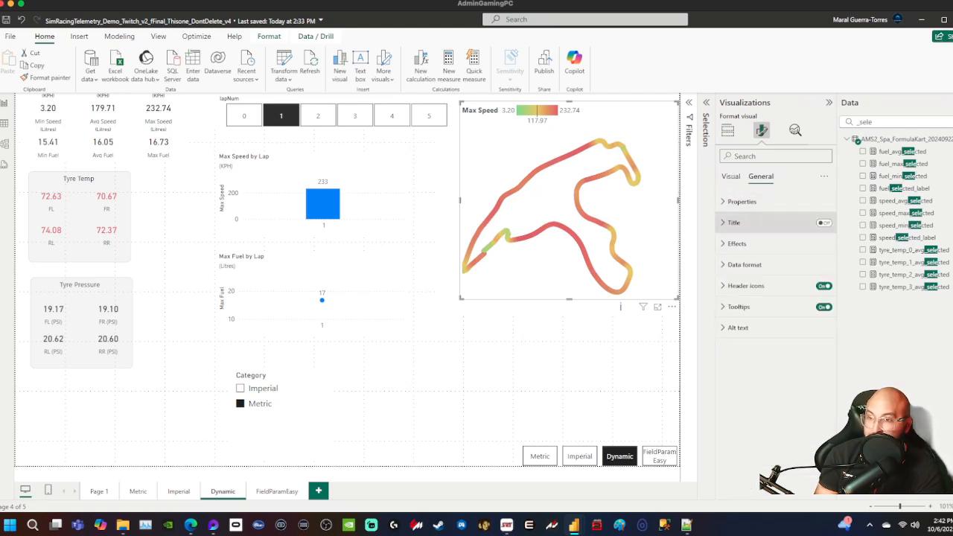
click(734, 222)
click(824, 223)
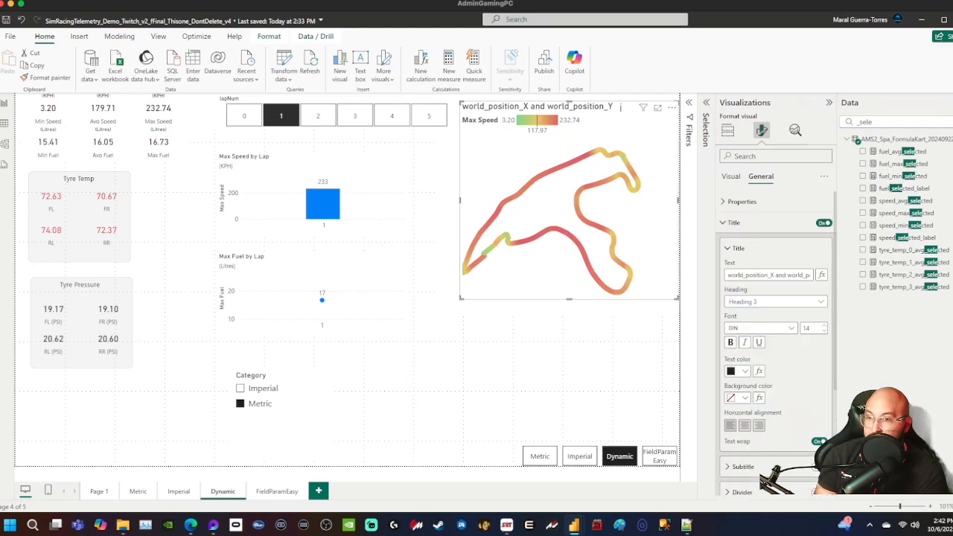
triple_click(771, 274)
text(Max Speed)
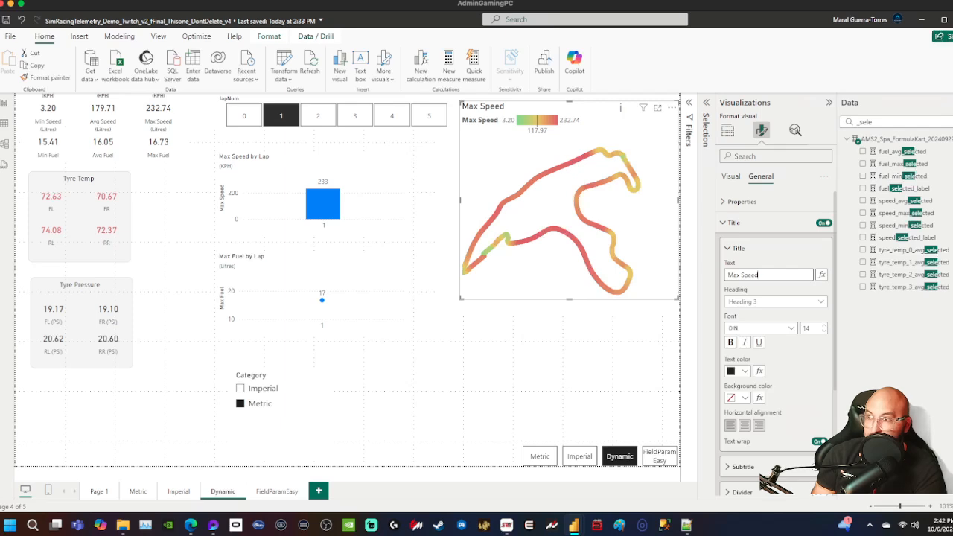
- Turn on the track map's subtitle and base its text on the speed_selected_label field value
click(737, 248)
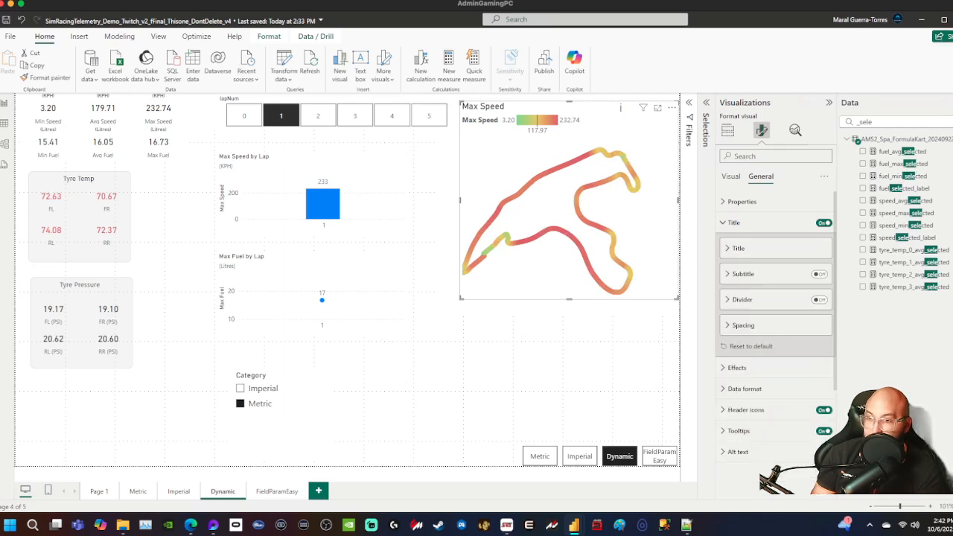
click(742, 273)
click(819, 273)
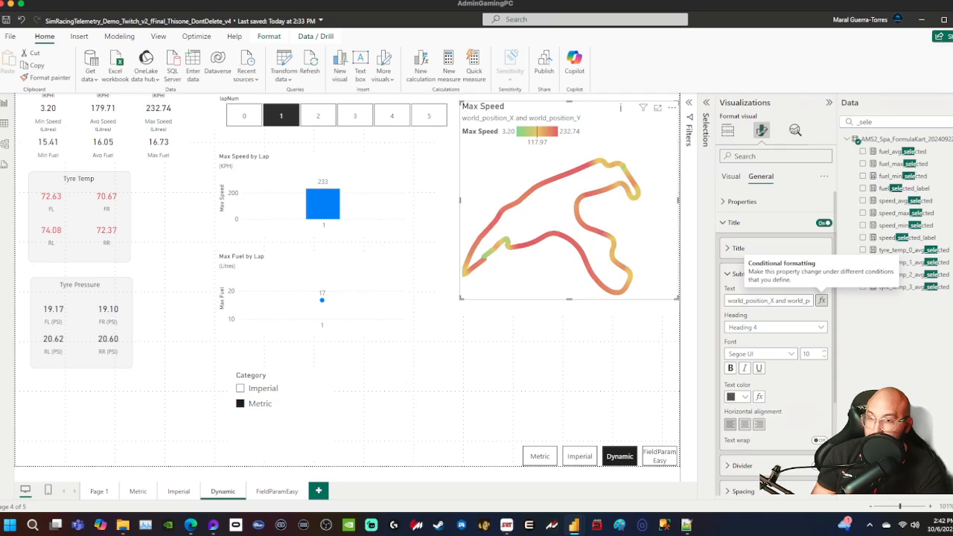
triple_click(781, 301)
key(BackSpace)
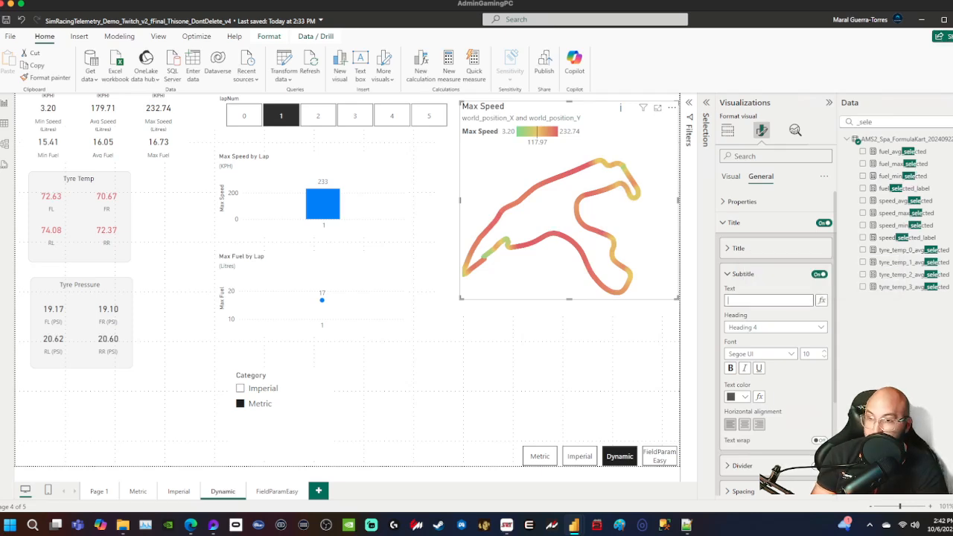
click(822, 301)
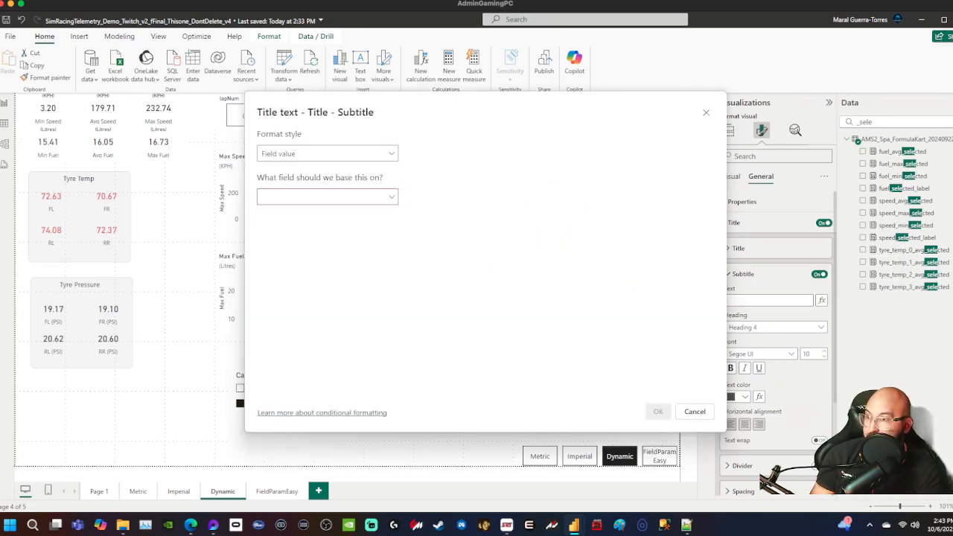
click(327, 197)
text(_label)
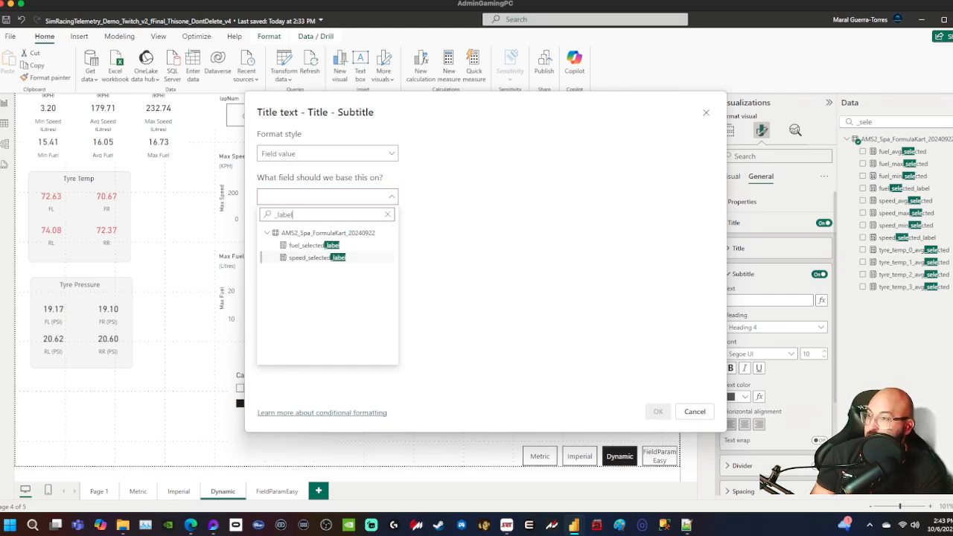
click(262, 256)
click(658, 411)
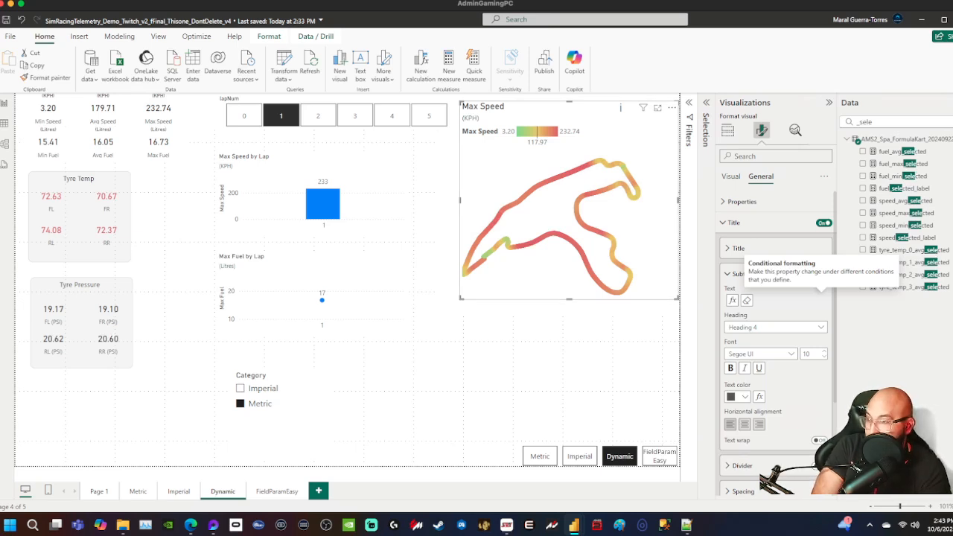
- Switch the Category slicer to Imperial and clear the lap 1 selection in the lapNum slicer
click(253, 388)
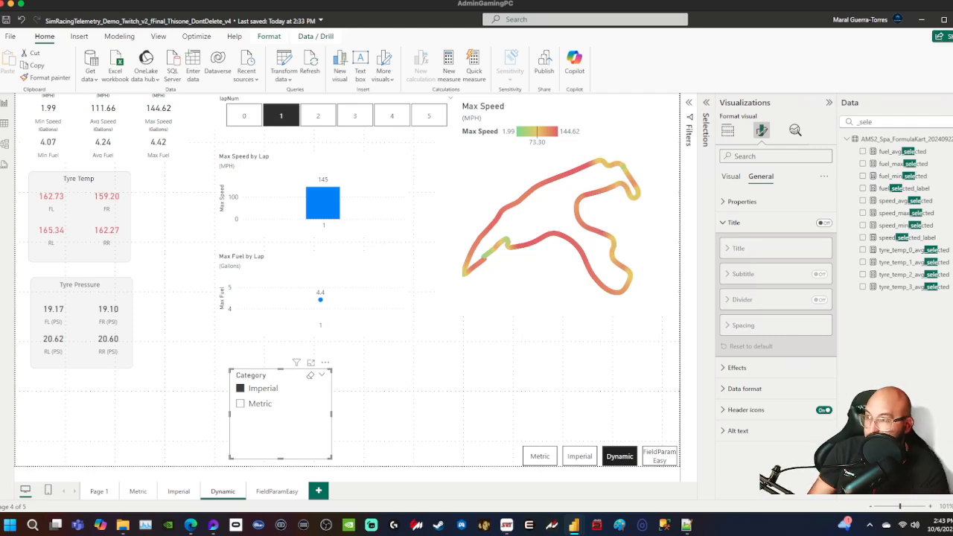
click(361, 373)
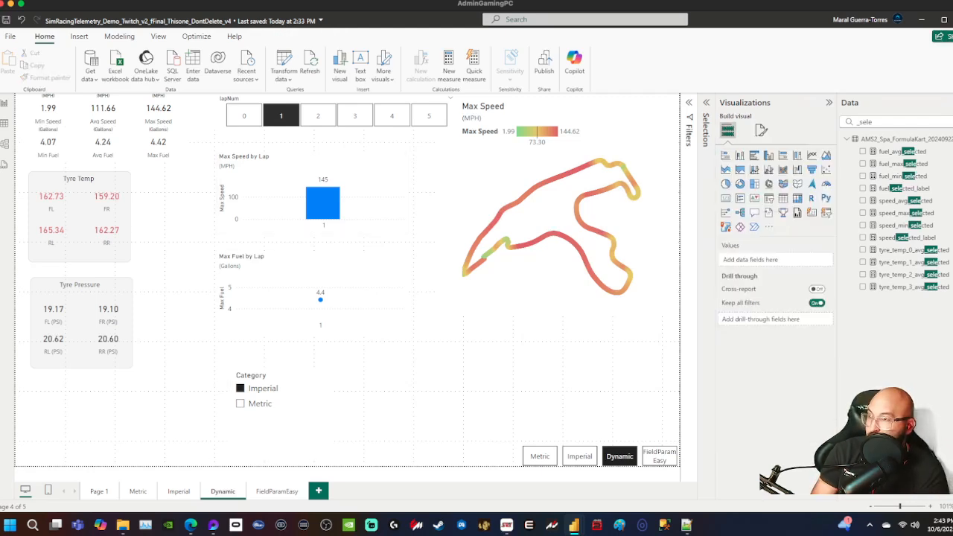
click(280, 116)
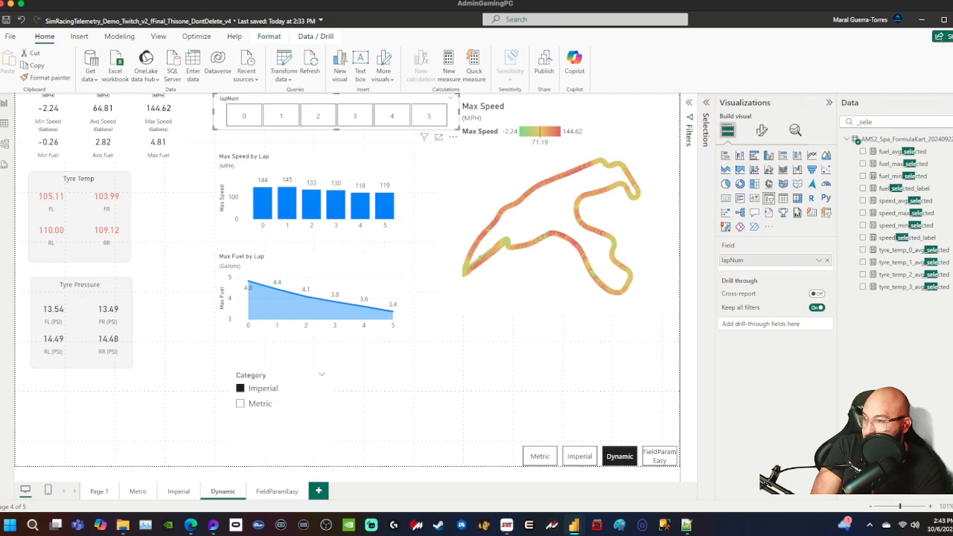
- Change the Category slicer to the Tile style and fit it as a single row just above the page navigation buttons
drag(282, 381, 590, 355)
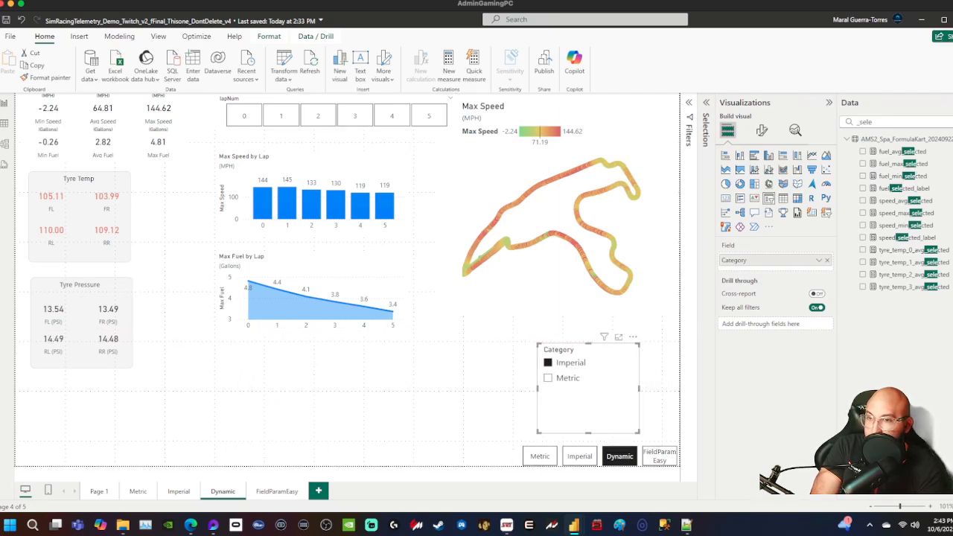
click(761, 130)
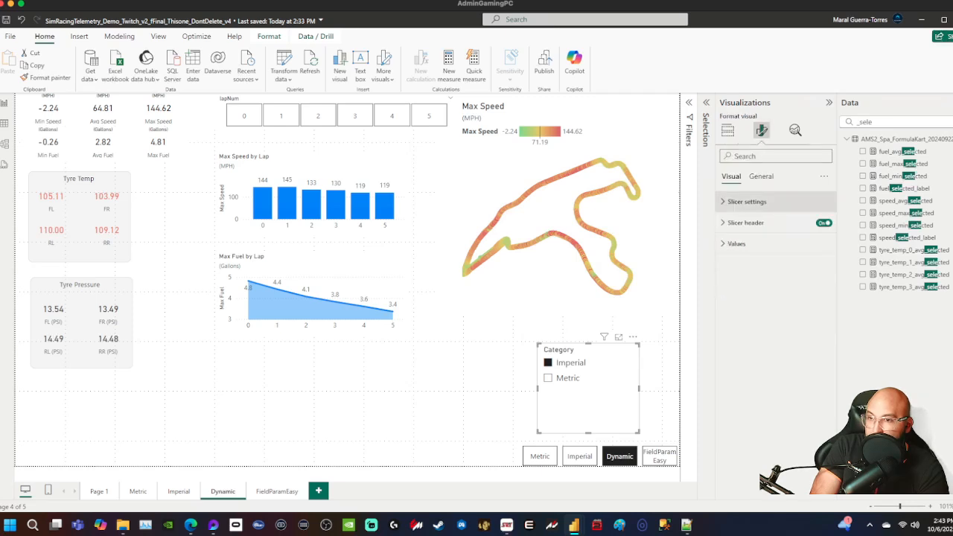
click(747, 201)
click(774, 254)
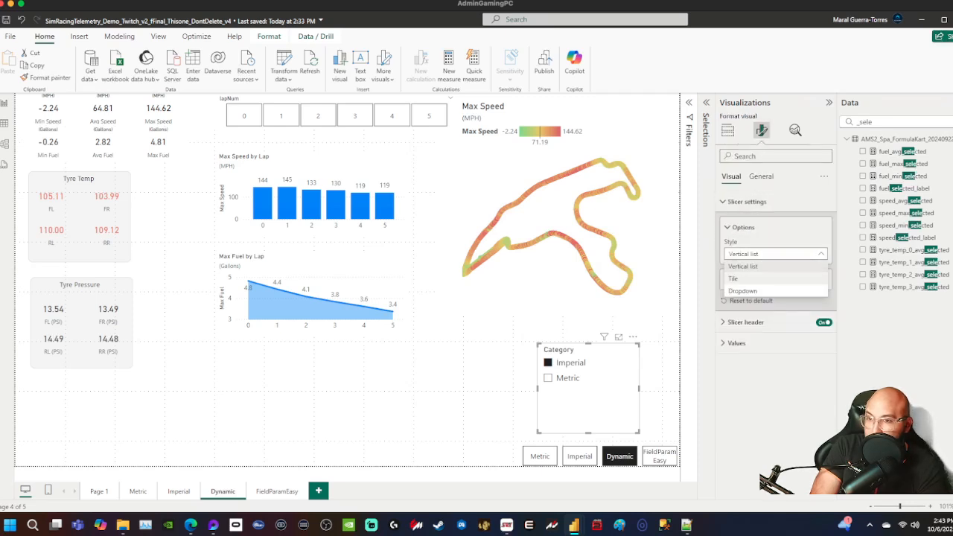
click(744, 278)
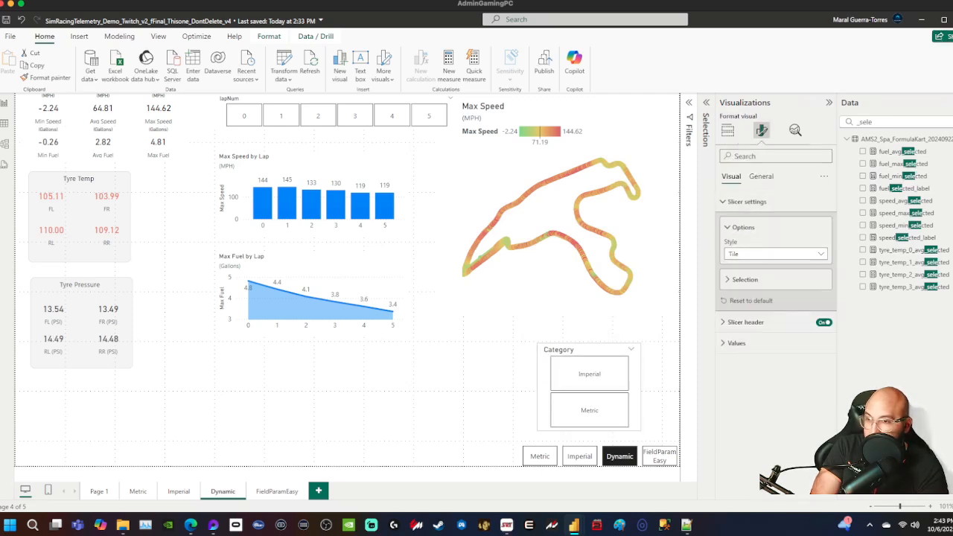
drag(674, 380, 674, 373)
drag(612, 349, 602, 417)
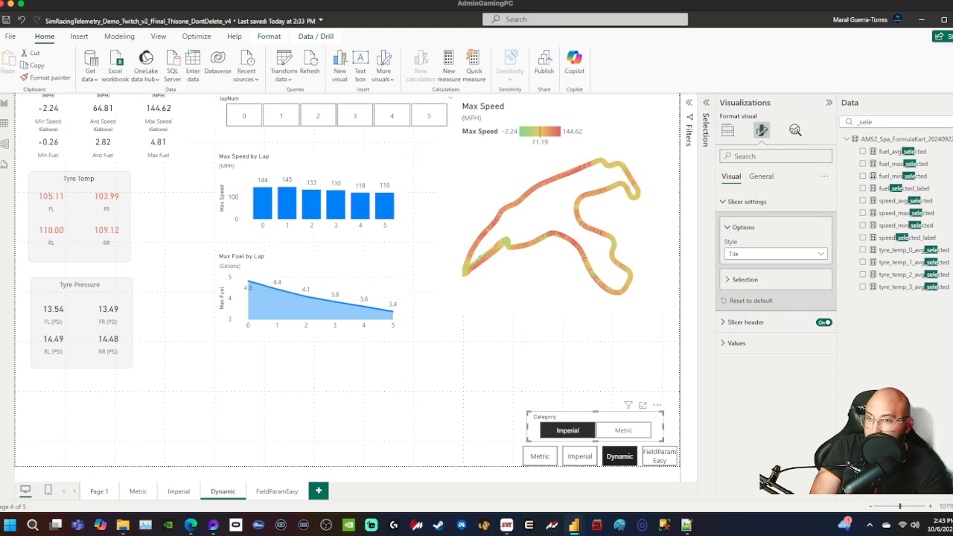
- Turn on single select for the Category slicer and choose Imperial in it
click(761, 177)
click(731, 176)
click(761, 177)
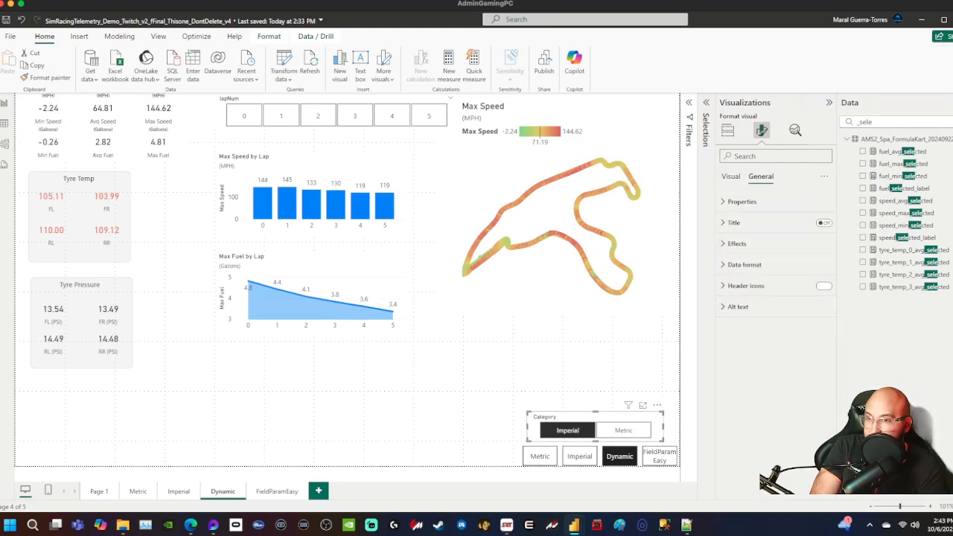
click(731, 177)
click(744, 280)
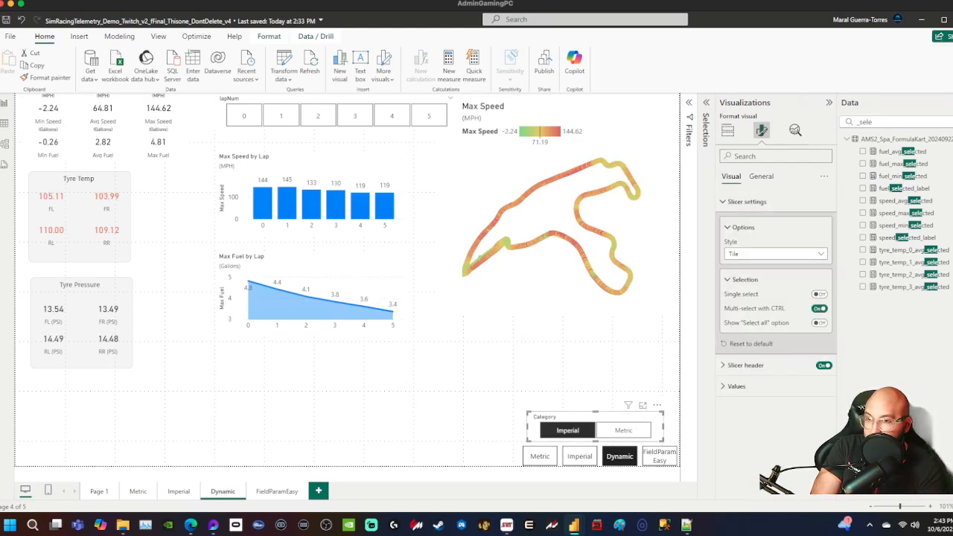
click(819, 295)
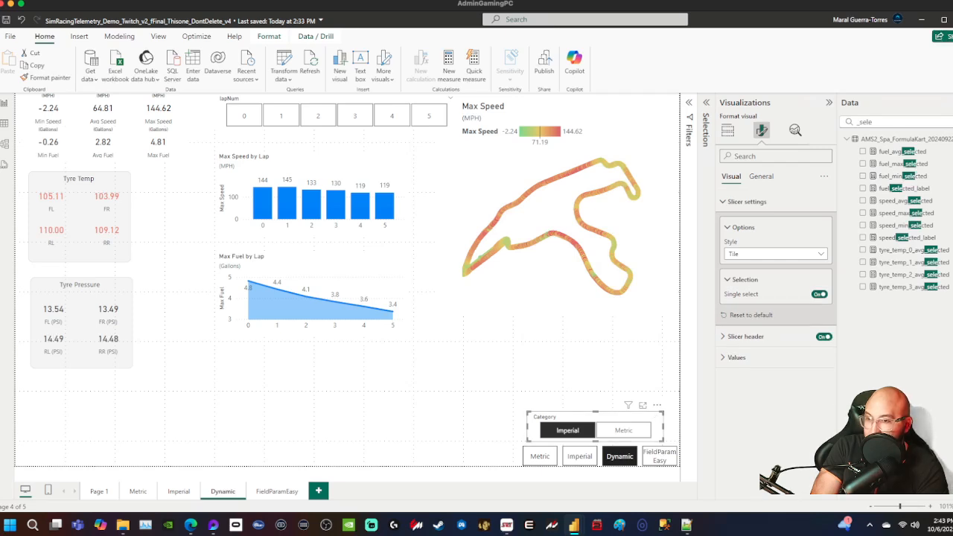
click(567, 430)
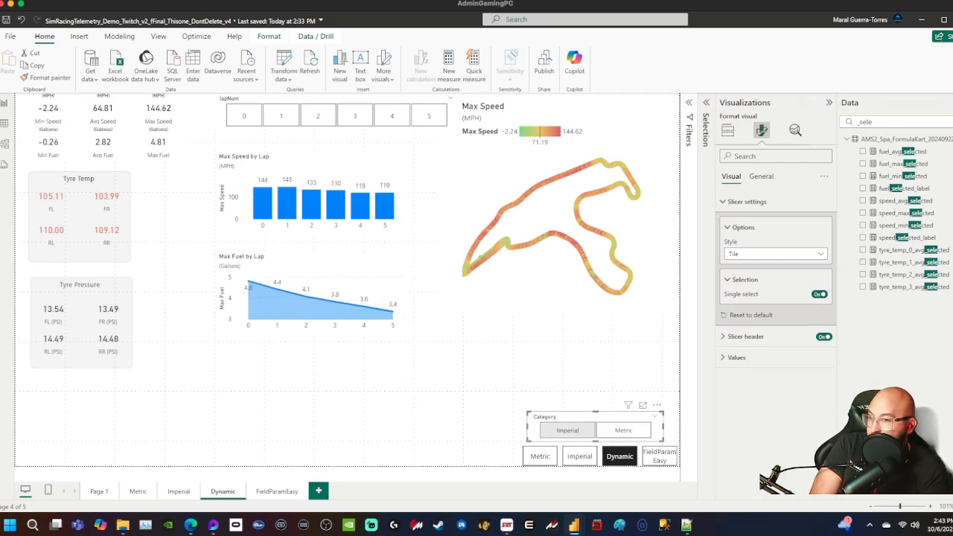
click(477, 402)
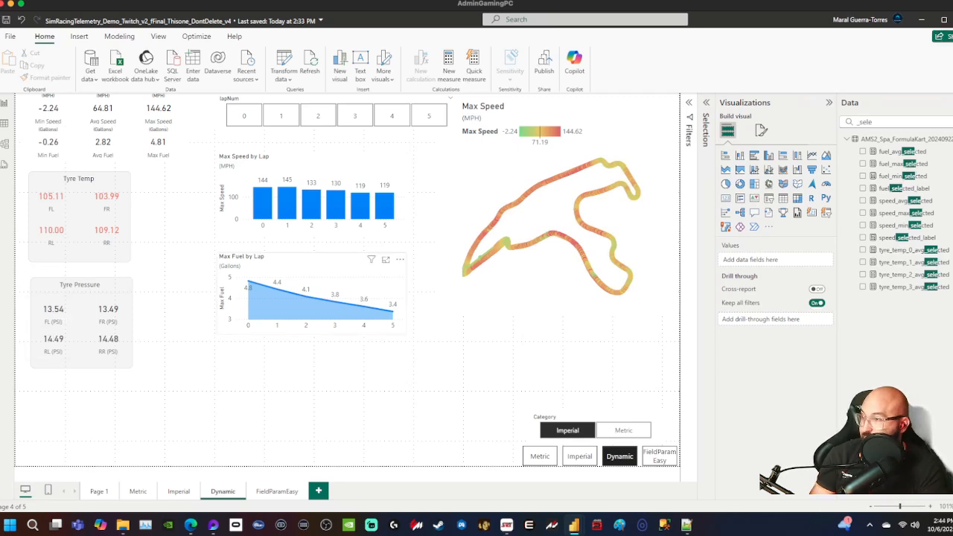
- Open the front-left tyre temperature card's measure, tyre_temp_0_avg_selected, and copy its whole formula
click(51, 198)
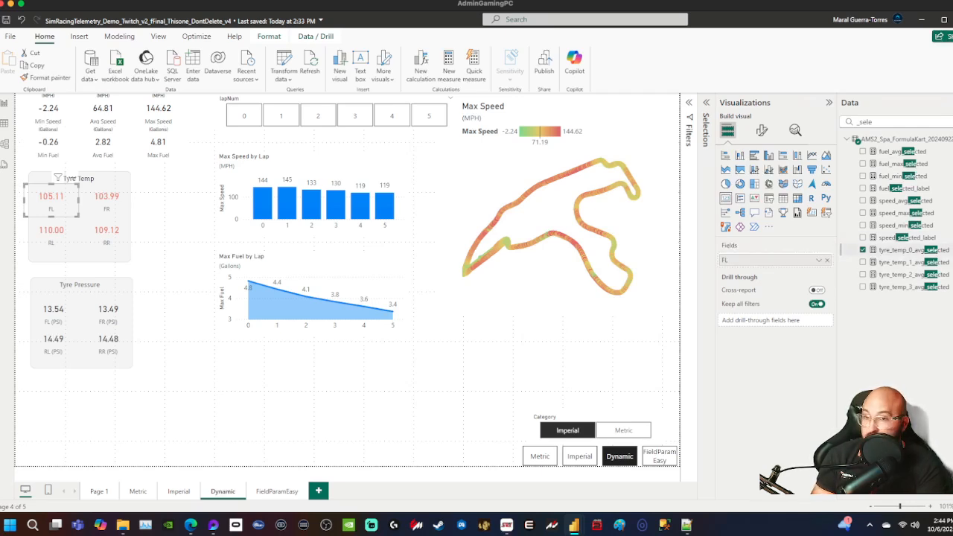
click(912, 250)
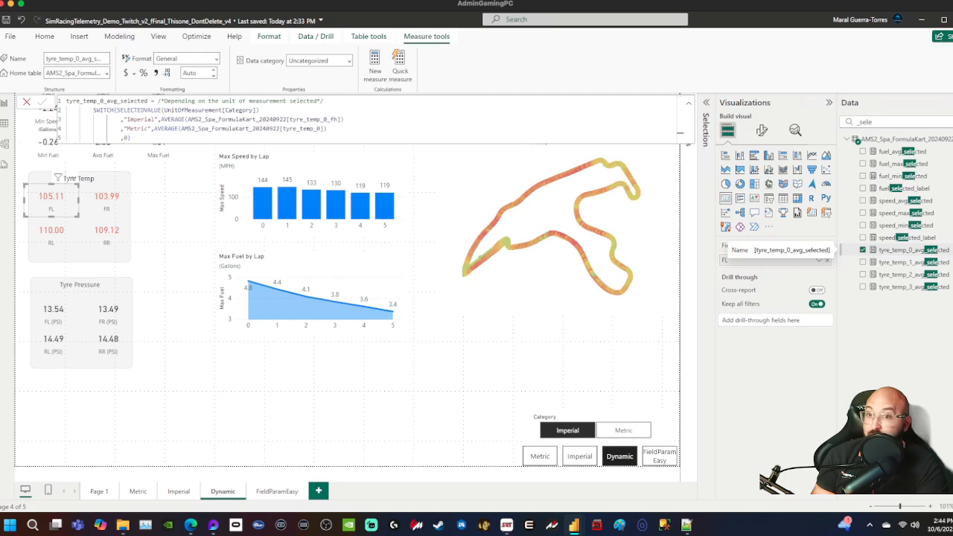
click(342, 119)
key(ctrl+a)
key(ctrl+c)
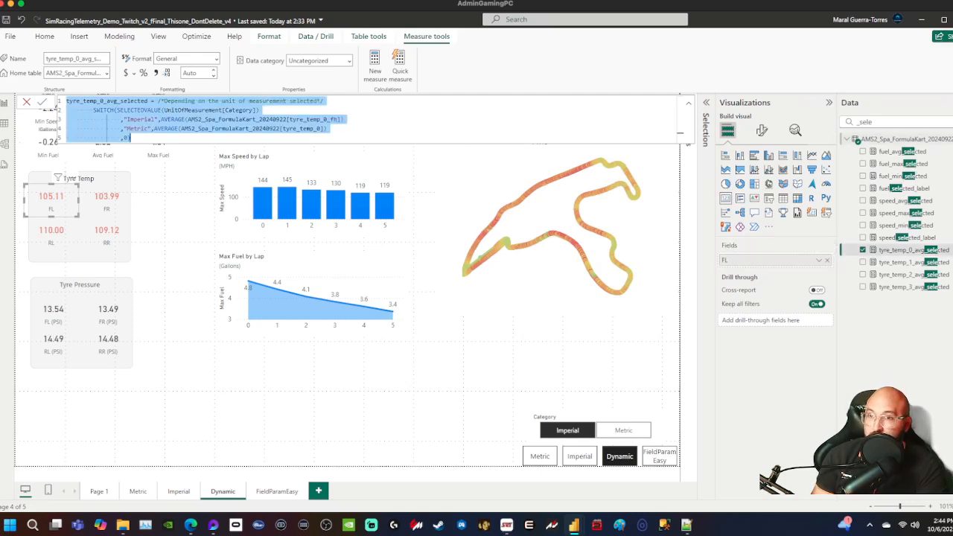
- Create a new measure in the AMS2_Spa_FormulaKart_20240922 table from the copied formula, naming it tyre_press_0_avg_selected
right_click(922, 139)
click(872, 155)
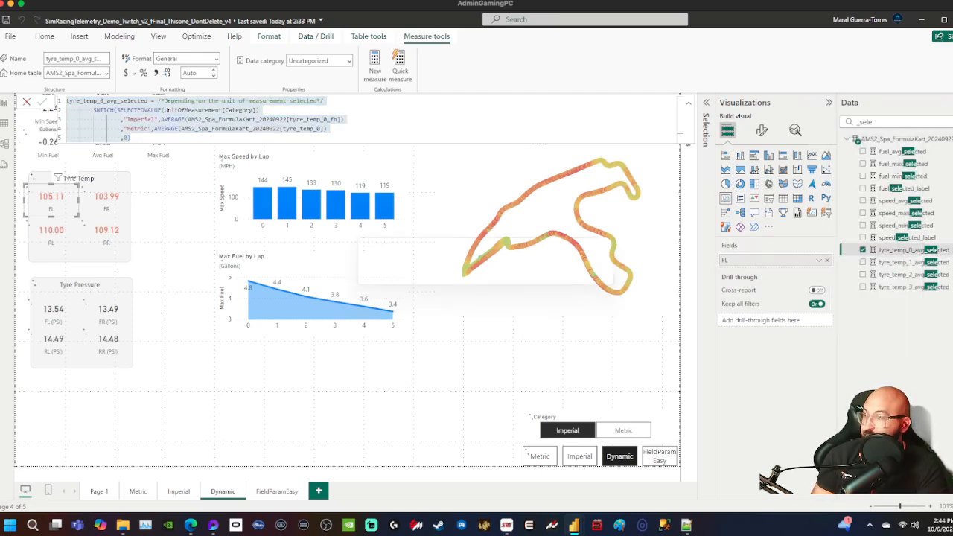
key(ctrl+v)
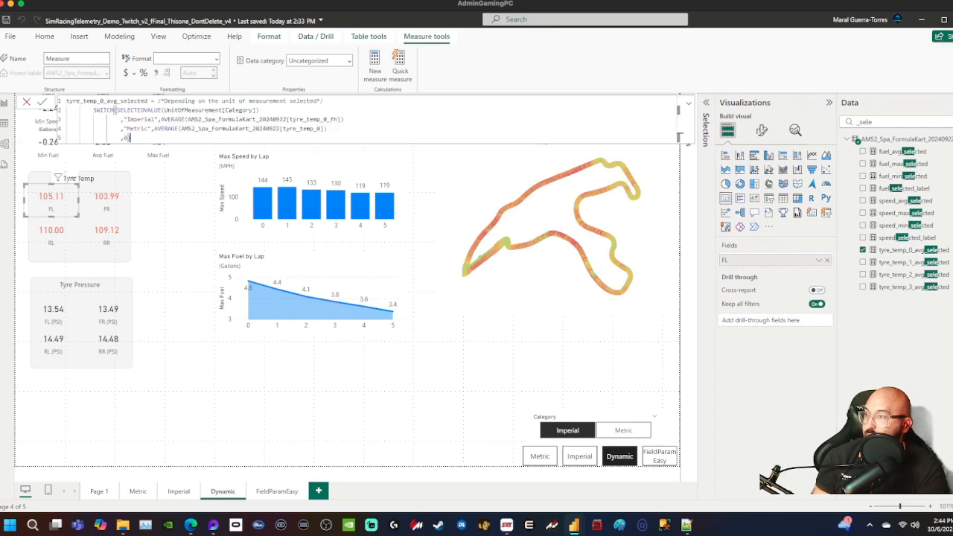
drag(98, 101, 82, 100)
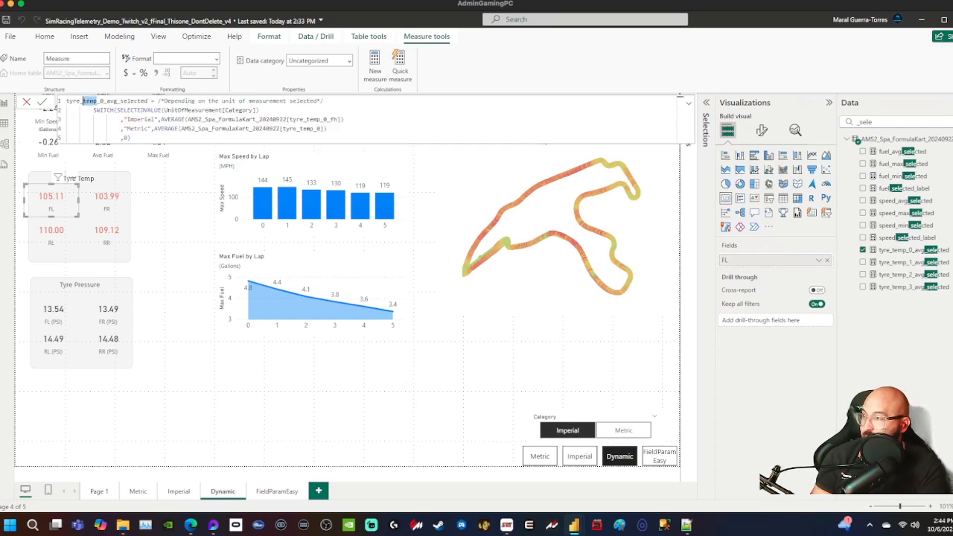
text(press)
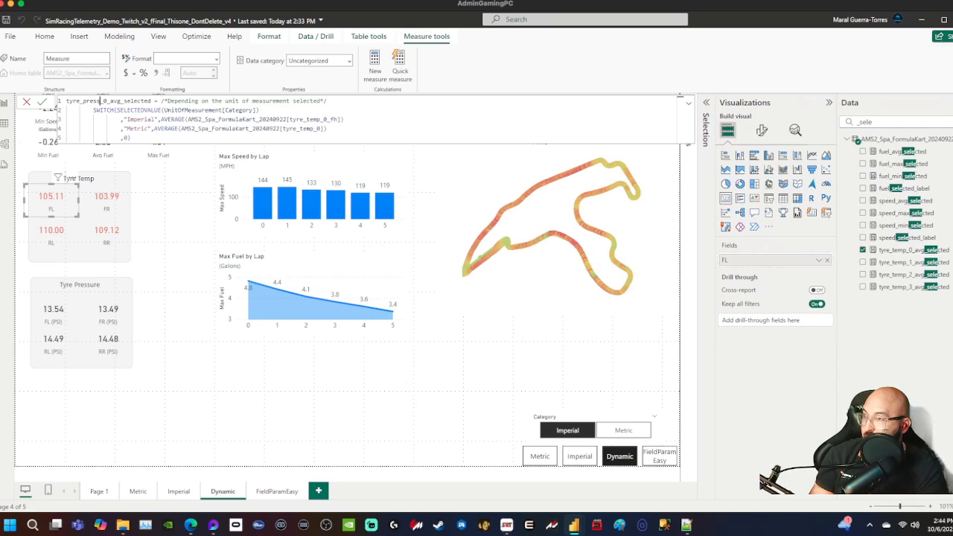
- Change the new measure's Imperial branch to average the tyre_press_0_psi column
drag(309, 119, 321, 119)
key(BackSpace)
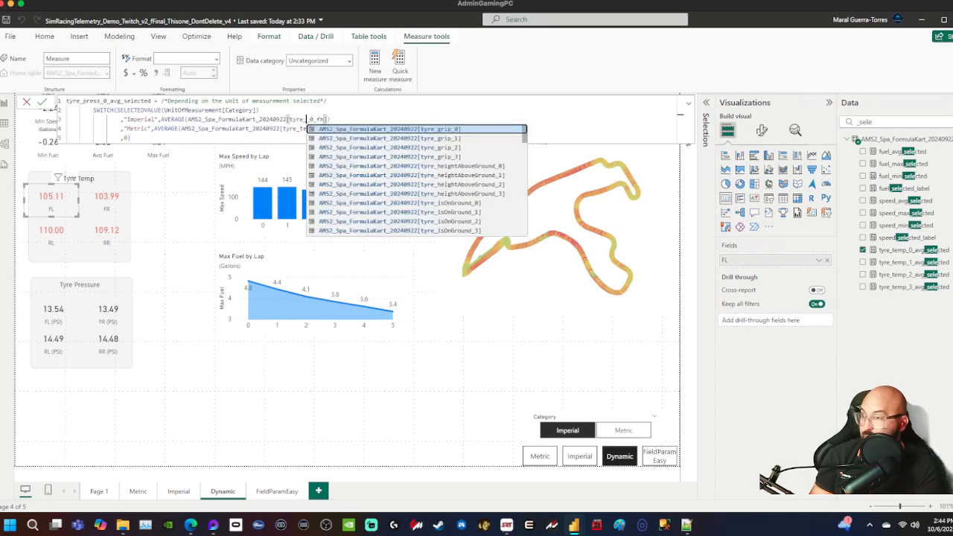
text(press_)
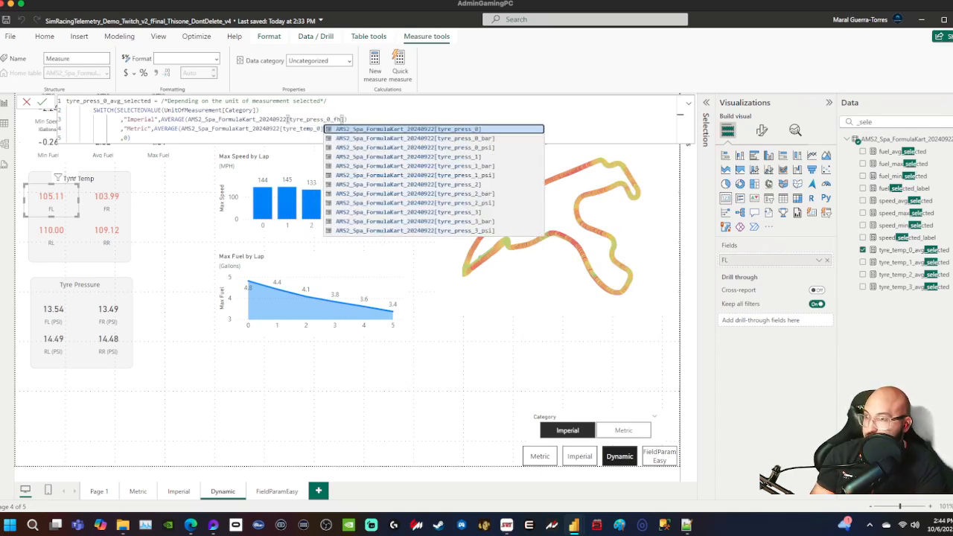
key(Down)
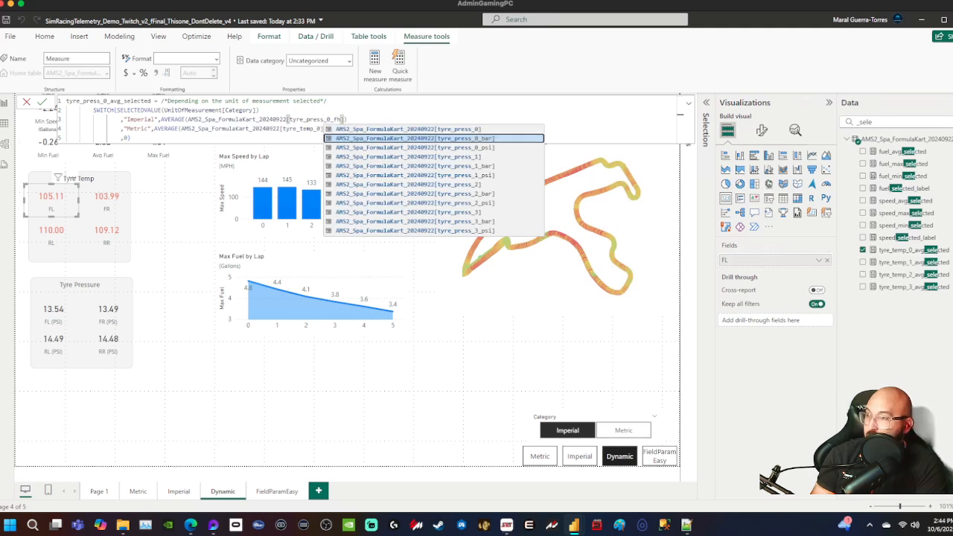
key(Down)
key(Tab)
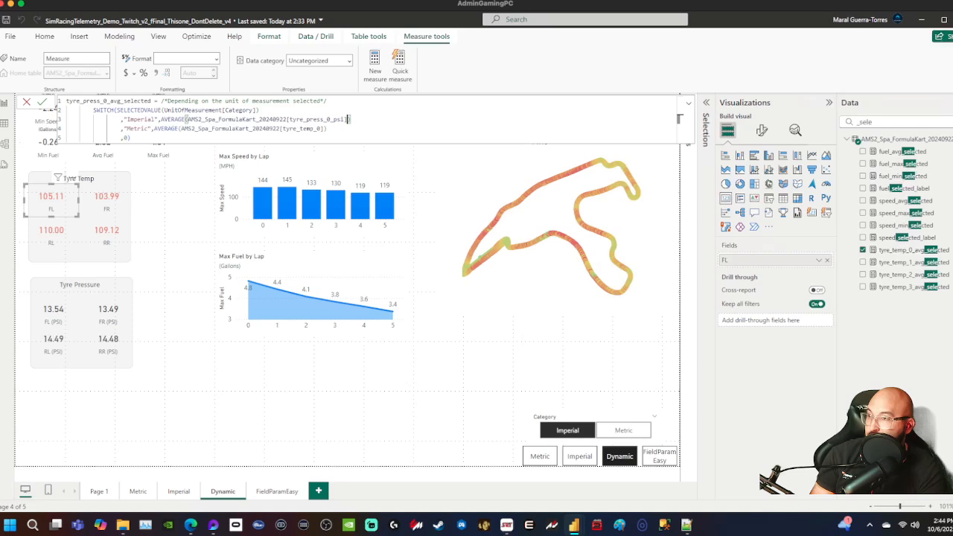
- Change the tyre_press_0_avg_selected measure's Metric branch to average the tyre_press_0_bar column and commit the formula
drag(319, 129, 299, 129)
text(p)
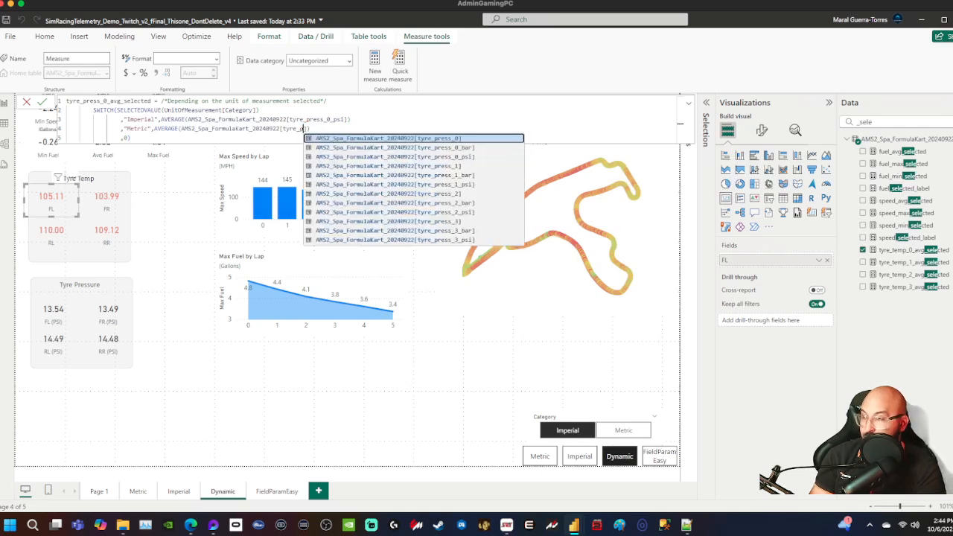
text(ress_0_)
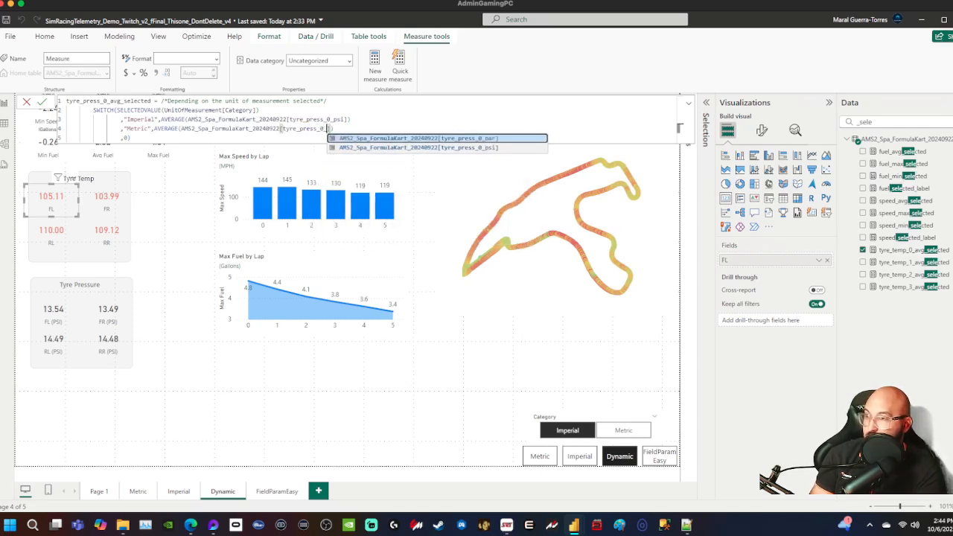
text(b)
key(Tab)
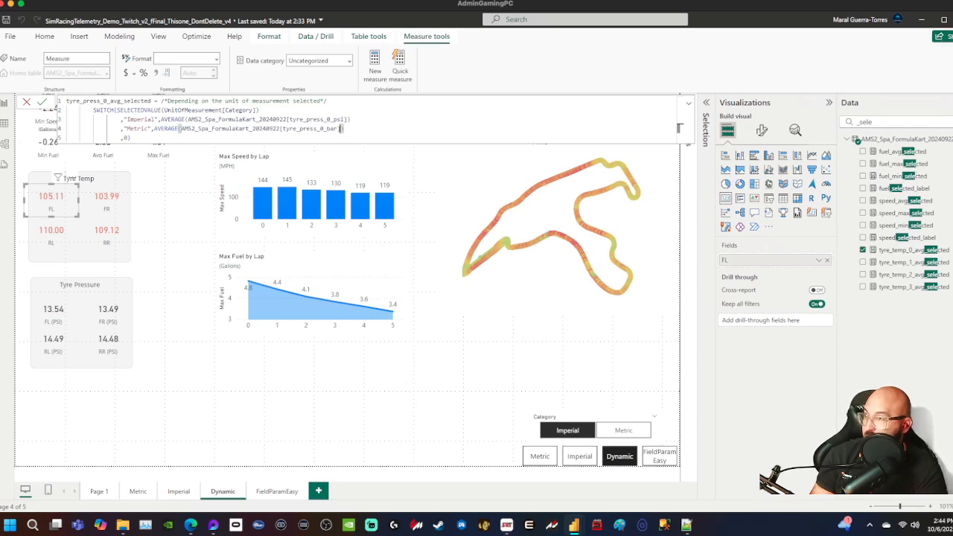
key(Return)
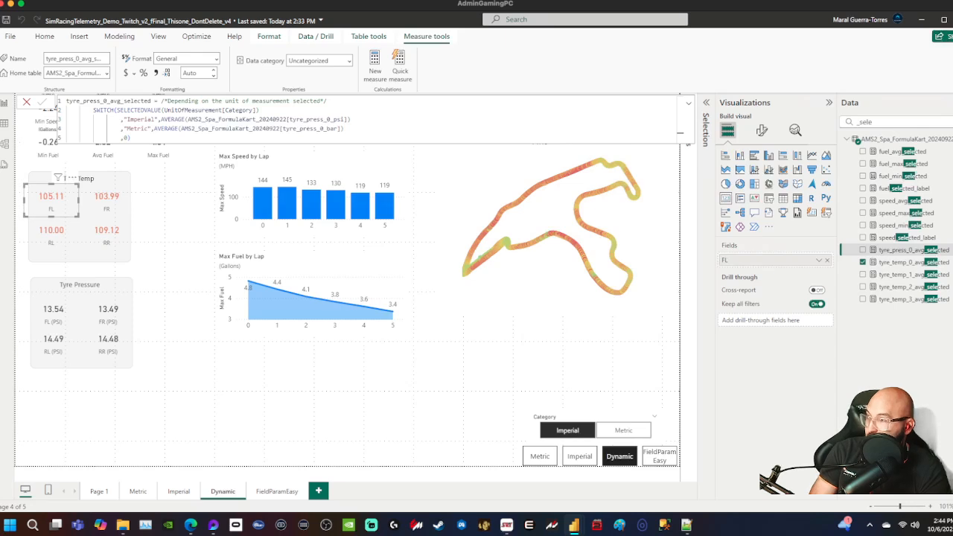
- Replace the front-left tyre pressure card's field with tyre_press_0_avg_selected and rename it FL for this visual
click(54, 312)
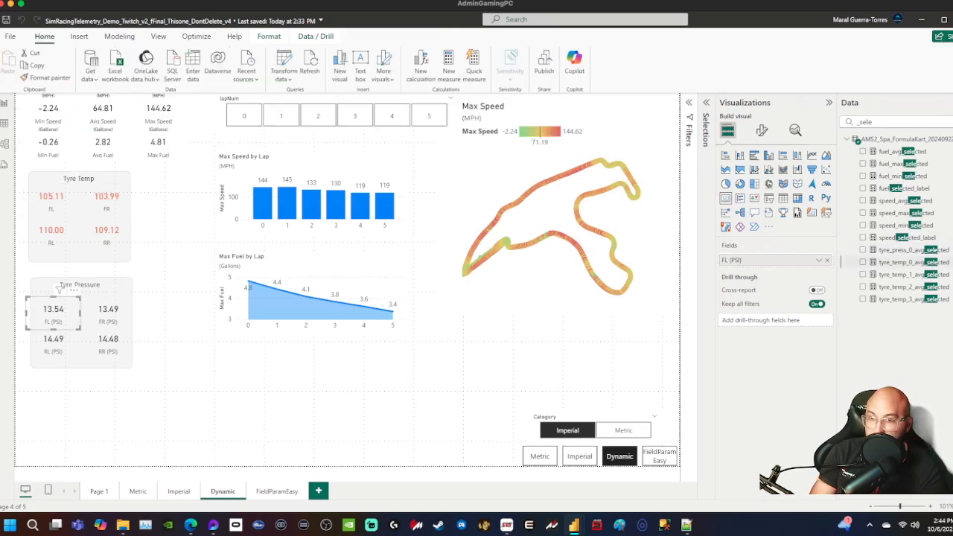
drag(905, 251, 763, 260)
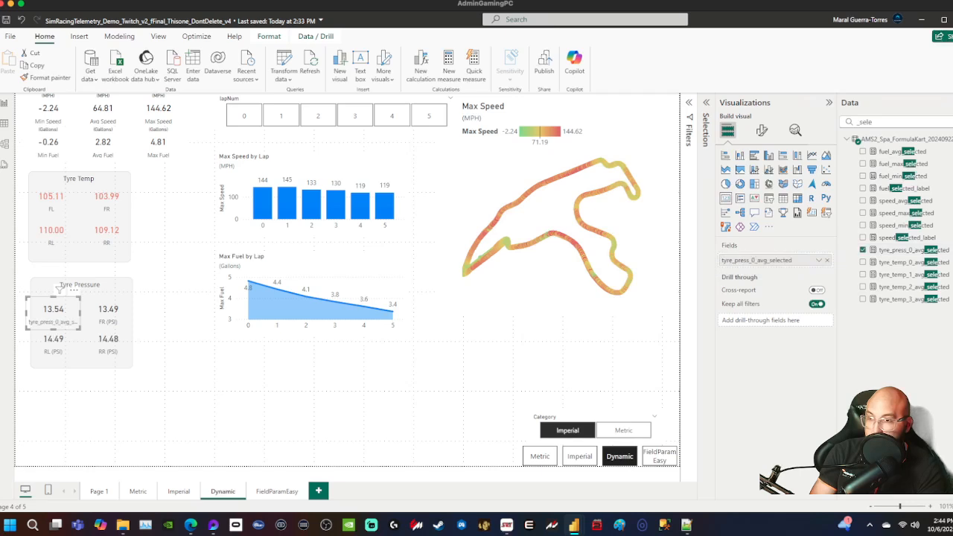
double_click(763, 260)
text(FL)
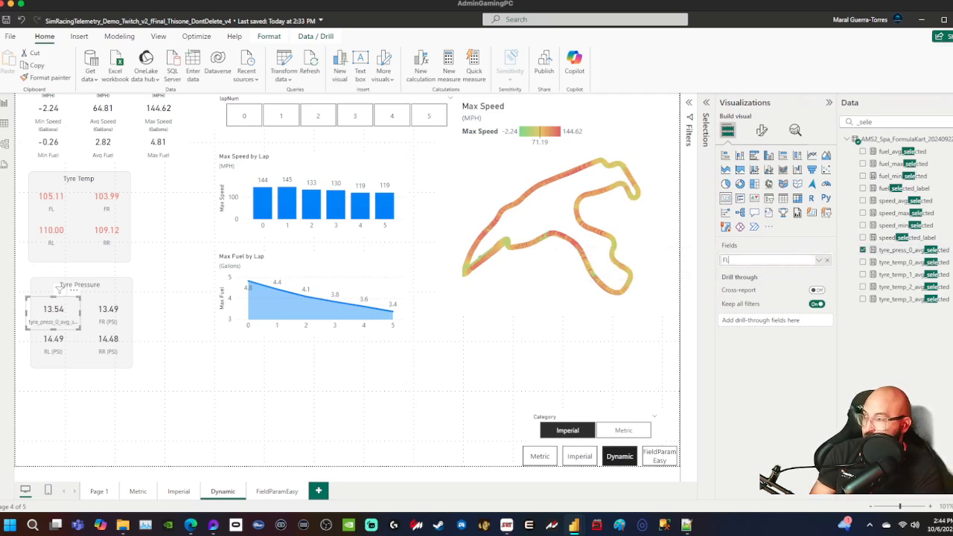
key(Return)
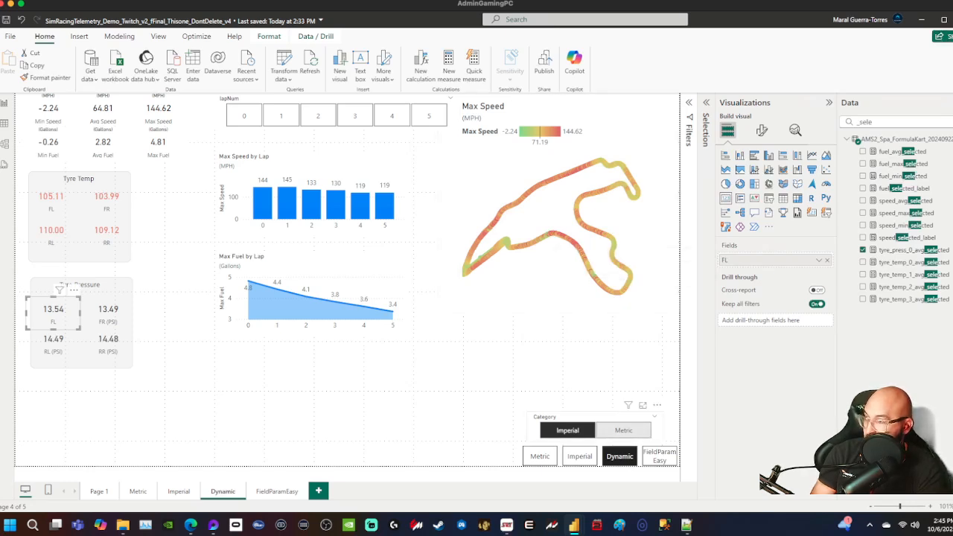
- Open the tyre_press_0_avg_selected measure without the card selected and copy its whole formula
click(588, 417)
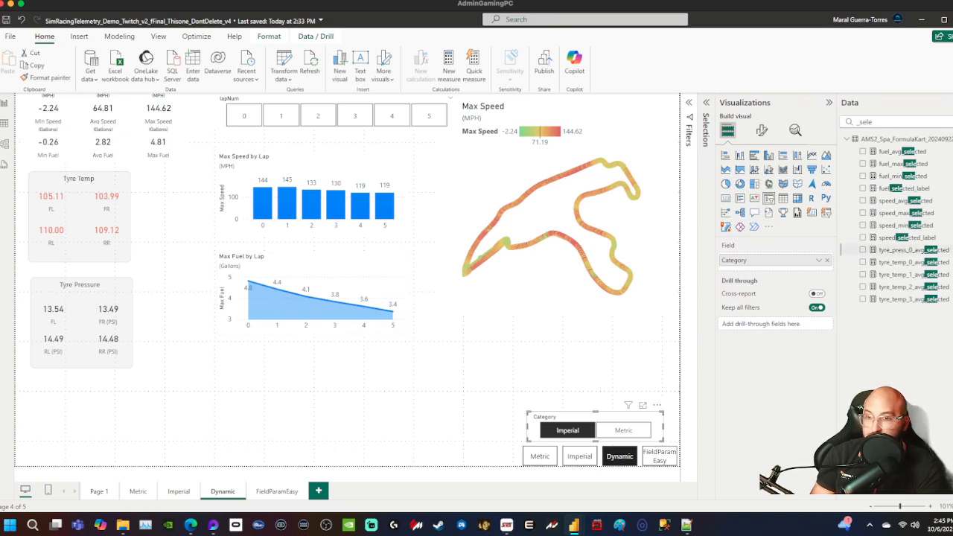
click(904, 250)
click(261, 110)
key(ctrl+a)
key(ctrl+c)
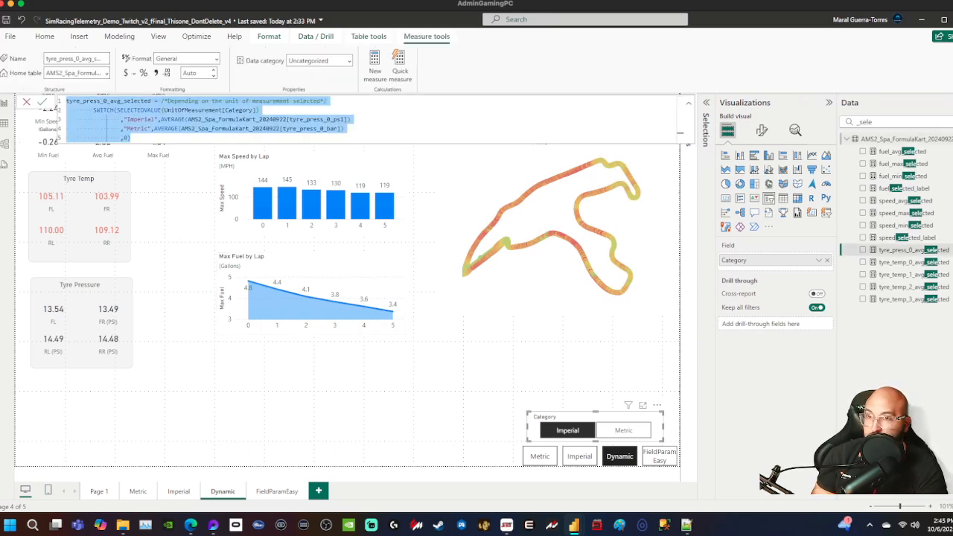
- Create a new measure in the AMS2_Spa_FormulaKart_20240922 table from the copied formula, naming it tyre_press_1_avg_selected
right_click(862, 139)
click(885, 158)
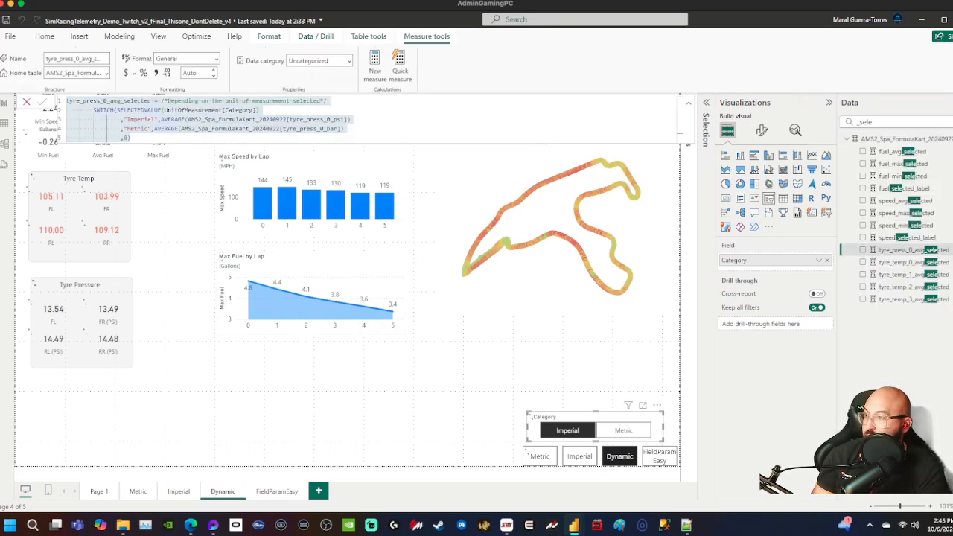
key(ctrl+v)
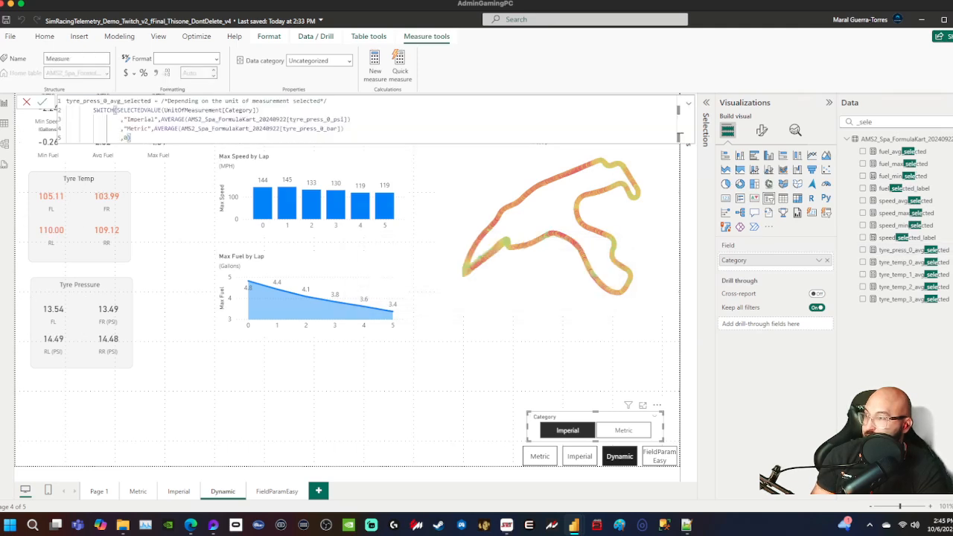
double_click(105, 101)
click(105, 101)
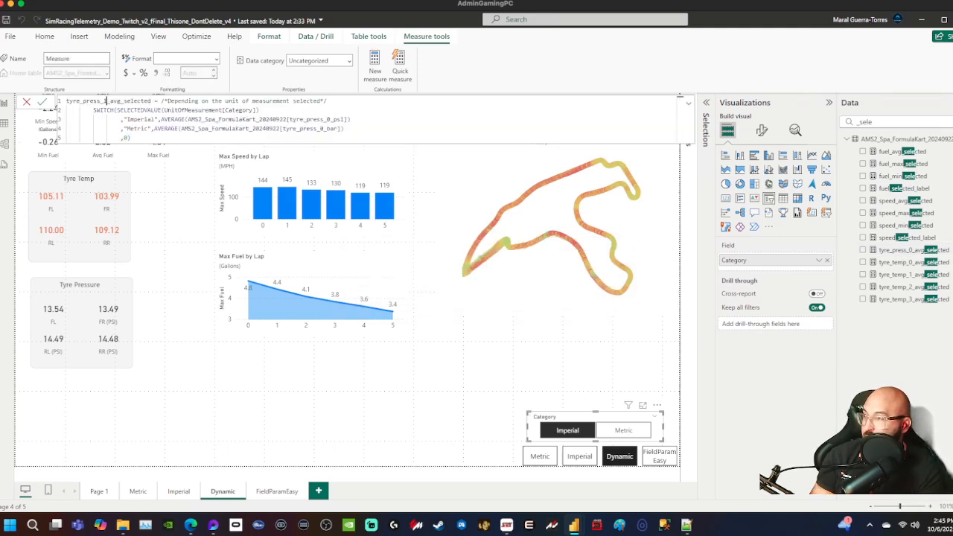
- Point the new measure's Imperial branch to tyre_press_1_psi and its Metric branch to tyre_press_1_bar, and commit it
click(330, 119)
key(BackSpace)
text(1)
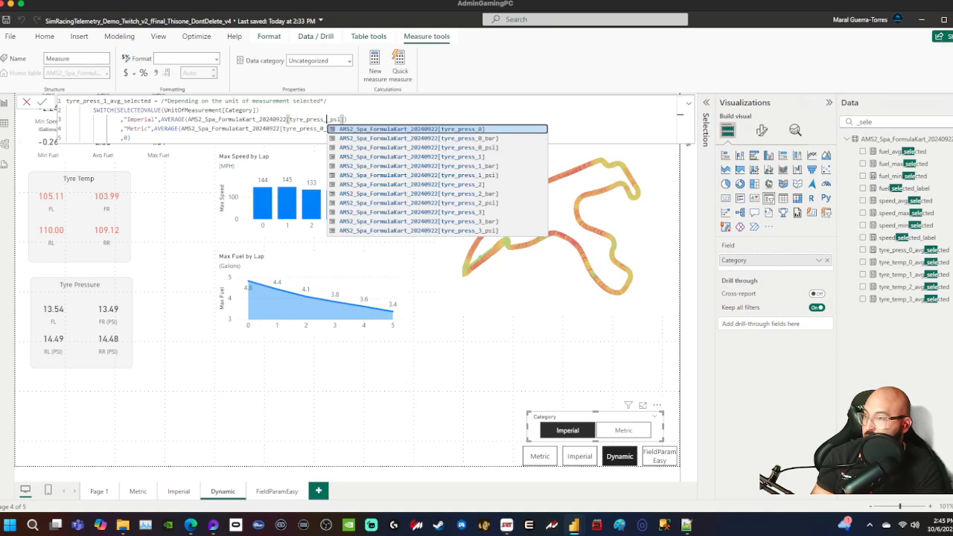
click(322, 128)
key(BackSpace)
text(1)
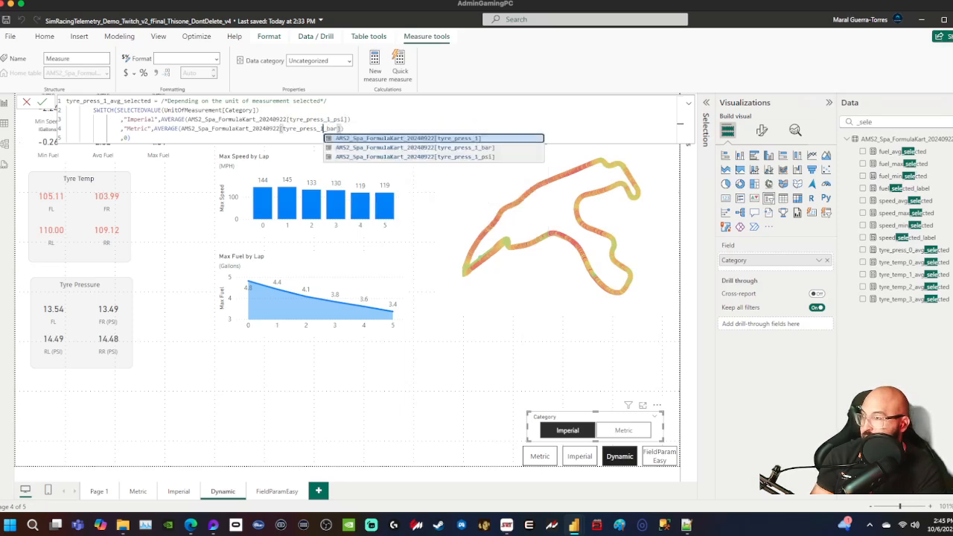
click(43, 101)
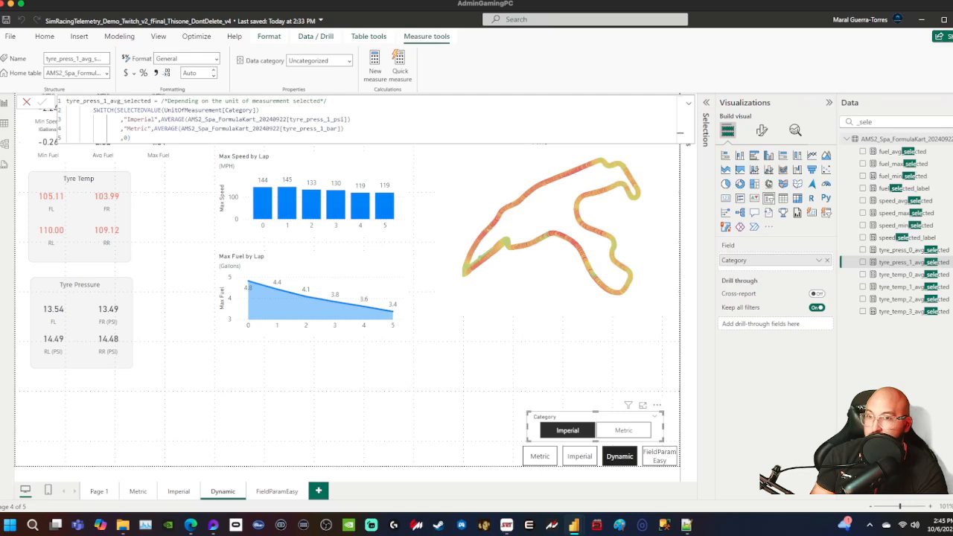
- Create another measure in the same table from the copied formula, naming it tyre_press_2_avg_selected
right_click(876, 139)
click(897, 159)
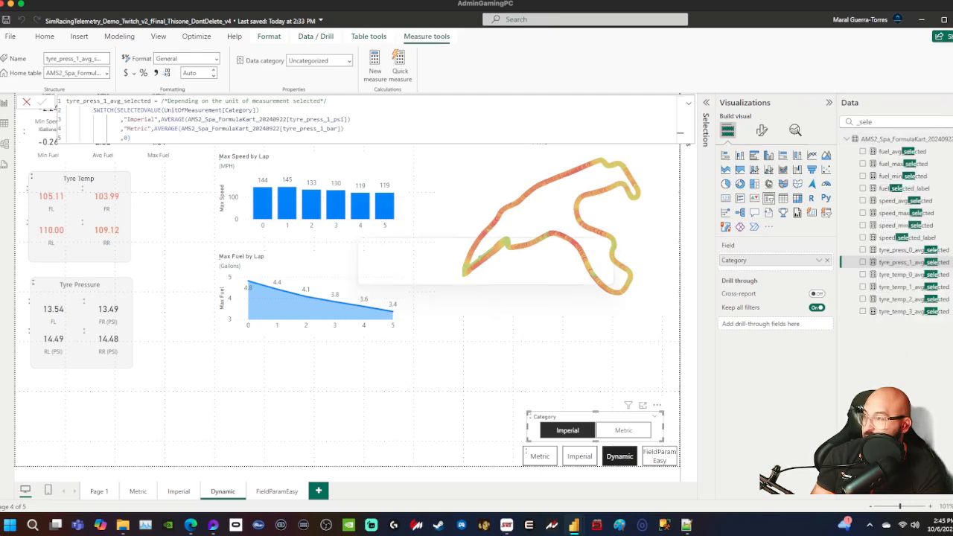
key(ctrl+a)
key(ctrl+v)
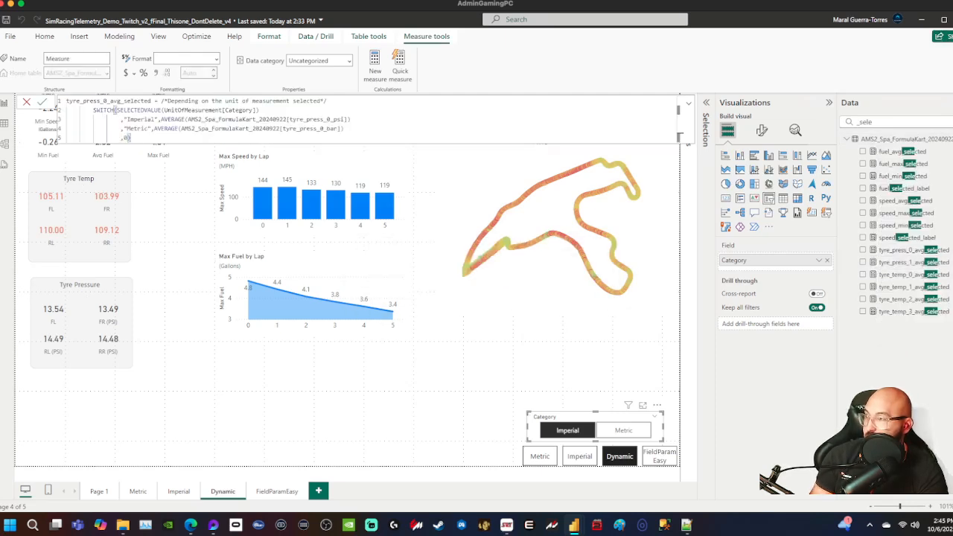
click(106, 101)
key(BackSpace)
text(2)
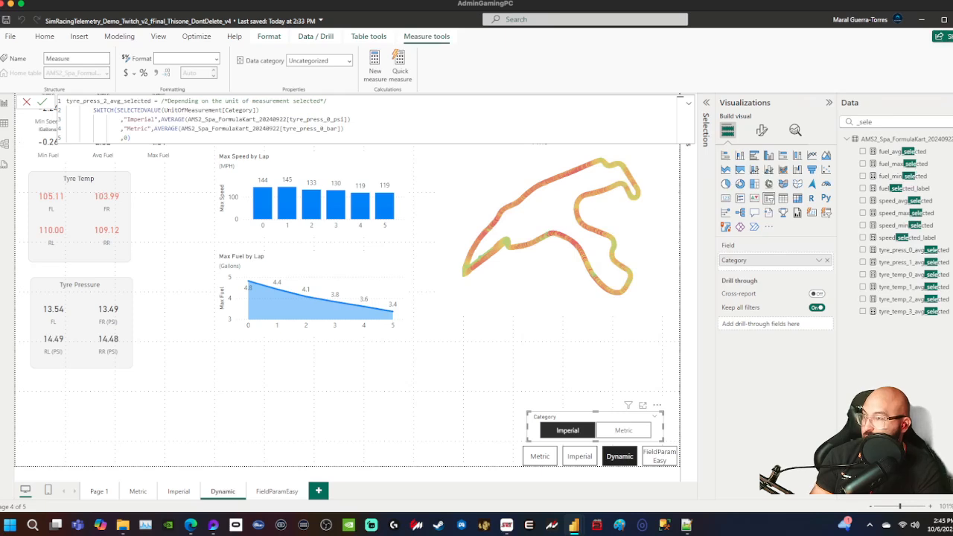
- Set tyre_press_2_avg_selected to average tyre_press_2_psi for Imperial and tyre_press_2_bar for Metric, and commit it
click(330, 120)
key(BackSpace)
text(2)
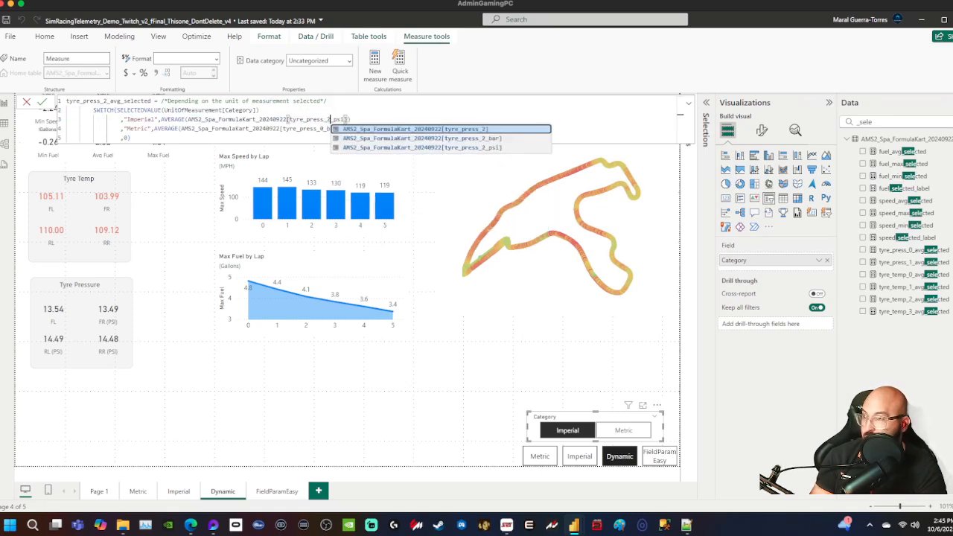
click(323, 128)
key(BackSpace)
text(2)
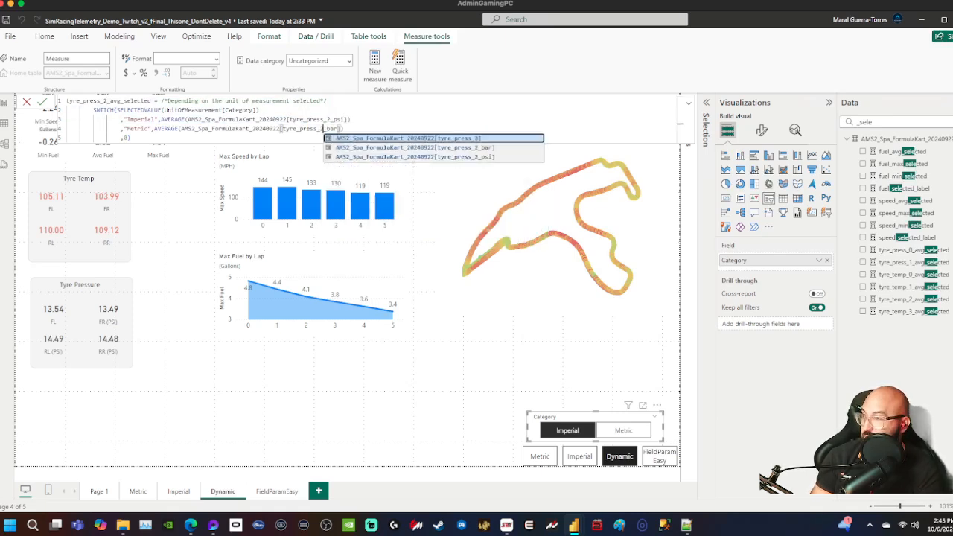
click(258, 110)
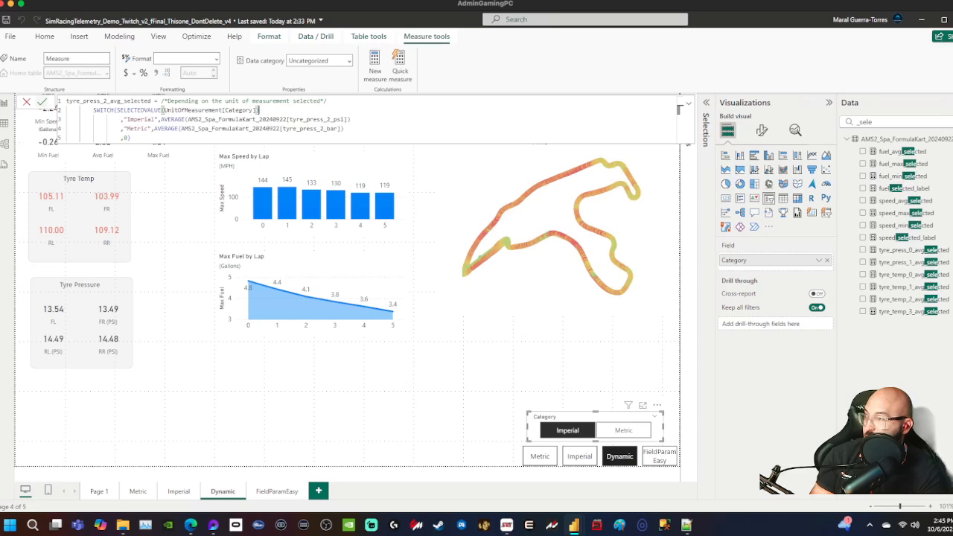
click(42, 101)
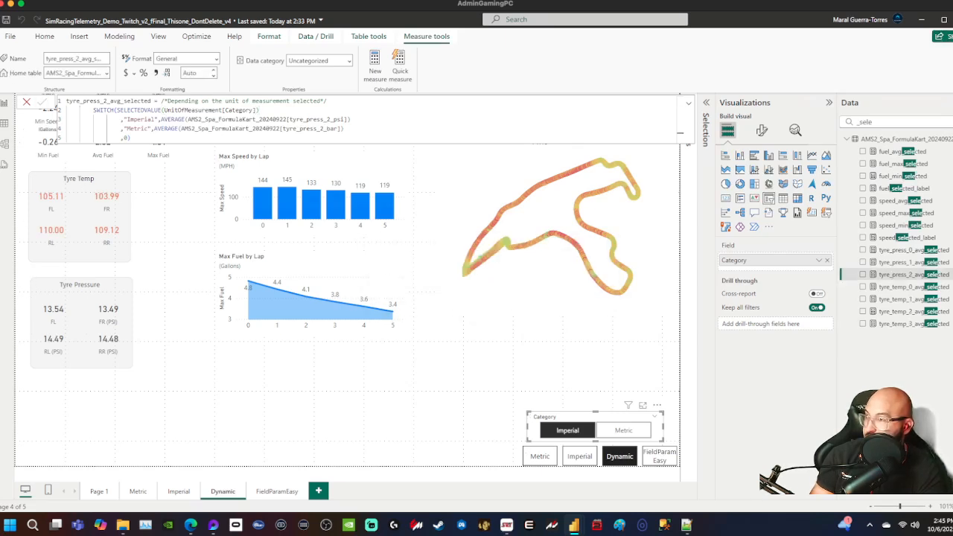
- Add one more measure to the AMS2_Spa_FormulaKart_20240922 table and paste the copied tyre_press_0_avg_selected formula into it
right_click(841, 140)
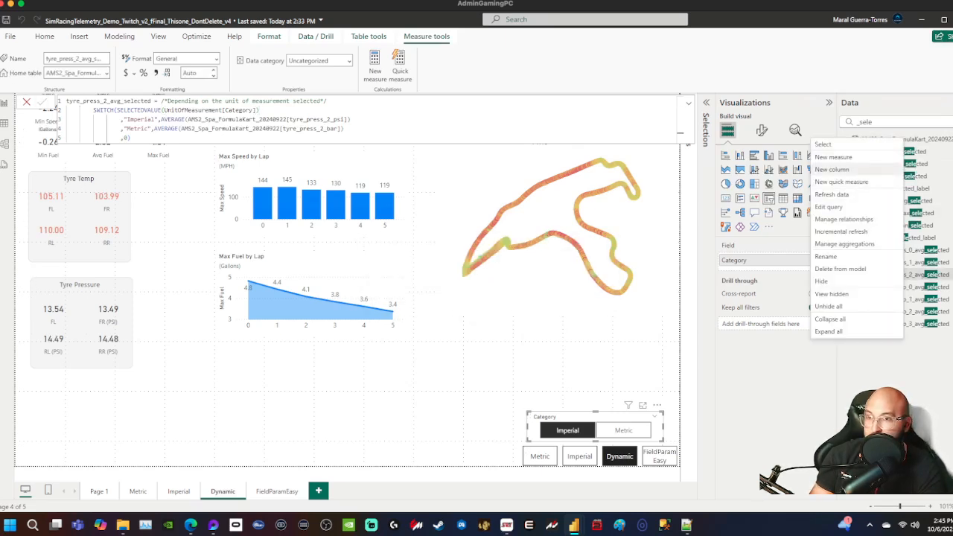
click(831, 169)
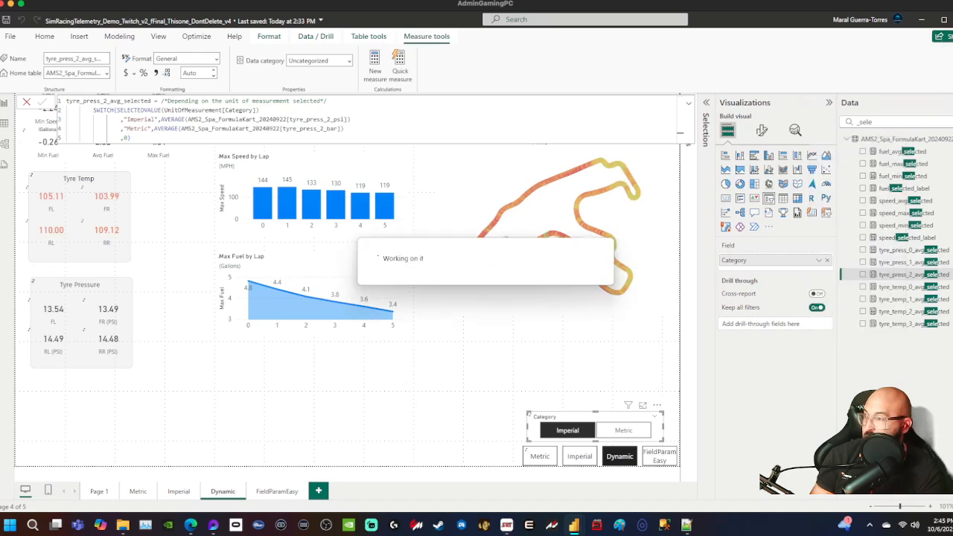
key(ctrl+a)
text(tyre_press_0_avg_selected = /*Depending on the unit of measurement selected*/ SWITCH(SELECTEDVALUE(UnitOfMeasurement[Category]) ,"Imperial",AVERAGE(AMS2_Spa_FormulaKart_20240922[tyre_press_0_psi]) ,"Metric",AVERAGE(AMS2_Spa_FormulaKart_20240922[tyre_press_0_bar]) ,0))
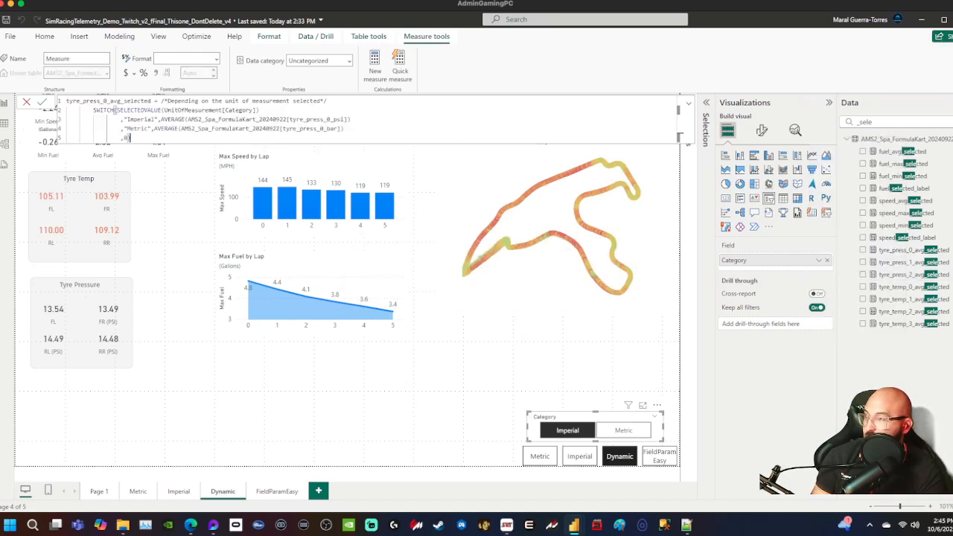
- Create the measure tyre_press_3_avg_selected, averaging tyre_press_3_psi for Imperial and tyre_press_3_bar for Metric
click(106, 100)
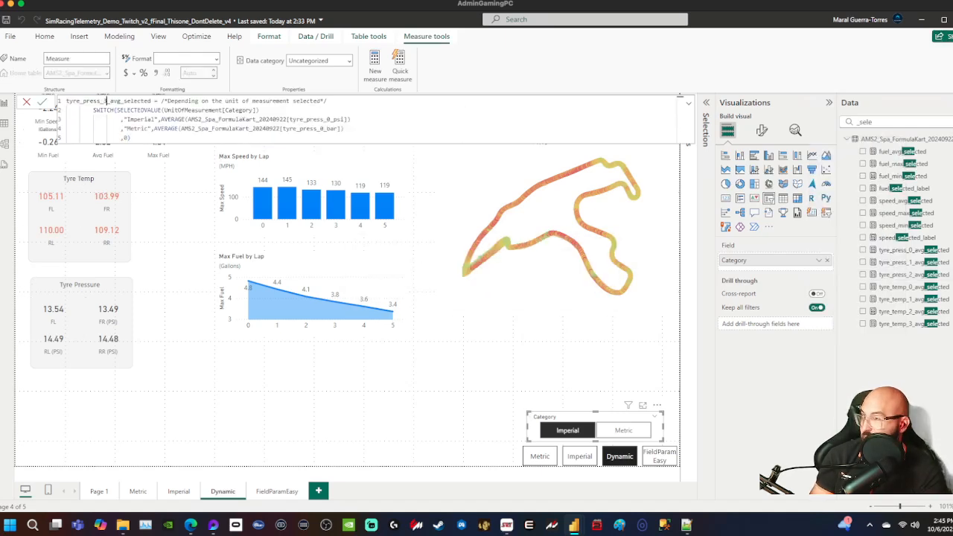
text(3)
click(333, 119)
key(BackSpace)
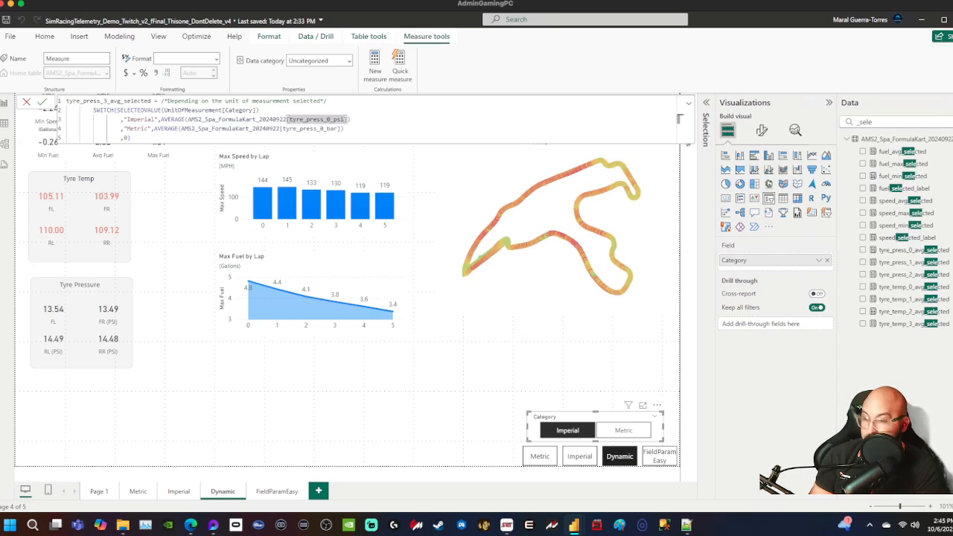
text(3)
click(322, 128)
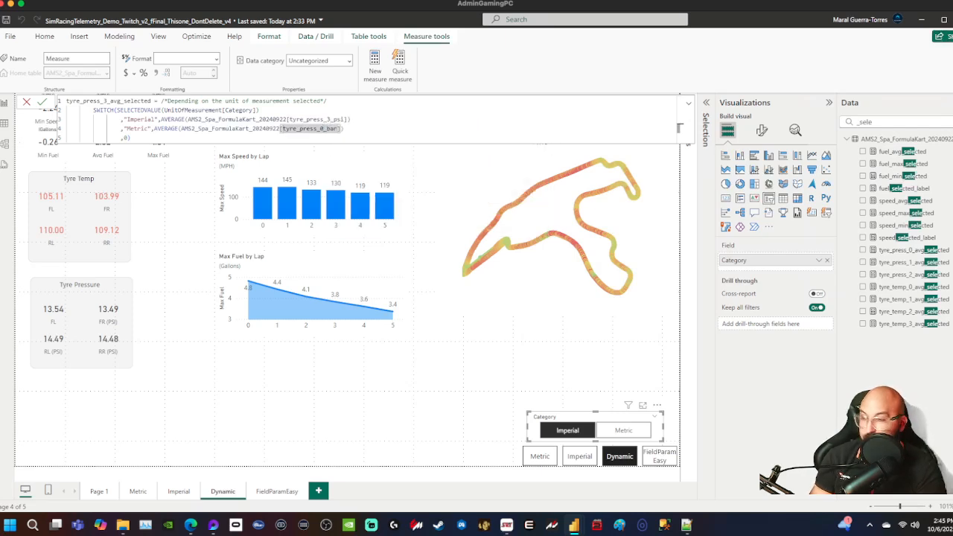
key(BackSpace)
text(3)
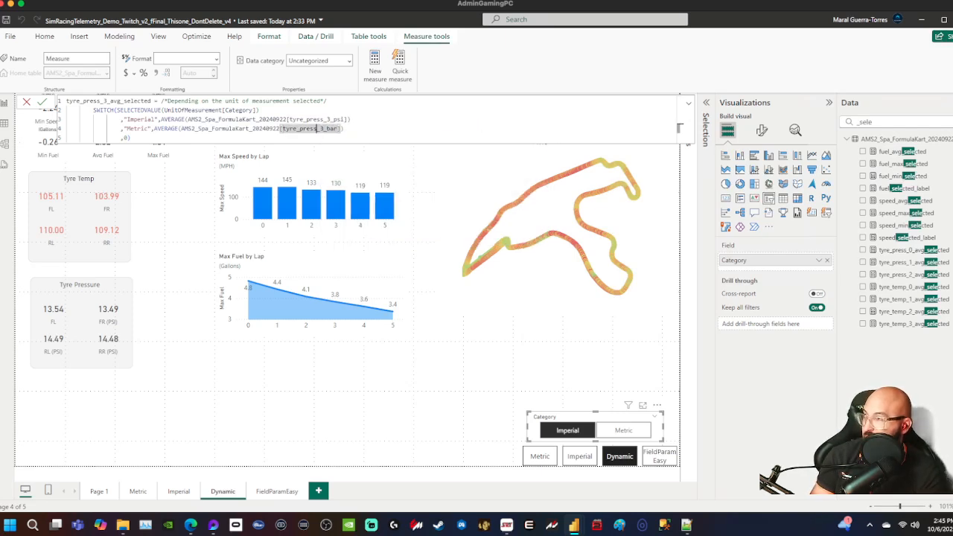
click(42, 102)
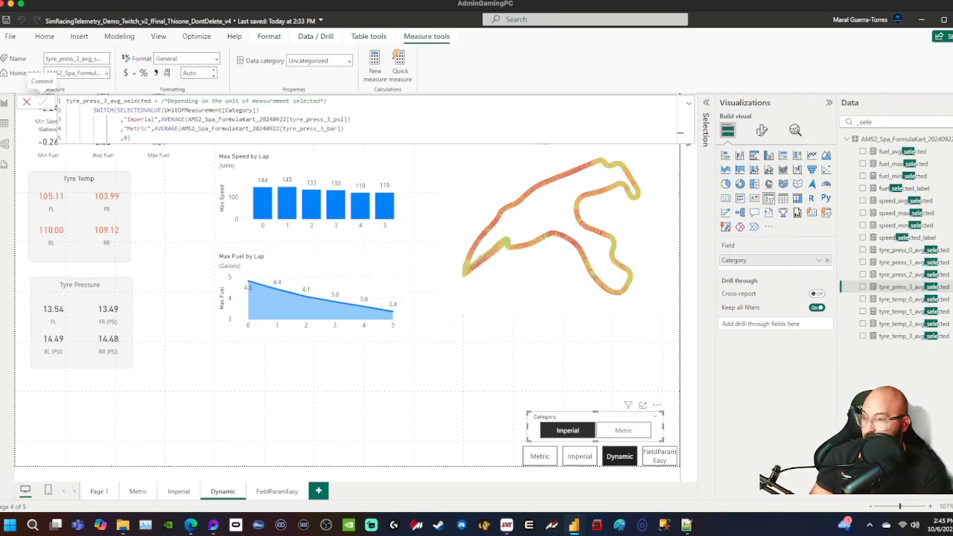
- Replace the front-right tyre pressure card's field with tyre_press_1_avg_selected and rename it FR
click(224, 395)
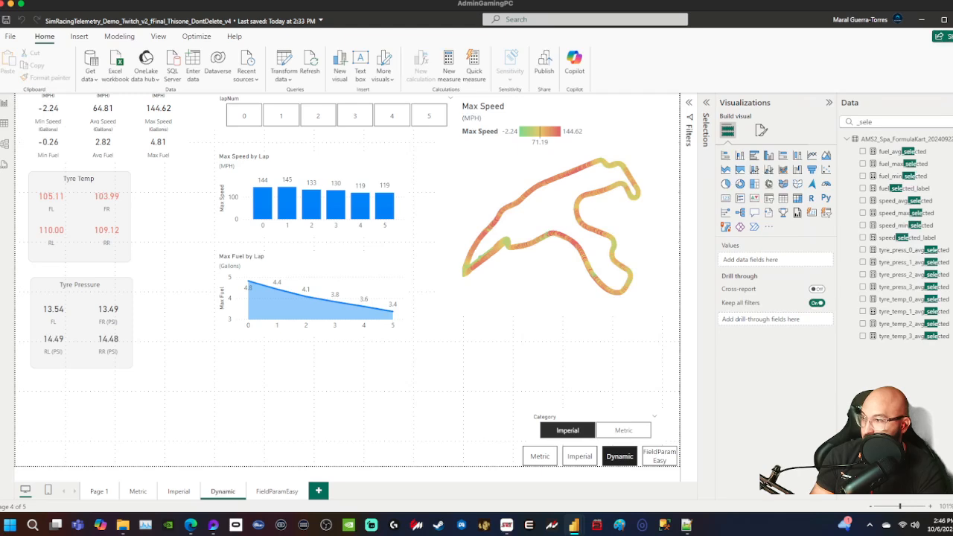
click(59, 290)
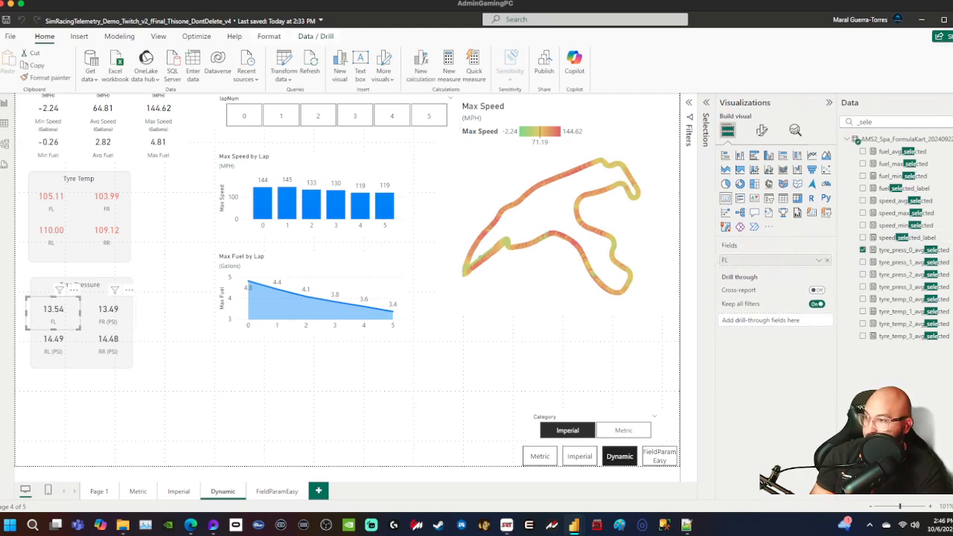
click(110, 298)
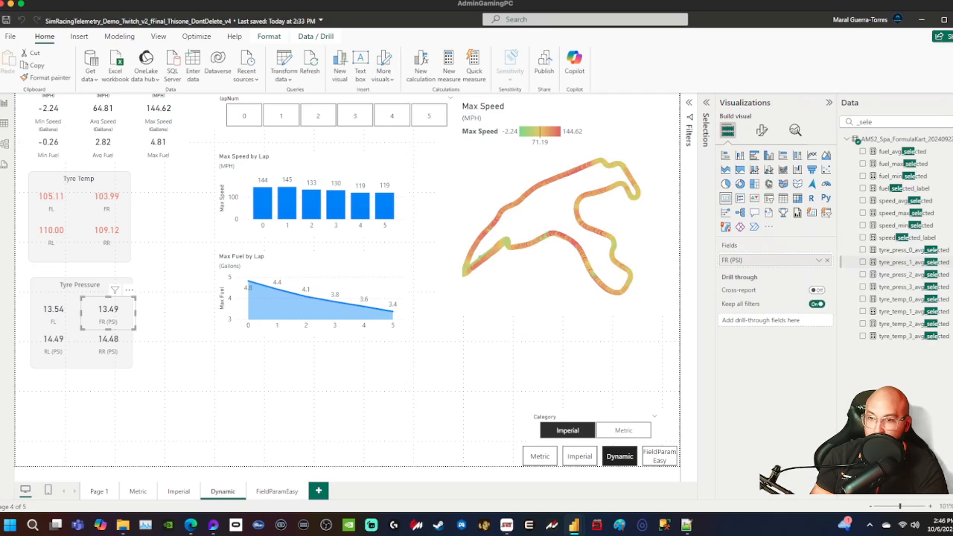
drag(899, 262, 753, 259)
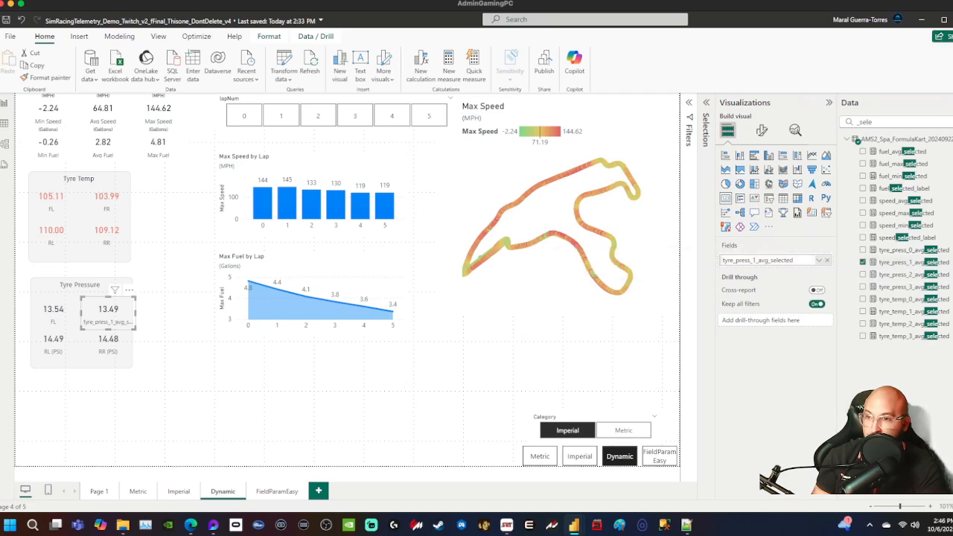
double_click(753, 260)
text(FR)
key(Return)
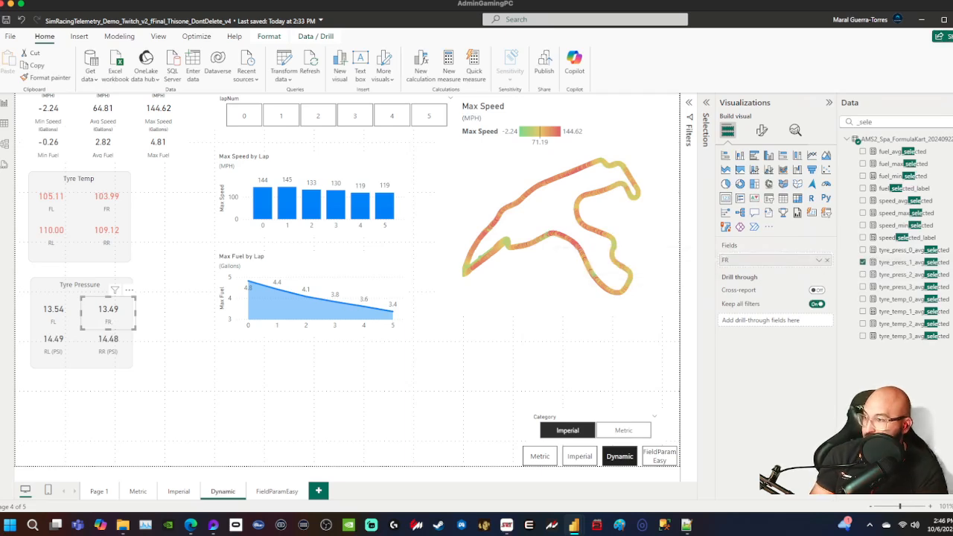
- Replace the rear-left tyre pressure card's field with tyre_press_2_avg_selected and rename it RL
click(53, 341)
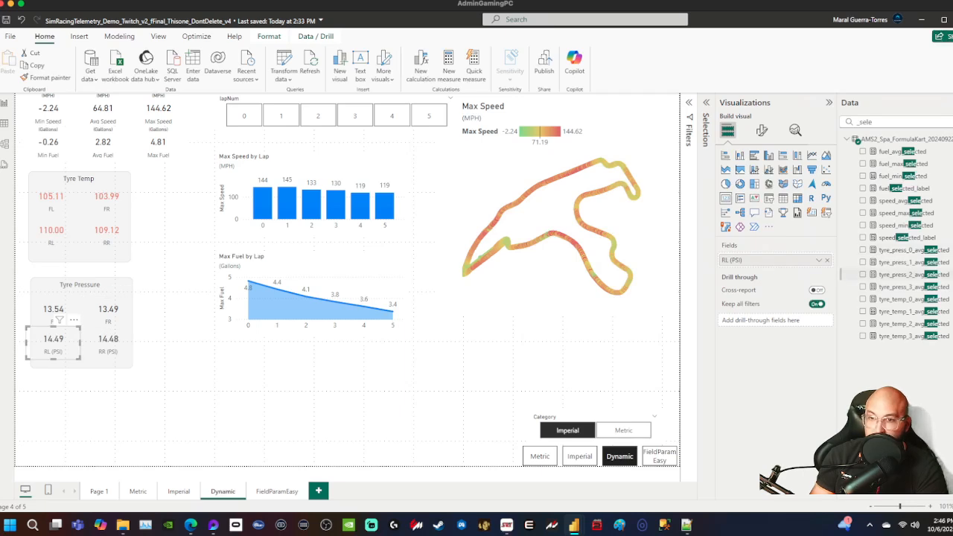
drag(897, 275, 775, 260)
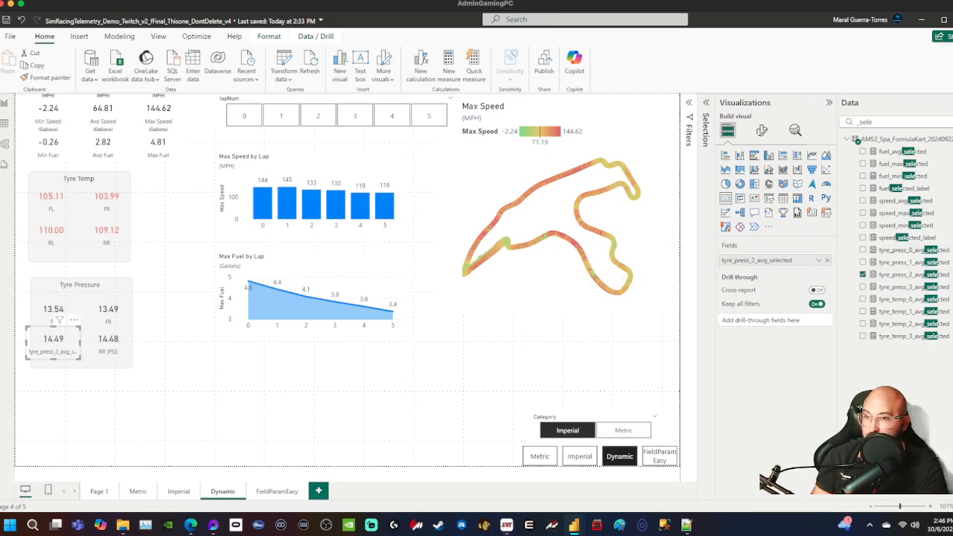
double_click(759, 260)
text(RL)
key(Return)
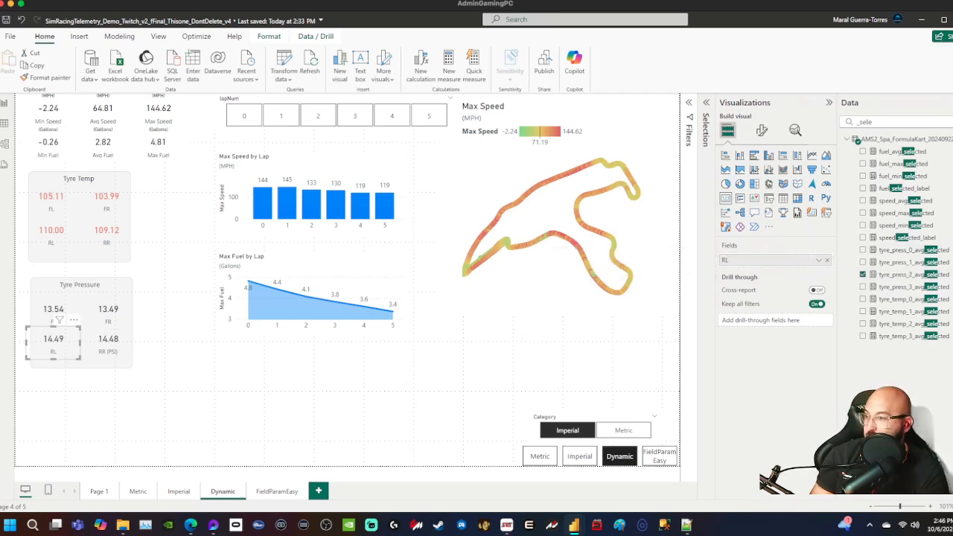
- Replace the rear-right tyre pressure card's field with tyre_press_3_avg_selected and rename it RR
click(108, 339)
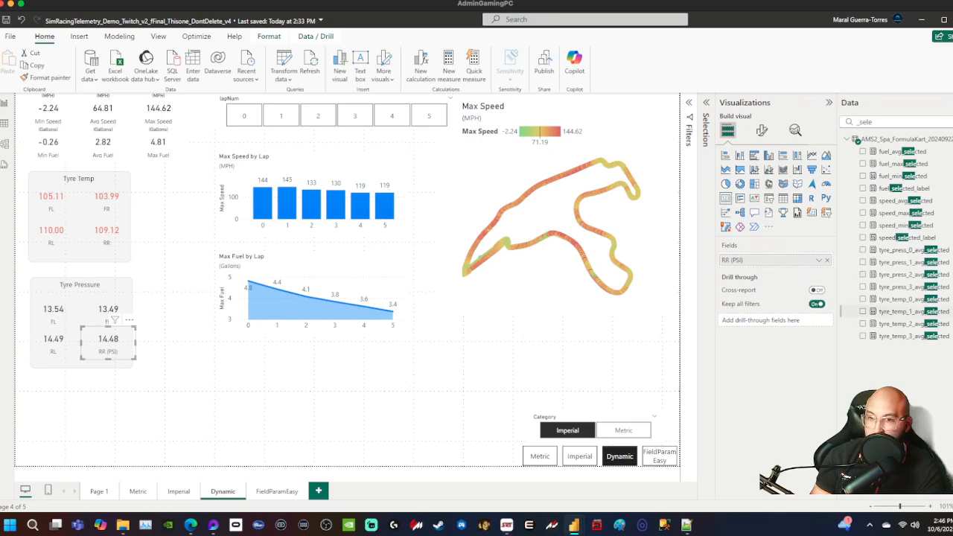
drag(901, 287, 767, 260)
double_click(767, 260)
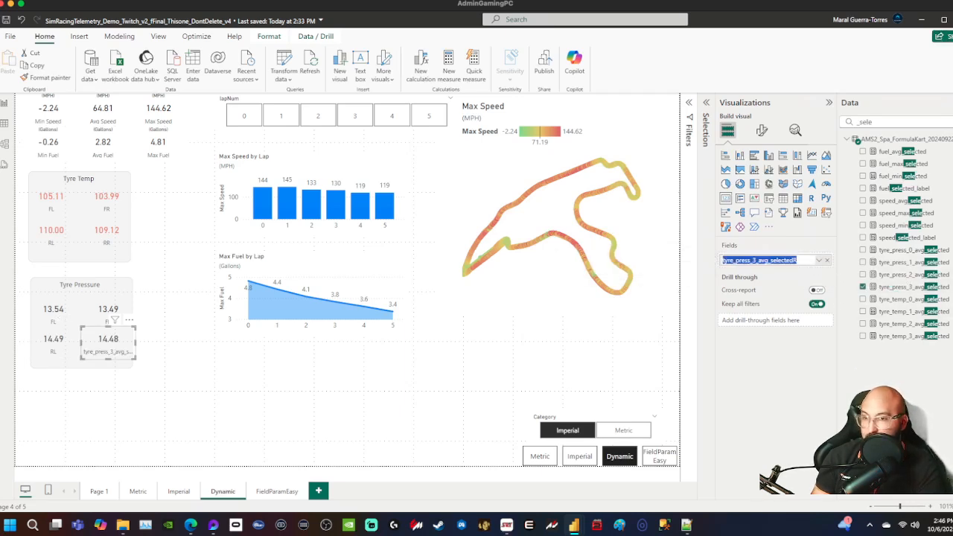
text(RR)
key(Return)
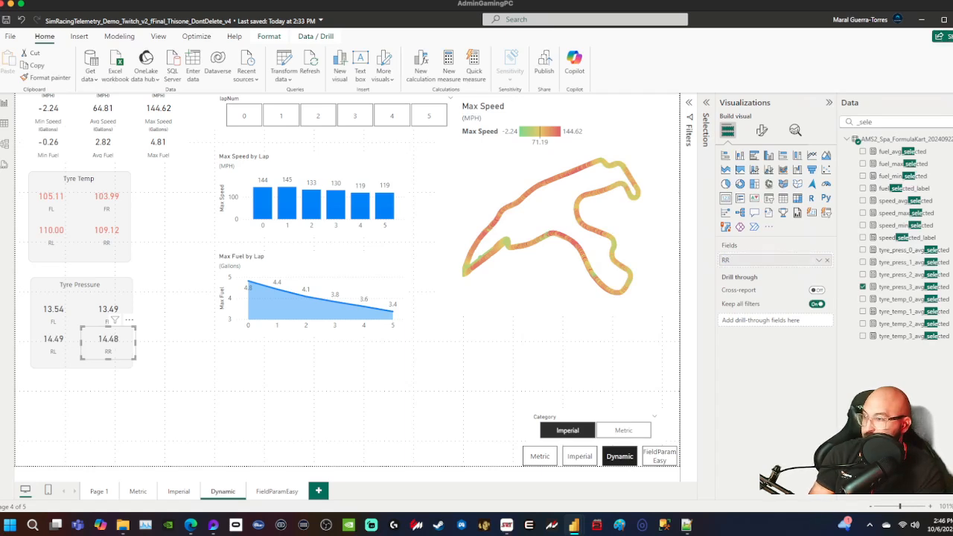
key(Escape)
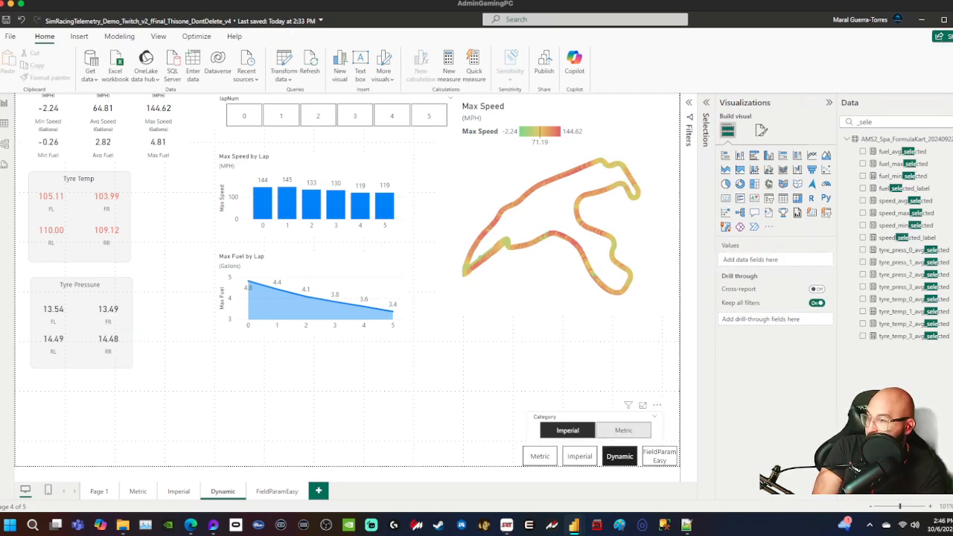
- Test the Category slicer by switching between Metric and Imperial, ending on Imperial
click(624, 430)
click(567, 430)
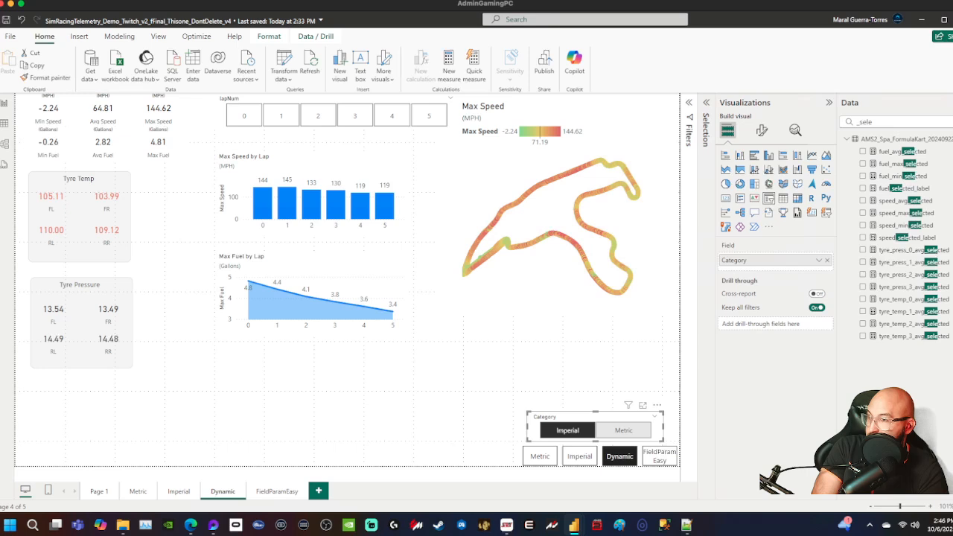
click(624, 430)
click(568, 430)
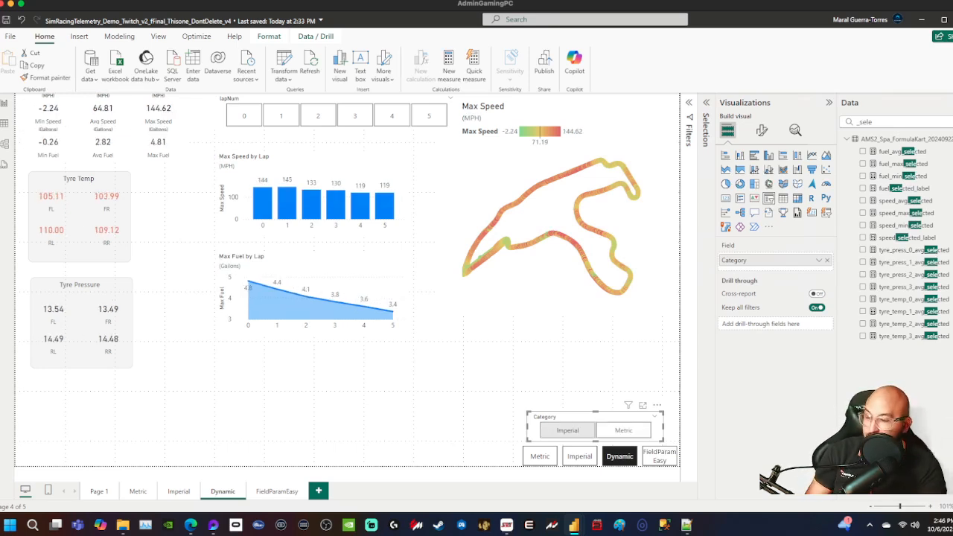
click(543, 372)
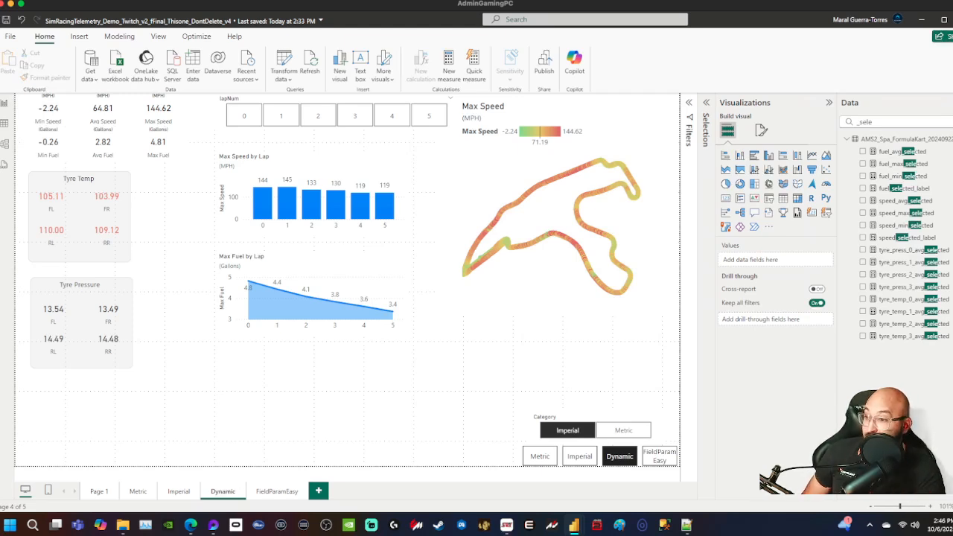
- Review the Imperial and Metric pages, return to the Dynamic page, and toggle its Imperial category off and on
click(179, 491)
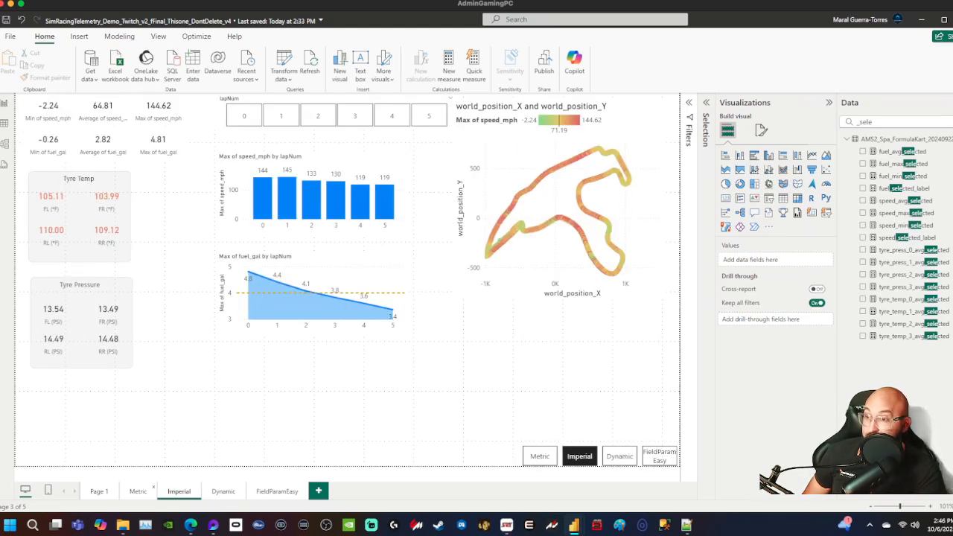
click(138, 492)
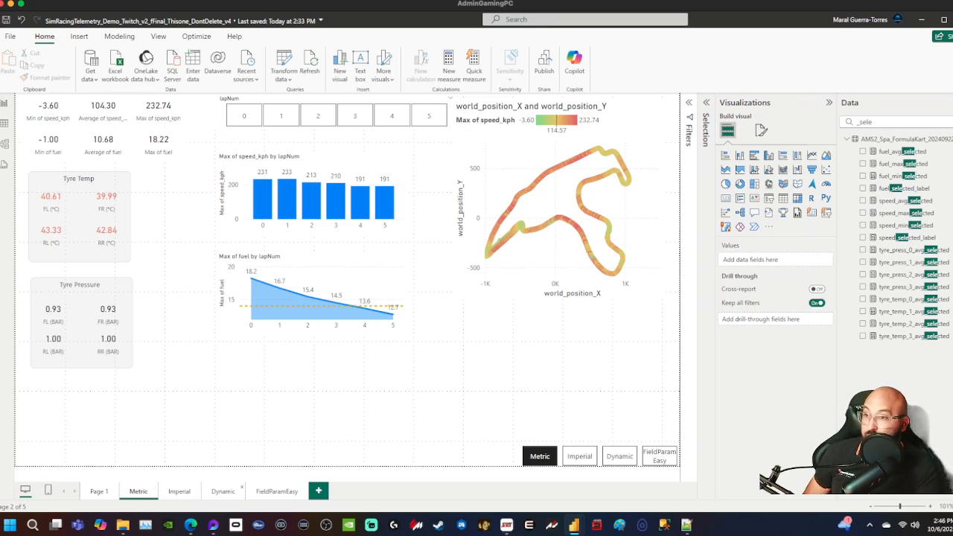
click(223, 491)
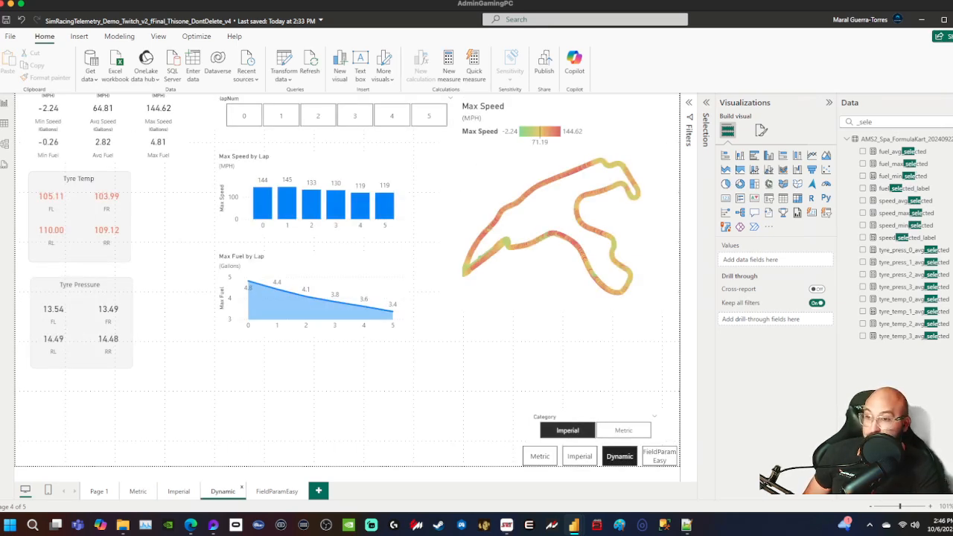
click(567, 431)
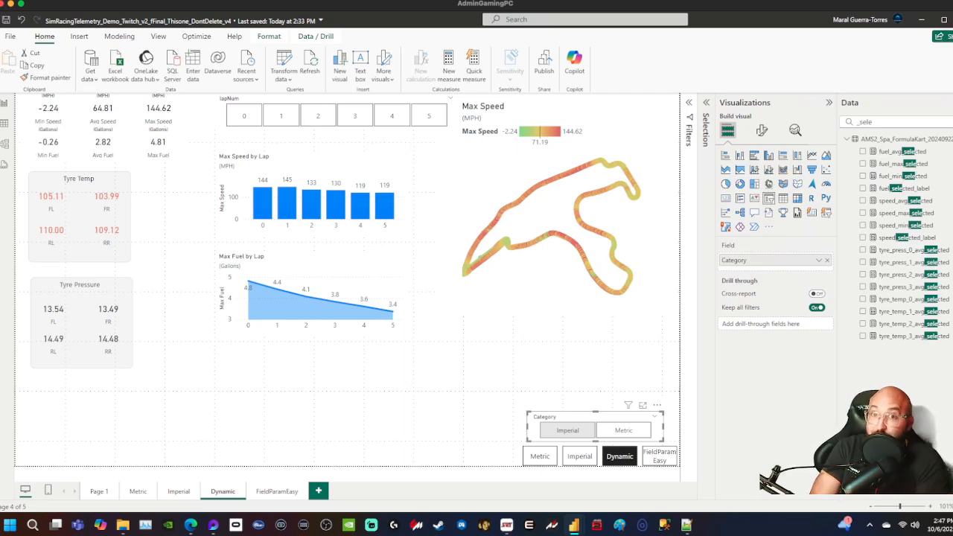
click(567, 430)
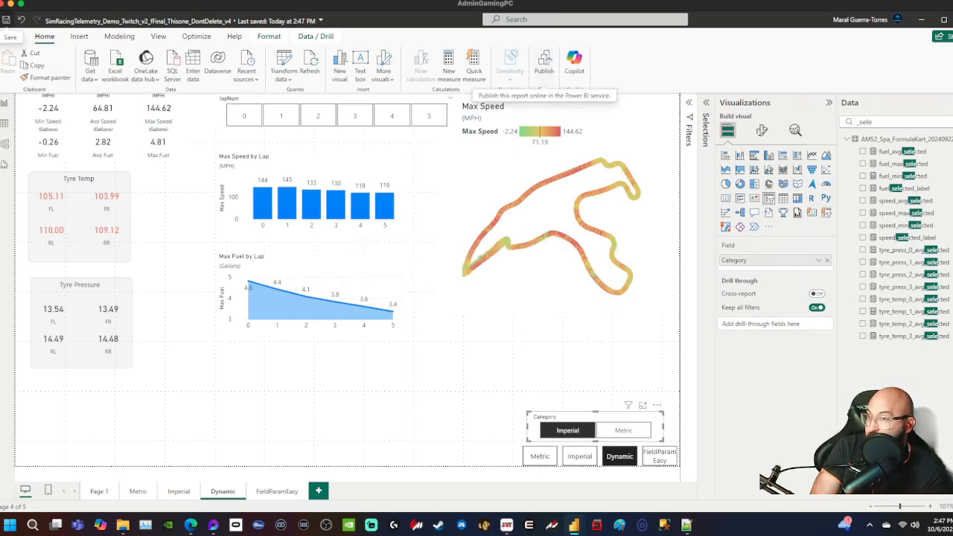
- Publish the report to the Data Driven Sim Racing workspace and open the published report in the Power BI service
click(543, 63)
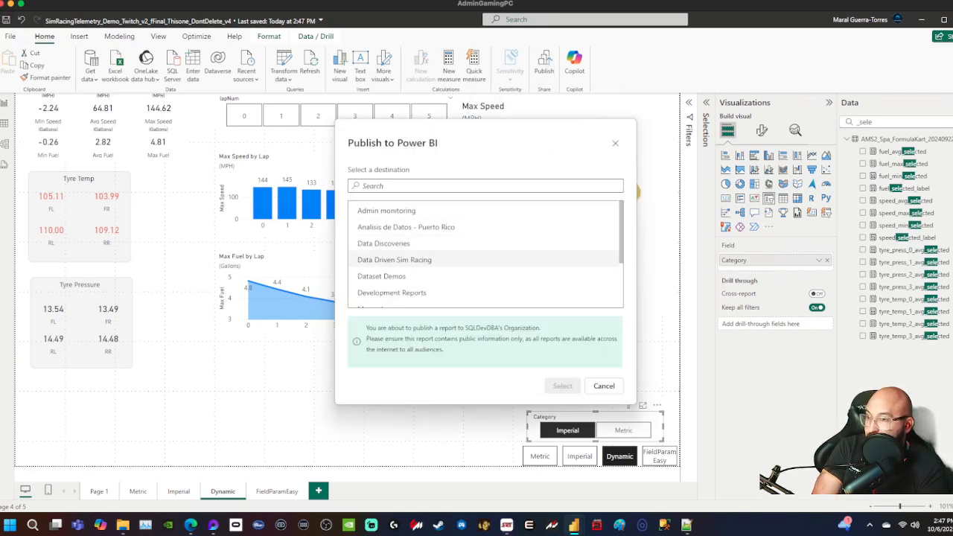
click(394, 259)
click(562, 386)
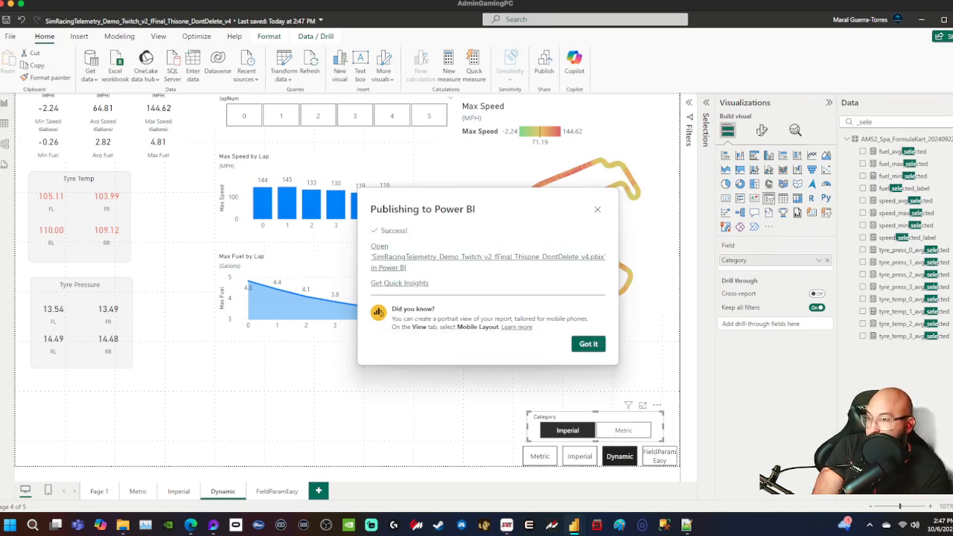
click(488, 257)
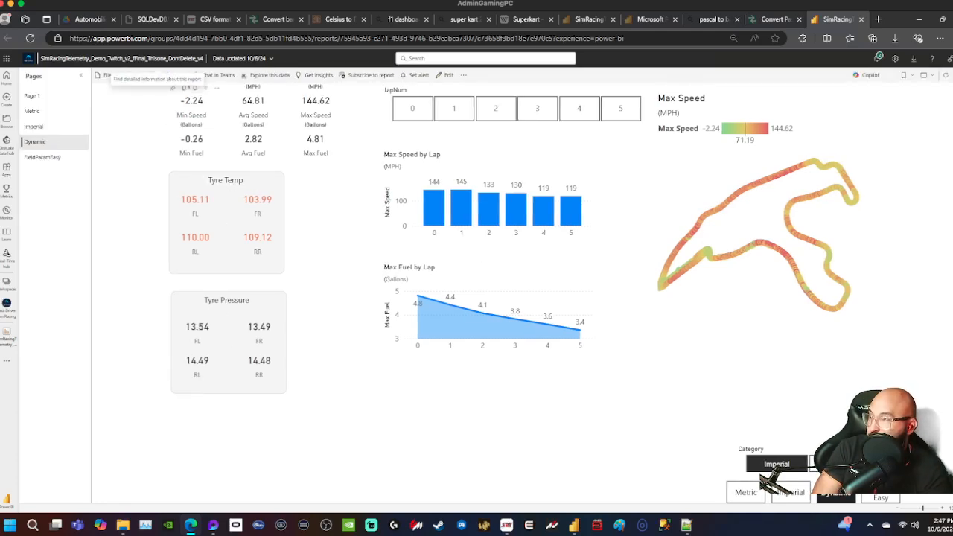
- Publish the report to the web with a public embed code and copy the link for sending by email
click(105, 75)
mouse_move(123, 147)
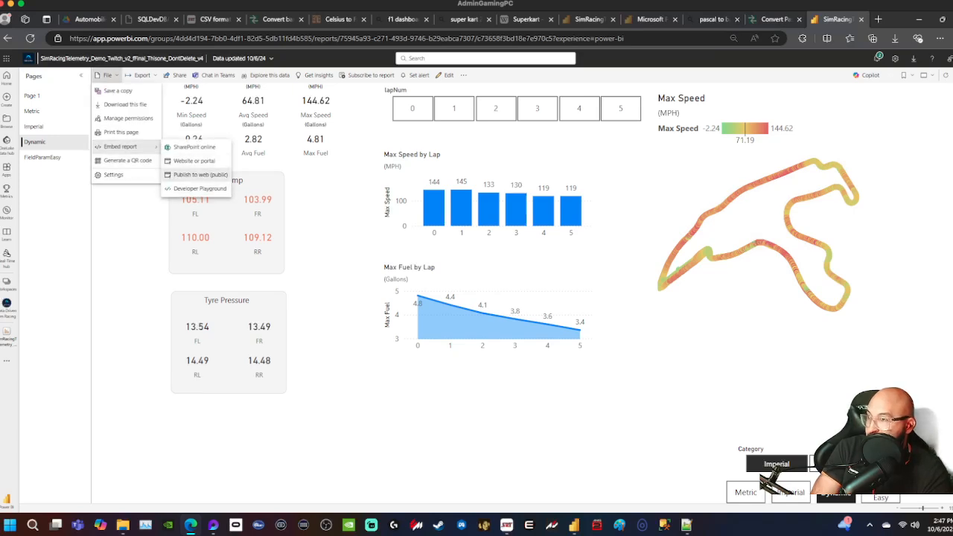
click(197, 174)
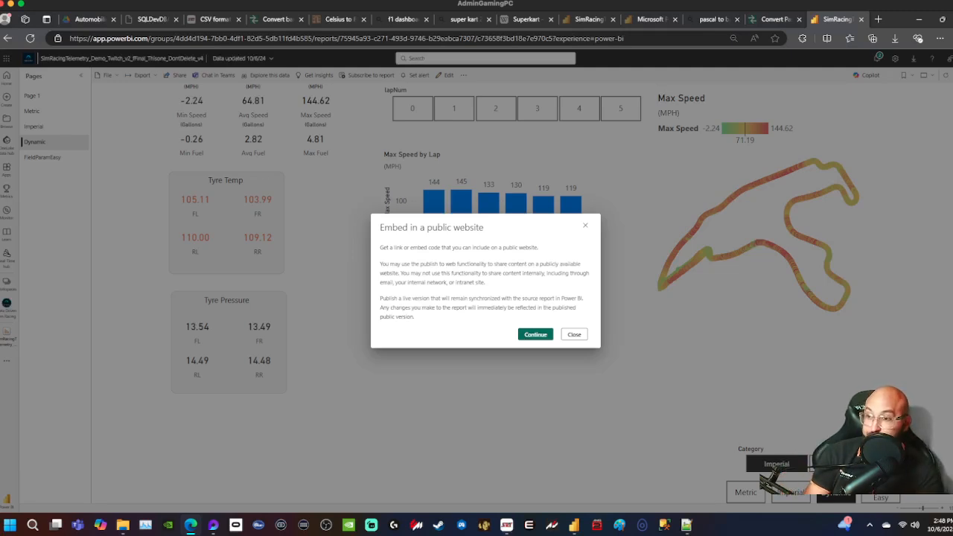
click(535, 334)
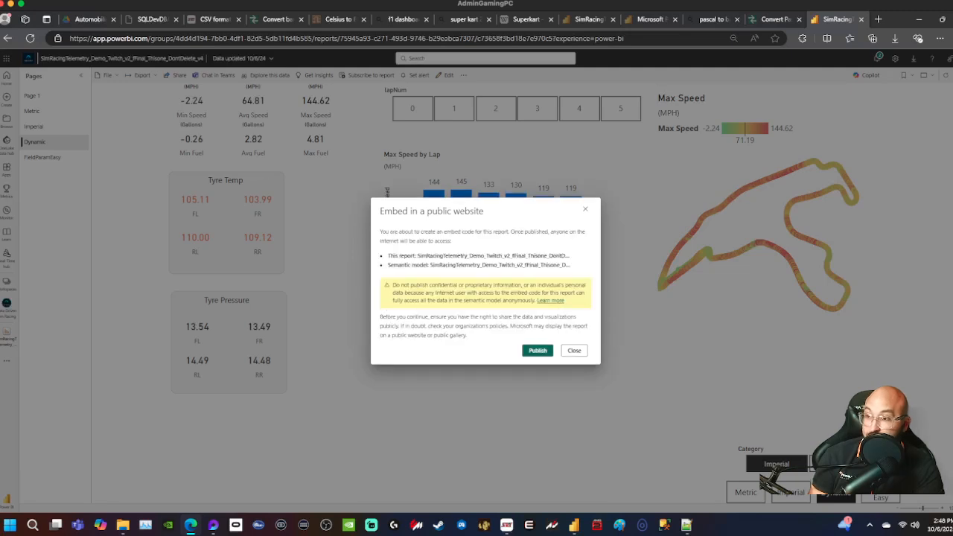
drag(401, 285, 544, 285)
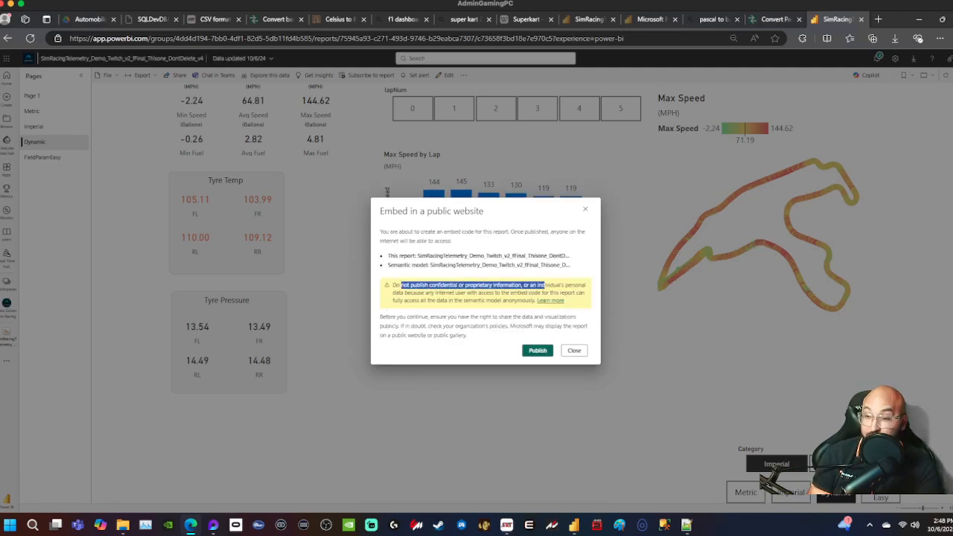
click(537, 349)
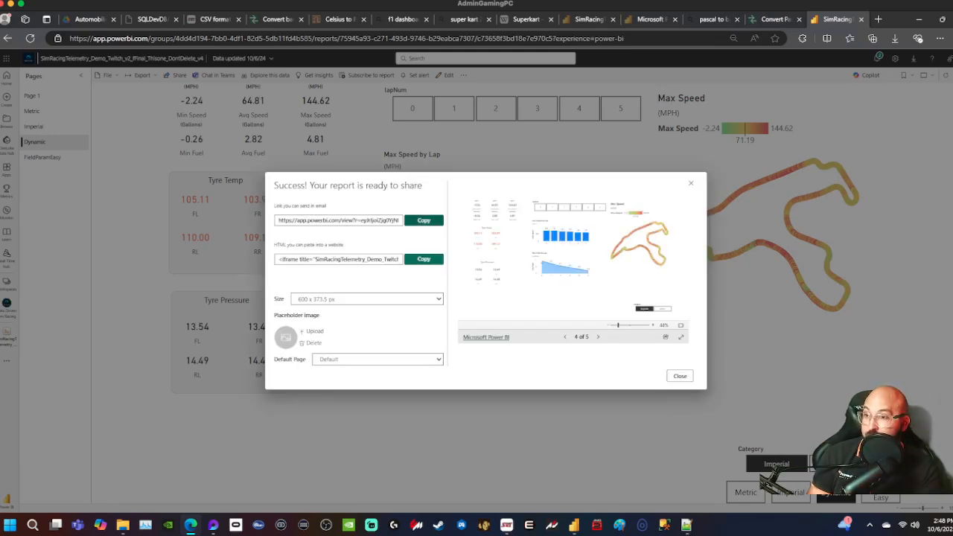
click(424, 221)
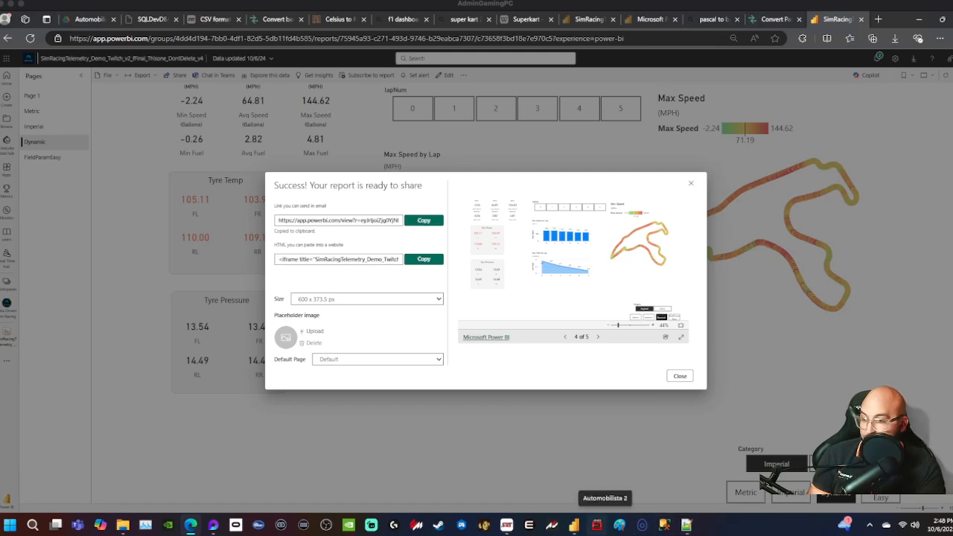
mouse_move(573, 525)
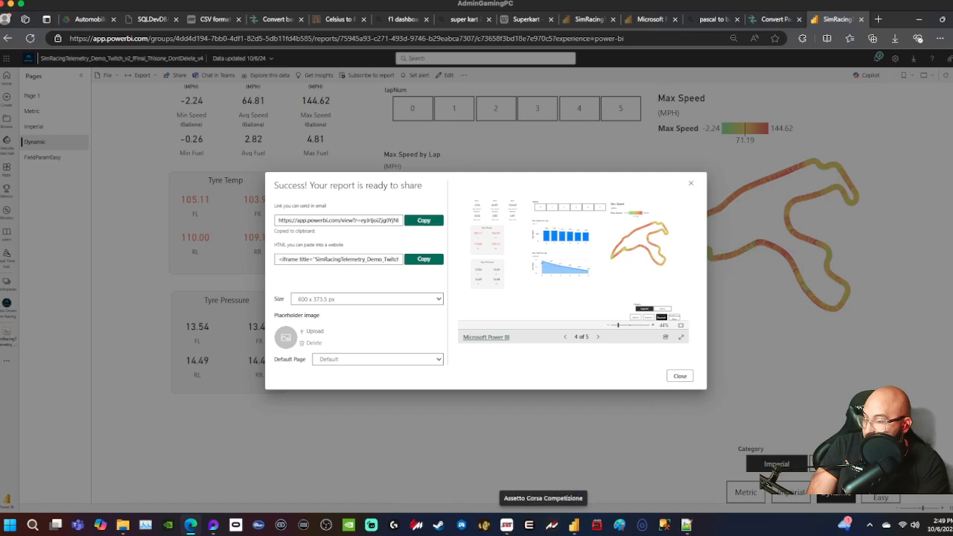
- Close the sharing dialog and review the published report's Dynamic category toggle and its Metric and Imperial pages
mouse_move(123, 525)
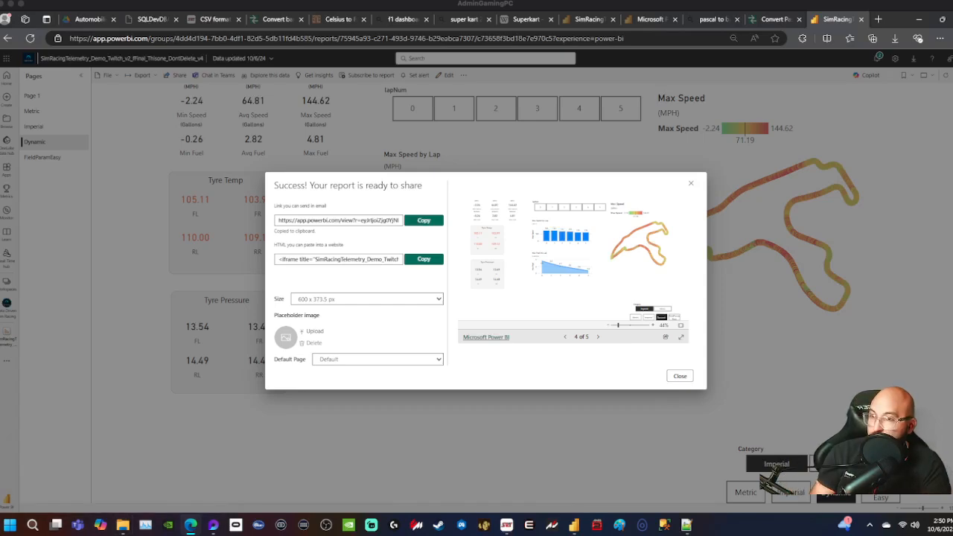
click(691, 183)
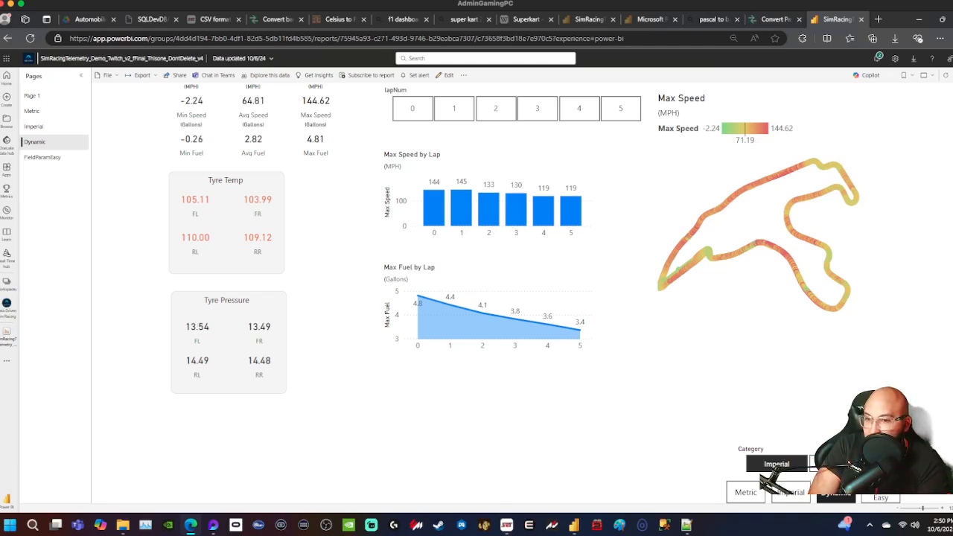
click(839, 464)
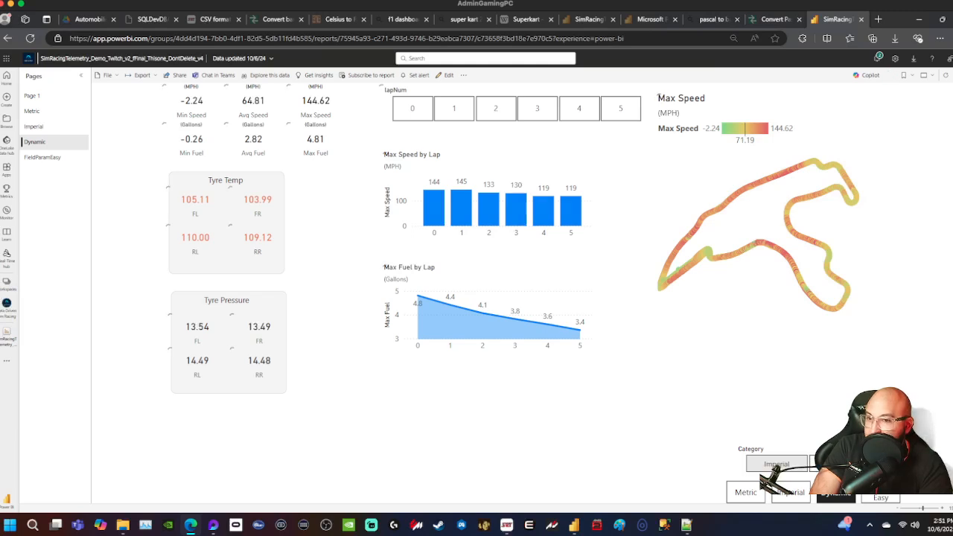
click(745, 492)
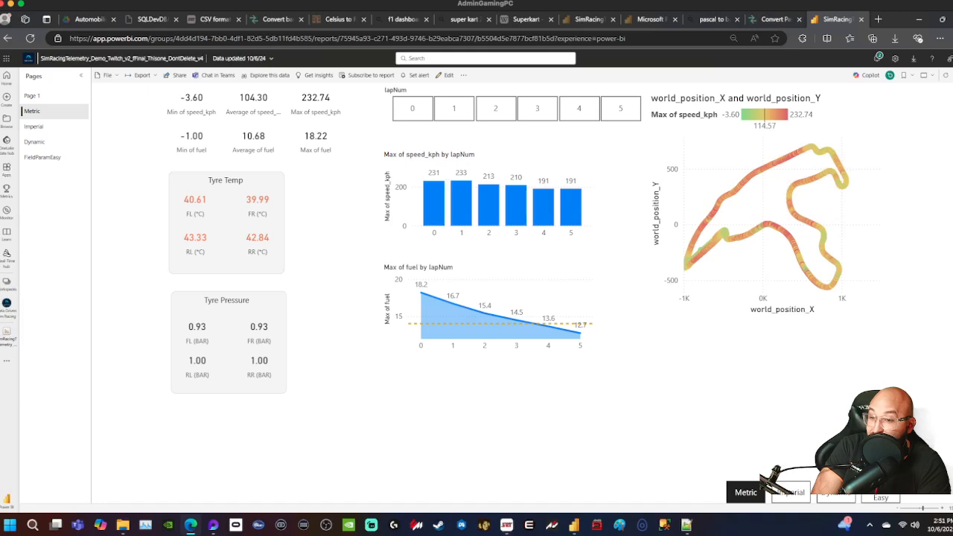
click(791, 493)
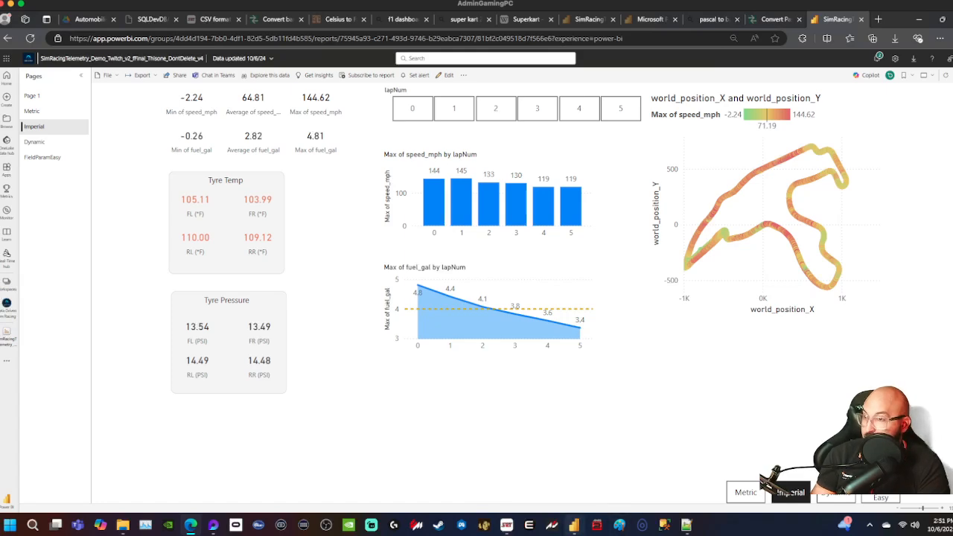
- Switch to Power BI Desktop, examine the lap speed table in SimRacingTelemetry_FieldsParamTest, and return to the v4 demo report
mouse_move(574, 525)
click(685, 471)
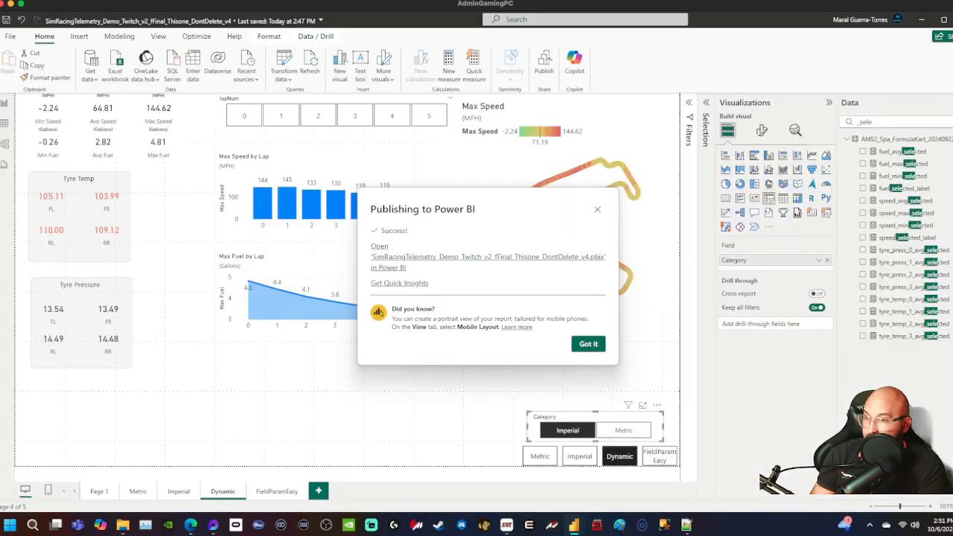
click(589, 343)
click(526, 465)
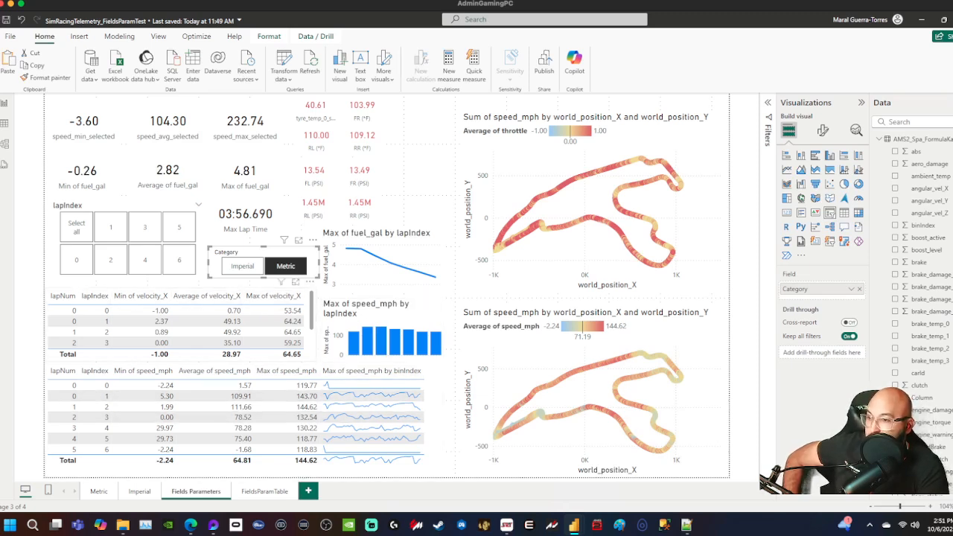
click(384, 366)
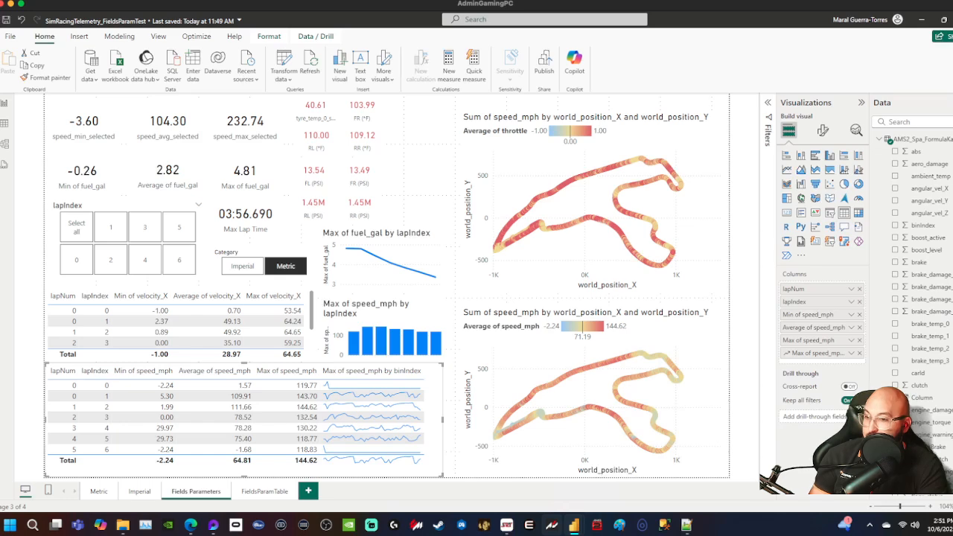
mouse_move(573, 526)
click(629, 469)
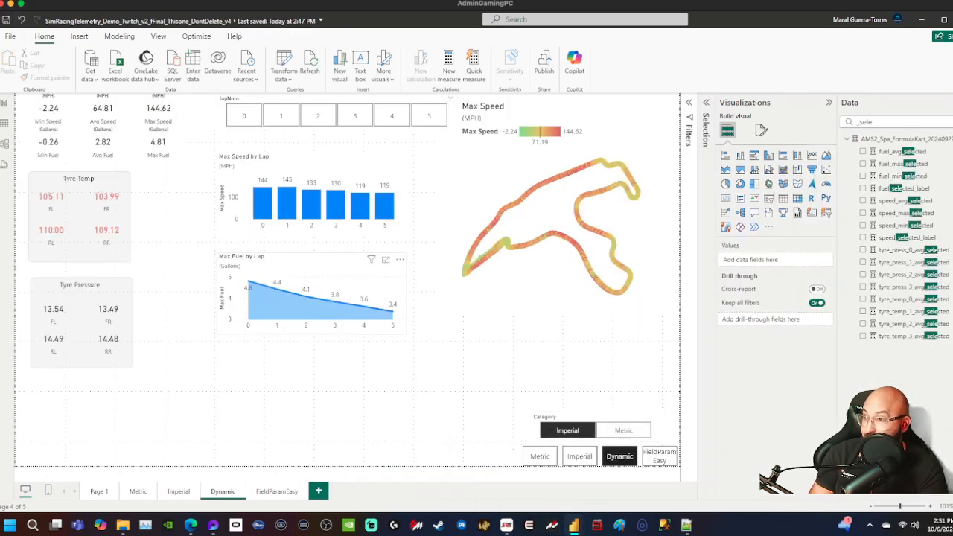
drag(298, 262, 298, 261)
click(279, 373)
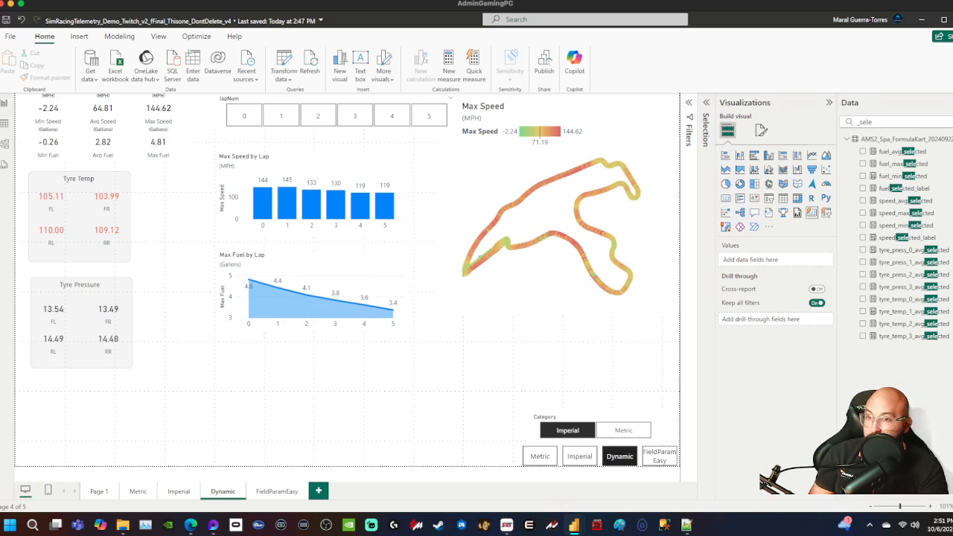
click(783, 198)
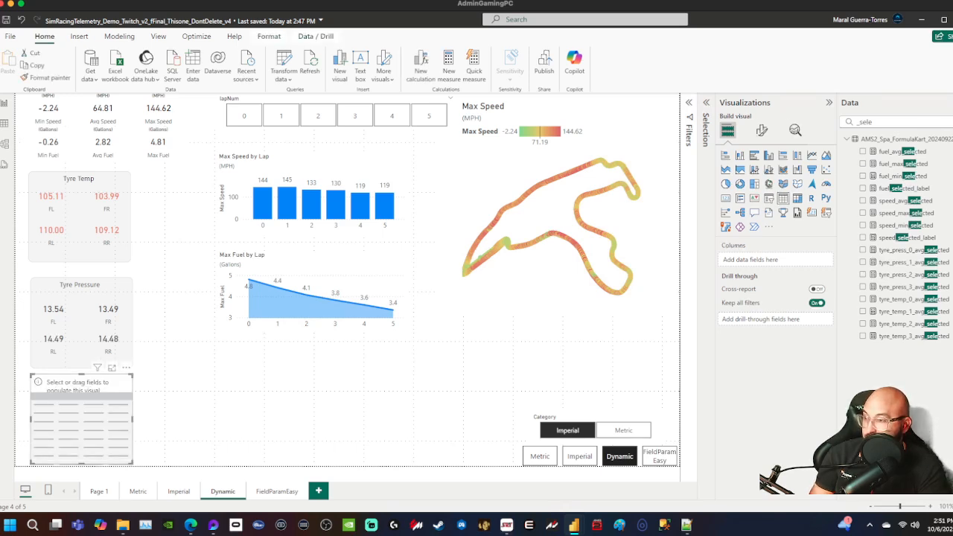
key(Delete)
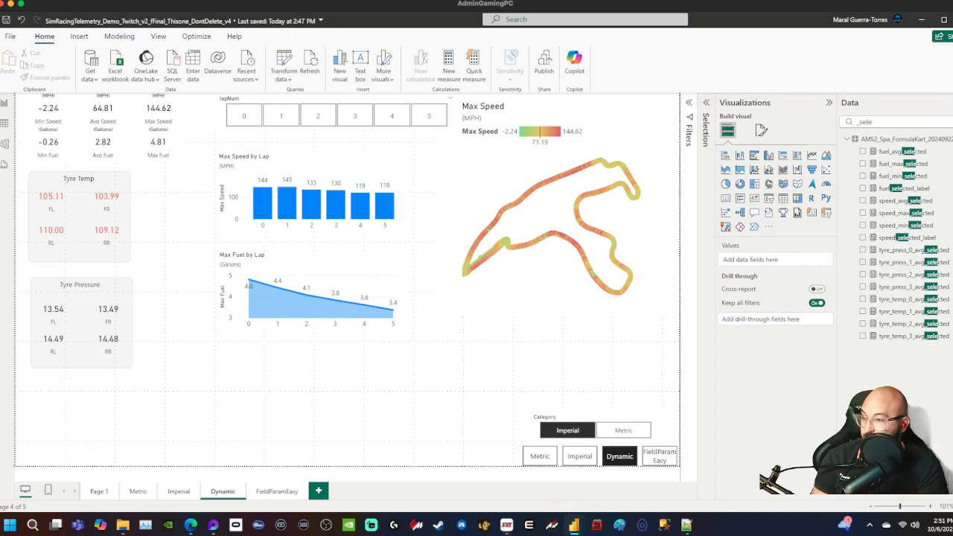
- Add an empty table to the Metric page and place it enlarged below the Max of fuel by lapNum chart
click(138, 491)
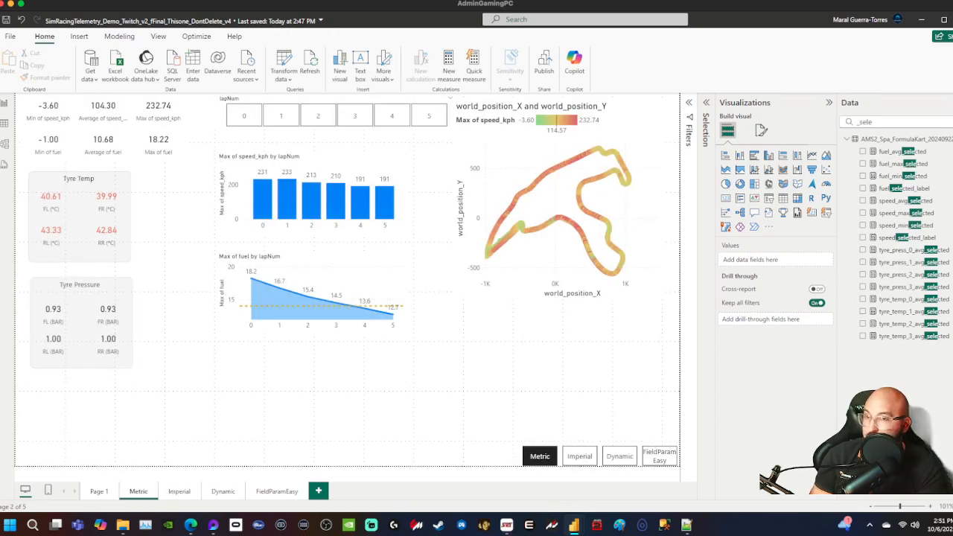
click(783, 199)
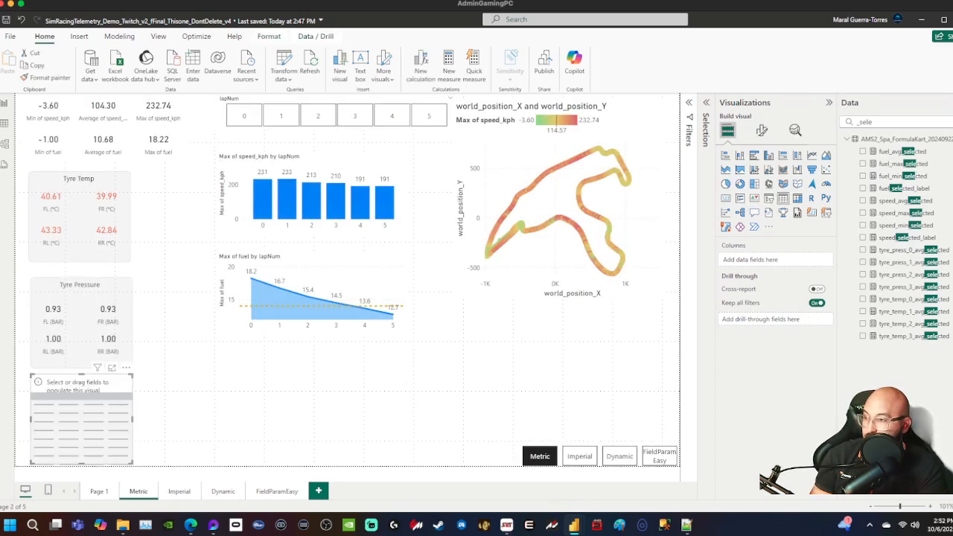
drag(82, 418, 202, 399)
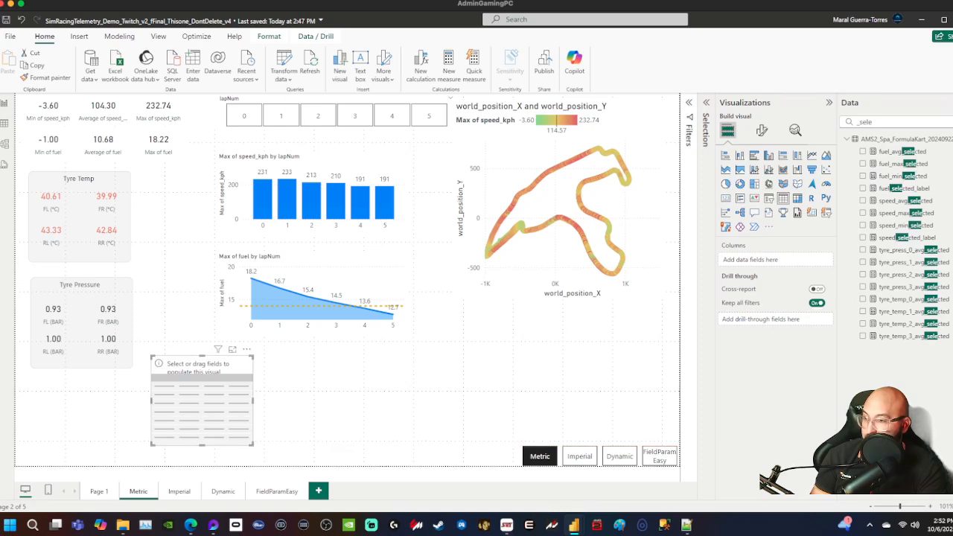
drag(253, 444, 447, 454)
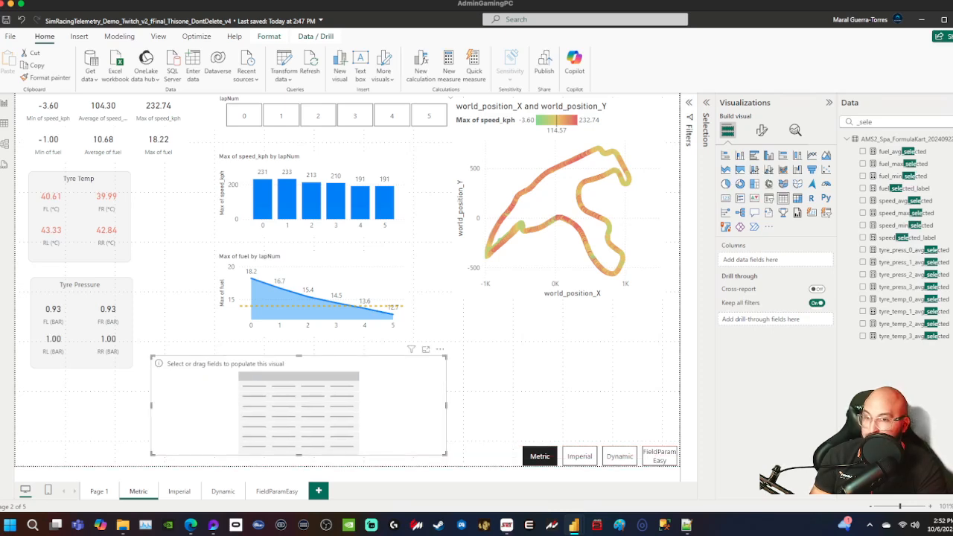
- Find the lapNum field, add it to the new table and set it to Don't summarize
click(845, 121)
key(ctrl+a)
key(BackSpace)
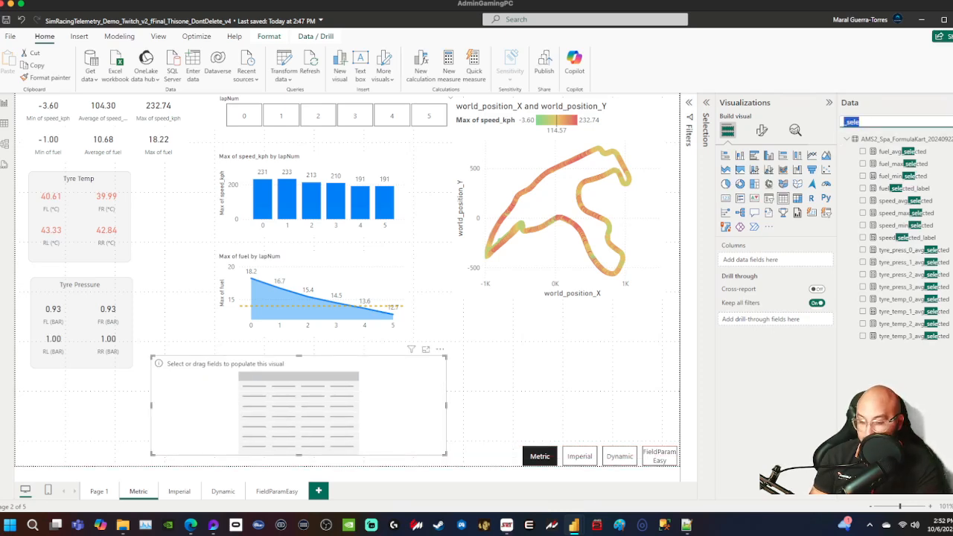
text(lapnu)
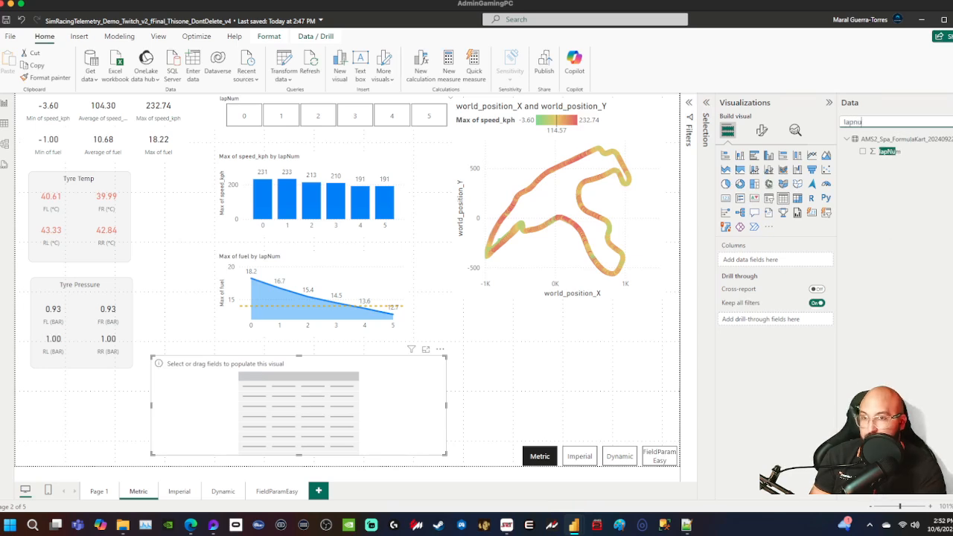
click(862, 151)
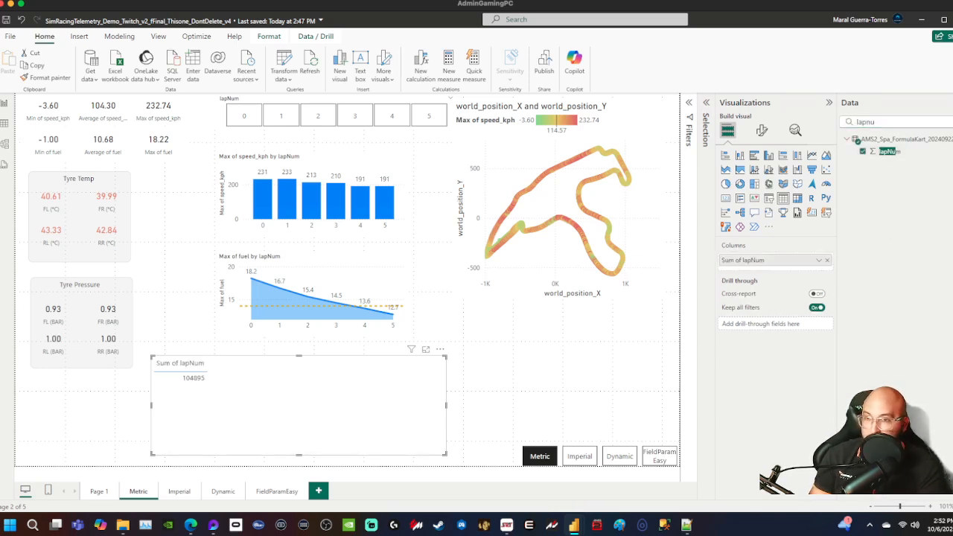
click(819, 260)
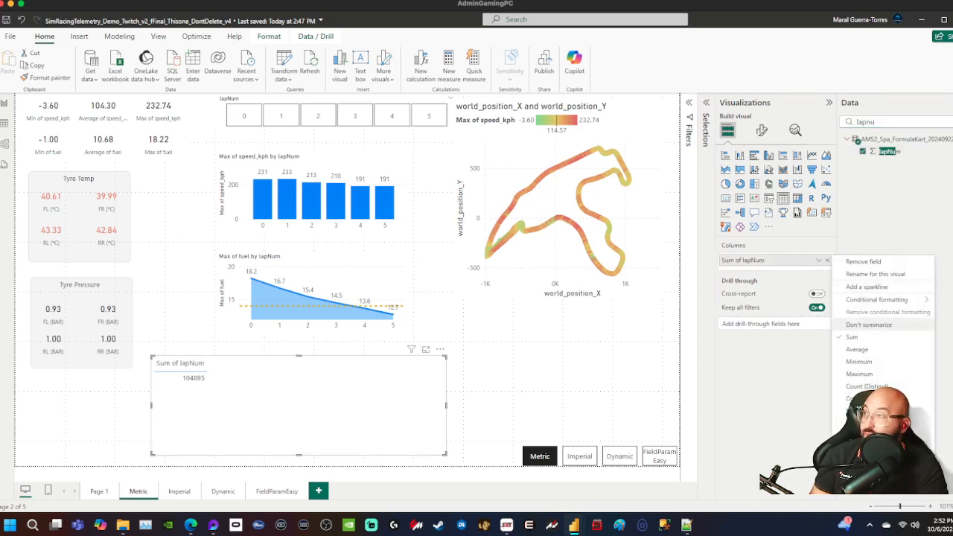
click(864, 339)
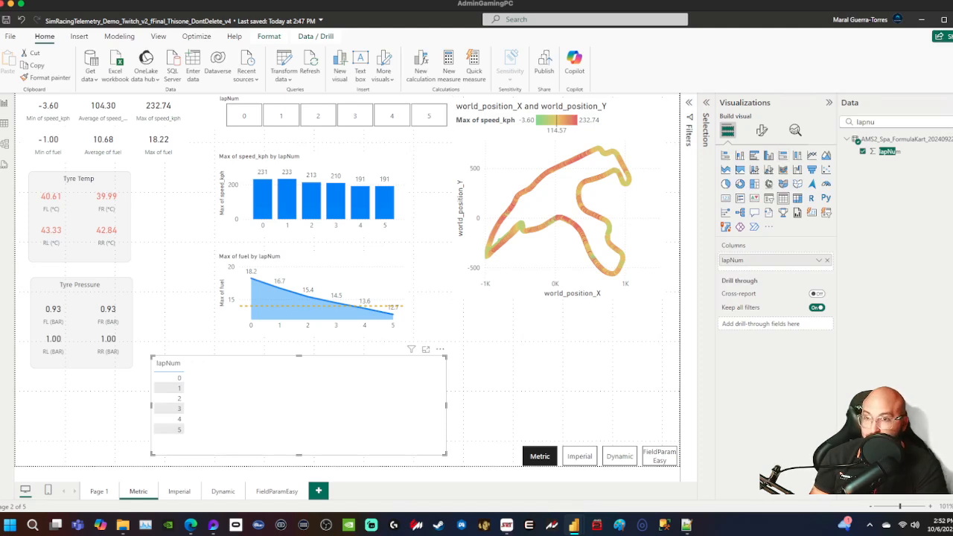
- Find the speed fields and add speed_kph to the lap table as three separate columns
double_click(865, 122)
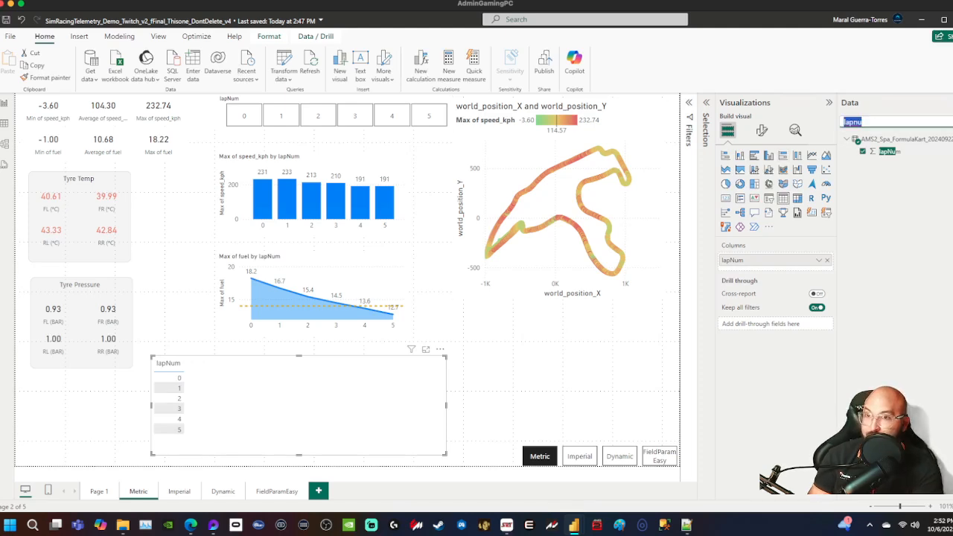
text(min)
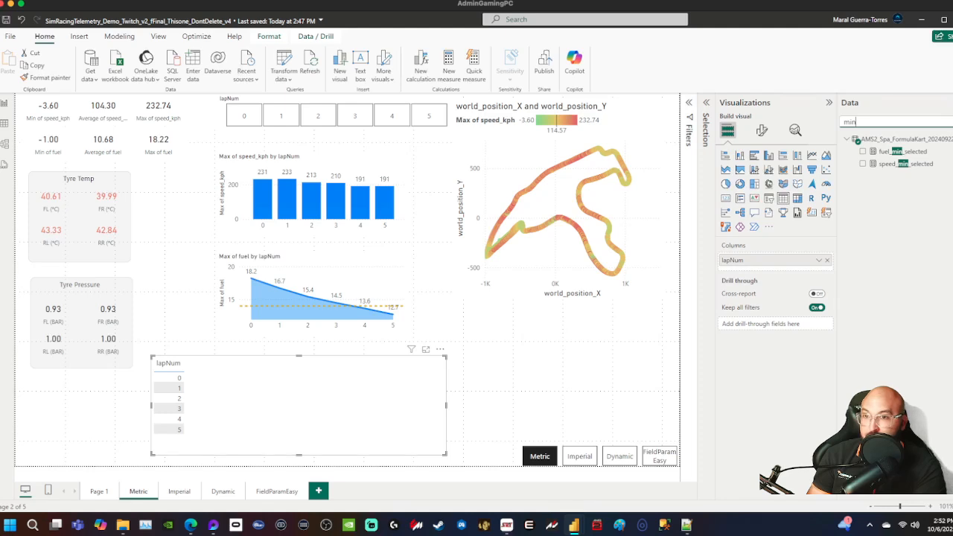
click(948, 122)
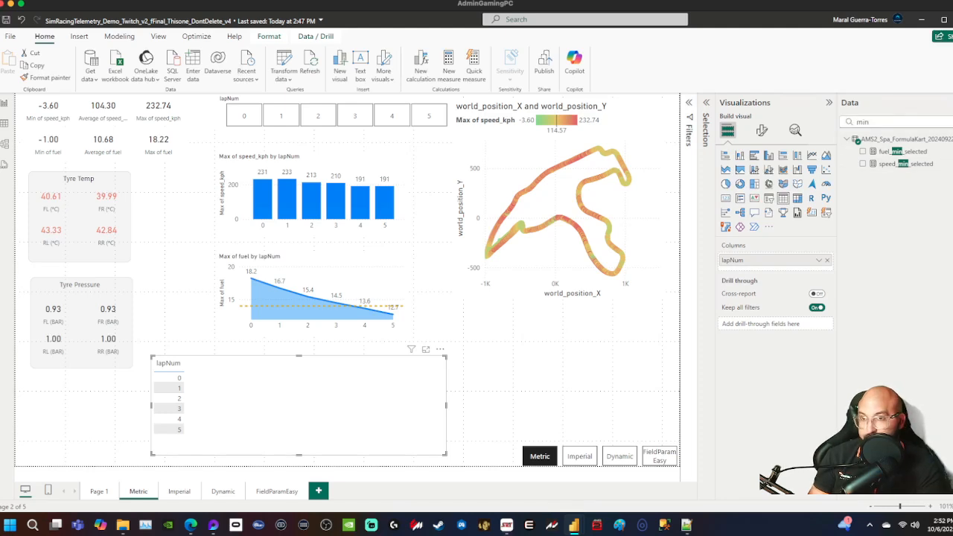
click(949, 122)
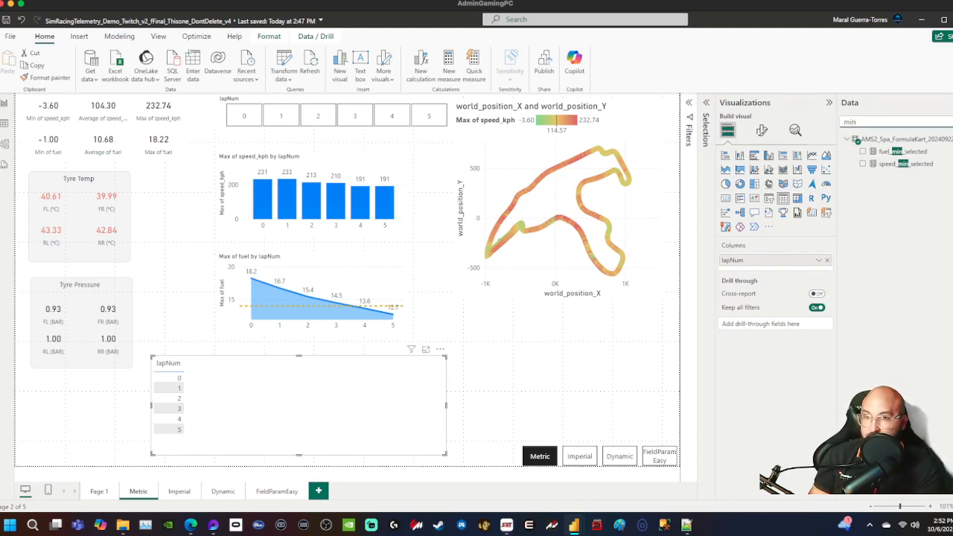
text(speed)
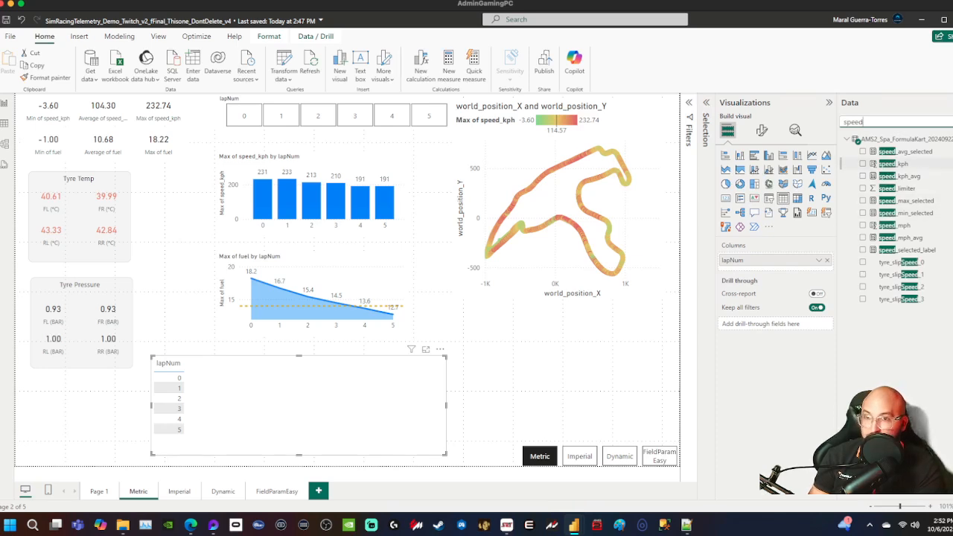
click(863, 163)
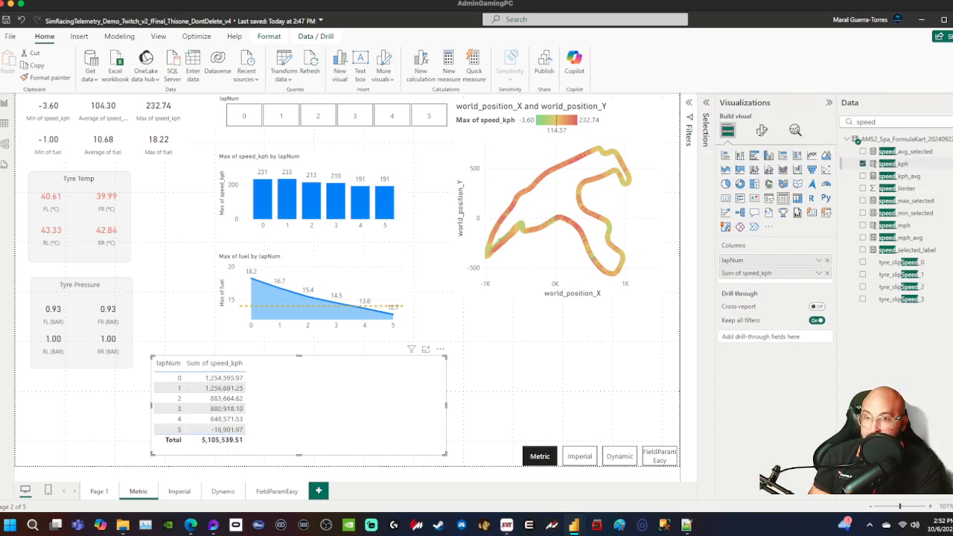
drag(894, 164, 785, 278)
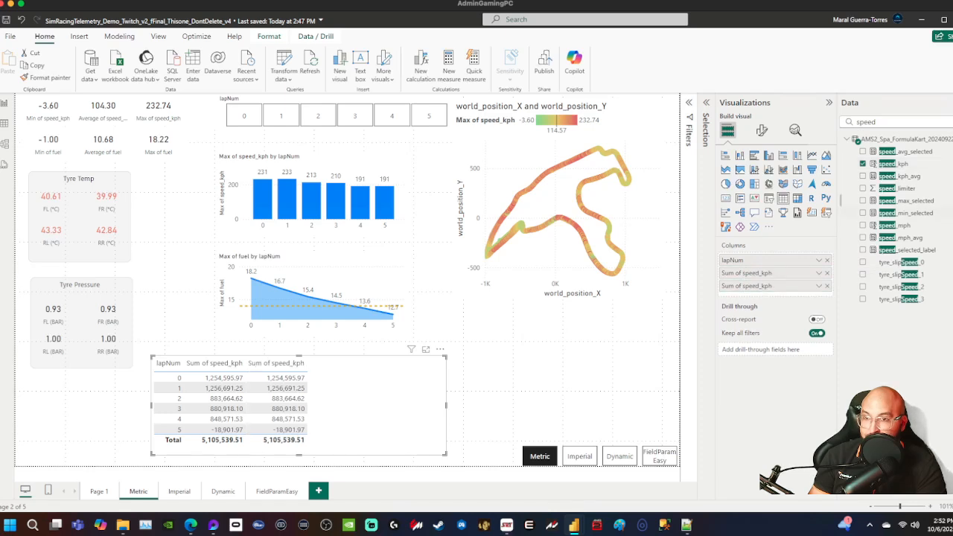
drag(893, 164, 775, 298)
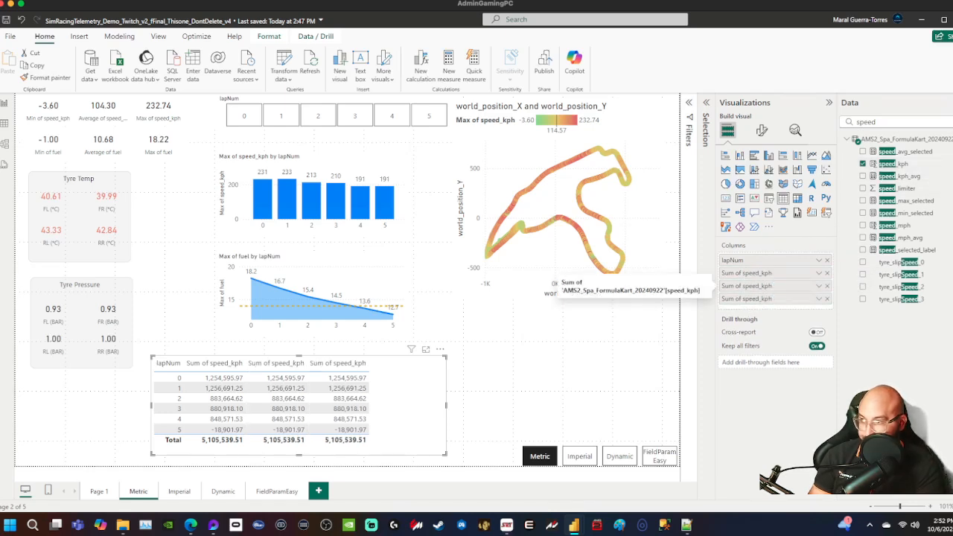
- Set the three speed_kph columns to Minimum, Average and Maximum aggregation, in that order
click(819, 272)
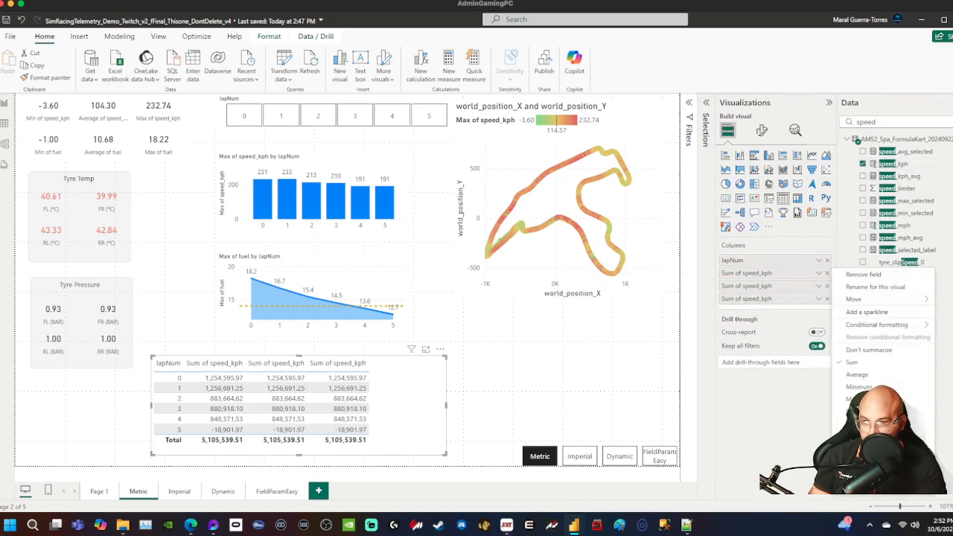
click(859, 387)
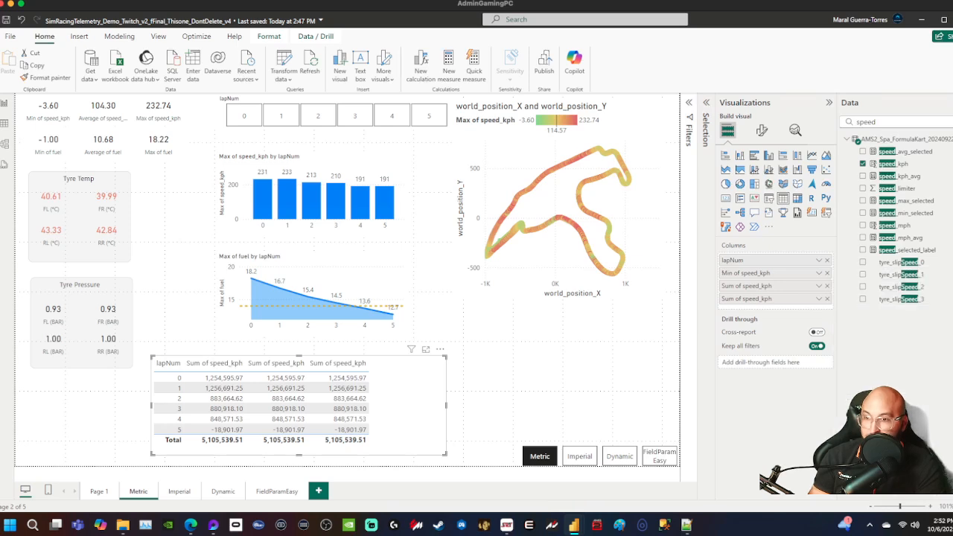
click(819, 285)
click(856, 388)
click(819, 298)
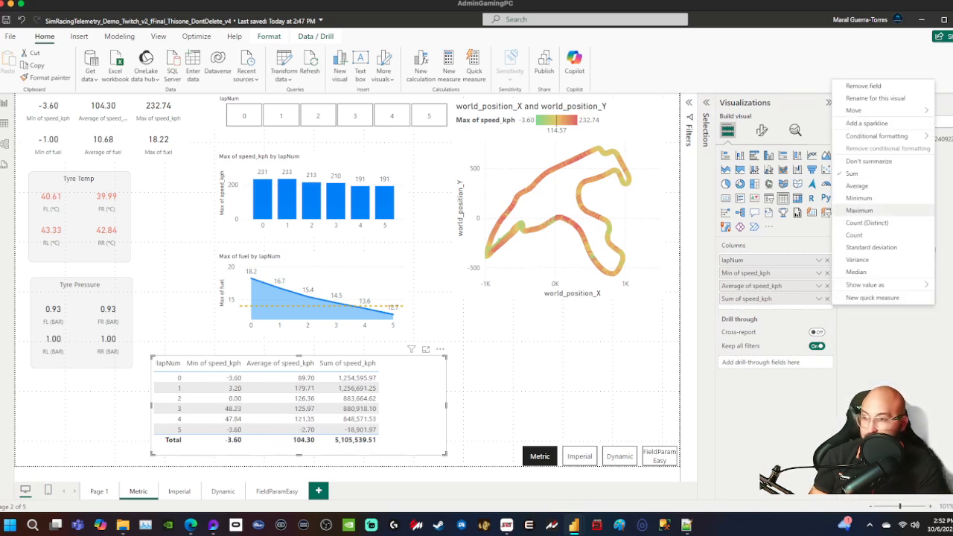
click(859, 210)
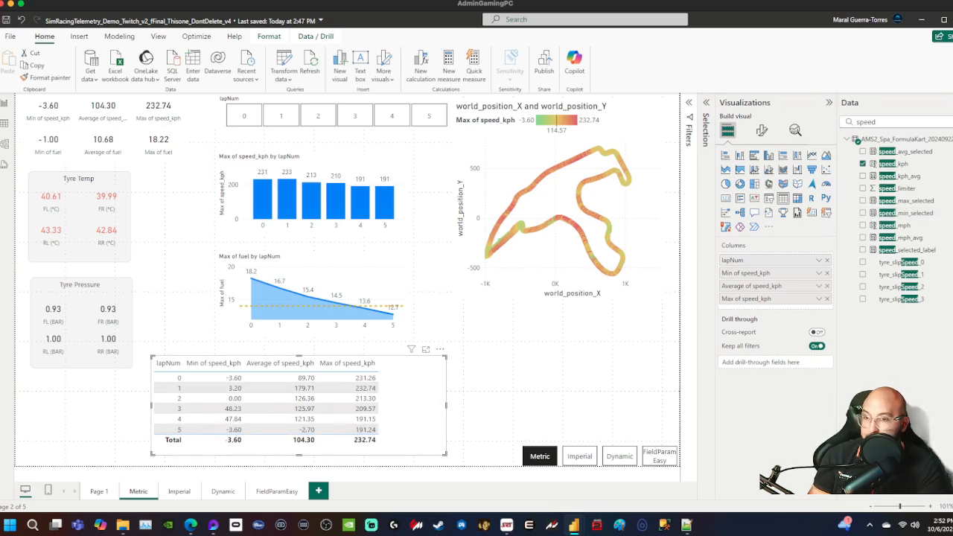
- Rename the lap table's minimum and average speed columns to "Min Speed" and "Avg Apeed"
double_click(748, 273)
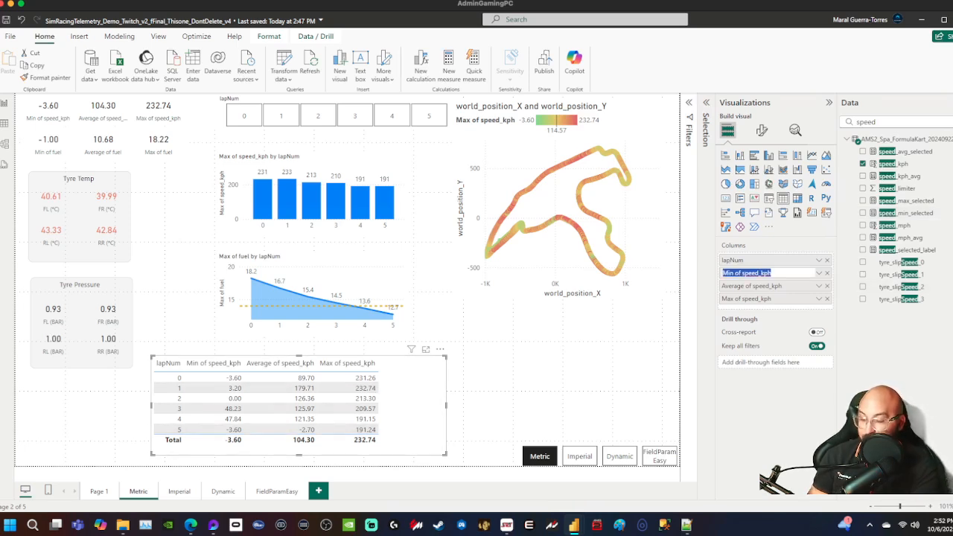
text(Min Speed)
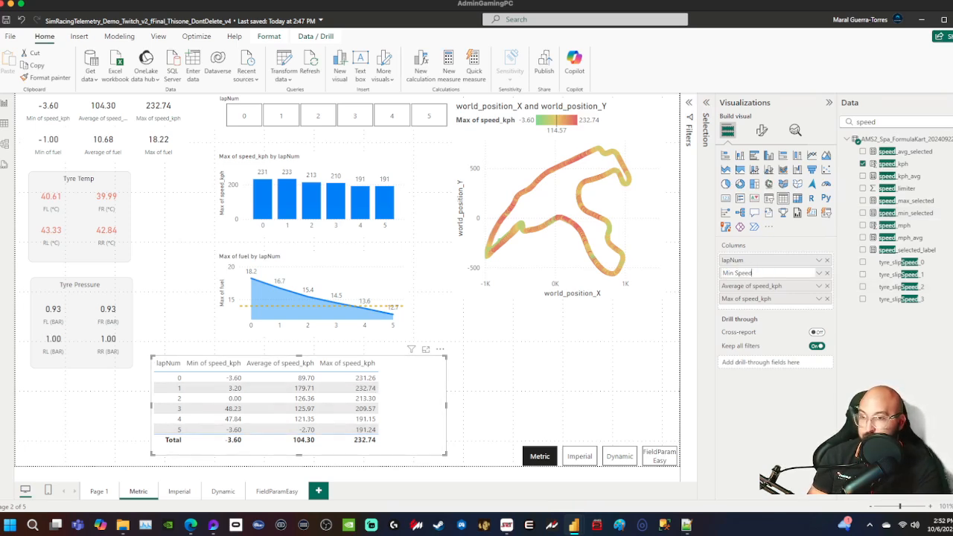
key(Return)
double_click(752, 286)
text(M)
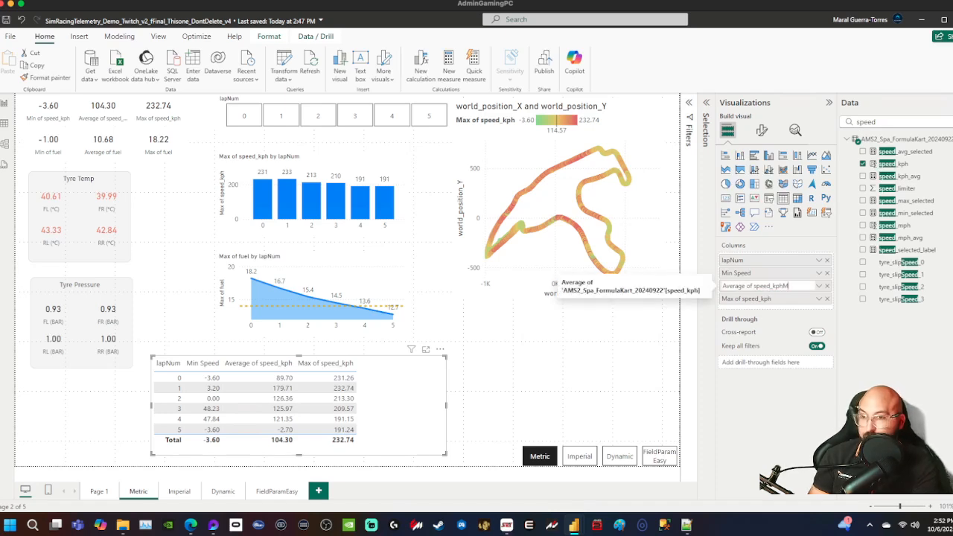
key(ctrl+a)
text(Avg)
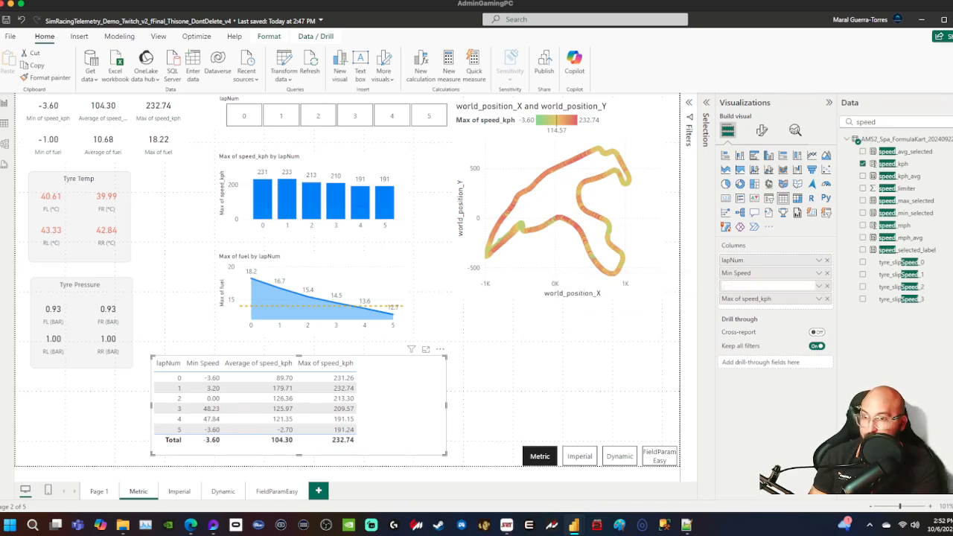
text( Apeed)
key(Return)
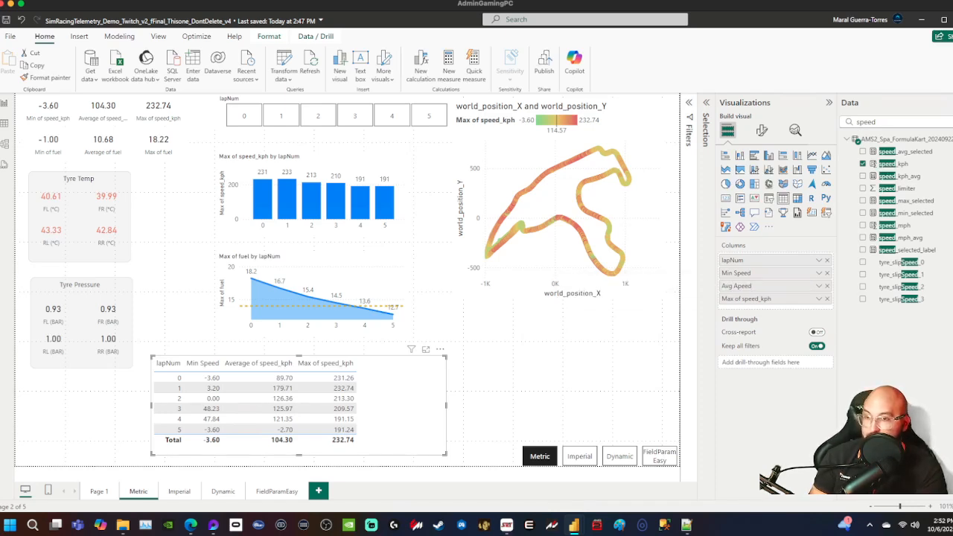
- Rename the lap table's maximum speed column to "Max Speed"
double_click(751, 299)
key(ctrl+a)
text(Ma)
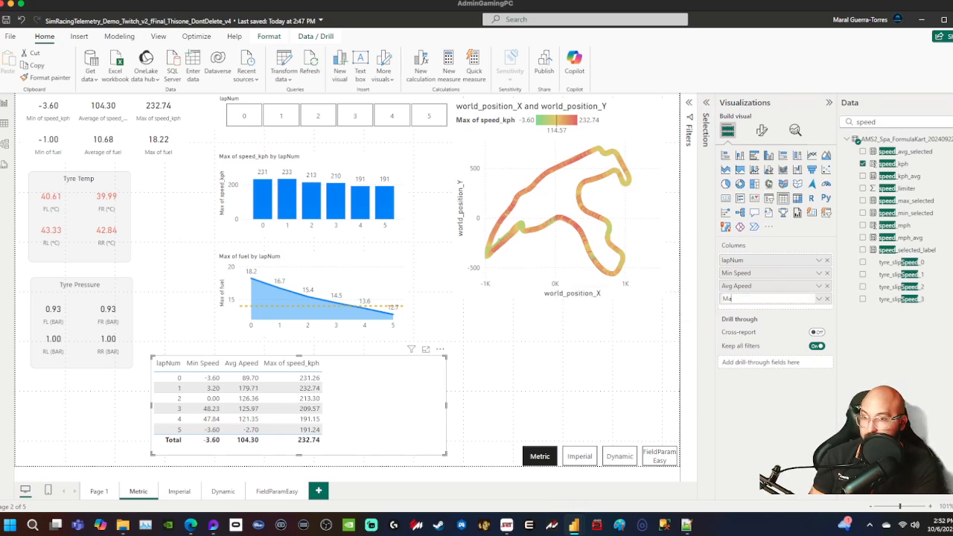
text(x Speed)
key(Return)
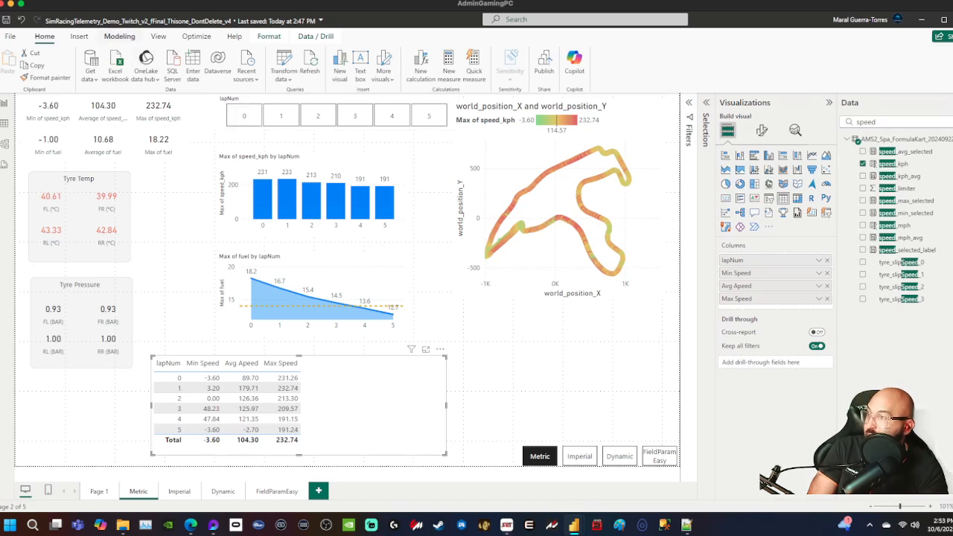
- Start adding a sparkline to the lap table with speed_kph on the Y-axis, summarized as Maximum
click(79, 36)
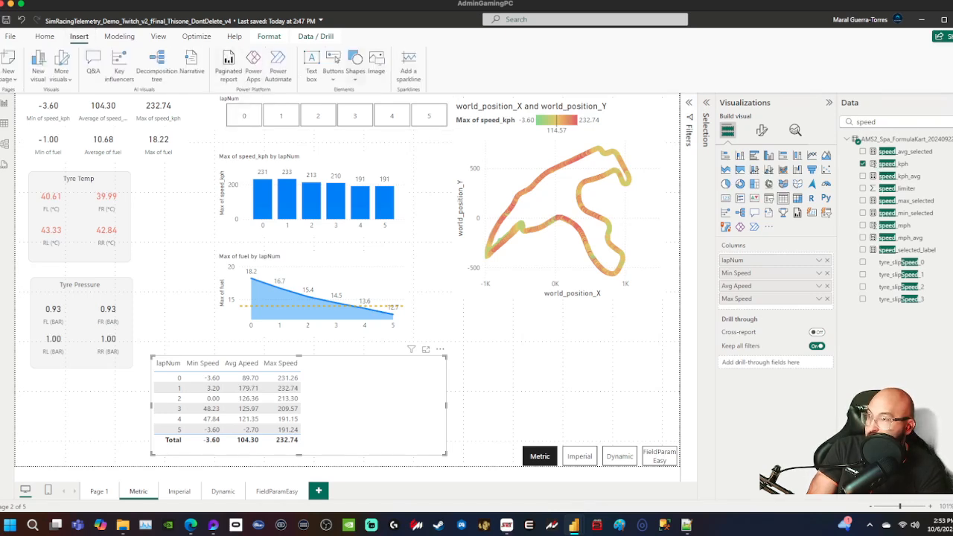
click(408, 64)
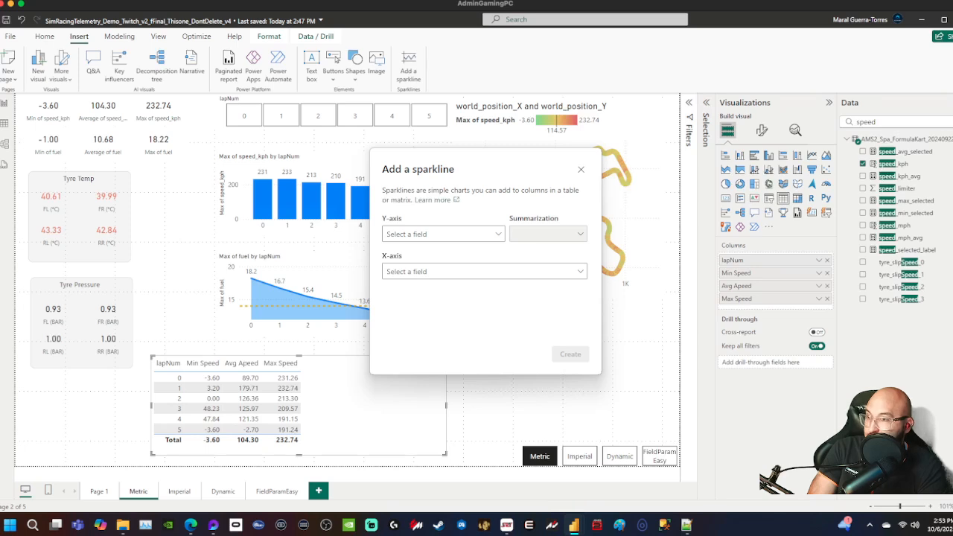
click(444, 234)
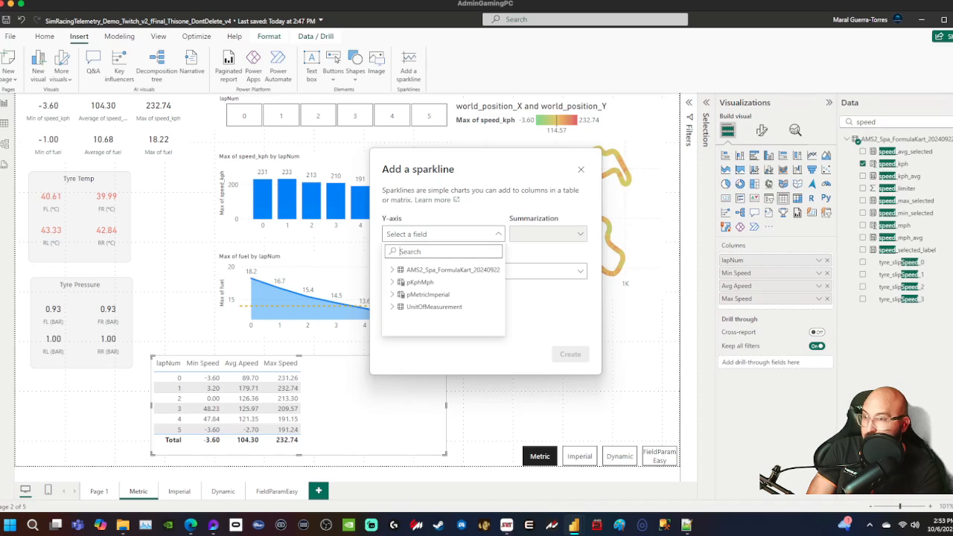
text(speed)
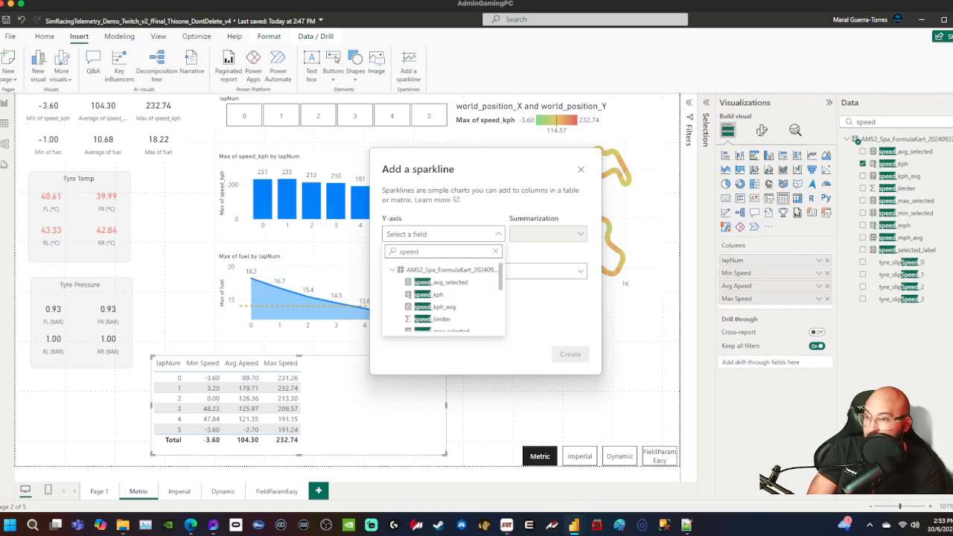
click(434, 294)
click(547, 234)
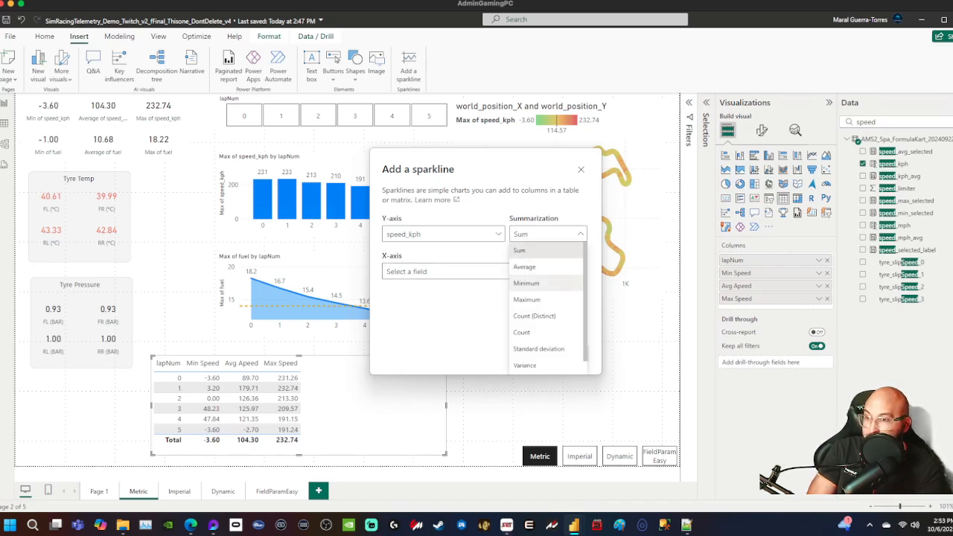
click(526, 300)
- Use binIndex as the sparkline's X-axis and create the sparkline column
click(446, 271)
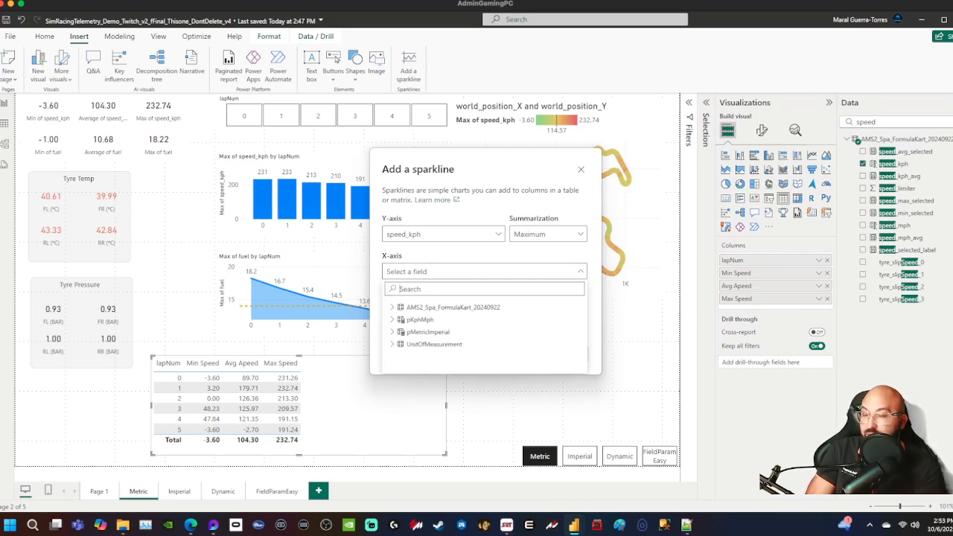
text(bin)
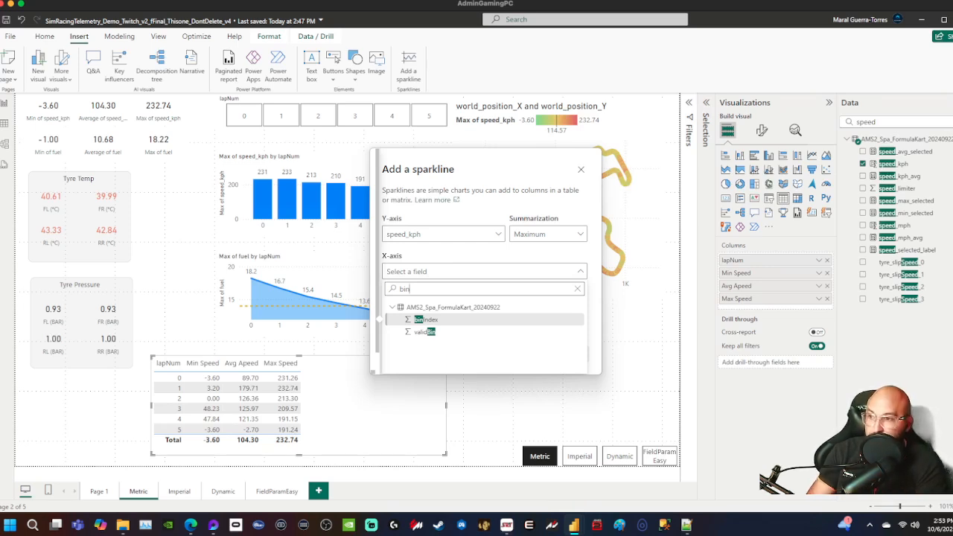
click(426, 320)
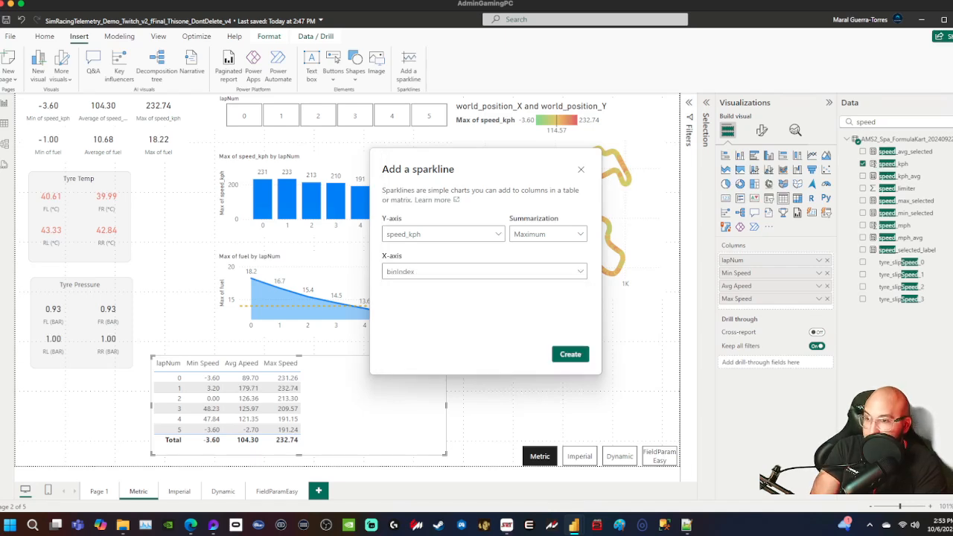
click(570, 354)
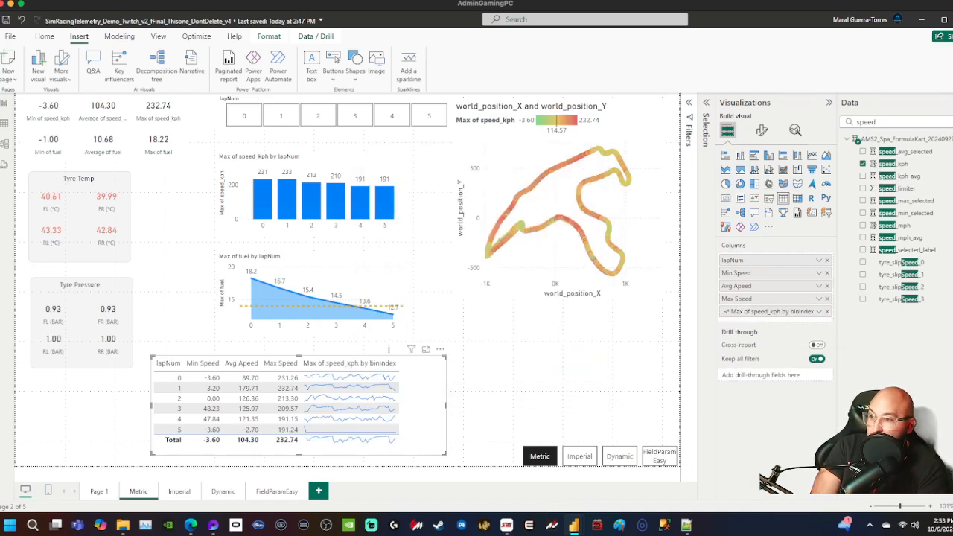
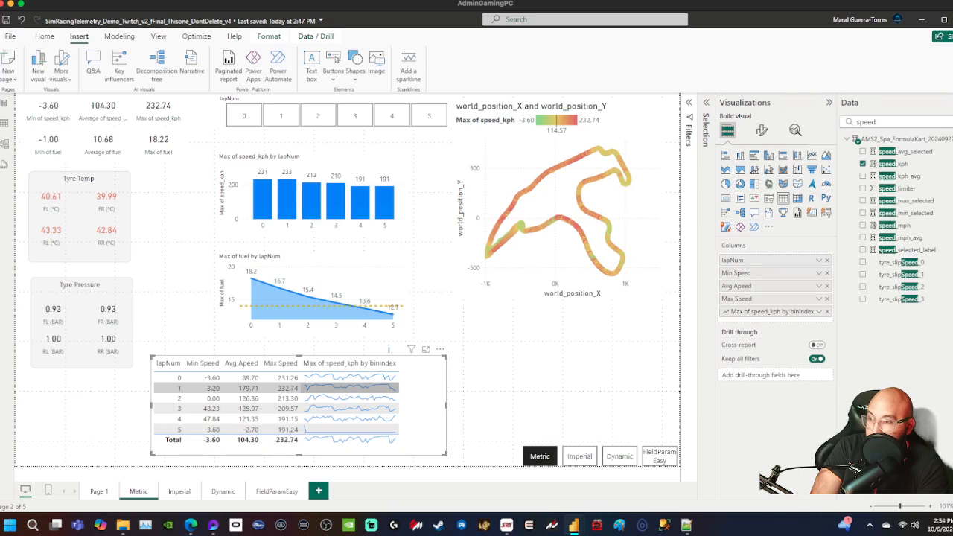
- Check how the visuals respond to selecting lap 1 in the table and laps 2 to 5 and 1 in the lapNum slicer, ending with the filter cleared
click(327, 388)
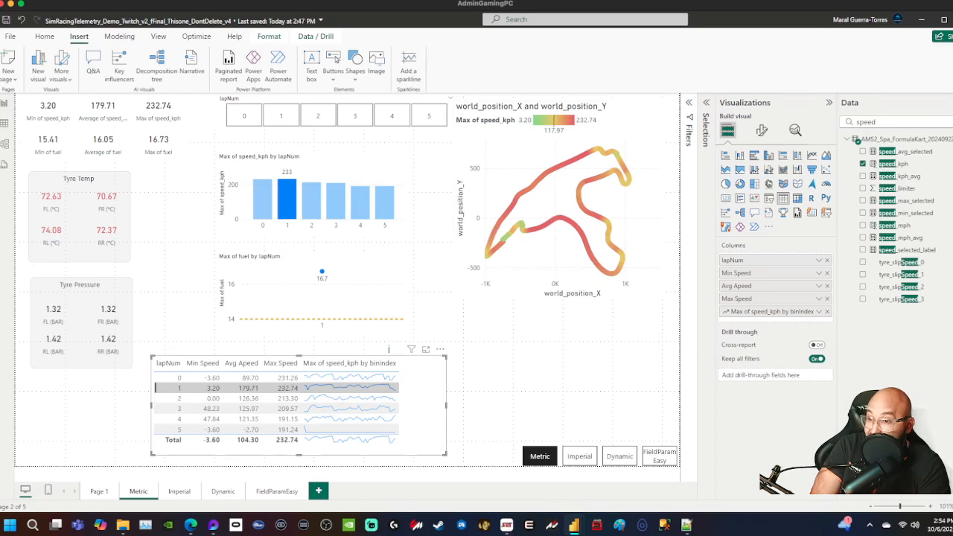
click(320, 388)
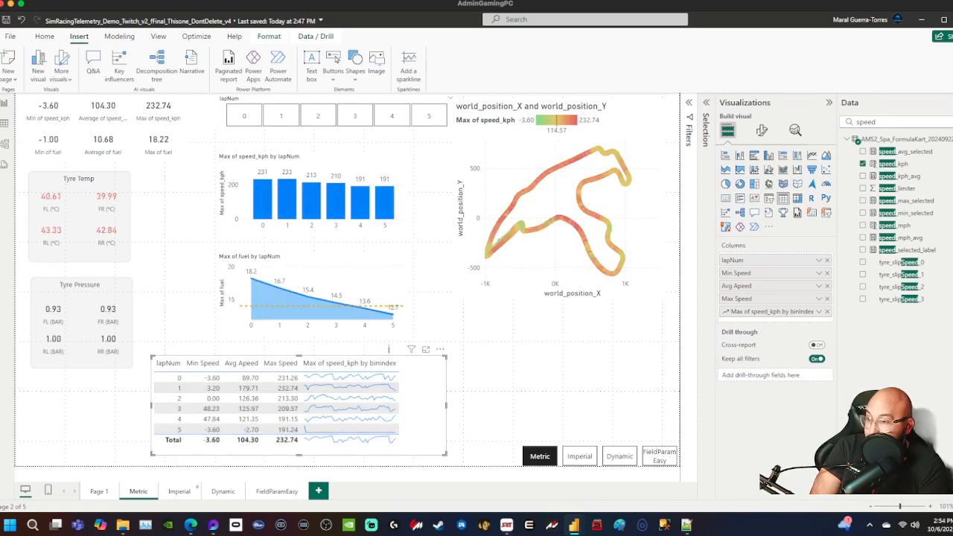
click(318, 116)
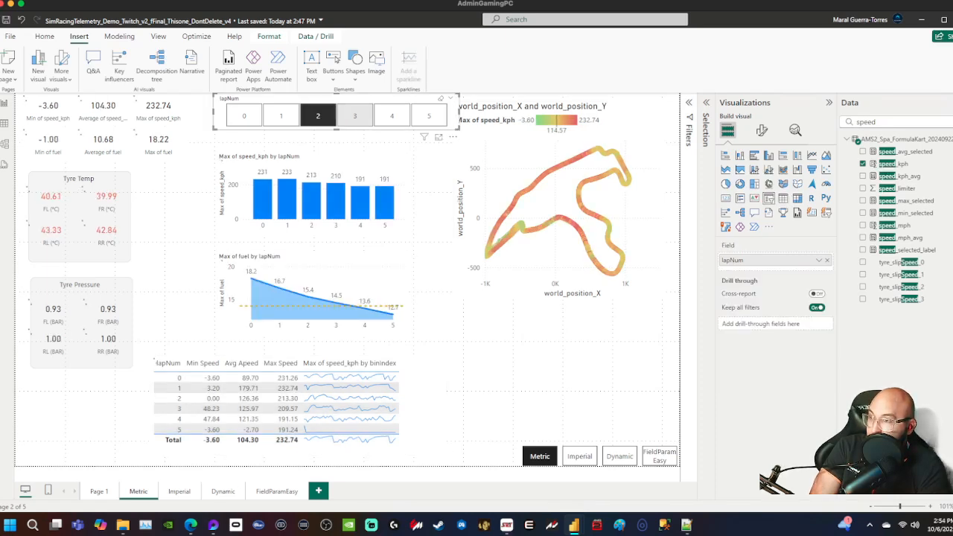
click(355, 115)
click(391, 116)
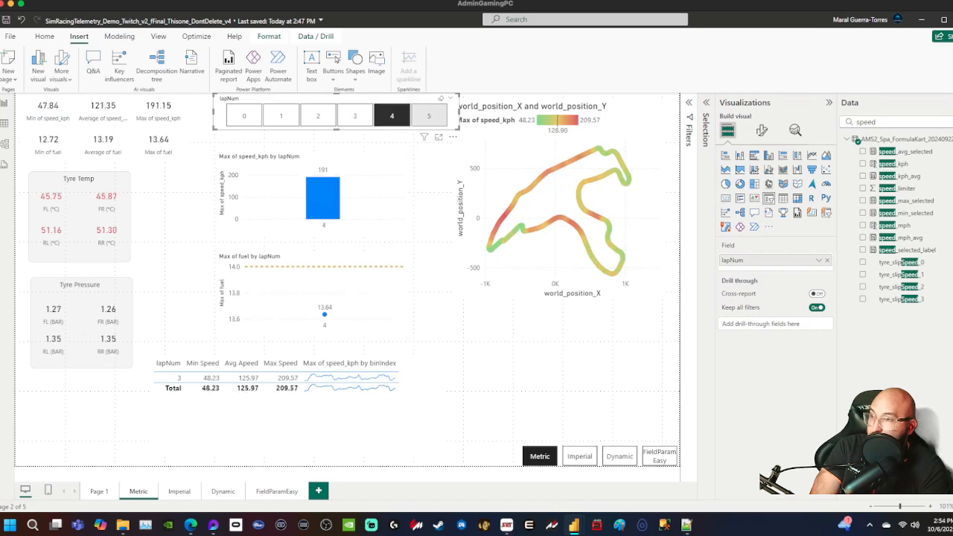
click(428, 116)
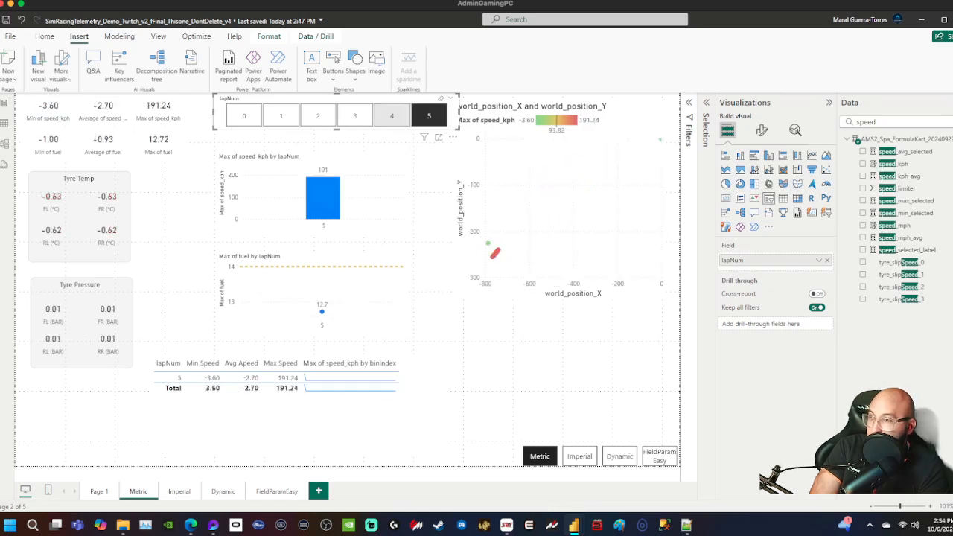
click(281, 116)
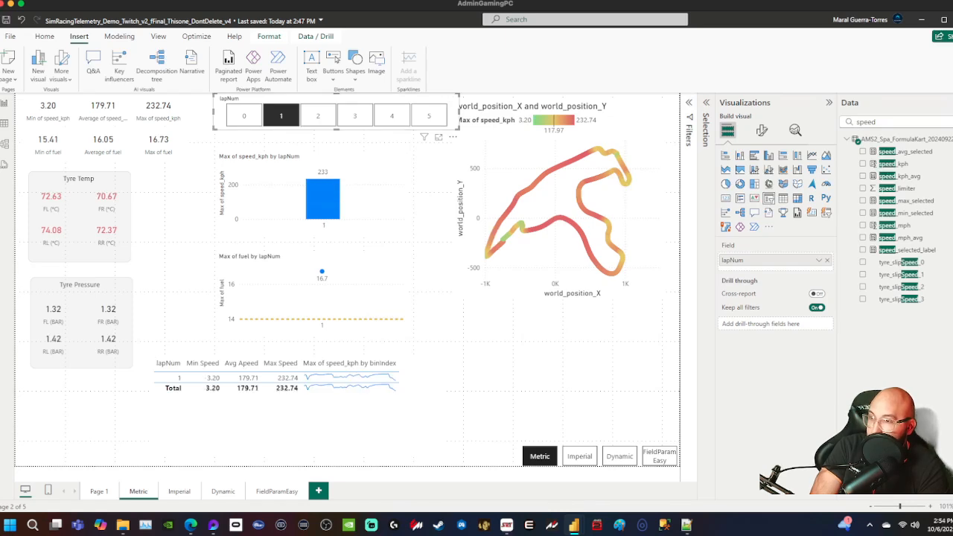
click(514, 350)
click(521, 280)
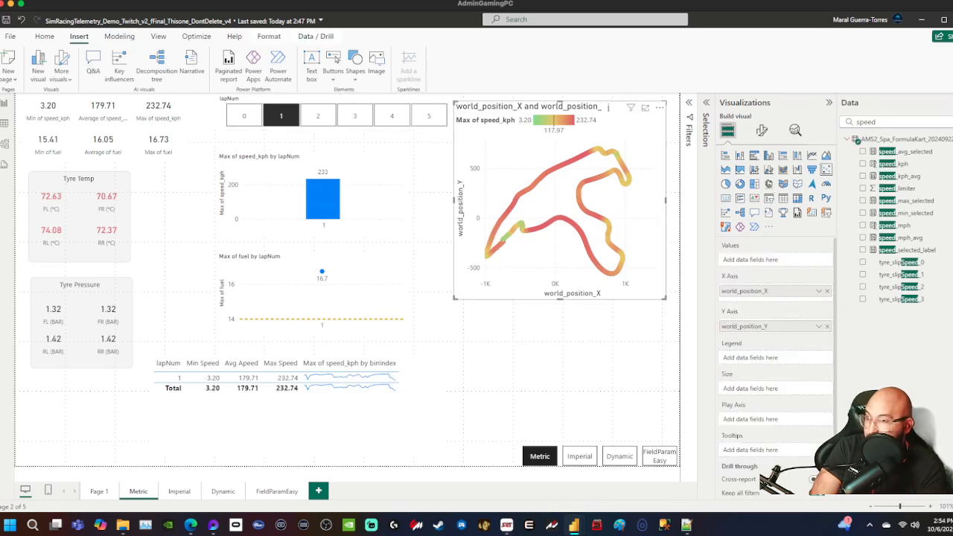
click(476, 331)
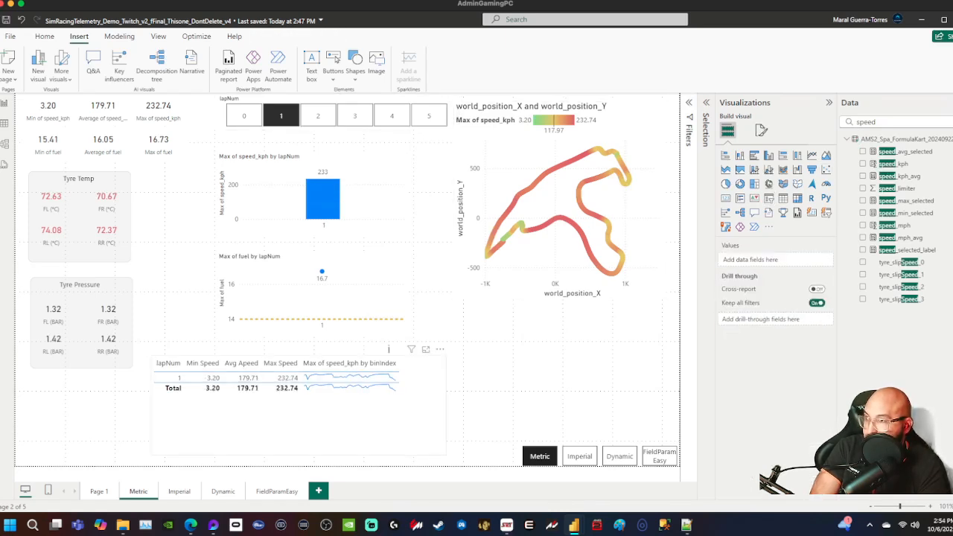
click(280, 115)
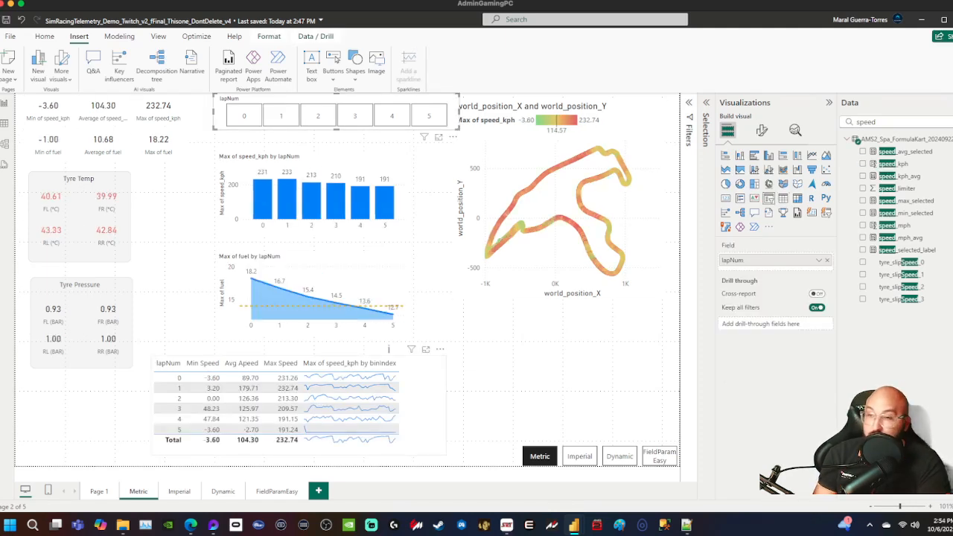
- Rename the lap table's sparkline column to "Max Speed thru Lap" and widen it slightly
click(388, 348)
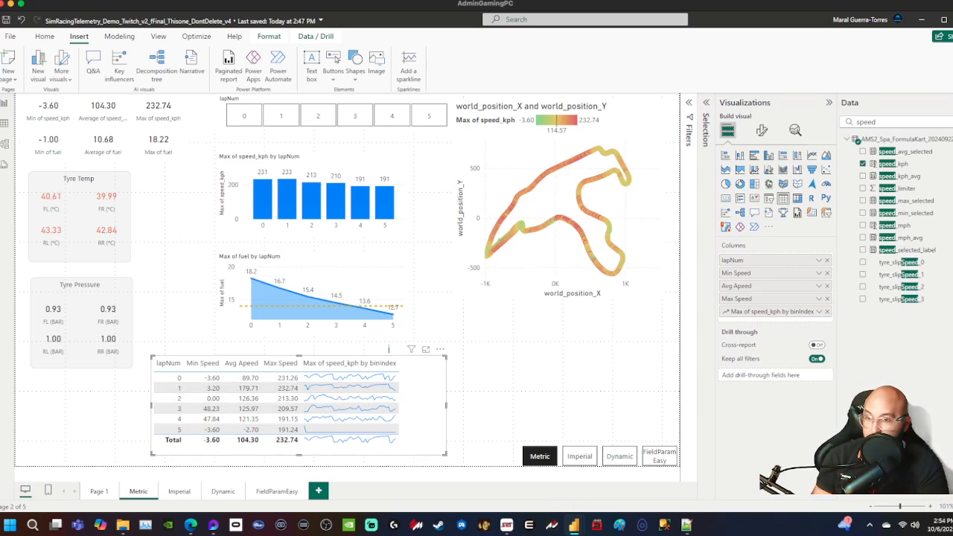
double_click(772, 311)
key(ctrl+a)
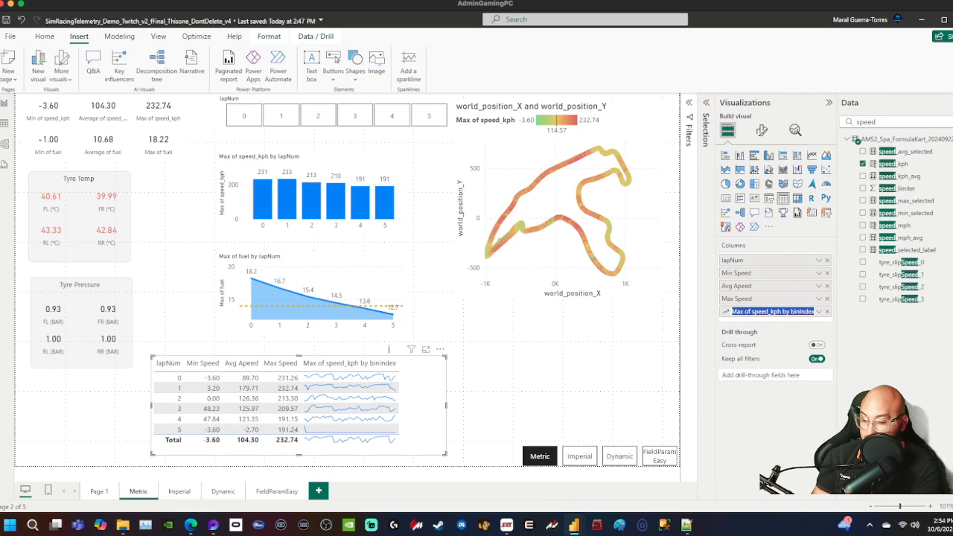
text(Max Speed)
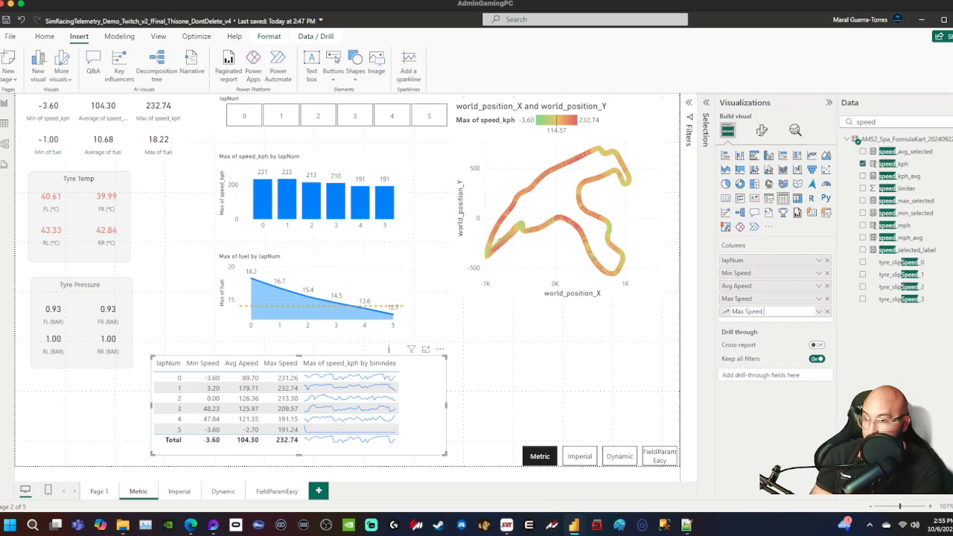
text( thru Lap)
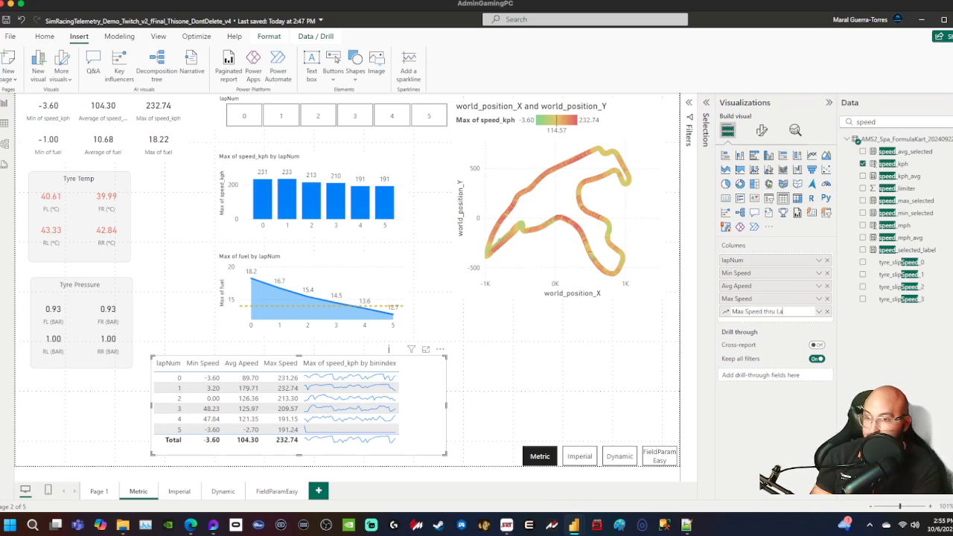
key(Return)
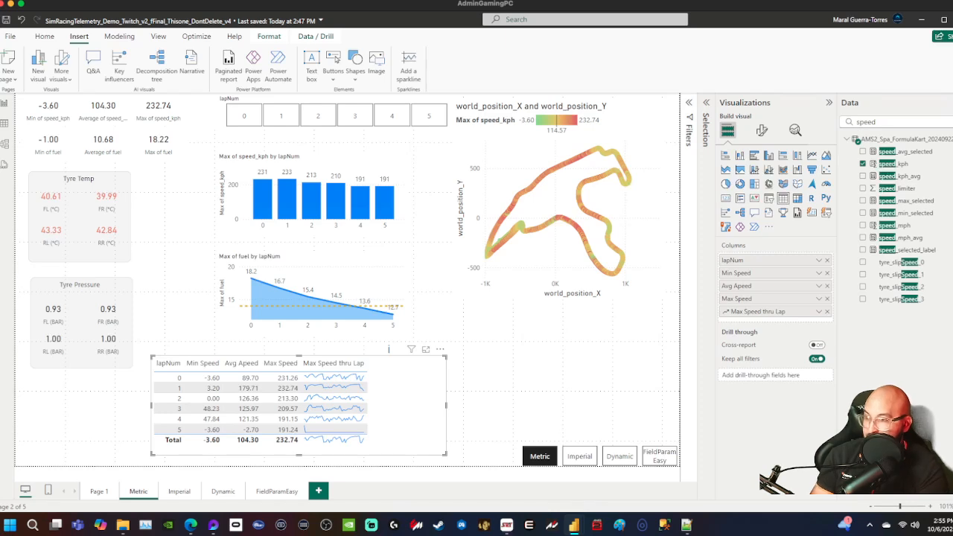
drag(367, 363, 372, 363)
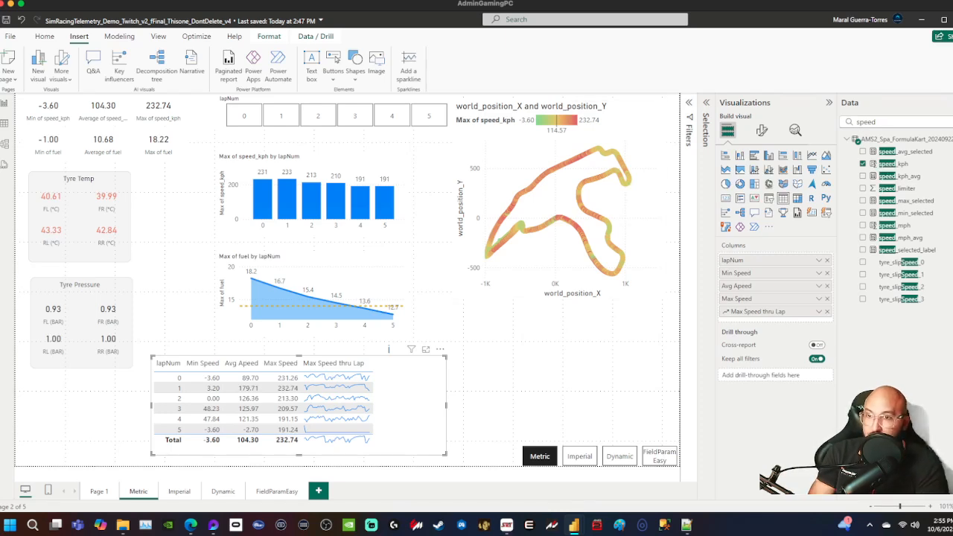
- Search the data fields for "lap_tim" to find the lap time fields
click(894, 122)
key(ctrl+a)
text(laptim)
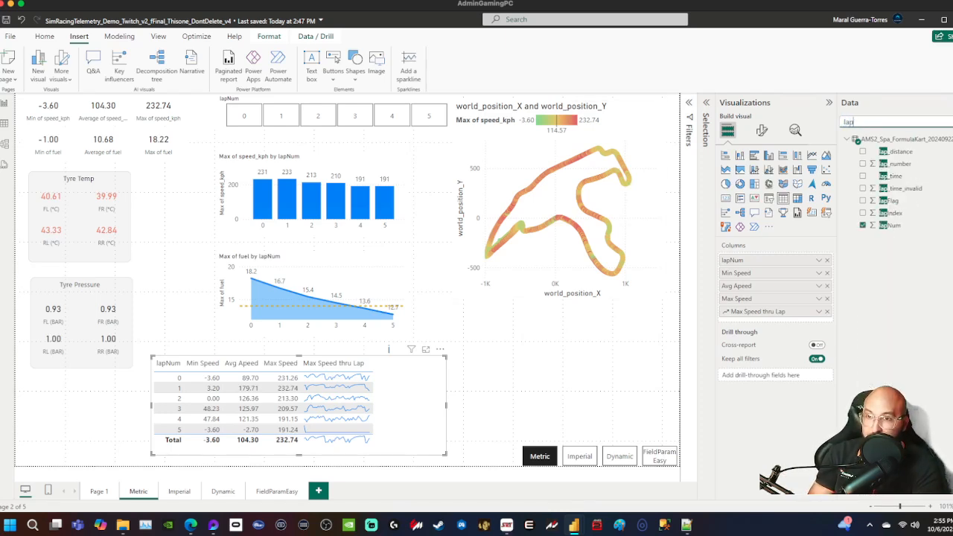
key(BackSpace)
key(BackSpace)
key(BackSpace)
text(_tim)
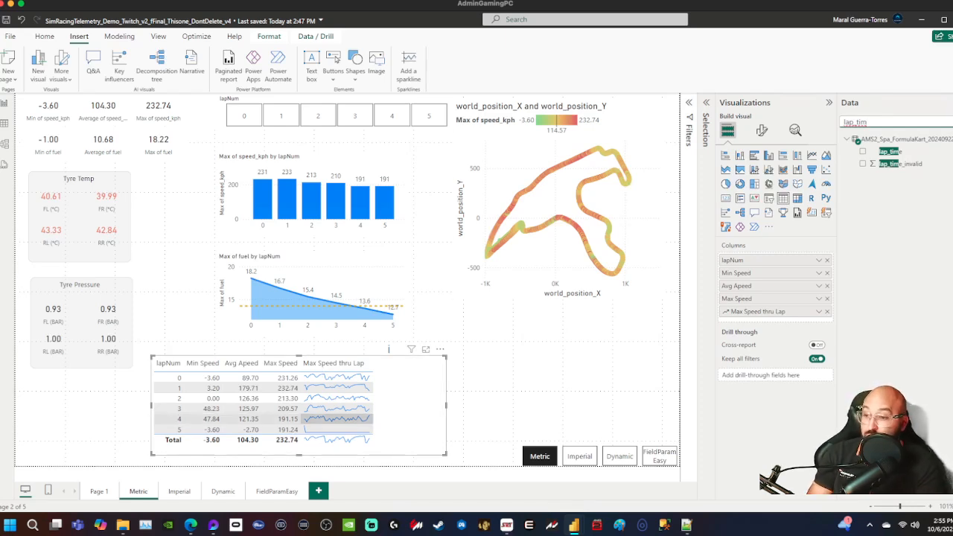
- Switch to the SimRacingTelemetry_FieldsParamTest report and bring up its Metric page
mouse_move(574, 526)
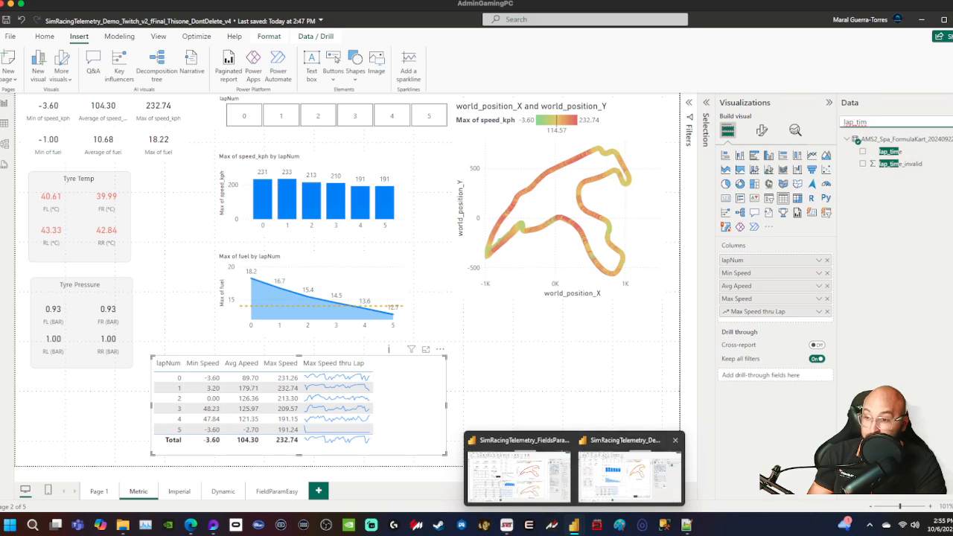
click(518, 467)
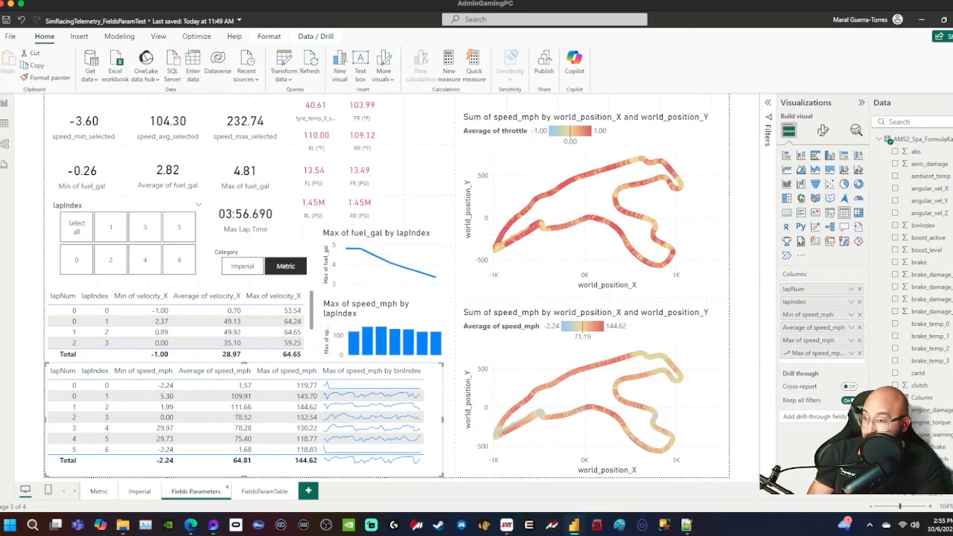
click(140, 491)
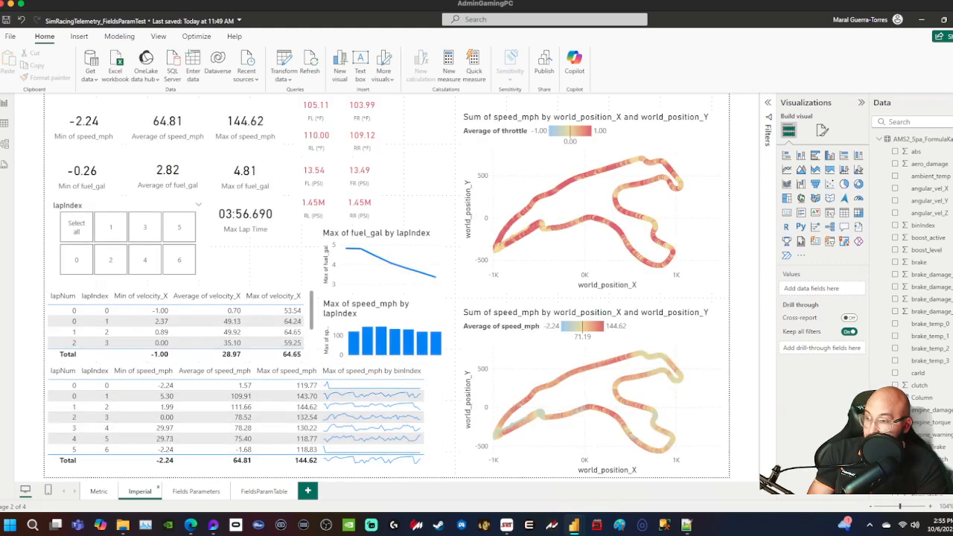
click(99, 491)
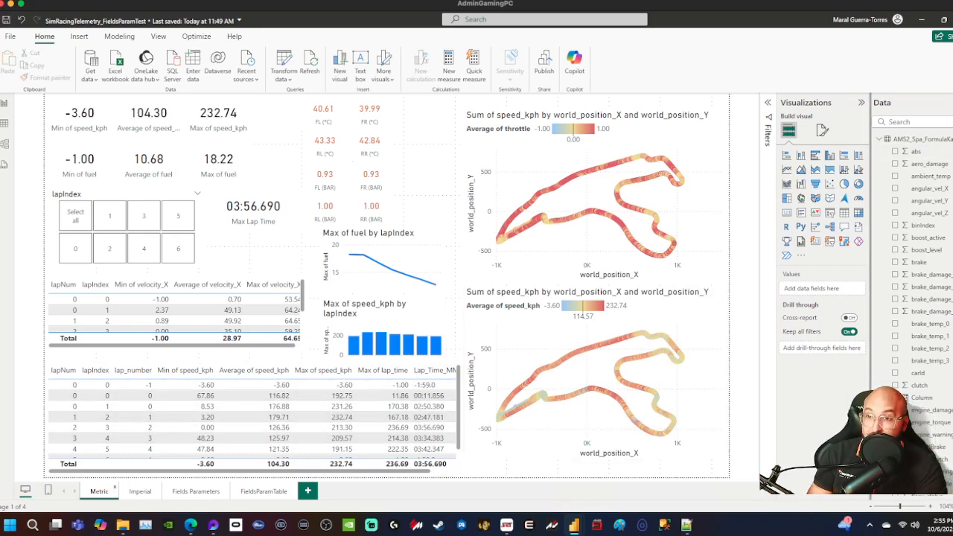
- Widen the data fields area, search it for "lap" and open the Lap_Time_MMSS_Std measure's formula
drag(871, 151, 801, 162)
click(857, 122)
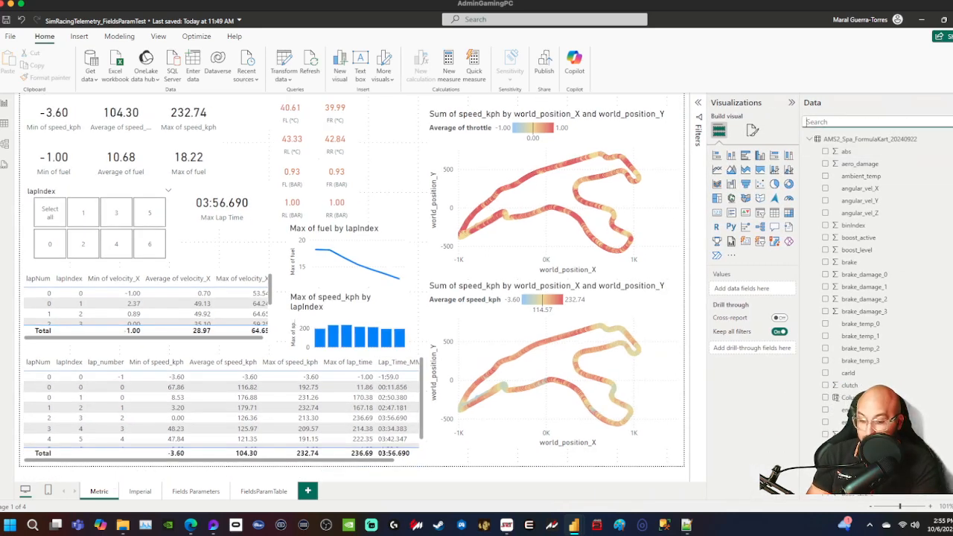
text(lap)
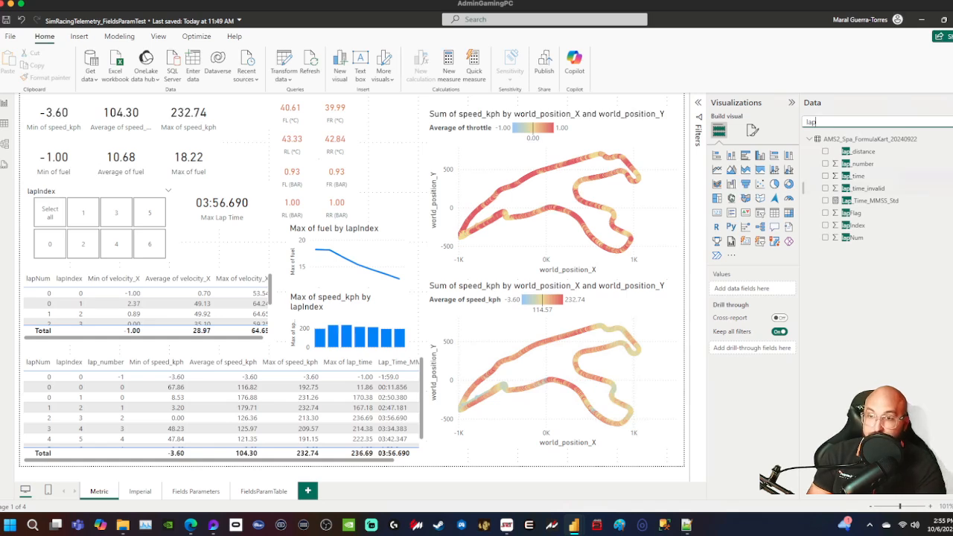
click(870, 201)
- Review the Lap_Time_MMSS_Std formula, including its credit comment, and copy the whole formula
click(688, 146)
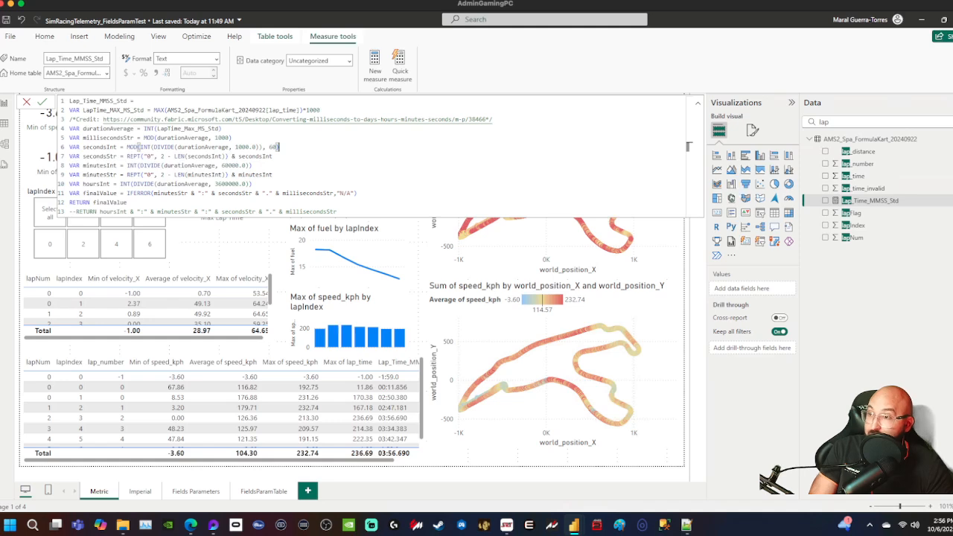
triple_click(690, 114)
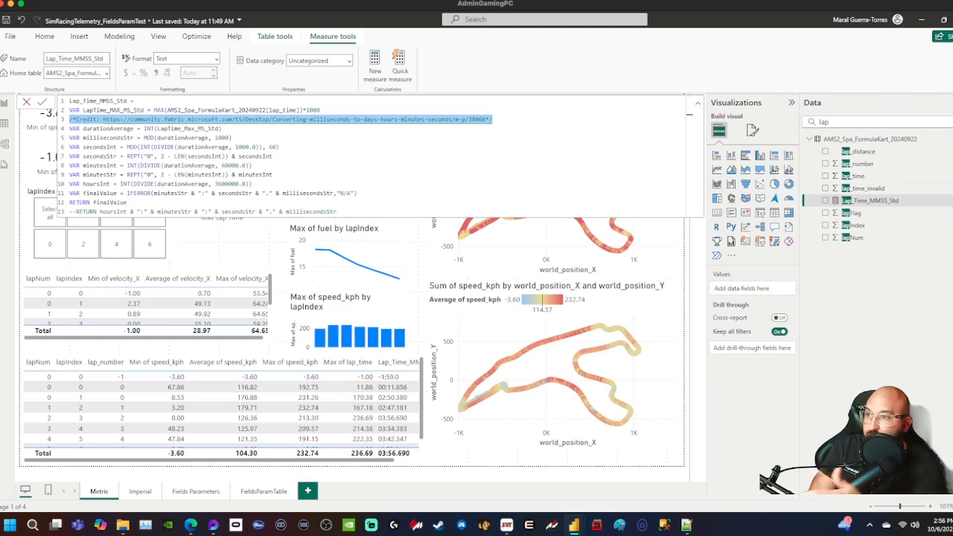
click(688, 165)
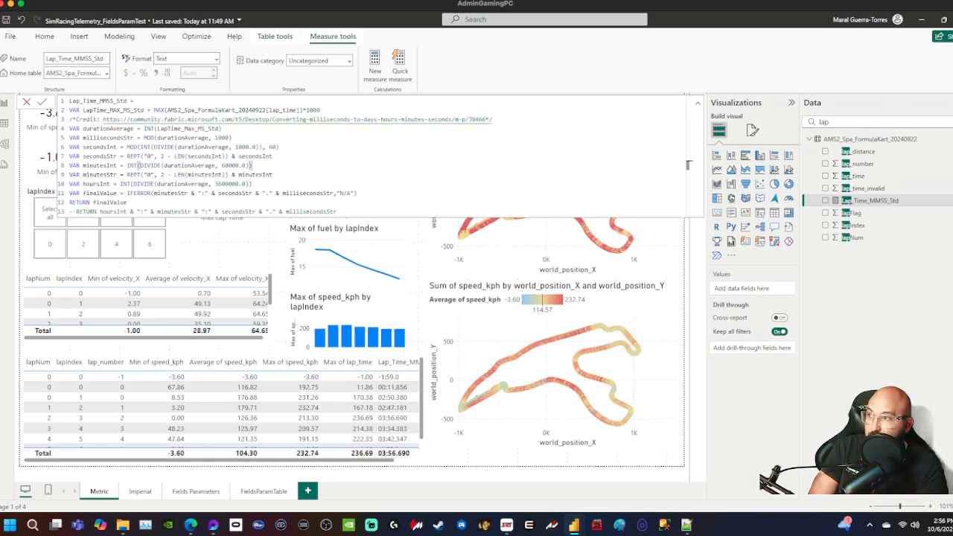
key(ctrl+a)
key(ctrl+c)
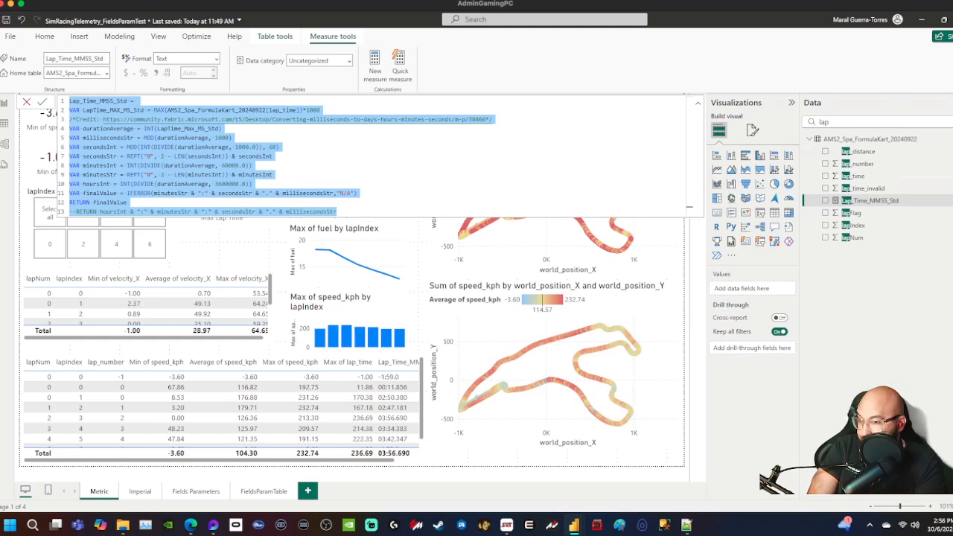
- Switch to the SimRacingTelemetry_Demo_Twitch report and fill a new measure on the AMS2_Spa_FormulaKart table with the copied Lap_Time_MMSS_Std formula
mouse_move(574, 525)
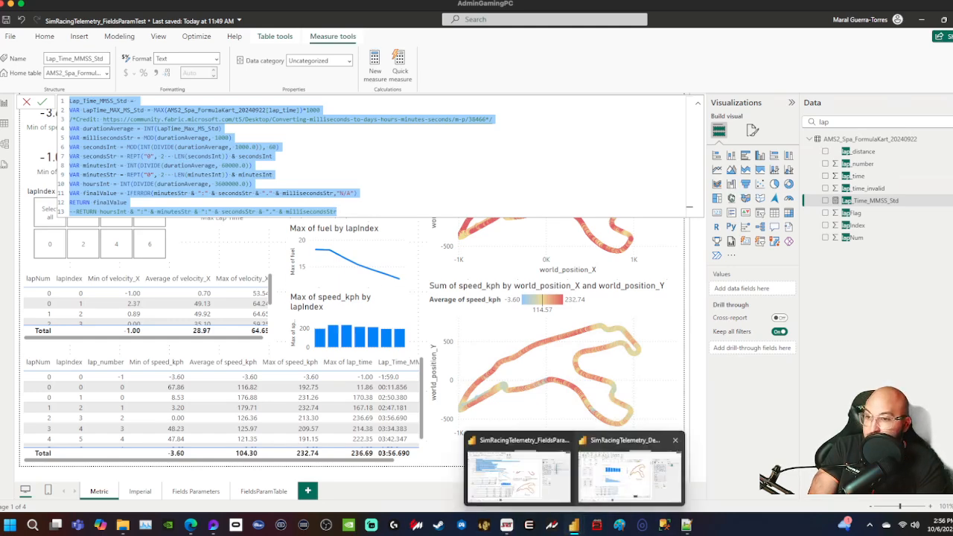
click(632, 477)
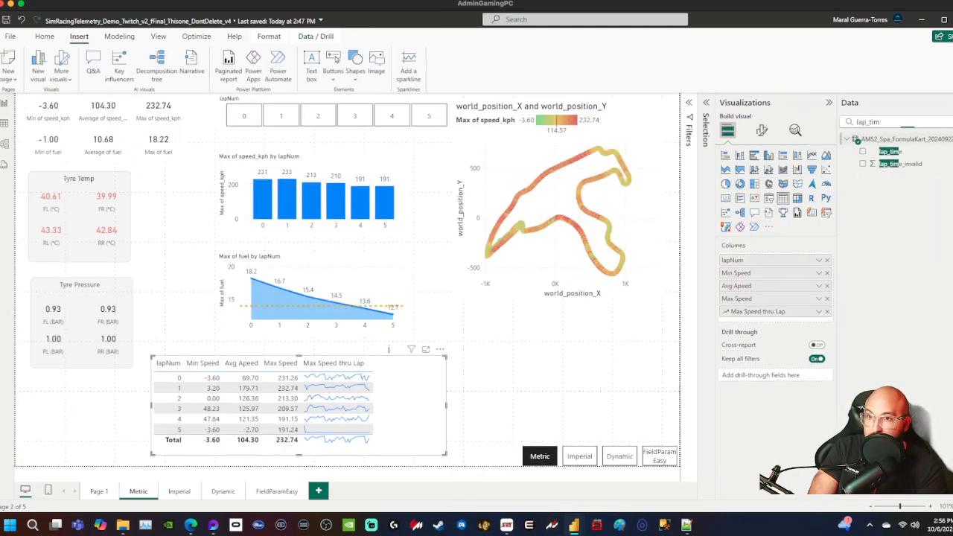
right_click(883, 140)
click(814, 157)
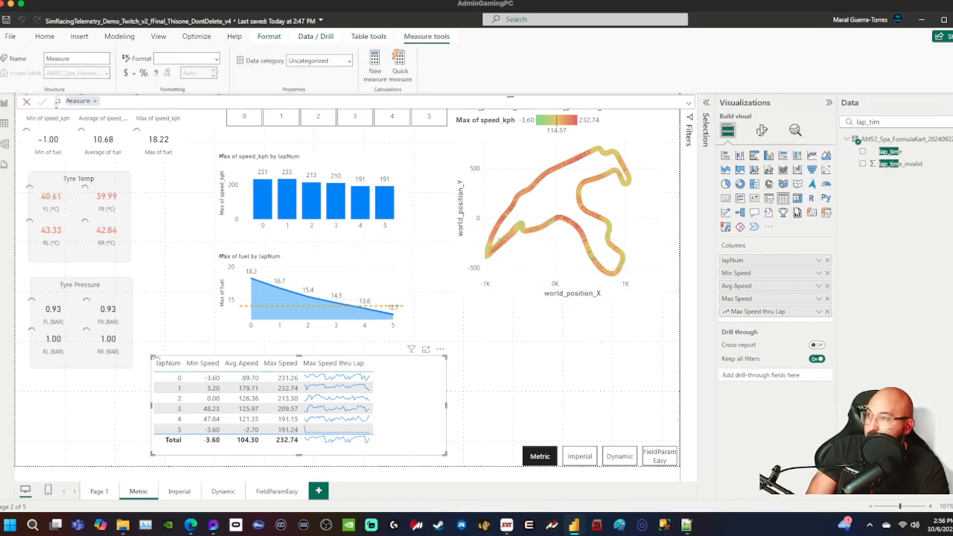
key(ctrl+v)
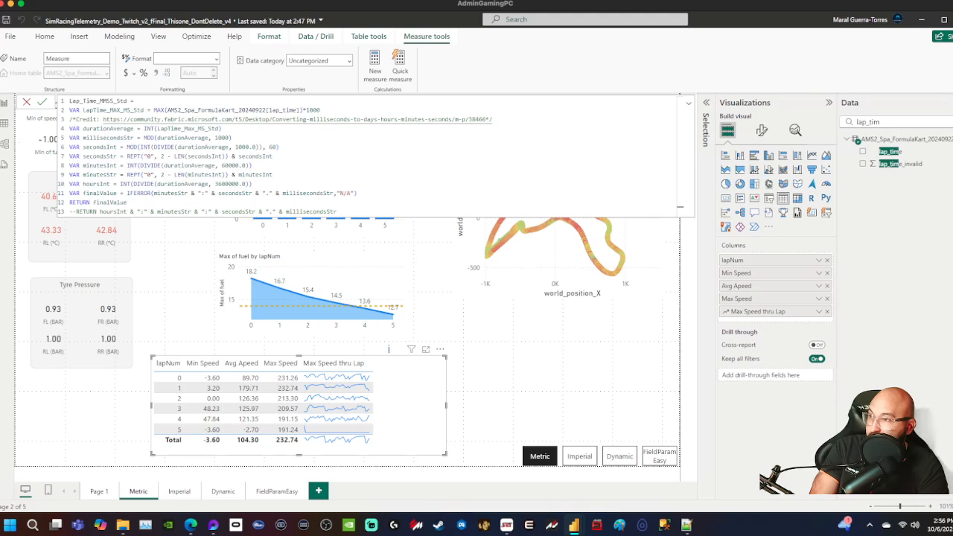
- Check the table and lap_time column references in the formula's MAX expression and commit the Lap_Time_MMSS_Std measure
mouse_move(168, 110)
mouse_down()
mouse_move(285, 110)
mouse_move(154, 110)
mouse_up()
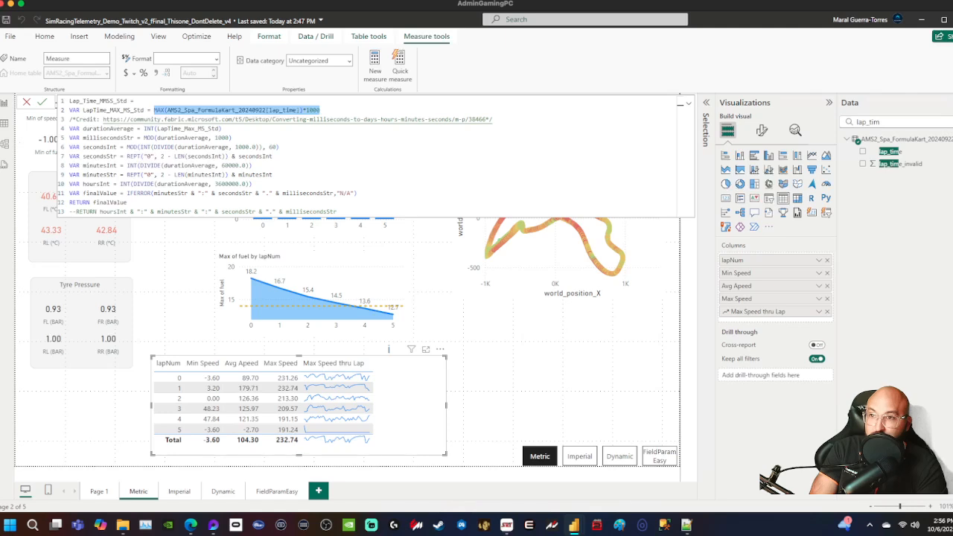
click(301, 110)
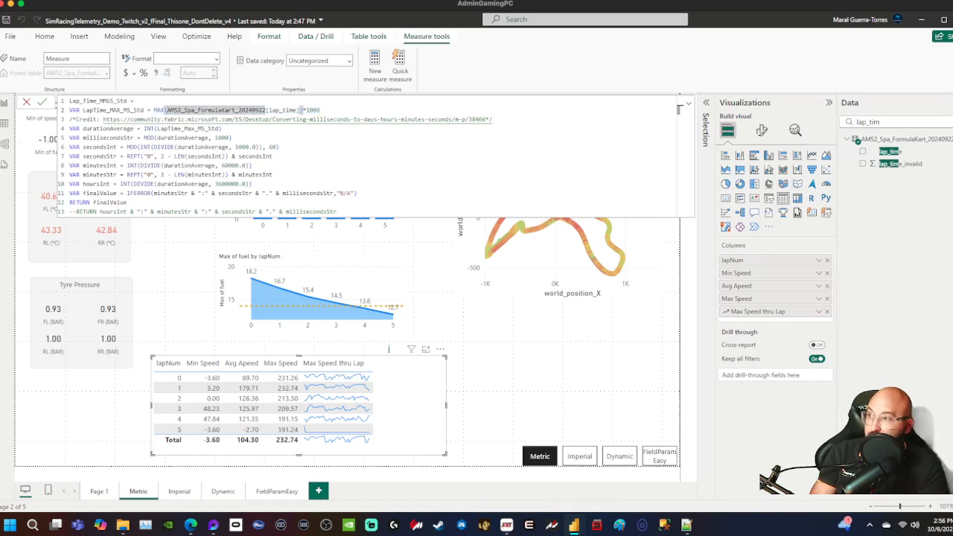
drag(169, 110, 264, 110)
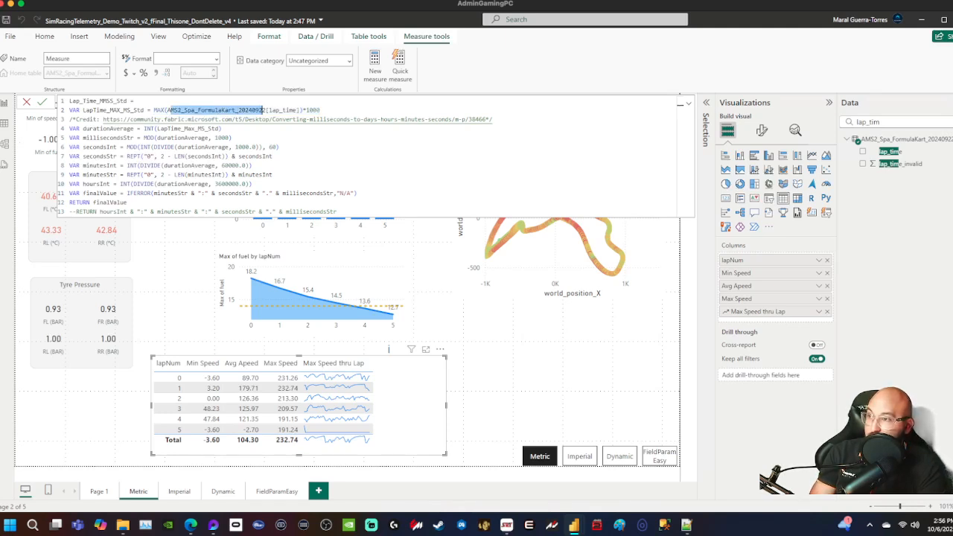
double_click(282, 110)
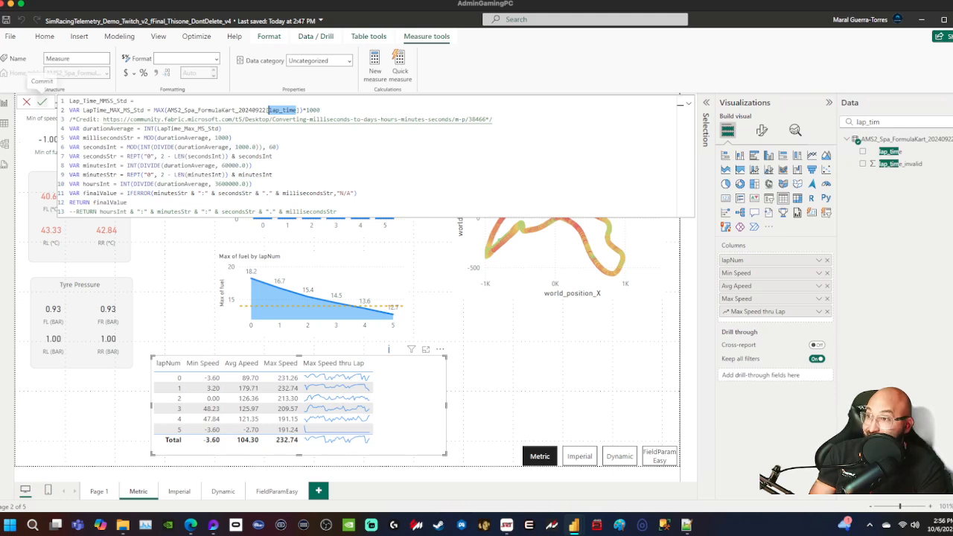
click(41, 102)
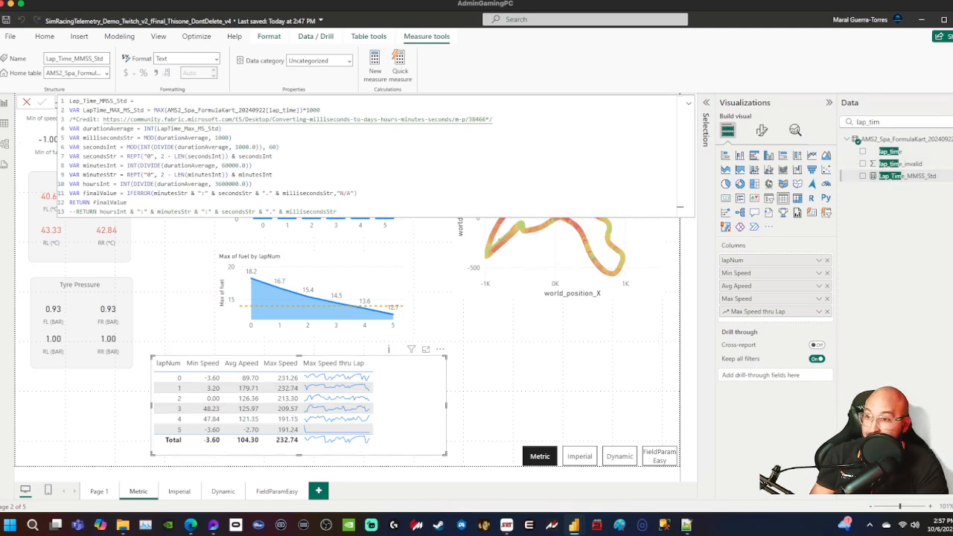
- Add Lap_Time_MMSS_Std as the last column of the lap table and widen the table visual to the right
drag(907, 176, 420, 384)
drag(415, 393, 415, 394)
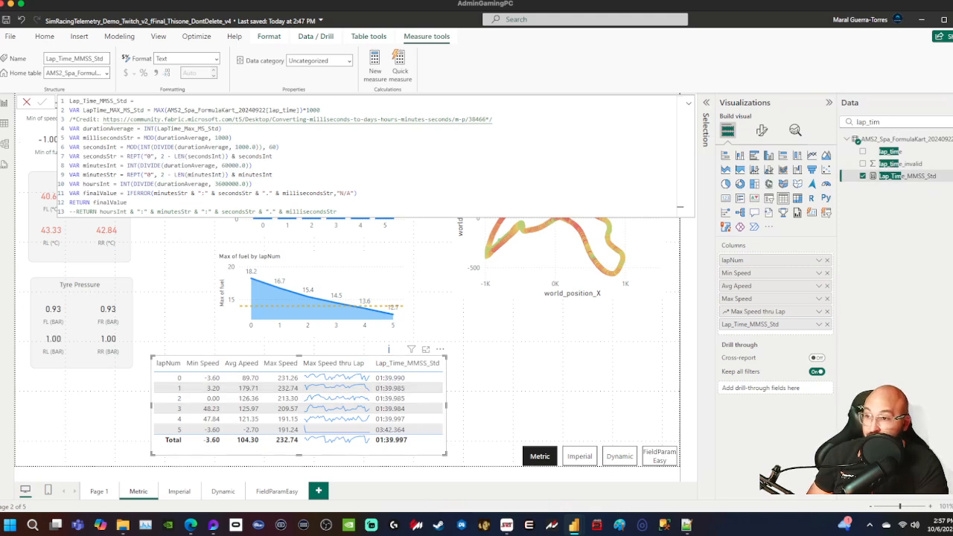
drag(446, 404, 474, 404)
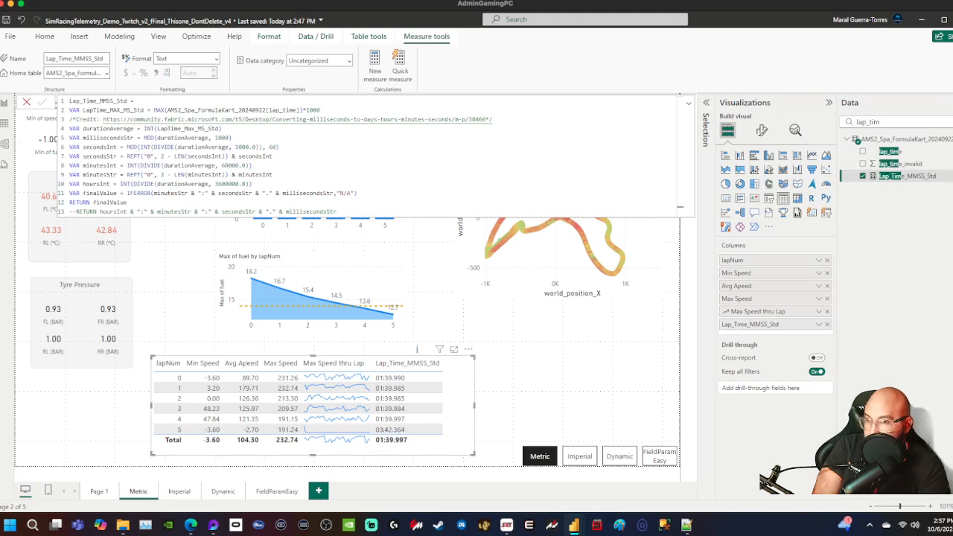
- Switch to the SimRacingTelemetry_FieldsParamTest report and examine the lap times and fields of its Metric page's per-lap table
click(818, 324)
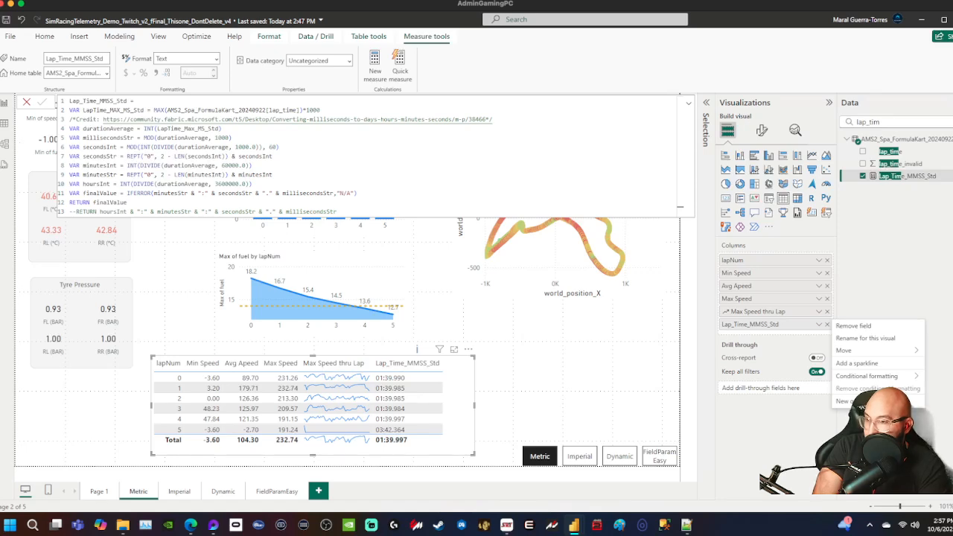
mouse_move(190, 524)
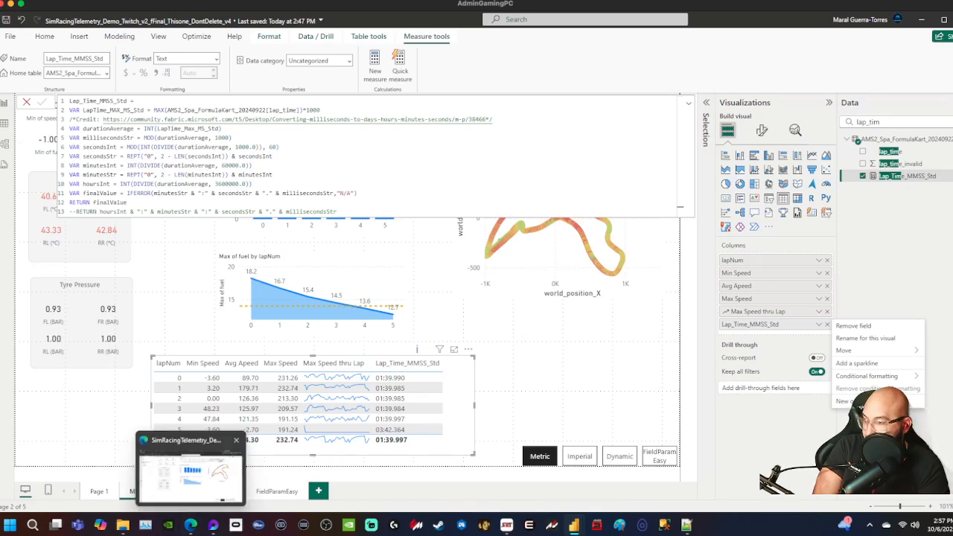
mouse_move(573, 525)
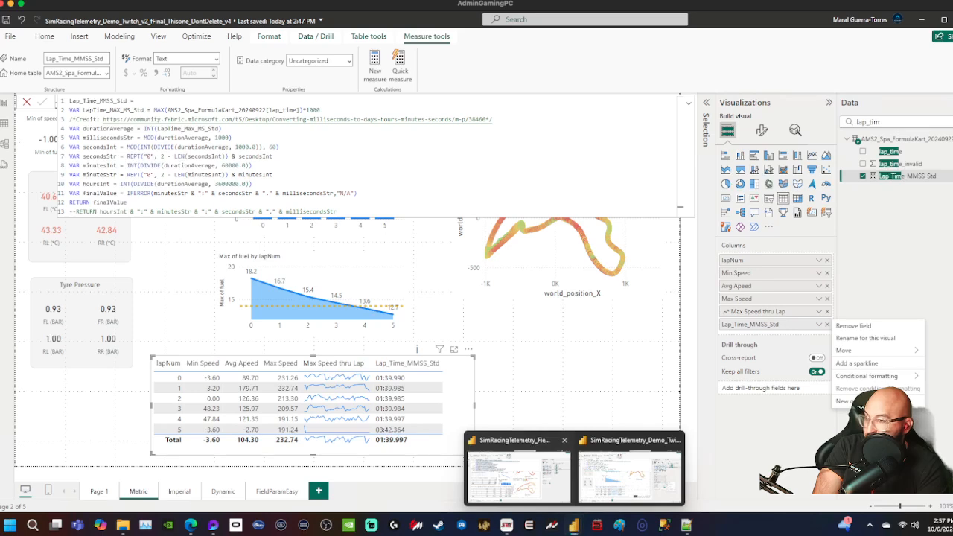
click(519, 462)
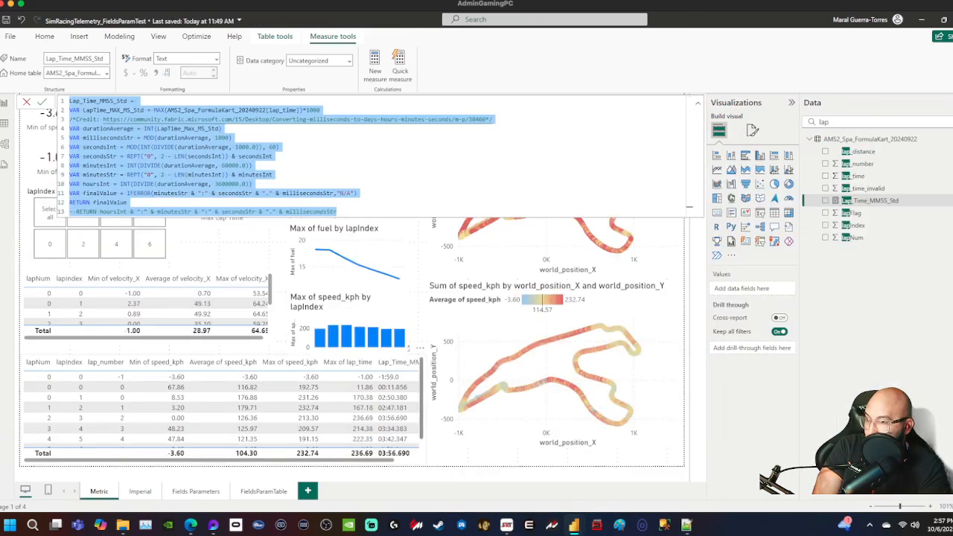
click(420, 406)
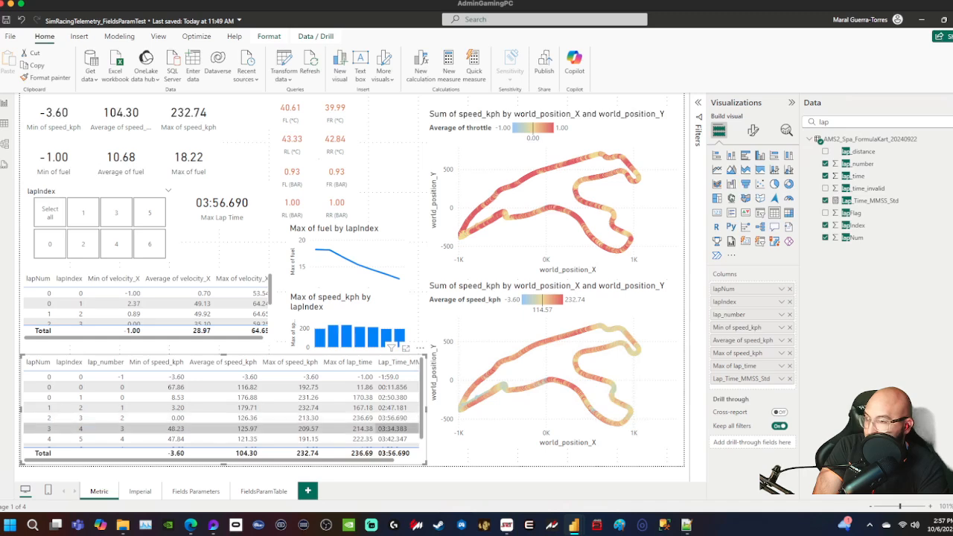
scroll(223, 425, down, 1)
scroll(223, 424, up, 1)
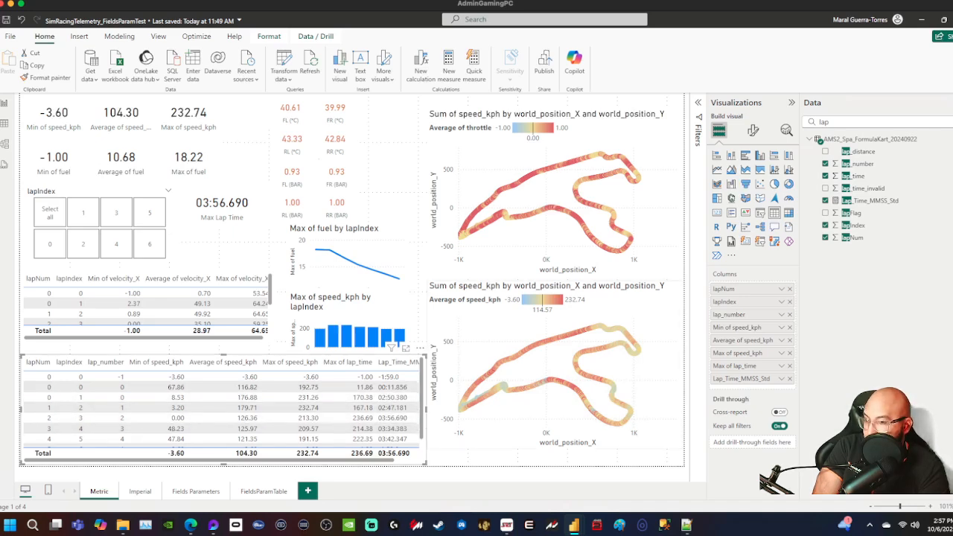
click(506, 525)
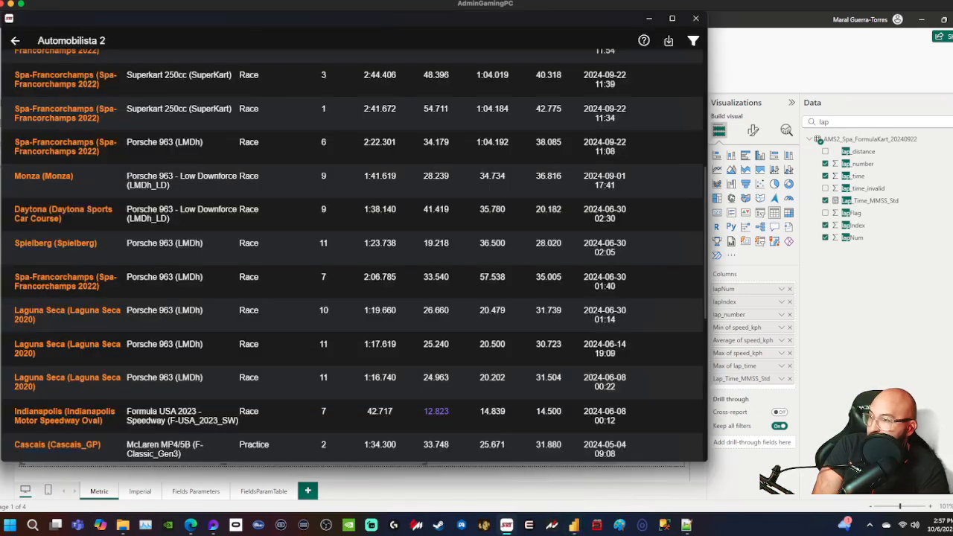
scroll(353, 256, down, 10)
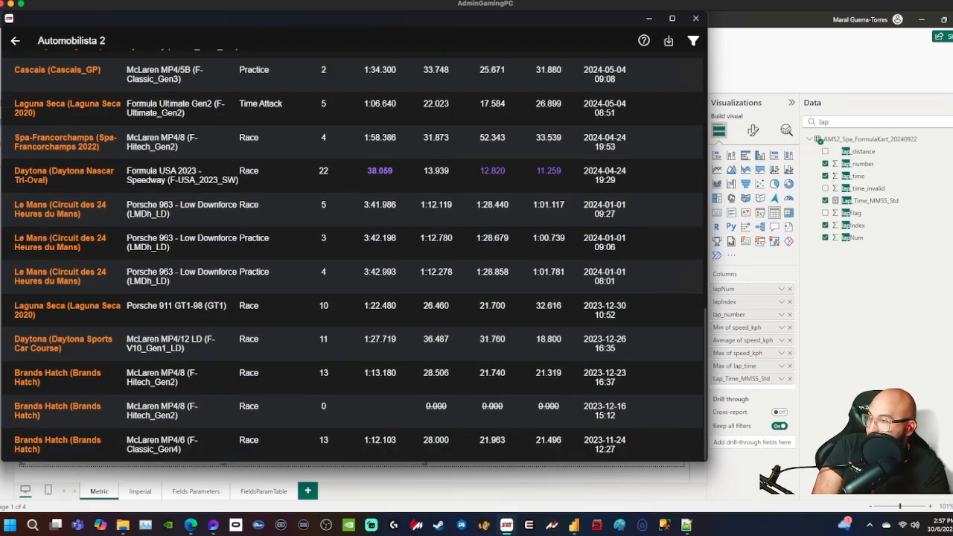
click(15, 41)
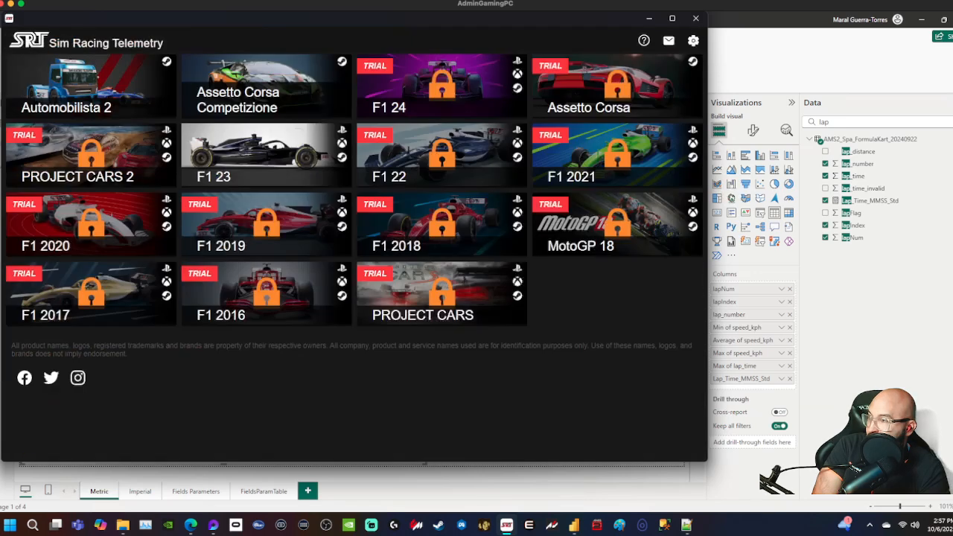
click(91, 87)
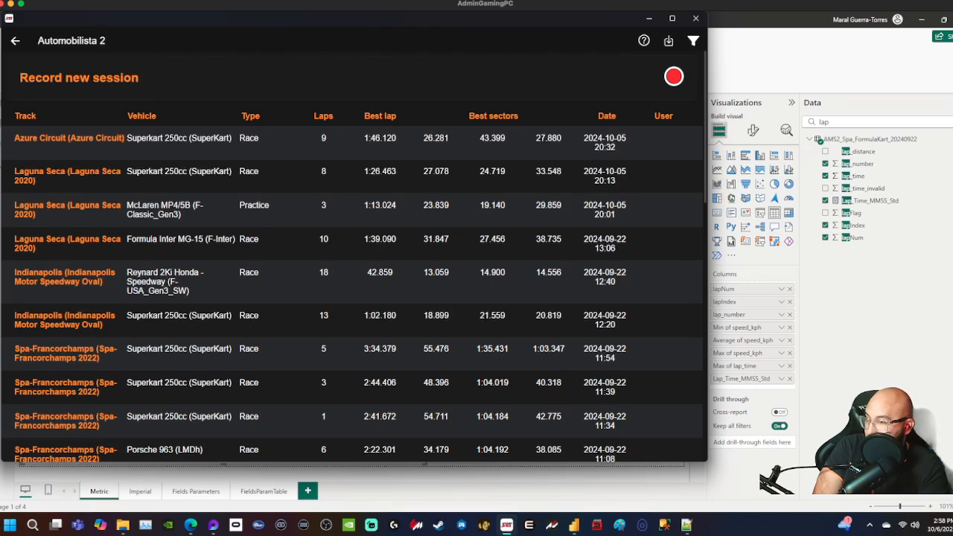
click(323, 353)
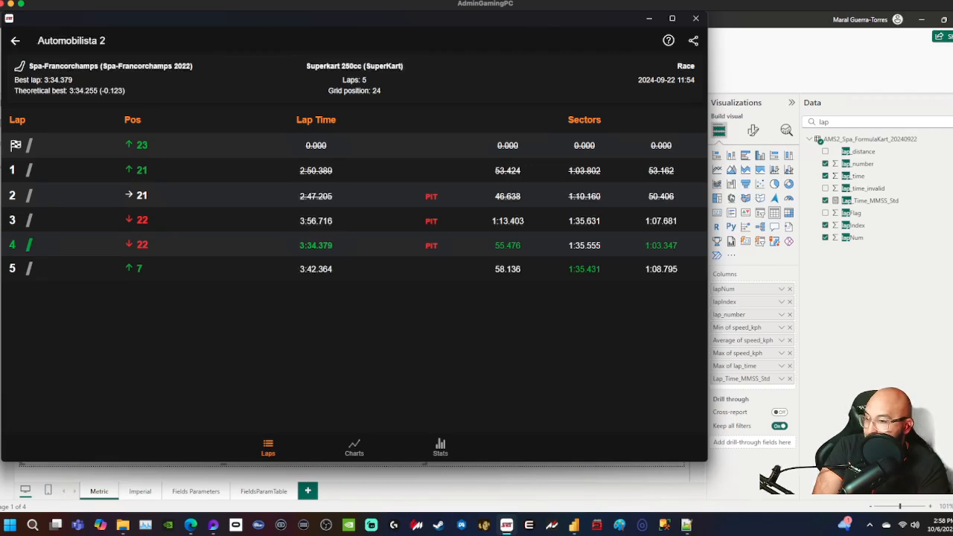
- Return to the SimRacingTelemetry_Demo_Twitch report by way of the FieldsParamTest report to compare the lap table's times
key(alt+Tab)
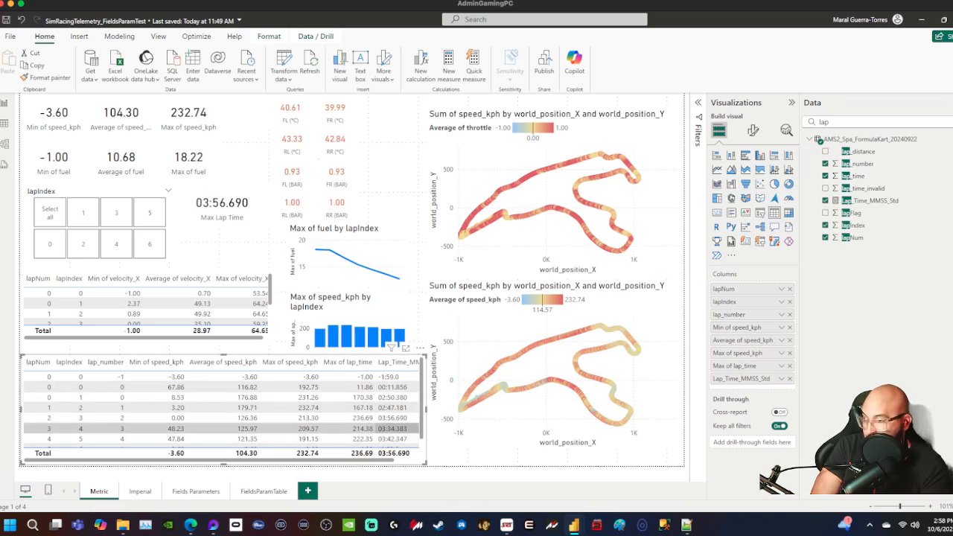
mouse_move(574, 524)
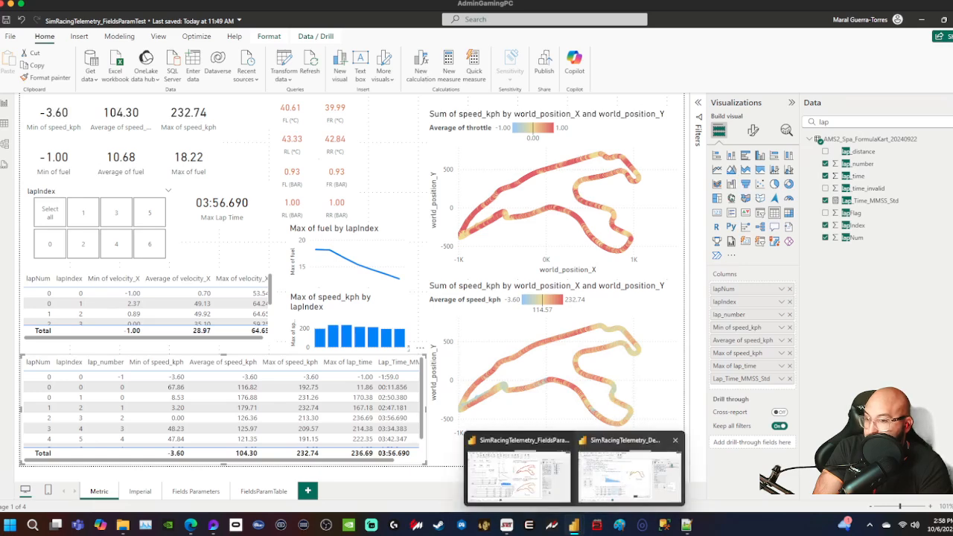
click(630, 471)
click(342, 378)
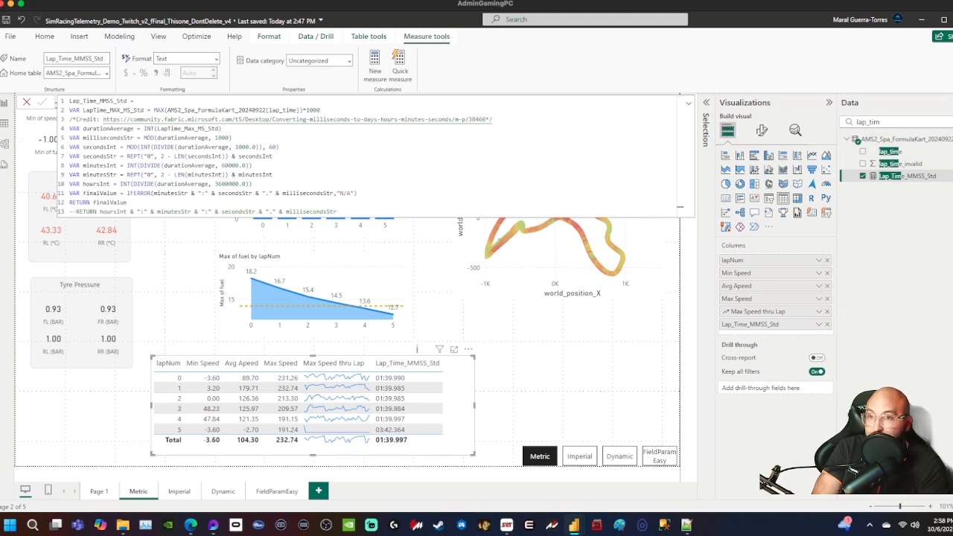
- Add lapIndex as the first column of the lap table and set it to Don't summarize
drag(887, 122, 795, 130)
text(lap_in)
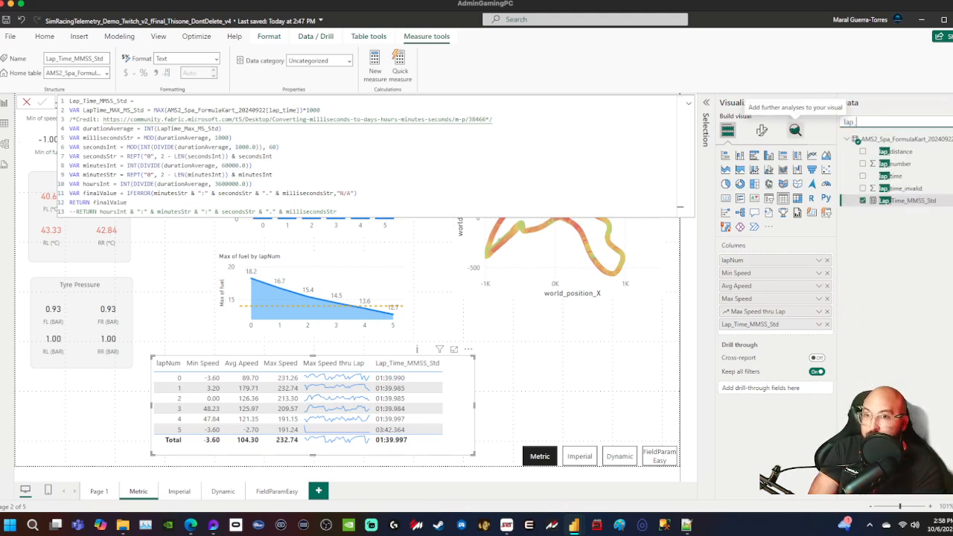
key(Left)
key(Left)
key(BackSpace)
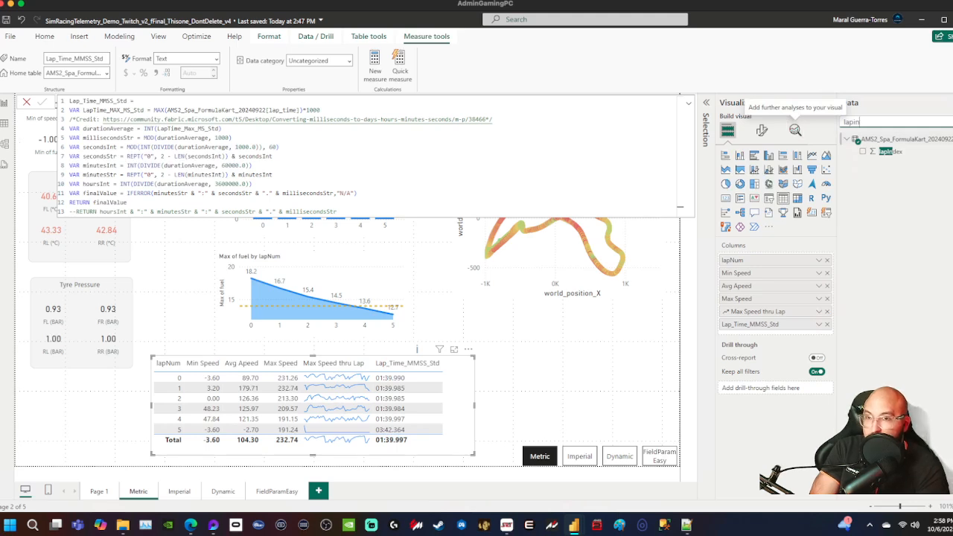
drag(889, 151, 744, 258)
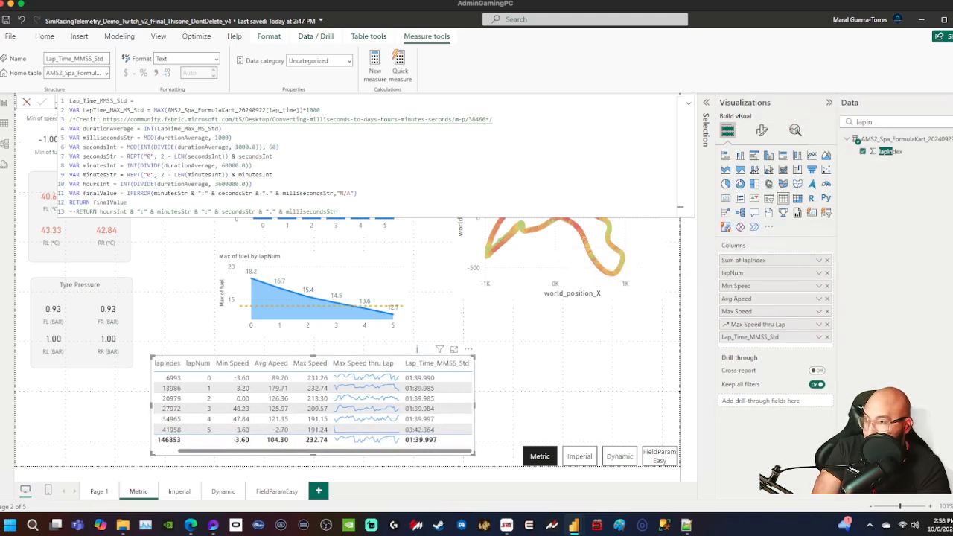
click(819, 259)
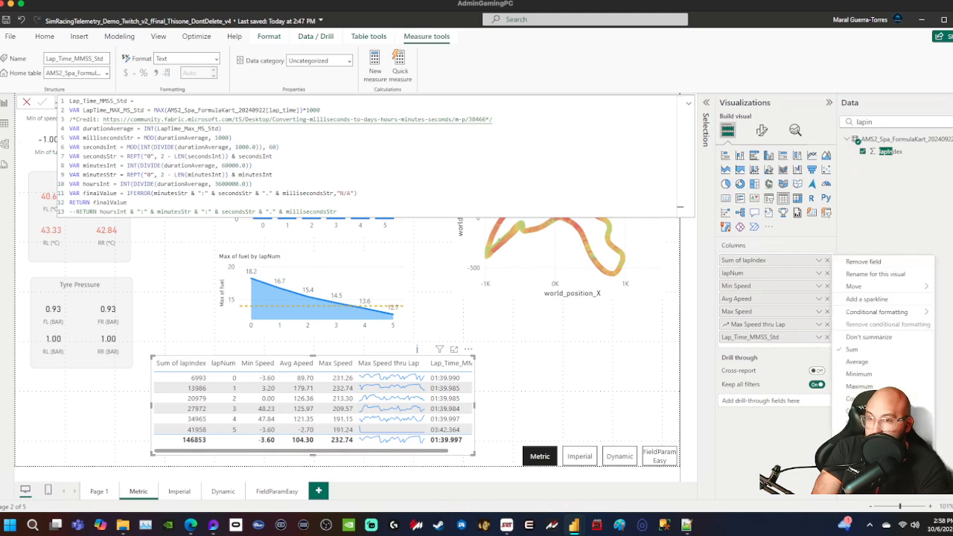
click(867, 336)
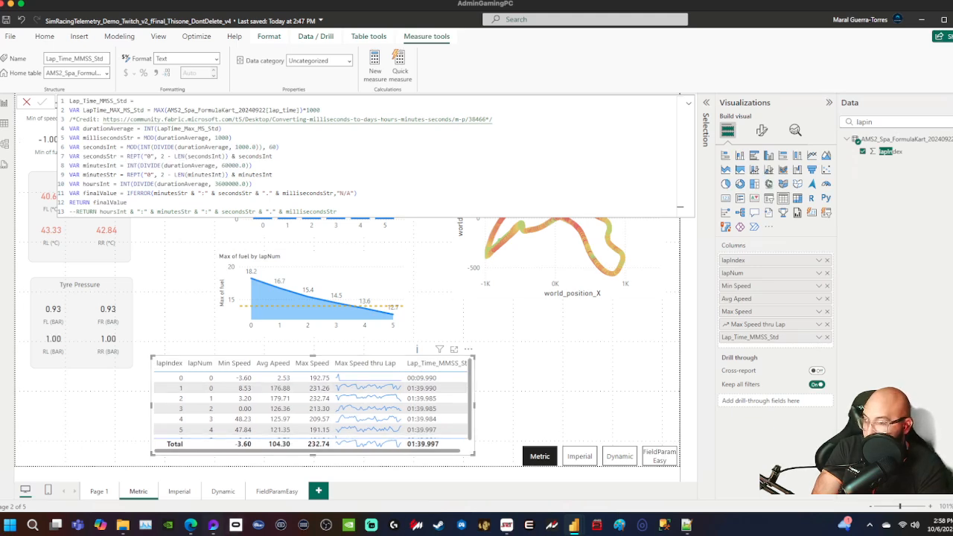
- Switch to the SimRacingTelemetry_FieldsParamTest report and examine the formula of its Lap_Time_MMSS_Std measure
mouse_move(573, 525)
click(632, 487)
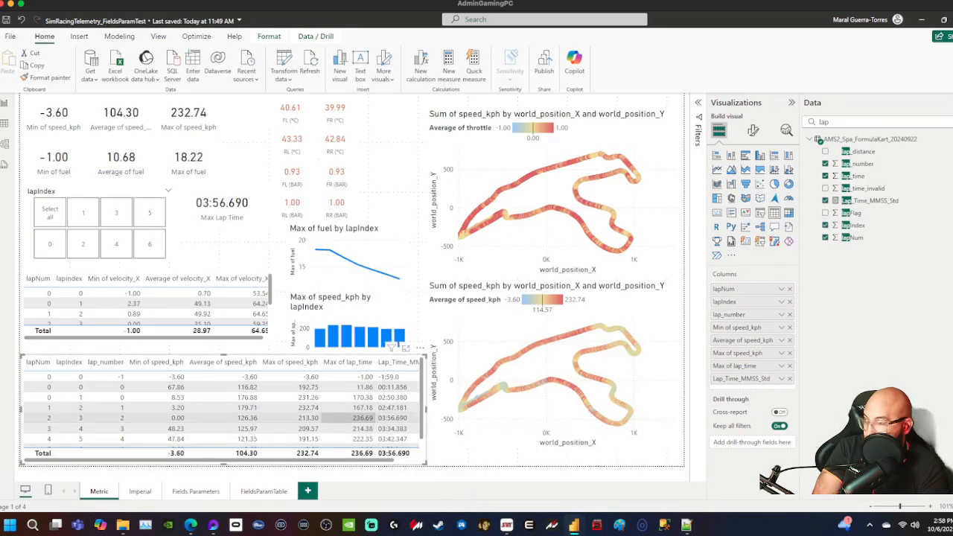
click(868, 200)
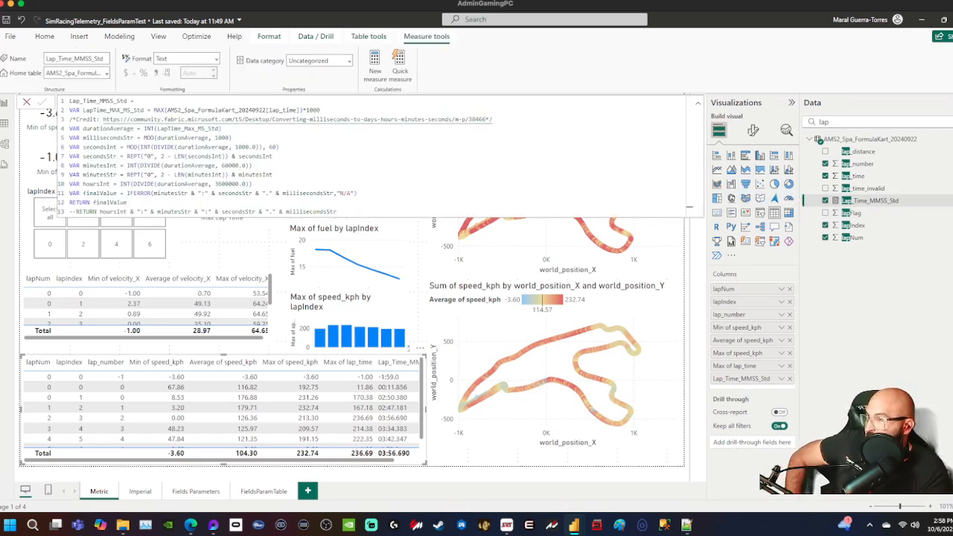
drag(89, 129, 131, 129)
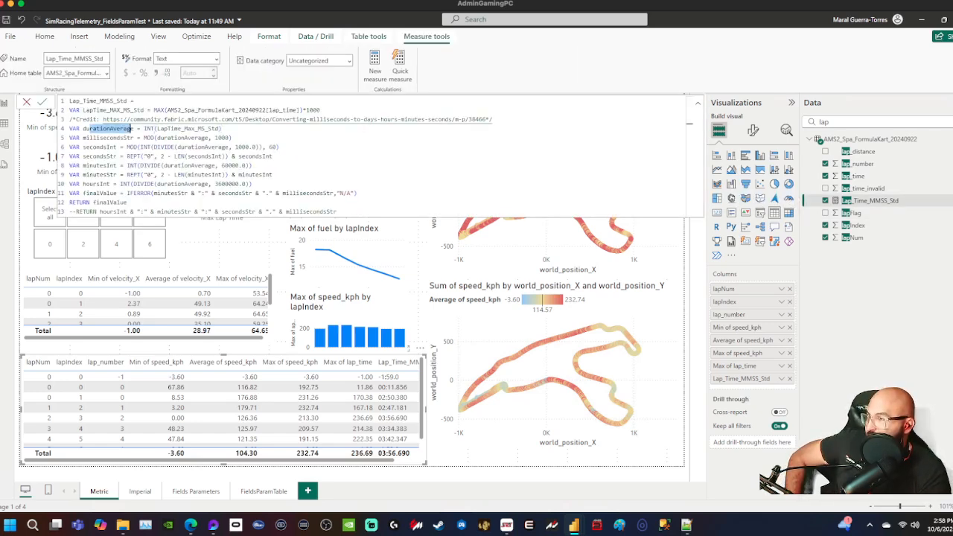
drag(320, 110, 90, 110)
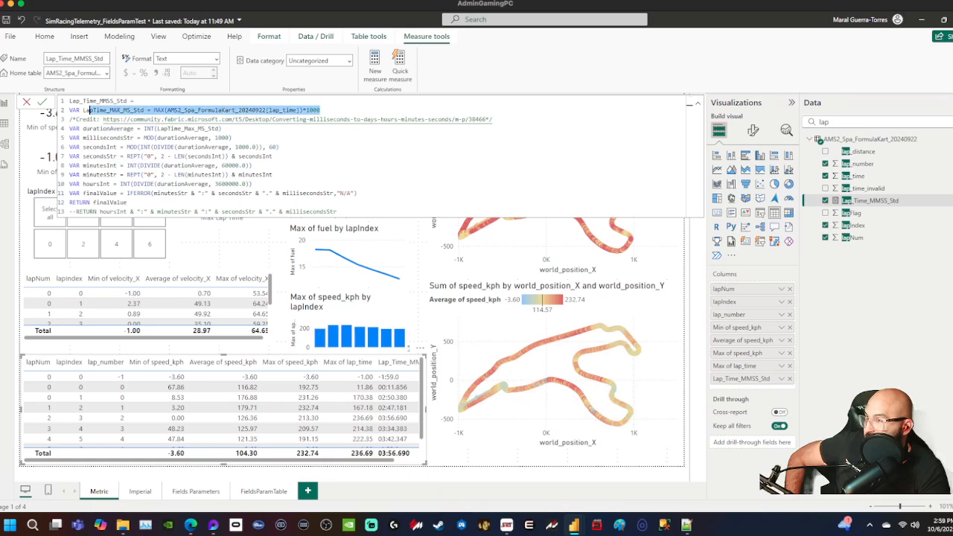
double_click(212, 110)
drag(137, 101, 70, 101)
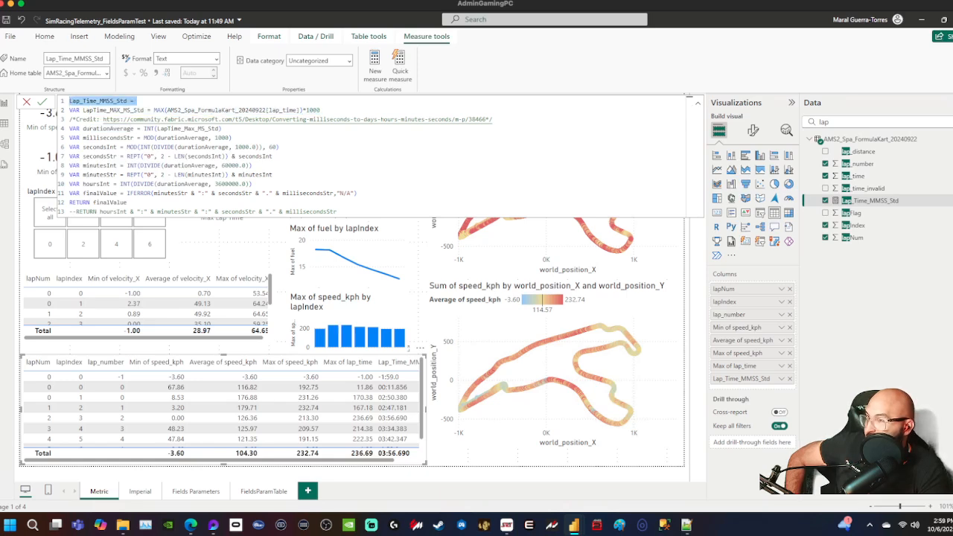
double_click(207, 110)
drag(320, 110, 70, 111)
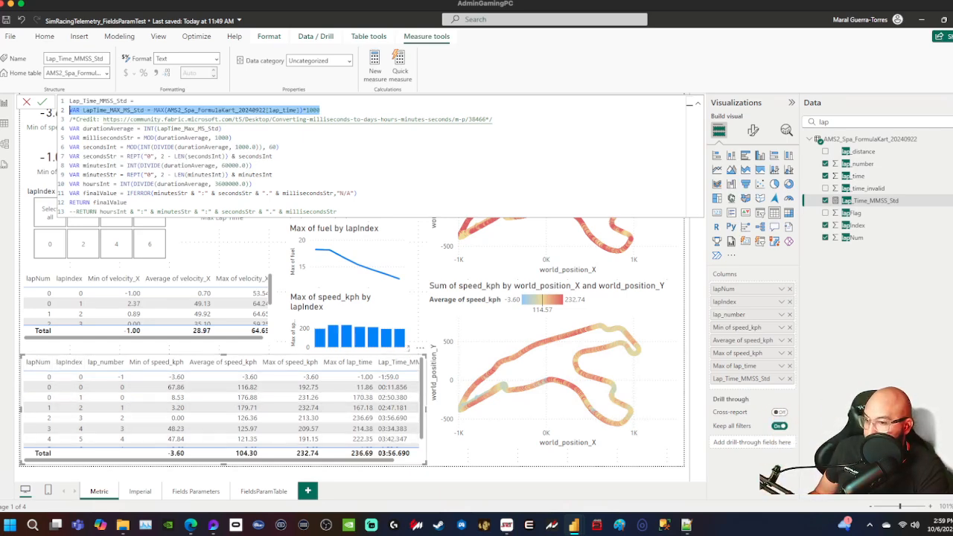
- Return to the SimRacingTelemetry_Demo_Twitch report, widen the lap table on both sides and add lap_number between lapIndex and lapNum
mouse_move(573, 525)
click(638, 466)
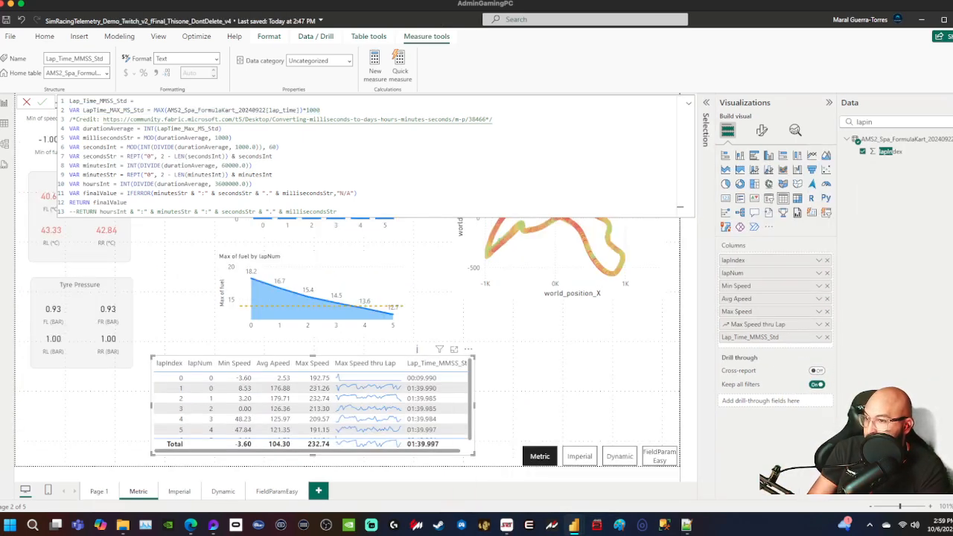
drag(474, 405, 510, 405)
double_click(863, 122)
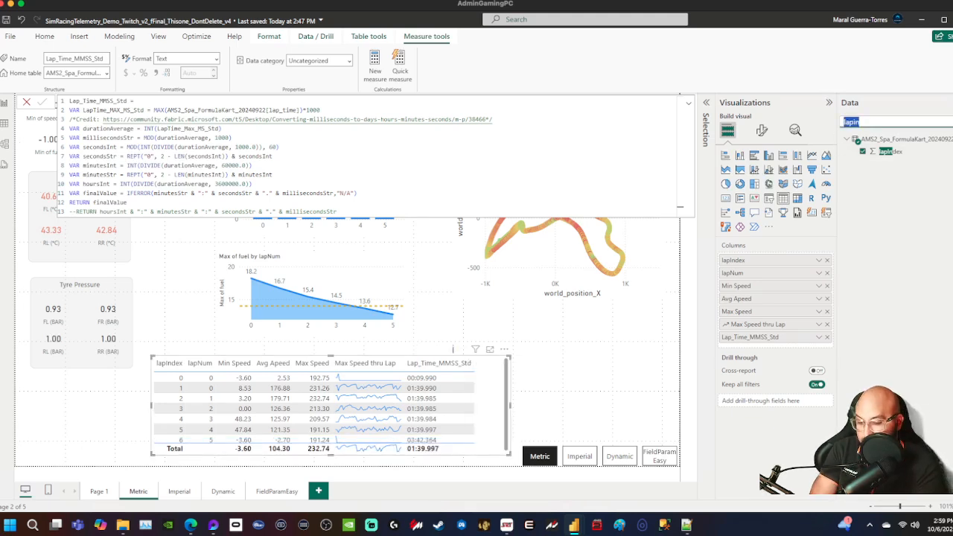
text(lap_num)
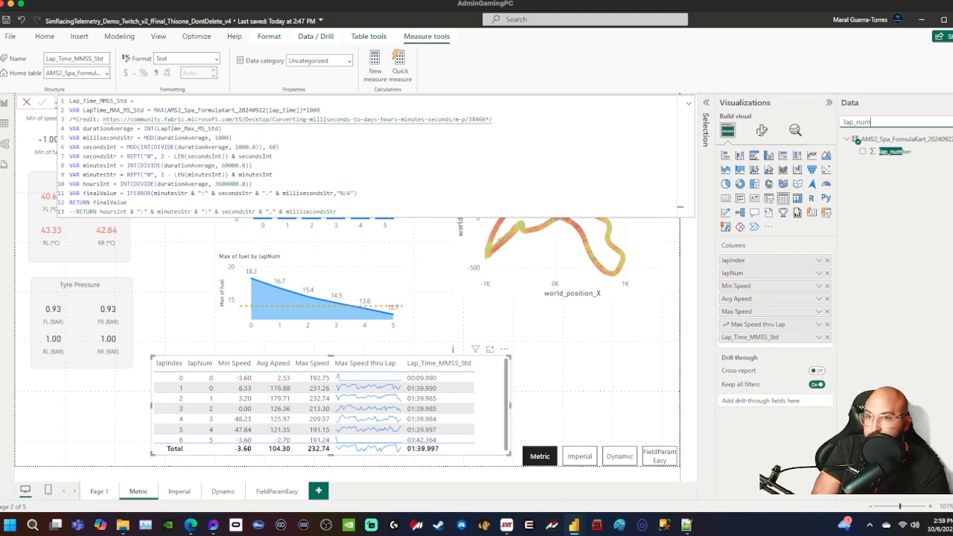
drag(893, 151, 737, 267)
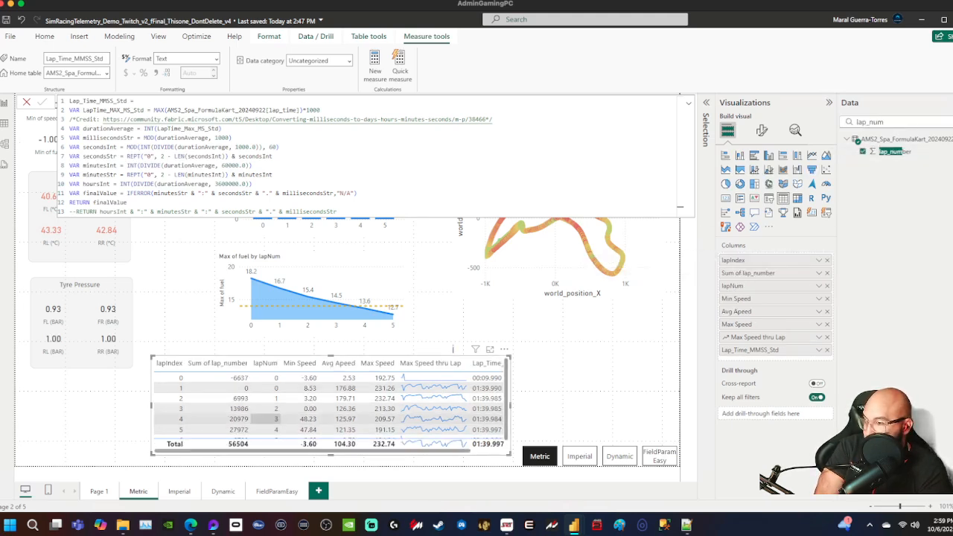
click(145, 406)
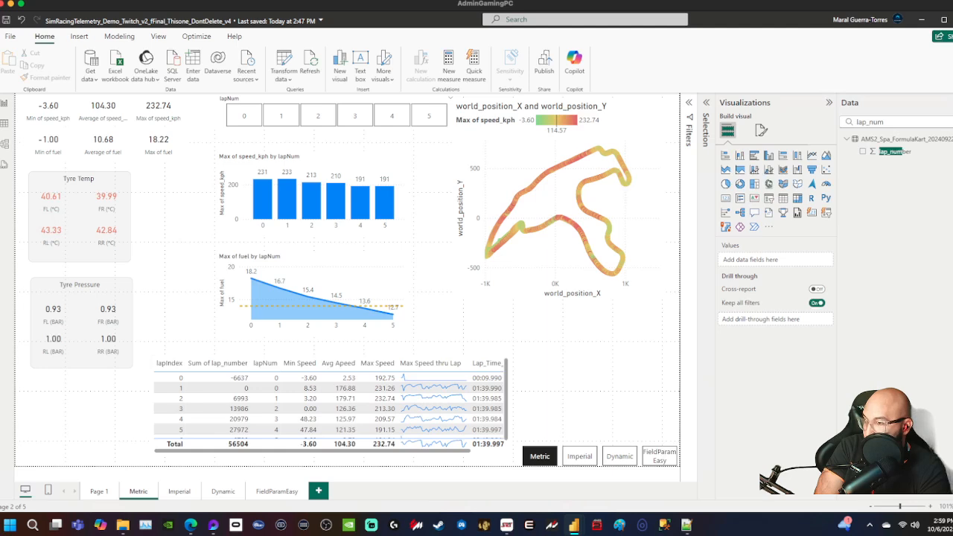
click(153, 405)
drag(152, 405, 137, 405)
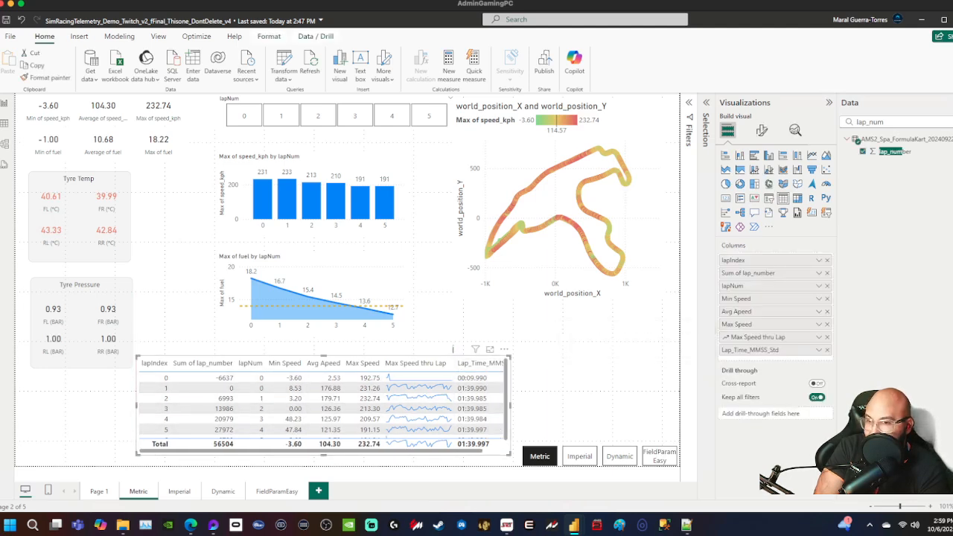
- Examine the lap table's Lap_Time_MMSS_Std field options and its formula, particularly the MAX of lap_time multiplied by 1000
click(819, 350)
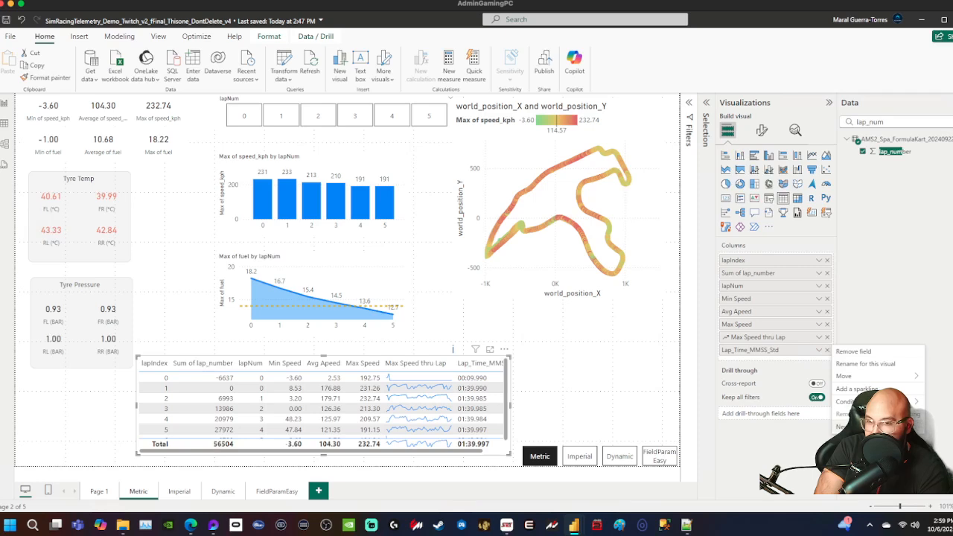
mouse_move(848, 401)
mouse_move(848, 375)
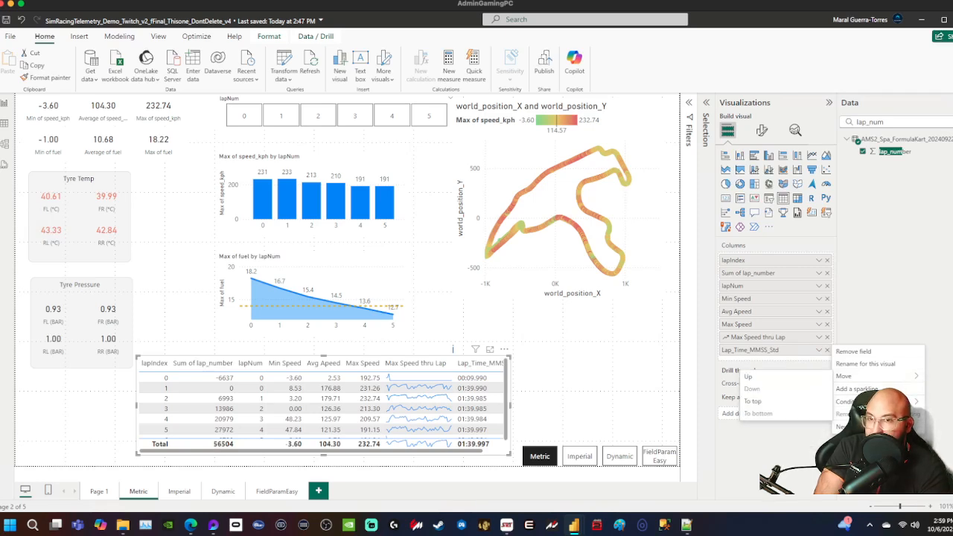
click(895, 152)
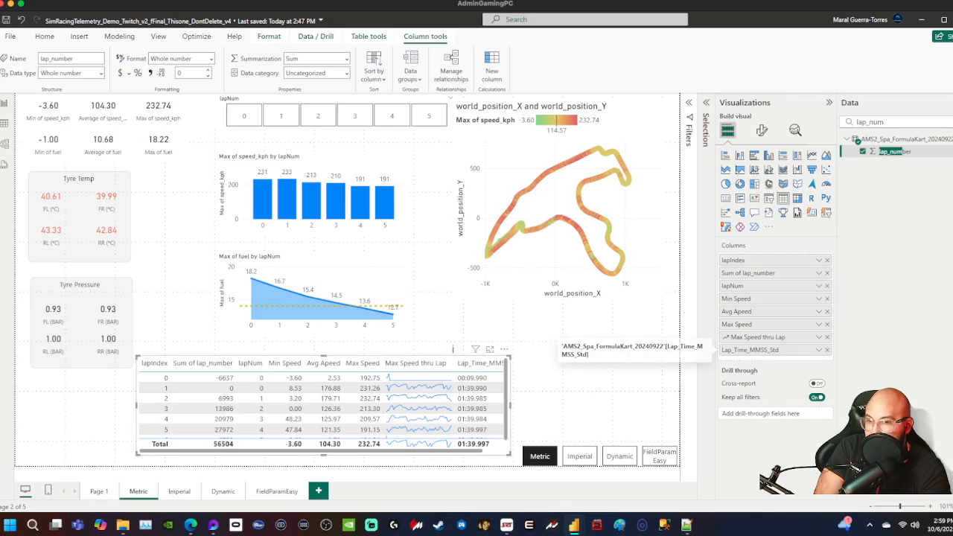
double_click(869, 122)
text(std)
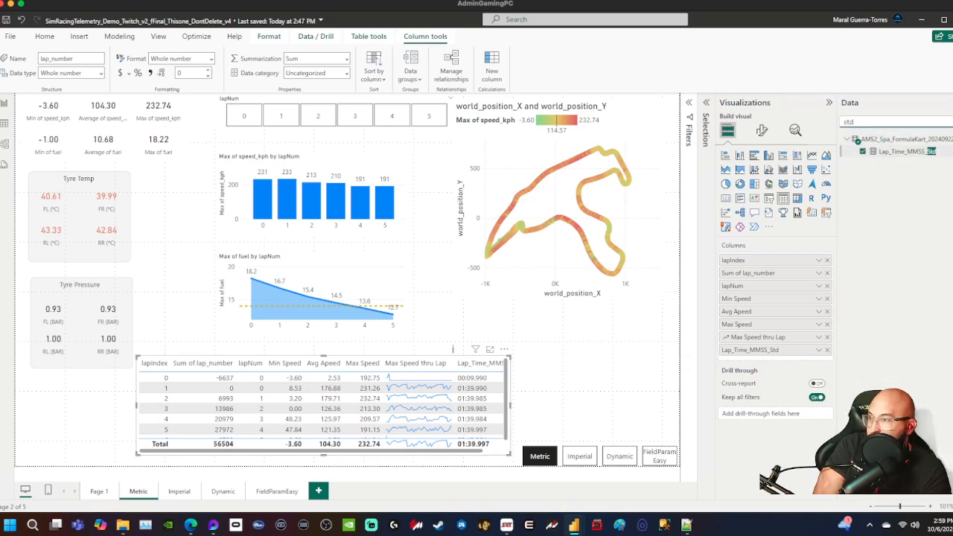
click(905, 151)
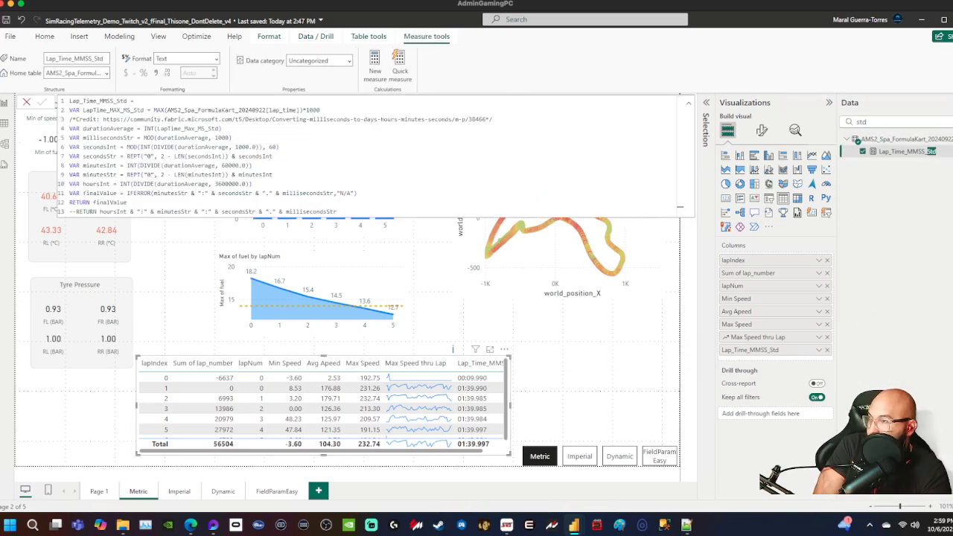
drag(320, 109, 154, 110)
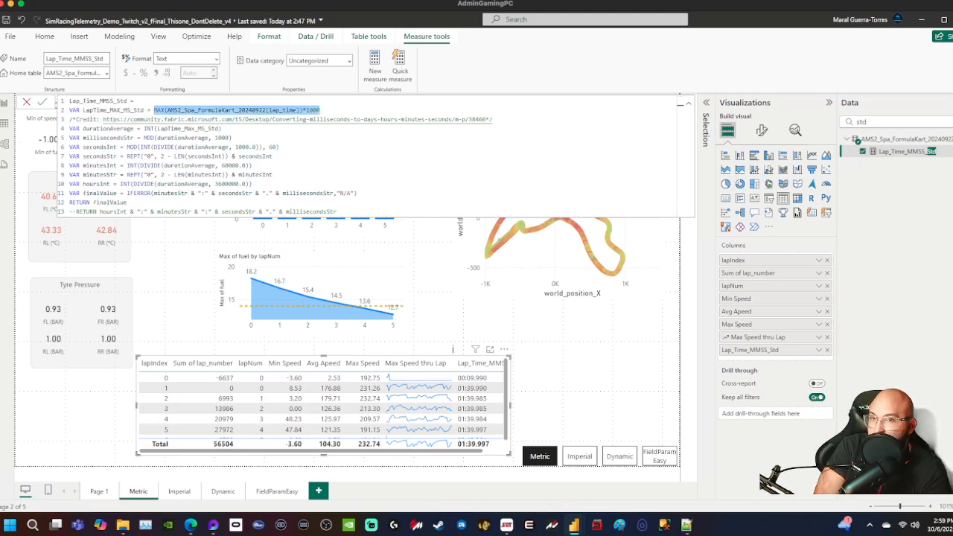
double_click(295, 109)
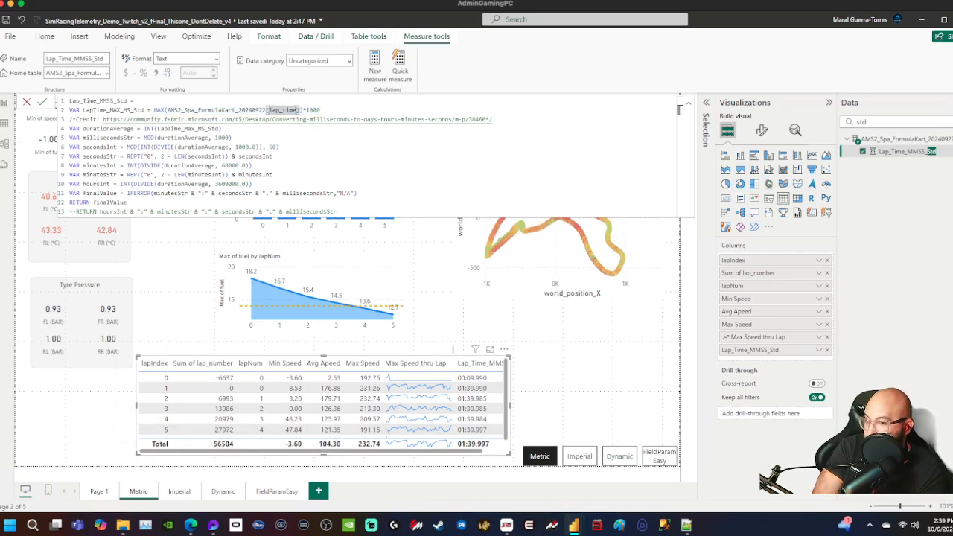
- Switch to the SimRacingTelemetry_FieldsParamTest report, widen its lap table slightly and copy the entire Lap_Time_MMSS_Std formula
mouse_move(573, 525)
click(517, 469)
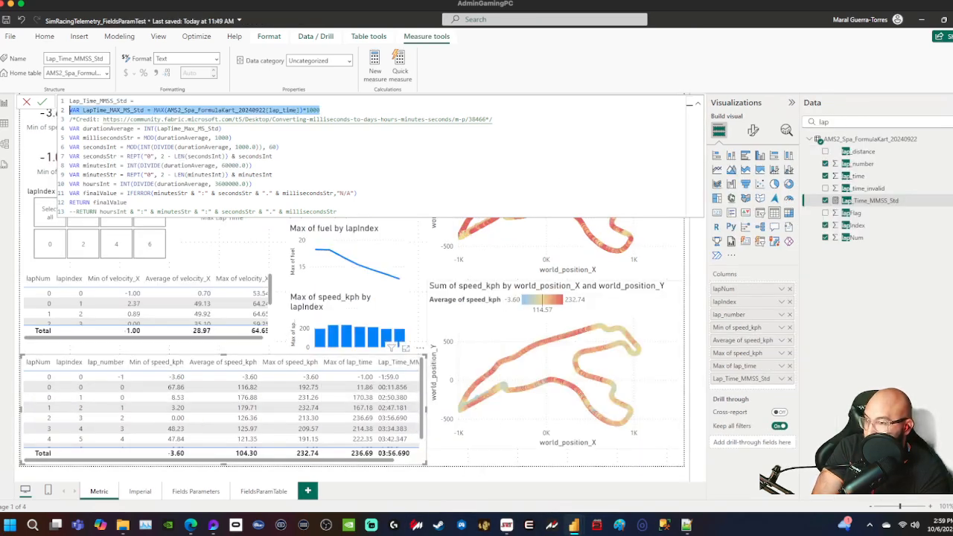
drag(426, 408, 441, 409)
click(780, 379)
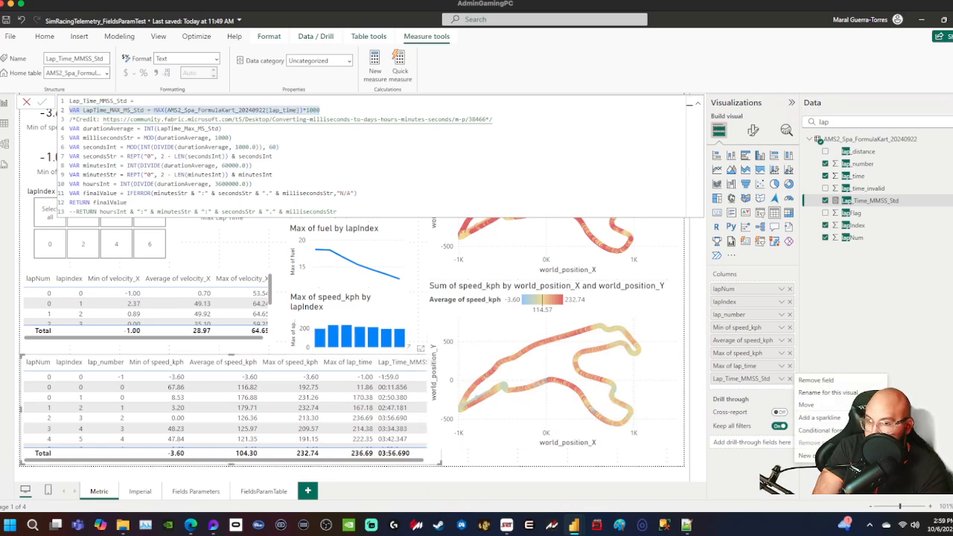
click(869, 200)
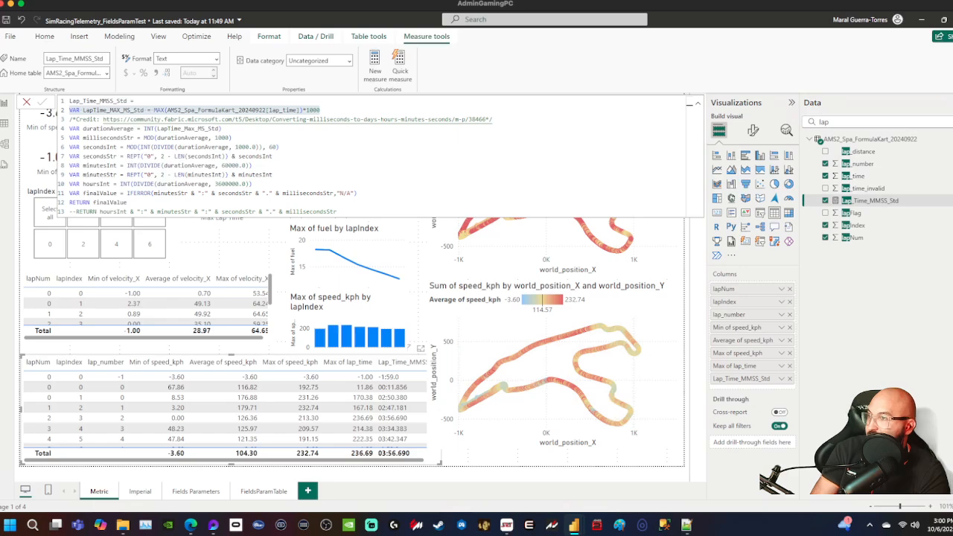
click(273, 175)
key(ctrl+a)
key(ctrl+c)
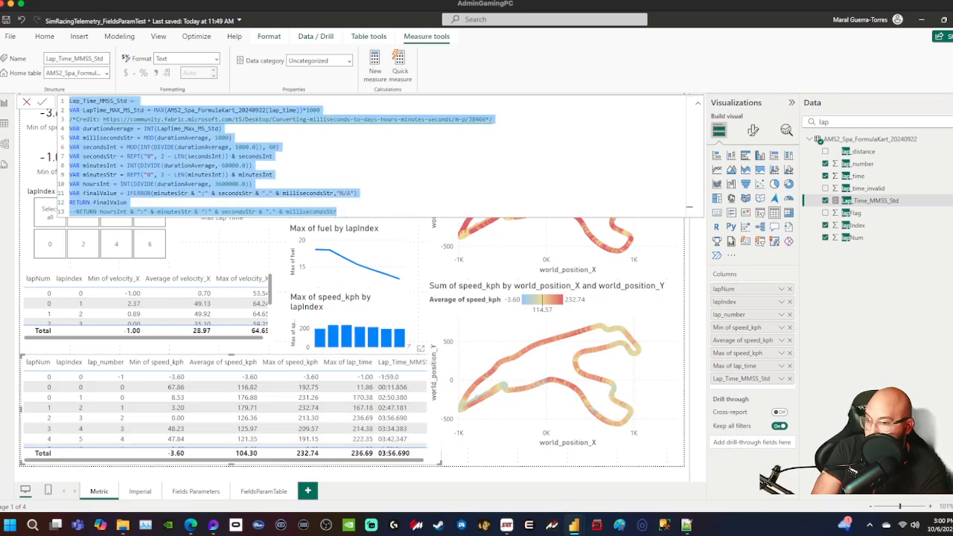
- Return to the SimRacingTelemetry_Demo_Twitch report, replace the entire Lap_Time_MMSS_Std formula with the copied one and commit it
click(572, 524)
click(627, 474)
click(358, 194)
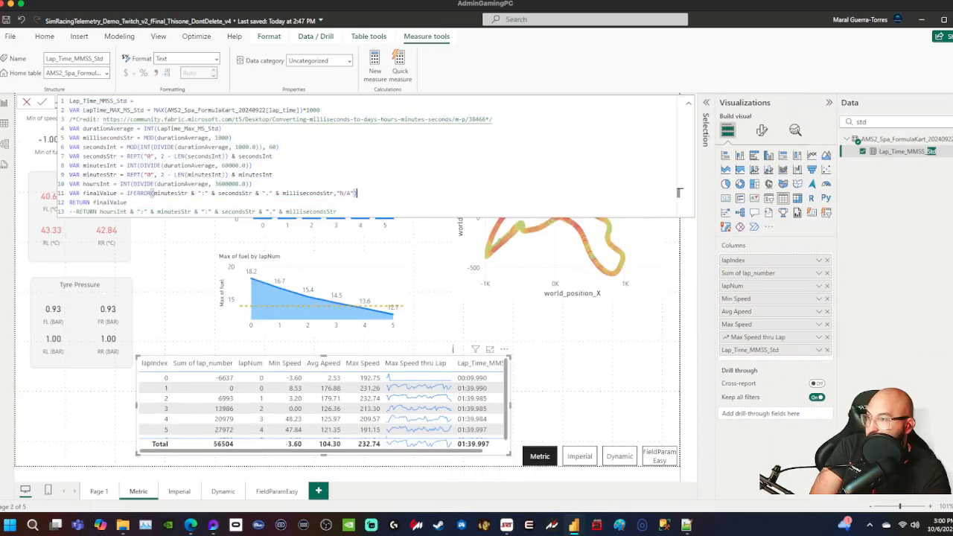
key(ctrl+a)
key(ctrl+v)
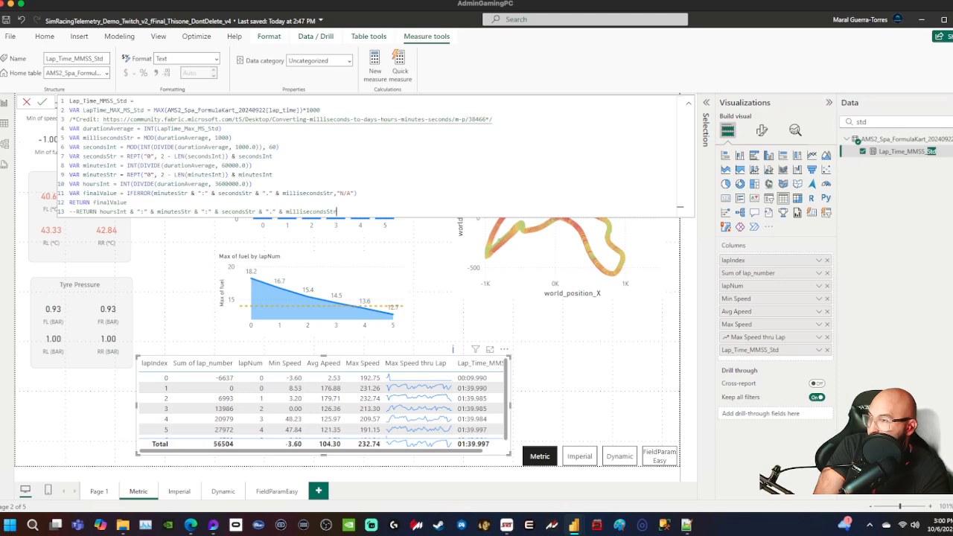
click(280, 147)
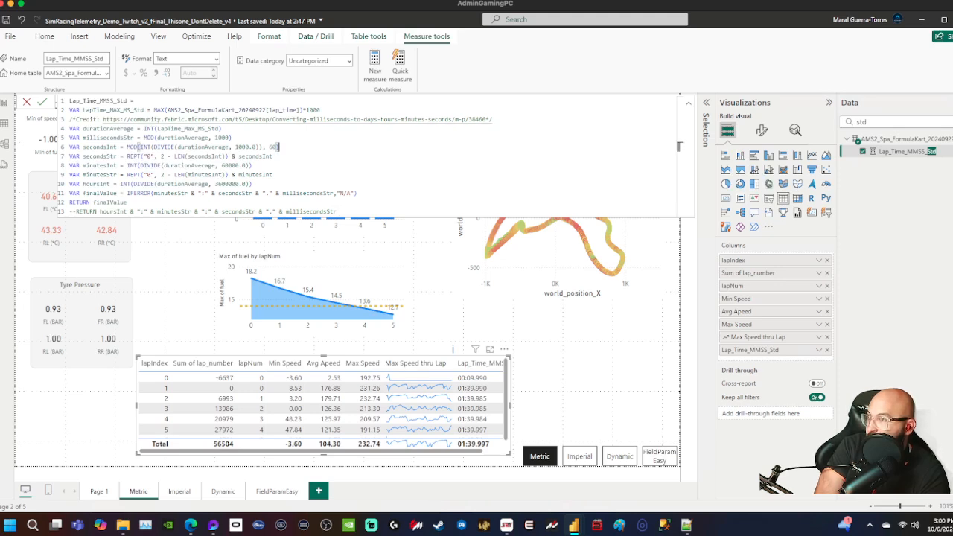
drag(154, 110, 136, 101)
click(42, 101)
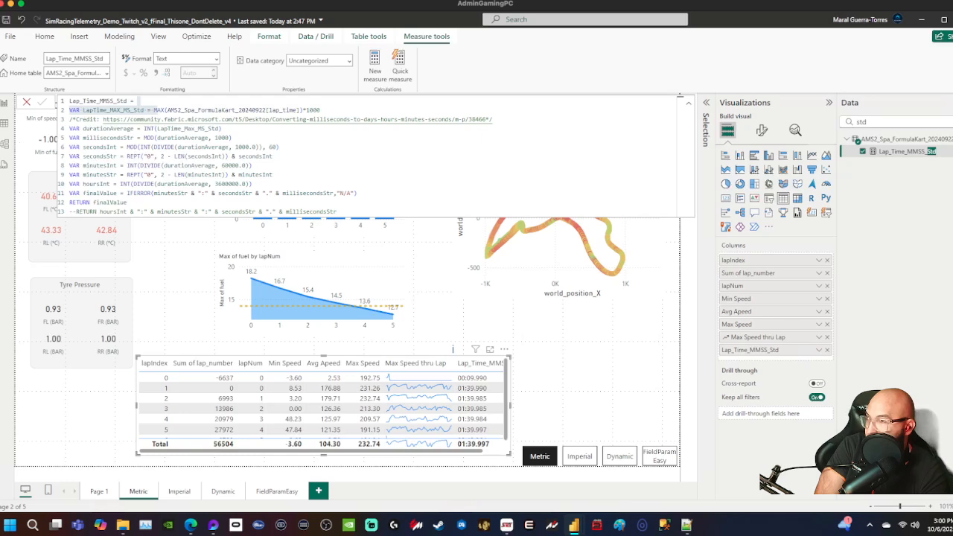
click(280, 148)
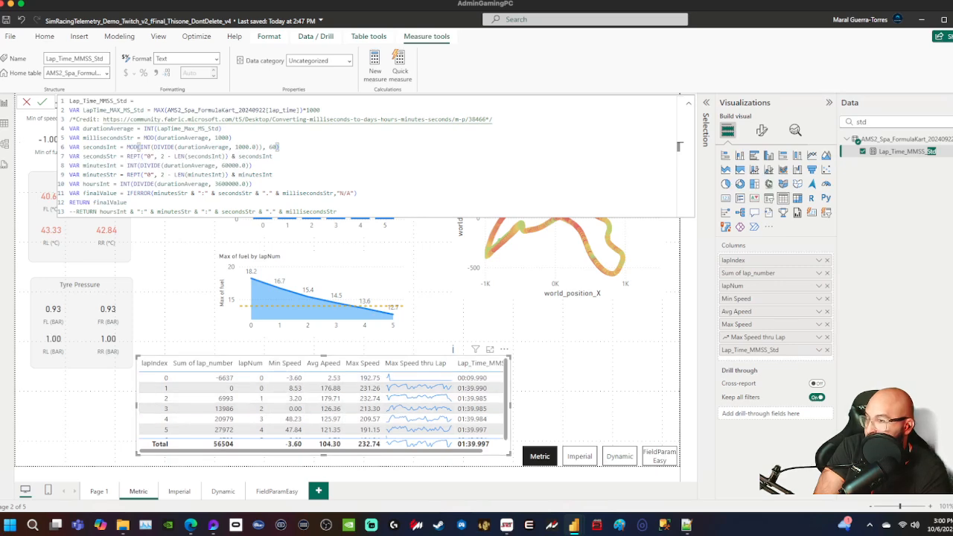
- Add a card showing Lap_Time_MMSS_Std below the Tyre Pressure card and check its field options
click(357, 466)
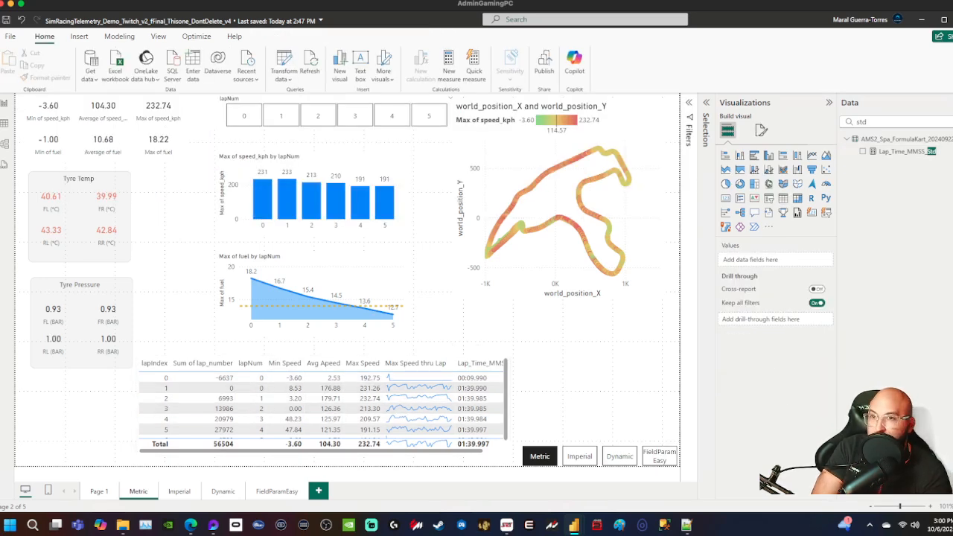
drag(903, 151, 83, 395)
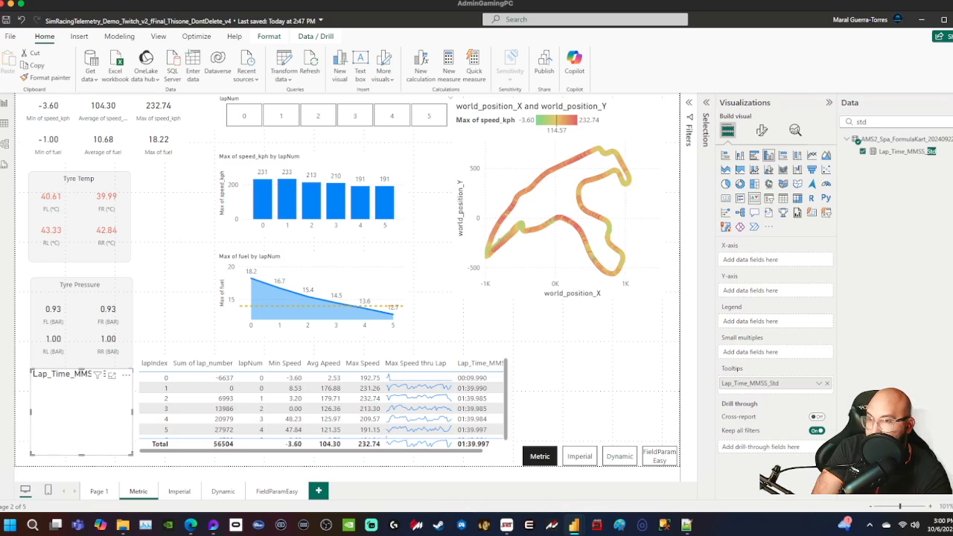
click(726, 198)
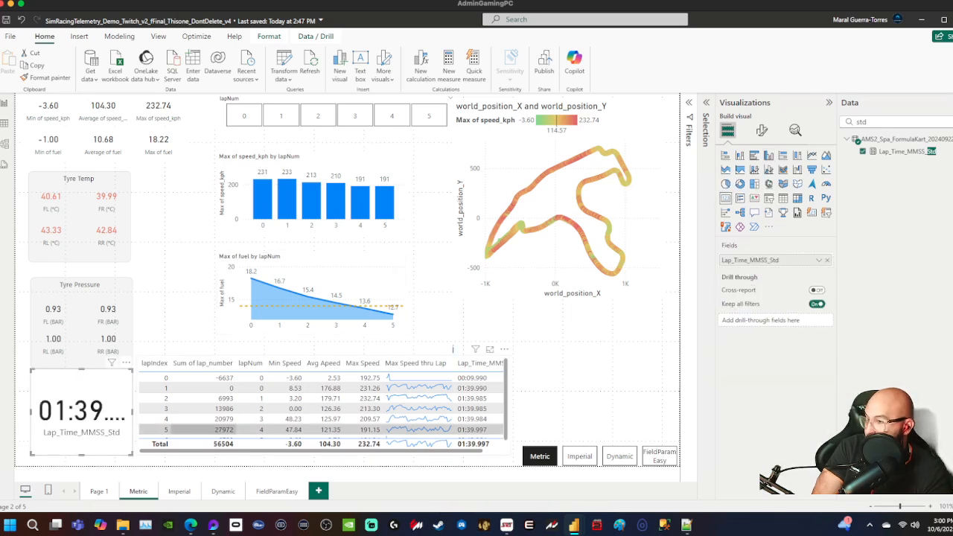
click(819, 260)
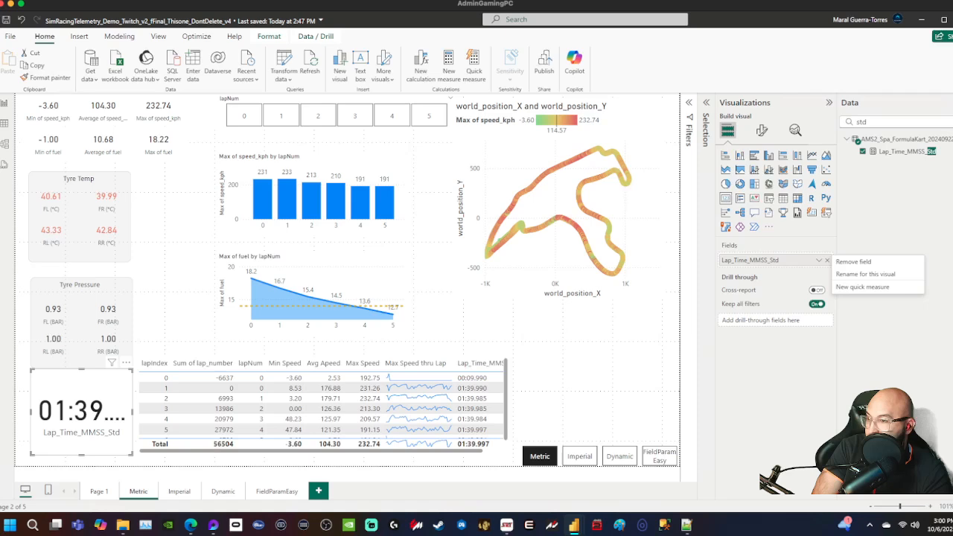
key(Escape)
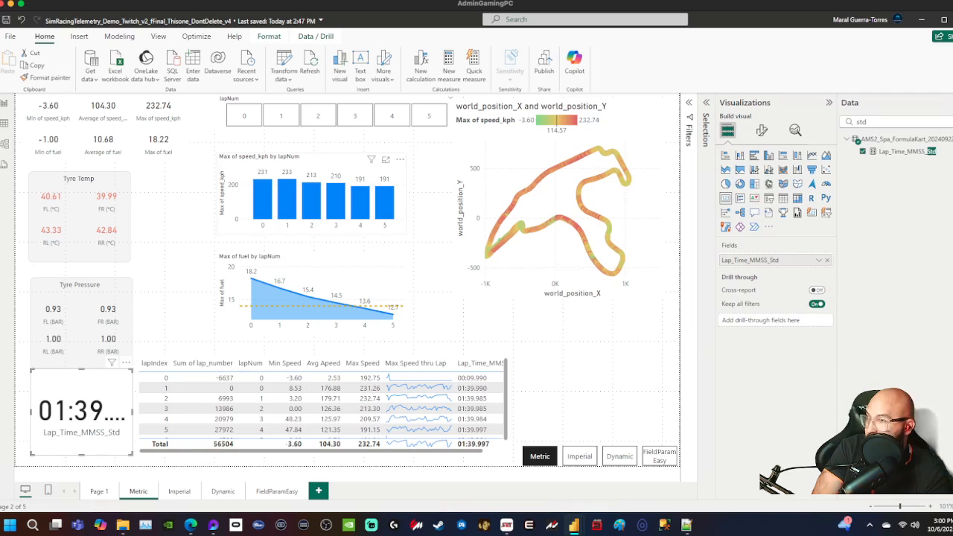
- Filter the page through laps 1 to 5 with the lapNum slicer, ending on lap 1, to compare the lap times
click(281, 115)
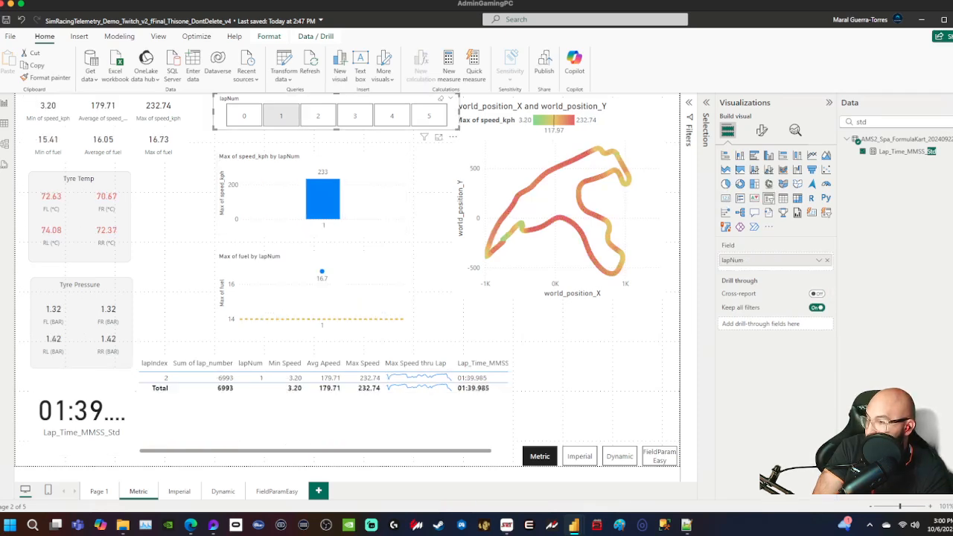
click(318, 116)
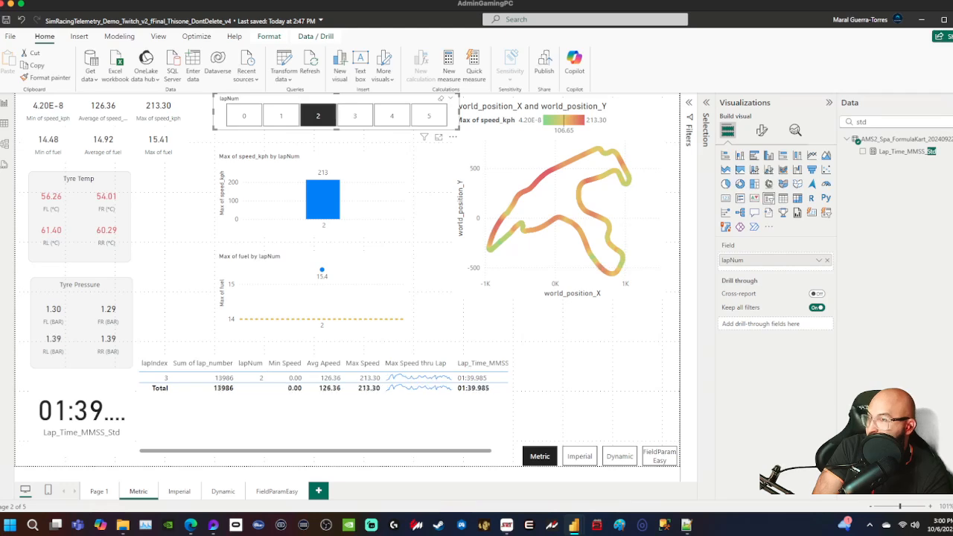
click(355, 115)
click(391, 116)
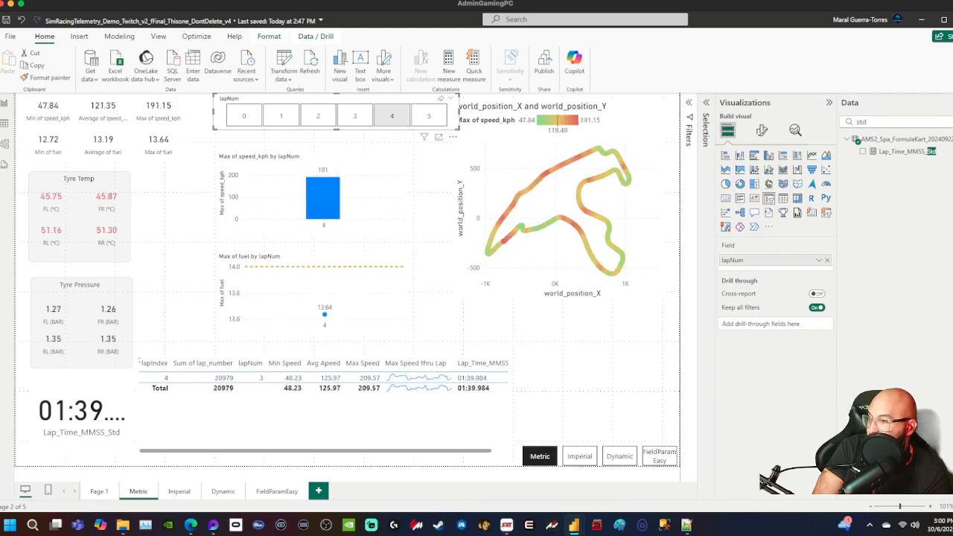
click(429, 116)
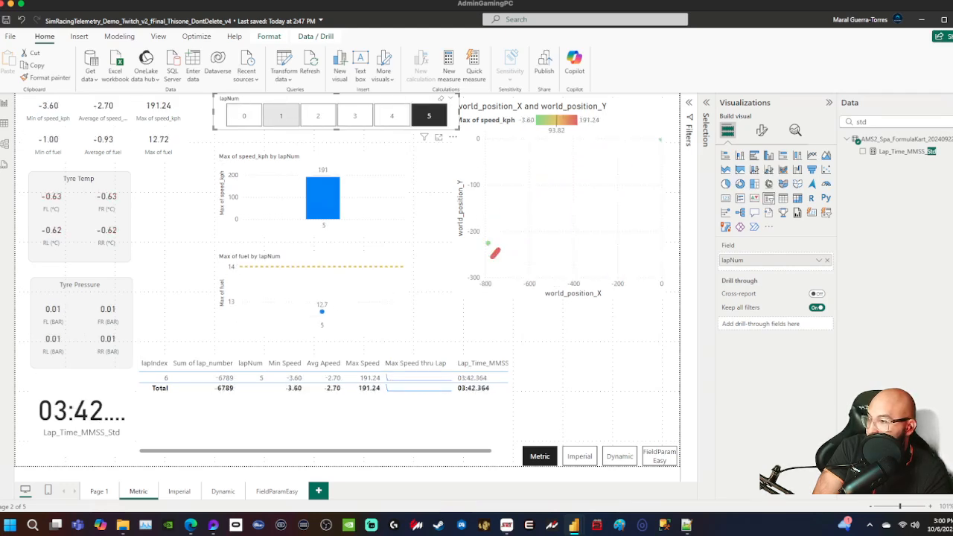
click(281, 116)
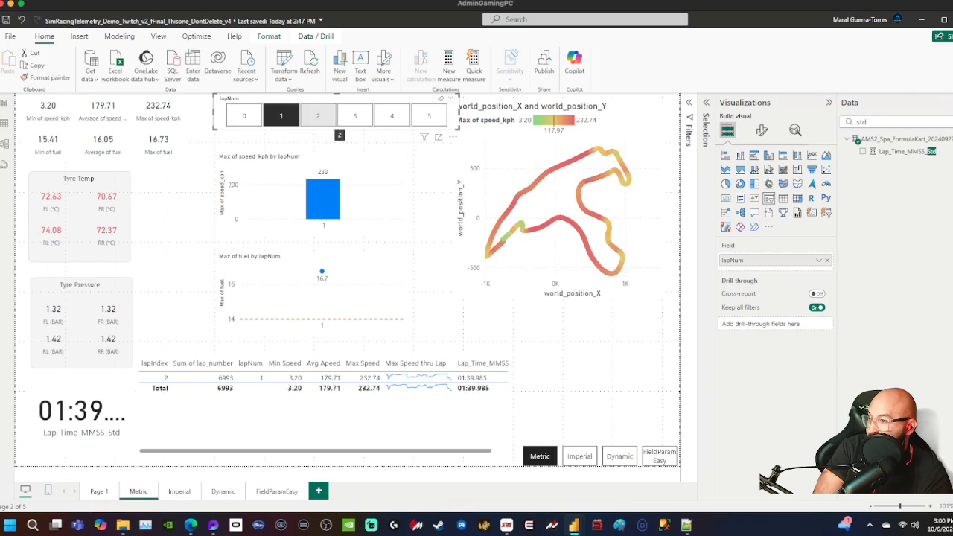
click(317, 116)
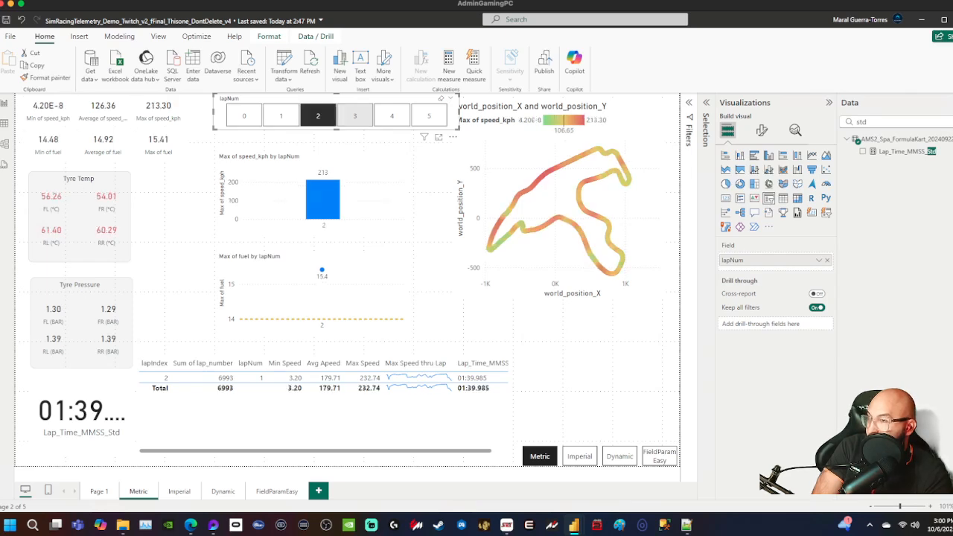
click(354, 115)
click(392, 115)
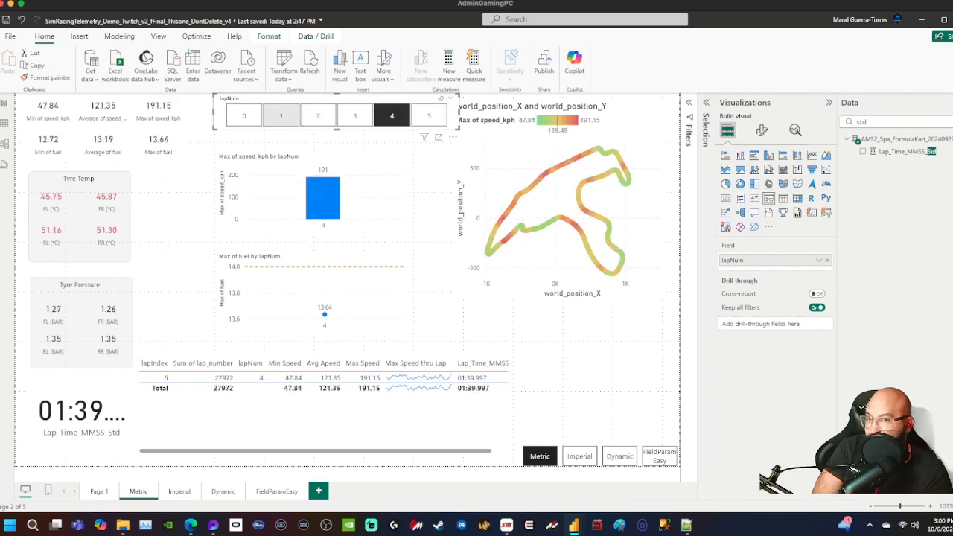
click(281, 115)
- Examine the Lap_Time_MMSS_Std formula, particularly the LapTime_MAX_MS_Std definition and its use in durationAverage
click(905, 151)
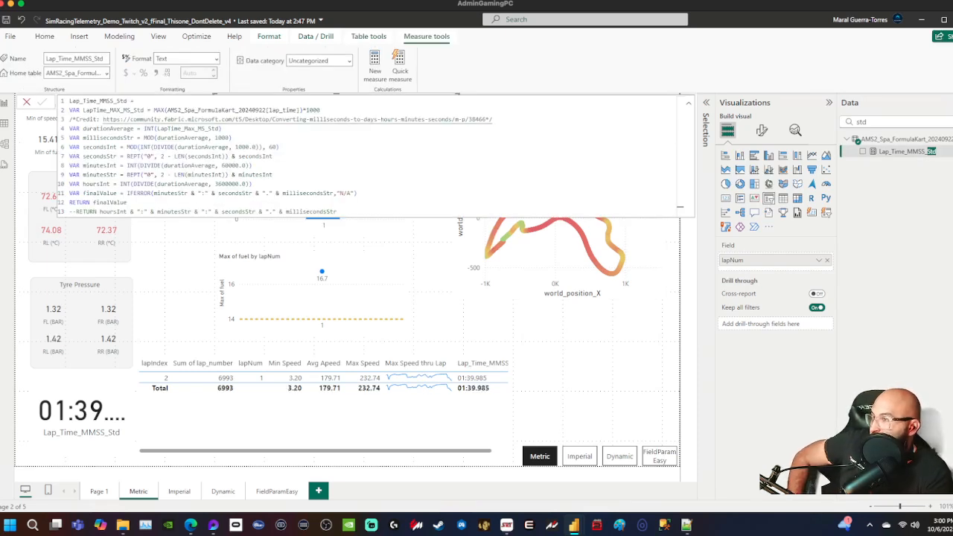
double_click(152, 128)
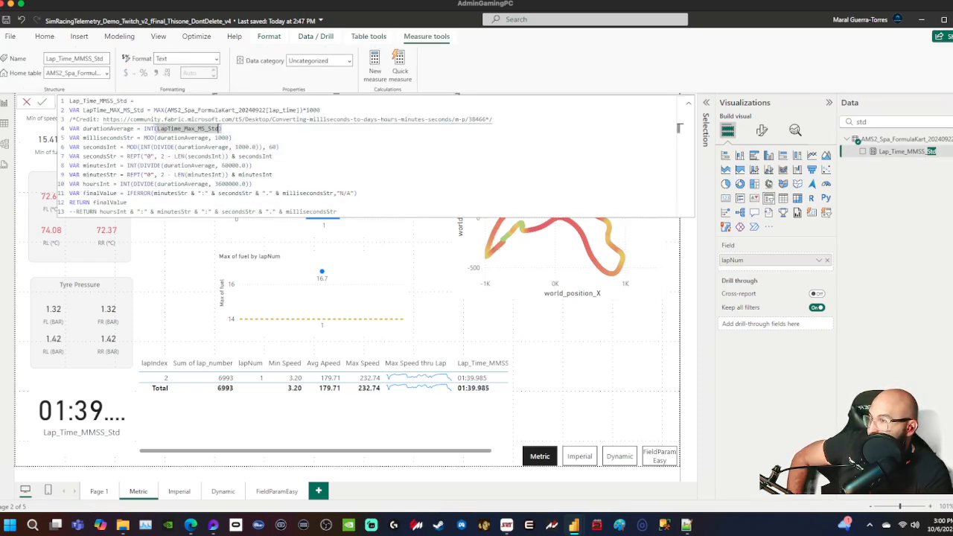
click(152, 129)
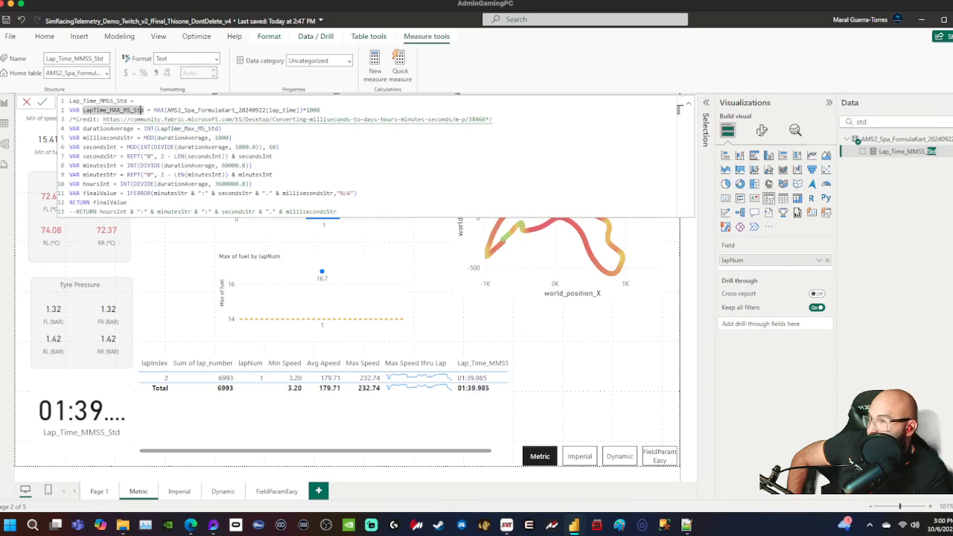
click(283, 110)
double_click(283, 110)
drag(320, 110, 153, 110)
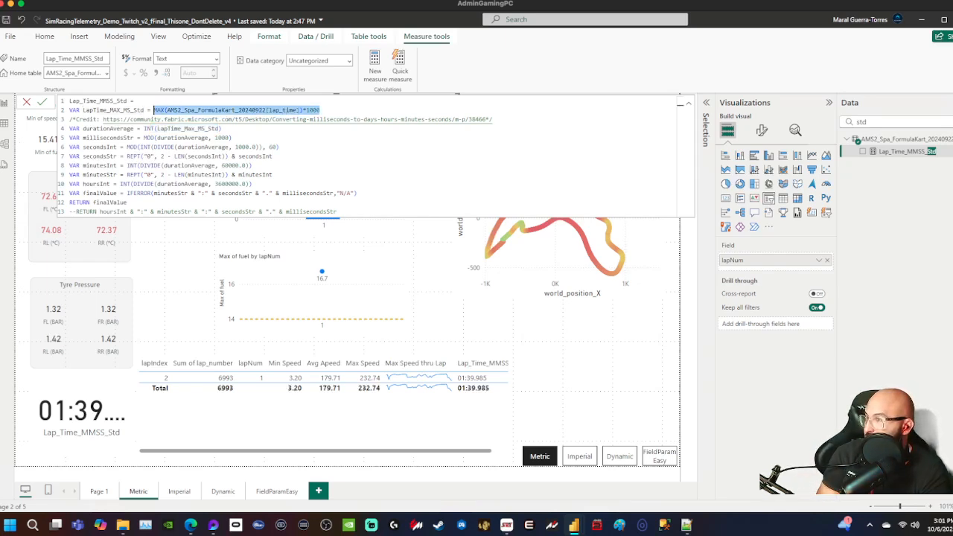
click(154, 129)
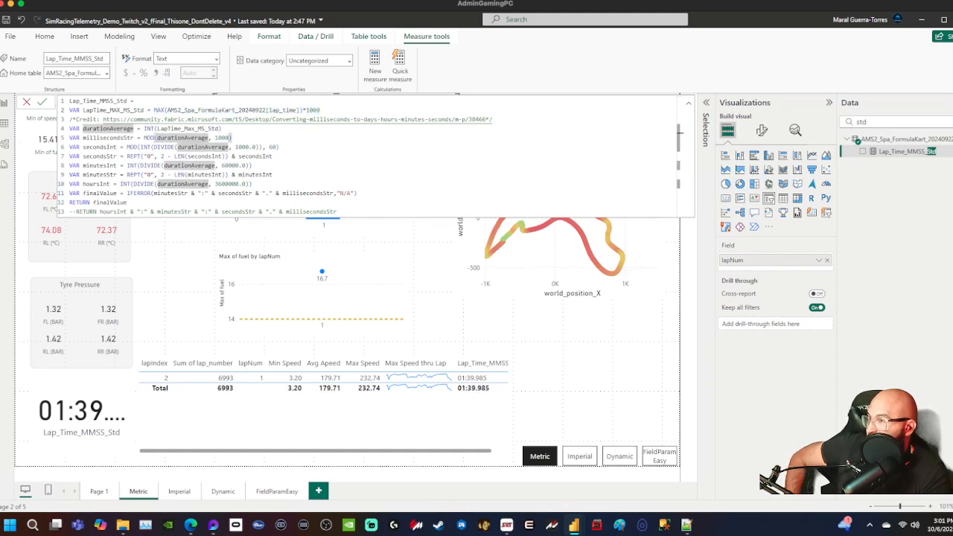
mouse_move(154, 129)
mouse_down()
mouse_move(221, 129)
mouse_move(143, 129)
mouse_up()
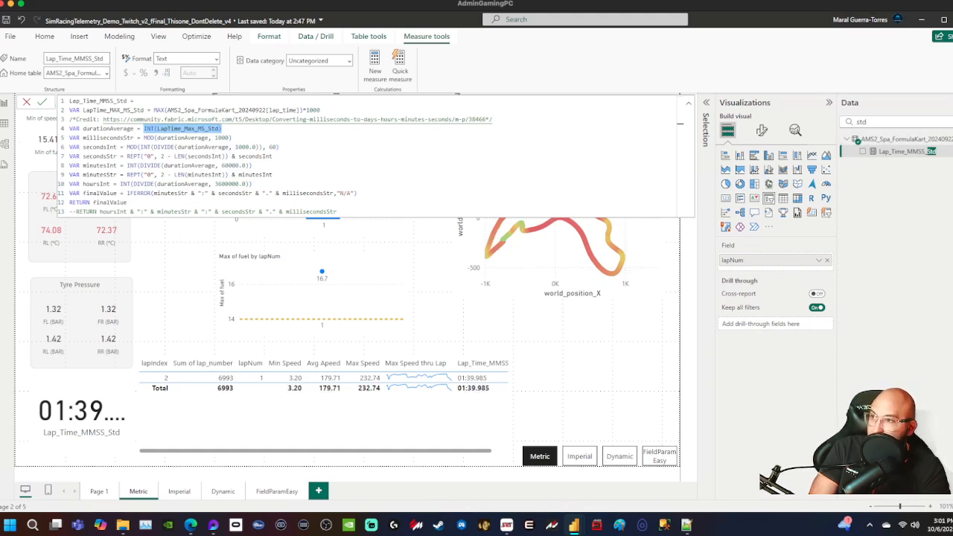
- Copy lap_time from the formula, search the data fields for it and inspect the lap_time column's properties
drag(320, 110, 269, 110)
double_click(279, 110)
key(ctrl+c)
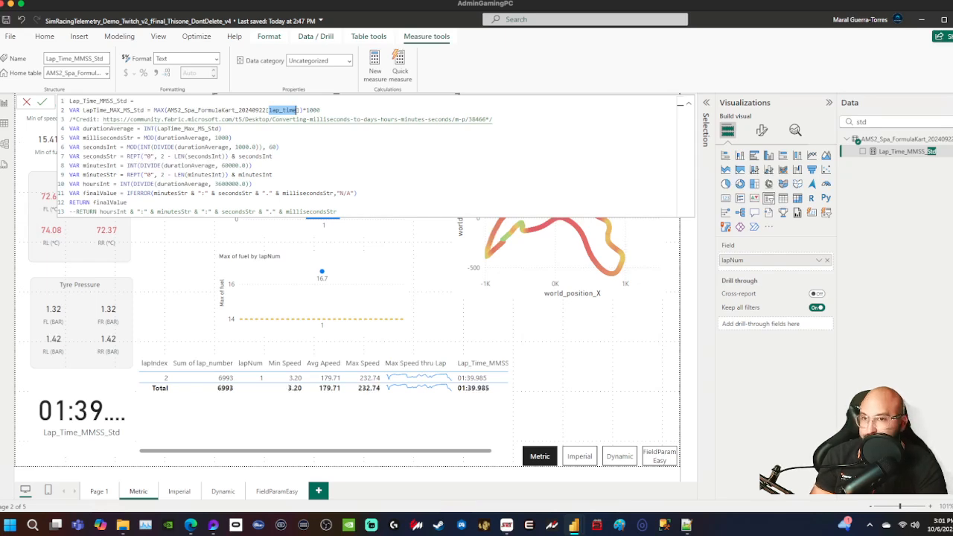
click(949, 121)
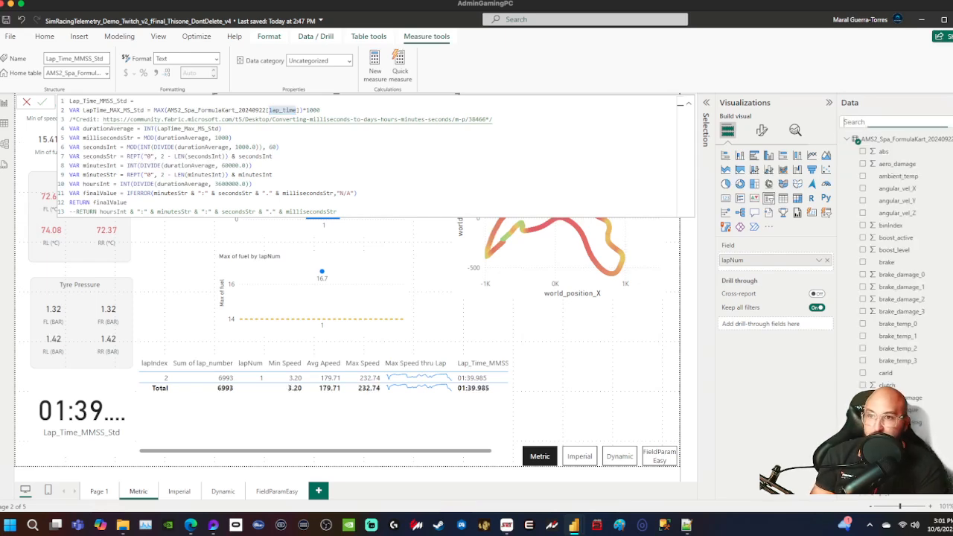
key(ctrl+v)
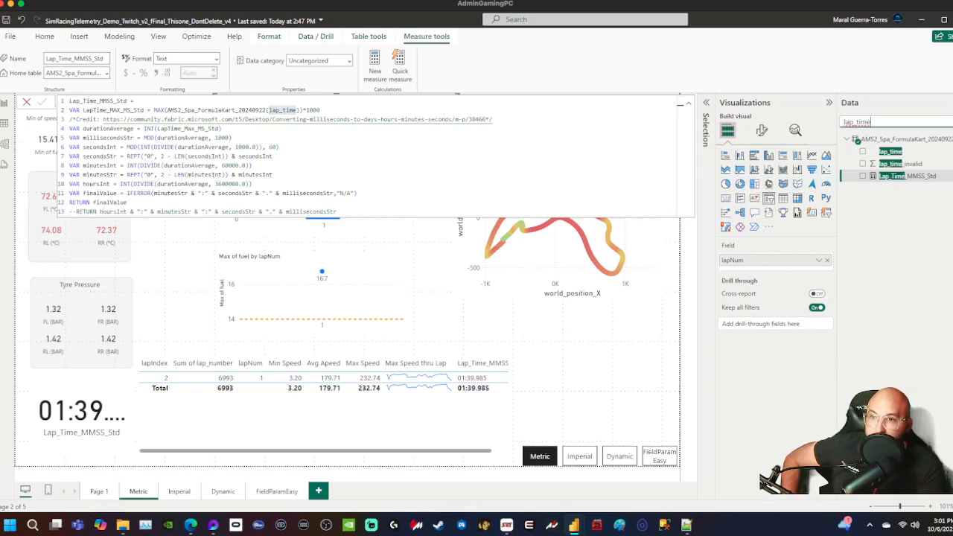
click(903, 164)
click(891, 151)
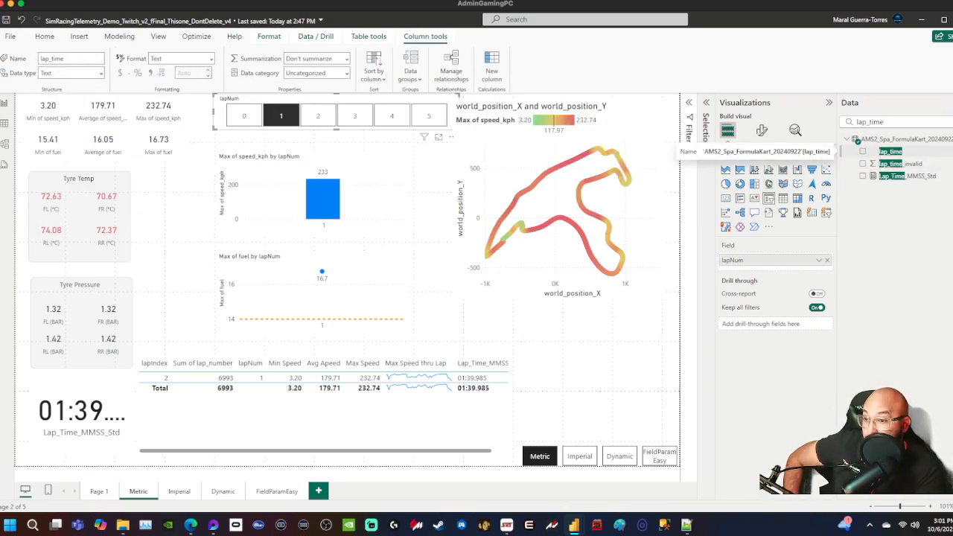
- Switch to the SimRacingTelemetry_FieldsParamTest report and check the data type of its lap_time column
mouse_move(573, 525)
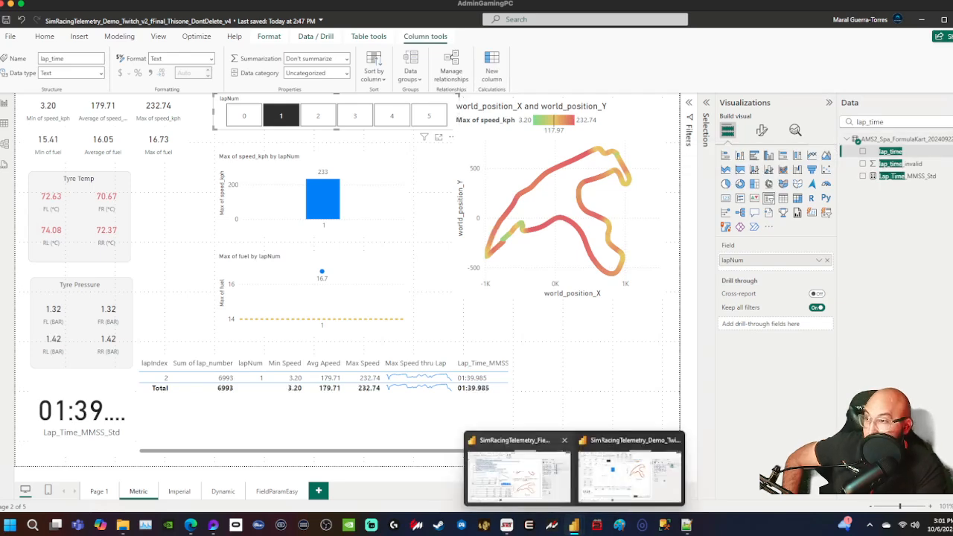
click(518, 468)
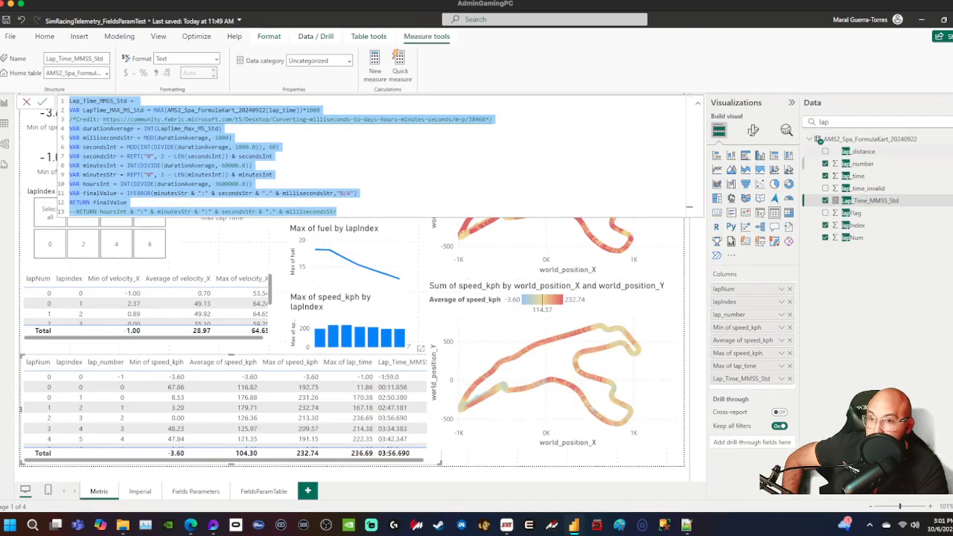
click(863, 122)
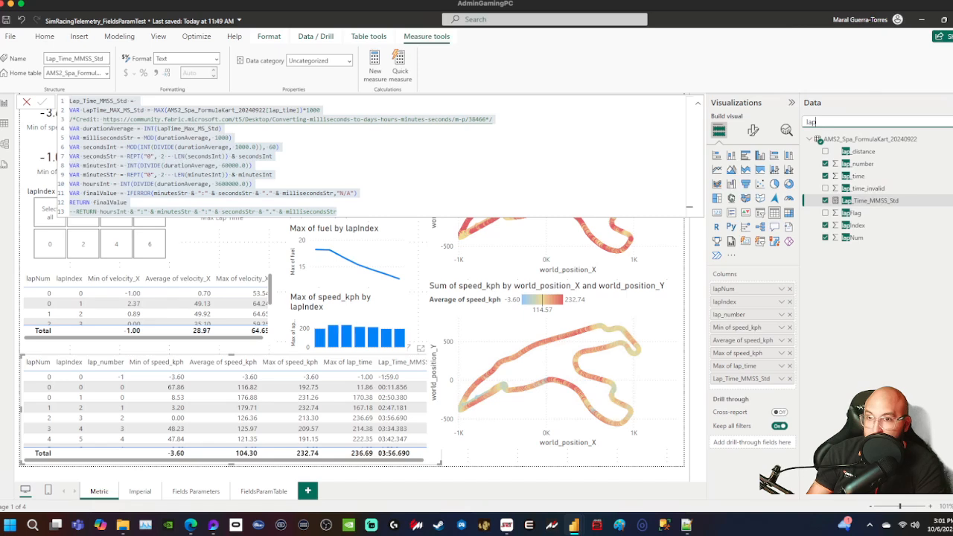
click(856, 176)
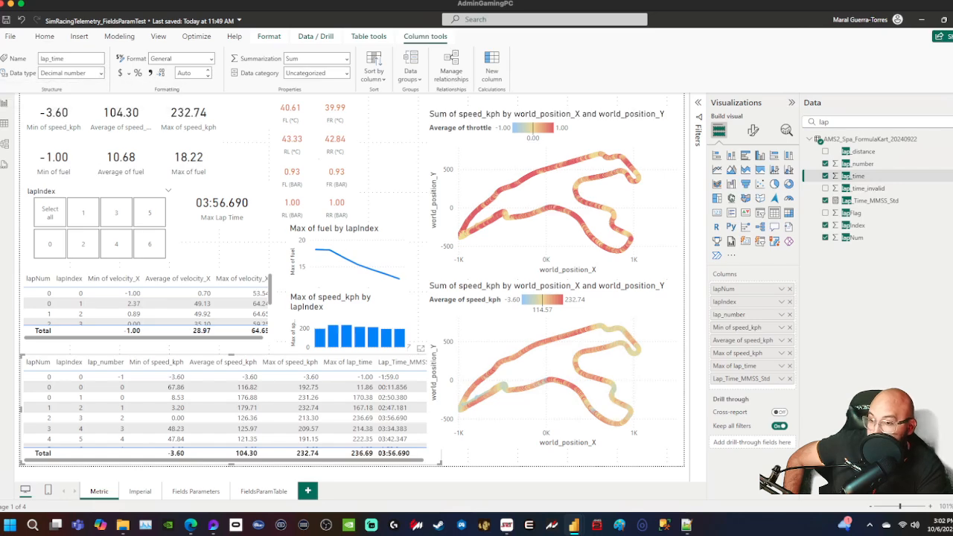
- Return to the SimRacingTelemetry_Demo_Twitch report and change the lap_time column's data type to Decimal number, accepting the data type change
mouse_move(573, 525)
click(635, 476)
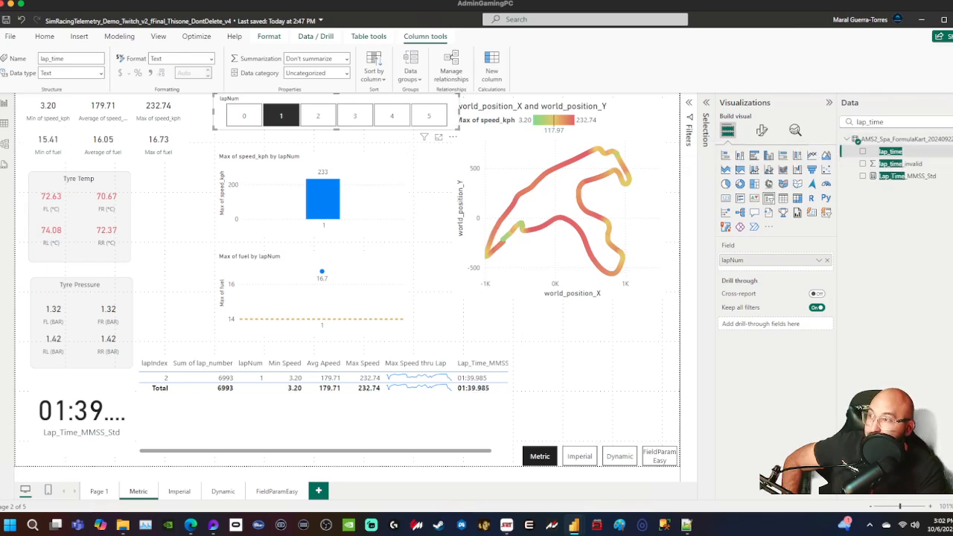
click(101, 73)
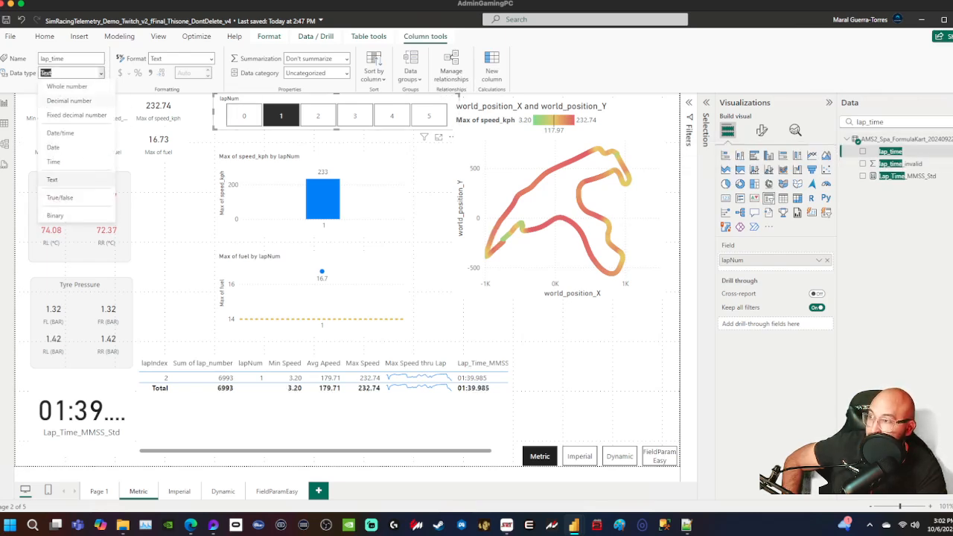
click(56, 164)
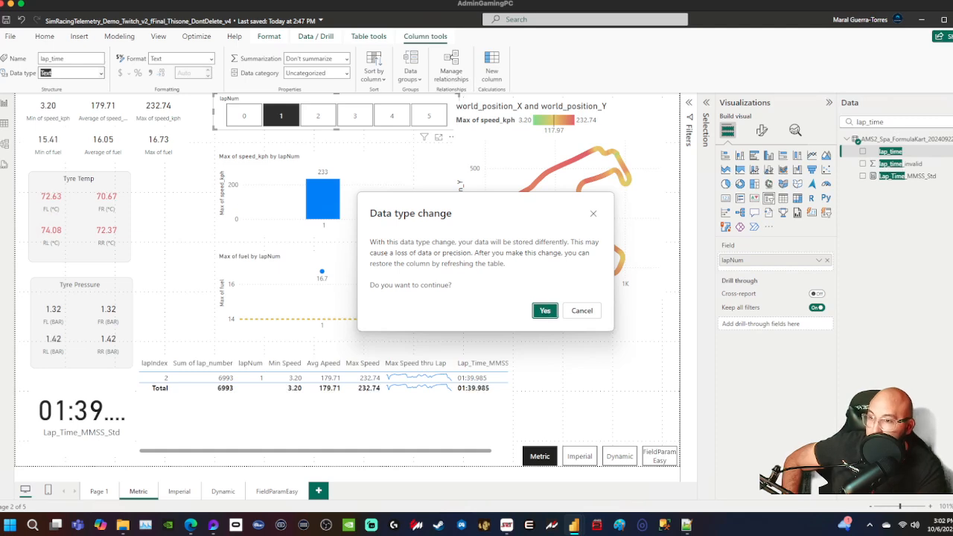
key(Return)
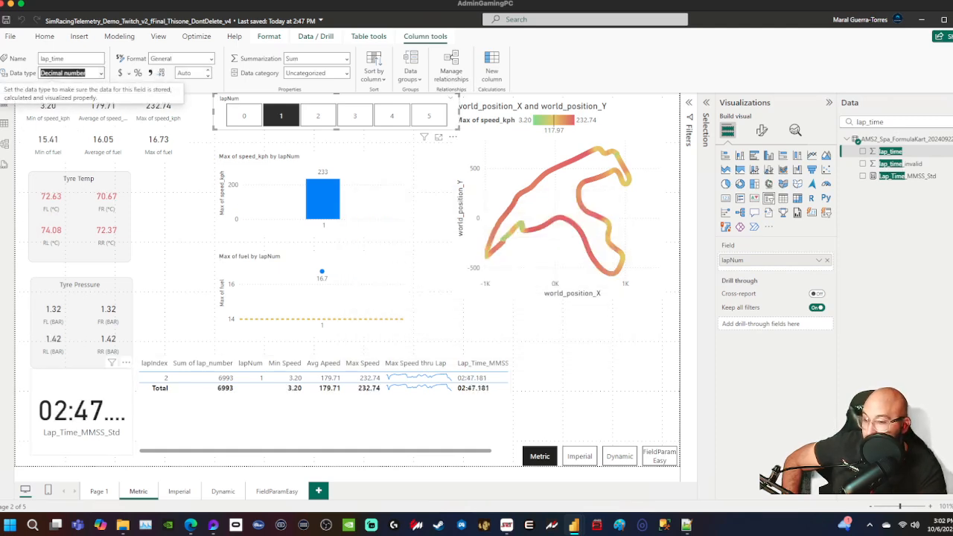
- Remove the Lap_Time_MMSS_Std card from the page and clear the lap 1 selection in the lapNum slicer
key(Escape)
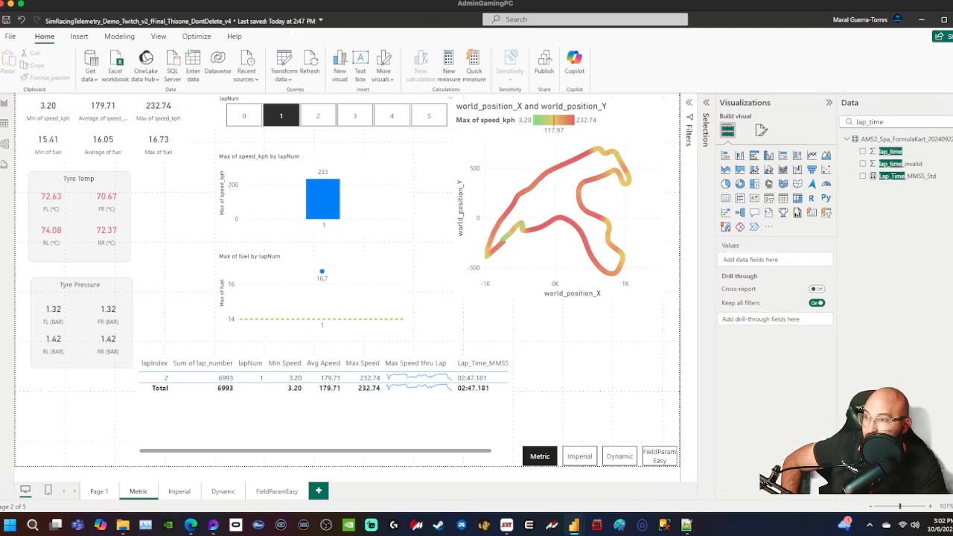
click(281, 116)
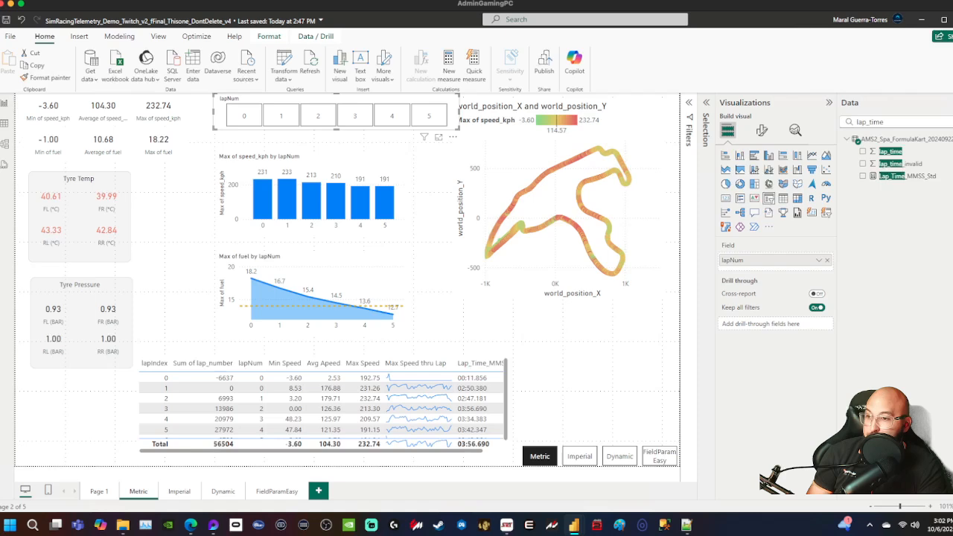
- Rename the Lap_Time_MMSS_Std column in the Metric page's table as LapTime
click(452, 350)
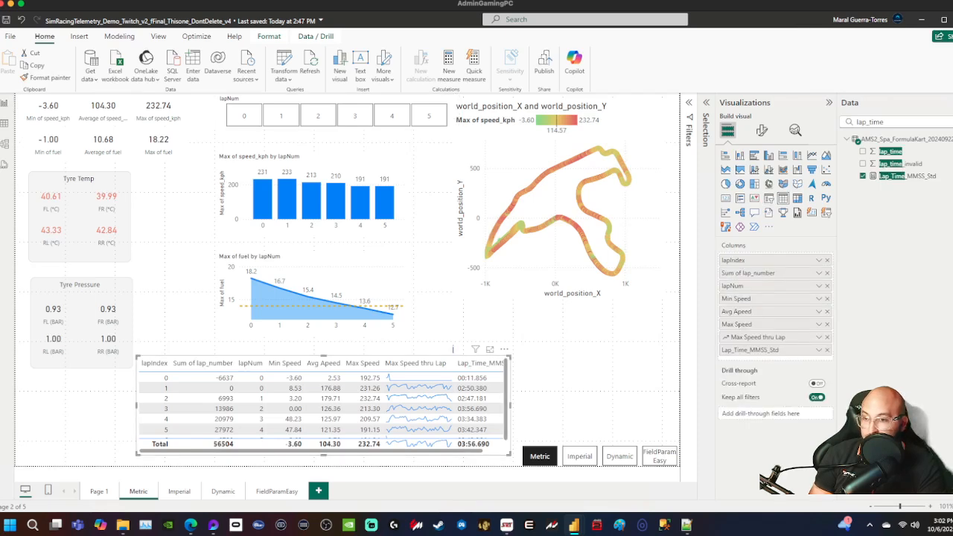
double_click(750, 350)
key(ctrl+a)
text(LapT)
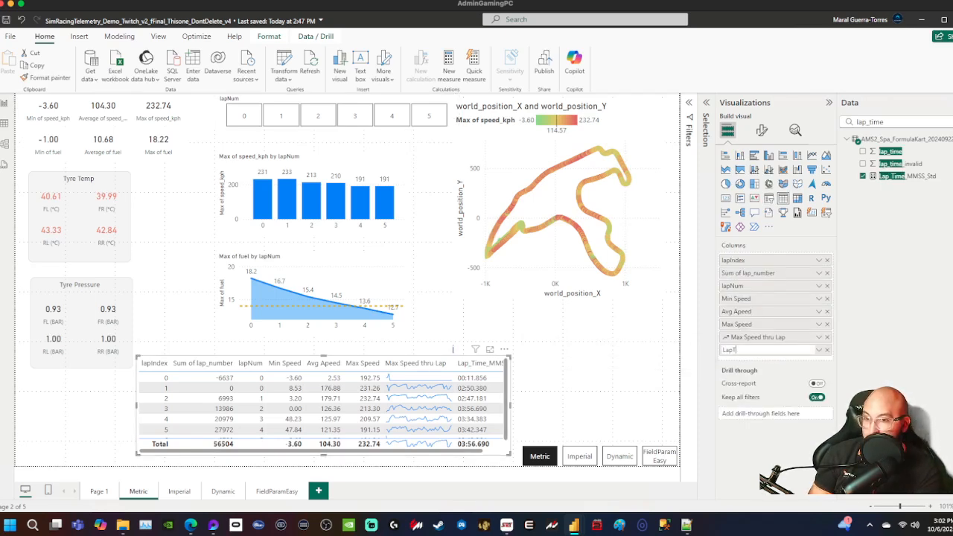
key(BackSpace)
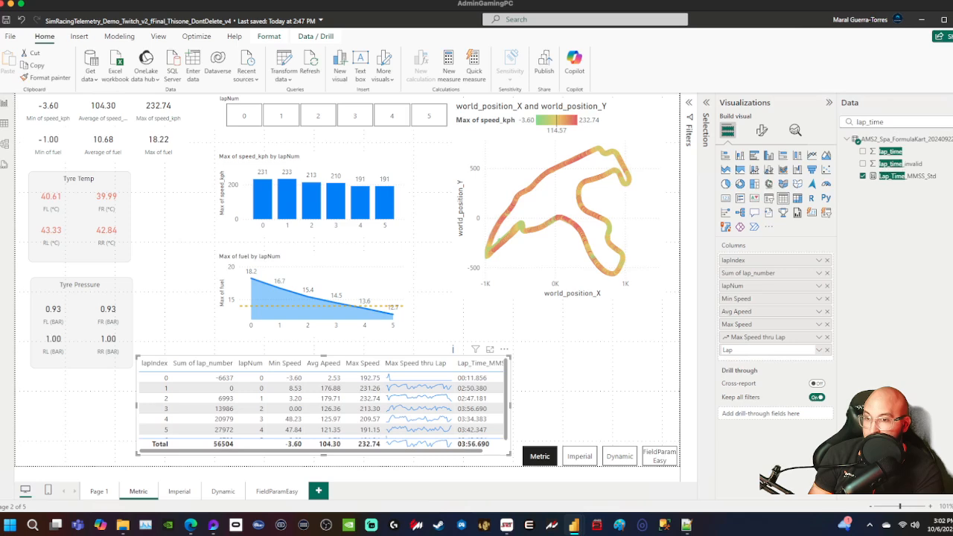
text(Time)
key(Return)
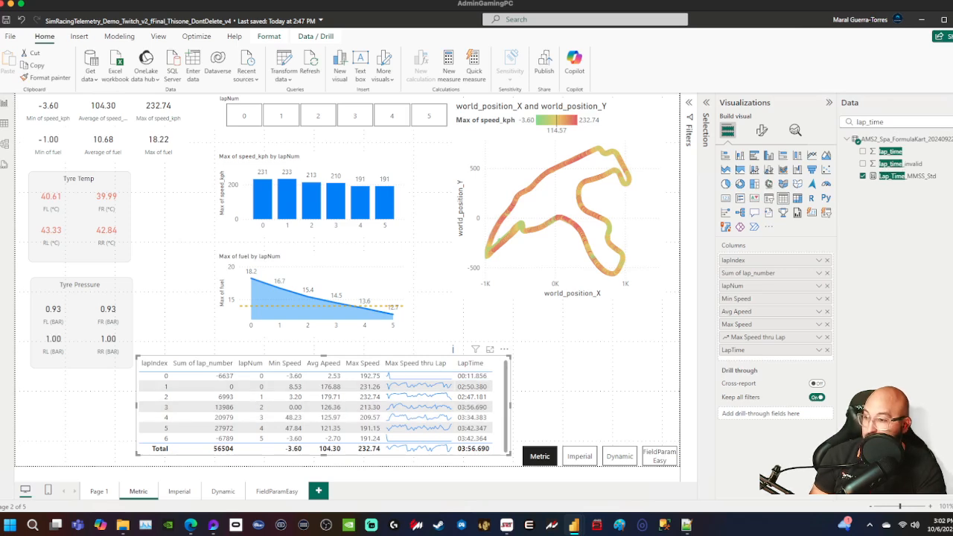
- Copy the per-lap table from the Metric page to the Imperial page, undoing the stray duplicate on the Metric page
key(ctrl+c)
key(ctrl+v)
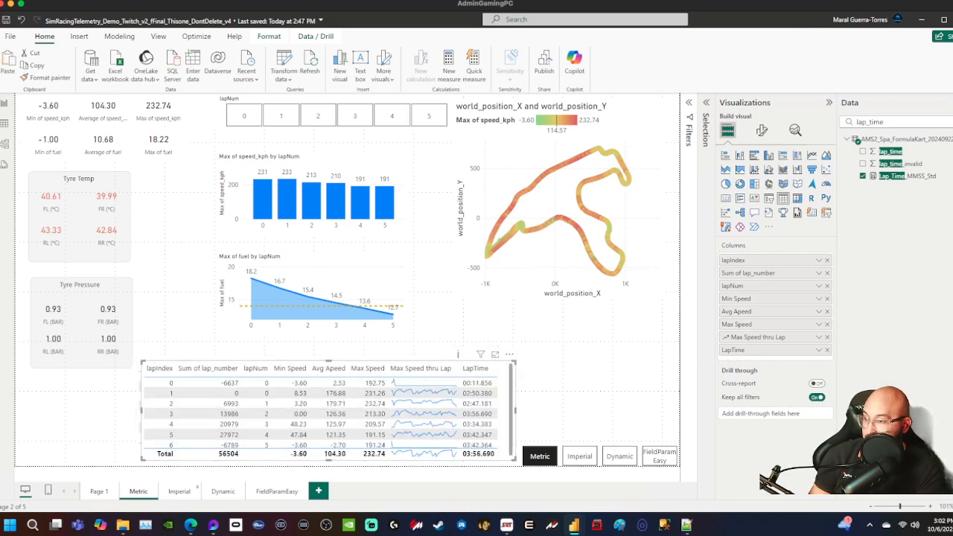
key(ctrl+z)
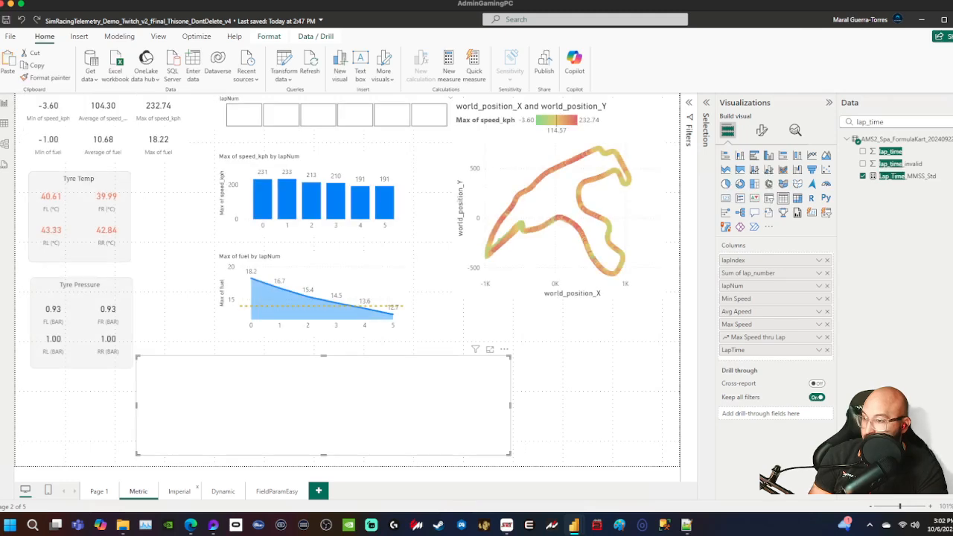
click(179, 491)
key(ctrl+v)
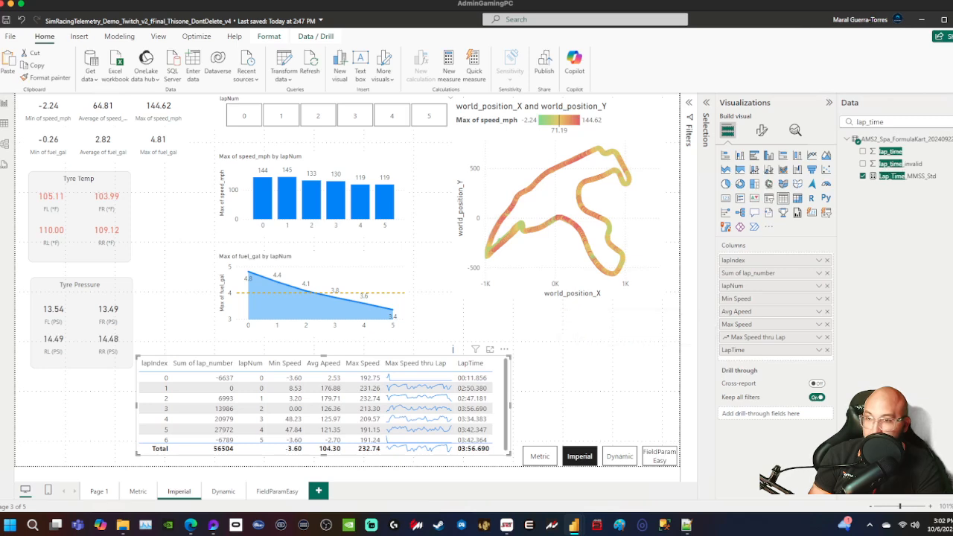
- Remove the minimum, average and maximum speed columns from the Imperial page's table
click(827, 299)
click(827, 299)
click(827, 298)
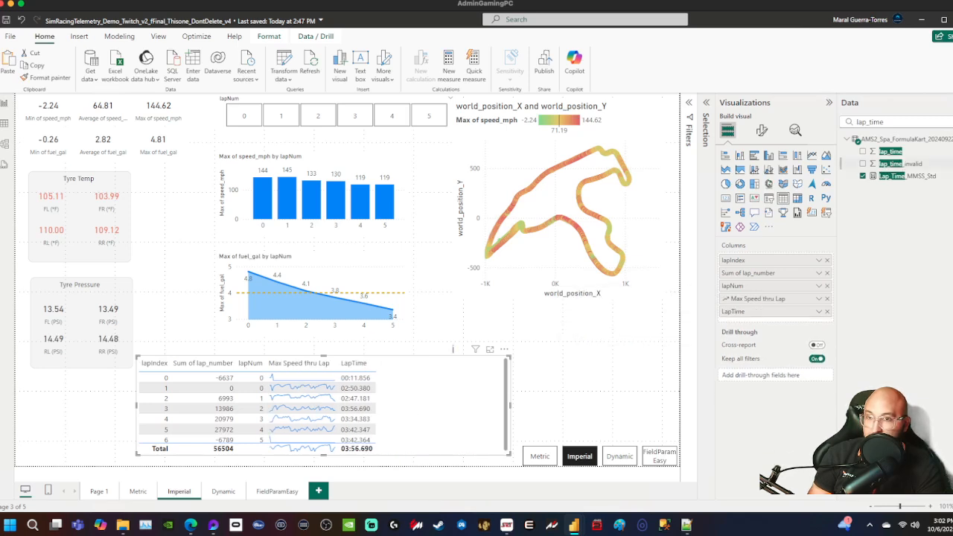
- Search the data fields for speed and add speed_mph to the table twice, placed between lapNum and Max Speed thru Lap
double_click(857, 121)
text(spe)
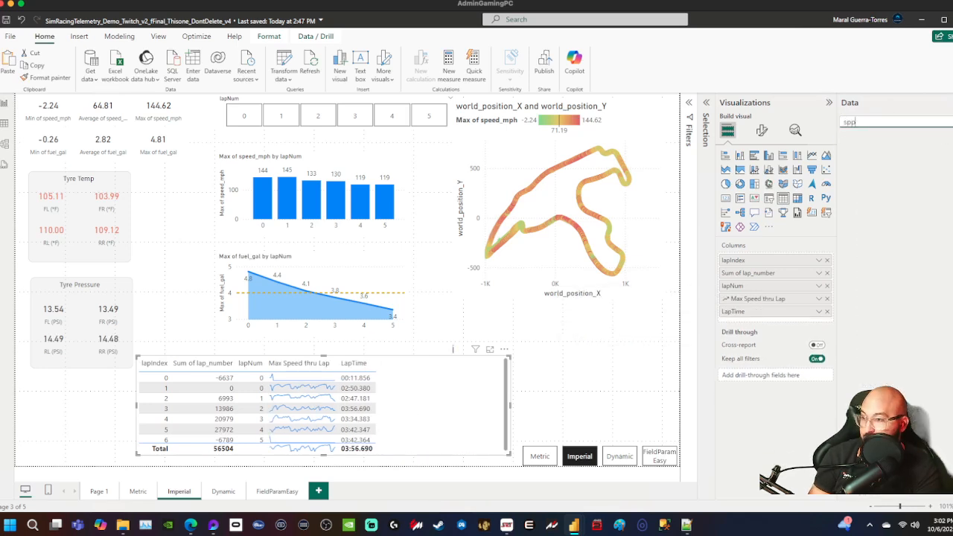
text(ed)
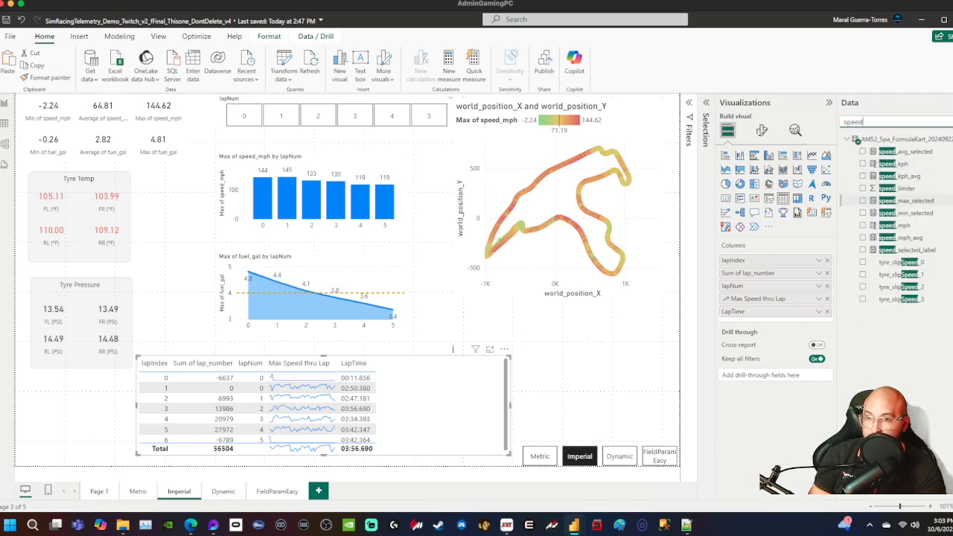
click(863, 225)
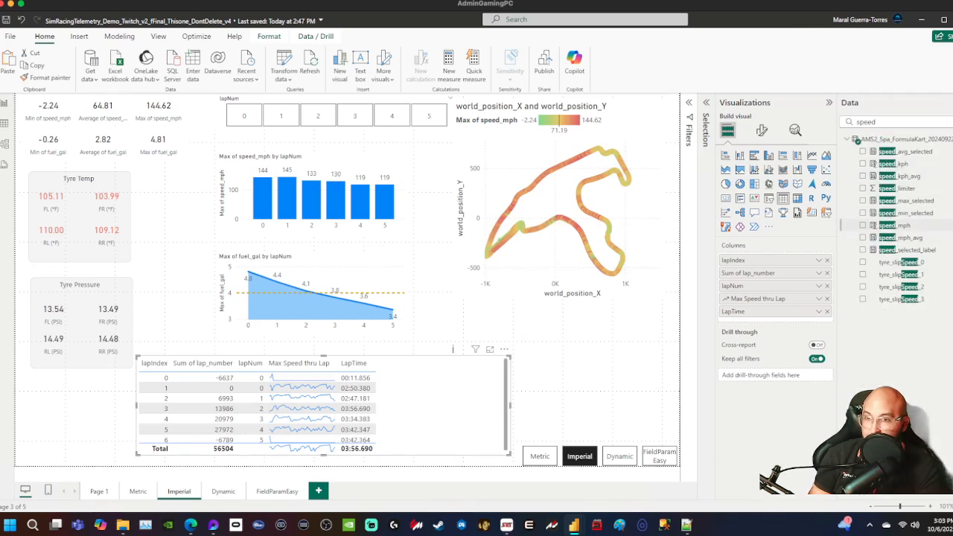
mouse_move(886, 225)
mouse_down()
mouse_move(744, 297)
mouse_move(748, 333)
mouse_move(882, 229)
mouse_up()
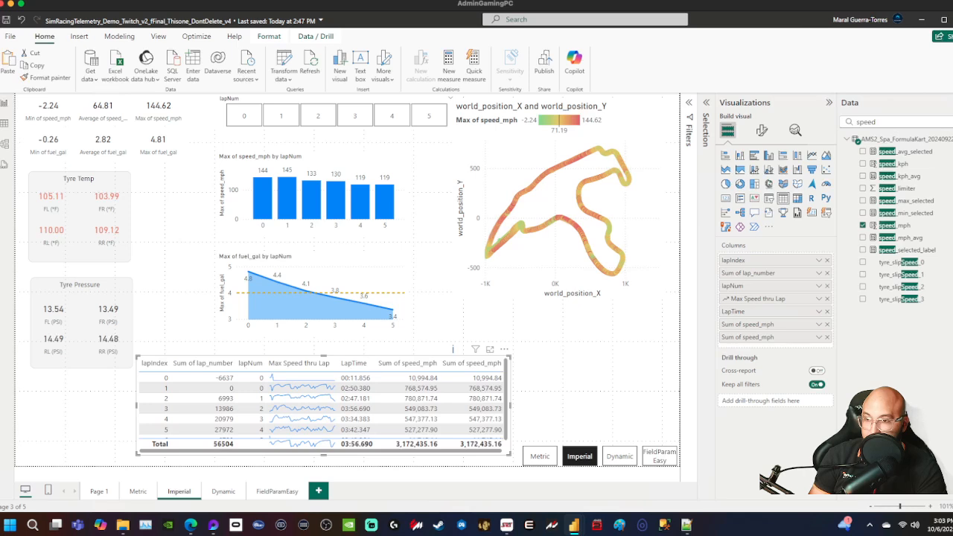
mouse_move(737, 312)
mouse_down()
mouse_move(748, 349)
mouse_move(747, 328)
mouse_up()
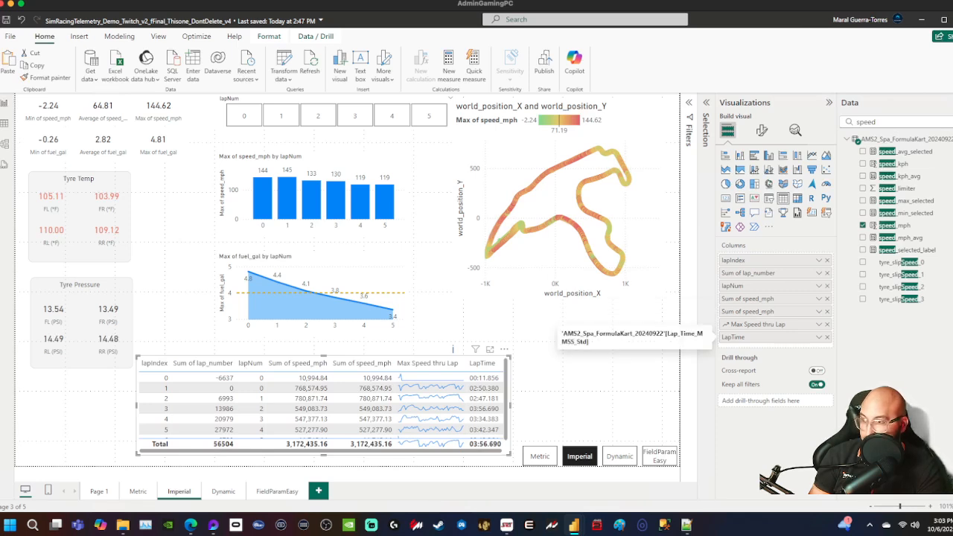
- Summarize one speed_mph column as Average and the other as Minimum, placing the minimum before the average
click(819, 311)
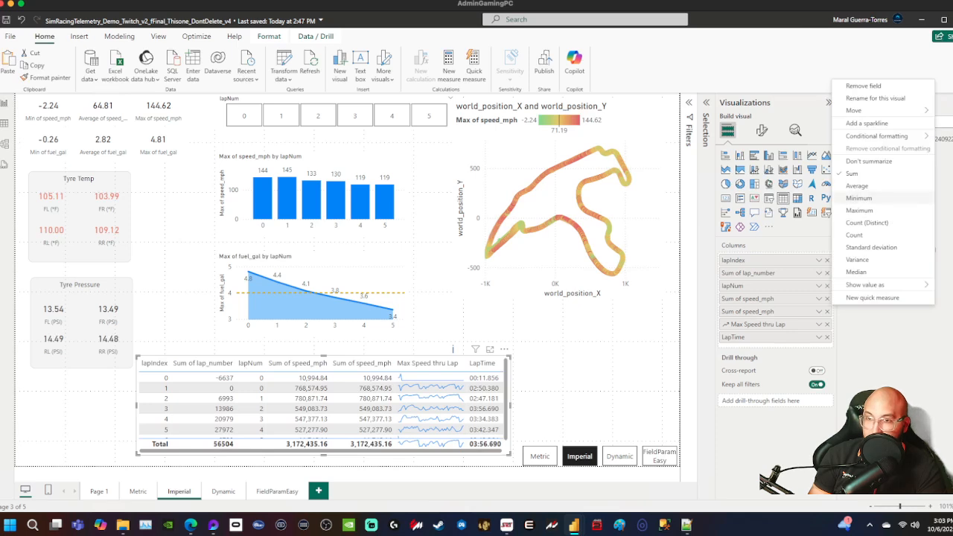
click(856, 186)
click(819, 311)
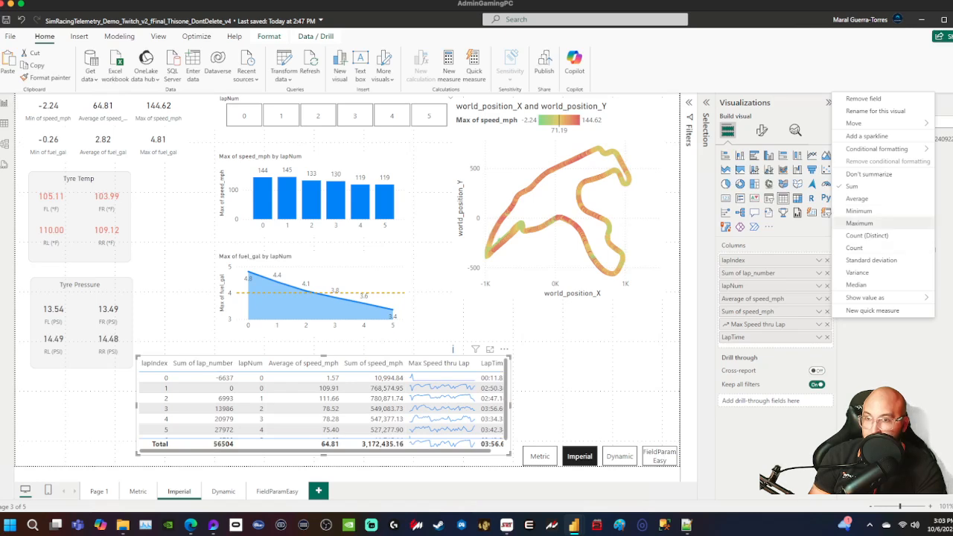
click(858, 211)
drag(746, 311, 749, 298)
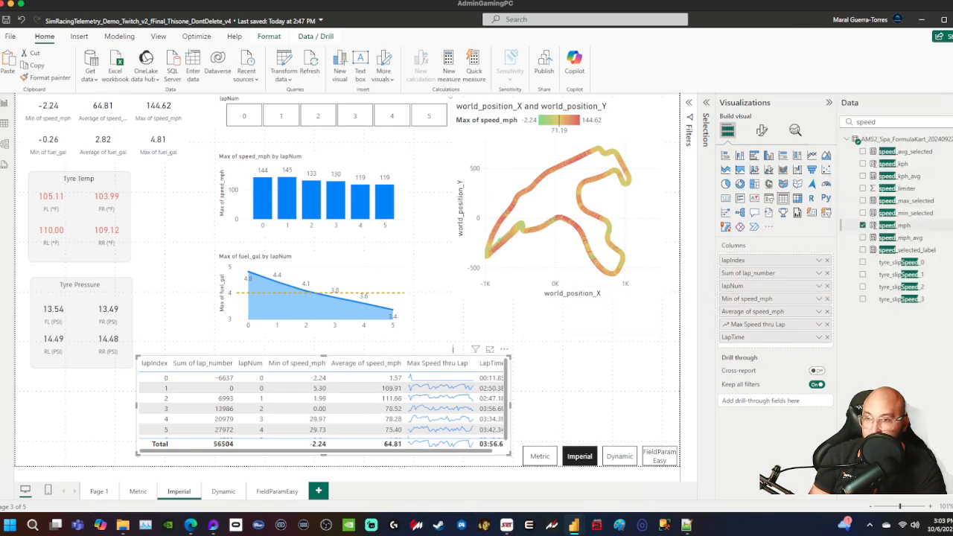
- Add a third speed_mph column after the average and summarize it as Maximum
drag(895, 225, 778, 317)
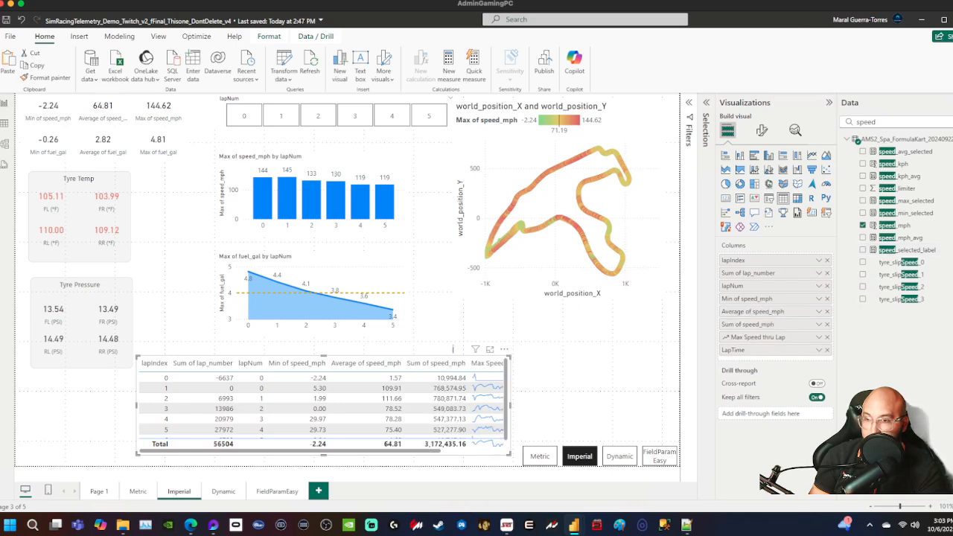
click(819, 324)
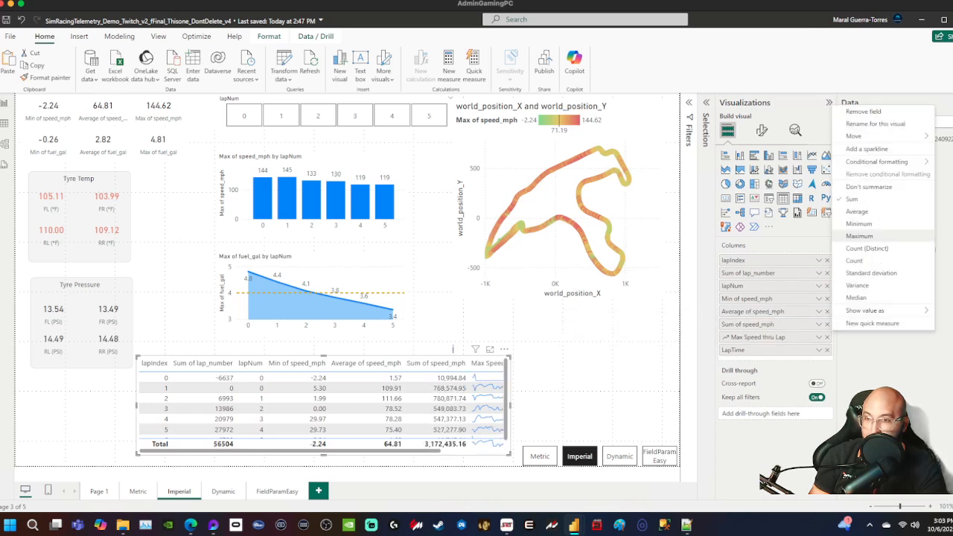
click(860, 236)
- Rename the Max of speed_mph column in the table as Max Speed
double_click(752, 324)
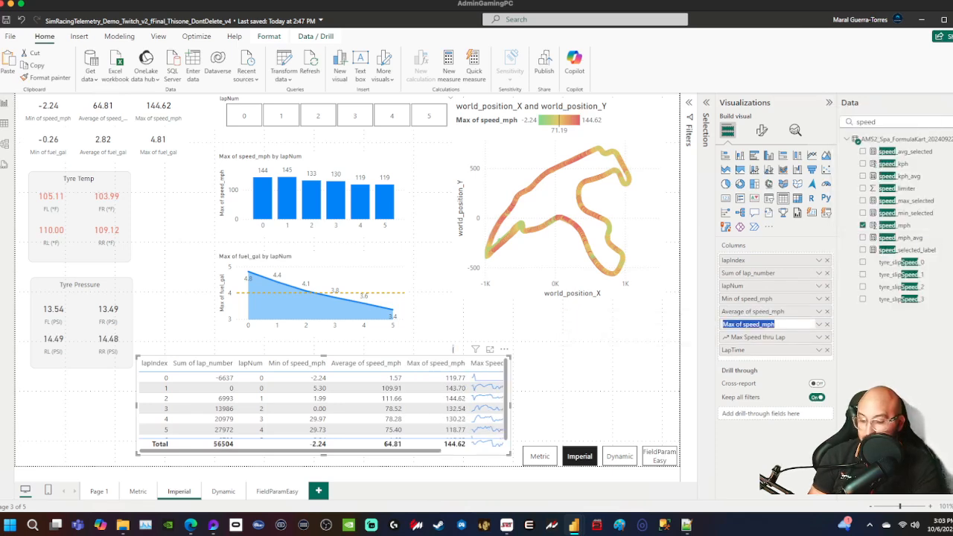
text(Max Sp)
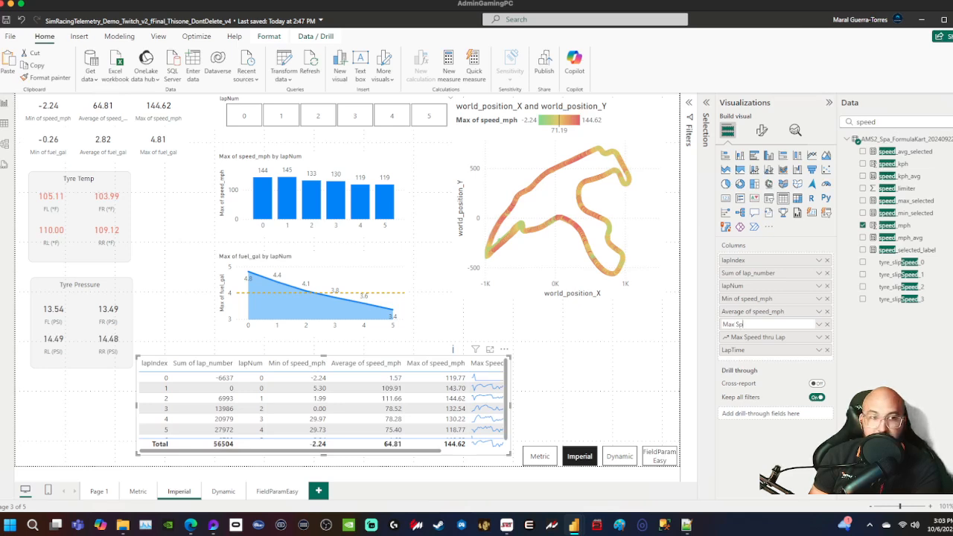
text(eoed)
key(Return)
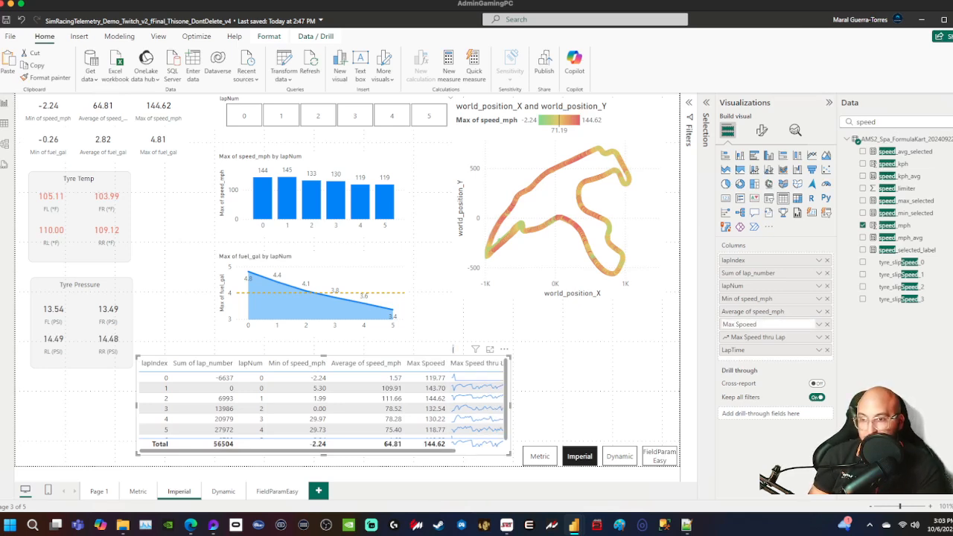
key(Return)
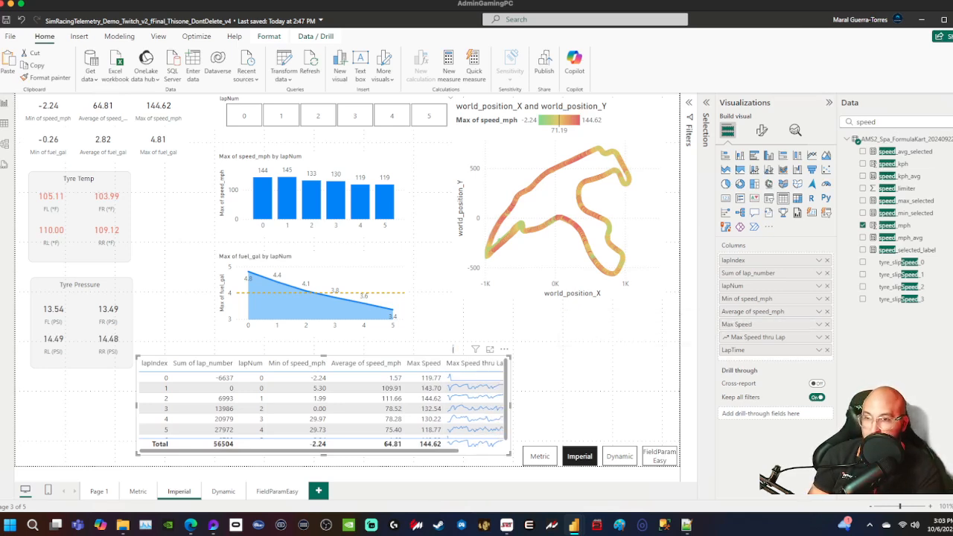
- Rename the average and minimum speed_mph columns as Avg Speed and Min Speed
double_click(771, 312)
triple_click(771, 311)
text(Avg Speed)
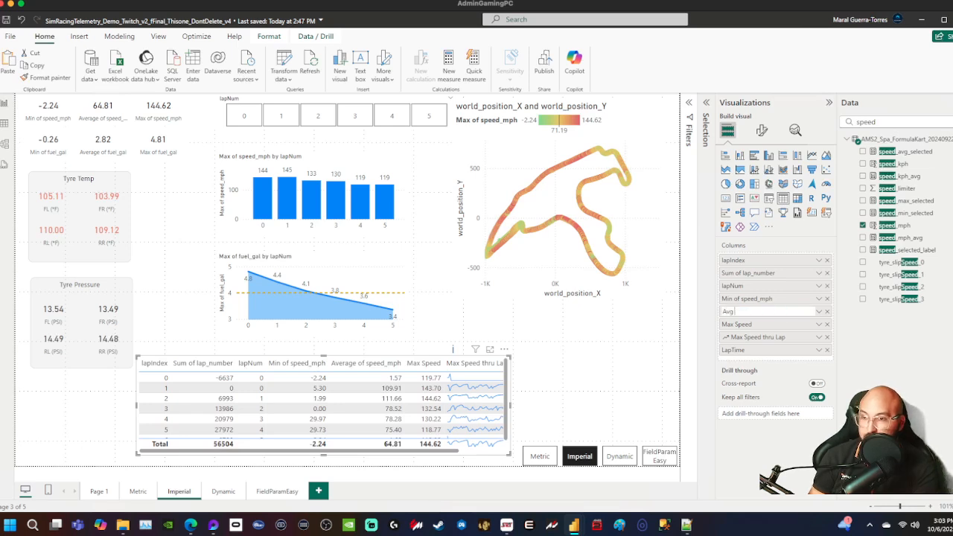
key(Return)
double_click(767, 298)
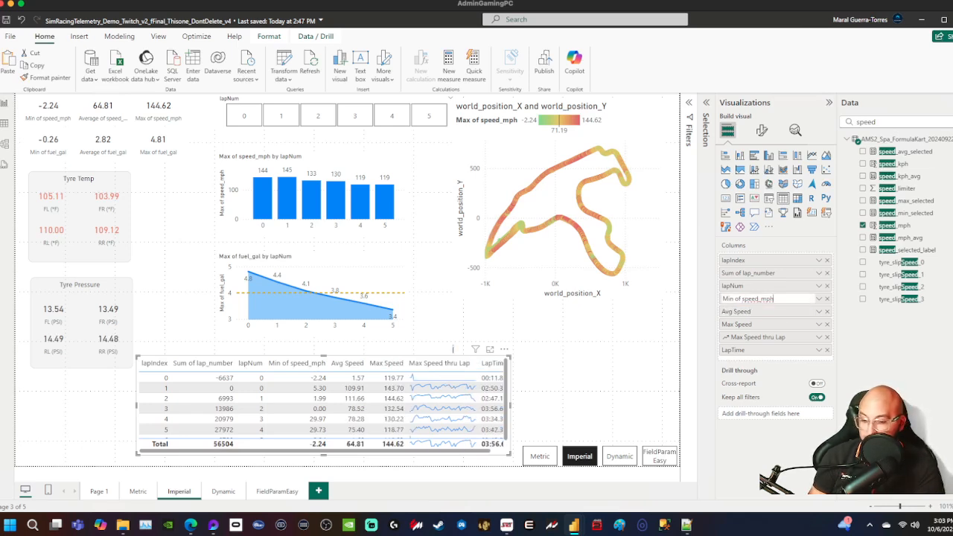
triple_click(767, 298)
text(Min Speed)
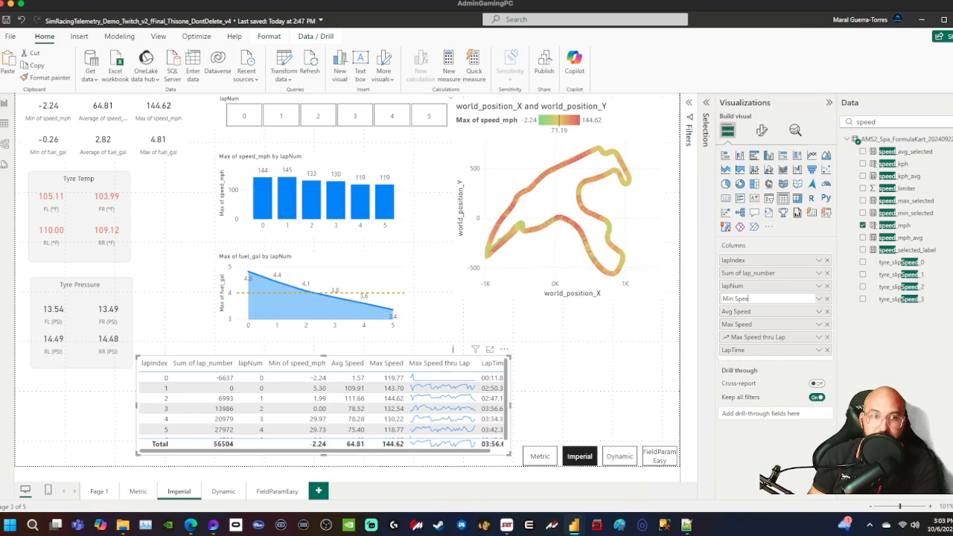
key(Return)
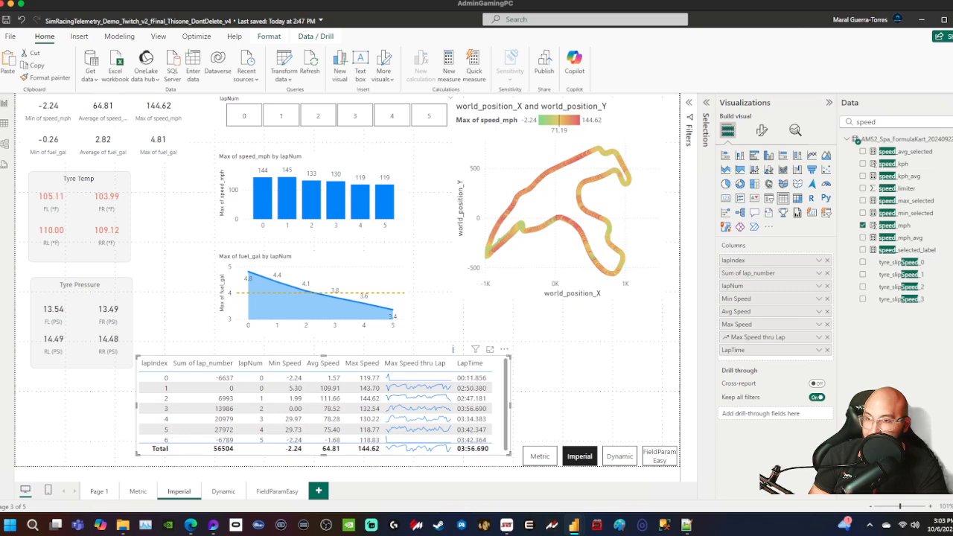
- Remove lapIndex and Sum of lap_number from the Imperial page's table and rename lapNum as Lap
click(826, 272)
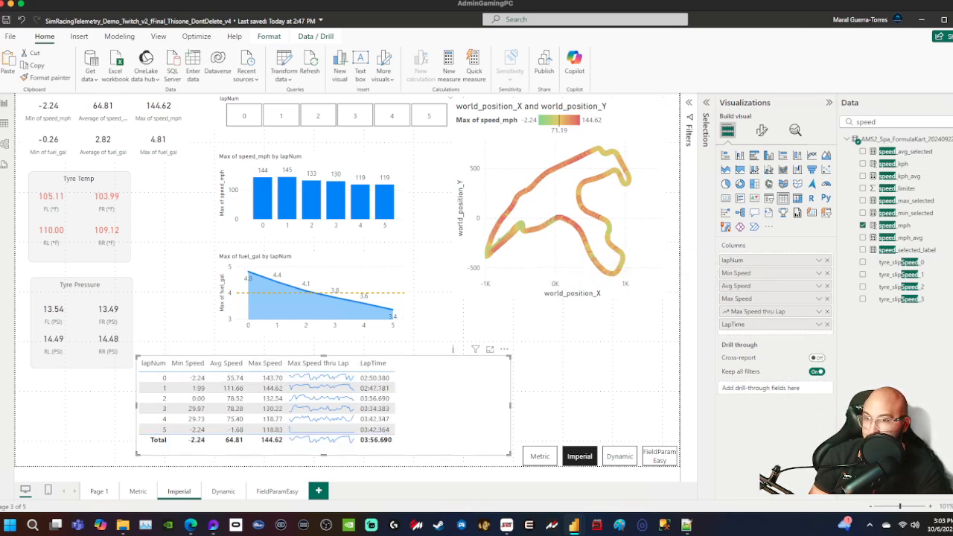
double_click(733, 261)
text(Lap)
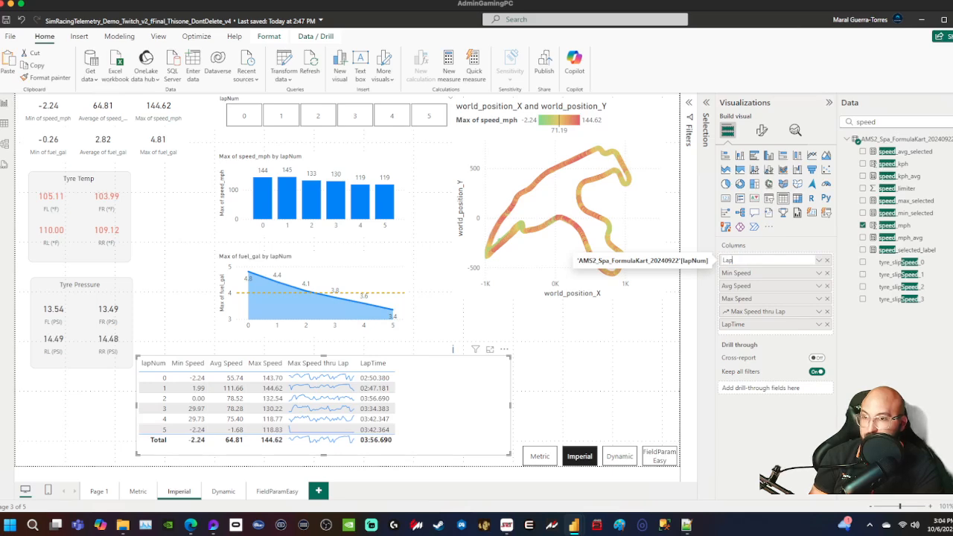
key(Return)
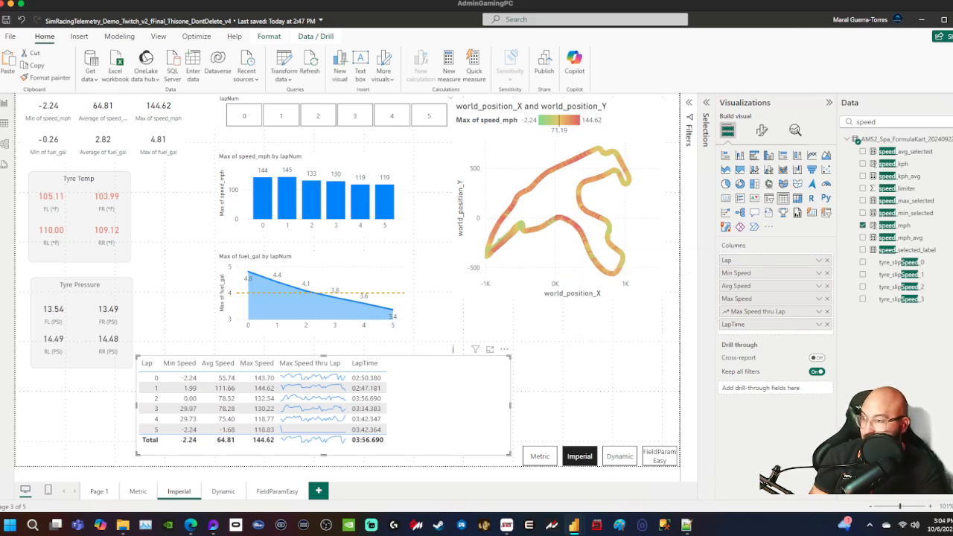
- On the Metric page, remove Sum of lap_number and lapIndex from the table and rename lapNum as Lap
click(138, 490)
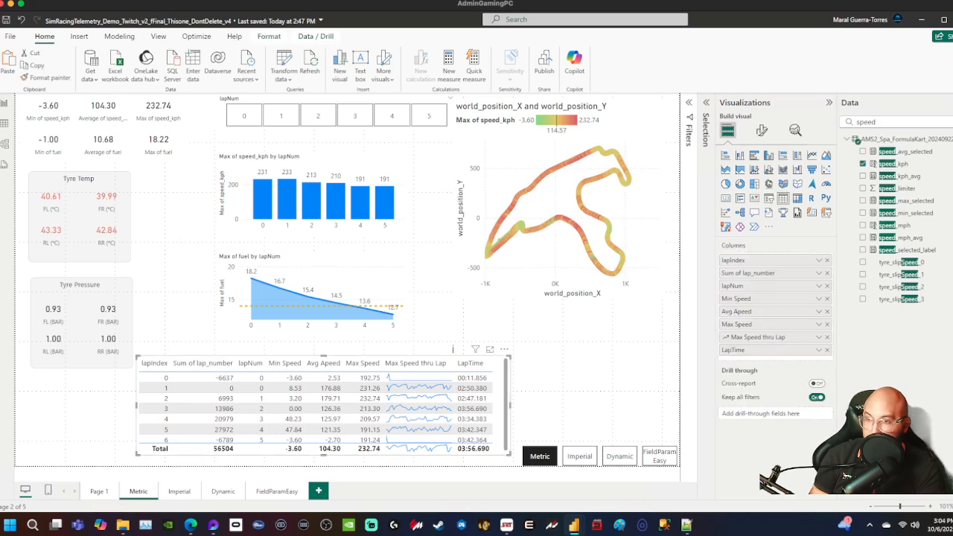
click(827, 272)
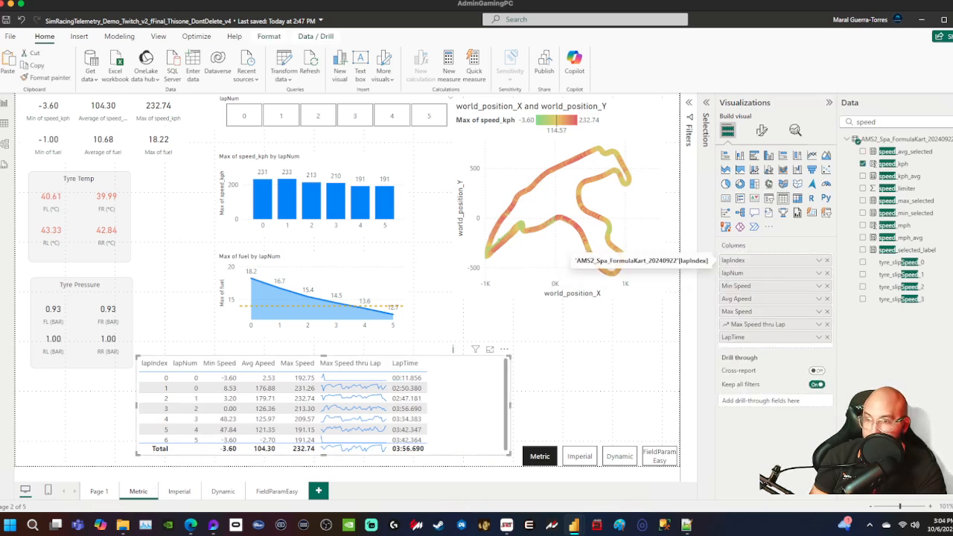
click(826, 260)
double_click(734, 261)
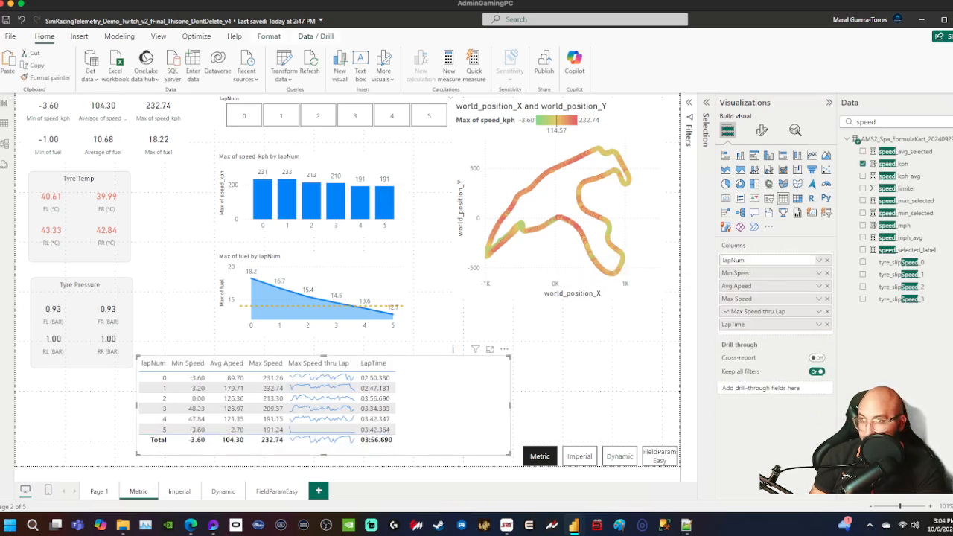
key(ctrl+a)
text(Lap)
key(Return)
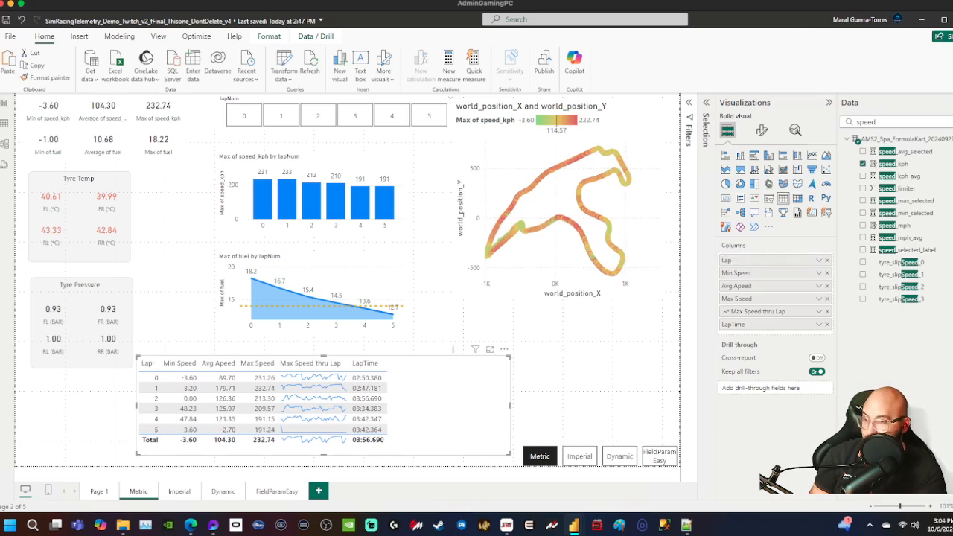
- Narrow the Metric page's table to fit just around its columns and return to the Imperial page
drag(511, 406, 402, 406)
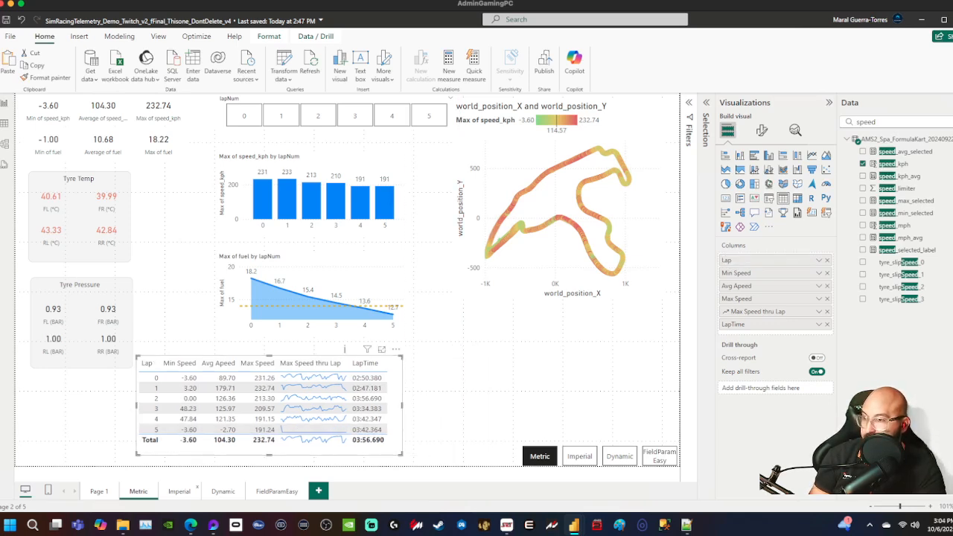
click(179, 491)
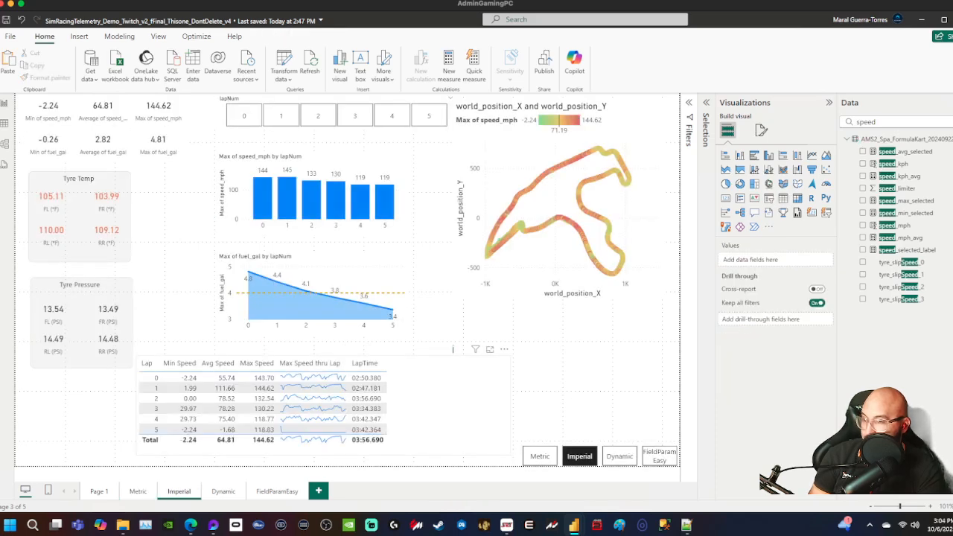
- Narrow the Imperial page's lap table to fit its columns and paste a copy of it below the fuel chart on the Dynamic page
click(452, 349)
drag(511, 406, 406, 406)
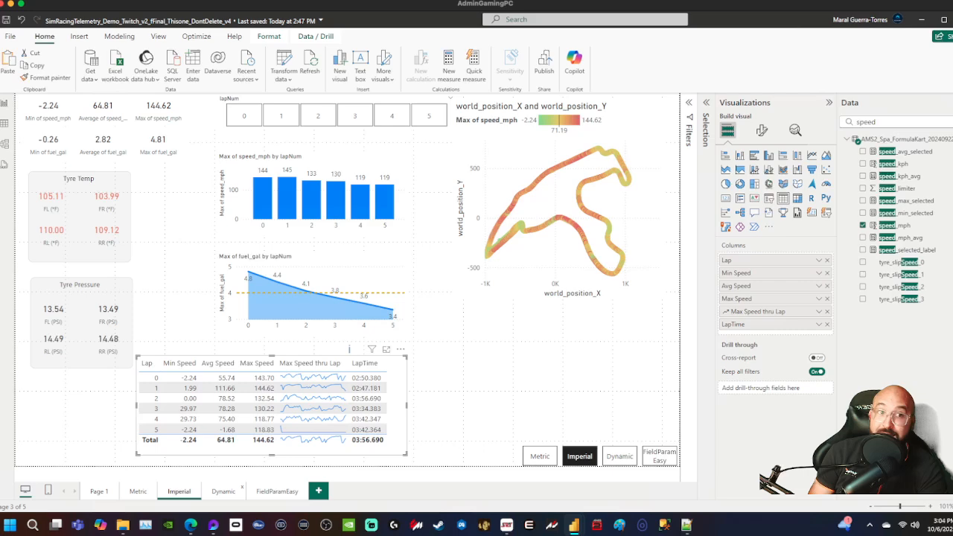
click(222, 492)
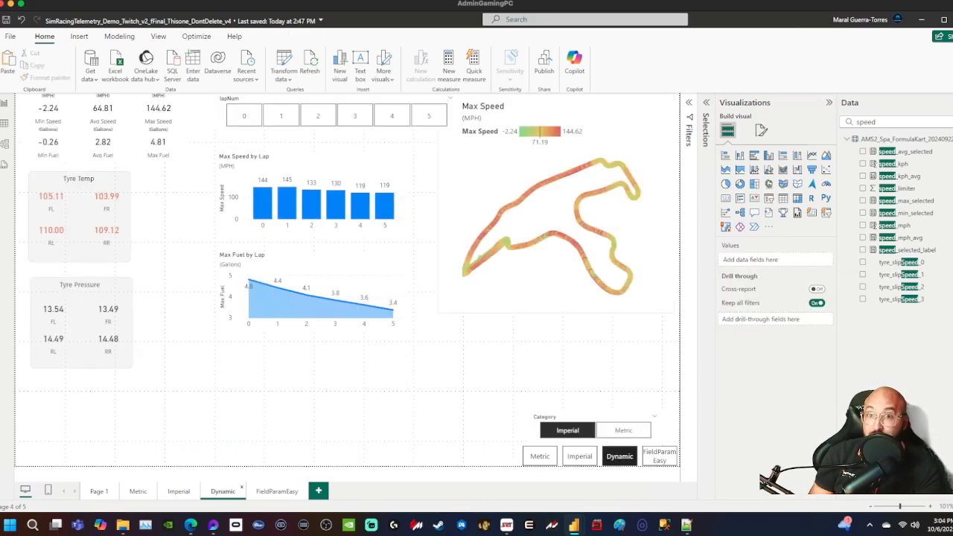
key(ctrl+v)
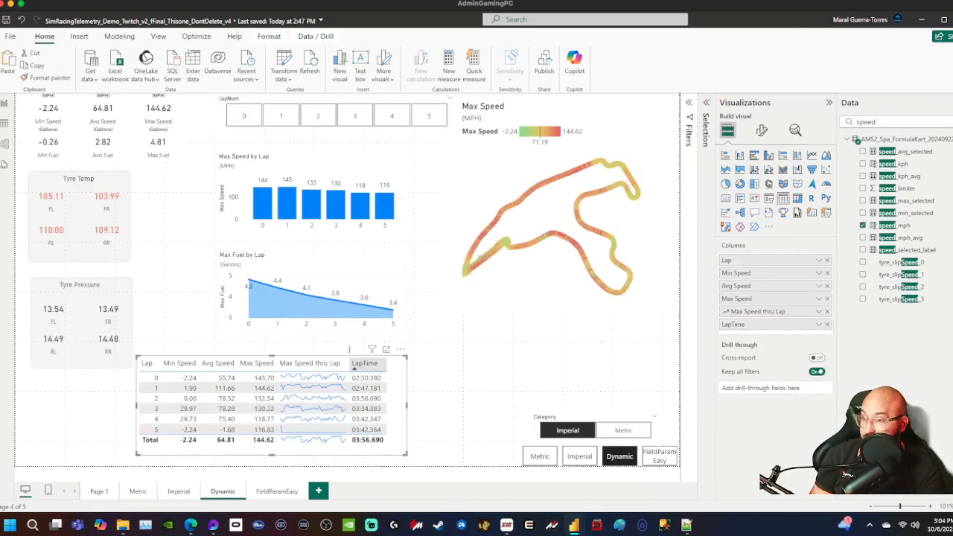
drag(272, 408, 284, 414)
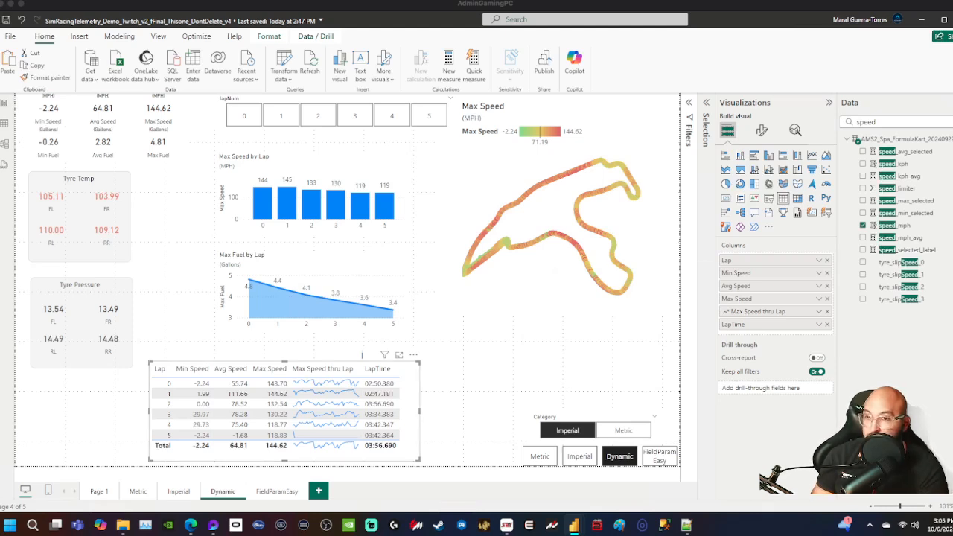
- Remove the Min Speed, Avg Speed and Max Speed columns from the Dynamic page's table
click(827, 272)
click(827, 272)
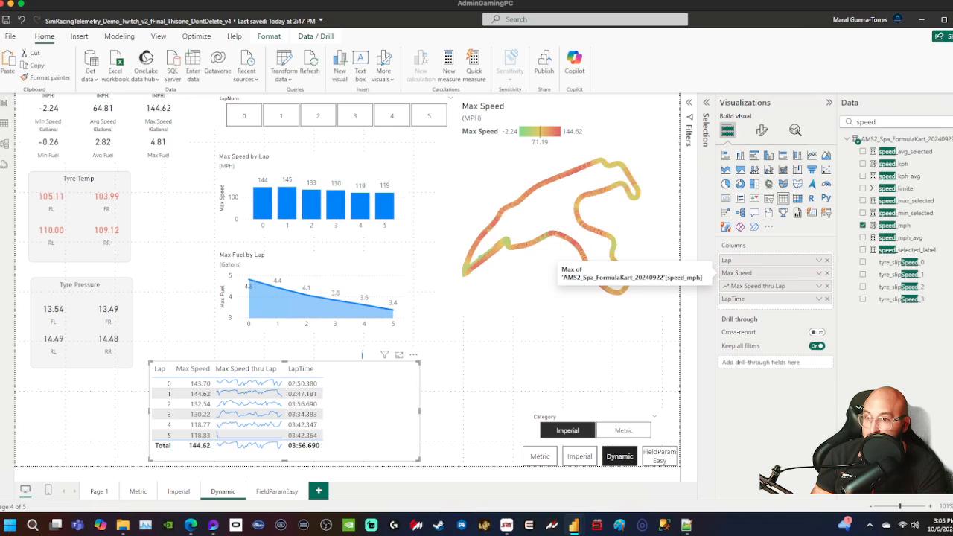
click(826, 272)
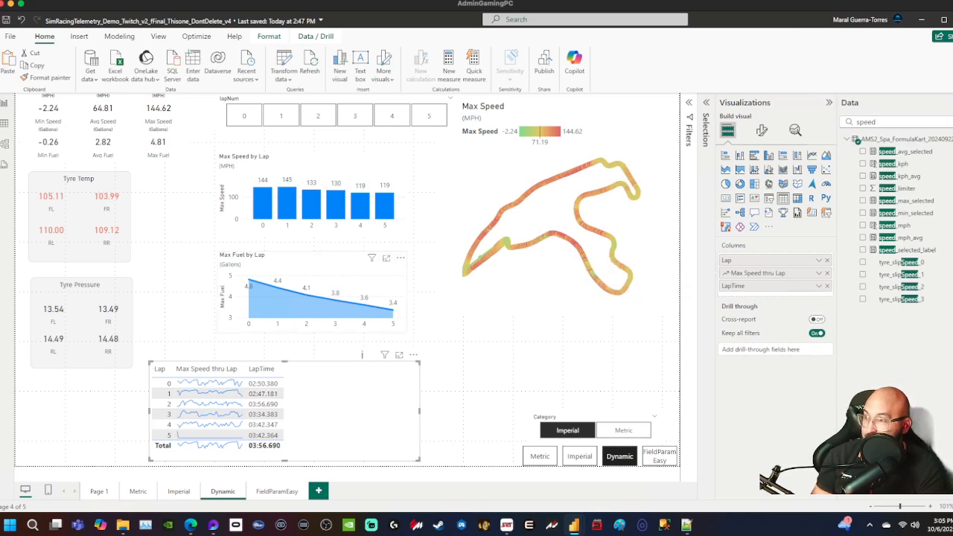
- Add the speed_max_selected measure used by the bar chart to the table after Lap and rename it Max Speed
click(322, 166)
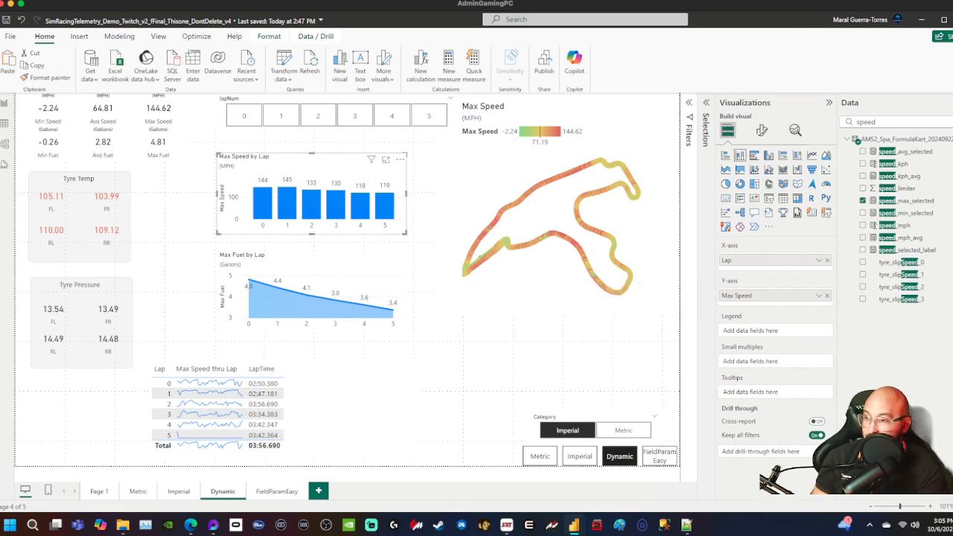
click(356, 373)
click(886, 122)
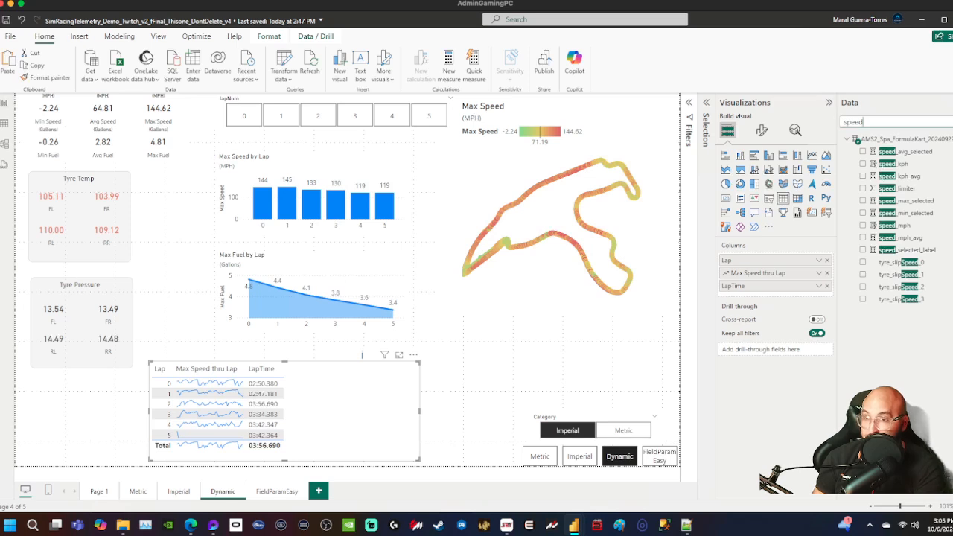
key(ctrl+a)
text(speed_max)
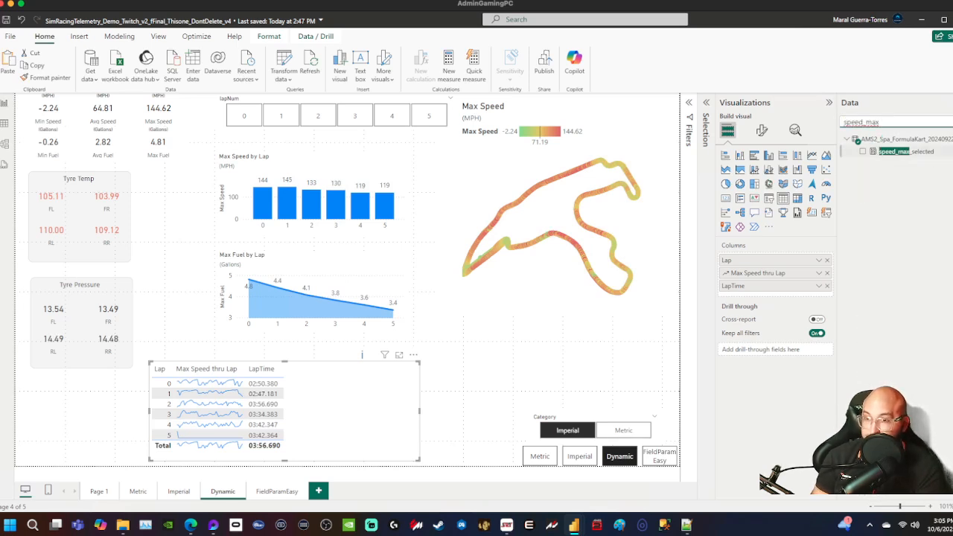
drag(900, 151, 753, 272)
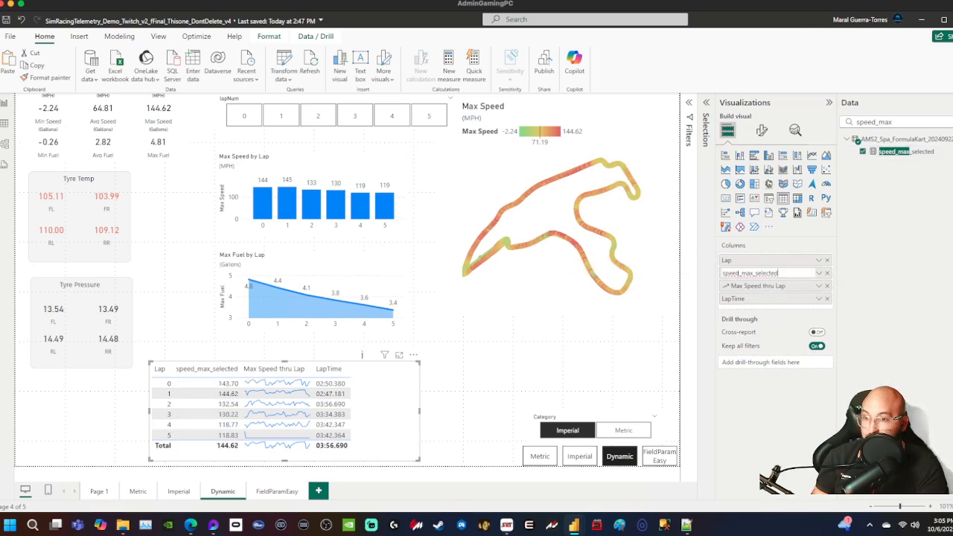
double_click(748, 272)
text(Max Speed)
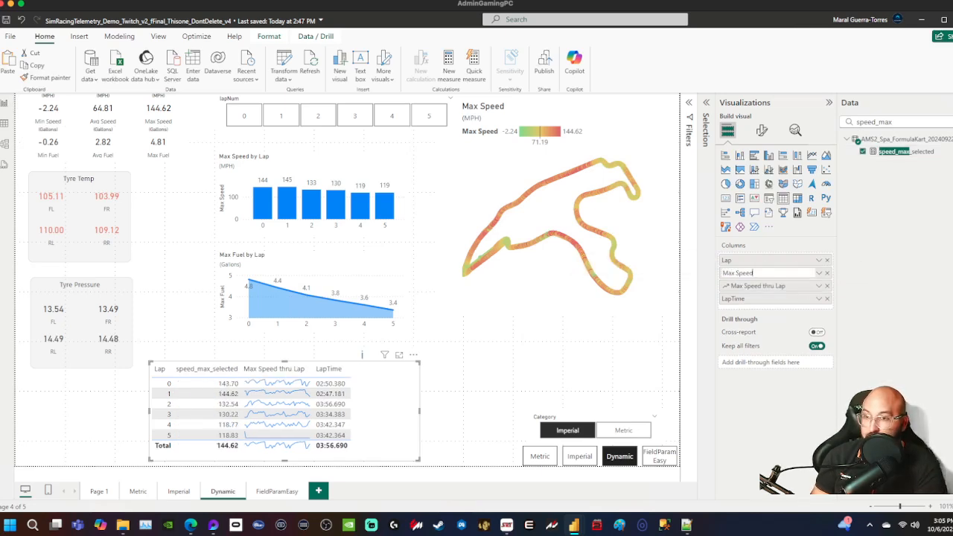
key(Return)
- Add speed_min_selected to the table between Lap and Max Speed and rename it Min Speed
key(BackSpace)
key(BackSpace)
key(BackSpace)
key(BackSpace)
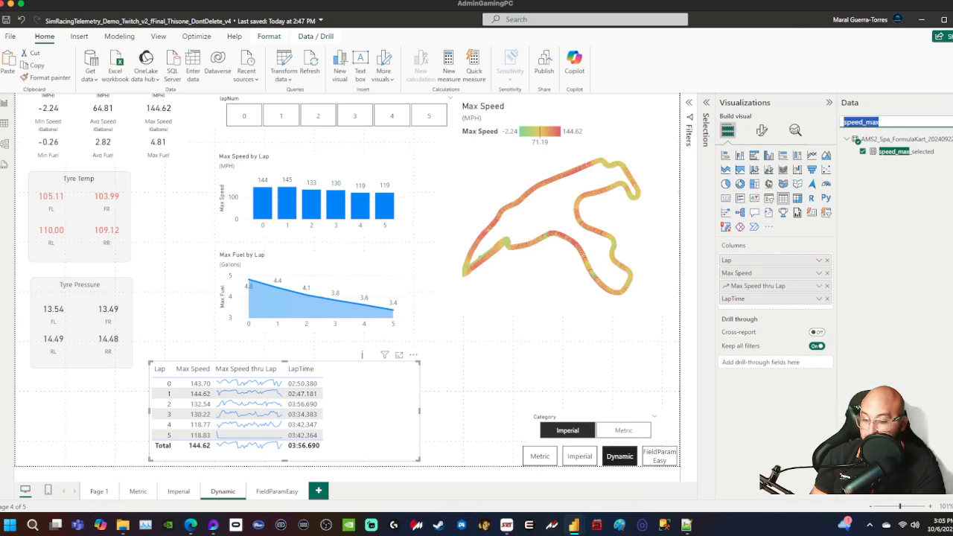
text(_min)
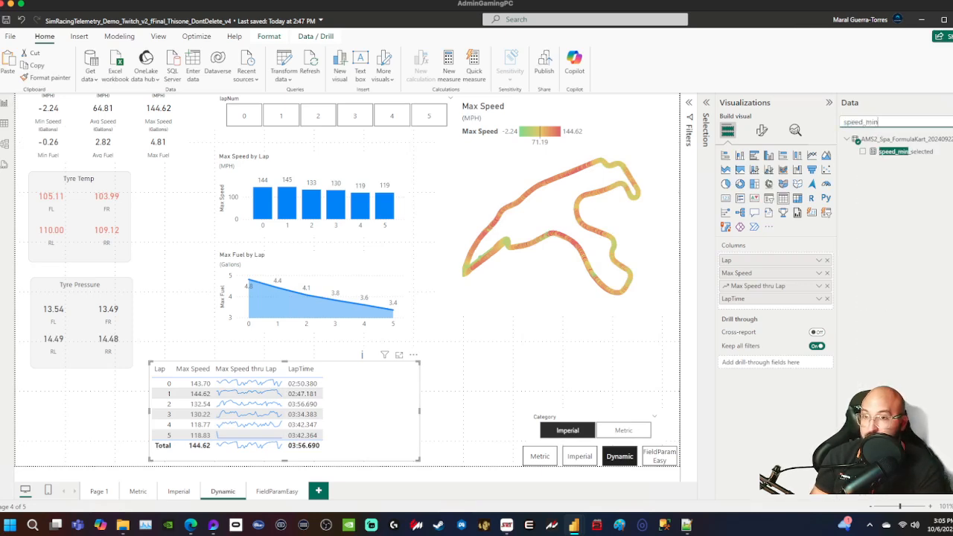
drag(897, 151, 752, 269)
double_click(752, 270)
text(Mi)
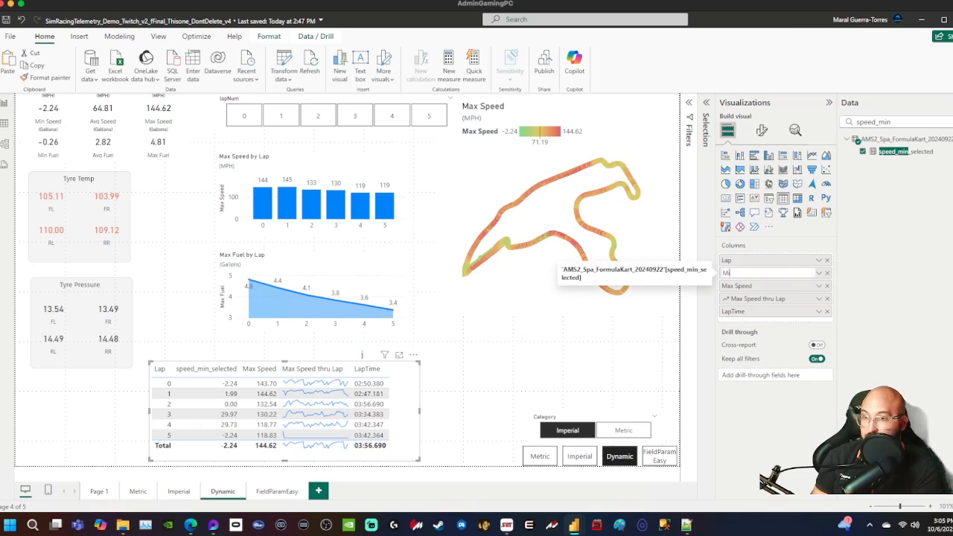
text(n Speed)
key(Return)
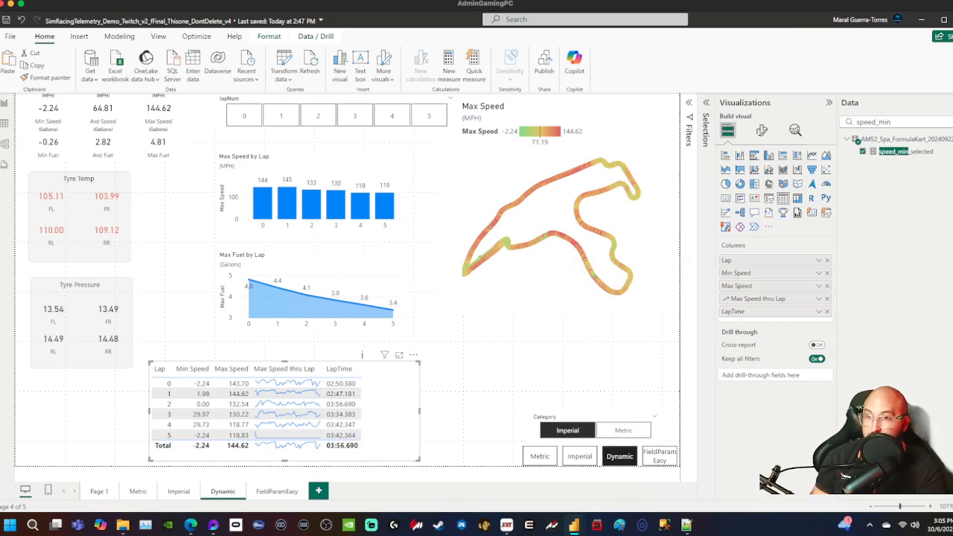
- Add speed_avg_selected to the table between Min Speed and Max Speed and rename it Avg Speed
key(ctrl+a)
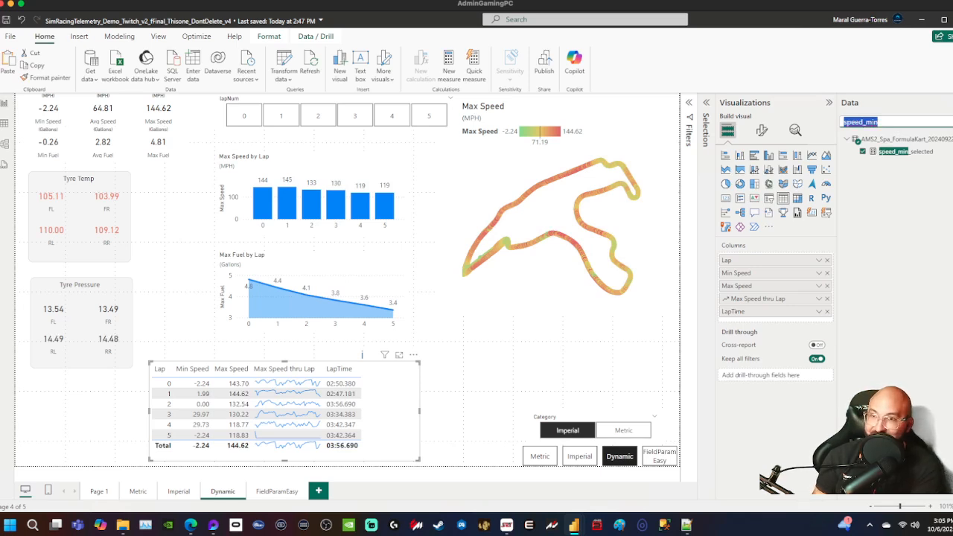
text(speed_a)
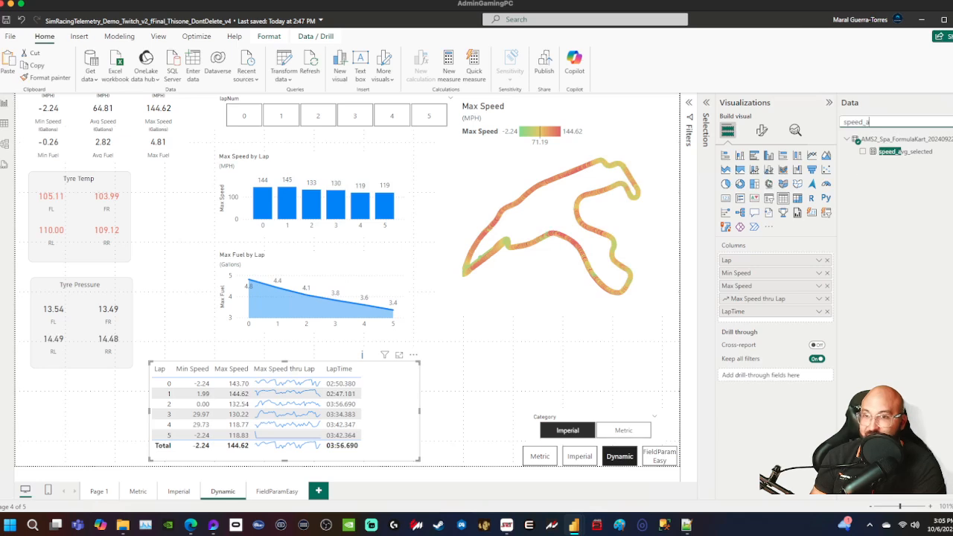
text(v)
drag(905, 151, 755, 280)
double_click(753, 286)
key(ctrl+a)
text(A)
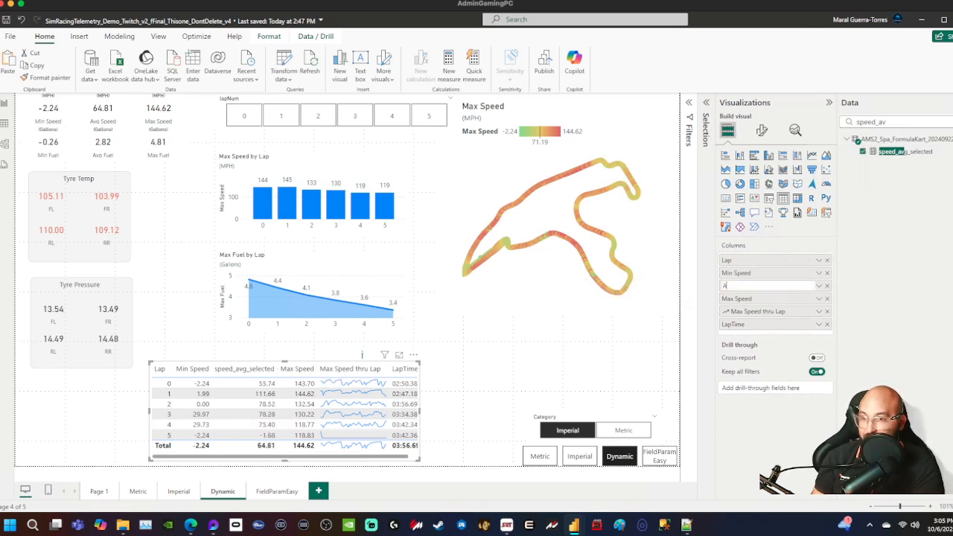
text(vg Speed)
key(Return)
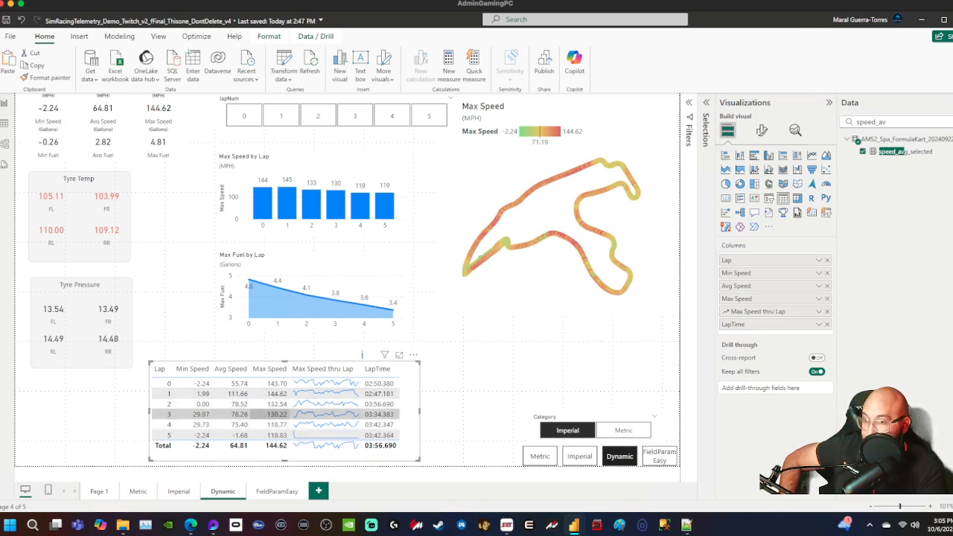
- Switch the Category slicer between Metric and Imperial to check that the table's speeds follow it, ending on Imperial
click(623, 430)
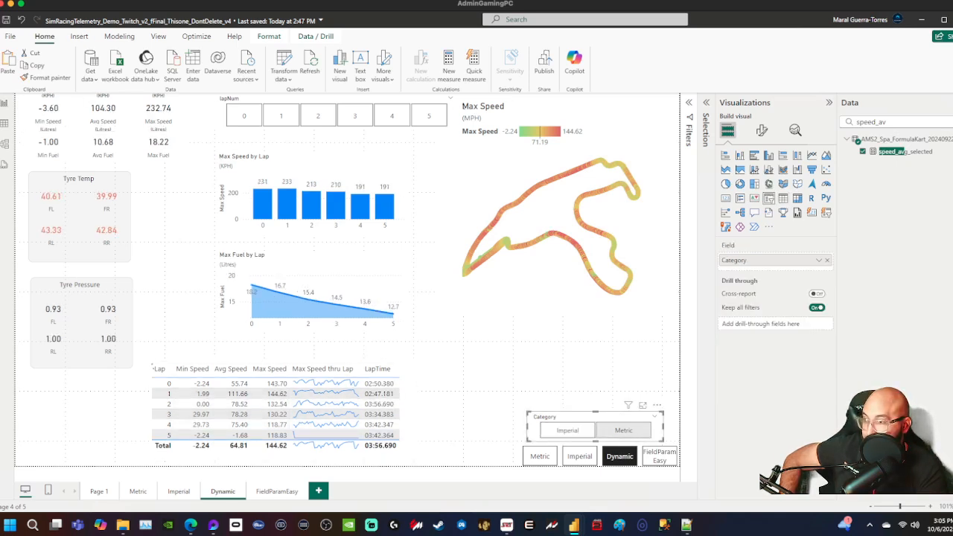
click(567, 430)
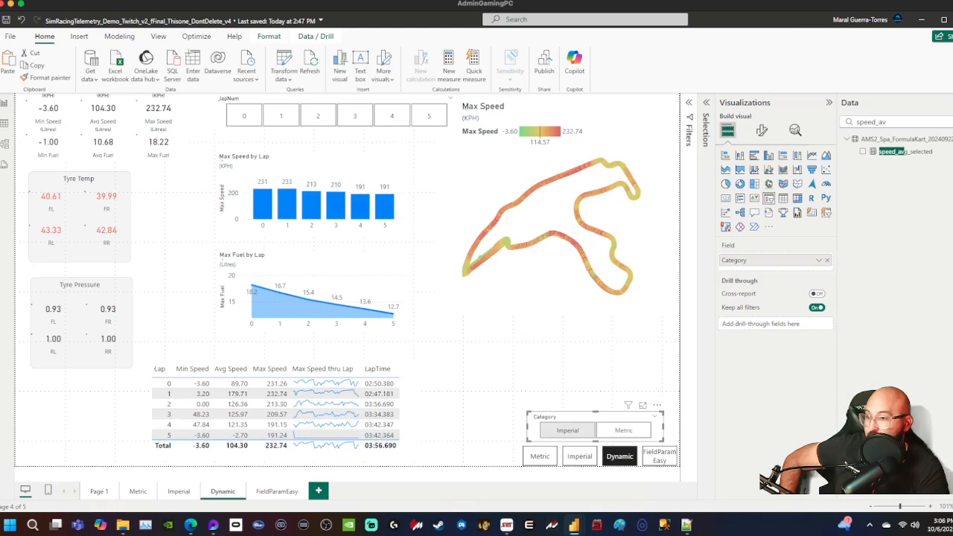
click(623, 430)
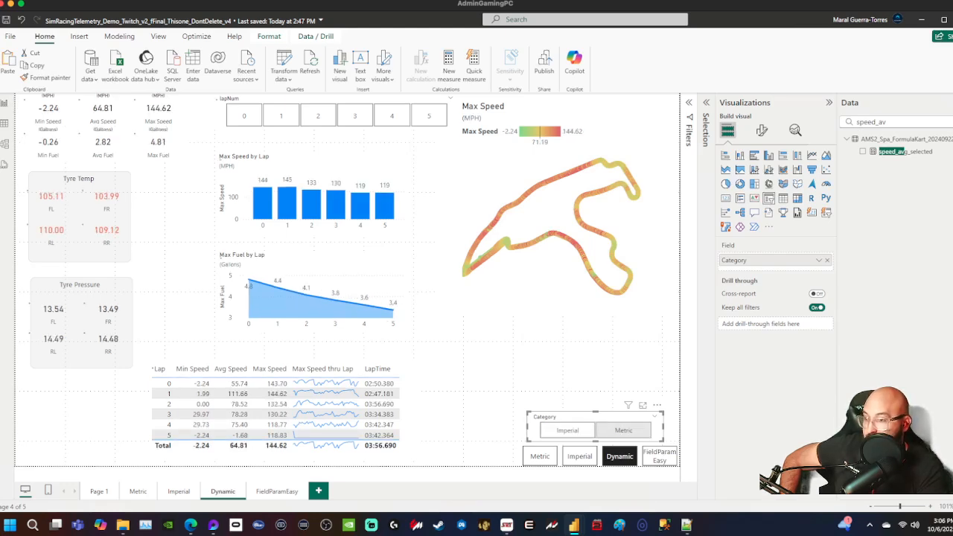
click(567, 430)
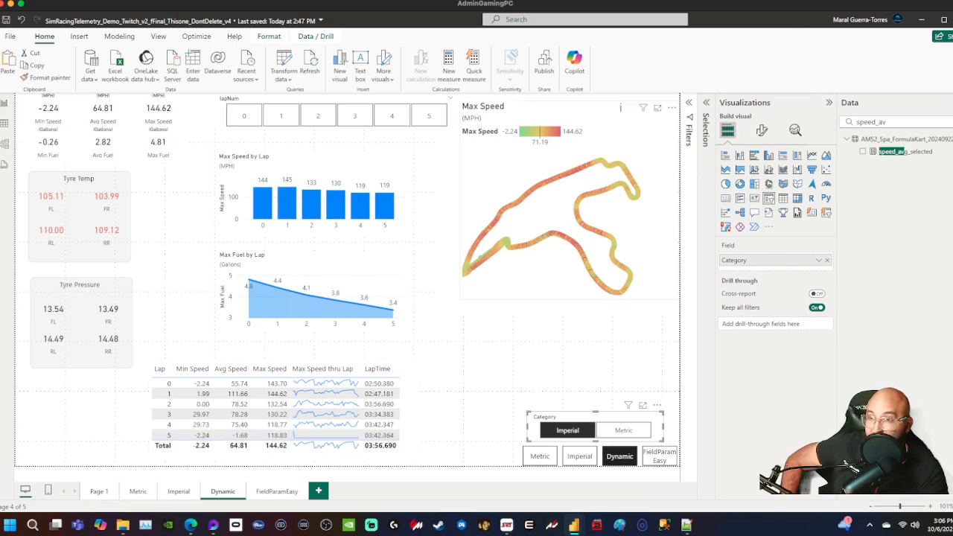
- Turn off the totals row in the Dynamic page's lap table
click(761, 130)
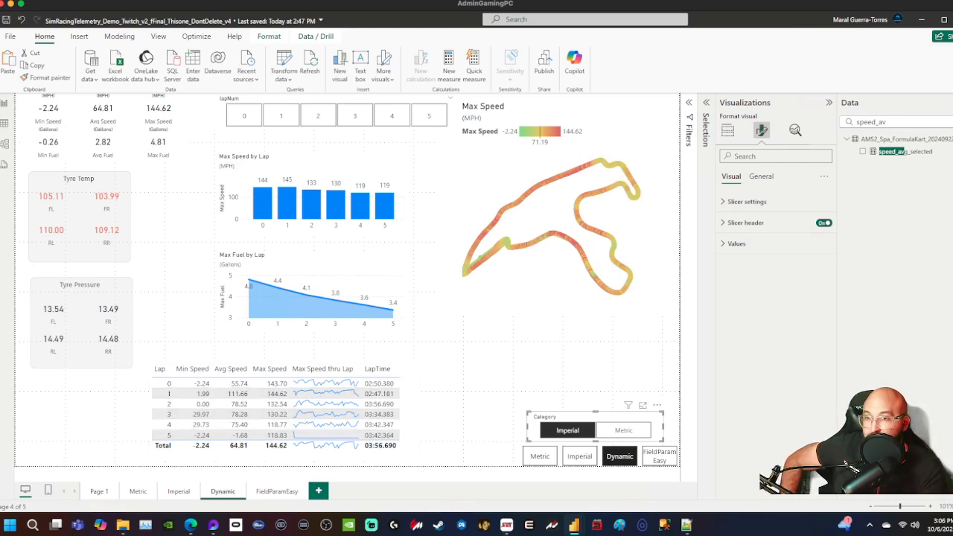
click(760, 175)
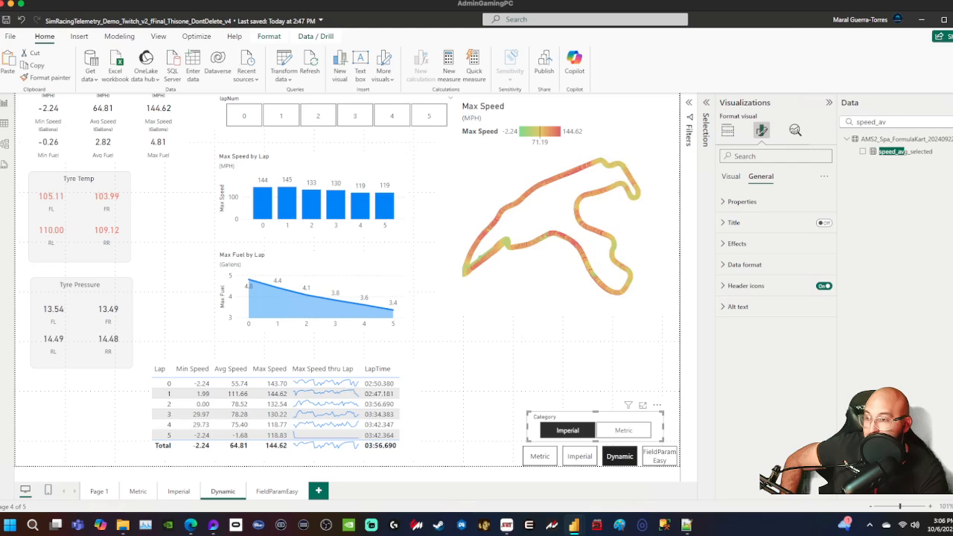
click(730, 176)
click(409, 419)
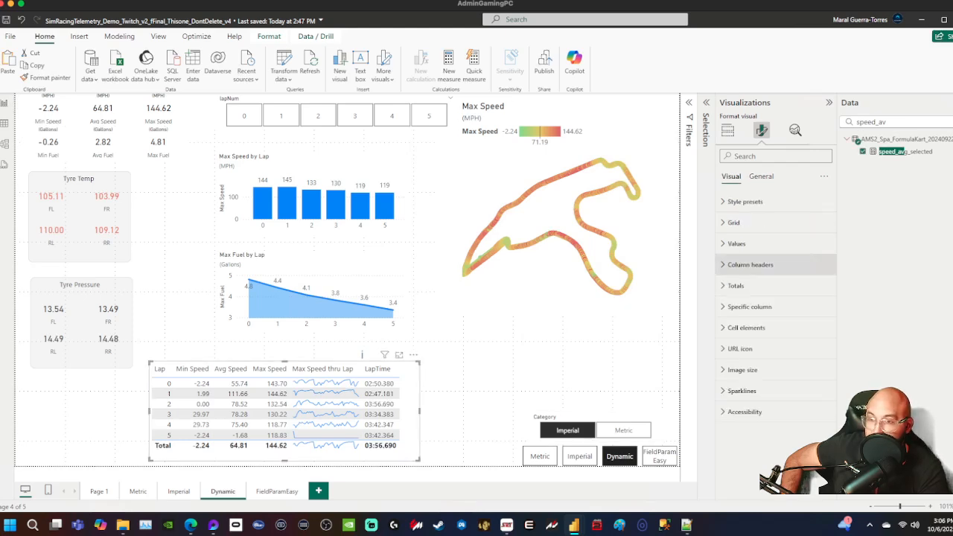
click(737, 285)
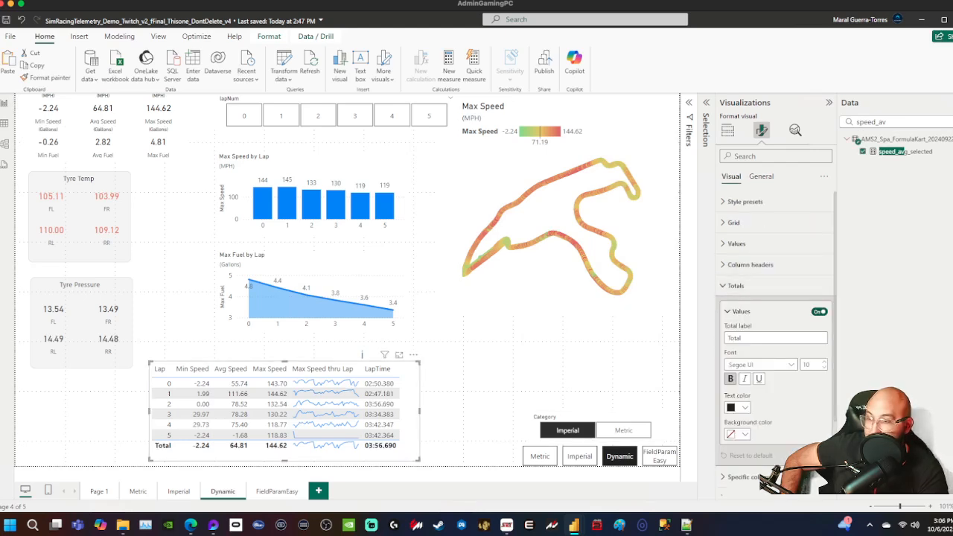
click(819, 311)
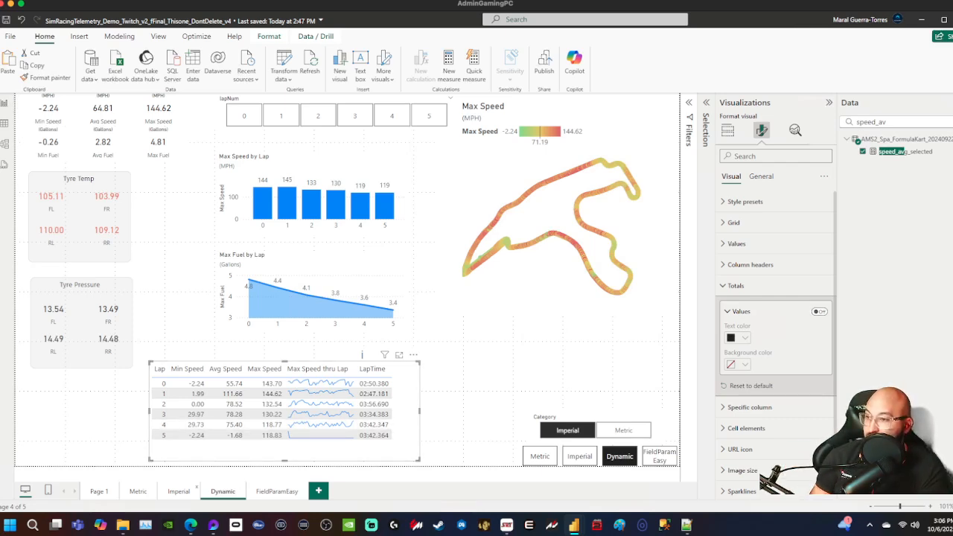
- Turn off the totals row in the Imperial page's lap table
click(179, 491)
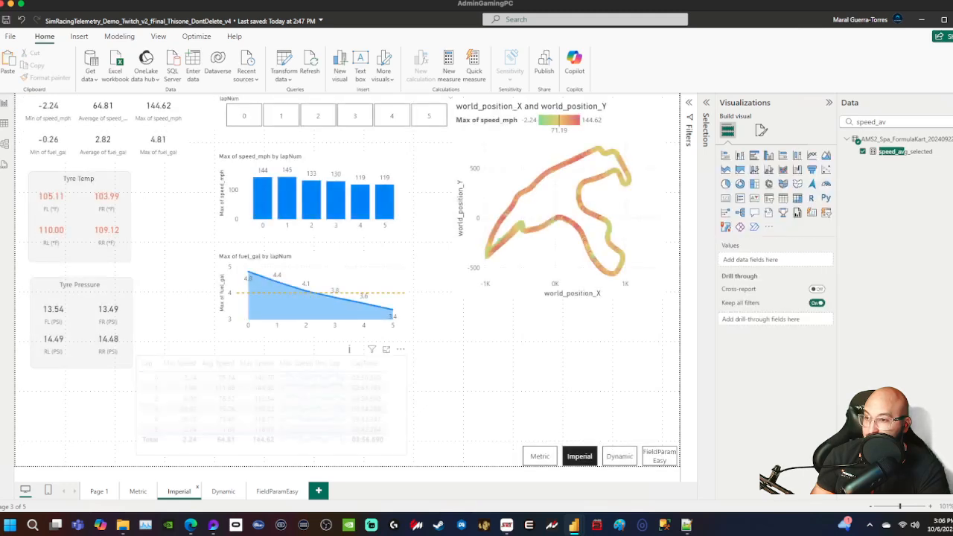
click(349, 349)
click(761, 130)
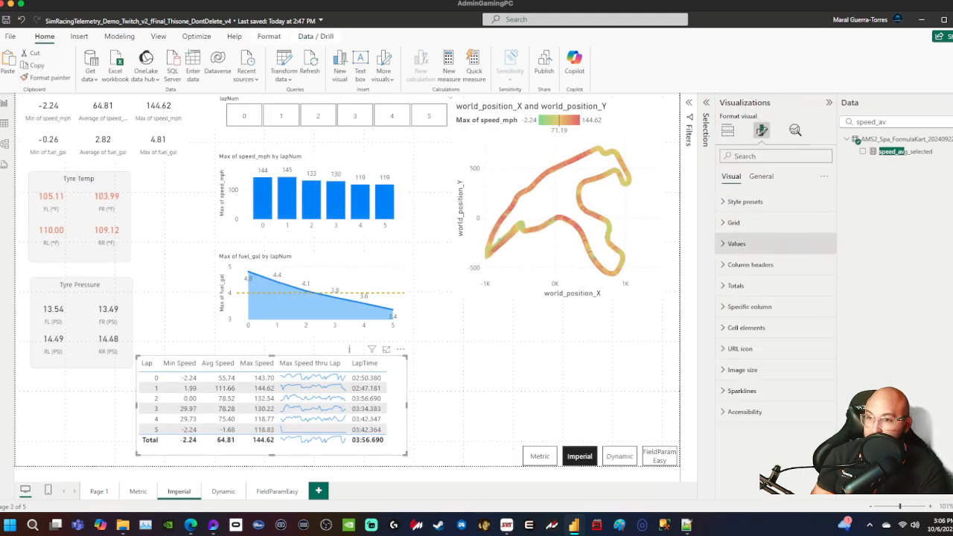
click(735, 286)
click(819, 311)
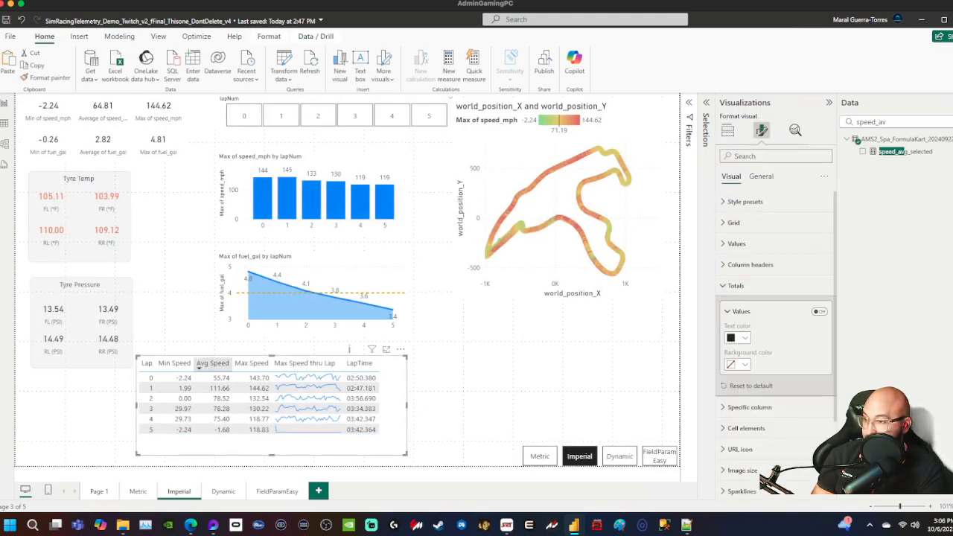
- Turn off the totals row in the Metric page's lap table
click(138, 492)
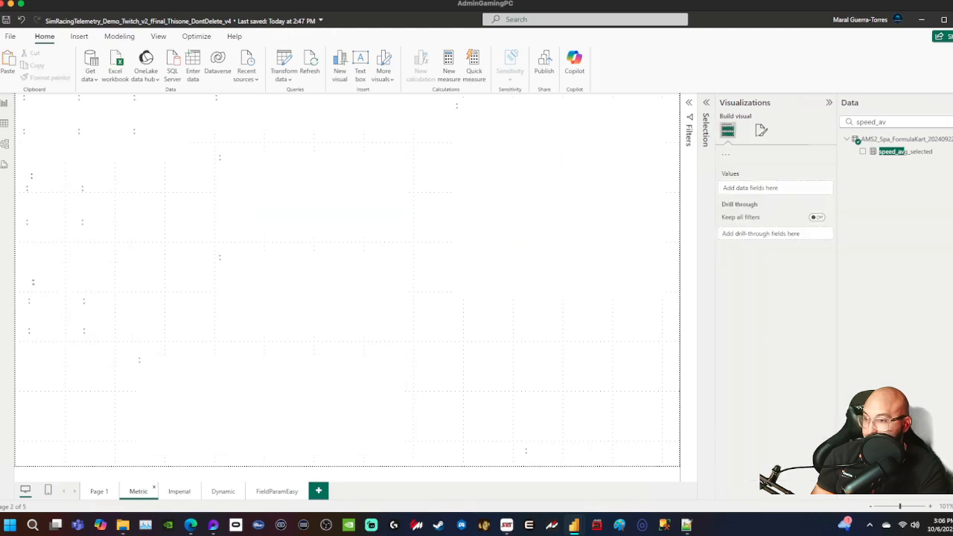
click(365, 419)
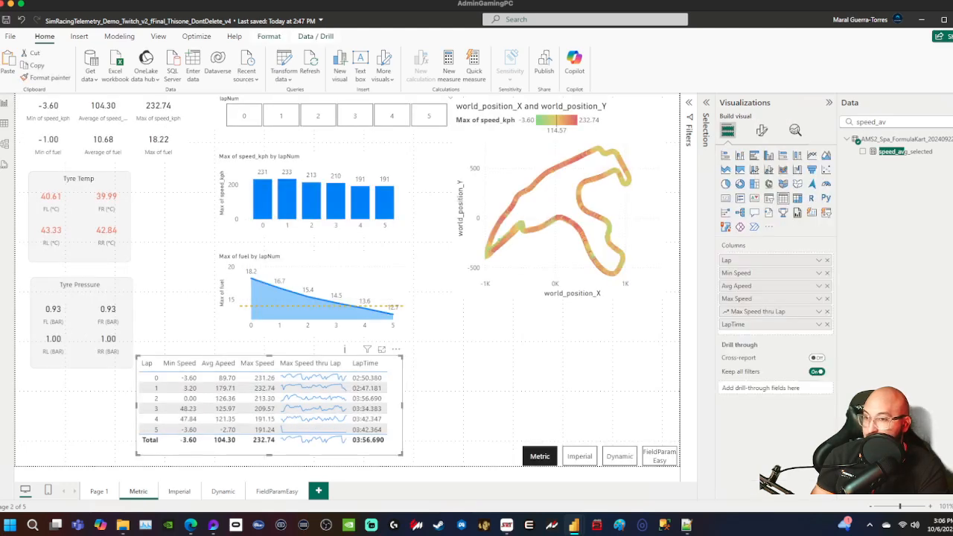
click(761, 130)
click(735, 286)
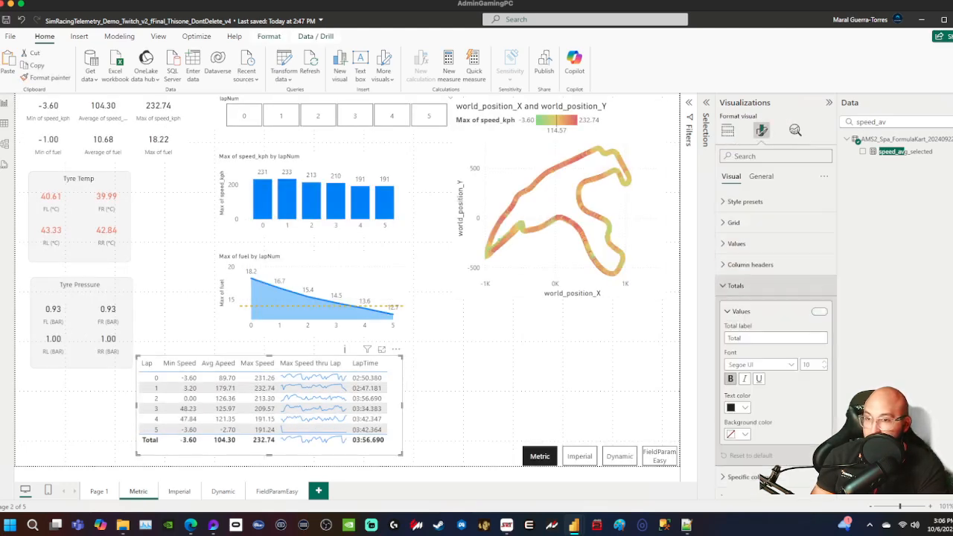
click(819, 311)
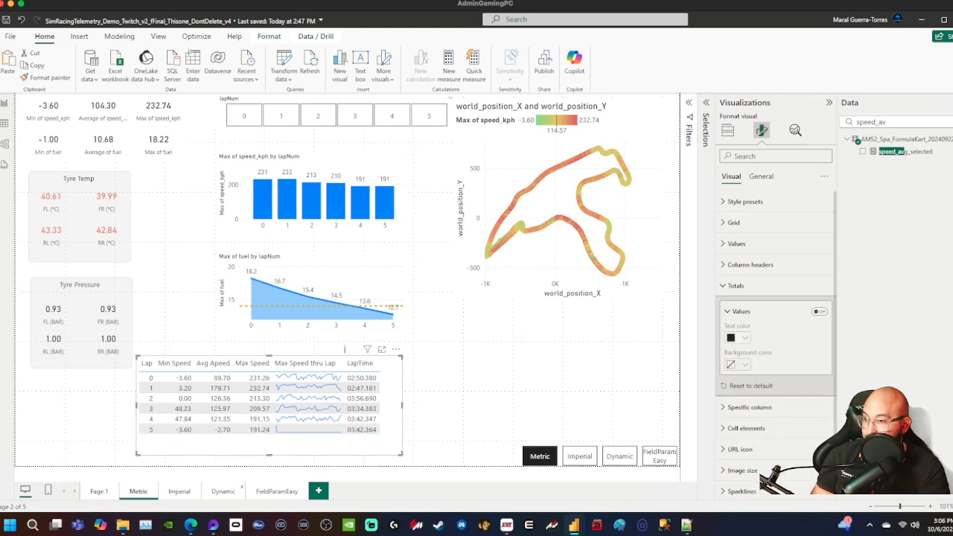
- Switch the Dynamic page's Category slicer to Metric and back to Imperial to check the lap table without totals
click(223, 492)
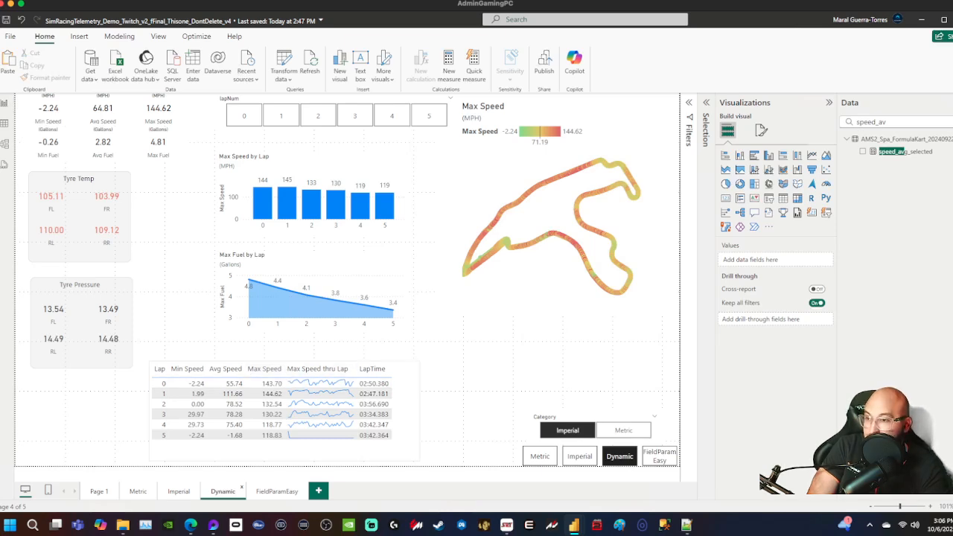
click(298, 382)
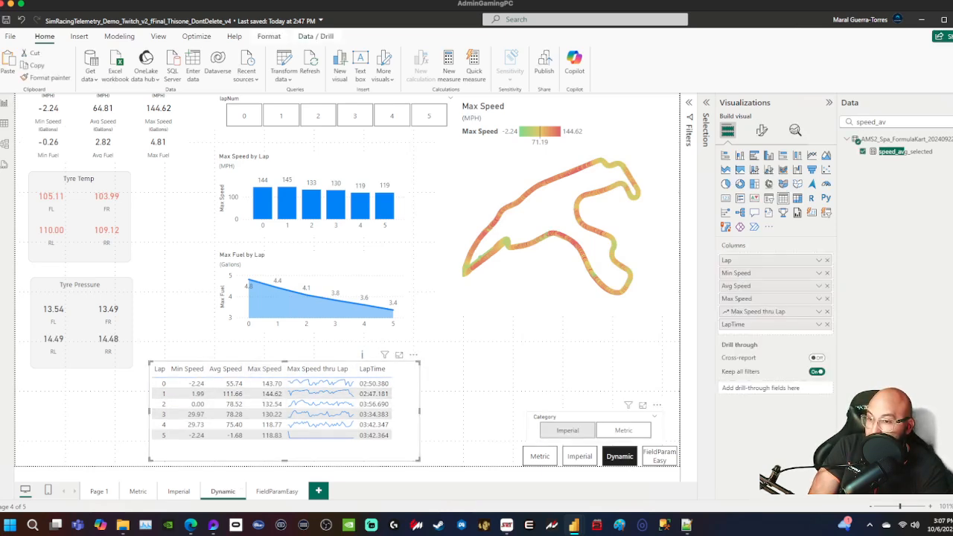
click(623, 430)
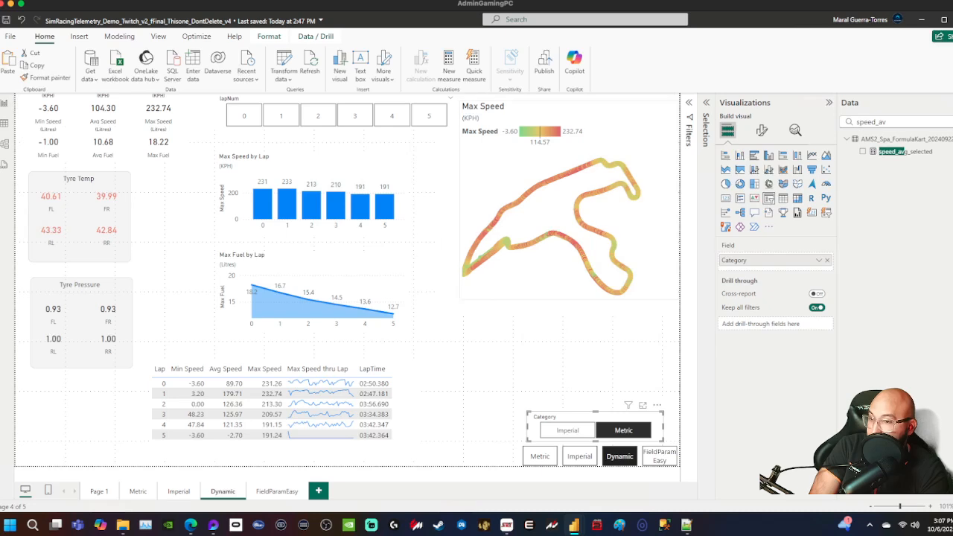
click(567, 431)
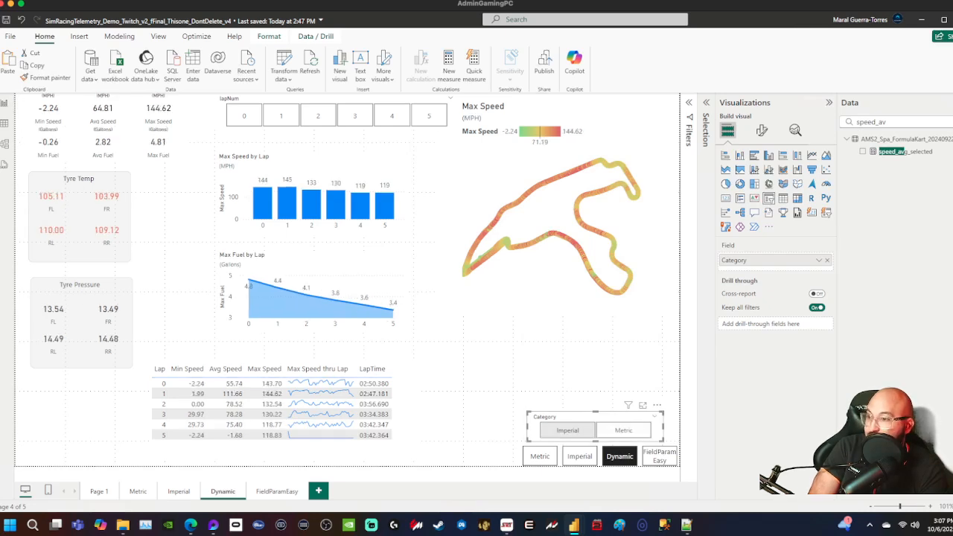
- Add a card visual to the Dynamic page, shorten it and place it above the Category slicer
click(570, 353)
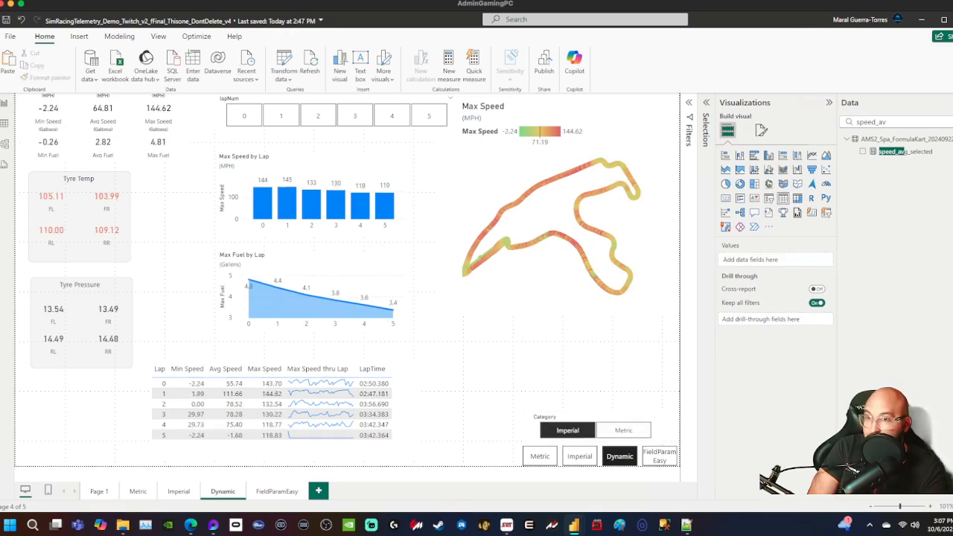
click(725, 198)
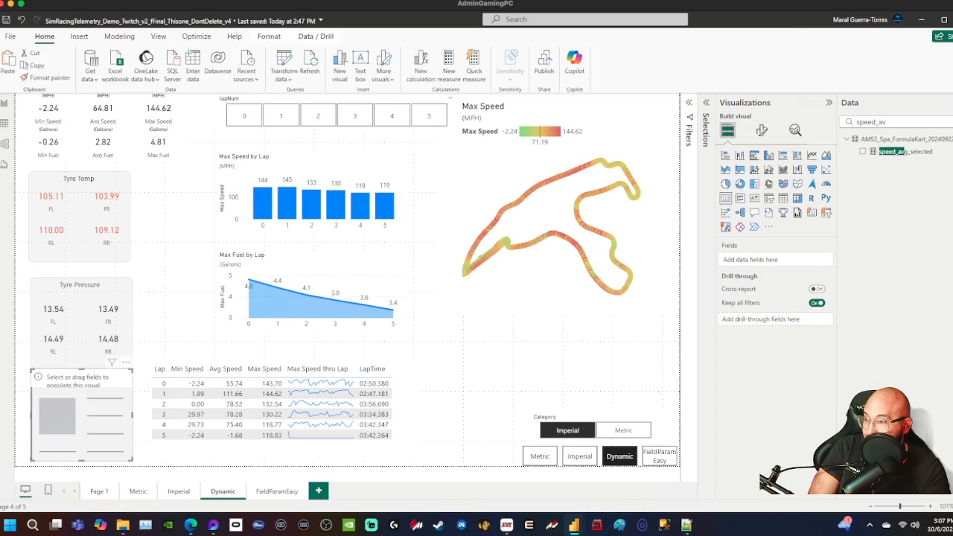
drag(80, 414, 595, 368)
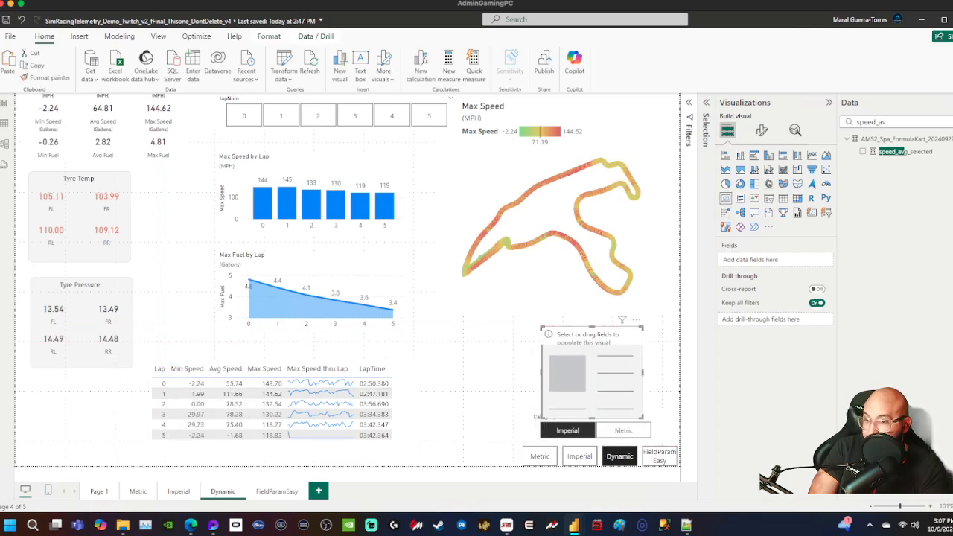
drag(595, 417, 596, 371)
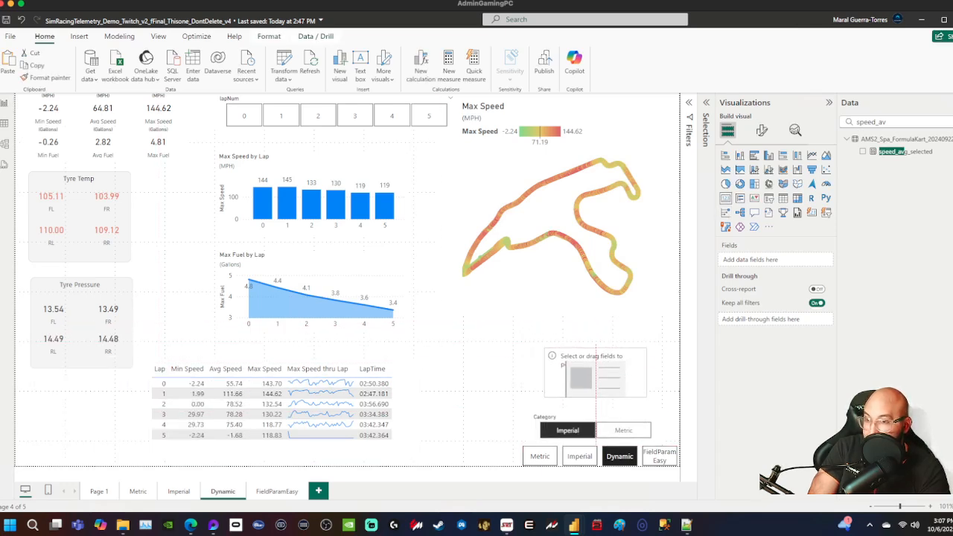
- Clear the field search and add Category from the UnitOfMeasurement table to the new card
double_click(869, 122)
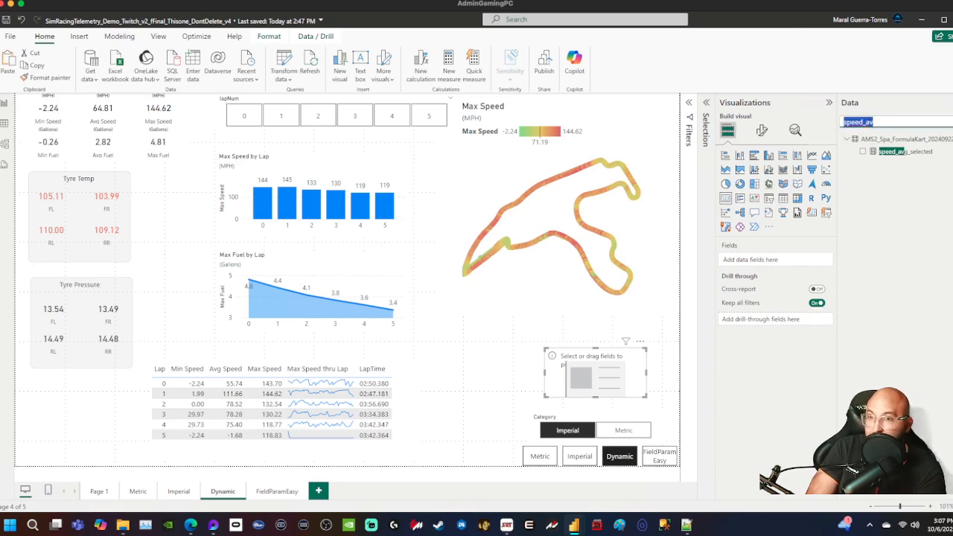
key(BackSpace)
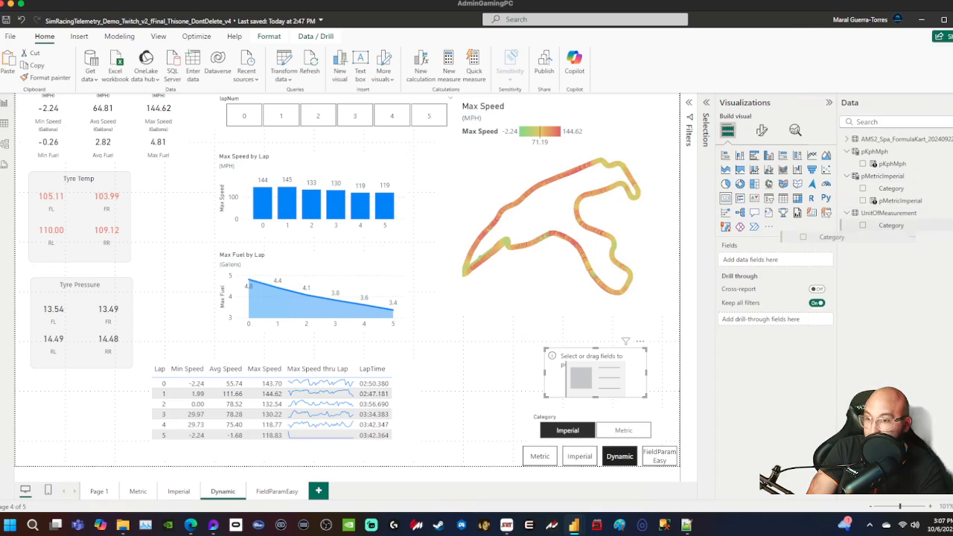
drag(890, 224, 588, 370)
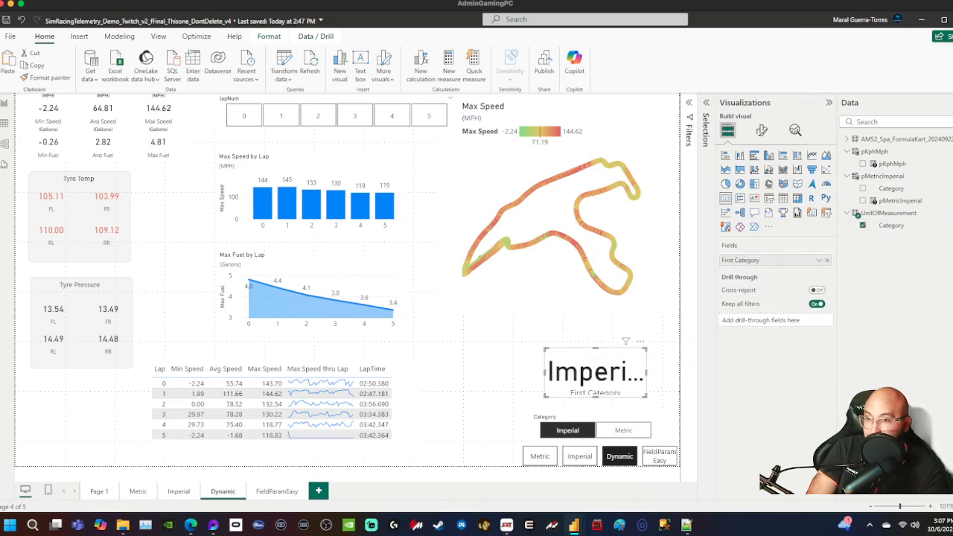
- Rename the card's field to "Now Showing Units"
double_click(740, 260)
key(BackSpace)
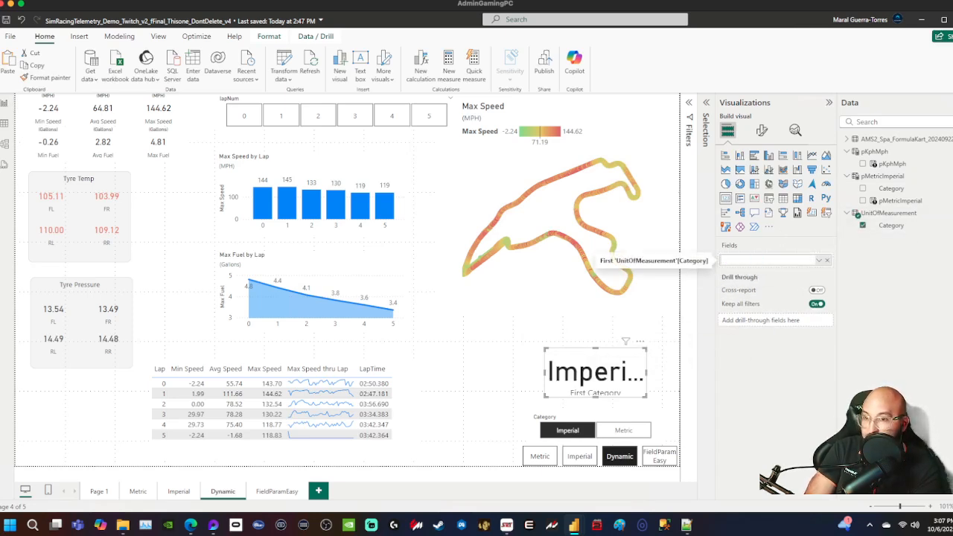
text(Now Showin)
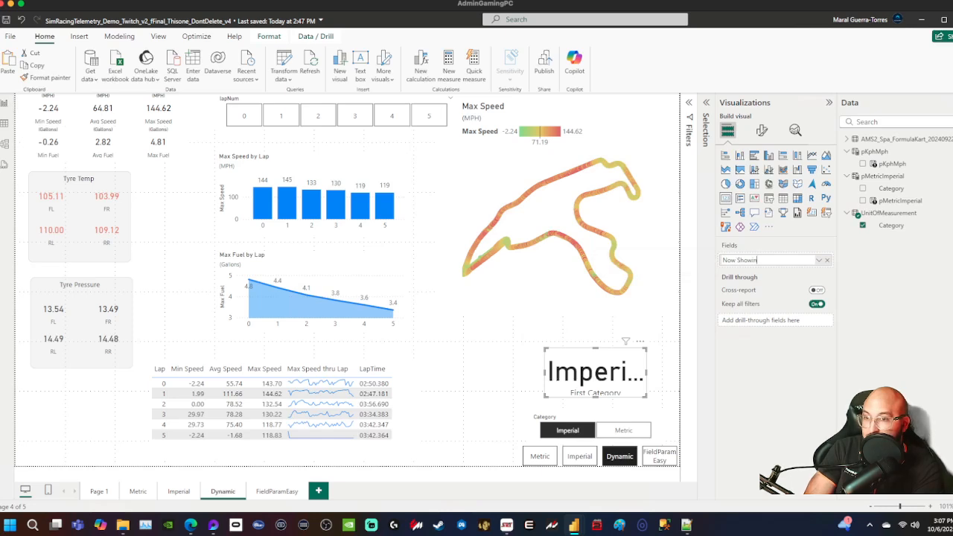
text(g Units)
key(Return)
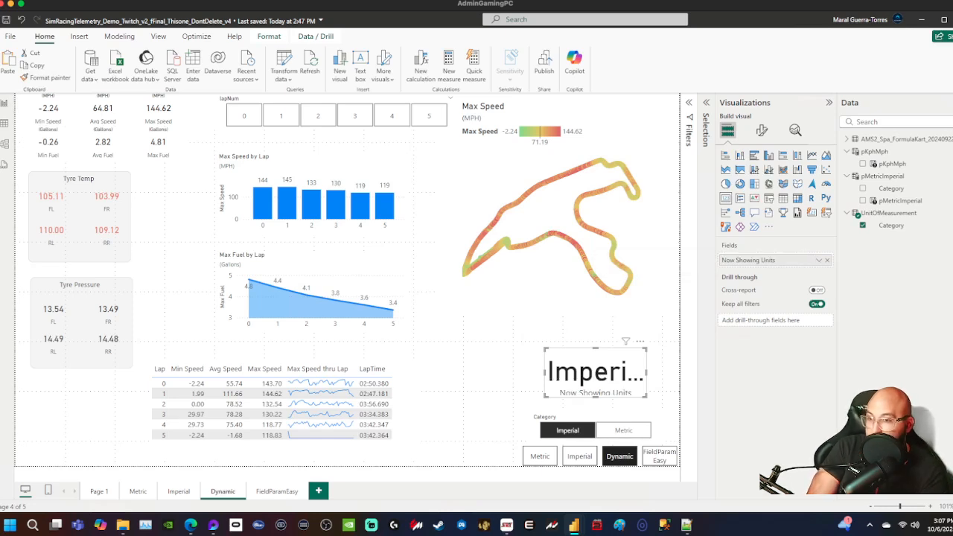
- Set the font size of the card's callout value to 20
click(761, 130)
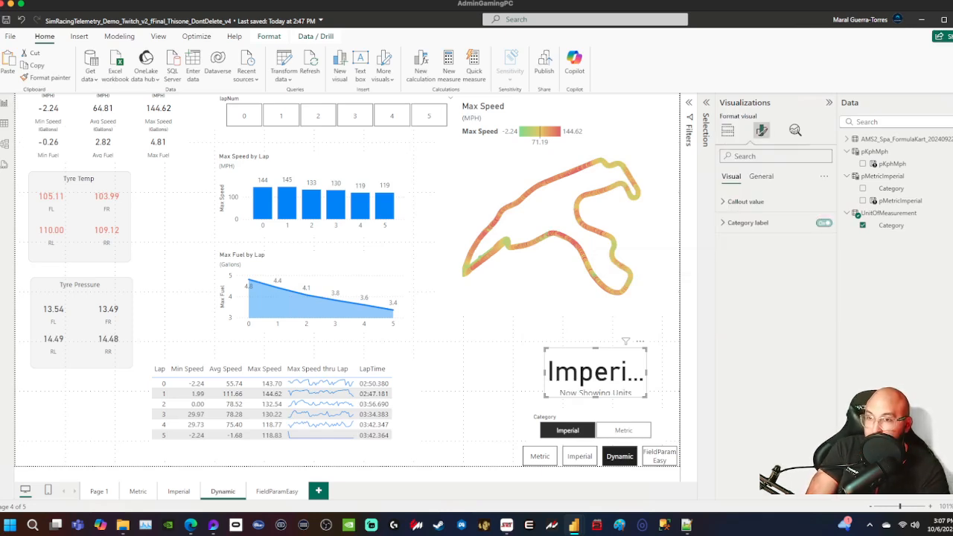
double_click(806, 237)
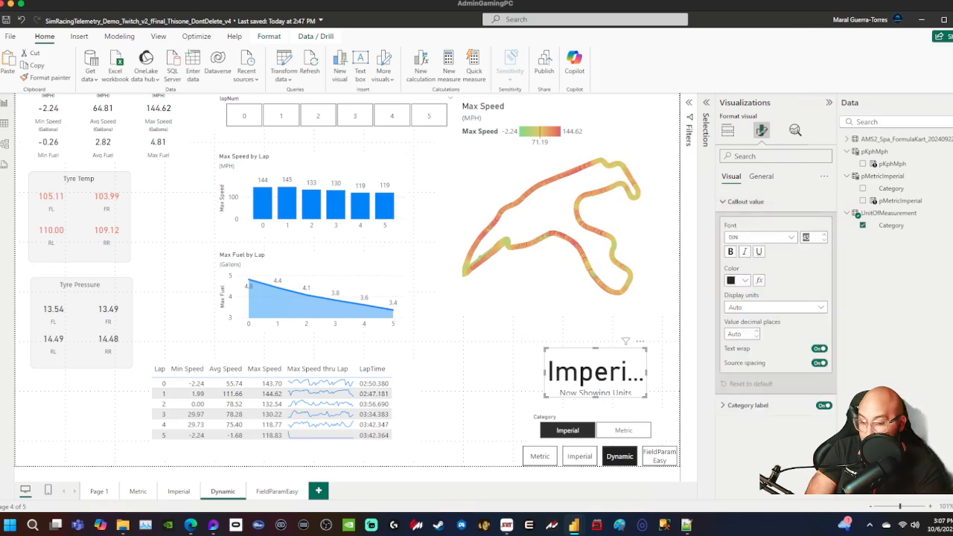
text(20)
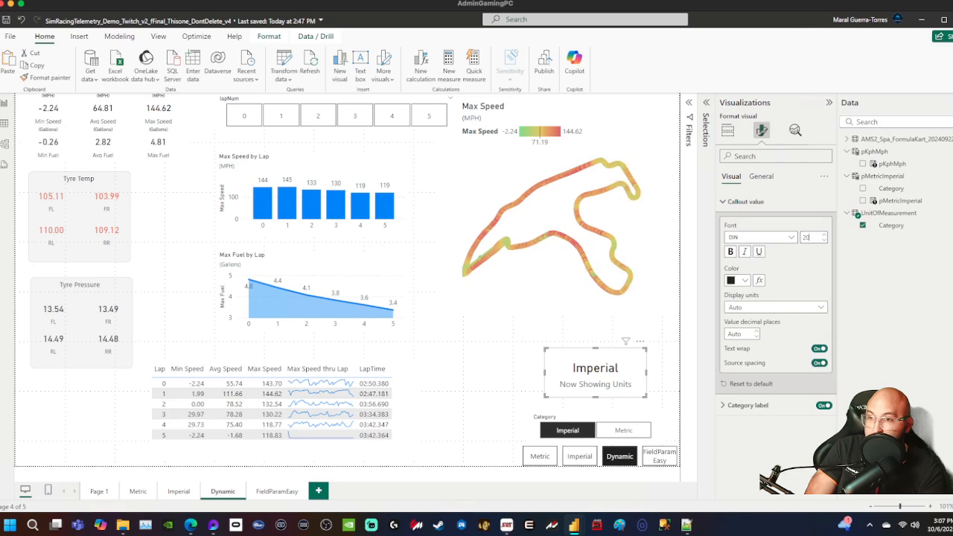
- Set the card's category label font size to 10 and move the card slightly closer to the Category slicer
click(745, 201)
click(748, 223)
double_click(806, 258)
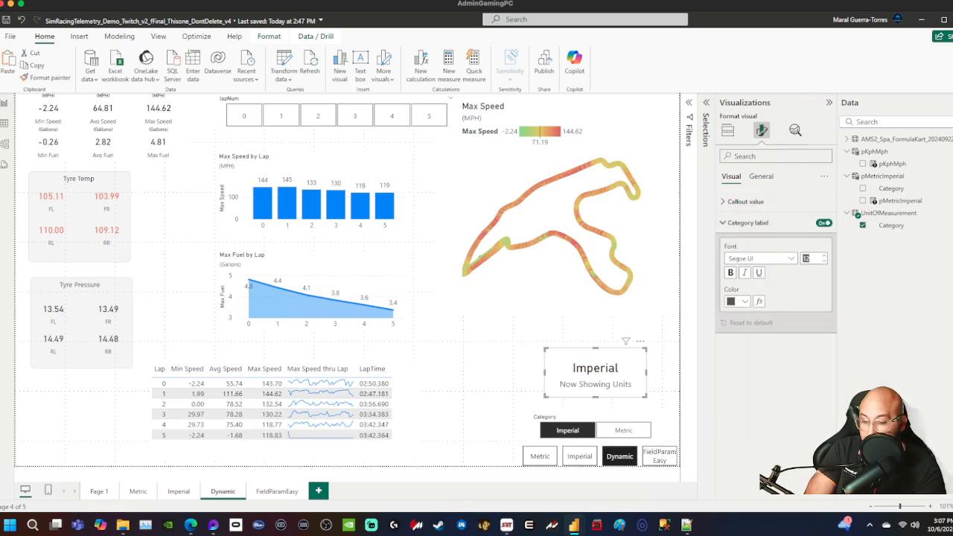
text(10)
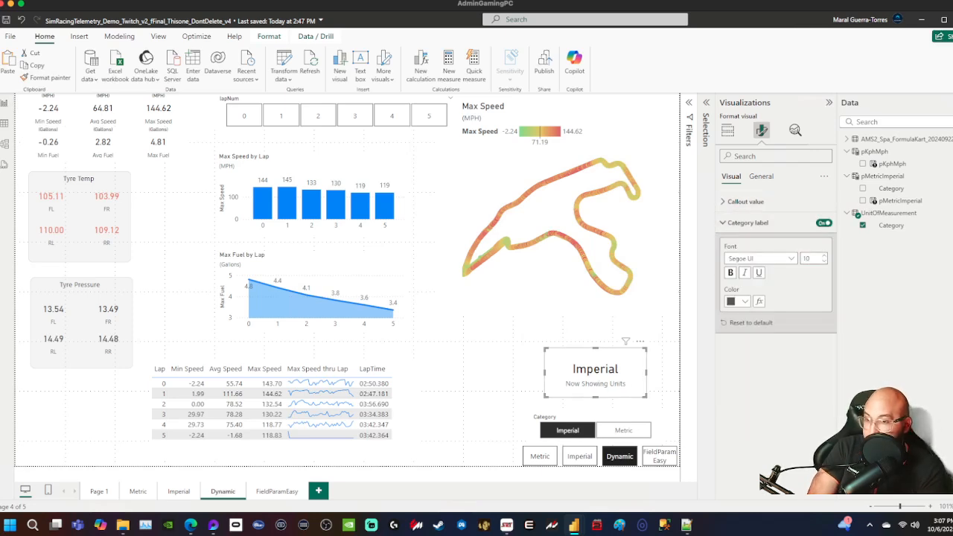
drag(596, 372, 595, 381)
click(506, 402)
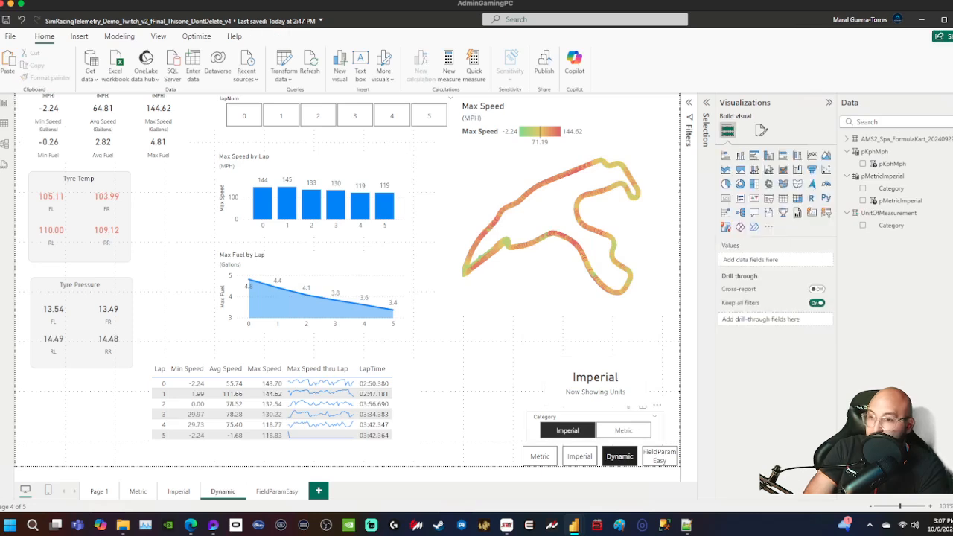
- Switch the Category slicer to Metric and back to Imperial to check that the new card follows it
click(623, 431)
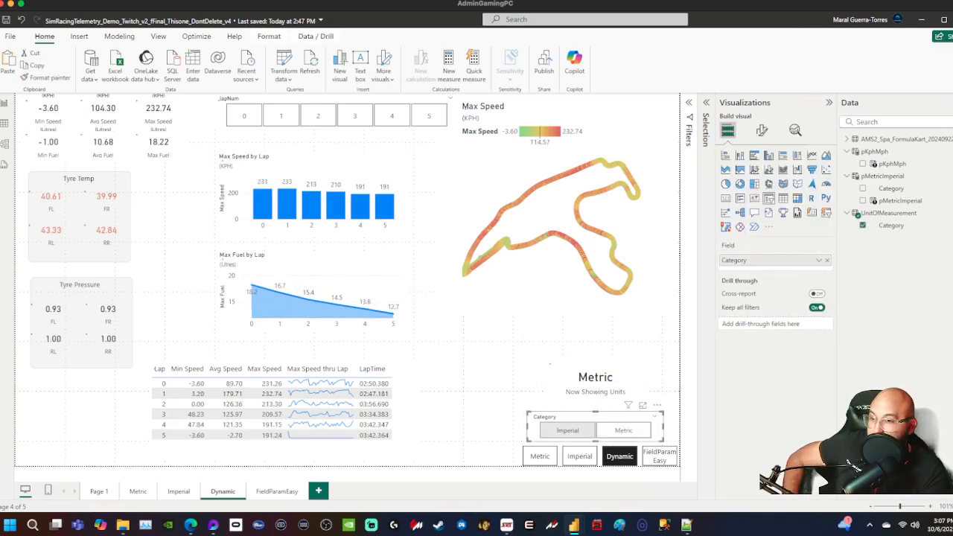
click(623, 430)
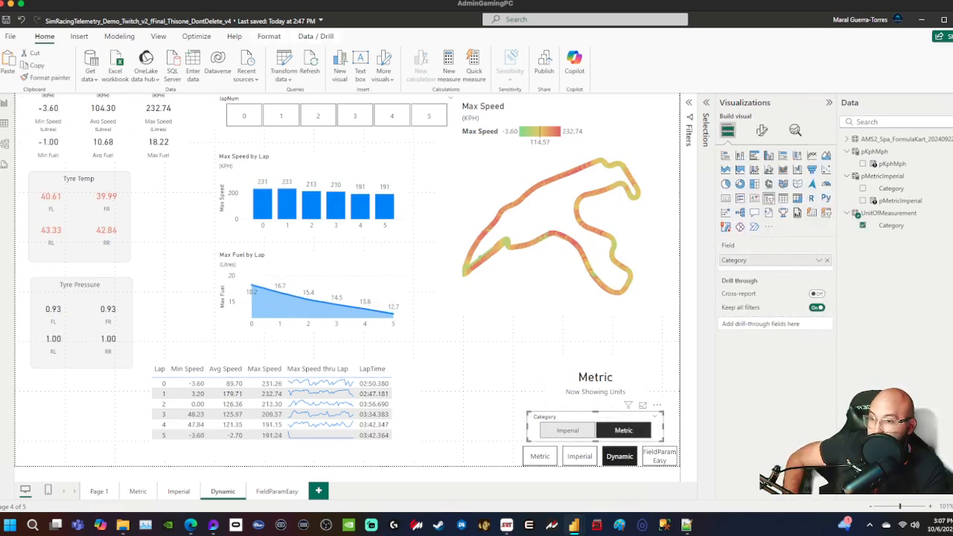
click(568, 430)
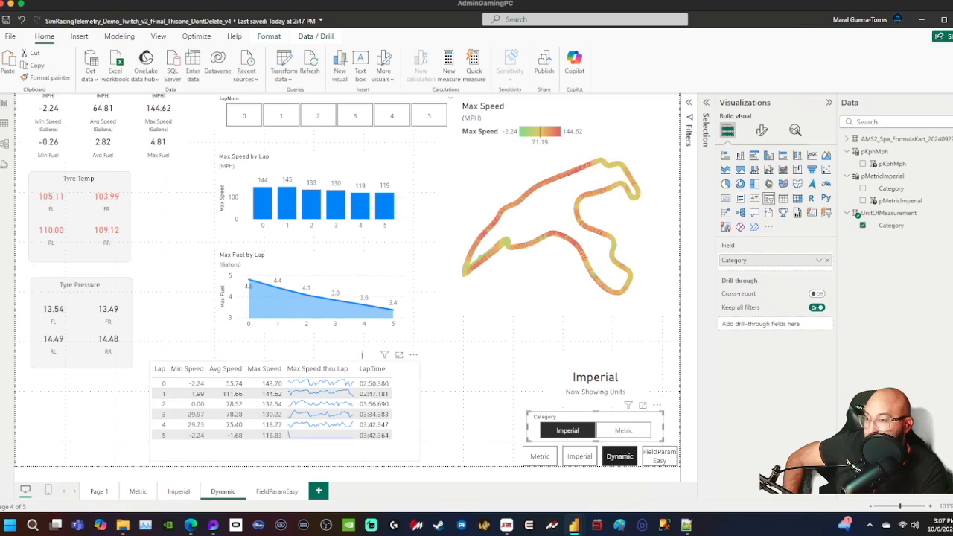
- Examine the column header text and option settings of the Dynamic page's lap table
click(402, 426)
click(762, 130)
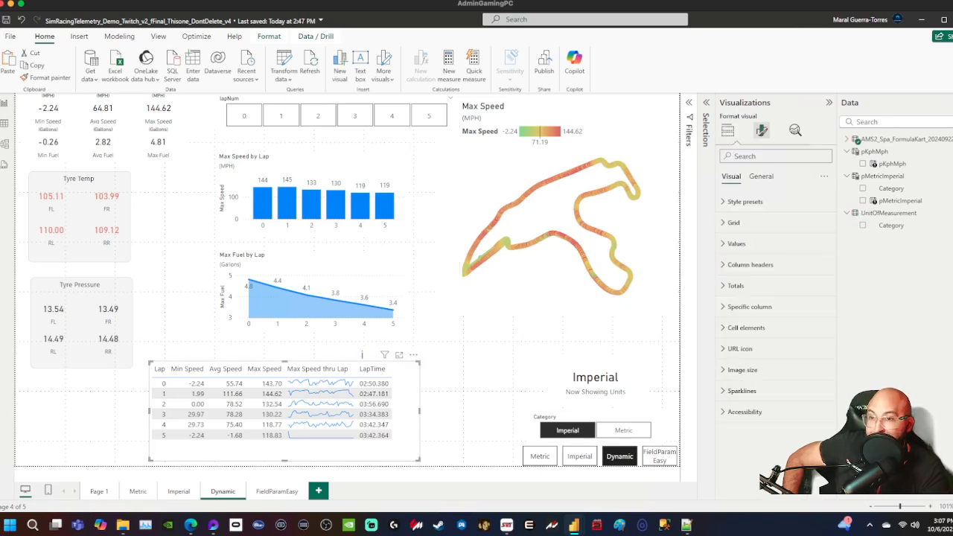
click(750, 265)
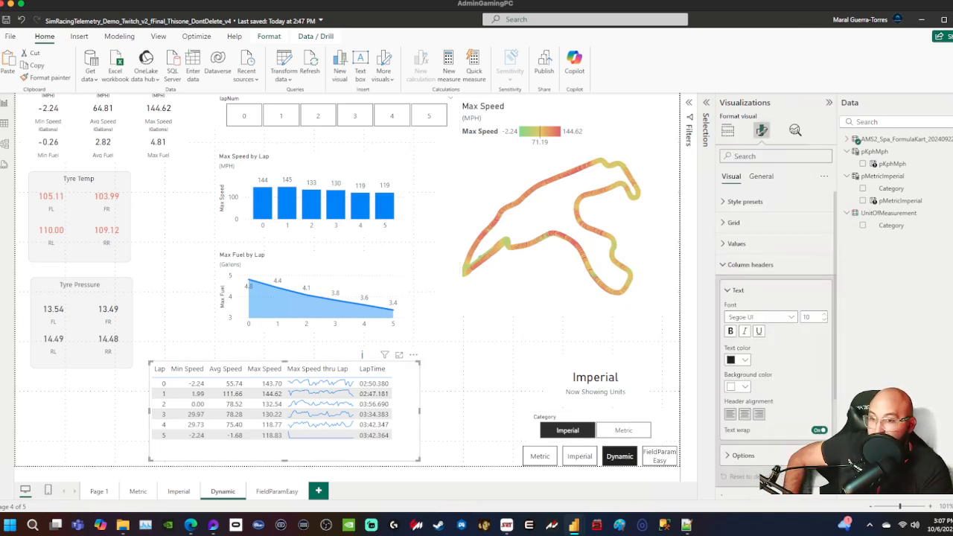
click(742, 455)
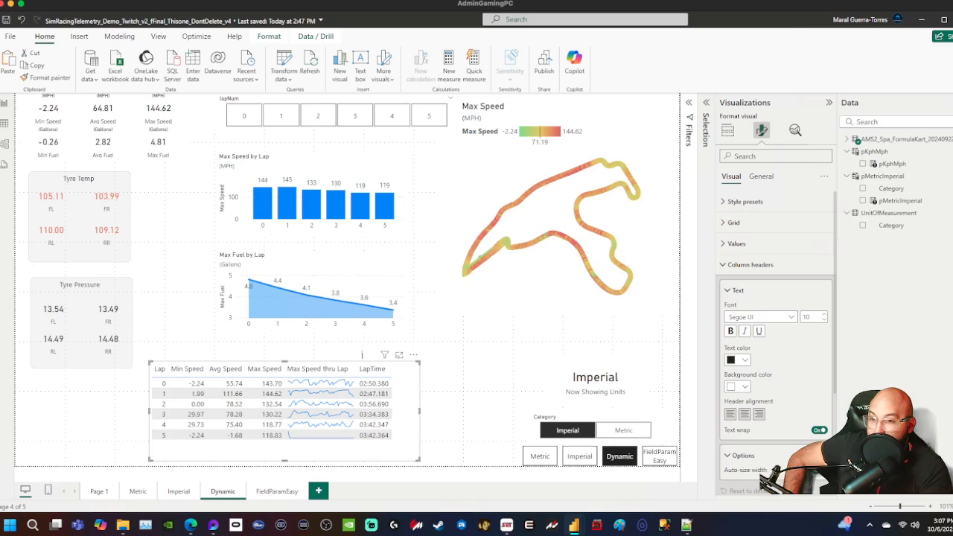
click(737, 290)
click(750, 265)
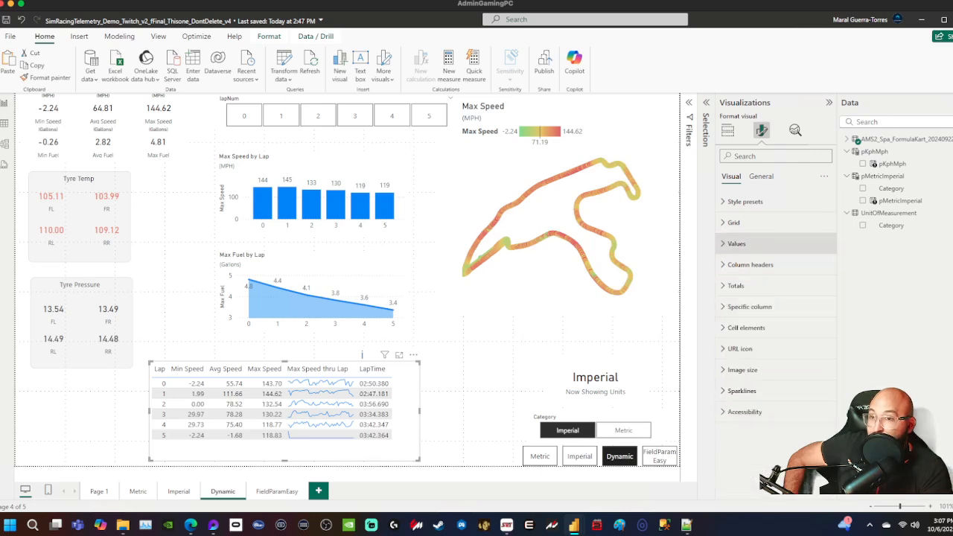
- Turn on the title and subtitle of the Dynamic page's lap table
click(761, 176)
click(733, 222)
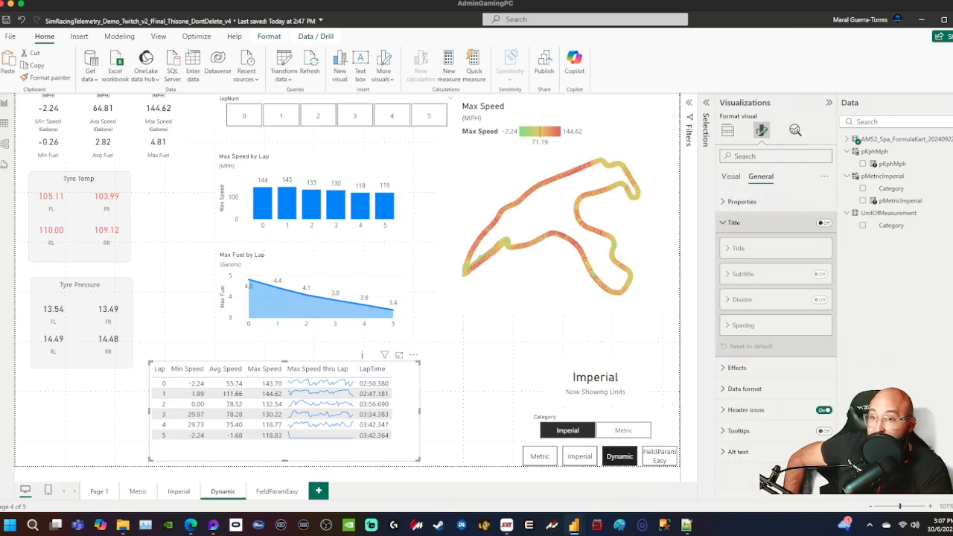
click(823, 222)
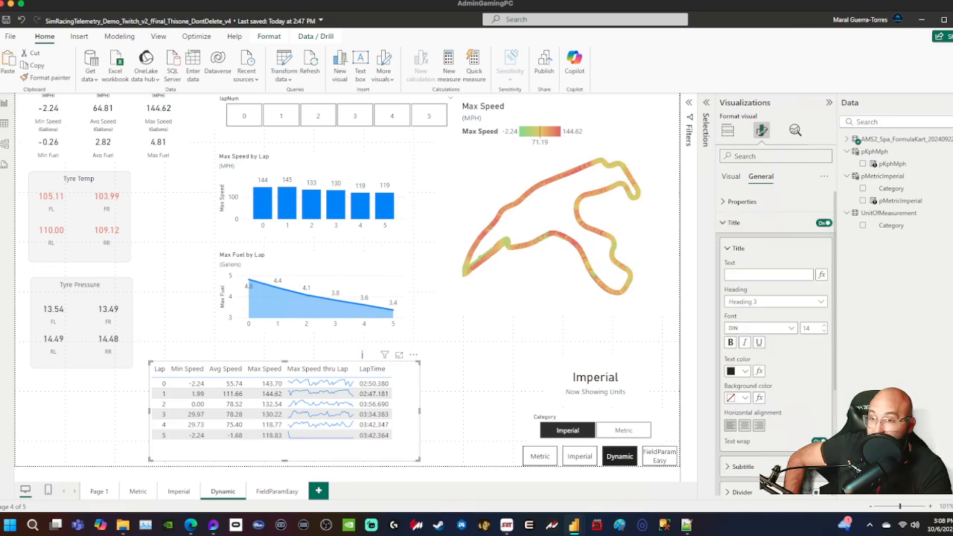
click(737, 249)
click(737, 249)
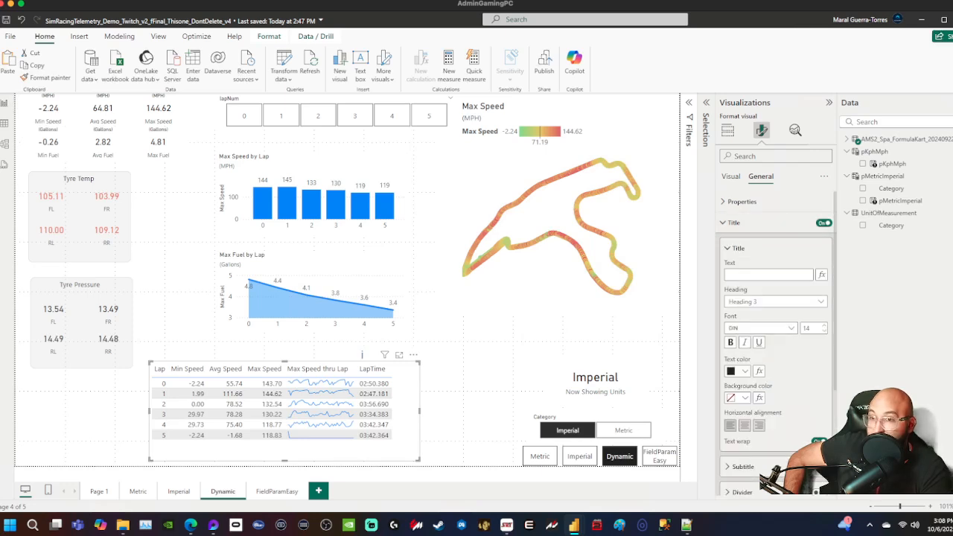
click(737, 249)
click(742, 273)
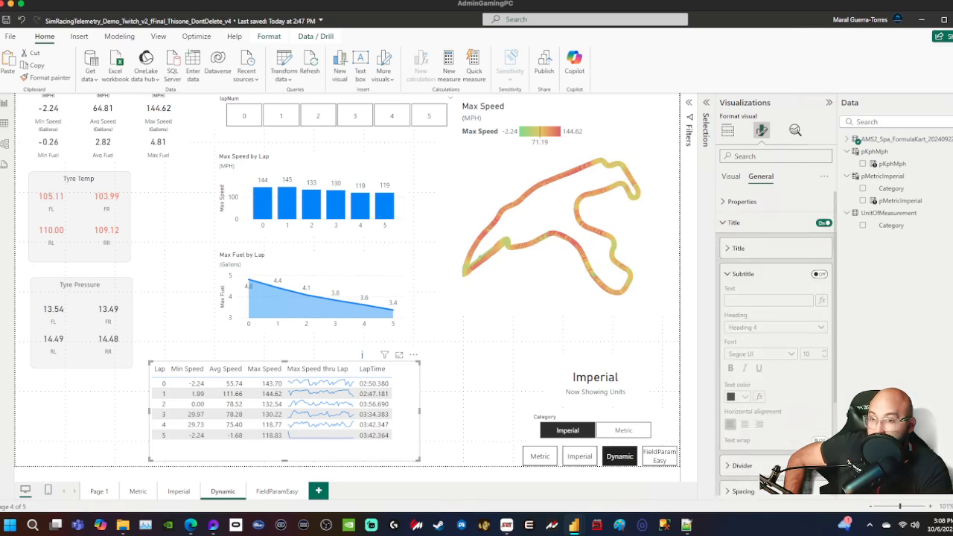
click(819, 274)
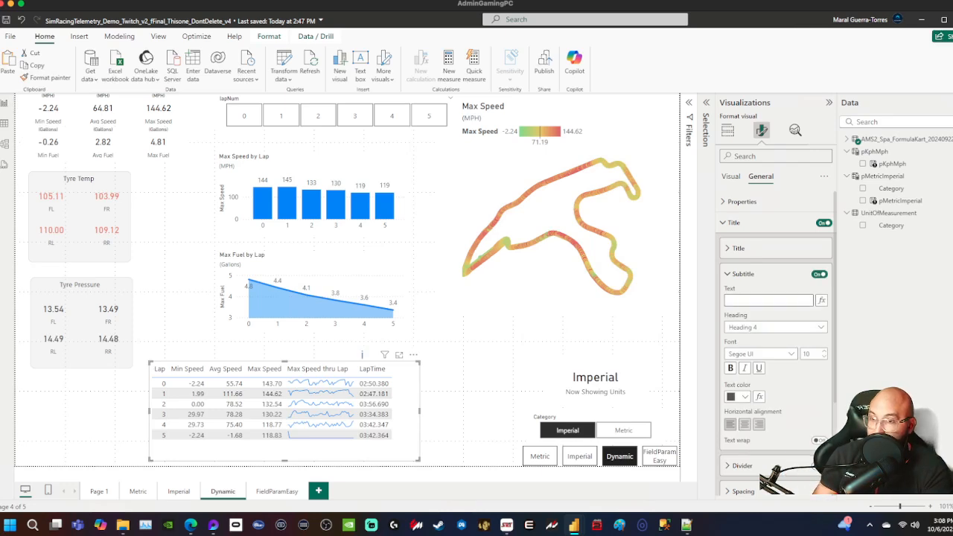
- Base the lap table's subtitle text on the field value of speed_selected_label
click(822, 300)
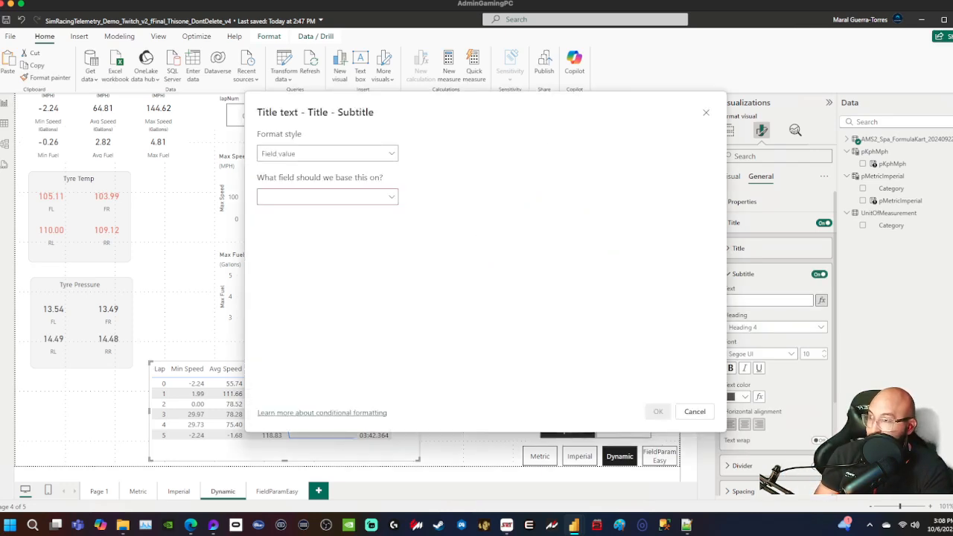
click(327, 153)
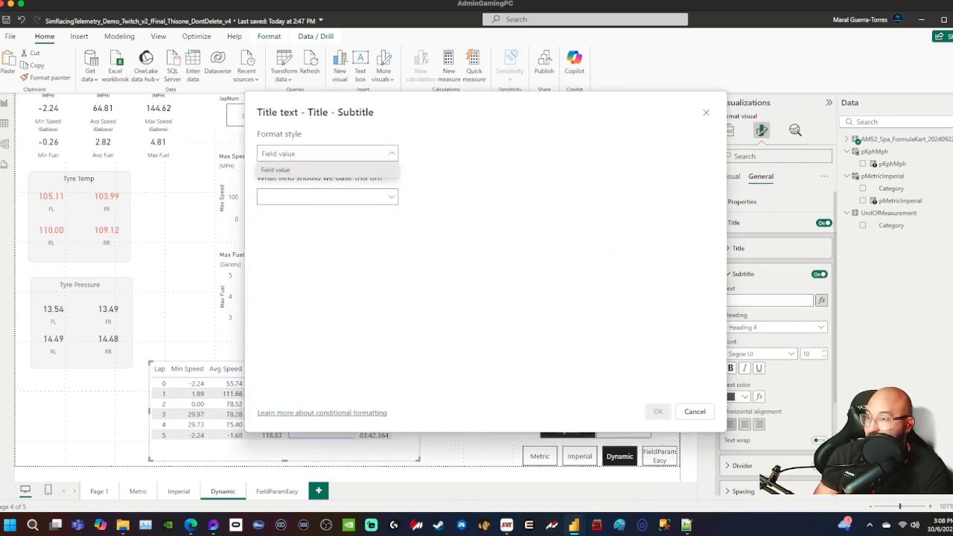
click(276, 170)
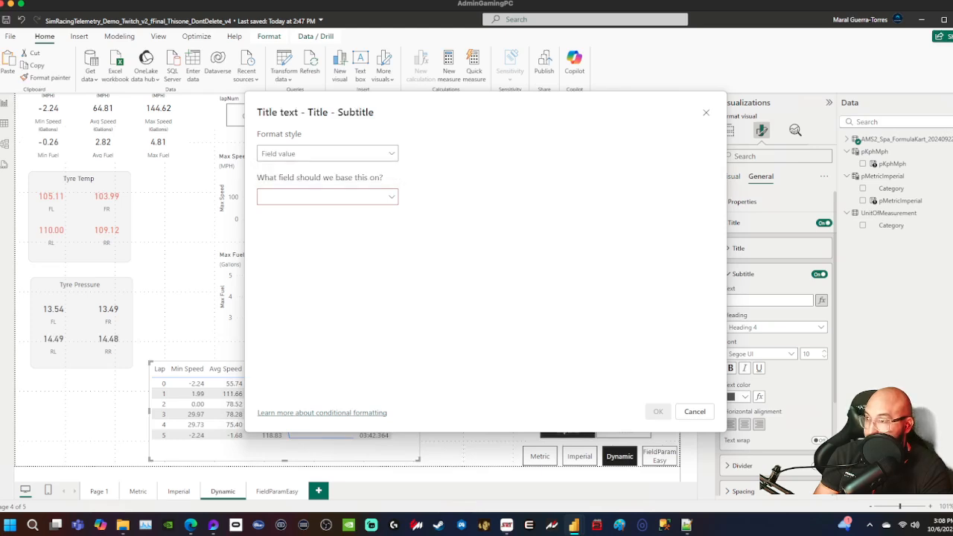
click(327, 197)
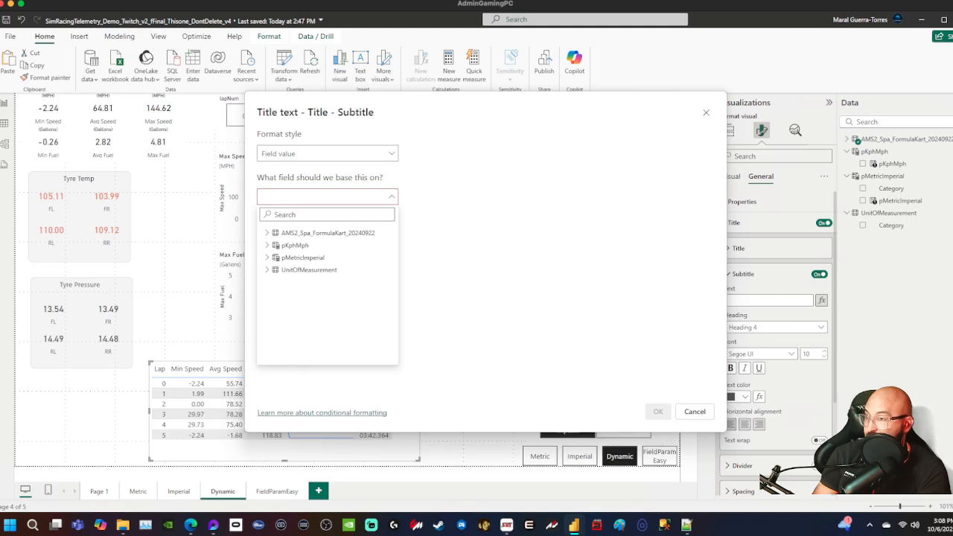
text(_label)
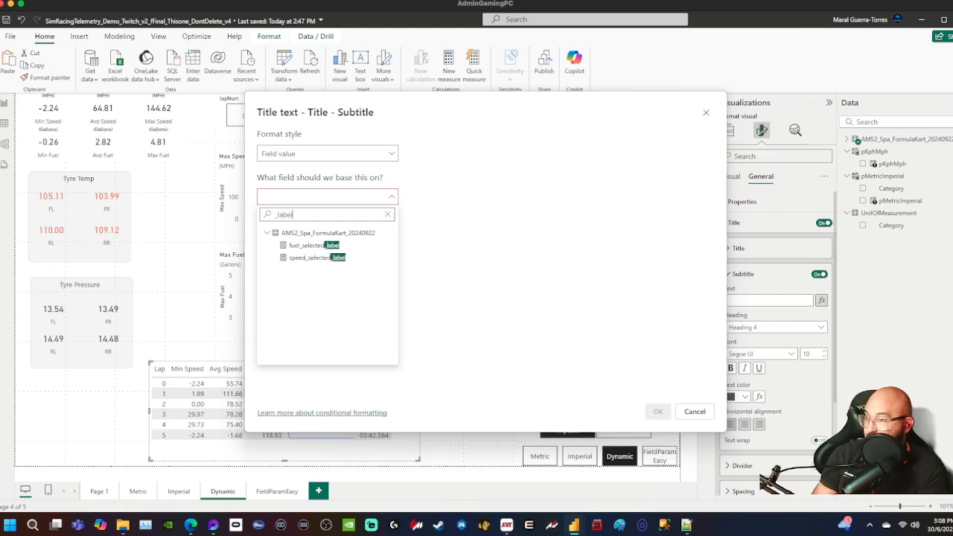
click(317, 257)
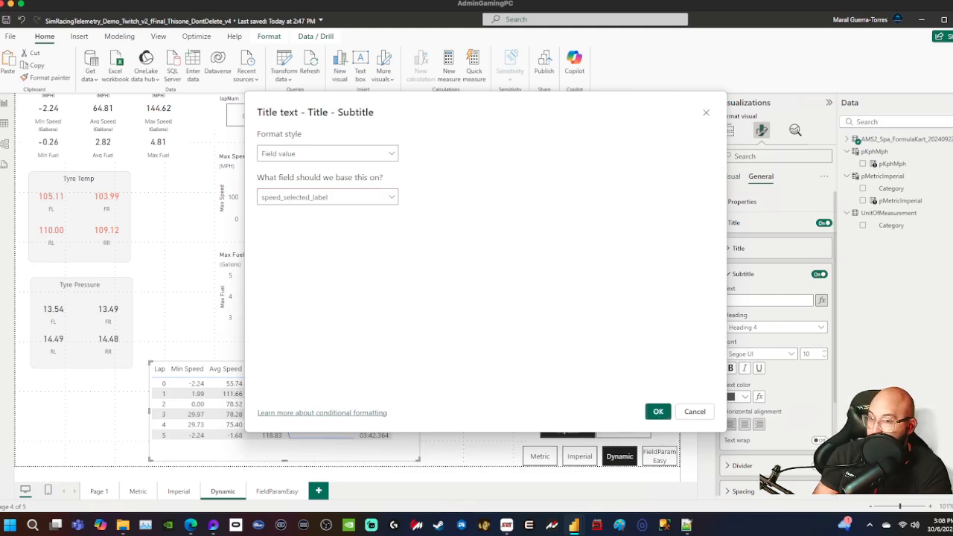
click(658, 411)
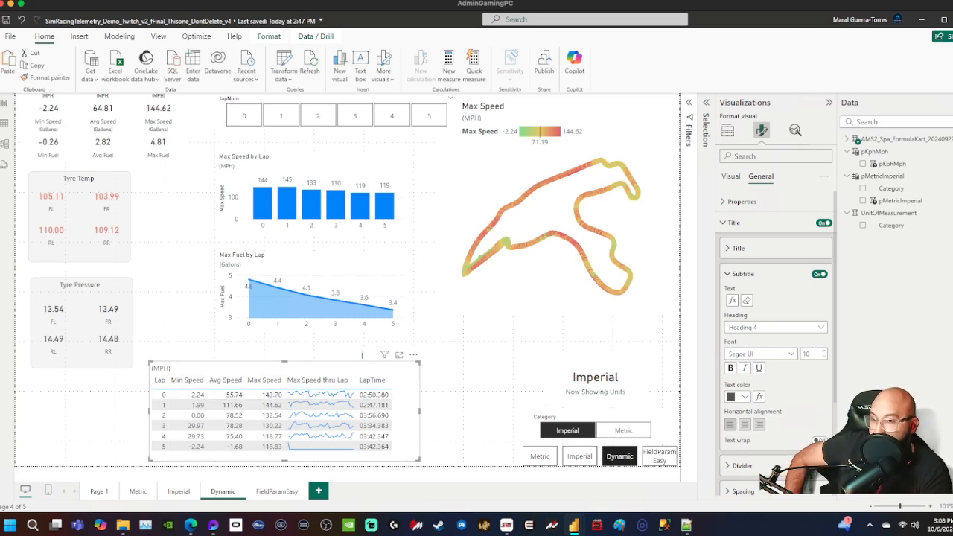
- Switch the Category slicer to Metric and move the lap table right, under the Max Fuel by Lap chart
click(623, 430)
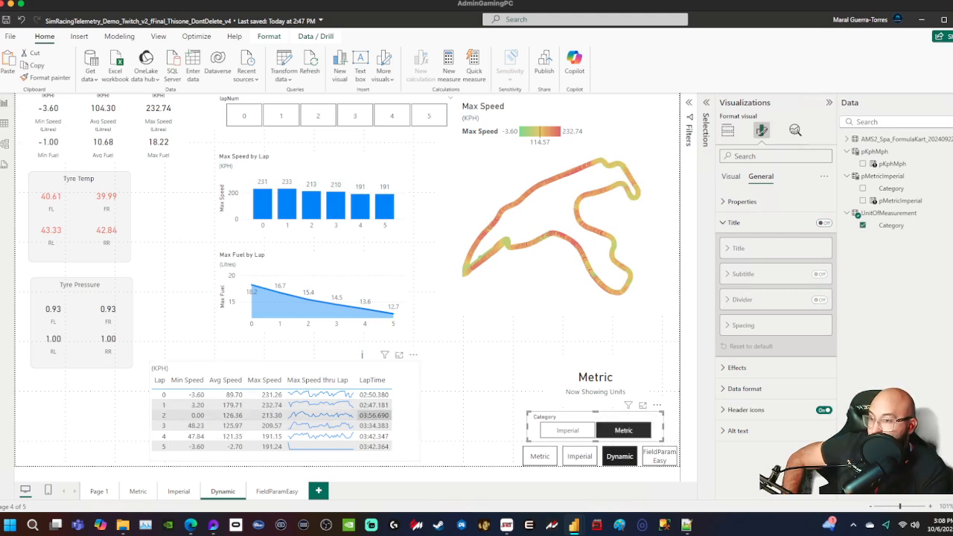
drag(405, 417, 457, 412)
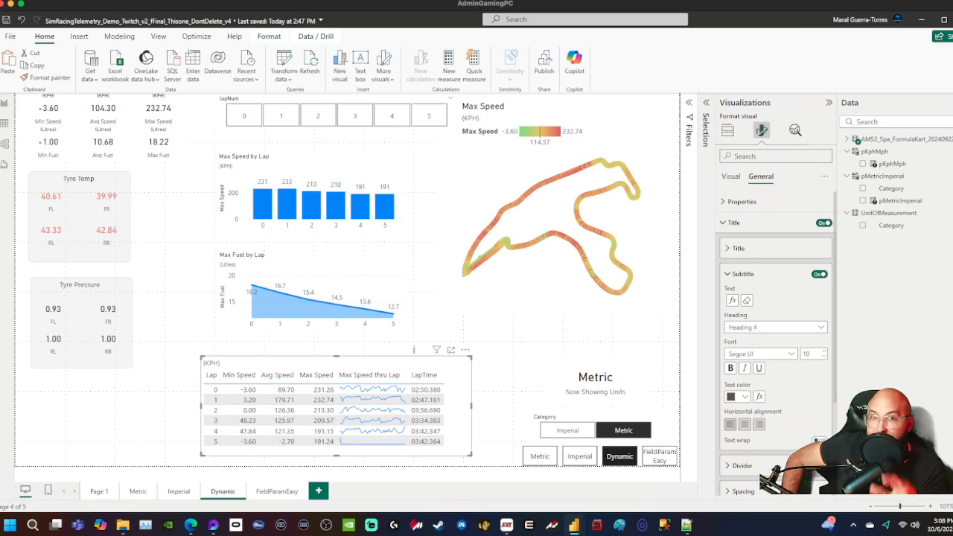
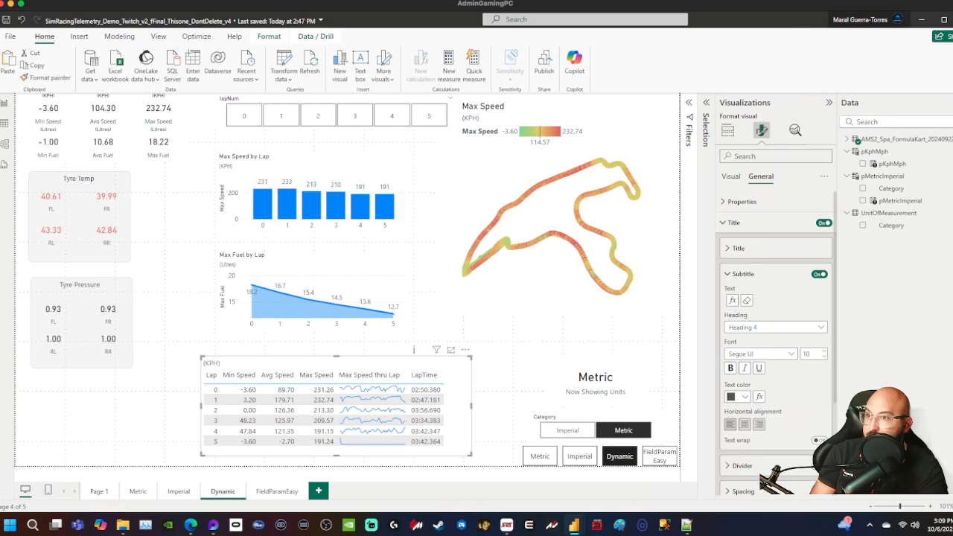
- Save the report and publish it to the Data Driven Sim Racing workspace, replacing the existing dataset
click(544, 66)
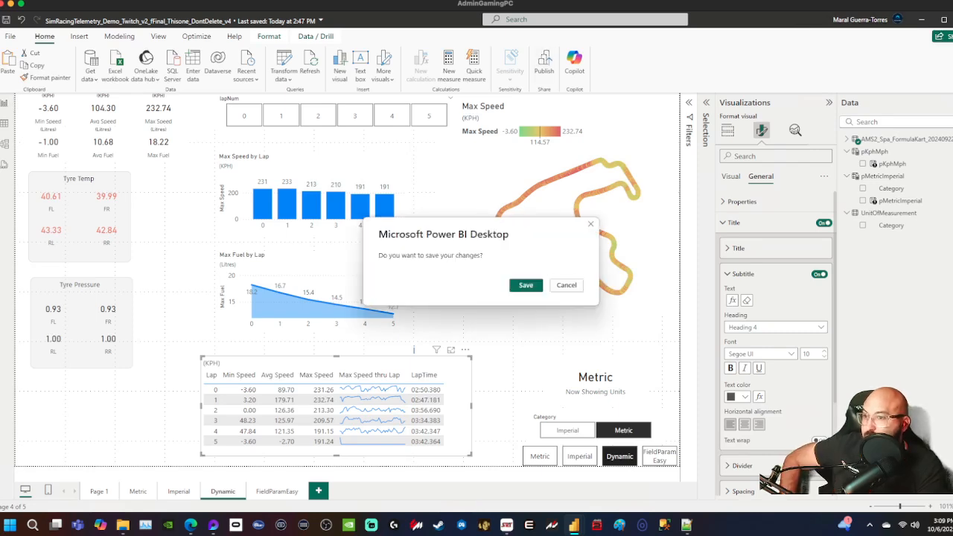
click(526, 285)
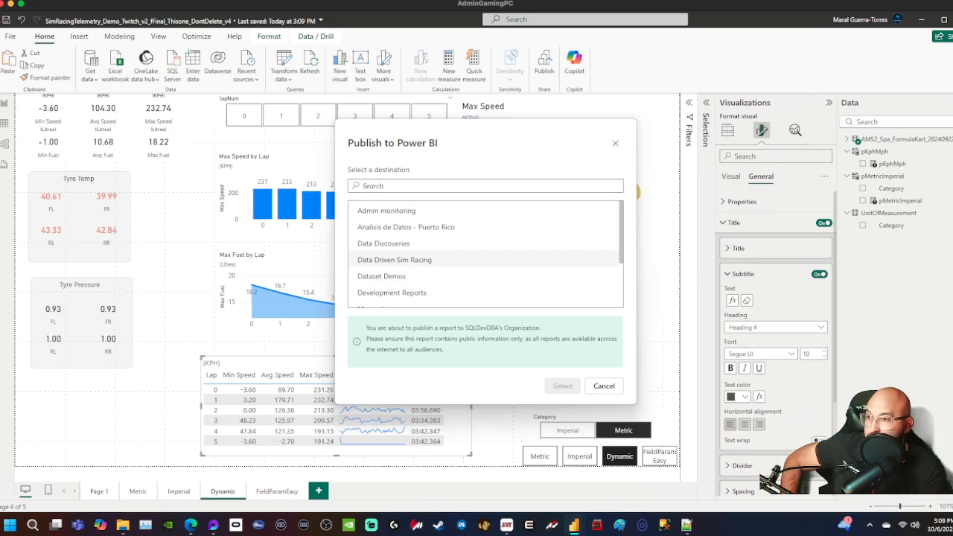
click(394, 259)
click(562, 386)
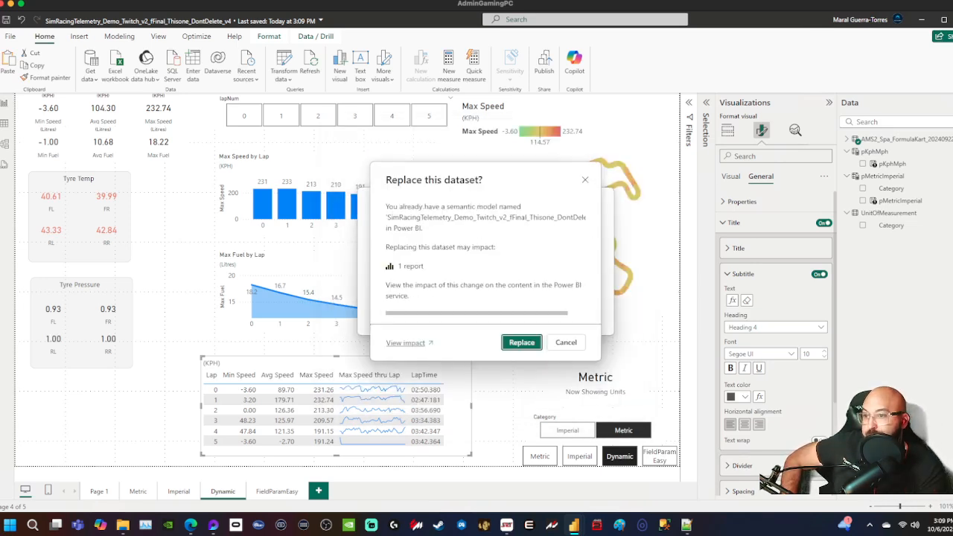
key(Return)
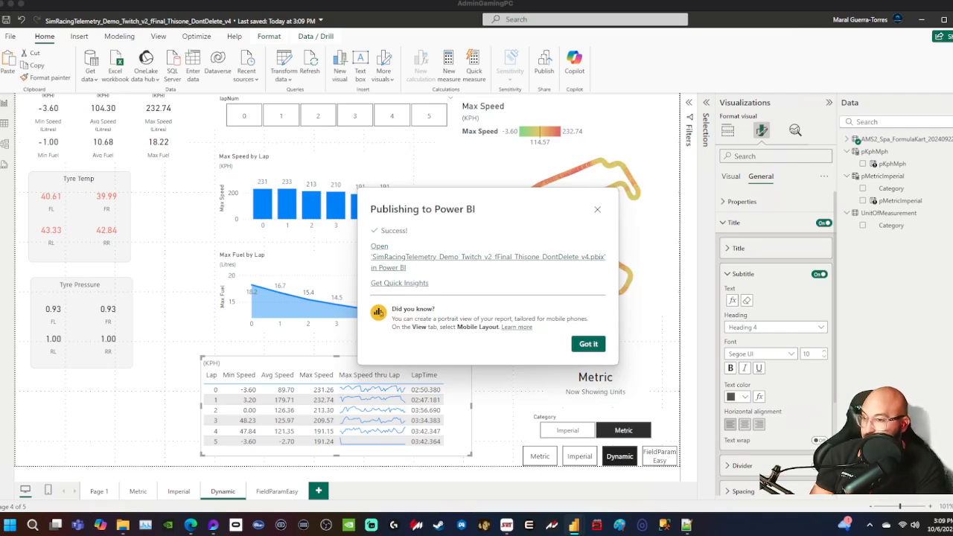
- Open the published report in the Power BI service in the browser and copy its full web address
click(487, 257)
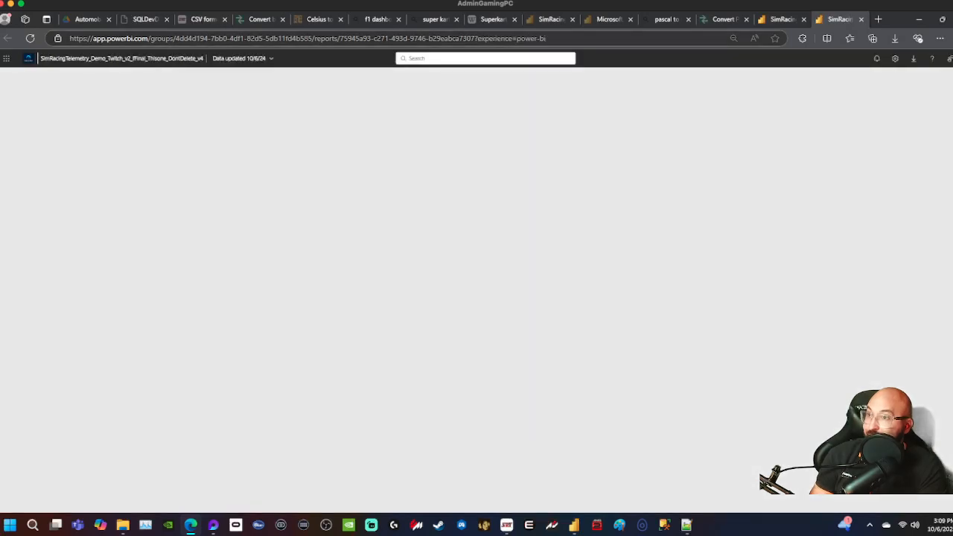
click(417, 38)
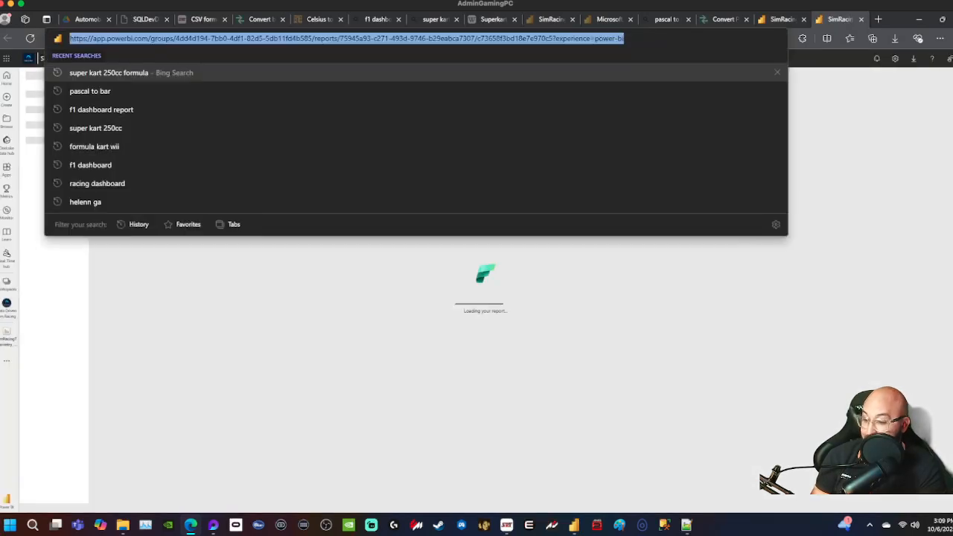
key(super)
click(609, 38)
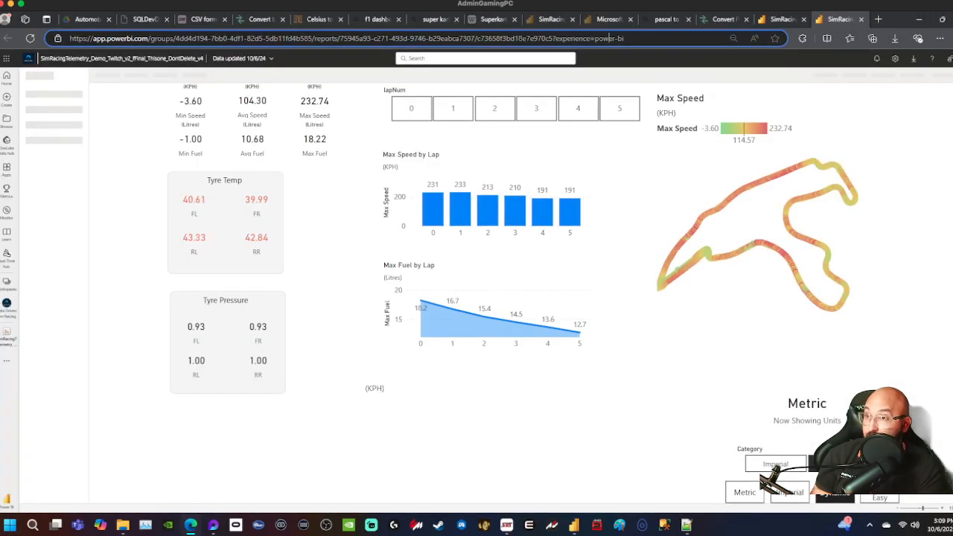
key(ctrl+a)
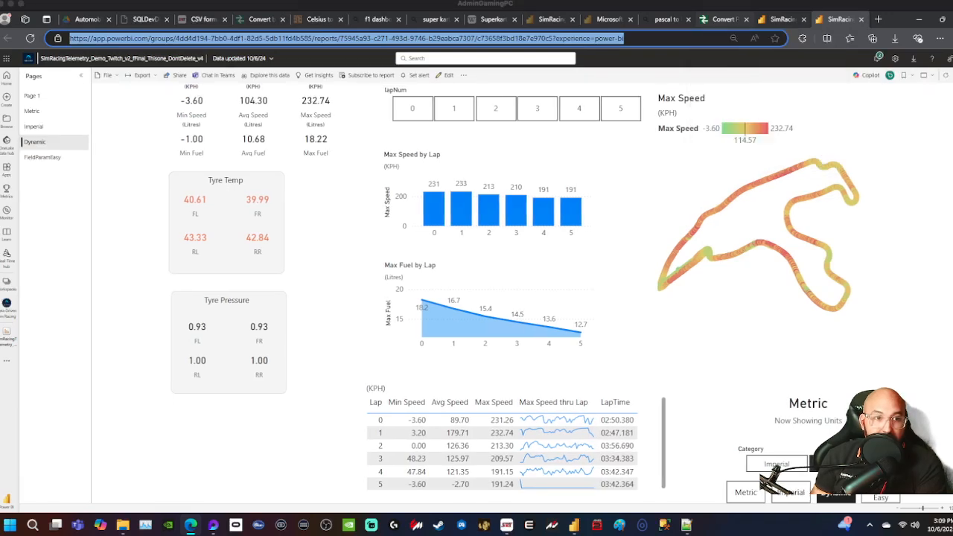
key(ctrl+c)
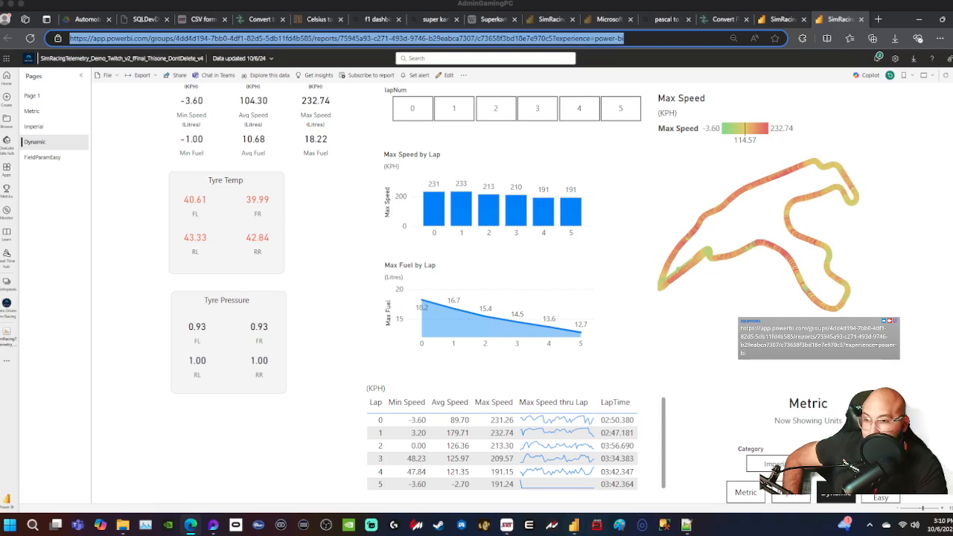
- Switch back to the telemetry report in Power BI Desktop and dismiss the publishing confirmation
click(574, 525)
click(583, 476)
click(588, 343)
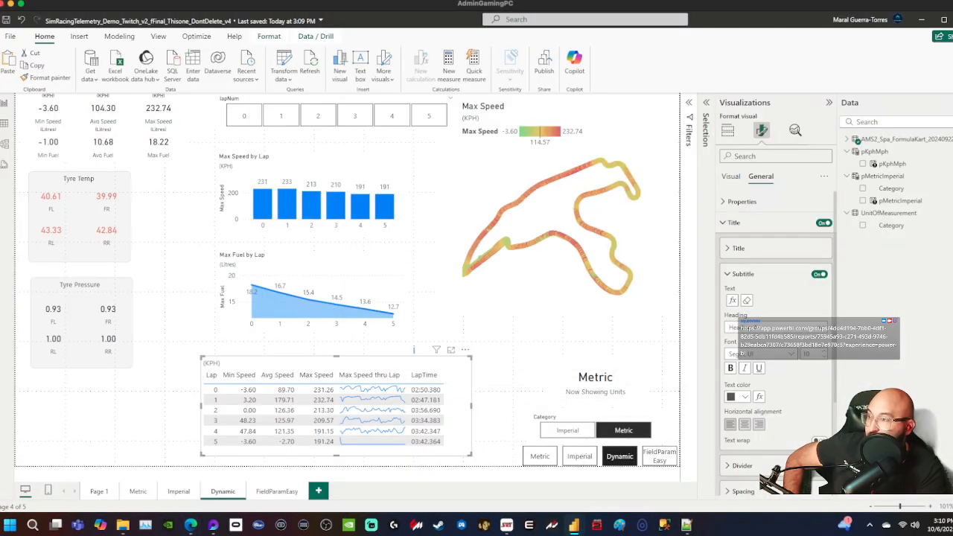
- Move the Tyre Temp and Tyre Pressure card groups together slightly down and to the right
click(170, 302)
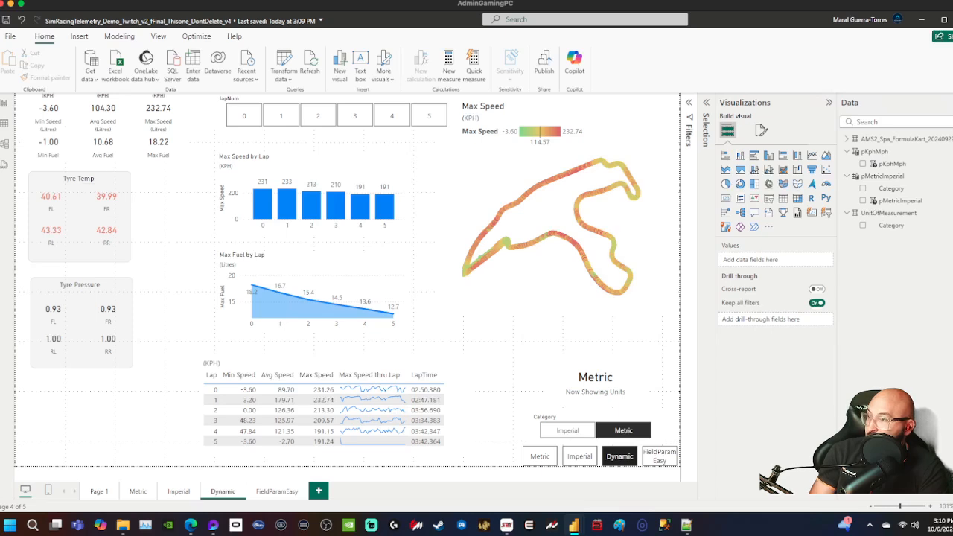
drag(149, 165, 21, 383)
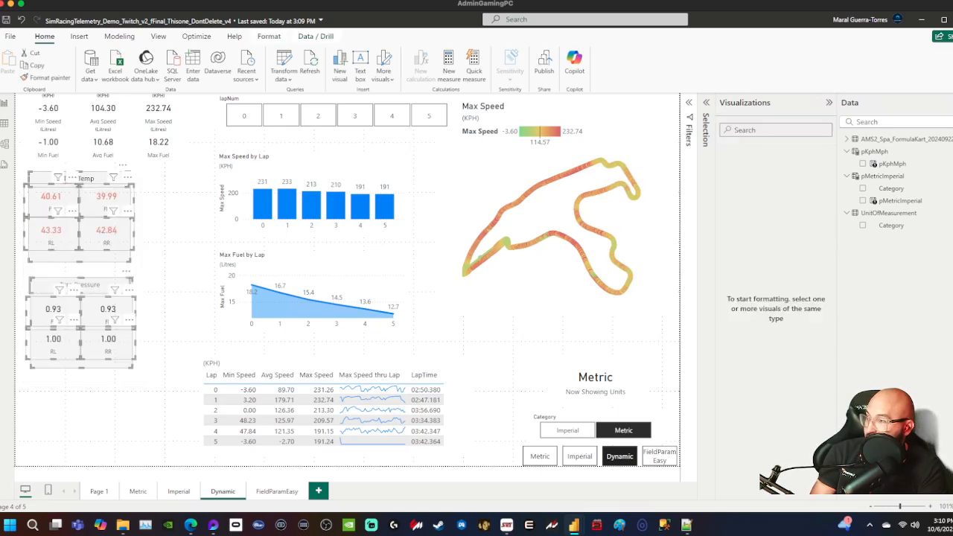
drag(82, 224, 104, 270)
click(104, 226)
- Move the six speed and fuel cards together down, closer to the Tyre Temp group
click(195, 178)
drag(196, 176, 14, 93)
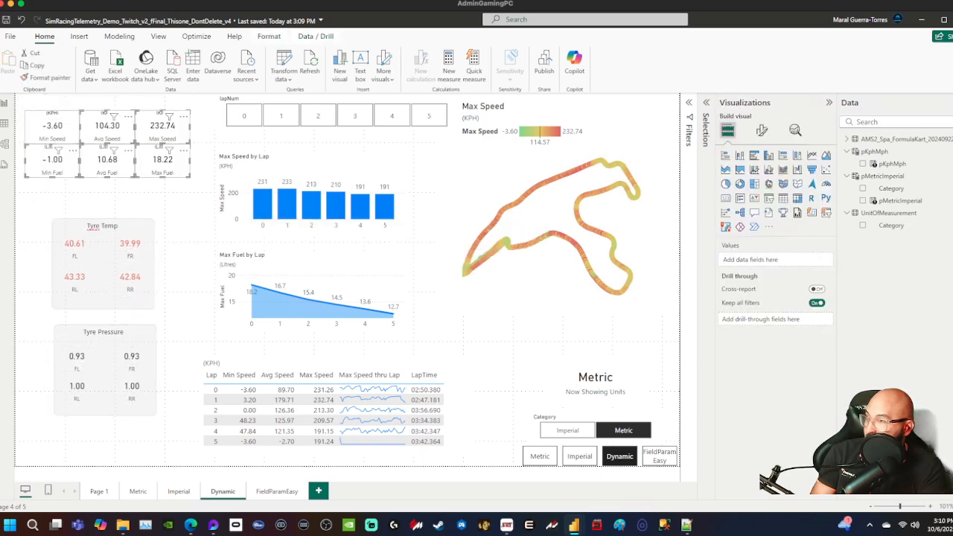
drag(53, 125, 56, 147)
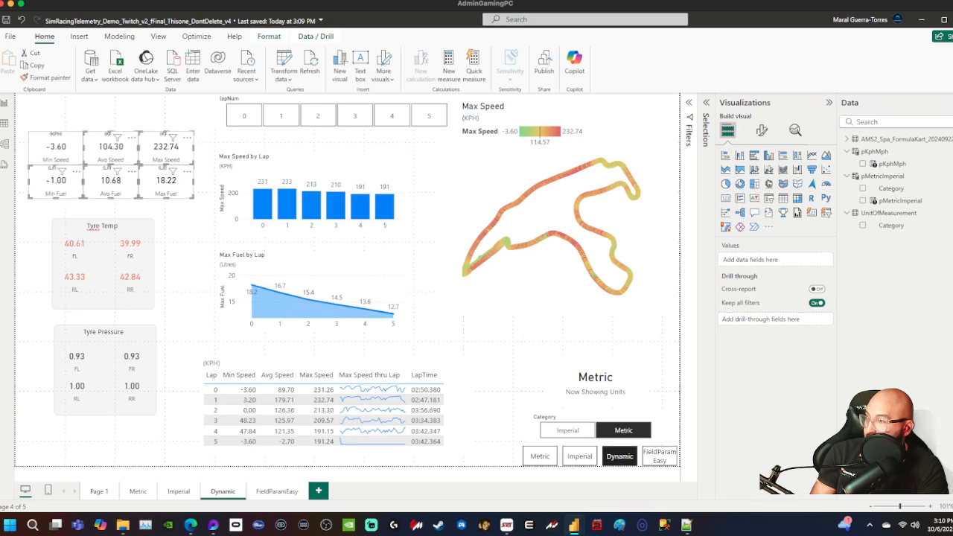
- Move the Min, Avg and Max Speed cards together slightly up to leave a gap above the fuel cards
click(56, 147)
mouse_move(64, 138)
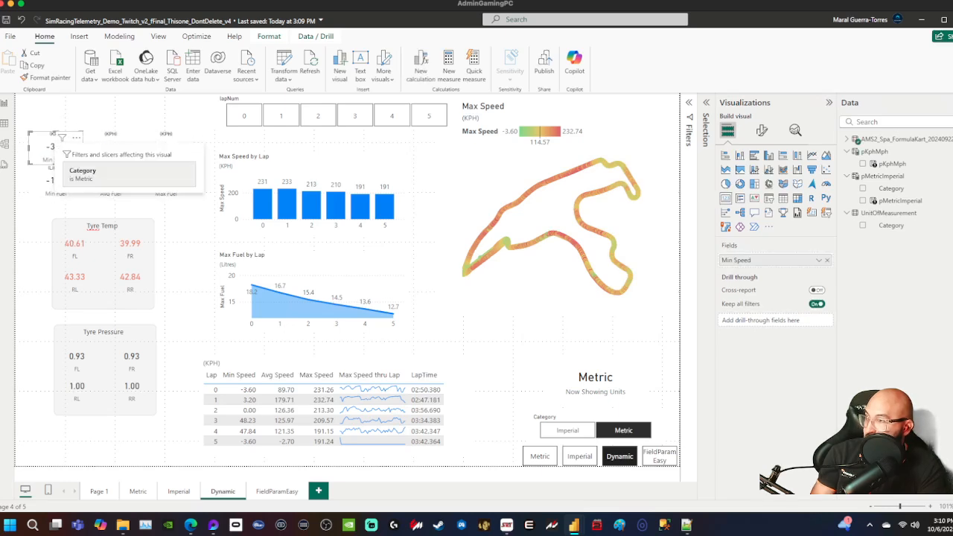
ctrl+click(111, 147)
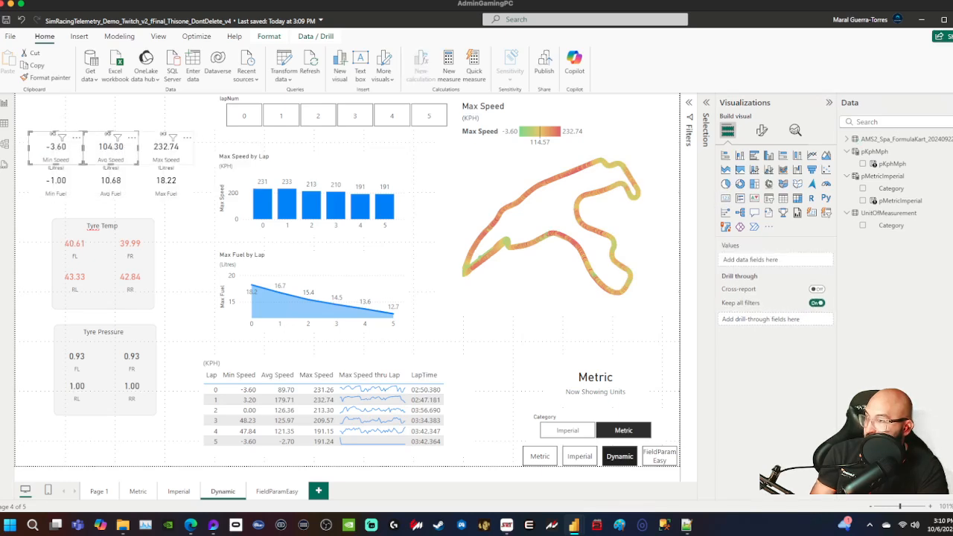
ctrl+click(165, 146)
drag(166, 147, 166, 129)
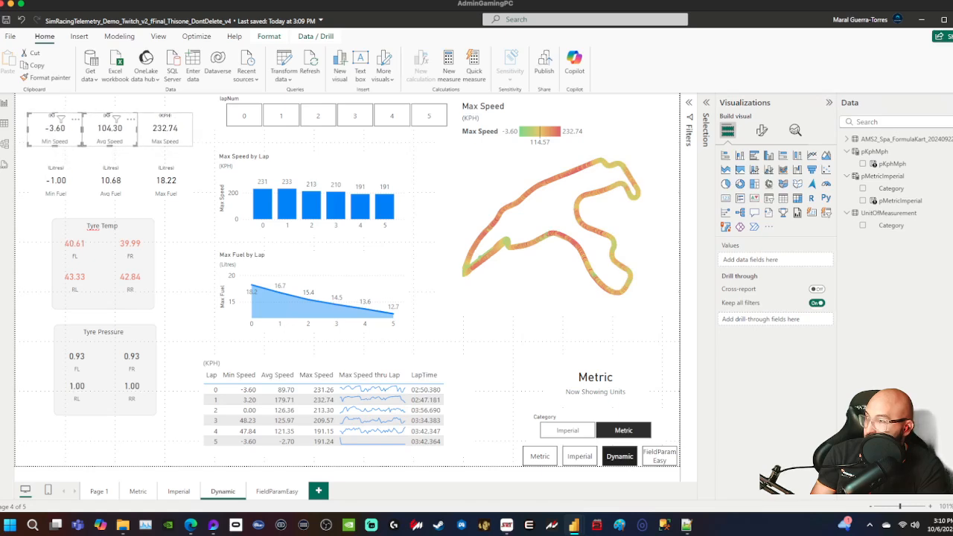
click(166, 129)
click(173, 155)
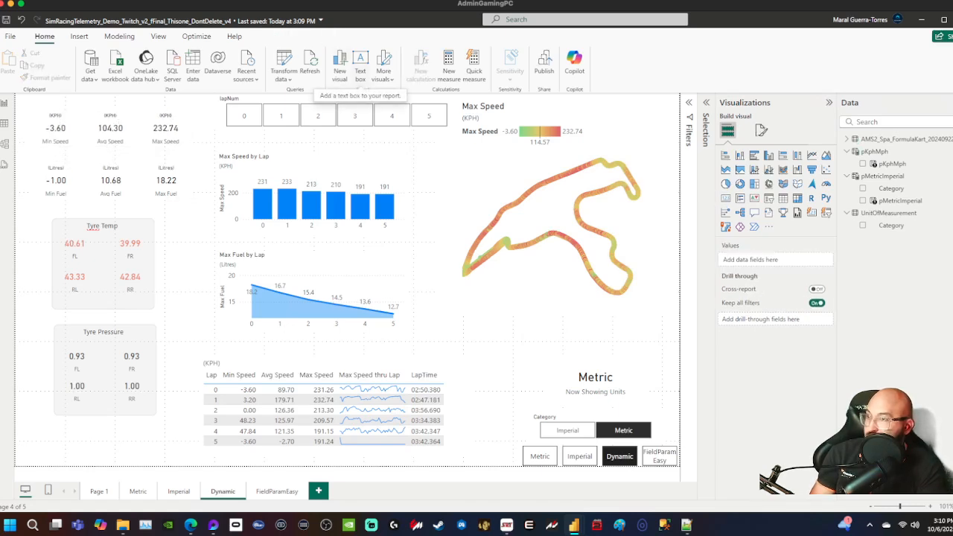
- Insert a rectangle shape on the Dynamic page
click(79, 35)
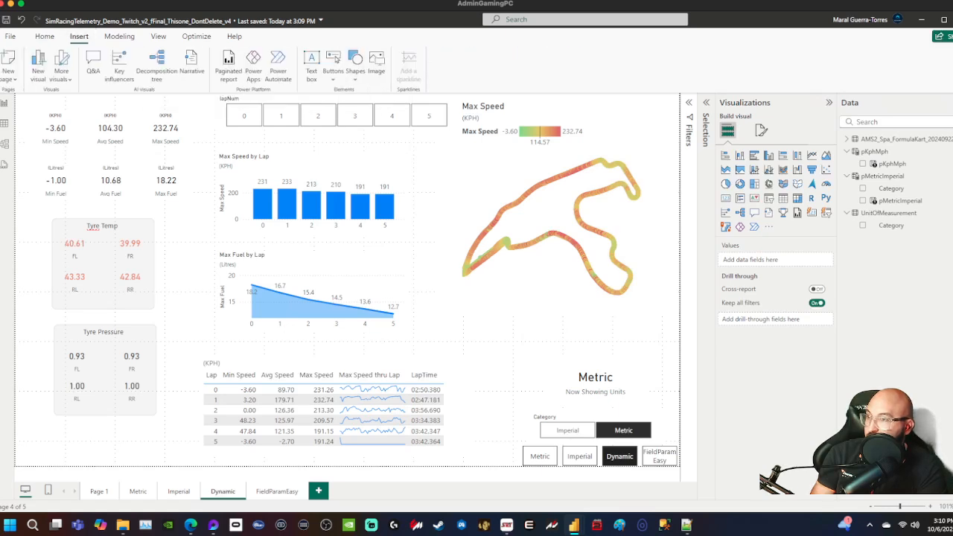
click(355, 65)
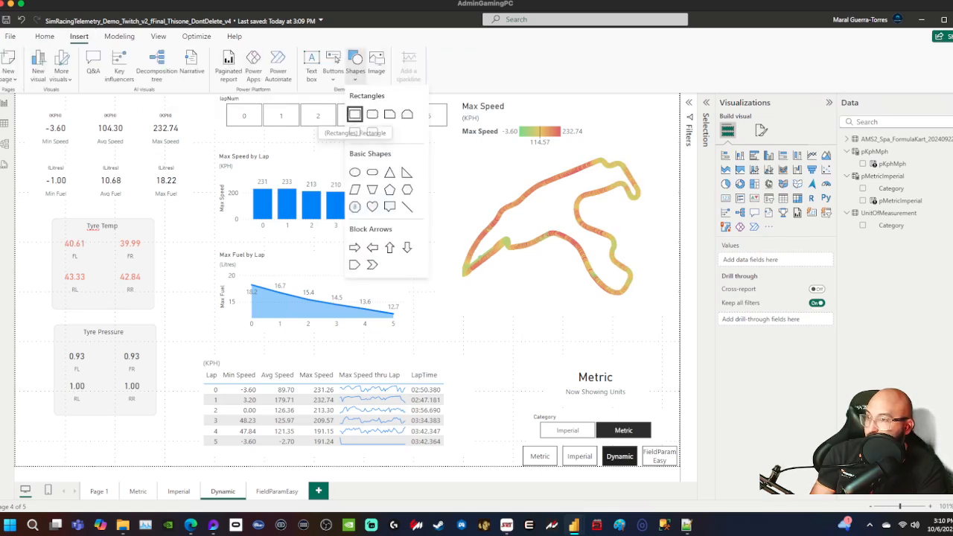
click(355, 114)
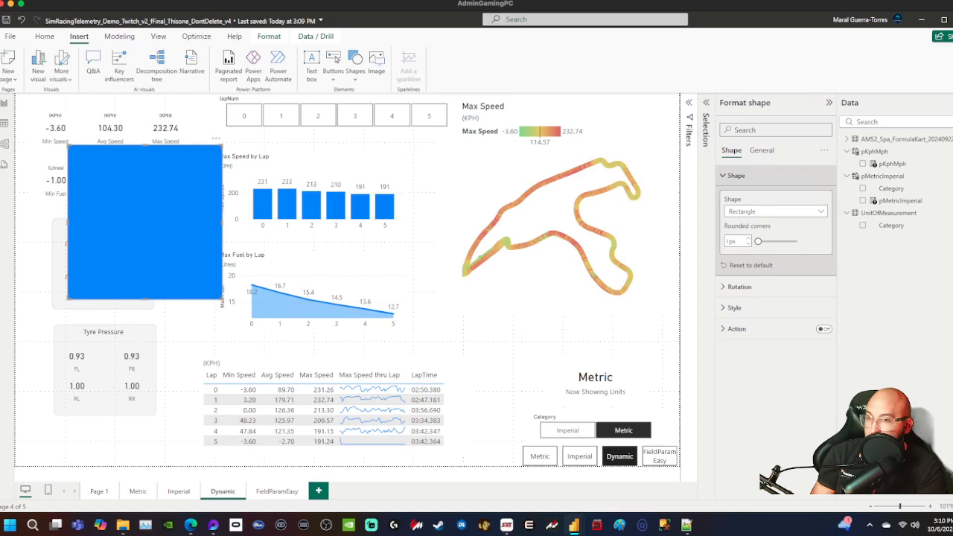
- Change the new shape to a Rounded Rectangle with 5% rounded corners
click(774, 211)
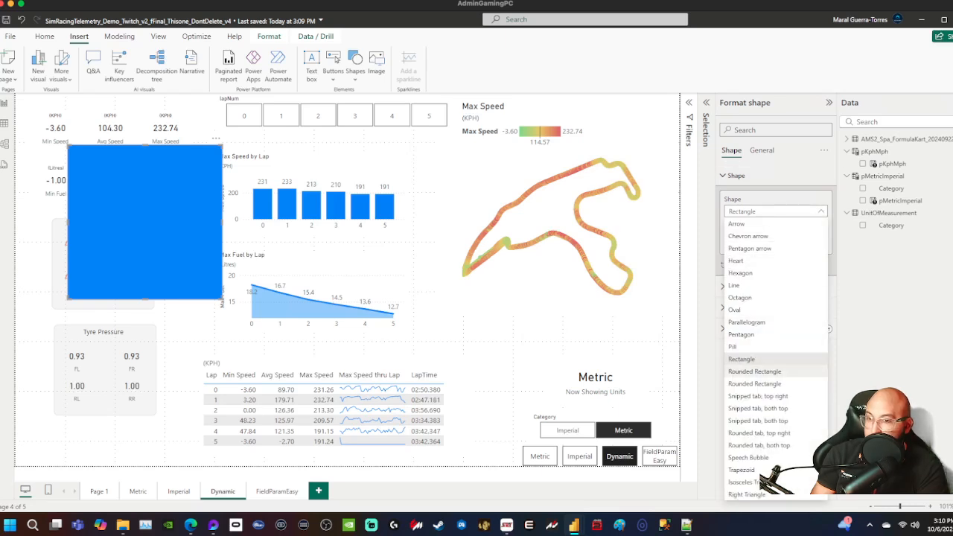
click(774, 371)
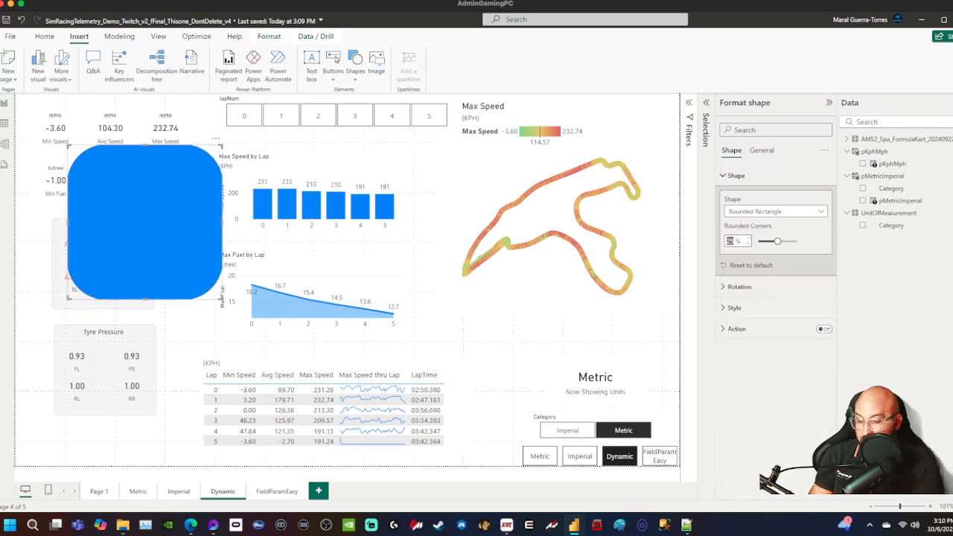
text(10)
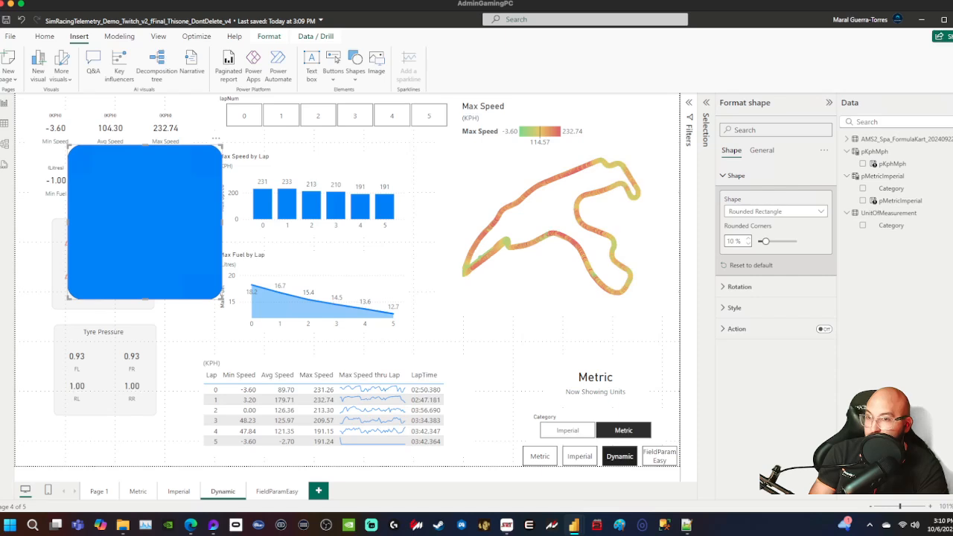
key(BackSpace)
key(BackSpace)
text(2)
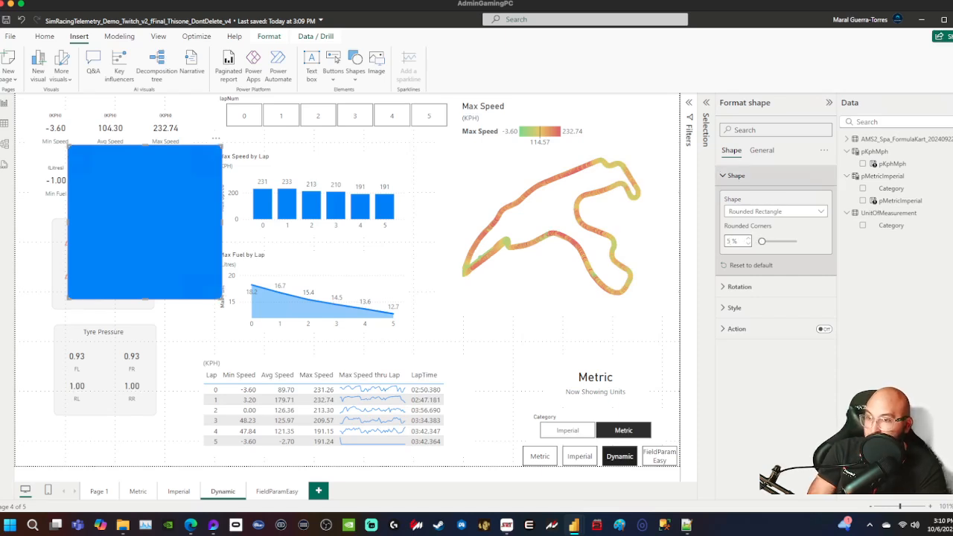
- Set the new rounded rectangle's fill color to light grey
click(737, 176)
click(734, 217)
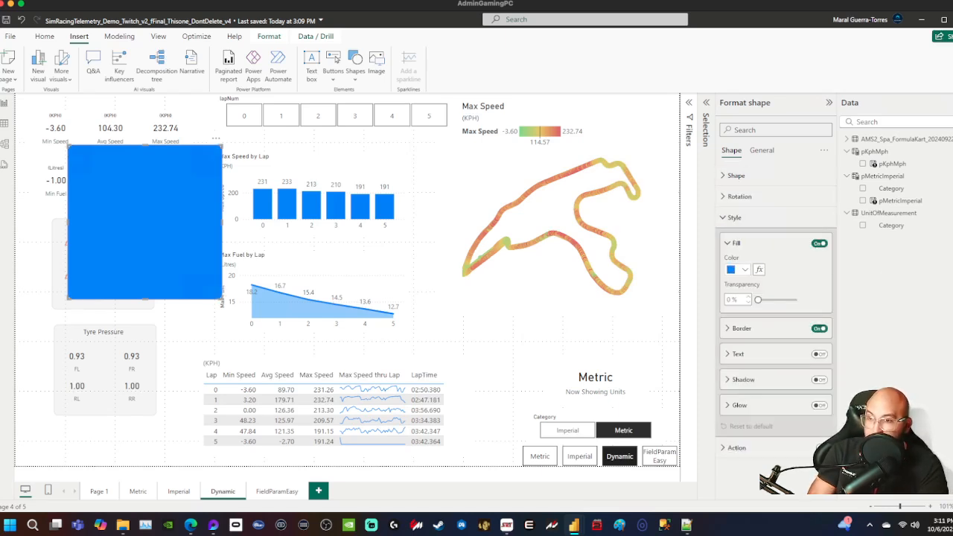
click(737, 269)
click(752, 424)
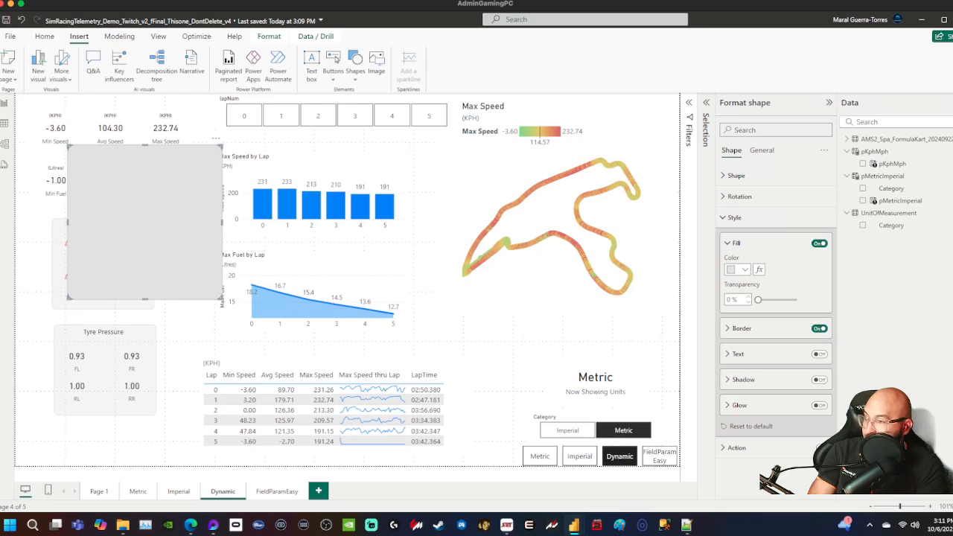
- Check the fill settings of the Tyre Pressure background shape and set the new shape's fill transparency to 60% to match
click(137, 362)
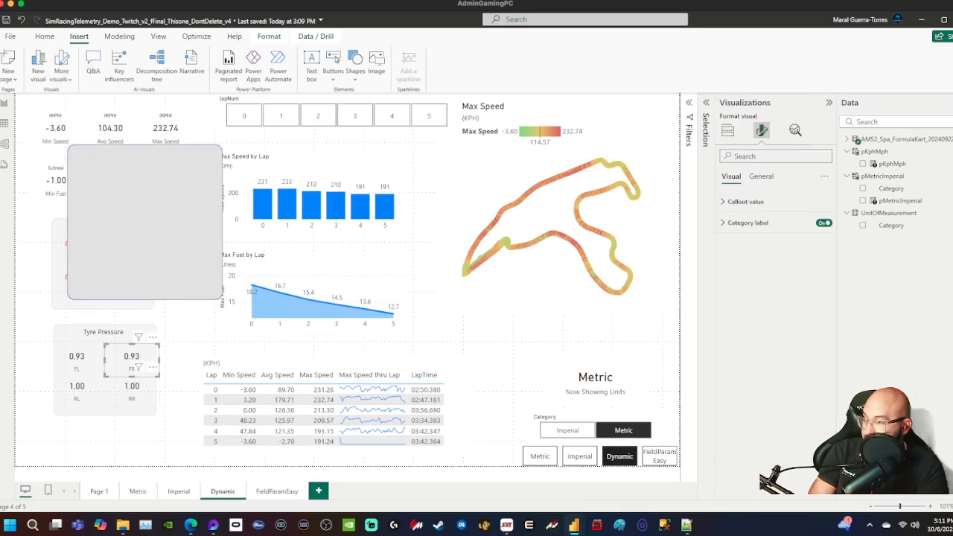
click(165, 434)
click(148, 407)
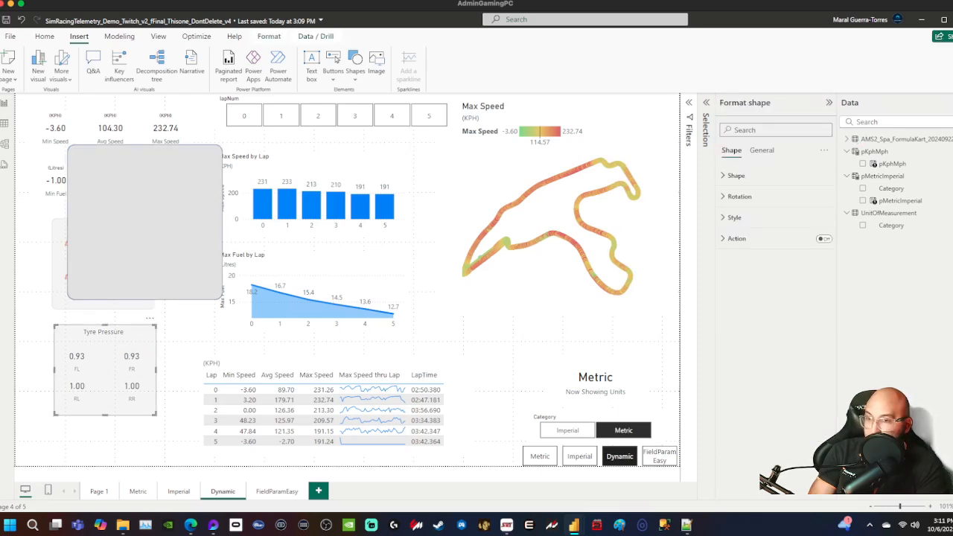
click(734, 217)
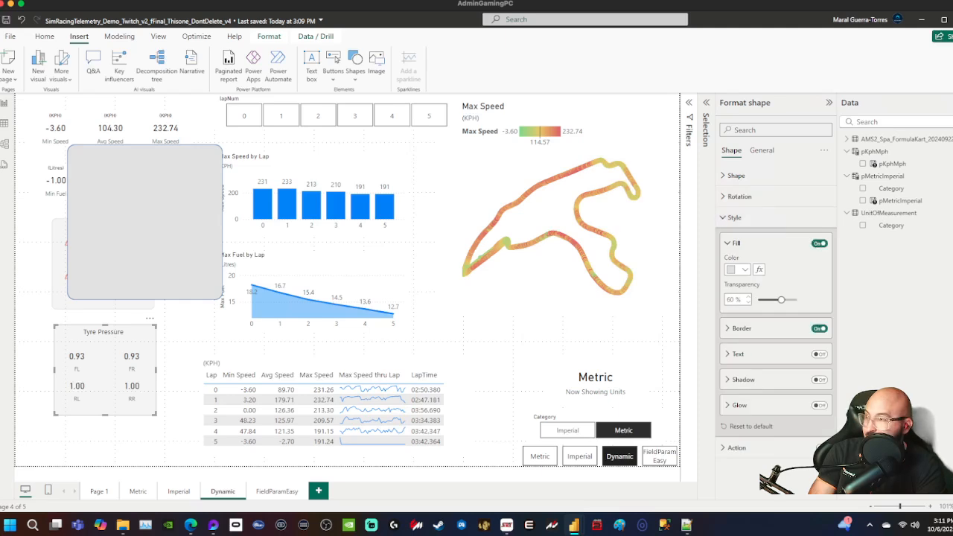
click(145, 222)
double_click(729, 299)
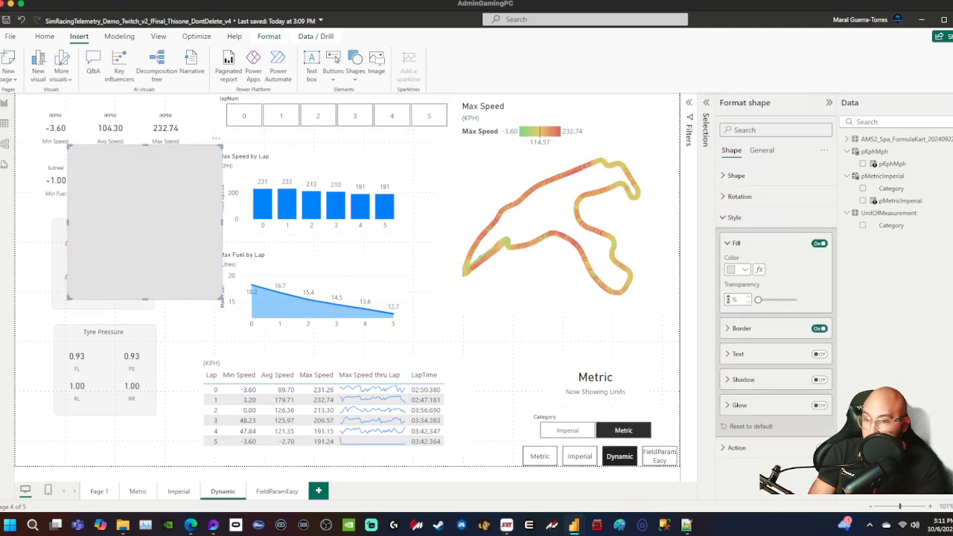
text(60)
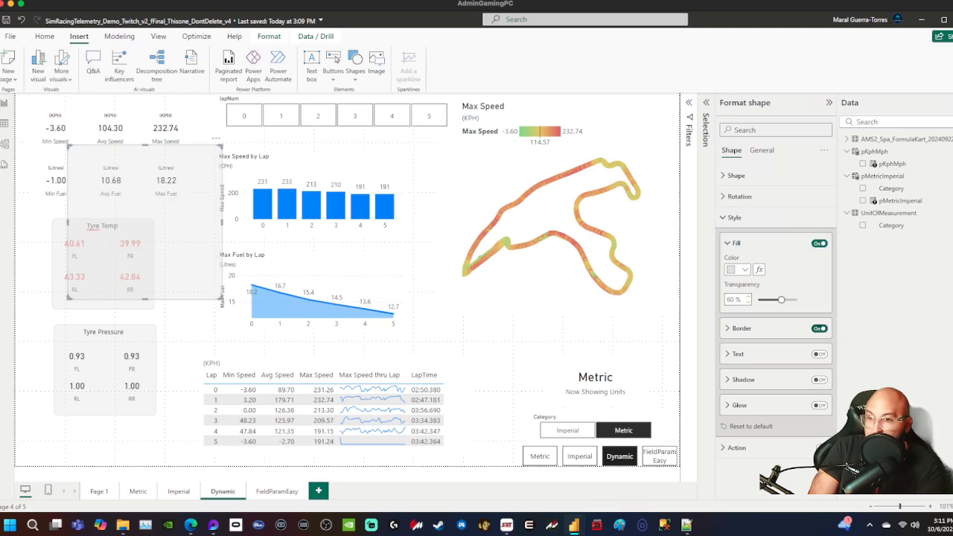
- Set the new rounded rectangle's border color to light grey
click(739, 328)
click(738, 354)
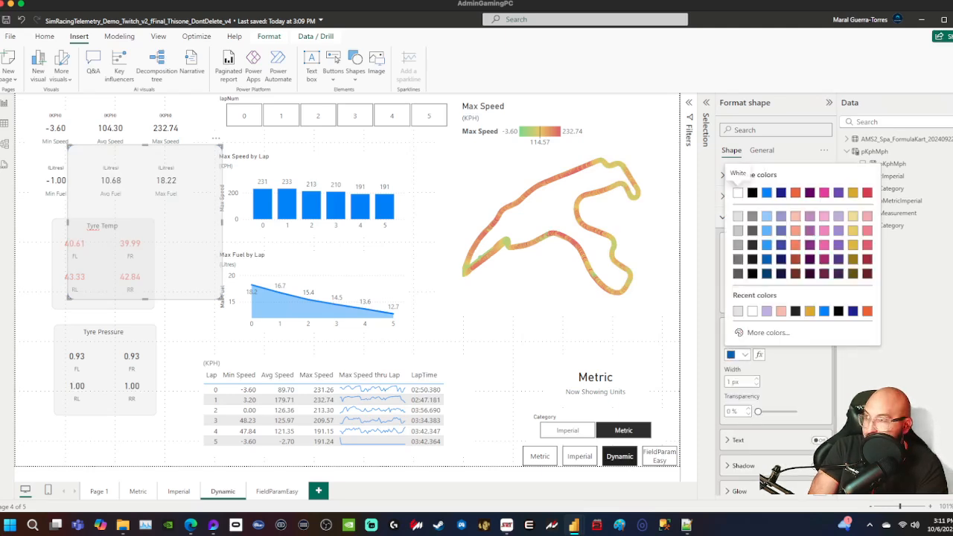
click(739, 213)
- Move the rounded rectangle over the Min, Avg and Max Speed cards and resize it to frame just that row
drag(145, 221, 105, 181)
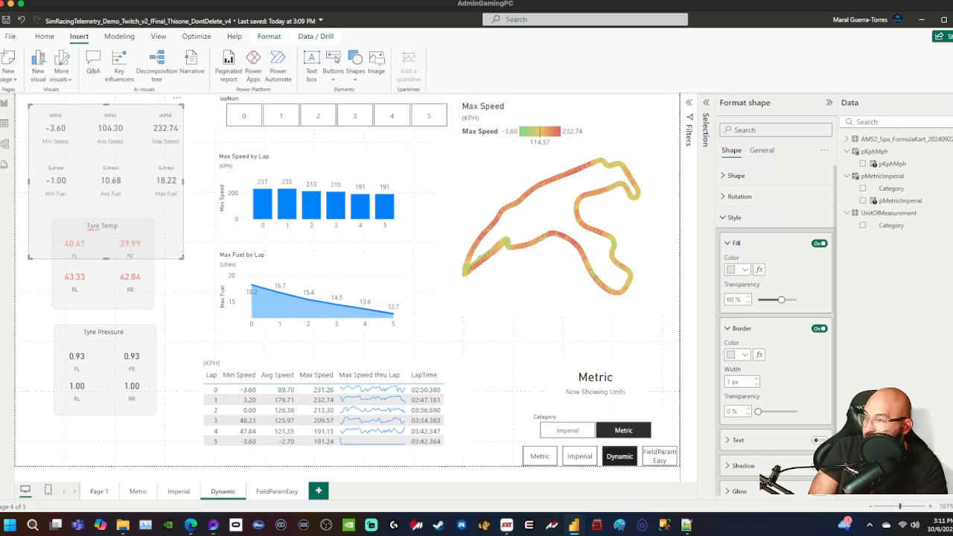
drag(183, 258, 194, 152)
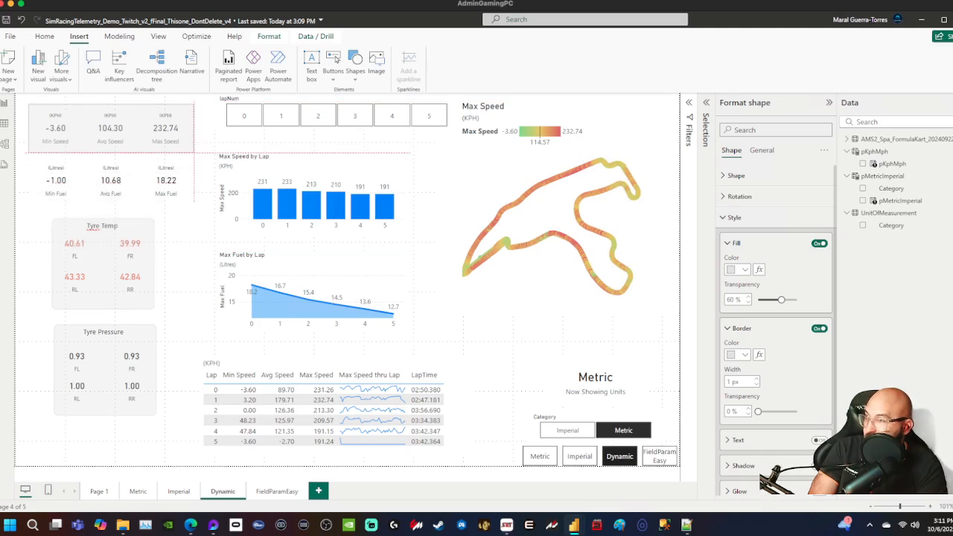
click(190, 235)
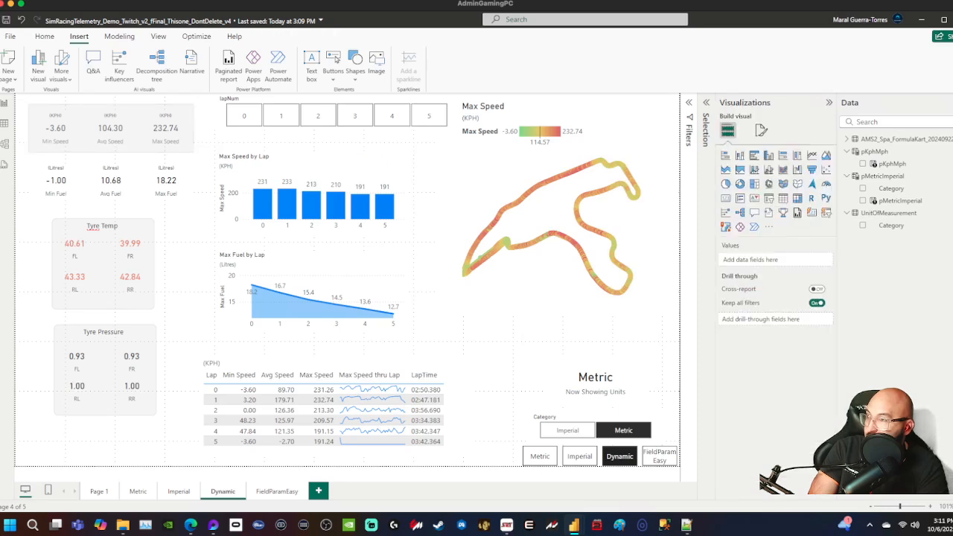
- Send the speed cards' background shape to the very back of the page's layer order
click(188, 141)
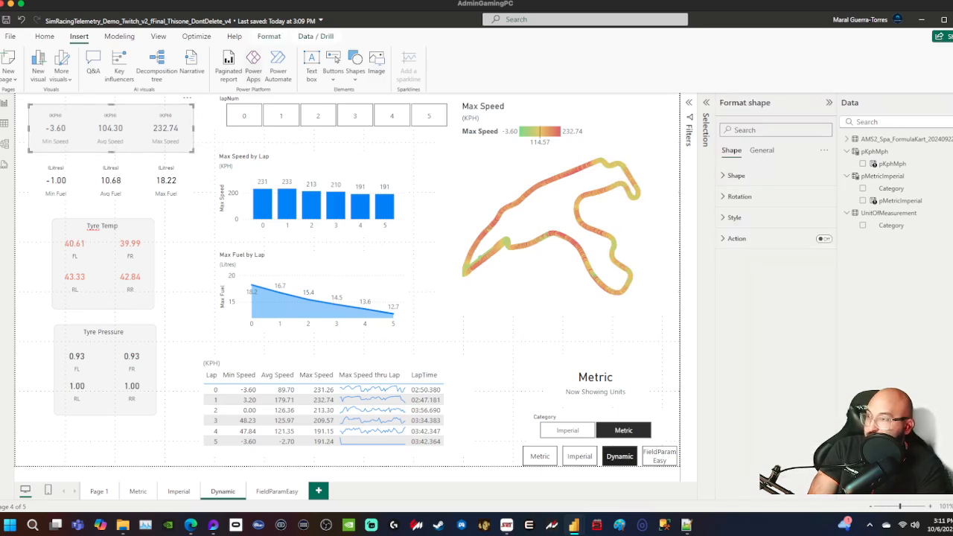
click(706, 103)
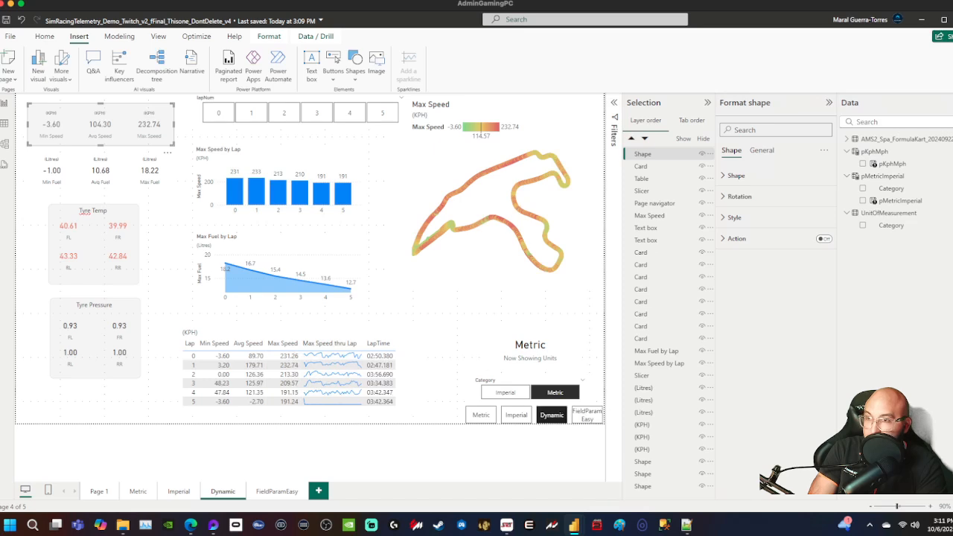
drag(645, 155, 648, 487)
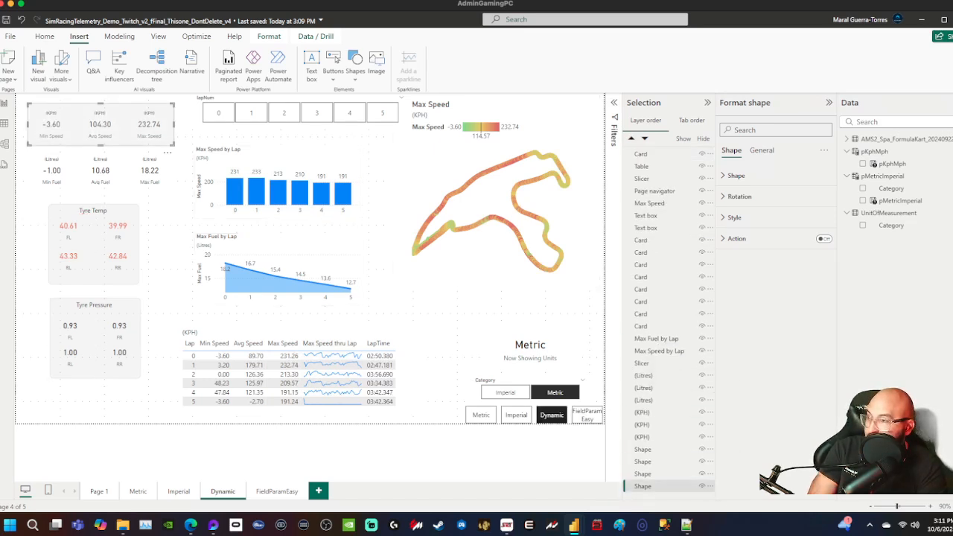
- Turn off the background of the Min Speed, Avg Speed and Max Speed cards together
click(175, 187)
click(149, 124)
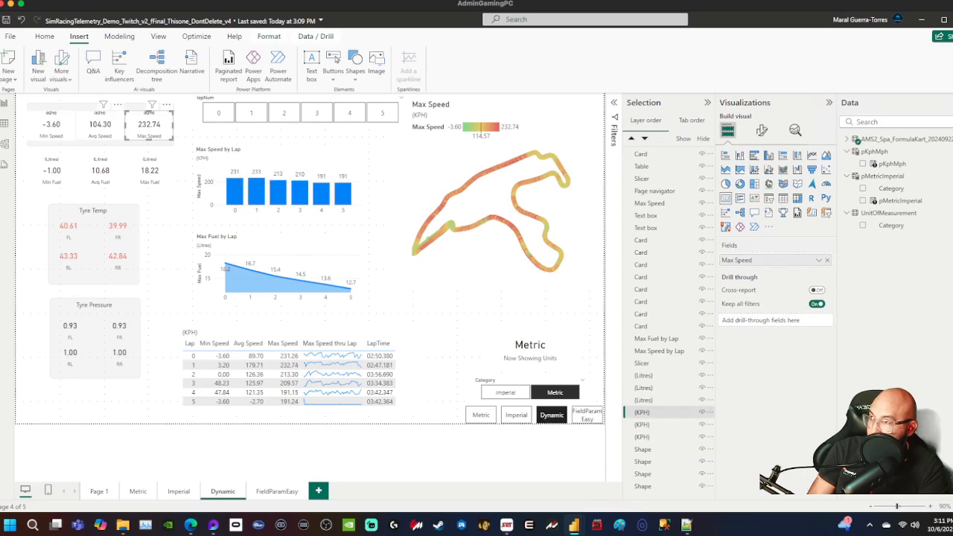
ctrl+click(101, 125)
ctrl+click(51, 124)
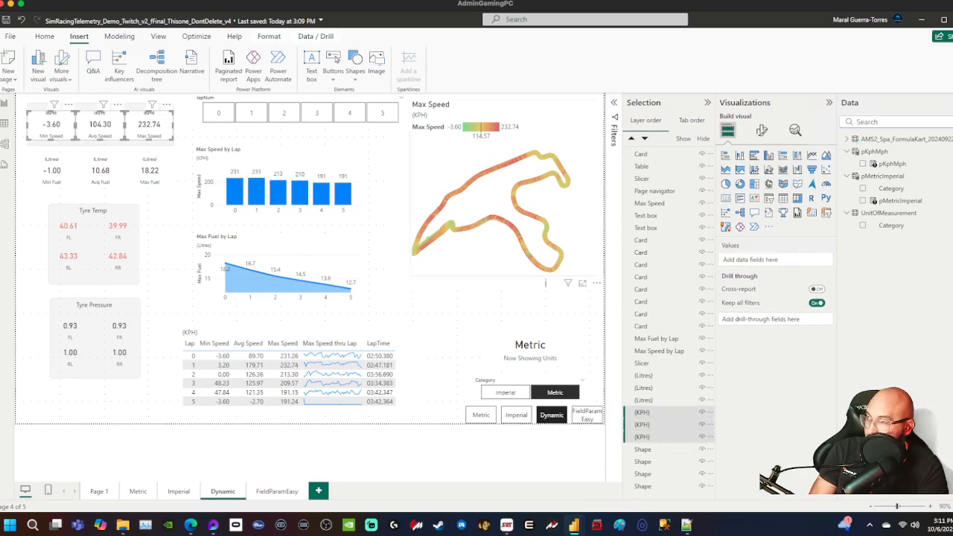
click(761, 131)
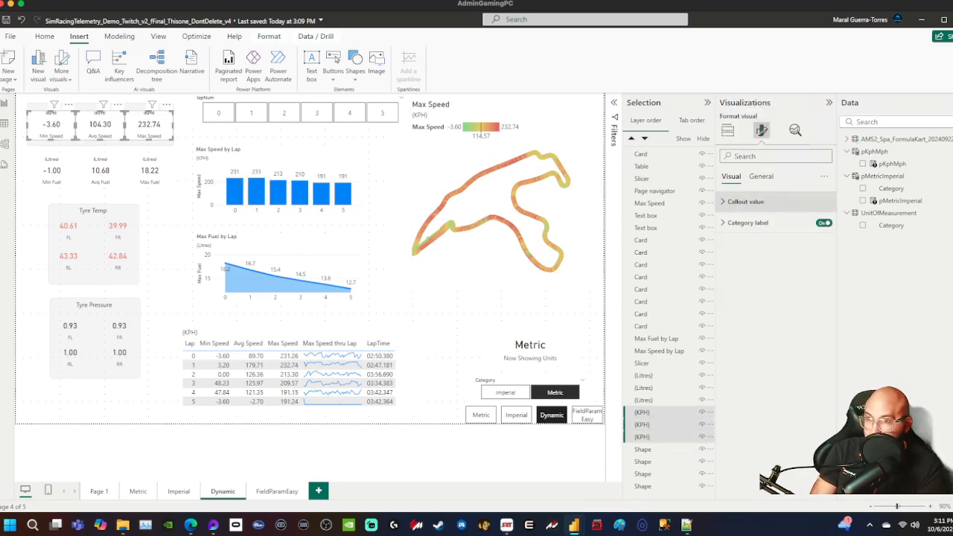
click(760, 176)
click(737, 243)
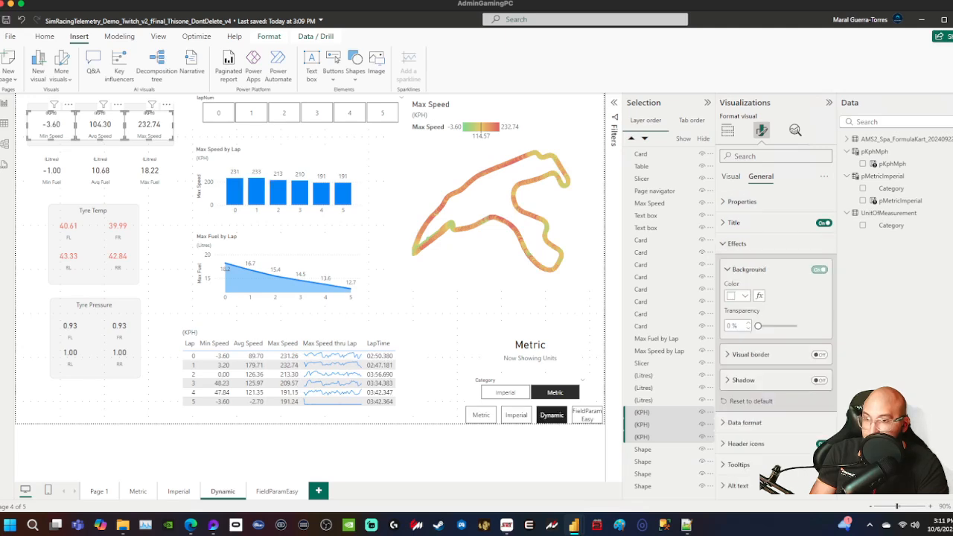
click(820, 270)
click(168, 195)
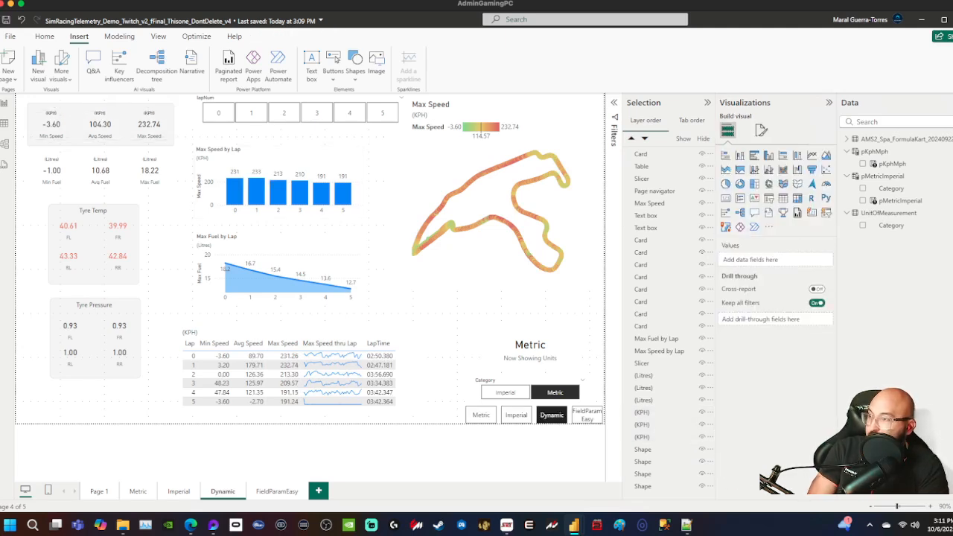
- Duplicate the grey panel shape behind the speed cards and place the copy over the three fuel cards
click(152, 138)
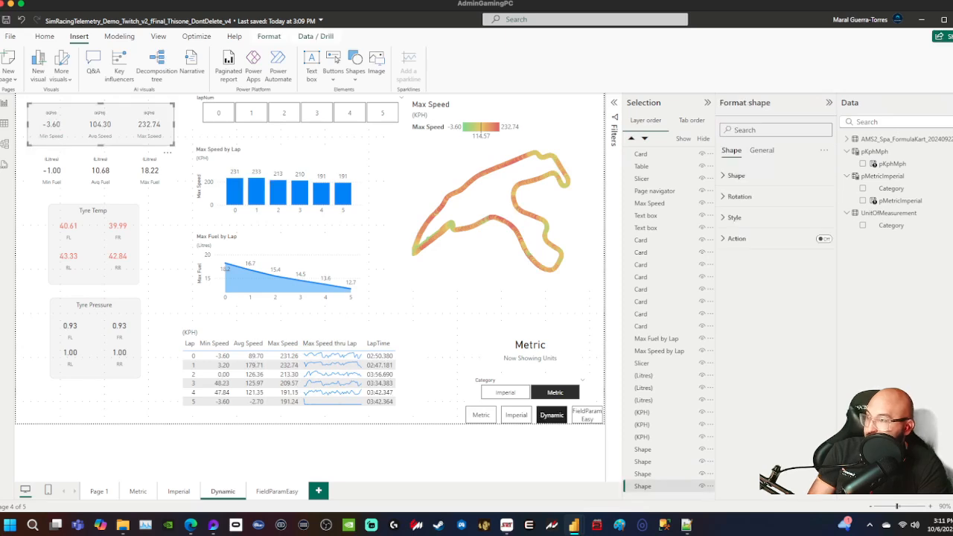
key(ctrl+v)
drag(152, 139, 148, 181)
click(161, 222)
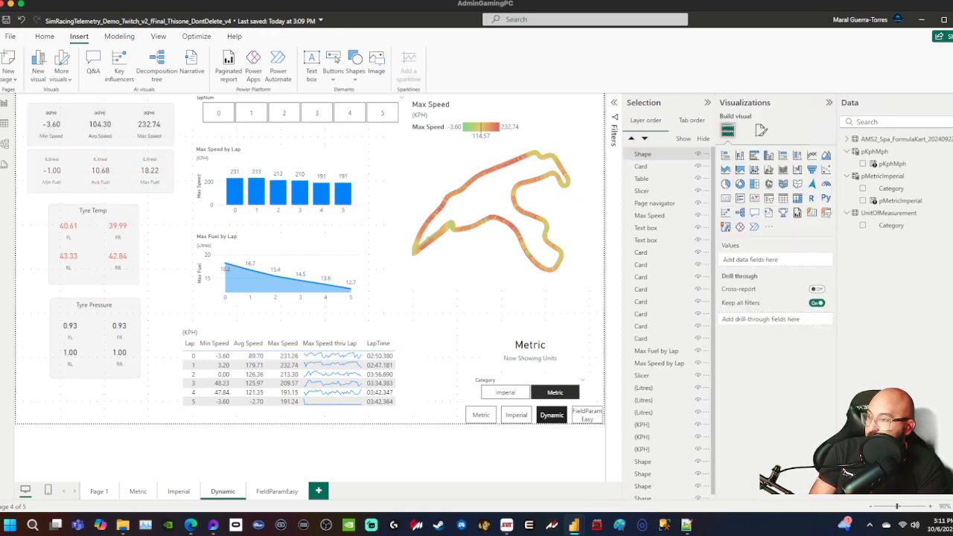
- Move the copied panel shape below the fuel cards in the layer order, among the other shapes
click(161, 181)
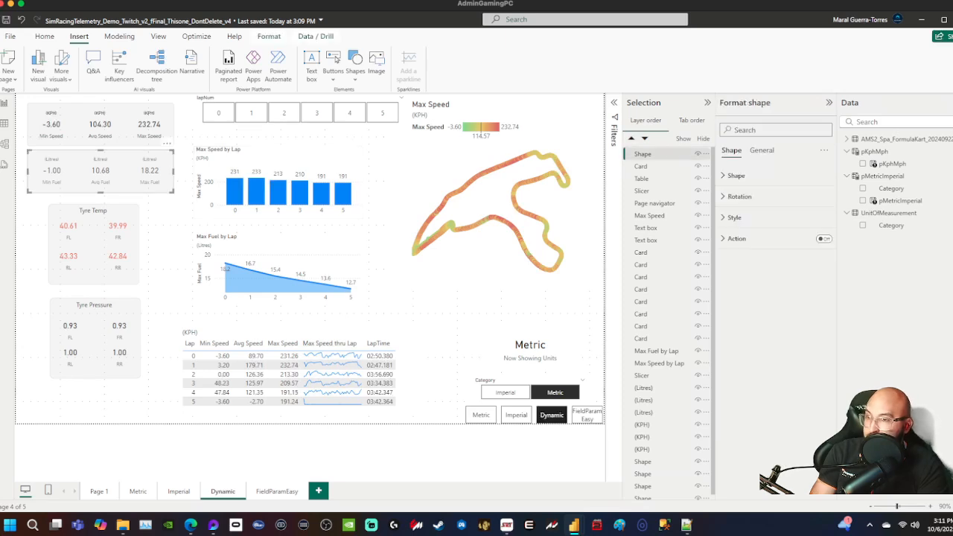
drag(644, 154, 624, 513)
scroll(633, 488, down, 1)
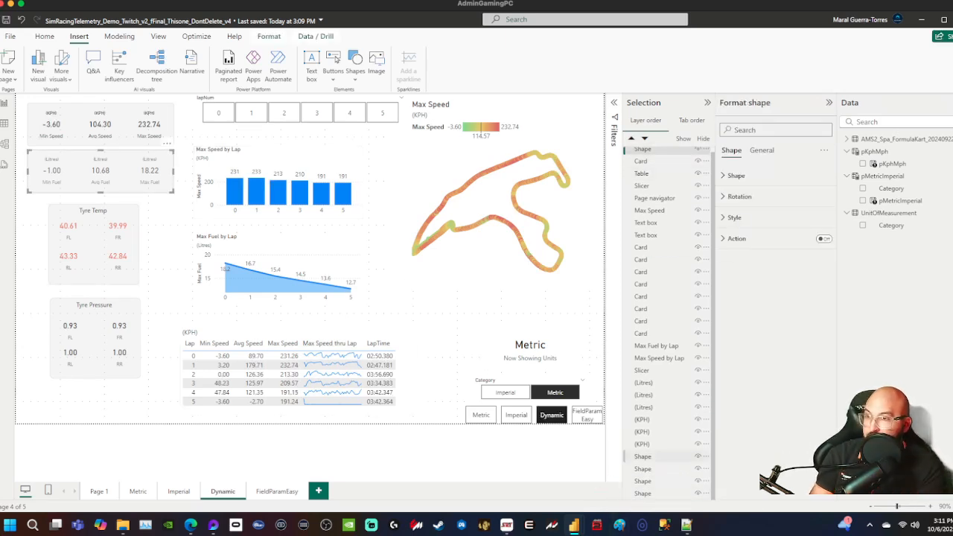
drag(644, 152, 653, 481)
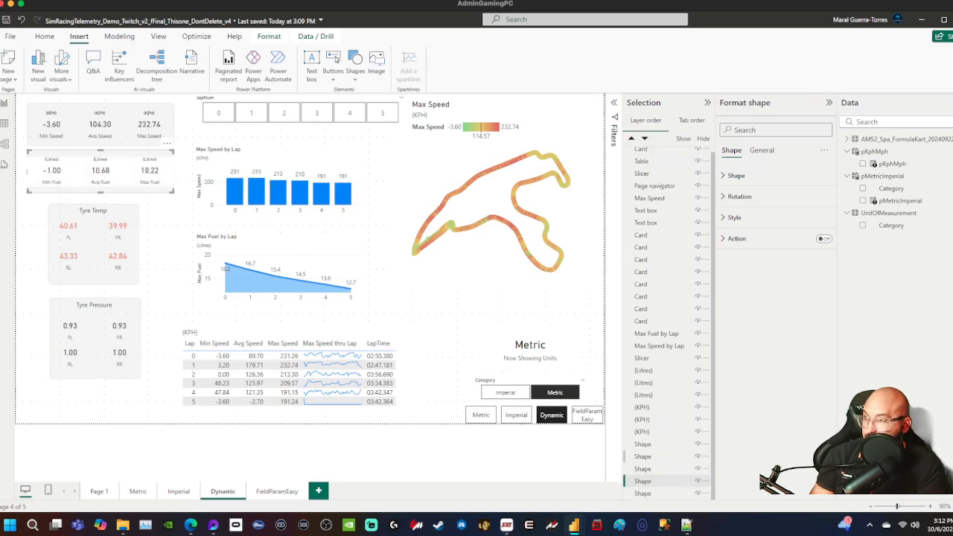
click(168, 215)
- Turn off the background of the Min Fuel, Avg Fuel and Max Fuel cards together
click(150, 171)
ctrl+click(101, 172)
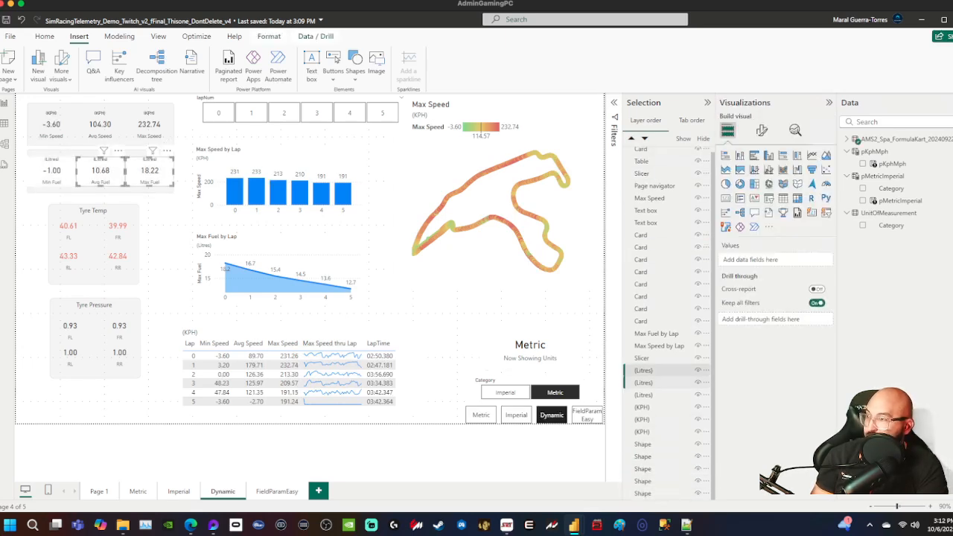
ctrl+click(52, 167)
click(761, 130)
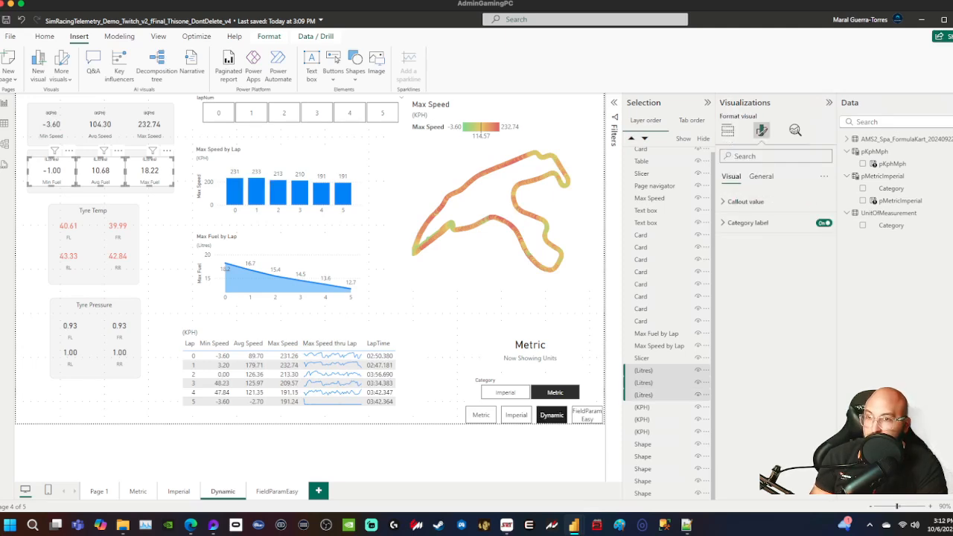
click(761, 176)
click(737, 243)
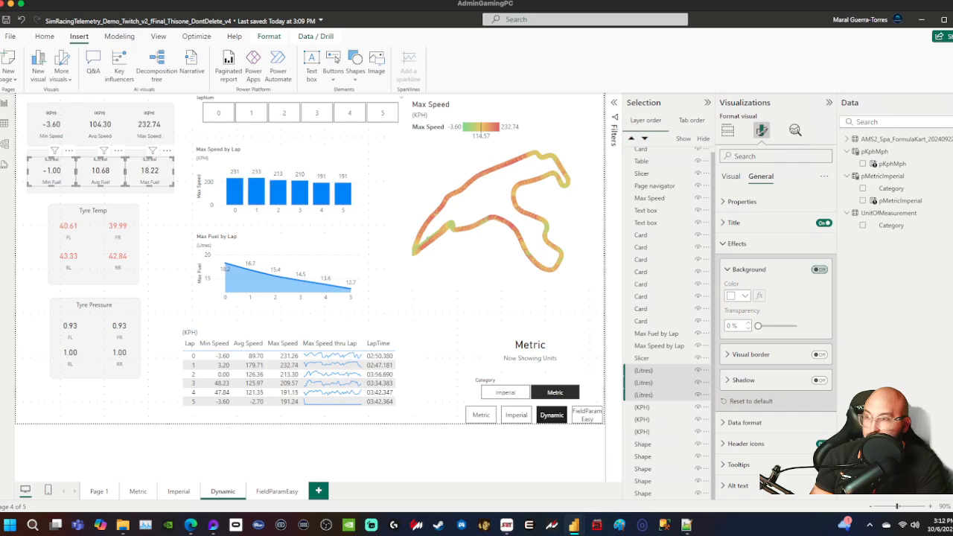
key(Escape)
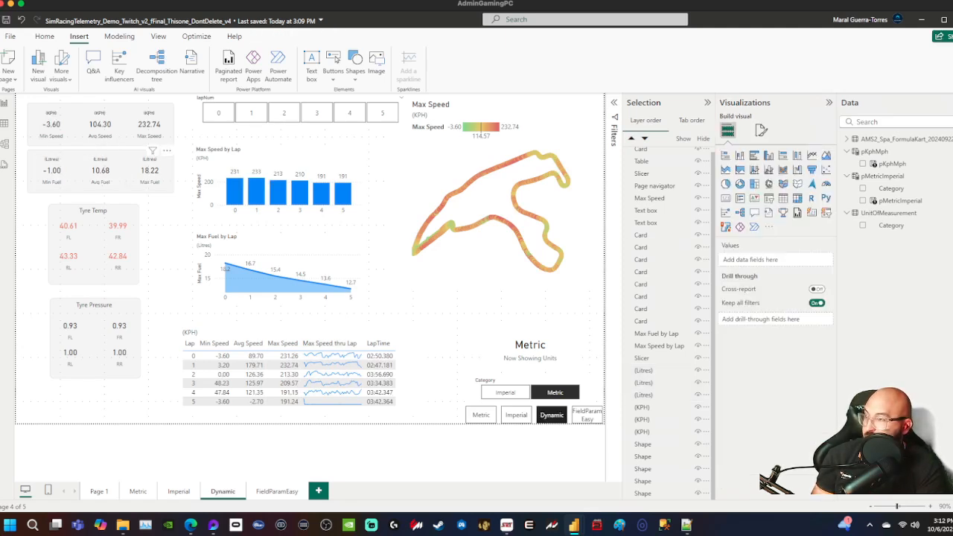
- Nudge the three fuel cards slightly down within their grey panel to leave room for a heading
click(644, 370)
ctrl+click(643, 382)
ctrl+click(643, 395)
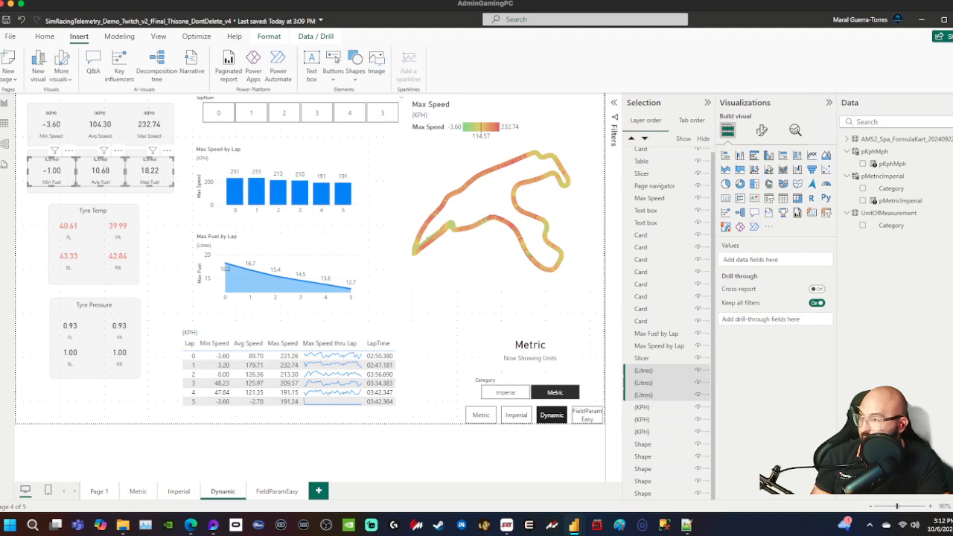
key(Down)
key(Down)
key(Down)
key(Down)
key(Down)
key(Down)
key(Down)
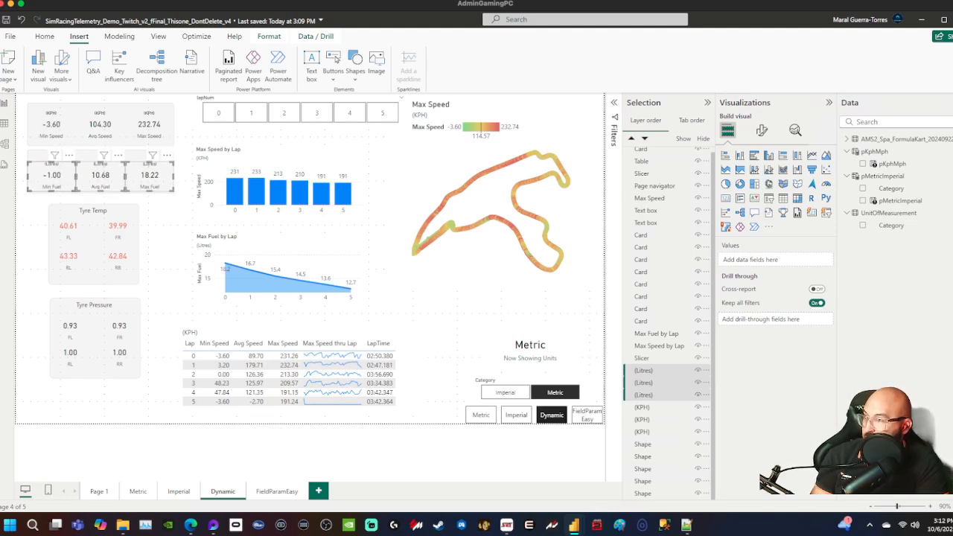
key(Escape)
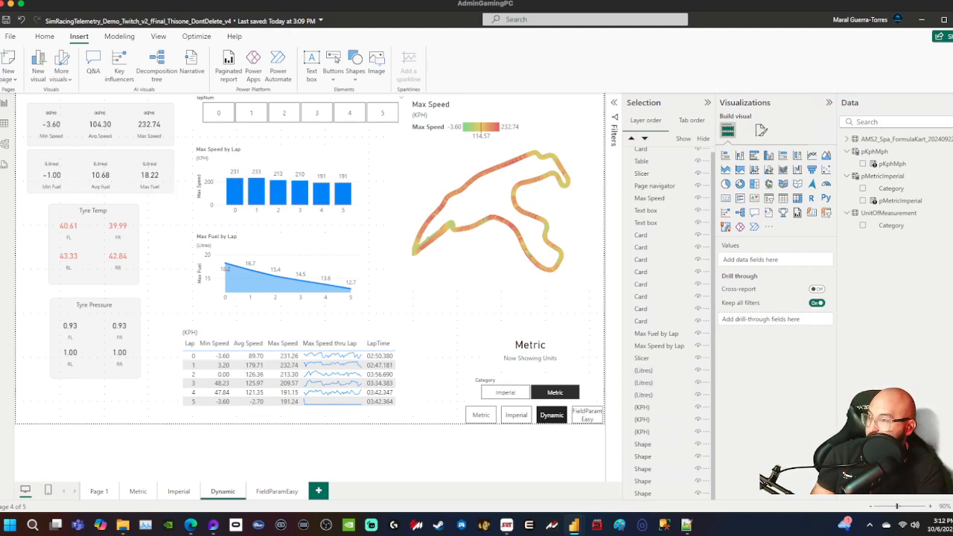
- Nudge the three speed cards slightly down within their grey panel
click(149, 125)
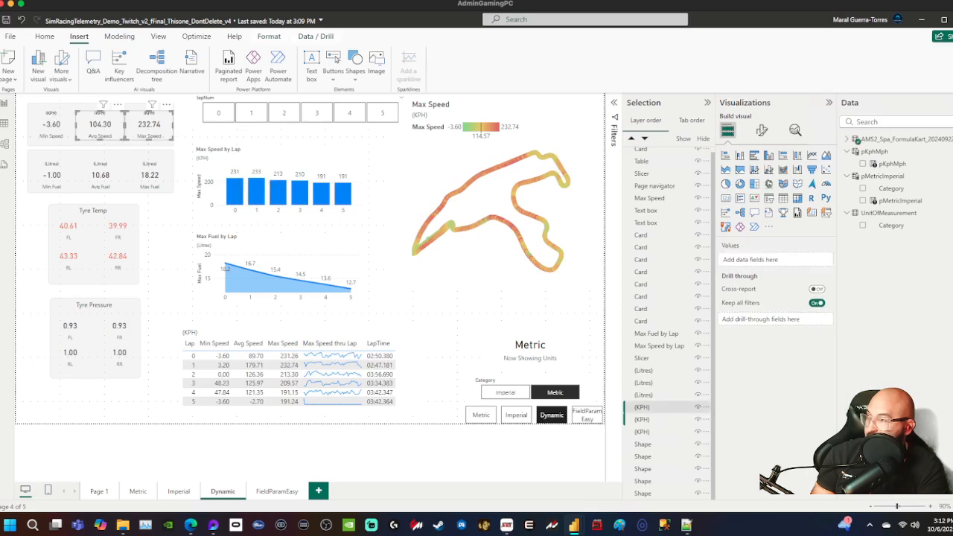
ctrl+click(99, 125)
ctrl+click(52, 126)
key(Down)
key(Down)
key(Down)
key(Down)
key(Down)
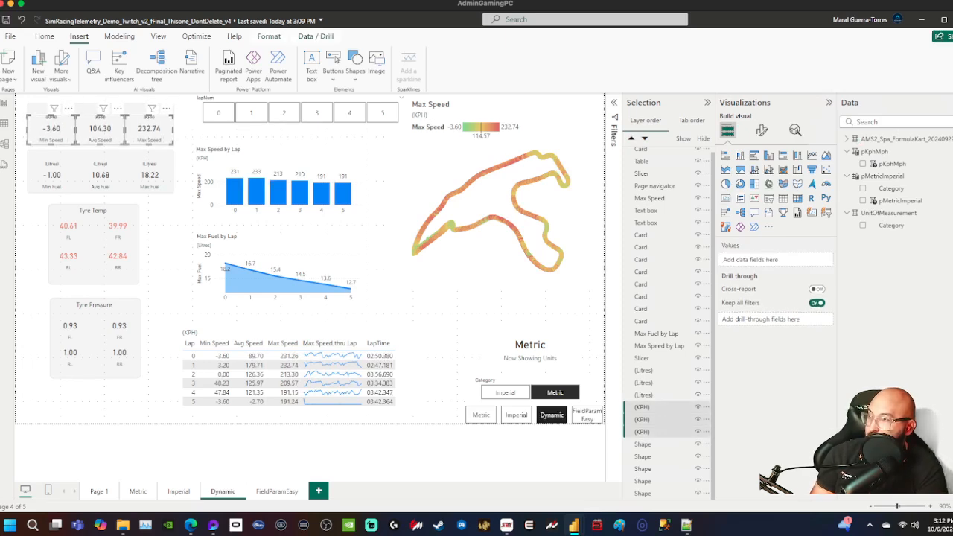
key(Escape)
- Duplicate the Tyre Temp text box, place the copy along the speed panel's upper edge and widen it to the panel's width
click(105, 211)
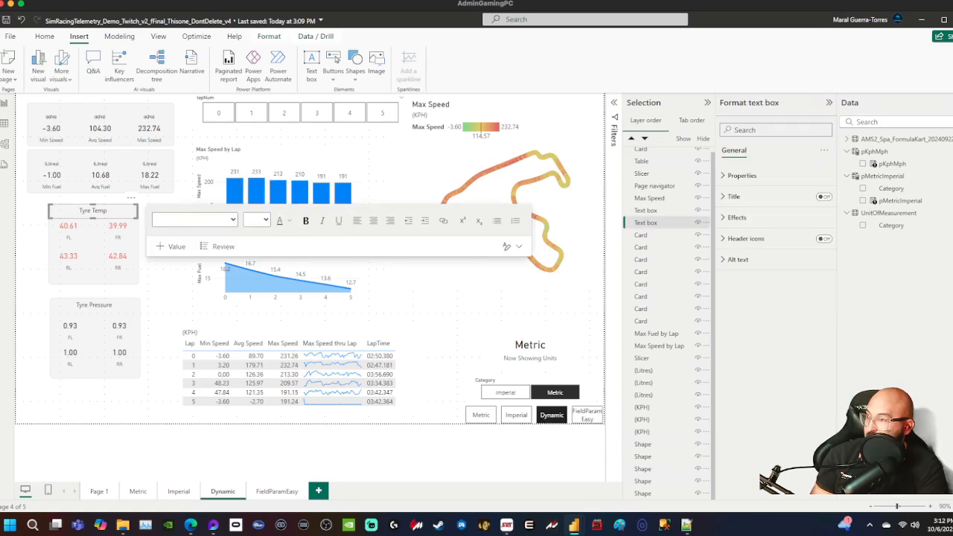
key(ctrl+v)
double_click(98, 215)
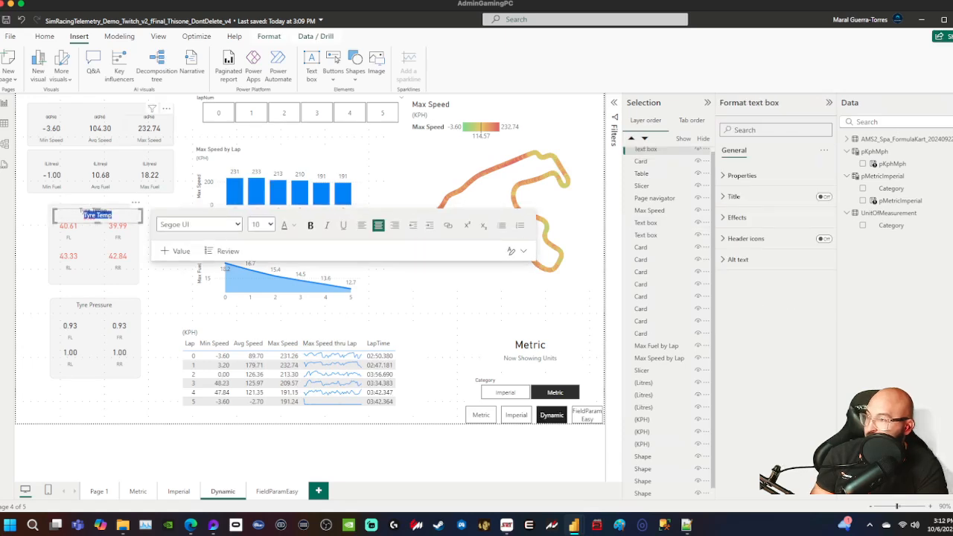
drag(98, 211, 172, 106)
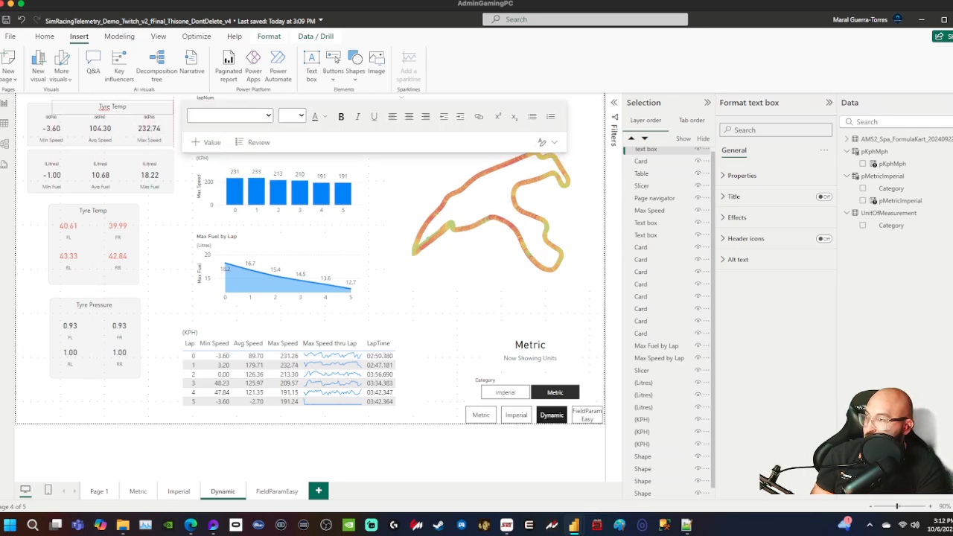
drag(52, 107, 27, 107)
- Replace the text of the heading on the speed panel with "Speeds"
click(99, 106)
key(ctrl+a)
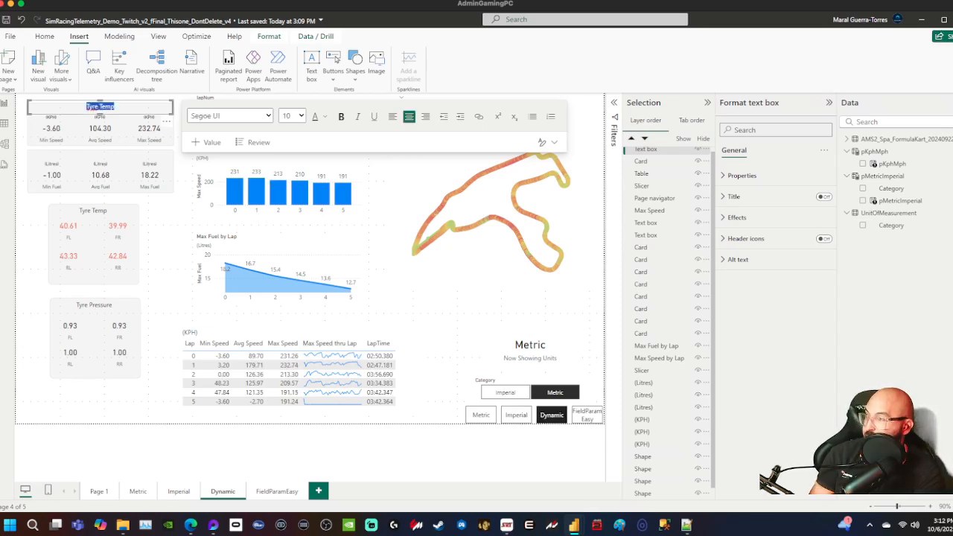
text(Speeds)
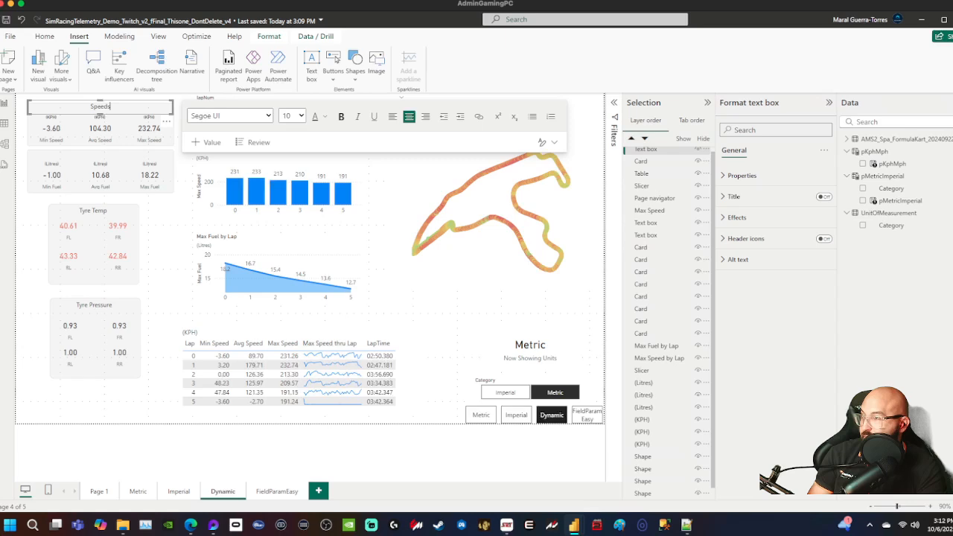
click(165, 223)
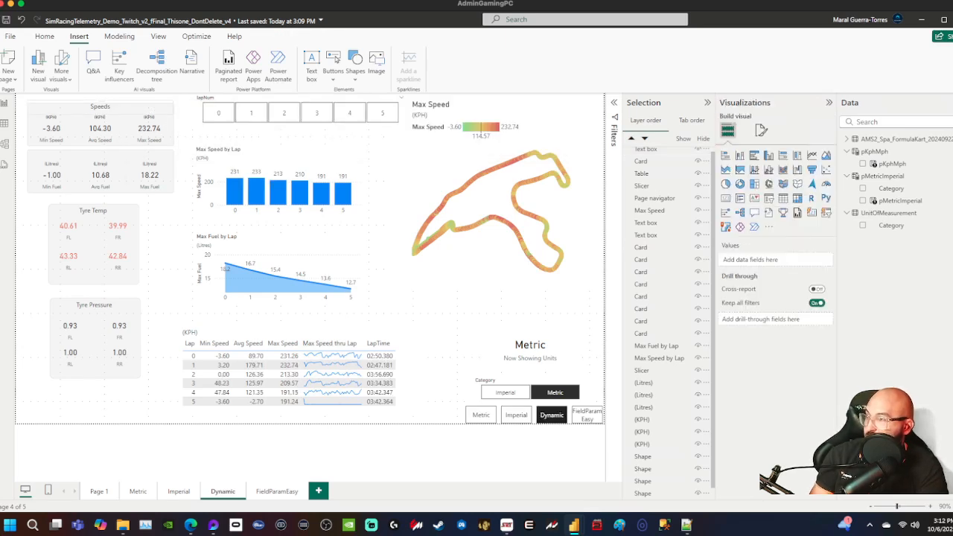
- Duplicate the Speeds heading onto the upper edge of the fuel panel and change its text to "Fuel Levels"
click(104, 110)
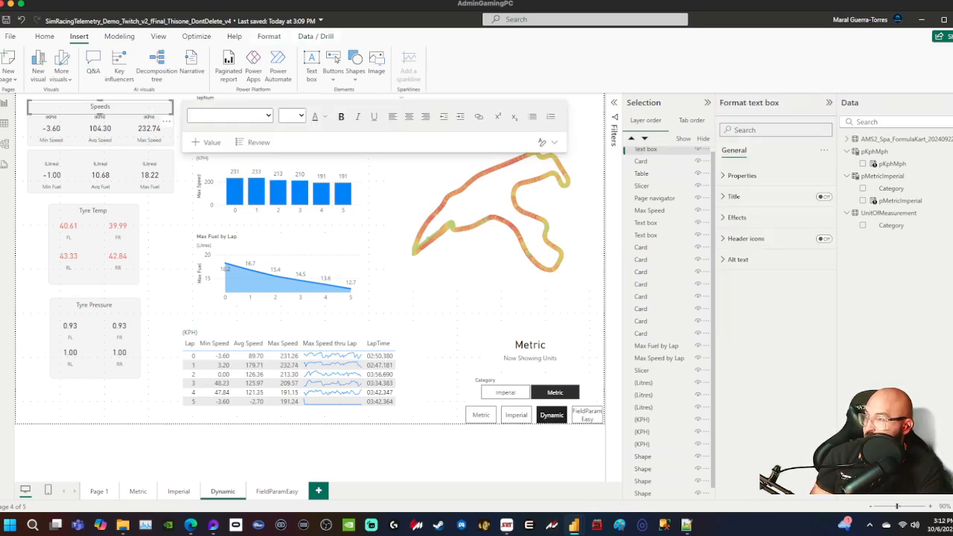
drag(105, 111, 100, 152)
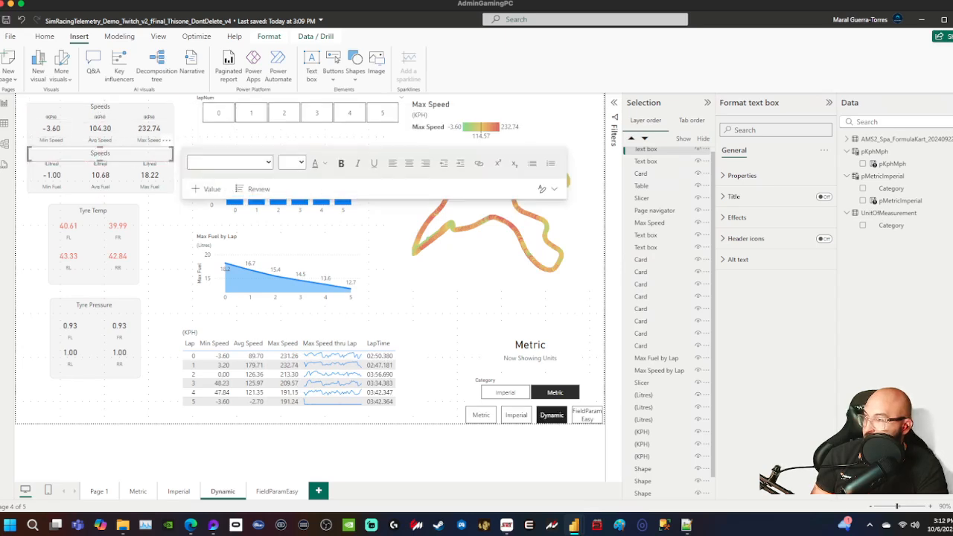
text(F)
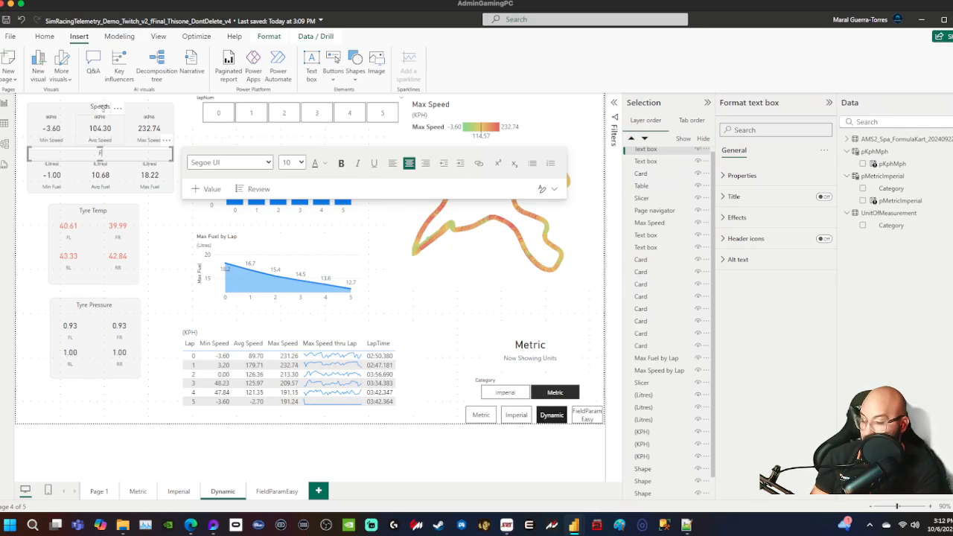
text(uel Levels)
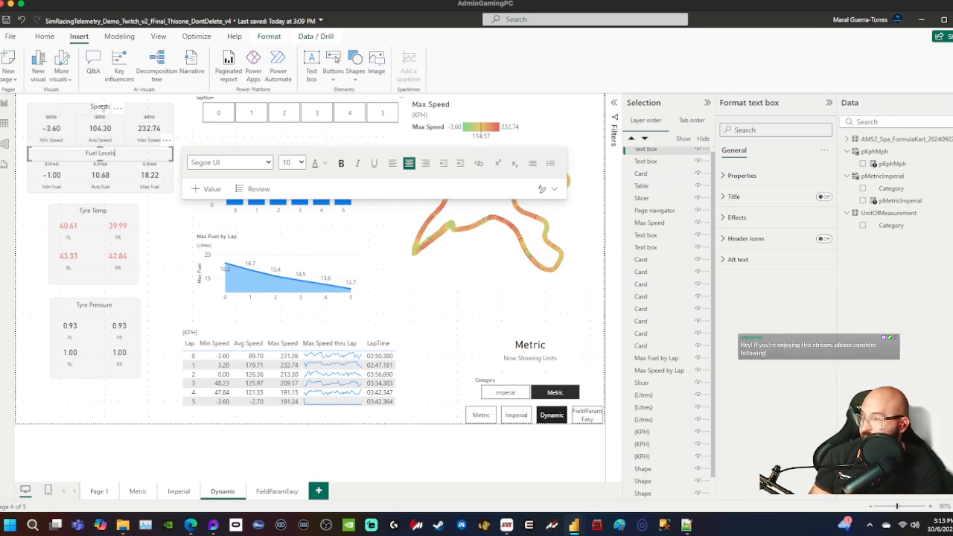
click(104, 98)
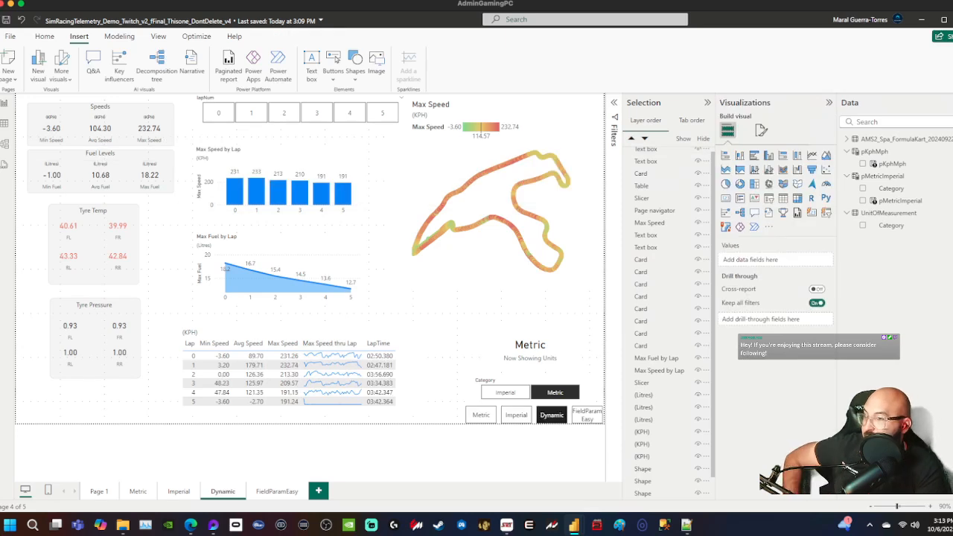
- Switch the unit category slicer to Imperial to check the speed and fuel cards, and return it to Metric
click(506, 393)
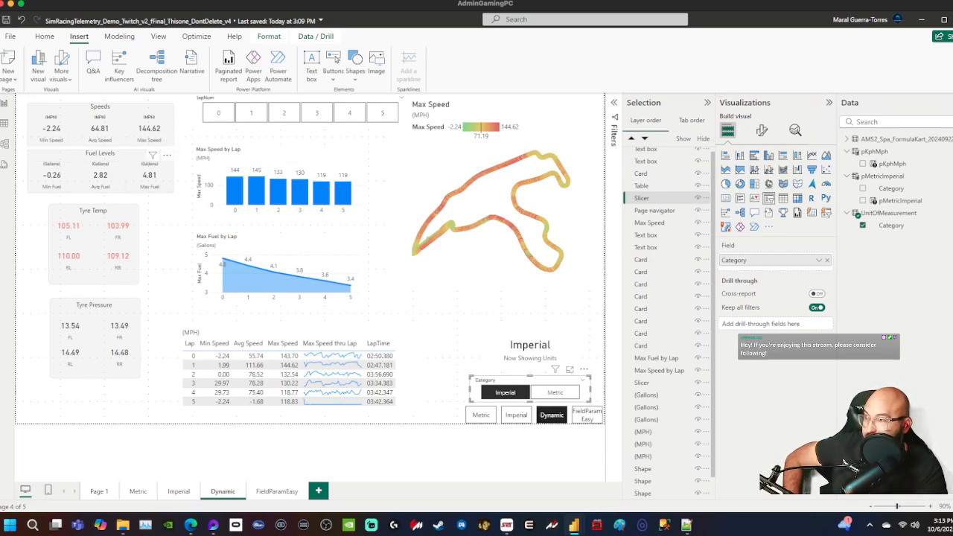
click(158, 218)
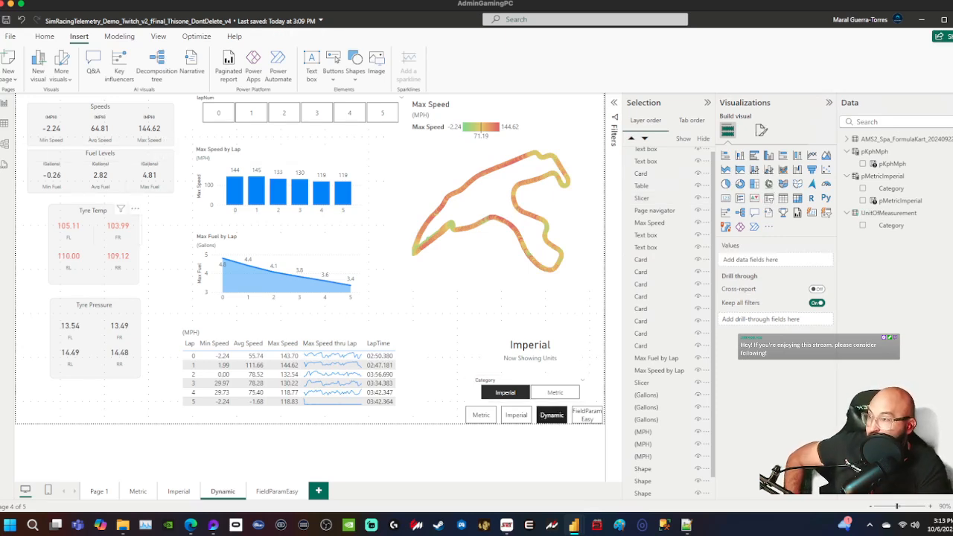
click(52, 127)
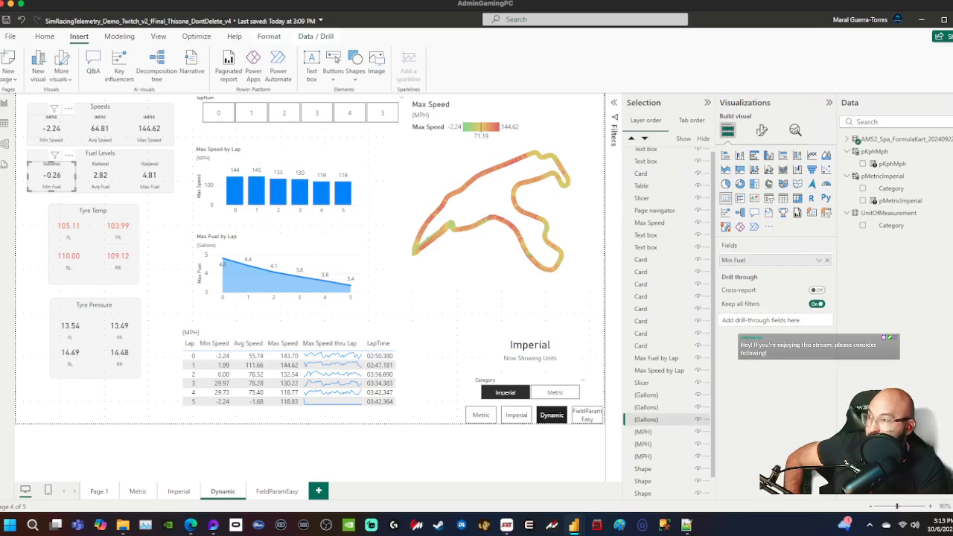
click(100, 127)
click(149, 126)
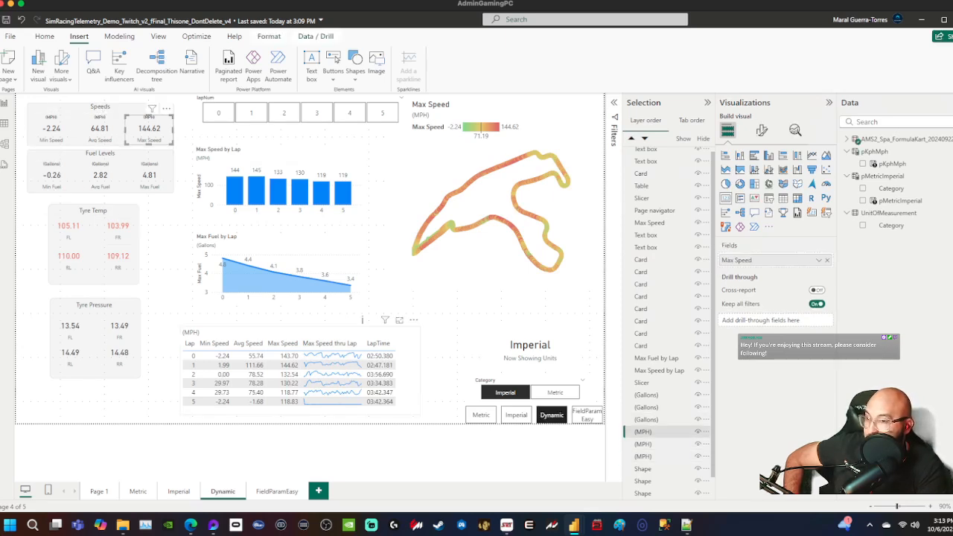
click(555, 393)
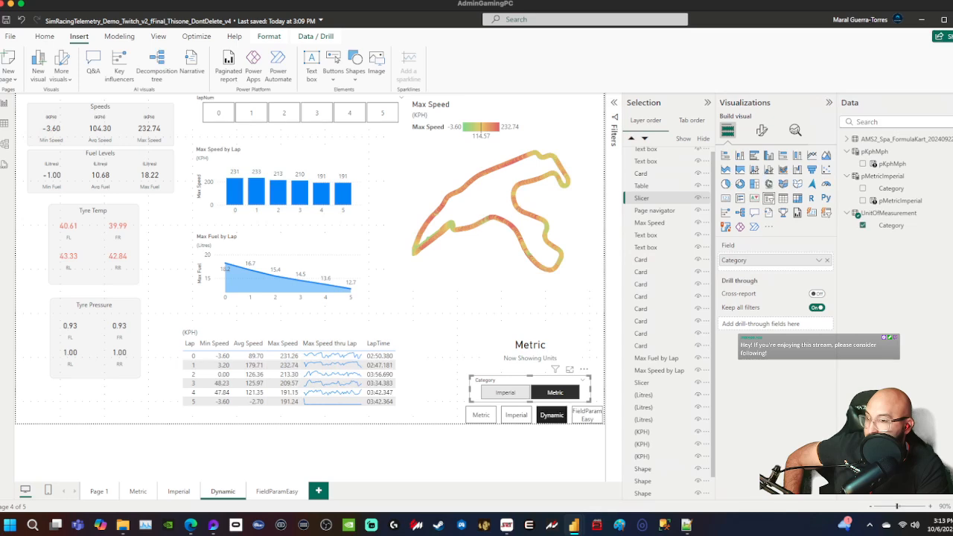
- Toggle the unit category slicer between Imperial and Metric to compare the tyre cards with the labelled speed and fuel cards
click(505, 392)
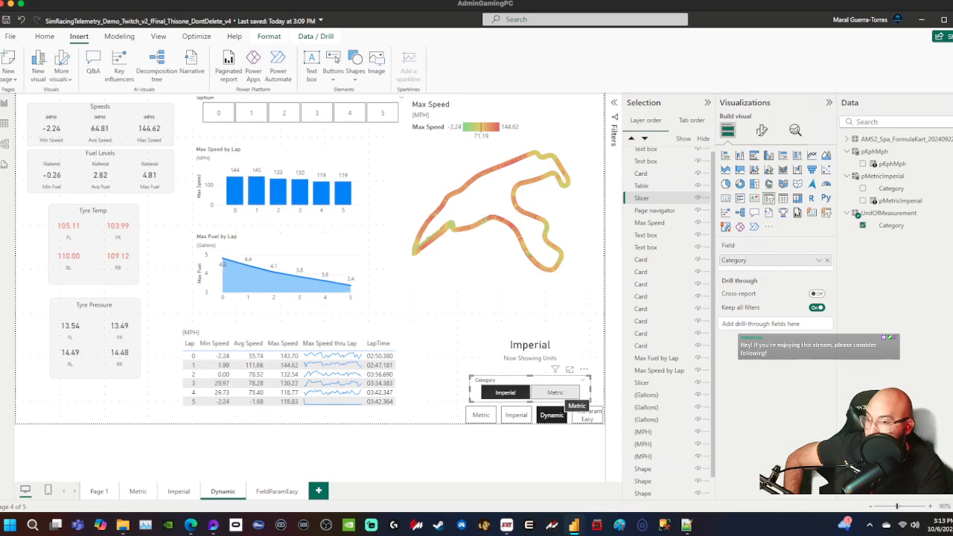
click(554, 392)
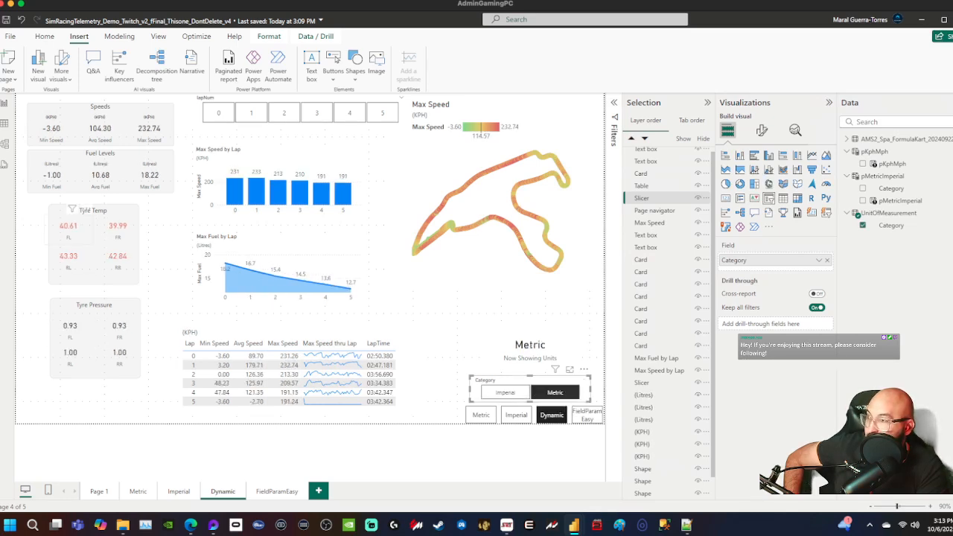
- Turn on the title and subtitle for the FL card in the Tyre Temp panel
click(69, 229)
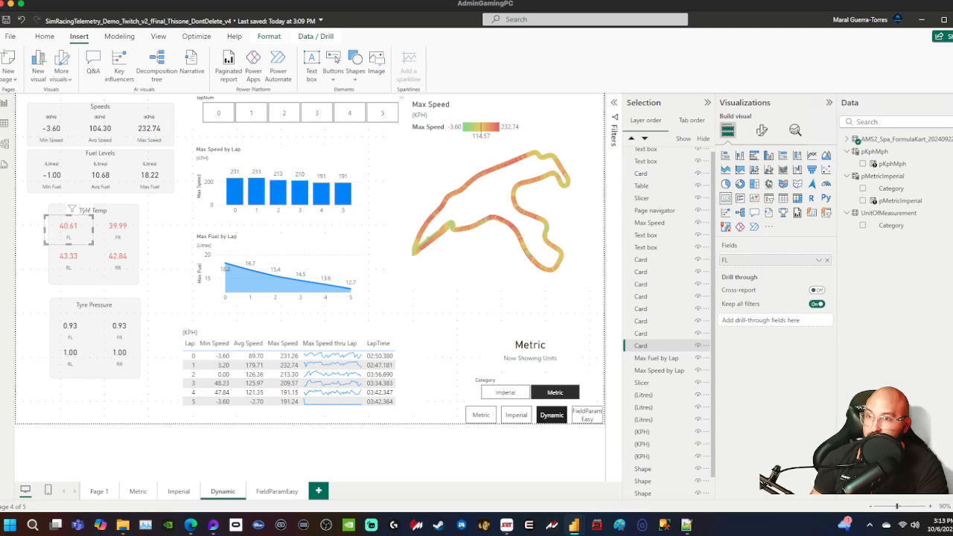
click(761, 130)
click(760, 176)
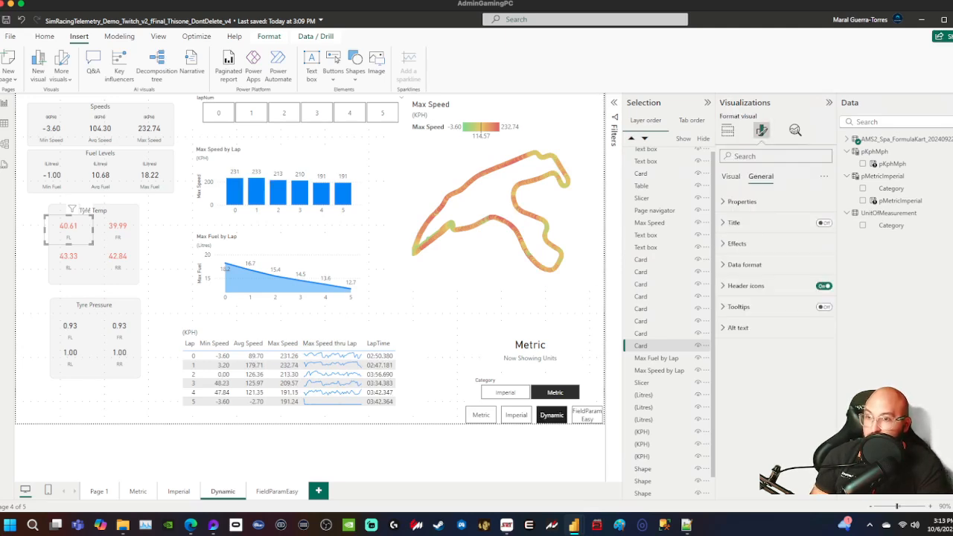
click(734, 223)
click(823, 223)
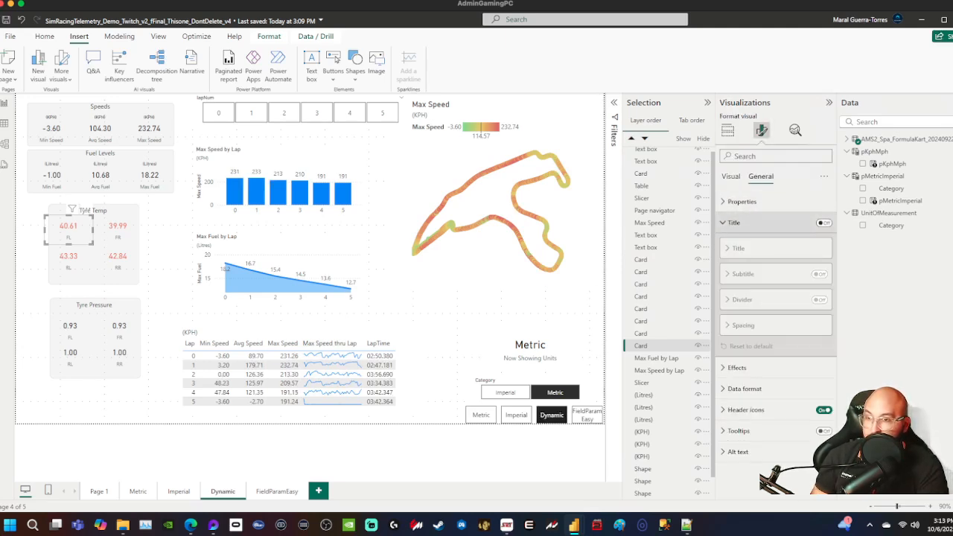
click(738, 248)
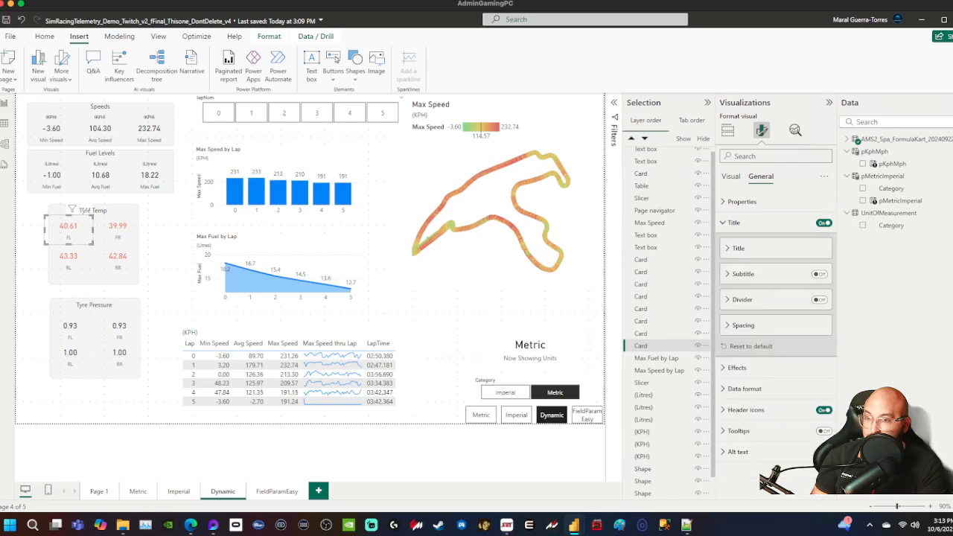
click(743, 274)
click(819, 274)
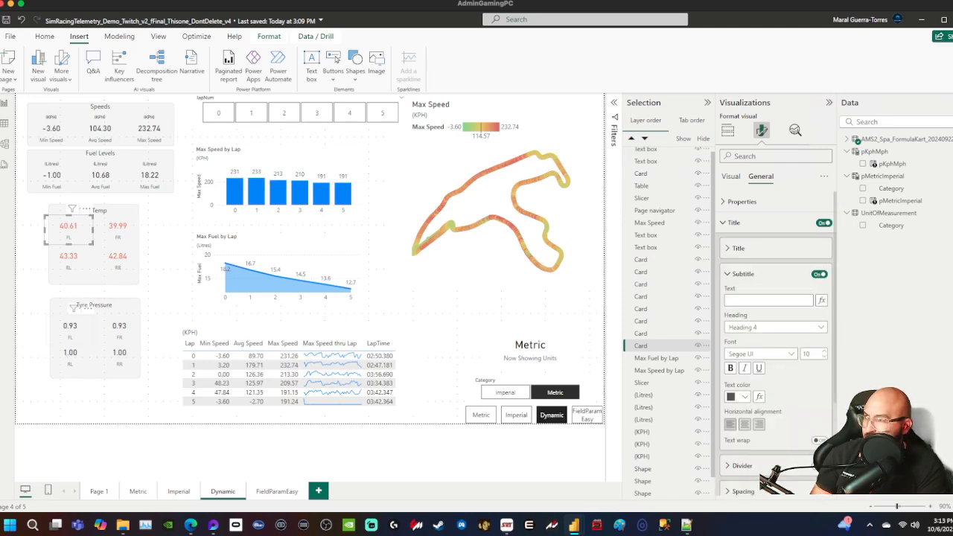
- Examine the title and subtitle settings of the Min Fuel card as a reference for the tyre cards
click(52, 175)
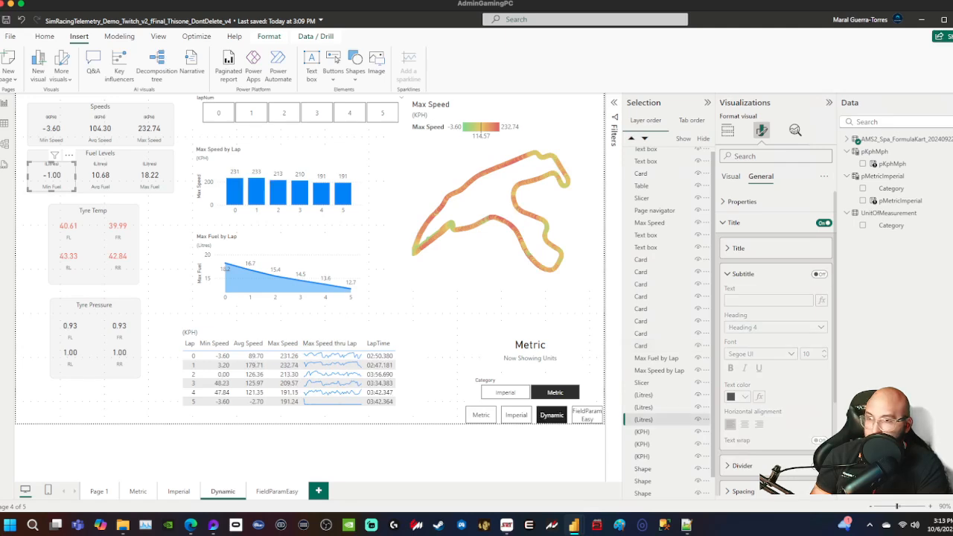
click(743, 274)
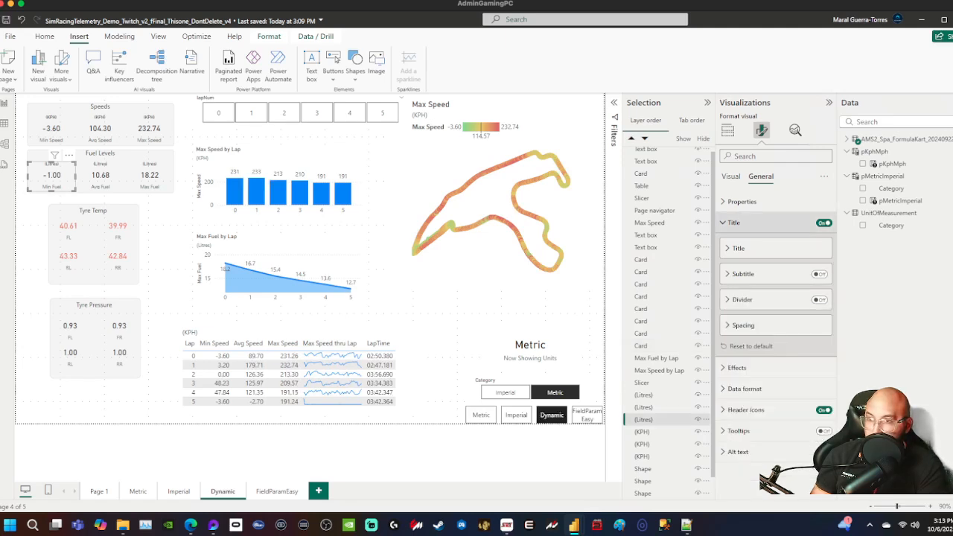
click(734, 222)
click(734, 223)
click(734, 223)
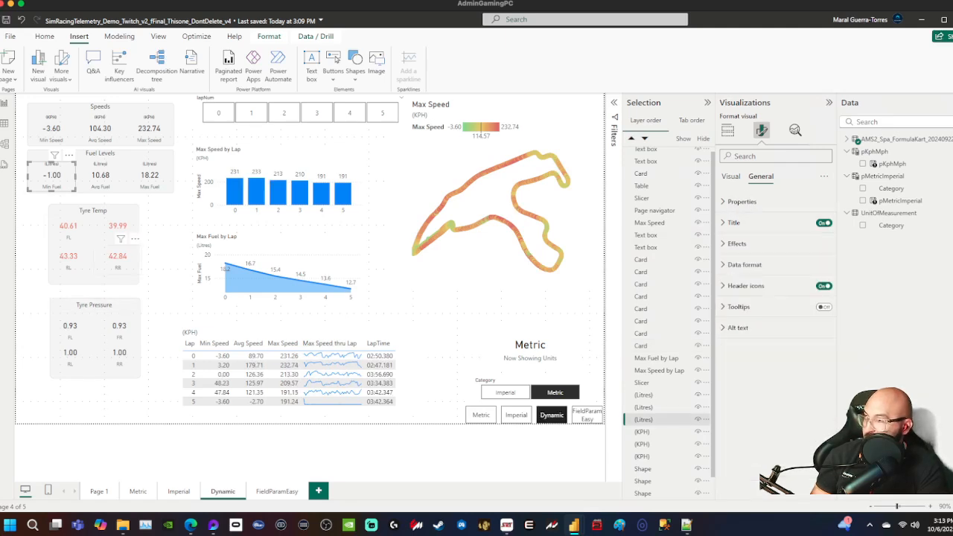
click(68, 232)
click(53, 176)
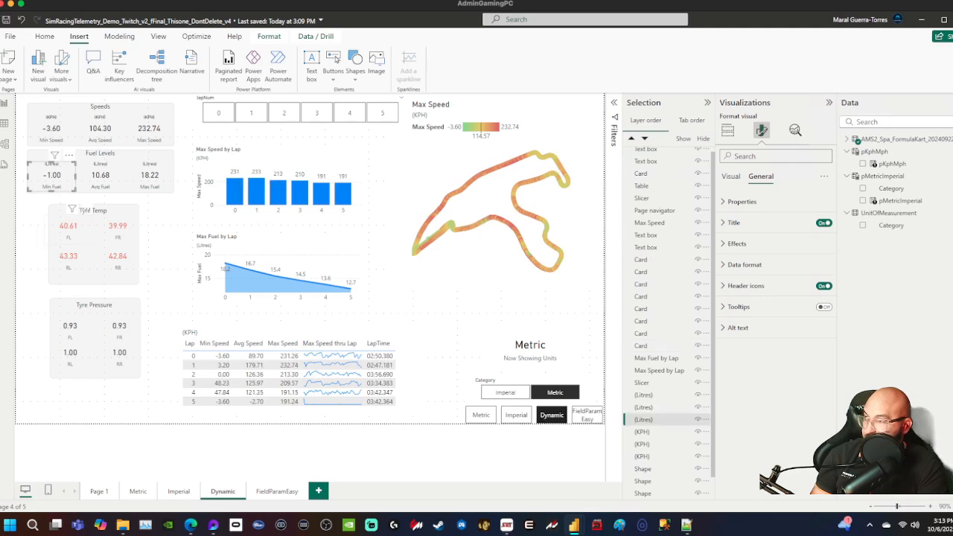
- Search the field choices for the FL tyre temperature card's conditional title text for "_selec" and "_label" measures
click(68, 230)
click(734, 223)
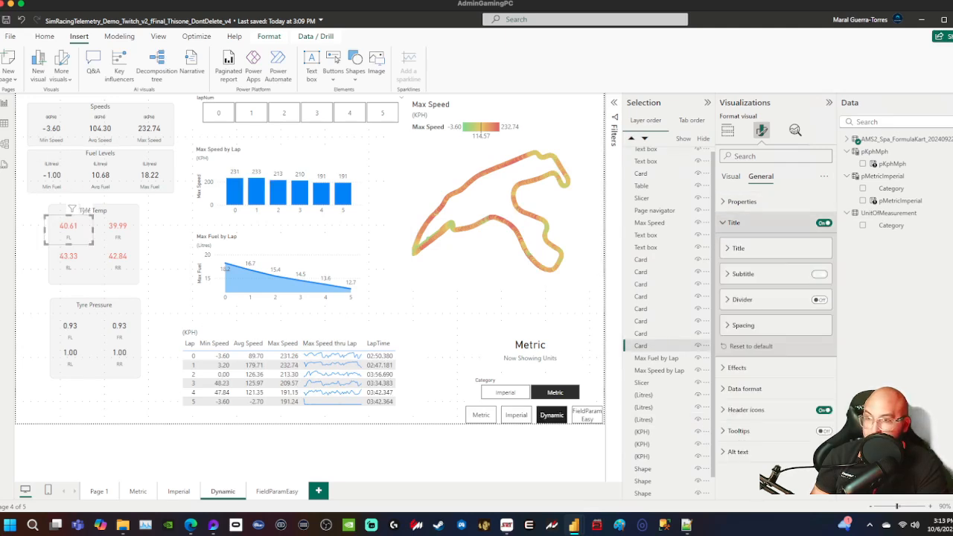
click(737, 248)
click(821, 275)
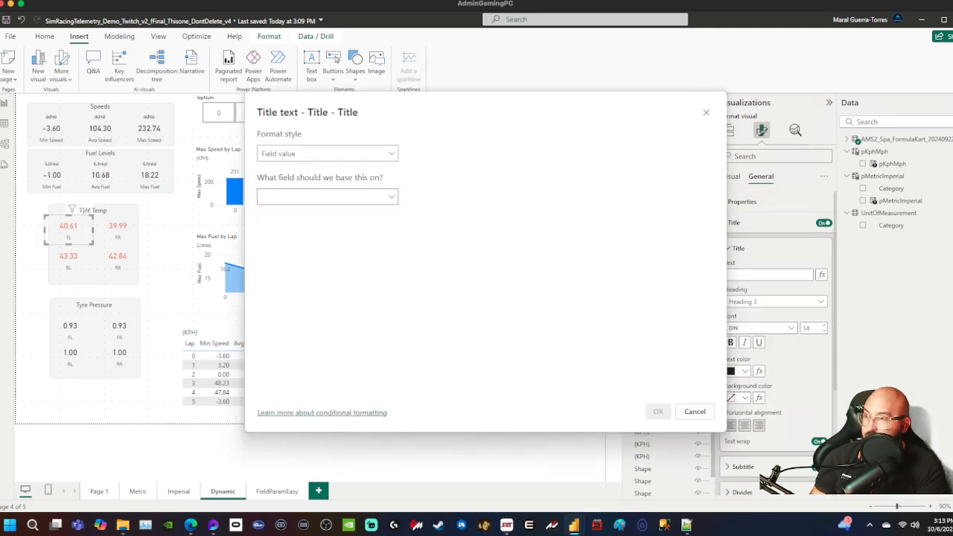
click(328, 197)
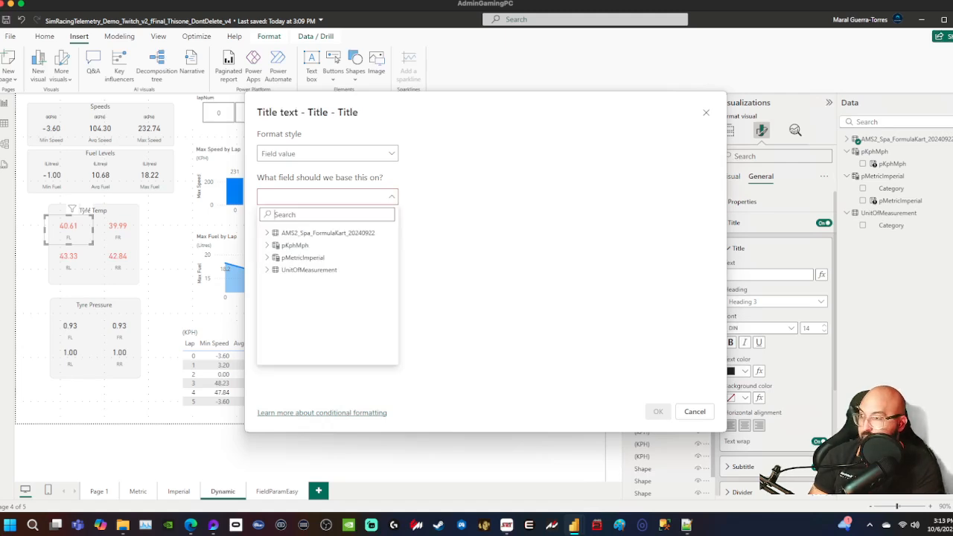
text(_selec)
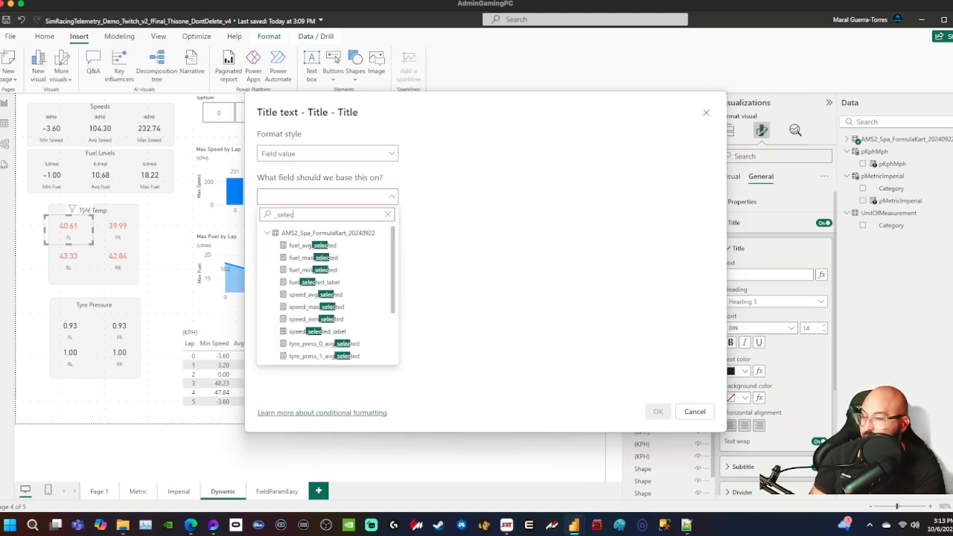
key(BackSpace)
key(BackSpace)
key(BackSpace)
key(BackSpace)
key(BackSpace)
key(BackSpace)
text(_label)
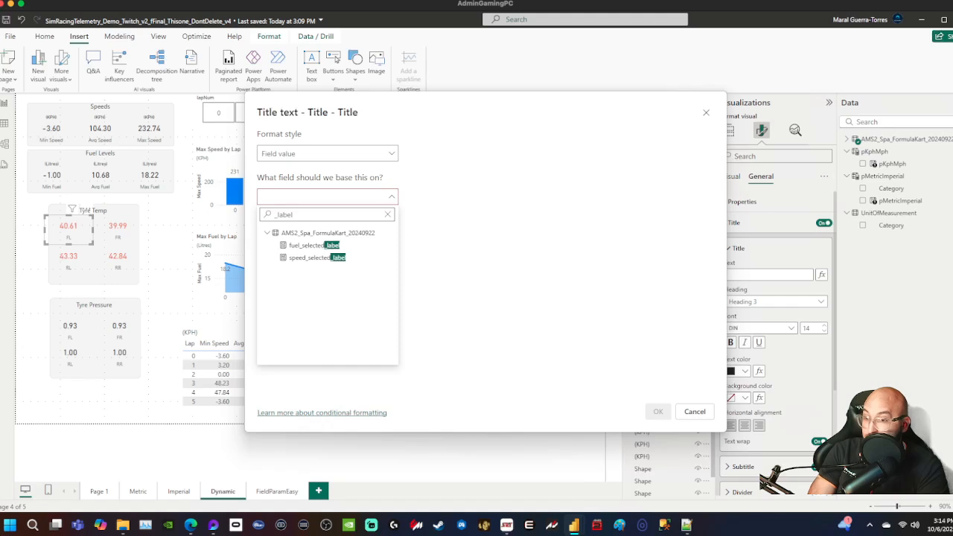
click(694, 411)
click(693, 411)
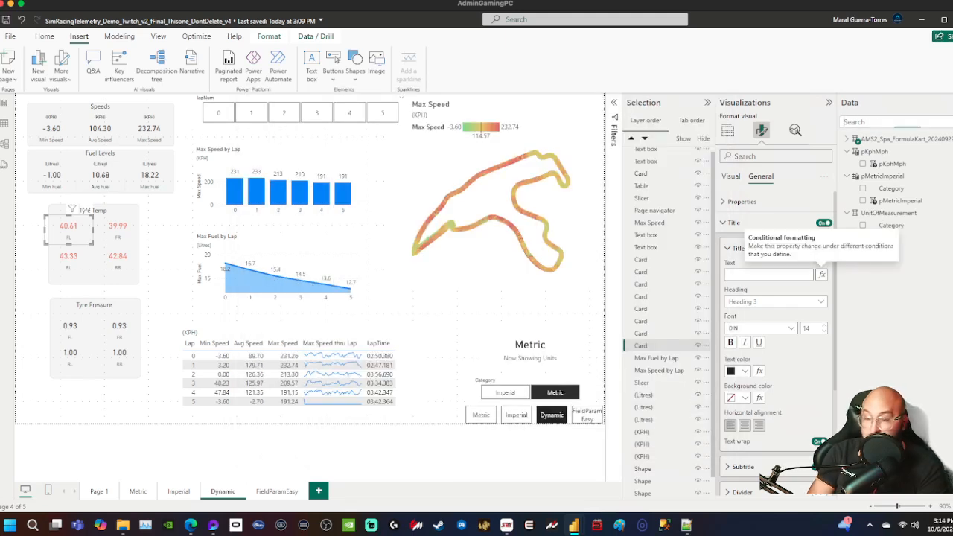
- Find the speed_selected_label measure and copy its whole formula into a new measure in the AMS2_Spa_FormulaKart_20240922 table
click(878, 122)
text(label)
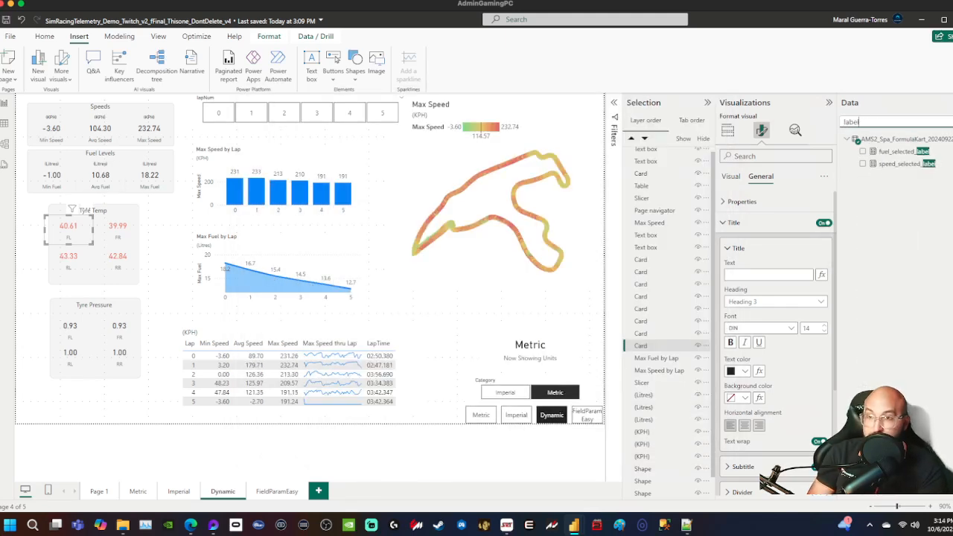
click(897, 163)
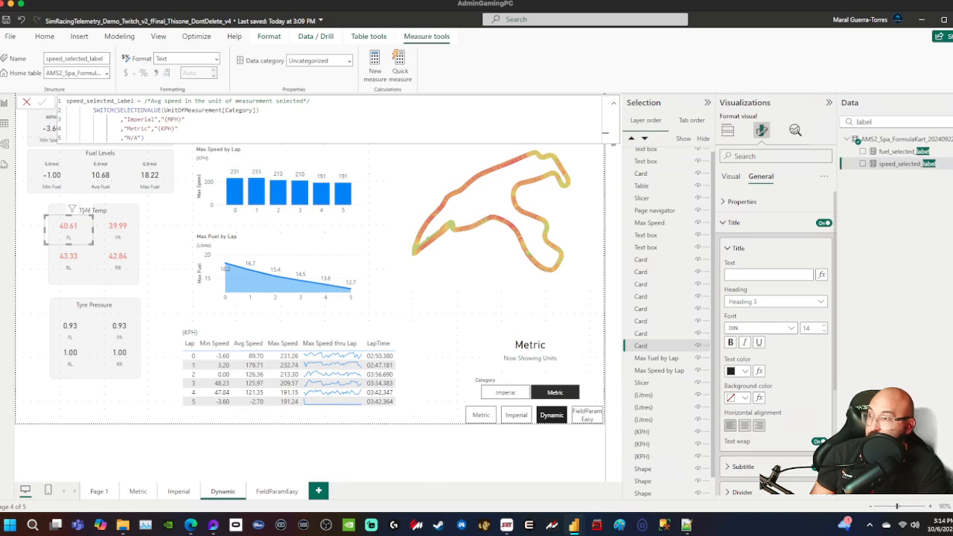
click(335, 110)
key(ctrl+a)
right_click(867, 139)
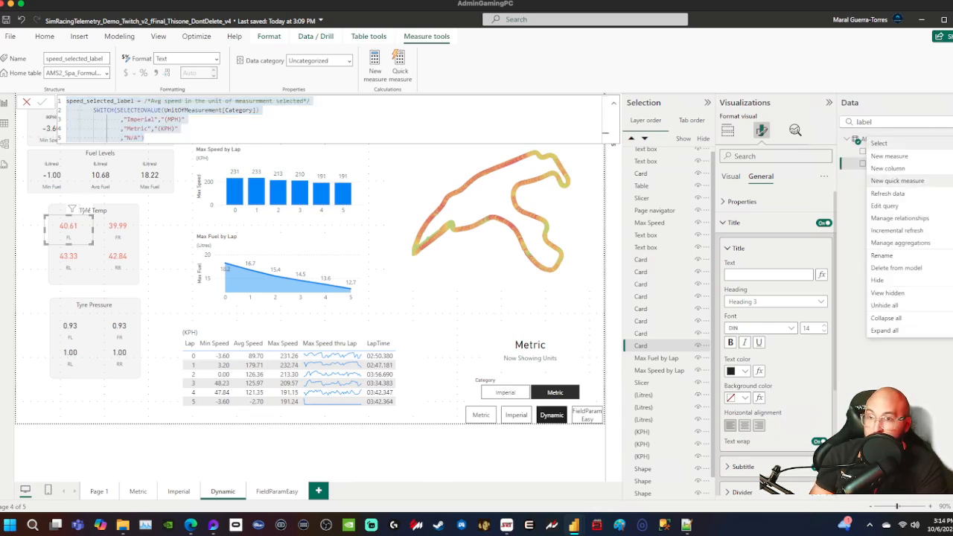
click(889, 156)
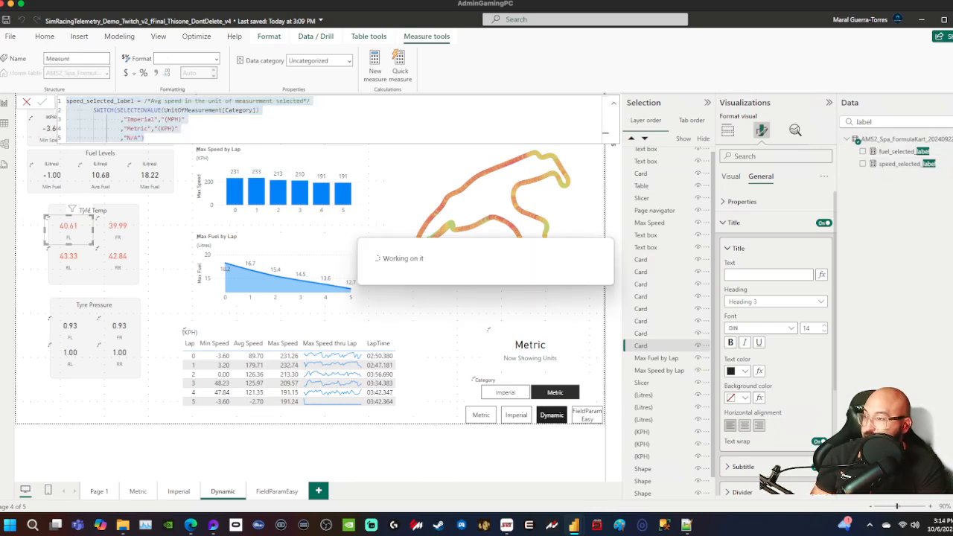
key(ctrl+a)
key(ctrl+v)
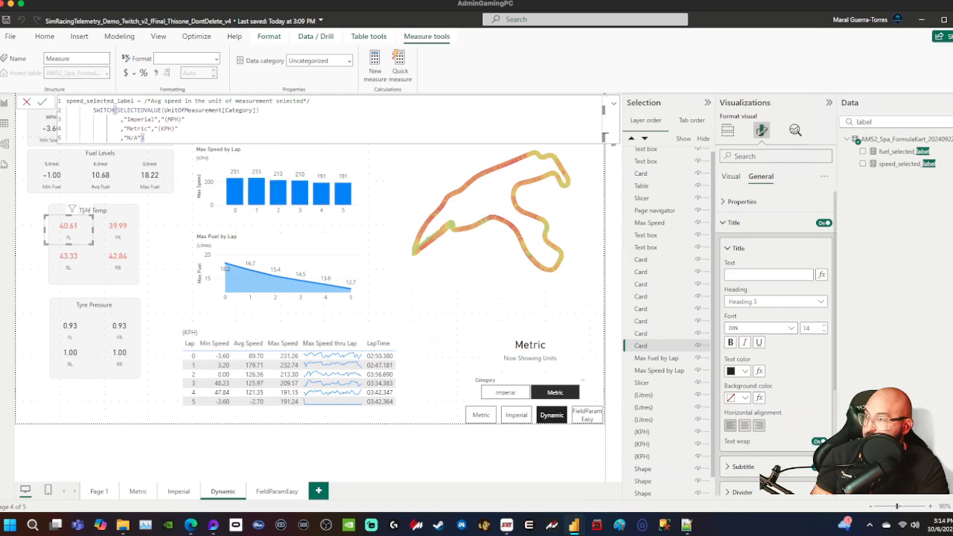
- Change the name in the new measure's formula to Temp_selected_label
drag(66, 101, 84, 101)
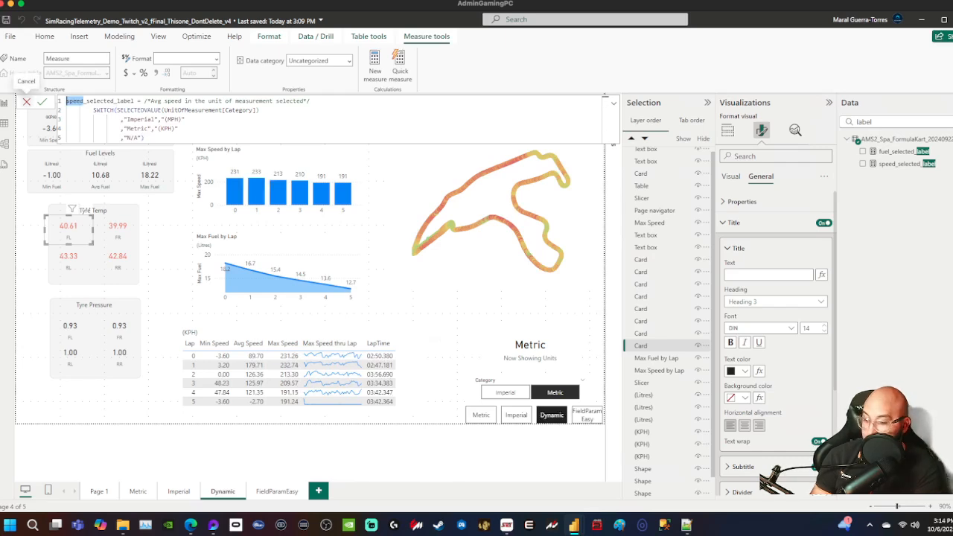
text(fu)
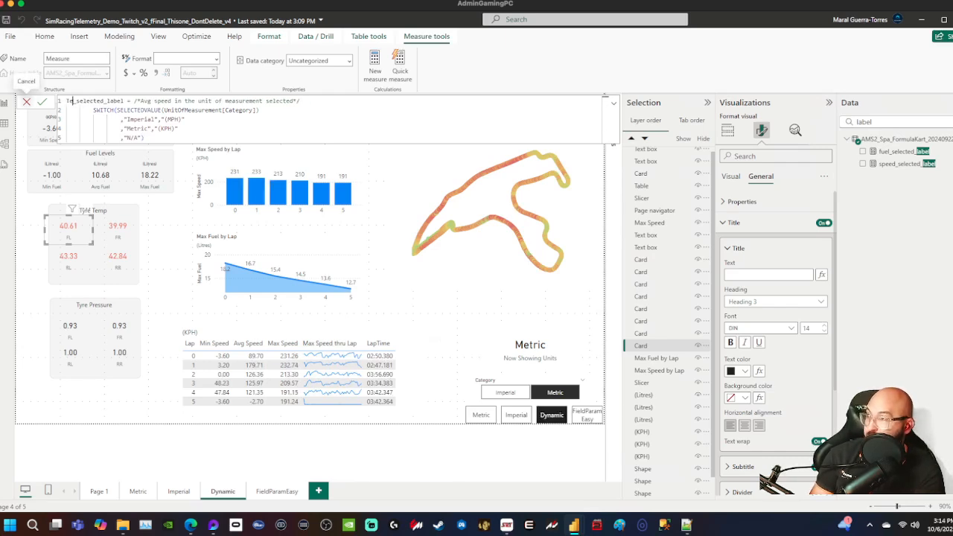
text(mp)
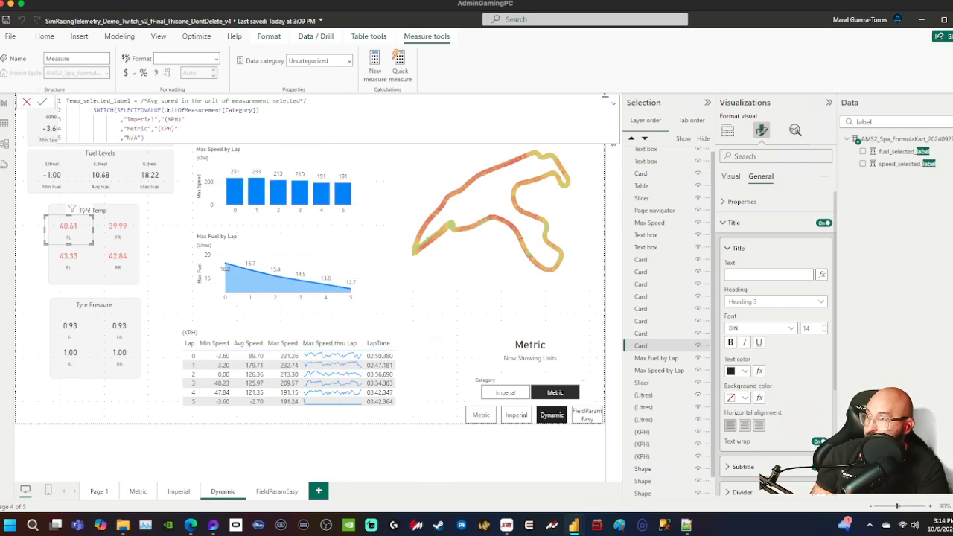
- Set the new measure's unit labels to "(Farhenheit)" for Imperial and "(Celcius)" for Metric
double_click(173, 119)
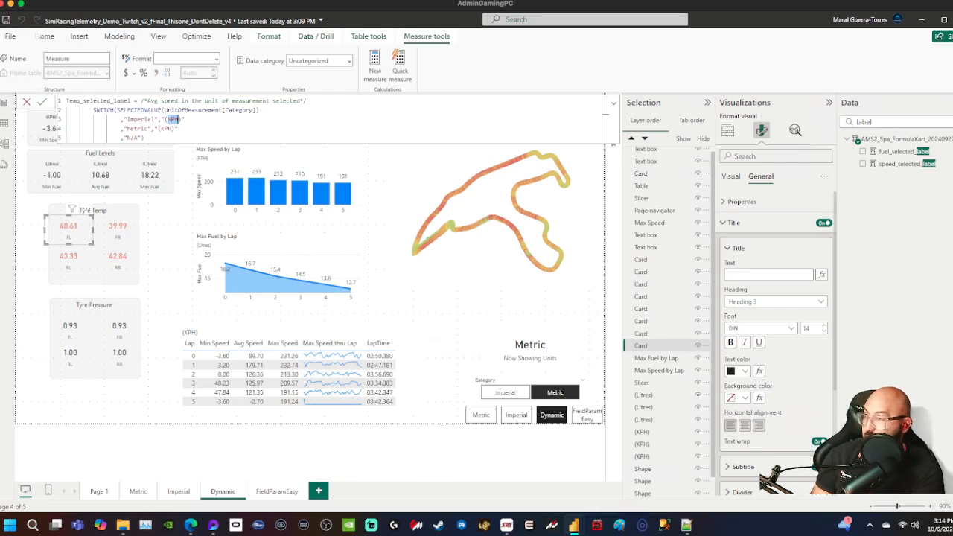
text(Faren)
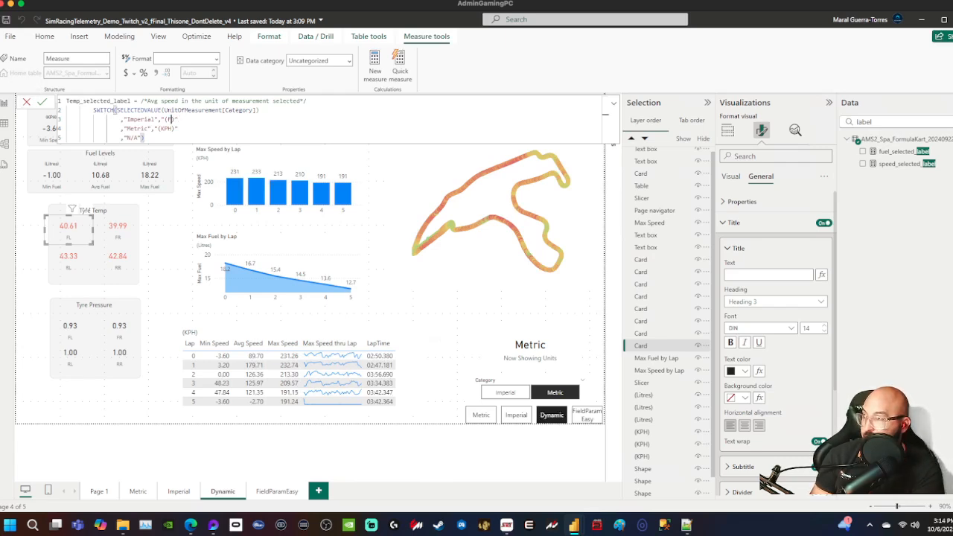
key(BackSpace)
key(BackSpace)
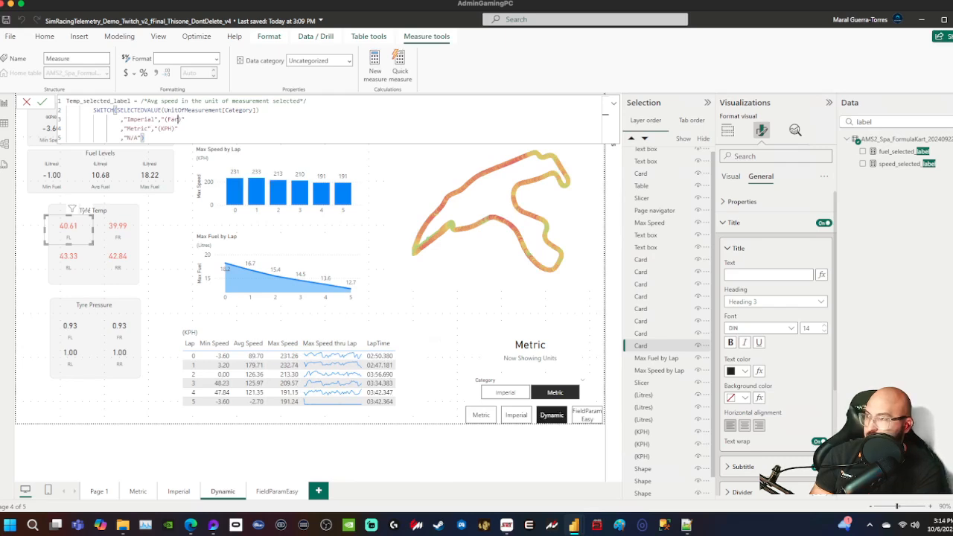
text(henheit)
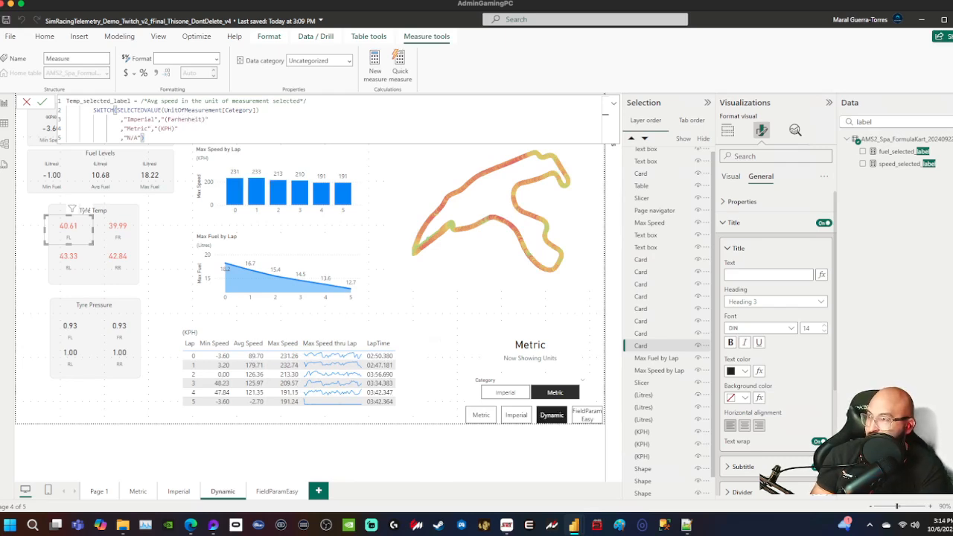
text(Celci)
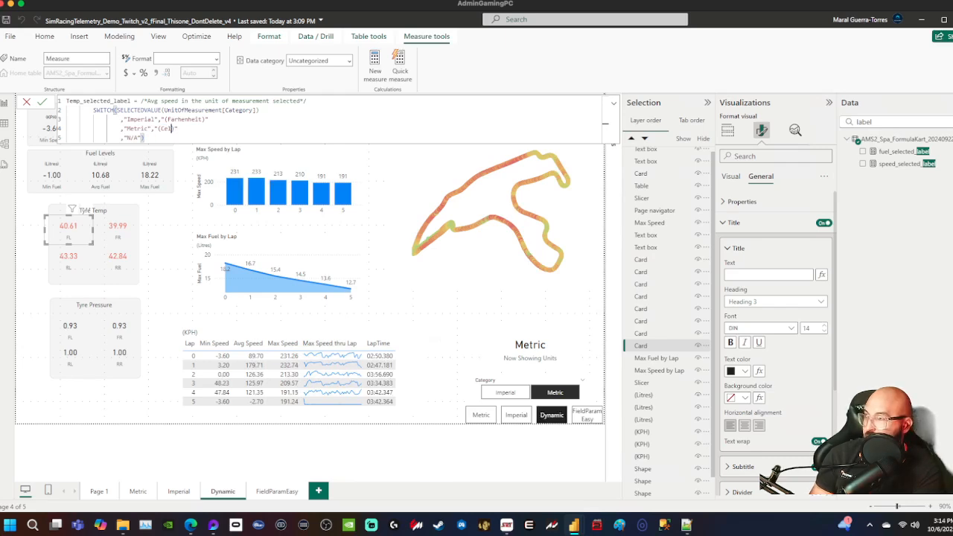
text(us)
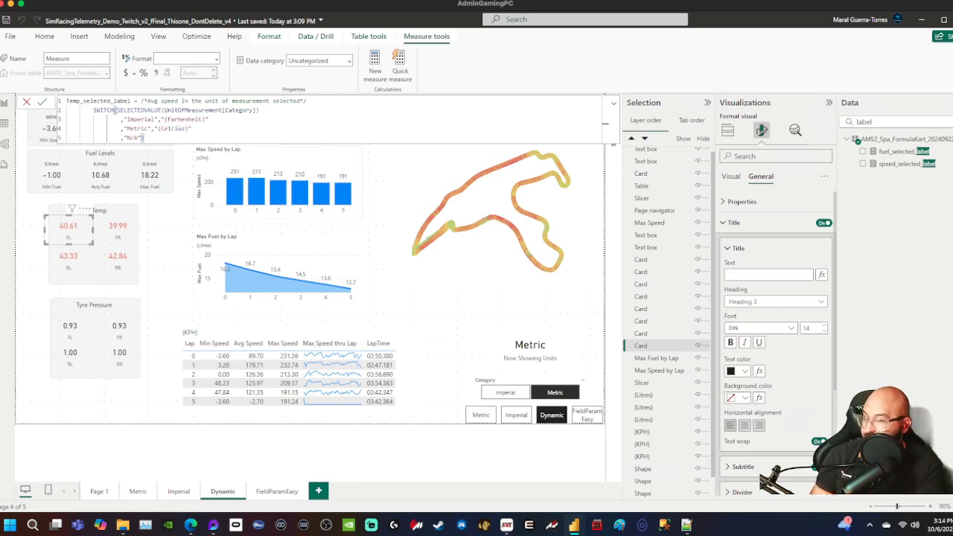
- Replace "speed" with "Temp" in the Temp_selected_label formula's comment and commit the measure
key(ctrl+a)
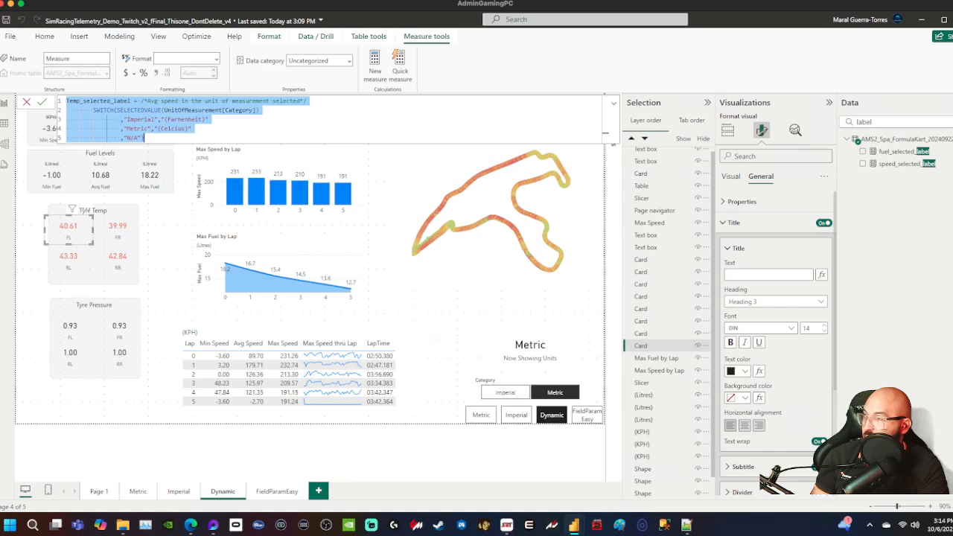
click(194, 110)
double_click(169, 101)
text(Temp)
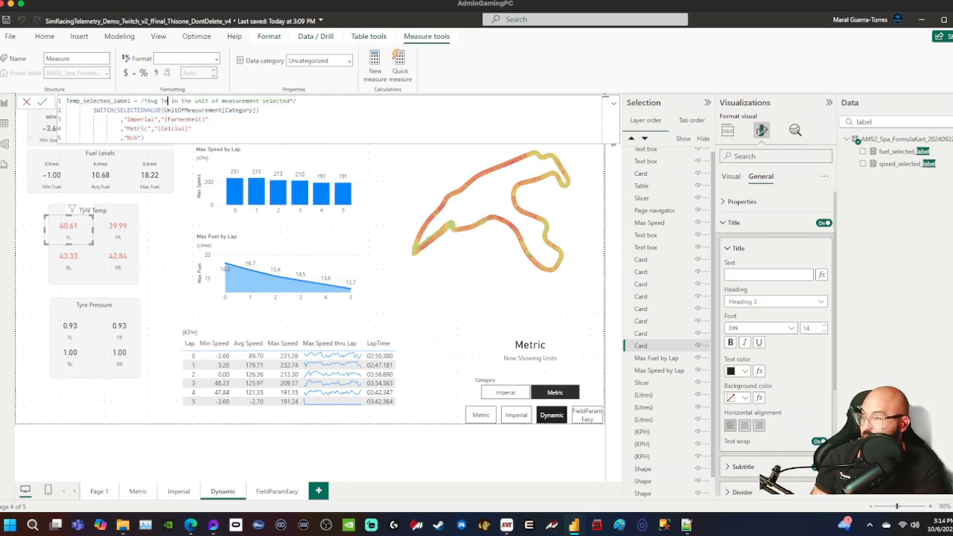
key(Return)
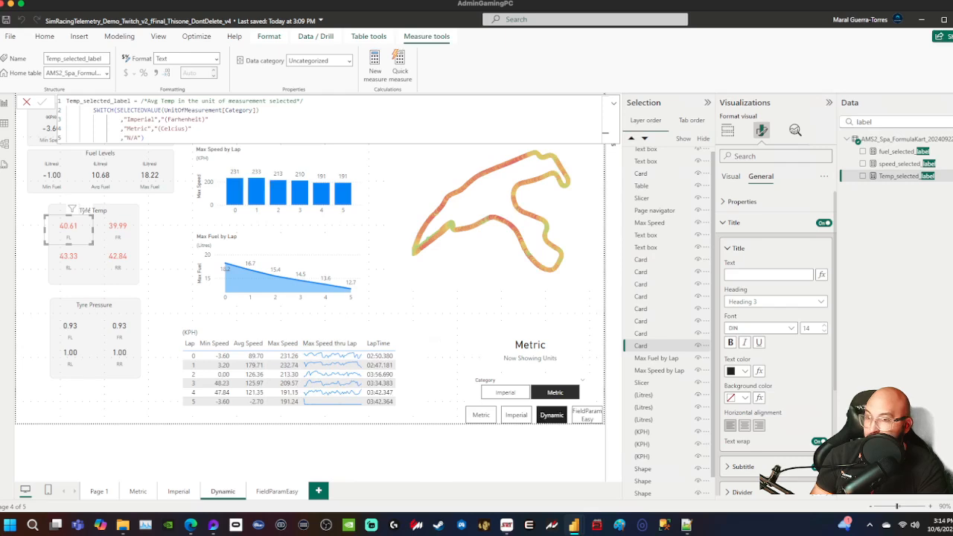
- Base the FL Tyre Temp card's title text on the Temp_selected_label field
click(821, 275)
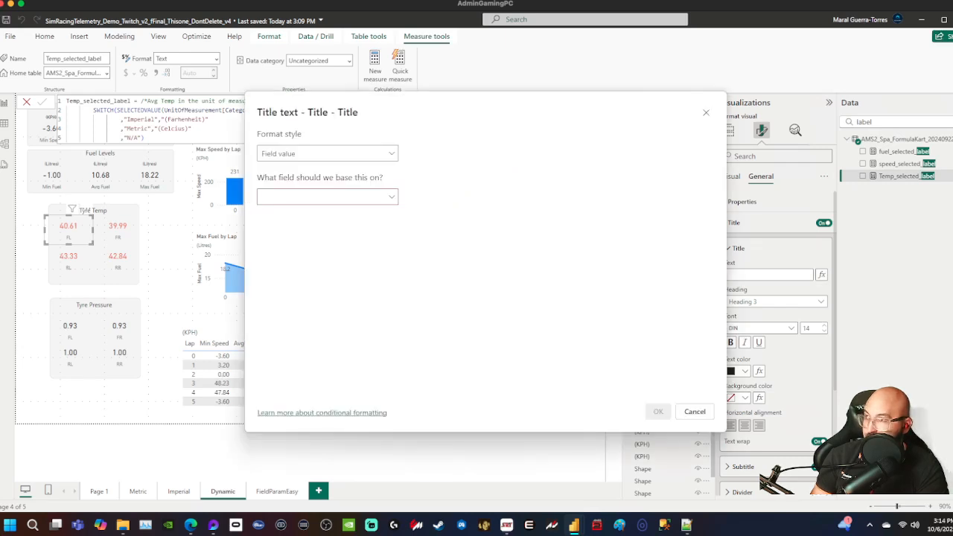
click(327, 196)
text(_labe)
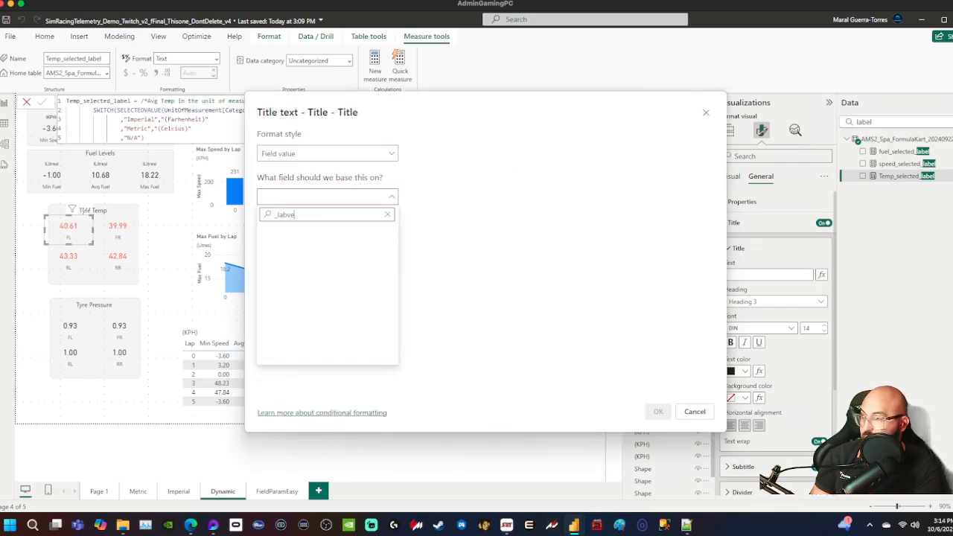
click(317, 271)
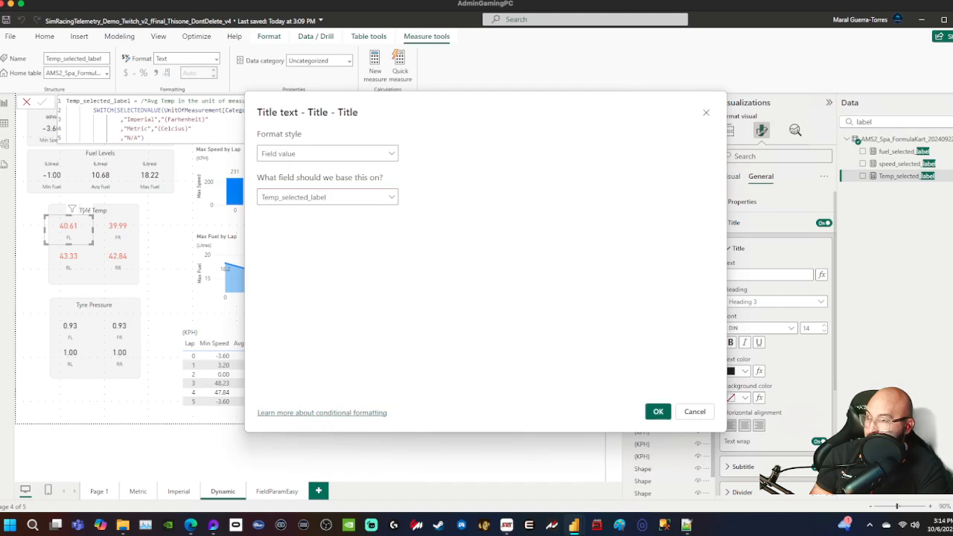
click(658, 412)
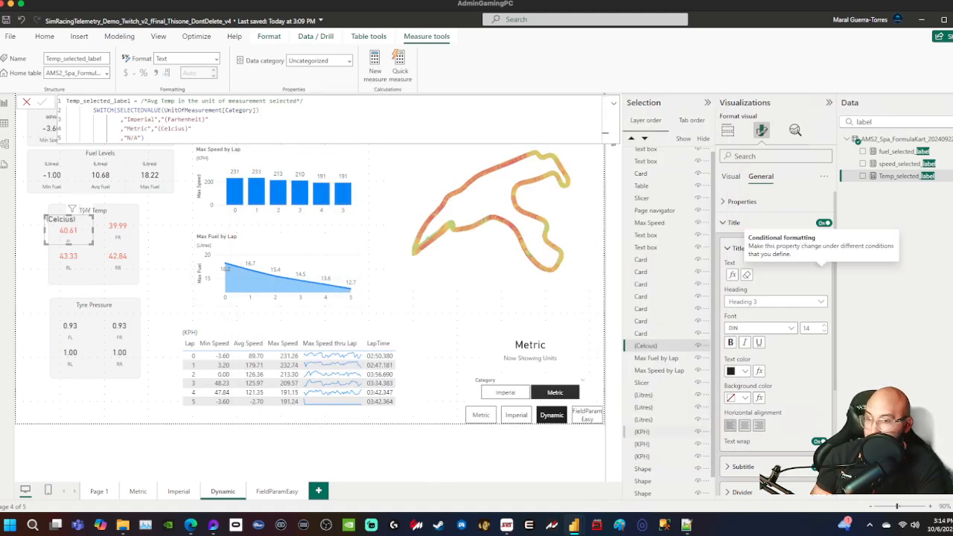
- Center the FL Tyre Temp card's title and set its font size to 8, matching the Min Fuel card's title
click(744, 425)
double_click(806, 328)
text(10)
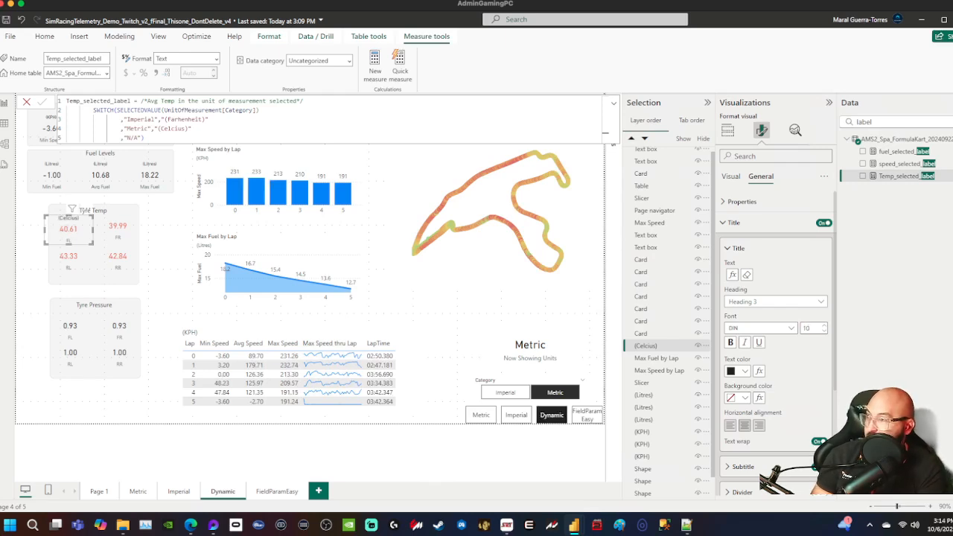
click(52, 165)
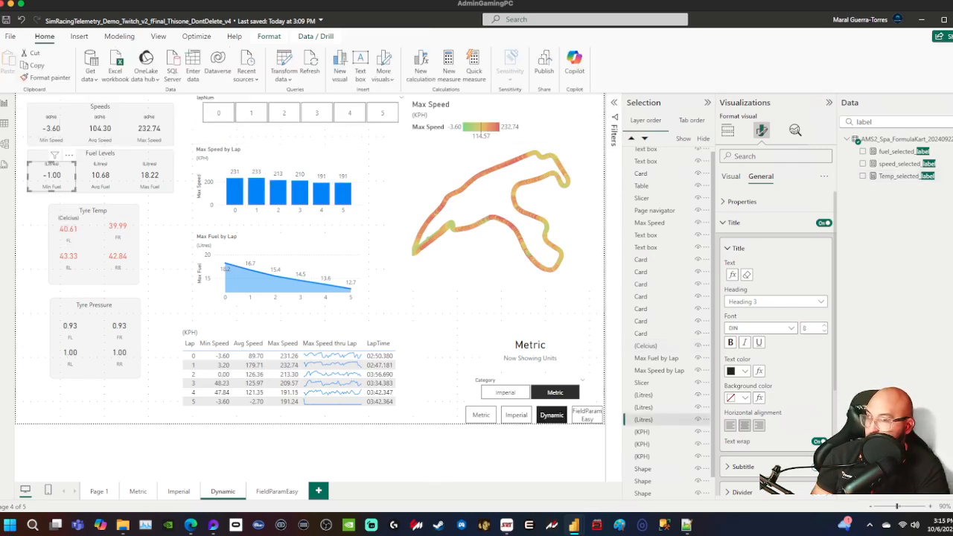
click(69, 224)
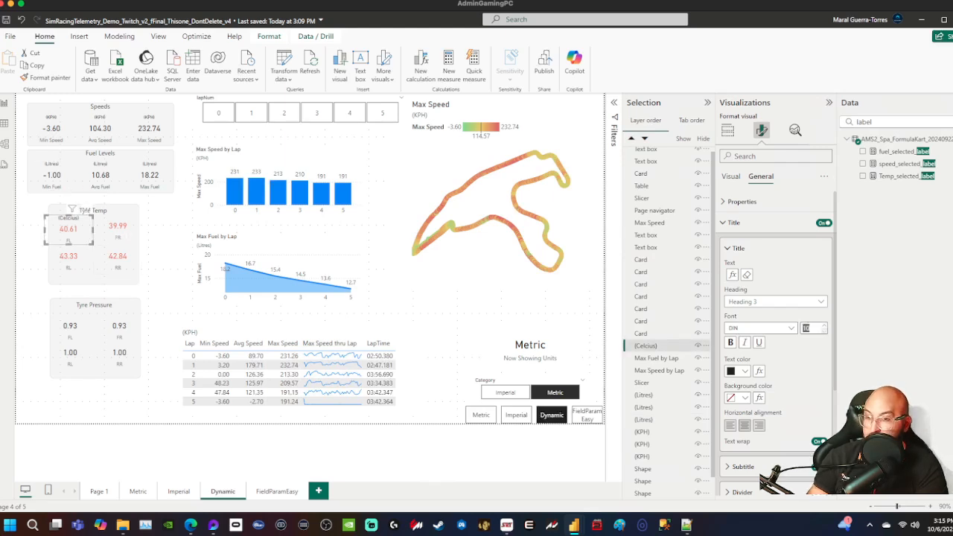
text(8)
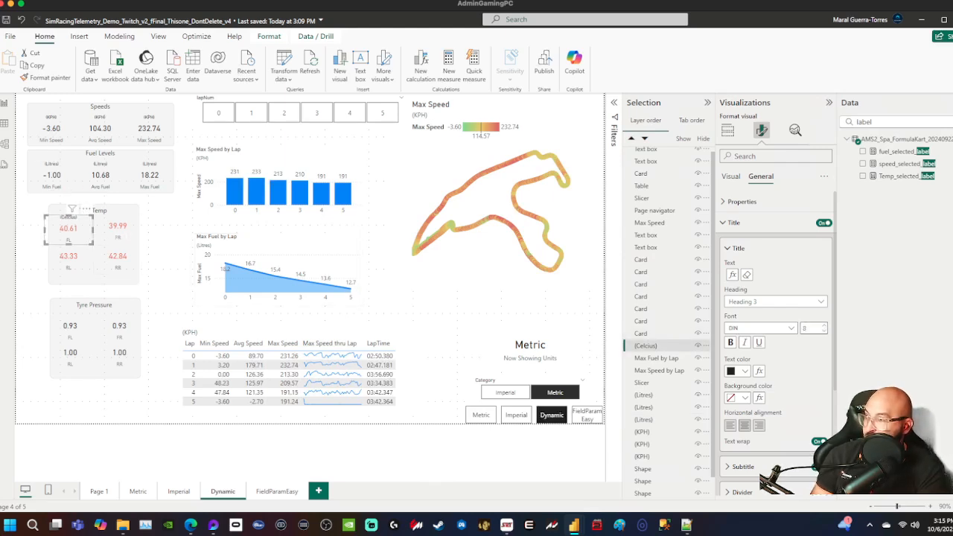
- Turn on the FR Tyre Temp card's title, base its text on Temp_selected_label, and apply the FL card's formatting to it
click(118, 231)
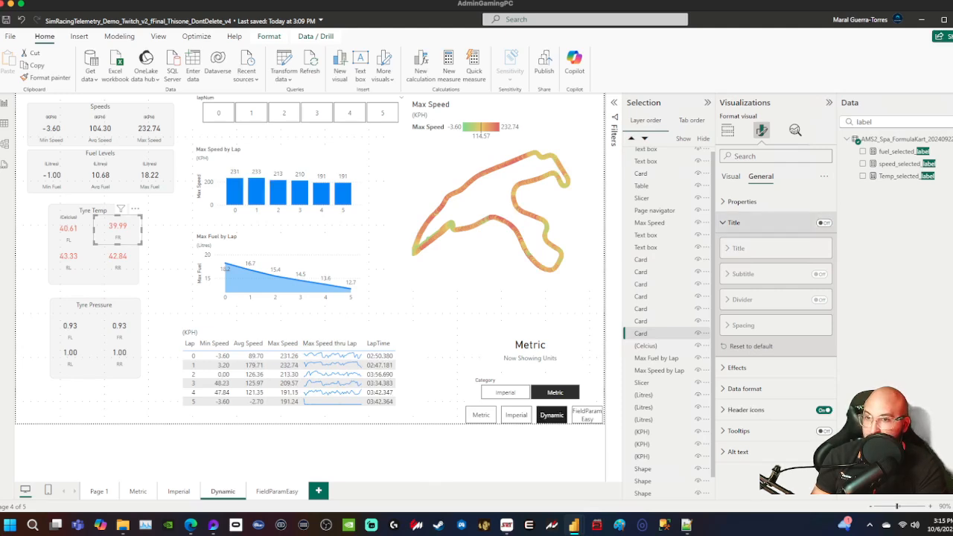
click(734, 223)
click(735, 243)
click(735, 222)
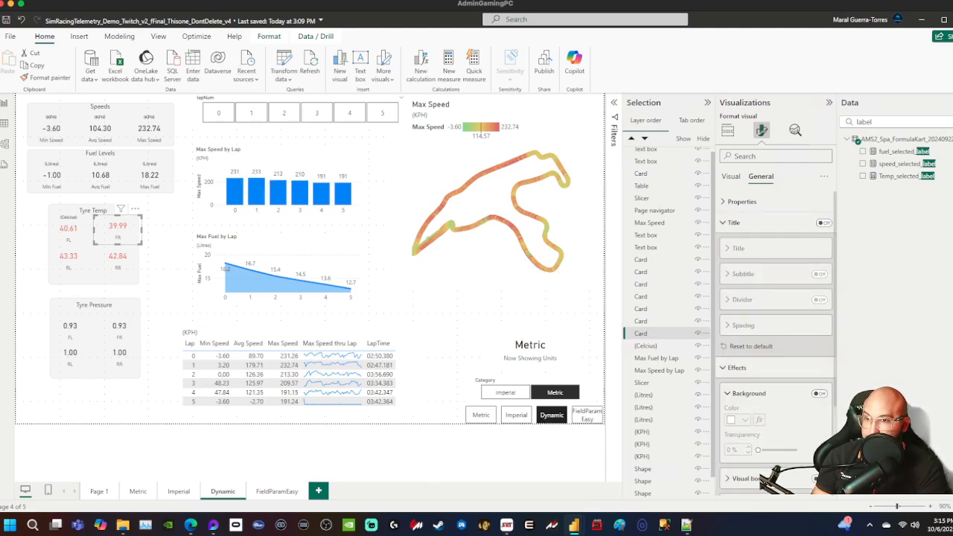
click(824, 223)
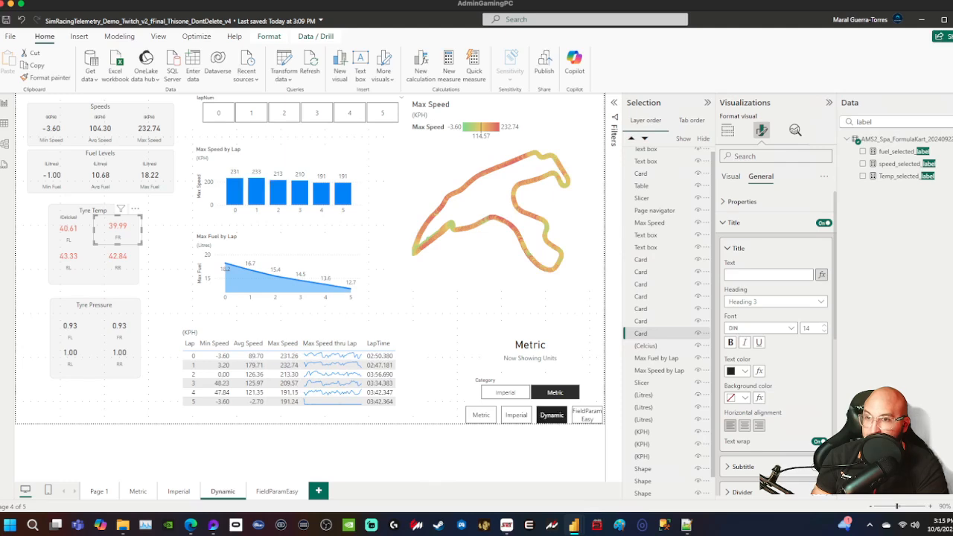
click(821, 275)
click(328, 196)
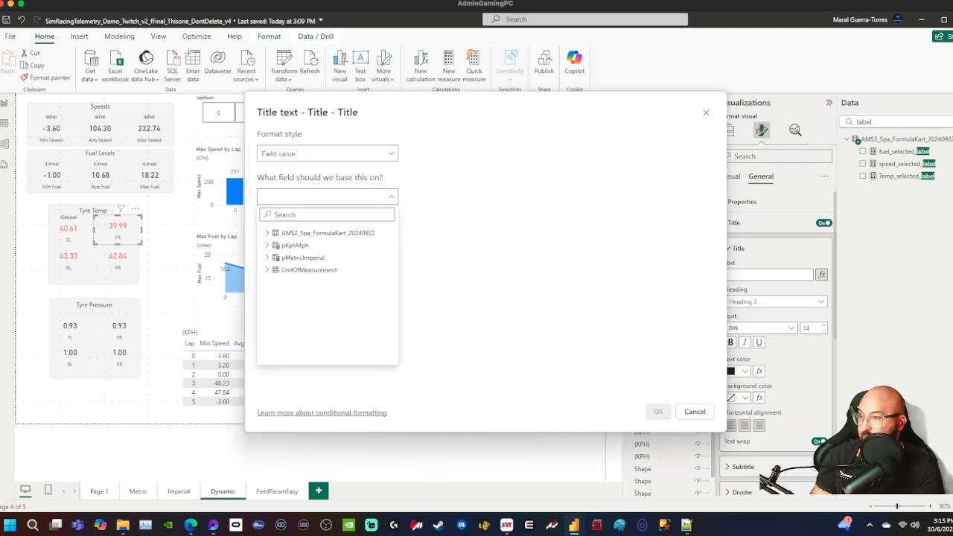
text(_labe)
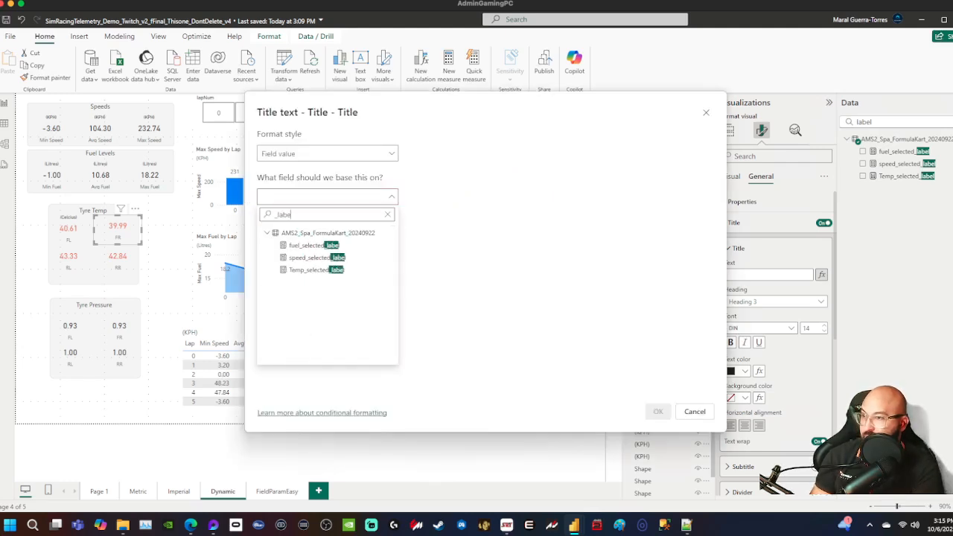
text(l)
click(315, 270)
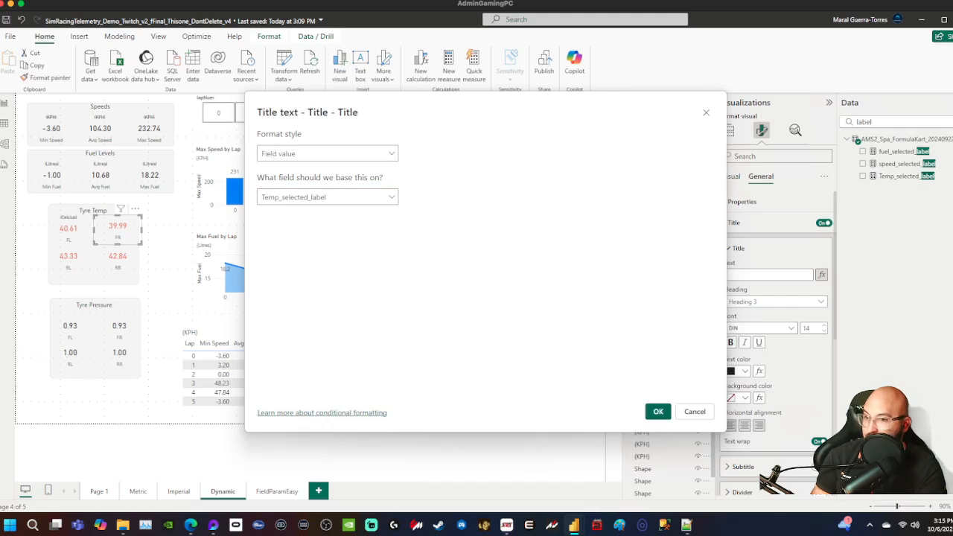
click(658, 412)
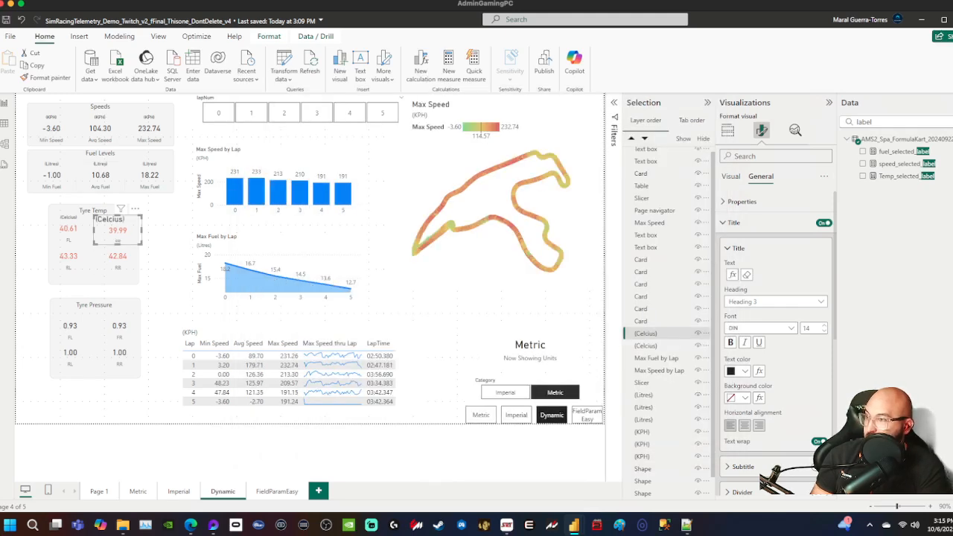
click(117, 228)
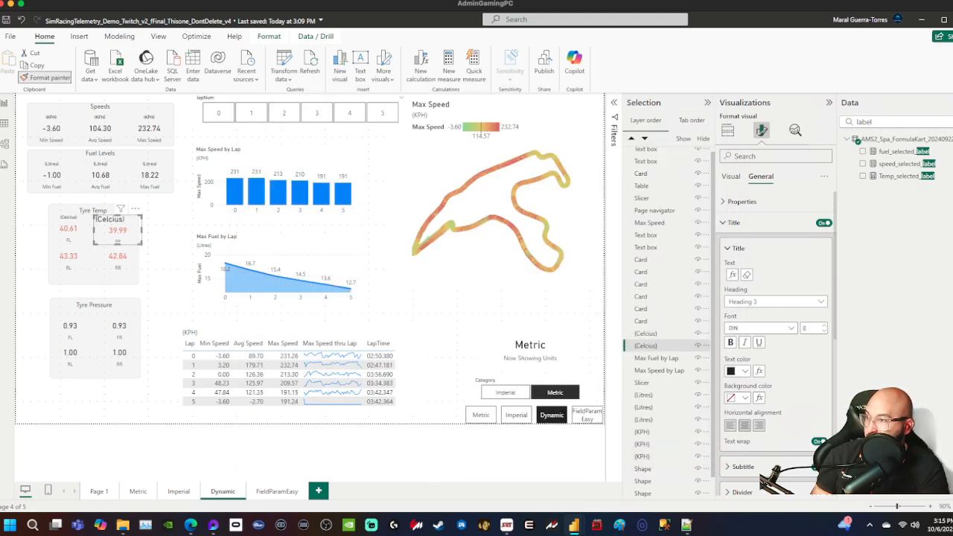
- Turn on the RL Tyre Temp card's title and base its text on the Temp_selected_label field
click(68, 255)
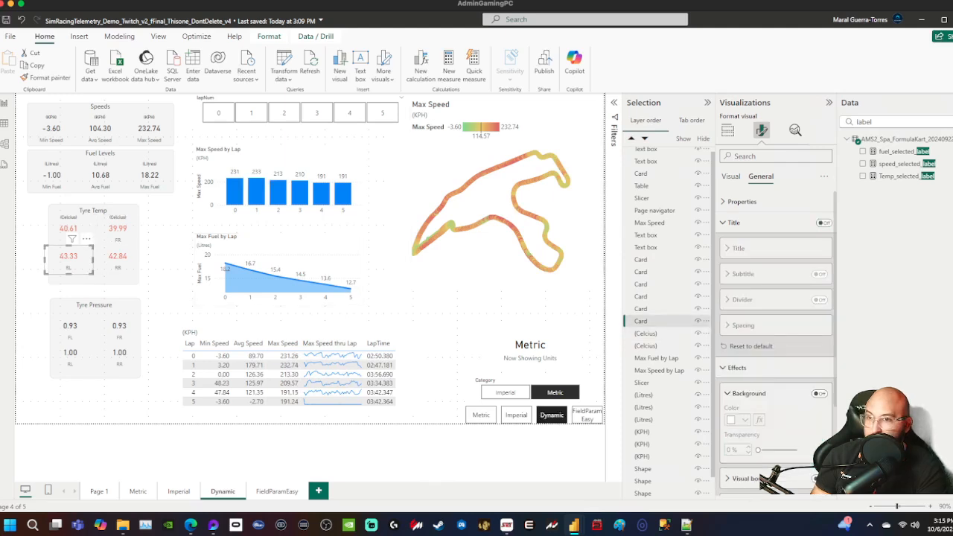
click(823, 222)
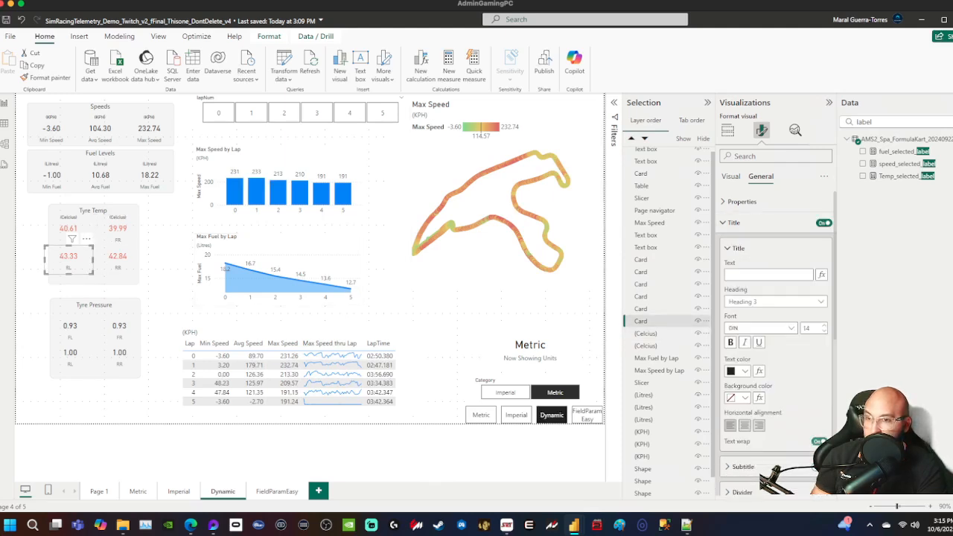
click(821, 274)
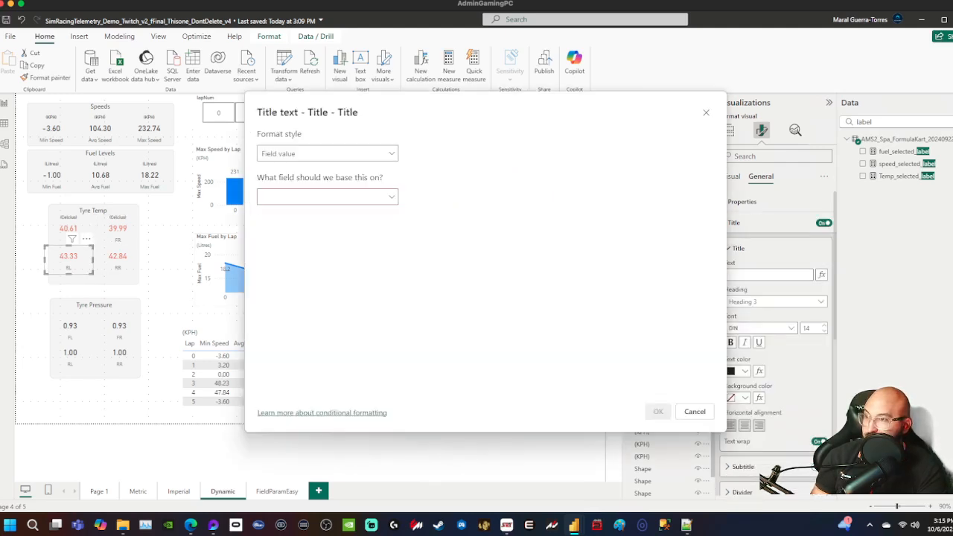
click(328, 196)
text(_label)
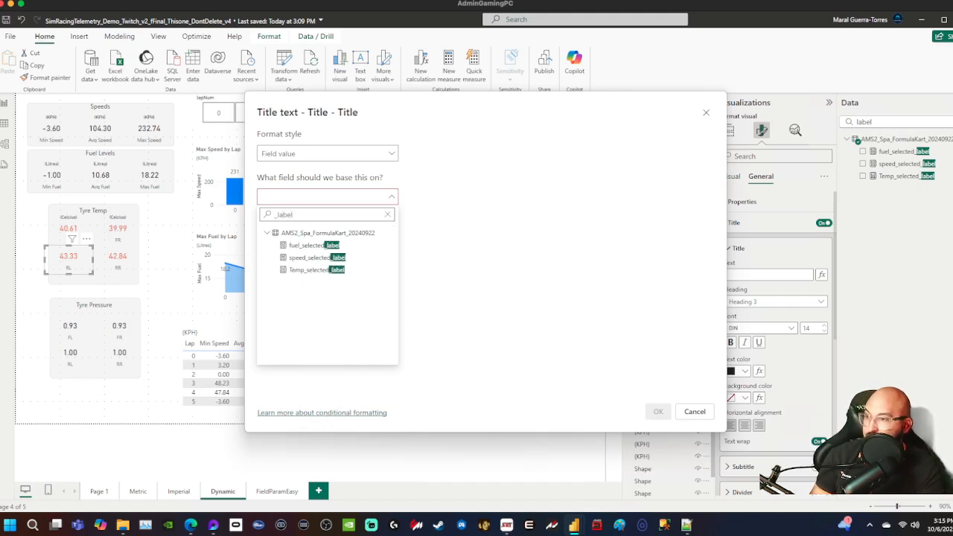
click(316, 269)
click(659, 411)
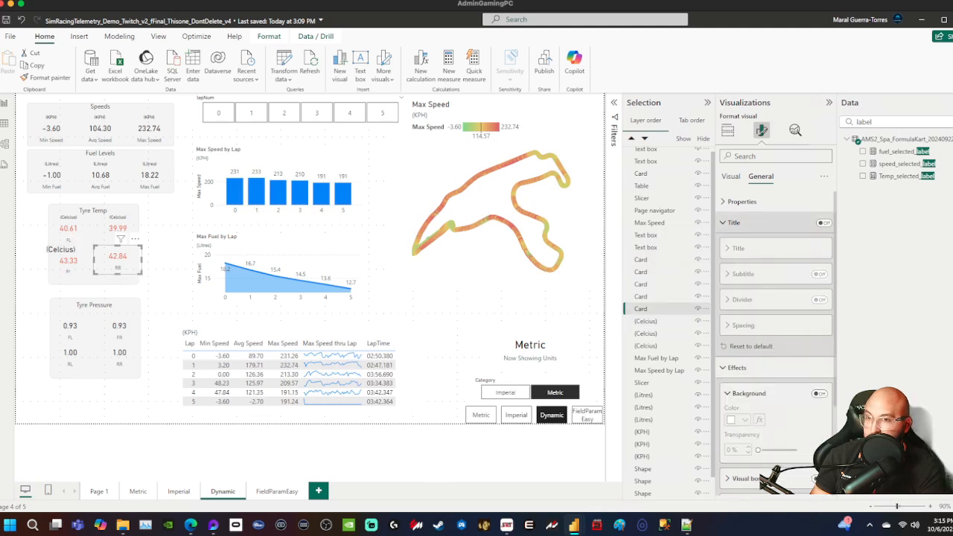
- Turn on the RR Tyre Temp card's title and base its text on the Temp_selected_label field
click(734, 222)
click(737, 244)
click(734, 222)
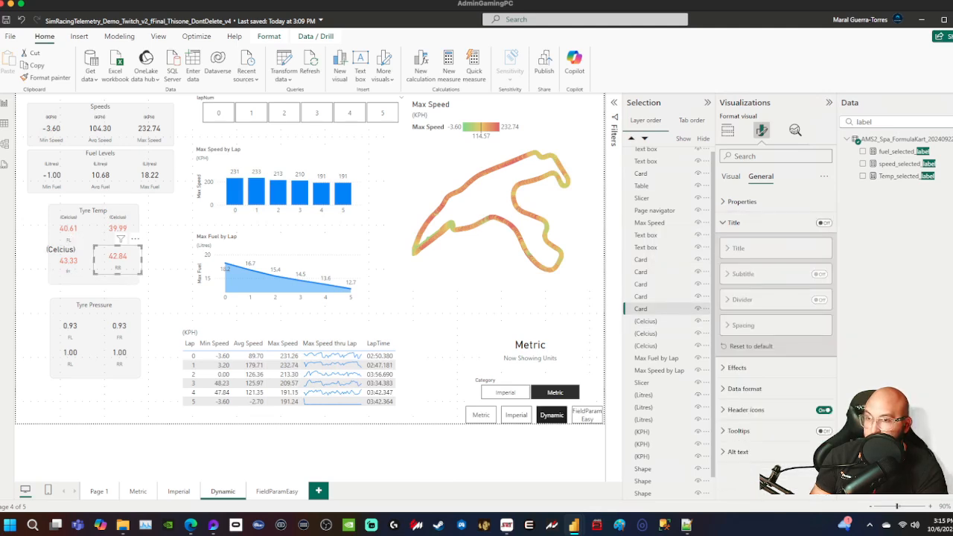
click(824, 222)
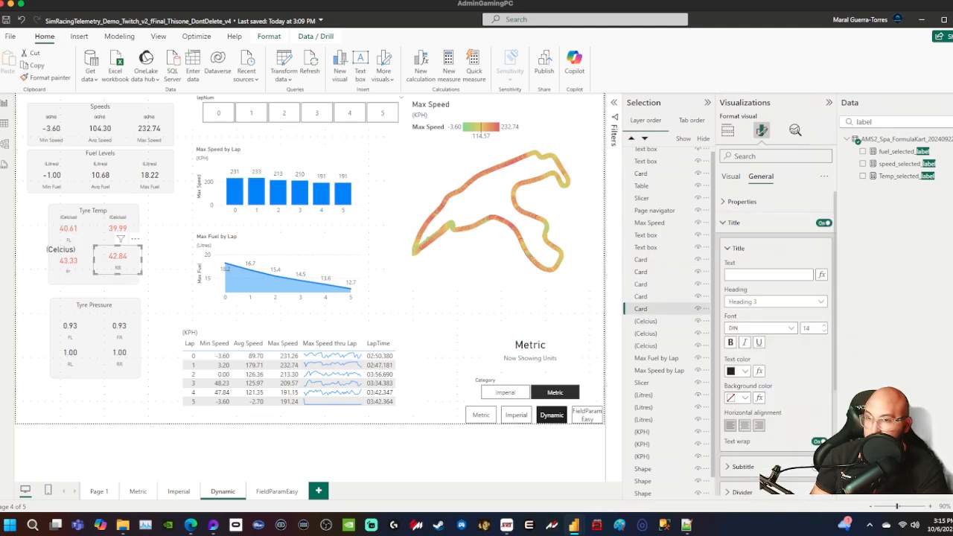
click(821, 274)
click(327, 197)
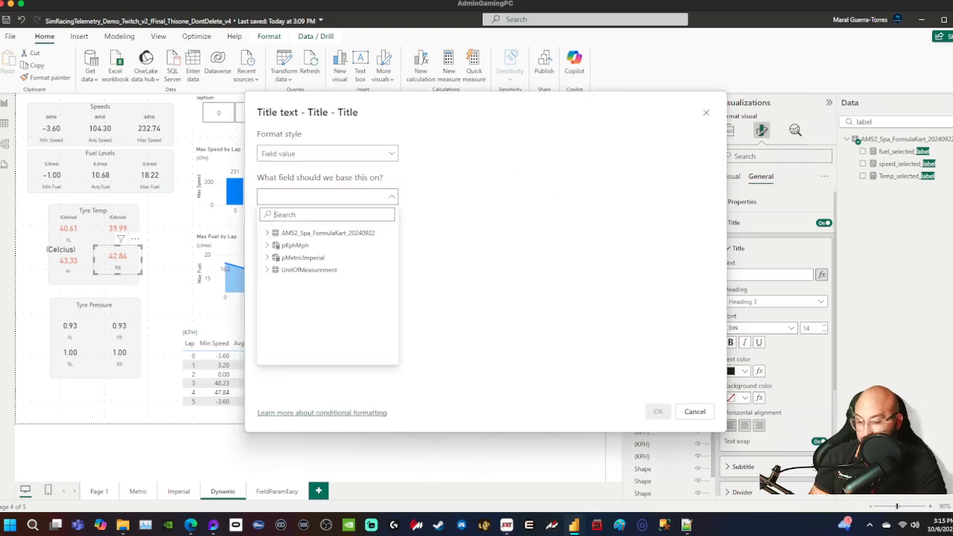
text(label)
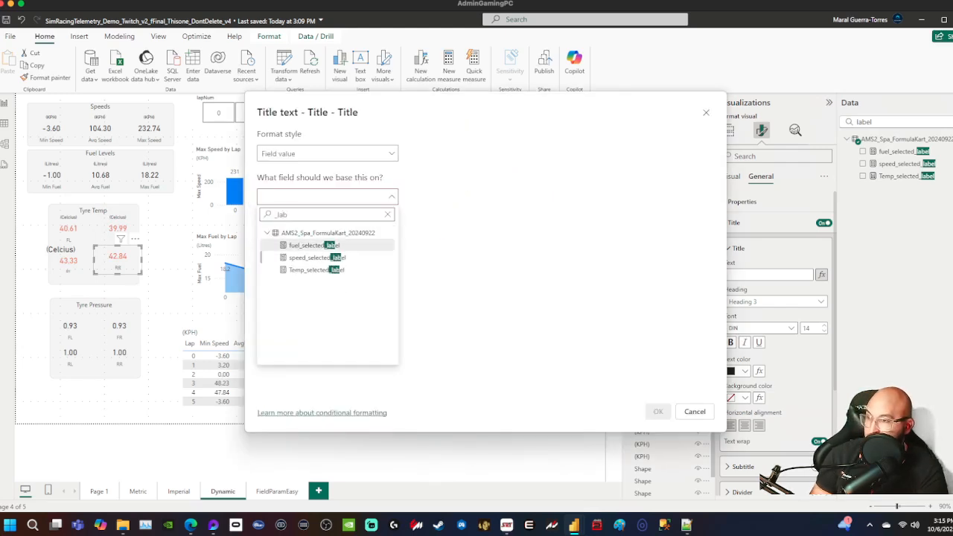
click(302, 270)
click(658, 410)
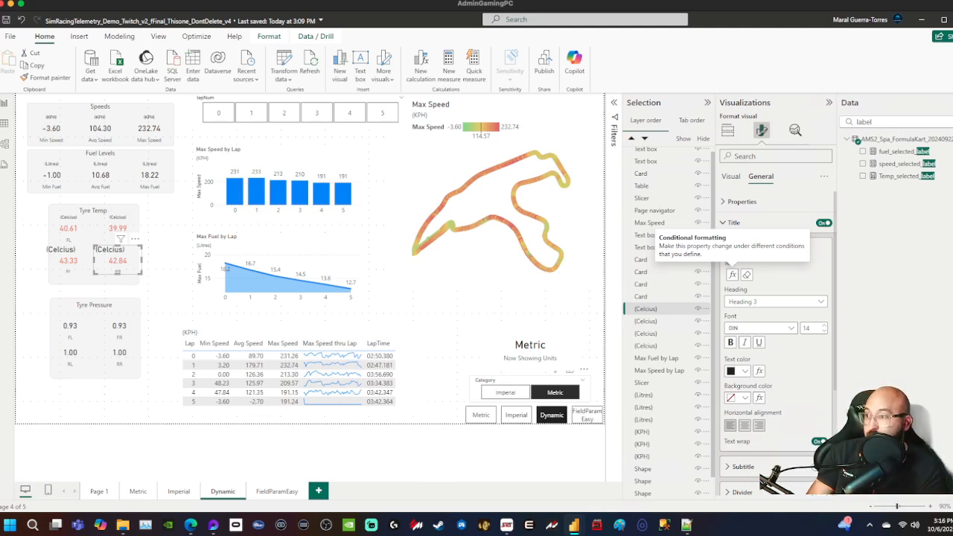
click(71, 236)
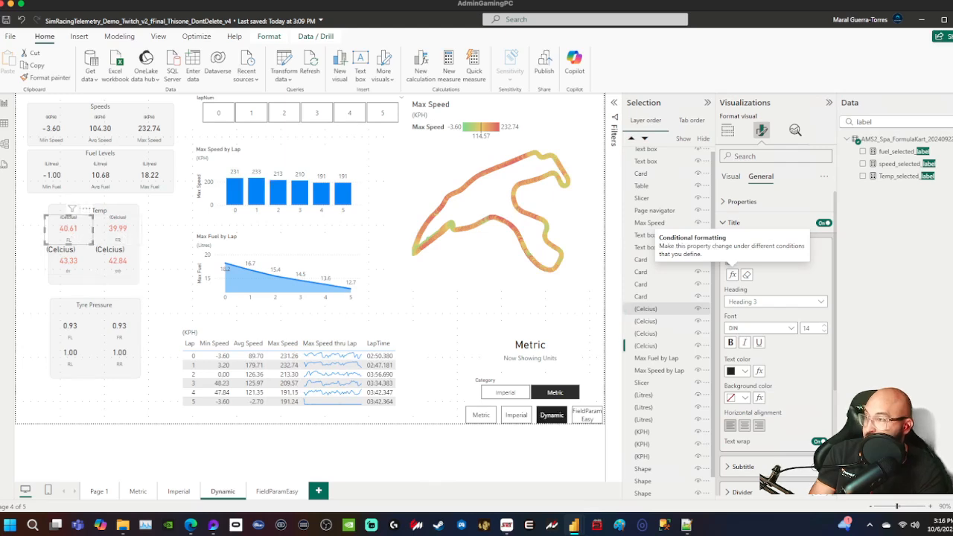
right_click(127, 229)
click(49, 77)
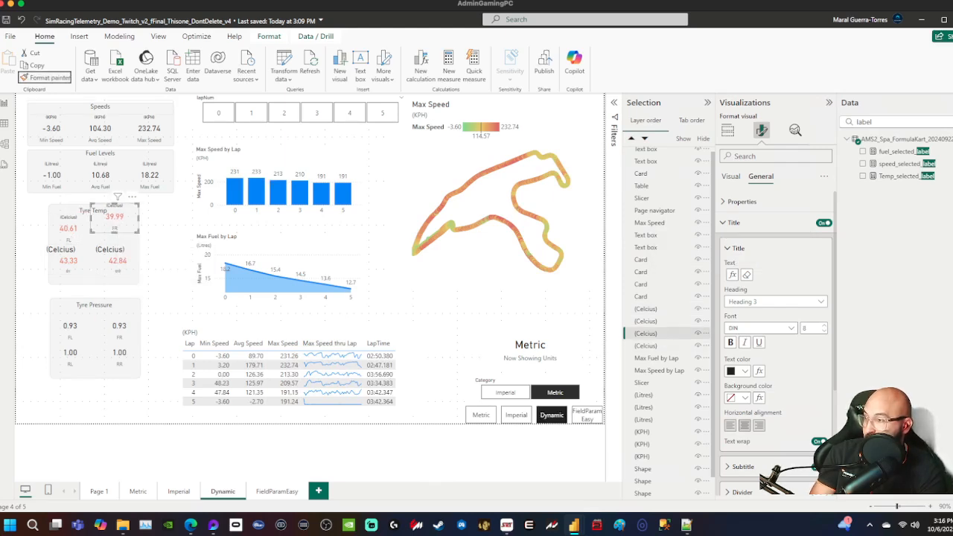
click(69, 260)
click(66, 233)
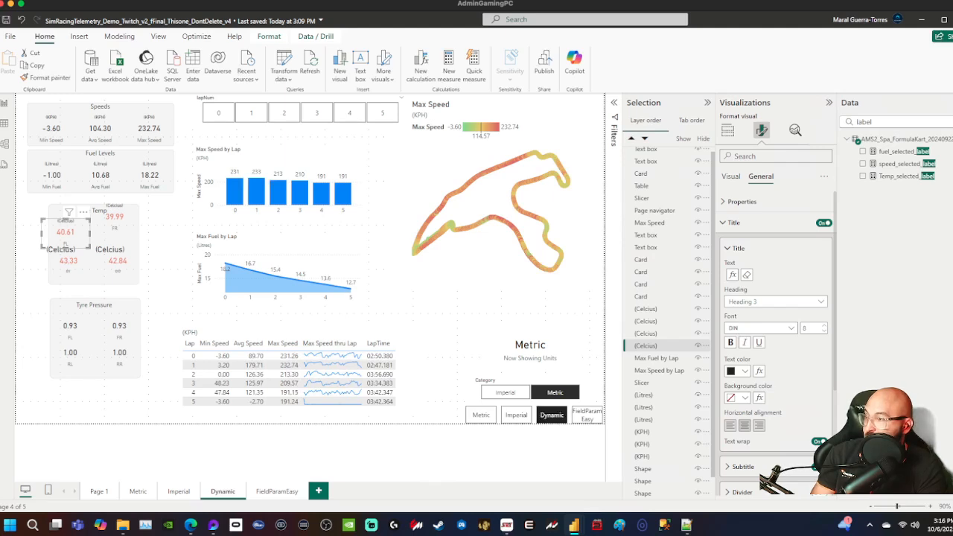
key(ctrl+z)
- Apply the FL Tyre Temp card's formatting to the RL and RR cards with Format painter
click(47, 78)
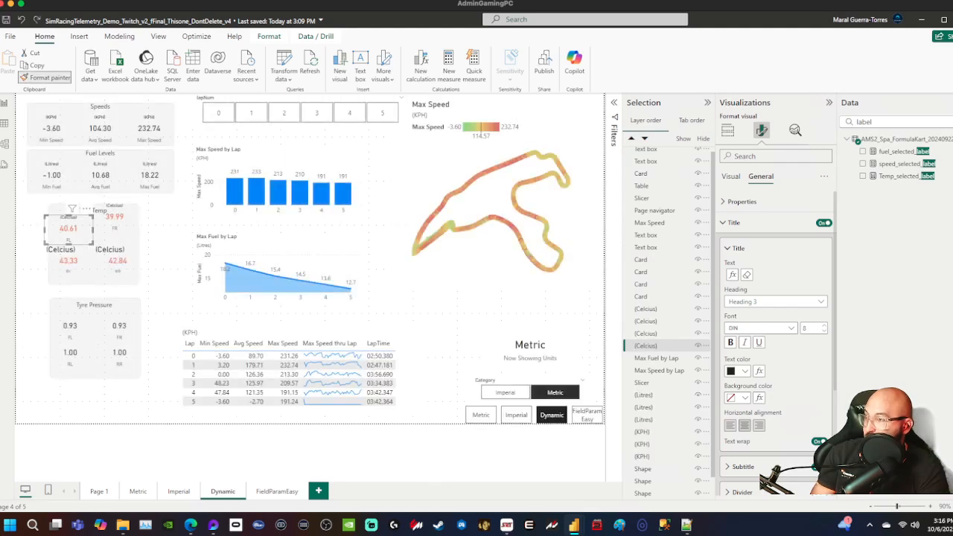
click(68, 259)
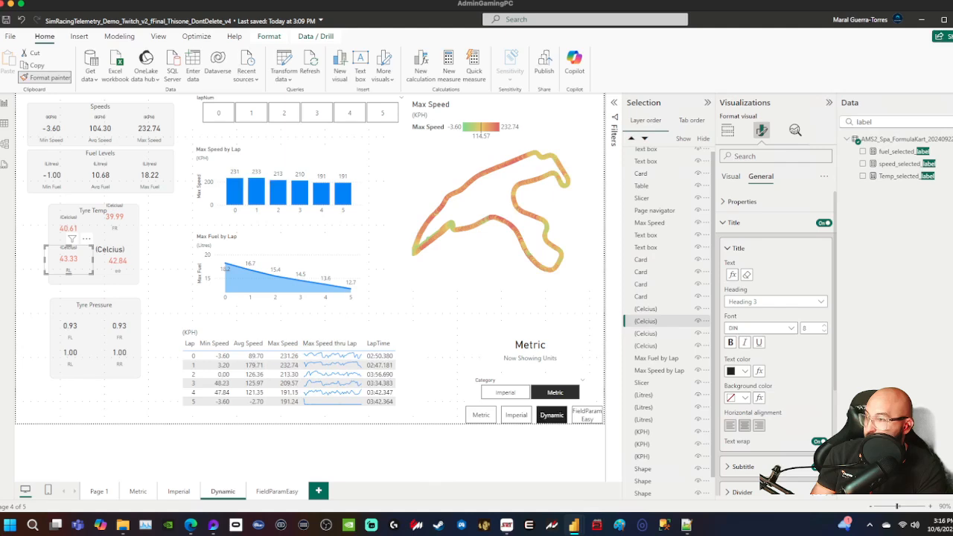
click(118, 257)
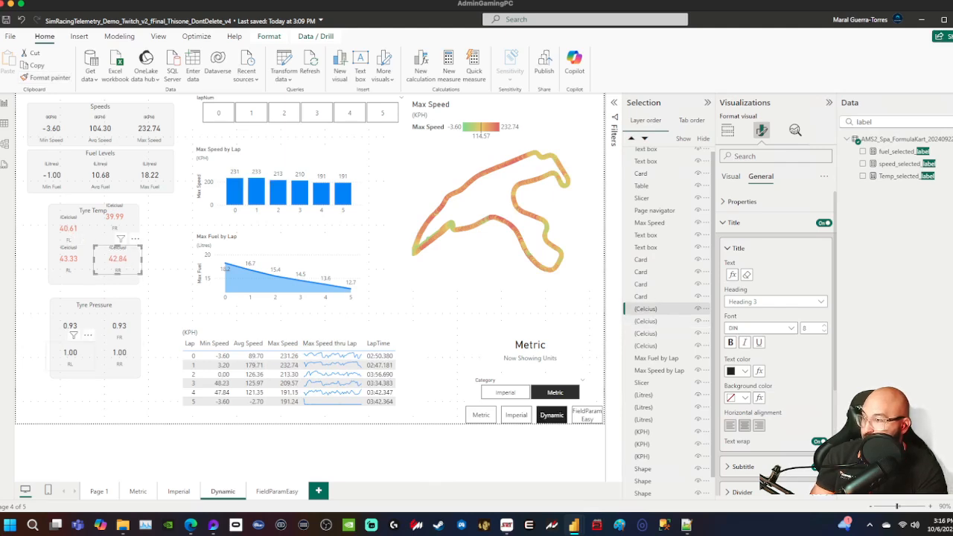
- Create a new measure in the telemetry table from a copy of the Temp_selected_label formula
click(70, 328)
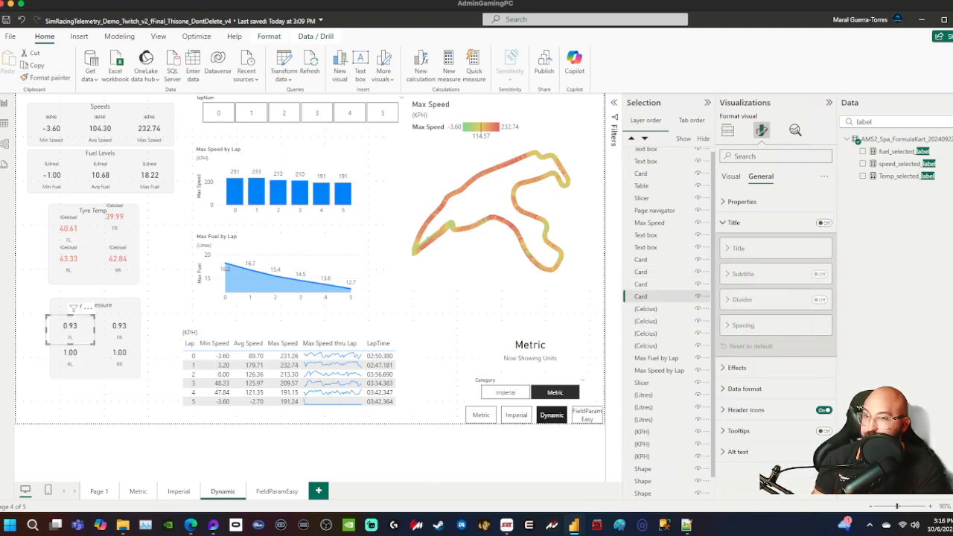
click(901, 176)
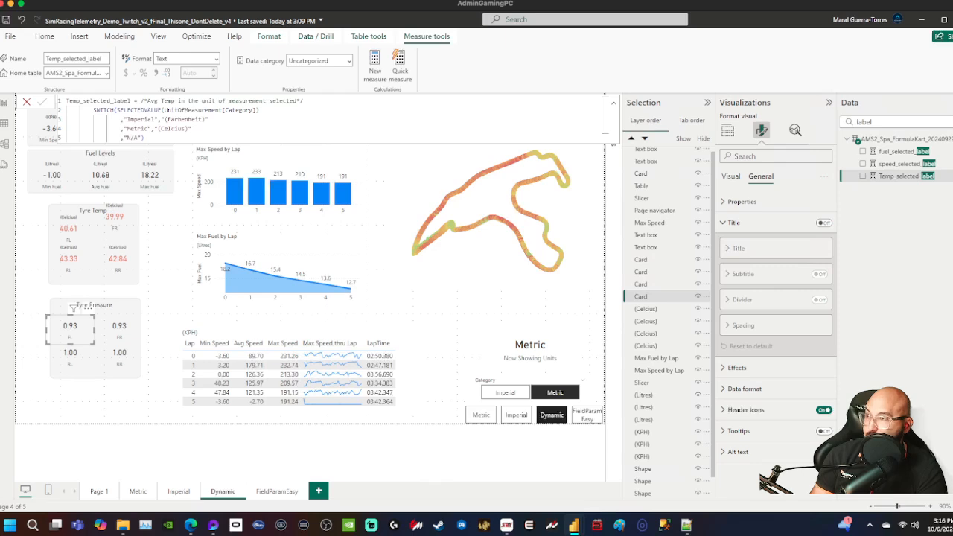
click(145, 138)
key(ctrl+a)
key(ctrl+c)
right_click(891, 139)
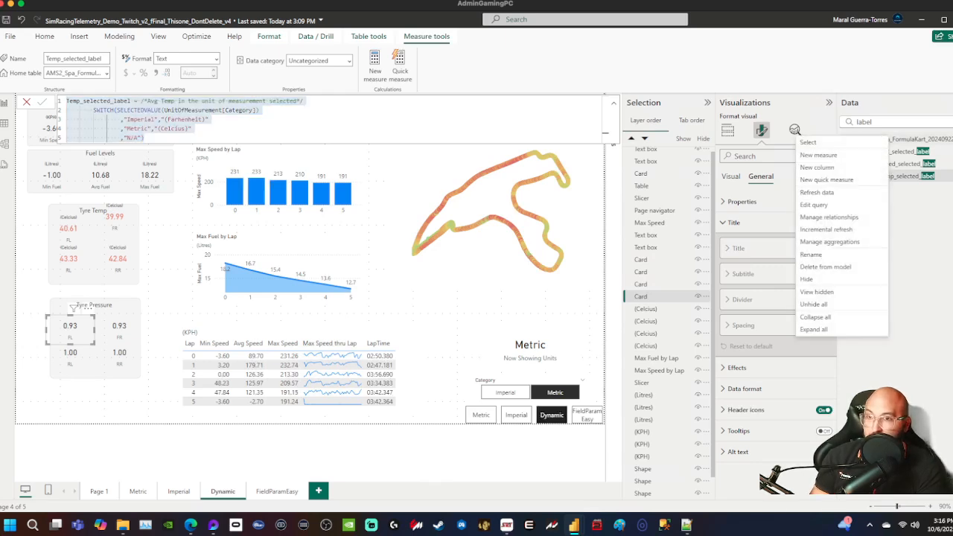
click(825, 155)
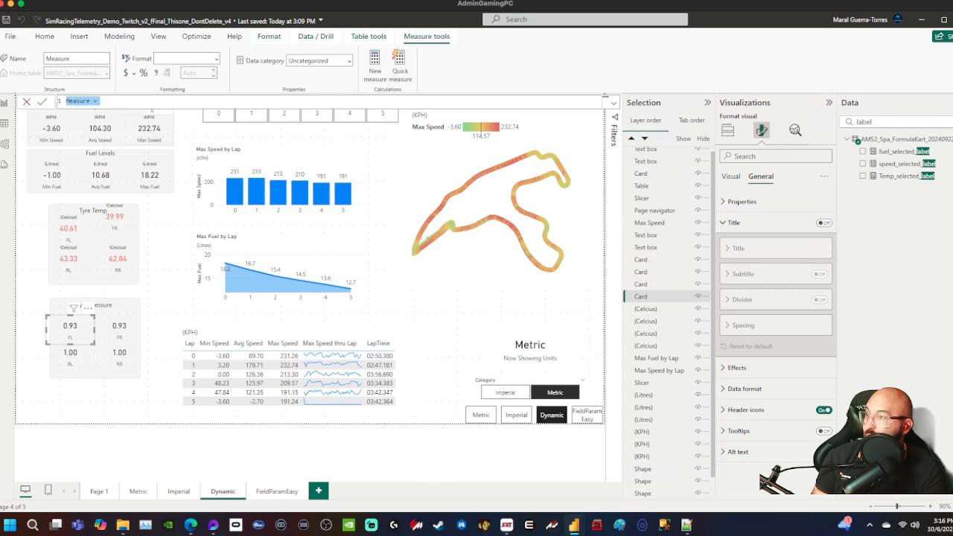
key(ctrl+v)
- Rename the copied measure Press_selected_label and change its comment to read "Avg Pressure in the unit of measurement selected"
drag(66, 101, 80, 100)
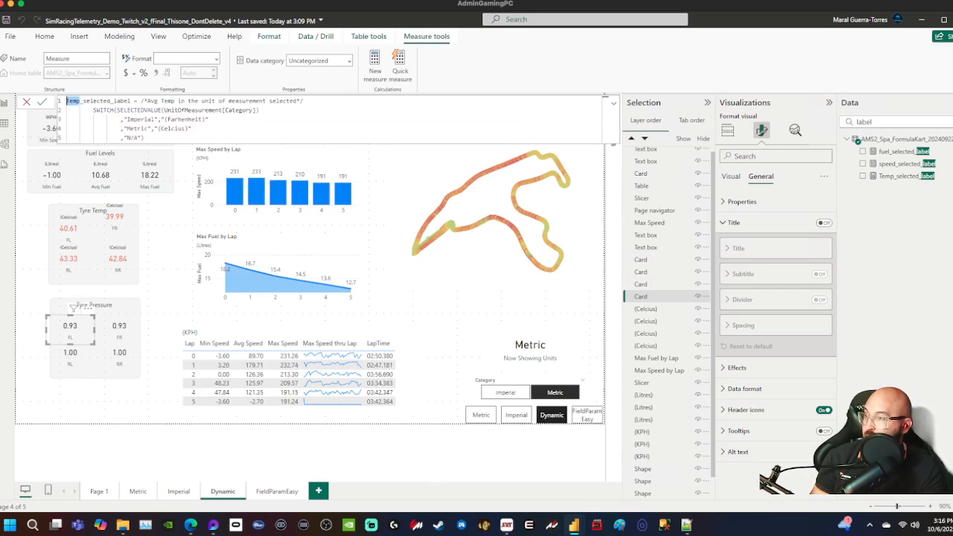
text(Press)
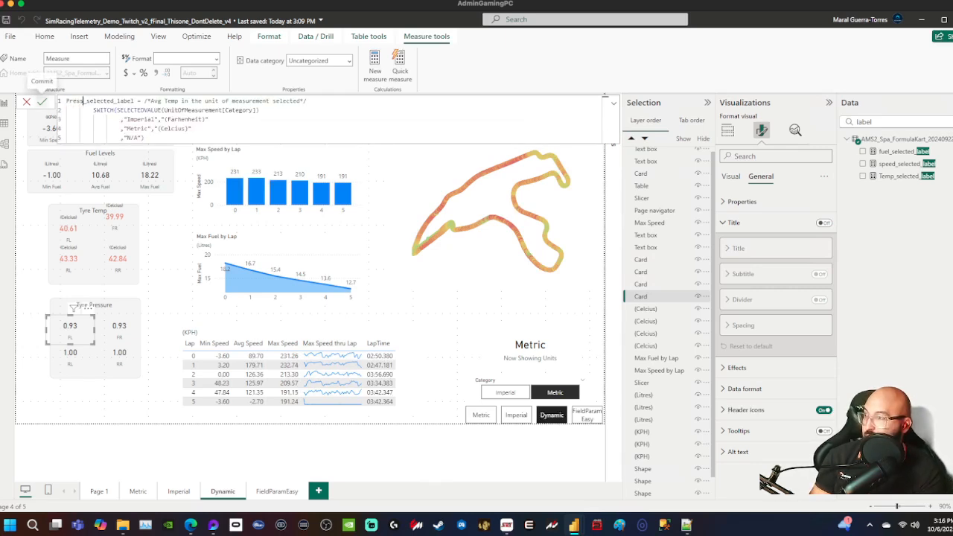
text(u)
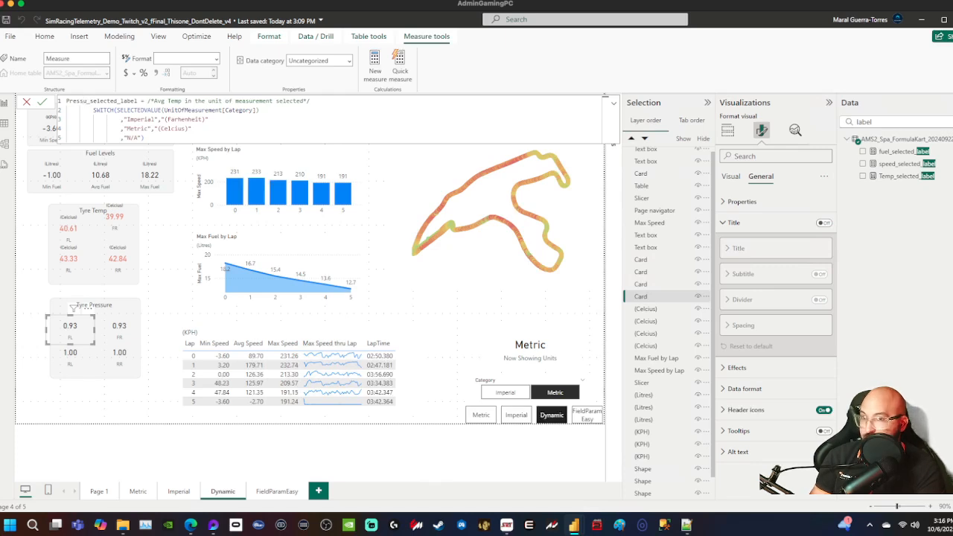
key(BackSpace)
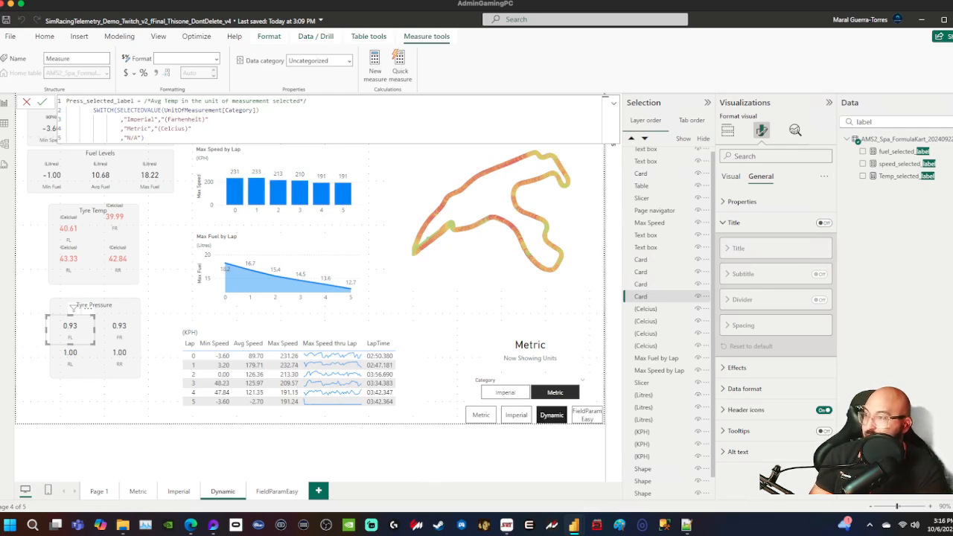
double_click(171, 101)
text(Pressure)
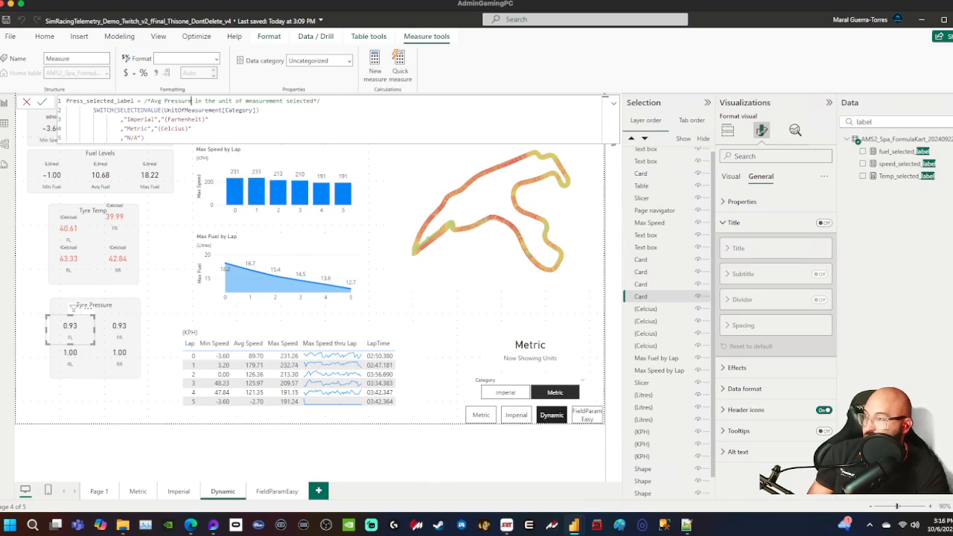
- Set the measure's Imperial label to (PSI) and its Metric label to (BAR), and commit the formula
double_click(185, 119)
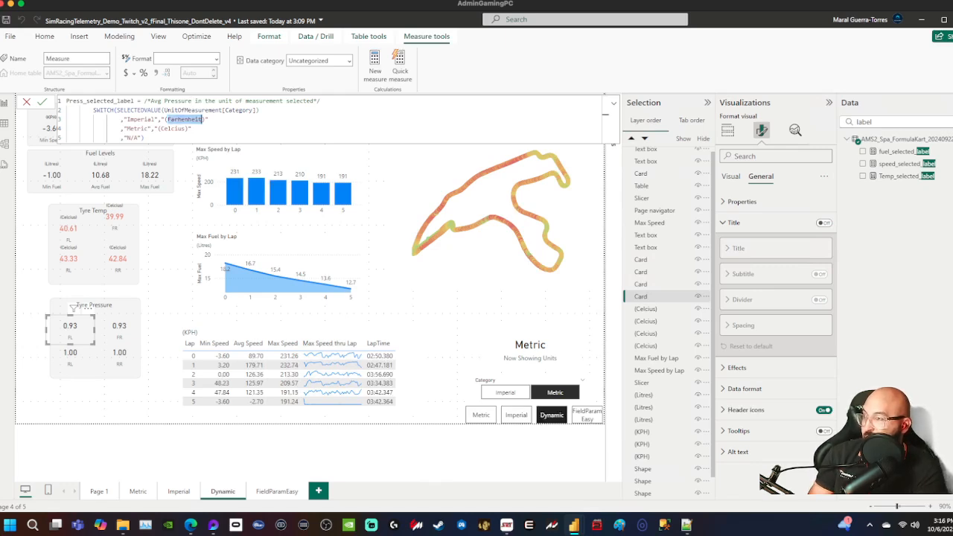
text(PSI)
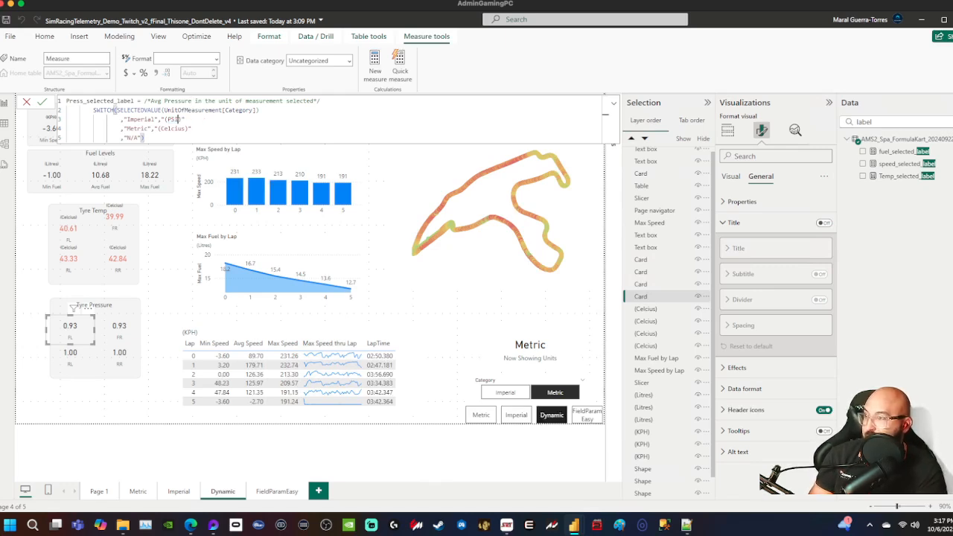
double_click(178, 128)
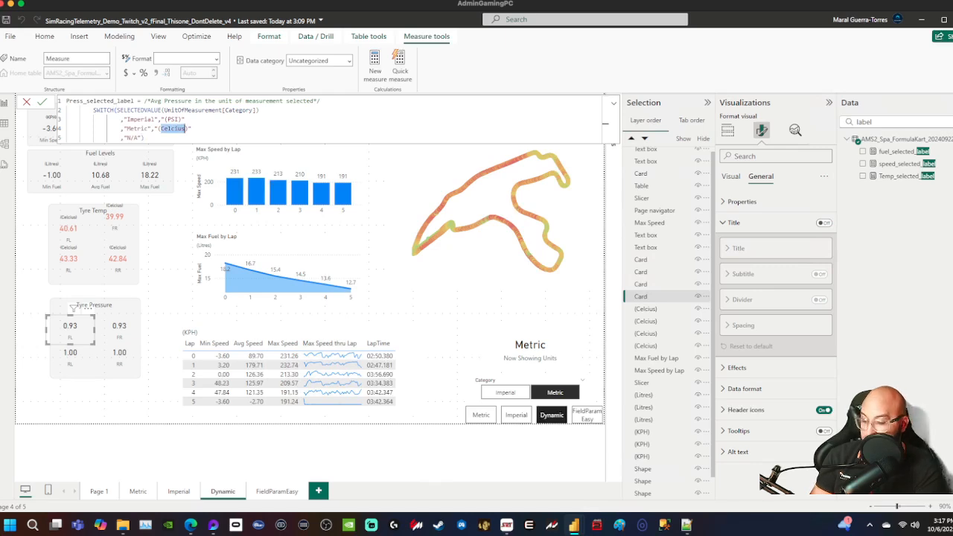
text(BAR)
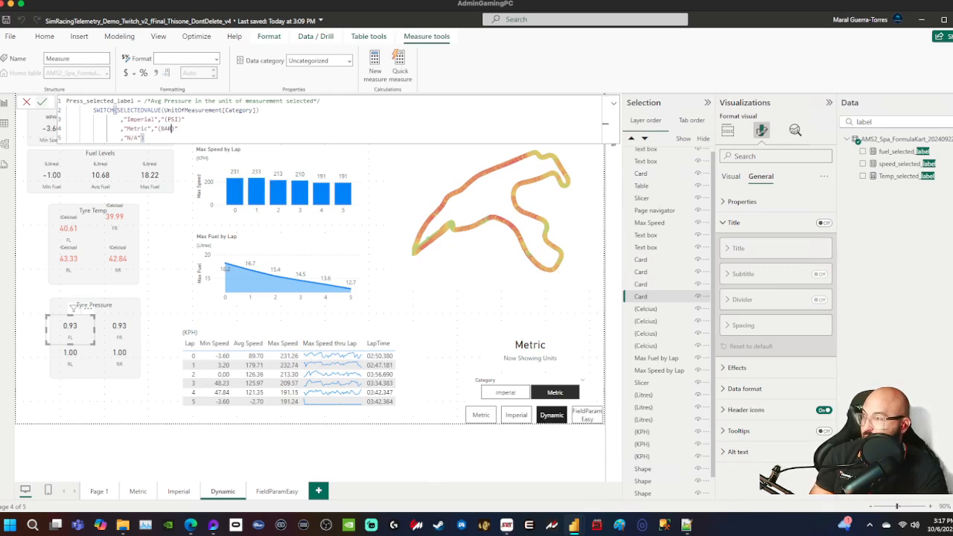
click(42, 102)
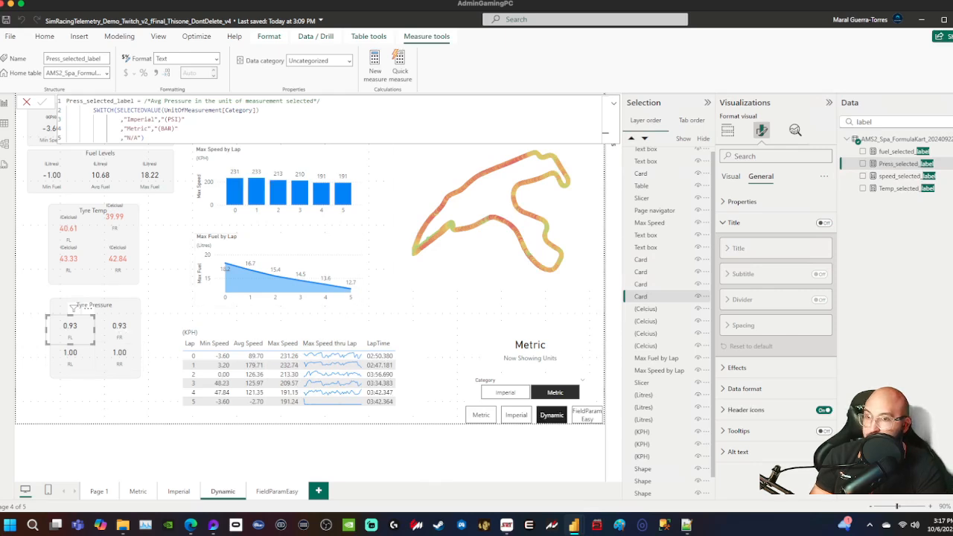
- Turn on the FL Tyre Pressure card's title and base its text on the Press_selected_label field
click(825, 223)
right_click(829, 226)
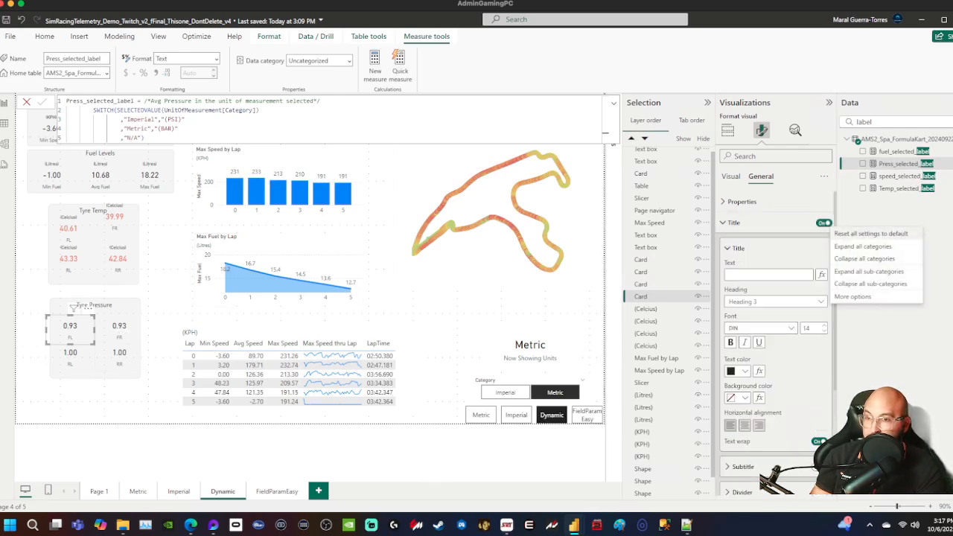
click(821, 275)
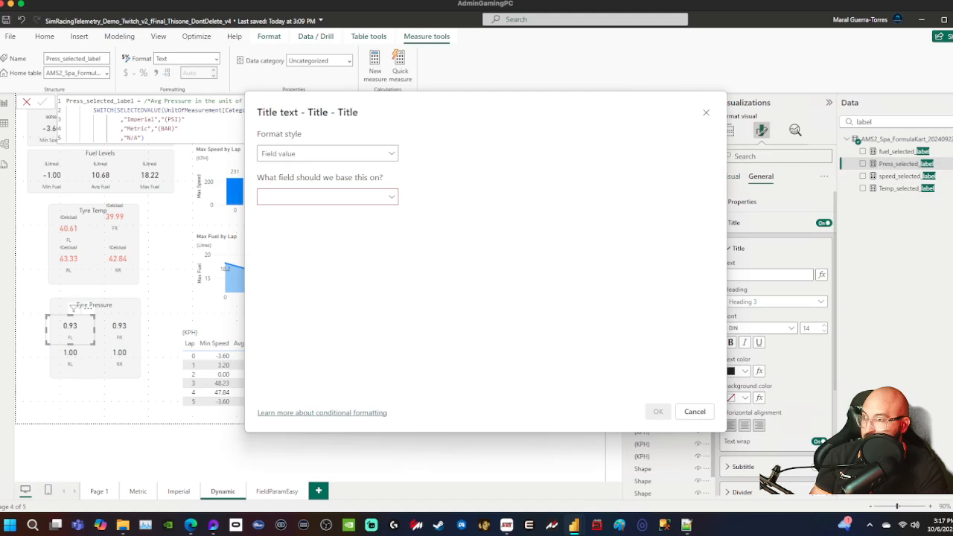
click(327, 196)
text(_label)
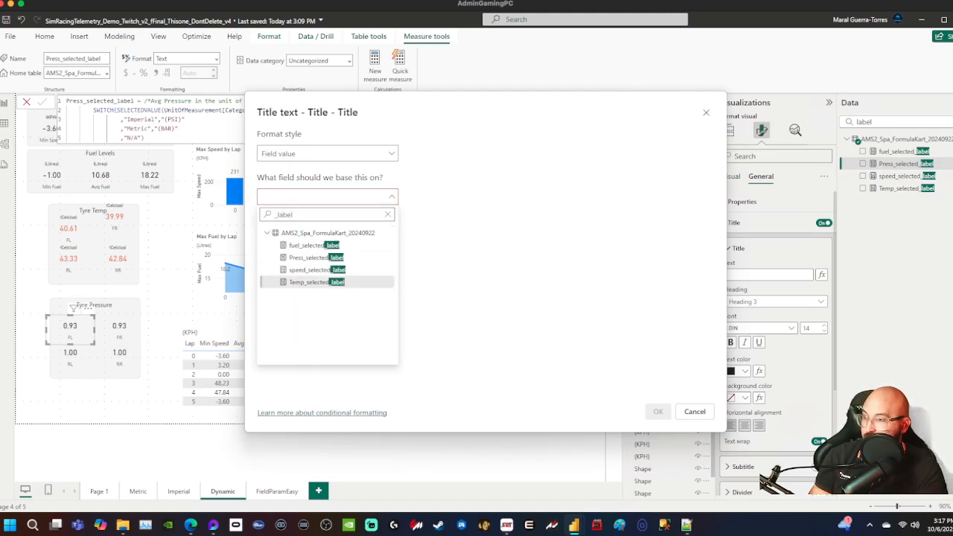
click(309, 282)
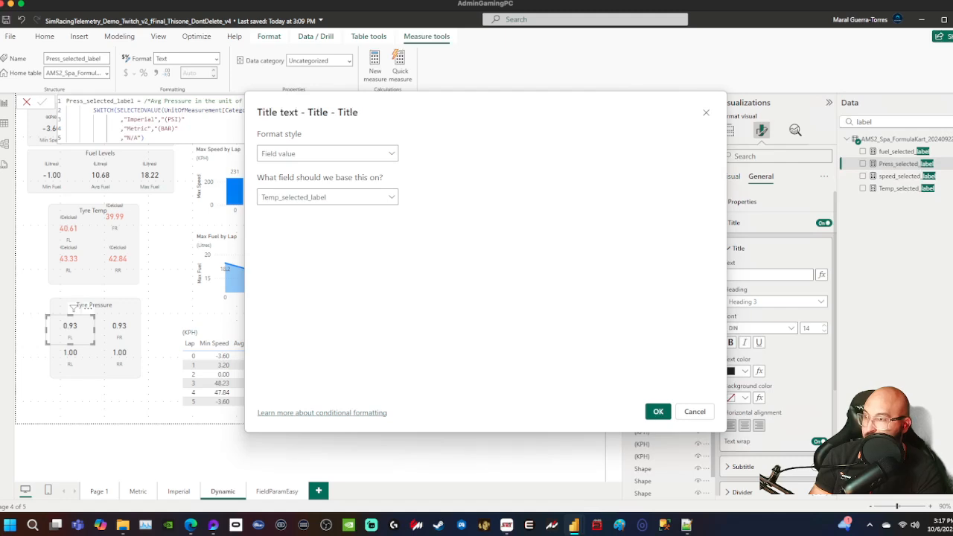
click(327, 197)
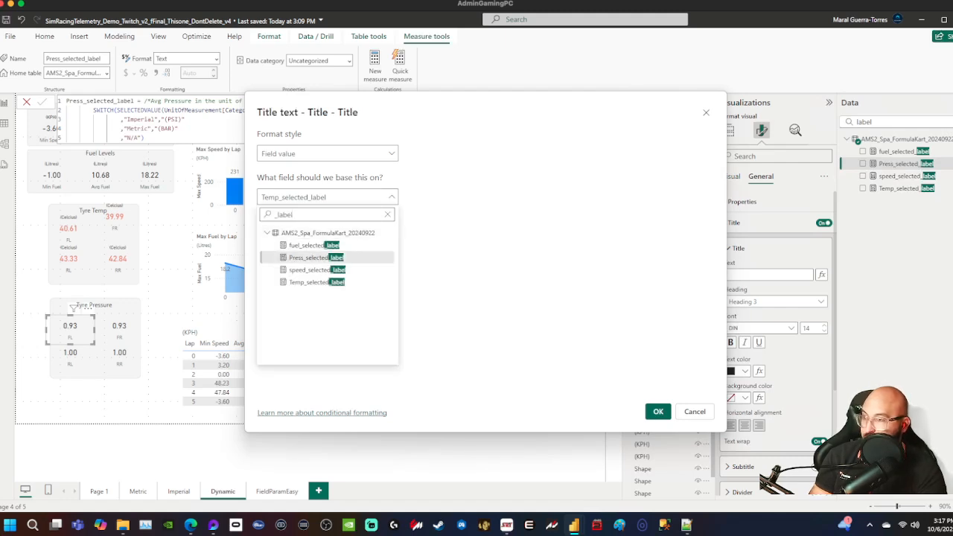
click(311, 257)
click(658, 411)
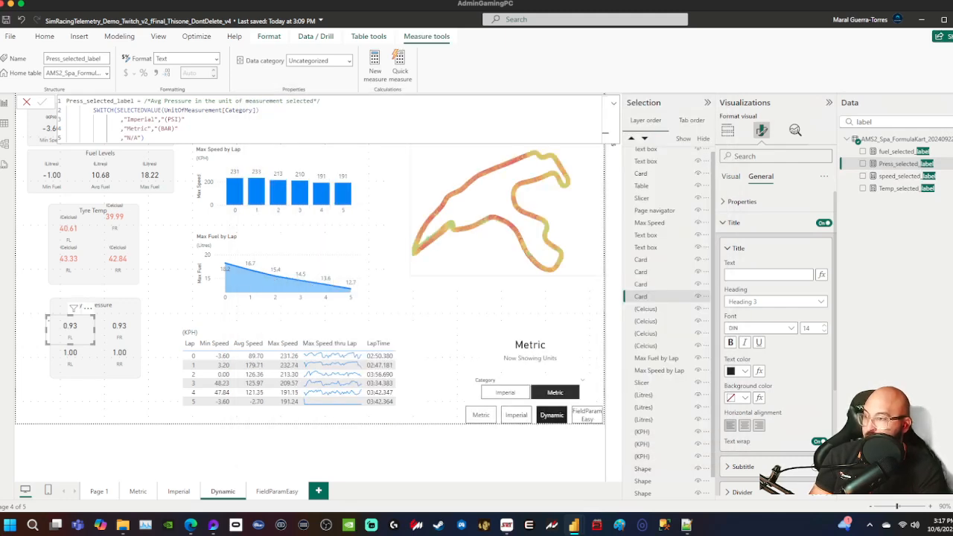
- Turn on the FR Tyre Pressure card's title and base its text on the Press_selected_label field
click(119, 354)
click(119, 327)
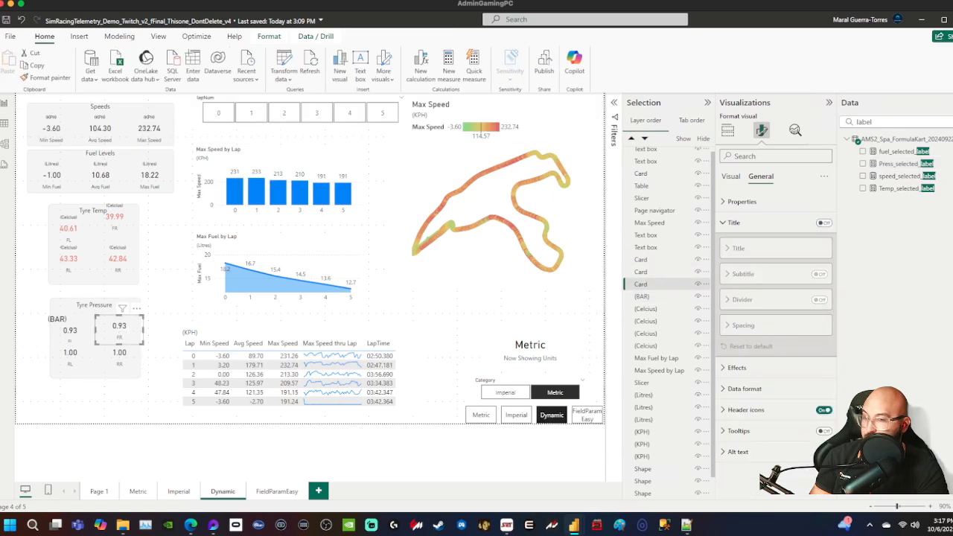
click(823, 223)
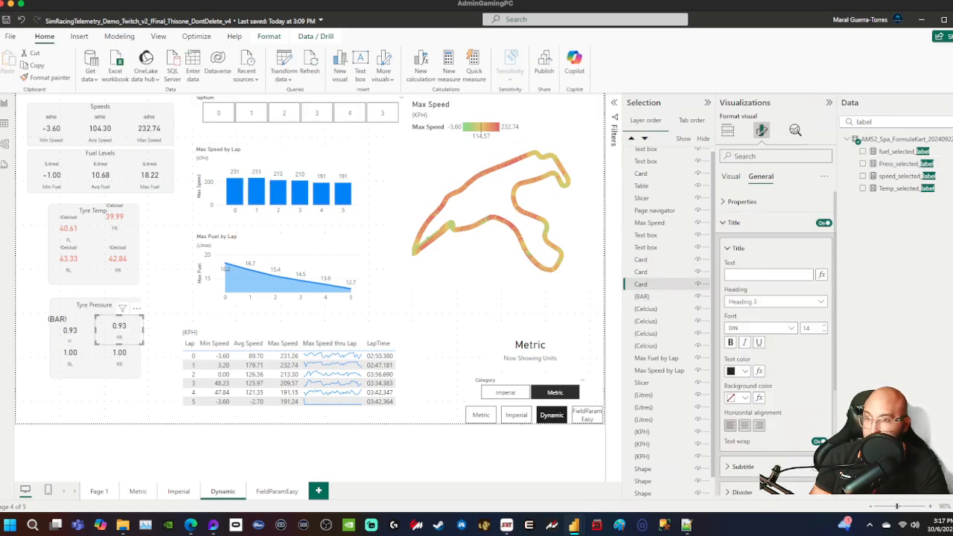
click(738, 248)
click(739, 248)
click(821, 275)
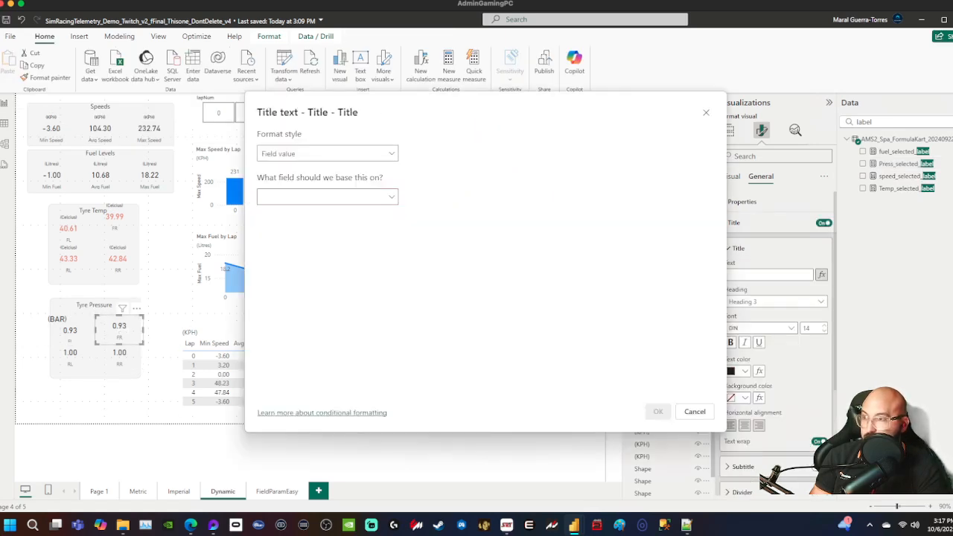
click(327, 198)
text(_label)
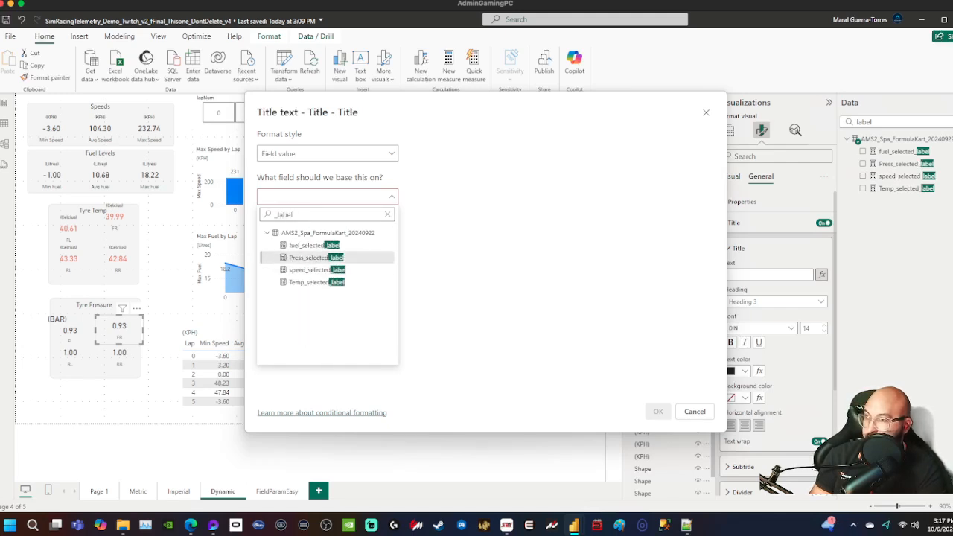
click(309, 257)
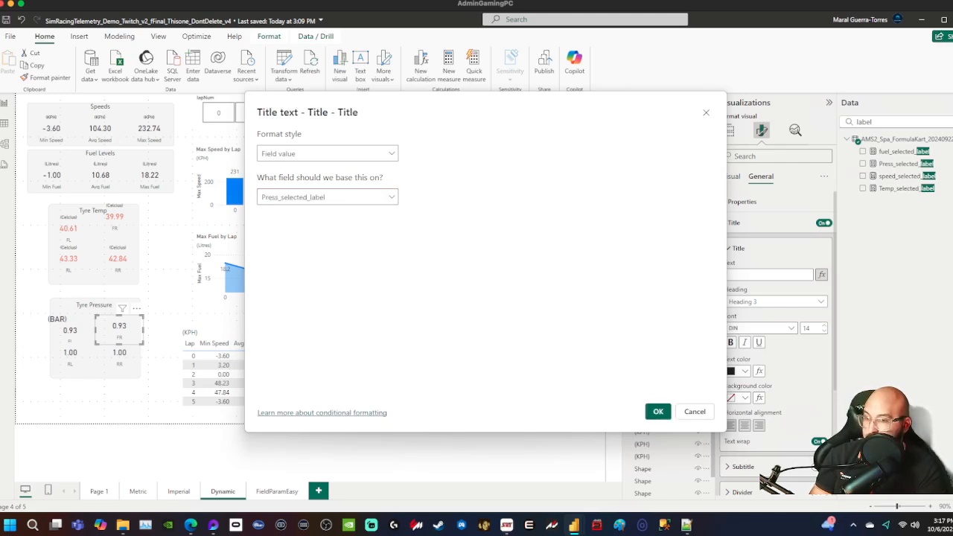
click(658, 412)
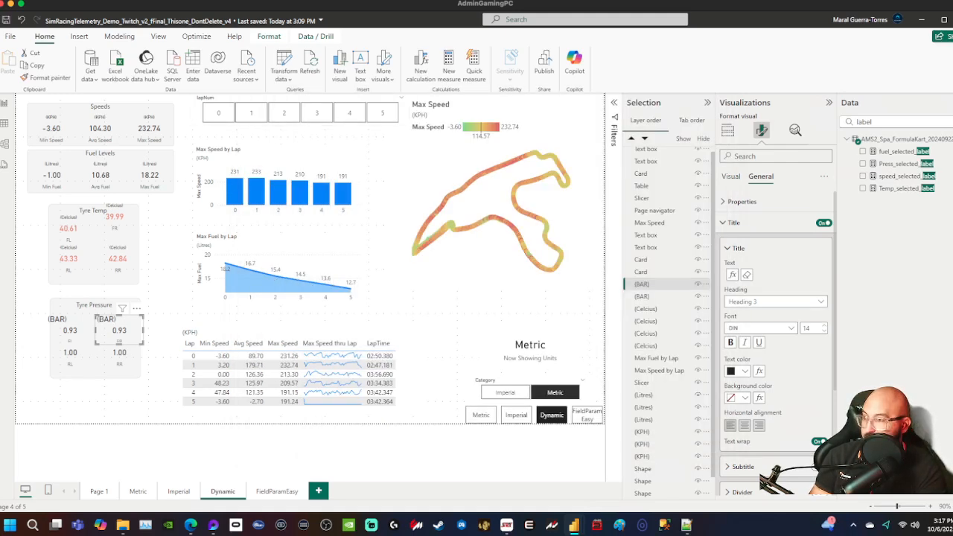
- Turn on the RL Tyre Pressure card's title and base its text on the Press_selected_label field
click(70, 353)
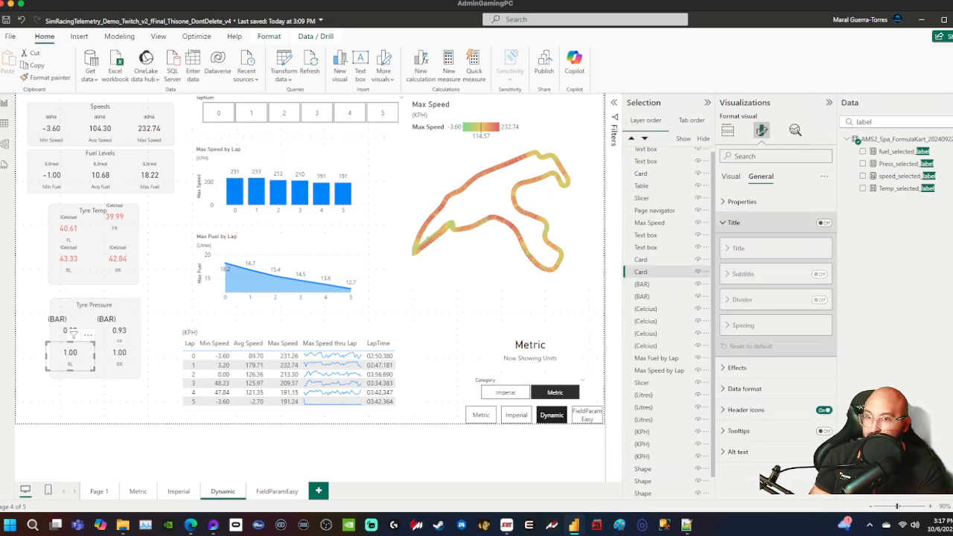
click(824, 222)
click(738, 248)
click(738, 249)
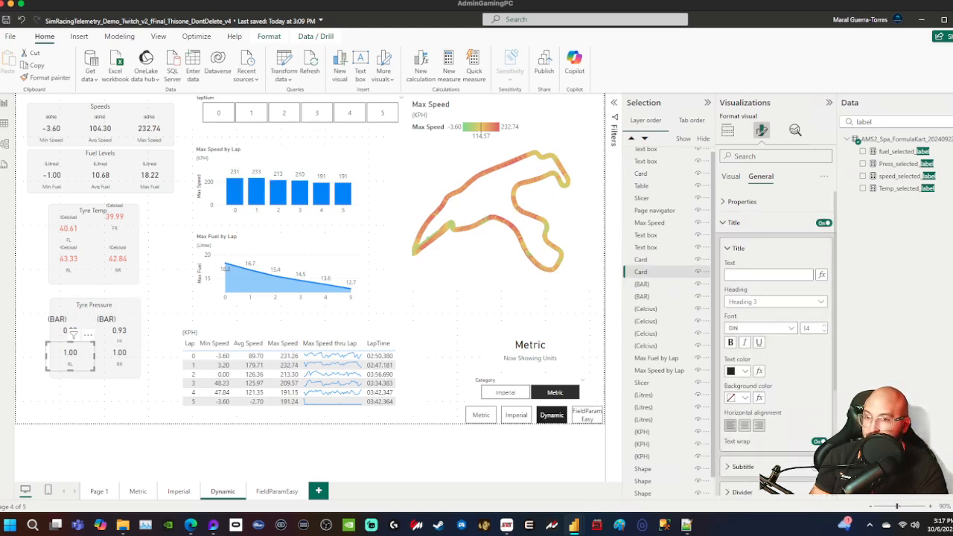
click(821, 275)
click(328, 196)
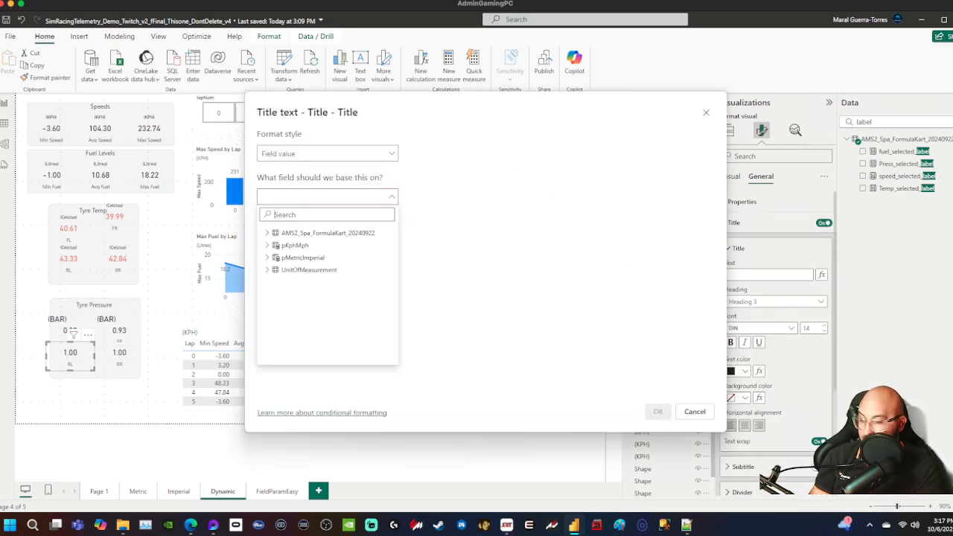
text(_label)
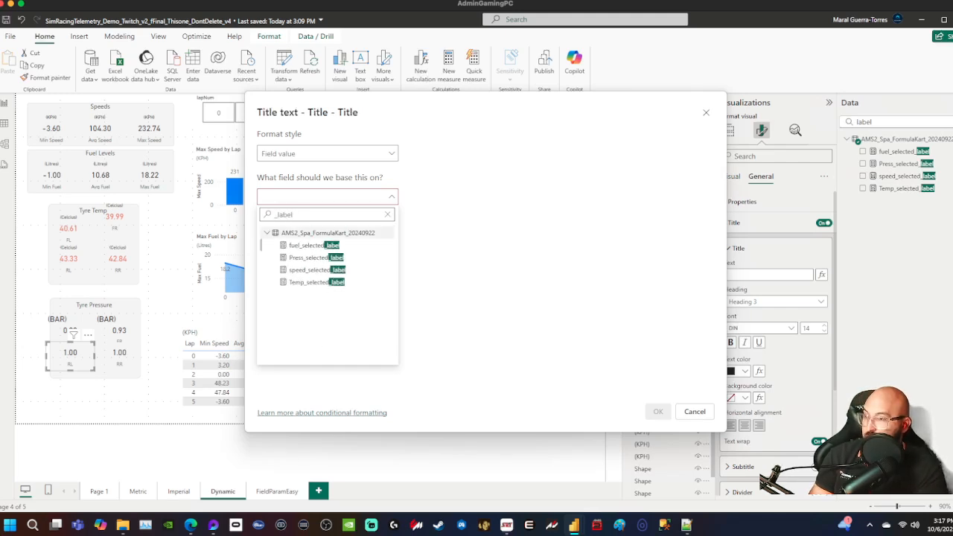
click(315, 257)
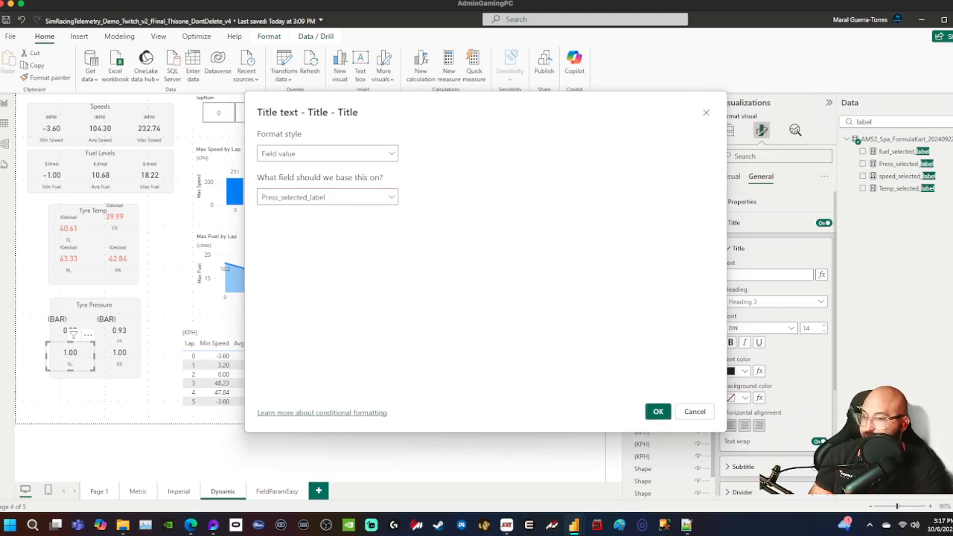
click(658, 410)
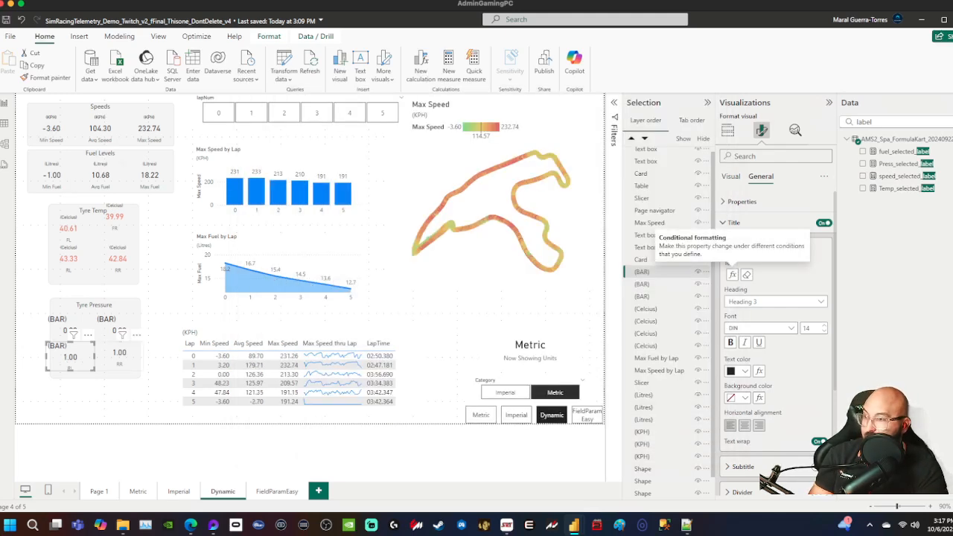
- Turn on the RR Tyre Pressure card's title and base its text on the Press_selected_label field
click(121, 335)
click(823, 222)
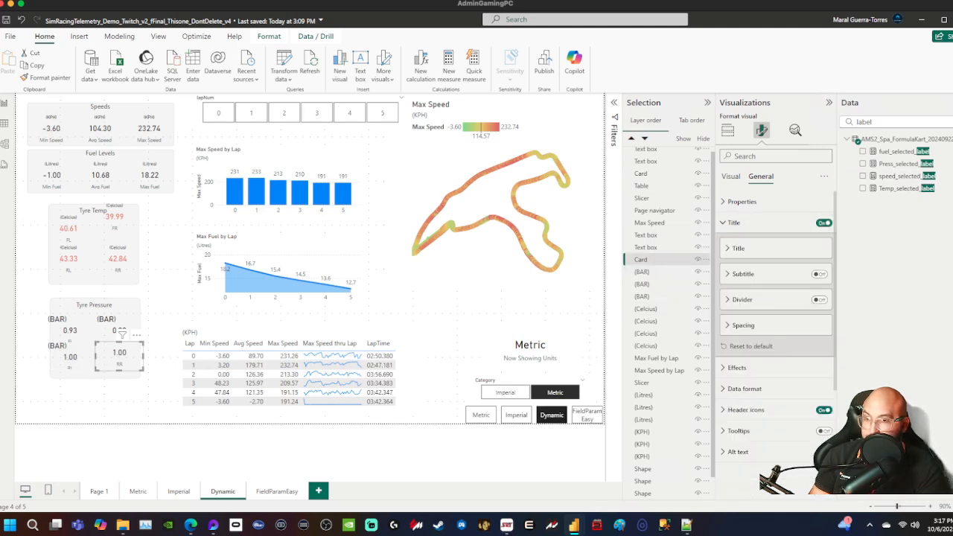
click(738, 247)
click(822, 275)
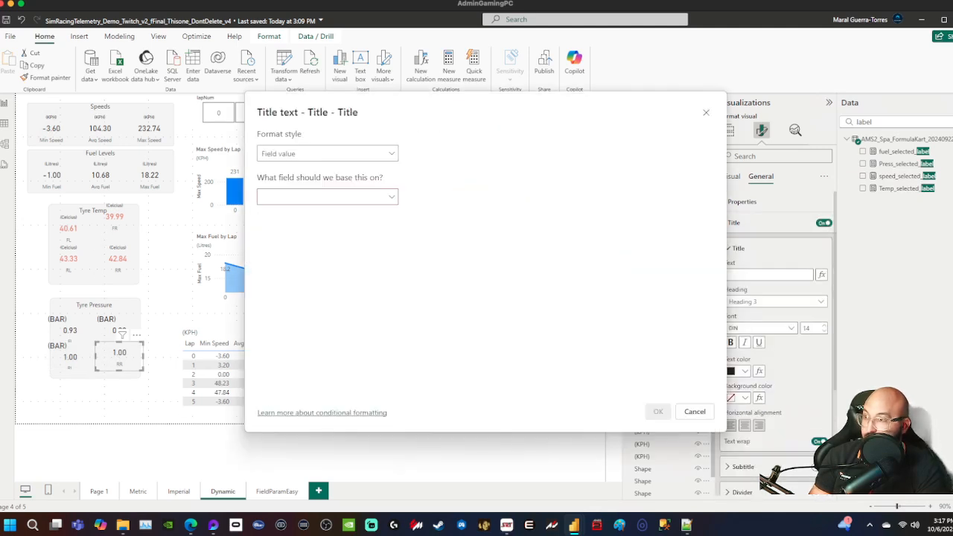
click(327, 196)
text(_label)
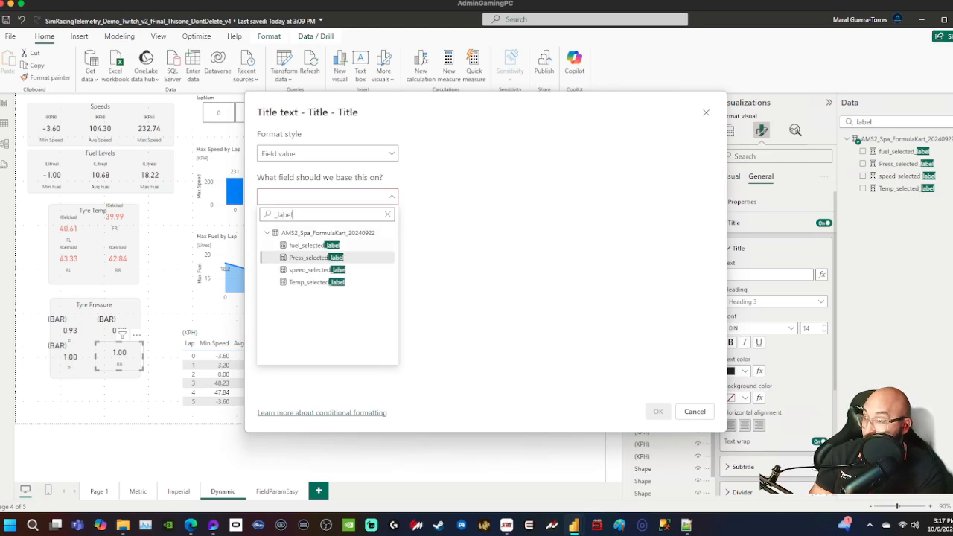
click(308, 257)
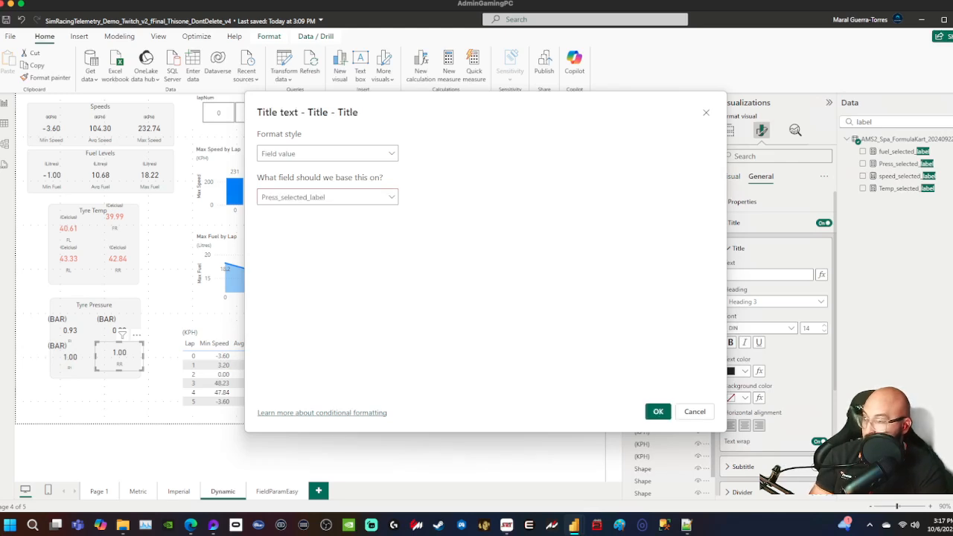
click(658, 410)
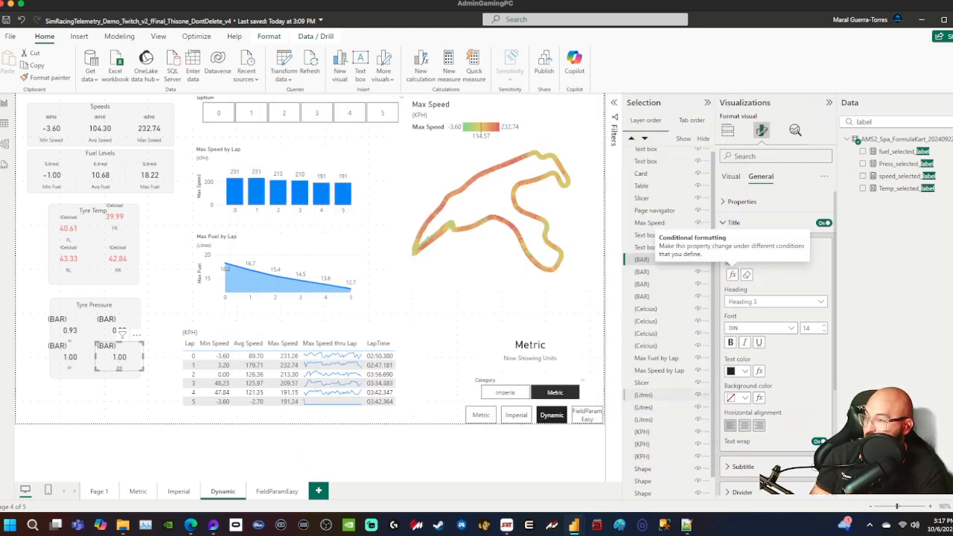
- Set the FL Tyre Pressure card's title font size to 8 and centre the title
click(70, 327)
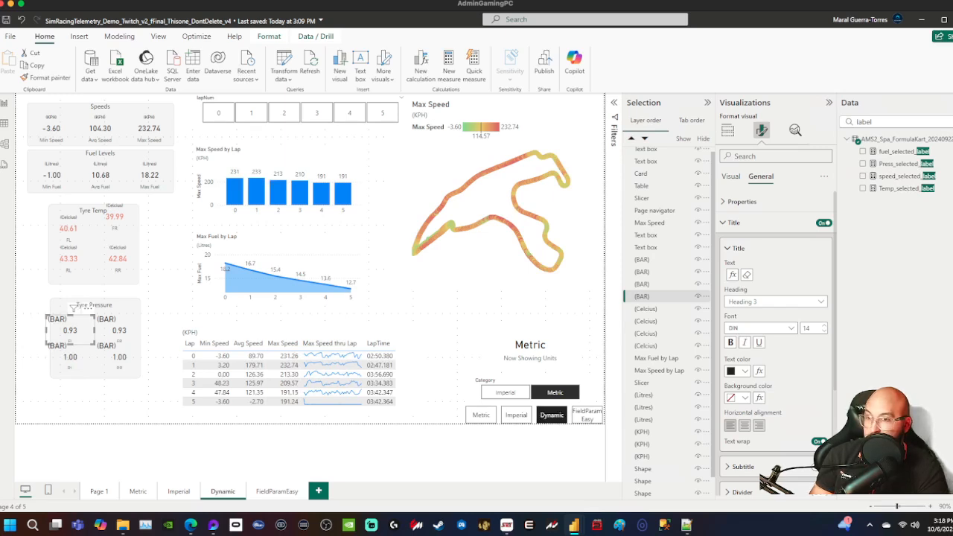
double_click(807, 329)
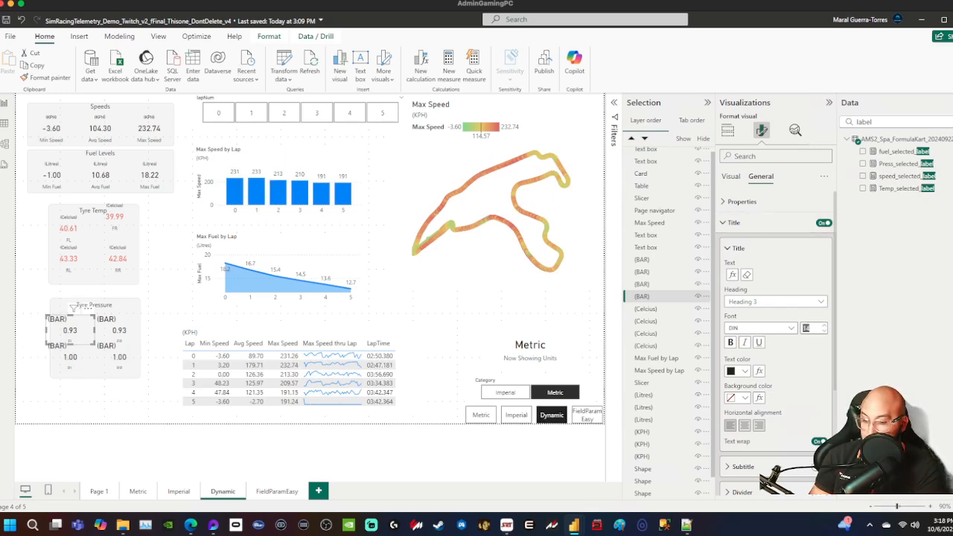
text(8)
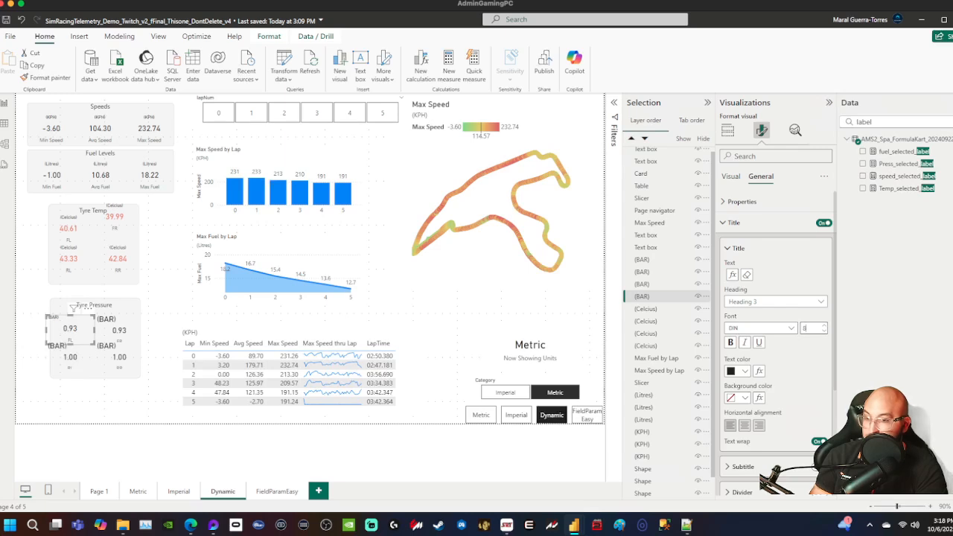
click(744, 425)
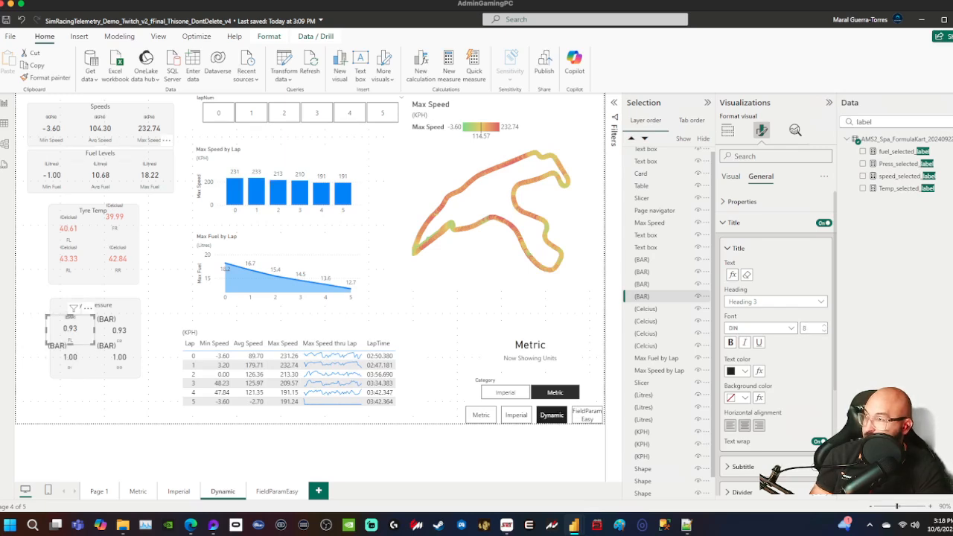
- Copy the FL Tyre Pressure card's formatting to the FR, RL and RR Tyre Pressure cards with Format painter
click(46, 78)
click(119, 328)
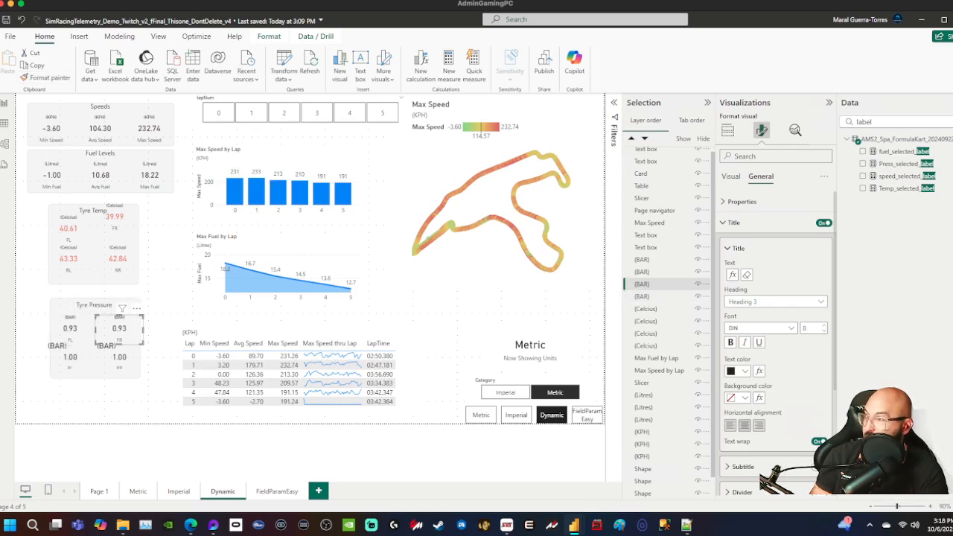
click(70, 356)
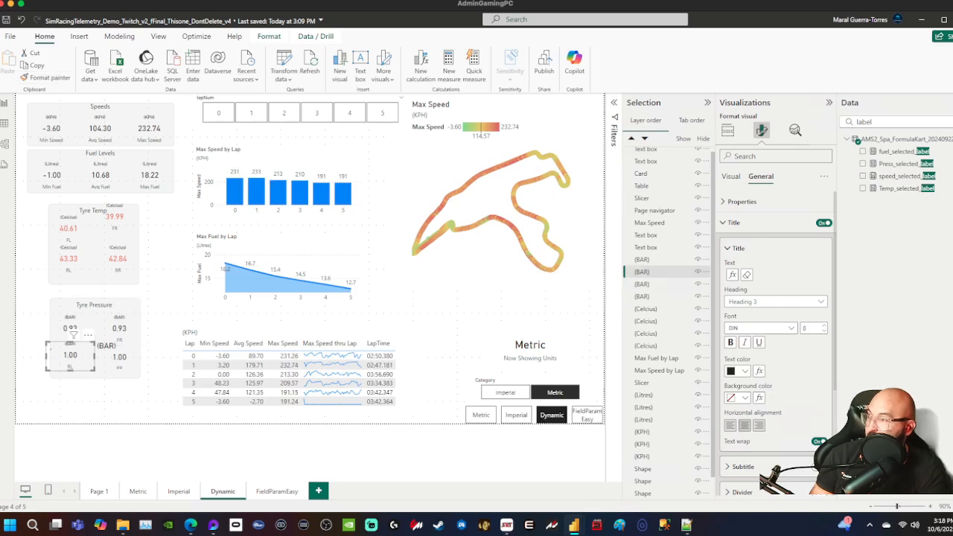
click(46, 77)
click(119, 356)
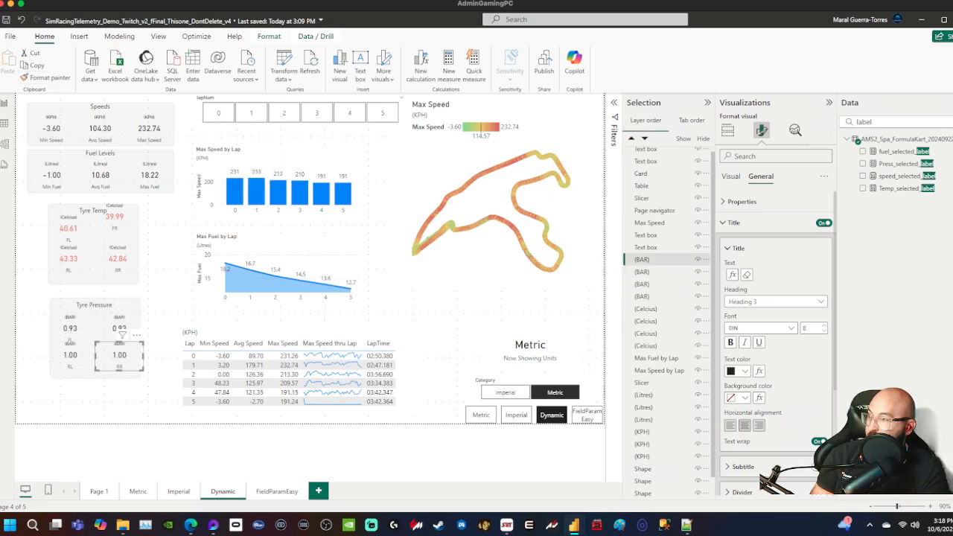
click(159, 360)
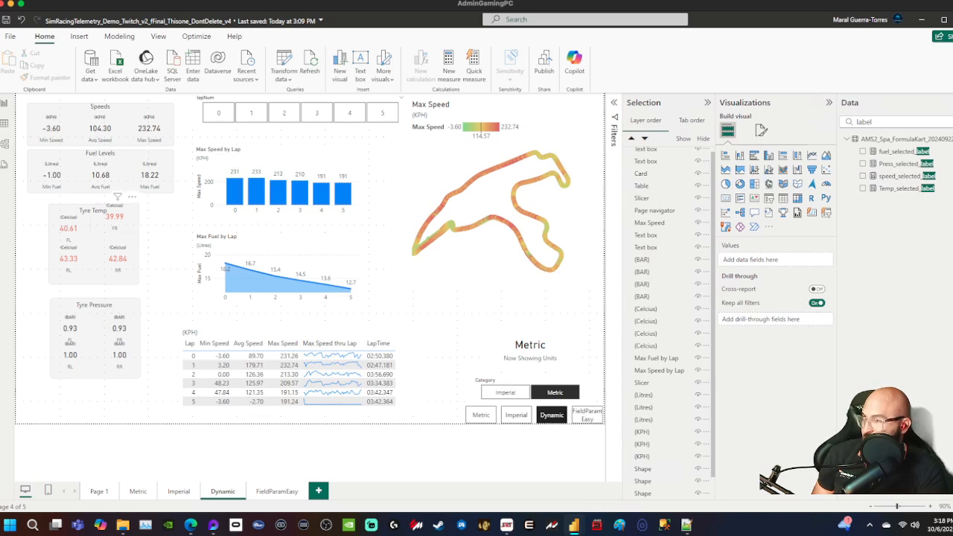
- Move the FR Tyre Temp card down so it lines up with the FL card in the Tyre Temp panel
click(114, 217)
drag(114, 216, 117, 226)
click(164, 237)
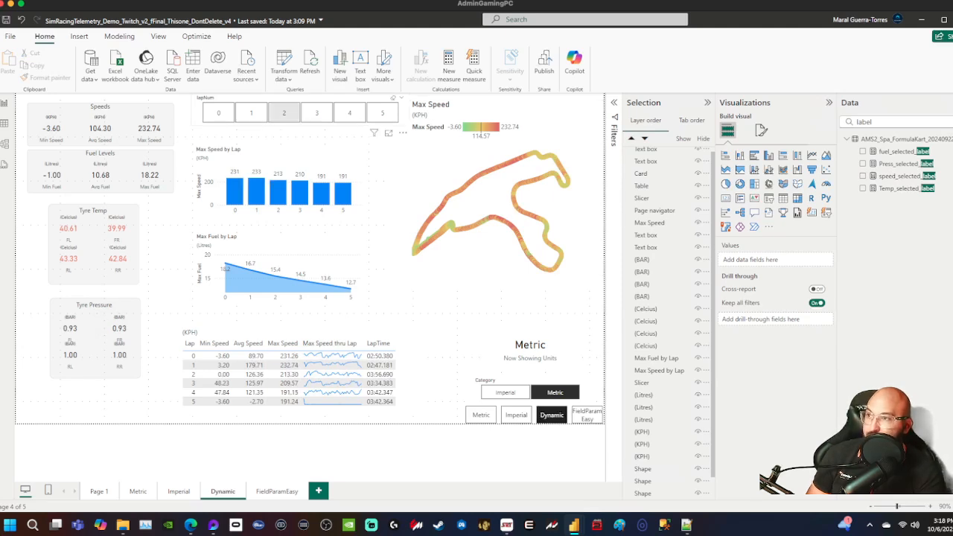
- Try the lapNum slicer on lap 2 and clear it, and switch the Category slicer to Imperial
click(284, 113)
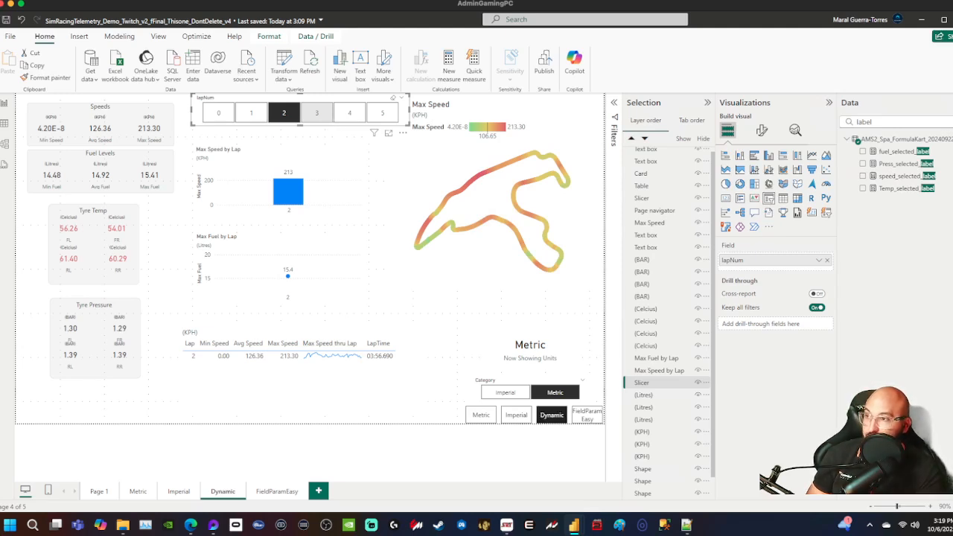
click(284, 113)
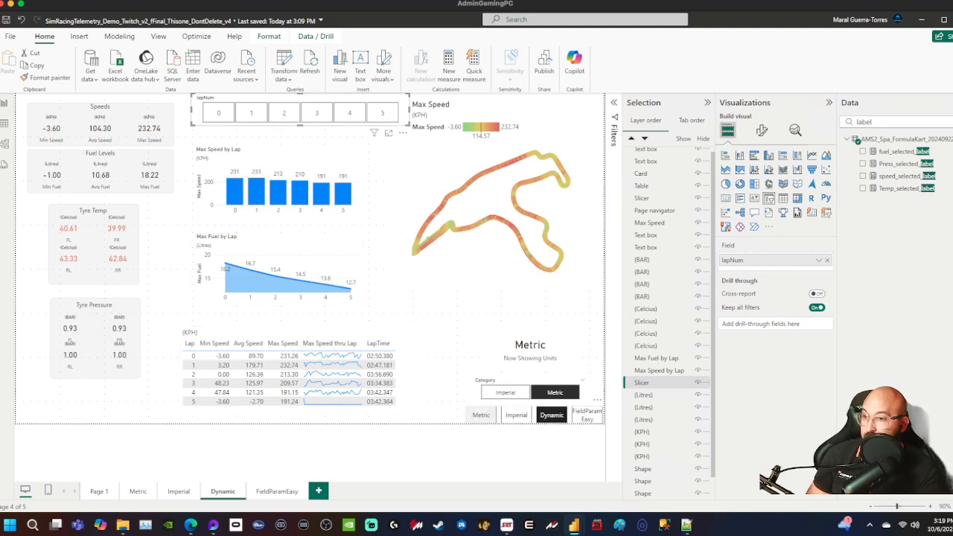
click(506, 393)
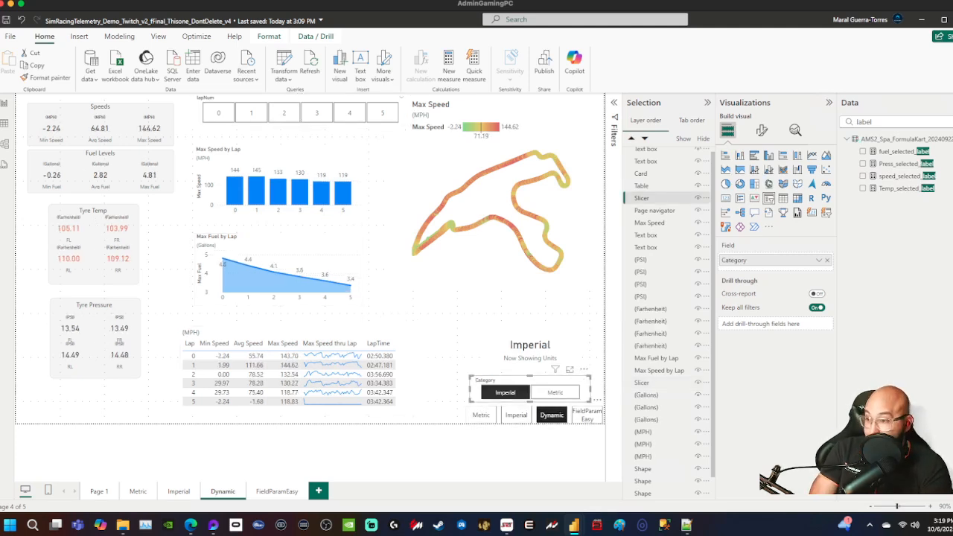
- Switch to the SimRacingTelemetry_FieldsParamTest report and look through its Metric, Imperial, Fields Parameters and FieldsParamTable pages
mouse_move(573, 525)
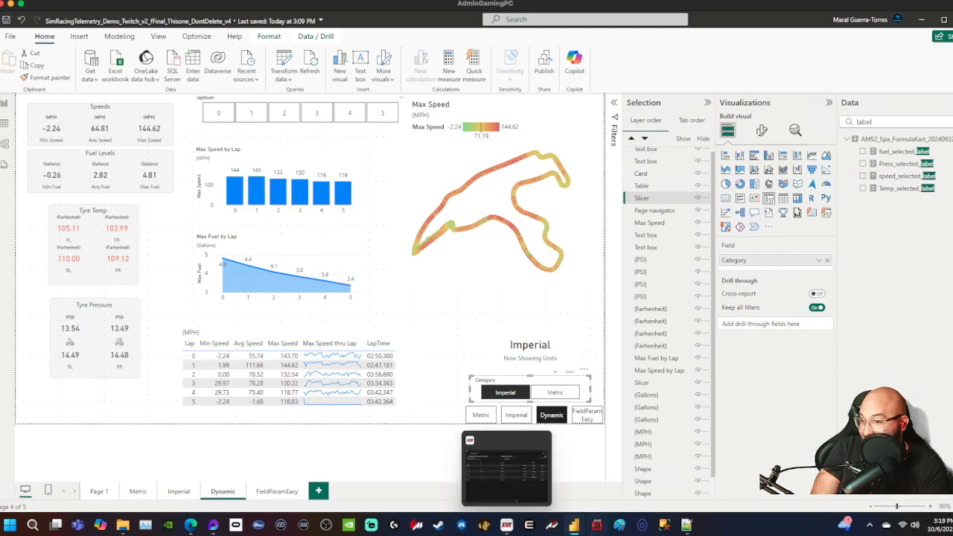
click(642, 473)
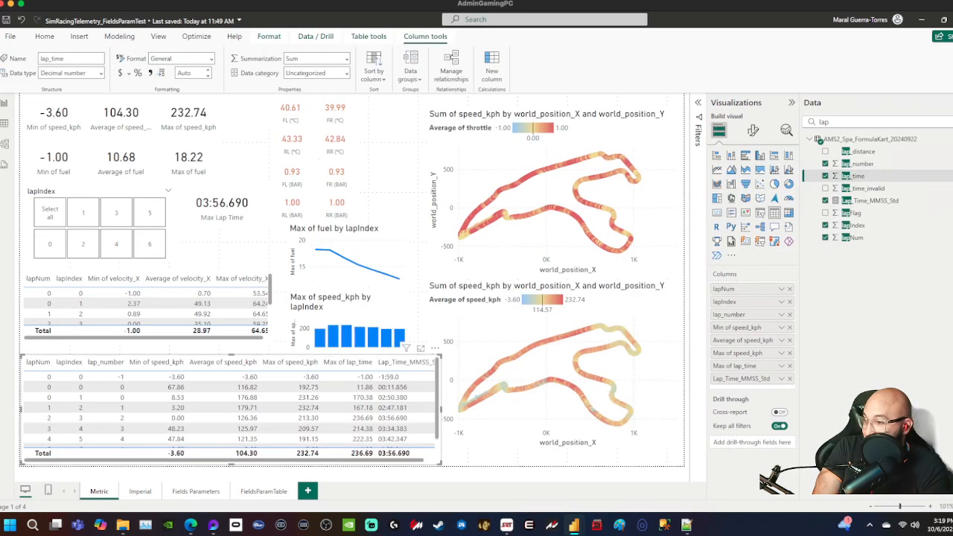
click(140, 492)
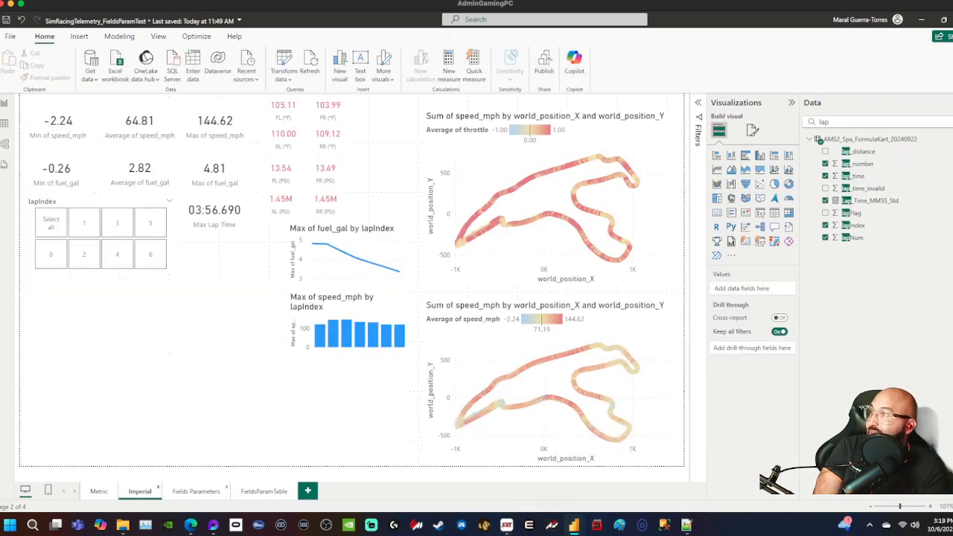
click(201, 492)
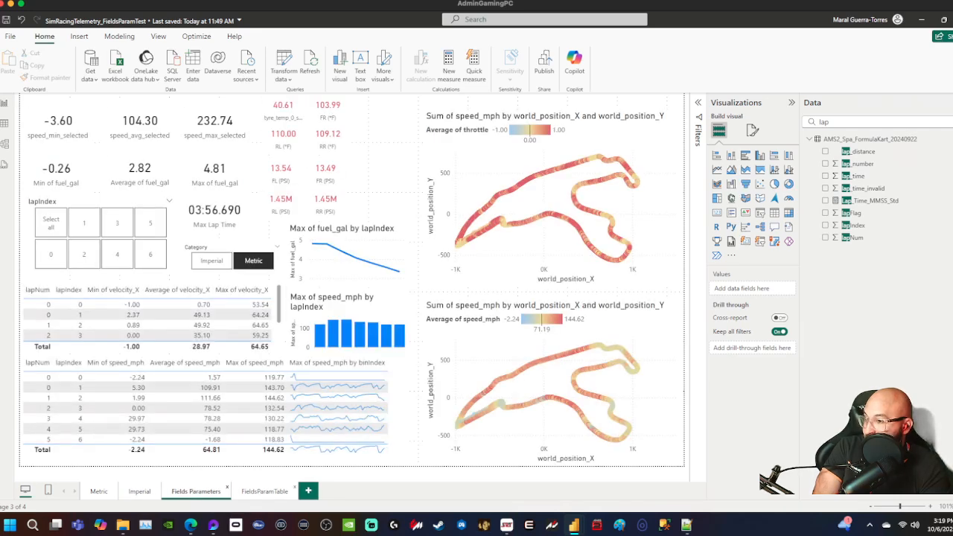
click(264, 491)
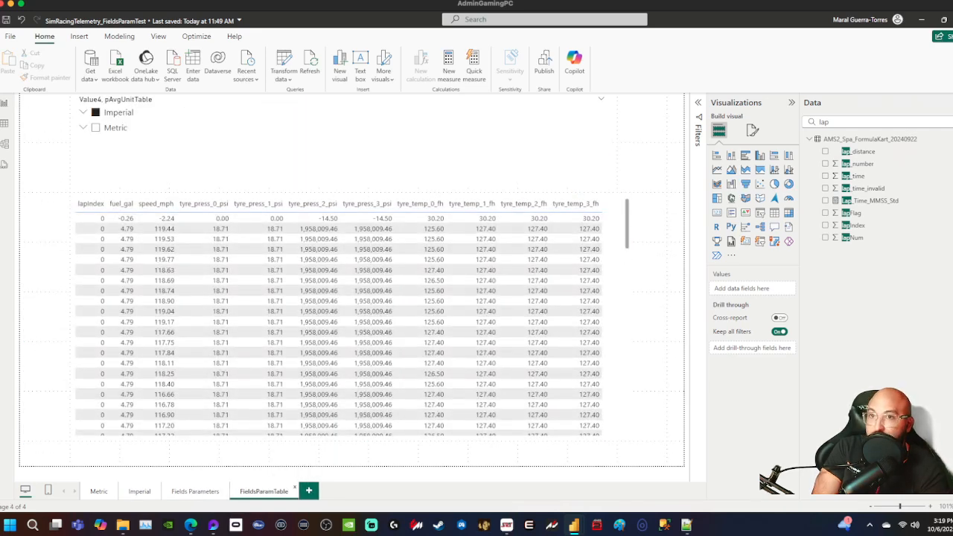
click(922, 20)
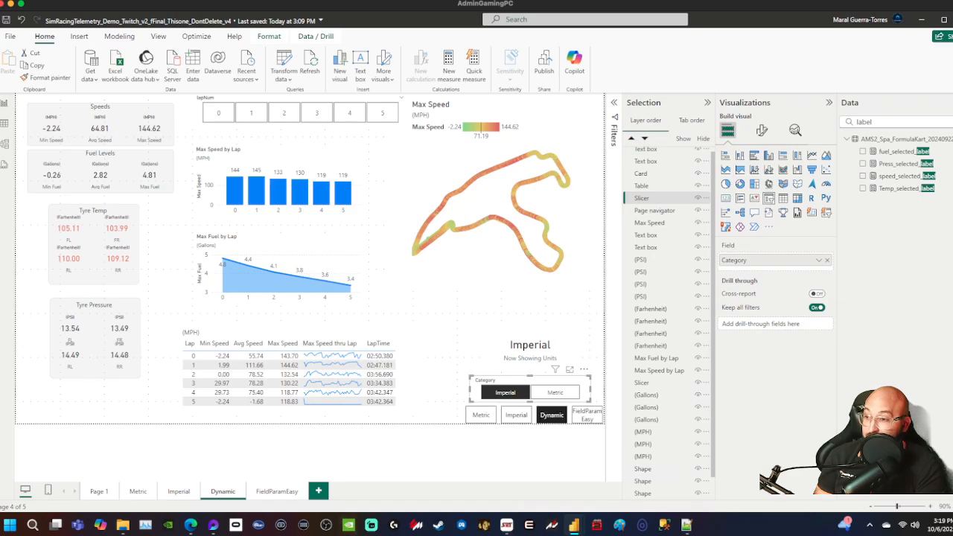
- On the FieldParamEasy page, try the Category slicer's two units and move the slicer below the lowest table
click(277, 492)
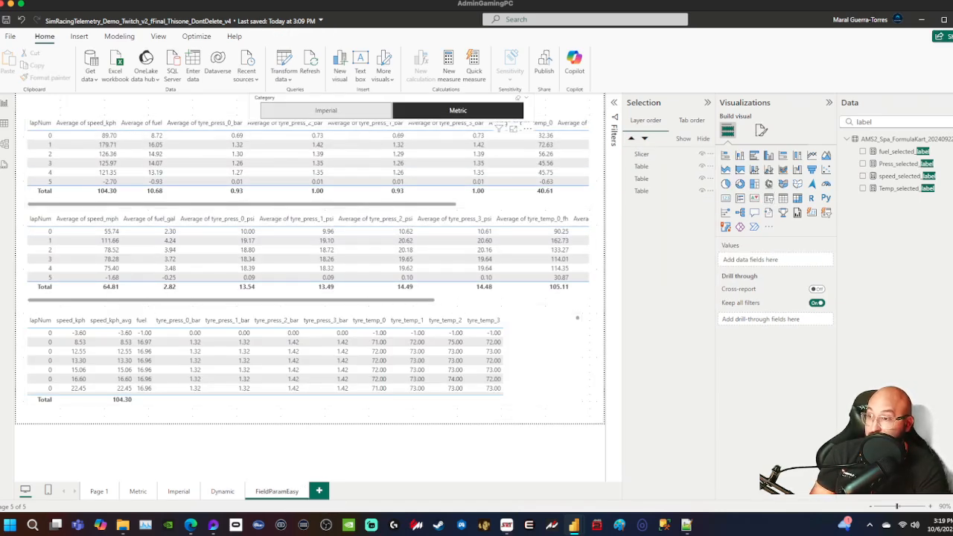
click(326, 110)
click(458, 110)
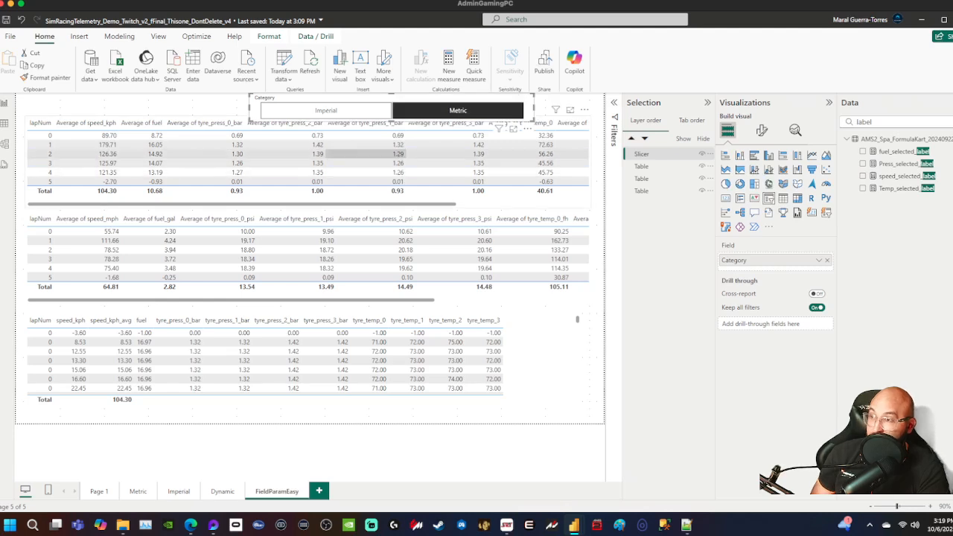
drag(357, 97, 452, 398)
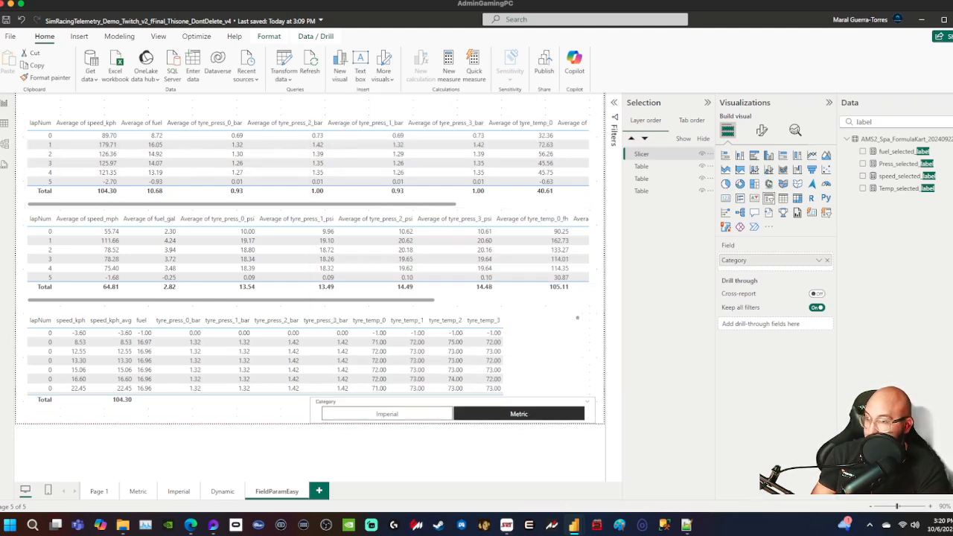
- Toggle the Category slicer between Imperial and Metric to compare the lowest table's columns, and leave it on Imperial
click(387, 414)
click(519, 414)
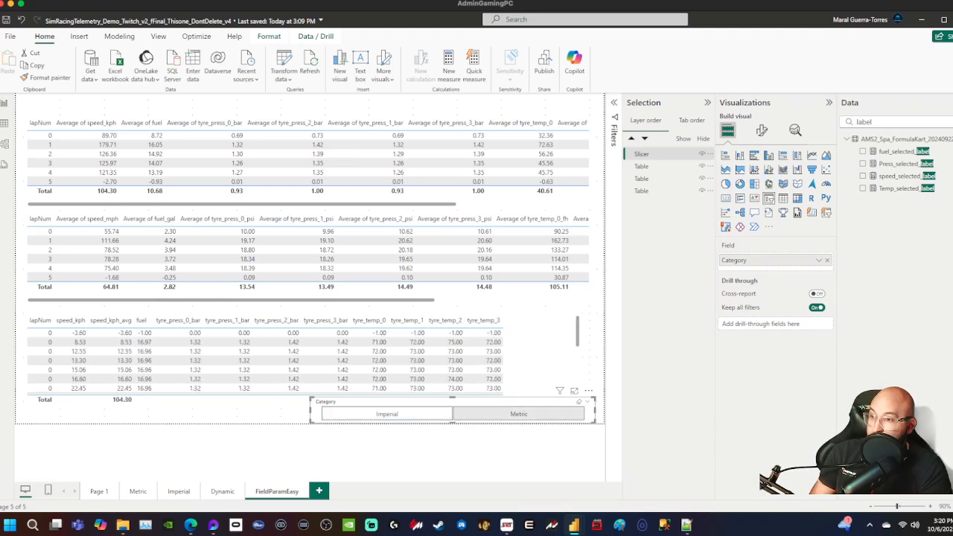
click(388, 414)
click(519, 414)
click(387, 413)
click(519, 414)
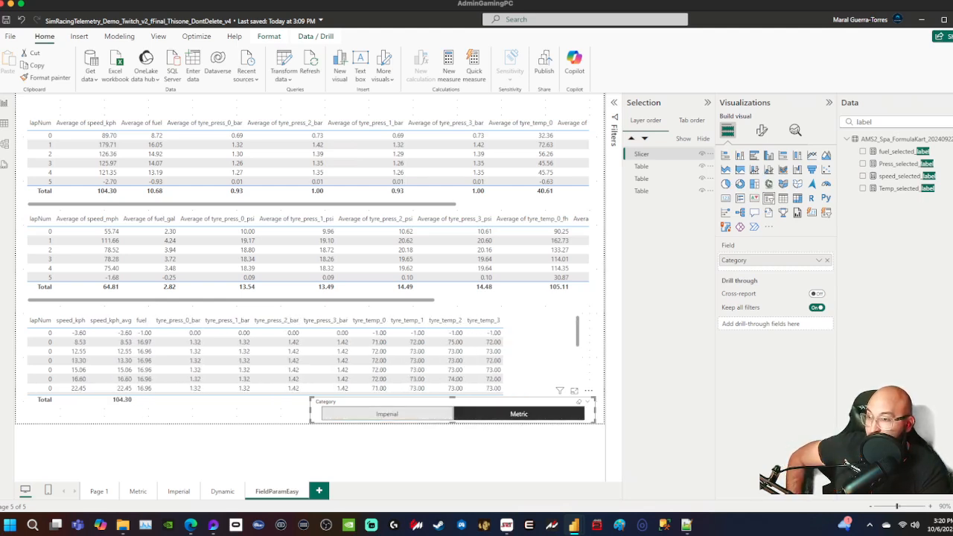
click(387, 413)
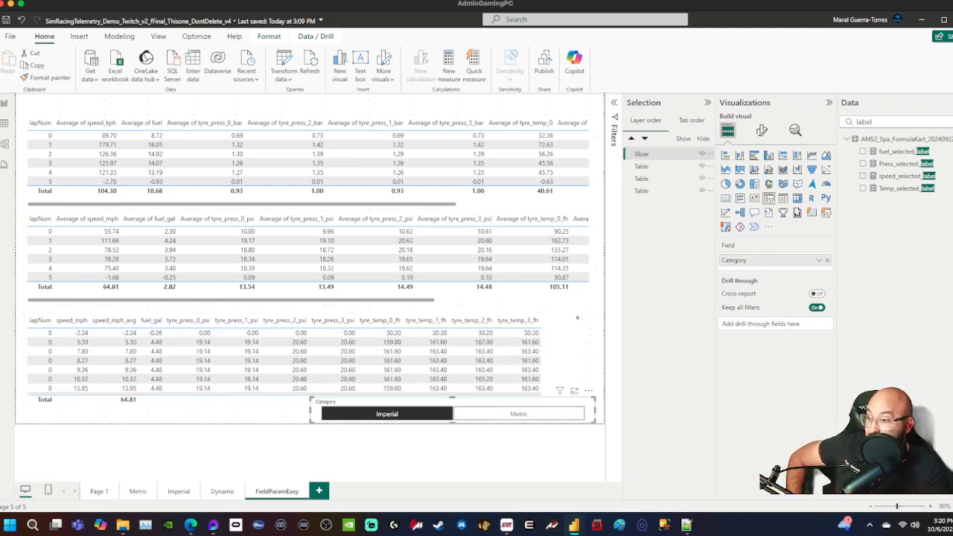
- Examine the UnitOfMeasurement table in the data model and its Category rows in the table view, and return to the Dynamic page
click(222, 491)
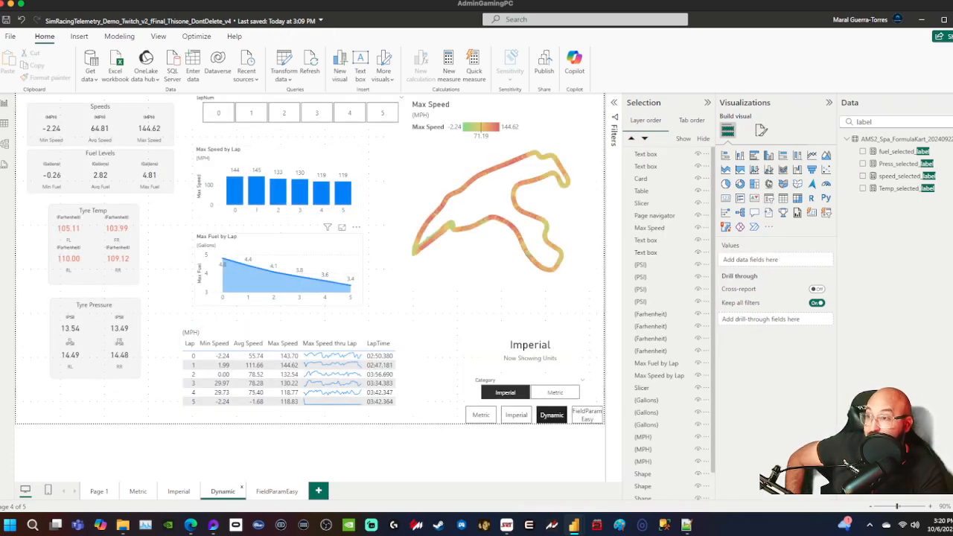
mouse_move(328, 227)
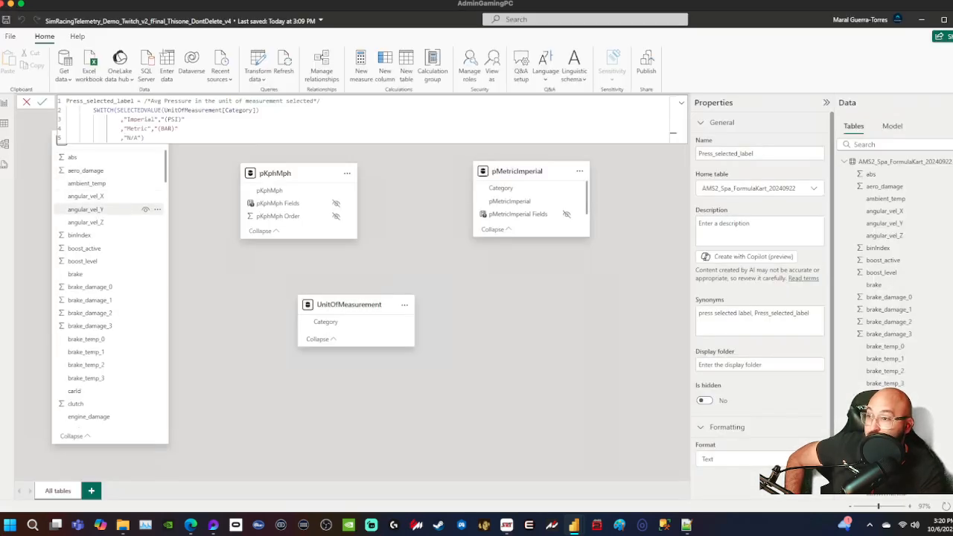
click(390, 305)
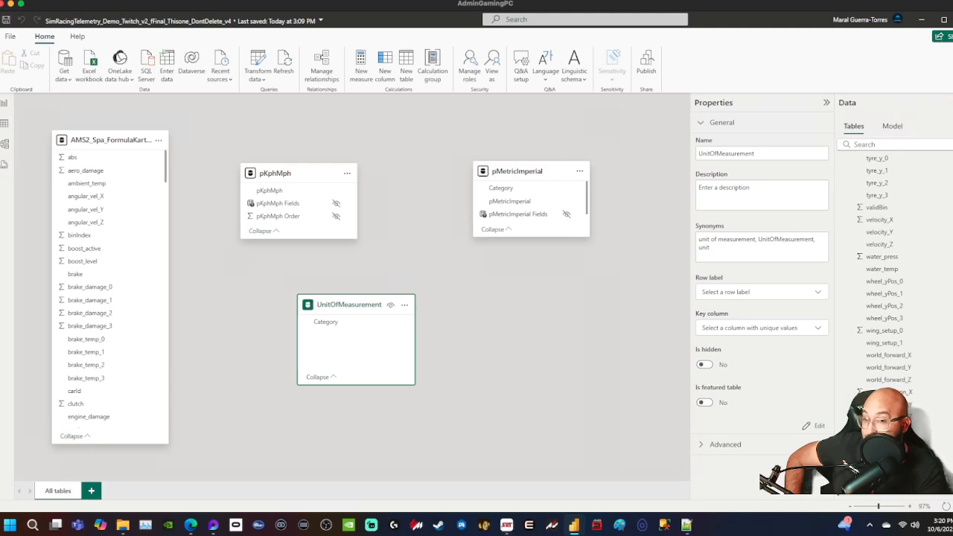
click(258, 60)
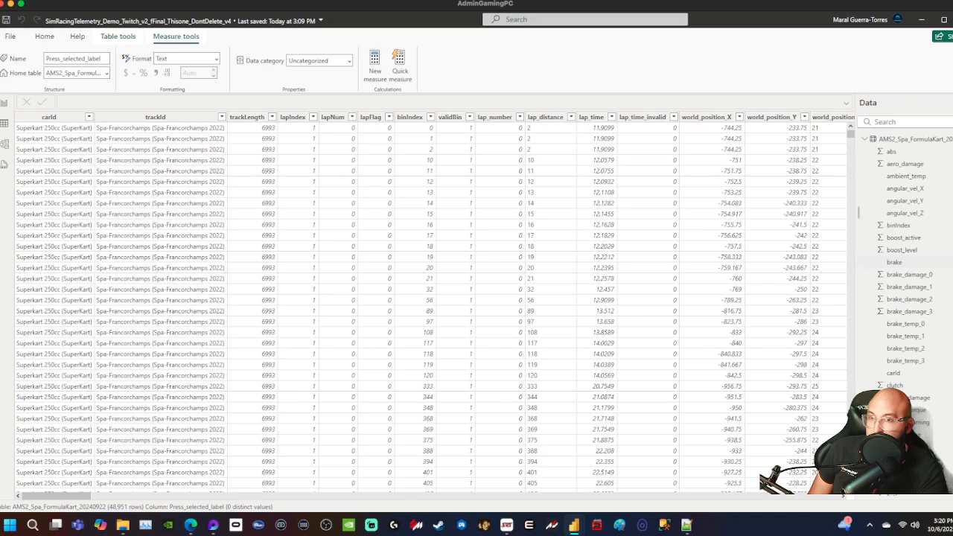
click(906, 176)
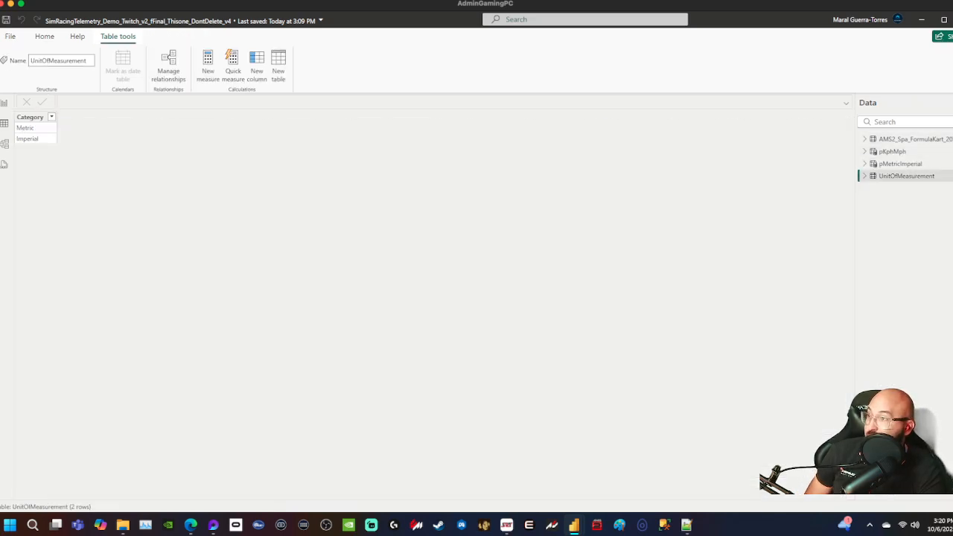
click(4, 102)
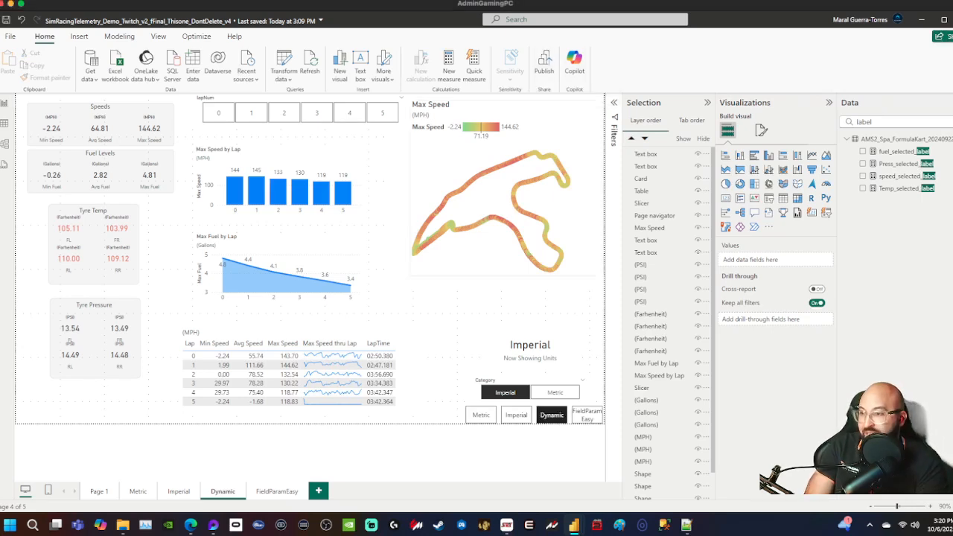
- Add a new report page with a text box containing the heading "Credits:" and, below a blank line, "Created Date"
click(319, 491)
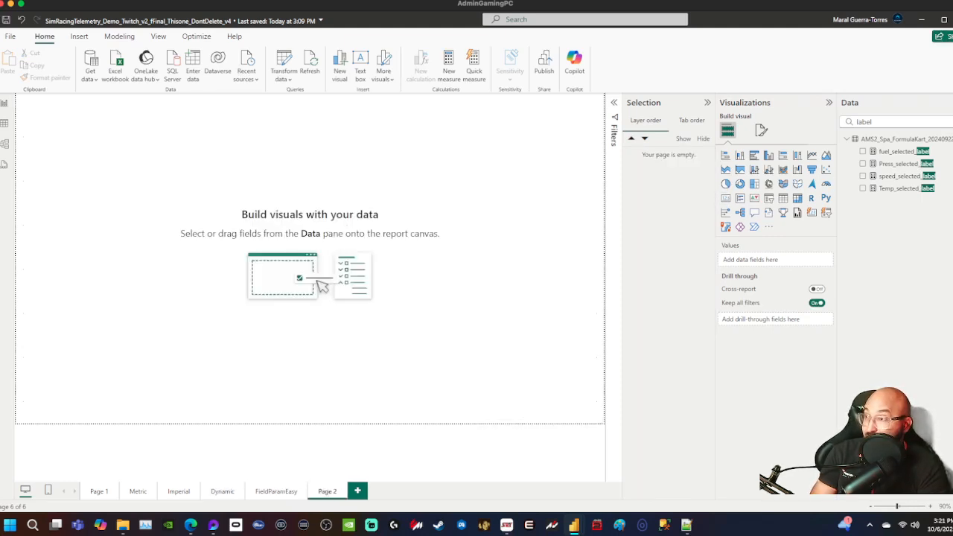
click(79, 36)
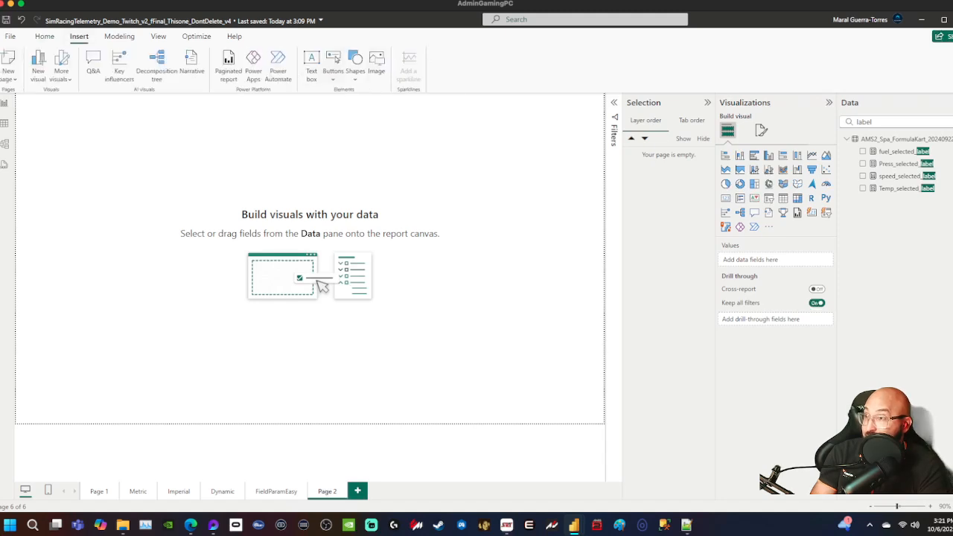
click(337, 60)
click(311, 66)
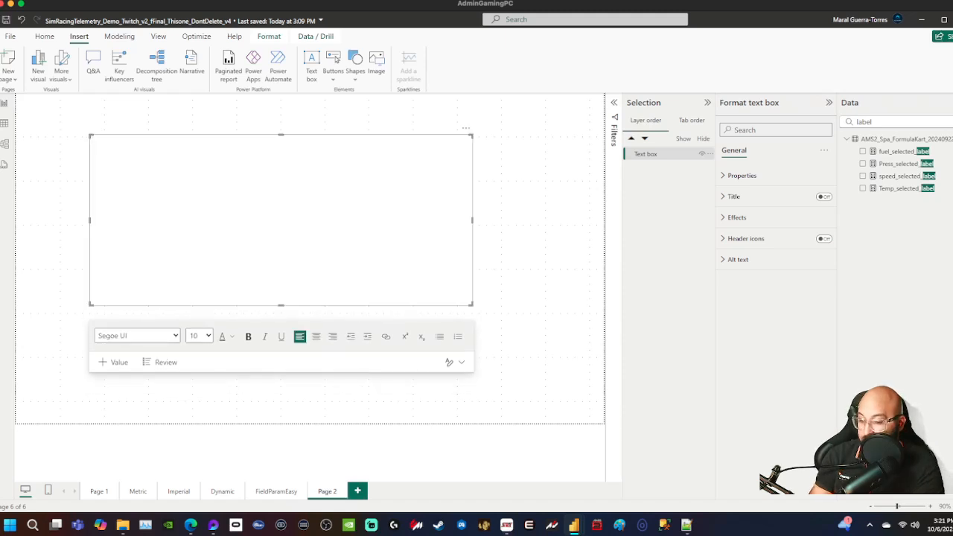
text(Credits: )
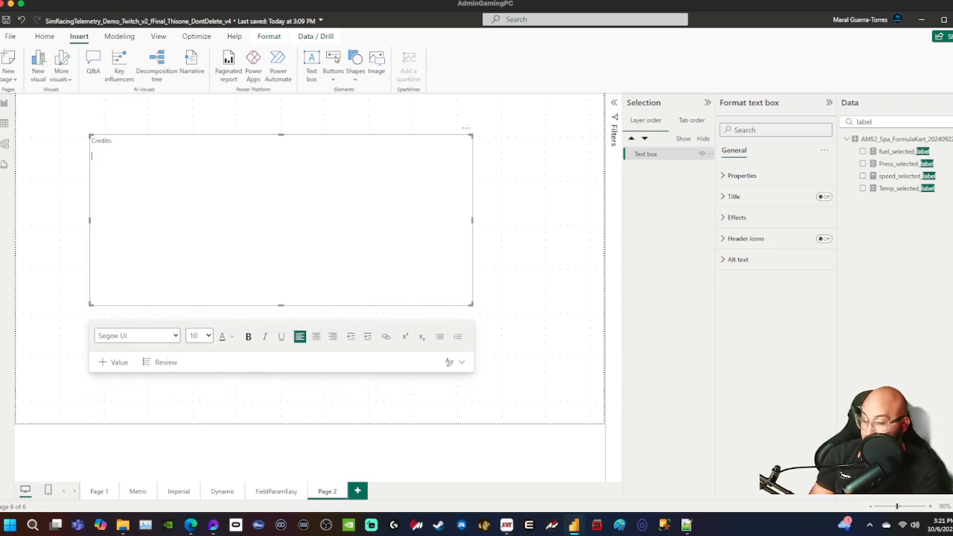
text(Crea)
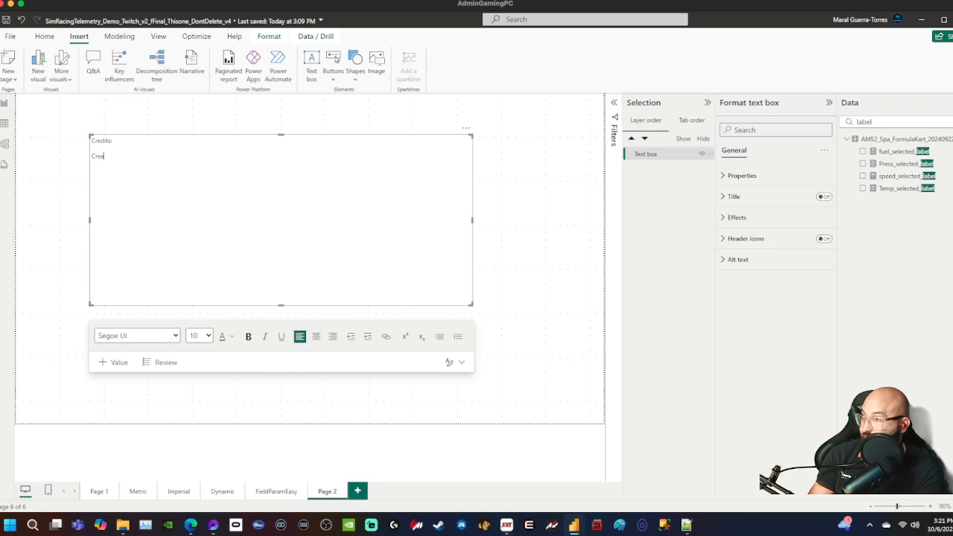
text(ted Date)
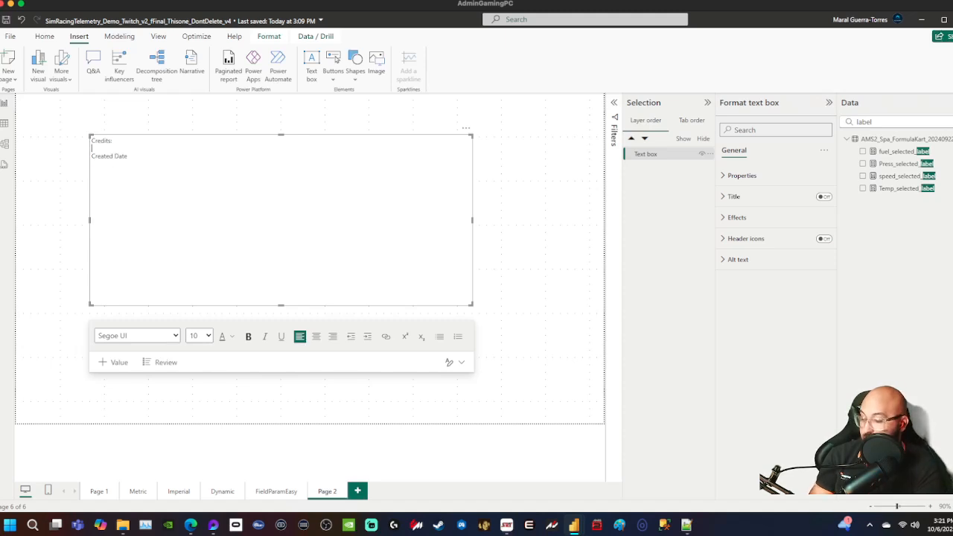
key(Return)
text(Created B)
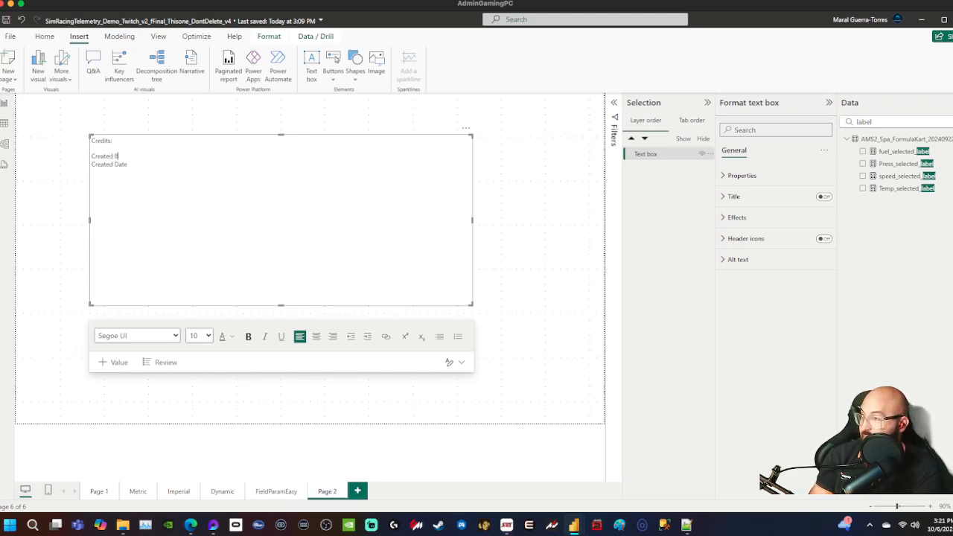
text(y:)
key(BackSpace)
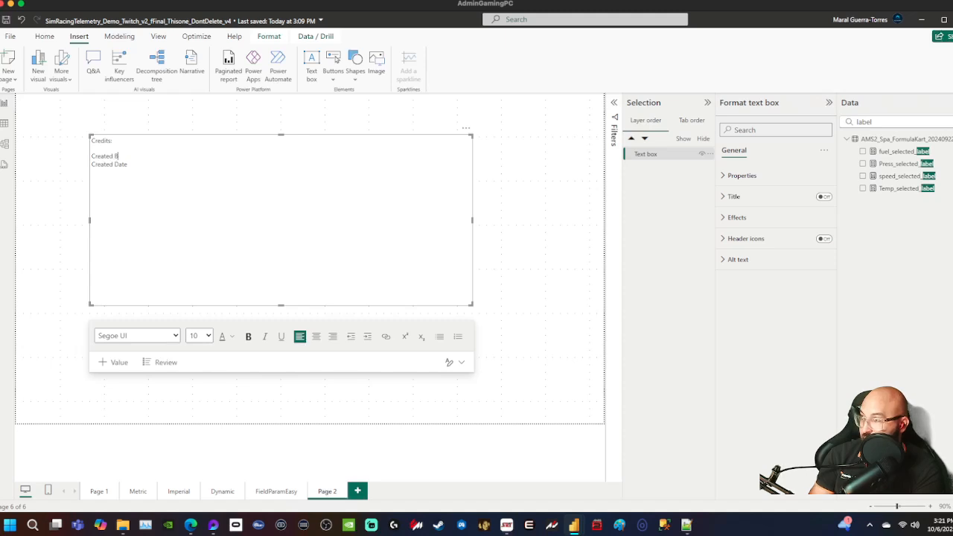
text(Live on Twitch)
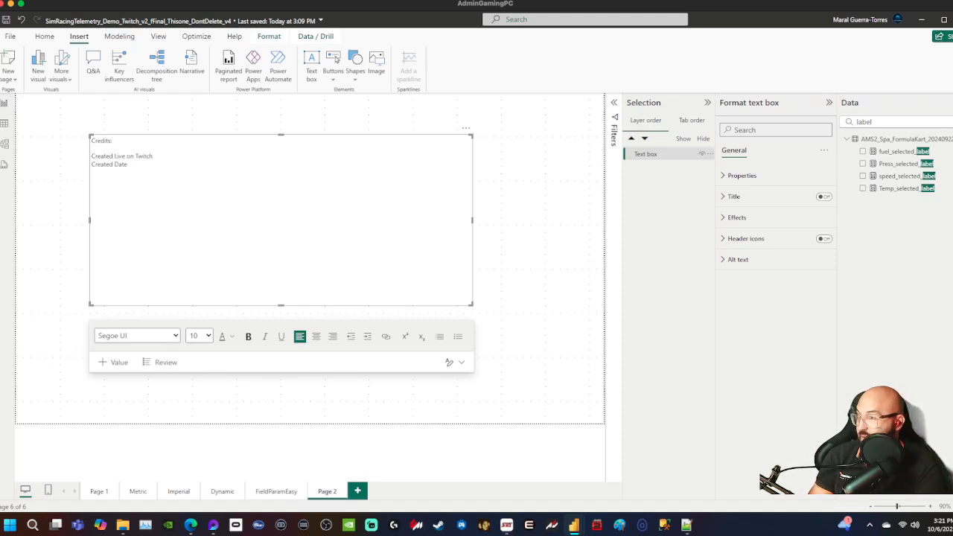
text( https://)
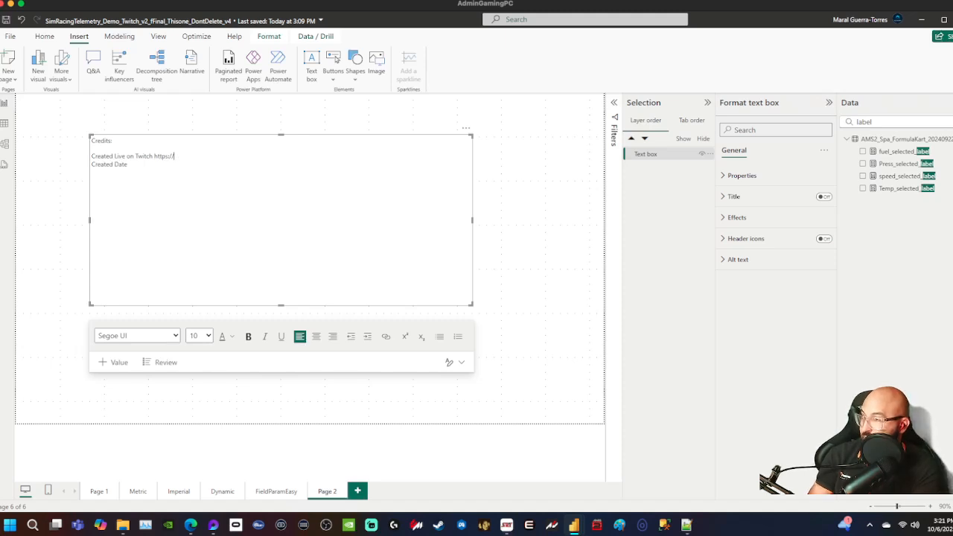
text(twitch.tv/S)
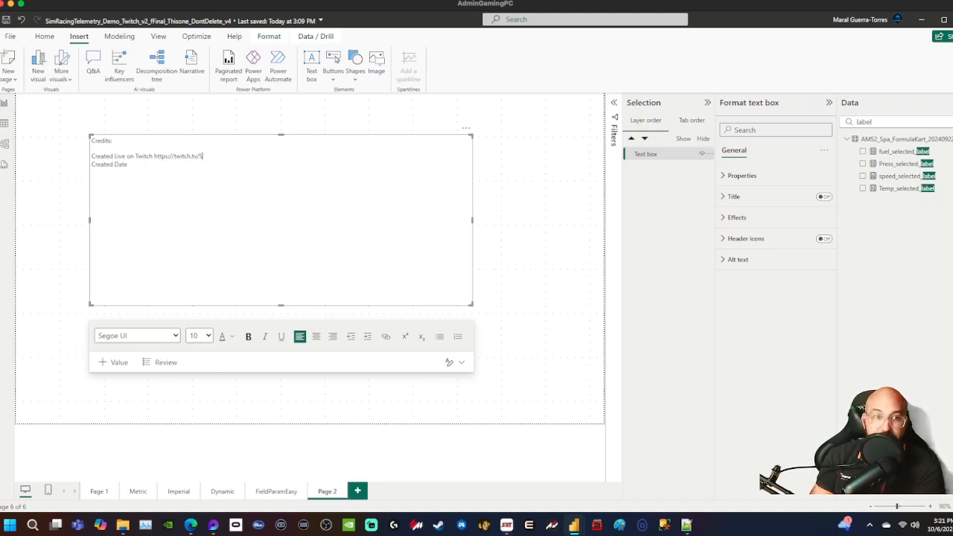
text(QLSD)
text(De)
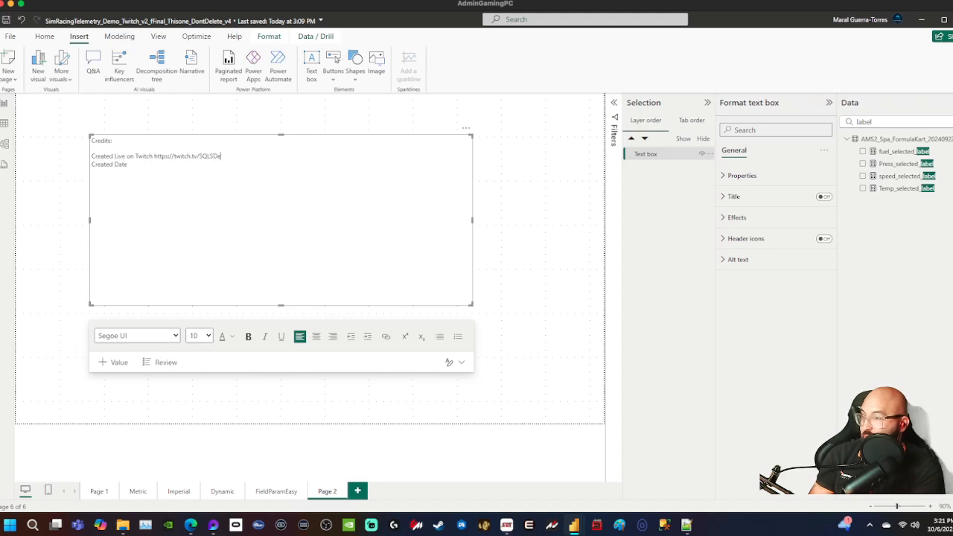
key(BackSpace)
key(BackSpace)
key(BackSpace)
text(DevDBA)
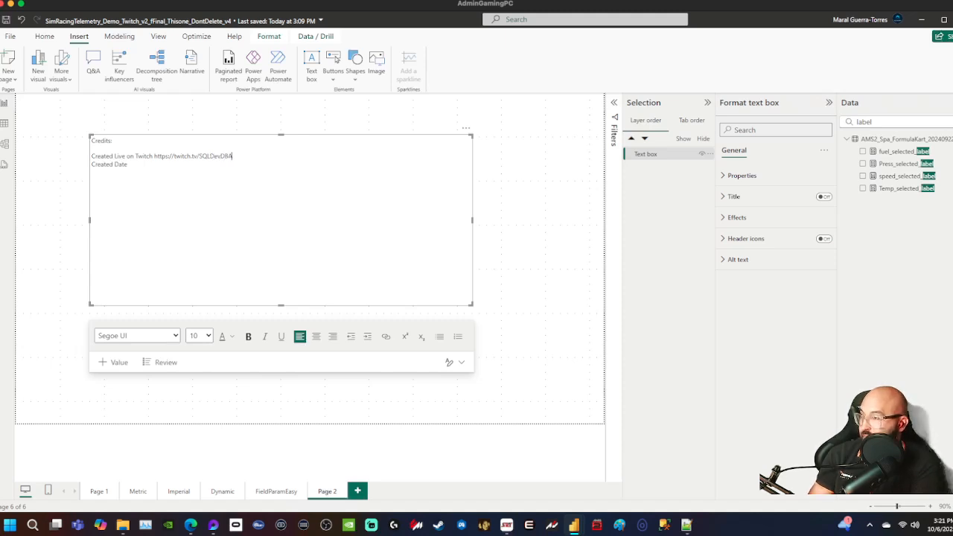
key(Return)
key(shift+Left)
key(shift+Left)
key(shift+Left)
key(shift+Left)
key(shift+Left)
key(shift+Left)
key(shift+Left)
key(shift+Left)
key(shift+Left)
key(shift+Left)
key(shift+Left)
key(shift+Left)
key(shift+Left)
key(shift+Left)
key(shift+Left)
key(shift+Left)
key(shift+Left)
key(shift+Left)
key(shift+Left)
key(shift+Left)
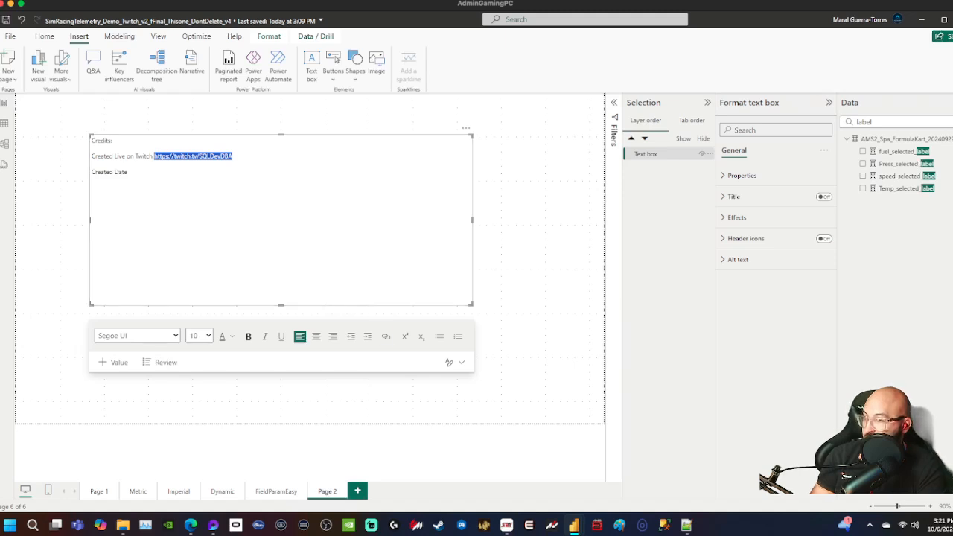
click(385, 336)
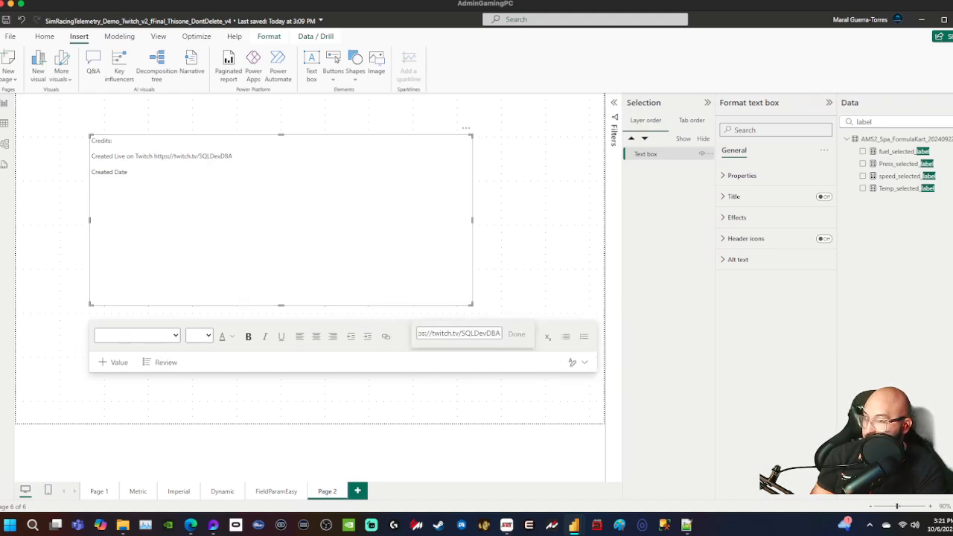
key(Return)
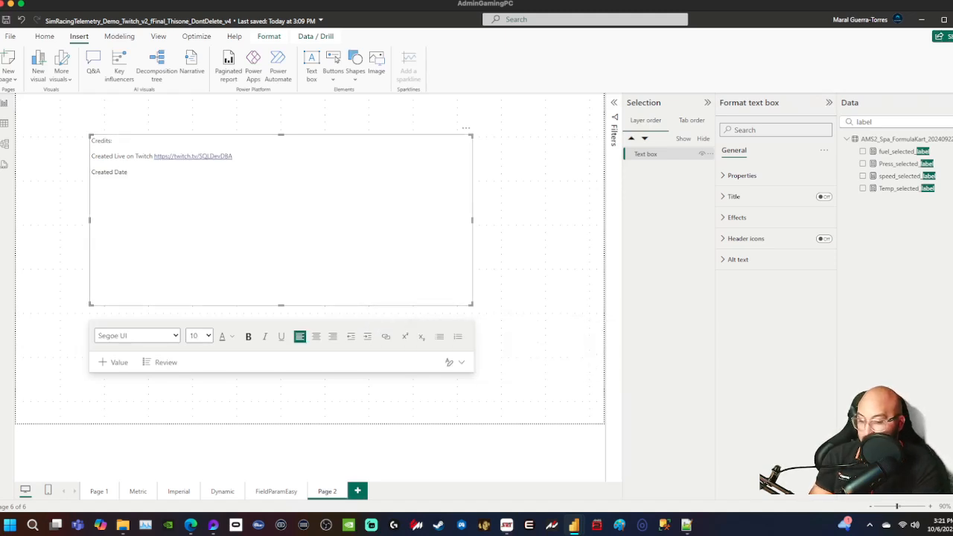
- Complete the date line in the credits text box as "Created Date: 2024/10/06"
text(:)
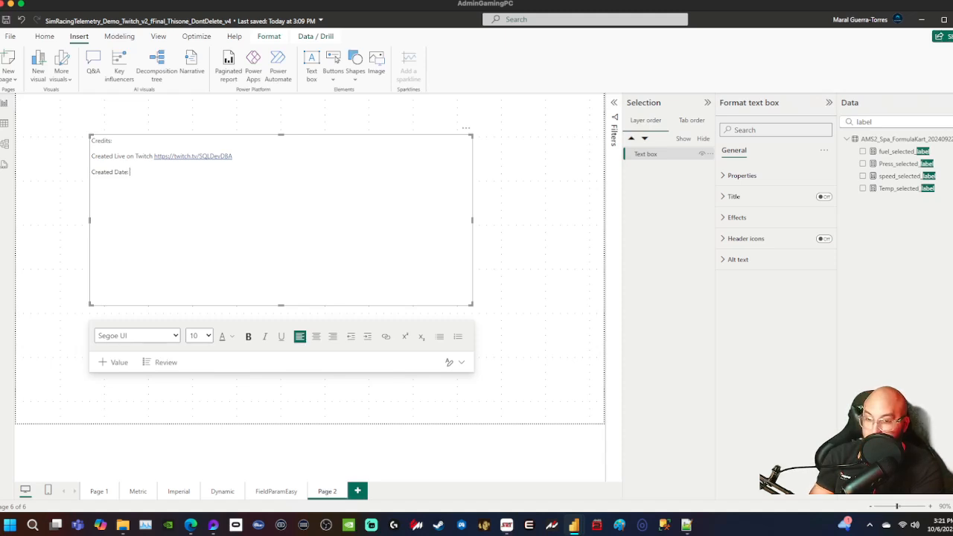
text( 2)
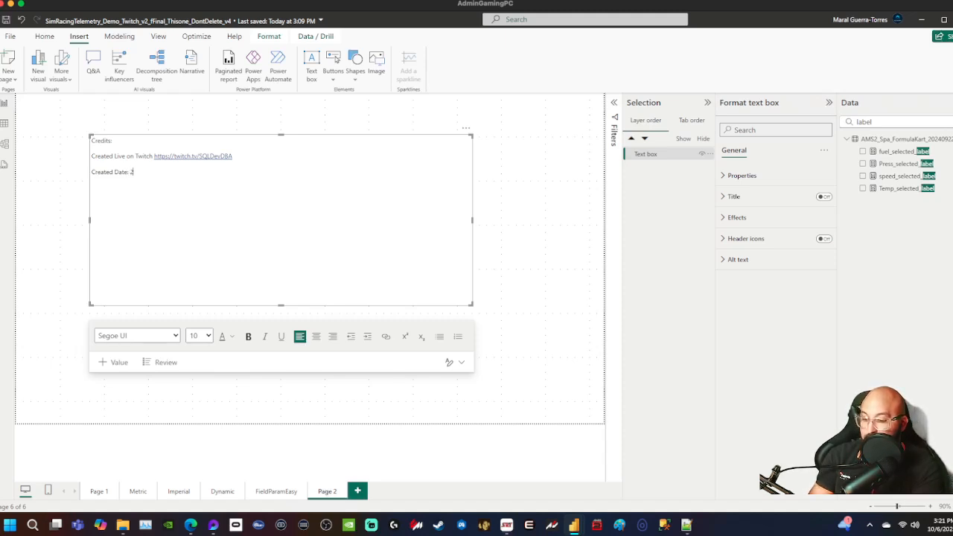
text(024/10/05)
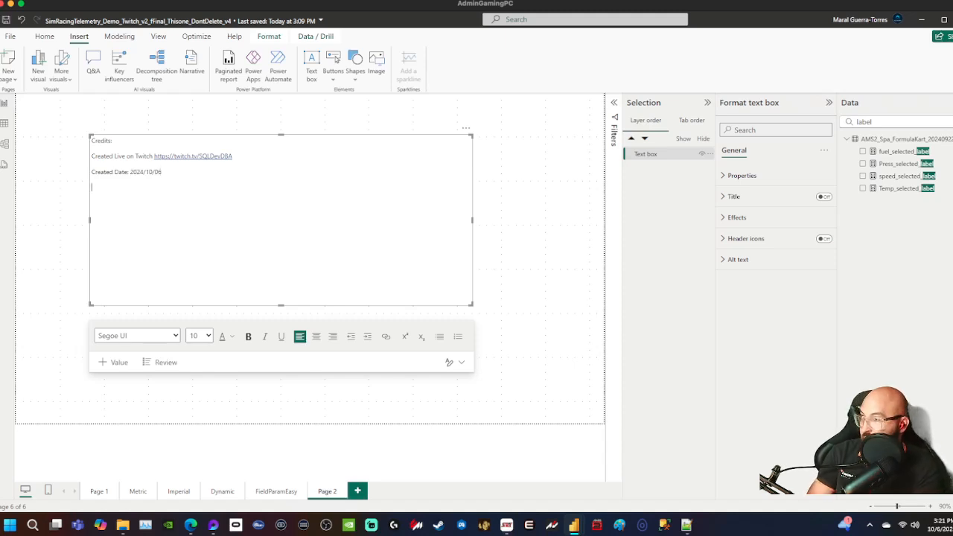
text(Data )
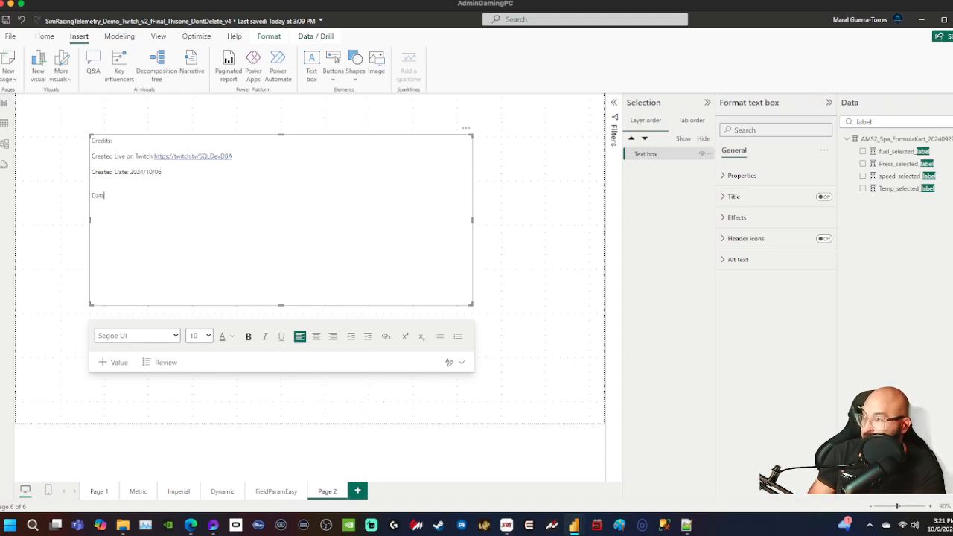
text(crea)
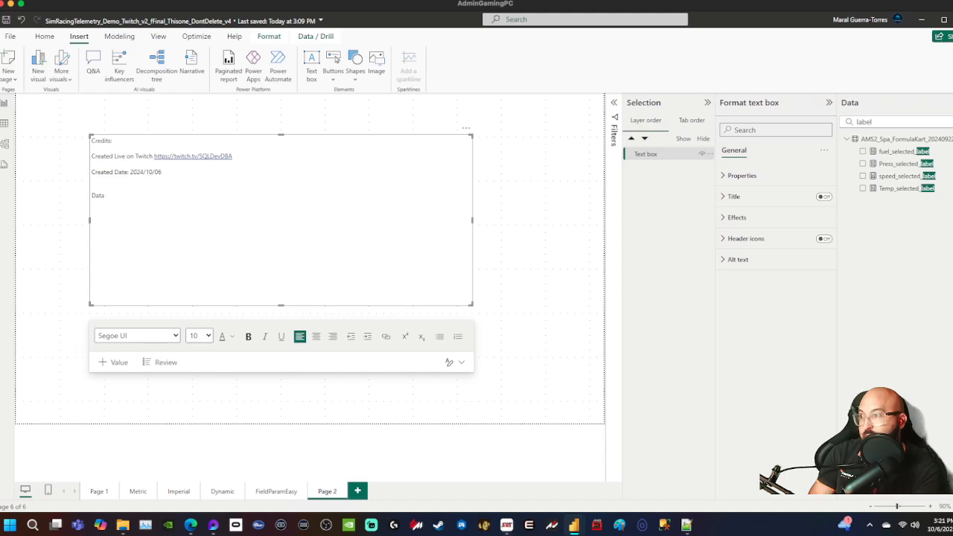
text(ted using)
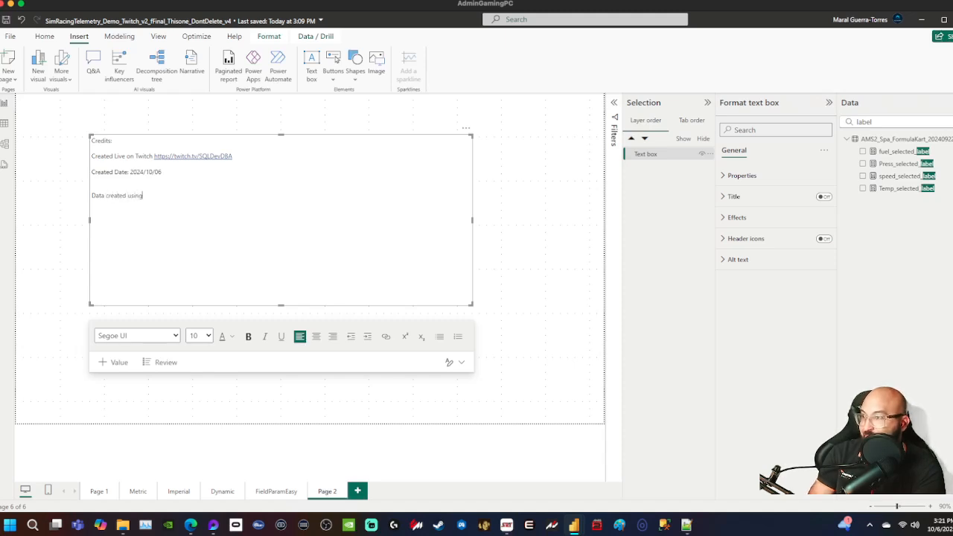
key(ctrl+BackSpace)
text(By )
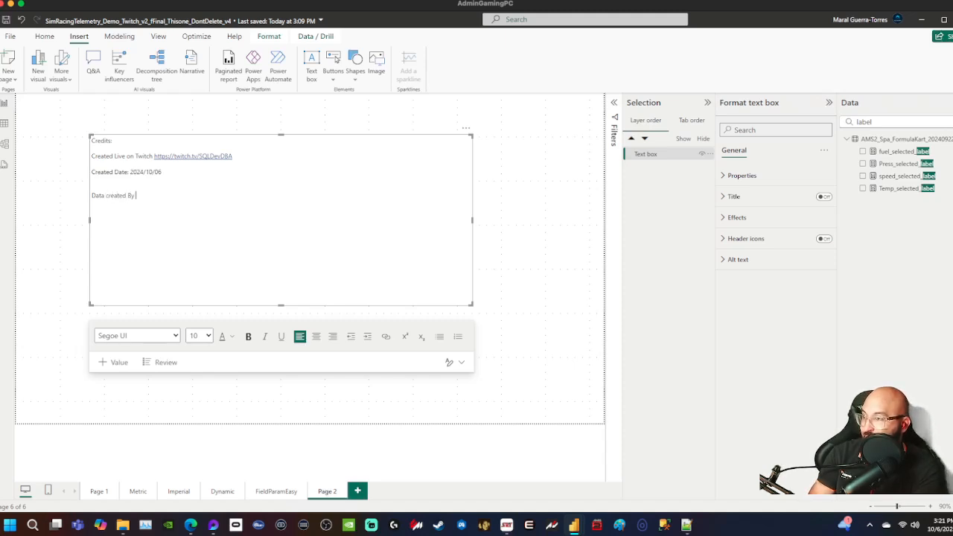
text(SQLDevDBA)
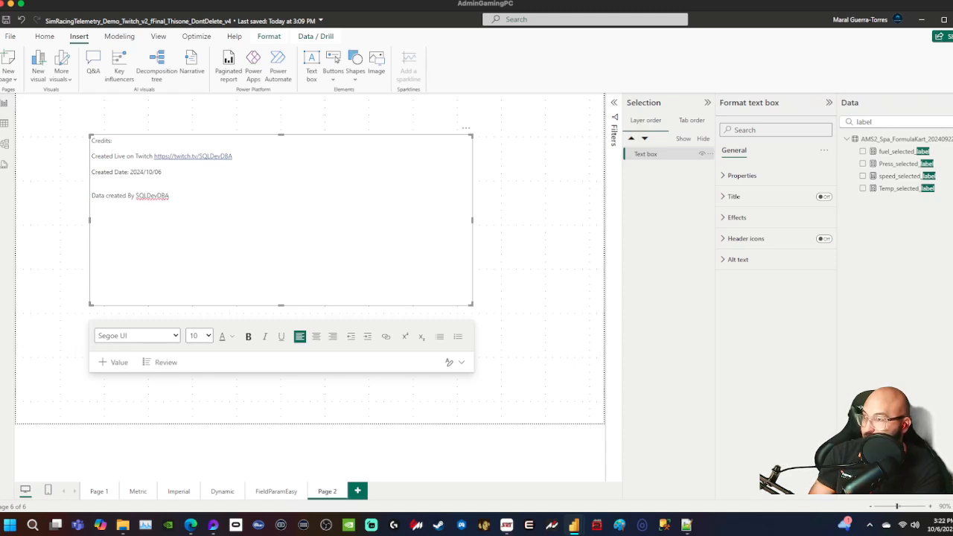
text( using Sim)
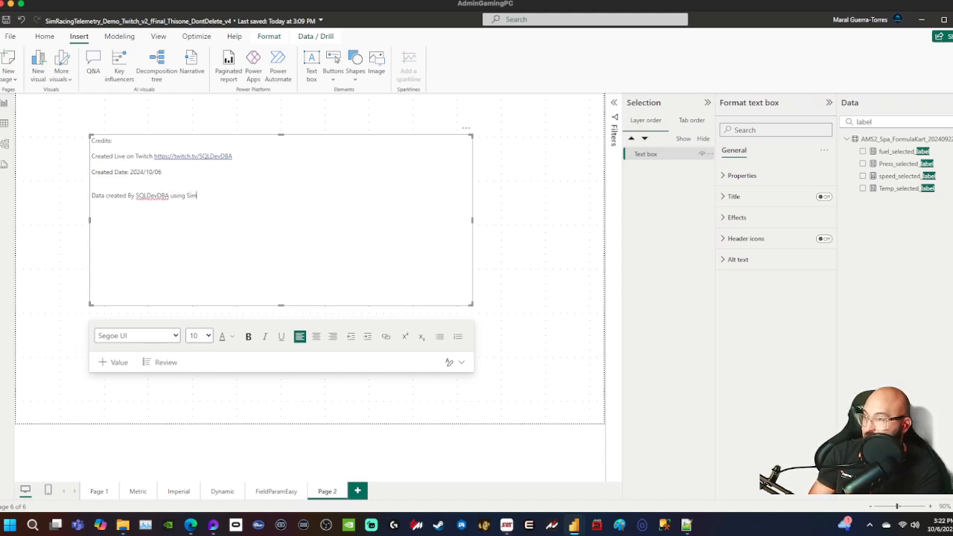
text( Racing Telemetry )
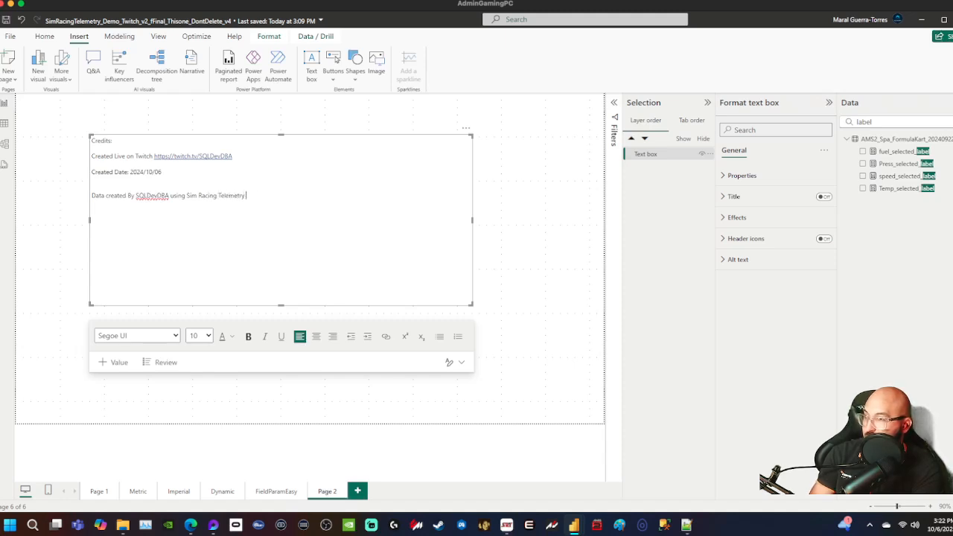
text(app)
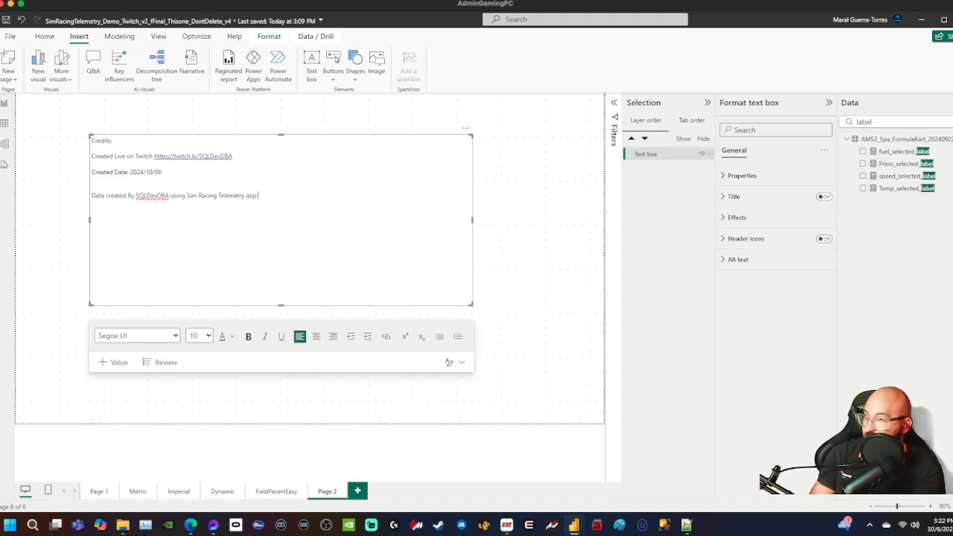
text( (https:/)
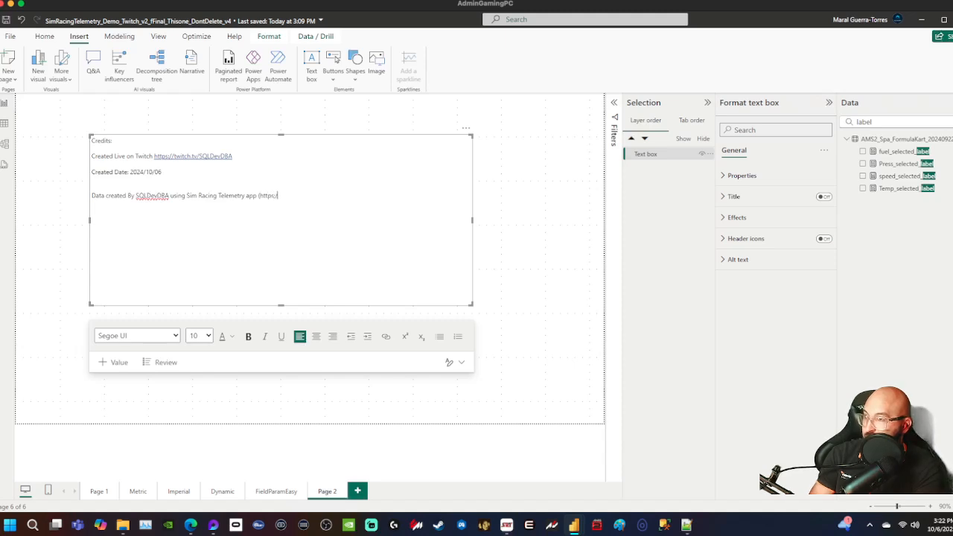
text(/)
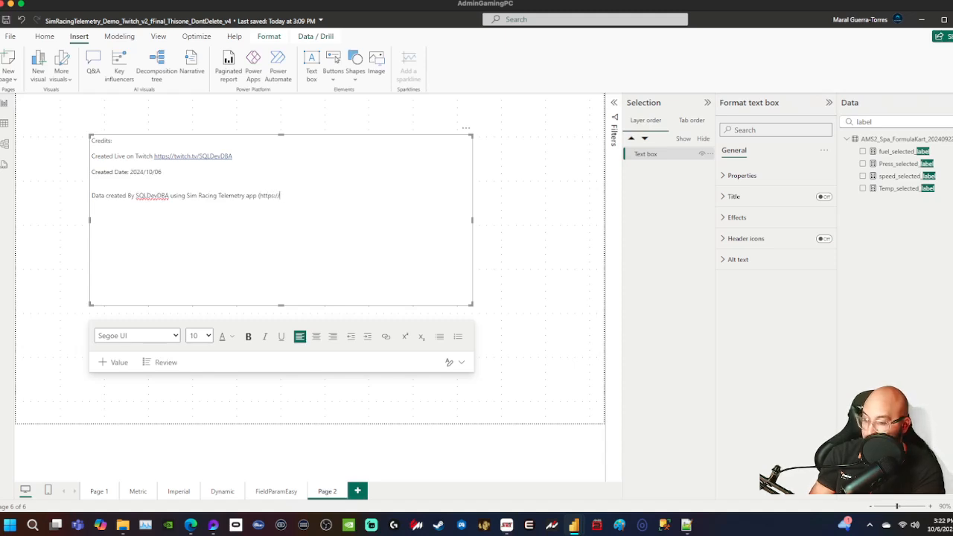
text(SimRacing)
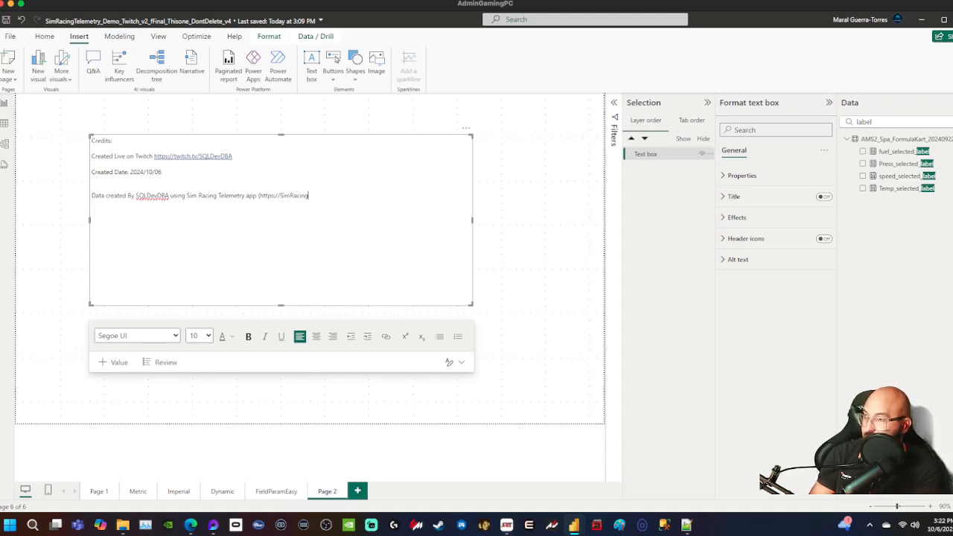
text(Telemetry.com)
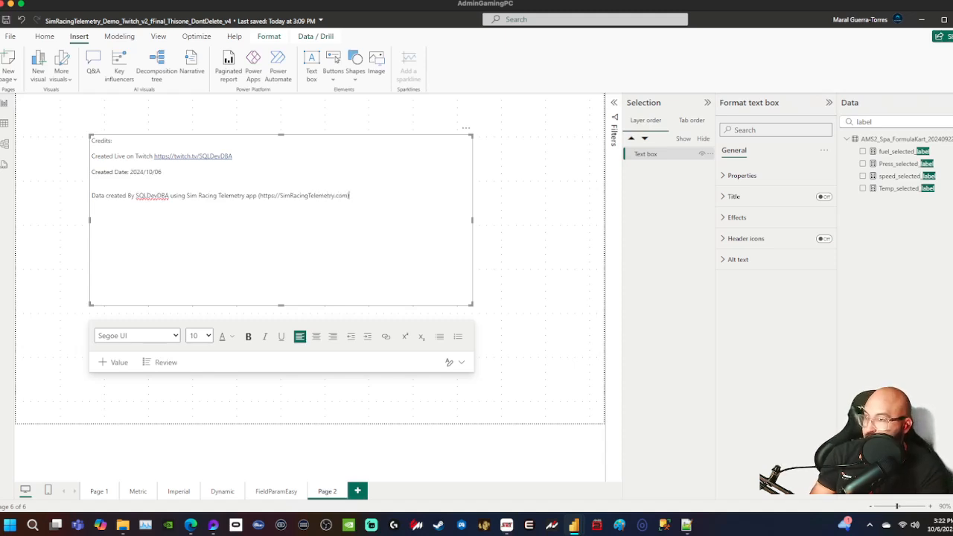
key(shift+Left)
key(shift+Left)
key(shift+Left)
key(shift+Left)
key(shift+Left)
key(shift+Left)
key(shift+Left)
key(shift+Left)
key(shift+Left)
key(shift+Left)
key(shift+Left)
key(shift+Left)
key(shift+Left)
key(shift+Left)
key(shift+Left)
key(shift+Left)
key(shift+Left)
key(shift+Left)
key(shift+Left)
key(shift+Left)
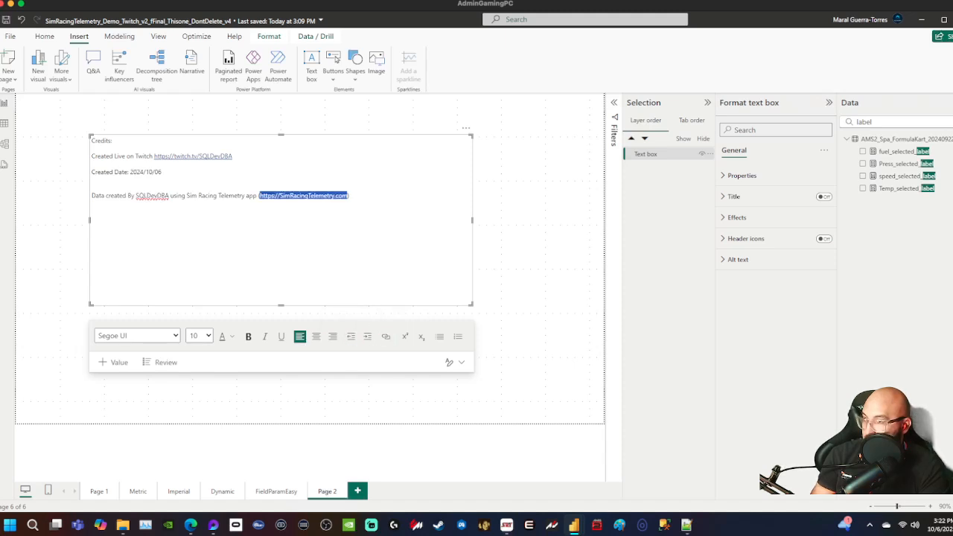
click(385, 336)
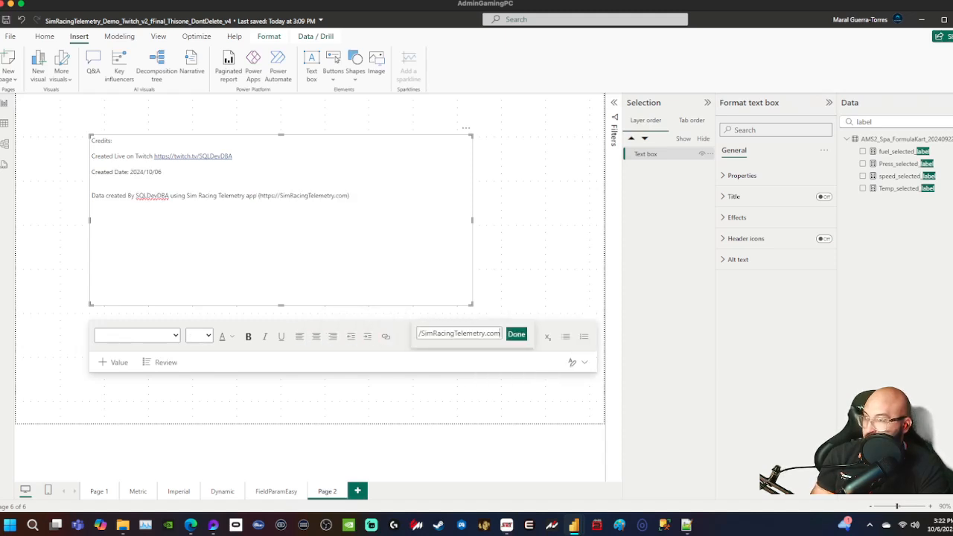
key(Return)
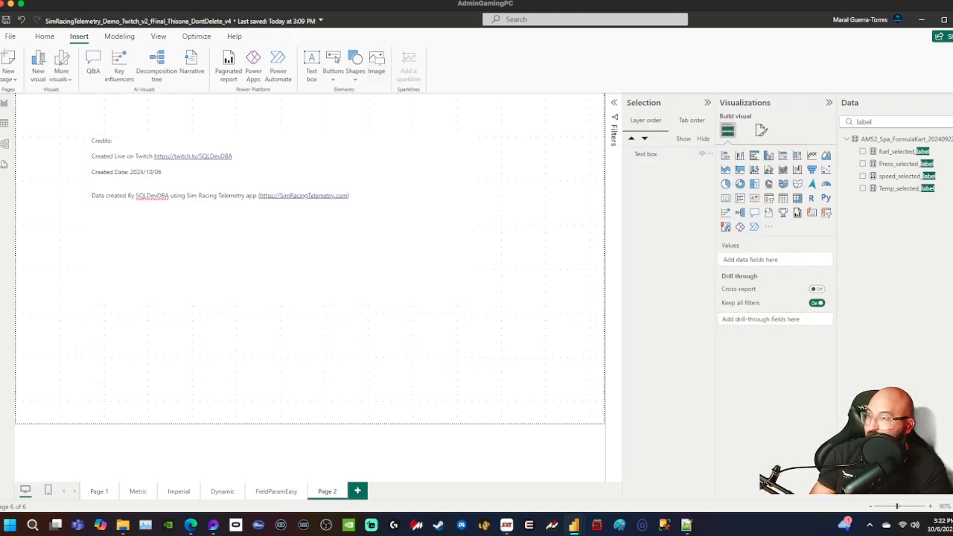
- Insert a right triangle shape on the credits page, below the text box
click(355, 63)
click(406, 170)
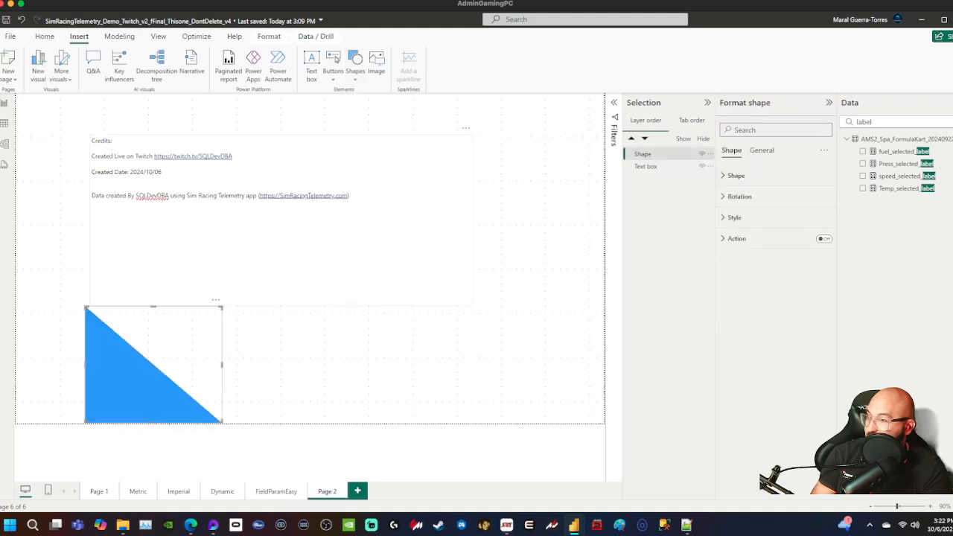
- Move the right triangle to the credits page's upper-left corner and rotate the shape 90°
drag(112, 387, 43, 175)
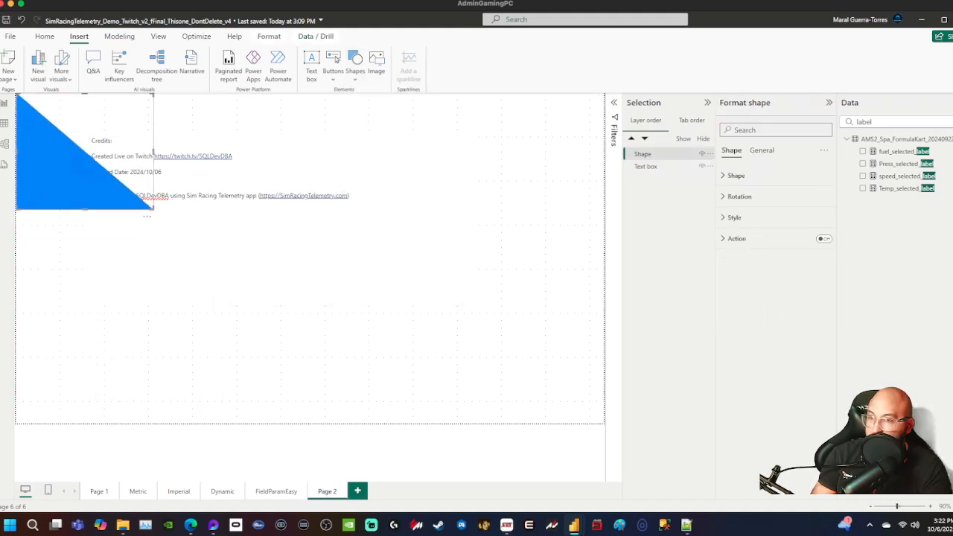
click(740, 196)
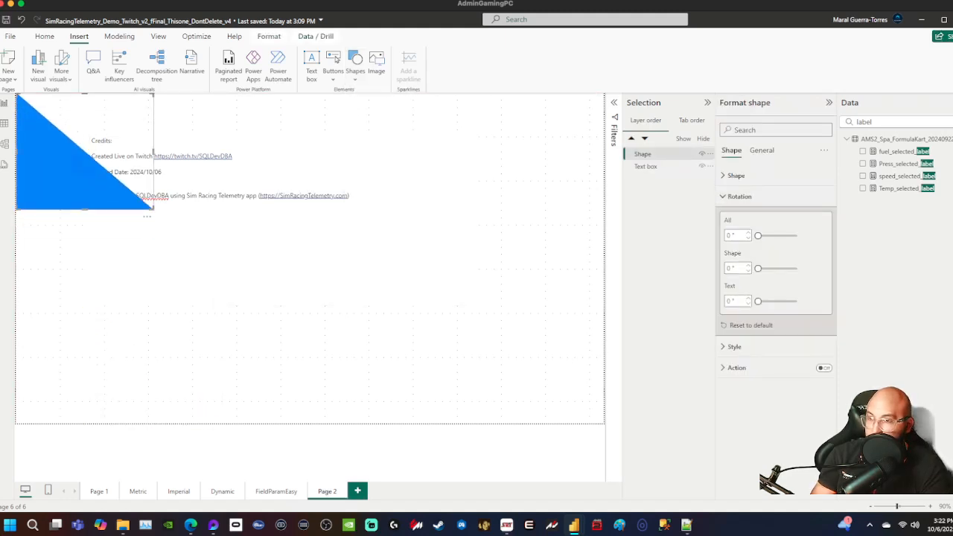
double_click(728, 268)
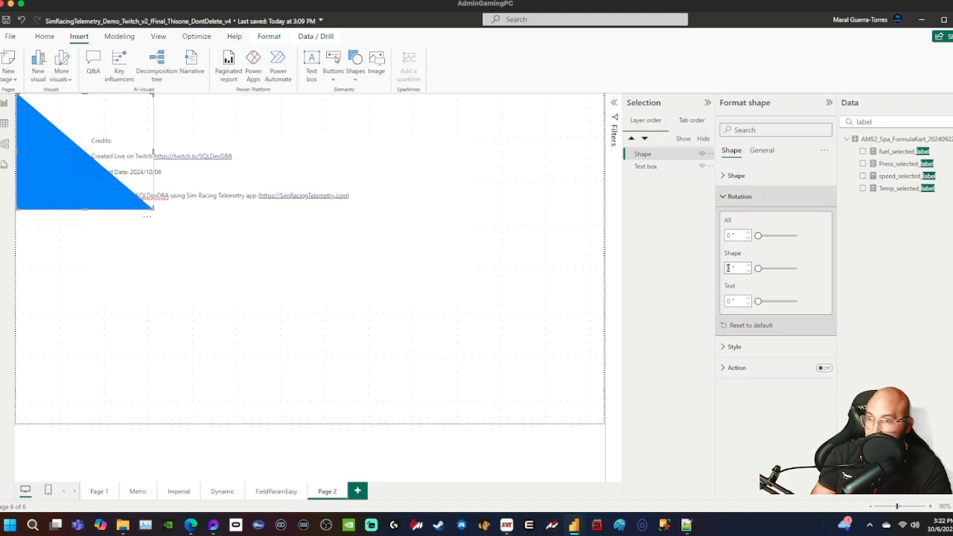
click(735, 175)
click(735, 175)
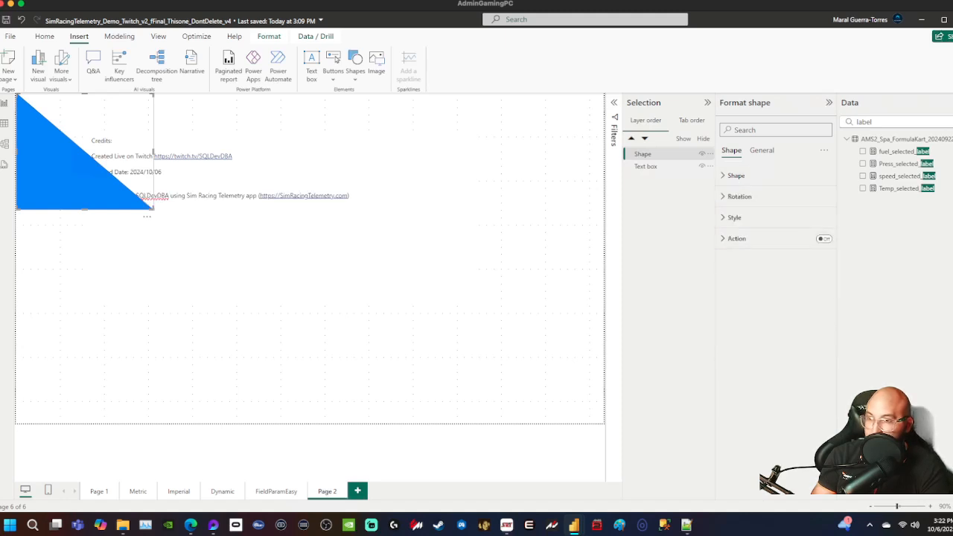
click(734, 216)
click(734, 216)
click(739, 196)
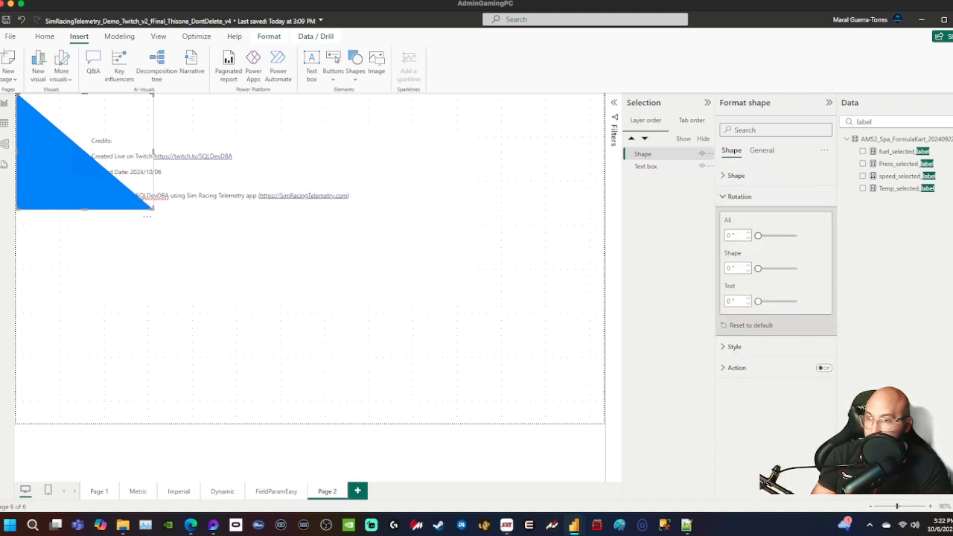
click(729, 268)
text(90)
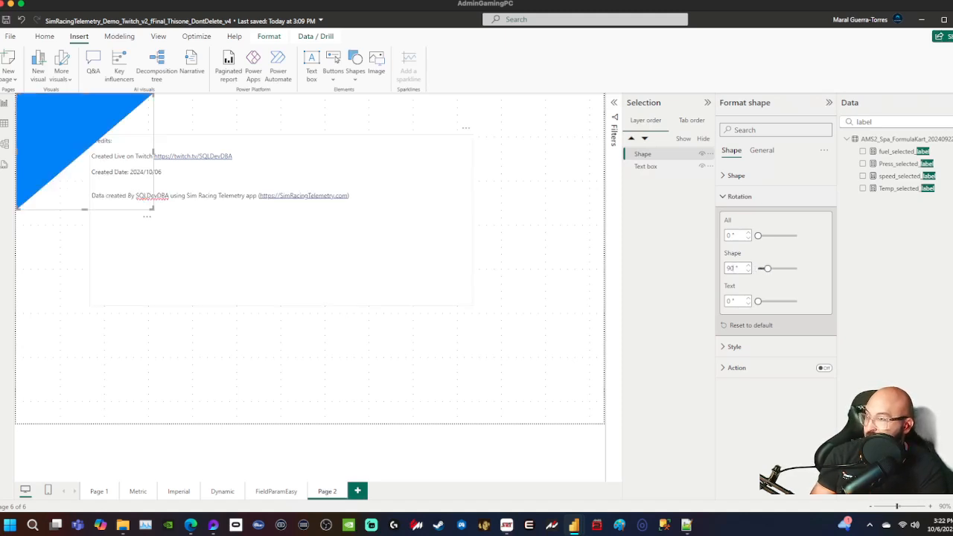
- Enlarge the triangle to nearly half the page width and change its fill colour to grey
drag(153, 209, 289, 329)
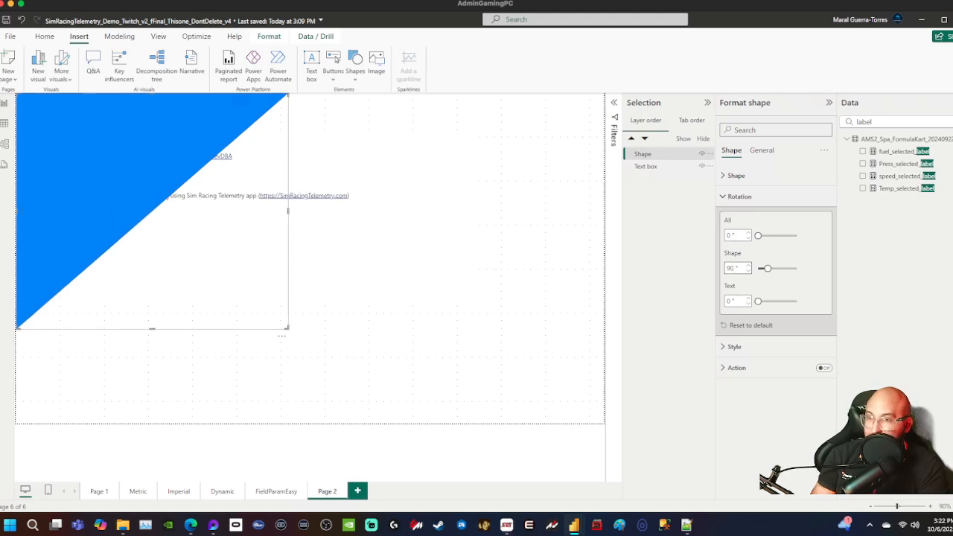
click(735, 175)
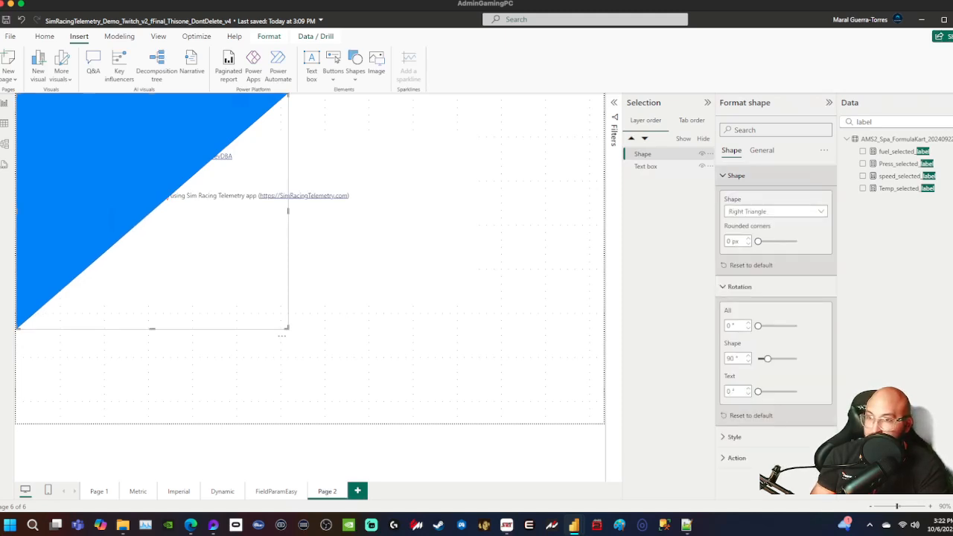
click(761, 150)
click(736, 217)
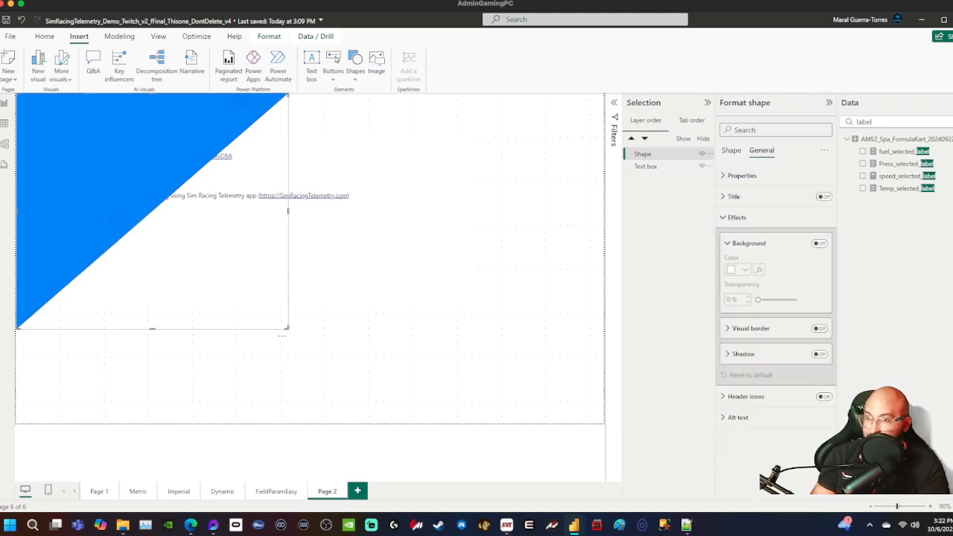
click(736, 217)
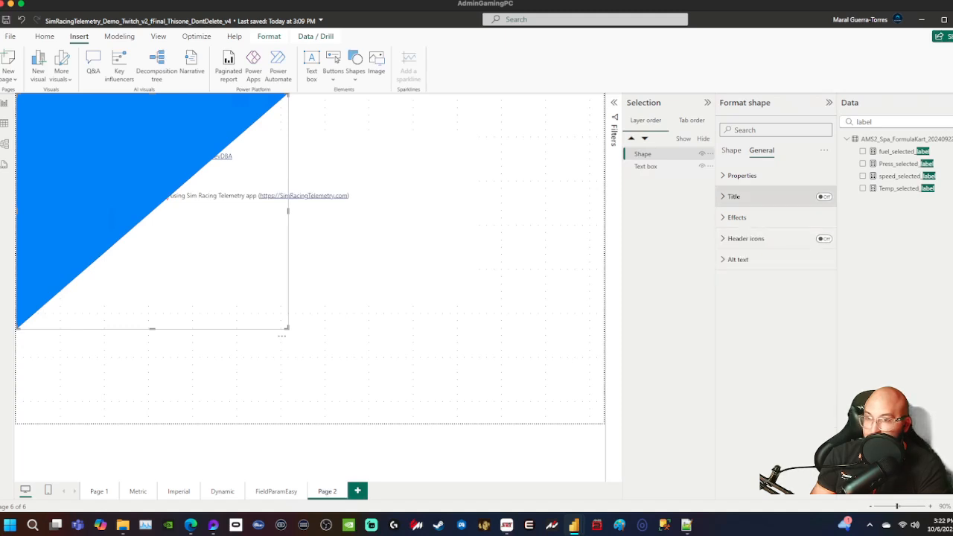
click(731, 149)
click(736, 175)
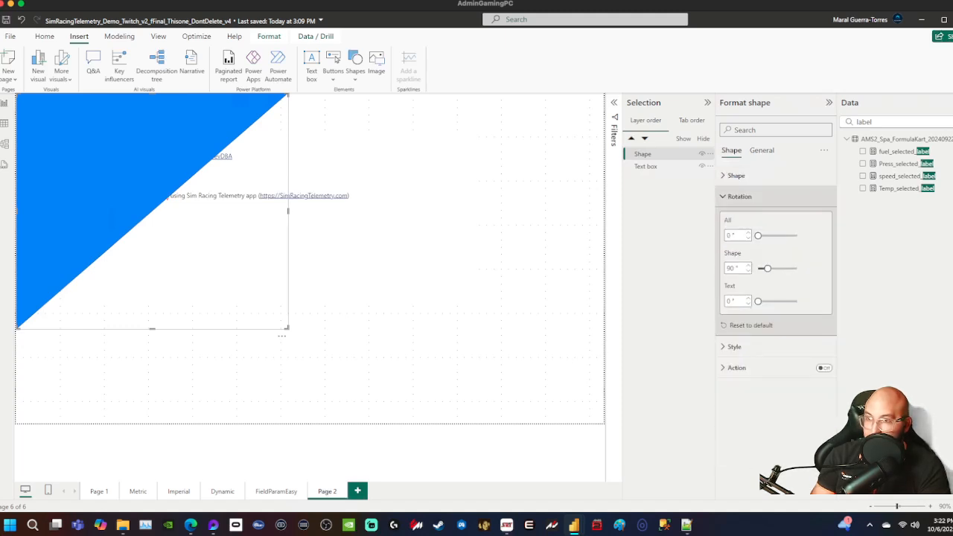
click(739, 196)
click(734, 216)
click(735, 243)
click(737, 269)
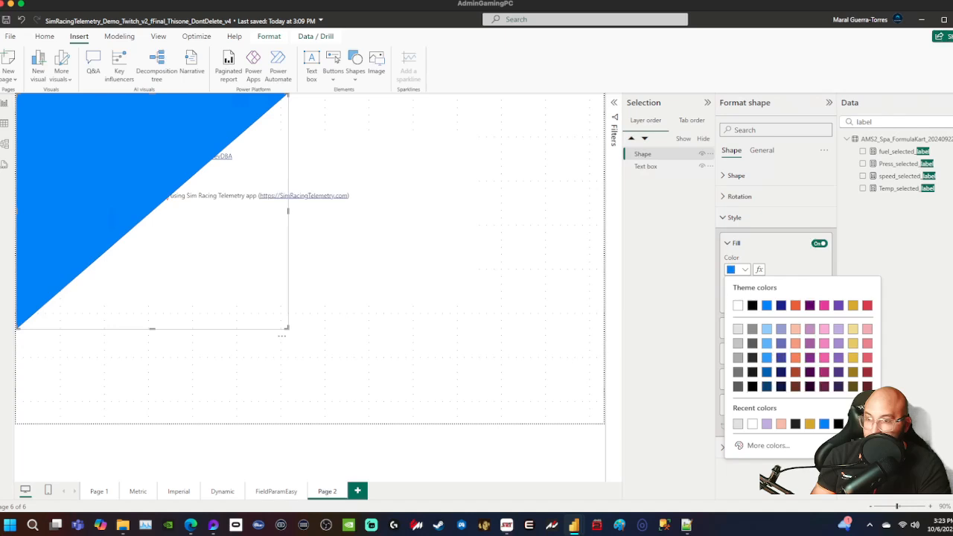
click(738, 343)
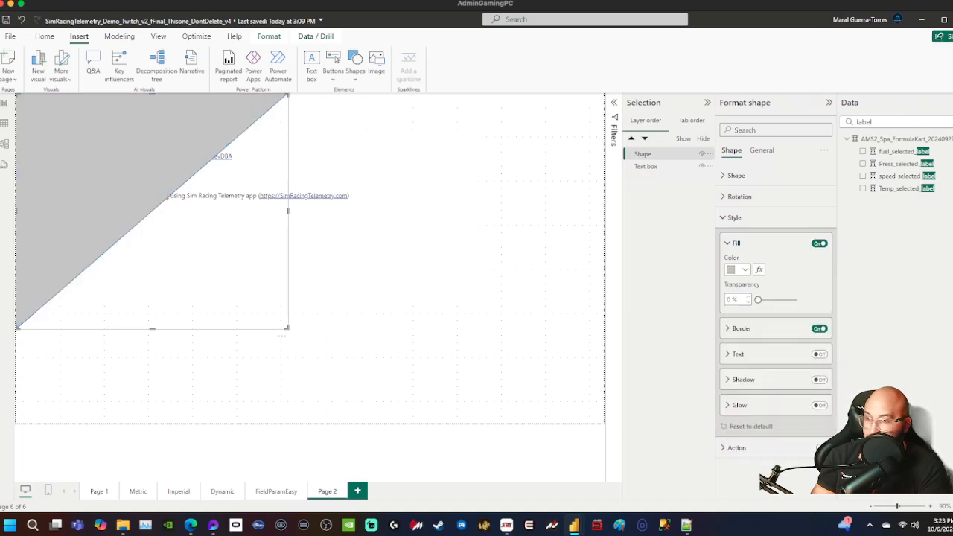
- Set the triangle's border to the same grey as its fill and give the shape a shadow
click(742, 328)
click(737, 354)
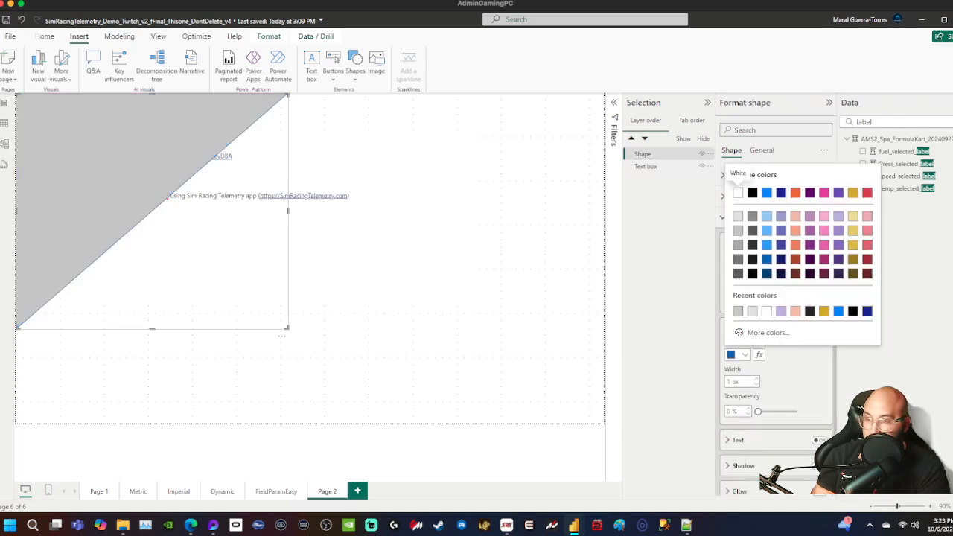
click(740, 311)
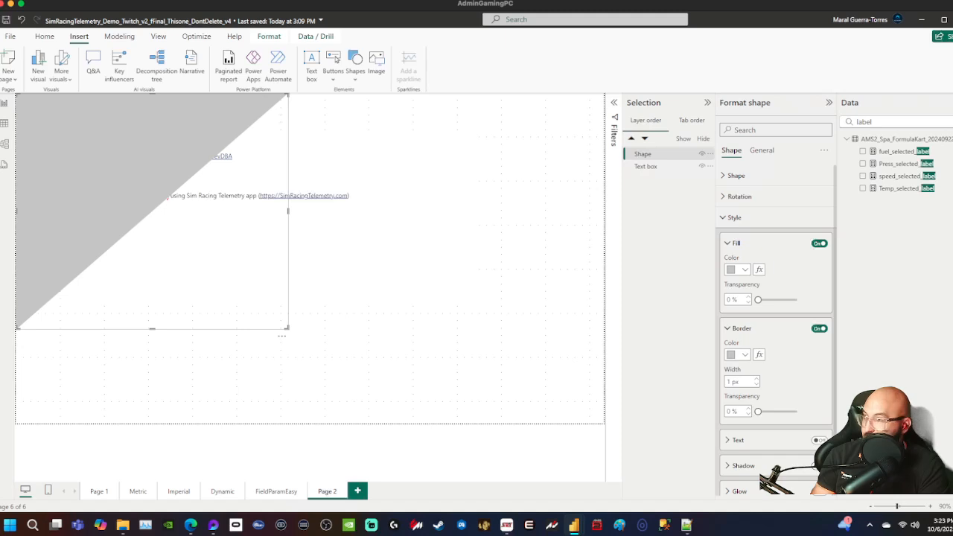
click(506, 322)
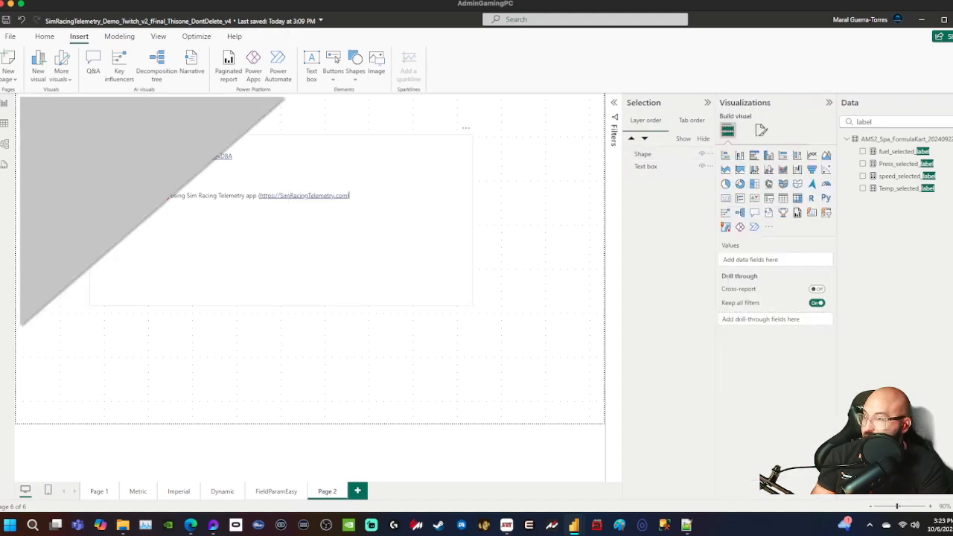
- Move the triangle beneath the credits text box in the layer order
click(350, 197)
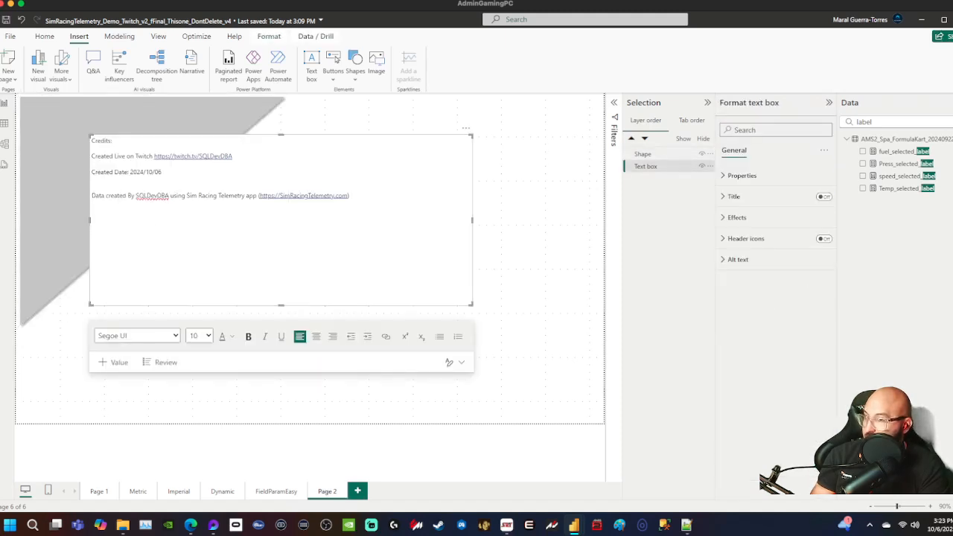
click(486, 283)
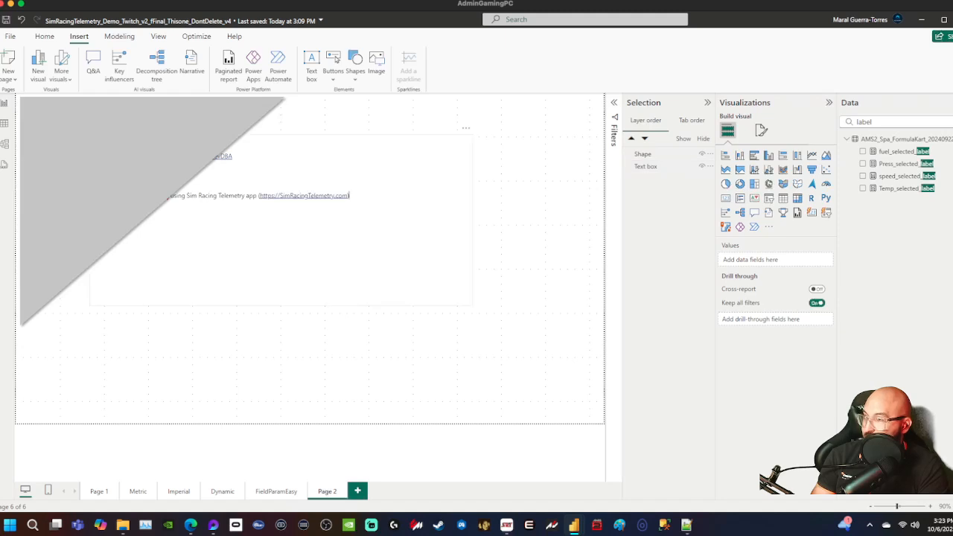
click(432, 257)
click(491, 283)
drag(642, 154, 646, 171)
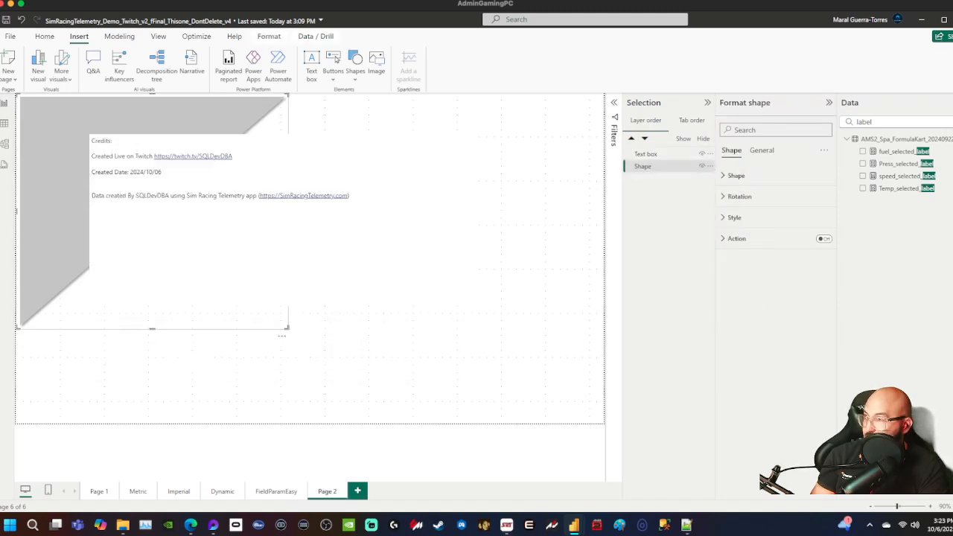
click(525, 238)
- Set the credits text box's background colour to white
click(296, 195)
click(296, 195)
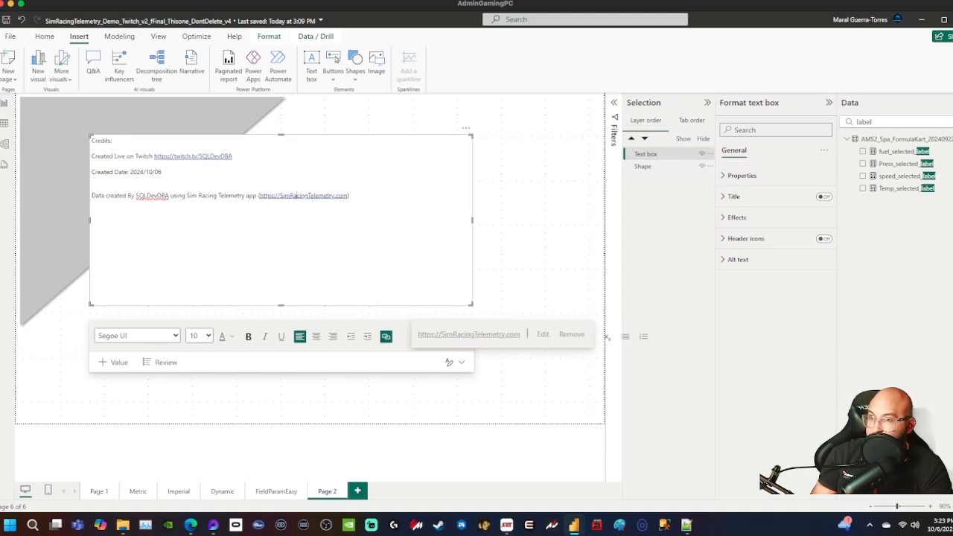
click(737, 217)
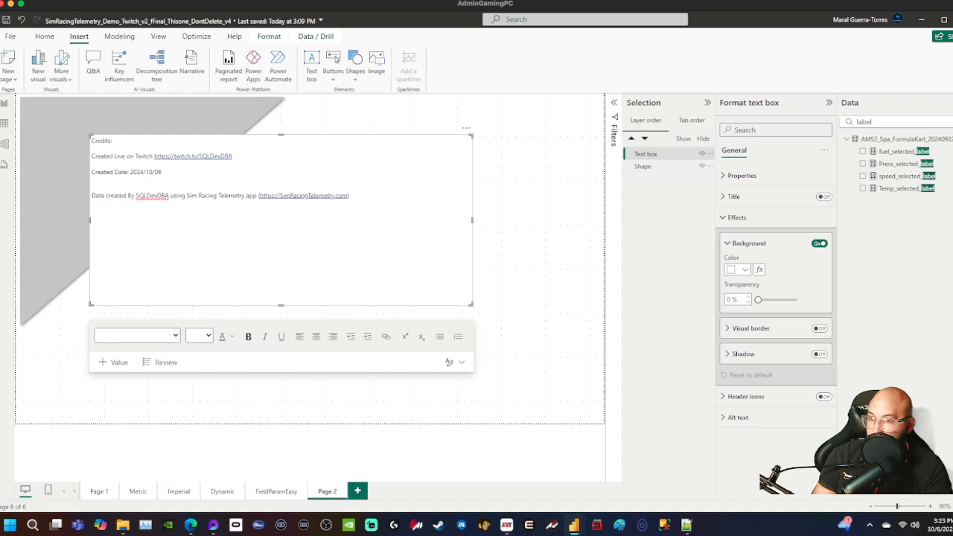
click(735, 270)
click(737, 305)
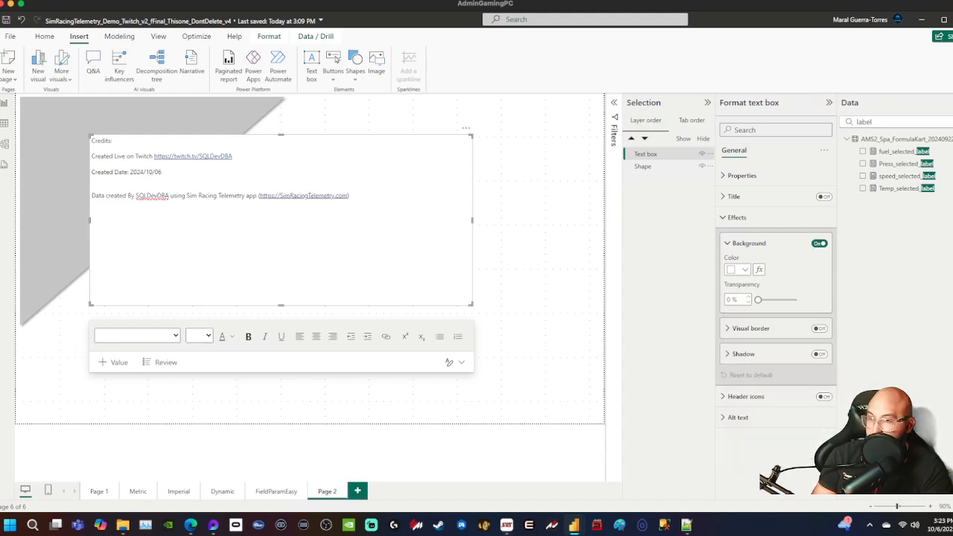
click(540, 235)
- Try a light grey canvas background colour for the credits page, and set it back to white
click(760, 131)
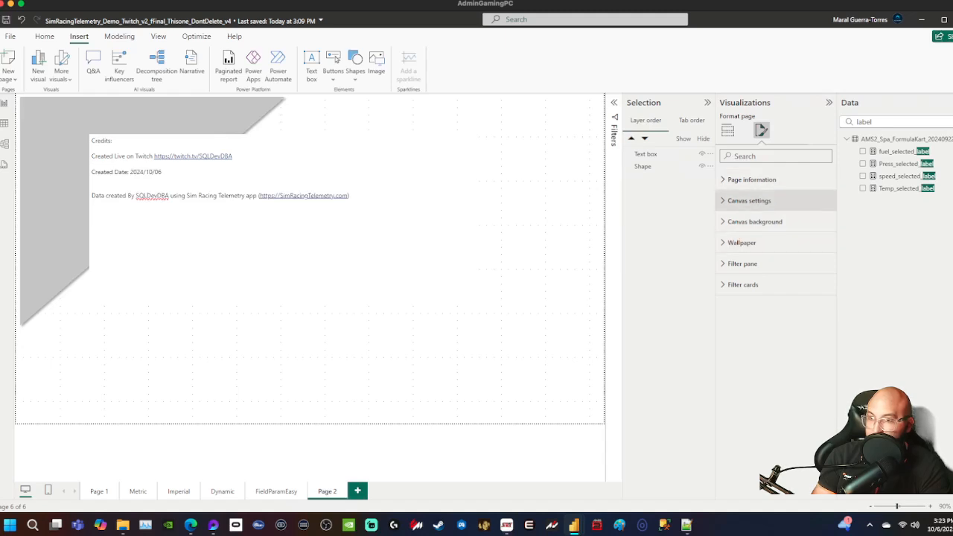
click(749, 201)
click(749, 200)
click(754, 221)
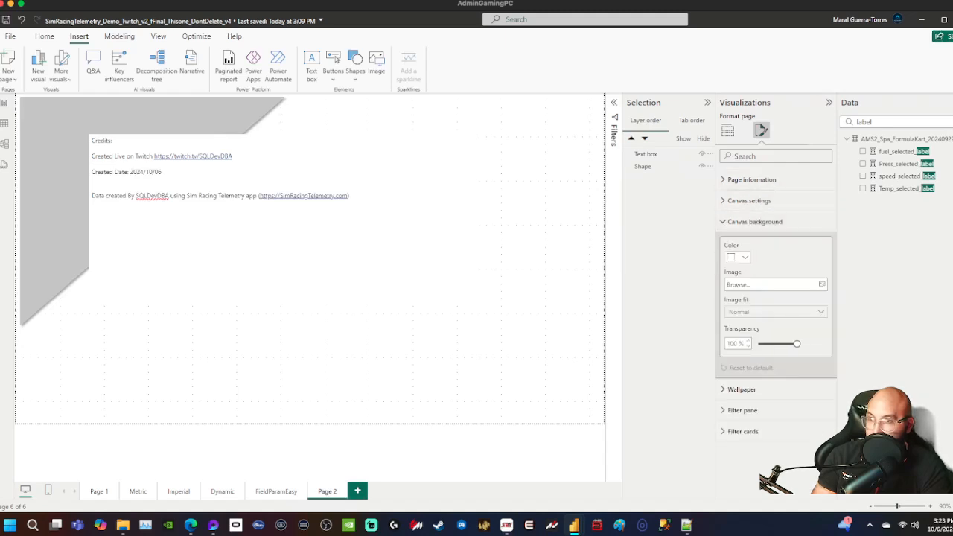
click(737, 257)
click(737, 317)
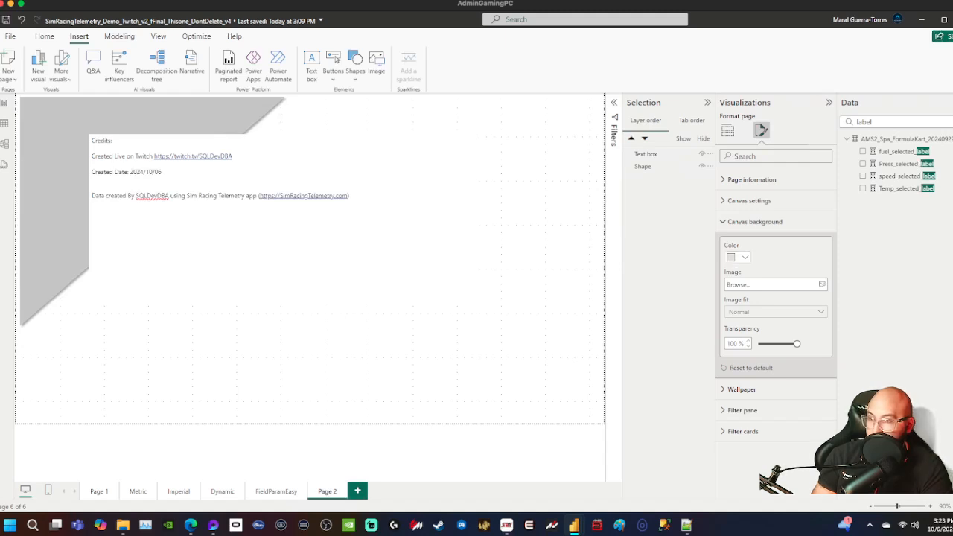
click(737, 257)
click(738, 293)
click(754, 221)
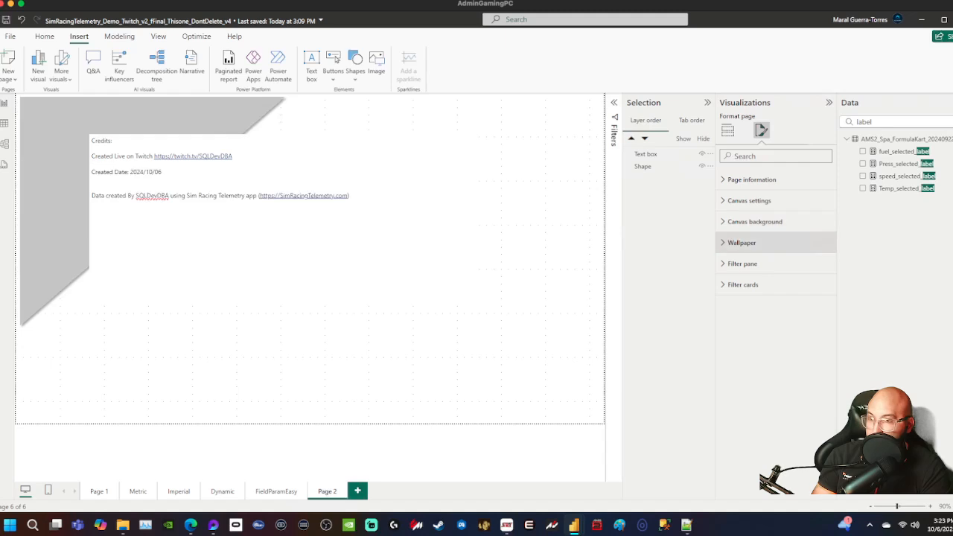
- Set the credits page's wallpaper colour to light grey
click(741, 241)
click(737, 337)
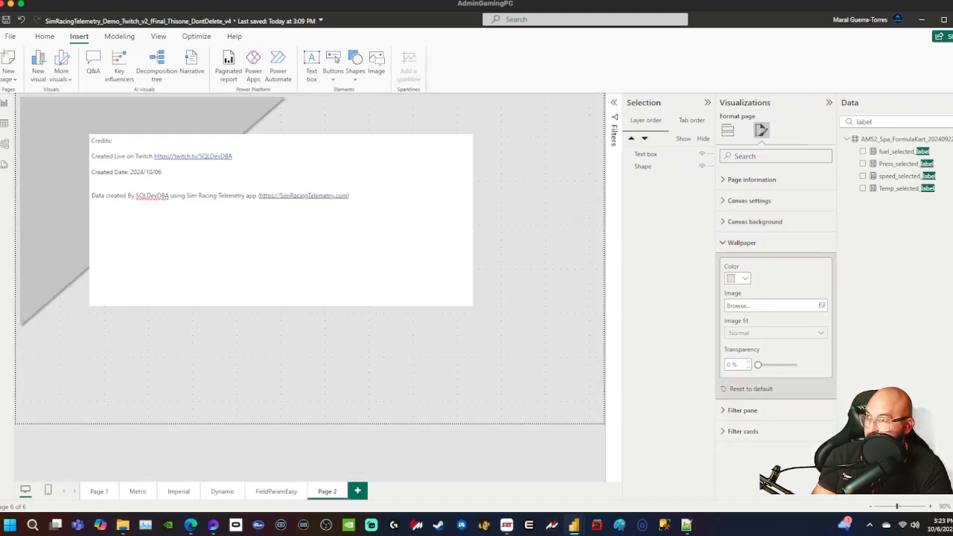
click(727, 130)
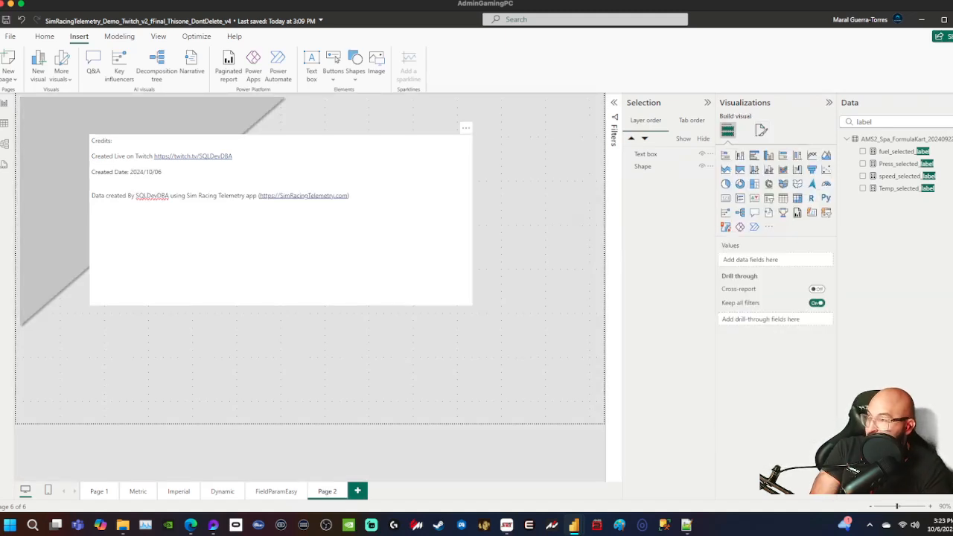
click(327, 253)
click(533, 275)
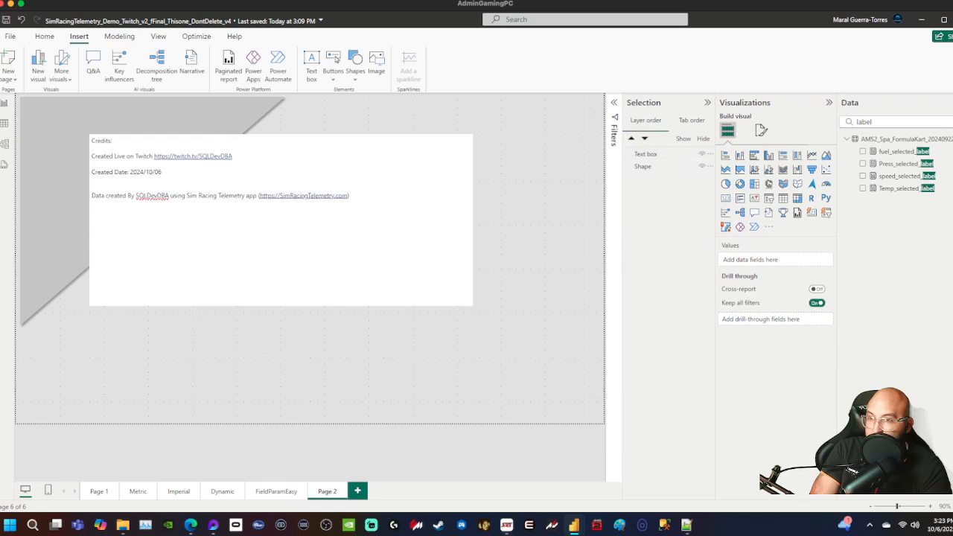
- Turn off the credits text box's background so the triangle and wallpaper show through
click(761, 130)
click(645, 153)
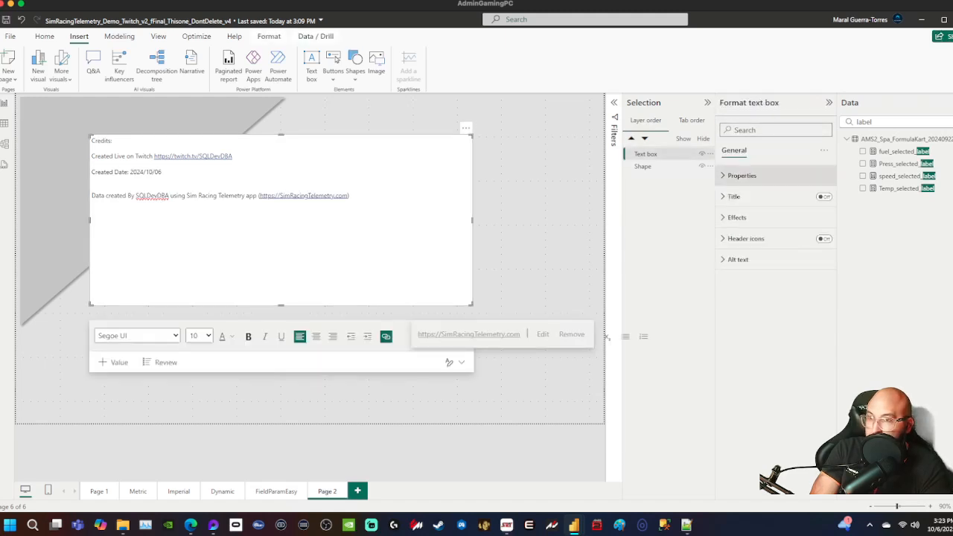
click(742, 175)
click(741, 175)
click(736, 206)
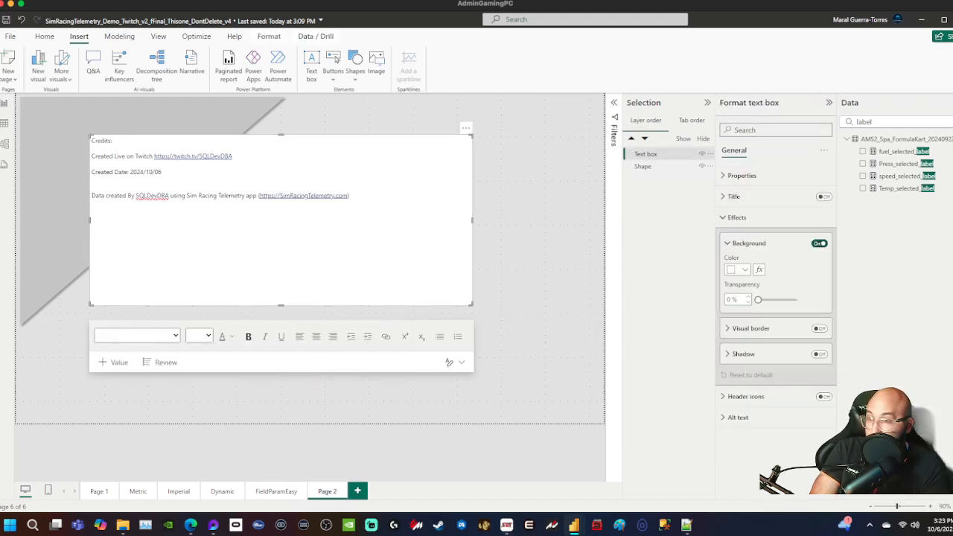
click(819, 243)
click(532, 253)
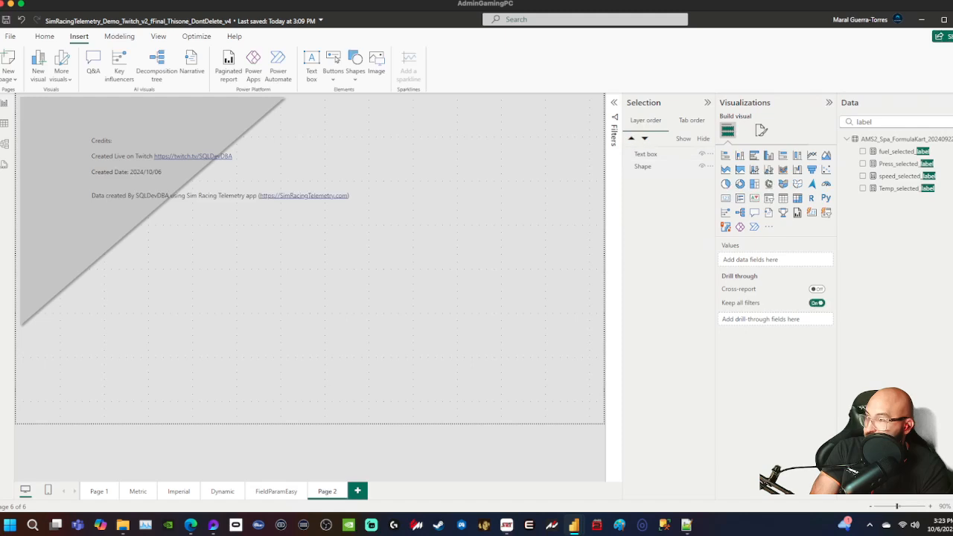
- Make all the text in the credits text box bold and set its font size to 12
click(291, 196)
key(ctrl+a)
key(ctrl+b)
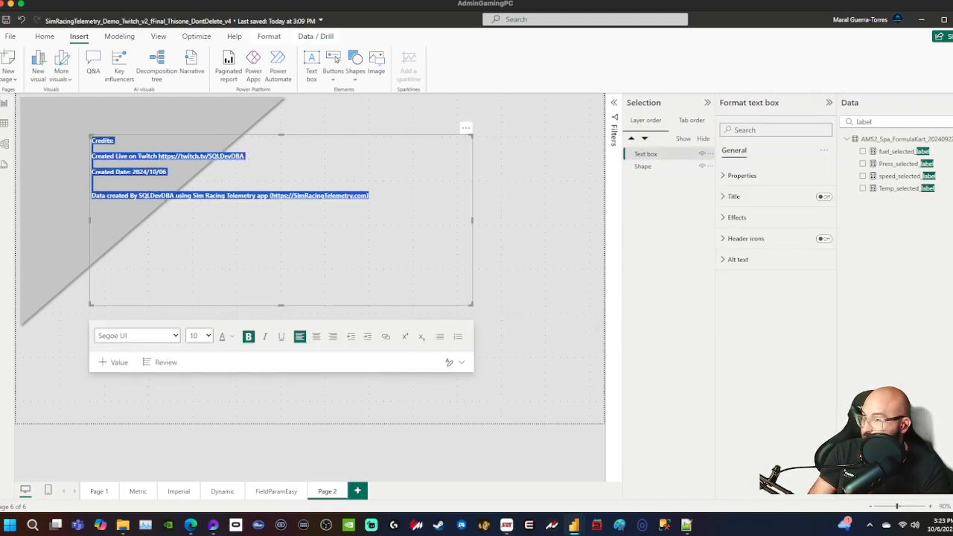
click(199, 336)
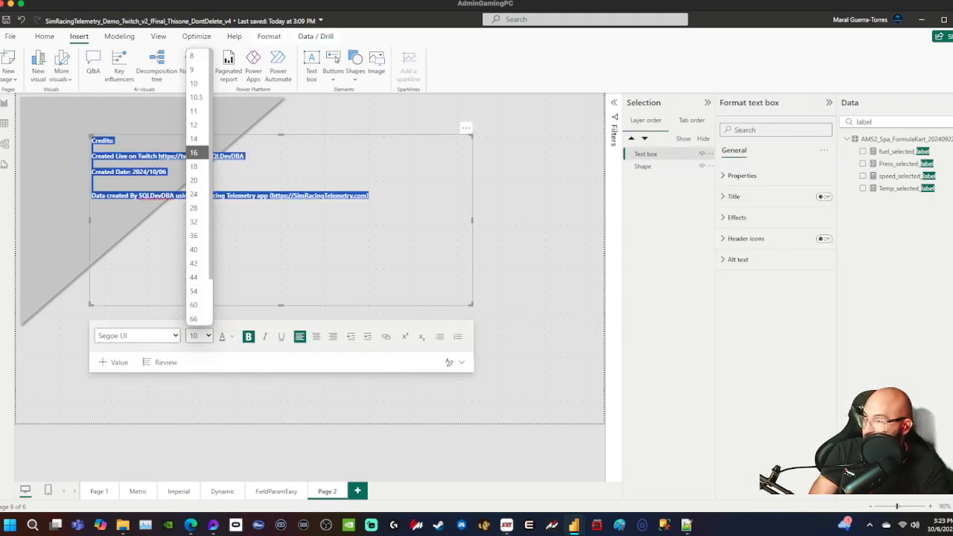
click(194, 124)
click(530, 254)
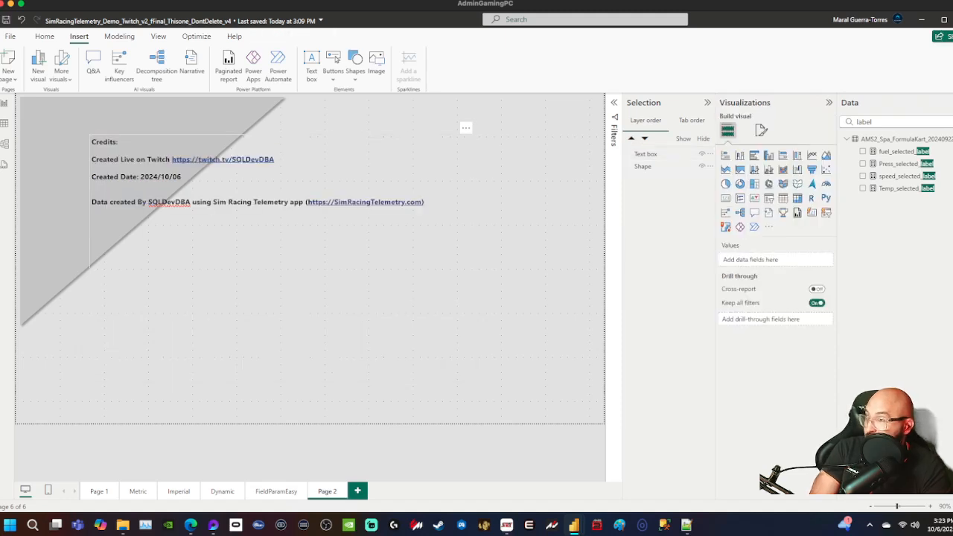
- Move the credits text box slightly lower on the page
click(320, 255)
drag(320, 254, 318, 283)
click(521, 268)
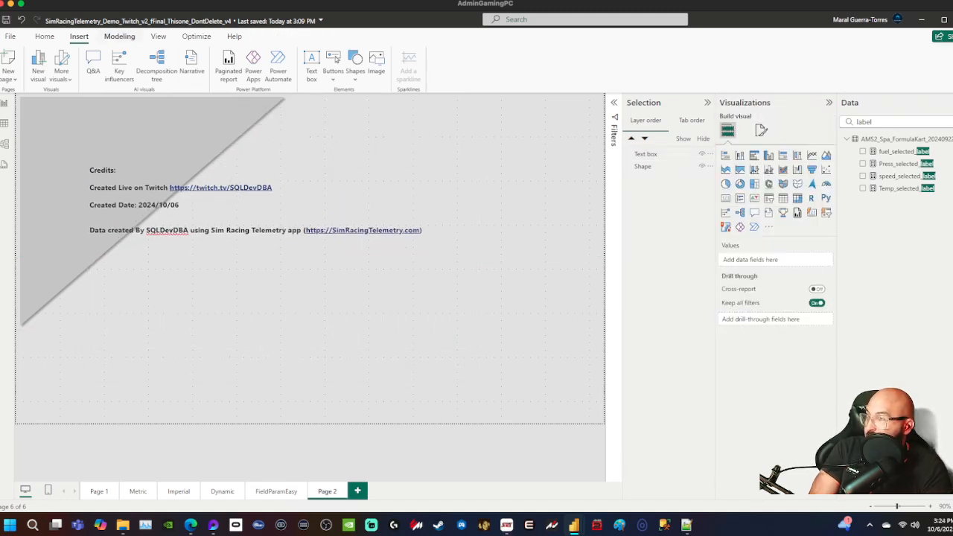
- Insert the image Instagram Profile Image.png from the Documents folder's SQLDevDBA, SQLDevDBA Logos, Social Media Kit, Instagram subfolder
click(119, 37)
click(78, 36)
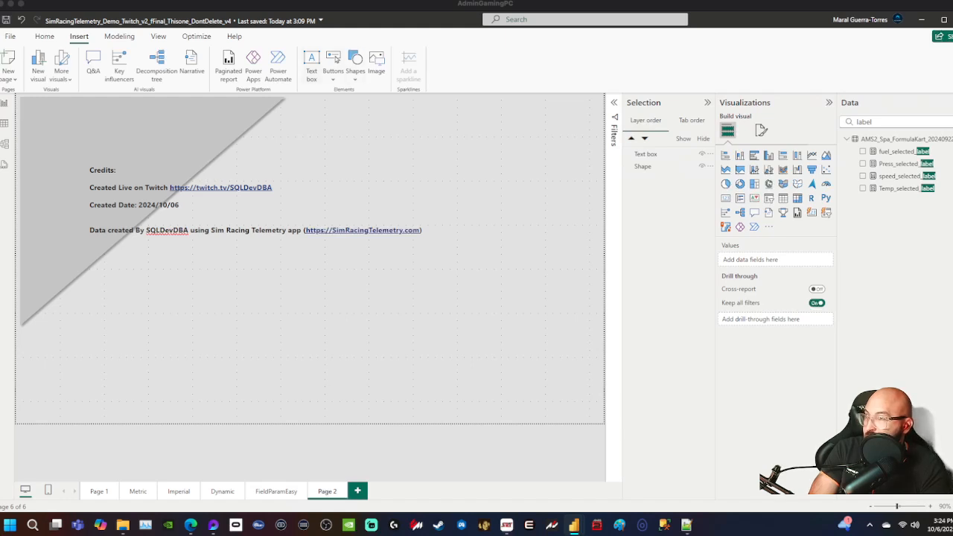
click(376, 64)
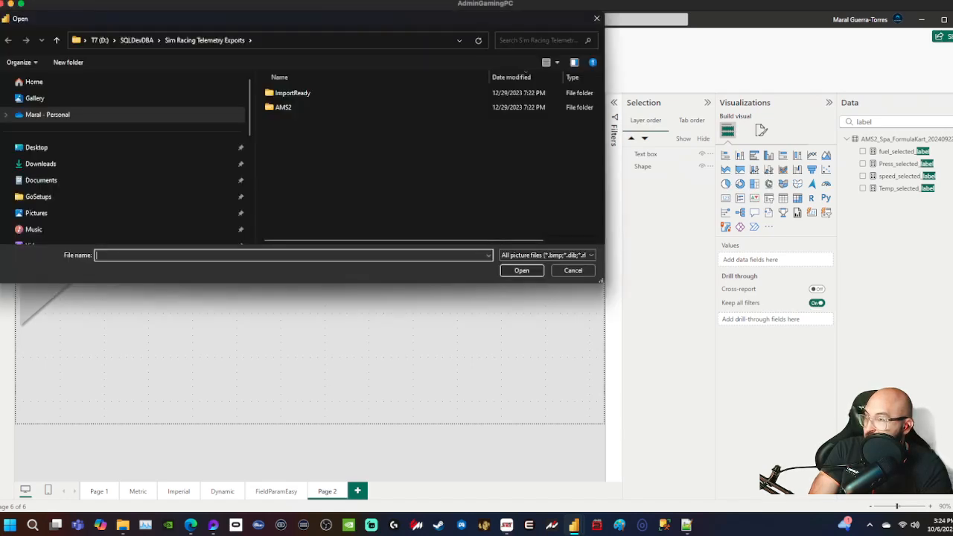
click(41, 181)
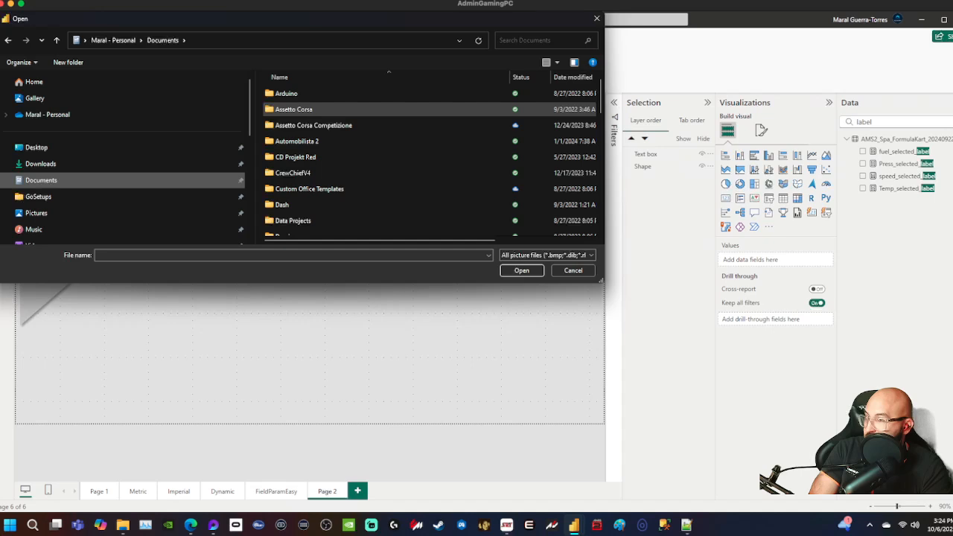
scroll(298, 172, down, 10)
double_click(297, 173)
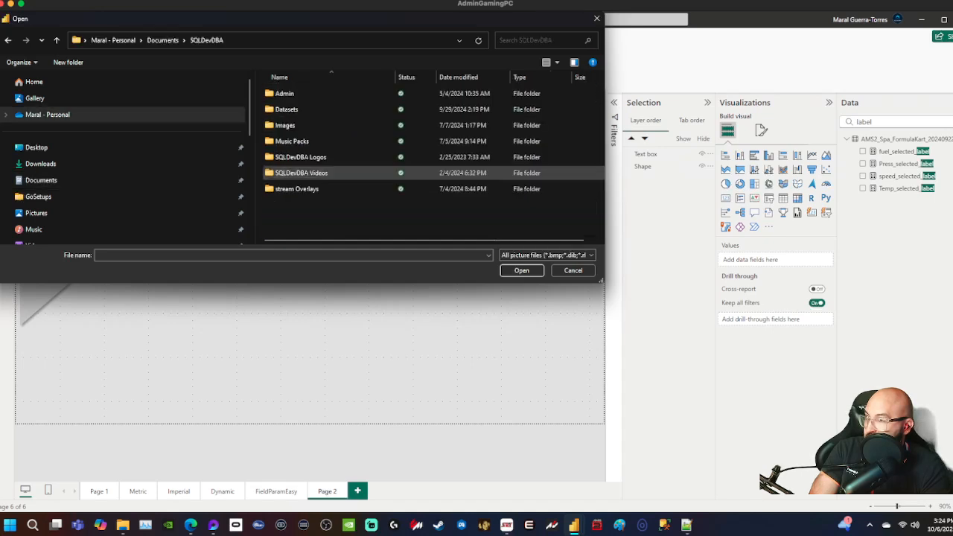
double_click(297, 157)
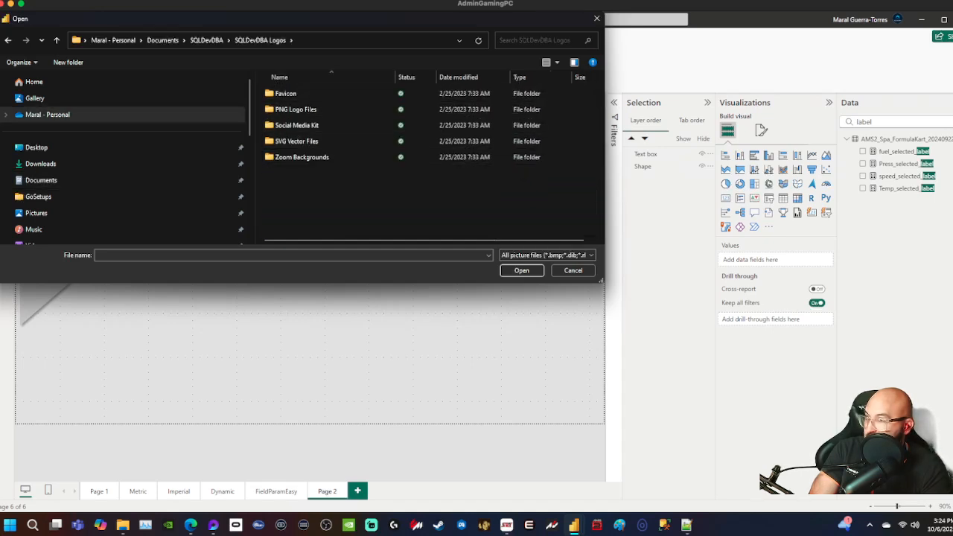
double_click(296, 126)
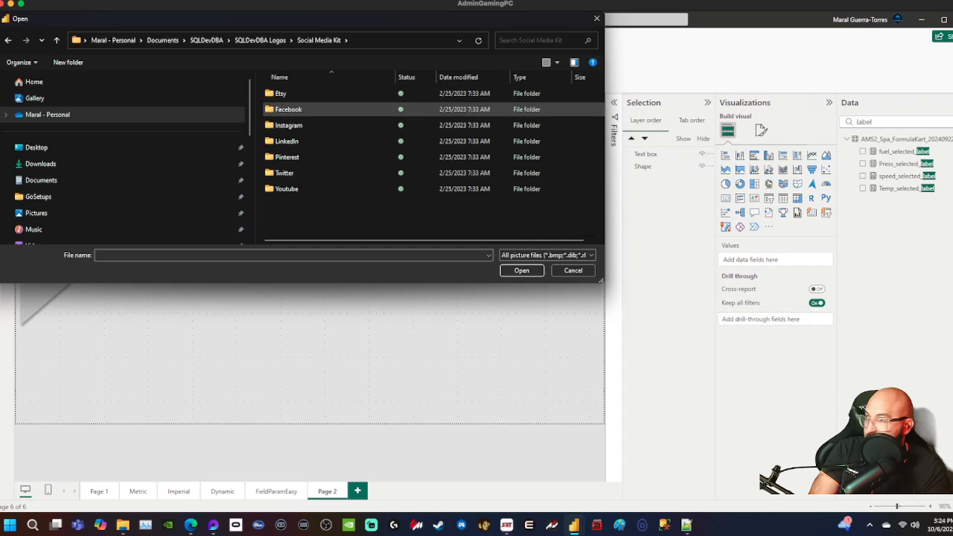
double_click(290, 126)
click(289, 111)
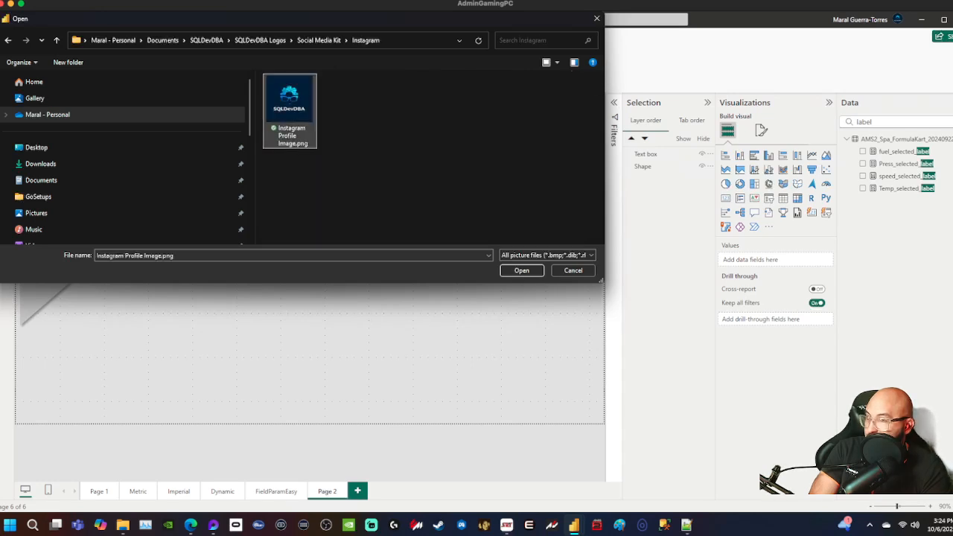
click(522, 271)
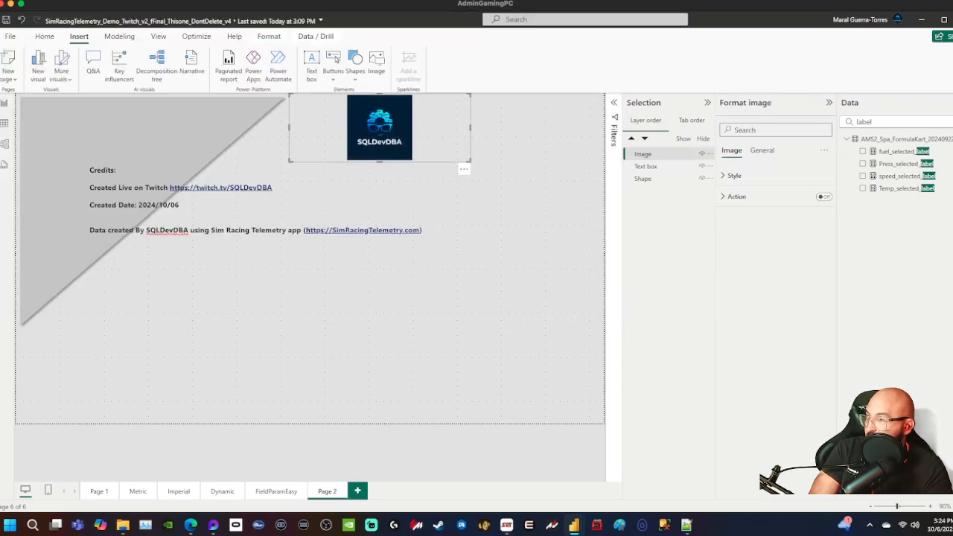
- Place the SQLDevDBA logo in the upper-left corner of the report page and narrow its frame to fit the picture
drag(380, 128, 106, 128)
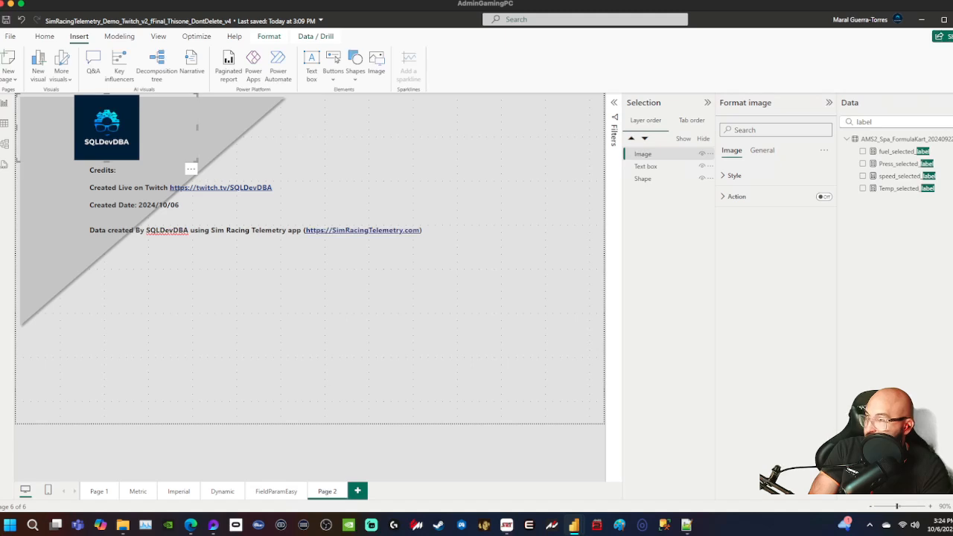
drag(198, 128, 98, 127)
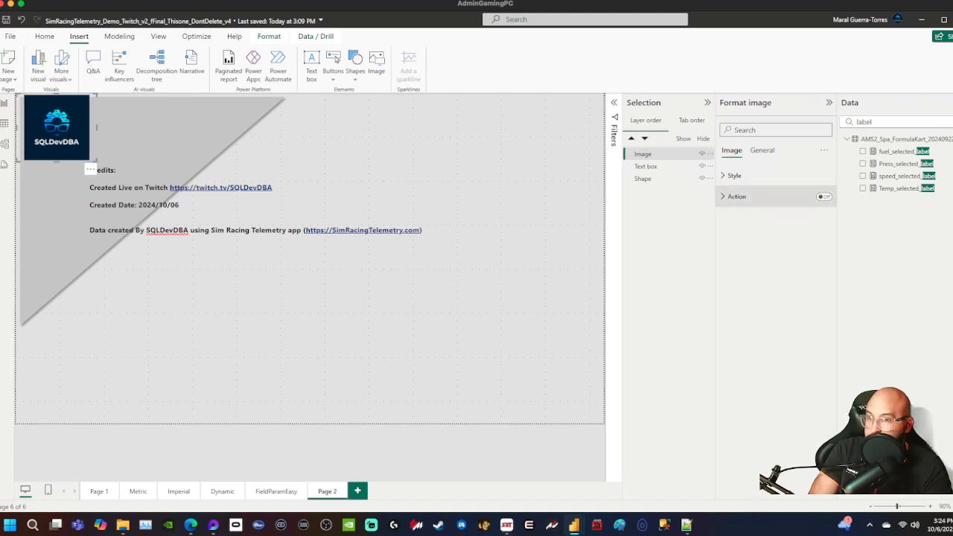
click(736, 196)
click(824, 196)
click(742, 222)
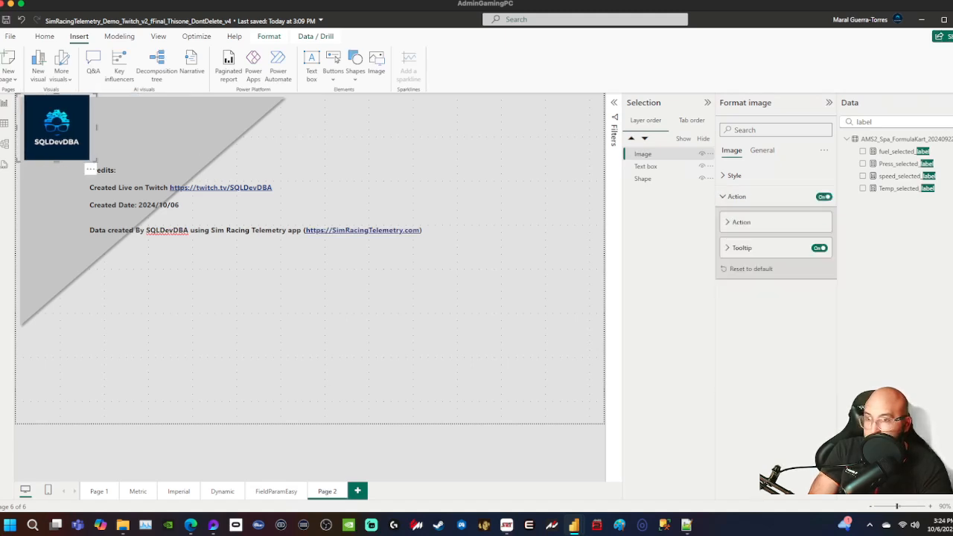
click(741, 222)
click(775, 248)
click(740, 309)
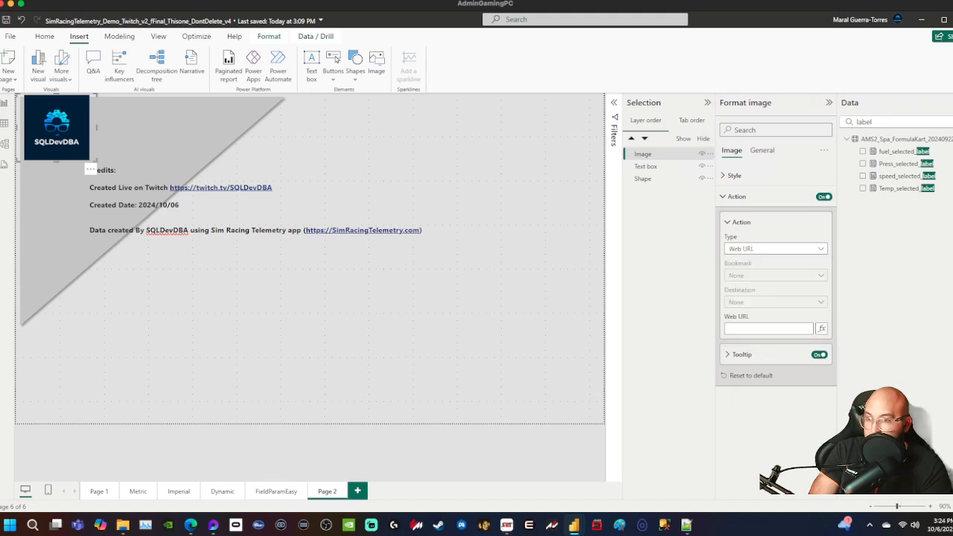
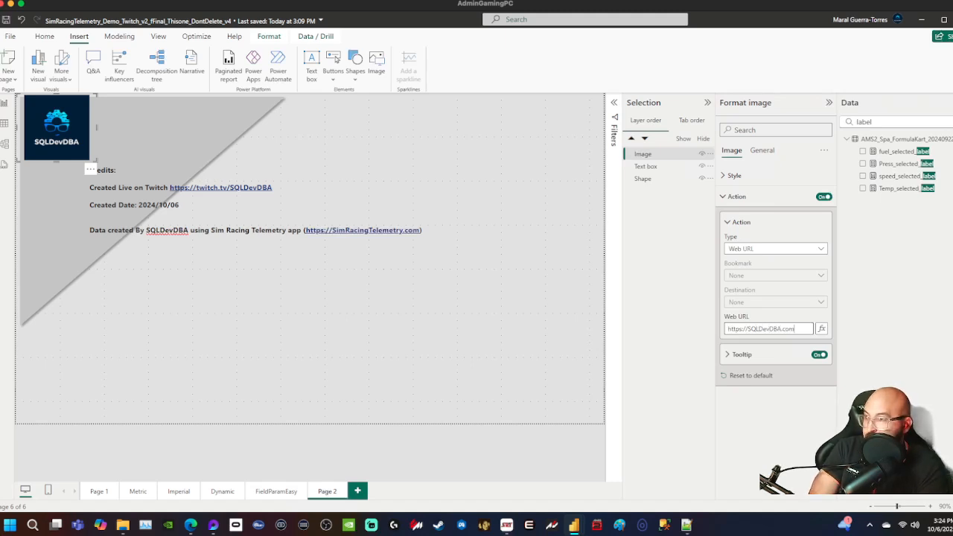
click(492, 276)
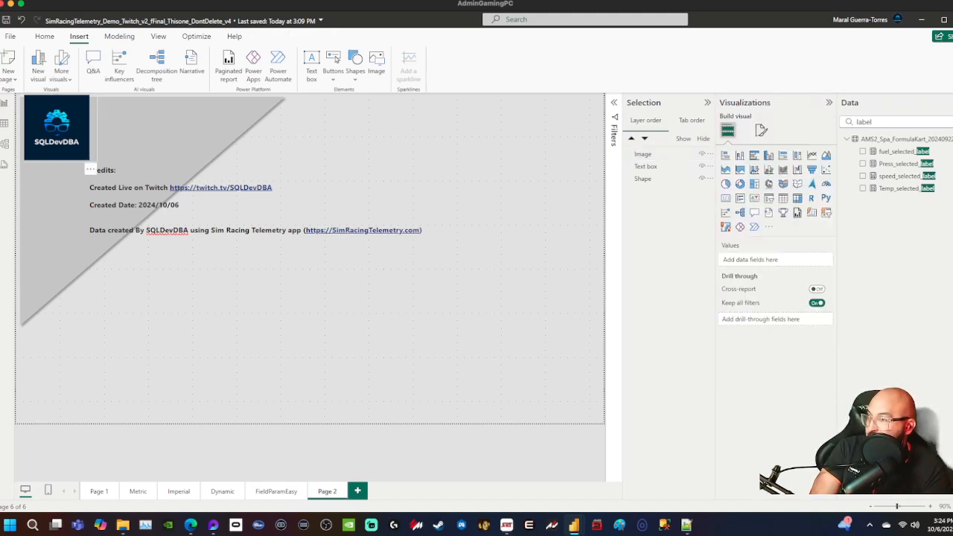
click(59, 224)
click(432, 327)
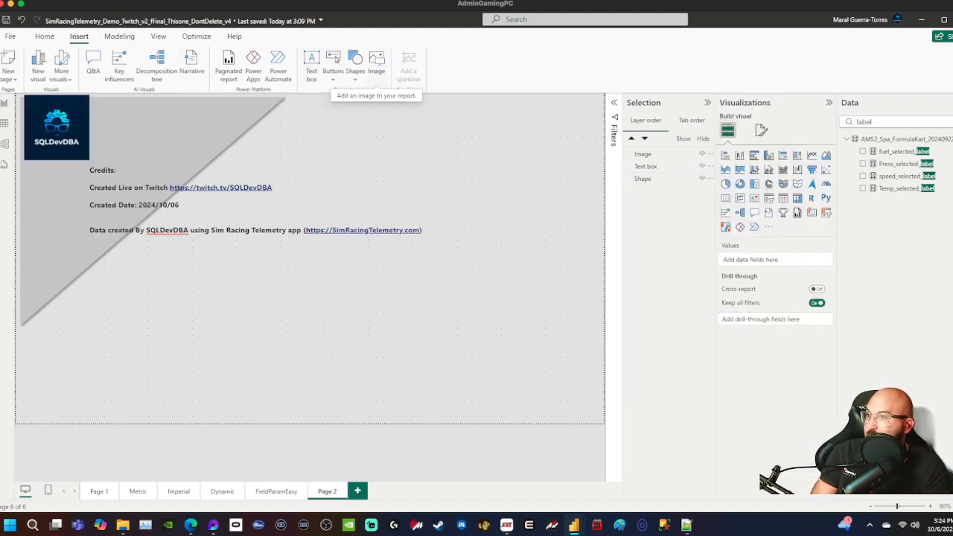
- Switch to the Edge browser and open simracingtelemetry.com in a new tab
click(191, 524)
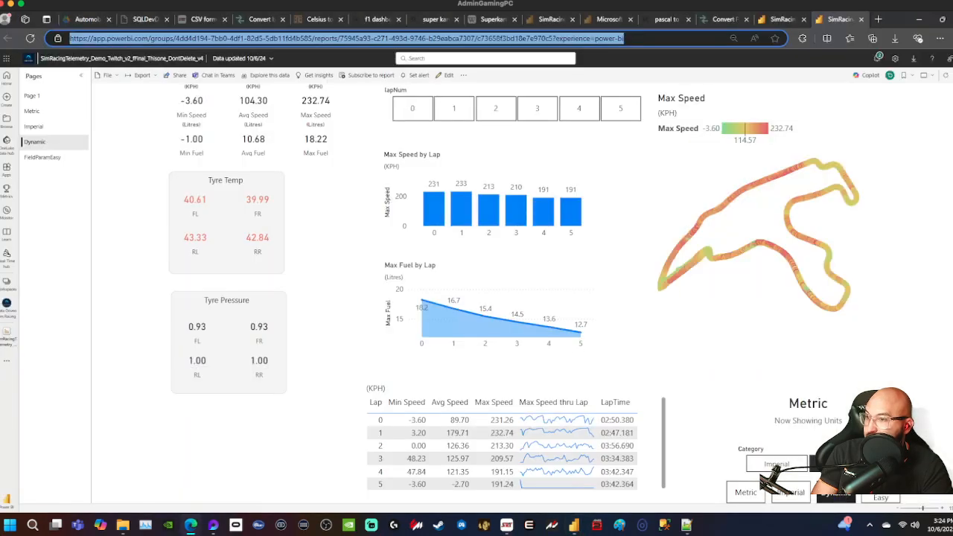
click(327, 357)
key(ctrl+t)
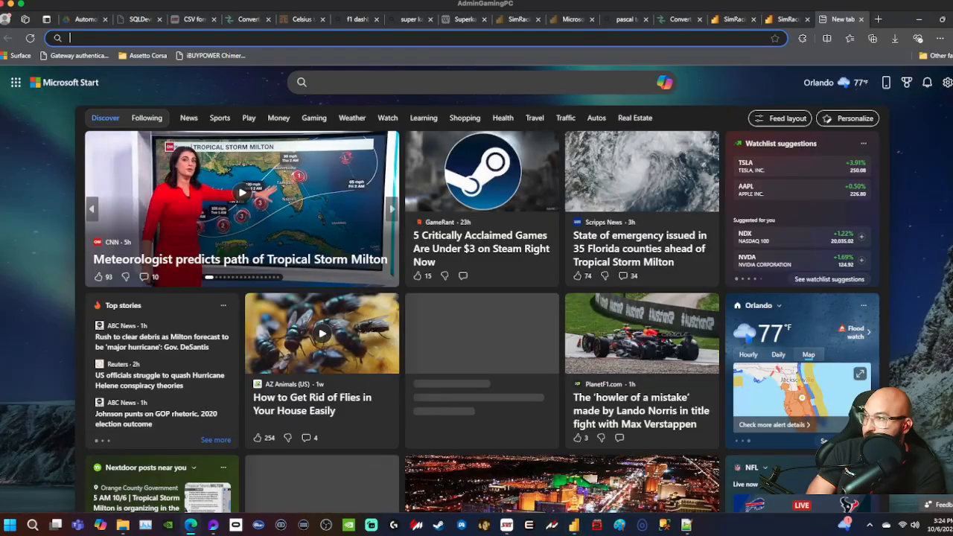
text(simracingtelemetry.com)
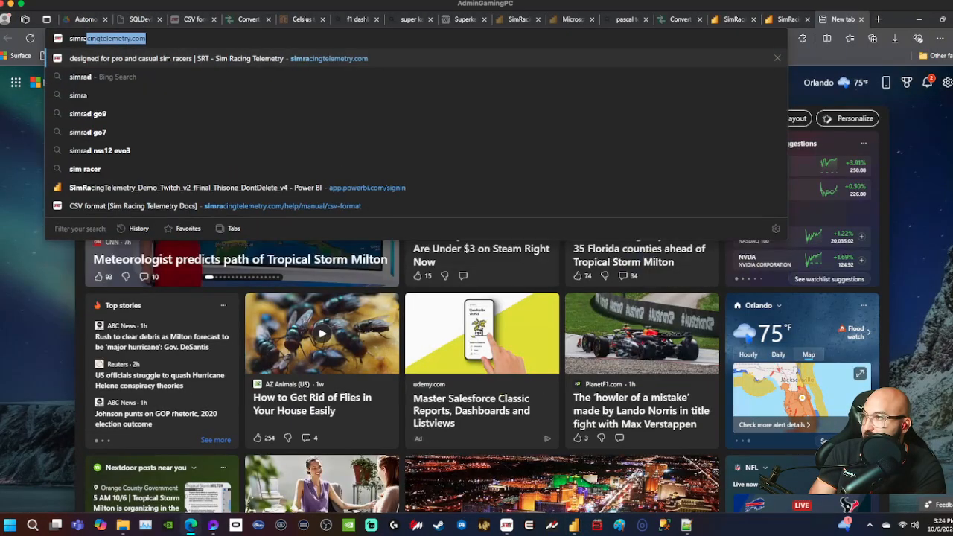
key(Return)
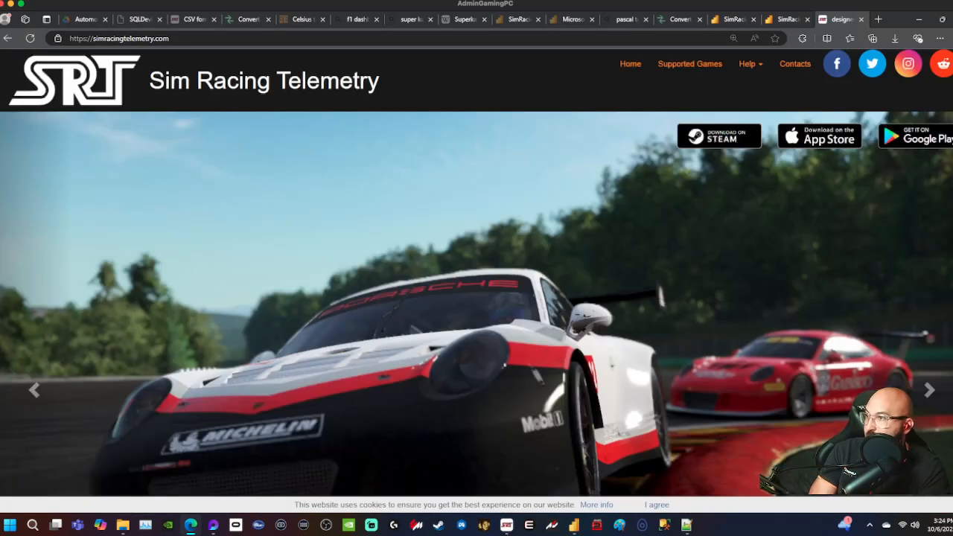
- Capture a screen snip of the SRT logo and Sim Racing Telemetry title in the site header, and return to the Power BI report
right_click(93, 62)
click(350, 194)
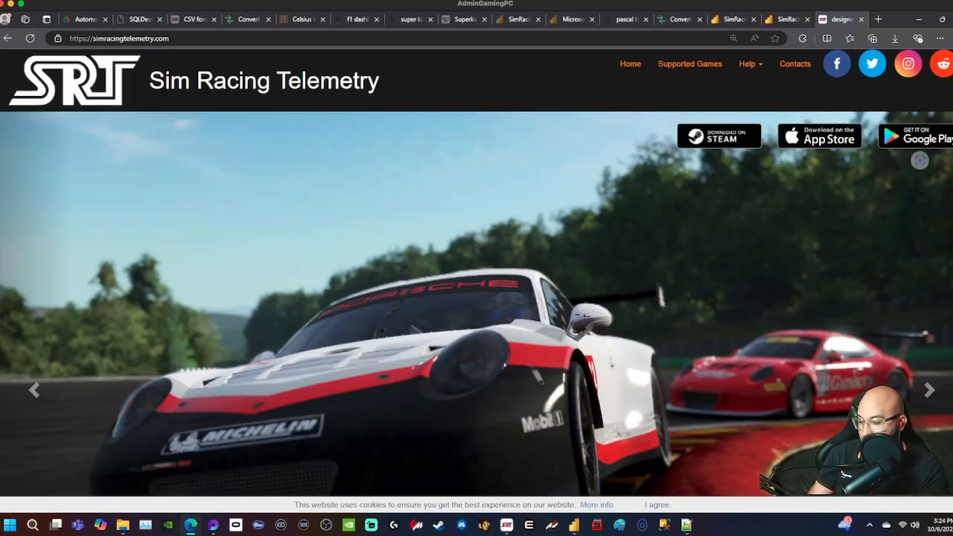
key(super+shift+s)
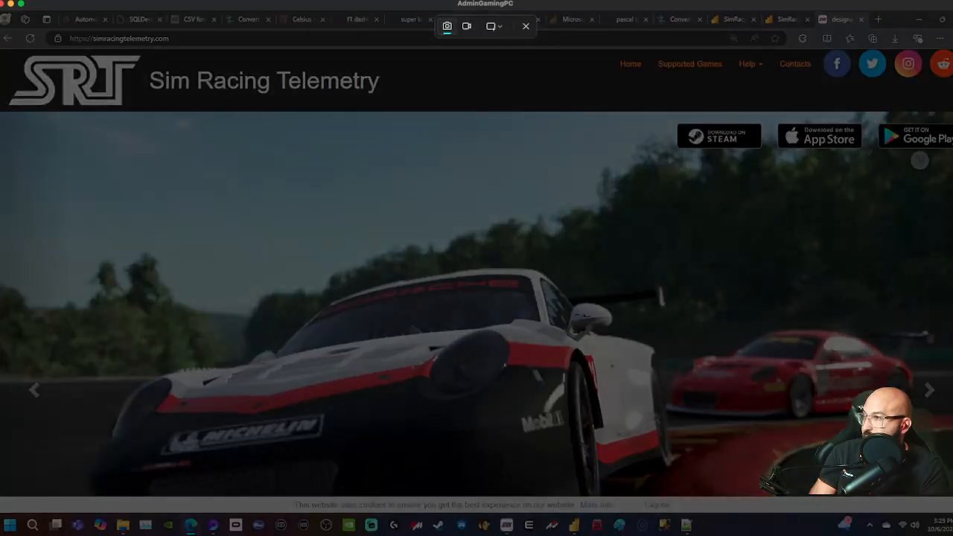
drag(2, 50, 383, 109)
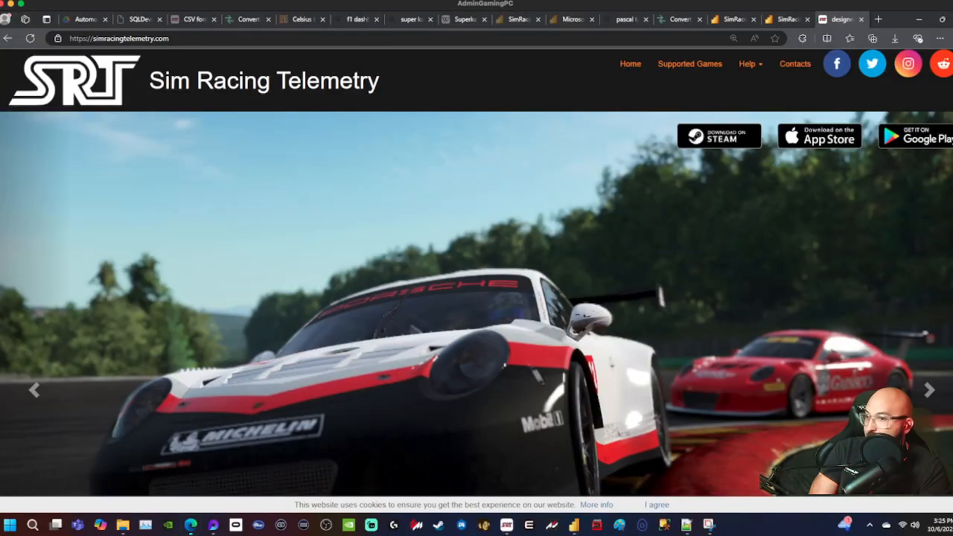
mouse_move(686, 525)
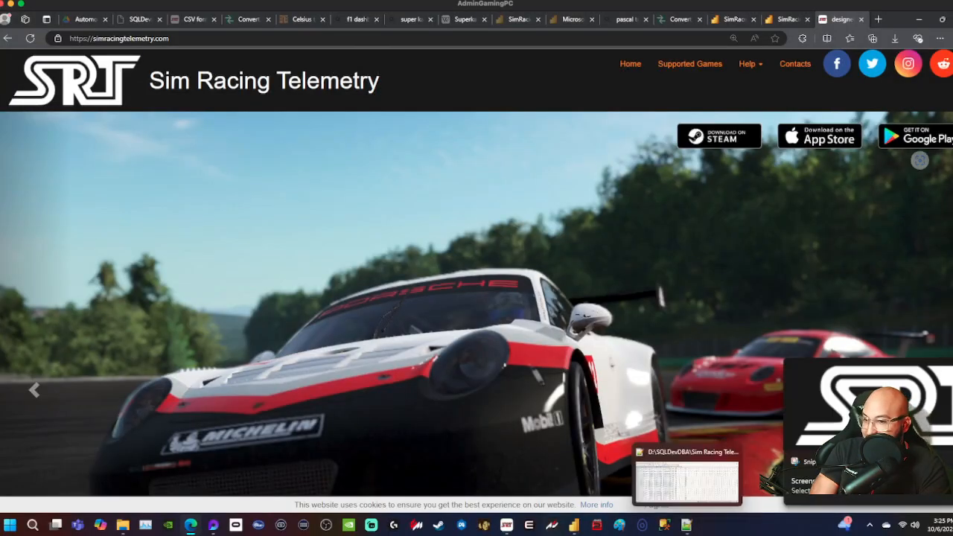
mouse_move(574, 525)
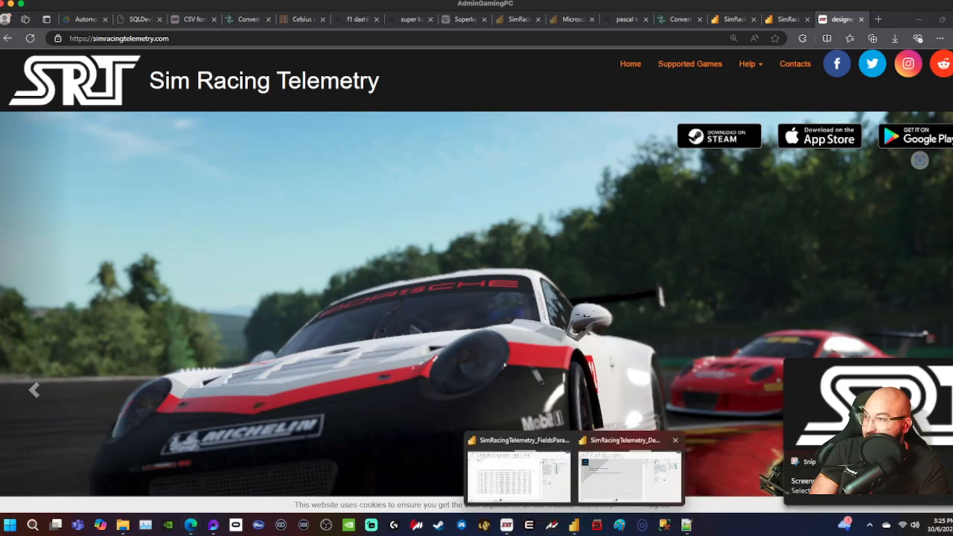
click(629, 474)
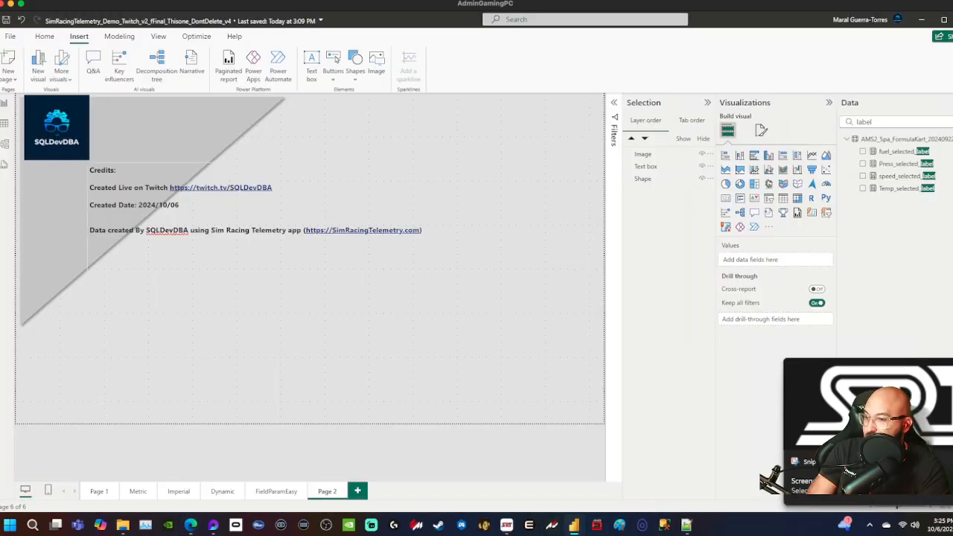
- Open the captured logo snip in Snipping Tool from the system notifications
mouse_move(687, 524)
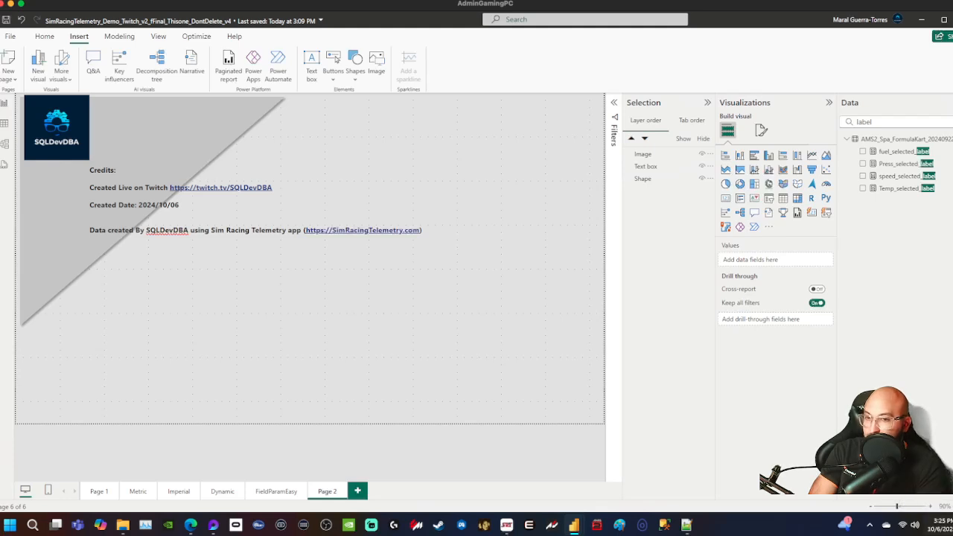
key(super+n)
click(880, 149)
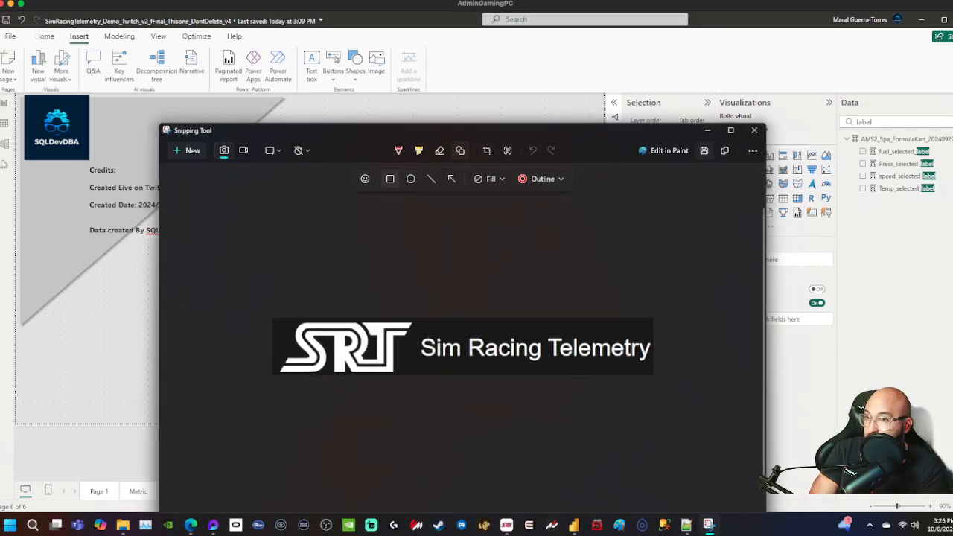
- Save the snip as SRT Logo.png in the Sim Racing Telemetry Exports folder and close Snipping Tool
click(703, 151)
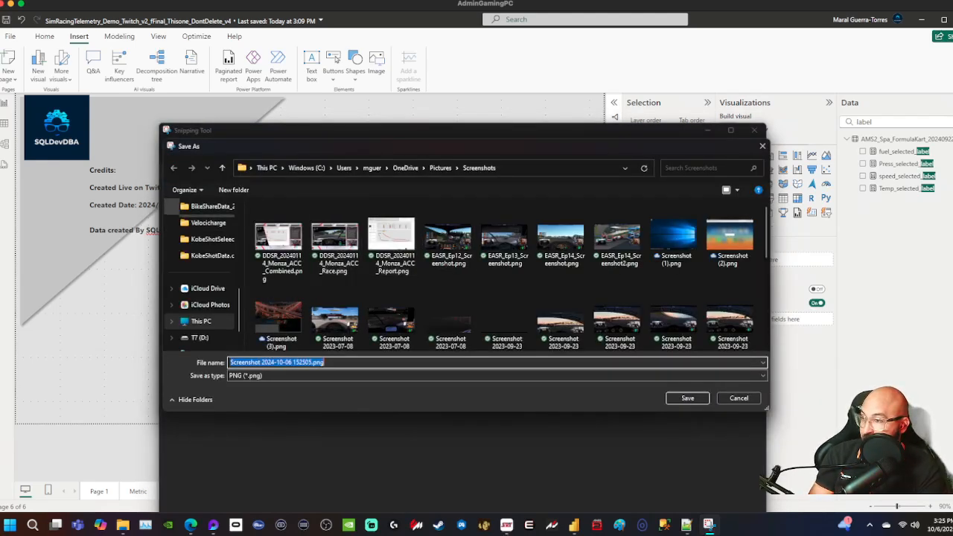
scroll(201, 298, down, 1)
scroll(201, 275, up, 5)
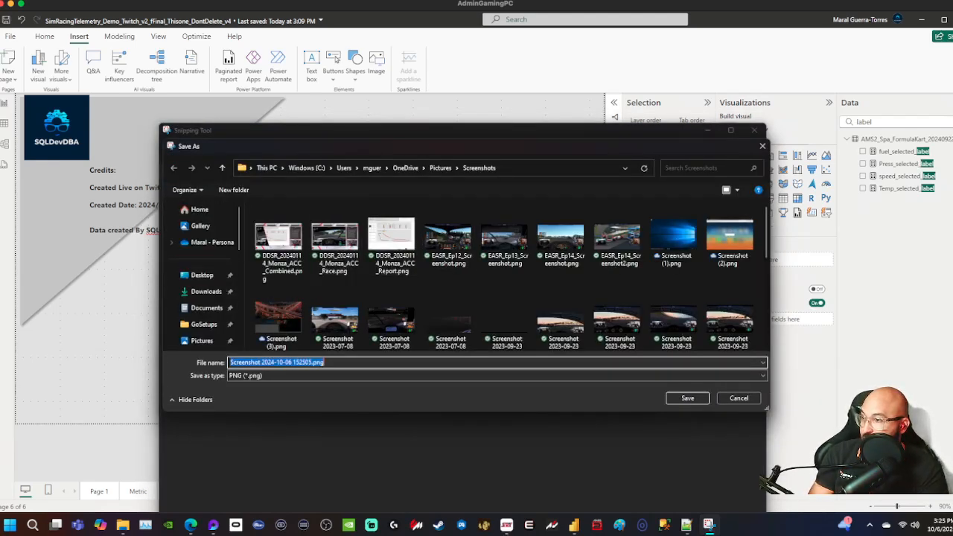
click(206, 307)
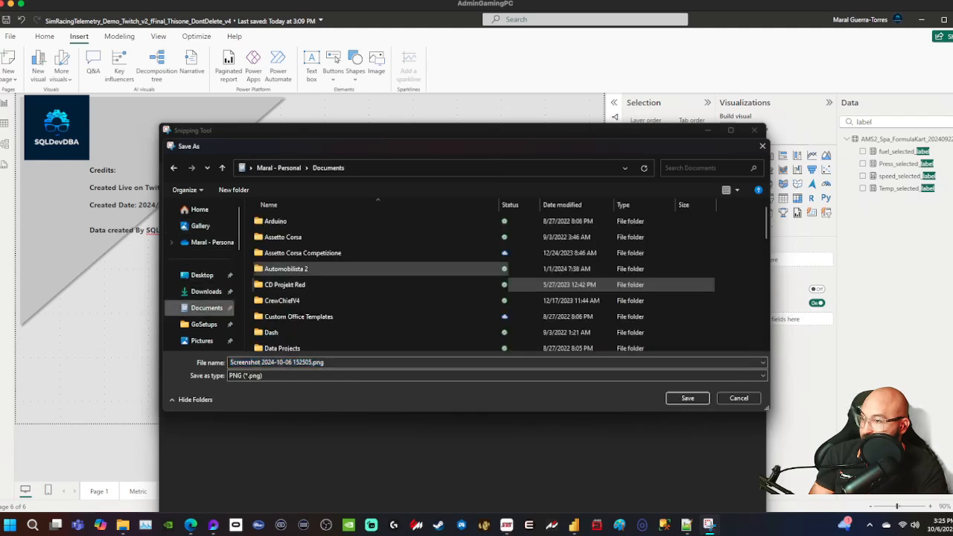
scroll(205, 306, down, 3)
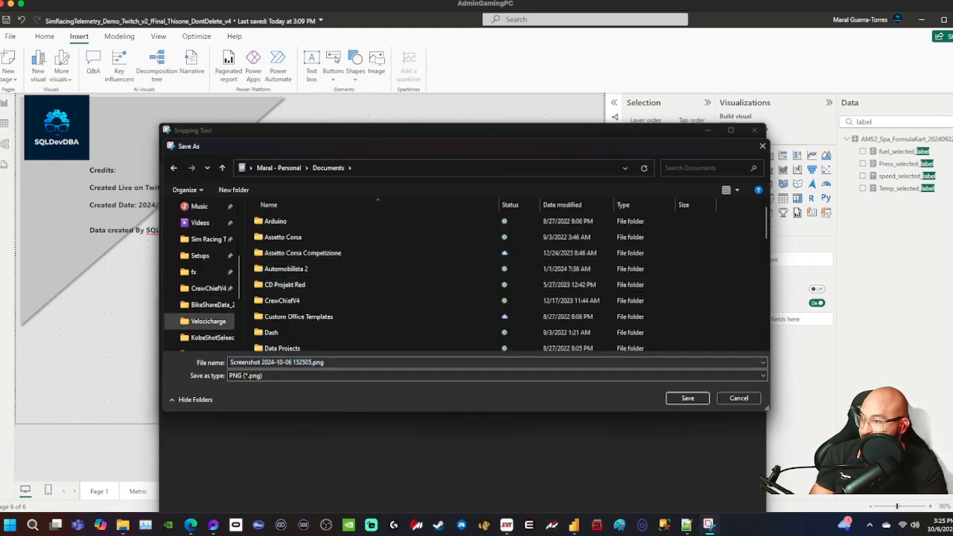
scroll(193, 297, down, 3)
scroll(178, 261, up, 2)
scroll(178, 256, up, 1)
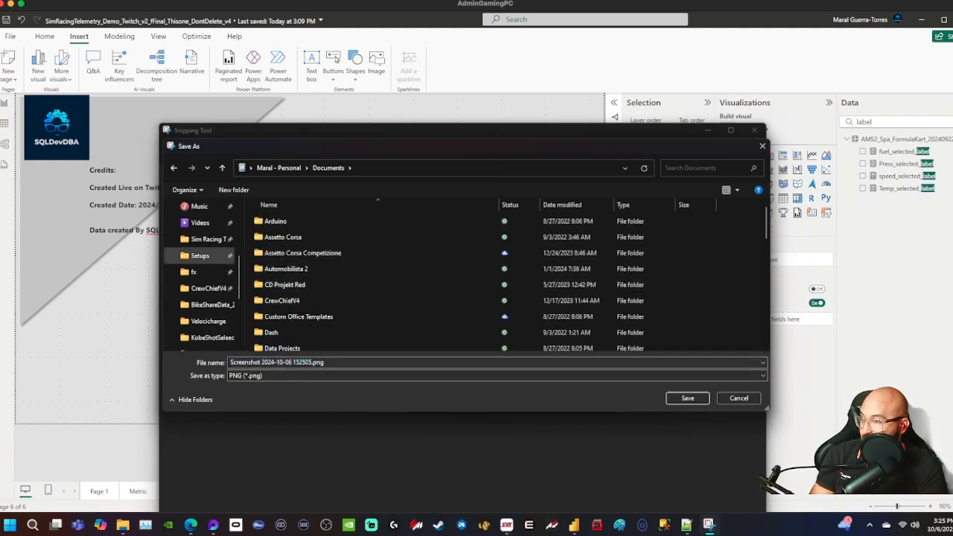
click(208, 239)
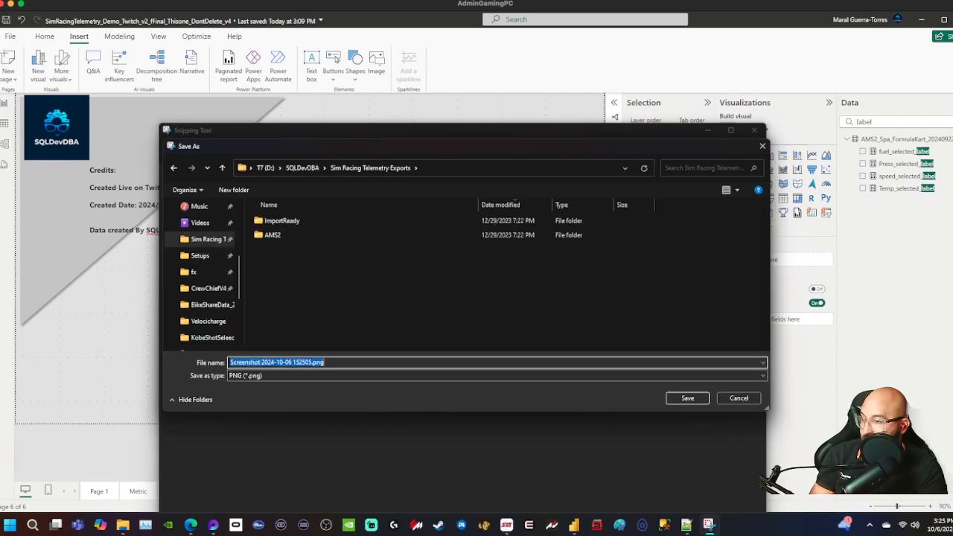
text(SRT Lo)
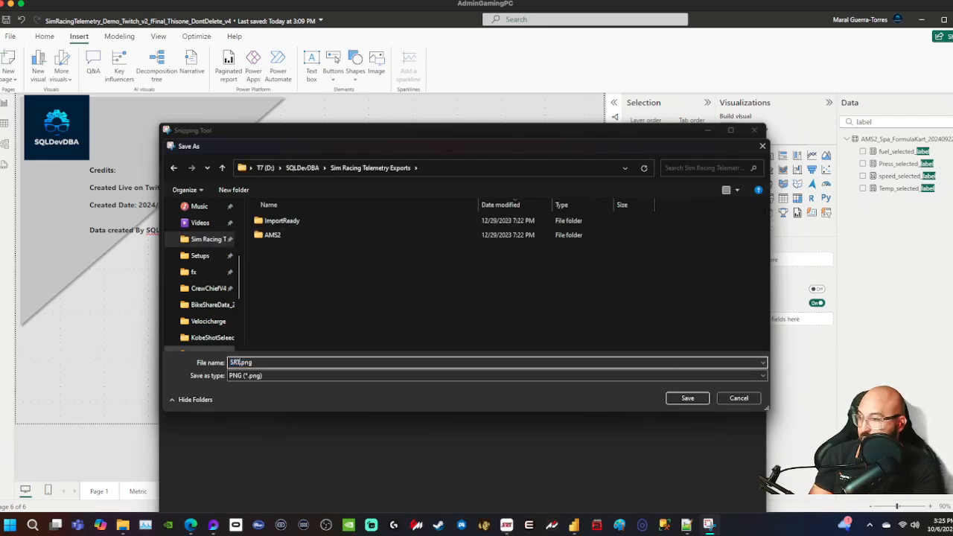
text(go)
key(Return)
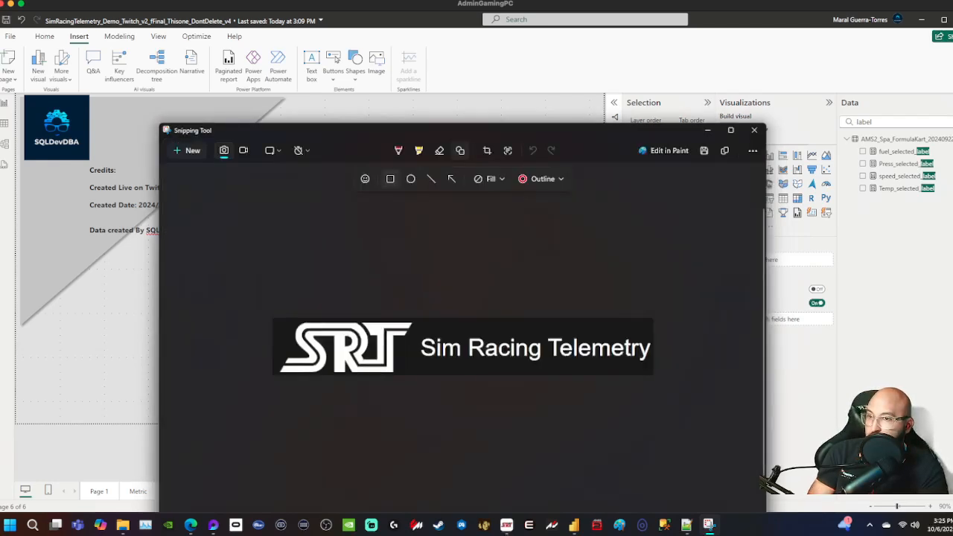
click(754, 130)
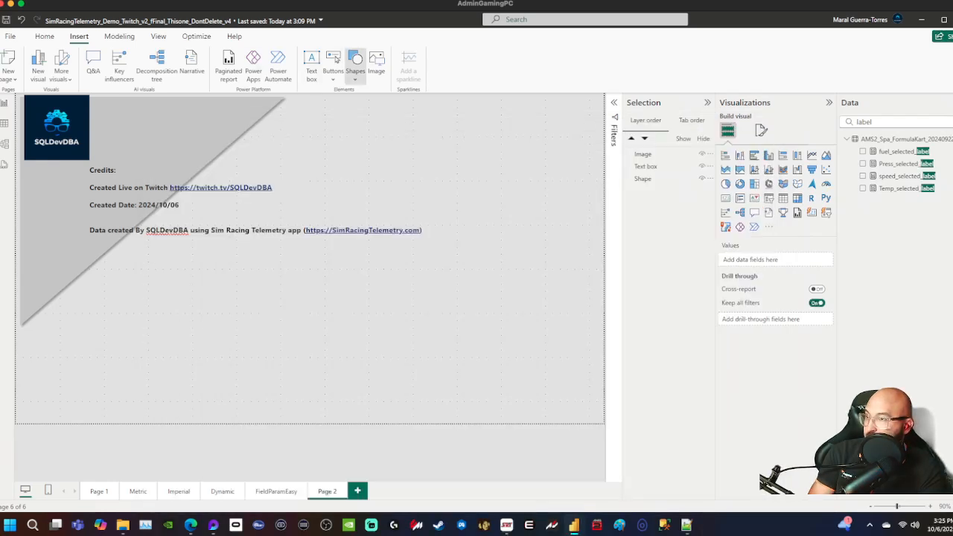
- Insert SRT Logo.png from the Sim Racing Telemetry Exports folder and place it beside the SQLDevDBA logo, above the credits text
click(376, 63)
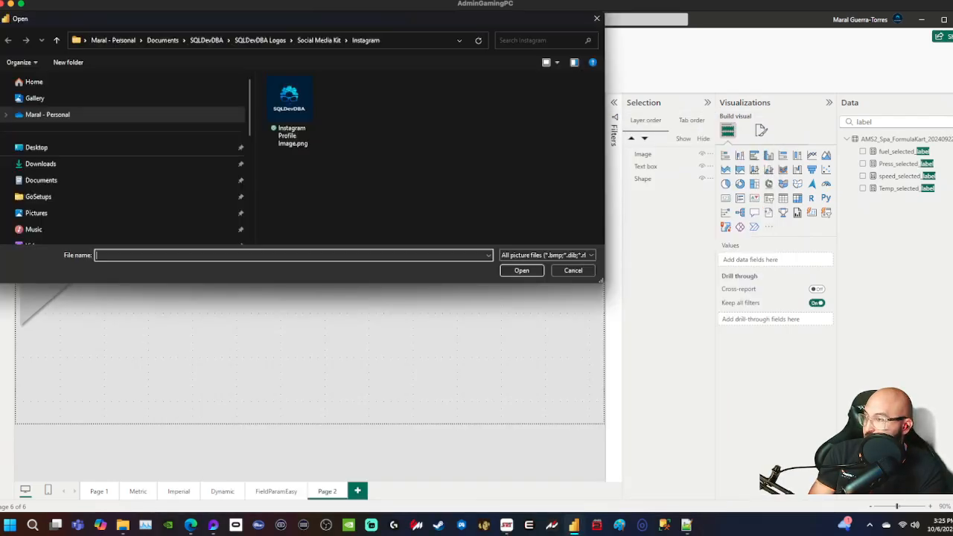
scroll(123, 148, down, 10)
scroll(123, 145, up, 6)
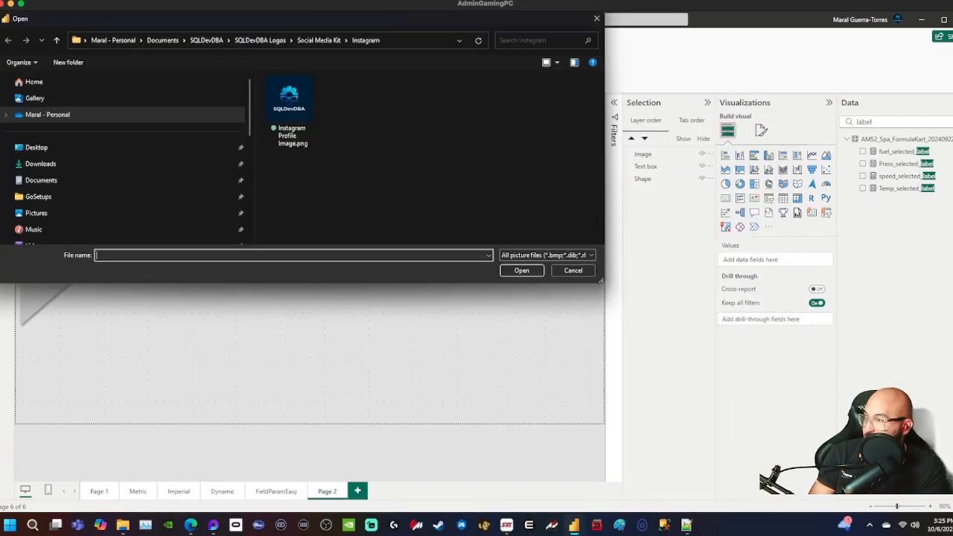
scroll(123, 145, down, 5)
scroll(123, 145, up, 1)
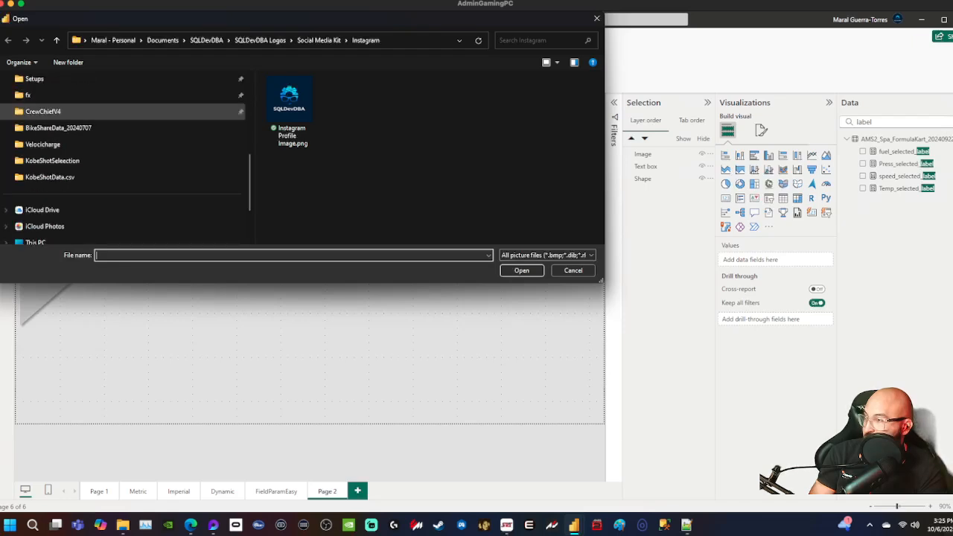
scroll(66, 111, up, 1)
click(66, 111)
click(293, 92)
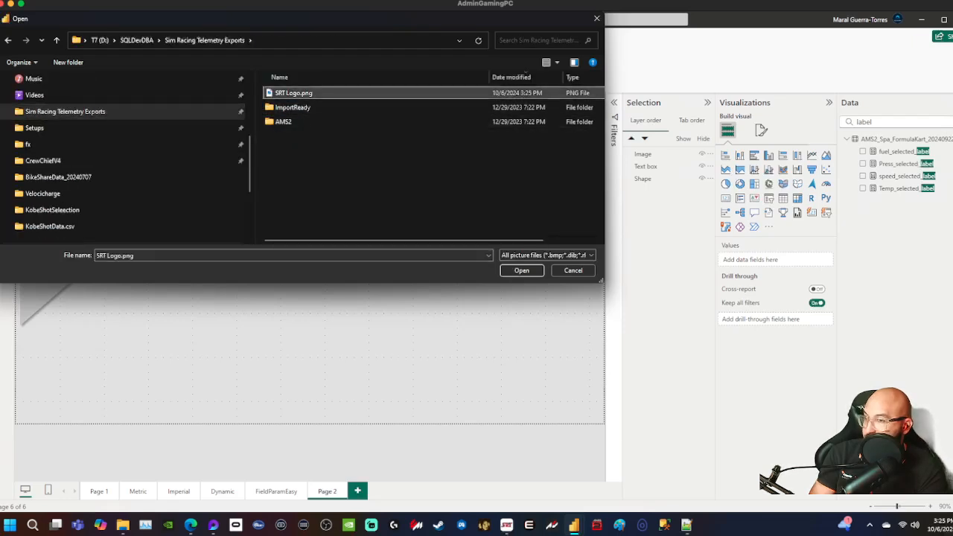
click(521, 270)
drag(380, 128, 188, 128)
click(365, 149)
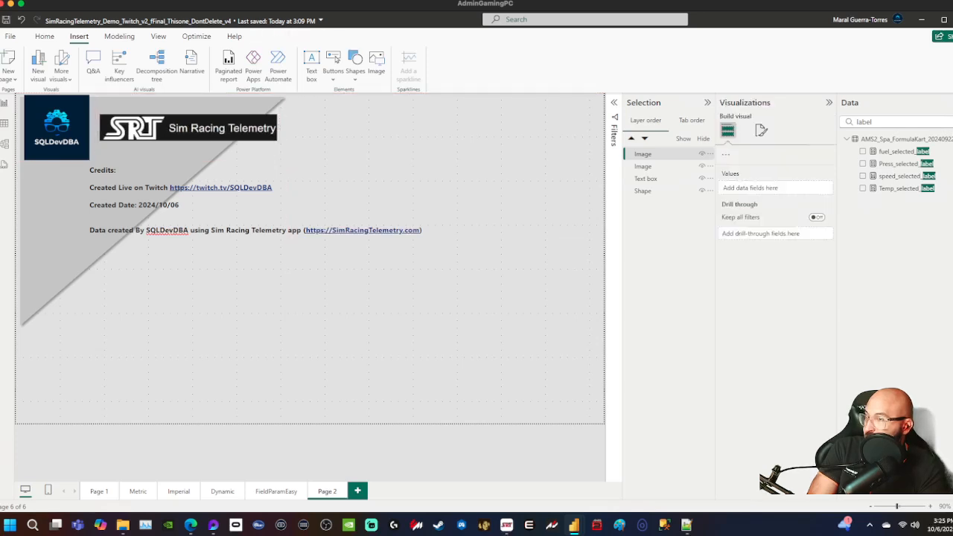
click(188, 128)
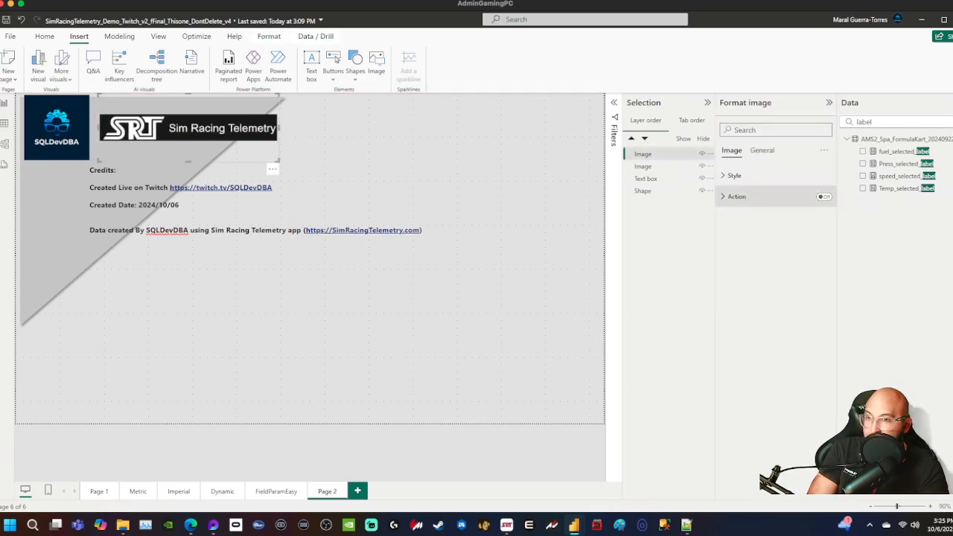
click(737, 197)
click(824, 196)
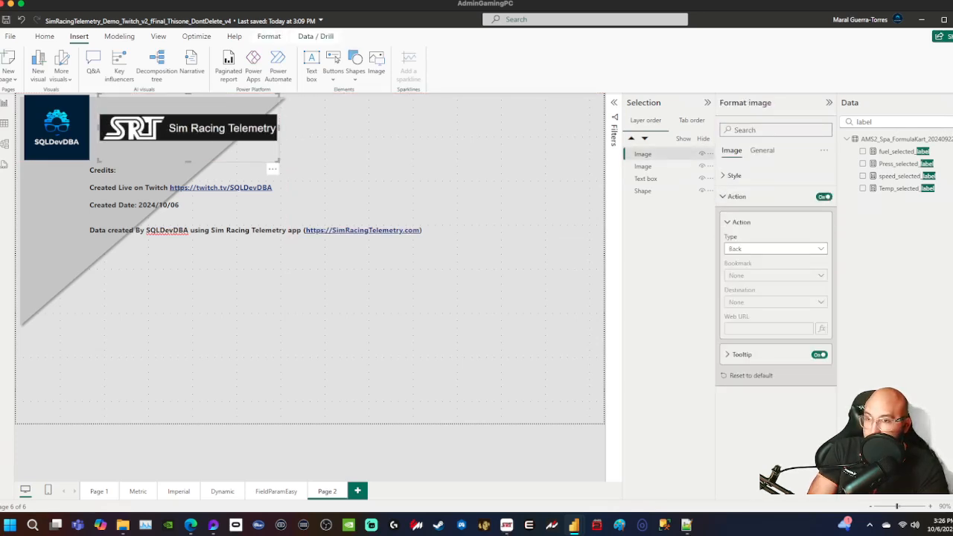
click(775, 249)
click(744, 309)
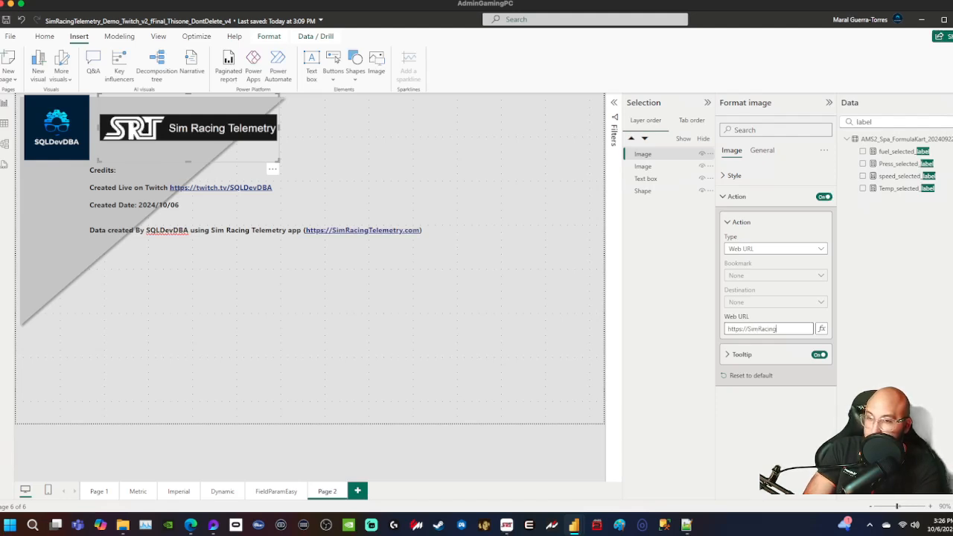
text(.com)
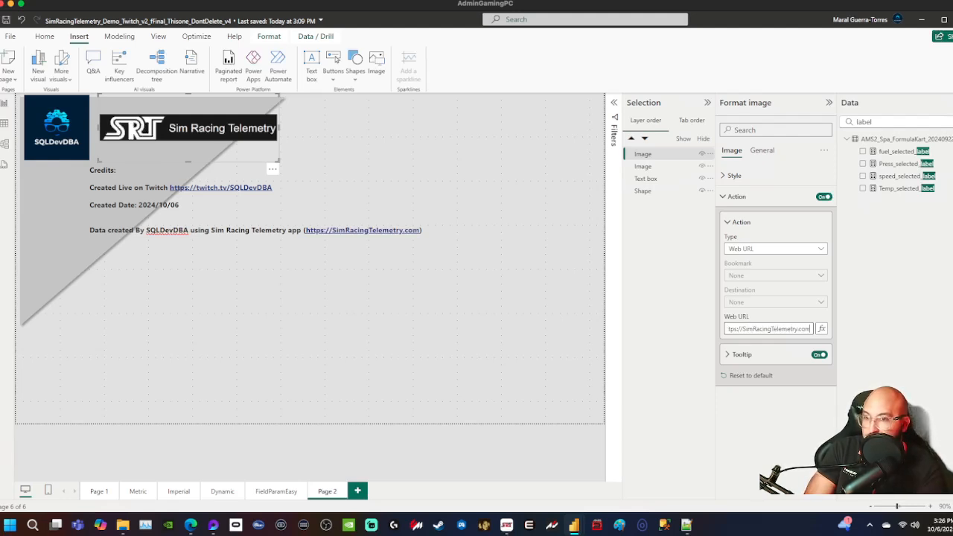
key(Return)
click(507, 280)
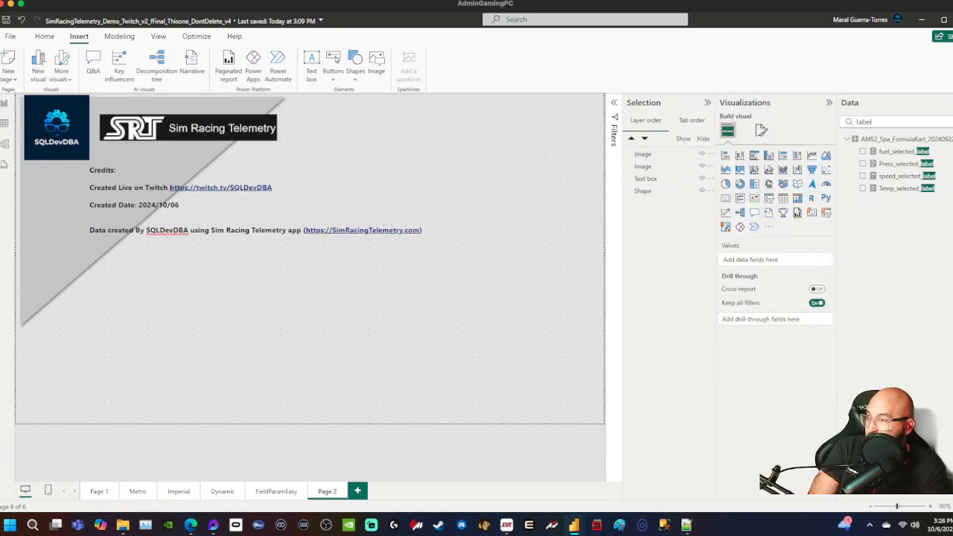
- Test the web links of the SRT and SQLDevDBA logos, returning to the report after each
ctrl+click(188, 128)
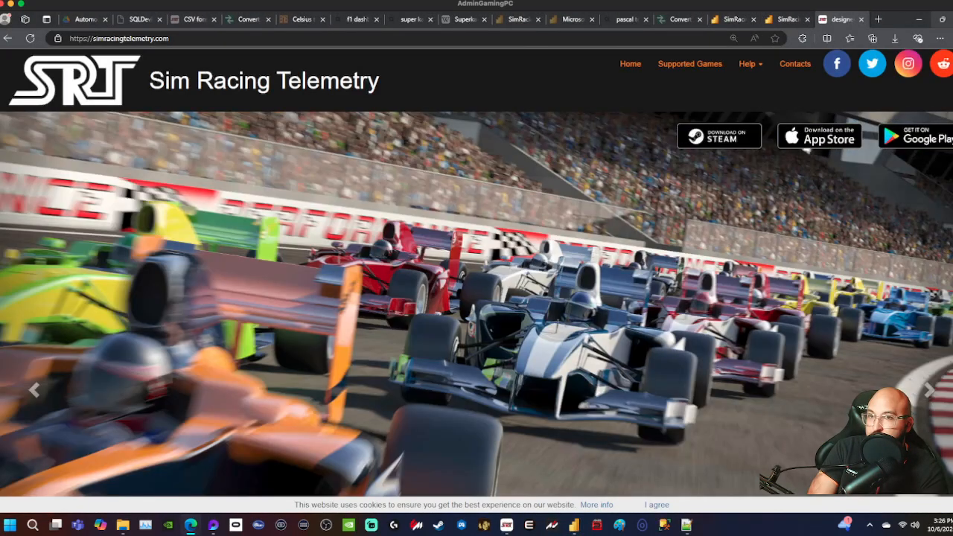
click(918, 20)
ctrl+click(56, 128)
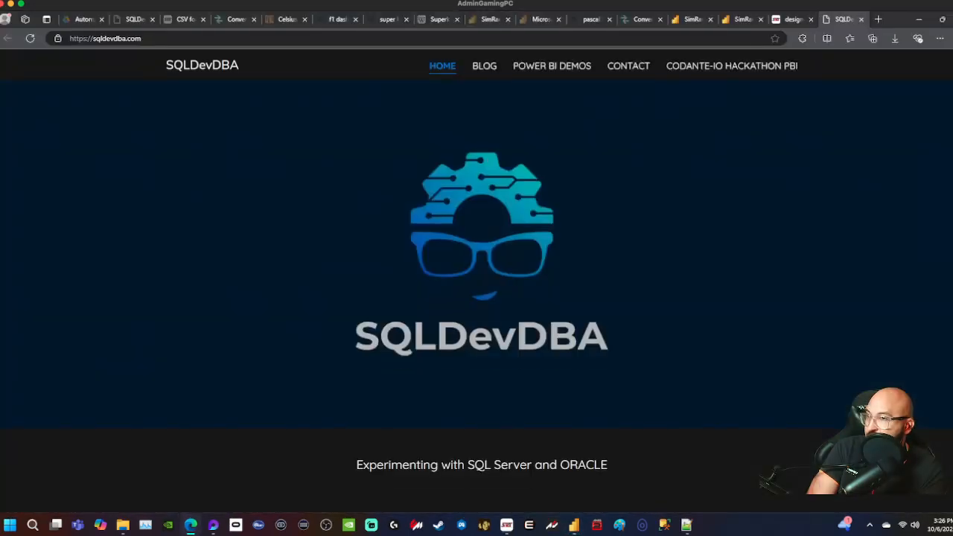
click(919, 19)
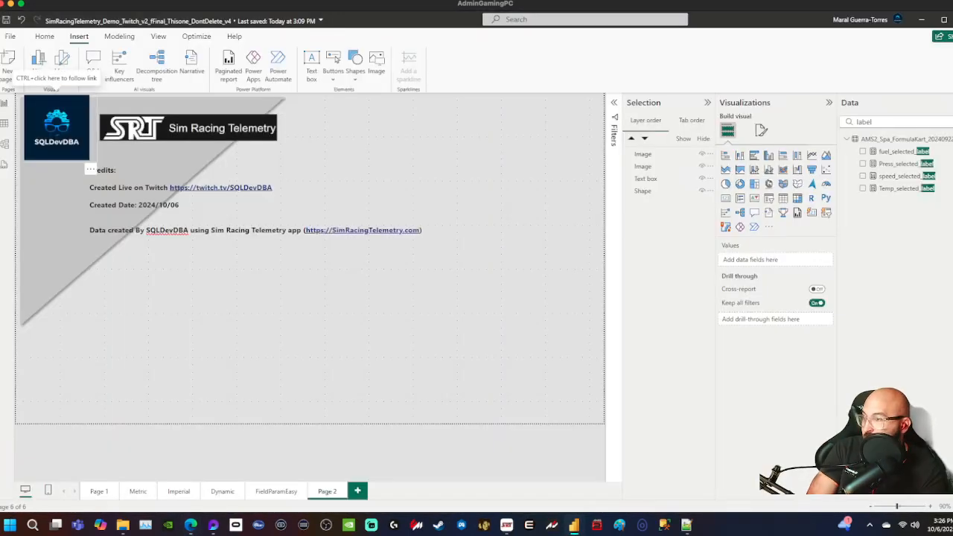
- Add the line "SRT Logo Image provided by Sim Racing Telemetry Website" at the end of the credits text box
click(423, 231)
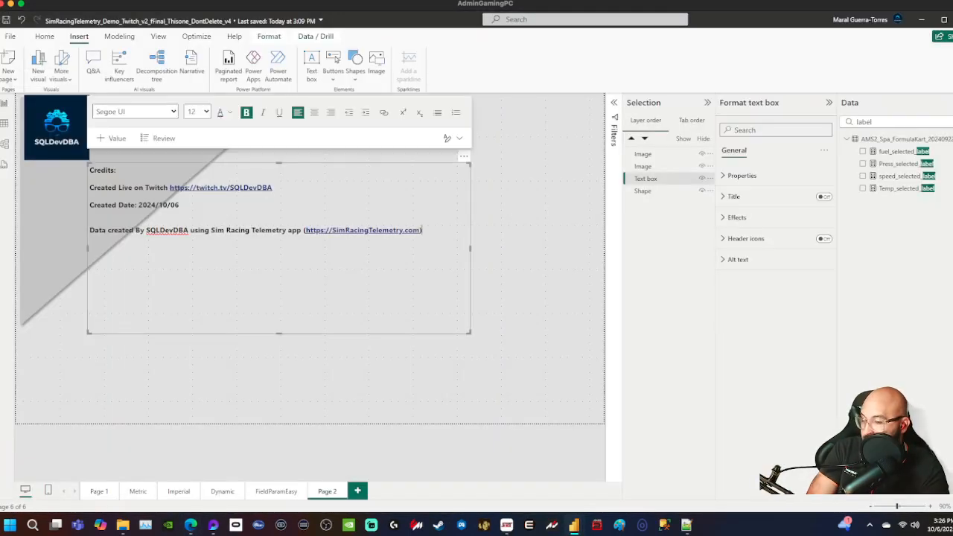
text(Image)
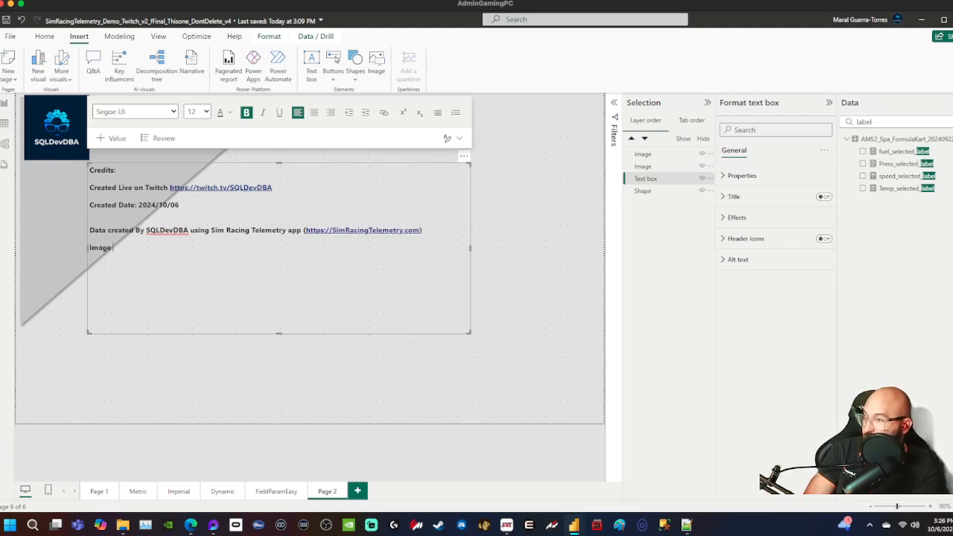
text( provided )
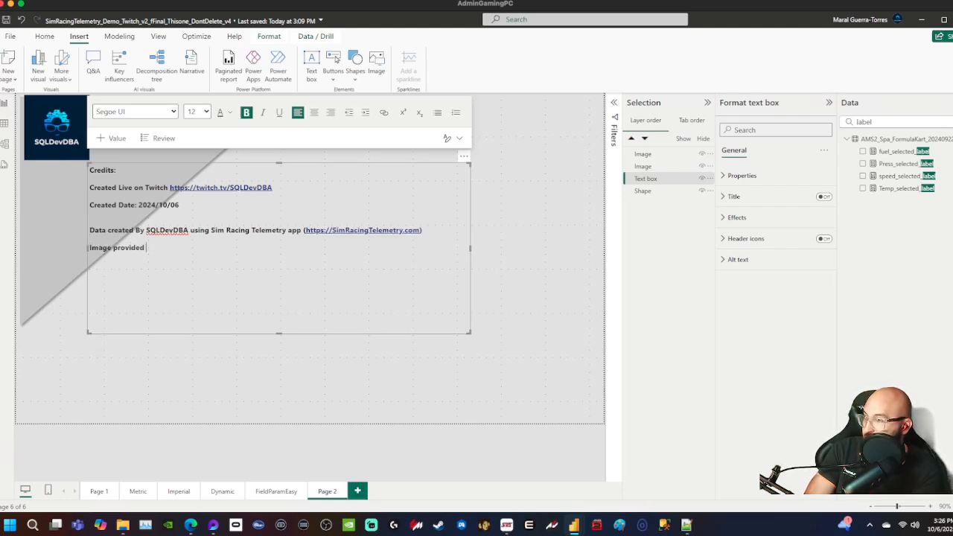
text(by Sim Ra)
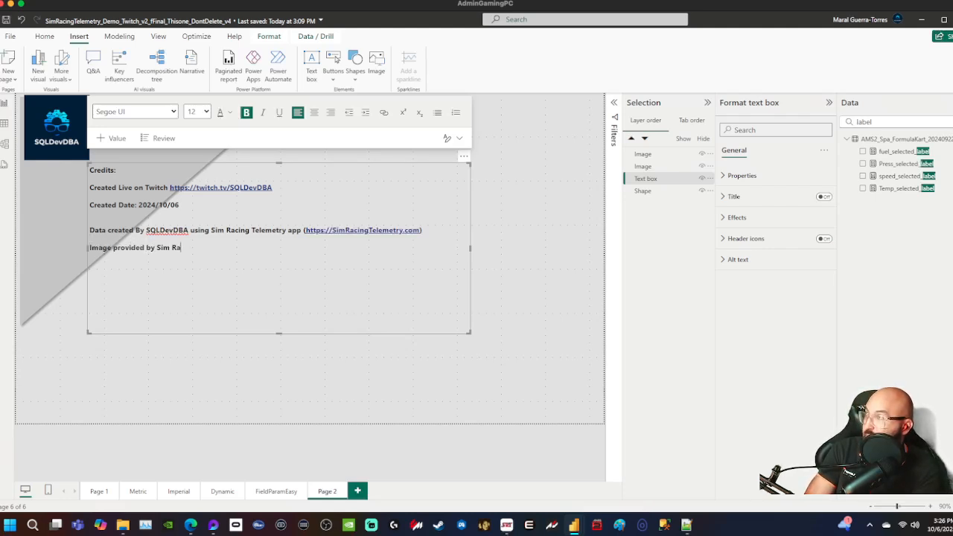
text(cing Telemtry)
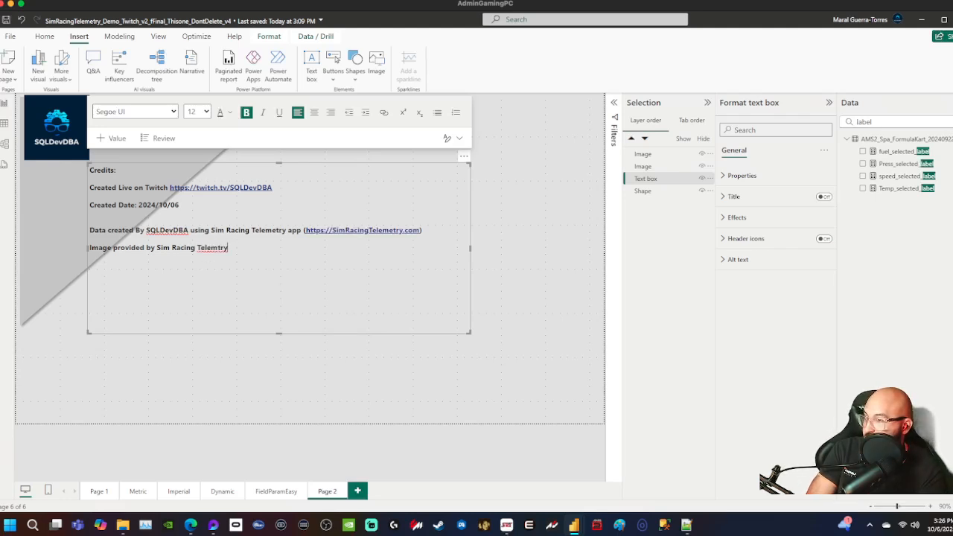
text(e)
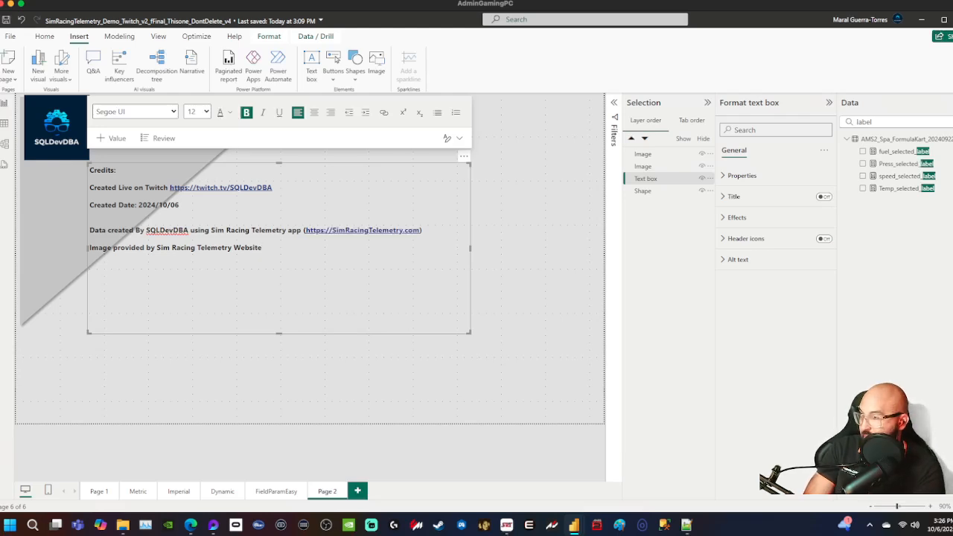
text(SRT L)
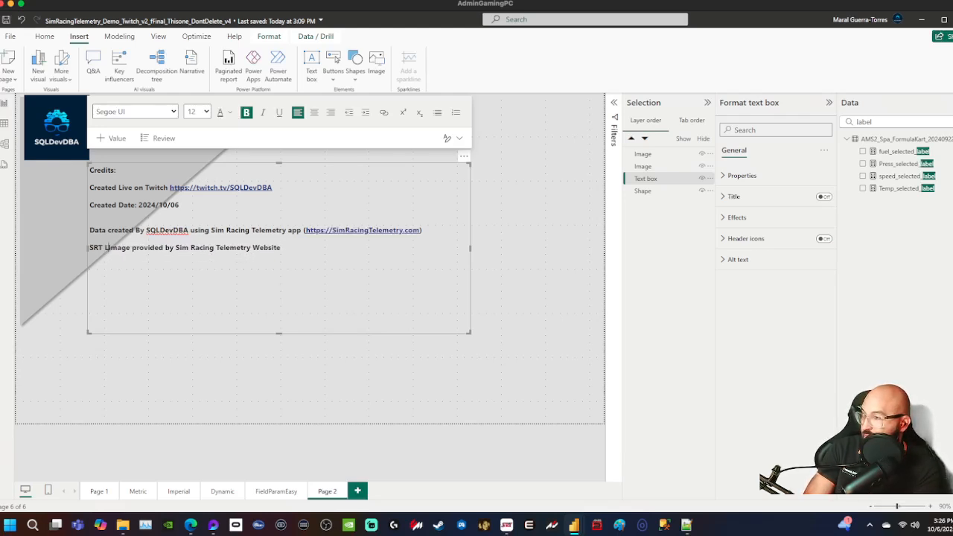
text(ogo I)
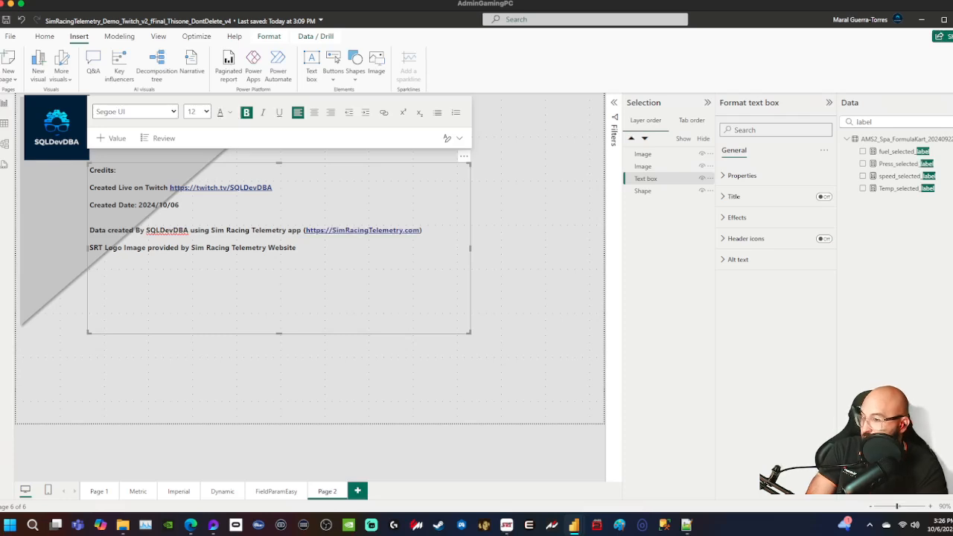
key(Escape)
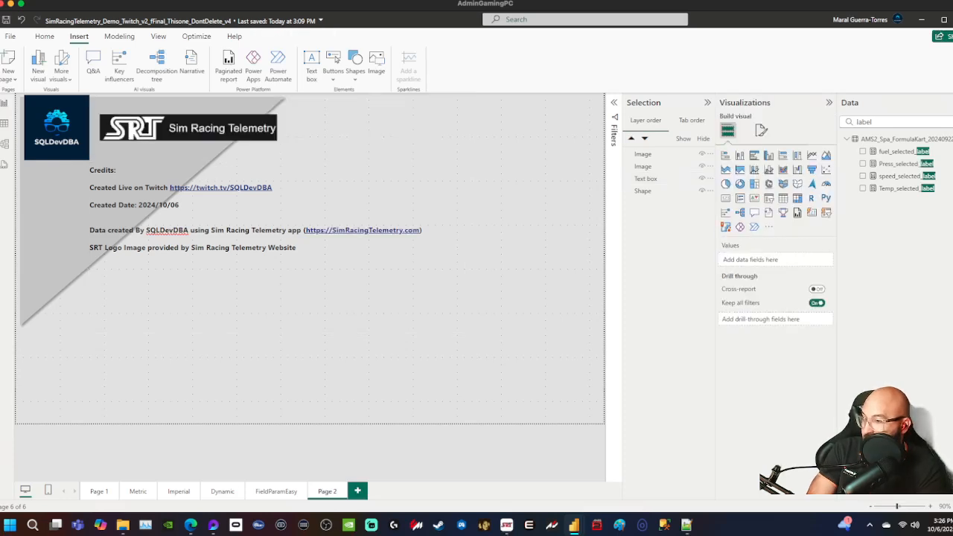
- Review the Dynamic, FieldParamEasy and Page 2 report pages, finishing on the Dynamic page
click(222, 492)
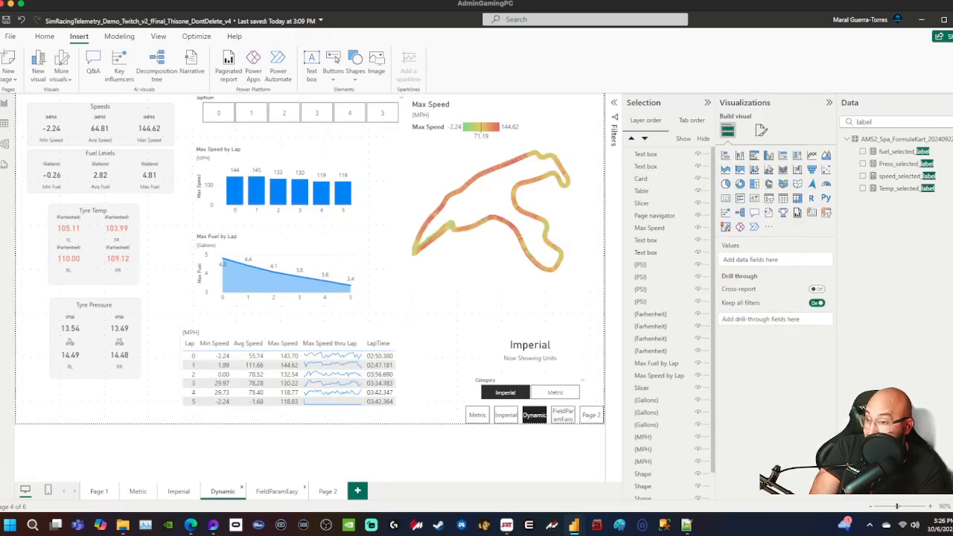
click(277, 492)
click(328, 491)
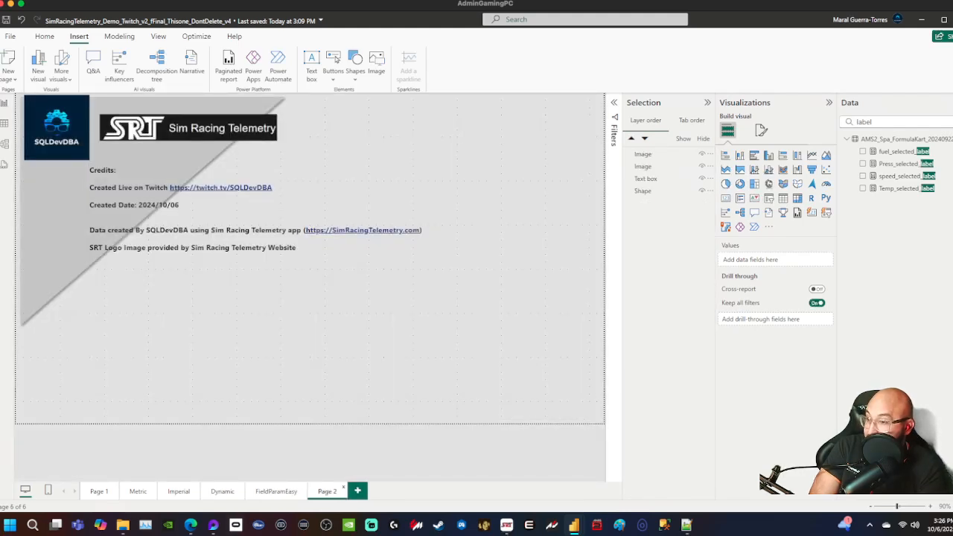
click(277, 492)
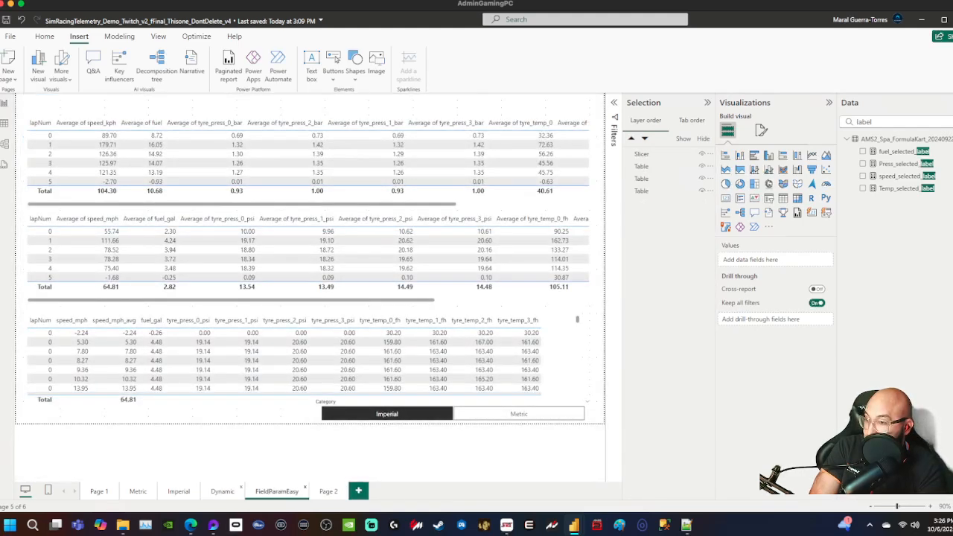
click(222, 491)
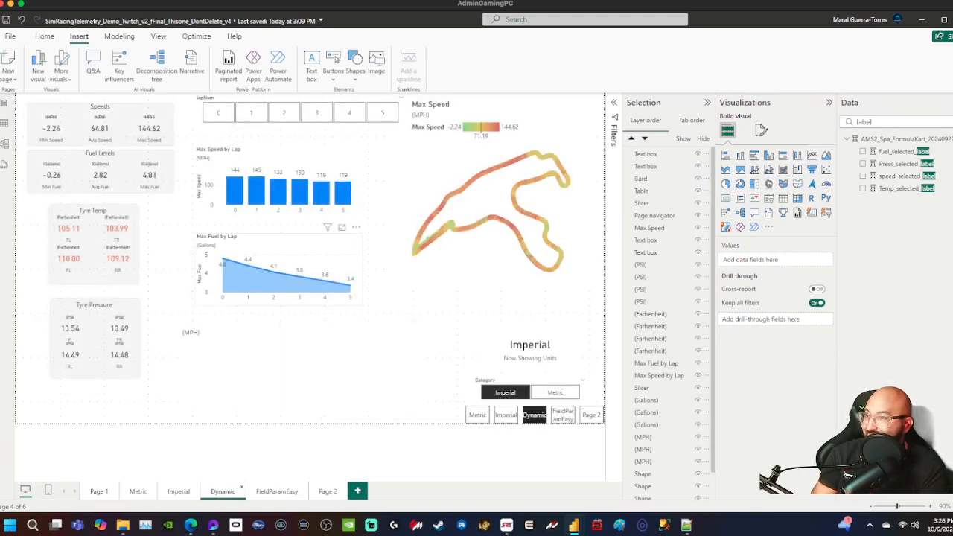
- Copy the grey triangle shape from Page 2 onto the Dynamic page and place it at the bottom of the layer order
click(495, 281)
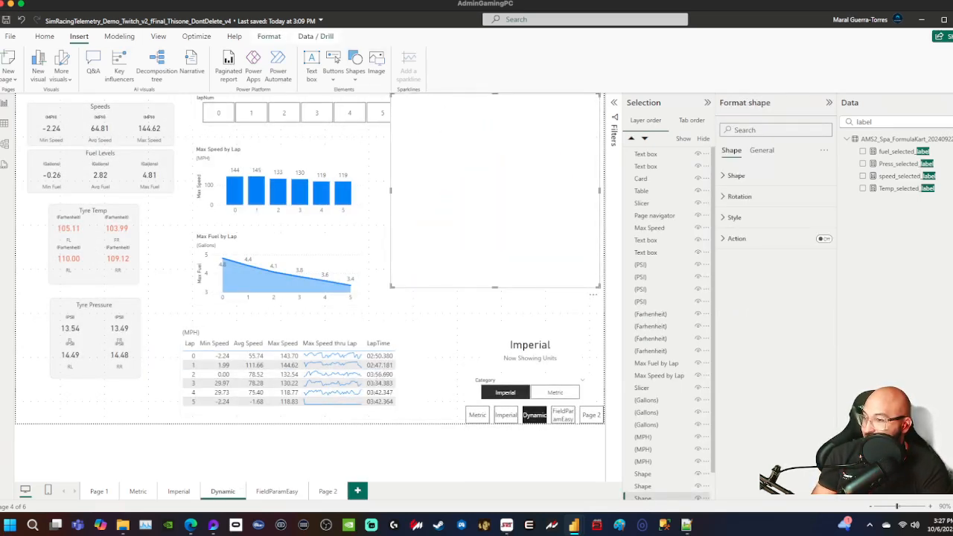
click(277, 491)
click(328, 492)
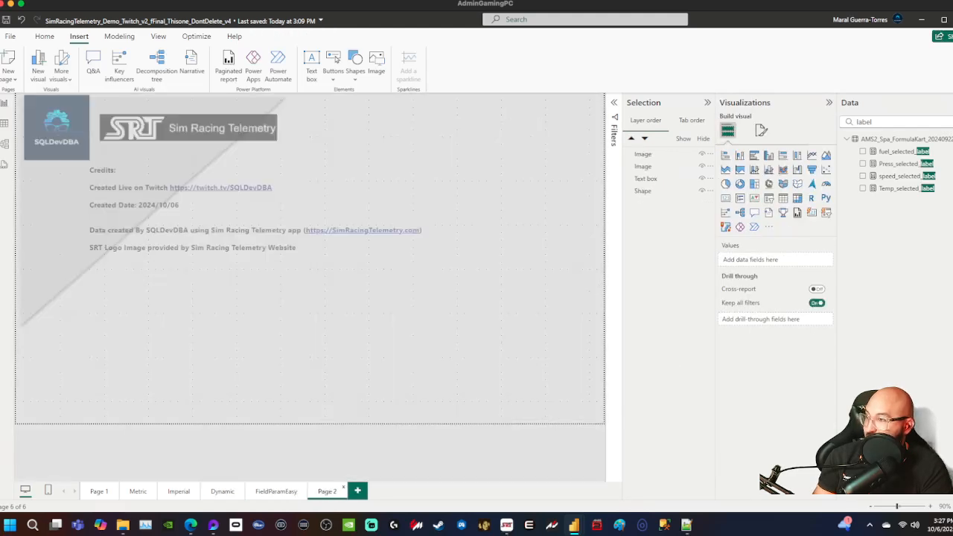
click(67, 235)
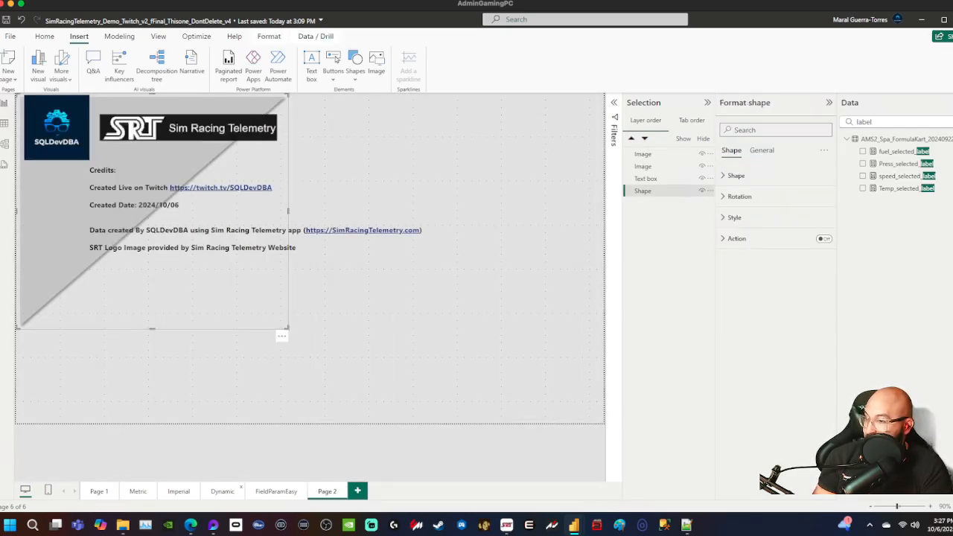
click(222, 491)
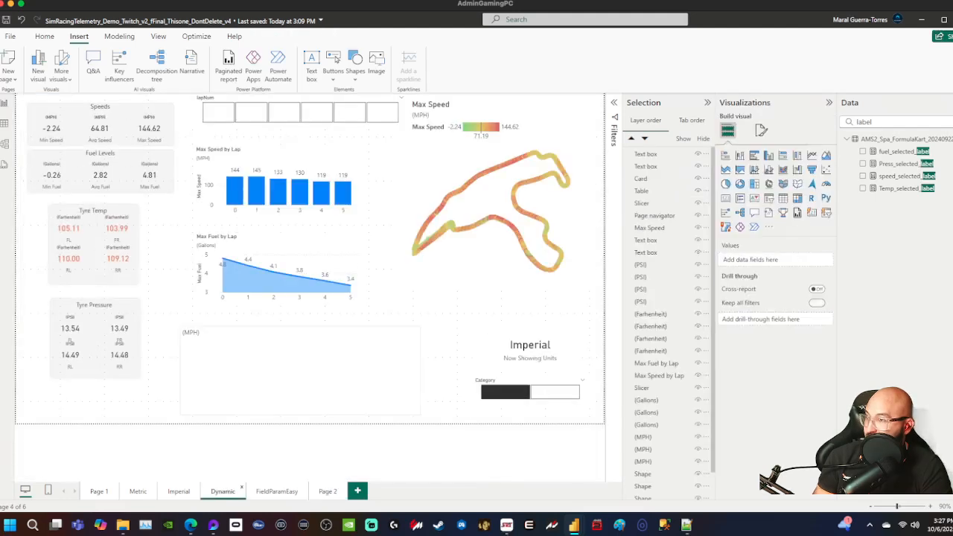
key(ctrl+v)
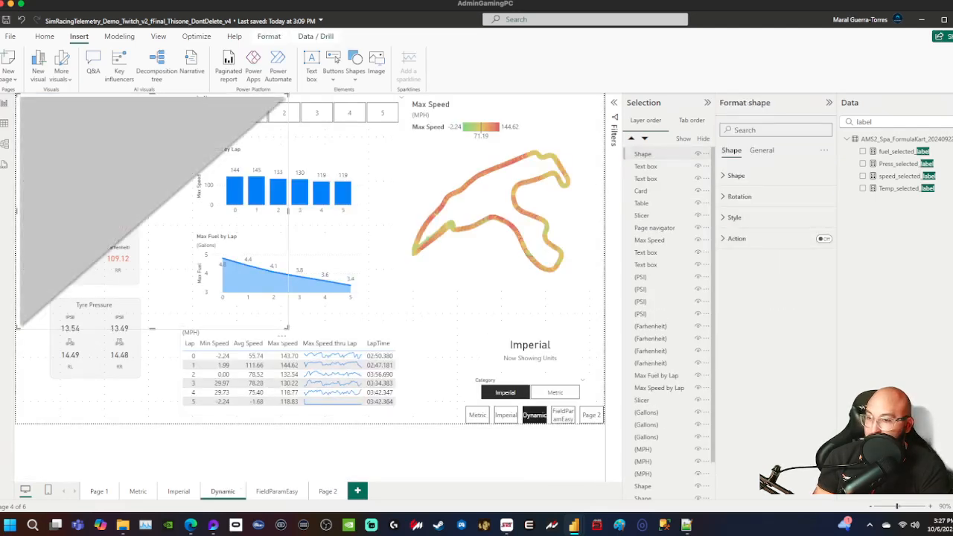
drag(644, 154, 644, 494)
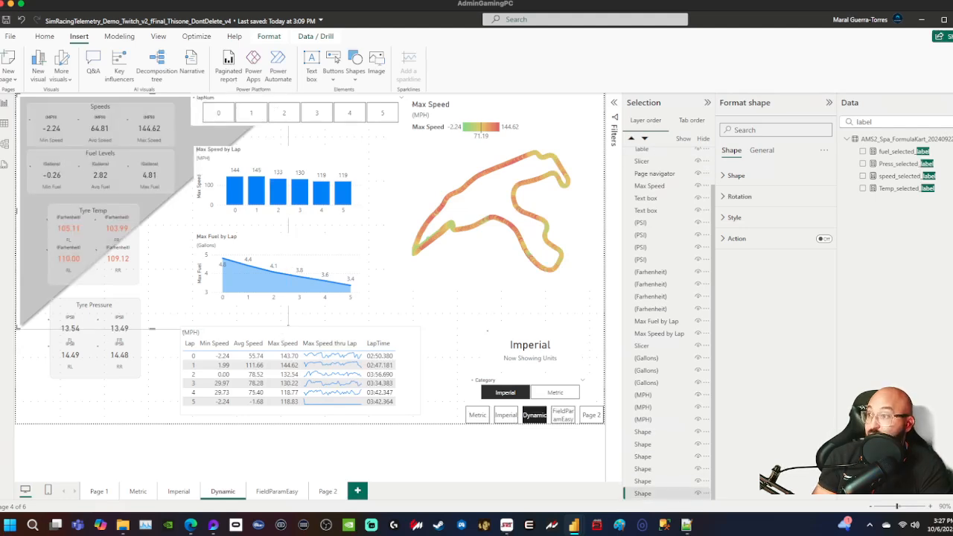
- Set the Dynamic page's wallpaper color to the light grey theme shade directly below white
click(521, 458)
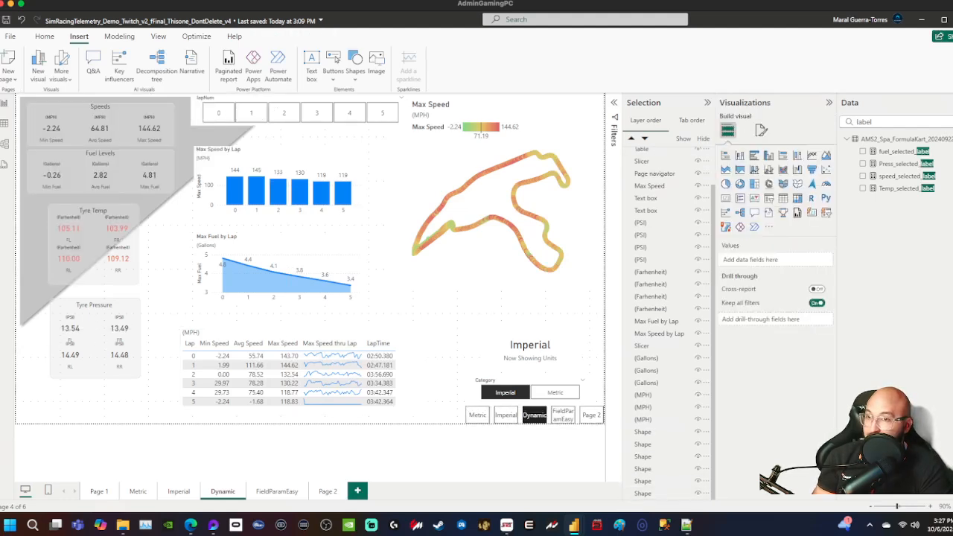
click(761, 131)
click(741, 243)
click(737, 278)
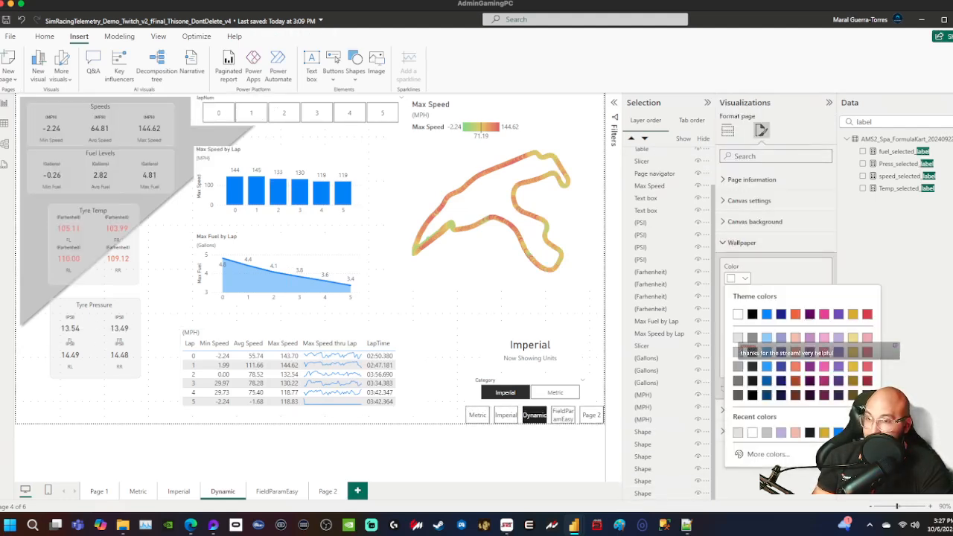
click(738, 337)
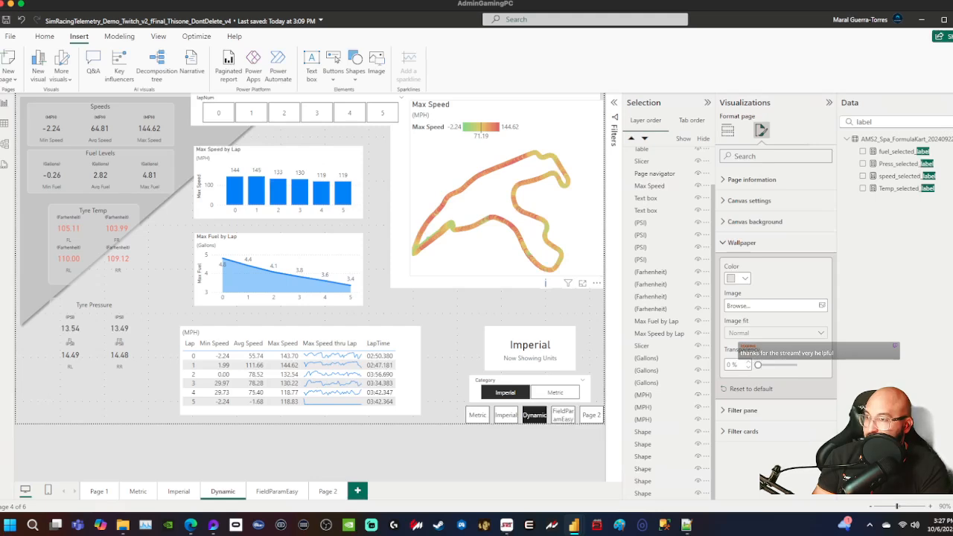
click(545, 283)
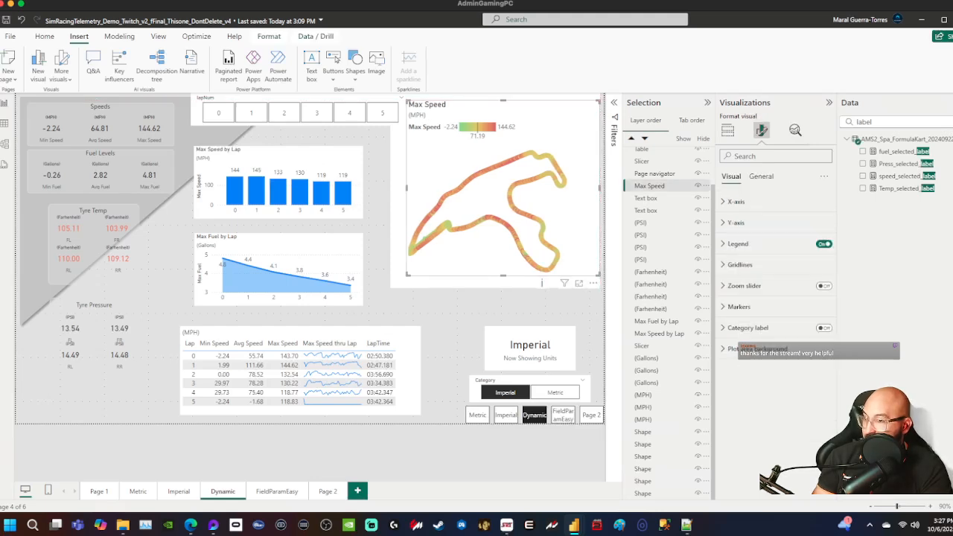
click(377, 225)
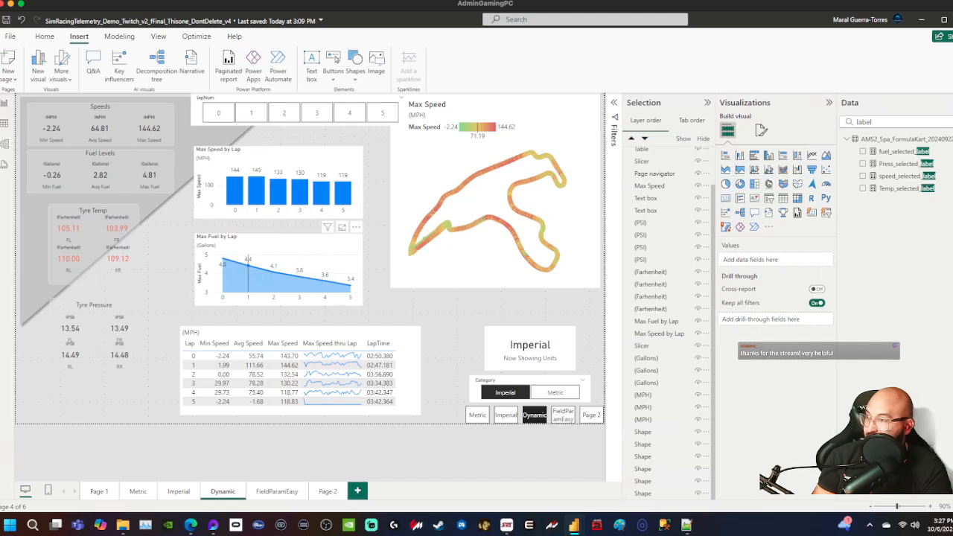
click(154, 200)
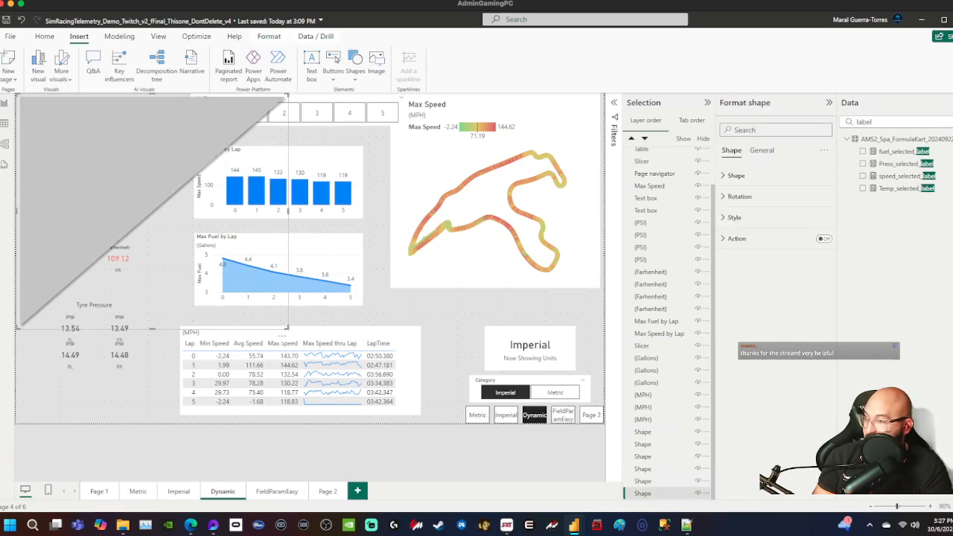
click(296, 454)
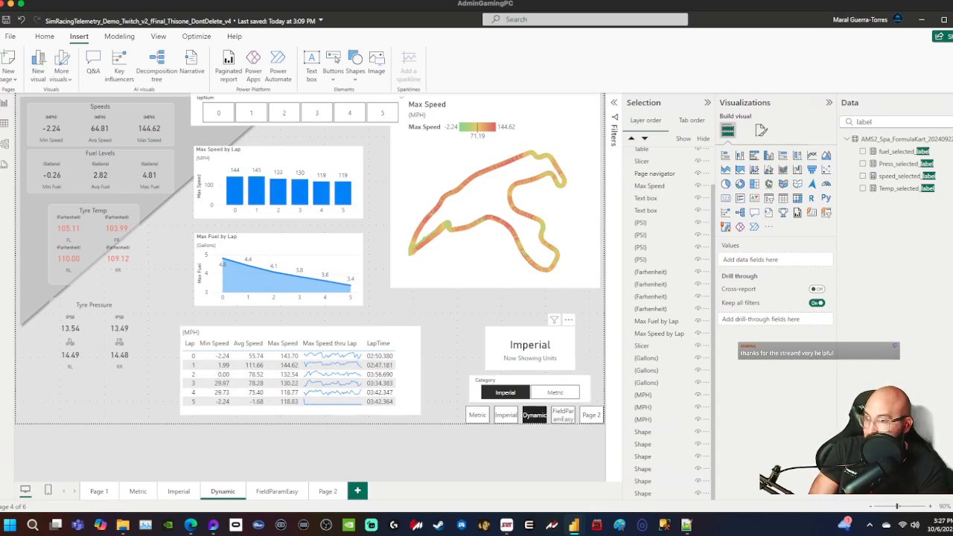
- Turn off the background of the Now Showing Units card
click(530, 348)
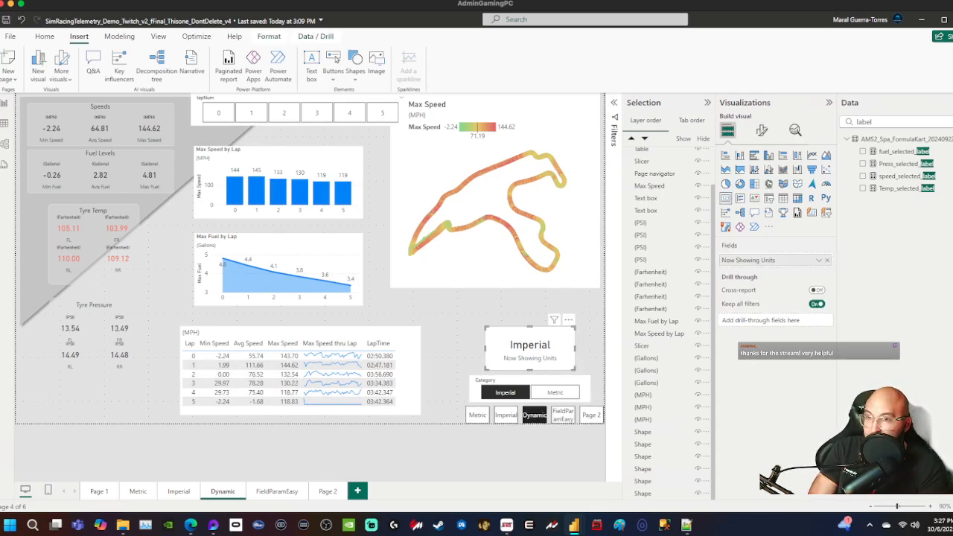
click(761, 131)
click(760, 176)
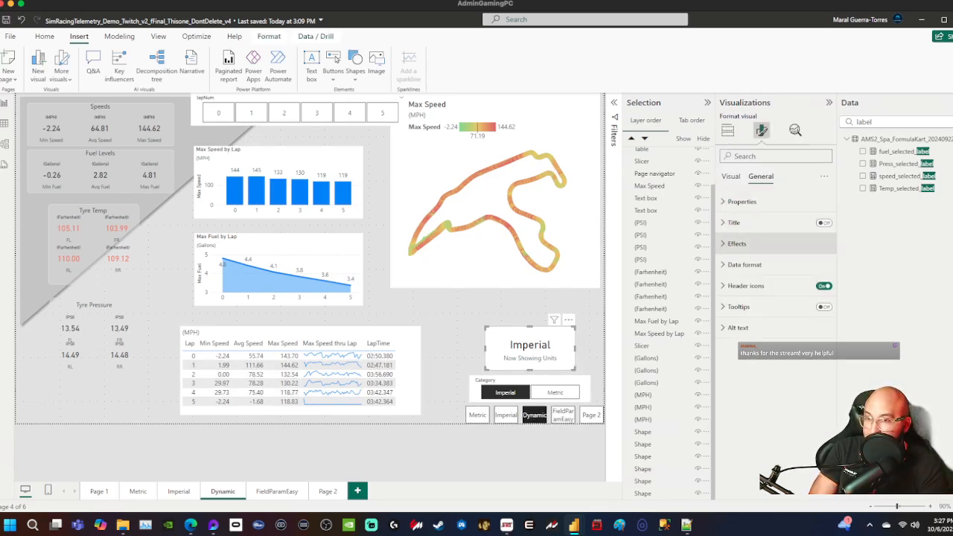
click(737, 244)
click(819, 269)
- Delete the white rectangle shape behind the Max Speed track map
click(584, 263)
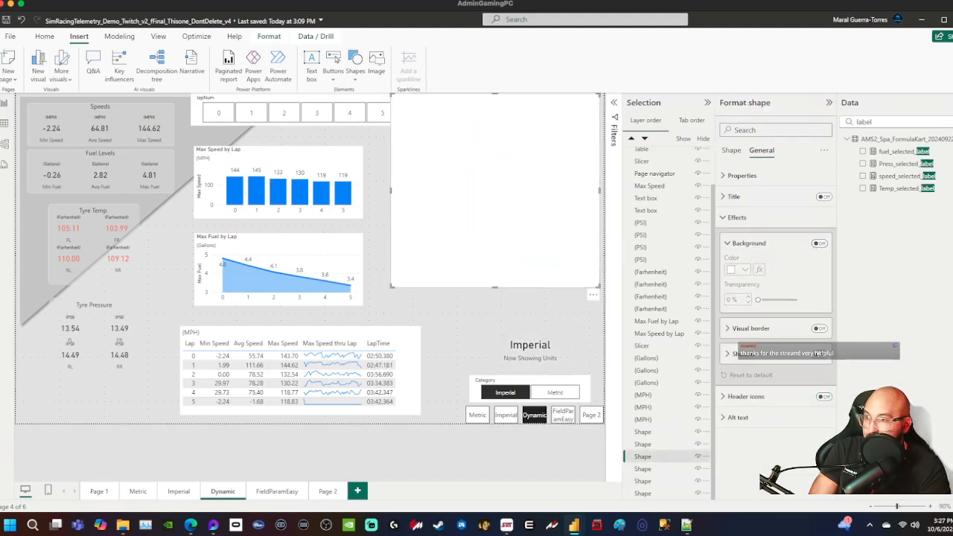
click(530, 346)
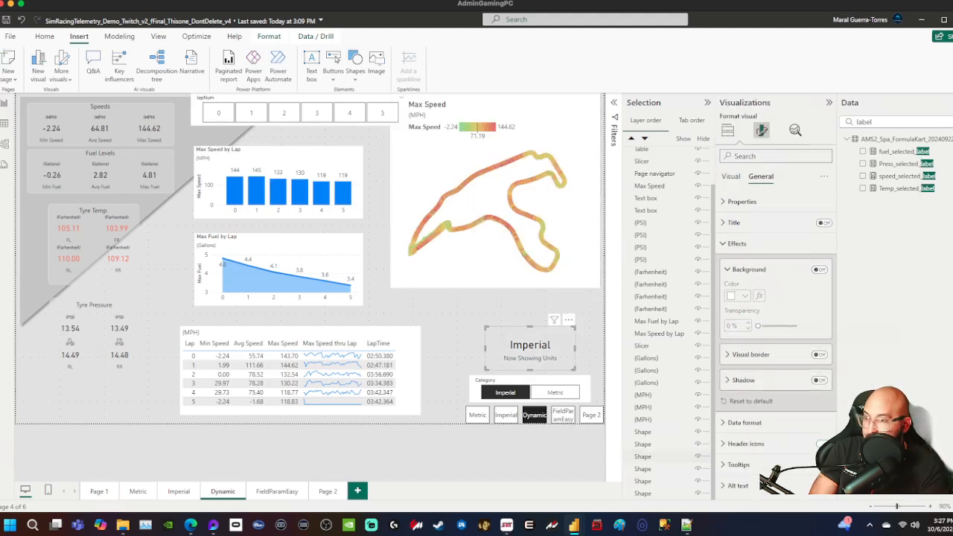
click(454, 335)
click(507, 280)
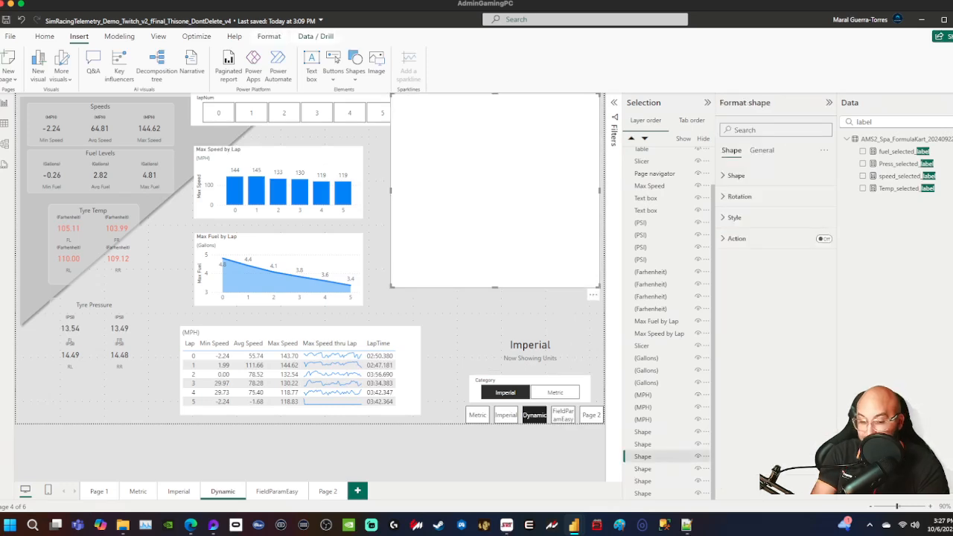
key(Delete)
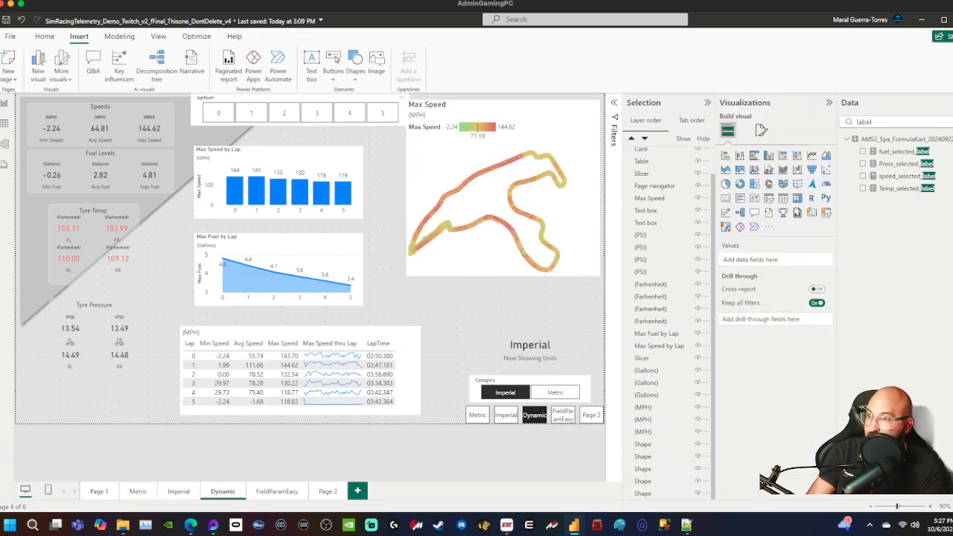
- Turn off the background effect of the Max Speed track map visual
click(500, 187)
click(761, 131)
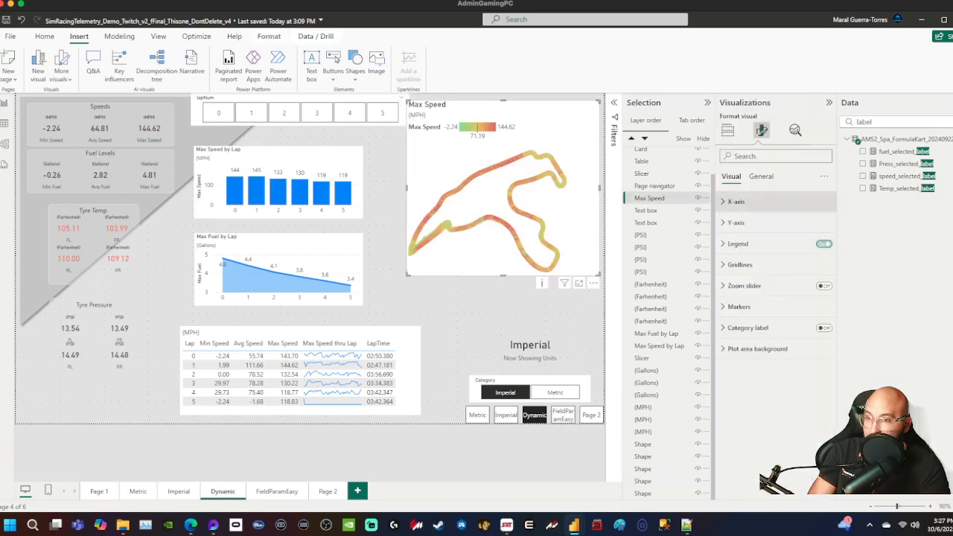
click(761, 176)
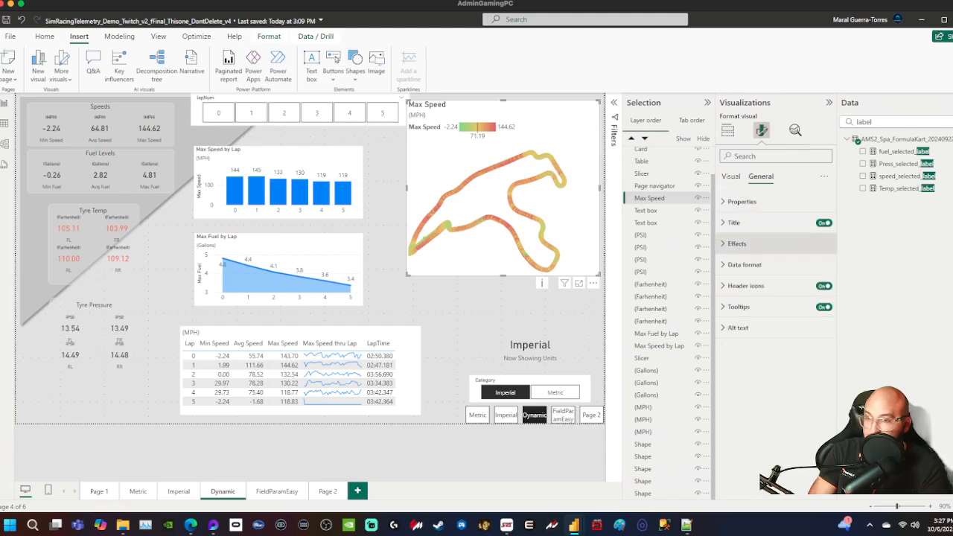
click(737, 243)
click(819, 269)
click(819, 269)
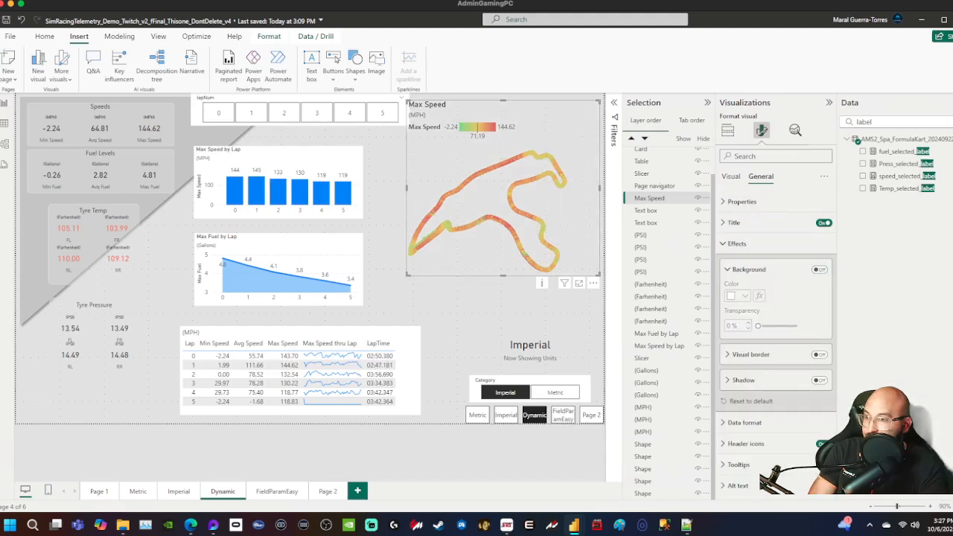
click(446, 309)
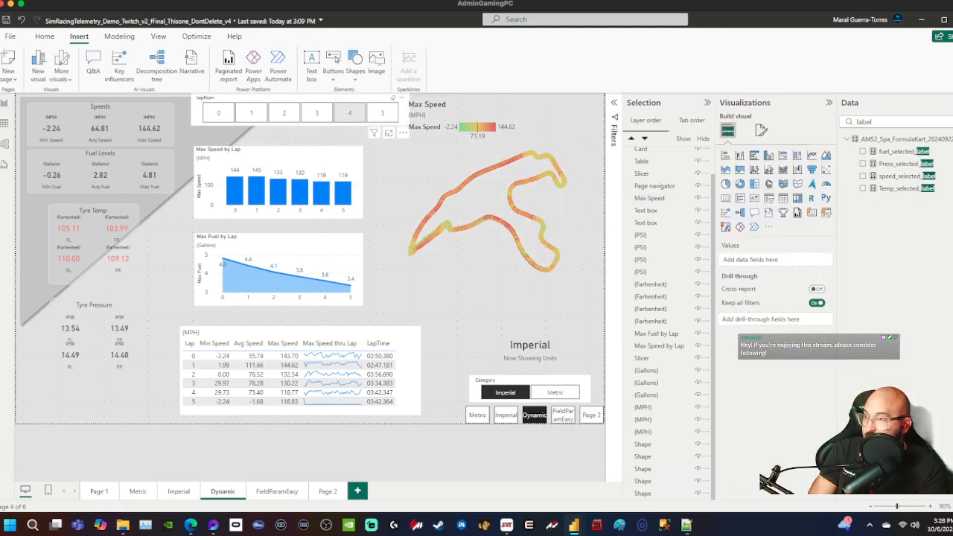
- Filter the page to lap 4 and turn off the background of the Category slicer
click(349, 112)
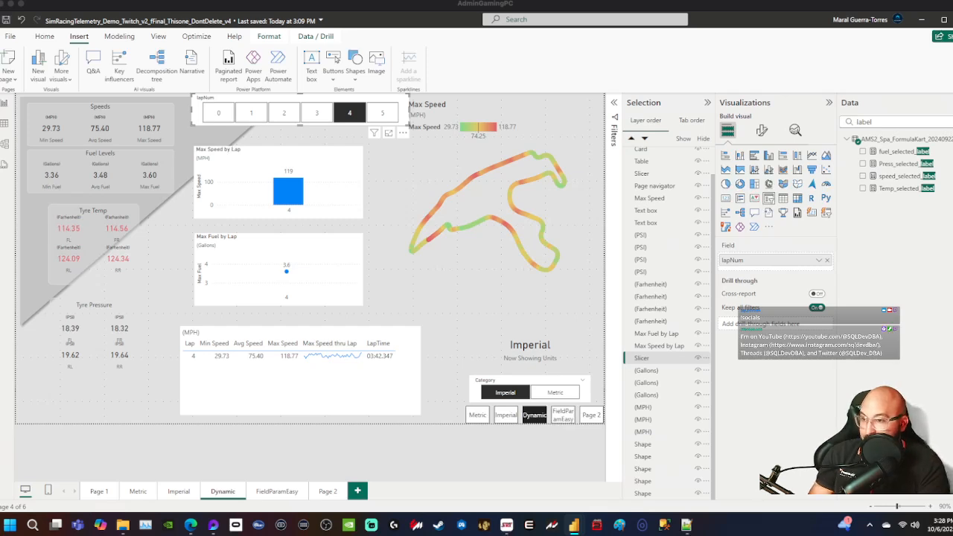
click(530, 381)
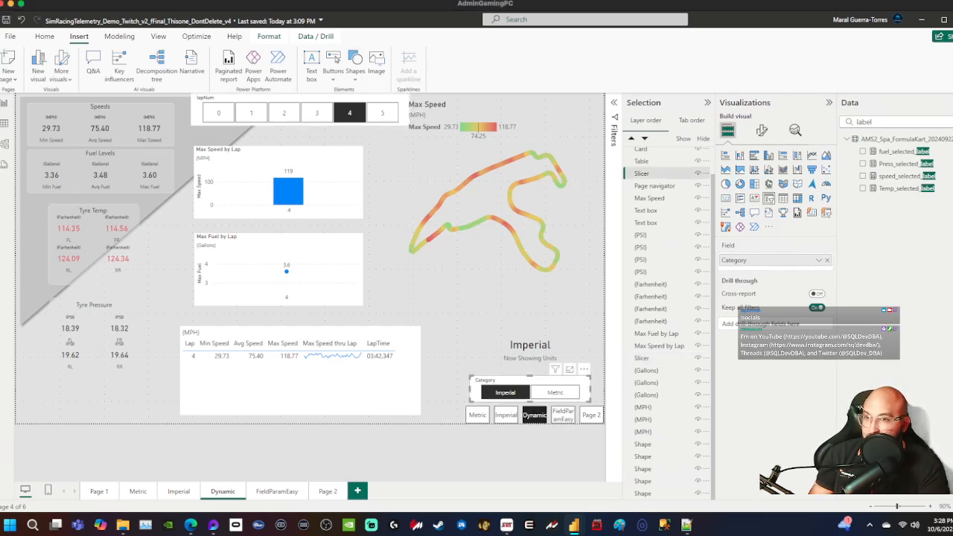
click(761, 131)
click(745, 223)
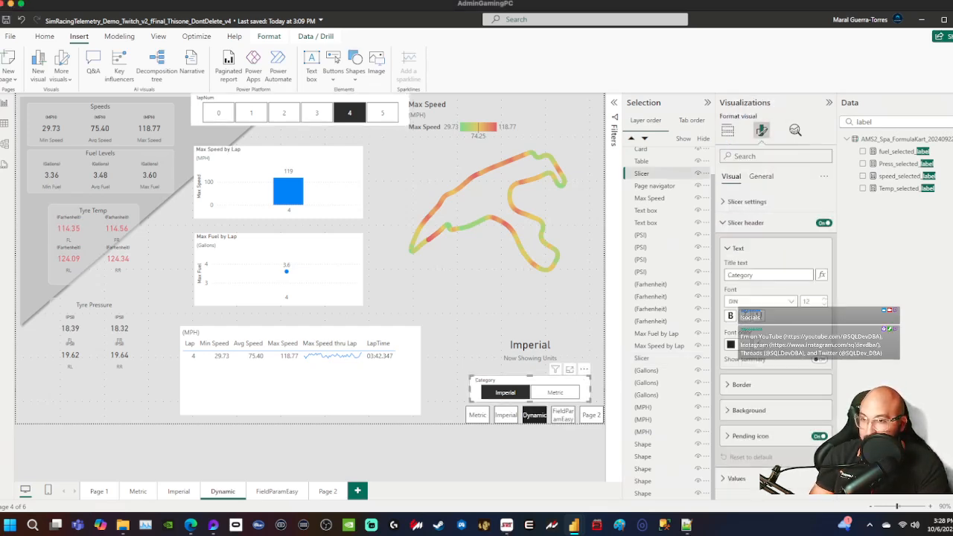
click(745, 223)
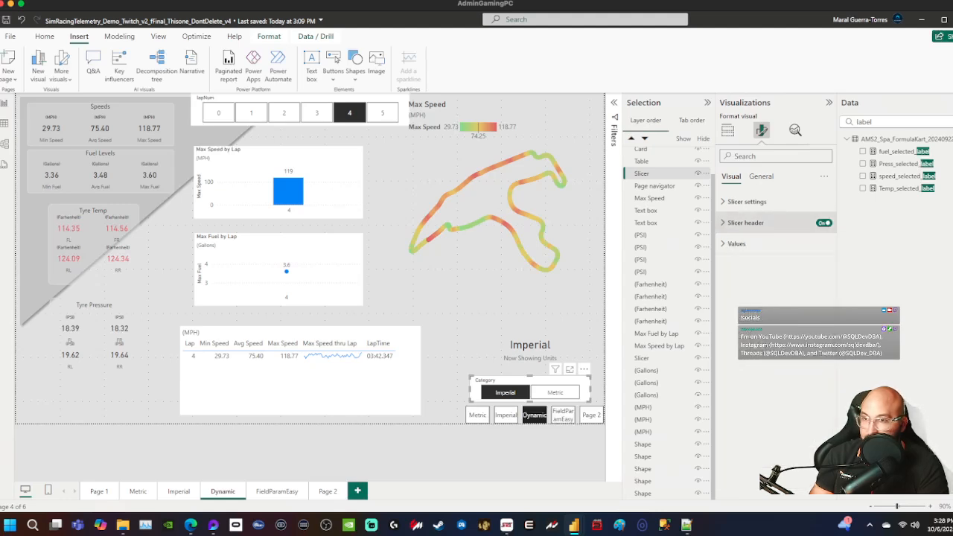
click(760, 176)
click(737, 243)
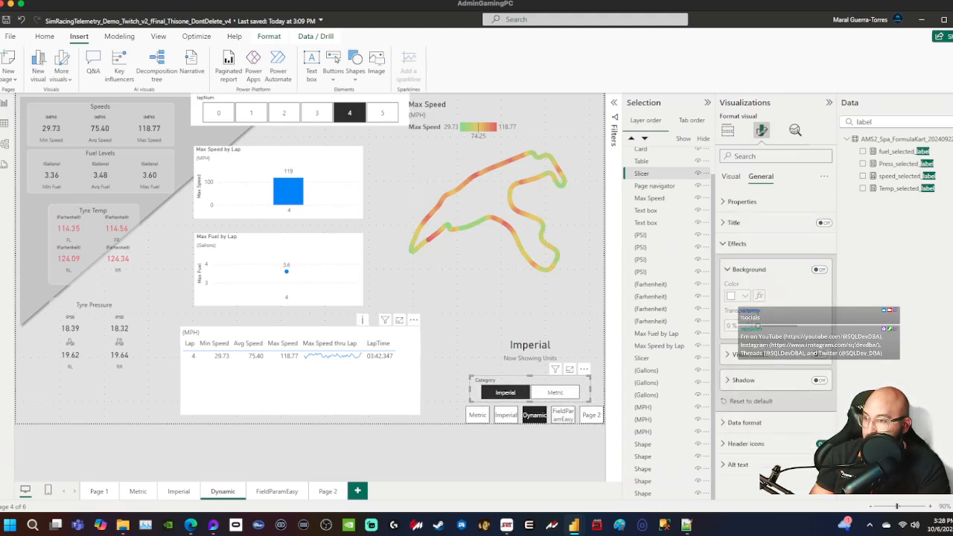
- Turn off the backgrounds of the lap table, the Max Fuel by Lap chart and the Max Speed by Lap chart
click(312, 386)
click(819, 269)
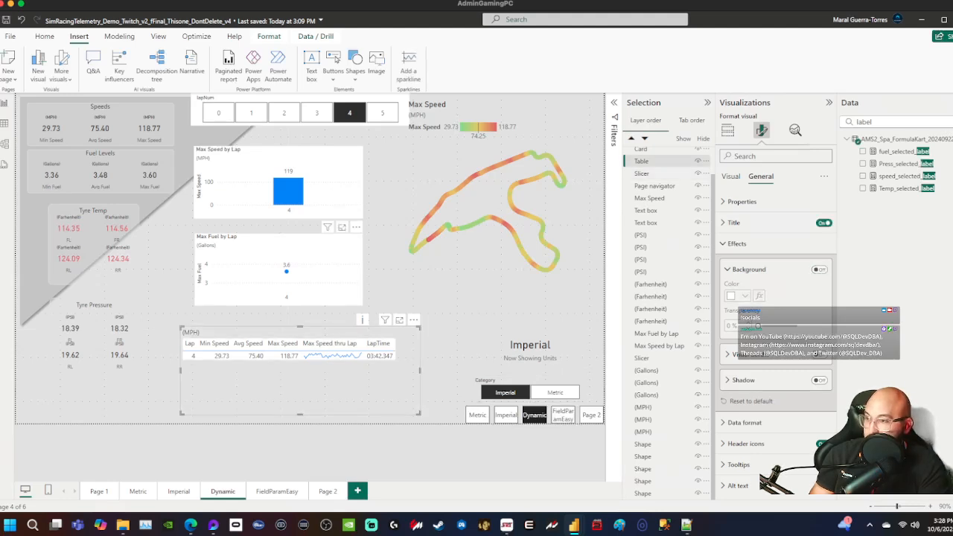
click(275, 253)
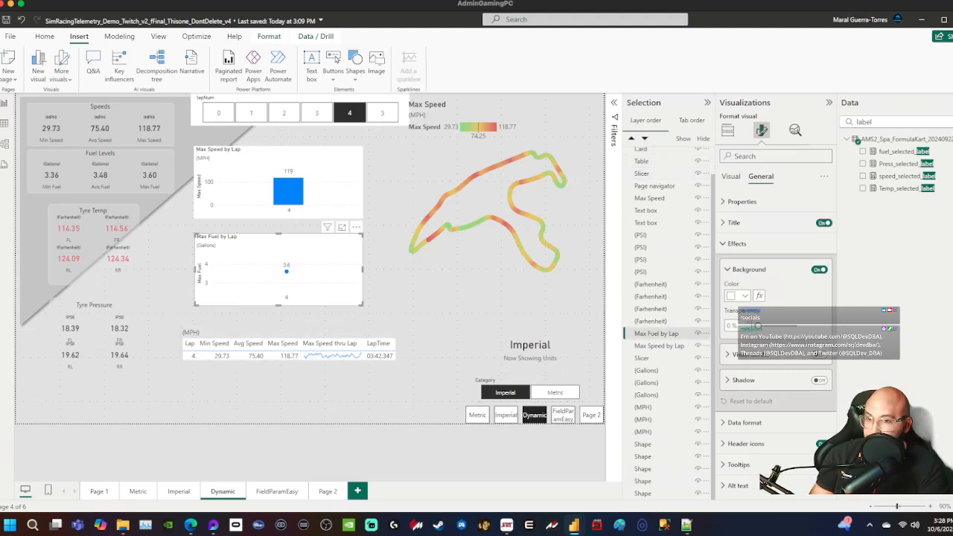
click(819, 270)
click(327, 172)
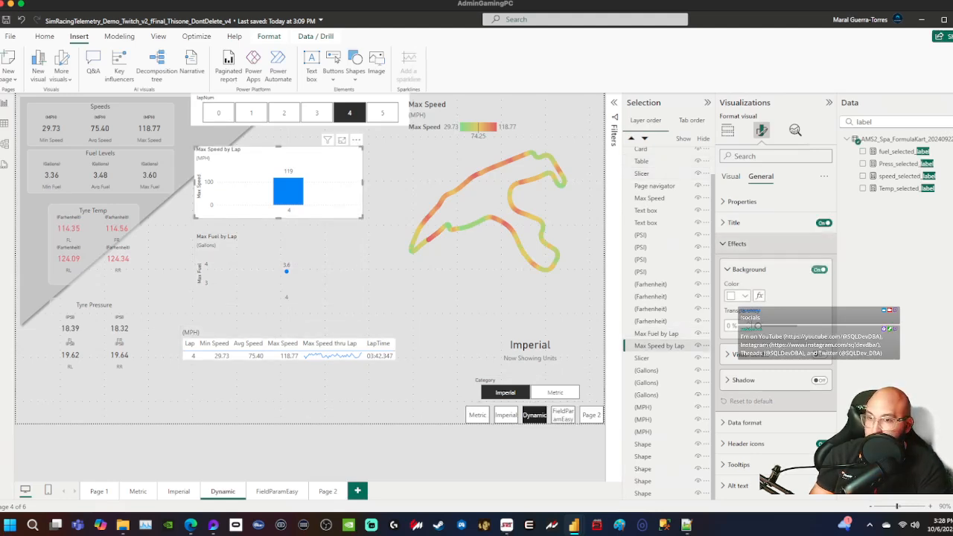
click(820, 269)
- Turn off the lapNum slicer's background and clear its lap 4 selection
click(317, 98)
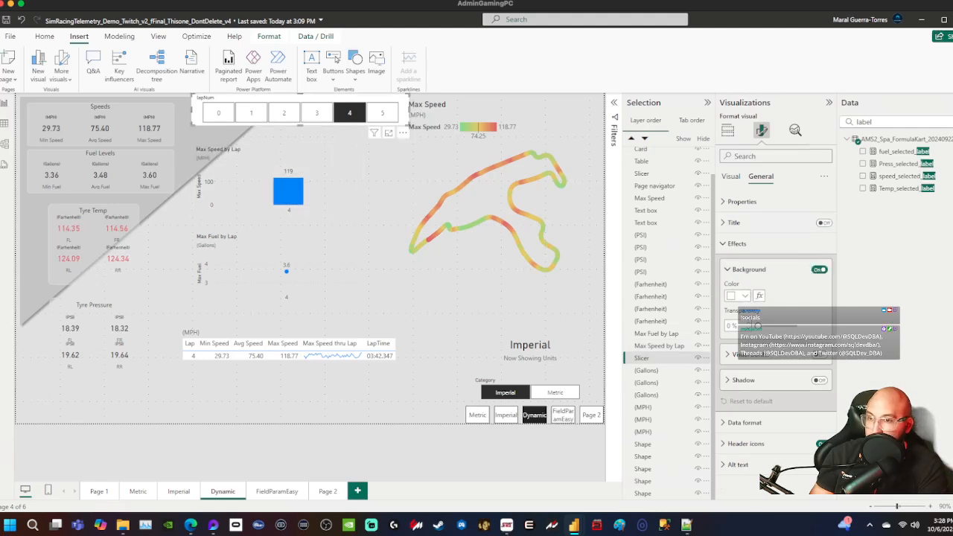
click(819, 270)
click(349, 113)
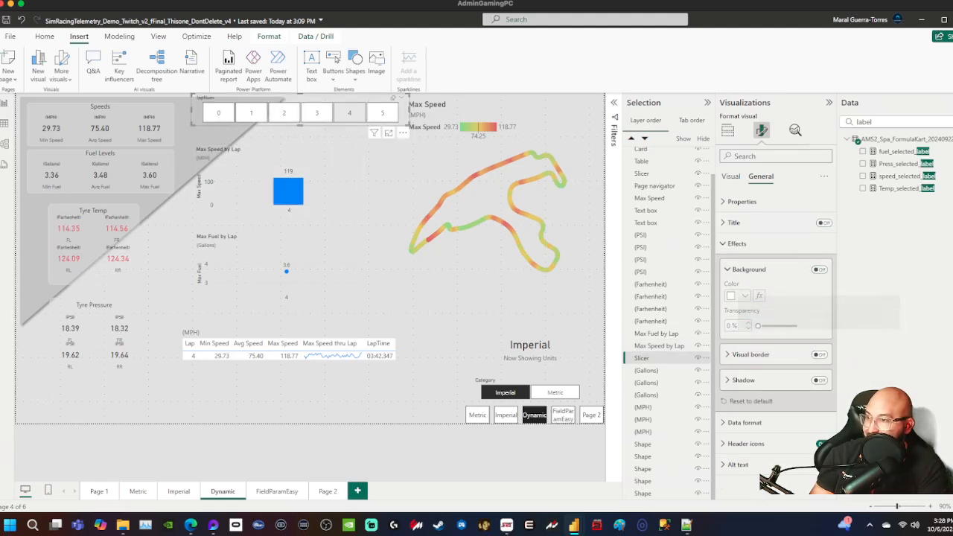
click(376, 168)
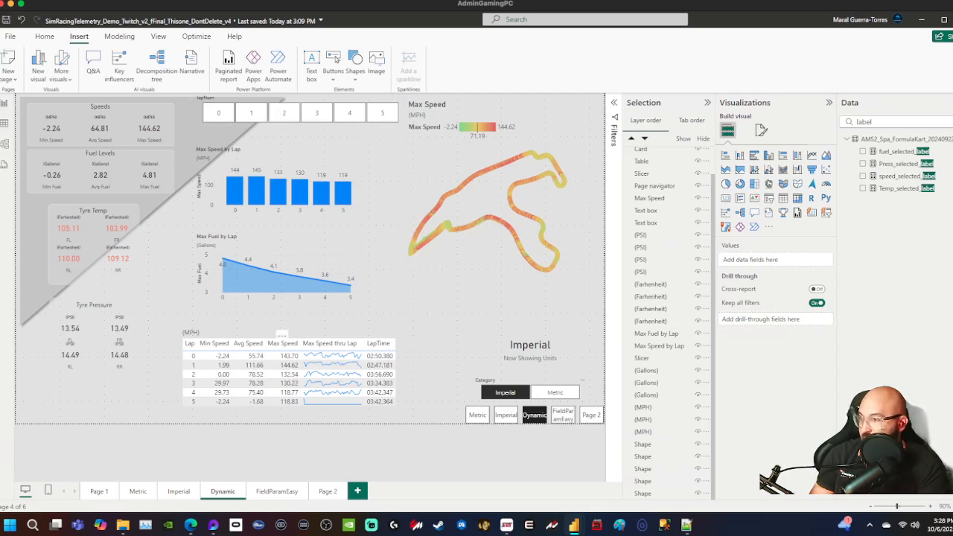
click(83, 305)
click(143, 308)
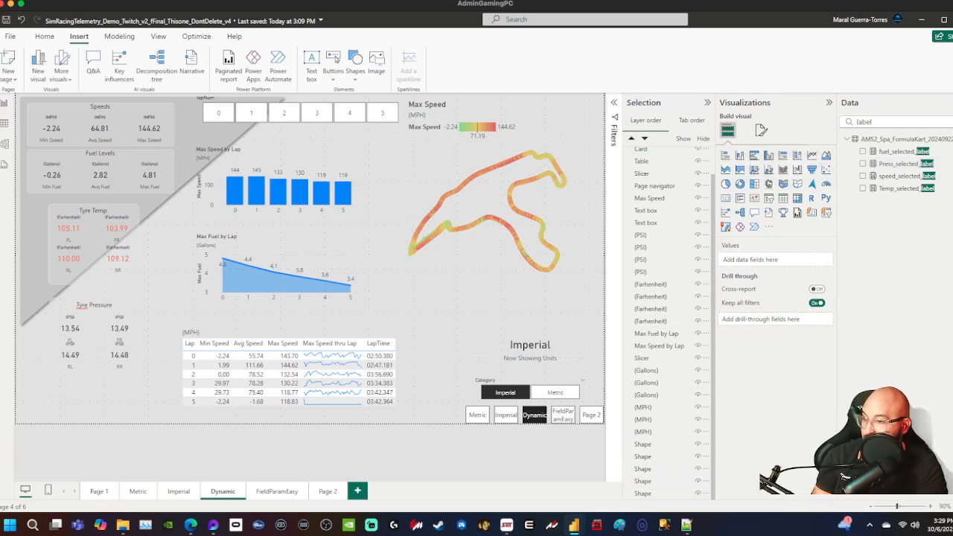
- Rename the report page Page 2 as Credit
double_click(327, 492)
text(C)
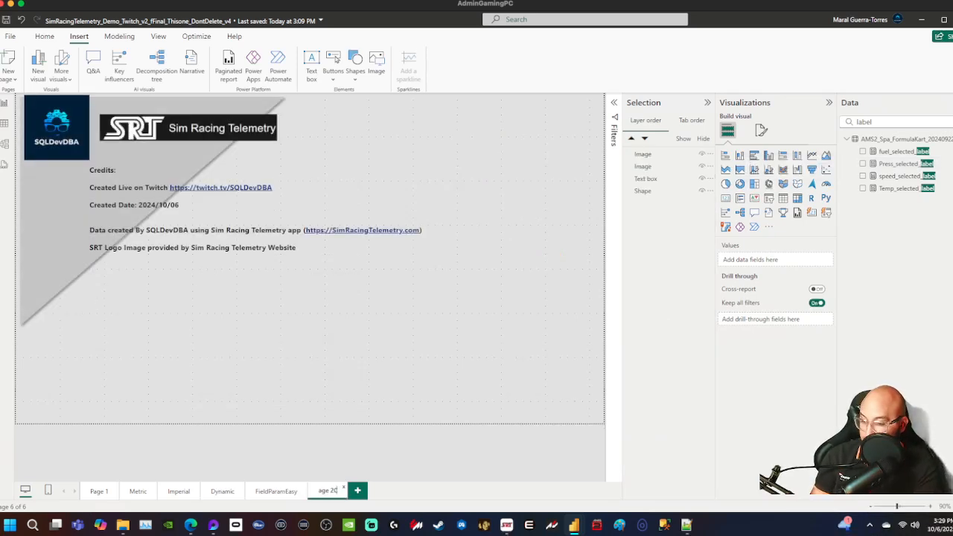
key(ctrl+a)
text(Credit)
key(Return)
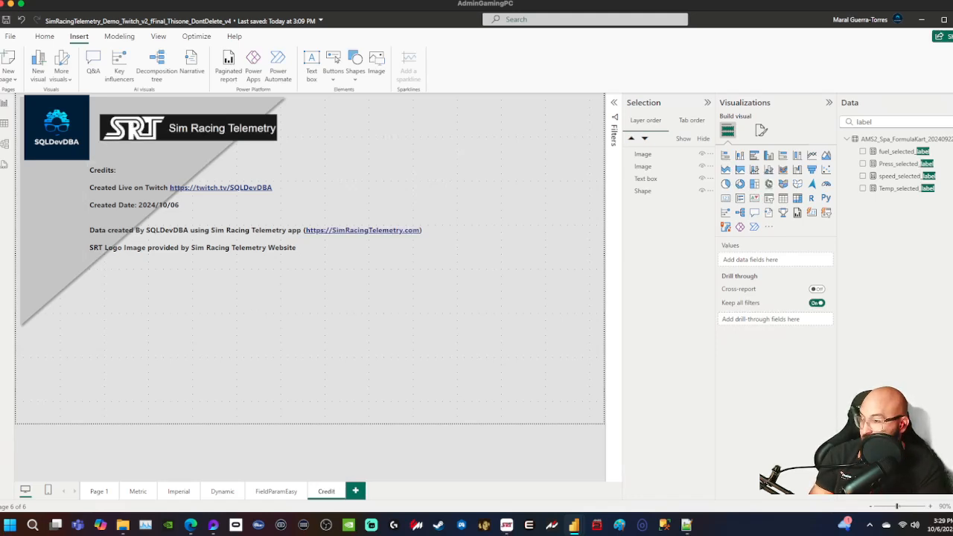
- Hide Page 1 from the report's readers
click(99, 491)
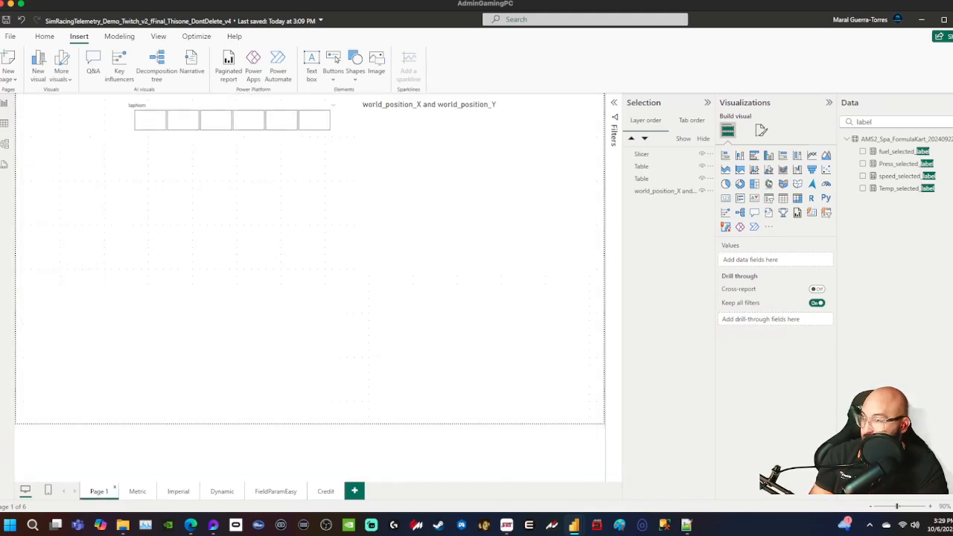
right_click(102, 492)
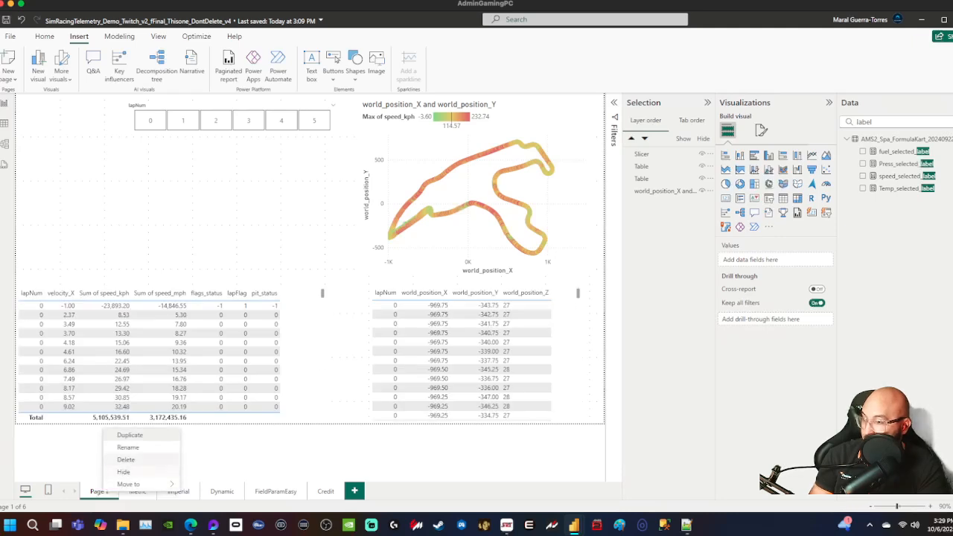
click(122, 472)
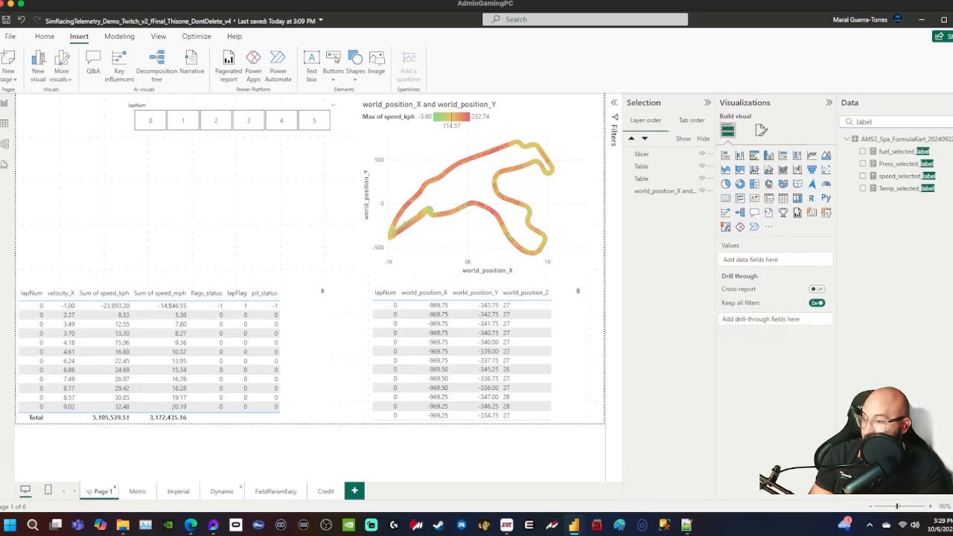
- From the Dynamic page, save the report and publish it to the Data Driven Sim Racing workspace, replacing the existing dataset
click(276, 492)
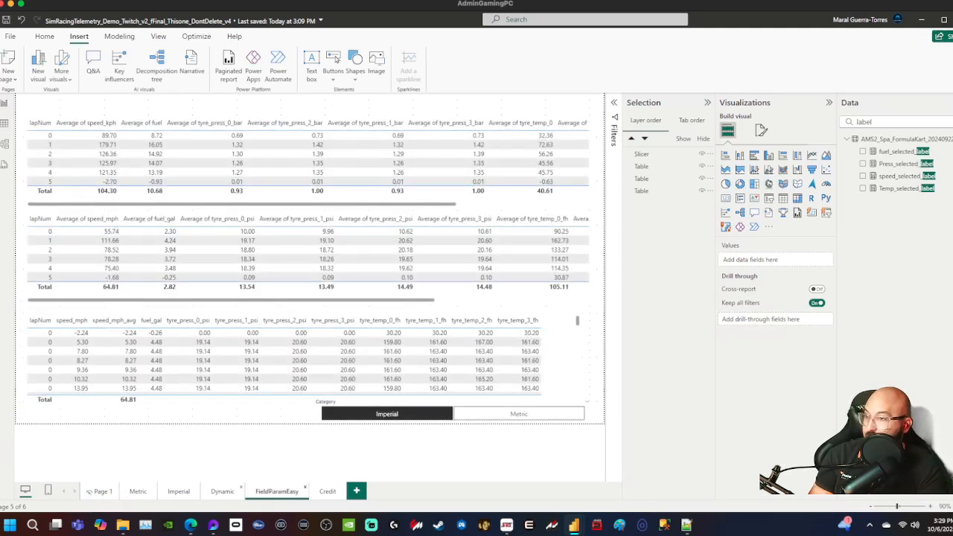
click(222, 492)
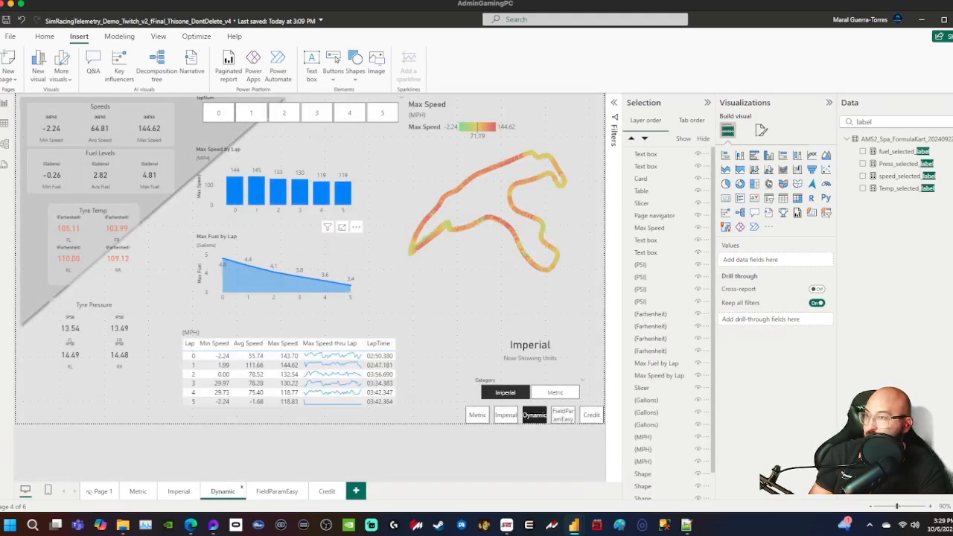
click(45, 36)
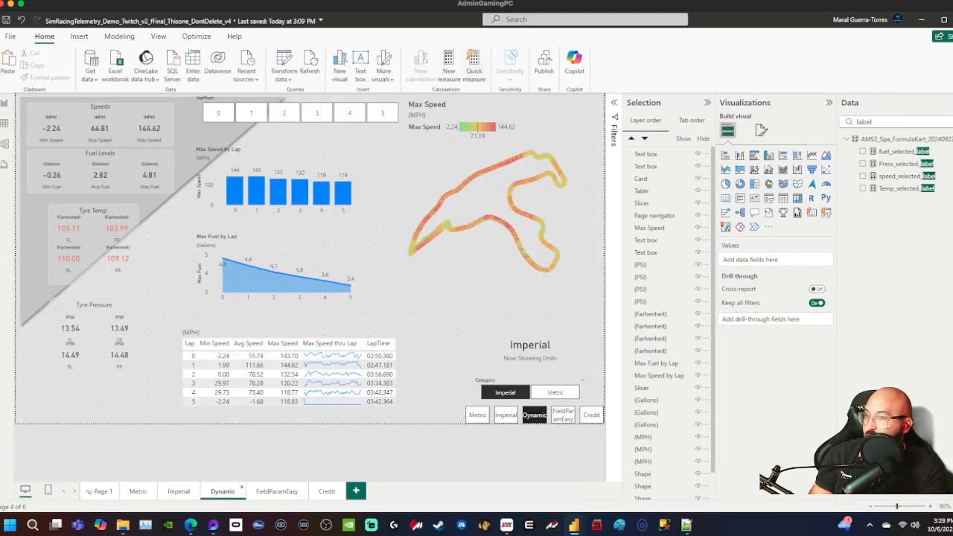
click(544, 64)
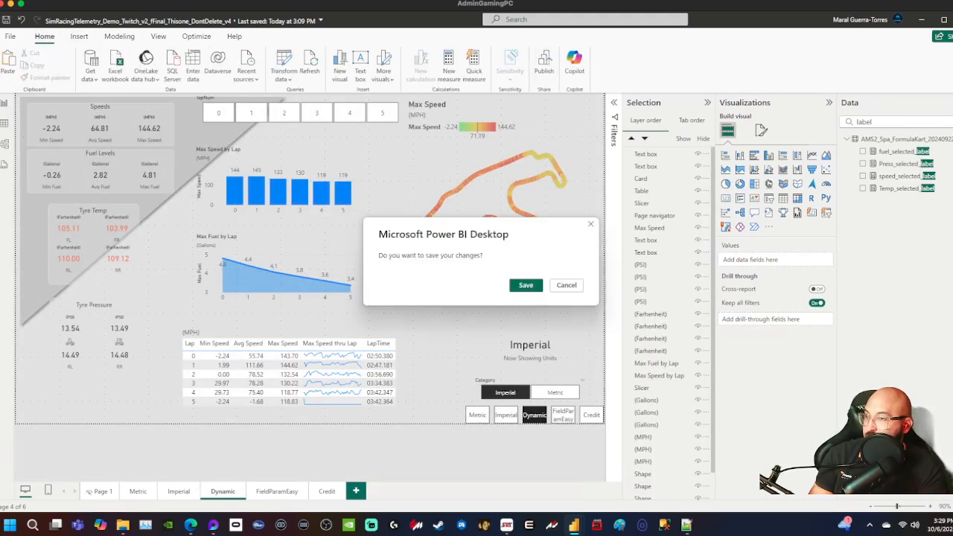
click(526, 285)
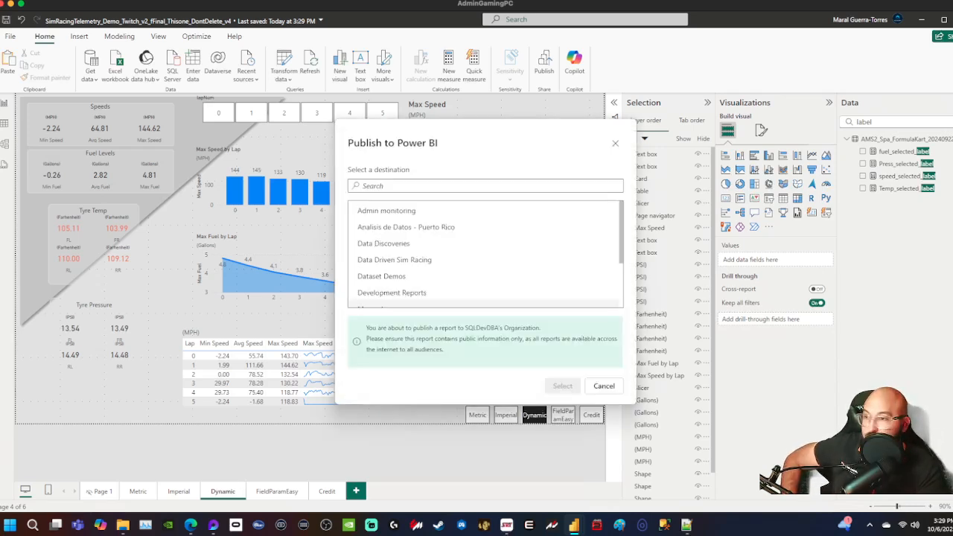
click(402, 259)
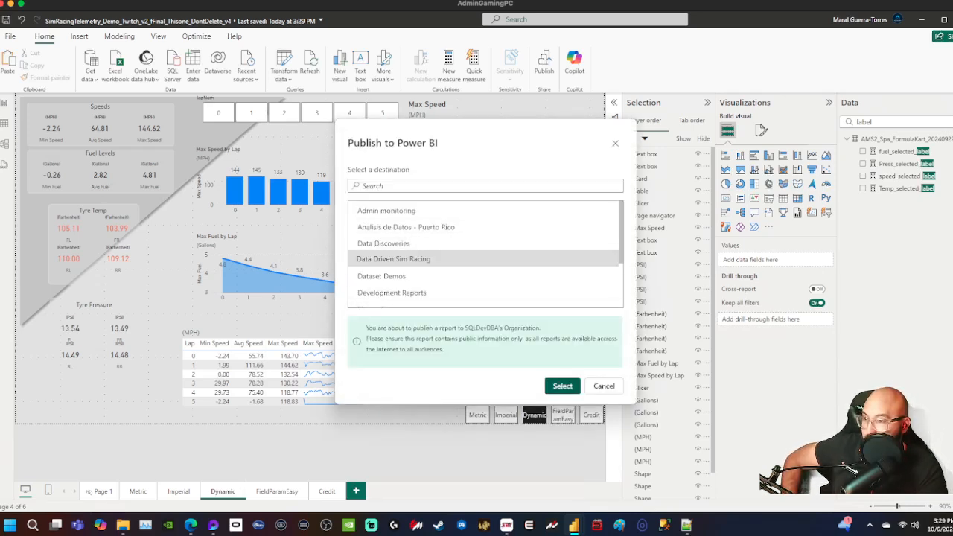
click(562, 385)
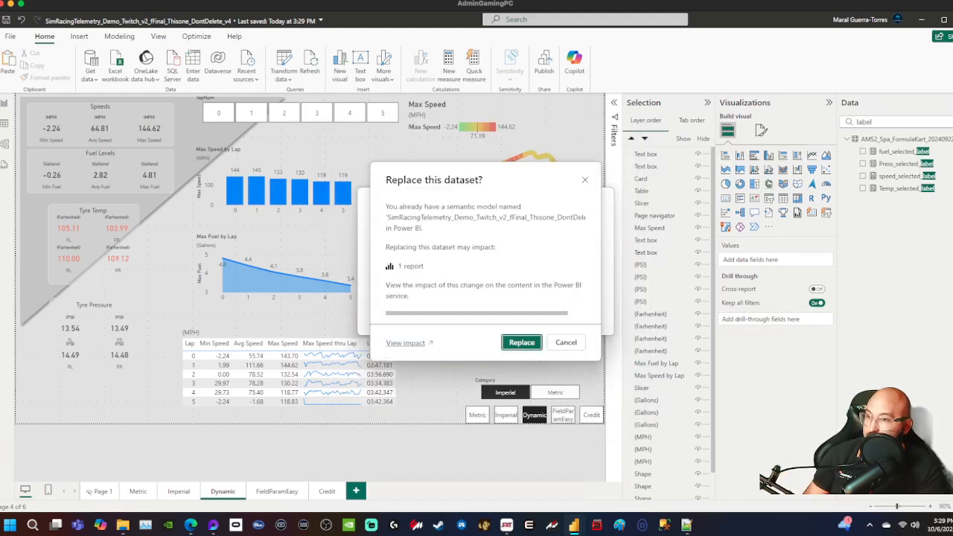
click(522, 343)
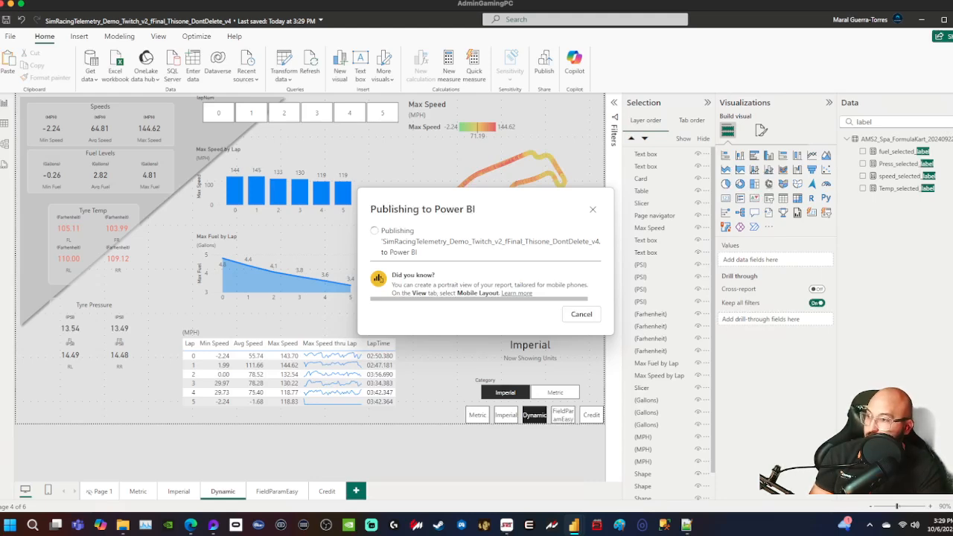
- Open the published report in the web browser and copy its full URL
click(487, 256)
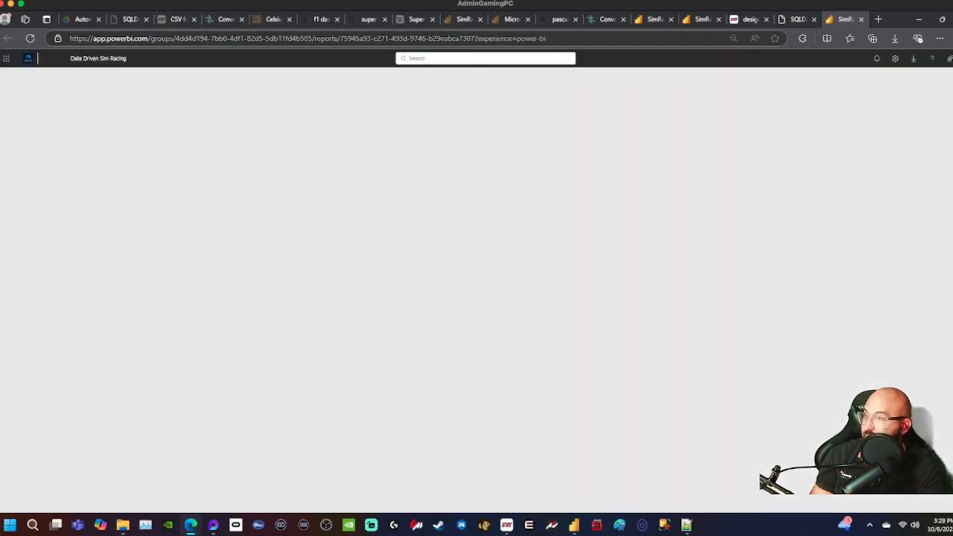
click(476, 38)
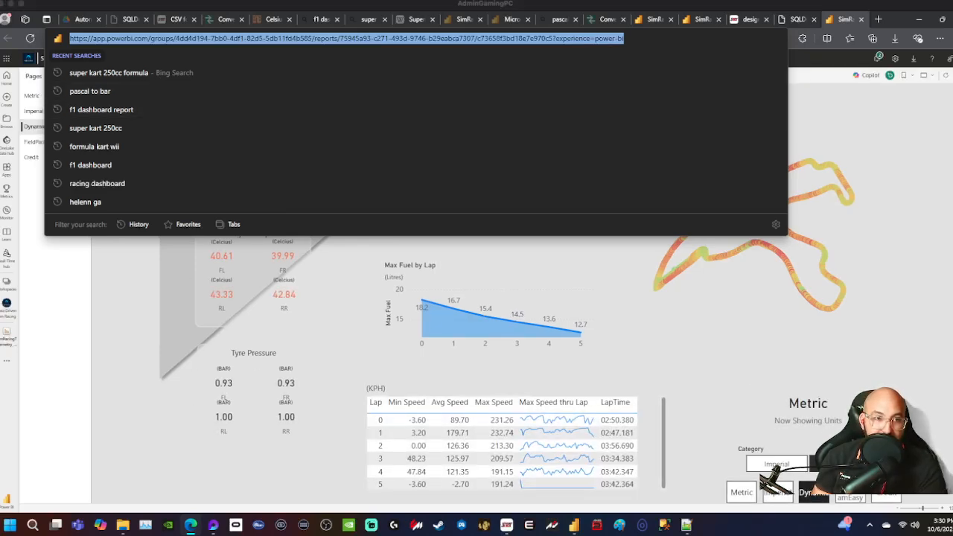
key(ctrl+c)
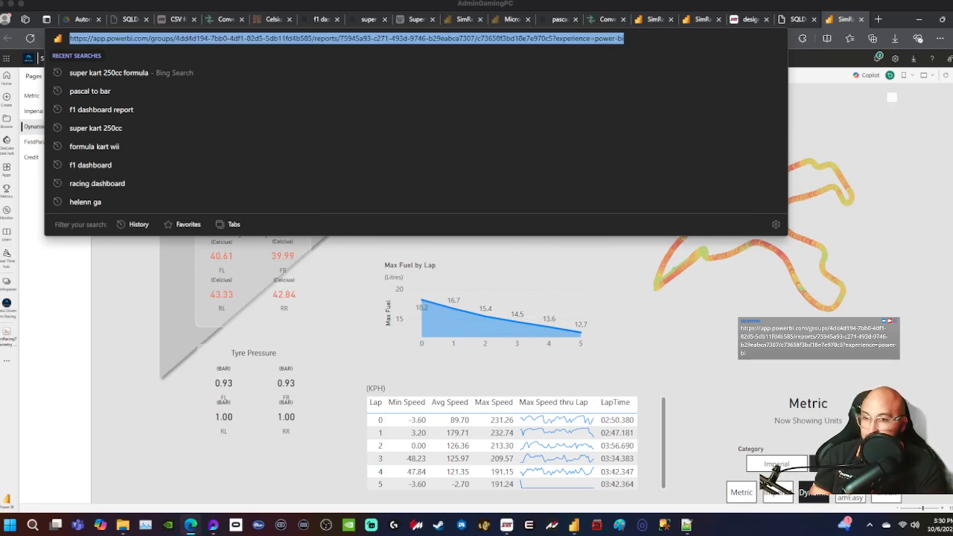
key(Escape)
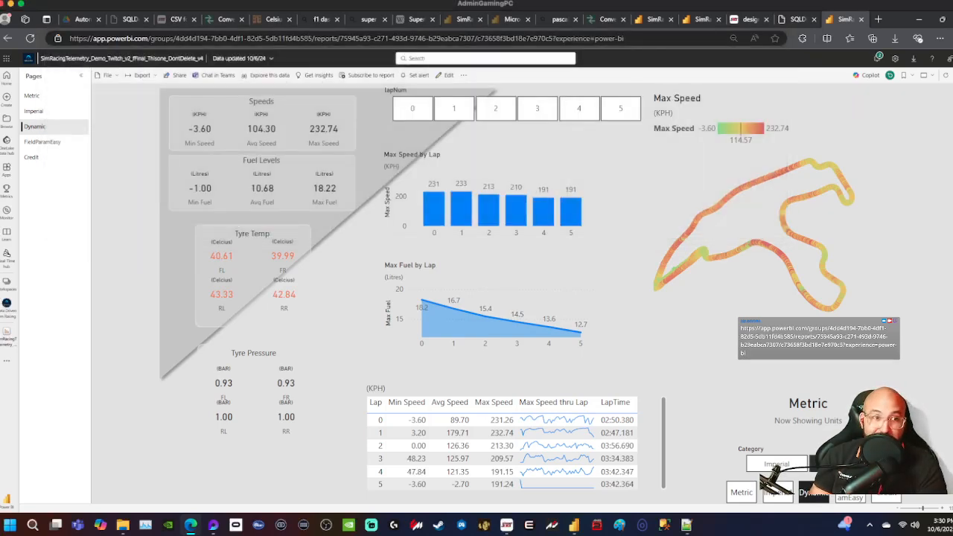